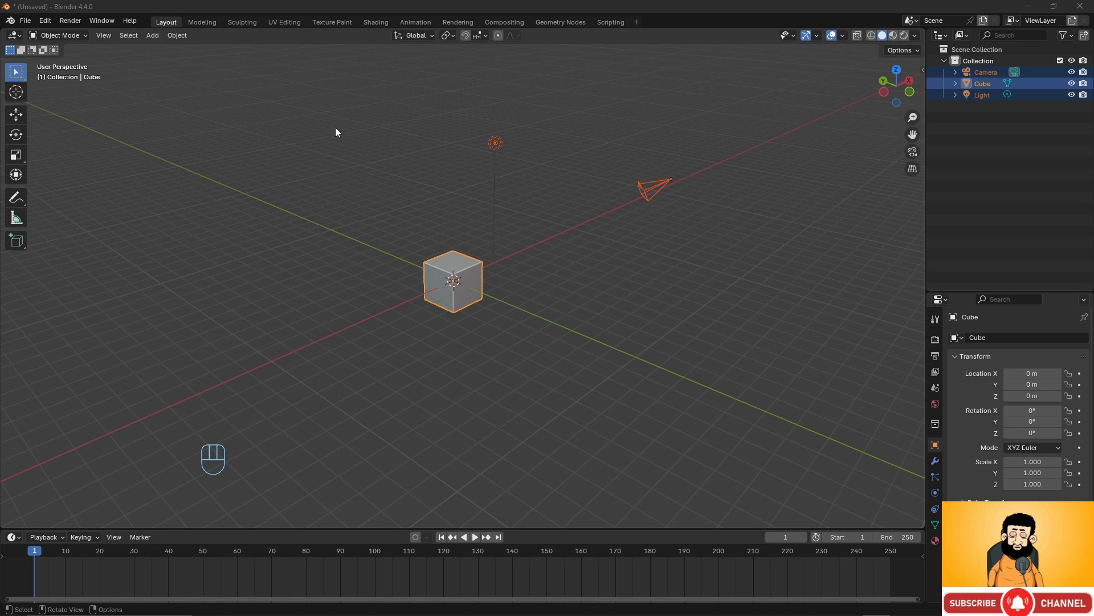
Delete the default camera, cube and light from the scene.
left_click_drag(335, 128, 697, 314)
key("Delete")
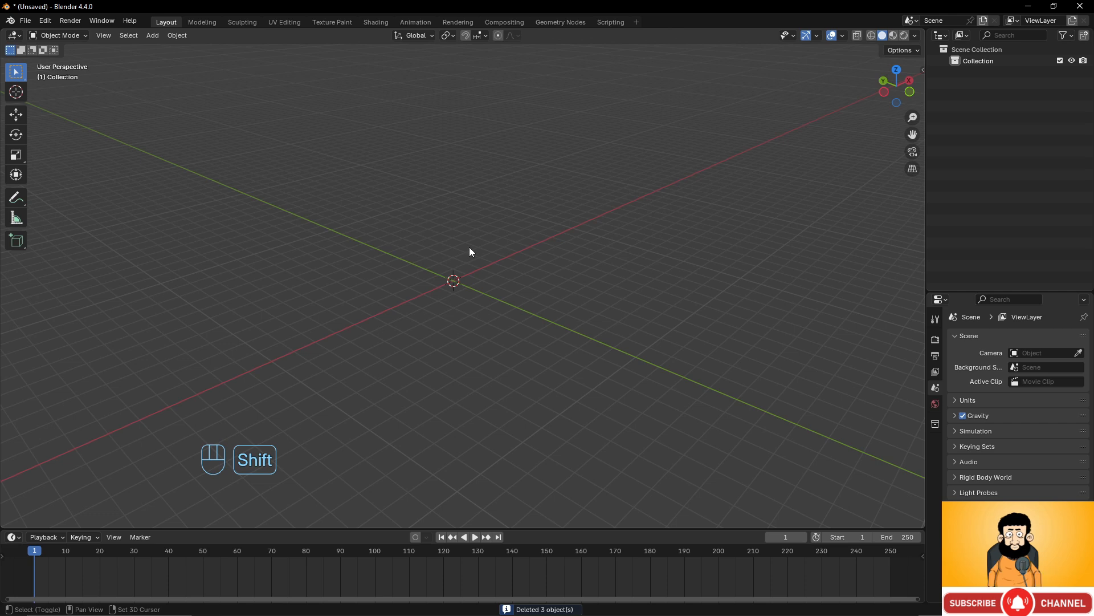
Add a plane mesh at the world origin and expand its creation settings.
key("shift+a")
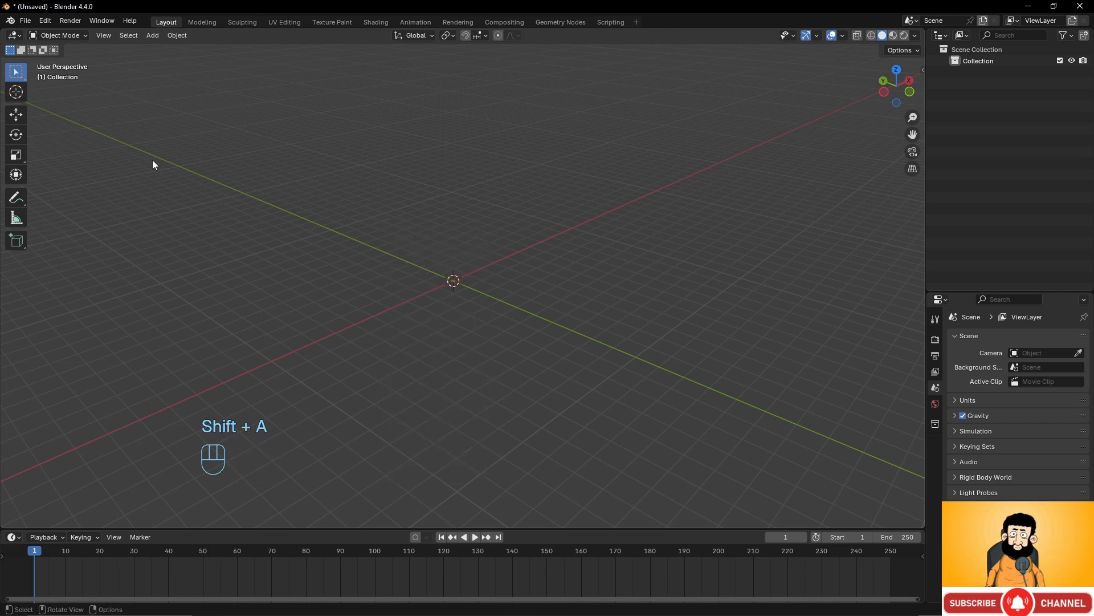
left_click(152, 35)
mouse_move(157, 52)
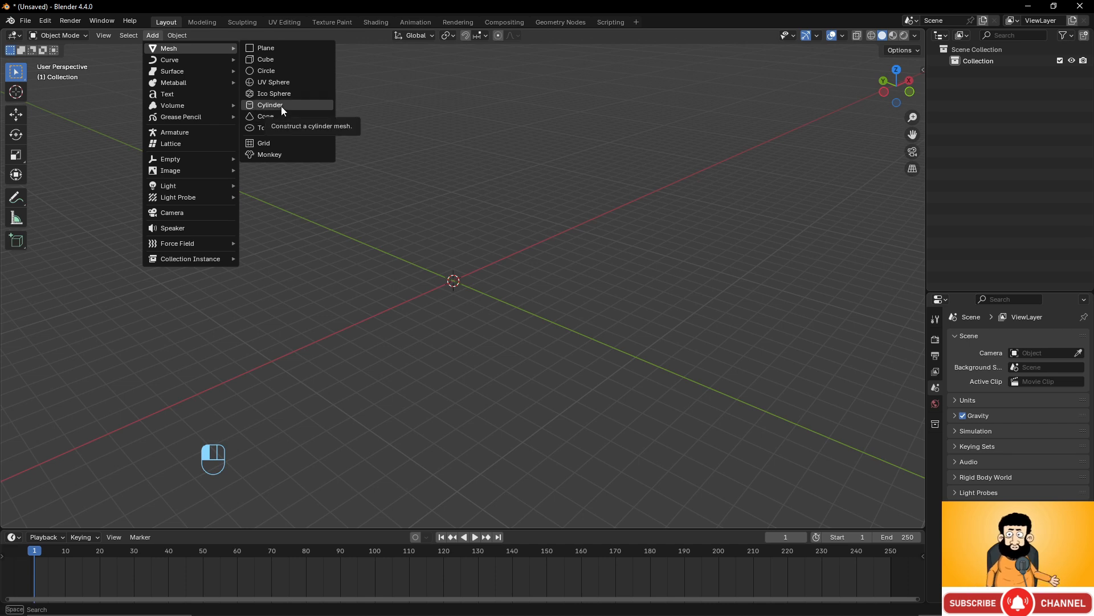
left_click(275, 49)
middle_click_drag(473, 252, 531, 290)
scroll(505, 287, "up", 2)
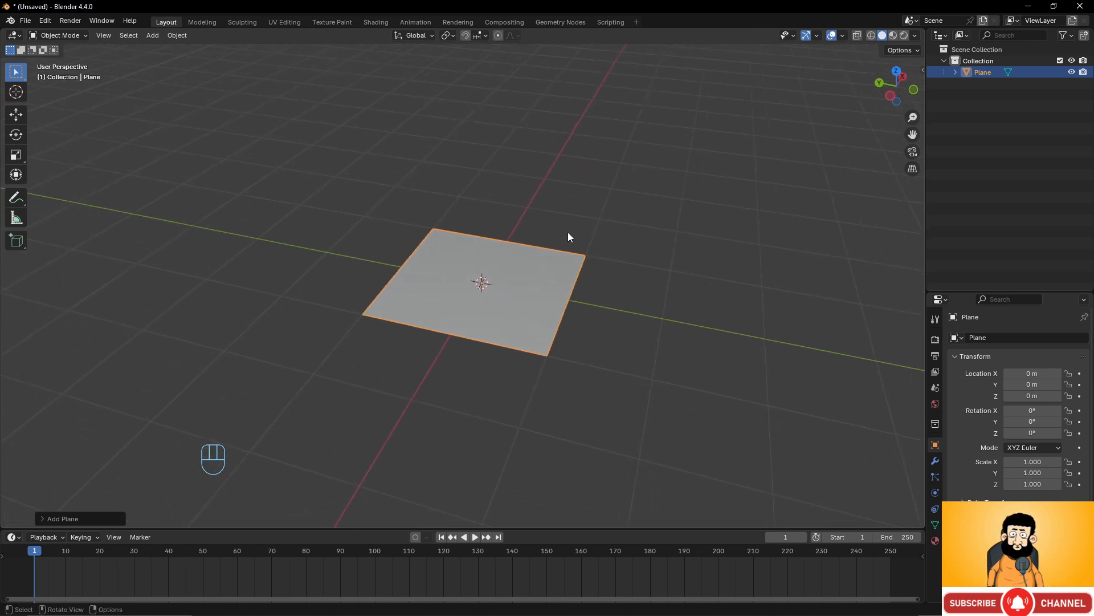
left_click(43, 517)
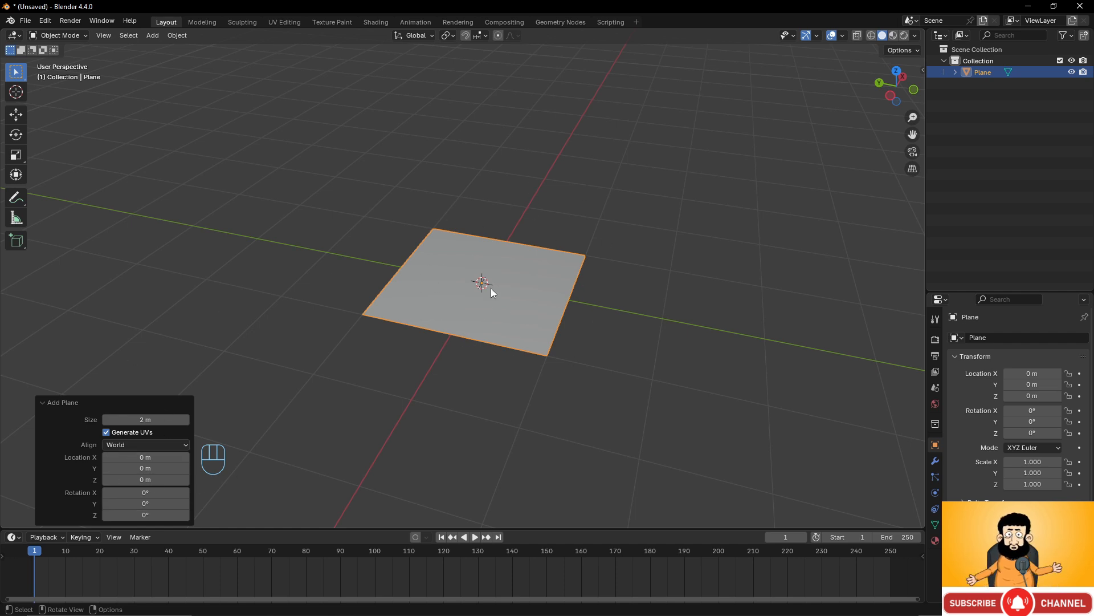
Try moving the plane freely away from the origin, undo the move and delete the plane.
scroll(570, 285, "down", 4)
scroll(547, 269, "up", 2)
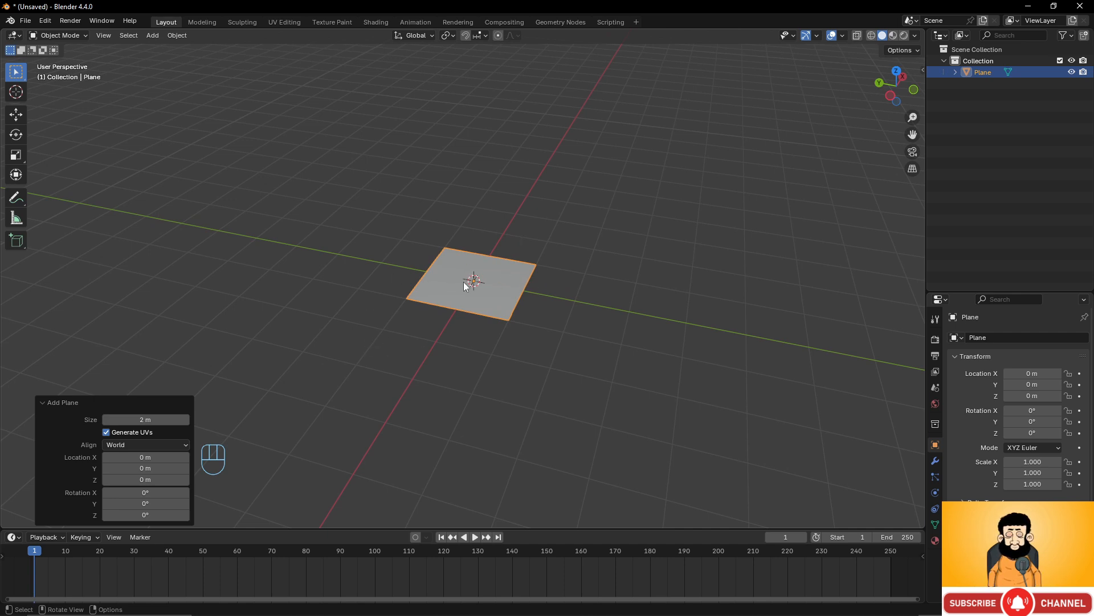
key("g")
left_click(746, 160)
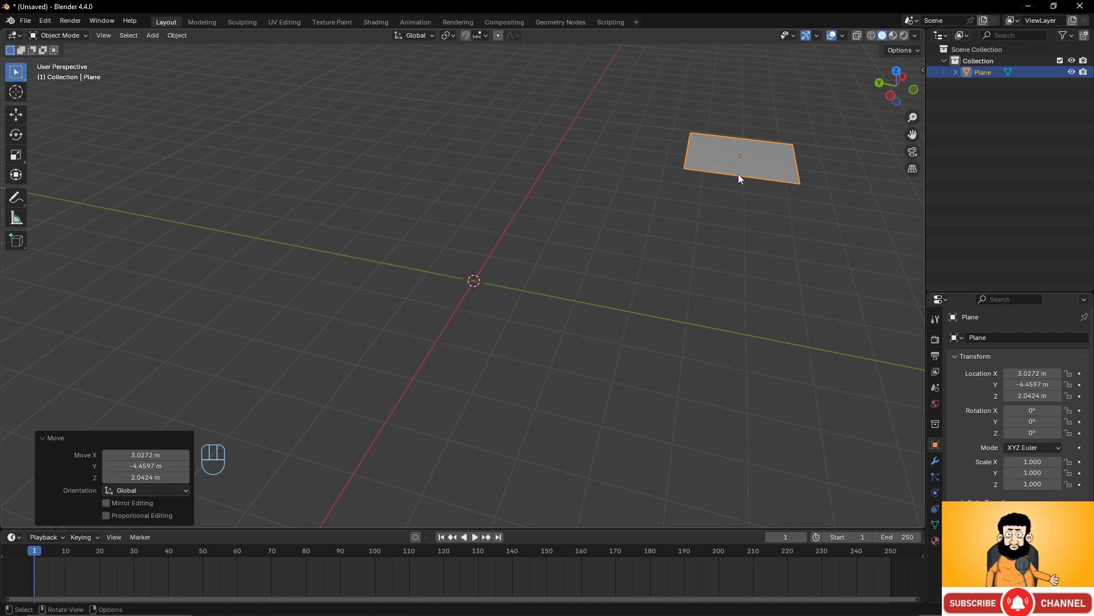
key("ctrl+z")
key("x")
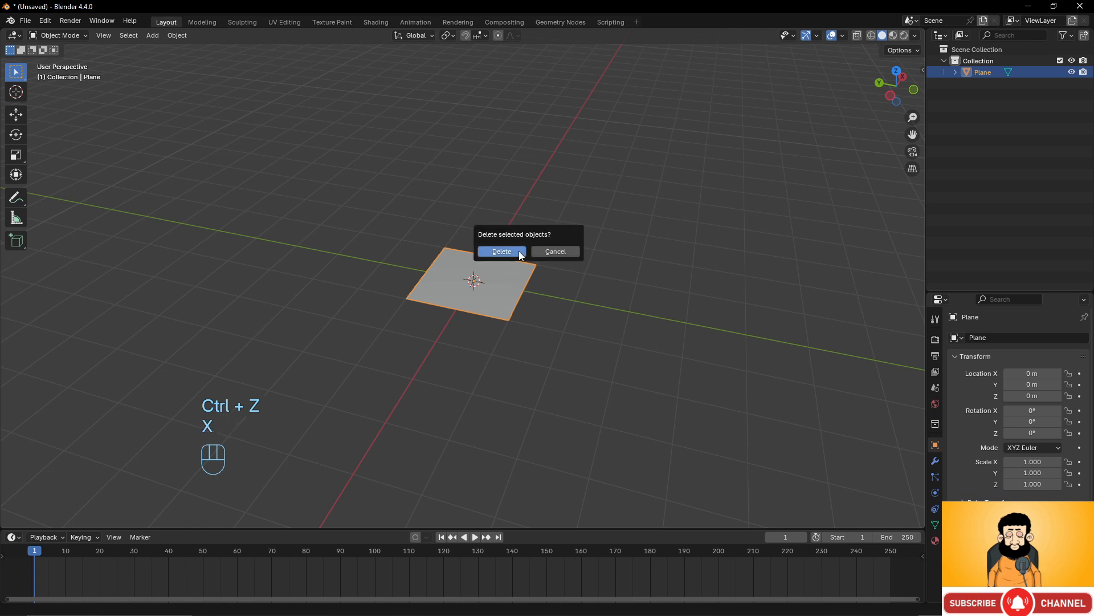
left_click(502, 251)
Add a new 2 m plane mesh at the world origin.
key("shift+a")
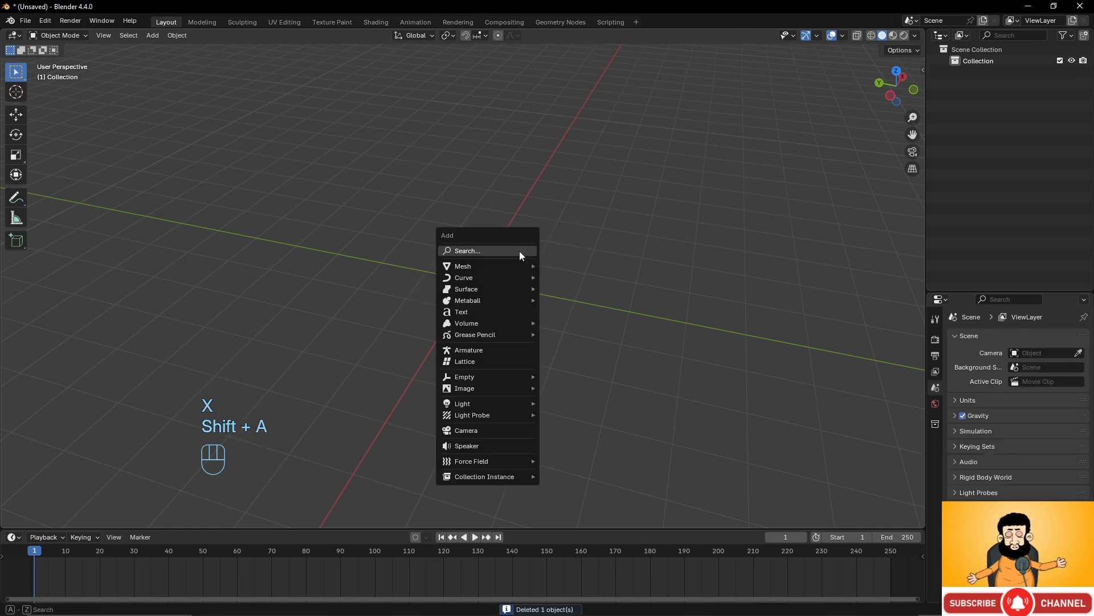
mouse_move(510, 265)
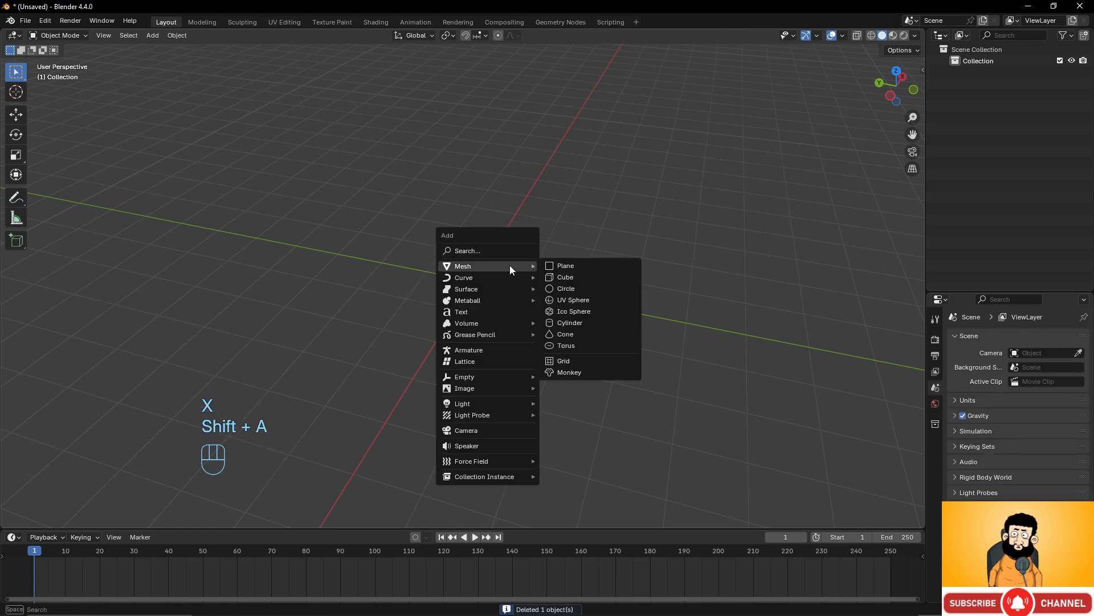
left_click(592, 265)
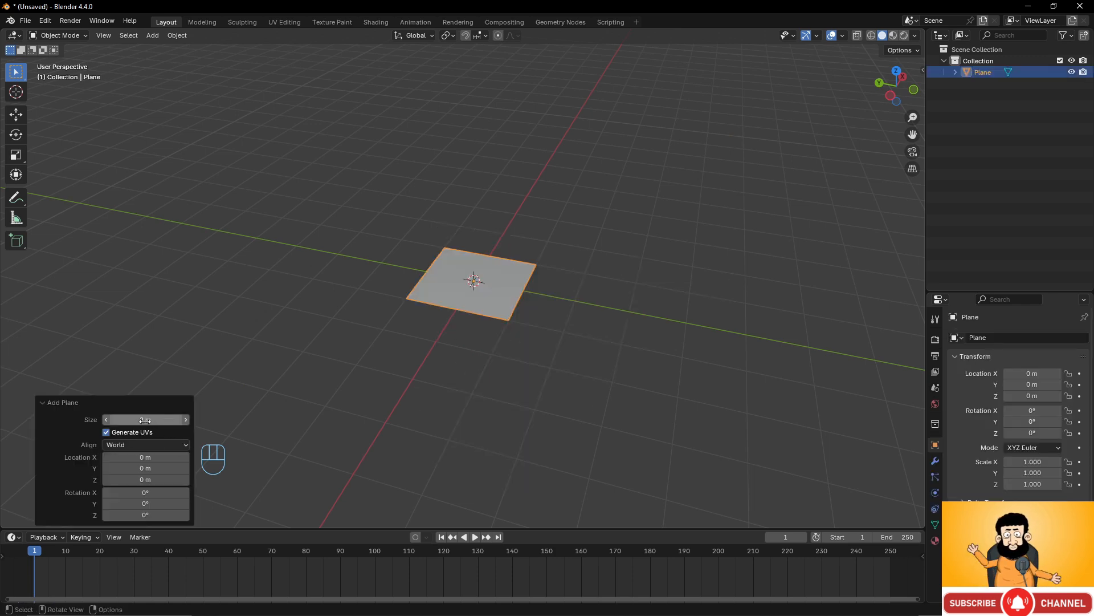
Try the View and 3D Cursor alignments on the new plane, and set its alignment back to World.
scroll(475, 292, "up", 2)
middle_click_drag(490, 310, 484, 311)
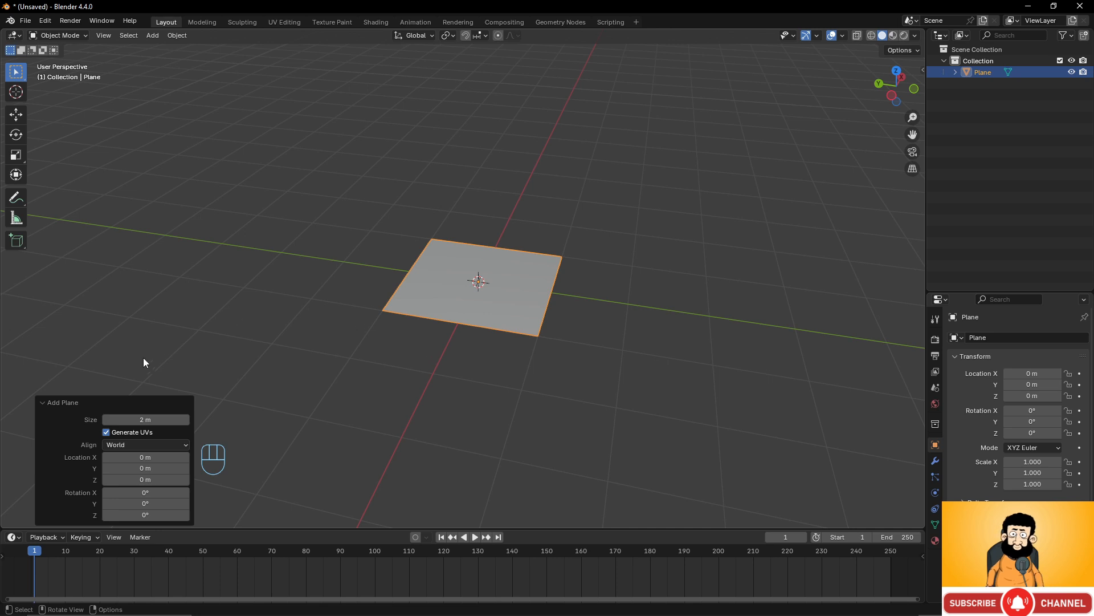
left_click(166, 445)
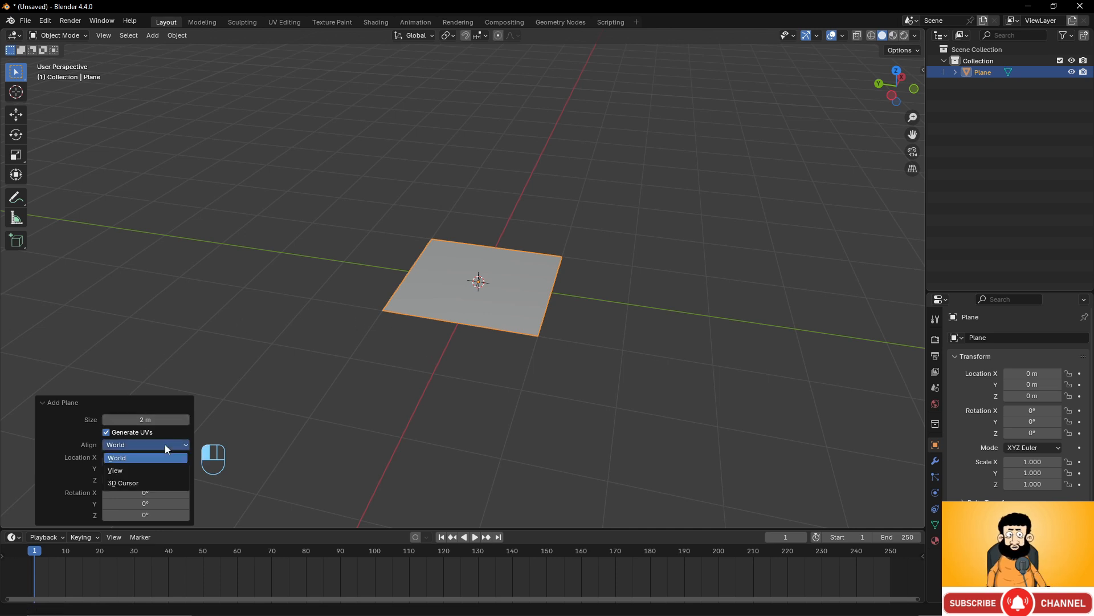
left_click(151, 472)
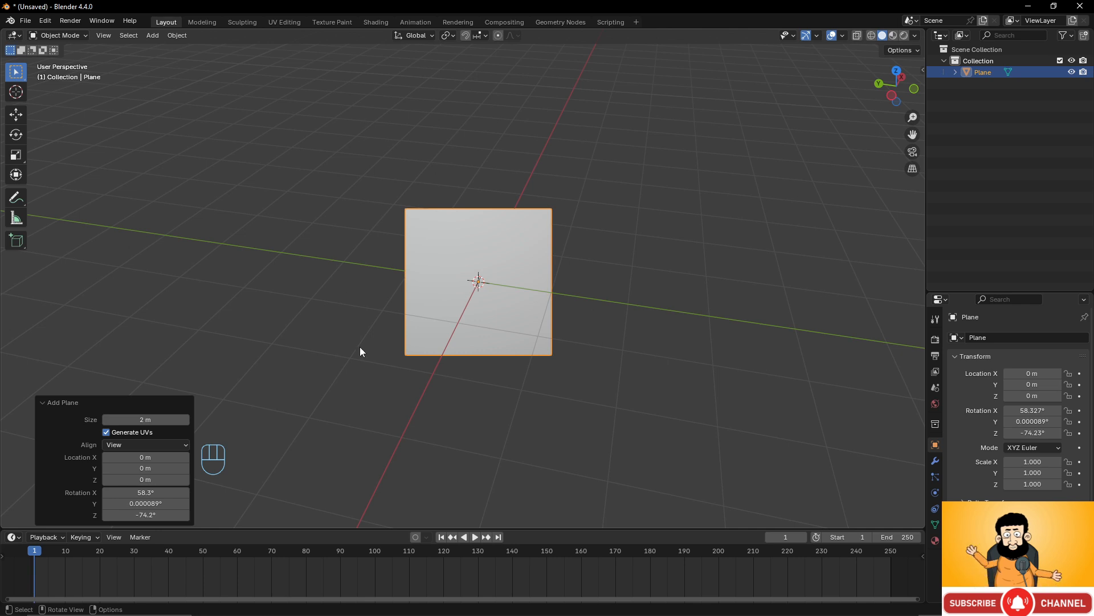
left_click(158, 444)
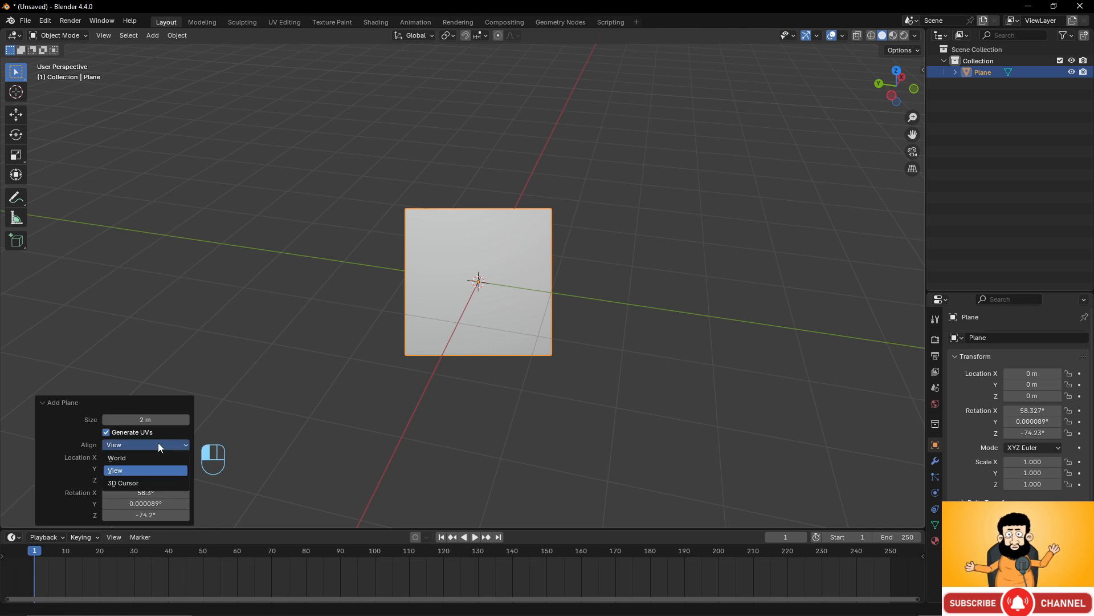
left_click(153, 481)
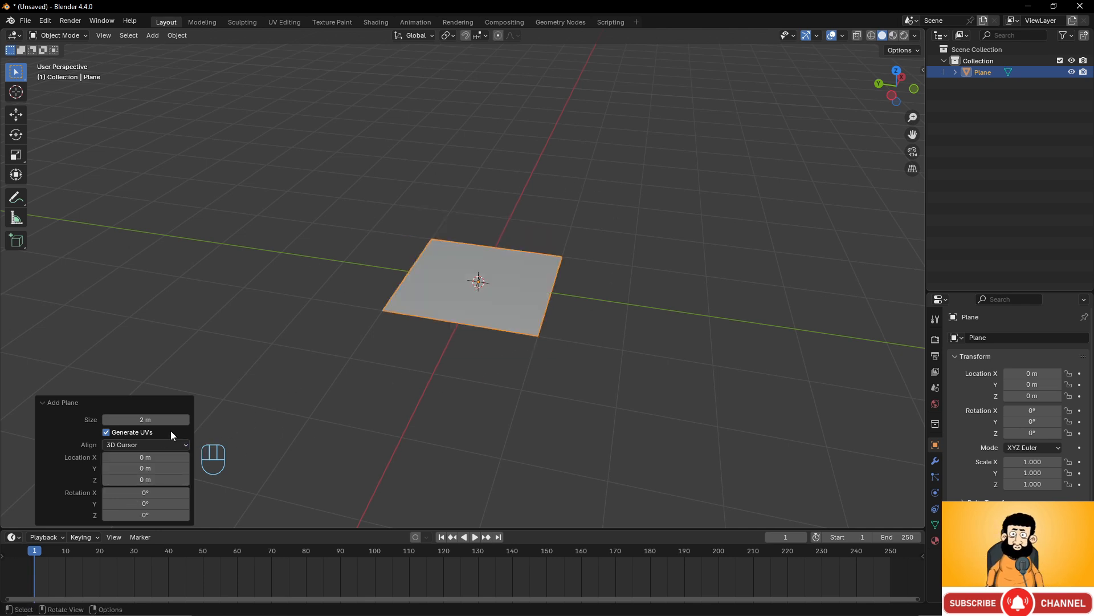
left_click(165, 443)
left_click(156, 457)
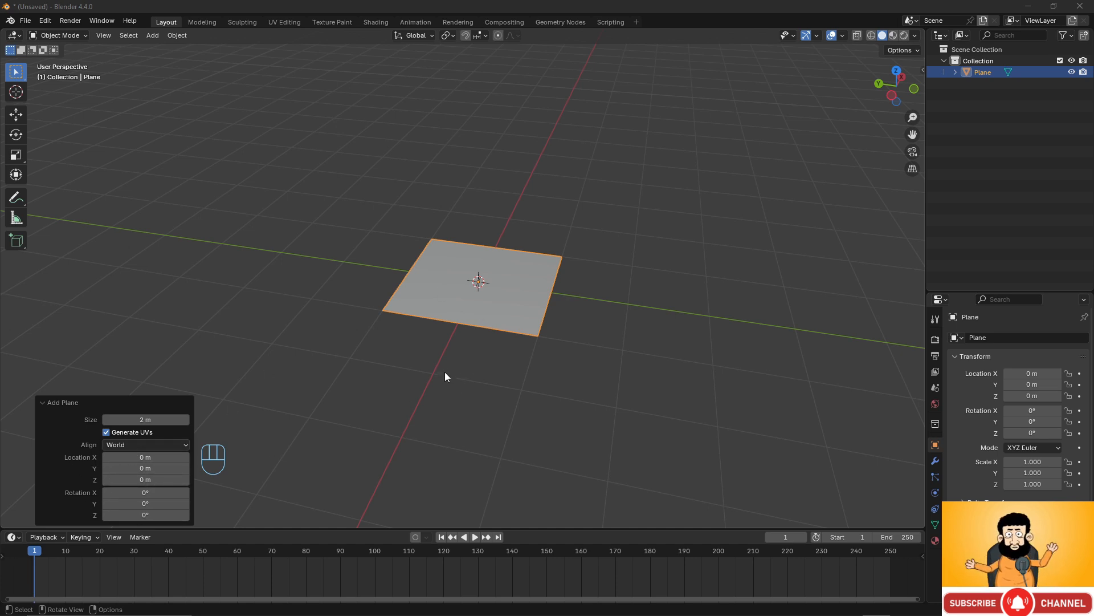
Move the plane about 16.4 m along the global X axis.
scroll(507, 345, "down", 3)
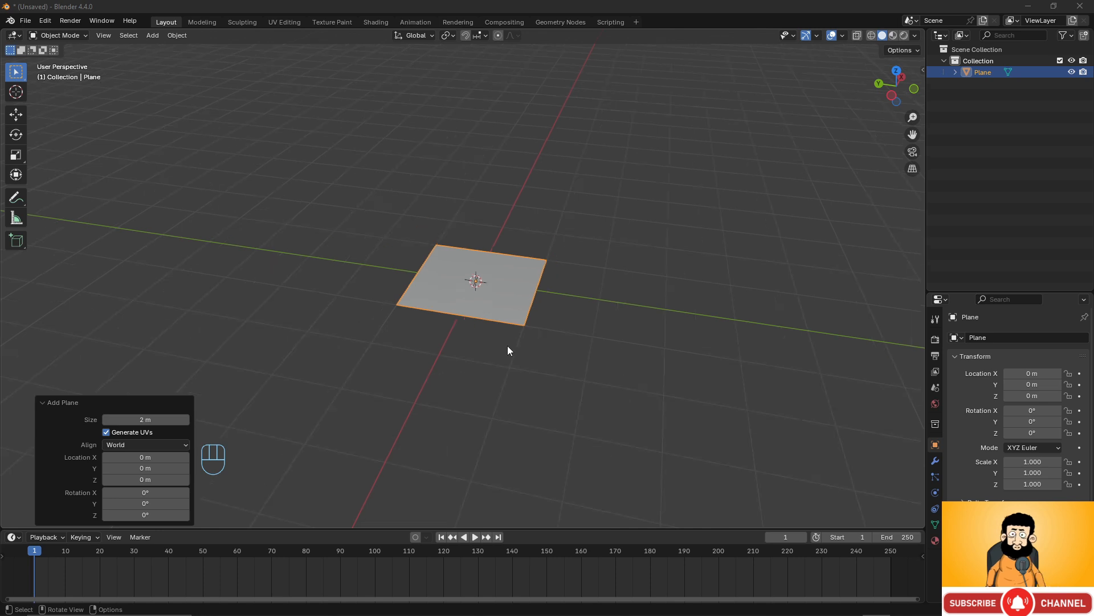
middle_click_drag(467, 313, 550, 346)
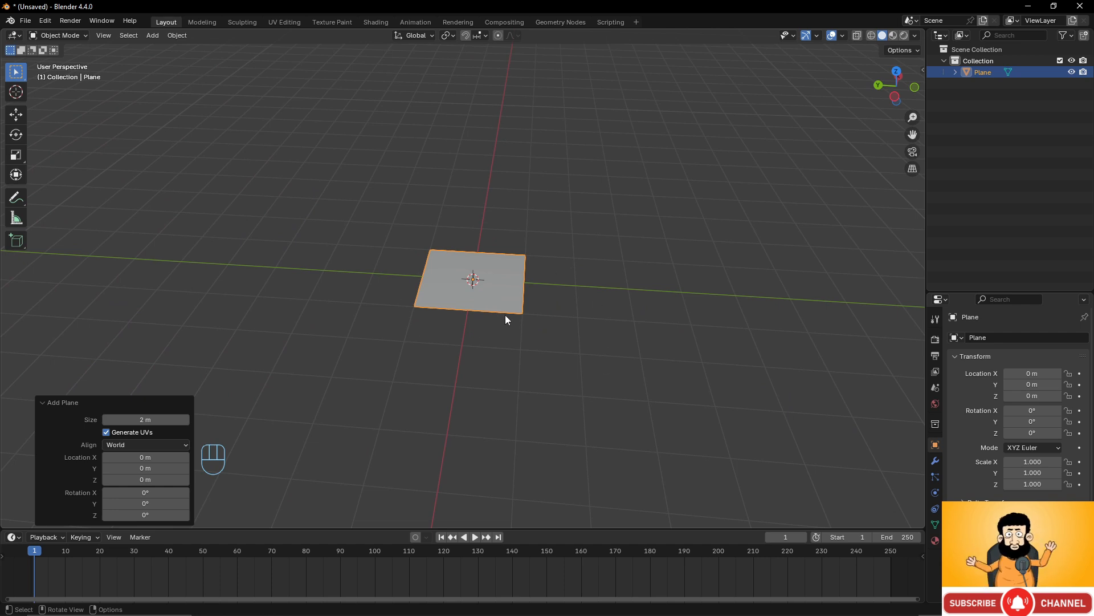
key("g")
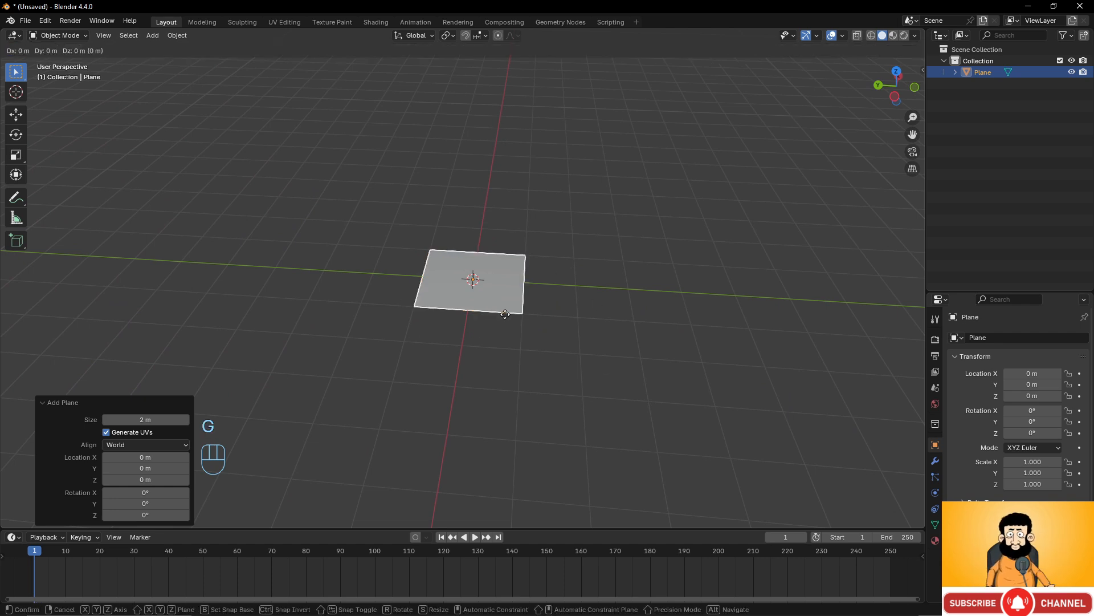
key("x")
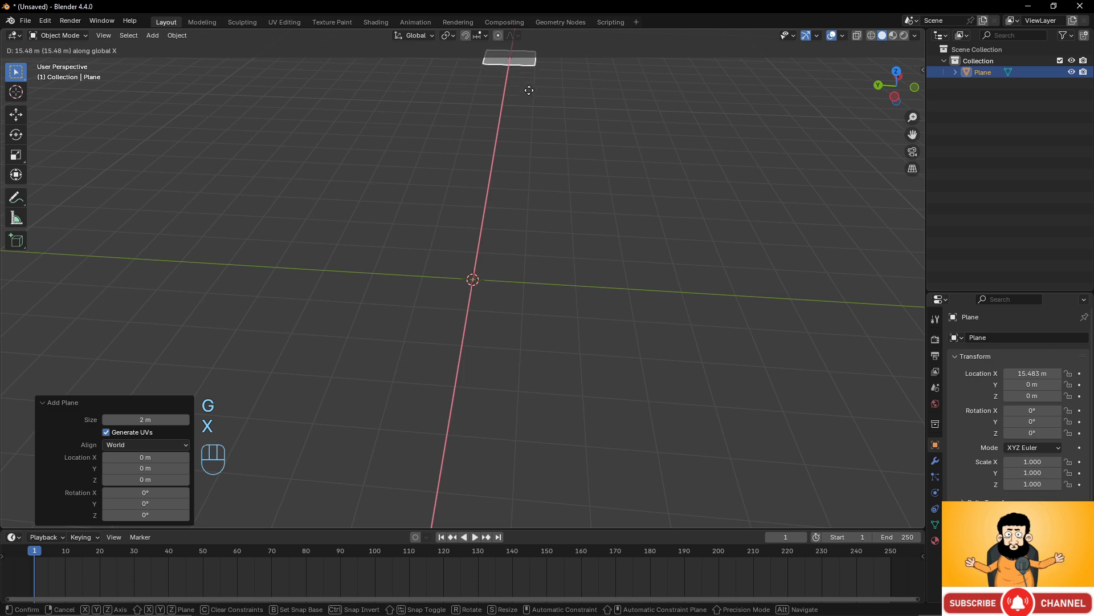
left_click(531, 84)
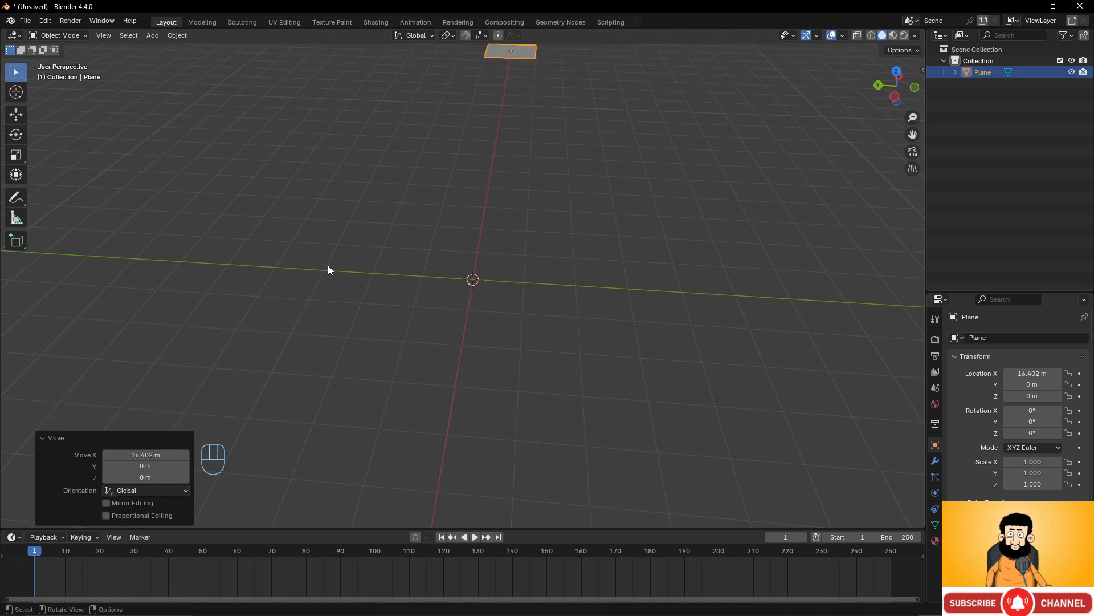
Move the plane about 8.4 m farther along the X axis, away from the origin.
middle_click_drag(328, 265, 577, 265)
scroll(464, 282, "down", 2)
key("g")
key("x")
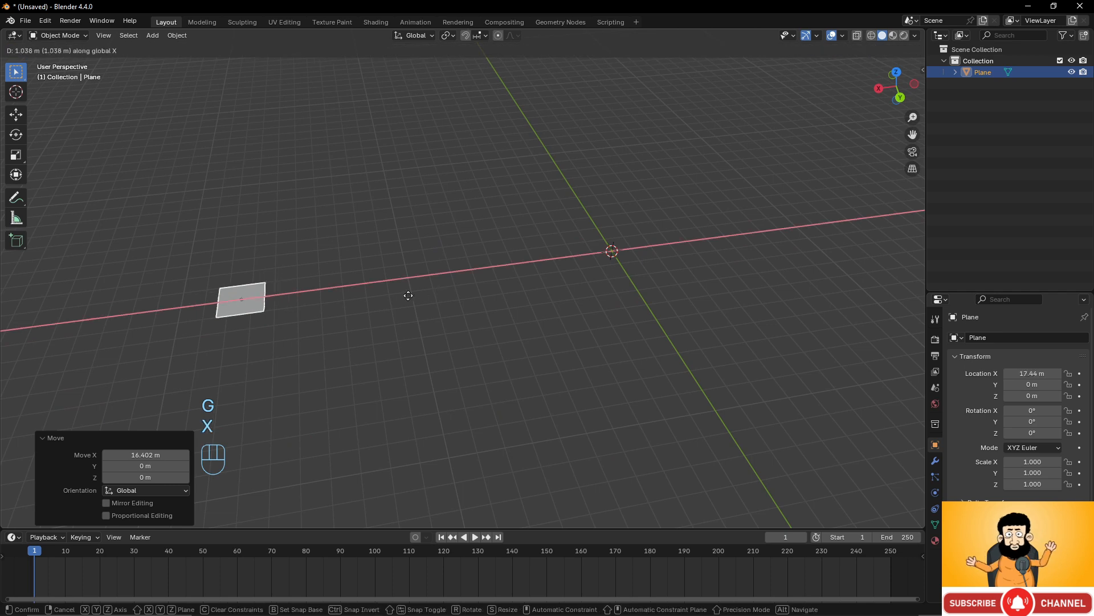
left_click(238, 321)
Add a 2 m cube mesh at the world origin.
middle_click_drag(559, 320, 544, 331)
scroll(543, 329, "up", 1)
scroll(593, 330, "down", 2)
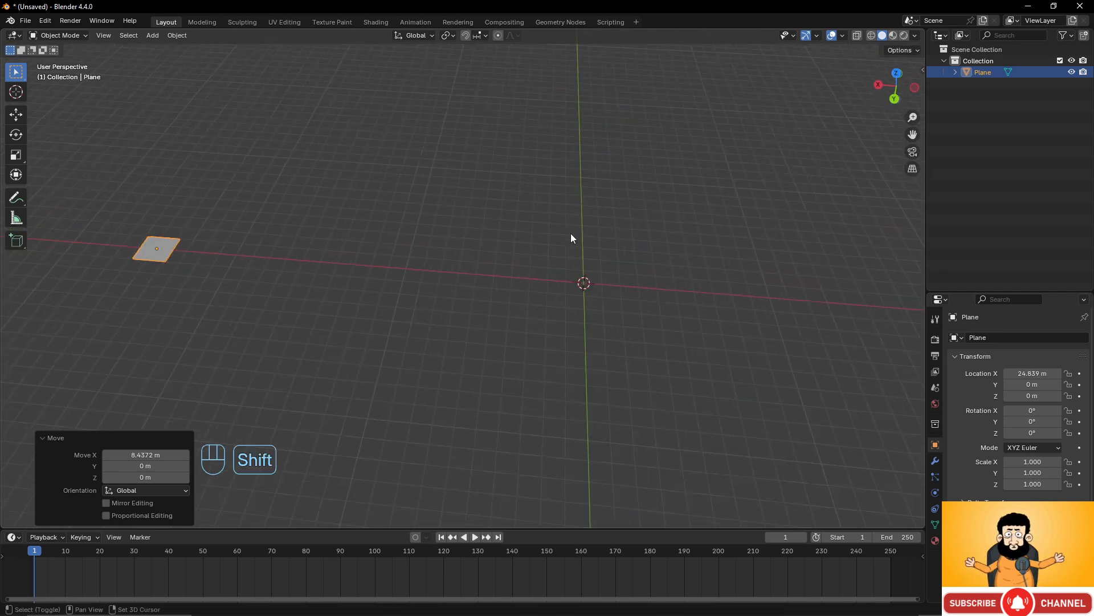
key("shift+a")
mouse_move(570, 233)
left_click(628, 242)
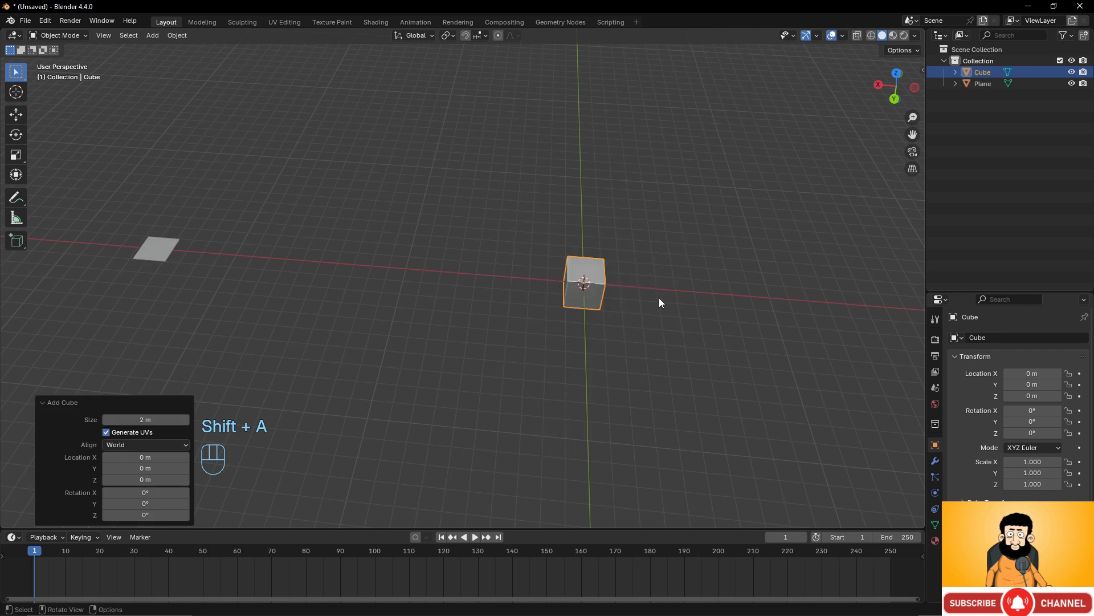
middle_click_drag(659, 298, 515, 273)
scroll(487, 326, "up", 3)
scroll(483, 321, "up", 1)
middle_click_drag(483, 321, 510, 313)
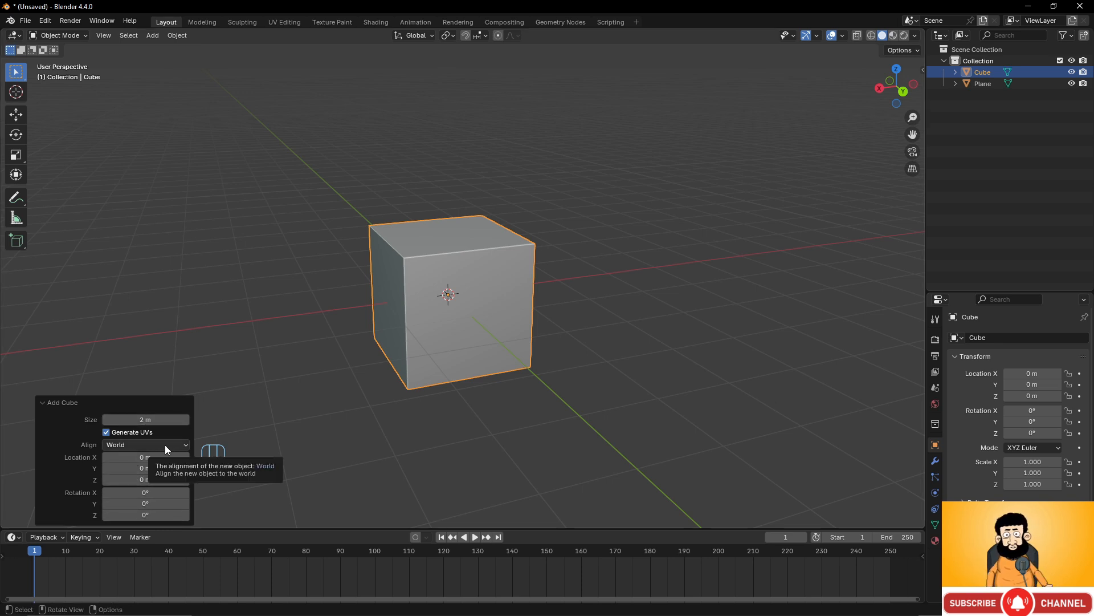
Move the cube about 22 m along the global X axis, placing it near the plane.
scroll(469, 325, "down", 10)
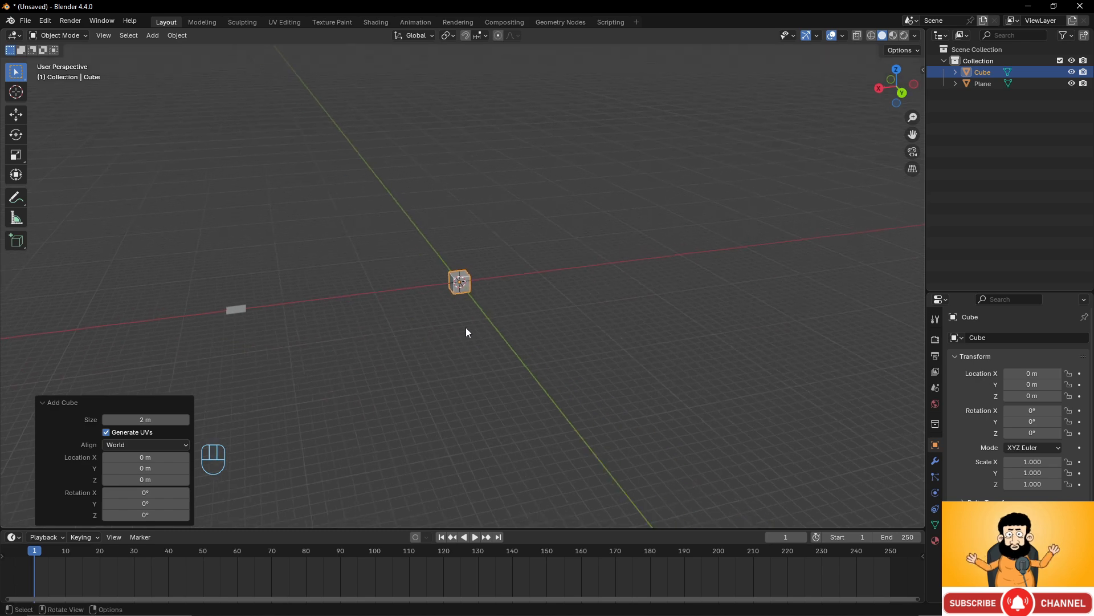
key("g")
key("x")
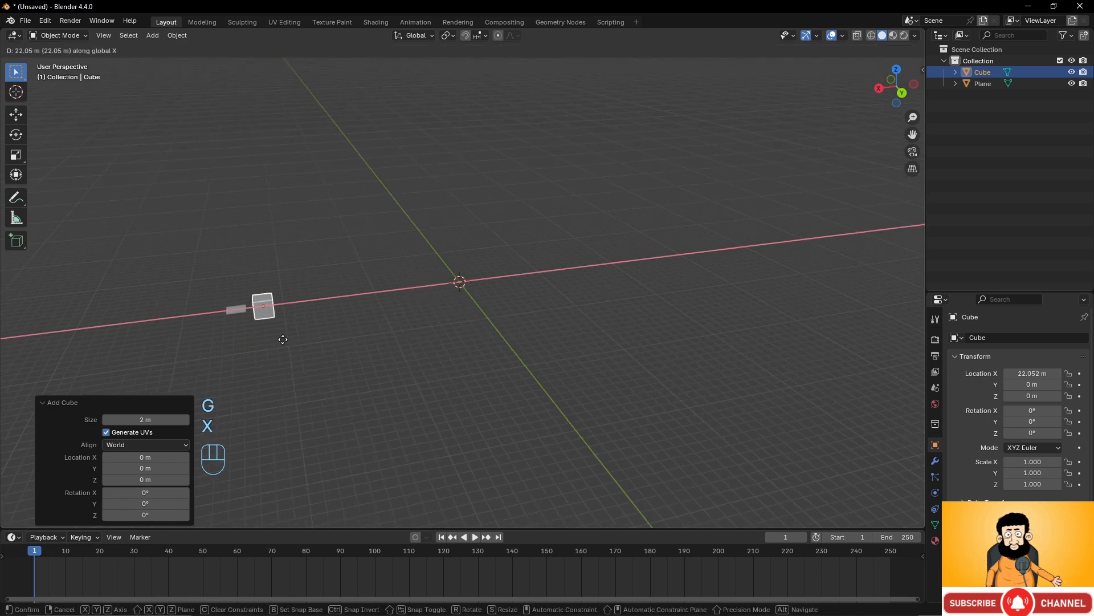
left_click(281, 338)
Add a circle mesh with 32 vertices and a 1 m radius at the world origin.
scroll(472, 307, "up", 2)
key("shift+a")
mouse_move(483, 306)
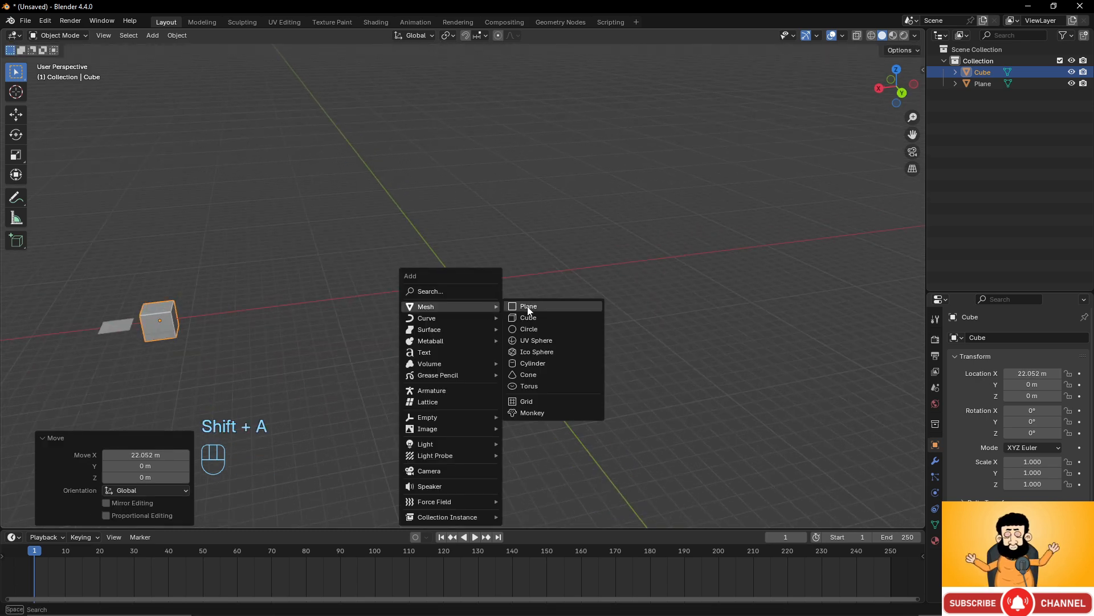
left_click(529, 329)
scroll(552, 338, "up", 4)
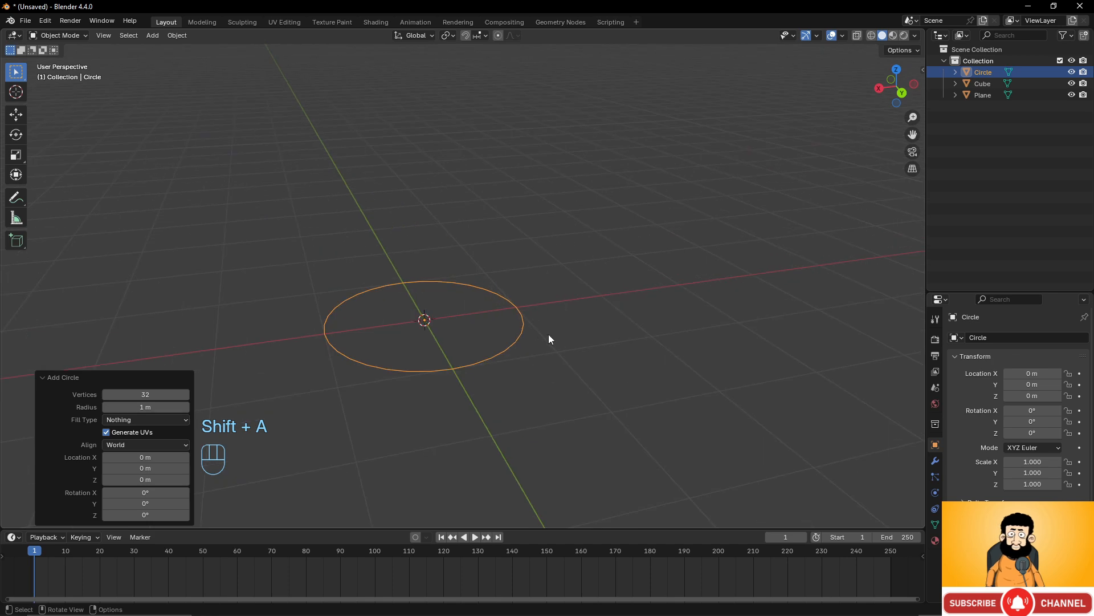
middle_click_drag(548, 334, 589, 309)
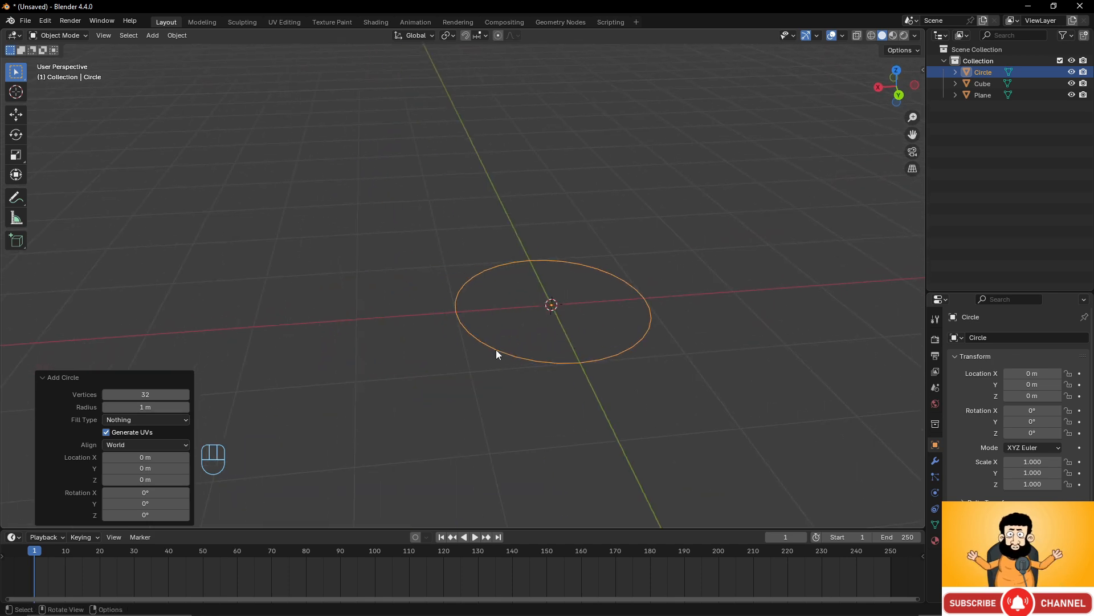
Set the circle's fill type to N-Gon and turn on the wireframe overlay in the viewport.
left_click(150, 422)
left_click(145, 446)
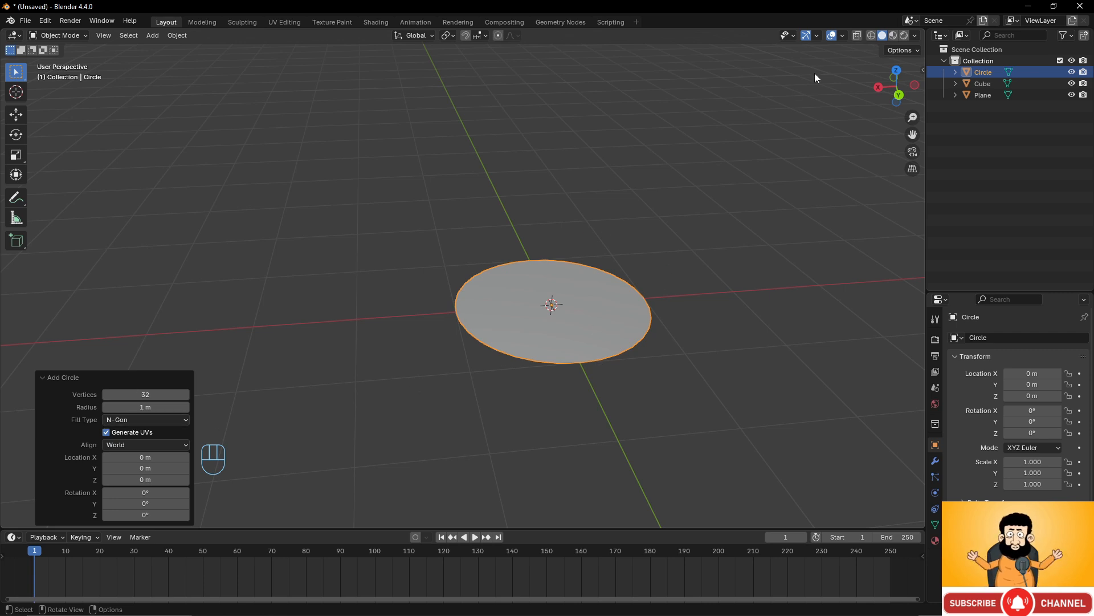
left_click(842, 35)
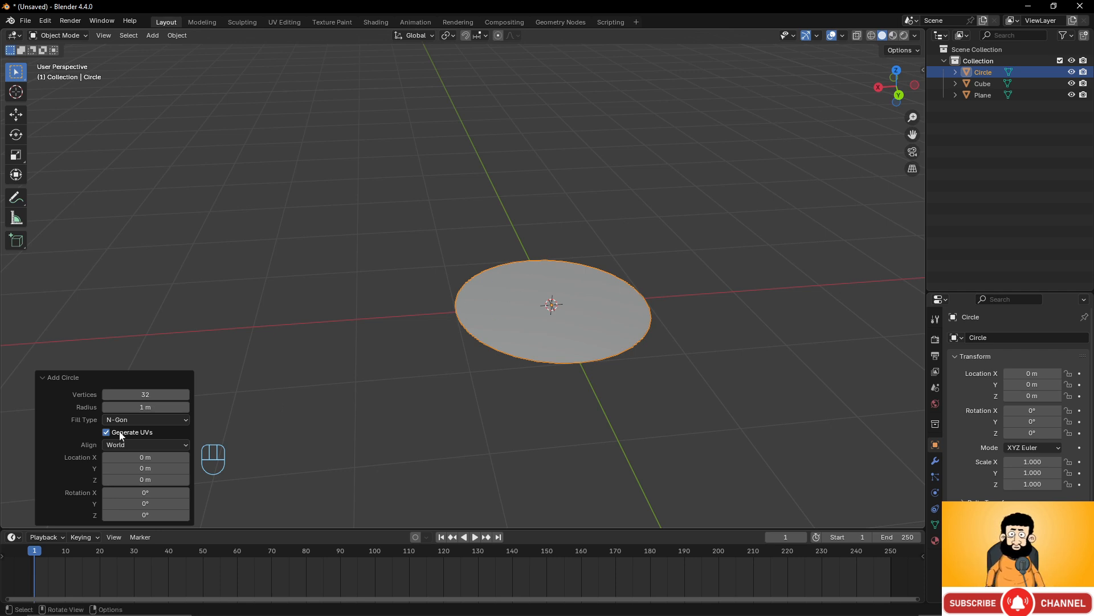
Change the circle's fill type to Triangle Fan.
left_click(159, 419)
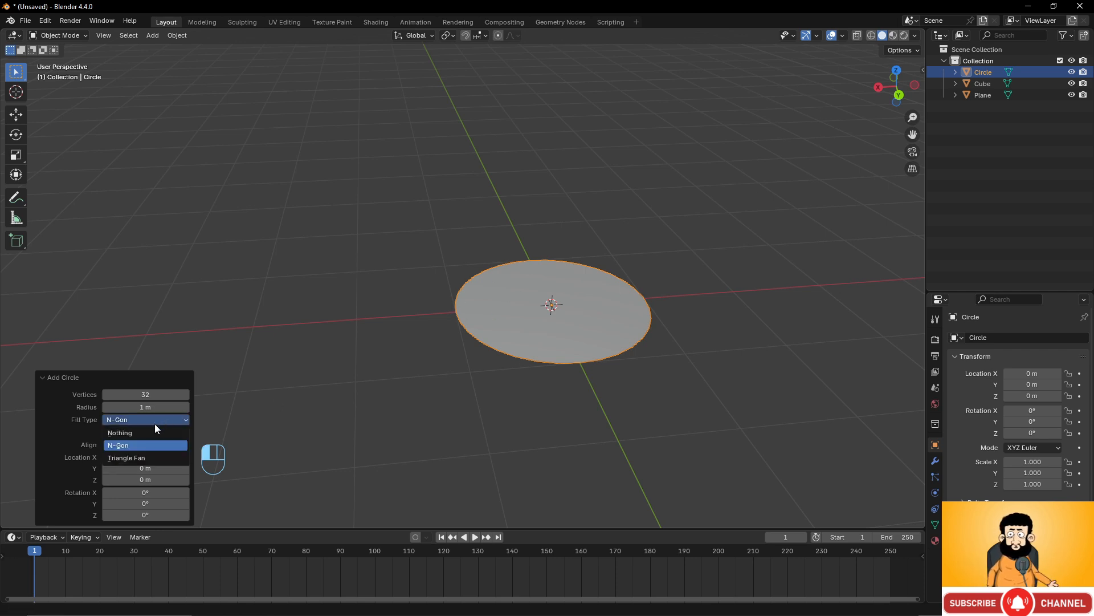
left_click(142, 457)
scroll(621, 322, "up", 4)
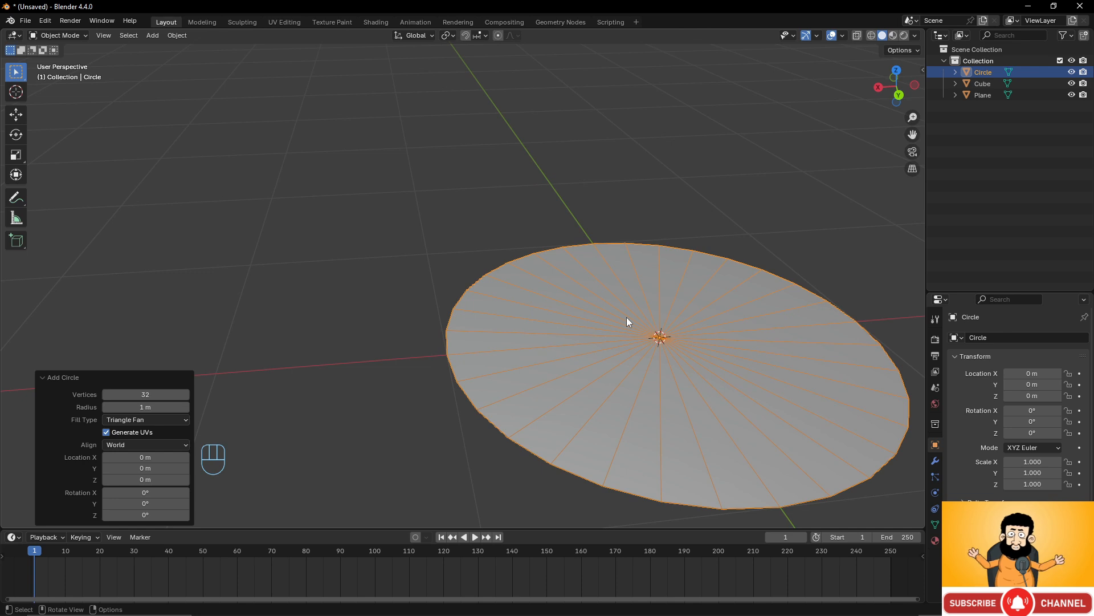
Turn off the wireframe overlay in the viewport.
scroll(627, 321, "down", 2)
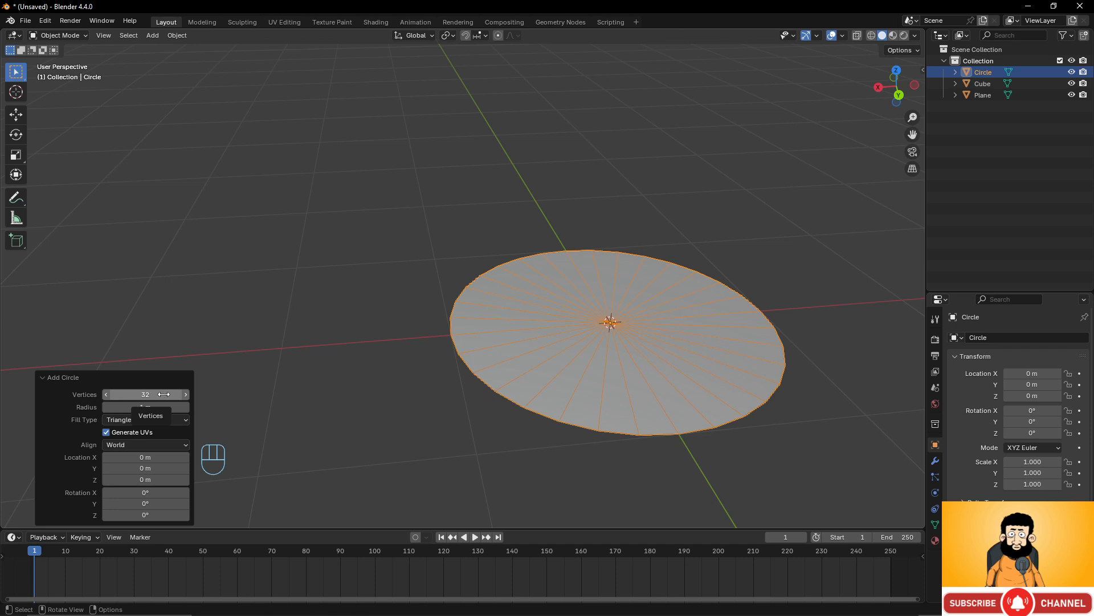
scroll(576, 309, "down", 5)
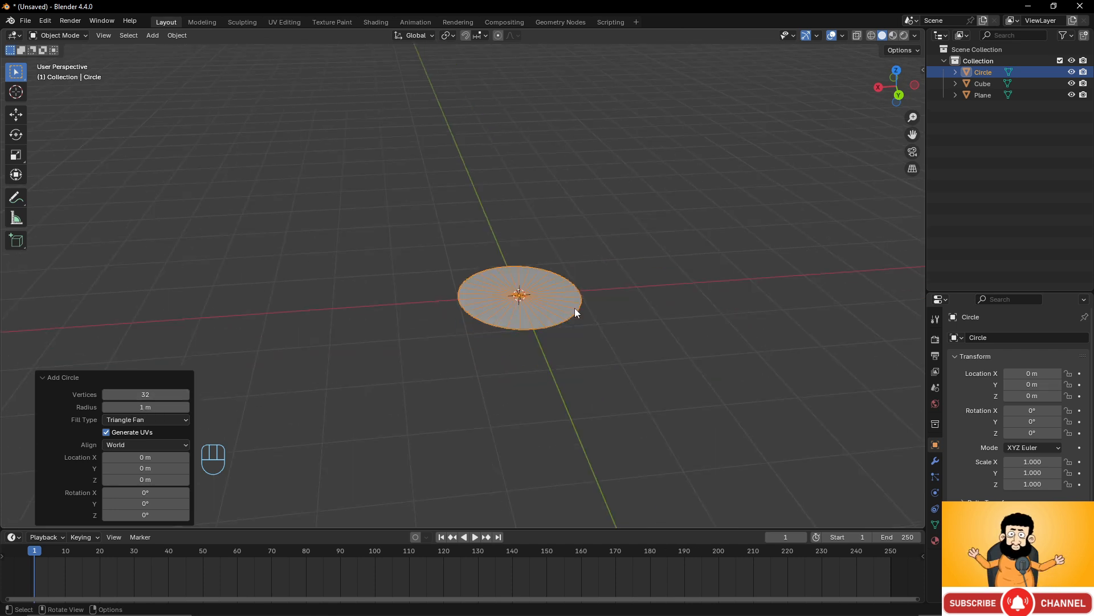
left_click(842, 35)
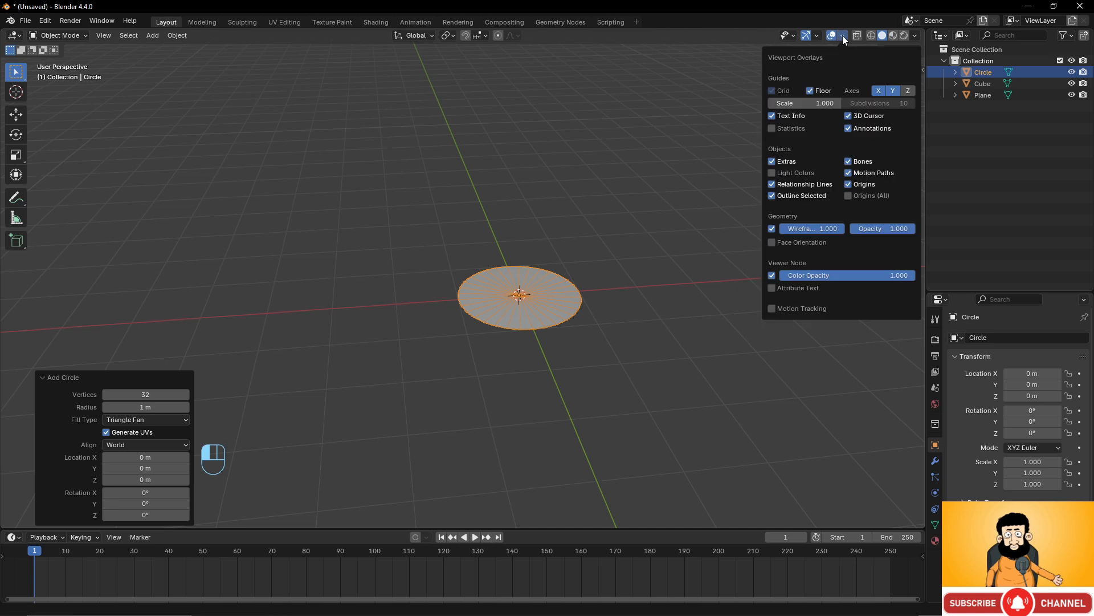
left_click(772, 228)
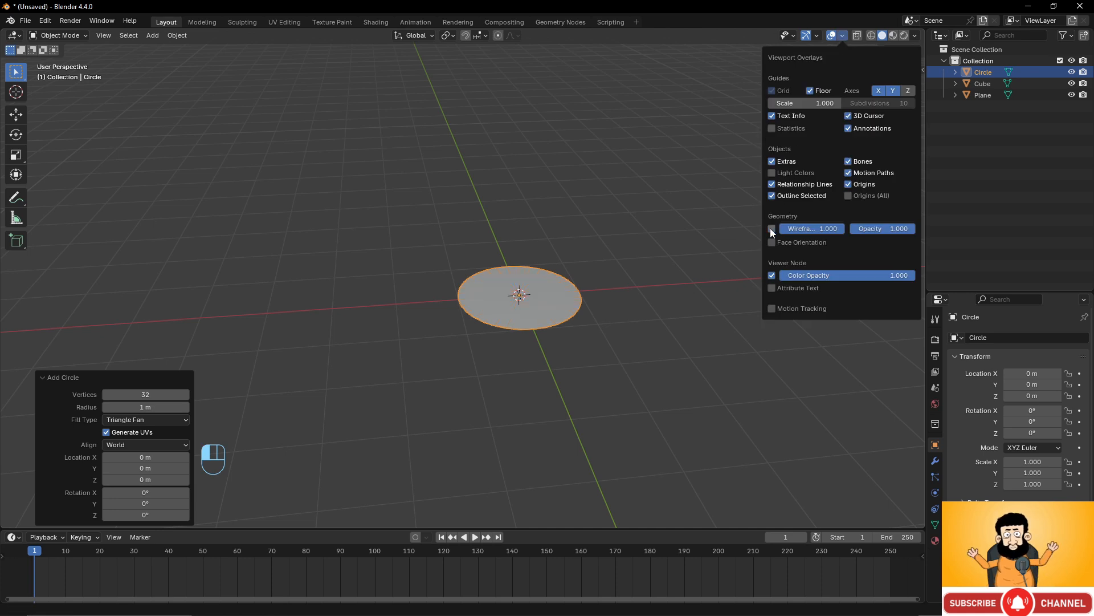
Set the circle's vertex count to 8 and its radius to 1.06 m.
scroll(546, 330, "up", 4)
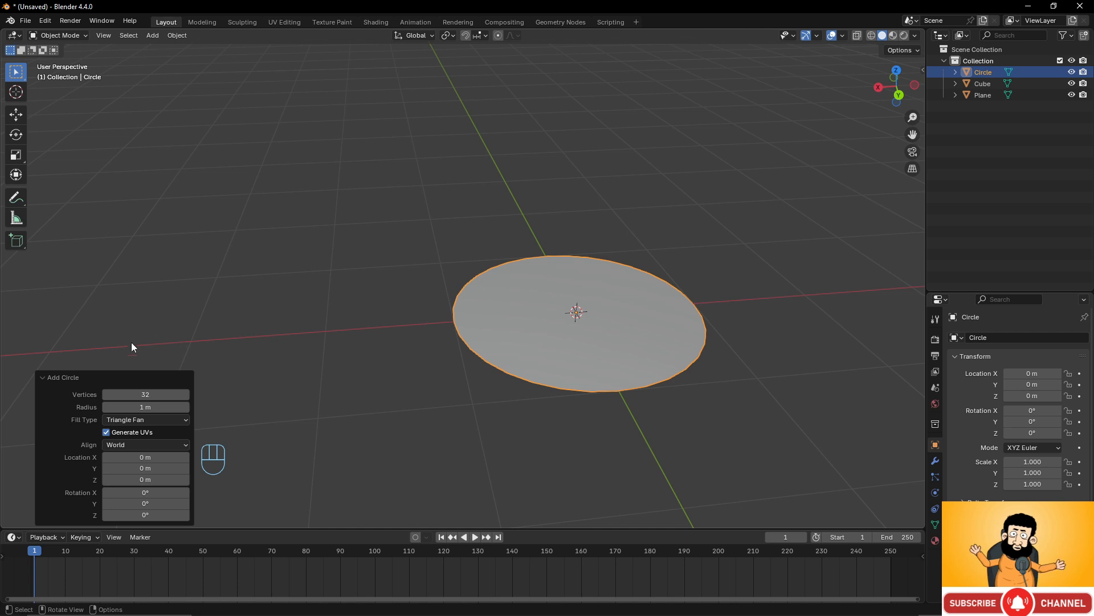
left_click(122, 394)
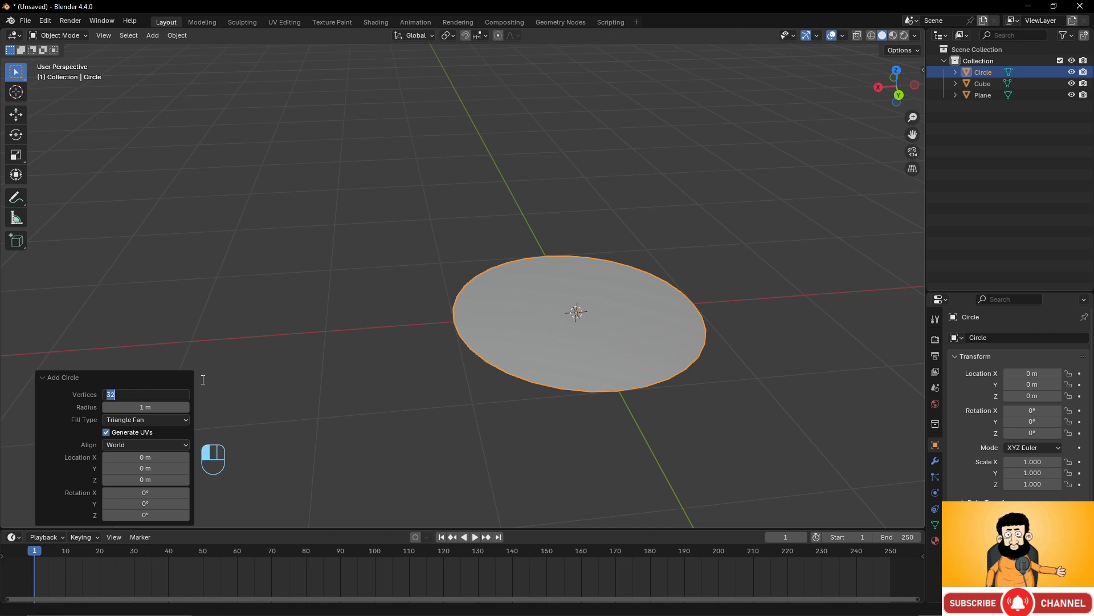
type("8")
key("Return")
middle_click_drag(449, 282, 482, 381)
mouse_move(142, 407)
left_mouse_down()
mouse_move(178, 407)
mouse_move(145, 408)
left_mouse_up()
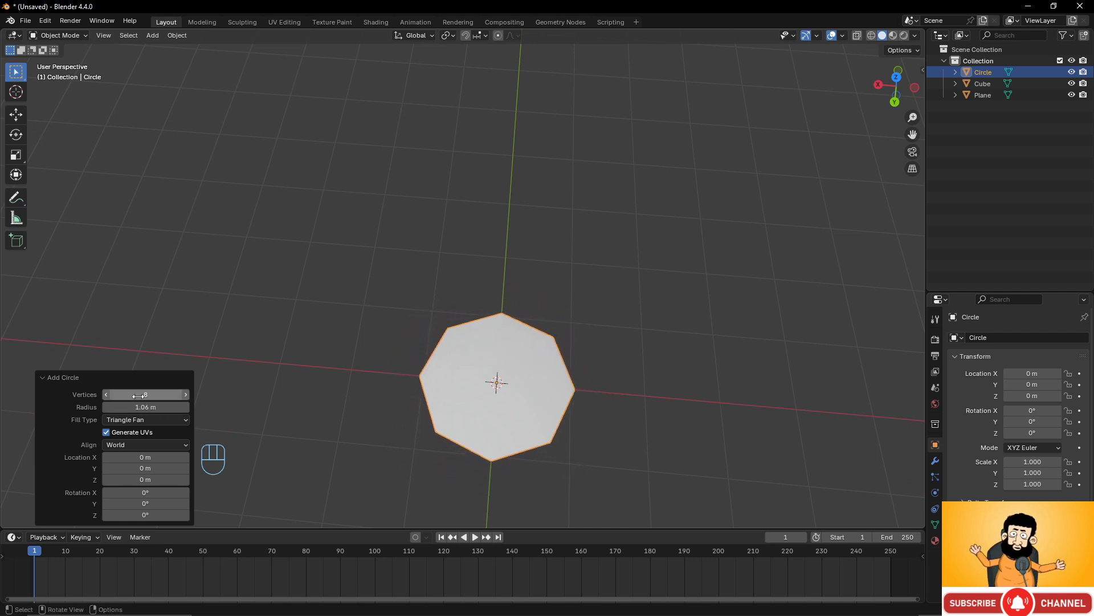
Raise the circle's vertex count to 64.
left_click(137, 395)
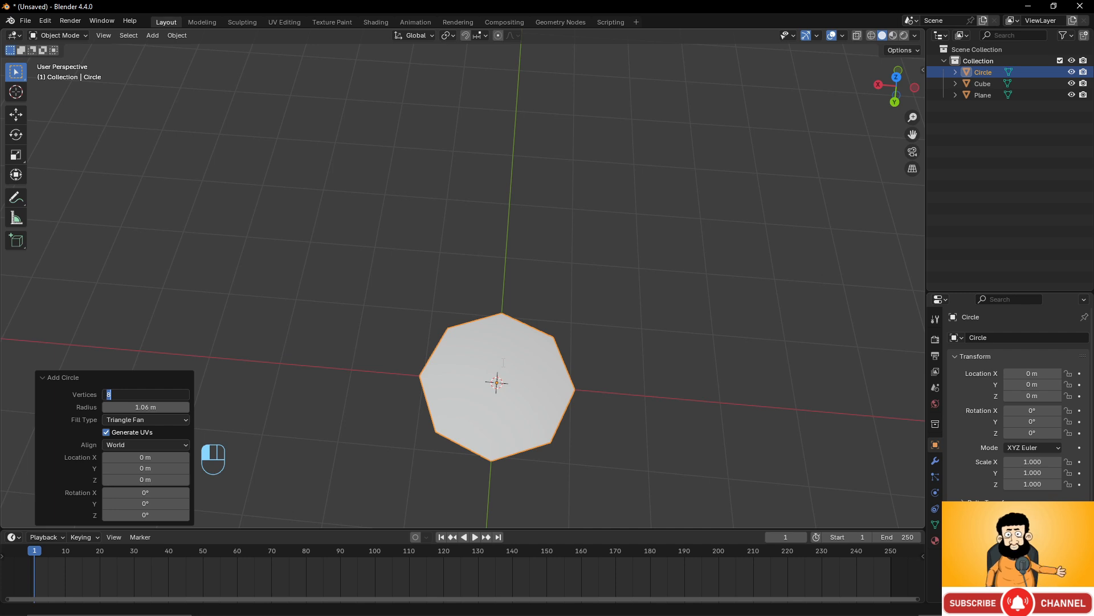
type("64")
key("Return")
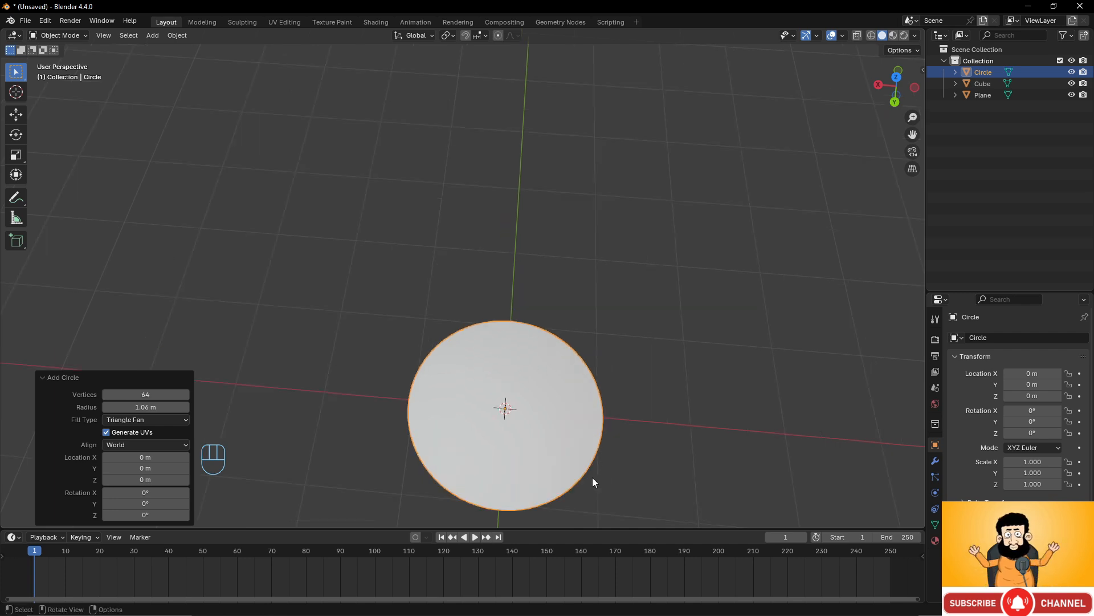
middle_click_drag(557, 411, 539, 363, "shift")
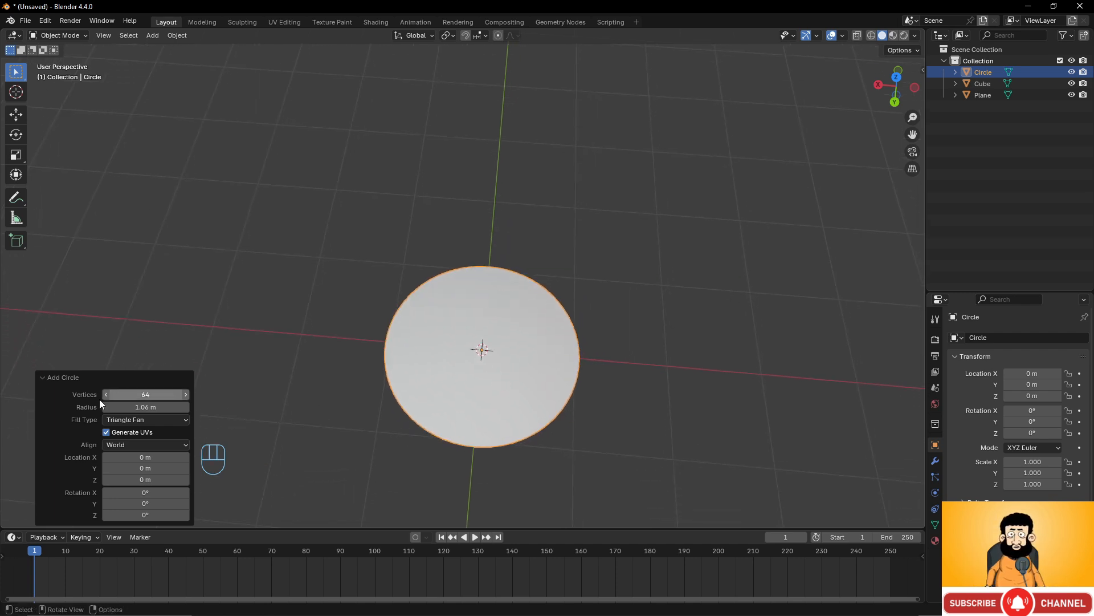
Set the circle's vertex count to 32.
left_click(147, 394)
type("32")
key("Return")
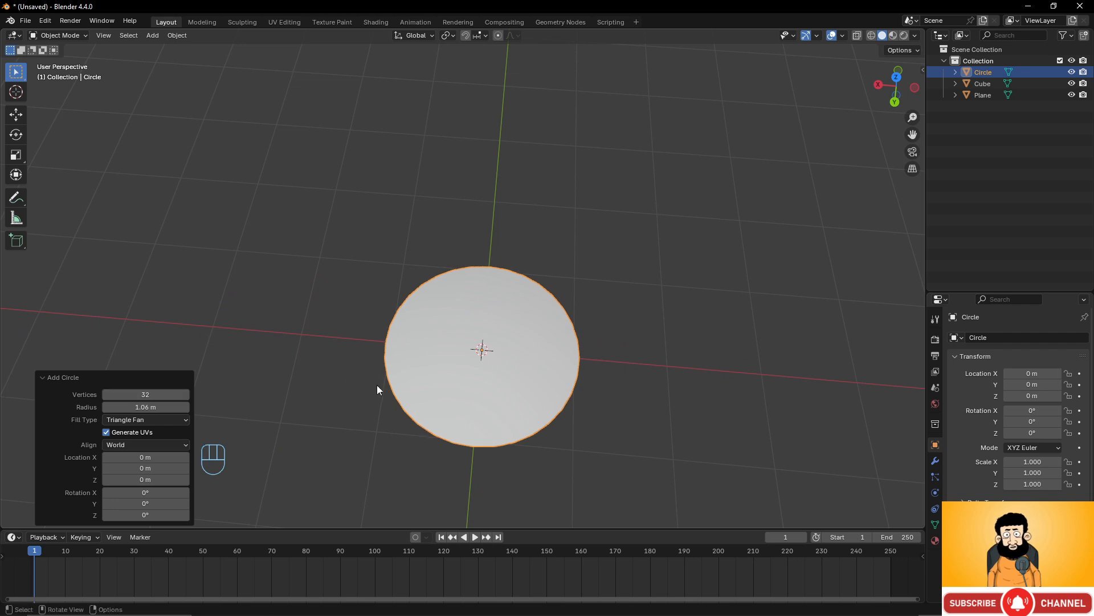
middle_click_drag(378, 385, 505, 358)
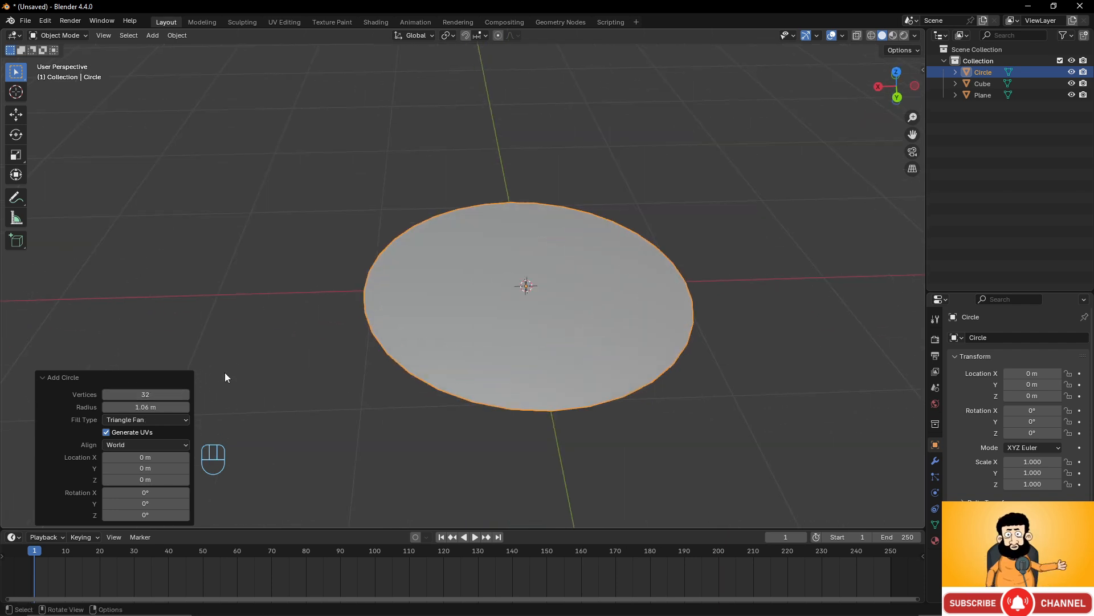
Move the circle about 19.6 m along the global X axis, placing it beside the cube.
scroll(469, 238, "down", 4)
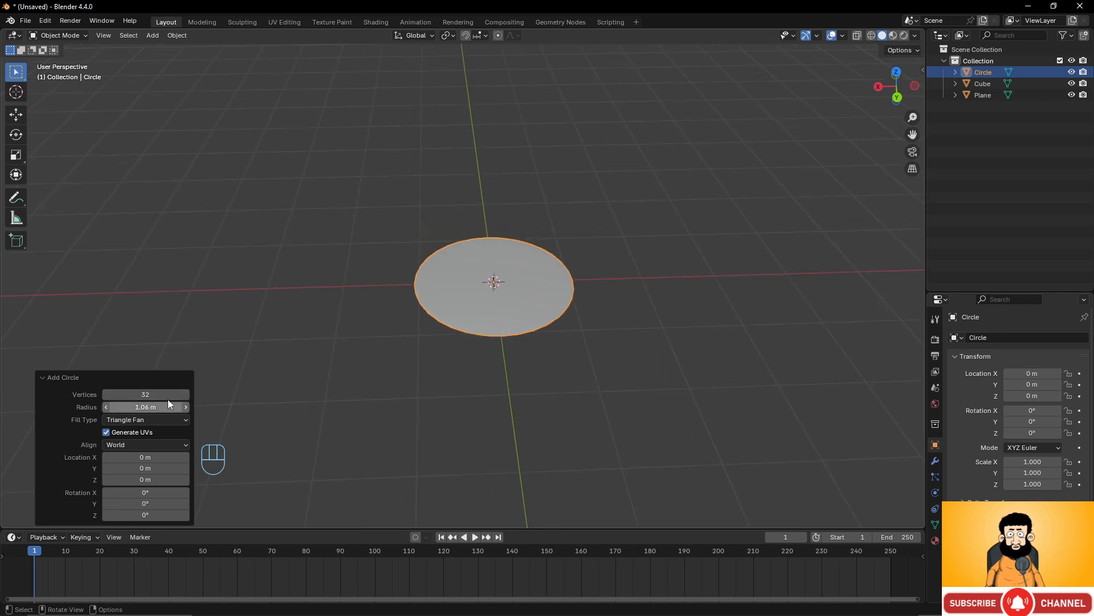
scroll(474, 307, "down", 8)
scroll(474, 306, "up", 1)
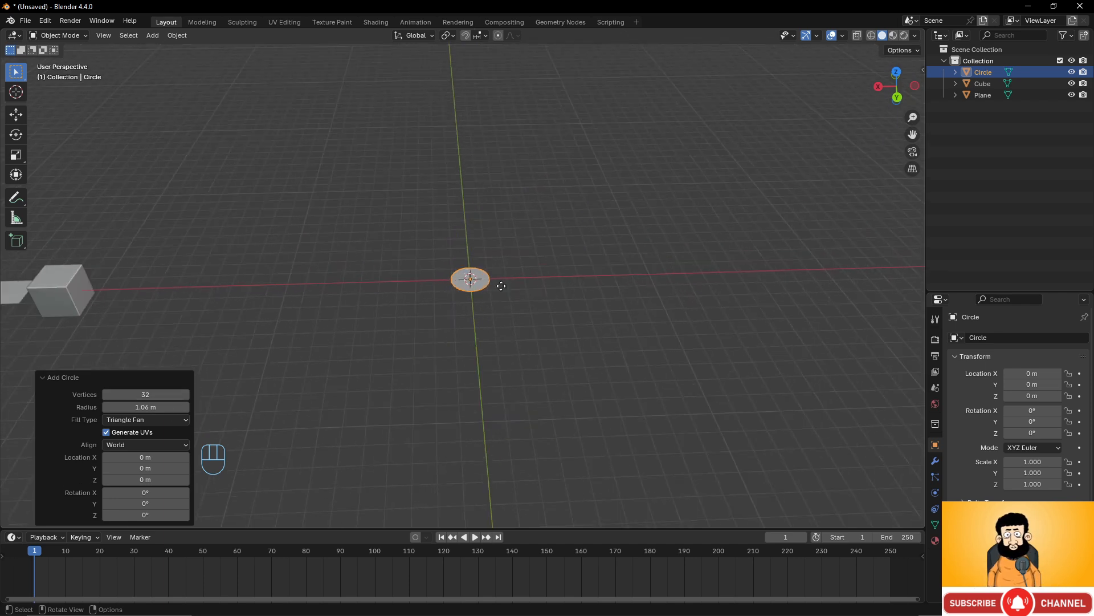
key("g")
key("x")
left_click(142, 324)
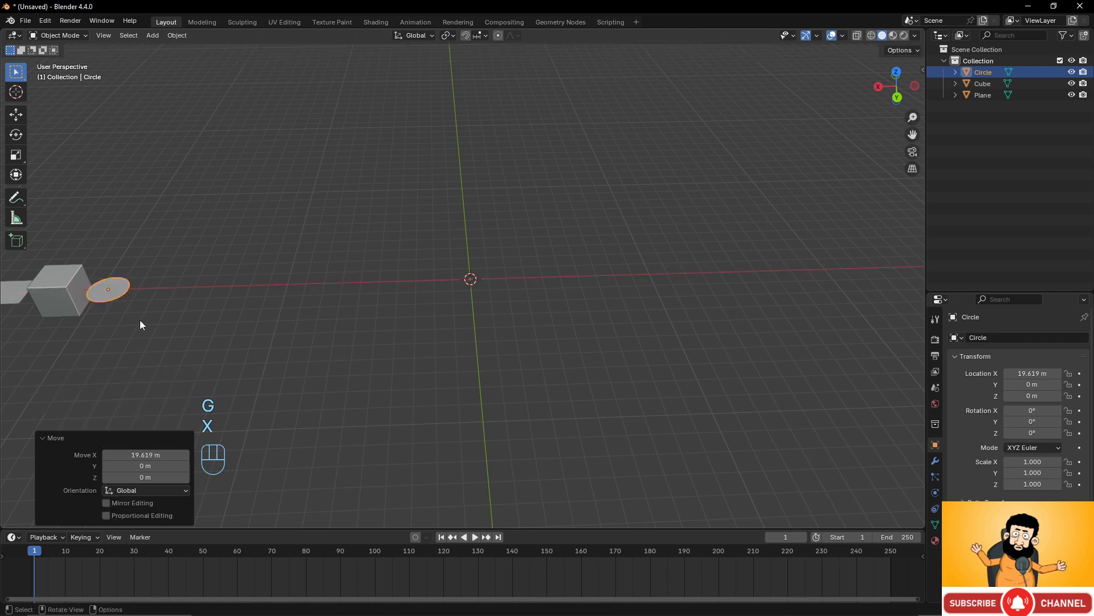
Add a UV sphere with 32 segments, 16 rings and a 1 m radius at the world origin.
key("shift+a")
mouse_move(310, 289)
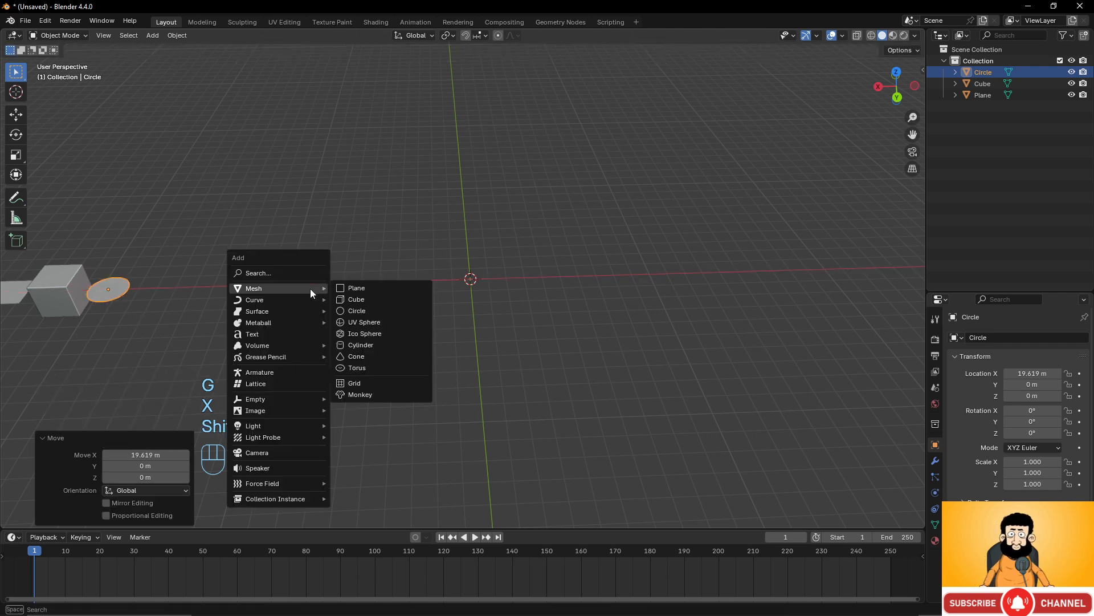
left_click(357, 323)
scroll(505, 306, "up", 8)
middle_click_drag(505, 307, 466, 340)
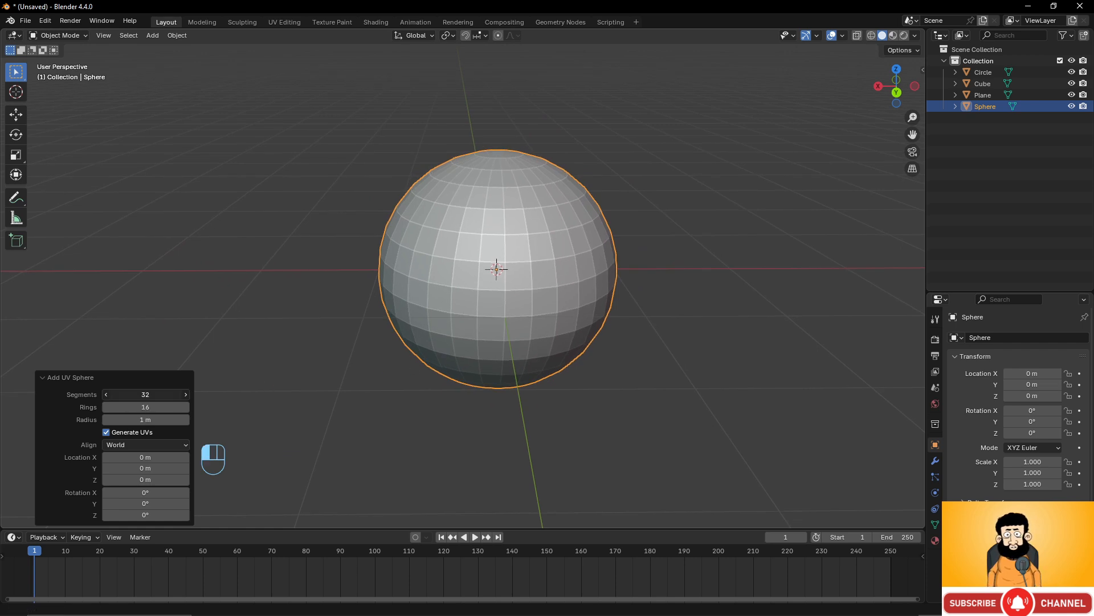
mouse_move(143, 394)
left_mouse_down()
mouse_move(133, 398)
mouse_move(159, 405)
mouse_move(150, 406)
left_mouse_up()
Move the UV sphere about 17.3 m along the global X axis, placing it beside the circle.
scroll(558, 217, "down", 4)
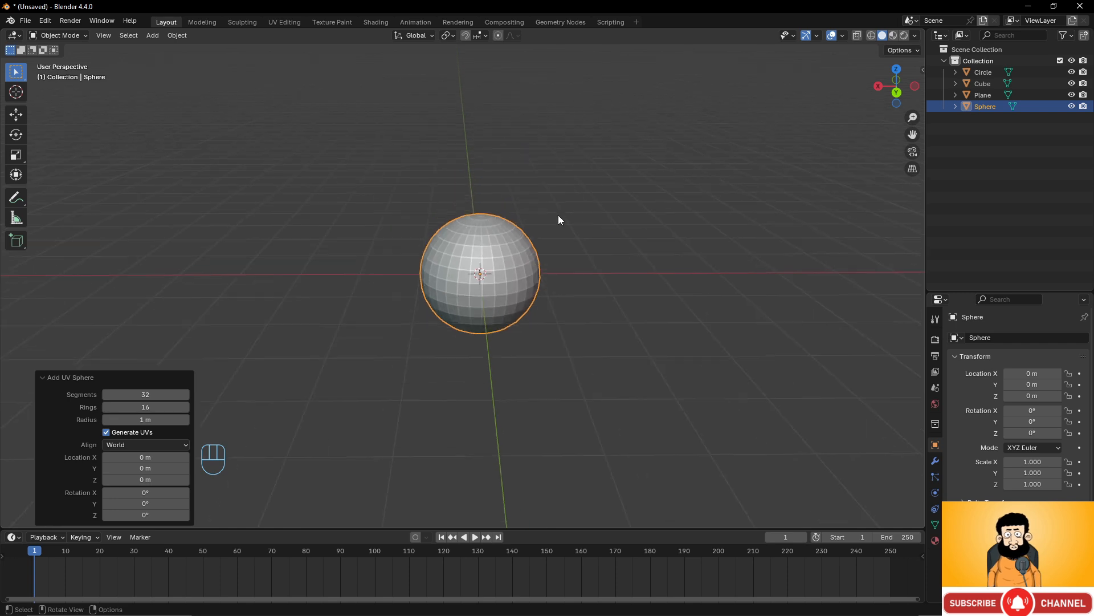
scroll(424, 280, "up", 3)
scroll(402, 308, "down", 3)
scroll(503, 266, "down", 4)
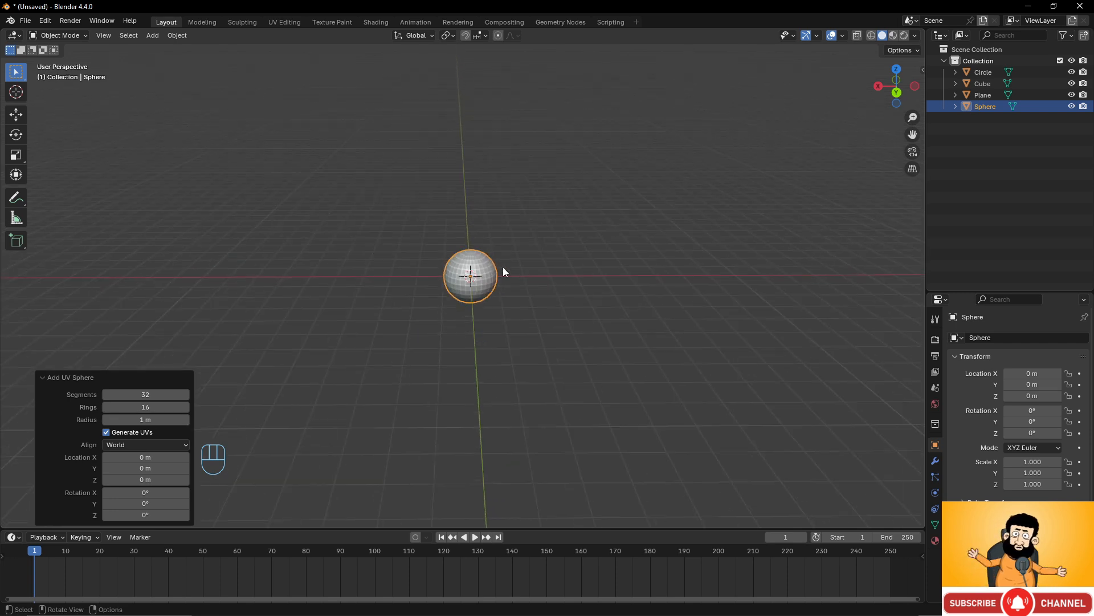
scroll(503, 267, "up", 1)
key("g")
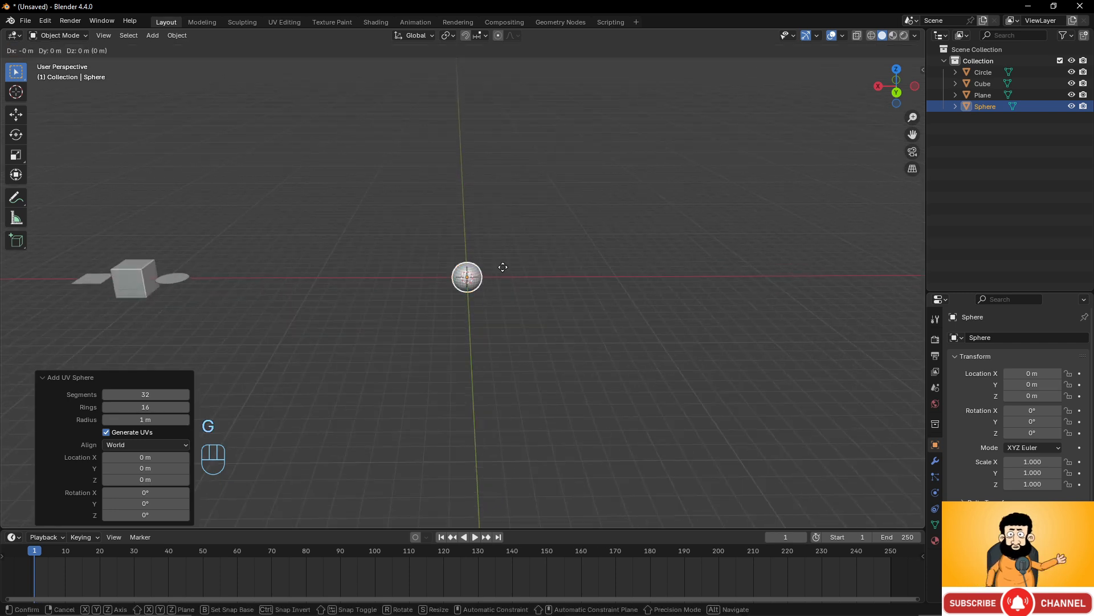
key("x")
left_click(243, 288)
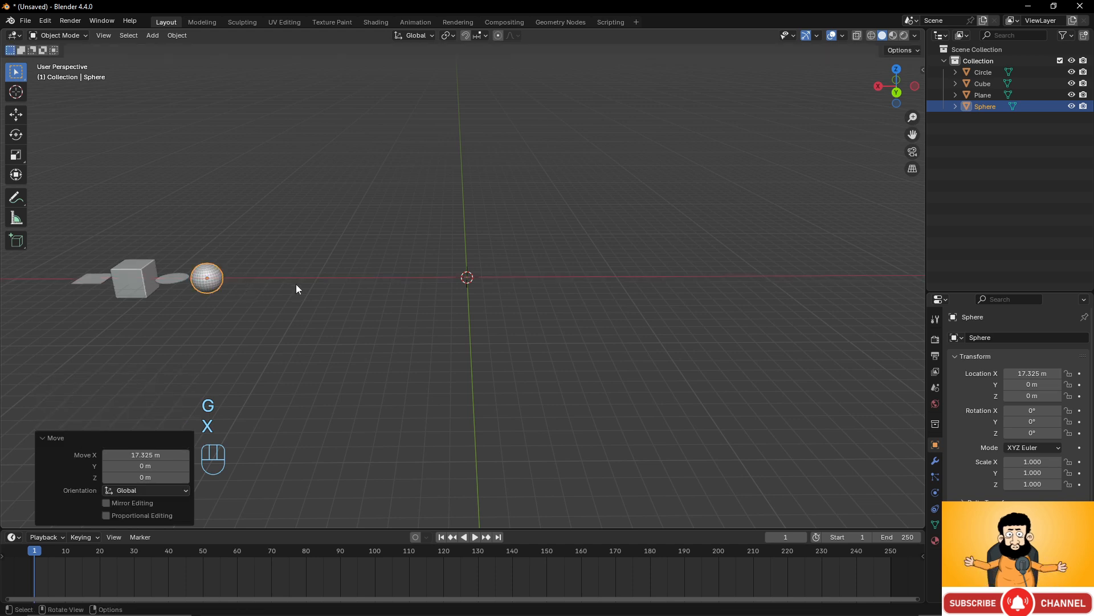
Add an ico sphere with 2 subdivisions and a 1 m radius at the world origin.
scroll(525, 269, "up", 4)
key("shift+a")
mouse_move(522, 264)
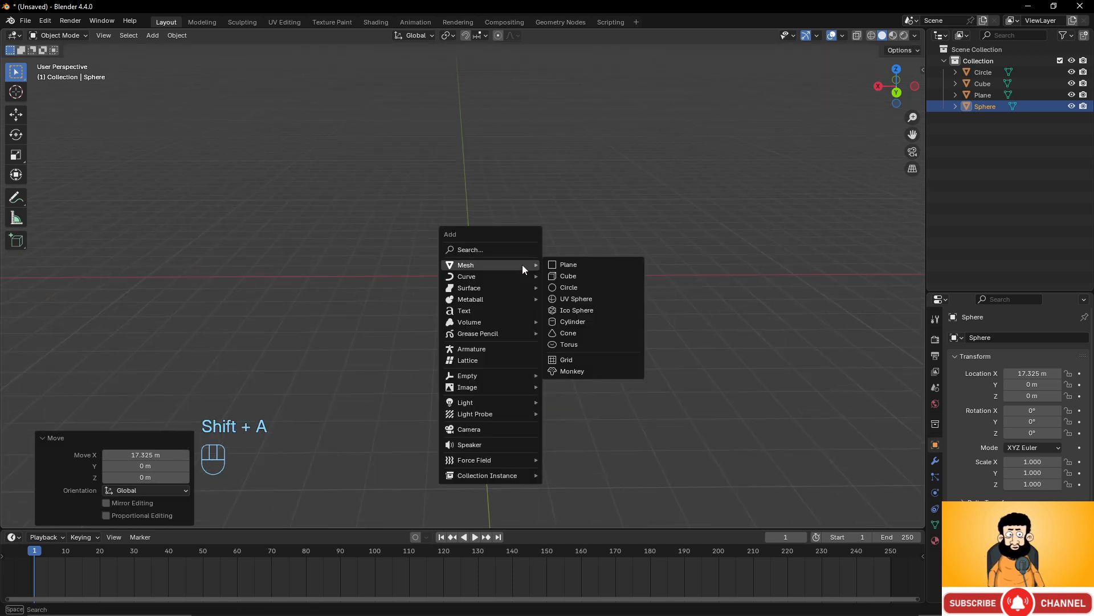
left_click(583, 310)
scroll(521, 296, "up", 5)
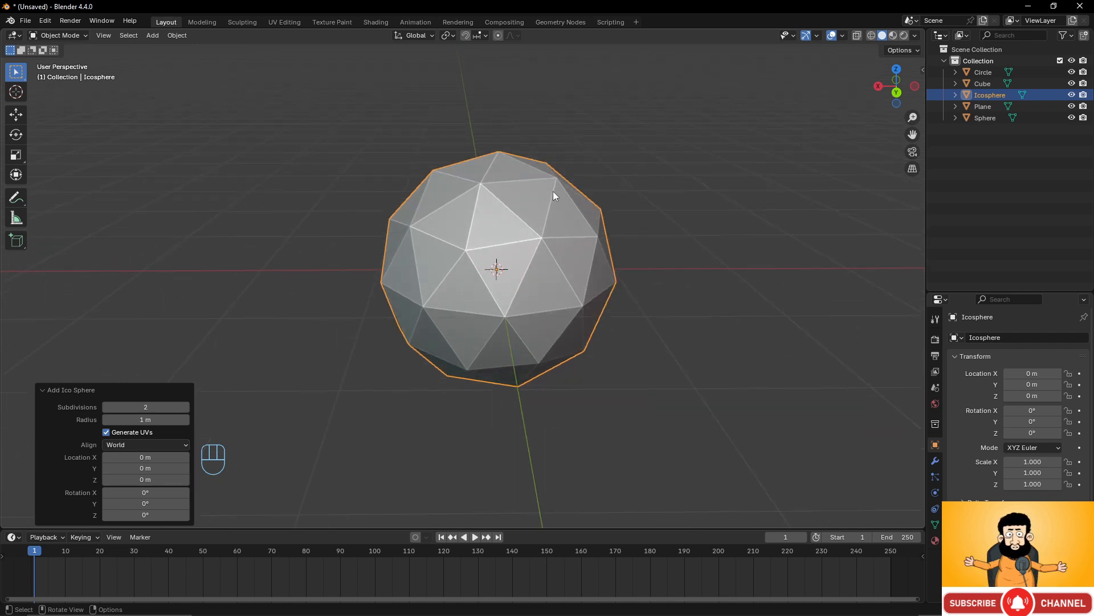
Increase the ico sphere's subdivisions step by step to 5.
scroll(544, 228, "up", 3)
scroll(542, 231, "down", 3)
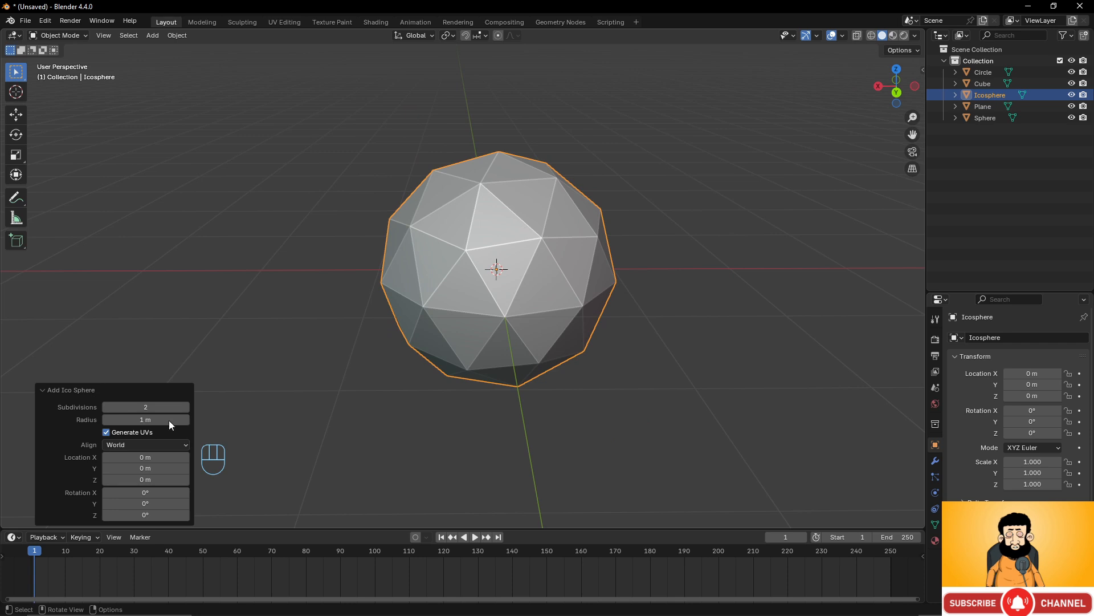
left_click(185, 407)
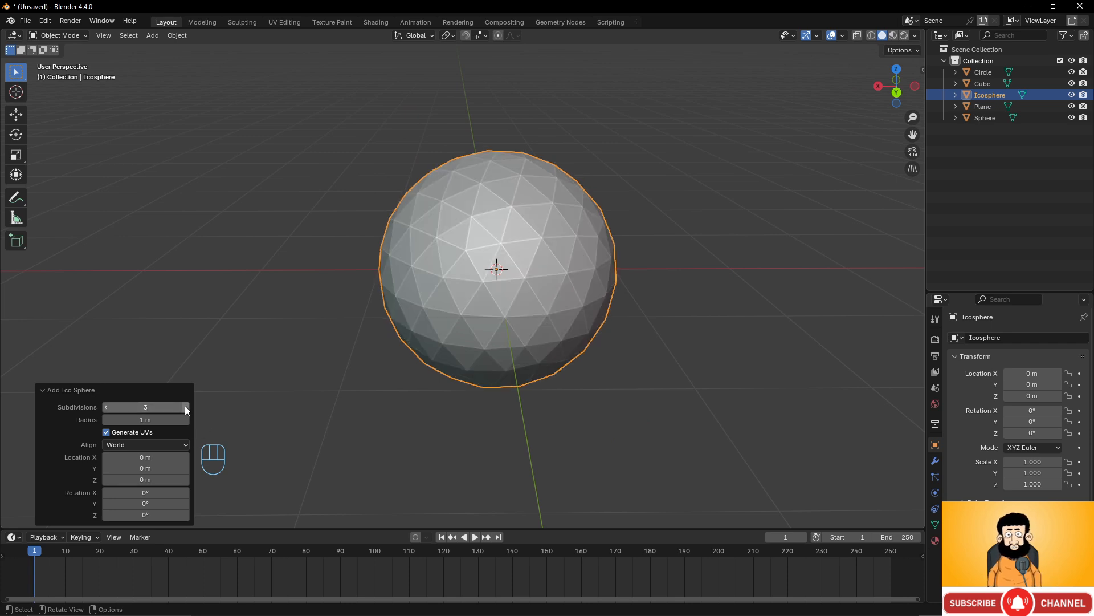
left_click(185, 407)
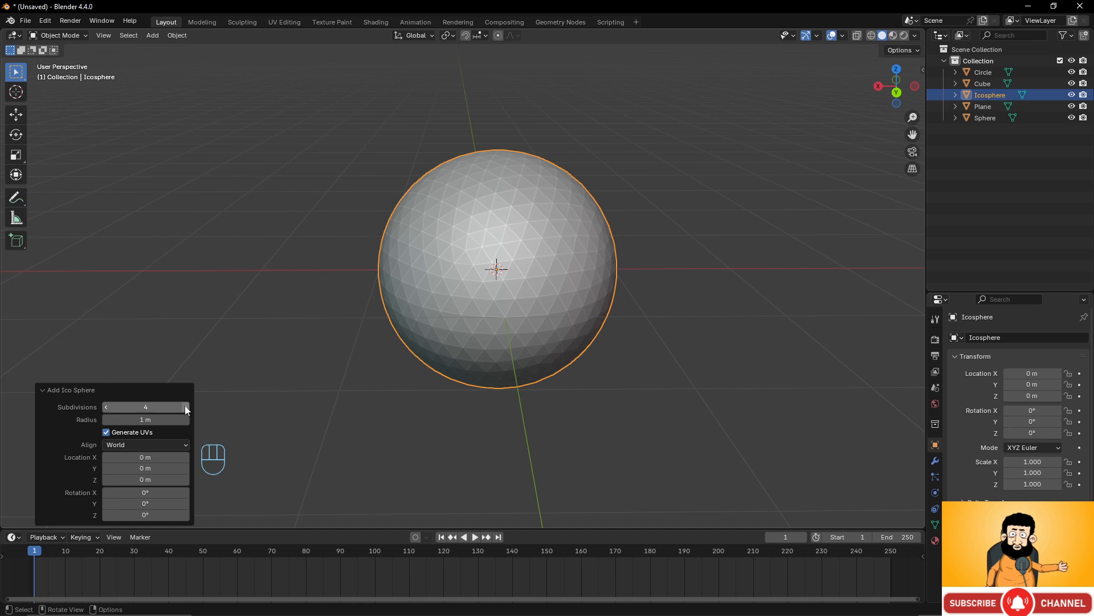
left_click(185, 406)
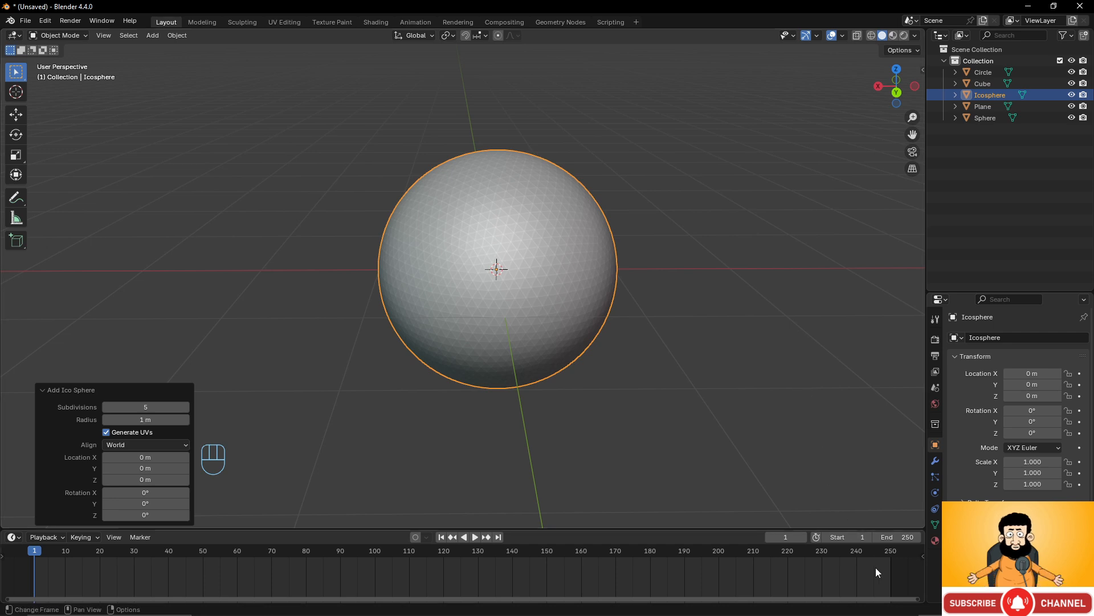
Show scene statistics and scene duration in the status bar.
right_click(897, 611)
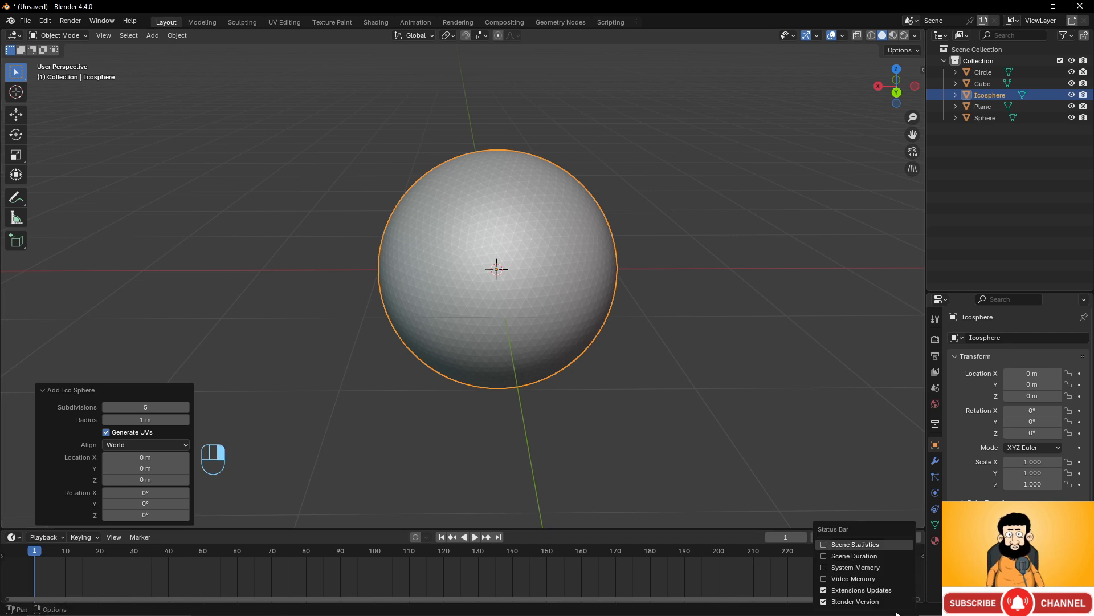
left_click(824, 545)
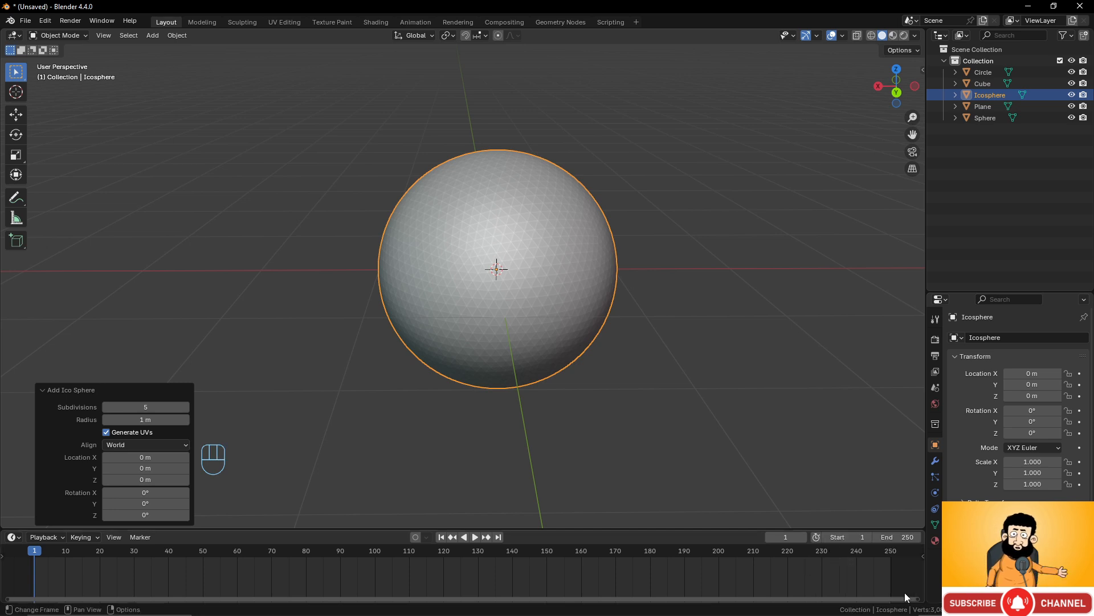
right_click(793, 608)
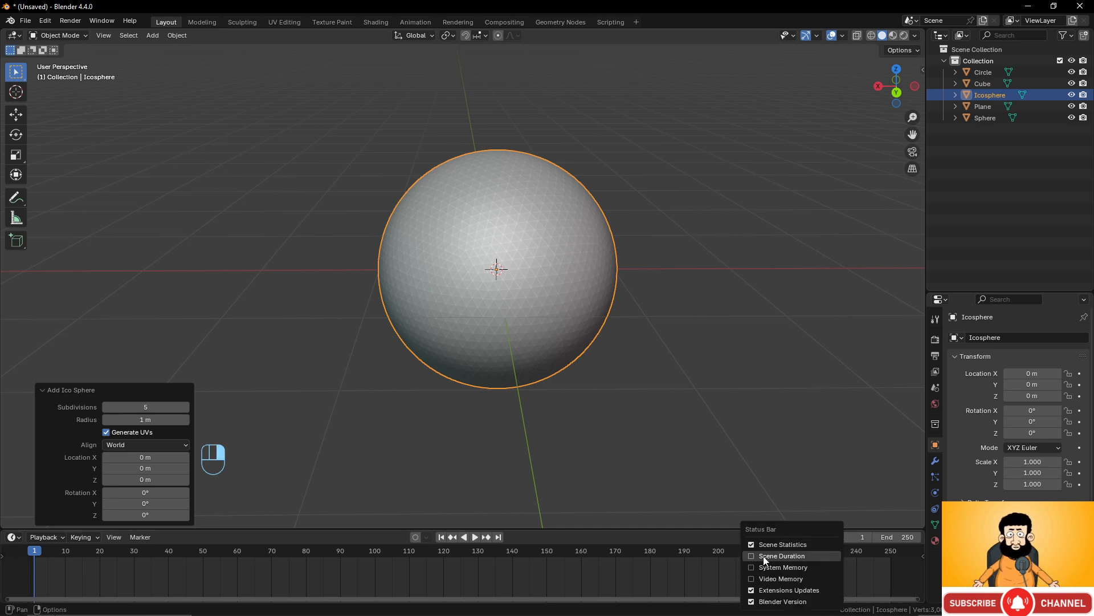
left_click(766, 557)
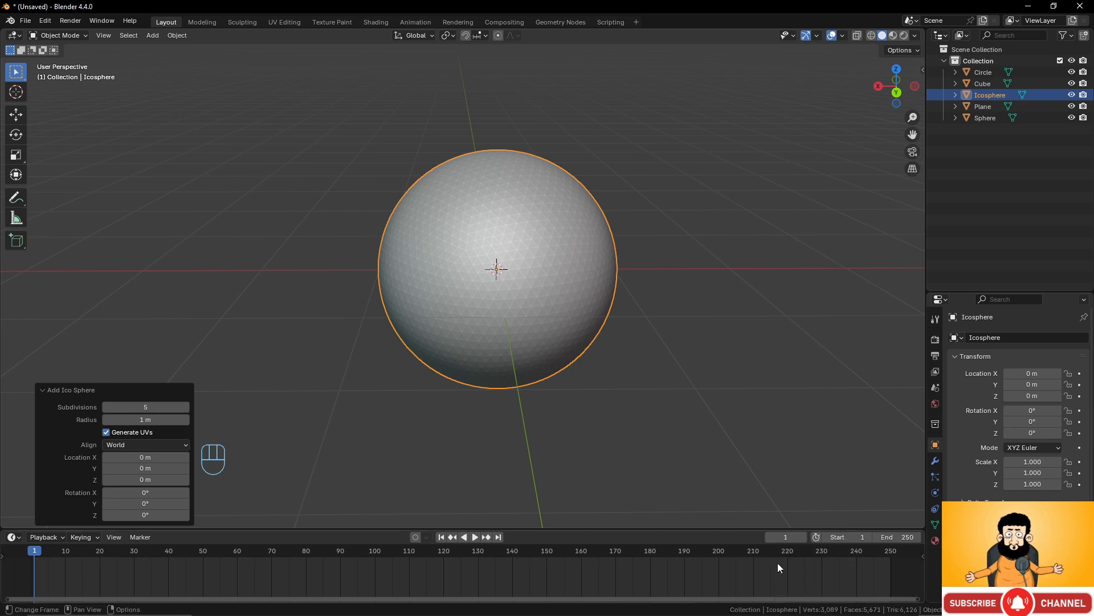
Add system memory and video memory to the status bar read-outs and hide scene duration.
right_click(707, 609)
left_click(659, 575)
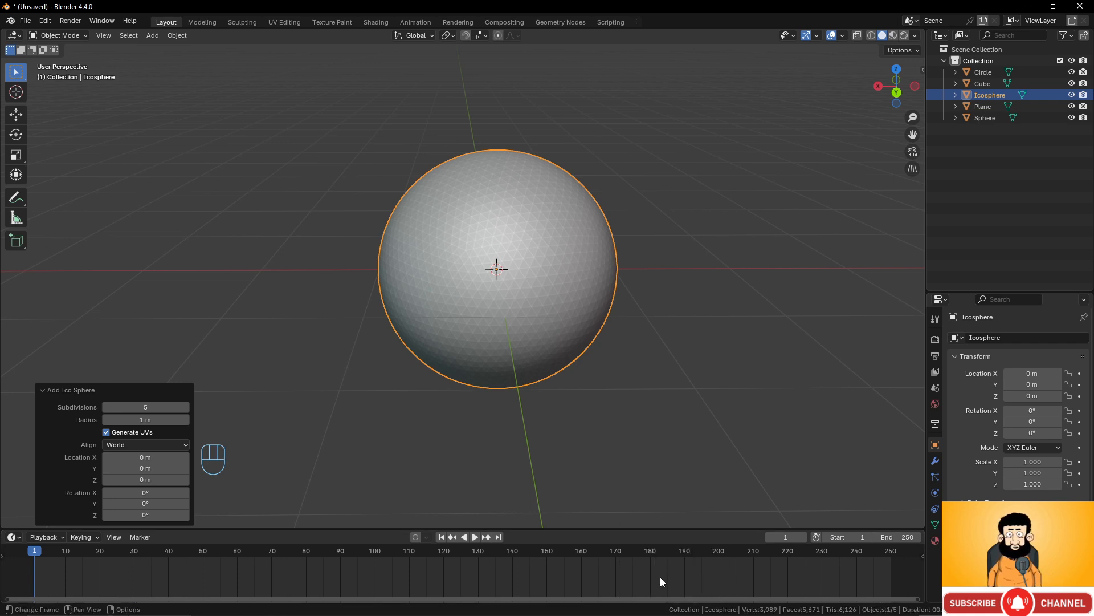
right_click(650, 609)
left_click(600, 574)
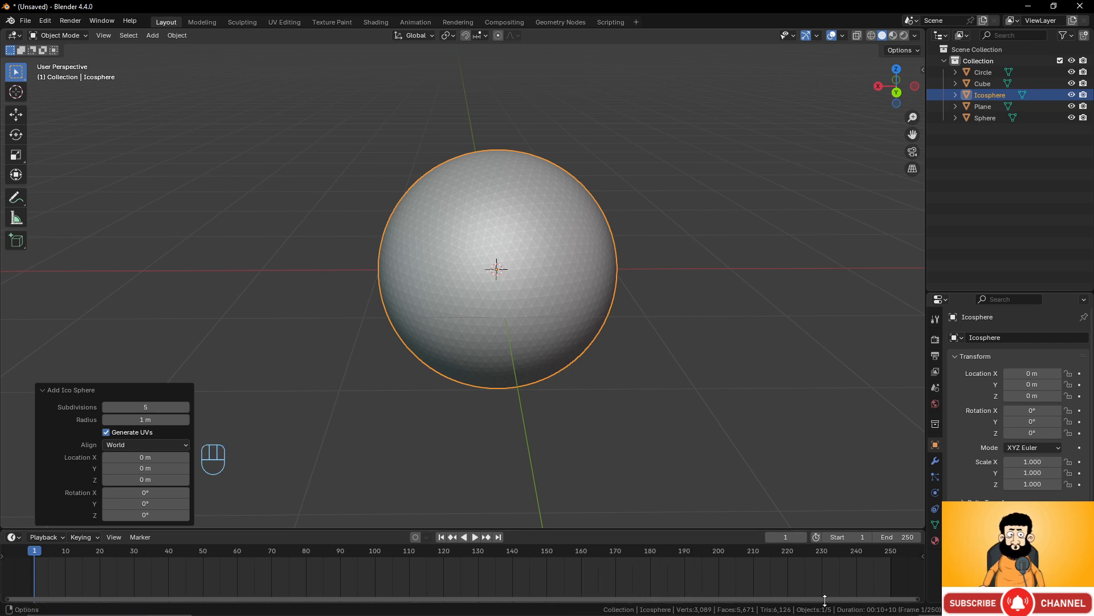
right_click(553, 610)
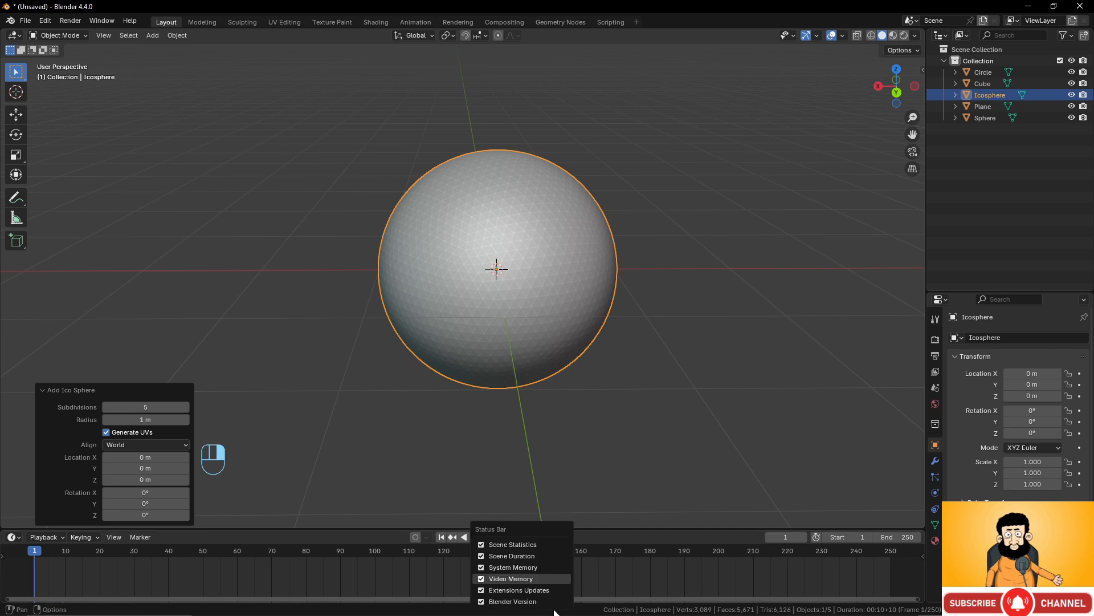
left_click(525, 556)
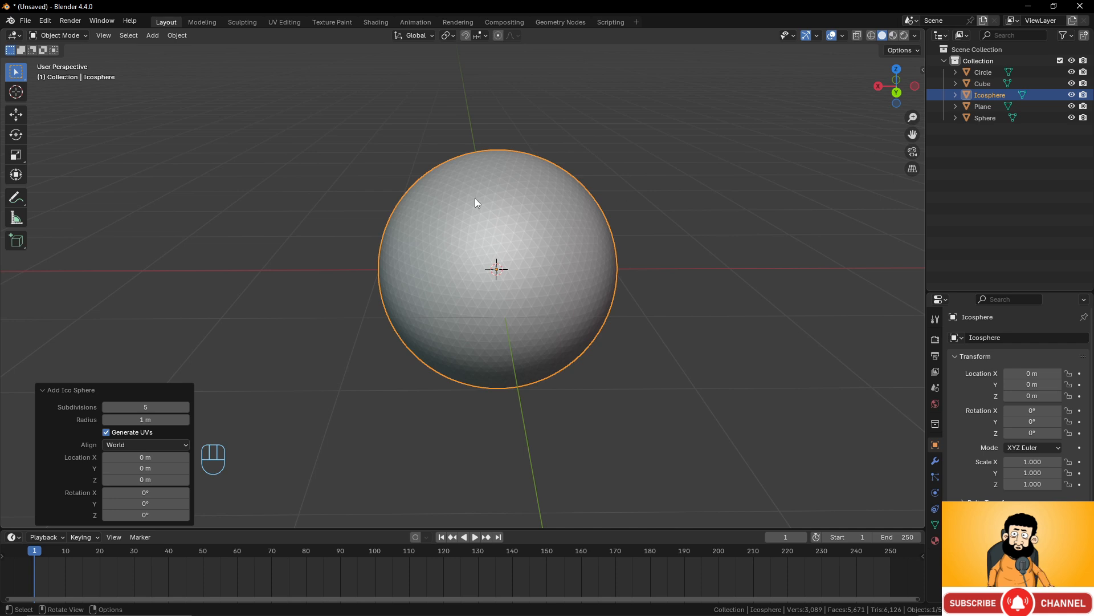
Move the ico sphere about 14.75 m along the global X axis, next to the UV sphere.
scroll(491, 241, "up", 2)
scroll(427, 268, "down", 4)
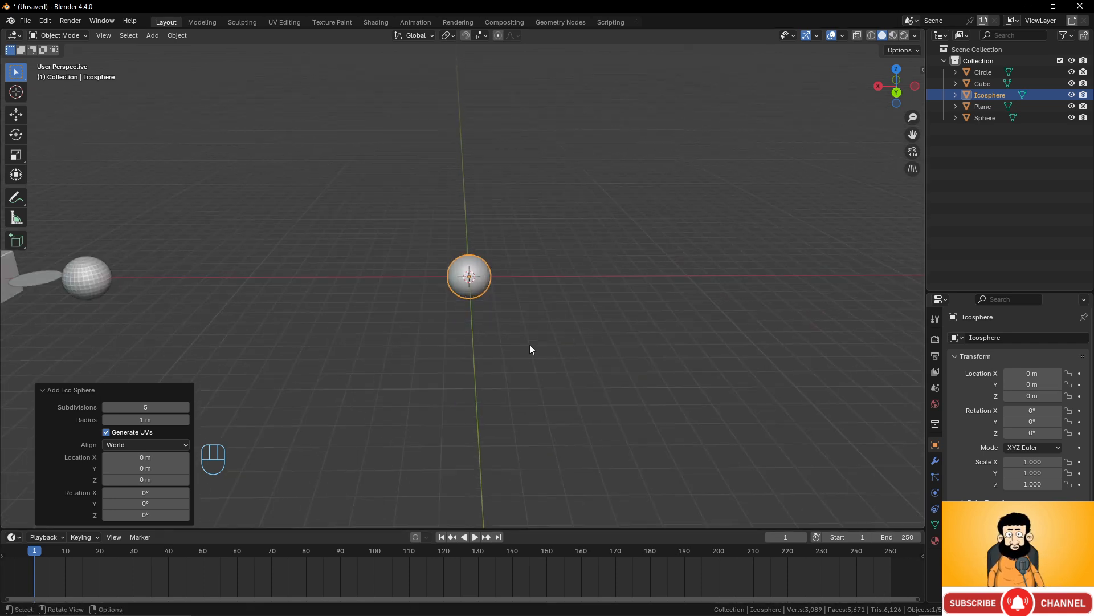
key("g")
key("x")
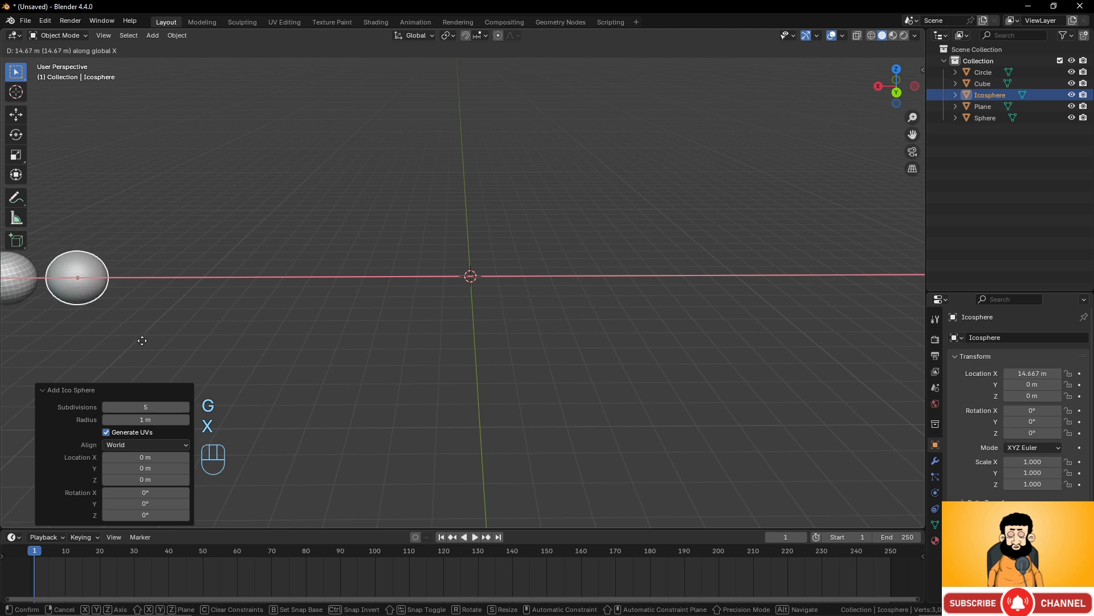
left_click(141, 341)
Add a cylinder with 32 vertices, a 1 m radius and a 1.29 m depth at the world origin.
middle_click_drag(141, 340, 501, 283, "shift")
key("shift+a")
mouse_move(501, 279)
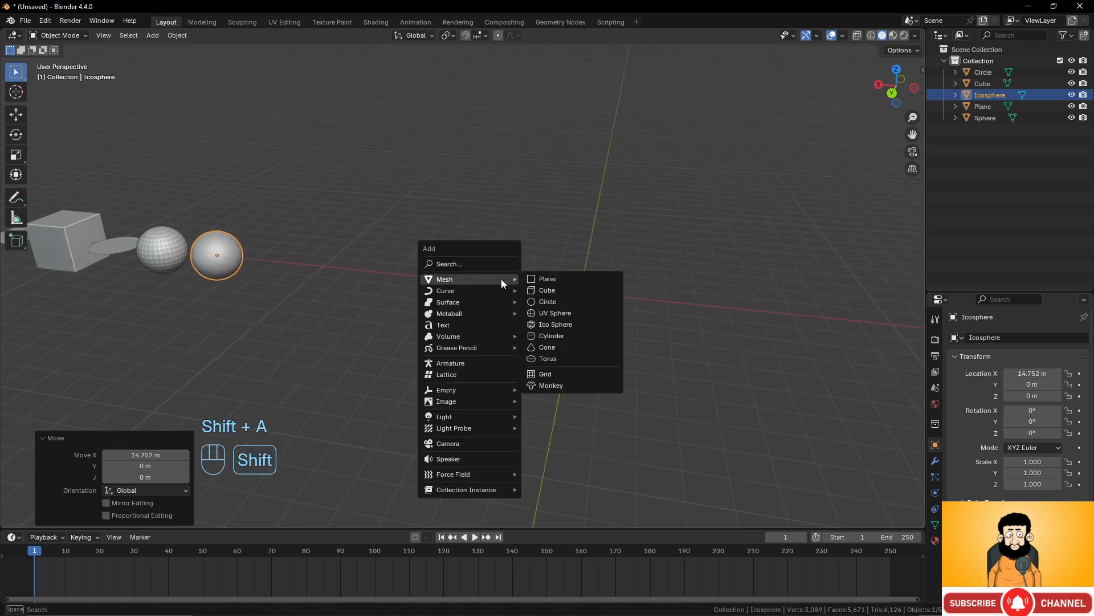
left_click(558, 338)
scroll(648, 329, "up", 5)
scroll(647, 329, "down", 3)
scroll(442, 342, "up", 2)
middle_click_drag(648, 310, 553, 317, "shift")
scroll(542, 328, "up", 1)
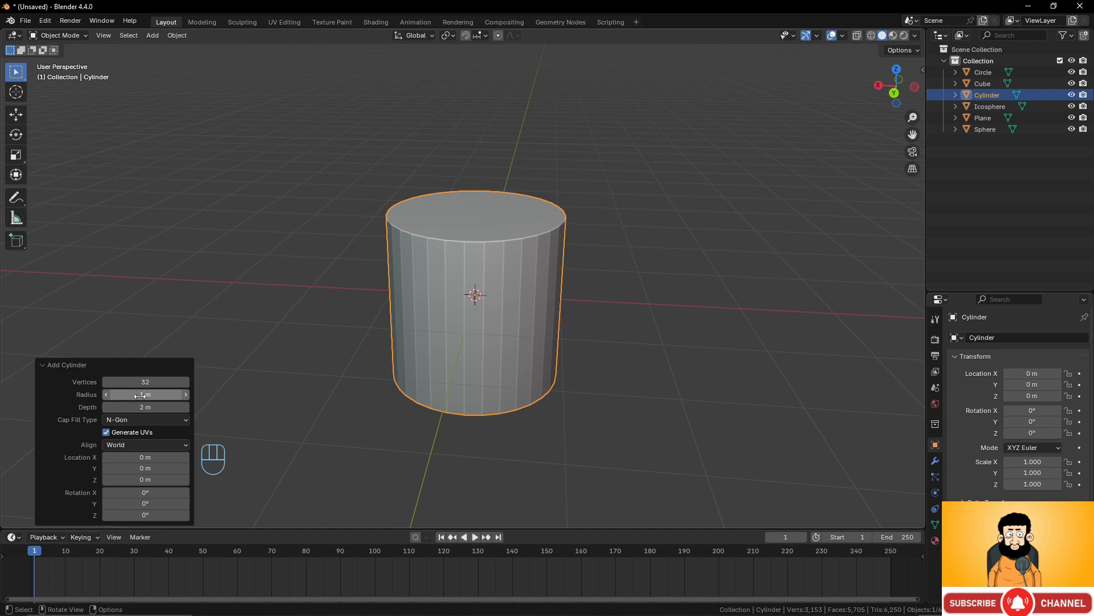
left_click_drag(150, 408, 986, 409)
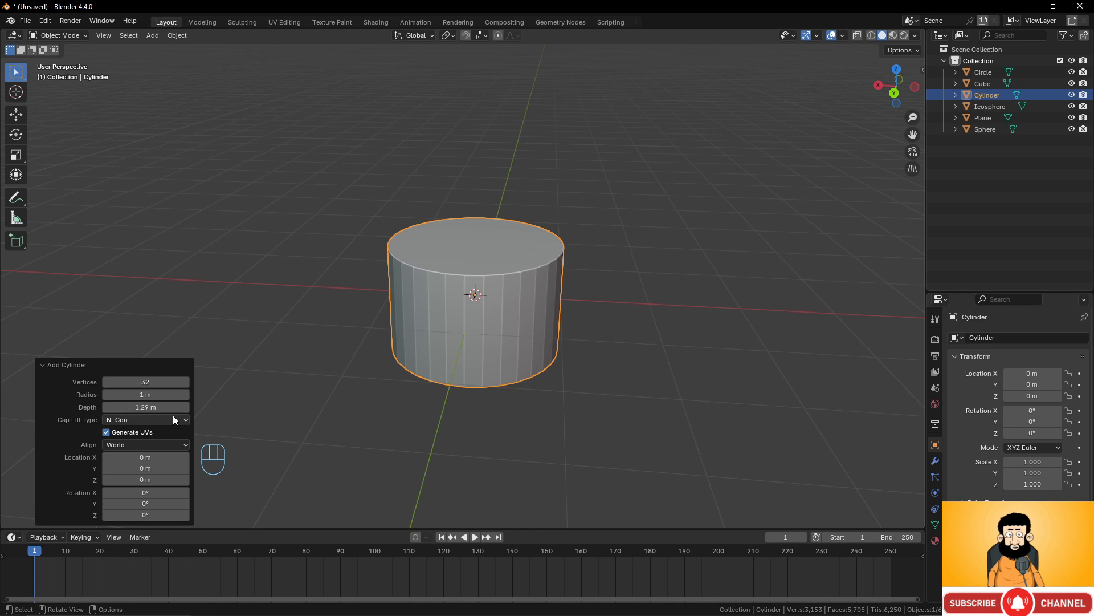
Try Nothing and Triangle Fan as the cylinder's cap fill type and return it to N-Gon.
left_click(173, 418)
left_click(160, 432)
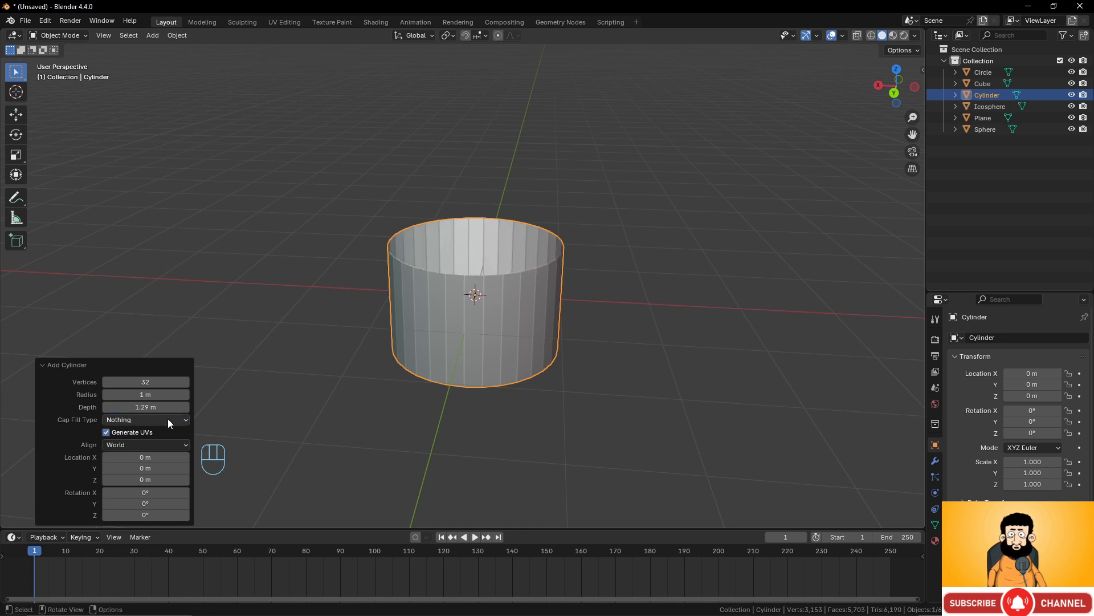
left_click(168, 419)
left_click(160, 457)
left_click(159, 422)
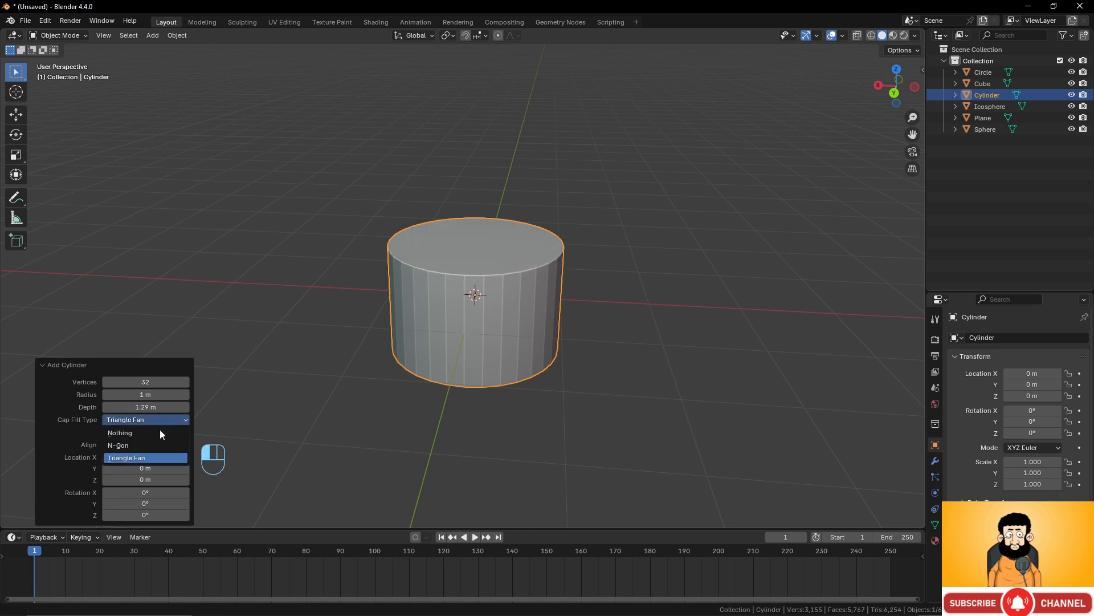
left_click(156, 445)
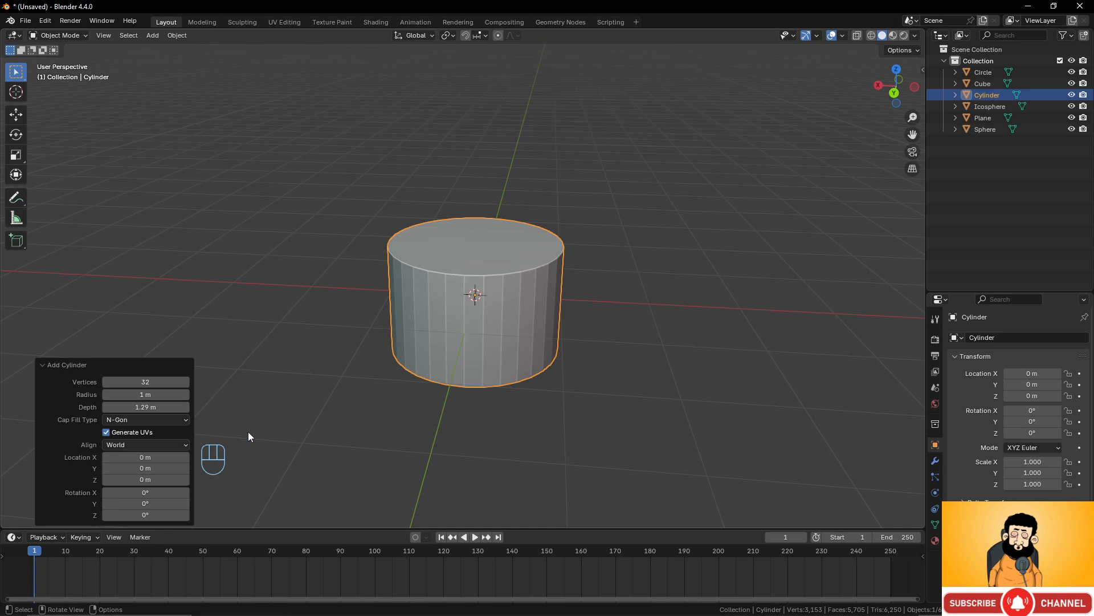
Move the cylinder about 12.3 m along the global X axis, beside the ico sphere.
scroll(412, 331, "down", 5)
scroll(412, 331, "up", 4)
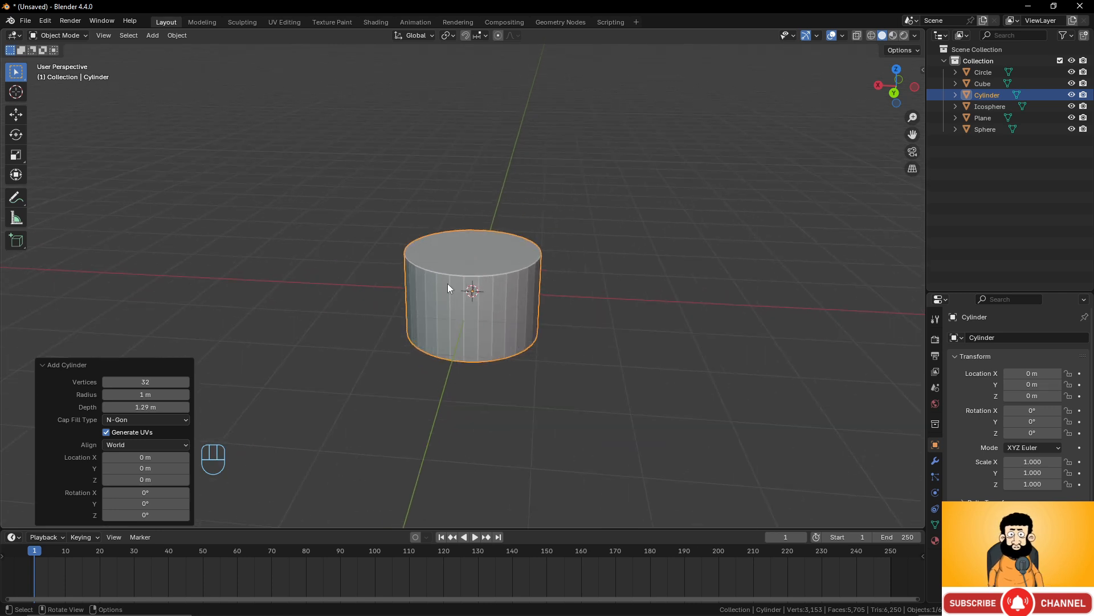
scroll(473, 313, "down", 3)
scroll(510, 317, "up", 5)
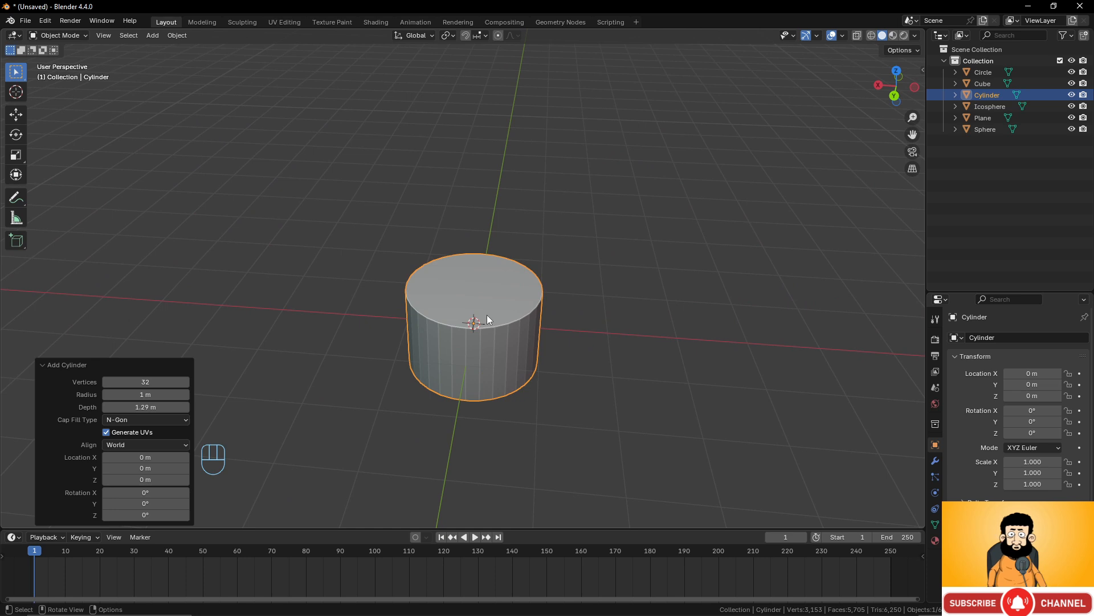
scroll(504, 334, "down", 3)
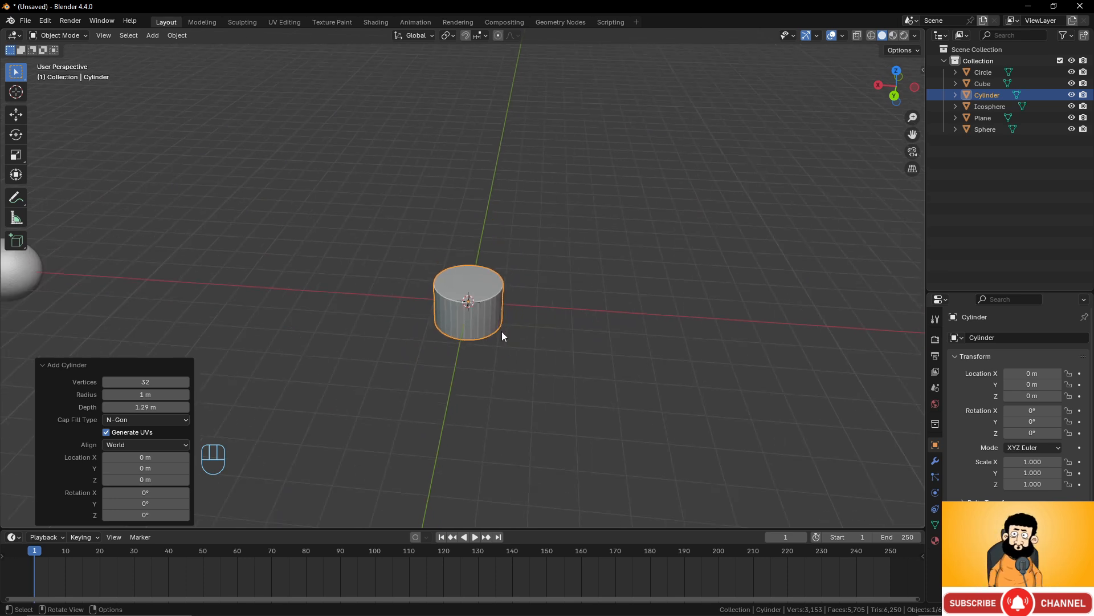
key("g")
key("x")
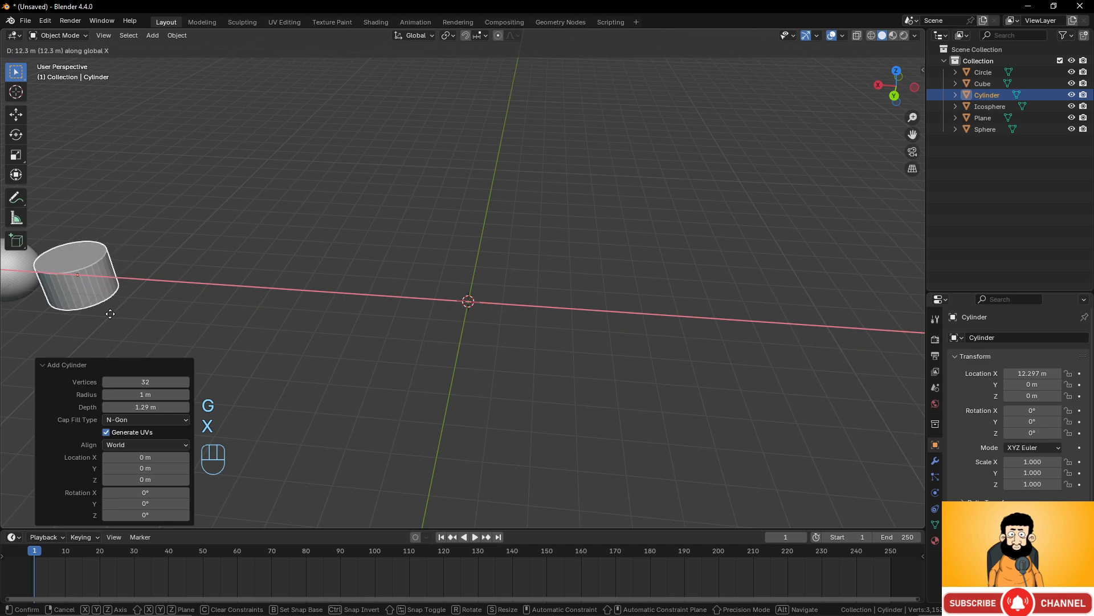
left_click(107, 312)
Add a 2 m deep cone at the world origin with Radius 1 at 1.04 m and Radius 2 at 0.49 m.
key("shift+a")
mouse_move(216, 292)
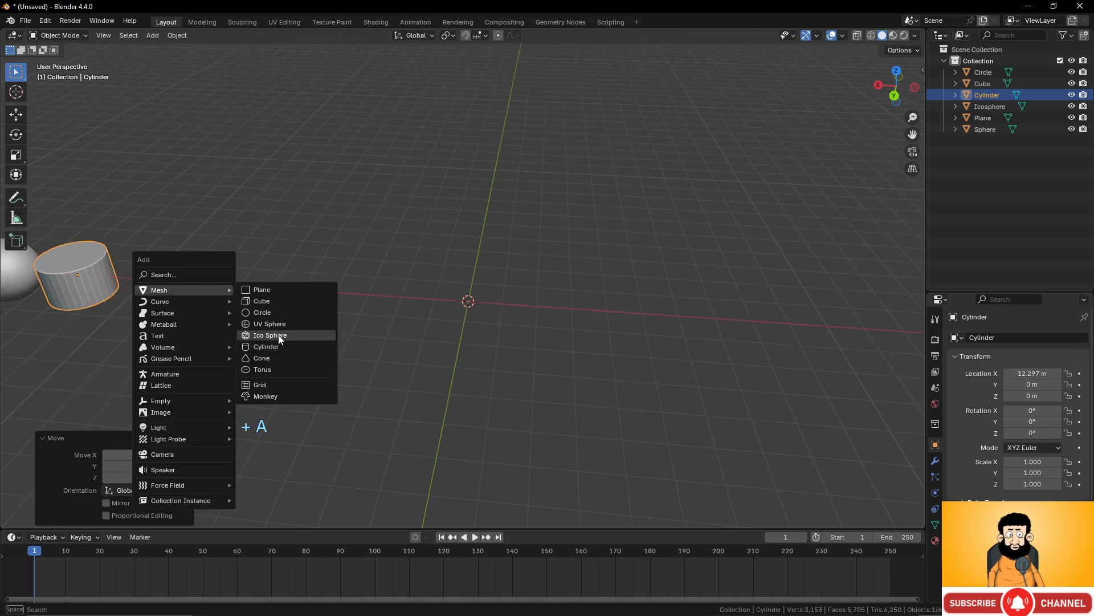
left_click(277, 358)
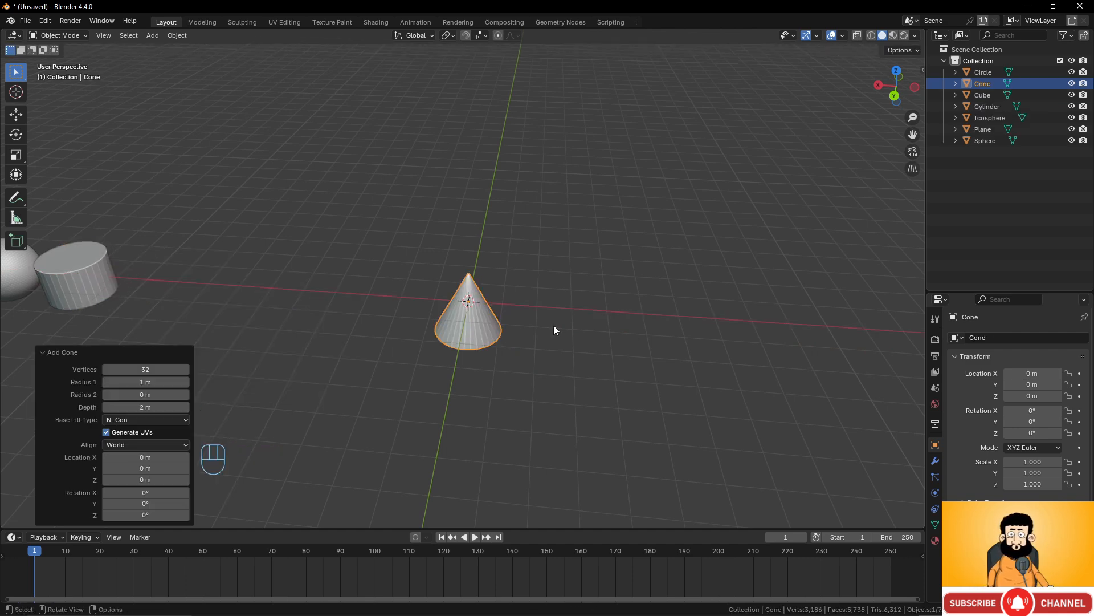
scroll(550, 317, "up", 6)
middle_click_drag(547, 309, 591, 251)
scroll(543, 283, "down", 4)
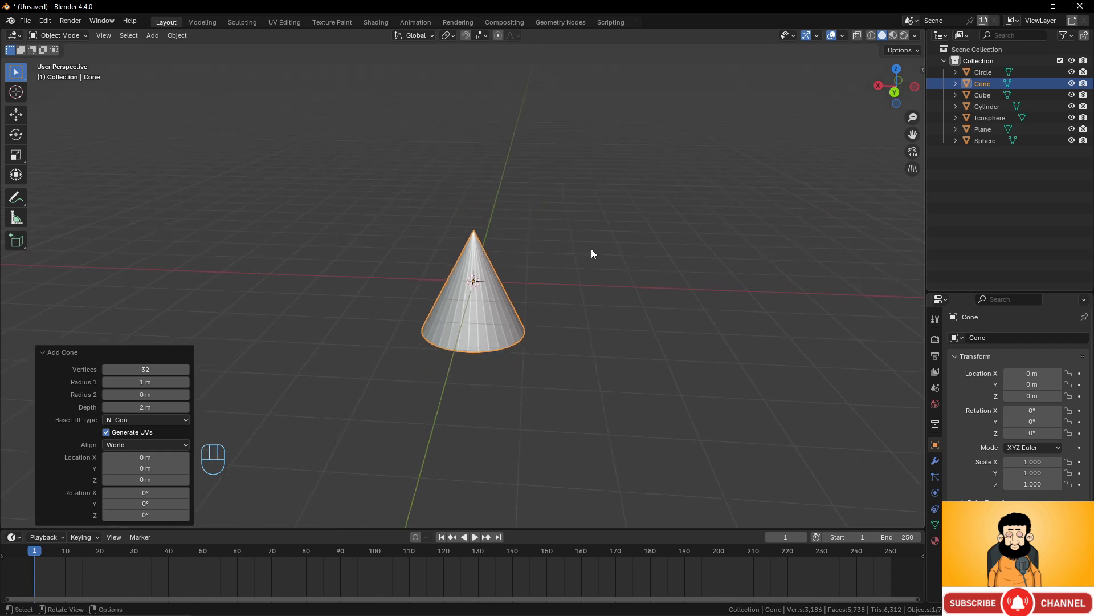
scroll(439, 257, "down", 3)
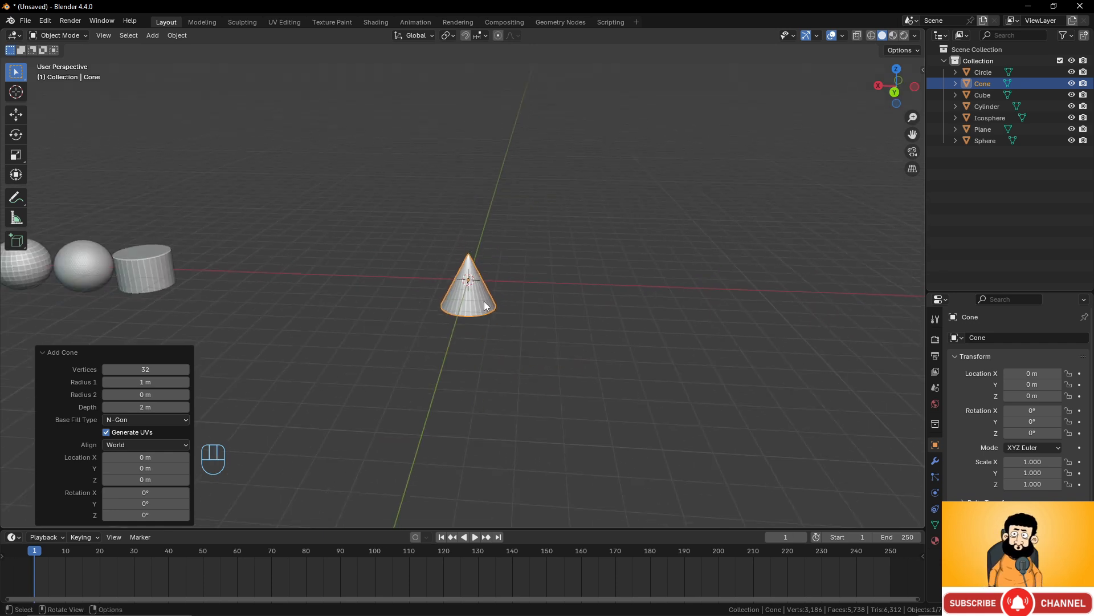
scroll(456, 311, "up", 5)
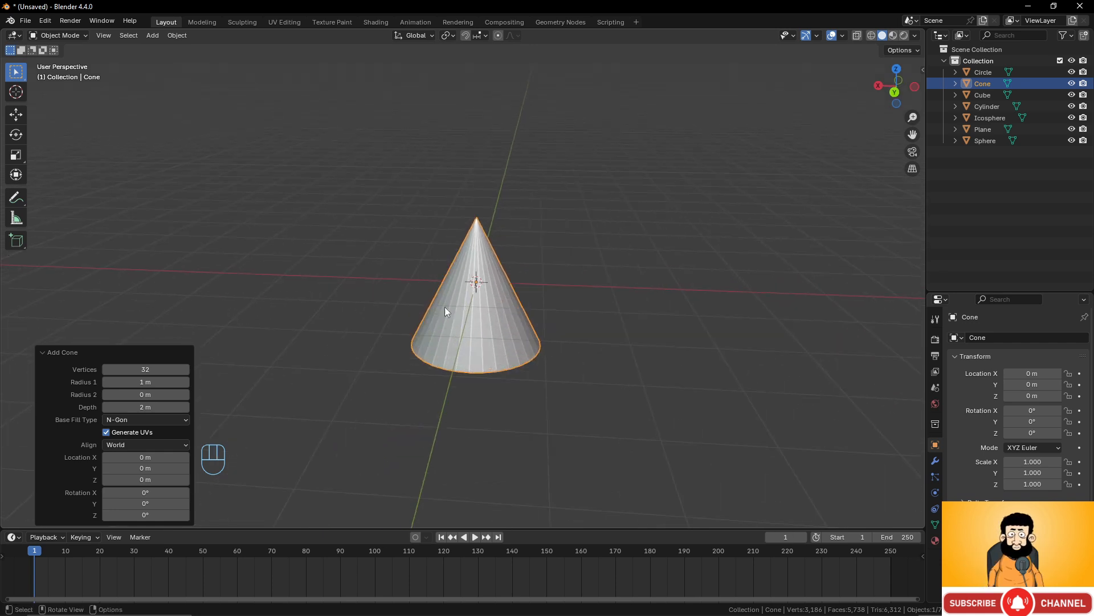
scroll(303, 365, "up", 1)
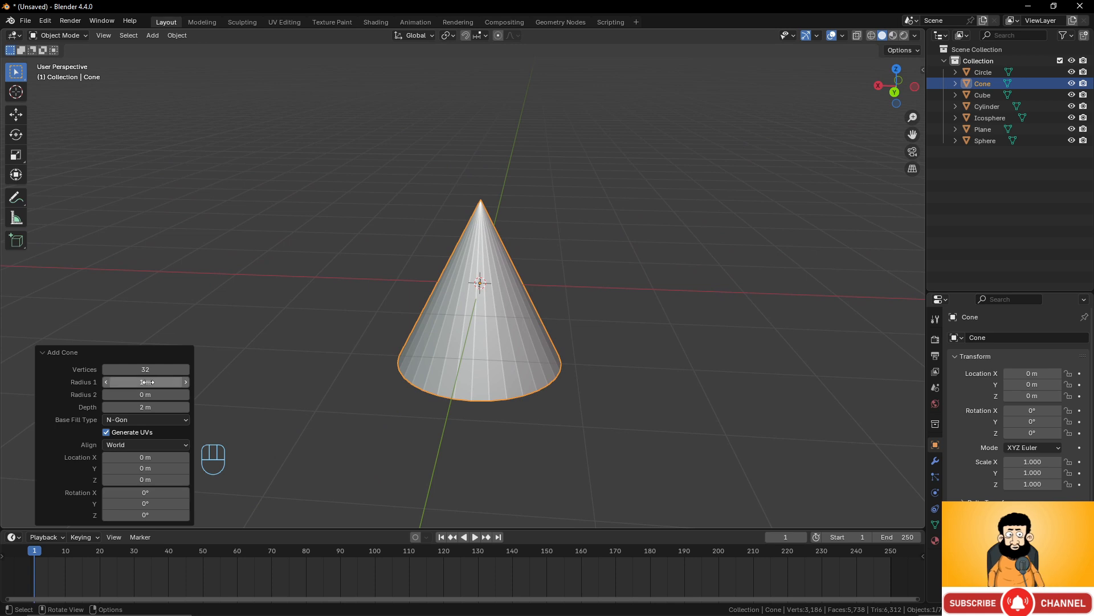
left_click_drag(146, 381, 174, 394)
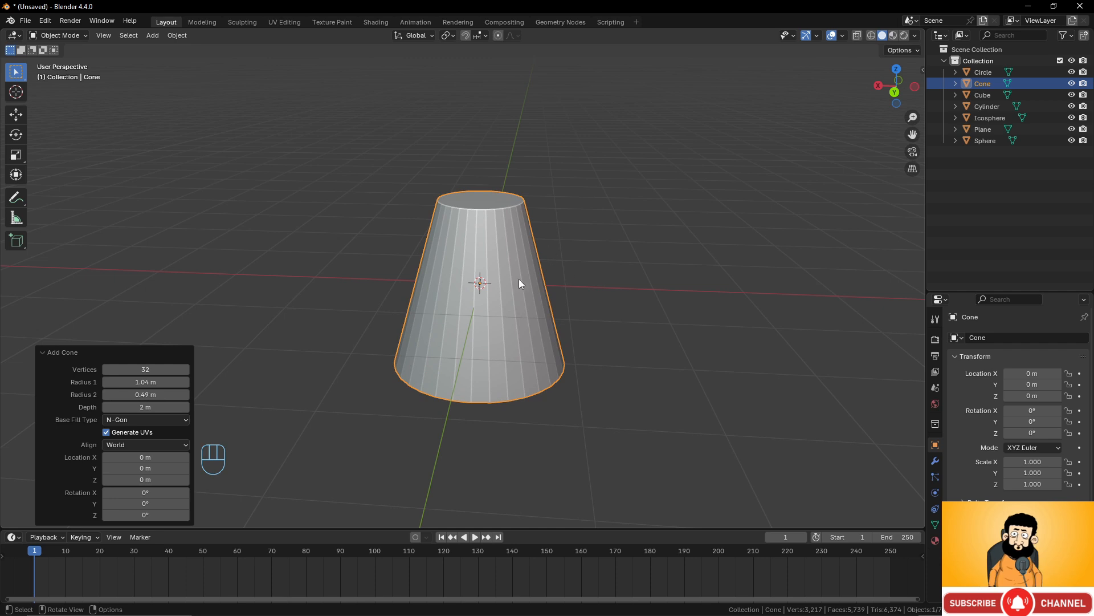
Move the truncated cone about 9.35 m along the global X axis, beside the cylinder.
scroll(518, 237, "down", 3)
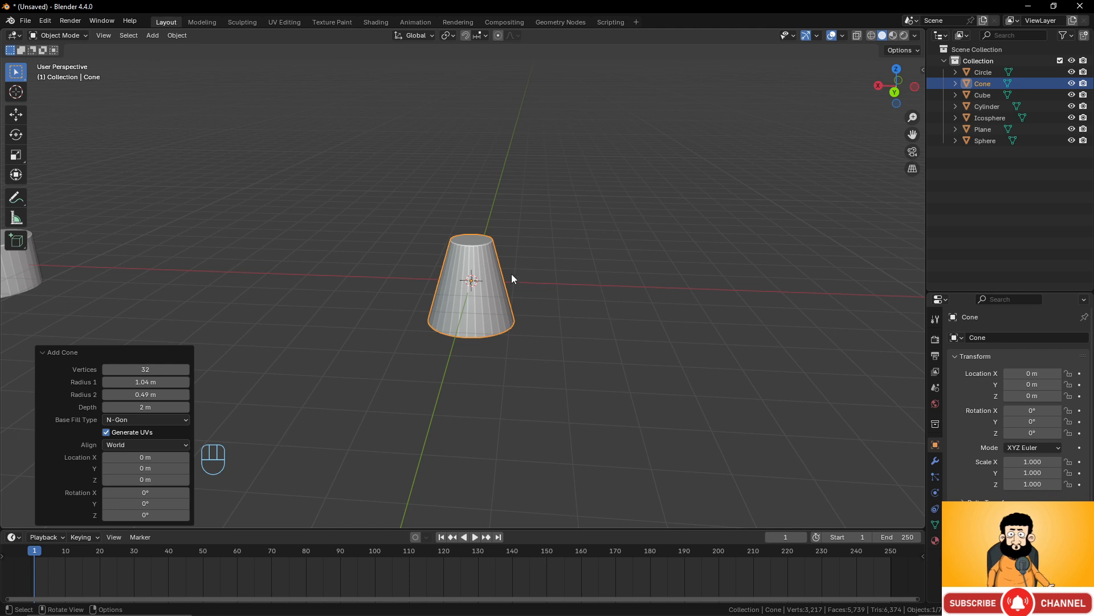
scroll(508, 285, "down", 2)
middle_click_drag(504, 298, 508, 277)
scroll(508, 277, "down", 2)
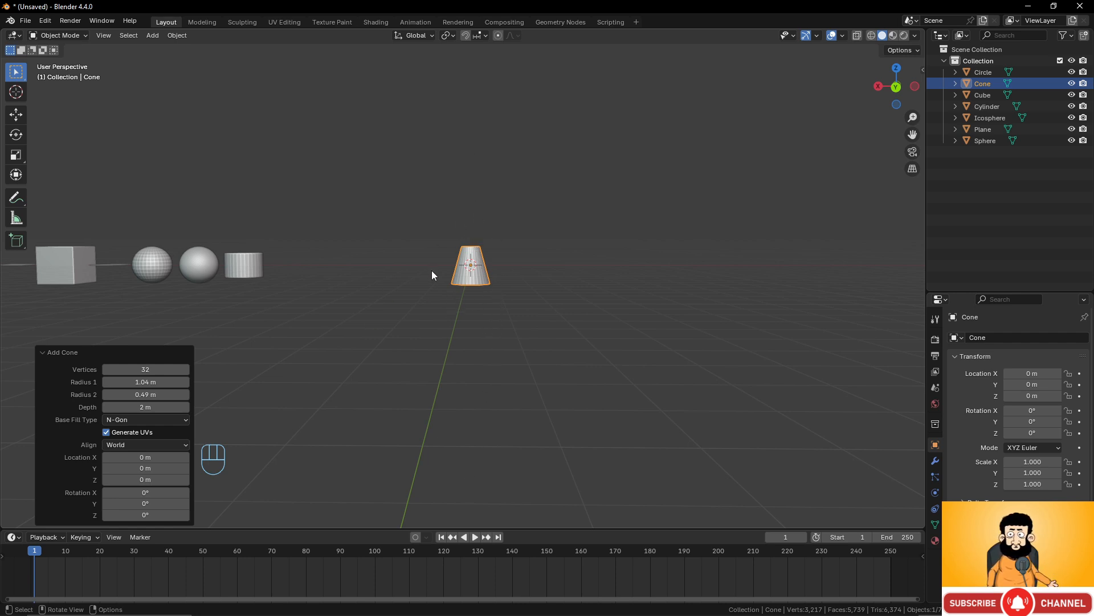
middle_click_drag(432, 271, 468, 340)
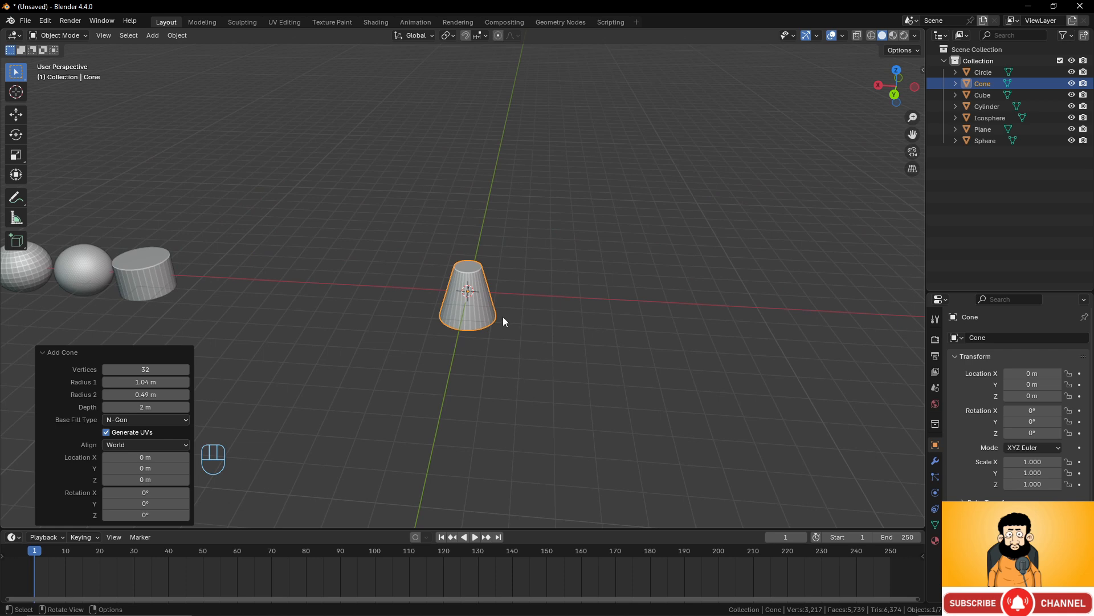
key("g")
key("x")
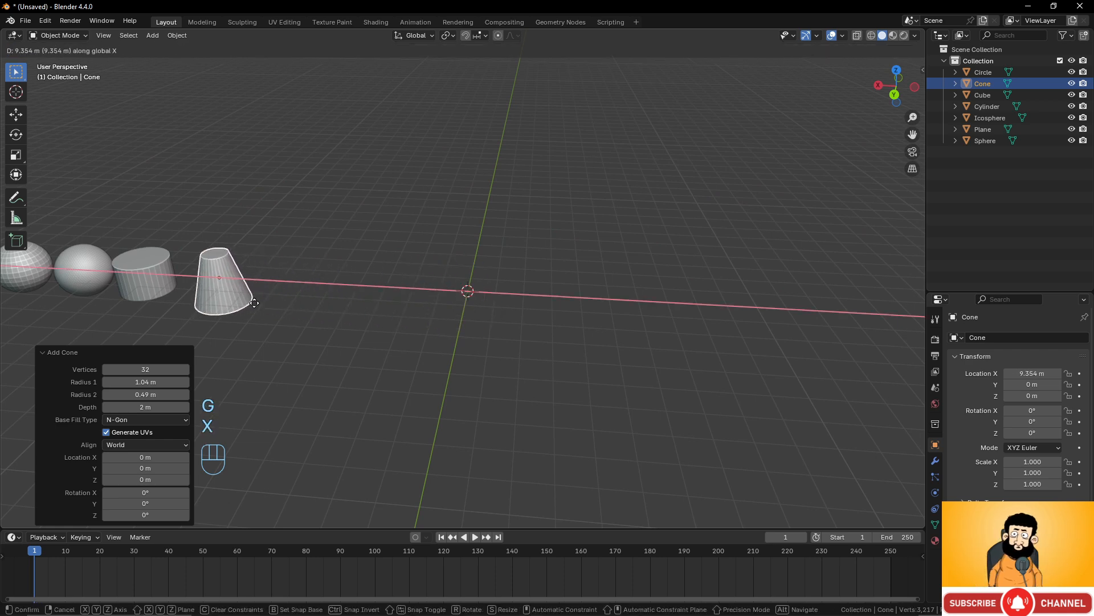
left_click(254, 303)
Add a torus with 48 major and 12 minor segments at the world origin.
key("shift+a")
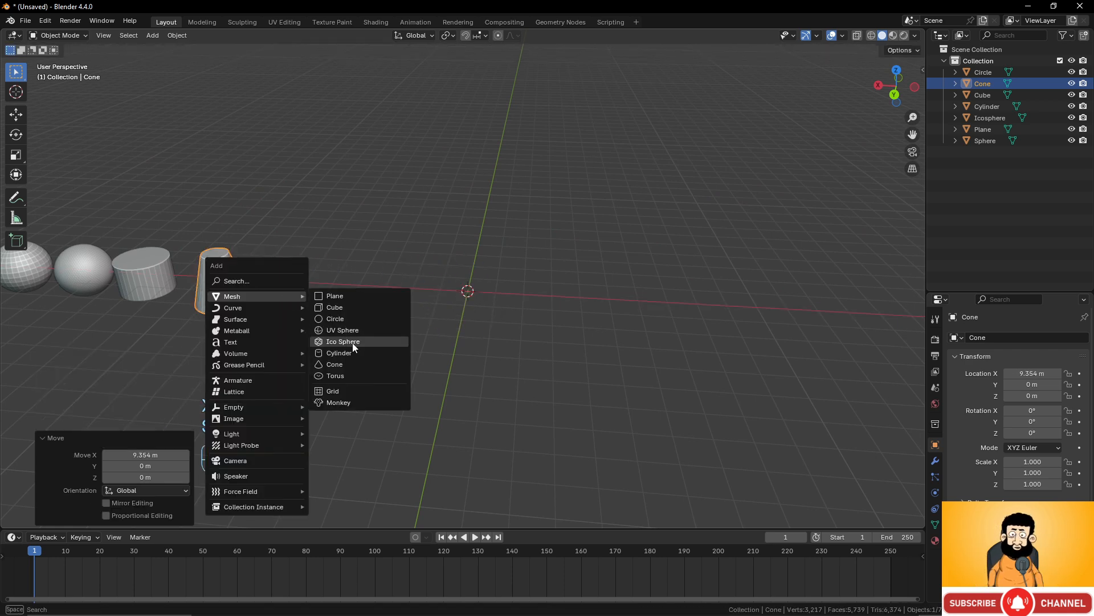
left_click(351, 376)
scroll(570, 310, "up", 4)
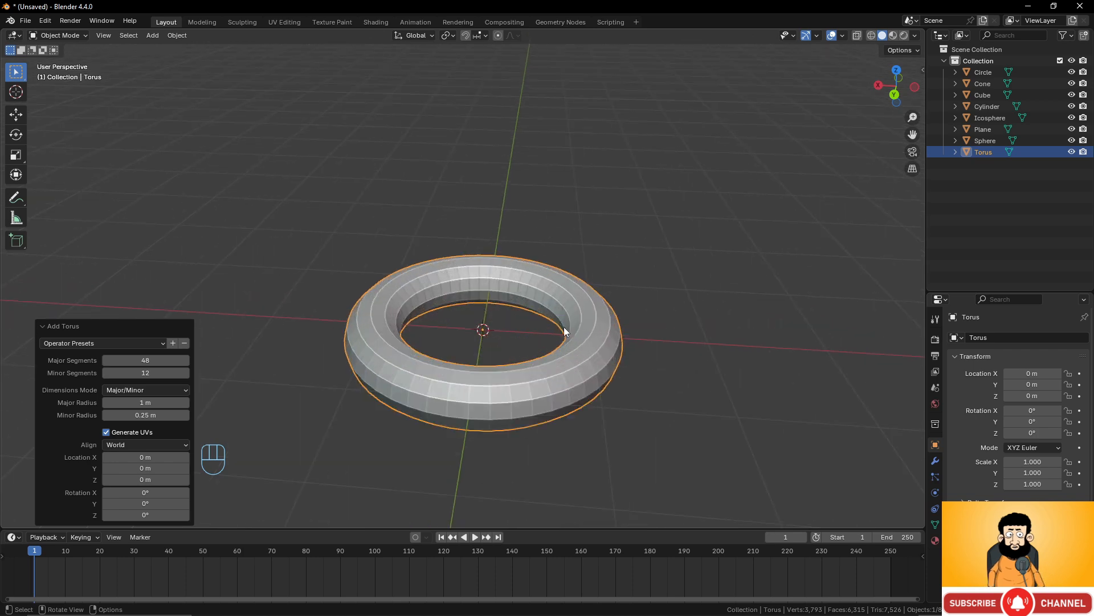
scroll(563, 327, "down", 3)
middle_click_drag(463, 320, 500, 311)
scroll(494, 372, "up", 2)
scroll(493, 372, "down", 1)
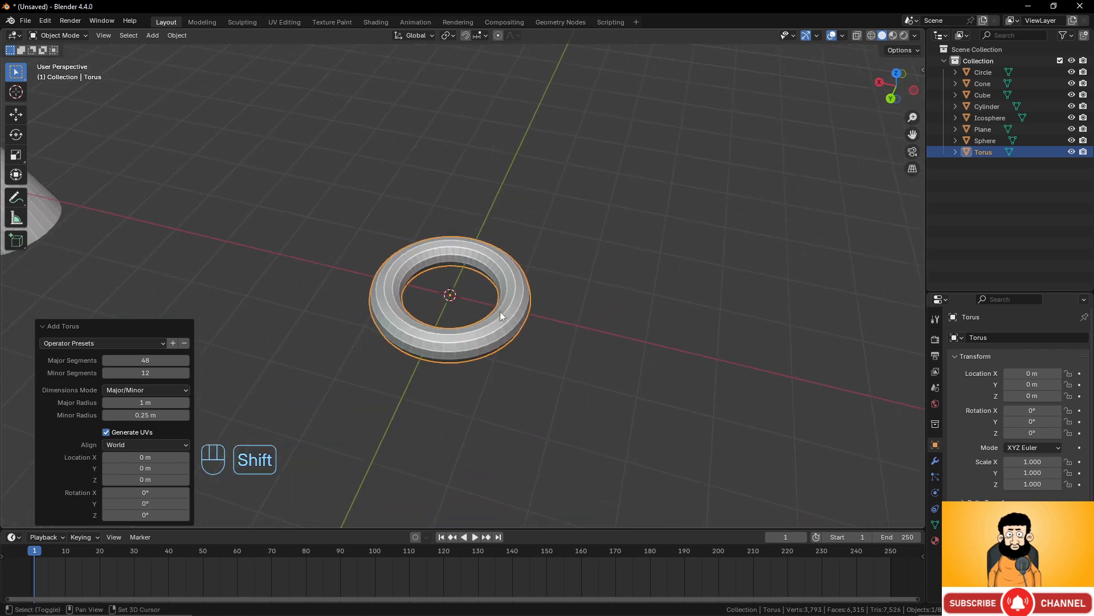
scroll(506, 323, "up", 2)
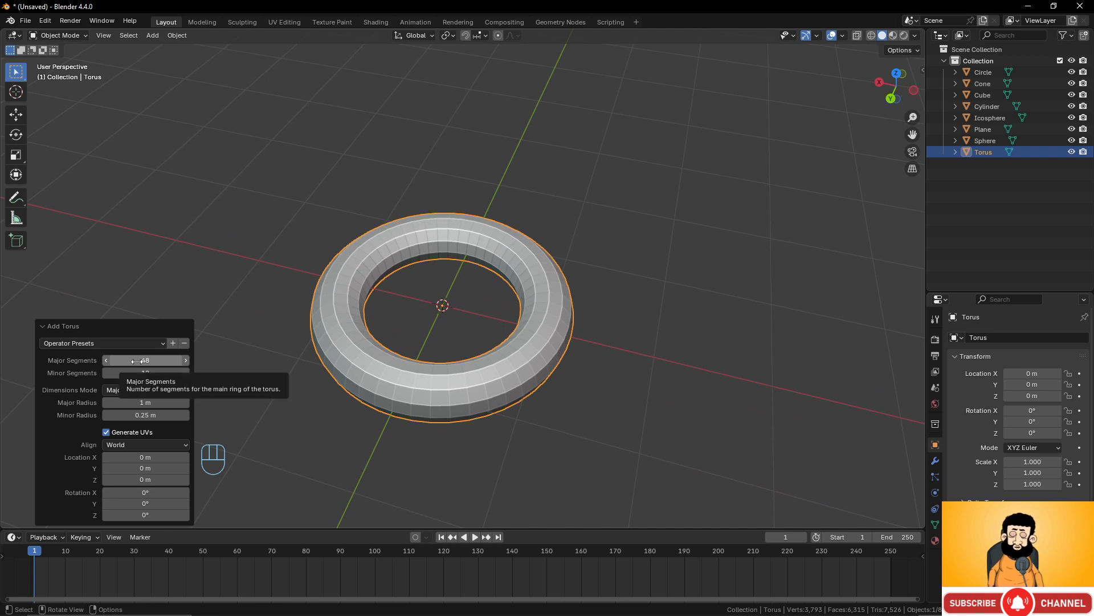
Try out the torus's major segments, set its minor segments to 16 and its major radius to 1.4 m.
left_click_drag(137, 360, 137, 360)
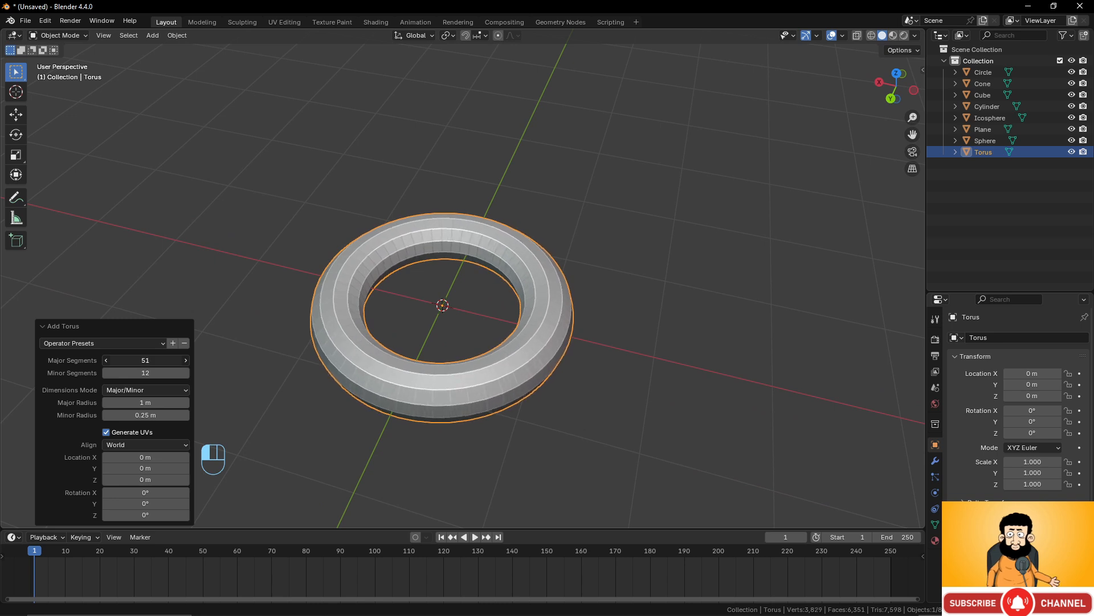
left_click_drag(136, 361, 137, 373)
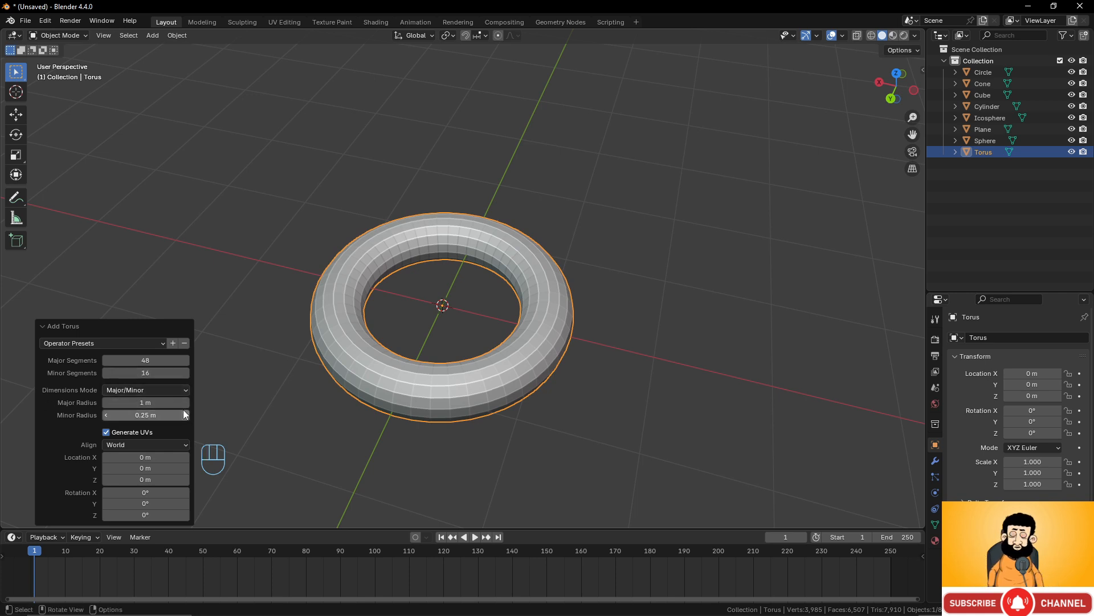
left_click_drag(145, 403, 146, 402)
Annotate the torus with one stroke from its centre to the outer edge and another across its tube.
left_click(19, 199)
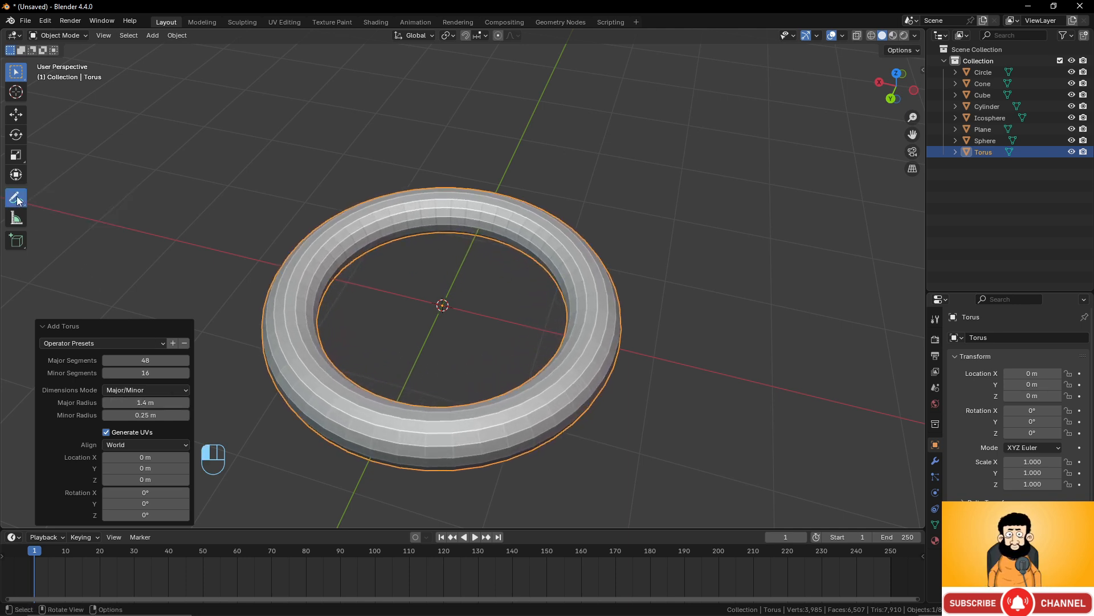
left_click_drag(444, 304, 620, 344)
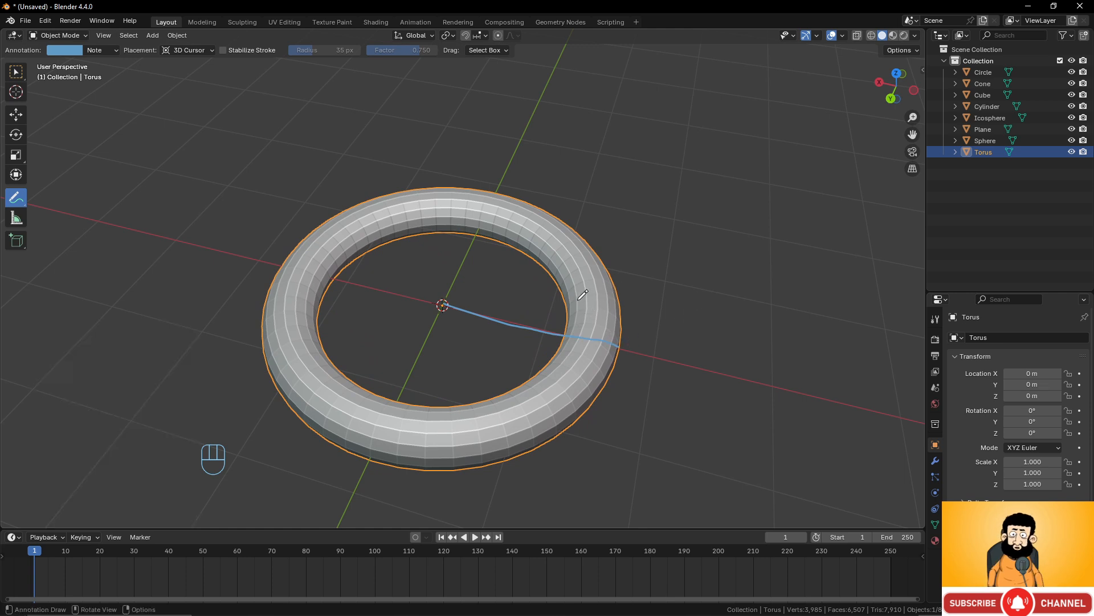
left_click_drag(556, 281, 608, 269)
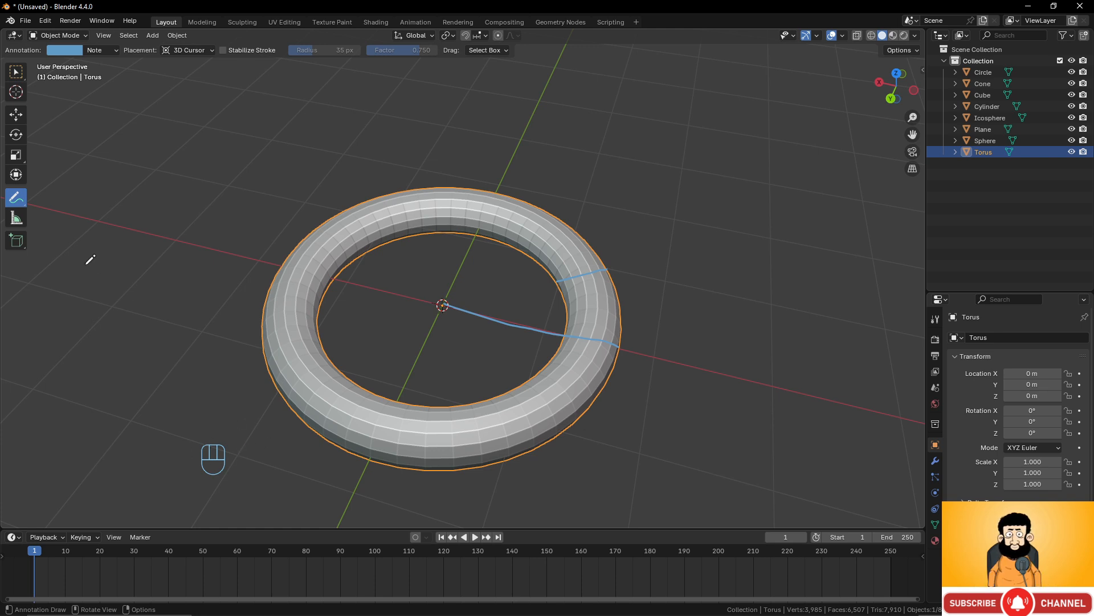
Undo both annotation strokes and the addition of the torus.
key("ctrl+z")
key("ctrl+z")
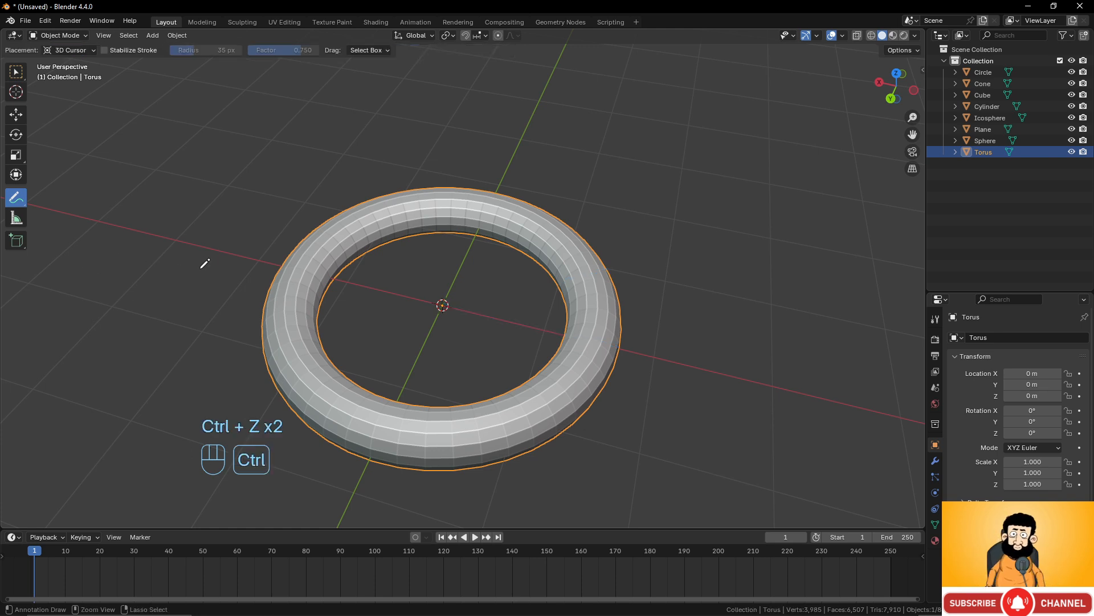
key("ctrl+z")
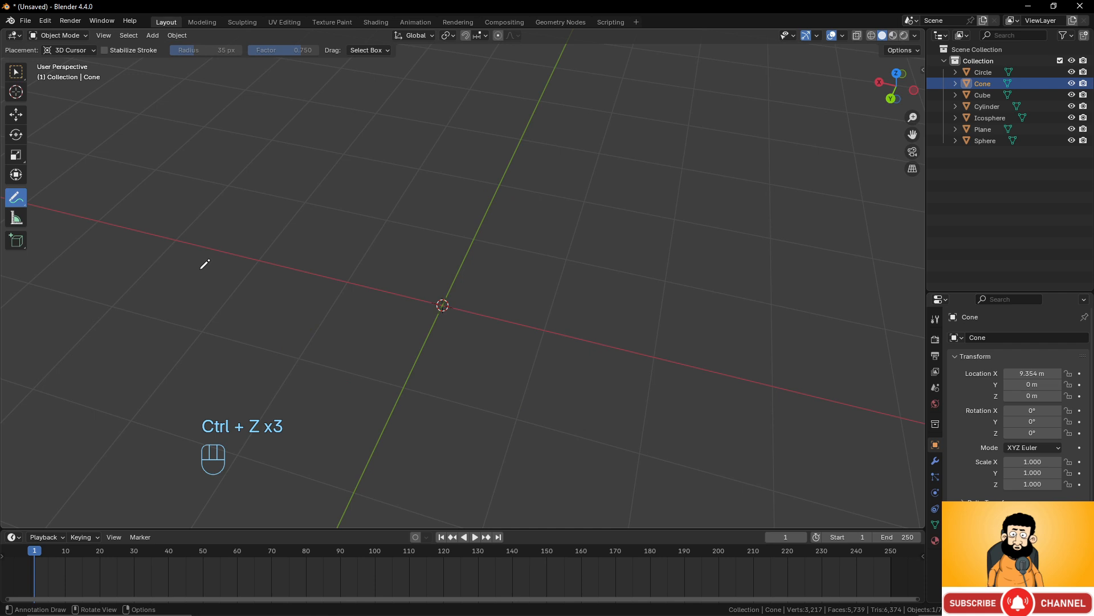
Add a torus at the world origin, switch to the selection tool, and set its major radius to 0.98 m and minor radius to 0.33 m.
key("shift+a")
mouse_move(200, 268)
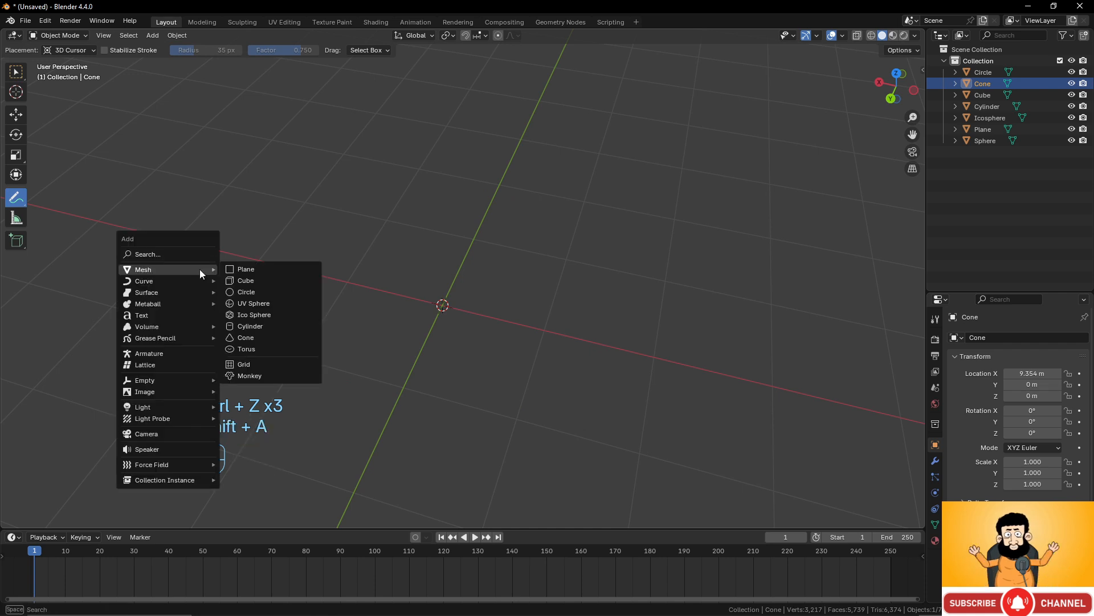
left_click(256, 350)
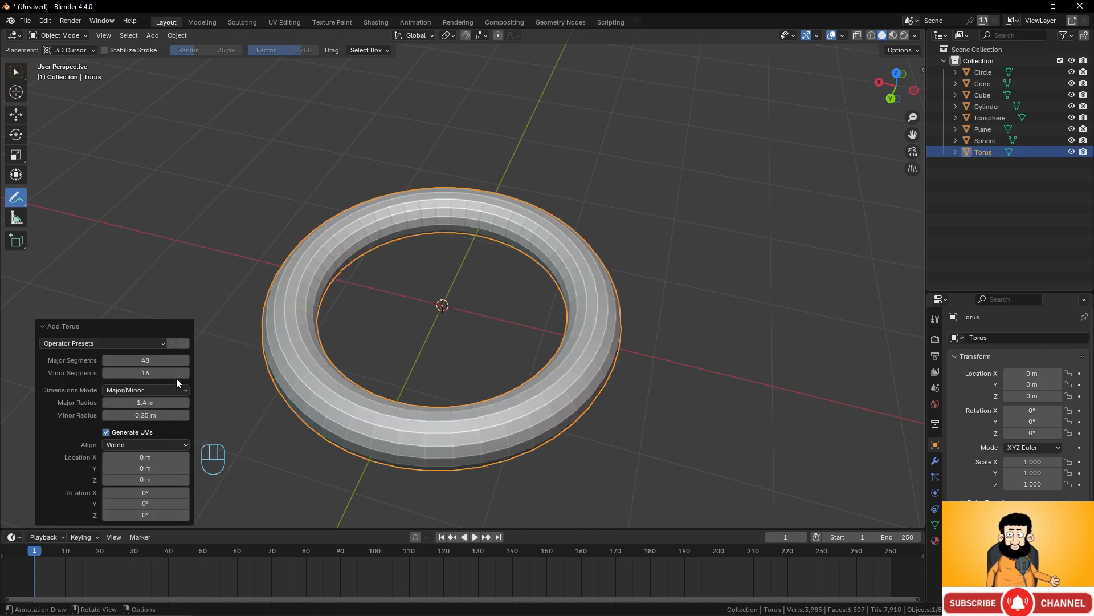
left_click(16, 71)
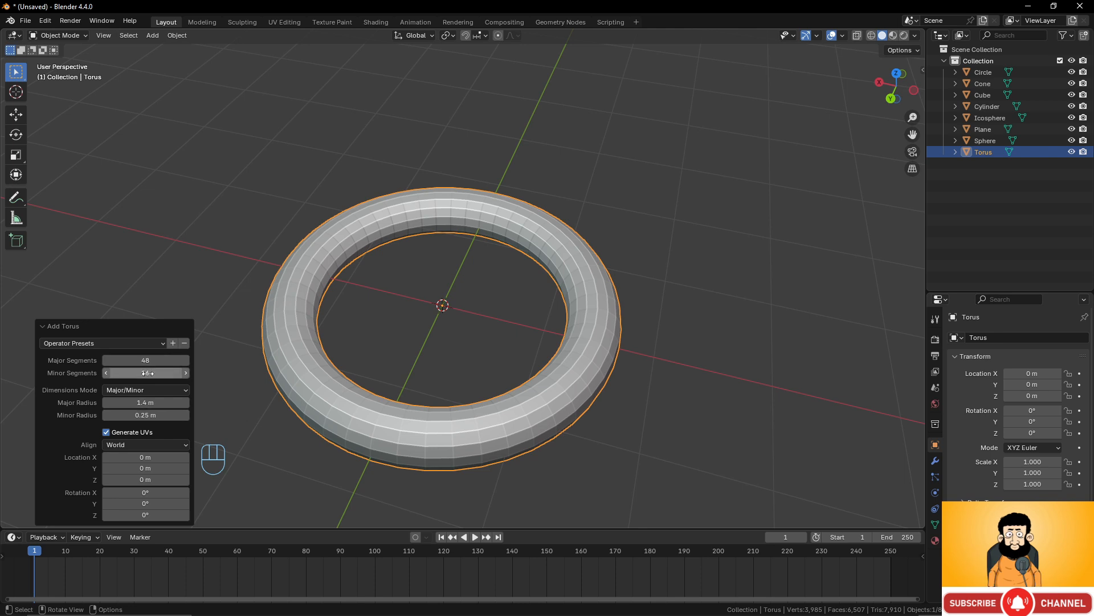
mouse_move(144, 402)
left_mouse_down()
mouse_move(121, 403)
mouse_move(173, 415)
mouse_move(154, 415)
left_mouse_up()
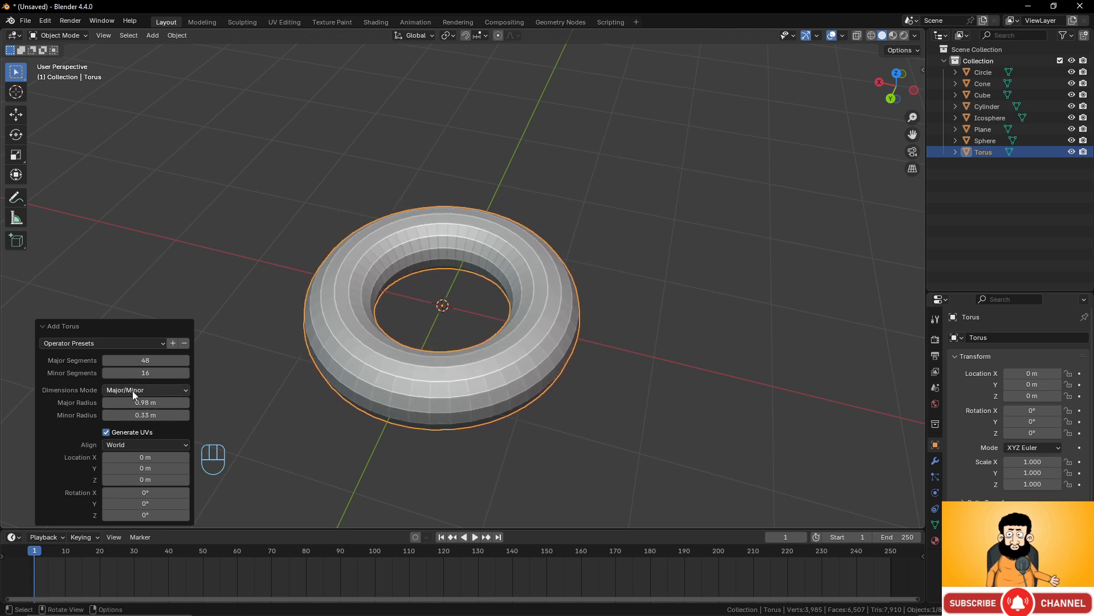
Define the torus by Exterior/Interior dimensions, with an exterior radius of 1.1 m and an interior radius of 0.85 m.
left_click(159, 388)
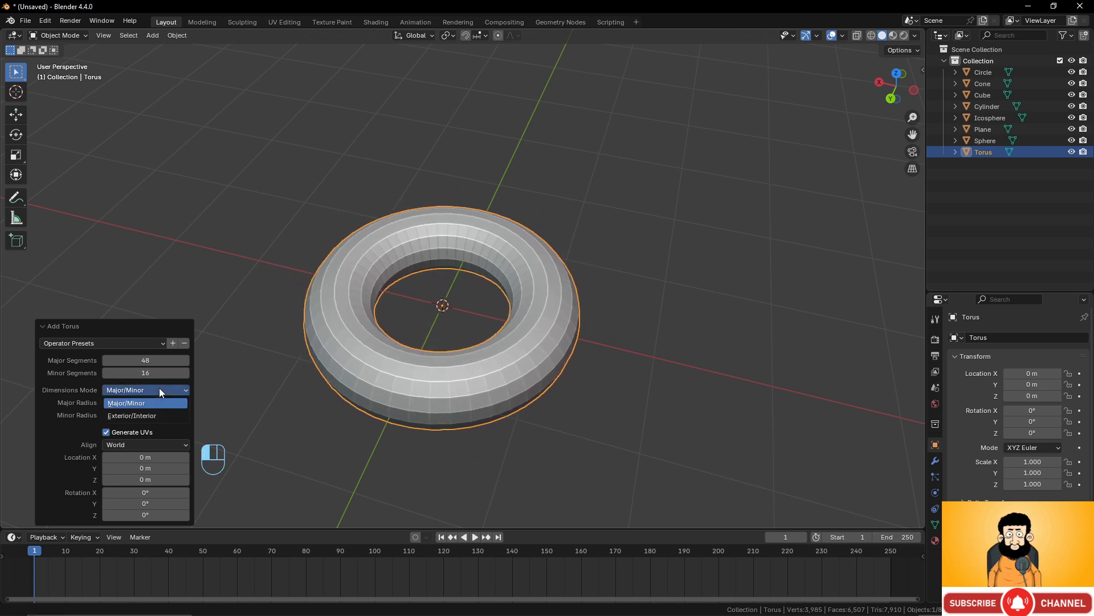
left_click(156, 416)
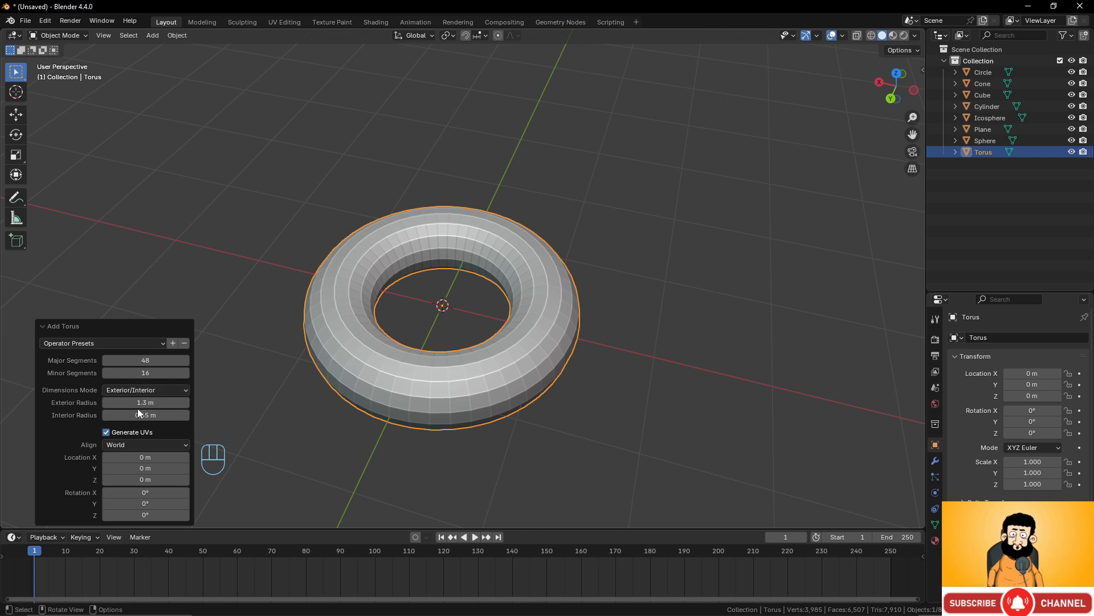
left_click_drag(139, 402, 161, 415)
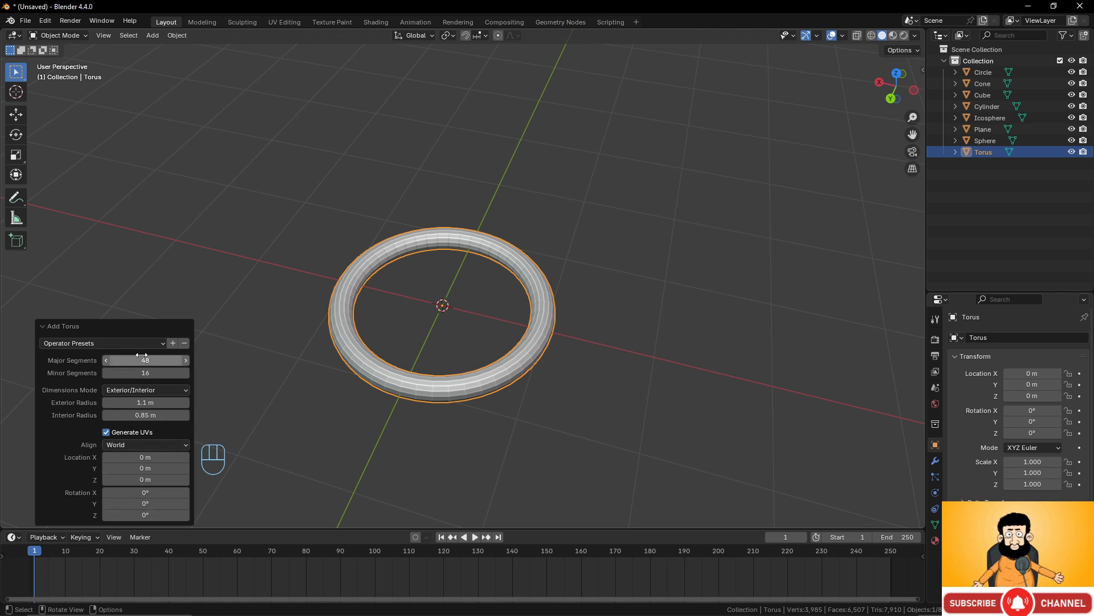
Move the torus along the X axis by about 5.59 m so it sits beside the cone.
scroll(485, 302, "down", 4)
key("g")
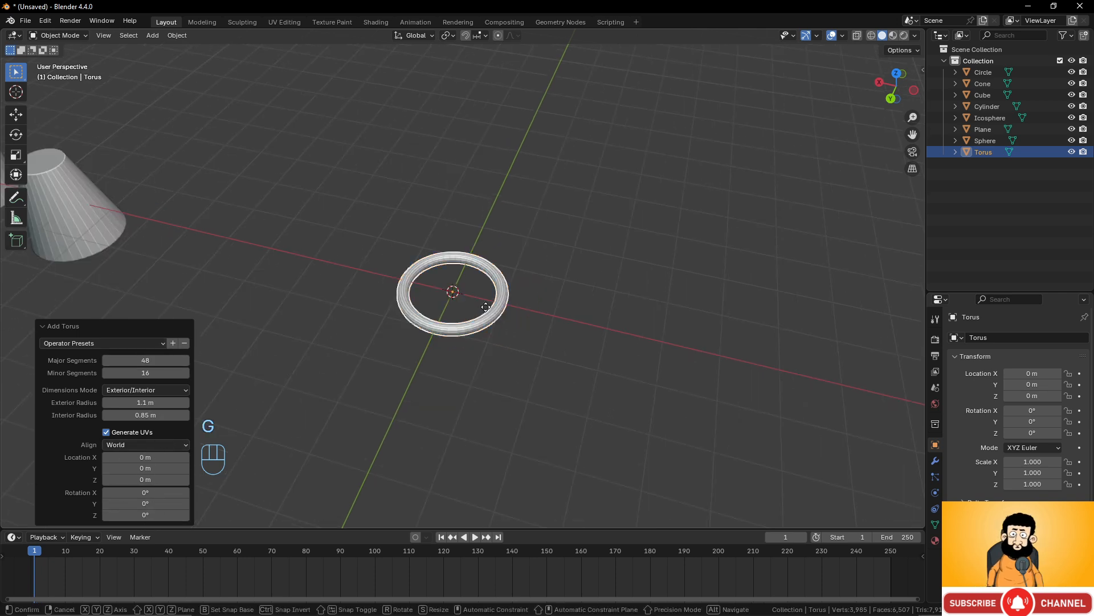
key("x")
left_click(229, 277)
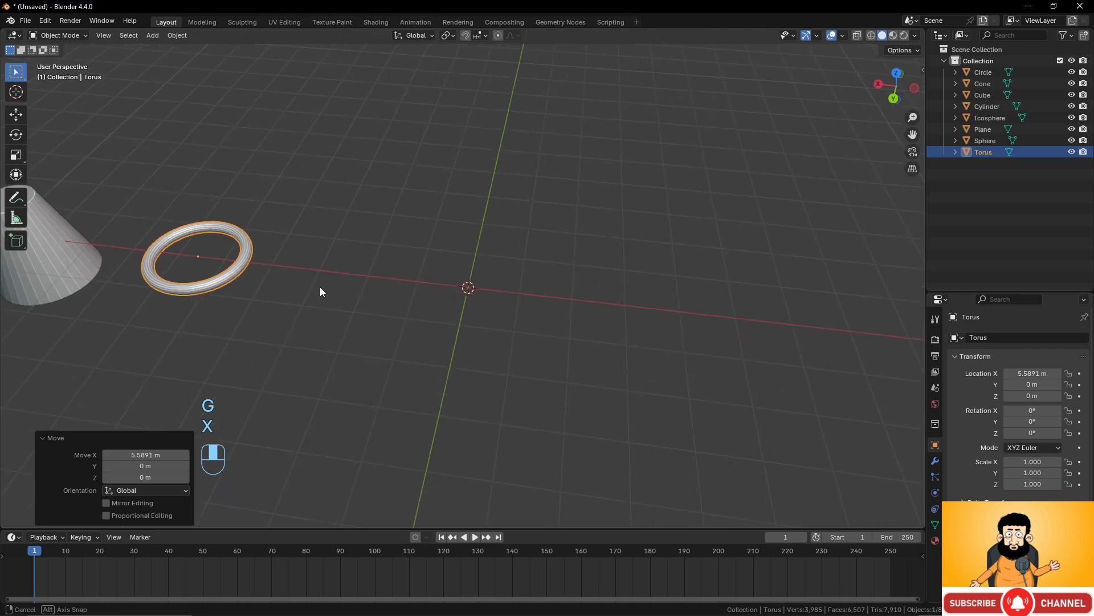
Inspect the torus in wireframe shading and return the viewport to solid shading.
key("shift+z")
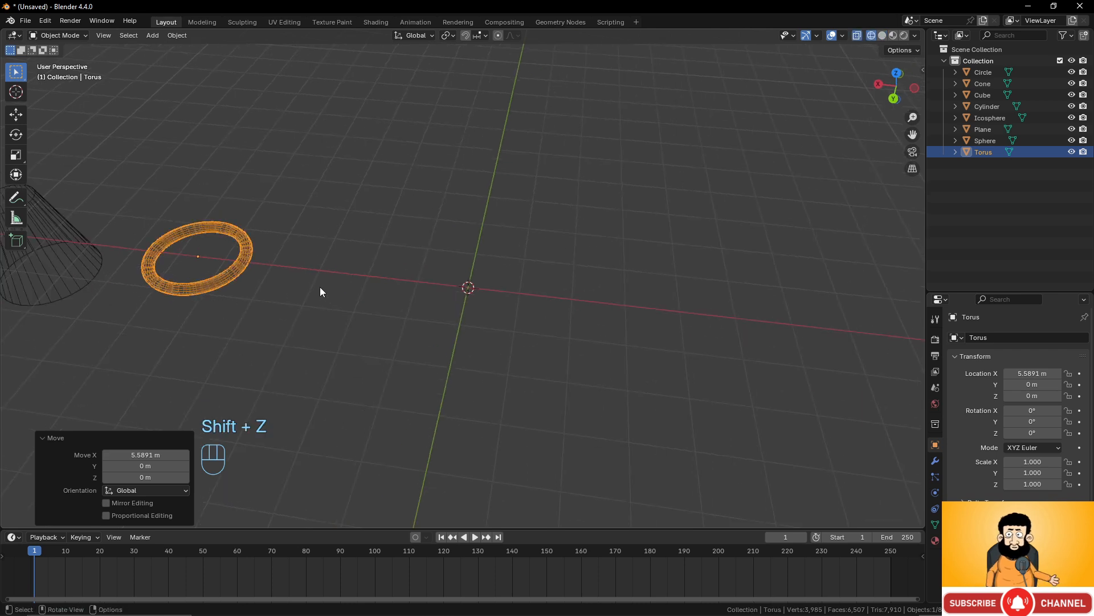
key("z")
left_click(389, 289)
Add a 2 m grid mesh with 10 by 10 subdivisions at the world origin.
key("shift+a")
mouse_move(373, 294)
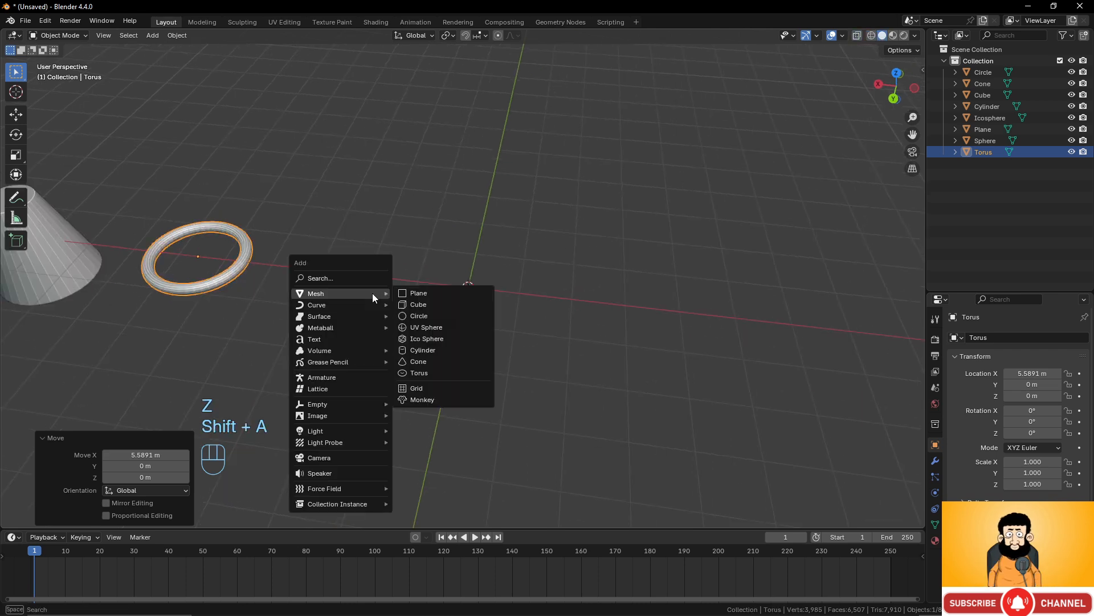
left_click(430, 388)
scroll(515, 337, "up", 1)
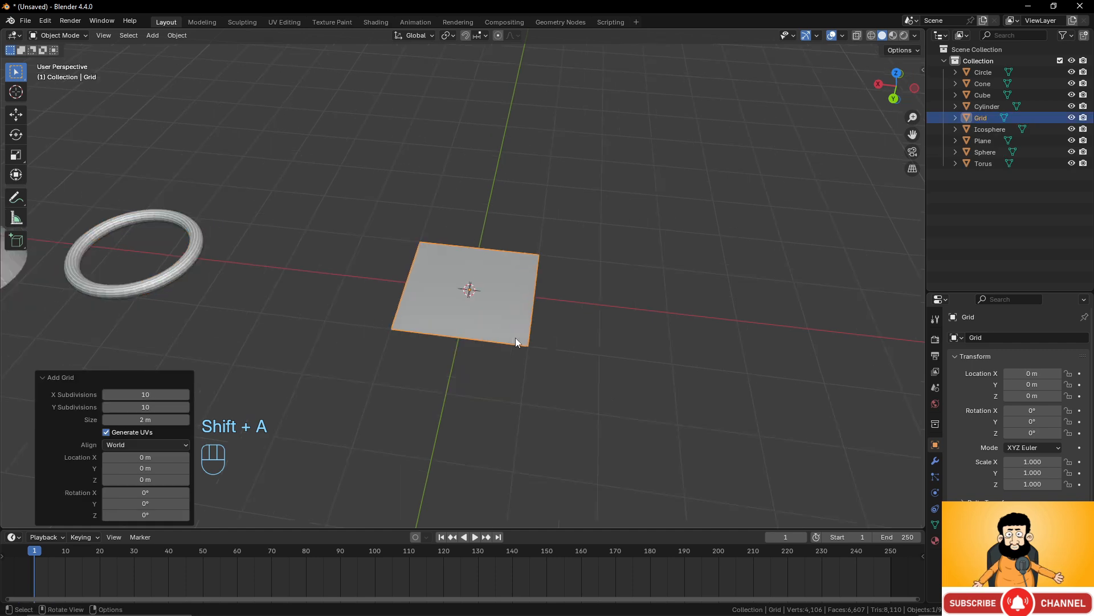
scroll(515, 337, "up", 4)
scroll(515, 333, "down", 3)
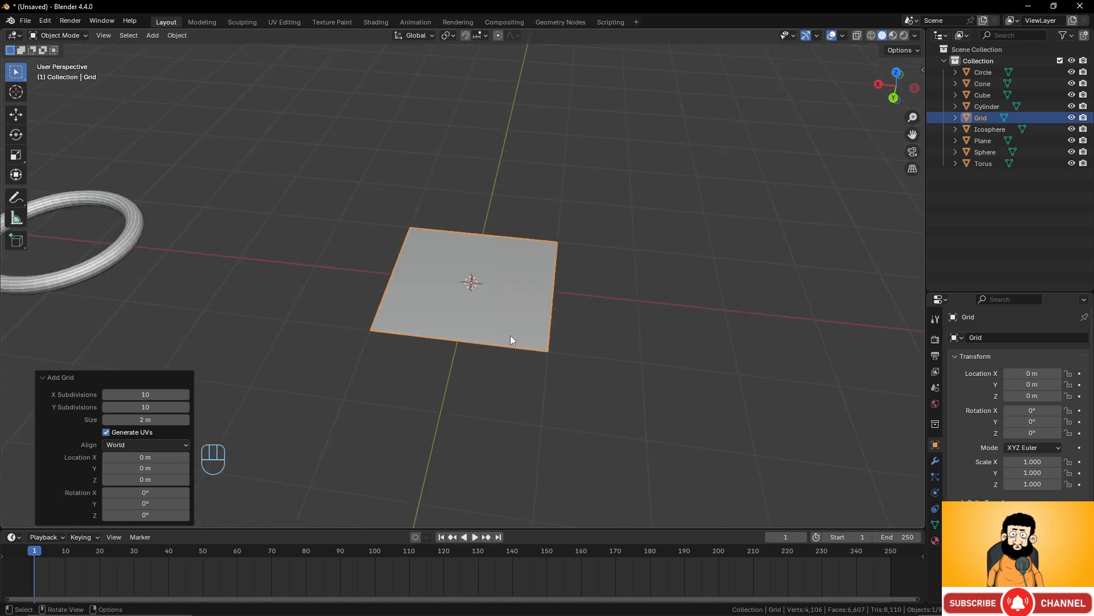
middle_click_drag(510, 336, 522, 295)
scroll(509, 268, "down", 9)
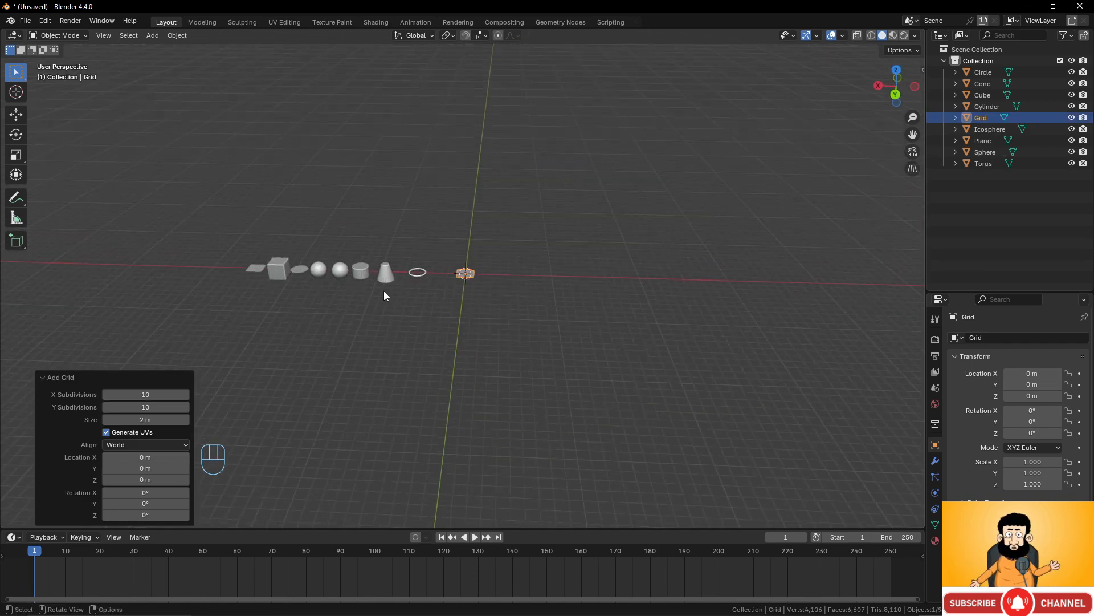
scroll(251, 294, "up", 2)
scroll(110, 273, "up", 1)
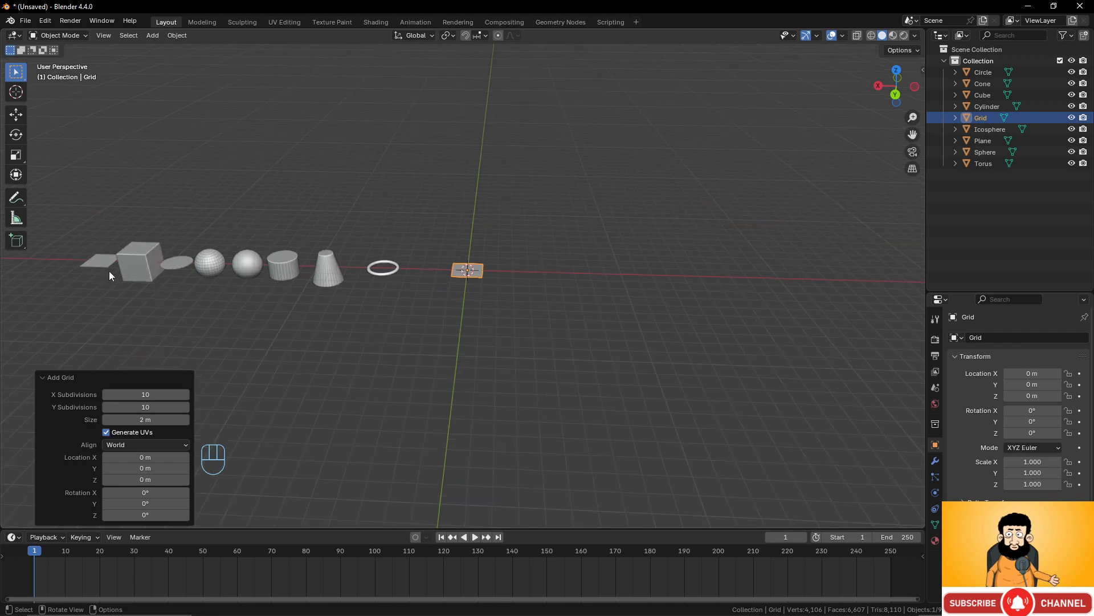
scroll(358, 265, "up", 7)
middle_click_drag(559, 262, 534, 285)
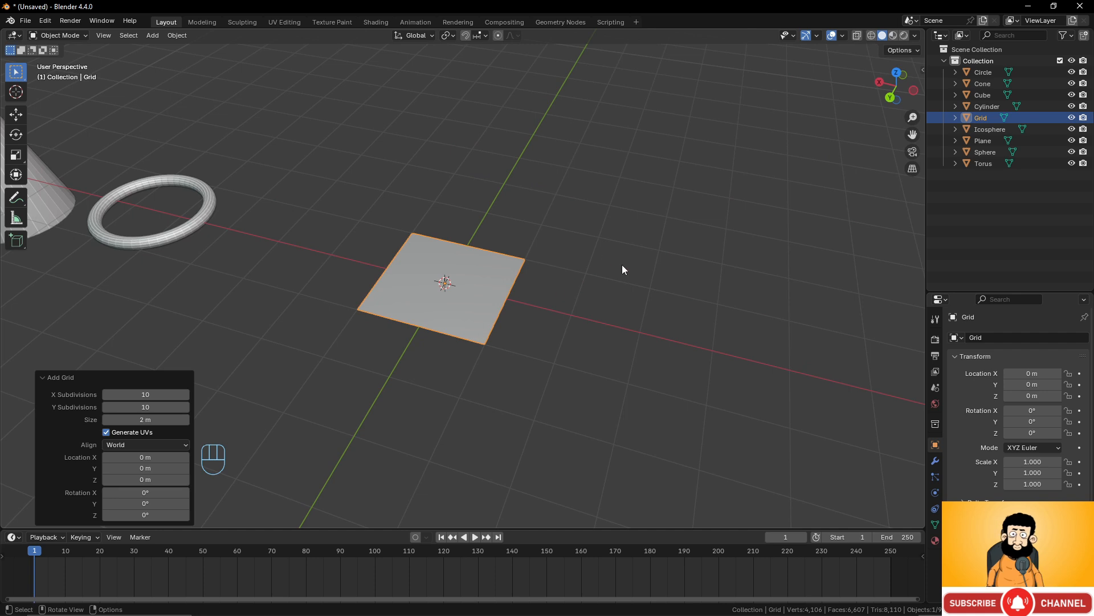
Examine the grid's subdivisions in wireframe shading and switch the viewport back to solid.
left_click(816, 36)
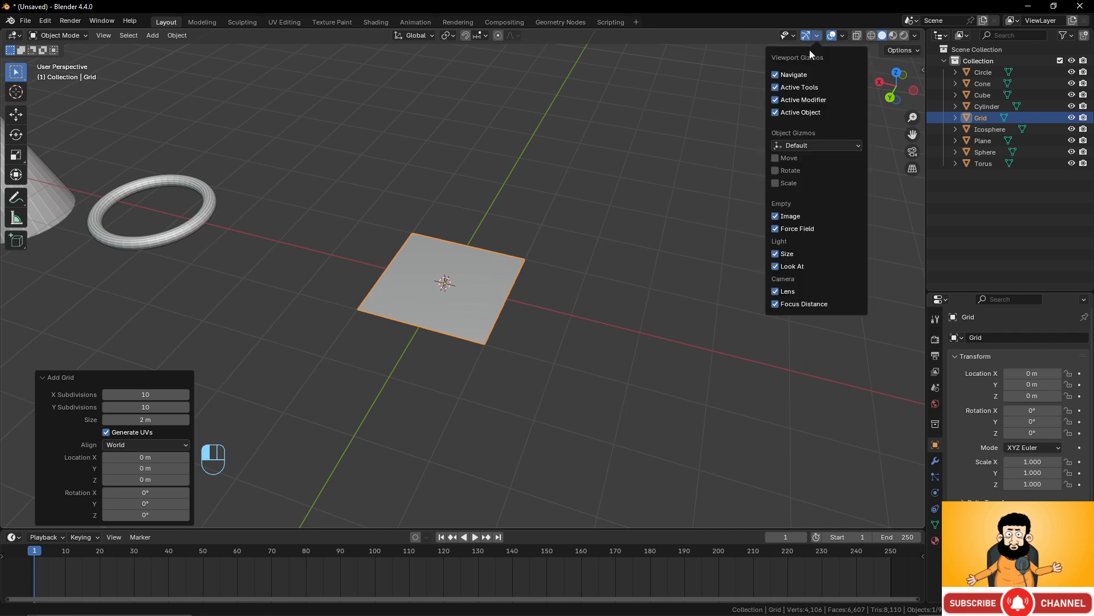
key("z")
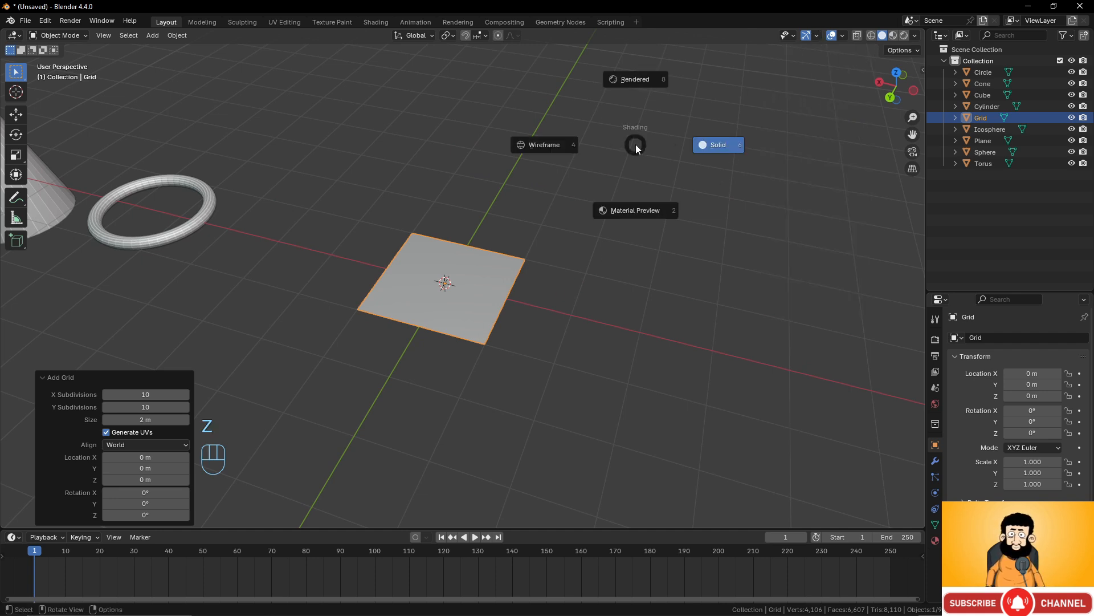
left_click(551, 148)
scroll(357, 282, "up", 2)
key("z")
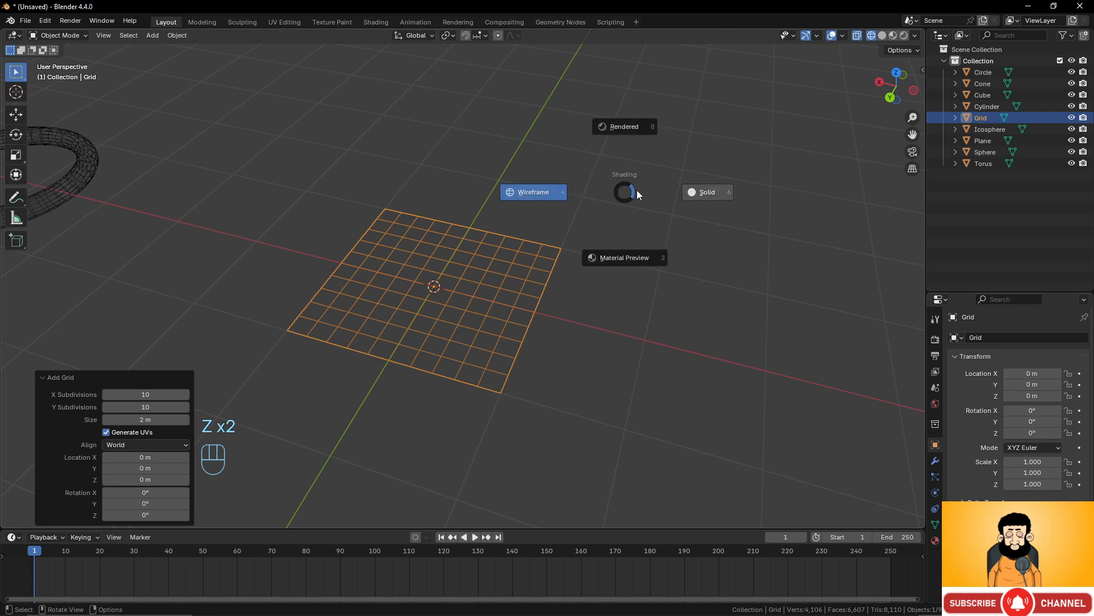
left_click(720, 187)
Enable the wireframe geometry overlay so mesh edges are drawn over the solid shading.
left_click(842, 35)
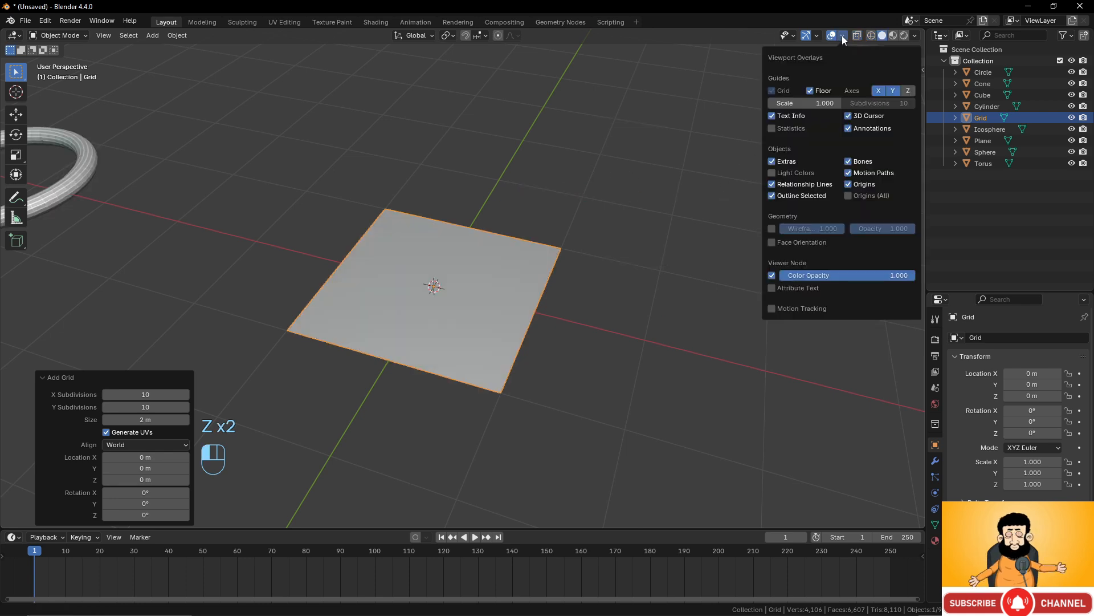
left_click(772, 228)
scroll(509, 305, "down", 5)
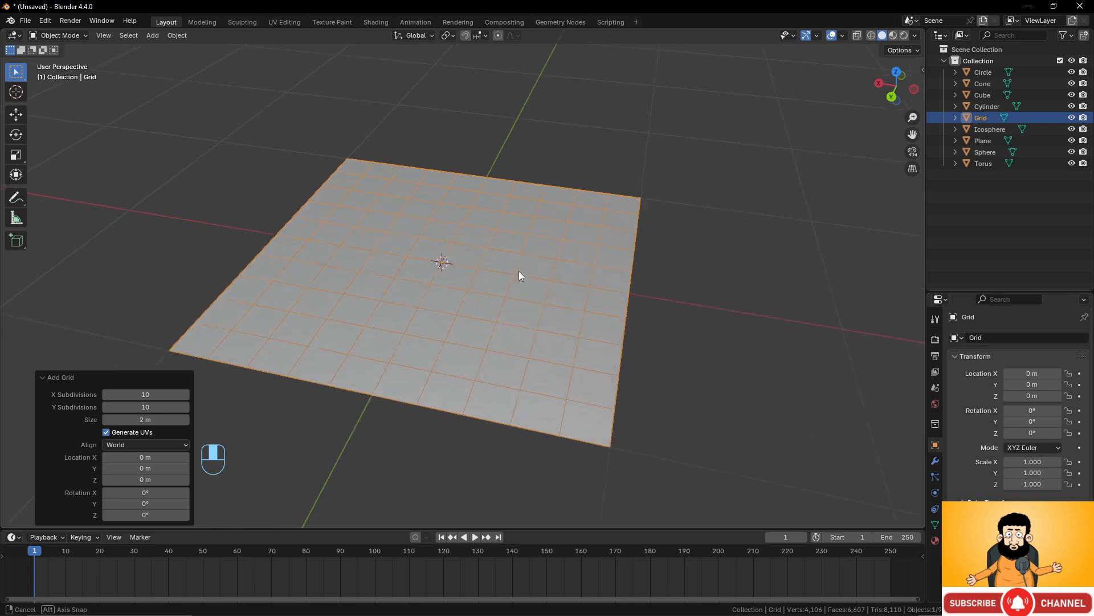
scroll(521, 272, "up", 2)
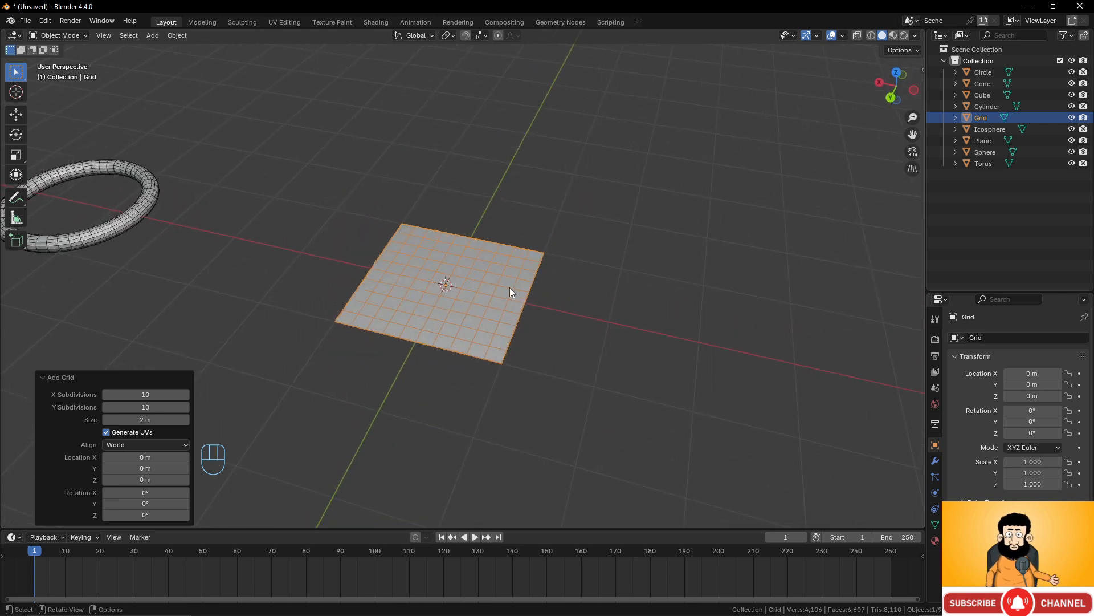
Set the grid's X and Y subdivisions to 20 each.
left_click(144, 394)
type("20")
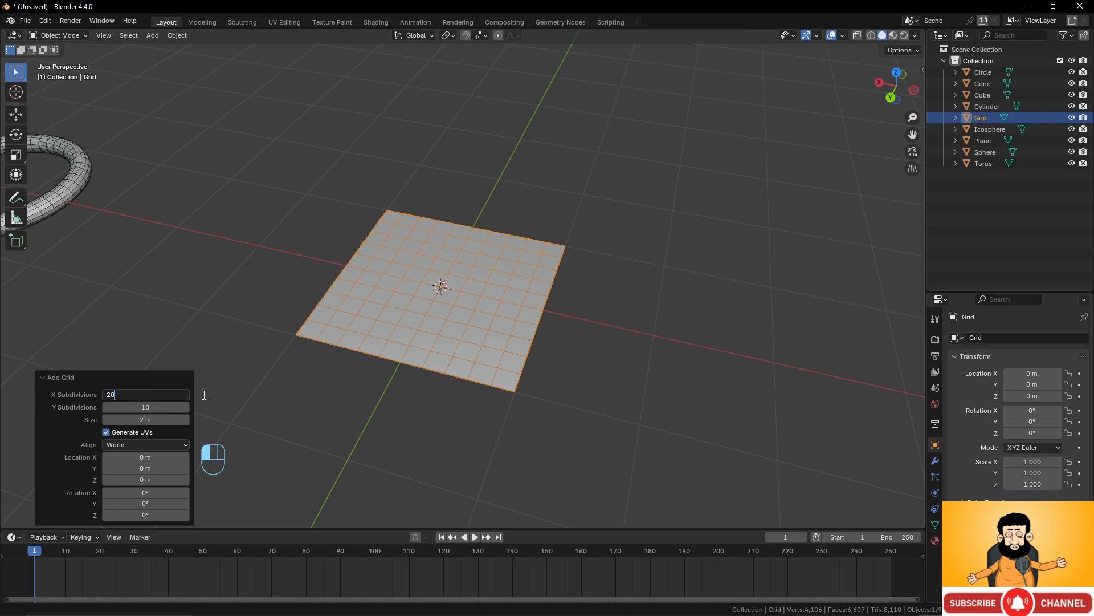
key("Return")
left_click(140, 407)
type("20")
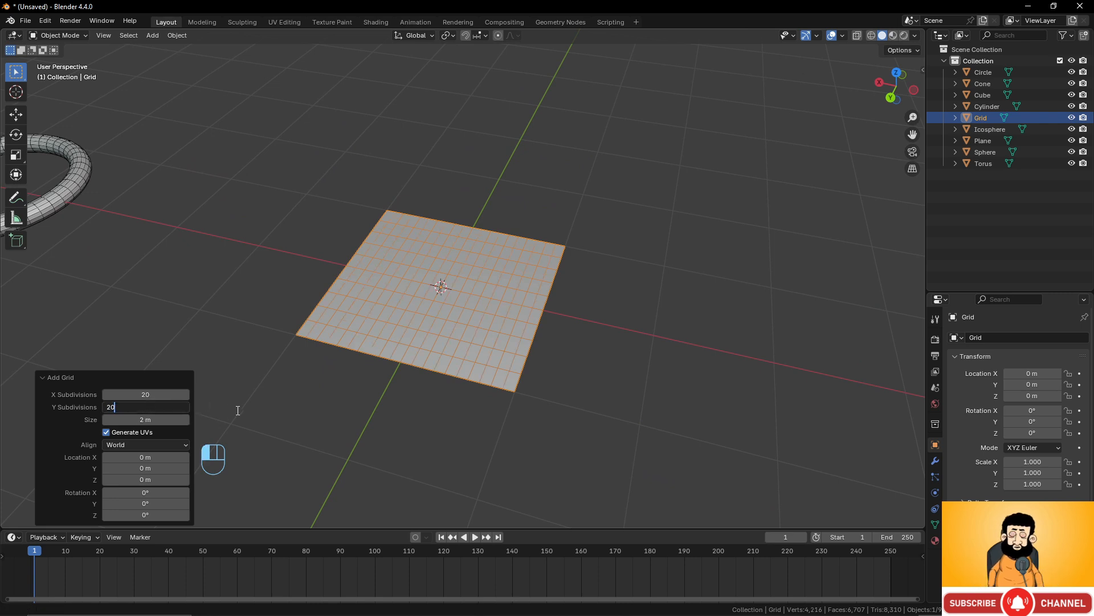
key("Return")
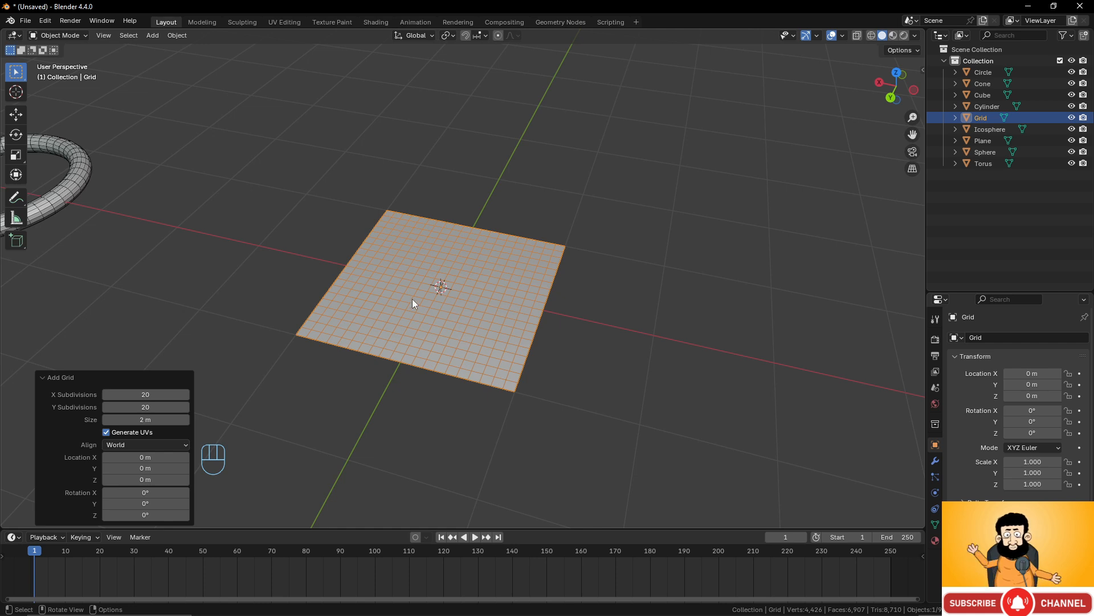
Try a very dense grid with 250 subdivisions in both X and Y.
middle_click_drag(415, 295, 429, 232)
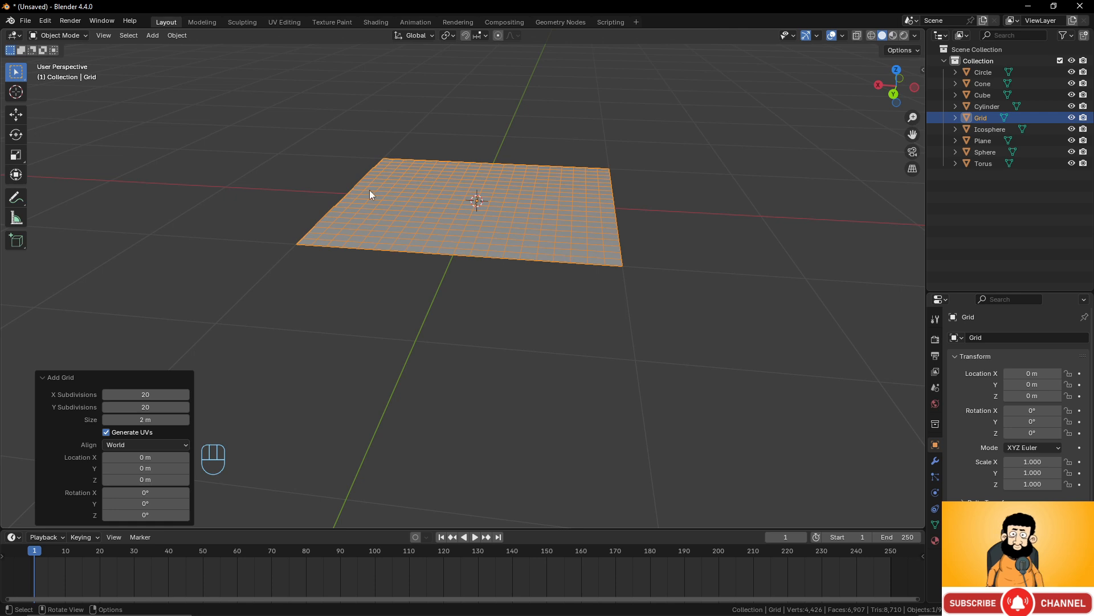
left_click(147, 394)
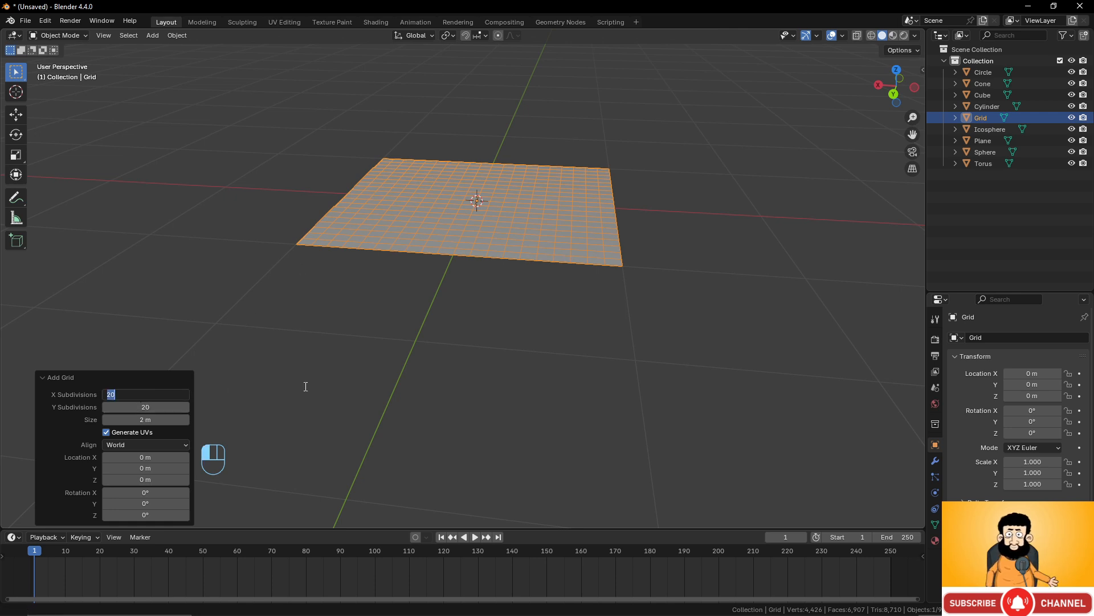
type("250")
key("Return")
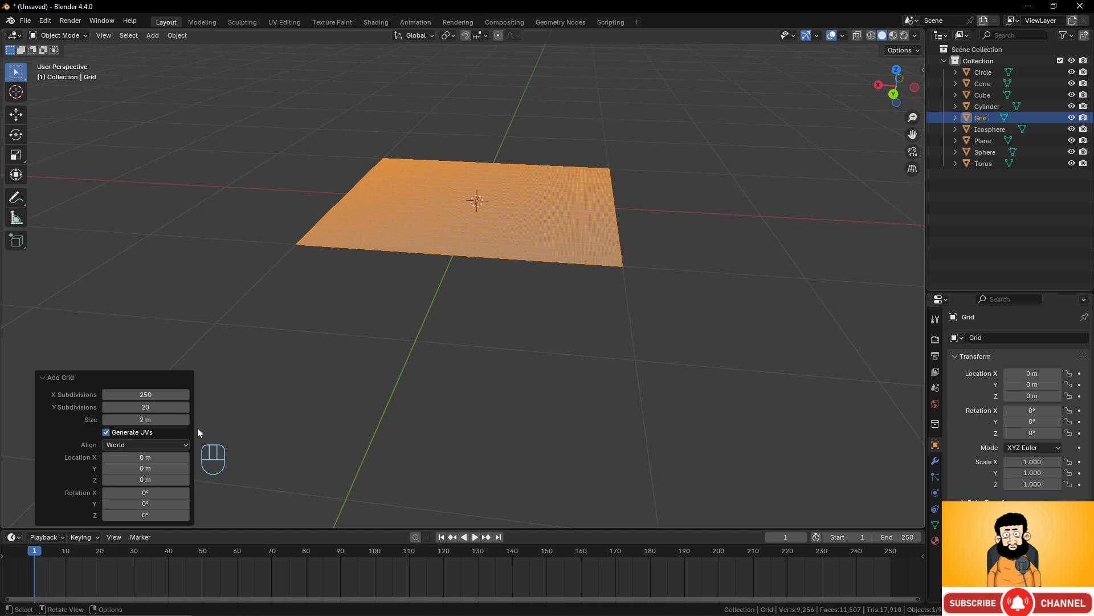
left_click(137, 409)
type("250")
key("Return")
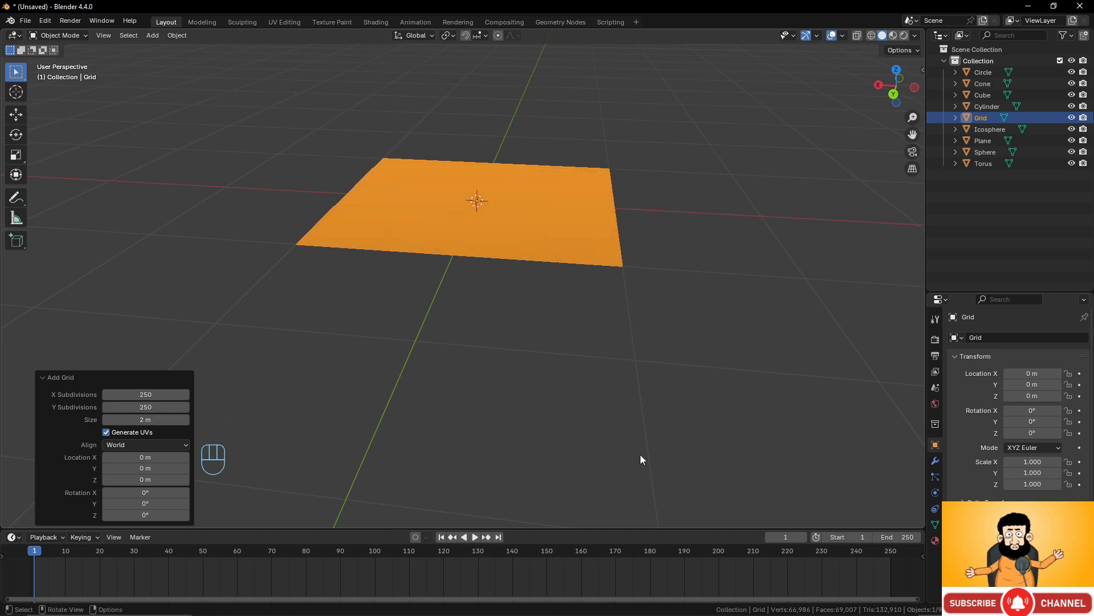
Reduce the grid's density to 16 subdivisions in both X and Y.
scroll(594, 380, "up", 6)
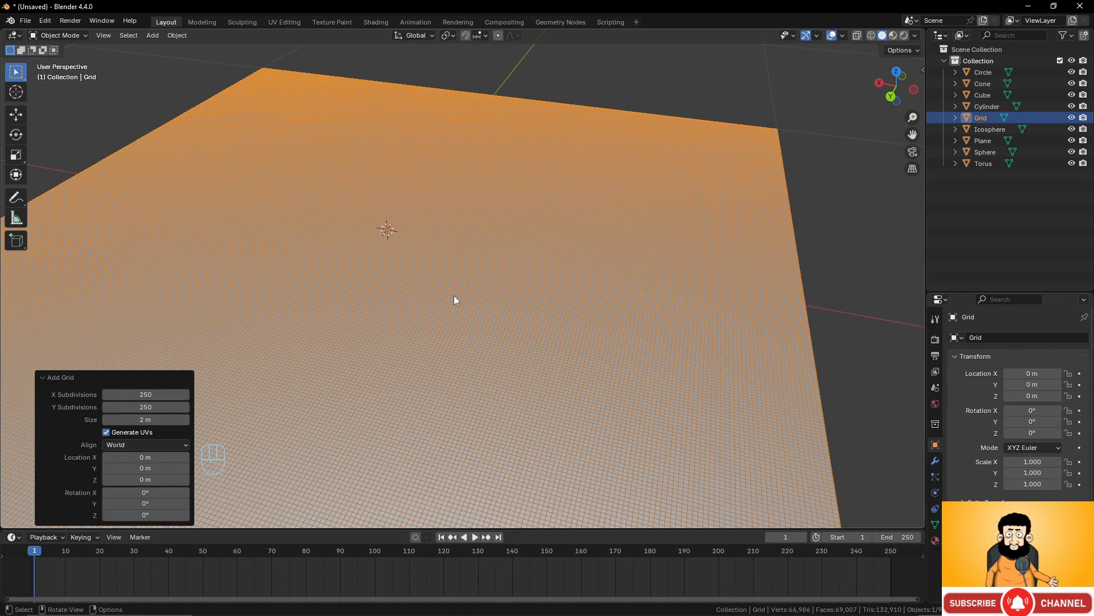
left_click(145, 395)
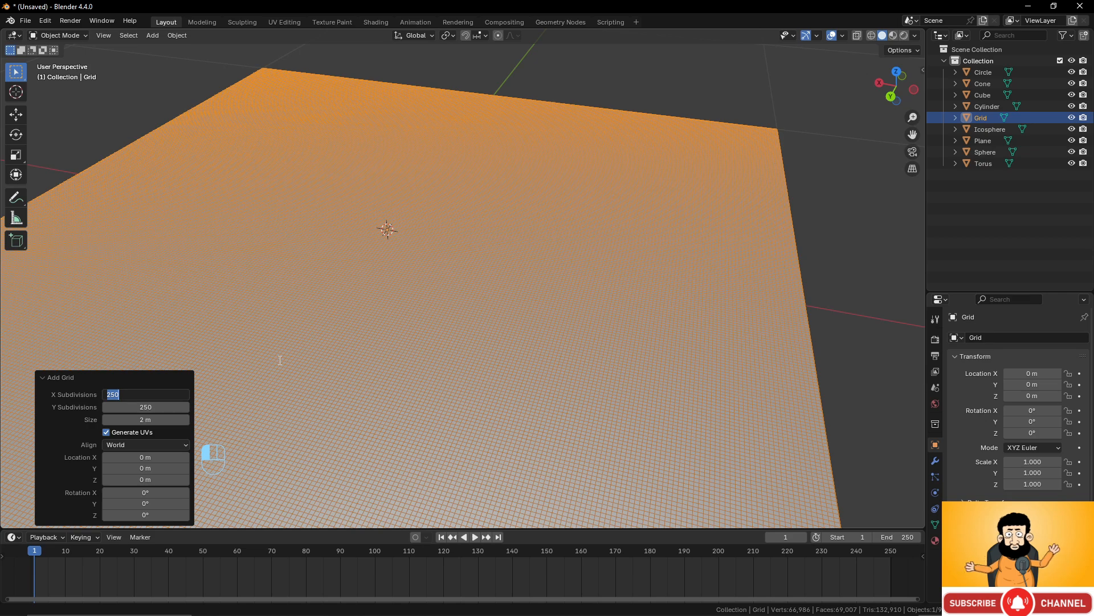
type("16")
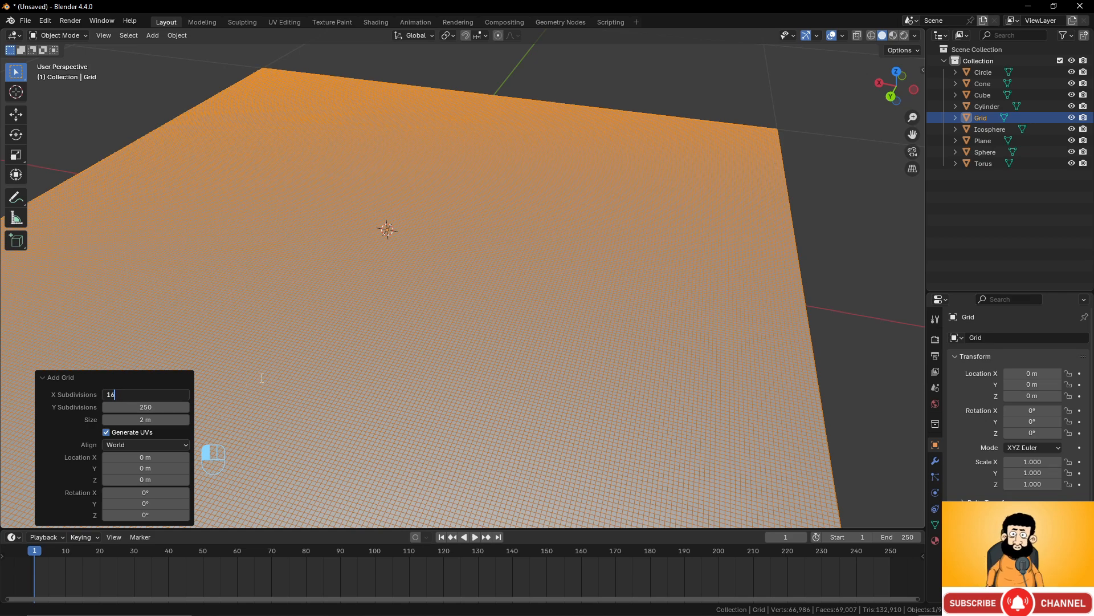
left_click(145, 407)
type("16")
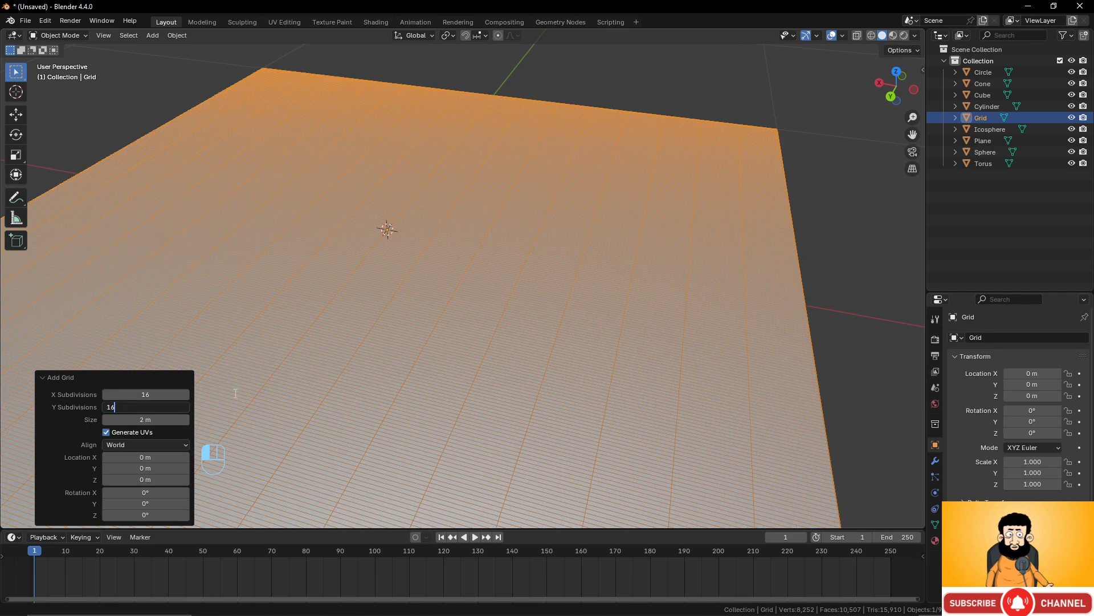
key("Return")
scroll(363, 323, "down", 6)
scroll(368, 321, "up", 3)
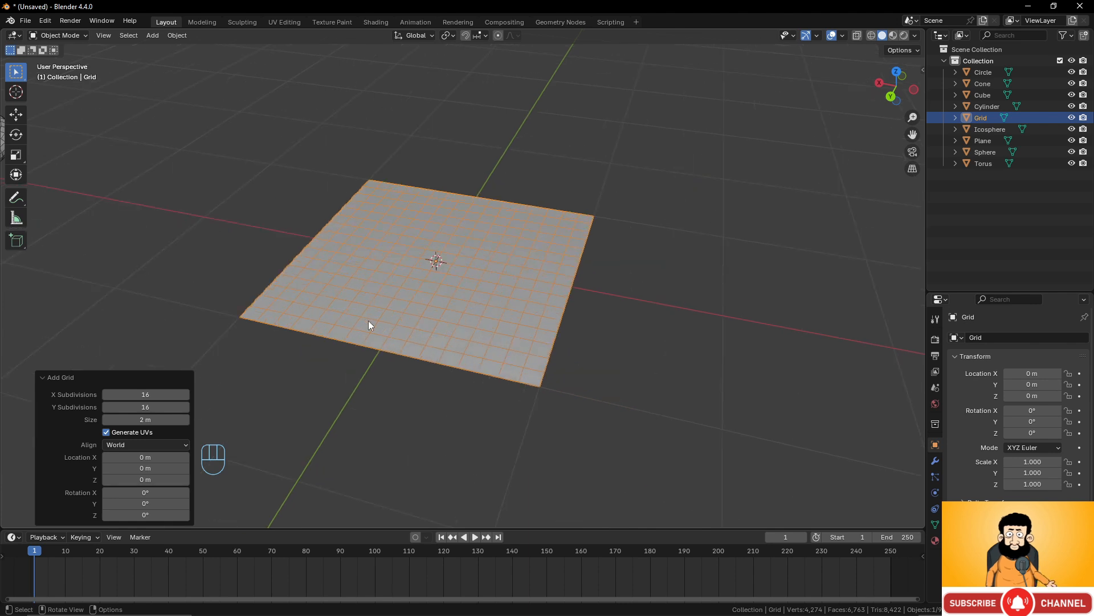
scroll(368, 322, "down", 5)
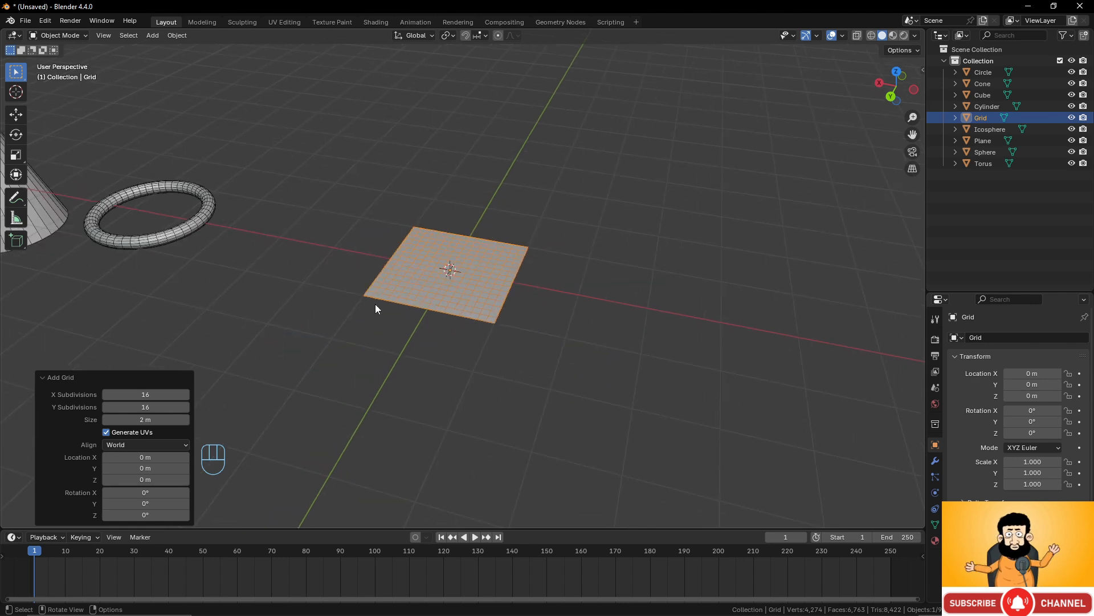
Move the grid about 2.9 m along the X axis to place it beside the torus.
key("g")
key("x")
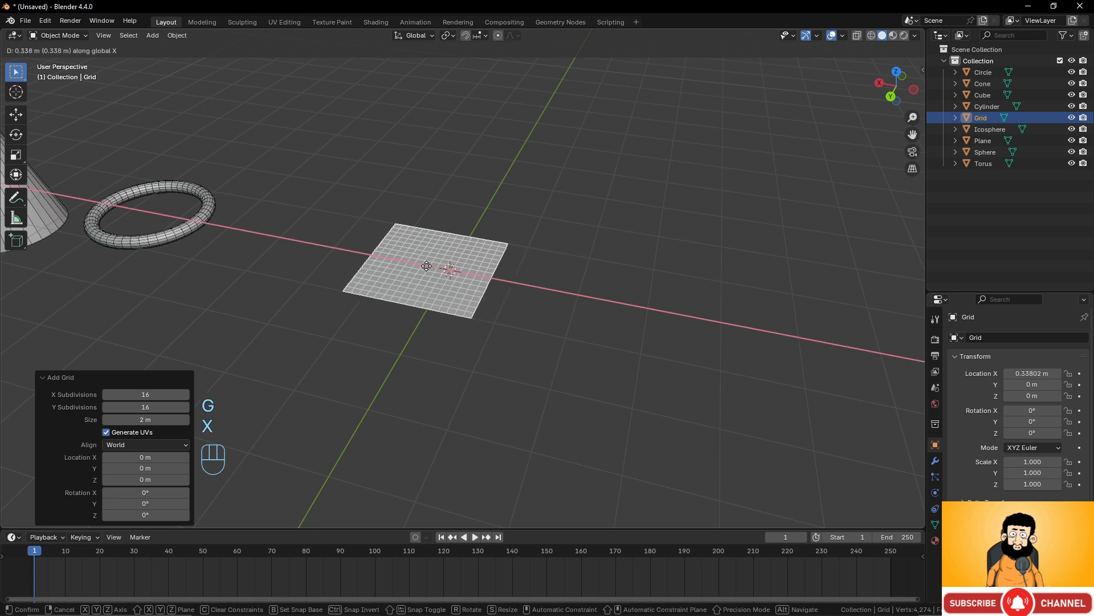
left_click(301, 245)
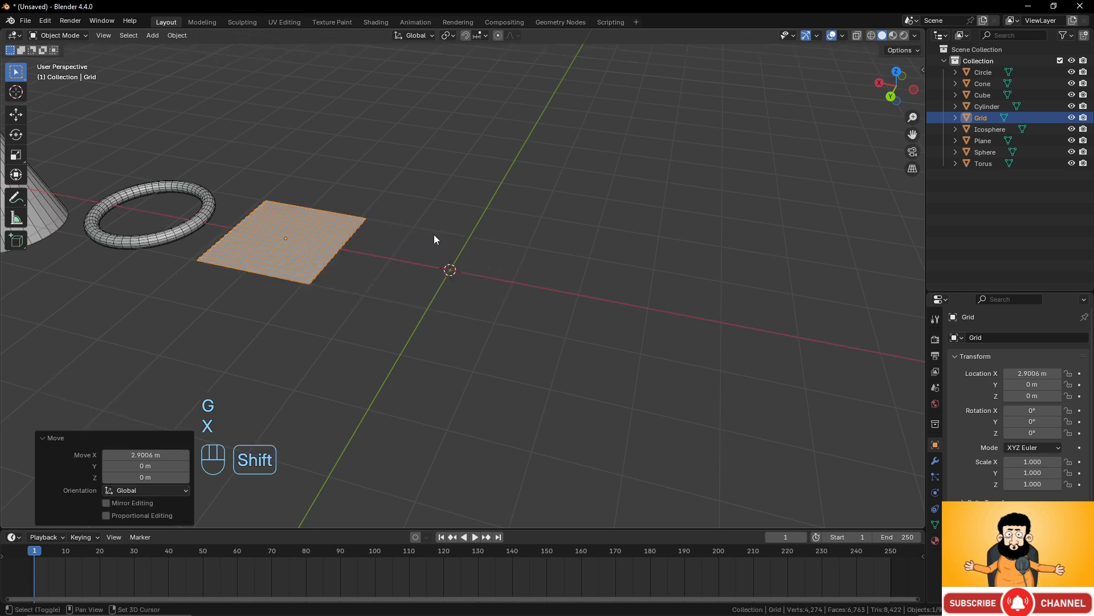
Add a monkey mesh primitive at the world origin.
key("shift+a")
mouse_move(433, 235)
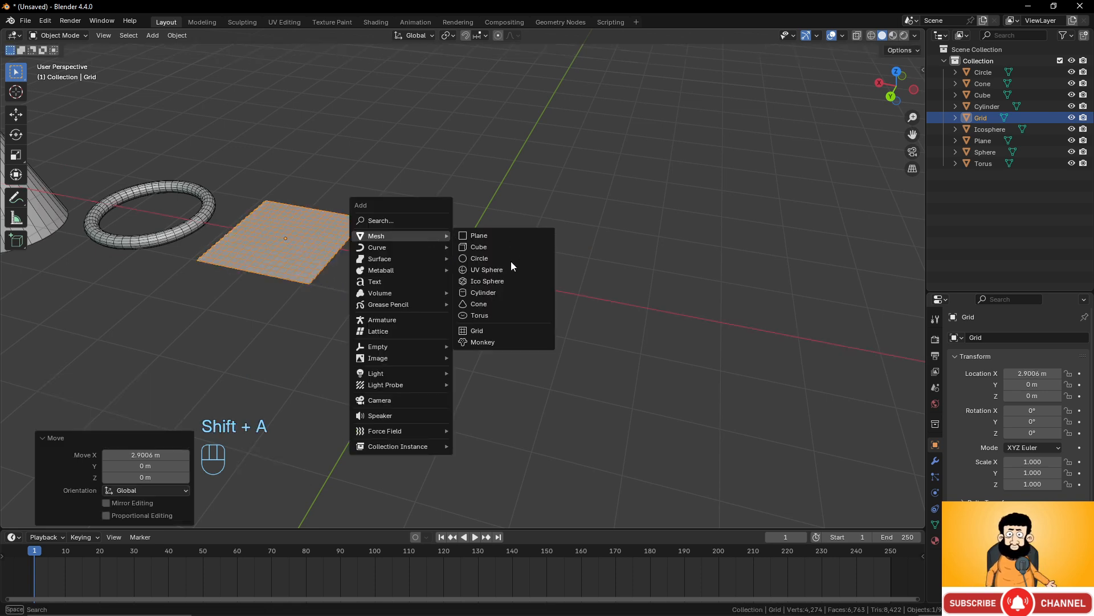
left_click(493, 342)
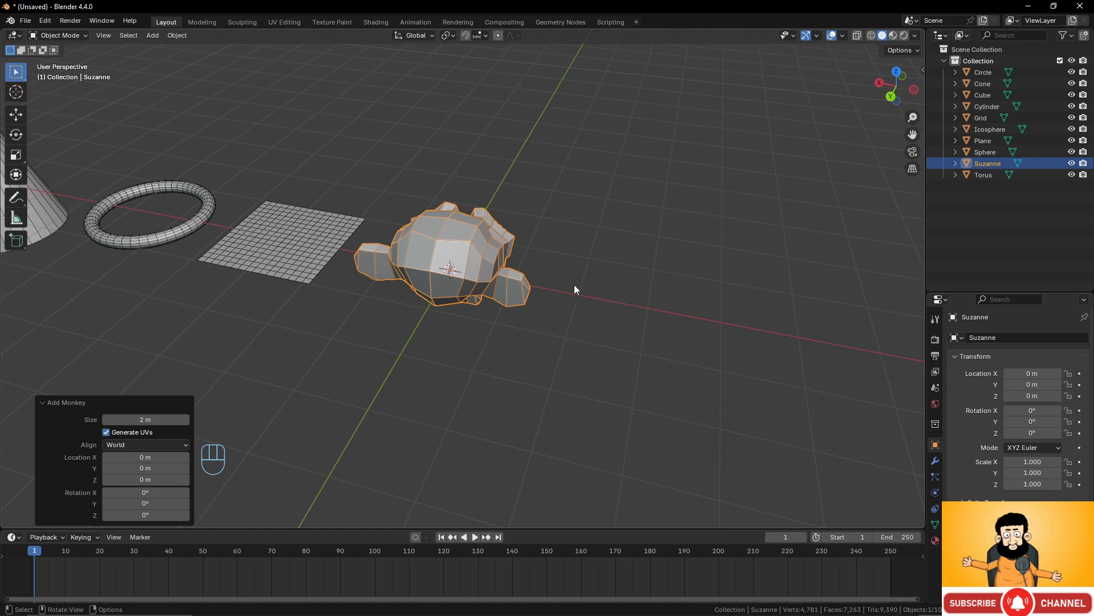
Examine the low-poly monkey up close from several angles and against the row of other primitives.
middle_click_drag(575, 289, 523, 289)
scroll(470, 280, "down", 4)
scroll(470, 280, "up", 4)
scroll(494, 330, "down", 4)
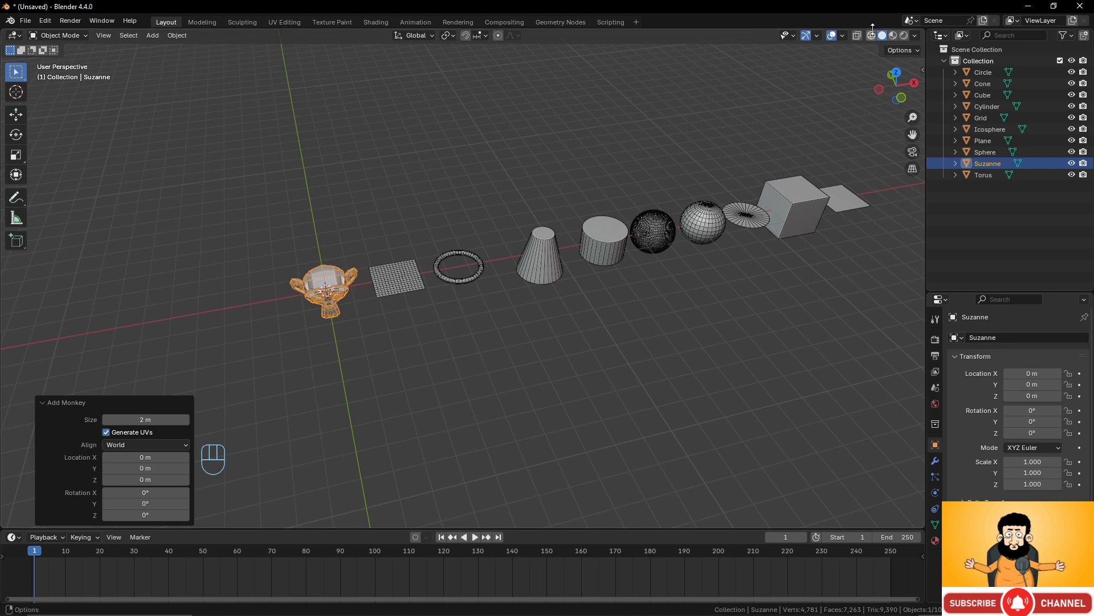
scroll(402, 273, "up", 3)
key("shift+a")
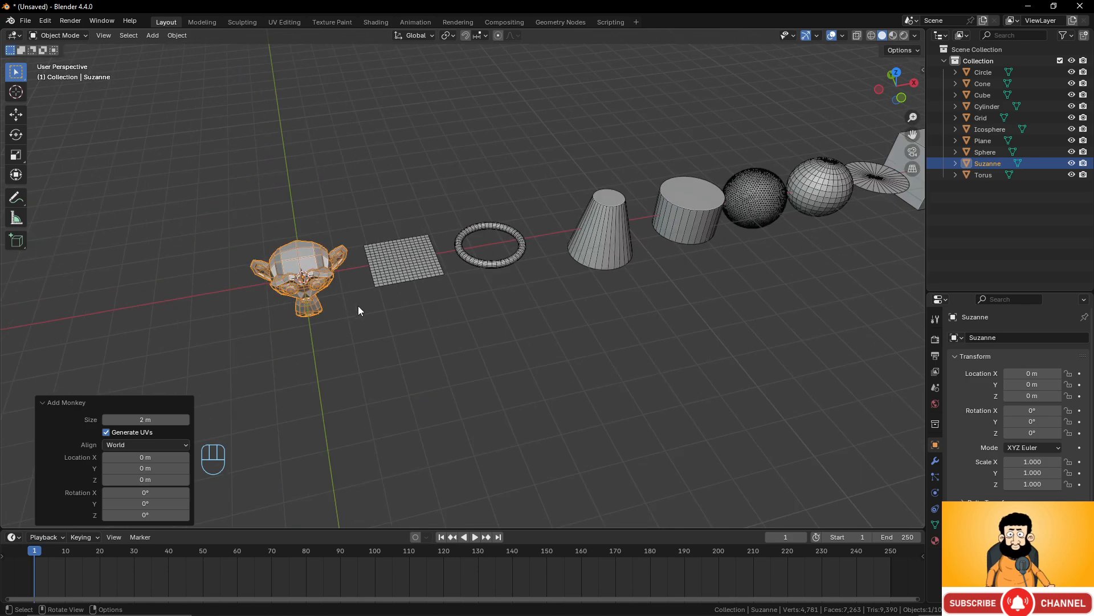
middle_click_drag(358, 306, 446, 262, "shift")
key("KP_Decimal")
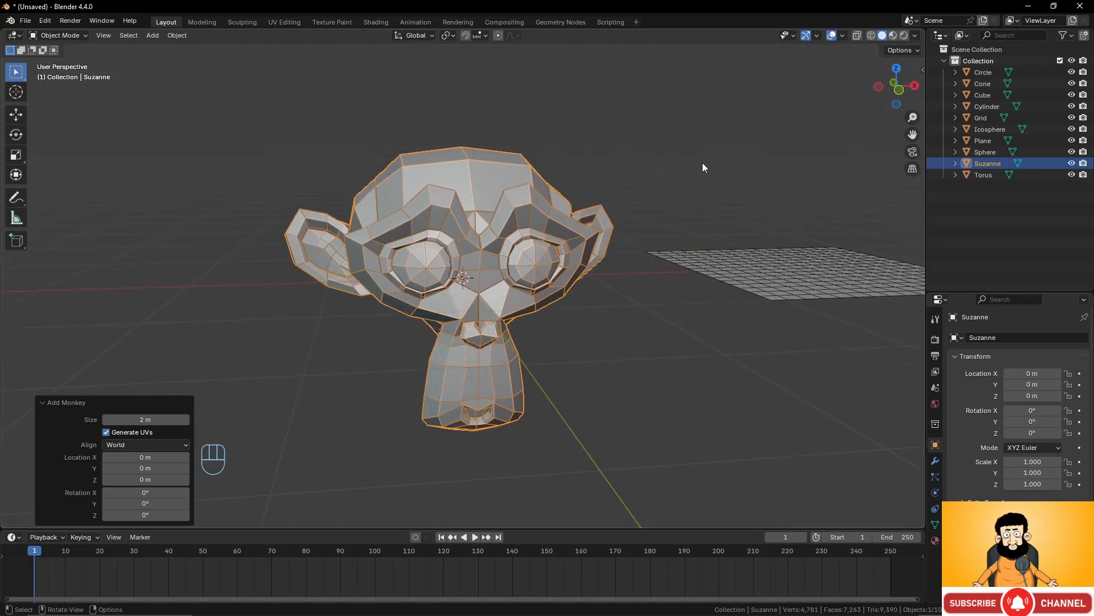
middle_click_drag(703, 163, 662, 188)
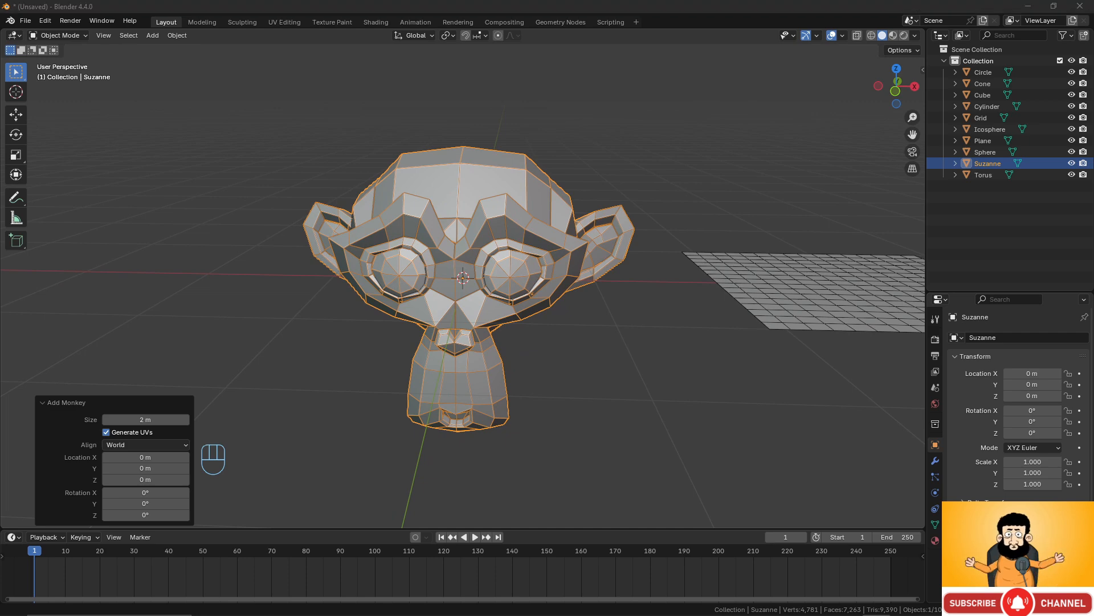
middle_click_drag(473, 264, 441, 255)
scroll(509, 272, "down", 5)
scroll(510, 275, "up", 4)
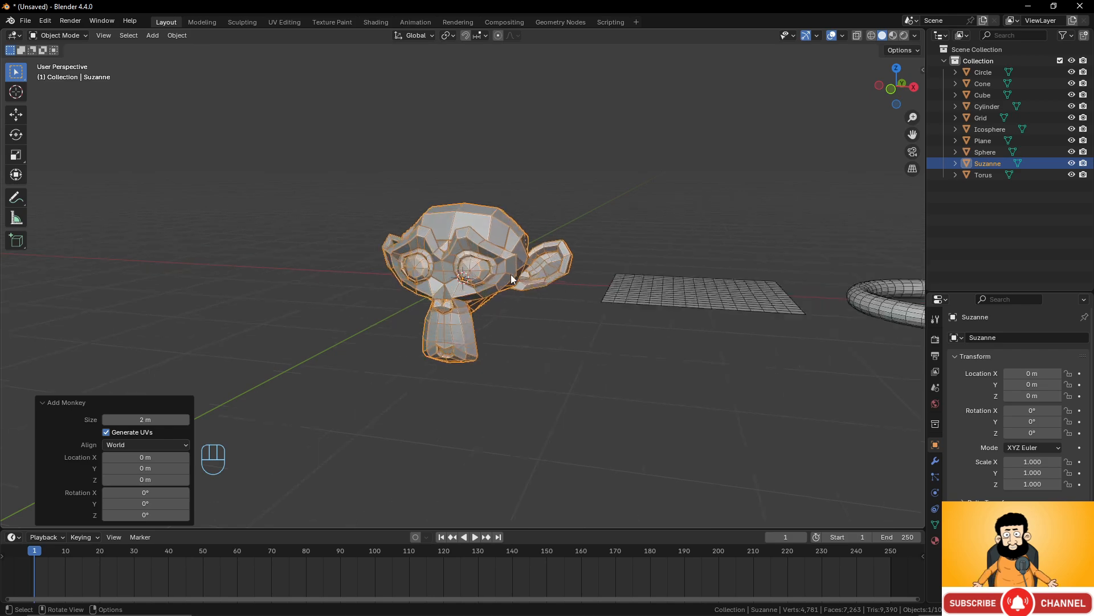
middle_click_drag(525, 251, 513, 272)
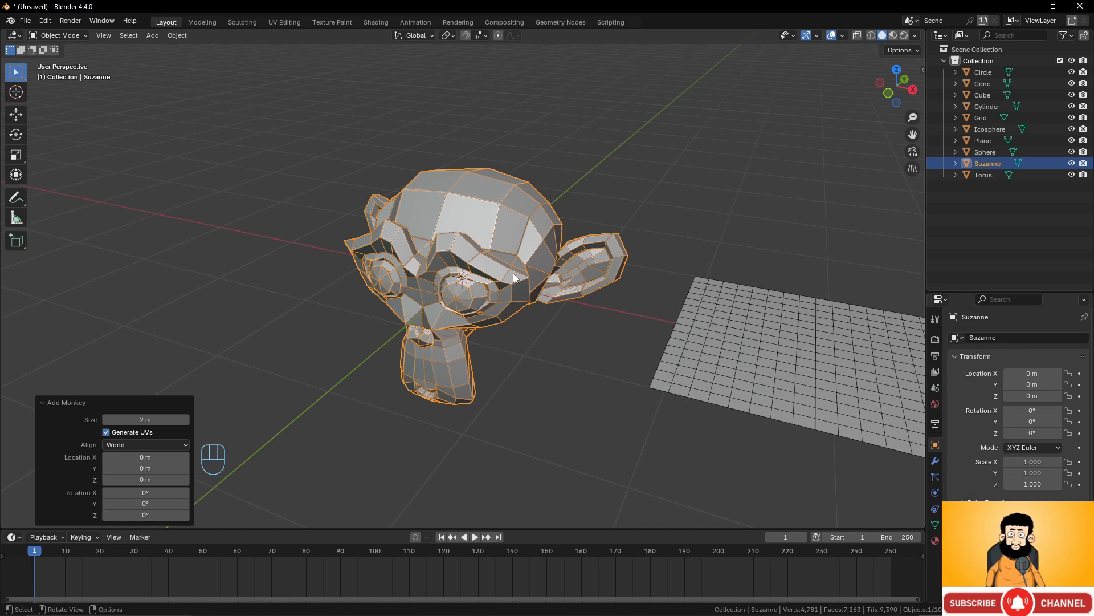
mouse_move(513, 273)
middle_mouse_down()
mouse_move(495, 286)
mouse_move(600, 272)
mouse_move(491, 272)
mouse_move(630, 268)
mouse_move(504, 271)
middle_mouse_up()
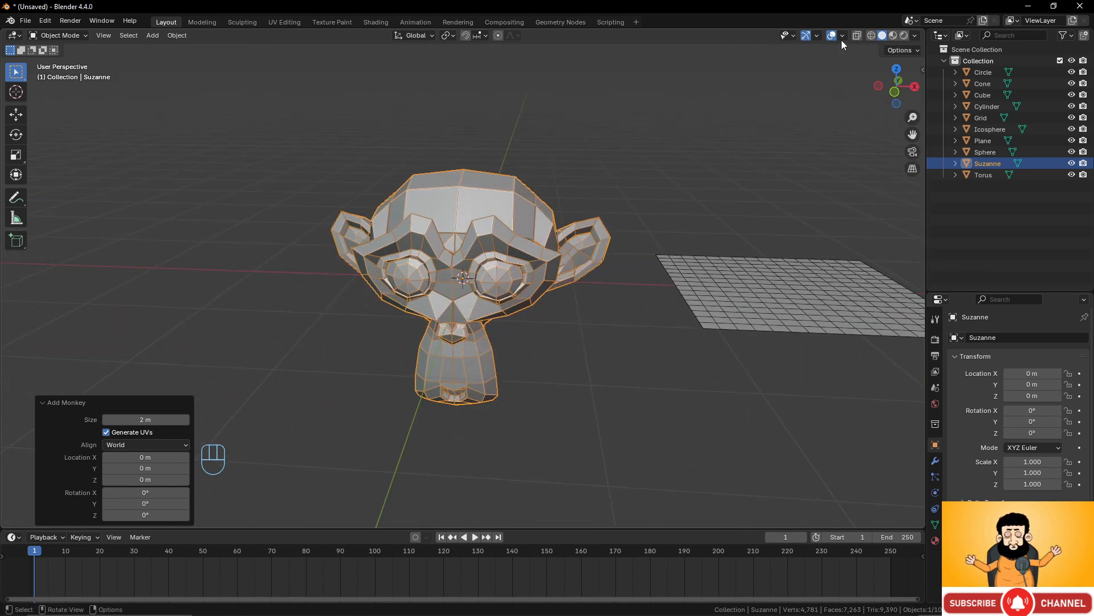
Add a Subdivision Surface modifier to the monkey and set its viewport level to 2.
left_click(936, 461)
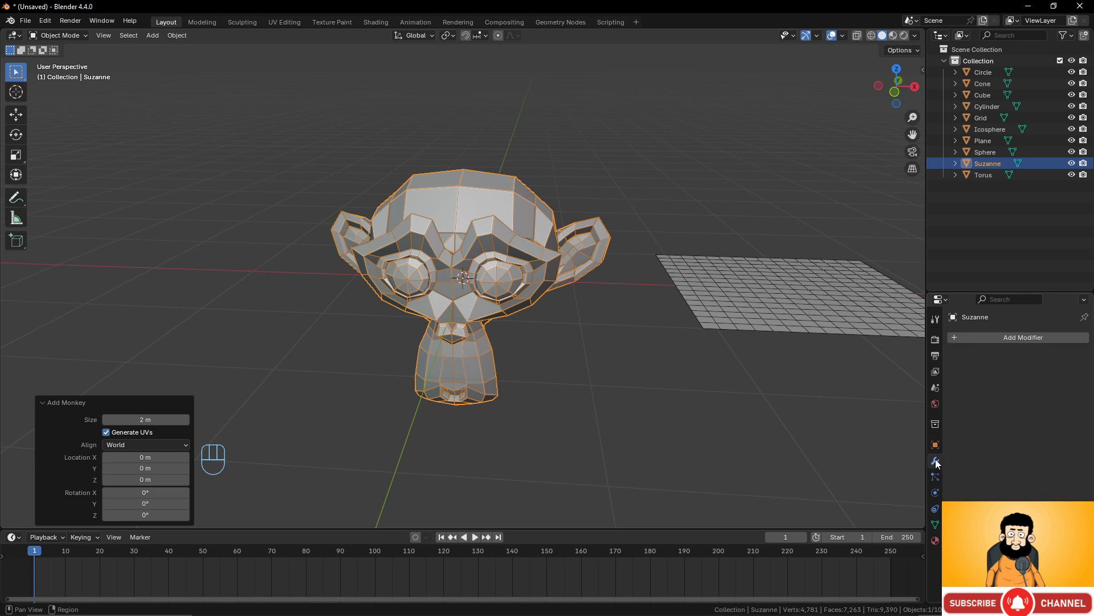
left_click(1017, 337)
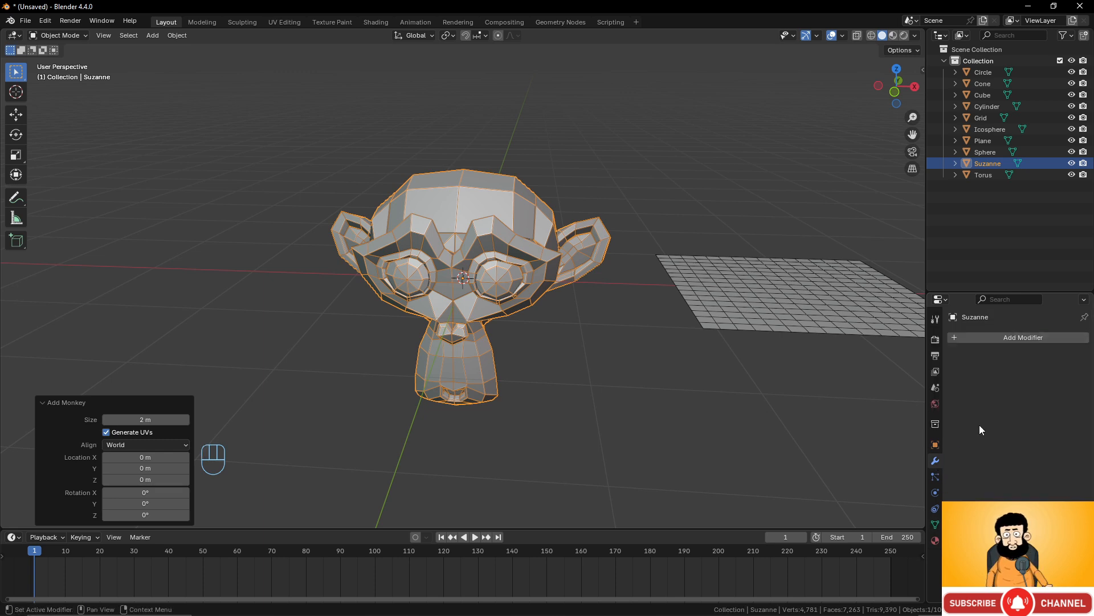
left_click(1014, 338)
mouse_move(982, 379)
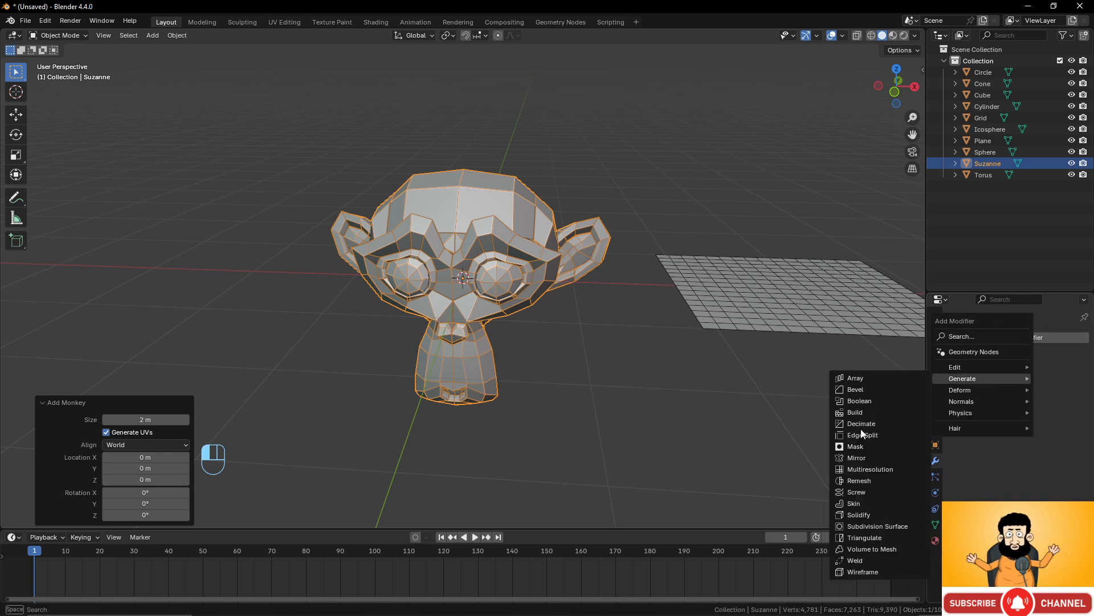
left_click(875, 525)
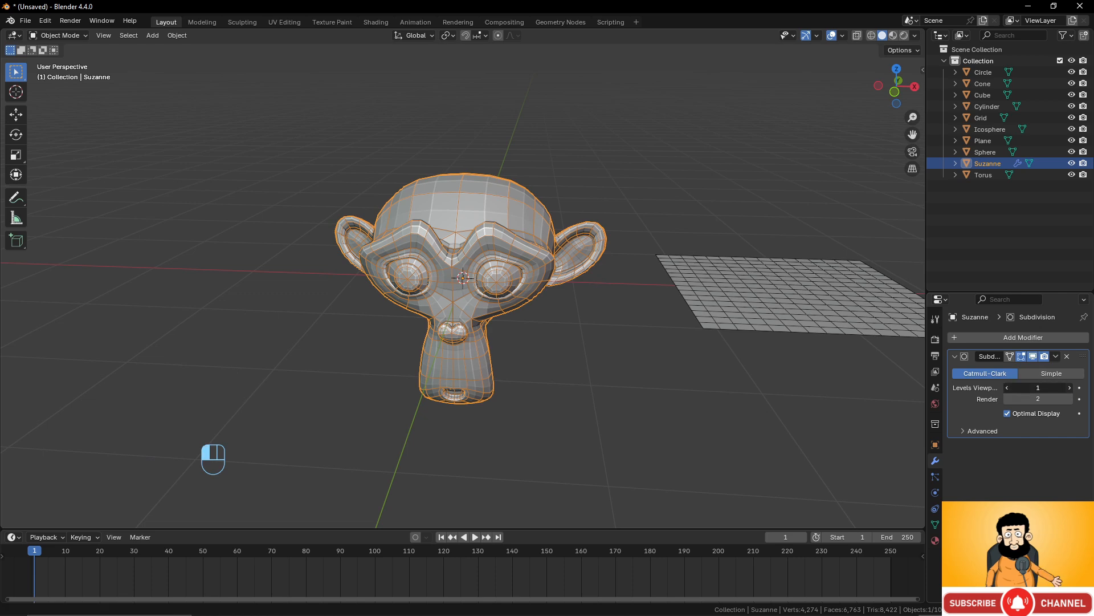
scroll(545, 303, "up", 2)
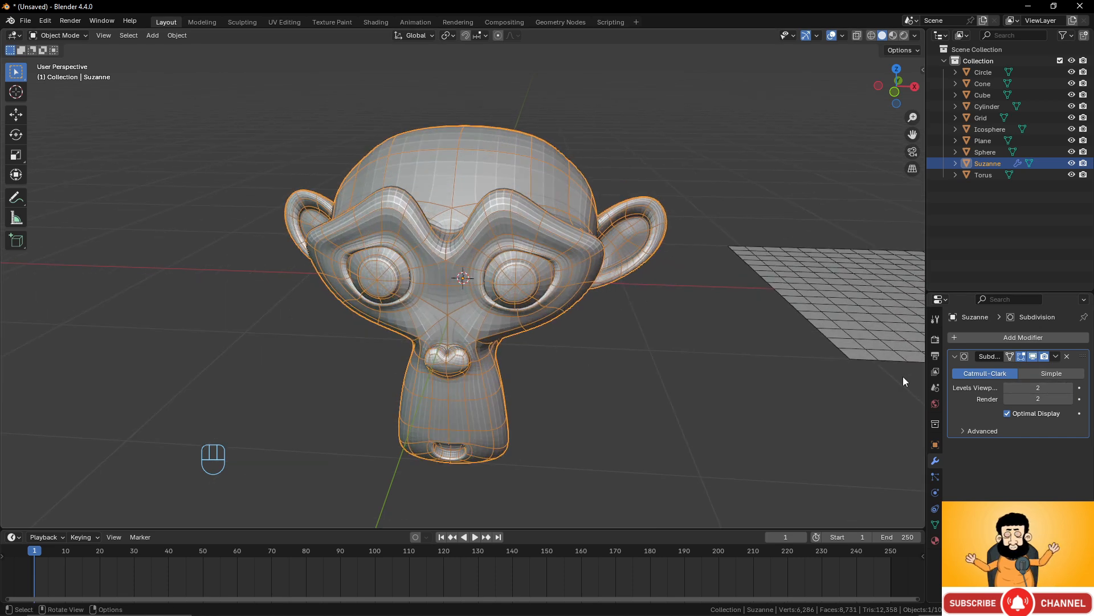
Turn off the wireframe geometry overlay and apply smooth shading to the monkey.
left_click(843, 35)
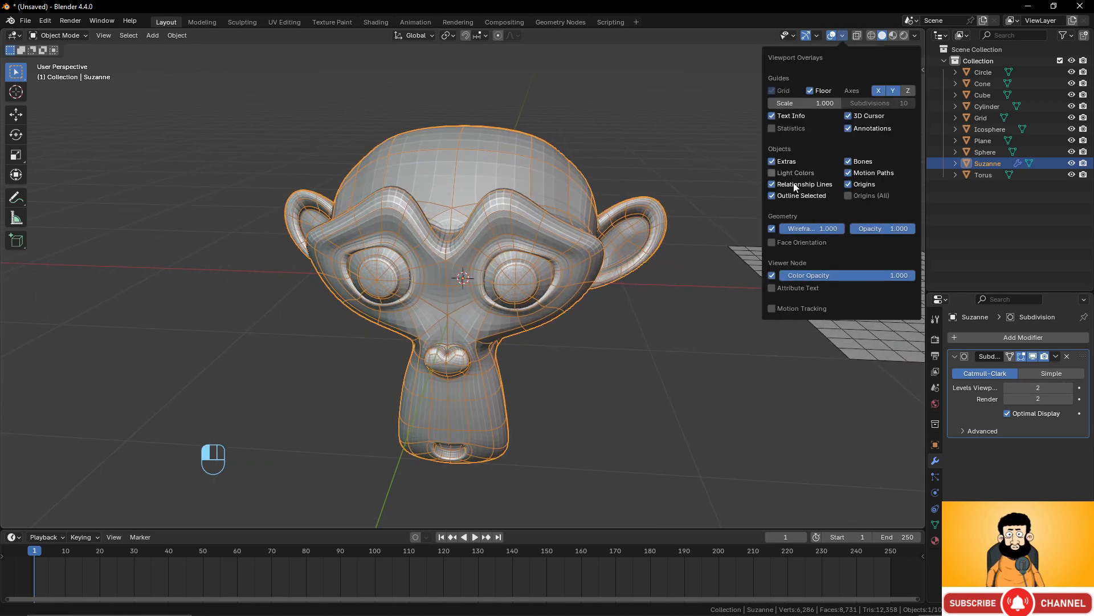
left_click(776, 227)
scroll(593, 268, "down", 7)
right_click(493, 251)
left_click(496, 250)
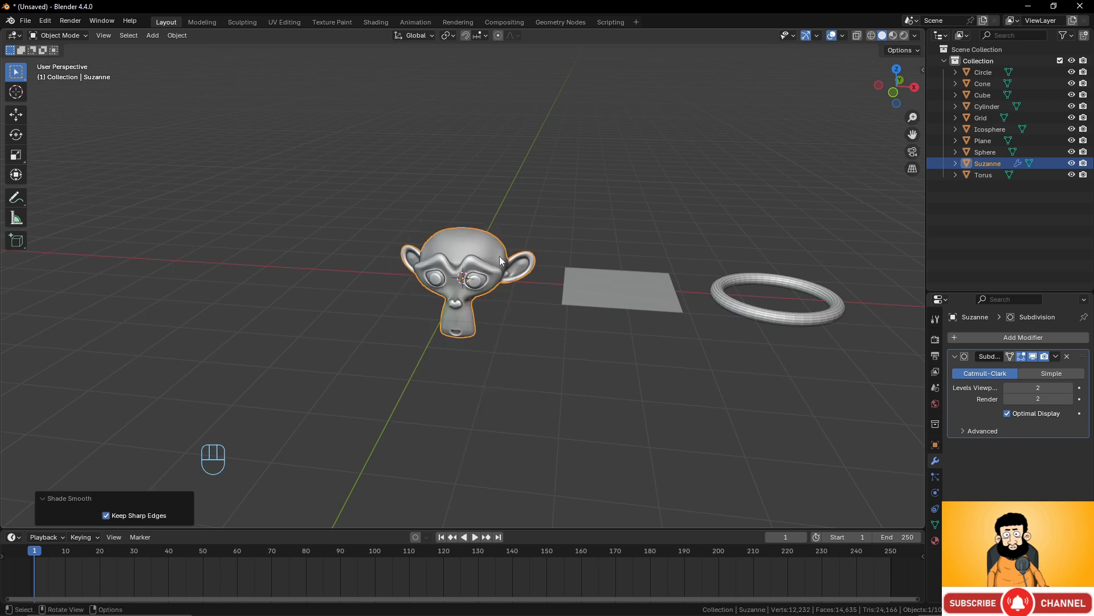
Examine the smooth-shaded monkey from different angles and distances.
scroll(507, 268, "up", 5)
middle_click_drag(520, 285, 557, 225)
scroll(540, 259, "down", 8)
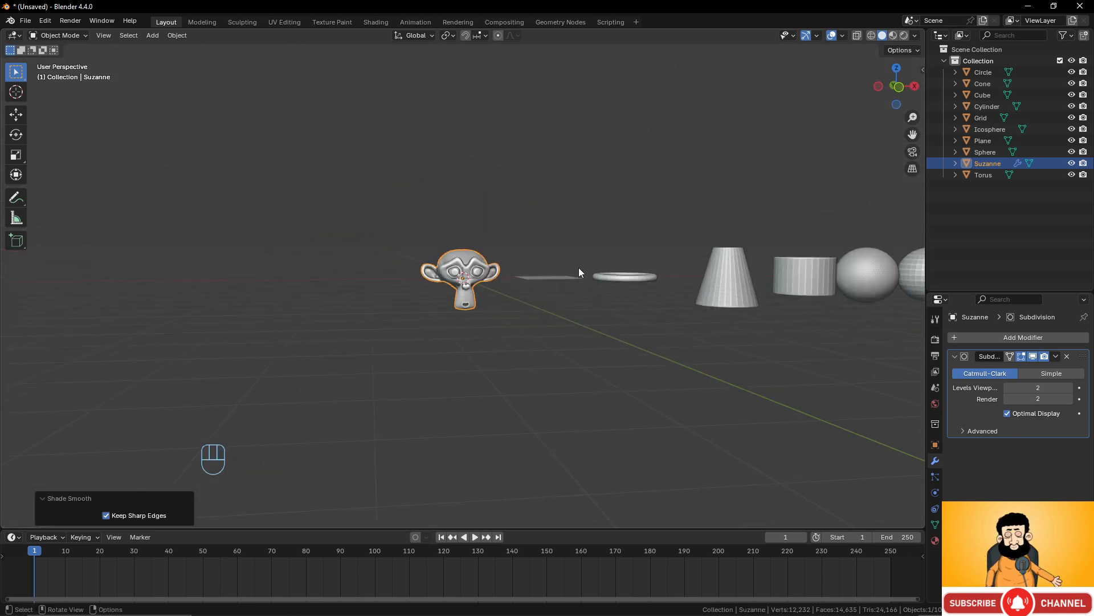
scroll(729, 272, "up", 8)
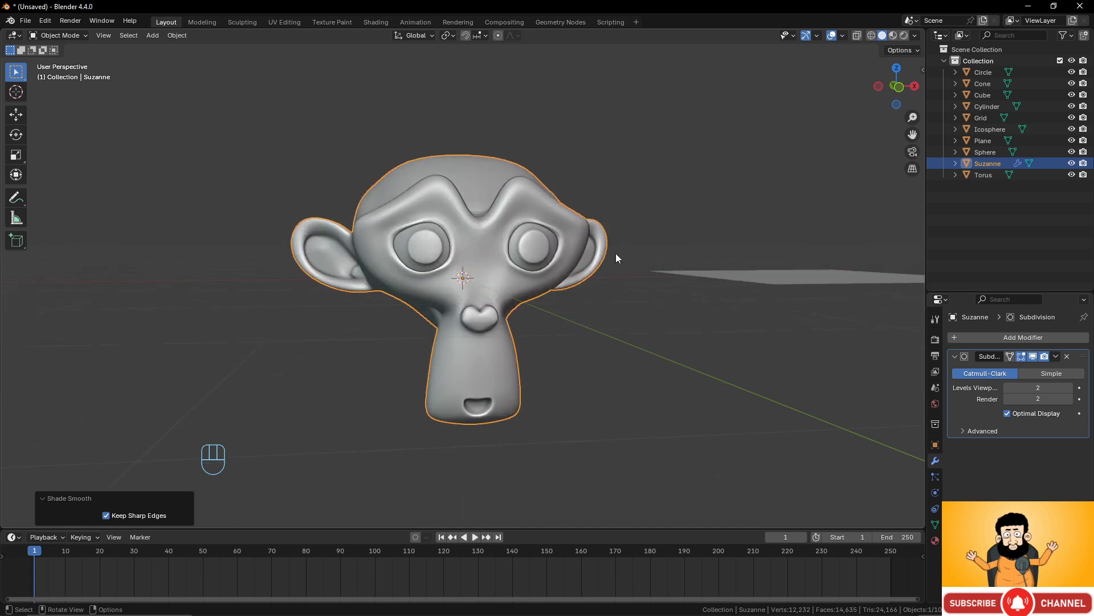
scroll(534, 223, "down", 4)
middle_click_drag(534, 223, 487, 258)
scroll(488, 258, "up", 4)
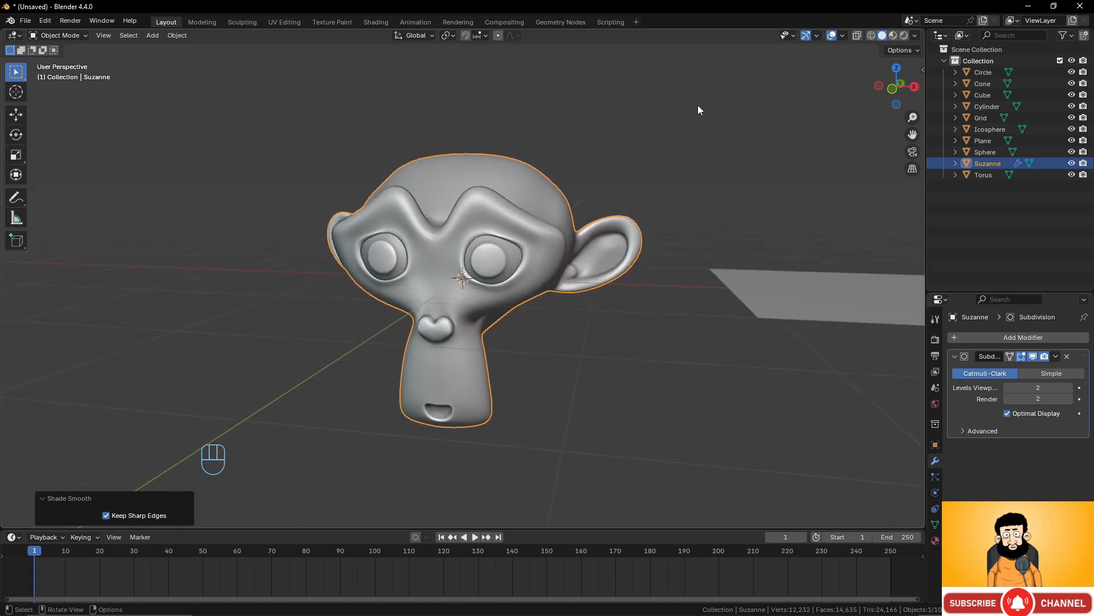
scroll(698, 110, "down", 3)
scroll(692, 114, "up", 3)
middle_click_drag(667, 137, 649, 149)
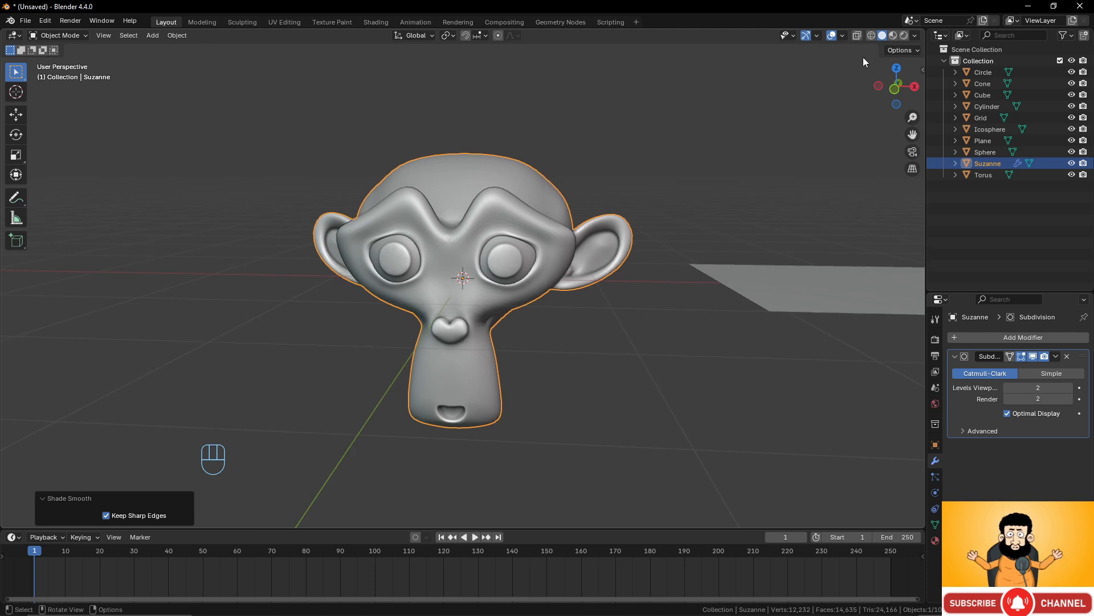
Try viewport shadows at a strength of 0.885 and check how they look on the monkey.
left_click(916, 35)
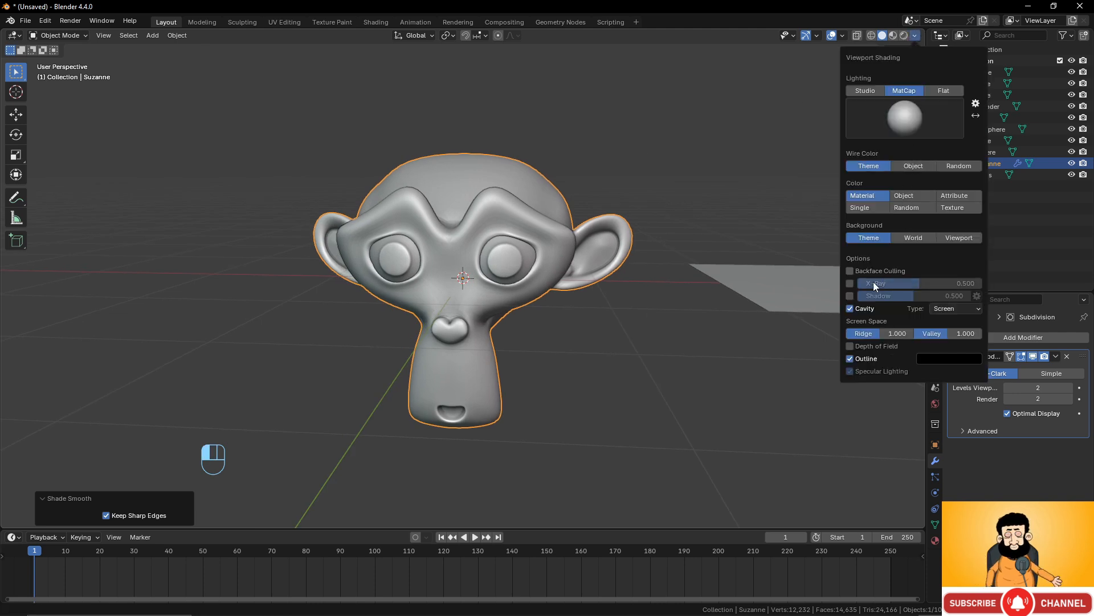
left_click(850, 295)
mouse_move(866, 296)
left_mouse_down()
mouse_move(923, 297)
mouse_move(906, 296)
left_mouse_up()
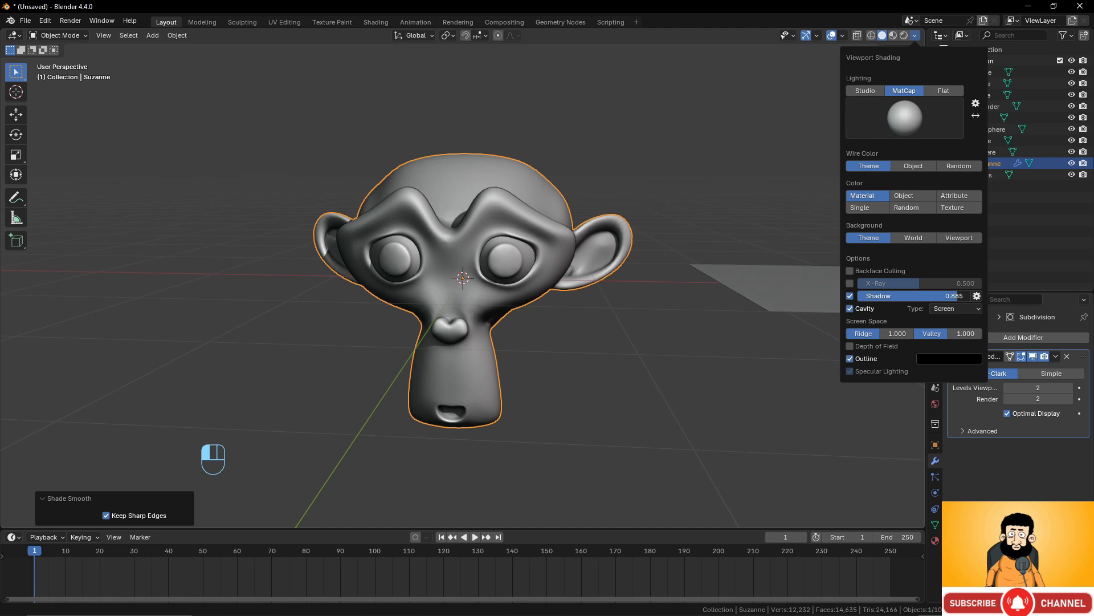
mouse_move(535, 283)
middle_mouse_down()
mouse_move(675, 283)
mouse_move(555, 288)
middle_mouse_up()
scroll(555, 289, "down", 10)
scroll(645, 280, "up", 10)
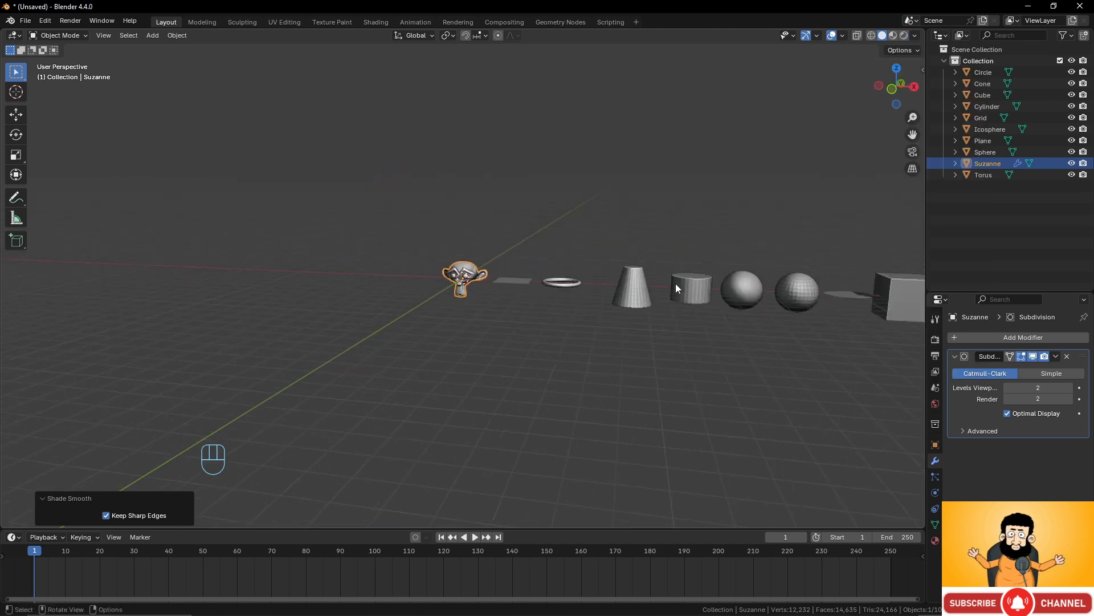
scroll(493, 280, "up", 3)
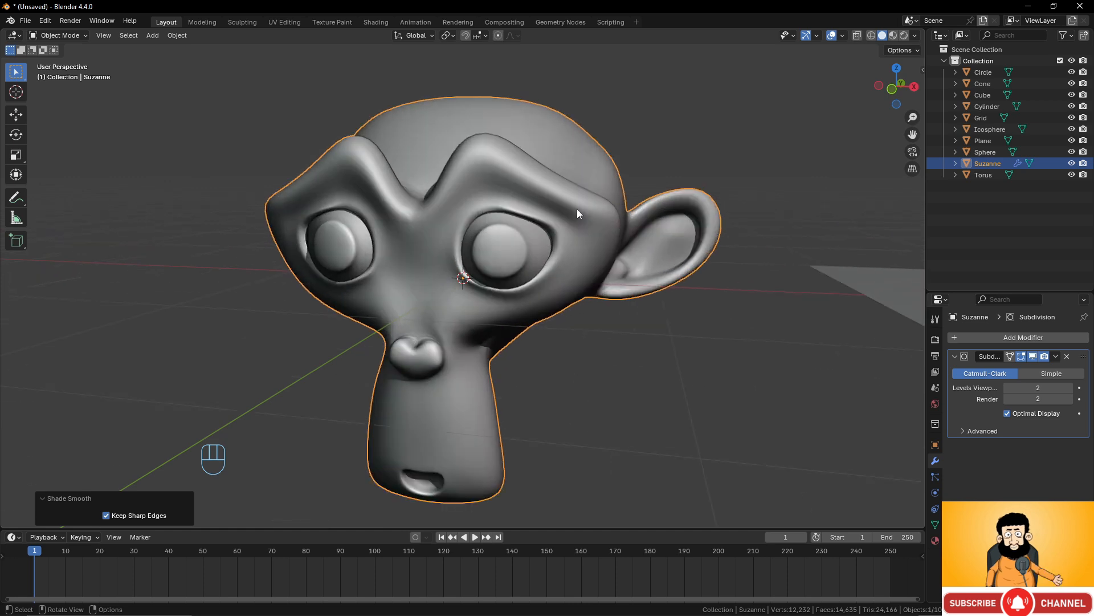
scroll(438, 257, "down", 4)
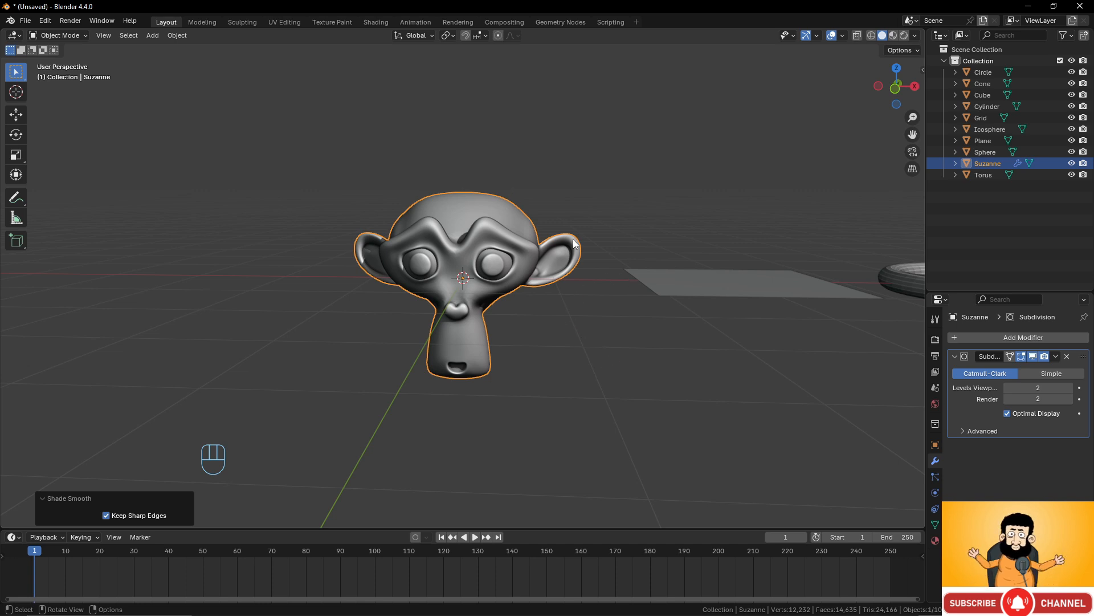
middle_click_drag(604, 357, 586, 279)
scroll(586, 280, "up", 1)
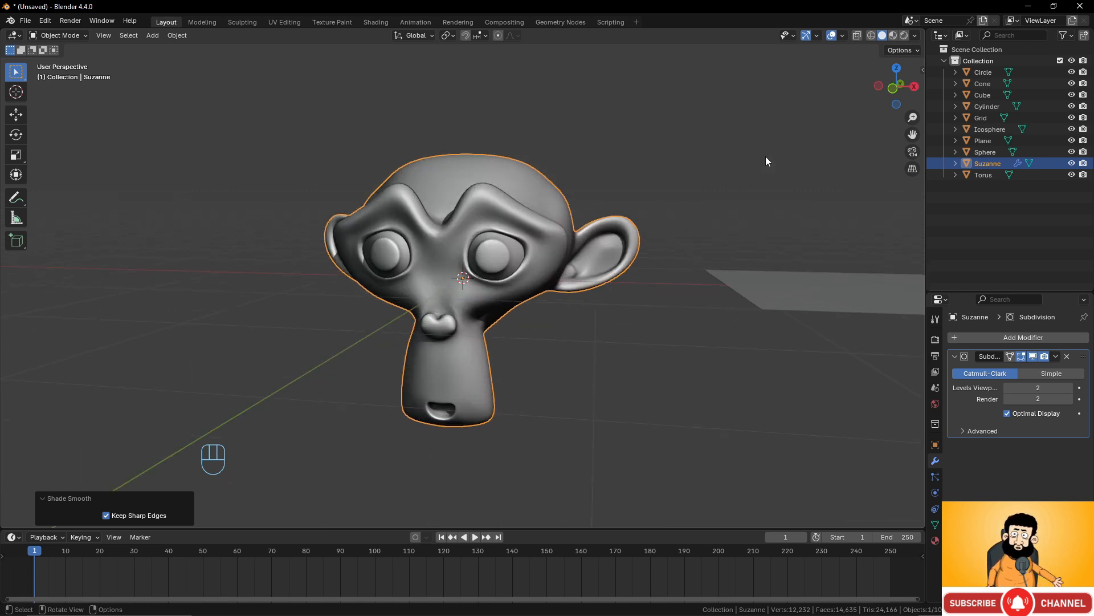
Turn the viewport shadows off and view the monkey together with the other primitives.
left_click(915, 35)
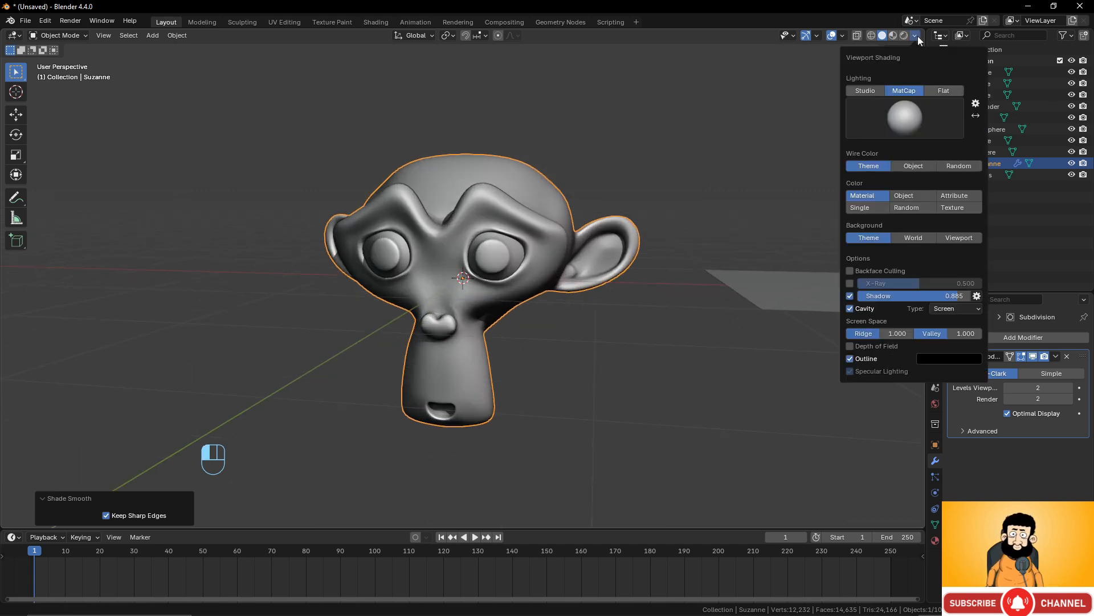
left_click(850, 296)
scroll(446, 269, "down", 4)
scroll(446, 269, "up", 2)
middle_click_drag(448, 270, 471, 280)
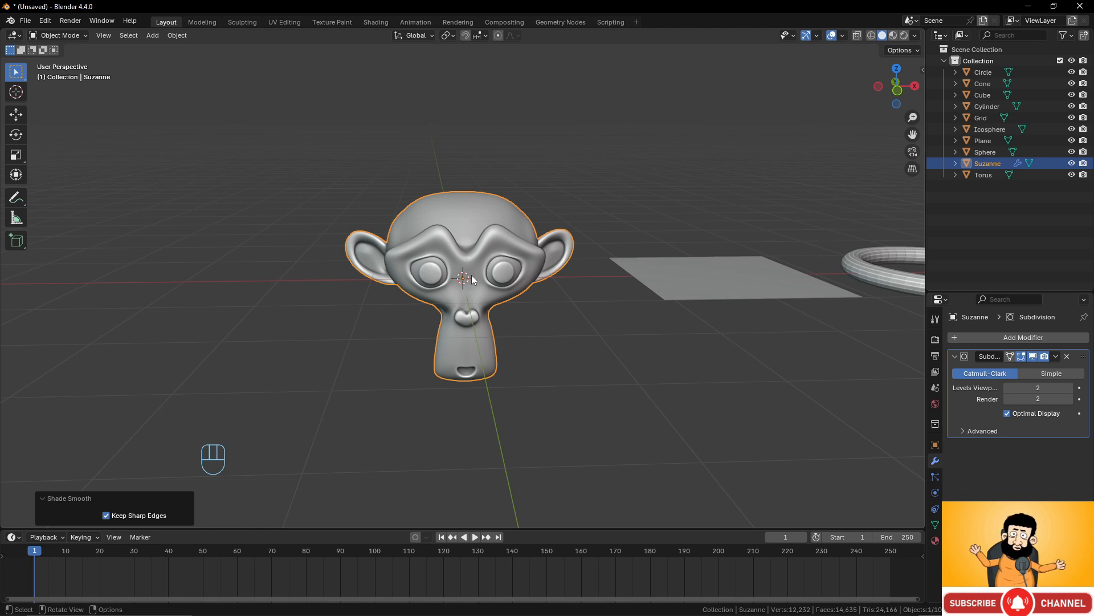
middle_click_drag(471, 274, 508, 269)
scroll(508, 276, "down", 6)
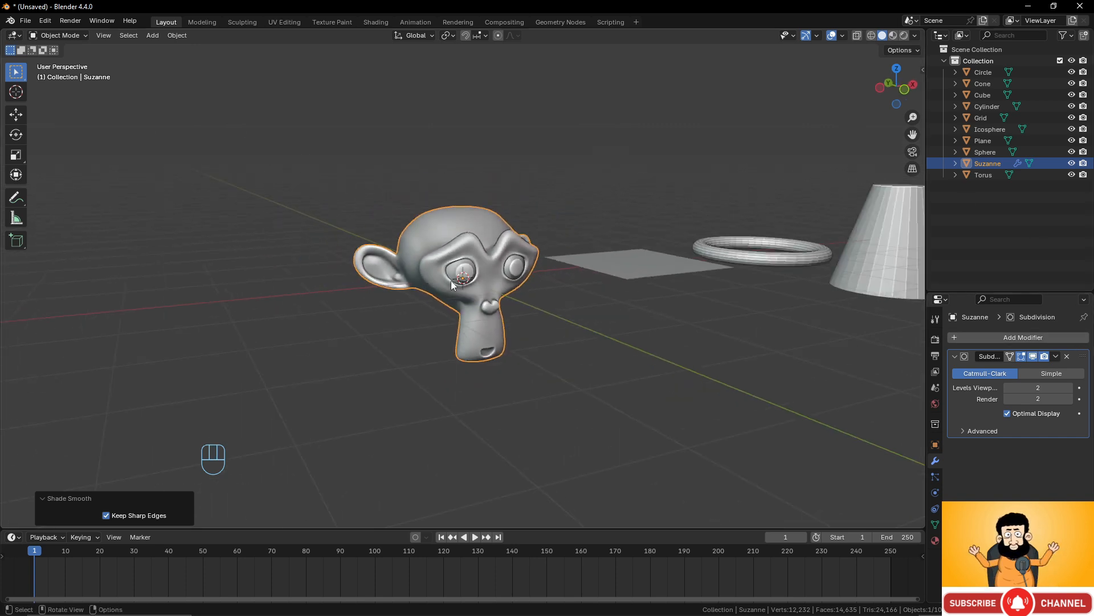
scroll(494, 282, "down", 4)
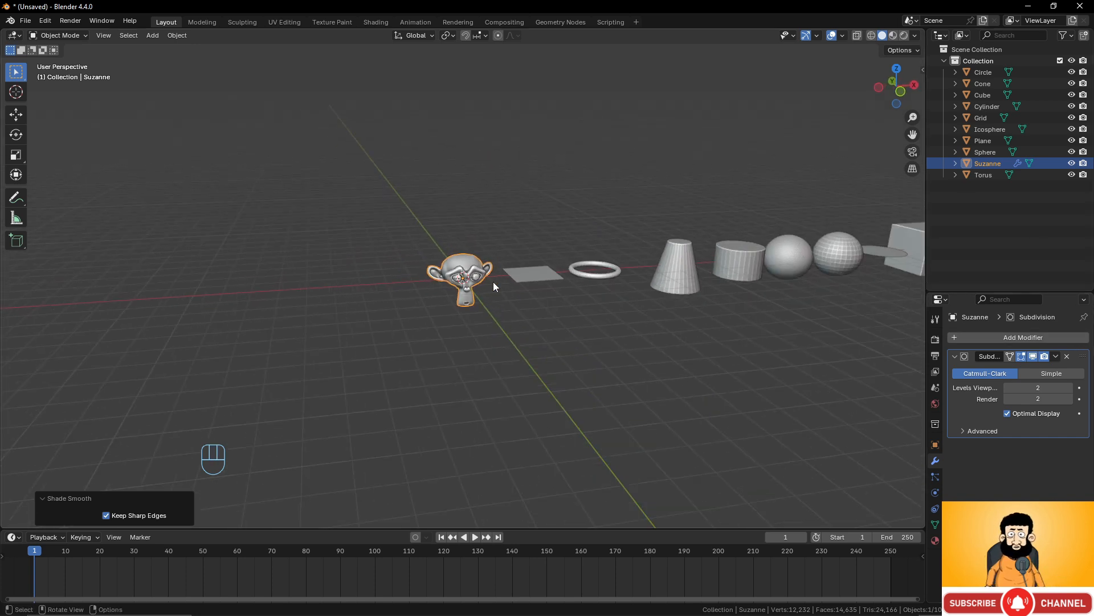
Look through the remaining categories of objects that can be added, from curves and text to cameras and force fields.
scroll(494, 282, "down", 3)
key("shift+a")
mouse_move(491, 285)
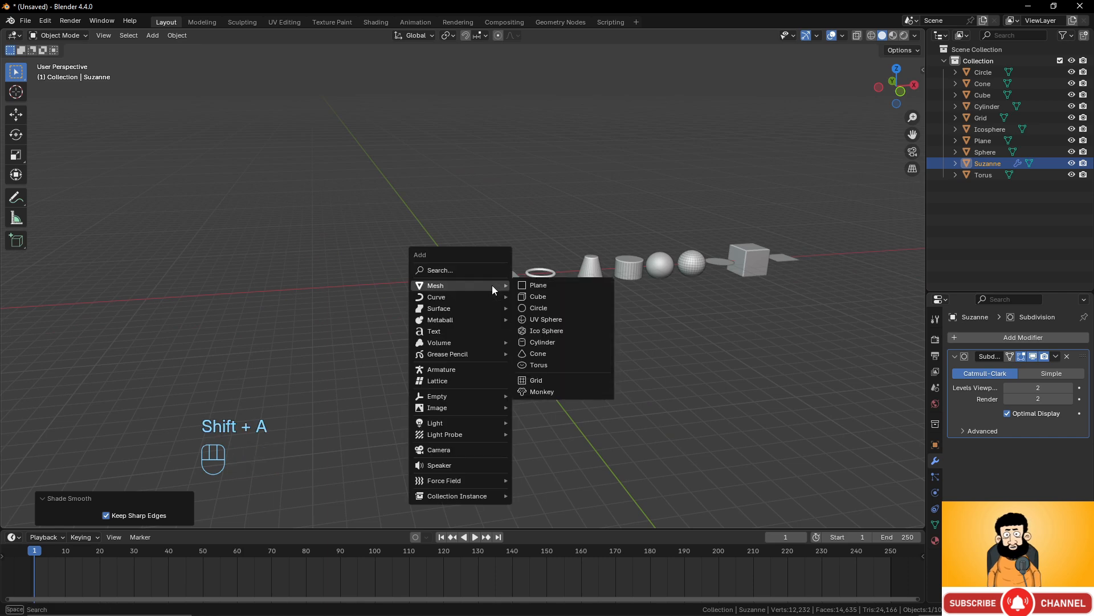
mouse_move(463, 297)
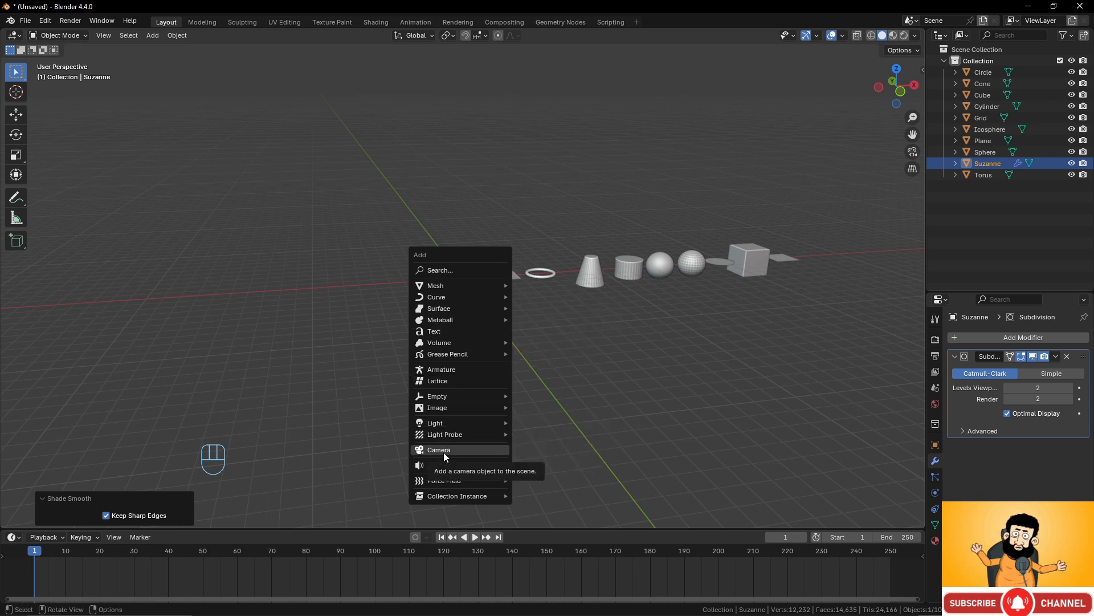
mouse_move(459, 483)
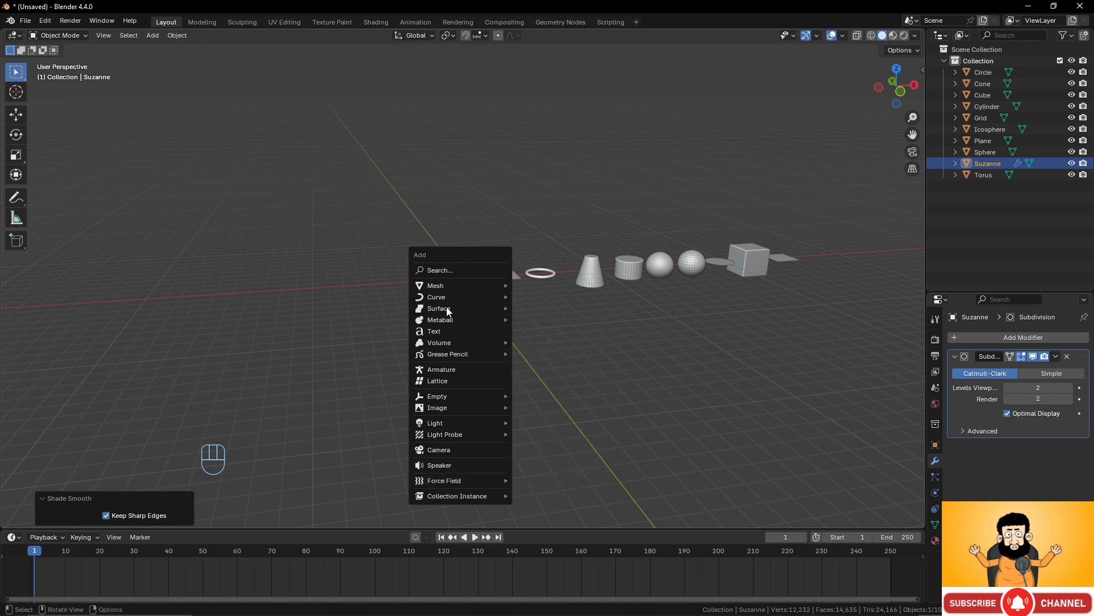
mouse_move(454, 299)
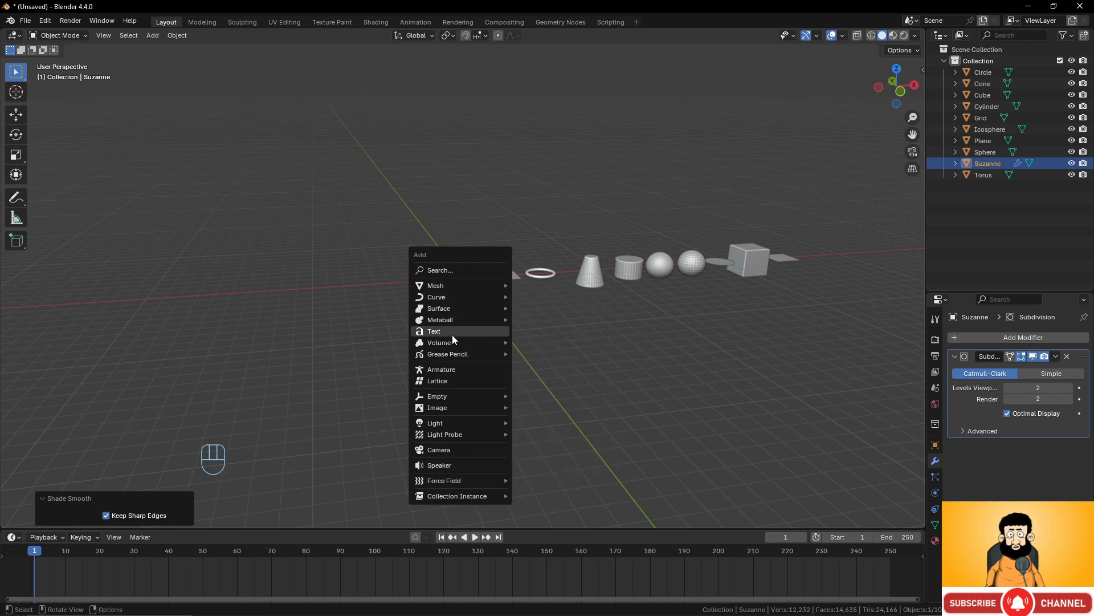
mouse_move(451, 340)
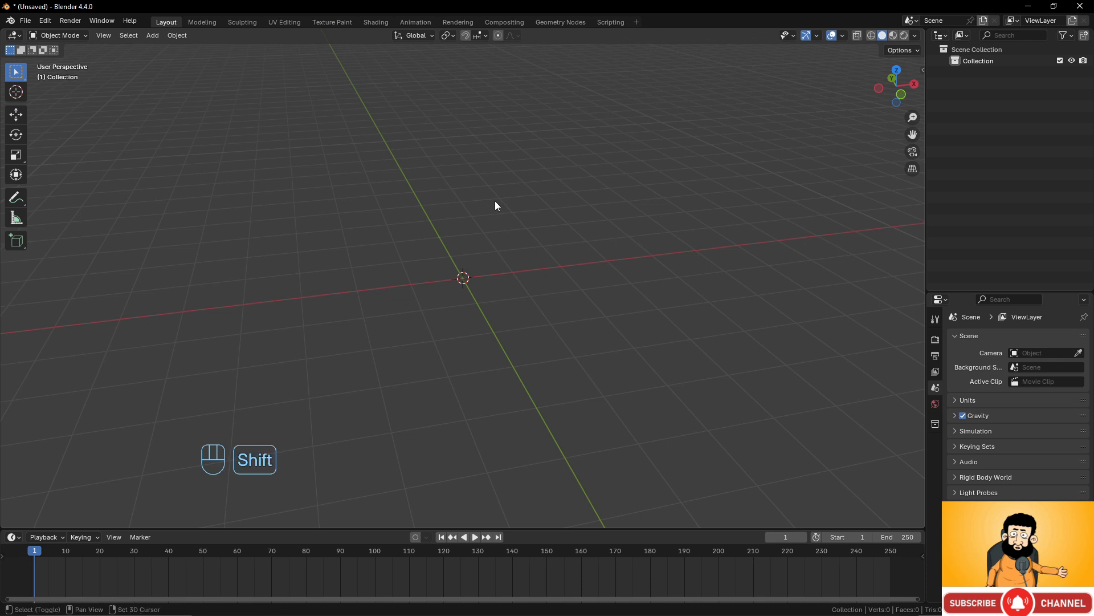
Add a monkey mesh at the origin of the empty scene and view it from the front.
key("shift+a")
mouse_move(501, 201)
left_click(551, 310)
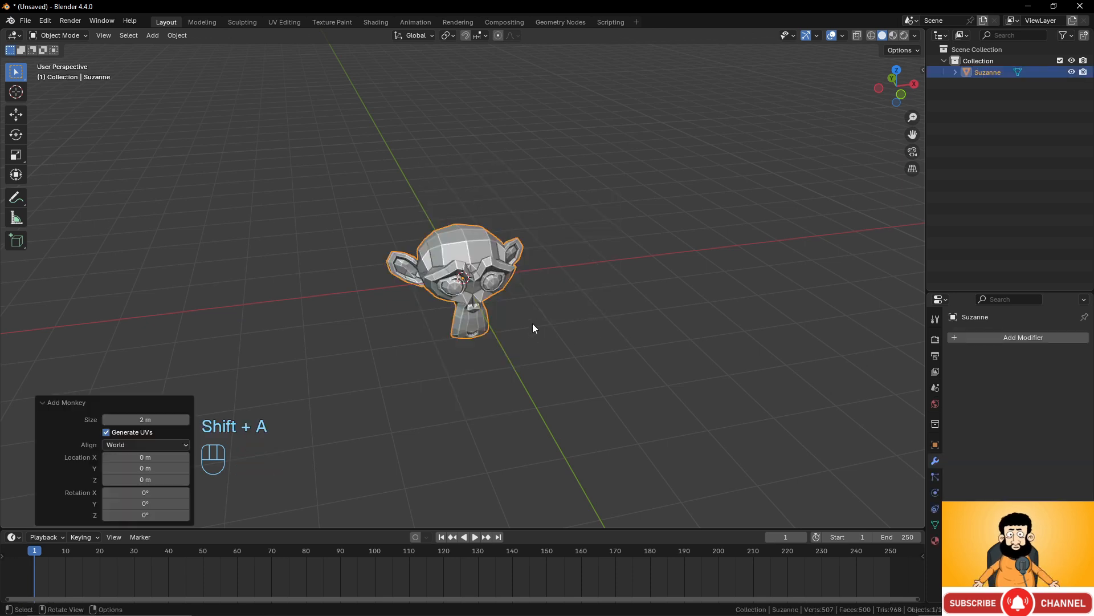
middle_click_drag(533, 323, 497, 283)
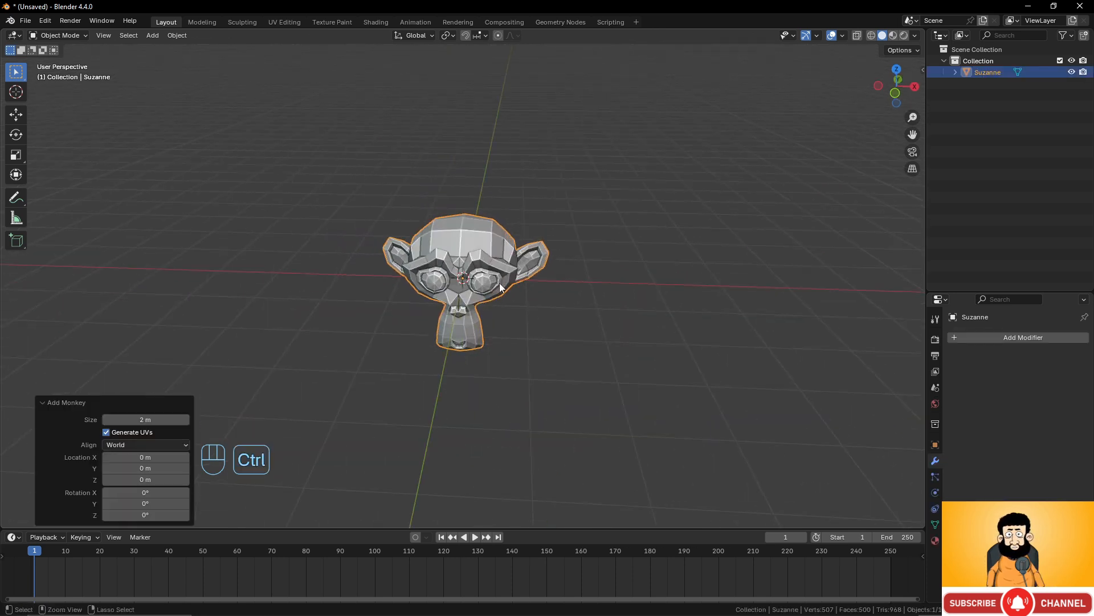
Give the monkey a level 2 subdivision surface and apply smooth shading.
key("ctrl+2")
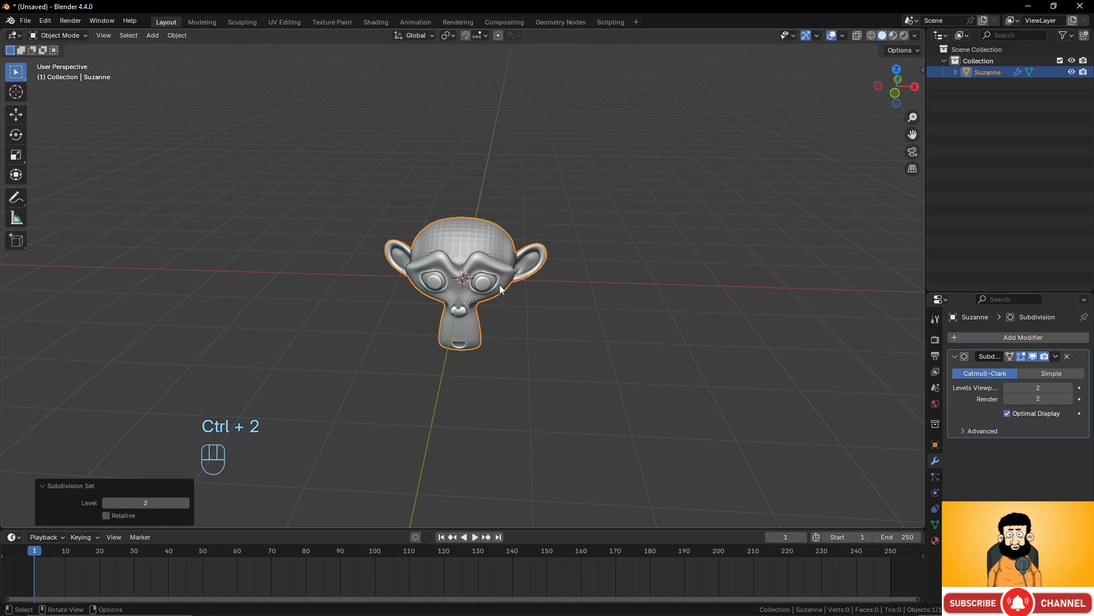
right_click(490, 234)
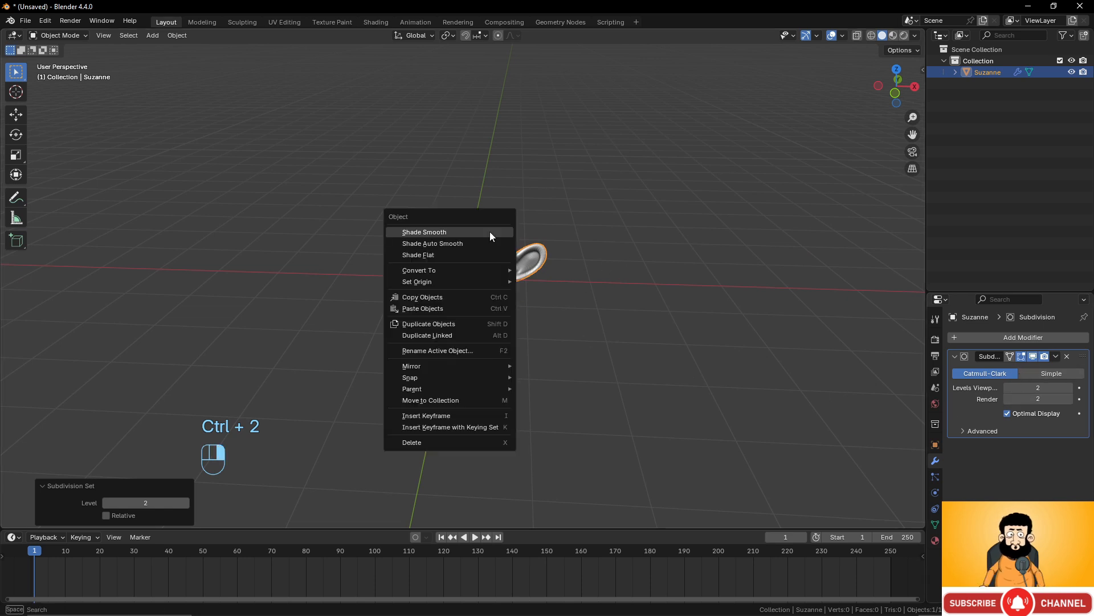
left_click(490, 231)
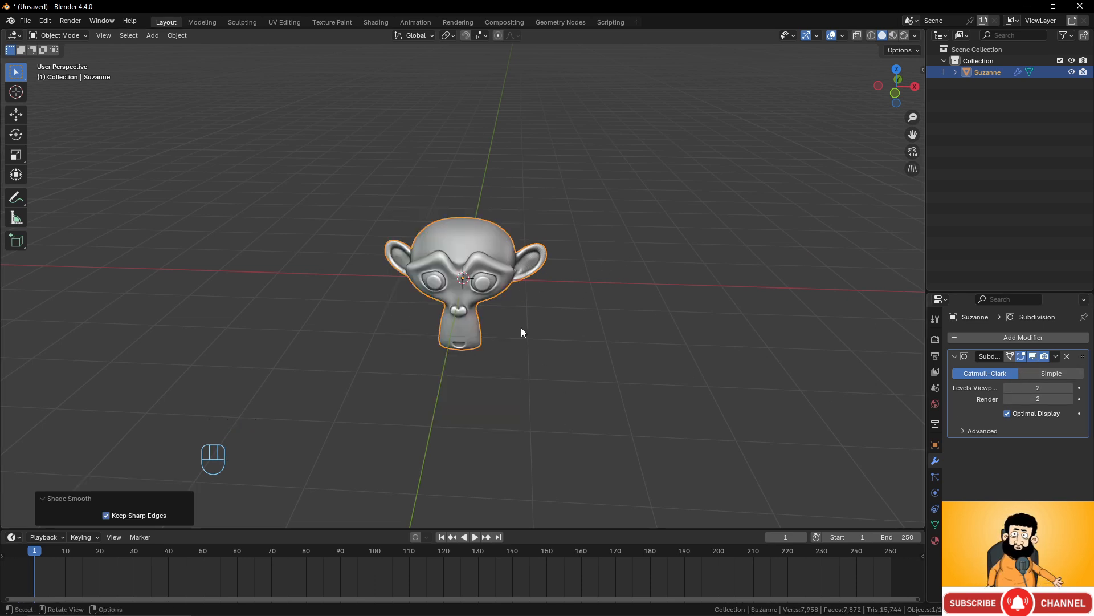
middle_click_drag(521, 327, 547, 309)
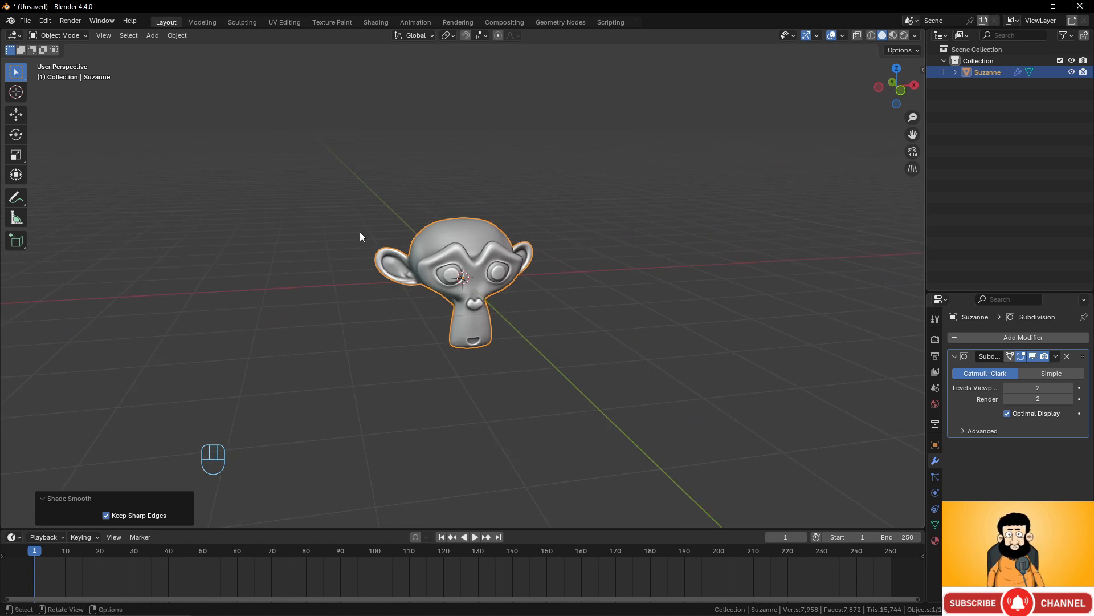
Preview the Rotate, Scale and Transform gizmos on the monkey.
left_click(17, 135)
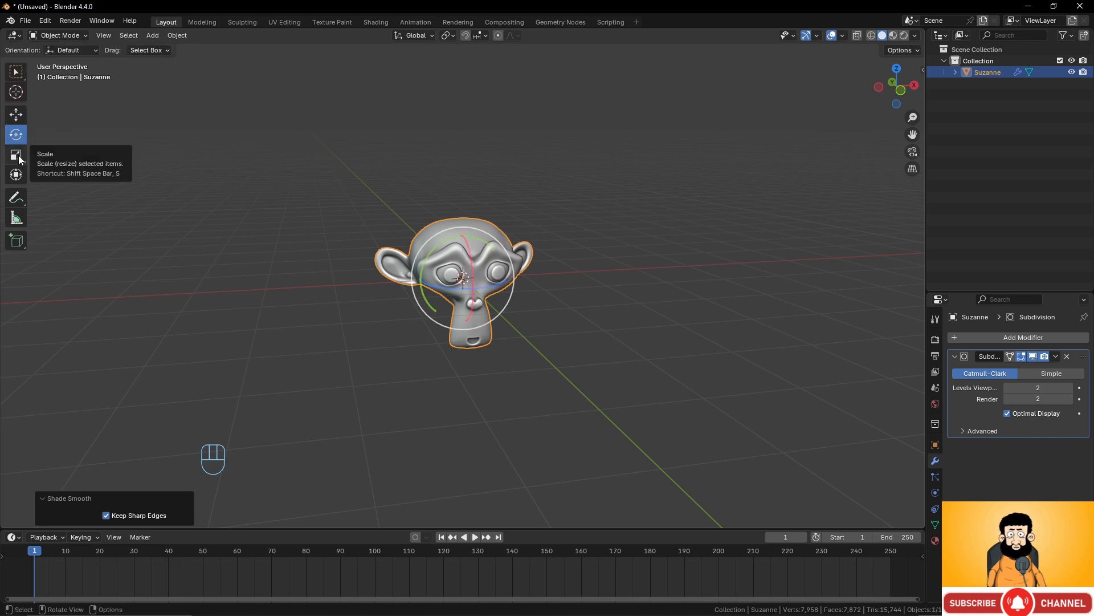
left_click(16, 155)
left_click(16, 179)
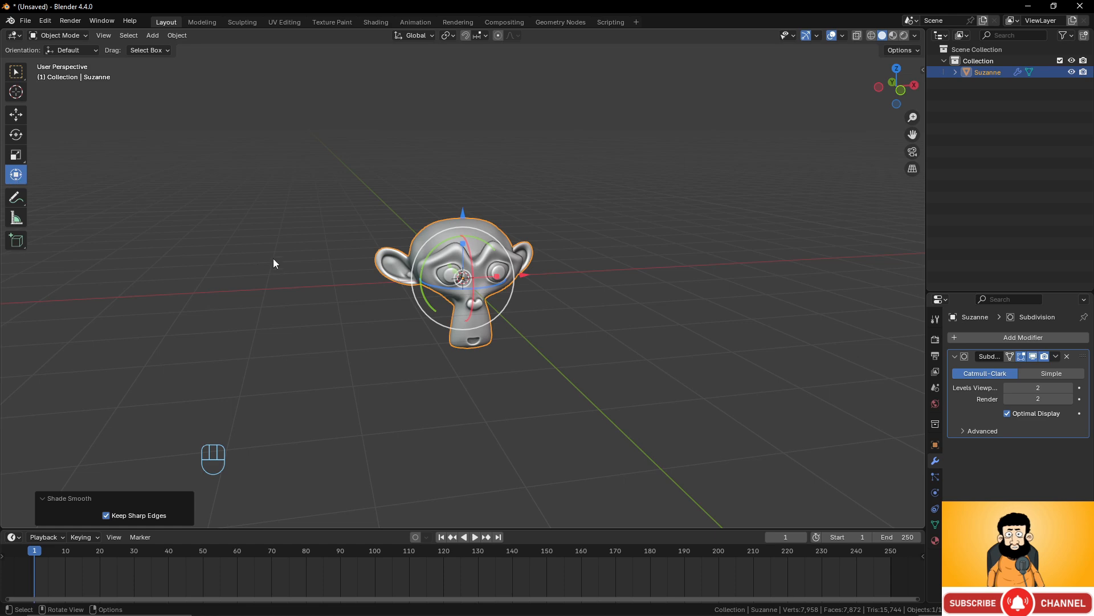
Try moving the monkey about -1.7 m along the global X axis with the Move gizmo.
left_click(24, 116)
middle_click_drag(223, 170, 513, 289)
left_click_drag(512, 288, 341, 220)
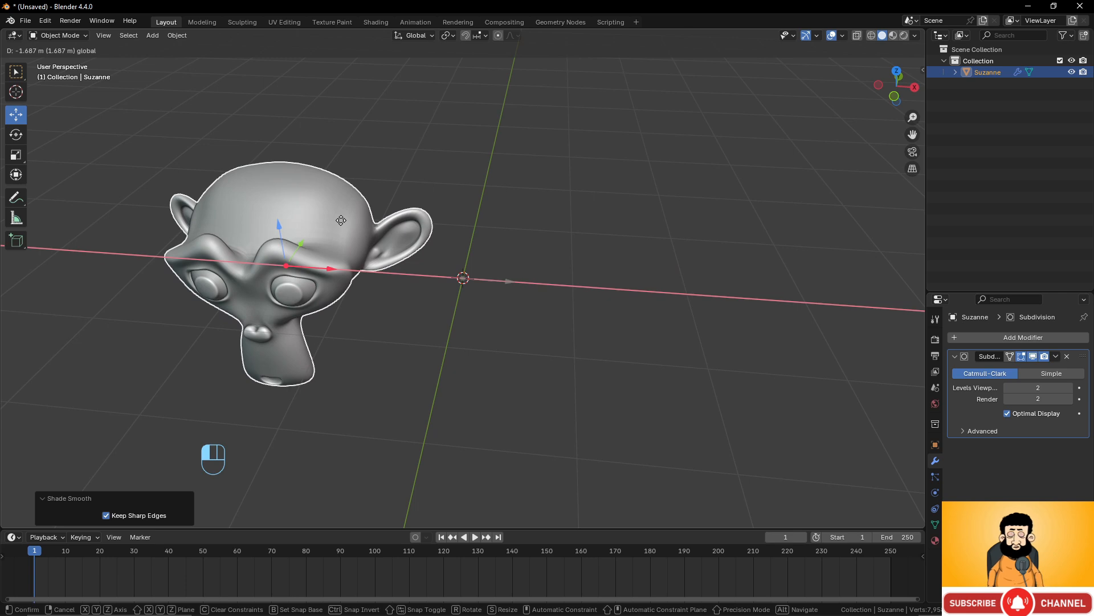
right_click(341, 220)
middle_click_drag(341, 220, 463, 238)
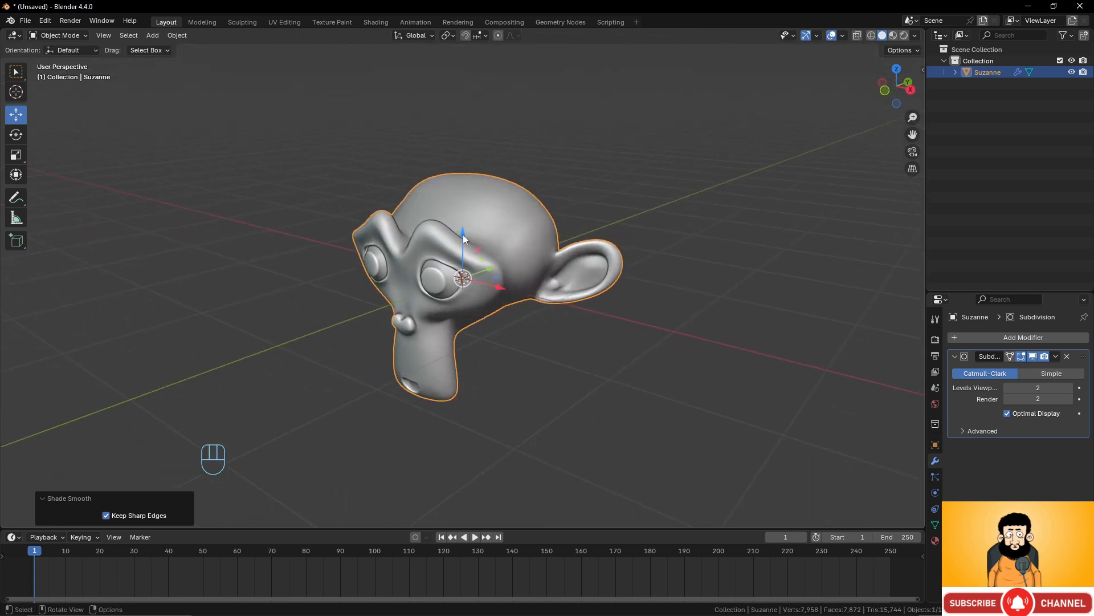
Try moving the monkey along the Z axis and the Y axis with the Move gizmo.
left_click_drag(463, 234, 456, 115)
right_click(456, 115)
middle_click_drag(504, 257, 480, 259)
left_click_drag(500, 269, 501, 269)
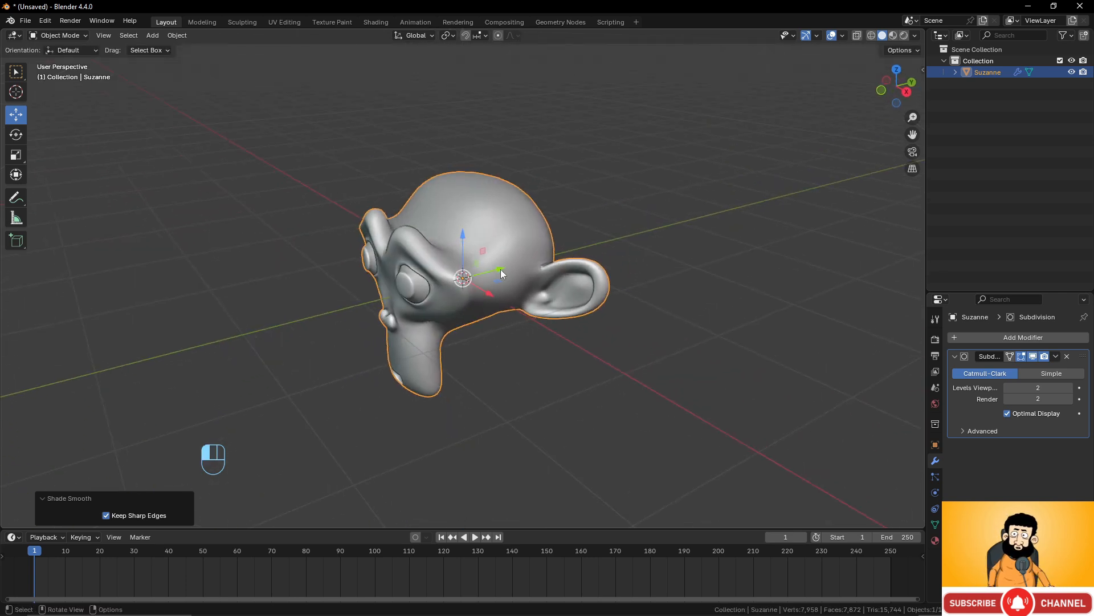
middle_click_drag(500, 274, 566, 330)
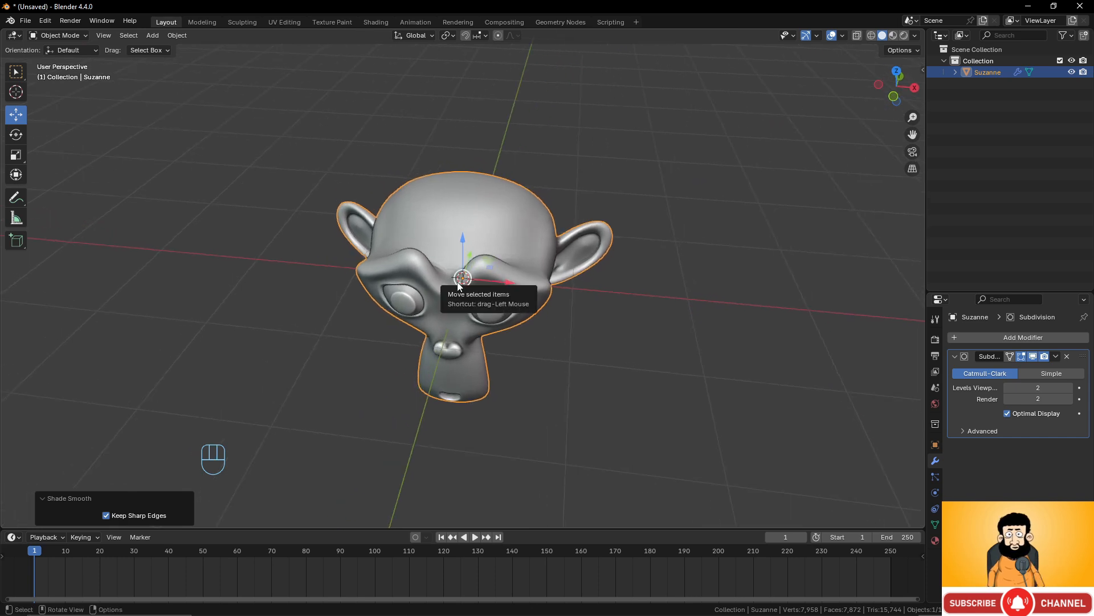
Try moving the monkey freely without an axis constraint, using the Move gizmo and the Grab command.
left_click_drag(459, 285, 350, 223)
right_click(350, 222)
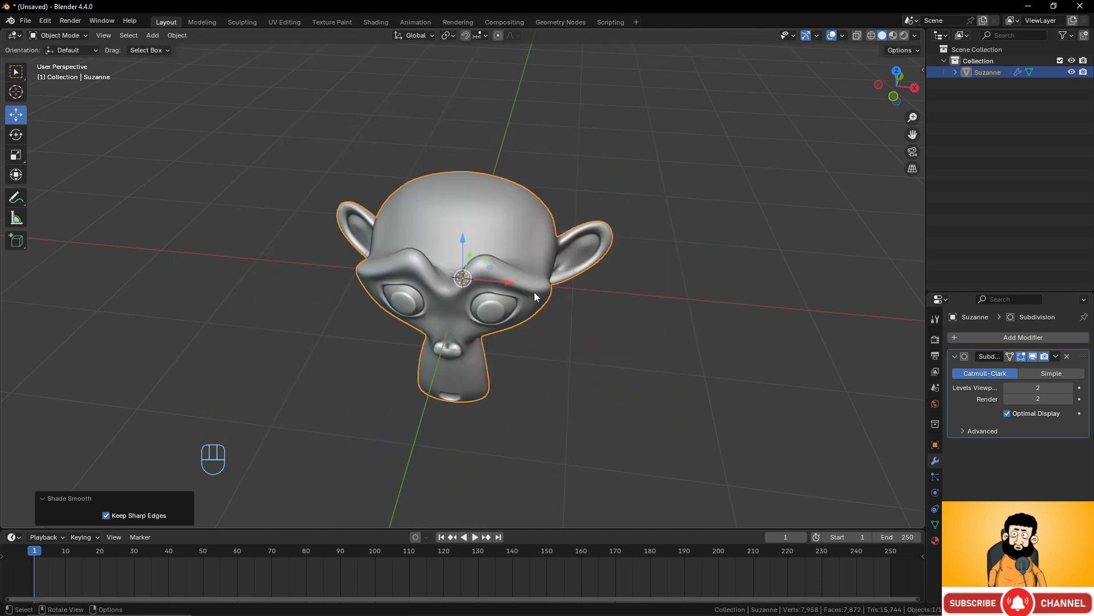
middle_click_drag(486, 311, 466, 264)
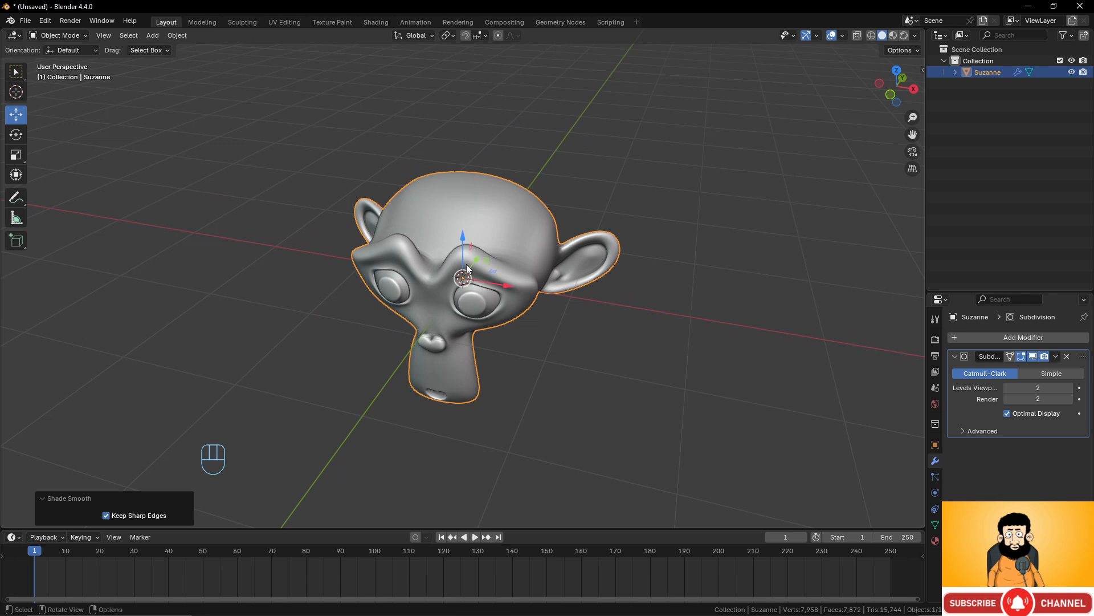
key("g")
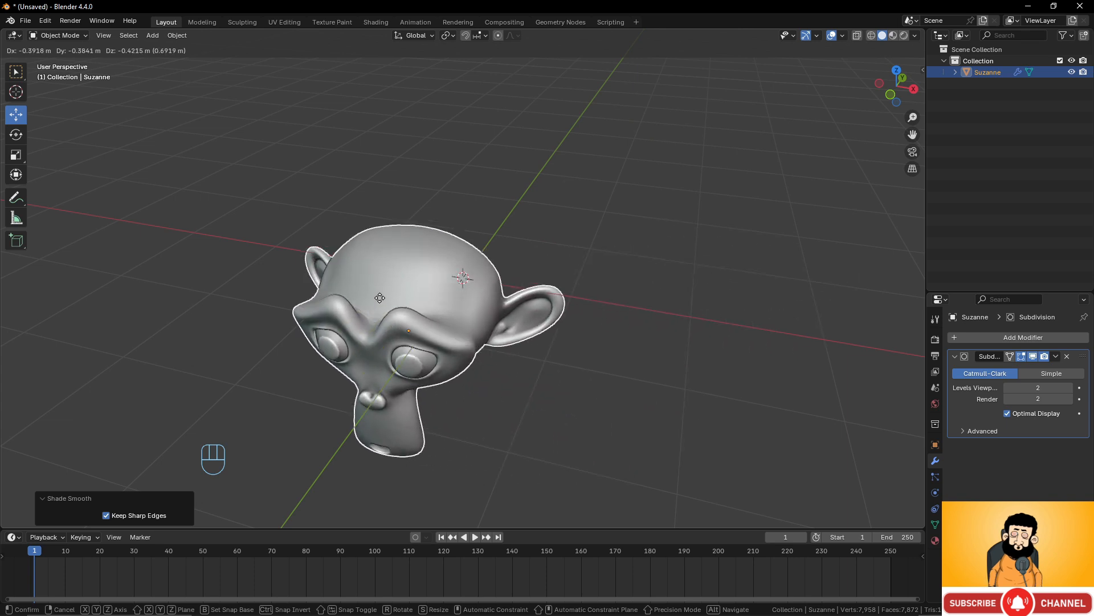
right_click(260, 182)
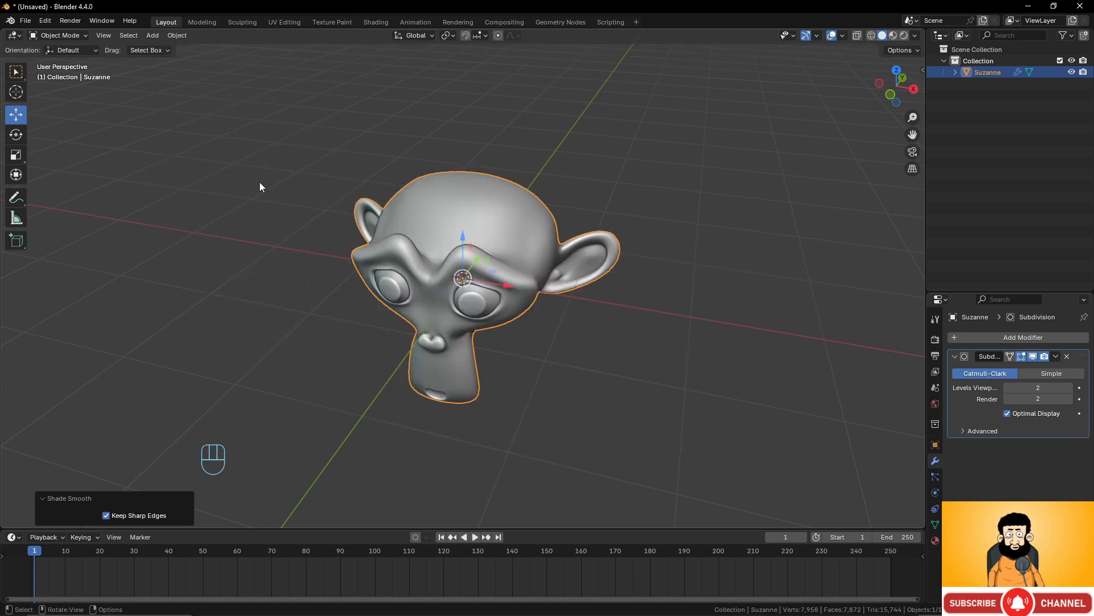
Try moving the monkey about 2 m with the Grab command constrained to the global X axis.
key("g")
key("x")
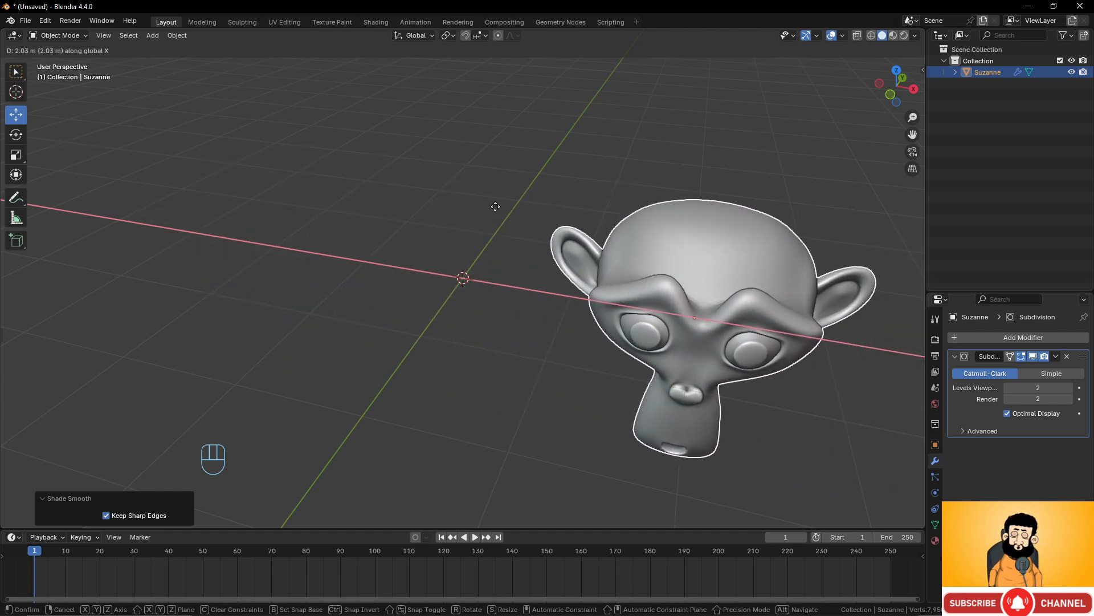
key("Escape")
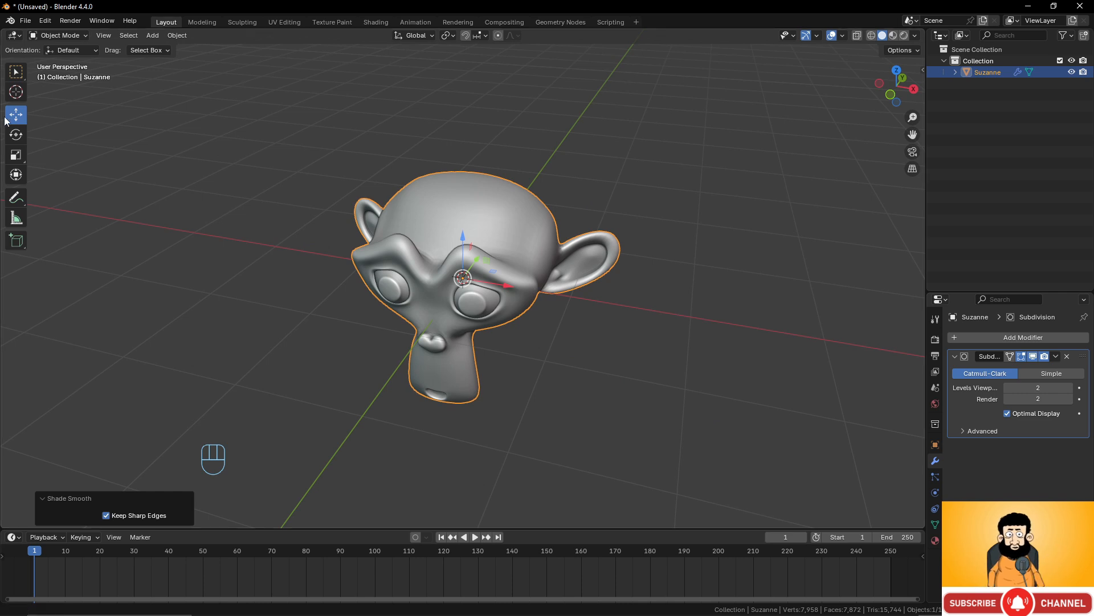
Try rotating the monkey about the Y axis and the X axis with the Rotate gizmo.
left_click(17, 136)
middle_click_drag(549, 276, 570, 271)
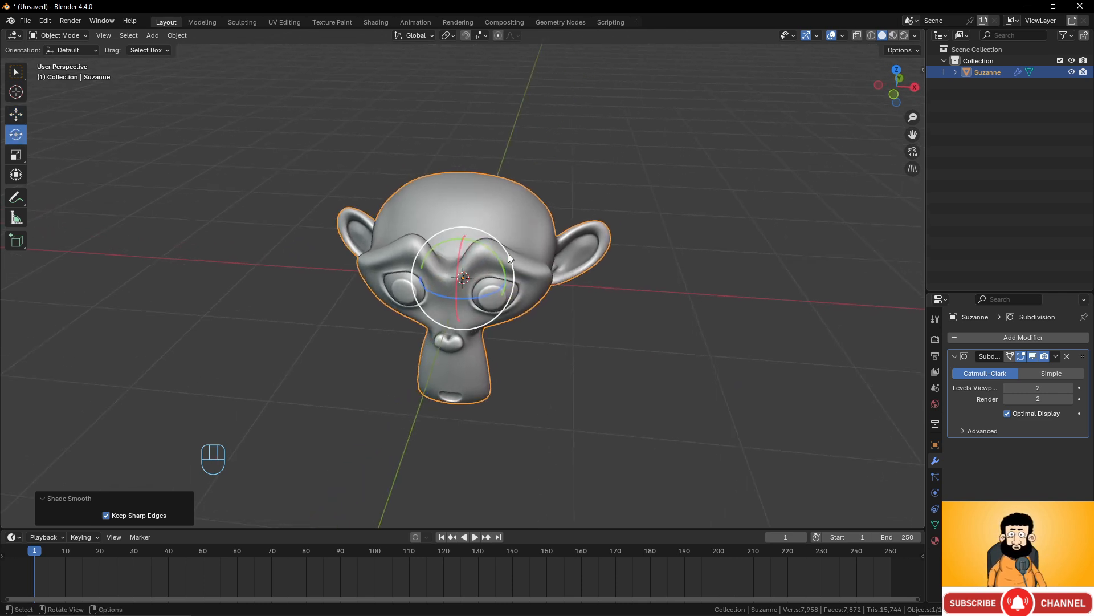
left_click_drag(495, 255, 565, 358)
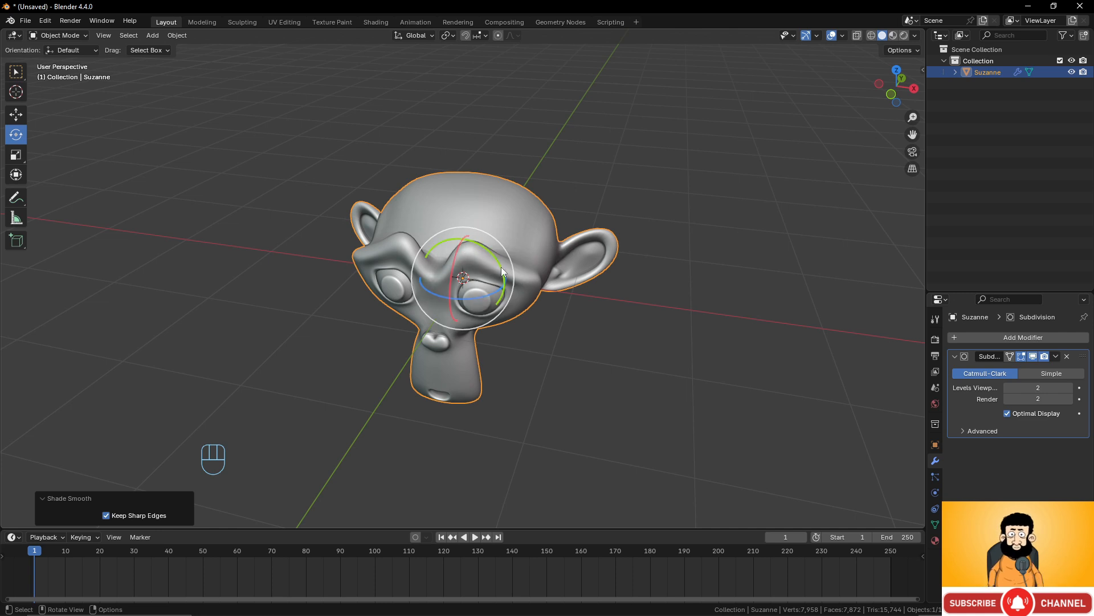
left_click_drag(498, 245, 431, 237)
right_click(431, 238)
middle_click_drag(322, 303, 419, 321)
left_click_drag(485, 239, 408, 348)
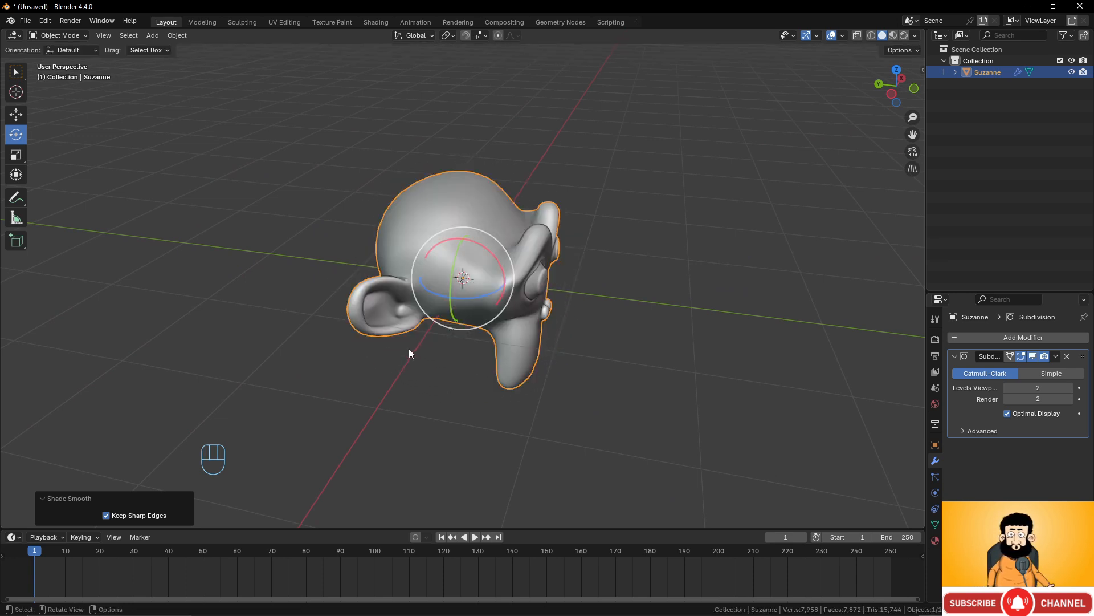
Try rotating the monkey about the viewing axis, using the Rotate gizmo and the Rotate command.
middle_click_drag(409, 348, 488, 245)
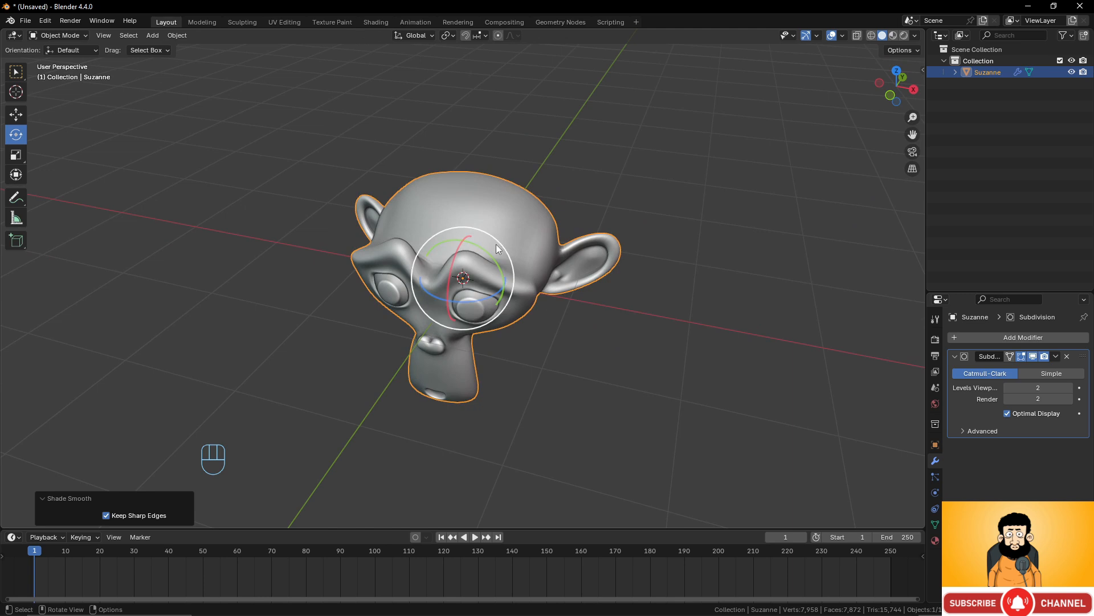
left_click_drag(496, 244, 590, 254)
key("r")
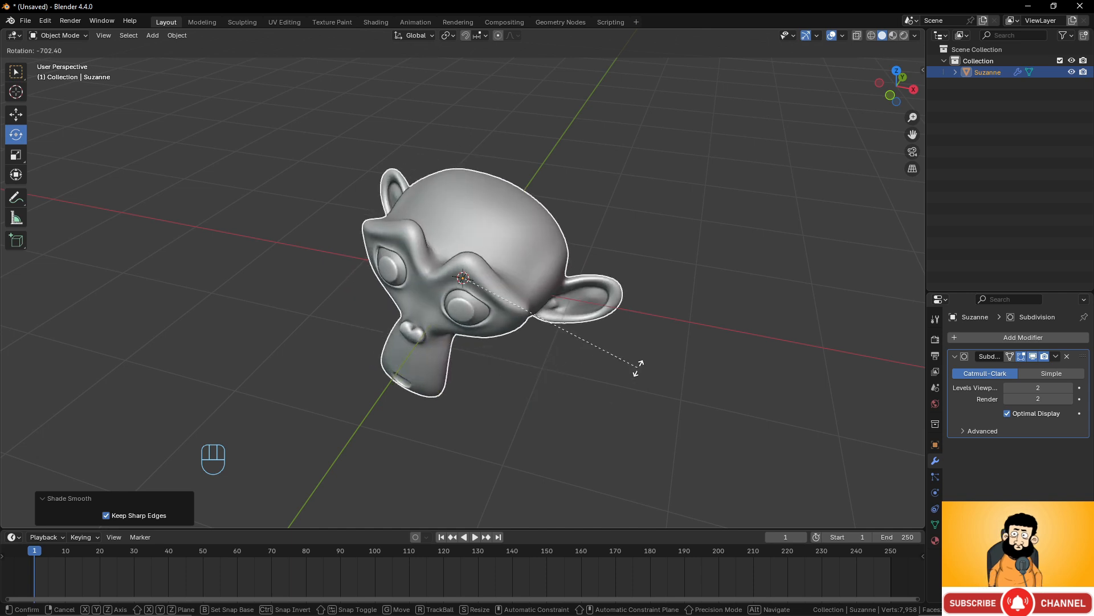
right_click(662, 354)
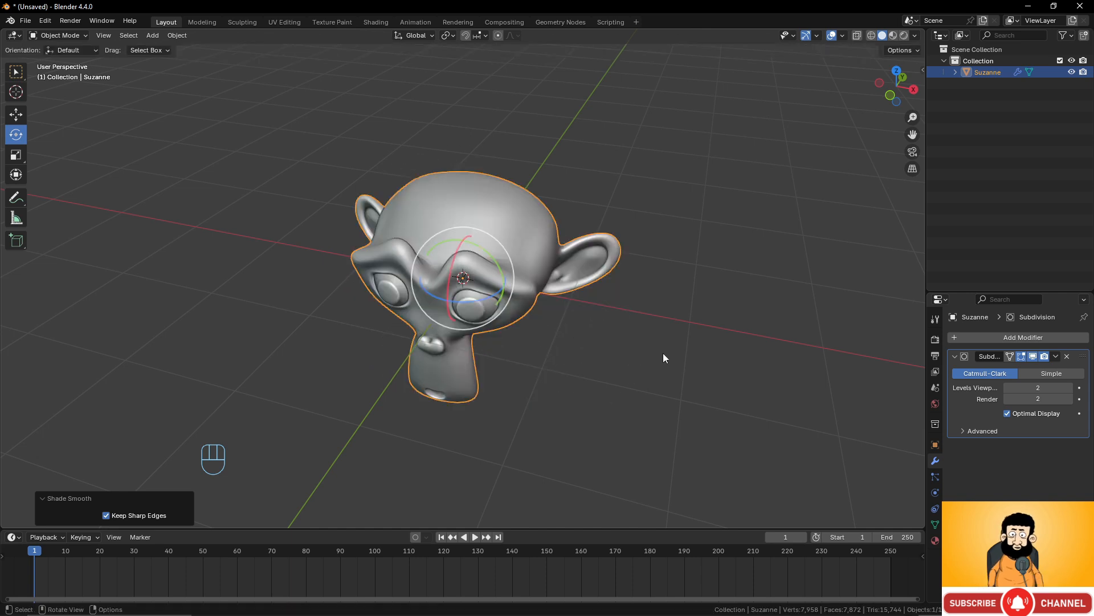
Try the Rotate command on the monkey constrained to the global Z axis and to the global X axis.
key("r")
key("z")
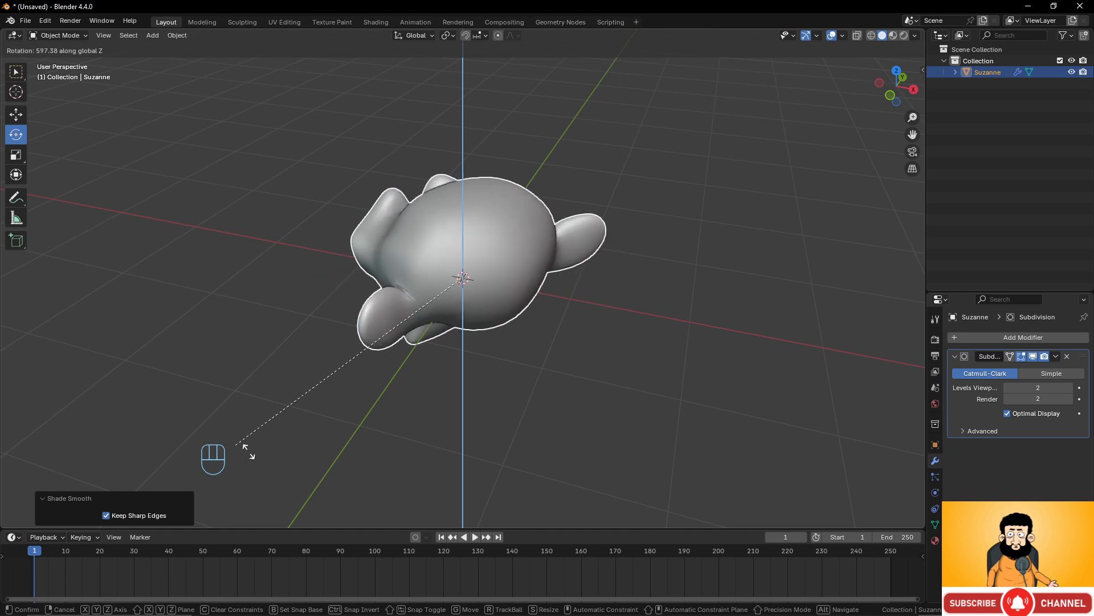
right_click(445, 434)
key("r")
key("x")
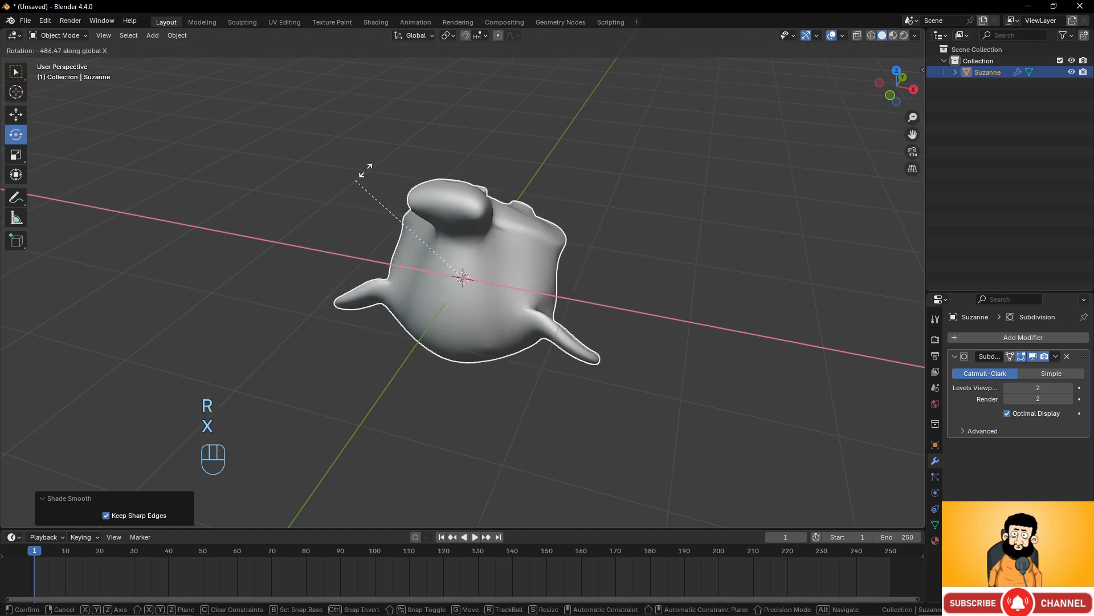
right_click(577, 444)
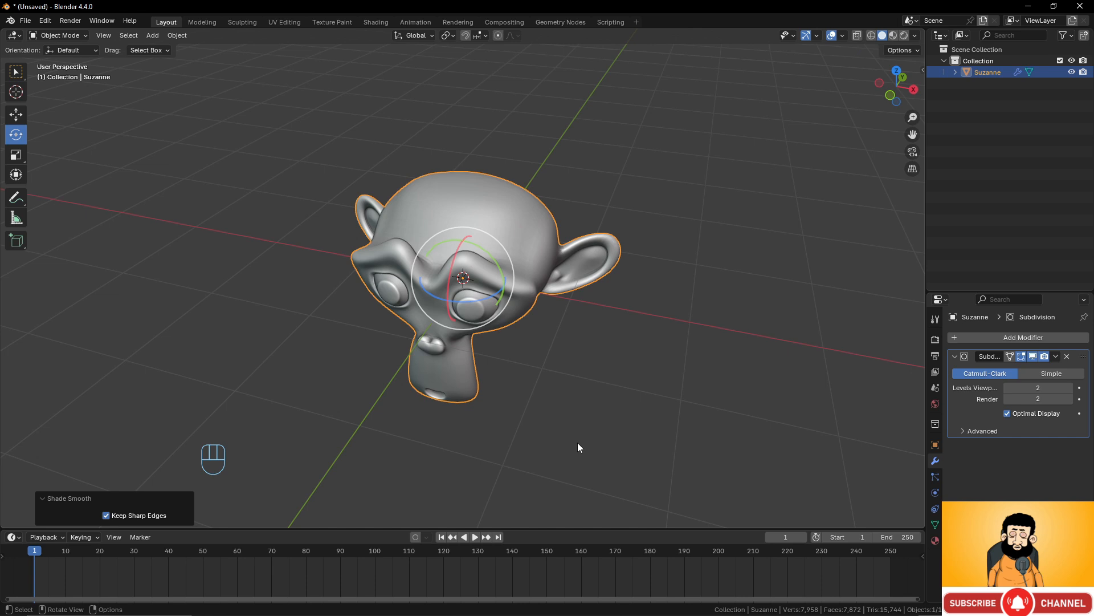
Activate the Scale tool and try scaling the monkey up uniformly to about 1.87 times its size.
left_click(16, 154)
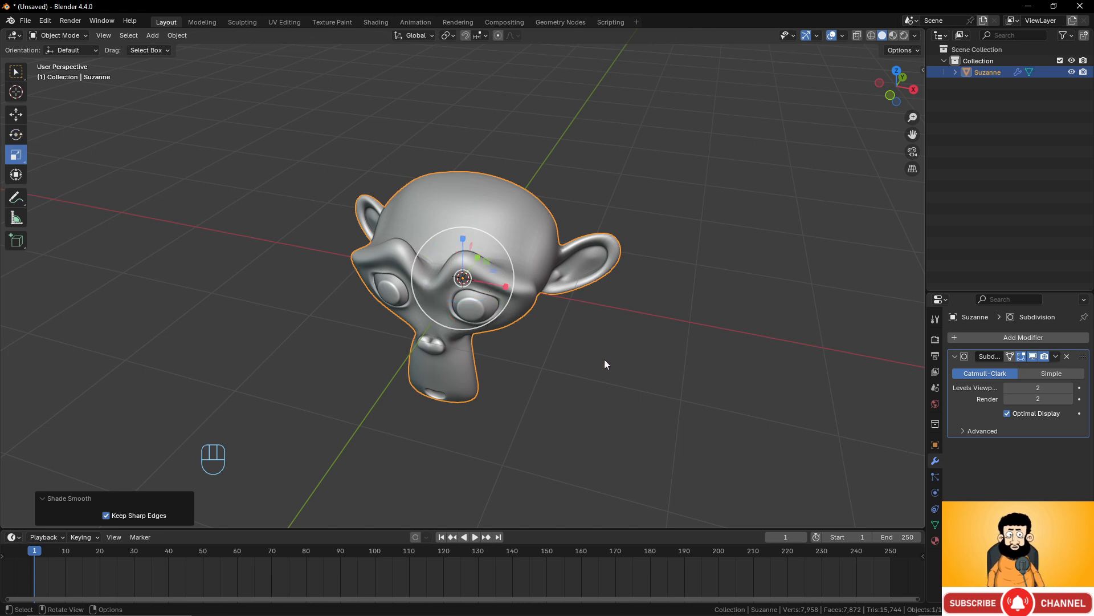
key("s")
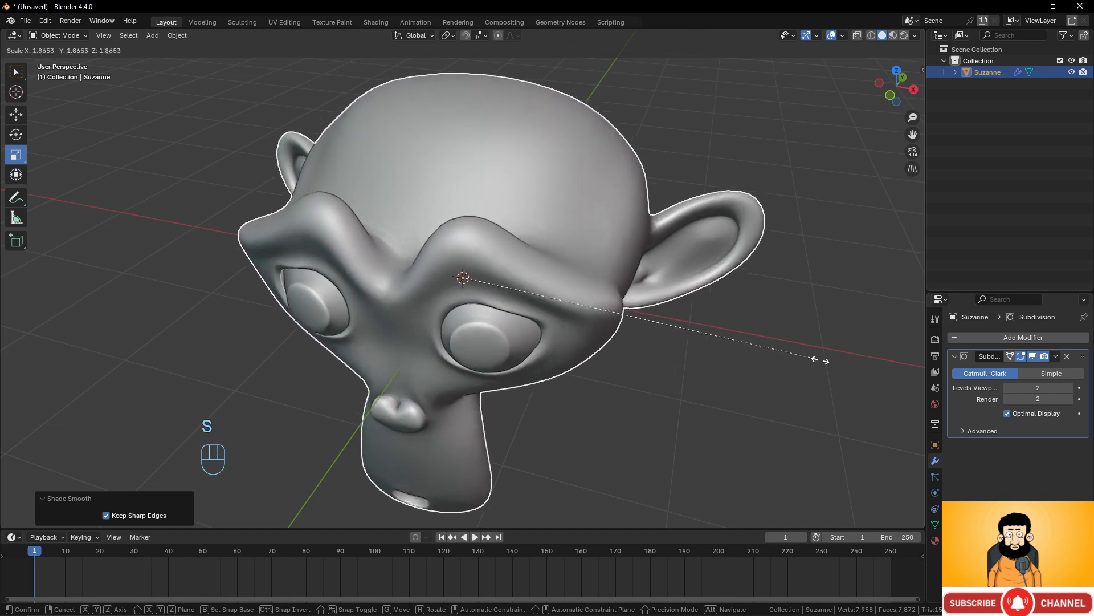
right_click(519, 285)
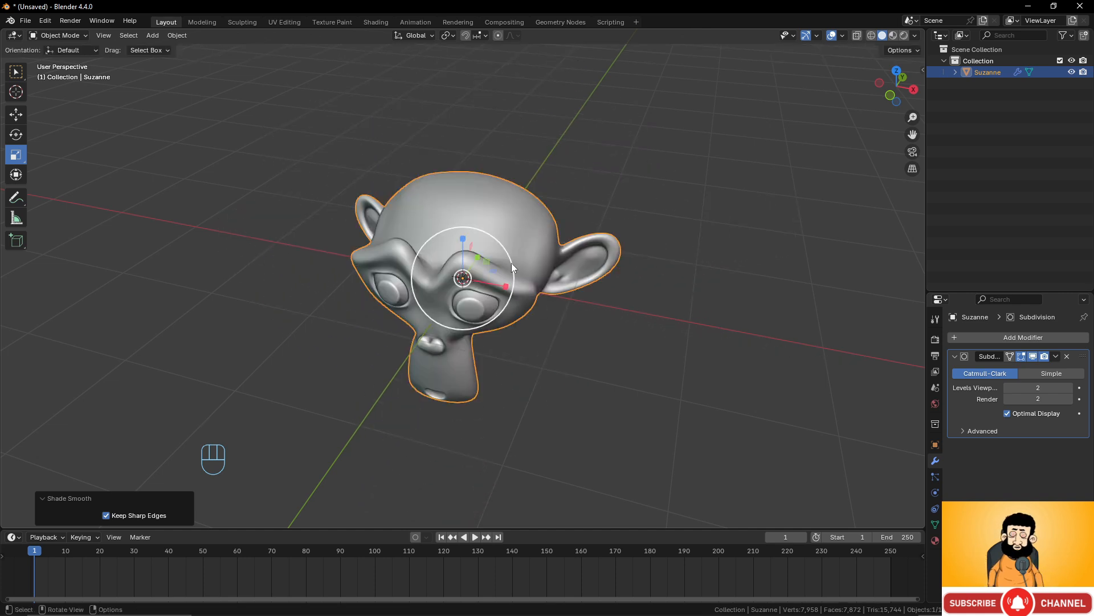
Try scaling the monkey with the Scale gizmo, including along the Z axis, and undo the changes.
left_click_drag(486, 316, 519, 289)
left_click_drag(464, 244, 463, 225)
mouse_move(494, 271)
left_mouse_down()
mouse_move(525, 261)
mouse_move(490, 269)
left_mouse_up()
key("ctrl+z")
key("ctrl+z")
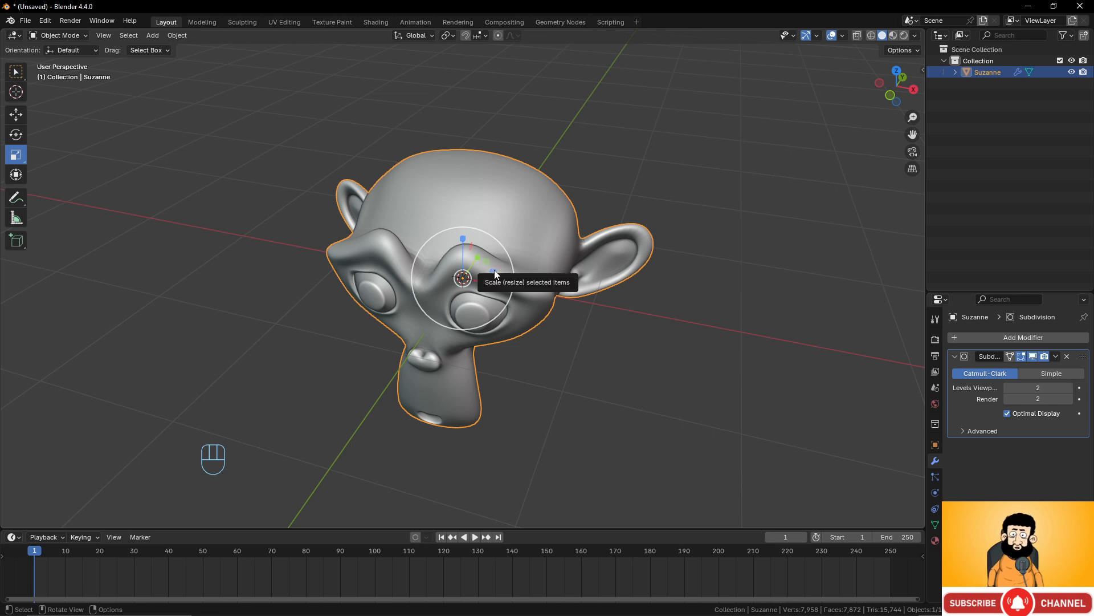
Try scaling the monkey along X and Z together to about 3.38 with the gizmo's plane handle, and undo it.
left_click_drag(495, 276, 548, 209)
right_click(518, 297)
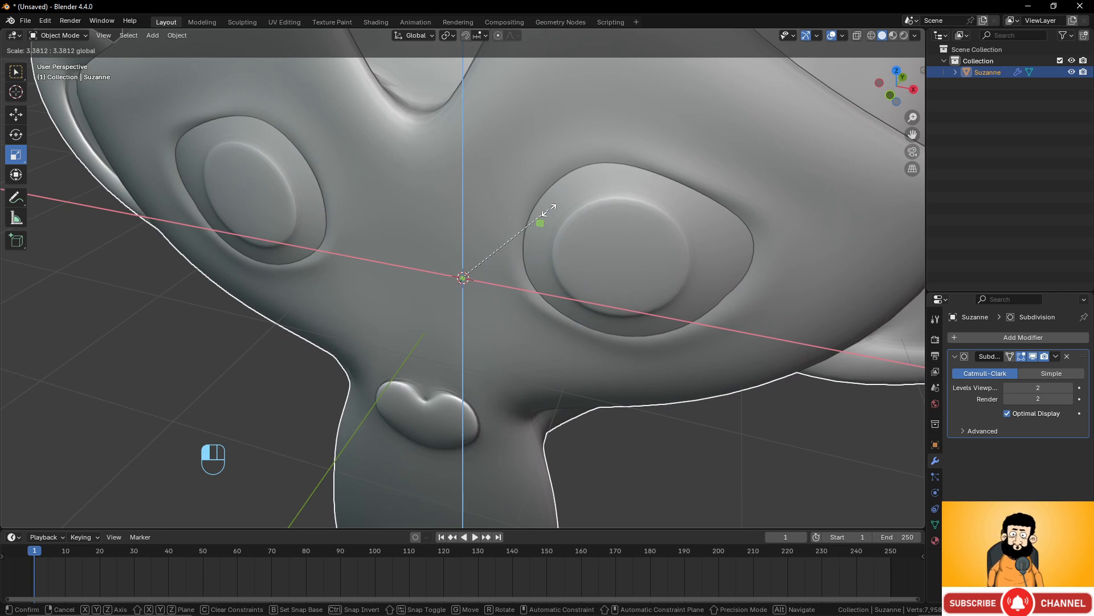
left_click_drag(548, 210, 548, 209)
scroll(635, 341, "down", 7)
middle_click_drag(583, 308, 565, 337)
key("ctrl+z")
scroll(570, 328, "up", 2)
scroll(565, 337, "up", 4)
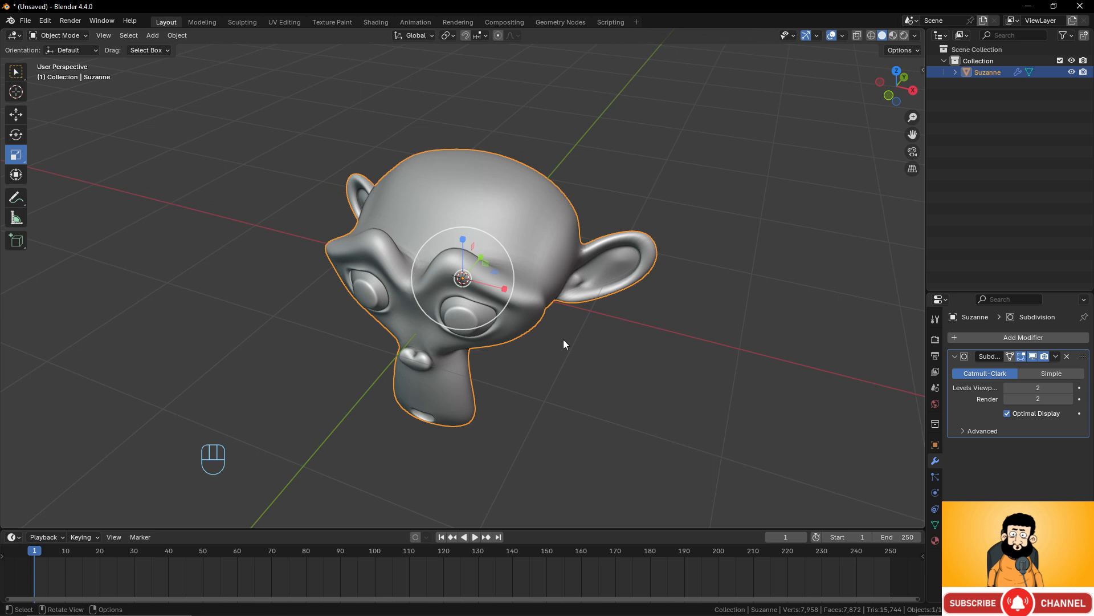
Try the Scale command on the monkey constrained to the global X axis, and cancel it.
key("s")
key("x")
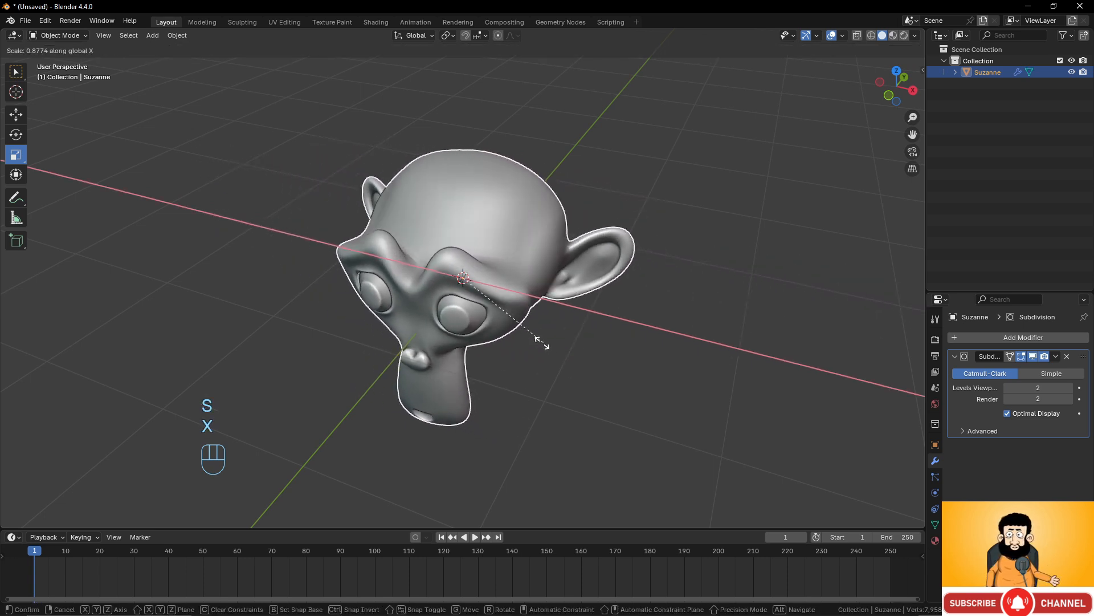
right_click(575, 334)
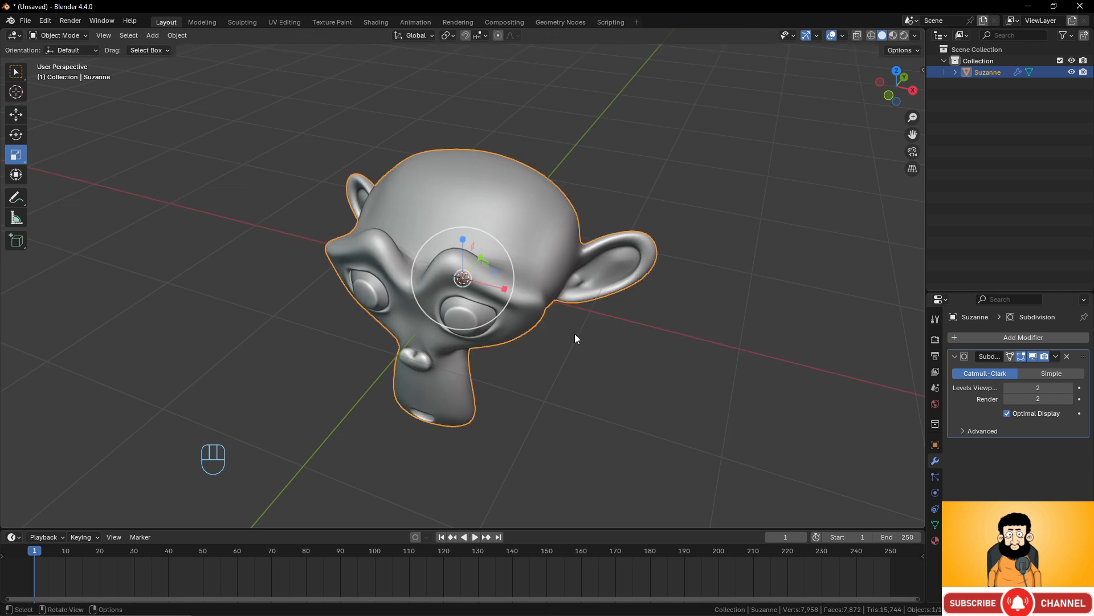
Try scaling the monkey to about 2.502 along Y and Z with the global X axis locked, and undo it.
key("s")
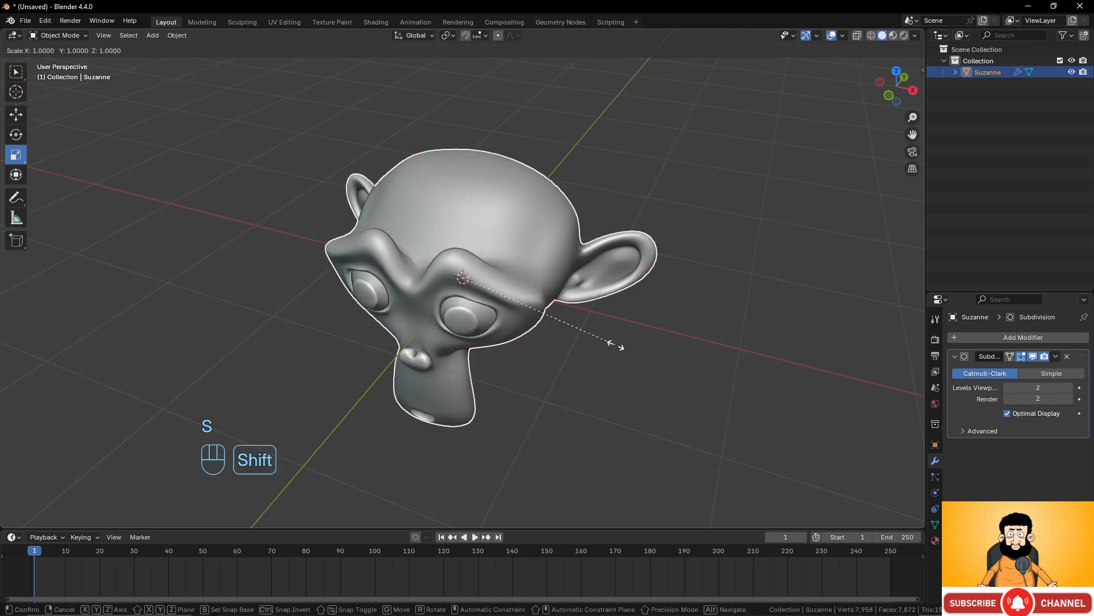
key("shift+x")
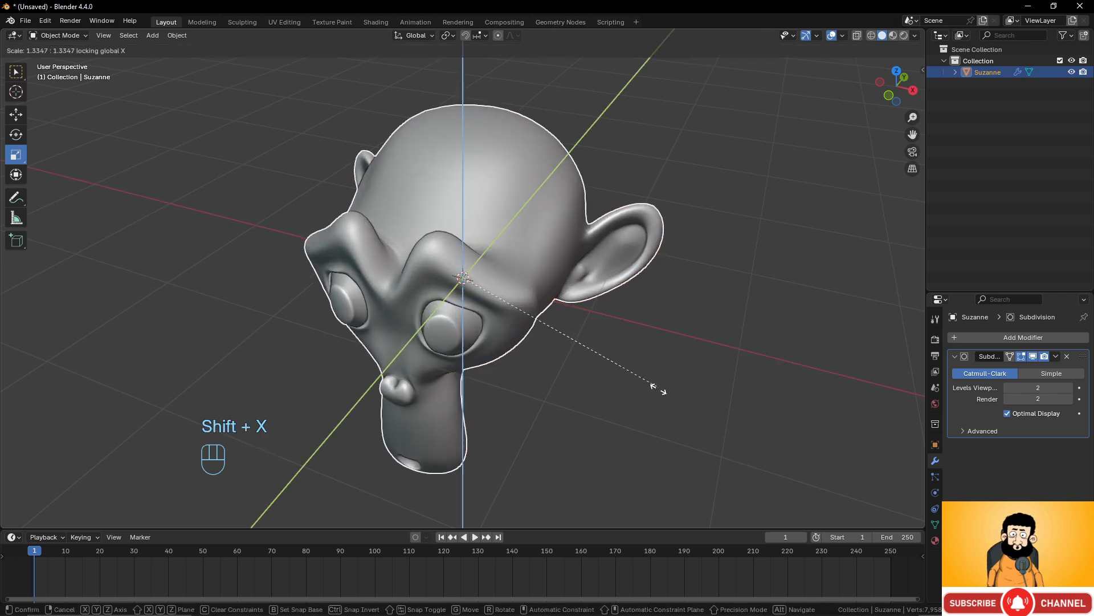
left_click(833, 472)
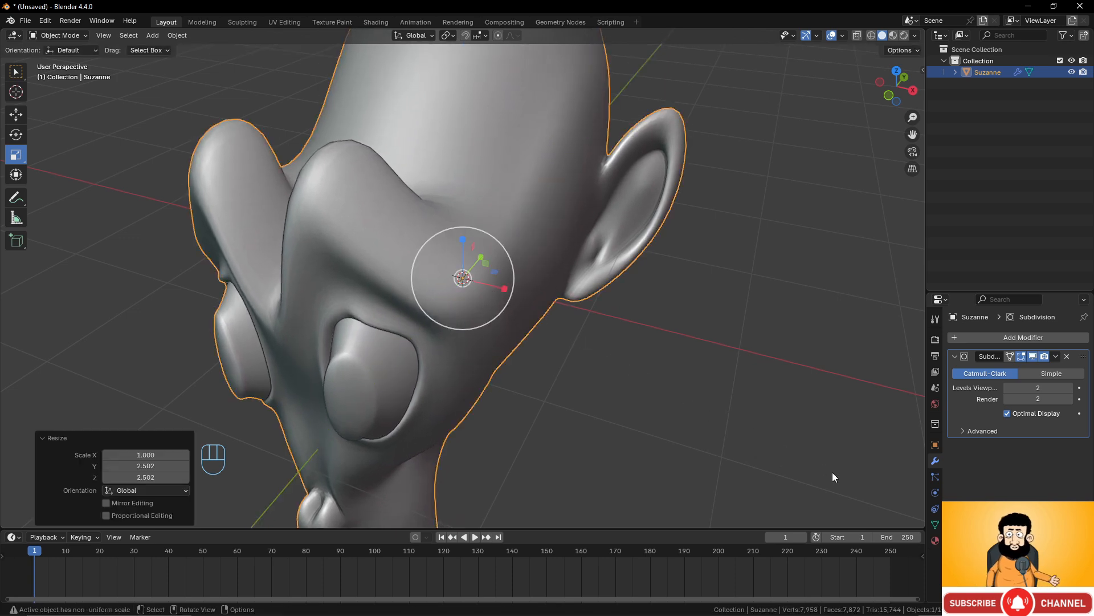
scroll(724, 371, "down", 5)
middle_click_drag(617, 272, 487, 224)
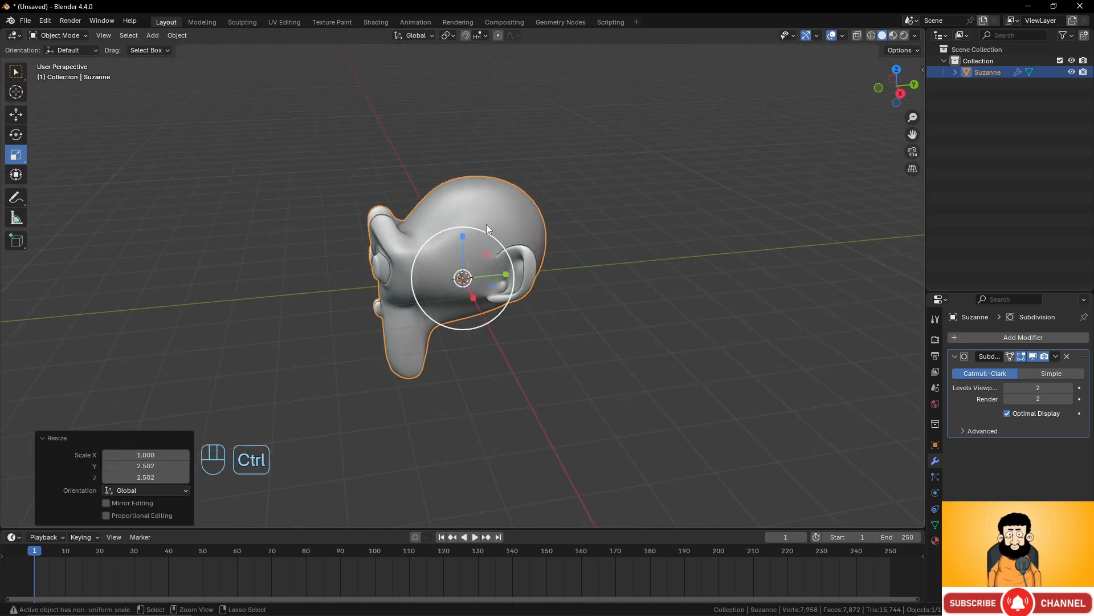
key("ctrl+z")
middle_click_drag(432, 248, 555, 358)
scroll(548, 358, "up", 2)
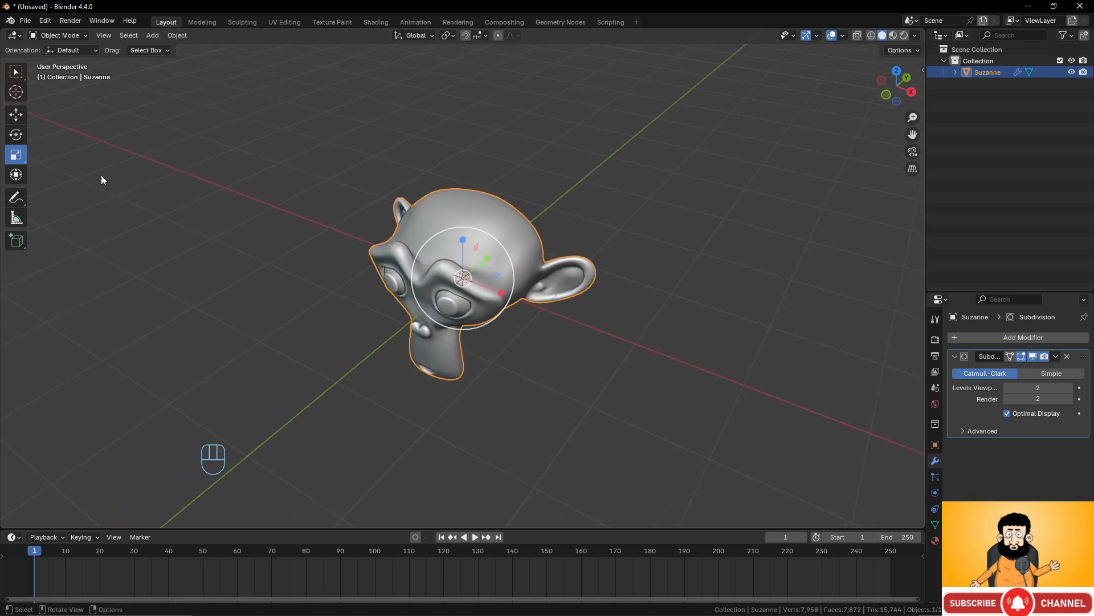
Activate the Move tool and move the monkey about -10.705 m in X and -3.641 m in Y with the Z axis locked.
left_click(16, 116)
scroll(559, 234, "down", 5)
scroll(570, 254, "up", 4)
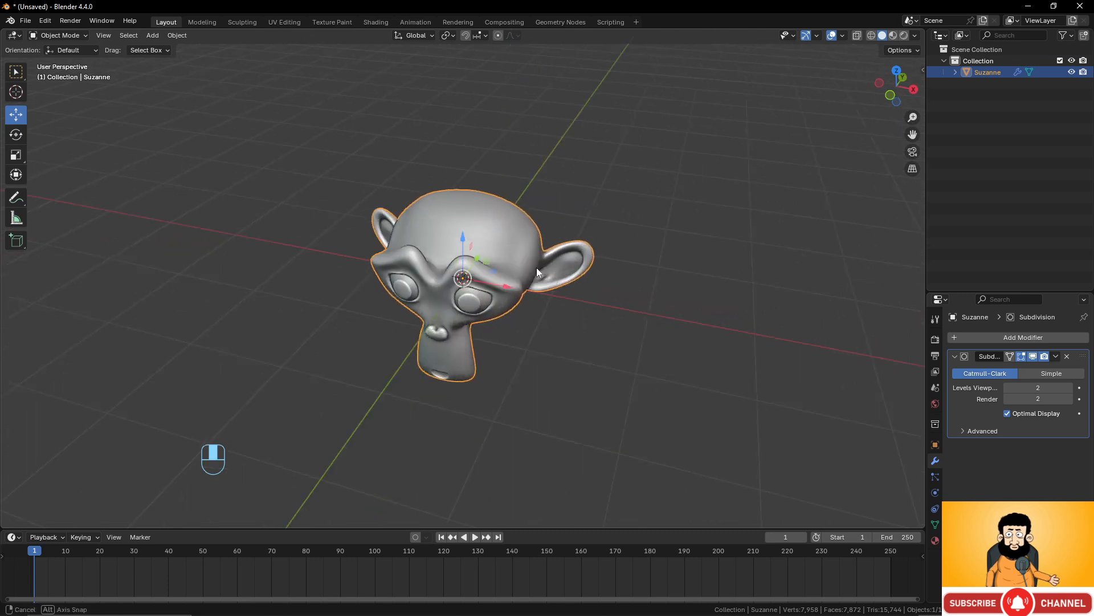
scroll(530, 245, "down", 2)
scroll(496, 268, "down", 2)
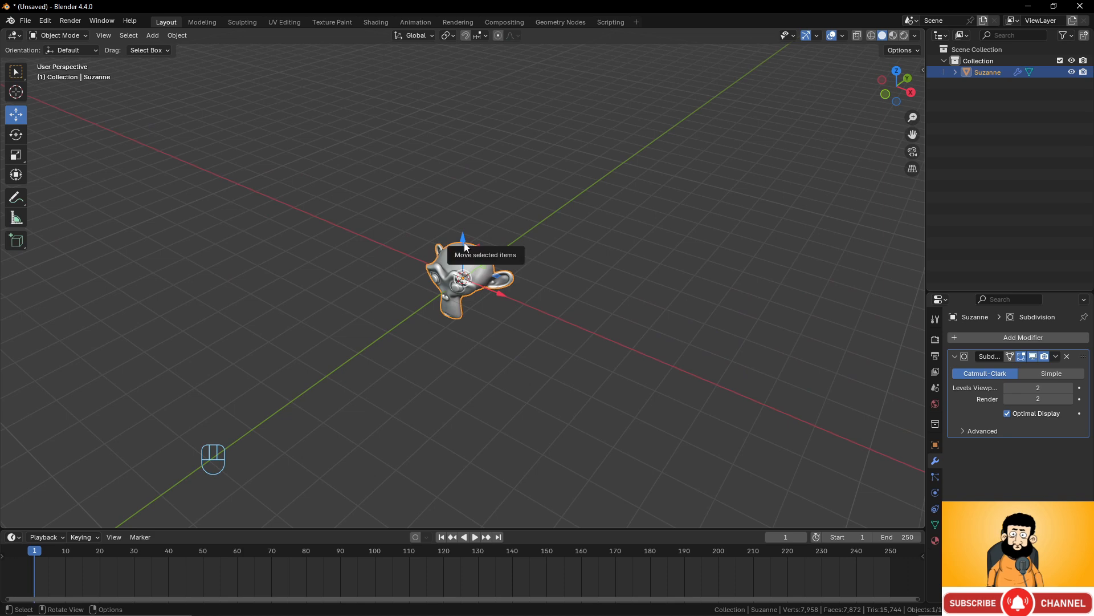
scroll(567, 316, "up", 2)
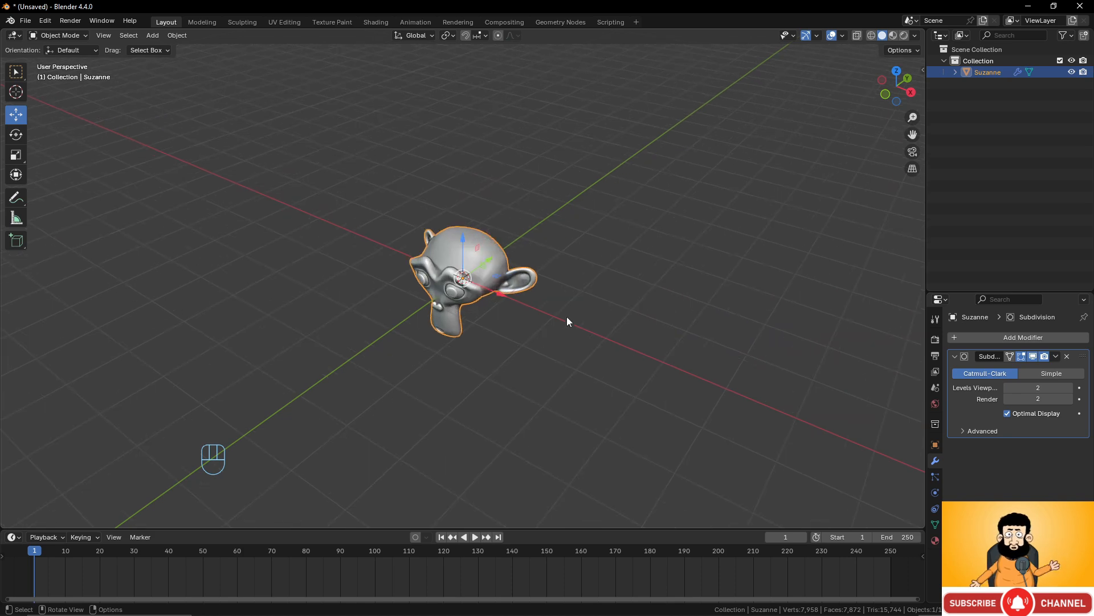
key("g")
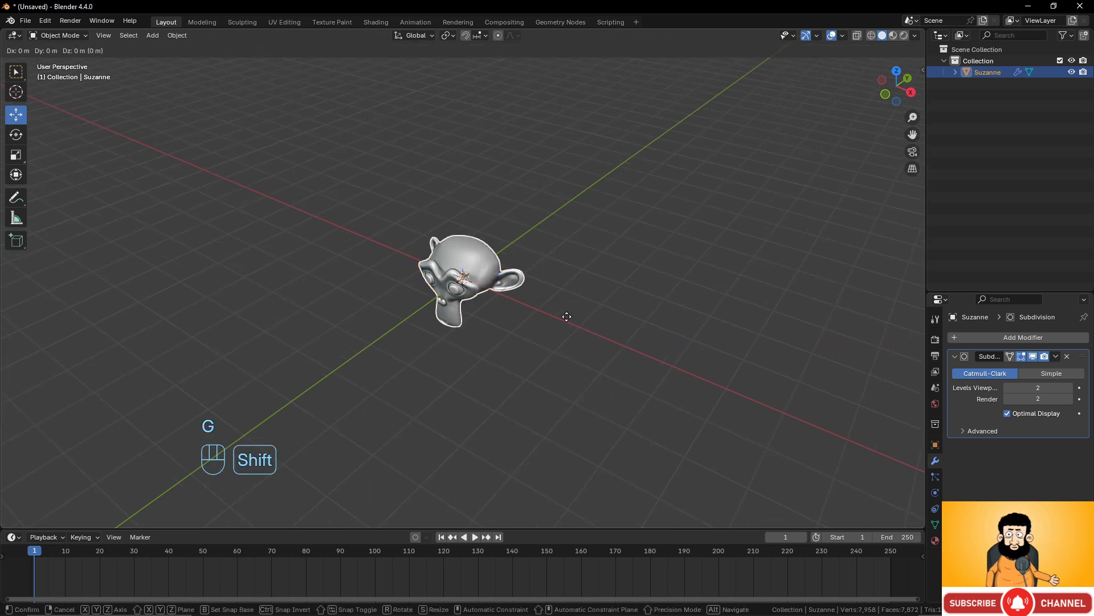
key("shift+z")
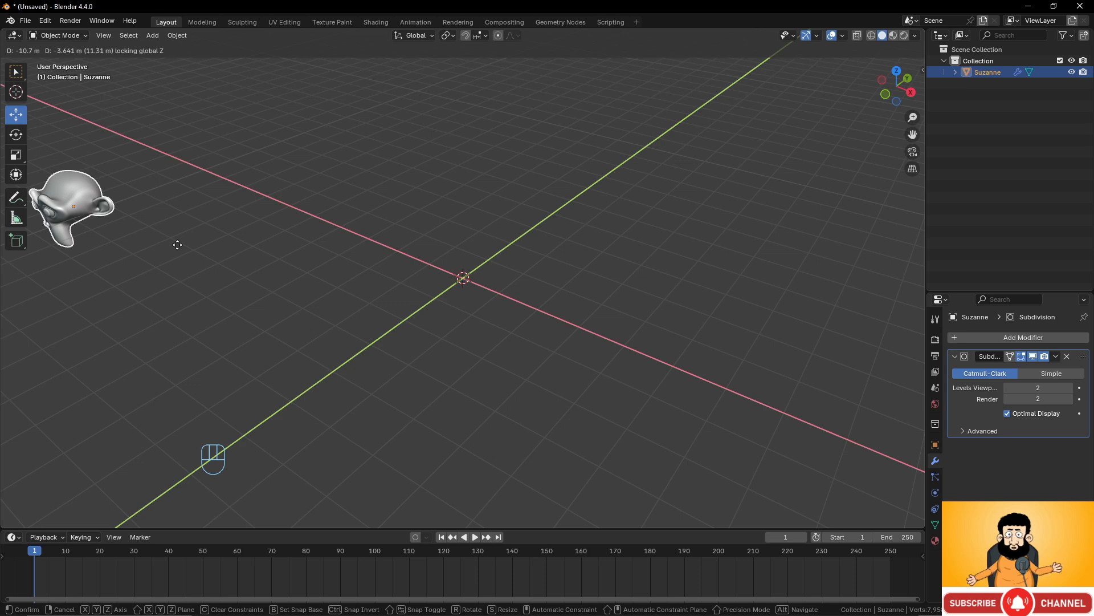
left_click(177, 244)
Check the moved monkey in the right orthographic view and clear its location to return it to the world origin.
key("KP_3")
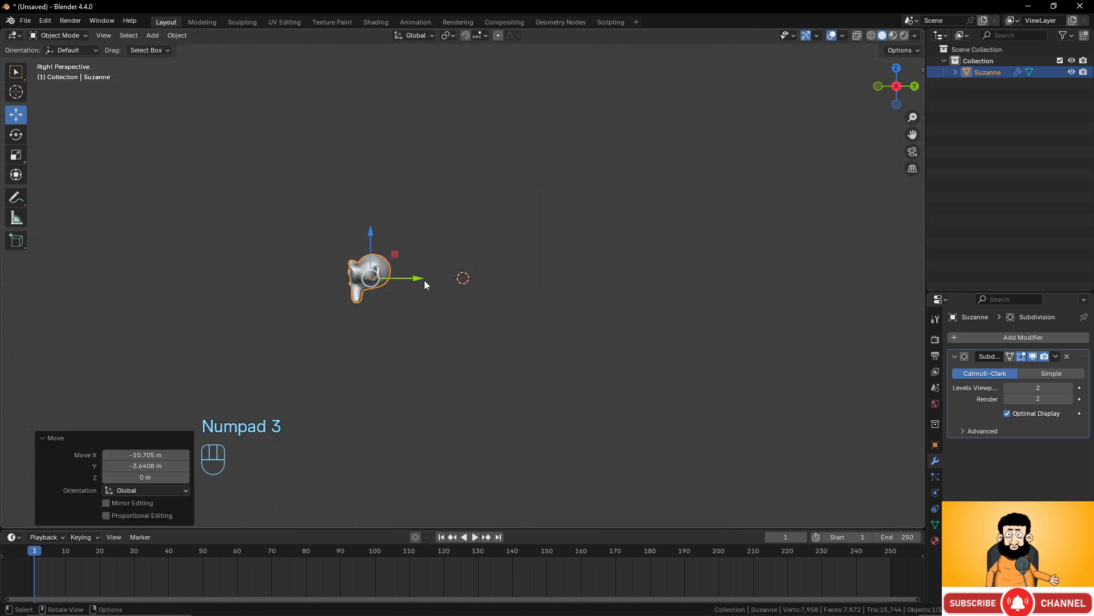
key("KP_5")
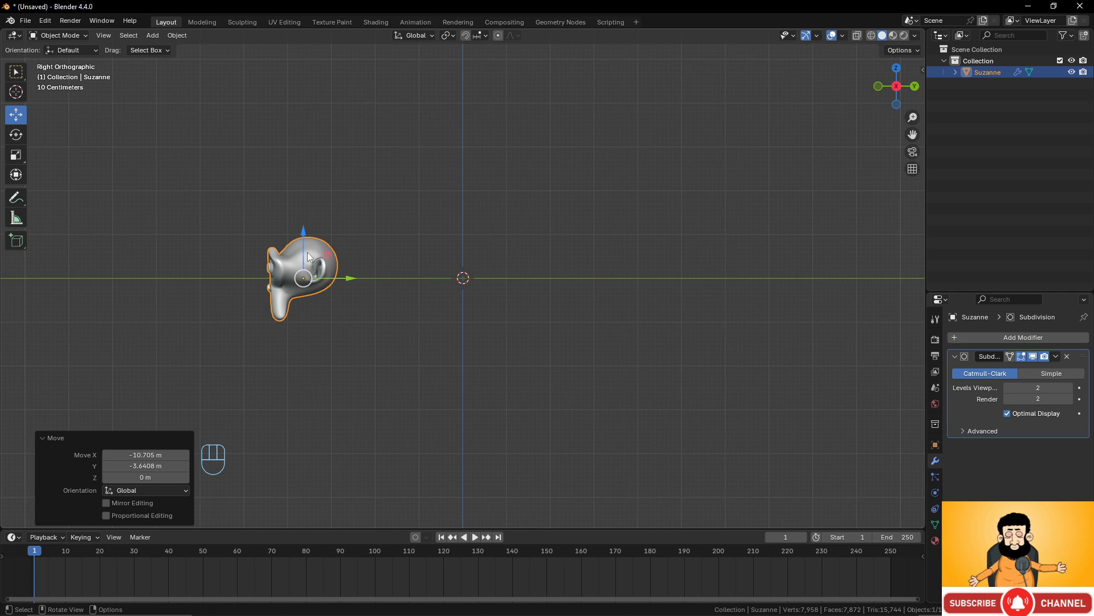
middle_click_drag(353, 334, 462, 367)
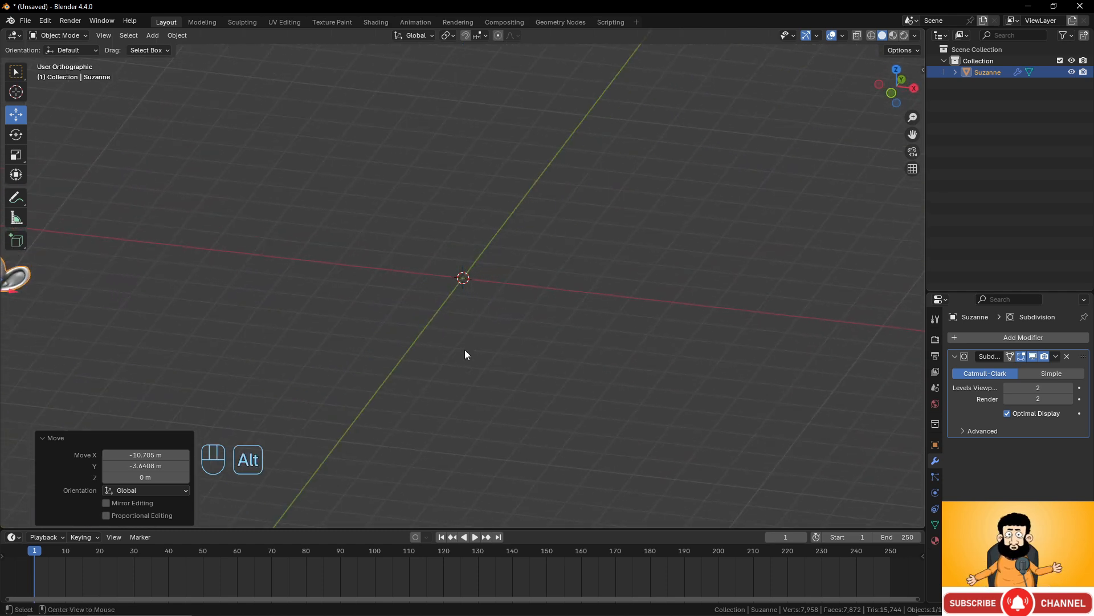
key("alt+g")
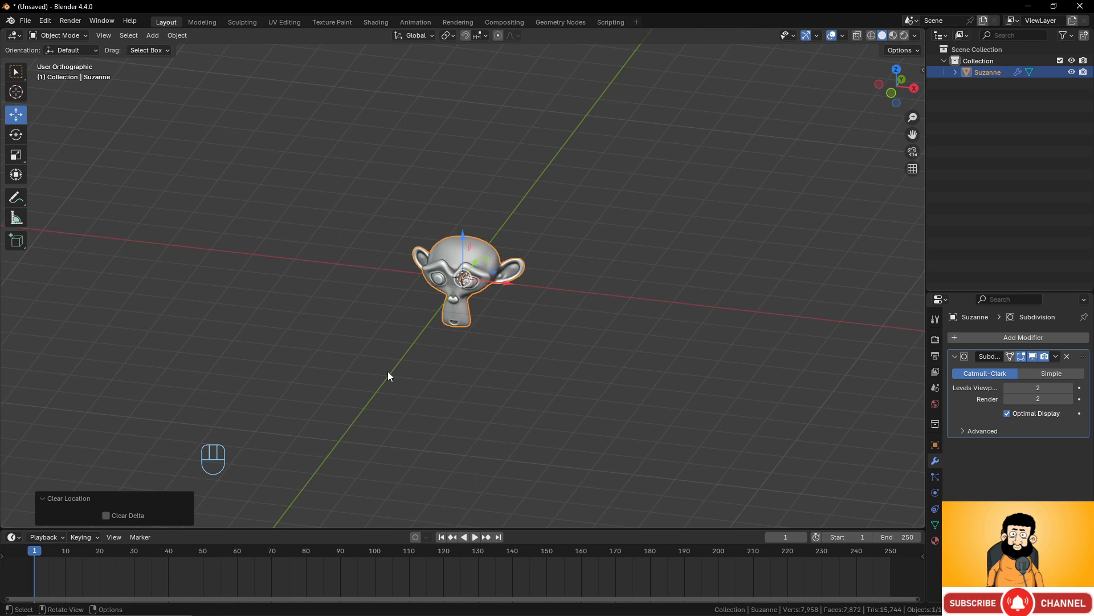
Move the monkey freely away from the origin by about 5.35 m in X, 3.04 m in Y and 1.64 m in Z.
middle_click_drag(521, 268, 532, 303)
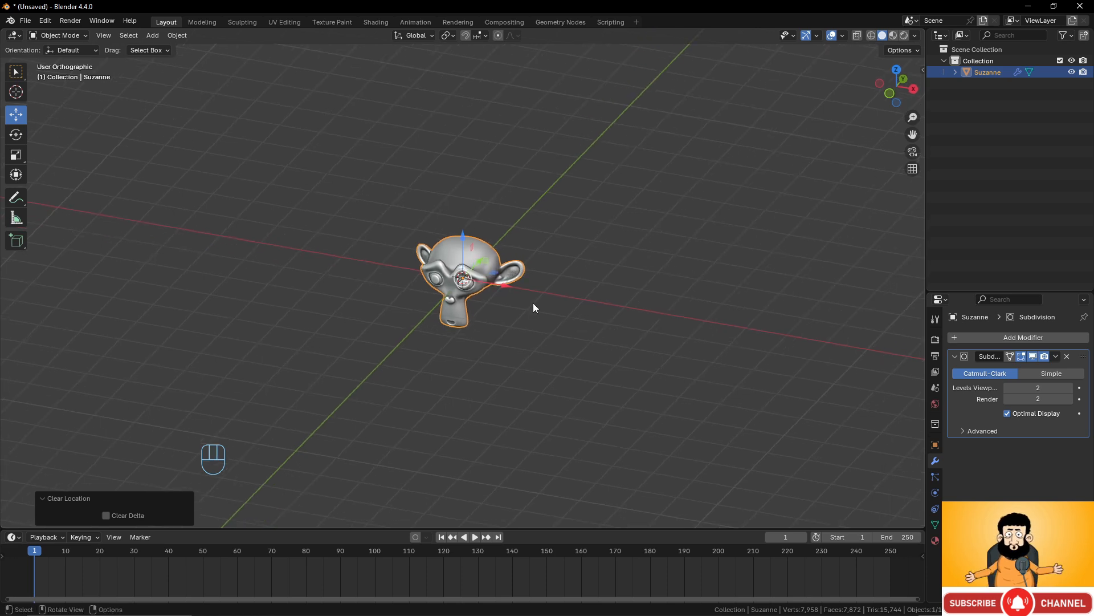
key("g")
left_click(838, 216)
Rotate the monkey about 123° around the viewing axis and scale it uniformly to about 0.268.
key("r")
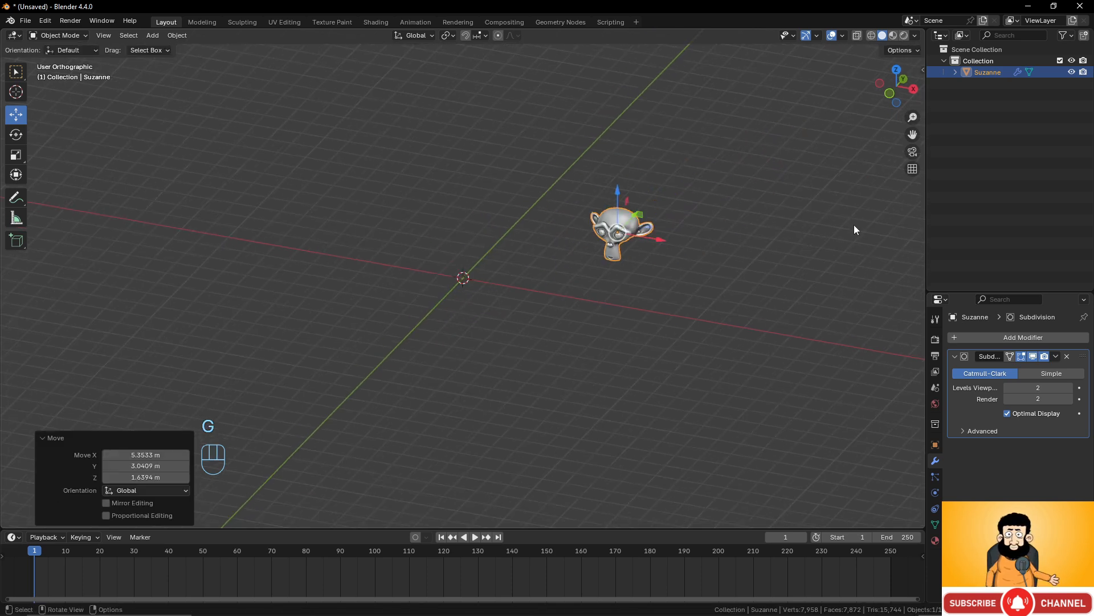
left_click(639, 382)
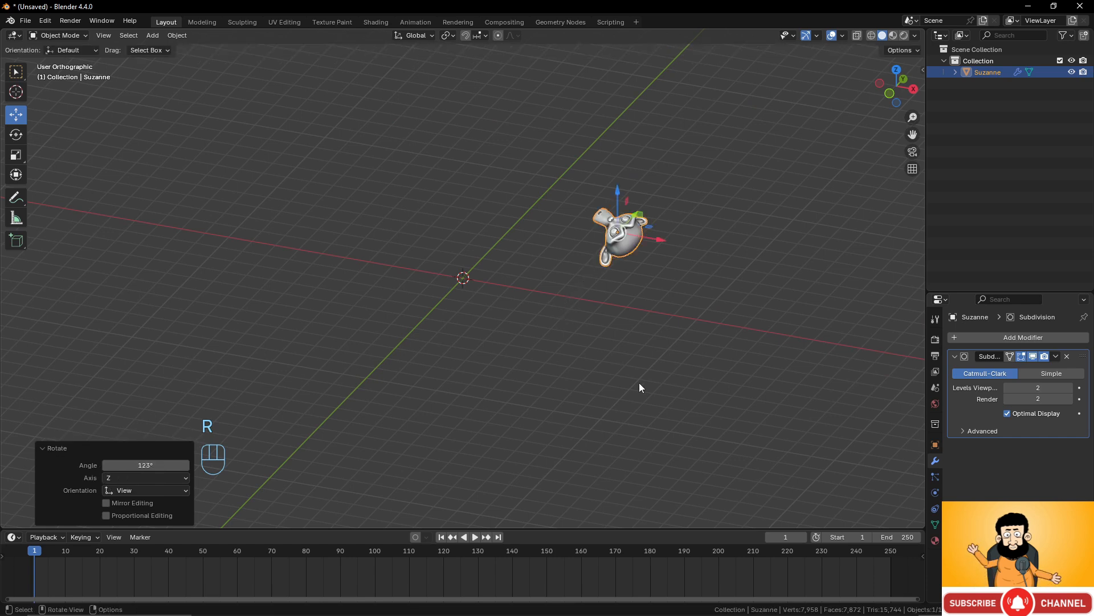
key("s")
left_click(639, 273)
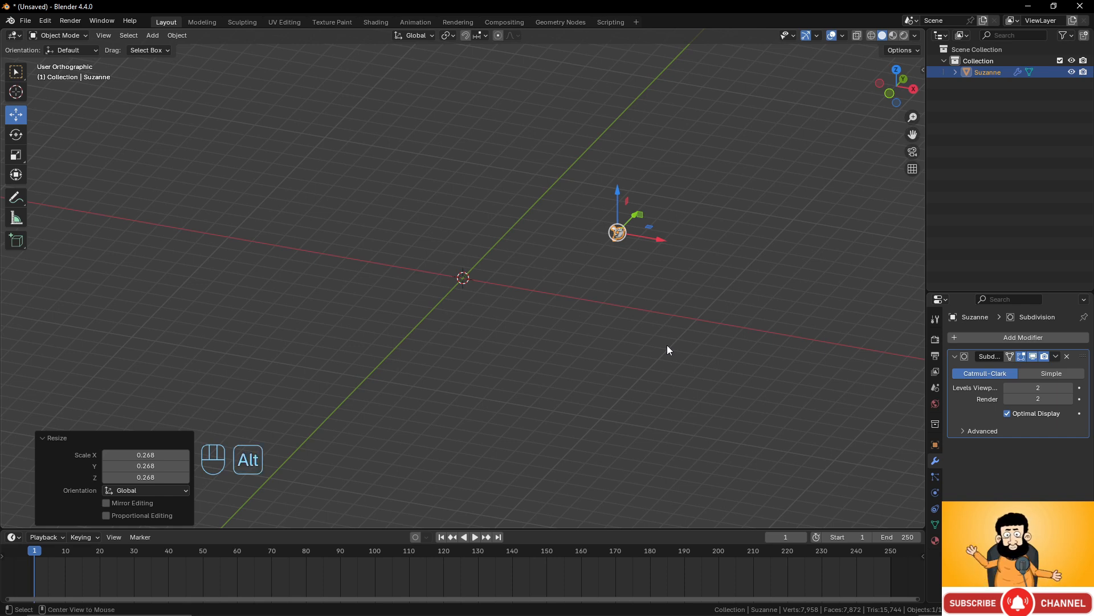
Clear the monkey's location, rotation and scale to restore its default transforms at the origin.
key("alt+g")
key("alt+r")
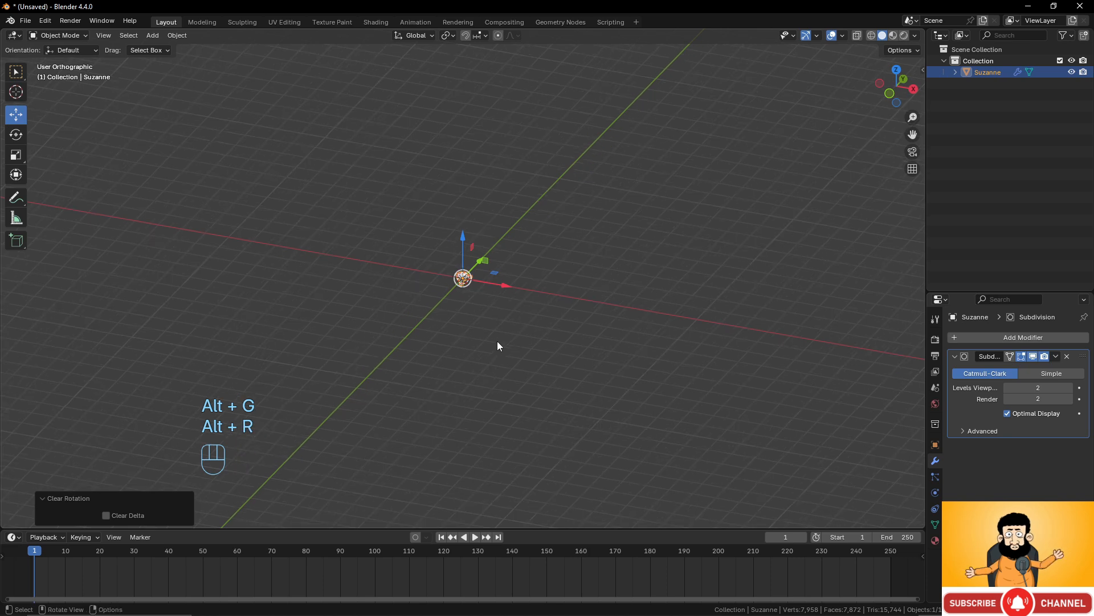
key("alt+s")
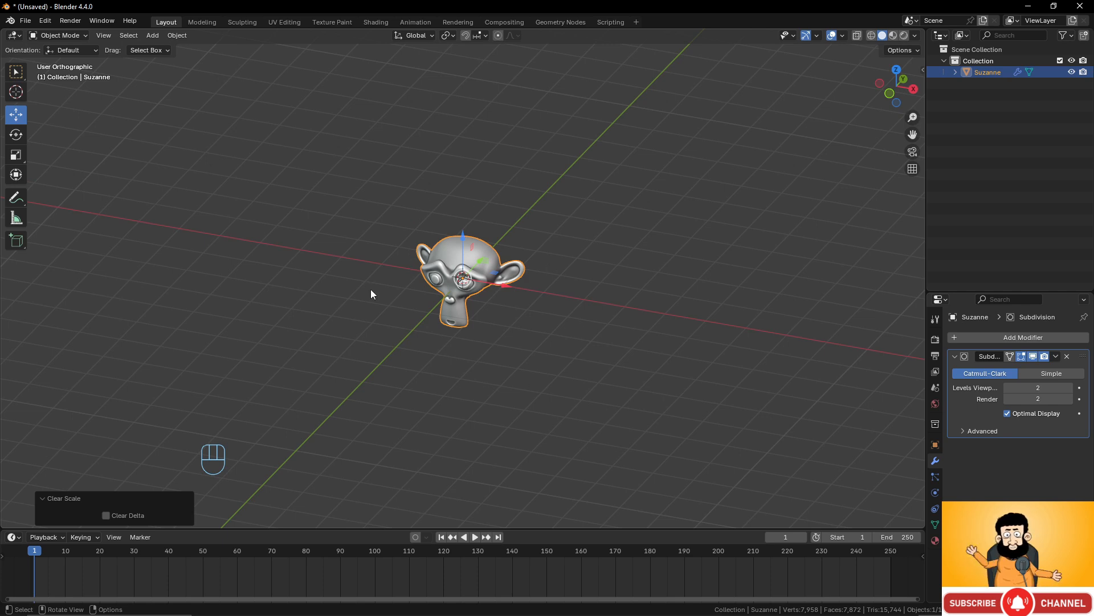
Show the monkey's transform values in the sidebar and move it about 4.27 m in X, 2.62 m in Y and 1.68 m in Z.
left_click(922, 70)
left_click(919, 72)
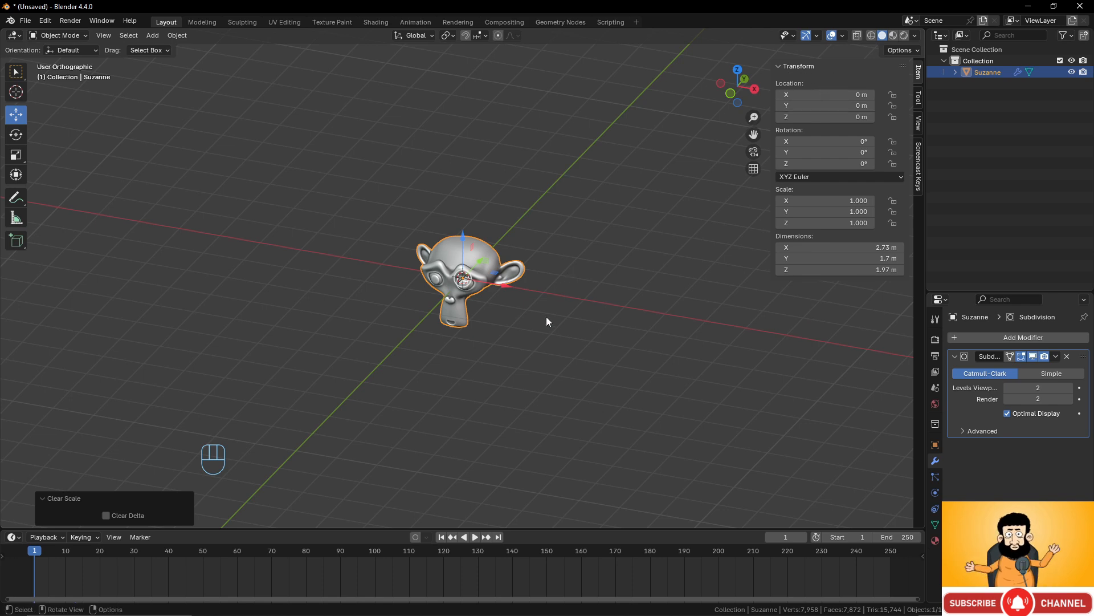
key("g")
left_click(739, 226)
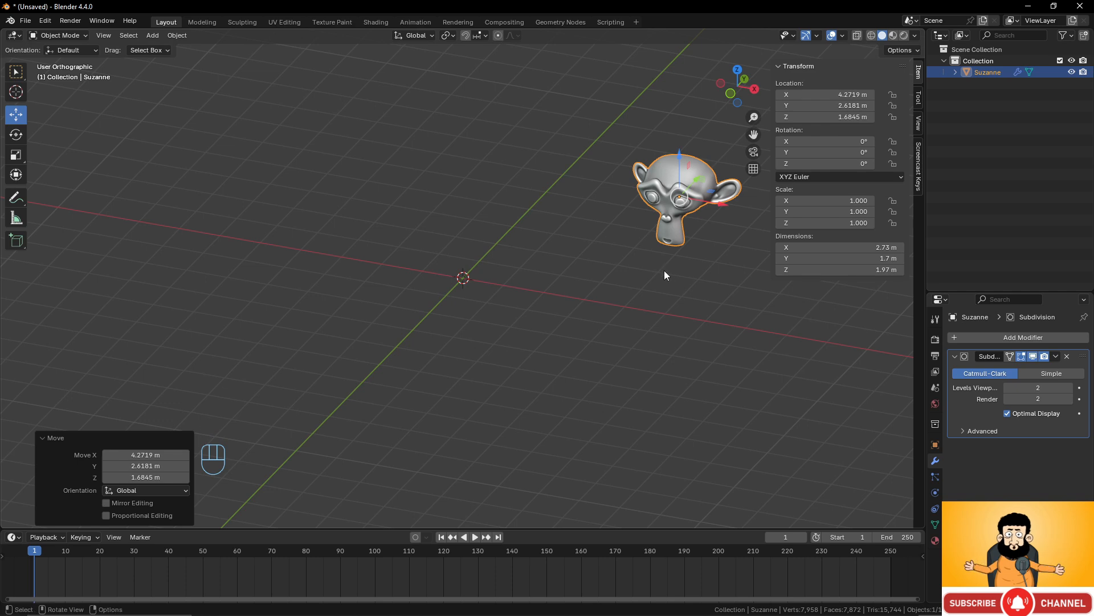
Rotate the monkey about 89.2° around the viewing axis and scale it uniformly to about 0.613.
key("r")
left_click(528, 229)
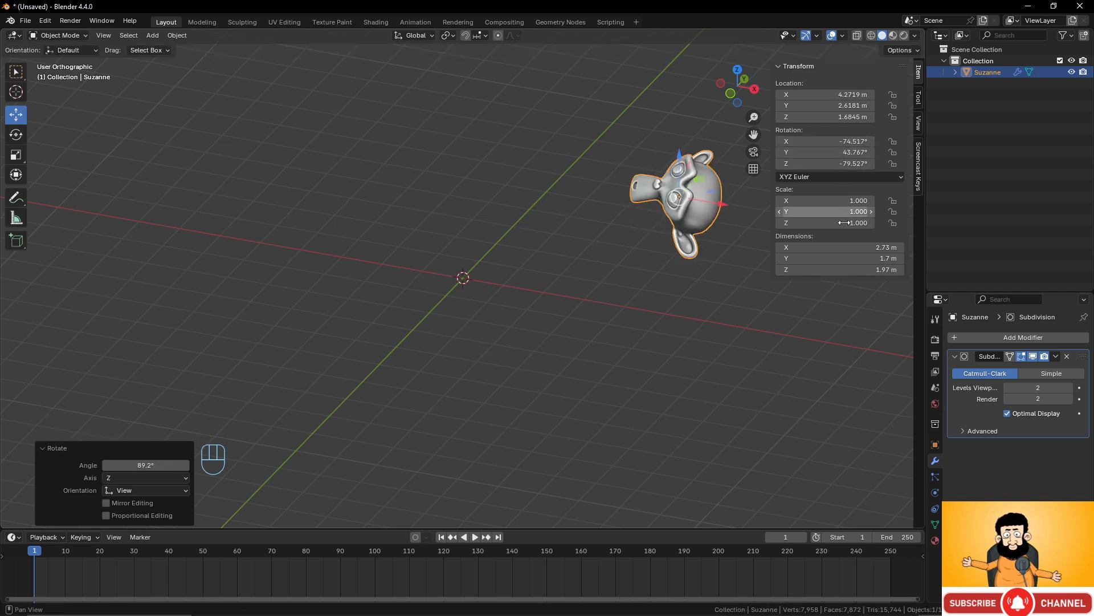
key("s")
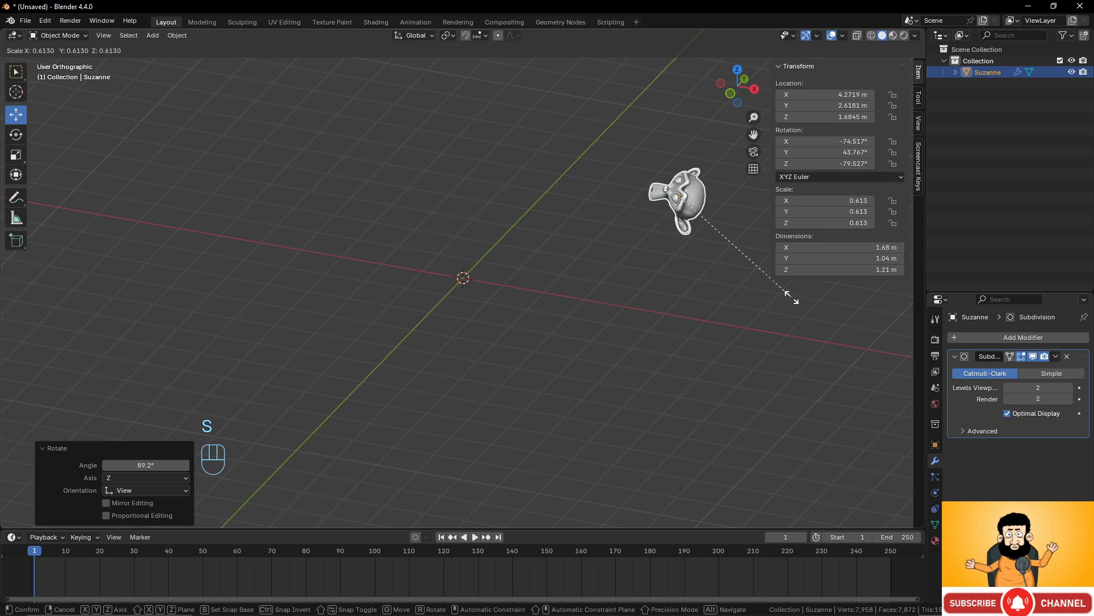
left_click(792, 296)
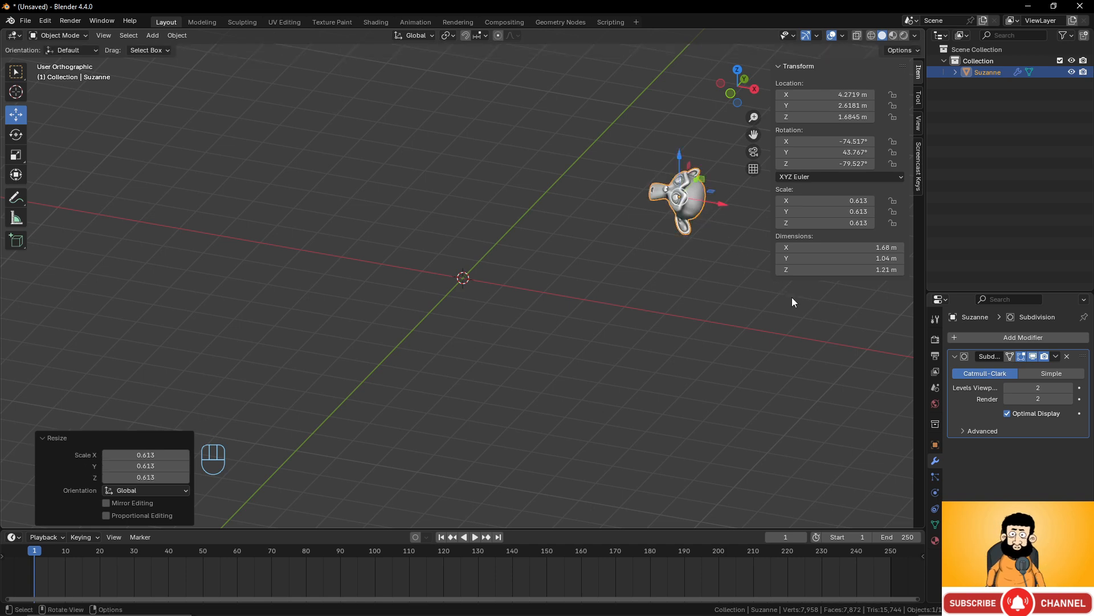
Reset the monkey's location and rotation to 0 and its scale to 1 with the Clear commands.
key("alt+g")
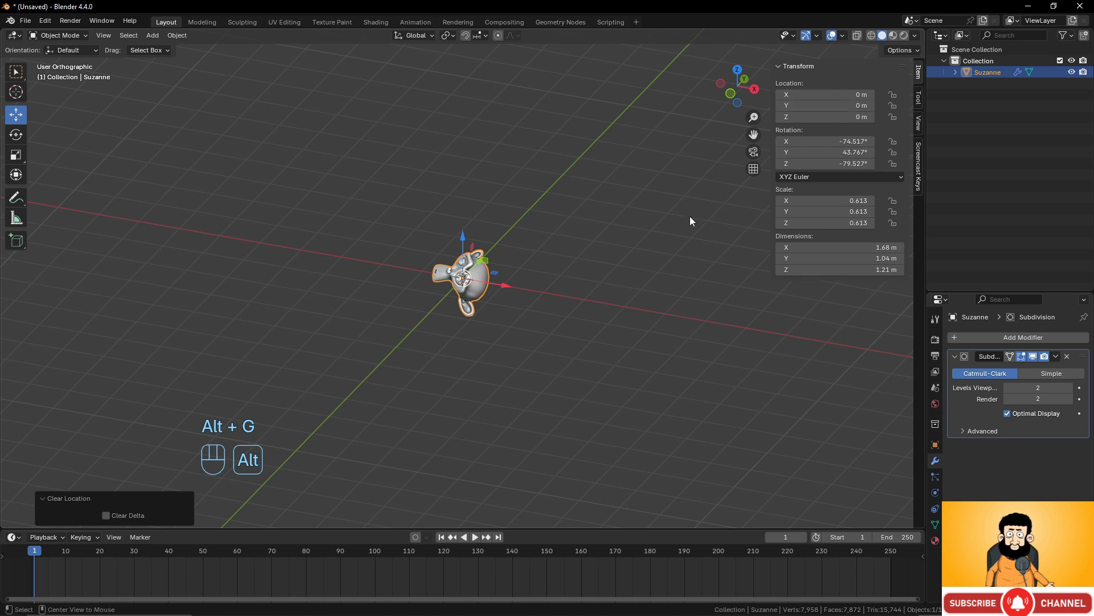
key("alt+r")
key("alt+r")
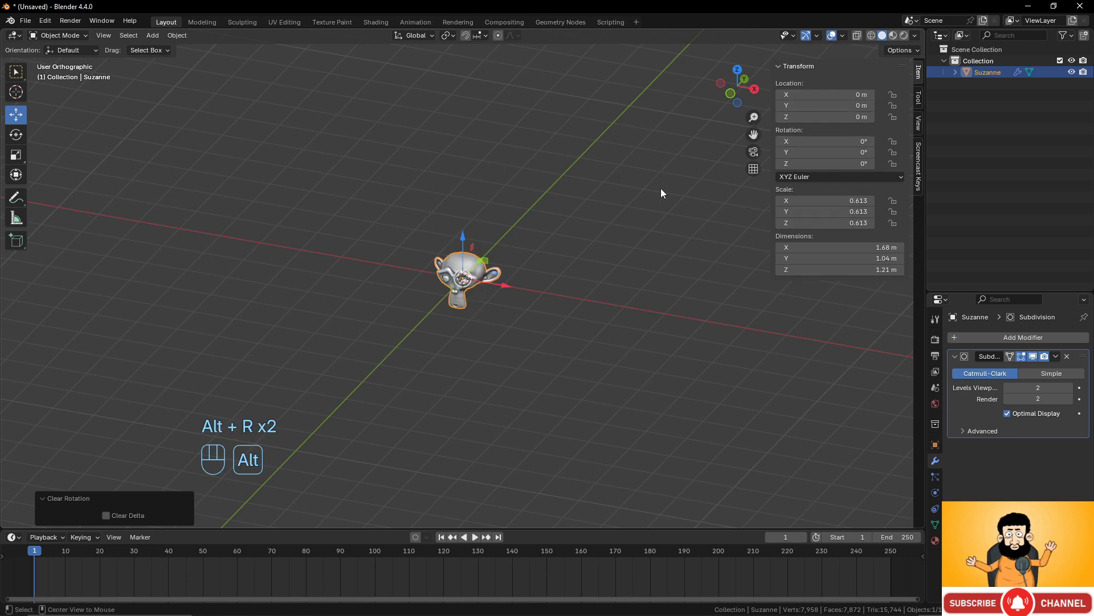
key("alt+s")
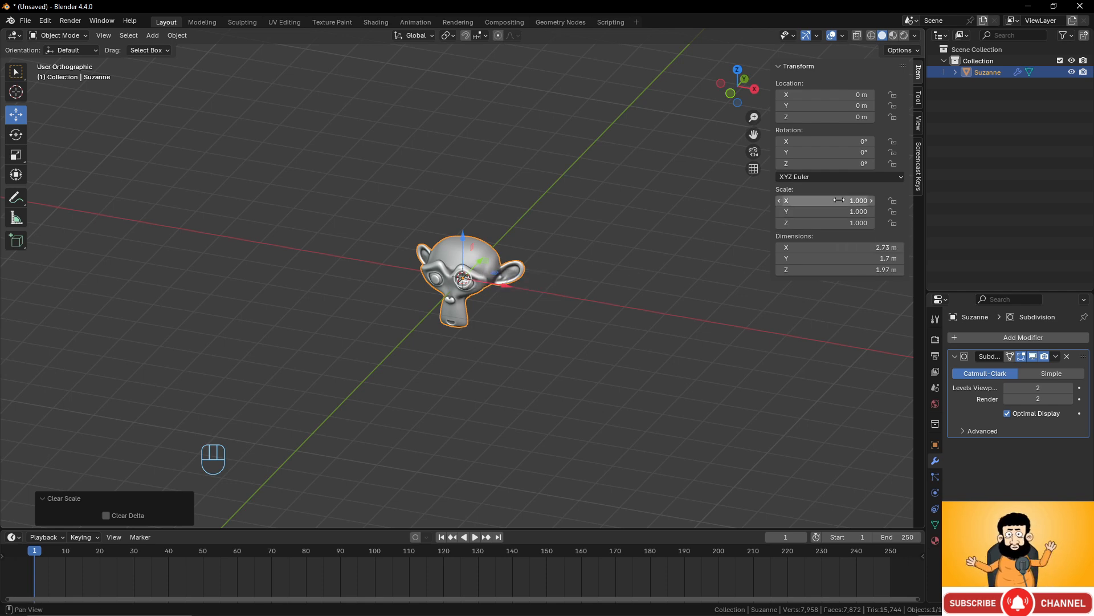
Set the monkey's X, Y and Z scale values to 0 all at once.
left_click_drag(836, 200, 837, 223)
type("0")
key("Return")
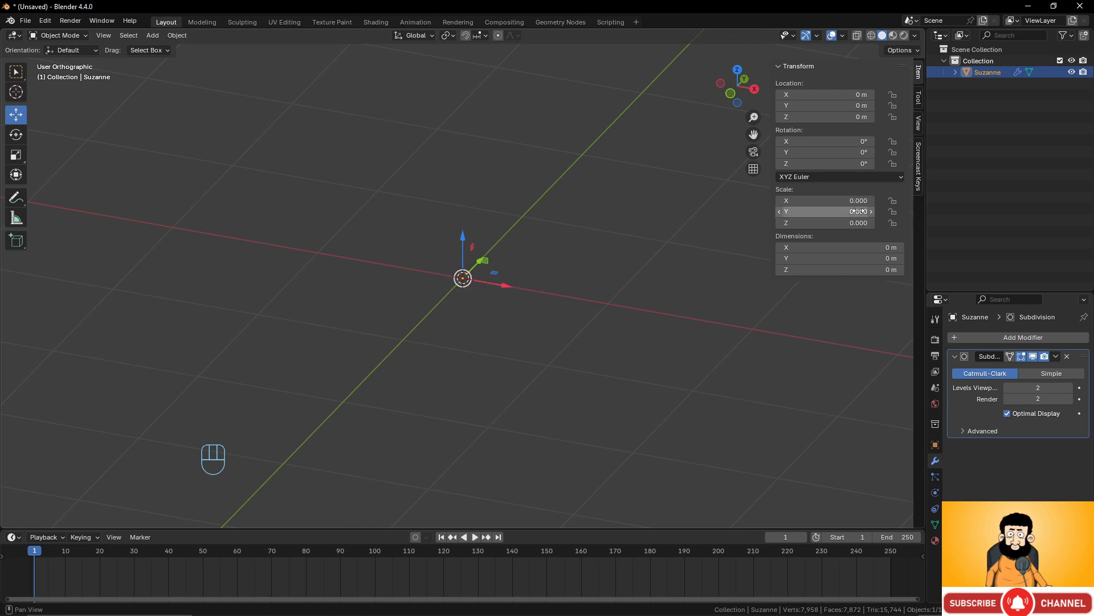
Set the monkey's X, Y and Z scale values together to 1.
left_click_drag(855, 200, 855, 223)
type("1")
key("Return")
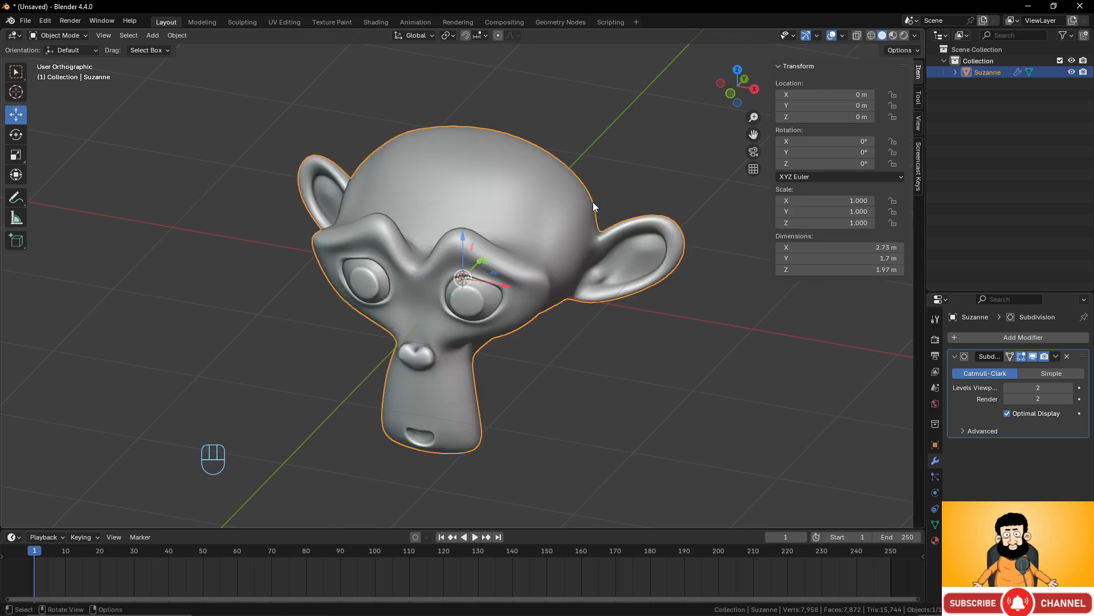
Stretch the monkey's X dimension to about 5.43 m and undo the change.
scroll(610, 206, "down", 5)
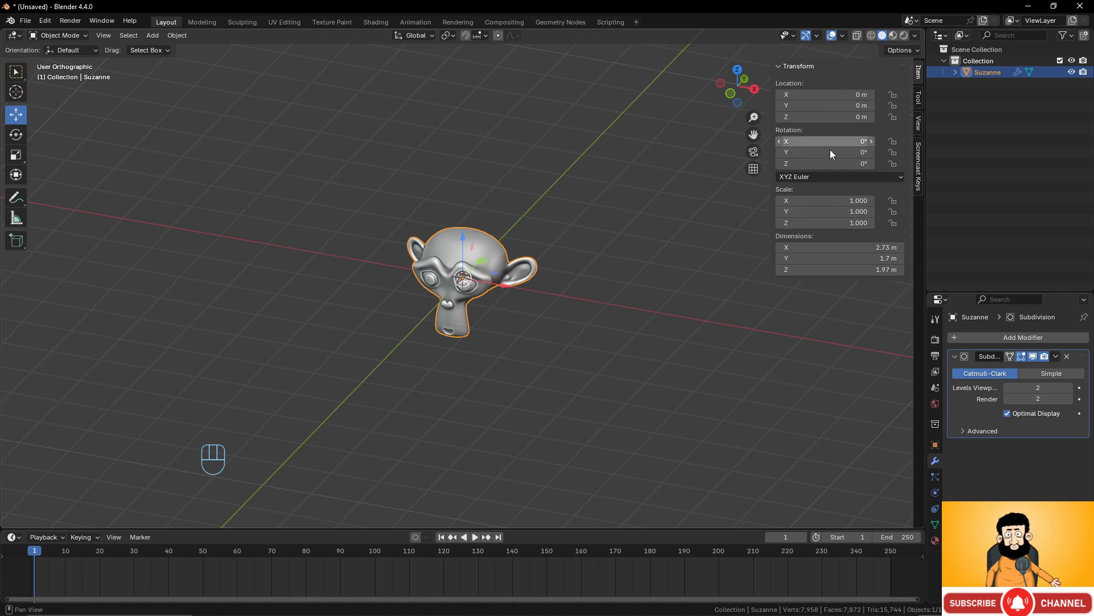
scroll(541, 234, "down", 3)
scroll(559, 245, "up", 5)
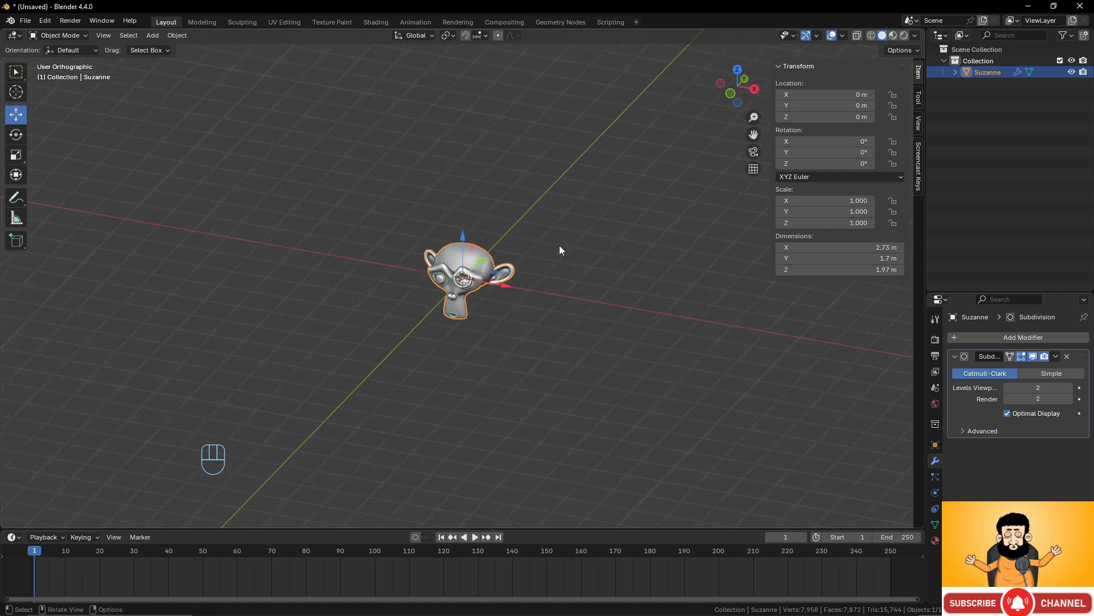
middle_click_drag(560, 245, 564, 240)
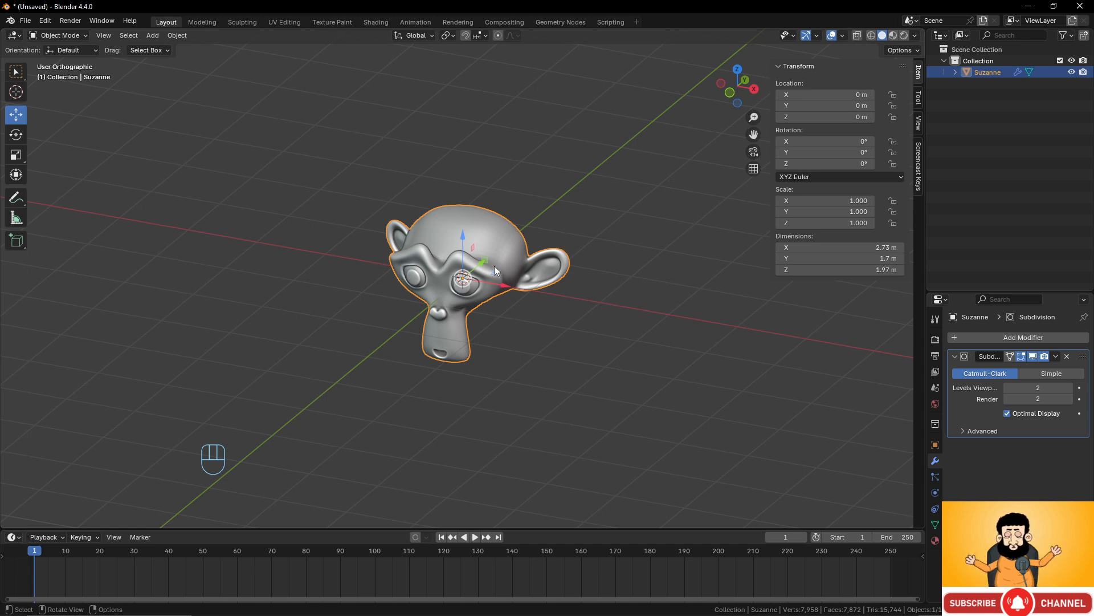
left_click_drag(838, 246, 896, 247)
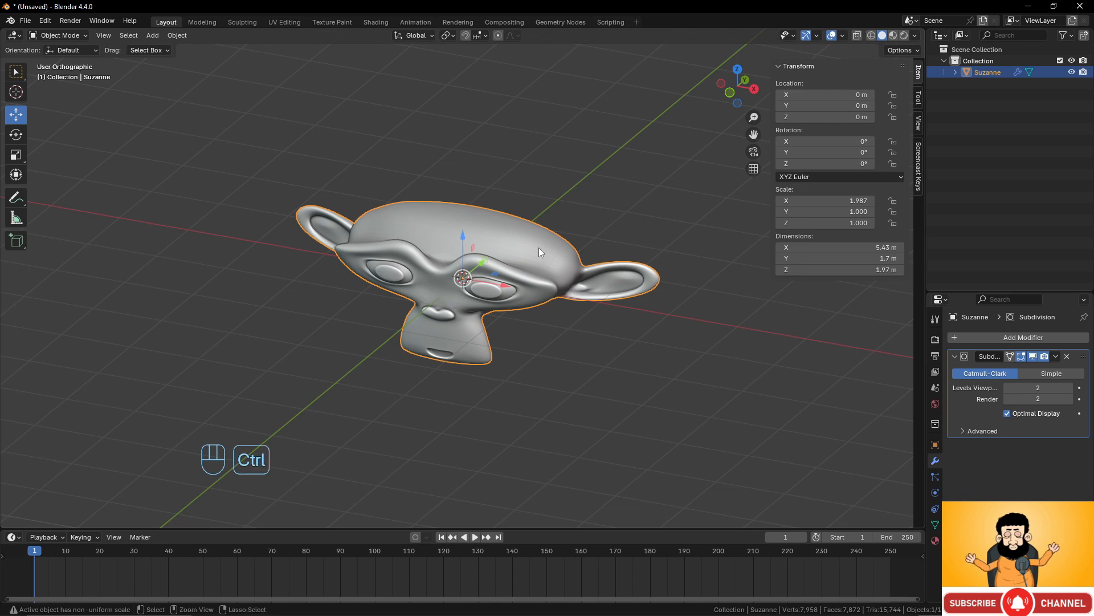
key("ctrl+z")
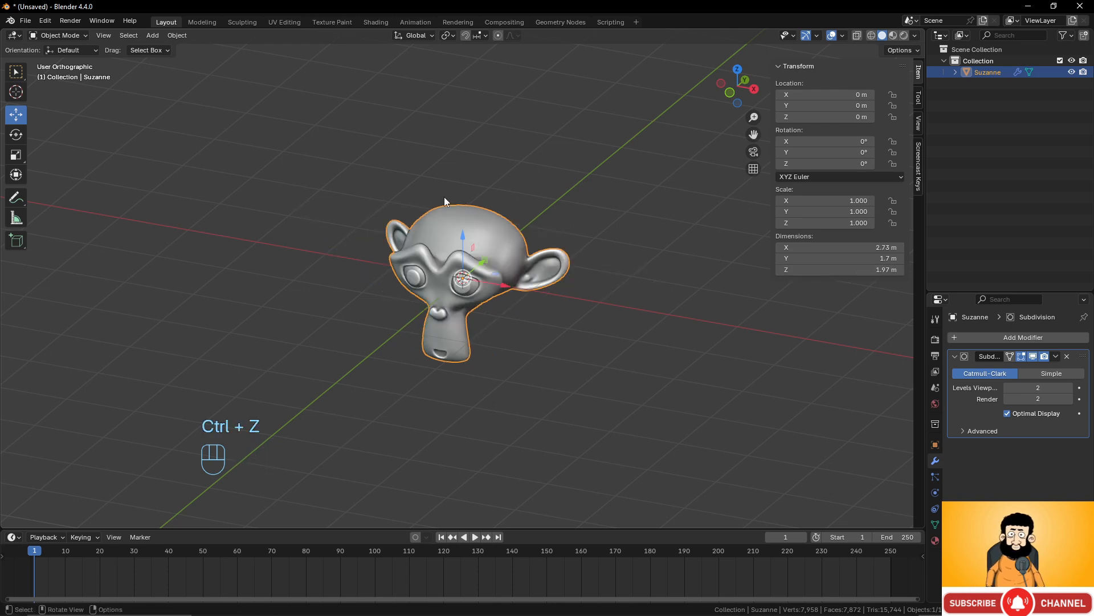
Try a free move of the monkey and cancel it.
scroll(443, 196, "down", 3)
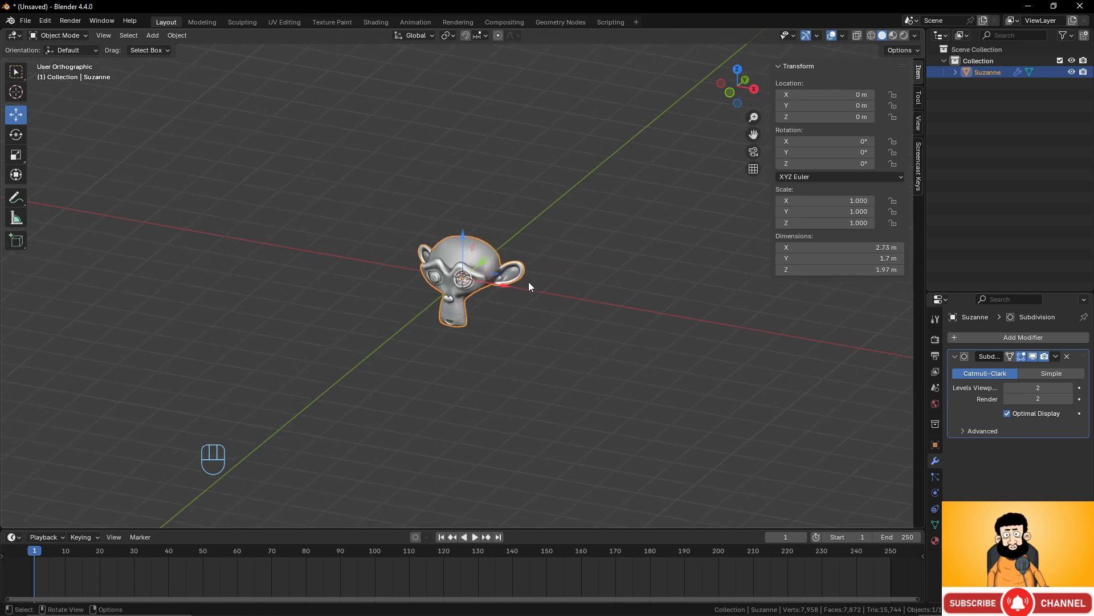
key("g")
right_click(656, 223)
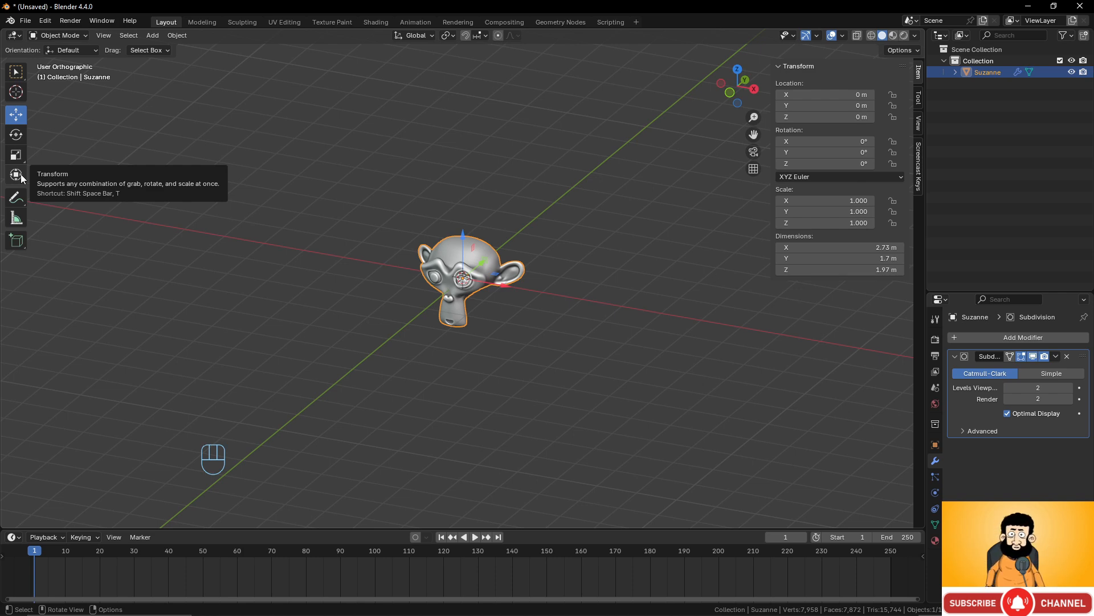
scroll(340, 266, "up", 4)
scroll(340, 266, "down", 5)
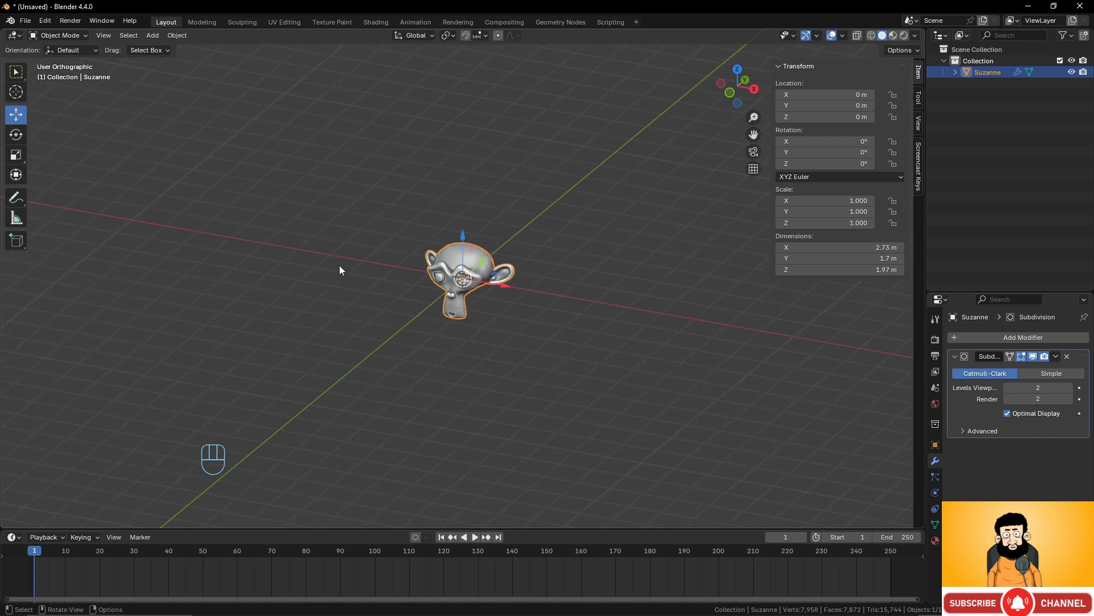
scroll(340, 266, "up", 5)
scroll(340, 265, "down", 4)
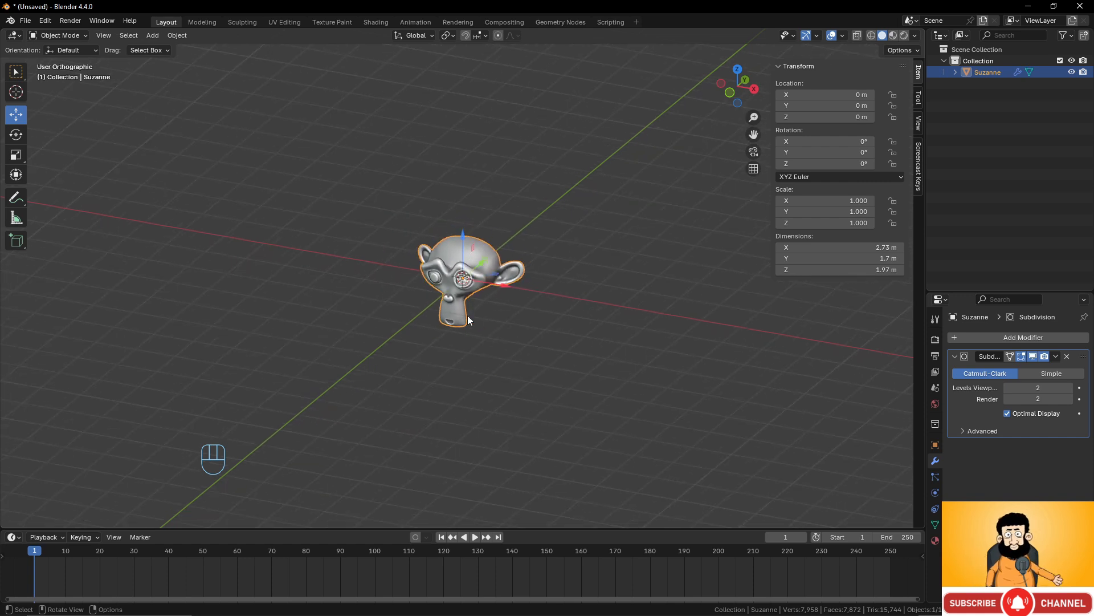
Display the Rotate tool's gizmo on the monkey and return to the Select Box tool.
left_click(16, 134)
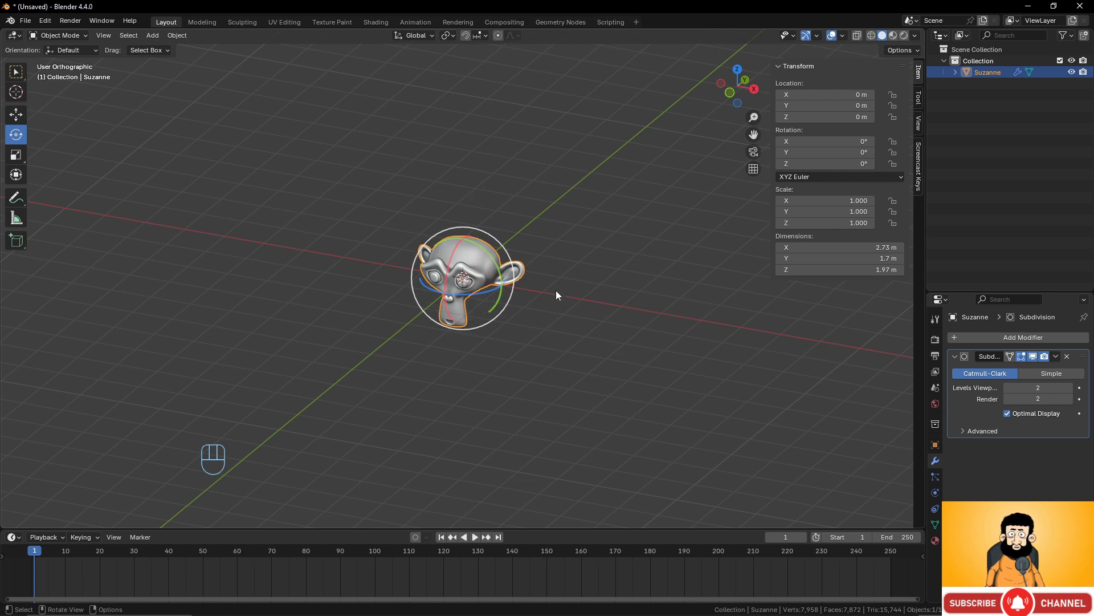
scroll(570, 307, "up", 3)
scroll(571, 303, "down", 3)
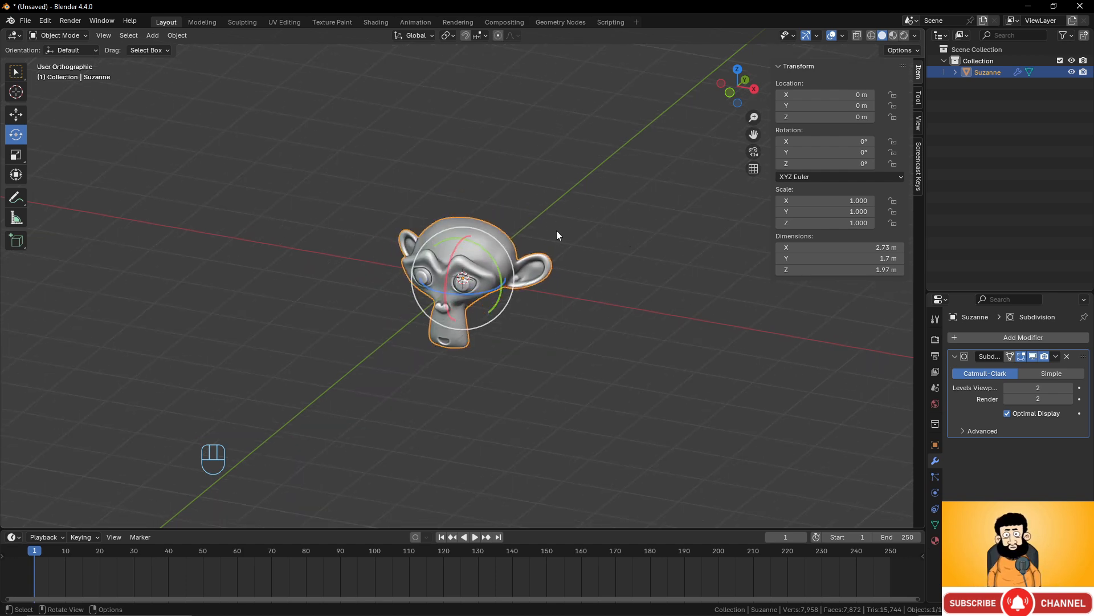
scroll(566, 233, "up", 2)
scroll(565, 233, "down", 2)
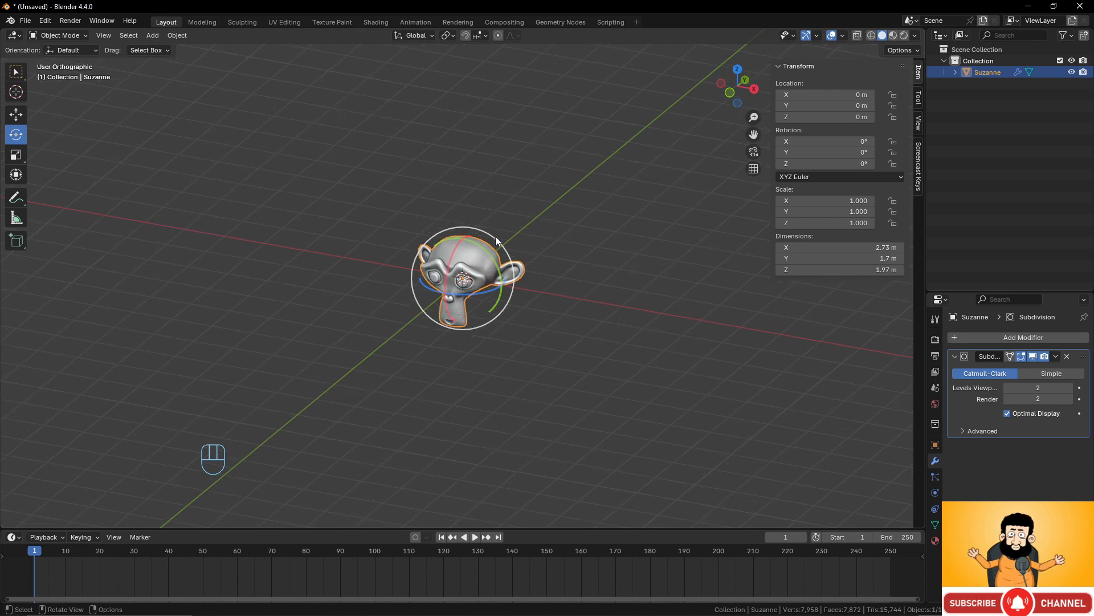
scroll(647, 238, "up", 2)
scroll(648, 239, "down", 3)
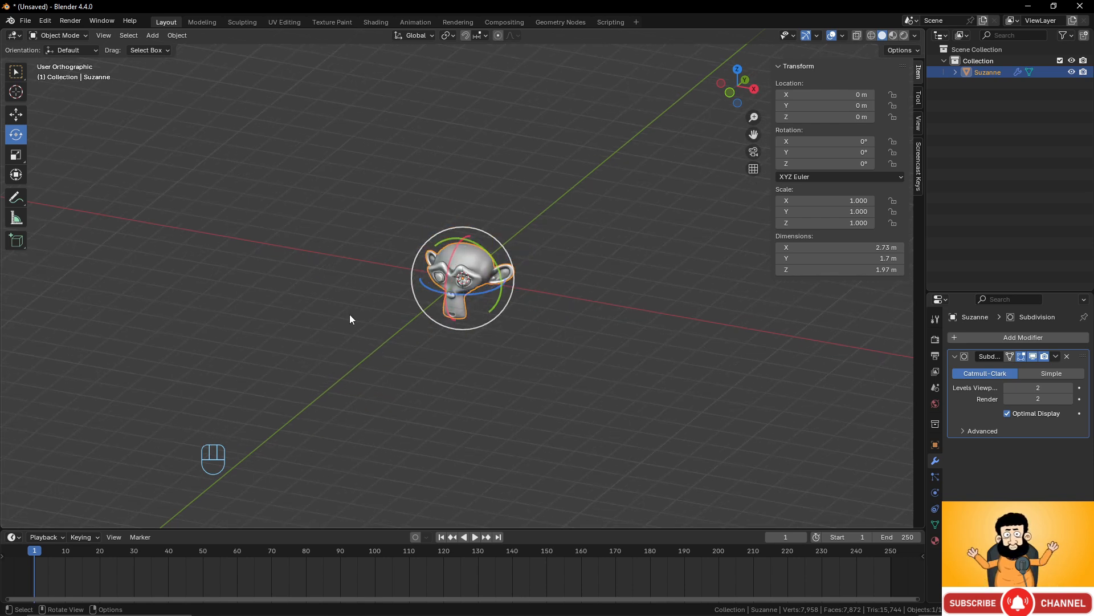
left_click(20, 72)
Try the free Move, Rotate and Scale commands on the monkey one after another, cancelling each.
scroll(559, 306, "up", 5)
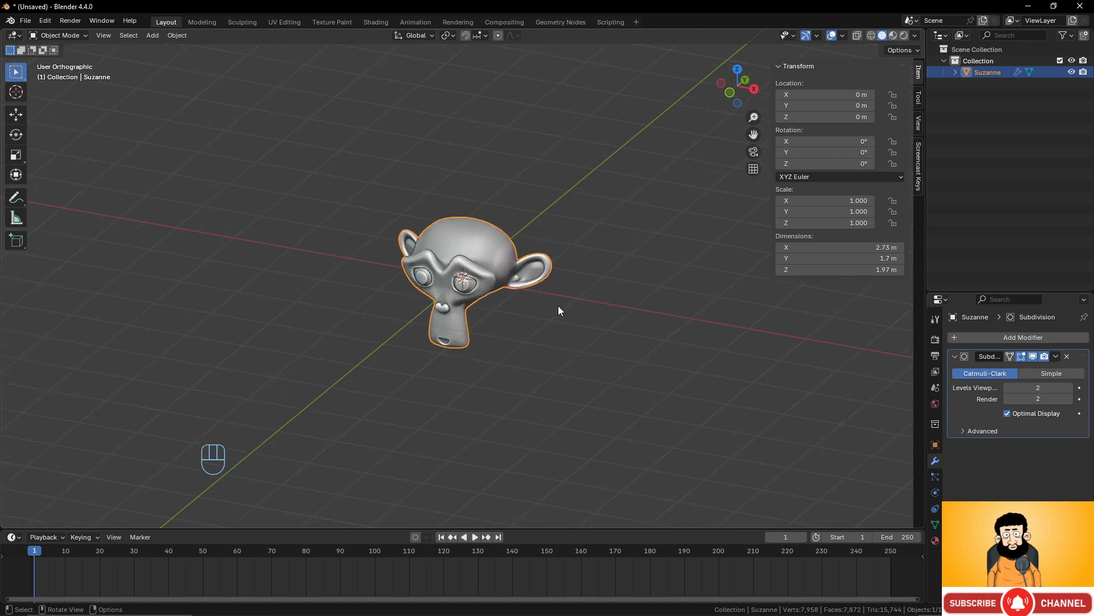
scroll(524, 299, "down", 5)
key("g")
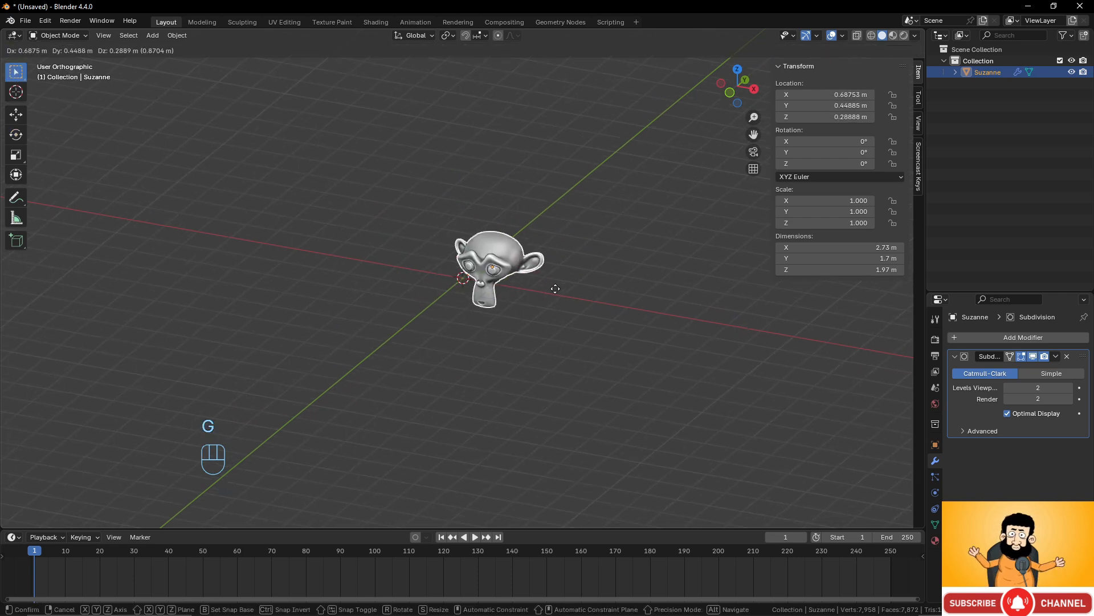
right_click(573, 306)
key("r")
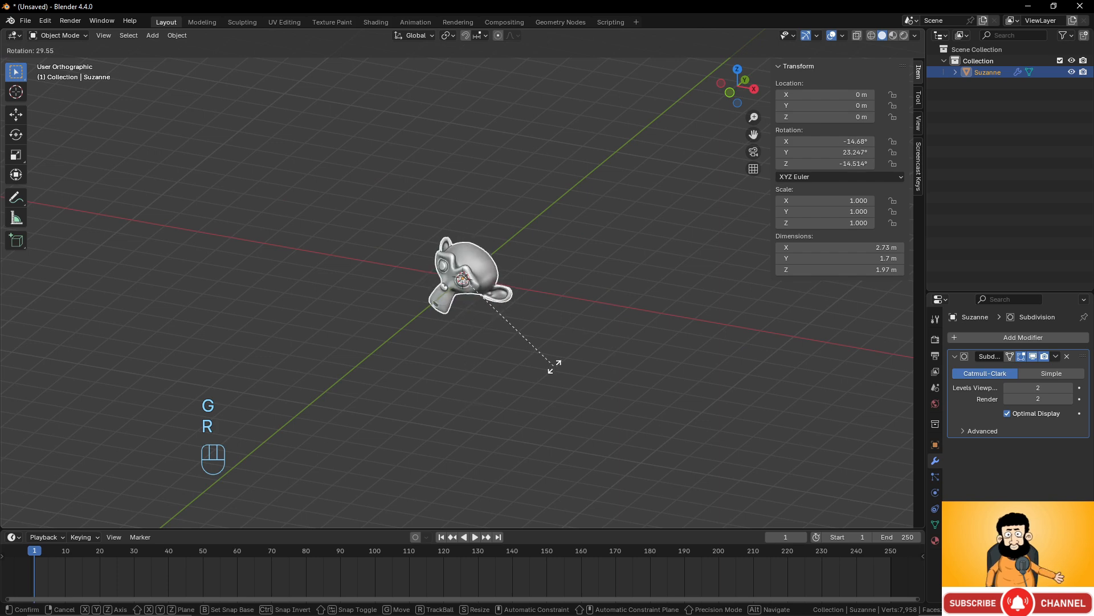
right_click(612, 351)
key("s")
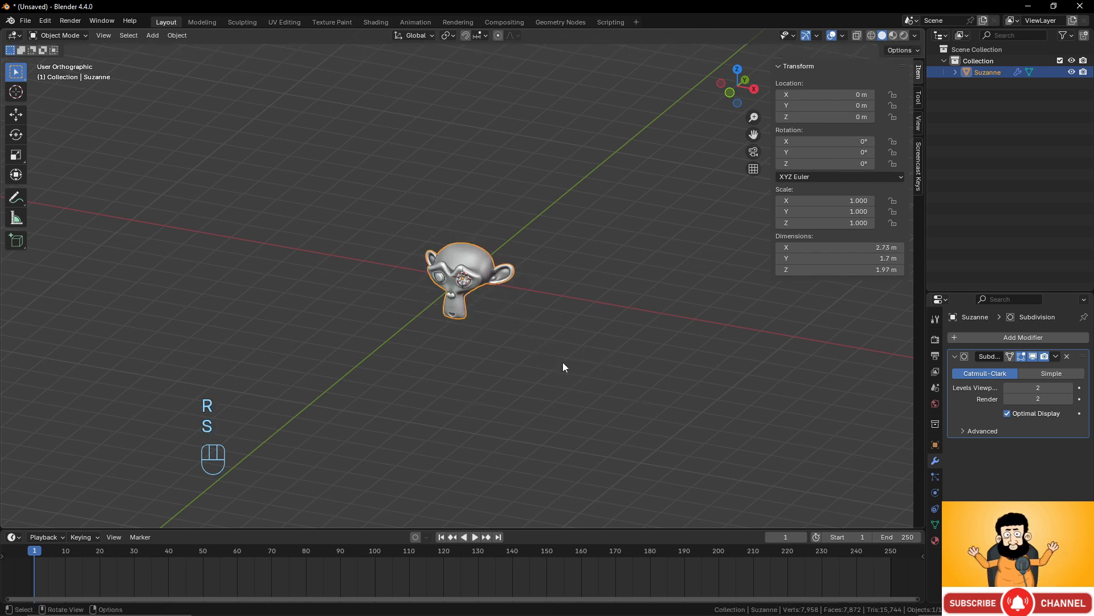
right_click(563, 361)
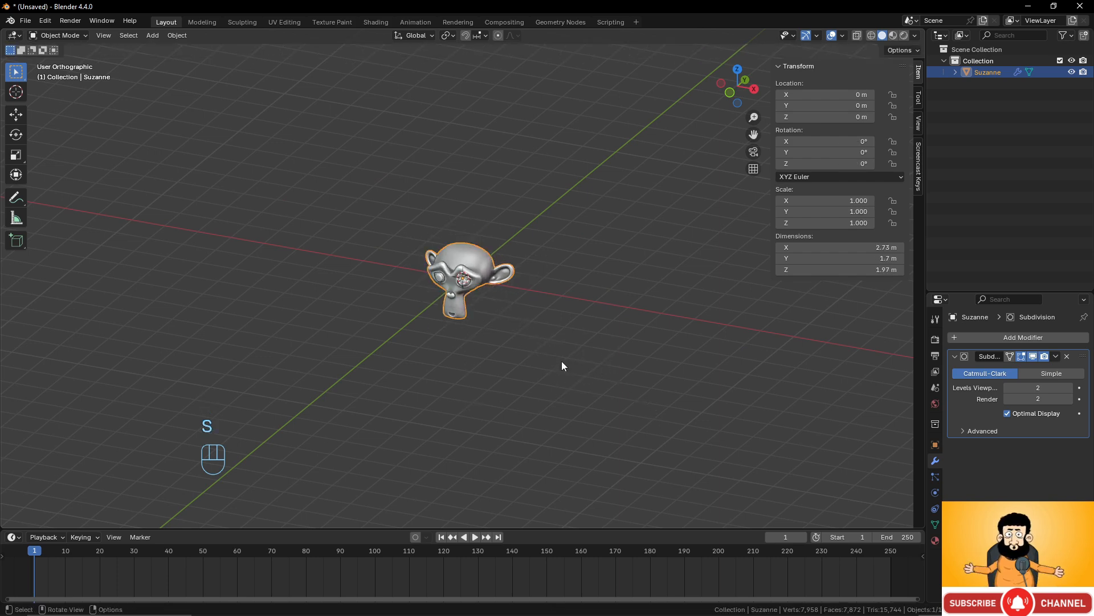
Activate the combined Transform tool and try scaling the monkey along X and Z with its gizmo, cancelling both attempts.
left_click(13, 175)
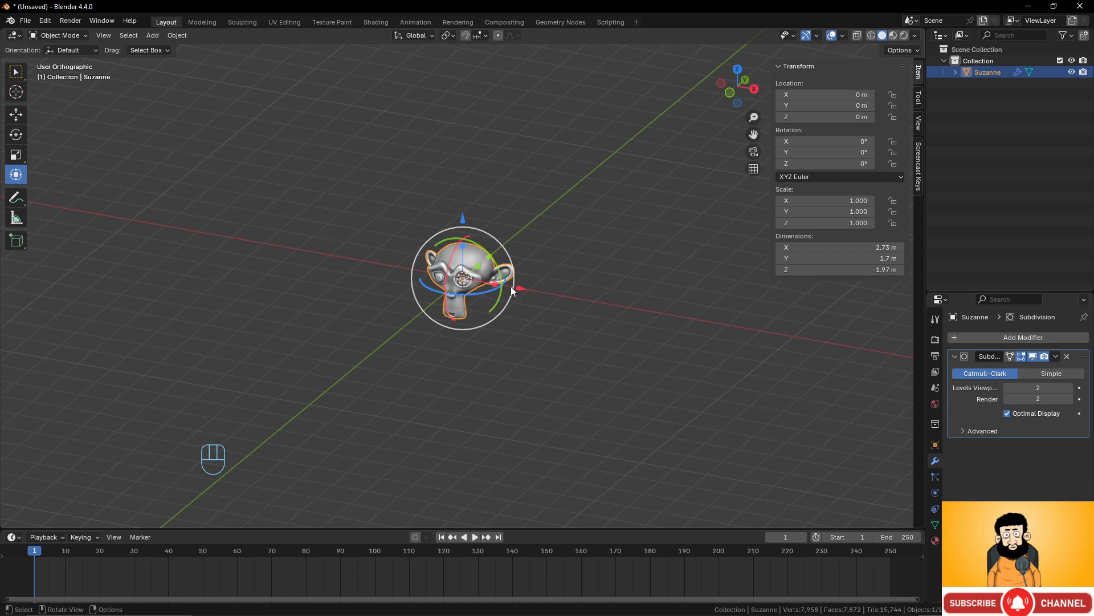
scroll(586, 340, "up", 2)
scroll(586, 341, "down", 3)
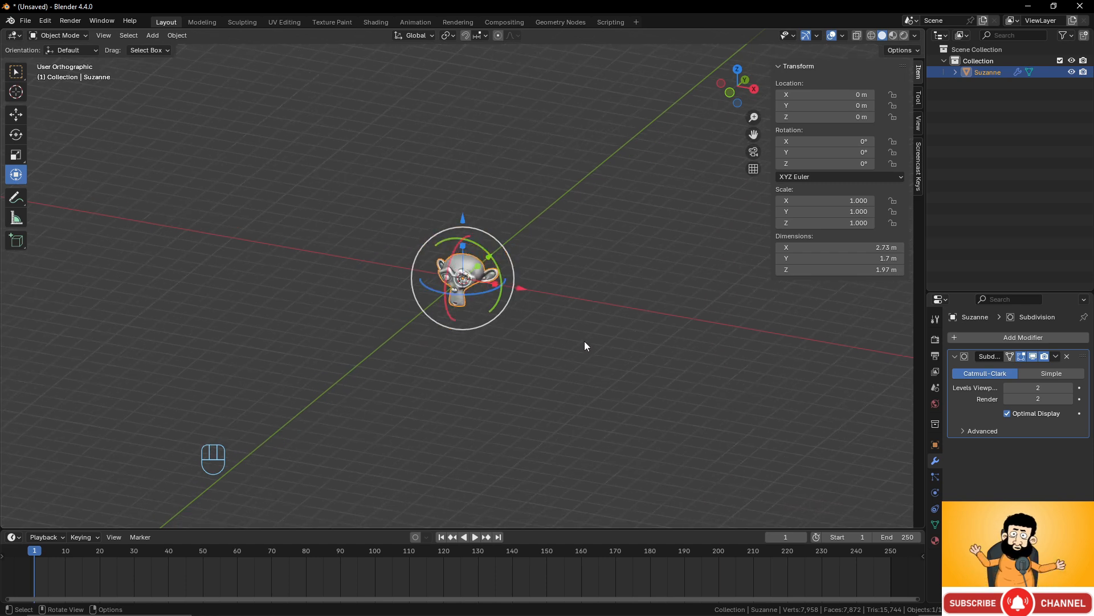
scroll(583, 341, "up", 3)
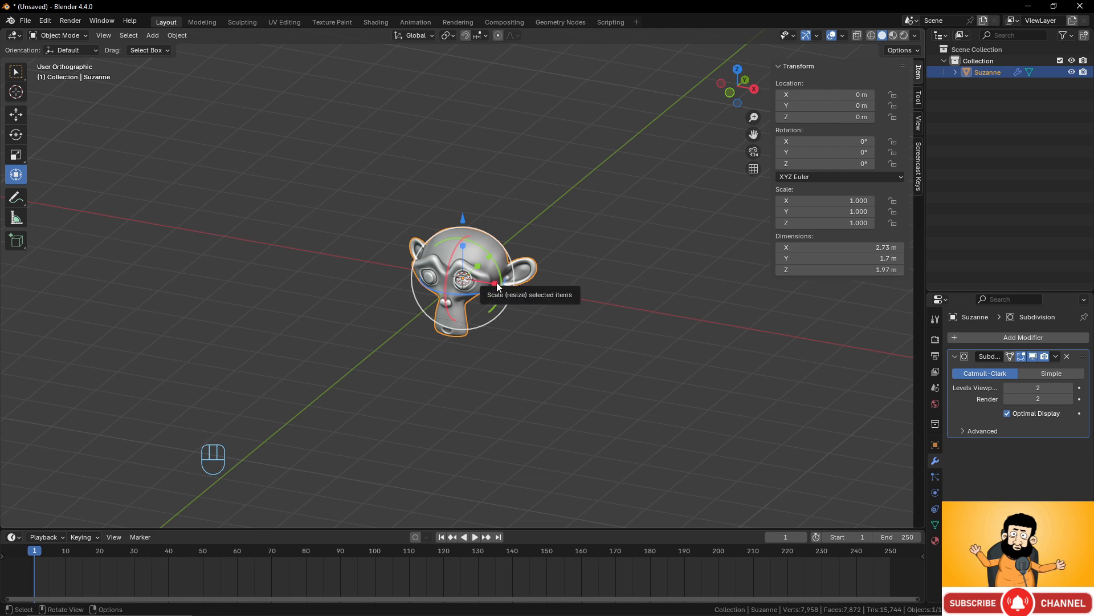
left_click_drag(497, 283, 518, 289)
right_click(518, 289)
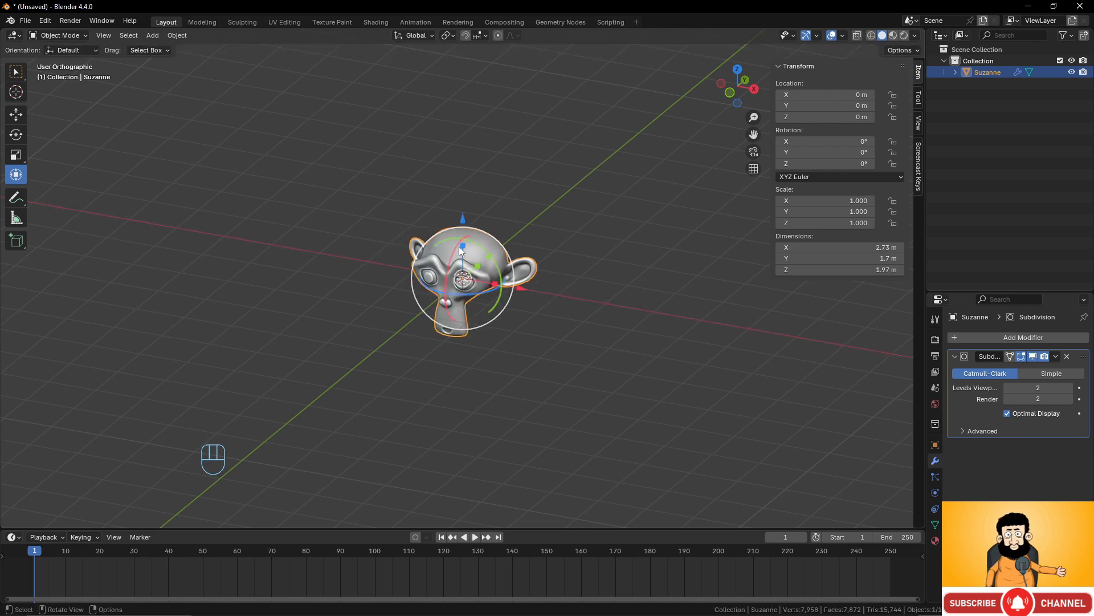
left_click_drag(459, 247, 465, 196)
right_click(465, 221)
right_click(465, 195)
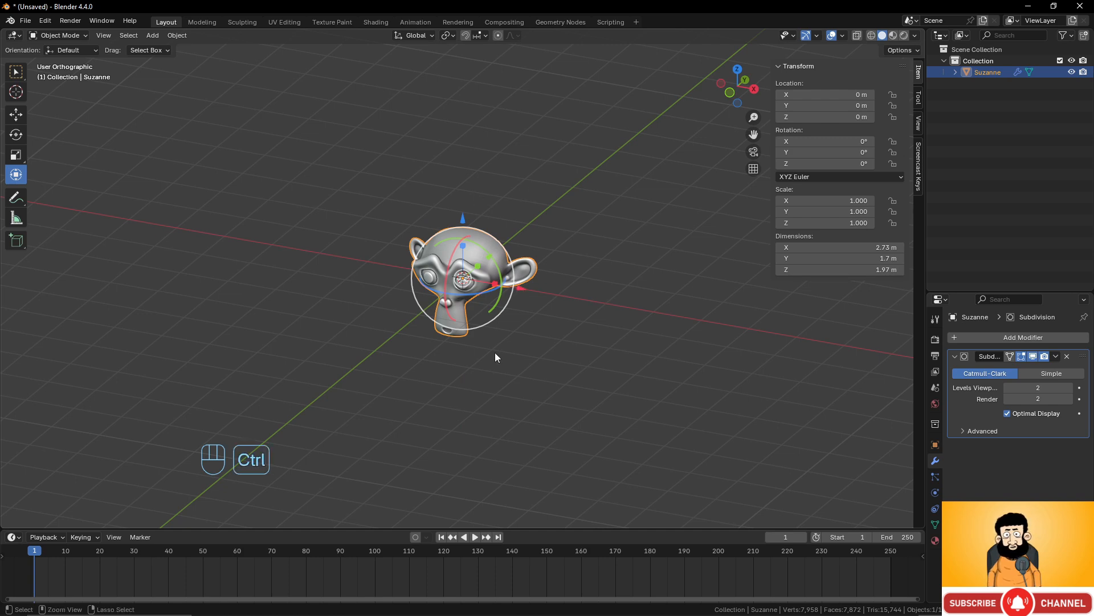
Switch from the Transform tool back to the Select Box tool.
scroll(504, 287, "up", 2)
scroll(504, 287, "down", 4)
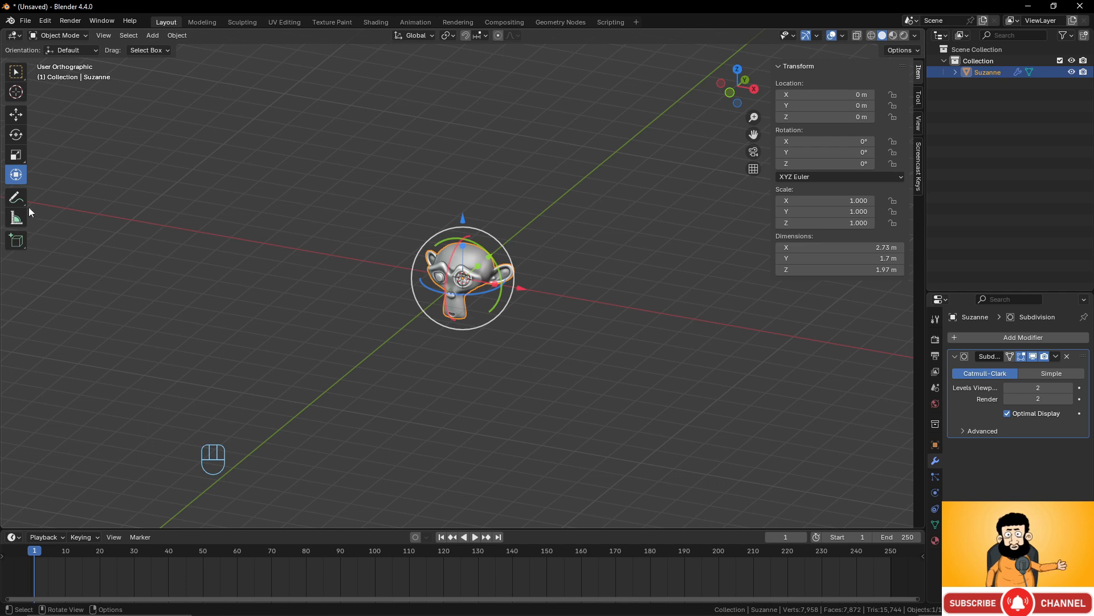
left_click(17, 70)
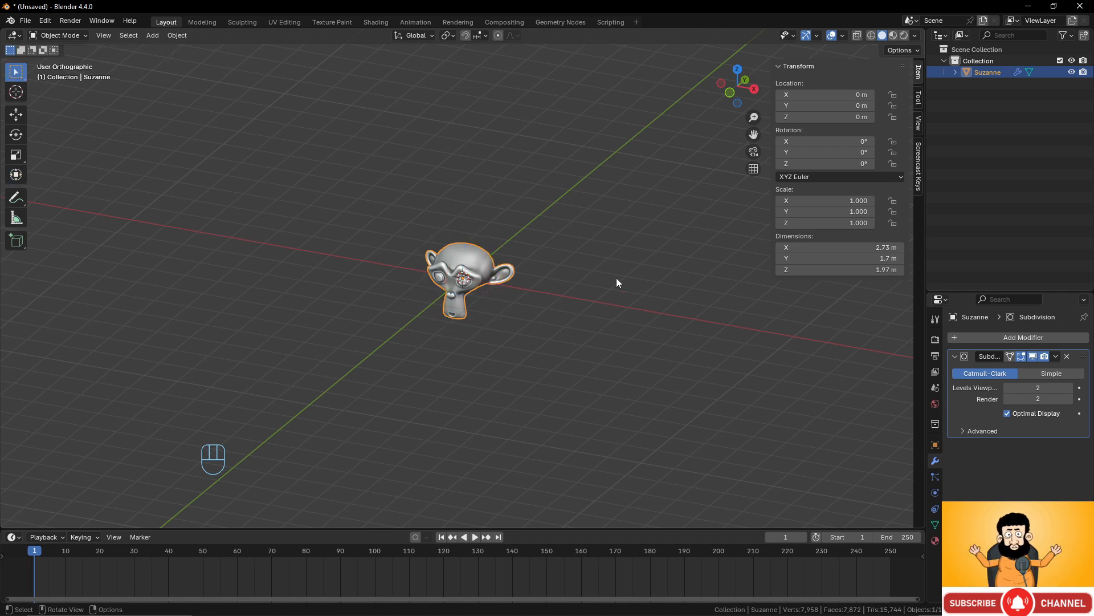
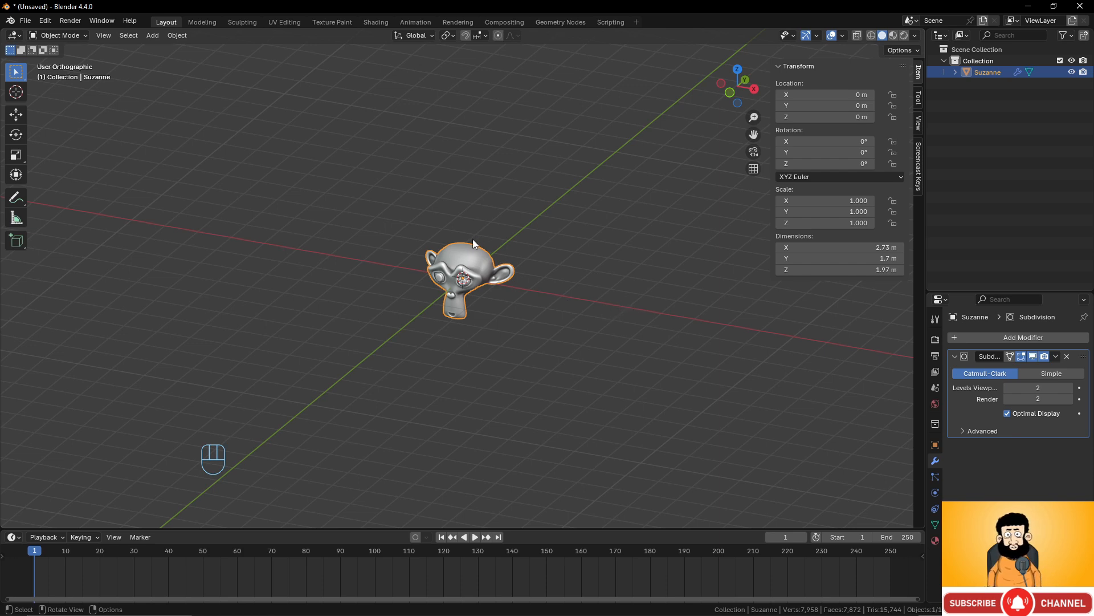
Move the monkey exactly 5 m along the global X axis.
key("g")
key("x")
key("KP_5")
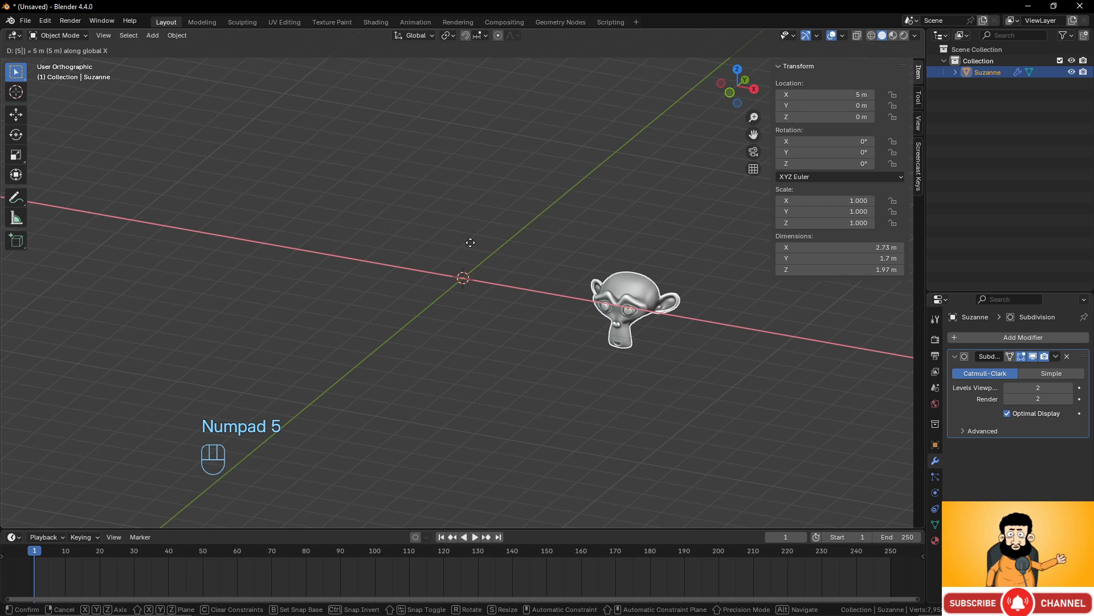
left_click(470, 243)
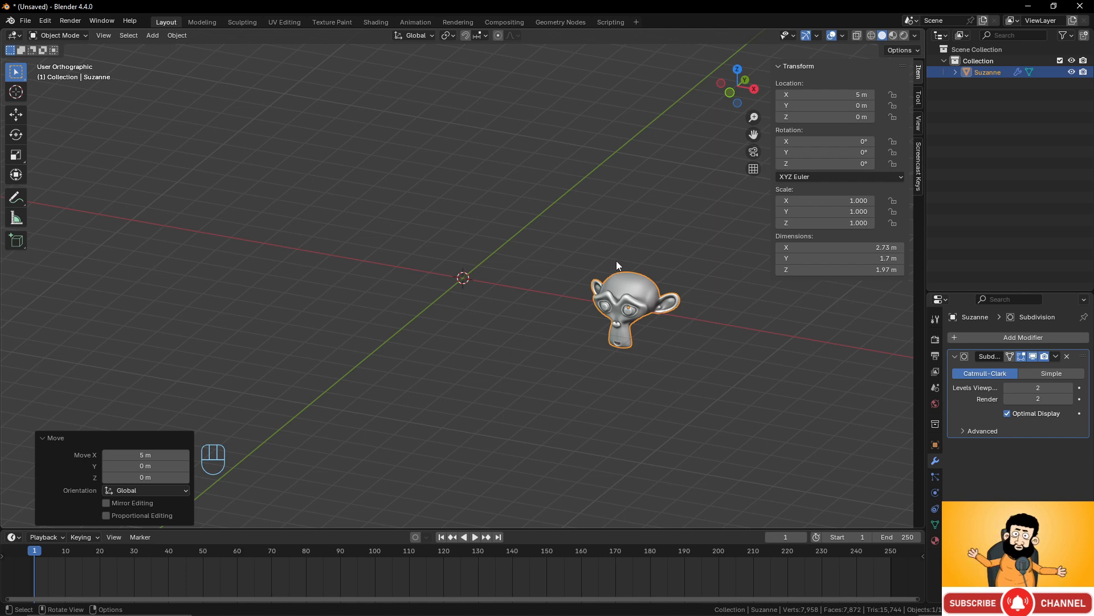
Move the monkey 0.25 m up along the global Z axis and undo both the Z and X moves.
key("g")
key("z")
key("KP_0")
key("KP_Decimal")
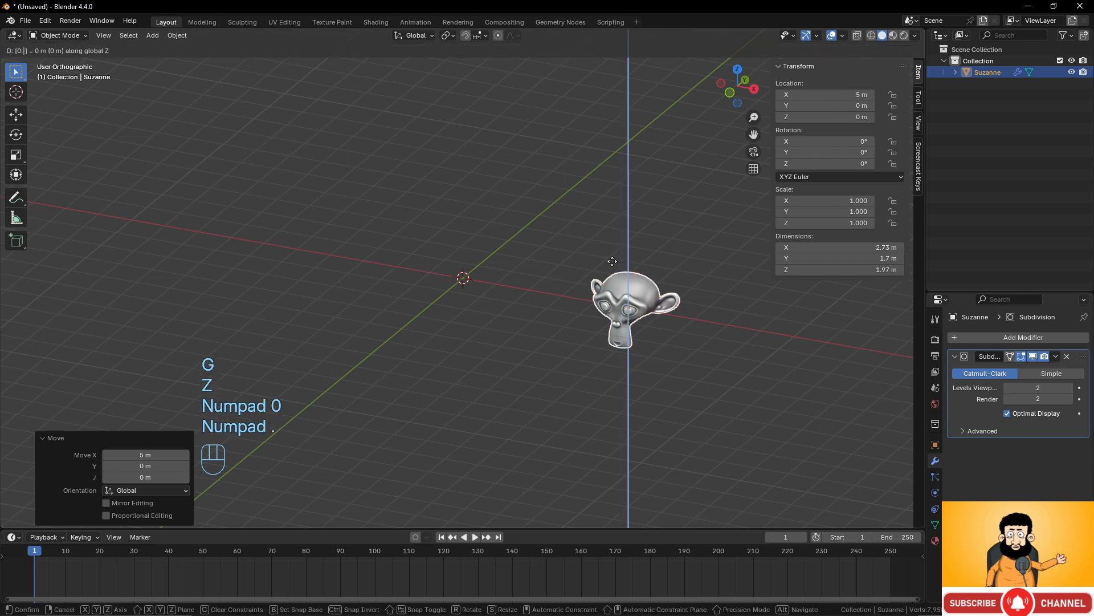
key("KP_2")
key("KP_5")
left_click(585, 241)
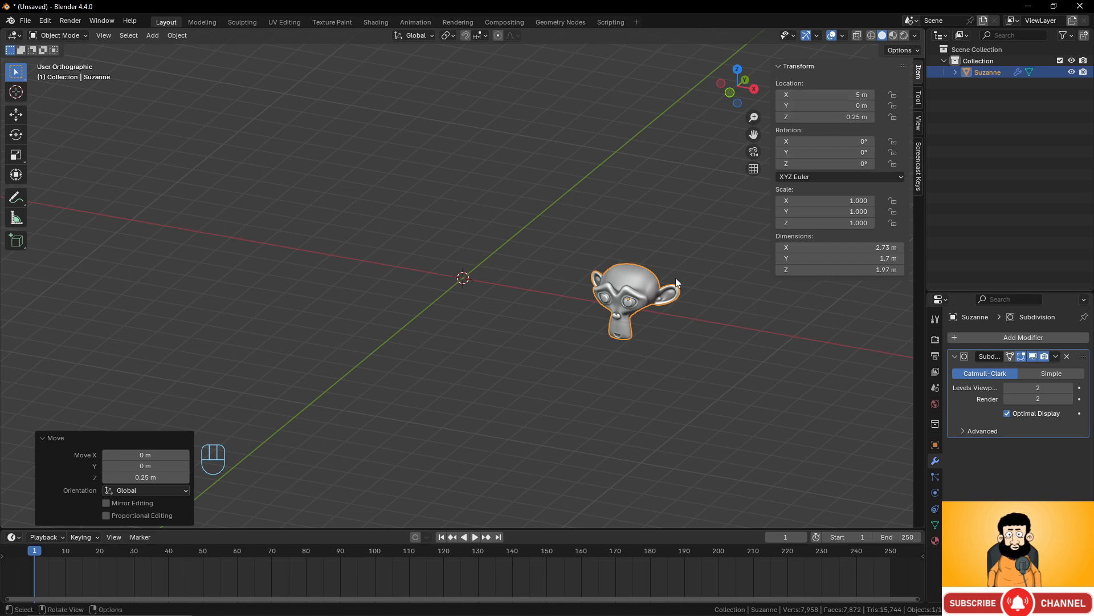
key("ctrl+z")
key("ctrl+z")
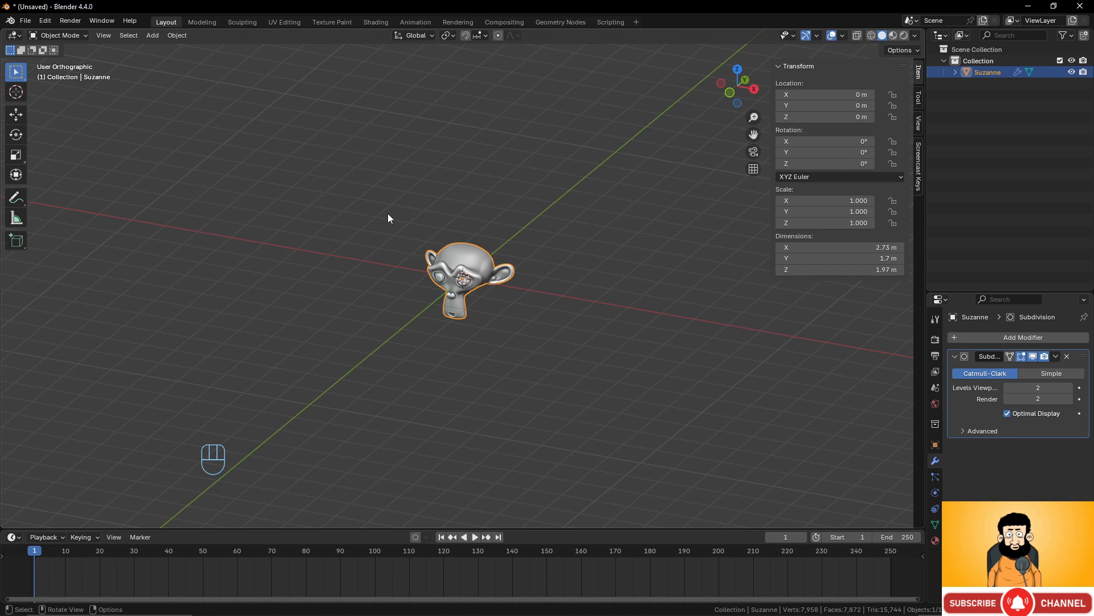
Rotate the monkey 45° about the global Z axis and undo the rotation.
key("r")
key("z")
key("KP_4")
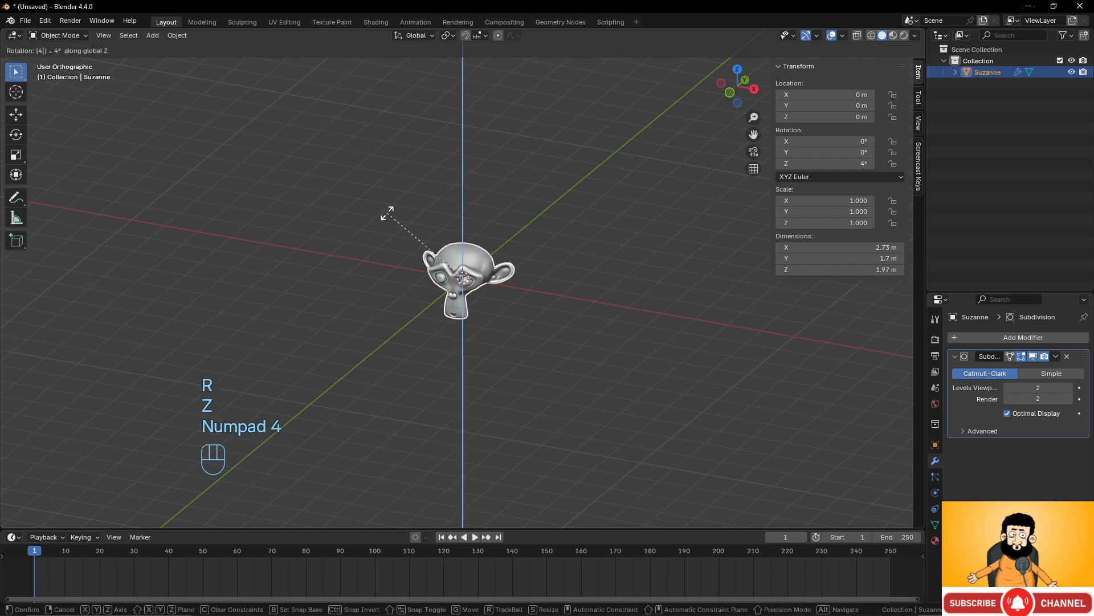
key("KP_5")
left_click(387, 215)
middle_click_drag(388, 214, 627, 242)
key("ctrl+z")
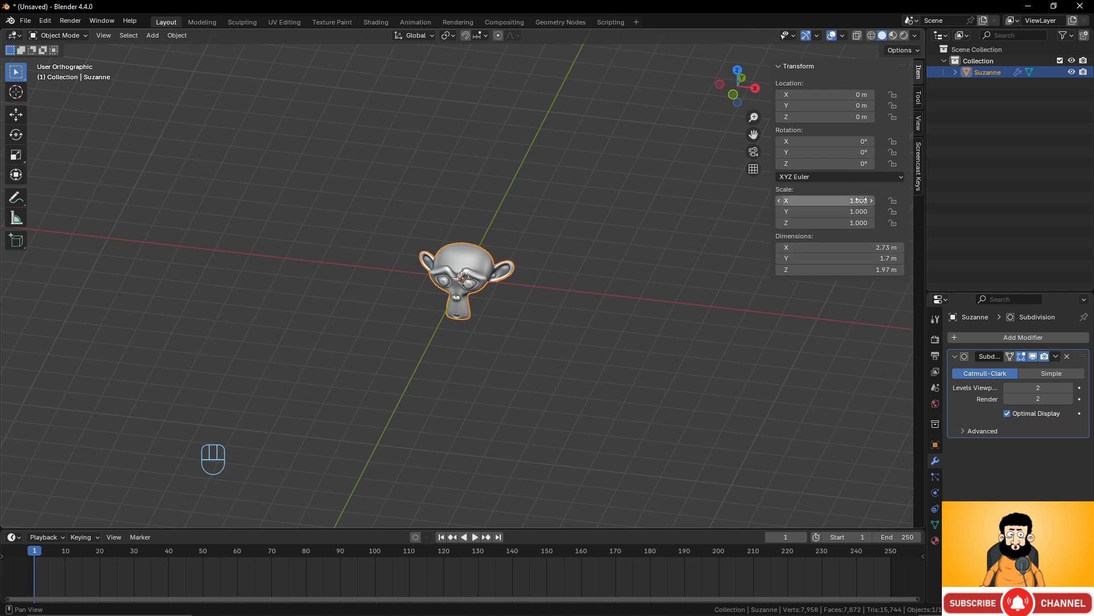
Scale the monkey uniformly by a factor of 0.5.
scroll(483, 230, "up", 3)
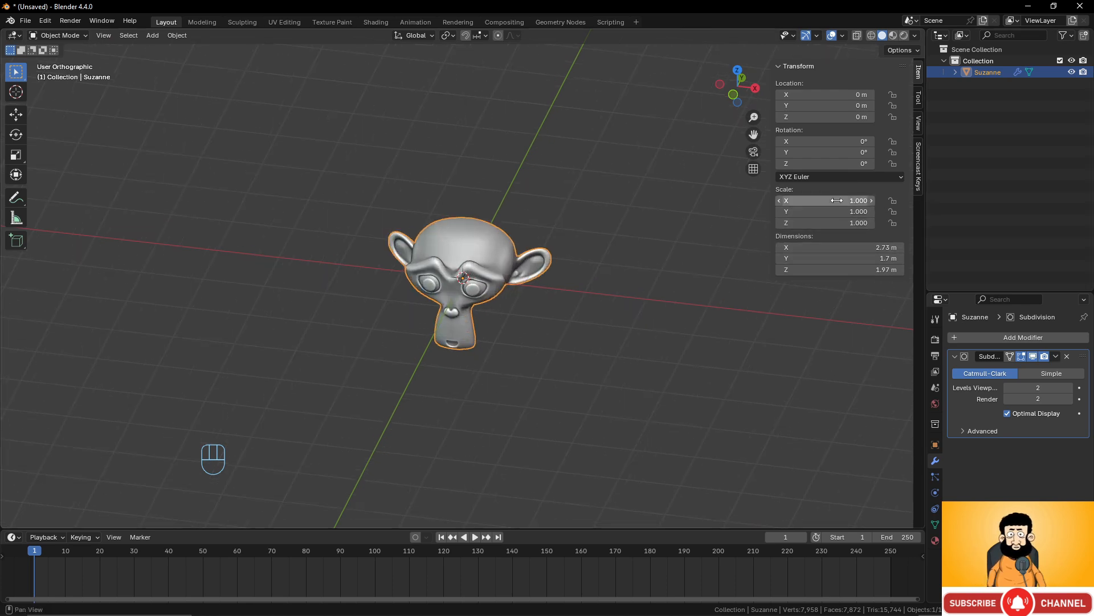
key("s")
key("KP_0")
key("KP_Decimal")
key("KP_5")
left_click(614, 275)
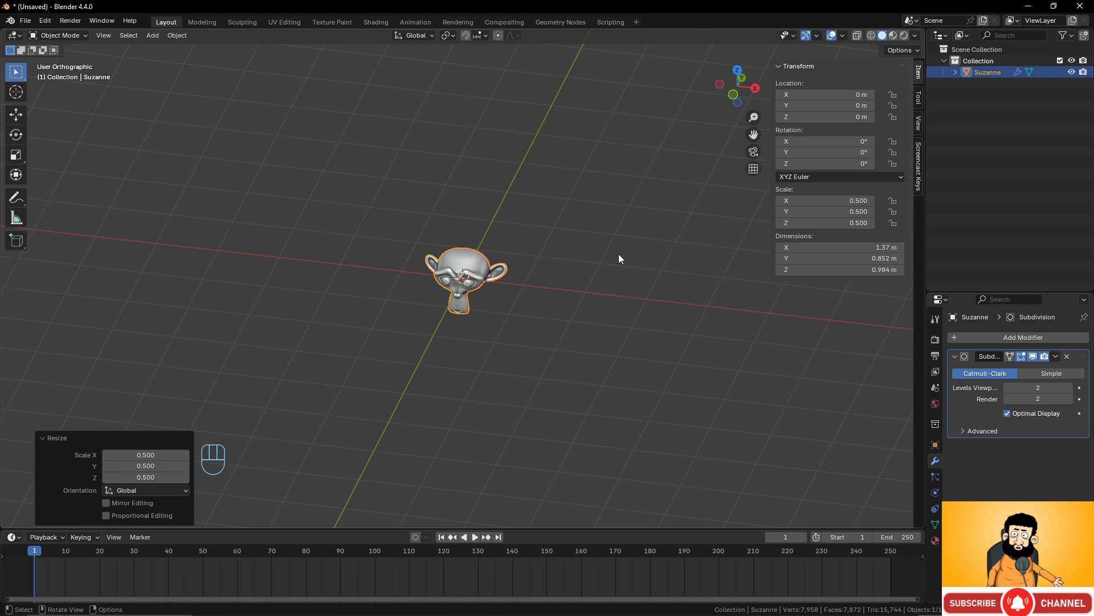
Undo the monkey's uniform 0.5 scaling.
key("ctrl+z")
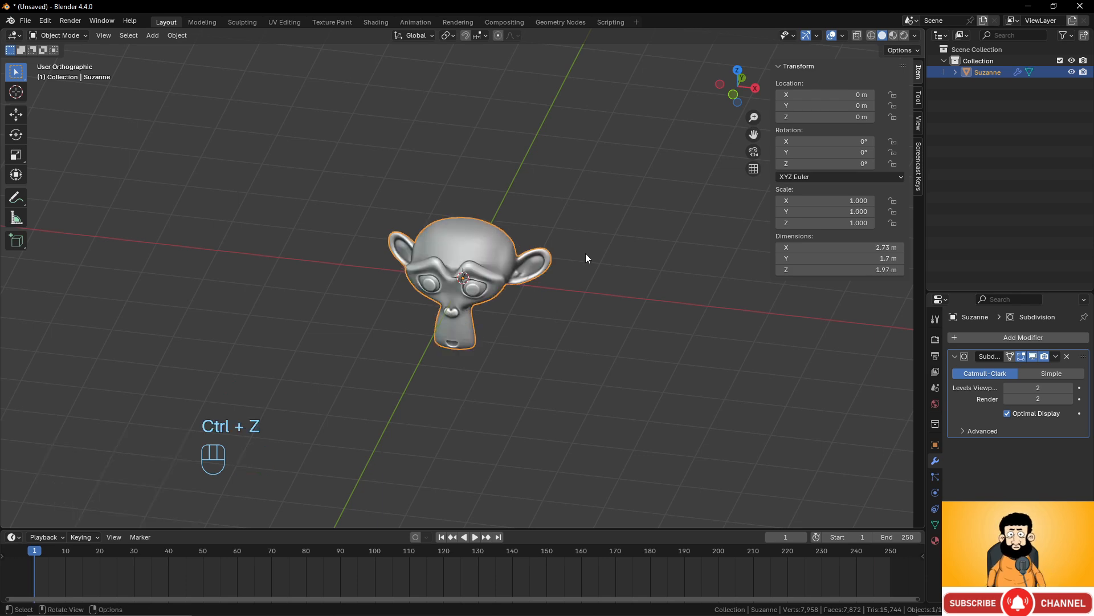
Scale the monkey uniformly by a factor of 3 and undo the scaling.
key("s")
key("KP_3")
left_click(570, 262)
scroll(547, 273, "down", 4)
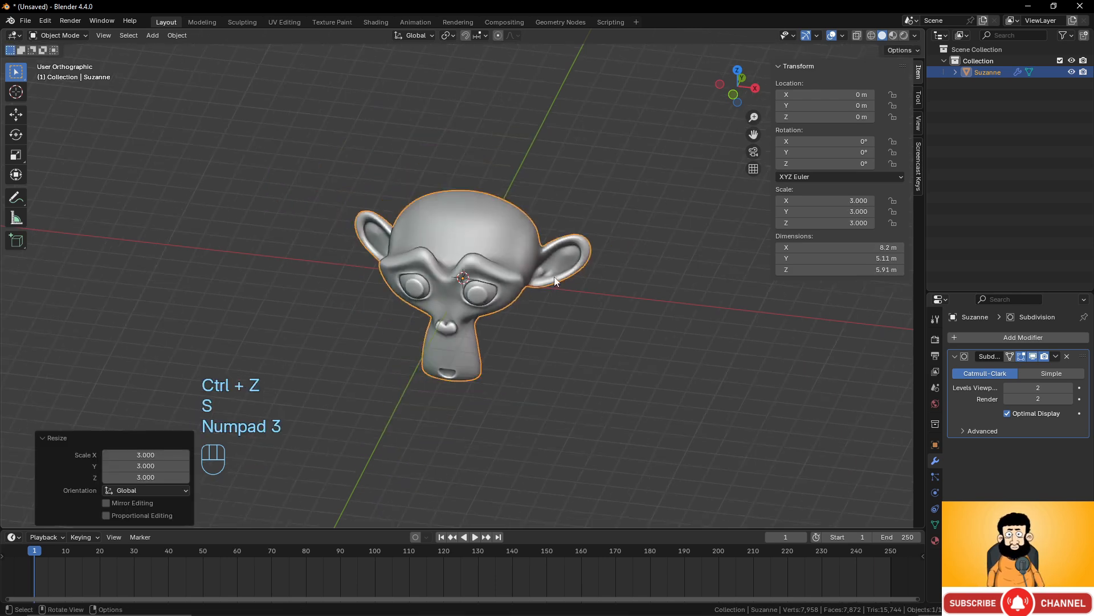
mouse_move(536, 285)
middle_mouse_down()
mouse_move(590, 238)
mouse_move(480, 271)
mouse_move(531, 283)
middle_mouse_up()
middle_click_drag(523, 334, 571, 337)
key("ctrl+z")
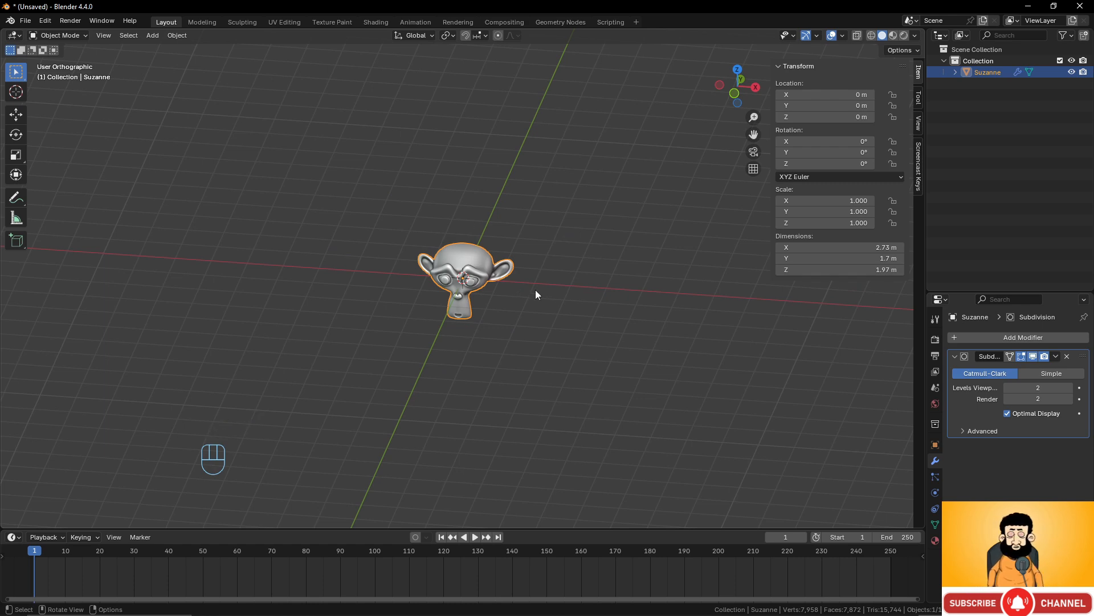
Try moving the monkey 2 m along the X axis with increment snapping, and cancel the move.
middle_click_drag(536, 294, 517, 307)
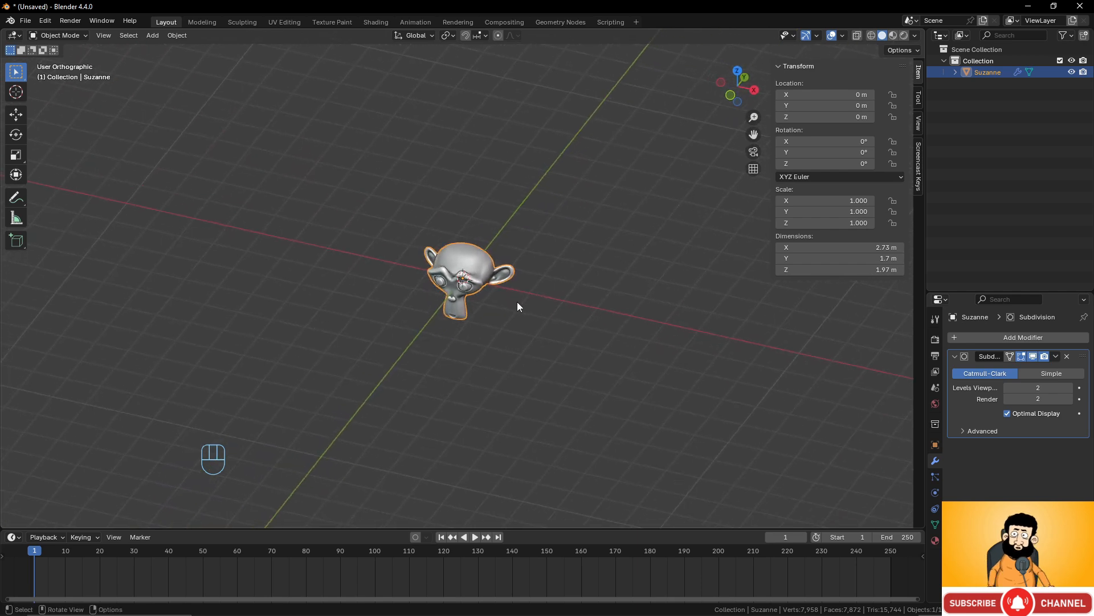
mouse_move(524, 258)
middle_mouse_down()
mouse_move(550, 315)
mouse_move(525, 252)
middle_mouse_up()
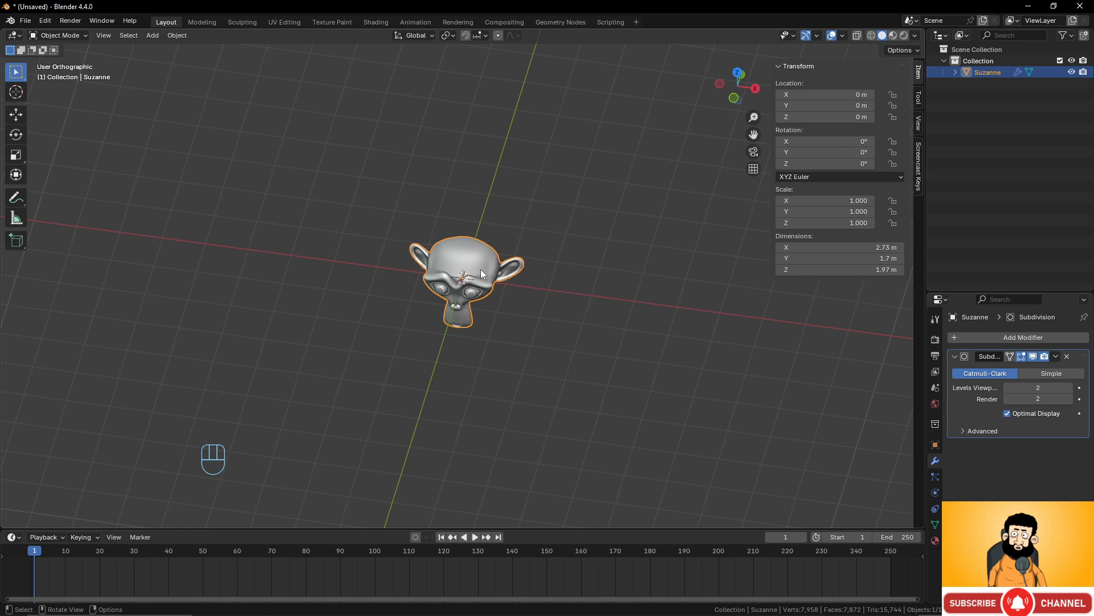
key("g")
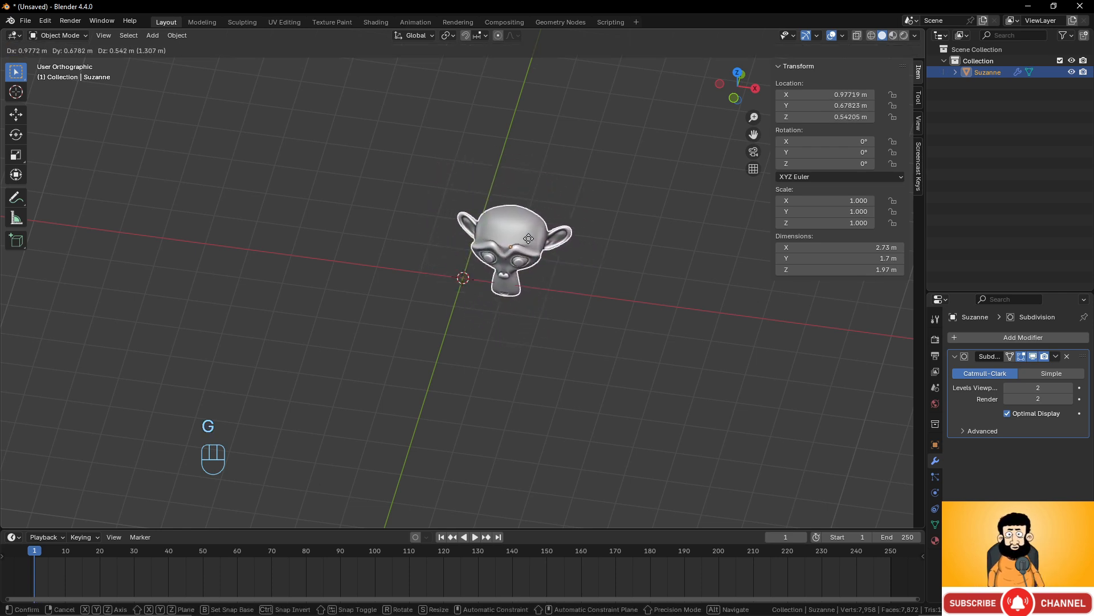
key("ctrl")
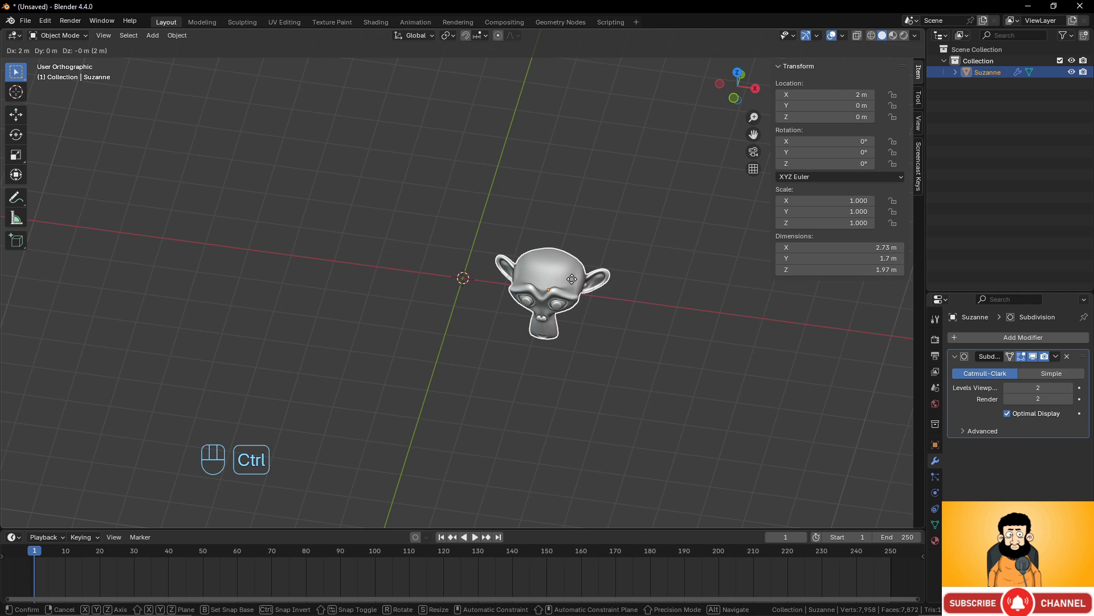
right_click(572, 279)
From a distant view, try an increment-snapped move of the monkey by 6 m in X, 5 m in Y and 1 m in Z, and cancel it.
middle_click_drag(501, 287, 430, 316)
scroll(477, 314, "up", 6)
scroll(476, 314, "down", 2)
scroll(477, 313, "down", 5)
scroll(519, 293, "down", 5)
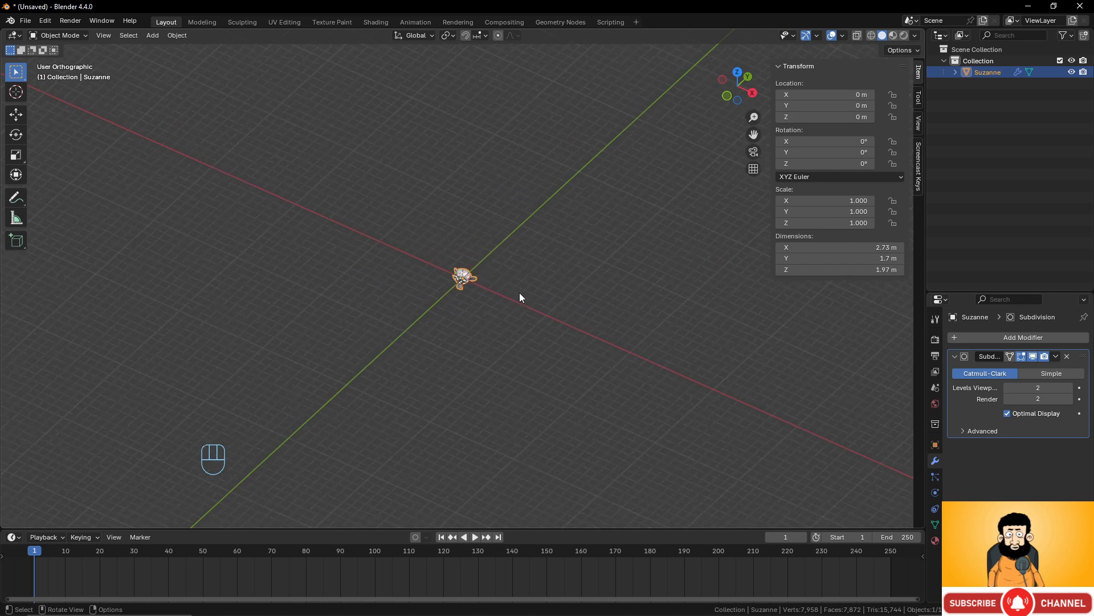
scroll(517, 297, "down", 2)
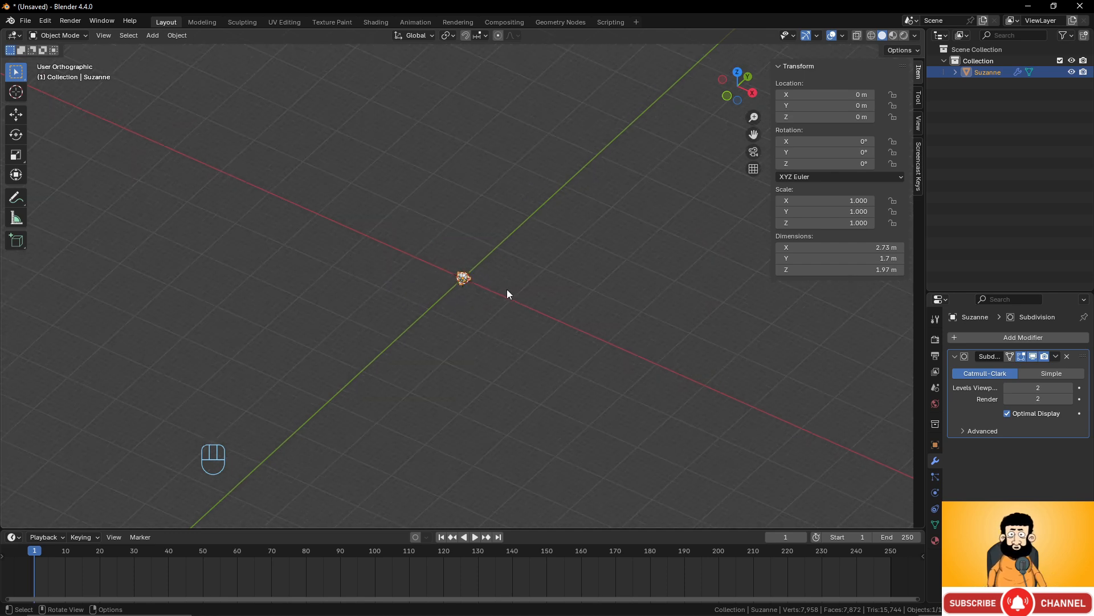
key("g")
key("ctrl")
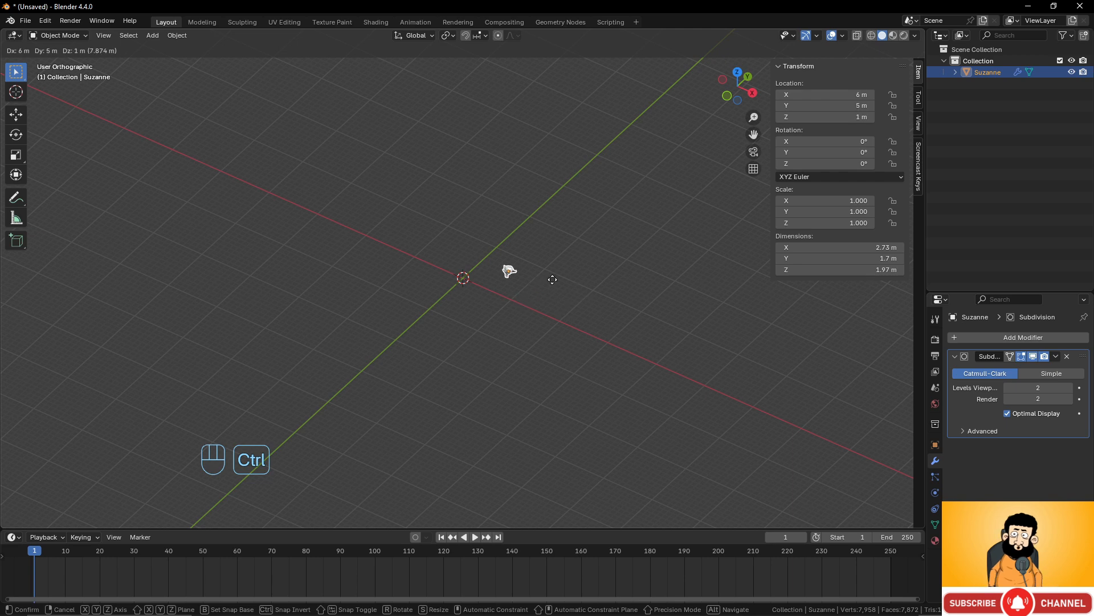
right_click(552, 279)
Switch the viewport to perspective projection and back to orthographic.
scroll(515, 306, "up", 11)
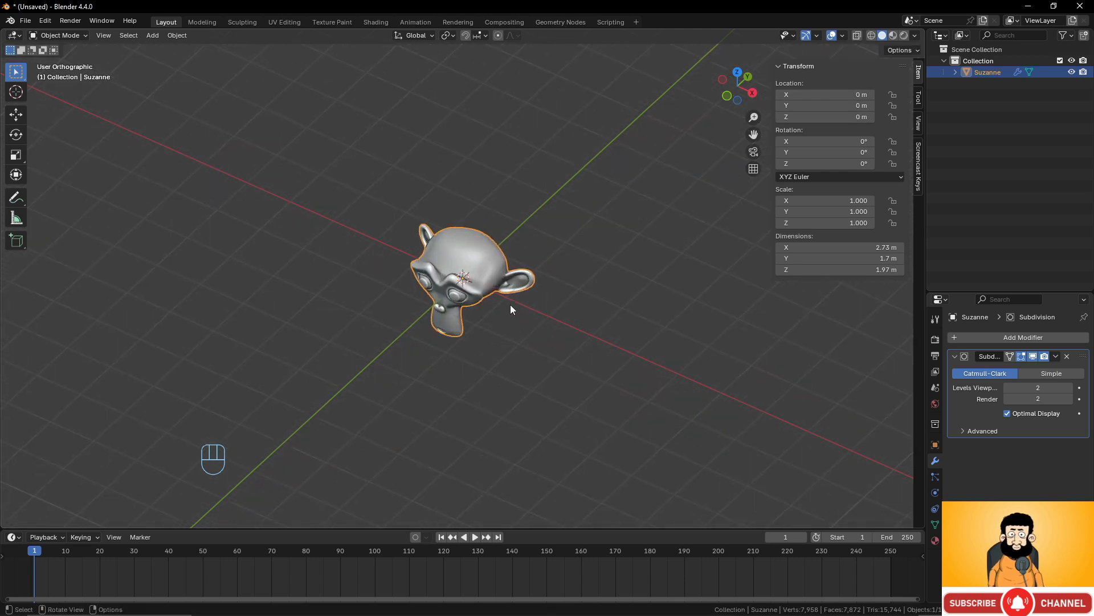
middle_click_drag(510, 304, 509, 302)
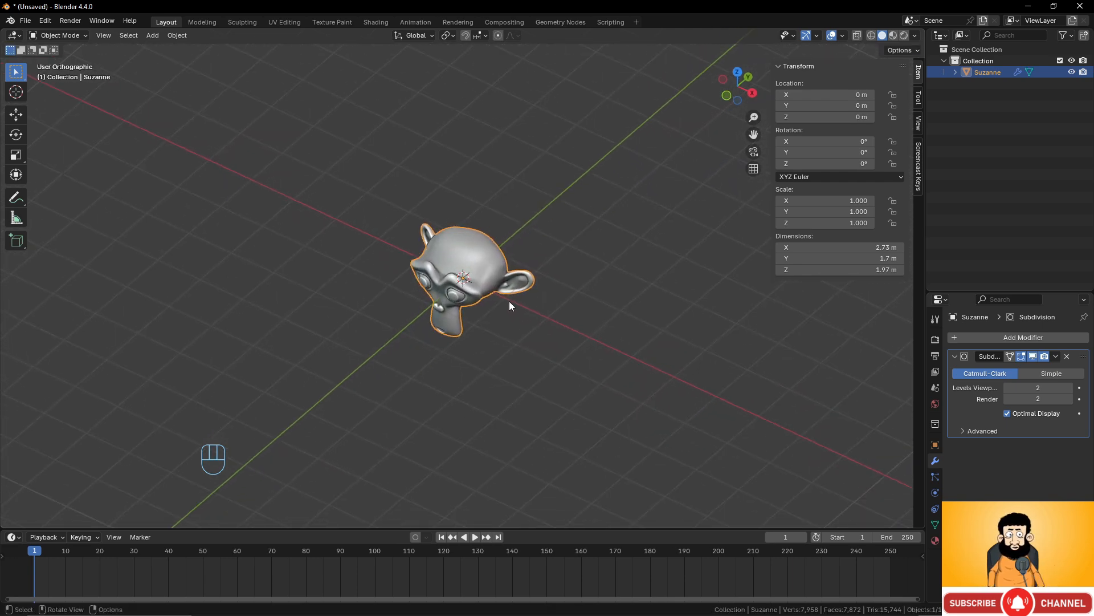
key("KP_5")
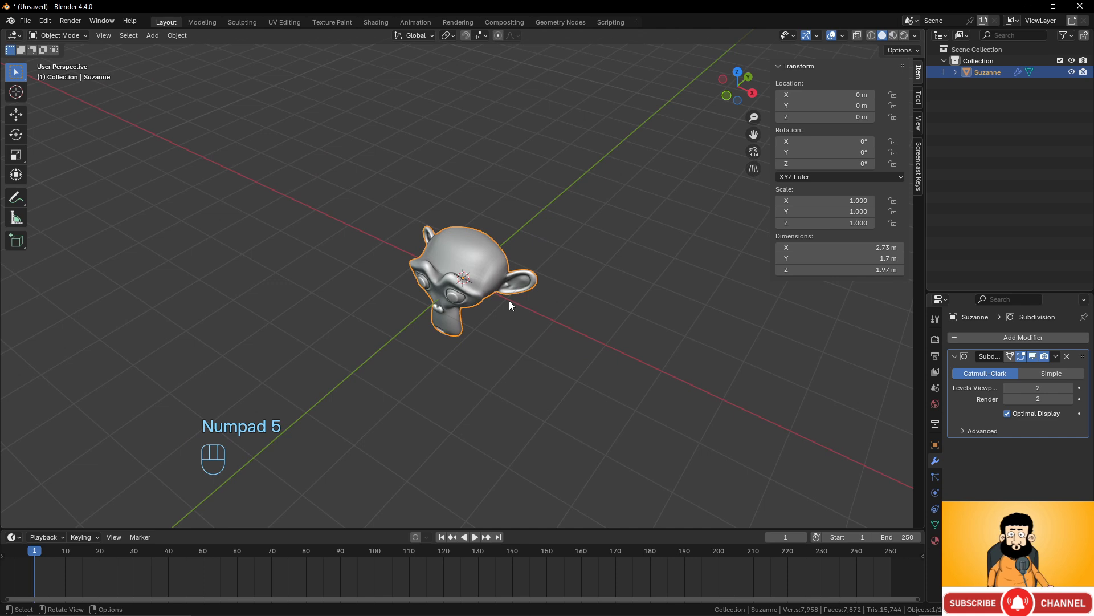
key("KP_5")
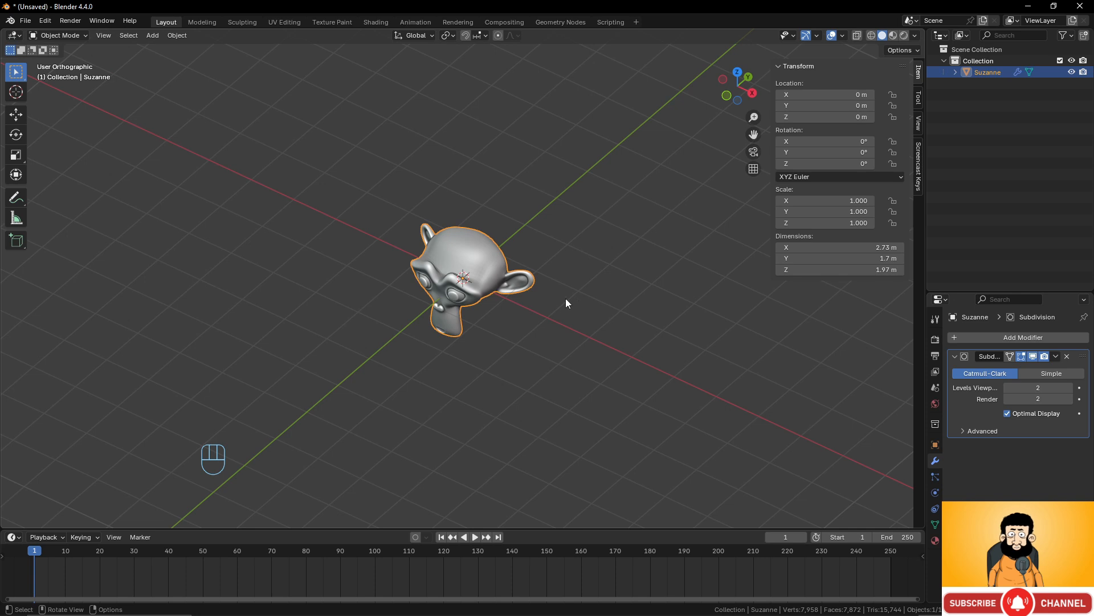
Switch to the top orthographic view and examine the grid scale at different zoom levels.
key("KP_7")
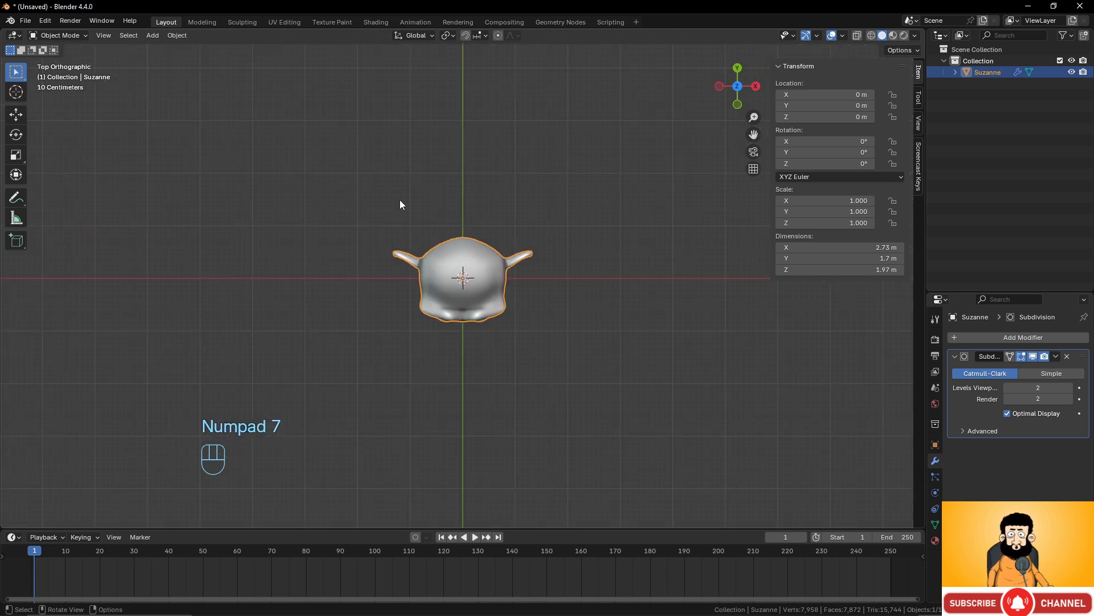
scroll(572, 287, "down", 1)
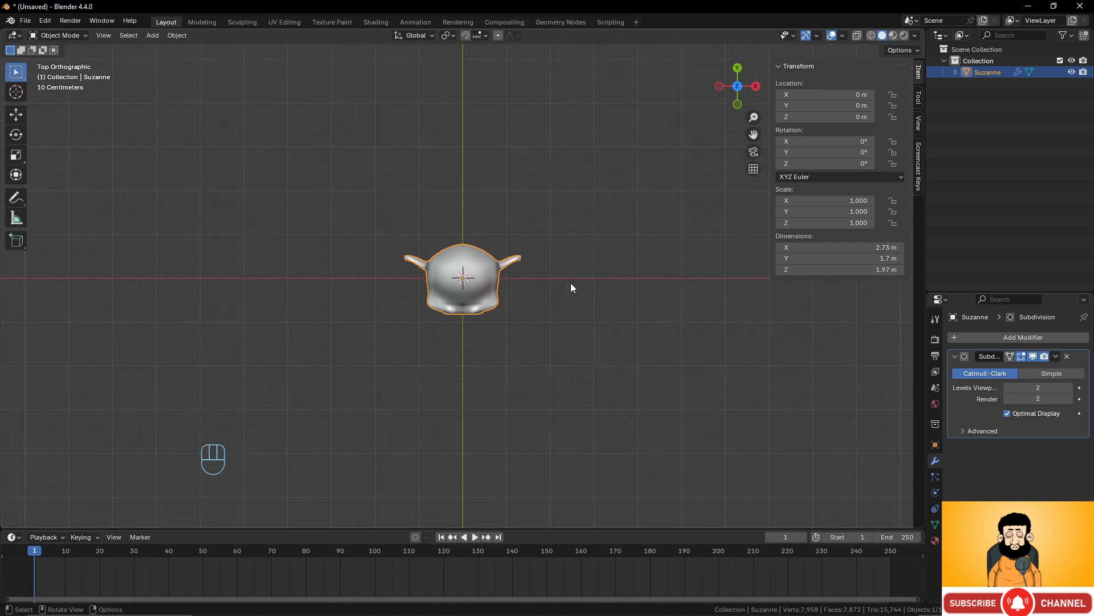
scroll(570, 283, "up", 3)
scroll(558, 264, "up", 2)
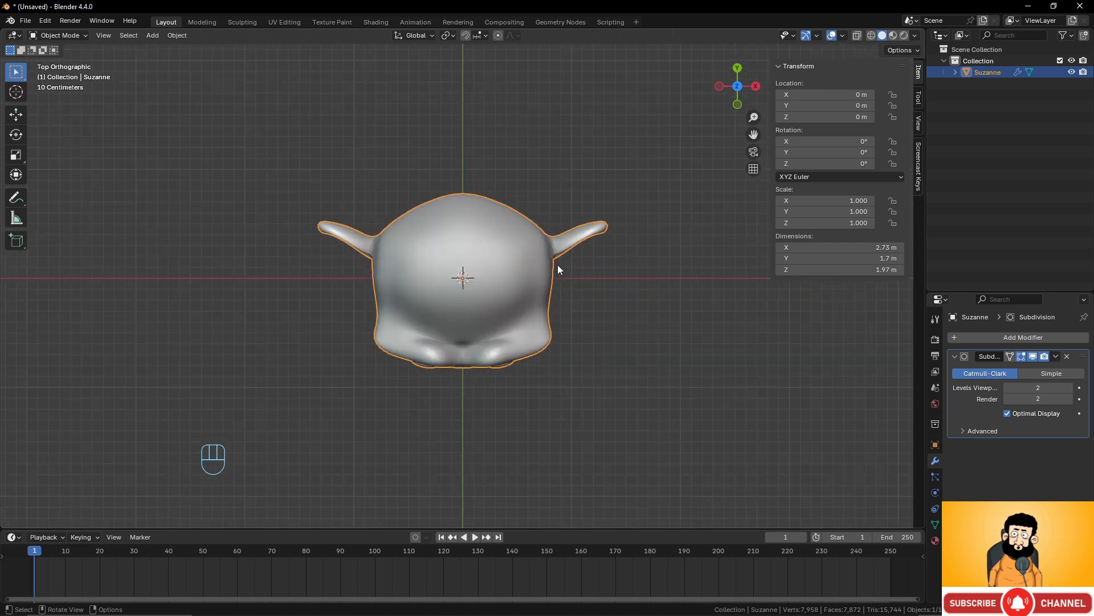
scroll(558, 264, "up", 2)
scroll(558, 265, "down", 5)
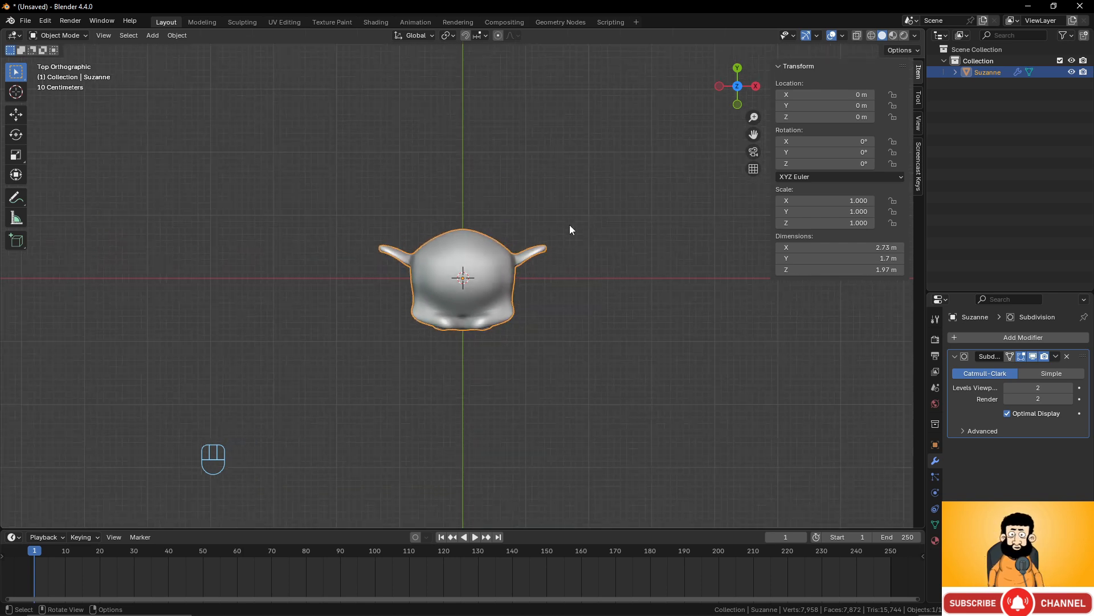
scroll(585, 171, "down", 6)
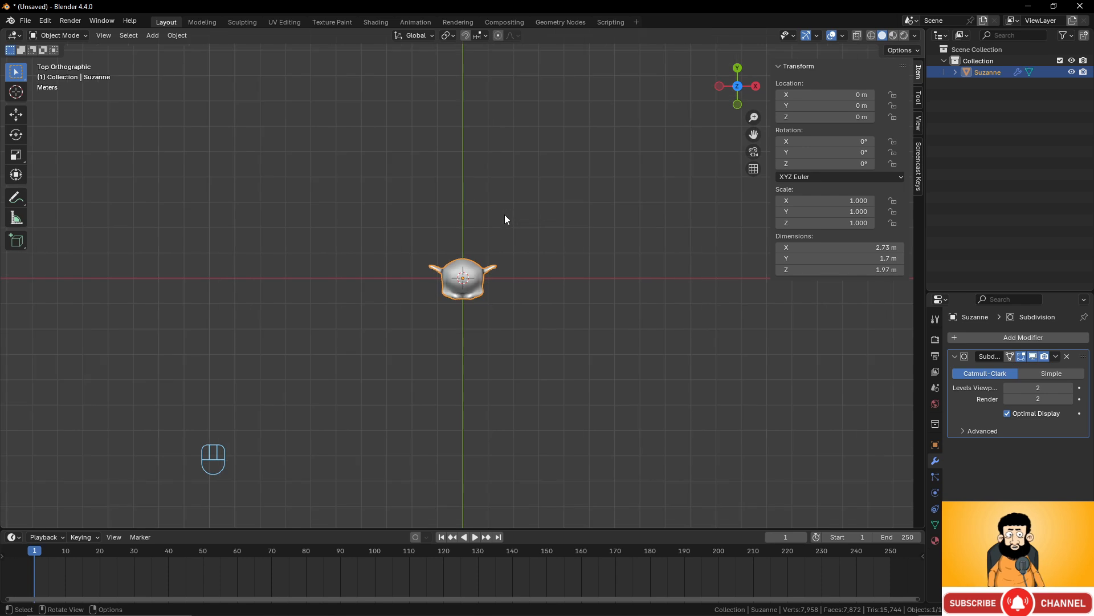
scroll(492, 231, "up", 4)
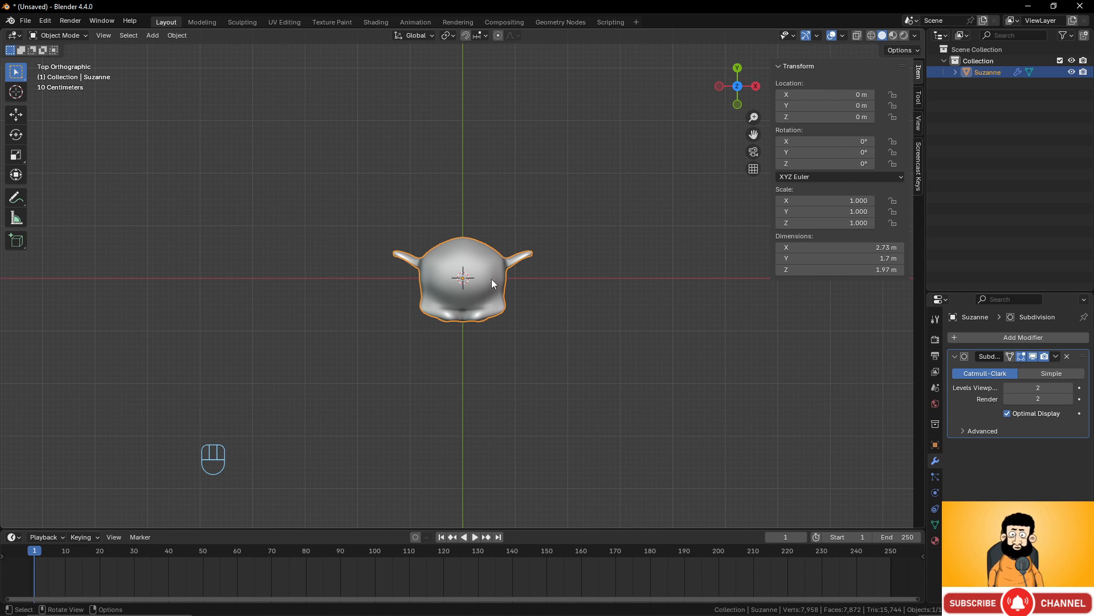
Try moving the monkey in snapped 10 cm increments in the top view, ending back at the origin.
key("g")
key("ctrl")
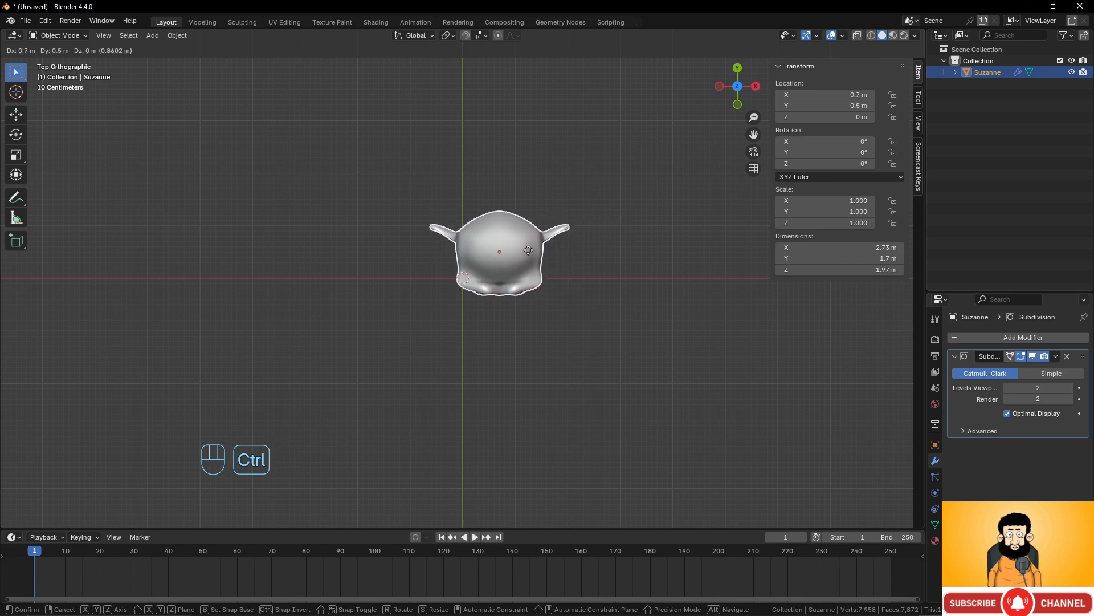
left_click(491, 275)
At the metre grid scale, try a snapped move of the monkey by 3 m in X and 3 m in Y, and cancel it.
scroll(508, 256, "down", 3)
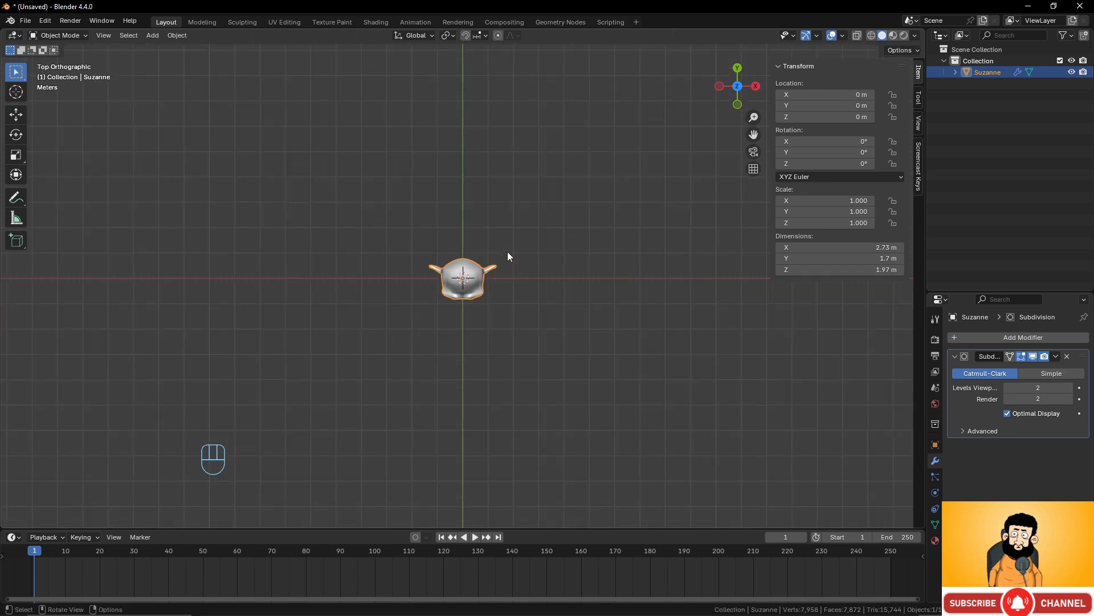
key("g")
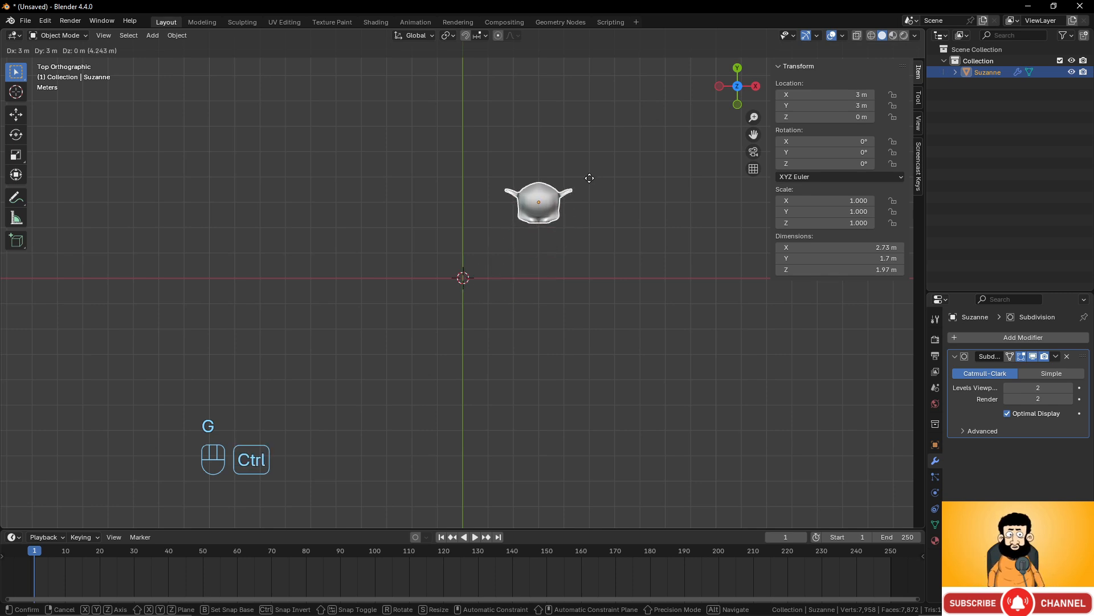
right_click(528, 255)
Try a snapped move of the monkey at the 10-metre grid scale, and cancel it.
scroll(526, 255, "down", 5)
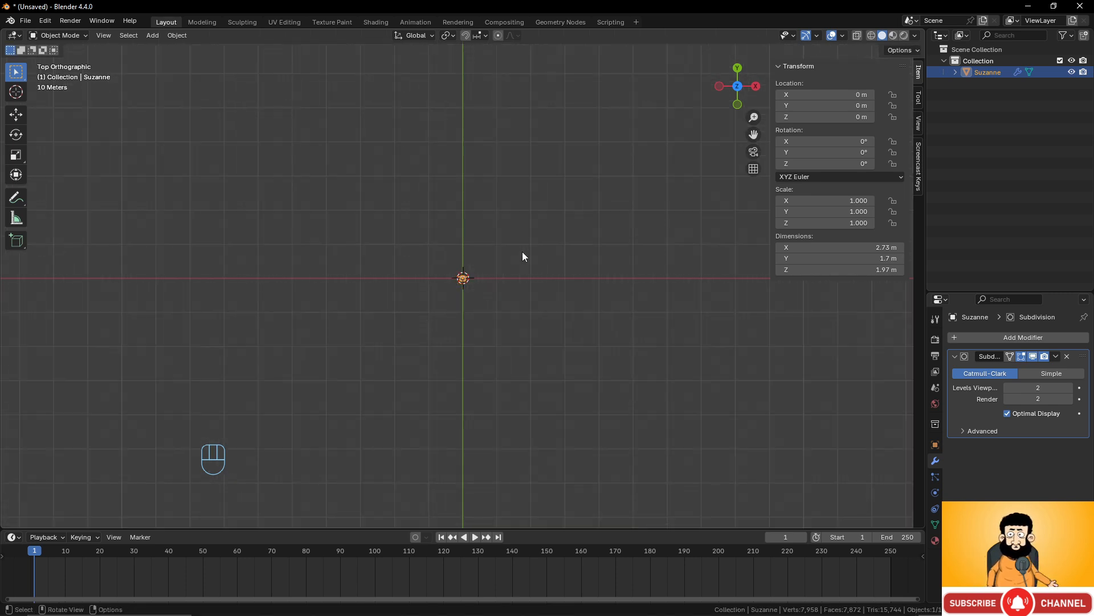
key("g")
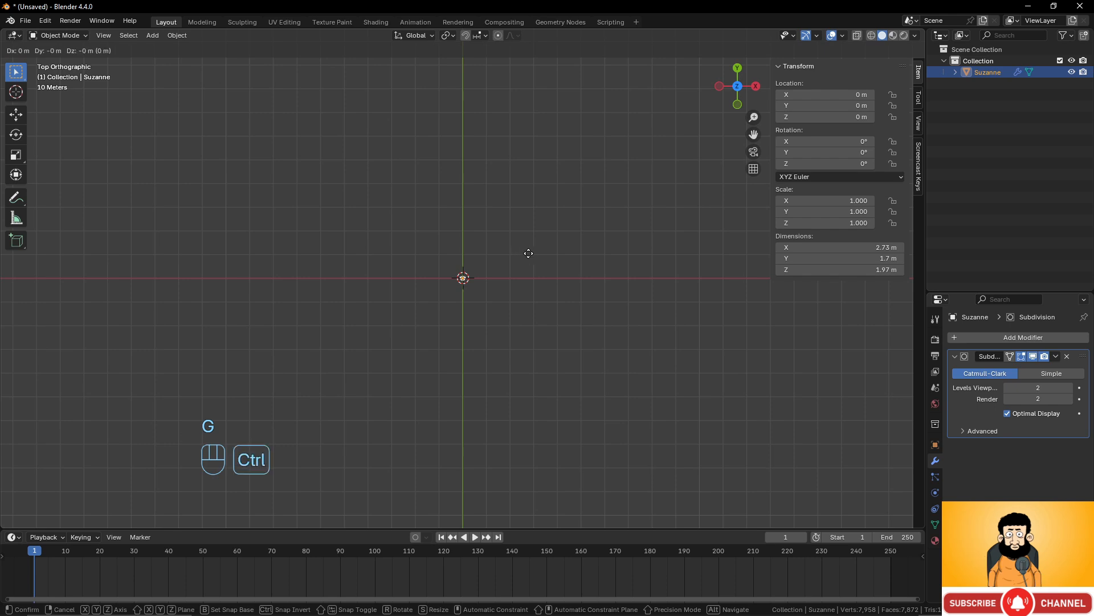
right_click(613, 264)
Examine the monkey against the grid at several zoom levels and in the front, right and top orthographic views.
scroll(501, 282, "up", 5)
scroll(501, 279, "up", 12)
scroll(502, 280, "down", 5)
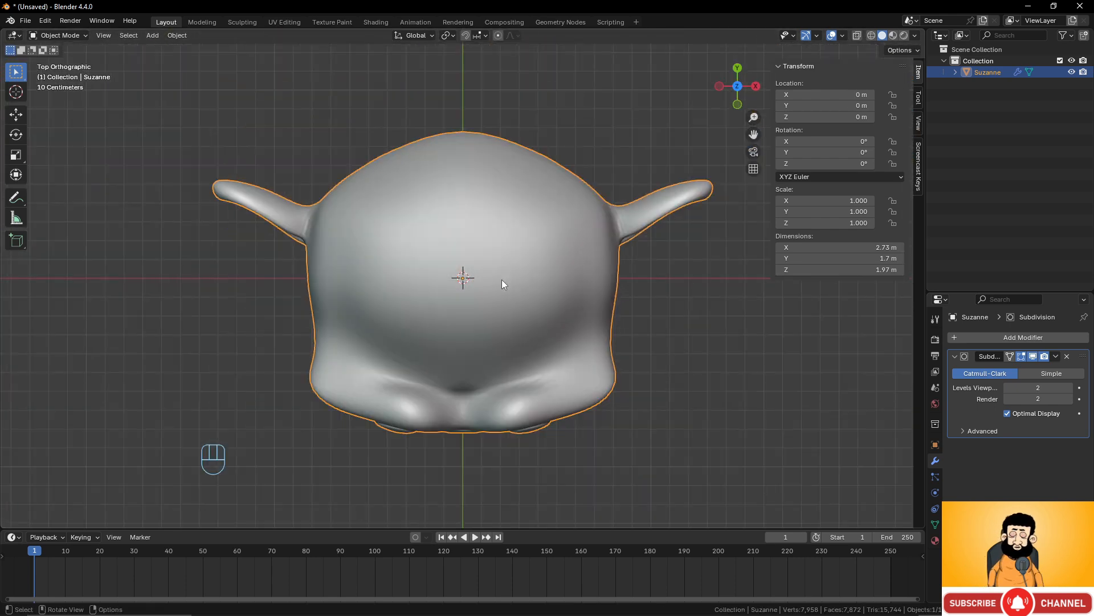
scroll(502, 279, "down", 7)
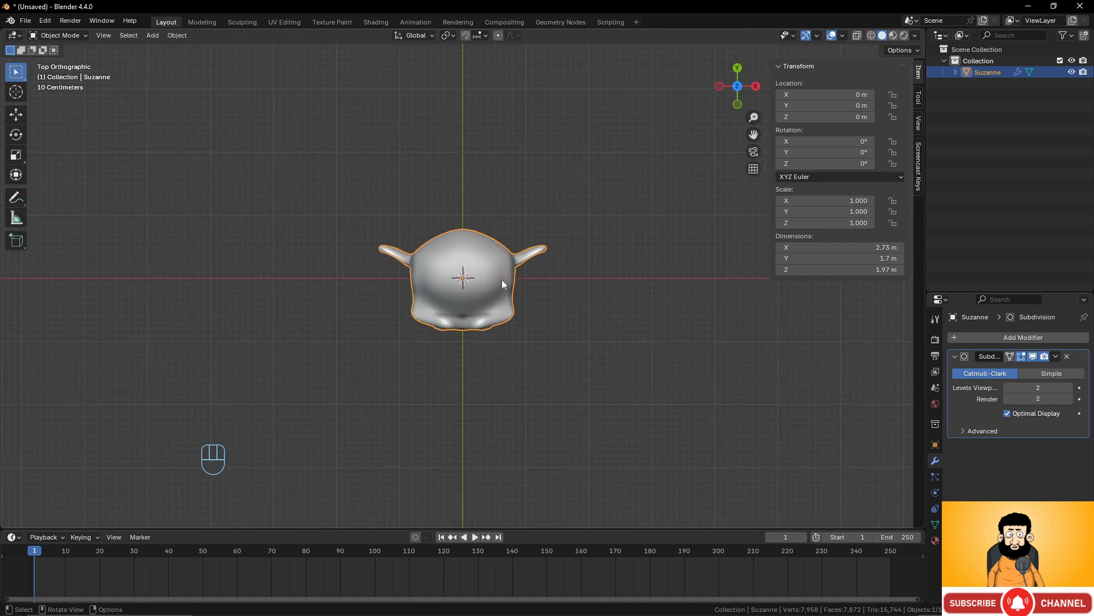
scroll(502, 285, "down", 3)
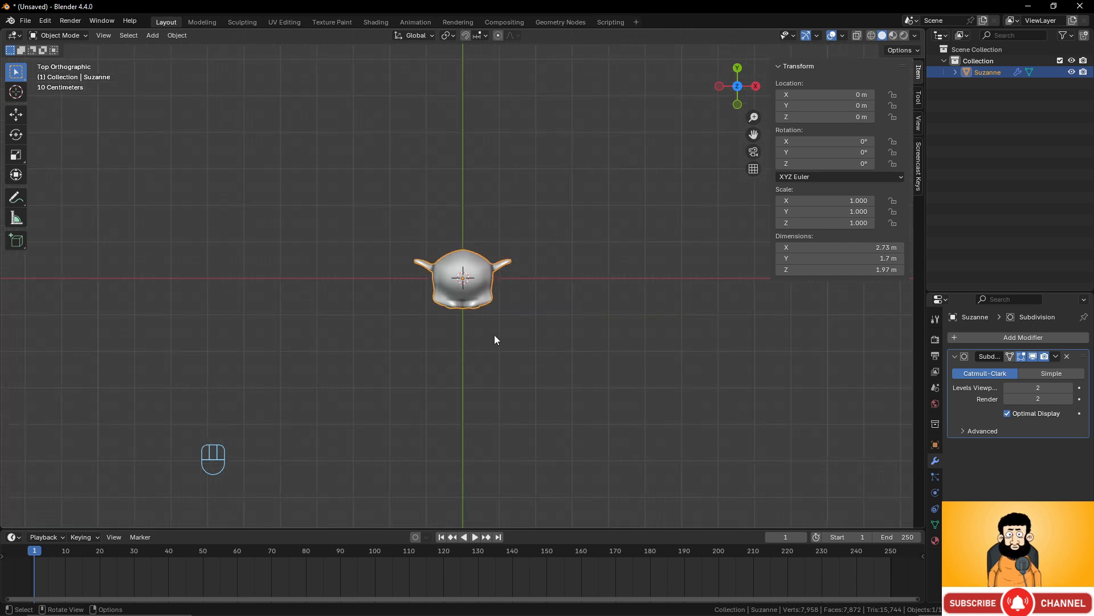
key("KP_1")
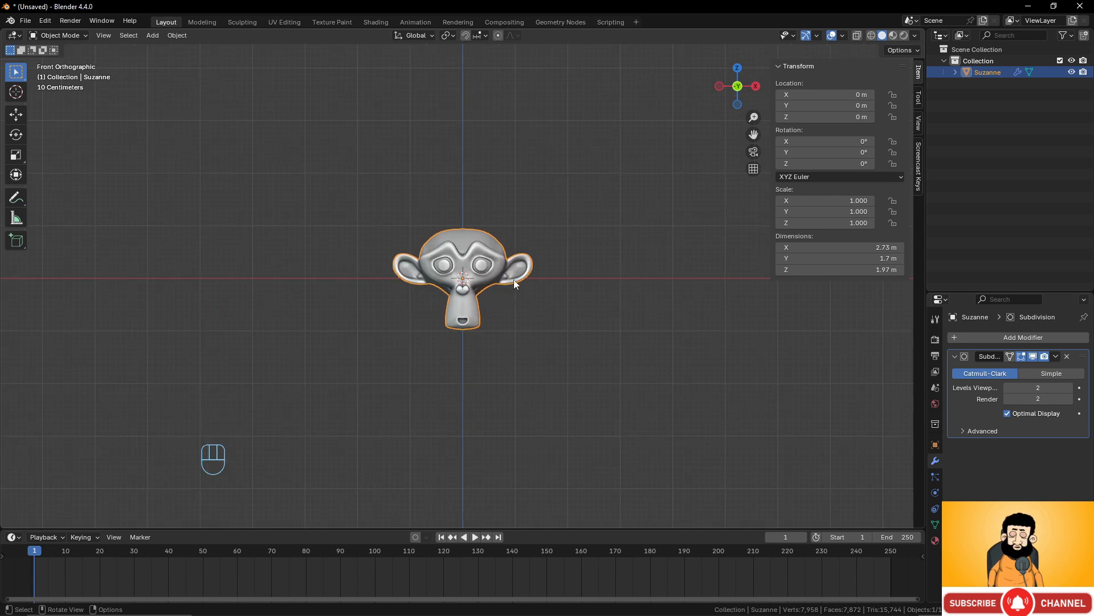
key("KP_3")
key("KP_7")
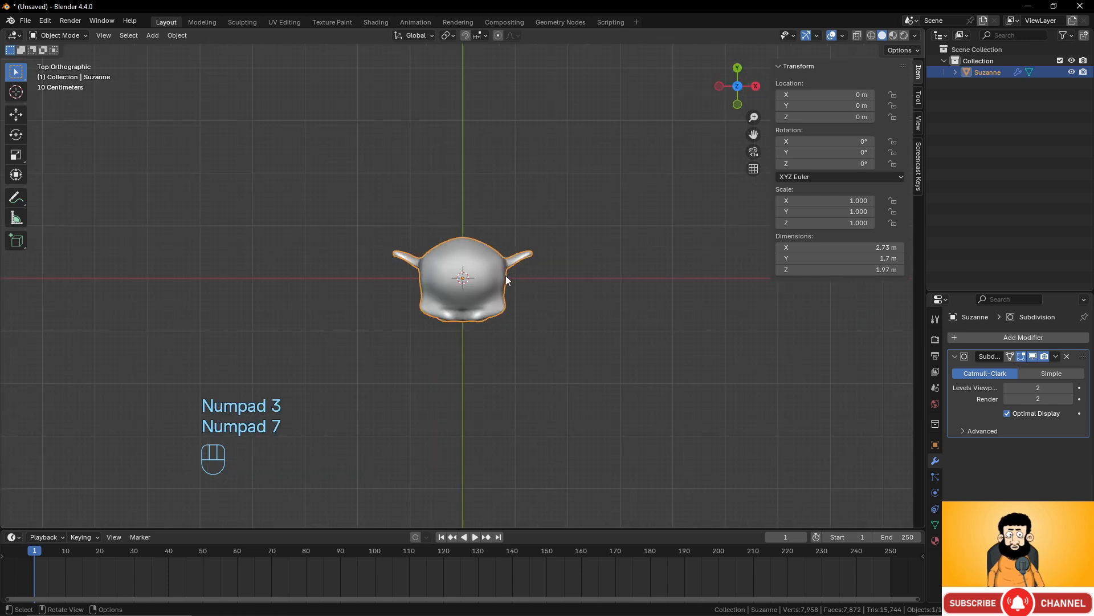
From an angled view, try scaling the monkey uniformly to about 1.2, and cancel the scaling.
middle_click_drag(505, 278, 525, 242)
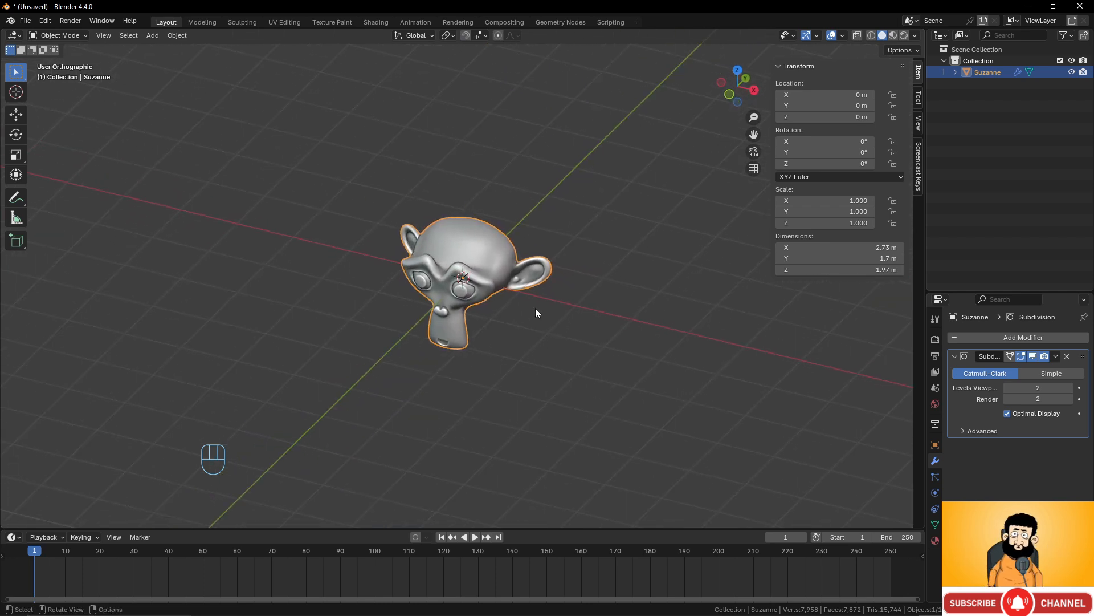
middle_click_drag(535, 311, 488, 297)
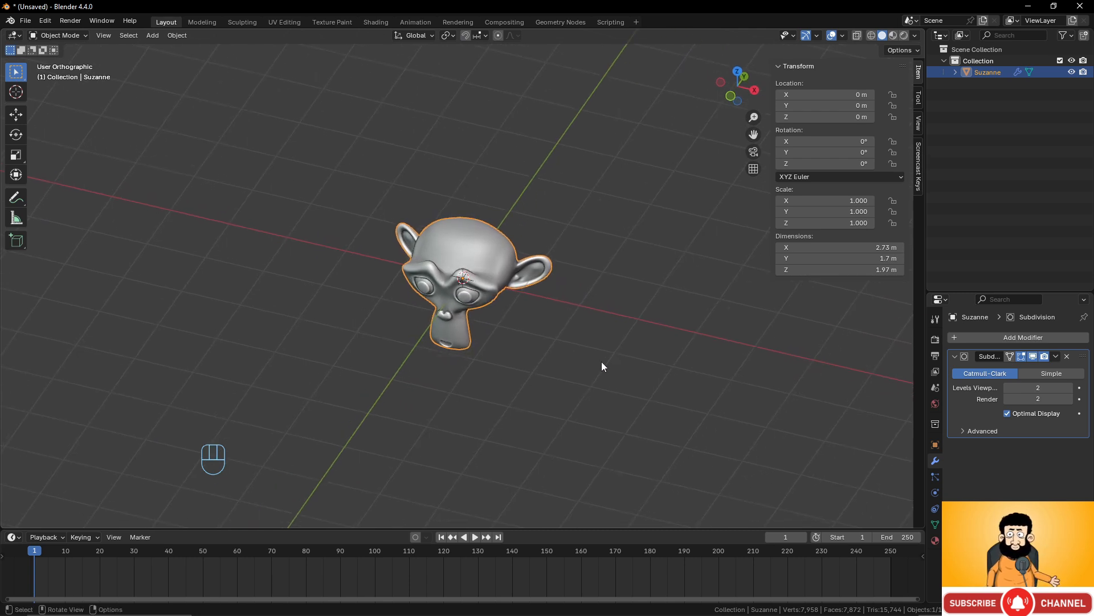
key("s")
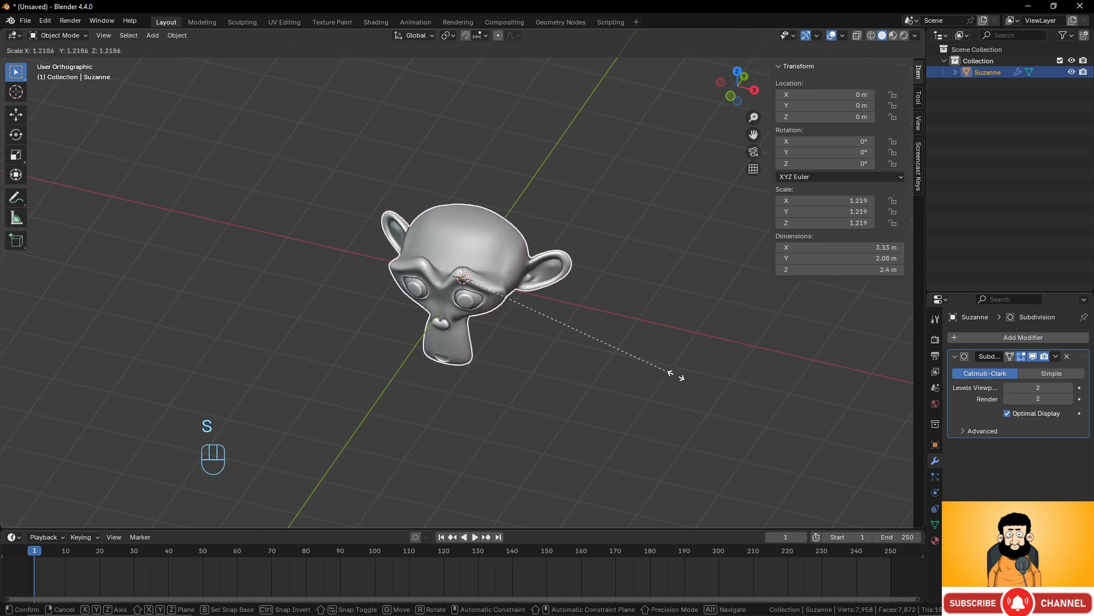
right_click(603, 362)
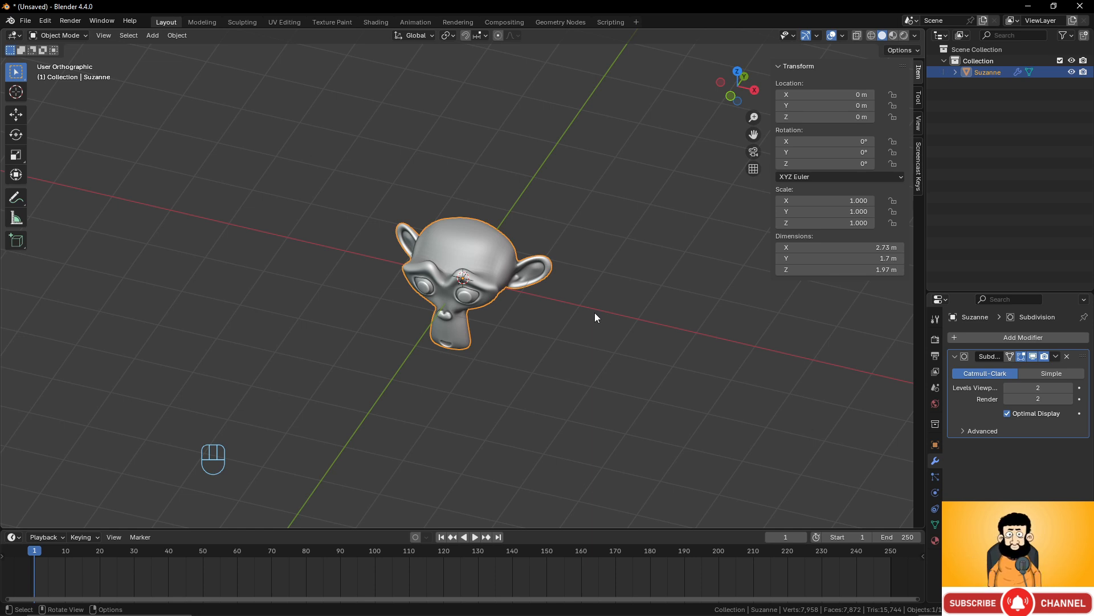
middle_click_drag(594, 312, 603, 310)
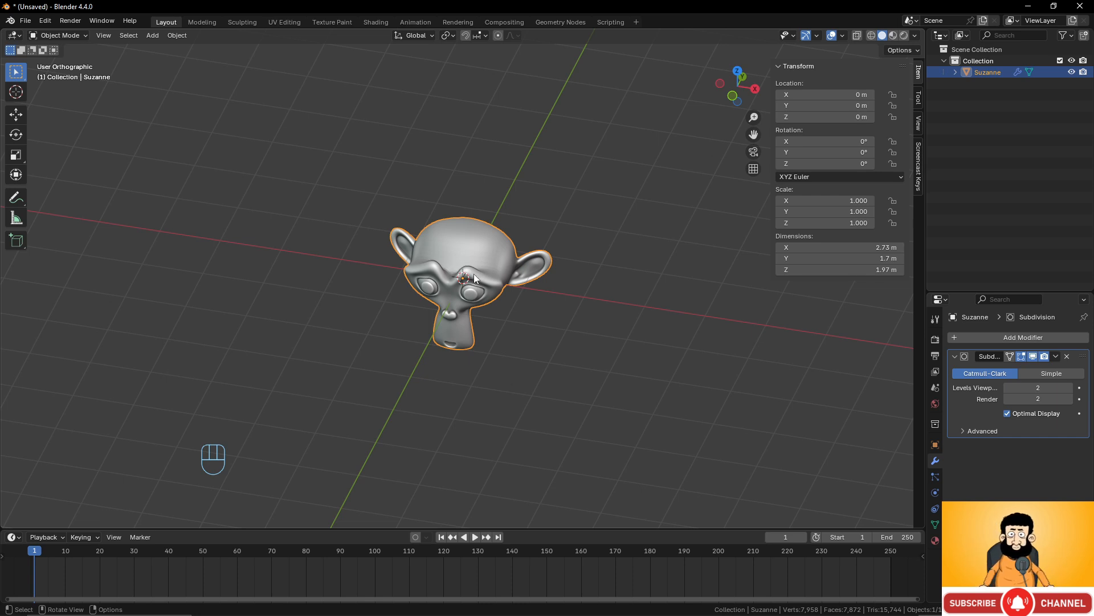
Try scaling the monkey uniformly to about 3.49 starting near its origin and about 1.48 starting farther away, cancelling both.
key("s")
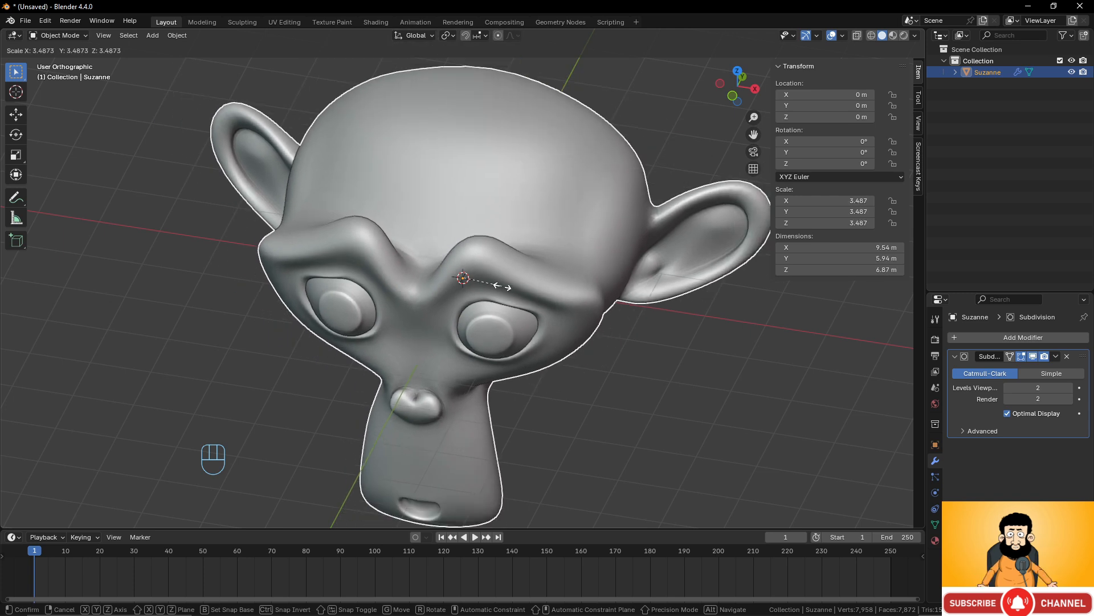
key("Escape")
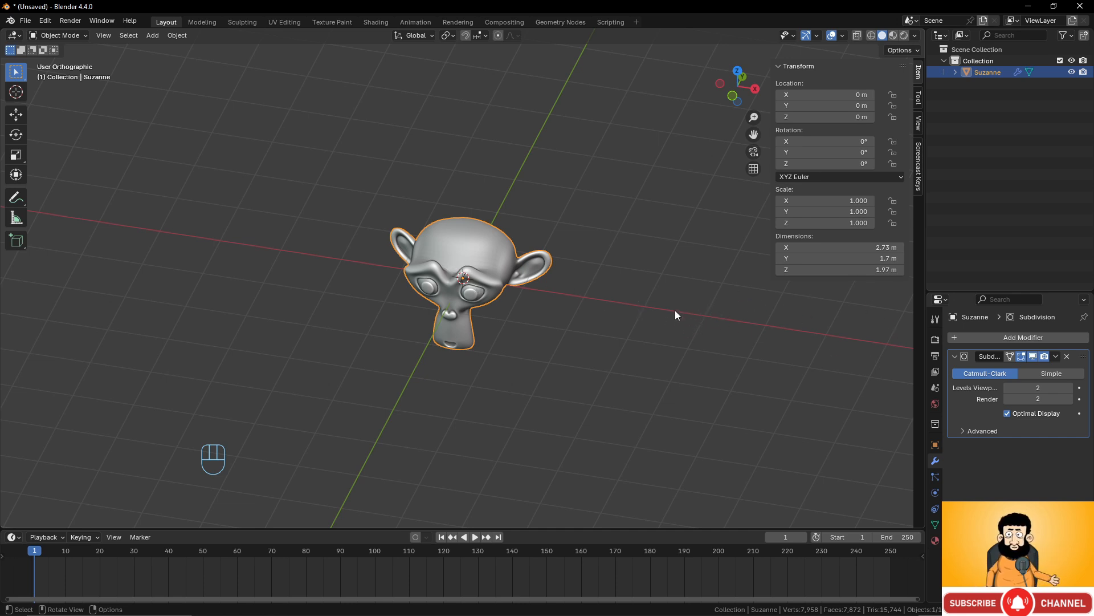
key("s")
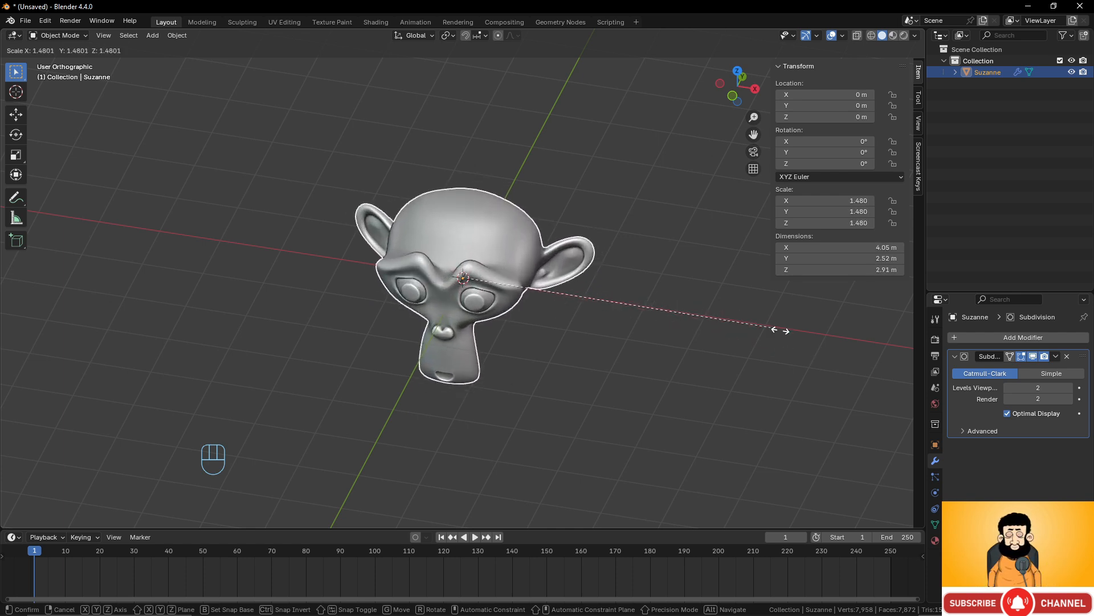
right_click(684, 315)
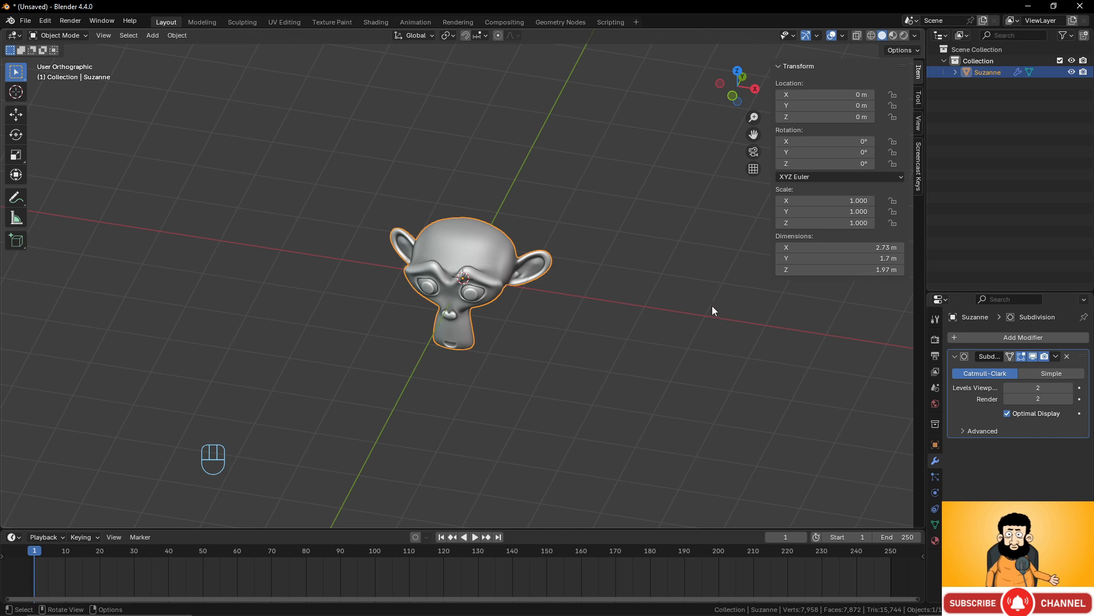
Try scaling the monkey uniformly down to about 0.89 with precision adjustment, and cancel the scaling.
key("s")
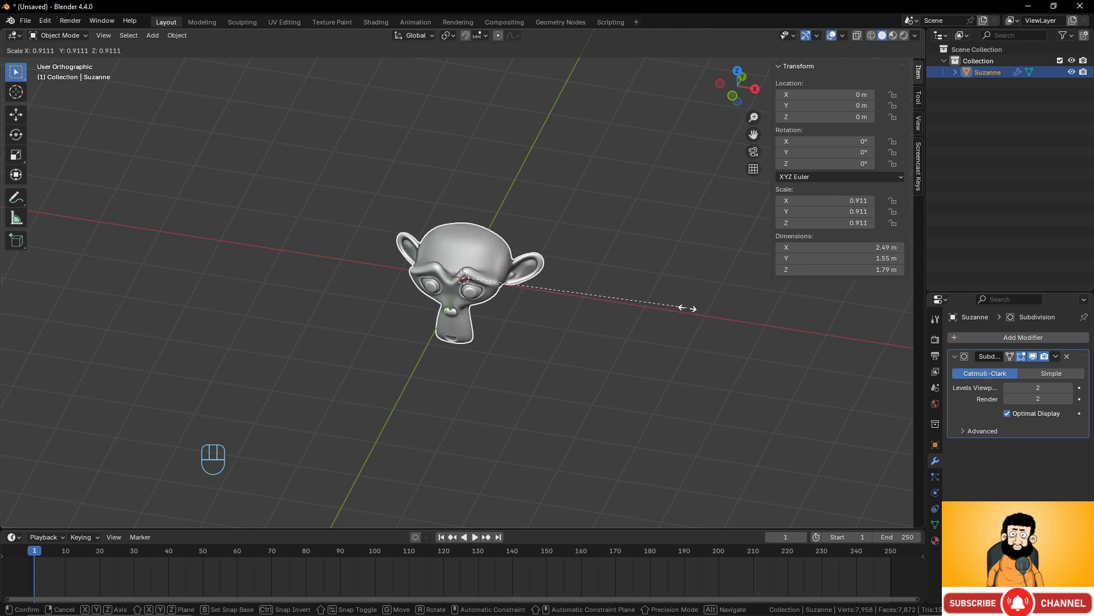
key("shift")
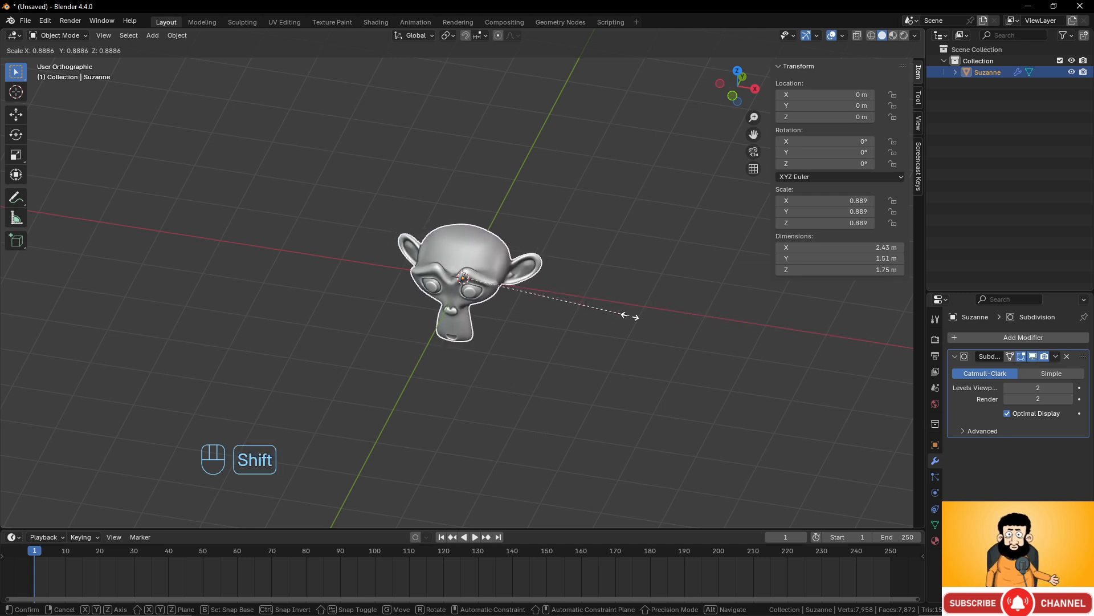
right_click(607, 308)
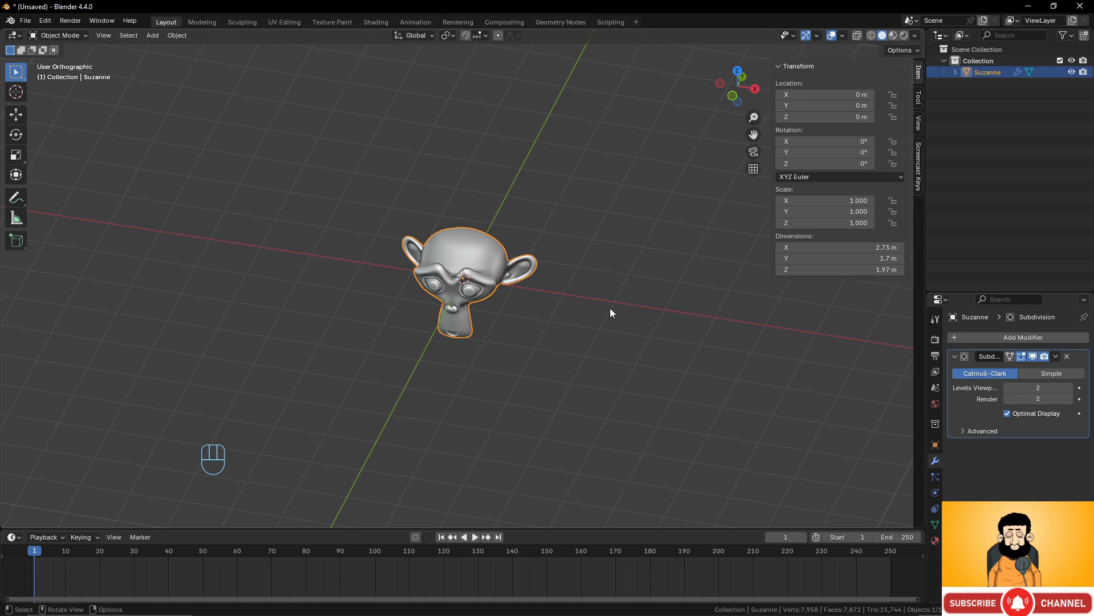
Try moving the monkey up about 3.3 m along the global Z axis with precision adjustment, and cancel the move.
key("g")
key("z")
key("shift")
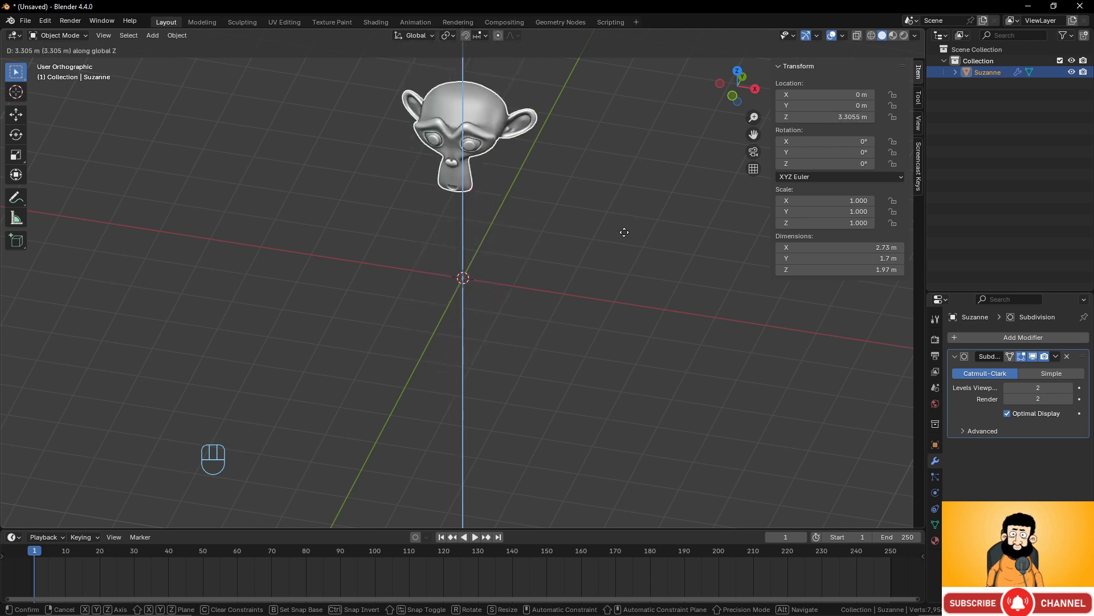
right_click(623, 183)
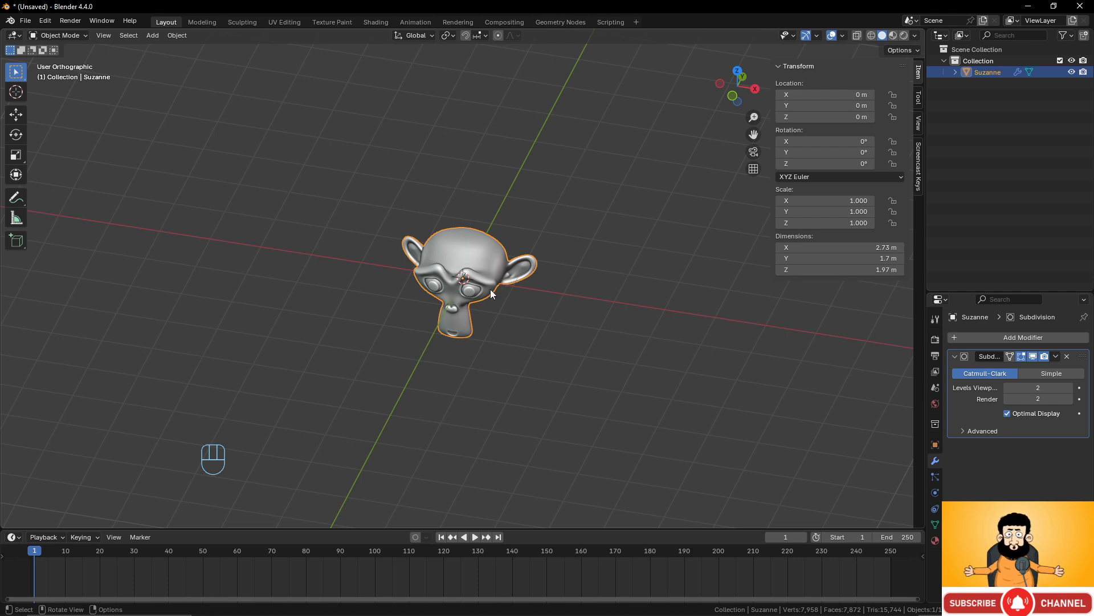
Try a grid-snapped move of the monkey by 1 m in X, Y and Z, and cancel it.
key("g")
key("ctrl")
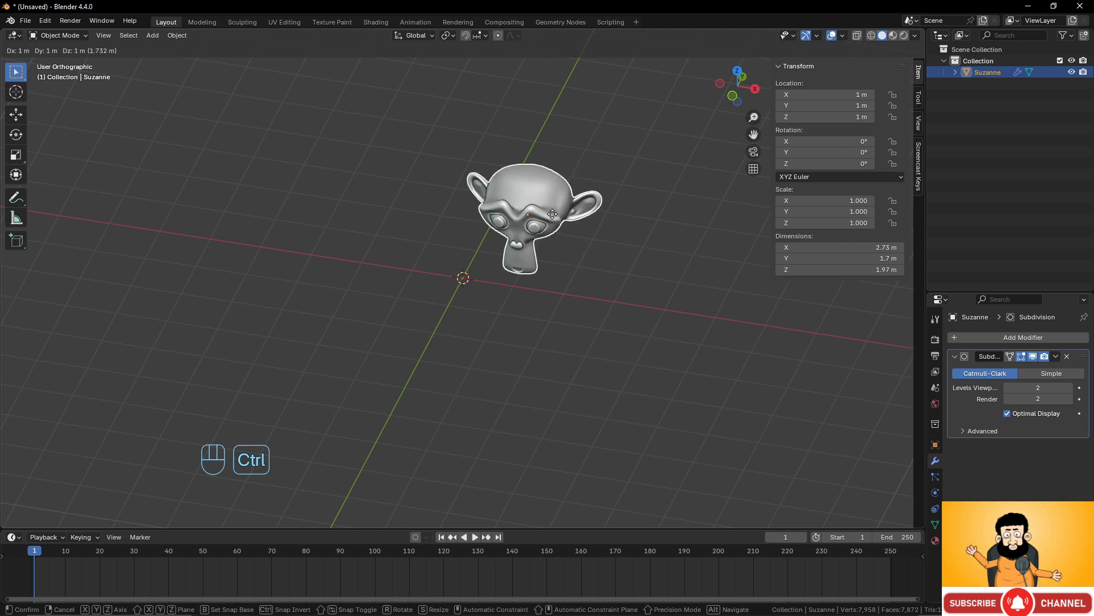
right_click(569, 357)
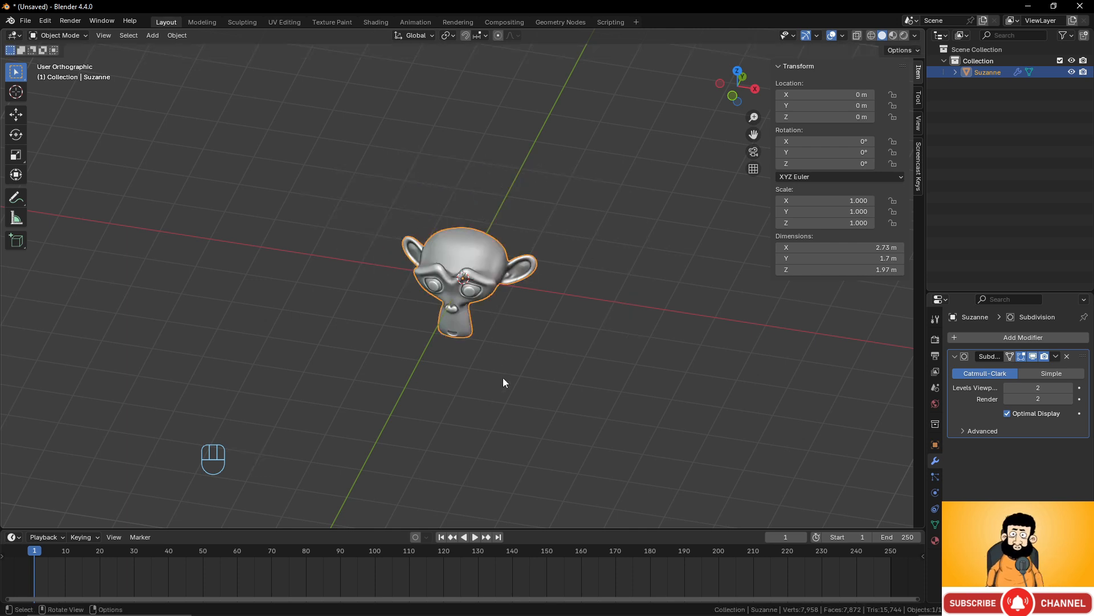
Move the monkey freely by about 3.26 m in X, 2.22 m in Y and 1.92 m in Z, and clear its location.
key("alt")
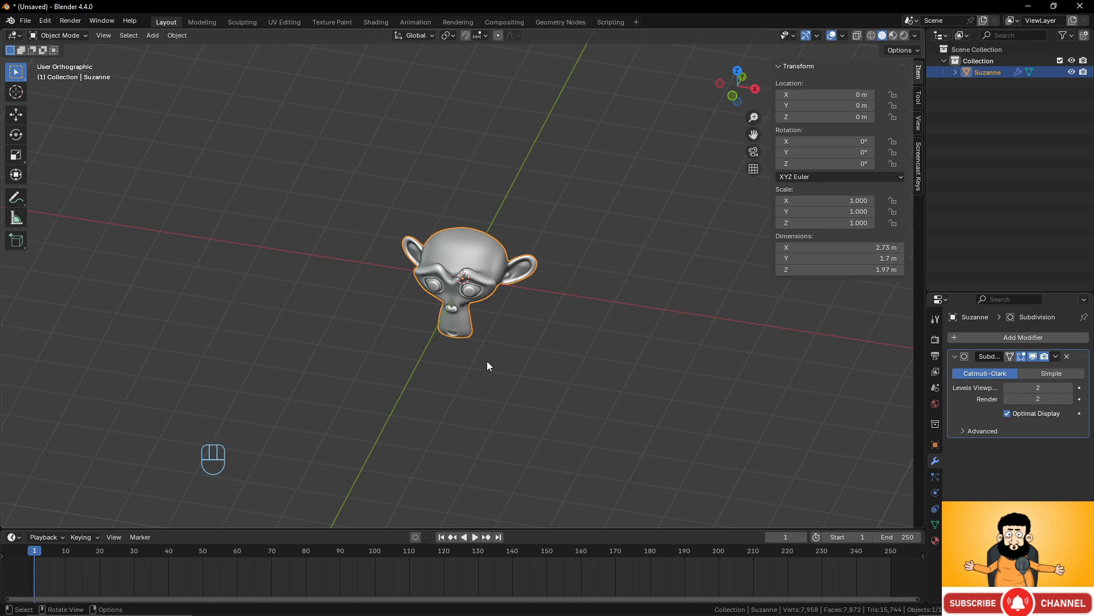
key("g")
left_click(656, 258)
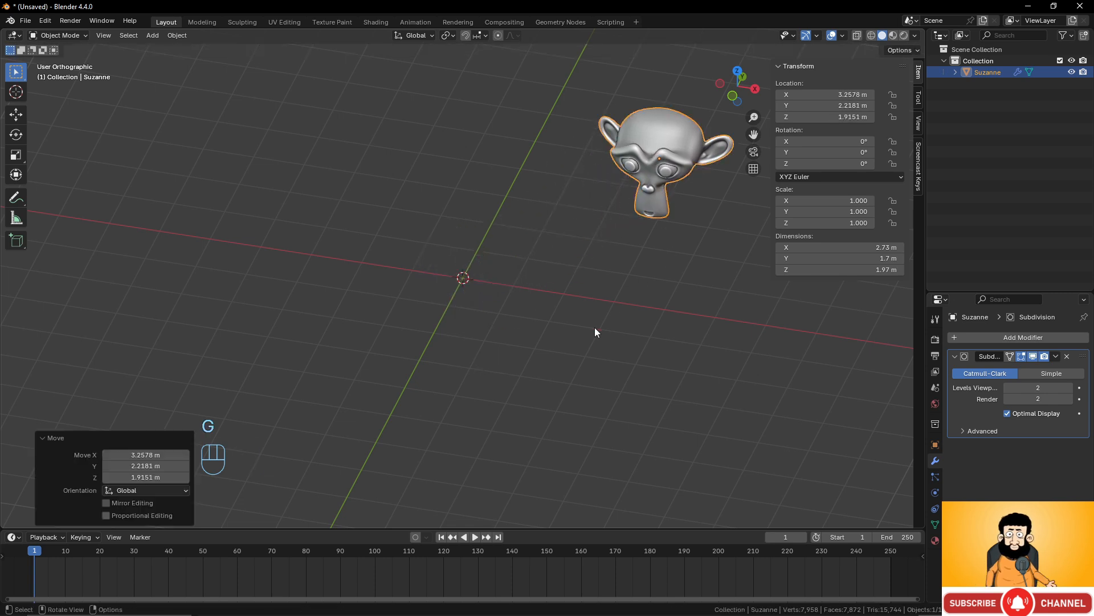
key("alt+g")
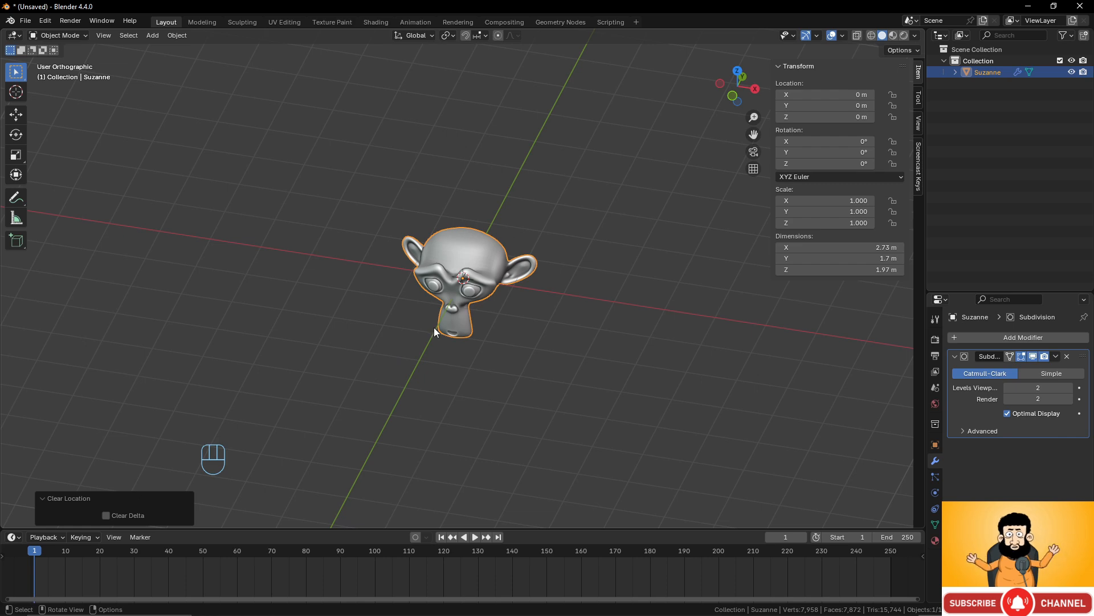
Activate the Move tool and rotate the monkey about 48.7° around the view axis.
middle_click_drag(462, 273, 469, 265)
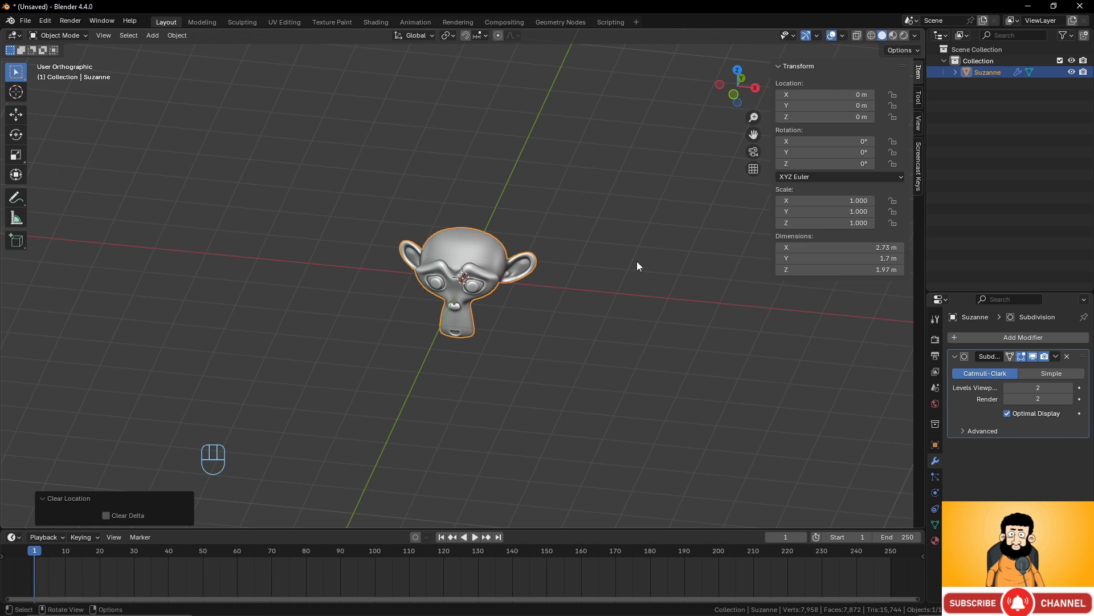
scroll(528, 323, "down", 2)
scroll(525, 321, "up", 2)
scroll(525, 321, "down", 3)
scroll(526, 321, "up", 1)
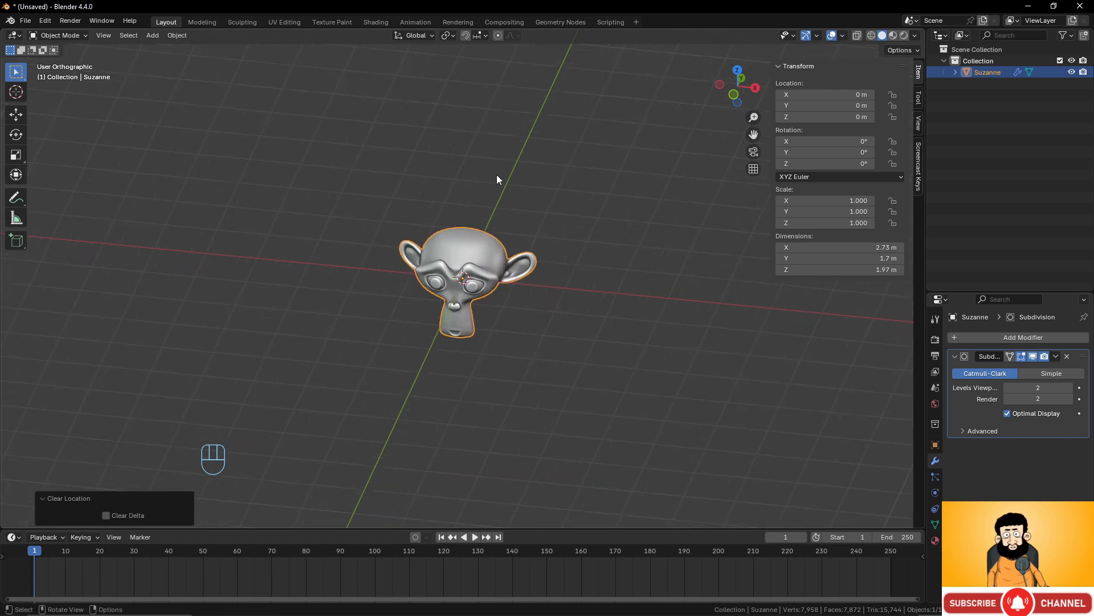
scroll(456, 230, "up", 3)
scroll(456, 230, "down", 2)
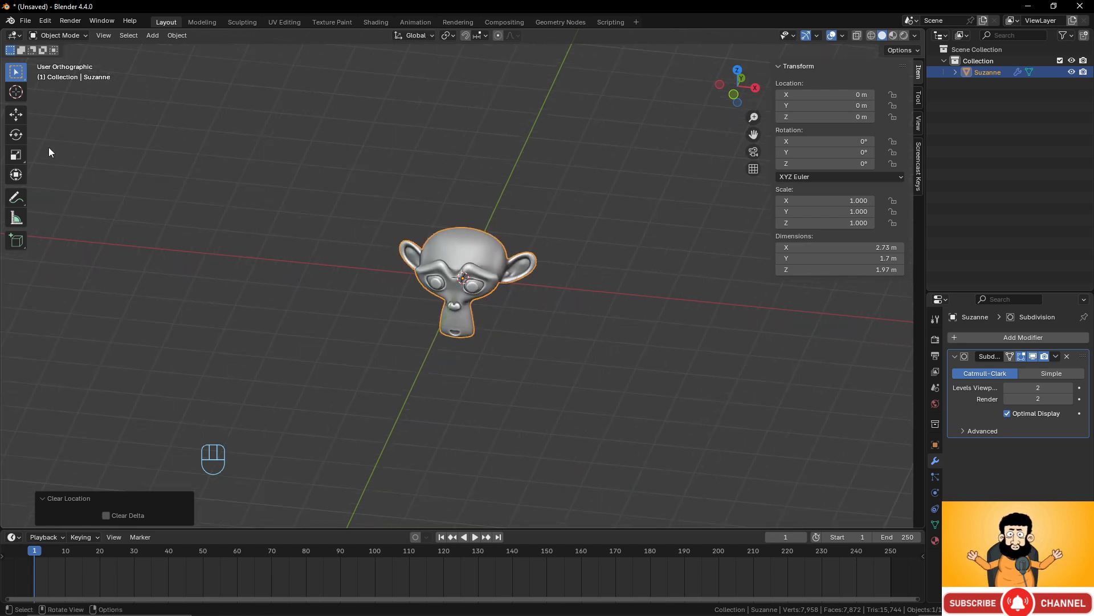
left_click(15, 114)
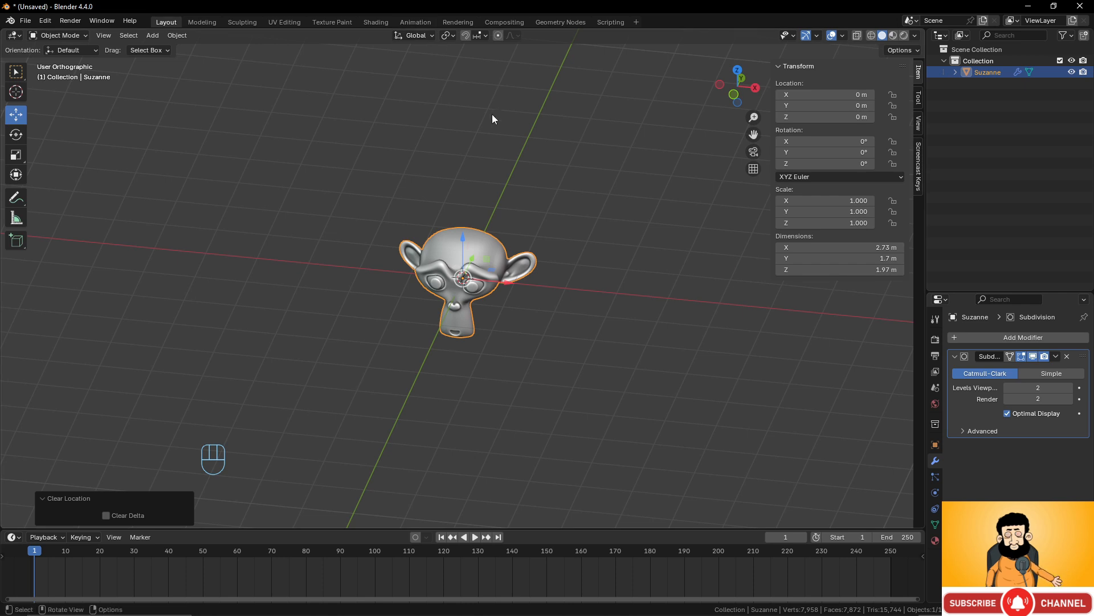
key("r")
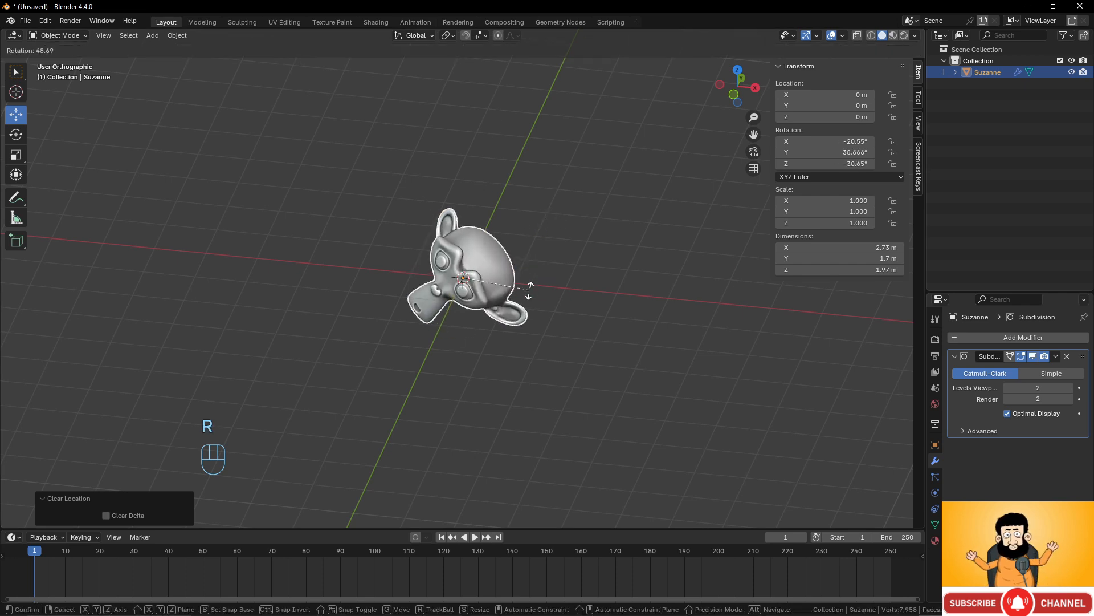
left_click(605, 109)
scroll(527, 195, "up", 1)
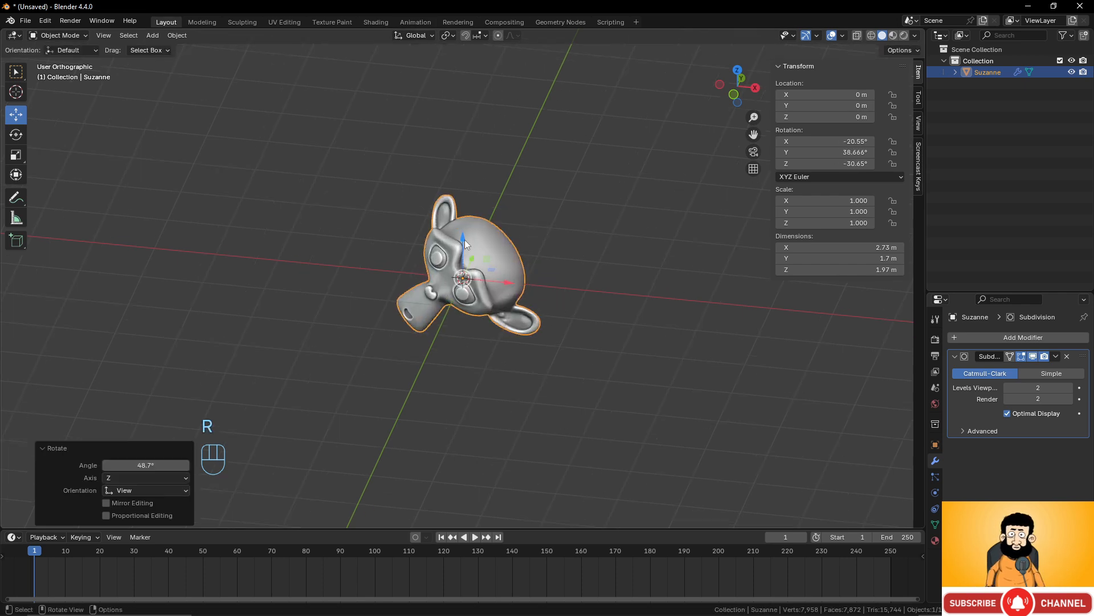
Try moving the tilted monkey along the global Z and X axes, cancelling each move.
left_click_drag(464, 240, 471, 172)
right_click(471, 172)
left_click_drag(513, 284, 641, 285)
right_click(640, 285)
key("g")
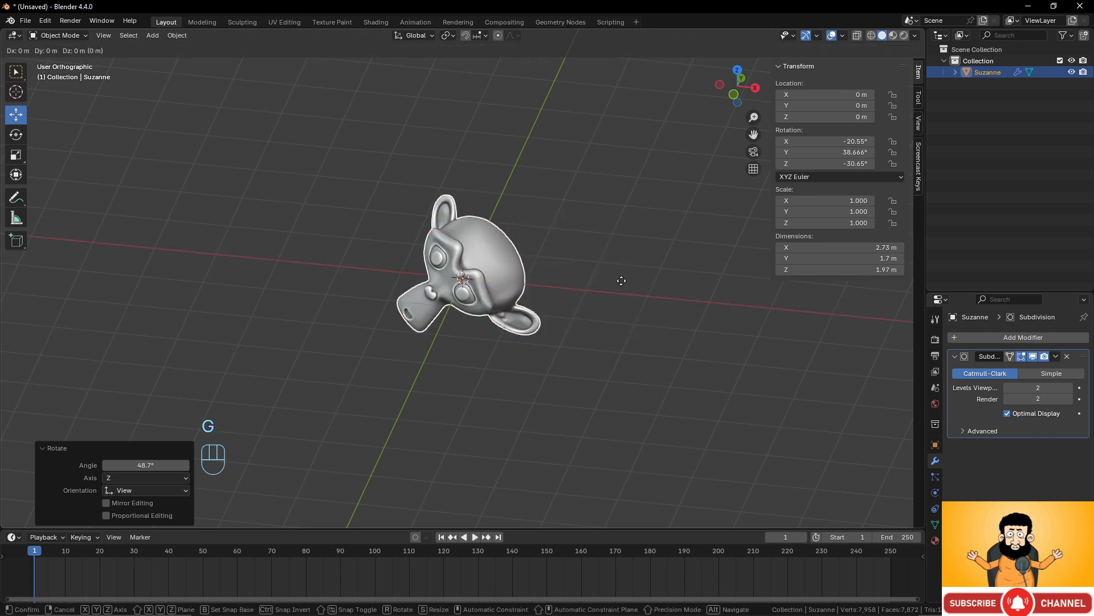
key("x")
right_click(661, 290)
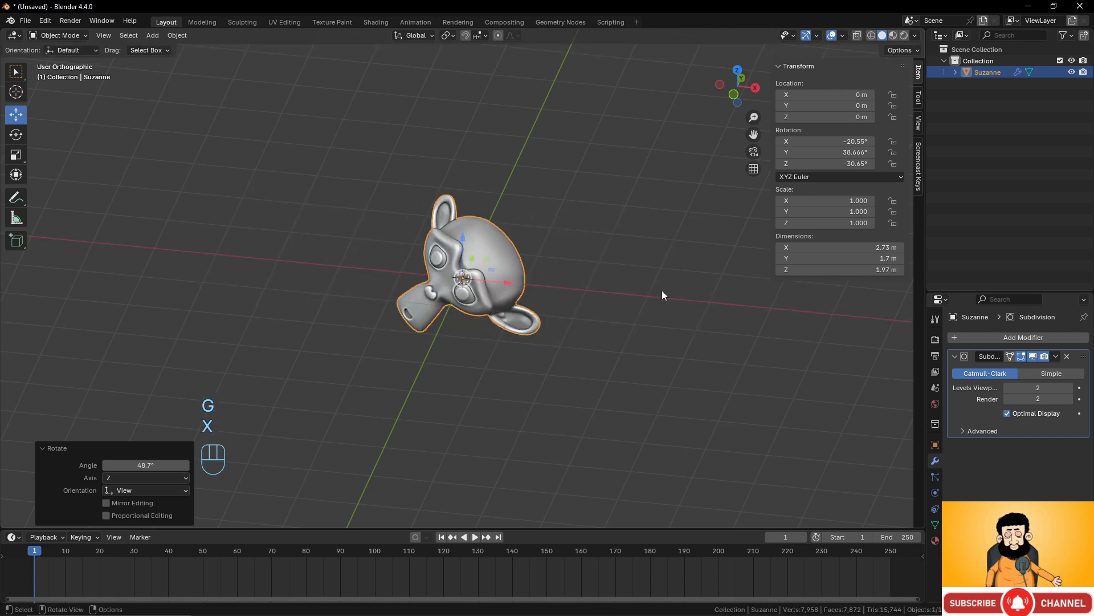
Set the transform orientation to Local, try moving the monkey about -2.29 m along its local X axis, and cancel the move.
left_click(423, 36)
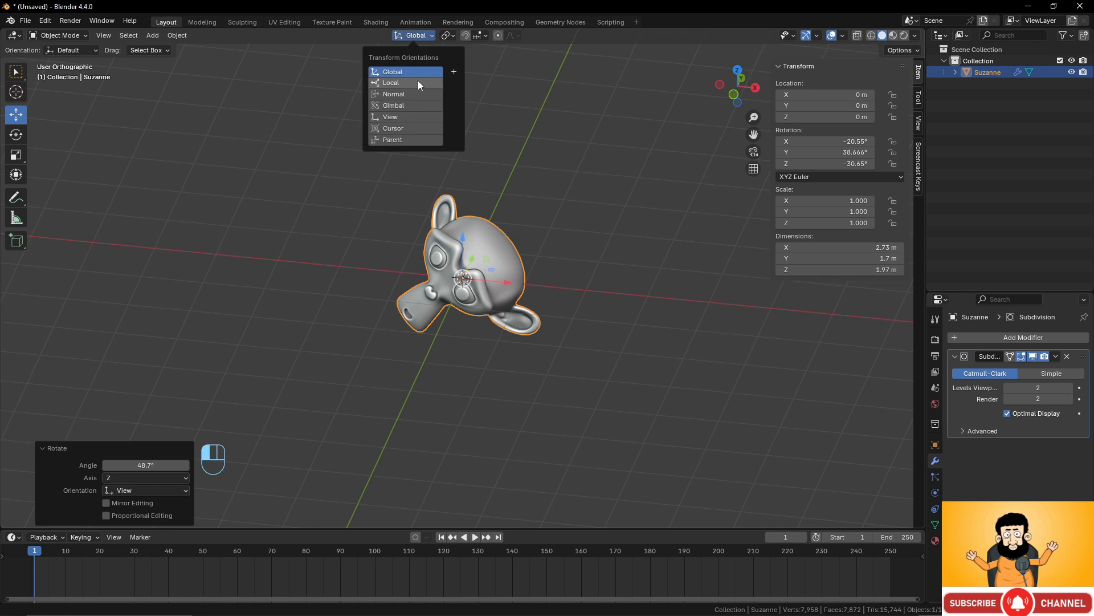
left_click(422, 84)
key("g")
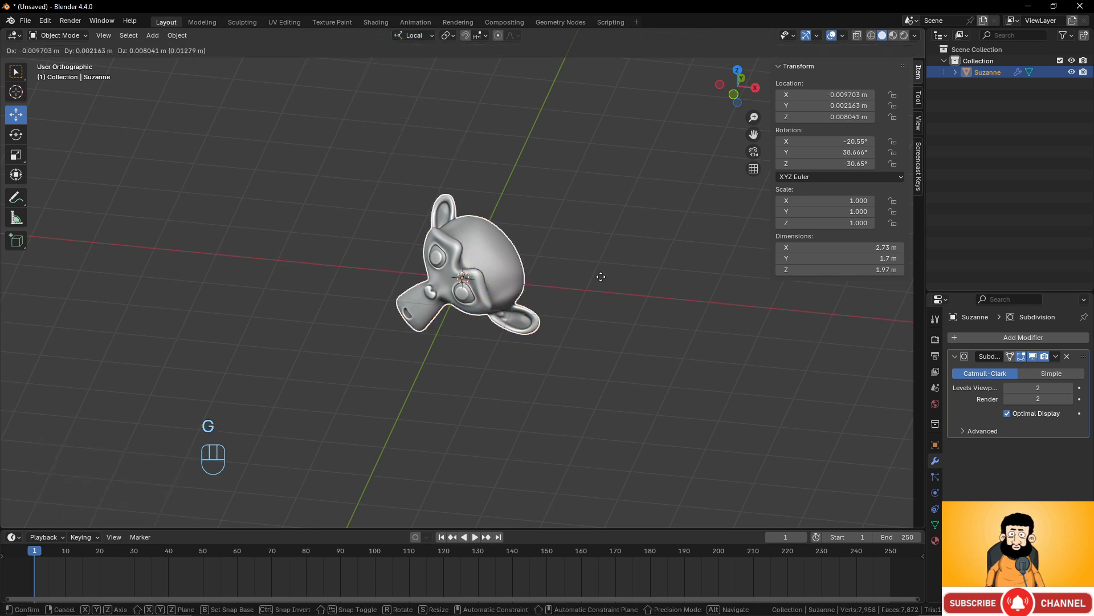
key("x")
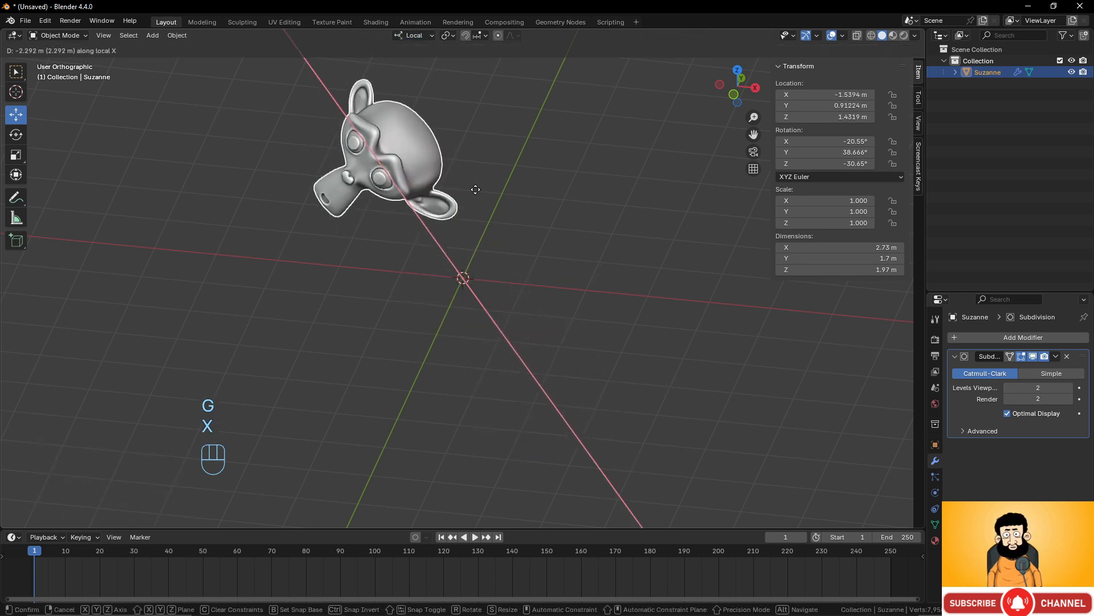
right_click(539, 278)
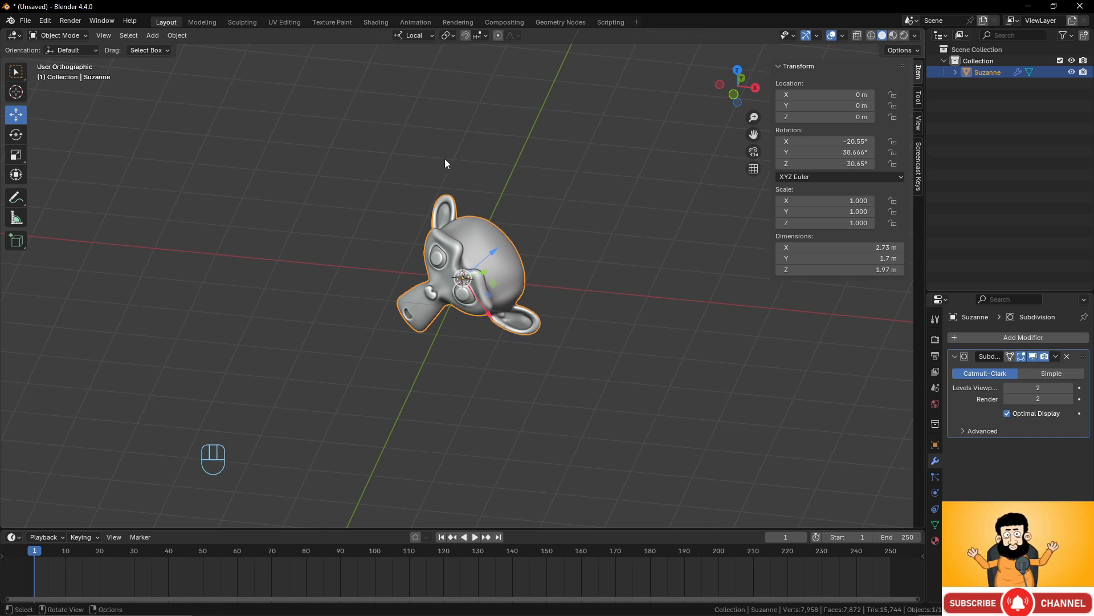
Shift the 3D cursor to about X -3.7 m and Y 3.8 m, and reset both location values to 0.
left_click(430, 36)
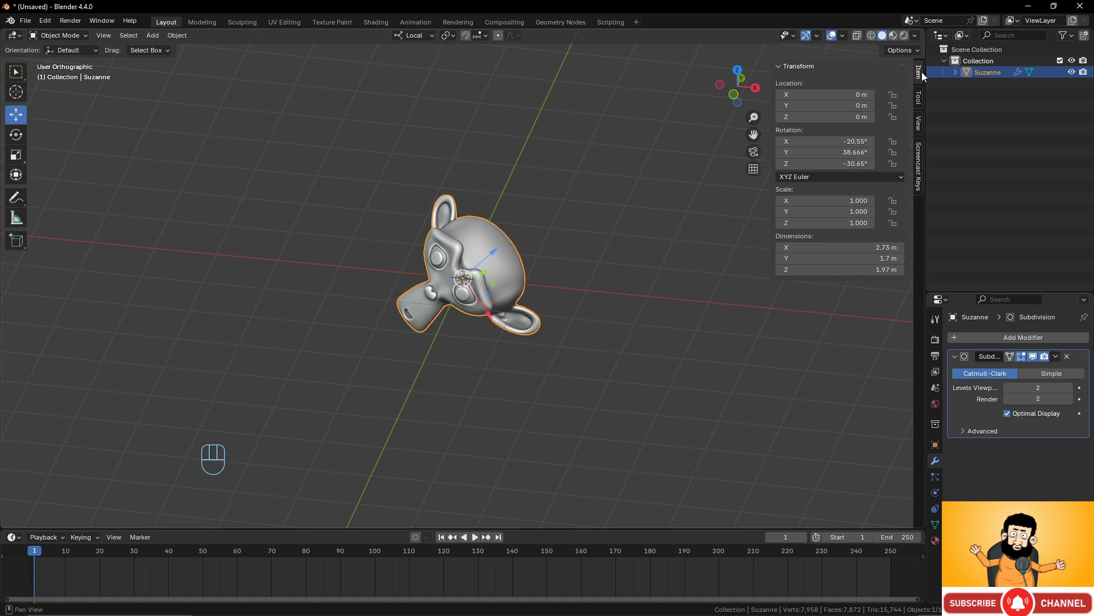
left_click(919, 123)
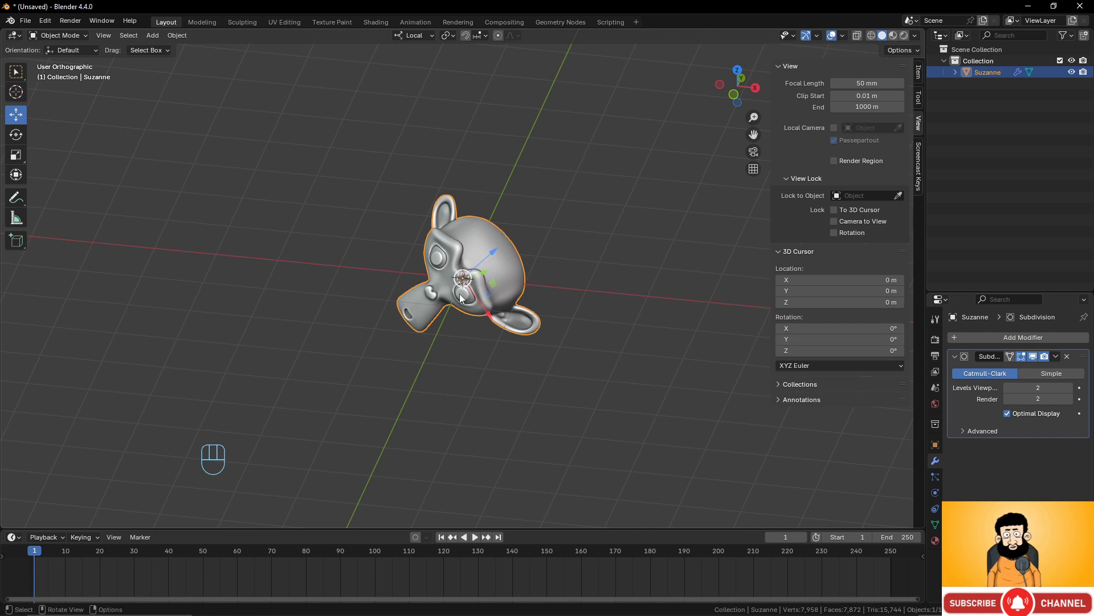
mouse_move(838, 279)
left_mouse_down()
mouse_move(852, 280)
mouse_move(787, 280)
mouse_move(872, 291)
mouse_move(836, 294)
left_mouse_up()
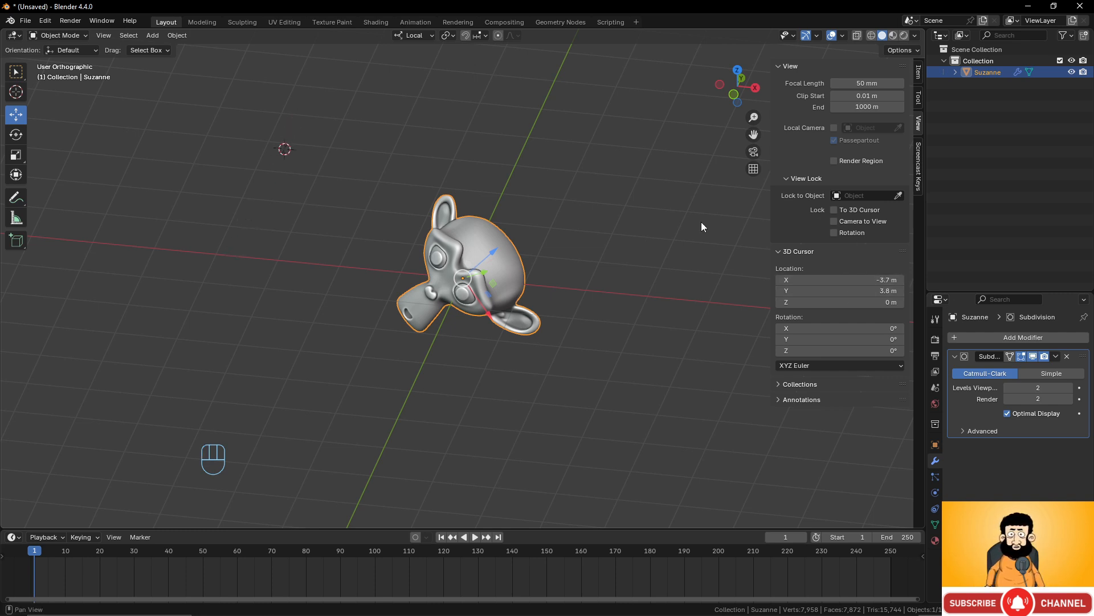
left_click_drag(835, 279, 836, 279)
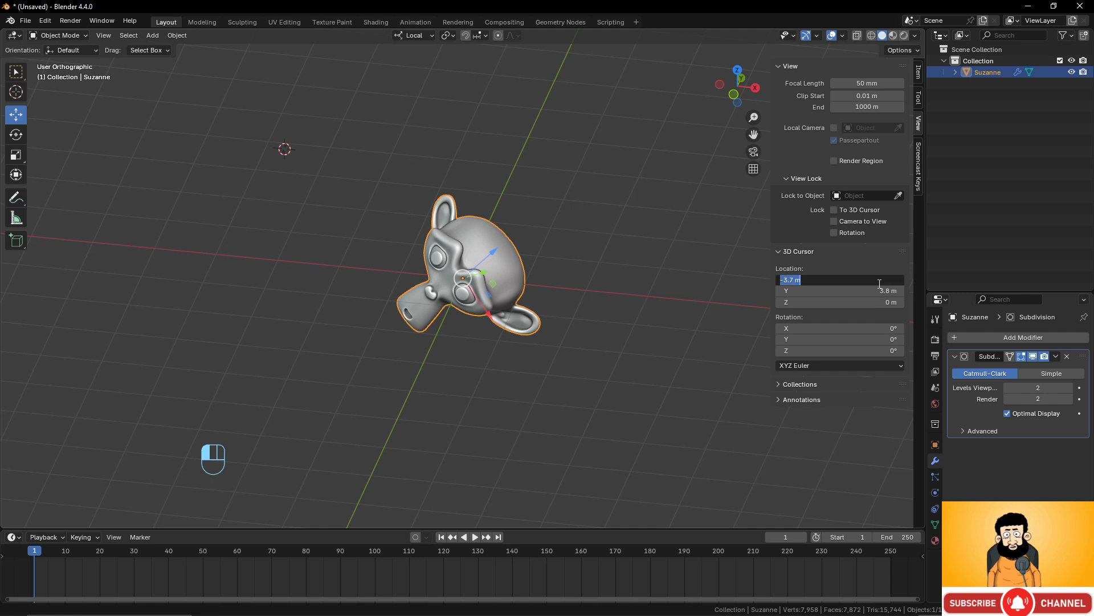
type("0")
left_click(701, 264)
left_click(890, 295)
type("0")
left_click(706, 295)
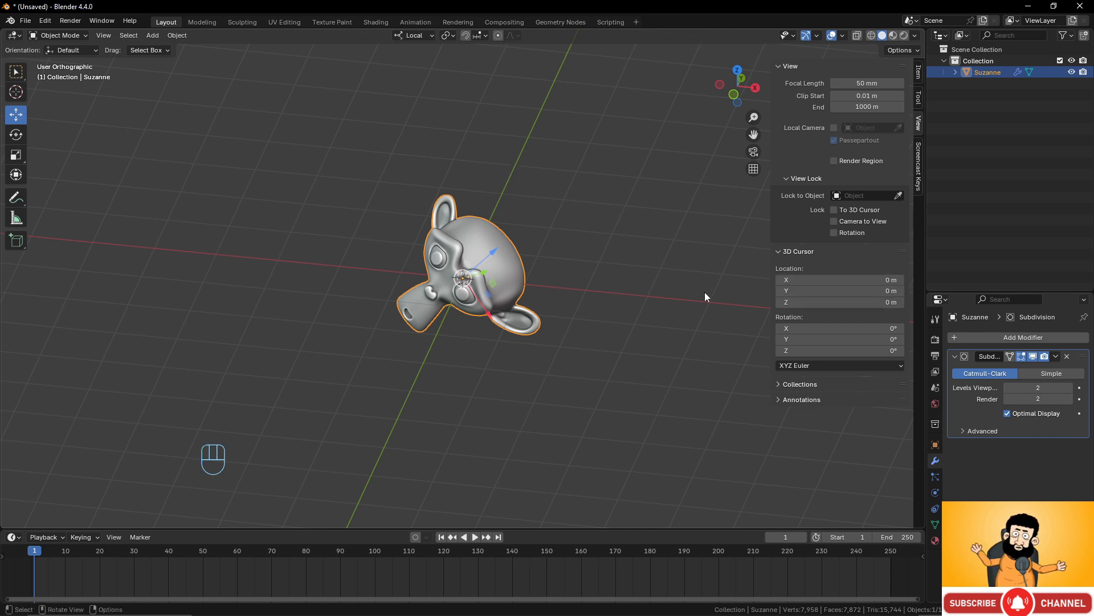
Set the transform orientation back to Global and review the other orientation choices.
left_click(417, 37)
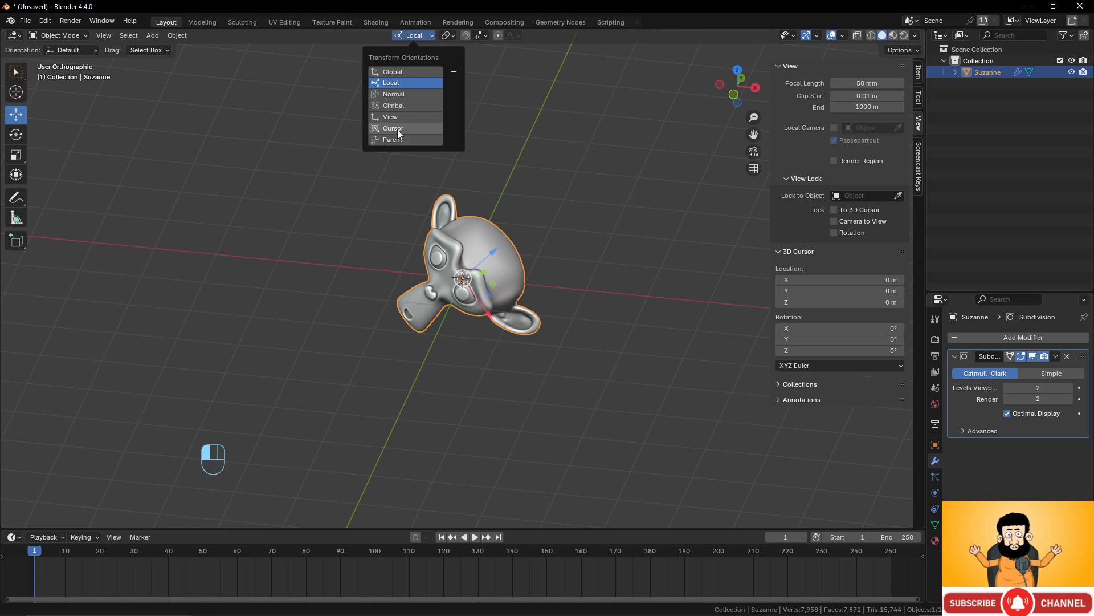
left_click(399, 71)
left_click(417, 36)
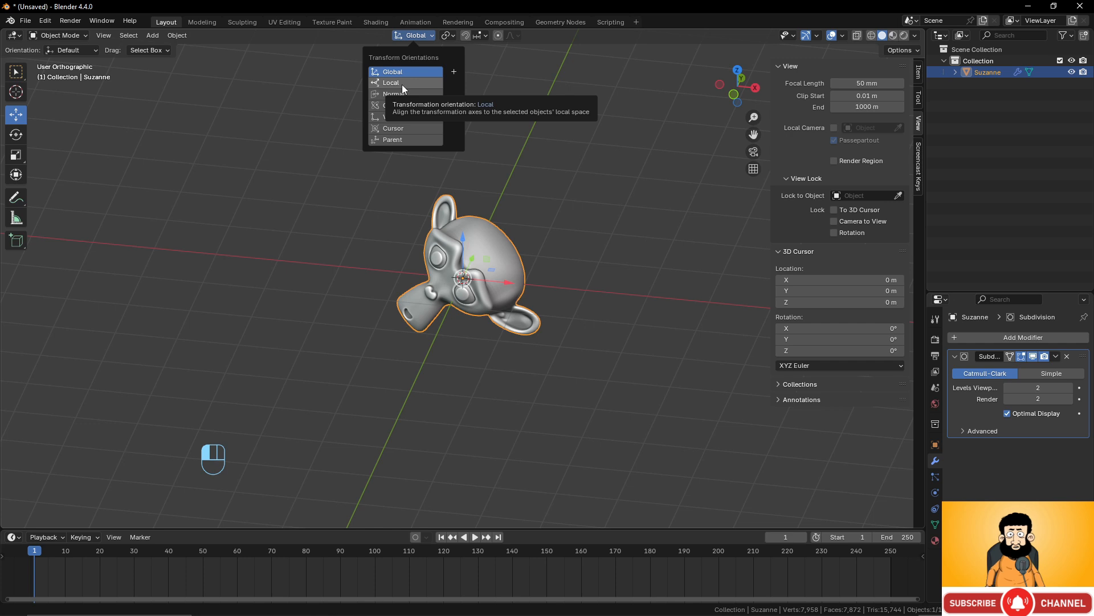
Move the tilted monkey about 2.65 m away from the world origin, mostly in the positive X direction.
scroll(479, 212, "down", 3)
scroll(479, 212, "up", 2)
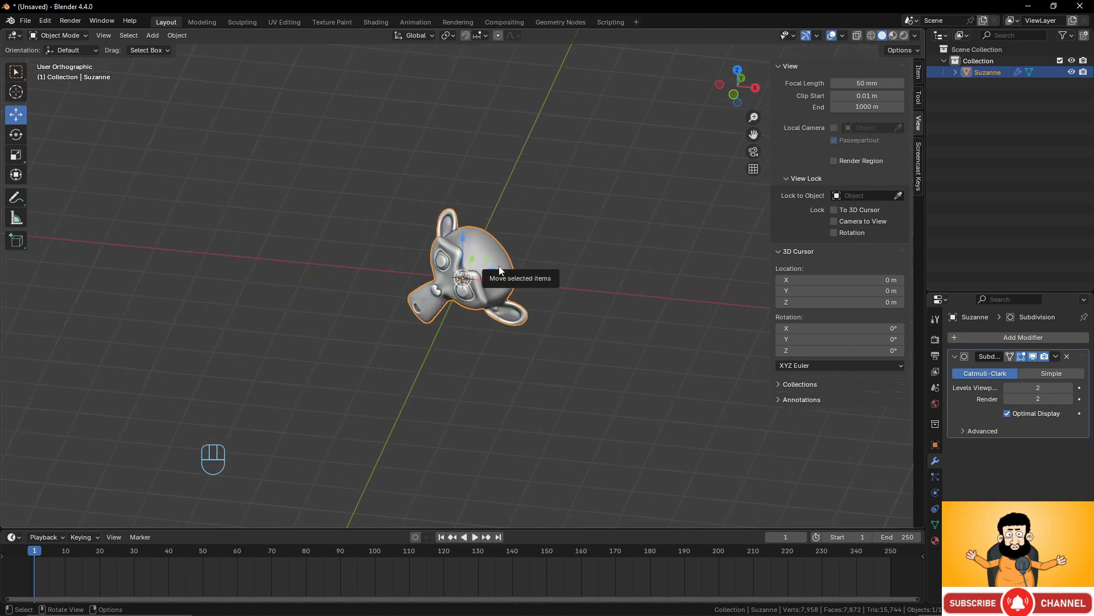
key("g")
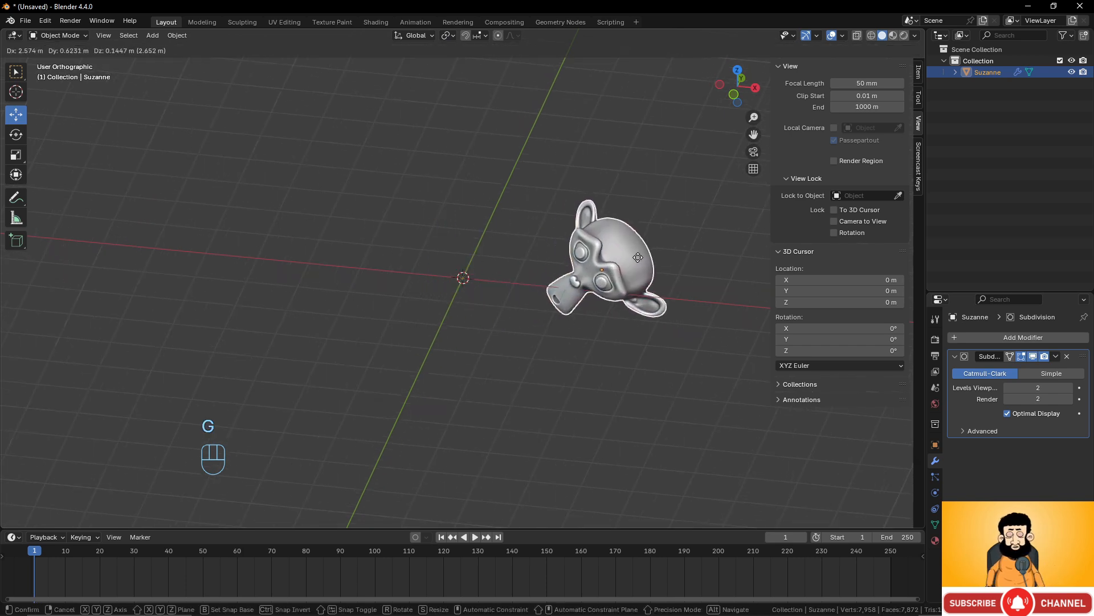
left_click(638, 262)
Duplicate the monkey twice, offsetting the copies by about X -6.92, Y -1.22, Z 0.48 m and X 3.81, Y 2.32, Z 2.88 m.
key("shift+d")
left_click(275, 240)
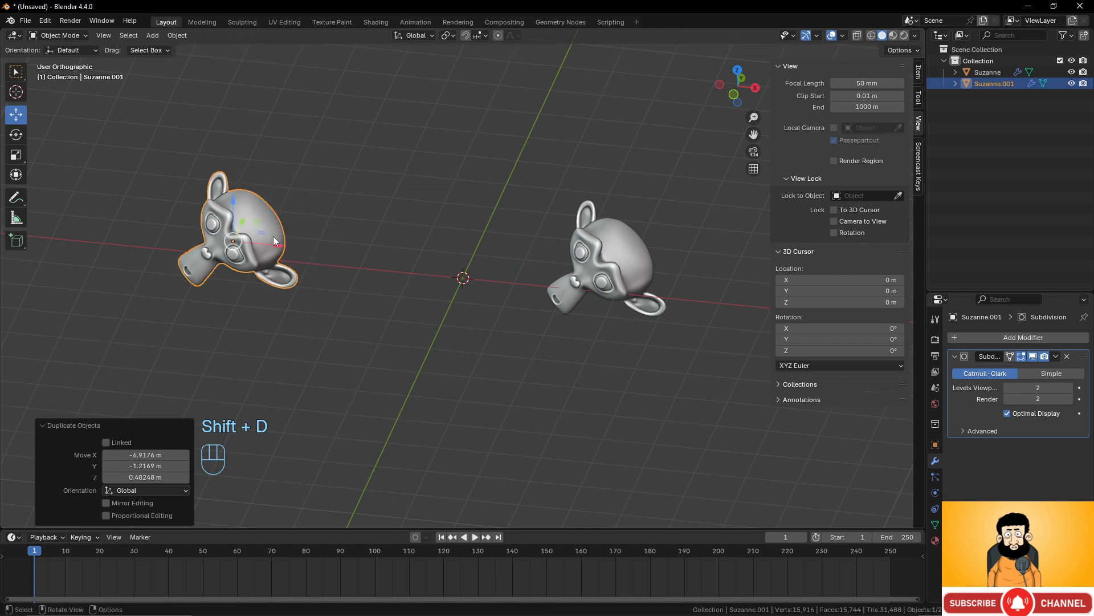
key("shift+d")
left_click(550, 178)
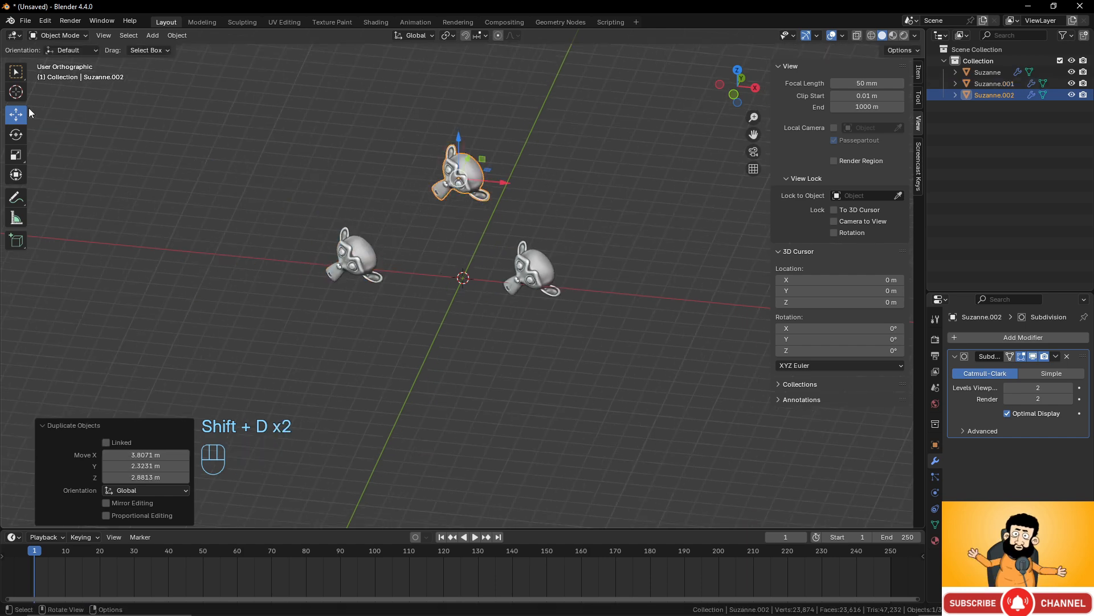
Activate the Select Box tool and box-select all three monkeys.
left_click(15, 74)
scroll(511, 272, "up", 3)
scroll(512, 272, "down", 4)
middle_click_drag(496, 259, 513, 283, "shift")
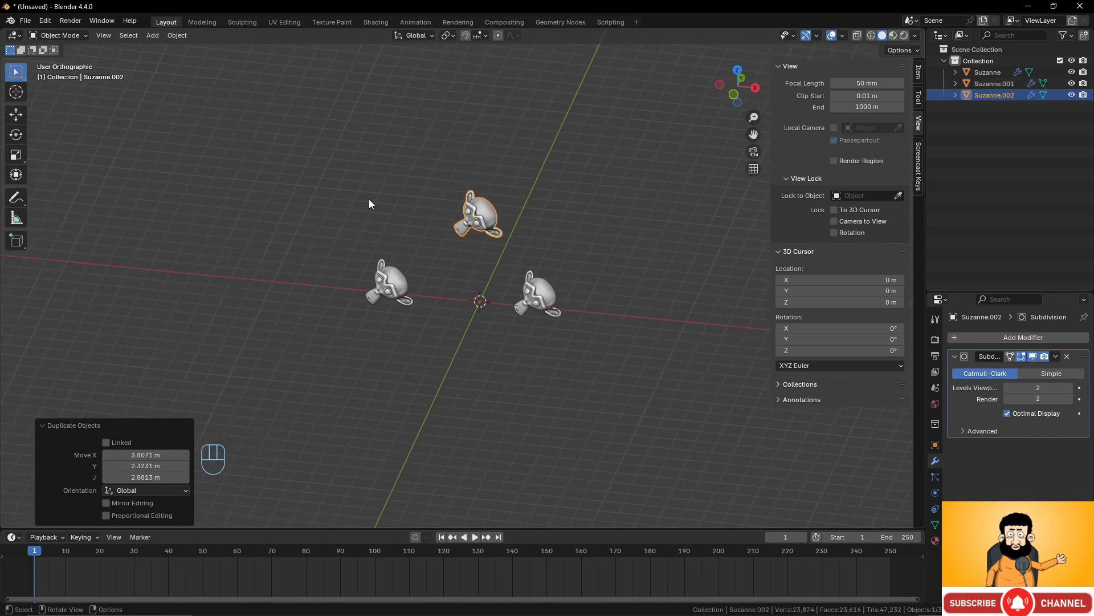
left_click_drag(333, 172, 596, 353)
scroll(602, 364, "up", 2)
middle_click_drag(603, 363, 532, 314, "shift")
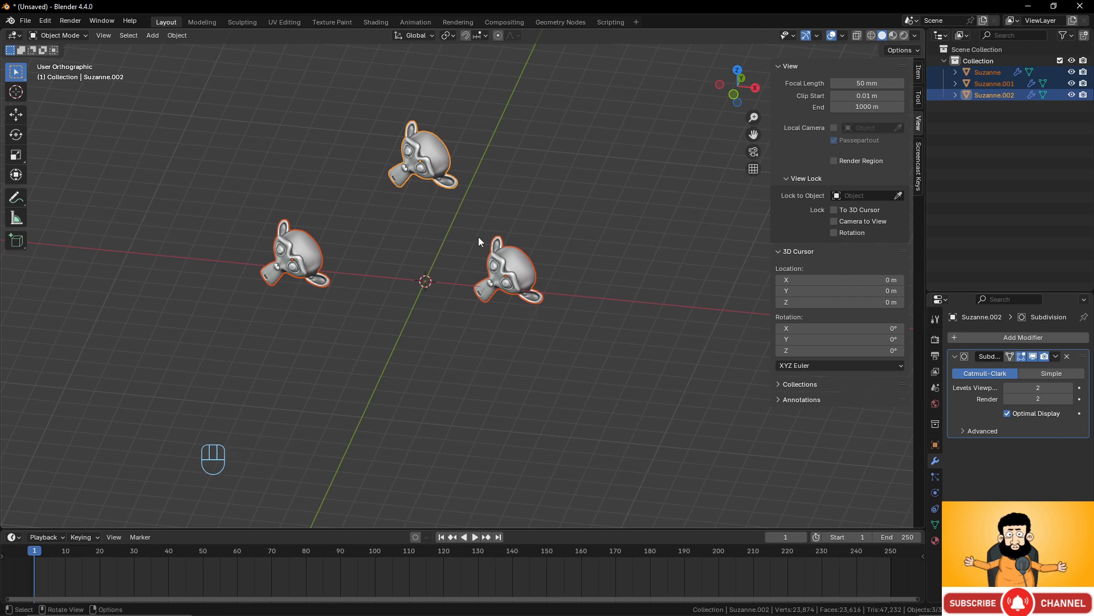
Try rotating the three monkeys around their median point and, with the pivot point set to 3D Cursor, around the cursor, cancelling both rotations.
key("r")
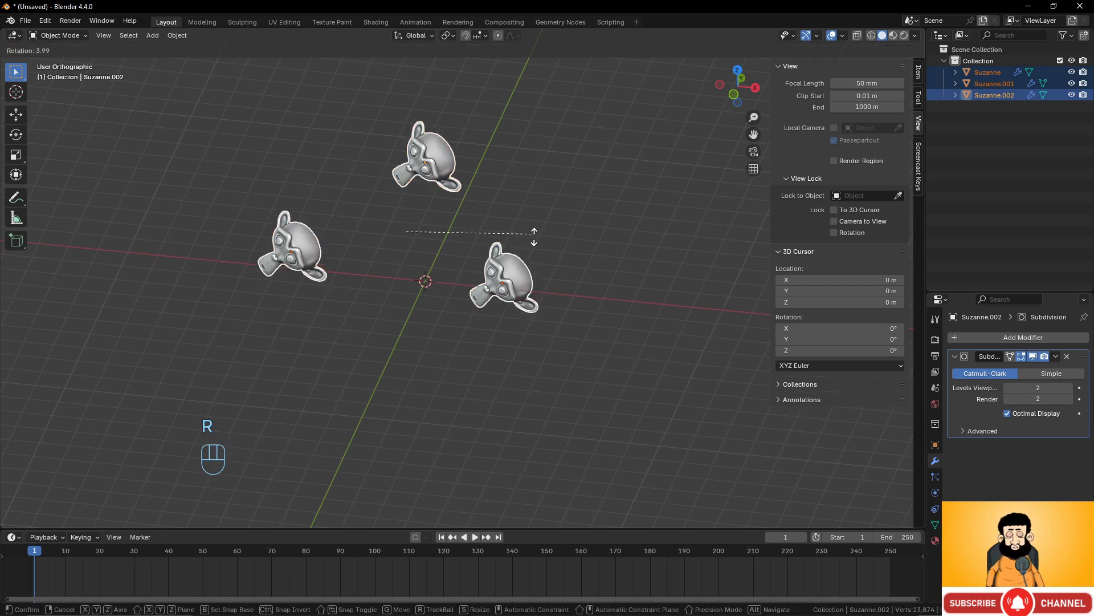
left_click(558, 130)
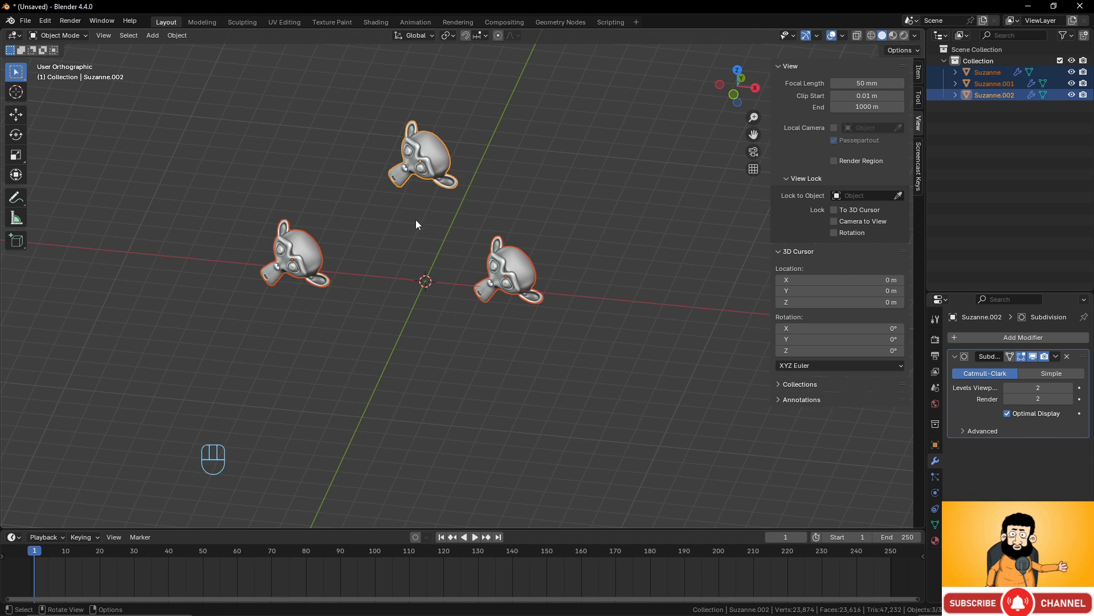
left_click(453, 35)
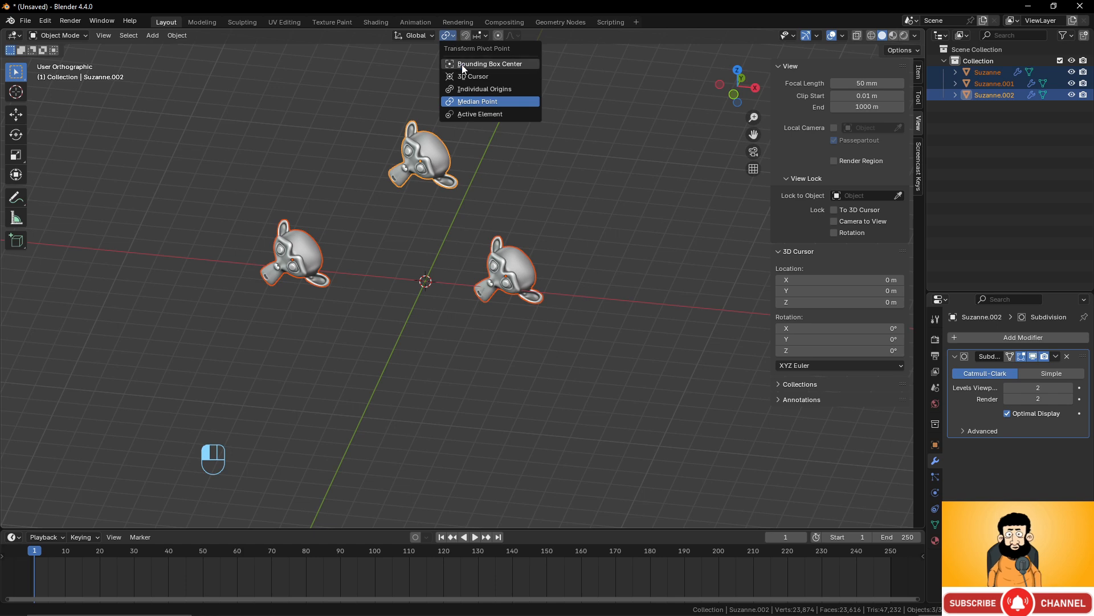
left_click(467, 79)
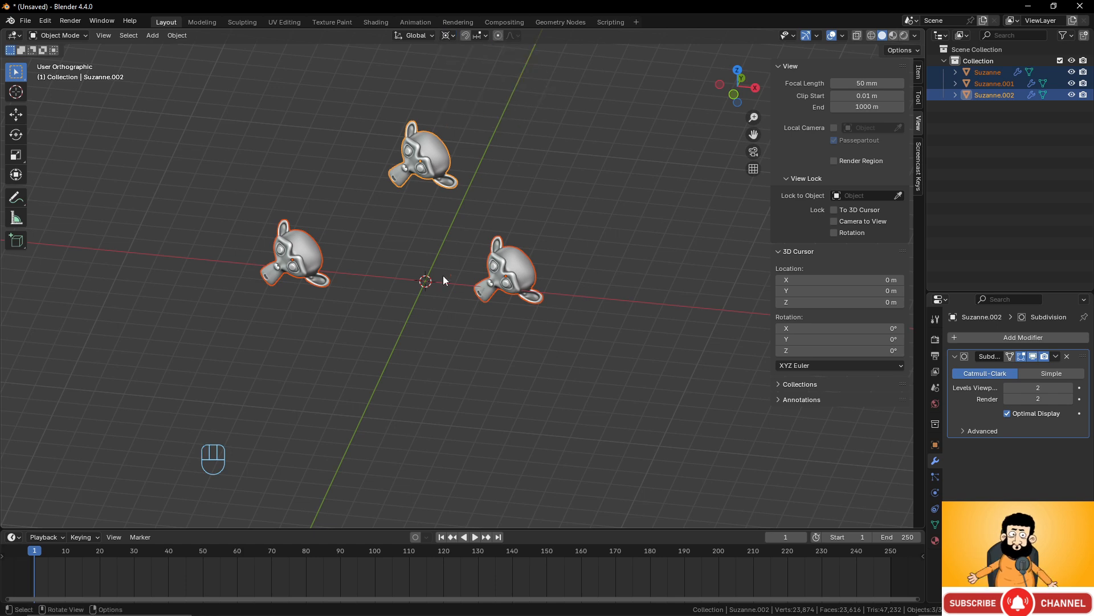
key("r")
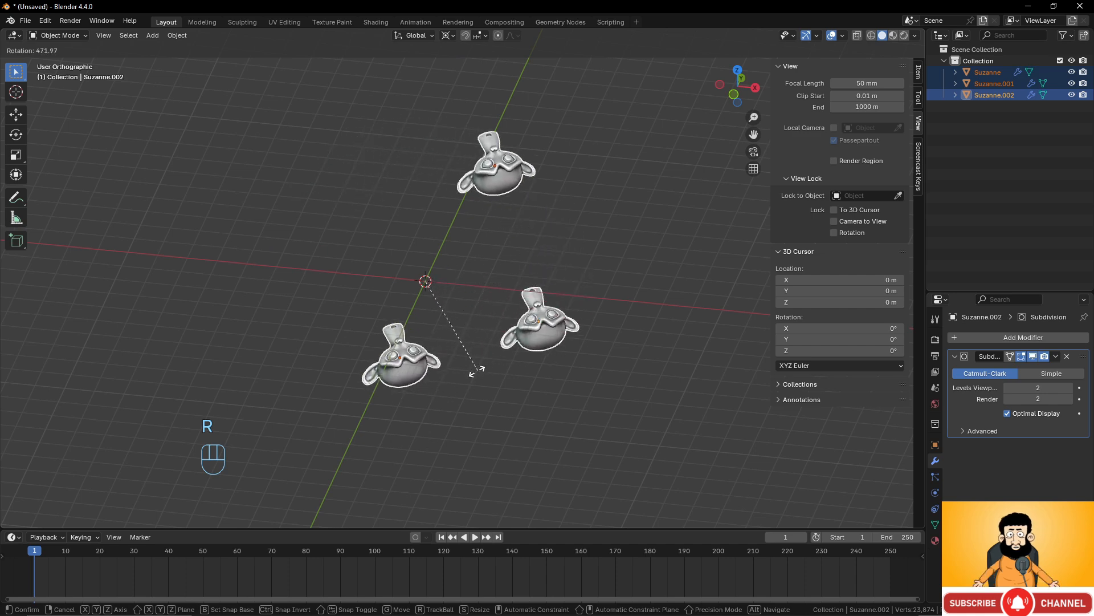
left_click(426, 303)
Set the transform pivot point to Active Element, try rotating the three monkeys around the active one, and cancel the rotation.
left_click(452, 35)
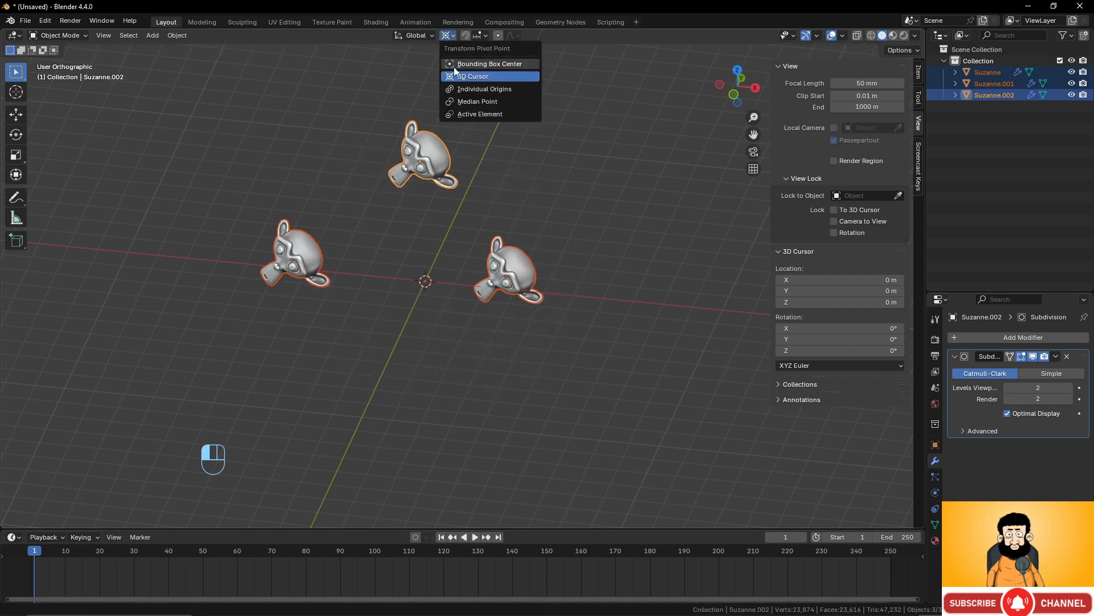
left_click(477, 115)
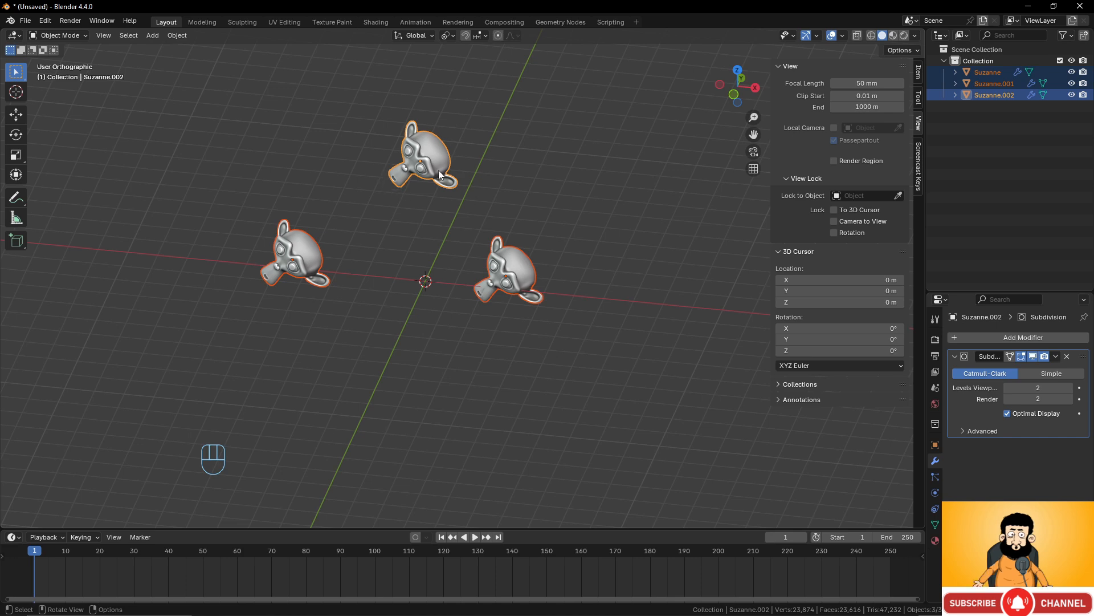
scroll(466, 155, "down", 1)
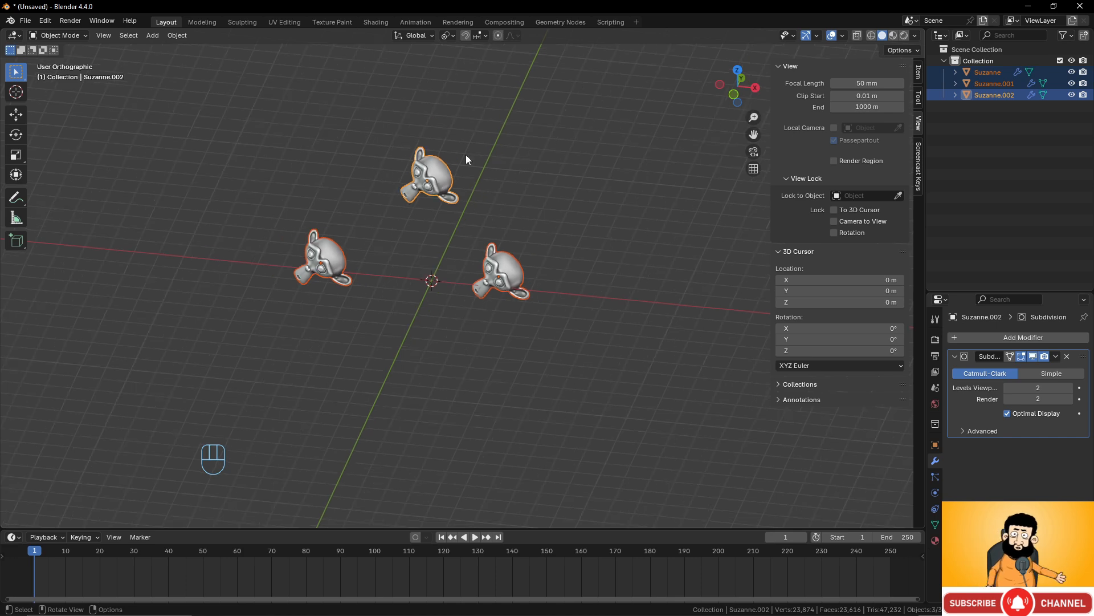
key("r")
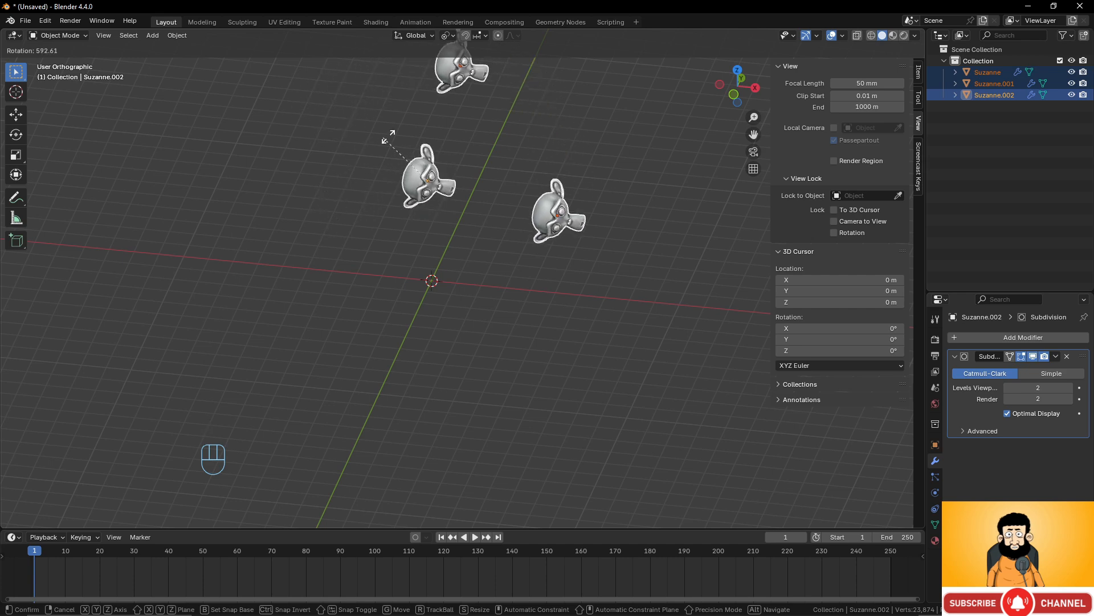
left_click(451, 132)
Switch the transform pivot point through Median Point to Individual Origins and rotate each of the three monkeys around its own origin.
left_click(454, 35)
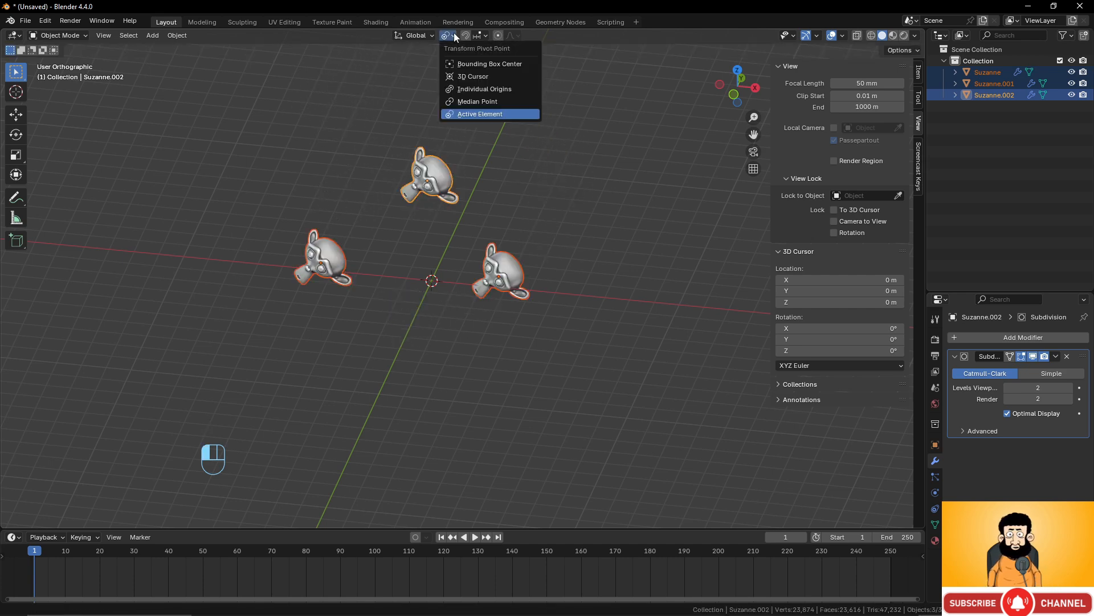
left_click(477, 101)
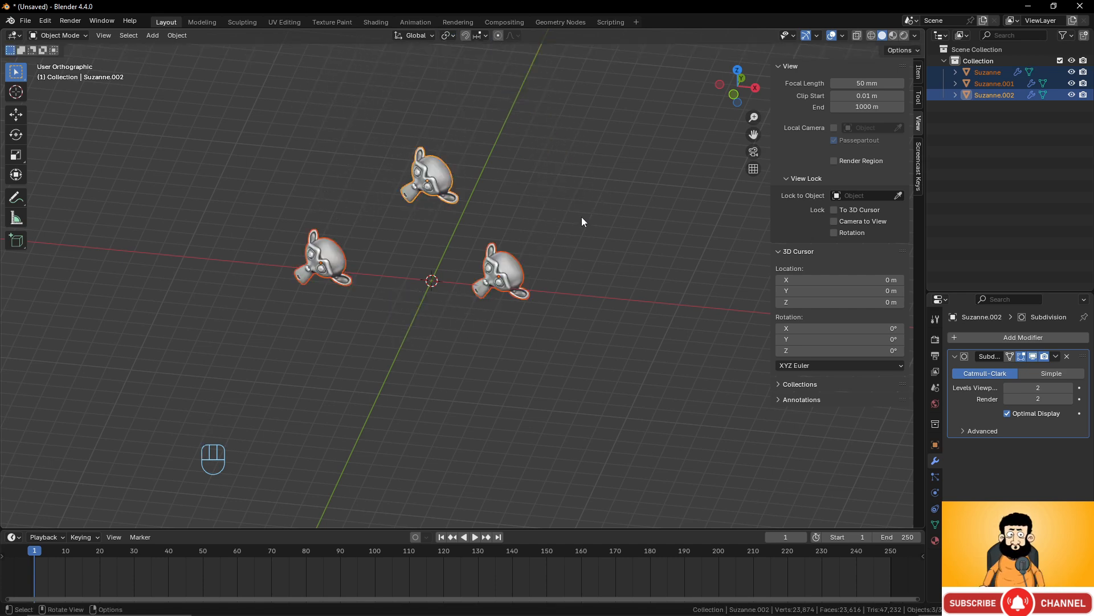
left_click(450, 35)
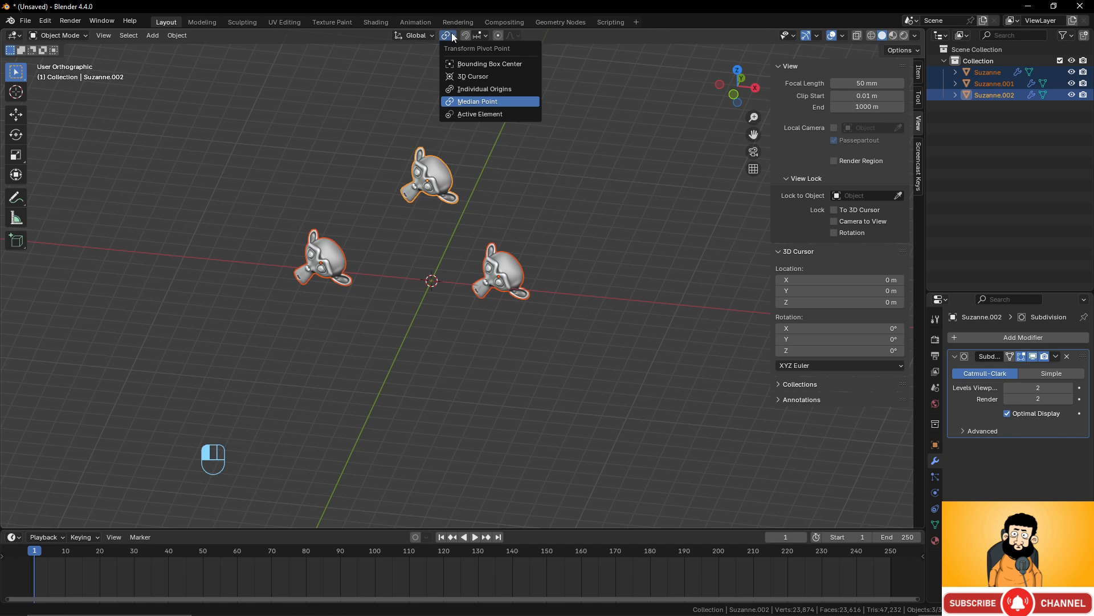
left_click(491, 90)
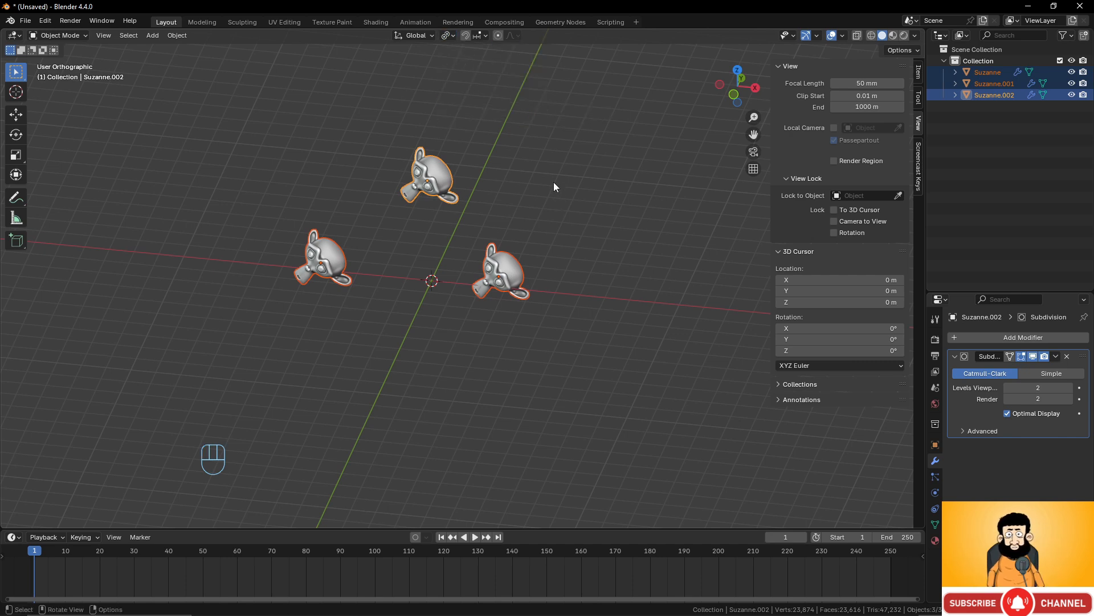
key("r")
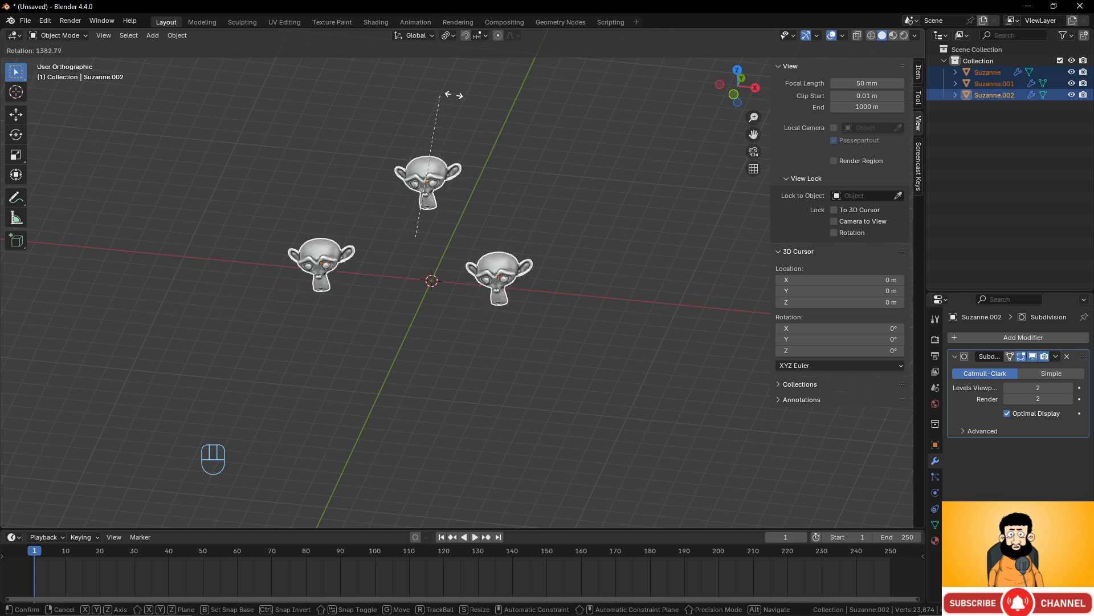
Finish rotating the three monkey heads about their individual origins and try rotating them with the pivot point set to Bounding Box Center.
left_click(646, 274)
left_click(455, 35)
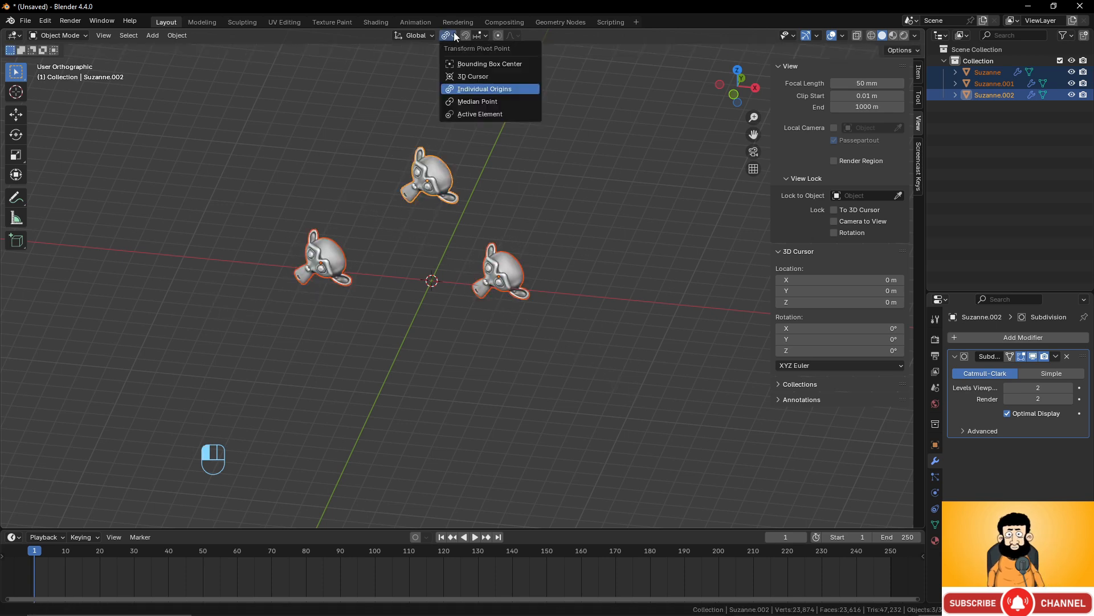
left_click(469, 67)
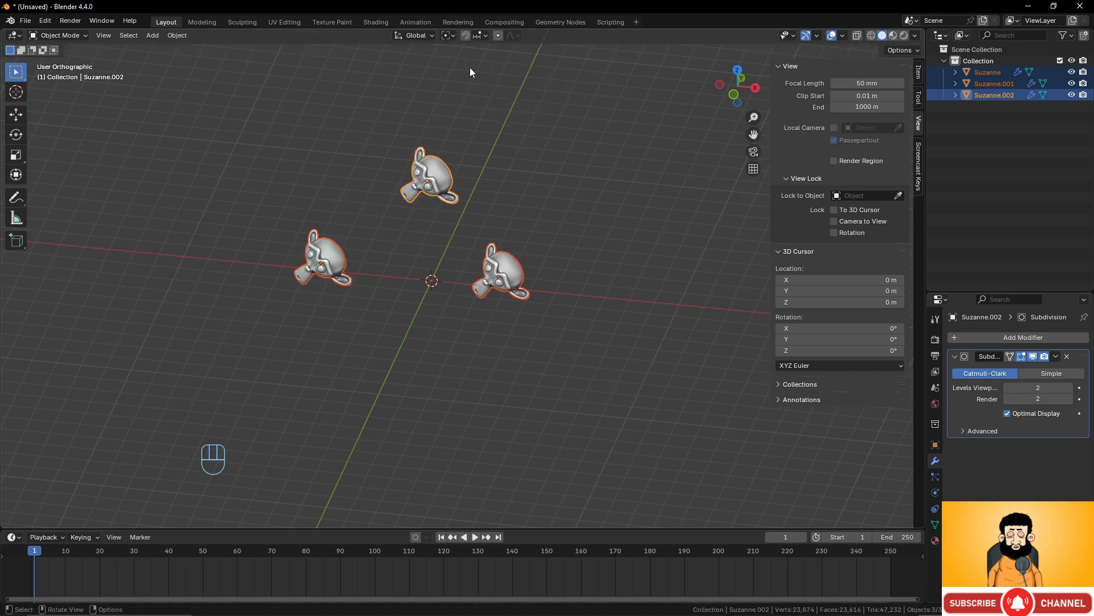
key("r")
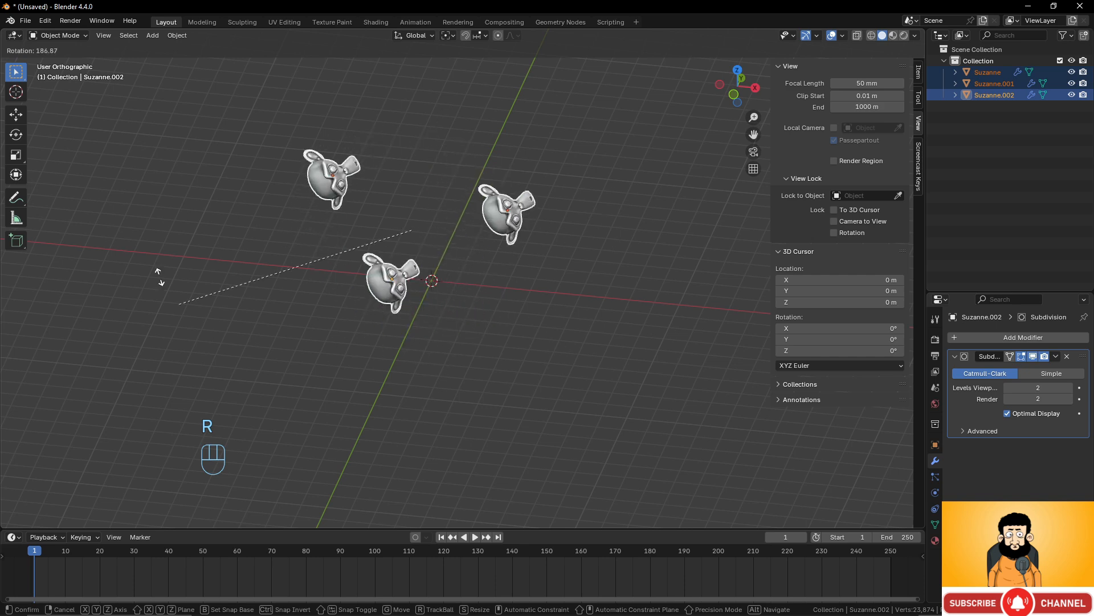
right_click(440, 127)
Set the transform pivot point to Median Point.
left_click(454, 34)
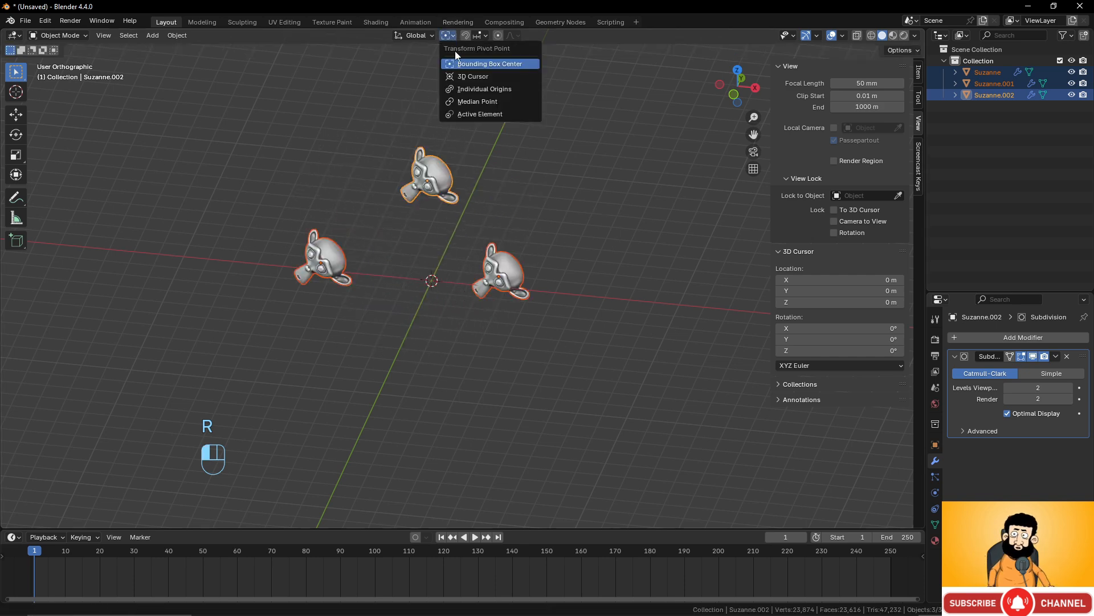
left_click(471, 101)
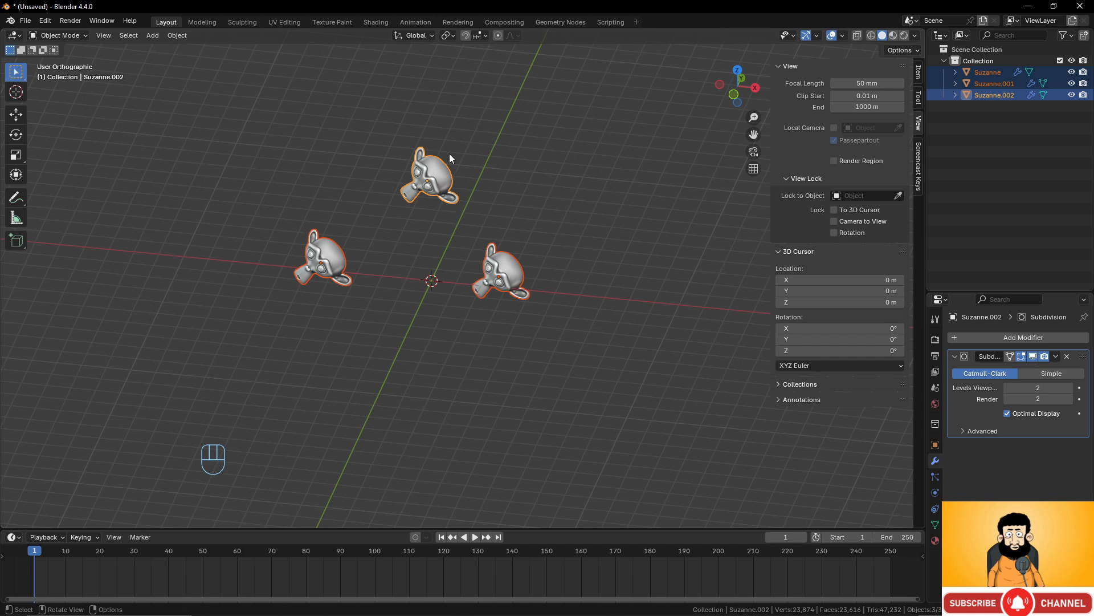
Select only the rear monkey head, enable snapping and try moving the head in increments.
middle_click_drag(409, 296, 544, 276)
left_click(421, 182)
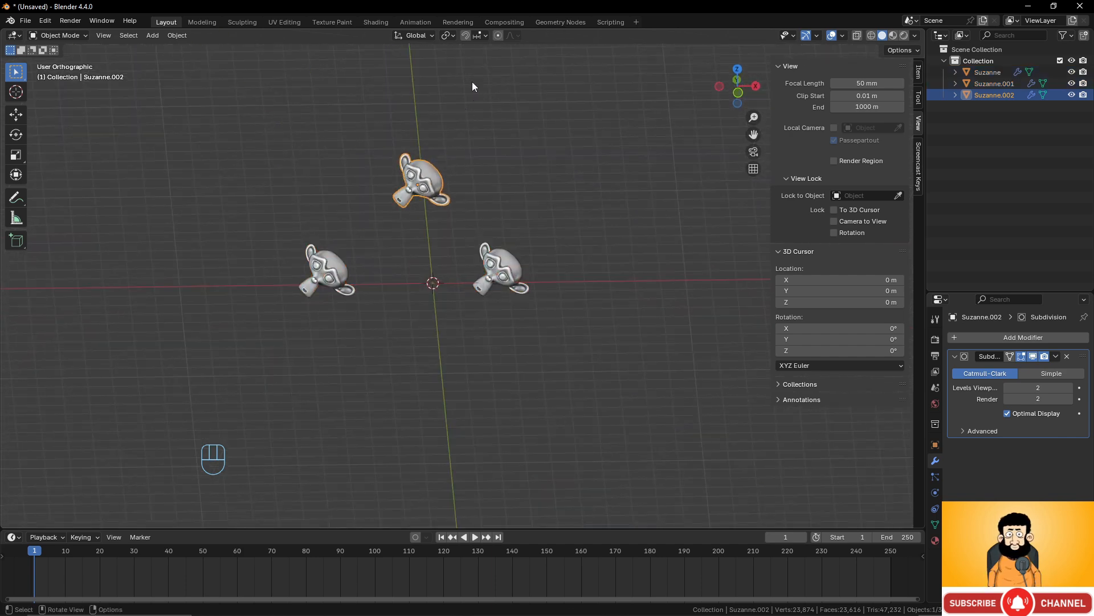
left_click(468, 35)
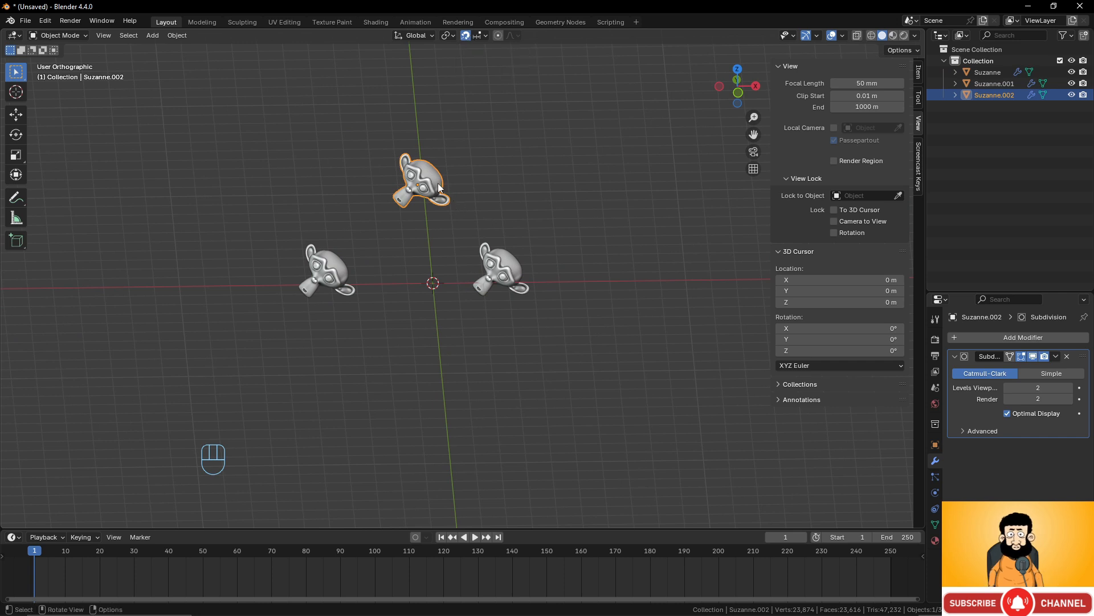
middle_click_drag(439, 188, 446, 229)
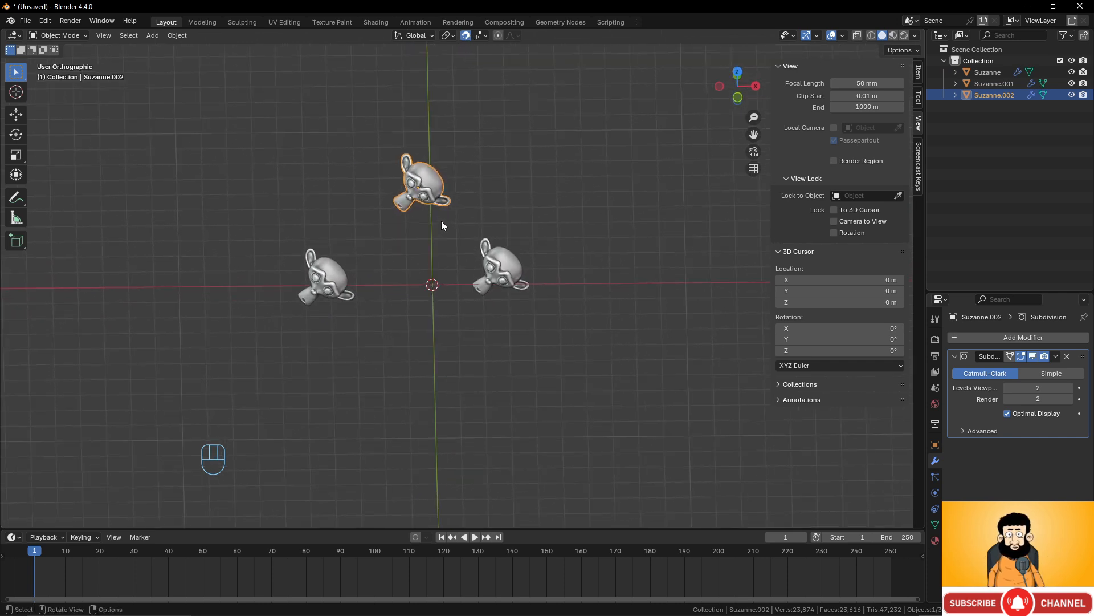
key("g")
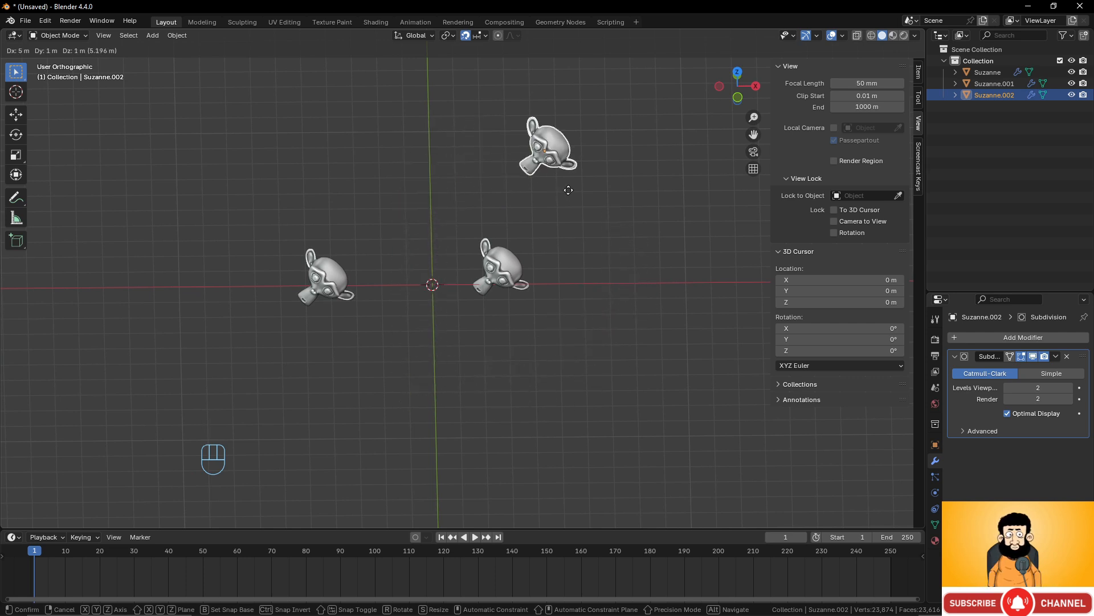
right_click(589, 200)
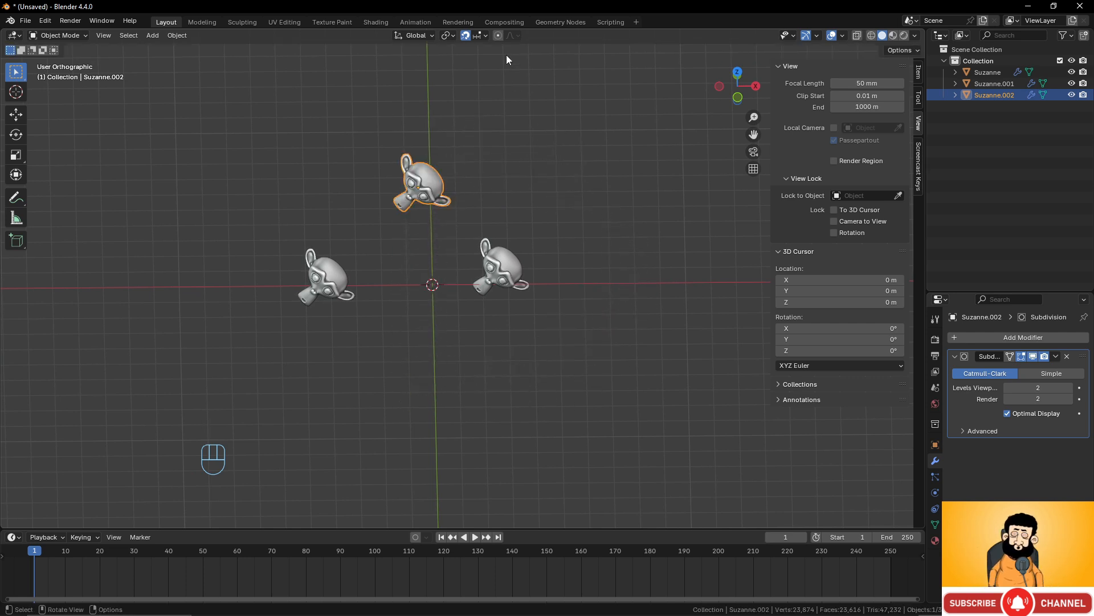
Set the snap target to Grid and try moving the rear monkey head with it.
left_click(480, 36)
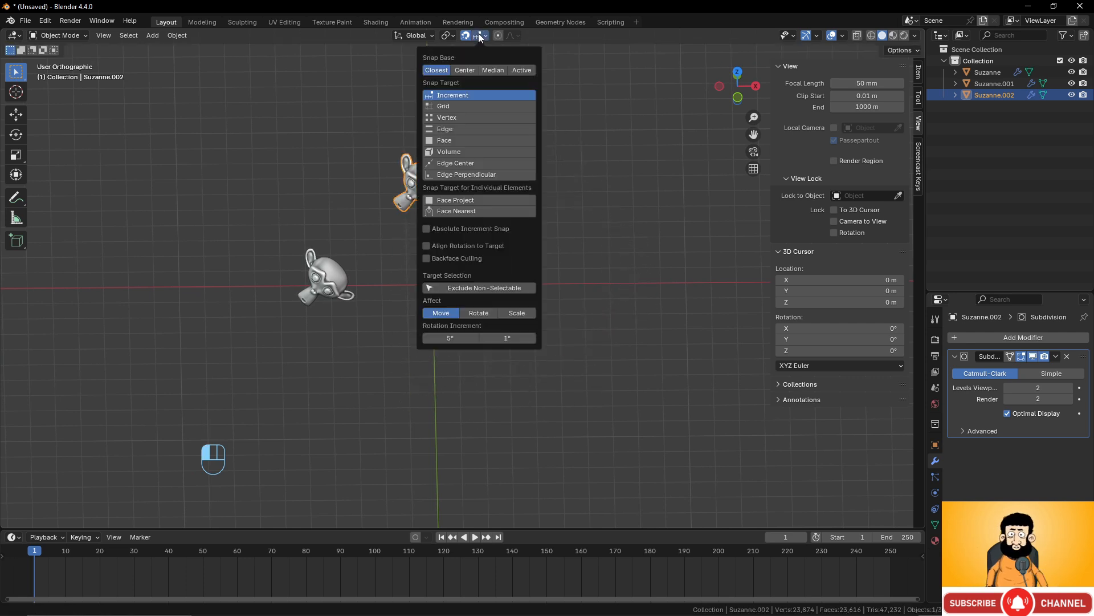
left_click(447, 107)
middle_click_drag(408, 253, 450, 250)
key("g")
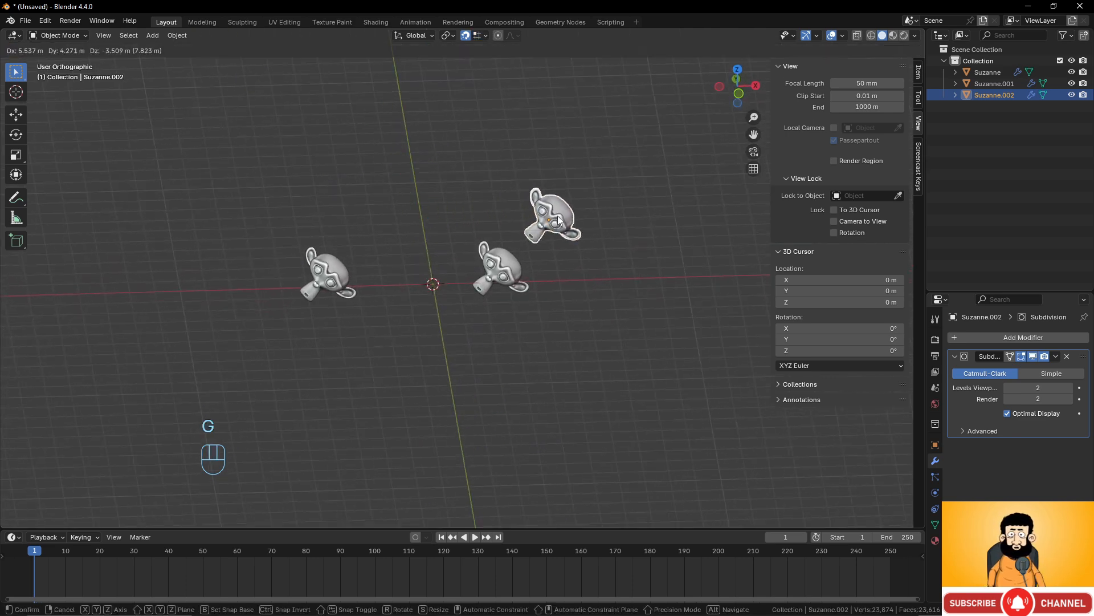
right_click(558, 217)
Show the object's transform values and move the rear monkey head on the grid to X 2 m, Y 10 m, Z 0 m.
left_click(918, 73)
key("g")
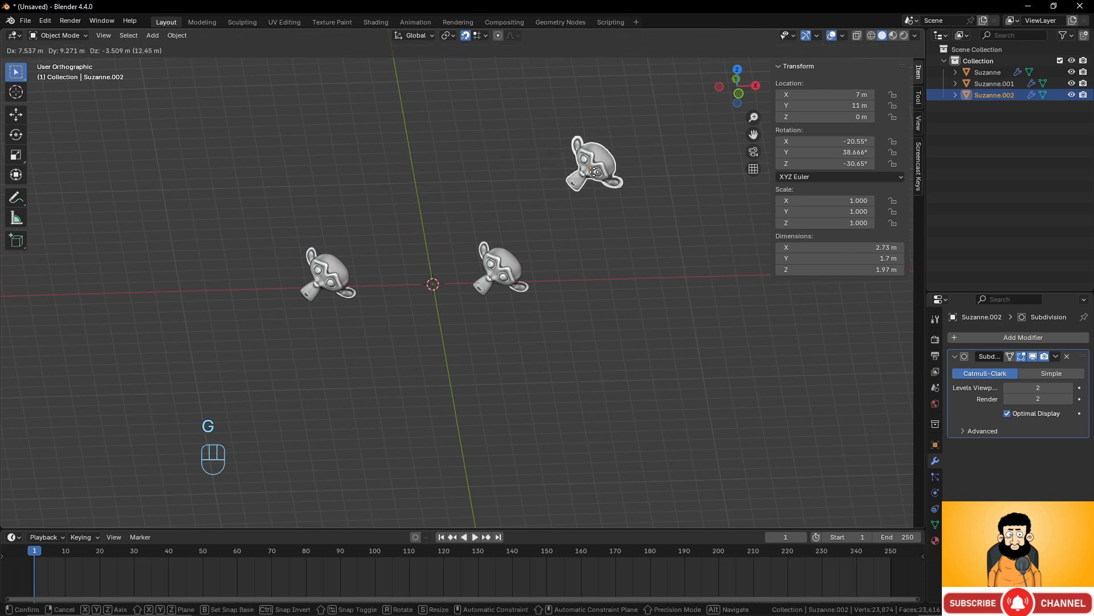
left_click(781, 172)
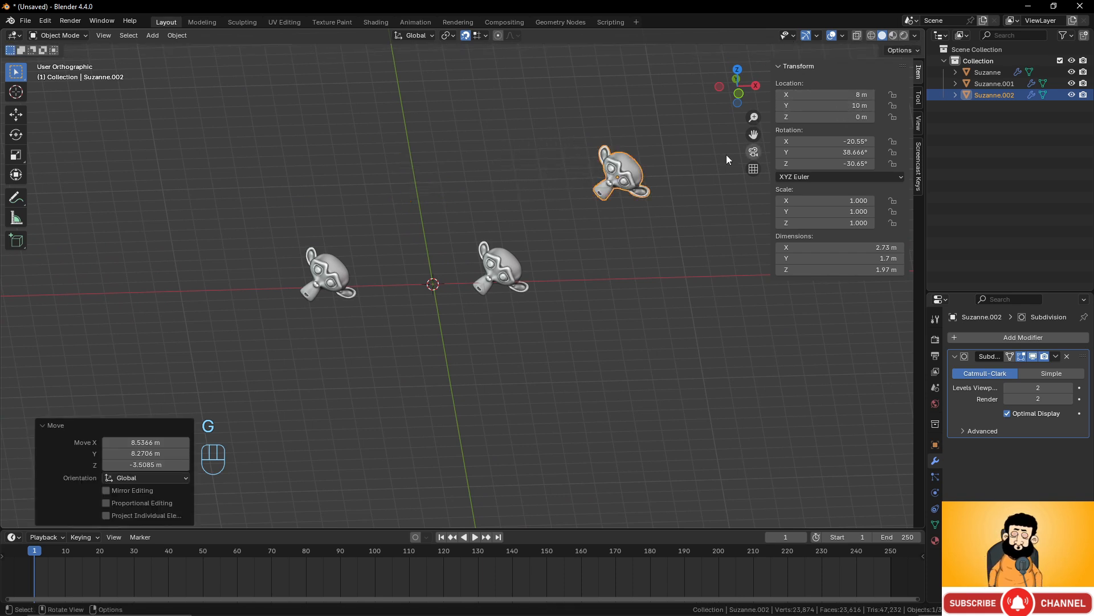
key("g")
left_click(471, 182)
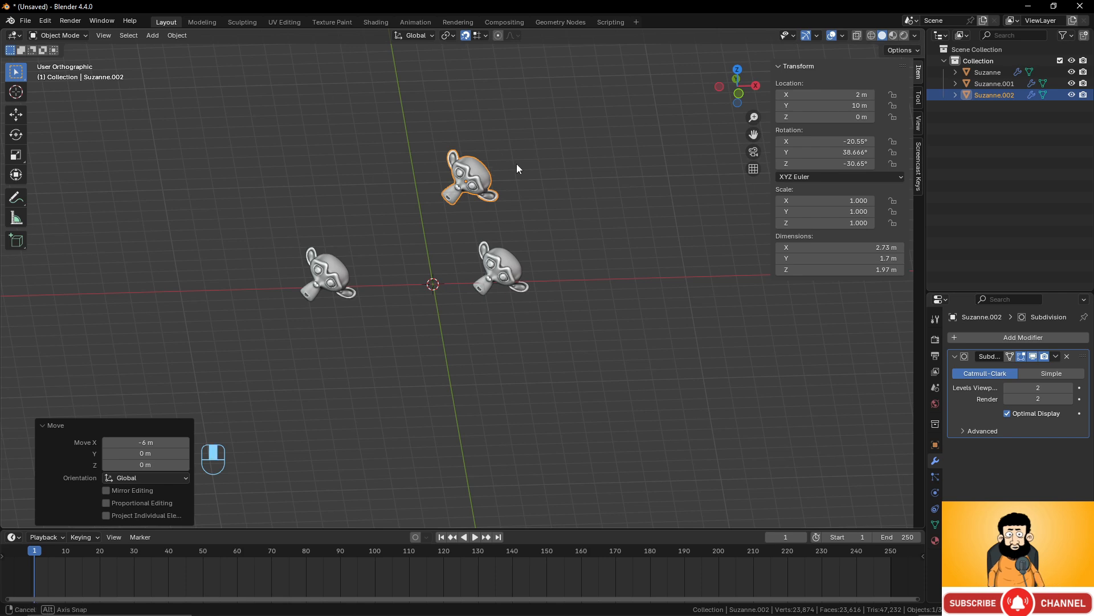
Add a plane mesh at the world origin and scale it to about 35.6 m per side.
middle_click_drag(516, 163, 500, 23)
left_click(477, 36)
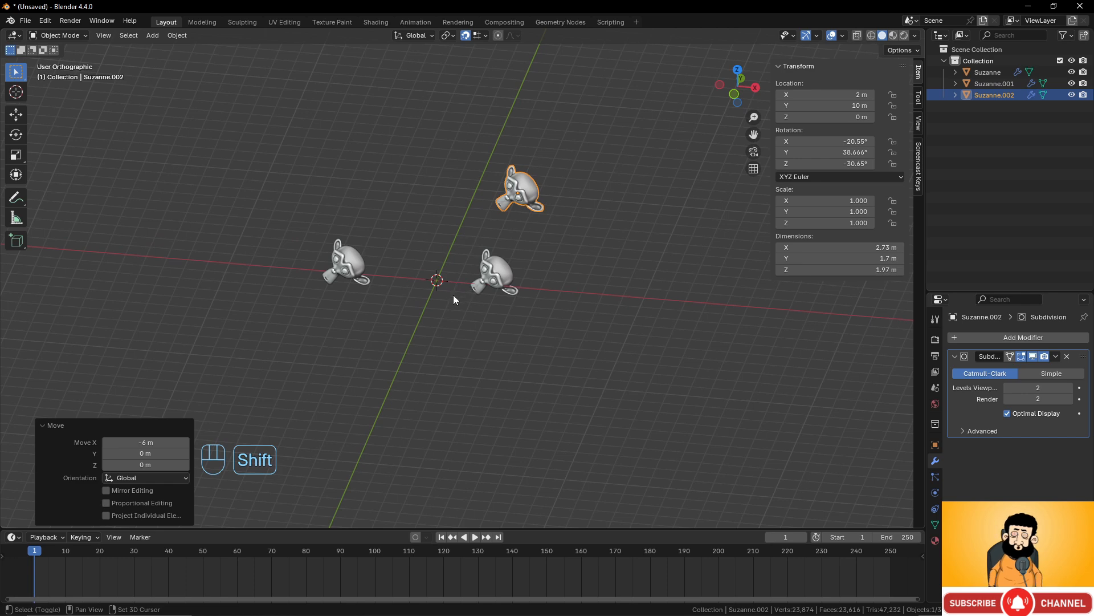
key("shift+a")
mouse_move(454, 295)
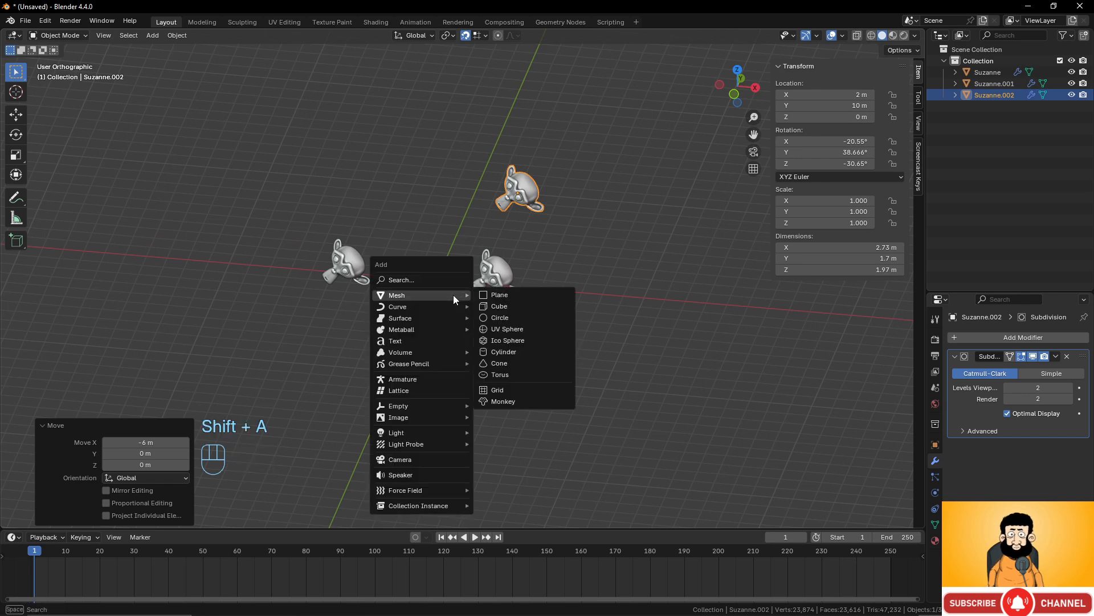
left_click(511, 296)
key("s")
left_click(822, 367)
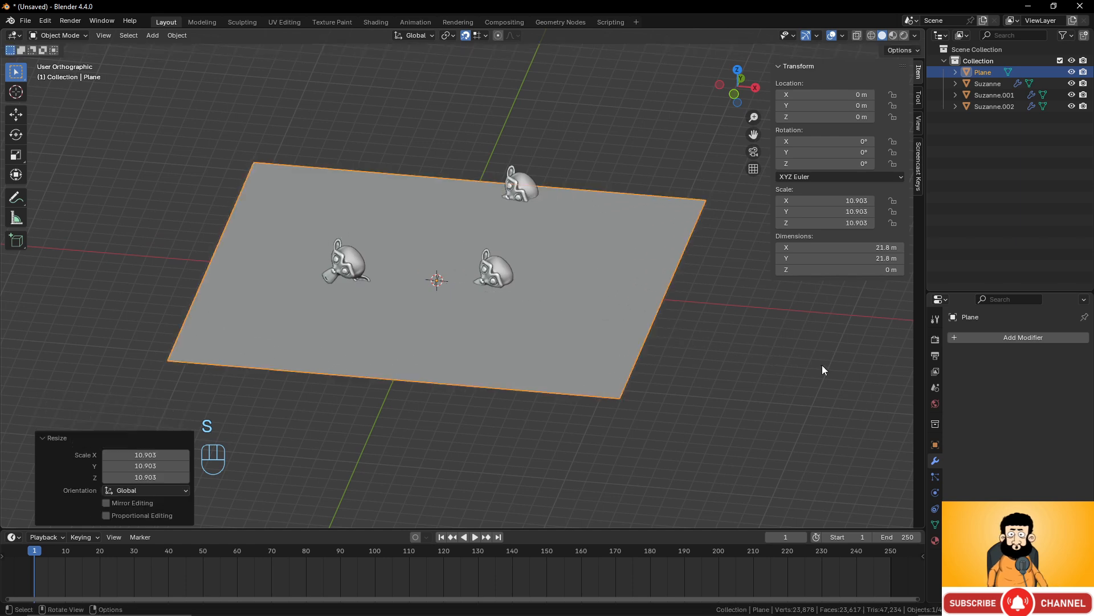
key("s")
left_click(678, 350)
Turn off snapping and move the rear monkey head above the plane to about X -3.1 m, Y 8.6 m, Z 4.6 m.
left_click(517, 192)
middle_click_drag(517, 193, 560, 236)
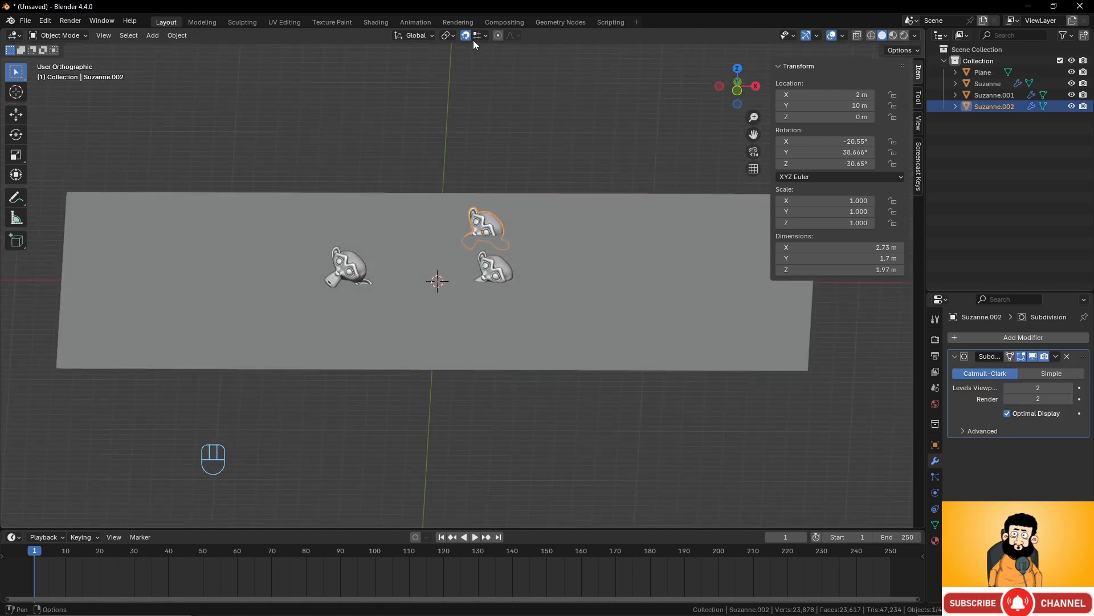
middle_click_drag(488, 114, 552, 273)
key("g")
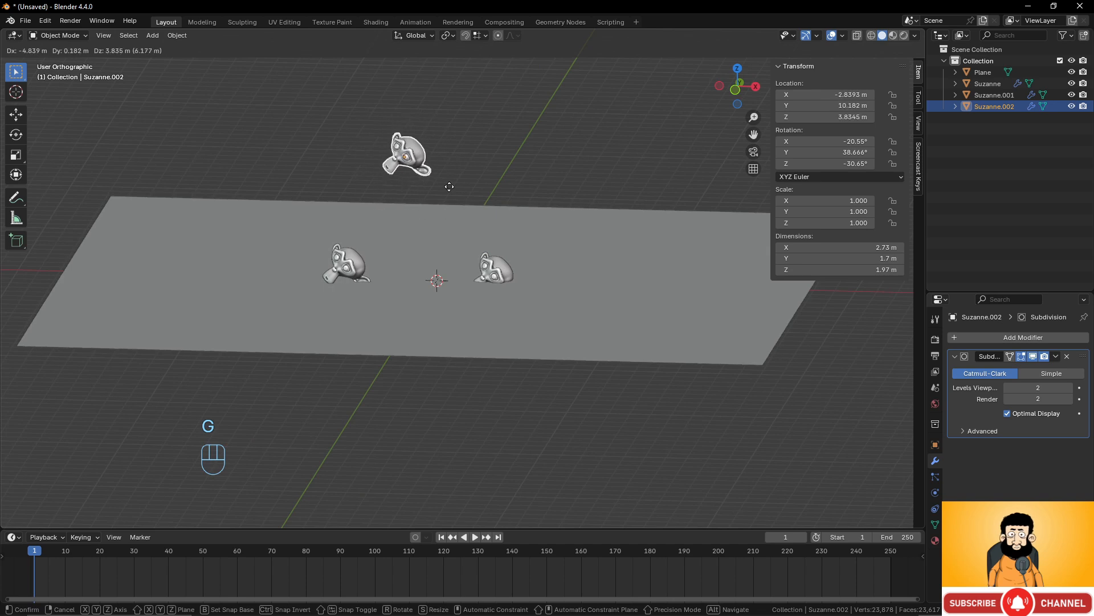
right_click(447, 186)
middle_click_drag(496, 239, 636, 289)
key("g")
left_click(512, 177)
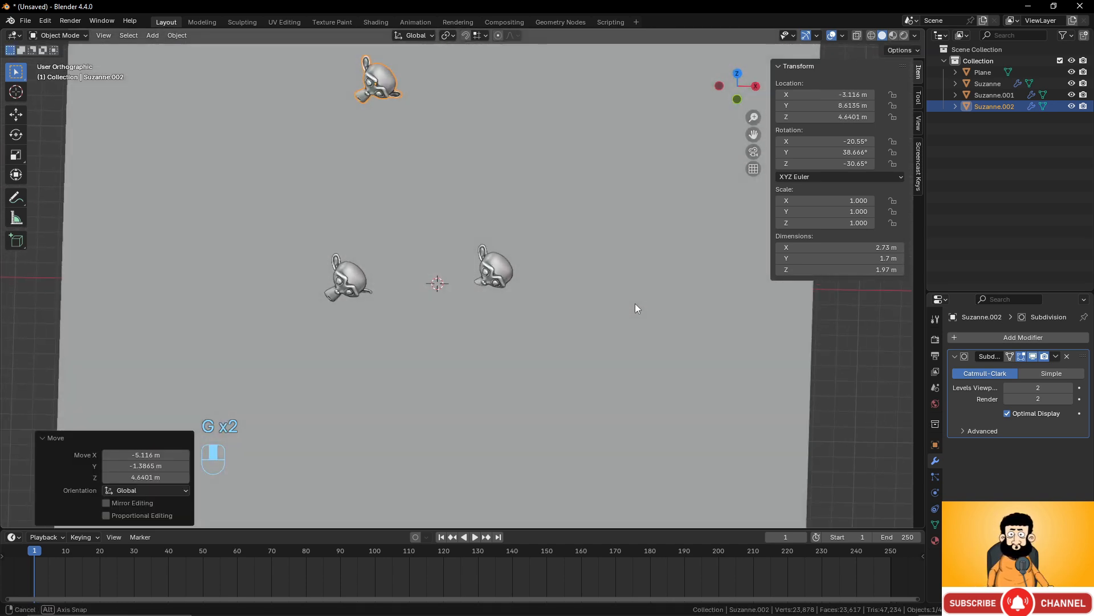
scroll(635, 303, "down", 4)
key("g")
right_click(556, 268)
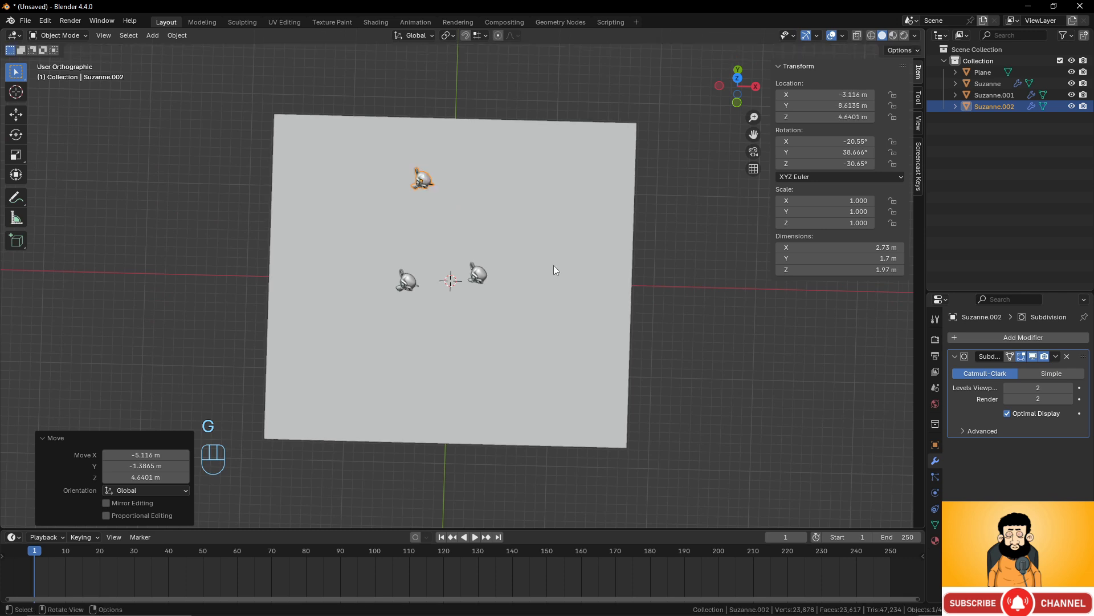
Split the 3D viewport vertically and set the new area to the right orthographic view, framing the monkey heads.
right_click(674, 28)
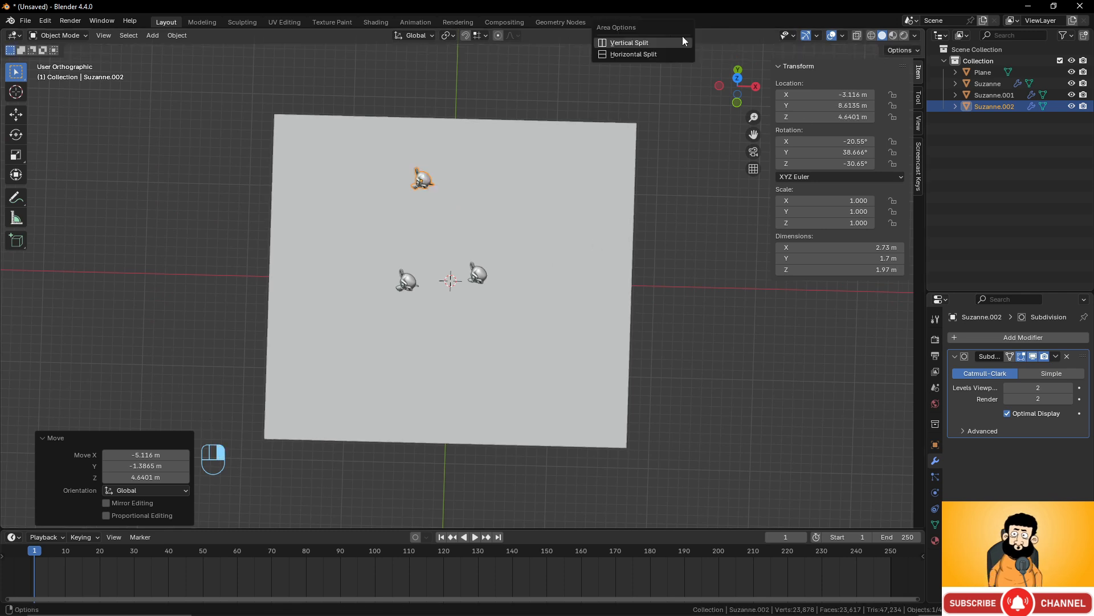
left_click(629, 43)
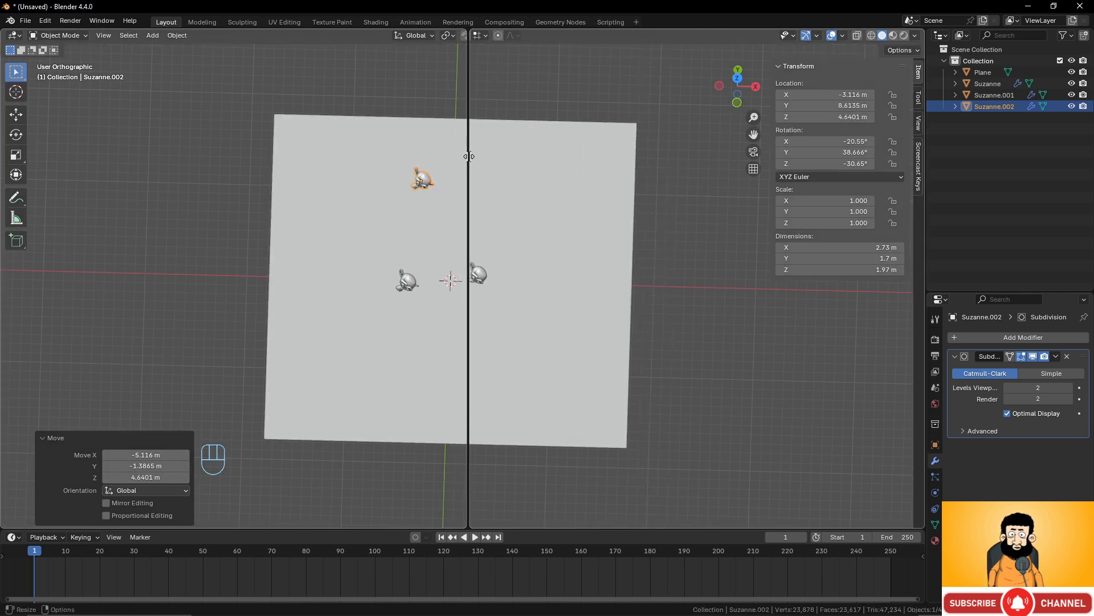
left_click(464, 155)
key("KP_3")
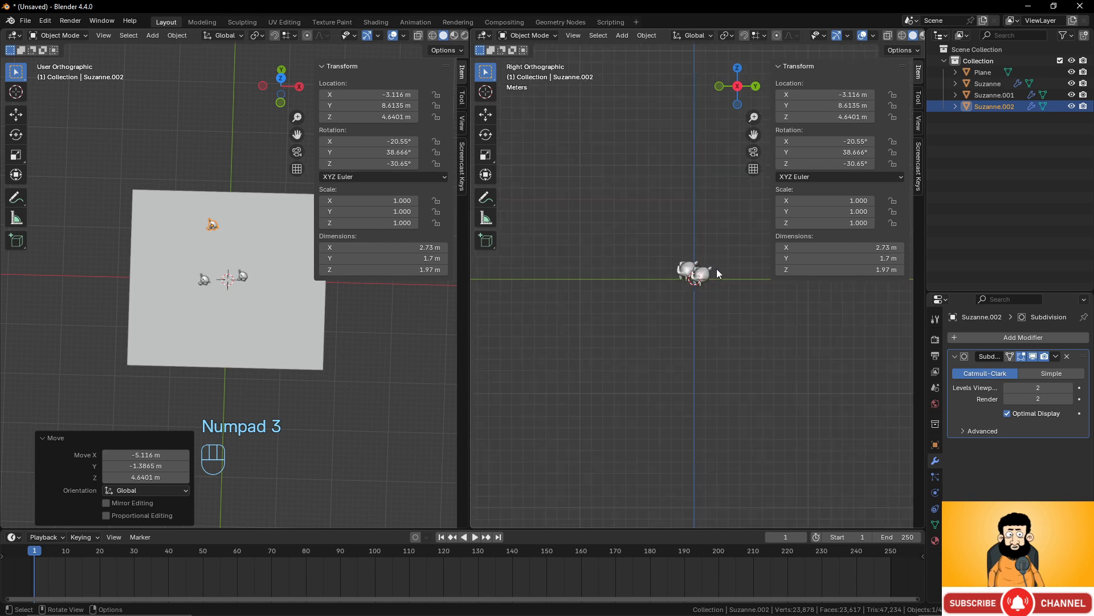
middle_click_drag(716, 269, 677, 306, "shift")
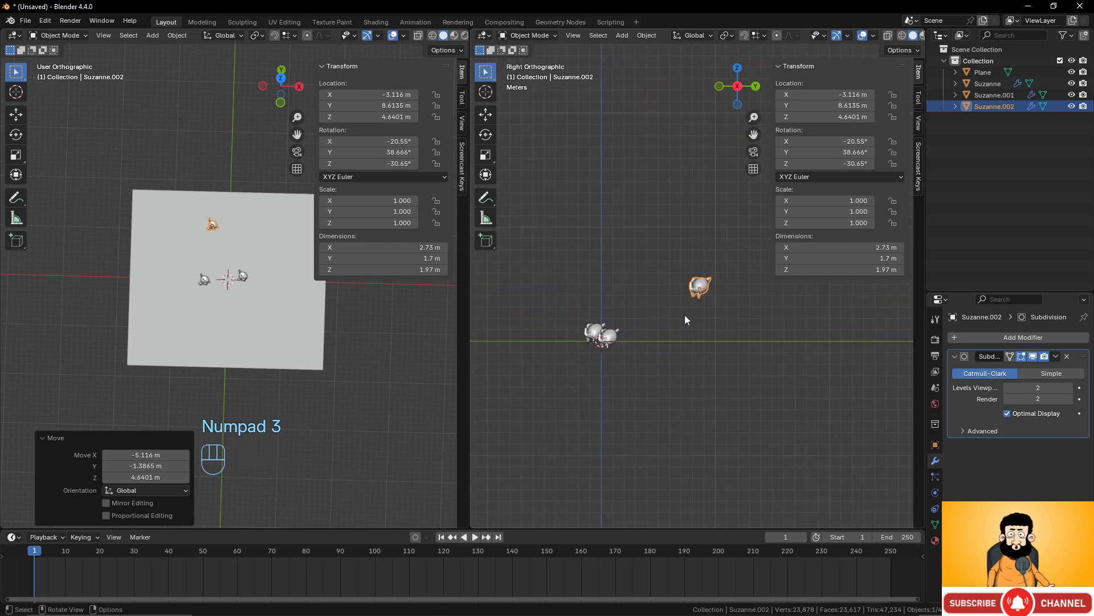
scroll(685, 315, "up", 3)
Try moving the raised monkey head freely over the plane without snapping.
middle_click_drag(244, 263, 243, 276)
key("g")
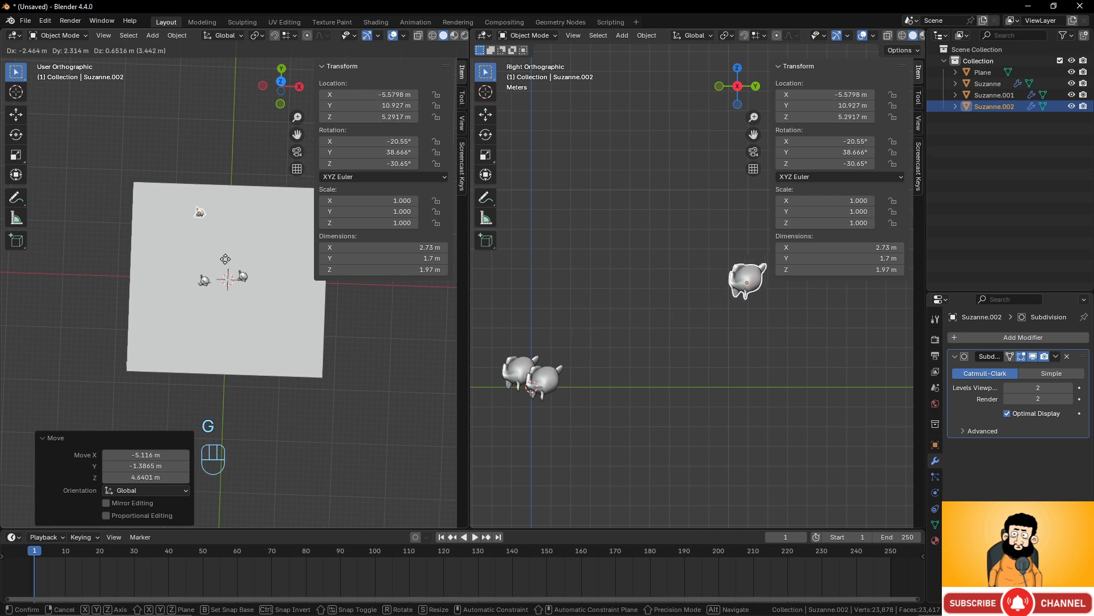
right_click(229, 227)
Enable snapping with Face Project as the target and turn on Align Rotation to Target.
left_click(256, 214)
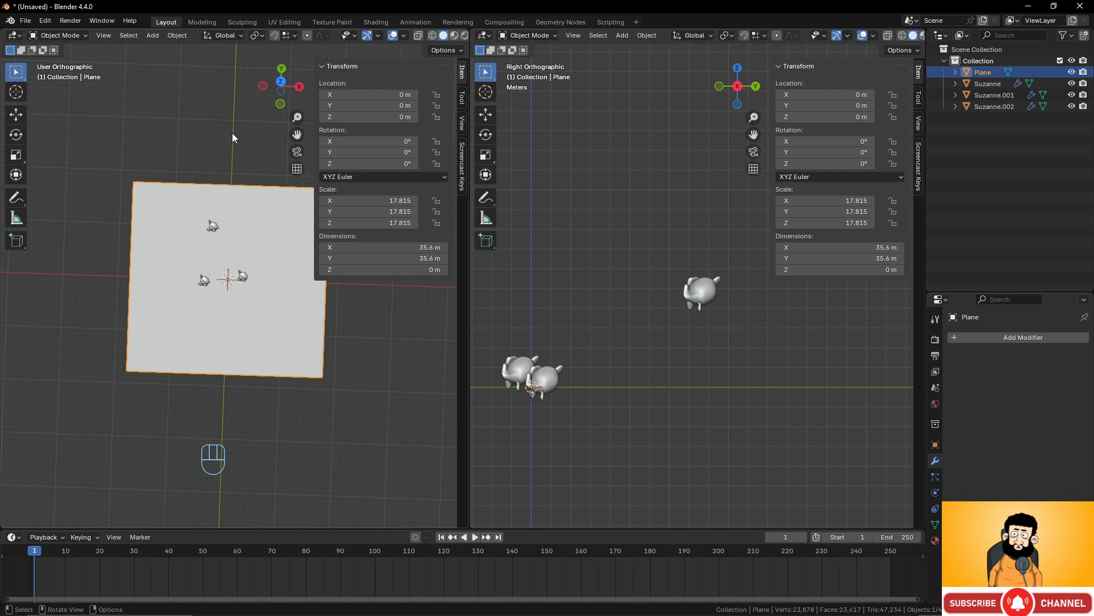
left_click(274, 36)
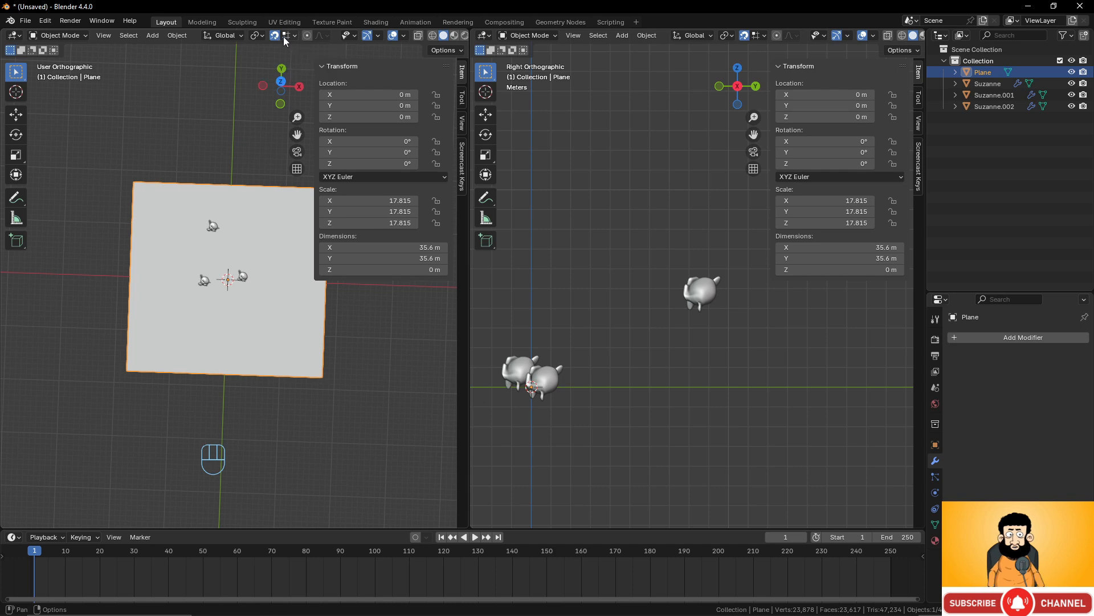
left_click(293, 35)
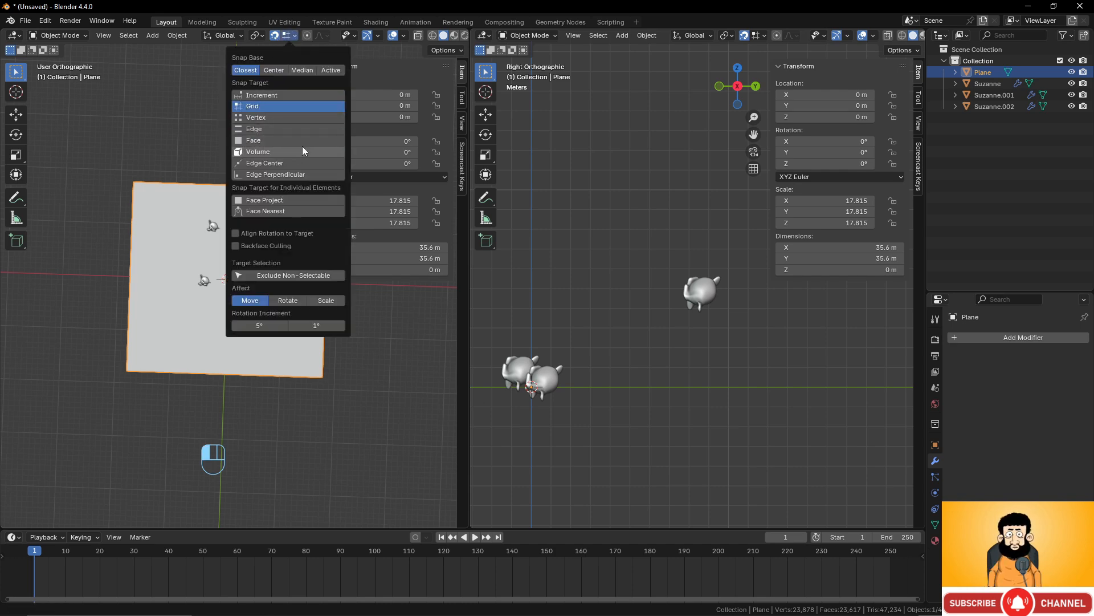
left_click(269, 200)
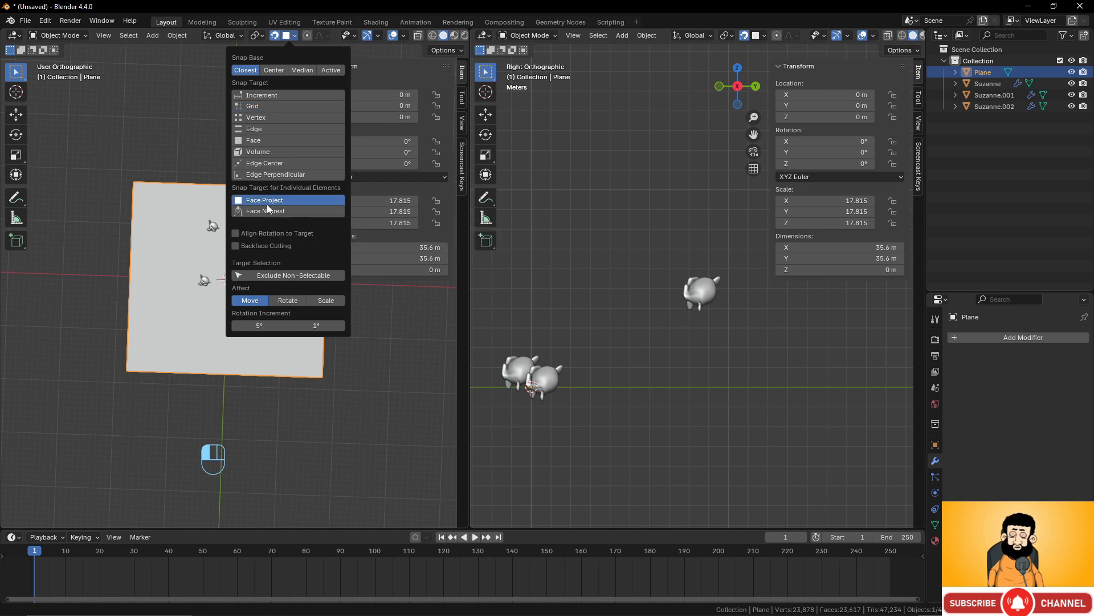
left_click(236, 233)
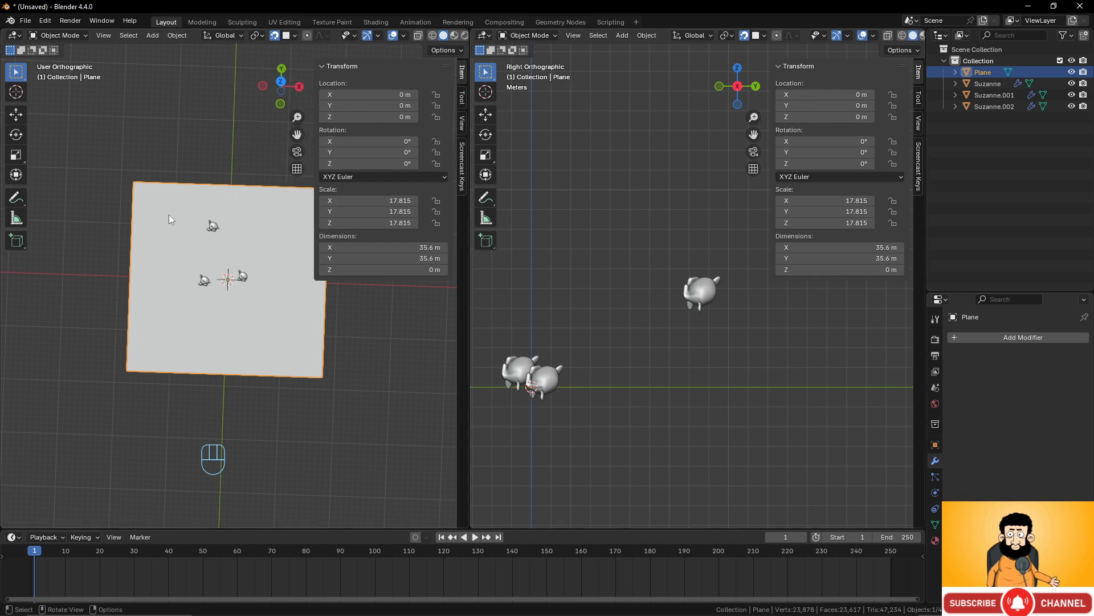
Try moving the raised monkey head across the plane with face projection snapping.
left_click(699, 294)
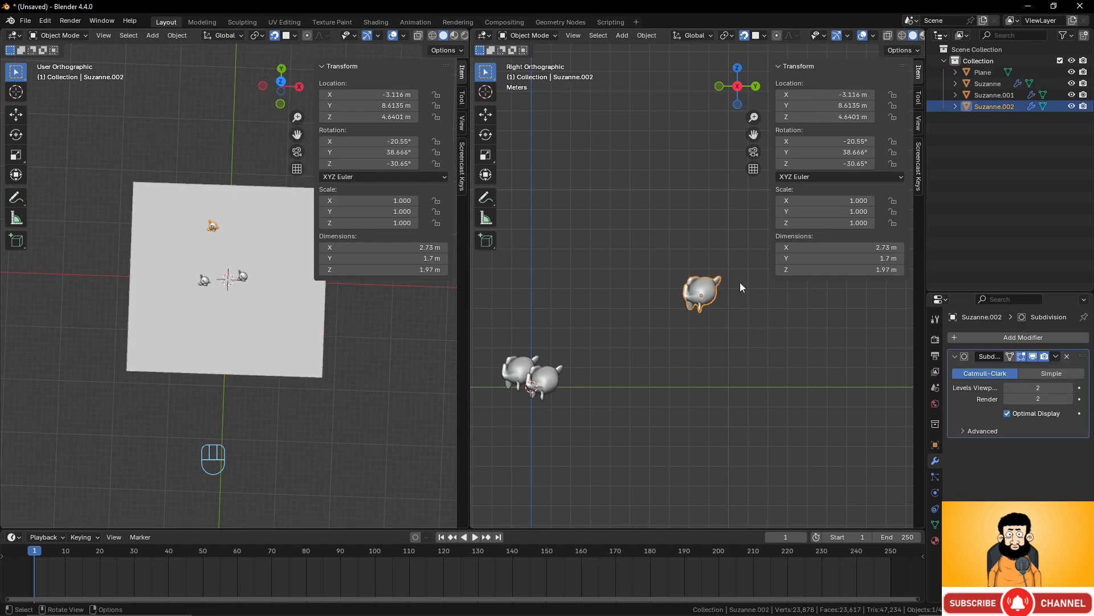
key("g")
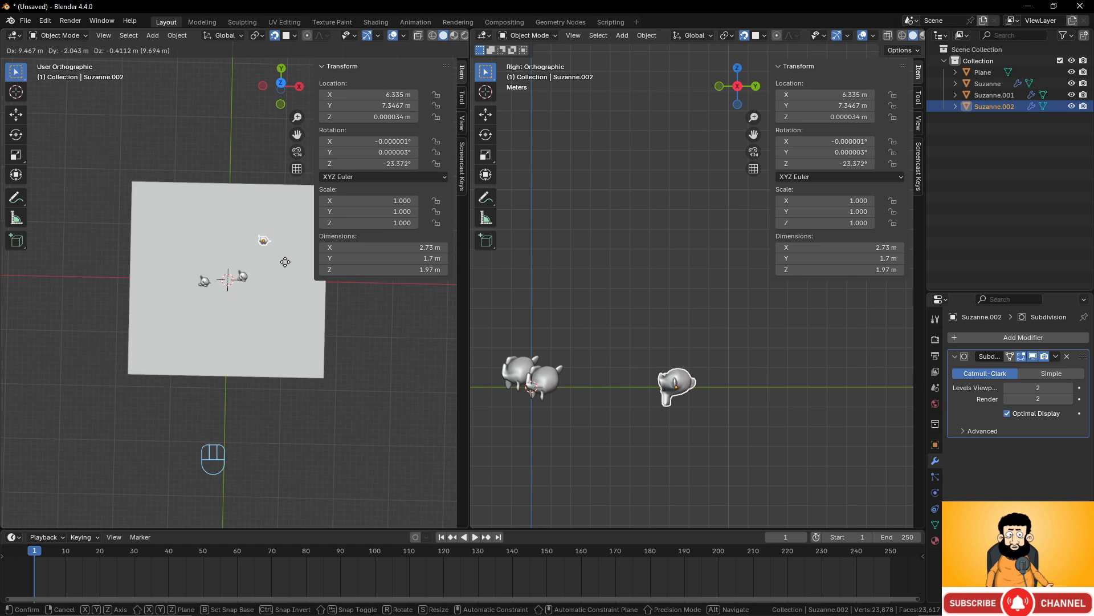
left_click(242, 265)
middle_click_drag(242, 264, 236, 220)
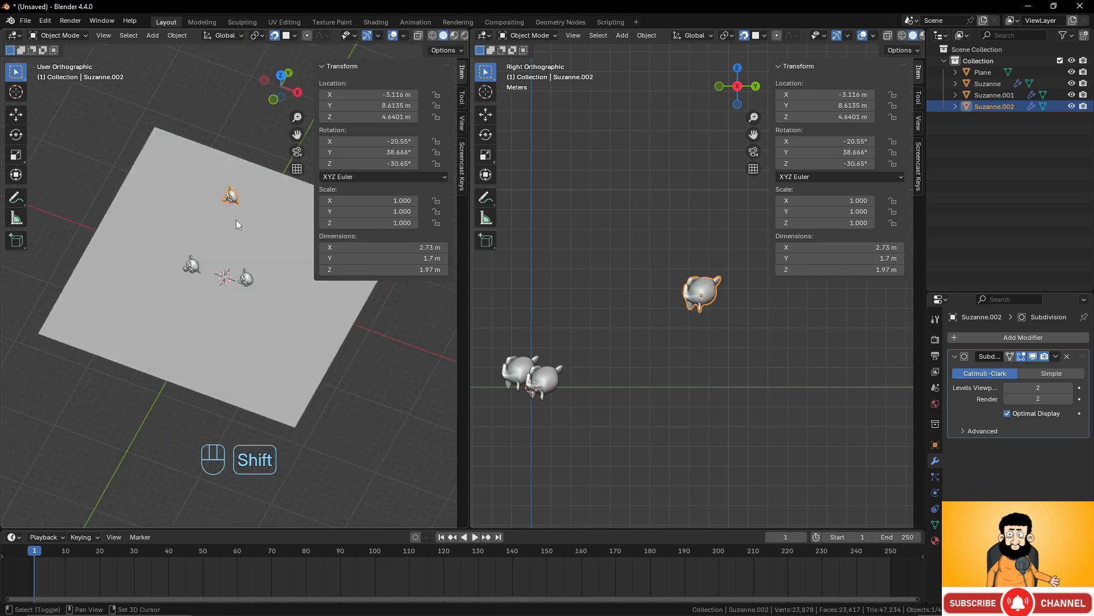
Add a UV sphere at the world origin and scale it uniformly to about 7.31.
key("shift+a")
mouse_move(236, 220)
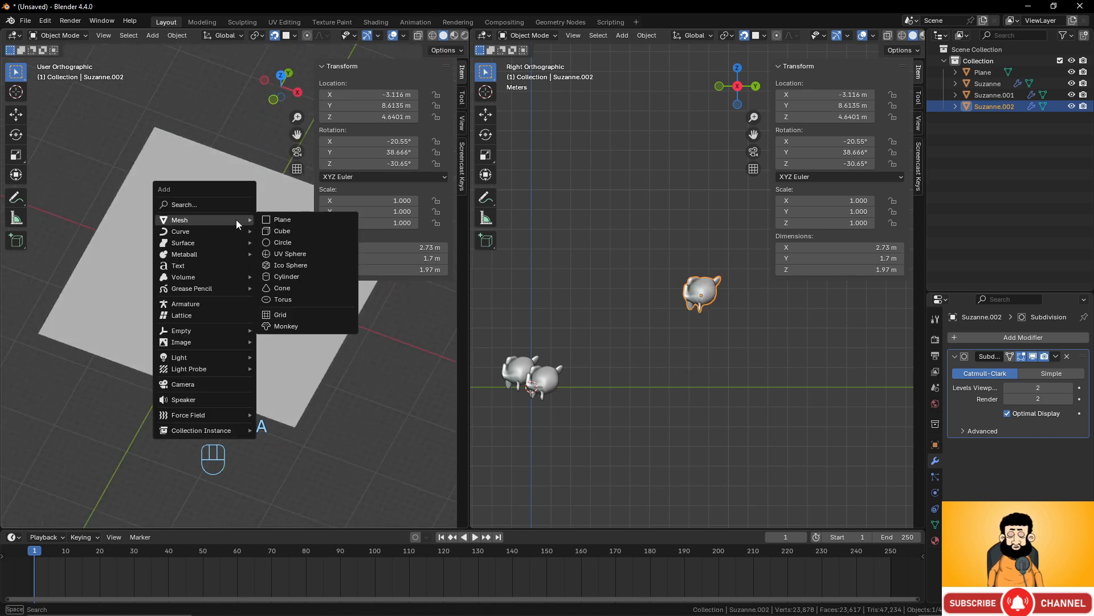
left_click(291, 255)
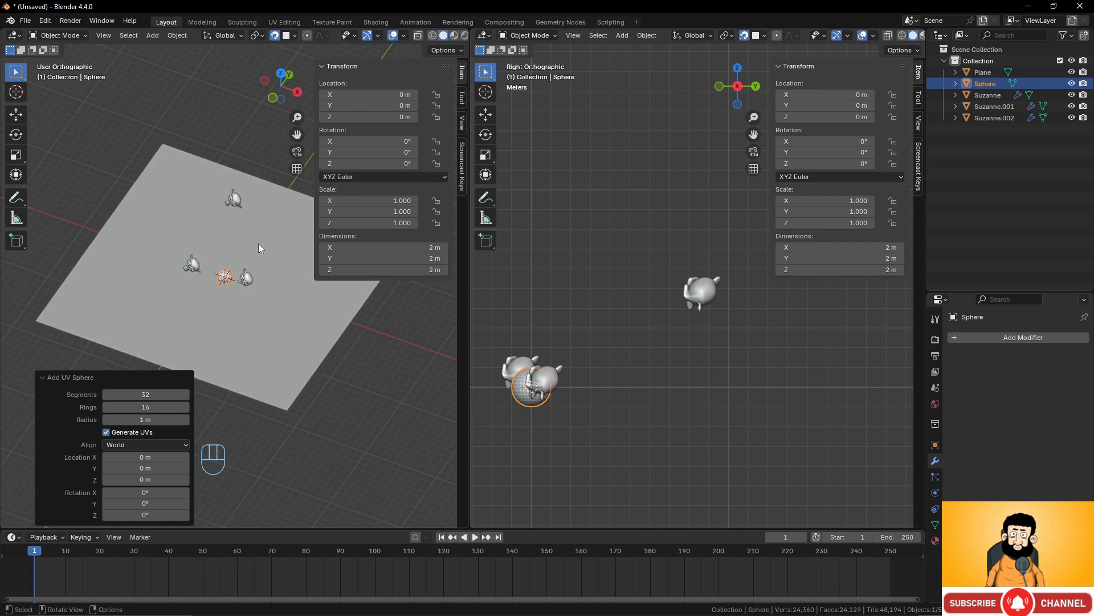
key("s")
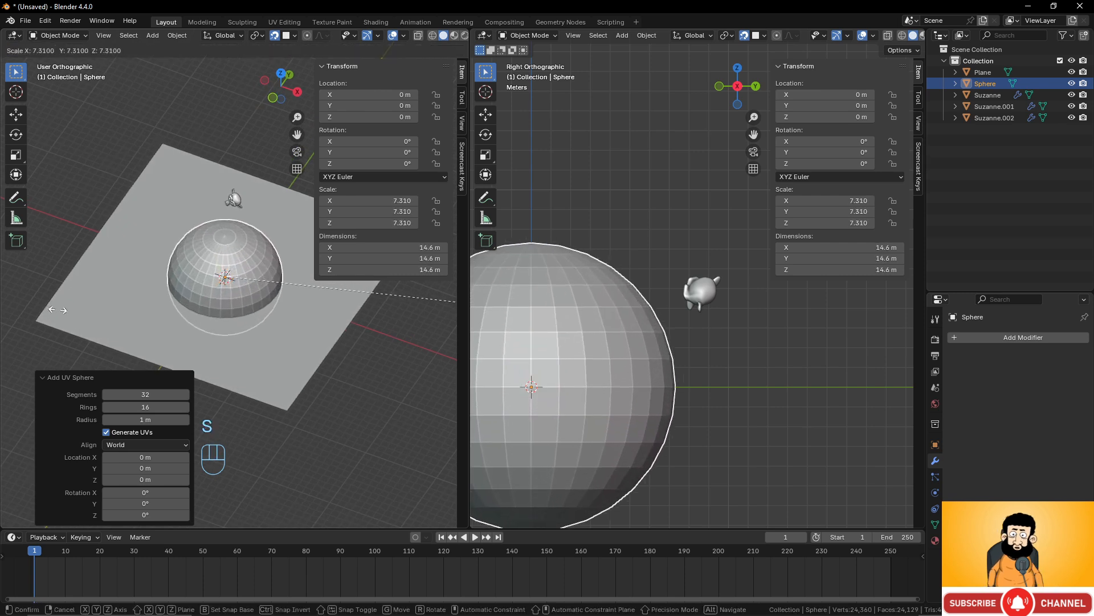
left_click(57, 310)
Try moving the raised monkey head onto the sphere's upper surface with face projection snapping.
left_click(235, 204)
middle_click_drag(235, 204, 240, 234)
key("g")
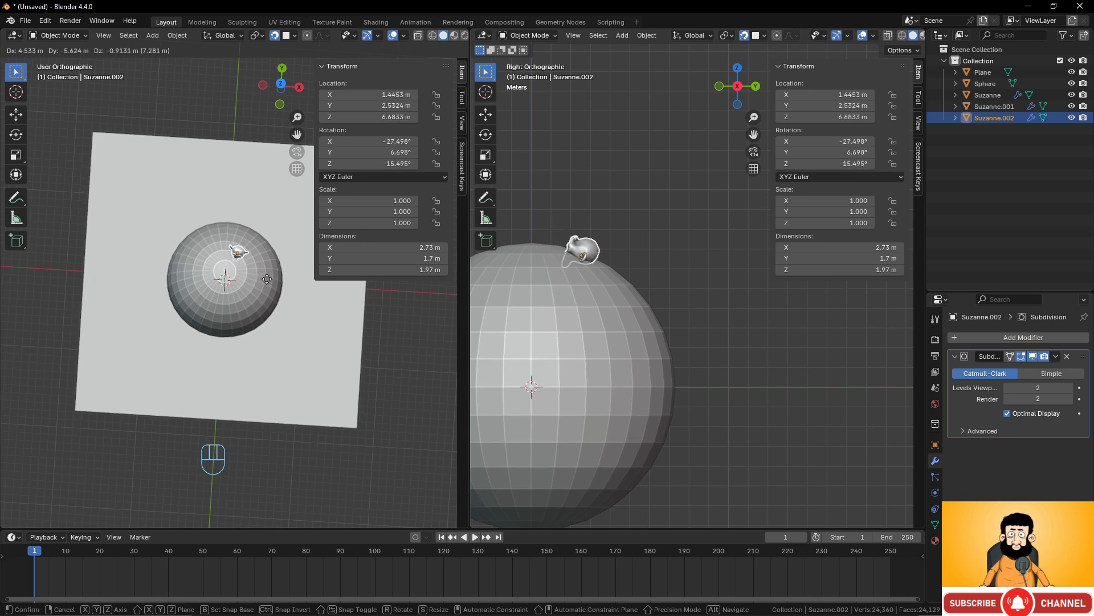
left_click(267, 279)
scroll(573, 245, "up", 2)
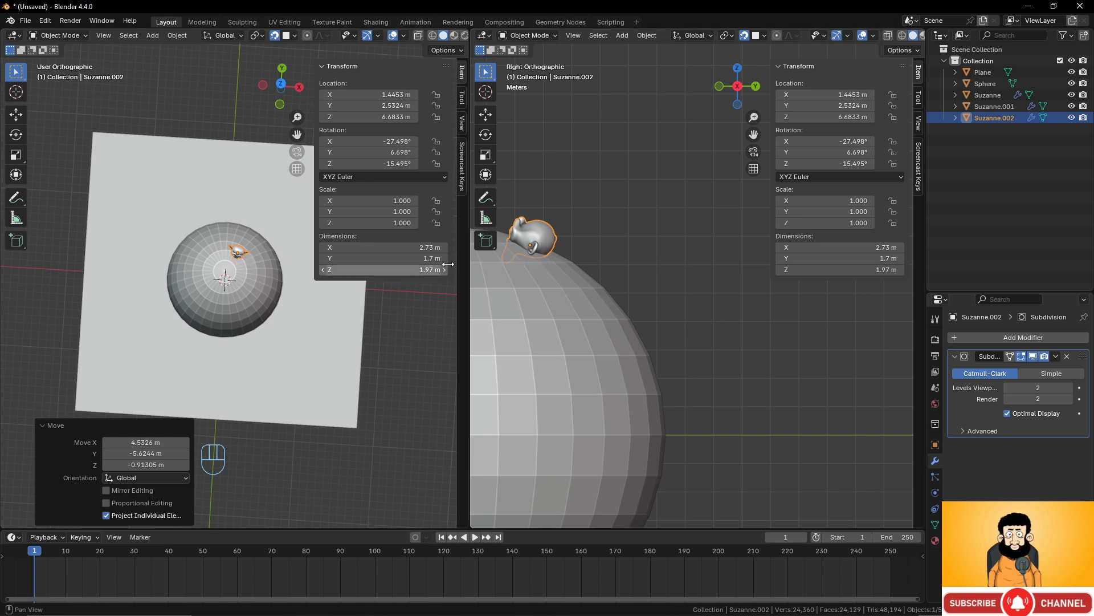
Delete the large sphere from the scene.
left_click(247, 271)
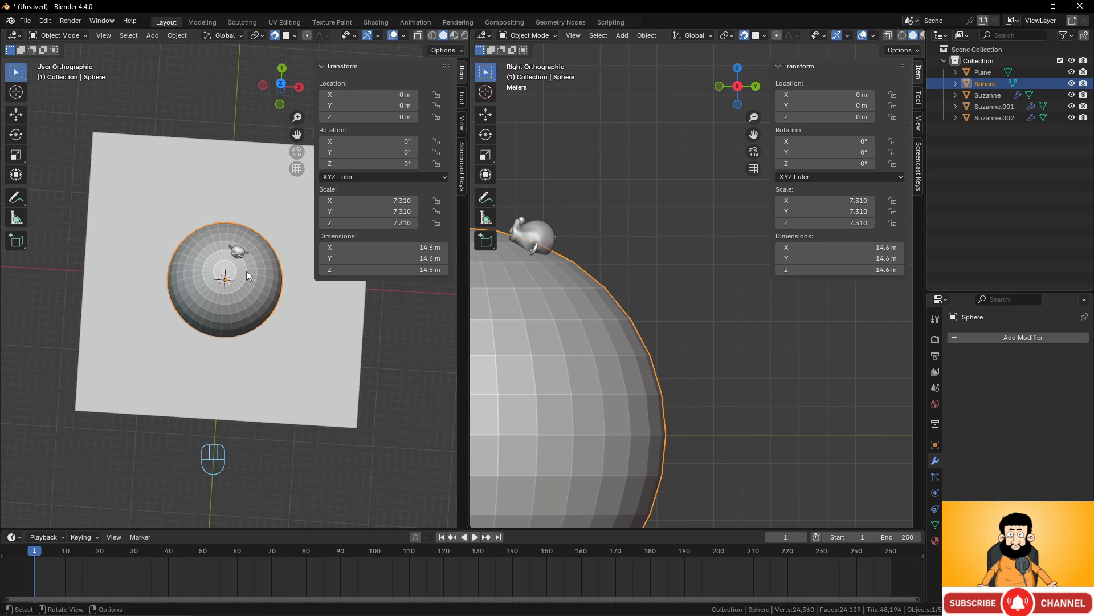
key("x")
left_click(247, 273)
Delete the two monkey heads lying on either side of the 3D cursor, keeping the raised one.
left_click(239, 253)
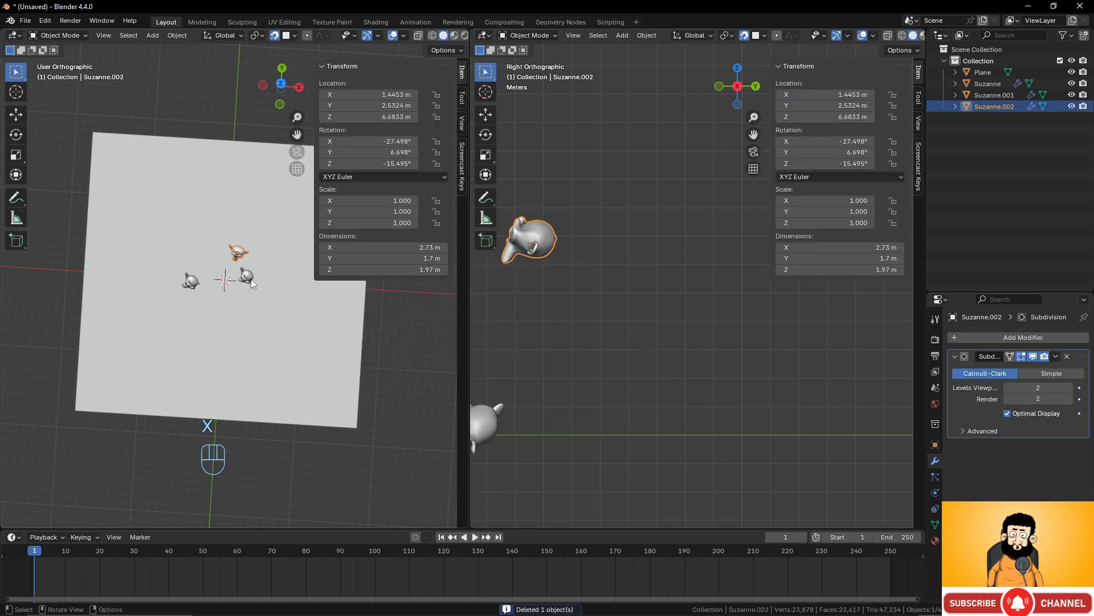
left_click(249, 278)
left_click(194, 283, "shift")
key("x")
left_click(201, 281)
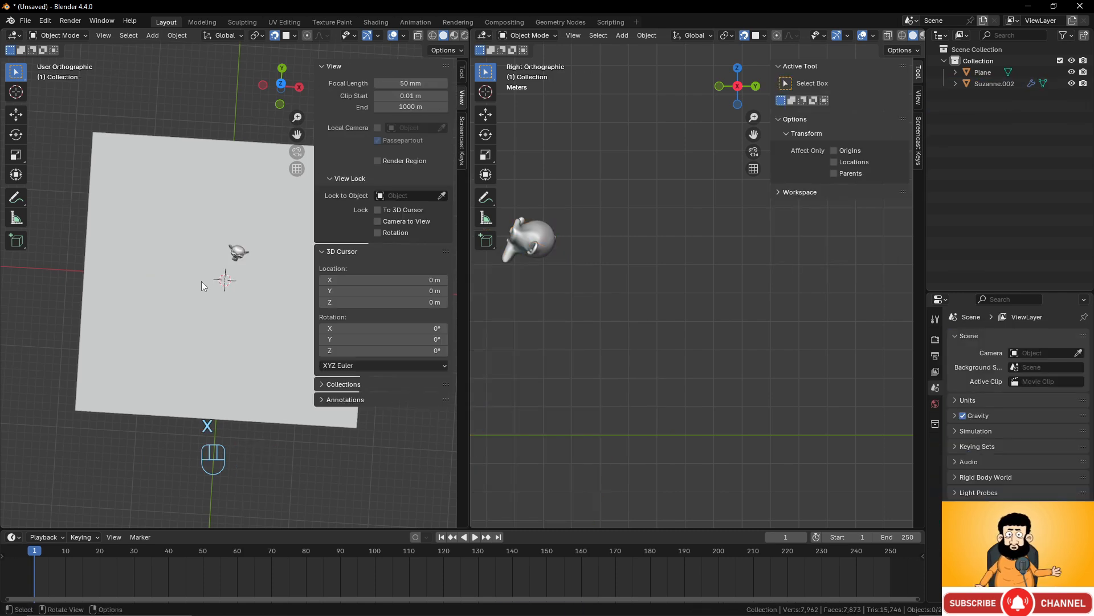
Clear the location and rotation of the remaining monkey head.
left_click(241, 253)
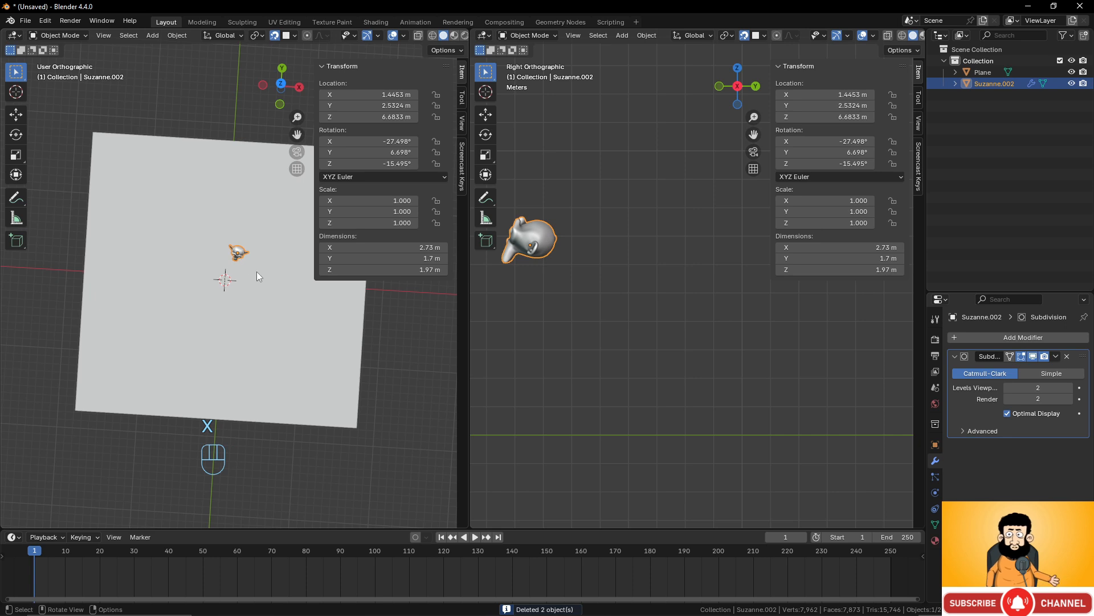
key("alt+g")
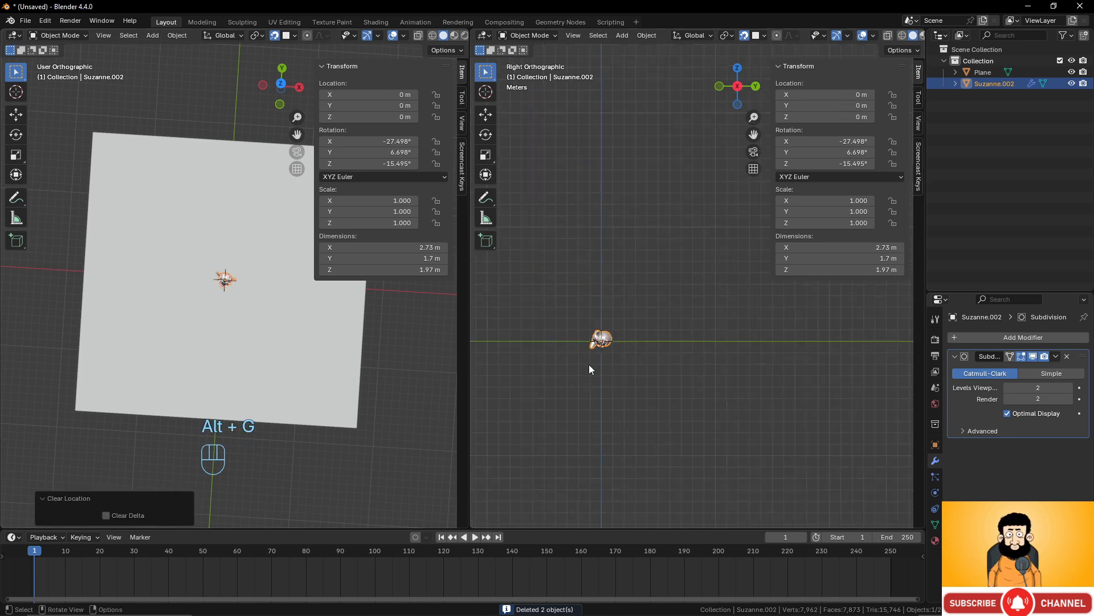
middle_click_drag(590, 369, 642, 336, "shift")
scroll(641, 337, "up", 5)
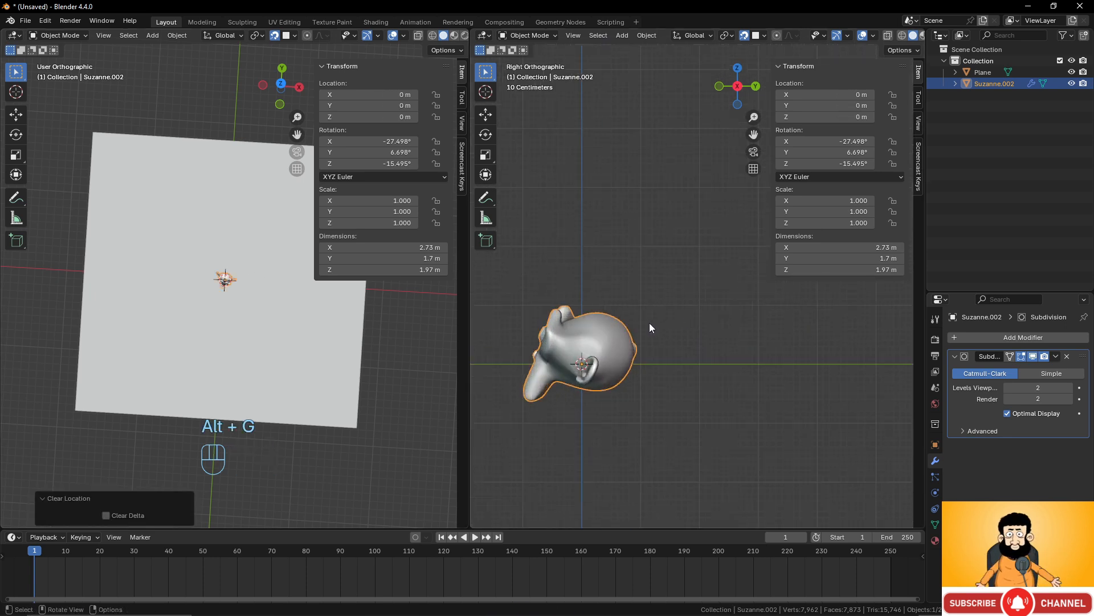
key("alt+r")
scroll(640, 340, "up", 4)
middle_click_drag(627, 345, 662, 249, "shift")
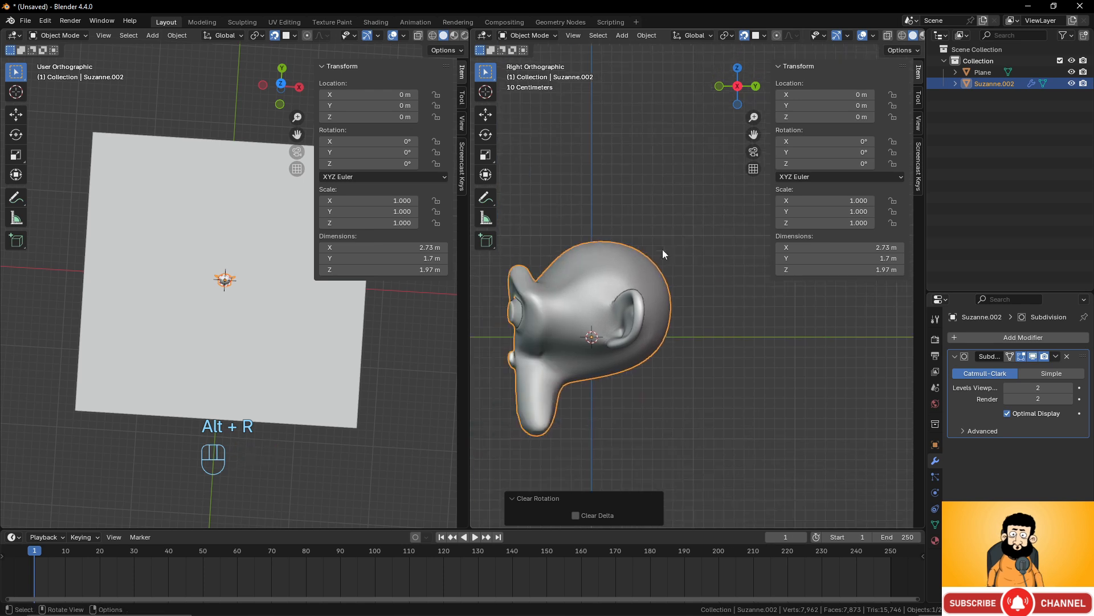
Tilt the monkey head to about -35.2° around X in the right orthographic view.
scroll(692, 306, "down", 2)
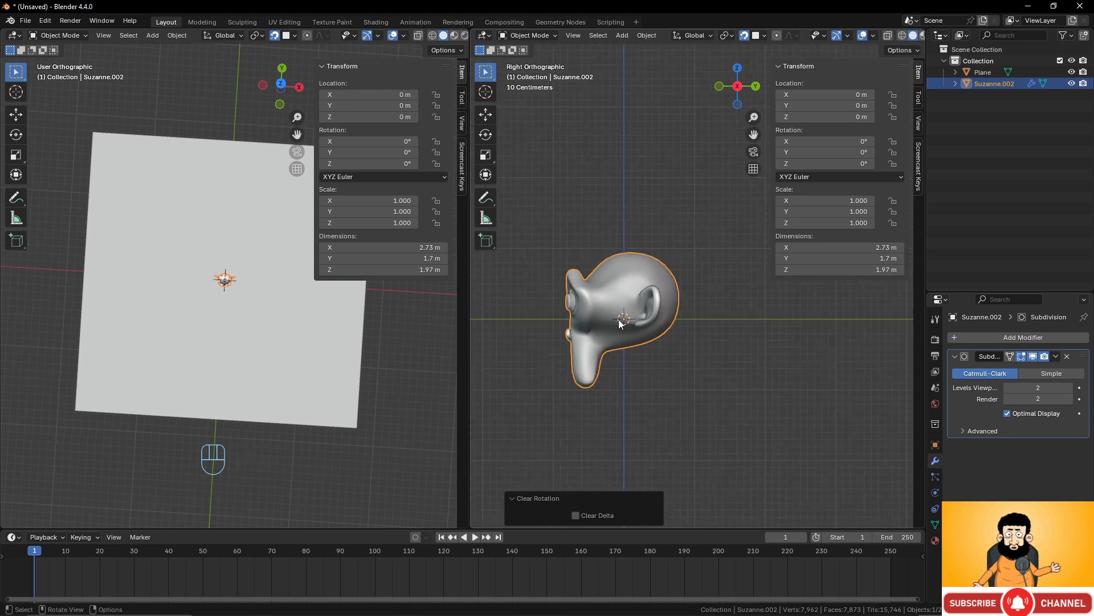
scroll(632, 333, "up", 4)
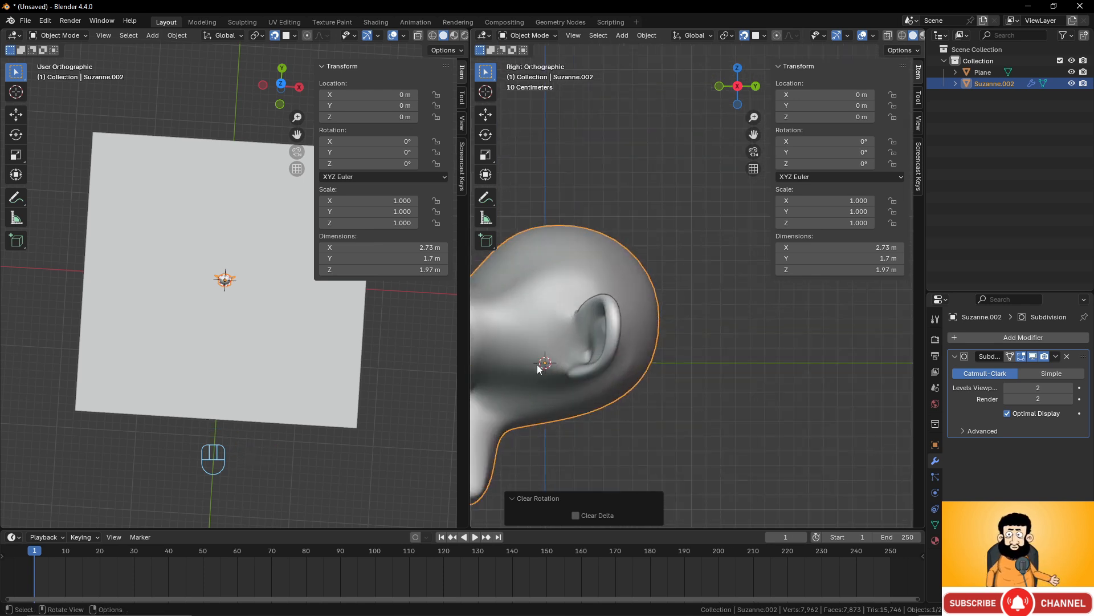
scroll(544, 365, "down", 4)
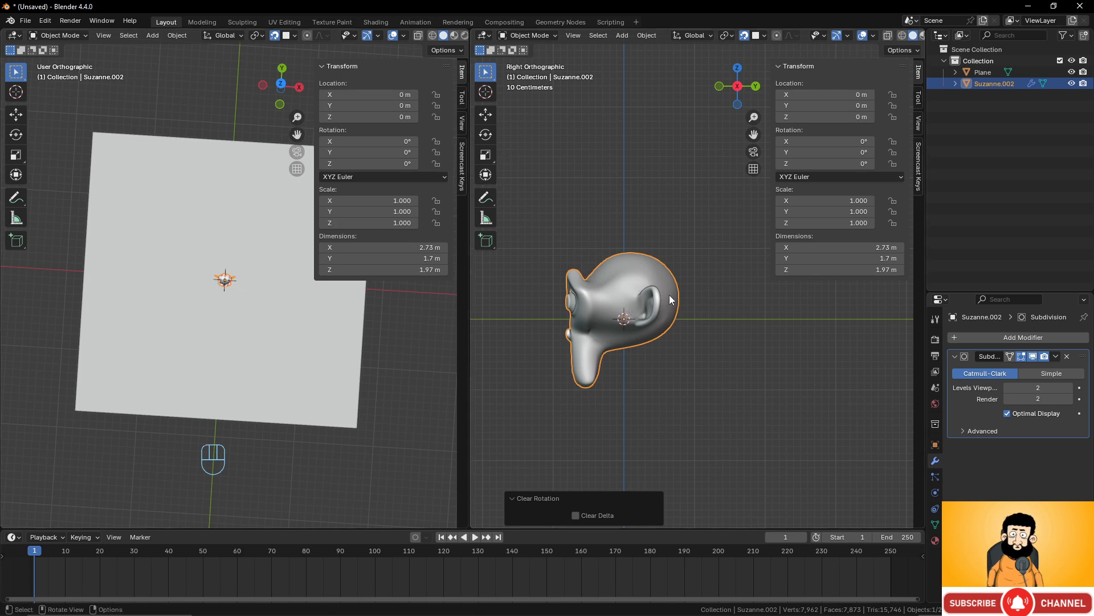
key("r")
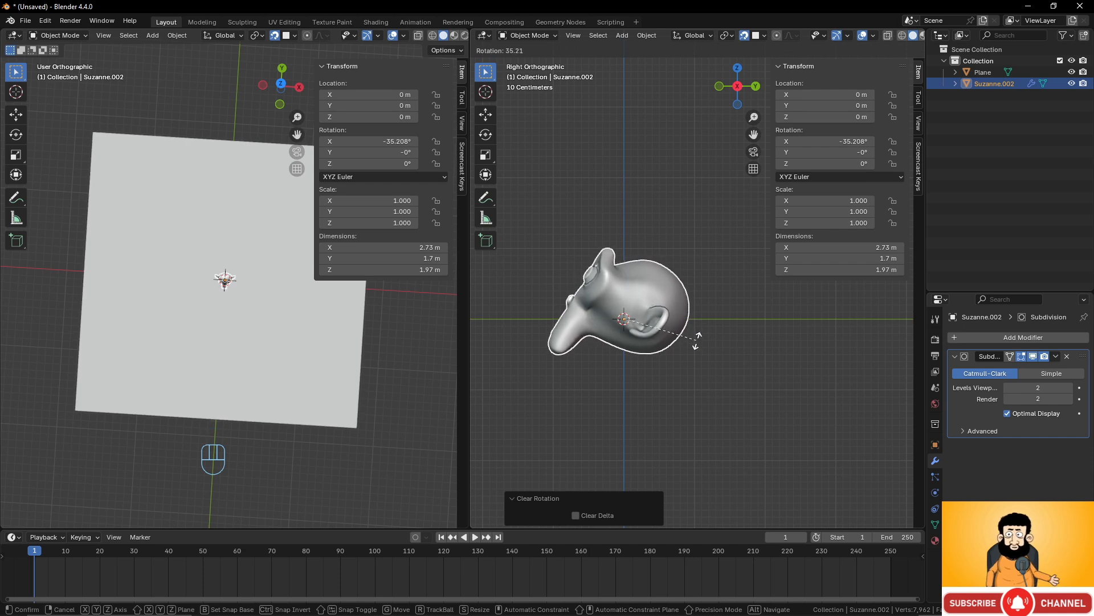
left_click(696, 340)
Raise the monkey head along Z to about 0.476 m and refine its tilt to about -36.2° so it rests on the ground line.
key("g")
key("z")
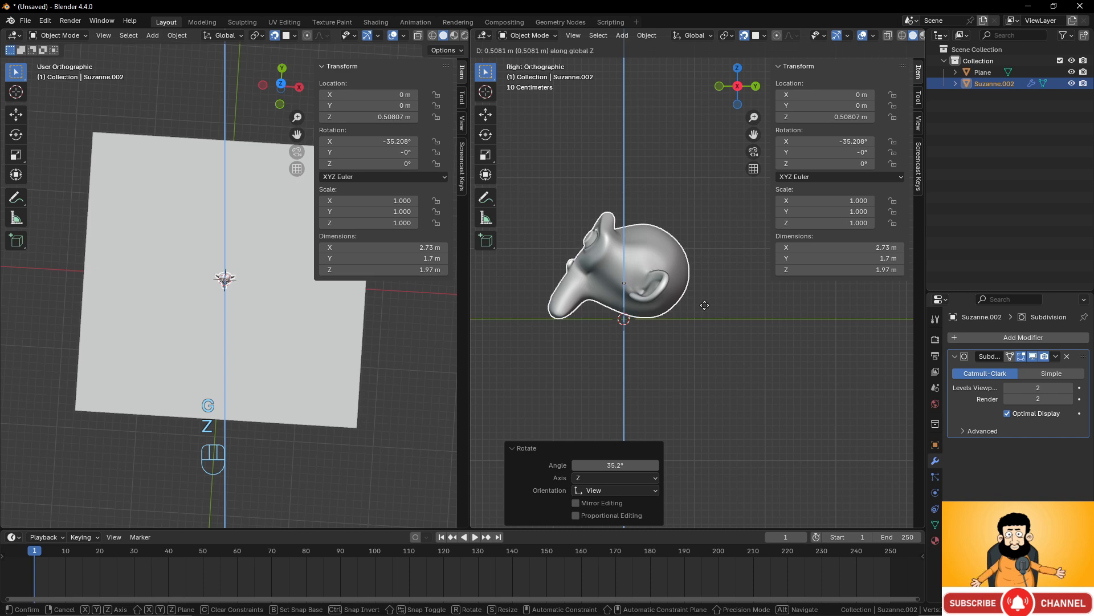
left_click(707, 308)
key("r")
left_click(712, 299)
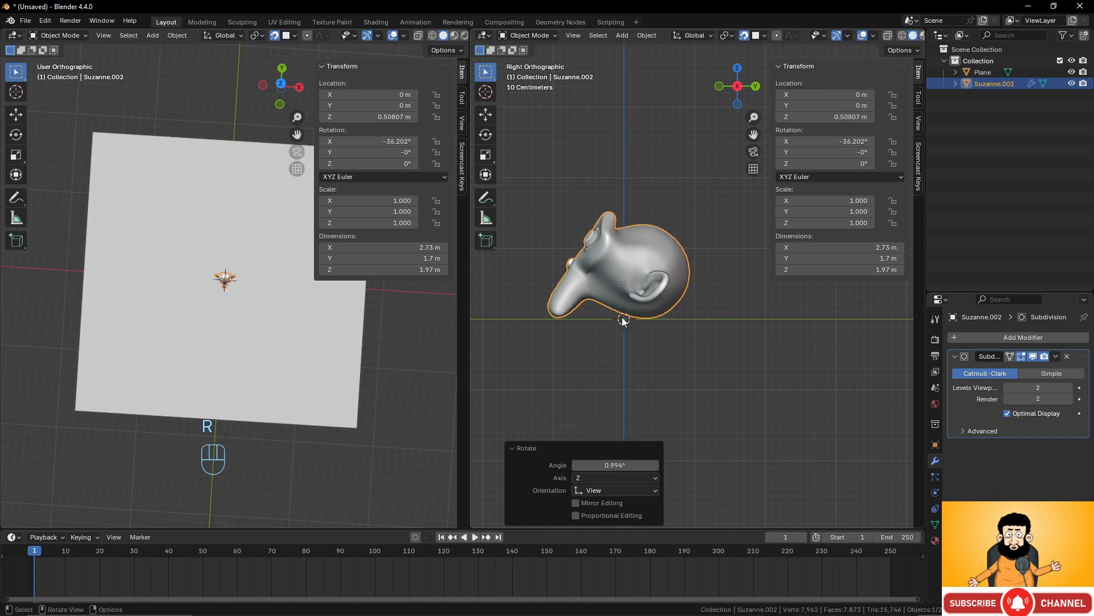
key("g")
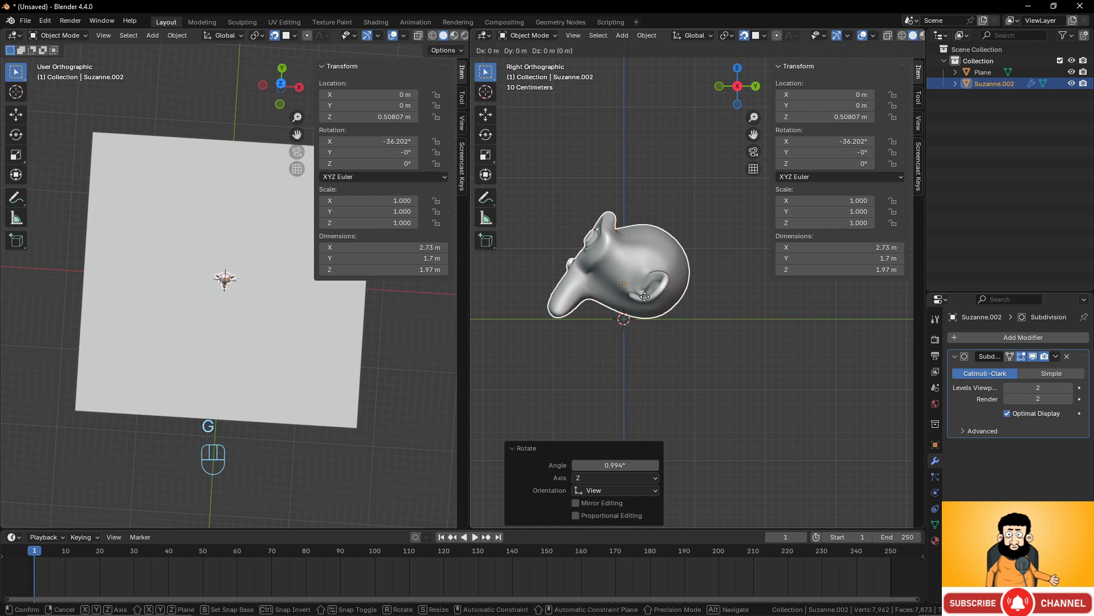
key("z")
left_click(644, 298)
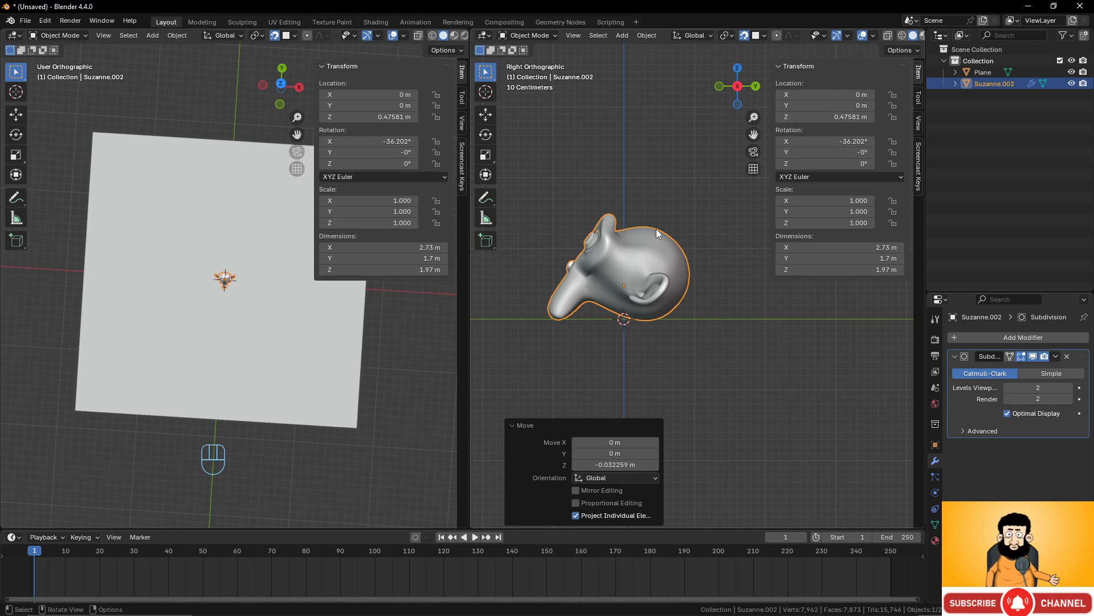
Apply the monkey head's location and its rotation so its origin sits at its base with zeroed transforms.
key("ctrl+a")
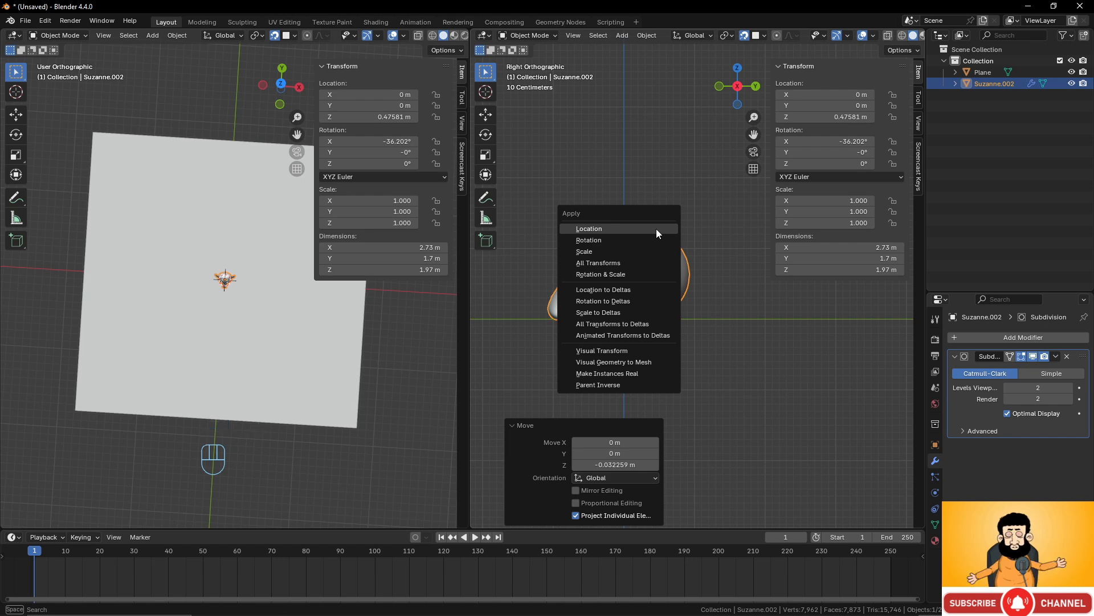
left_click(655, 228)
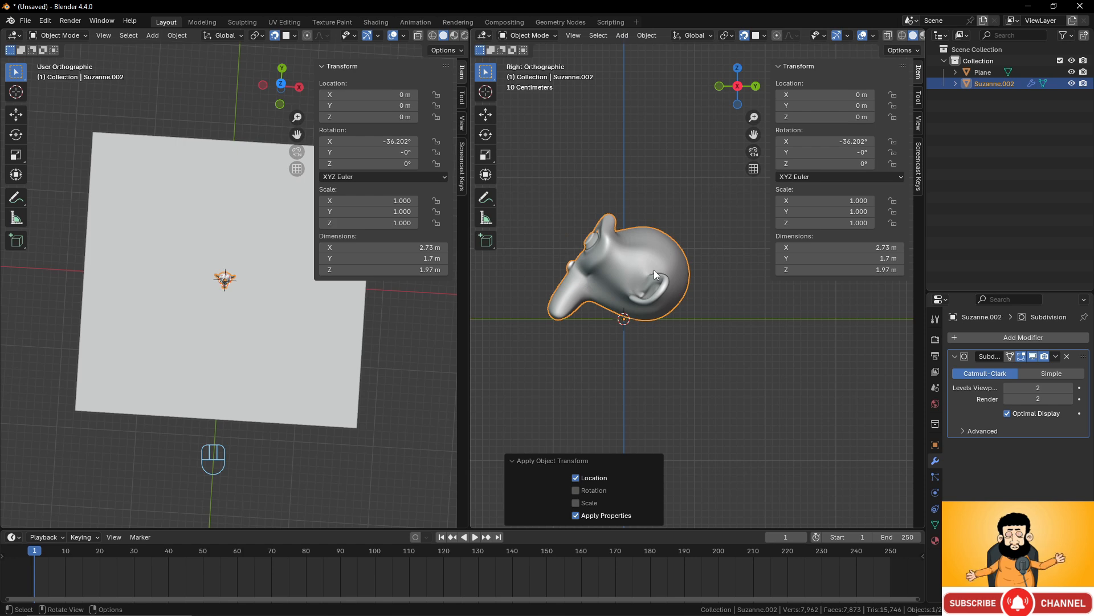
key("g")
right_click(662, 243)
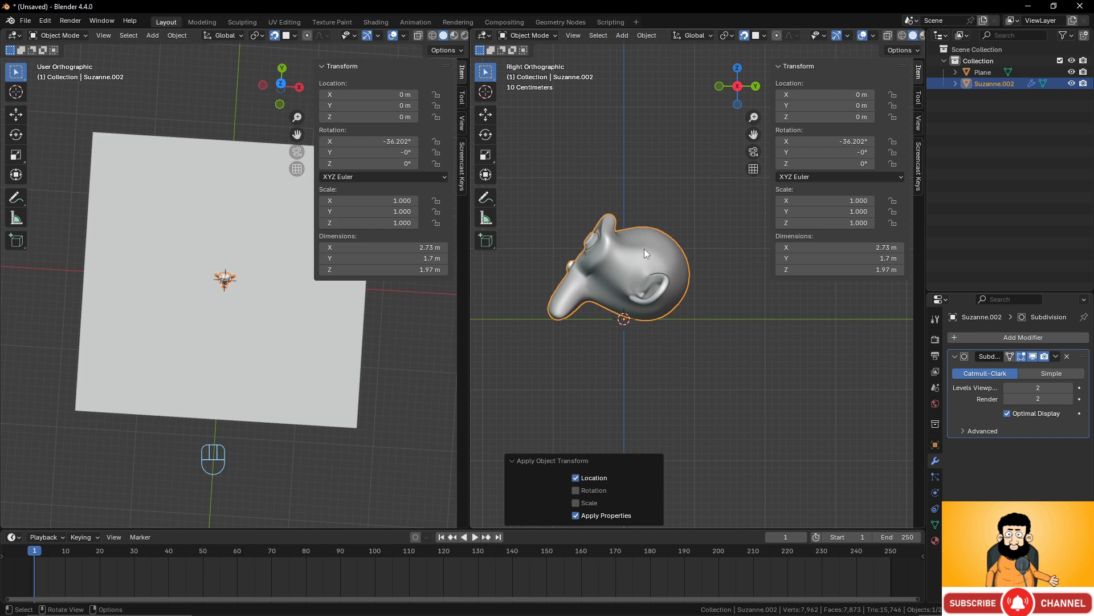
key("ctrl+a")
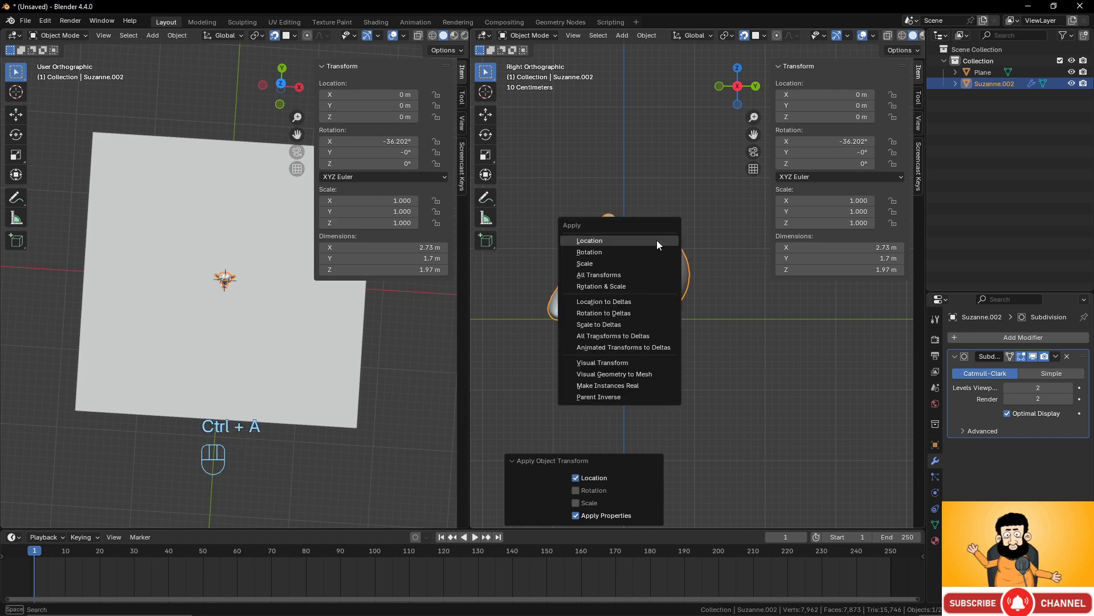
left_click(655, 251)
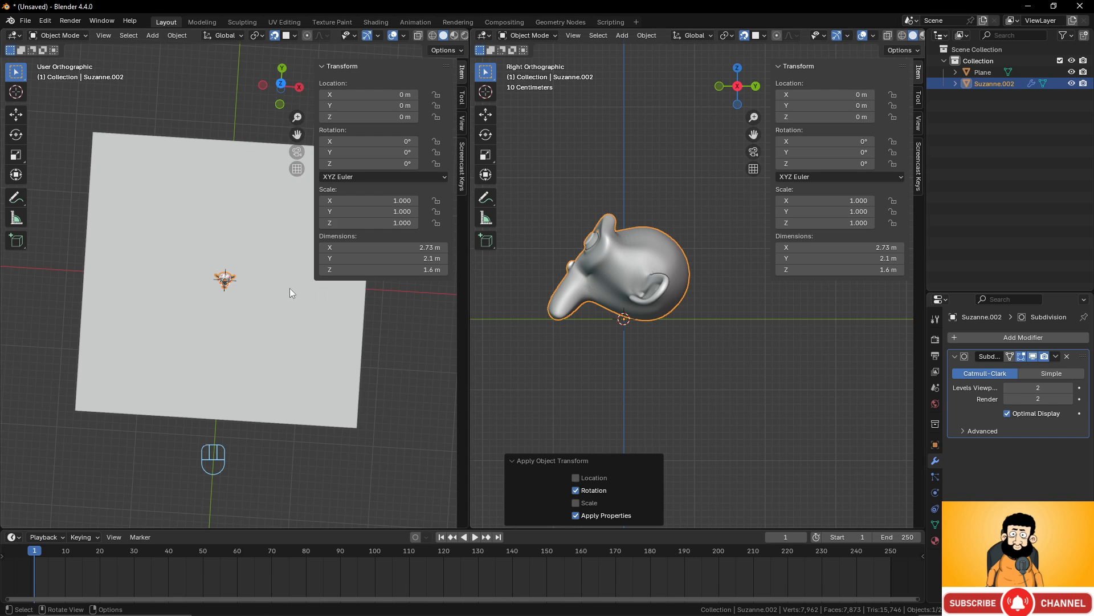
Move the monkey head above the plane in the right view, to about Y -1.16 m and Z 3.93 m.
scroll(290, 289, "down", 2)
scroll(283, 289, "up", 4)
middle_click_drag(277, 289, 287, 285)
scroll(653, 305, "down", 3)
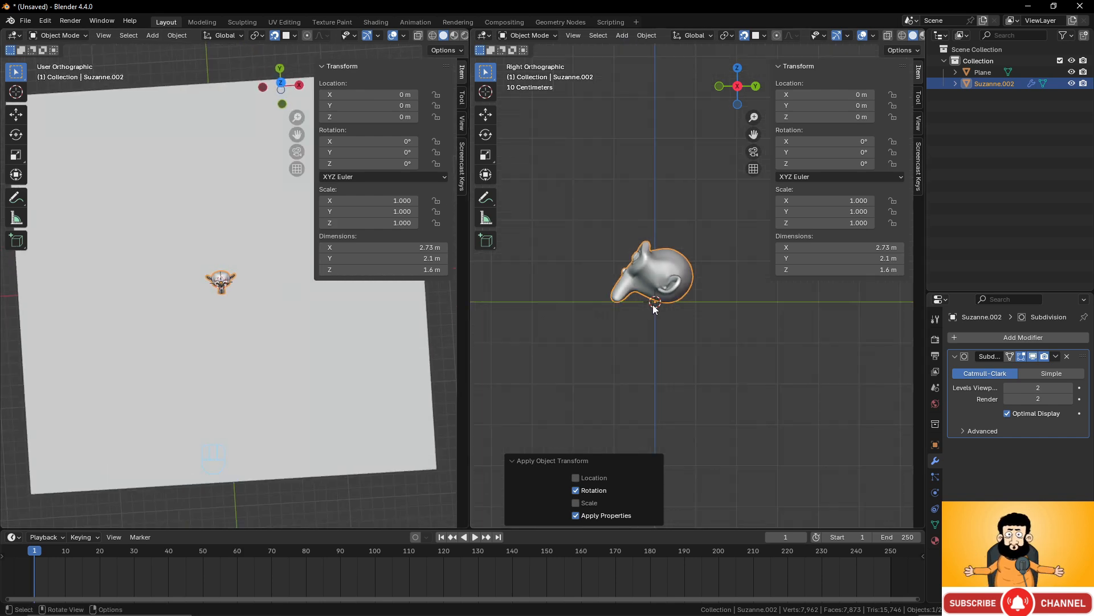
key("g")
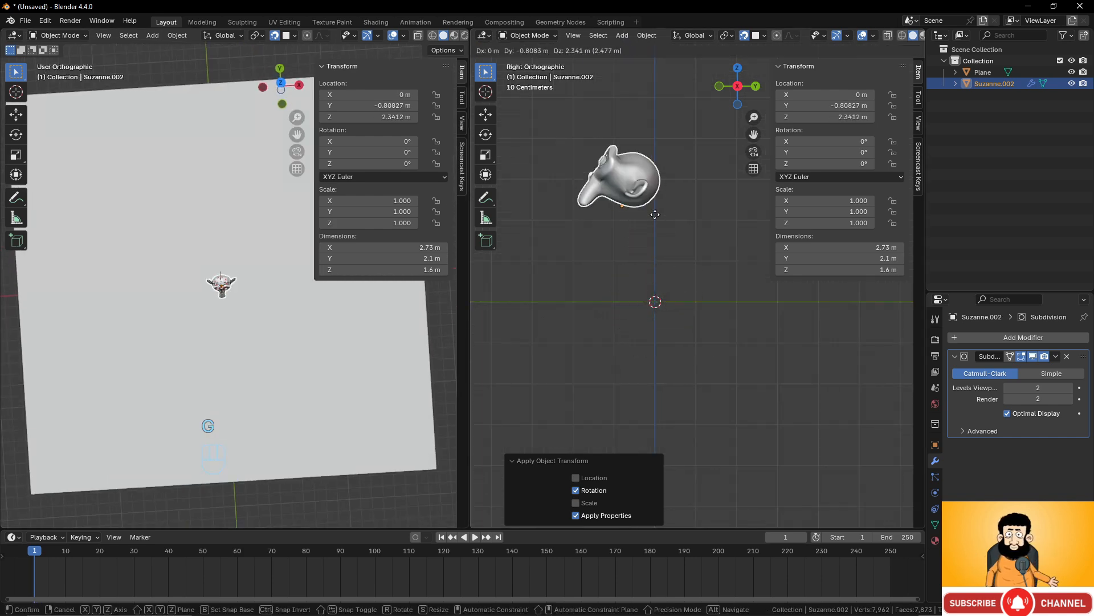
left_click(641, 149)
scroll(274, 353, "down", 3)
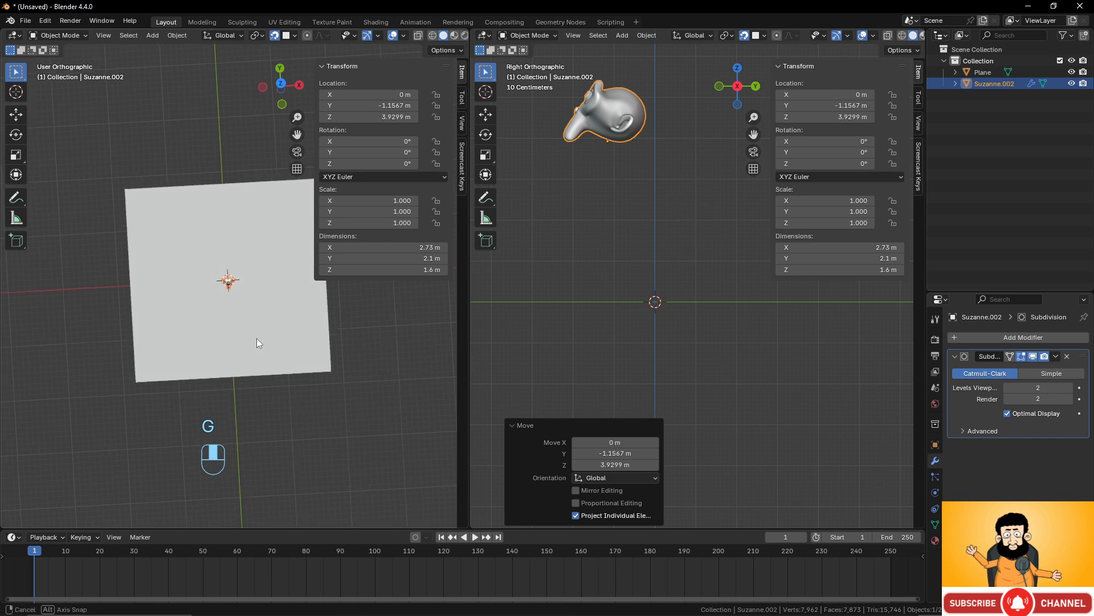
Try moving the raised monkey head in the side view and over the plane with face projection snapping, cancelling each move.
key("g")
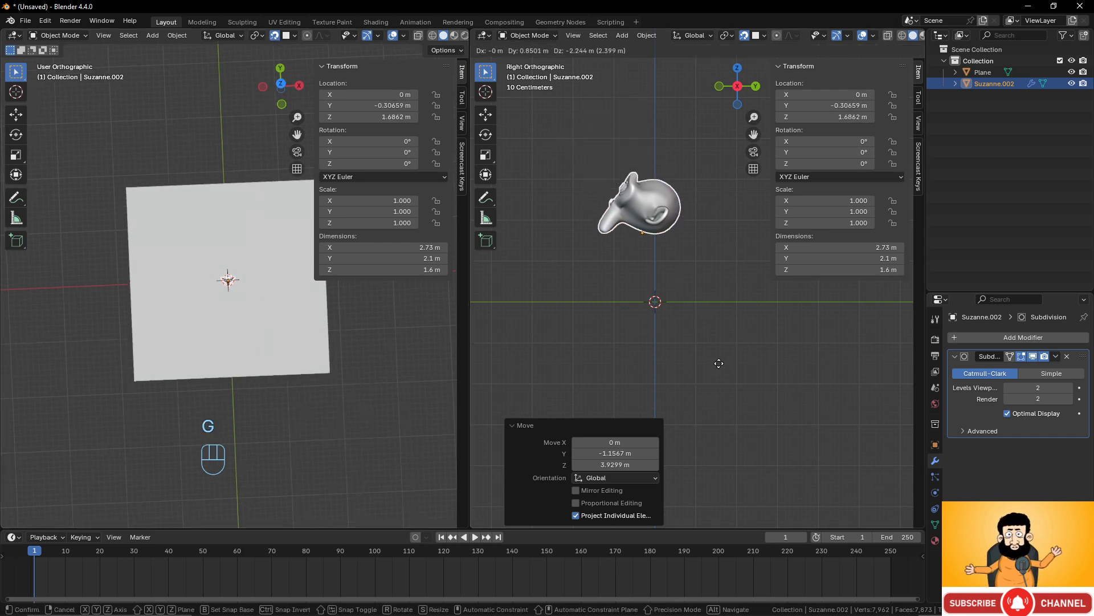
right_click(646, 301)
key("g")
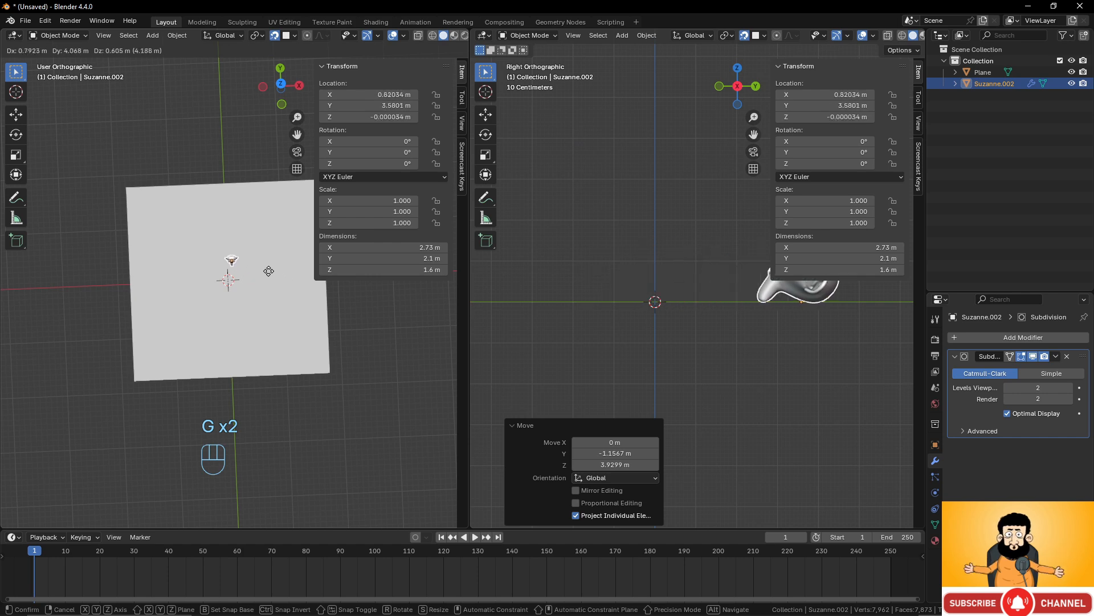
right_click(268, 294)
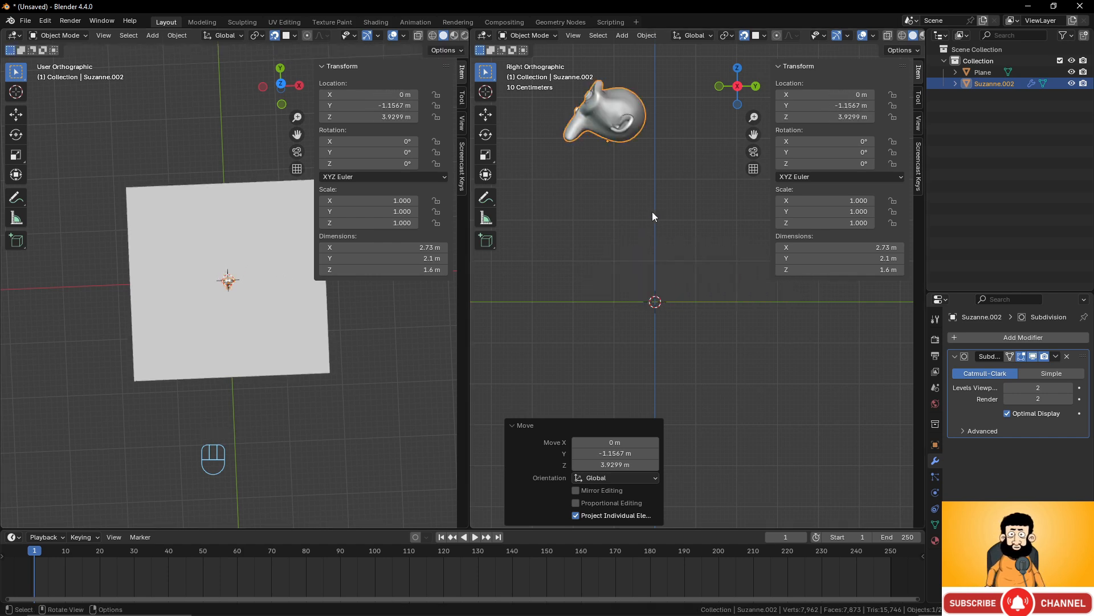
key("g")
right_click(255, 298)
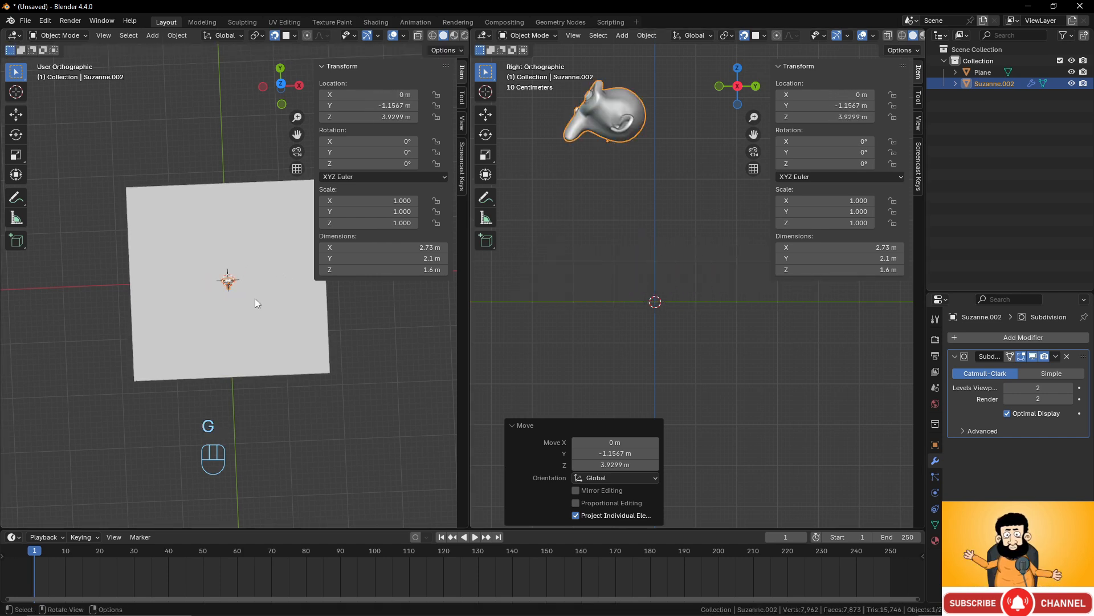
Add a UV sphere at the world origin, at the centre of the plane.
middle_click_drag(255, 299, 242, 297)
key("shift+a")
mouse_move(242, 298)
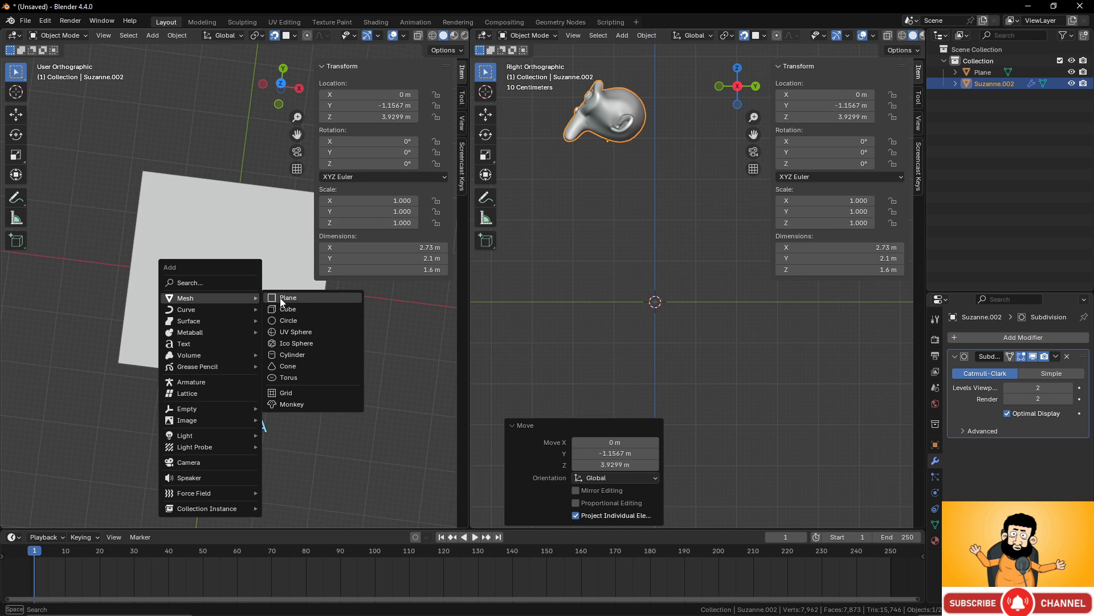
left_click(292, 333)
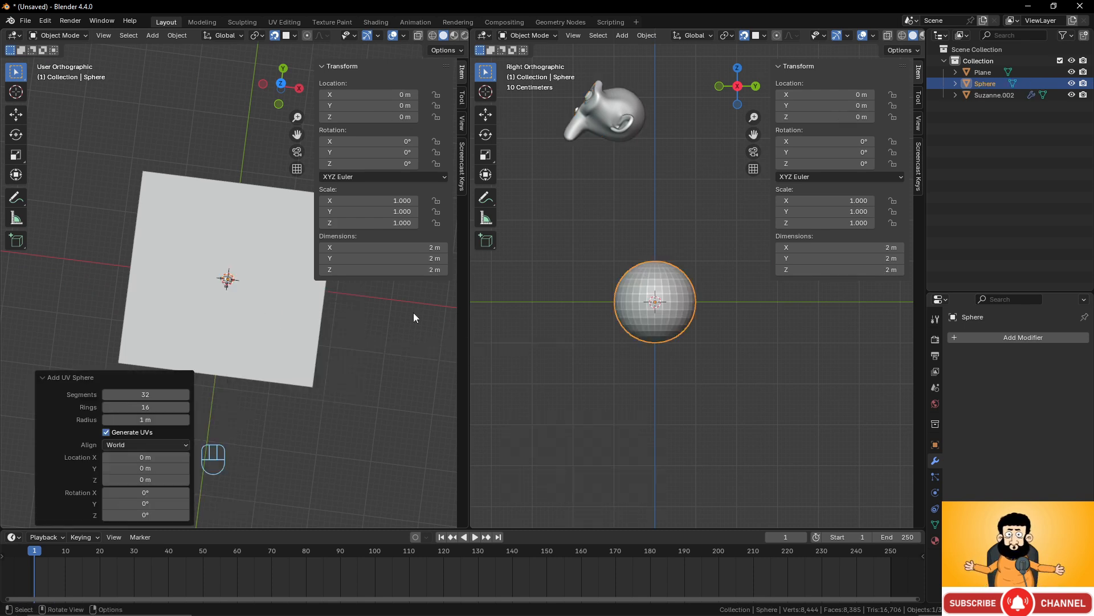
Scale the UV sphere up uniformly in the right view to about 8.8.
scroll(565, 320, "down", 3)
key("s")
right_click(744, 334)
key("s")
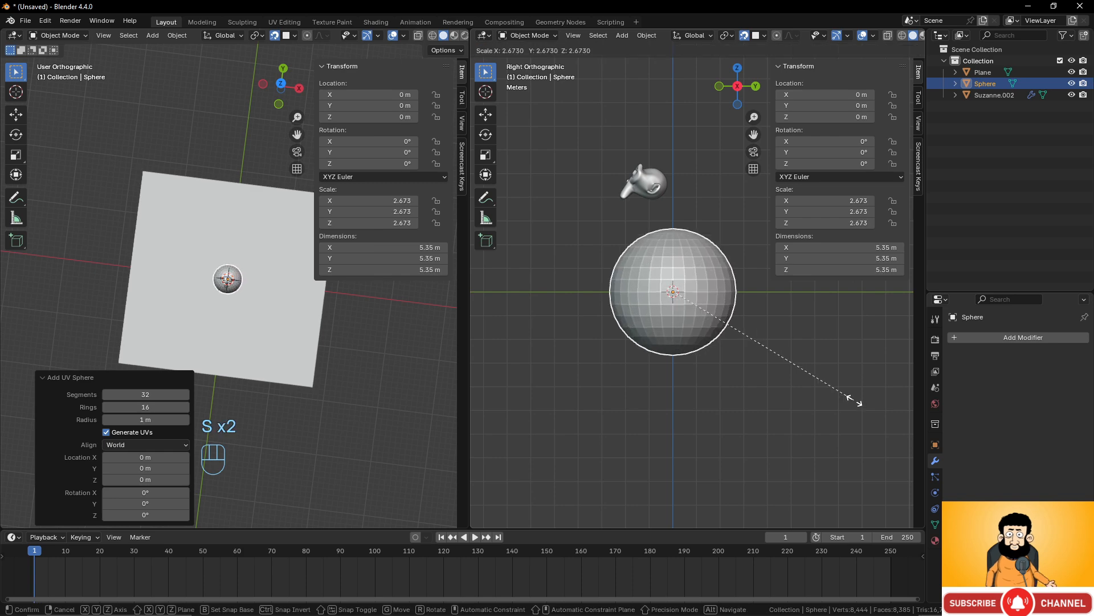
left_click(857, 403)
key("s")
left_click(861, 406)
key("s")
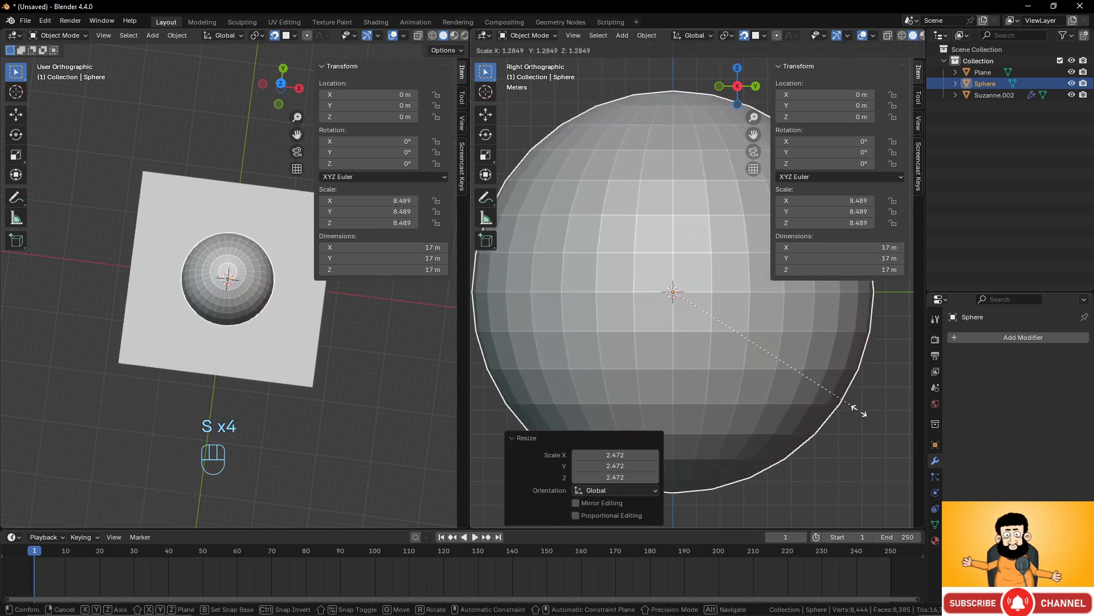
left_click(858, 410)
Move the monkey head snapped onto the sphere's upper surface, to about X -0.62 m, Y -2.89 m and Z 8.27 m.
left_click(1009, 97)
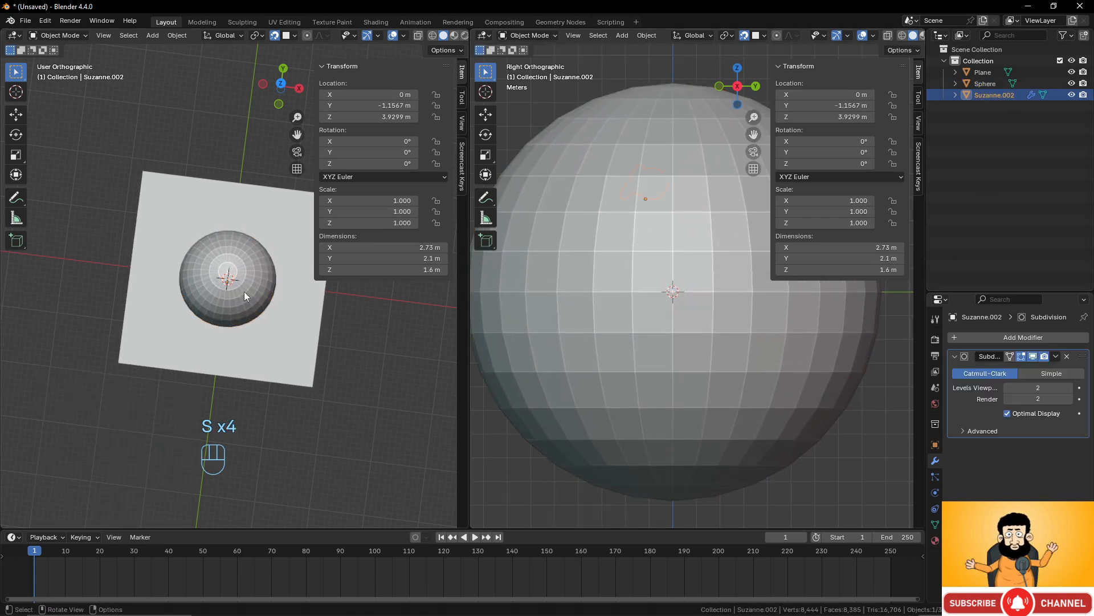
key("g")
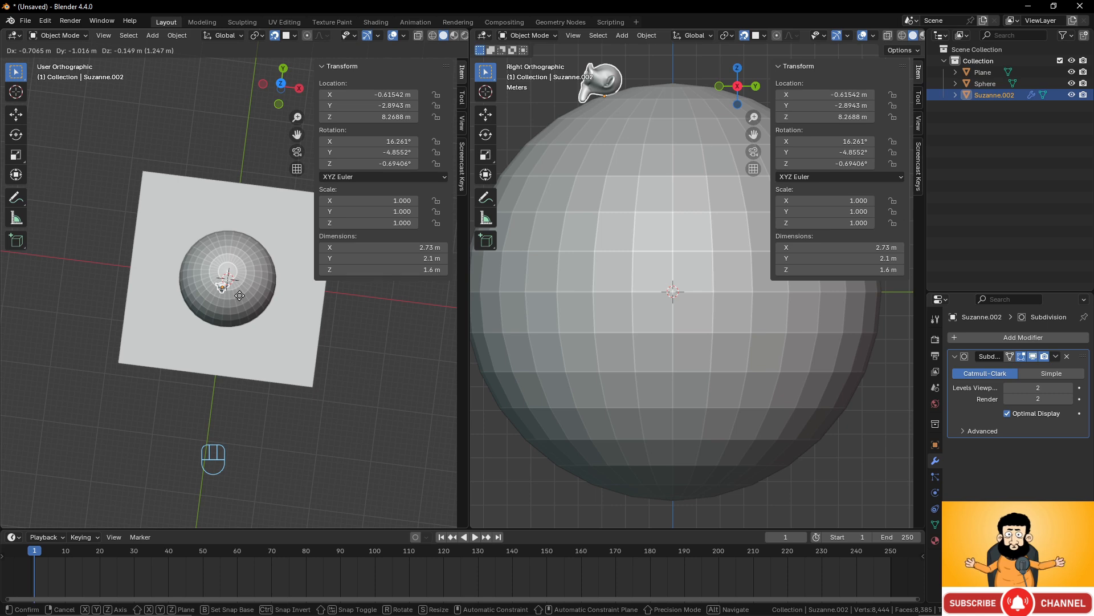
left_click(240, 295)
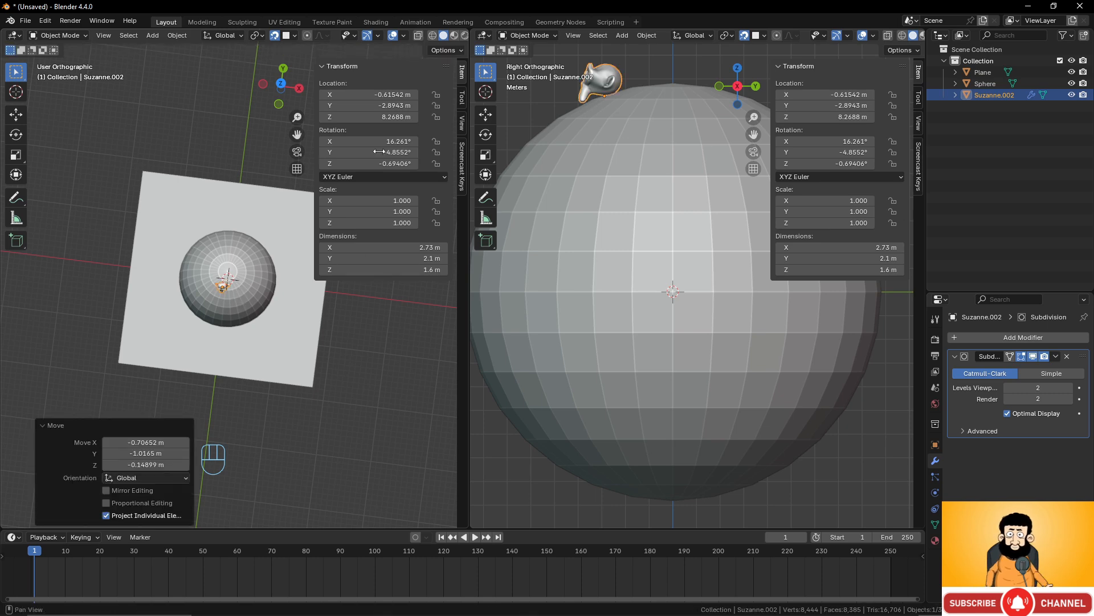
Join the two 3D viewports into one, keeping the user orthographic view of the plane and sphere.
right_click(468, 288)
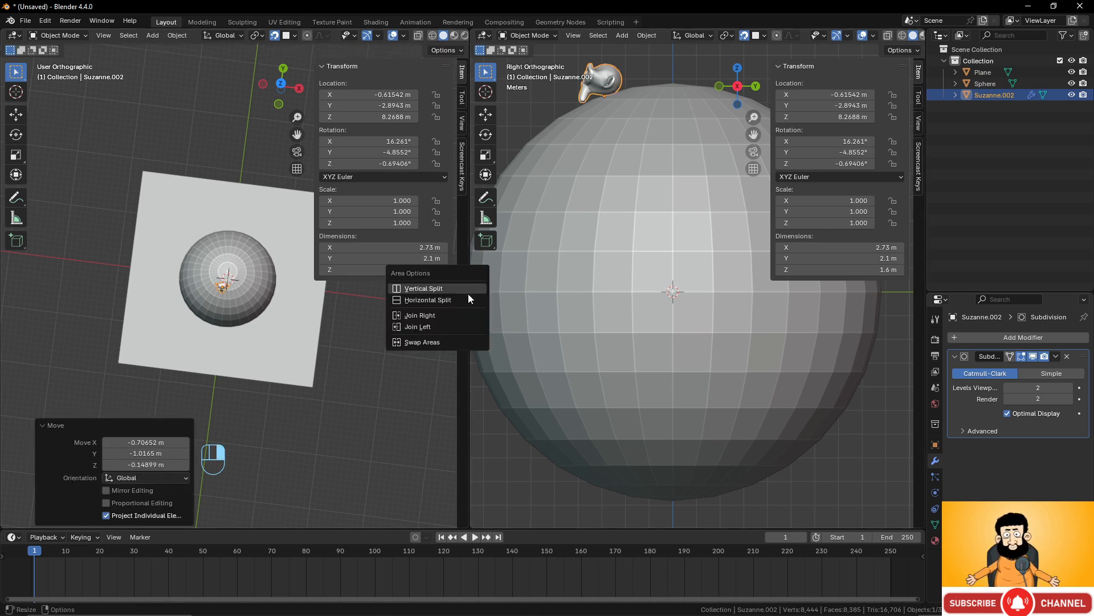
left_click(462, 317)
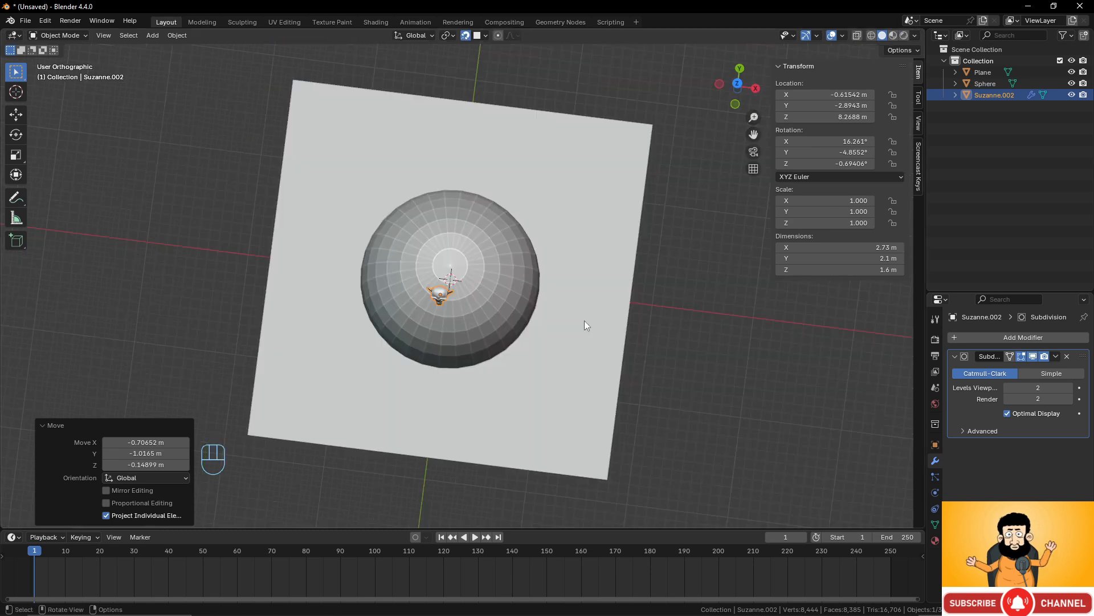
scroll(479, 300, "down", 3)
scroll(479, 300, "up", 5)
middle_click_drag(479, 300, 460, 254)
scroll(459, 253, "down", 3)
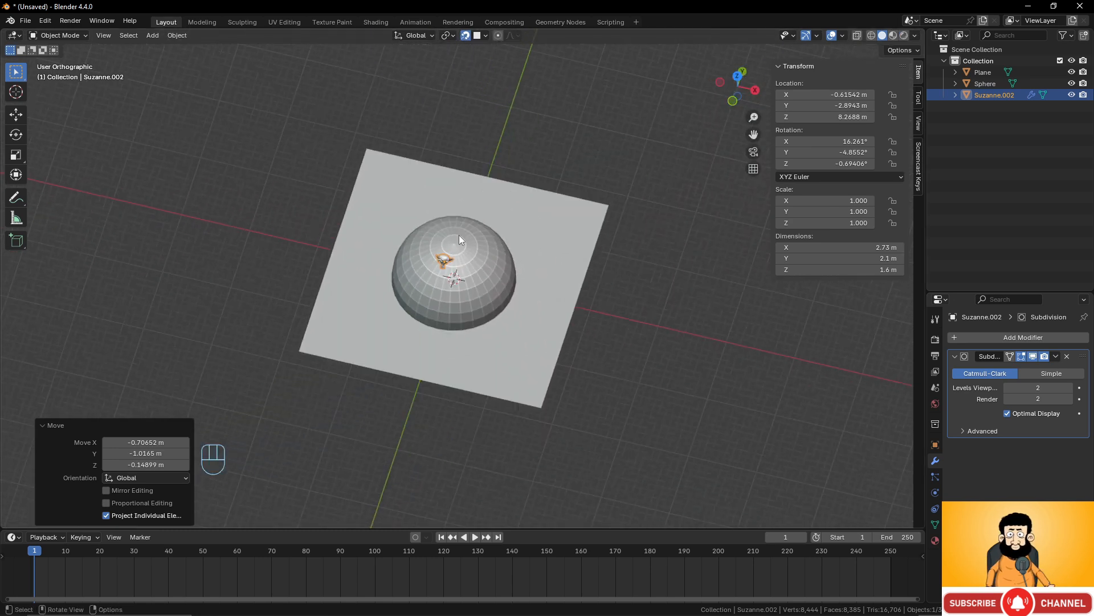
Delete the plane, sphere and monkey head to empty the scene.
left_click(441, 265)
scroll(440, 265, "up", 2)
key("a")
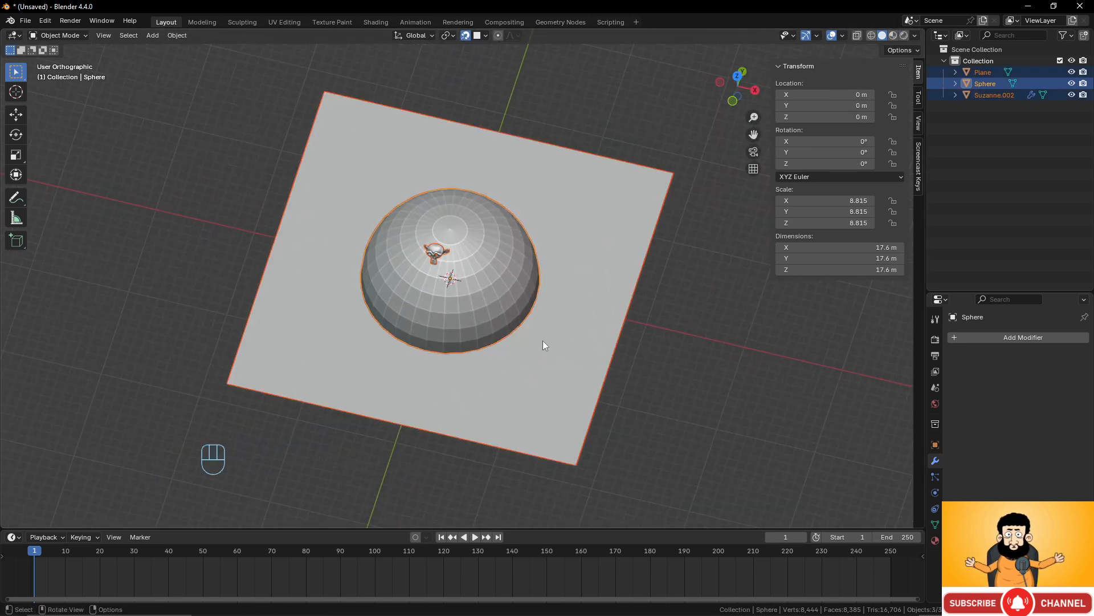
key("x")
left_click(519, 324)
middle_click_drag(518, 330, 515, 340)
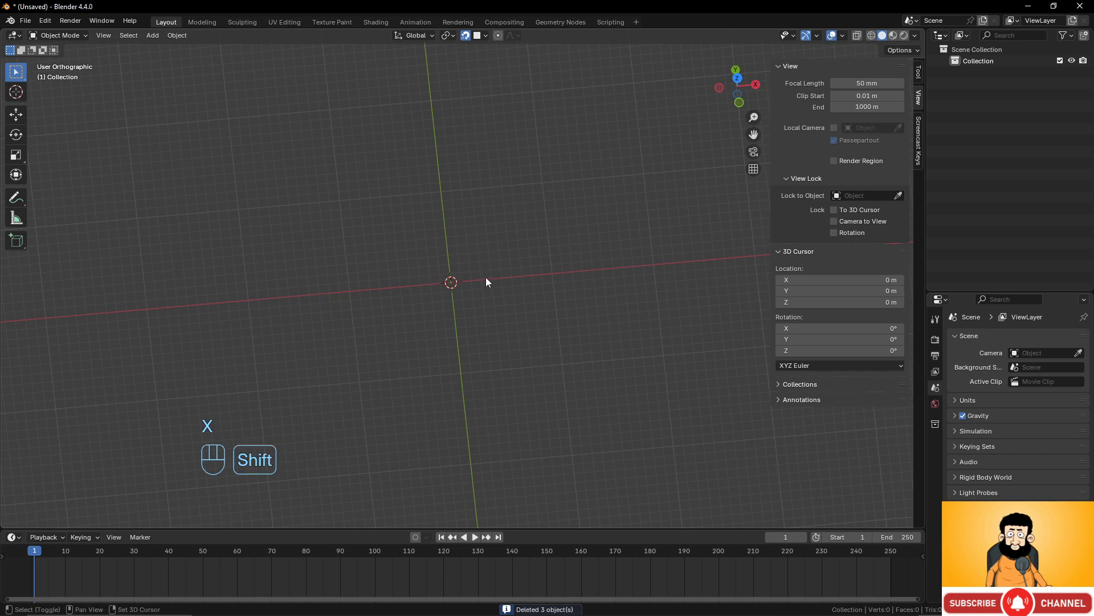
Add a monkey mesh at the world origin.
key("shift+a")
mouse_move(486, 277)
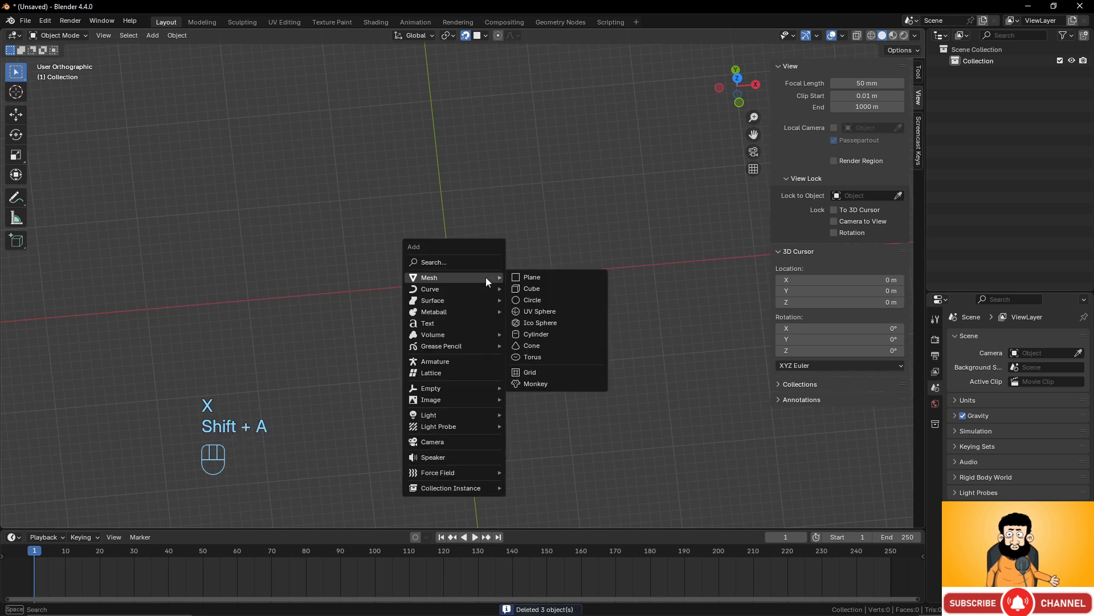
left_click(538, 384)
Duplicate the monkey head twice with snapping on, placing the copies on the far side of the original.
middle_click_drag(451, 335, 447, 321)
key("shift+d")
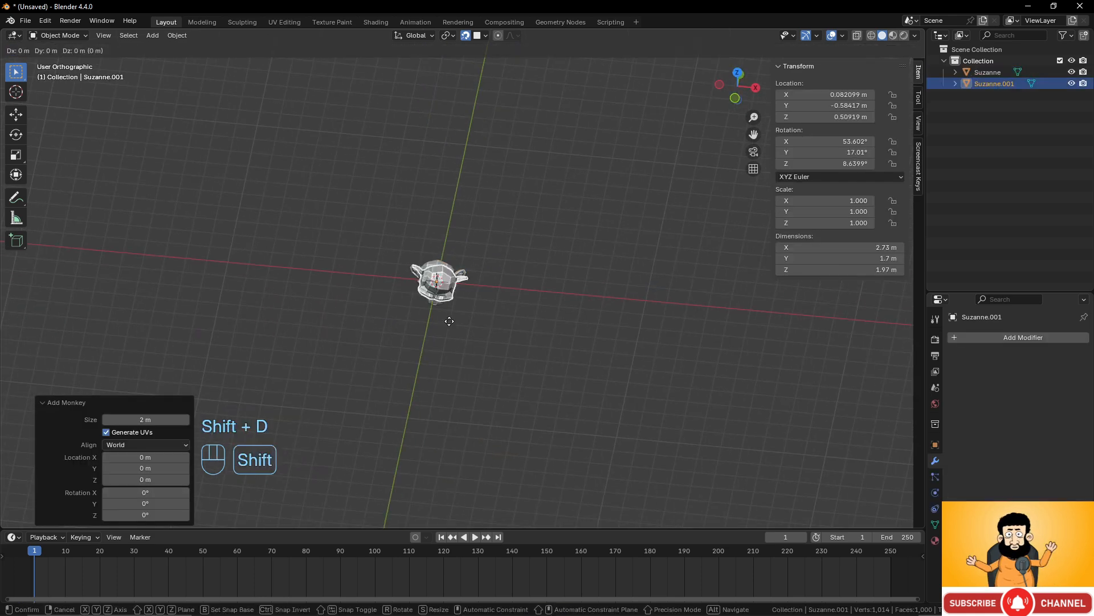
left_click(593, 297)
key("shift+d")
left_click(504, 212)
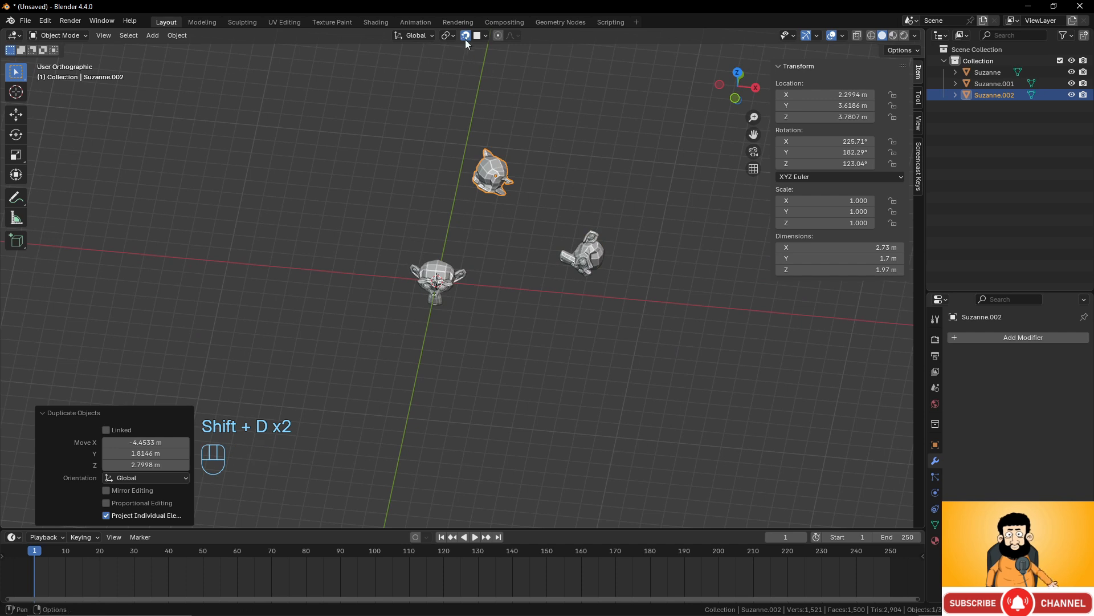
Turn snapping off and duplicate the monkey head ten more times, scattering the copies around the central one.
left_click(464, 36)
key("shift+d")
left_click(333, 122)
key("shift+d")
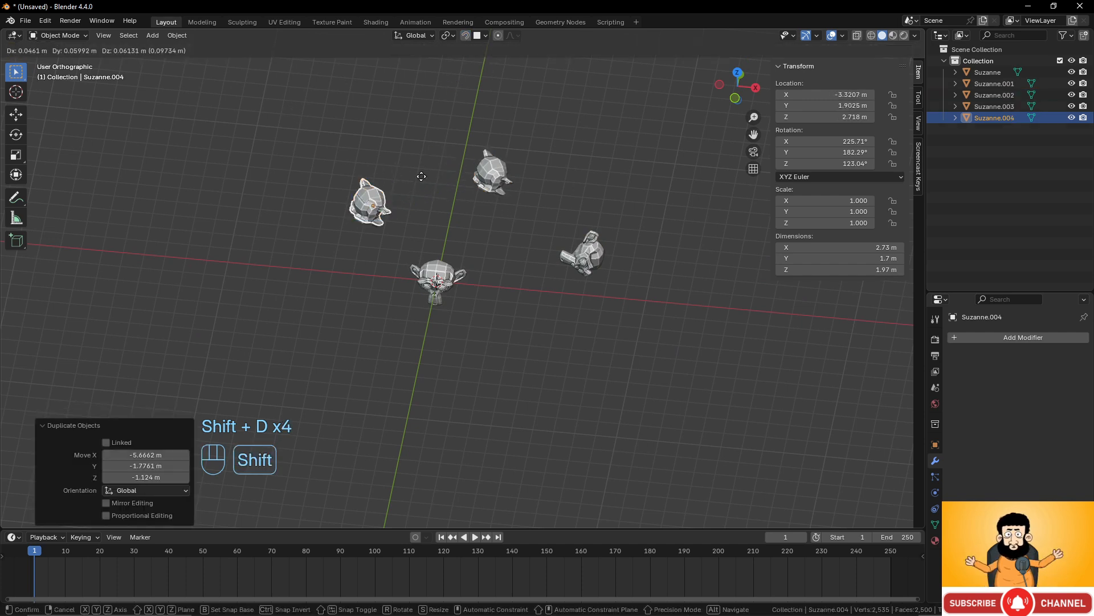
left_click(305, 182)
key("shift+d")
left_click(415, 395)
key("shift+d")
left_click(640, 391)
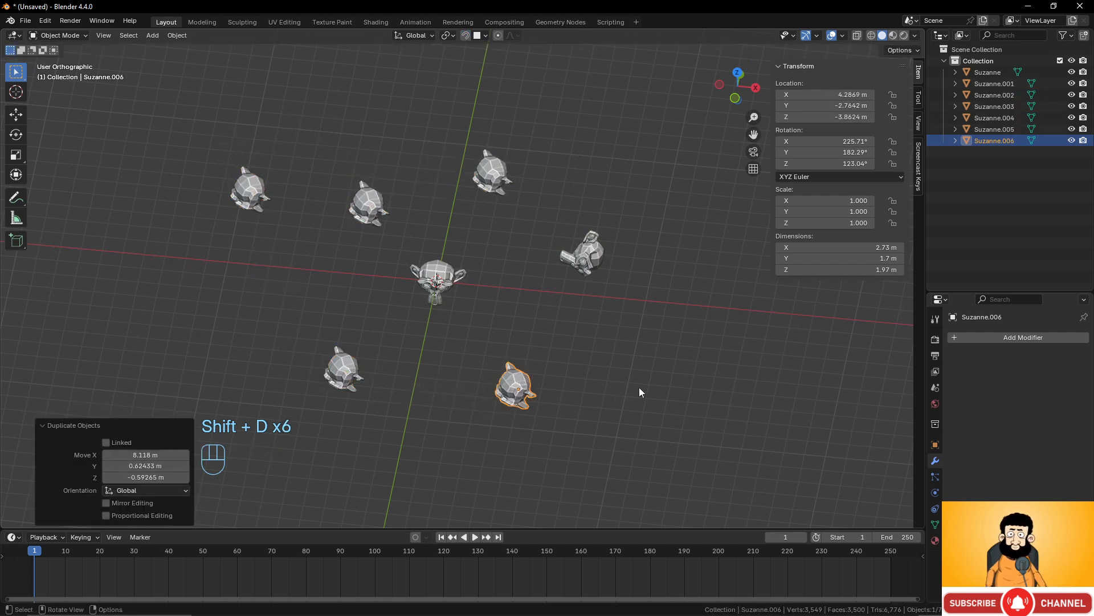
key("shift+d")
left_click(752, 324)
key("shift+d")
left_click(715, 148)
key("shift+d")
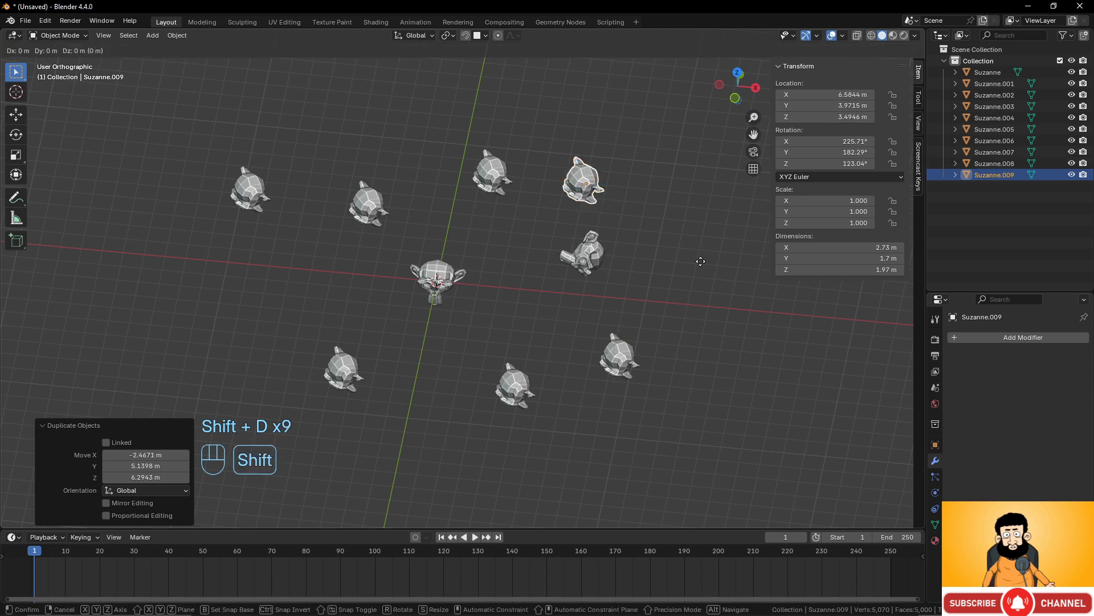
left_click(541, 179)
key("shift+d")
left_click(411, 191)
key("shift+d")
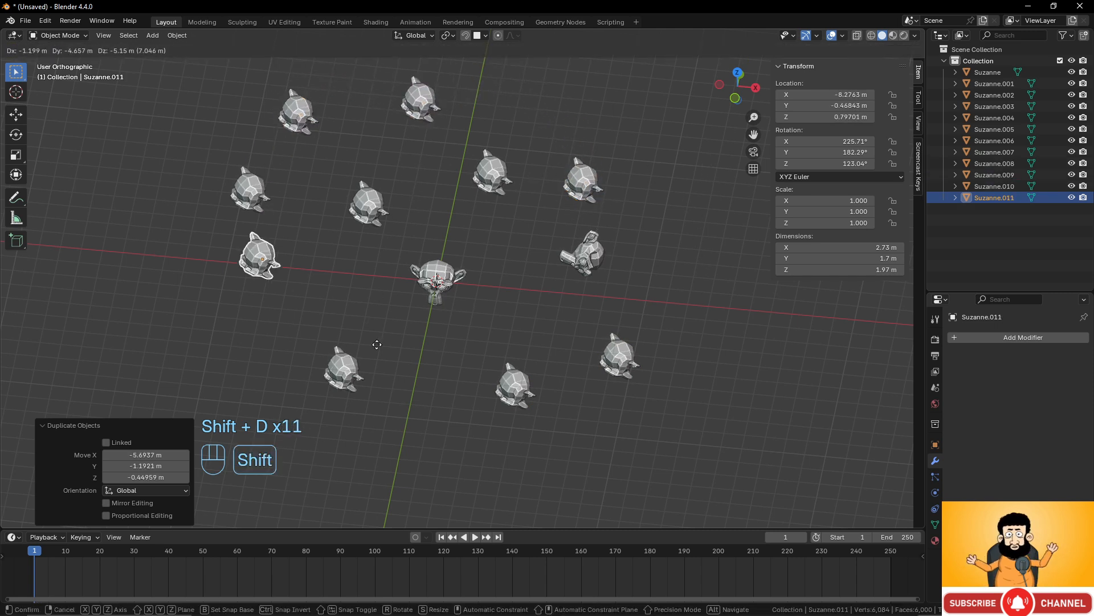
left_click(379, 366)
key("shift+d")
left_click(559, 470)
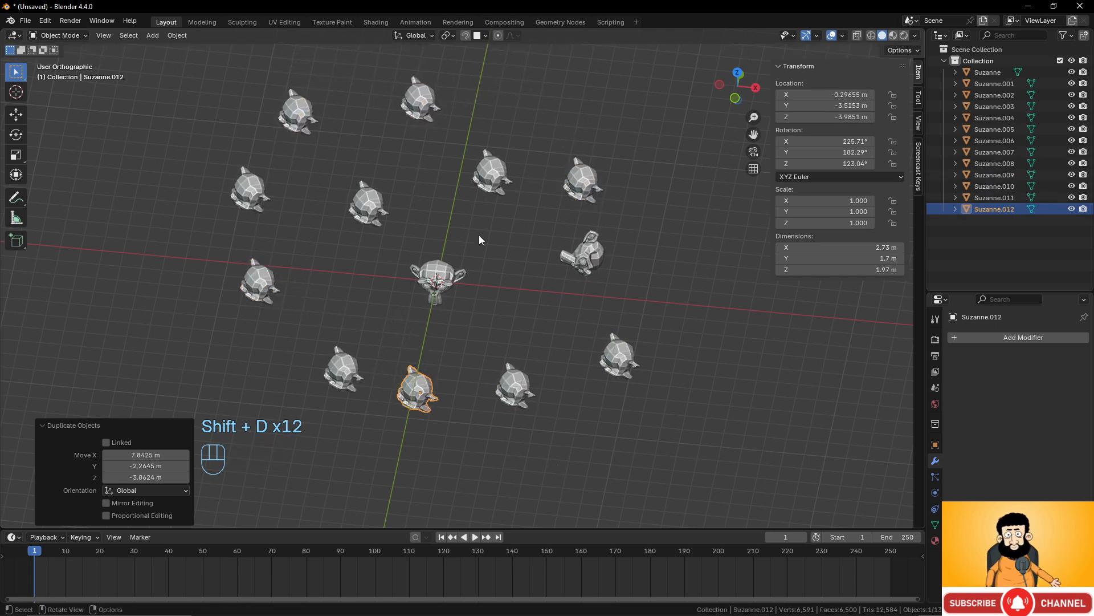
Select the central monkey head, enable proportional editing and try moving it with a 1 m influence size.
left_click(451, 280)
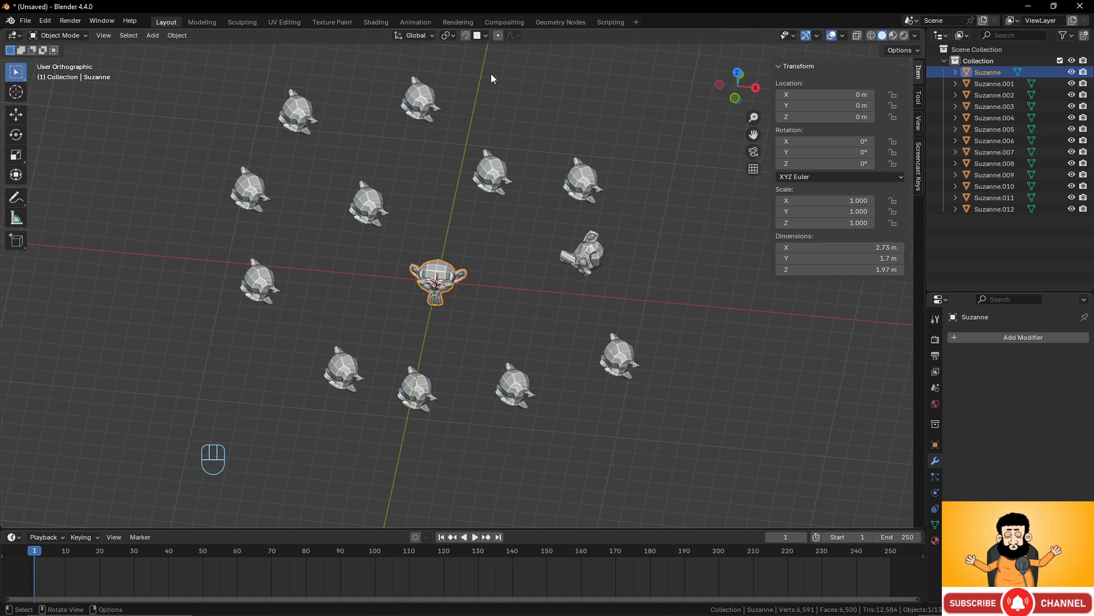
left_click(498, 36)
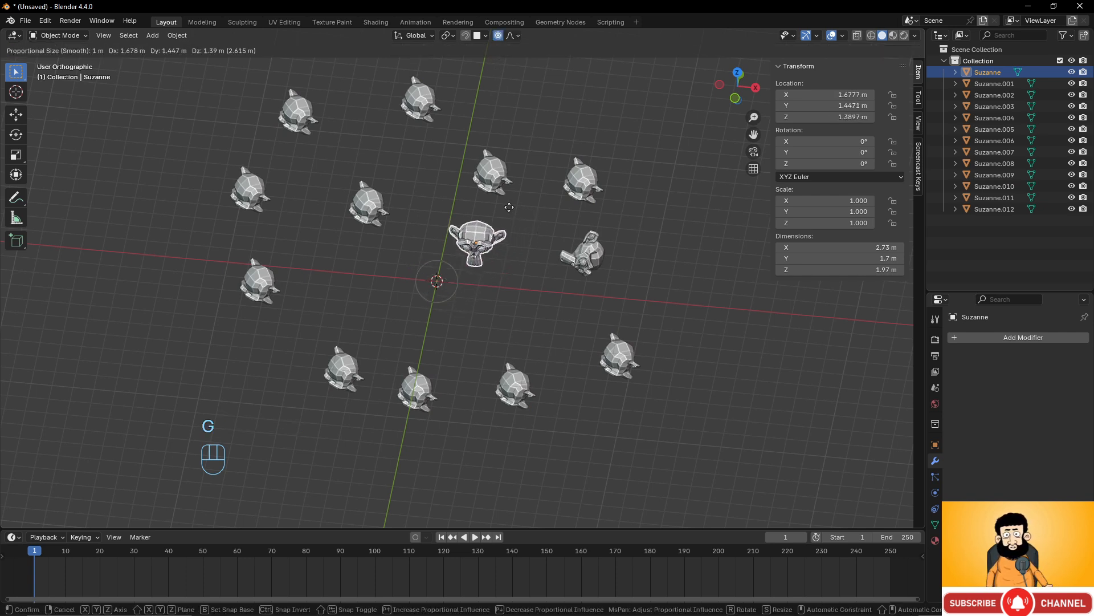
right_click(479, 261)
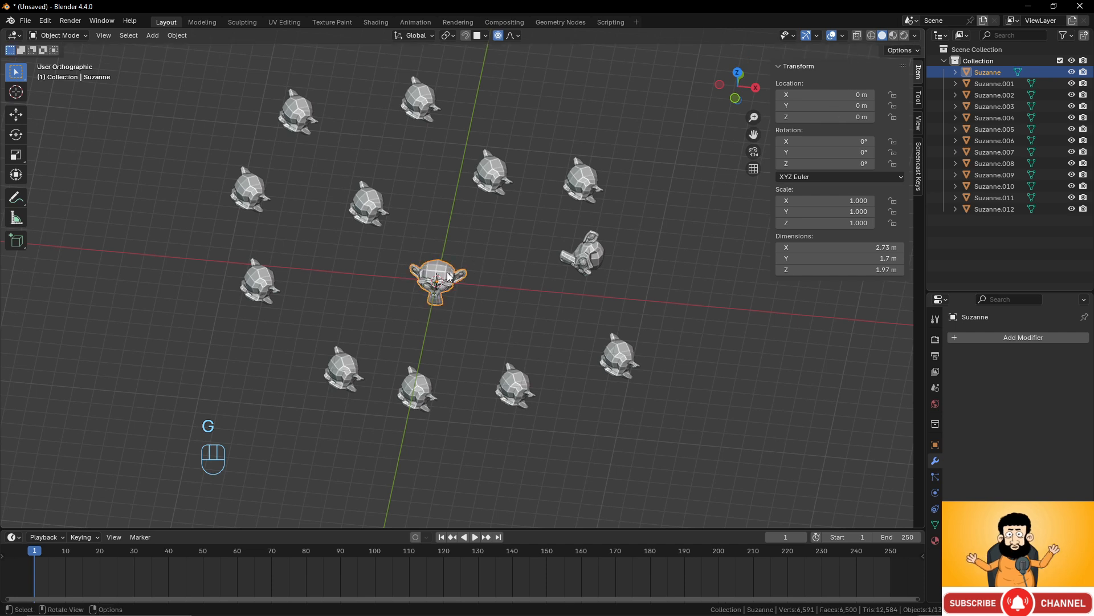
key("g")
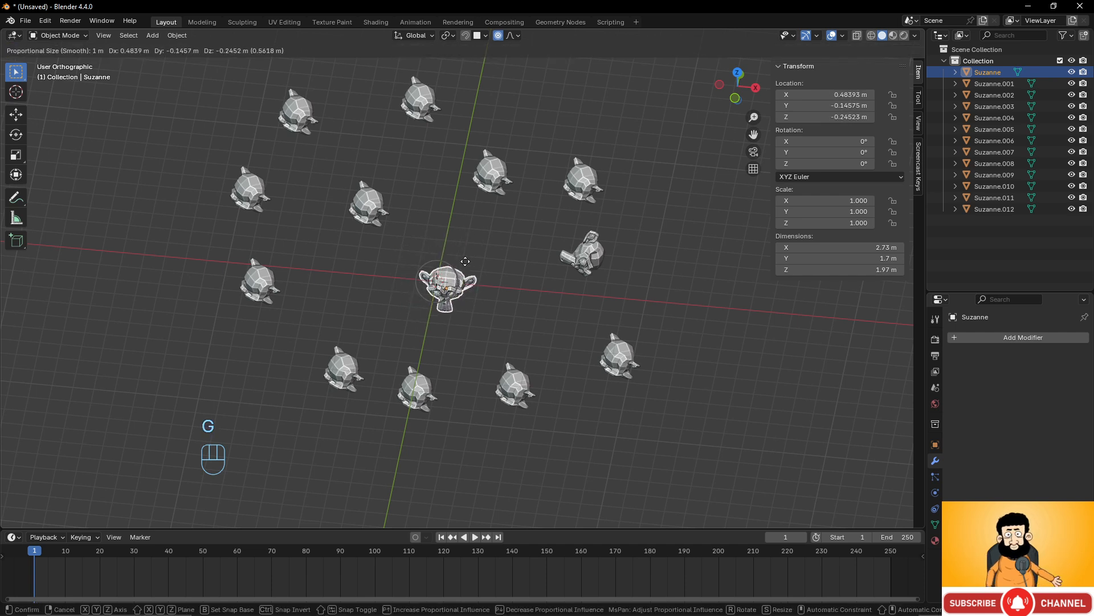
right_click(464, 260)
Disable proportional editing and try moving the central monkey head on its own.
left_click(497, 36)
key("g")
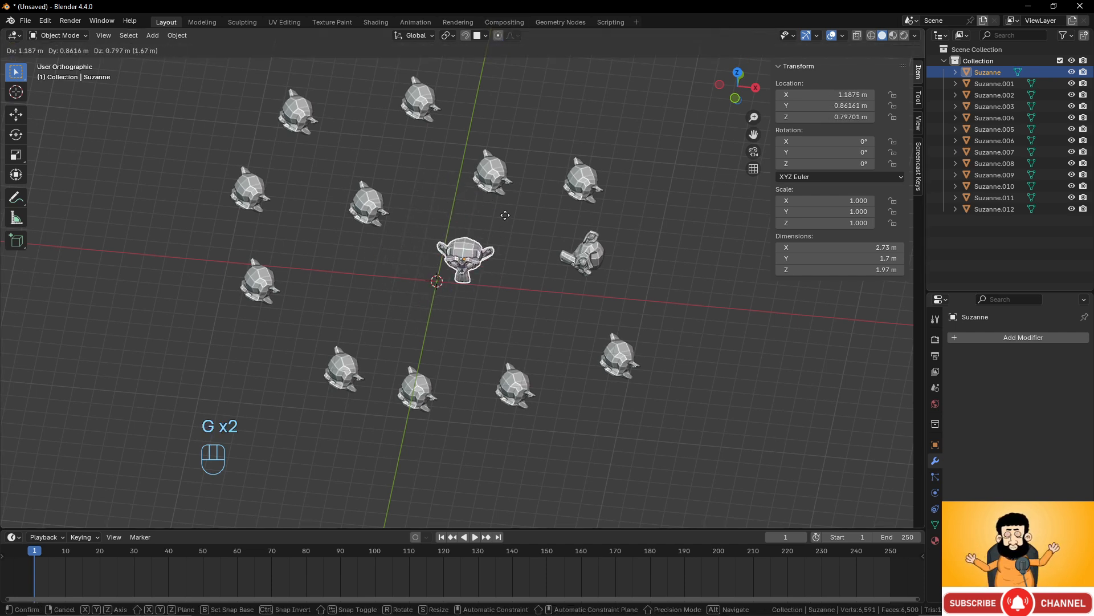
right_click(511, 226)
key("g")
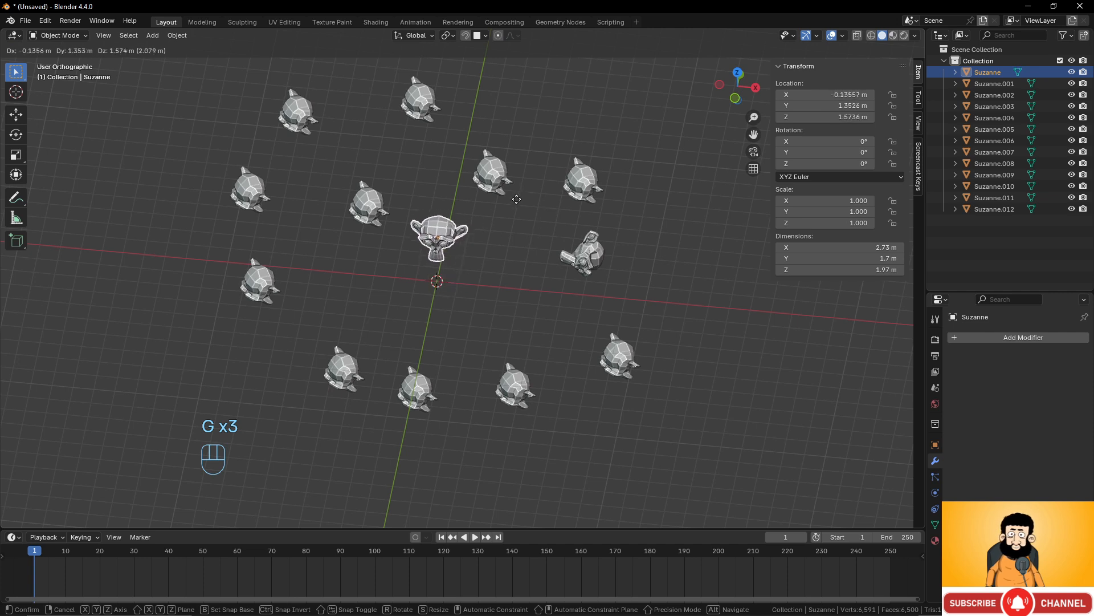
right_click(515, 196)
Re-enable proportional editing, try moving the central monkey head with an influence size of about 13.11 m, and disable it again.
left_click(497, 35)
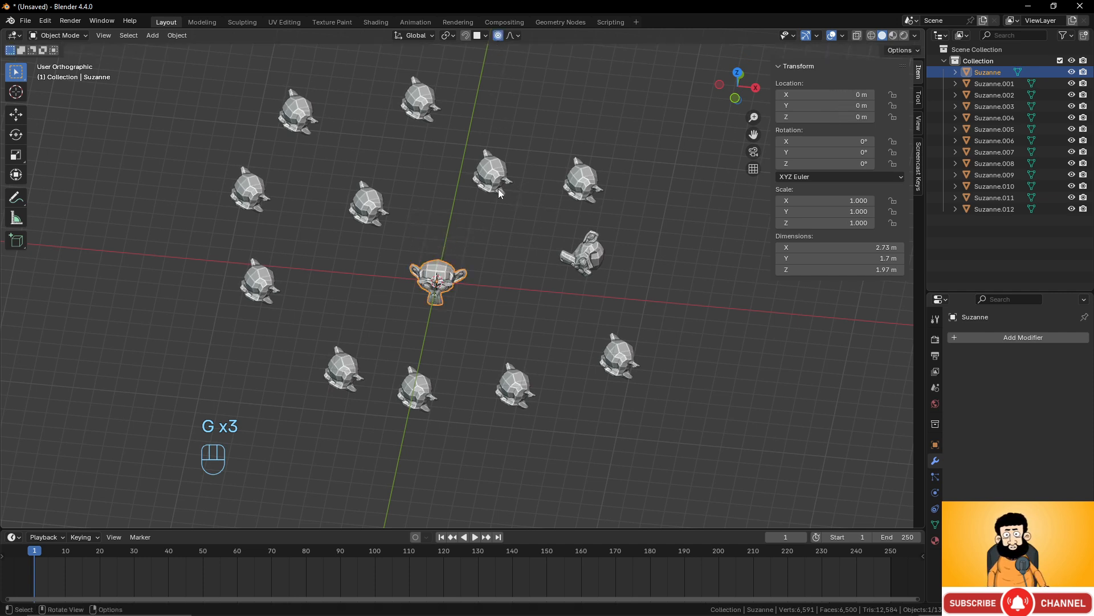
key("g")
scroll(517, 184, "down", 20)
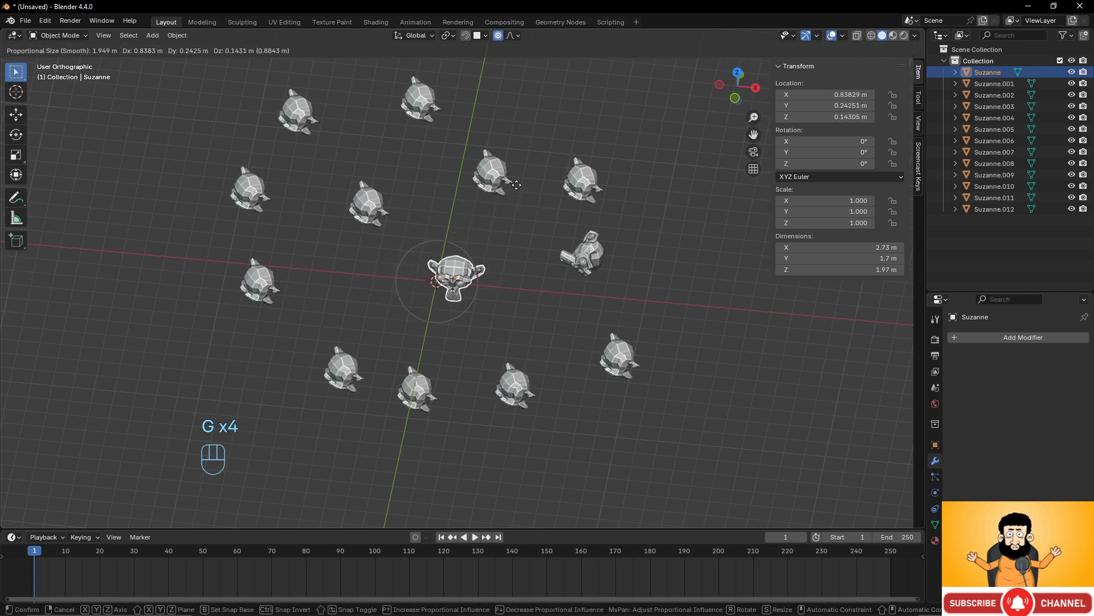
scroll(516, 184, "down", 3)
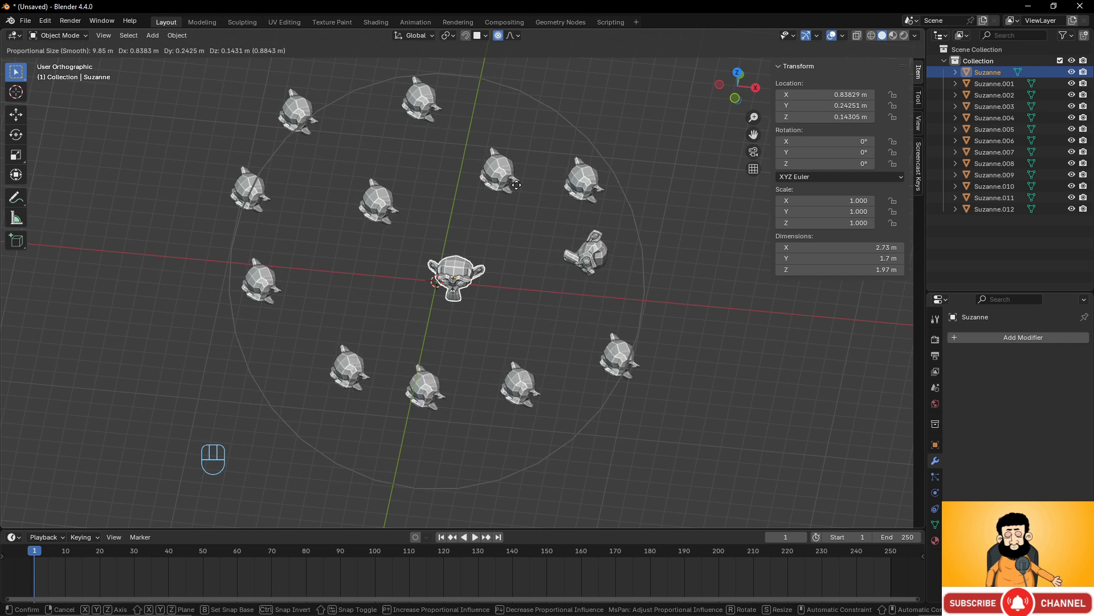
scroll(517, 184, "down", 3)
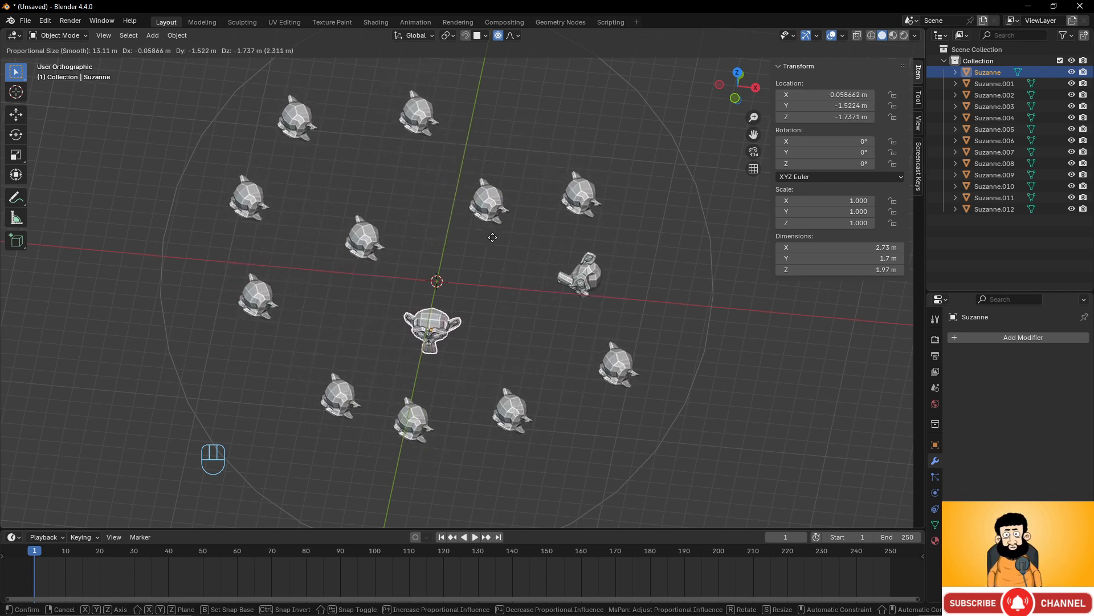
right_click(493, 238)
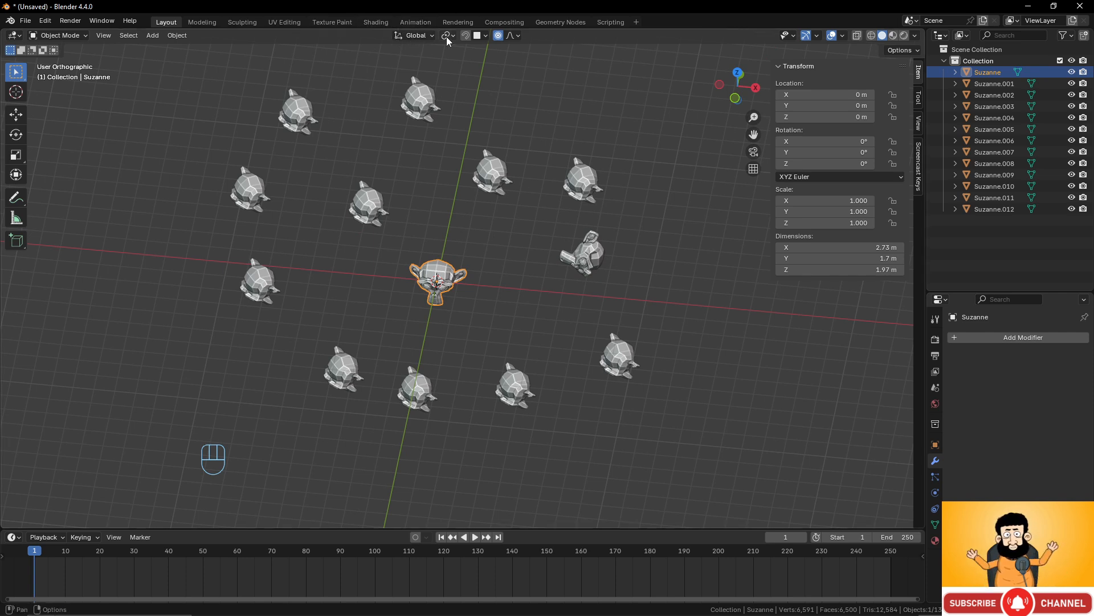
left_click(499, 37)
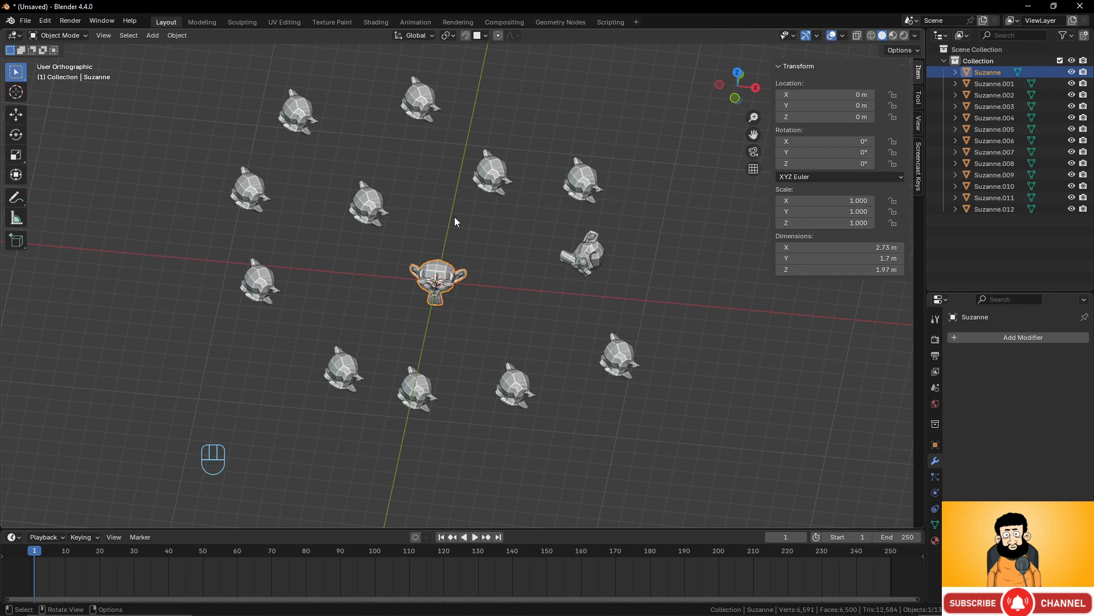
Try moving and rotating the central monkey head with proportional editing off.
scroll(463, 281, "up", 3)
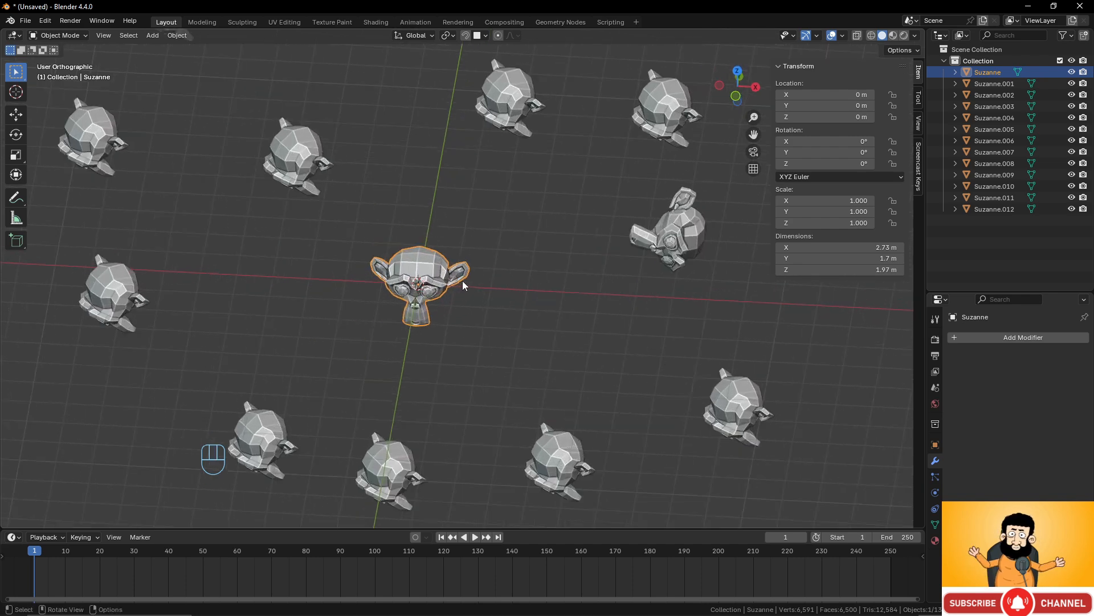
middle_click_drag(462, 280, 528, 248)
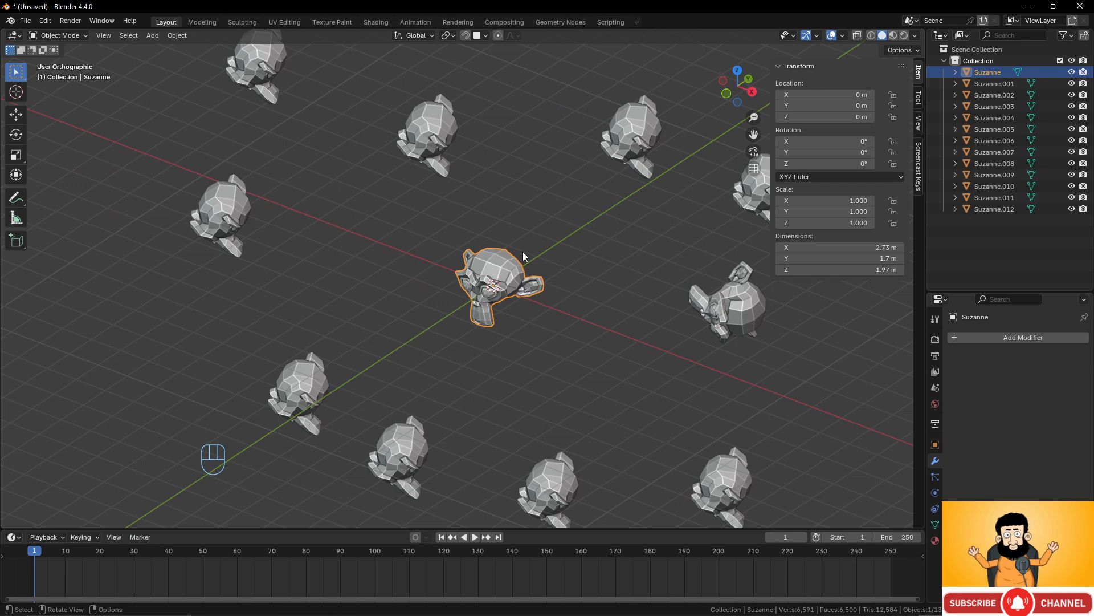
key("g")
right_click(577, 228)
key("r")
right_click(581, 215)
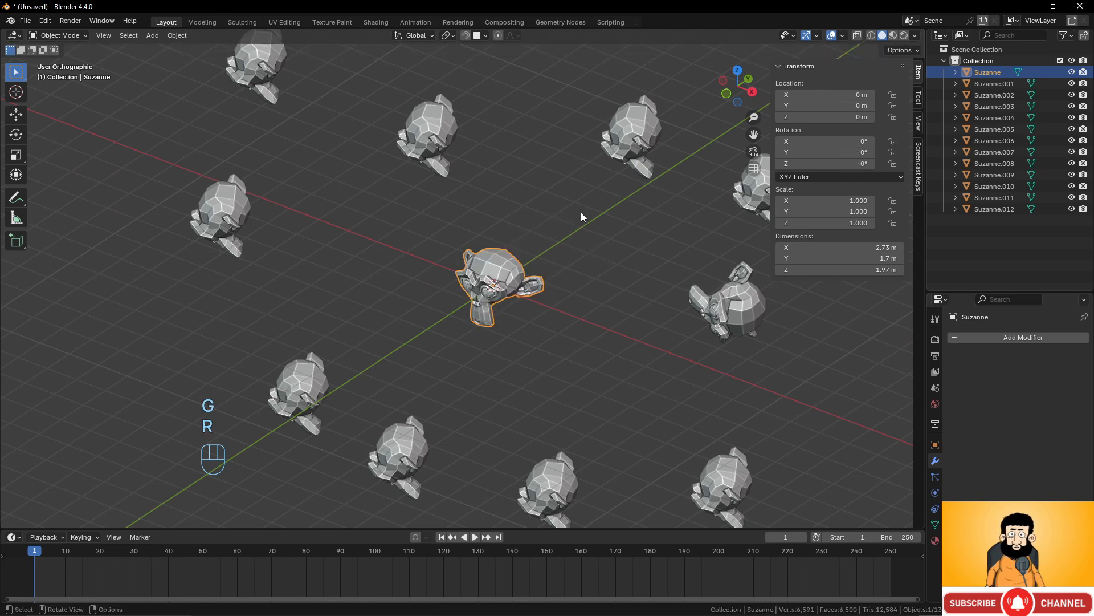
Try scaling the central monkey head with proportional editing off.
key("s")
right_click(639, 271)
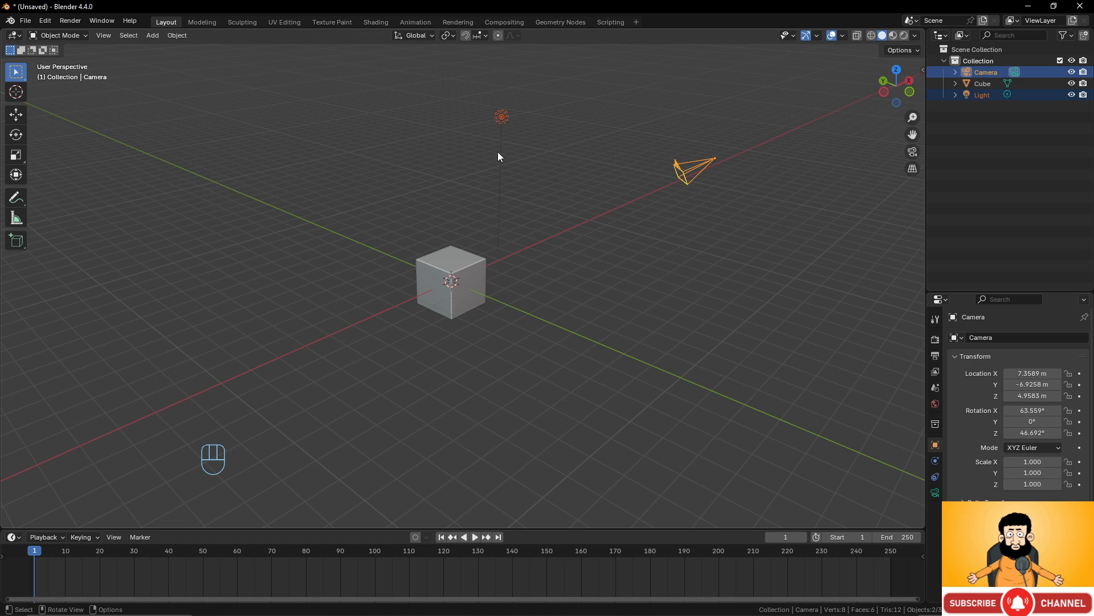
Delete the camera and the light from the default scene, keeping only the cube.
left_click_drag(320, 105, 713, 342)
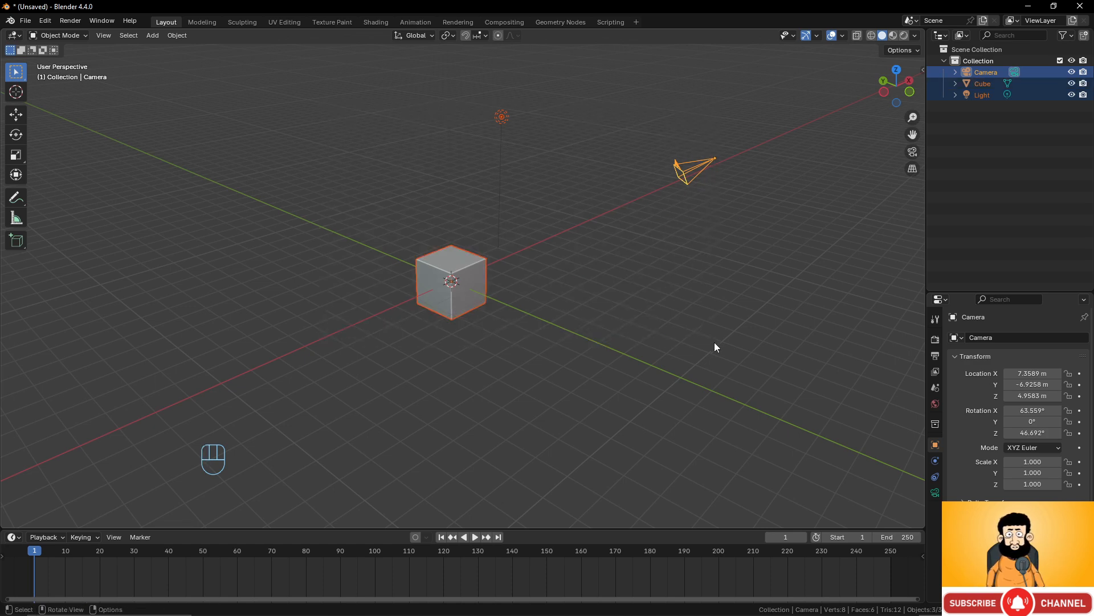
left_click_drag(450, 99, 722, 204)
key("Delete")
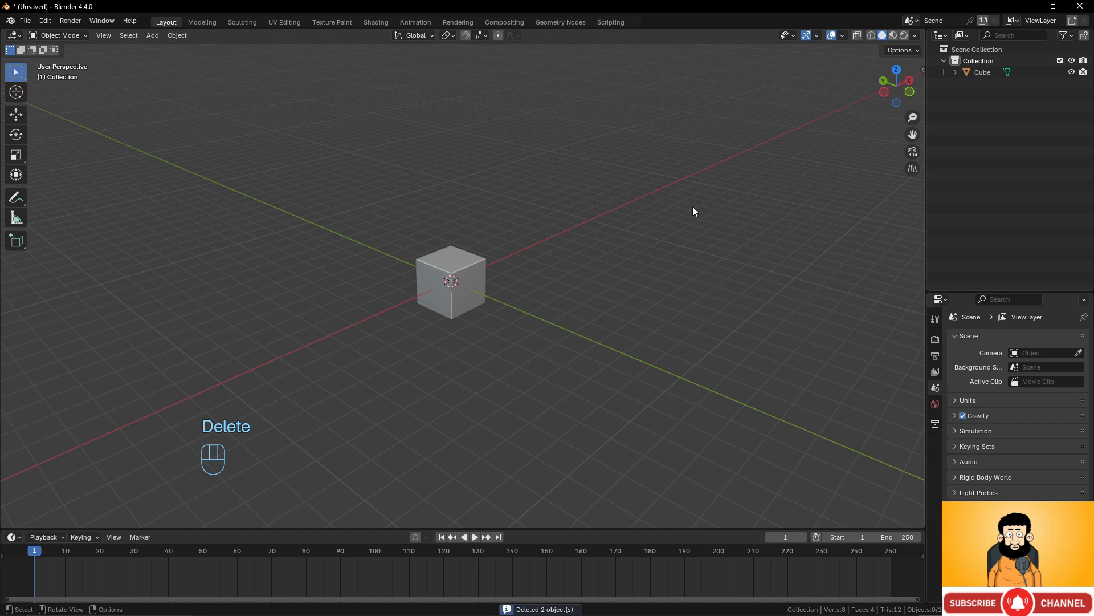
Flatten the cube into a thin slab by scaling it along global Z to about 0.049.
left_click(478, 265)
scroll(582, 350, "up", 5)
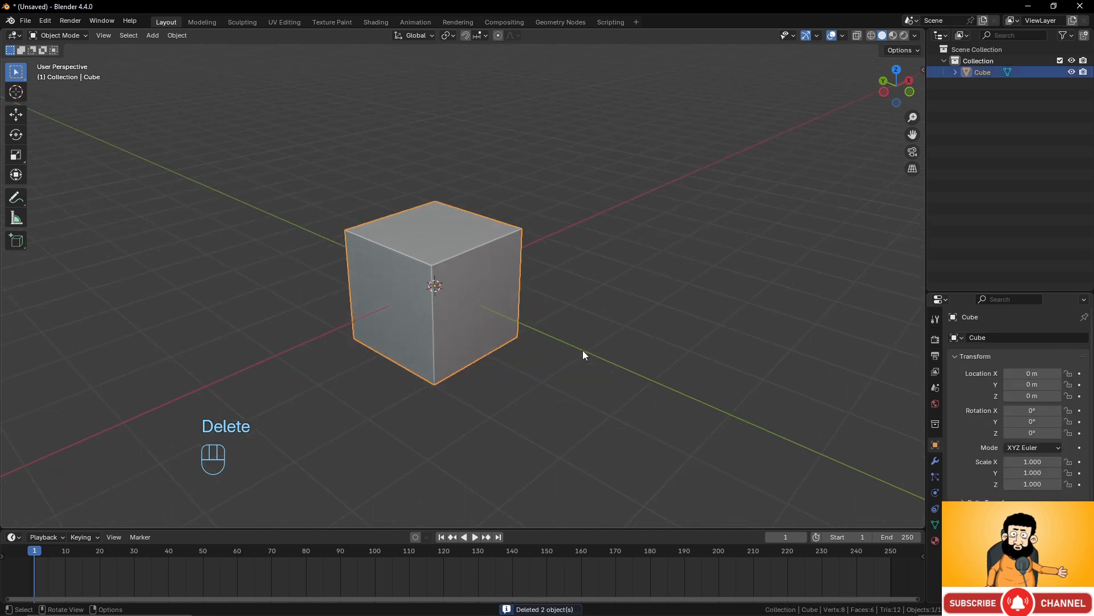
middle_click_drag(578, 343, 551, 301)
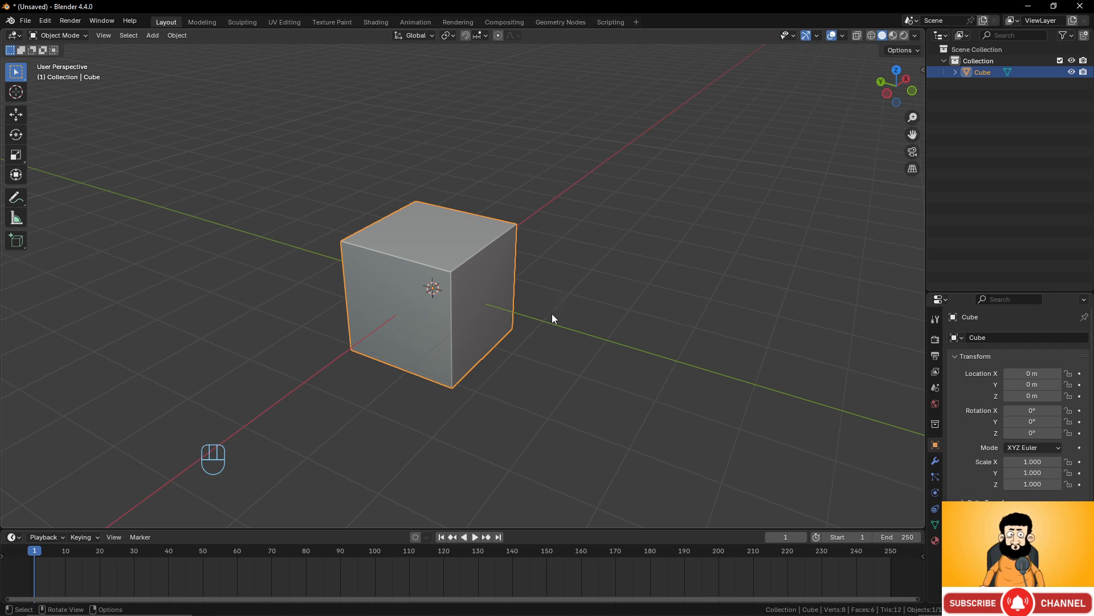
key("s")
key("z")
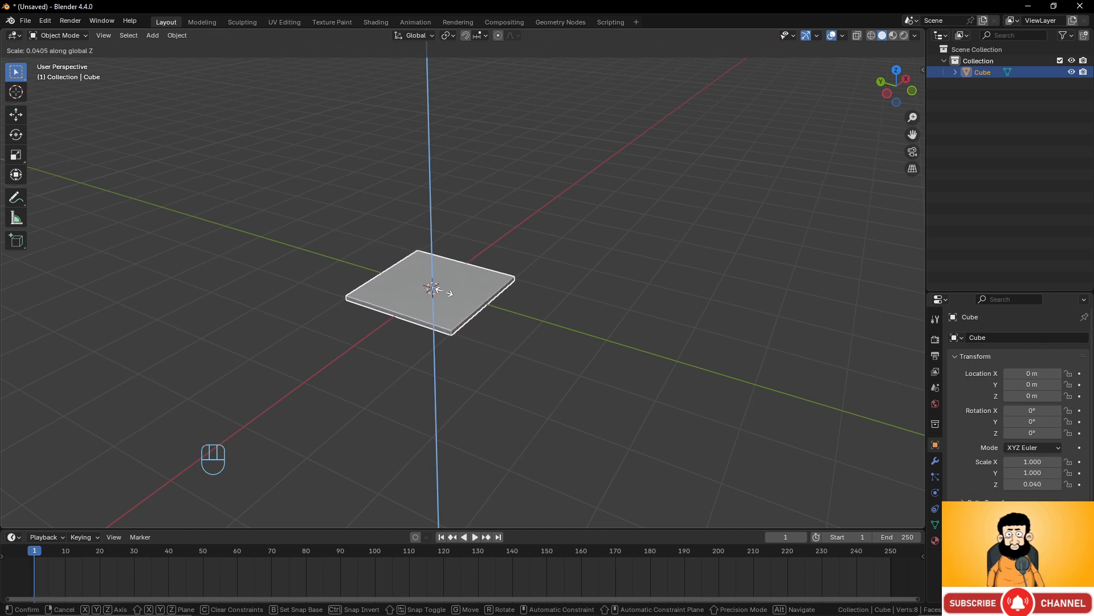
left_click(444, 291)
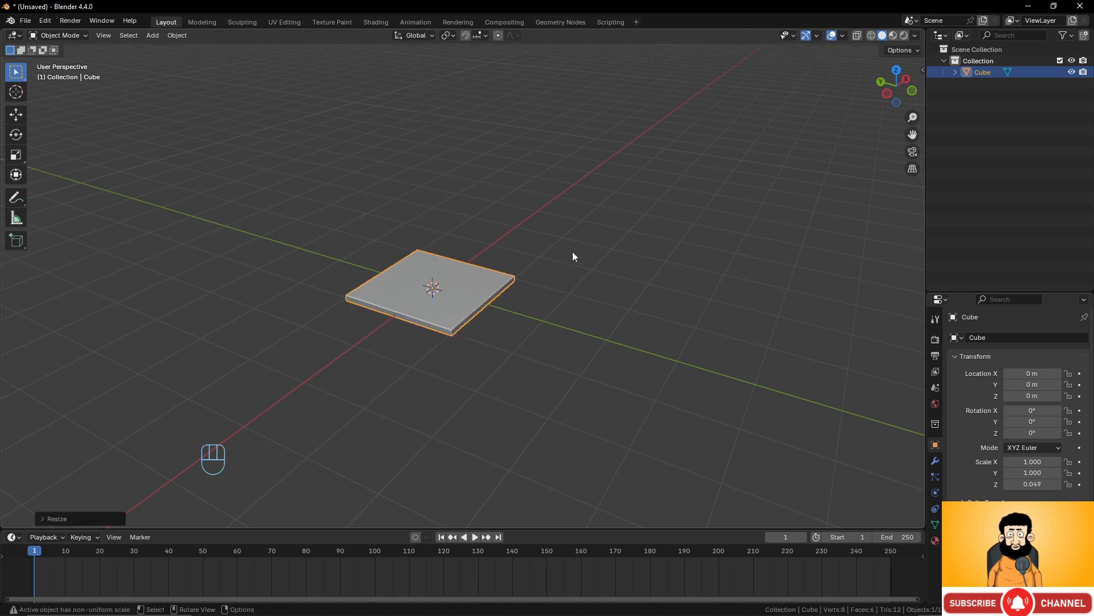
Set the slab's Z scale to exactly 0.05.
left_click(923, 70)
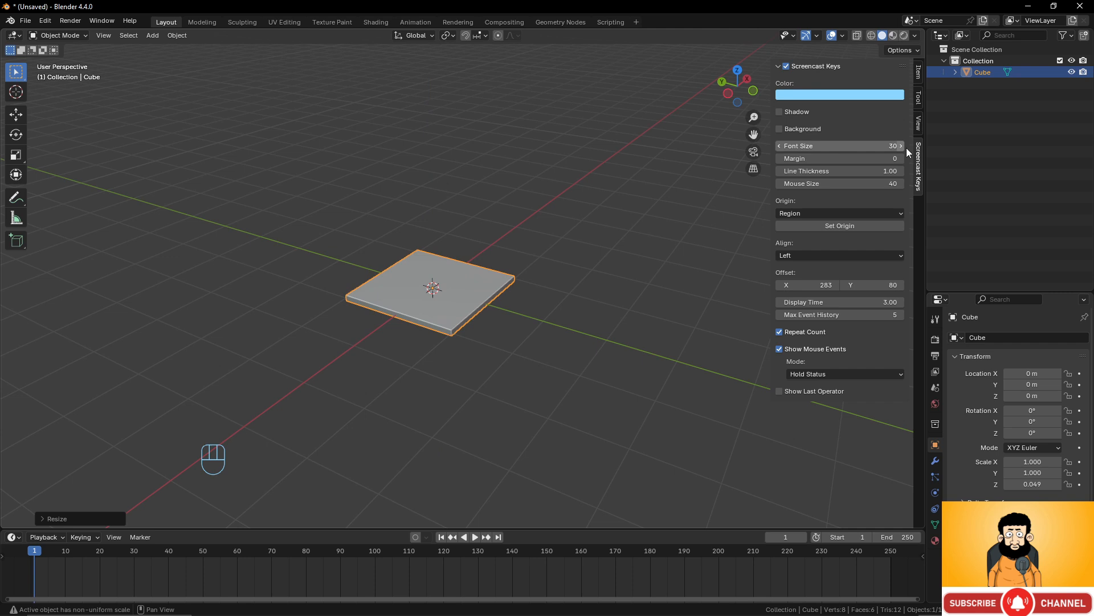
left_click(918, 74)
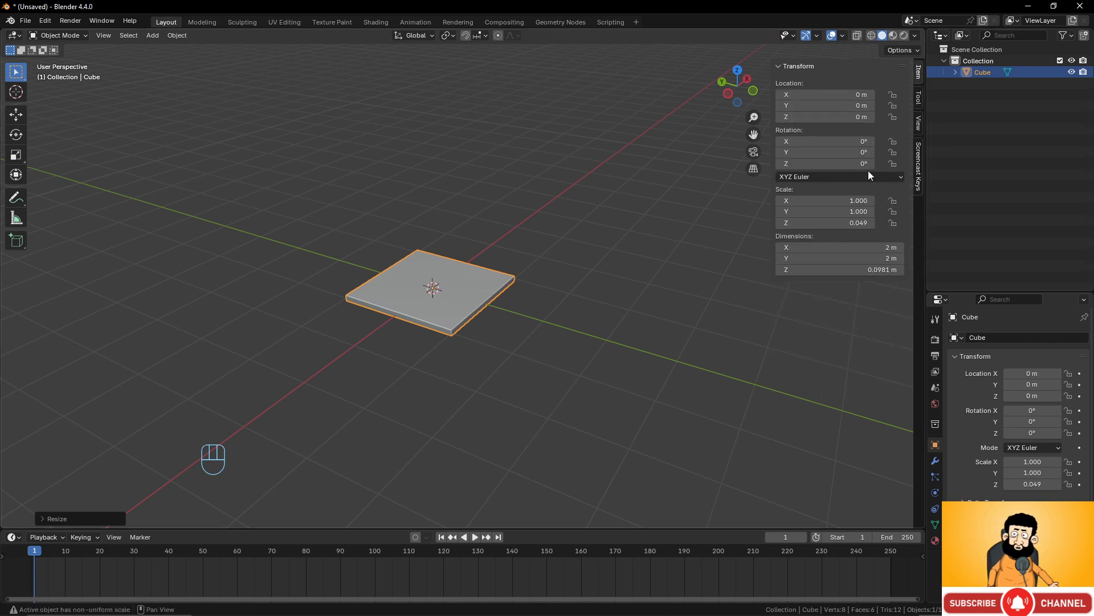
left_click(855, 223)
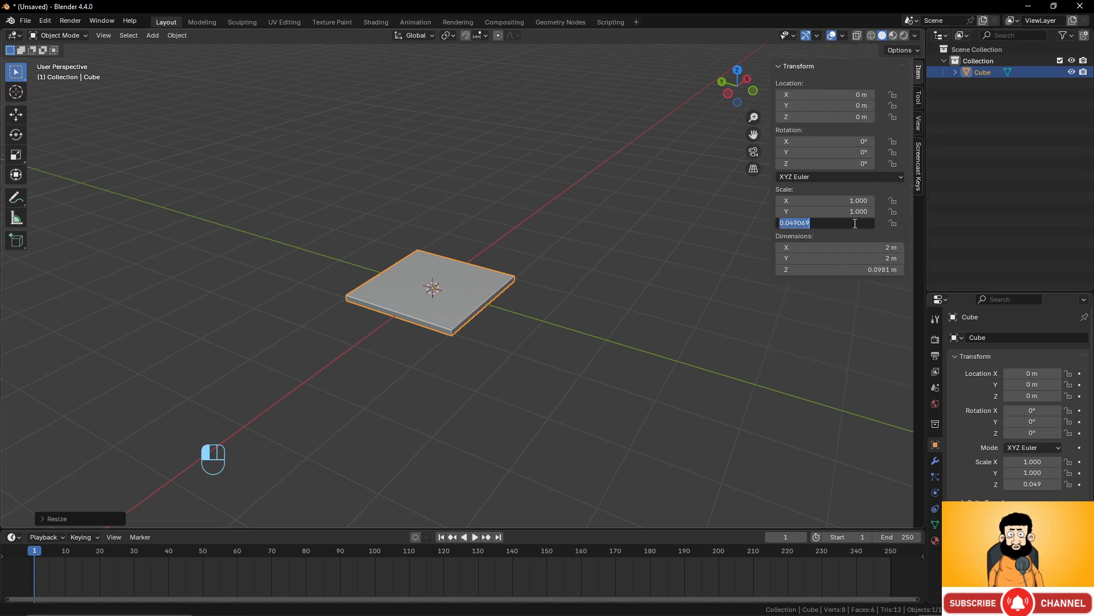
type("0.05")
key("Return")
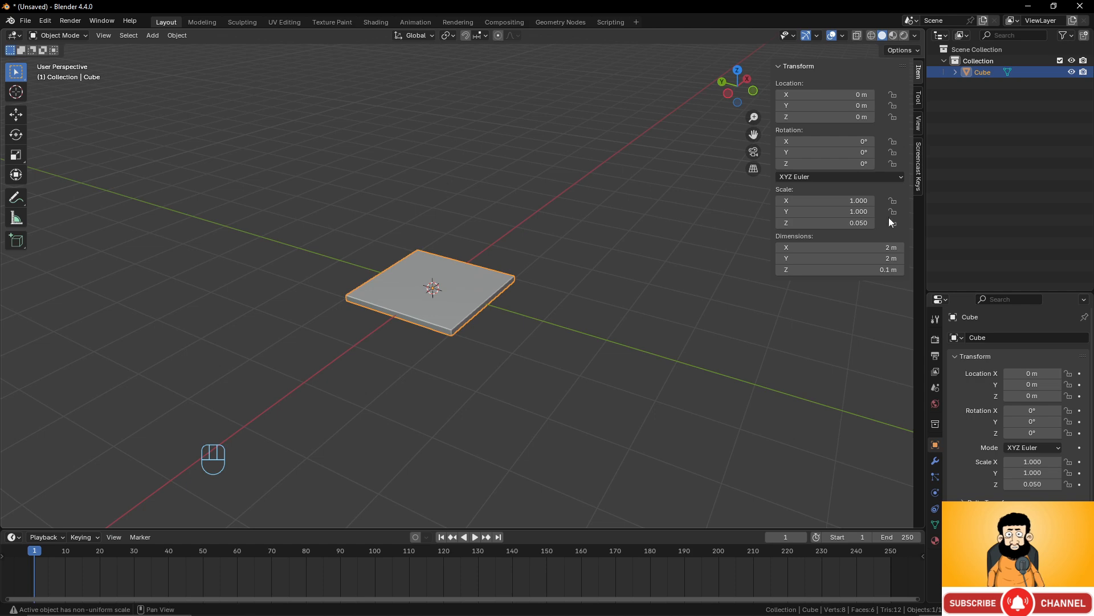
Switch to an orthographic view and add a new cube mesh at the centre of the slab.
scroll(408, 353, "up", 4)
scroll(408, 354, "down", 4)
middle_click_drag(428, 337, 453, 320)
scroll(521, 343, "up", 2)
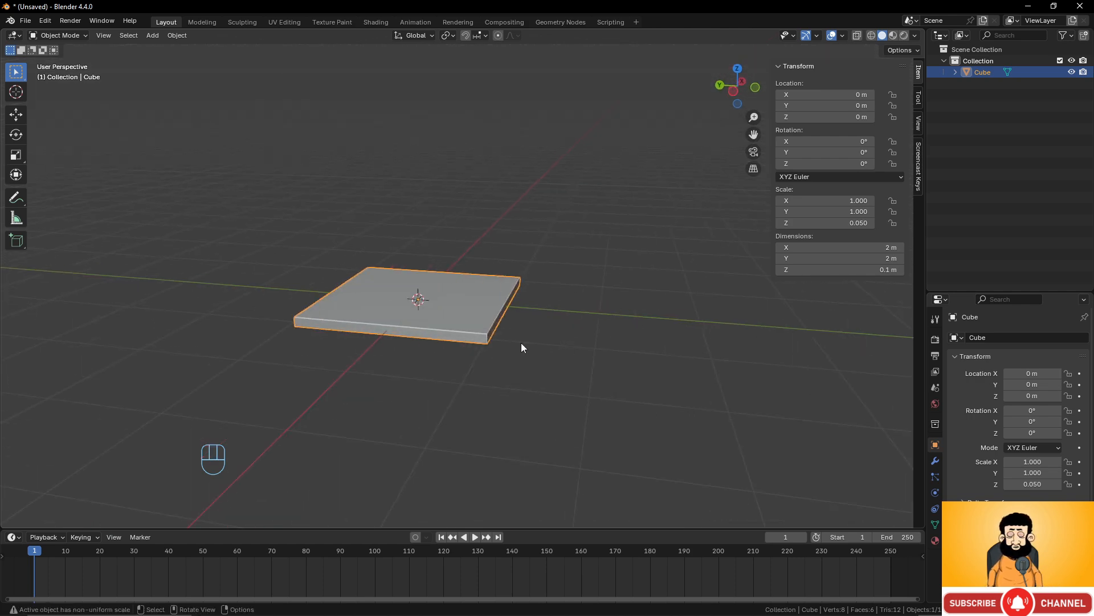
middle_click_drag(522, 344, 486, 375)
key("KP_5")
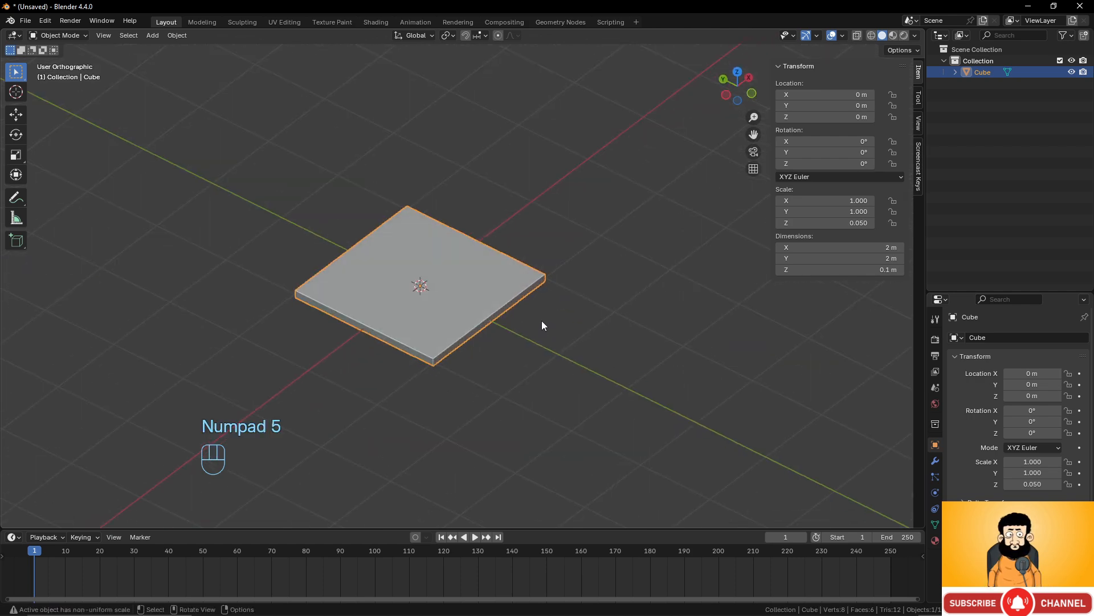
middle_click_drag(542, 321, 579, 270)
middle_click_drag(573, 310, 596, 309)
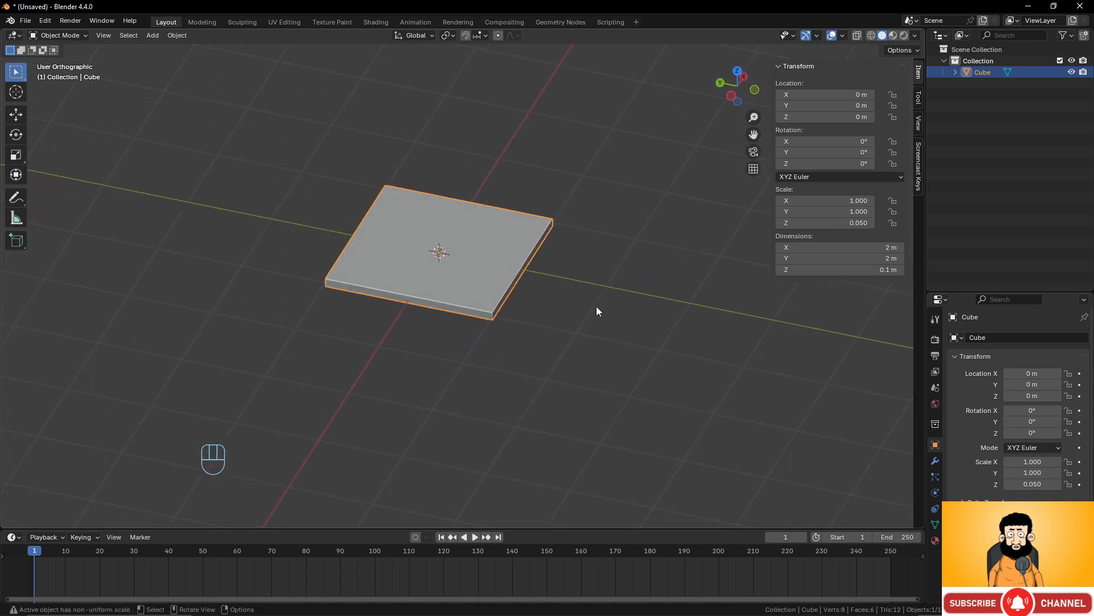
key("shift+a")
mouse_move(589, 302)
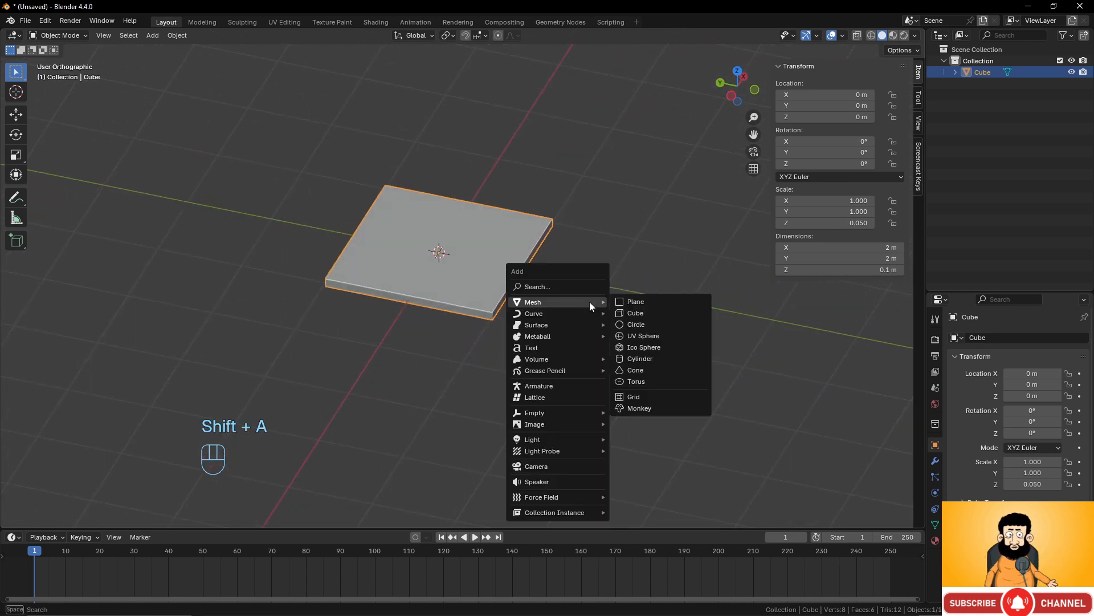
left_click(642, 310)
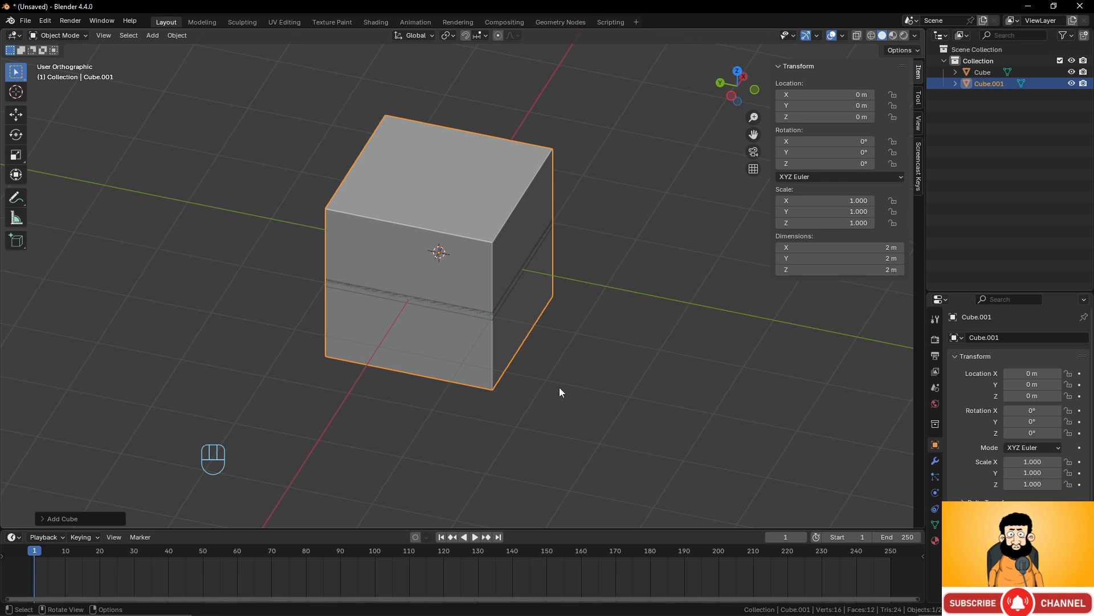
Scale the new cube to about 0.047 in X and Y with Z locked, making a thin vertical post.
scroll(560, 391, "down", 2)
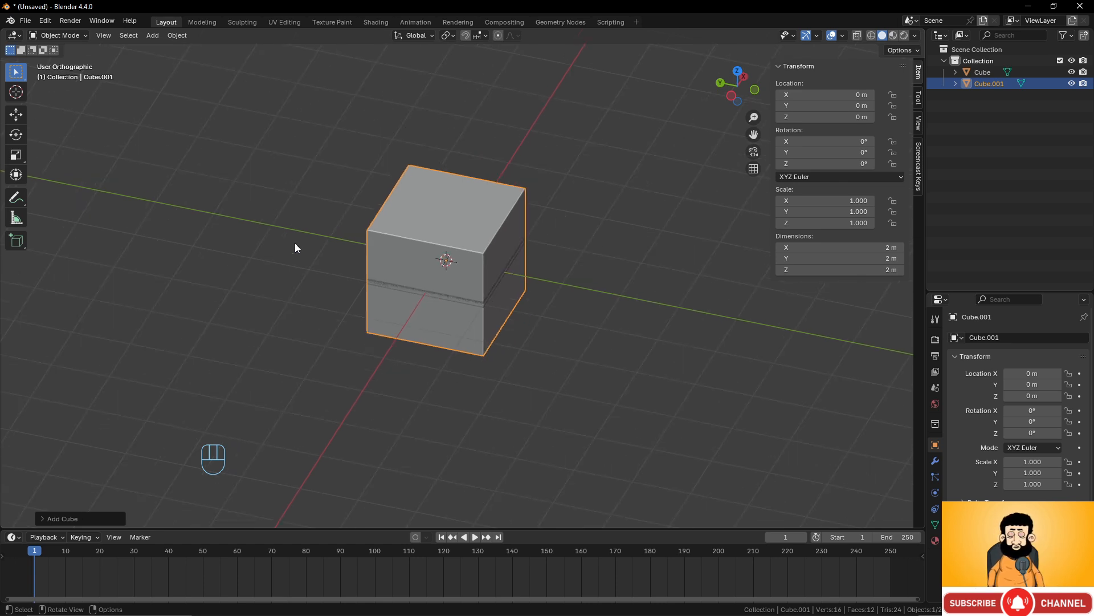
key("s")
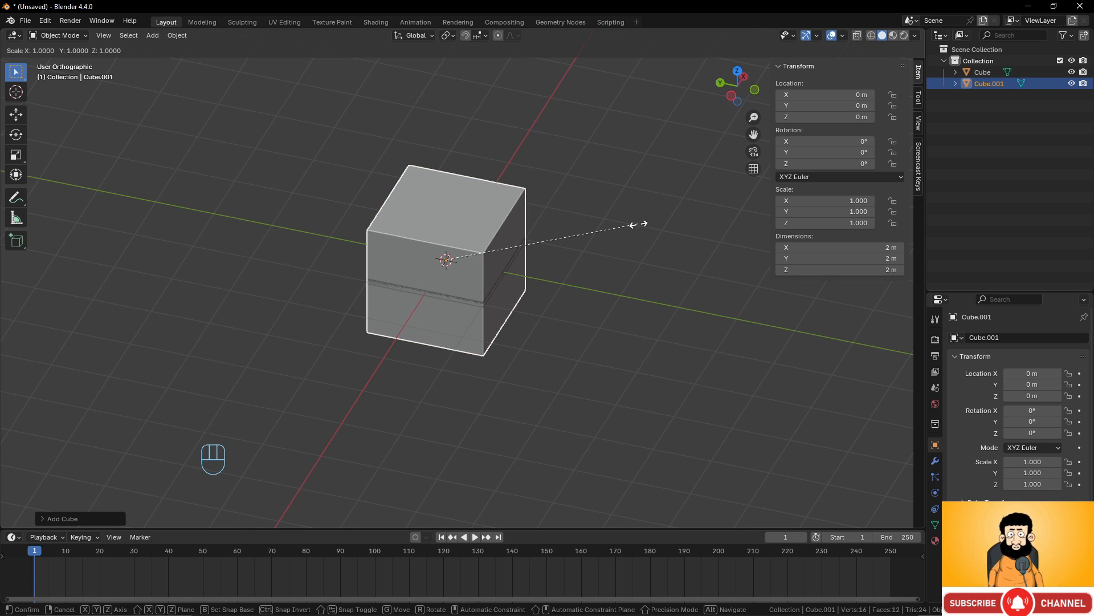
key("shift")
key("shift+z")
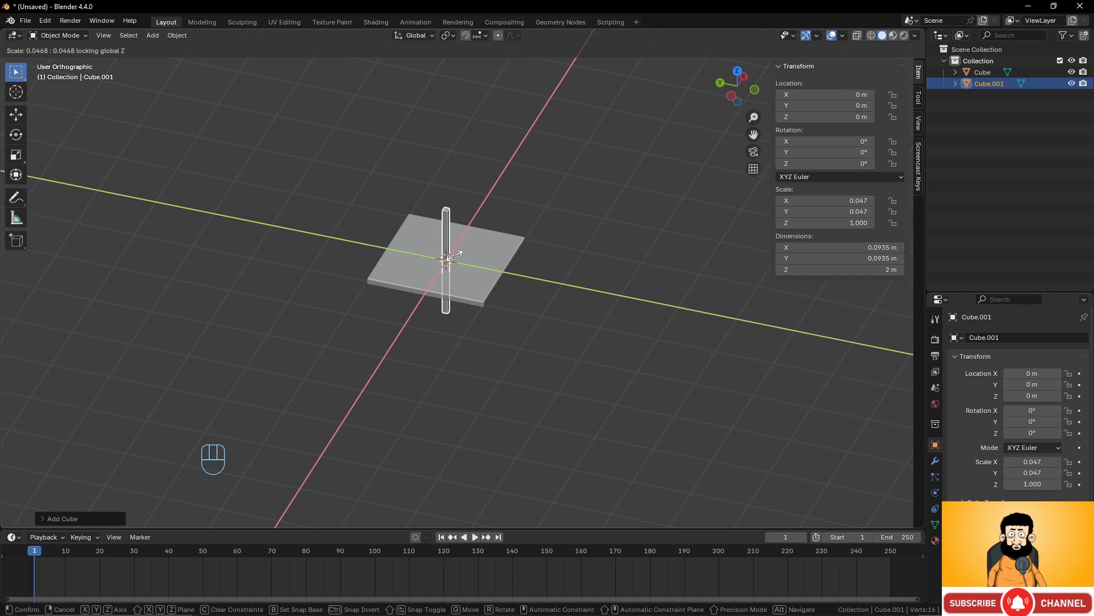
left_click(456, 255)
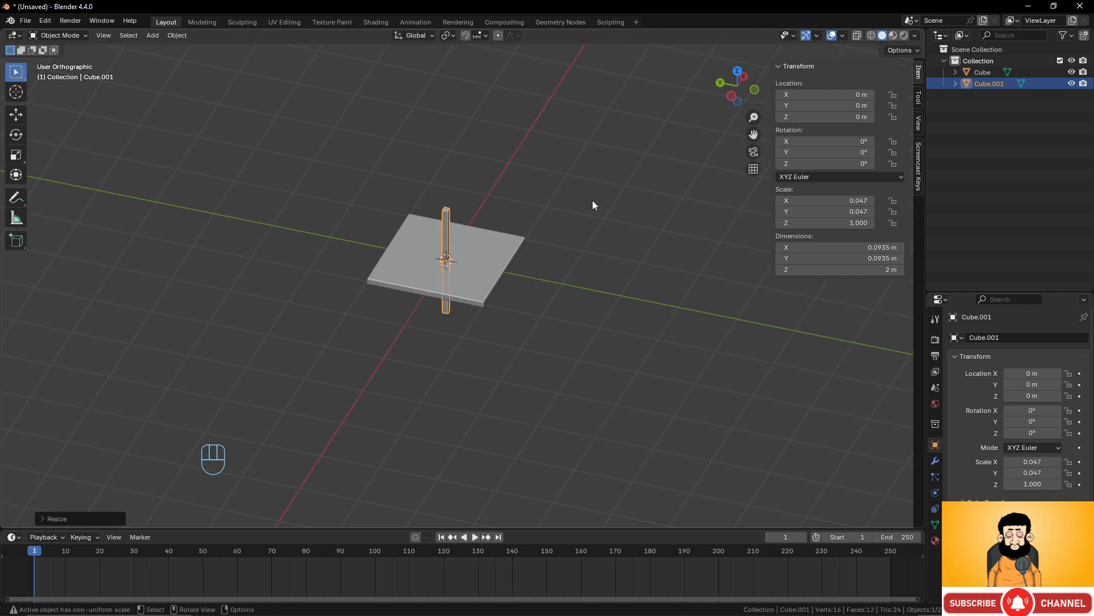
View the model from the top in wireframe shading.
key("KP_7")
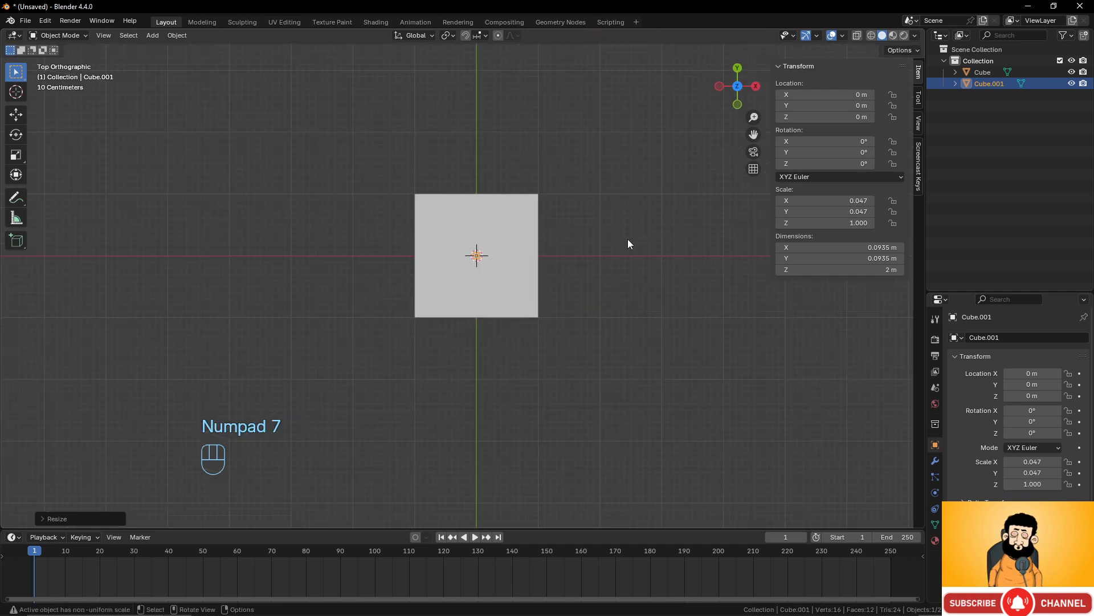
middle_click_drag(628, 244, 572, 242, "shift")
key("z")
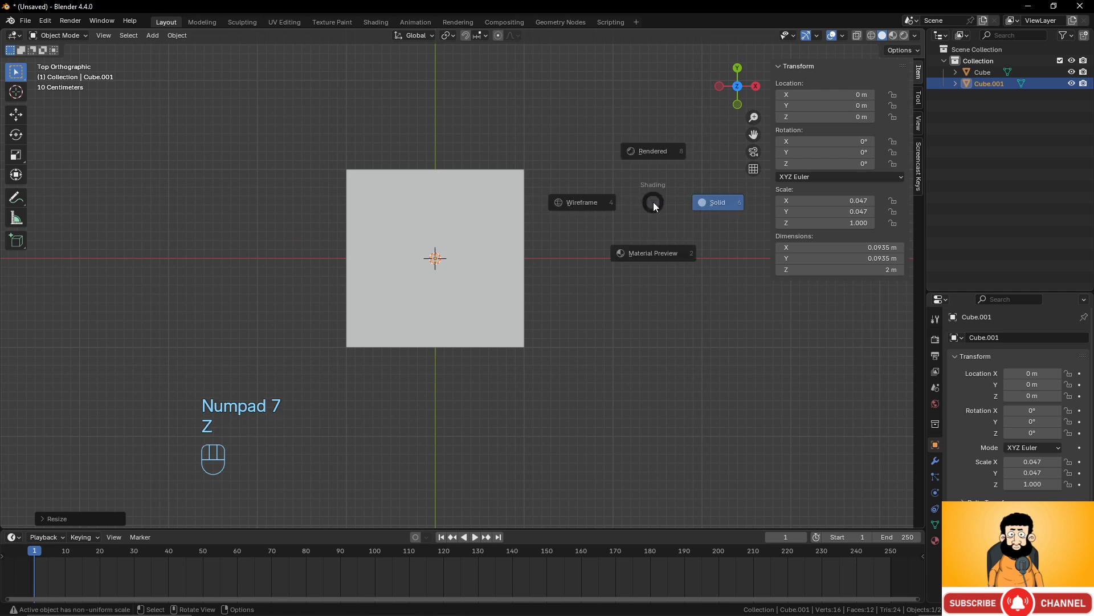
left_click(553, 205)
scroll(596, 281, "up", 4)
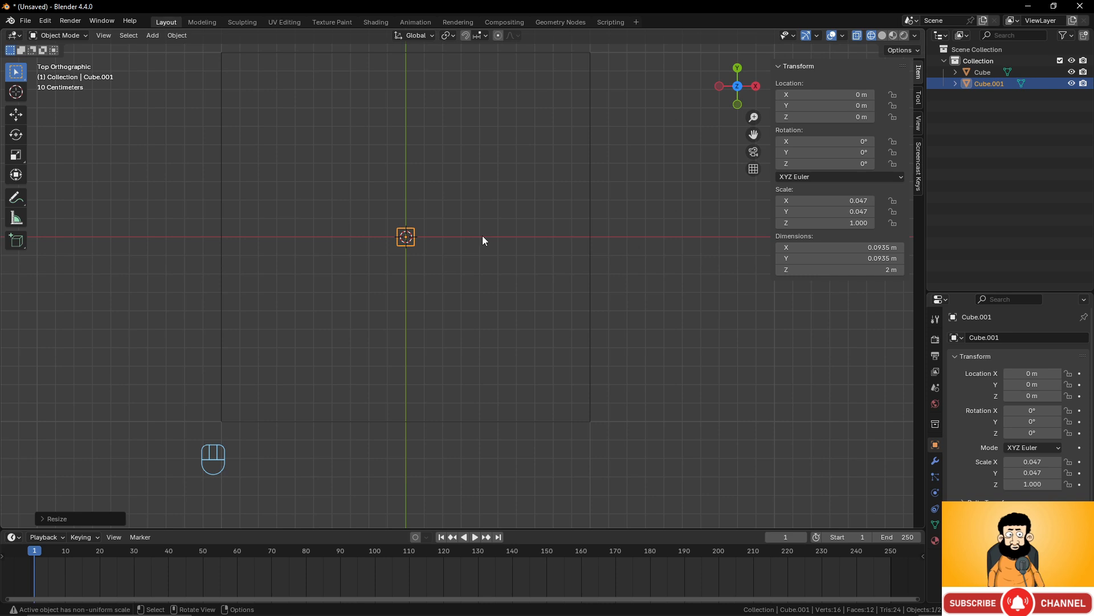
Enable snapping and set the snap target to Grid.
left_click(464, 35)
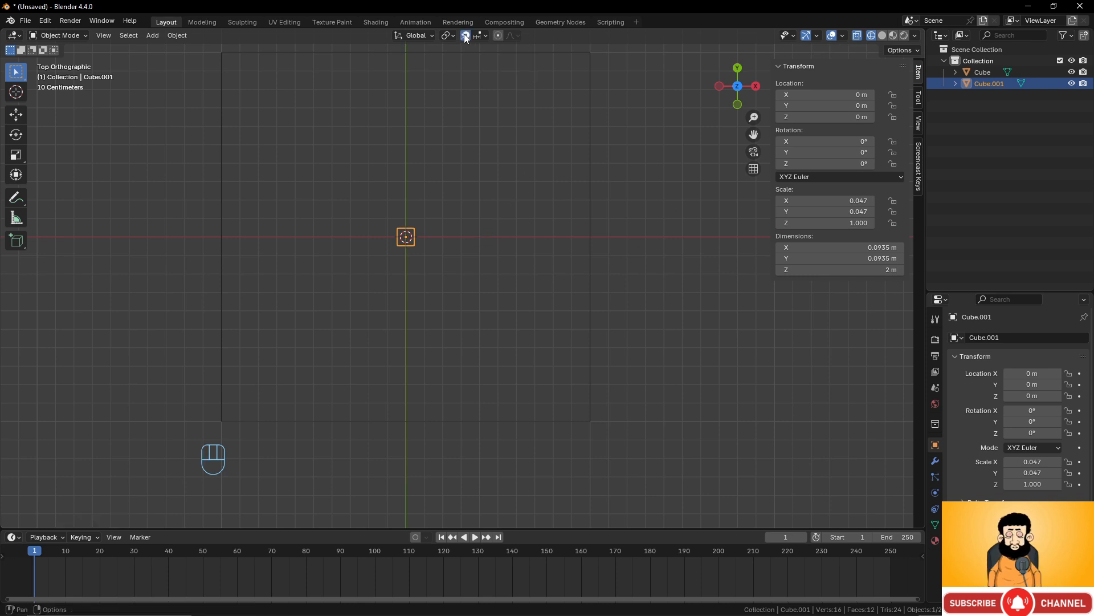
left_click(485, 36)
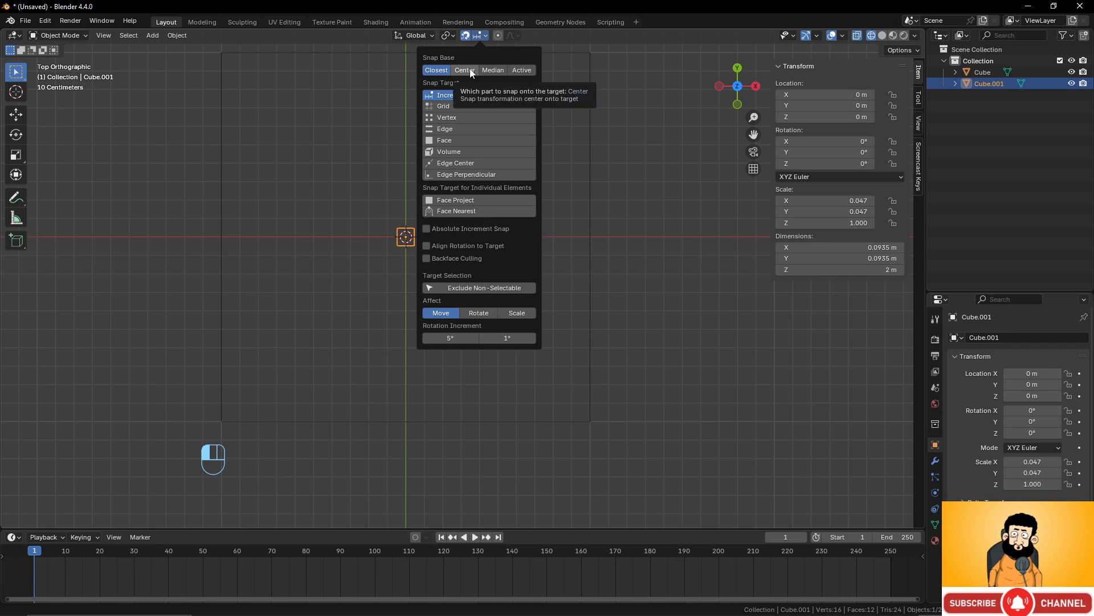
left_click(450, 106)
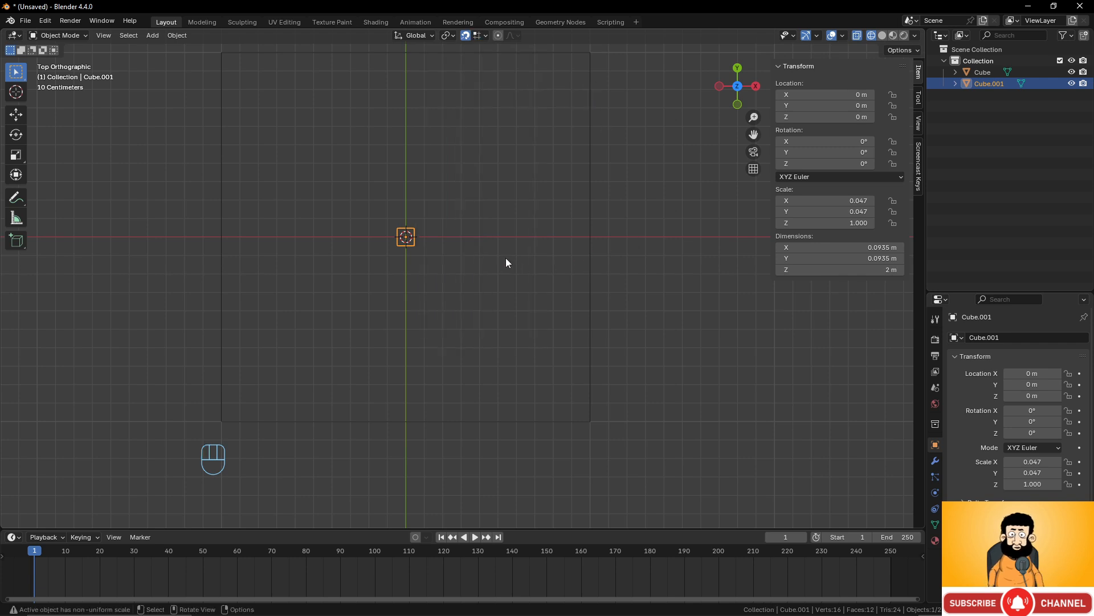
Move the post to the slab's upper-right corner at X 0.9 m, Y 0.9 m.
key("g")
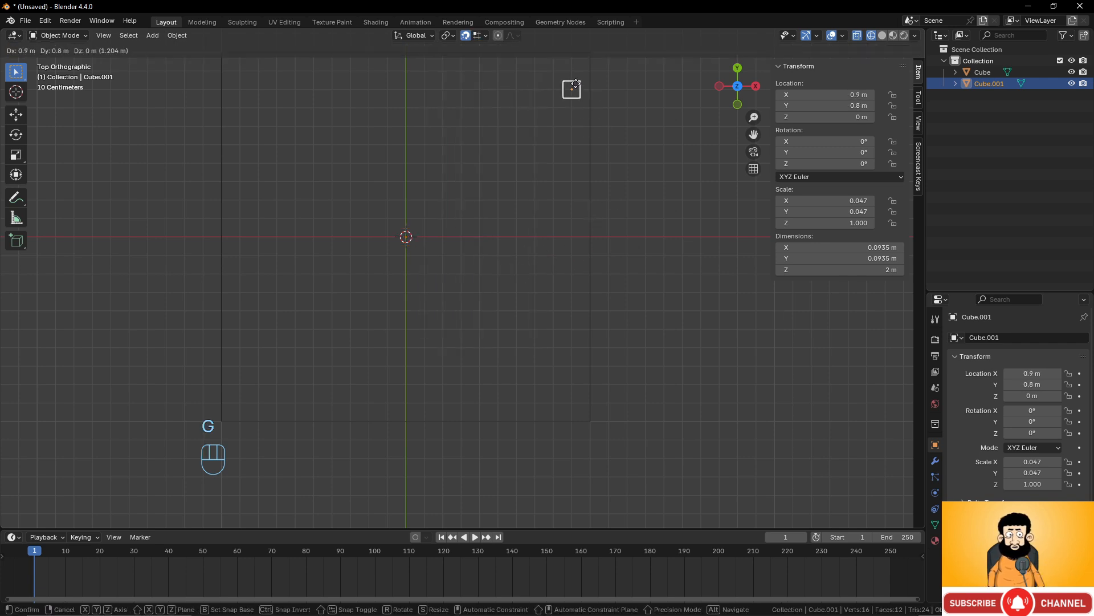
left_click(575, 74)
scroll(556, 145, "down", 2)
scroll(556, 147, "up", 1)
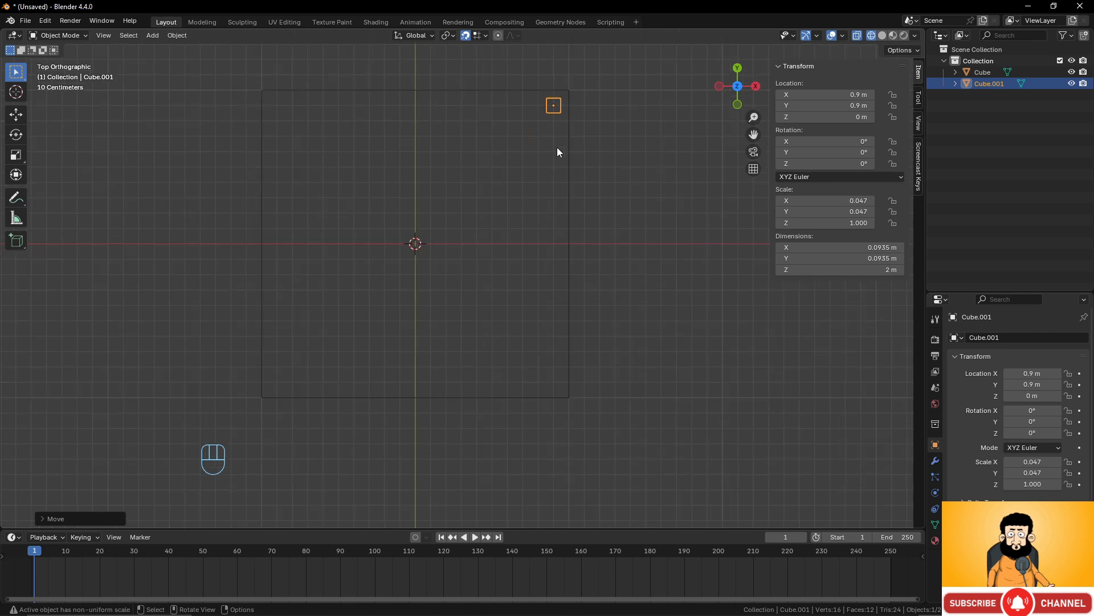
Duplicate the post and place the copy in the slab's upper-left corner at X -0.9 m, Y 0.9 m.
middle_click_drag(556, 152, 562, 197, "shift")
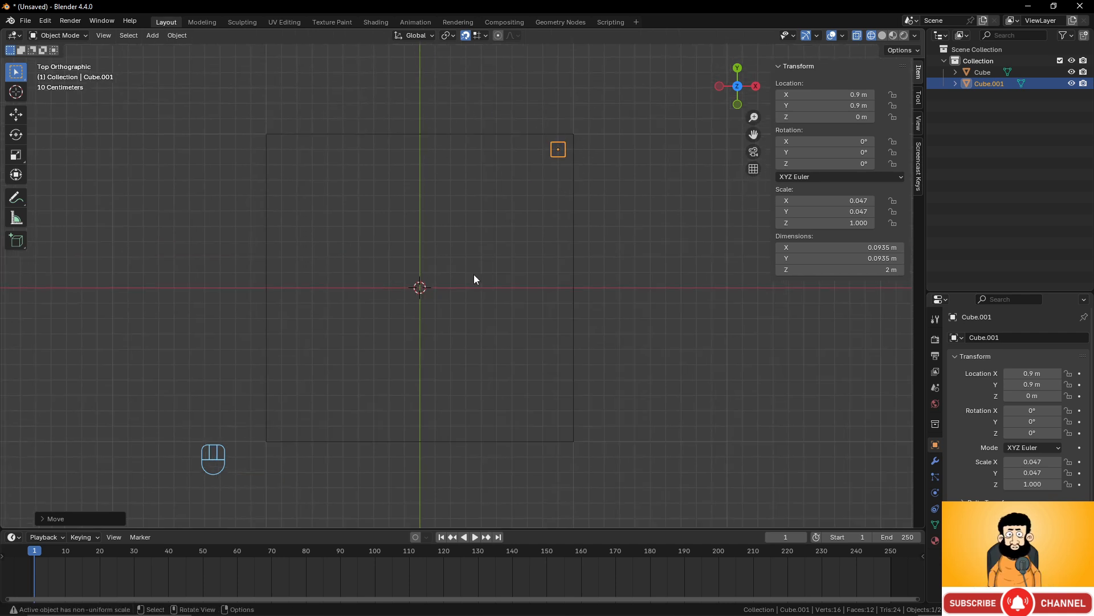
key("shift")
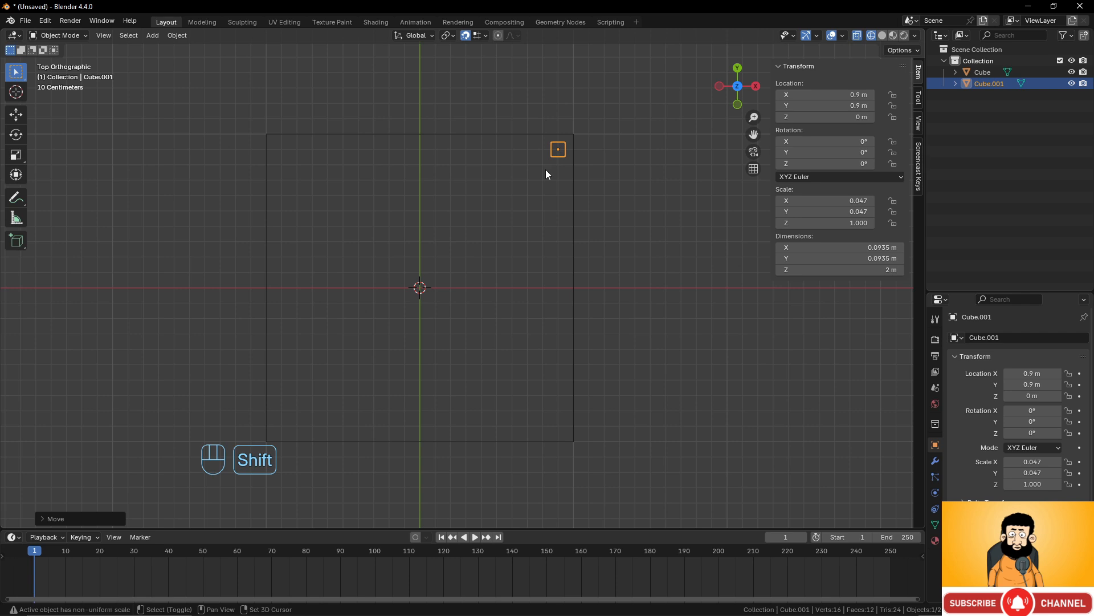
key("shift+d")
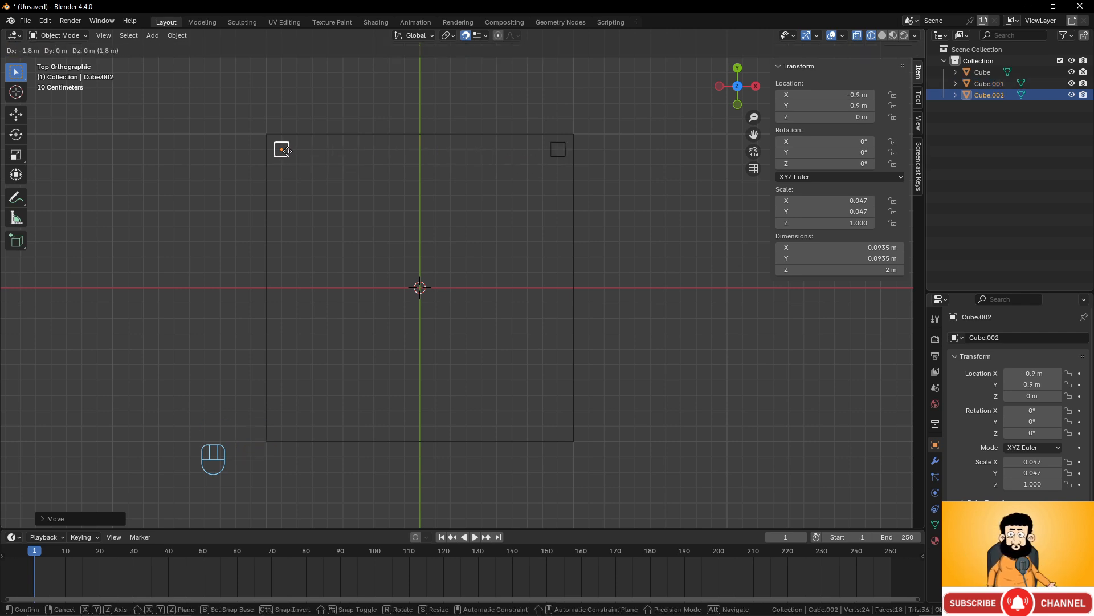
left_click(287, 150)
scroll(450, 276, "down", 3)
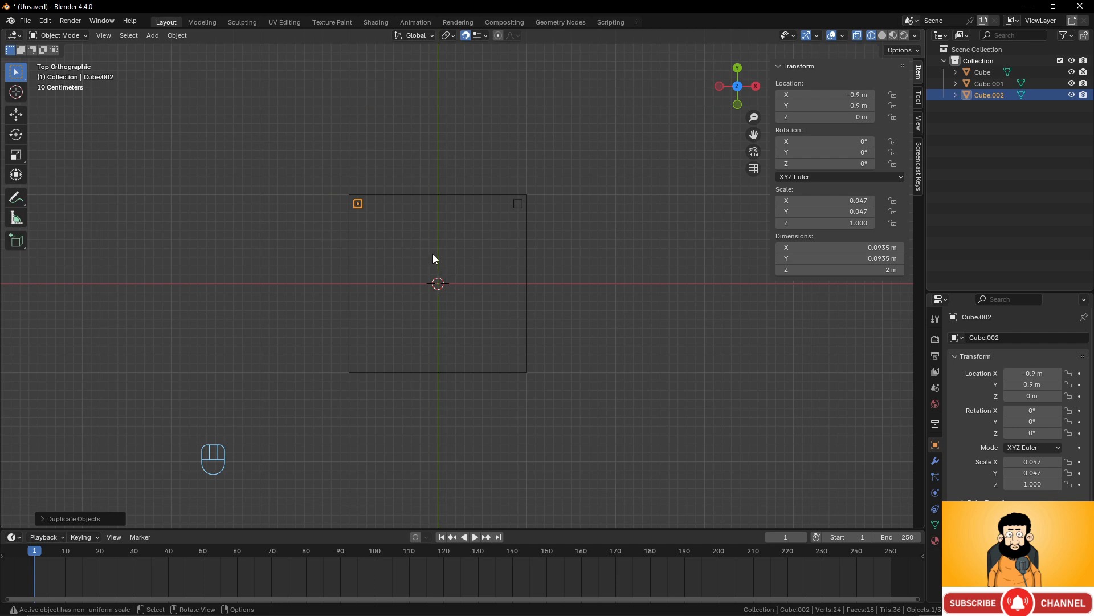
Duplicate the post into the slab's two lower corners, at X 0.9 m, Y -0.9 m and X -0.9 m, Y -0.9 m.
key("shift+d")
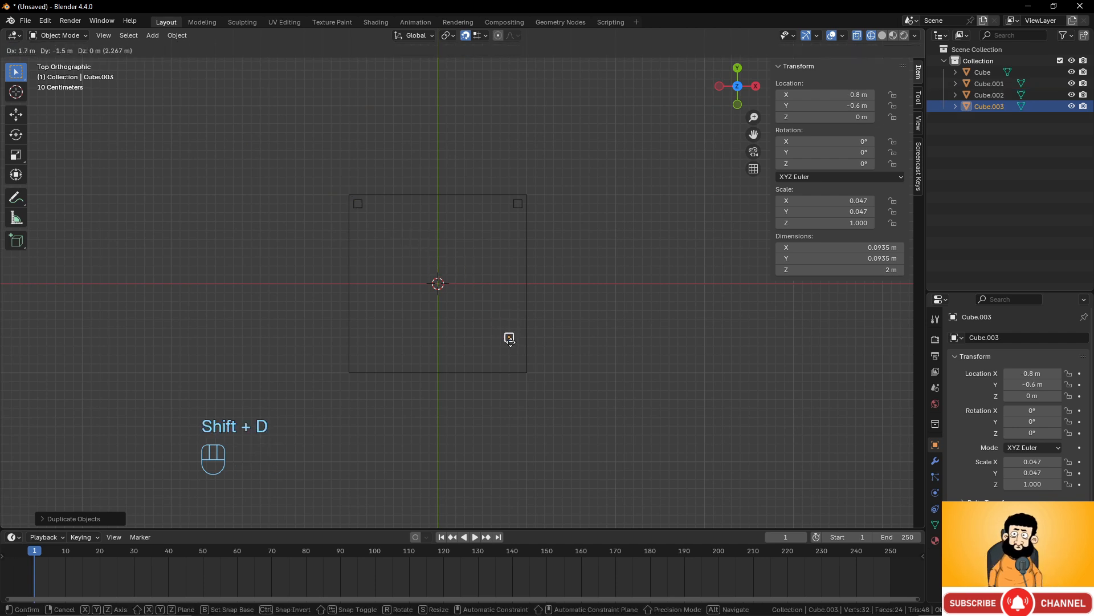
left_click(509, 329)
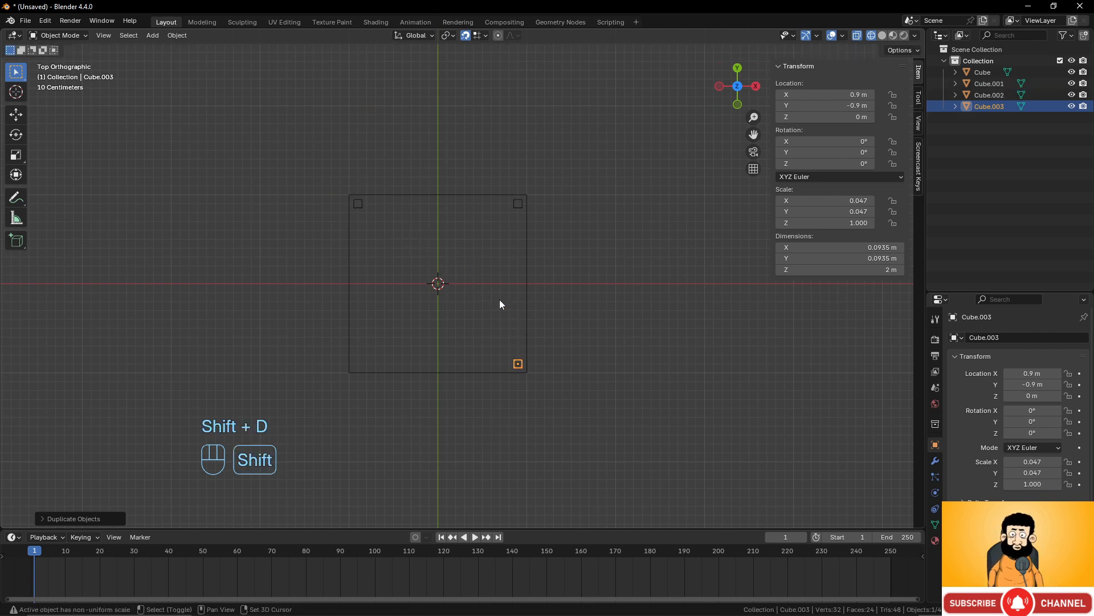
key("shift+d")
left_click(357, 364)
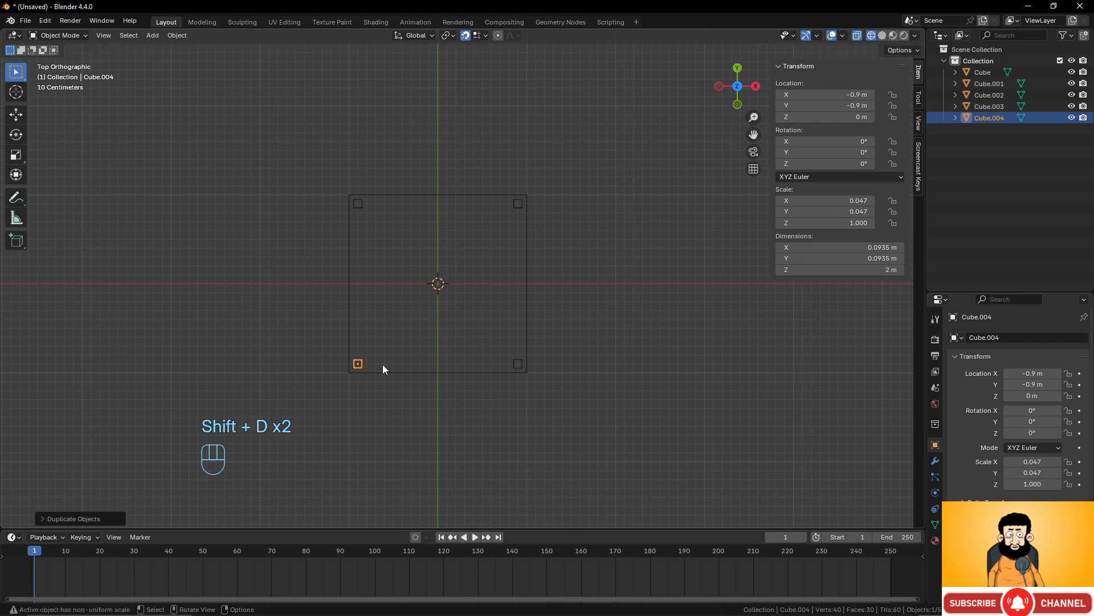
Switch the viewport from wireframe to solid shading with the table seen in 3D.
mouse_move(381, 364)
middle_mouse_down()
mouse_move(509, 318)
mouse_move(546, 246)
mouse_move(549, 270)
mouse_move(525, 272)
middle_mouse_up()
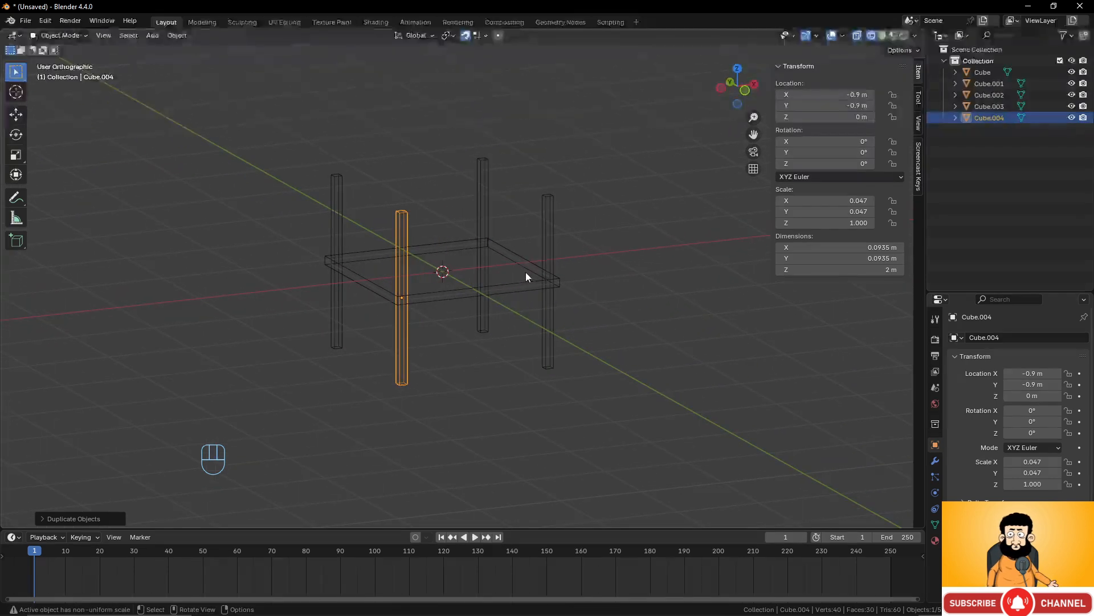
key("z")
left_click(617, 253)
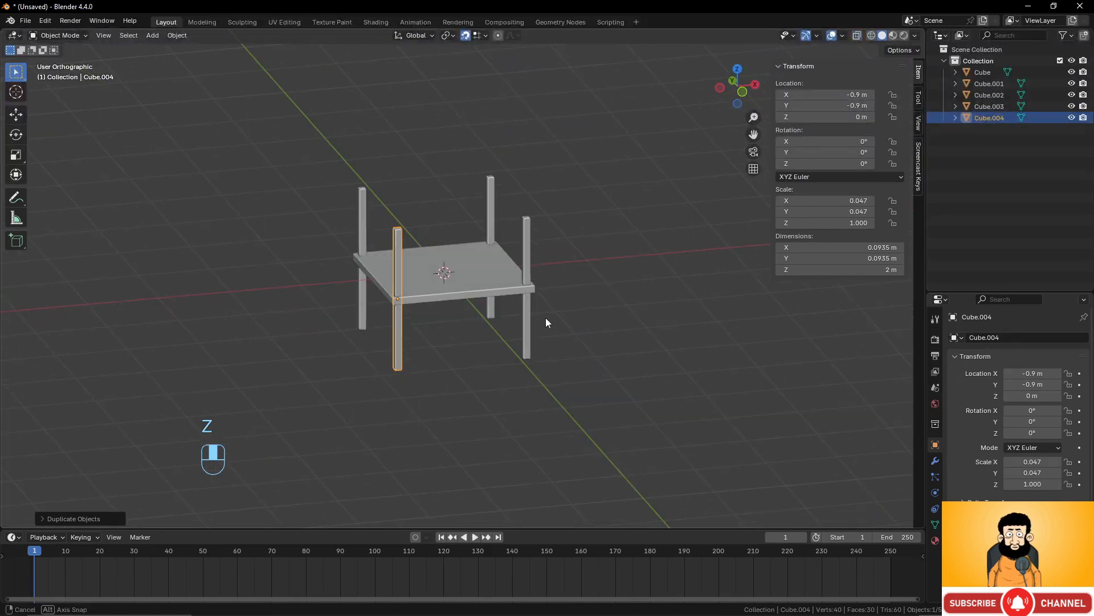
mouse_move(545, 317)
middle_mouse_down()
mouse_move(532, 344)
mouse_move(572, 328)
middle_mouse_up()
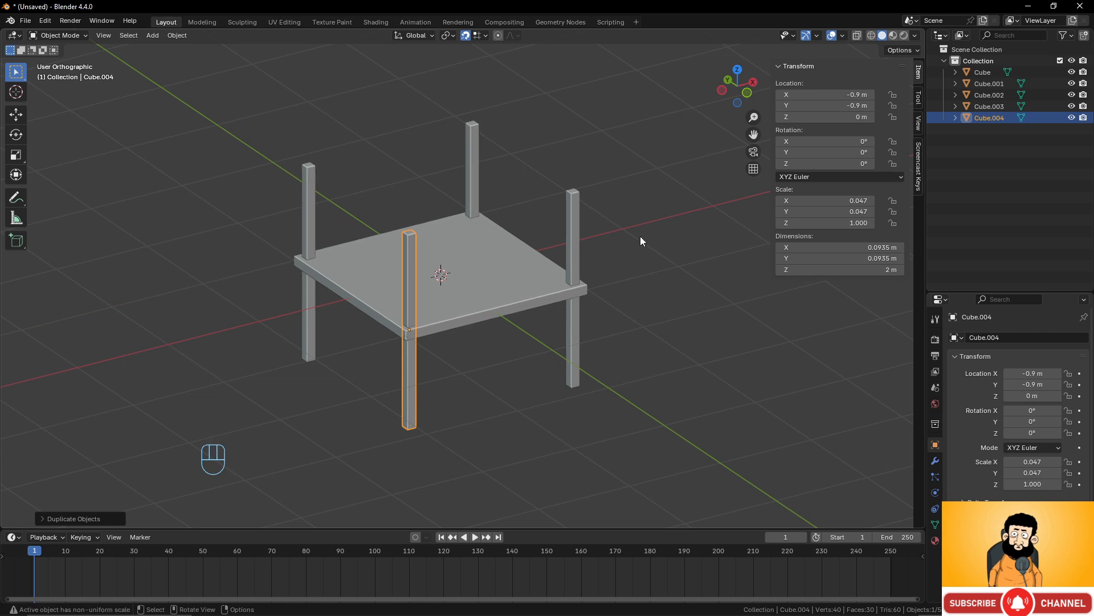
Select all four table legs together and show them in front view.
left_click(578, 209)
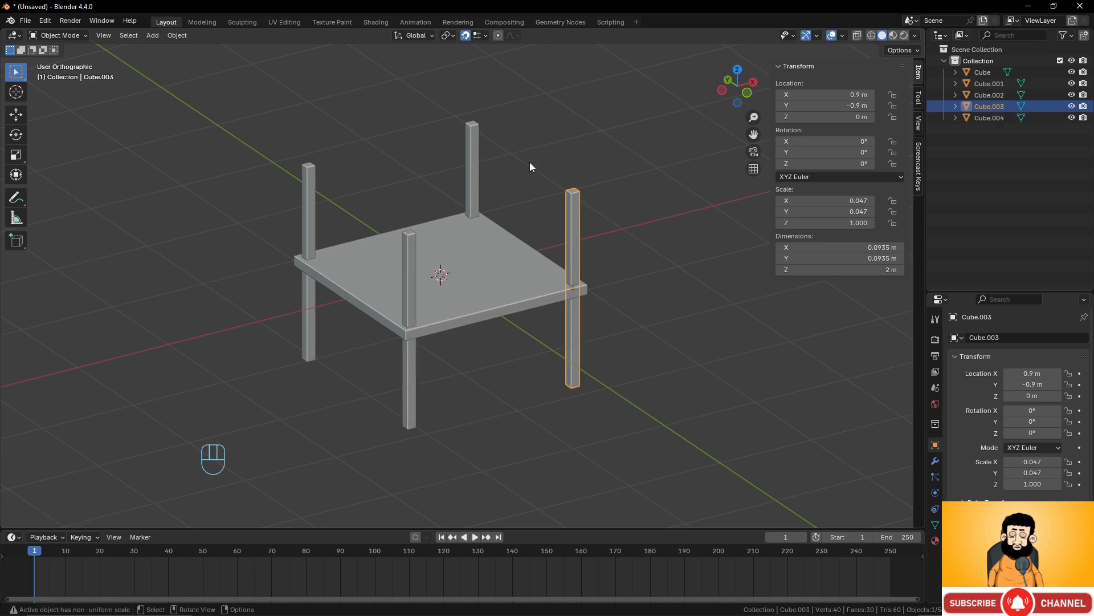
left_click(477, 138, "shift")
left_click(411, 245, "shift")
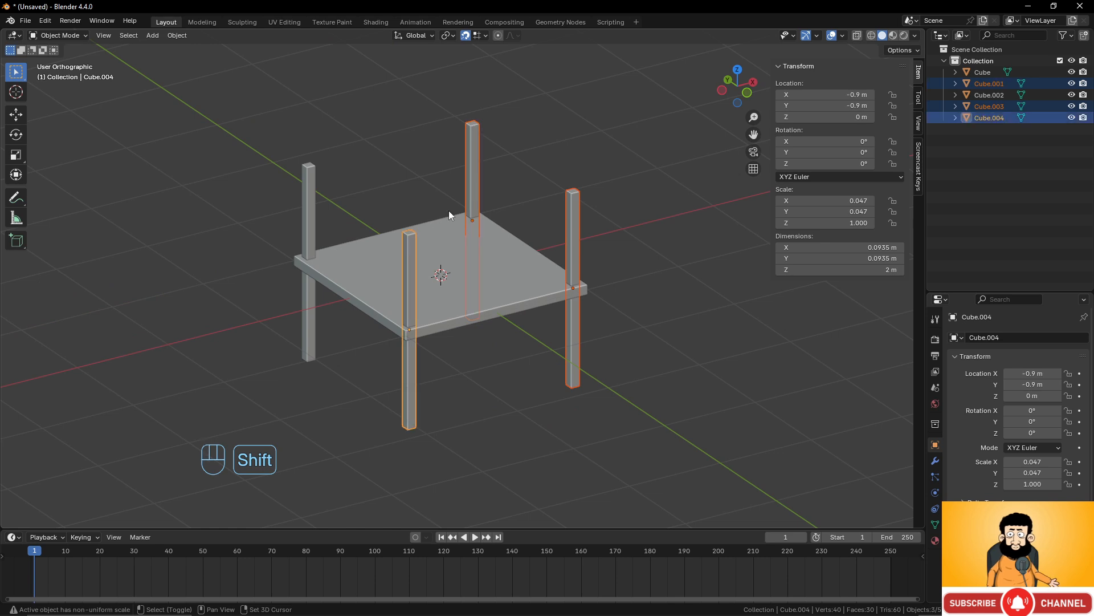
left_click(307, 176, "shift")
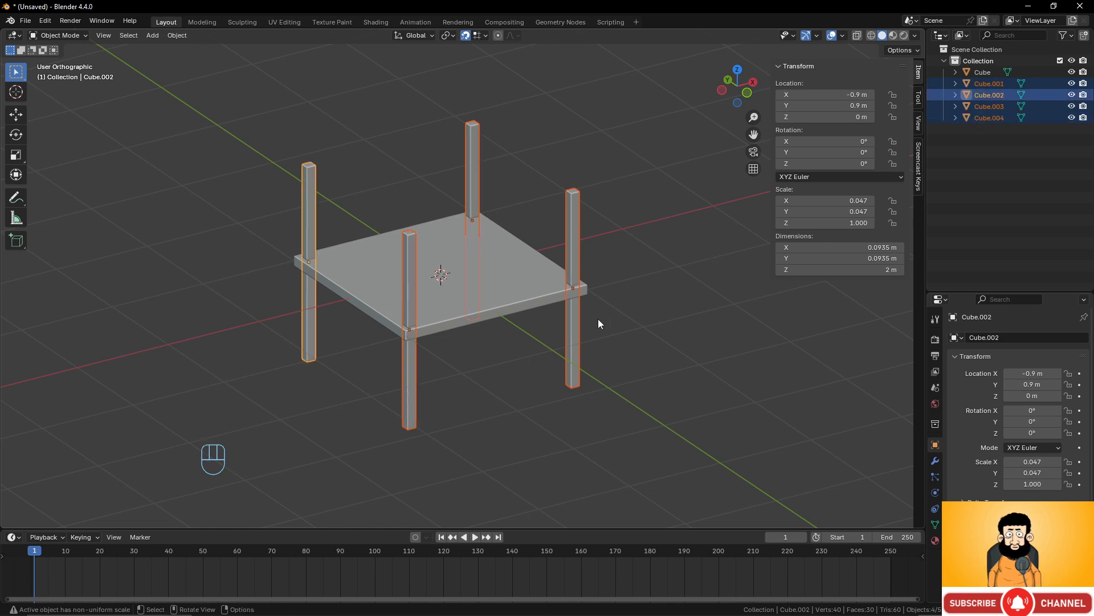
middle_click_drag(598, 320, 576, 299)
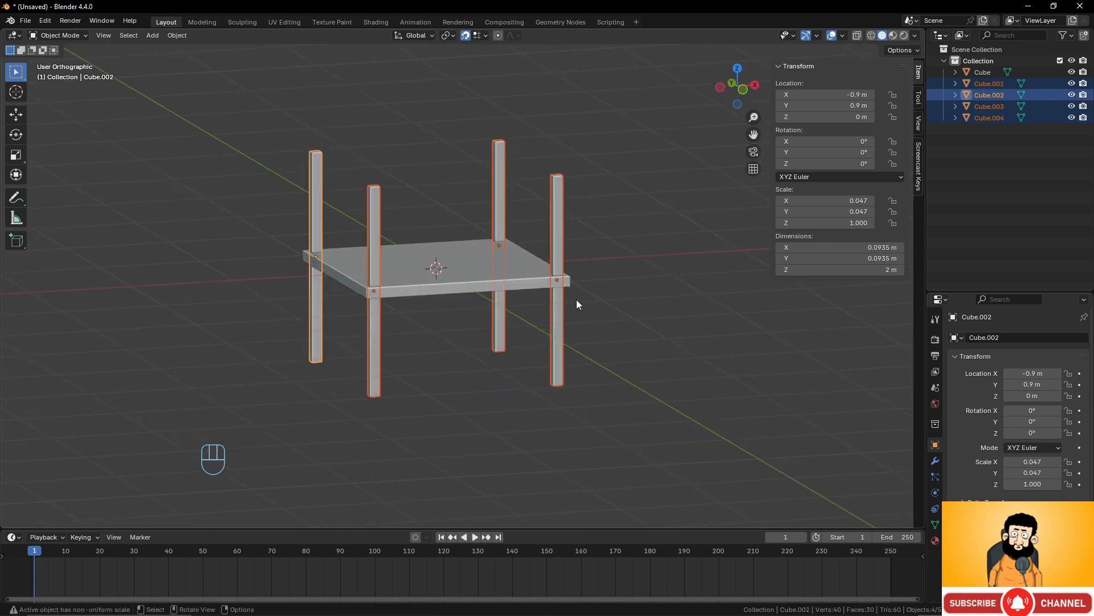
key("KP_1")
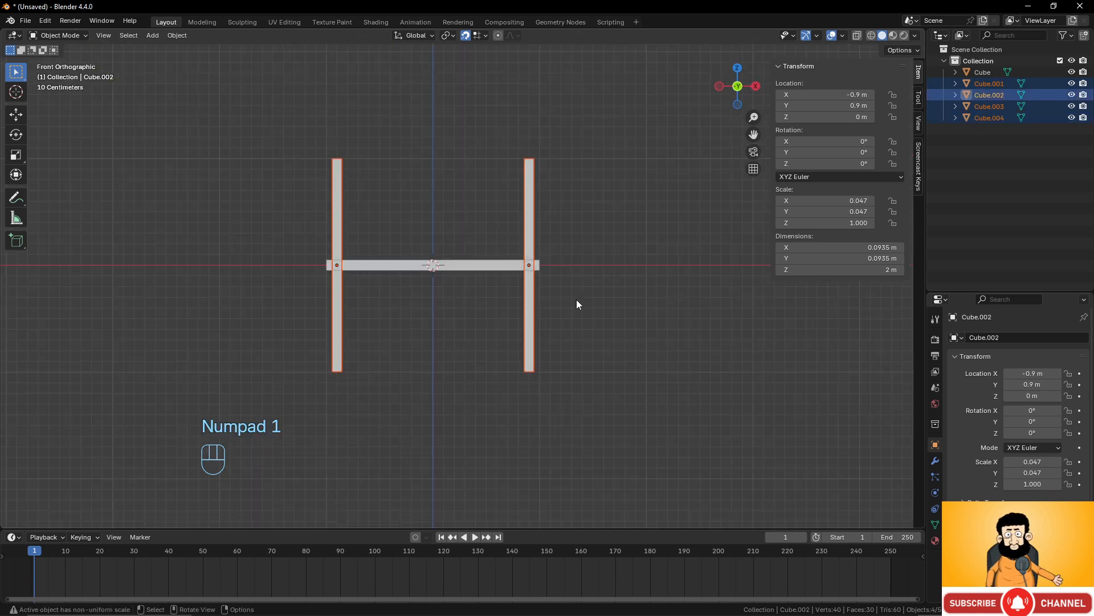
key("g")
key("z")
right_click(648, 316)
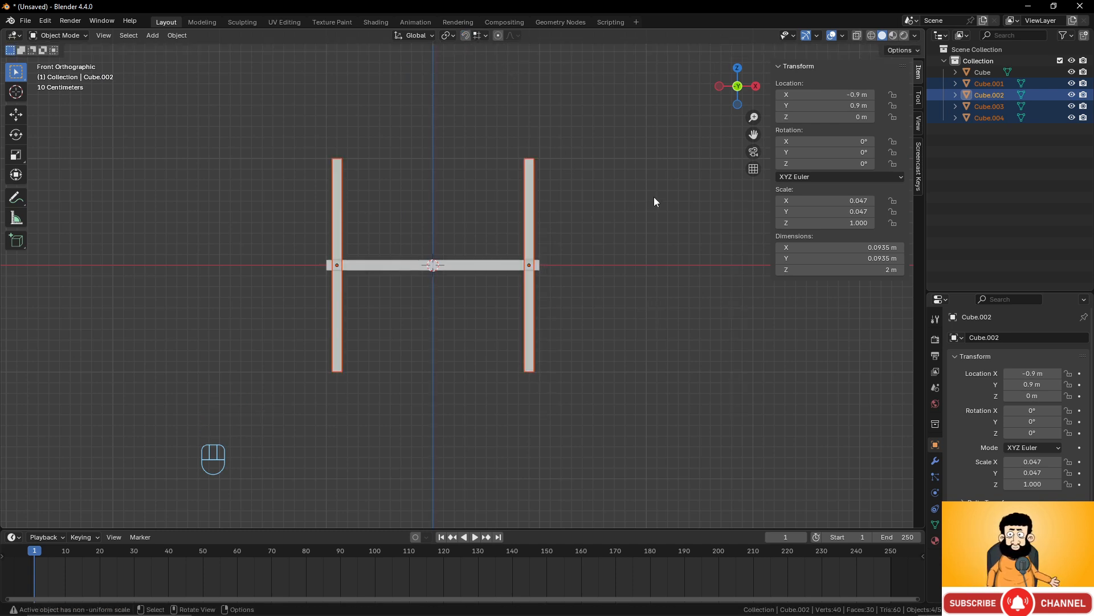
Turn off snapping and lower the four selected legs along Z by about 0.83 m.
key("g")
key("z")
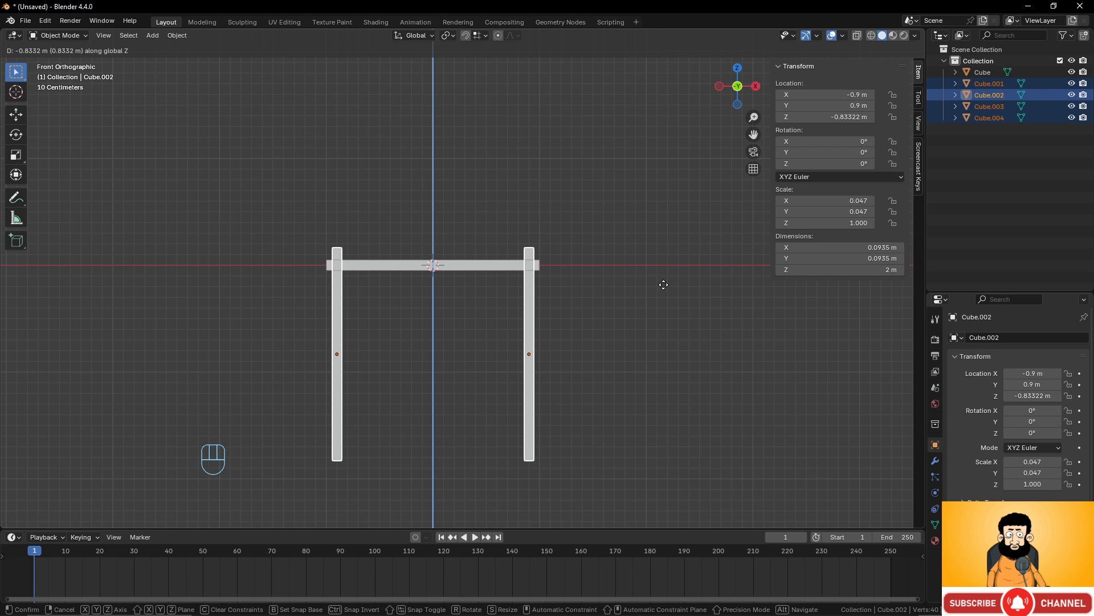
left_click(663, 285)
Scale the four legs along Z by about 0.84 so their upper ends sit within the tabletop.
key("s")
key("z")
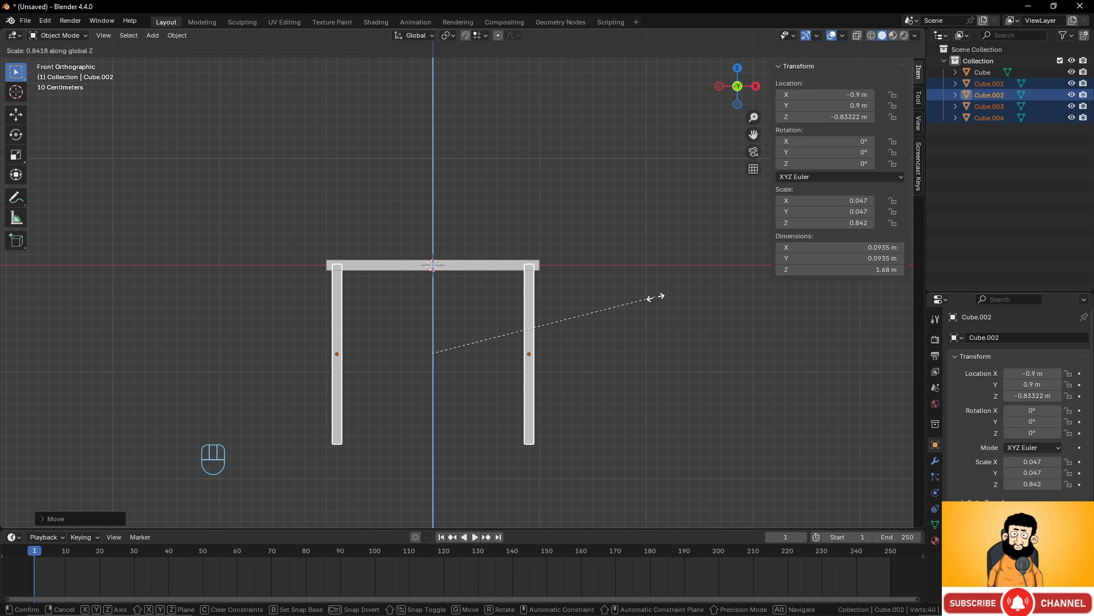
left_click(650, 297)
middle_click_drag(650, 297, 574, 218)
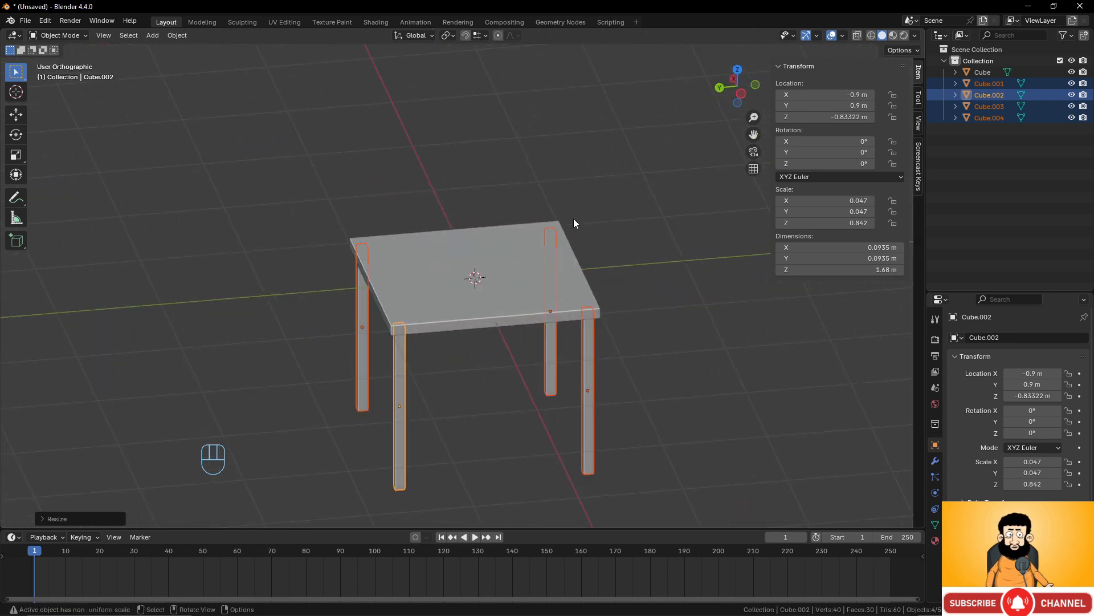
Clear the leg selection and select the tabletop and all four legs together.
key("alt+a")
middle_click_drag(645, 240, 550, 321)
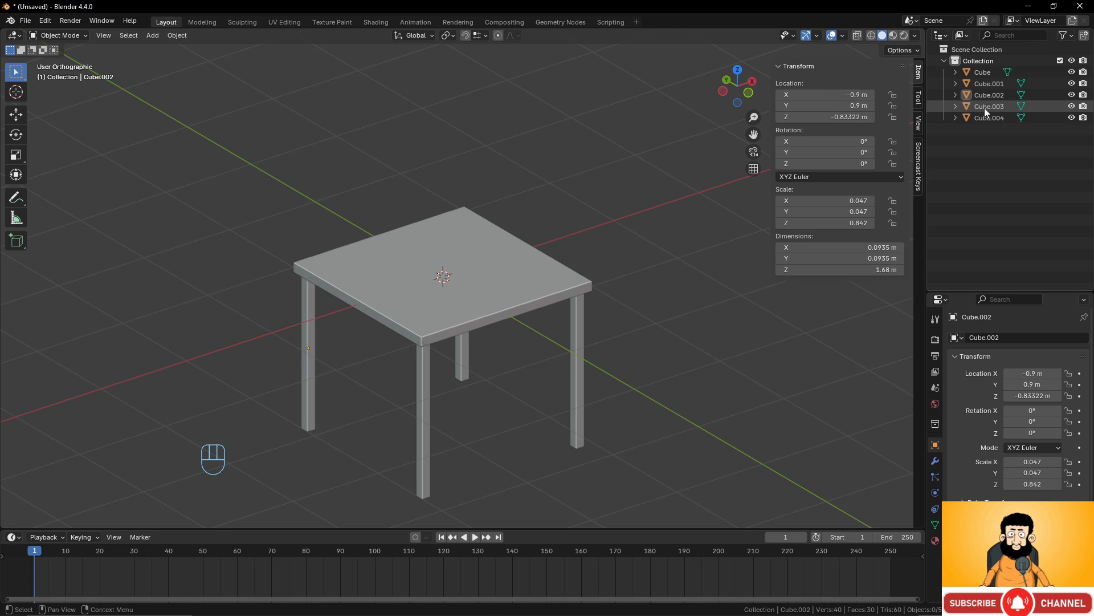
middle_click_drag(712, 171, 467, 194)
left_click_drag(268, 192, 624, 387)
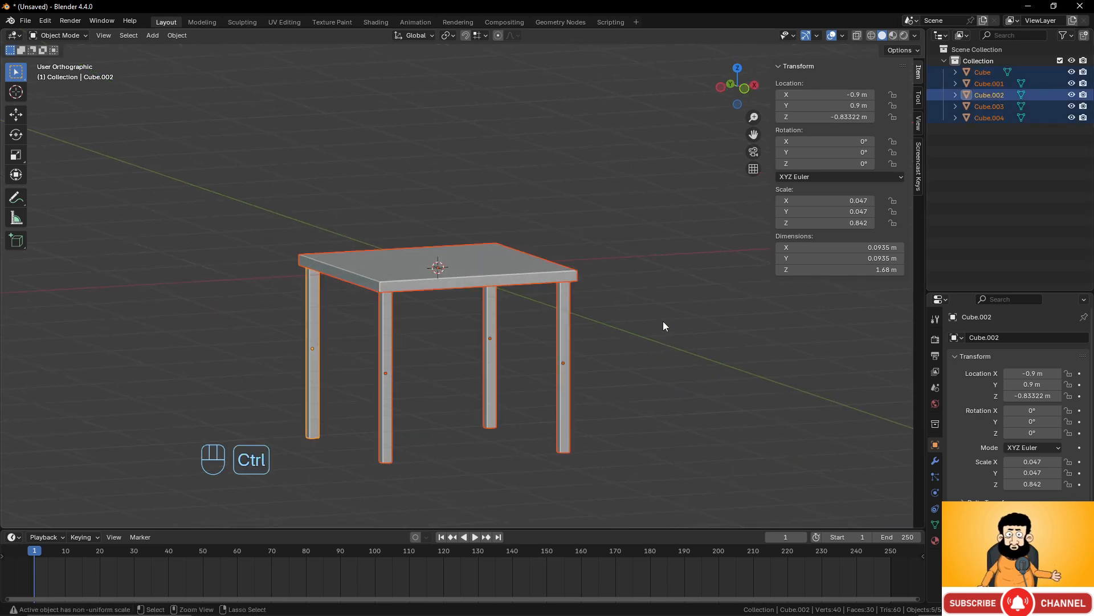
Join the selected tabletop and legs into one object, and undo the join.
key("ctrl+j")
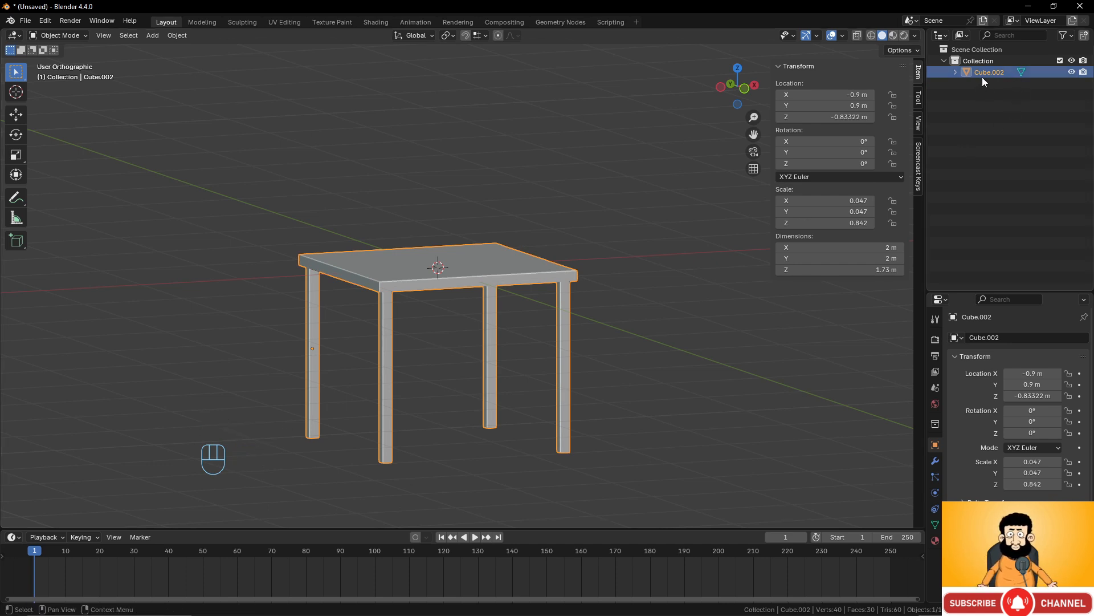
scroll(573, 320, "up", 2)
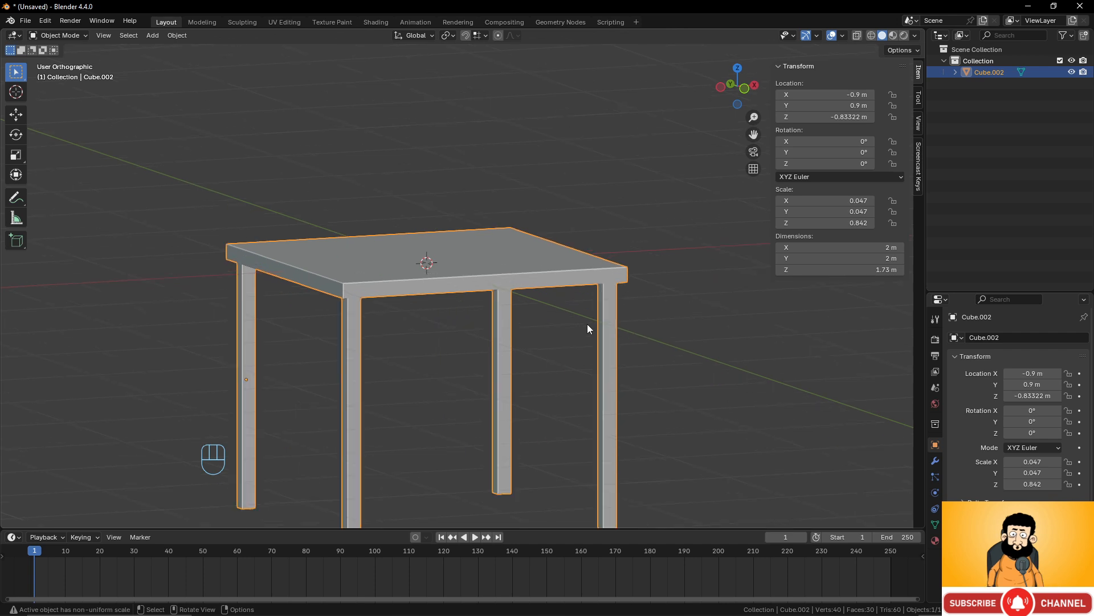
scroll(610, 305, "down", 2)
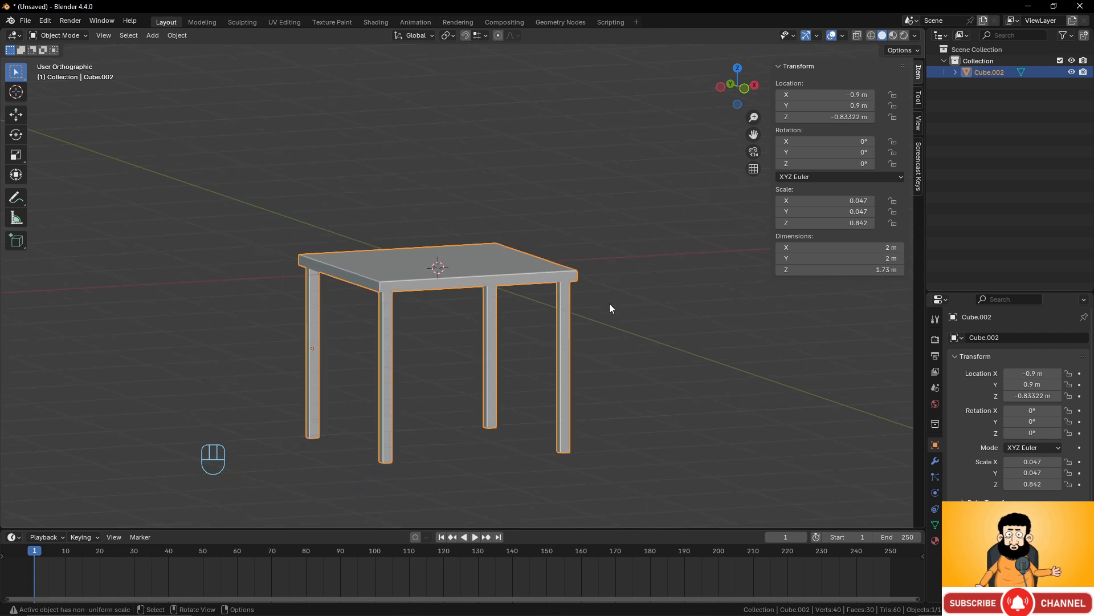
scroll(608, 308, "up", 1)
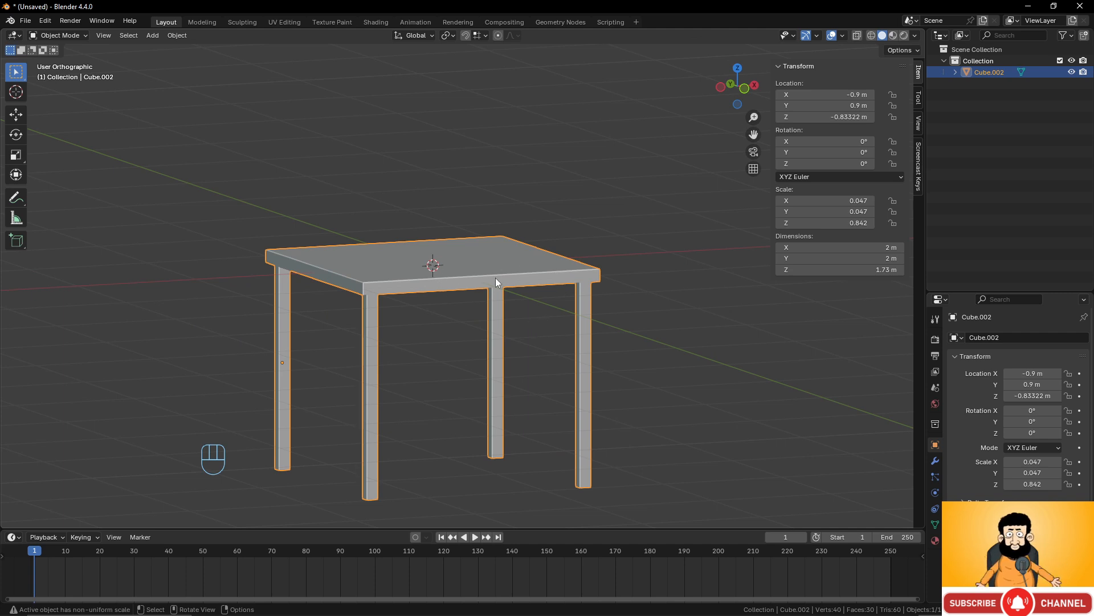
key("ctrl+z")
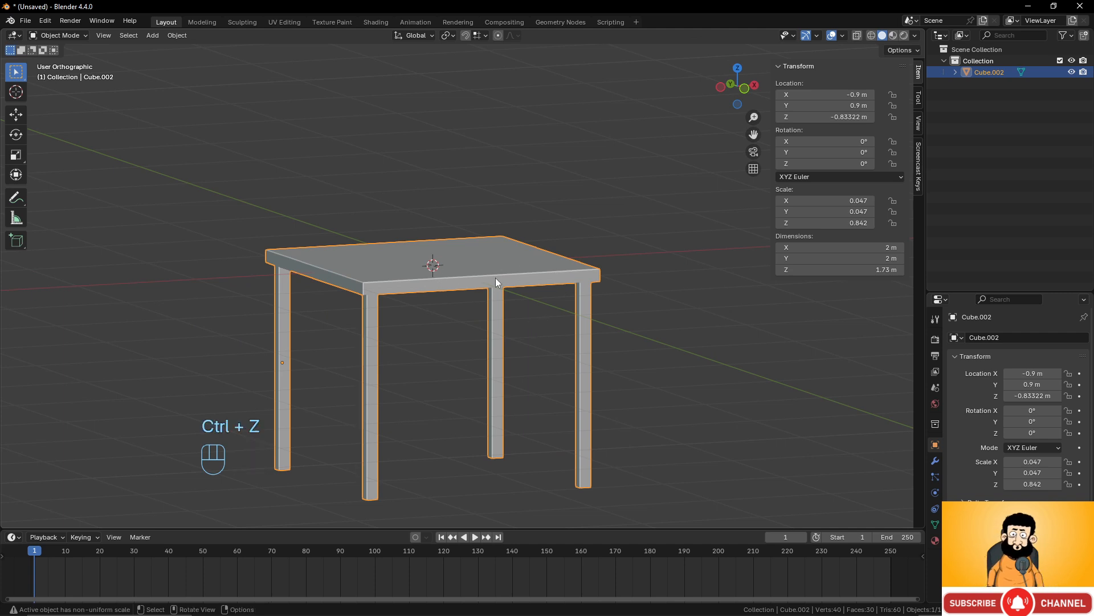
key("ctrl+z")
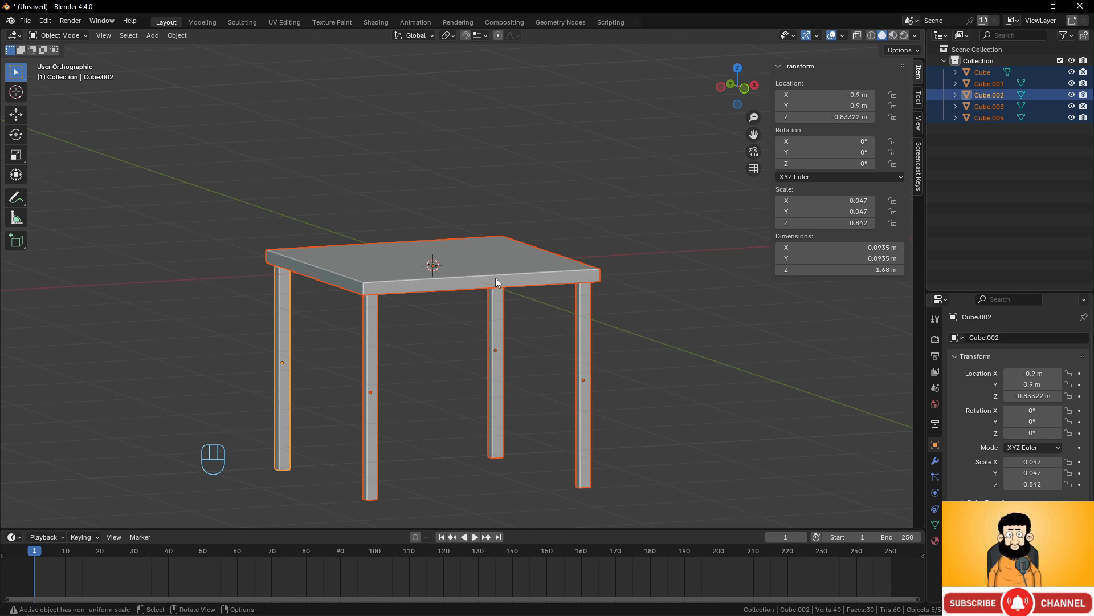
In front view, raise the whole table along Z by about 1.68 m to bring its feet near the ground line.
key("KP_1")
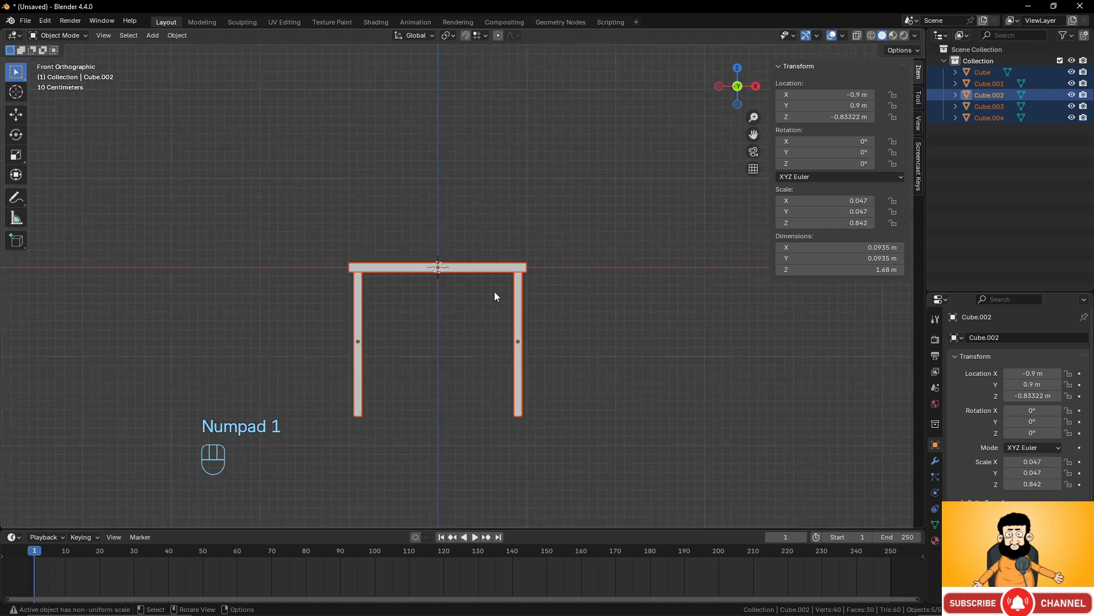
scroll(494, 294, "up", 2)
scroll(513, 275, "up", 2)
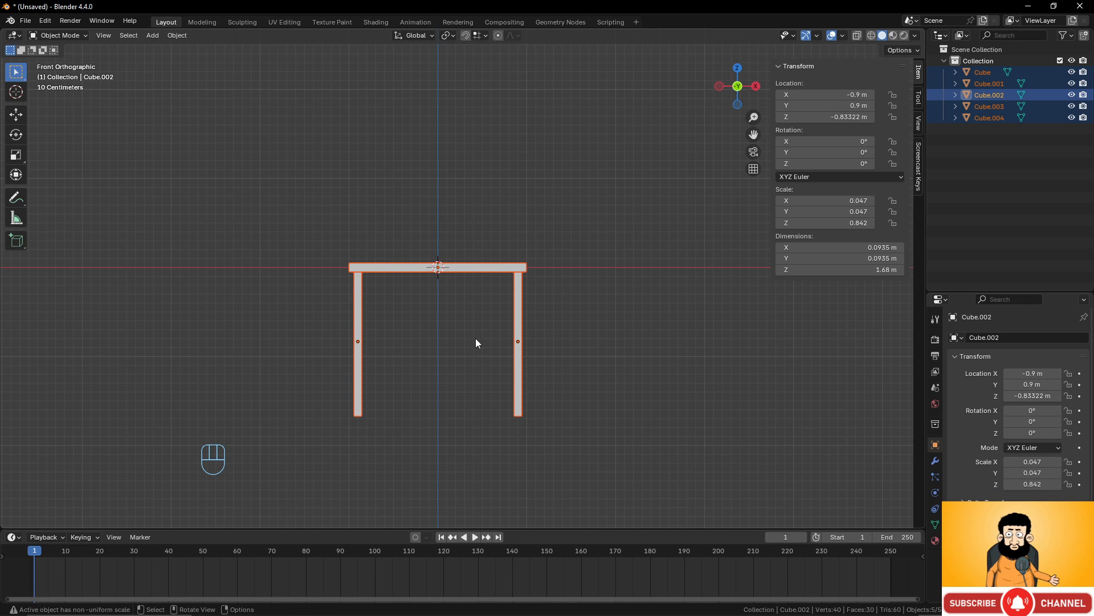
key("g")
key("z")
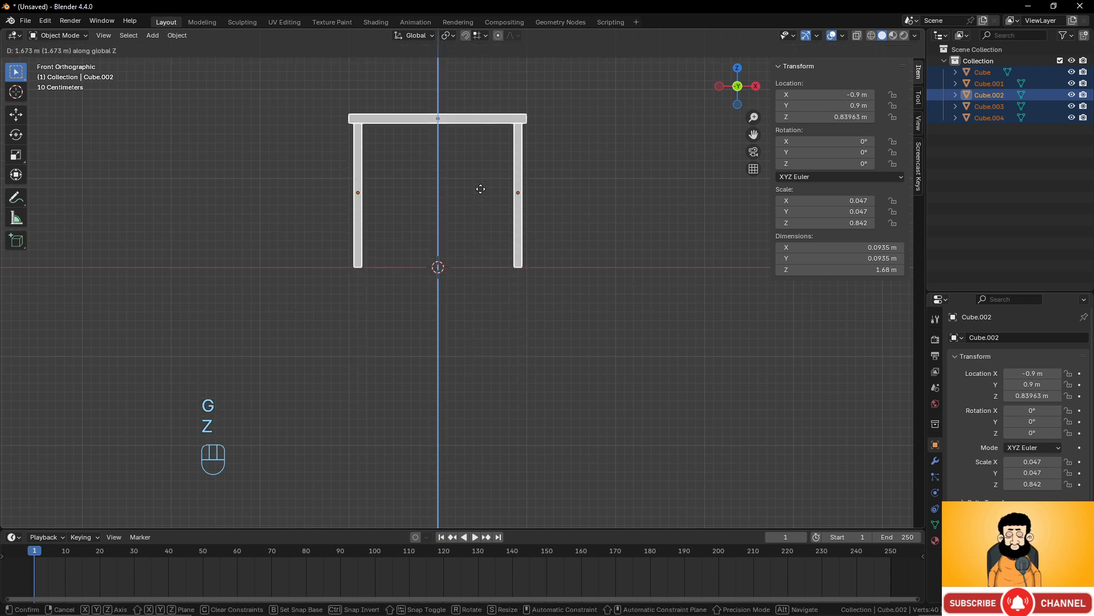
left_click(481, 189)
Lower the table along Z by about 0.0045 m so the leg bottoms meet the ground line.
scroll(567, 272, "up", 2)
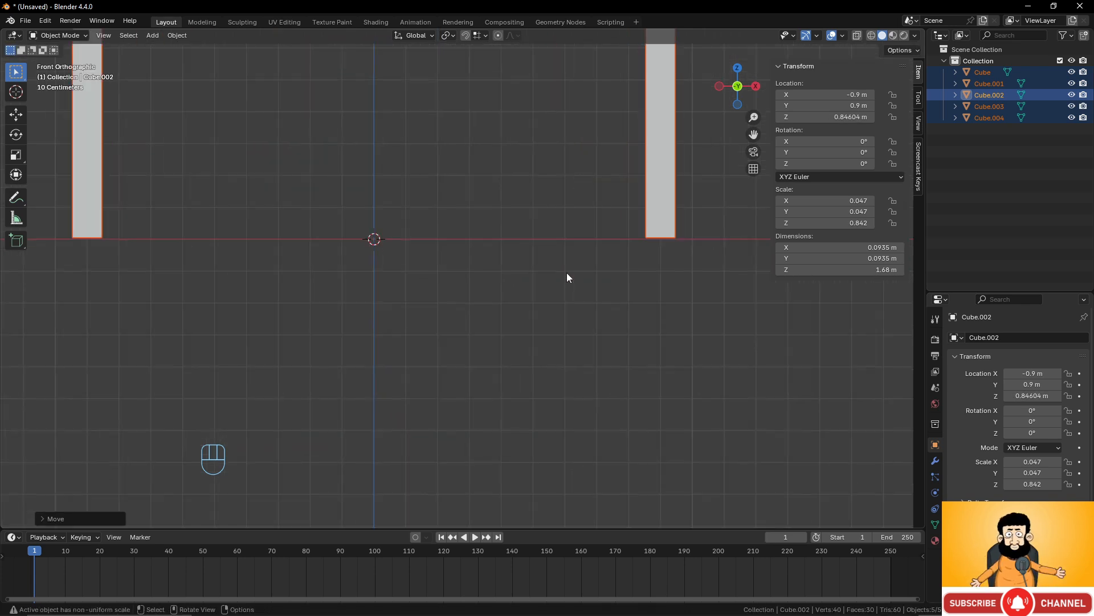
scroll(584, 265, "up", 1)
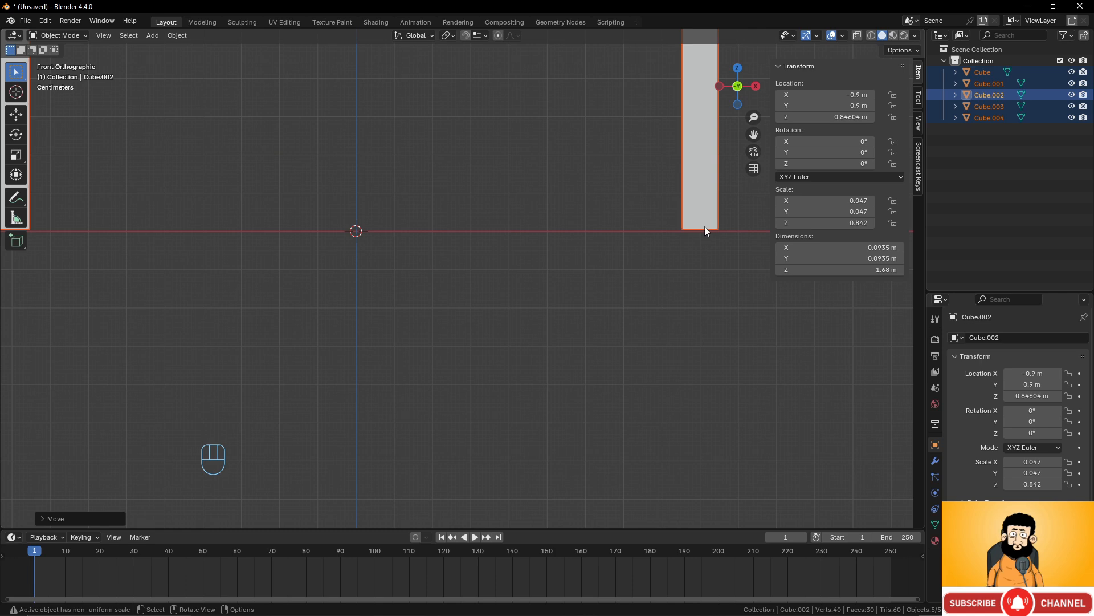
key("g")
key("z")
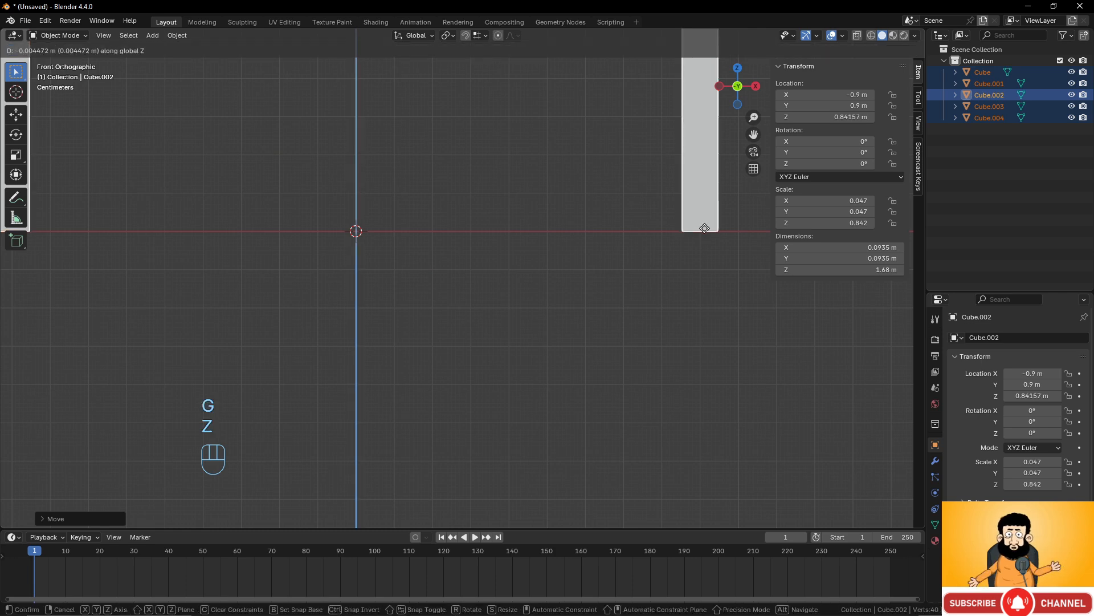
left_click(704, 228)
scroll(457, 218, "down", 10)
middle_click_drag(457, 218, 457, 294, "shift")
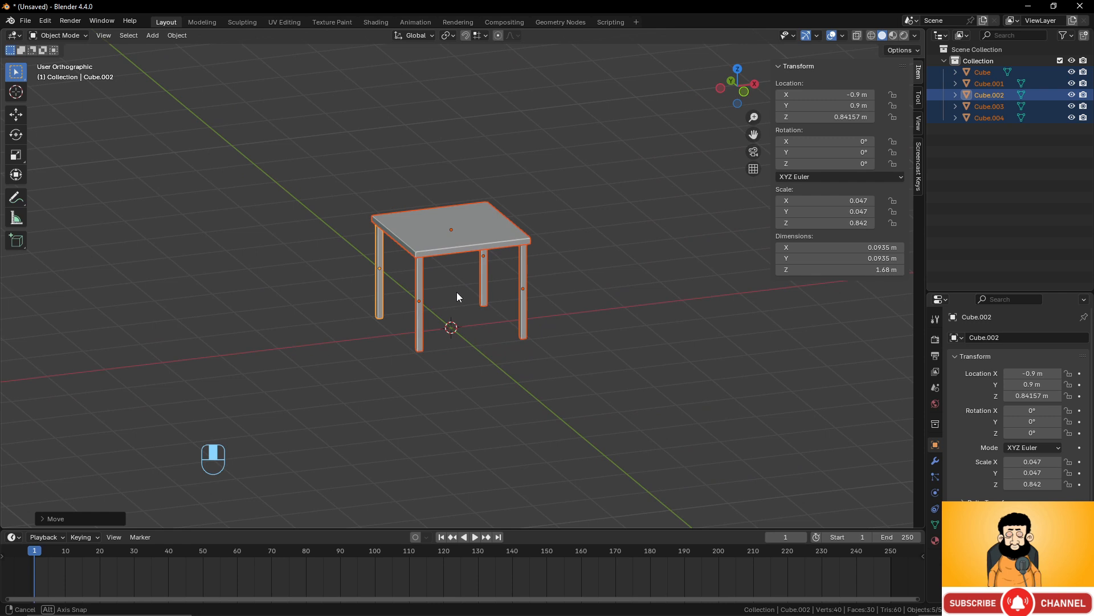
Add a sphere-shaped Empty at the world origin beneath the table.
scroll(508, 329, "up", 2)
key("KP_1")
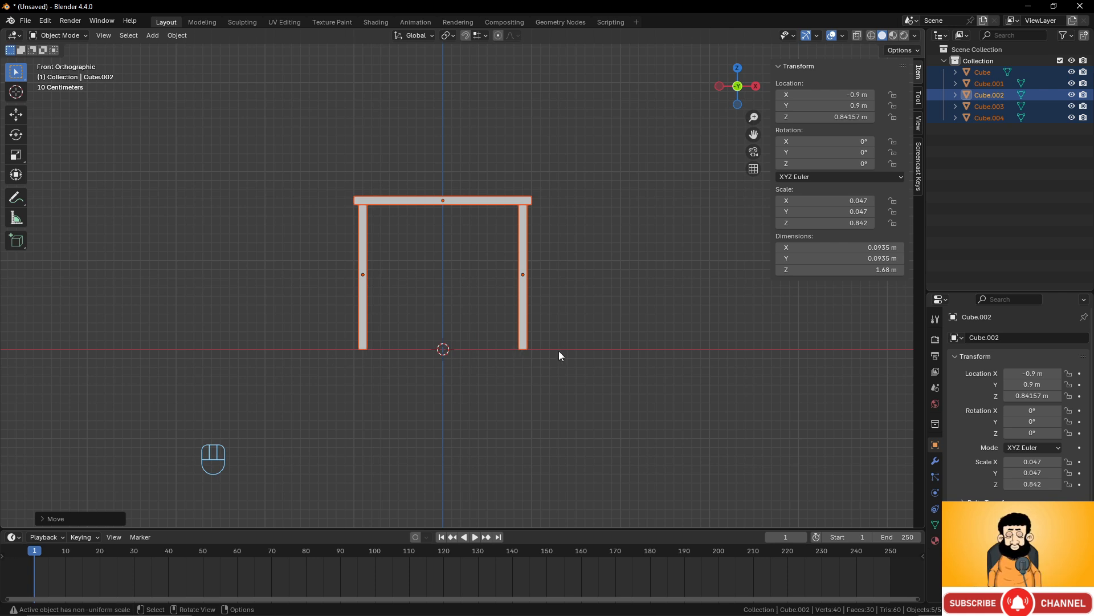
key("KP_3")
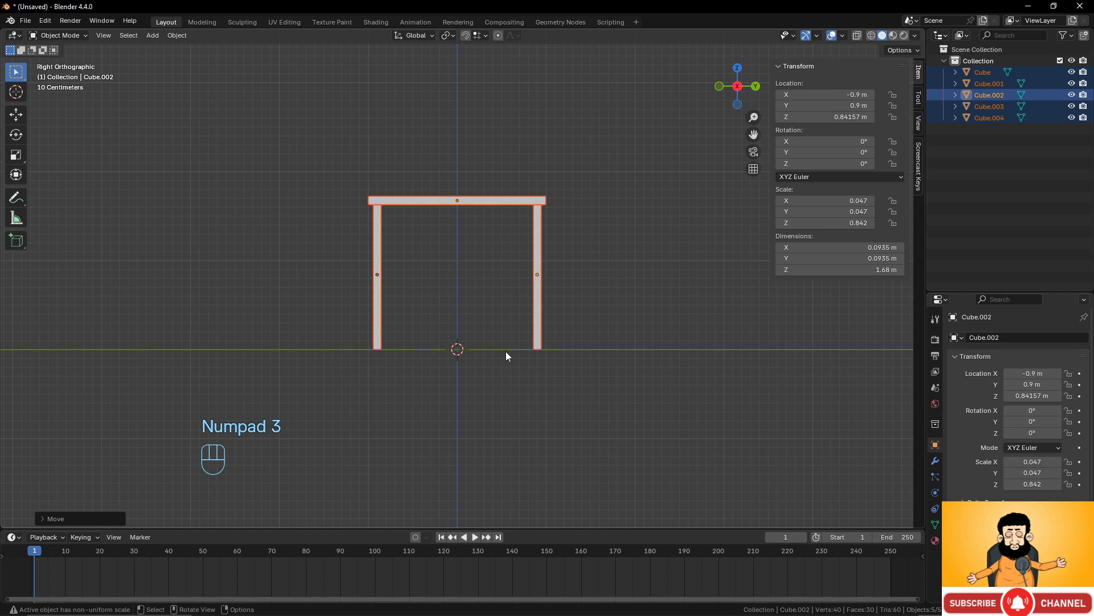
middle_click_drag(513, 280, 536, 331)
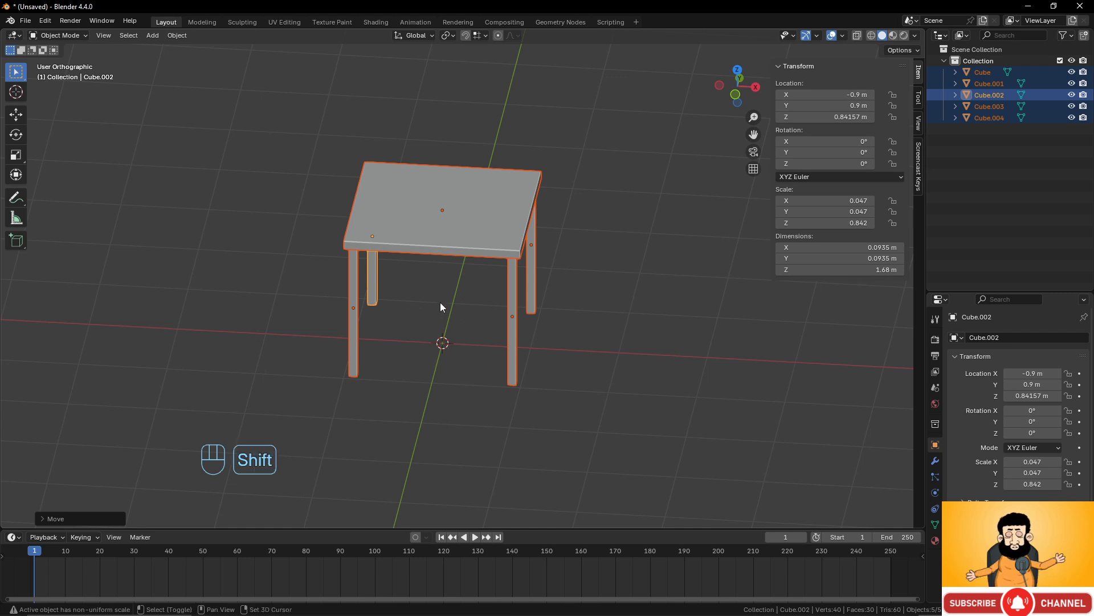
key("shift+a")
mouse_move(440, 303)
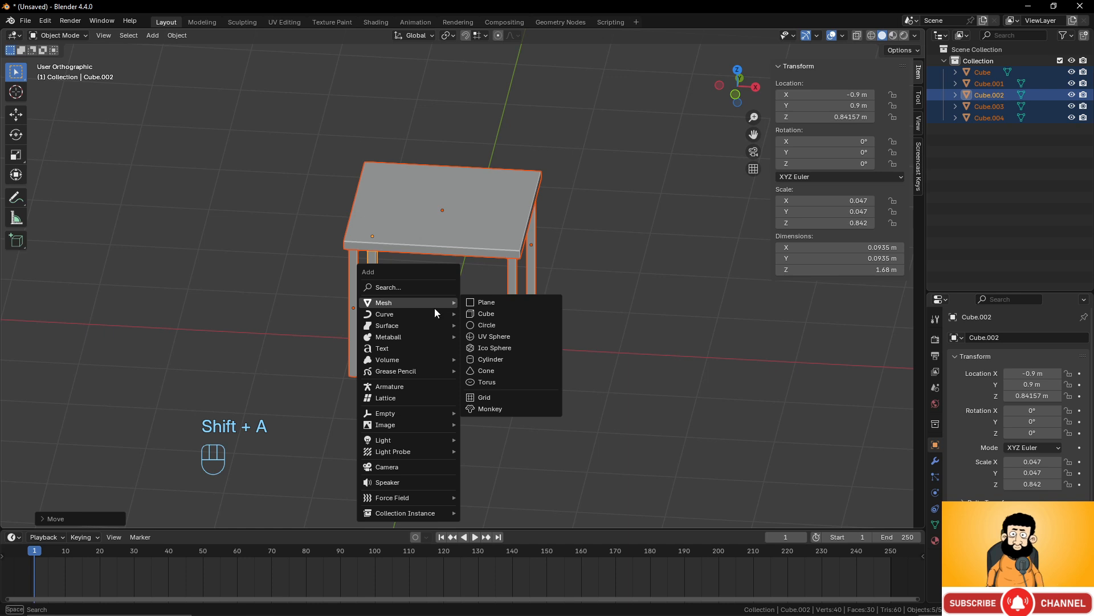
mouse_move(412, 413)
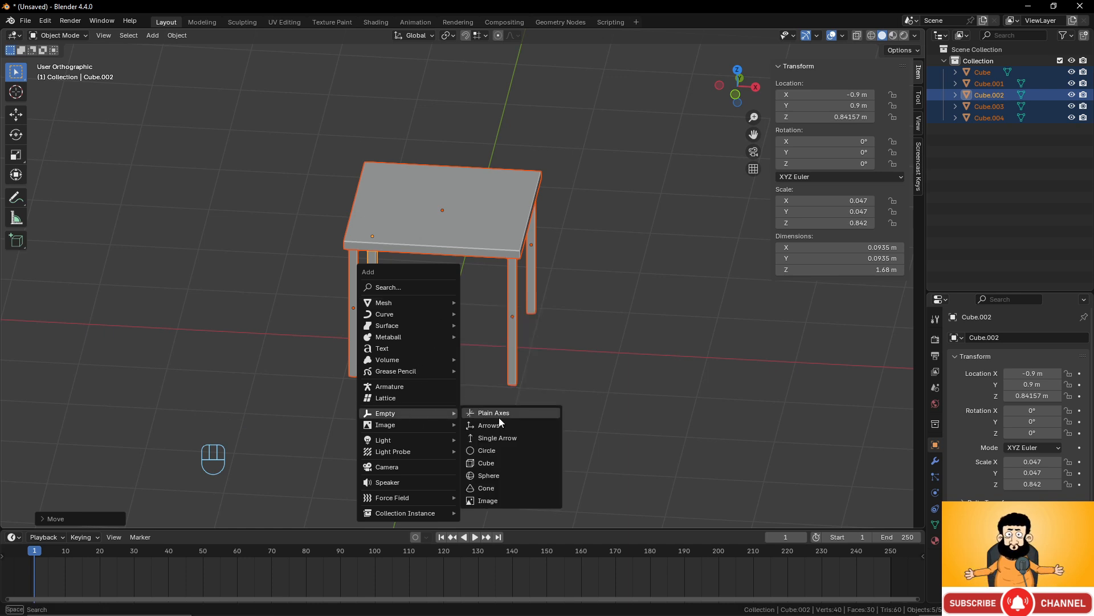
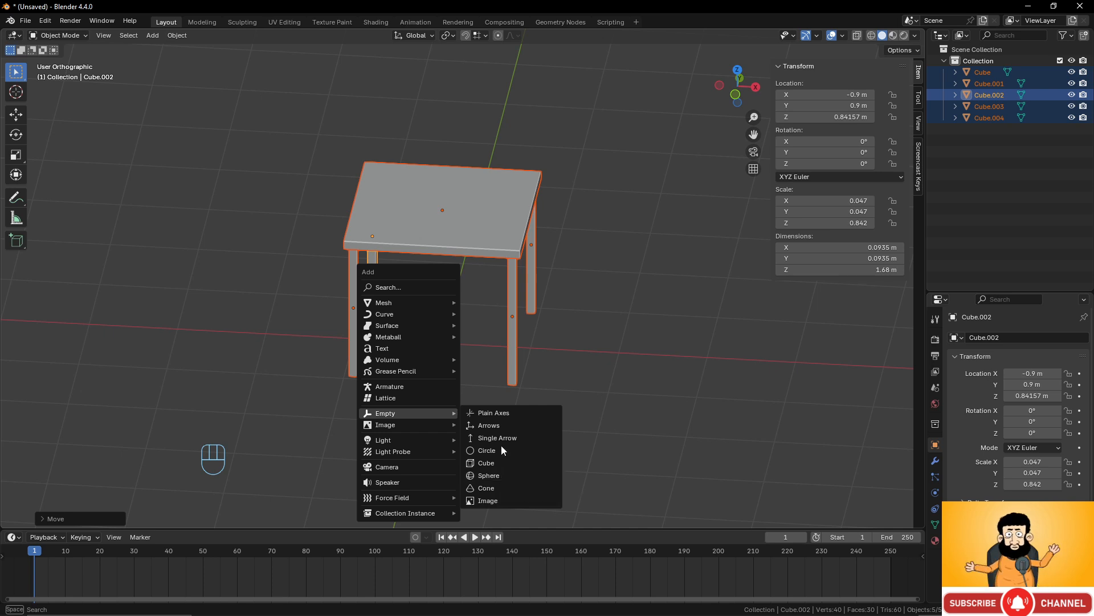
left_click(508, 475)
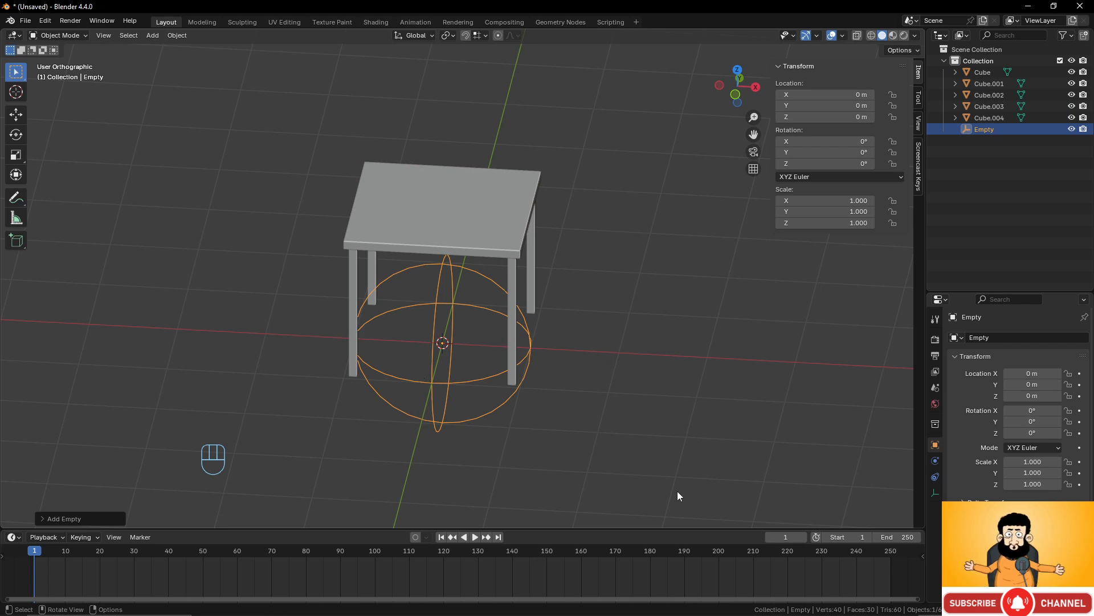
Set the sphere Empty's display size to 0.92 m.
left_click(935, 492)
mouse_move(1037, 367)
left_mouse_down()
mouse_move(1062, 367)
mouse_move(1023, 367)
mouse_move(1036, 367)
left_mouse_up()
middle_click_drag(472, 355, 610, 369)
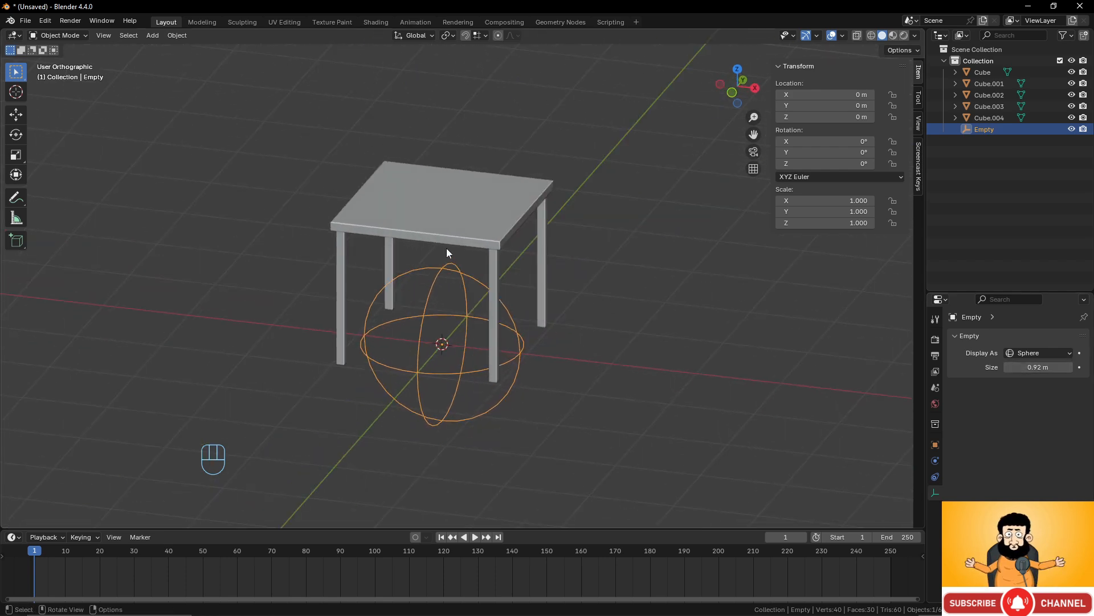
Parent the four legs and the tabletop to the sphere Empty with the Object option, keeping the Empty as the active object.
middle_click_drag(446, 248, 467, 228)
left_click(536, 228)
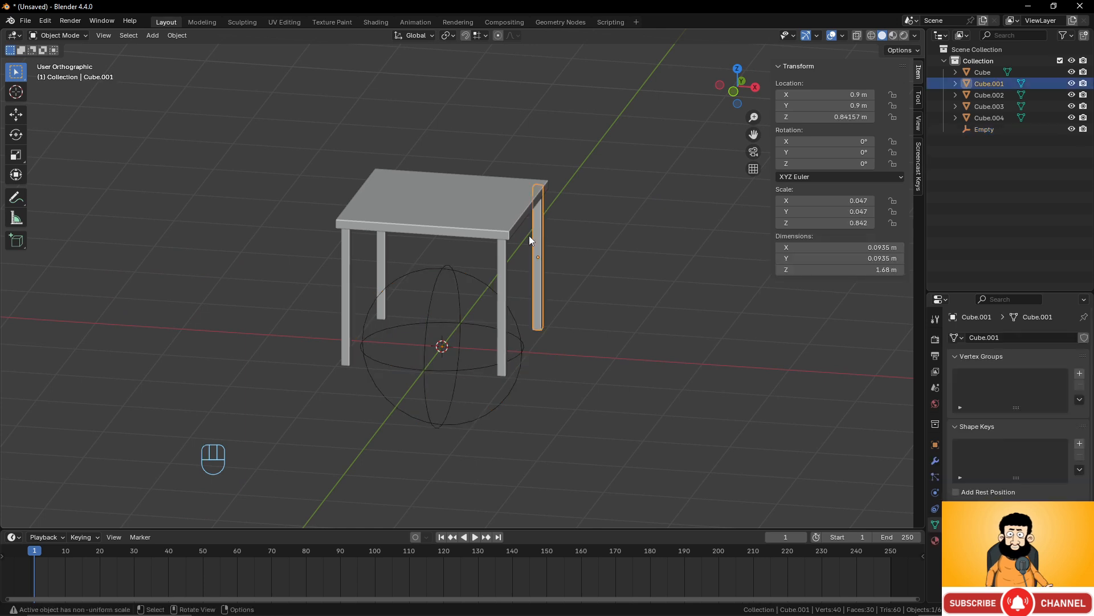
left_click(501, 245, "shift")
left_click(377, 246, "shift")
left_click(346, 252, "shift")
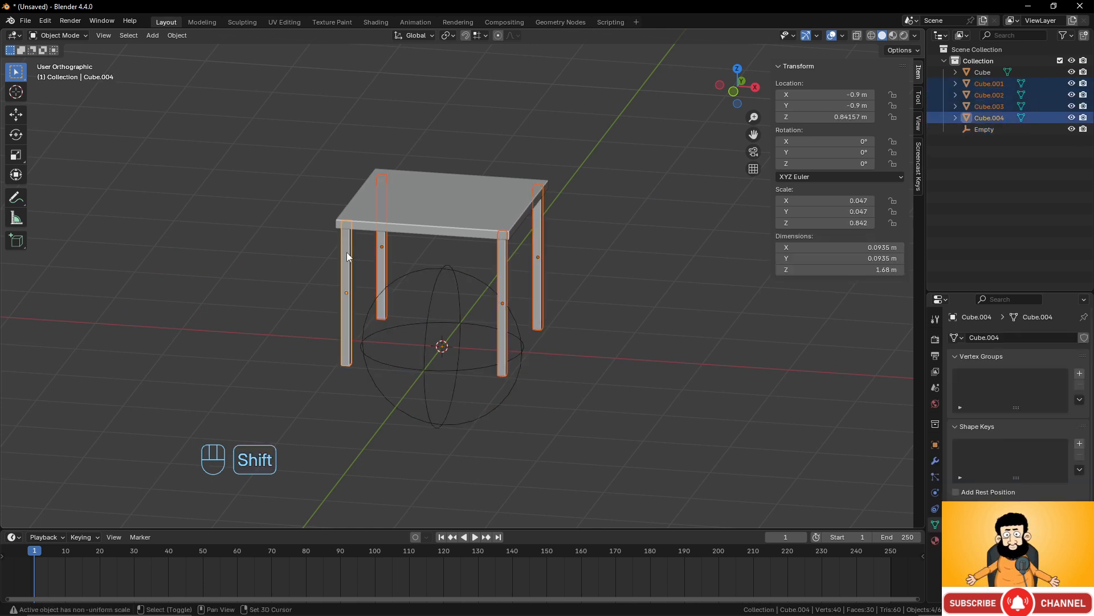
left_click(399, 233, "shift")
left_click(431, 286, "shift")
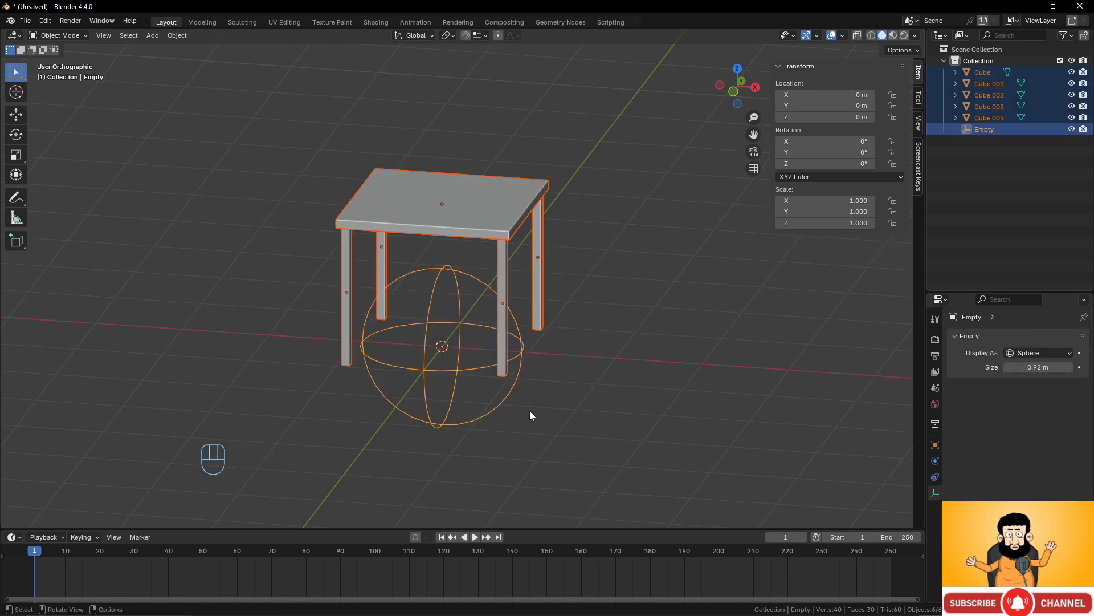
middle_click_drag(530, 415, 545, 316)
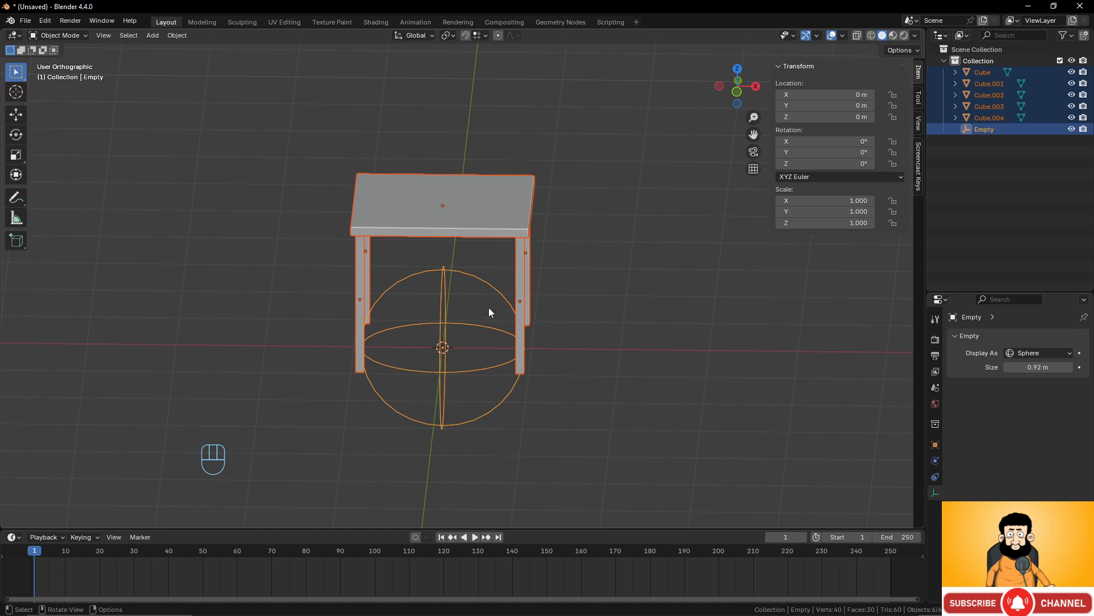
middle_click_drag(537, 162, 427, 148)
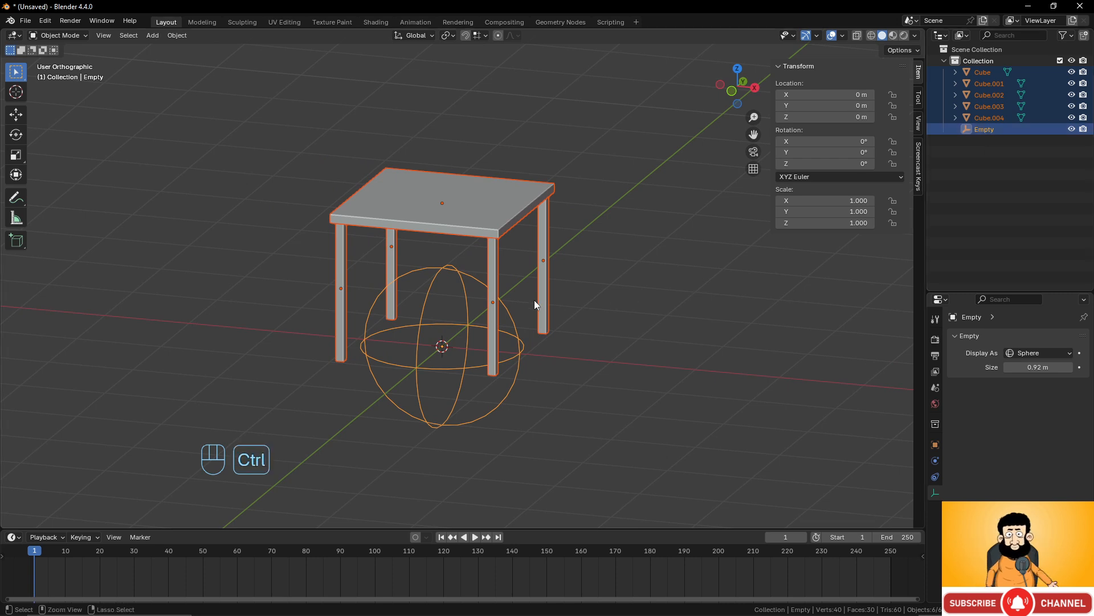
key("ctrl+p")
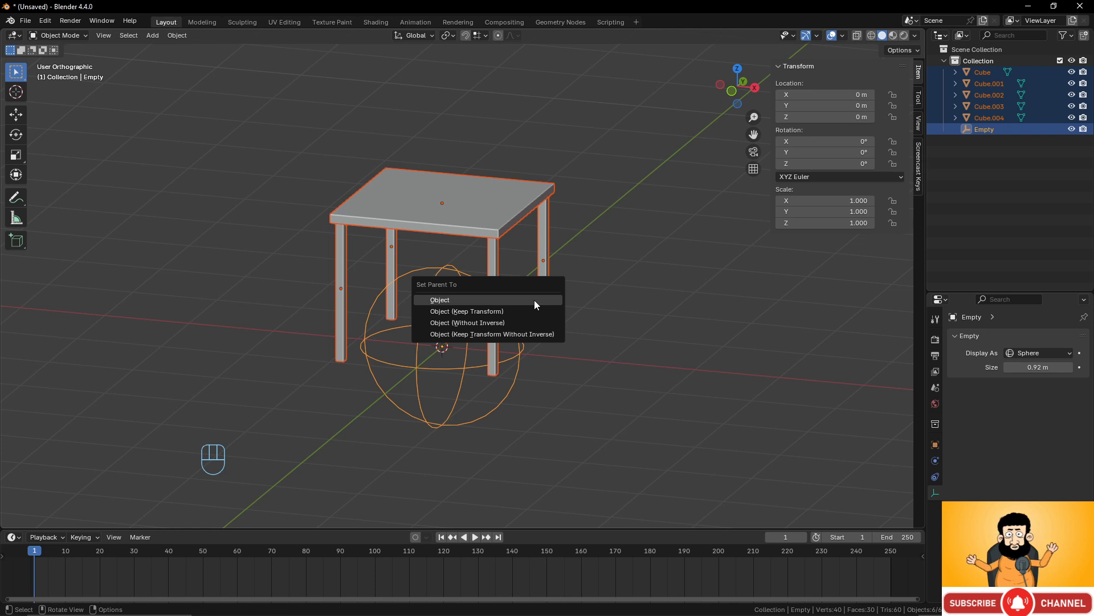
left_click(535, 300)
Try moving the sphere Empty on its own selection to test that the parented table follows.
middle_click_drag(463, 307, 439, 240)
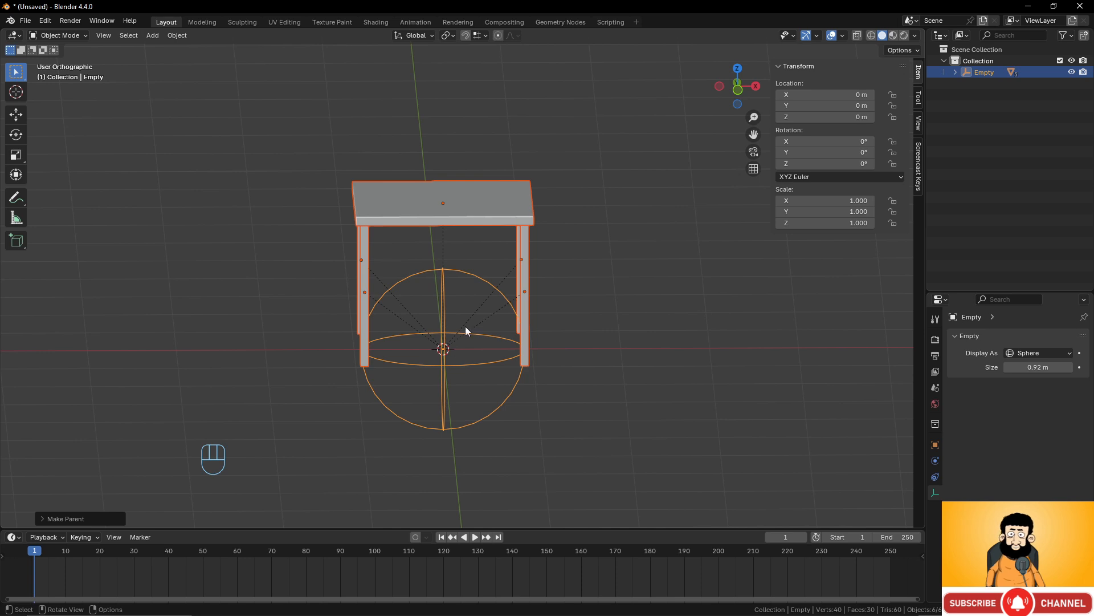
middle_click_drag(465, 326, 446, 330)
left_click(456, 275)
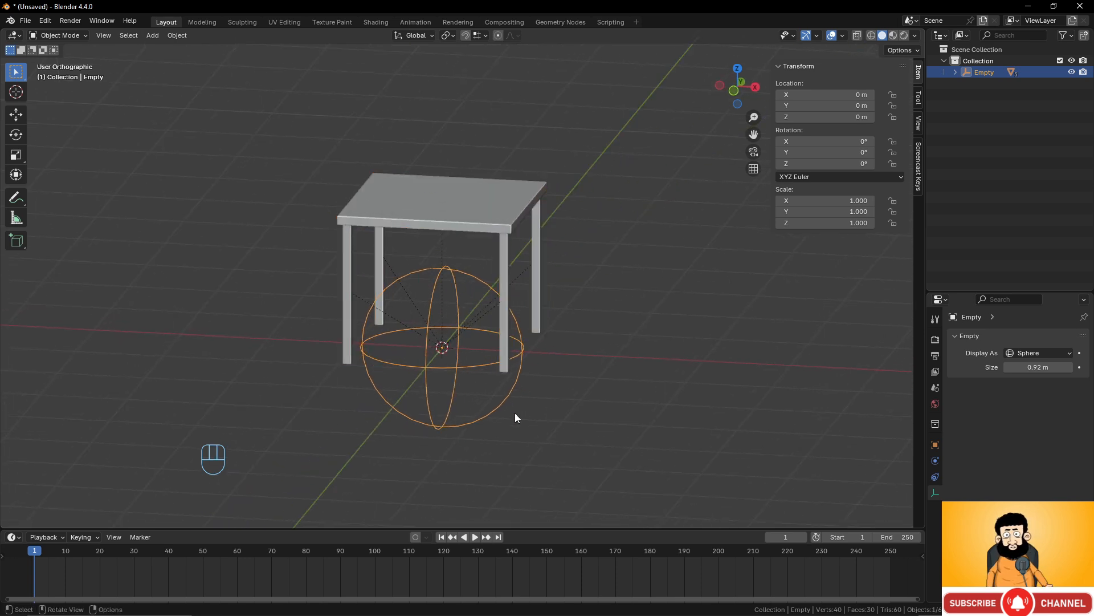
key("g")
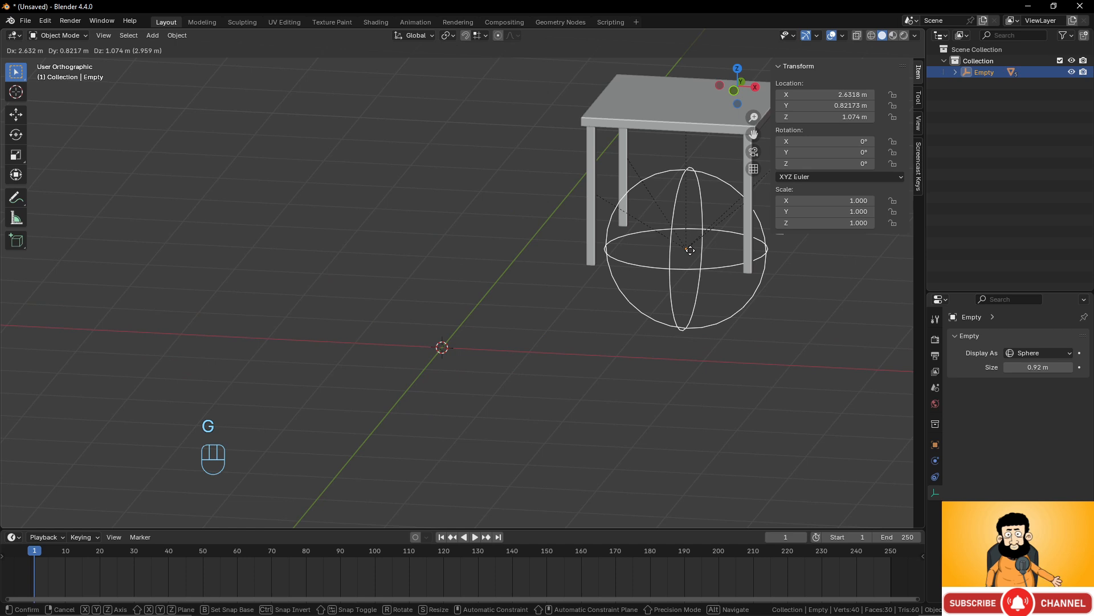
right_click(689, 251)
Add a mesh plane at the world origin and scale it uniformly to about 11.5 m square.
scroll(668, 268, "down", 4)
middle_click_drag(539, 275, 520, 285)
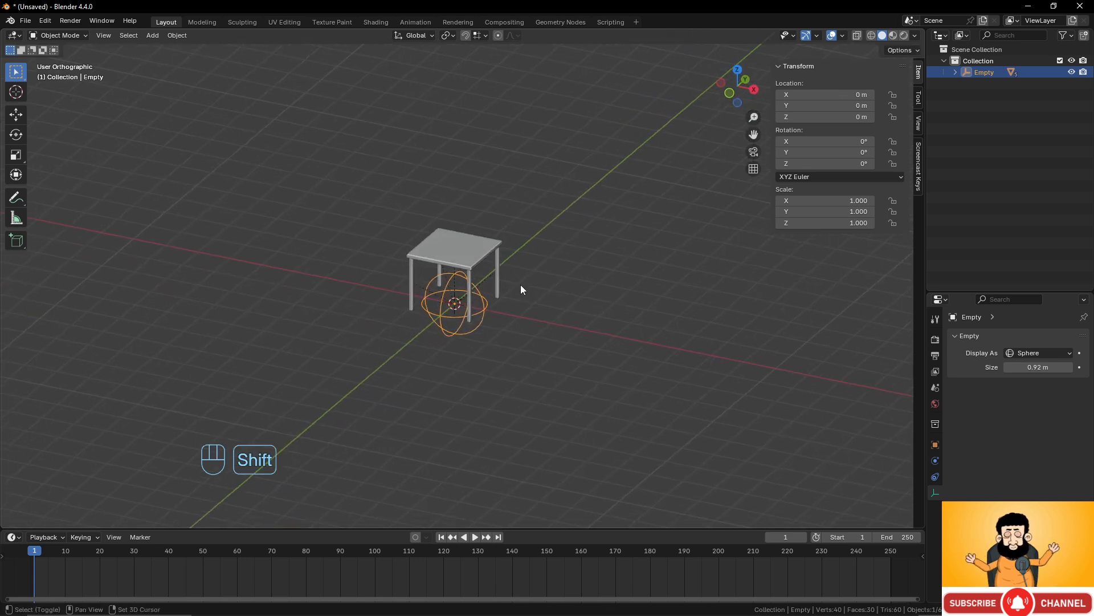
key("shift+a")
mouse_move(505, 175)
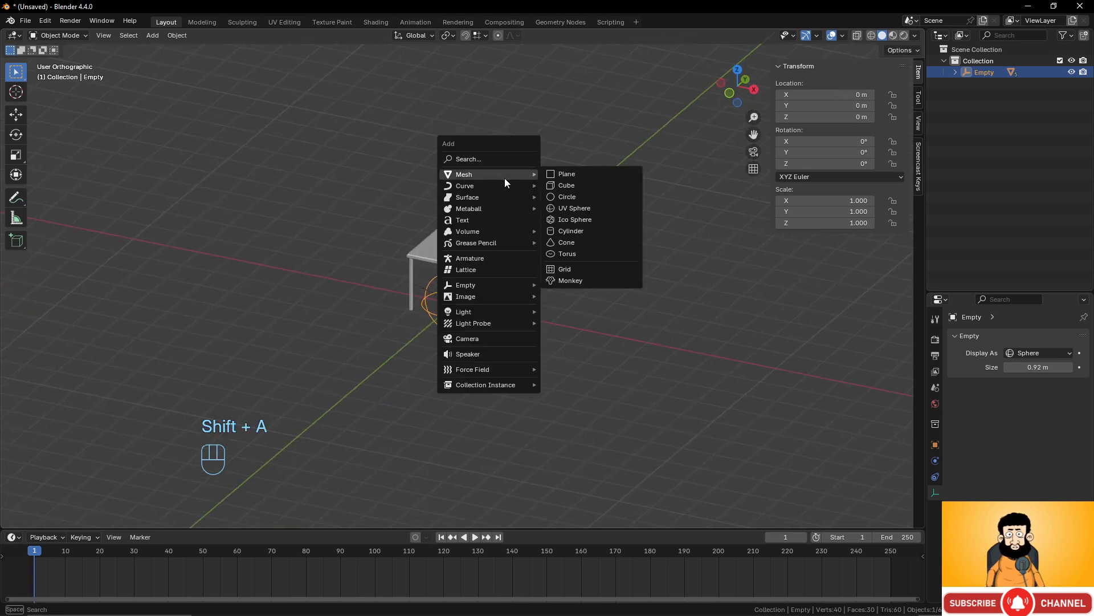
left_click(603, 172)
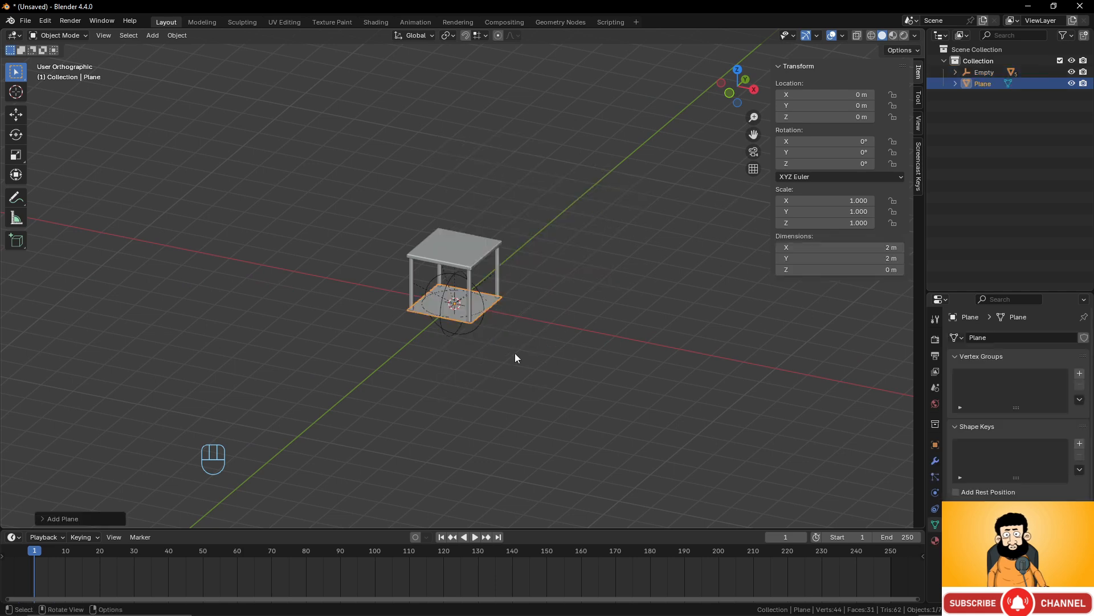
key("s")
left_click(815, 375)
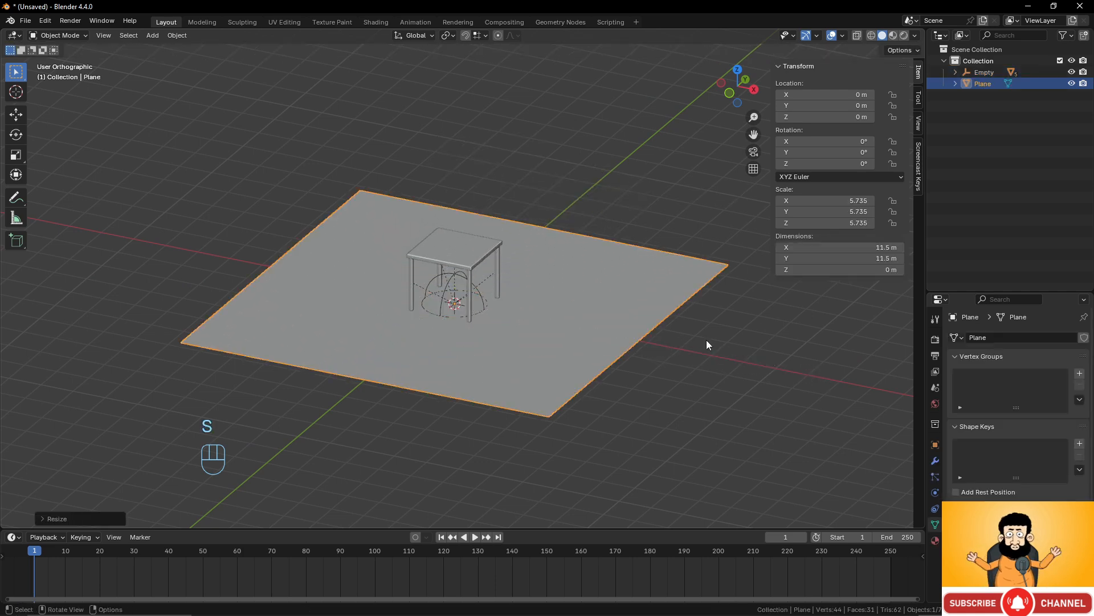
Lower the plane along Z by about 2.98 m below the table.
key("g")
key("z")
left_click(653, 405)
middle_click_drag(653, 404, 436, 311)
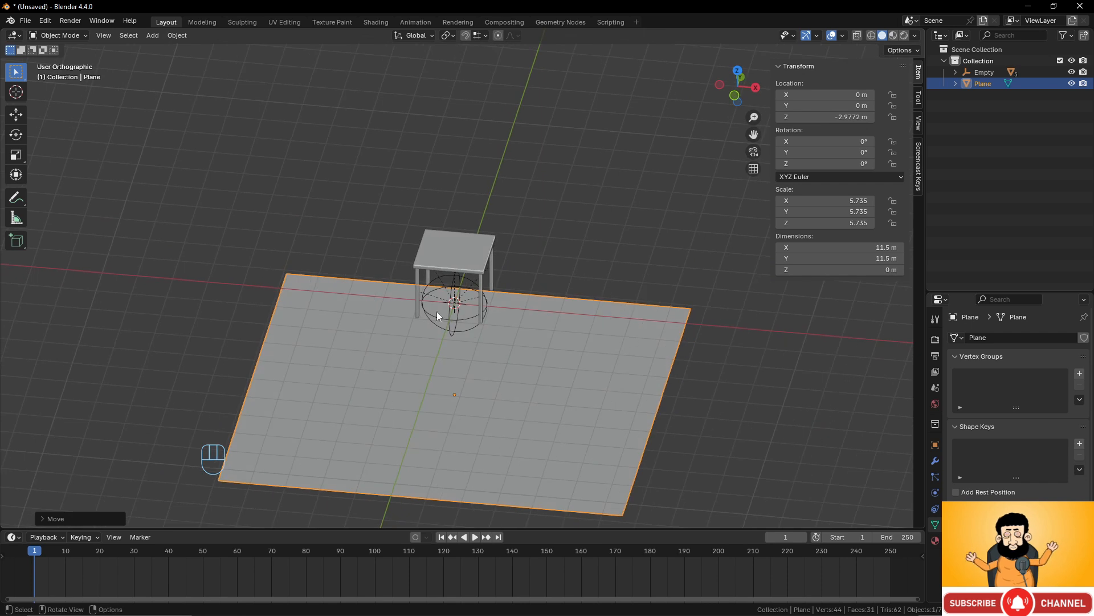
Turn on snapping and set the snap target to Face Project.
left_click(466, 35)
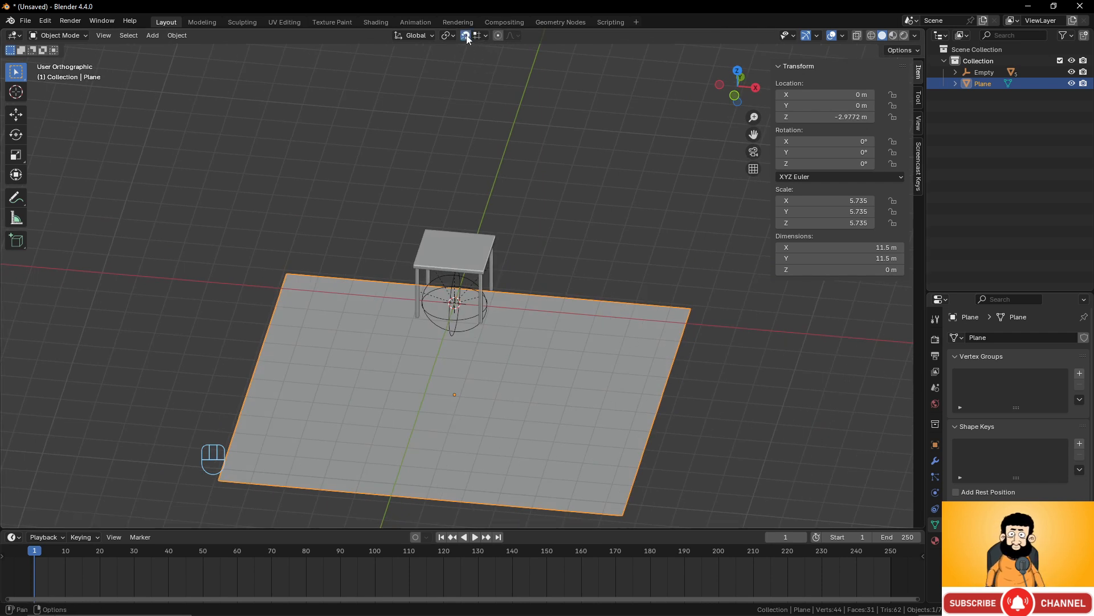
left_click(486, 35)
left_click(442, 200)
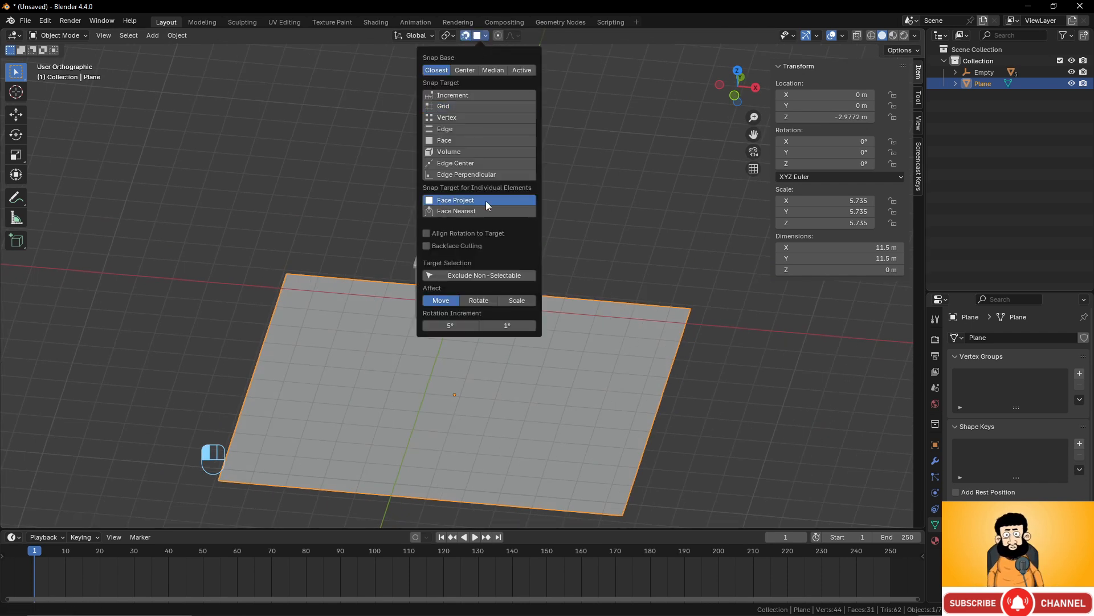
middle_click_drag(542, 334, 505, 357)
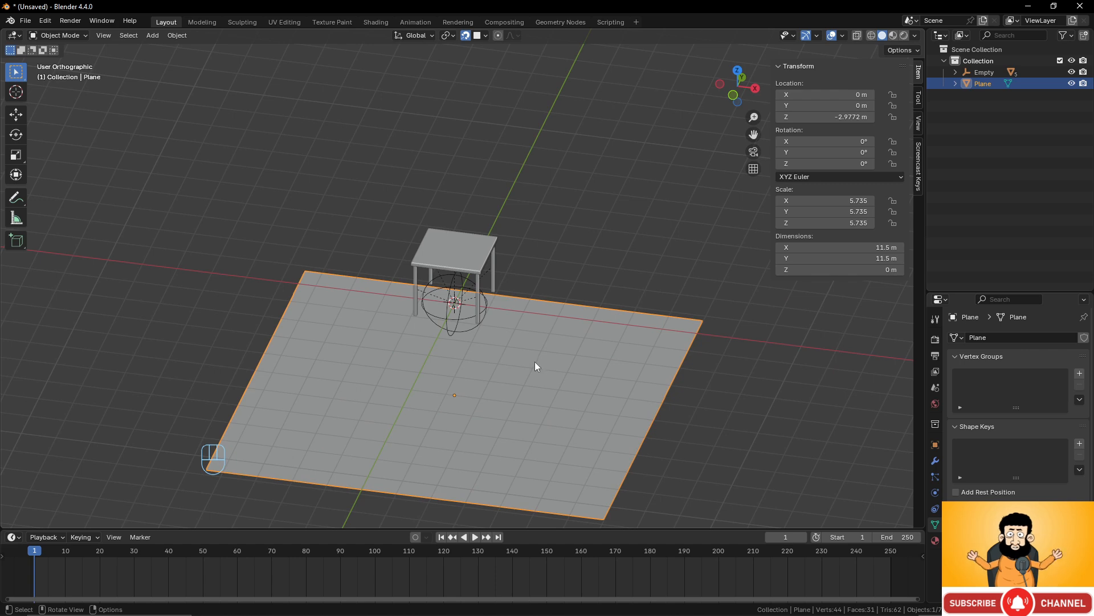
Move the sphere Empty with its table onto the plane's surface, at about X -0.85 m, Y 3.85 m, Z -2.98 m.
key("g")
right_click(531, 342)
left_click(446, 320)
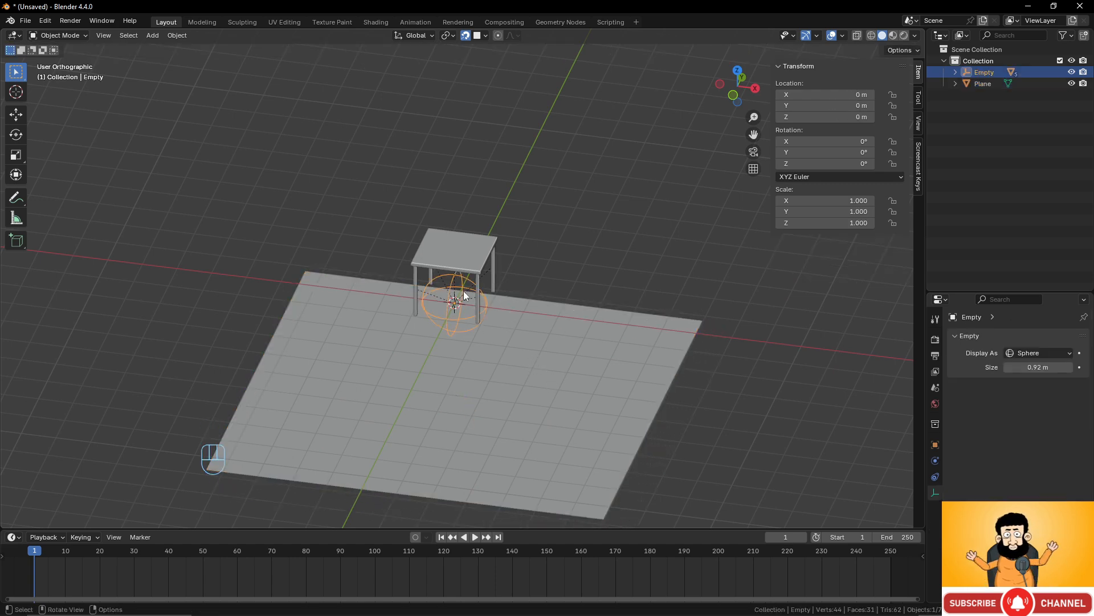
key("g")
left_click(466, 320)
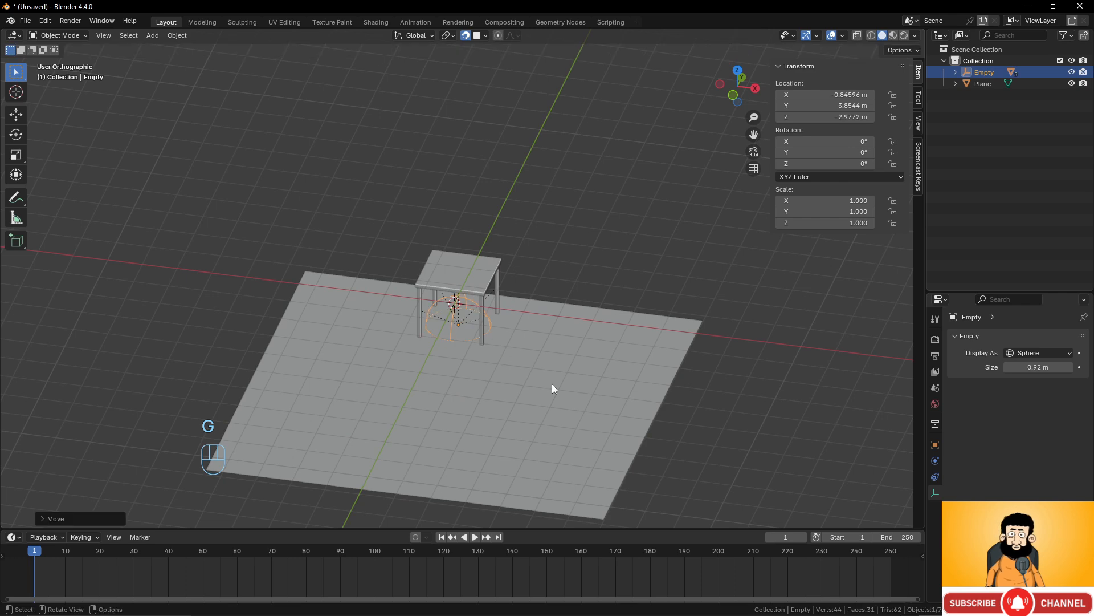
Try scaling the sphere Empty and rotating it about Z to test how the parented table responds.
middle_click_drag(551, 384, 442, 350)
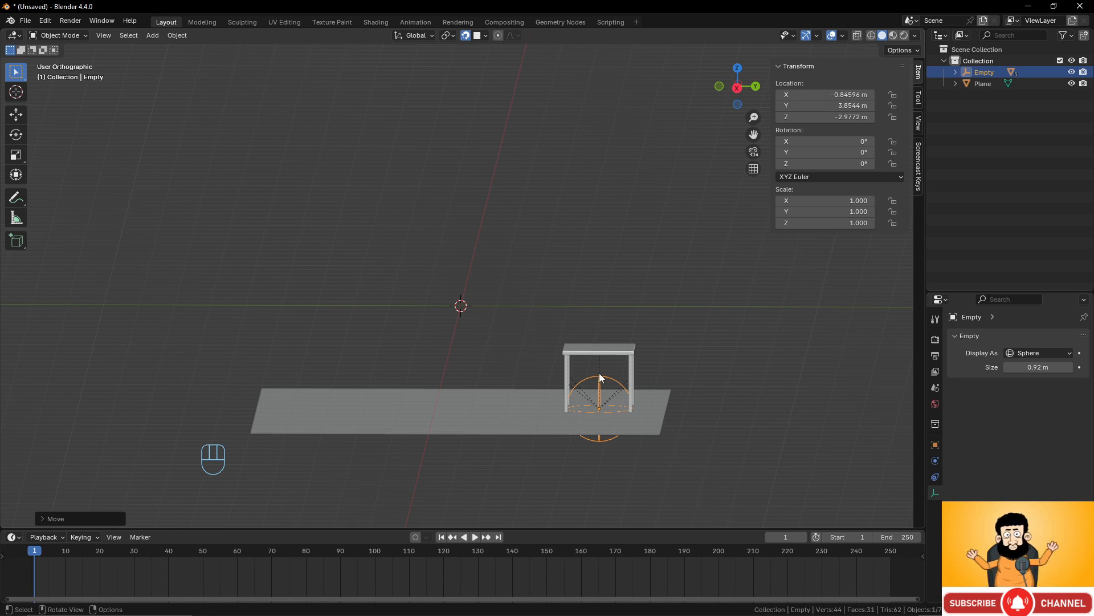
middle_click_drag(600, 373, 667, 435)
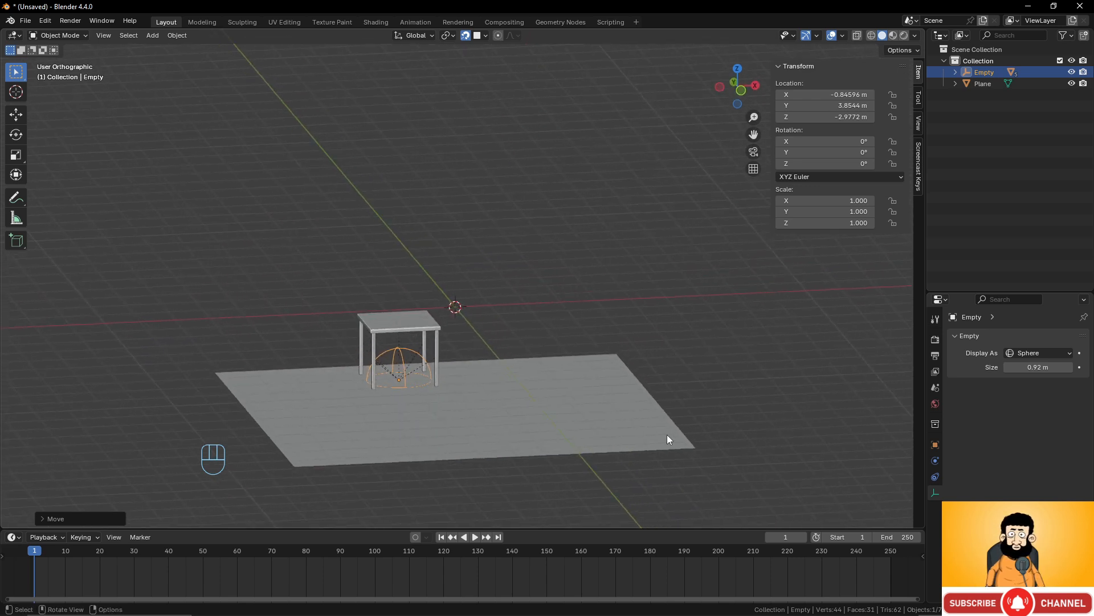
scroll(638, 427, "up", 4)
middle_click_drag(501, 396, 428, 389)
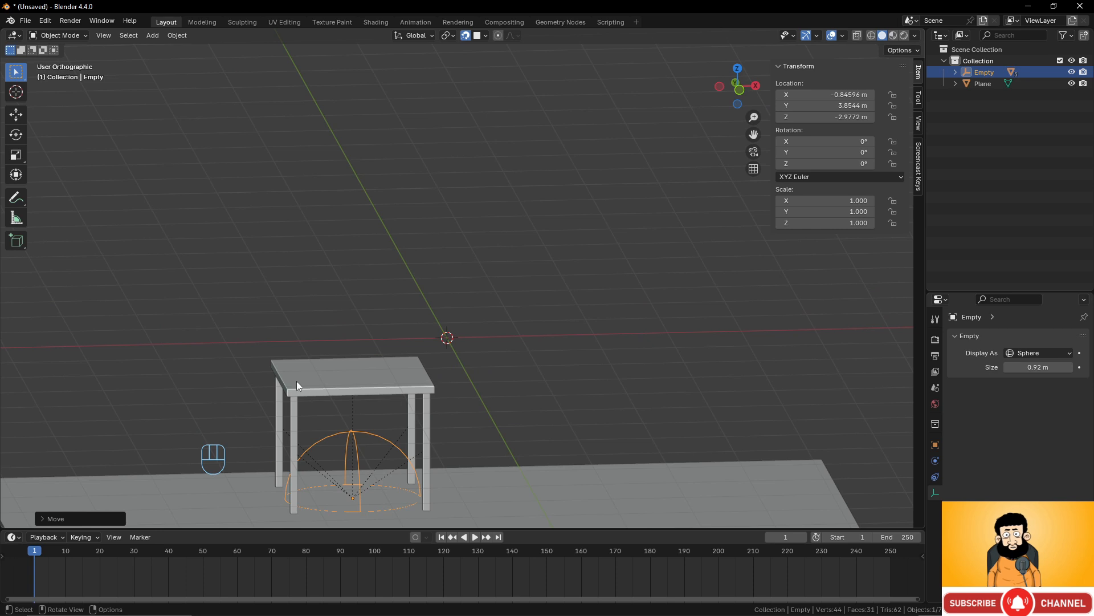
left_click(367, 434)
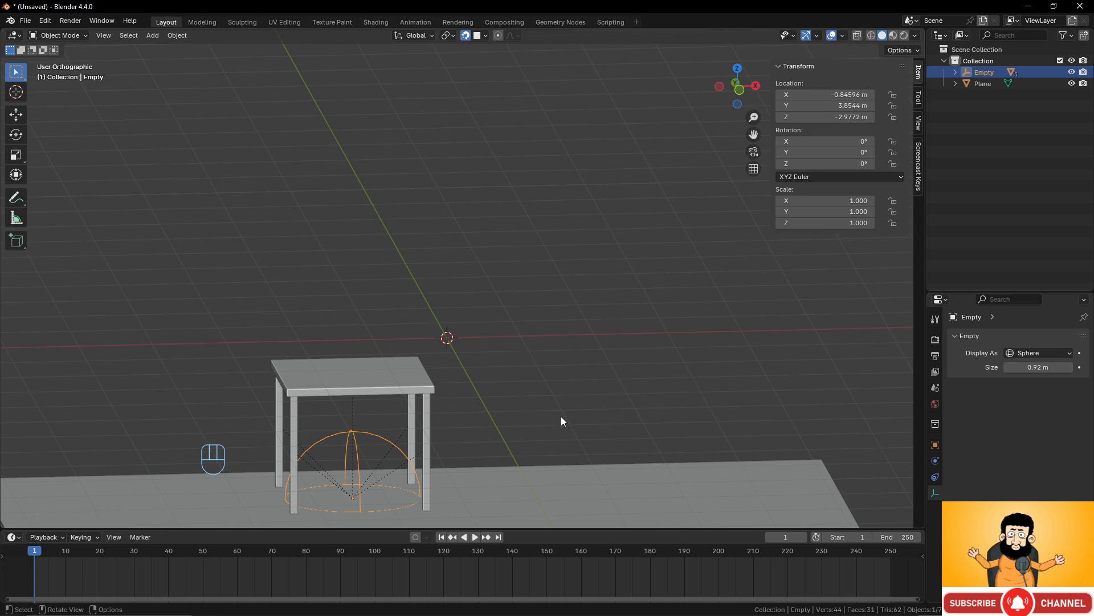
key("s")
right_click(453, 444)
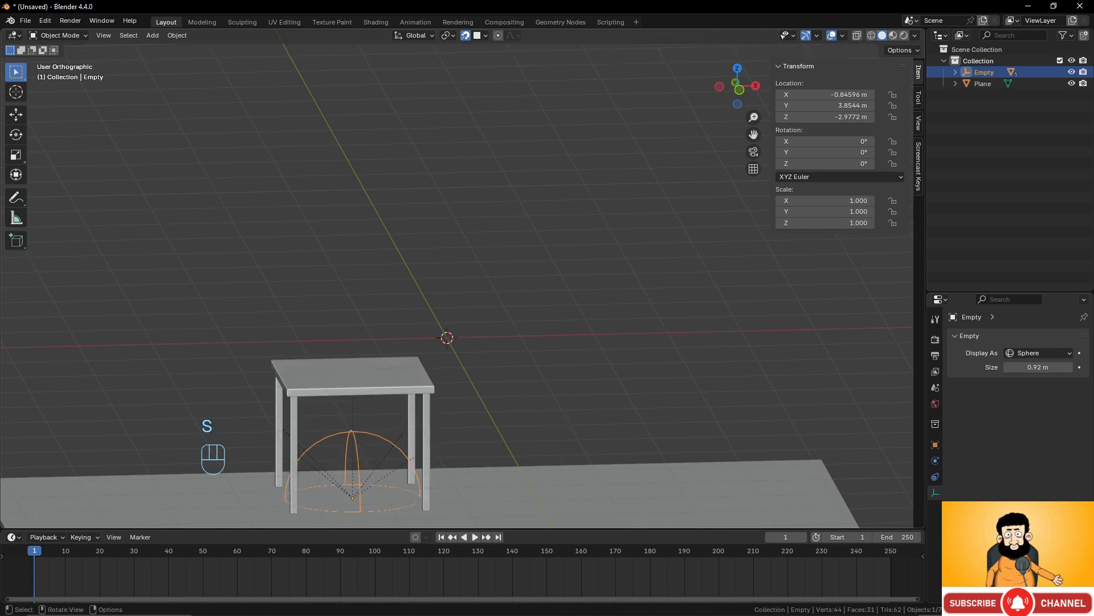
key("r")
key("z")
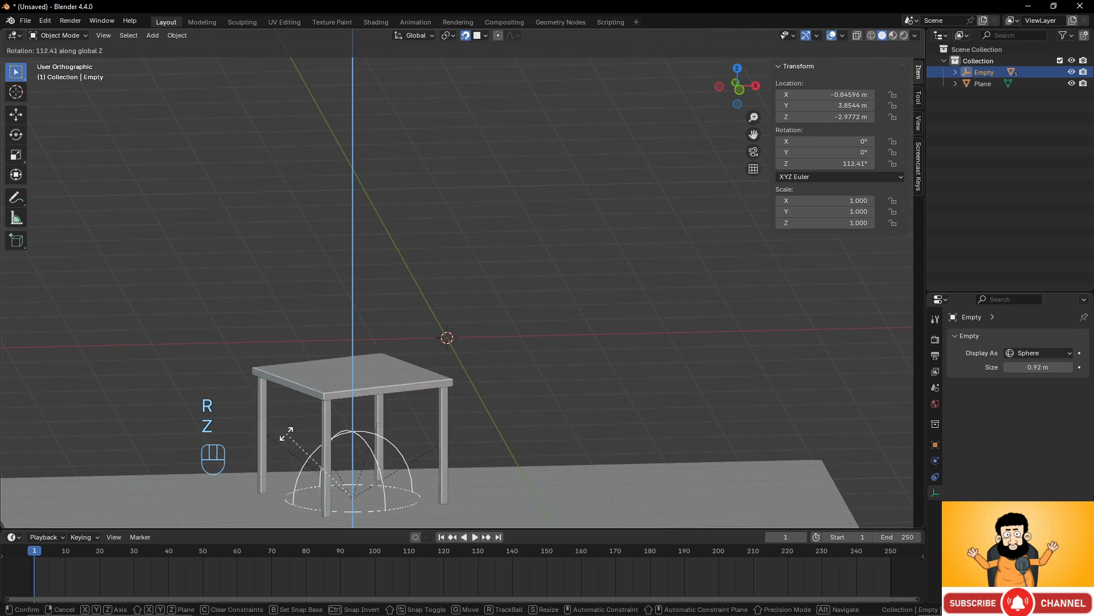
right_click(503, 424)
Rename the tabletop object under the Empty as "plate" and collapse the Empty's hierarchy.
middle_click_drag(498, 397, 425, 415)
scroll(439, 407, "down", 3)
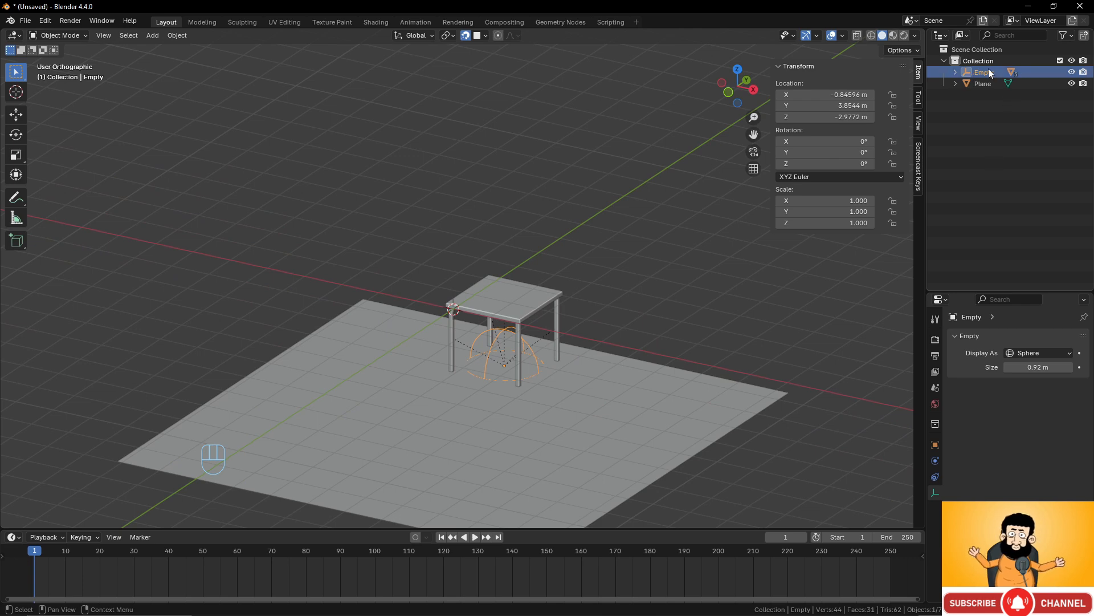
left_click(955, 73)
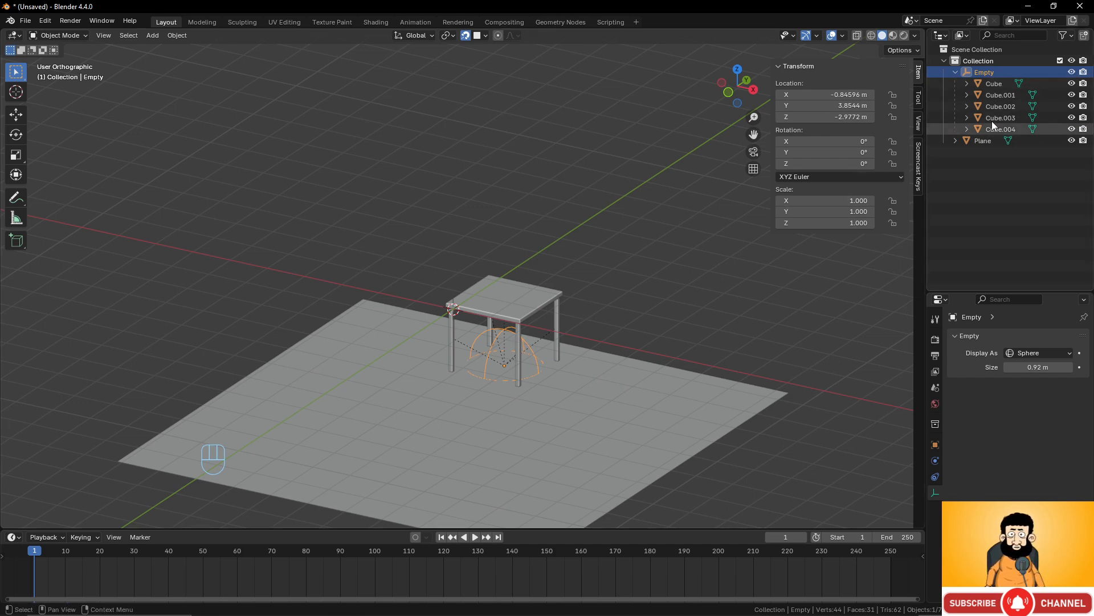
double_click(994, 85)
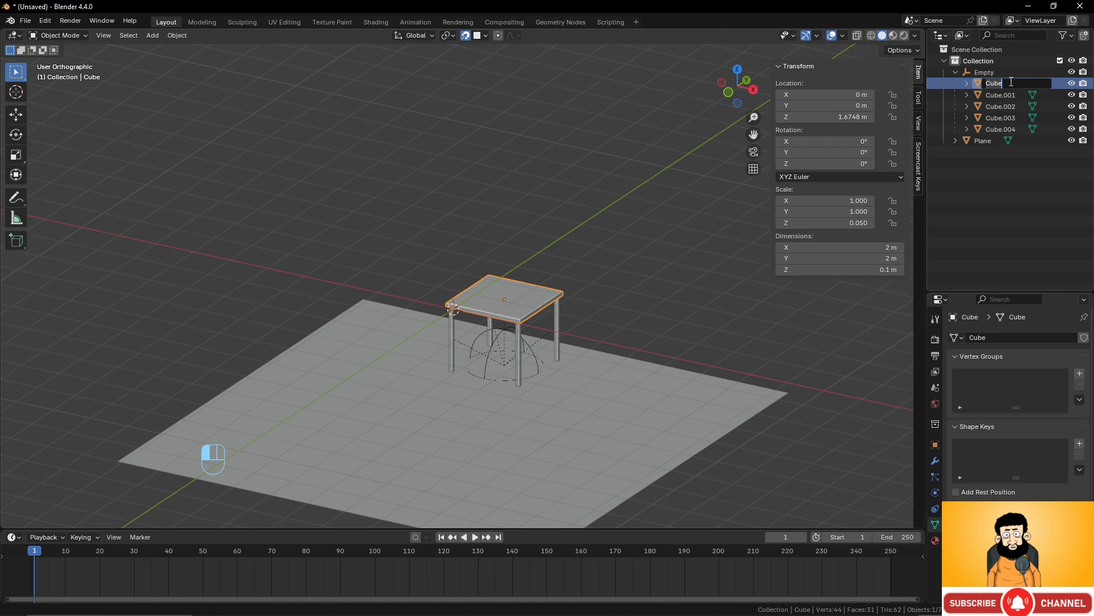
double_click(1010, 83)
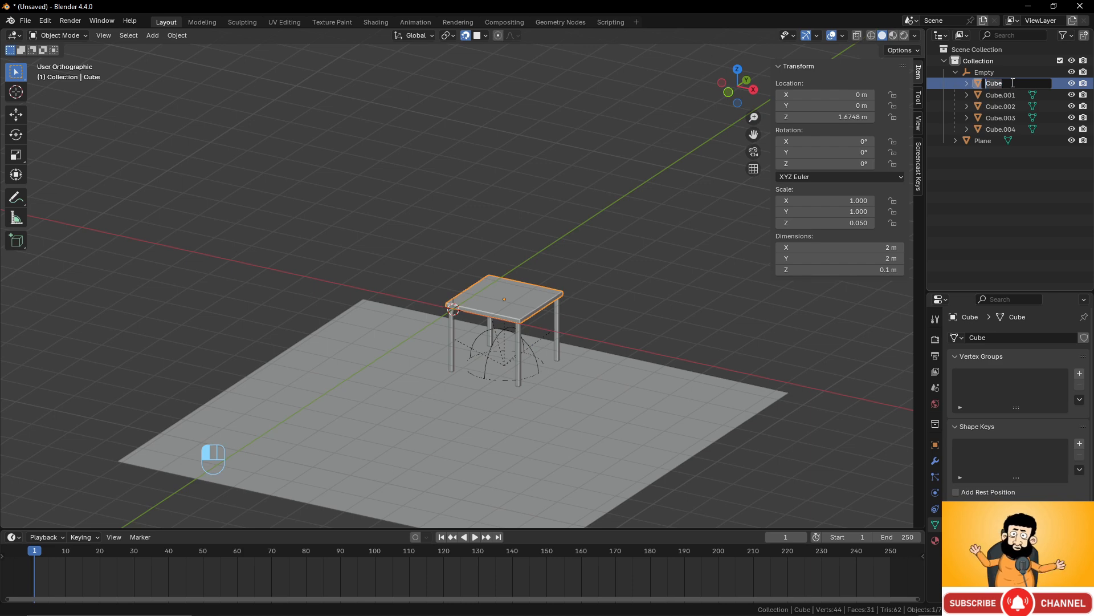
type("plate")
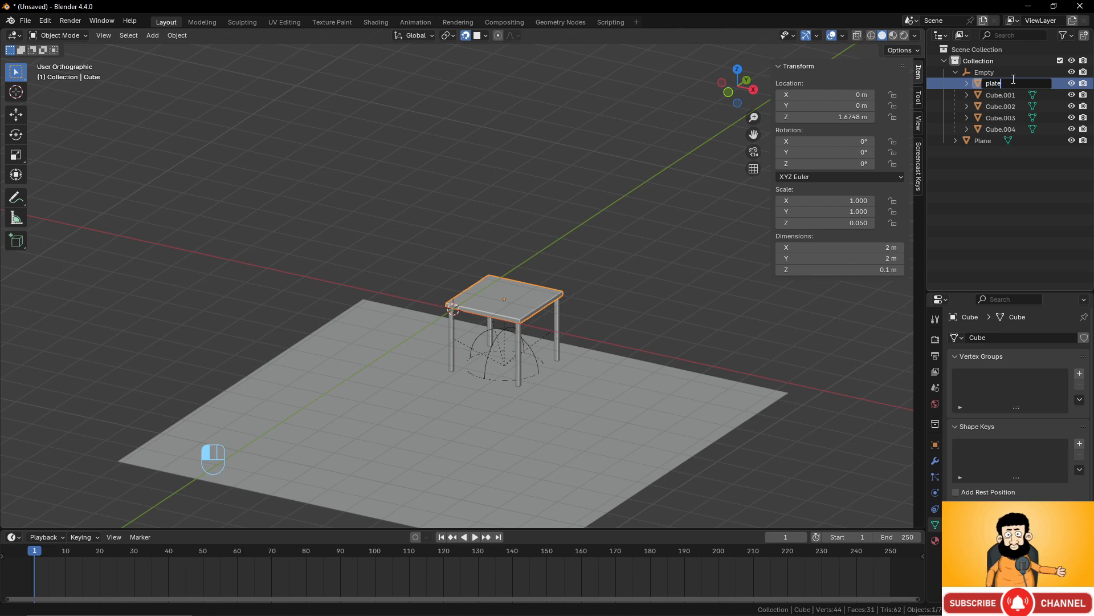
double_click(995, 98)
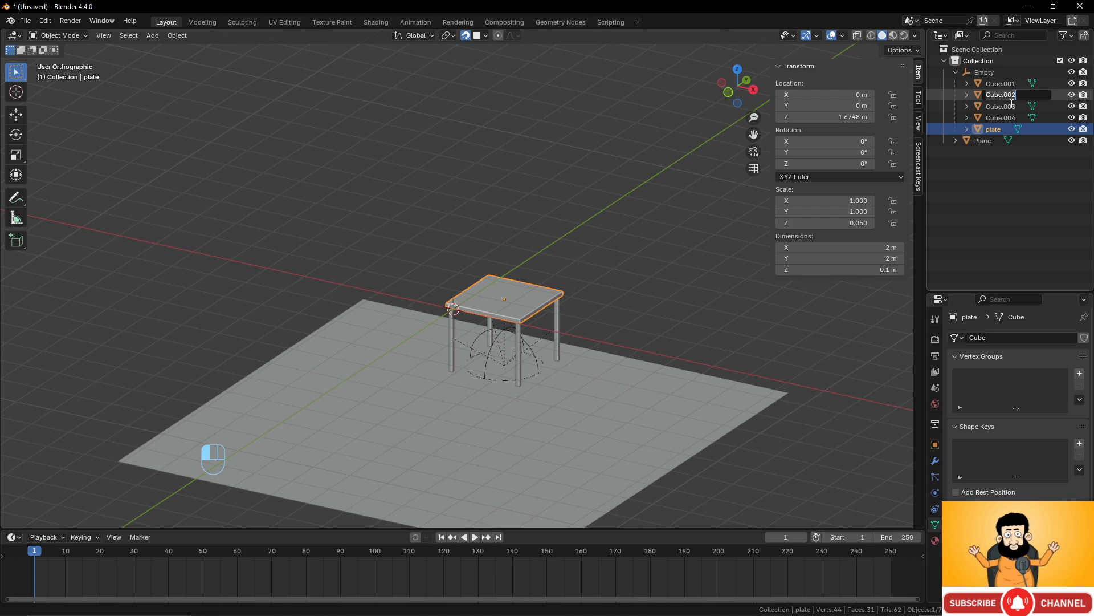
key("Return")
left_click(955, 72)
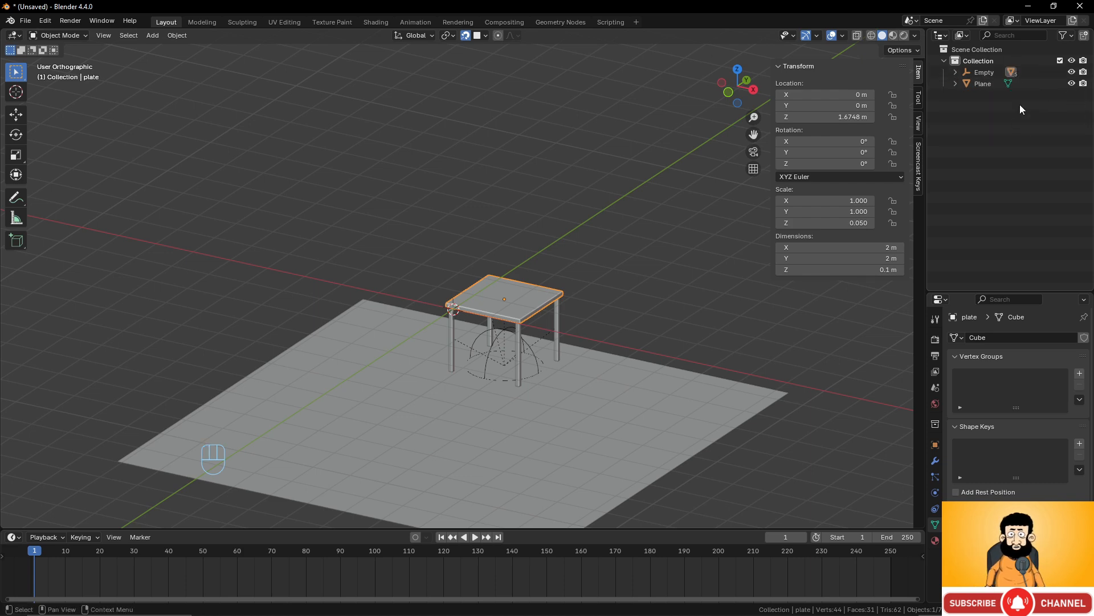
Rename the sphere Empty that holds the table as "Table".
scroll(562, 291, "up", 4)
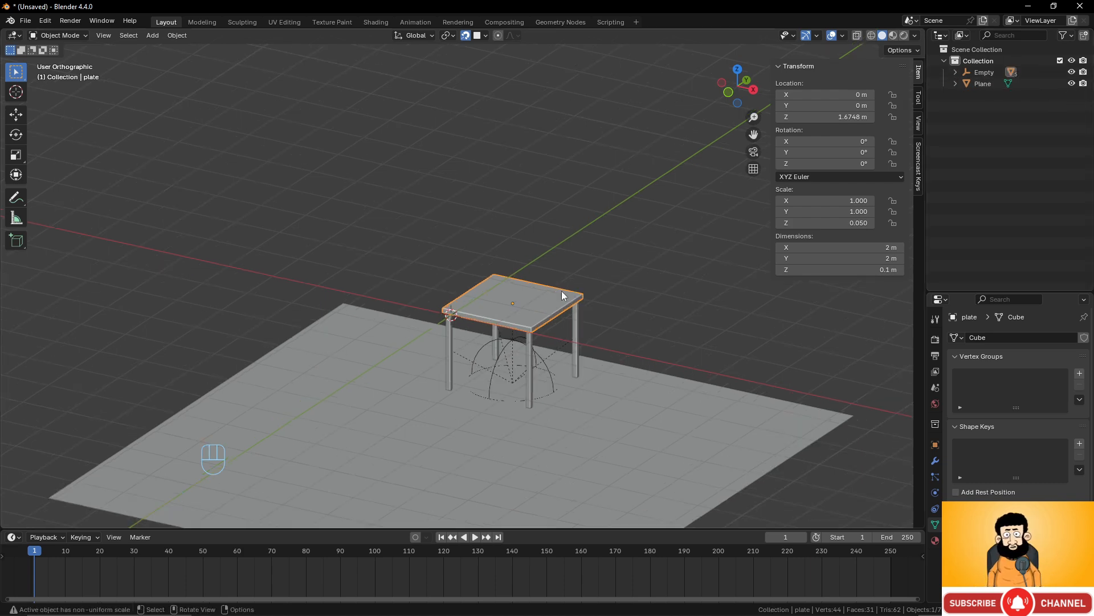
mouse_move(562, 291)
middle_mouse_down()
mouse_move(560, 282)
mouse_move(576, 288)
middle_mouse_up()
scroll(576, 289, "down", 2)
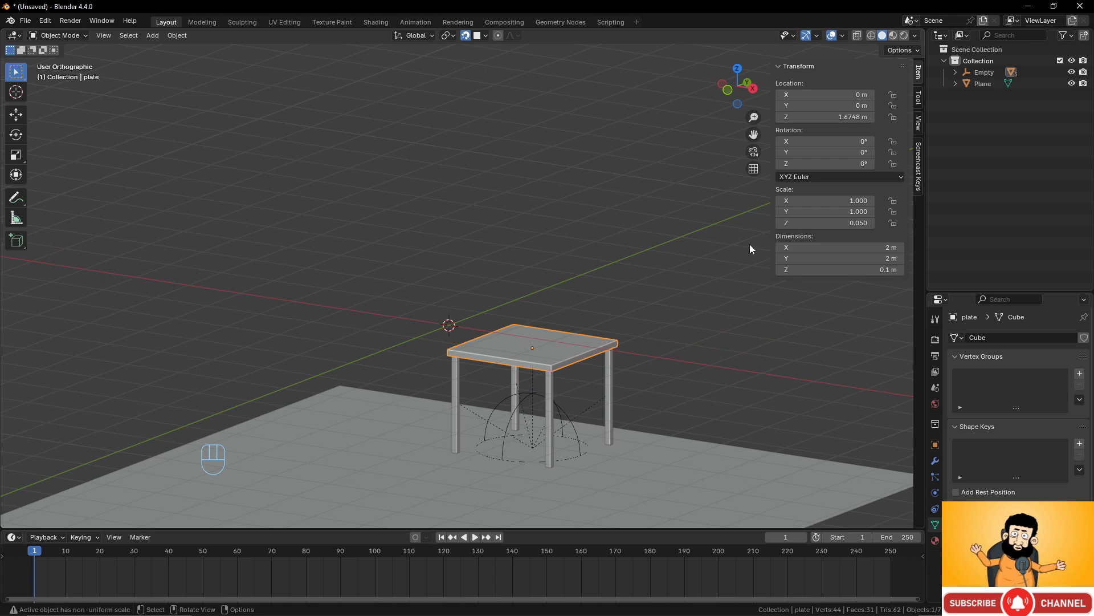
double_click(990, 73)
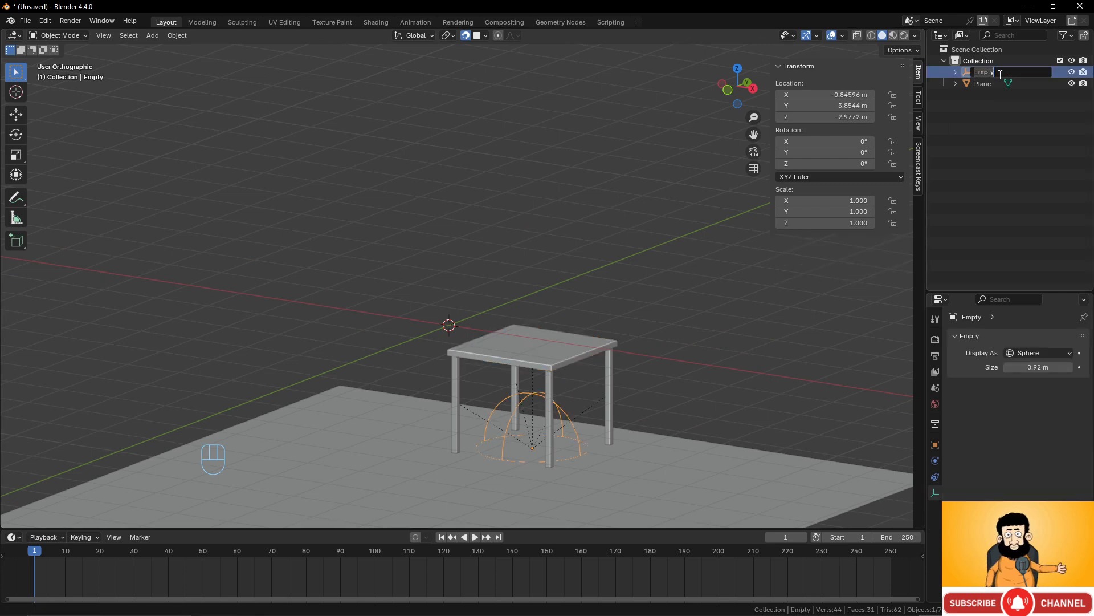
type("Table")
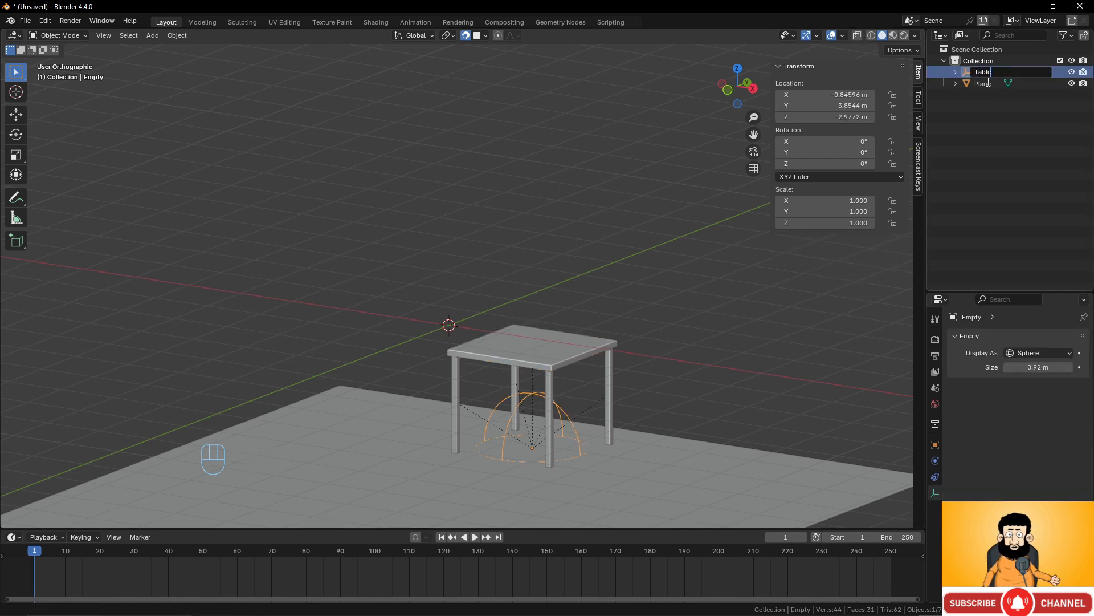
key("Return")
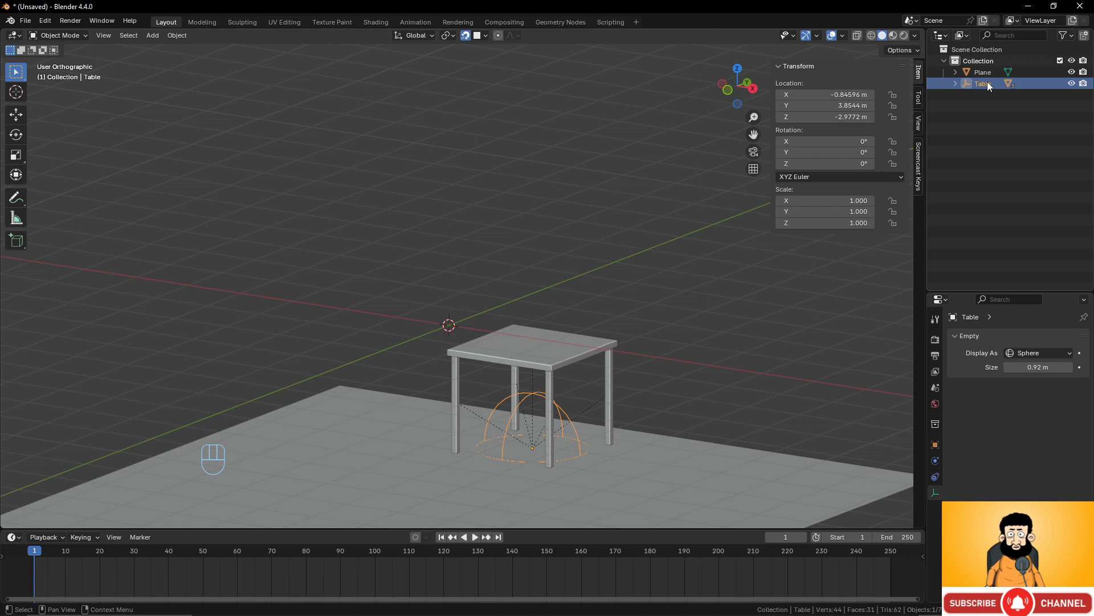
Try moving the Table Empty off the plane to test how the parented table follows.
left_click(536, 404)
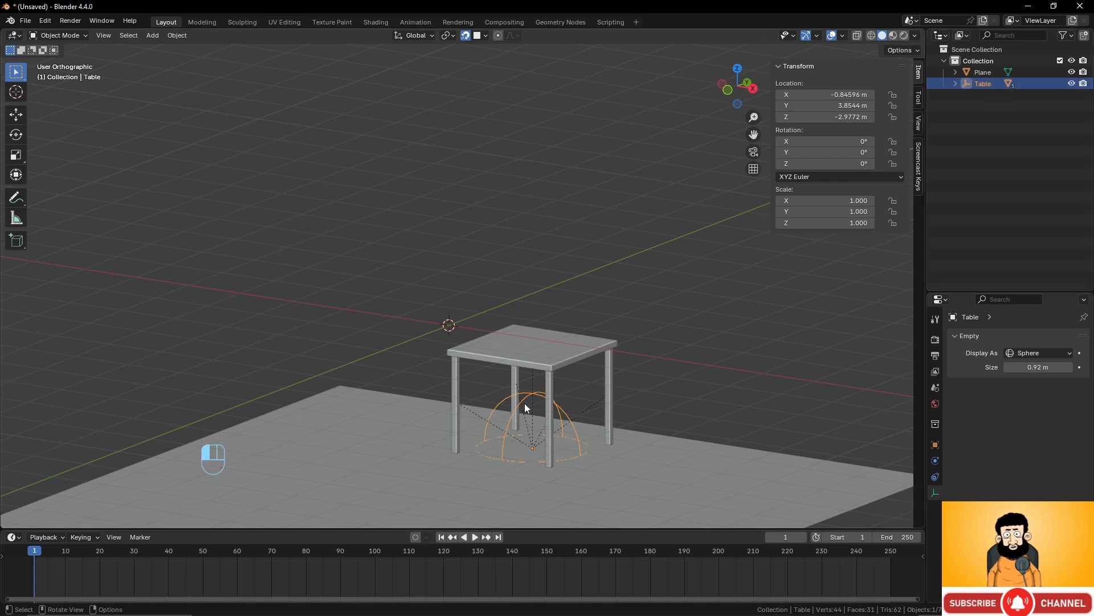
key("g")
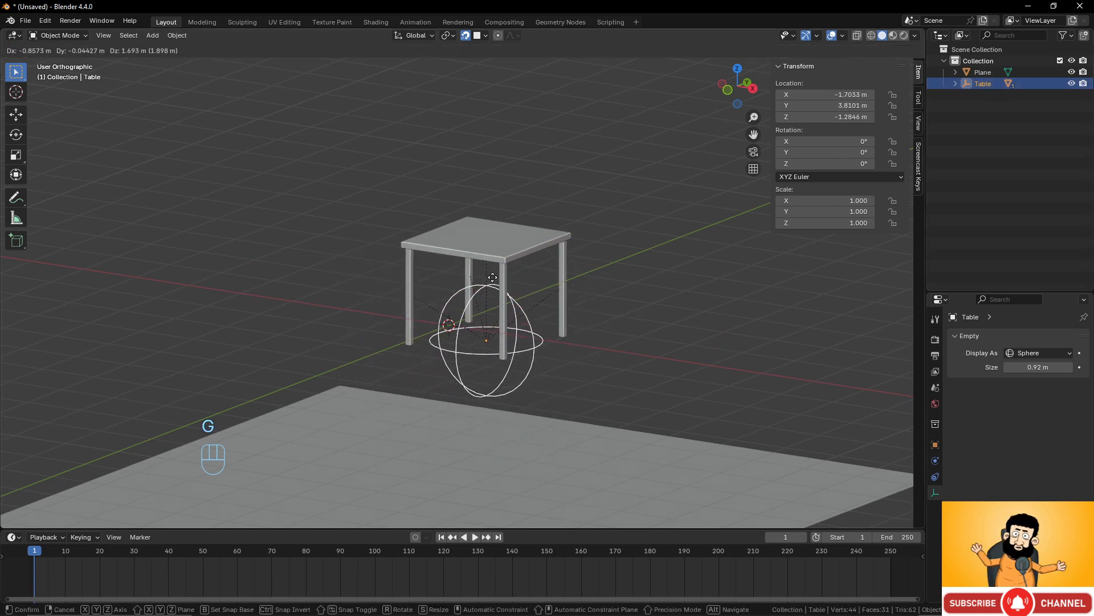
left_click(492, 277)
scroll(552, 193, "down", 3)
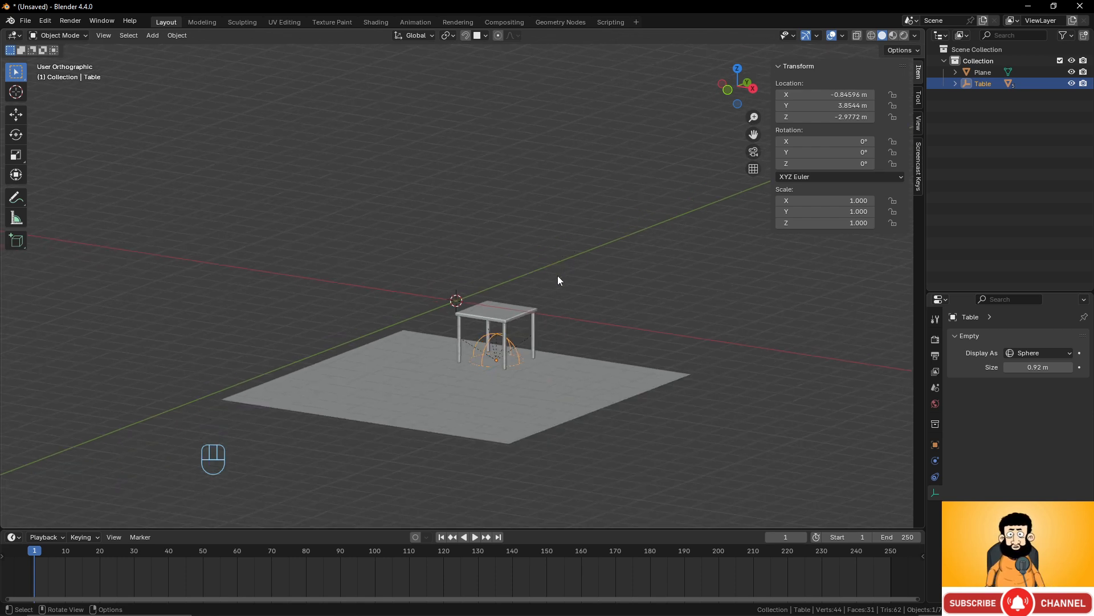
Clear the Table Empty's location to the world origin and delete the ground plane.
key("alt+g")
scroll(538, 300, "up", 3)
middle_click_drag(539, 300, 512, 298)
left_click(547, 403)
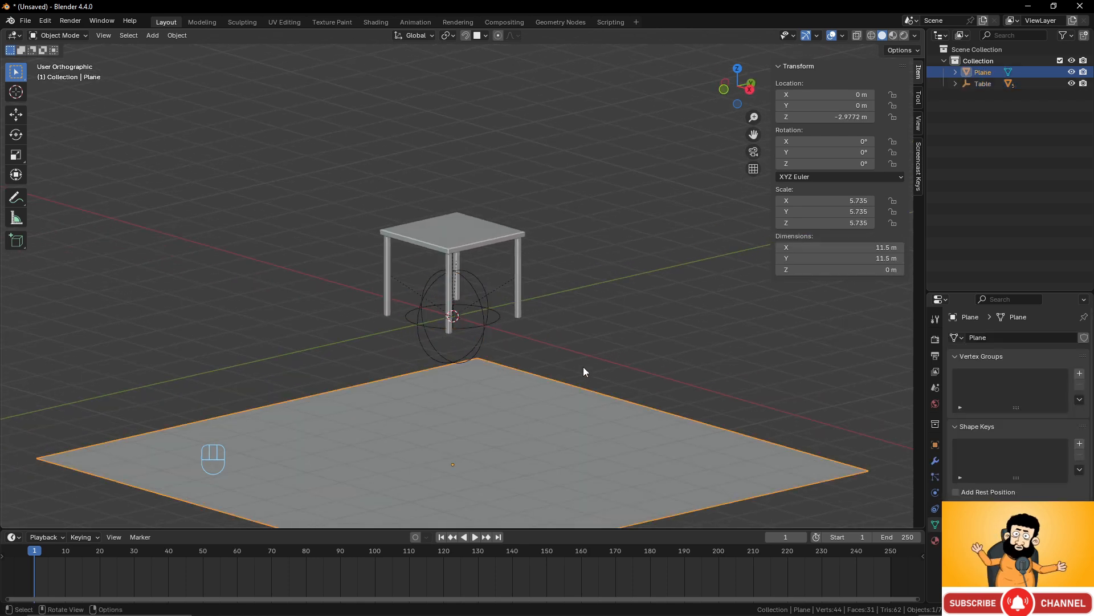
key("x")
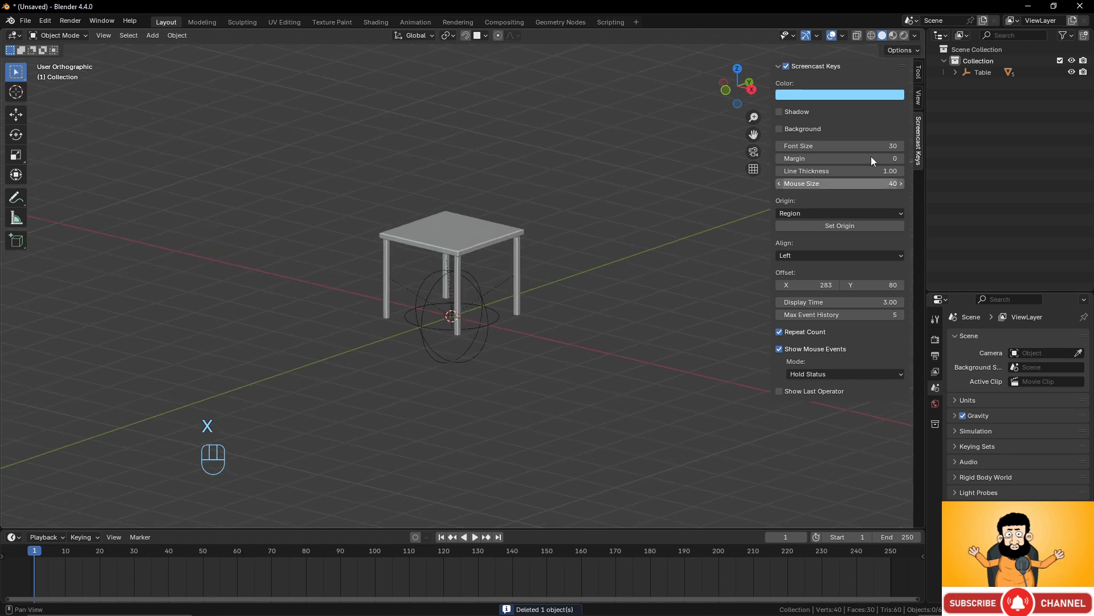
left_click(475, 292)
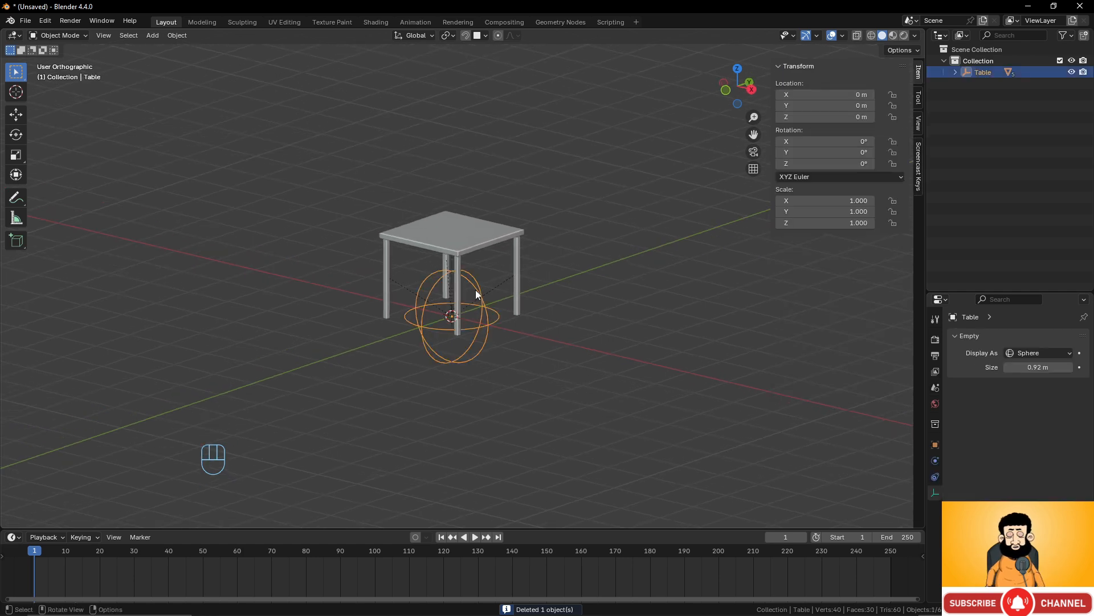
Rename the collection holding the Table Empty as "table" and hide it in the viewport.
double_click(981, 60)
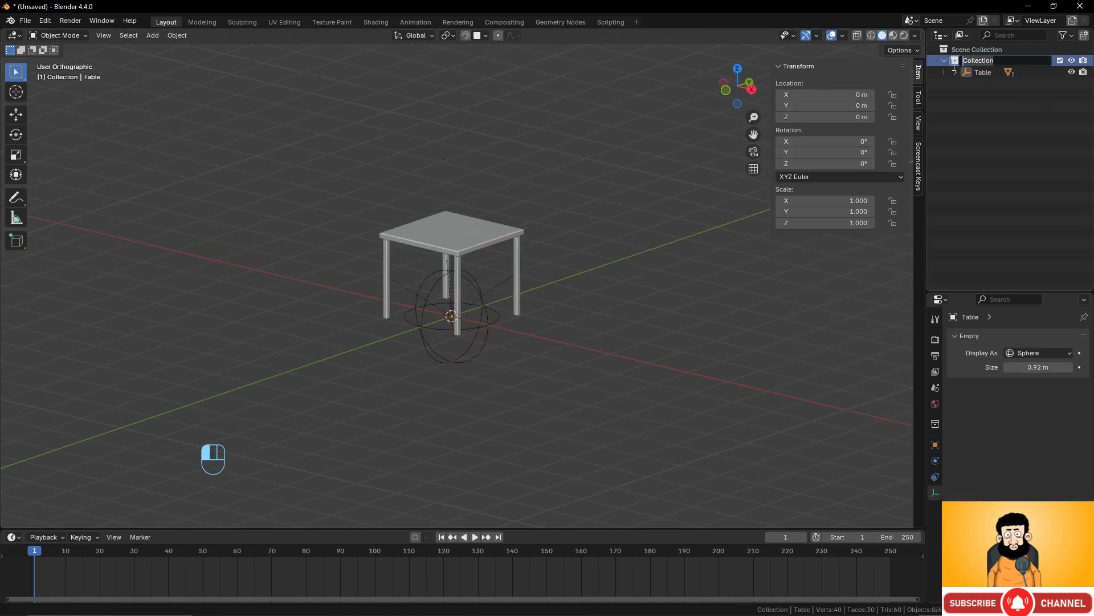
type("table")
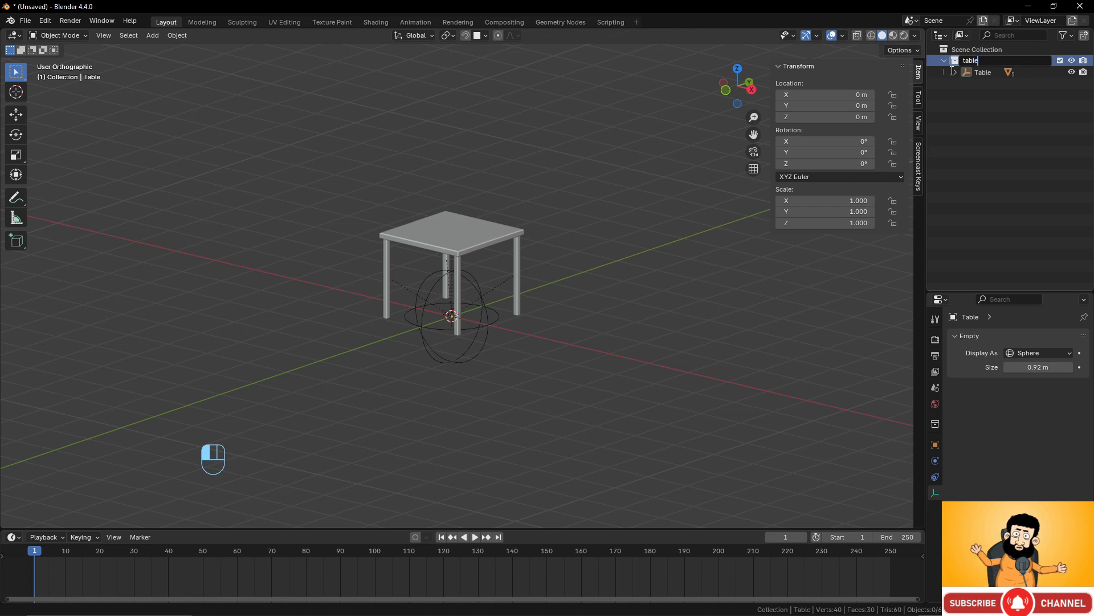
key("Return")
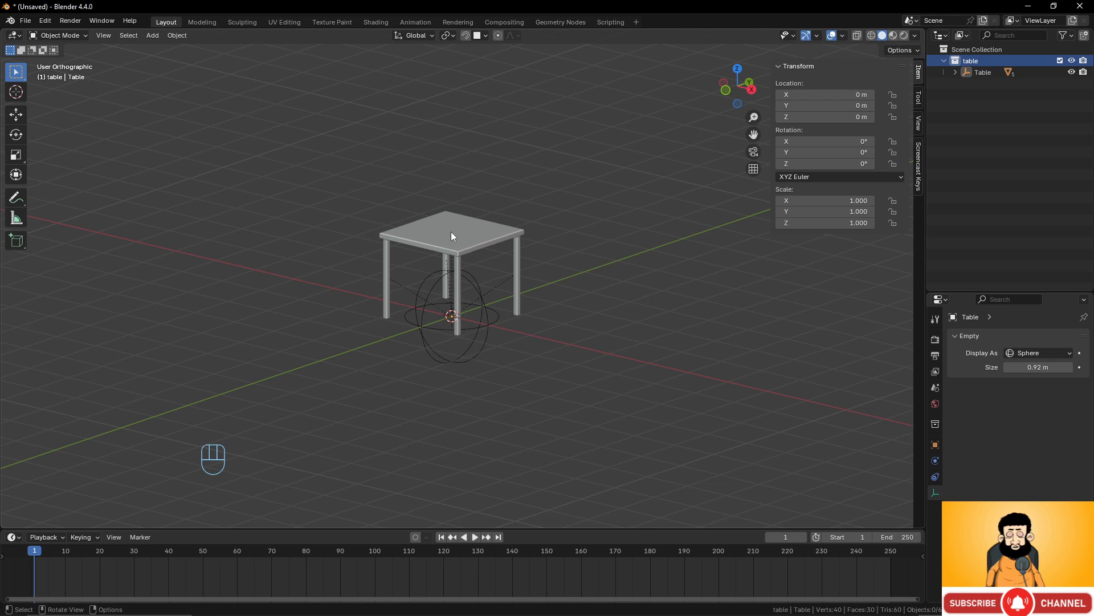
left_click(1072, 61)
Create a second collection directly under the Scene Collection and name it "Chair".
right_click(970, 86)
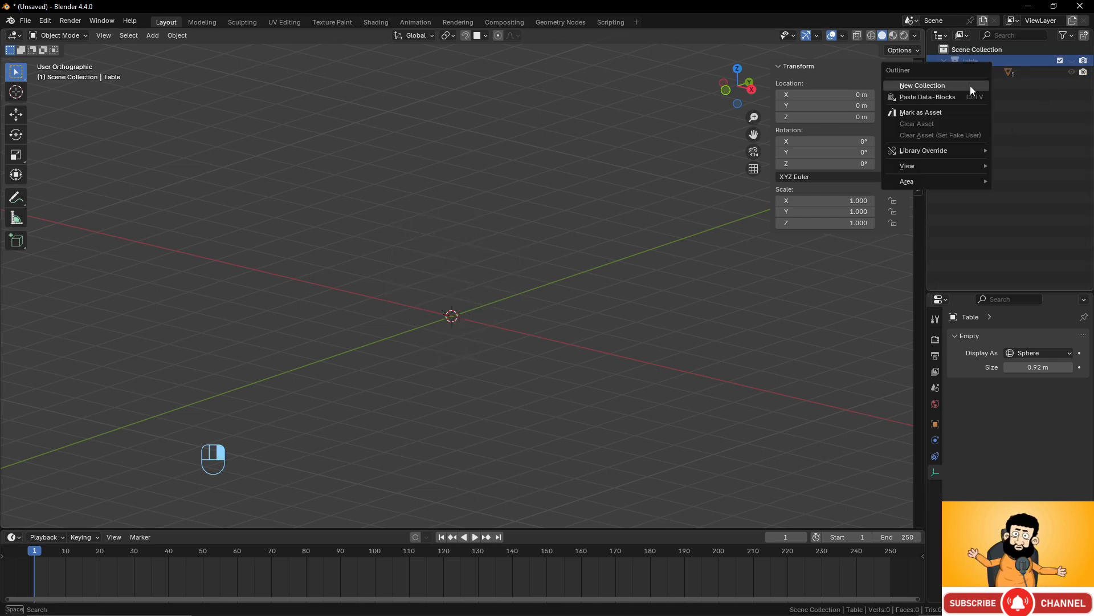
left_click(970, 86)
left_click(985, 83)
left_click(980, 73)
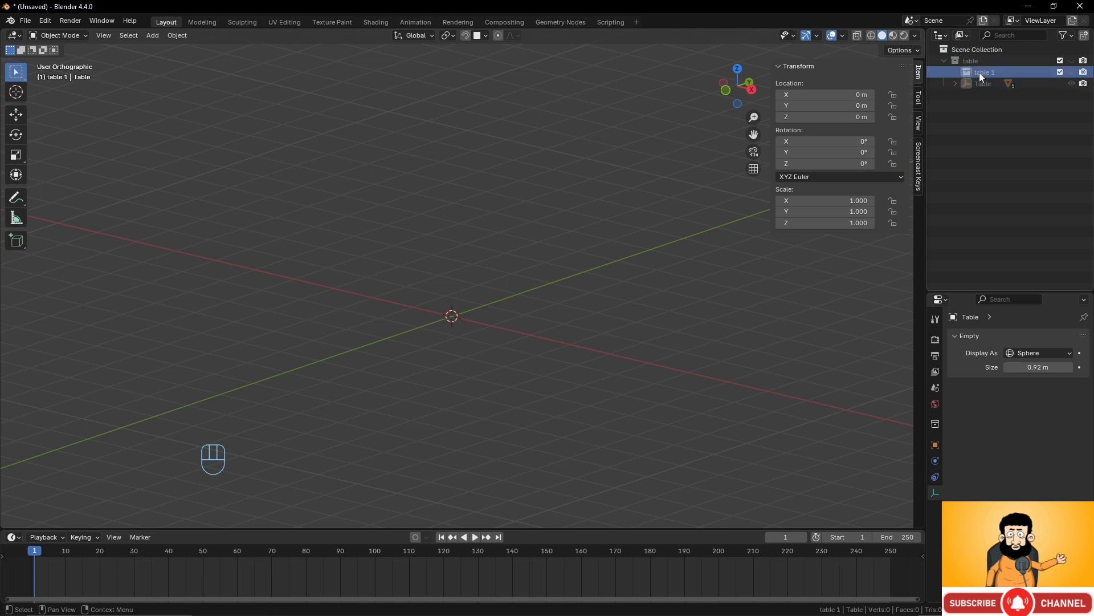
left_click_drag(980, 73, 963, 96)
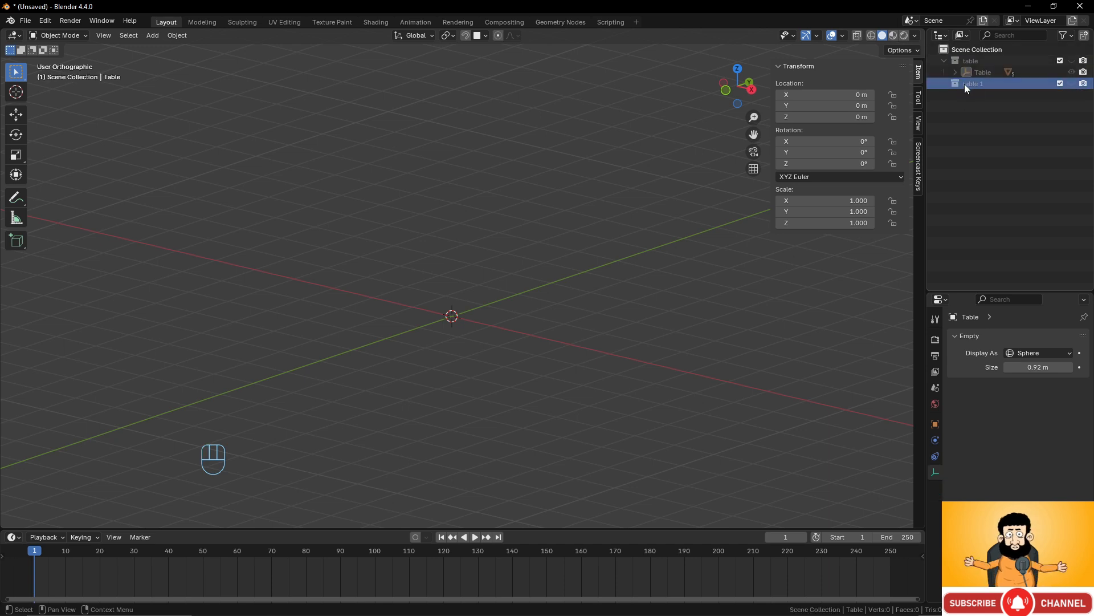
double_click(965, 84)
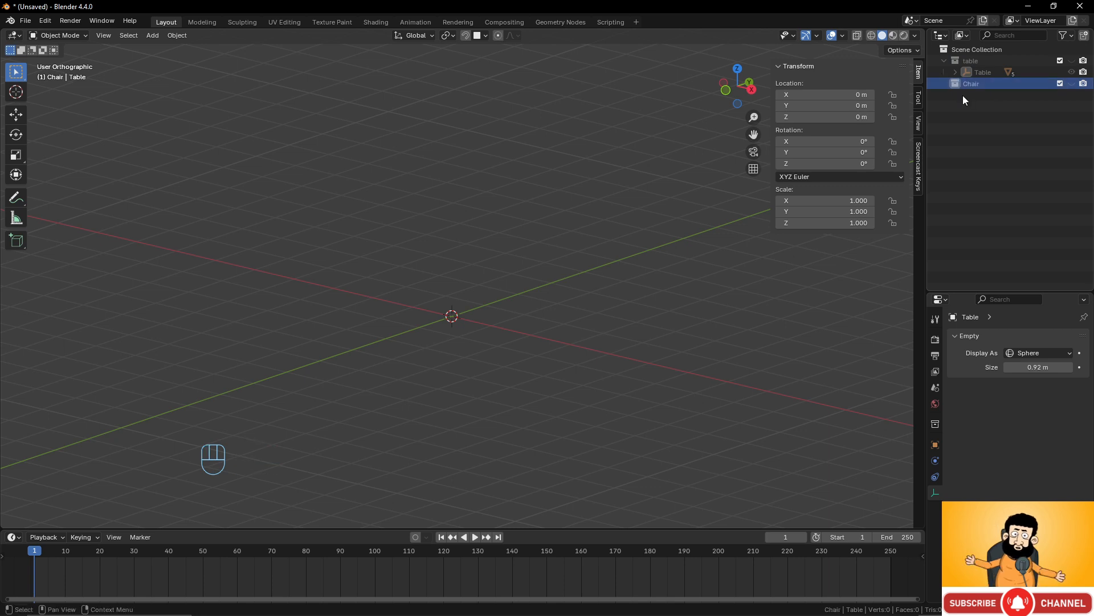
key("Return")
Show the table collection and duplicate the whole table with its Empty, keeping the copy in place.
left_click(979, 72)
left_click(1071, 61)
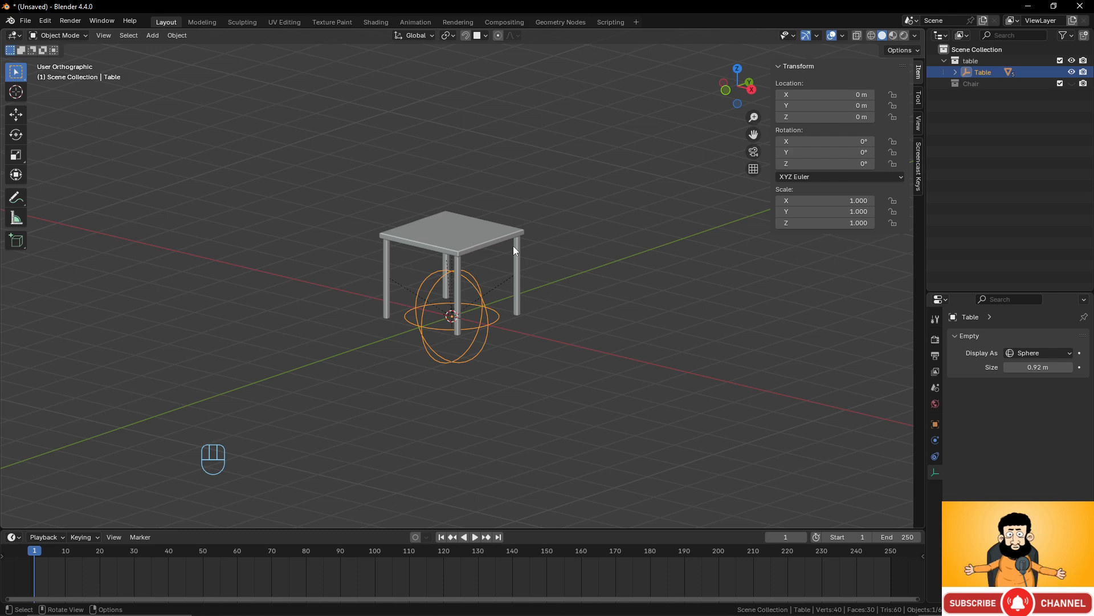
middle_click_drag(382, 197, 505, 234)
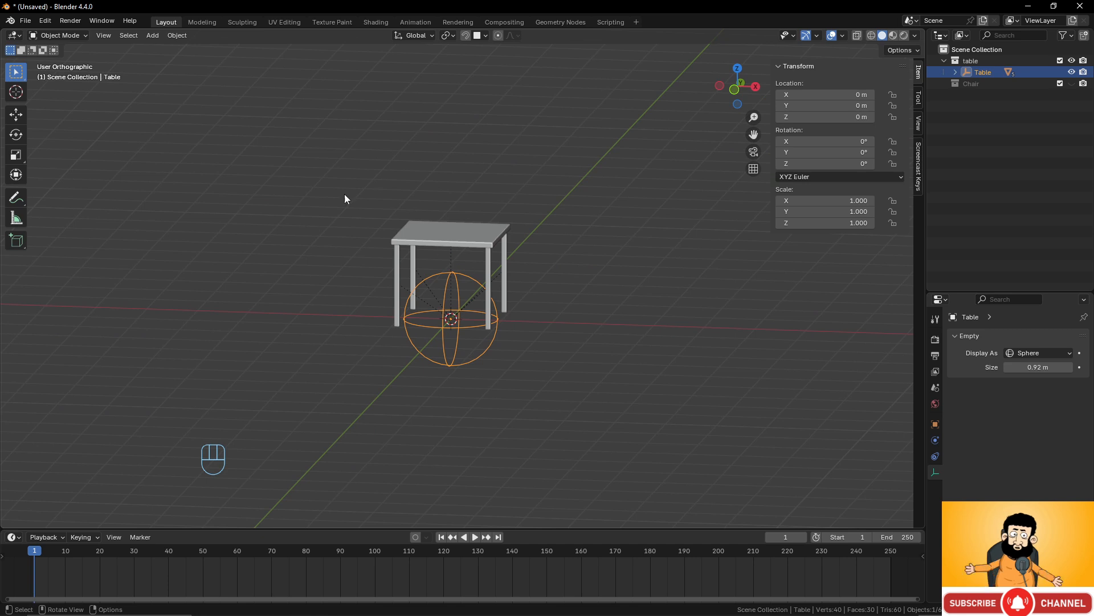
left_click_drag(352, 187, 535, 357)
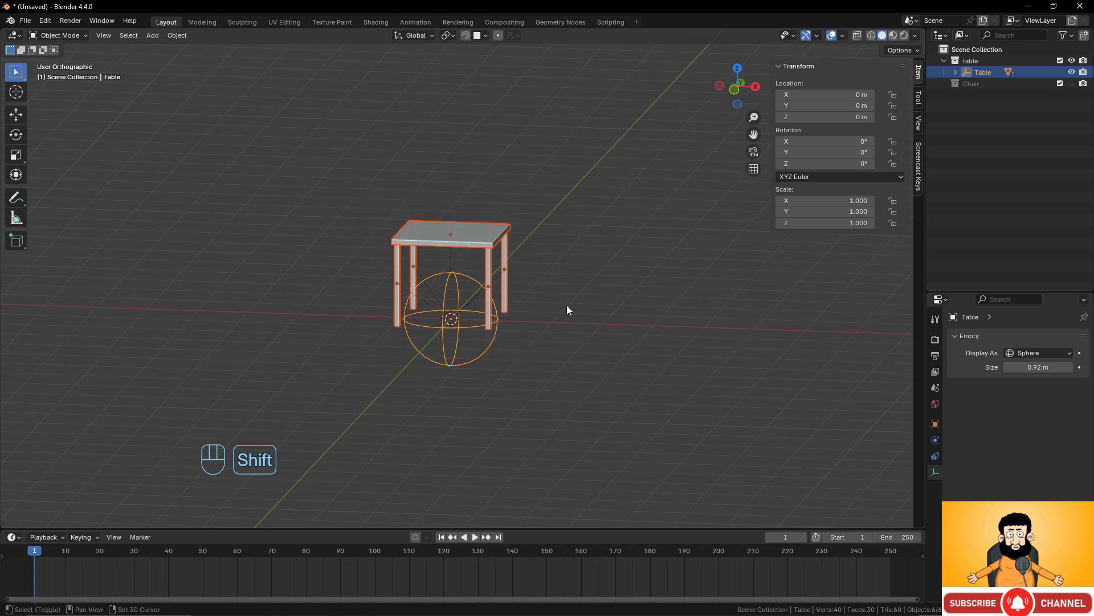
key("shift+d")
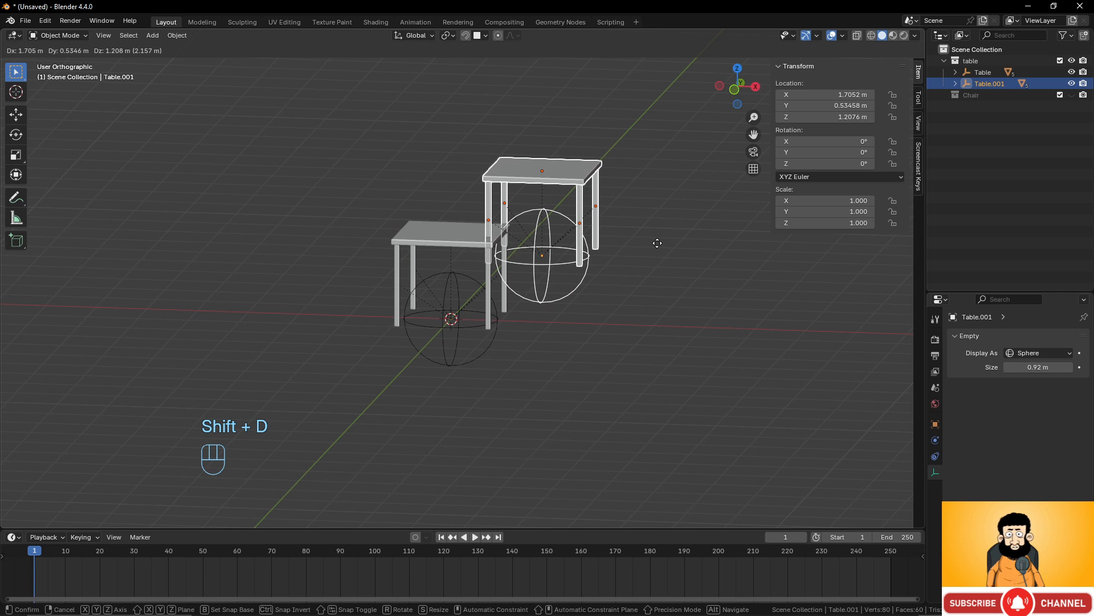
right_click(657, 243)
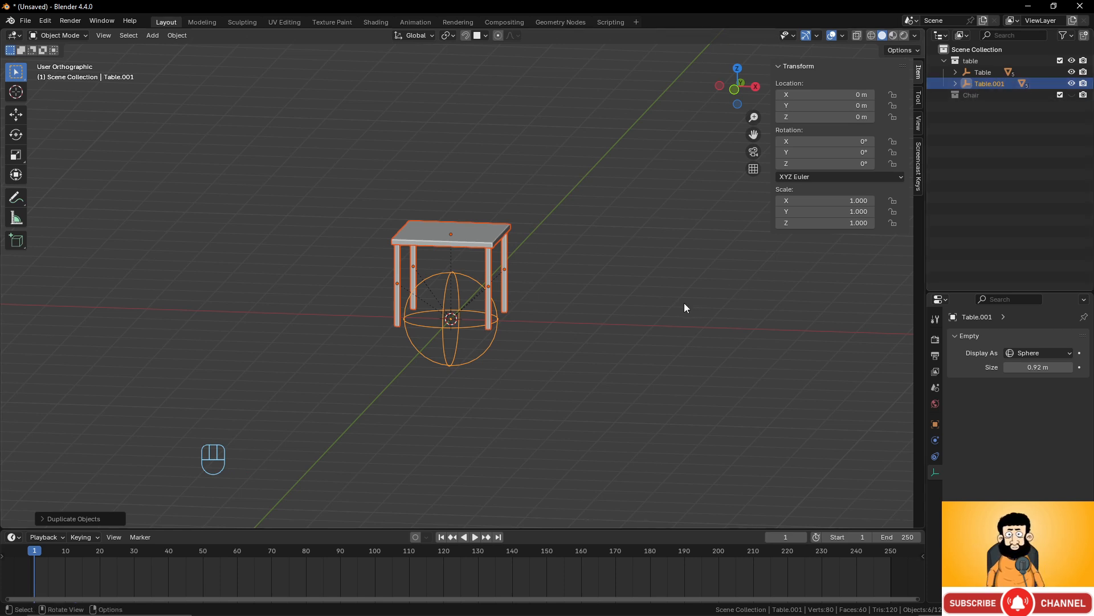
Move the duplicated table and Empty into the Chair collection and make only that collection visible.
key("m")
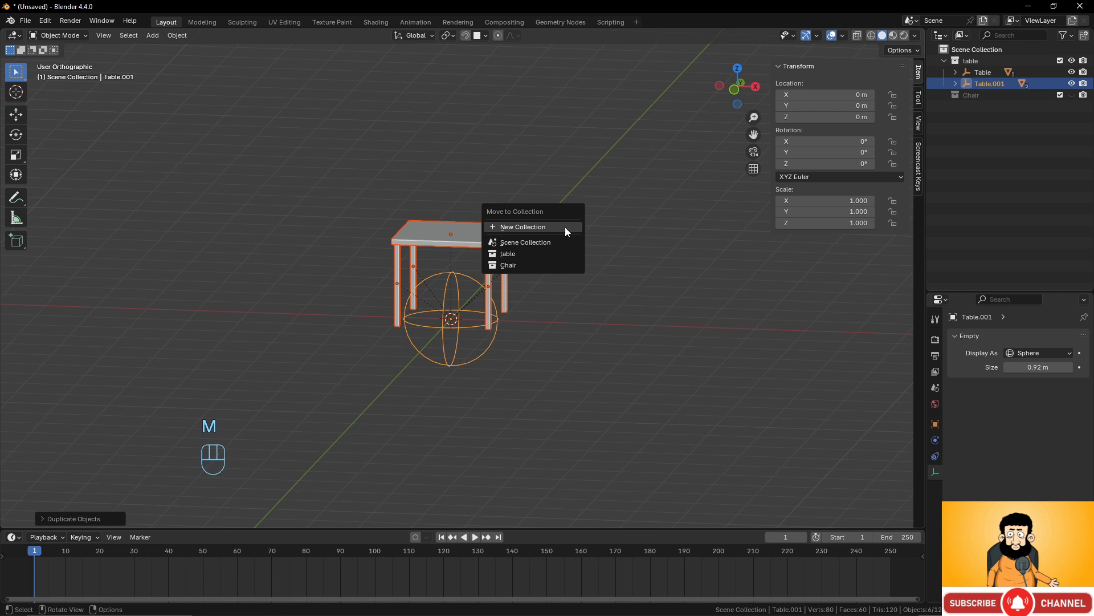
left_click(538, 264)
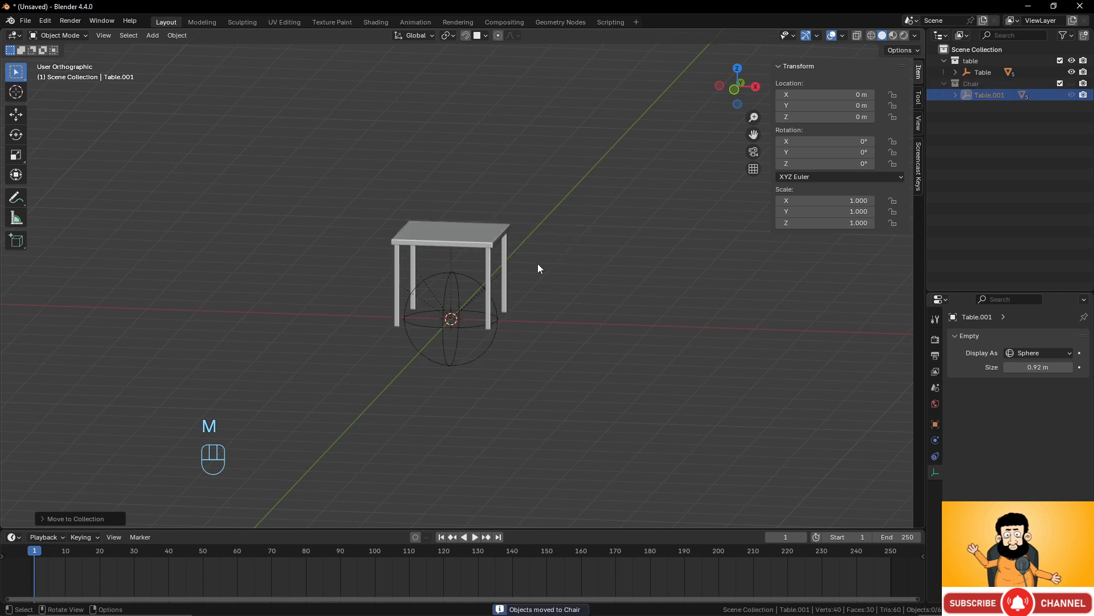
left_click(1072, 84)
left_click(1072, 62)
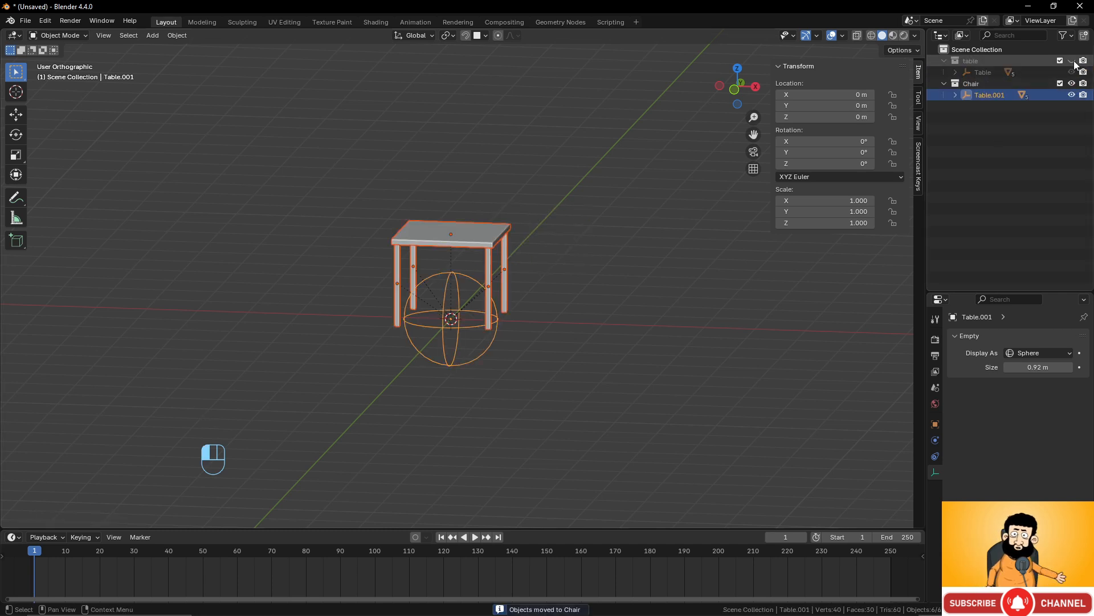
Scale the duplicate's plate and four legs together, without the Empty, to about 0.66 so the legs are about 1.1 m tall.
scroll(577, 276, "up", 5)
scroll(577, 272, "down", 3)
middle_click_drag(570, 265, 551, 296)
left_click(509, 227)
scroll(551, 294, "up", 1)
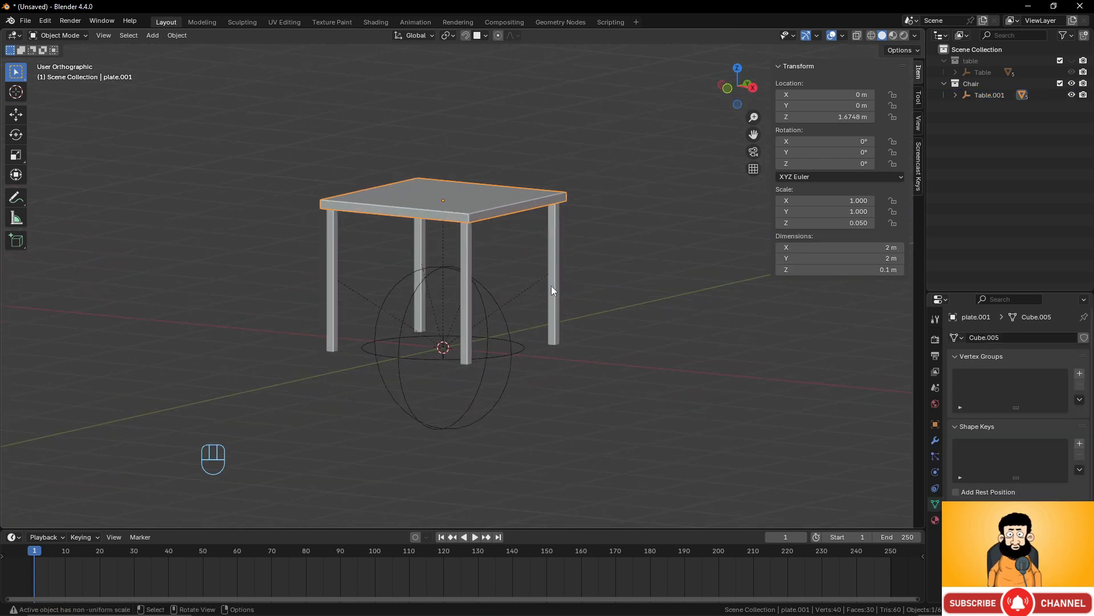
middle_click_drag(561, 232, 441, 244)
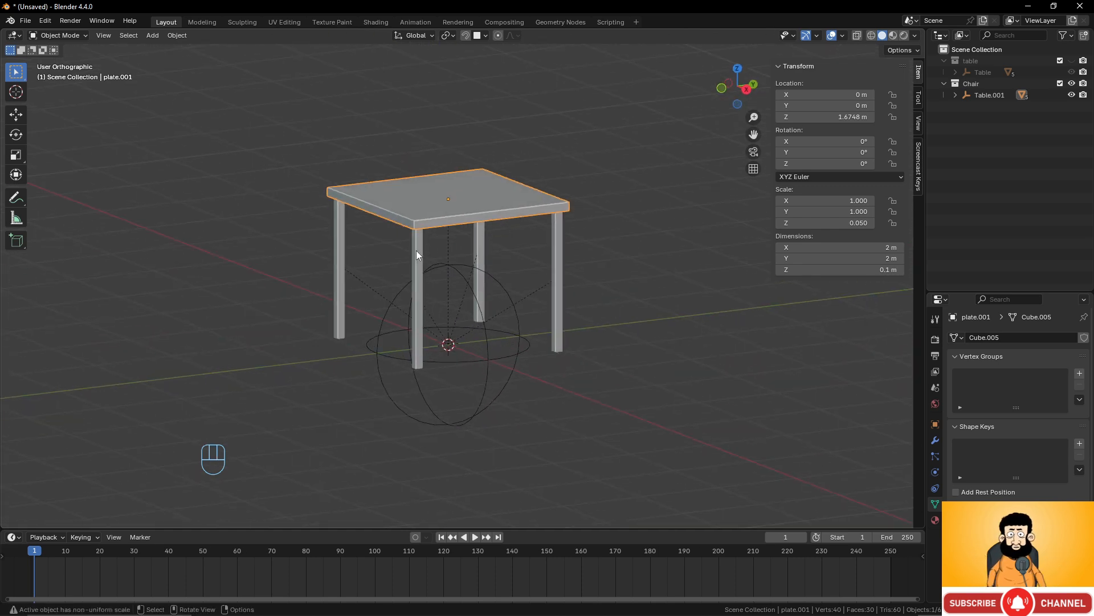
left_click(417, 251)
left_click(338, 237, "shift")
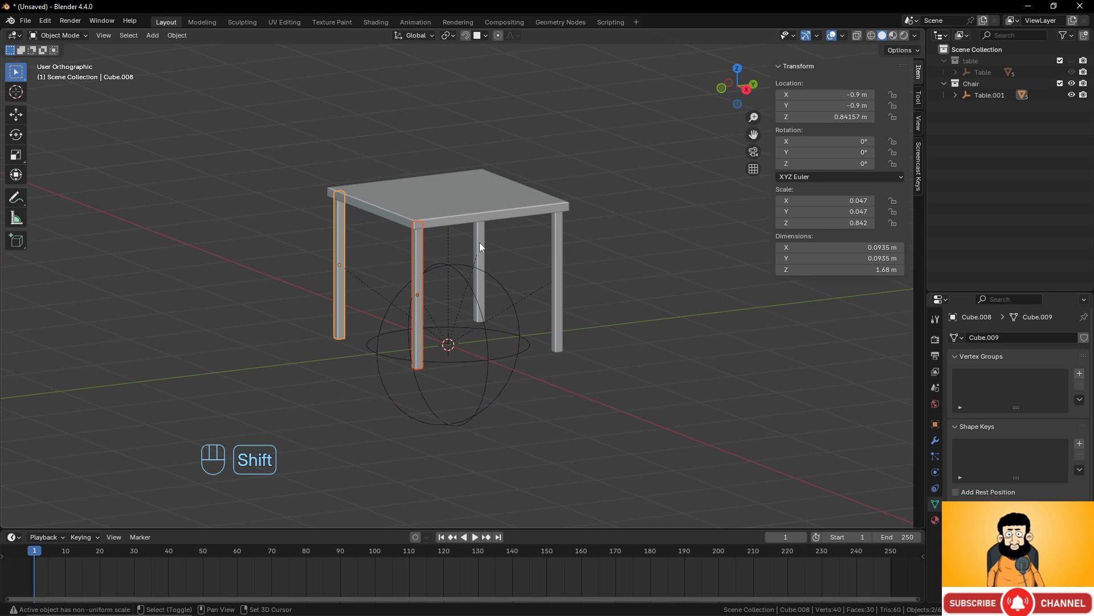
left_click(480, 241, "shift")
left_click(479, 215, "shift")
left_click(562, 250, "shift")
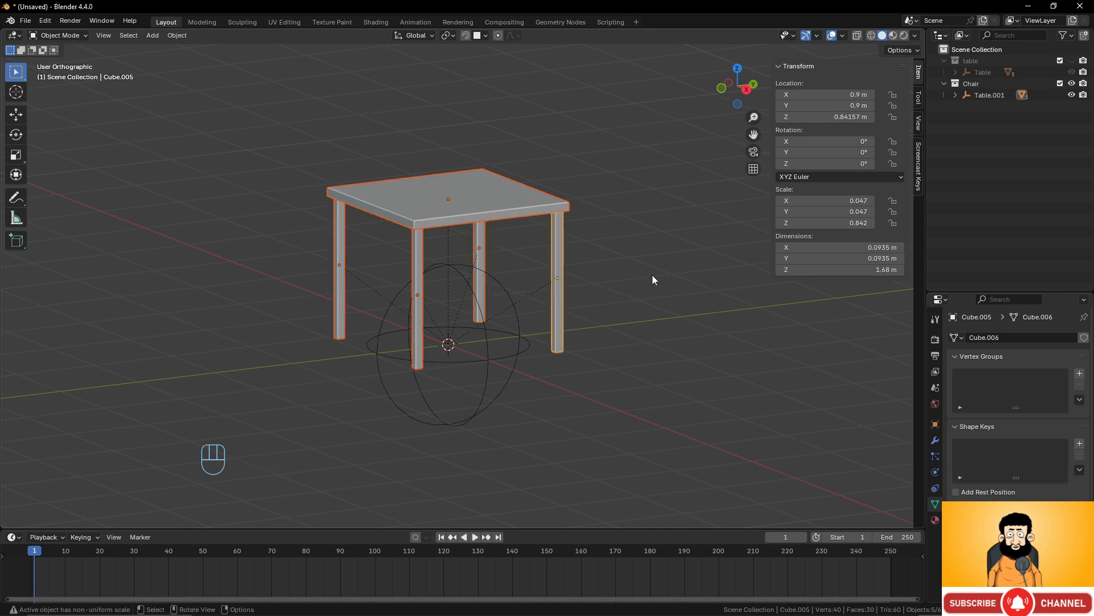
middle_click_drag(652, 275, 610, 242)
key("KP_3")
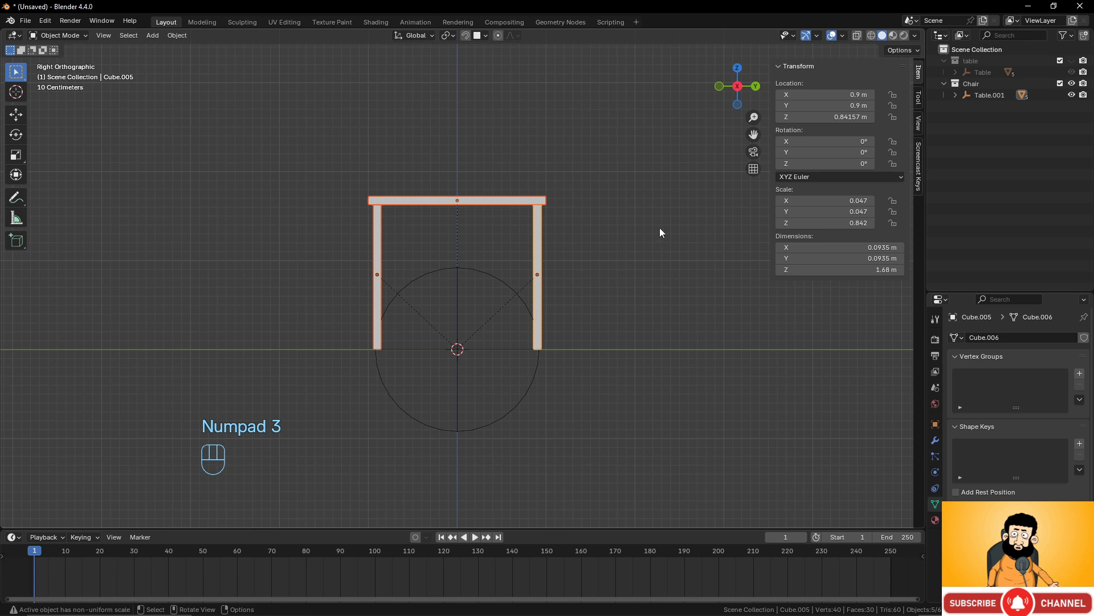
key("s")
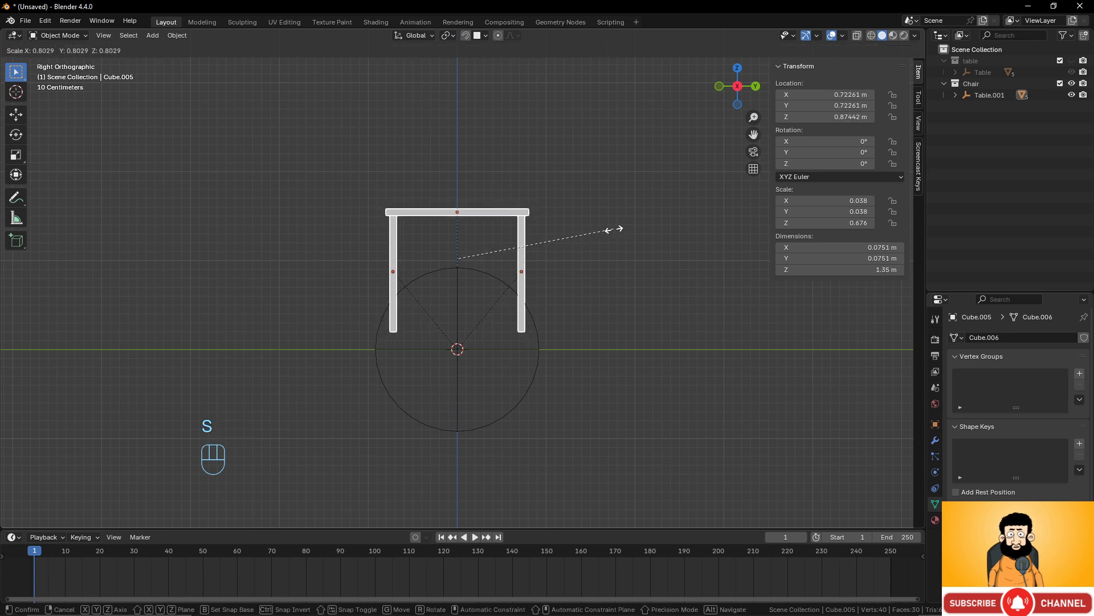
left_click(584, 228)
Move the scaled plate and legs down about 0.33 m along Z to stand the legs at ground level.
key("g")
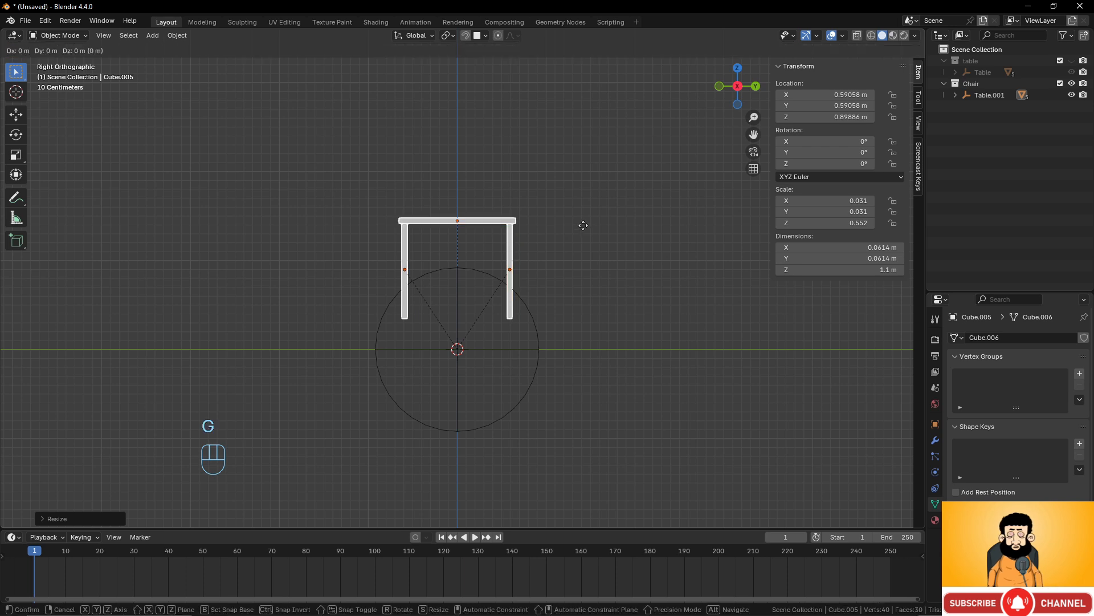
key("z")
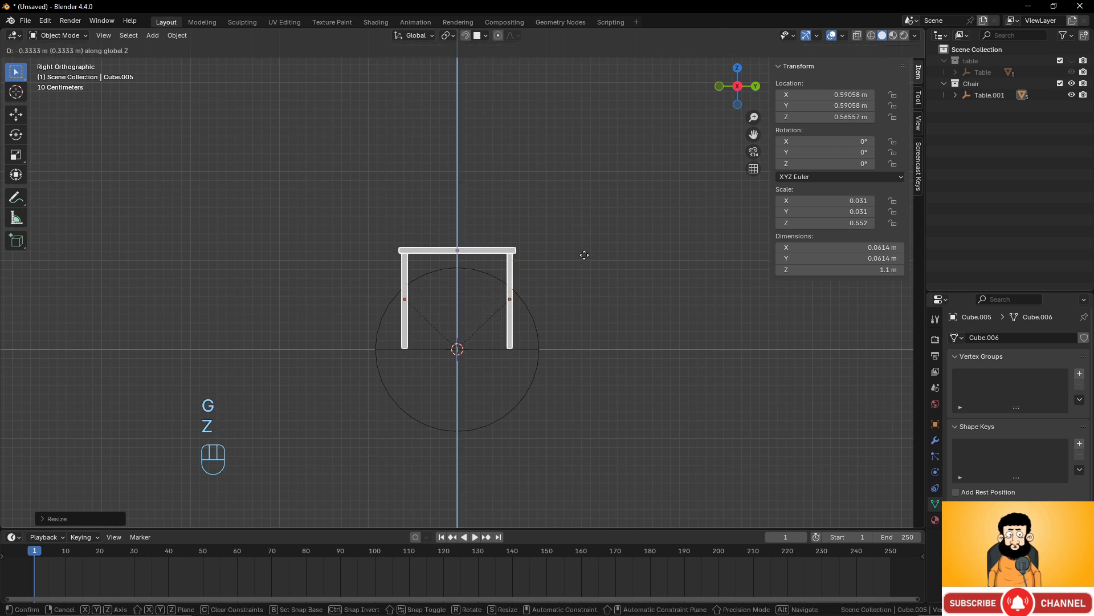
left_click(581, 259)
middle_click_drag(376, 272, 533, 260)
scroll(544, 327, "up", 3)
key("KP_3")
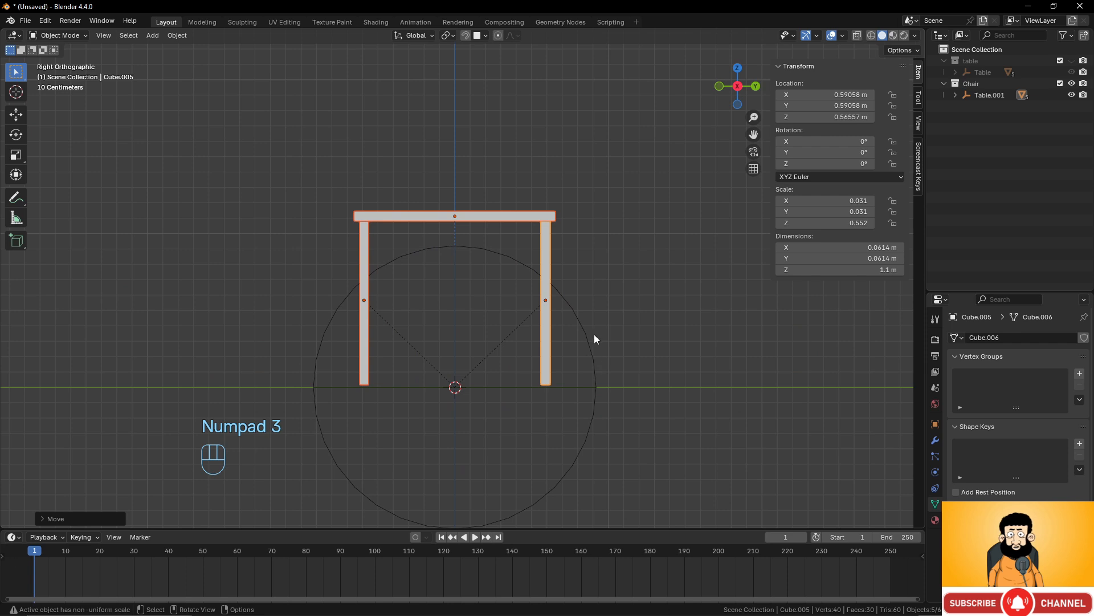
Lower the plate and four legs together about 0.015 m more along Z to rest the feet on the ground line.
key("g")
key("z")
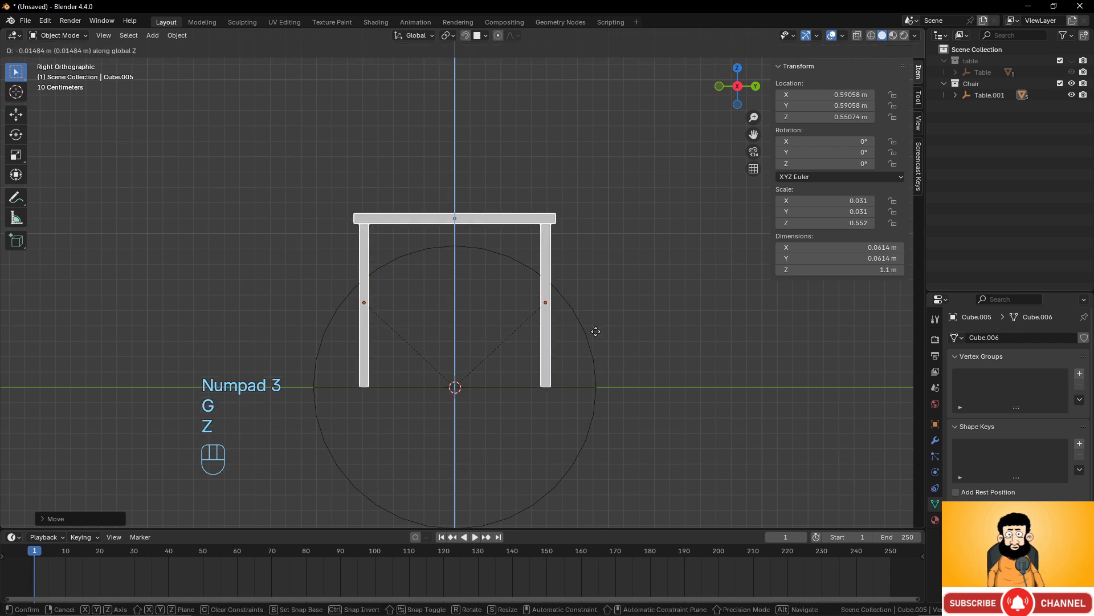
left_click(595, 331)
Select the chair's four legs together, leaving out the plate and the Empty.
left_click(545, 265)
middle_click_drag(545, 265, 505, 258)
left_click(490, 246, "shift")
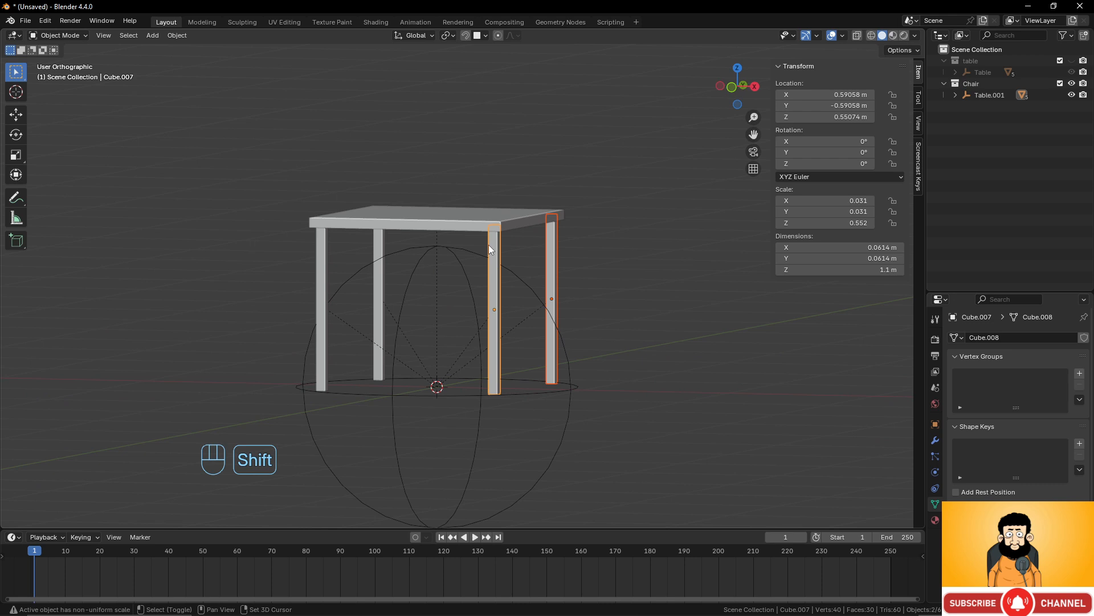
left_click(379, 237, "shift")
left_click(326, 247, "shift")
middle_click_drag(337, 309, 311, 311)
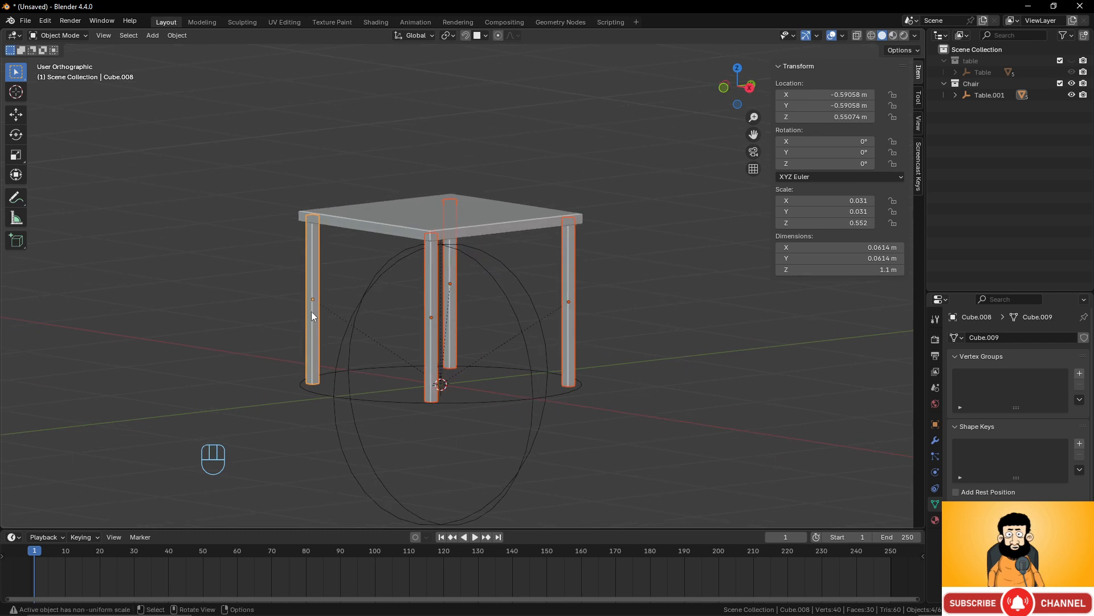
key("s")
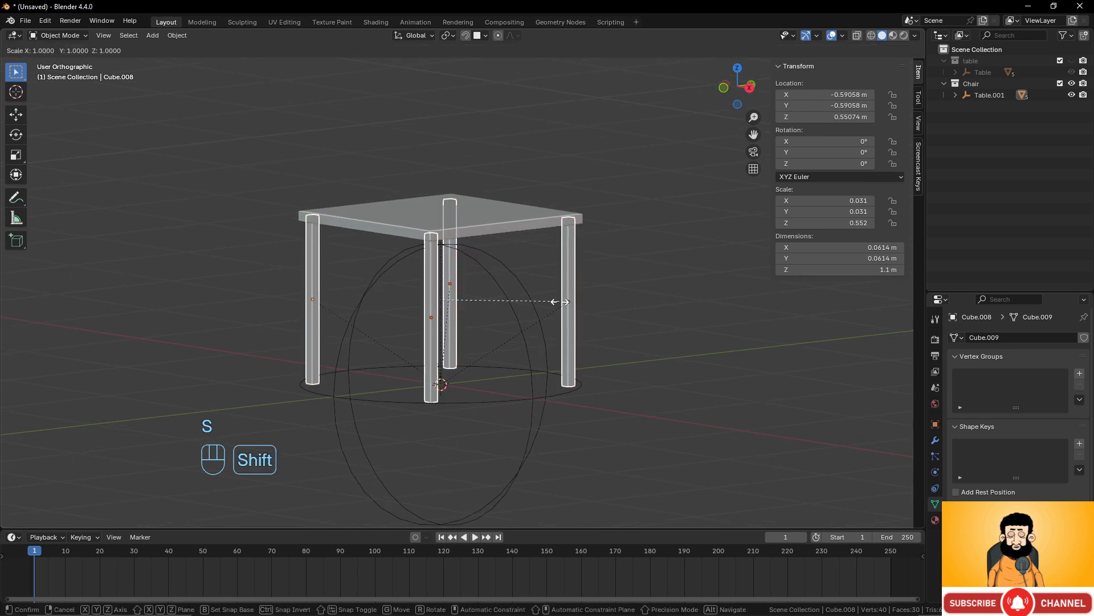
key("shift+z")
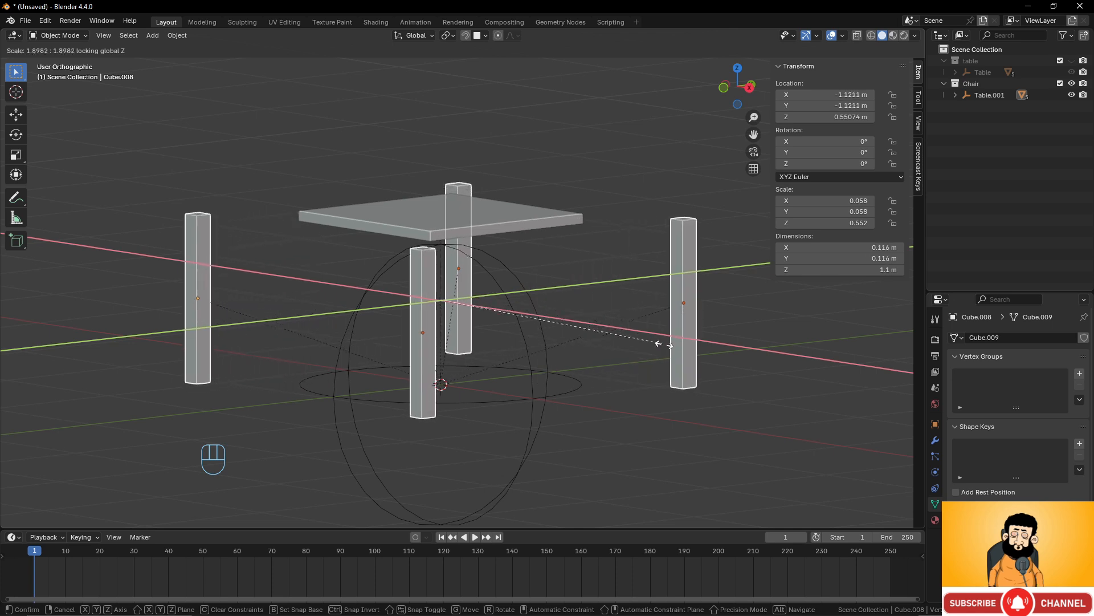
right_click(672, 347)
Set the pivot point to Individual Origins and scale the four legs by about 1.57 in X and Y only.
left_click(452, 35)
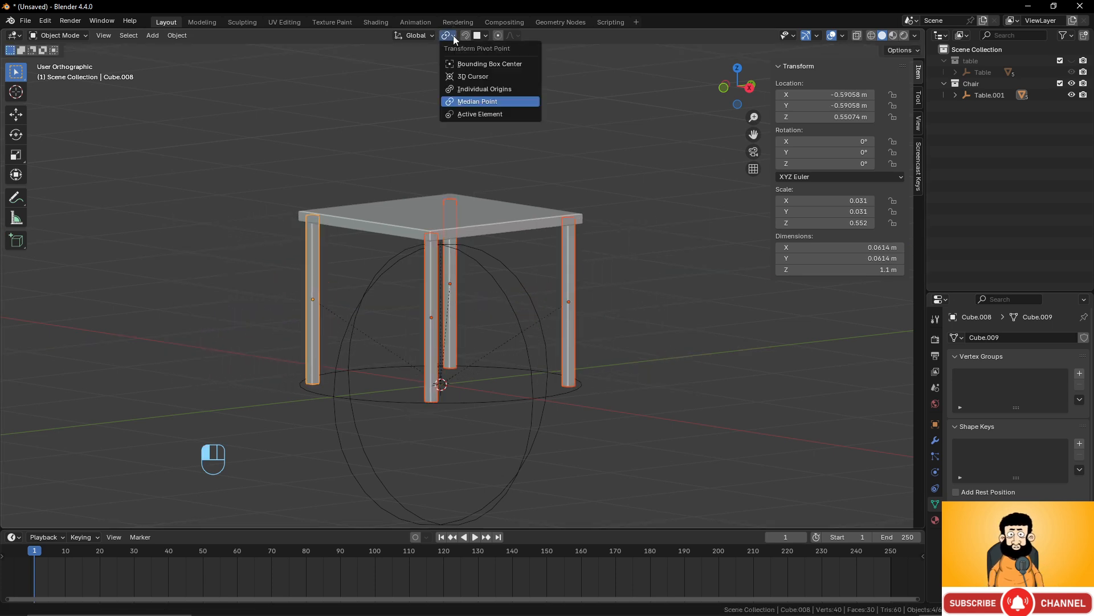
left_click(466, 90)
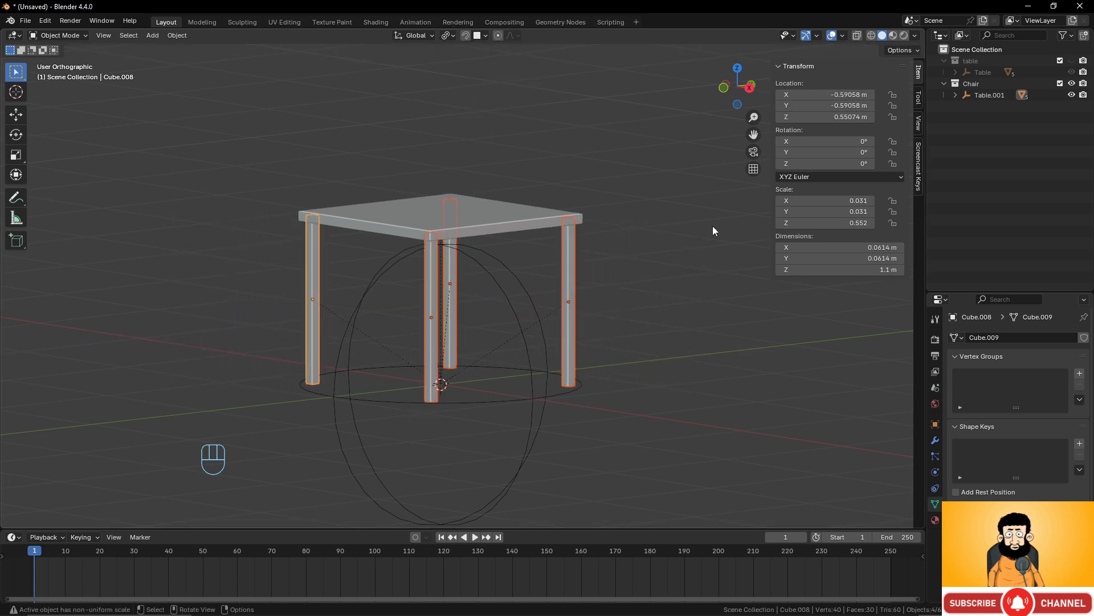
key("s")
key("shift+z")
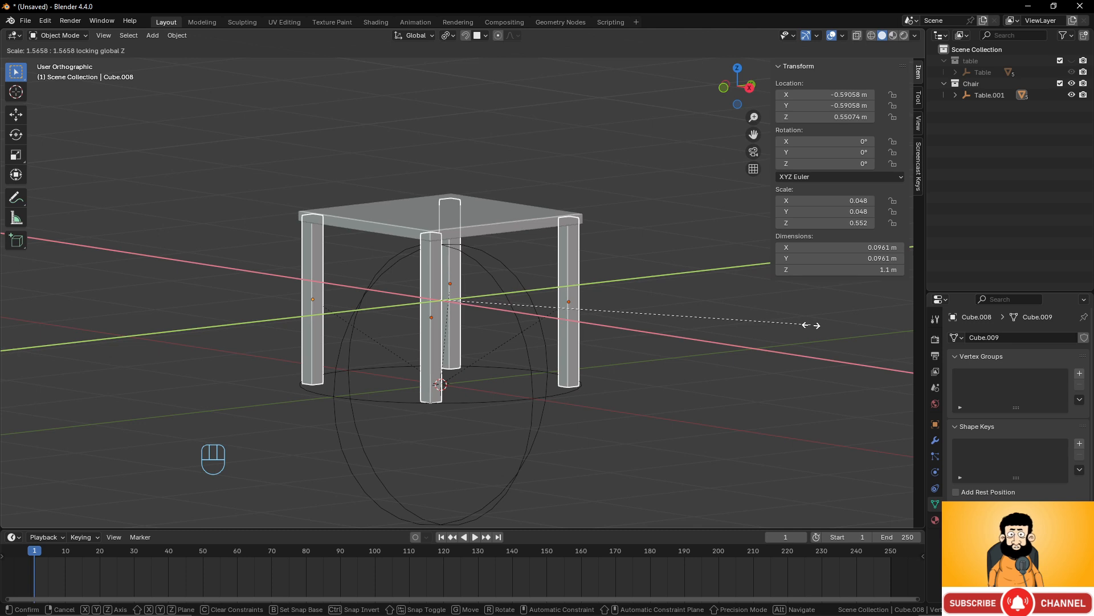
left_click(811, 325)
Duplicate the leg at positive X and negative Y in place and rotate the copy 90° in the right view.
middle_click_drag(419, 245, 415, 274)
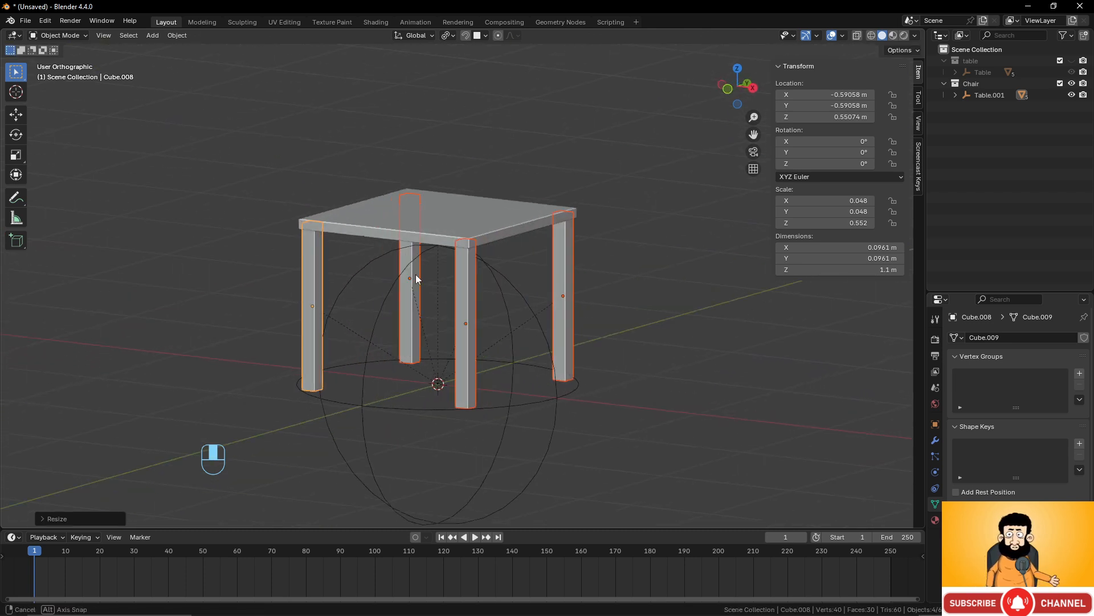
left_click(468, 282)
middle_click_drag(489, 293, 391, 267)
key("shift")
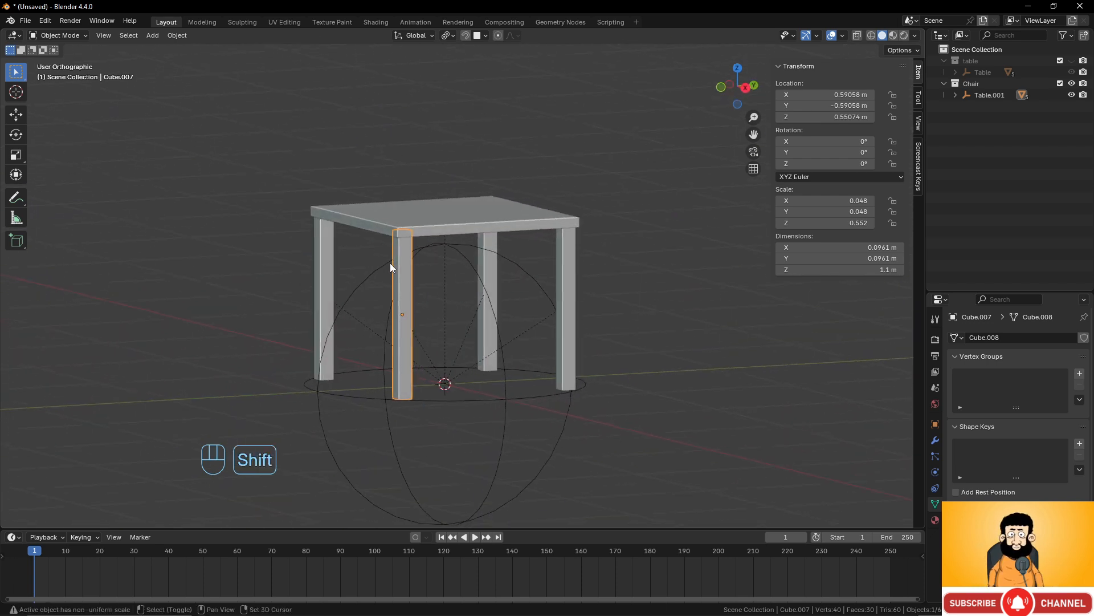
key("shift+d")
right_click(446, 234)
key("KP_3")
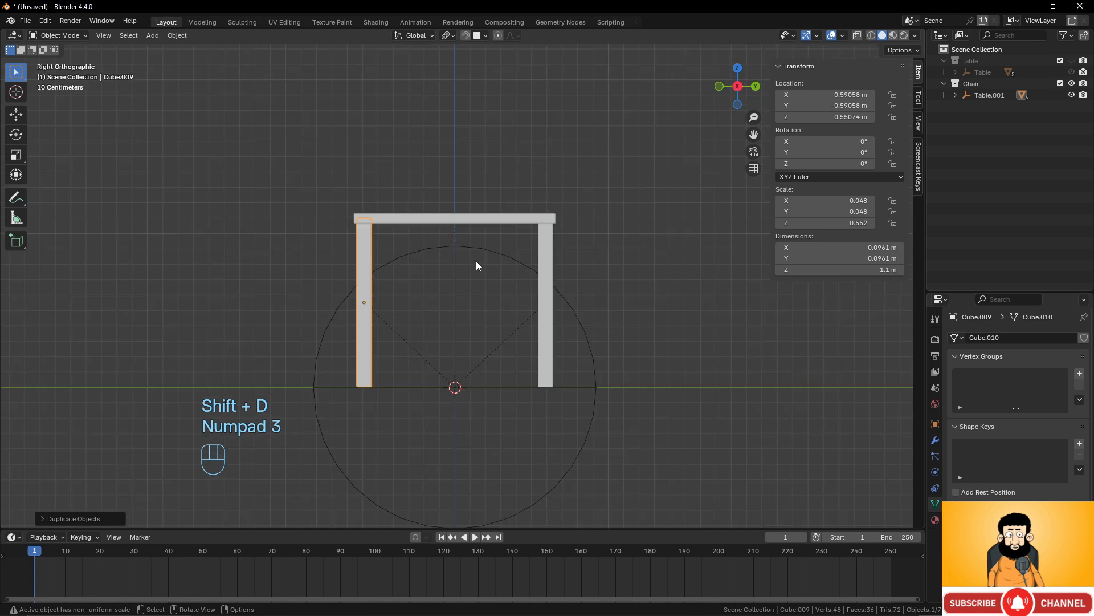
key("r")
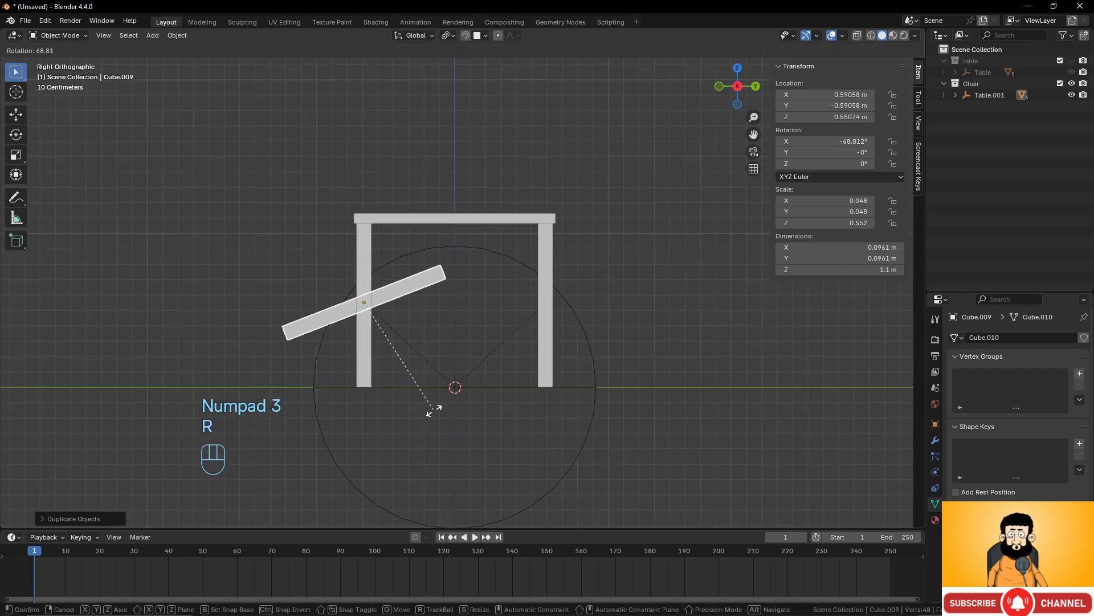
key("KP_9")
key("KP_0")
left_click(438, 393)
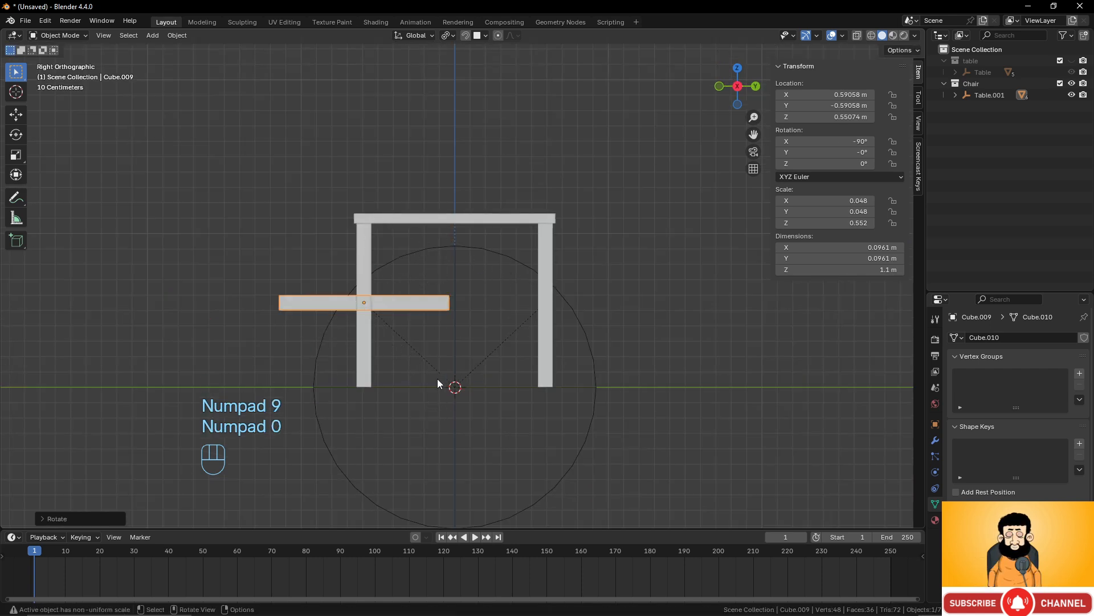
Move the horizontal bar low between the two legs and thin its cross-section to about 0.063 m, keeping its length along Y.
key("g")
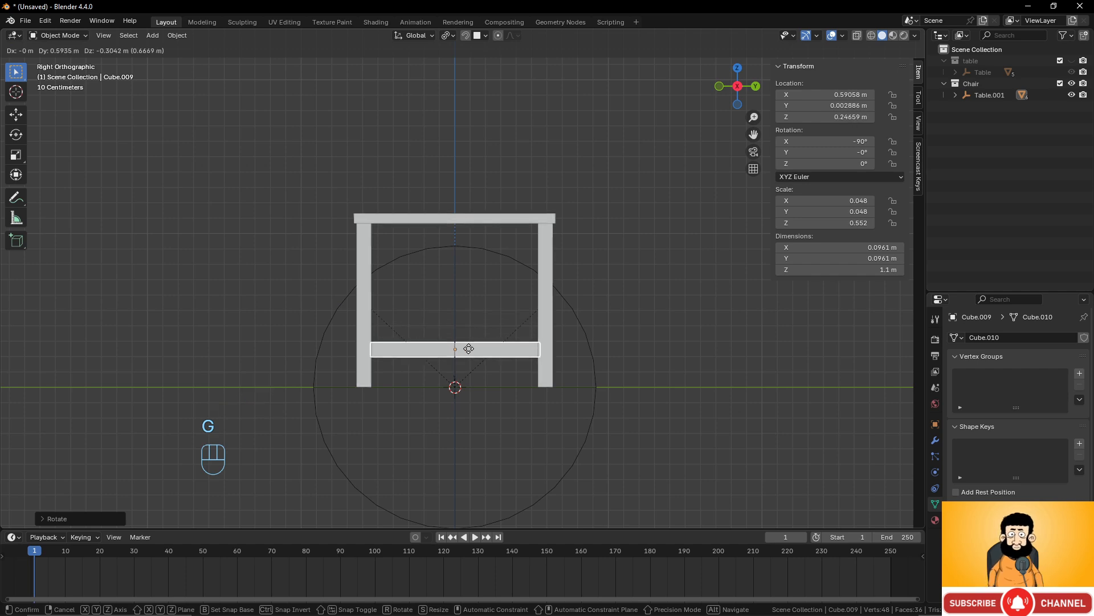
left_click(469, 348)
middle_click_drag(442, 319, 536, 269)
key("s")
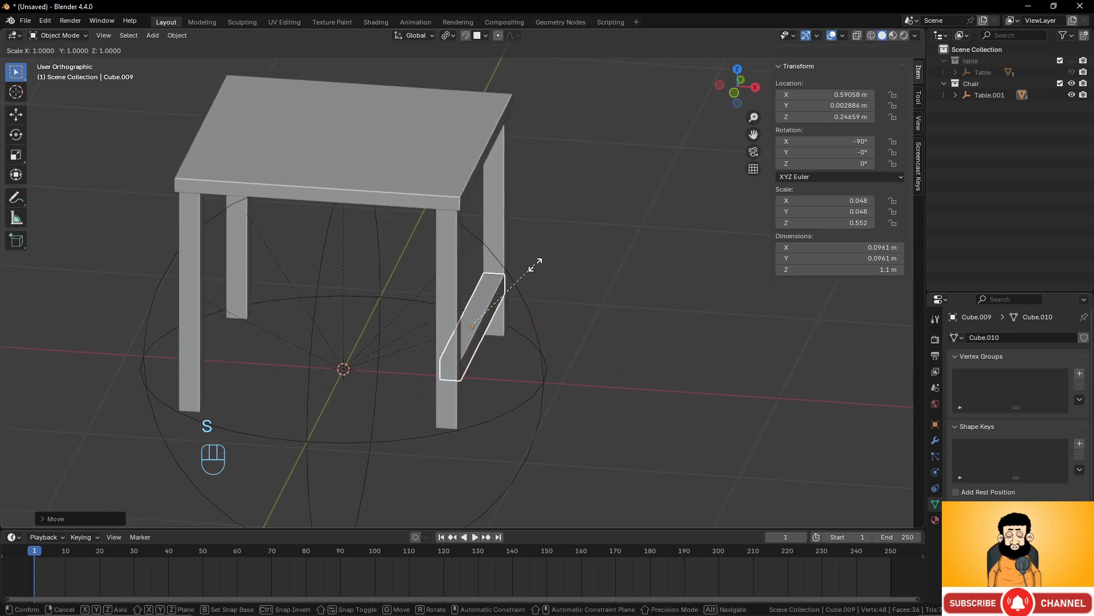
key("shift+y")
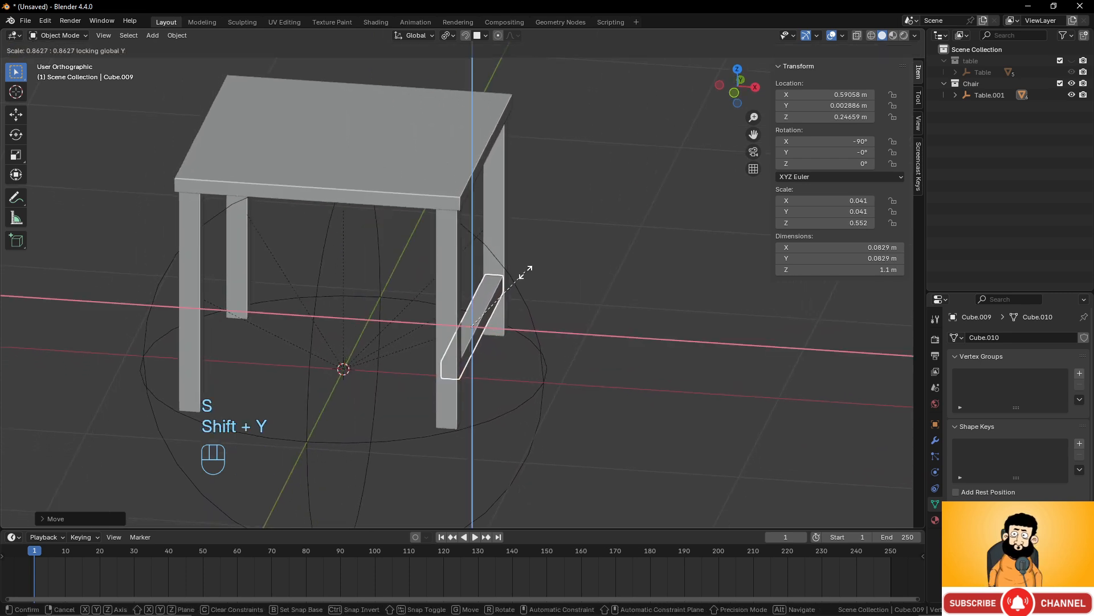
left_click(514, 286)
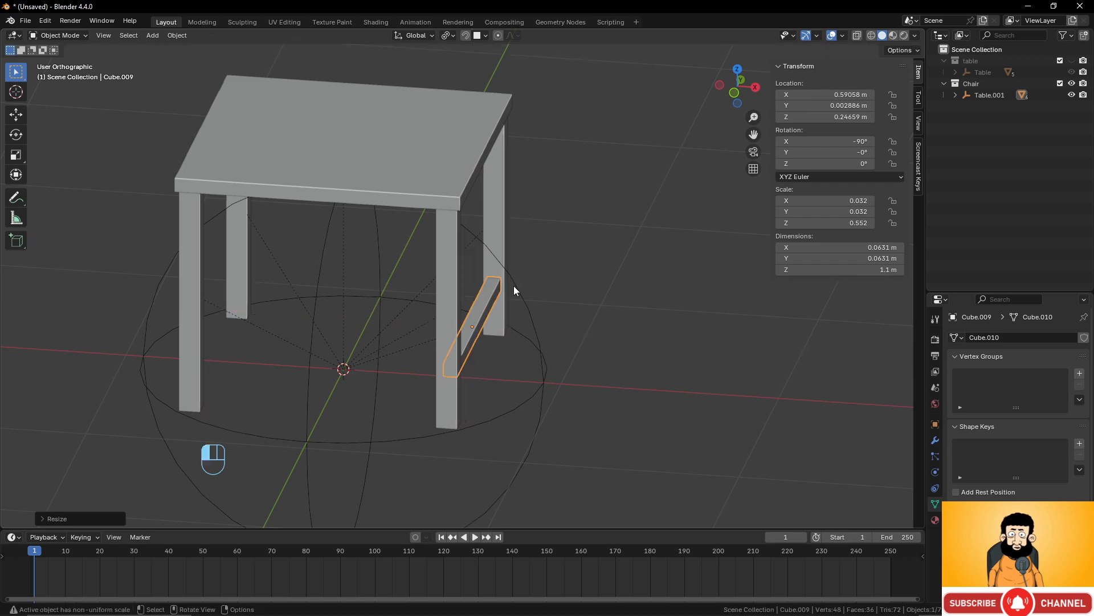
Duplicate the side bar about 1.18 m along negative X to place it between the opposite pair of legs.
middle_click_drag(515, 286, 455, 269)
key("KP_1")
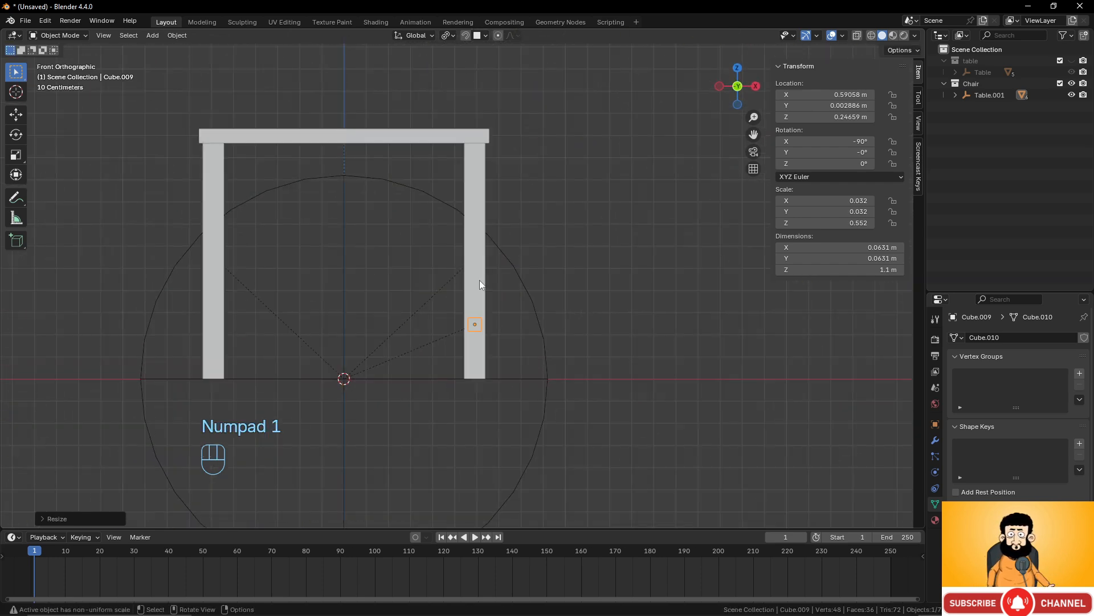
key("shift+d")
key("x")
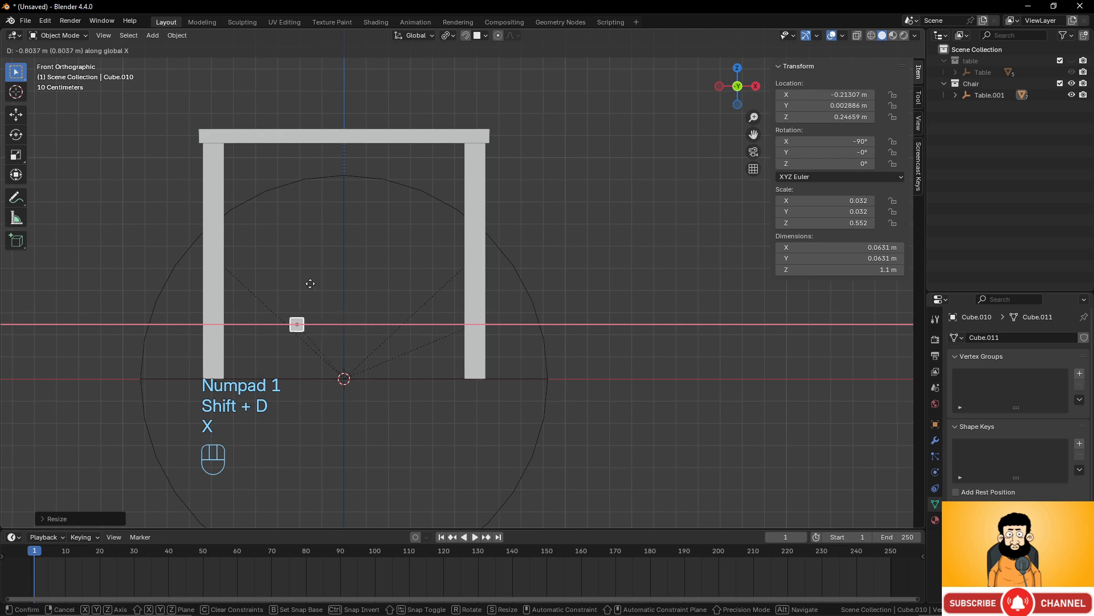
left_click(233, 281)
Duplicate the two legs at positive Y about 1.11 m up along Z as the chair's backrest posts.
middle_click_drag(234, 281, 515, 316)
scroll(449, 314, "down", 3)
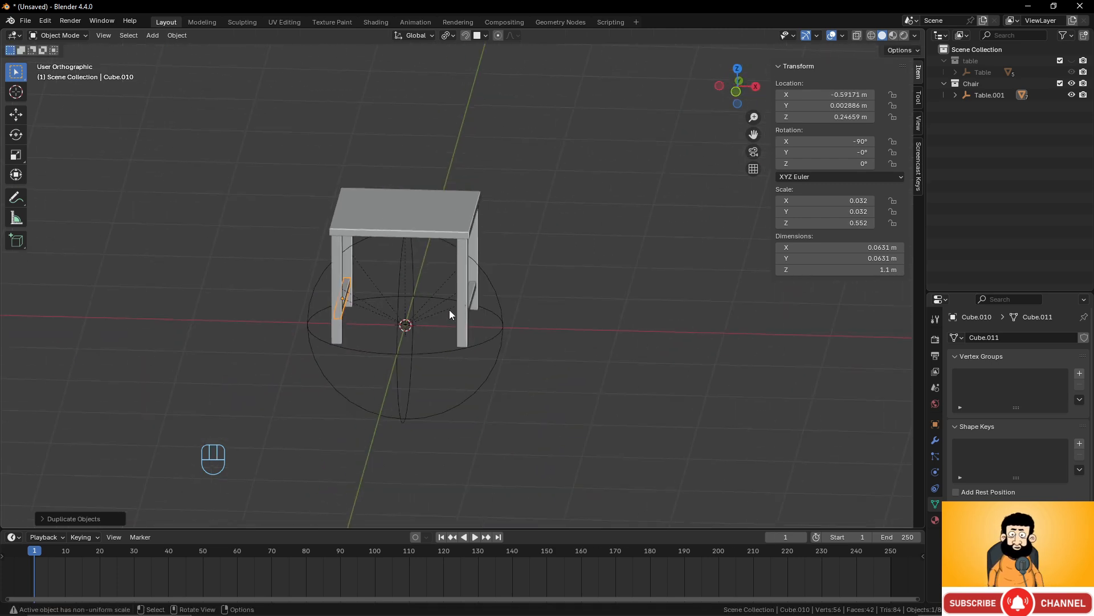
middle_click_drag(449, 314, 510, 288)
left_click(542, 269)
left_click(516, 248, "shift")
scroll(539, 283, "up", 1)
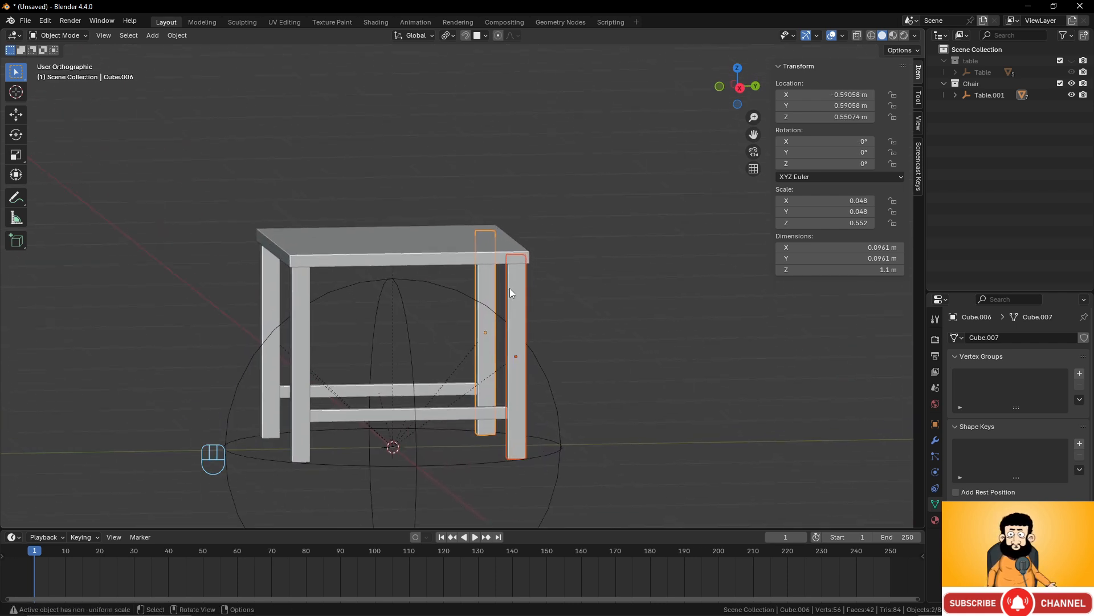
scroll(506, 256, "down", 3)
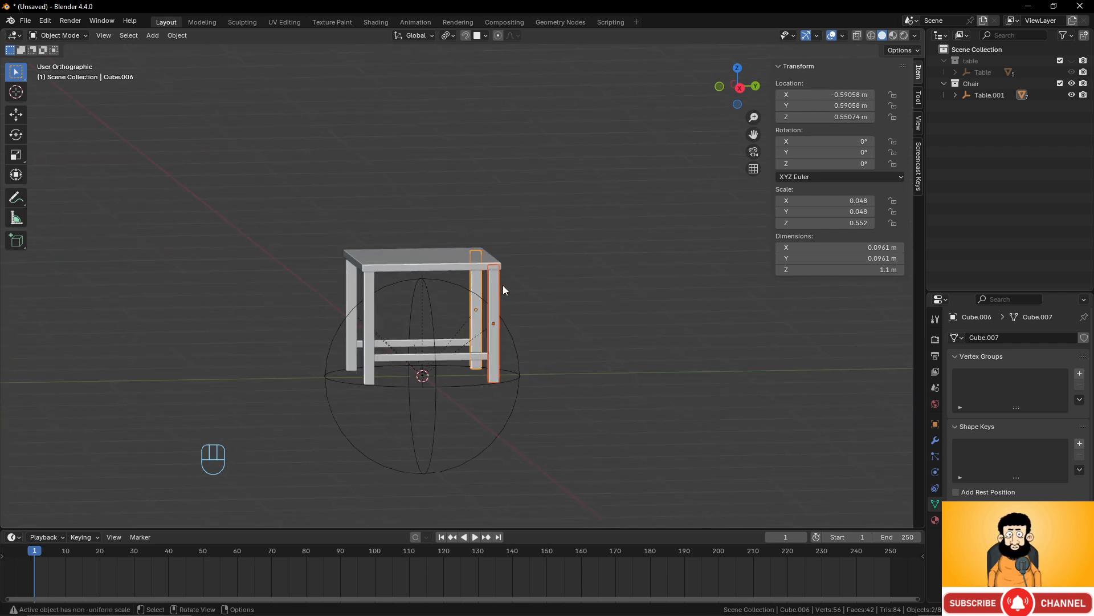
key("shift")
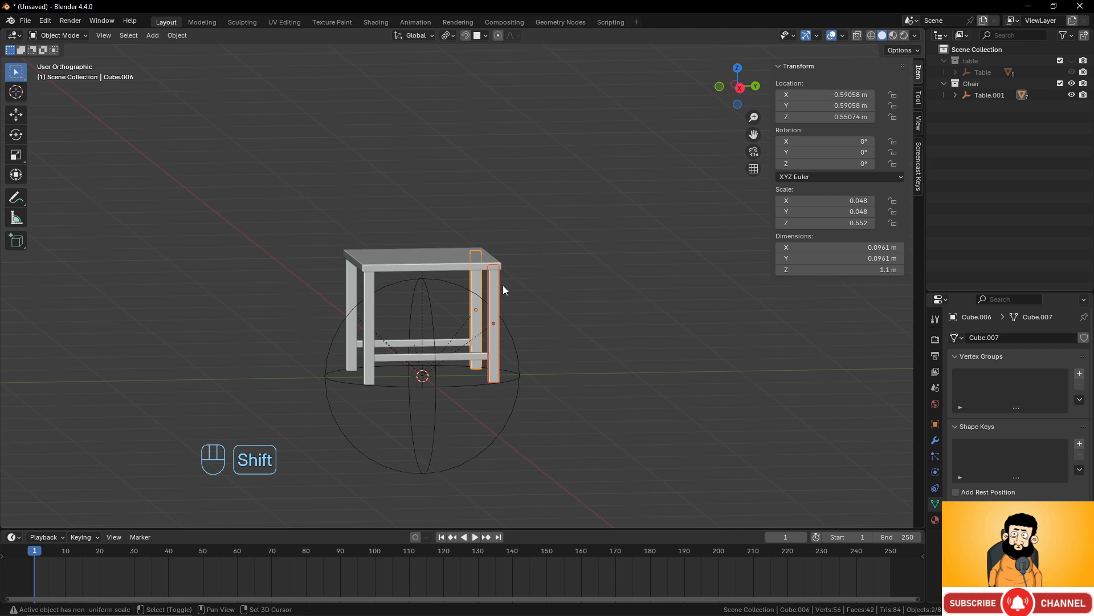
key("shift+d")
key("z")
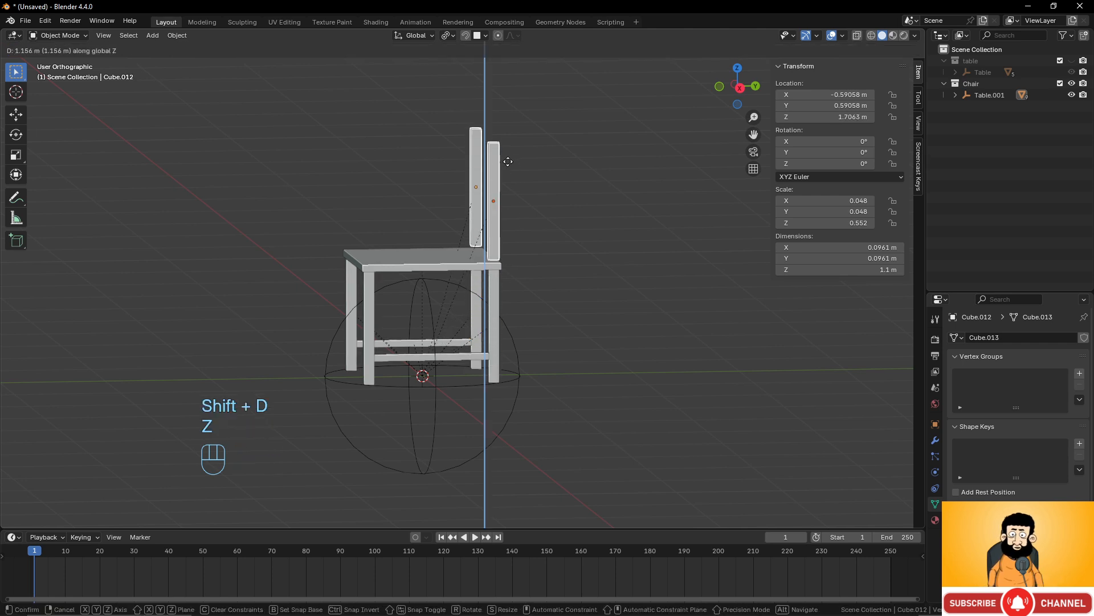
left_click(505, 167)
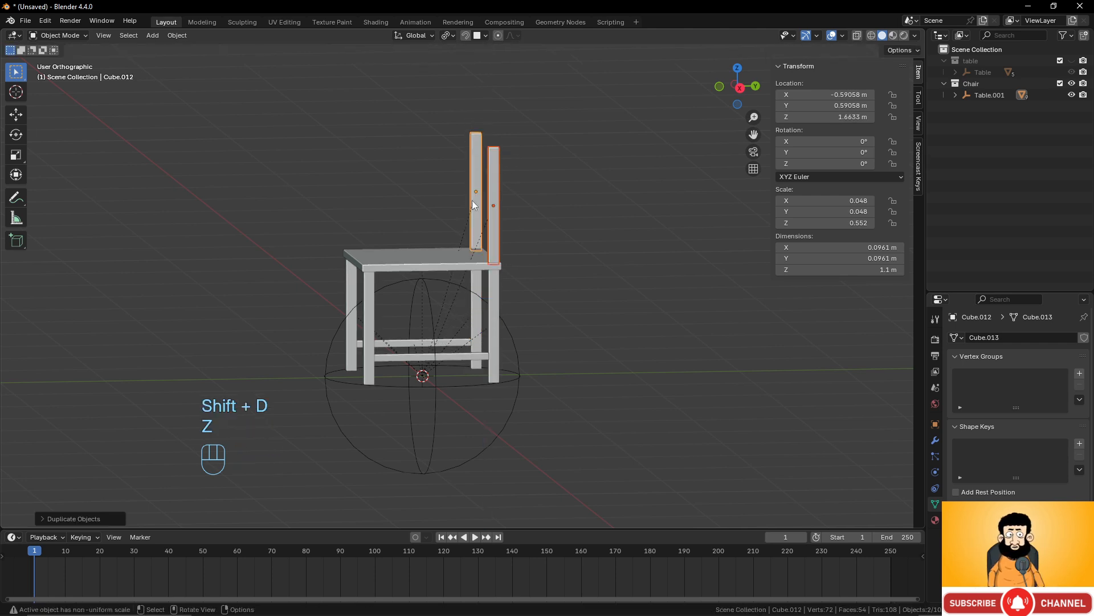
Duplicate the side bar at negative X in place and clear the copy's location to put it at the Empty's origin.
middle_click_drag(505, 167, 308, 255)
scroll(566, 404, "up", 3)
middle_click_drag(565, 405, 447, 285, "shift")
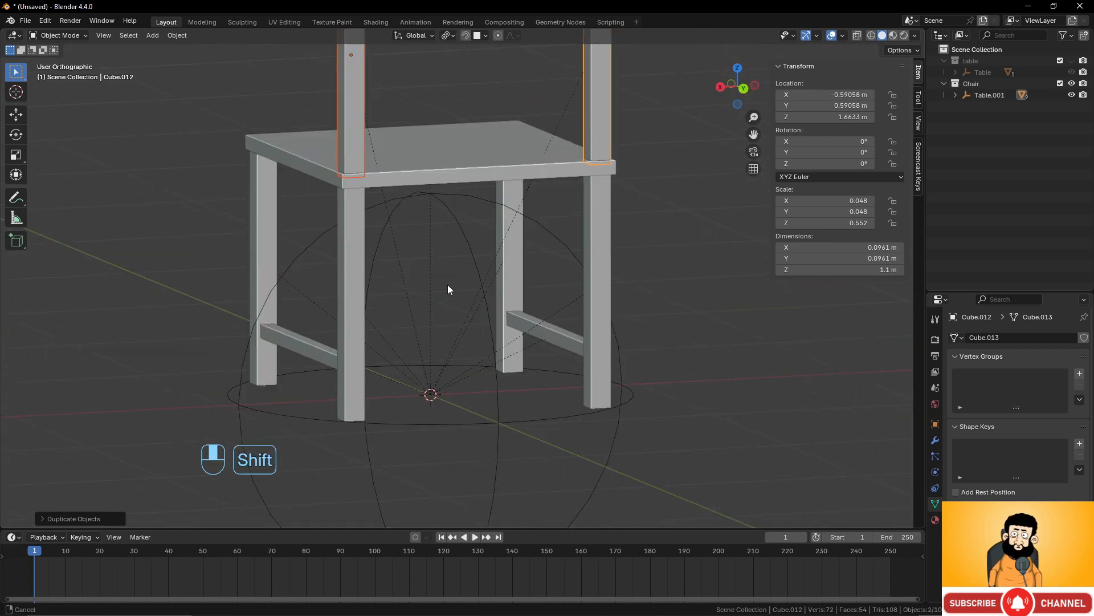
scroll(490, 313, "up", 3)
left_click(429, 265)
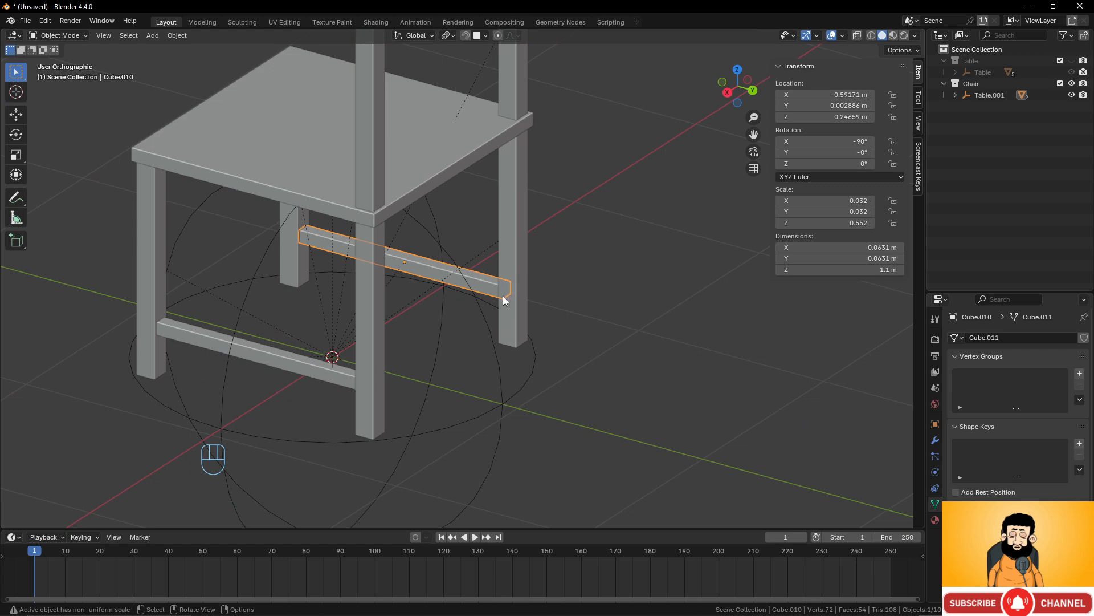
key("KP_7")
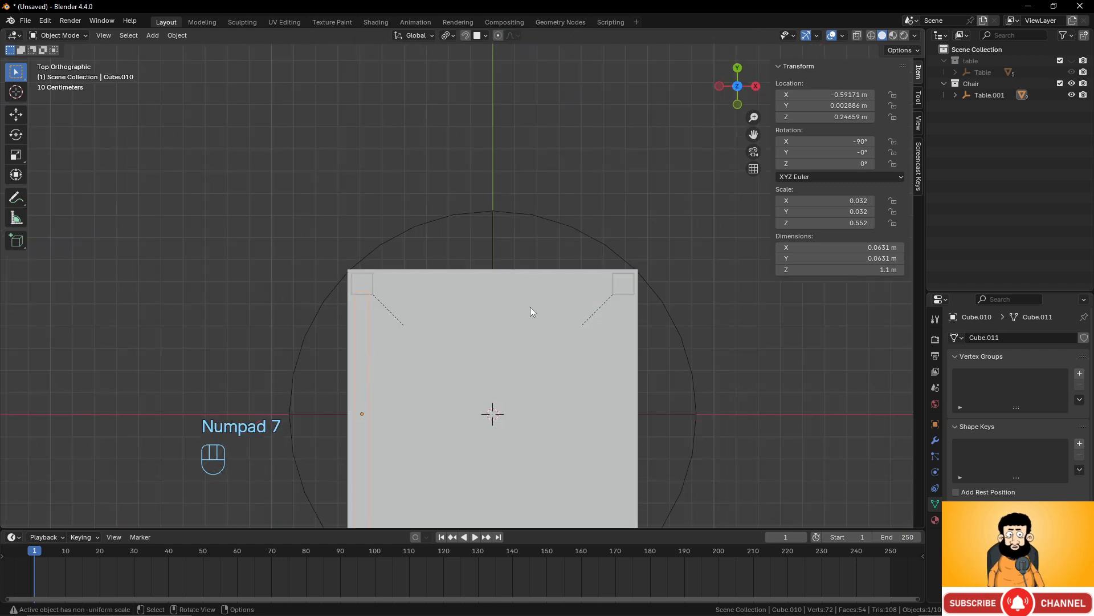
scroll(531, 312, "down", 3)
scroll(525, 319, "up", 2)
middle_click_drag(521, 320, 473, 300, "shift")
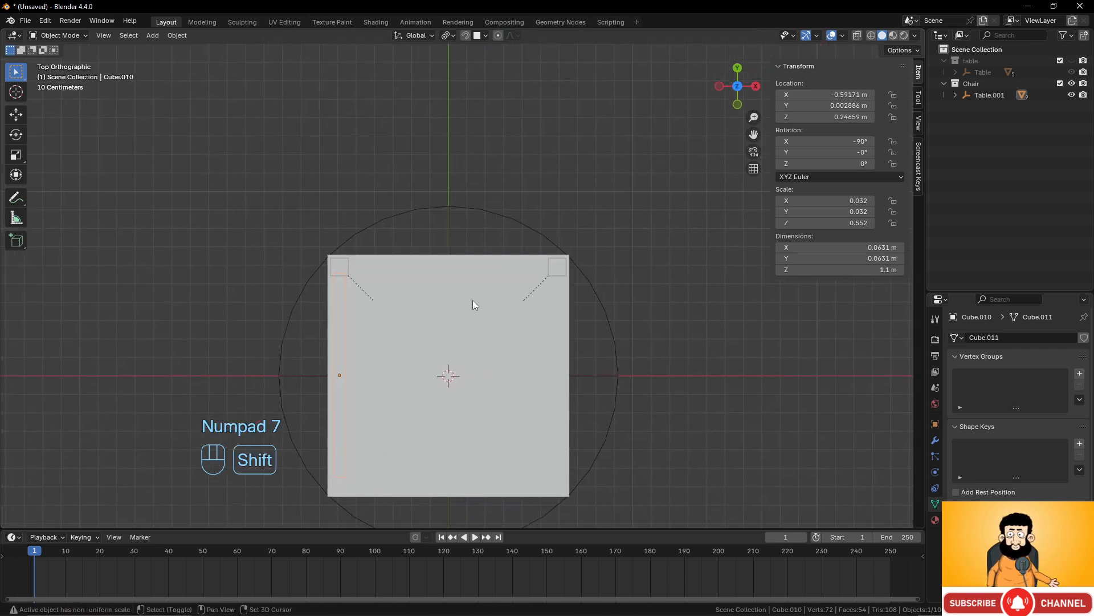
key("shift+d")
right_click(521, 241)
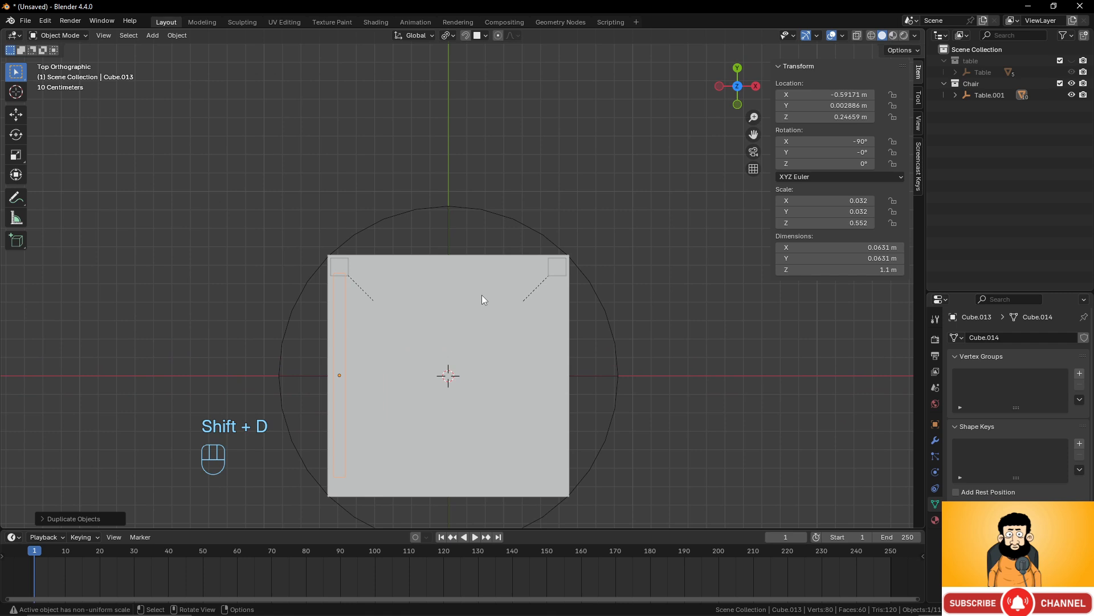
key("alt+g")
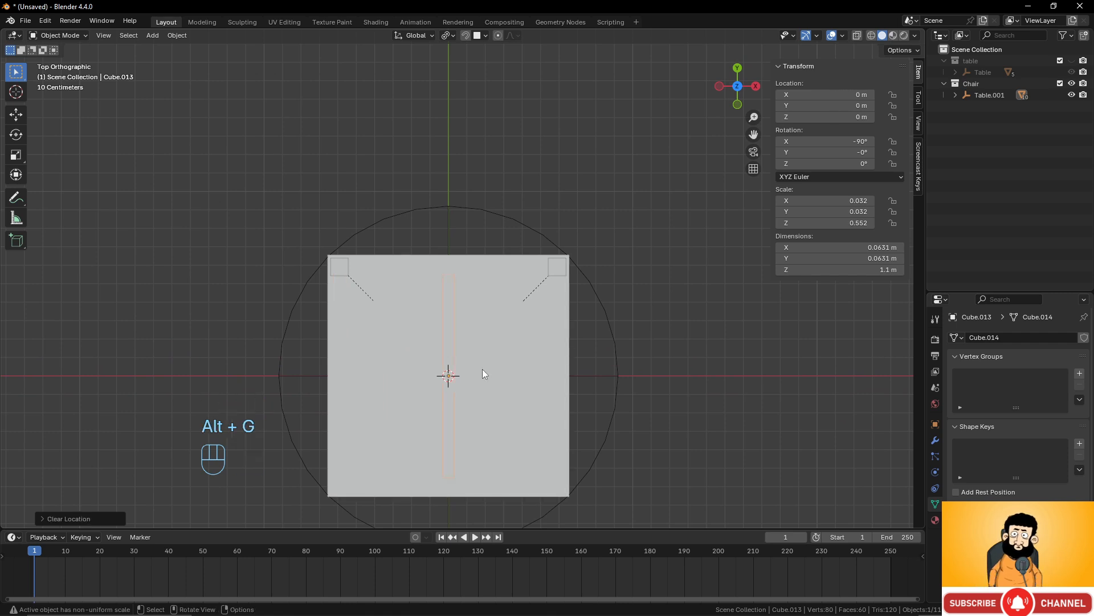
Move the copied bar about 0.6 m along Y and rotate it 90° in the top view to span the back legs.
key("g")
key("y")
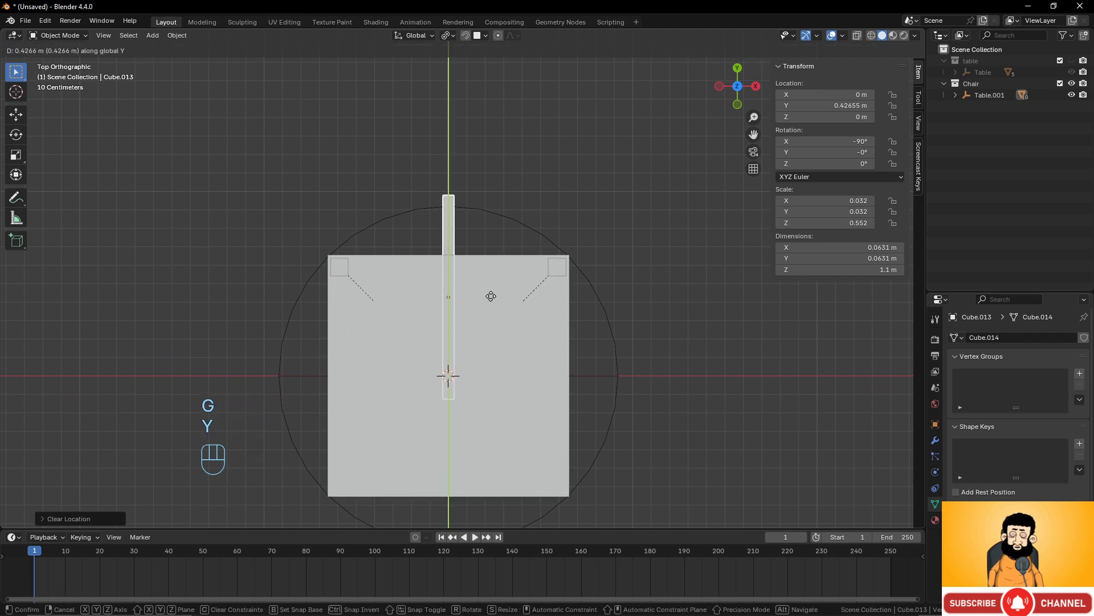
key("r")
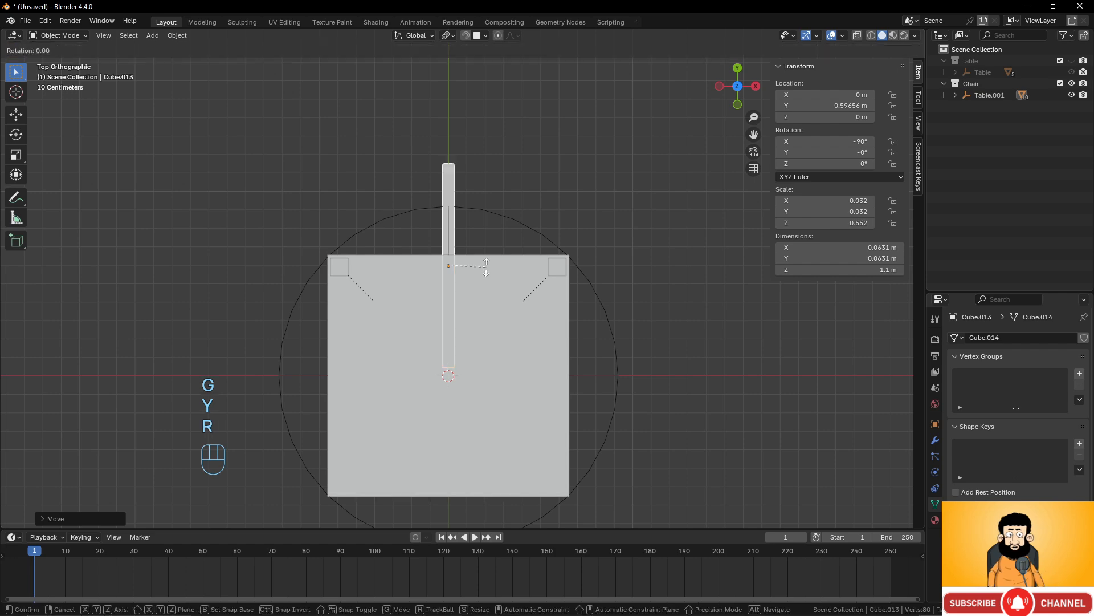
key("KP_9")
key("KP_0")
left_click(490, 268)
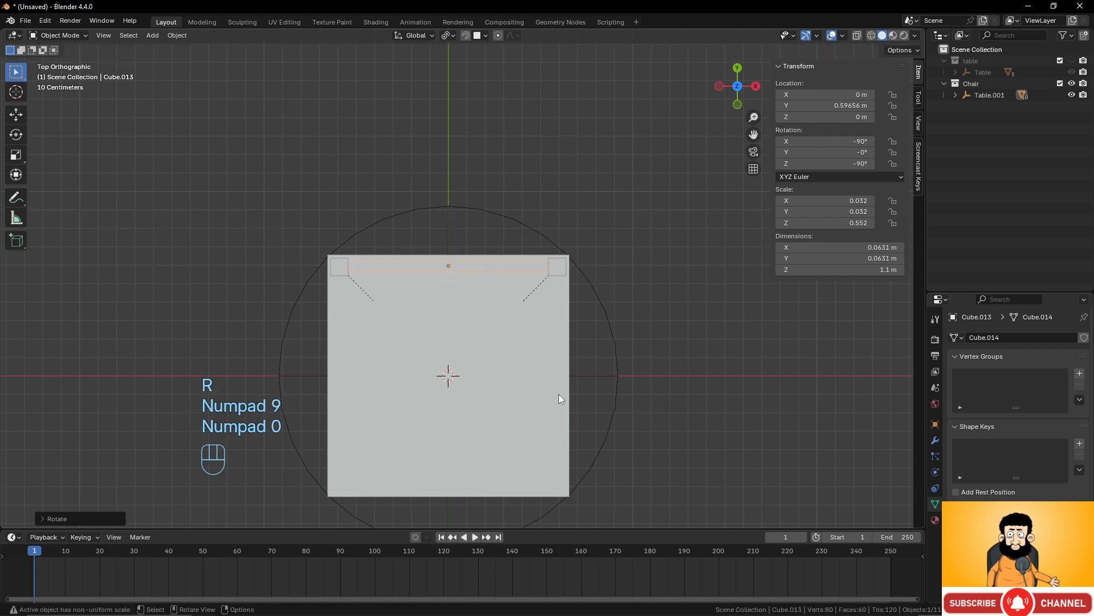
Raise the back crossbar about 0.42 m along Z between the back legs and clear the selection.
middle_click_drag(559, 395, 405, 316)
key("g")
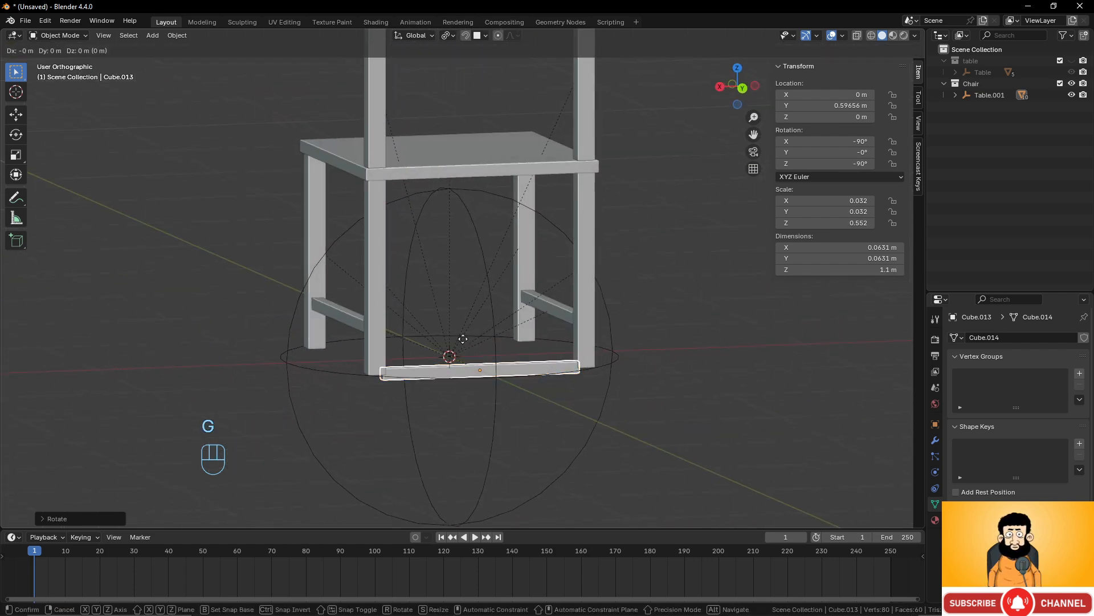
key("z")
left_click(455, 271)
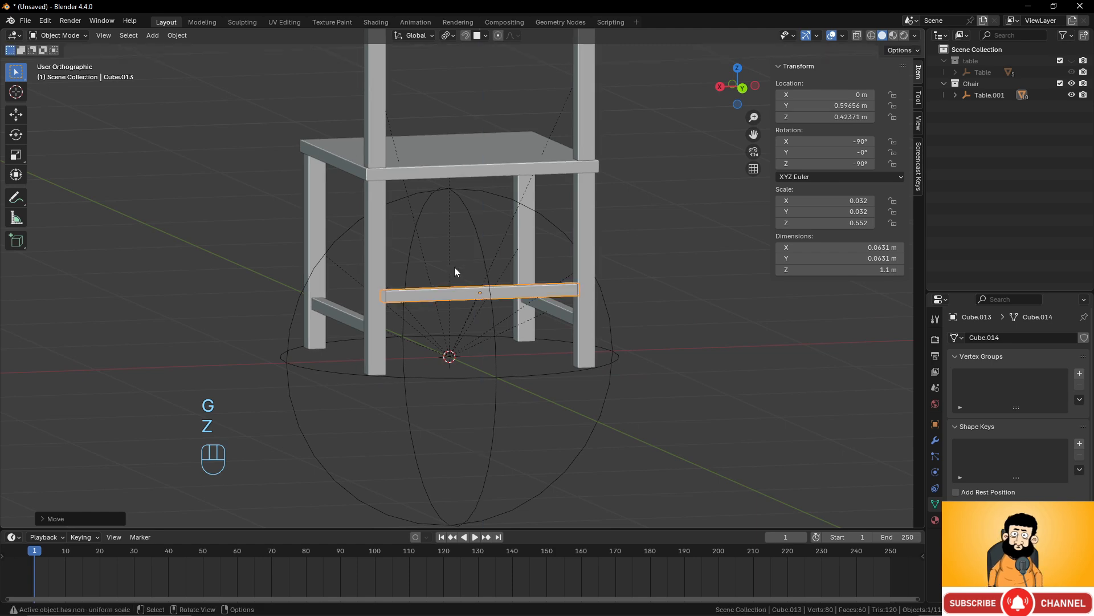
middle_click_drag(454, 267, 543, 330)
key("alt+a")
scroll(393, 299, "down", 3)
scroll(494, 201, "up", 3)
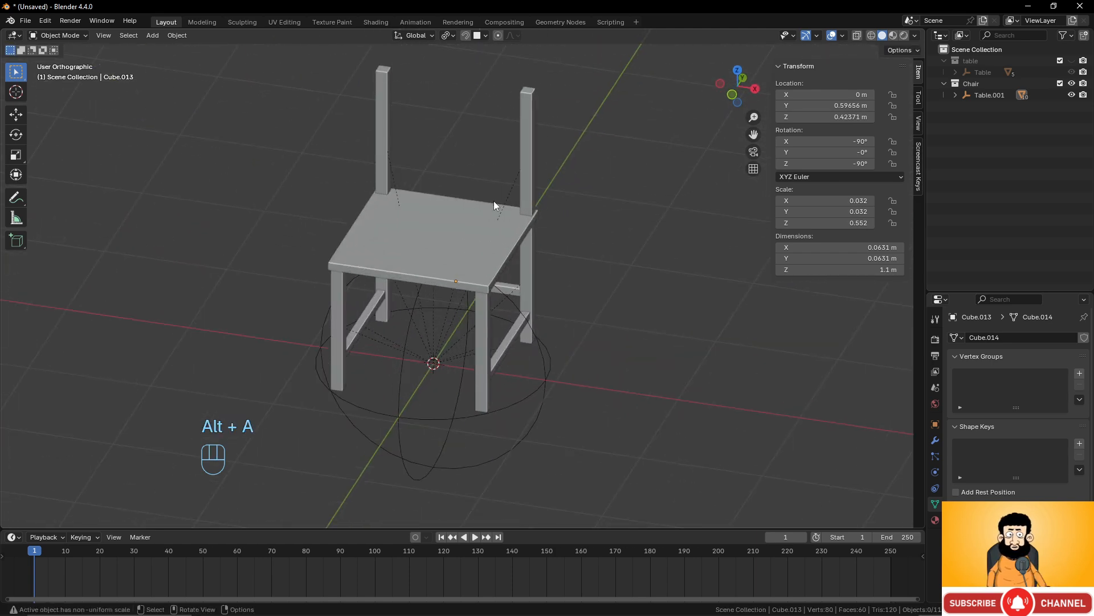
Duplicate the seat plate about 0.6 m along Y and 1.05 m up, and rotate the copy 90° in the right view as a backrest.
middle_click_drag(494, 201, 301, 303, "shift")
left_click(463, 324)
key("KP_3")
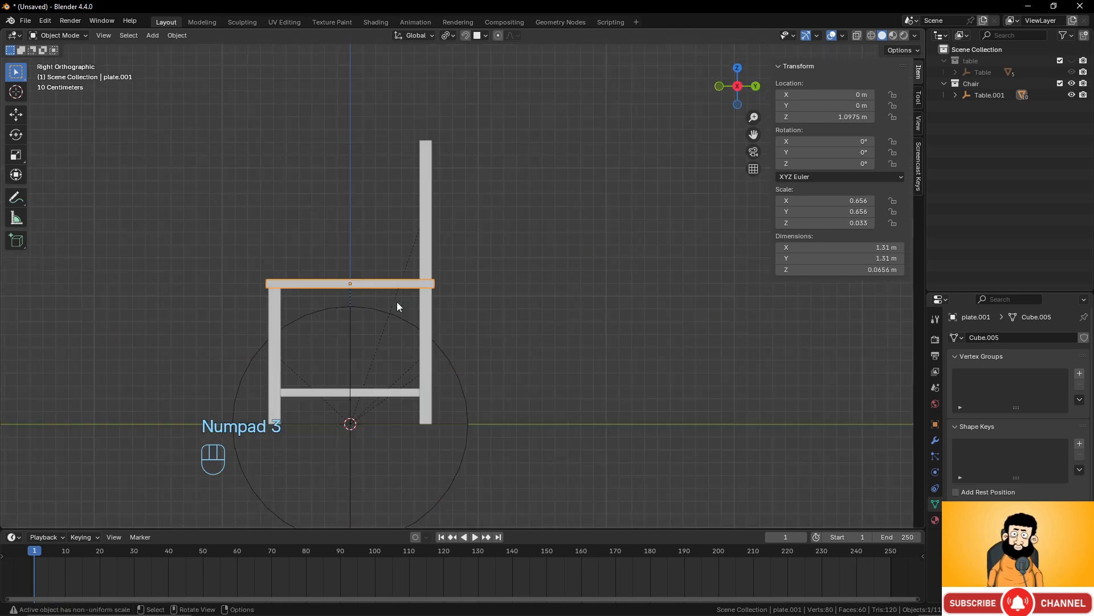
key("shift+d")
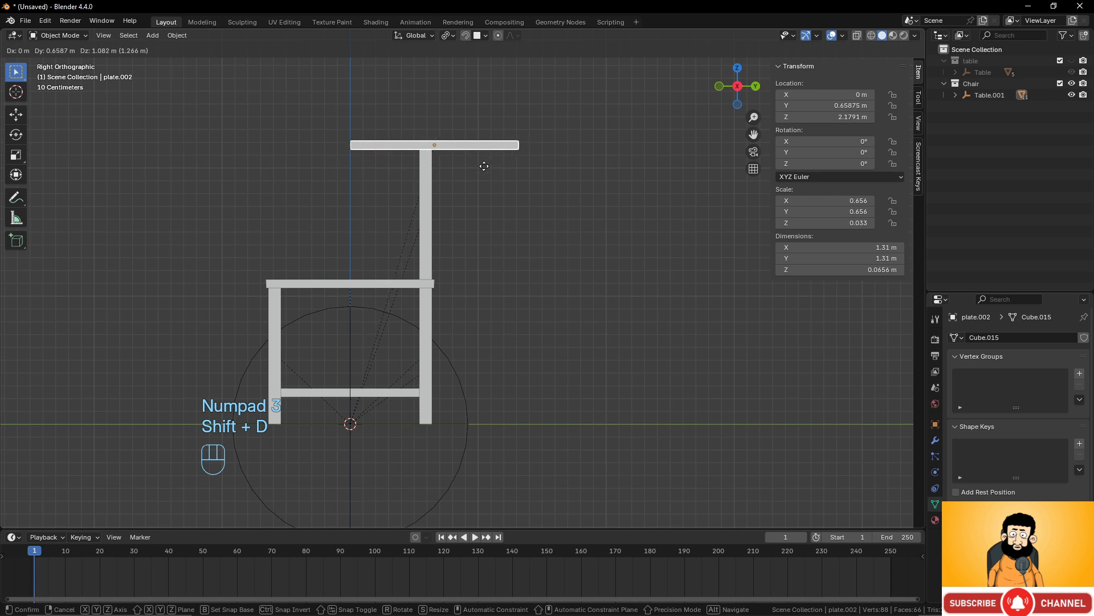
left_click(476, 169)
key("r")
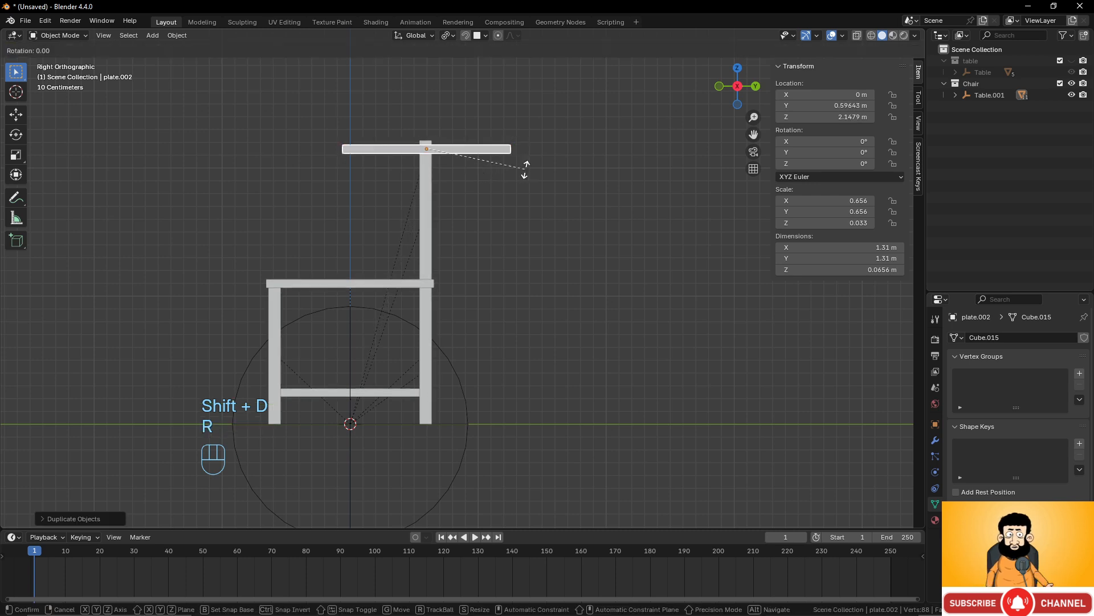
key("KP_9")
key("KP_0")
left_click(525, 169)
Scale the backrest panel along global Z by a factor of about 0.6.
middle_click_drag(525, 169, 536, 255)
key("s")
key("z")
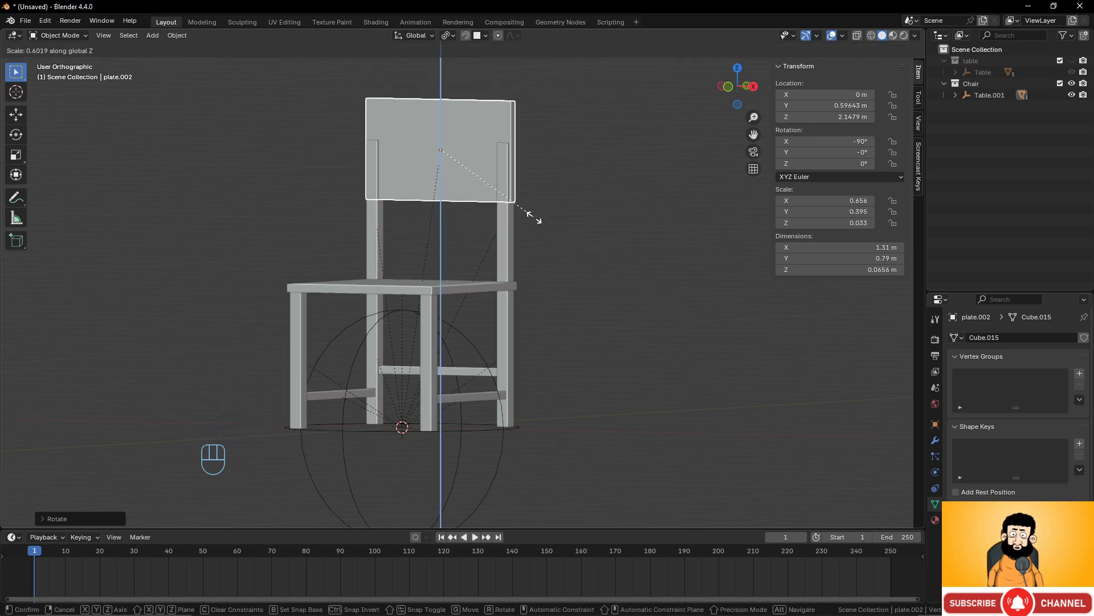
left_click(534, 217)
Move both backrest posts about 0.18 m up along Z.
left_click(505, 226)
left_click(368, 228, "shift")
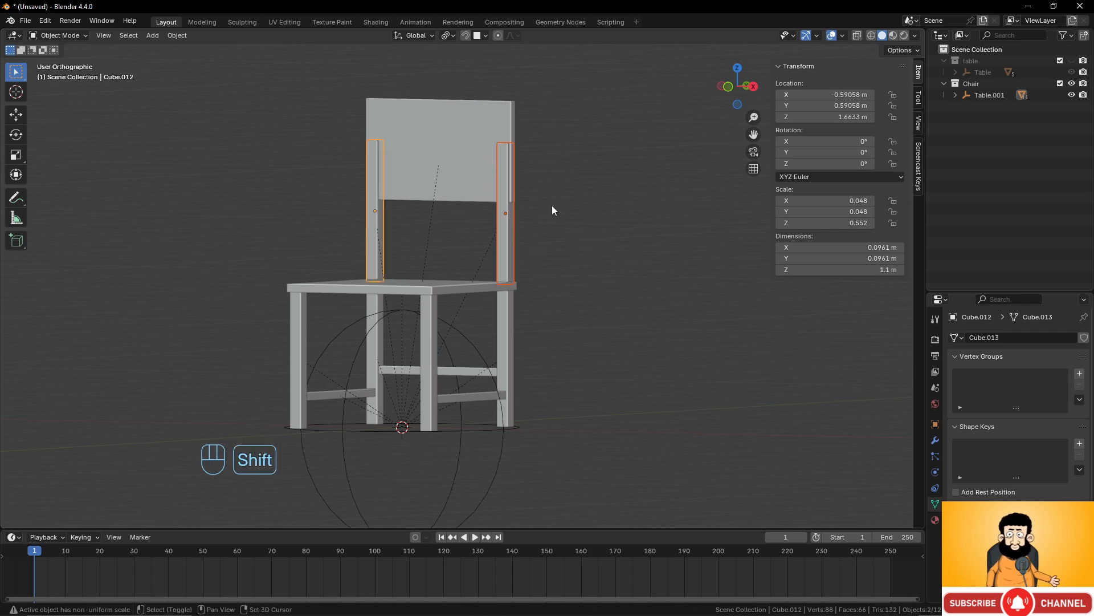
key("g")
key("z")
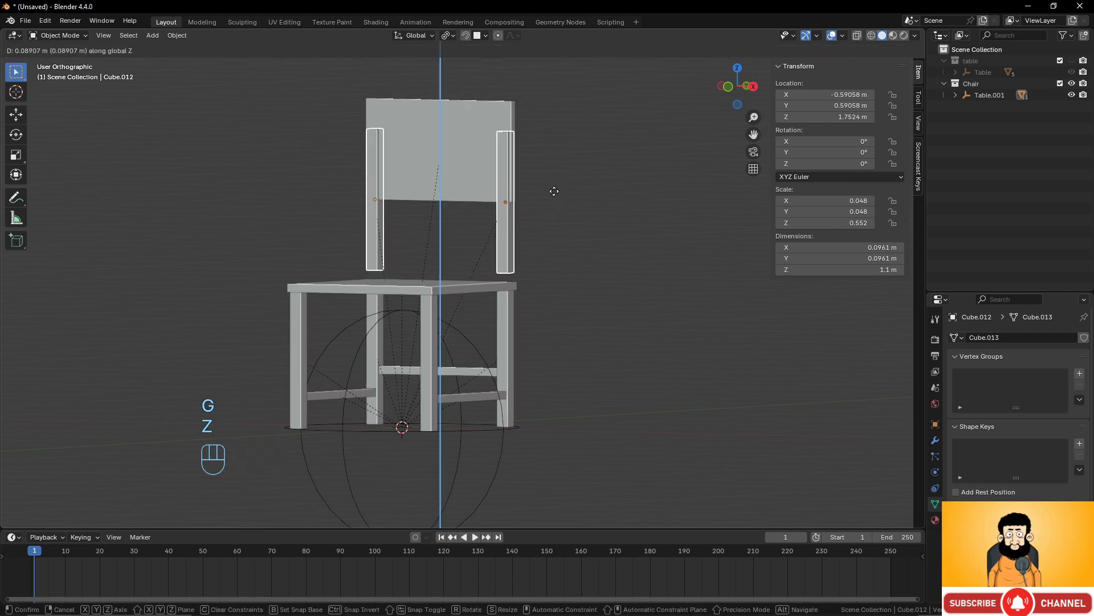
left_click(560, 183)
Scale both backrest posts along Z by about 1.33 to reach from the seat to the backrest's upper edge, and deselect them.
key("s")
key("z")
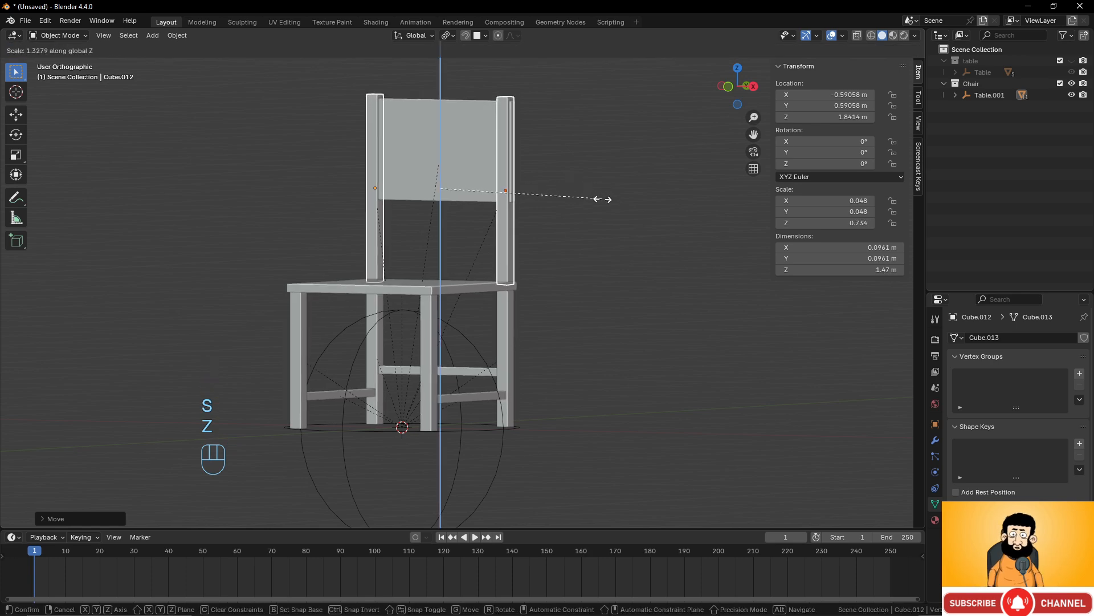
left_click(602, 197)
key("alt+a")
scroll(396, 213, "down", 3)
middle_click_drag(395, 213, 513, 234)
scroll(575, 331, "up", 3)
middle_click_drag(575, 329, 515, 313)
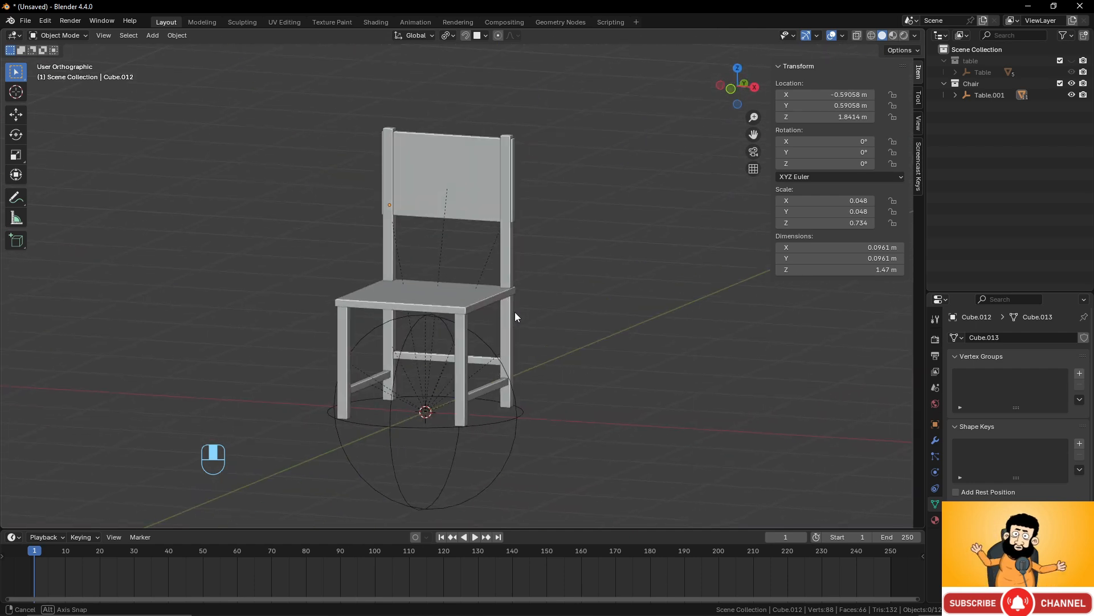
Rename the Empty Table.001 as Chair.
double_click(992, 95)
key("Home")
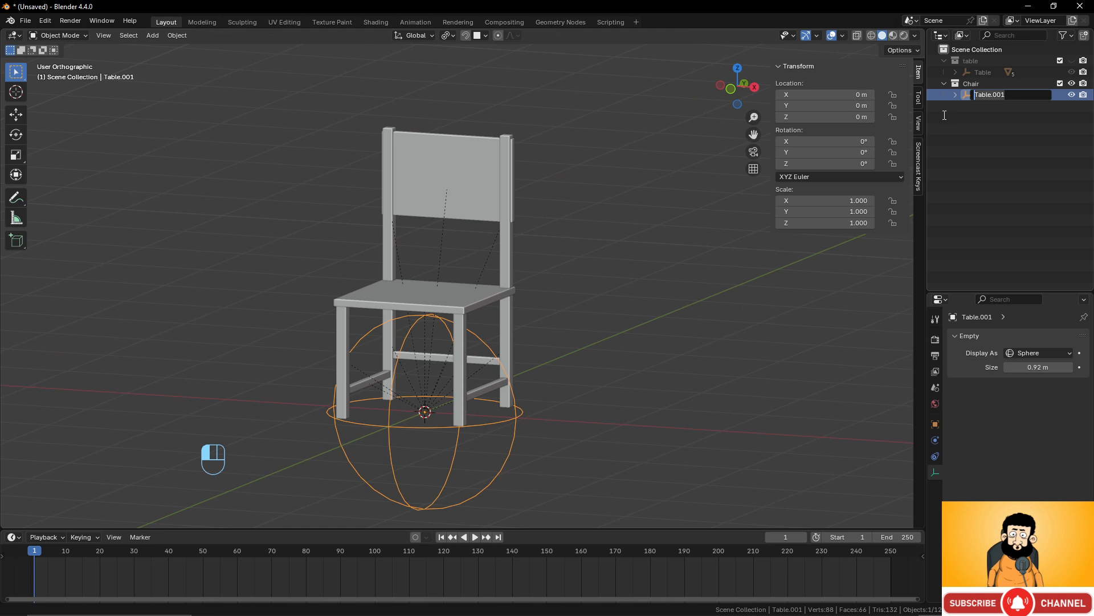
key("shift+End")
type("C")
key("Return")
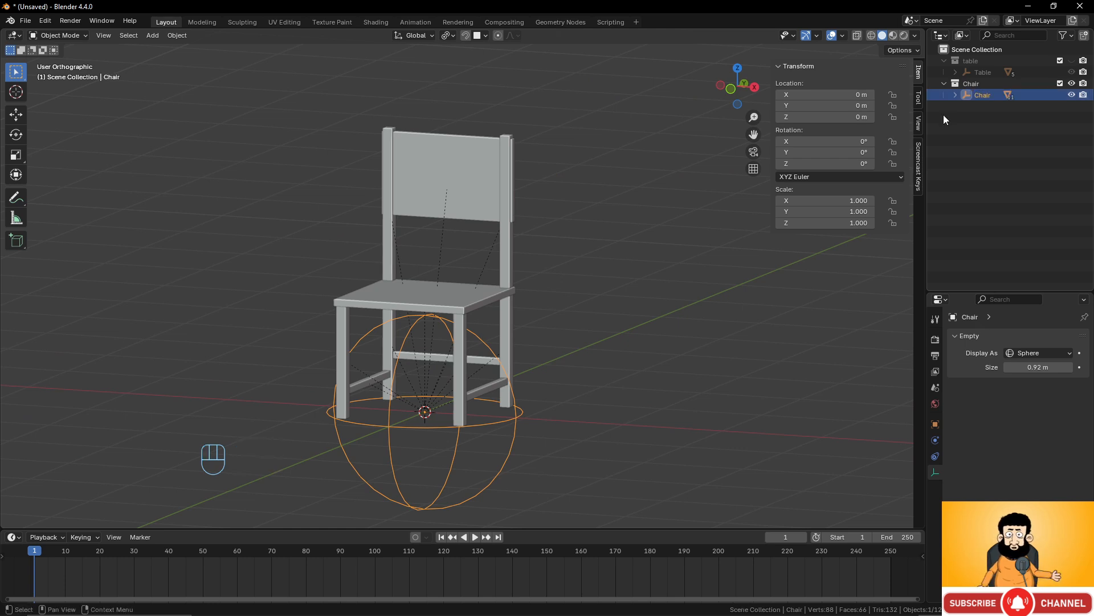
left_click(506, 423)
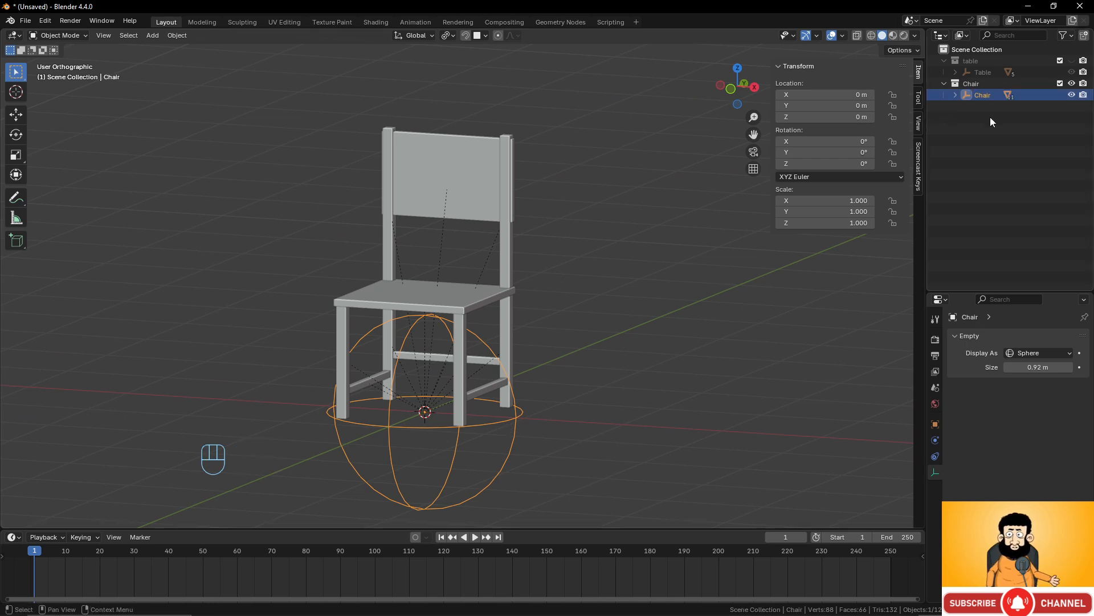
Show the table collection again and move the Chair Empty about 0.97 m along Y.
left_click(1072, 60)
scroll(570, 272, "down", 3)
middle_click_drag(570, 273, 431, 340)
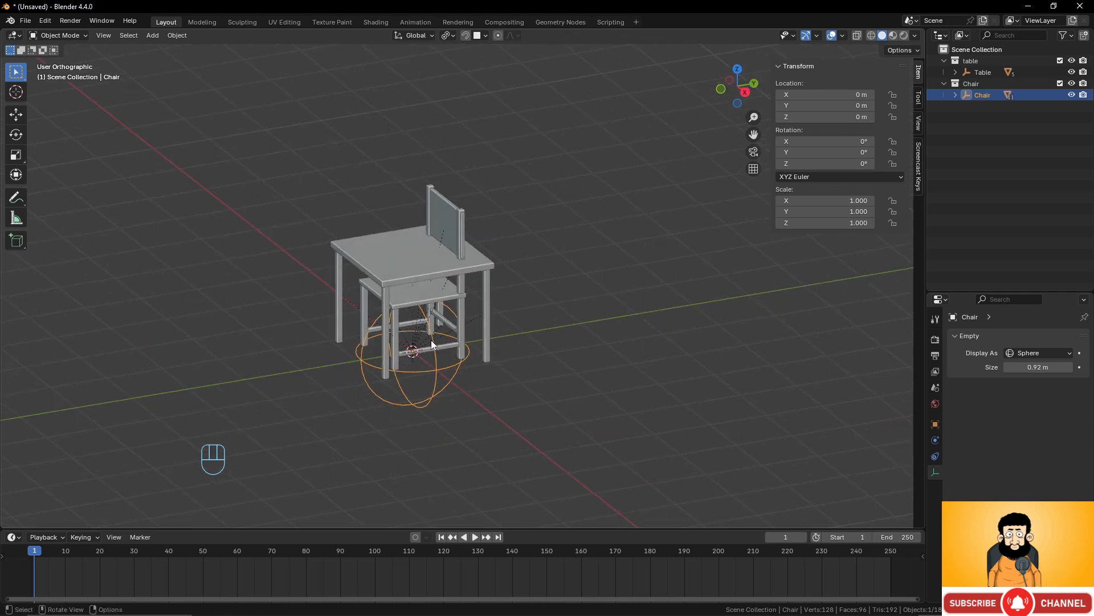
key("g")
key("y")
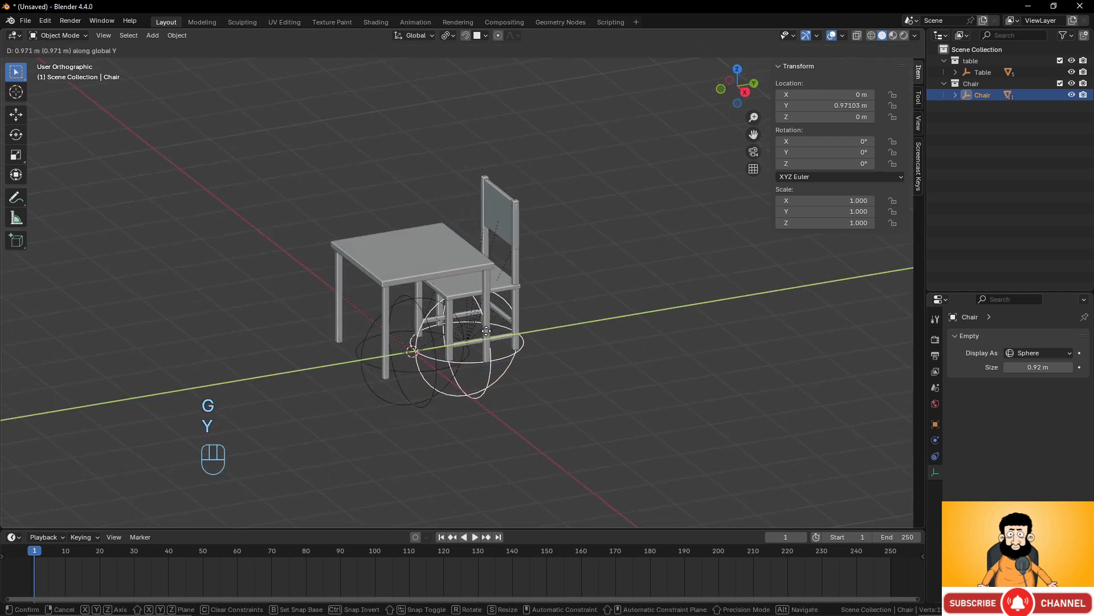
left_click(424, 335)
middle_click_drag(423, 336, 370, 343)
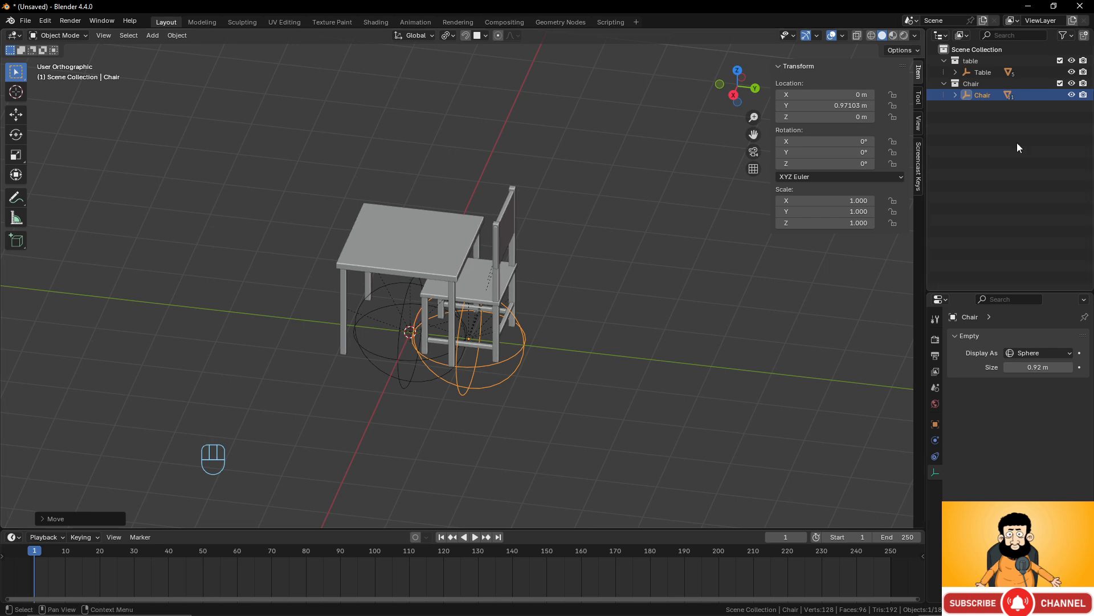
Hide both the Chair and table collections in the viewport.
left_click(1072, 85)
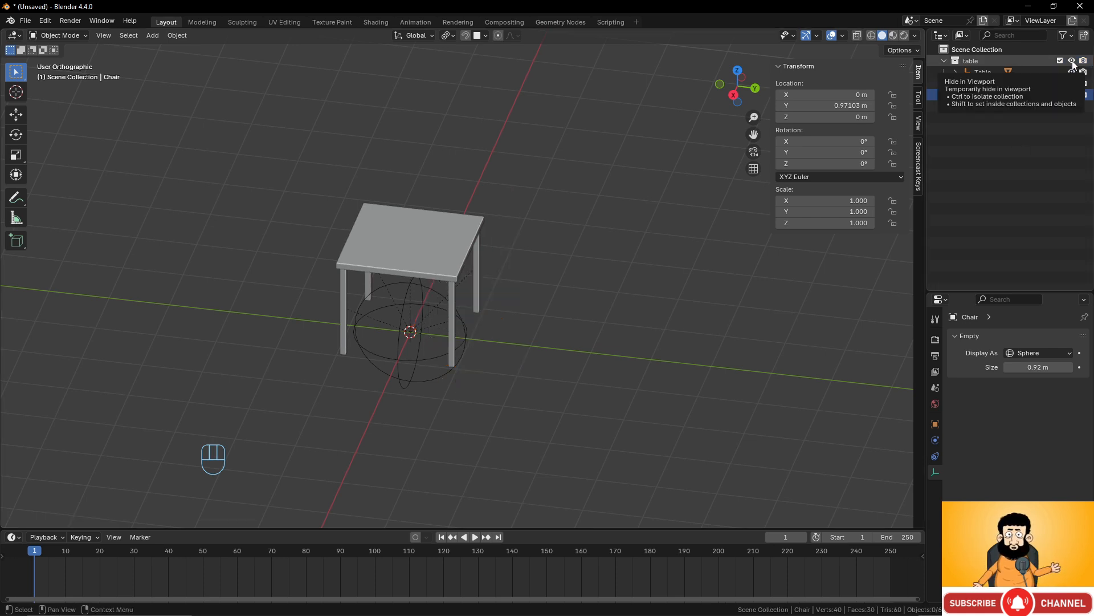
left_click(1072, 61)
scroll(410, 320, "down", 4)
scroll(411, 320, "up", 5)
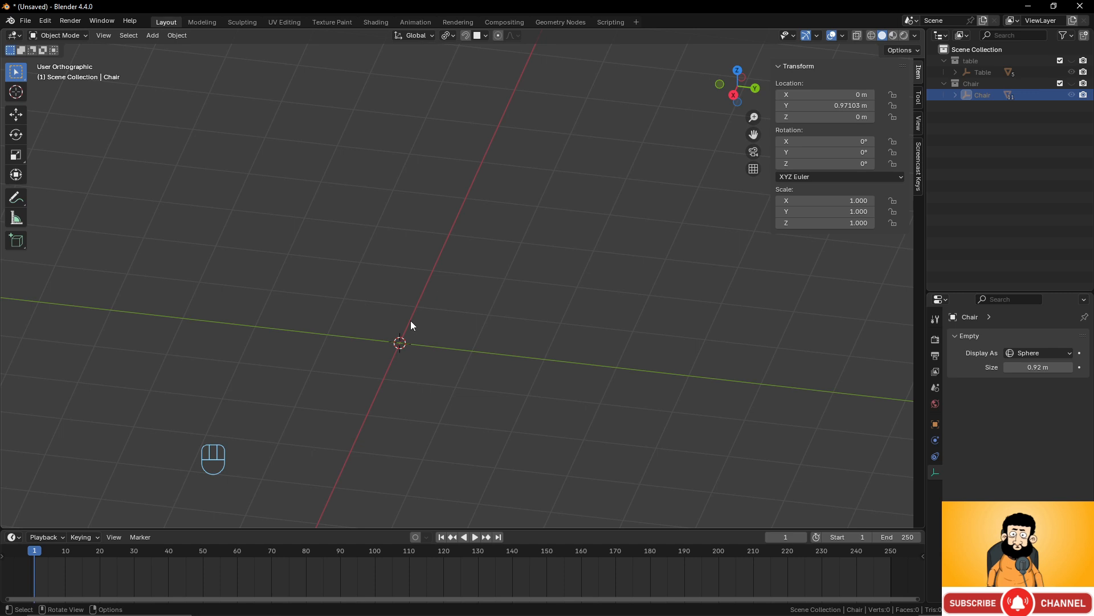
Add a UV sphere at the world origin and expand its creation settings.
key("shift+a")
mouse_move(411, 320)
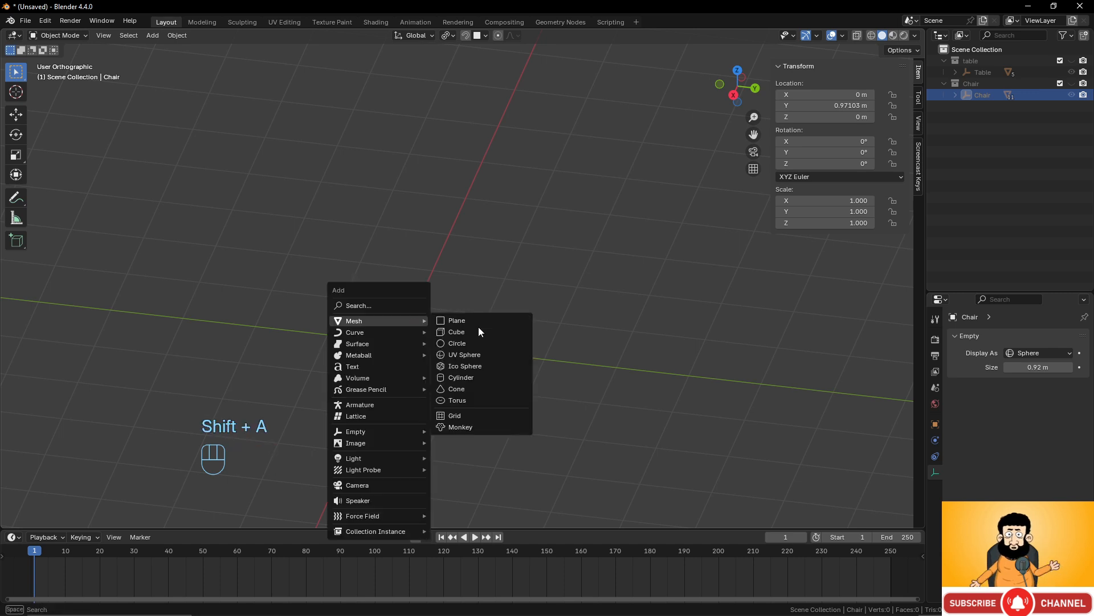
left_click(466, 355)
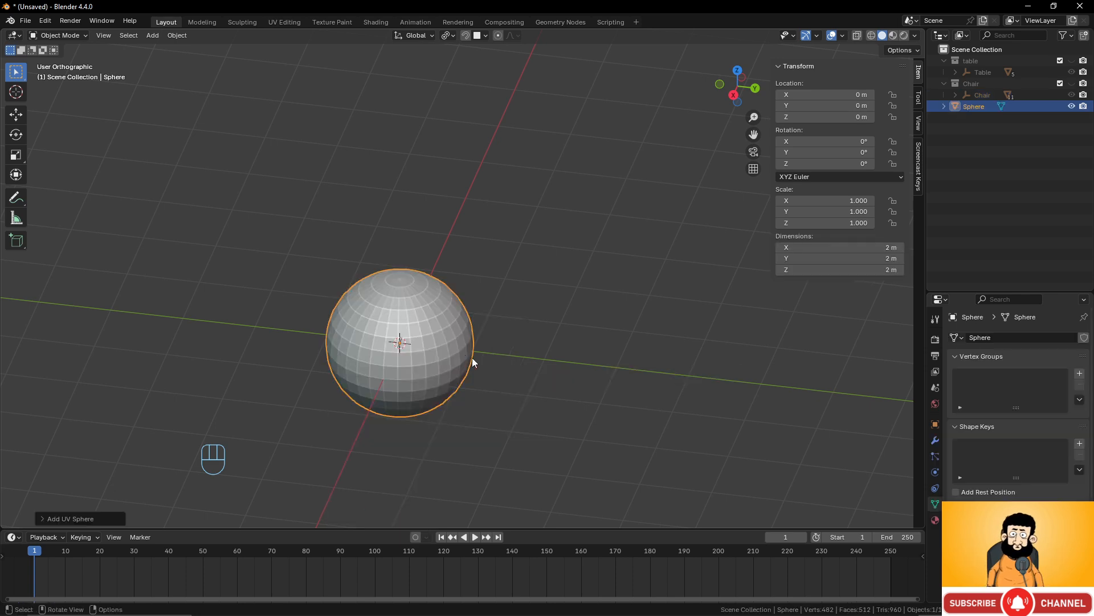
left_click(45, 516)
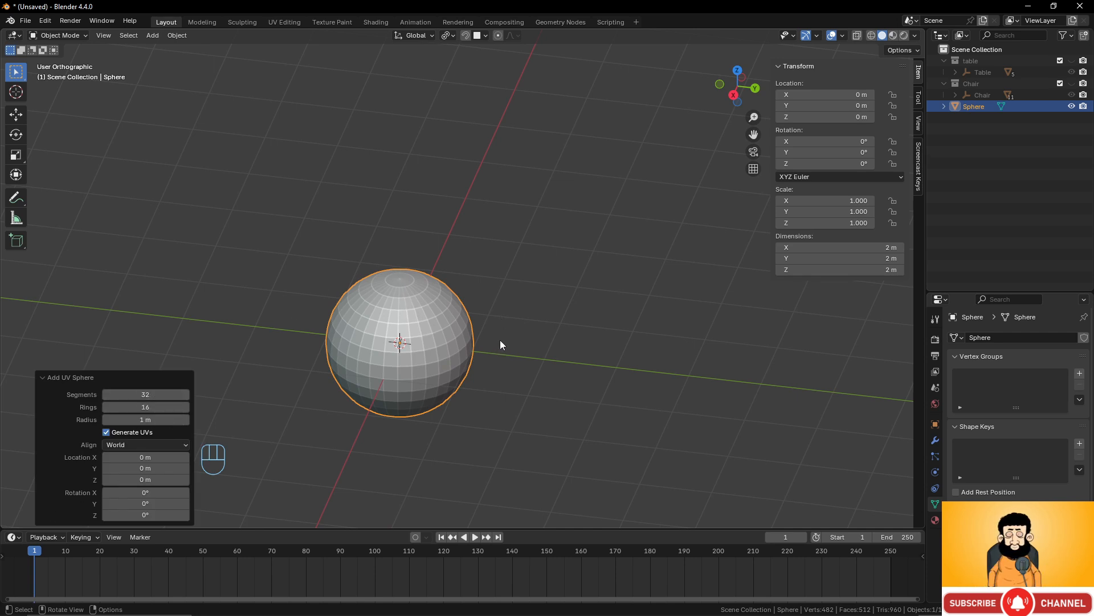
Flatten the sphere in the right view by scaling it along Z to about 0.69.
key("KP_3")
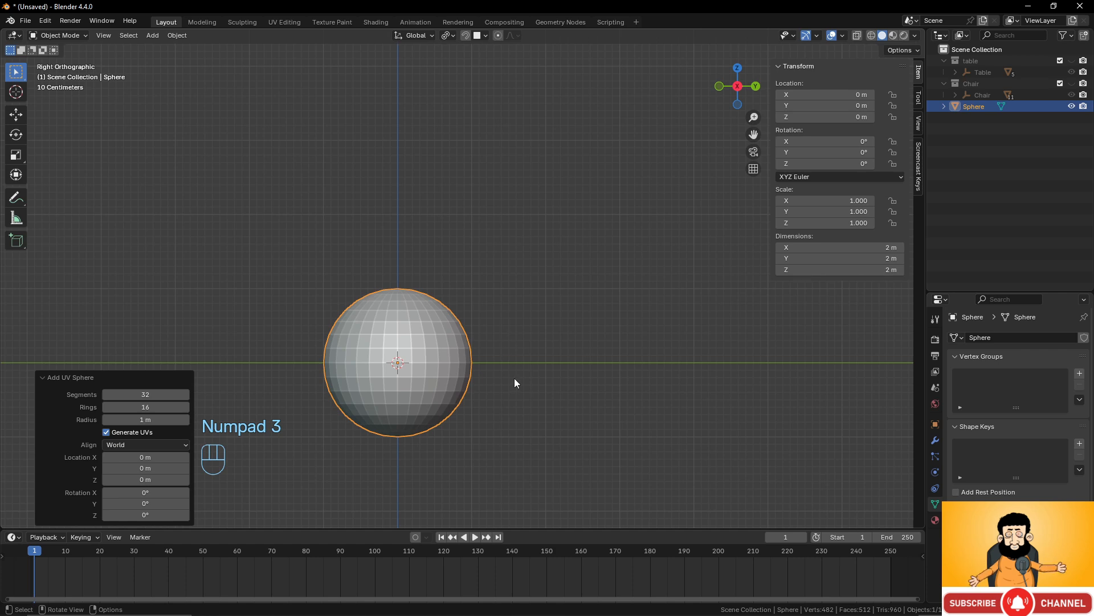
middle_click_drag(514, 378, 516, 351, "shift")
key("s")
key("z")
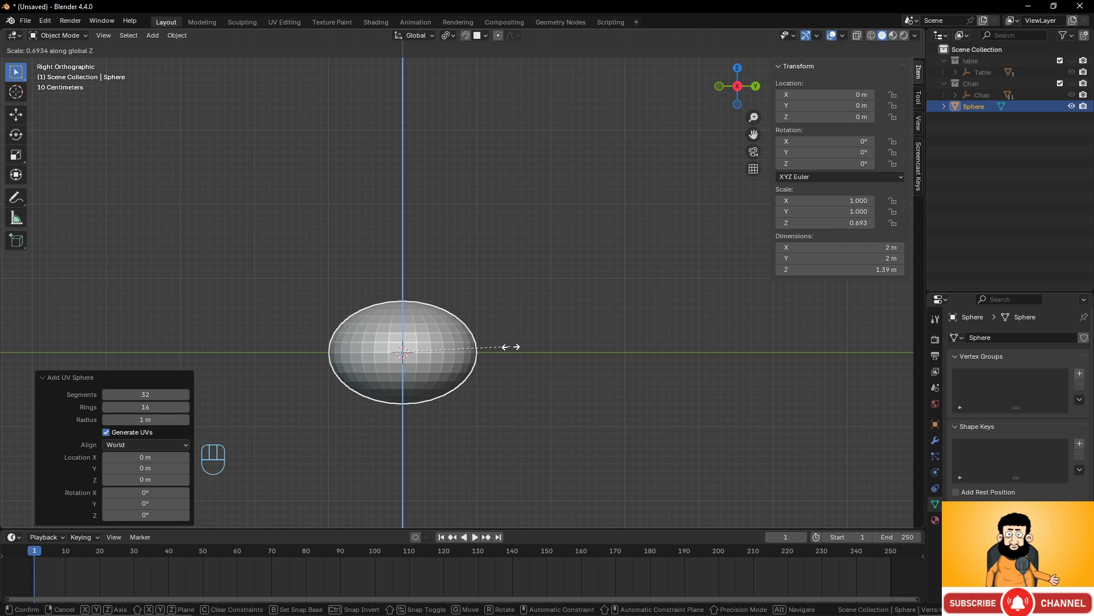
left_click(510, 347)
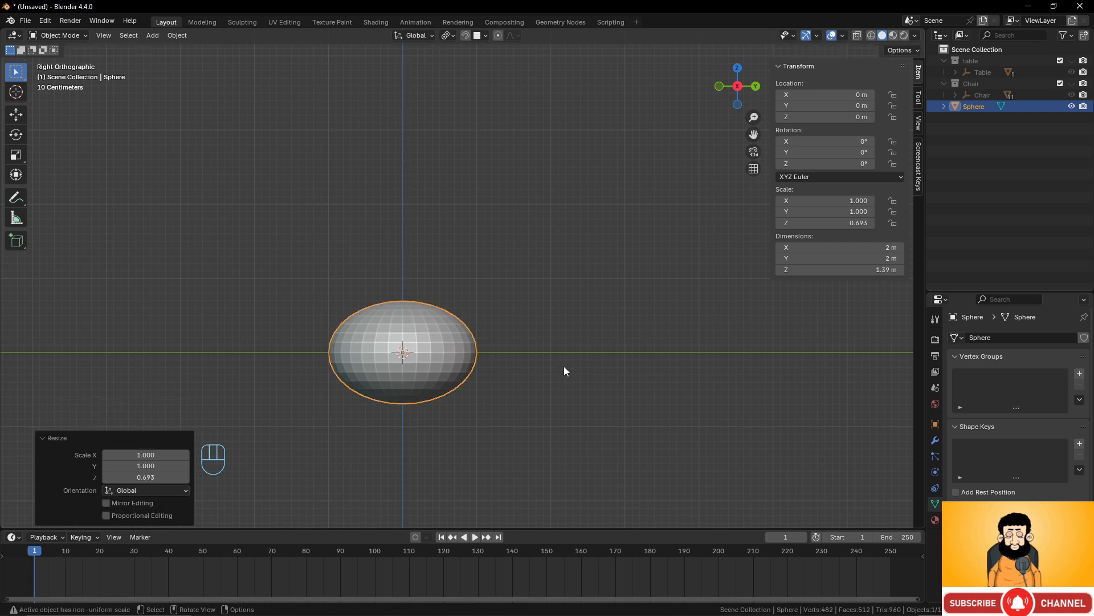
Move the flattened sphere about 0.7 m up along Z to rest on the ground line.
key("g")
key("z")
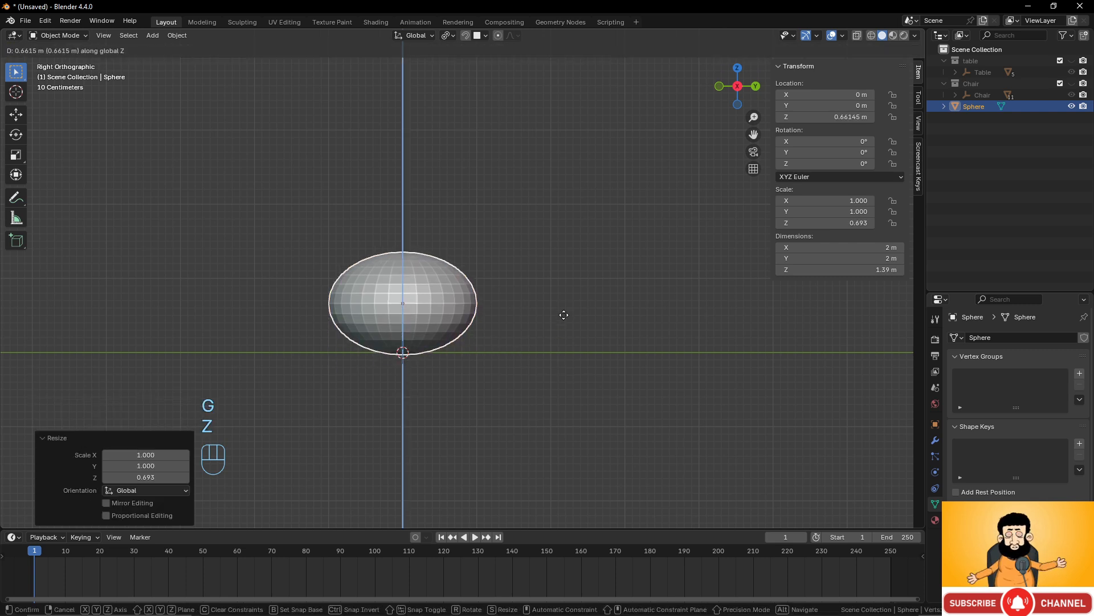
left_click(561, 314)
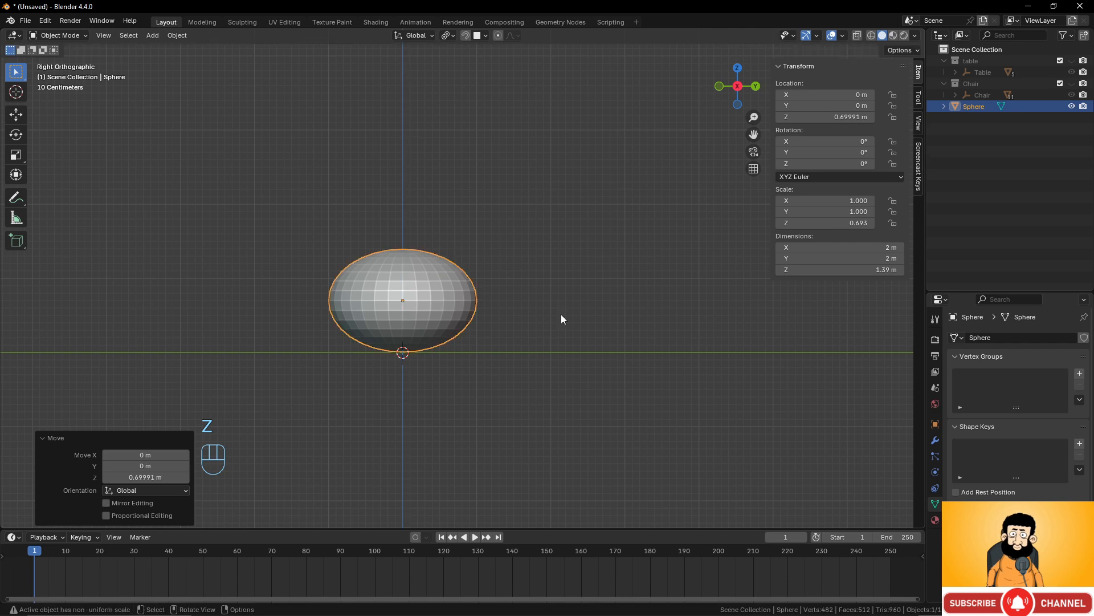
Create a new collection in the scene and name it "table lamp".
right_click(969, 118)
left_click(969, 117)
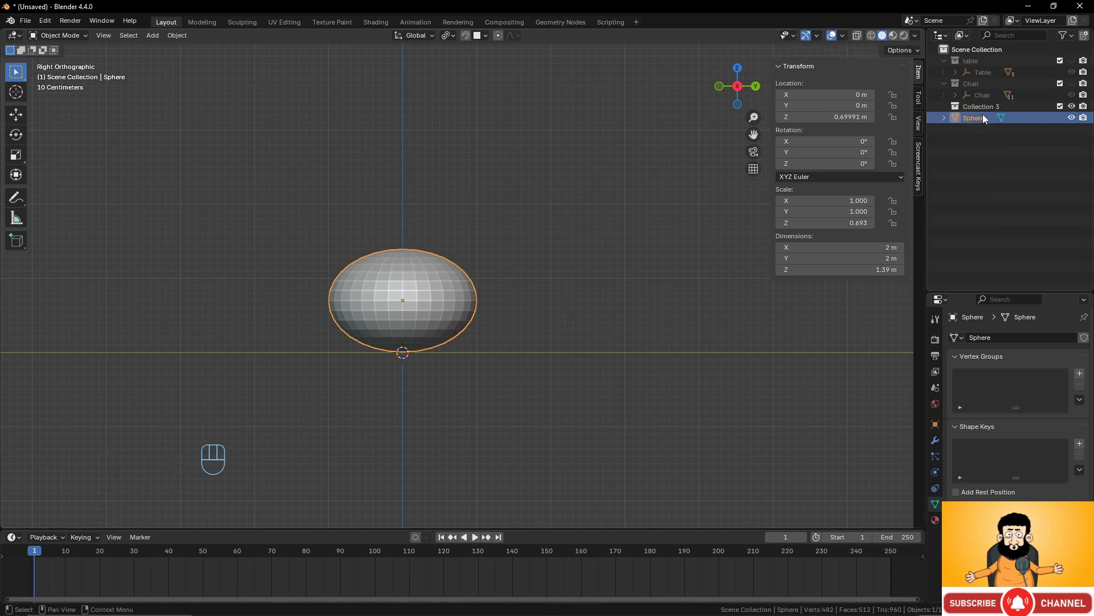
left_click(984, 107)
double_click(984, 108)
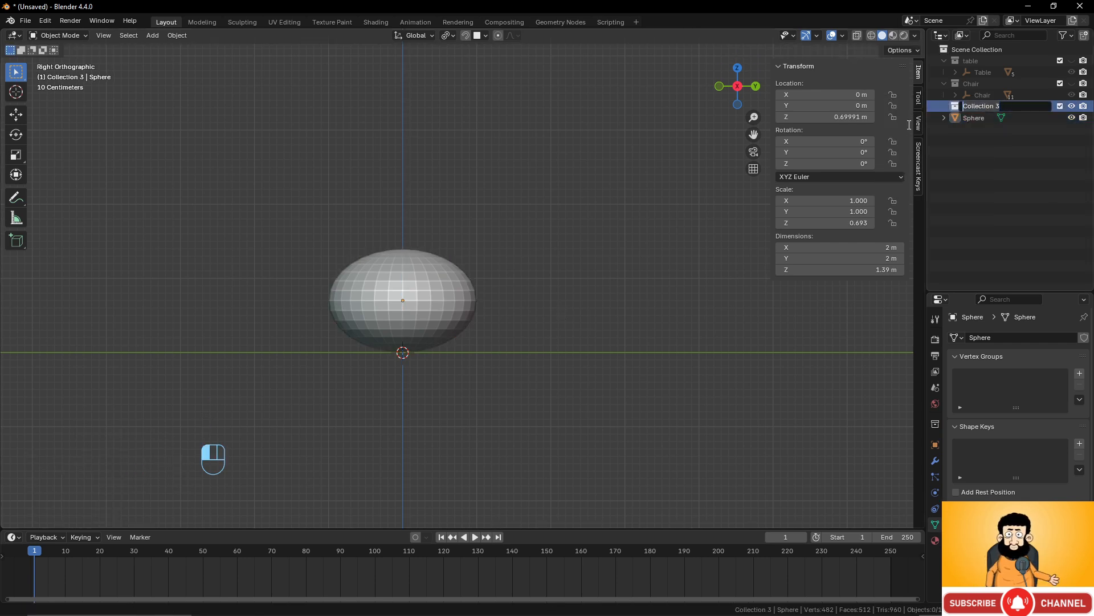
type("lamp")
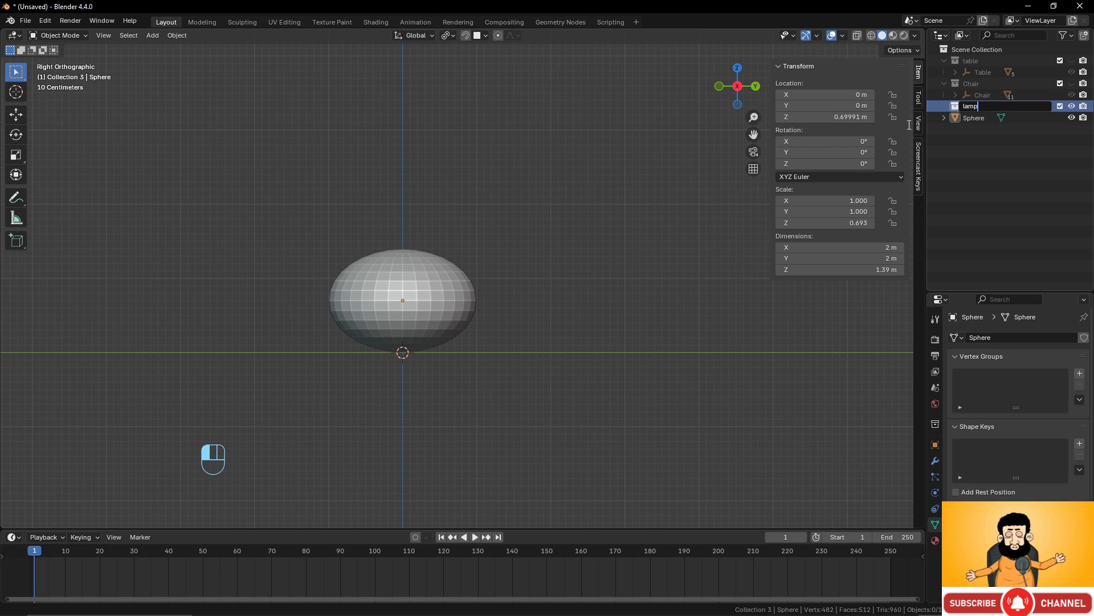
key("Left")
key("Left")
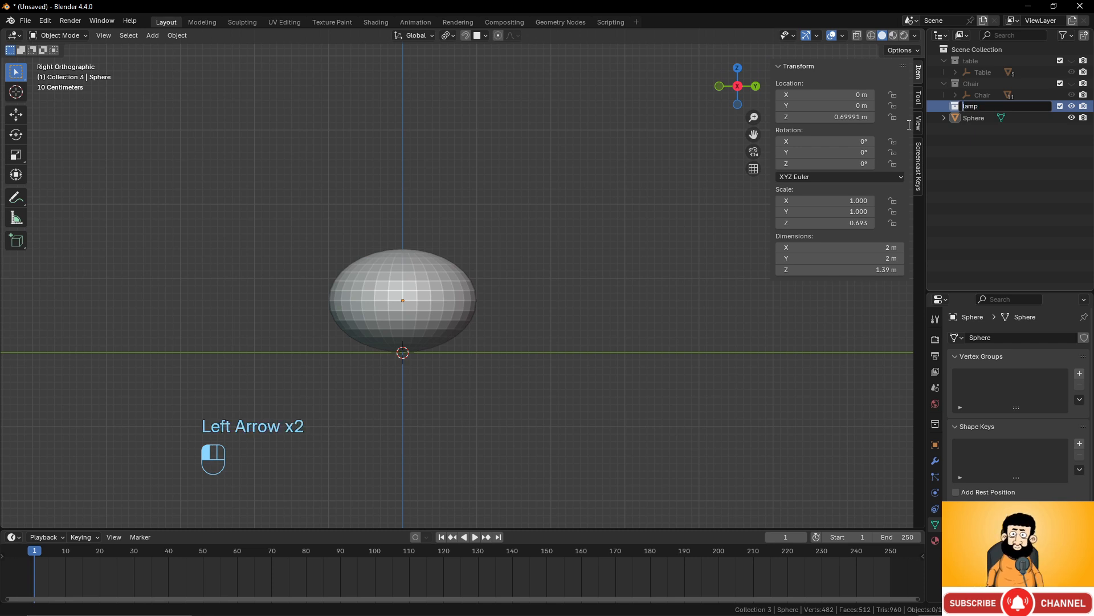
type("be")
type("d")
key("BackSpace")
key("BackSpace")
key("BackSpace")
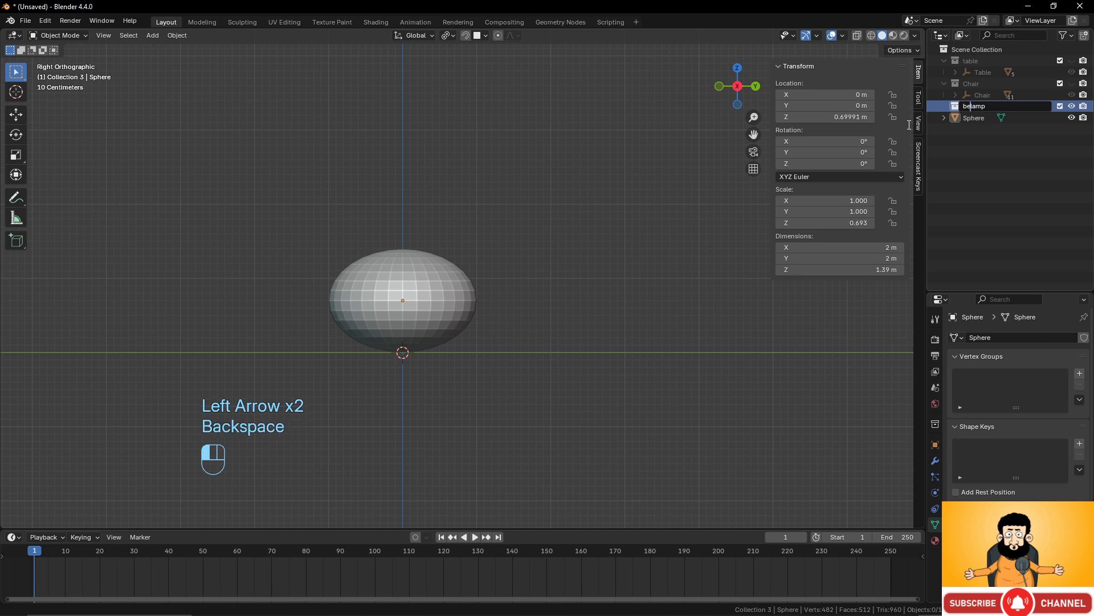
type("tab")
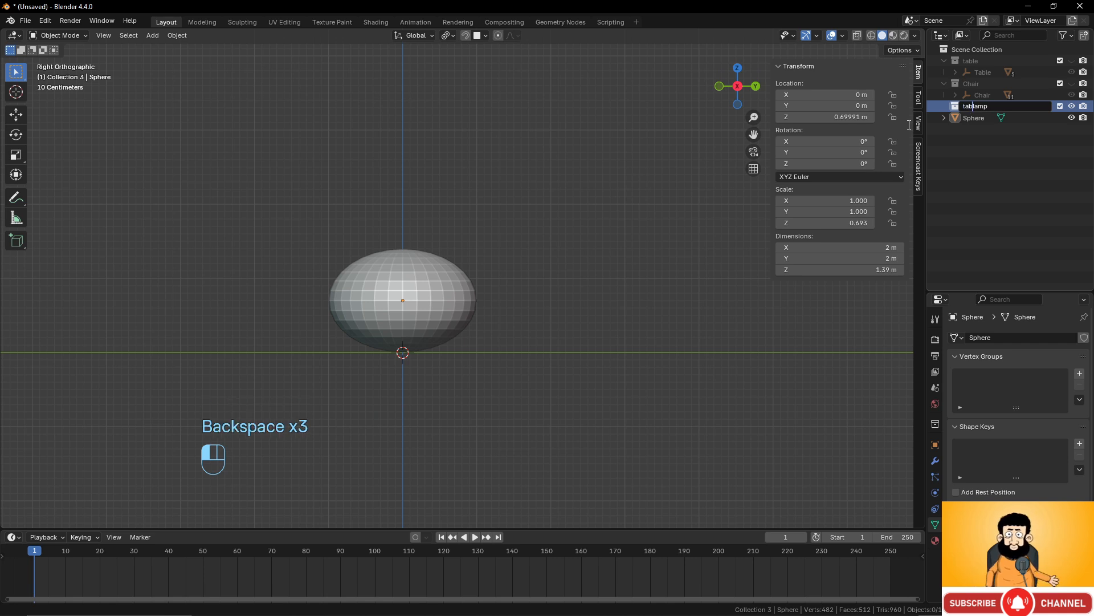
type("le l")
key("Return")
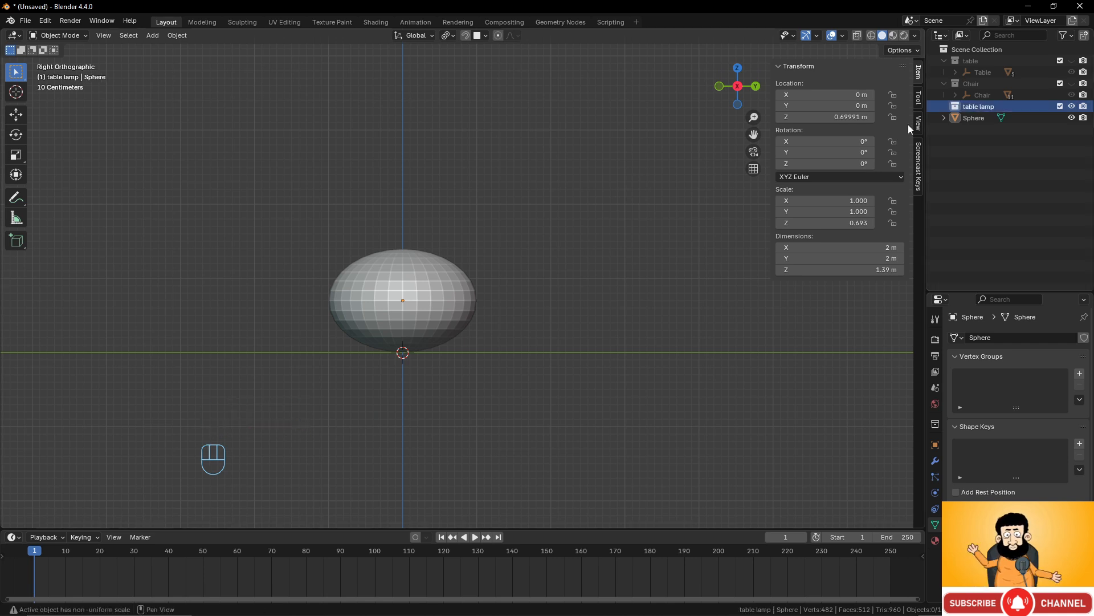
Add a cone at the world origin with a top radius (Radius 2) of about 0.57 m and a depth of about 0.41 m.
left_click(409, 293)
scroll(488, 316, "down", 4)
scroll(489, 317, "up", 5)
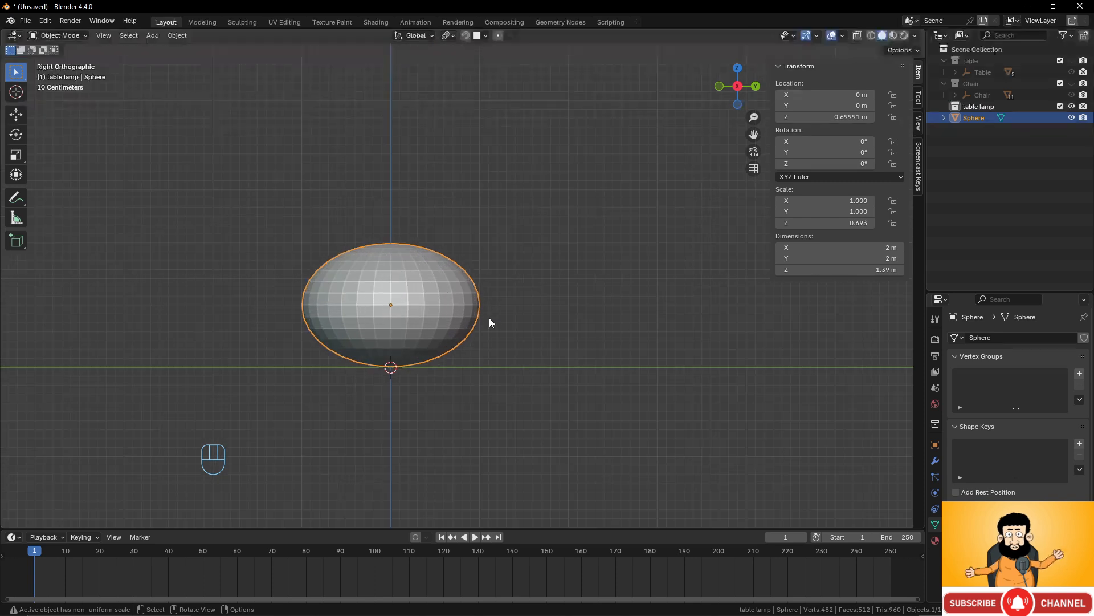
key("shift+a")
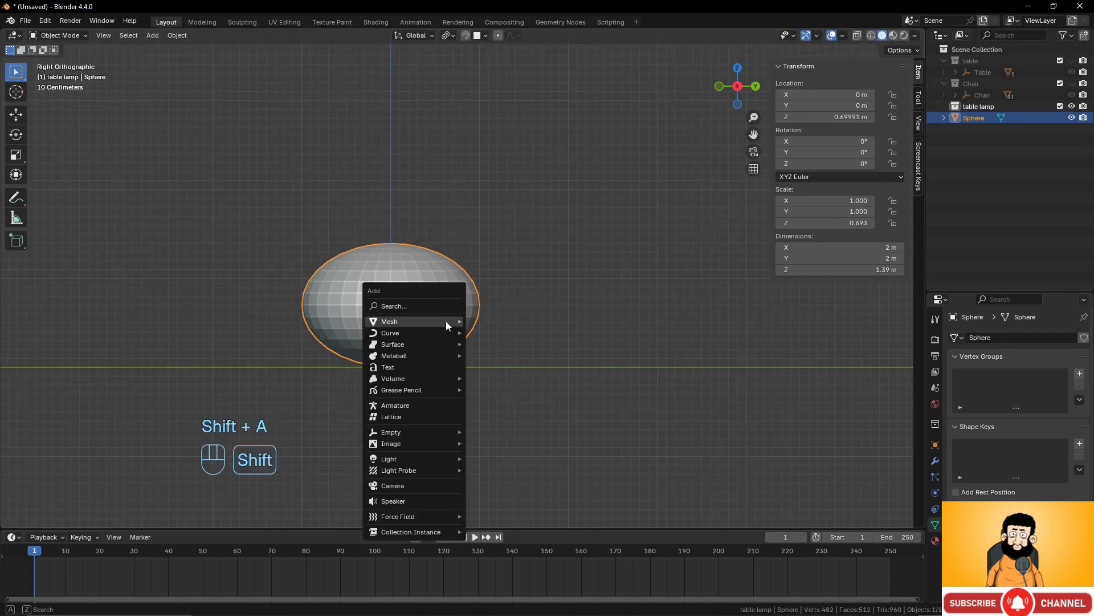
mouse_move(445, 321)
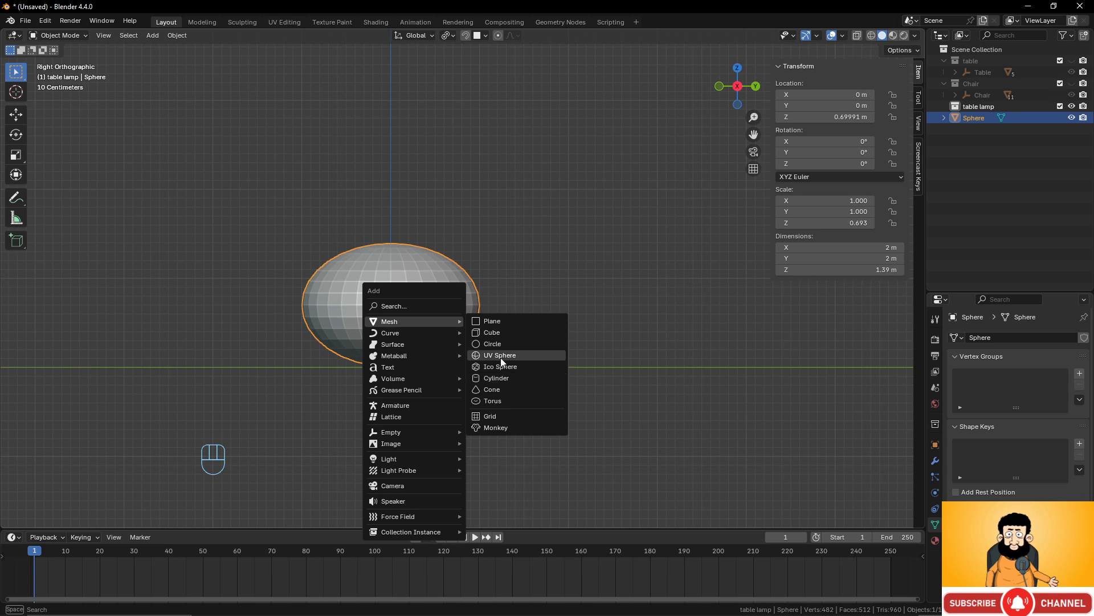
left_click(500, 390)
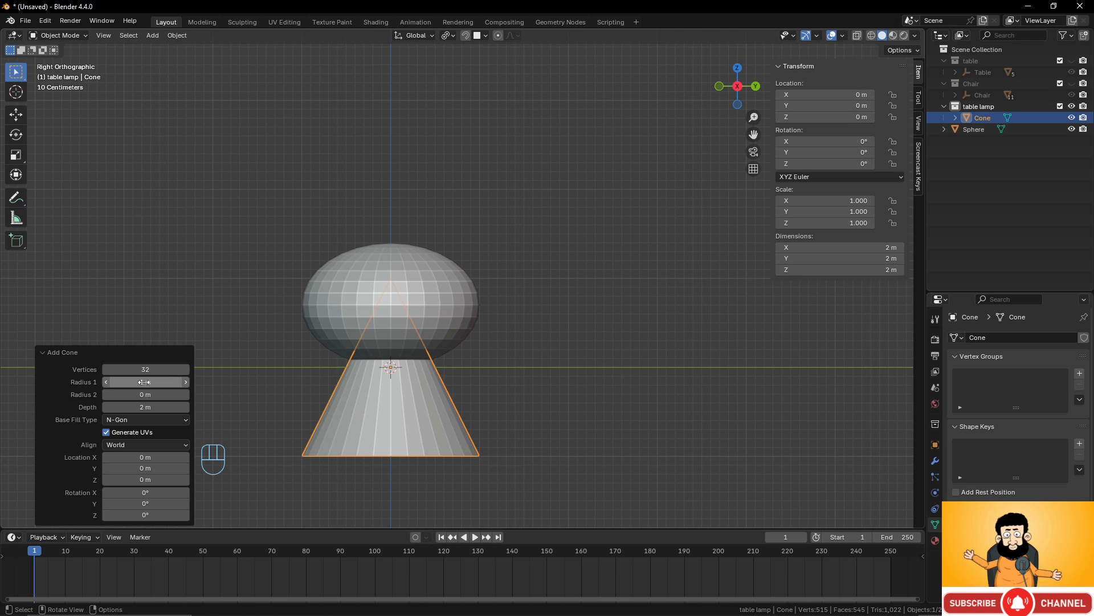
left_click_drag(140, 393, 923, 396)
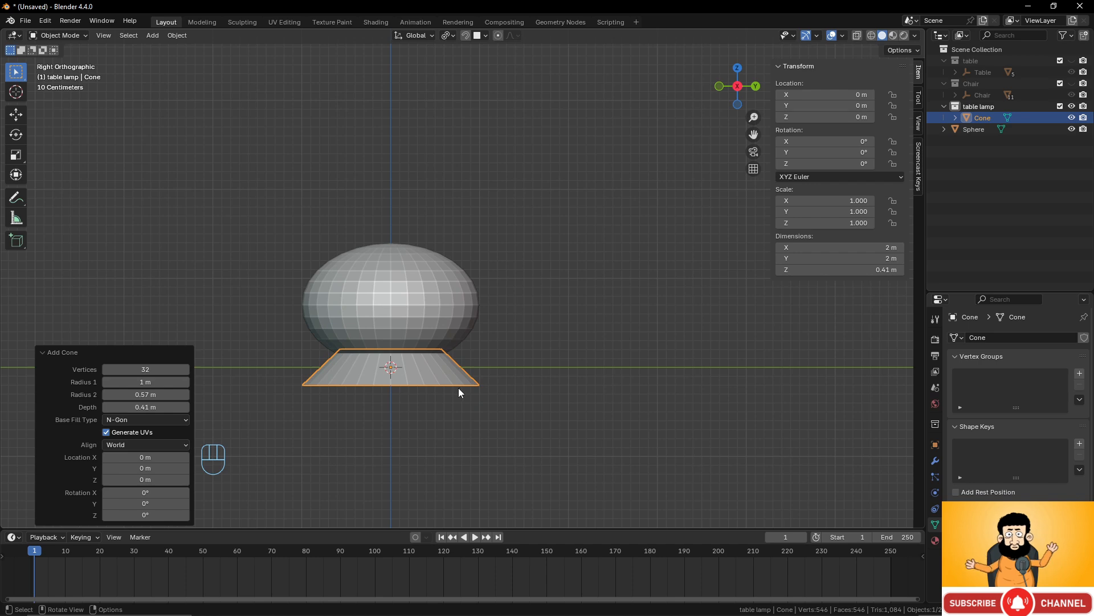
Move the truncated cone about 0.205 m up along Z so its base sits on the ground line, and deselect it.
key("g")
key("z")
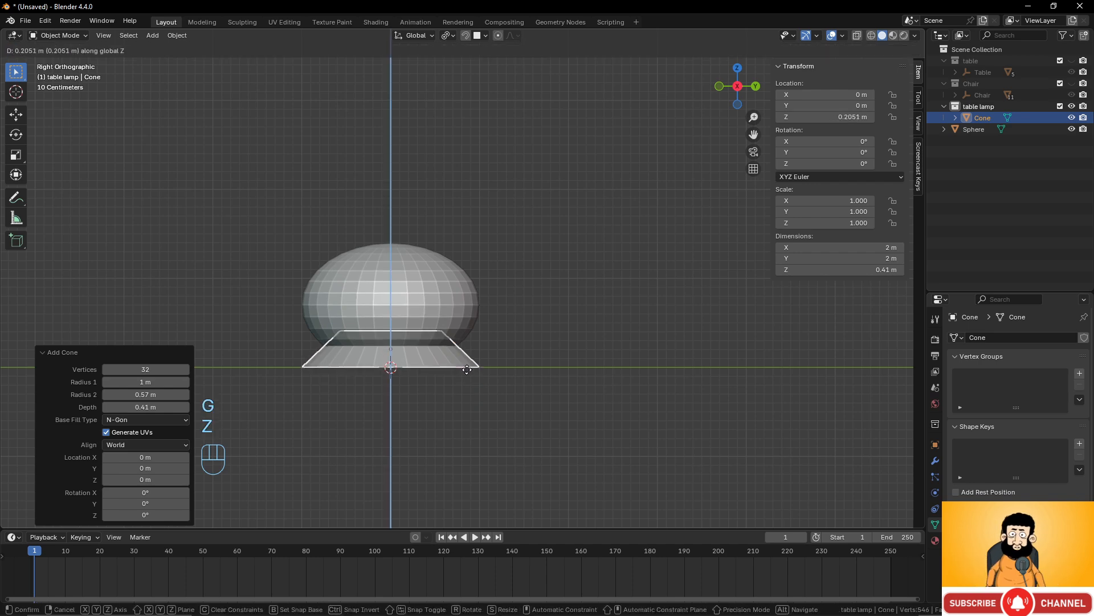
left_click(467, 369)
middle_click_drag(467, 370, 392, 334)
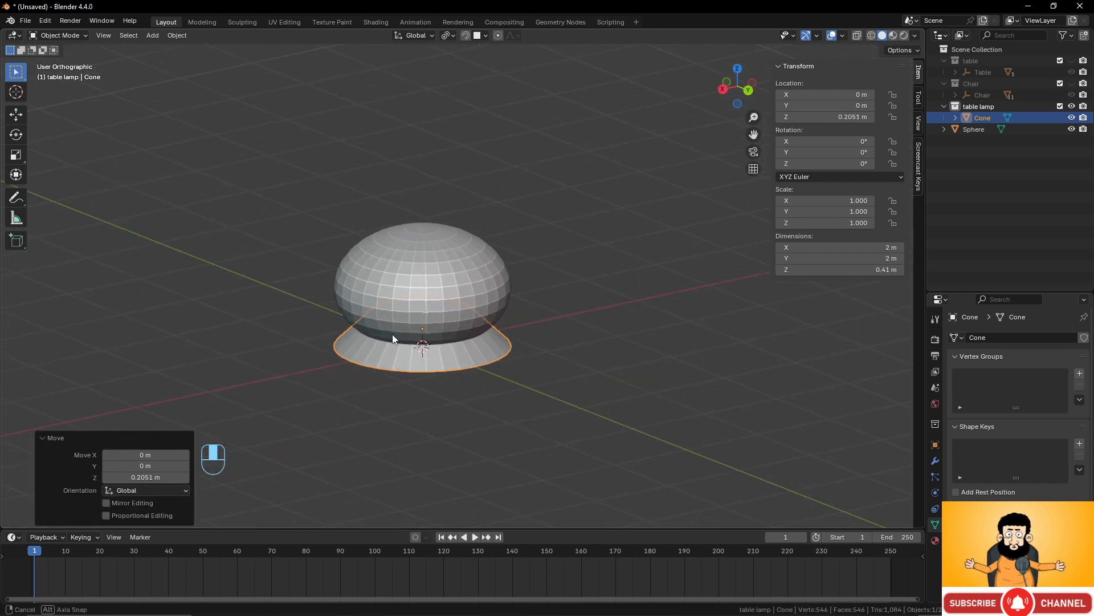
key("alt+a")
middle_click_drag(477, 293, 503, 280)
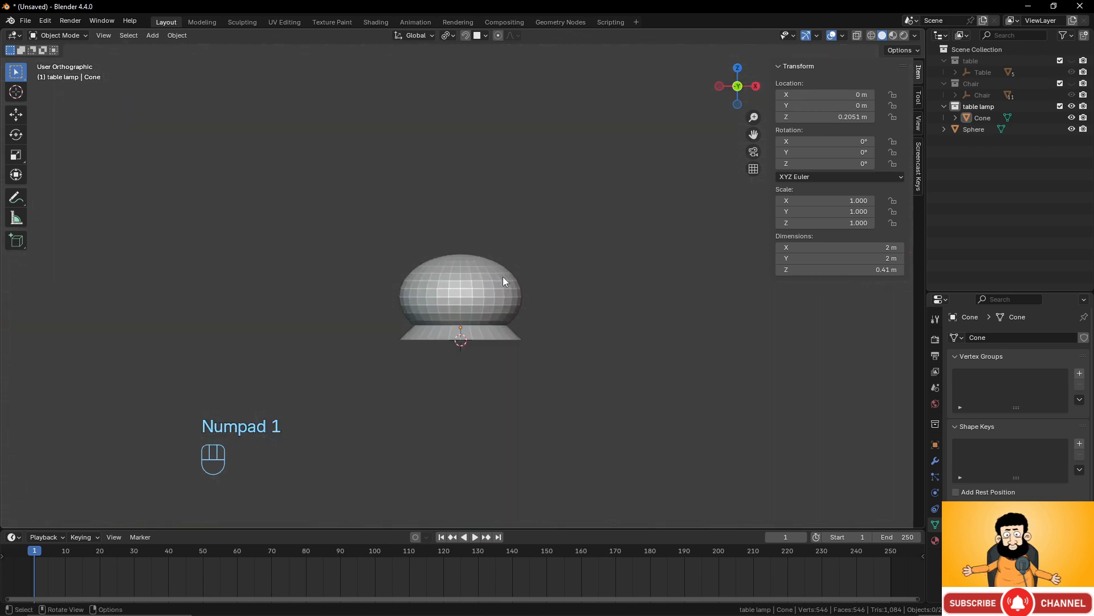
Add a cylinder at the world origin in the front view and scale it uniformly to about 0.163.
key("KP_1")
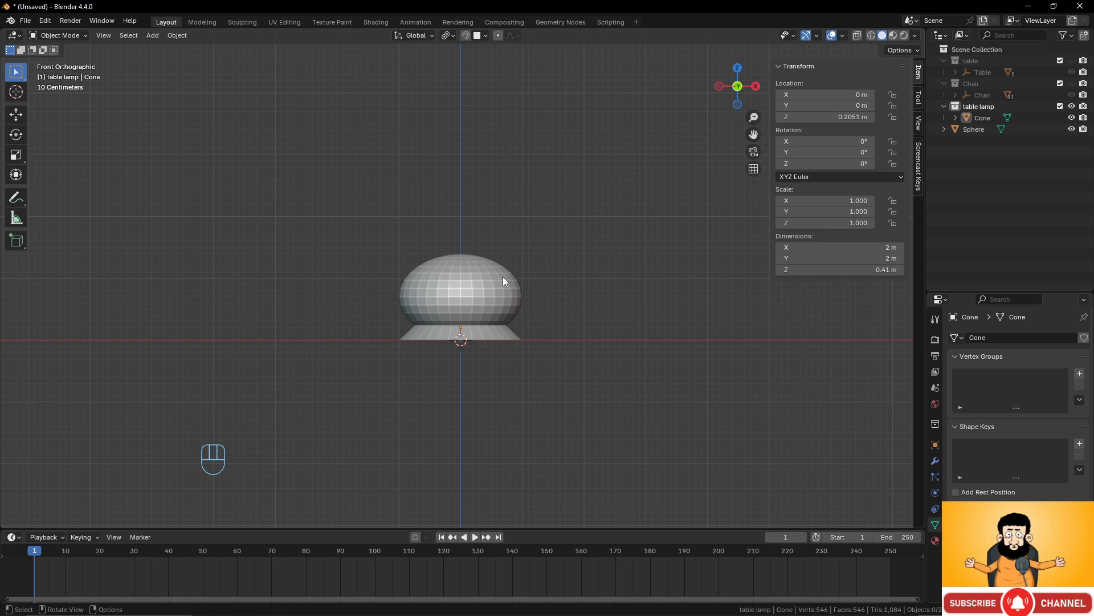
key("shift")
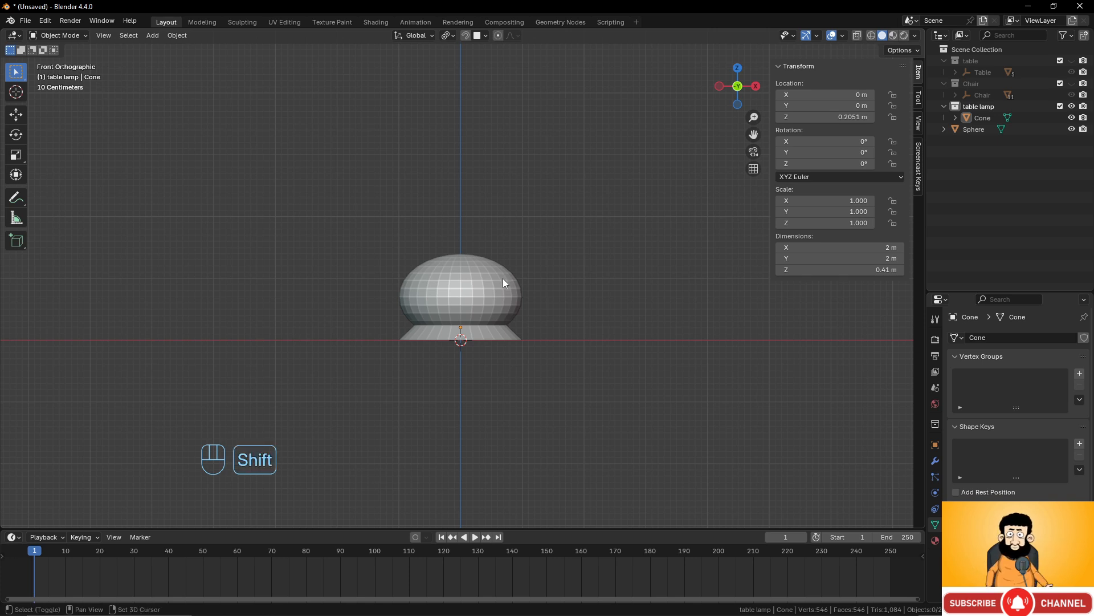
key("shift+a")
mouse_move(504, 287)
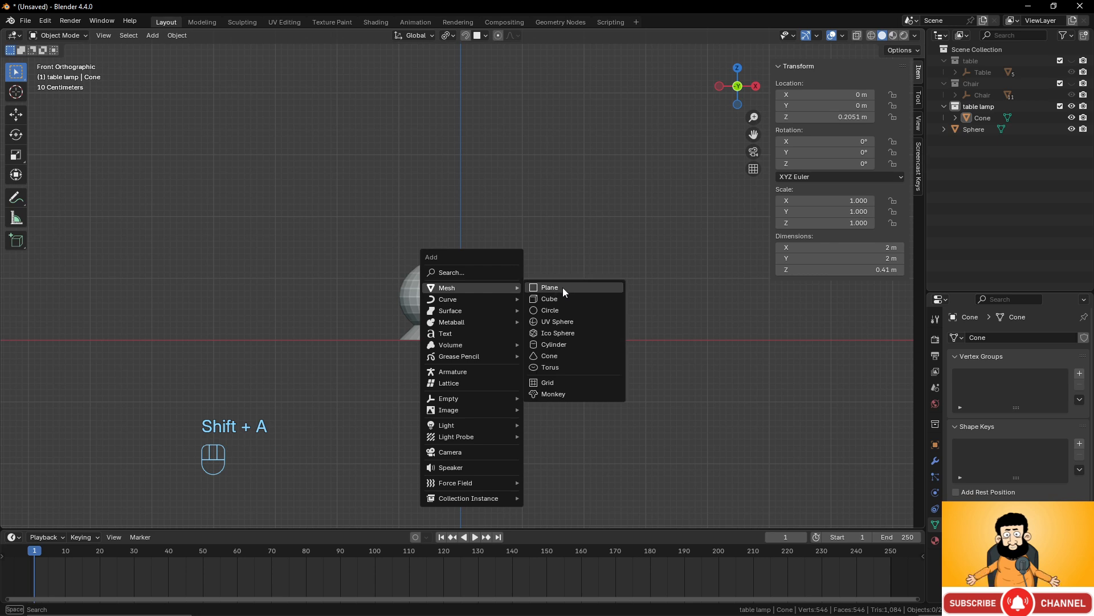
left_click(558, 345)
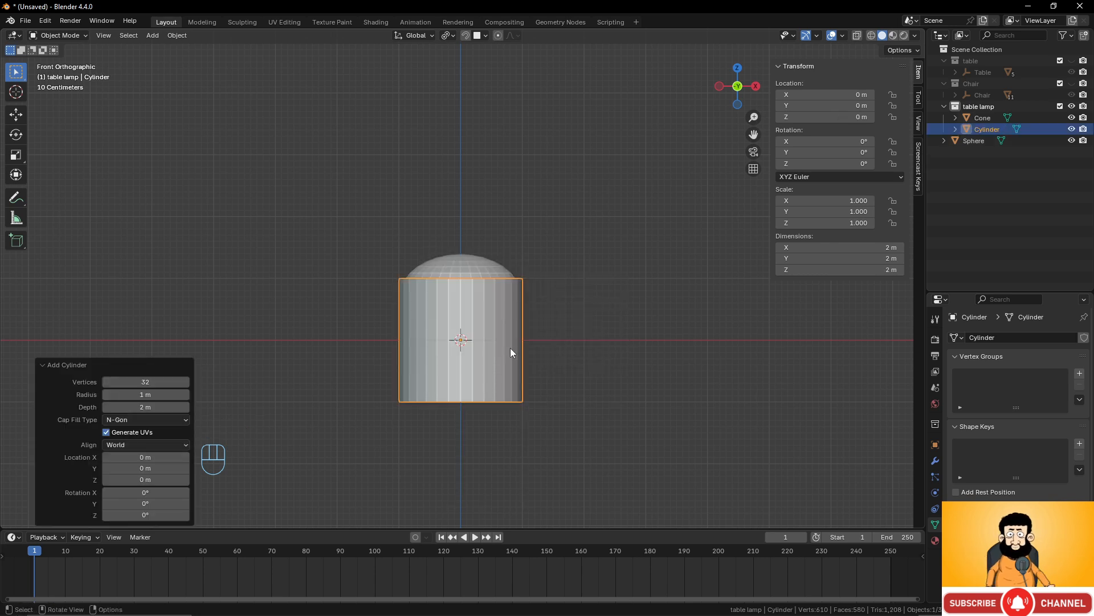
key("s")
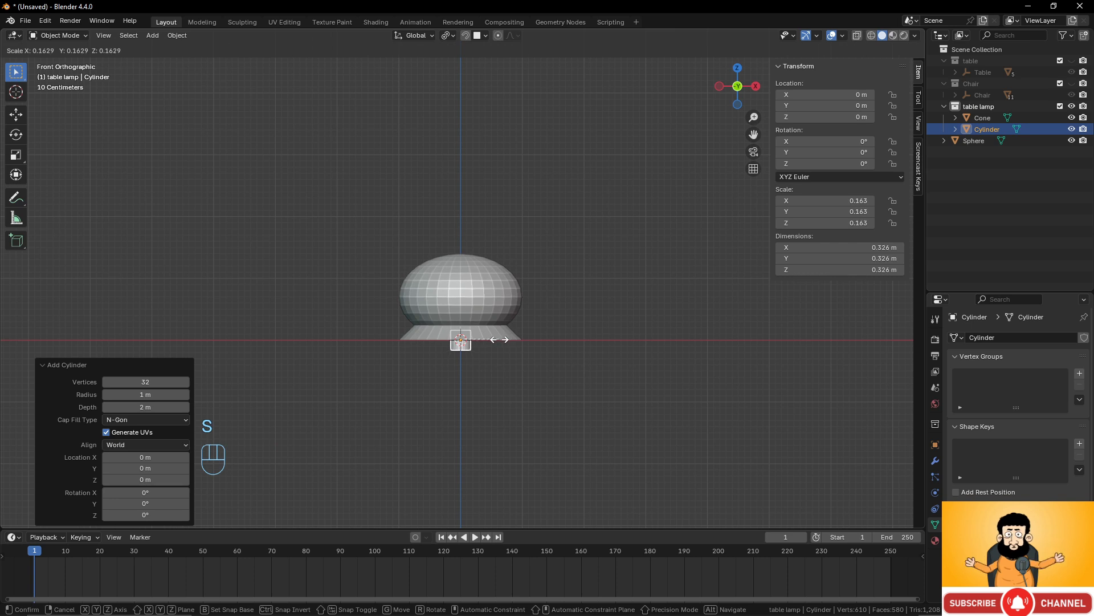
left_click(499, 340)
Move the cylinder about 1.49 m up along Z onto the flattened sphere and reshape it to about 0.19 m wide and 0.44 m tall.
key("g")
key("z")
left_click(509, 248)
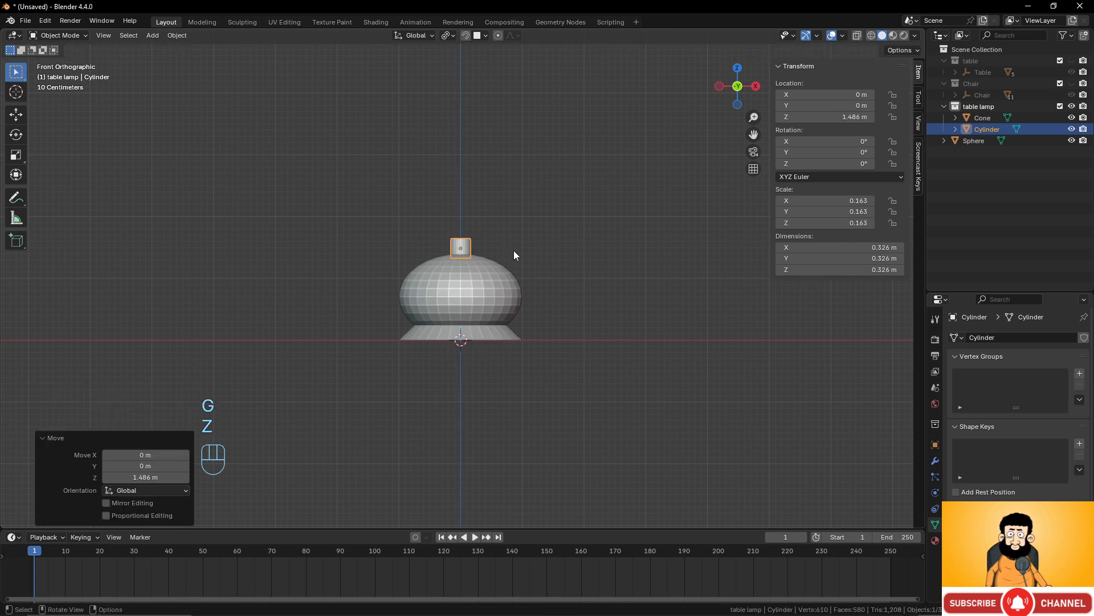
key("s")
key("z")
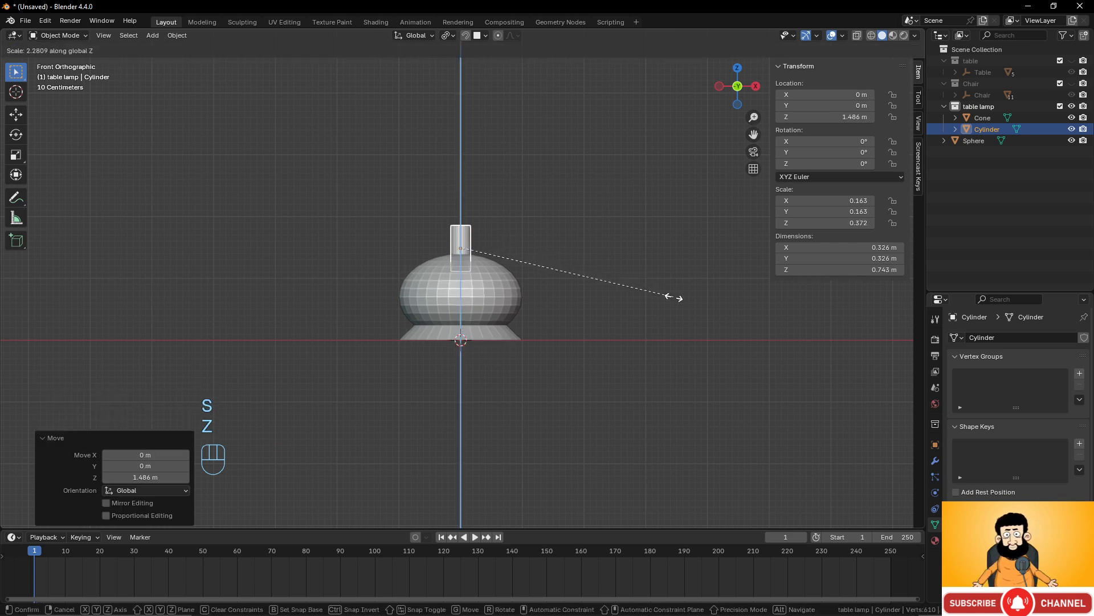
left_click(686, 301)
key("s")
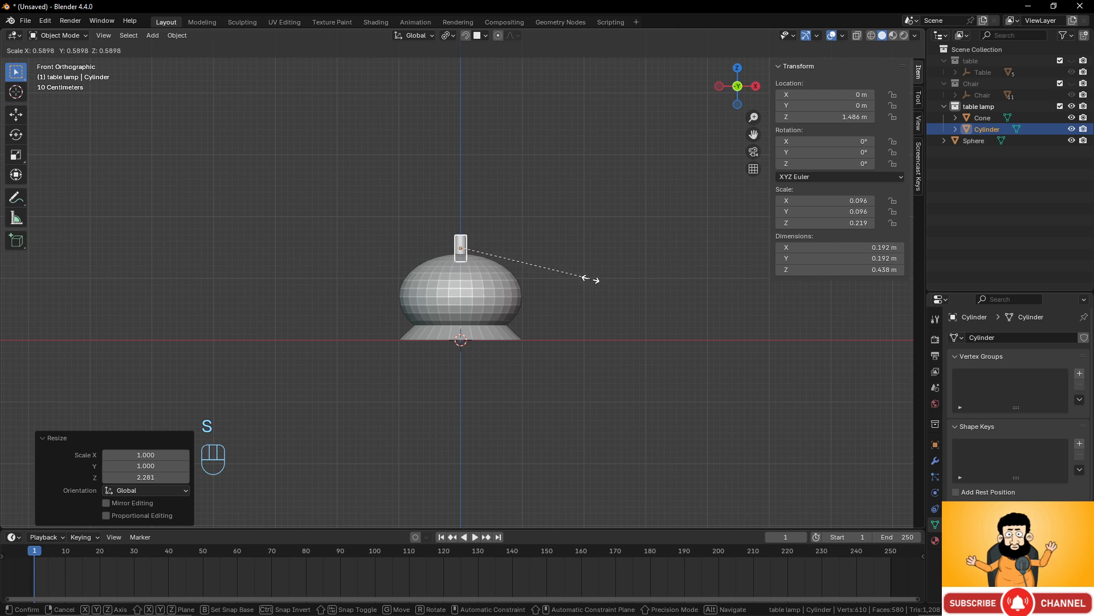
left_click(594, 285)
Duplicate the neck cylinder and place the copy about 0.37 m higher along Z.
scroll(524, 262, "up", 3)
middle_click_drag(525, 262, 525, 344, "shift")
scroll(505, 329, "up", 2)
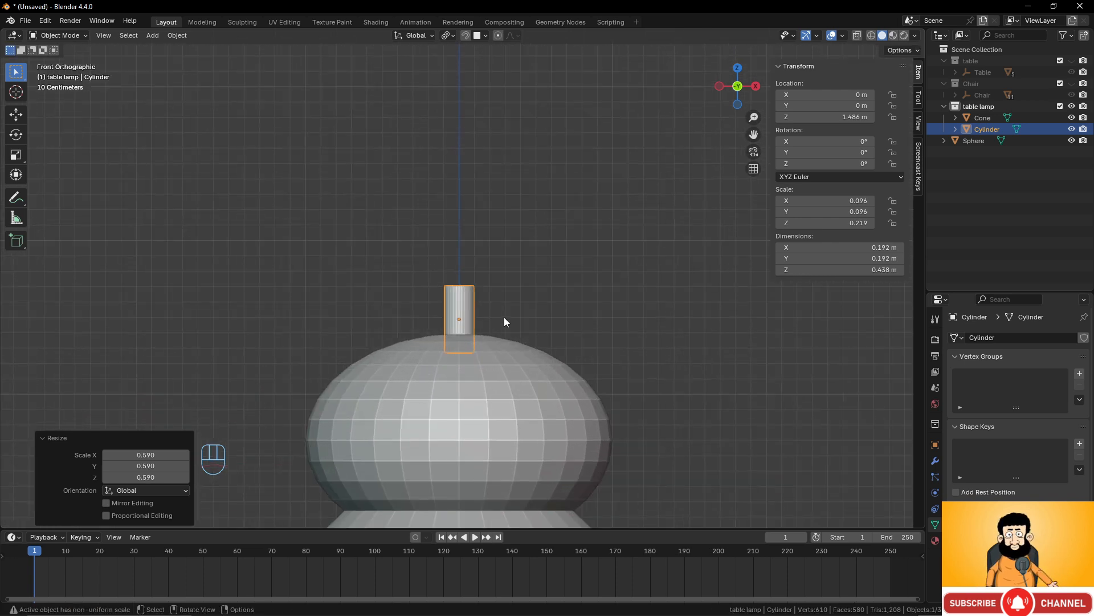
key("shift+d")
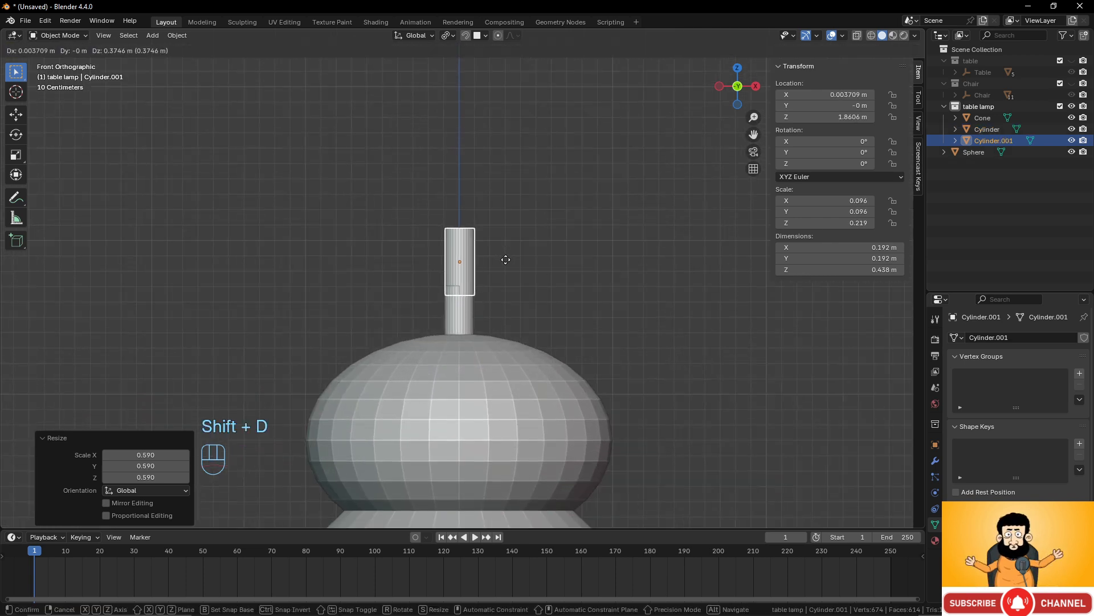
key("z")
left_click(508, 260)
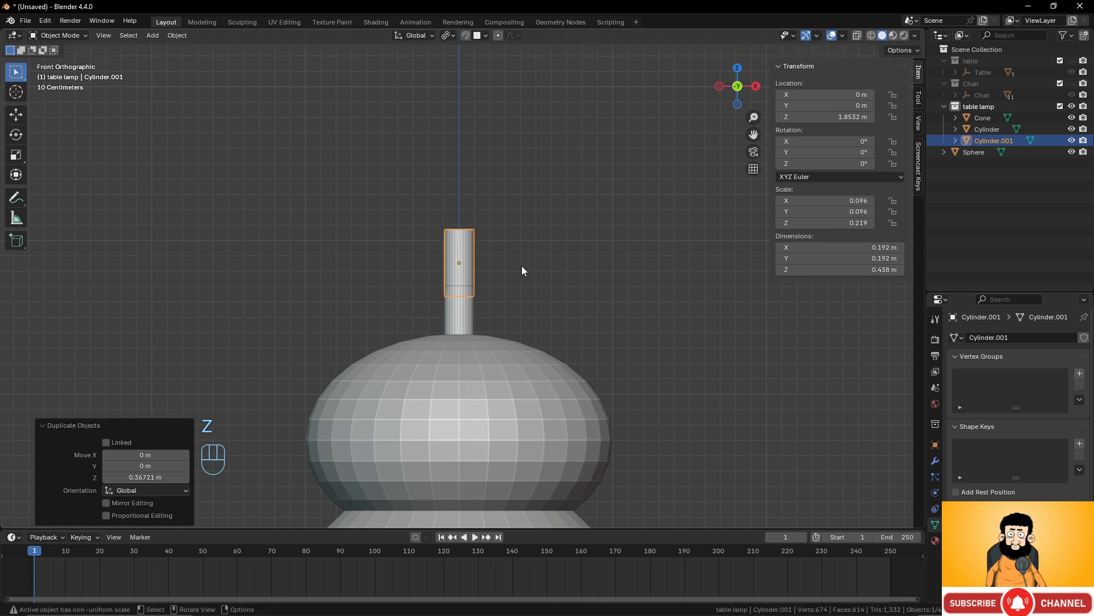
Resize the duplicated cylinder to about 0.32 m wide and 0.27 m tall, and lower it about 0.14 m along Z onto the neck.
key("s")
left_click(623, 275)
key("s")
key("z")
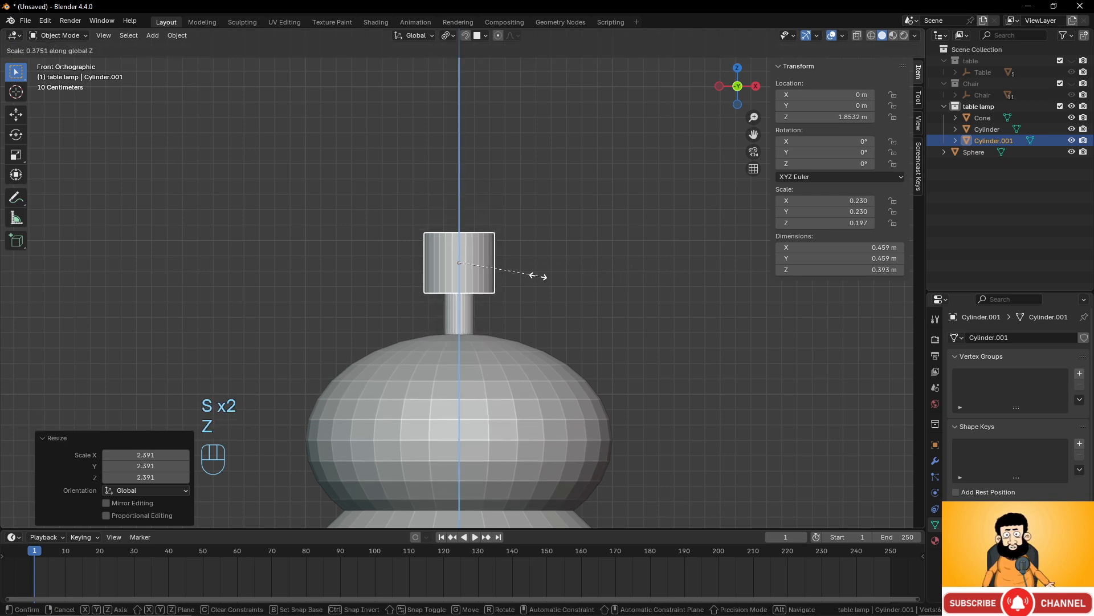
left_click(538, 276)
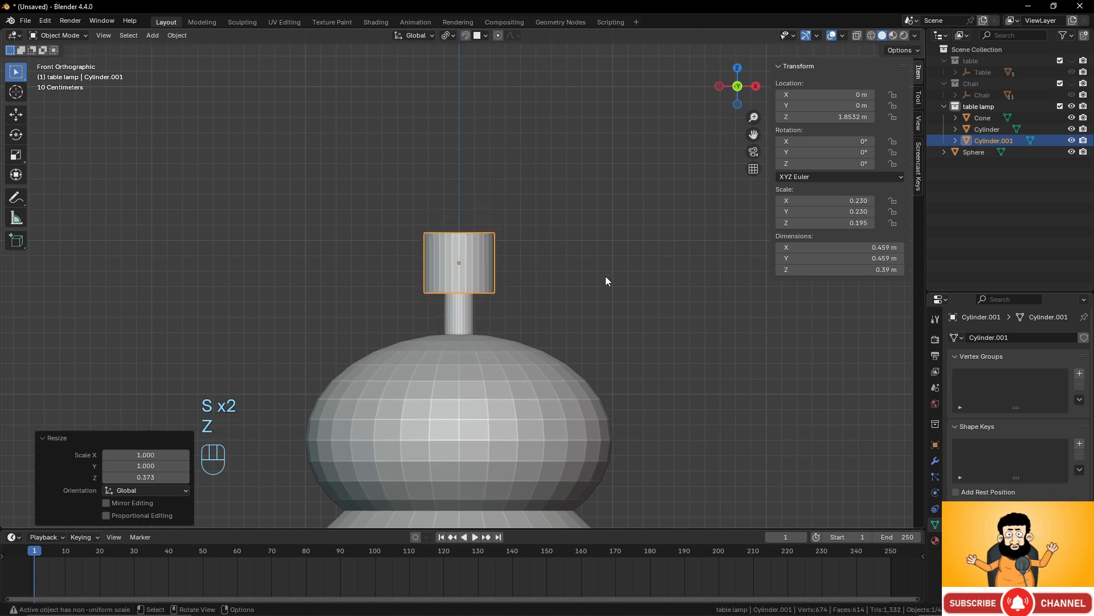
key("s")
left_click(563, 277)
key("g")
key("z")
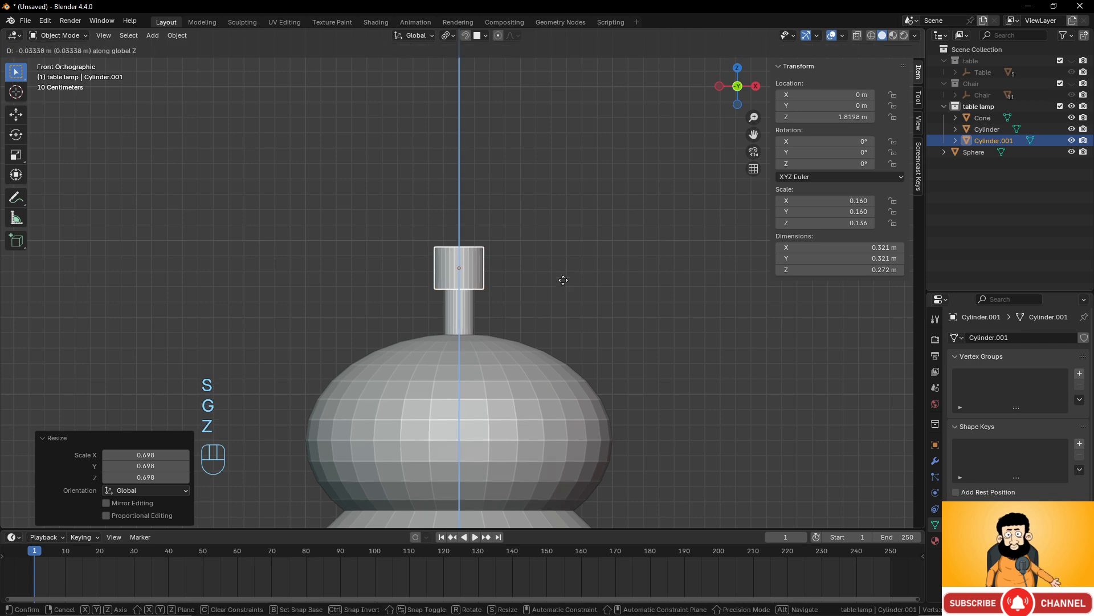
scroll(572, 297, "down", 4)
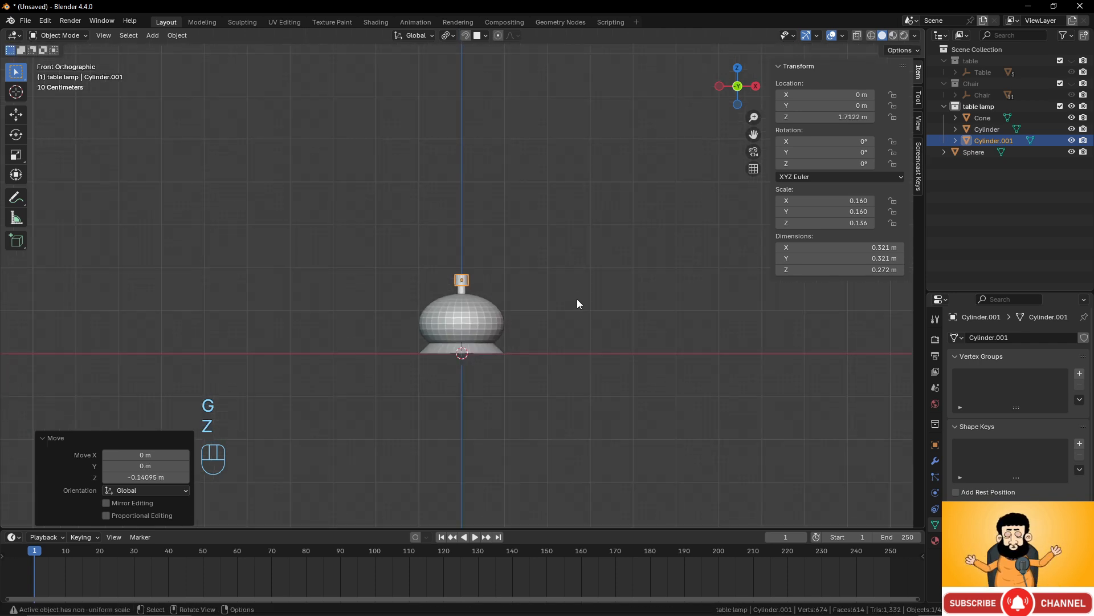
Duplicate the wide collar cylinder about 0.23 m upward along Z and scale the copy down by about 0.72.
scroll(577, 299, "up", 4)
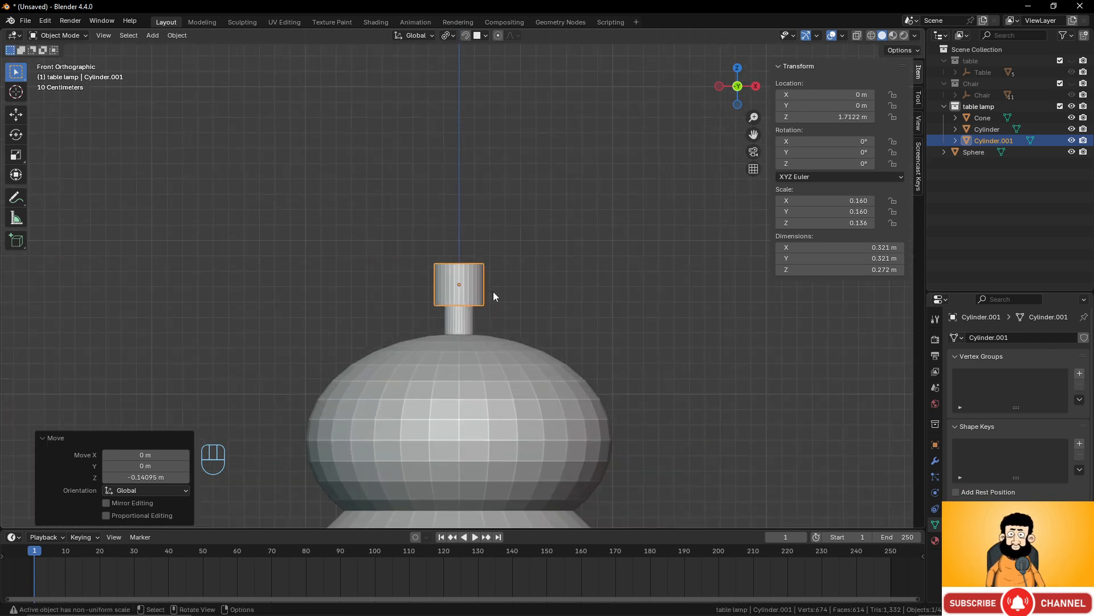
key("shift+d")
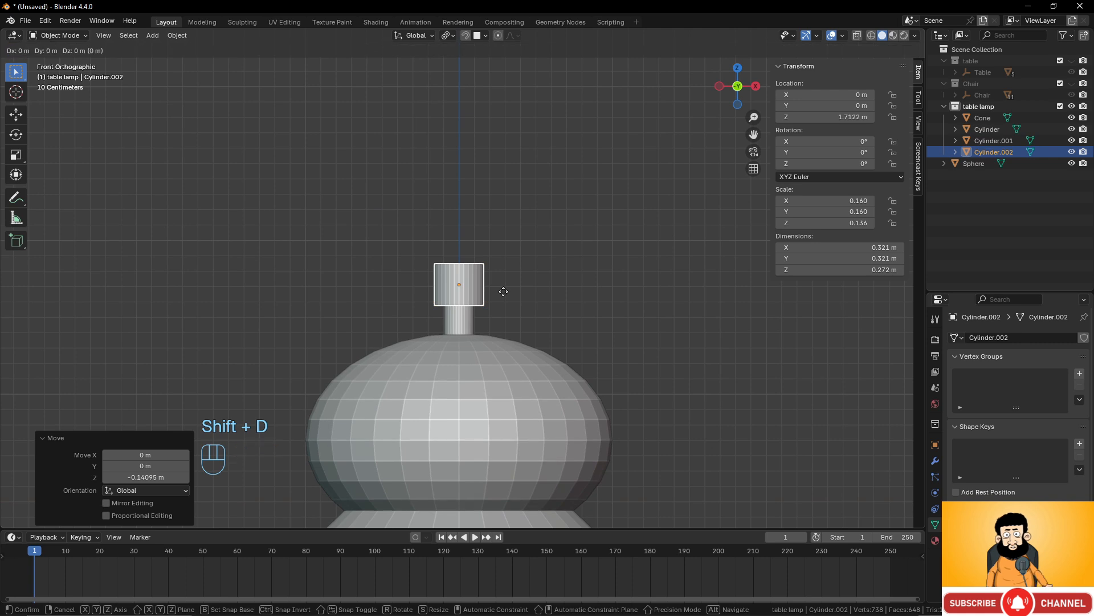
key("z")
left_click(504, 255)
key("s")
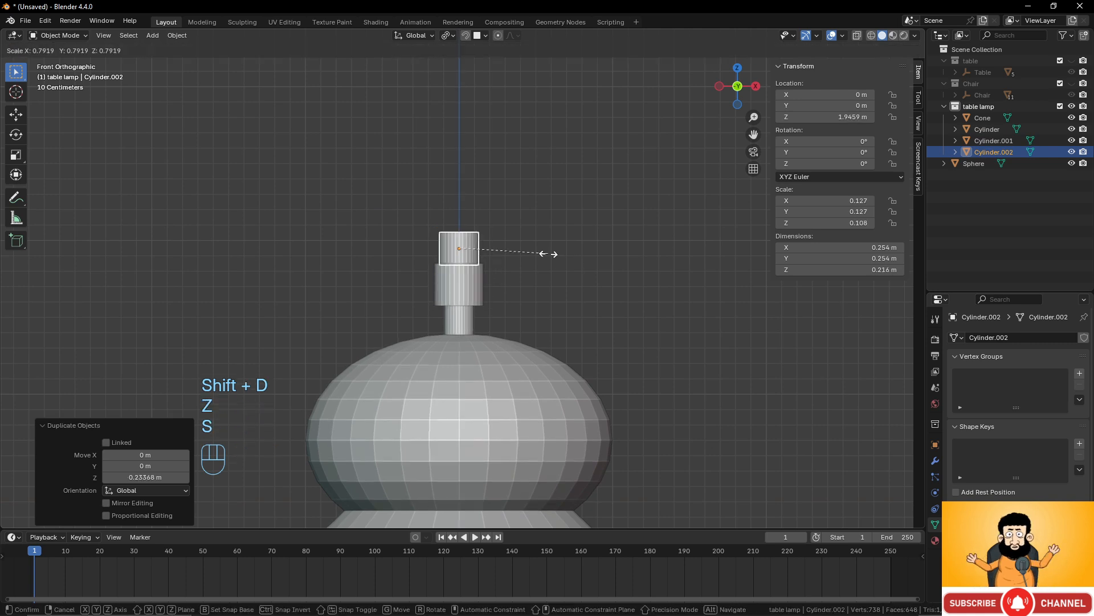
left_click(540, 253)
Stretch the topmost cylinder along Z by about 1.51 so it is about 0.29 m tall, and deselect everything.
key("g")
key("s")
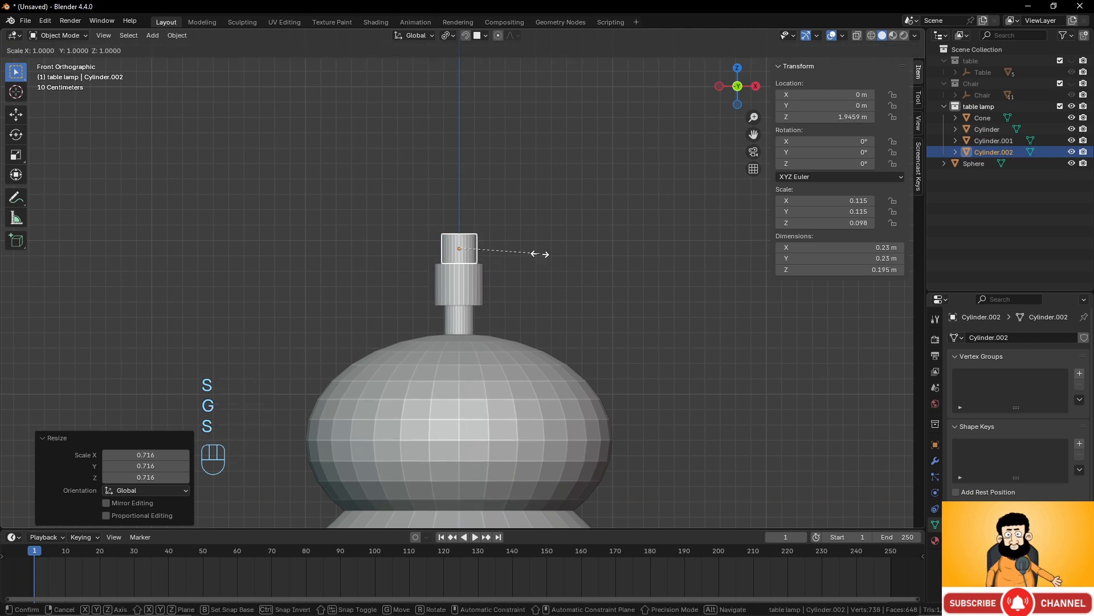
key("z")
left_click(579, 273)
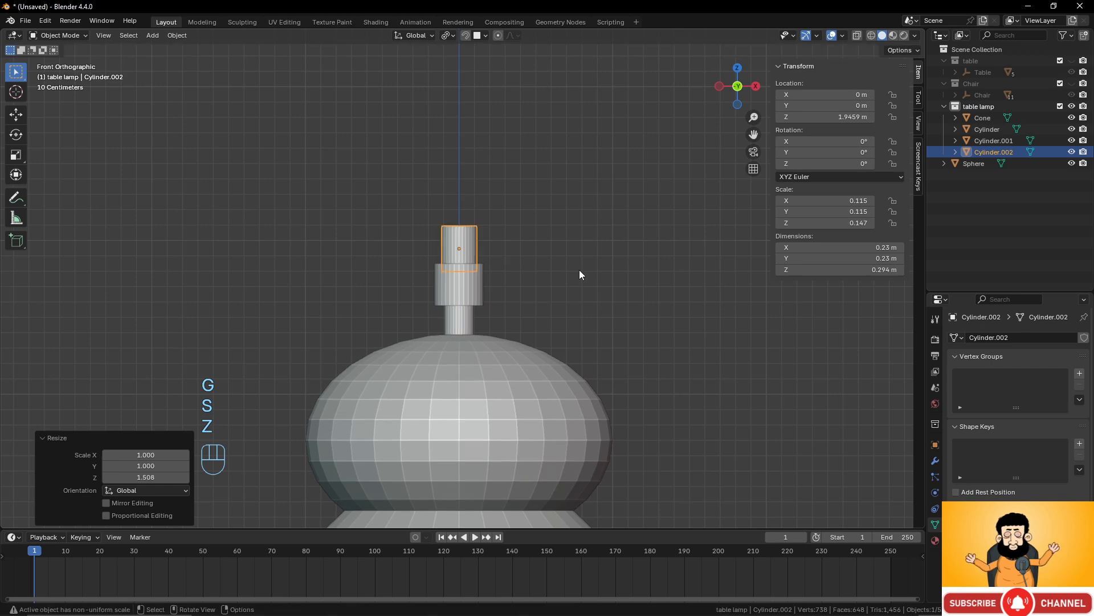
key("alt+a")
Add a UV sphere scaled to about 0.24 and move it about 2.22 m up along Z to the top of the lamp stem.
scroll(570, 269, "down", 2)
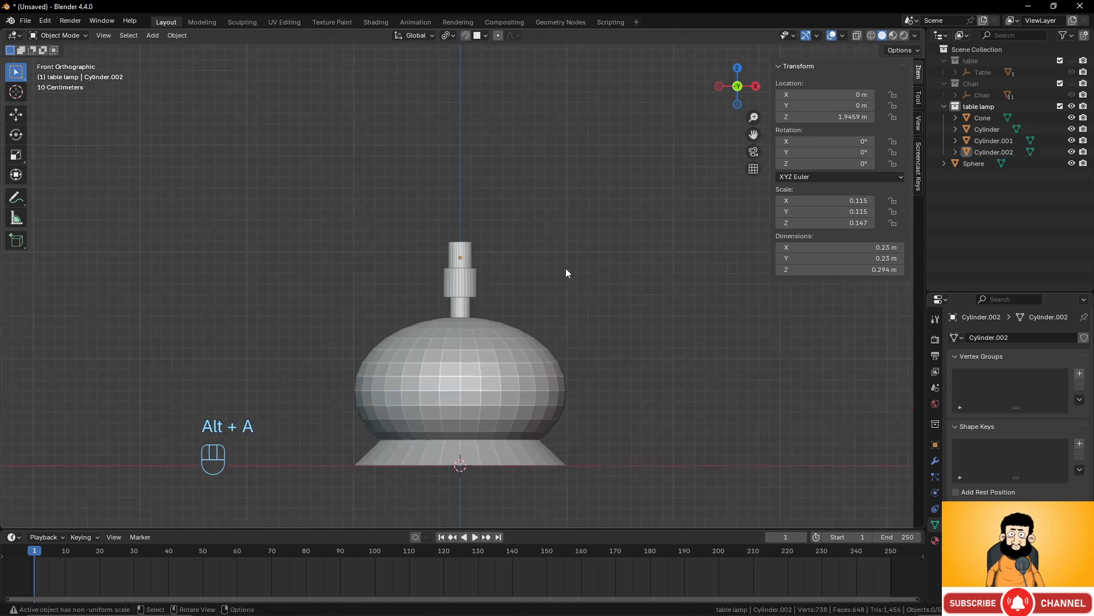
scroll(566, 268, "up", 3)
scroll(557, 297, "down", 4)
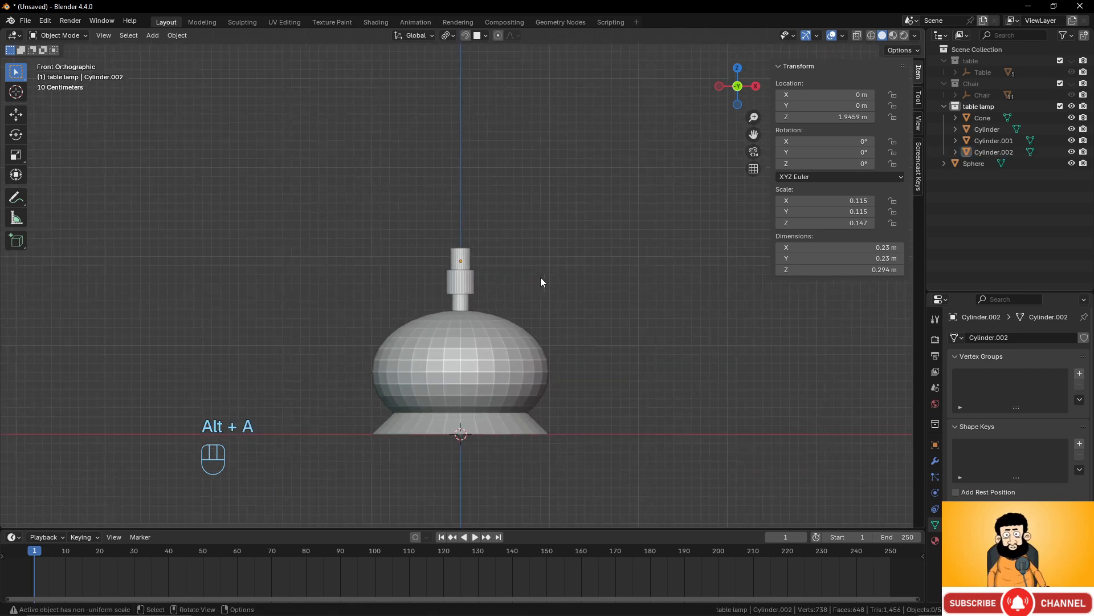
key("shift+a")
mouse_move(541, 278)
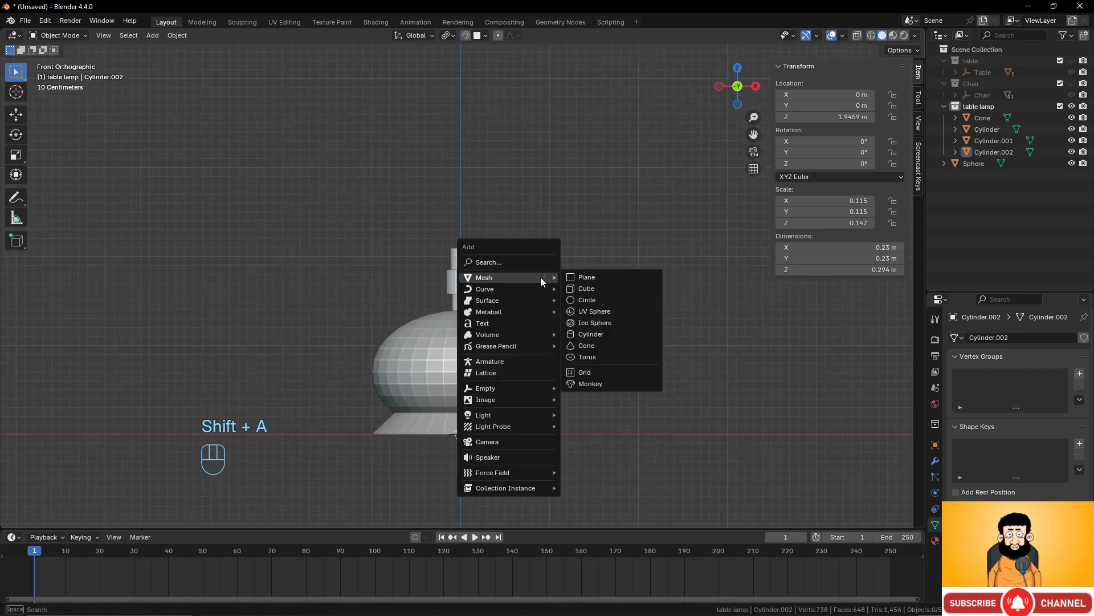
left_click(587, 310)
key("s")
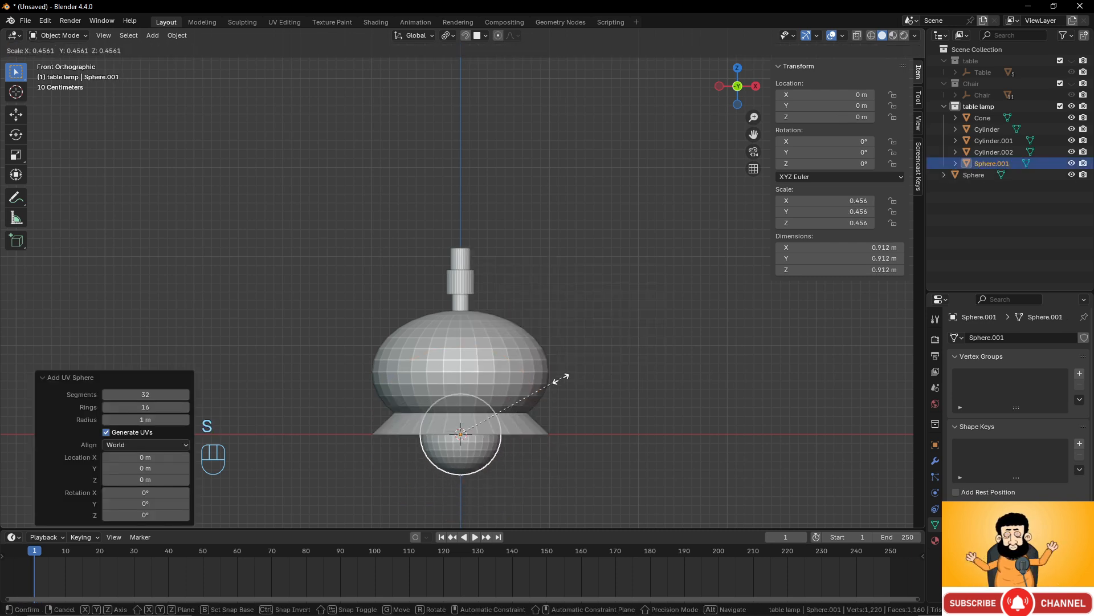
left_click(504, 393)
key("g")
key("z")
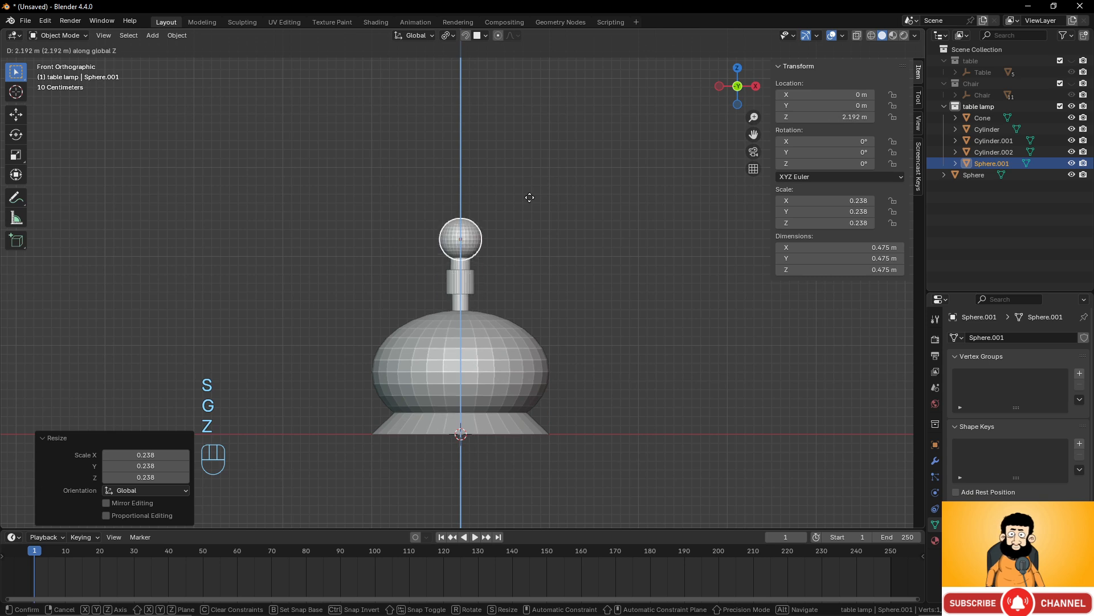
left_click(530, 200)
Enlarge the bulb sphere to about 0.69 m across and raise it about 0.17 m along Z above the stem.
key("s")
left_click(575, 201)
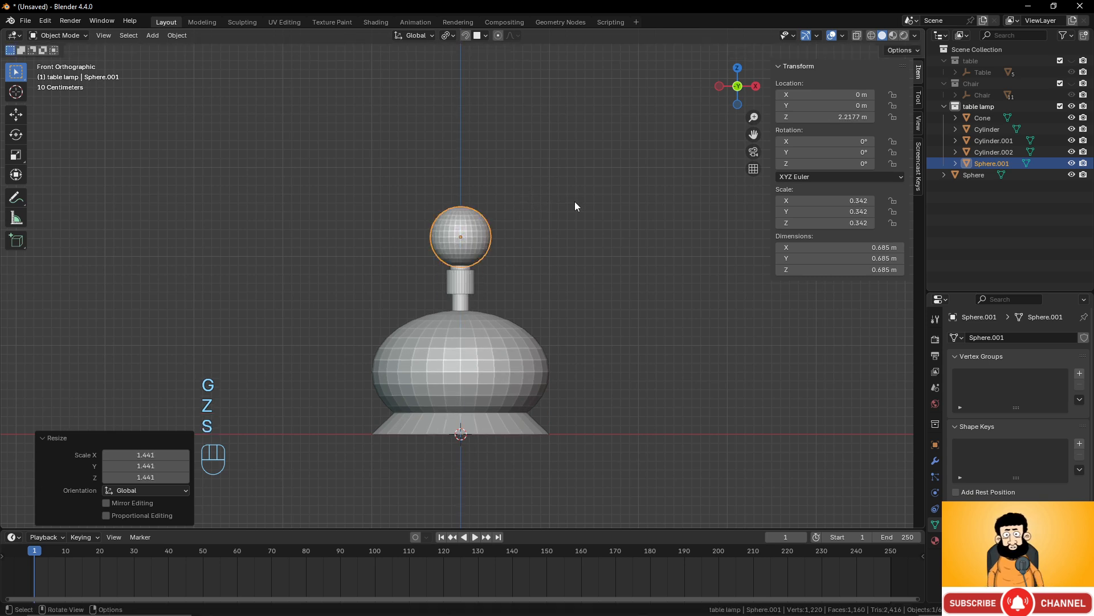
key("g")
key("z")
left_click(575, 187)
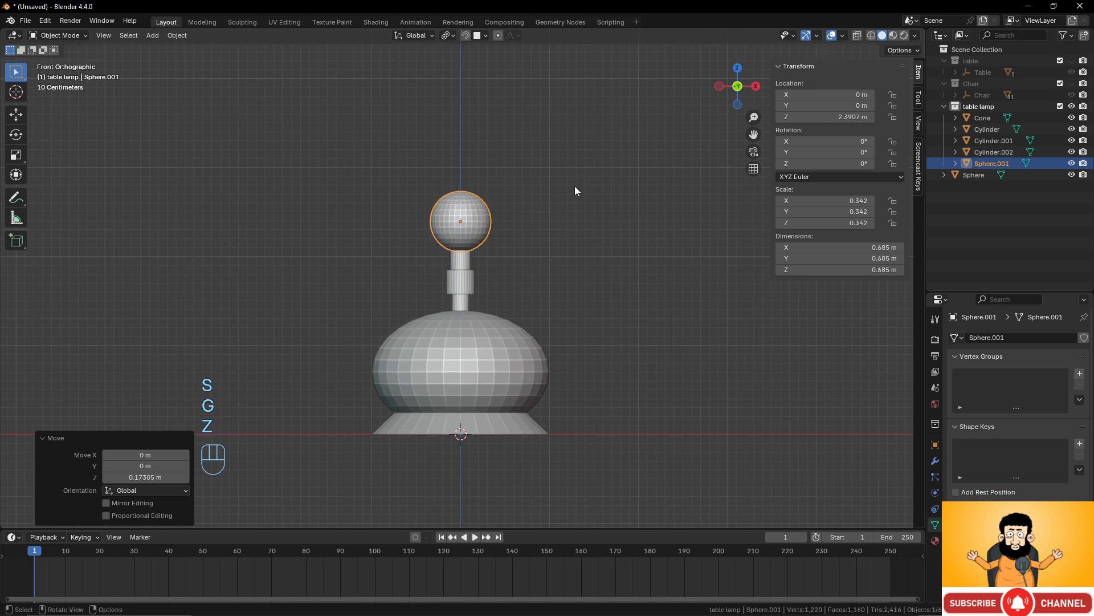
Add a cone for the lampshade with a depth of 1.6 m and a base radius (Radius 1) of 1.68 m.
key("alt+a")
scroll(546, 216, "down", 6)
scroll(540, 237, "up", 5)
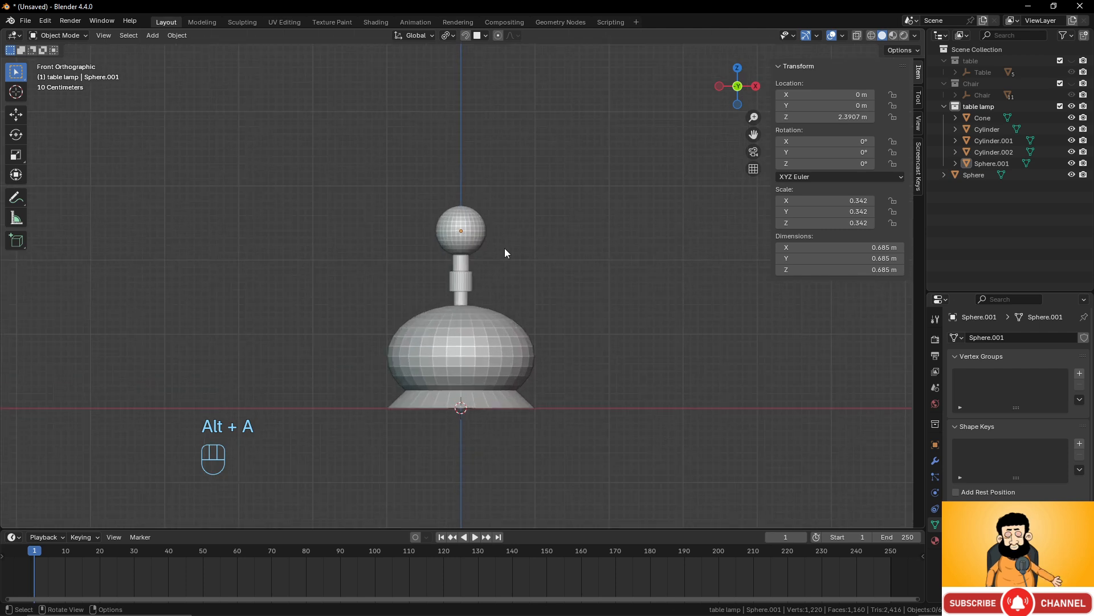
middle_click_drag(506, 251, 488, 164)
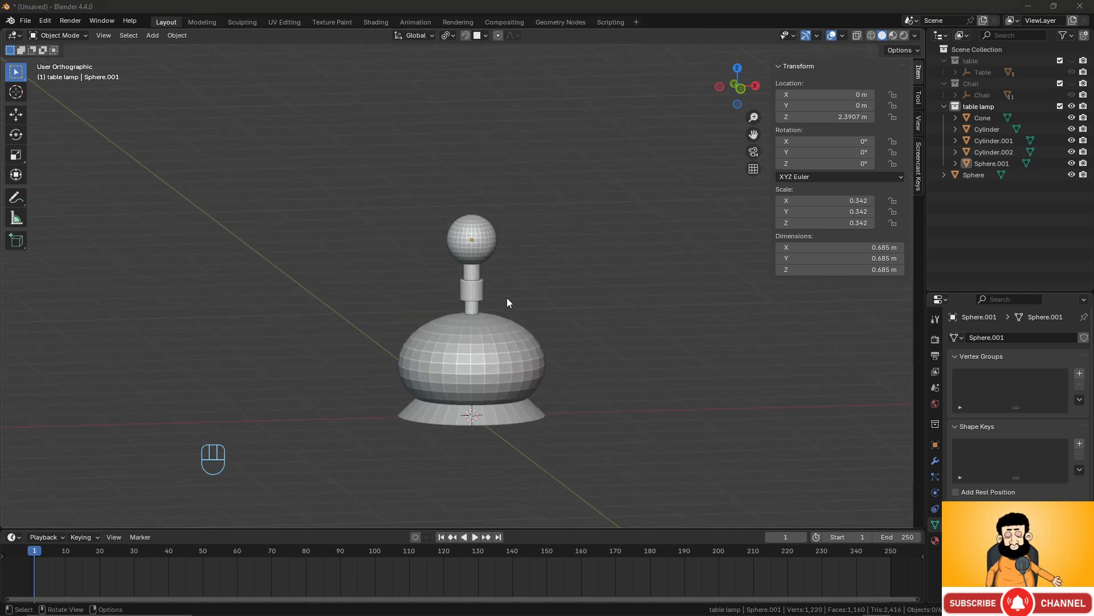
key("shift+a")
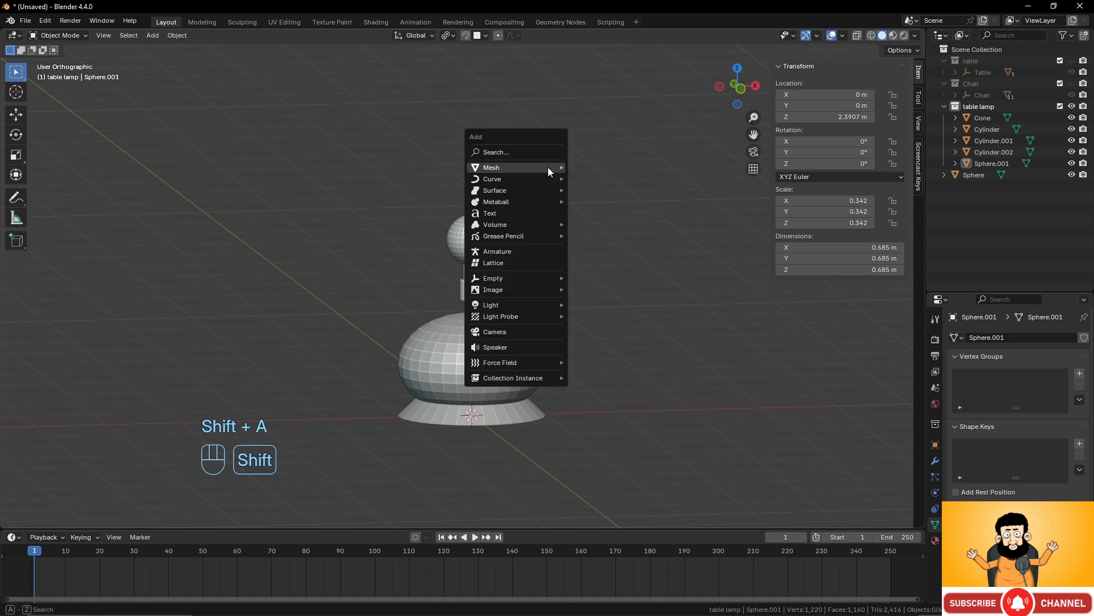
mouse_move(539, 184)
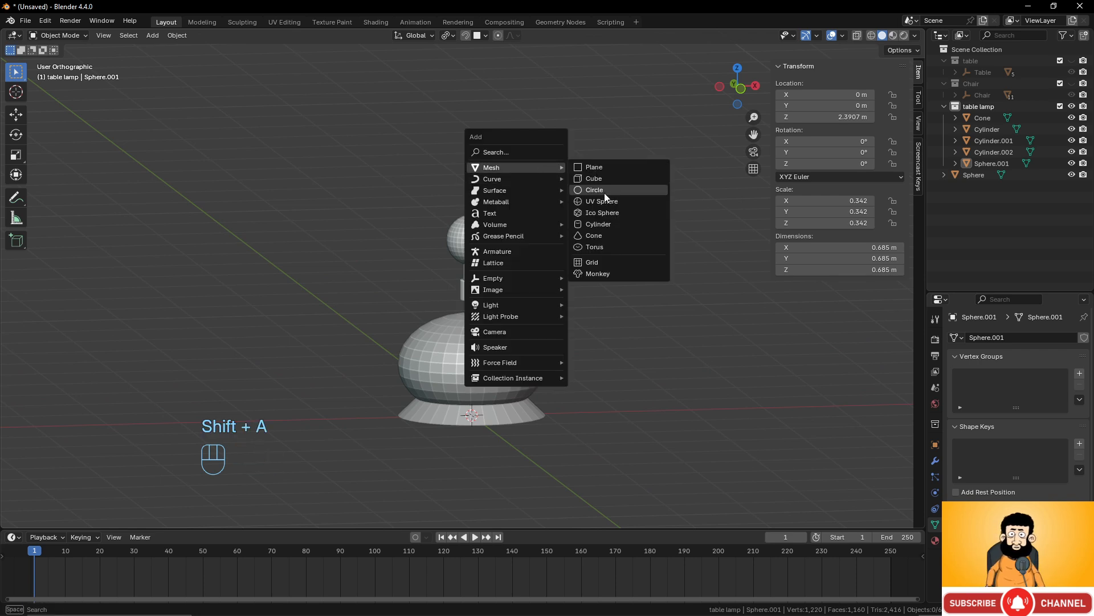
left_click(607, 238)
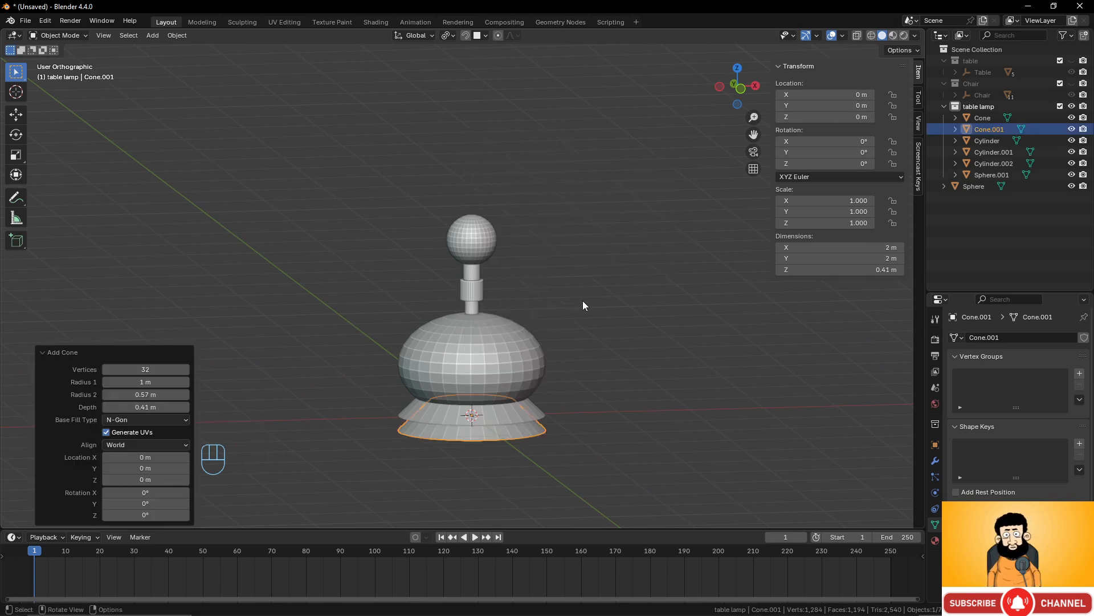
key("KP_1")
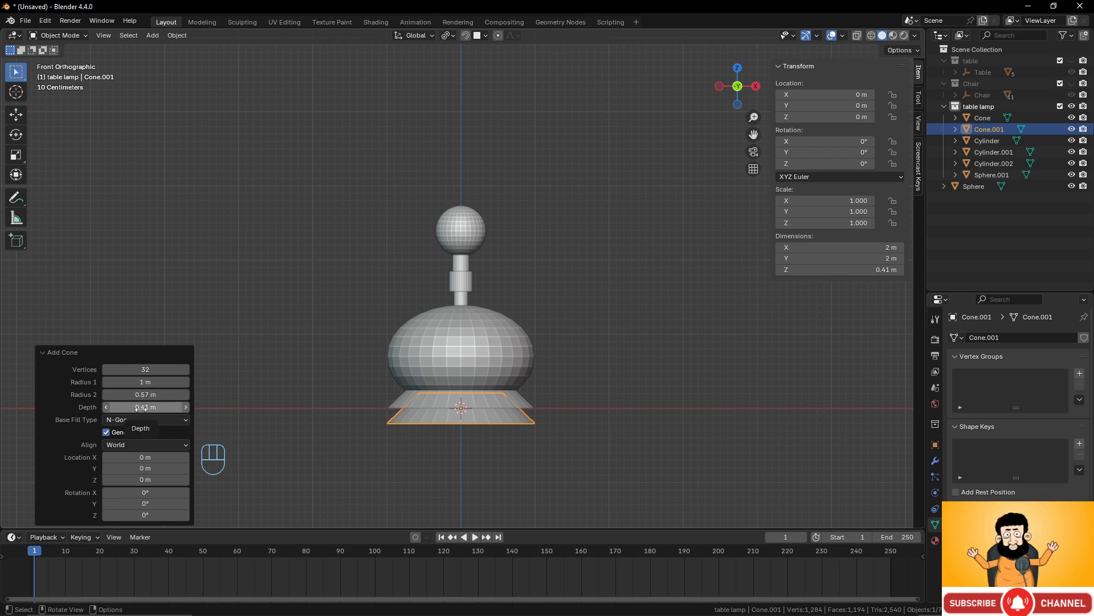
left_click_drag(140, 408, 217, 432)
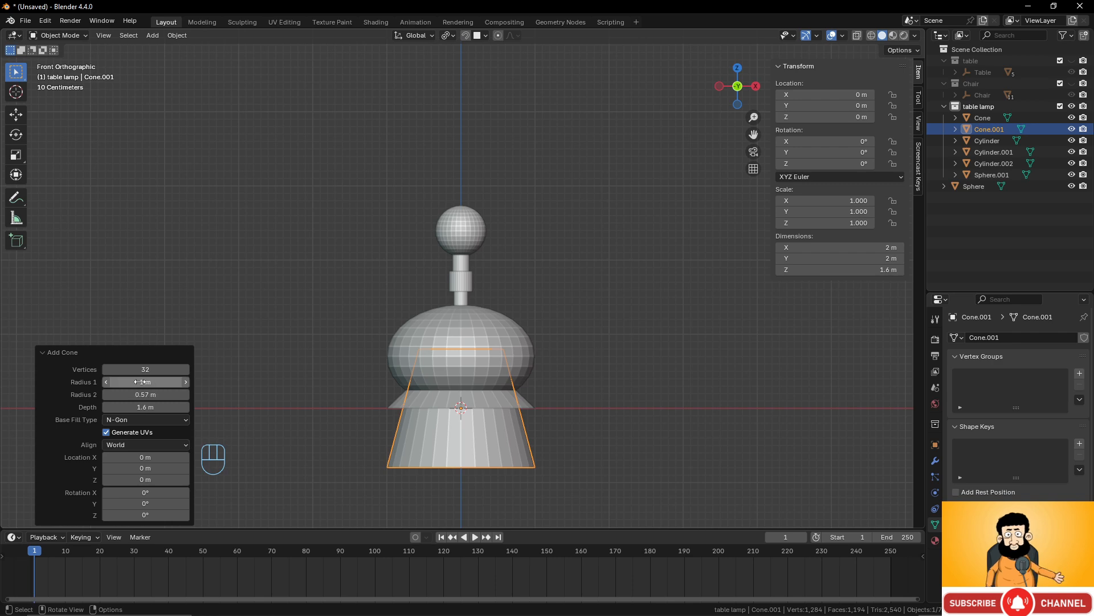
left_click_drag(143, 386, 184, 391)
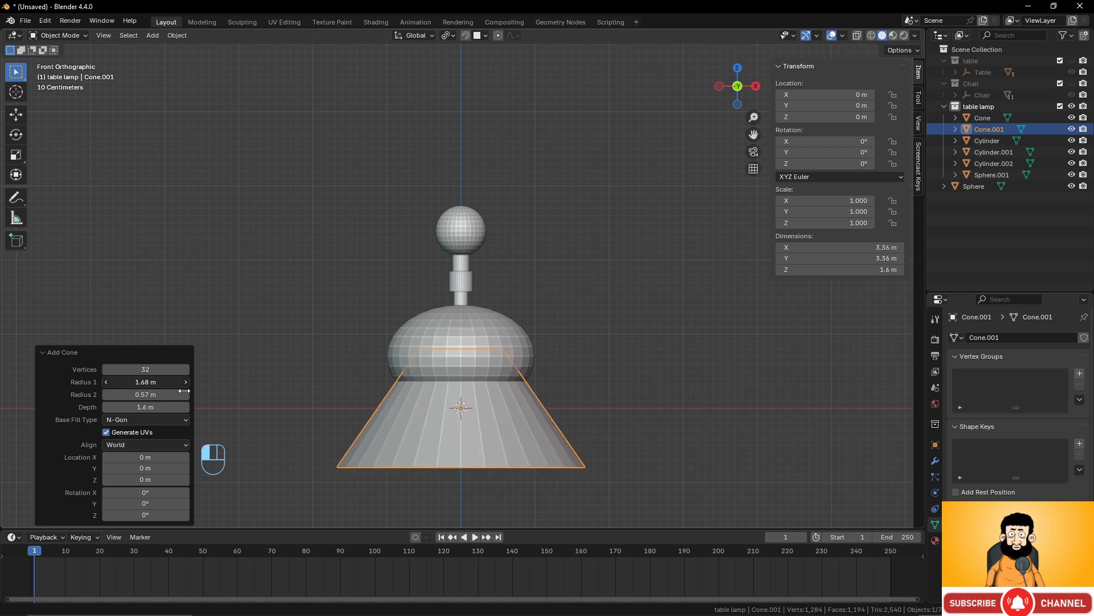
Set the lampshade cone to 64 vertices and its base fill type to Nothing so its ends are open.
scroll(416, 340, "down", 5)
middle_click_drag(416, 340, 539, 336)
scroll(545, 375, "up", 5)
middle_click_drag(545, 376, 498, 356)
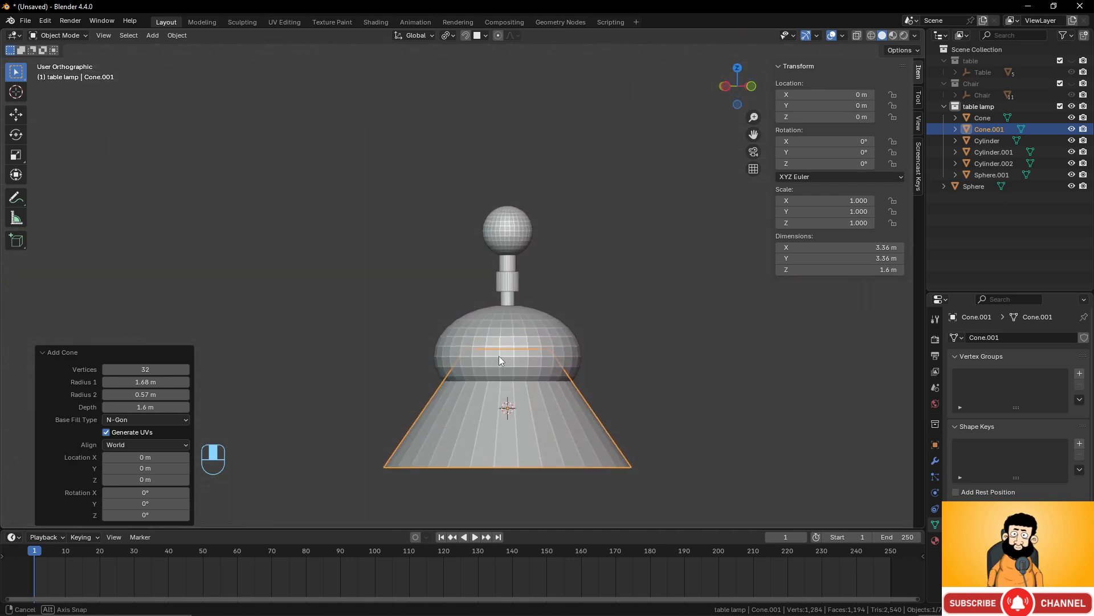
left_click(145, 371)
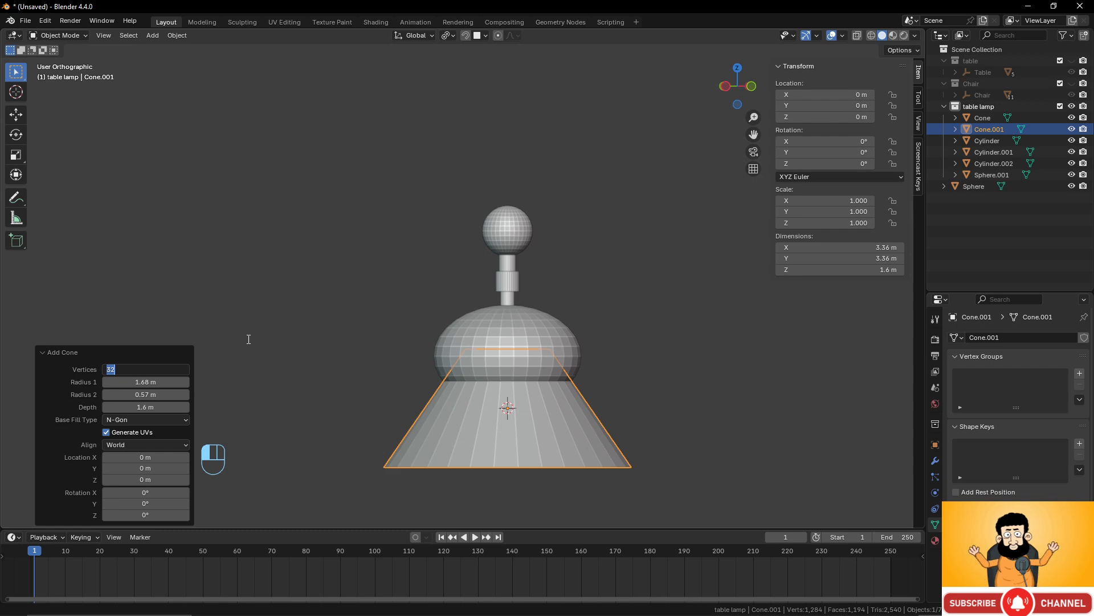
type("64")
key("Return")
middle_click_drag(362, 371, 388, 375)
left_click(153, 419)
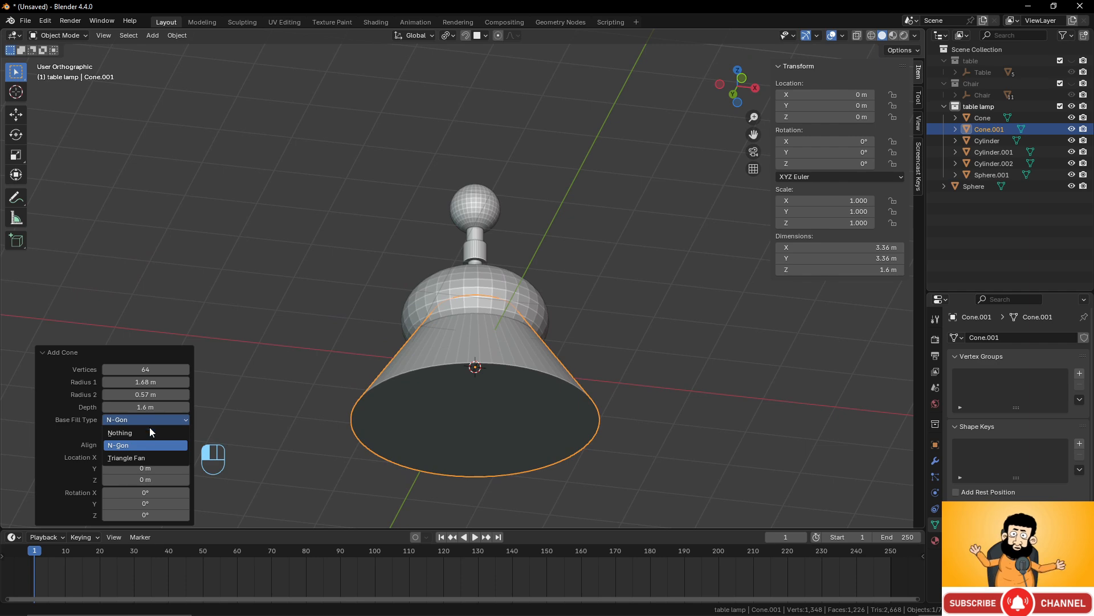
left_click(147, 432)
middle_click_drag(439, 347, 415, 437)
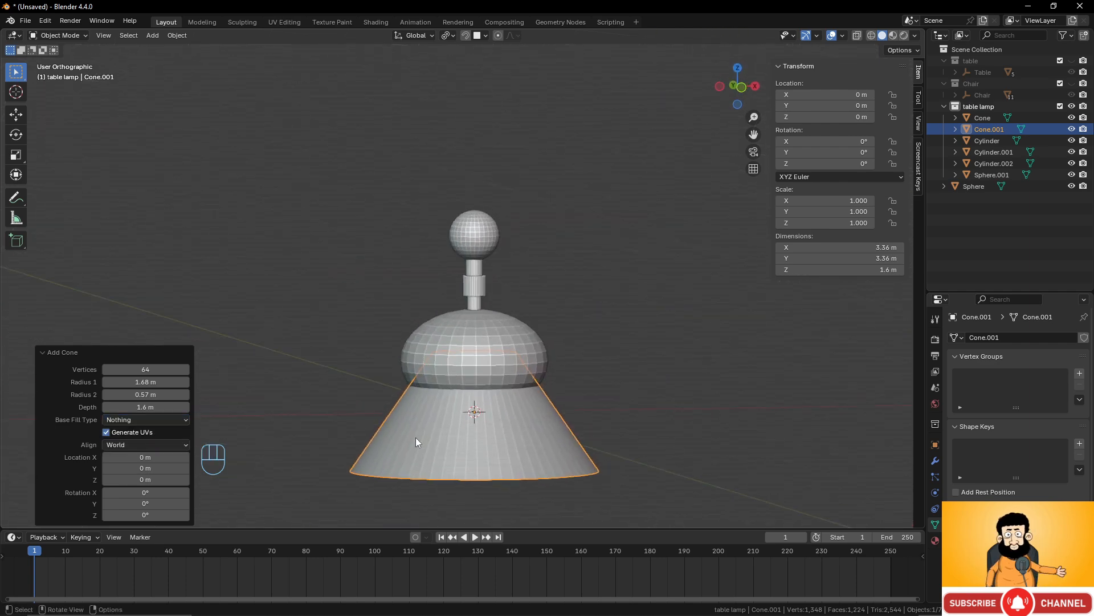
Move the lampshade cone about 2.55 m up along Z so it covers the bulb.
key("KP_1")
key("g")
key("z")
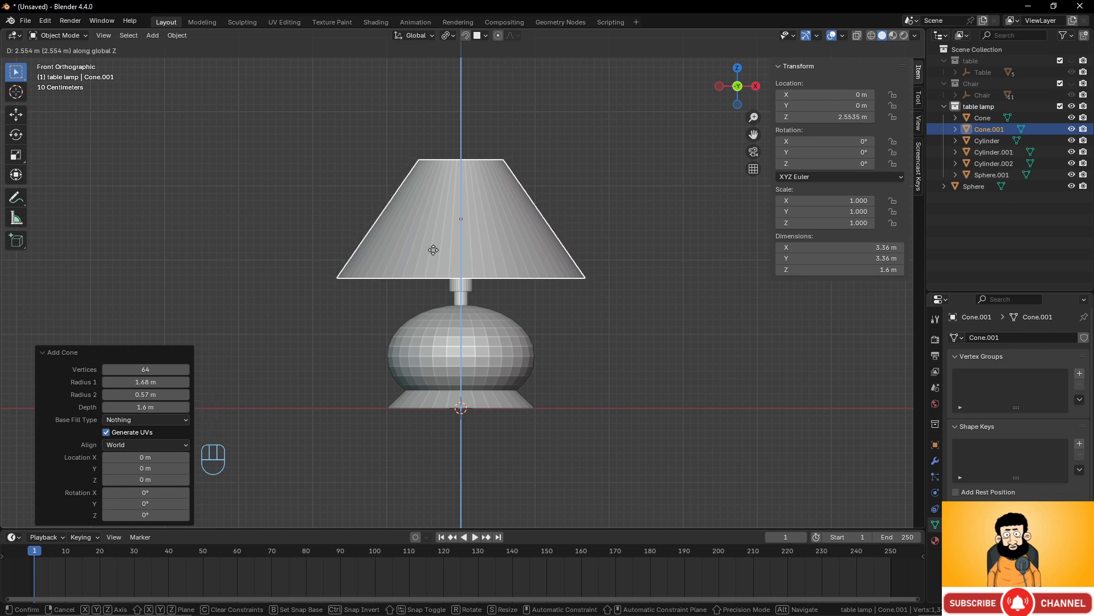
left_click(433, 250)
middle_click_drag(433, 250, 562, 347)
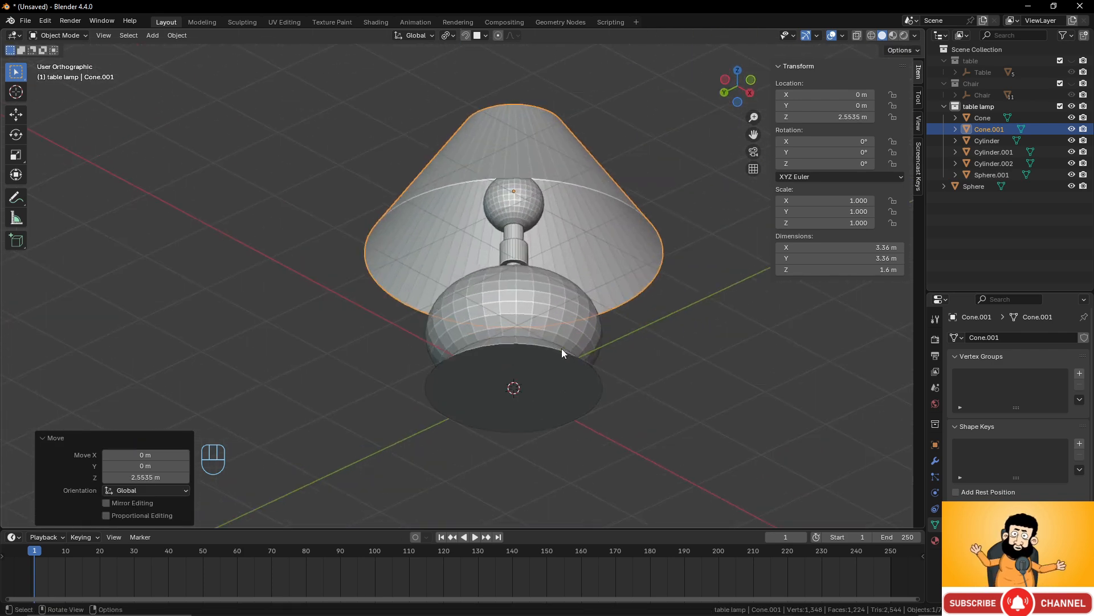
Add a torus at the world origin in the table lamp collection.
scroll(562, 348, "up", 3)
middle_click_drag(617, 272, 408, 320, "shift")
middle_click_drag(510, 281, 542, 293)
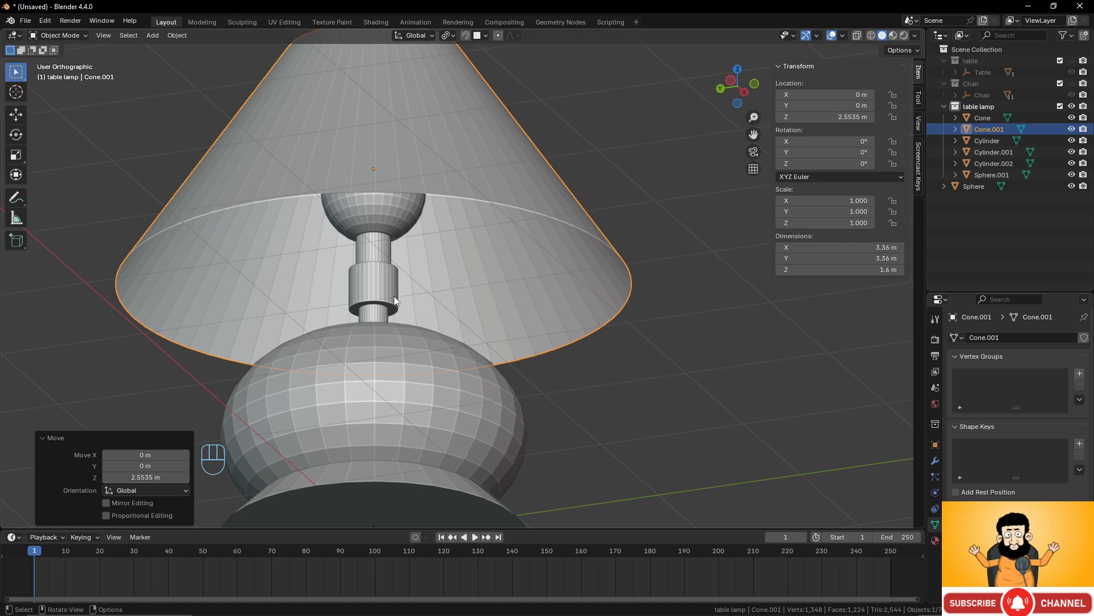
middle_click_drag(395, 296, 375, 300)
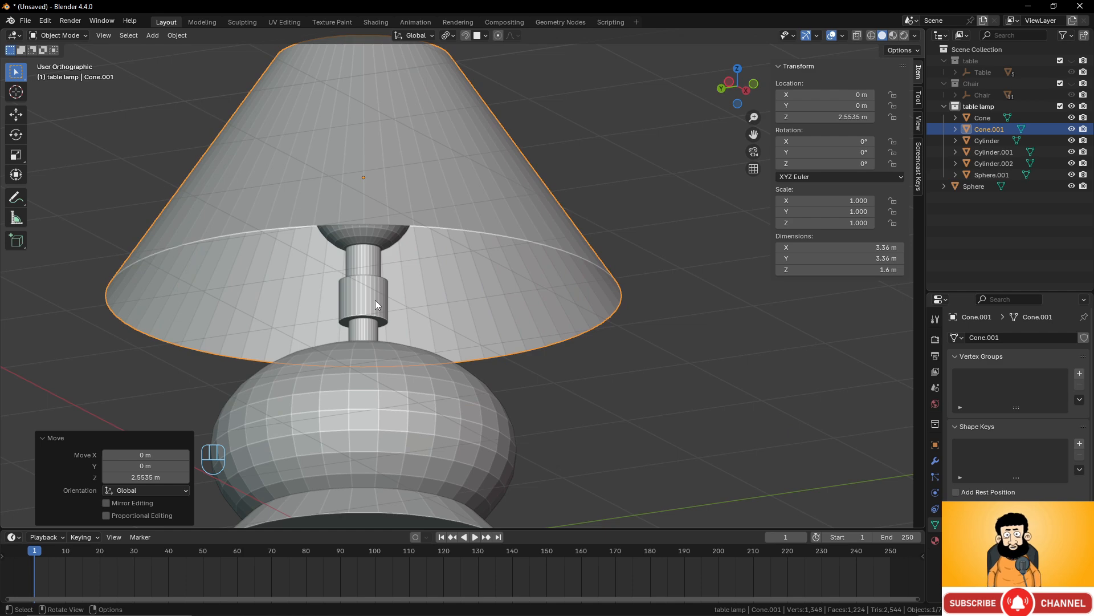
key("shift+a")
mouse_move(375, 300)
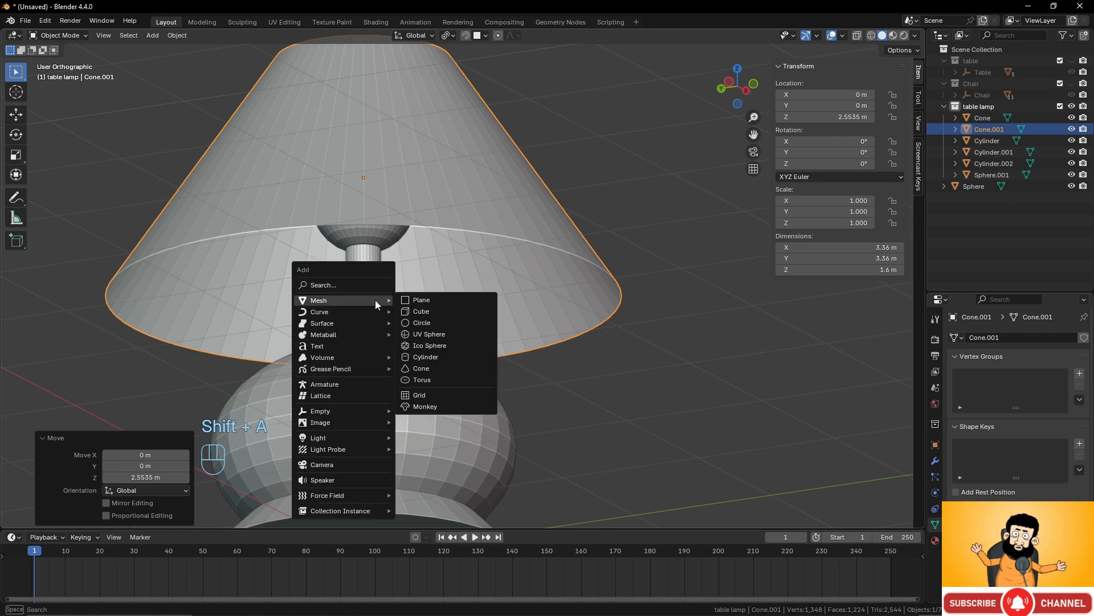
left_click(434, 377)
scroll(473, 366, "down", 4)
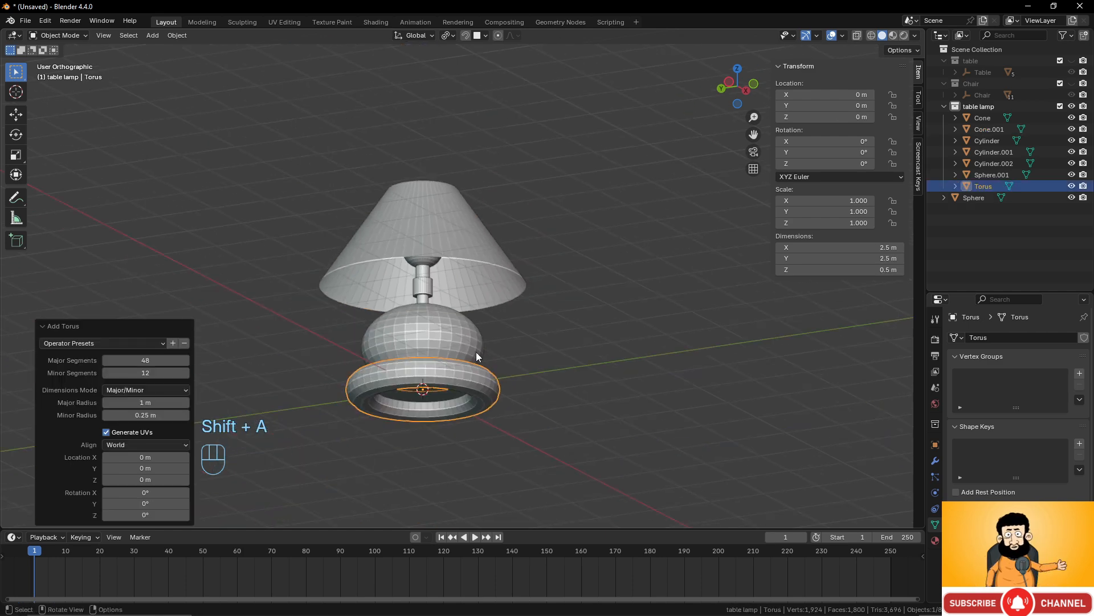
scroll(456, 399, "up", 2)
middle_click_drag(415, 414, 477, 361, "shift")
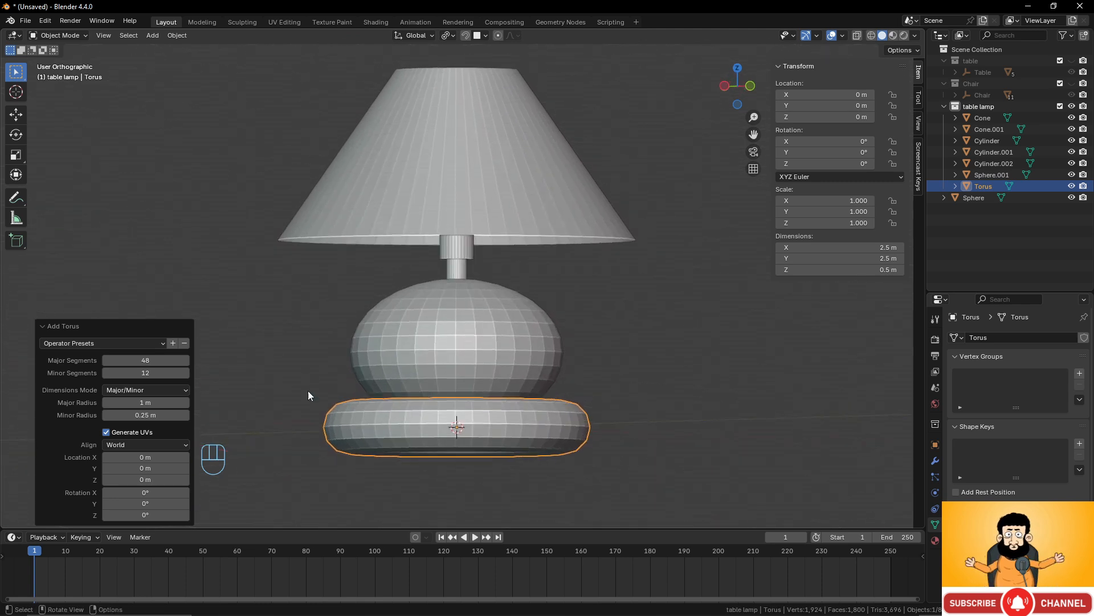
Set the torus's minor radius to 0.01 m to make it a thin ring.
left_click(146, 416)
type("0.0")
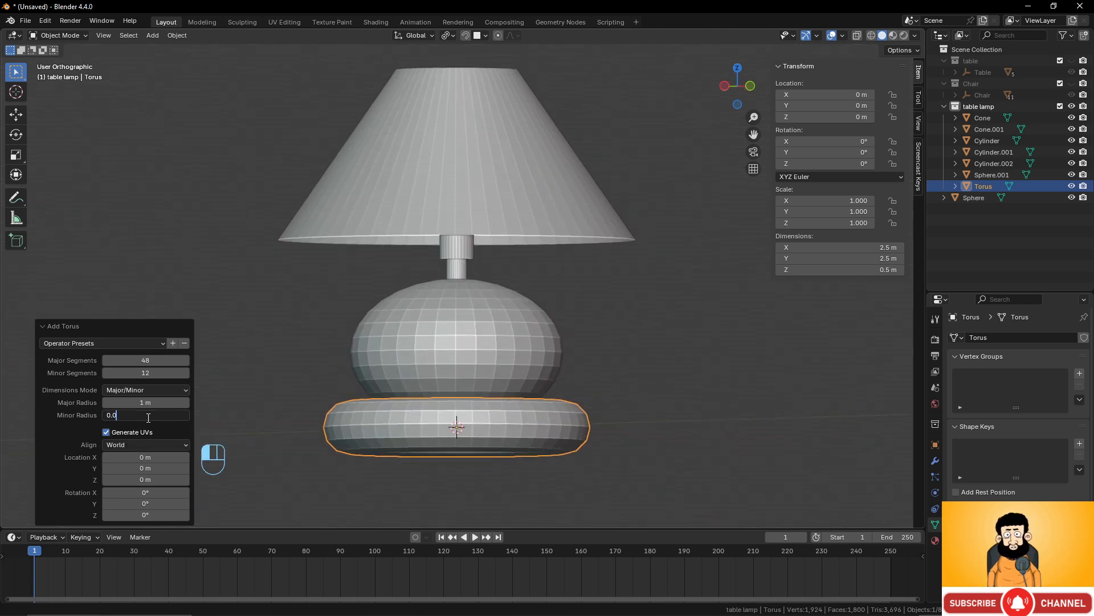
type("1")
key("Return")
middle_click_drag(450, 388, 451, 411)
scroll(507, 437, "up", 3)
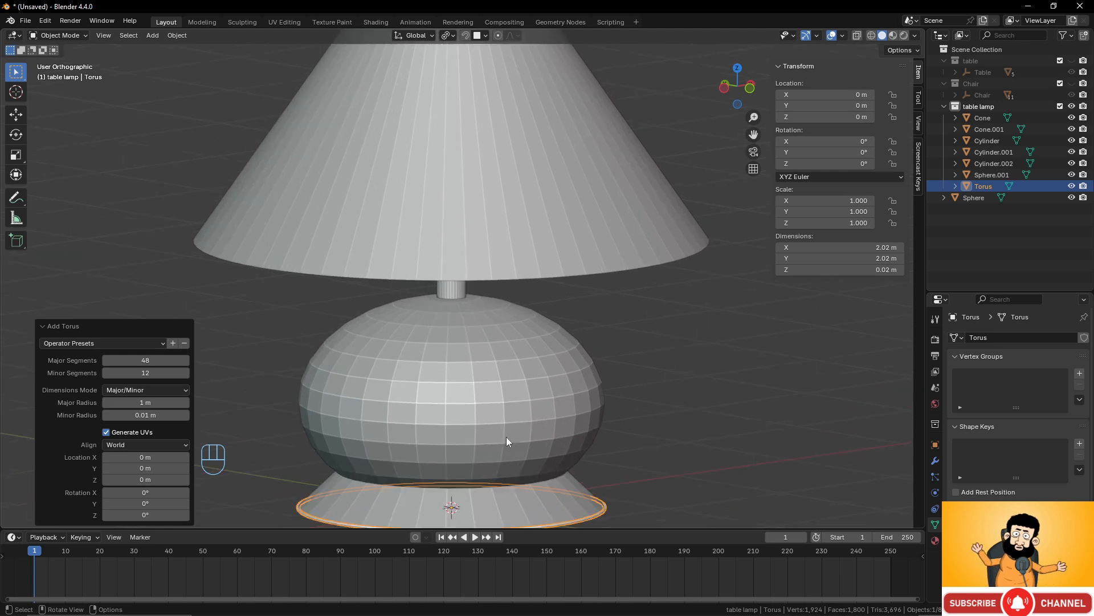
Set the torus's major radius to 1.7 m and raise it along Z to about 1.75 m, at the lampshade's lower rim.
middle_click_drag(506, 440, 519, 288, "shift")
middle_click_drag(642, 365, 617, 344)
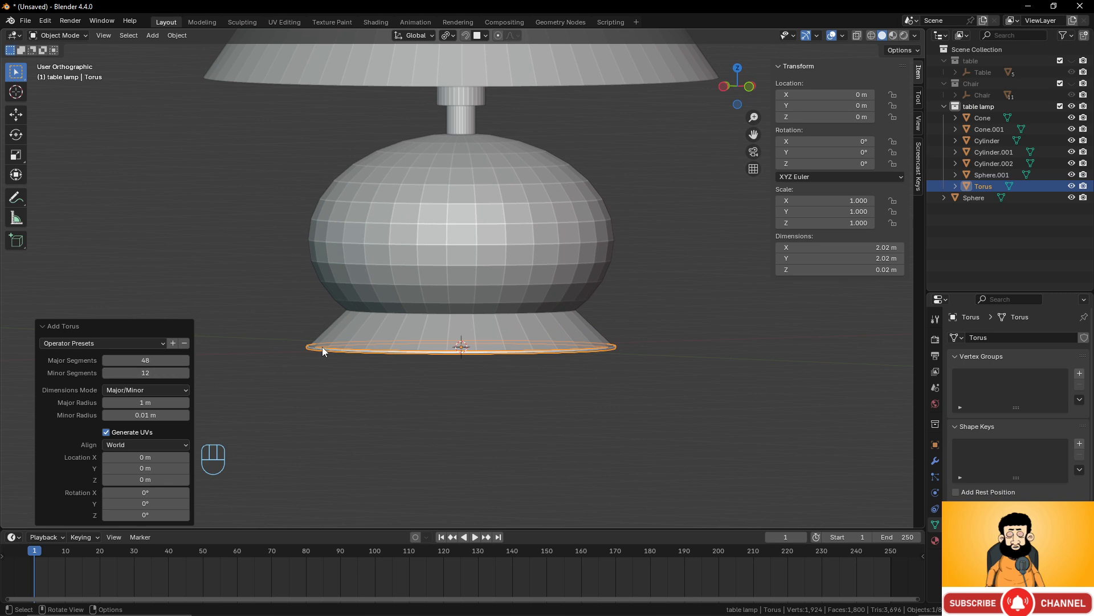
key("KP_1")
left_click_drag(143, 402, 177, 403, "shift")
scroll(227, 408, "down", 4)
key("g")
key("z")
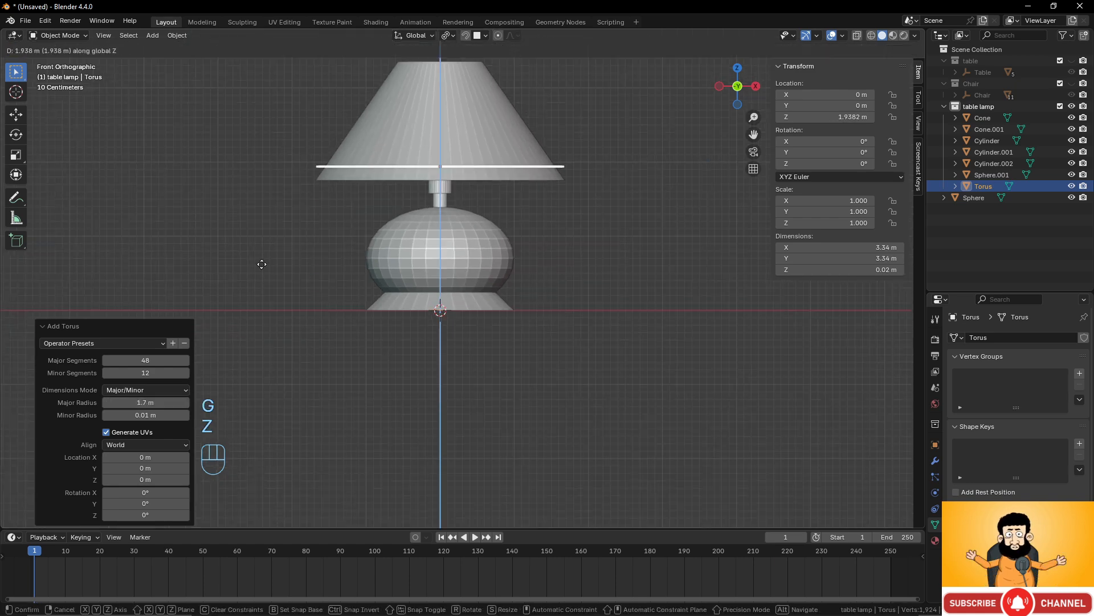
left_click(263, 277)
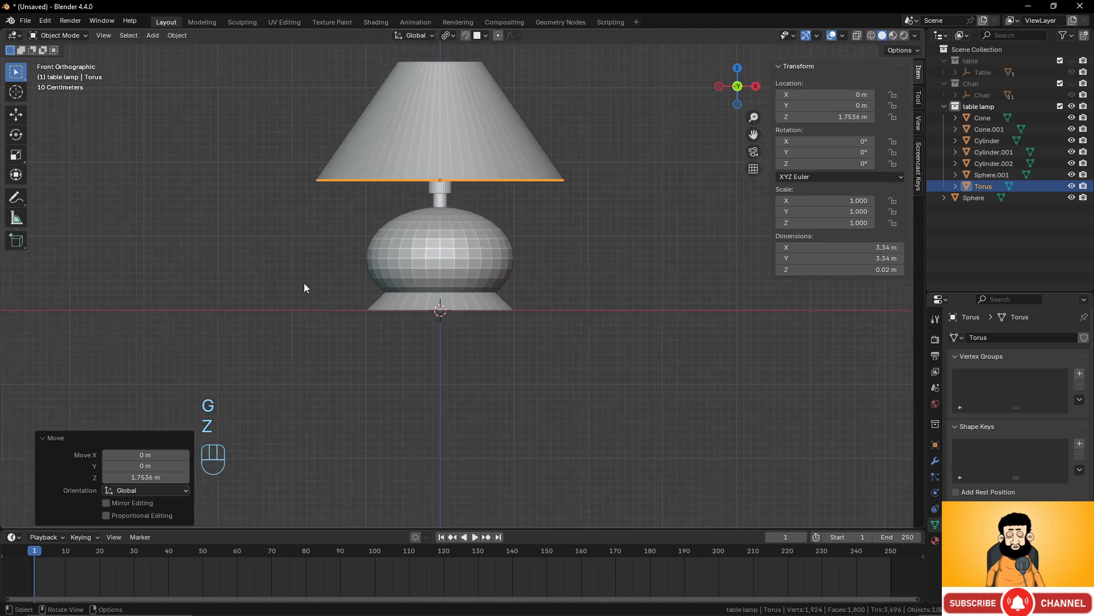
Scale the lower rim torus uniformly by about 1.009 to match the lampshade's edge, and deselect it.
scroll(479, 239, "up", 4)
middle_click_drag(502, 229, 298, 423, "shift")
scroll(449, 364, "up", 5)
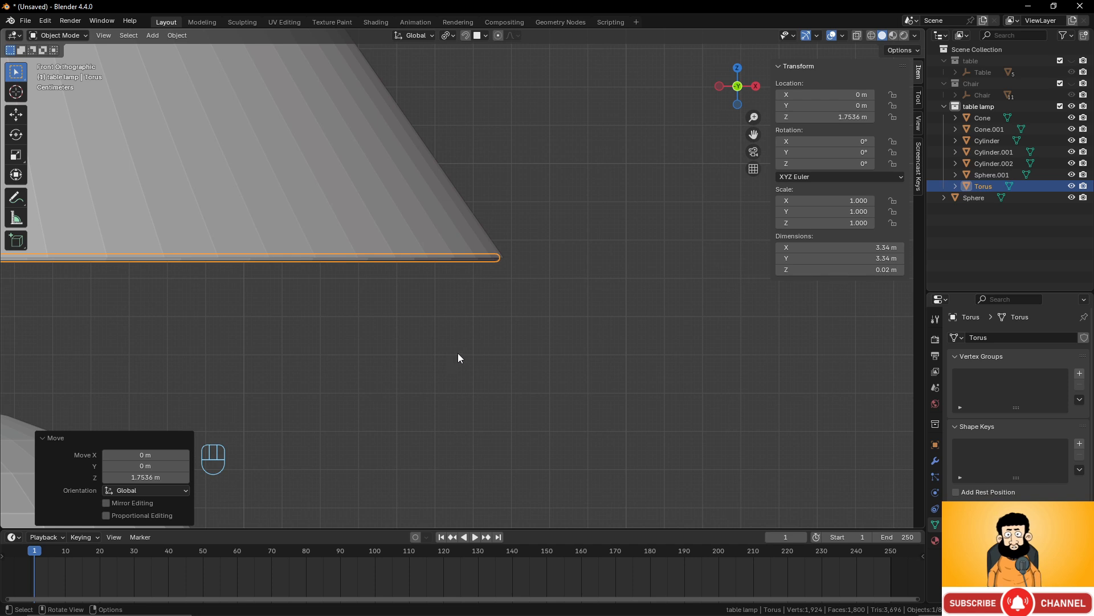
key("s")
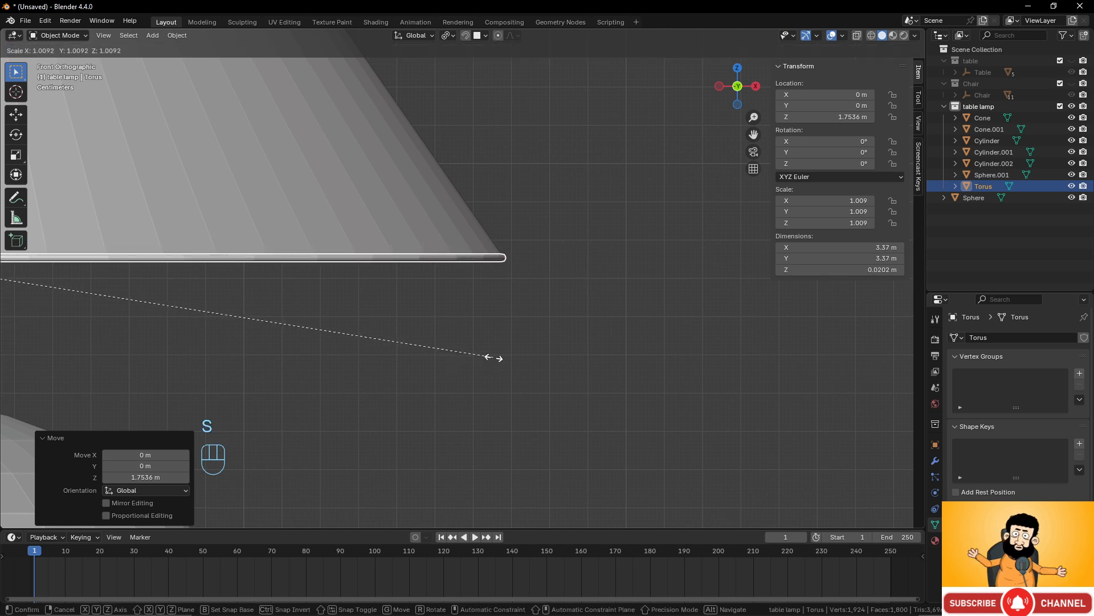
left_click(493, 358)
scroll(353, 337, "down", 5)
middle_click_drag(353, 338, 440, 336, "shift")
key("alt+a")
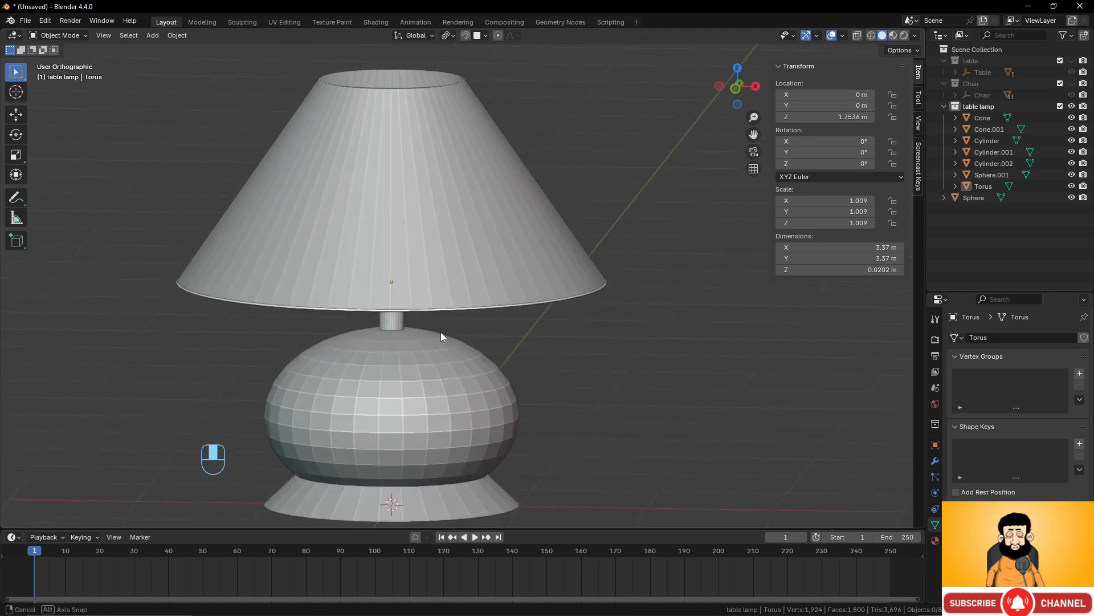
Add a second torus at the lamp's base and set its major radius to 0.8 m.
scroll(433, 334, "down", 3)
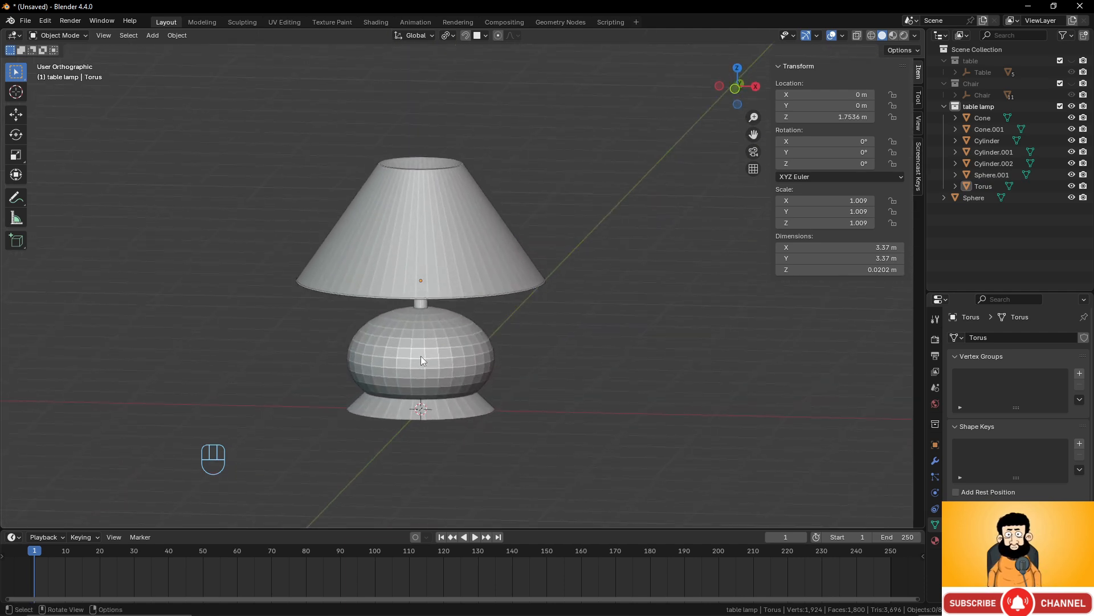
key("shift+a")
mouse_move(425, 356)
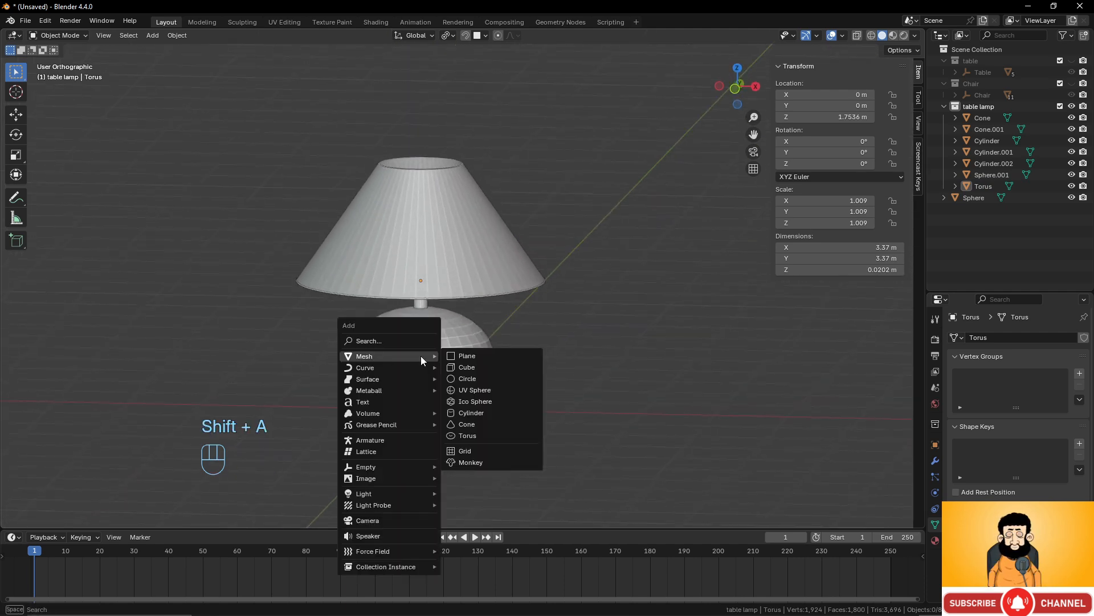
left_click(470, 436)
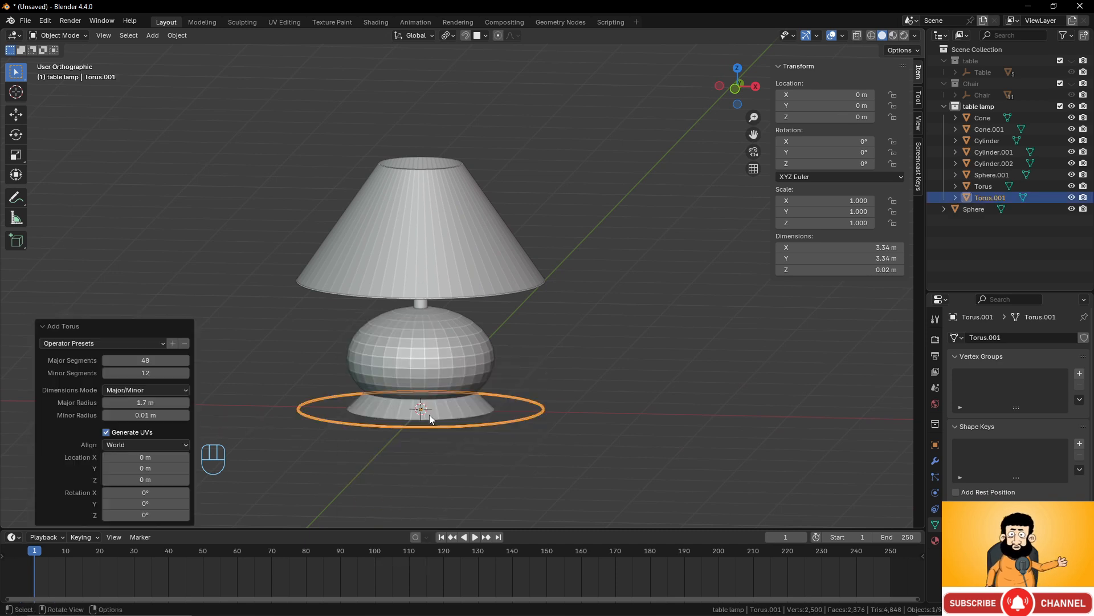
key("KP_1")
scroll(479, 285, "up", 4)
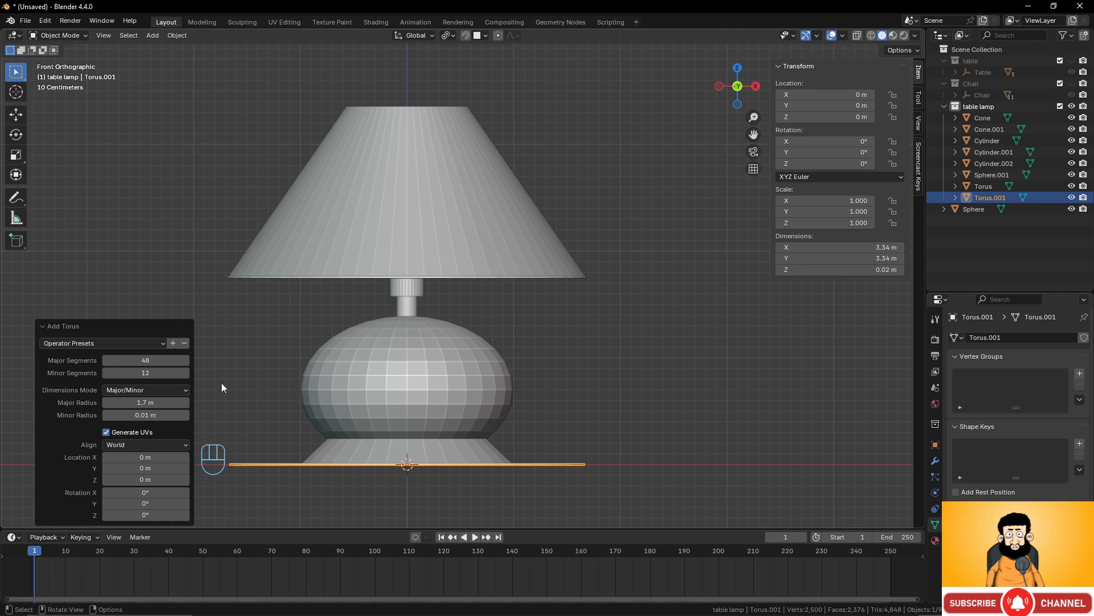
left_click_drag(142, 405, 117, 406)
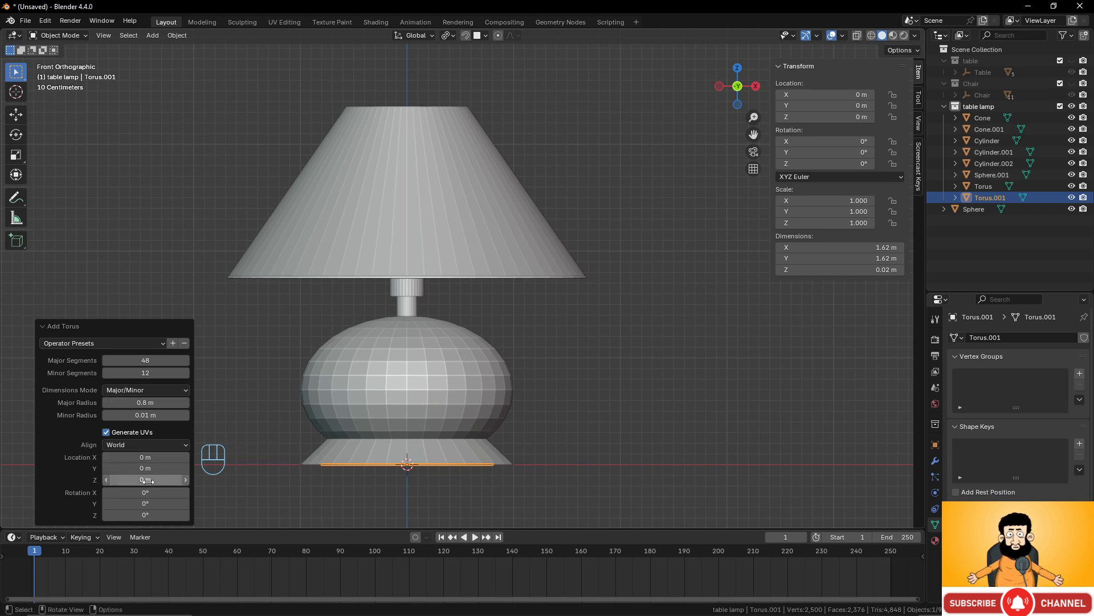
Raise the new torus to Z 3.35 m at the lampshade's top opening and set its major radius to 0.57 m.
left_click_drag(147, 481, 189, 481)
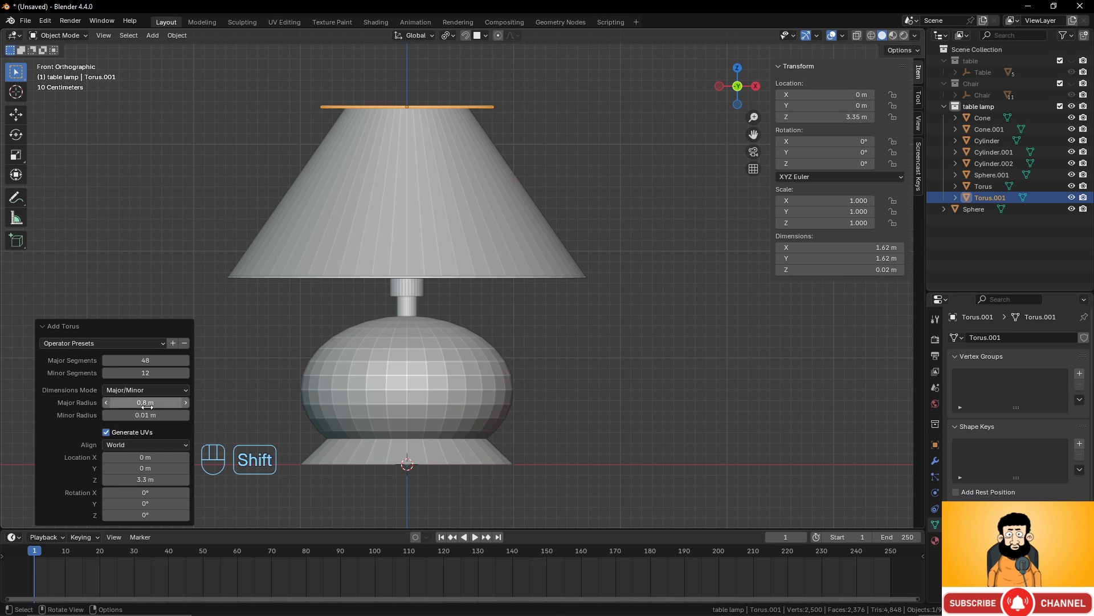
left_click_drag(147, 405, 145, 402)
scroll(477, 150, "up", 3)
middle_click_drag(460, 73, 485, 170, "shift")
scroll(493, 381, "up", 4)
scroll(521, 403, "down", 5)
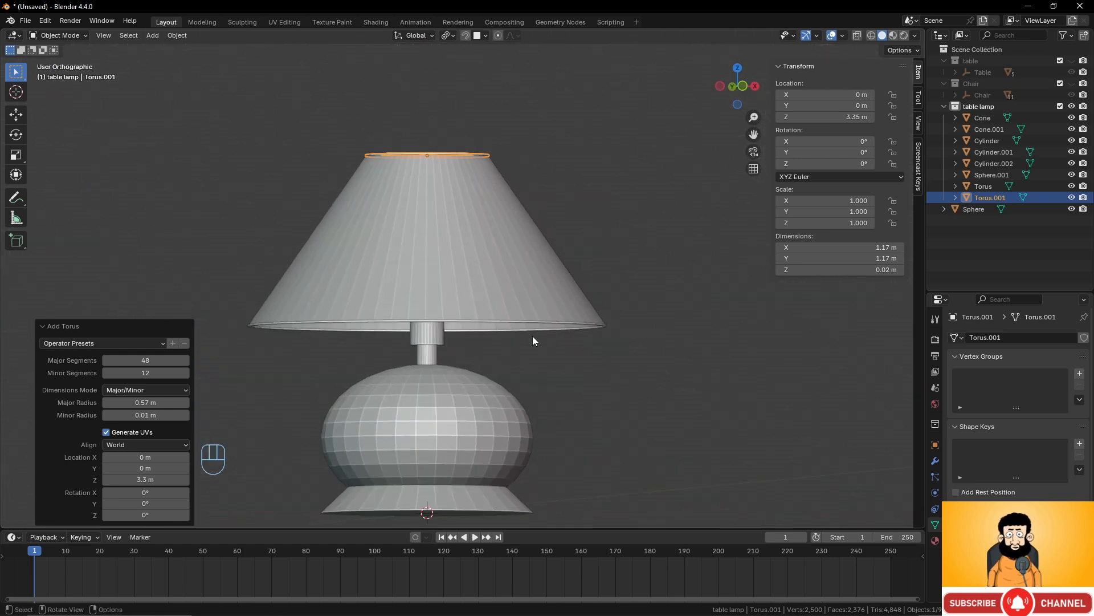
Duplicate the top rim torus and move the copy about 1.02 m down along Z inside the lampshade.
middle_click_drag(468, 340, 478, 325)
scroll(456, 333, "up", 3)
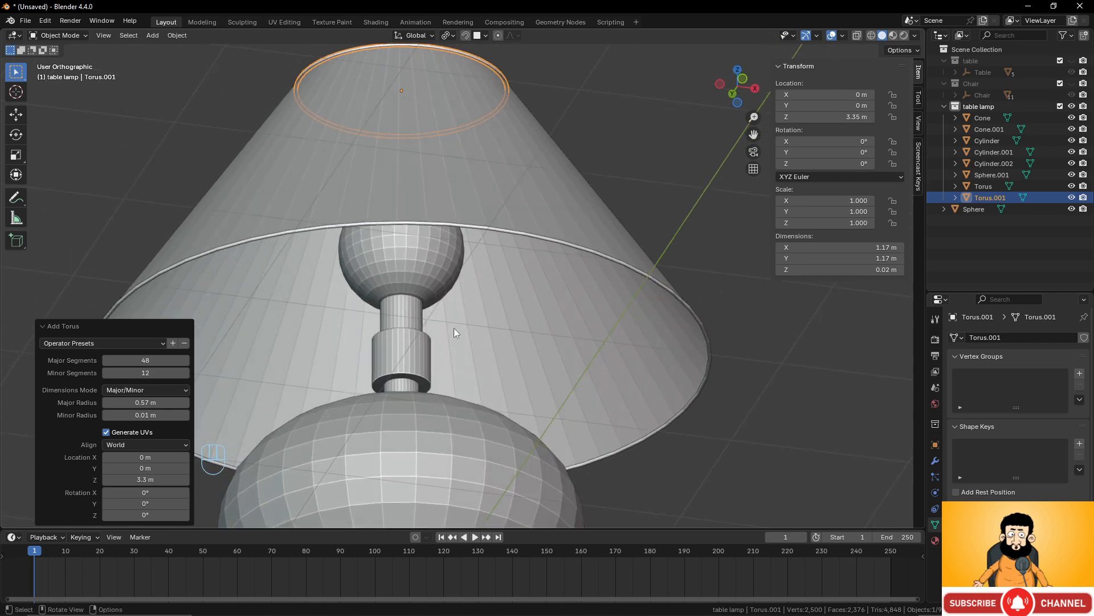
middle_click_drag(487, 256, 414, 352)
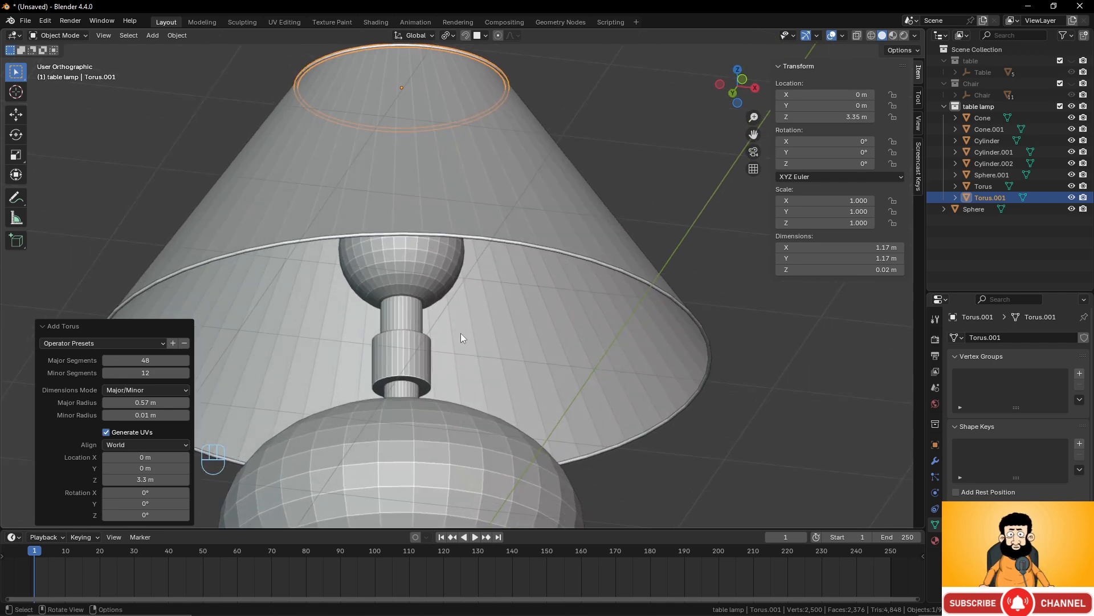
middle_click_drag(503, 182, 489, 199)
key("shift+d")
key("z")
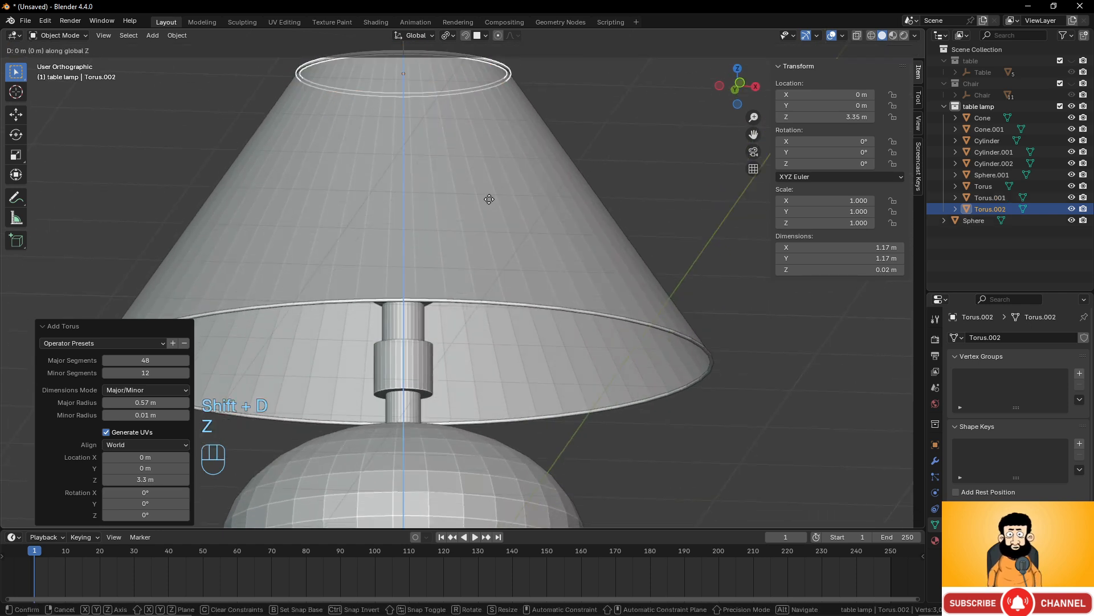
left_click(449, 383)
Lower the duplicated ring about 0.29 m along Z and scale it uniformly by about 1.24.
middle_click_drag(449, 383, 494, 276)
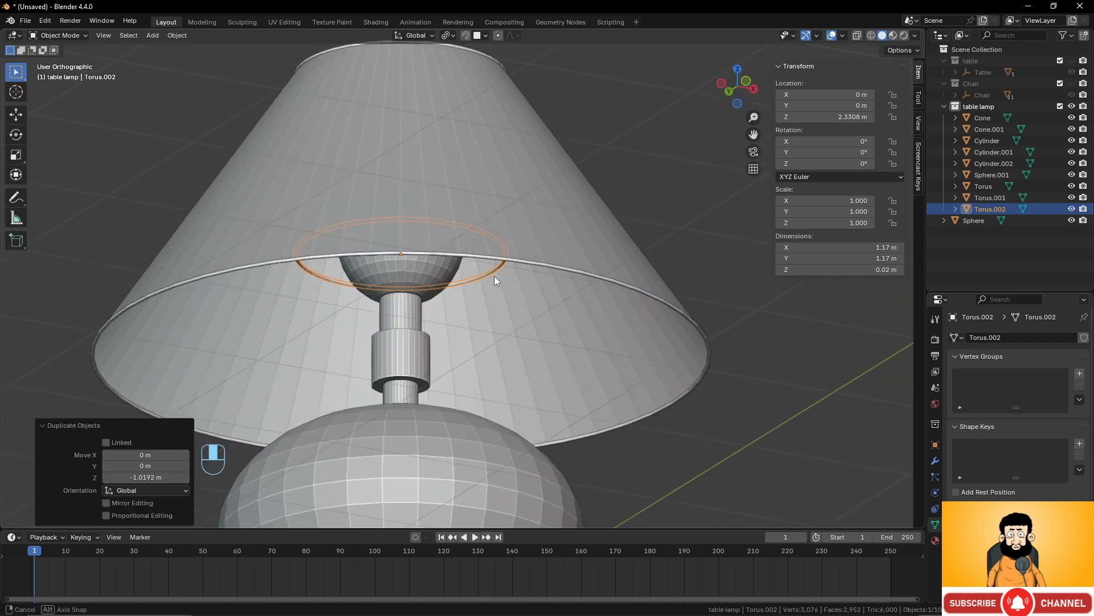
key("g")
key("z")
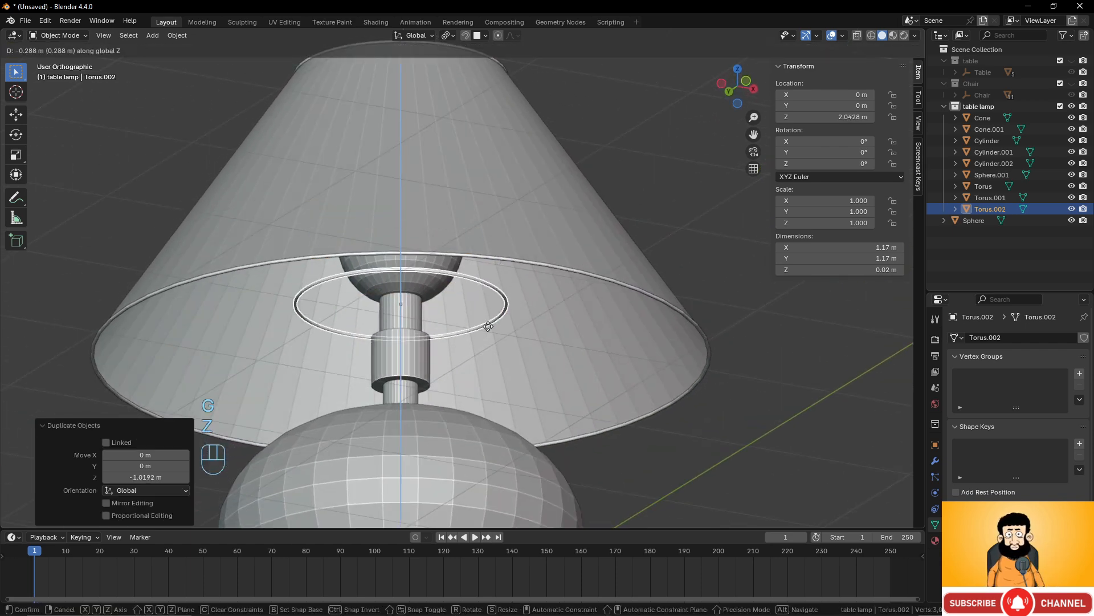
left_click(489, 327)
key("s")
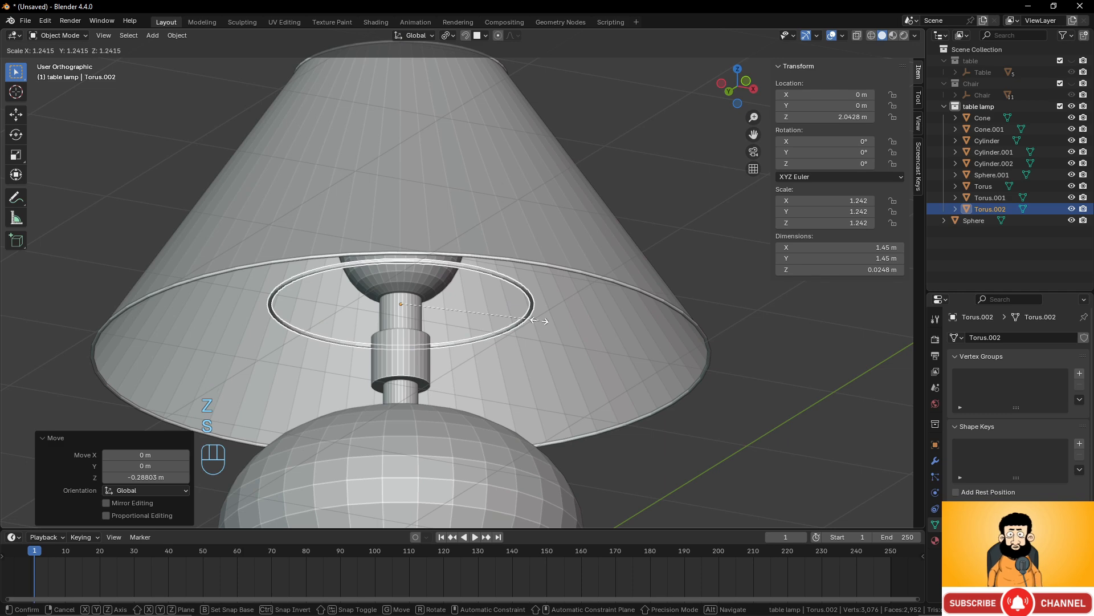
left_click(538, 320)
Move the inner ring about 0.24 m further down along Z, around the bulb holder.
mouse_move(513, 237)
middle_mouse_down()
mouse_move(521, 179)
mouse_move(501, 241)
mouse_move(477, 215)
mouse_move(503, 225)
middle_mouse_up()
scroll(505, 295, "up", 2)
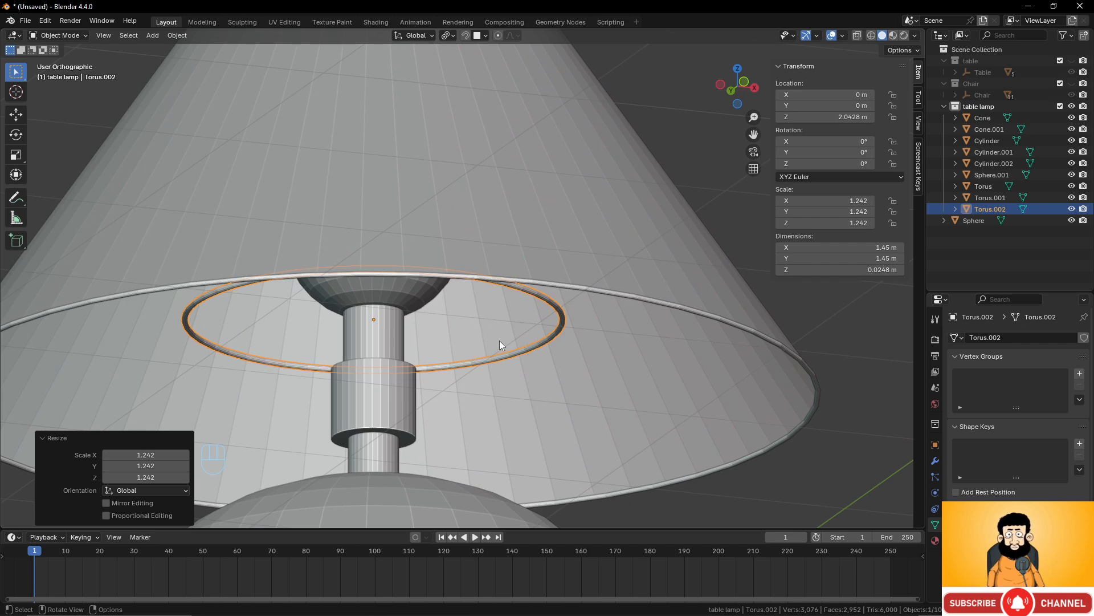
key("g")
key("z")
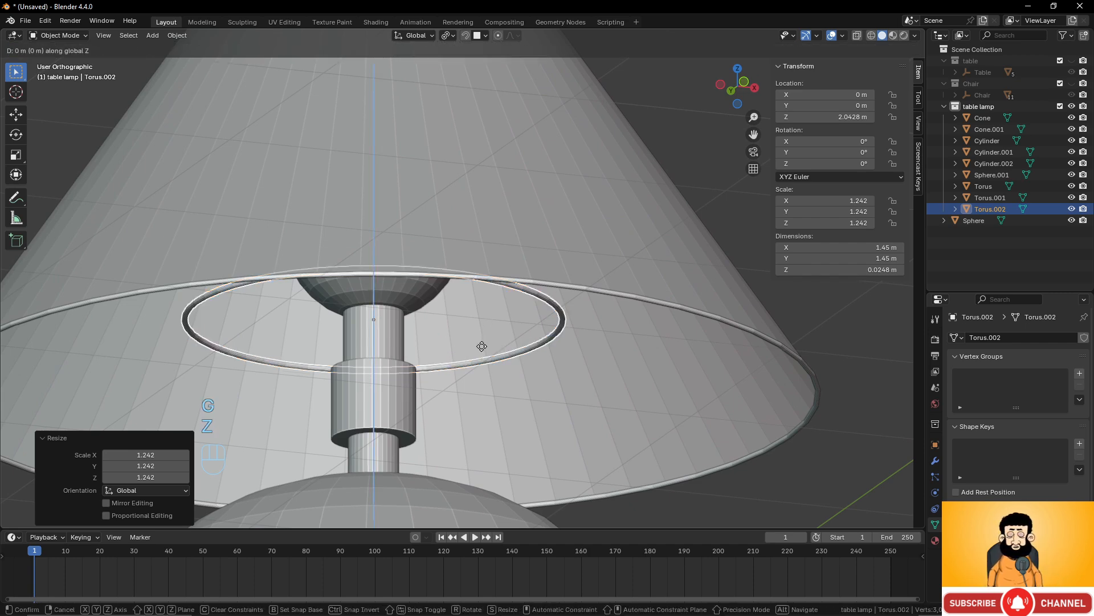
left_click(473, 408)
Add a cylinder with a radius of 0.04 m at the lamp's base.
middle_click_drag(439, 363, 455, 338)
key("shift+a")
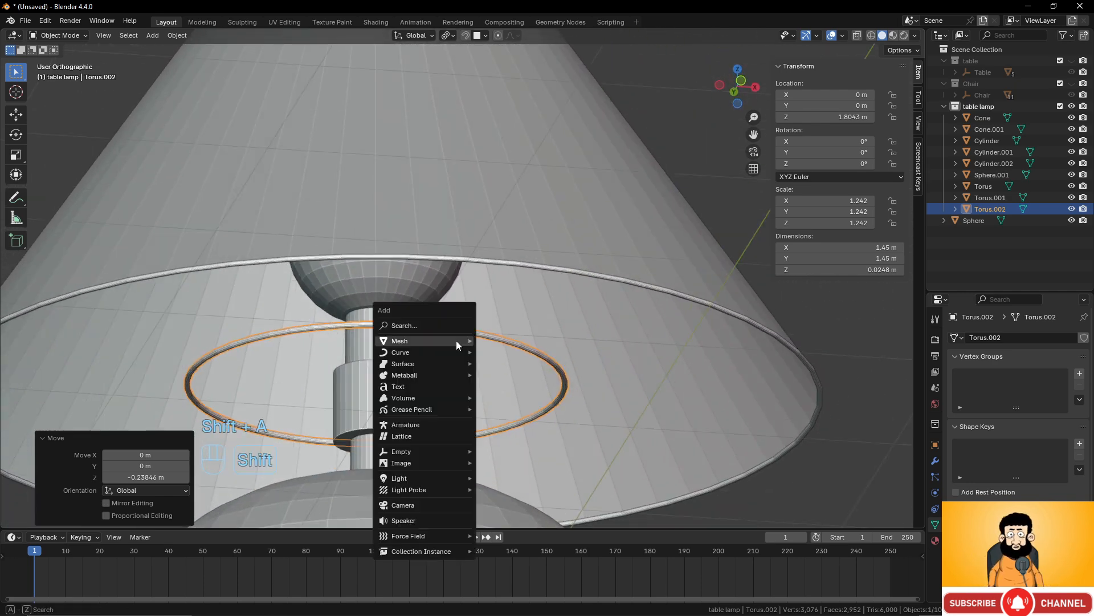
mouse_move(456, 340)
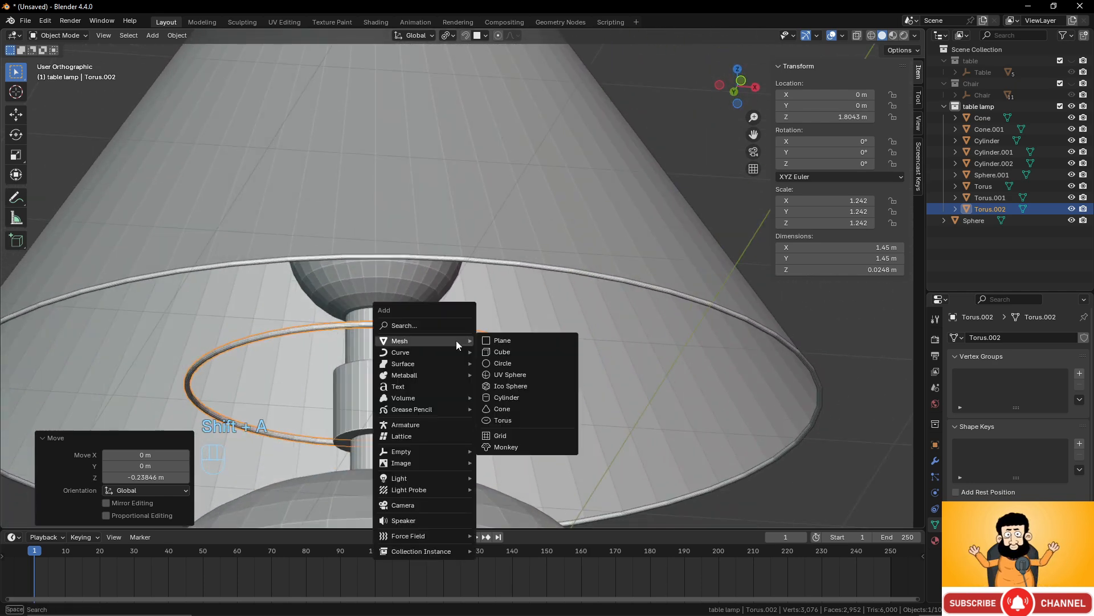
left_click(514, 398)
scroll(470, 385, "down", 3)
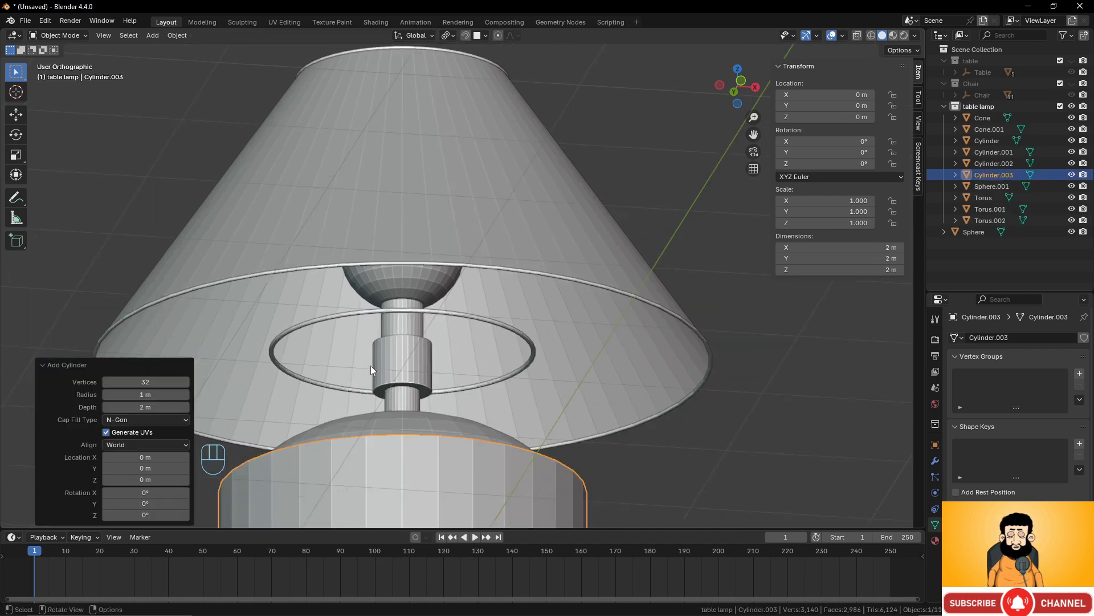
scroll(370, 365, "down", 5)
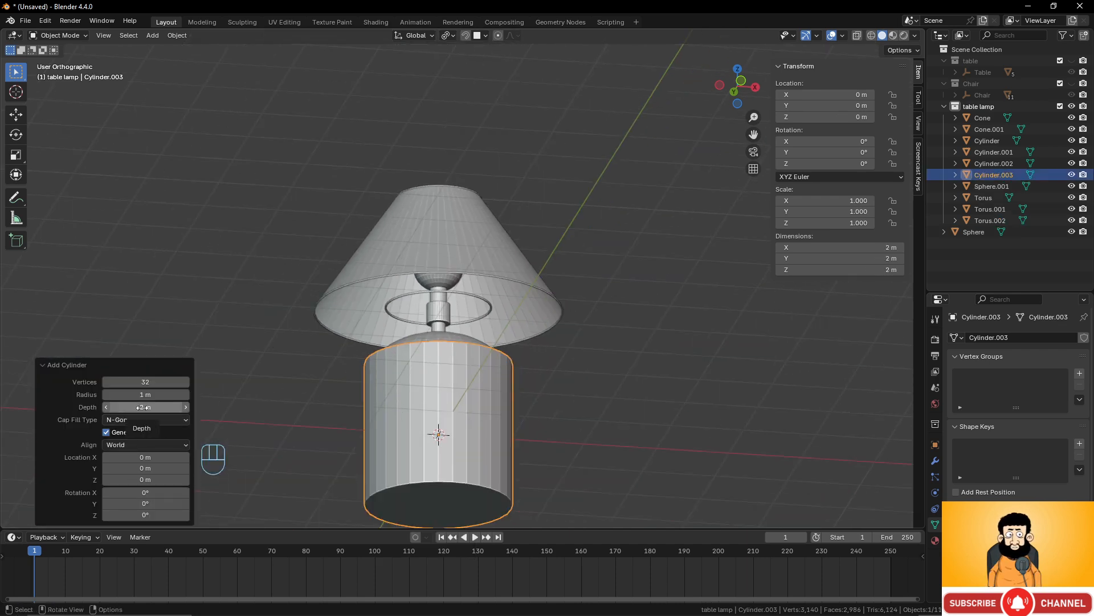
left_click(171, 394)
type("0")
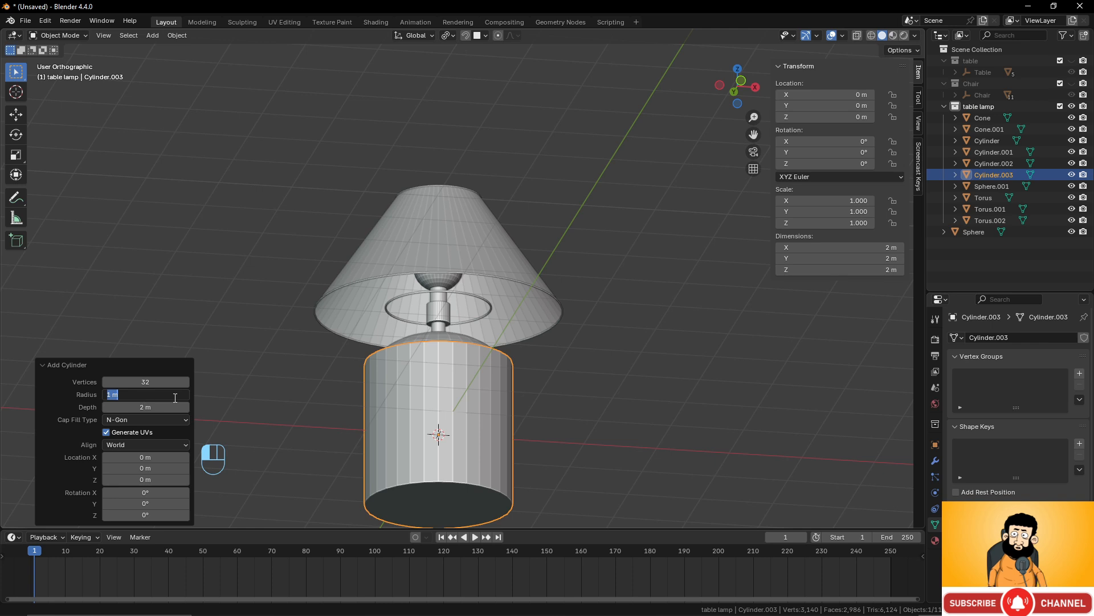
type(".04")
key("Return")
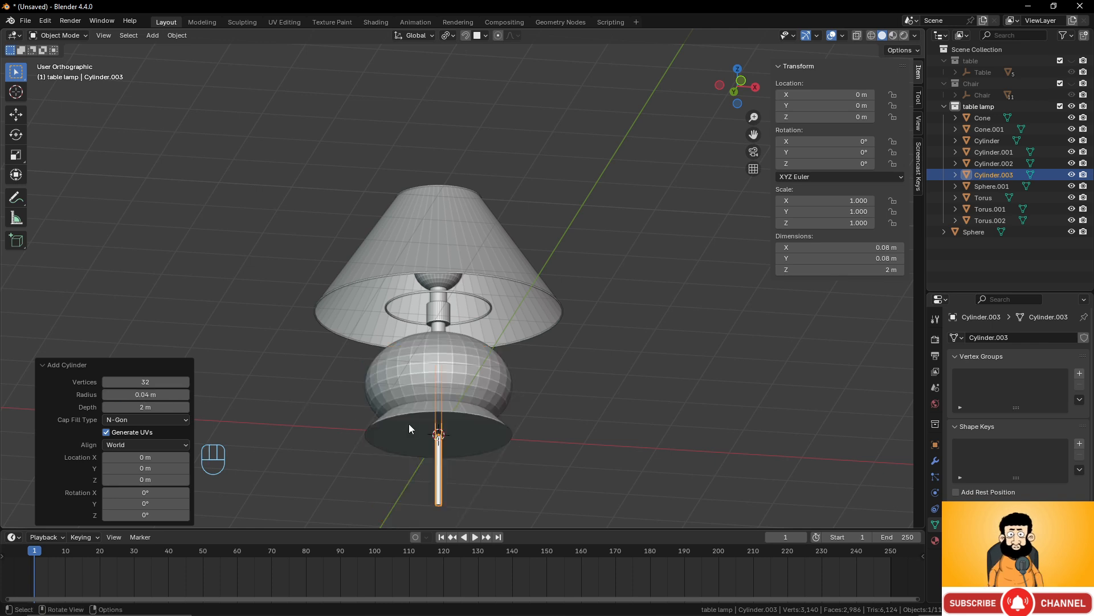
Reduce the new cylinder's radius to 0.02 m.
scroll(449, 419, "up", 5)
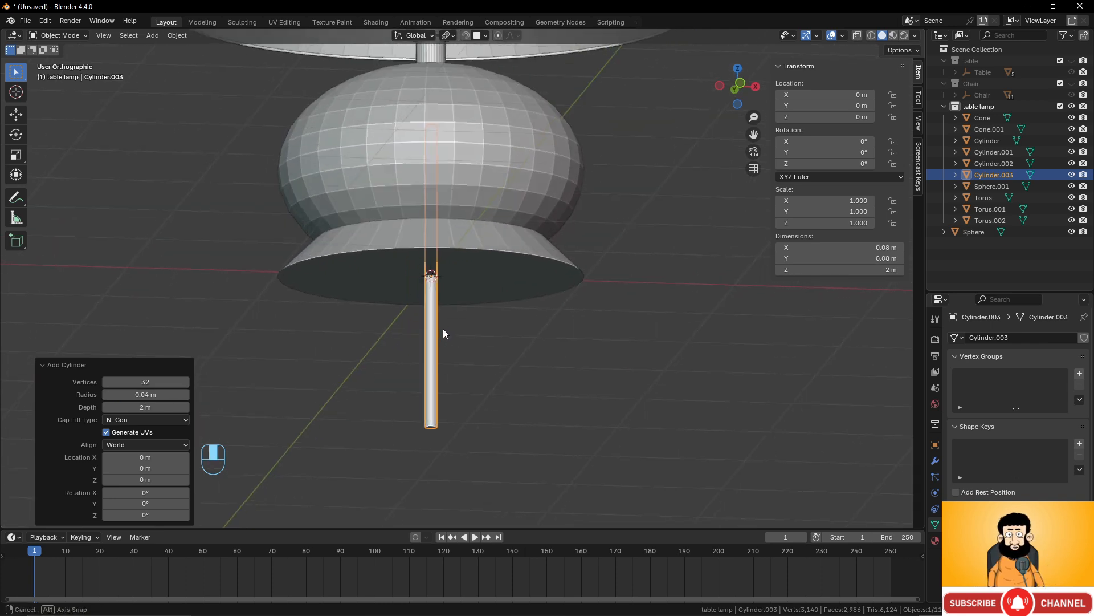
left_click(145, 395)
type("0.02")
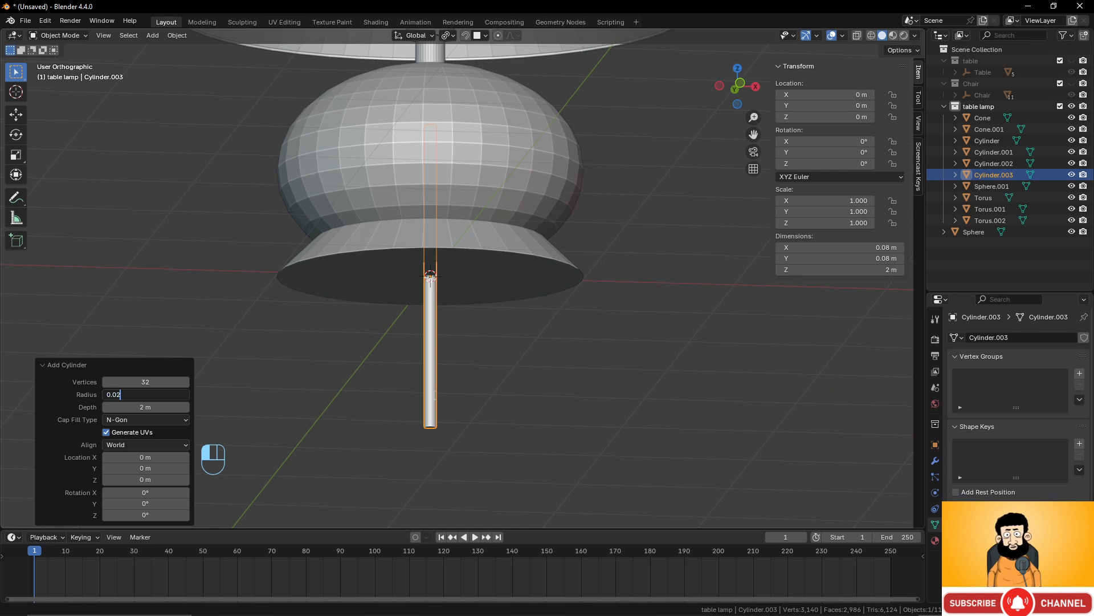
key("Return")
scroll(476, 184, "down", 4)
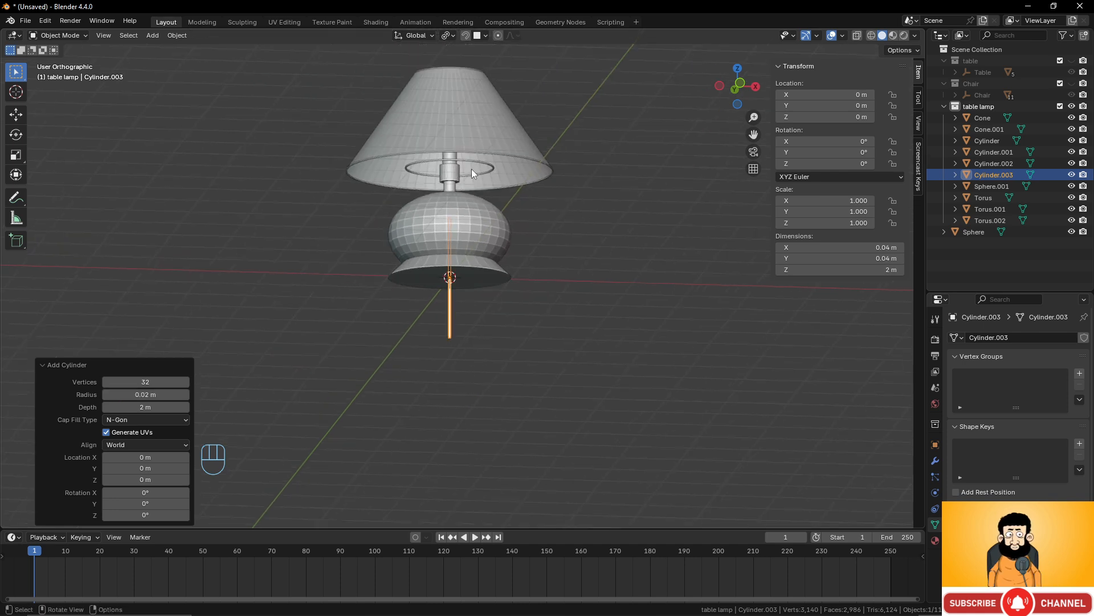
Set the thin cylinder's radius to 0.01 m and switch to the front view.
scroll(471, 169, "up", 4)
middle_click_drag(484, 203, 493, 227, "shift")
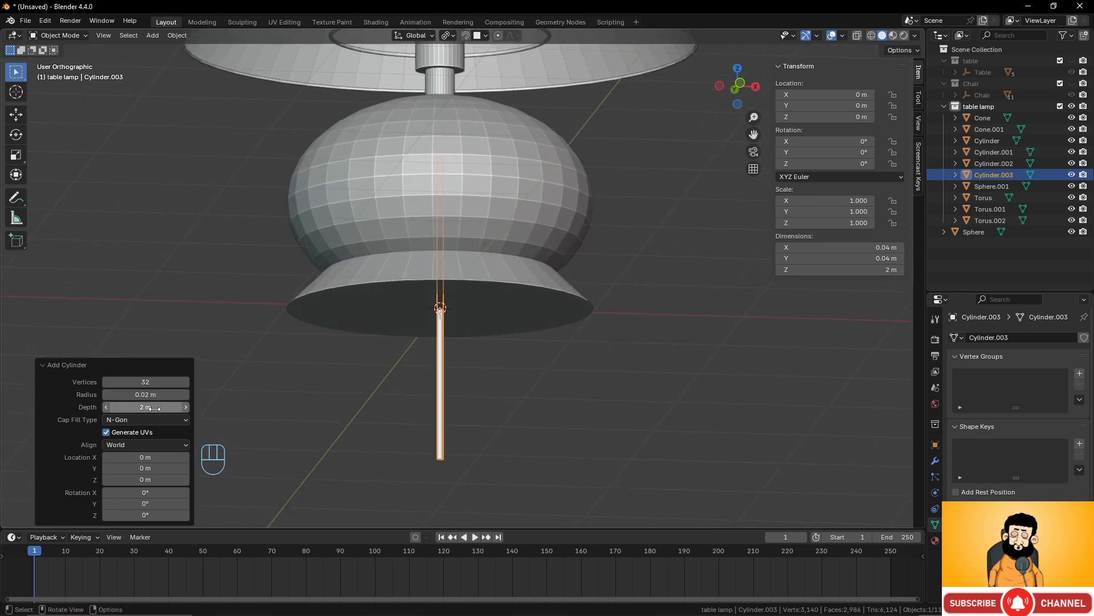
left_click(131, 394)
type("0.01")
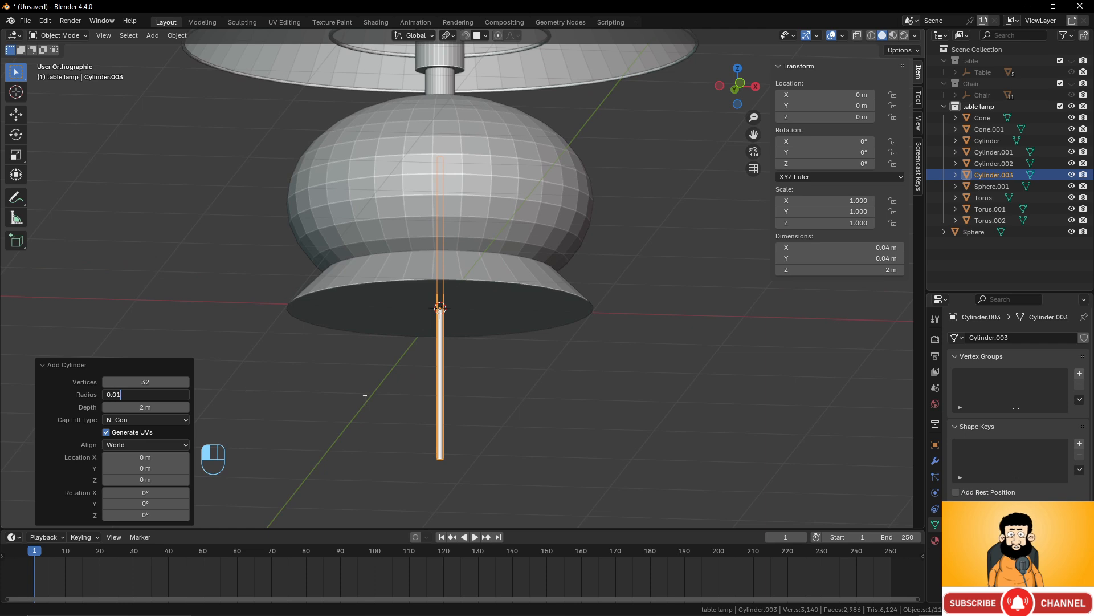
key("Return")
scroll(487, 272, "down", 3)
scroll(487, 272, "up", 4)
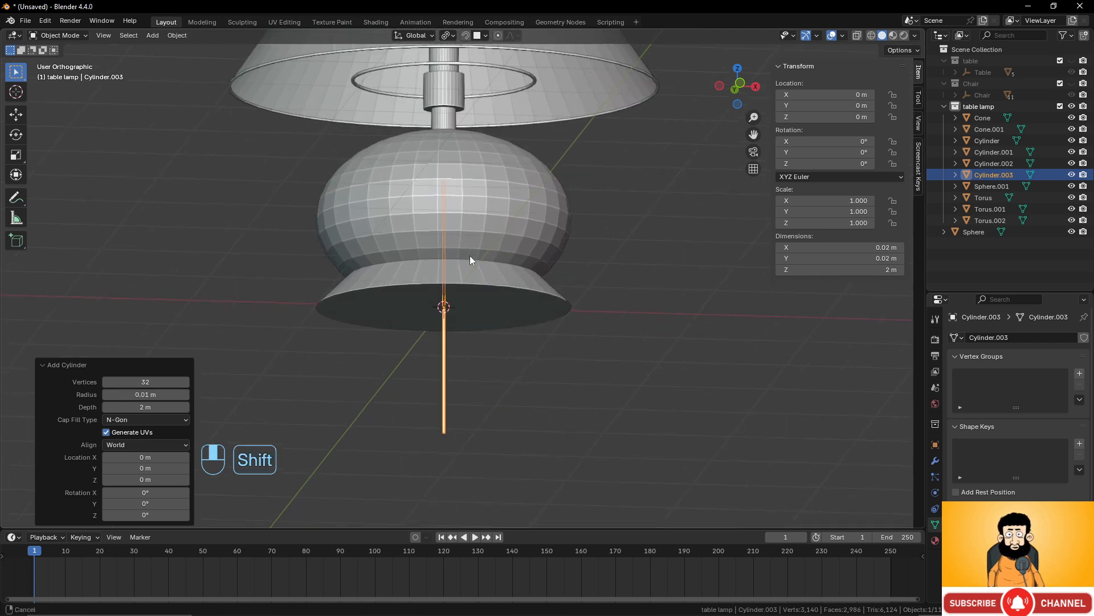
middle_click_drag(470, 255, 432, 361, "shift")
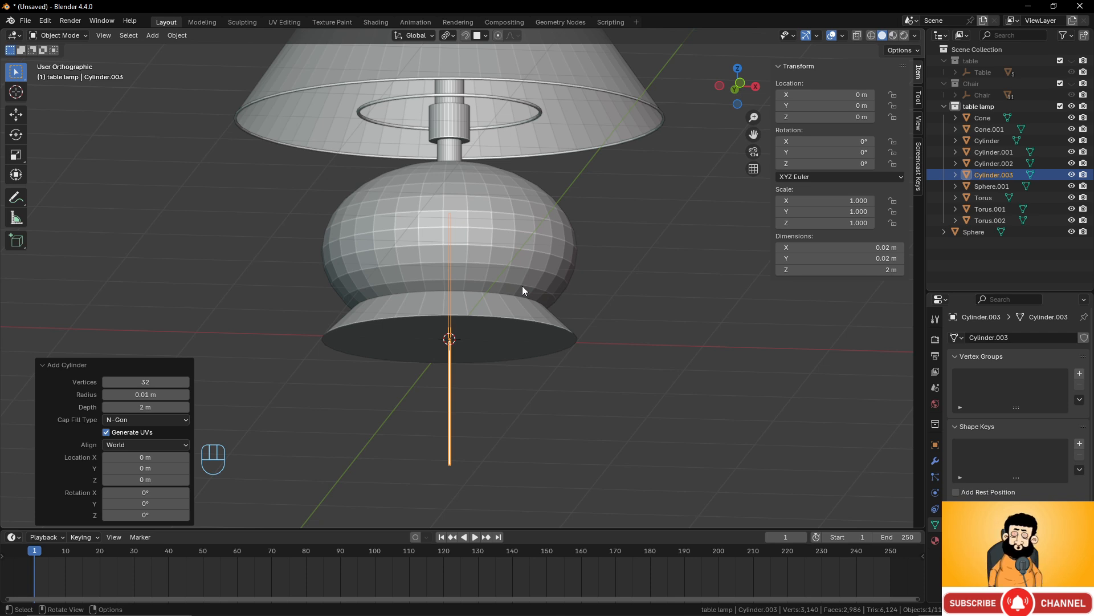
key("KP_1")
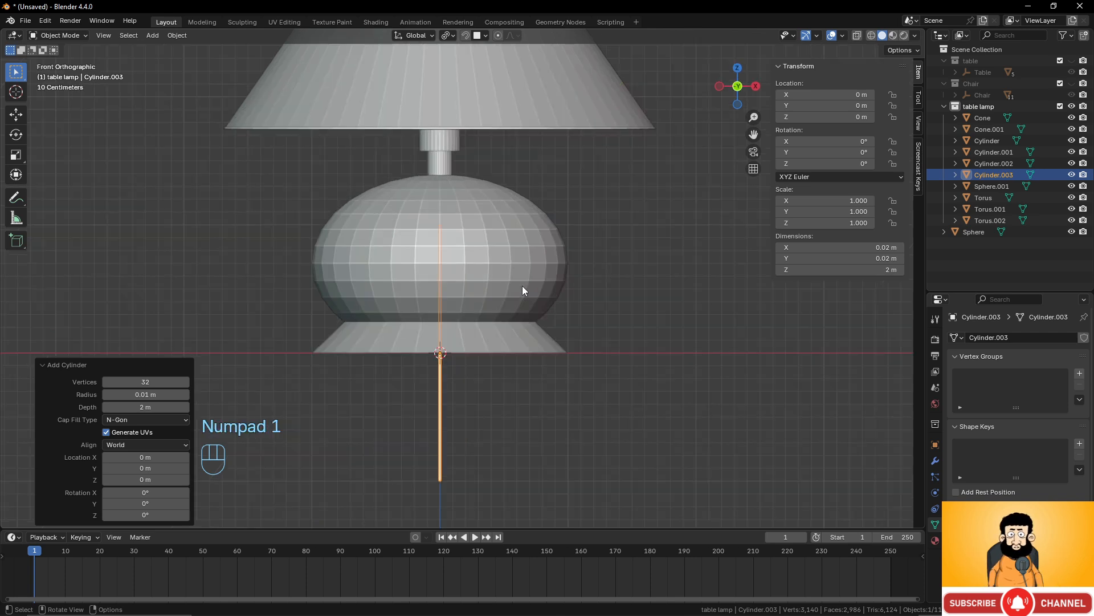
Rotate the thin cylinder 90° to lie horizontally and shorten it along X to a length of about 1.2 m.
key("r")
key("KP_9")
key("KP_0")
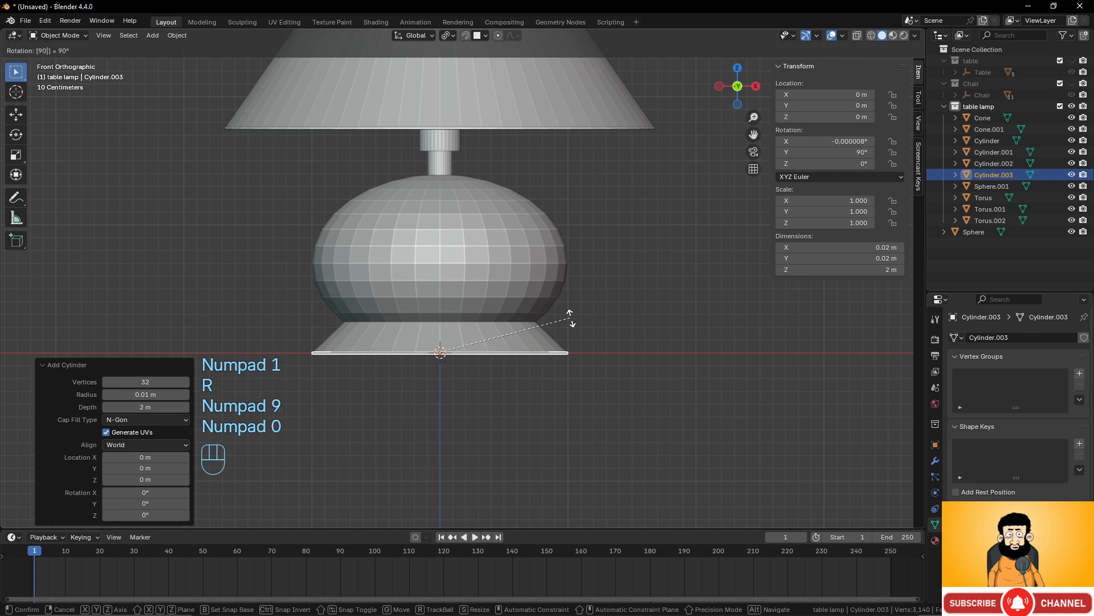
key("Return")
key("s")
key("x")
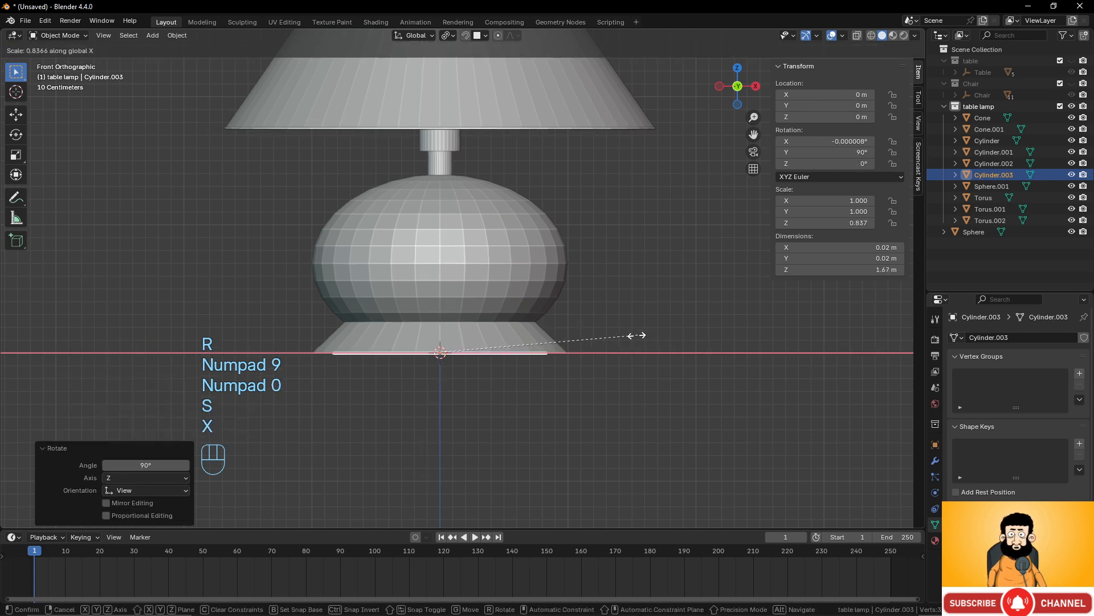
left_click(582, 336)
Switch to wireframe shading and, in the top view, move the rod about 1.21 m along X toward the shade's rim.
key("z")
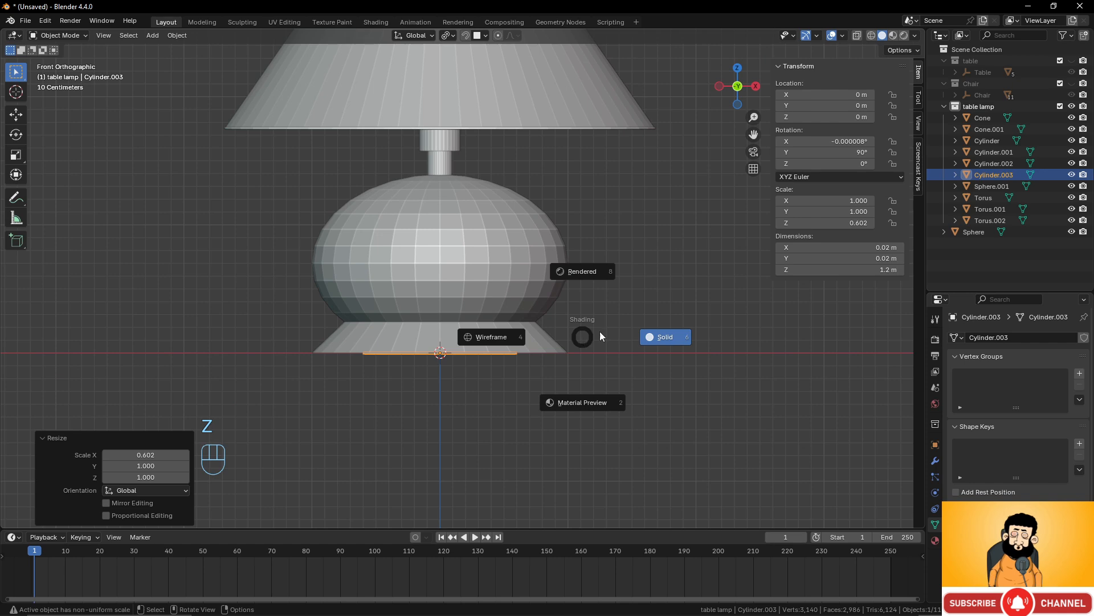
key("KP_7")
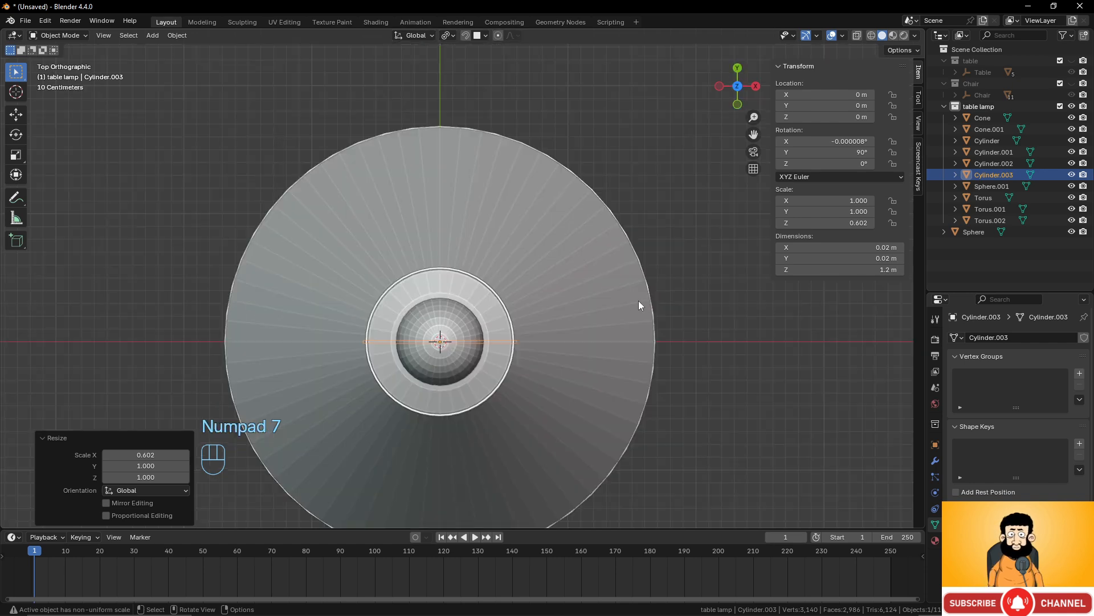
key("z")
left_click(463, 300)
scroll(519, 373, "up", 2)
scroll(538, 388, "down", 3)
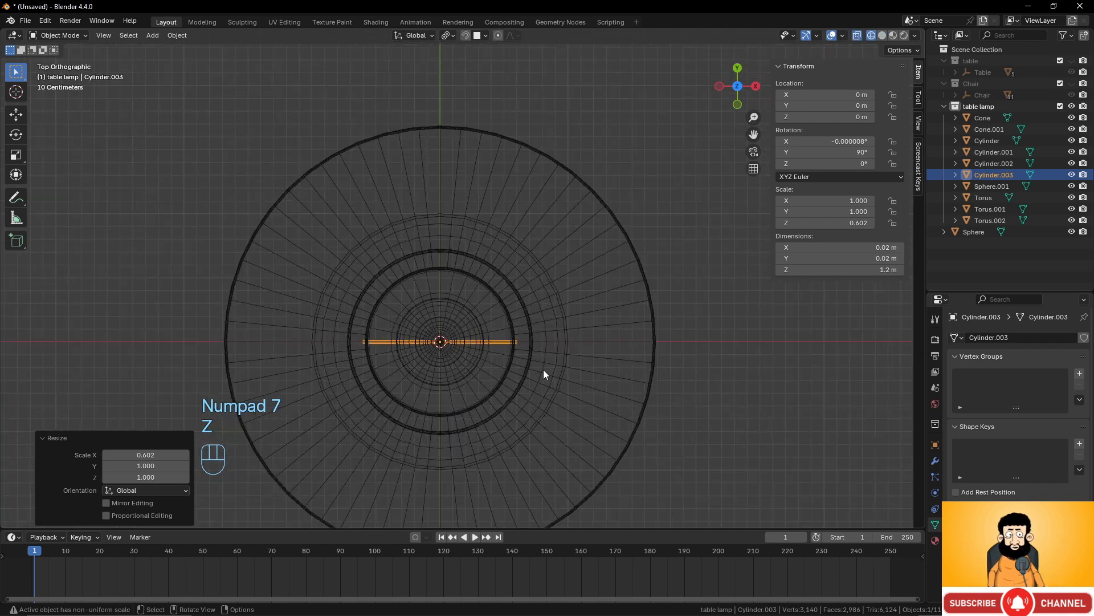
middle_click_drag(539, 371, 522, 268)
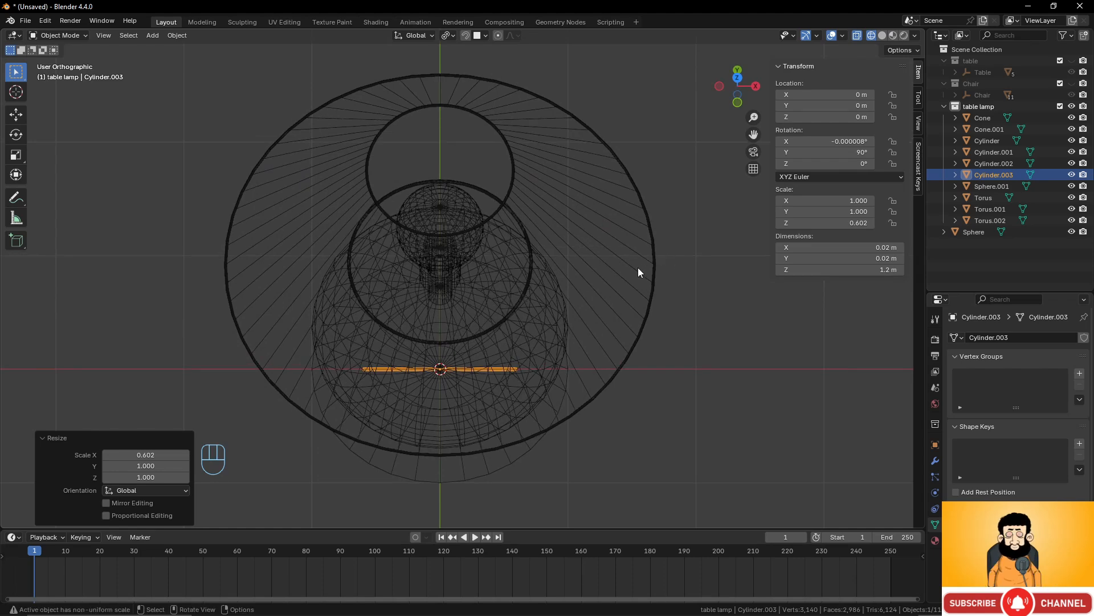
key("KP_7")
key("g")
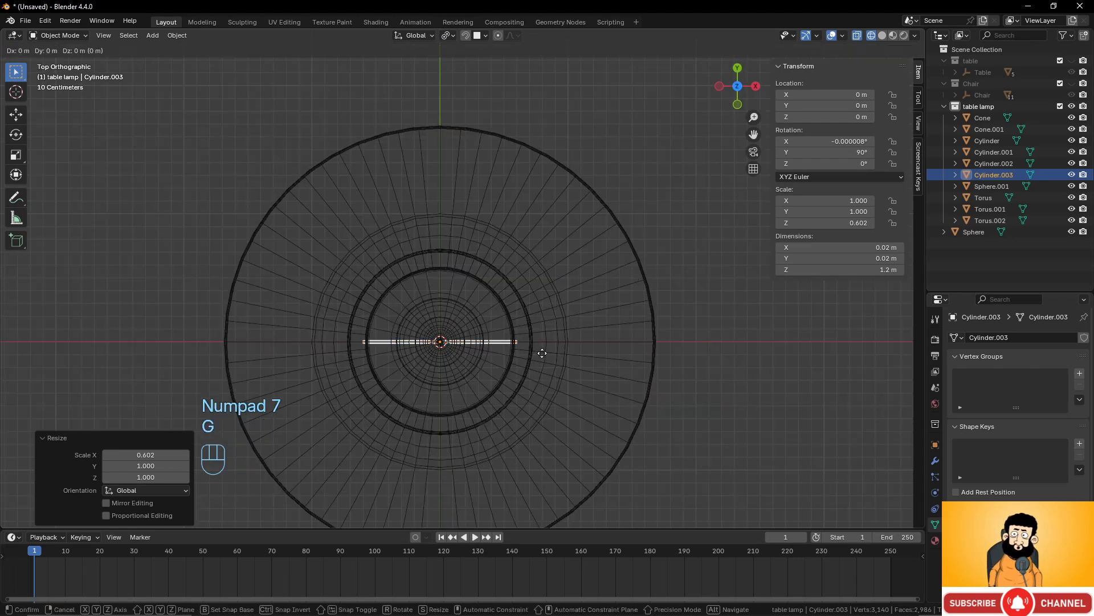
key("x")
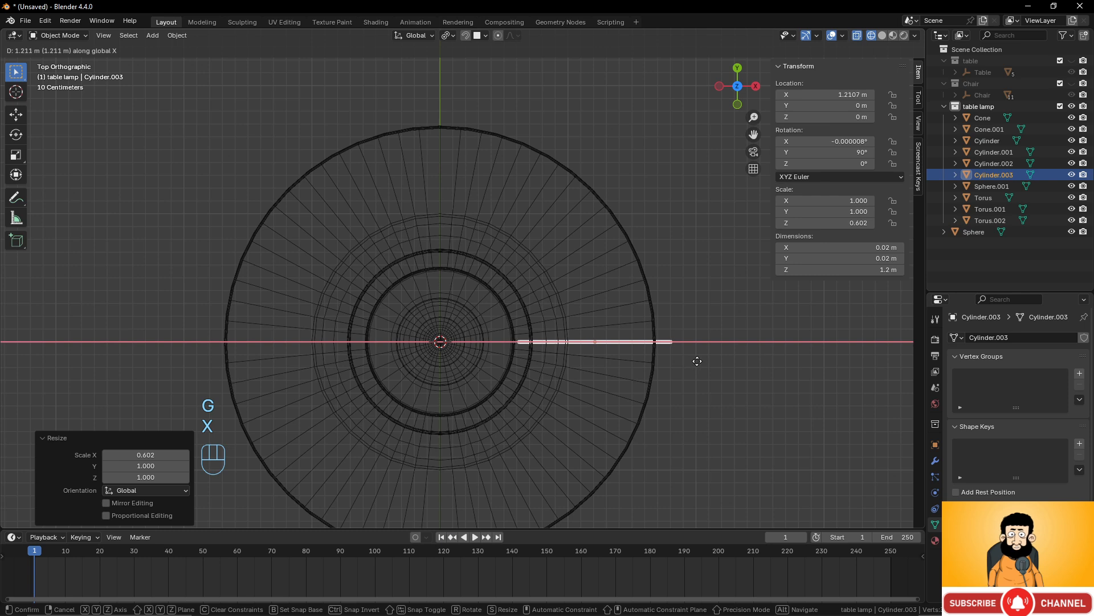
left_click(713, 359)
Scale the rod along X by about 0.81 and shift it about -0.02 m along X to span the gap between inner ring and rim.
key("s")
key("x")
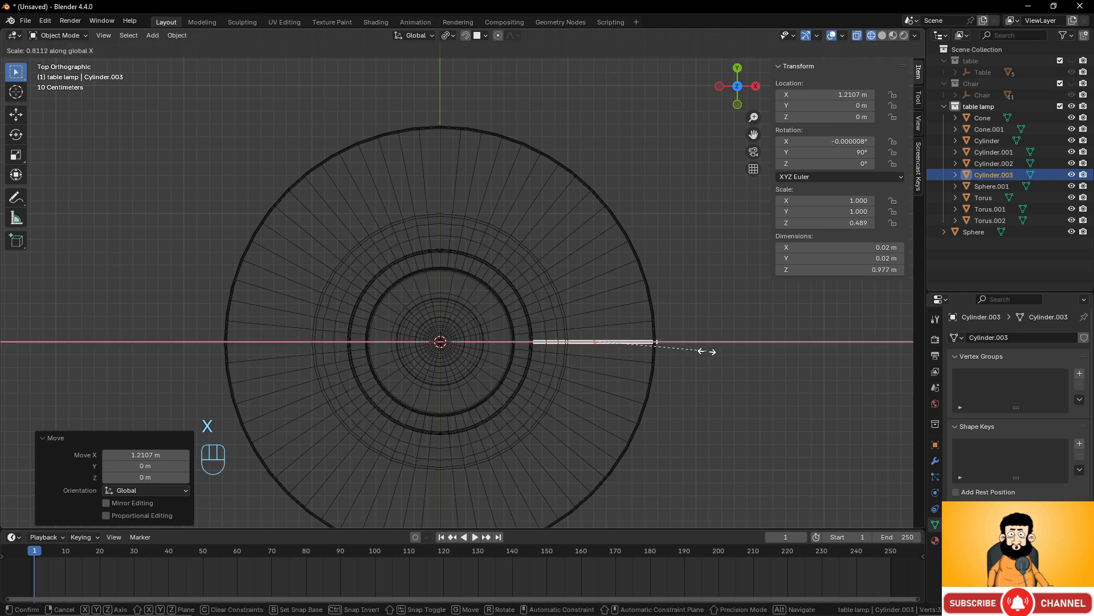
left_click(706, 351)
key("g")
key("x")
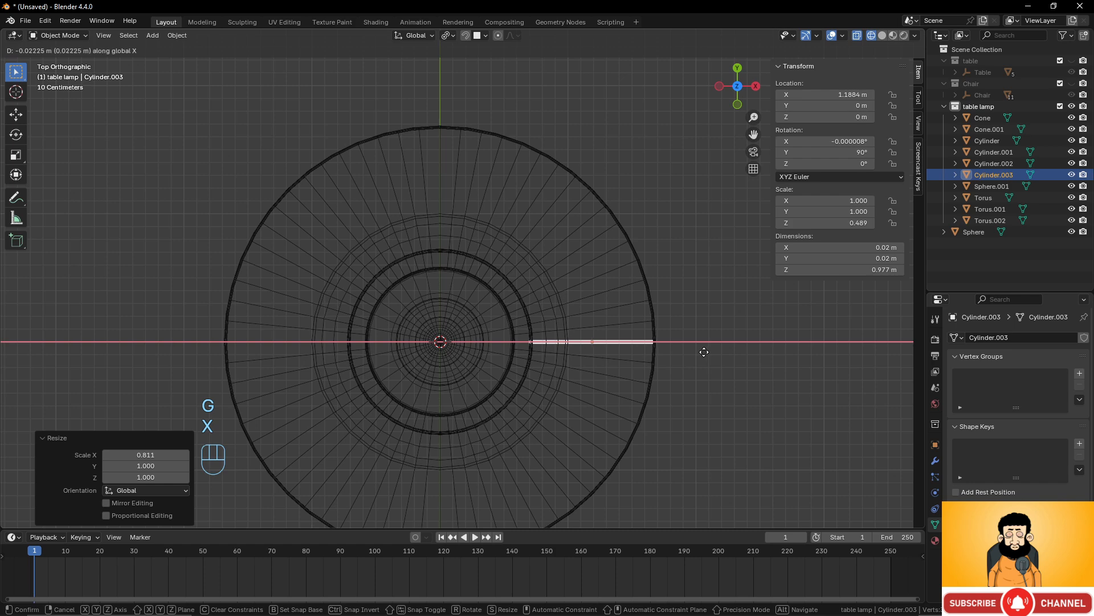
left_click(706, 352)
In the front view, raise the rod about 1.78 m along Z, level with the inner ring and the shade's lower rim.
key("KP_1")
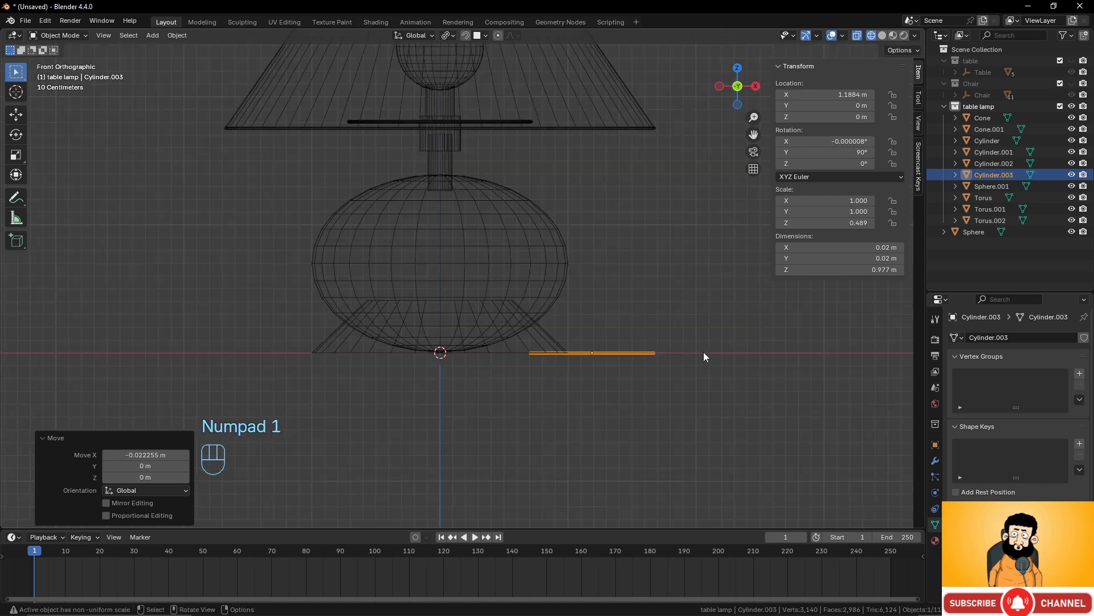
key("g")
key("z")
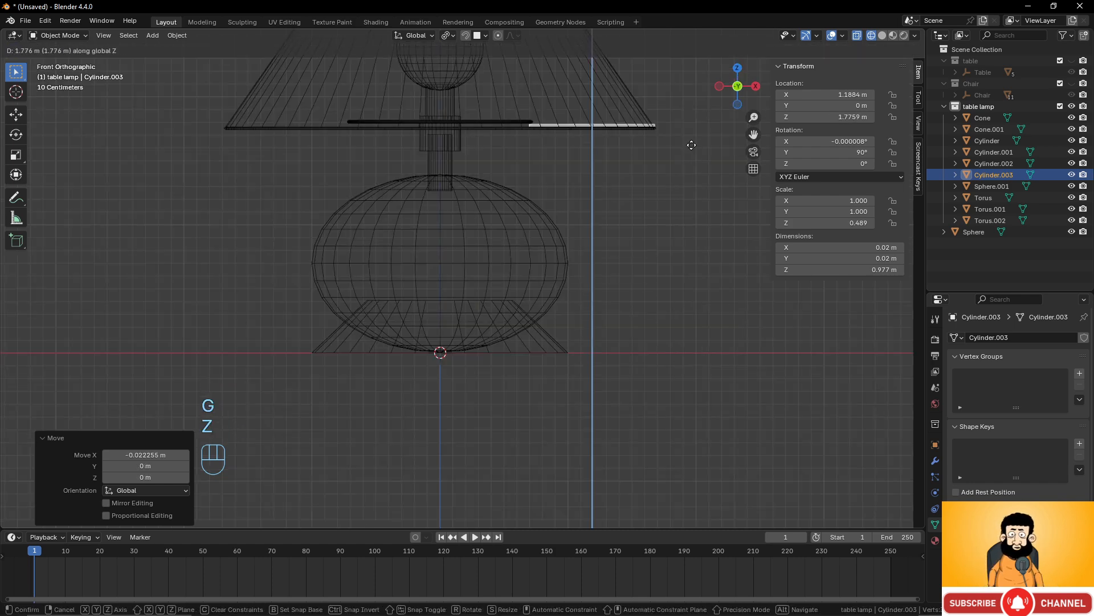
left_click(691, 144)
scroll(674, 190, "up", 2)
middle_click_drag(660, 155, 513, 386, "shift")
scroll(618, 347, "up", 2)
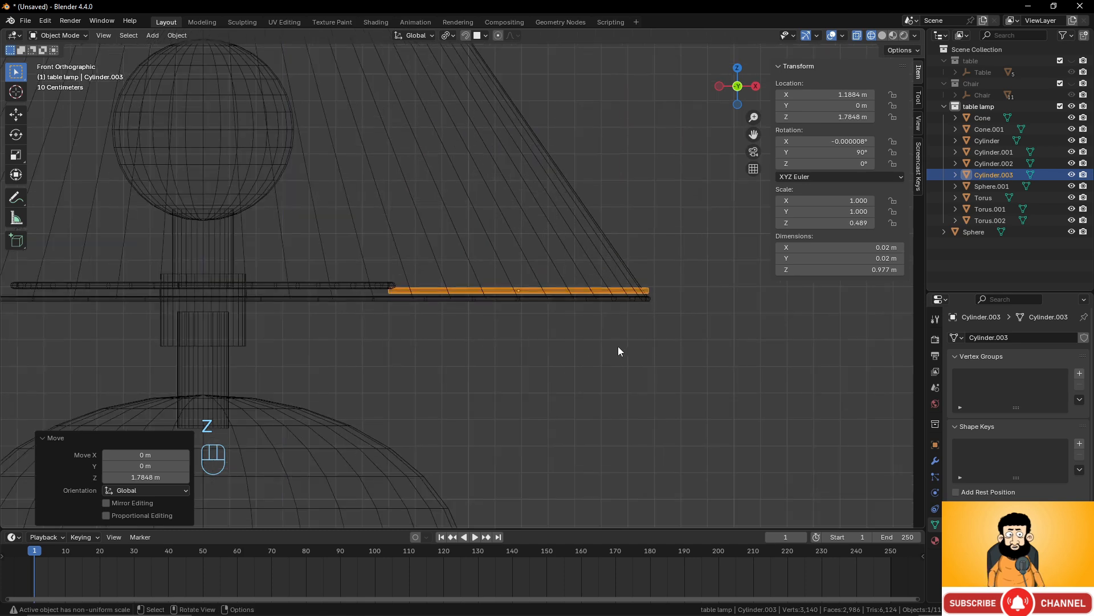
Tilt the rod about 3.2°, scale it by about 0.96 and nudge it slightly to connect the inner ring with the lower rim.
key("r")
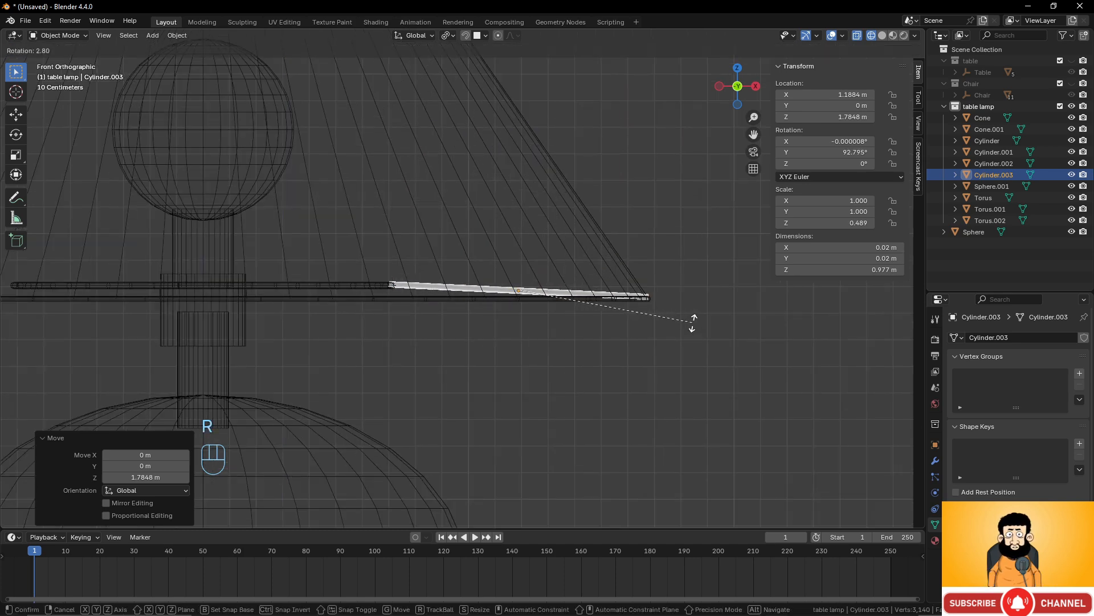
left_click(692, 323)
key("s")
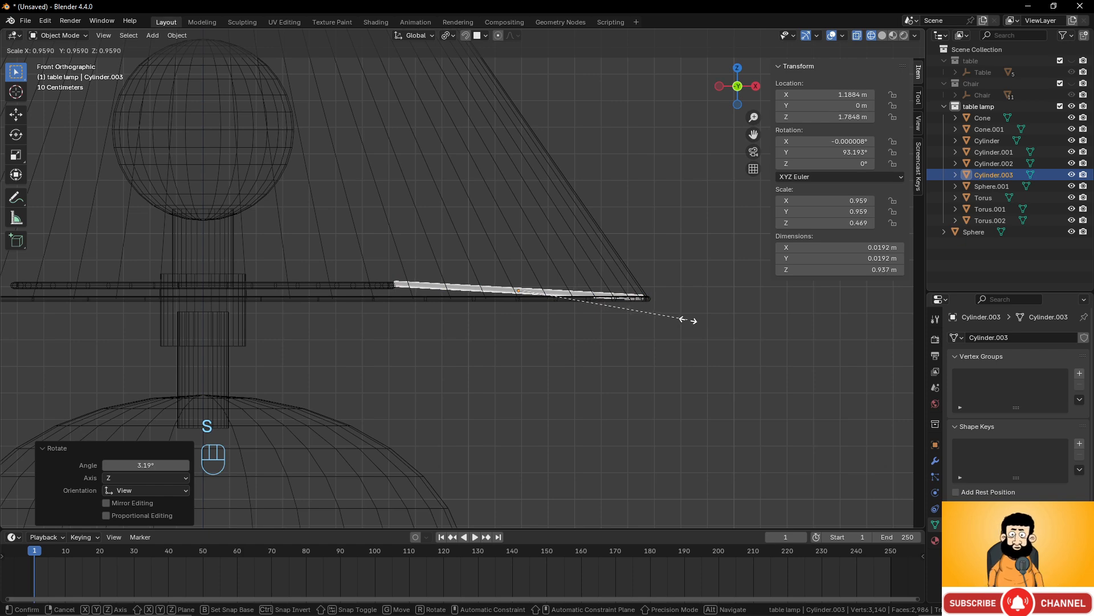
left_click(688, 320)
key("g")
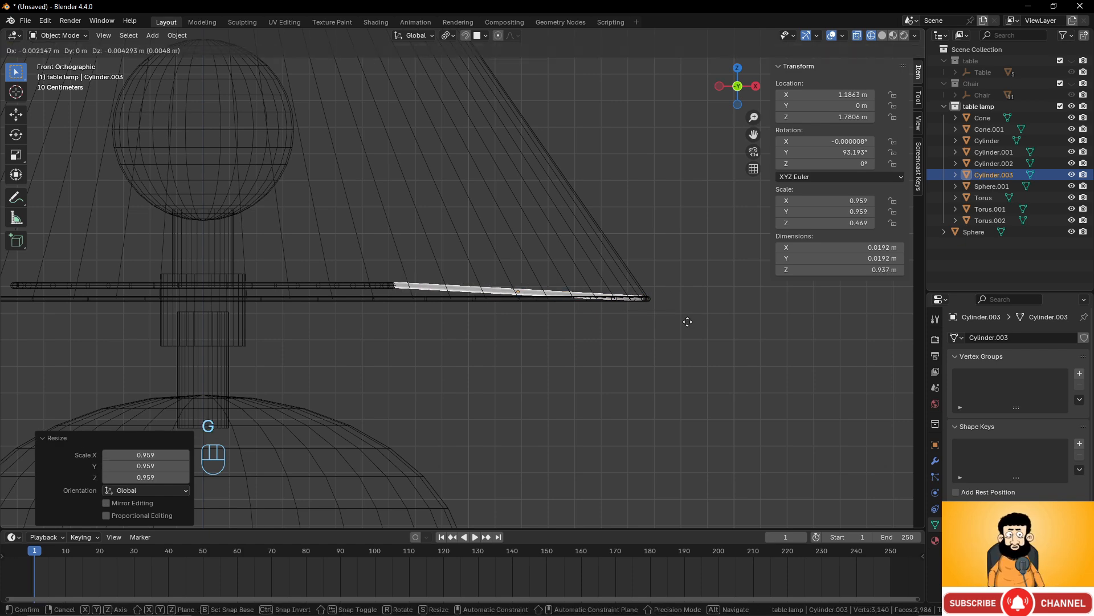
left_click(688, 322)
Scale the rod up slightly to a length of about 0.96 m and keep it selected.
middle_click_drag(606, 316, 487, 269)
key("s")
left_click(623, 275)
key("alt+a")
left_click(486, 268)
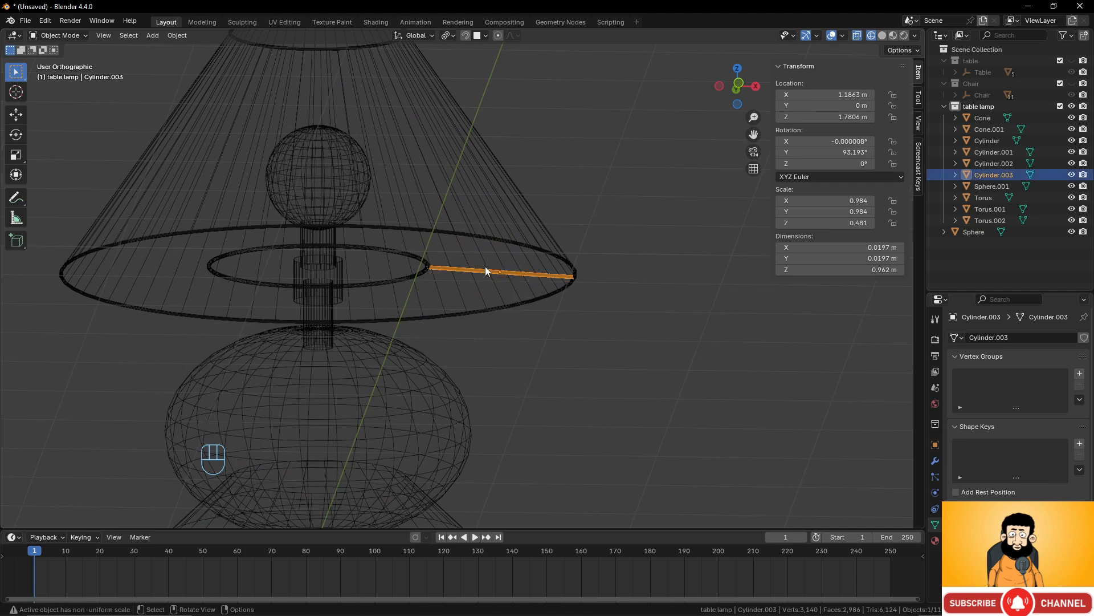
In the top view, set the transform pivot point to 3D Cursor, check the cursor's location, and hide the sidebar.
key("KP_7")
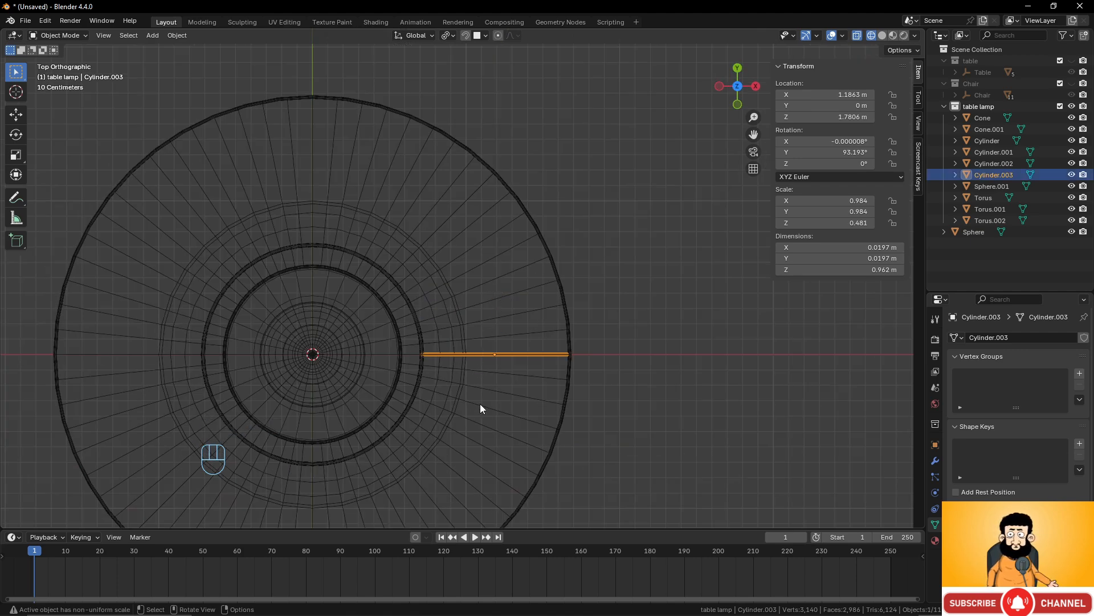
scroll(321, 226, "down", 2)
middle_click_drag(394, 323, 458, 314, "shift")
left_click(451, 35)
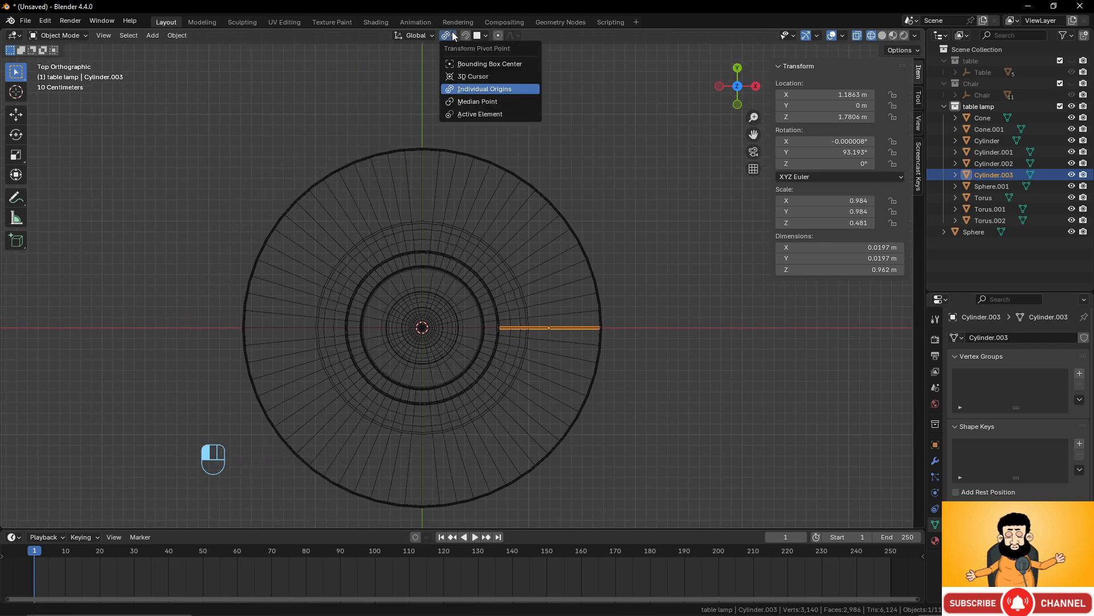
left_click(462, 75)
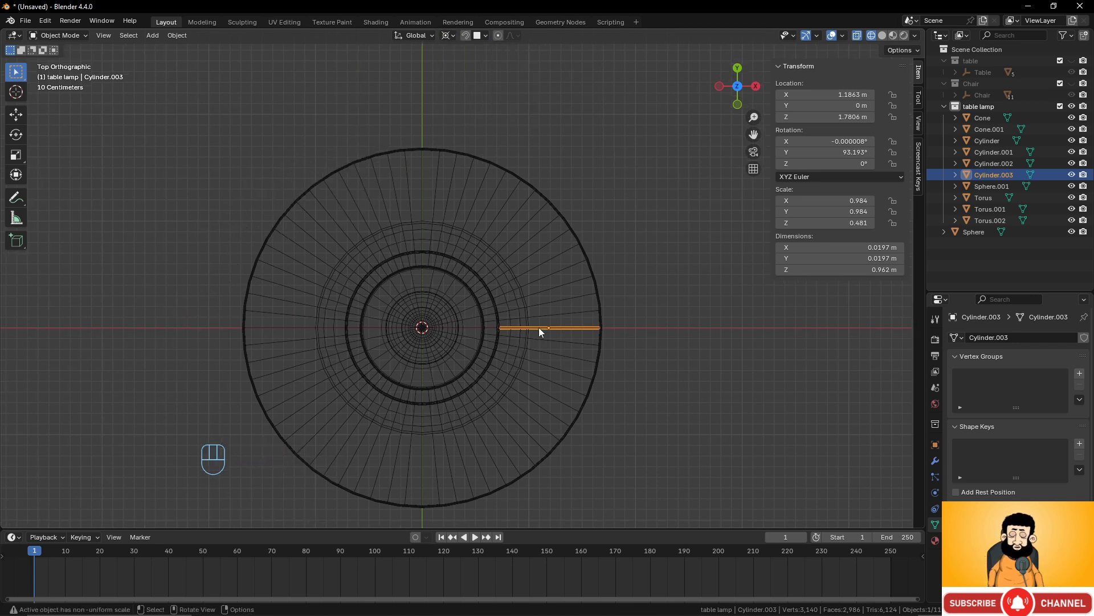
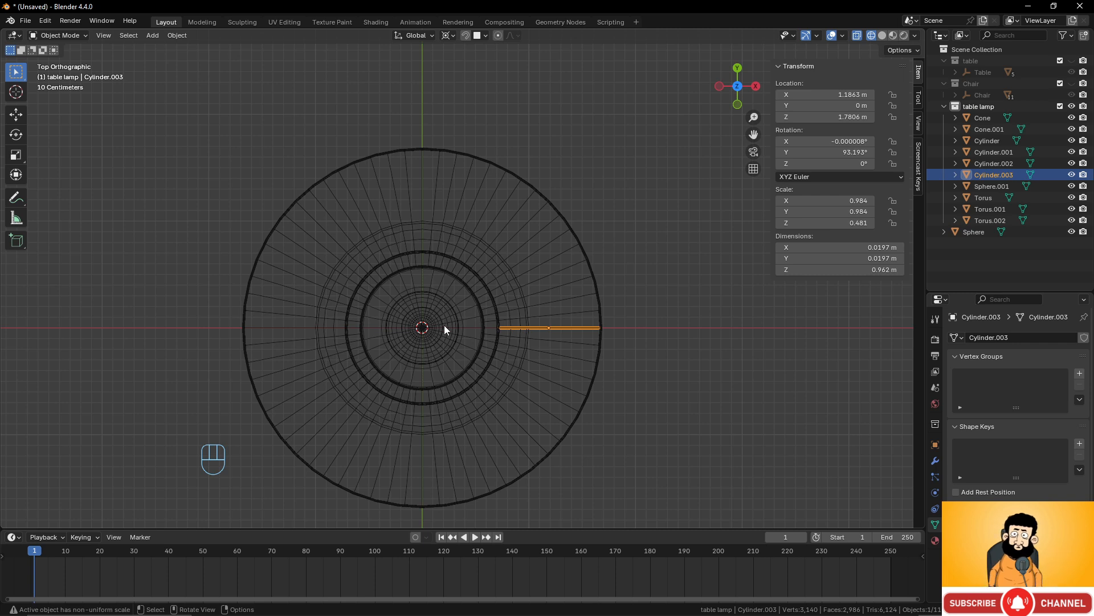
left_click(918, 123)
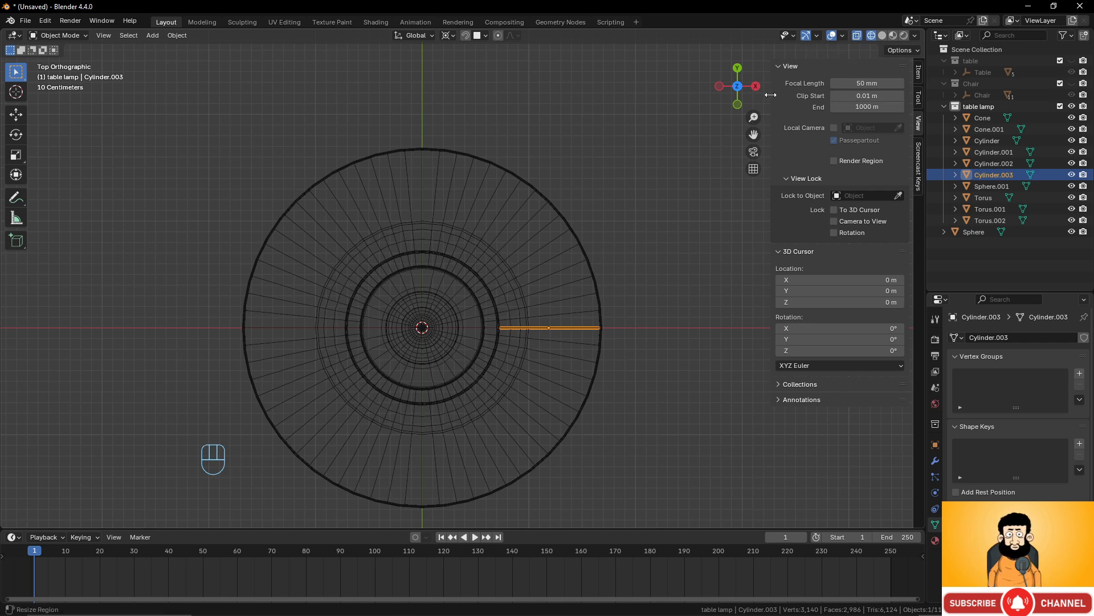
key("n")
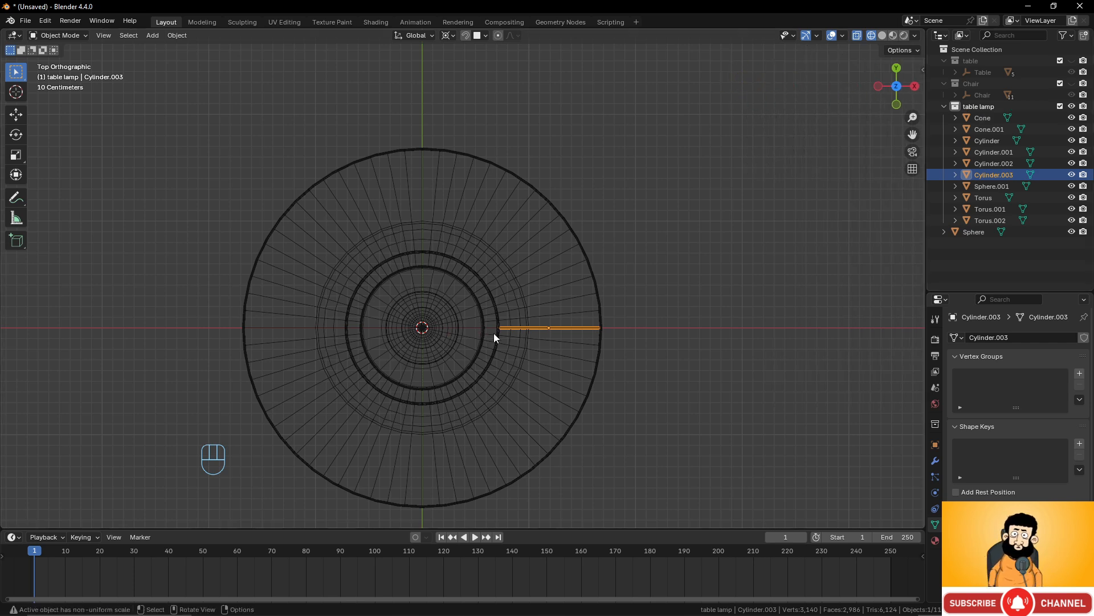
Duplicate the rod and rotate the copy 90° around the 3D cursor.
key("shift")
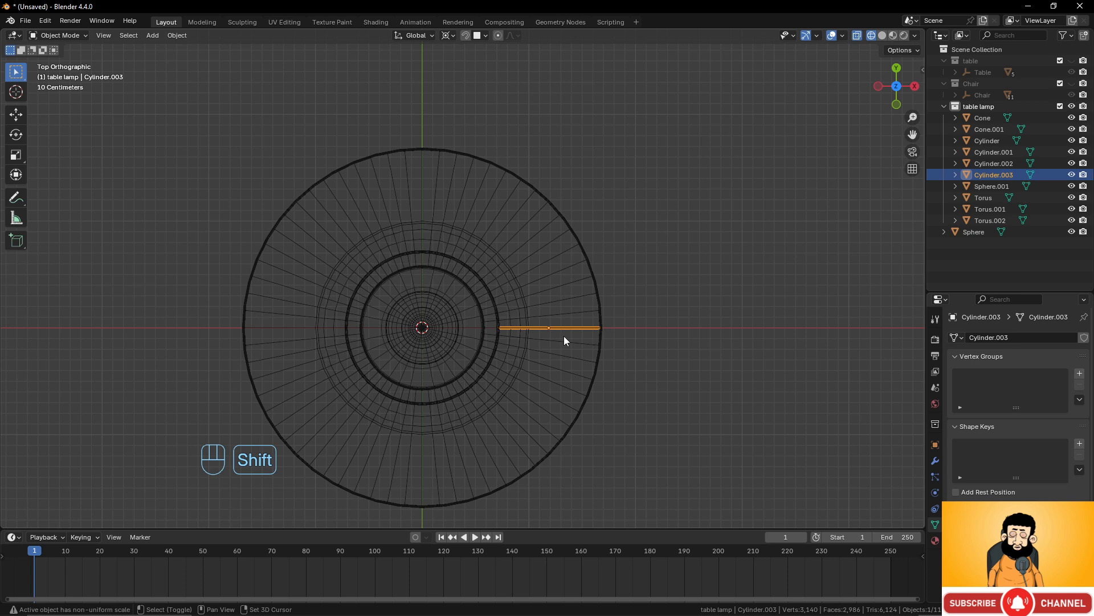
key("shift+d")
key("r")
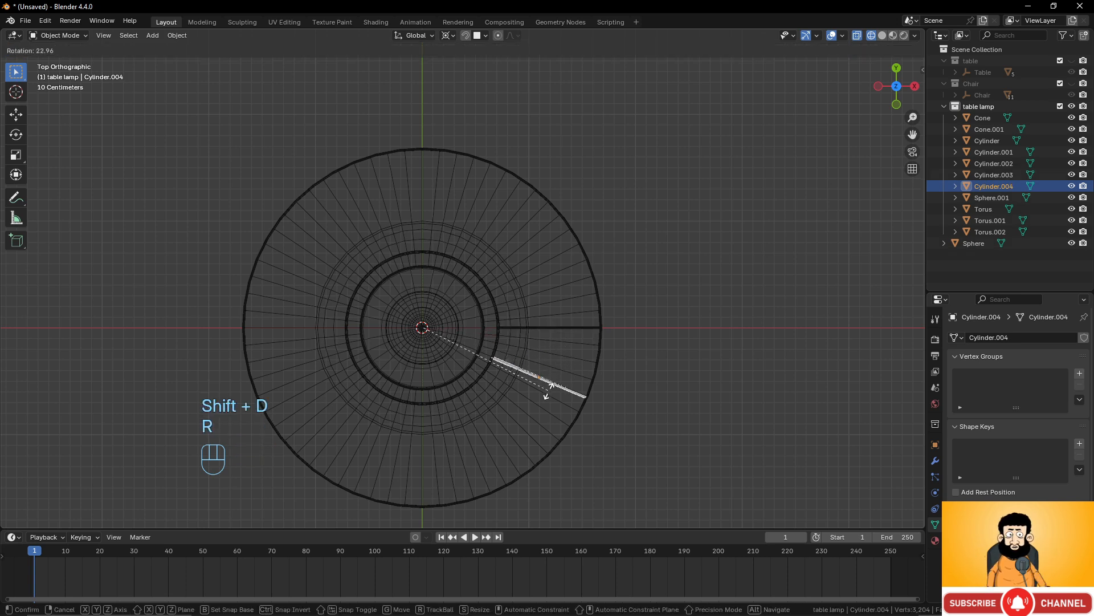
key("KP_9")
key("KP_0")
left_click(546, 393)
Duplicate the second rod and rotate the copy another 90°, opposite the first rod.
key("shift")
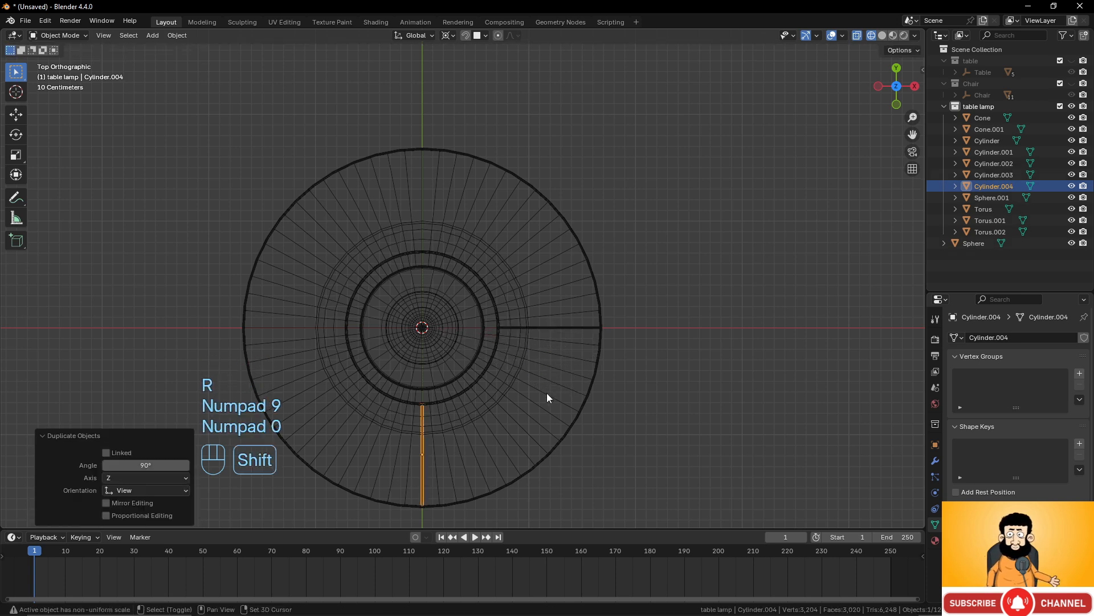
key("shift+d")
key("r")
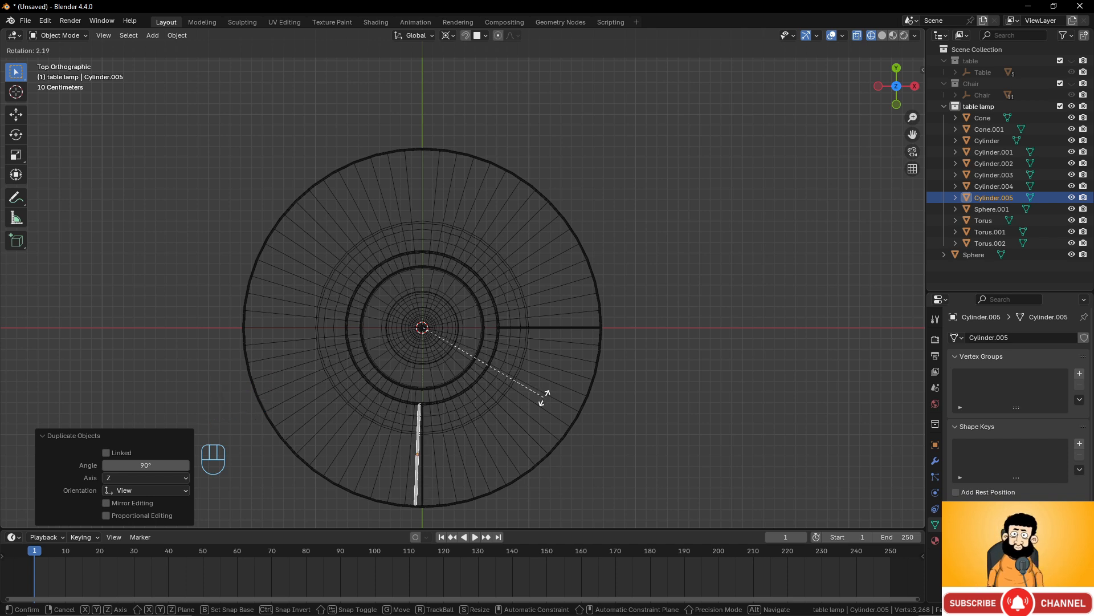
key("KP_9")
key("KP_0")
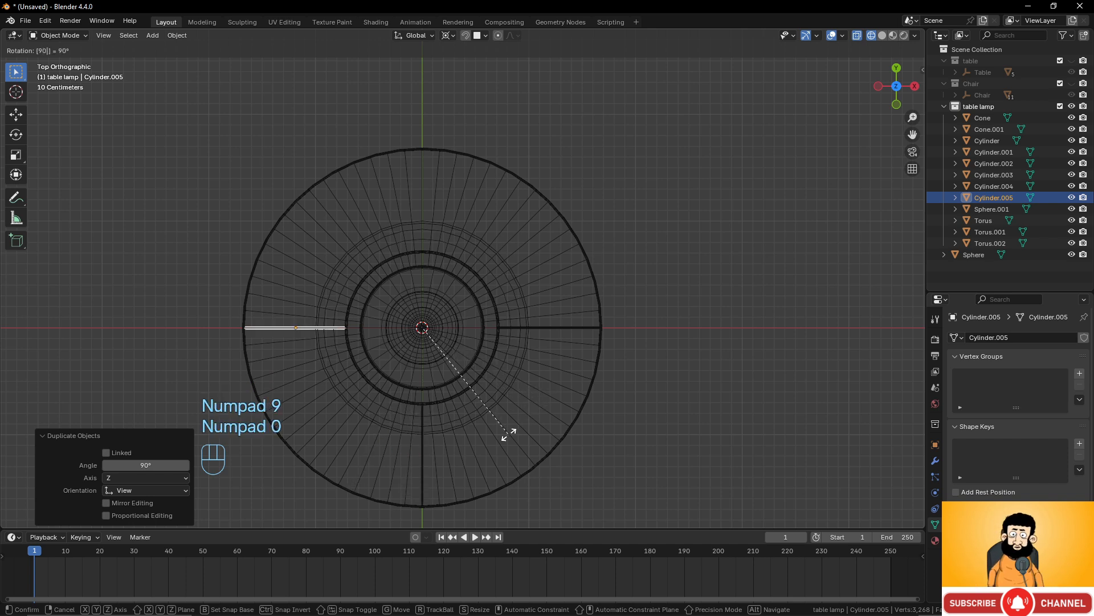
left_click(509, 434)
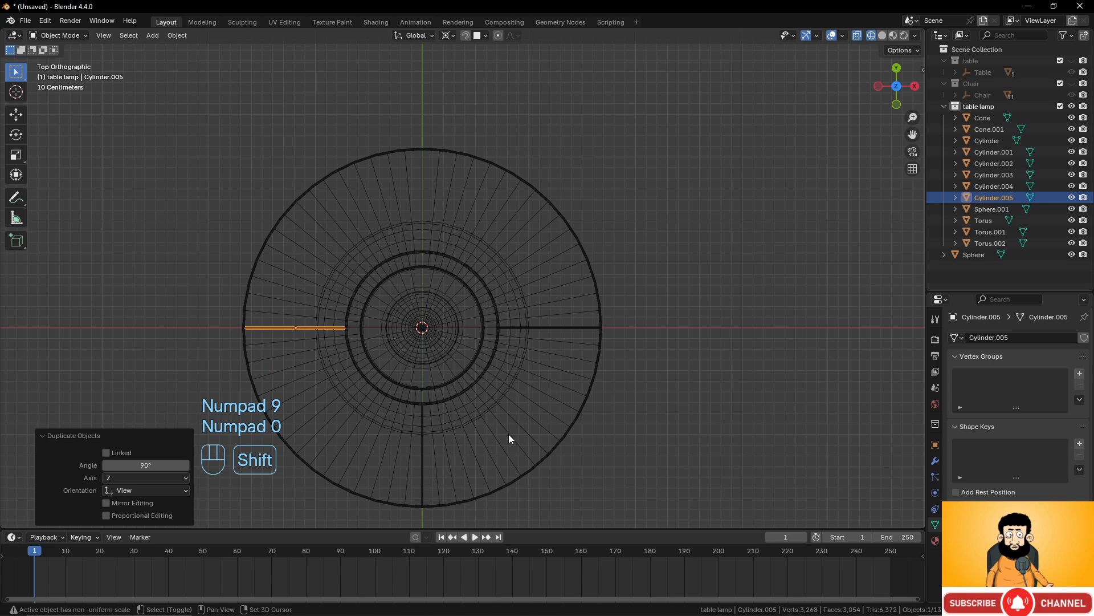
Duplicate the third rod and rotate the copy 90° to place the fourth rod around the ring.
key("shift+d")
key("r")
key("KP_9")
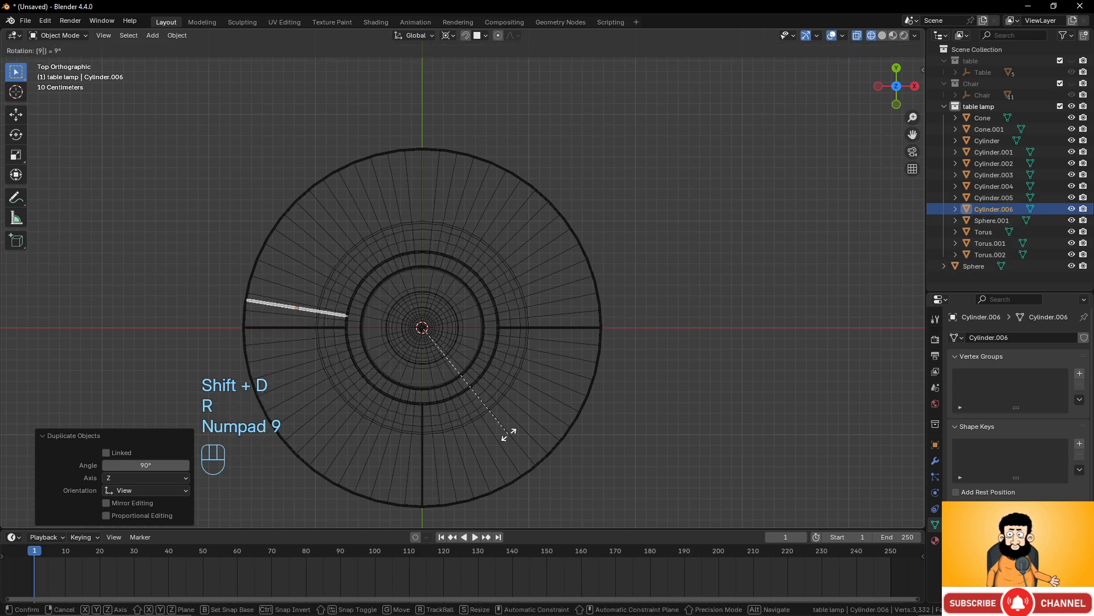
key("KP_0")
left_click(509, 434)
Examine how the four rods connect the inner ring to the shade's lower rim from several angles and from the top.
middle_click_drag(509, 434, 505, 263)
scroll(585, 309, "up", 4)
middle_click_drag(585, 309, 528, 307, "shift")
scroll(559, 252, "up", 1)
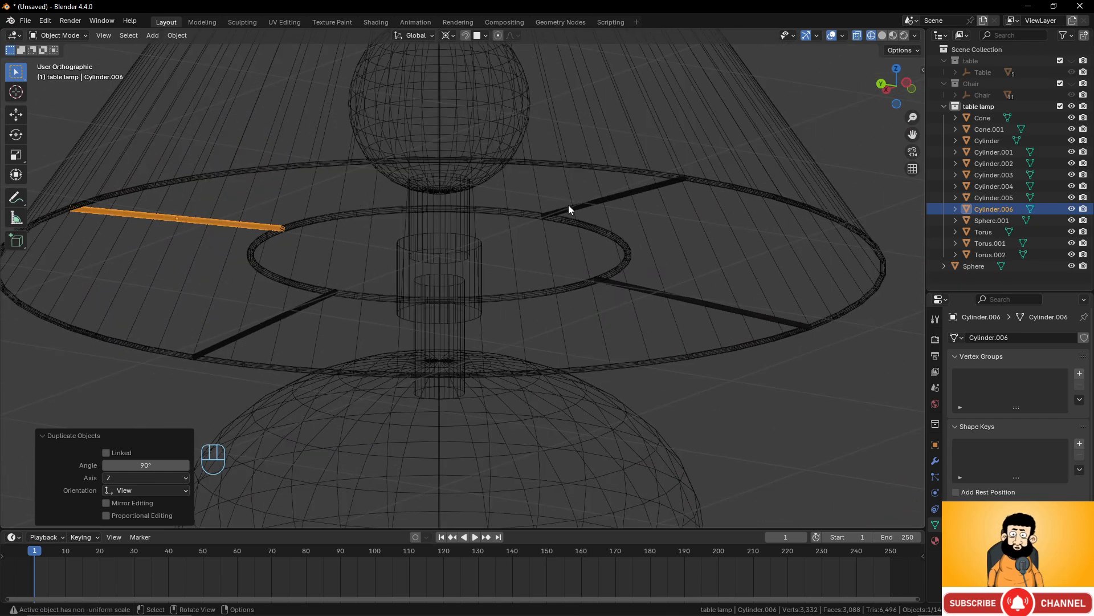
middle_click_drag(453, 265, 508, 287)
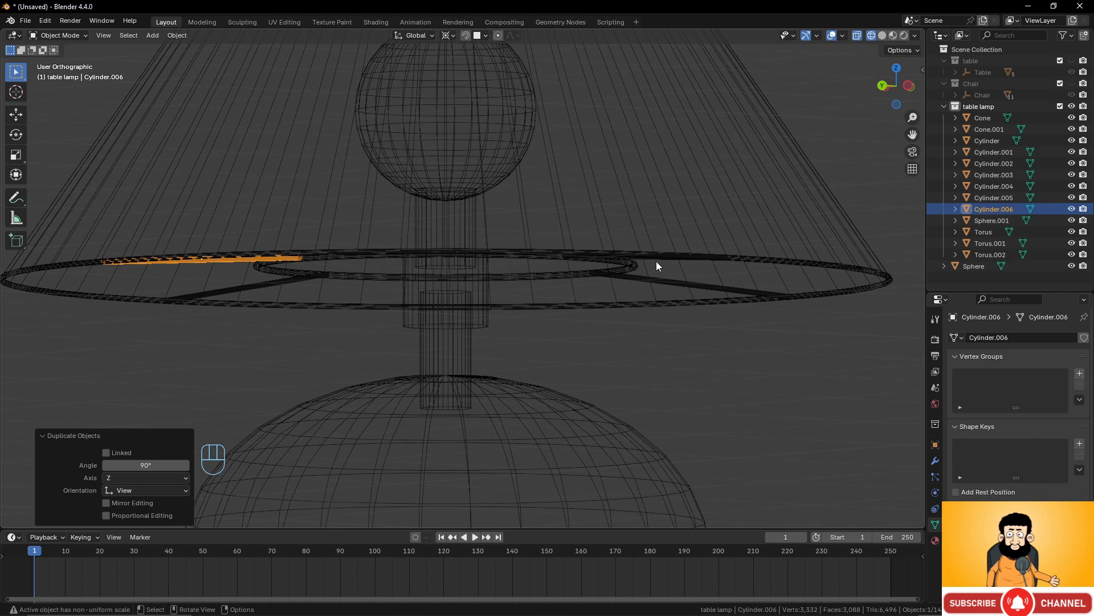
middle_click_drag(657, 266, 665, 256)
left_click(656, 234)
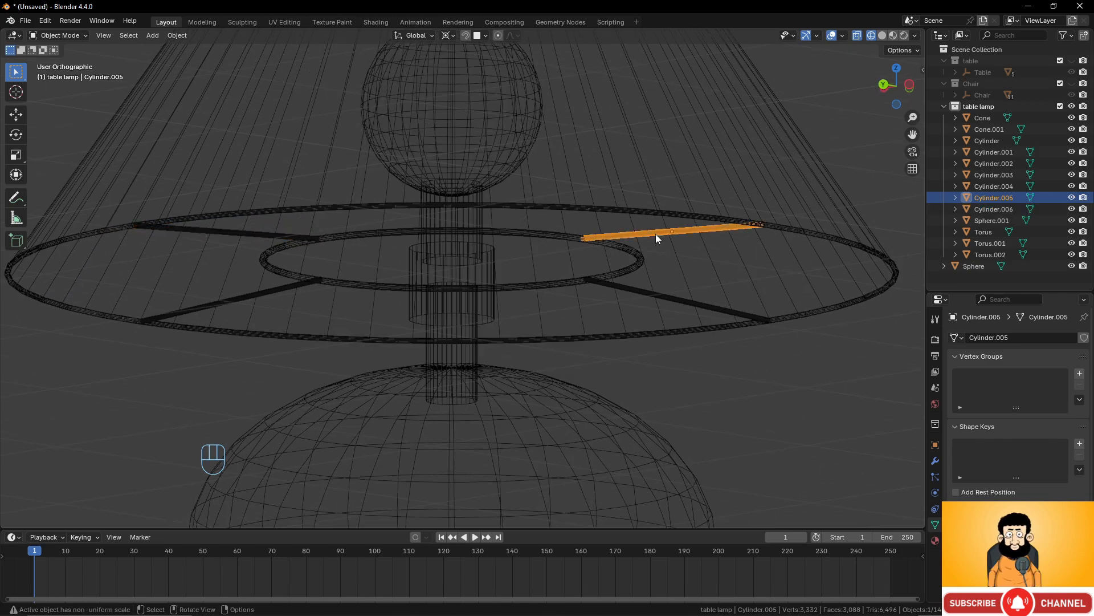
key("KP_7")
scroll(655, 235, "down", 2)
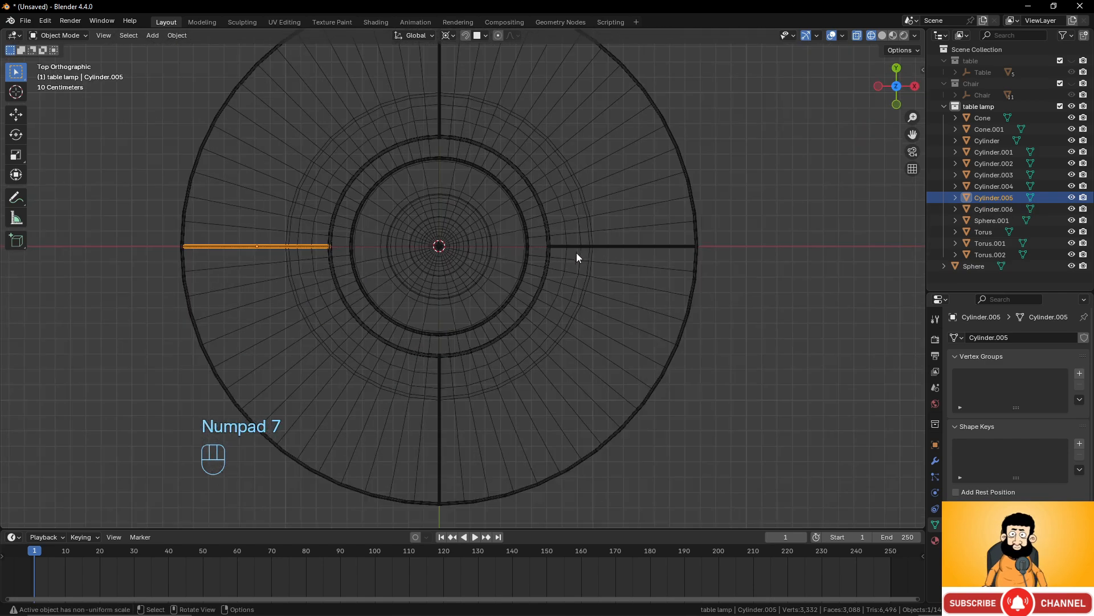
middle_click_drag(498, 260, 490, 310, "shift")
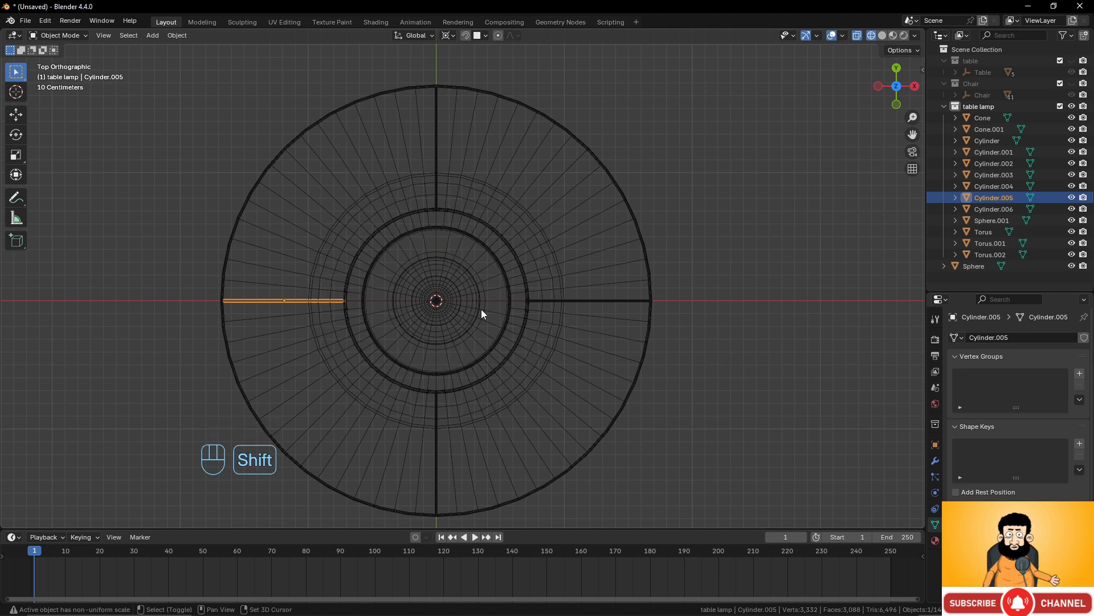
Duplicate the rod on the negative X side and move the copy about 0.95 m along X toward the lamp's centre.
key("shift+d")
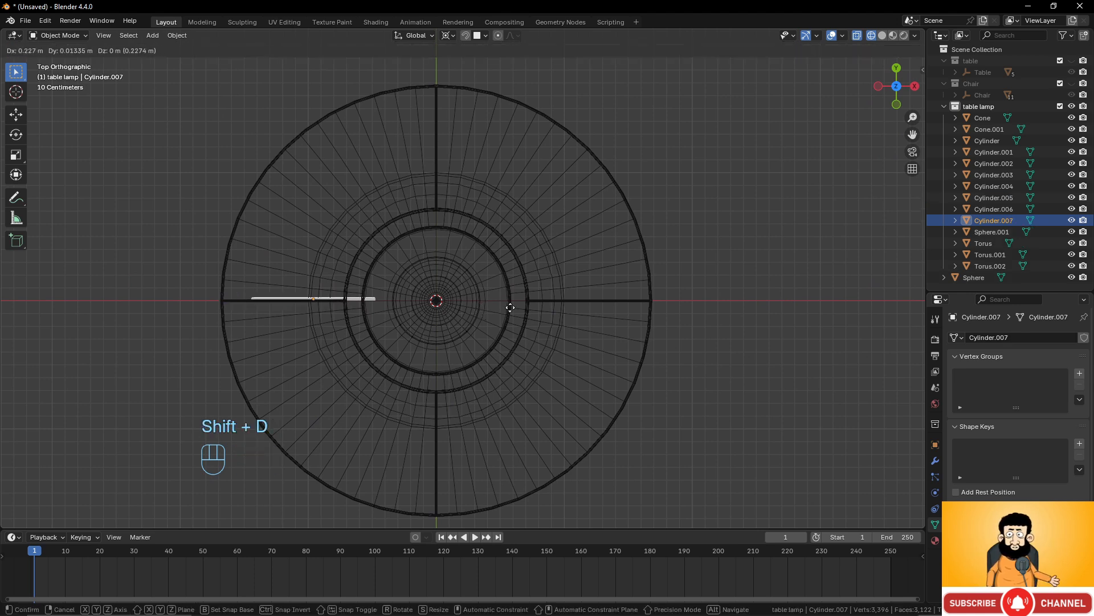
key("x")
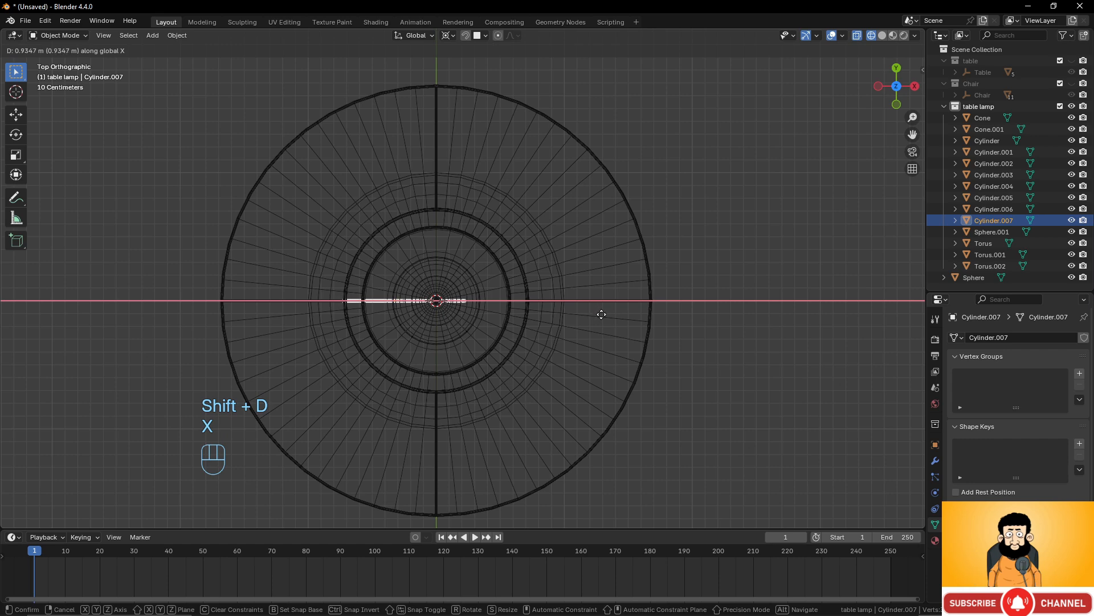
left_click(604, 320)
Set the transform pivot to Median Point and rotate the copied rod about 7.8° in front view so it slopes down toward the centre.
key("KP_1")
scroll(495, 353, "up", 4)
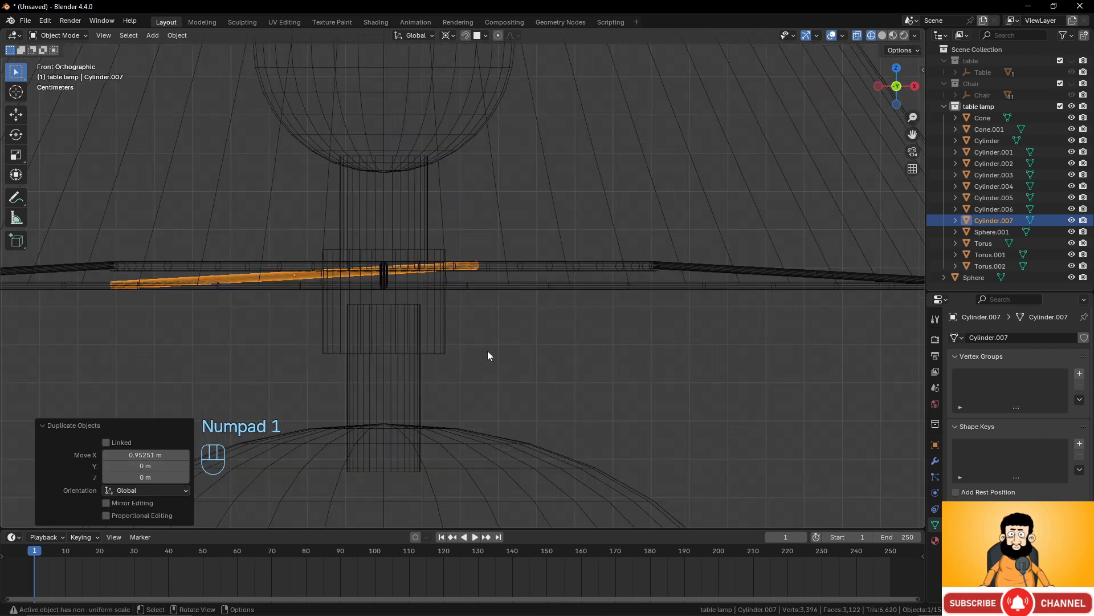
middle_click_drag(487, 351, 499, 293, "shift")
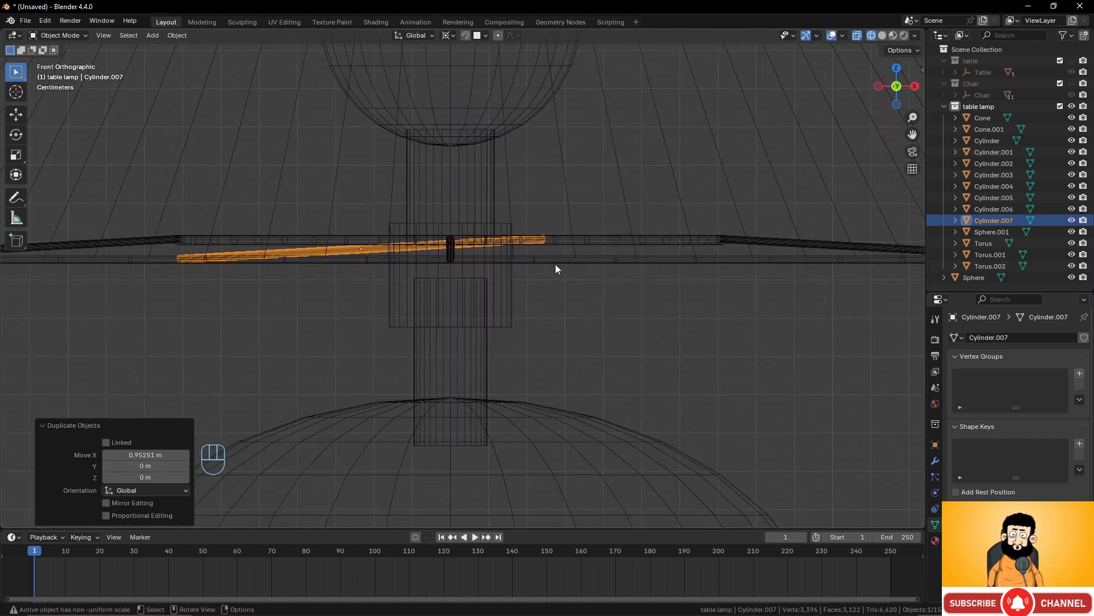
key("r")
right_click(546, 211)
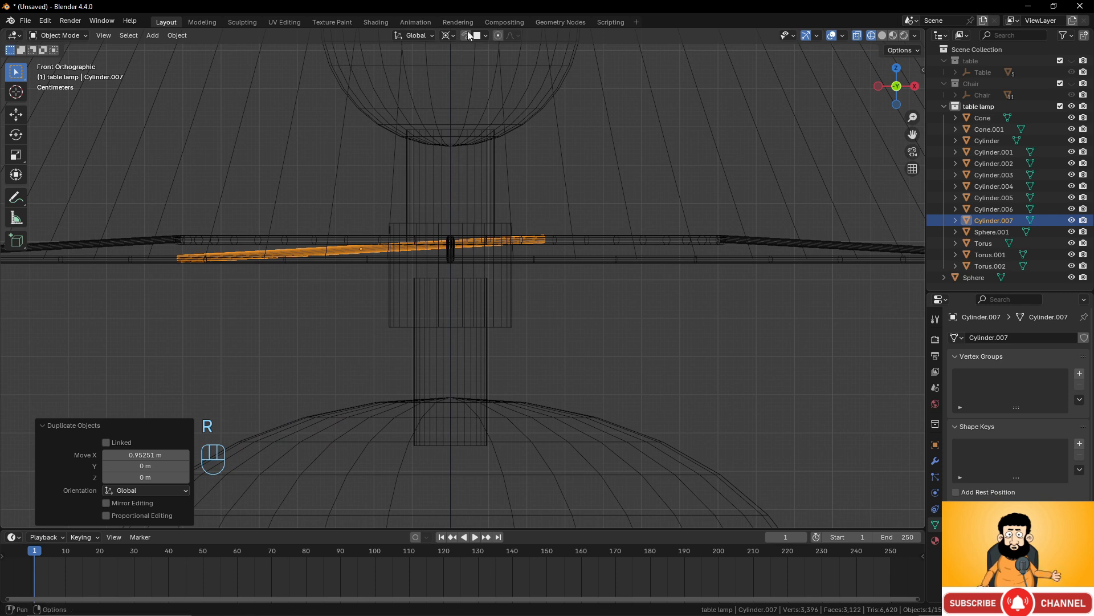
left_click(447, 37)
left_click(467, 105)
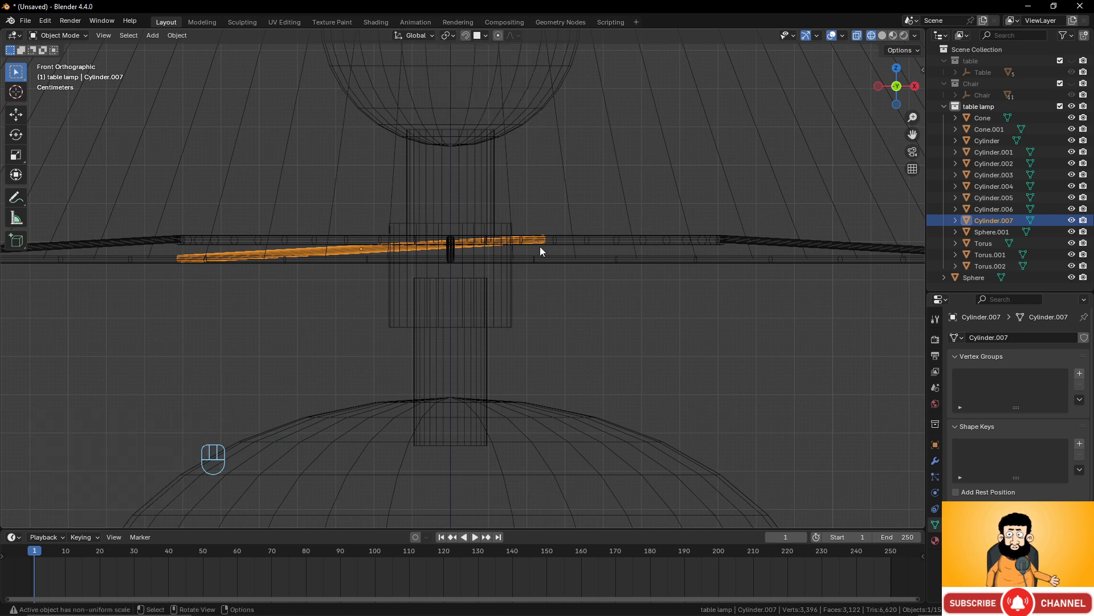
key("r")
left_click(562, 281)
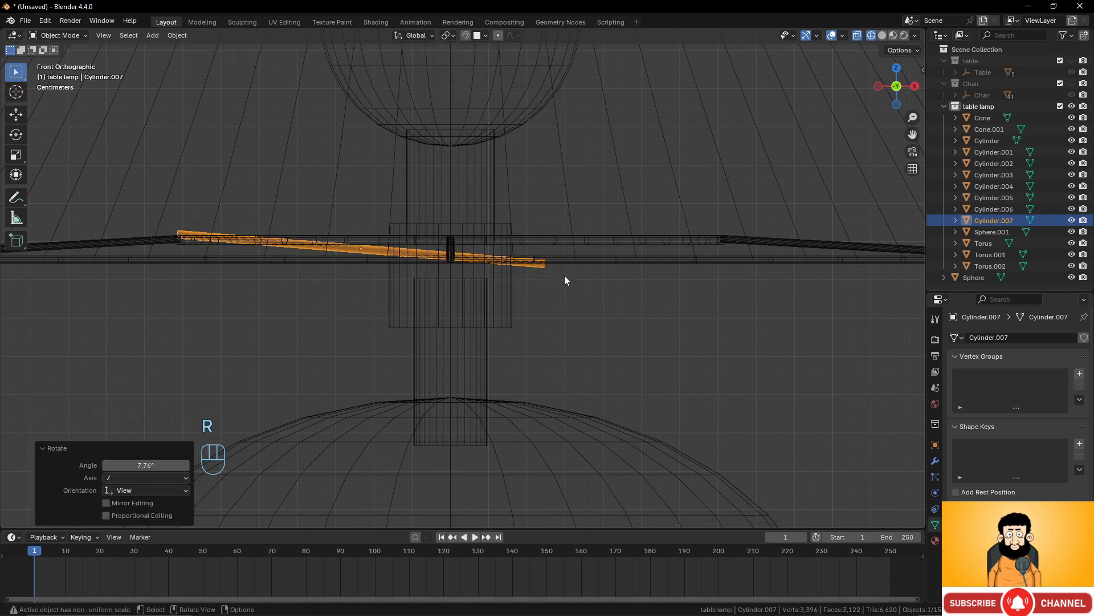
Scale the copied rod to about 0.65, shift it about 0.14 m along negative X, and enlarge it slightly to span ring to stem.
key("s")
left_click(497, 255)
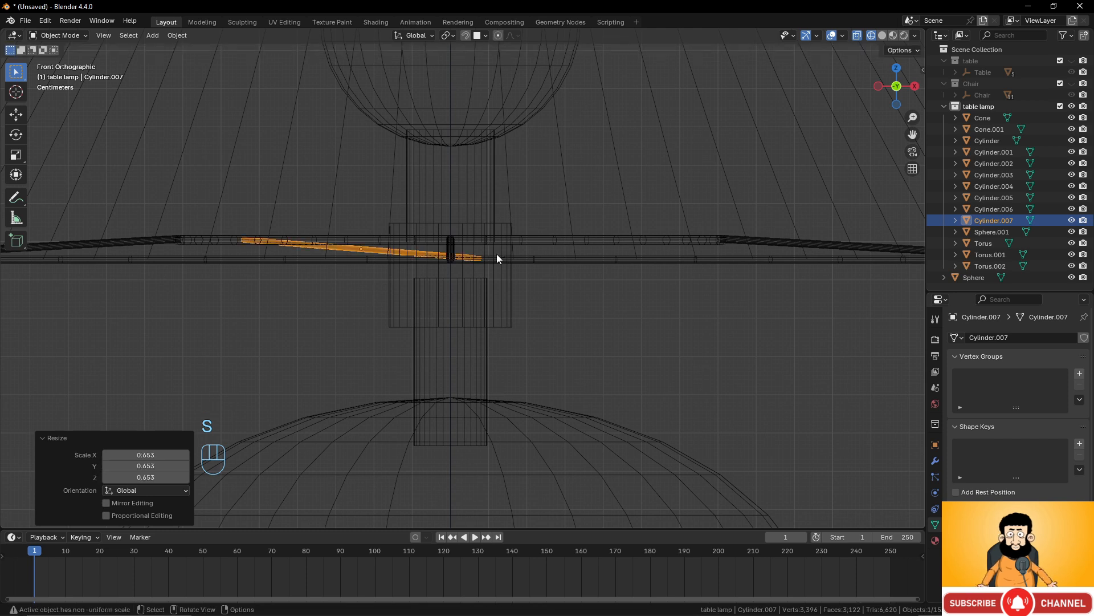
key("g")
left_click(443, 256)
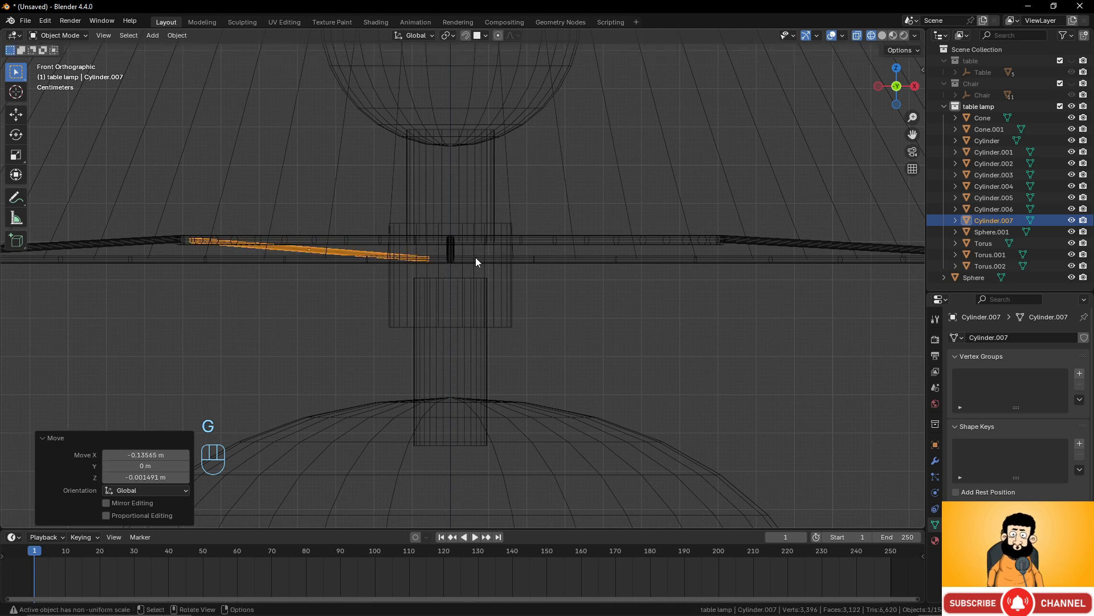
key("s")
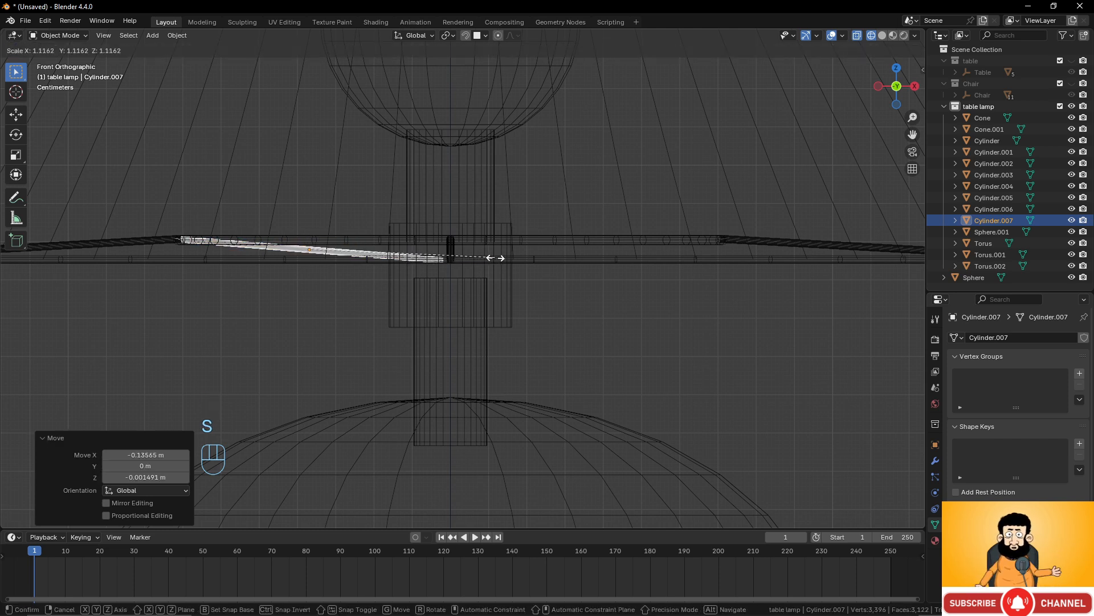
left_click(496, 259)
Tilt the inner rod about 8.7° more and lower it about 0.055 m so its outer end meets the inner ring.
key("r")
left_click(518, 292)
key("g")
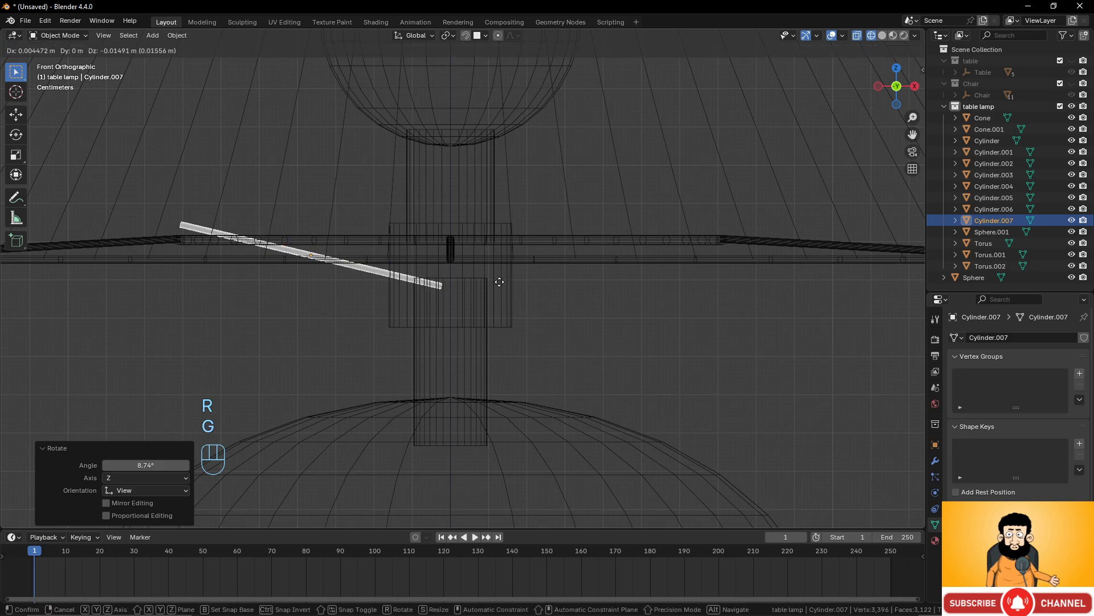
left_click(499, 298)
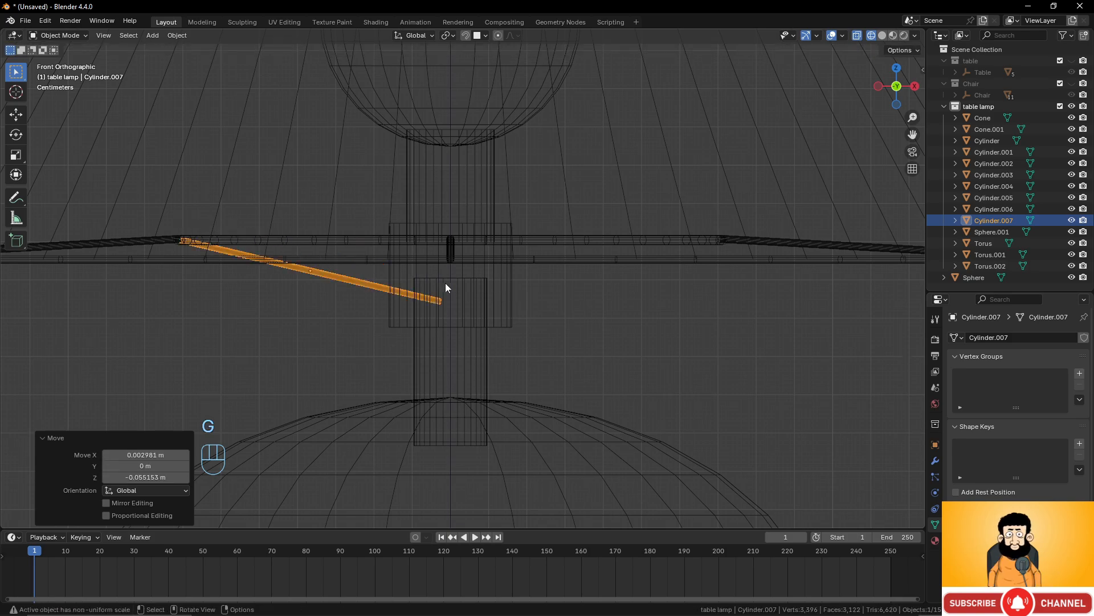
middle_click_drag(446, 283, 408, 333)
key("alt+a")
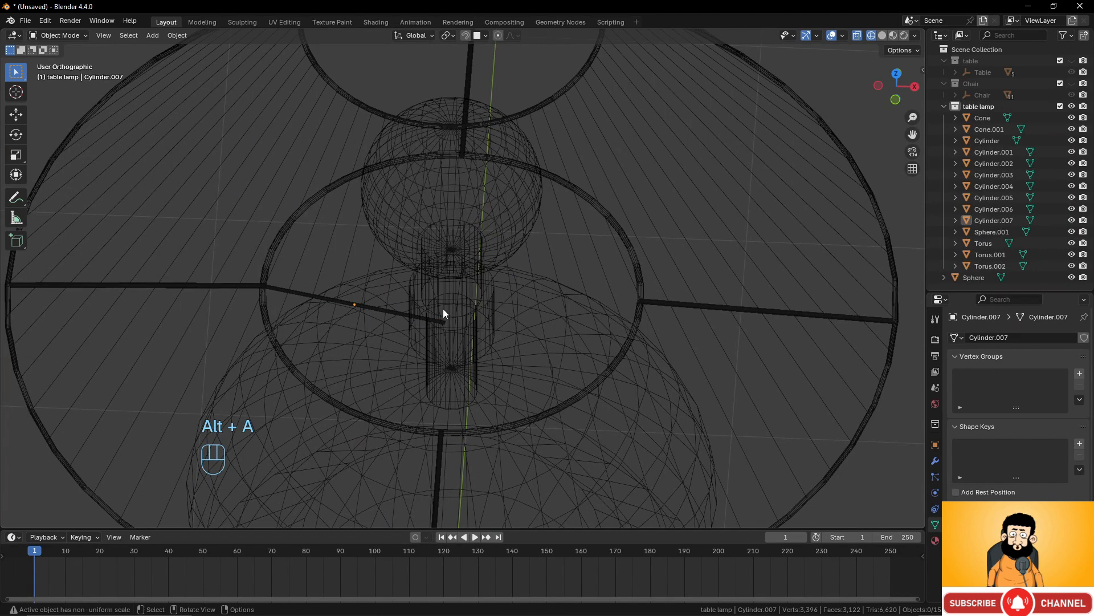
Set the transform pivot to 3D Cursor, then duplicate the inner rod and rotate the copy 90° in top view.
key("KP_7")
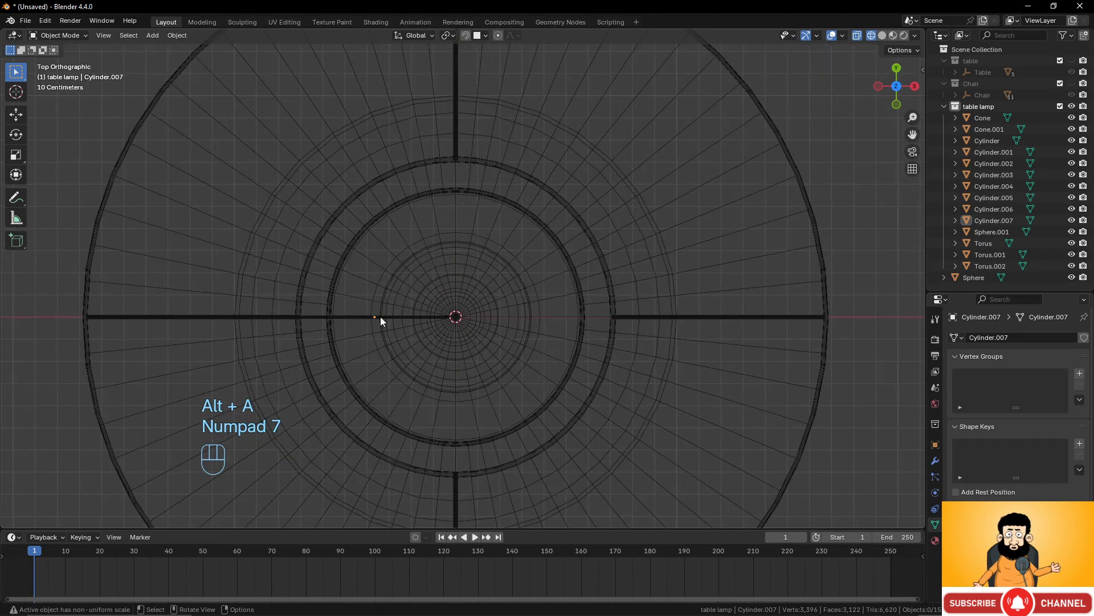
left_click(382, 316)
left_click(450, 36)
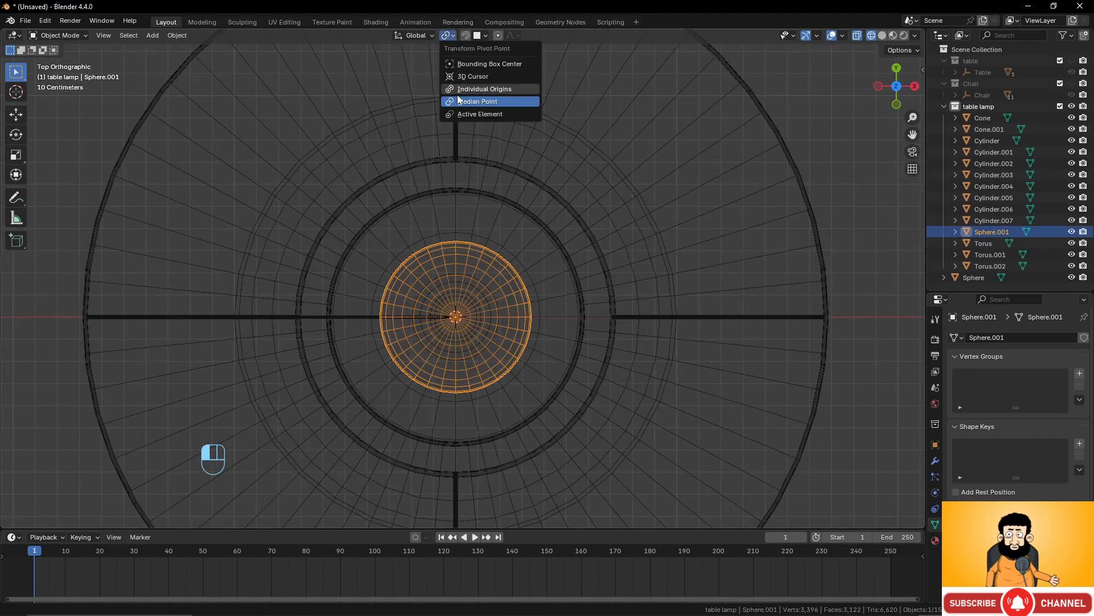
left_click(470, 76)
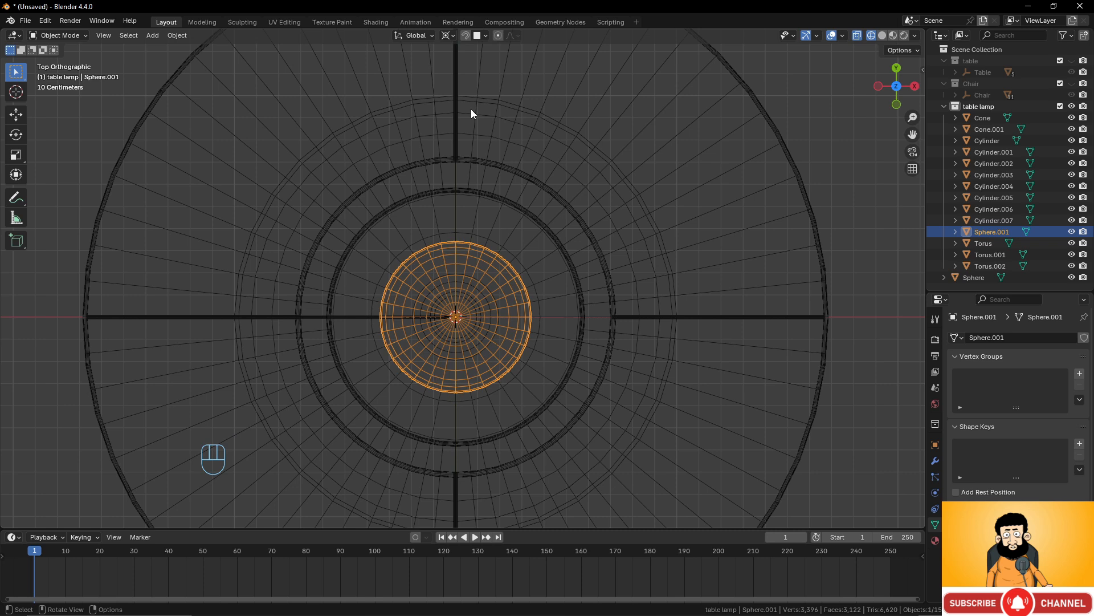
left_click(348, 317)
key("shift+d")
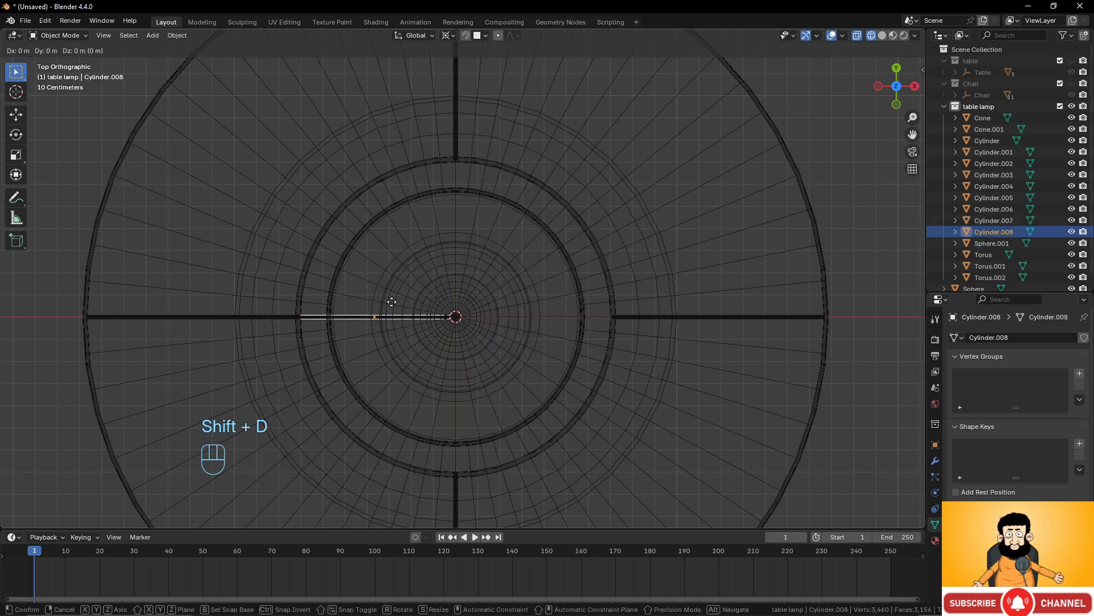
key("r")
key("KP_9")
key("KP_0")
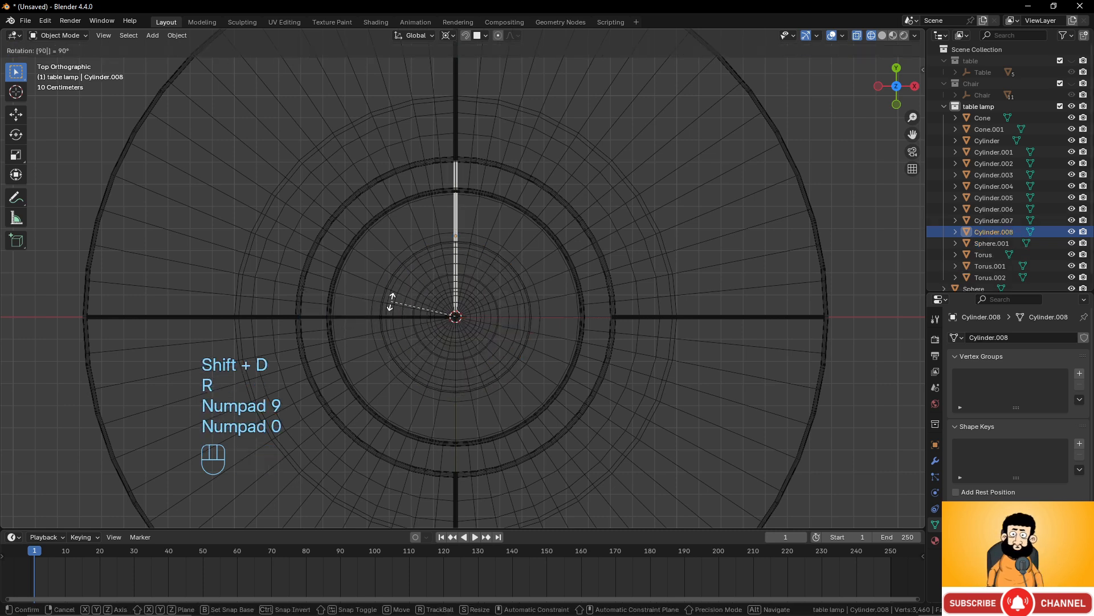
left_click(393, 297)
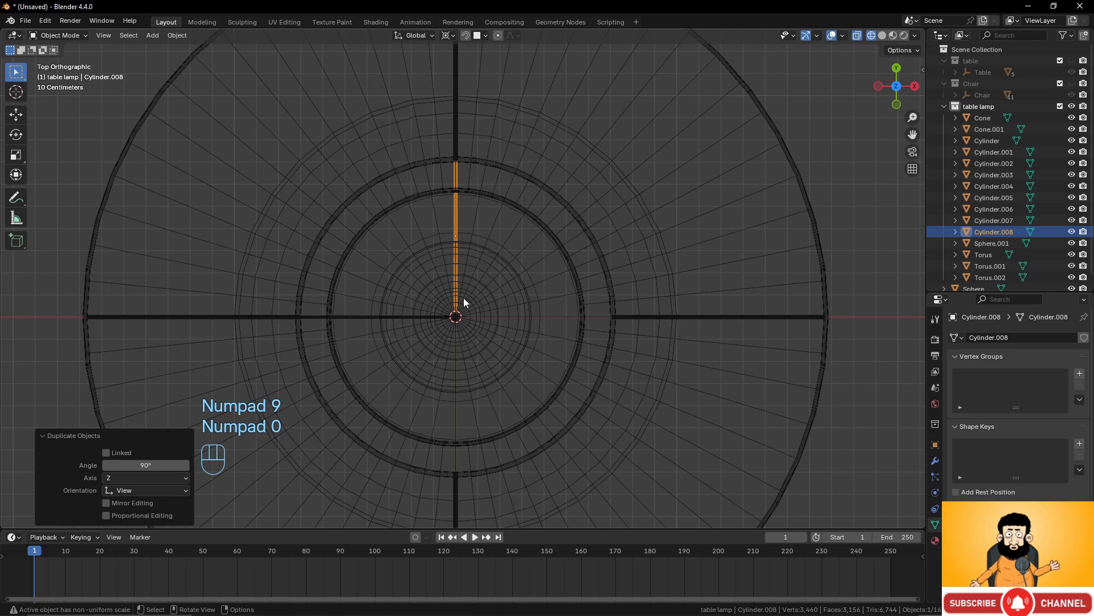
Repeat the 90° duplicate rotation twice to complete four inner rods, and check them in solid shading from below.
key("shift+r")
key("shift+r")
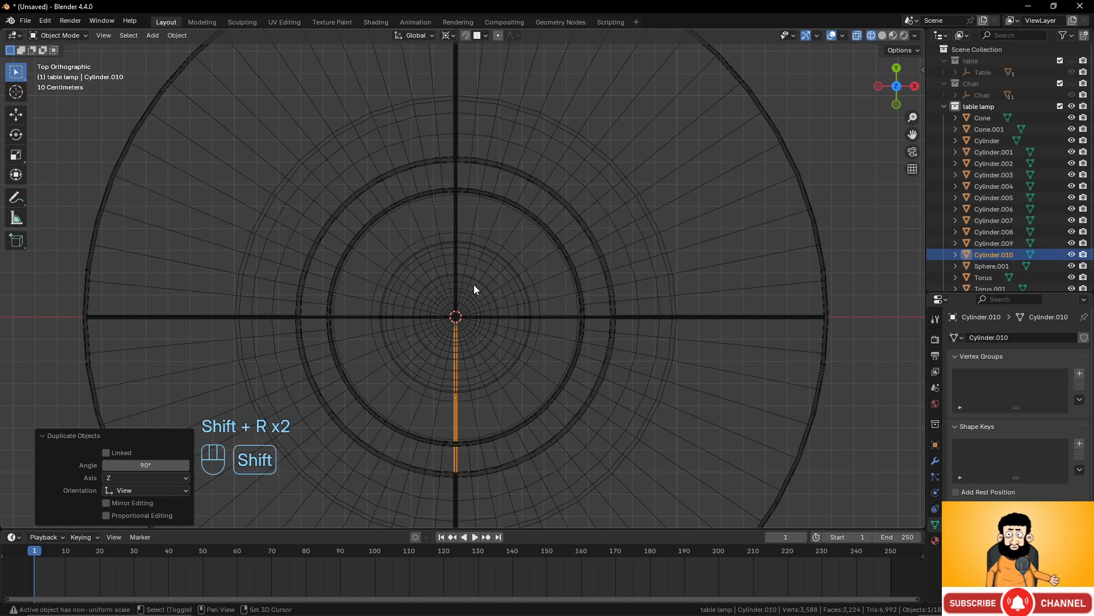
middle_click_drag(484, 356, 498, 214)
key("alt+a")
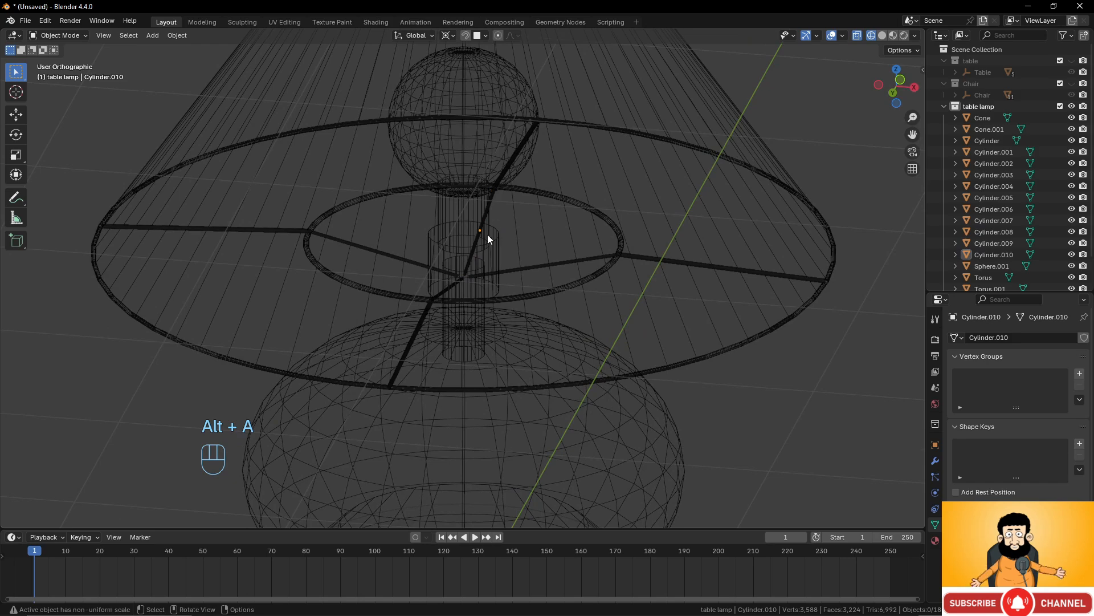
key("z")
left_click(687, 248)
mouse_move(688, 248)
middle_mouse_down()
mouse_move(630, 272)
mouse_move(662, 293)
mouse_move(665, 247)
mouse_move(650, 236)
middle_mouse_up()
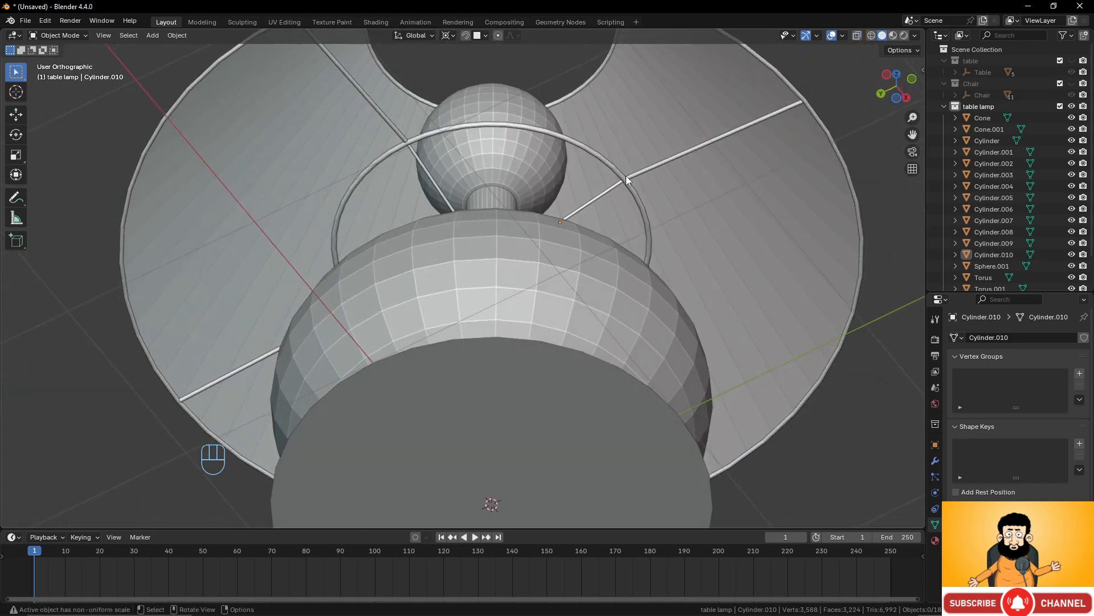
Duplicate the outer rod on the positive X side in place and clear the copy's rotation so it stands upright.
left_click(655, 169)
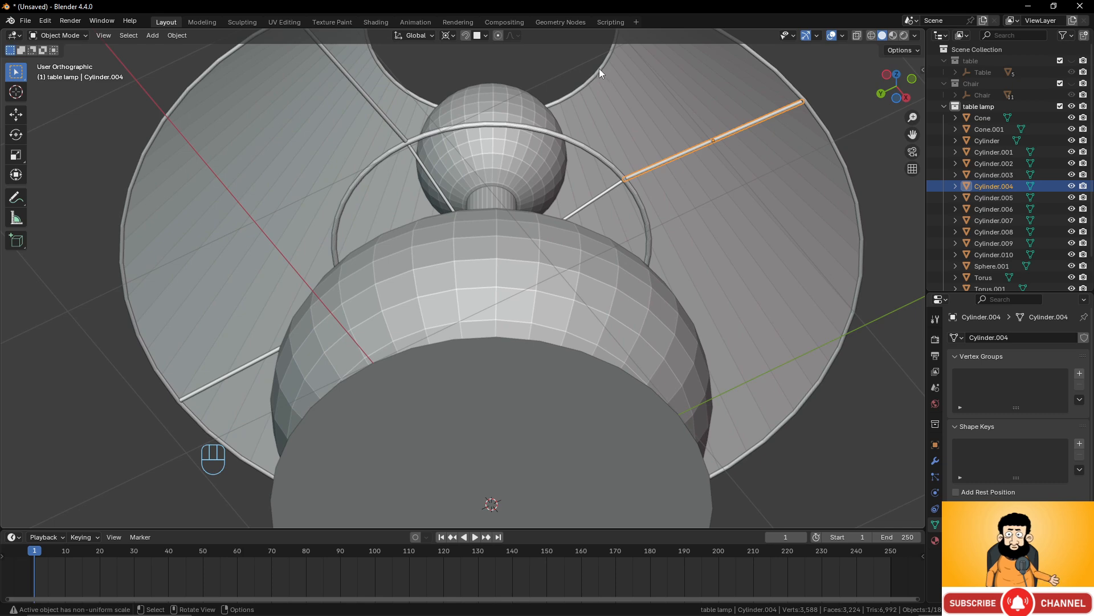
key("KP_1")
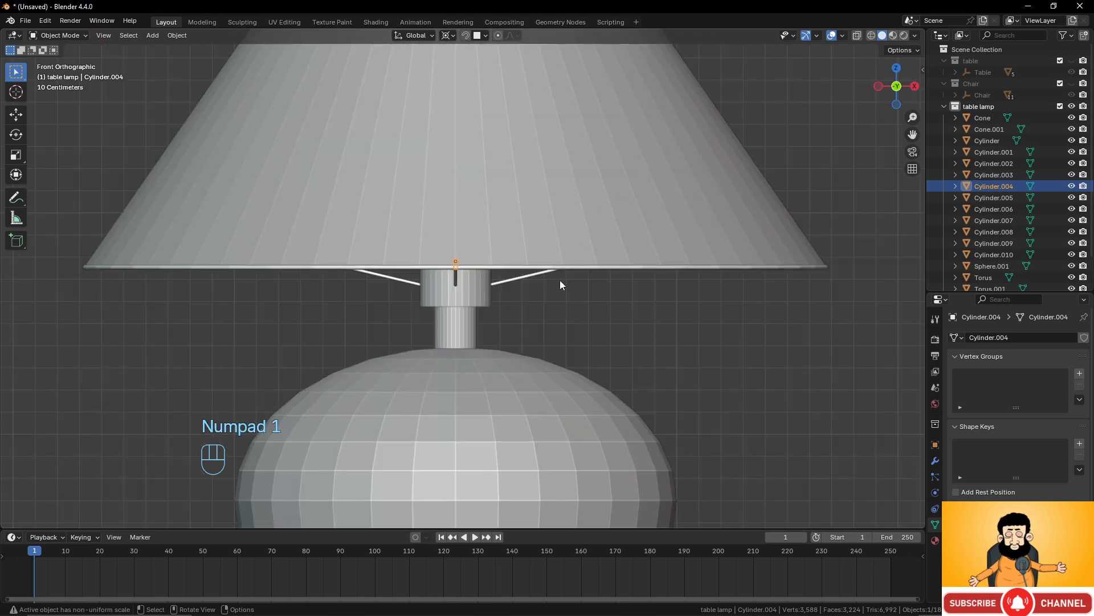
key("z")
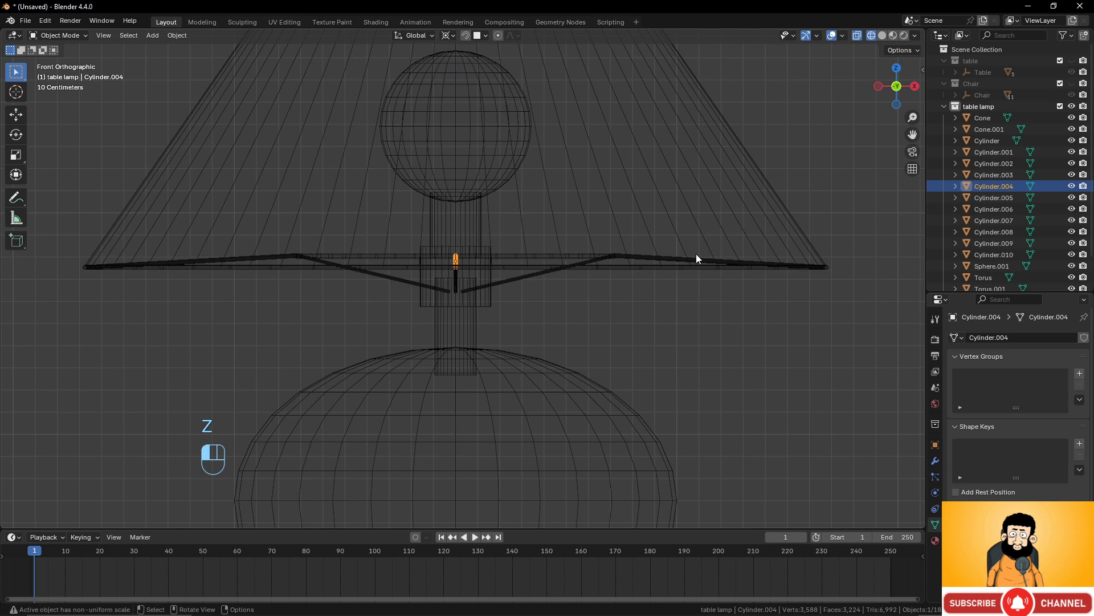
left_click(696, 255)
scroll(679, 275, "down", 3)
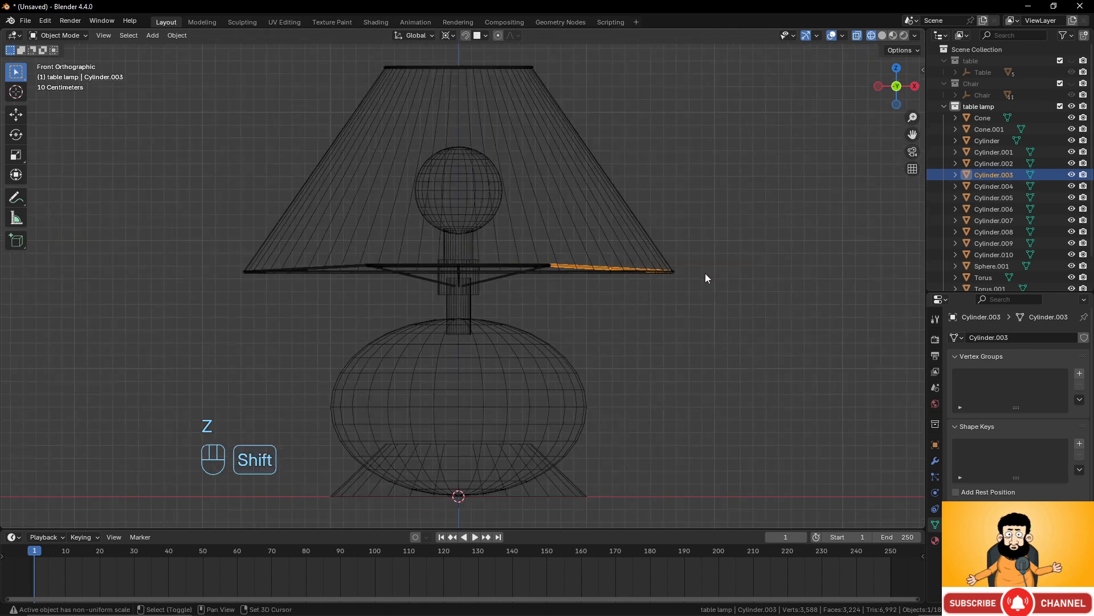
key("shift+d")
right_click(683, 259)
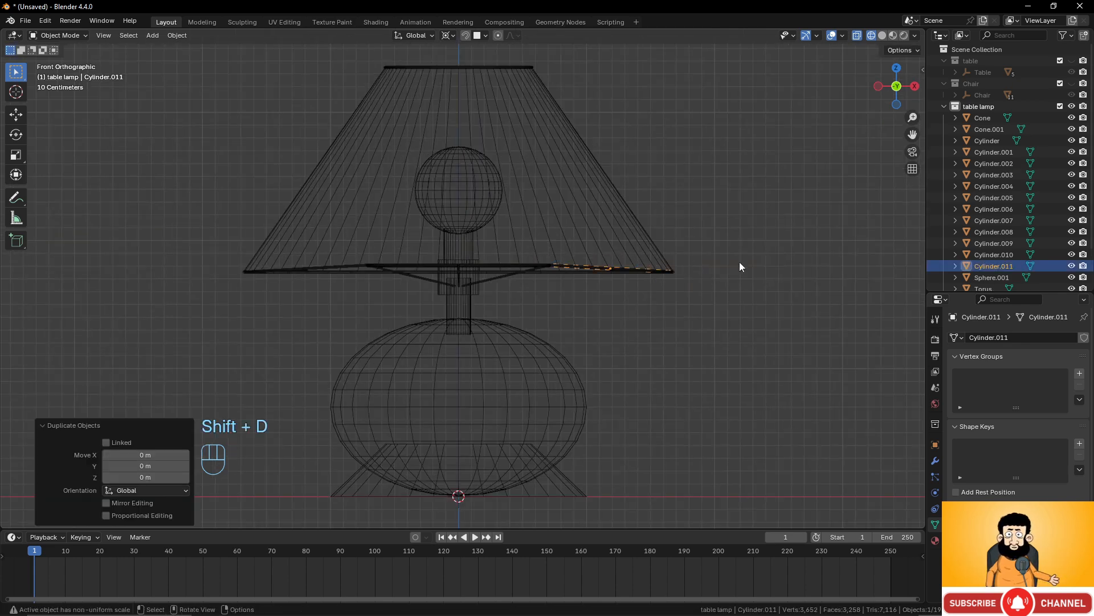
key("alt+r")
middle_click_drag(737, 266, 617, 295, "shift")
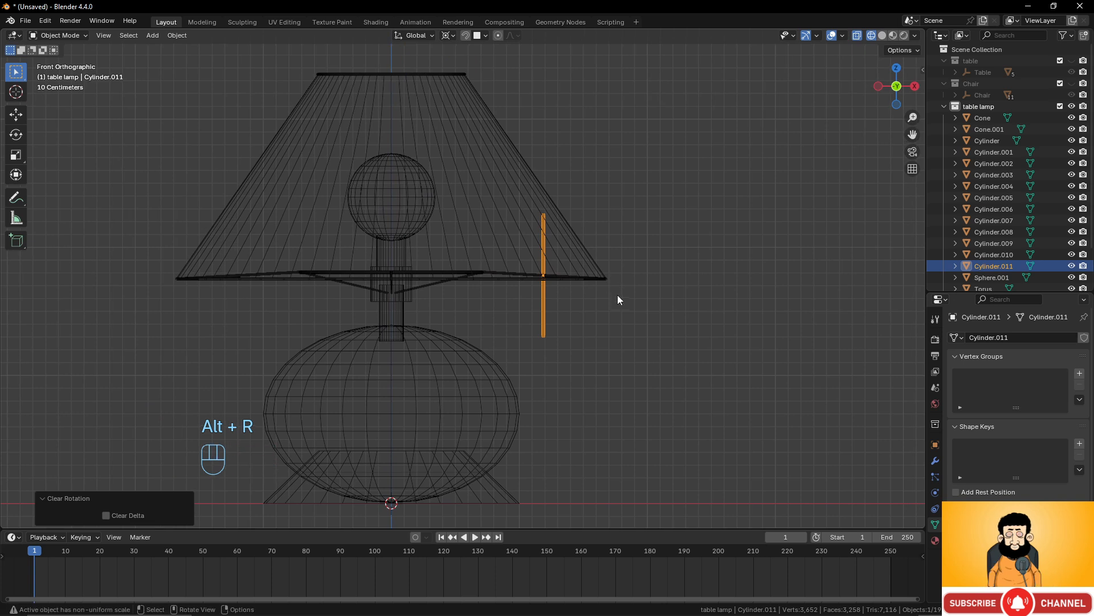
key("s")
key("z")
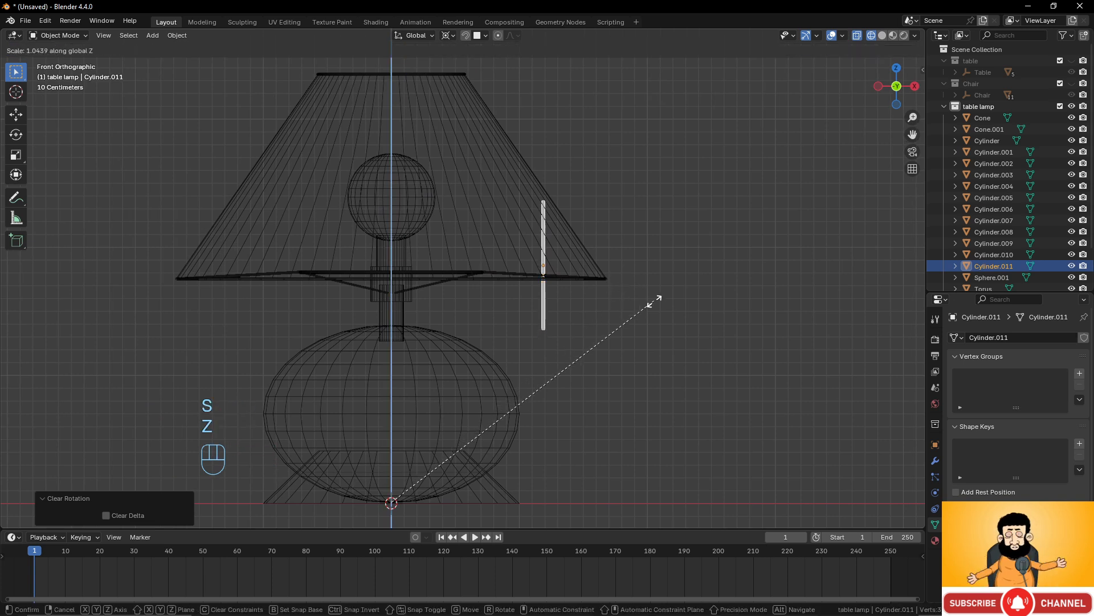
right_click(515, 51)
Set the transform pivot to Median Point and scale the upright rod by about 1.95 along Z.
left_click(455, 35)
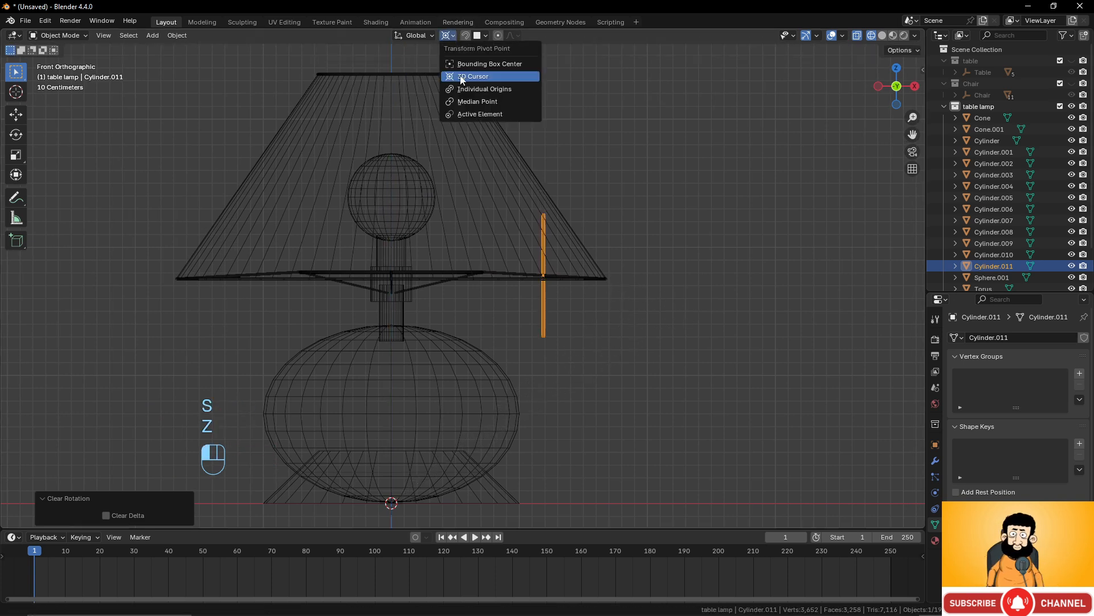
left_click(467, 102)
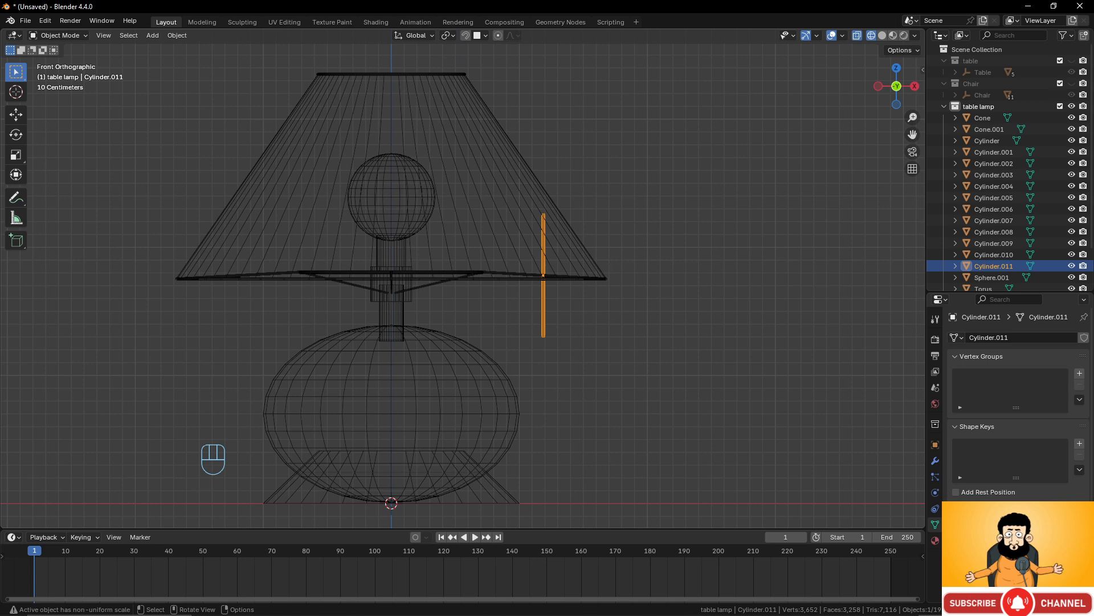
key("s")
key("z")
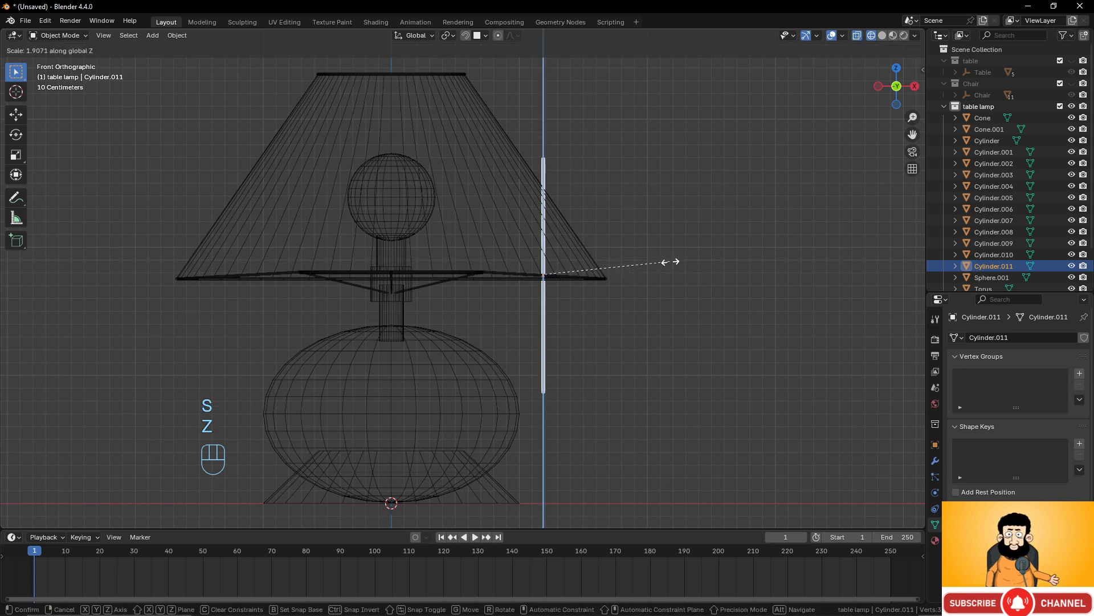
left_click(667, 259)
Move the upright rod inside the shade, about -0.6 m in X and 0.73 m in Z, scaling it by 0.797 and then 1.063.
key("g")
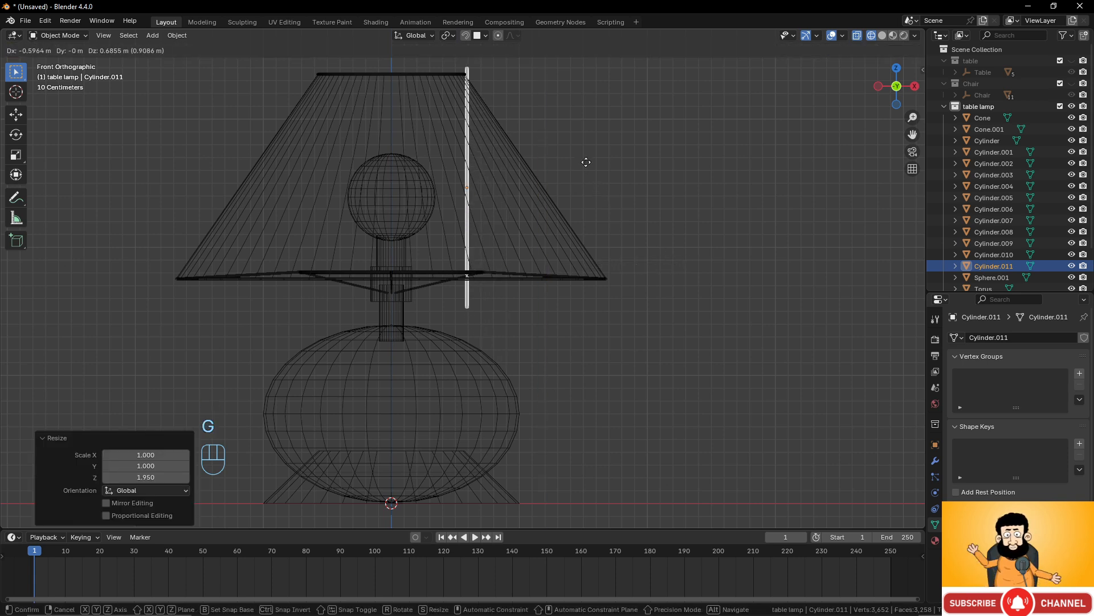
left_click(586, 156)
scroll(555, 281, "up", 4)
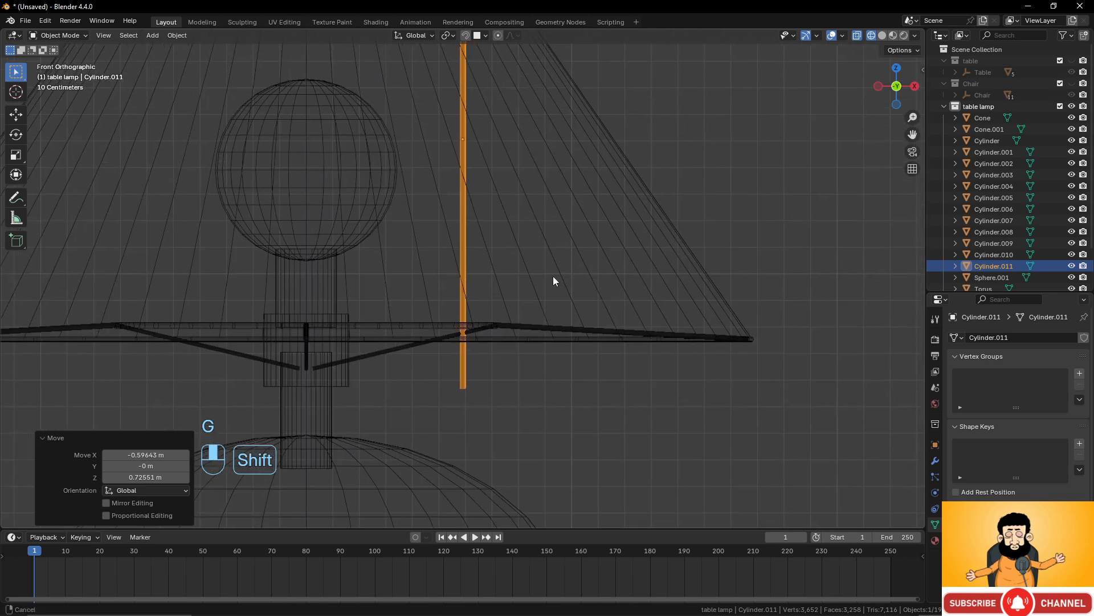
key("s")
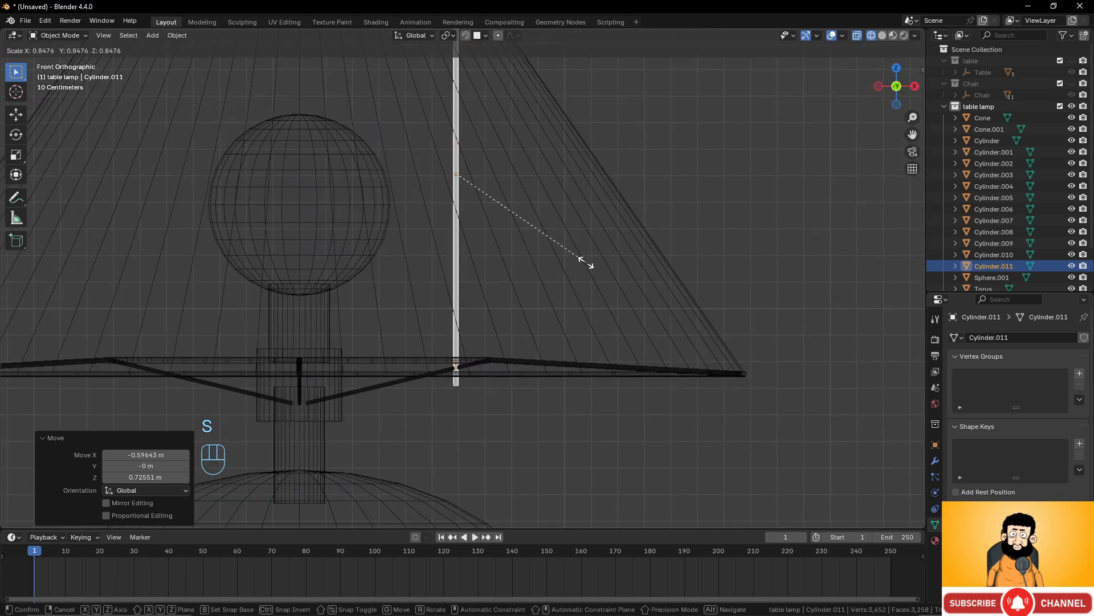
left_click(576, 255)
middle_click_drag(569, 252, 561, 344, "shift")
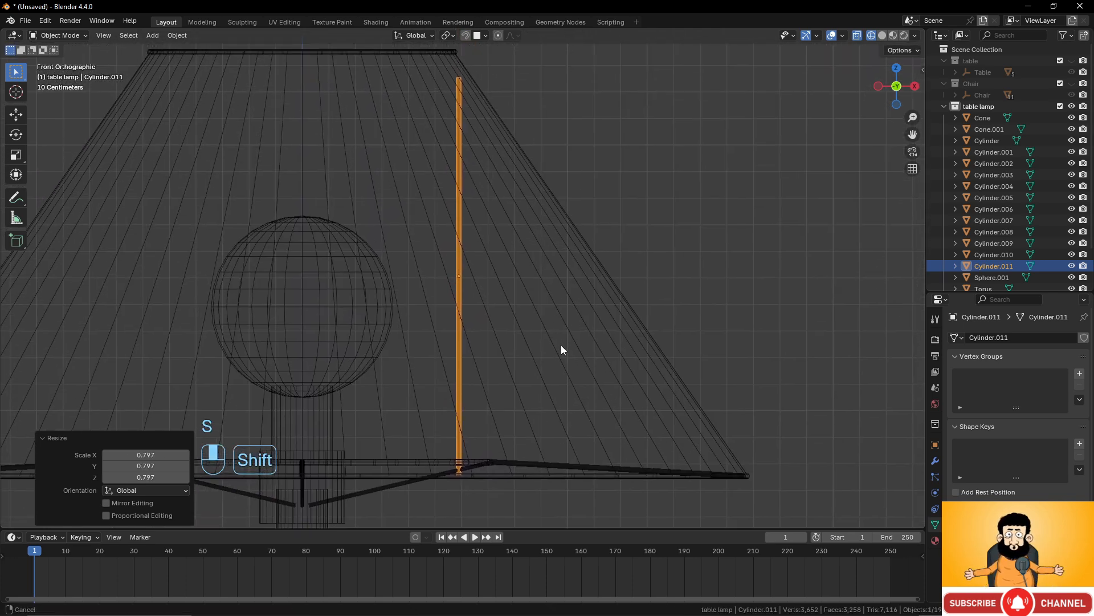
key("s")
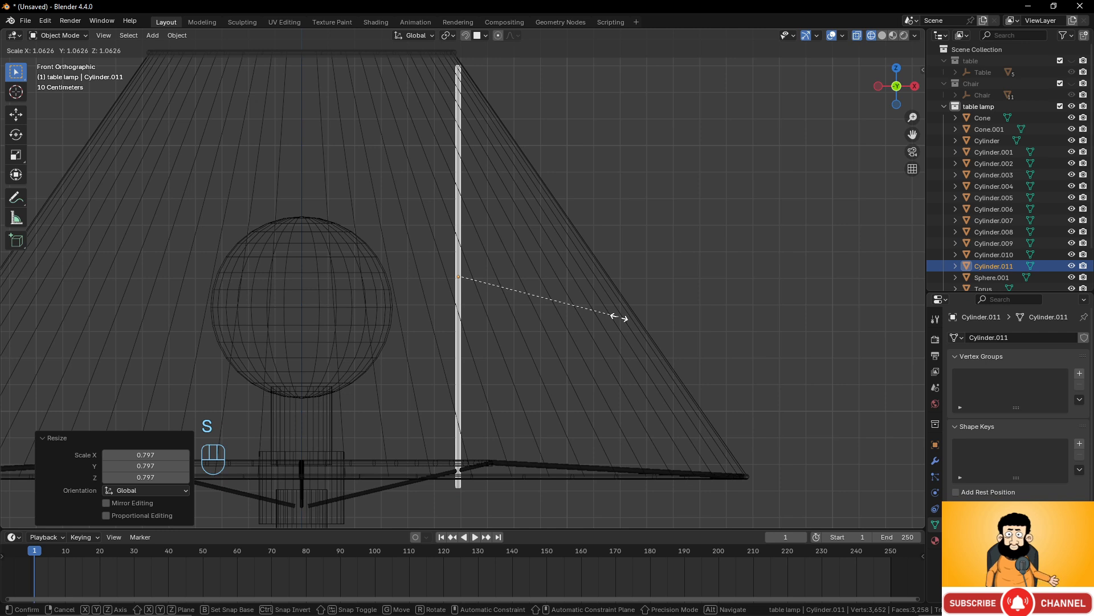
left_click(635, 304)
Tilt the rod about -2.5° in front view and raise it about 0.056 m so it reaches the shade's top ring.
key("r")
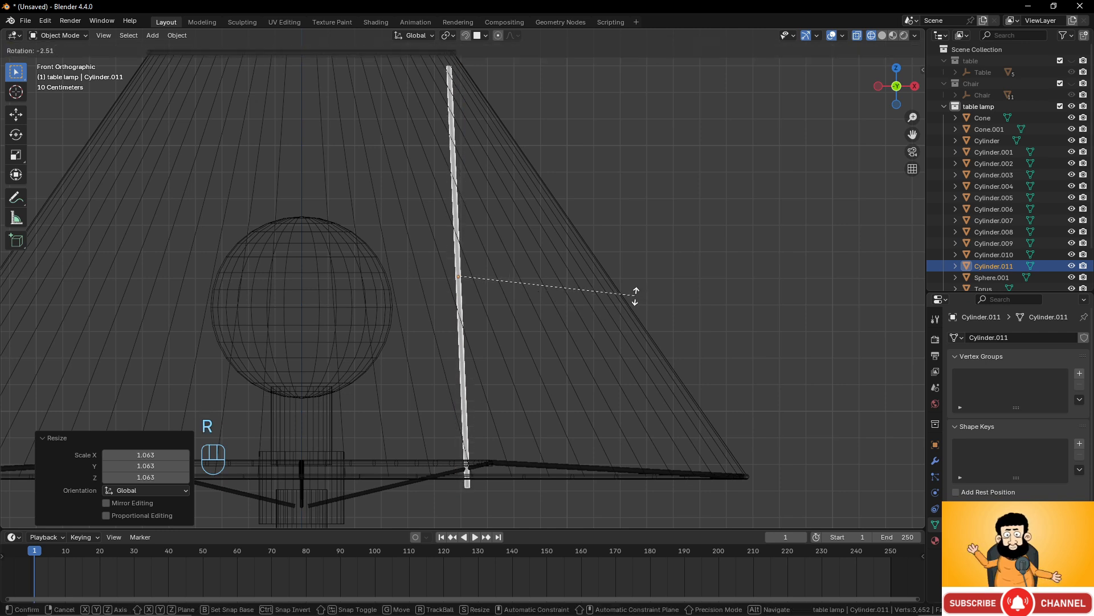
left_click(636, 295)
key("g")
left_click(640, 278)
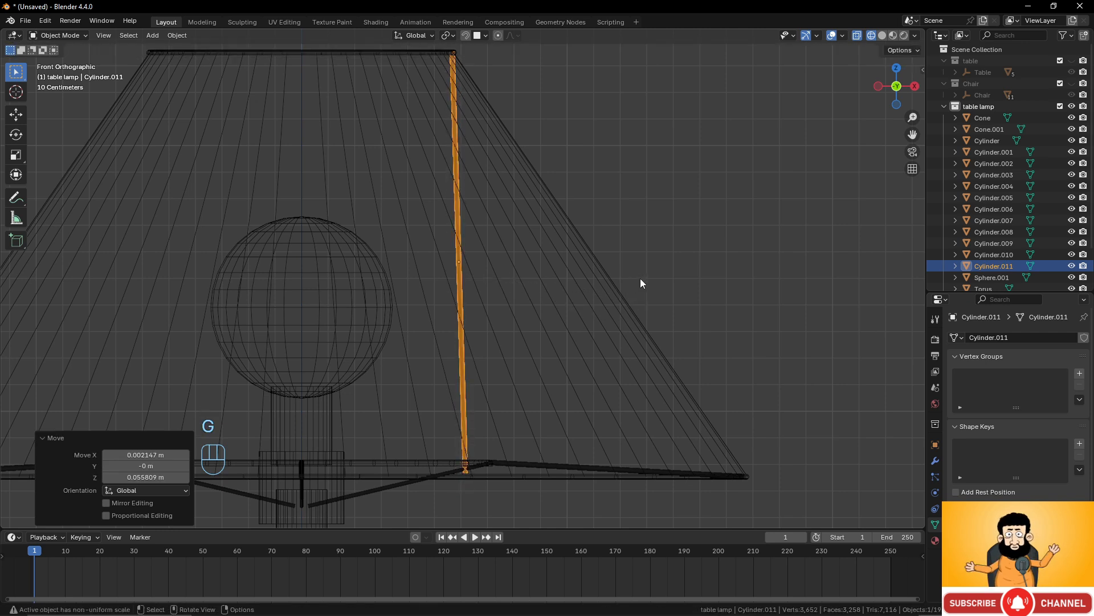
Fit the rod between the top ring and the inner ring with a further -3.37° rotation, a 0.971 scale and a small move.
key("r")
left_click(655, 263)
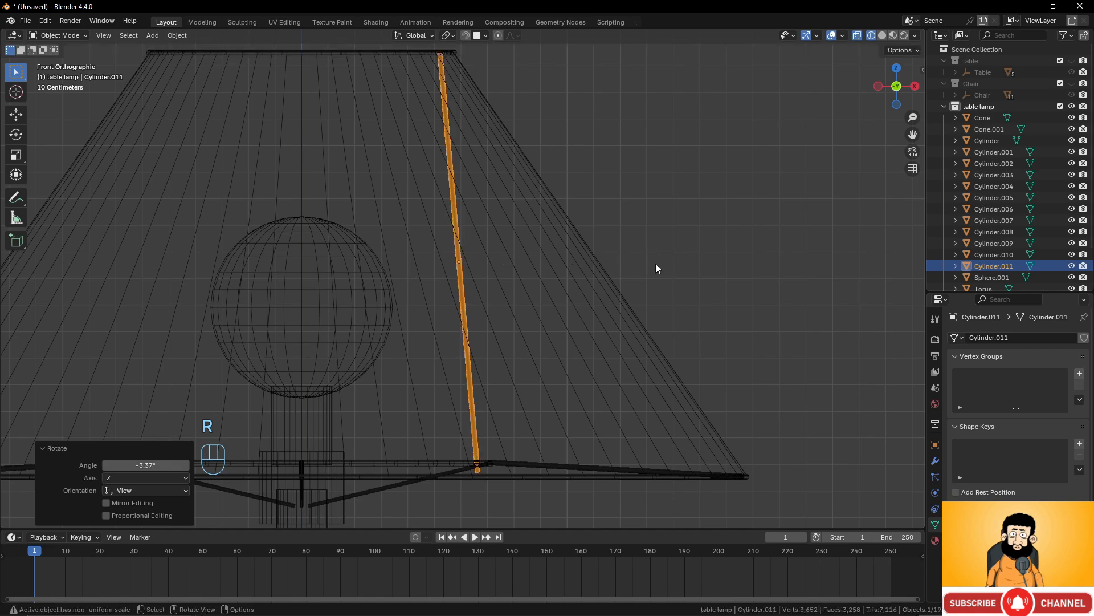
key("s")
left_click(655, 262)
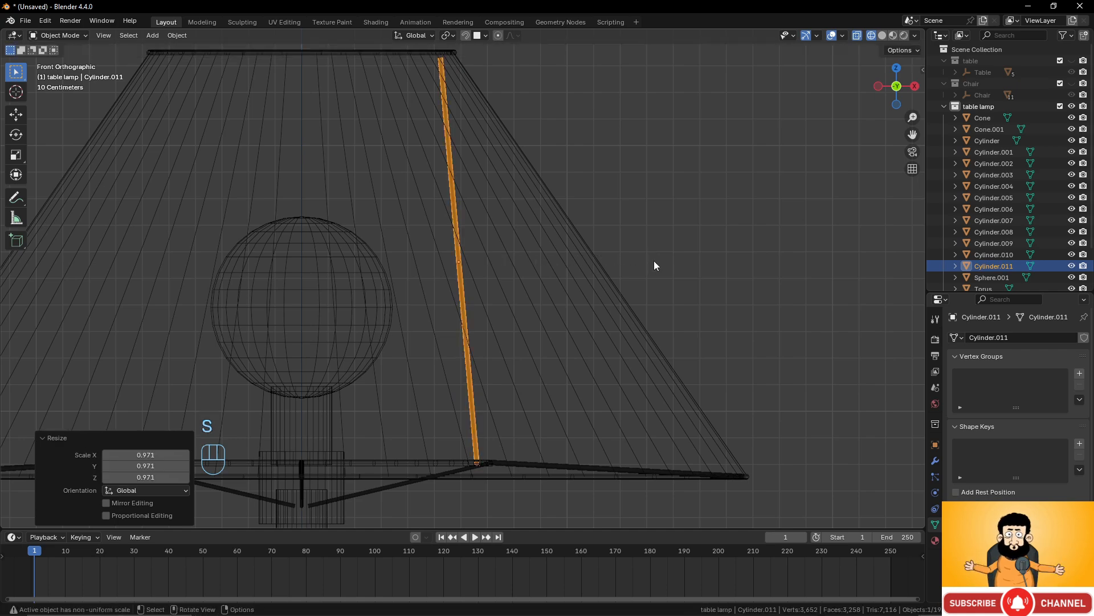
key("g")
left_click(666, 254)
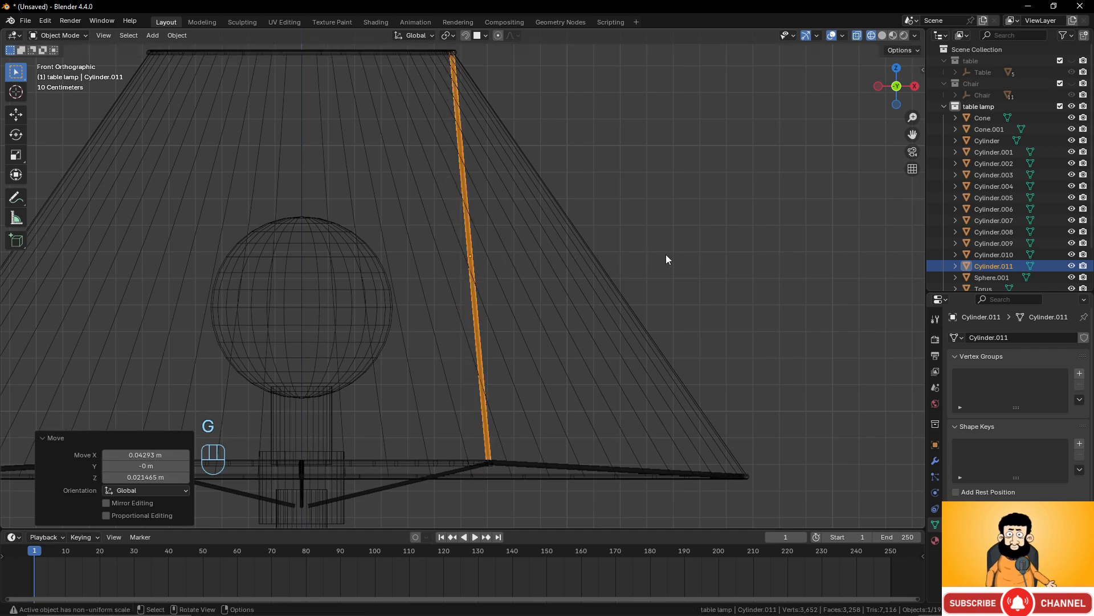
Switch to top view and set the transform pivot to 3D Cursor.
middle_click_drag(666, 254, 568, 348)
key("KP_7")
scroll(519, 330, "down", 2)
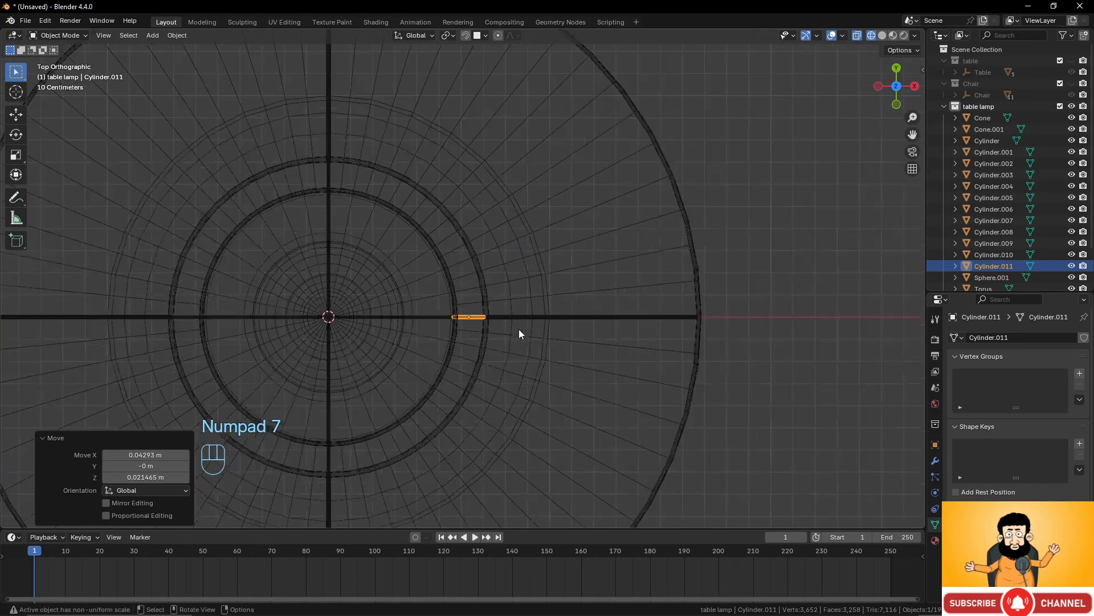
scroll(508, 326, "up", 2)
middle_click_drag(508, 326, 568, 325, "shift")
left_click(448, 35)
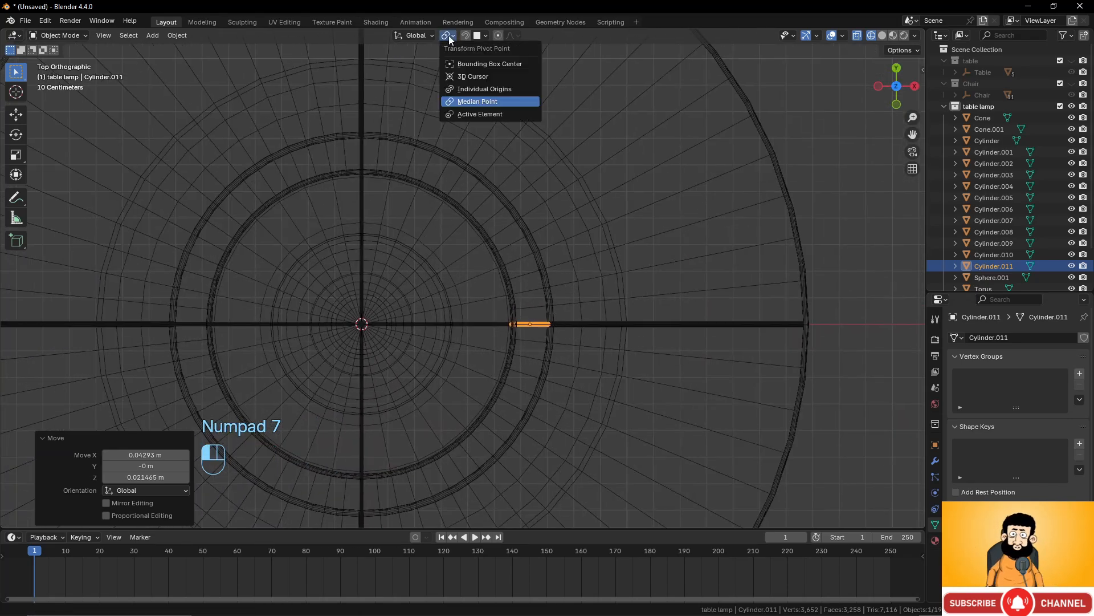
left_click(462, 77)
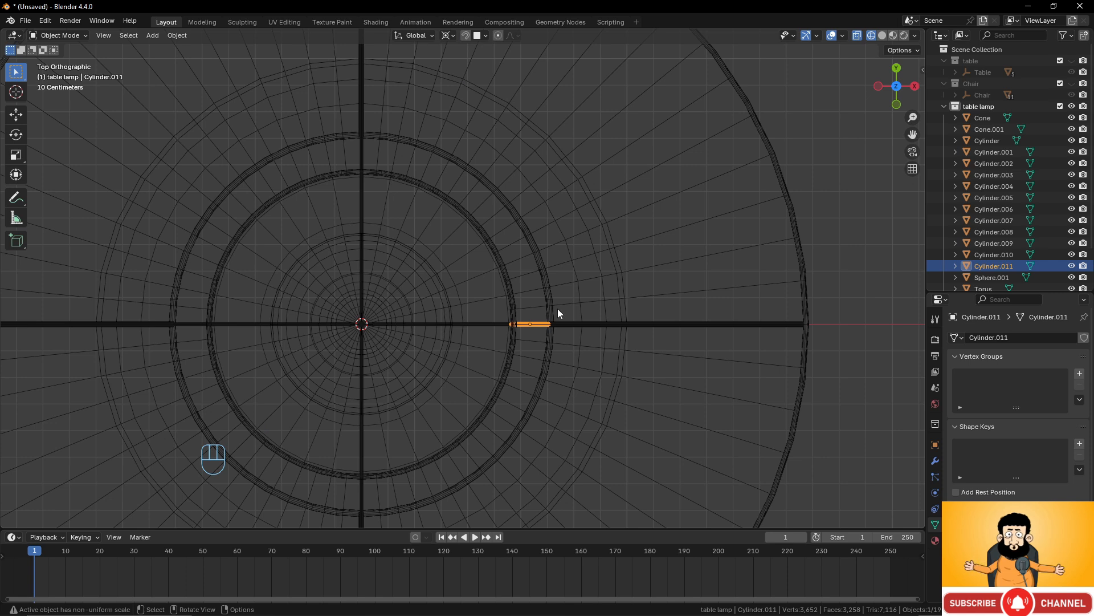
Duplicate the tilted rod with a 90° rotation in top view, repeating it twice more to complete four rods around the lamp.
key("shift")
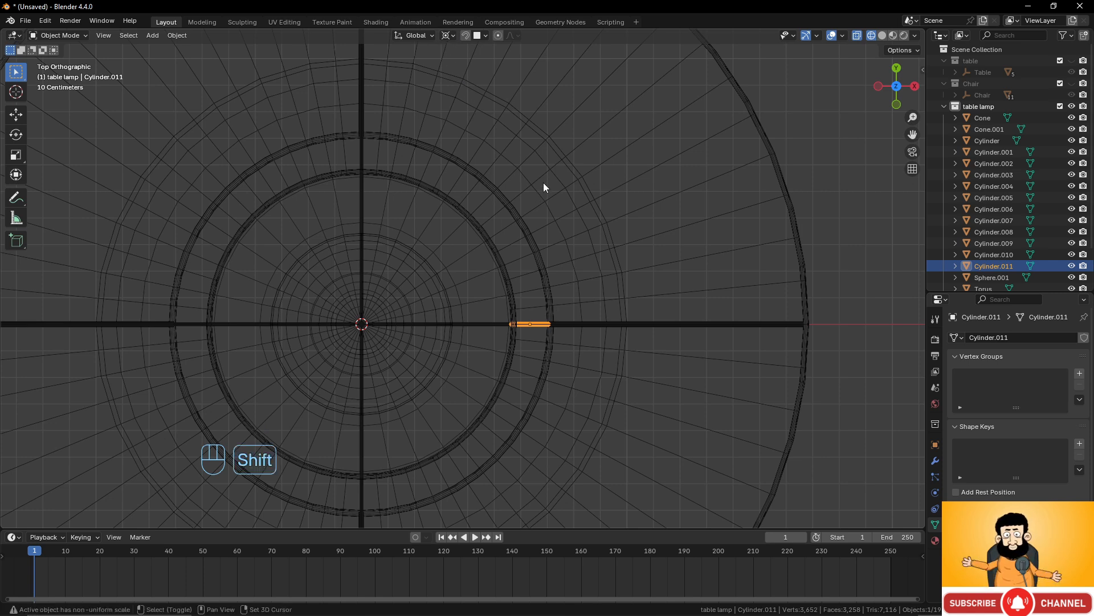
key("shift+d")
type("r90")
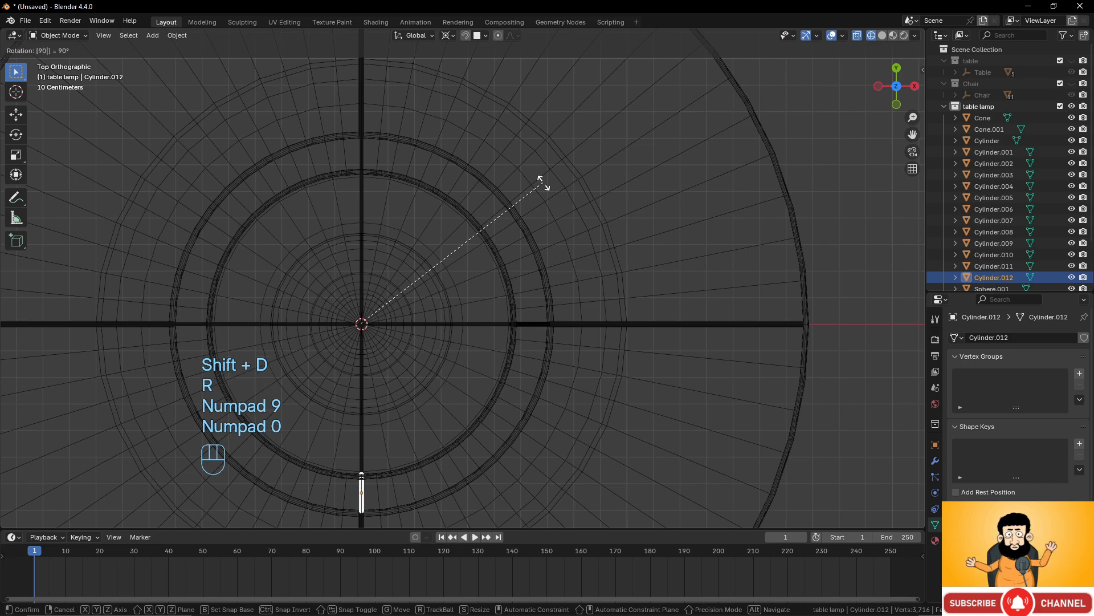
left_click(543, 183)
key("shift")
key("shift+r")
key("shift+r")
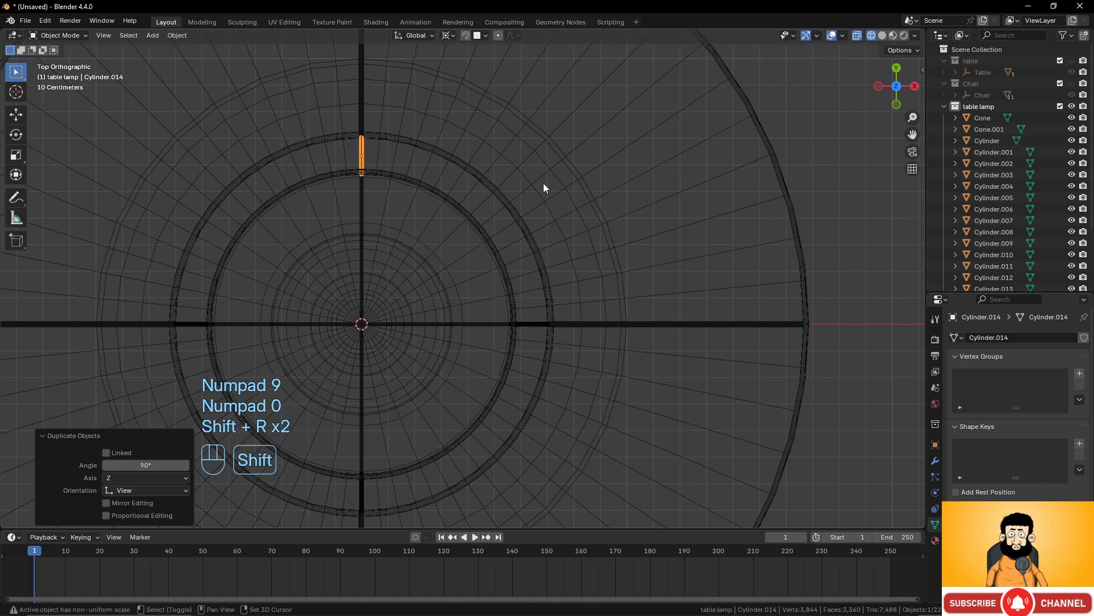
Switch to solid shading, deselect everything and view the rods inside the shade from below.
middle_click_drag(543, 183, 469, 192)
scroll(426, 201, "down", 3)
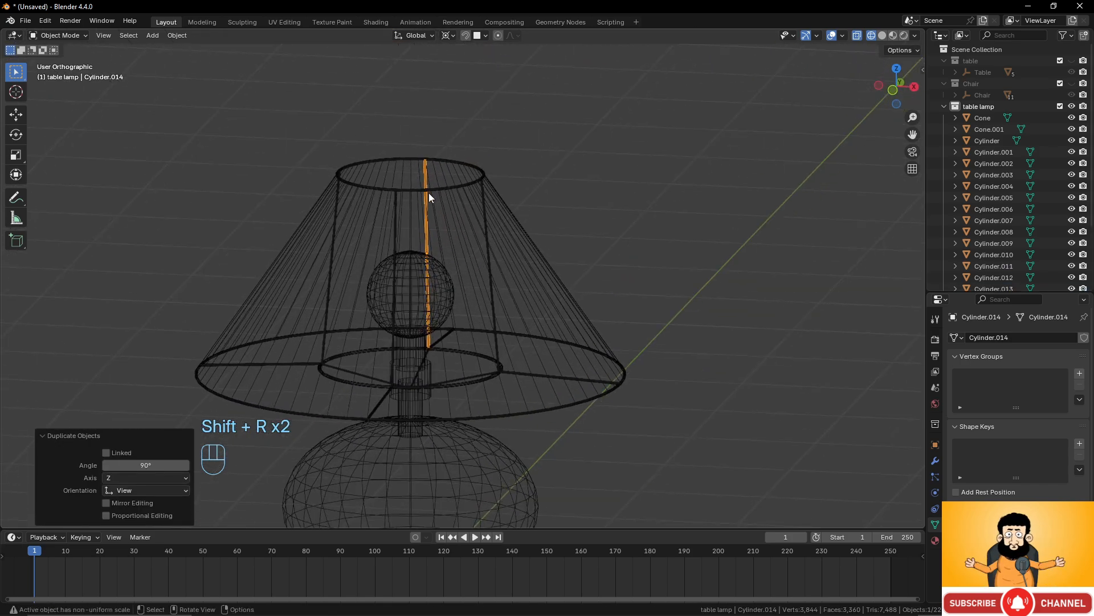
key("z")
middle_click_drag(565, 234, 594, 220)
key("alt+a")
scroll(467, 303, "down", 6)
scroll(538, 279, "up", 4)
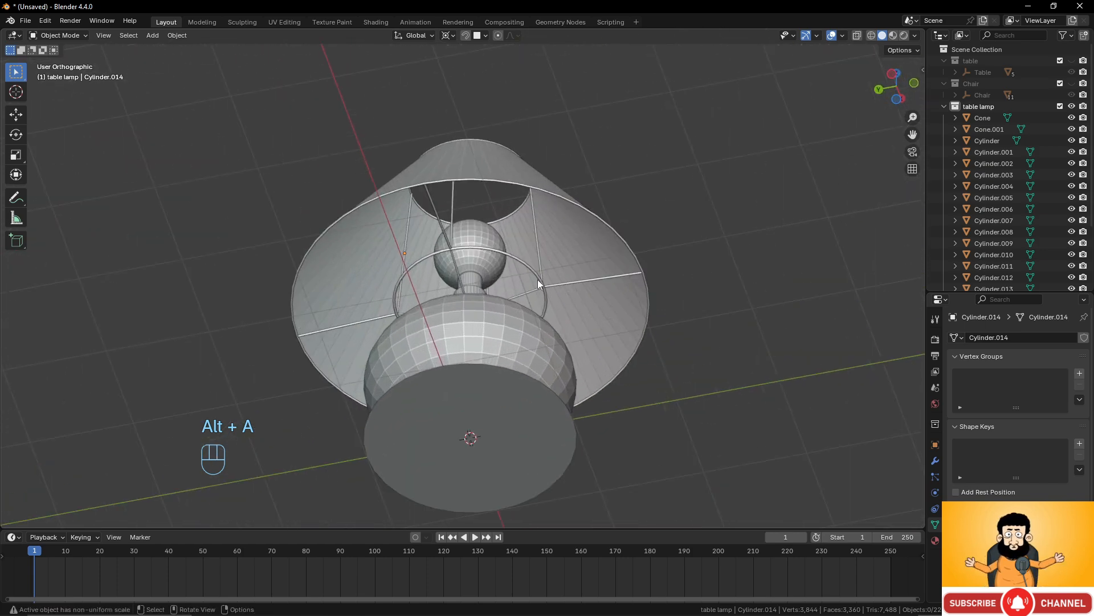
Examine the finished lamp from above, below and the side, and look through the objects in the table lamp collection.
middle_click_drag(538, 280, 318, 406)
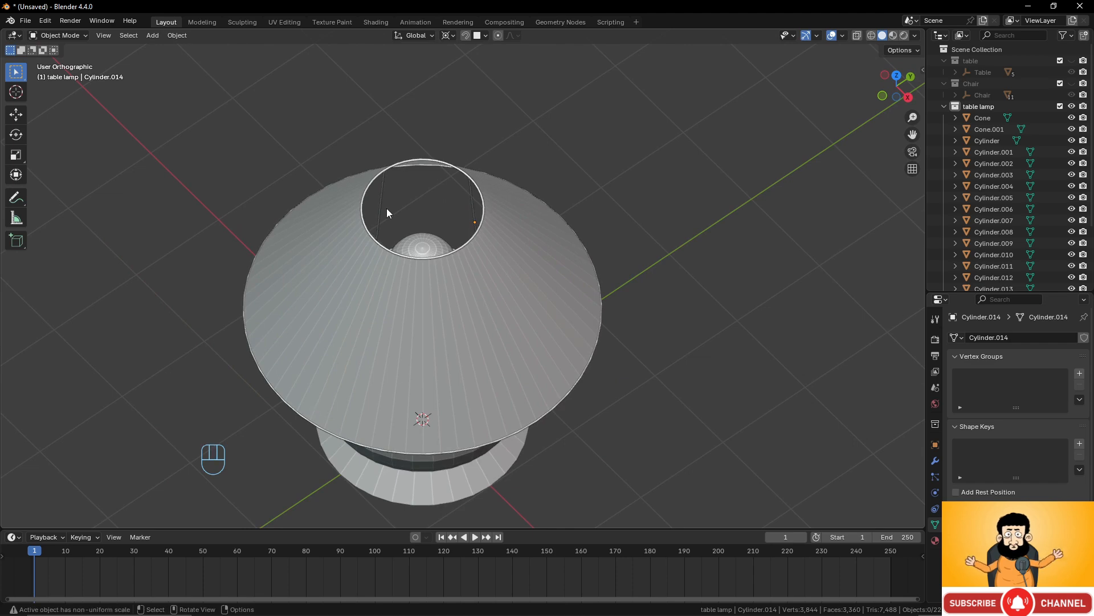
middle_click_drag(482, 370, 516, 246)
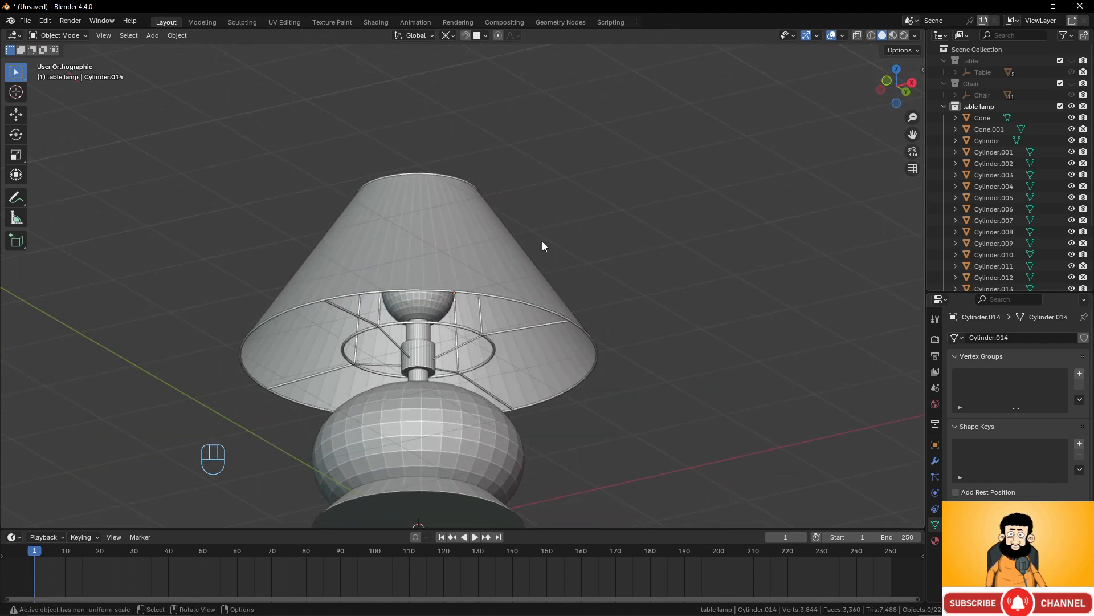
scroll(1003, 155, "down", 3)
scroll(1003, 155, "up", 3)
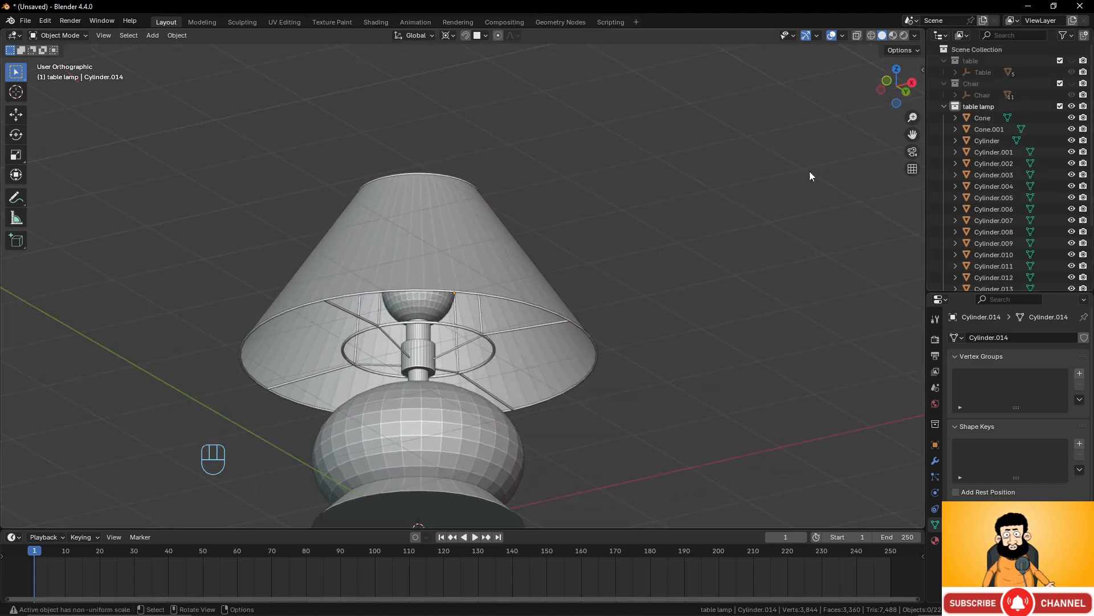
scroll(457, 298, "down", 3)
middle_click_drag(457, 298, 545, 294)
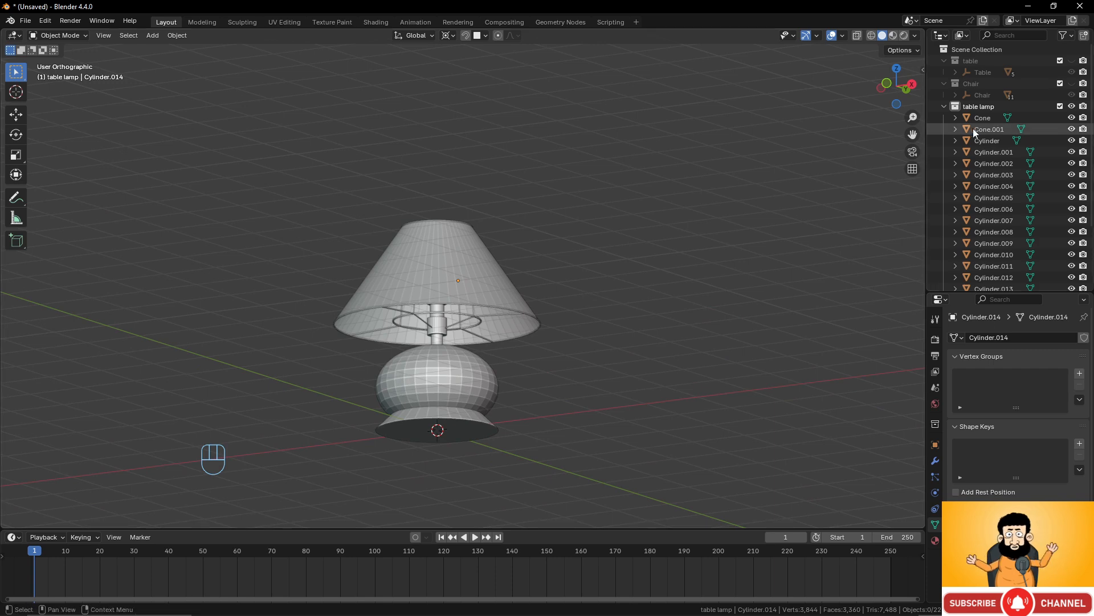
middle_click_drag(473, 310, 569, 320)
scroll(1010, 192, "down", 3)
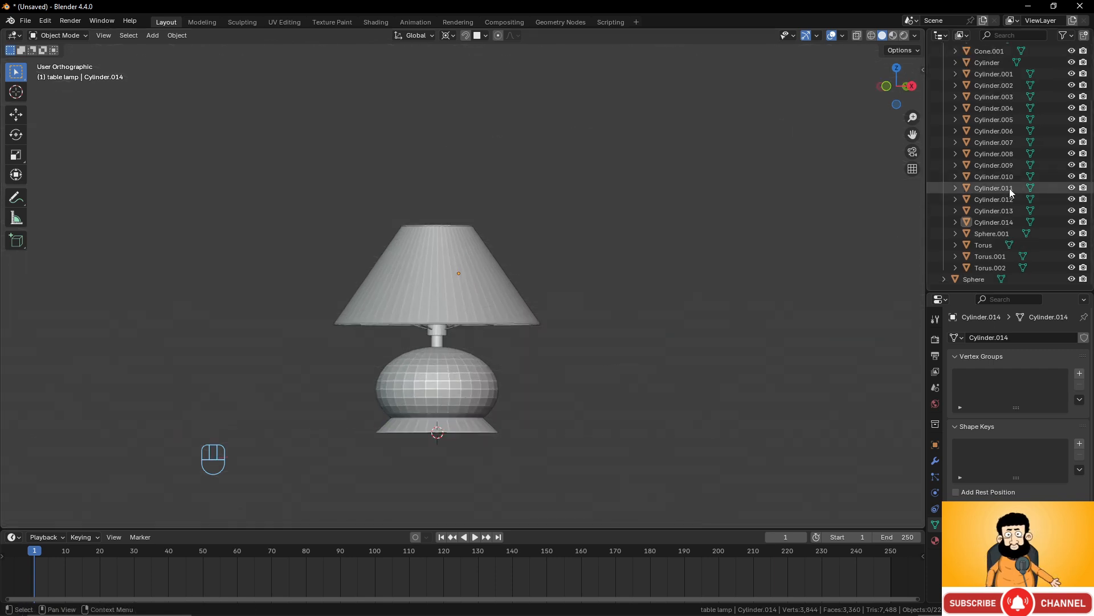
scroll(996, 158, "up", 5)
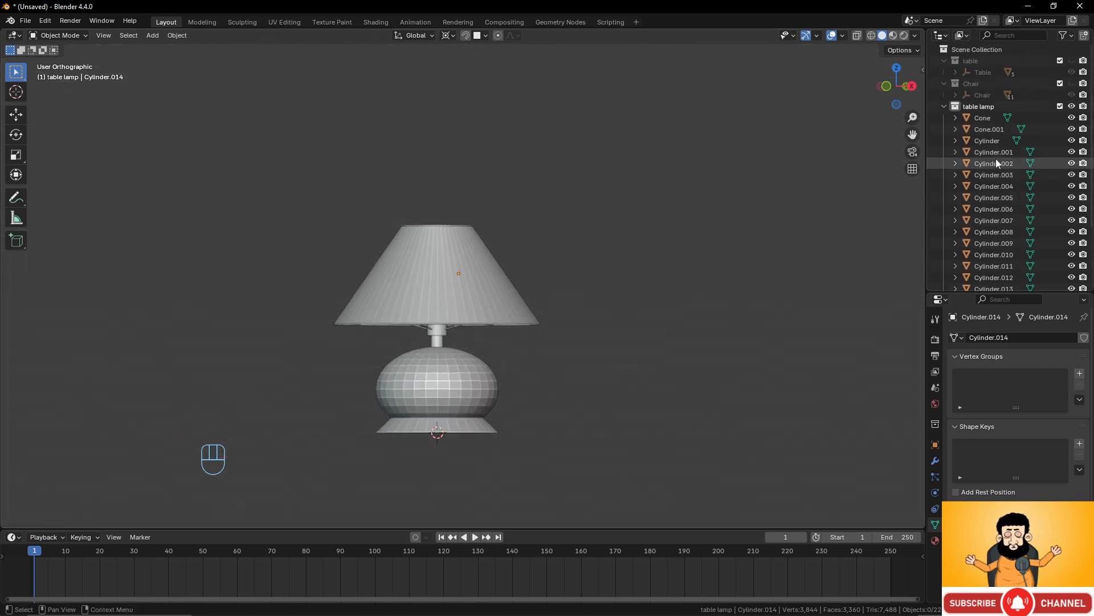
scroll(430, 306, "down", 2)
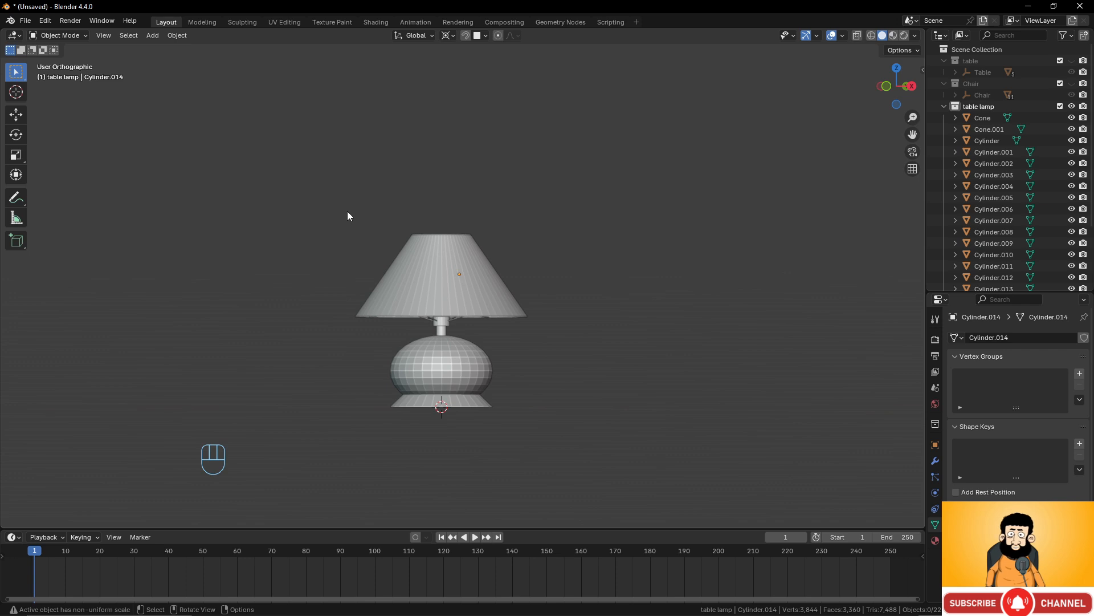
Add a sphere-shaped empty at the 3D cursor beneath the lamp.
key("shift+a")
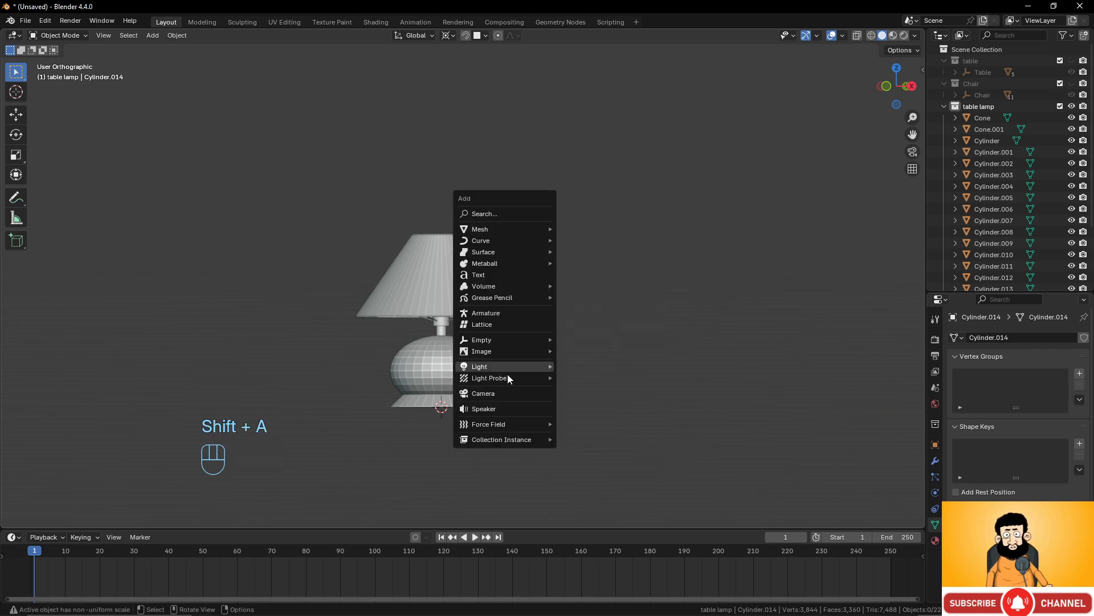
mouse_move(499, 339)
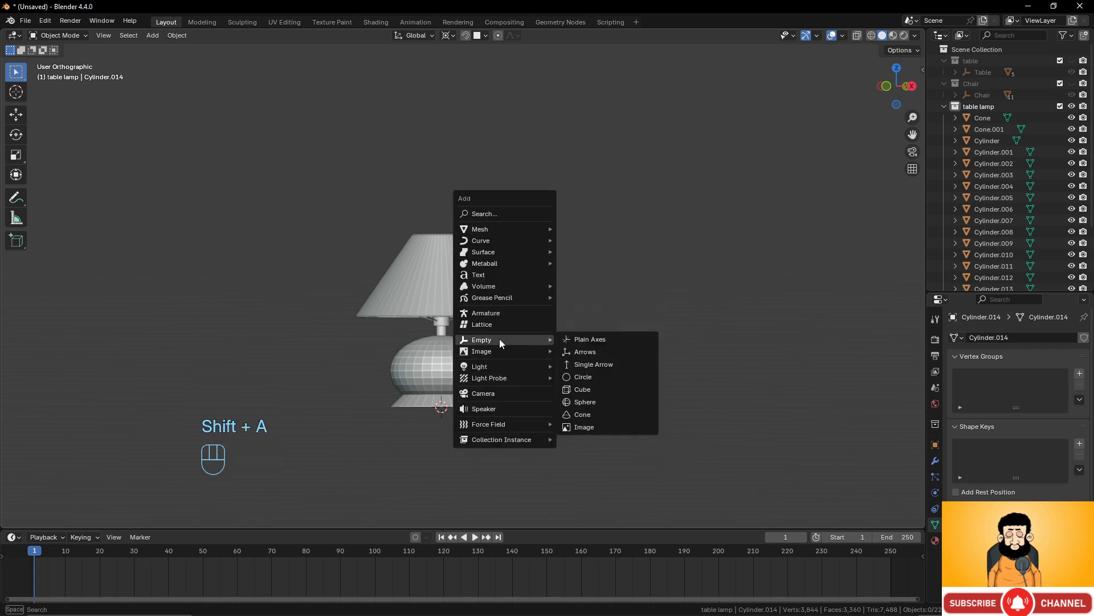
left_click(579, 405)
Select all lamp parts together with the empty and parent them to the empty using the Object option.
middle_click_drag(496, 348, 552, 359)
left_click_drag(268, 185, 555, 472)
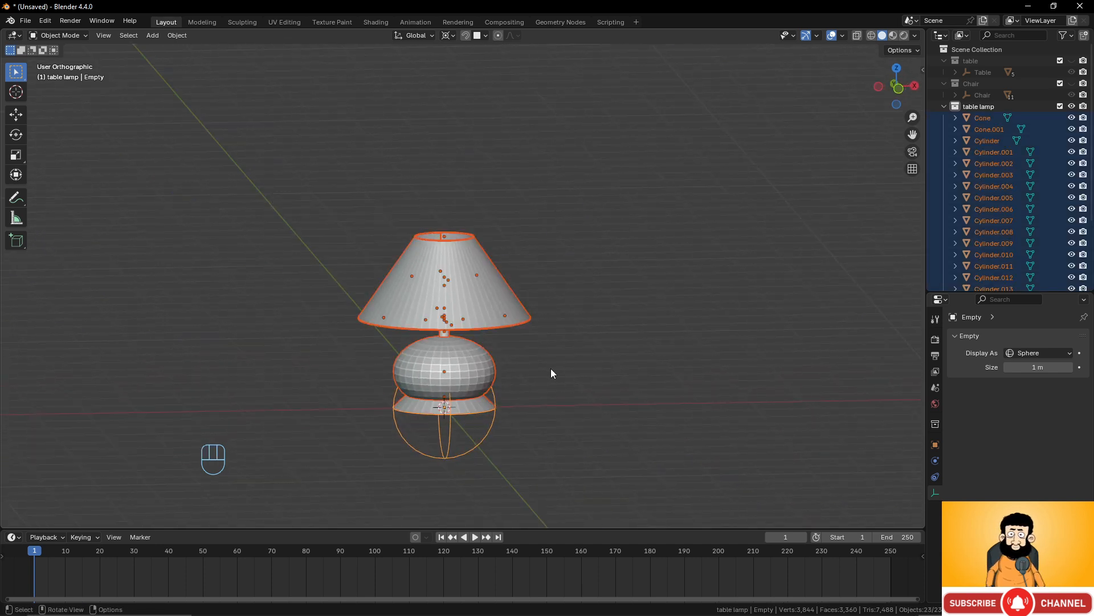
key("ctrl")
key("ctrl+p")
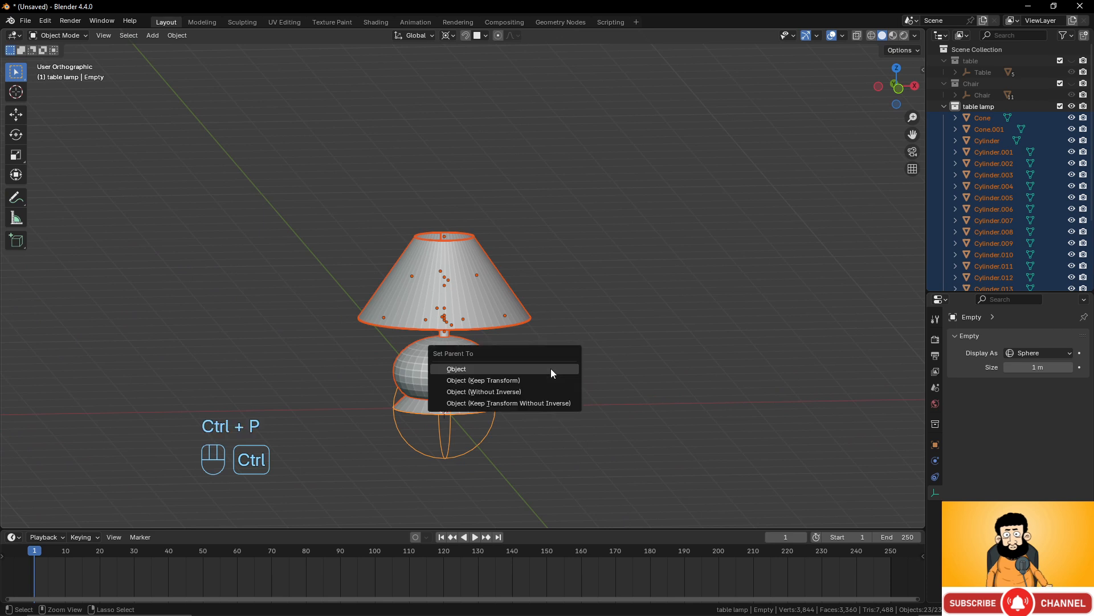
left_click(551, 368)
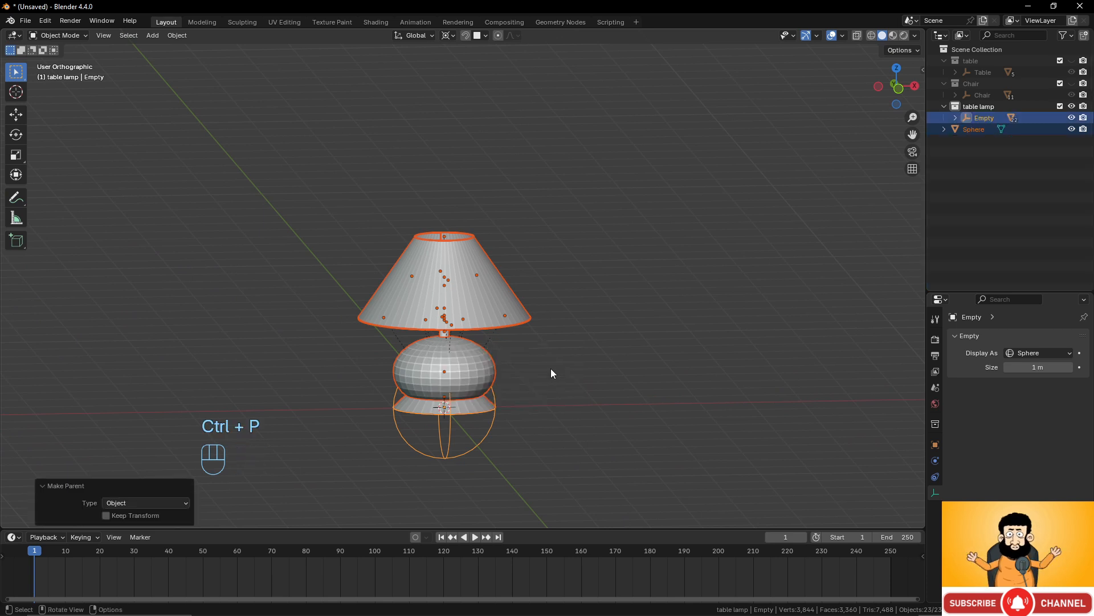
middle_click_drag(456, 336, 495, 457)
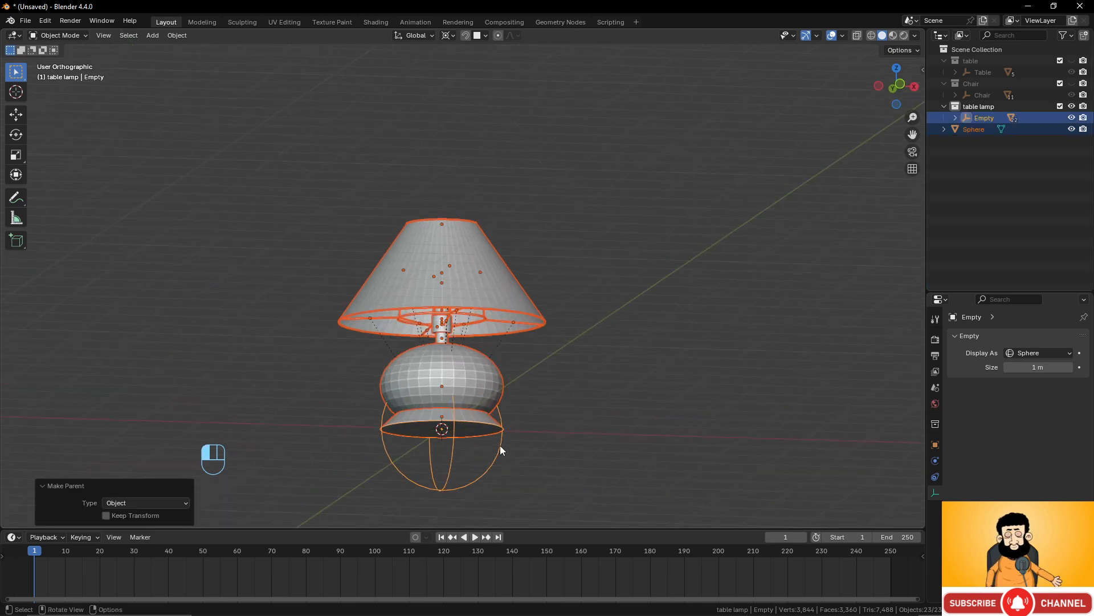
Select only the sphere empty and try moving it to test the parenting of the lamp parts.
left_click(501, 446)
key("g")
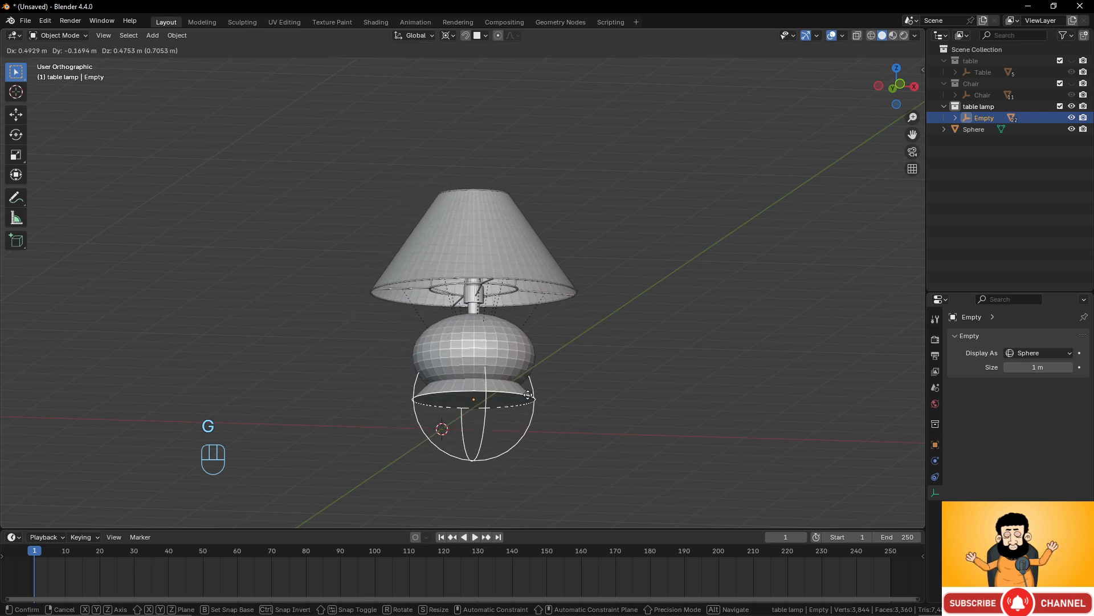
right_click(645, 311)
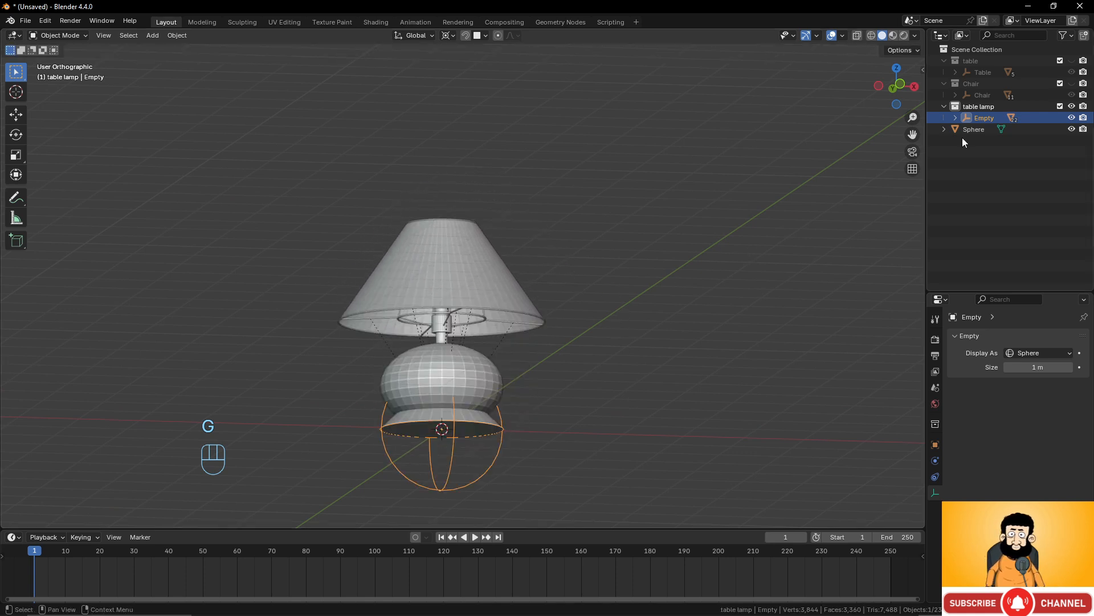
Rename the lamp's sphere empty as table lamp and move the Sphere body into the table lamp collection.
double_click(979, 117)
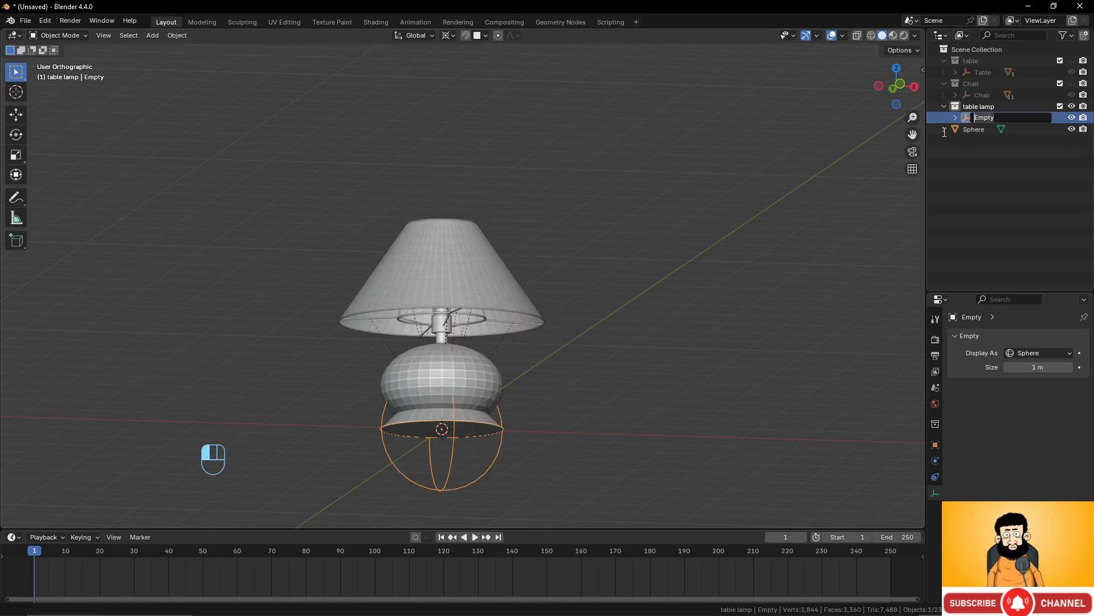
type("table lamp")
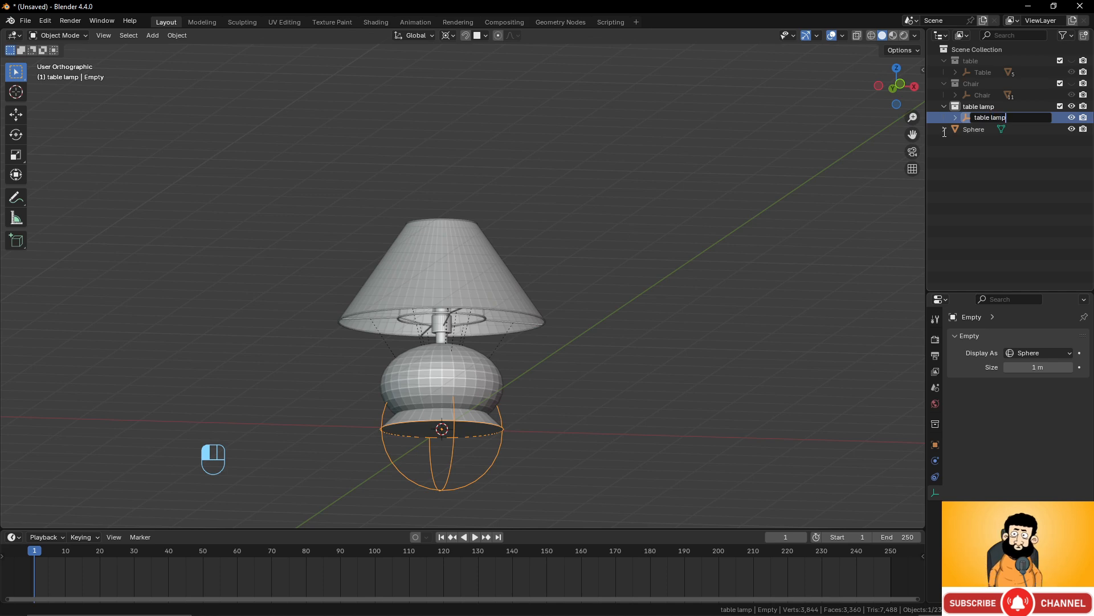
key("Return")
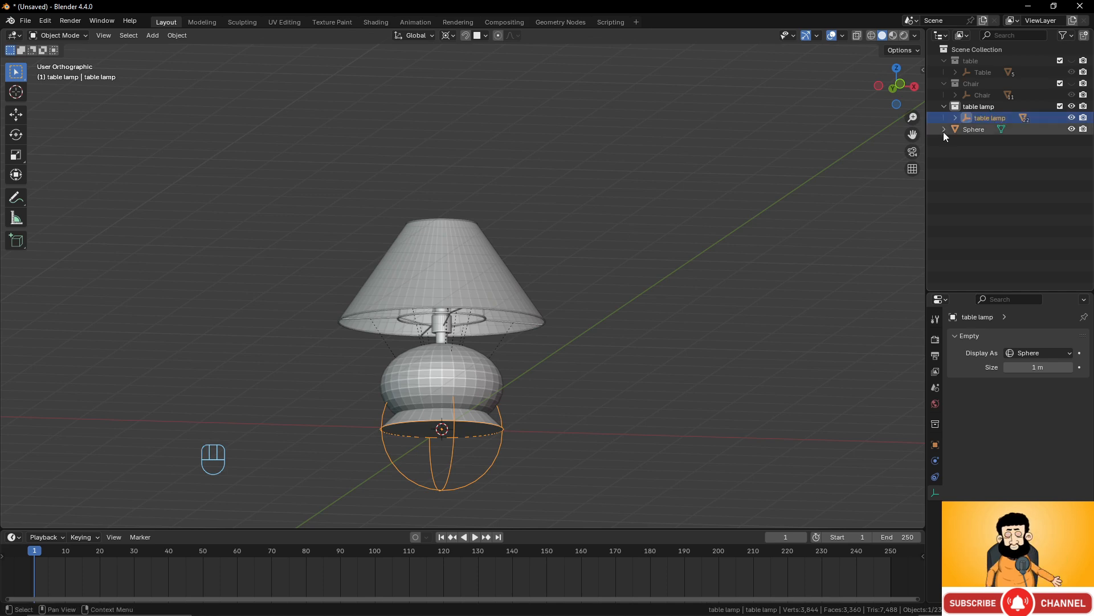
left_click(975, 129)
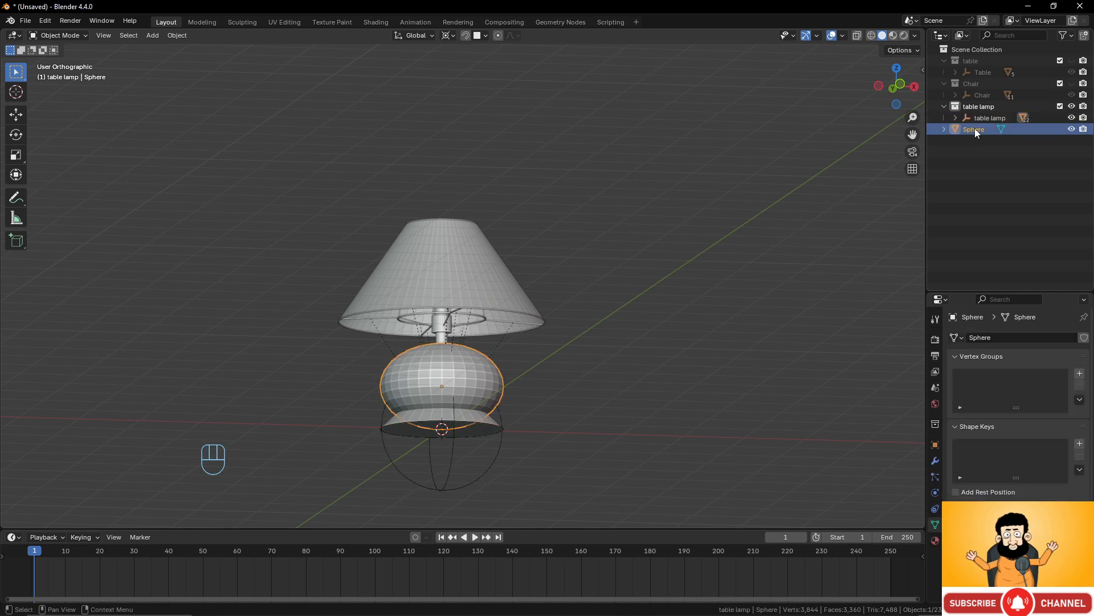
left_click_drag(975, 128, 991, 118)
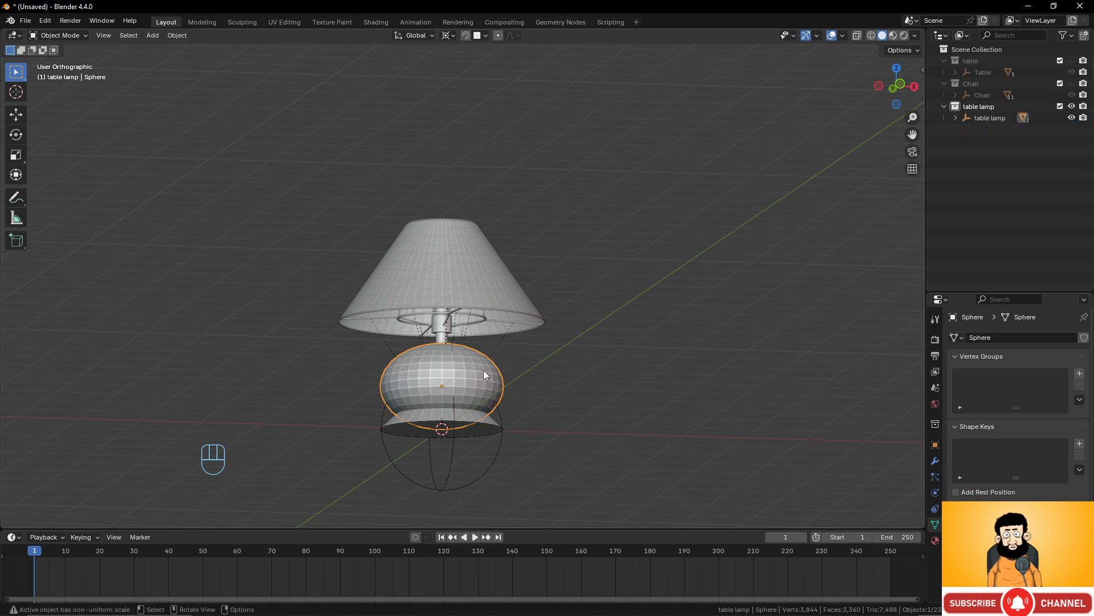
Select the table lamp empty and try moving it to check that every lamp part follows.
scroll(515, 300, "down", 2)
middle_click_drag(516, 300, 491, 313)
left_click(485, 403)
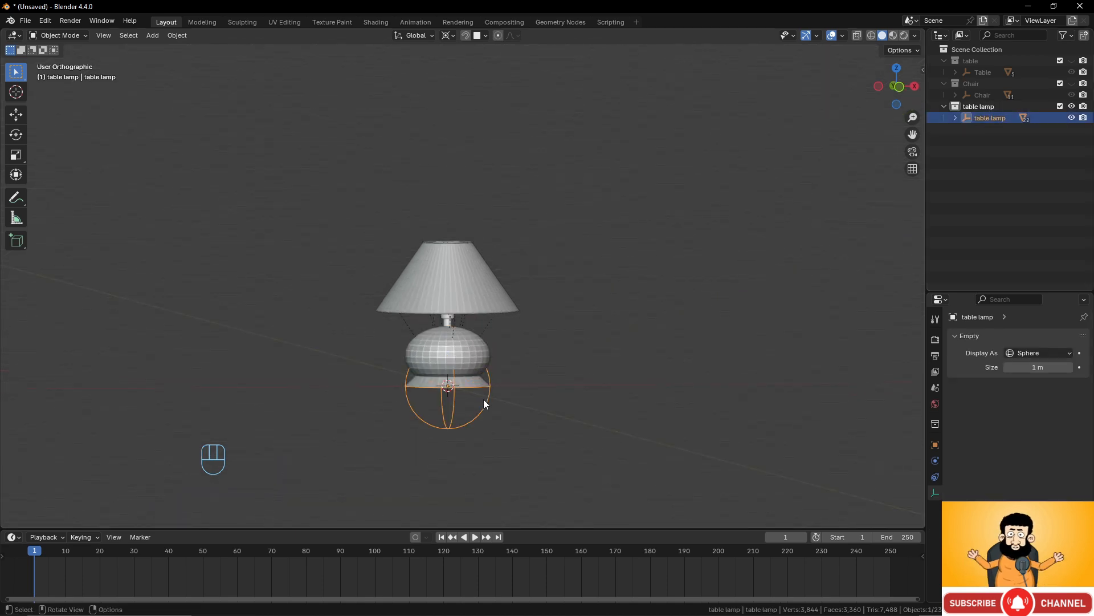
key("g")
right_click(513, 360)
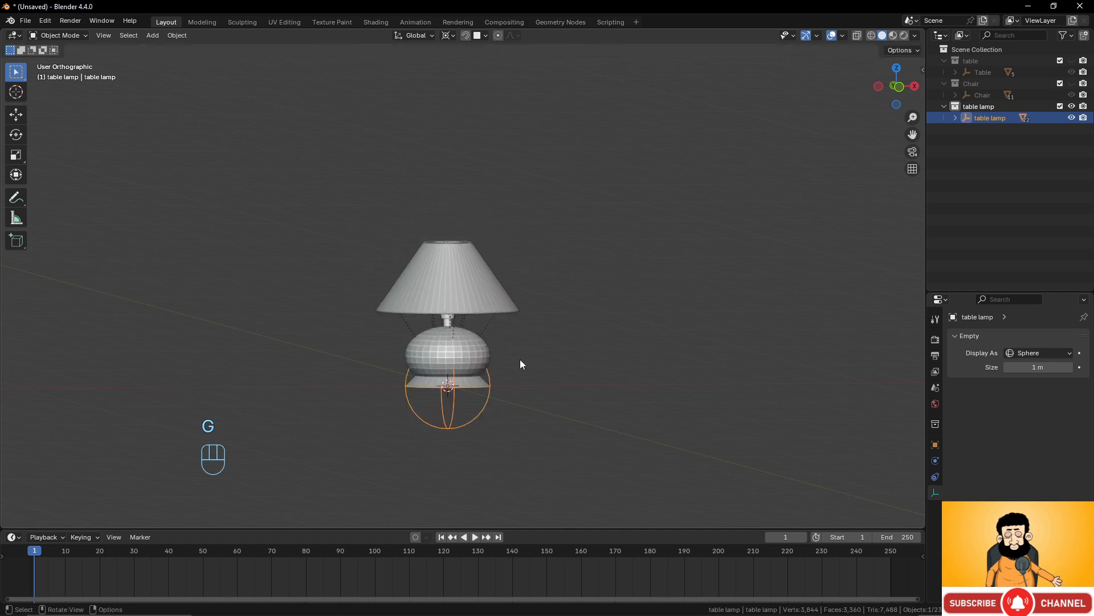
scroll(547, 358, "up", 2)
middle_click_drag(548, 359, 456, 281)
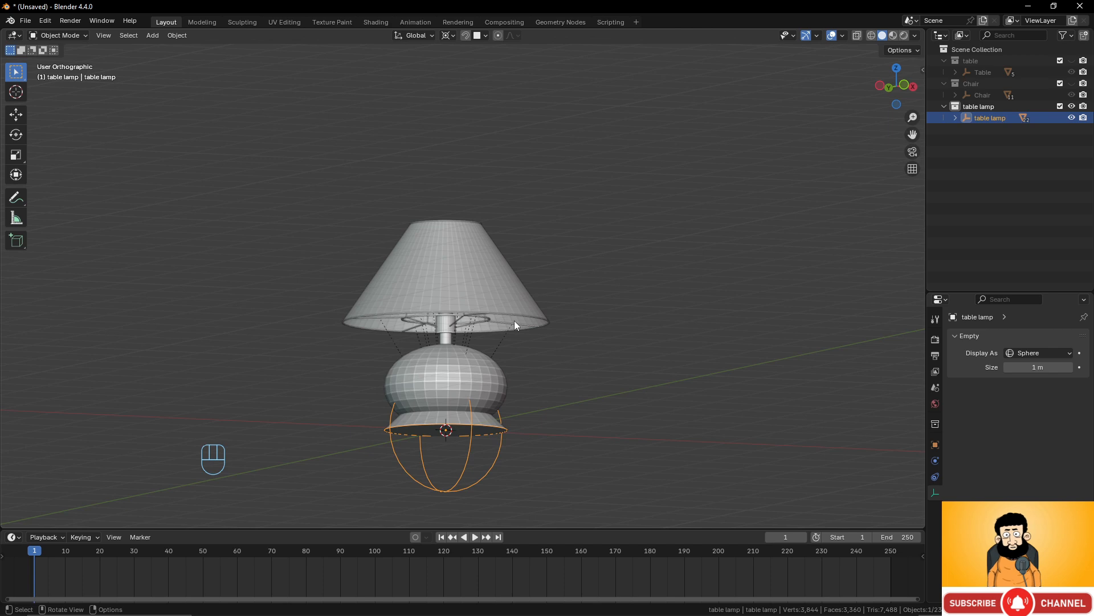
Duplicate the table lamp collection and rename the copy as Floor lamp.
left_click(977, 105)
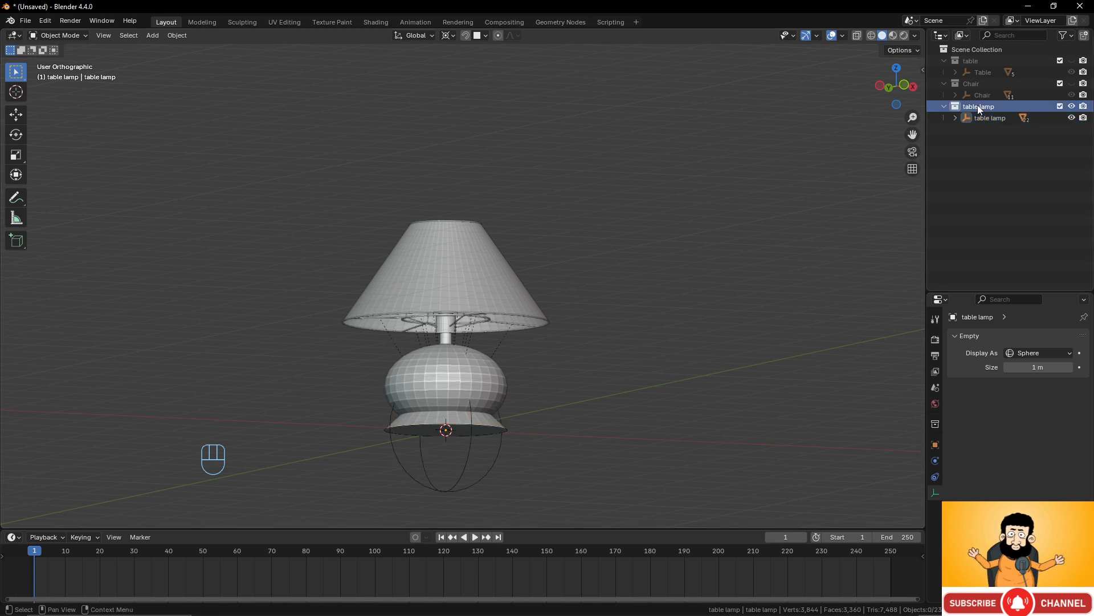
right_click(977, 105)
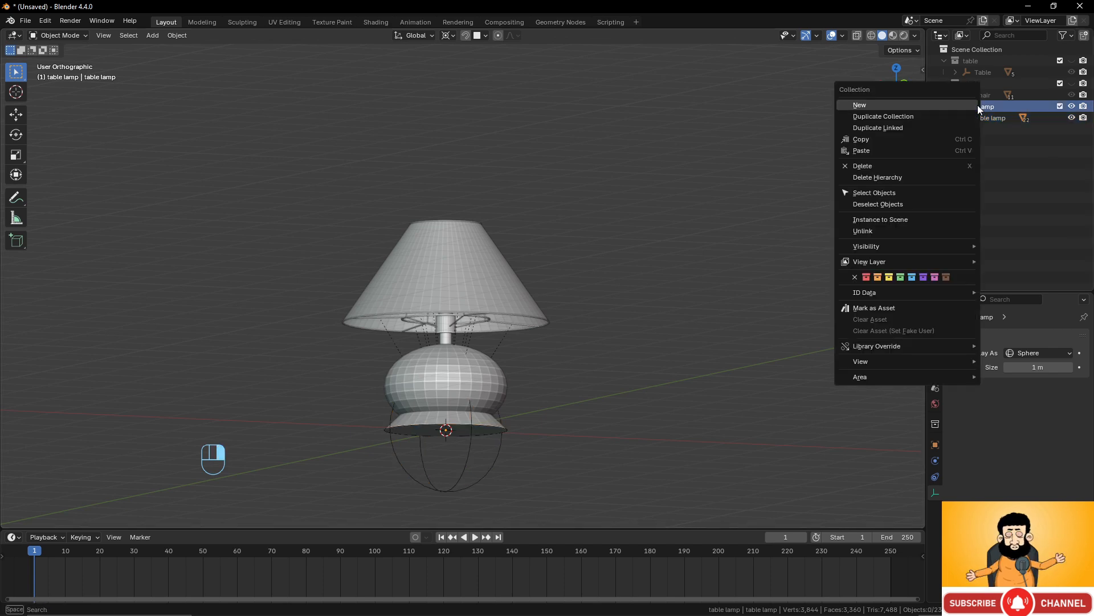
left_click(940, 116)
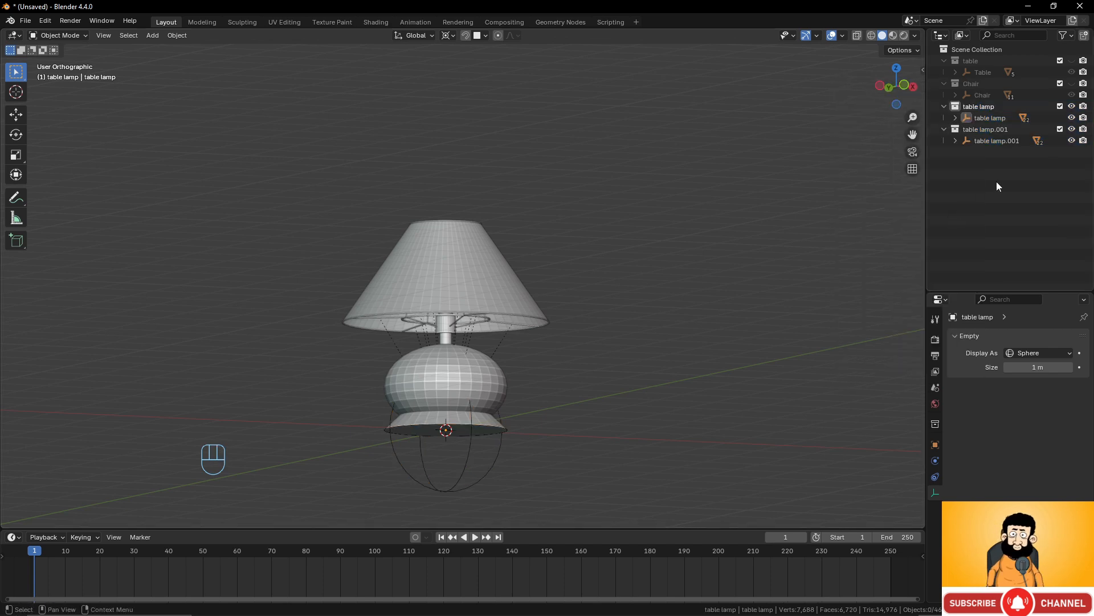
double_click(979, 130)
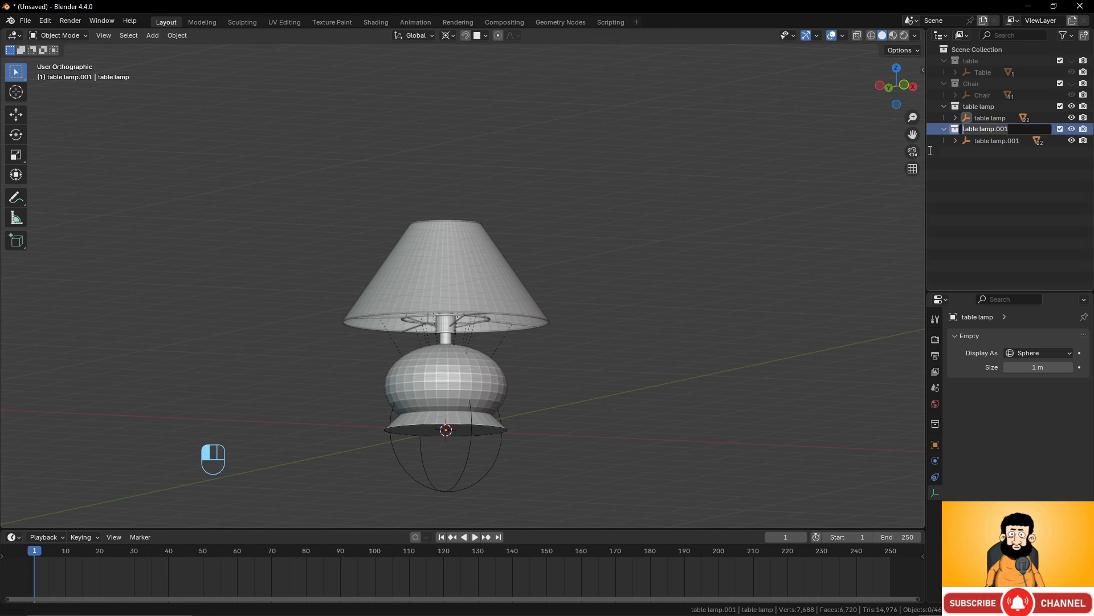
type("Floor lamp")
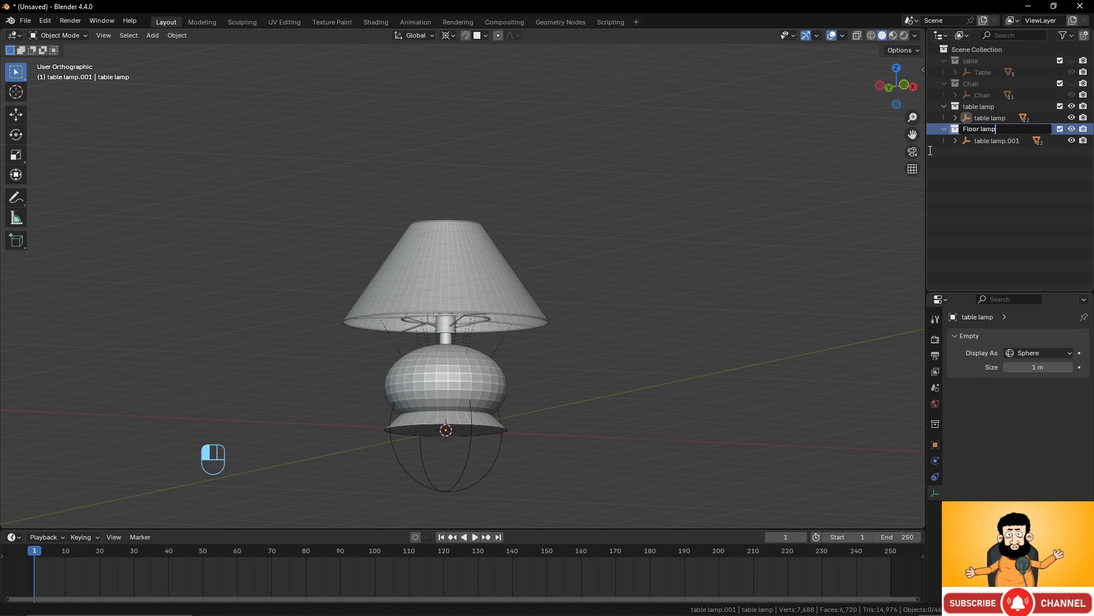
key("Return")
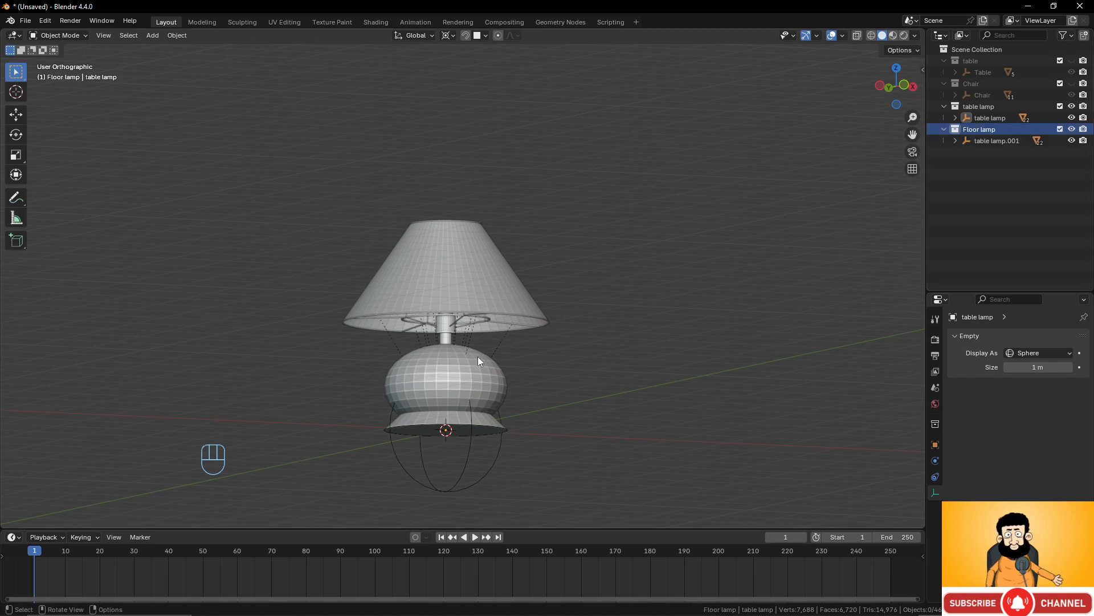
middle_click_drag(478, 357, 479, 288)
scroll(495, 351, "up", 3)
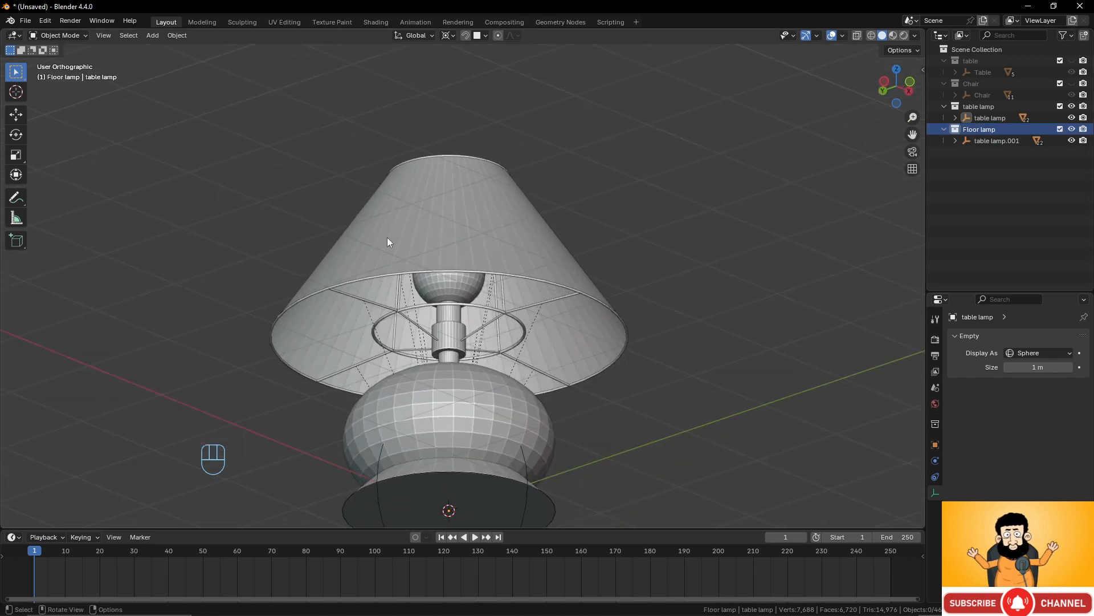
scroll(507, 336, "down", 4)
middle_click_drag(493, 346, 469, 395)
scroll(469, 395, "up", 1)
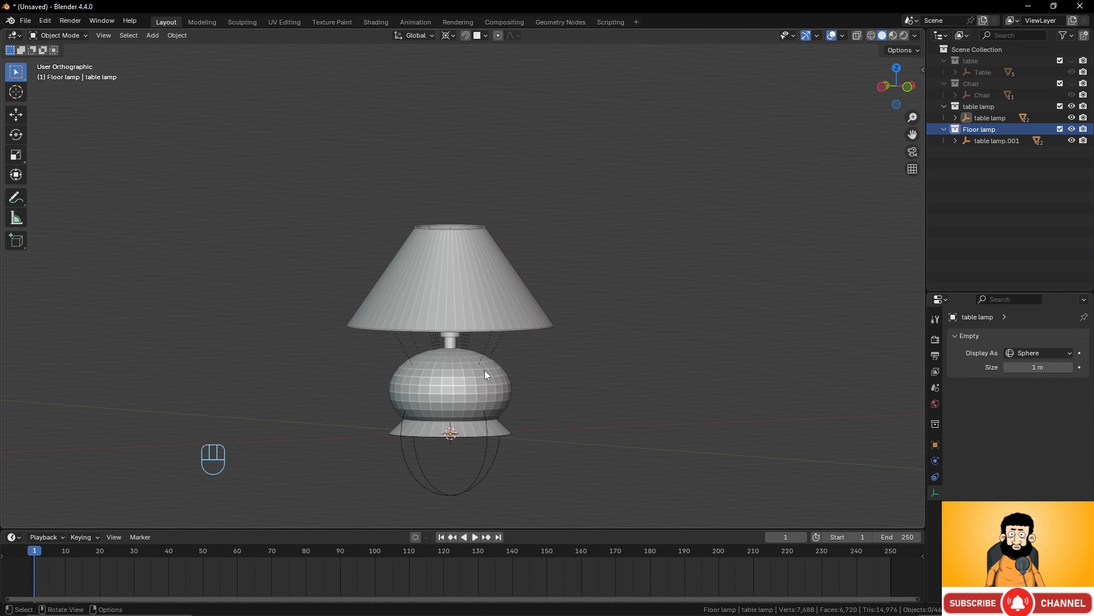
left_click(466, 381)
key("x")
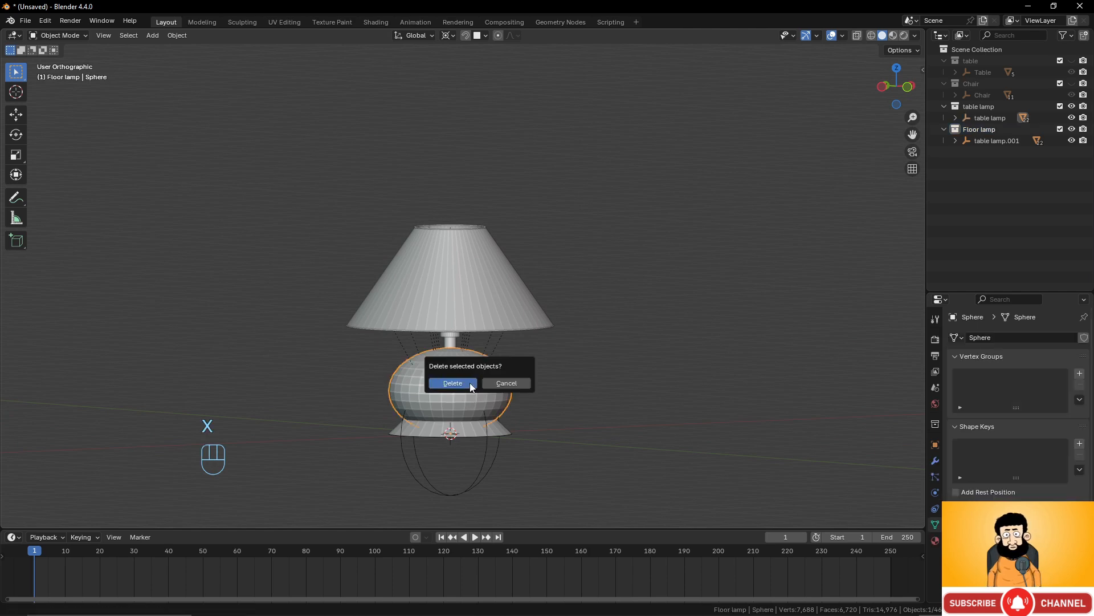
left_click(469, 383)
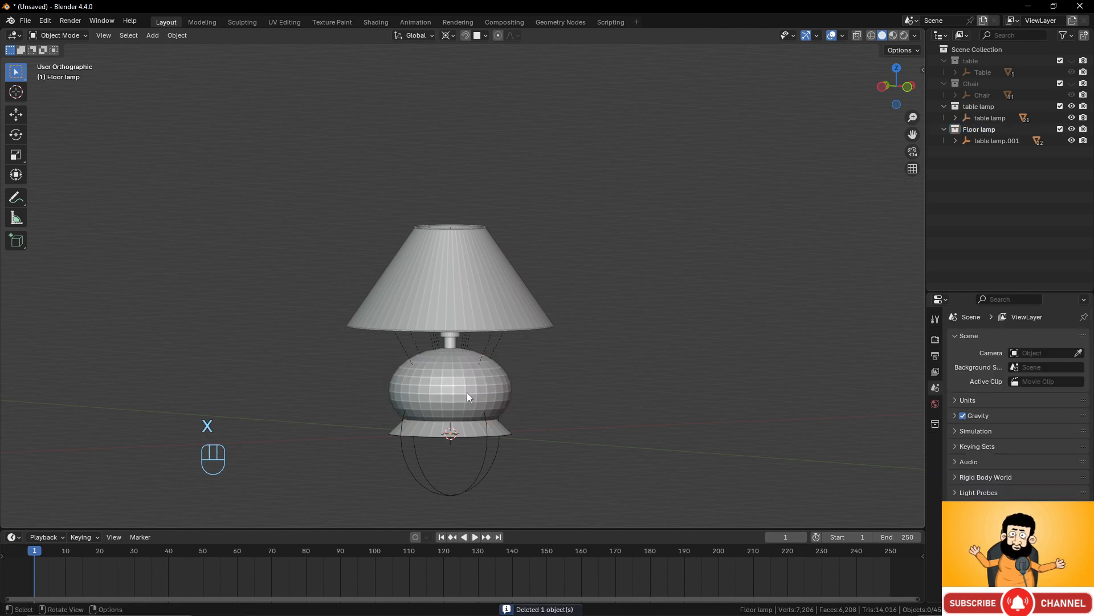
key("ctrl+z")
Hide the table lamp collection and delete the rounded sphere body from the floor lamp copy.
left_click(1073, 106)
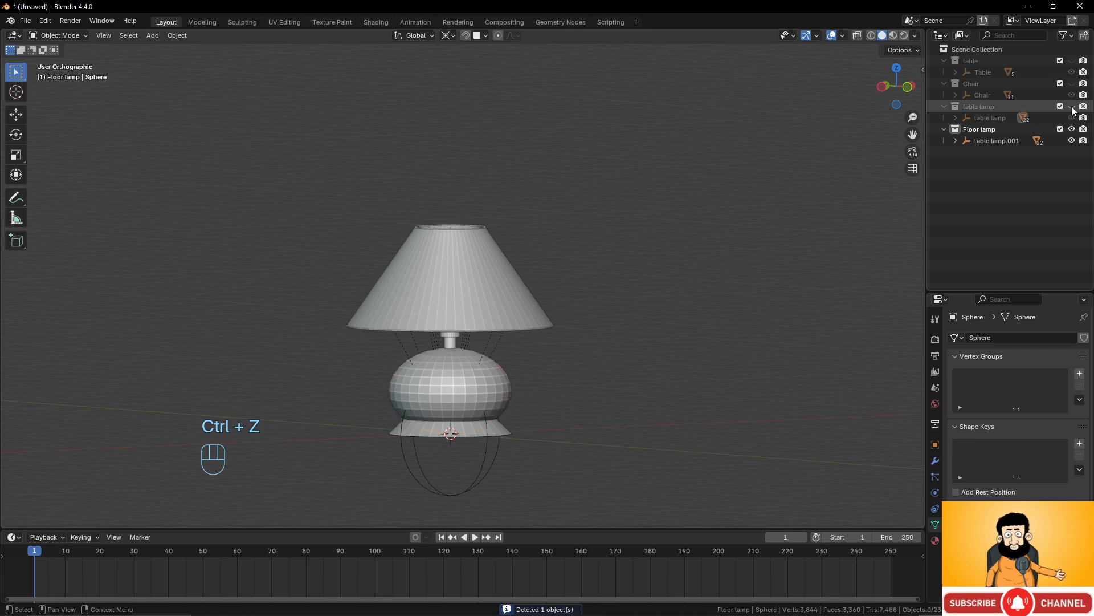
left_click(436, 390)
key("x")
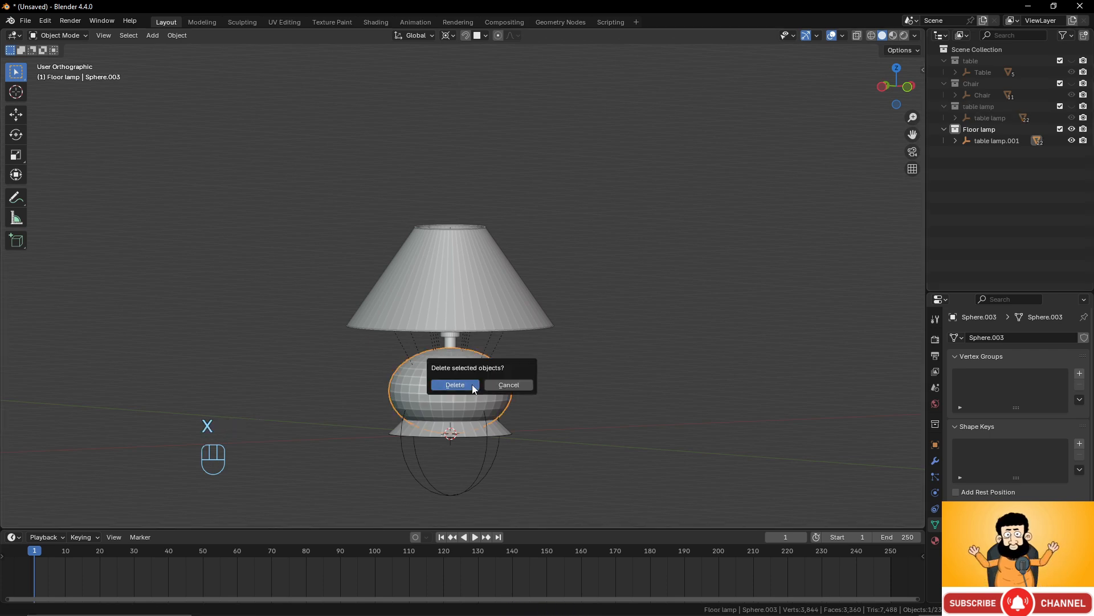
left_click(471, 384)
Select the lampshade with its bulb, holder and rods, and move them up about 9.66 m along Z in front view.
middle_click_drag(501, 356, 377, 216)
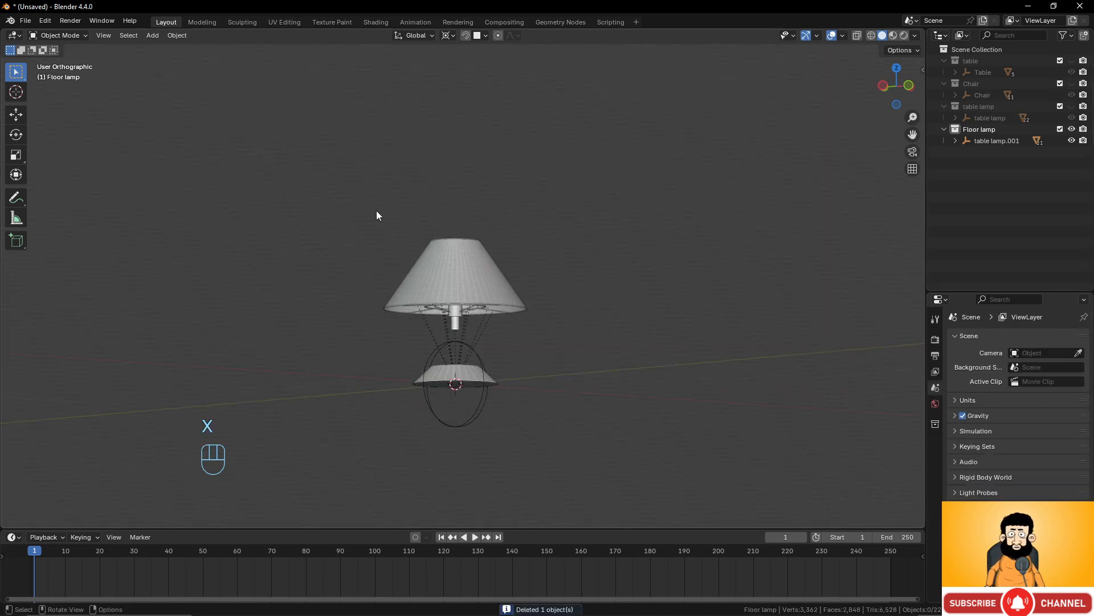
left_click_drag(373, 211, 542, 344)
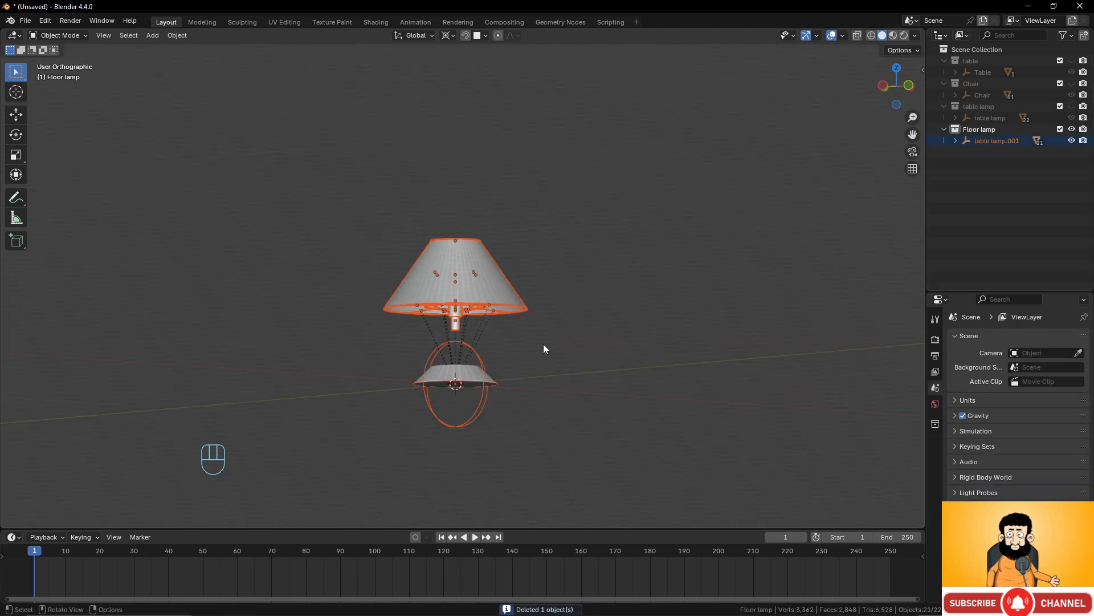
left_click(456, 326)
left_click_drag(357, 226, 549, 324)
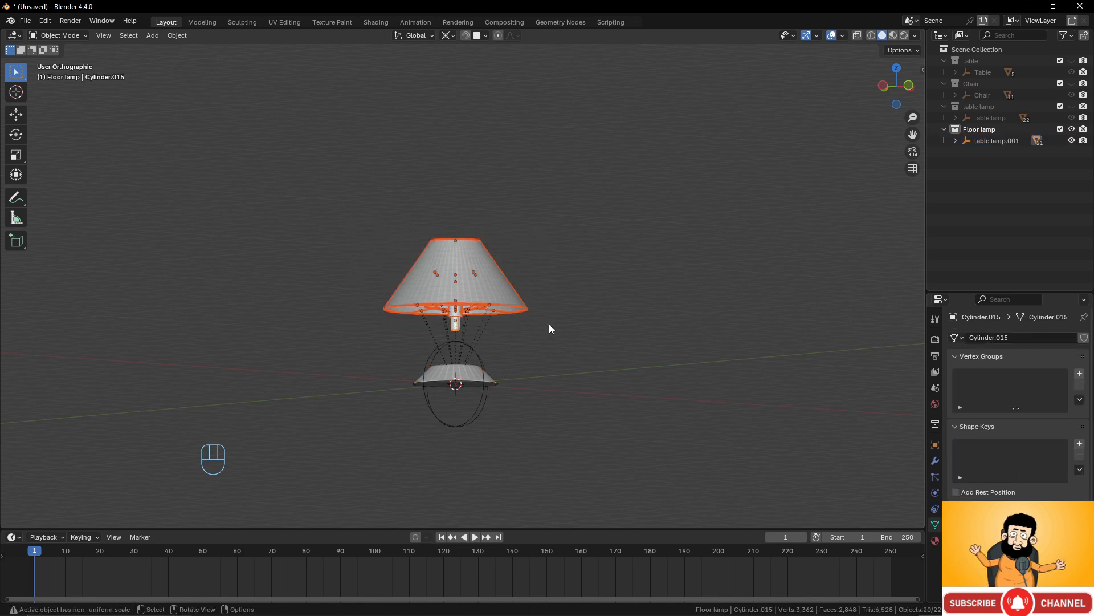
key("KP_1")
scroll(549, 324, "down", 3)
key("g")
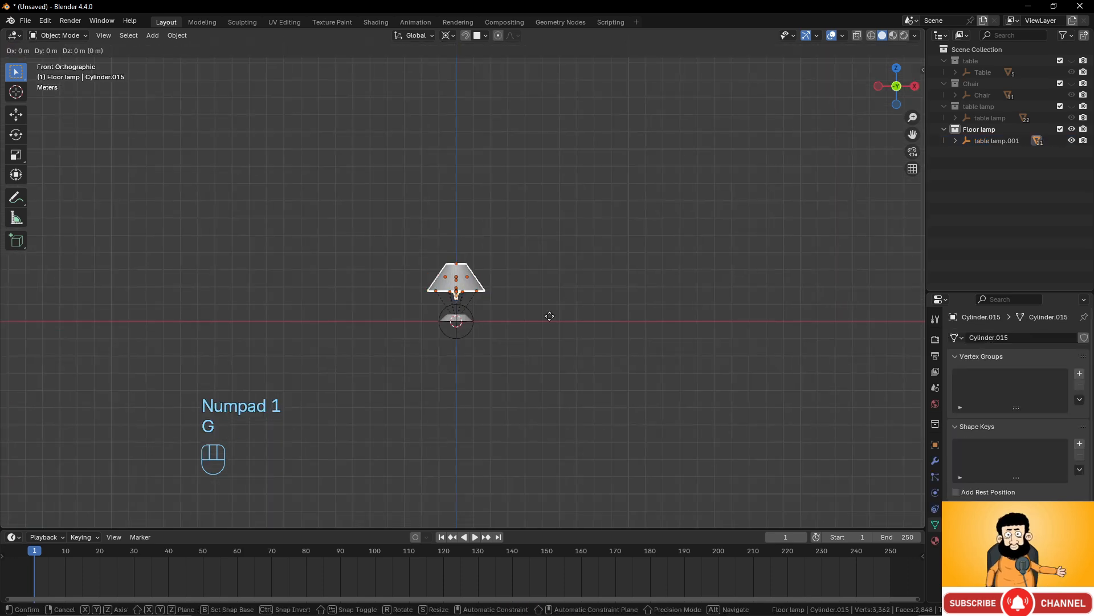
key("z")
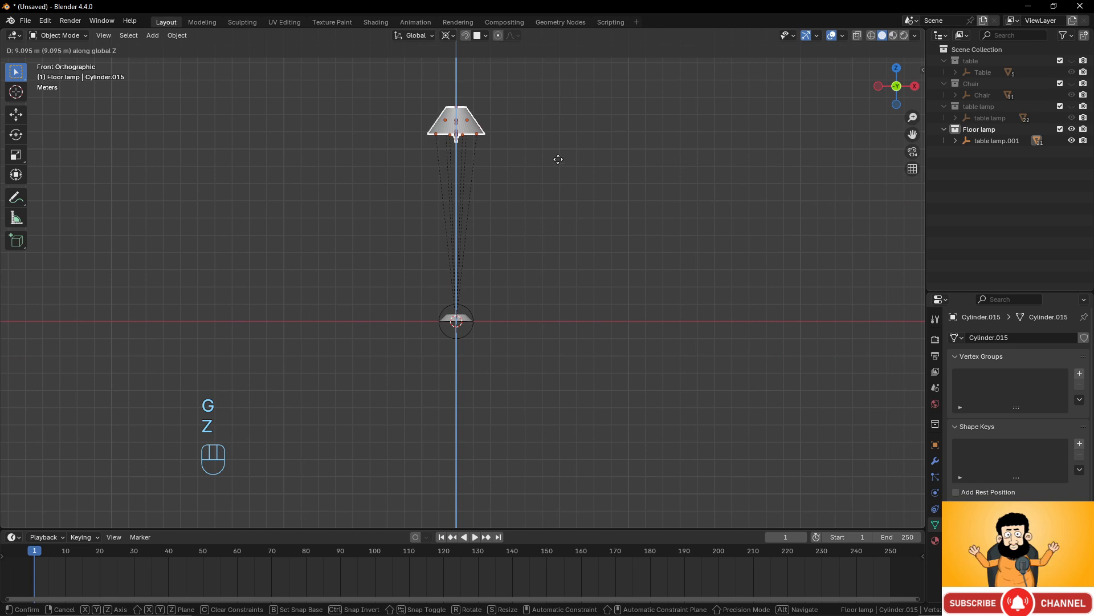
left_click(554, 147)
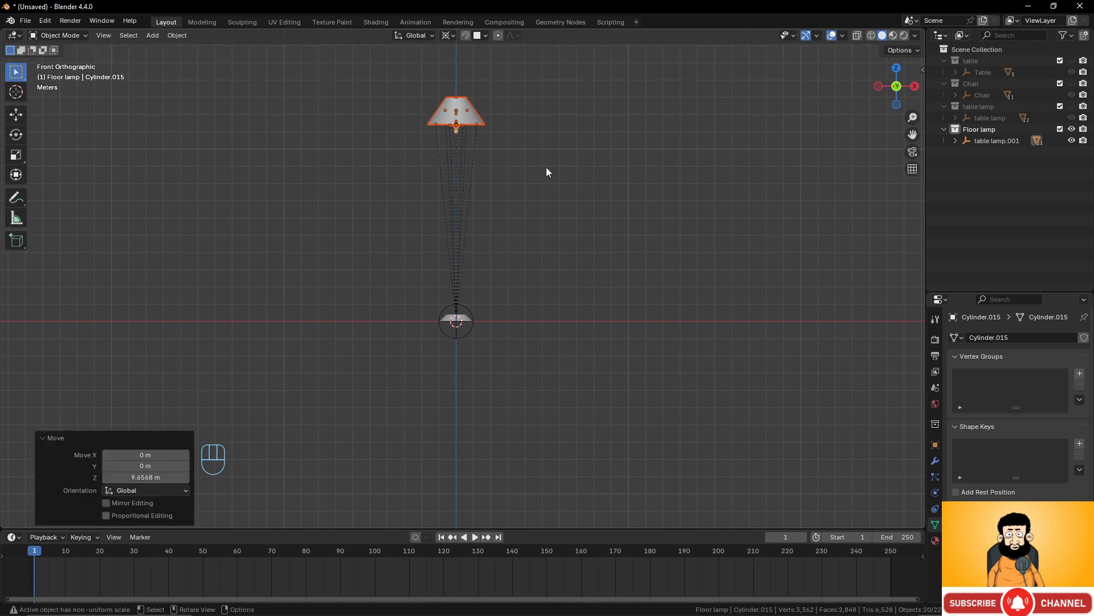
Delete the small cone base beneath the raised lampshade of the floor lamp.
left_click(463, 325)
scroll(483, 354, "up", 4)
middle_click_drag(506, 334, 520, 306, "shift")
scroll(500, 318, "down", 3)
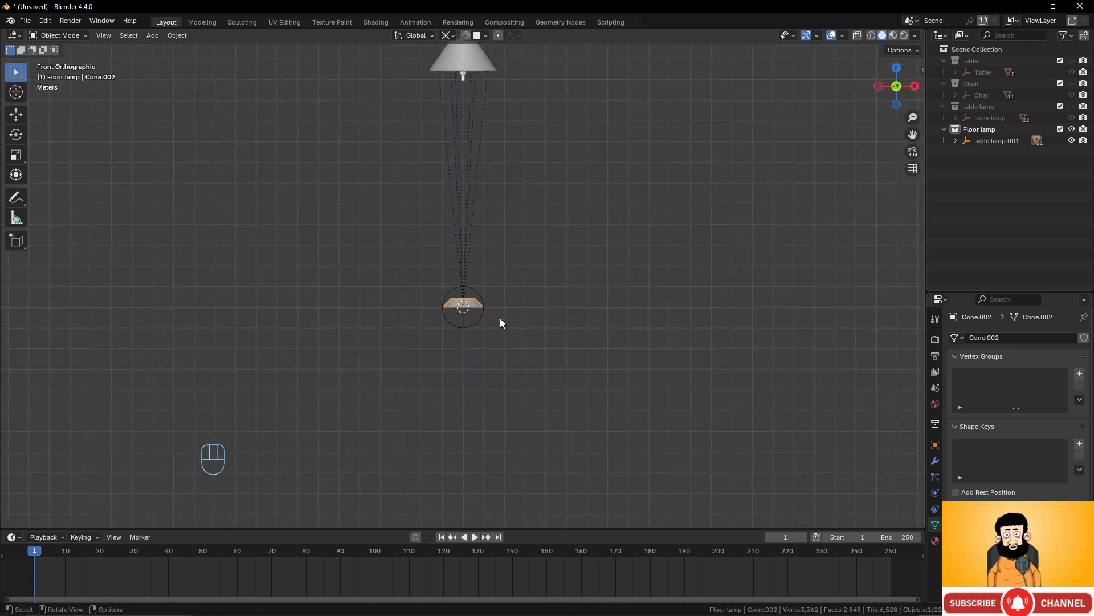
key("x")
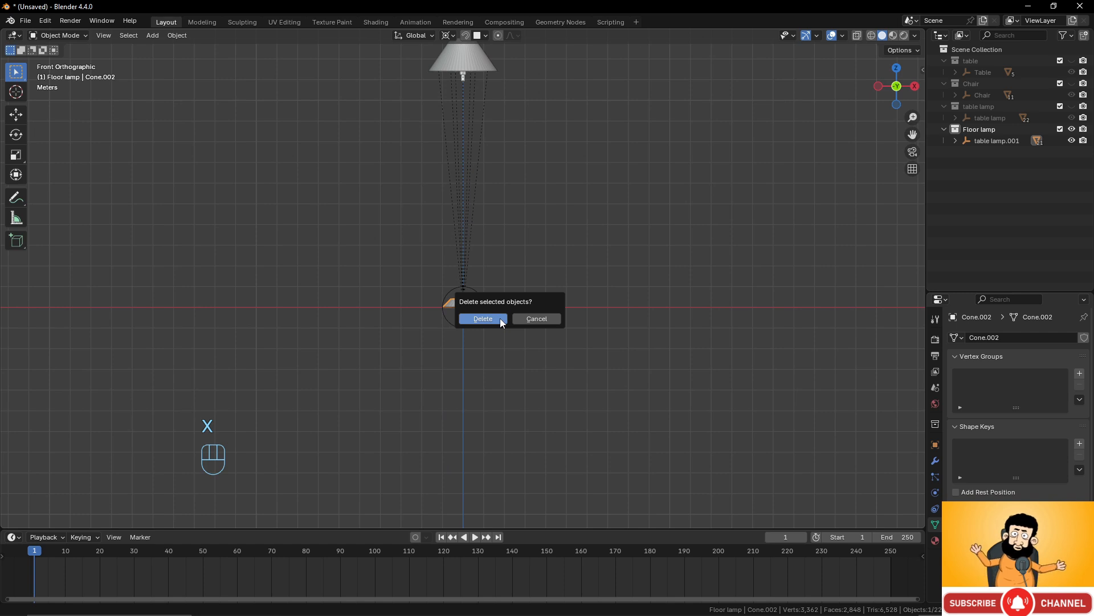
left_click(500, 318)
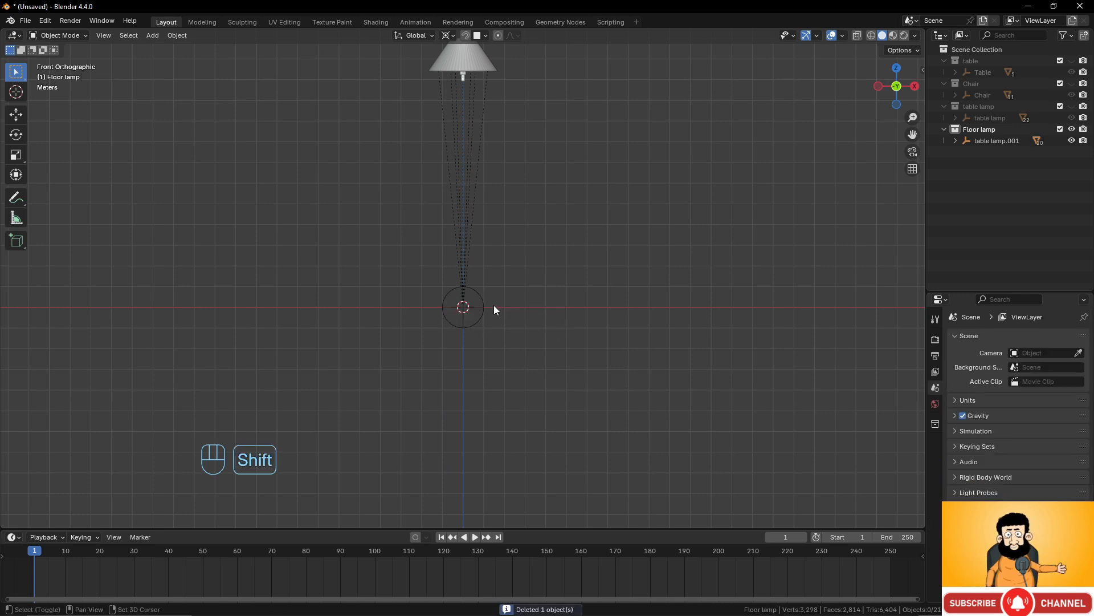
Add a mesh cone at the 3D cursor beneath the raised lampshade and set its base fill type to N-Gon.
key("shift+a")
mouse_move(481, 195)
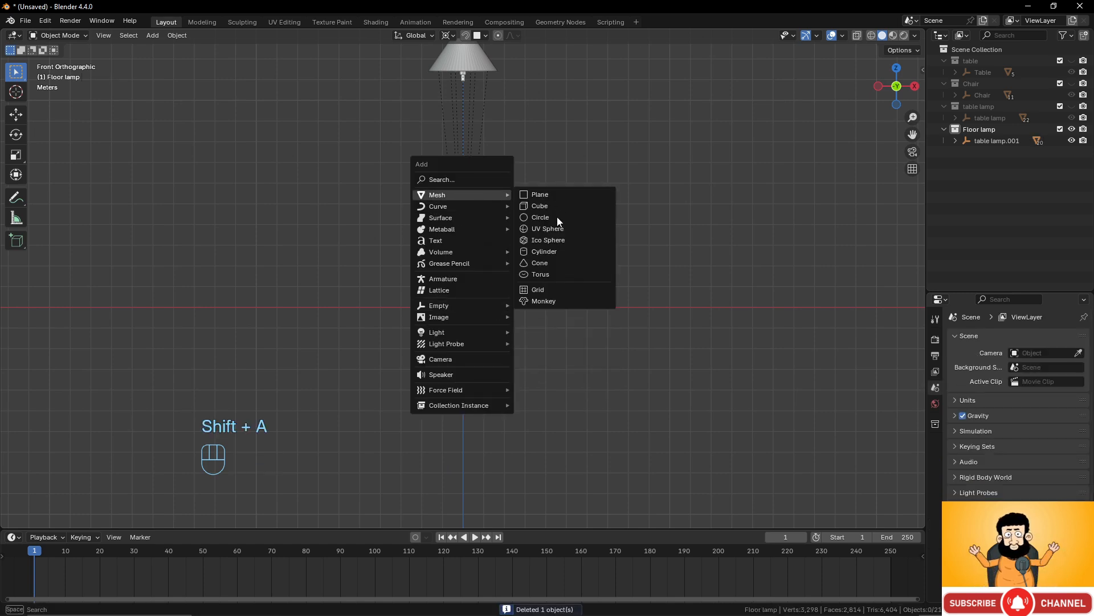
left_click(539, 263)
scroll(492, 339, "up", 6)
scroll(494, 333, "down", 8)
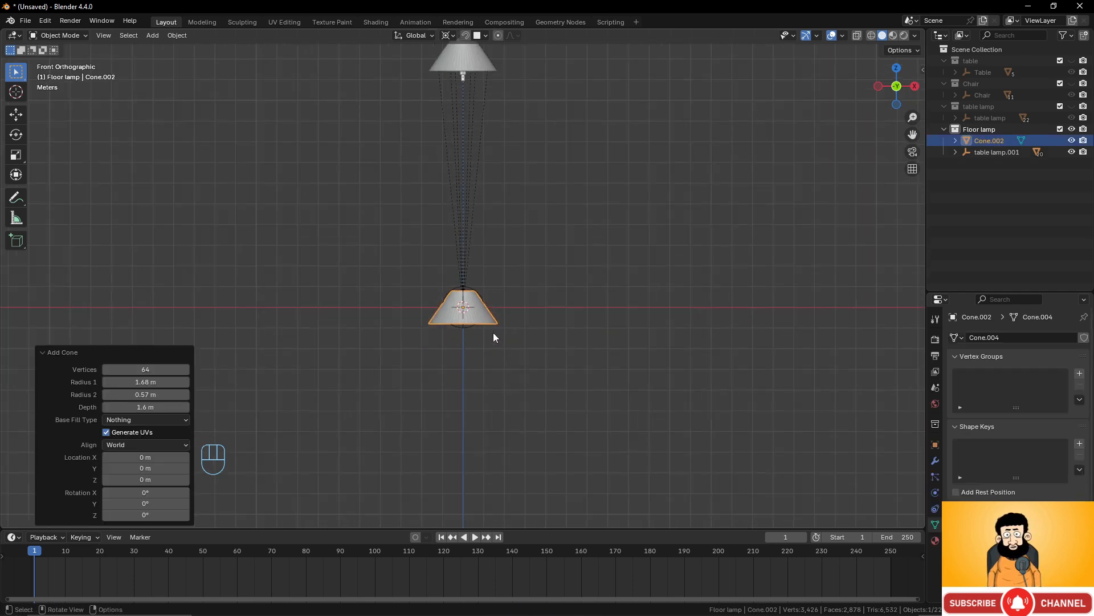
scroll(404, 341, "up", 1)
left_click(187, 420)
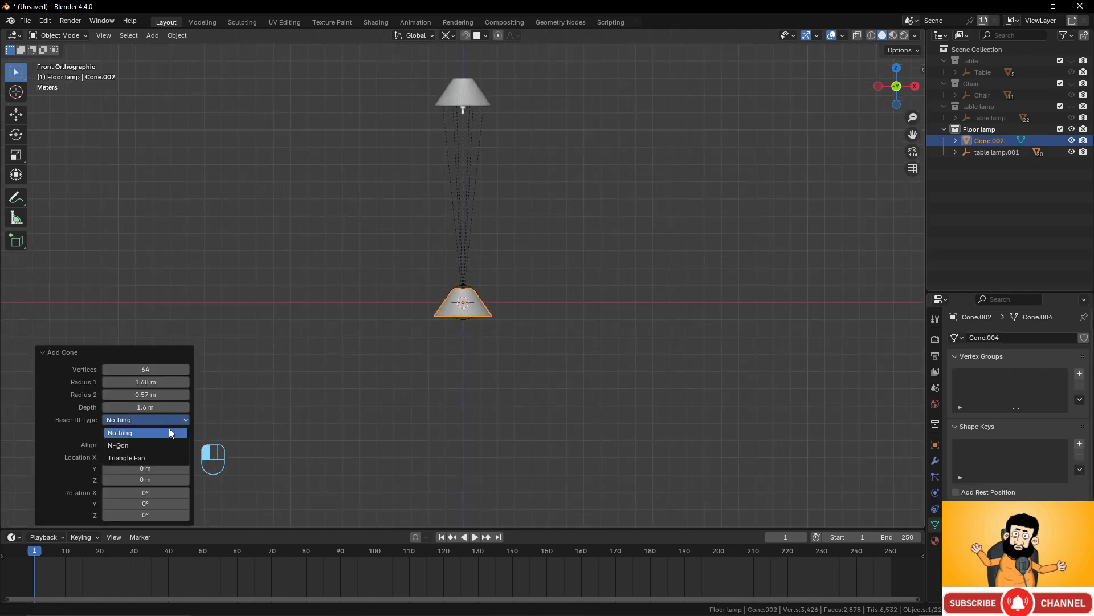
left_click(162, 441)
Shape the new cone into a flat lamp base with Radius 2 of 1.41 m, depth 0.284 m and Z location 0.131 m.
scroll(518, 393, "up", 8)
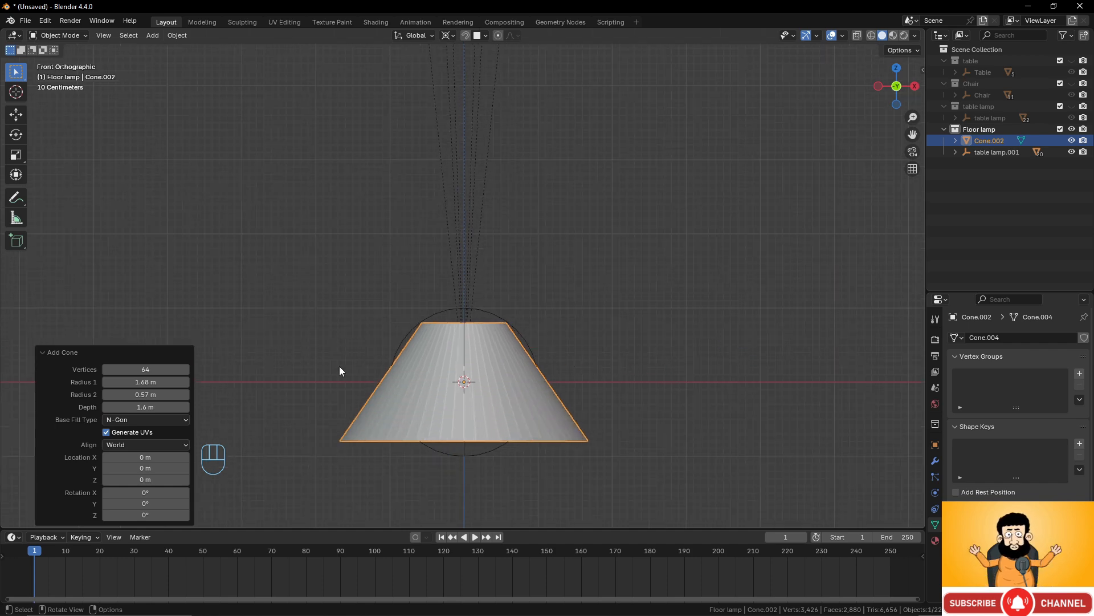
scroll(340, 371, "down", 8)
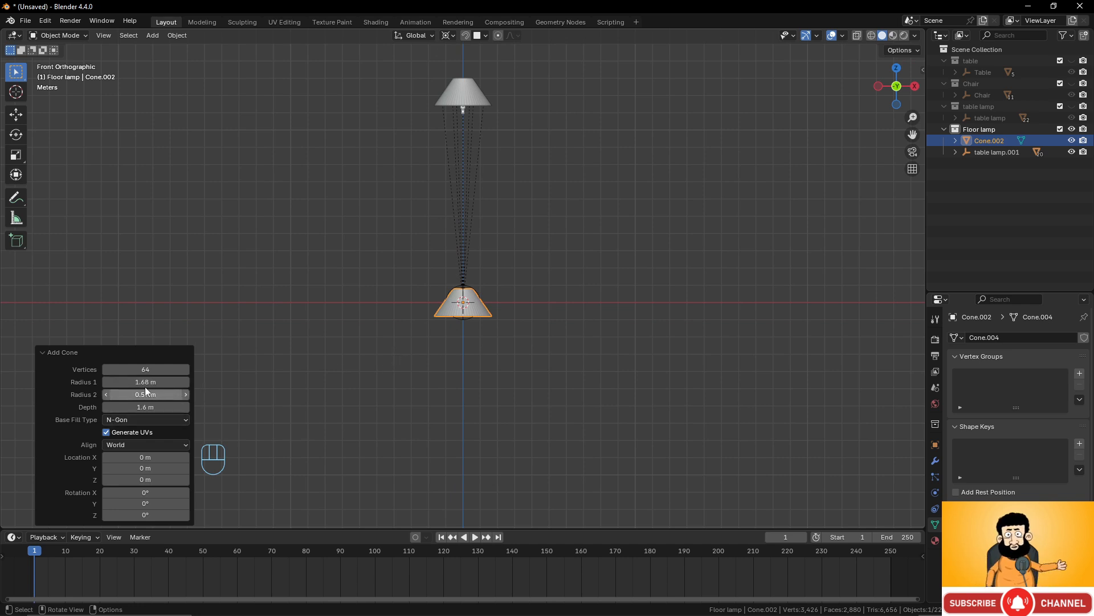
left_click_drag(147, 394, 474, 399, "shift")
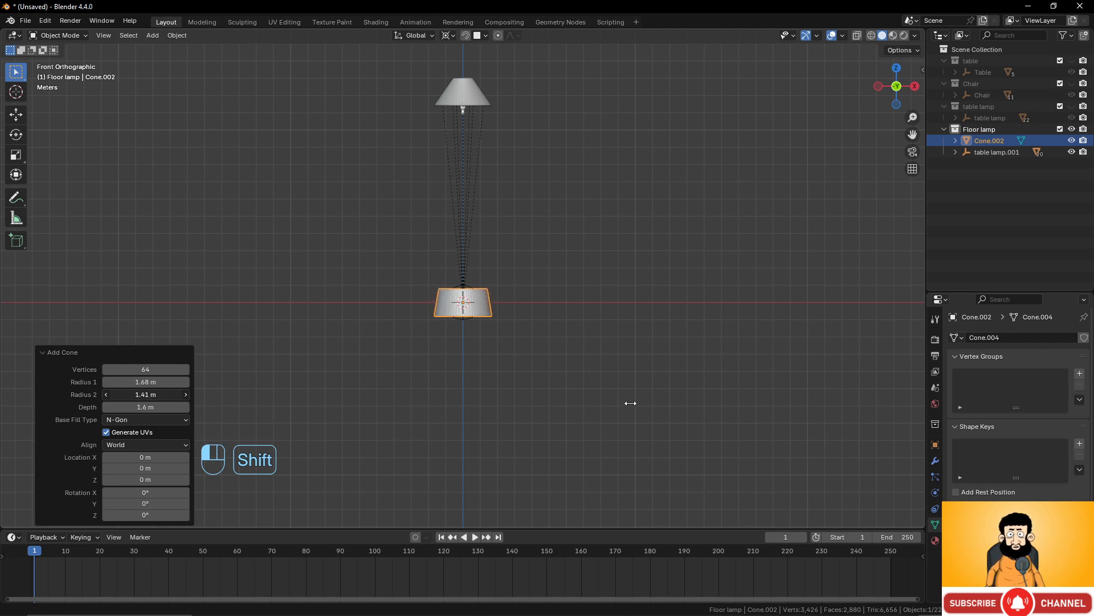
left_click_drag(631, 403, 631, 403, "shift")
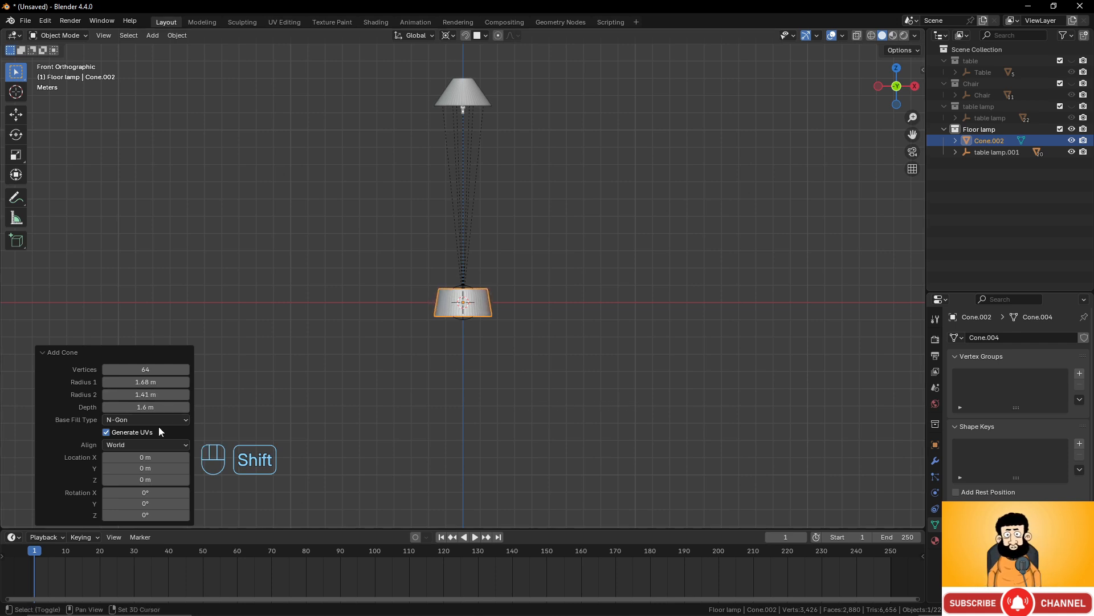
left_click_drag(156, 405, 323, 346, "shift")
left_click_drag(296, 341, 277, 338, "shift")
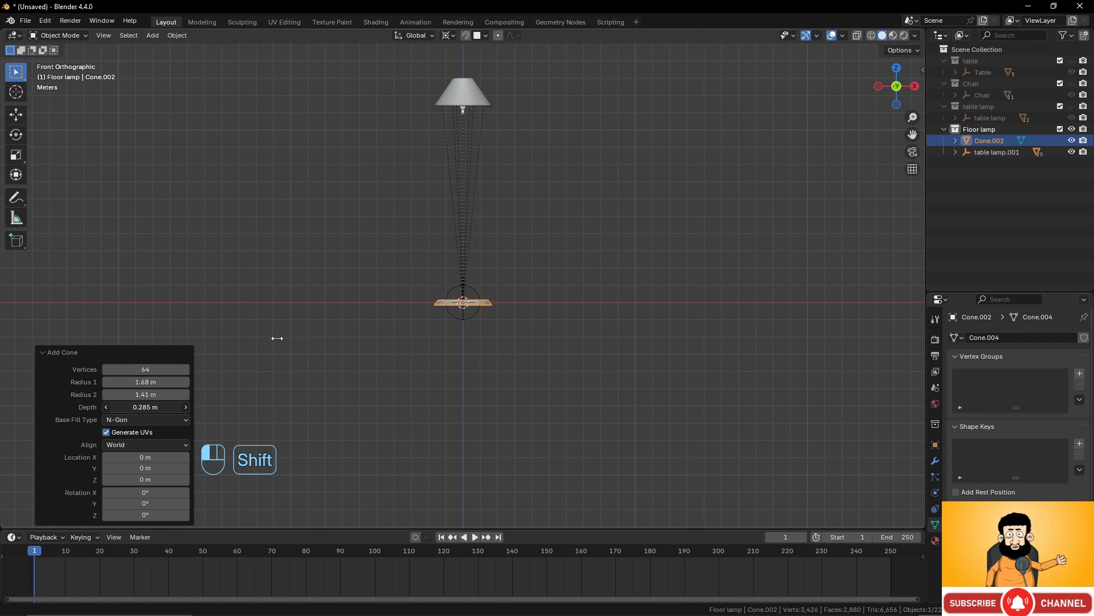
scroll(508, 382, "up", 8)
middle_click_drag(612, 396, 608, 390, "shift")
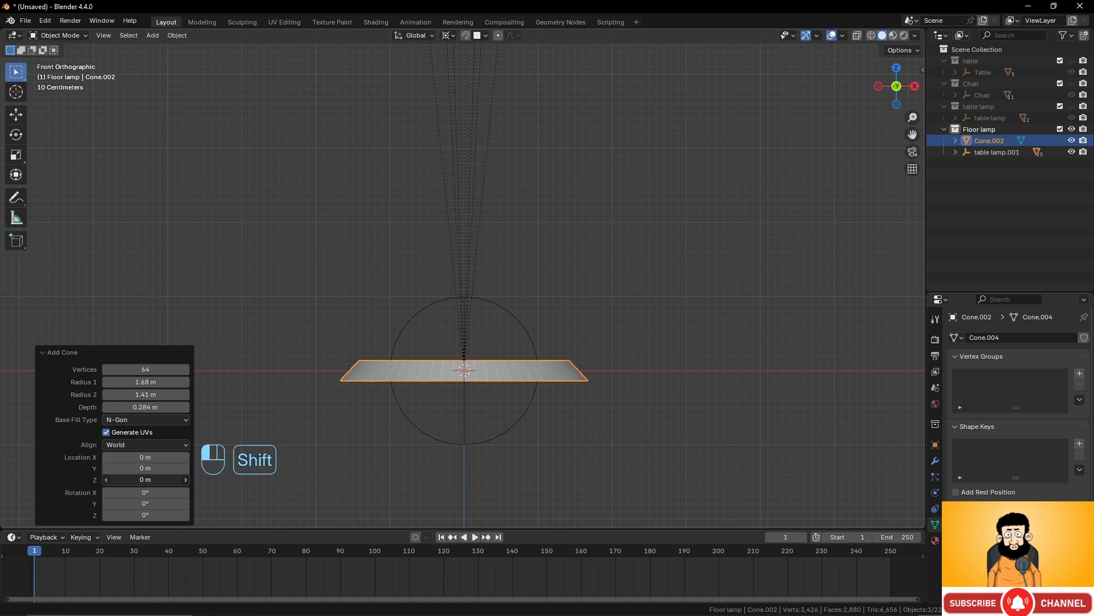
left_click_drag(140, 480, 223, 481, "shift")
Add a mesh cylinder at the 3D cursor on the lamp base and set its radius to 0.1 m.
middle_click_drag(488, 385, 541, 341)
scroll(531, 337, "down", 8)
scroll(542, 382, "up", 4)
key("shift+a")
mouse_move(540, 333)
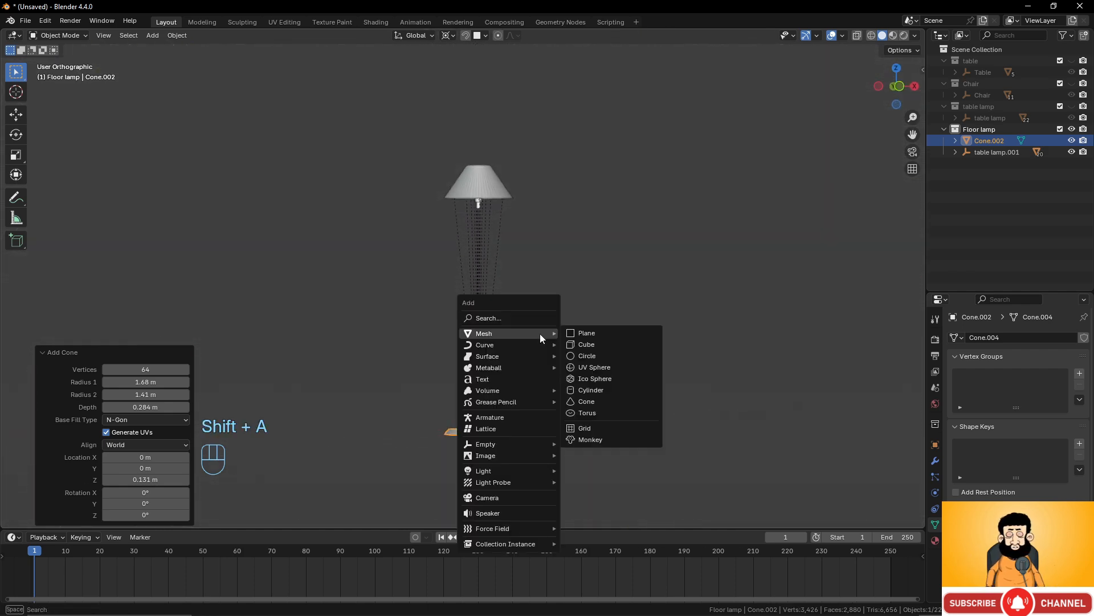
left_click(598, 388)
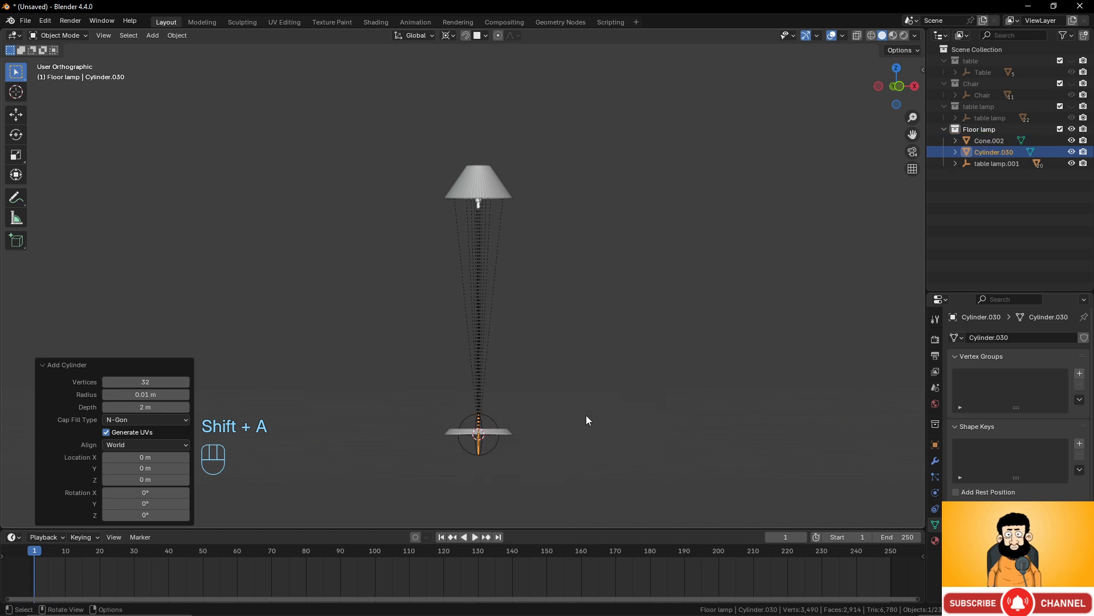
scroll(586, 415, "up", 2)
middle_click_drag(562, 439, 542, 283, "shift")
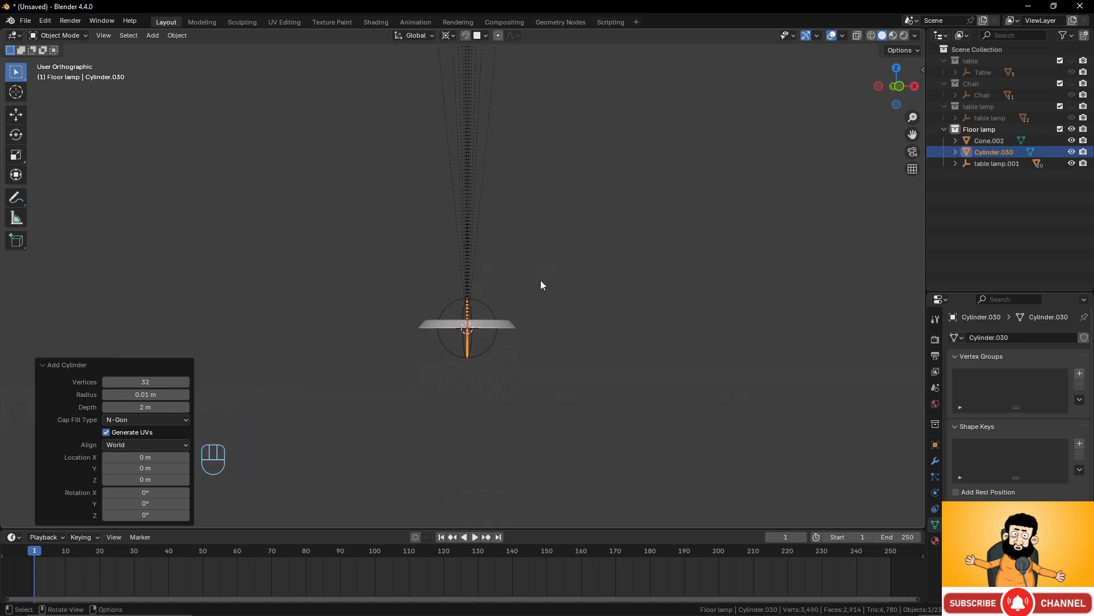
scroll(533, 330, "down", 2)
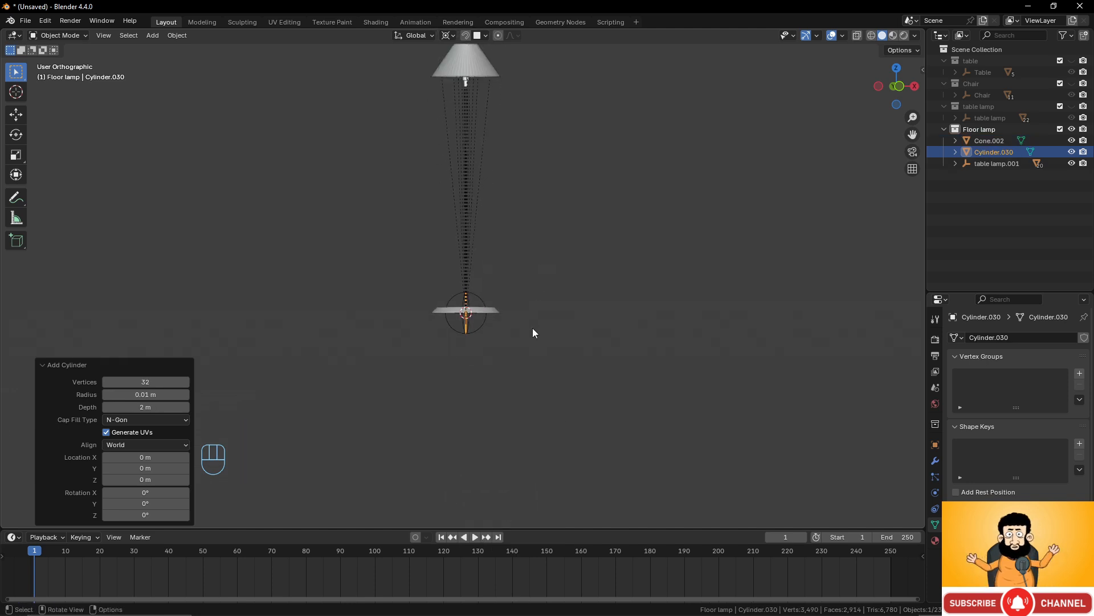
left_click(146, 395)
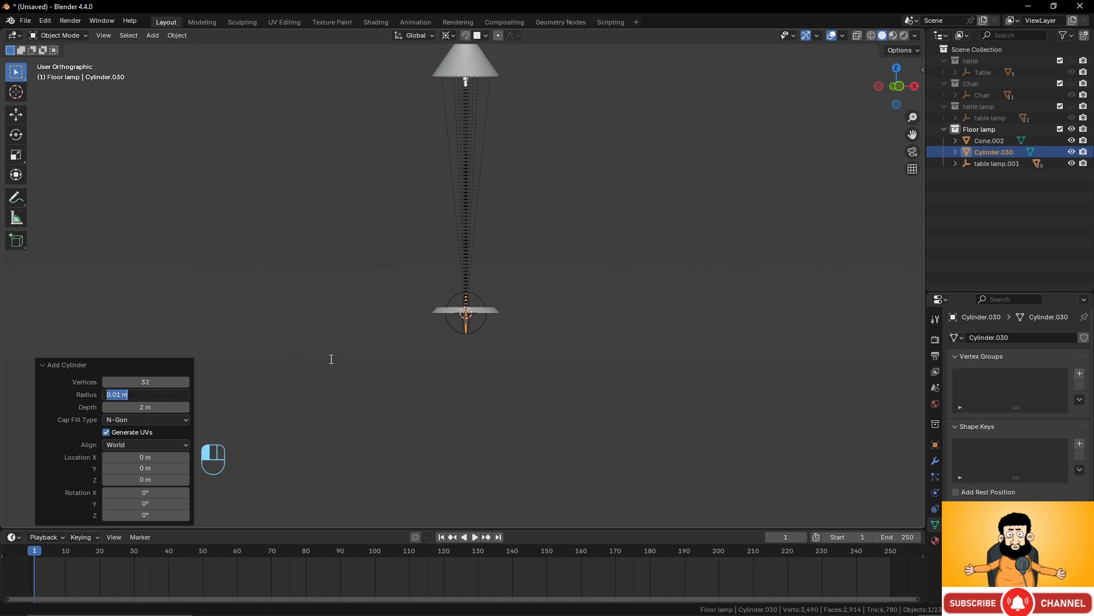
type("0.1")
key("Return")
Stretch the cylinder into a pole from the base to the lampshade, with depth 11.4 m and Z location 5.89 m.
scroll(541, 363, "up", 4)
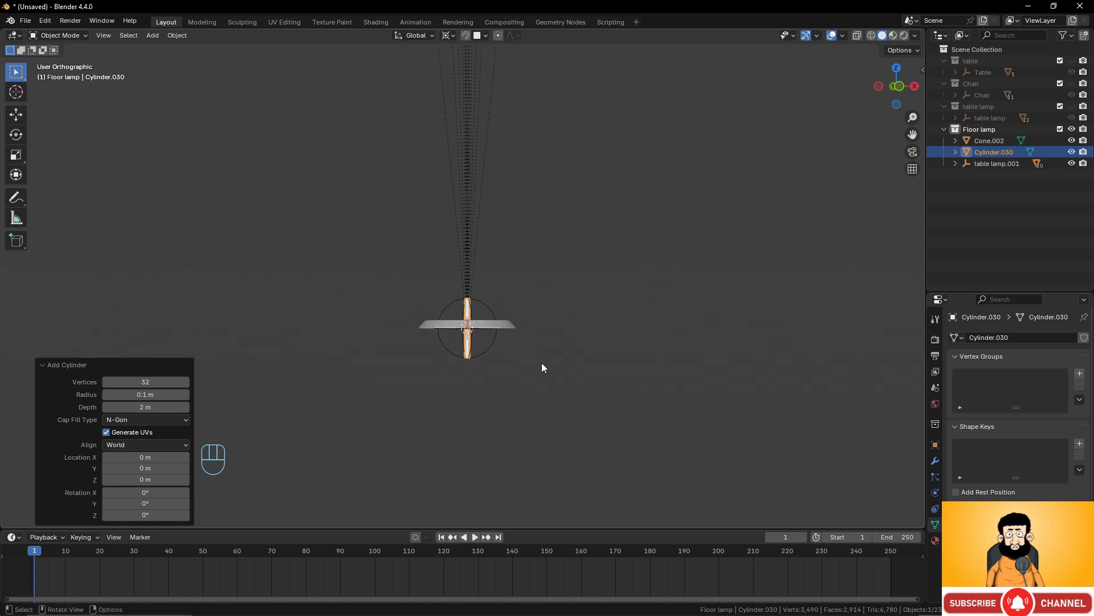
scroll(542, 363, "down", 3)
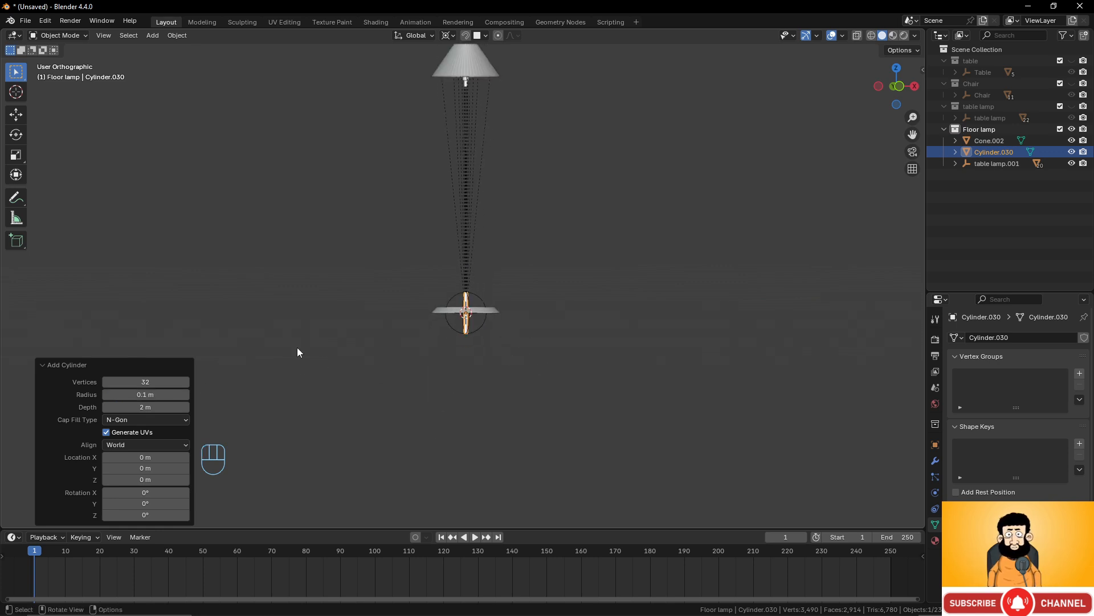
left_click_drag(145, 407, 722, 430)
left_click_drag(148, 480, 506, 464)
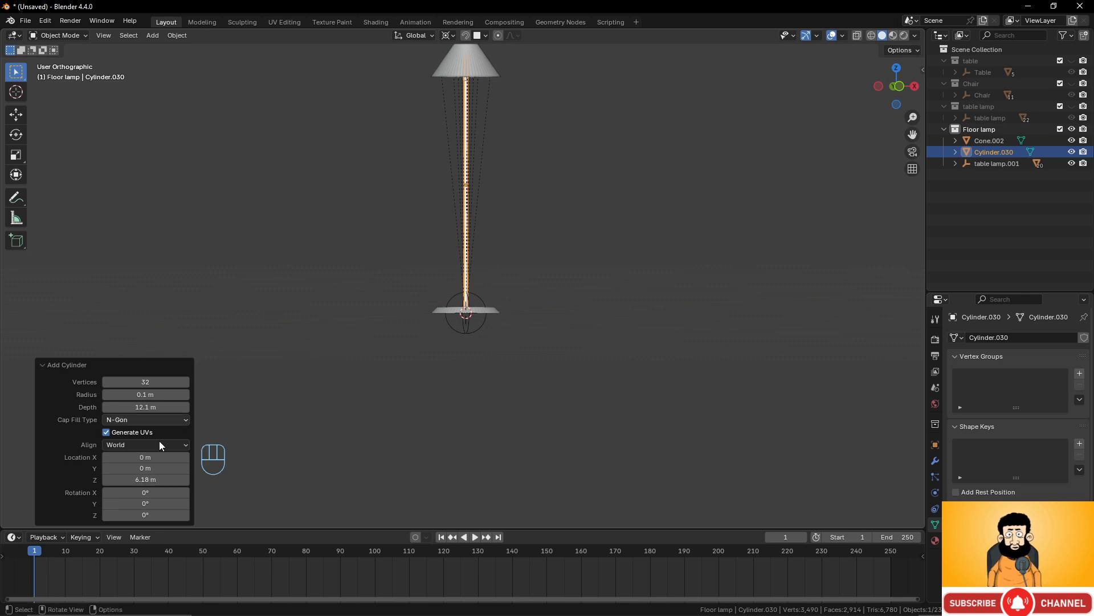
left_click_drag(152, 480, 138, 480)
scroll(461, 371, "up", 4)
middle_click_drag(462, 371, 451, 425, "shift")
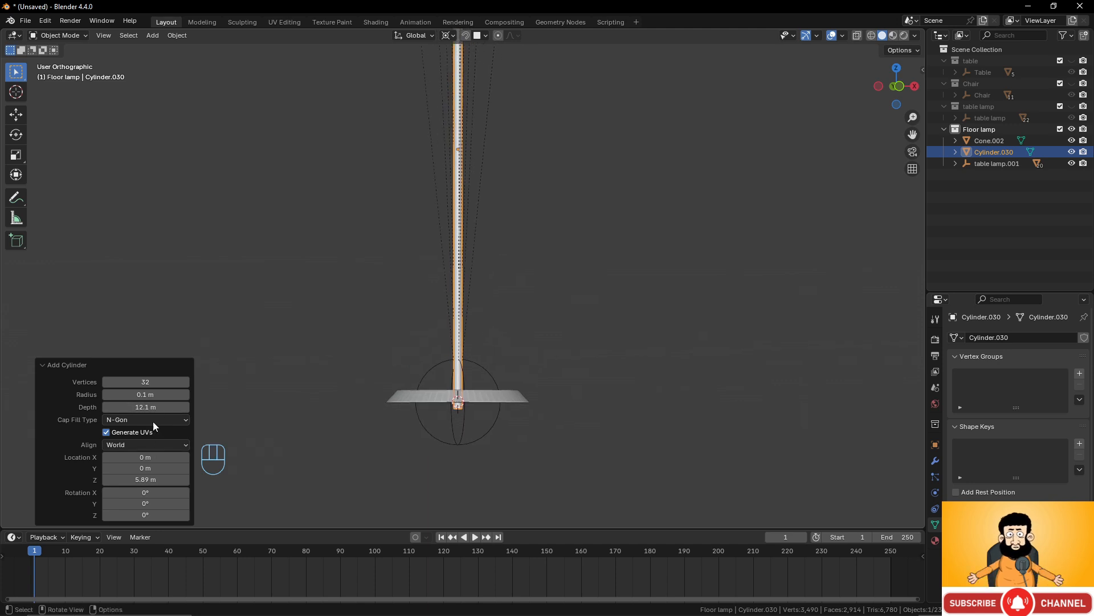
left_click_drag(145, 408, 609, 379, "shift")
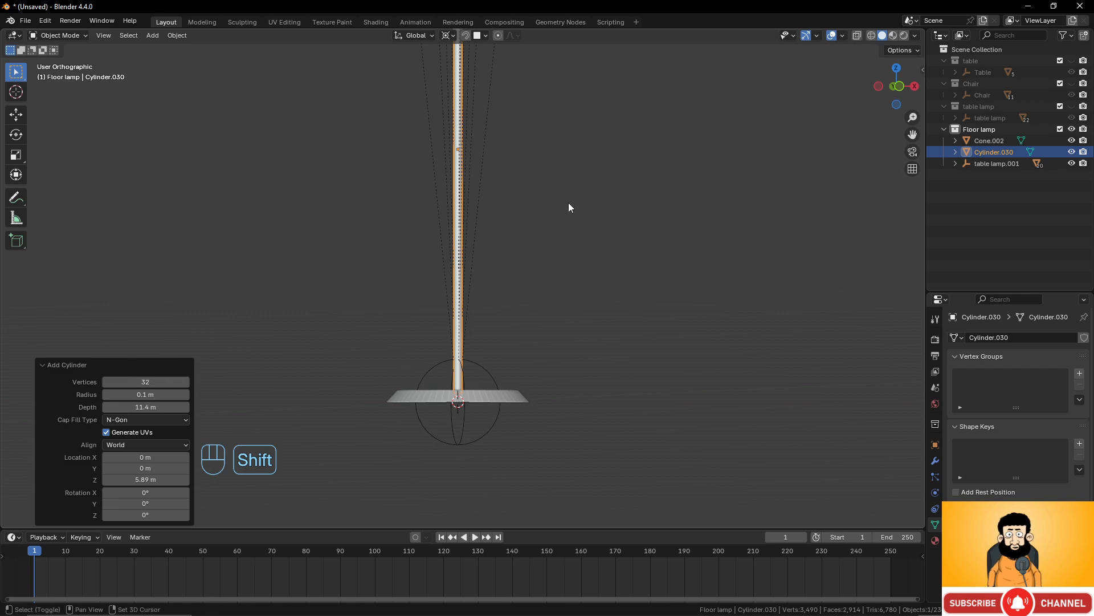
middle_click_drag(569, 206, 504, 323)
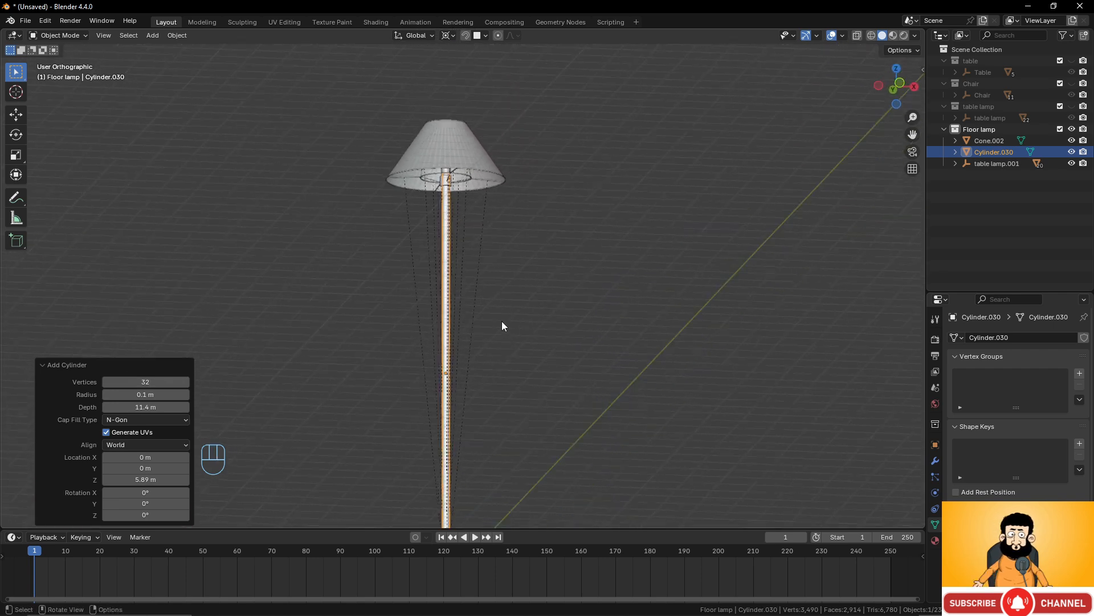
scroll(486, 366, "down", 5)
scroll(490, 361, "up", 3)
middle_click_drag(490, 360, 482, 363)
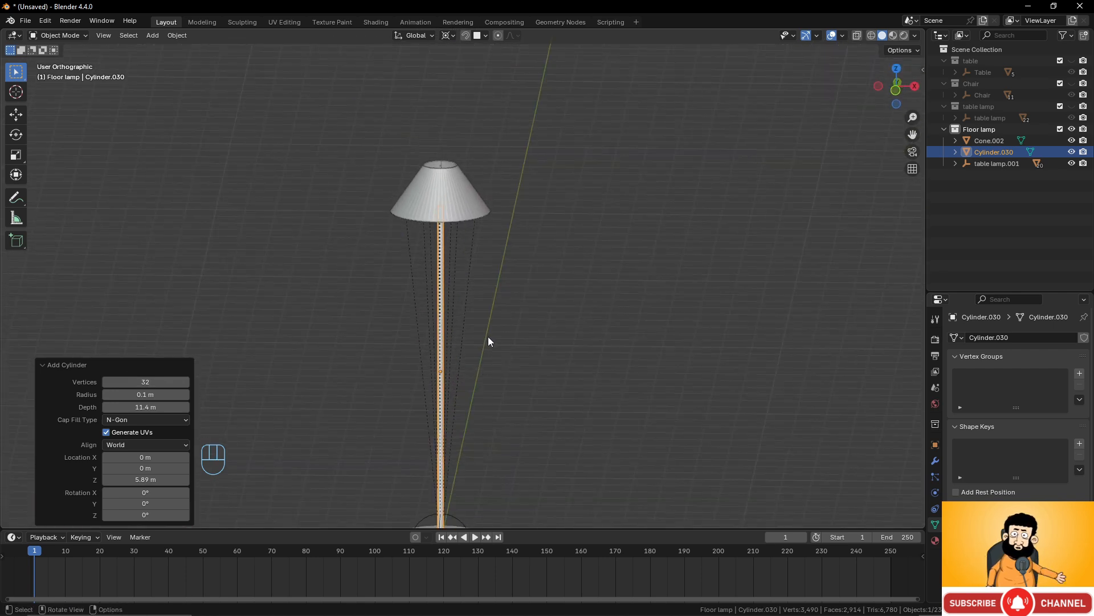
Parent the new cone base and the cylinder pole to the floor lamp's empty with the Object option.
key("alt+a")
scroll(491, 333, "down", 5)
scroll(513, 353, "up", 4)
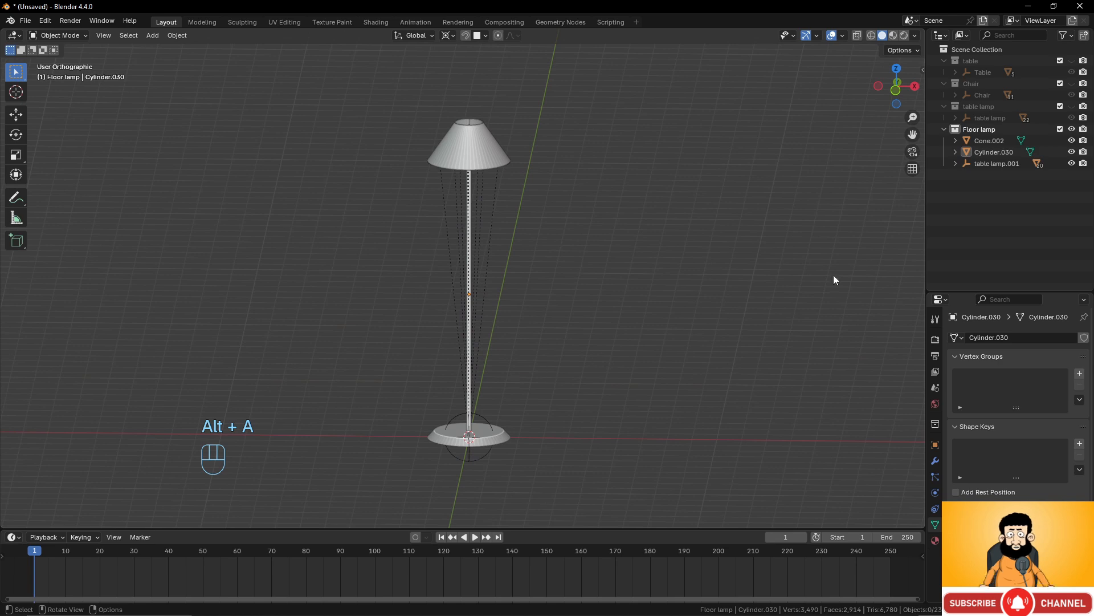
left_click(987, 143)
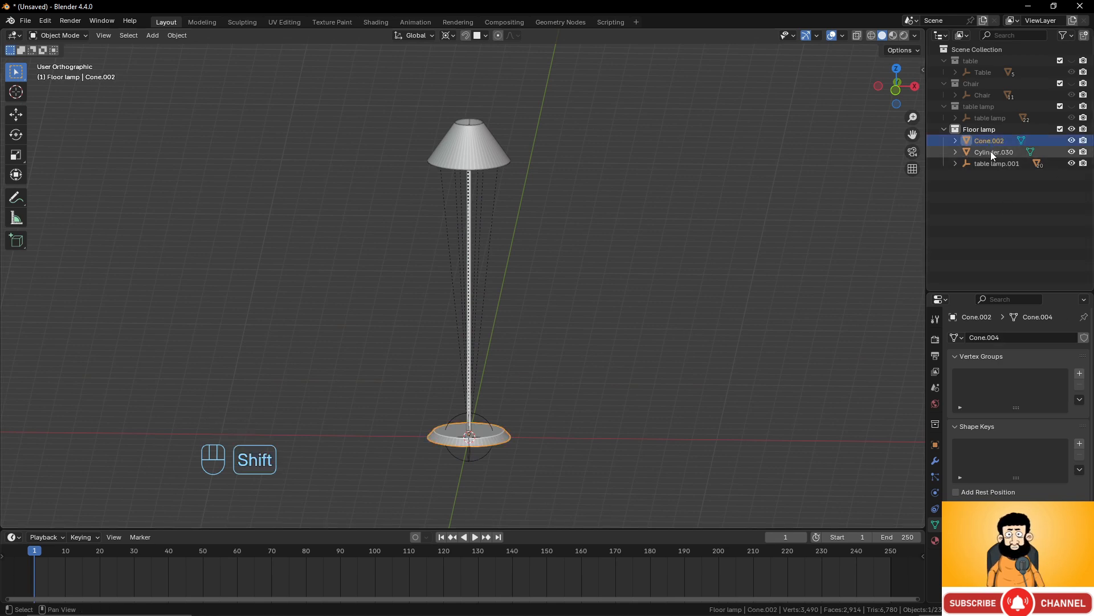
left_click(990, 151, "shift")
scroll(587, 399, "up", 2)
middle_click_drag(579, 383, 582, 235, "shift")
left_click(497, 329, "shift")
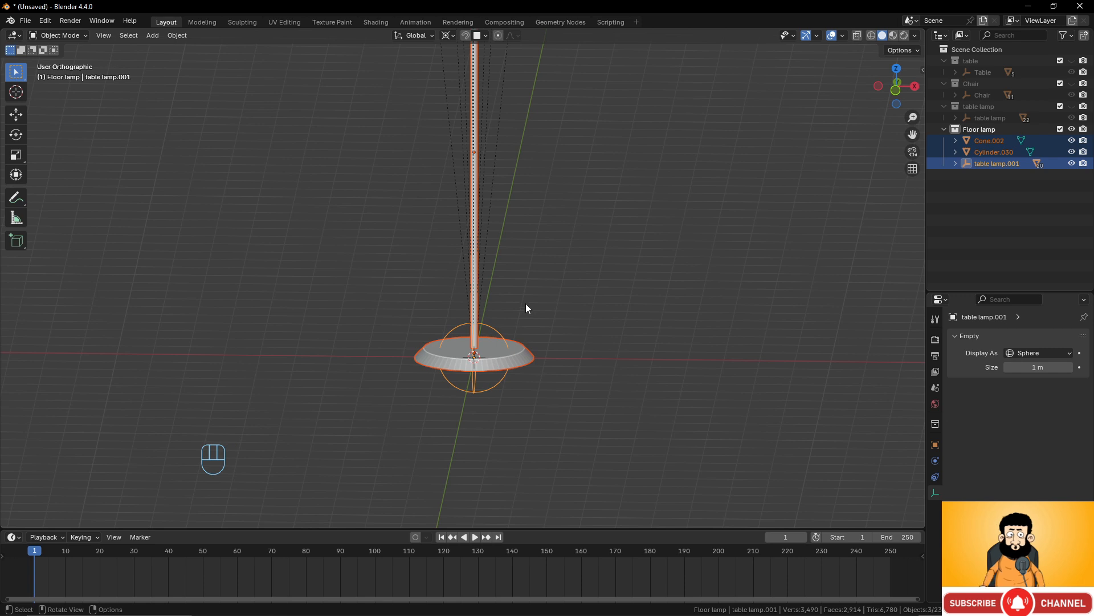
key("ctrl+p")
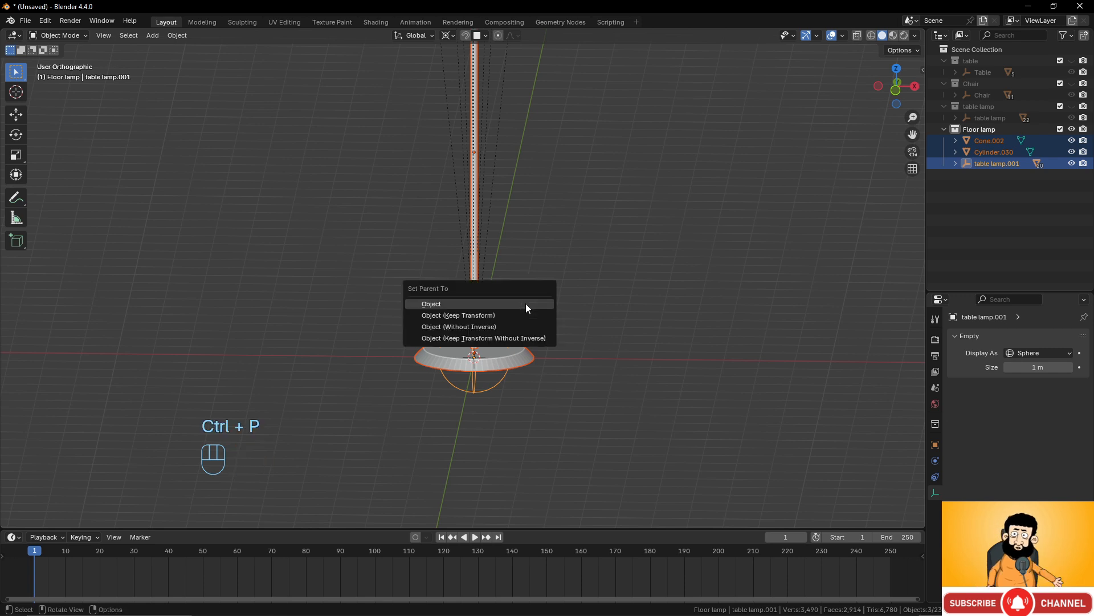
left_click(526, 302)
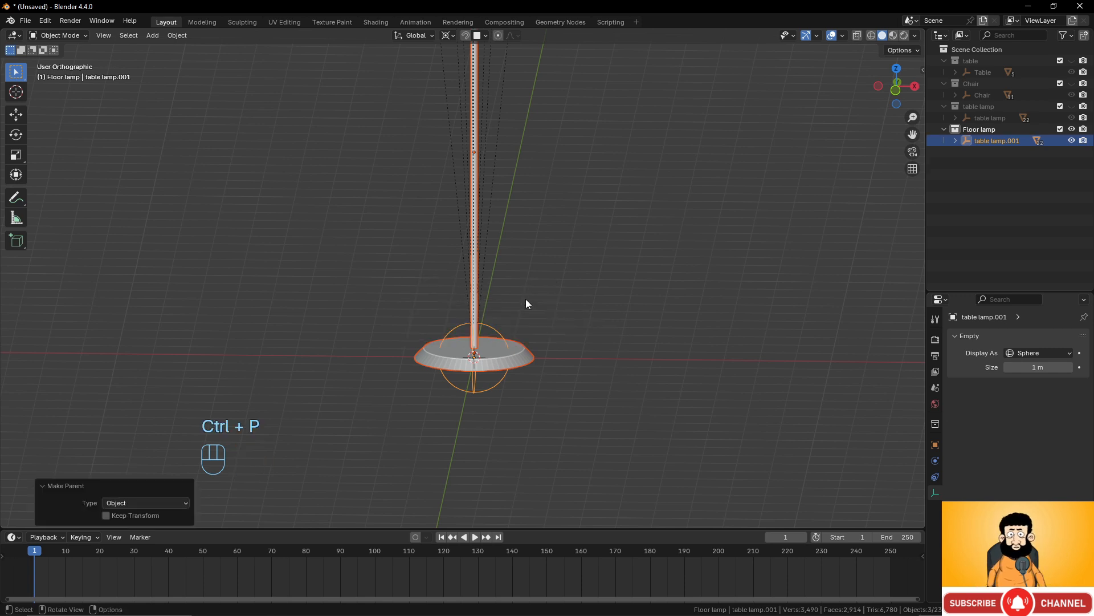
Rename the empty in the Floor lamp collection as Floor lamp.
double_click(989, 141)
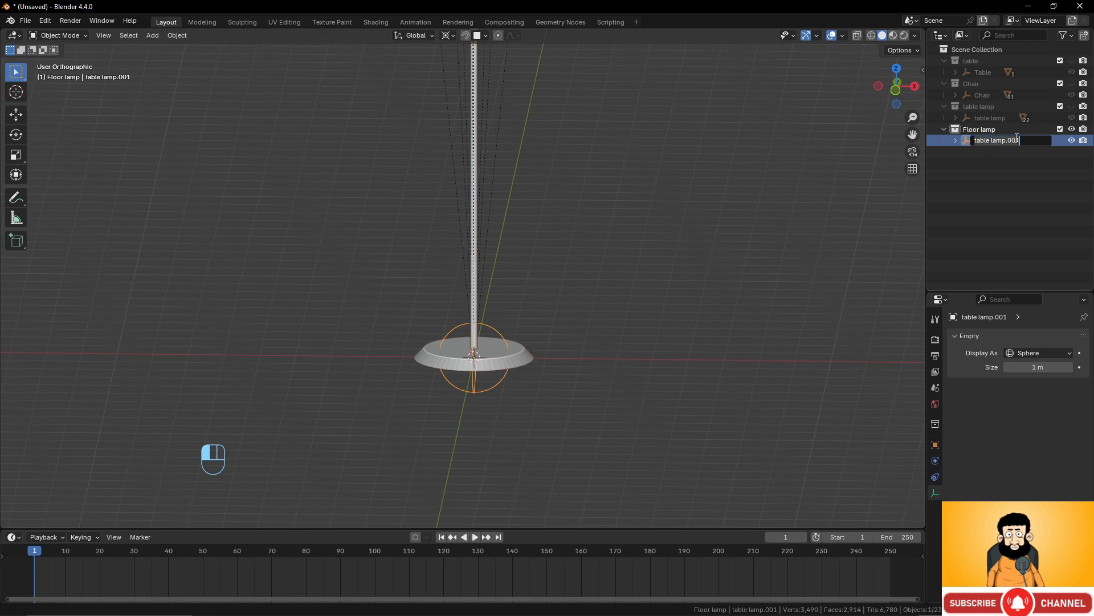
left_click_drag(1022, 140, 961, 150)
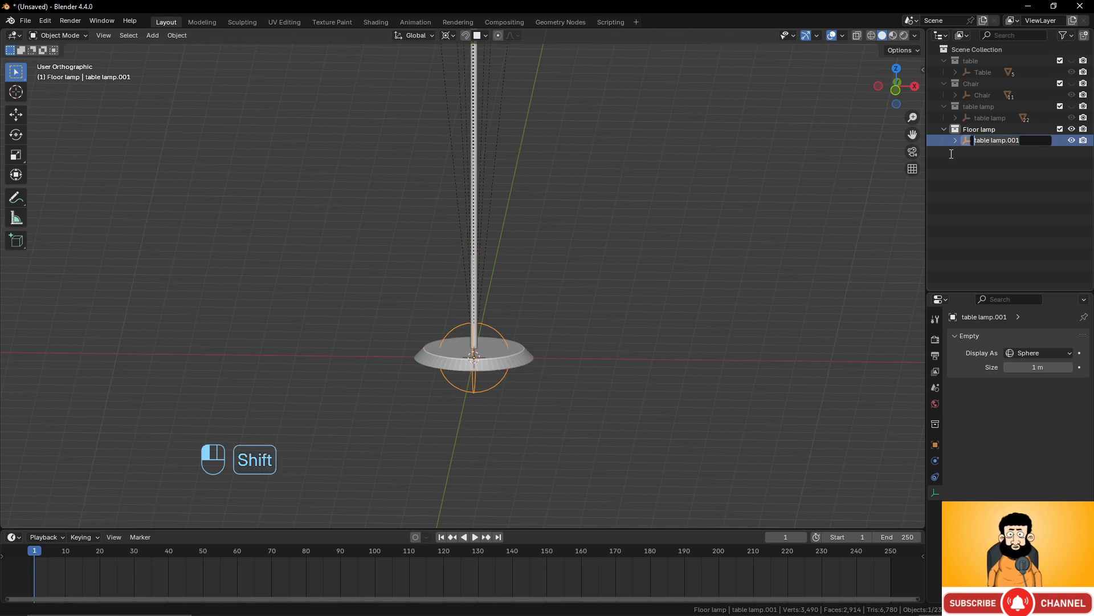
type("Floor ")
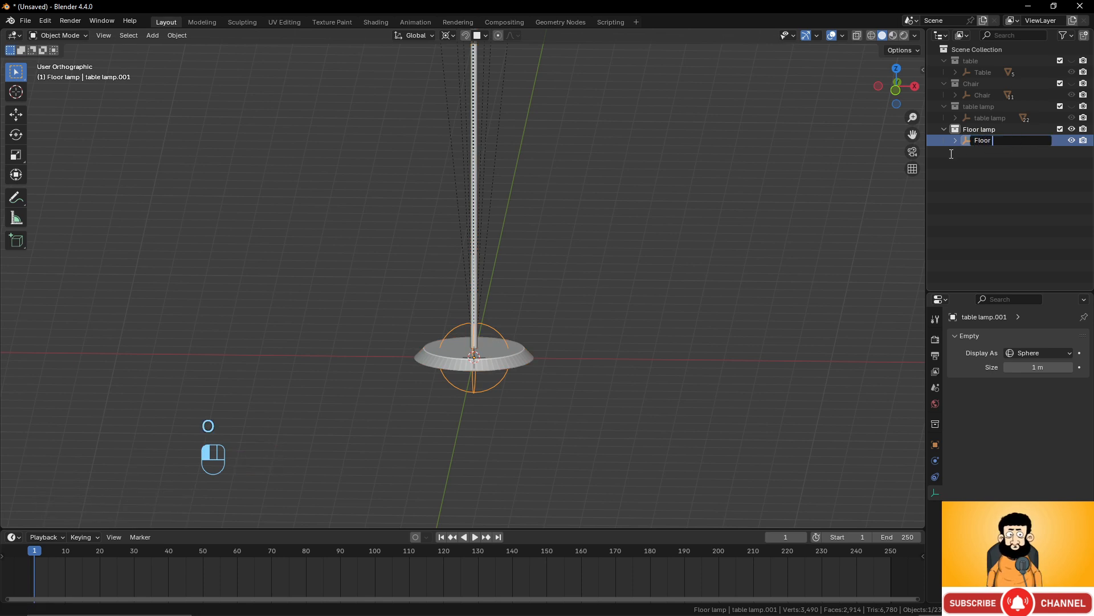
type("lamp")
key("Return")
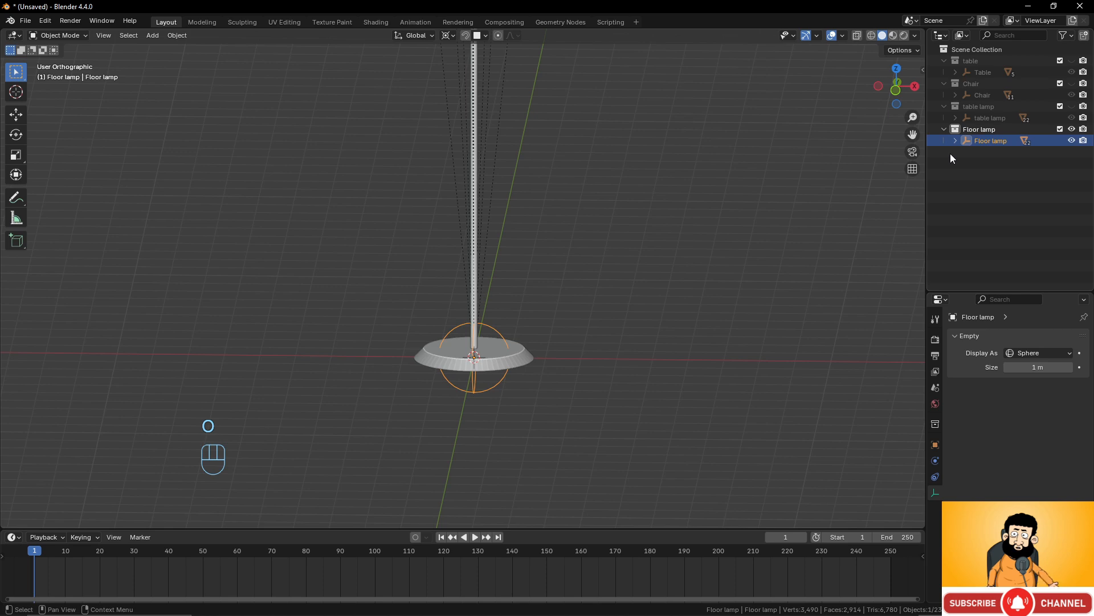
Make the table, Chair and table lamp collections visible again.
middle_click_drag(538, 263, 515, 296)
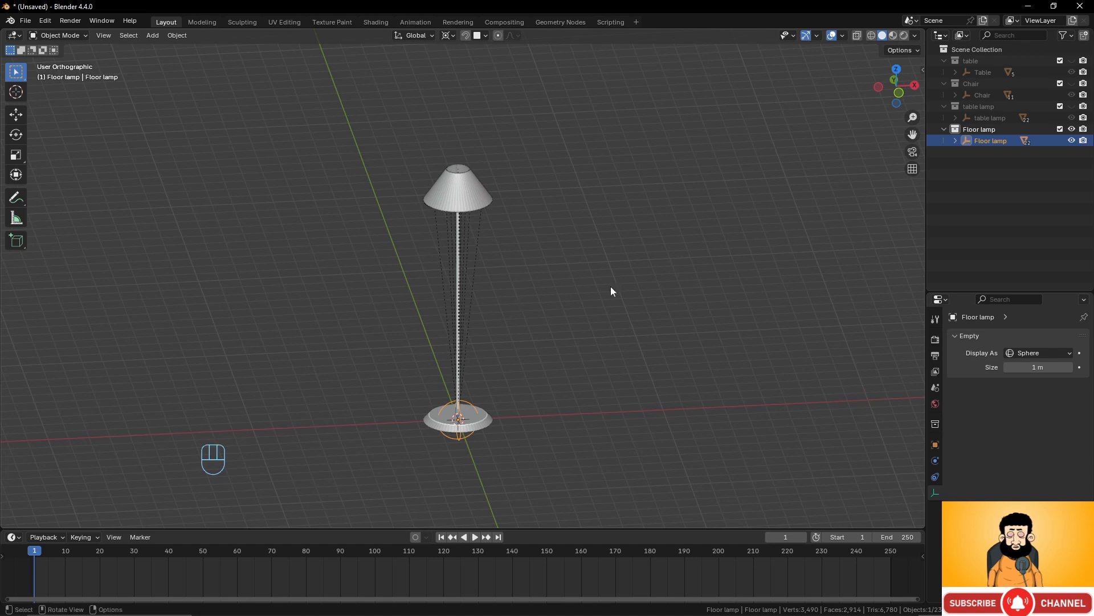
left_click(1072, 60)
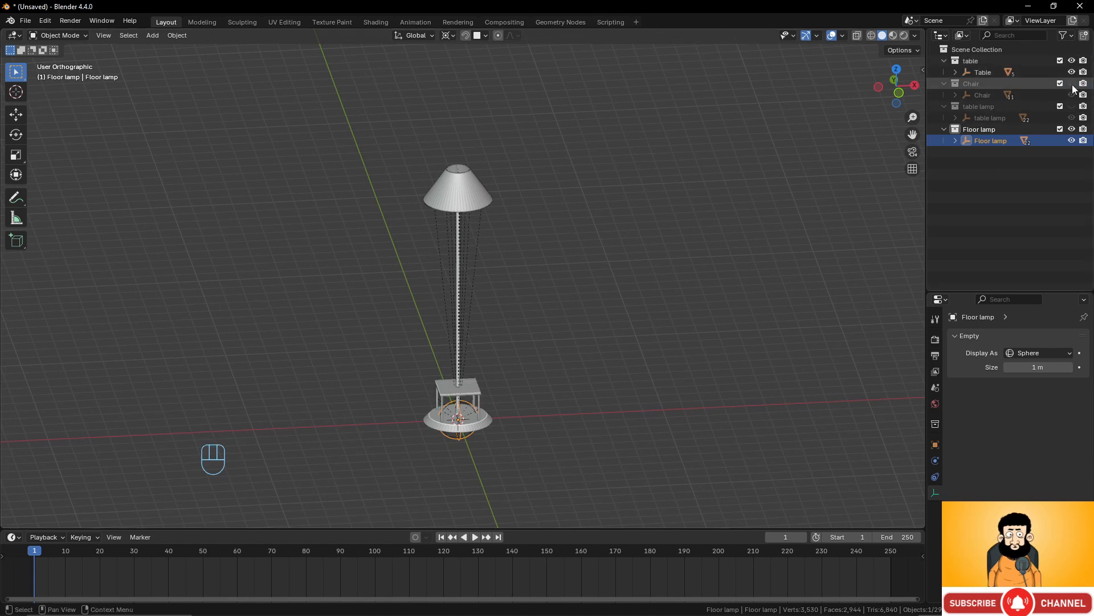
left_click(1072, 84)
left_click(1072, 107)
scroll(450, 396, "up", 2)
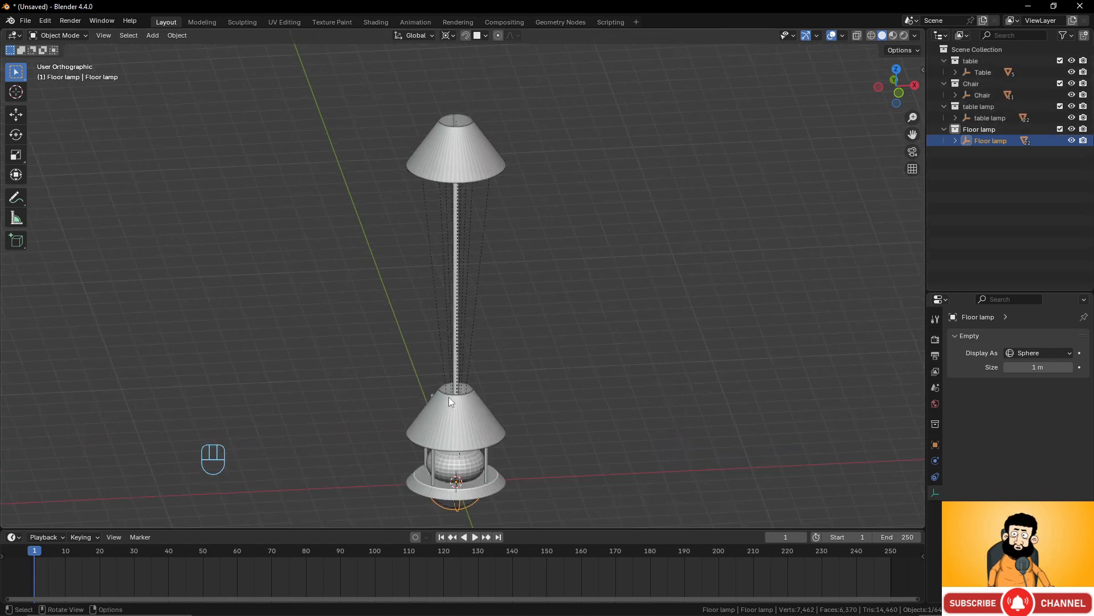
scroll(449, 396, "down", 1)
scroll(450, 395, "down", 1)
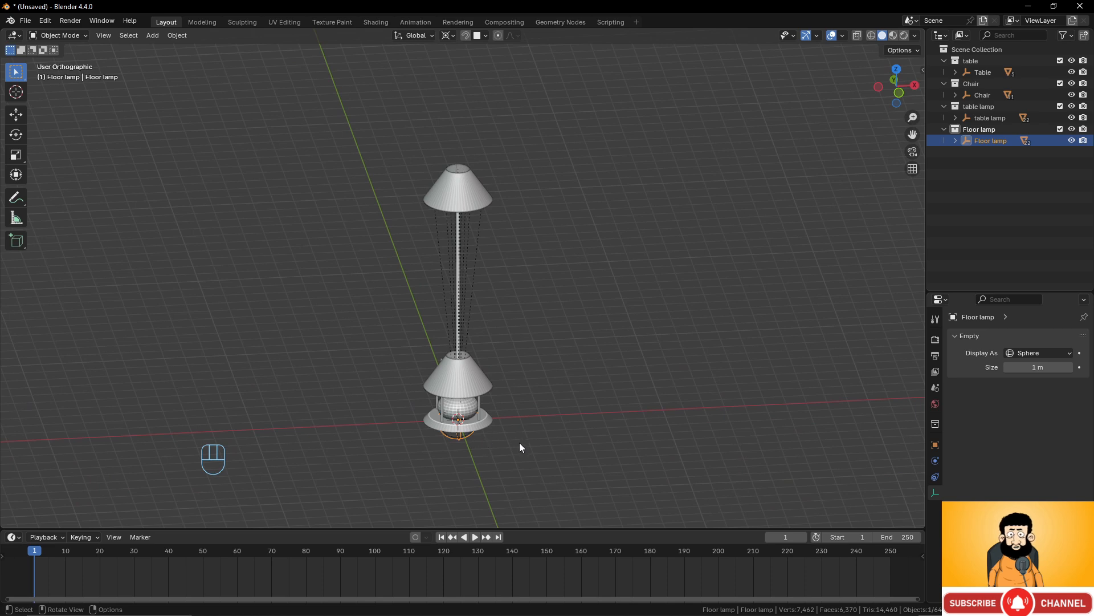
Scale the floor lamp down to about 0.396 and move it about 6.79 m along X, away from the other furniture.
key("s")
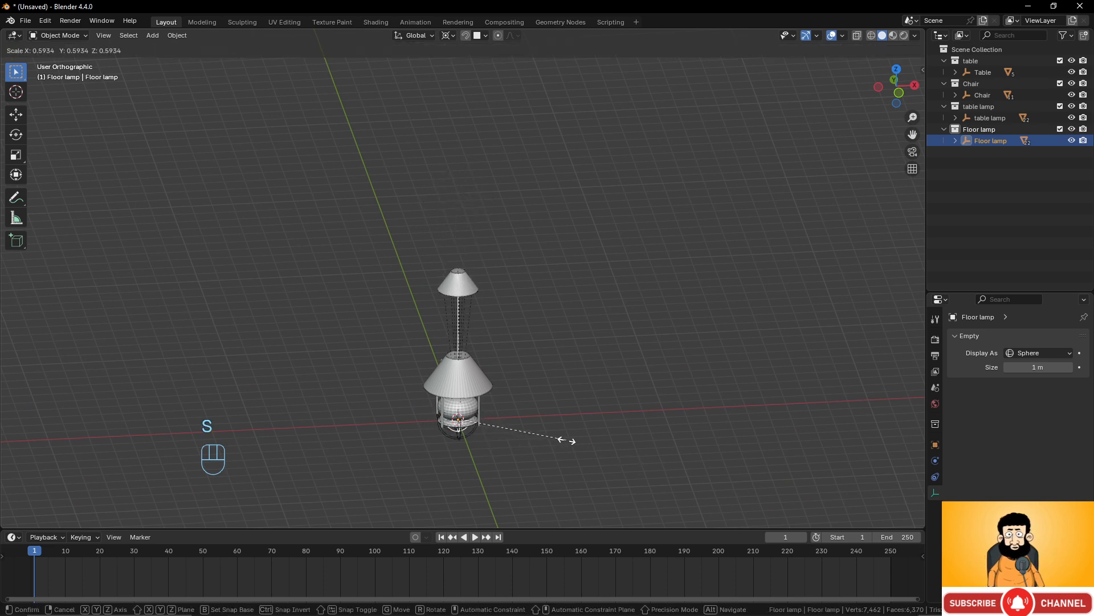
left_click(503, 436)
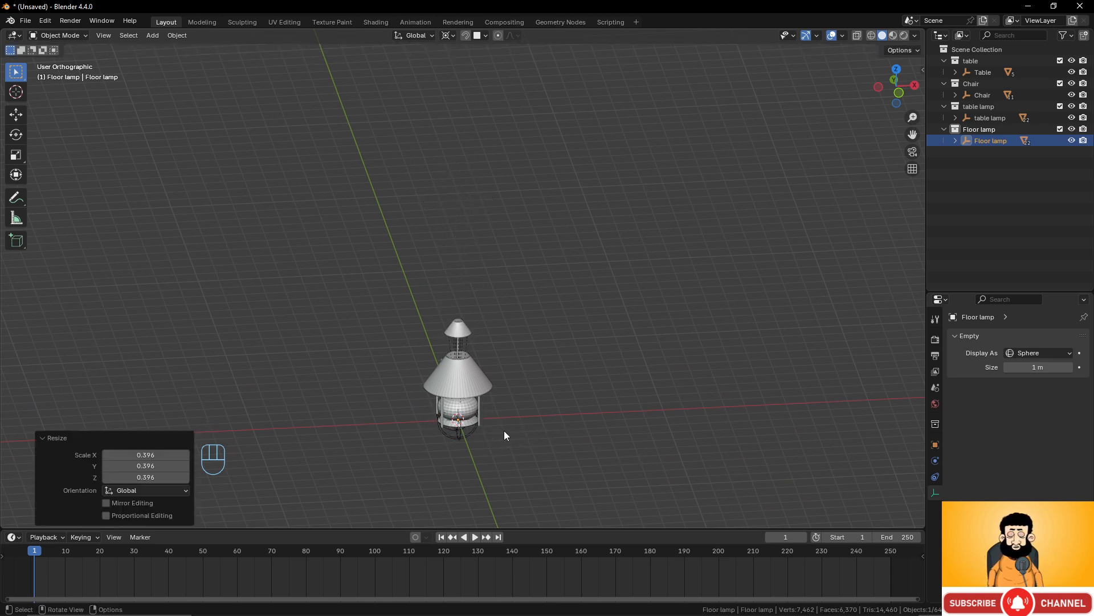
key("g")
key("x")
left_click(640, 435)
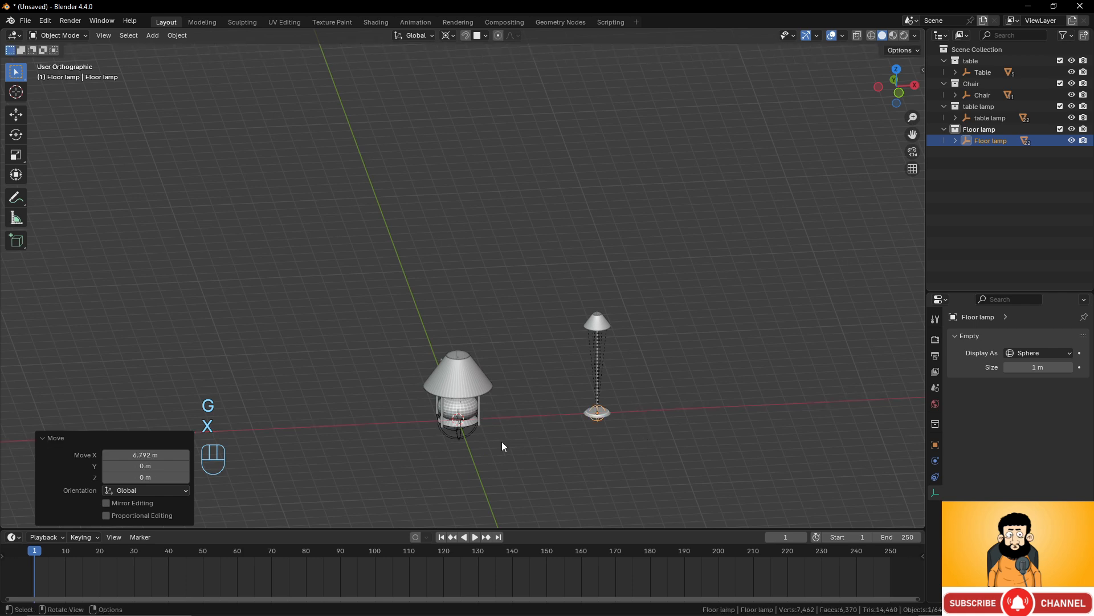
Scale the table lamp down to about 0.248 and move it about -3.54 m along X, clear of the table and chair.
left_click(477, 434)
key("s")
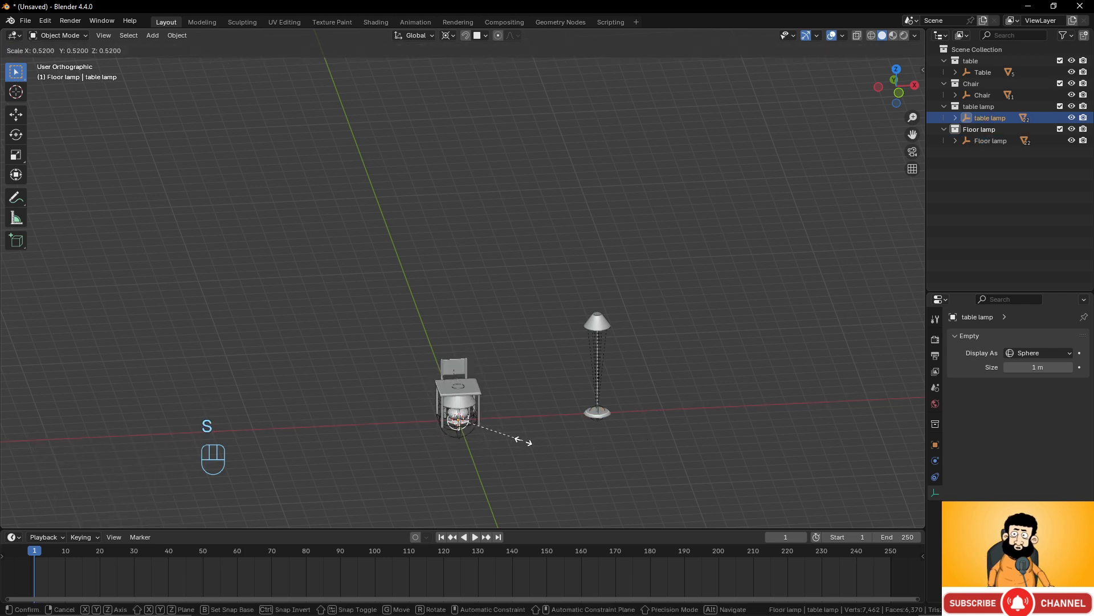
left_click(485, 436)
key("g")
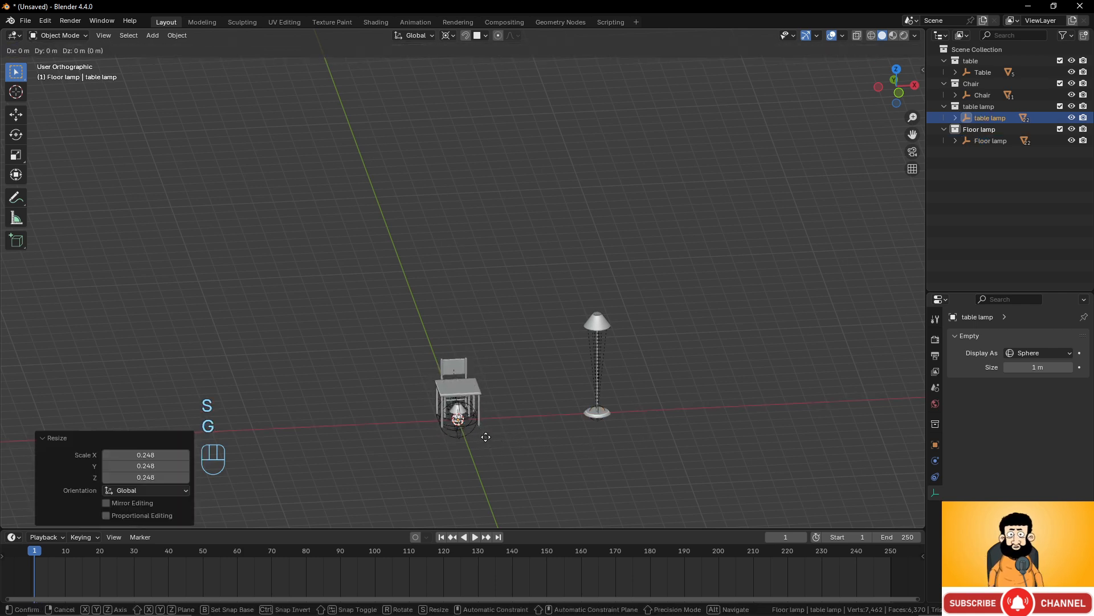
key("x")
left_click(413, 445)
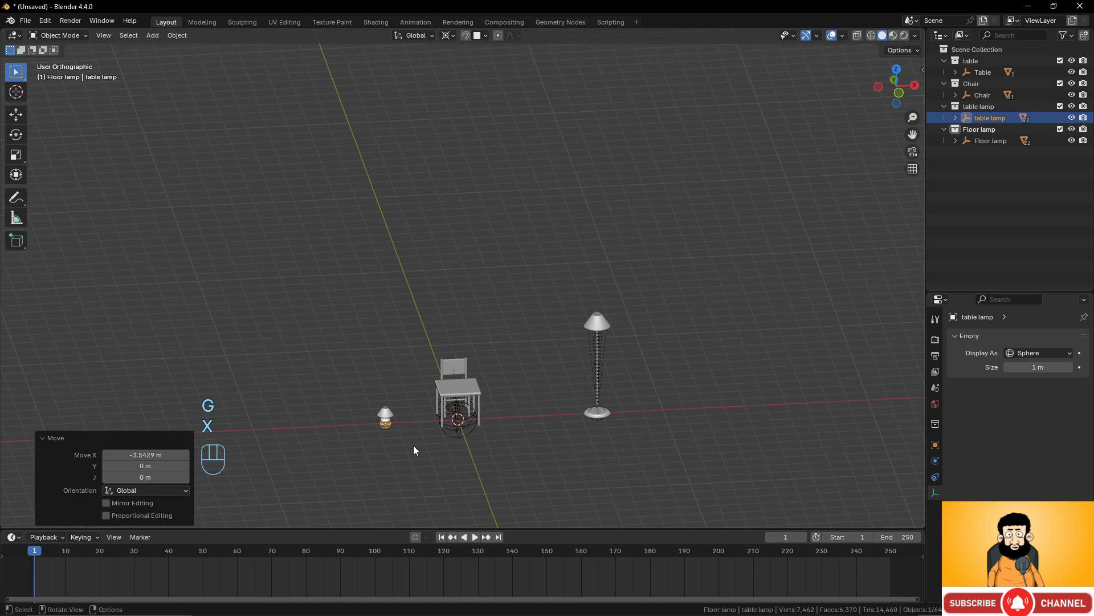
Scale the table lamp up by a factor of about 1.573.
key("s")
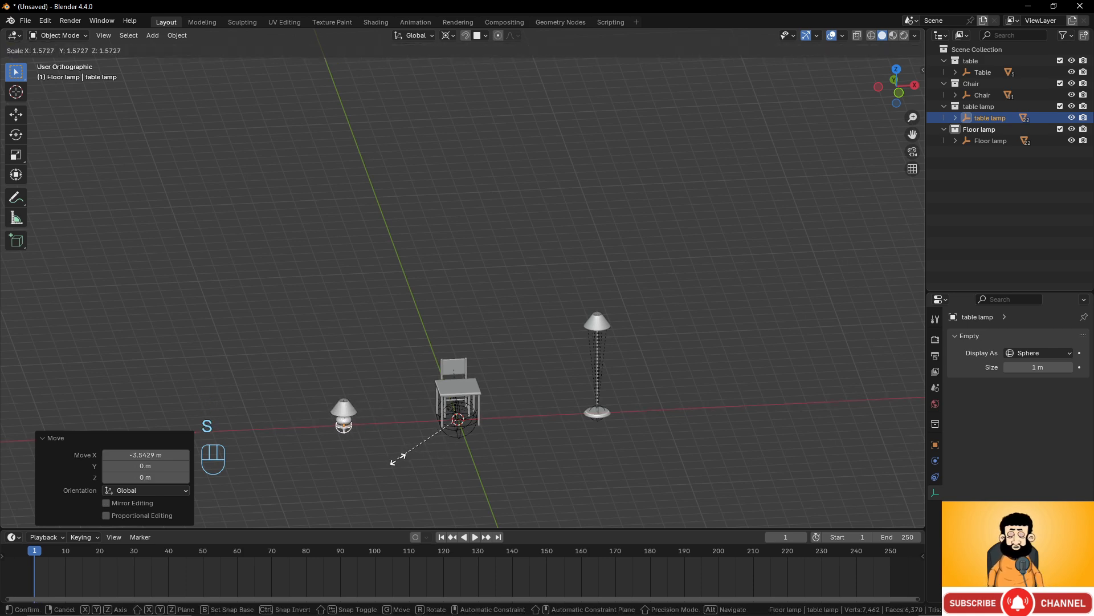
left_click(396, 461)
middle_click_drag(502, 454, 545, 340)
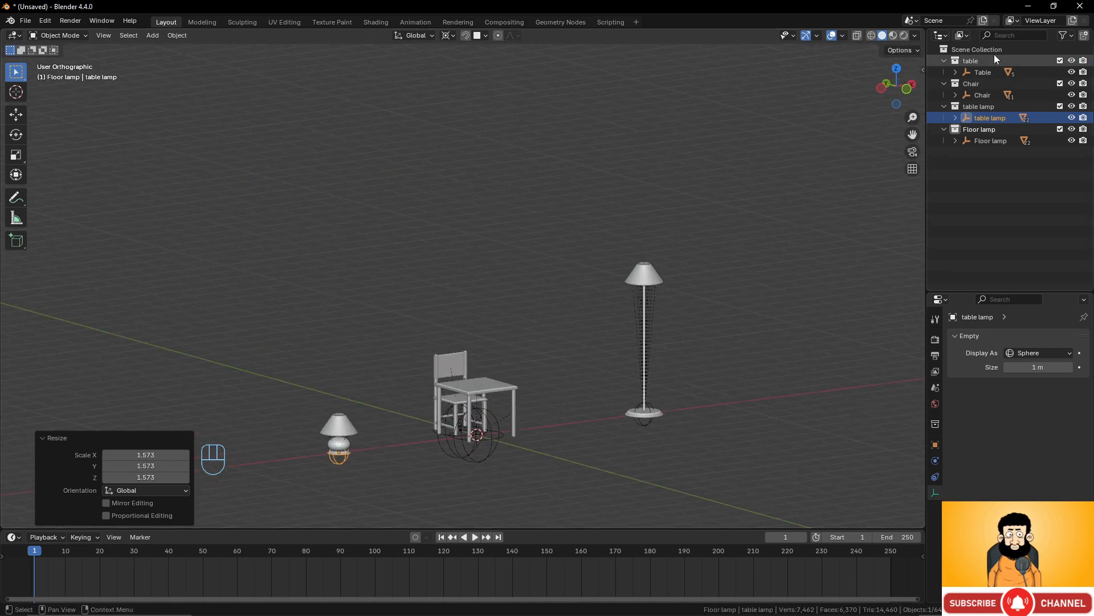
middle_click_drag(439, 382, 419, 393)
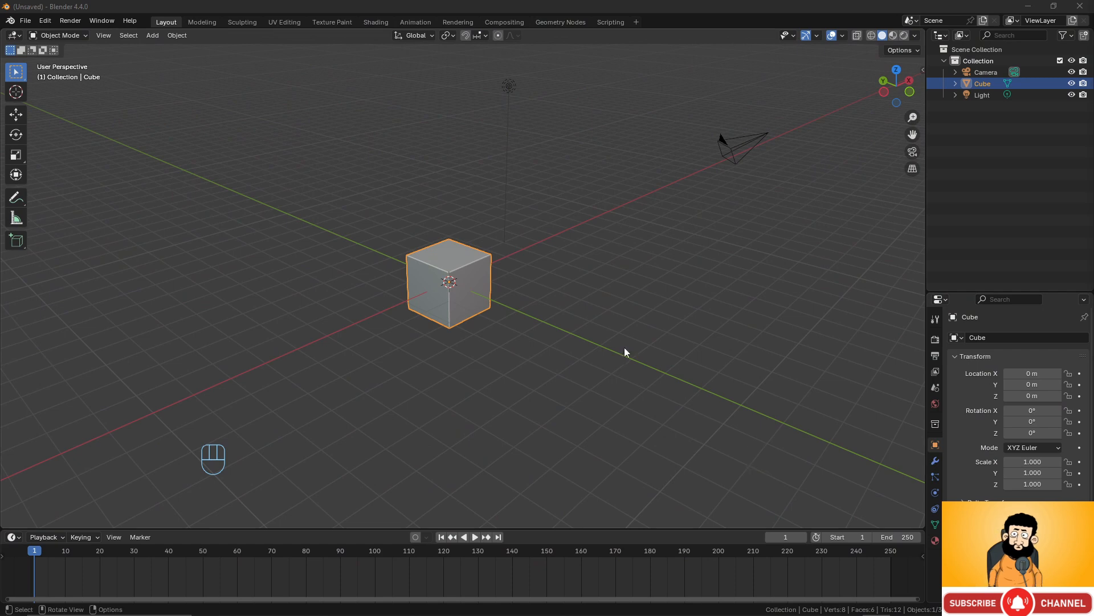
Find and install the Bool Tool extension from the preferences, and check that it is enabled among the add-ons.
scroll(397, 248, "down", 4)
scroll(397, 248, "up", 4)
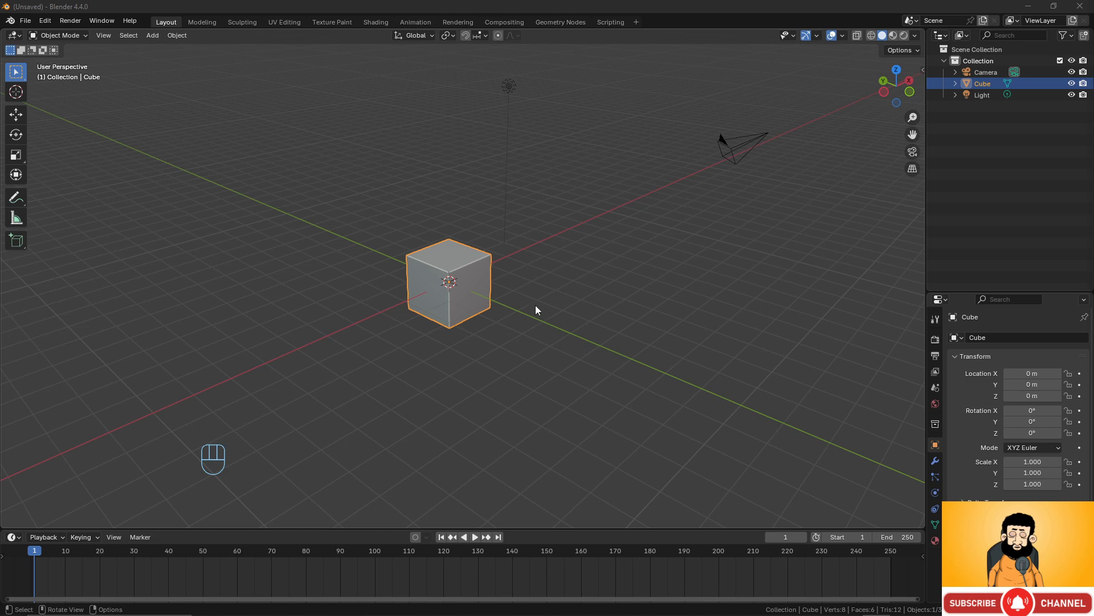
left_click(45, 20)
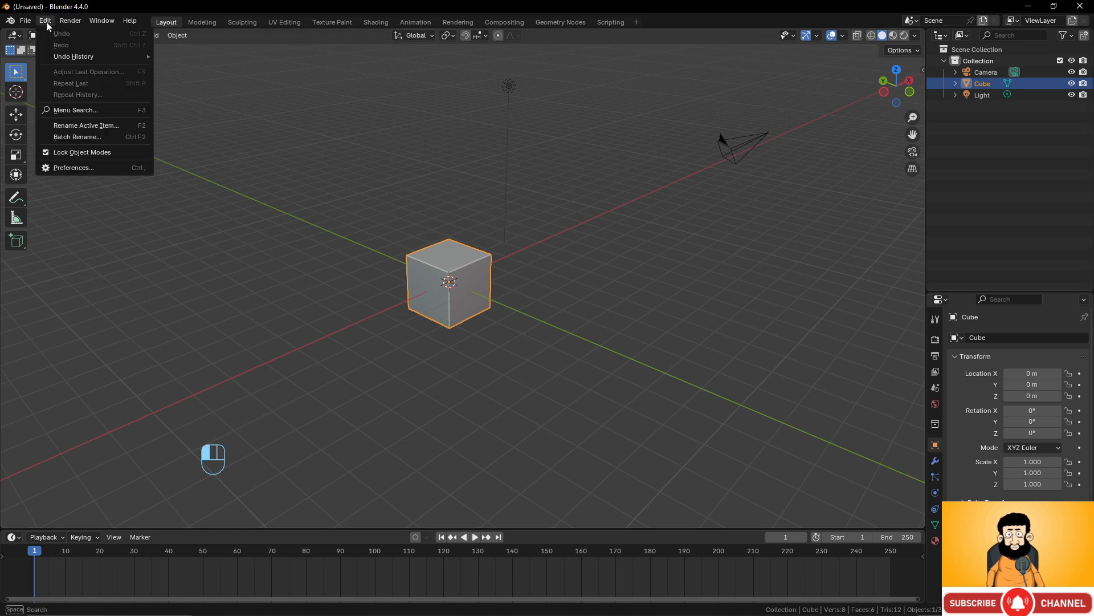
left_click(93, 167)
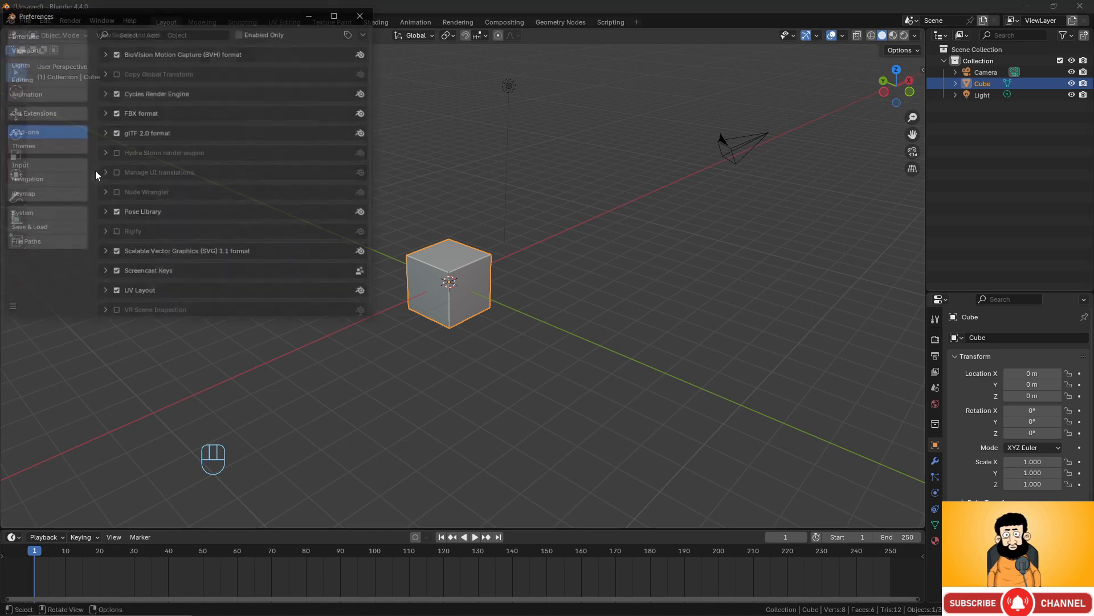
left_click(56, 114)
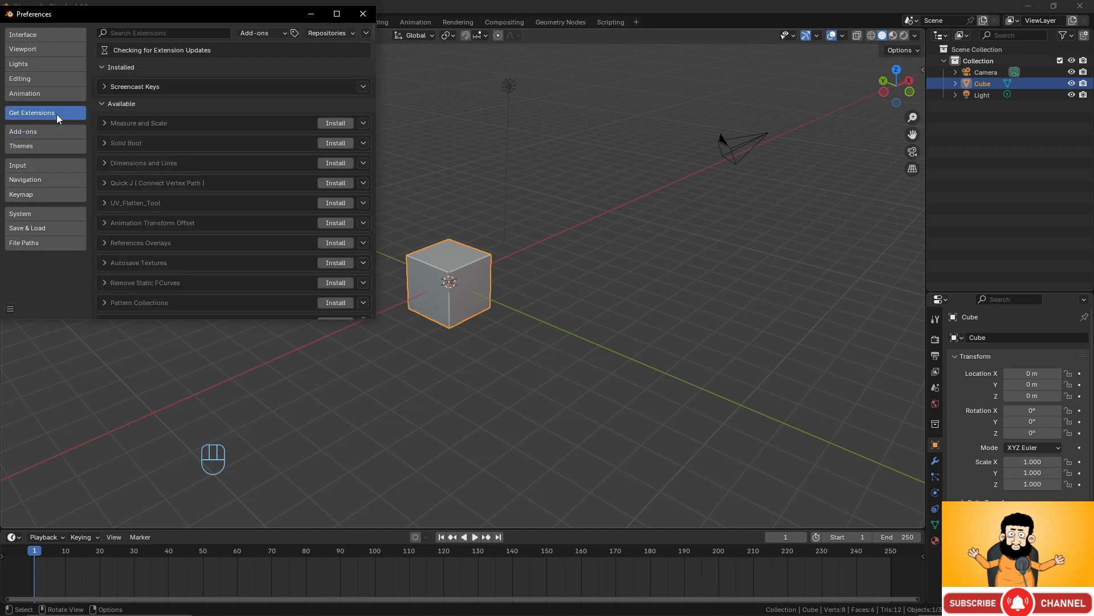
left_click(194, 32)
type("bool")
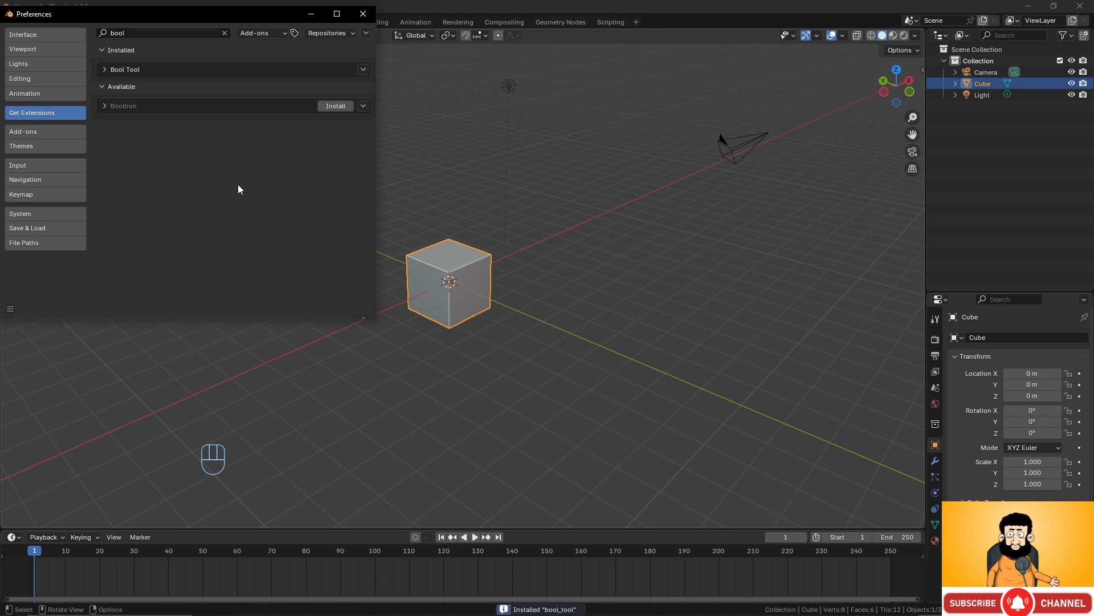
left_click(54, 135)
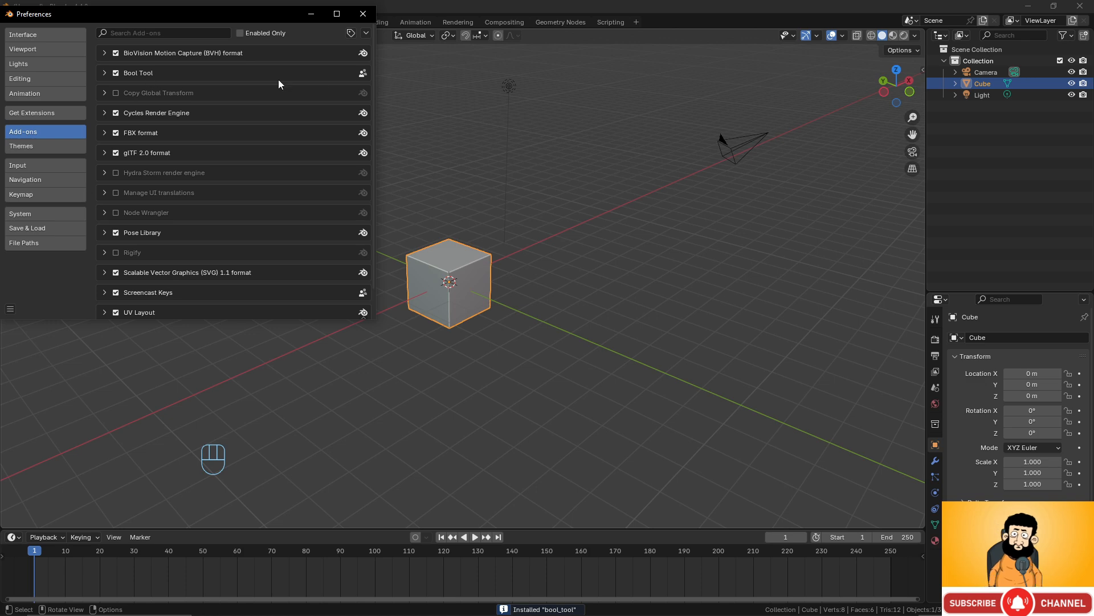
left_click(363, 13)
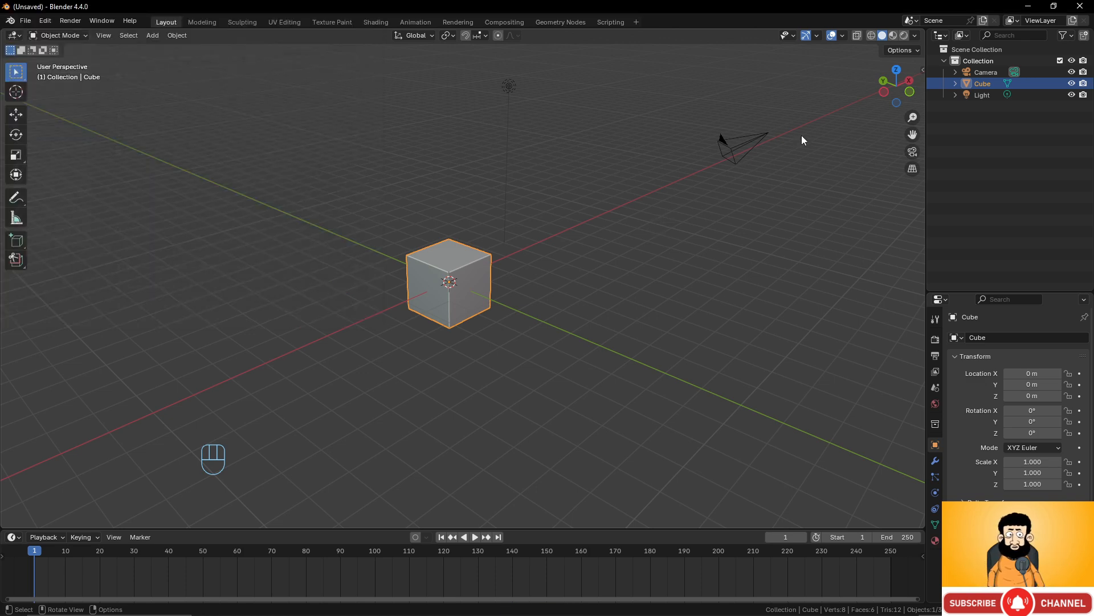
Display the Bool Tool's Auto Boolean and Brush Boolean operations beside the viewport.
left_click(922, 69)
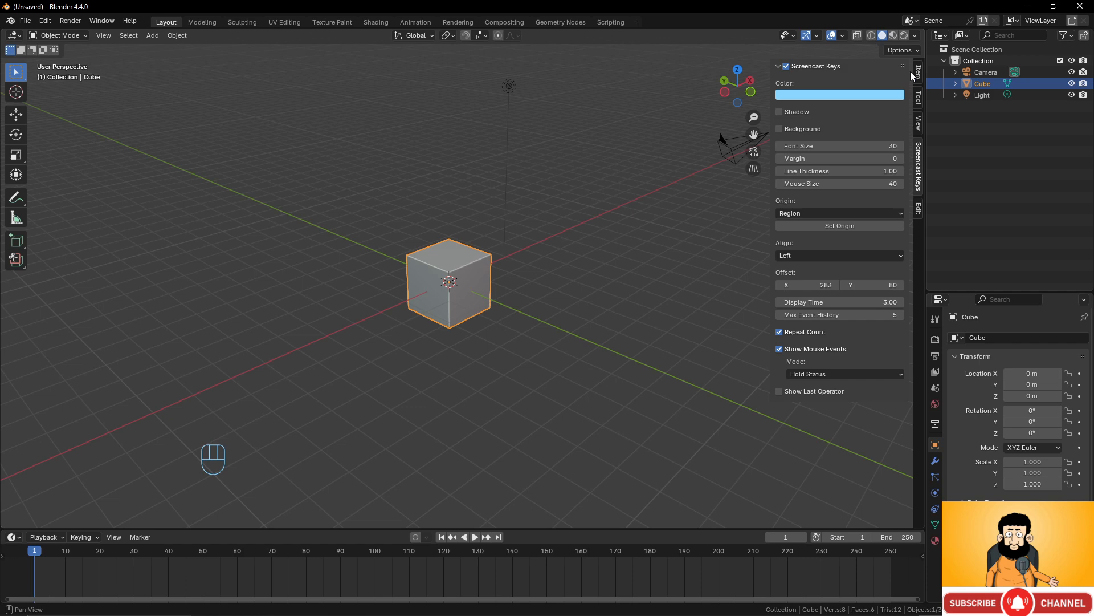
left_click(920, 208)
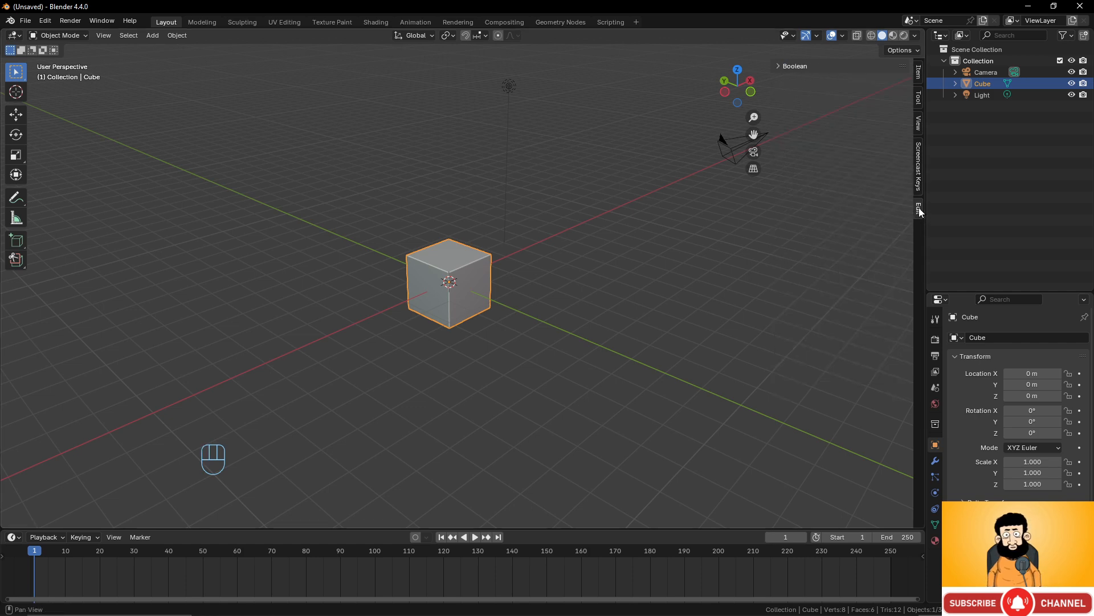
left_click(781, 66)
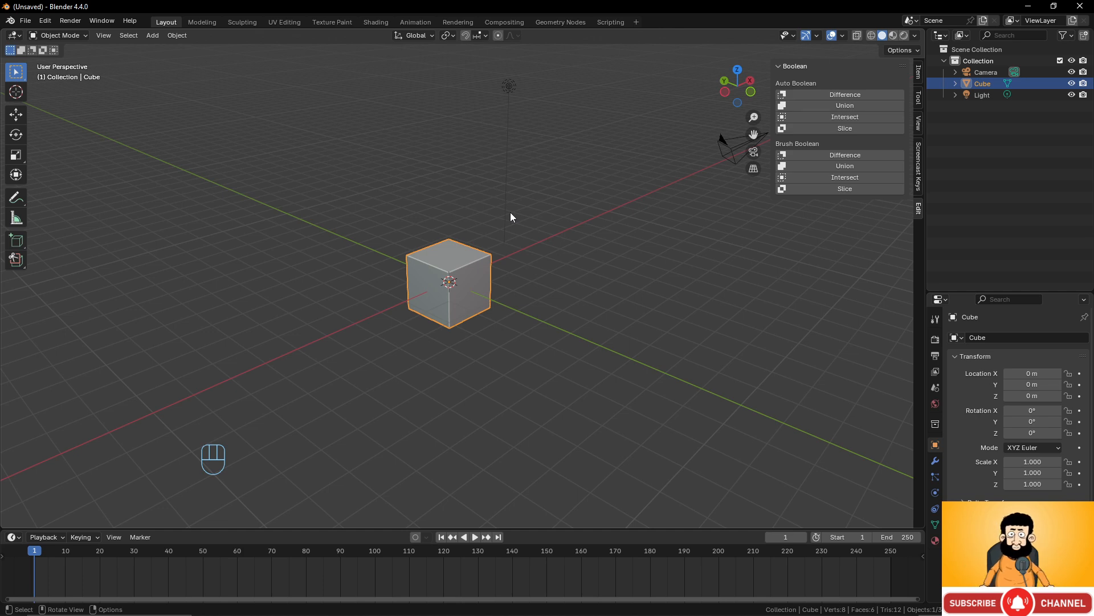
Delete the default camera and light, keeping only the cube in the scene.
scroll(505, 222, "down", 2)
left_click_drag(486, 118, 664, 200)
key("x")
scroll(576, 228, "up", 4)
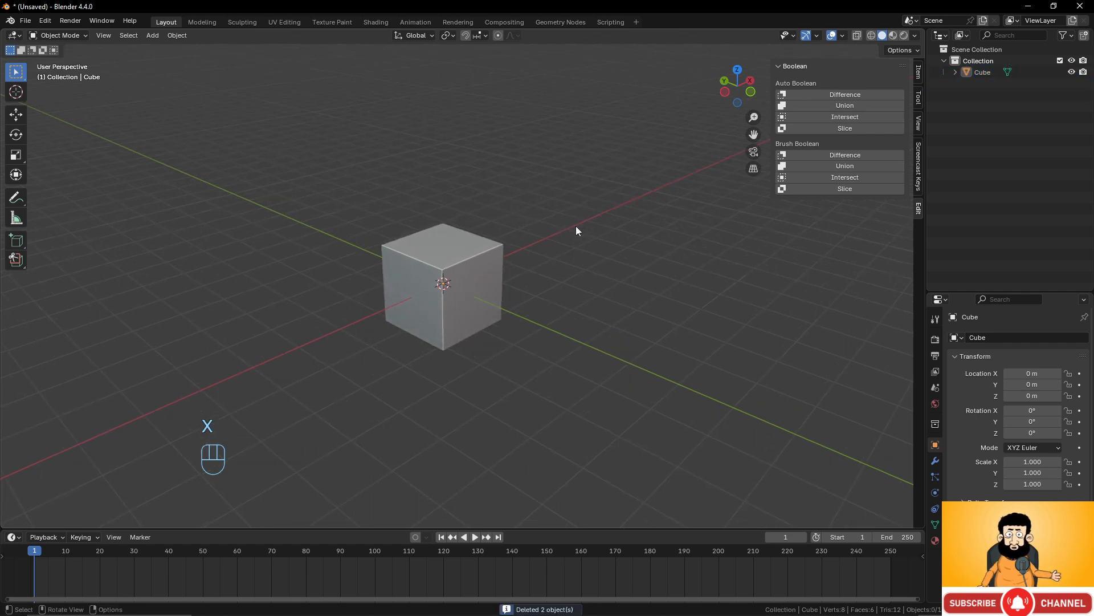
middle_click_drag(490, 250, 513, 254)
Add a UV sphere and move it to about X 1.0, Y -0.76, Z 0.90 m so it overlaps the cube's upper corner.
key("shift+a")
mouse_move(513, 254)
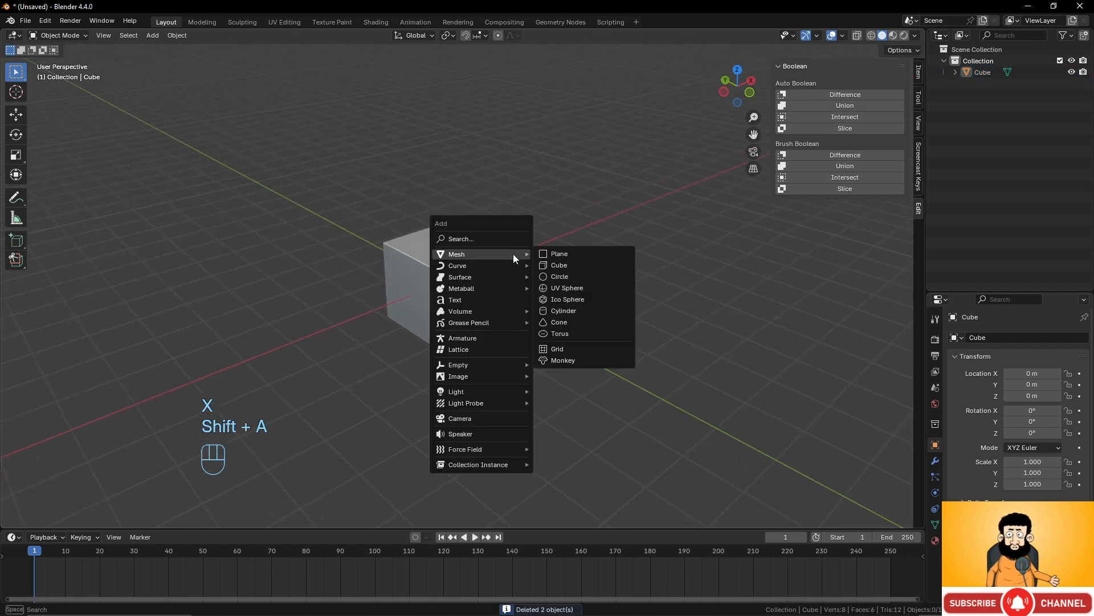
left_click(565, 286)
middle_click_drag(565, 285, 494, 265)
key("g")
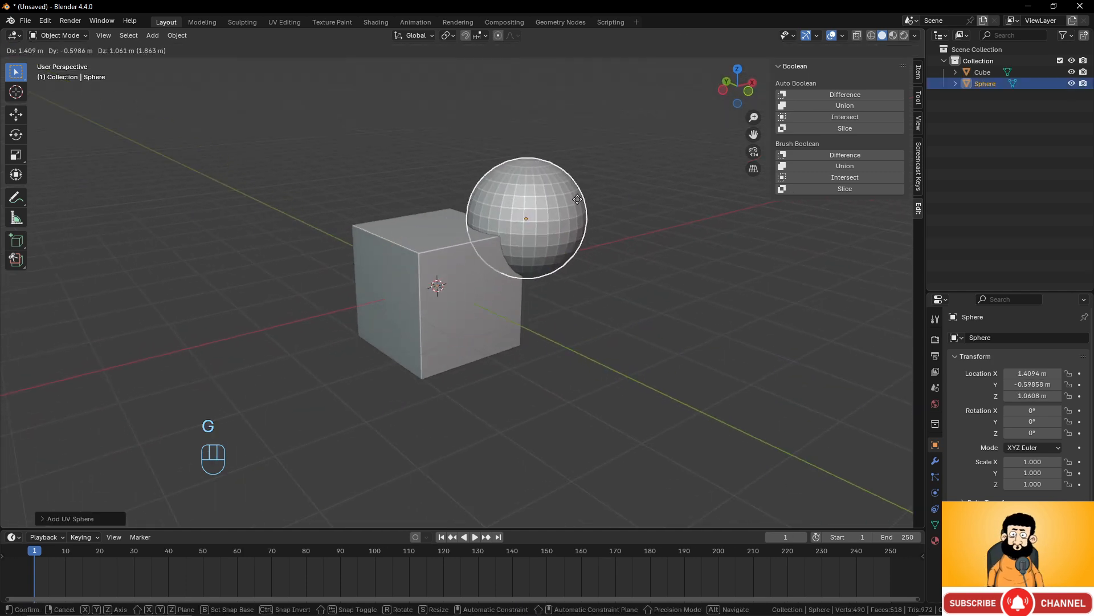
left_click(566, 209)
middle_click_drag(566, 210, 439, 292)
key("g")
left_click(537, 320)
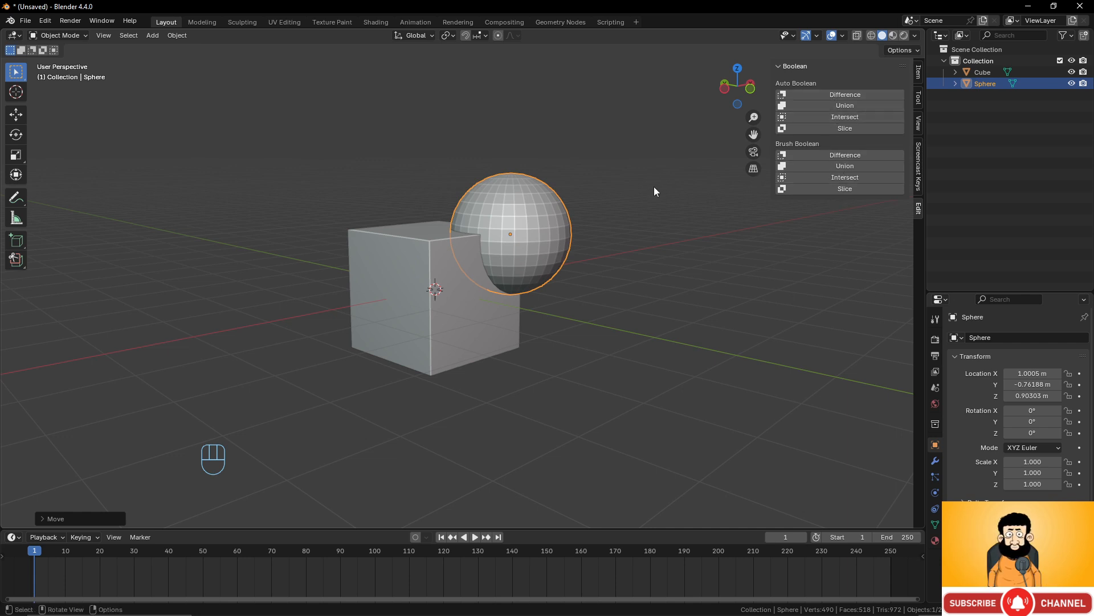
middle_click_drag(507, 213, 497, 212)
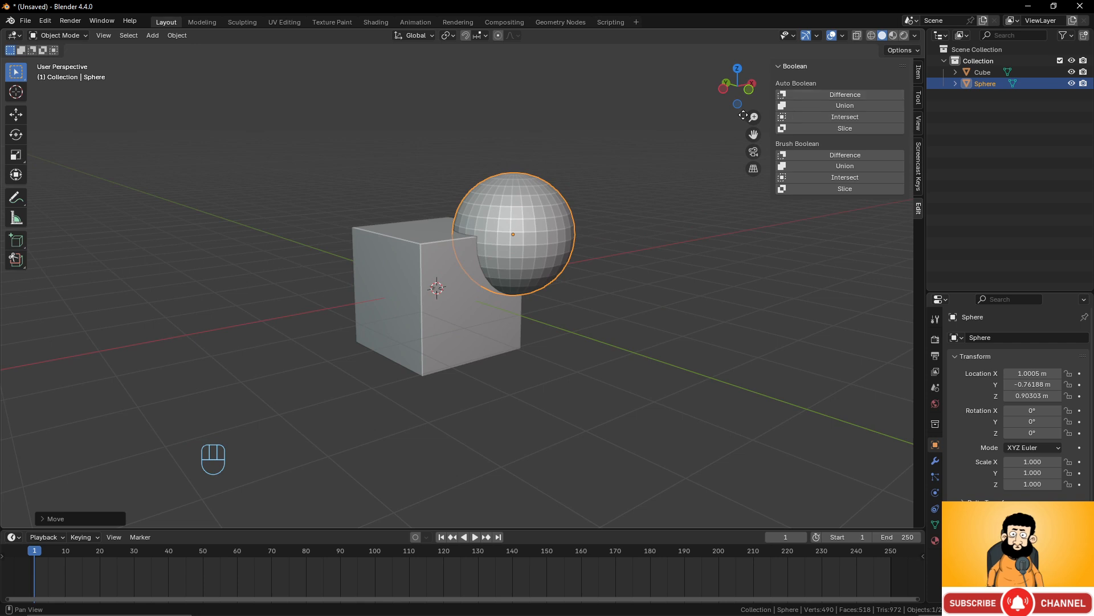
Try an Auto Boolean Difference that subtracts the sphere from the cube, and undo it.
left_click(505, 214)
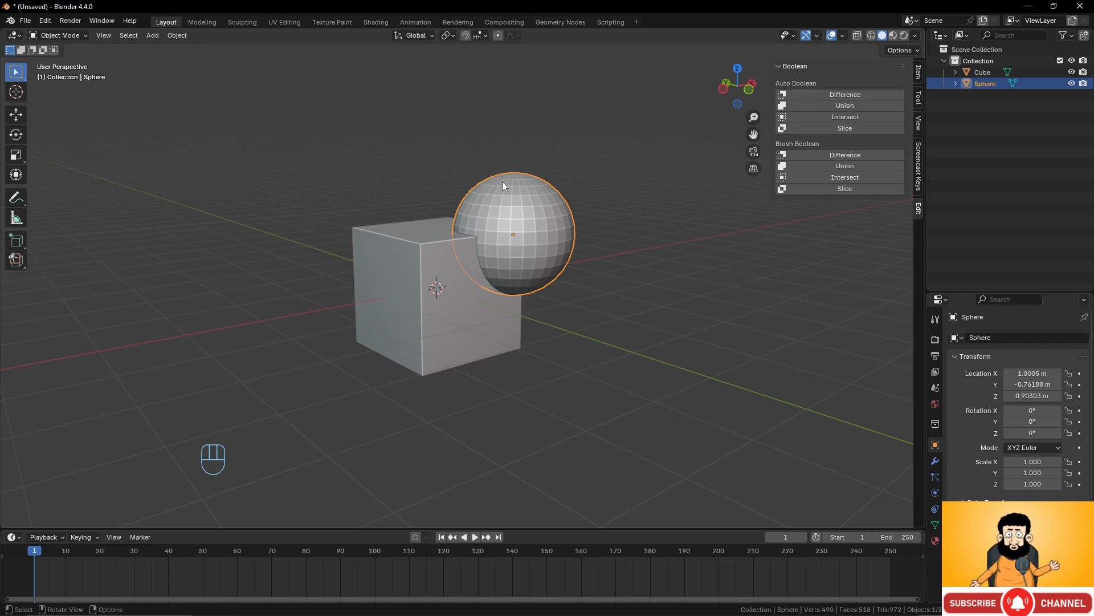
left_click(430, 247, "shift")
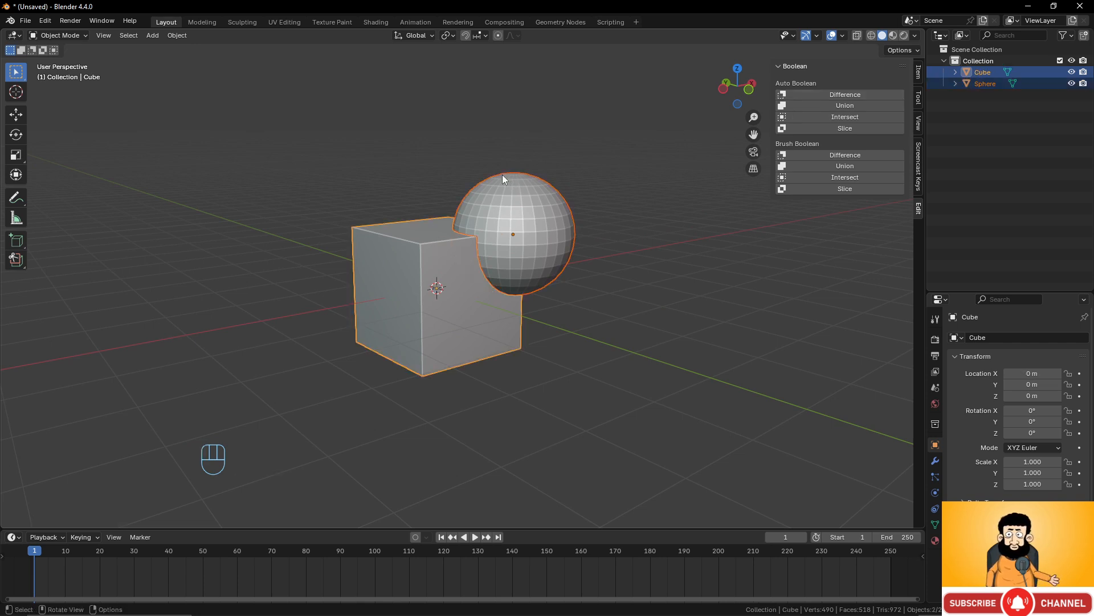
left_click(843, 94)
middle_click_drag(768, 158, 462, 277)
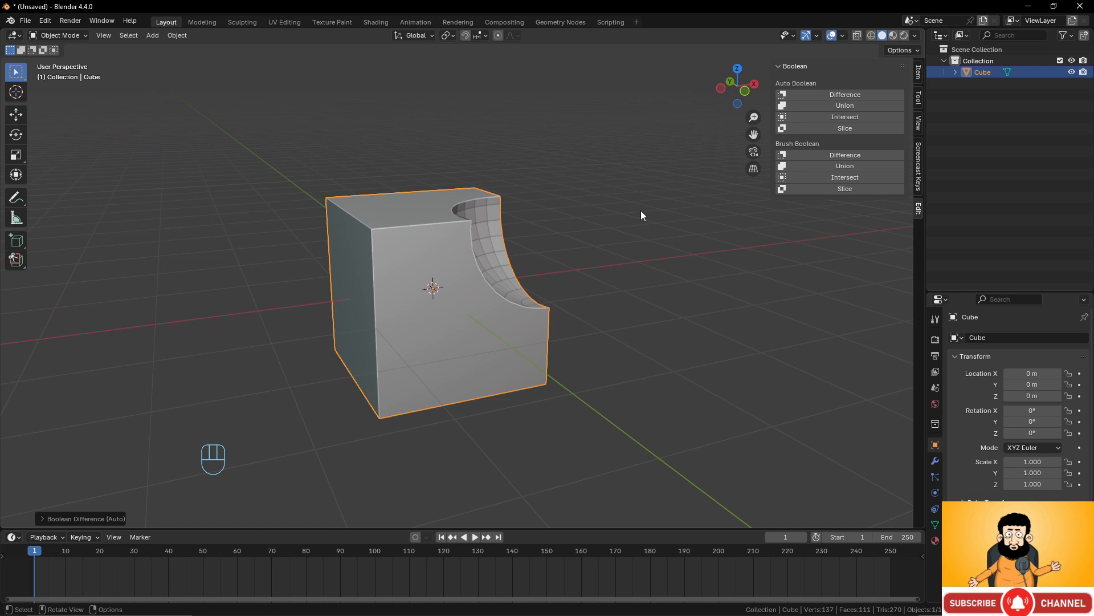
key("ctrl+z")
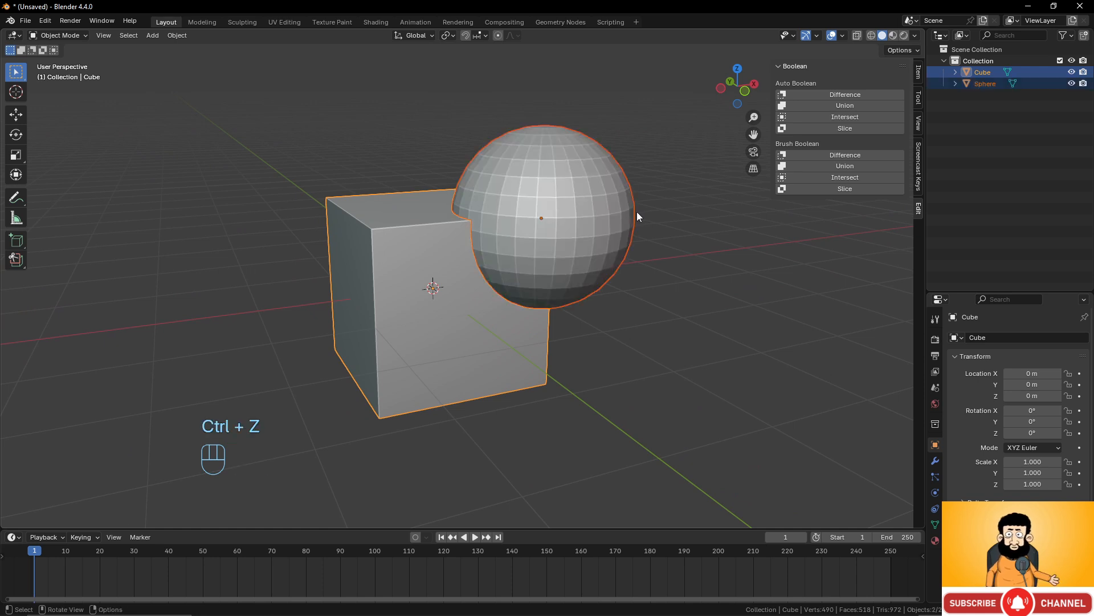
Try an Auto Boolean Union of the cube and the sphere, and undo it.
middle_click_drag(645, 203, 648, 197)
left_click(847, 107)
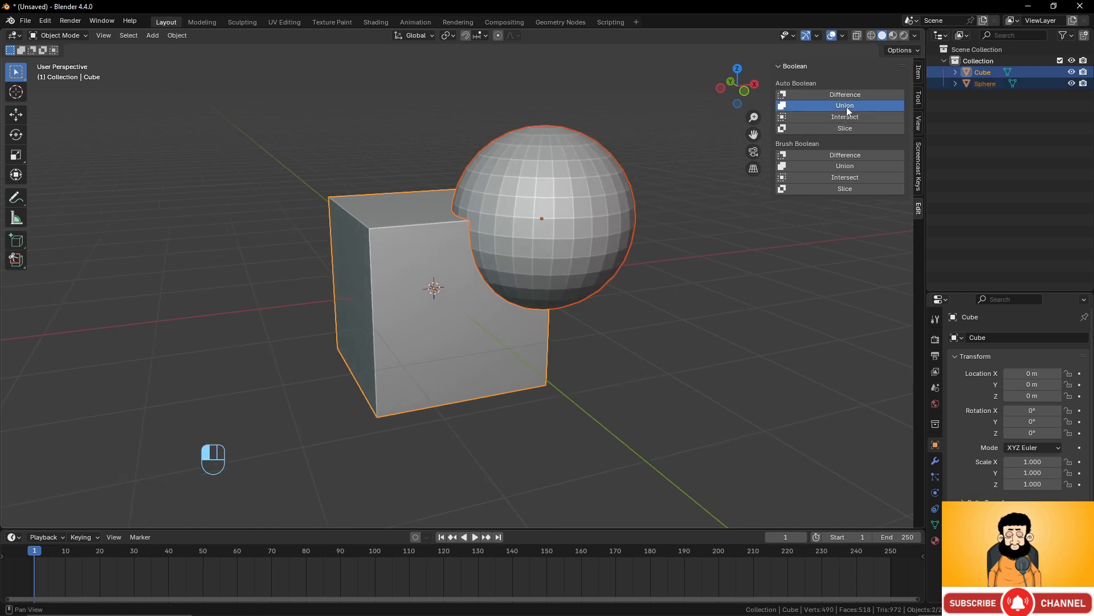
middle_click_drag(553, 243, 563, 229)
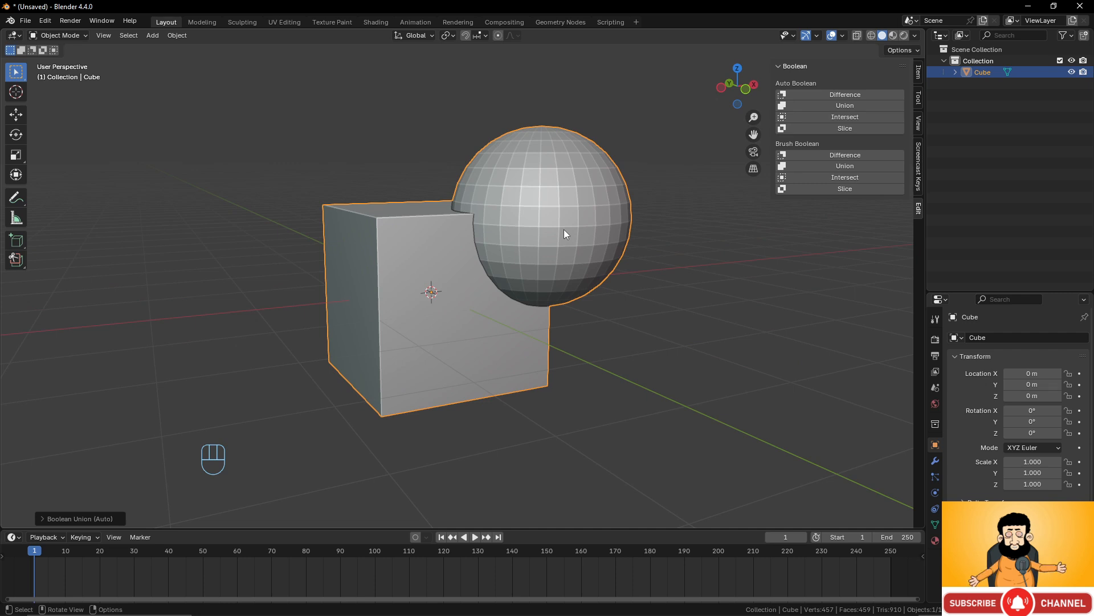
key("ctrl+z")
Duplicate the cube and sphere together and place the copies about 8.02 m away along X.
scroll(567, 225, "down", 3)
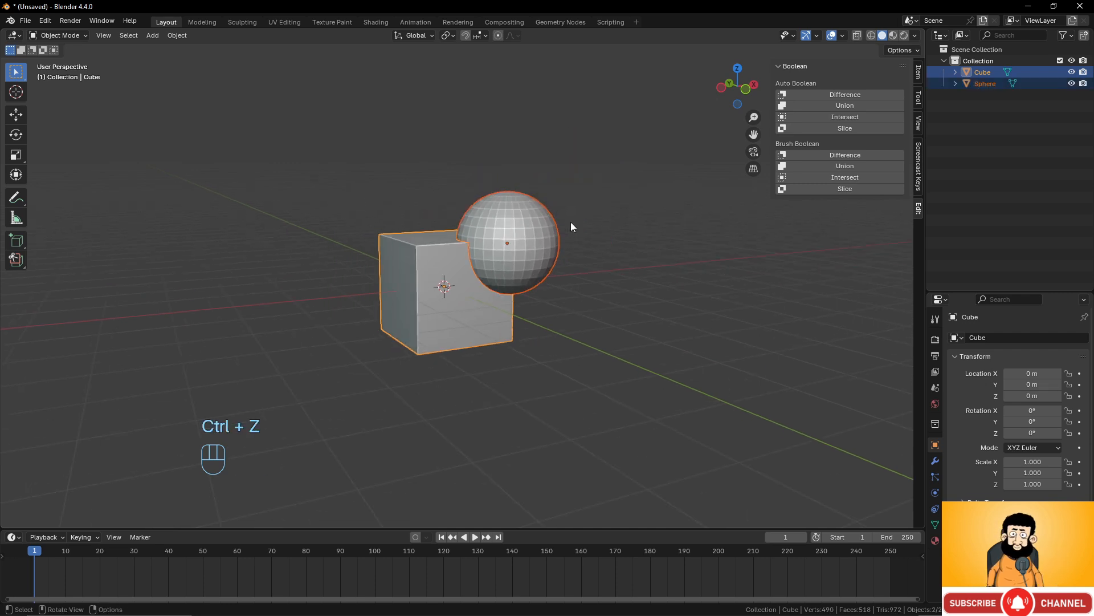
scroll(564, 225, "down", 2)
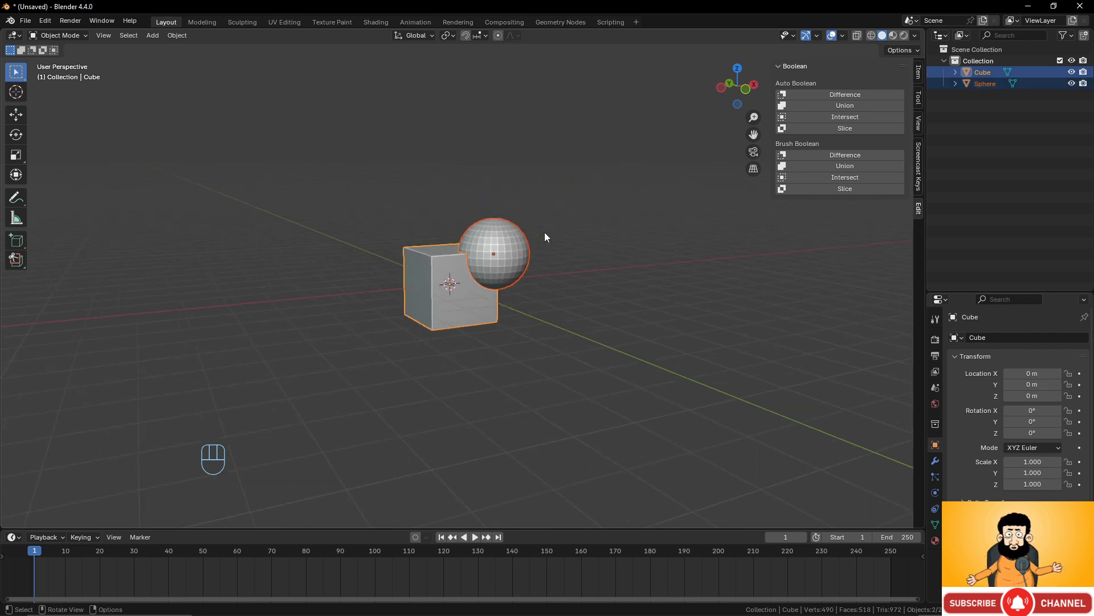
scroll(545, 231, "up", 2)
middle_click_drag(536, 235, 504, 246)
key("shift+d")
key("x")
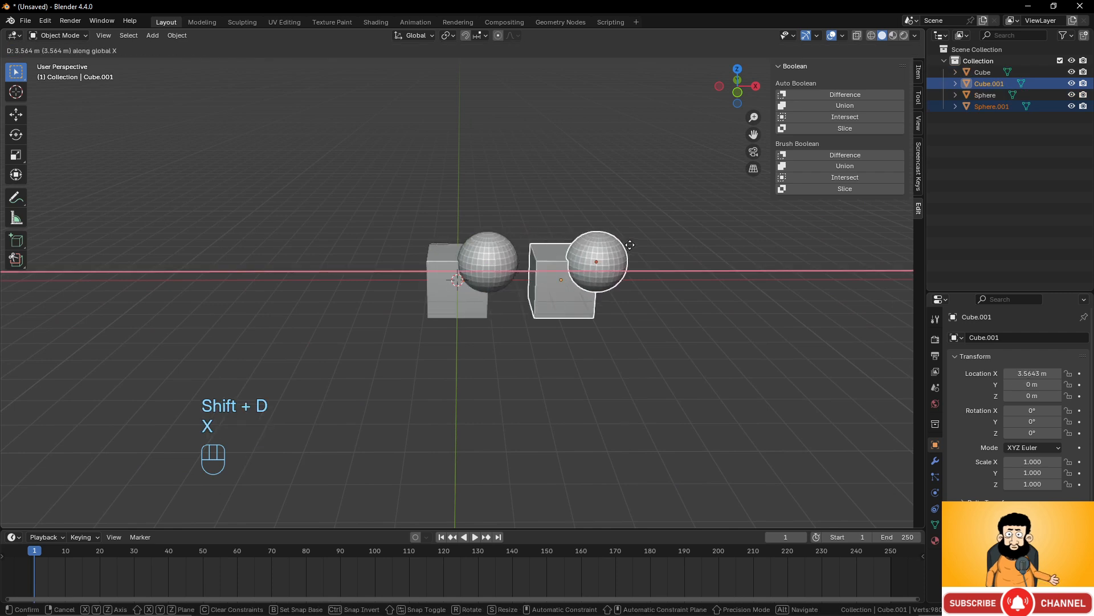
left_click(742, 242)
scroll(660, 303, "up", 3)
middle_click_drag(659, 304, 479, 289)
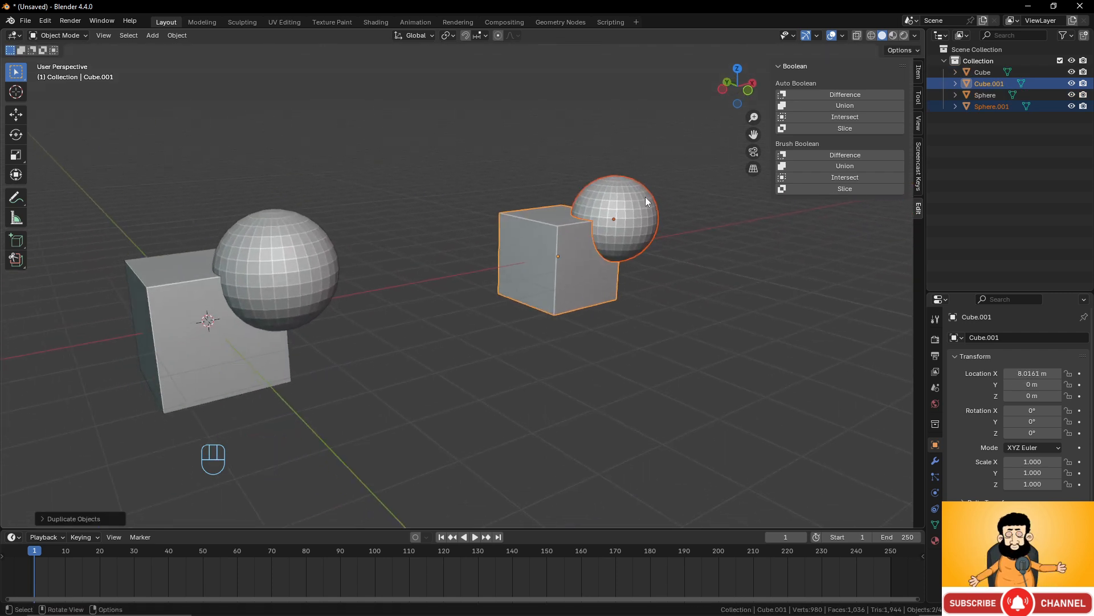
Join the original sphere and cube at the world origin into one object.
left_click(295, 265)
left_click(227, 315, "shift")
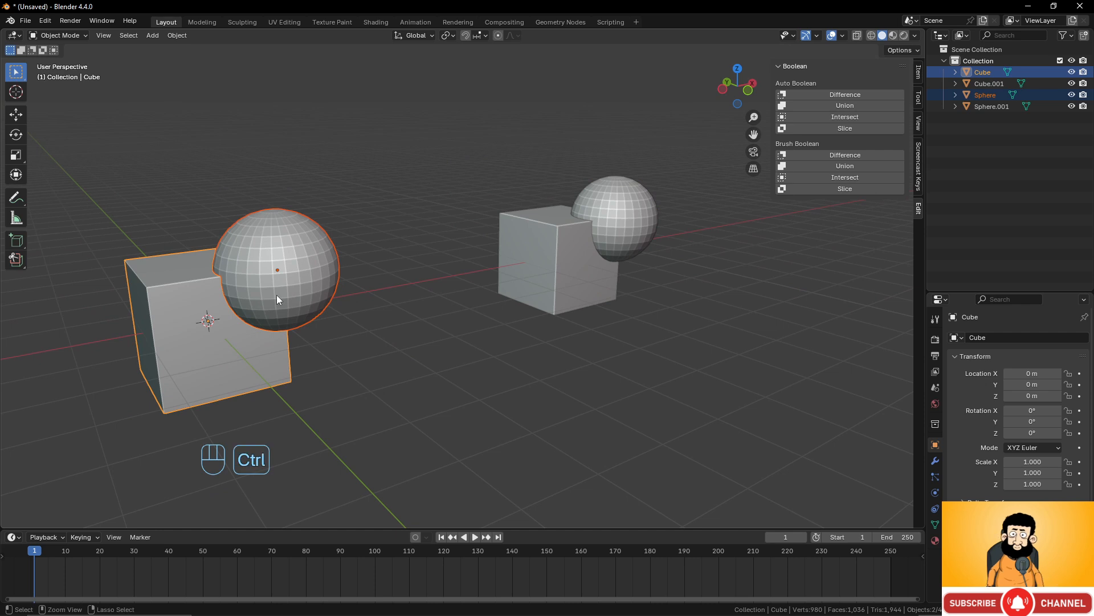
key("ctrl+j")
Merge the duplicated sphere into the duplicated cube with an Auto Boolean Union.
left_click(616, 217)
left_click(587, 256, "shift")
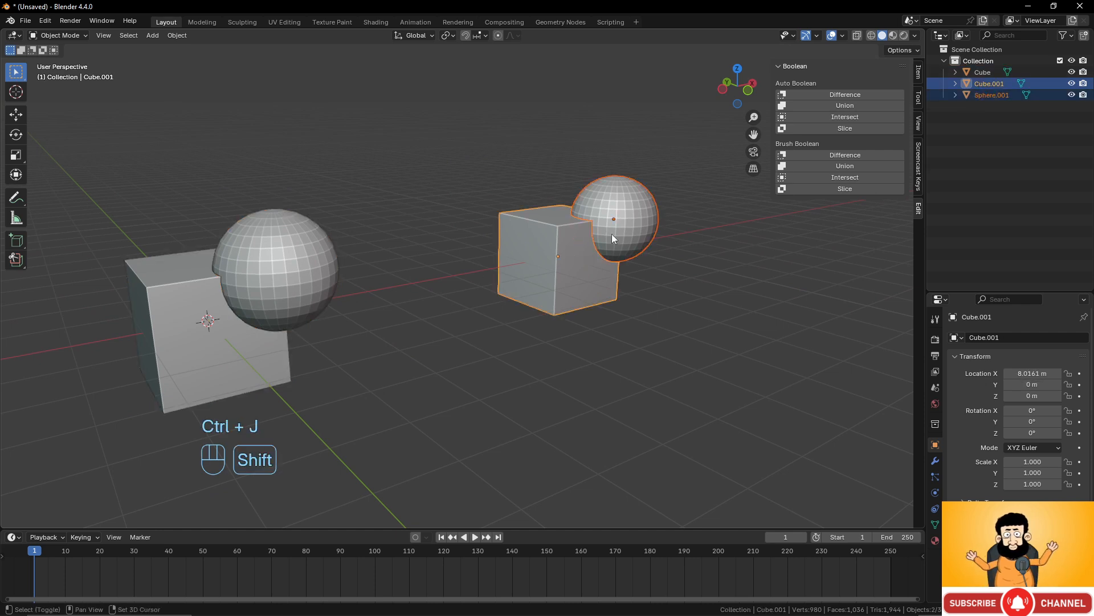
left_click(844, 106)
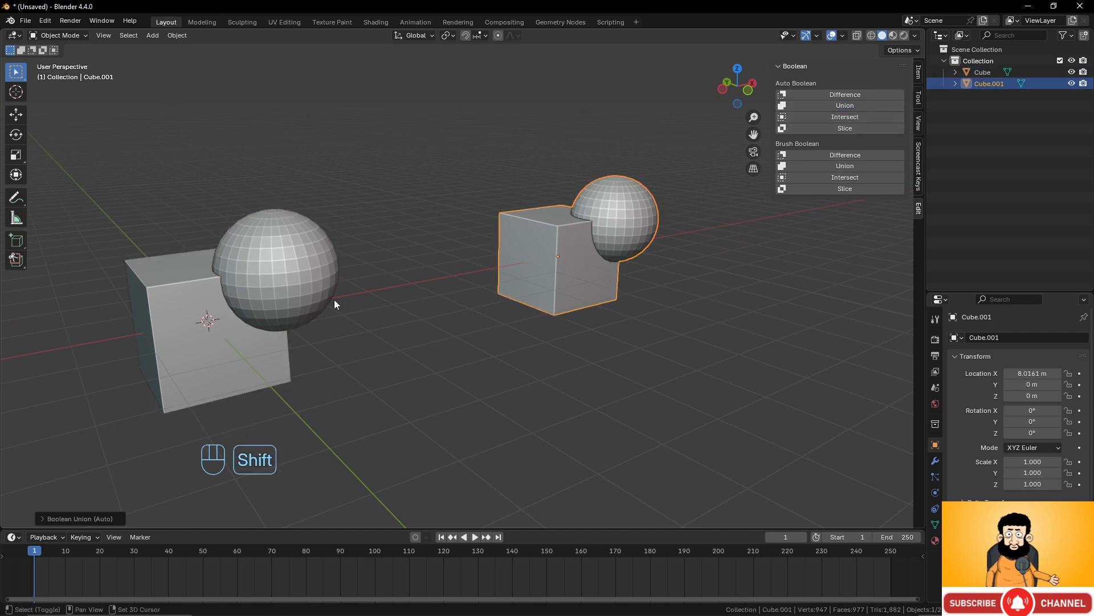
middle_click_drag(334, 299, 381, 297, "shift")
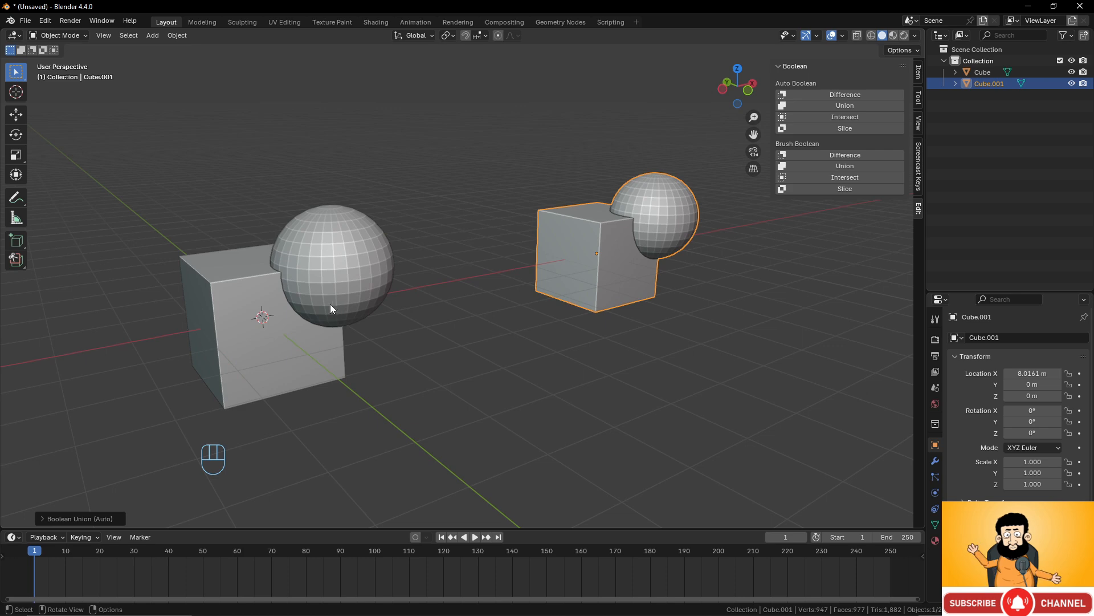
Examine the joined cube and sphere at the origin in wireframe display for geometry inside their overlap.
key("z")
key("z")
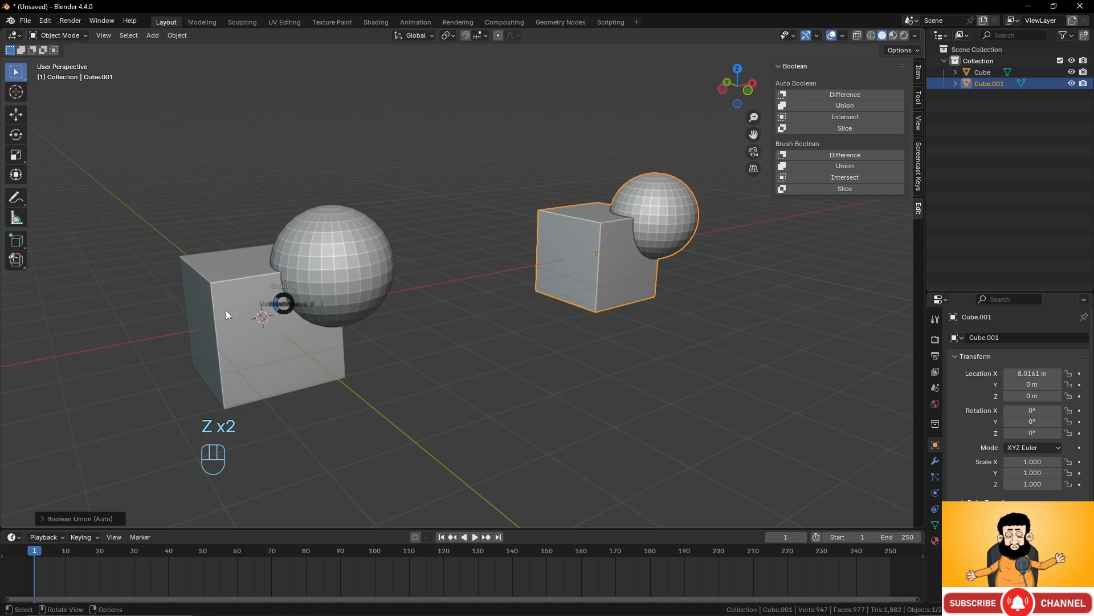
mouse_move(271, 328)
middle_mouse_down("shift")
mouse_move(414, 311)
mouse_move(429, 289)
mouse_move(419, 309)
mouse_move(436, 255)
mouse_move(370, 261)
middle_mouse_up("shift")
mouse_move(442, 278)
middle_mouse_down()
mouse_move(481, 273)
mouse_move(444, 276)
middle_mouse_up()
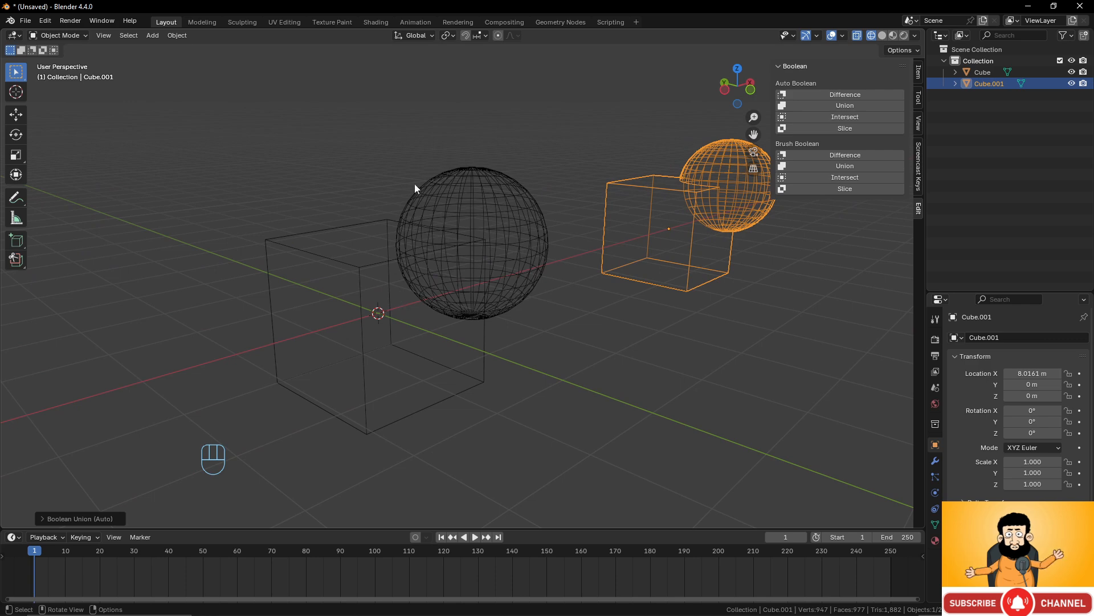
middle_click_drag(504, 225, 497, 223)
middle_click_drag(565, 234, 442, 273, "shift")
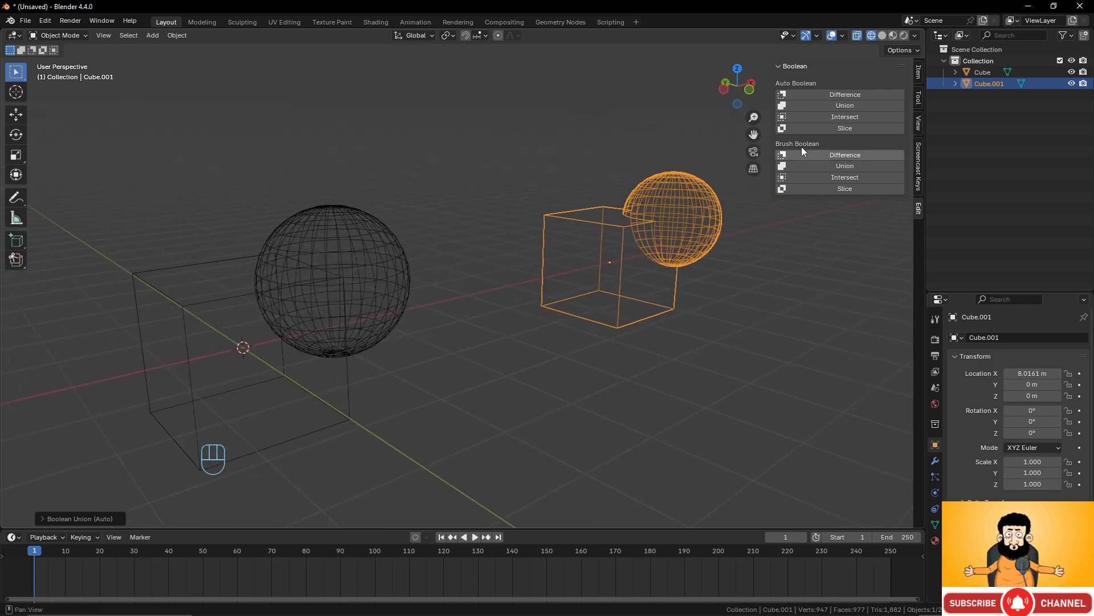
Examine the overlap of the united cube and sphere copy up close in wireframe, and return to solid display.
middle_click_drag(689, 222, 434, 295)
scroll(687, 247, "up", 2)
scroll(525, 310, "up", 2)
middle_click_drag(524, 310, 570, 260)
middle_click_drag(523, 349, 579, 344)
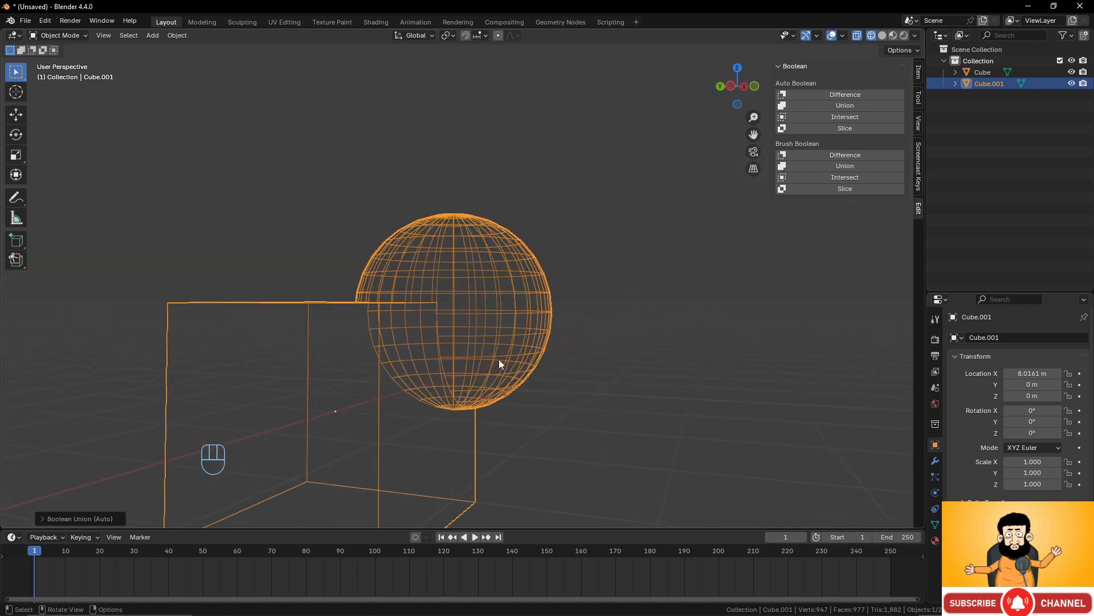
scroll(456, 362, "down", 5)
mouse_move(427, 361)
middle_mouse_down("shift")
mouse_move(403, 366)
mouse_move(406, 340)
mouse_move(434, 325)
mouse_move(454, 286)
middle_mouse_up("shift")
key("z")
scroll(434, 322, "up", 2)
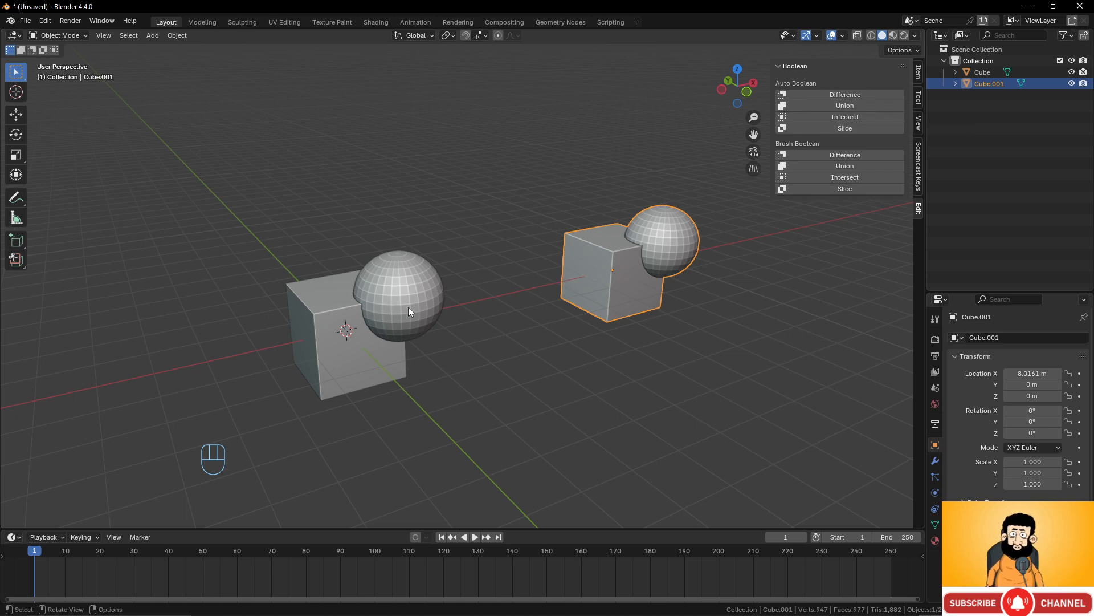
Undo the union, join and duplication back to the separate original cube and sphere.
left_click(377, 292)
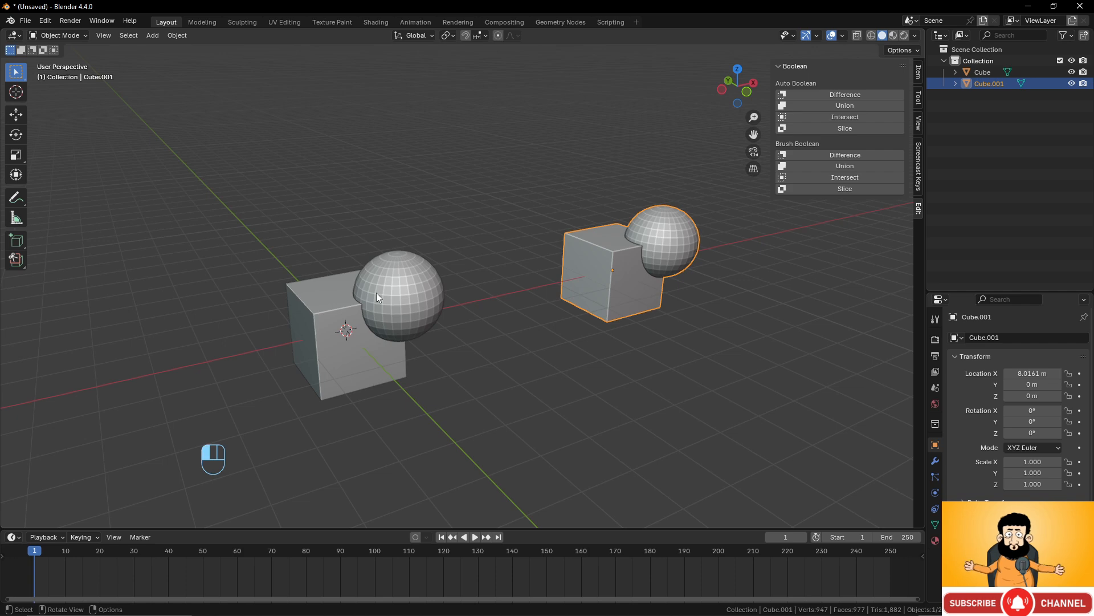
key("ctrl+z")
key("ctrl+z")
key("ctrl+z")
key("ctrl+z")
key("ctrl+z")
key("ctrl+z")
key("ctrl+z")
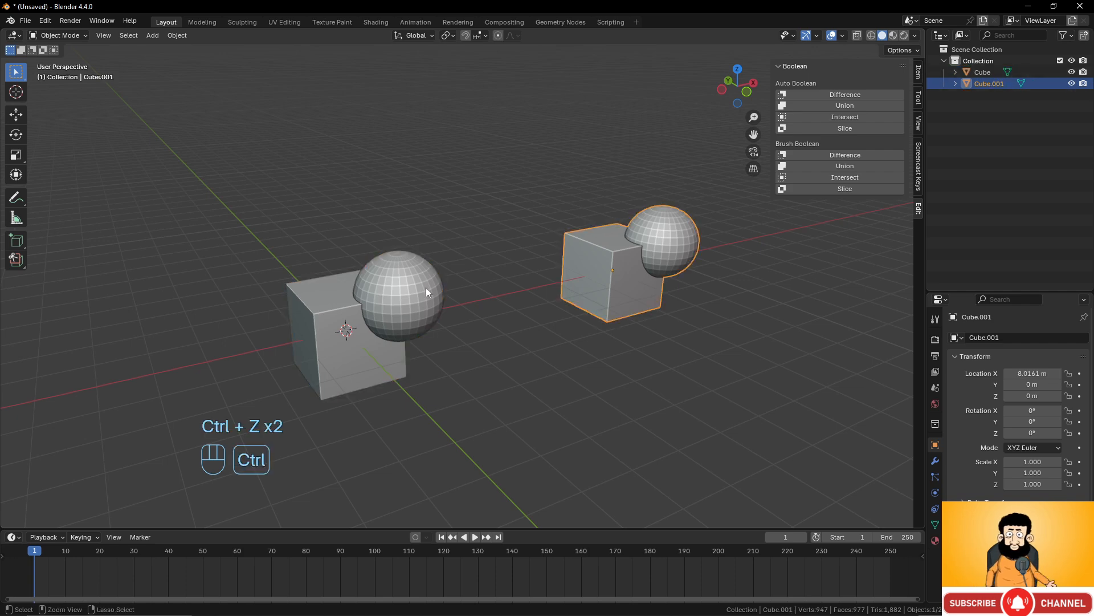
key("ctrl+z")
key("ctrl+z")
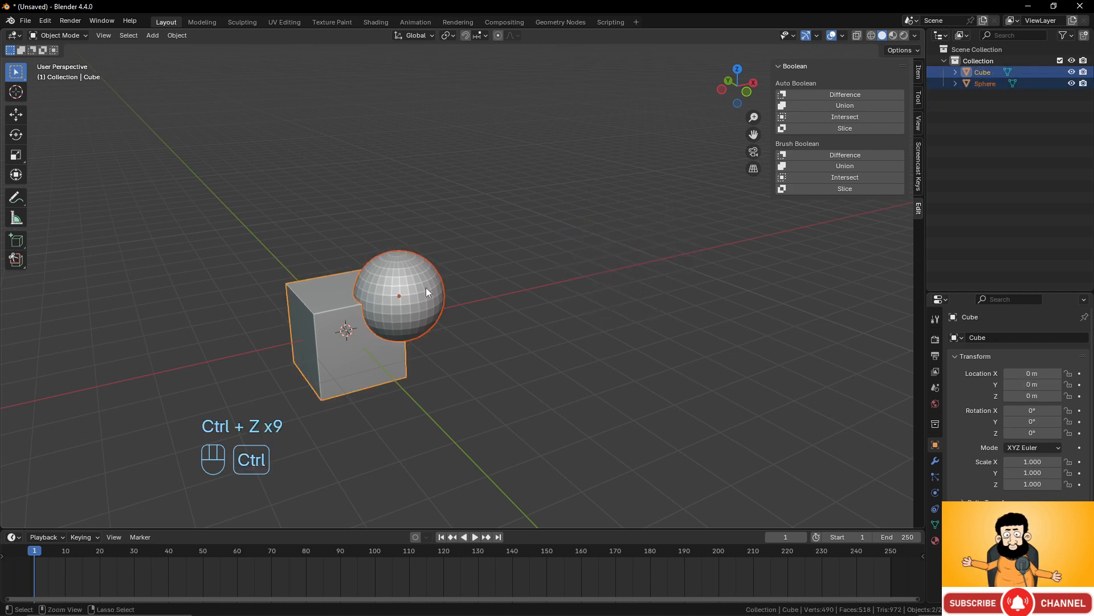
key("ctrl+z")
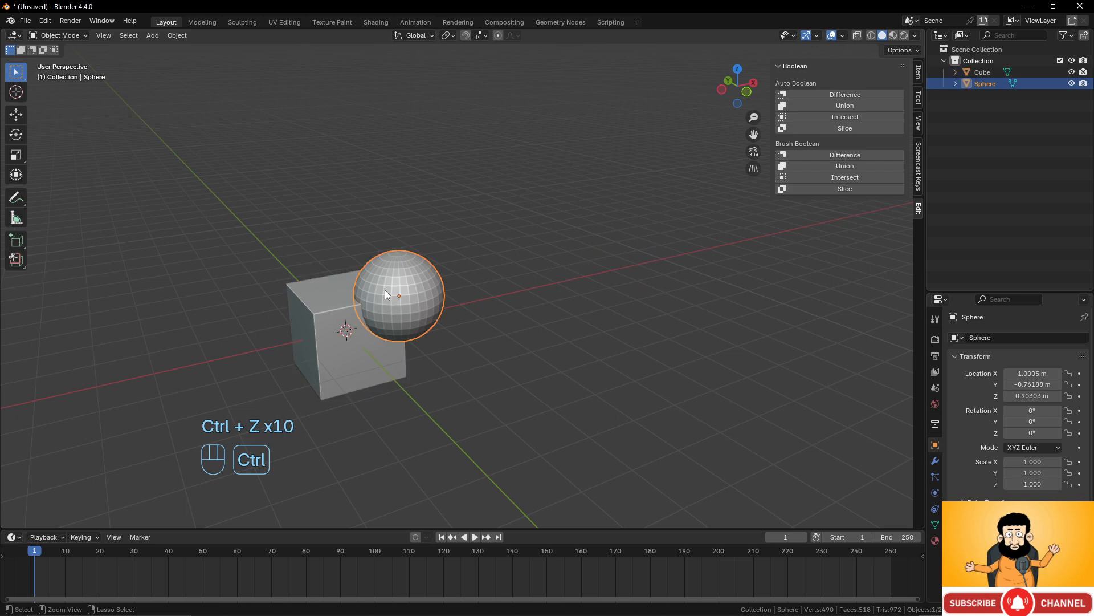
Try an Auto Boolean Intersect of the cube and the sphere, and undo it.
left_click(339, 320, "shift")
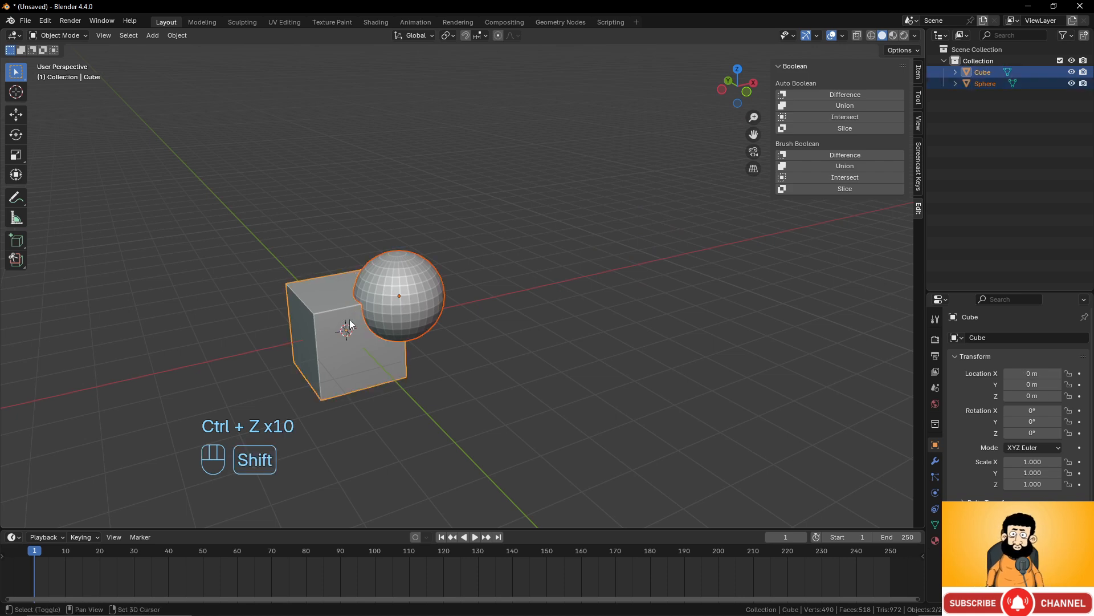
scroll(439, 327, "up", 2)
left_click(844, 117)
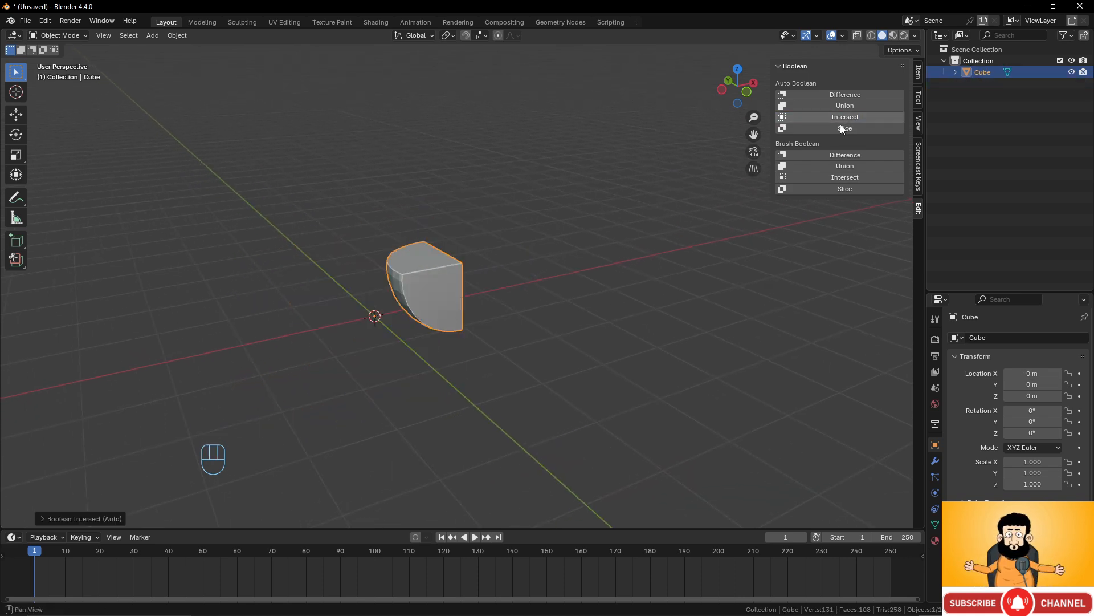
middle_click_drag(423, 295, 464, 256)
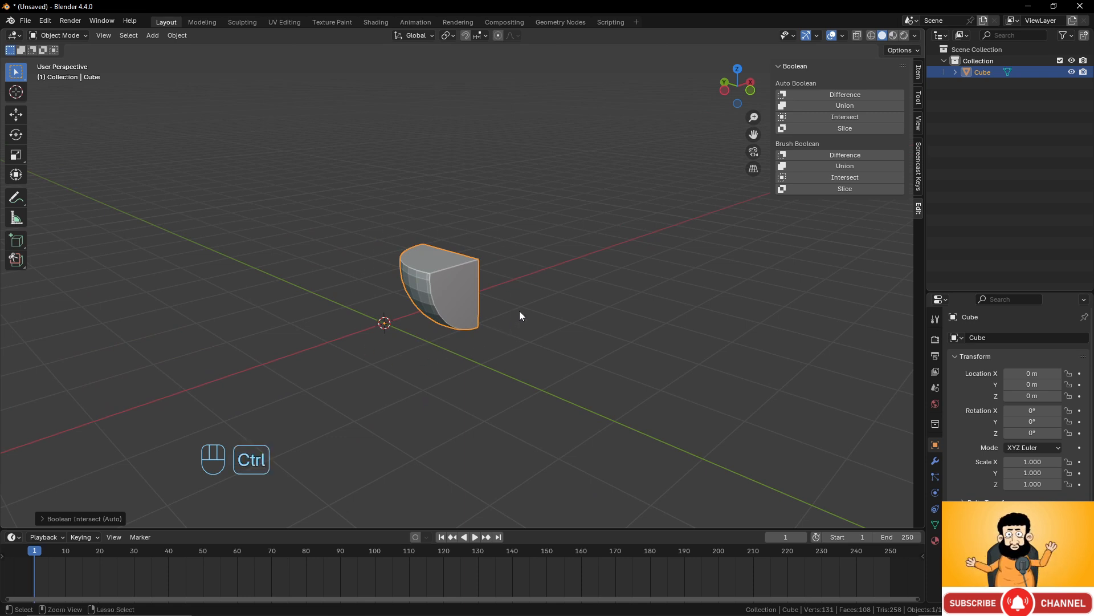
key("ctrl+z")
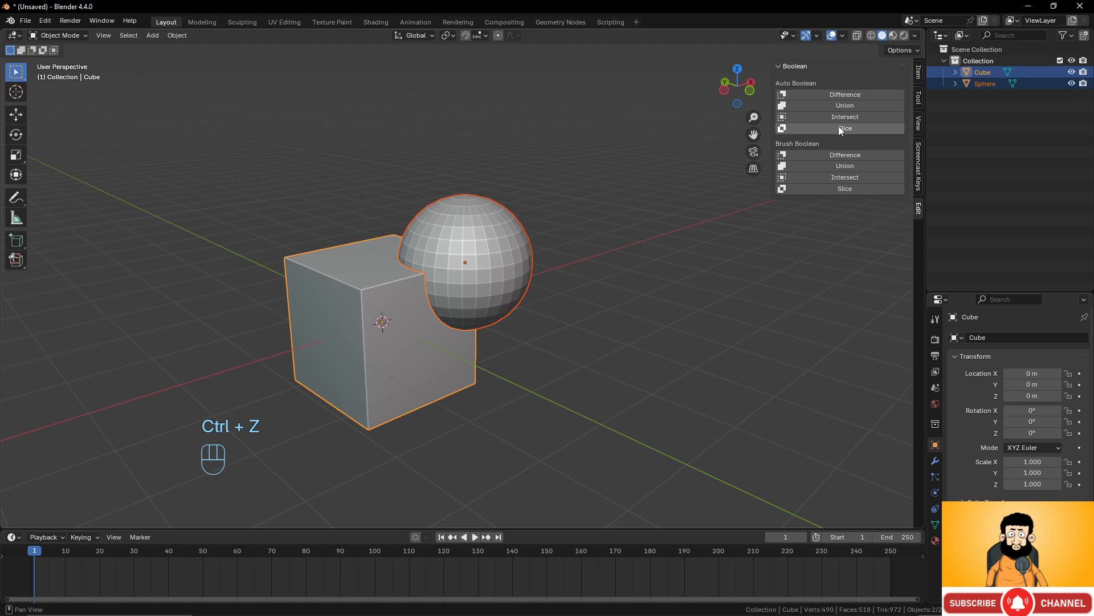
Slice the cube with the sphere using Auto Boolean Slice, and select each resulting piece in turn to check their separation.
left_click(839, 126)
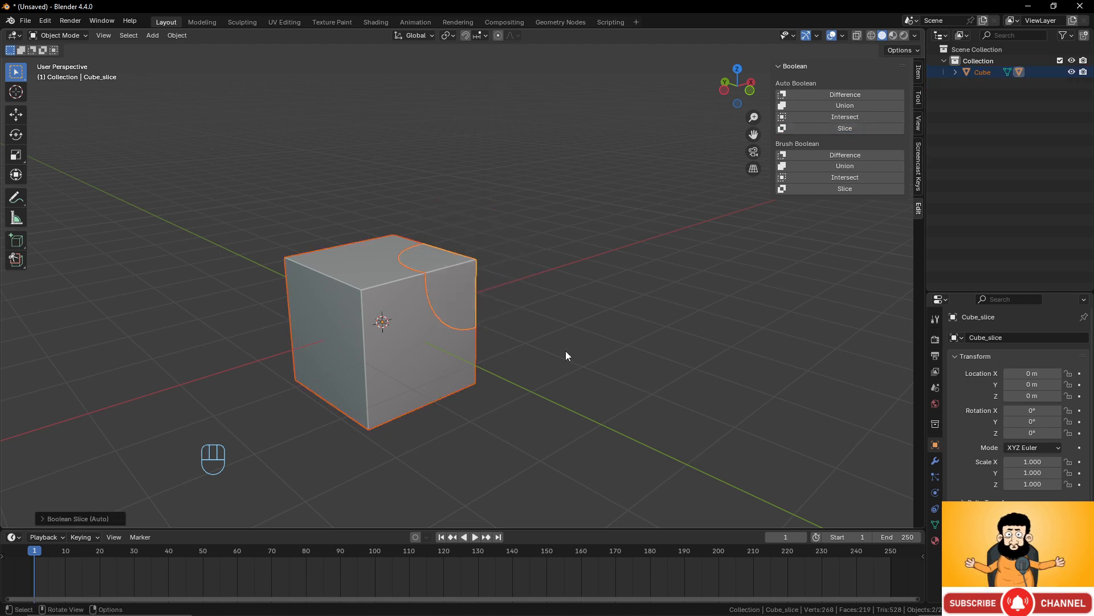
middle_click_drag(565, 353, 359, 240)
left_click(386, 293)
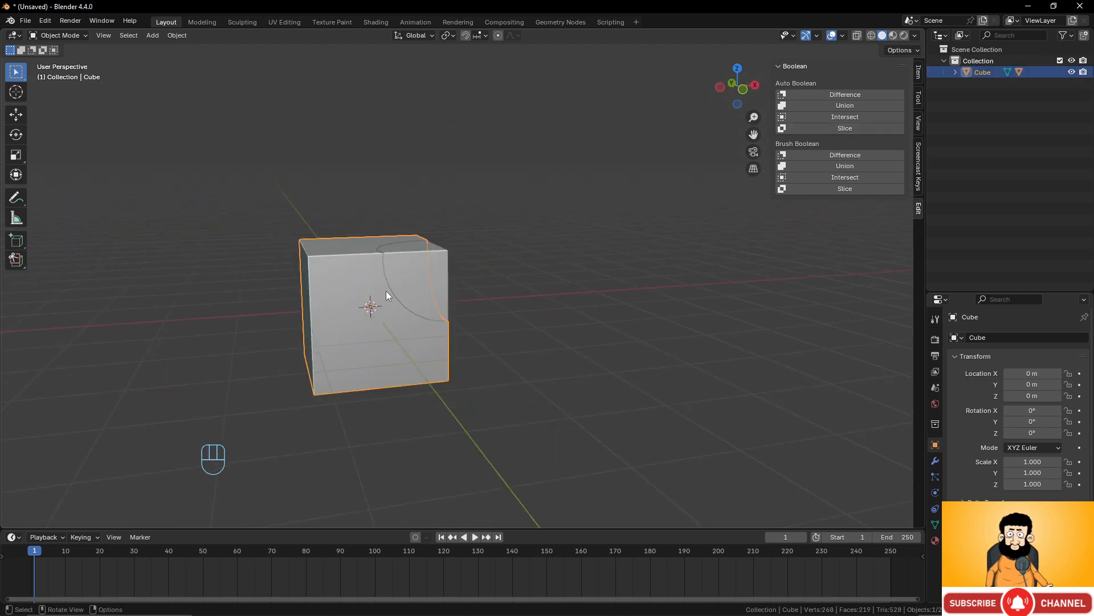
left_click(426, 266)
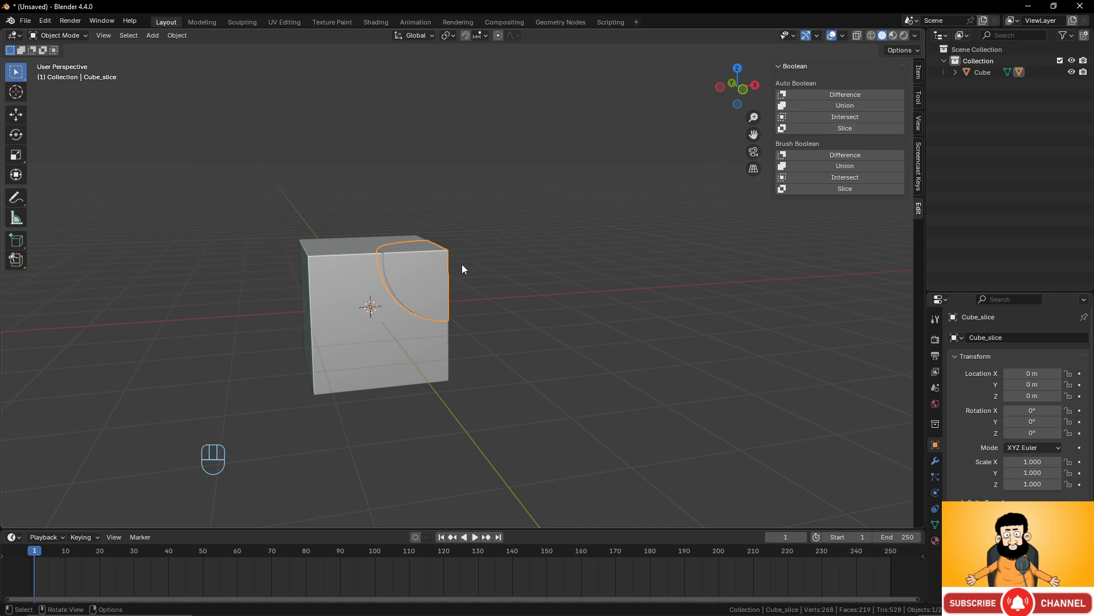
left_click(448, 261)
left_click(405, 273)
left_click(371, 299)
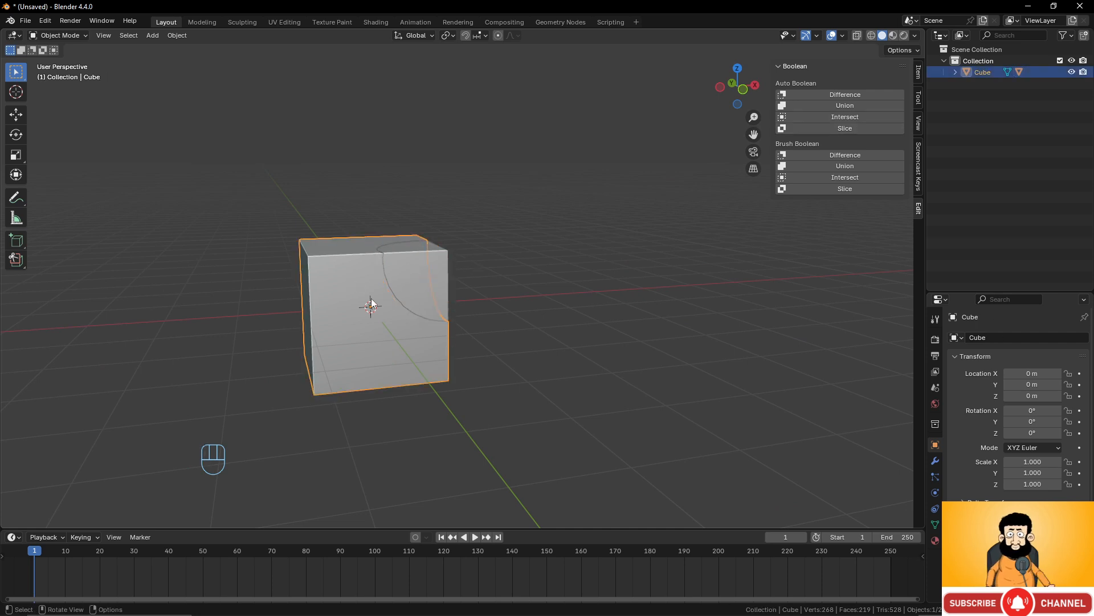
left_click(420, 266)
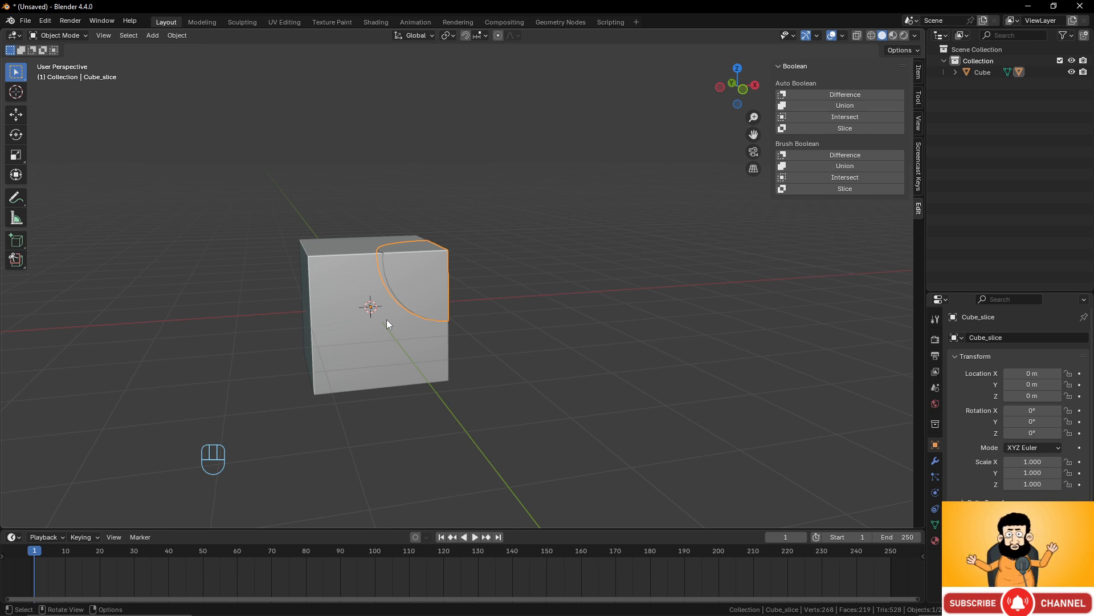
Undo the Auto Boolean Slice to bring back the separate cube and sphere.
key("ctrl")
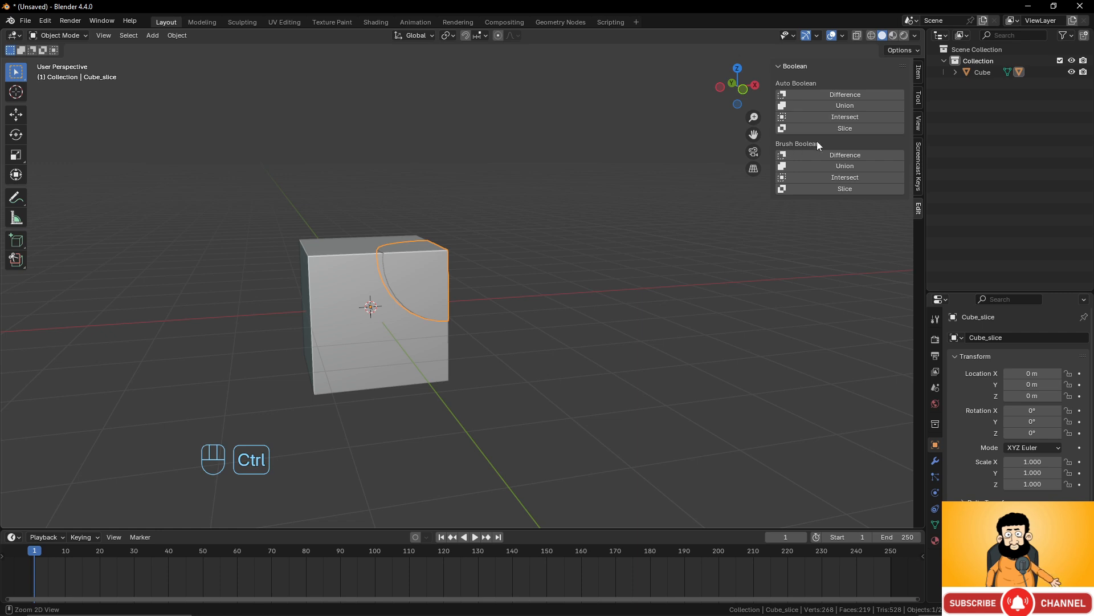
key("ctrl+z")
key("ctrl+z")
key("ctrl+z")
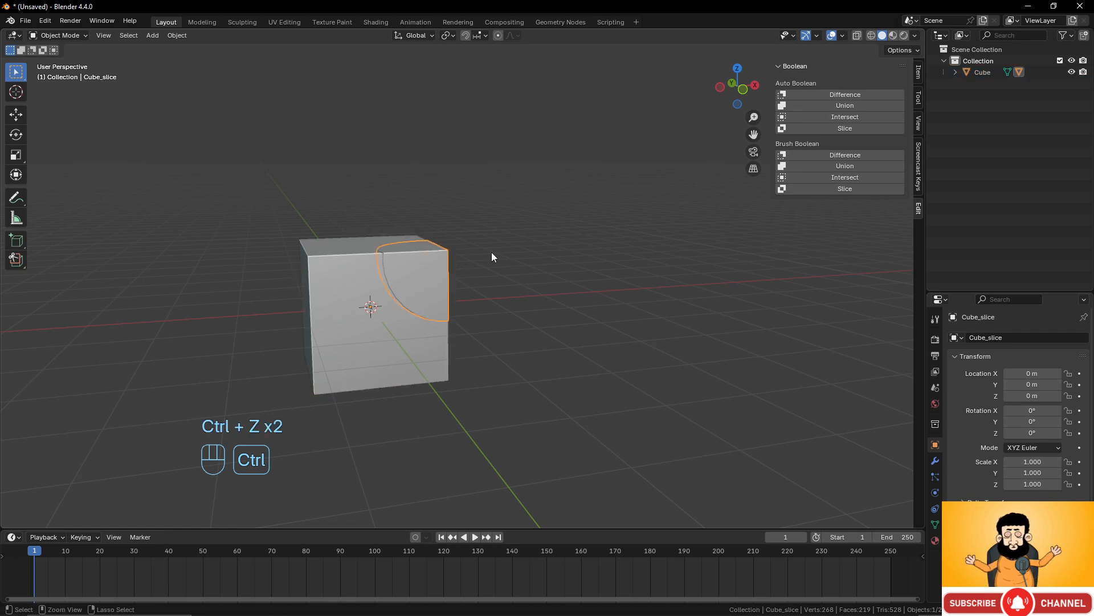
key("ctrl+z")
key("ctrl+z")
key("ctrl+z")
key("ctrl+z")
key("ctrl+z")
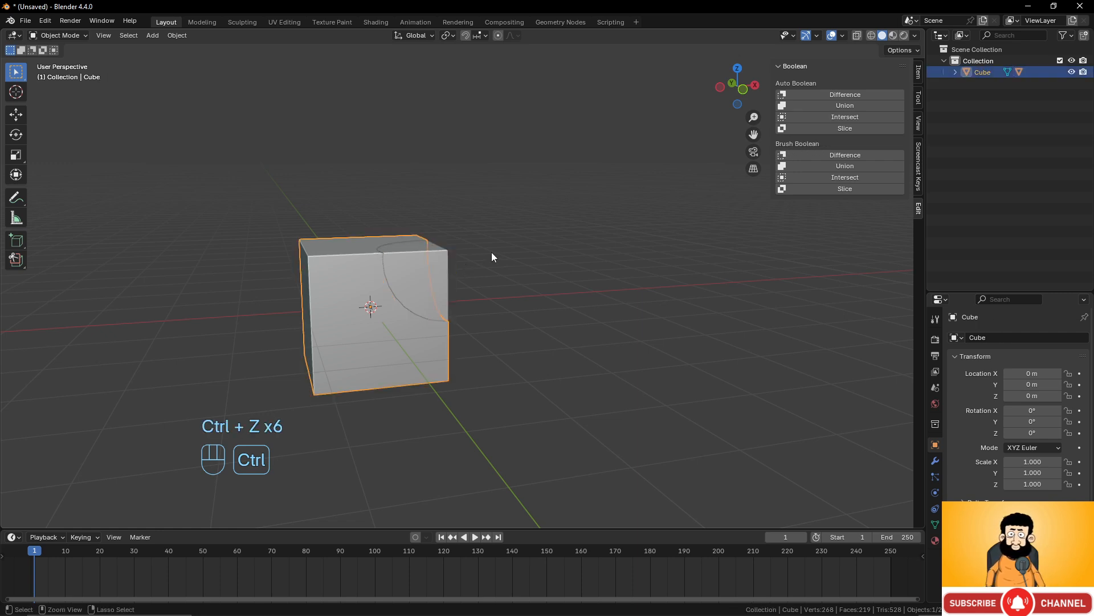
key("ctrl+z")
Cut the sphere out of the cube with a non-destructive Brush Boolean Difference, keeping the cube as the active object.
middle_click_drag(332, 295, 359, 295)
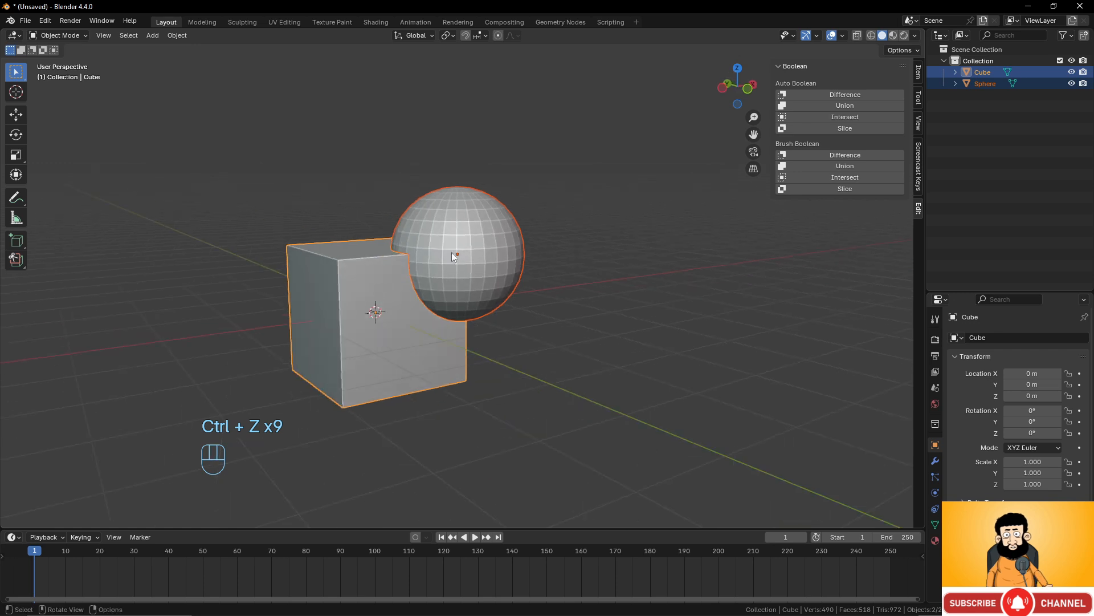
left_click(453, 254)
left_click(384, 306, "shift")
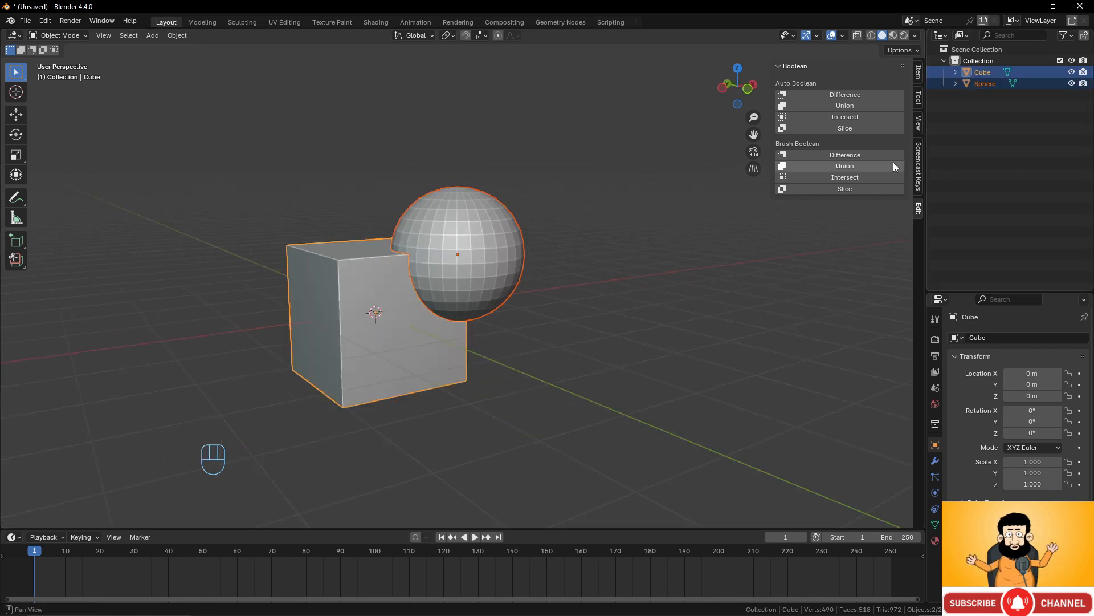
left_click(854, 153)
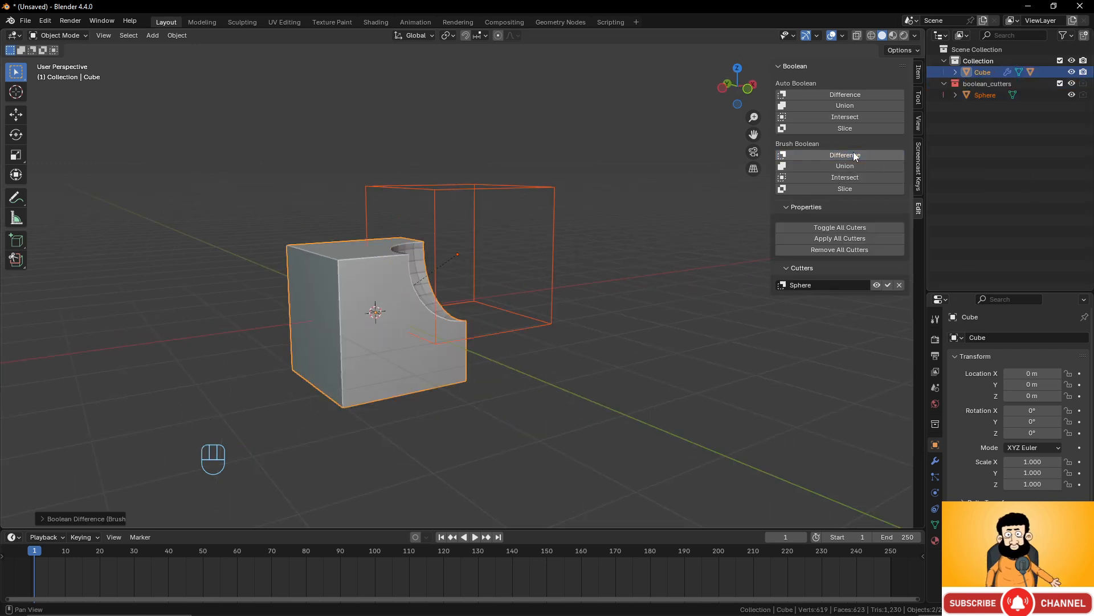
Try moving the sphere cutter across to the opposite corner of the cube.
middle_click_drag(579, 244, 527, 198)
left_click(484, 197)
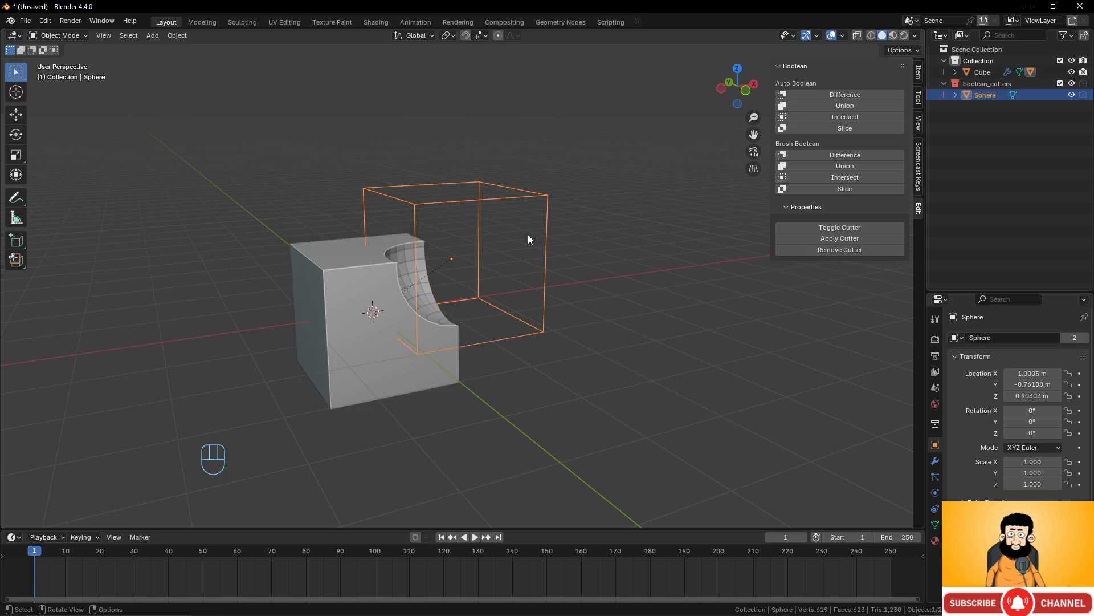
middle_click_drag(727, 245, 474, 269)
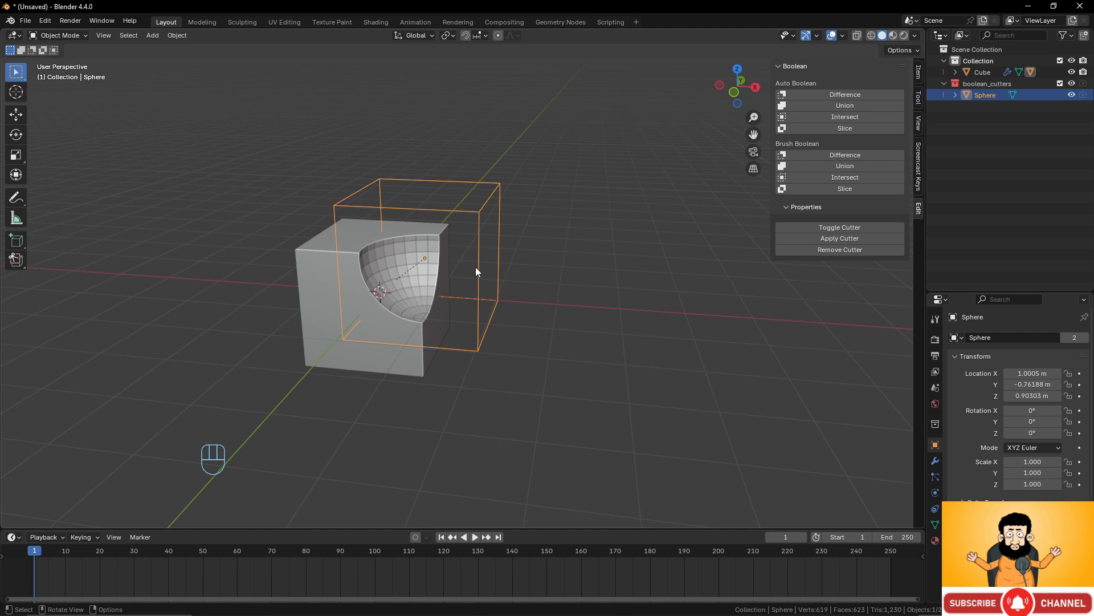
key("g")
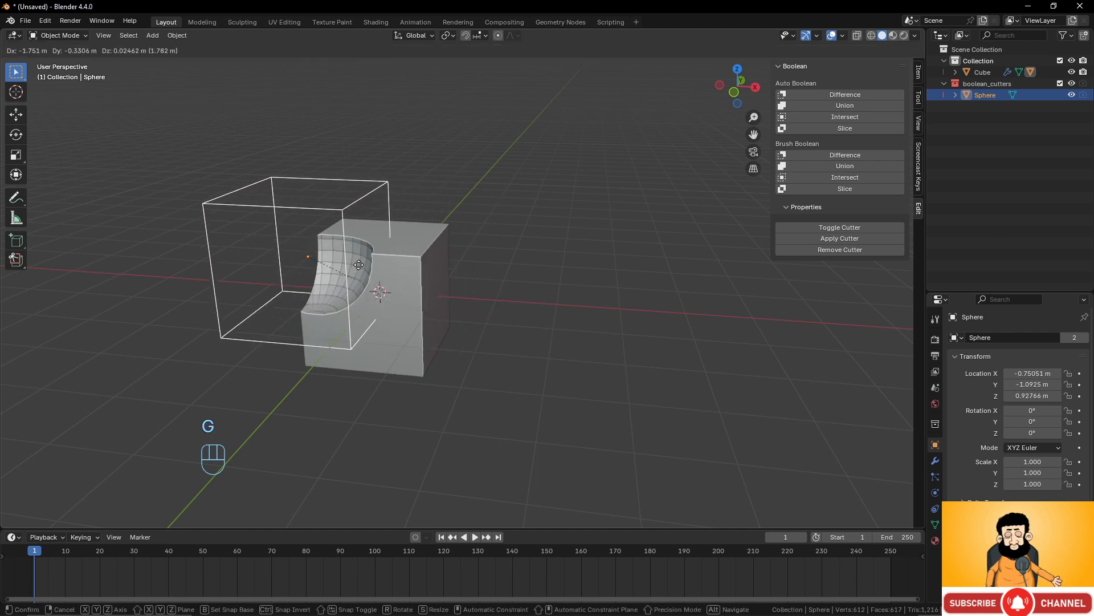
left_click(491, 276)
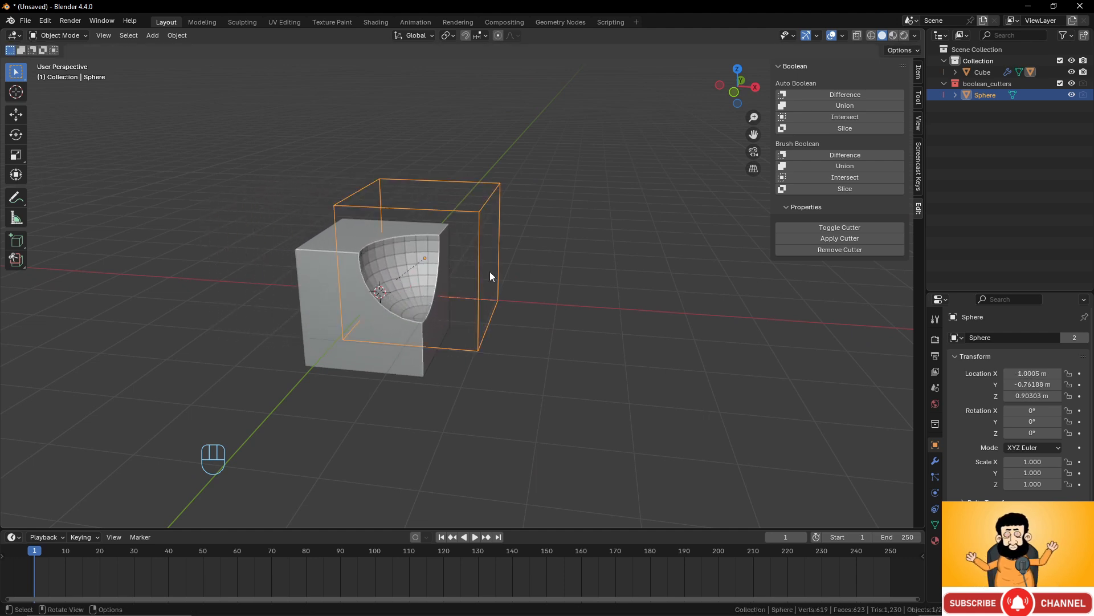
Enlarge the sphere cutter to a scale of about 1.35 and try rotating it.
key("s")
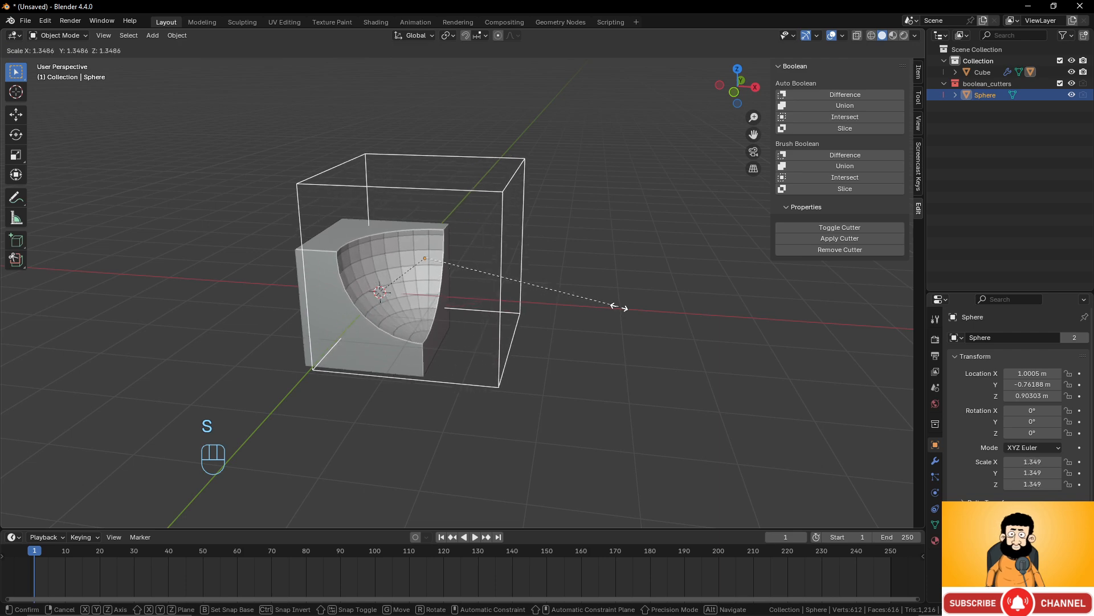
left_click(619, 306)
key("r")
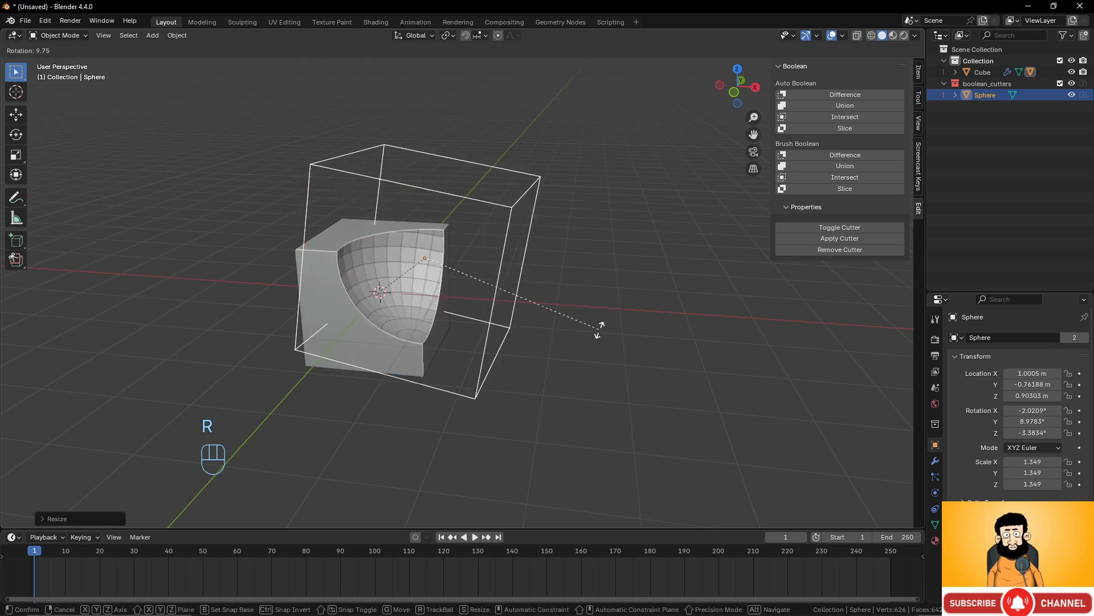
right_click(611, 311)
Shrink the sphere cutter to a uniform scale of about 0.802.
middle_click_drag(278, 265, 580, 347)
key("s")
left_click(443, 314)
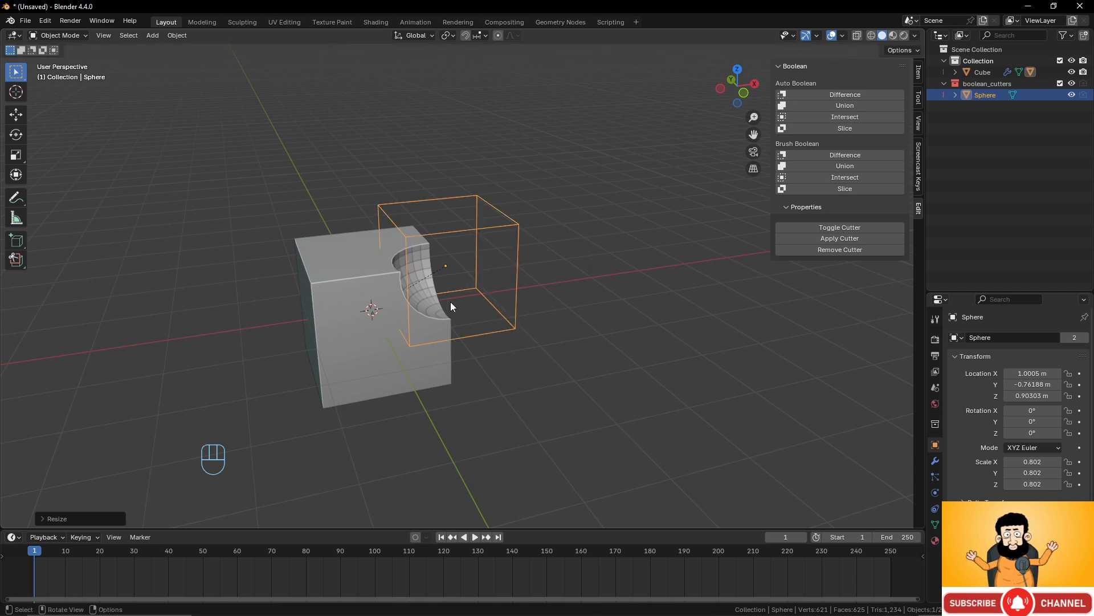
Add a cylinder mesh at the world origin.
middle_click_drag(451, 306, 362, 274)
key("shift+a")
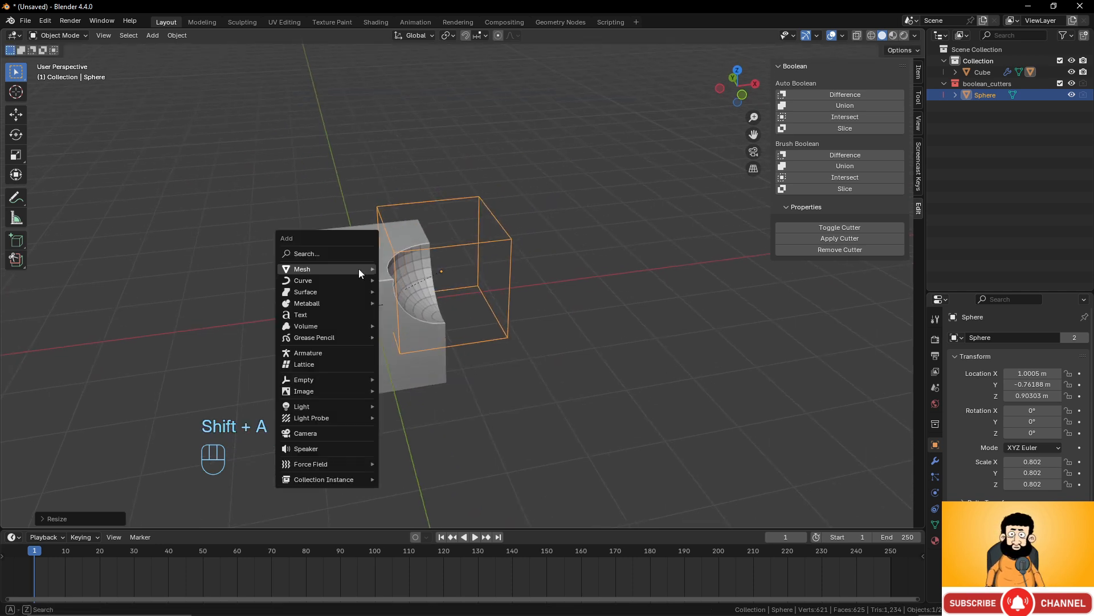
mouse_move(358, 269)
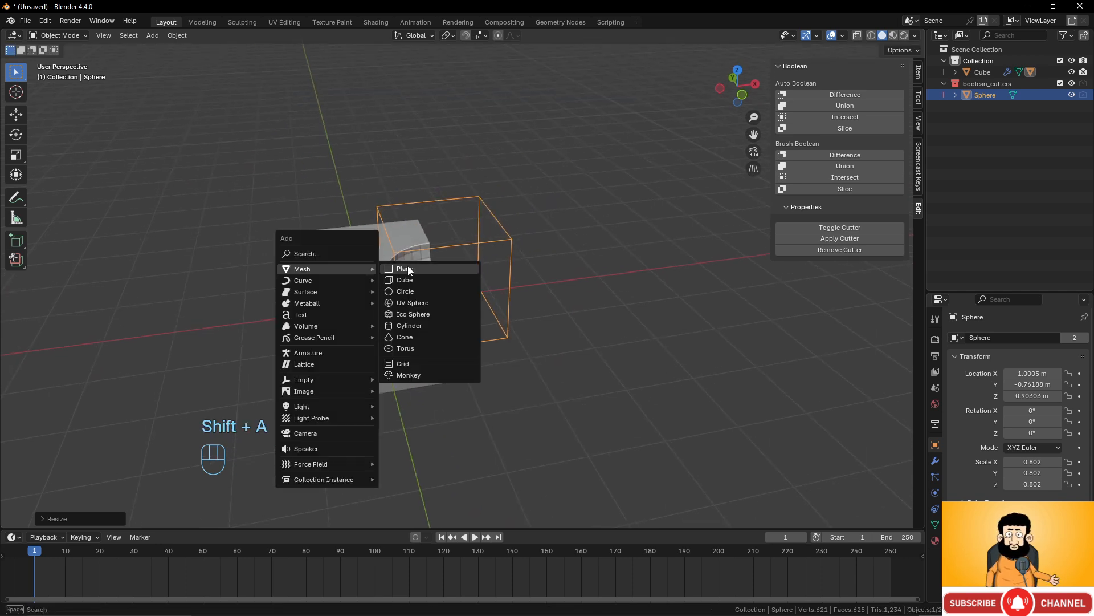
left_click(418, 326)
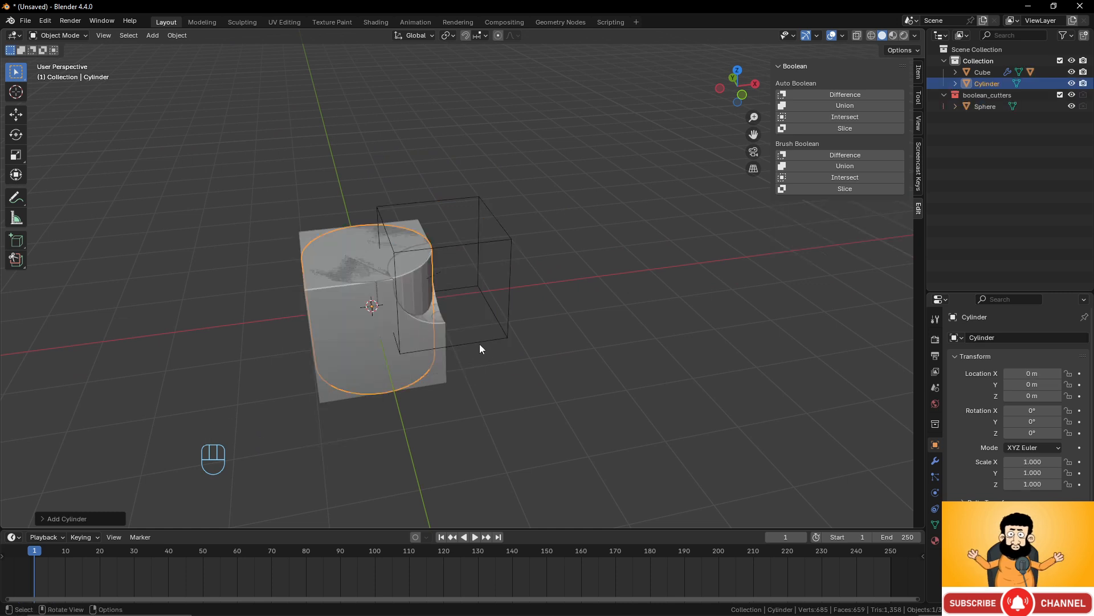
Scale the cylinder to about 0.281 in X and Y and about 2.146 in Z.
key("s")
key("shift+z")
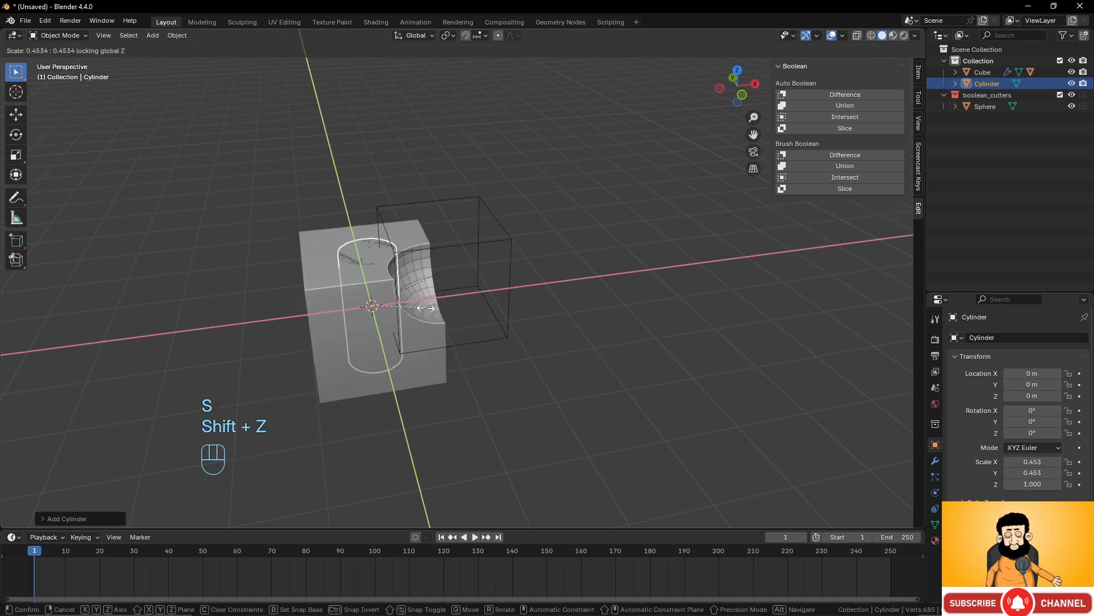
left_click(379, 305)
key("s")
key("z")
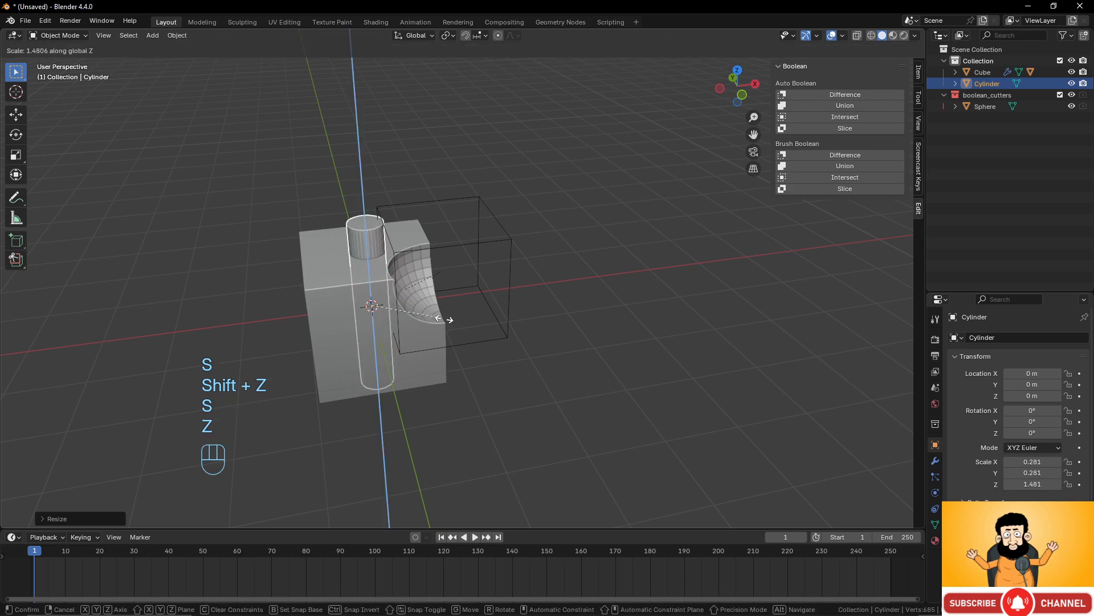
left_click(473, 326)
Move the cylinder onto the cube's negative X side, at about X -0.92 m, Y 0 m and Z -0.43 m.
key("g")
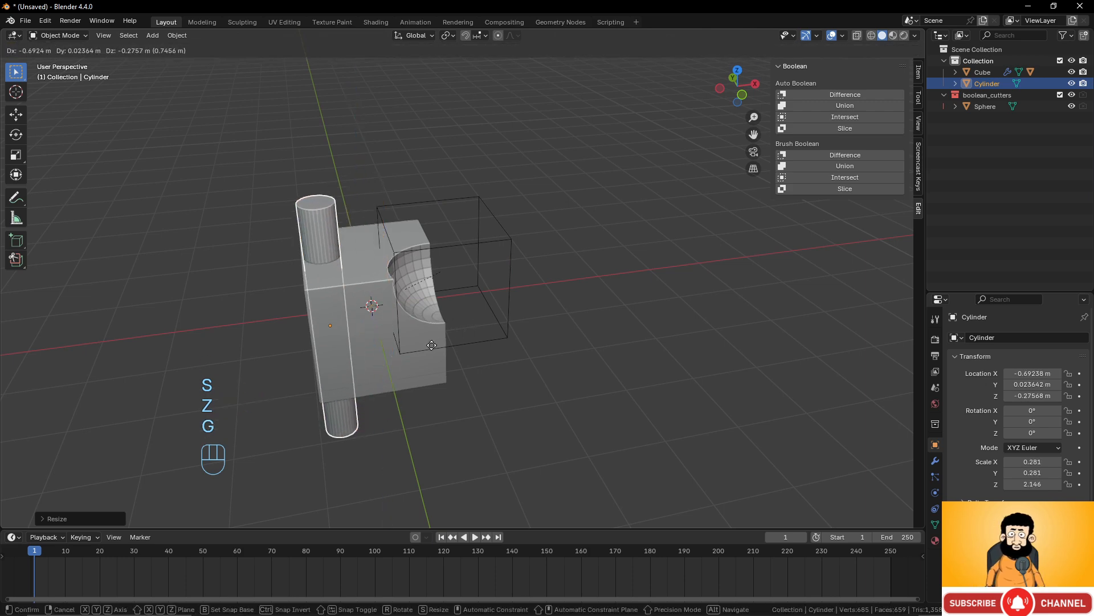
left_click(419, 355)
middle_click_drag(364, 335, 450, 340)
scroll(450, 340, "down", 3)
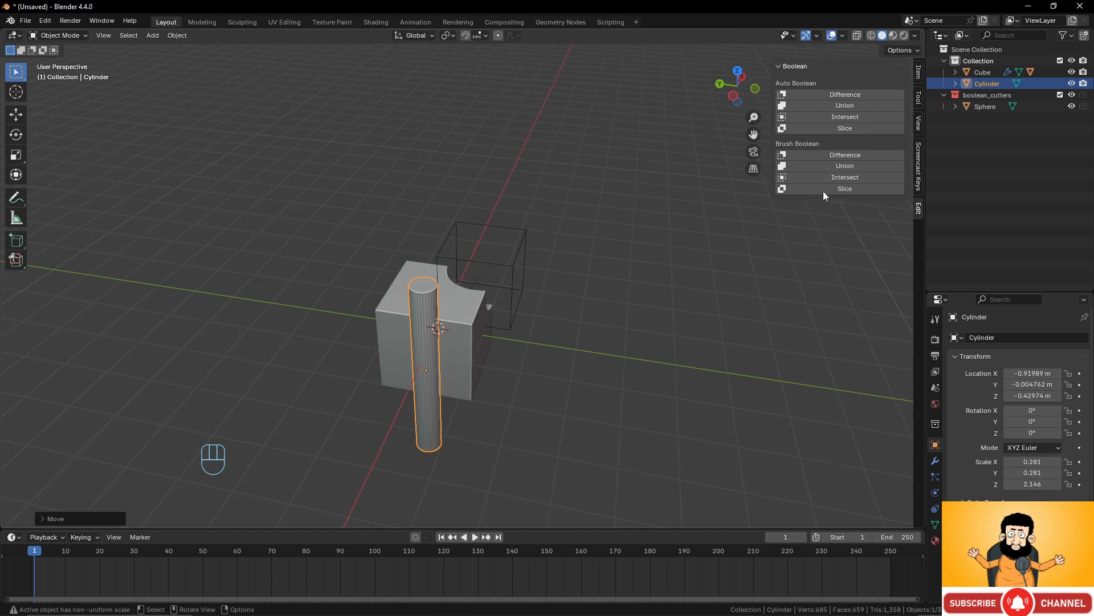
Cut the cylinder out of the cube with a Brush Boolean Difference, keeping the cube as the active object.
left_click(859, 156)
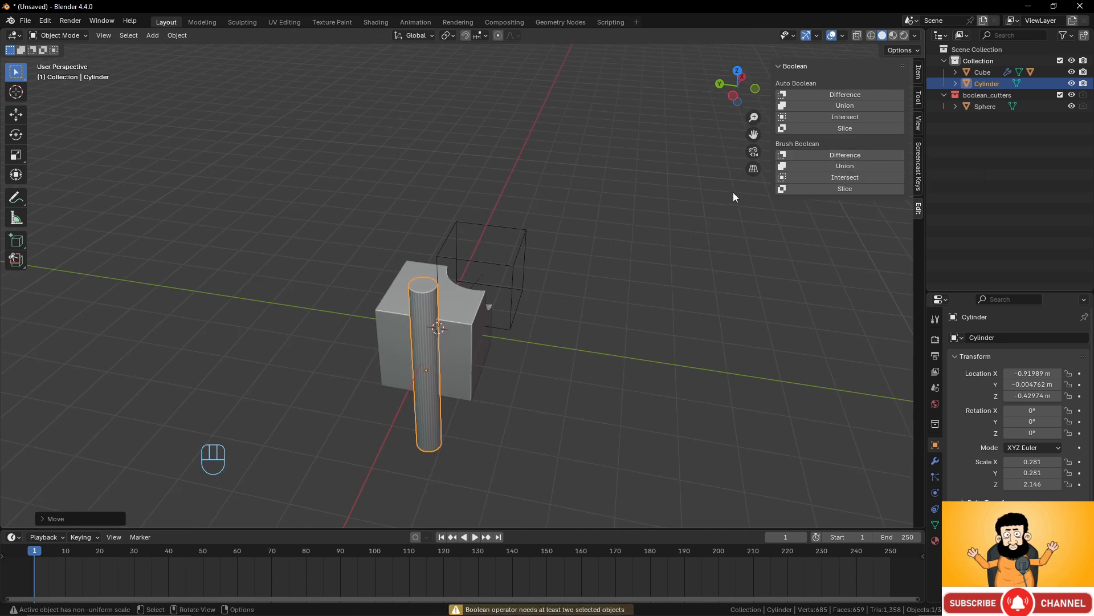
left_click(467, 321, "shift")
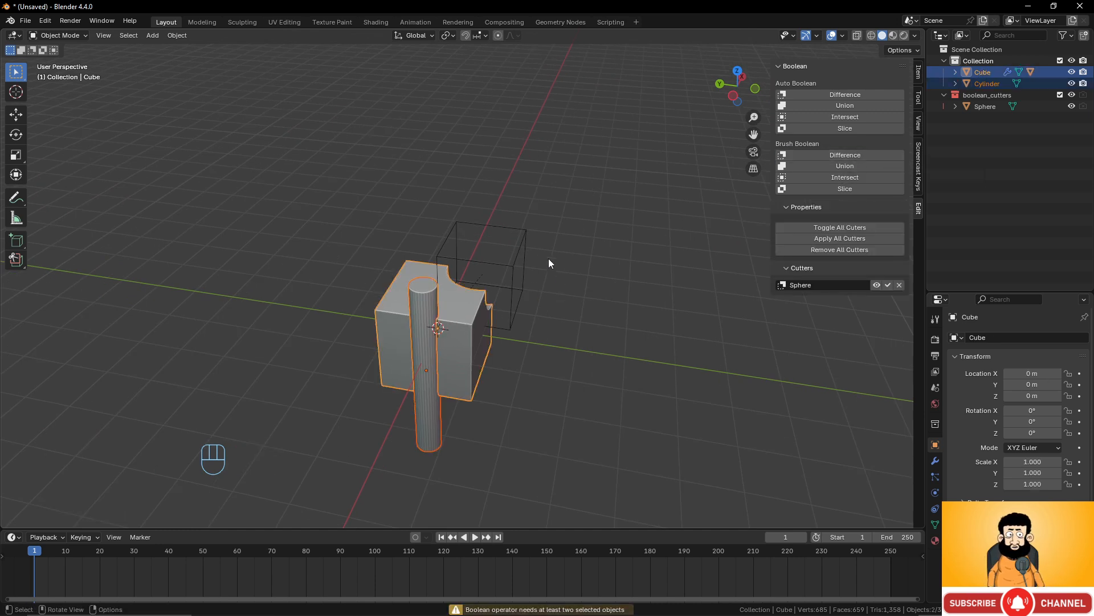
left_click(852, 155)
scroll(590, 331, "up", 3)
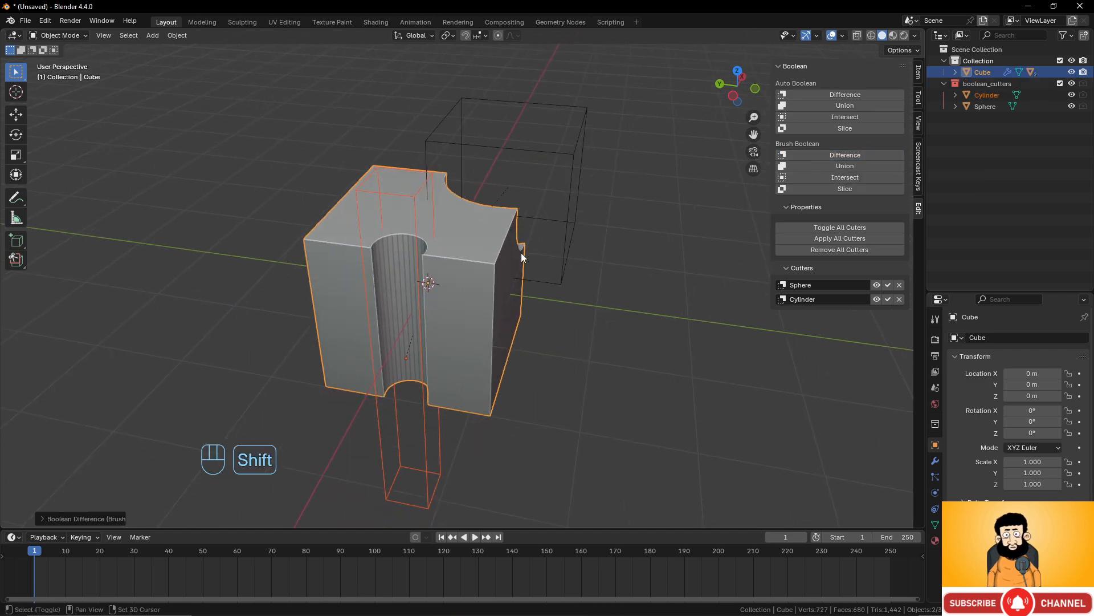
Move the cylinder cutter to the cube's corner at about X -0.835 m, Y -0.815 m and Z -0.317 m.
middle_click_drag(521, 252, 498, 349)
left_click(468, 279)
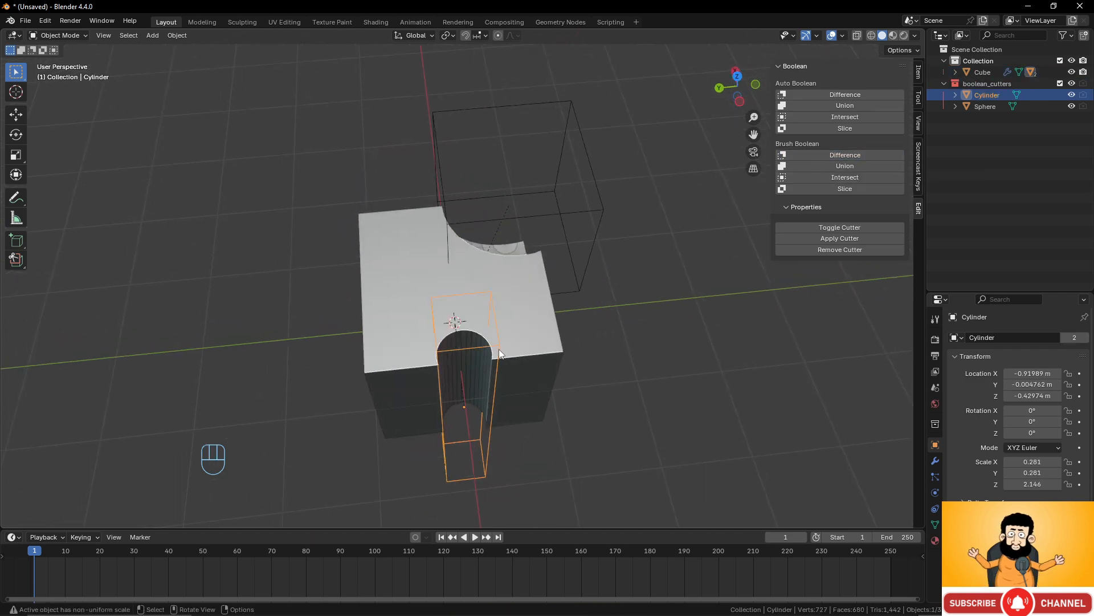
key("g")
left_click(572, 332)
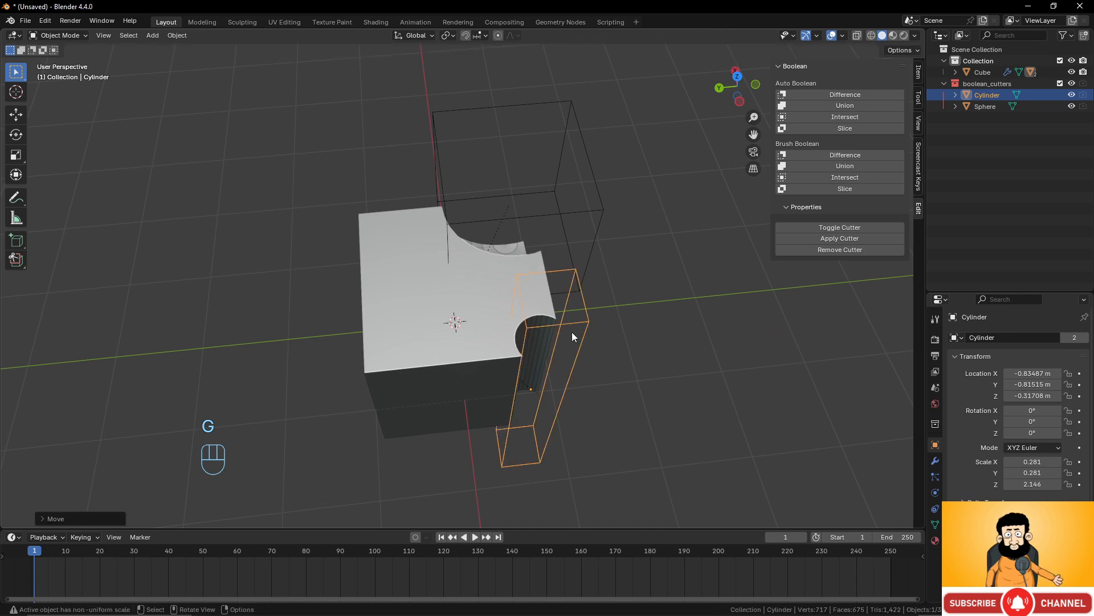
middle_click_drag(572, 332, 542, 303)
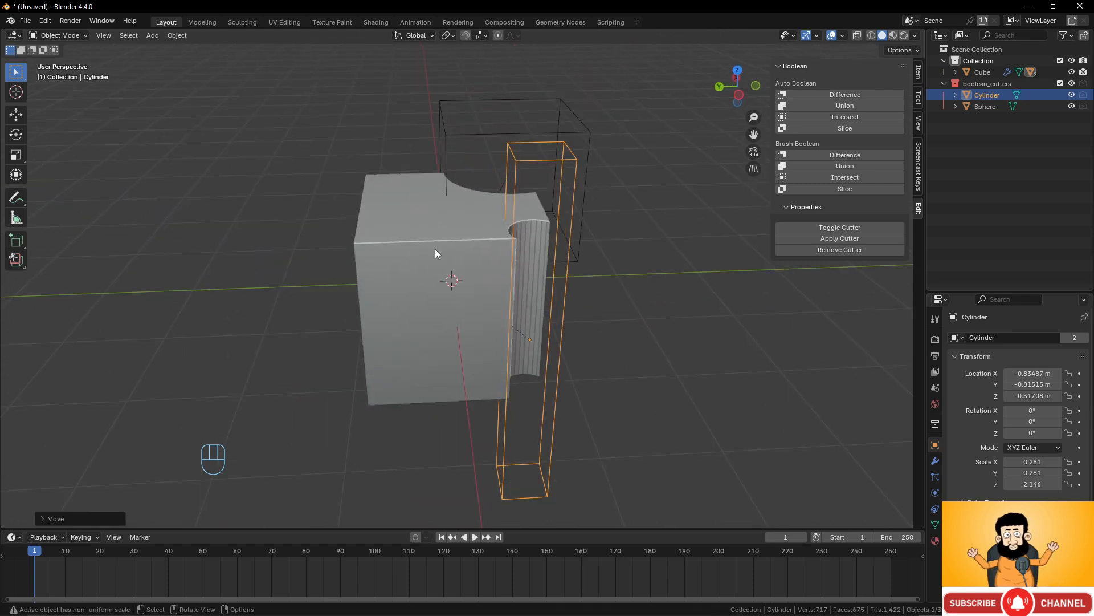
Add a new cube mesh at the origin and shrink it to a uniform scale of about 0.165.
scroll(437, 253, "down", 2)
key("shift+a")
mouse_move(442, 249)
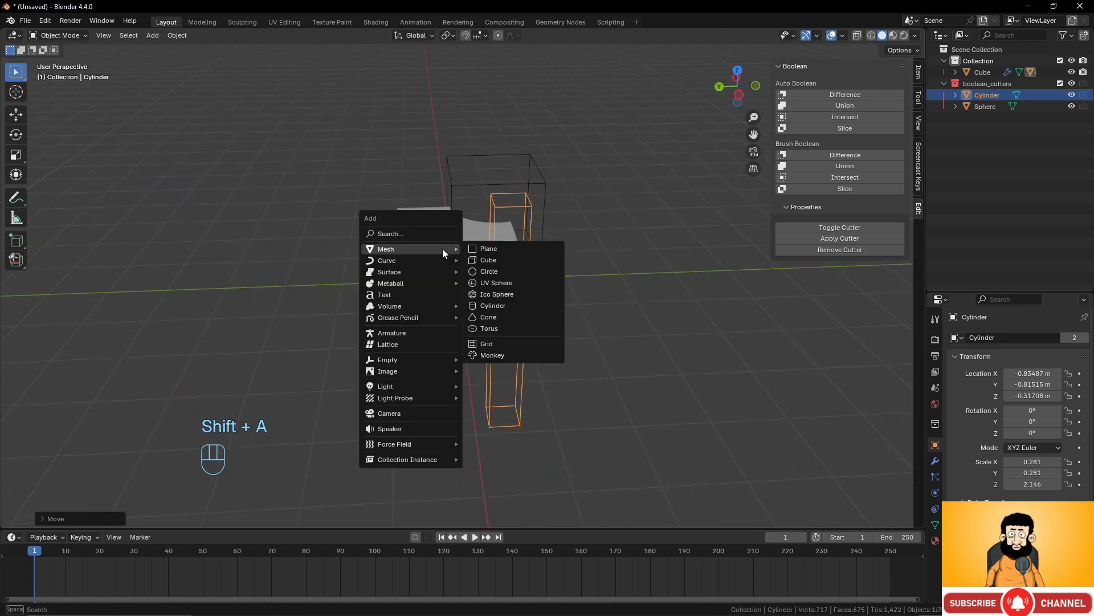
left_click(495, 261)
middle_click_drag(453, 310, 655, 369)
key("s")
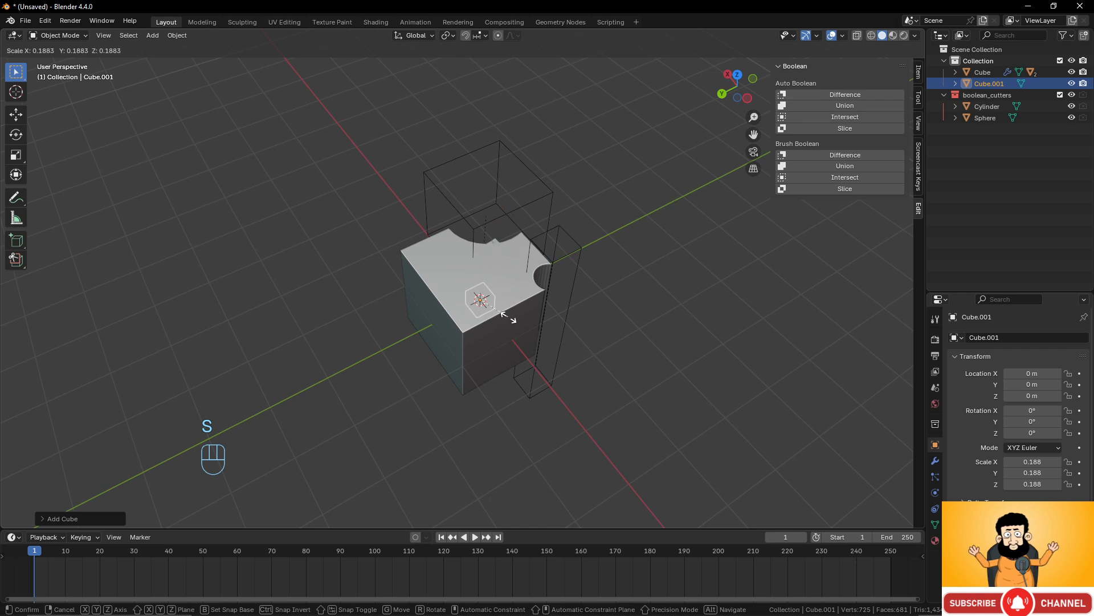
left_click(505, 315)
Reshape the small cube into a thin upright bar, scaled to about 0.041 in X and 1.109 in Z.
key("s")
key("x")
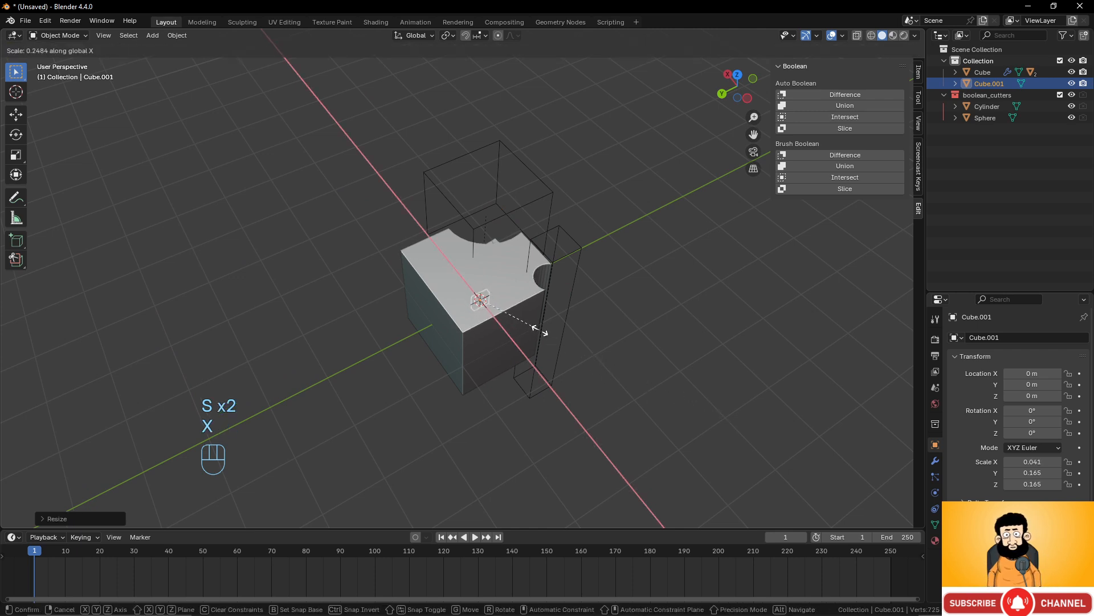
key("s")
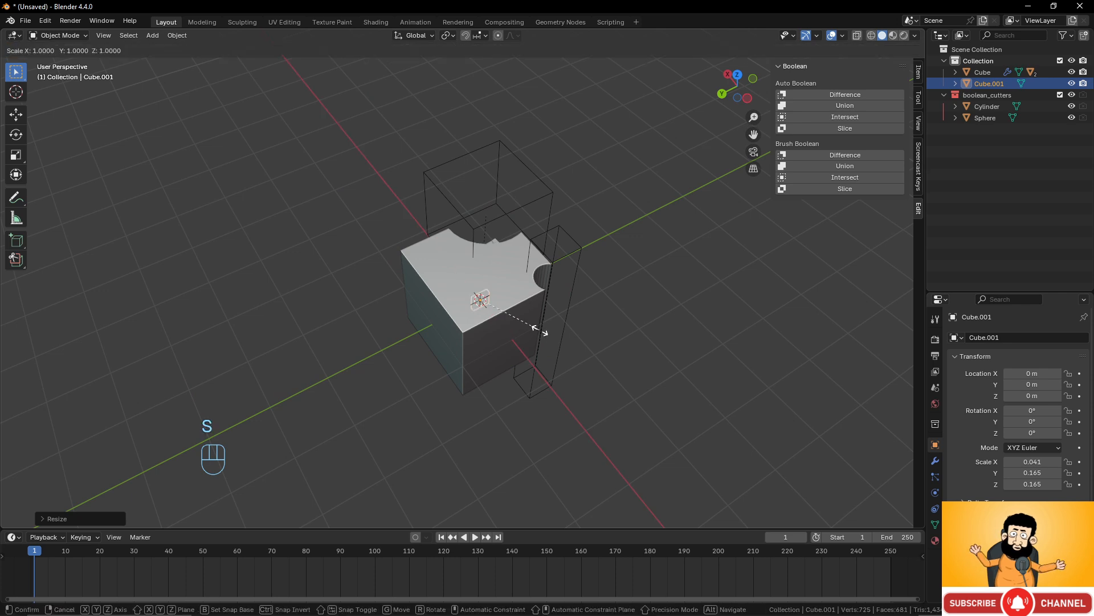
key("z")
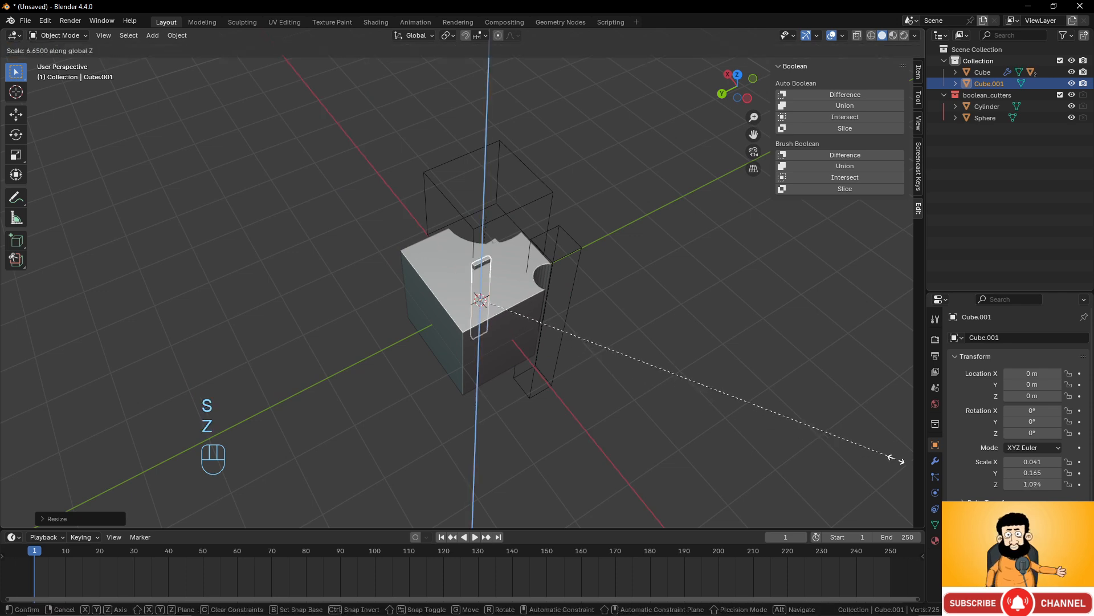
left_click(898, 456)
Move the bar along Y to about 0.931 m and along X to about 0.803 m, near the large cube's vertical edge.
key("g")
key("y")
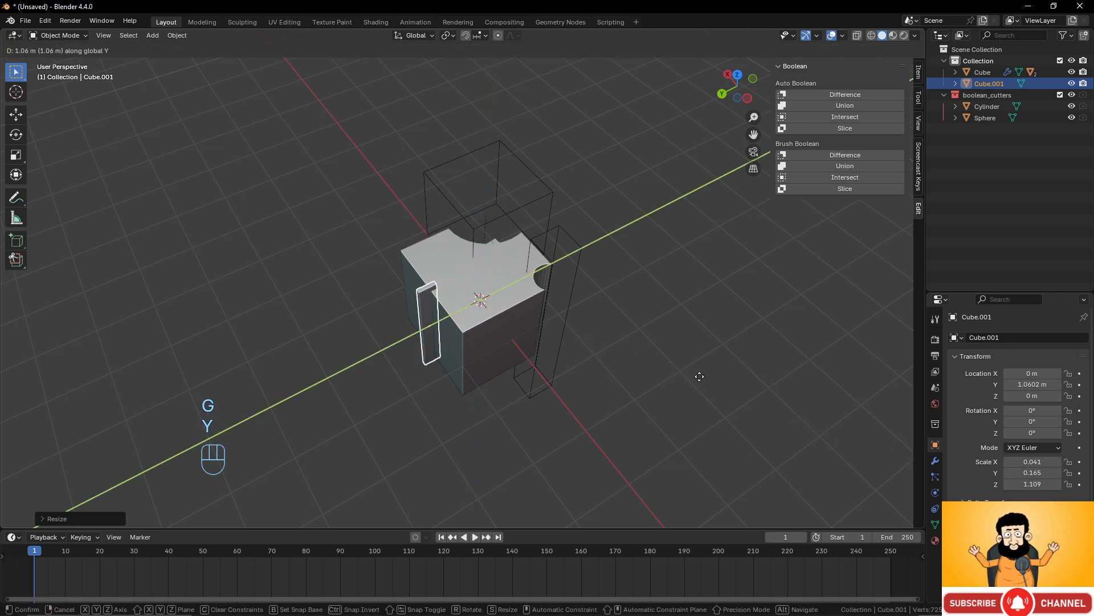
left_click(706, 374)
middle_click_drag(706, 374, 554, 345)
scroll(615, 423, "up", 2)
middle_click_drag(554, 346, 582, 329)
key("g")
key("x")
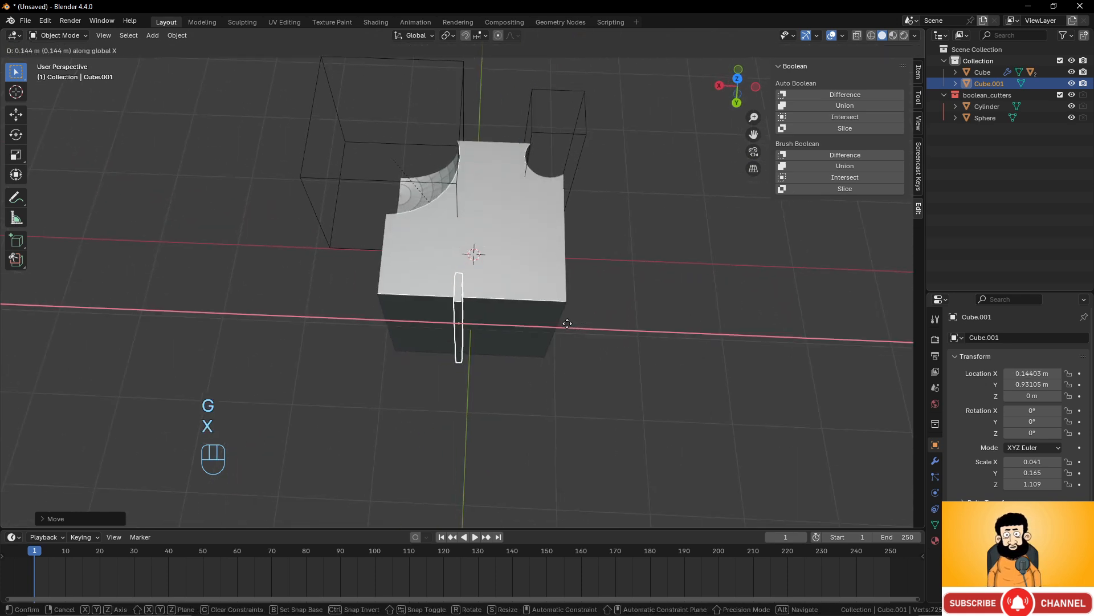
left_click(517, 329)
Duplicate the bar about 0.234 m along negative X and repeat the duplication until eight bars span the cube's face.
key("shift+d")
key("x")
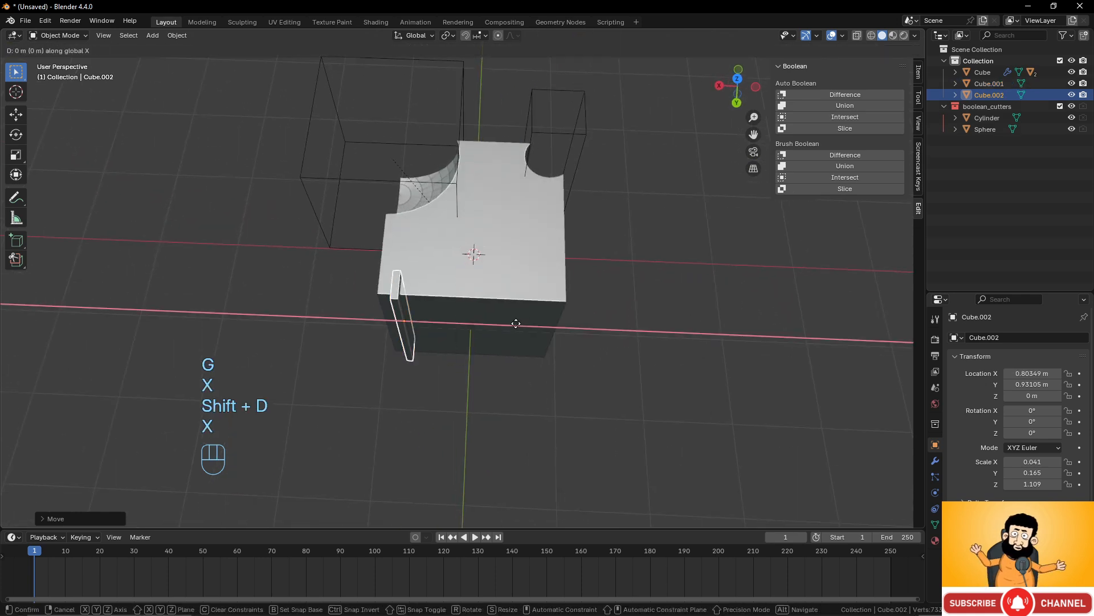
left_click(536, 323)
key("shift+r")
key("shift+r")
key("shift+r")
key("shift+r")
key("shift+r")
key("shift+r")
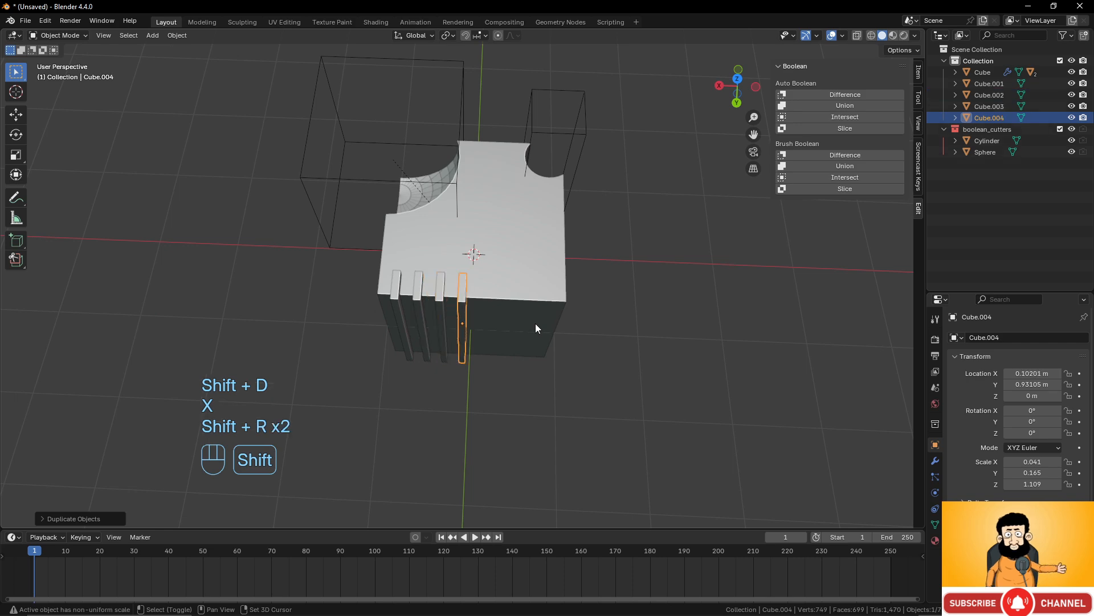
Cut all eight bars out of the large cube with a Brush Boolean Difference, keeping the large cube as the active object.
middle_click_drag(634, 286, 706, 313)
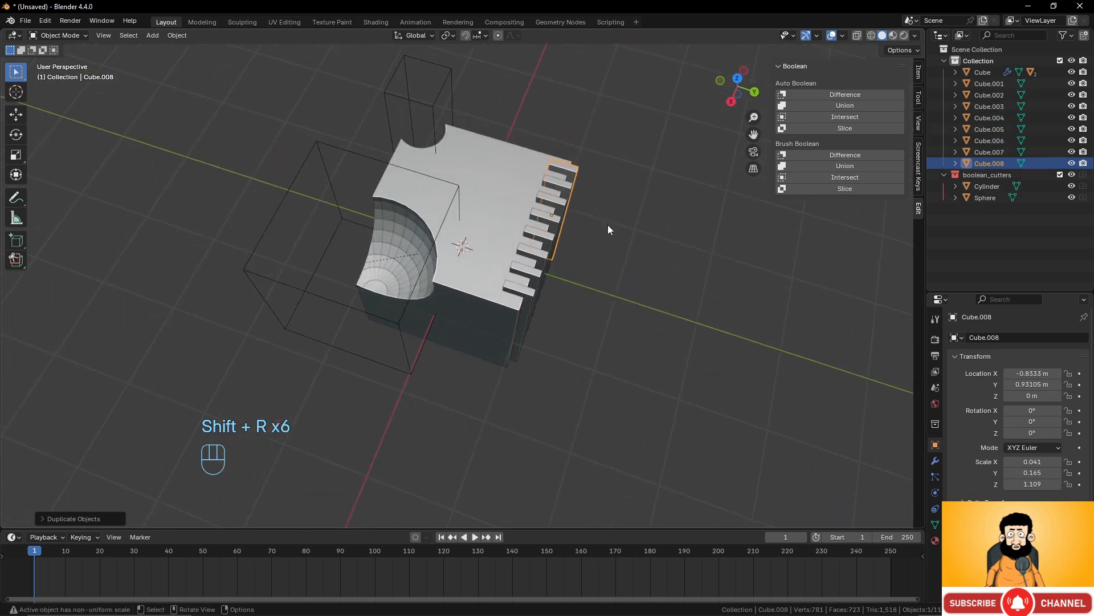
left_click(569, 189, "shift")
left_click(559, 210, "shift")
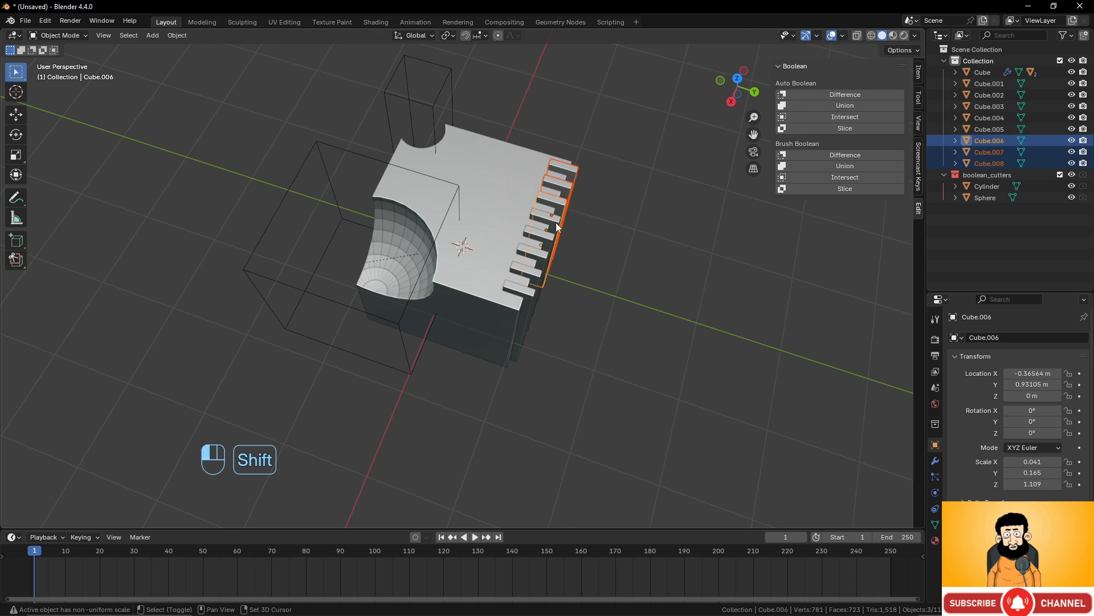
left_click(555, 222, "shift")
left_click(552, 232, "shift")
left_click(542, 260, "shift")
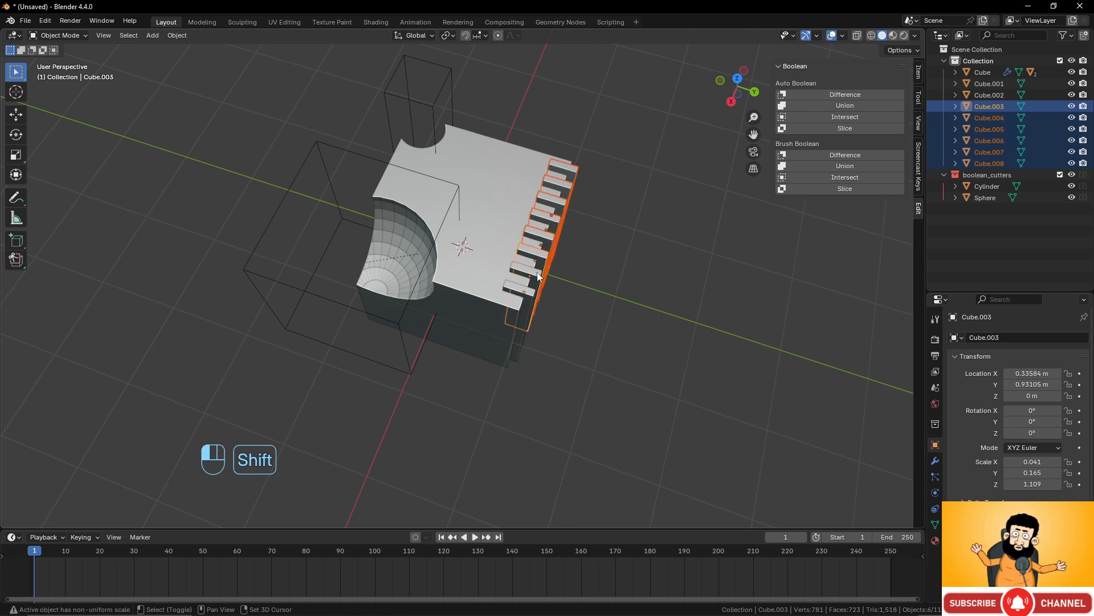
left_click(537, 275, "shift")
left_click(531, 292, "shift")
left_click(519, 171, "shift")
middle_click_drag(518, 171, 477, 213)
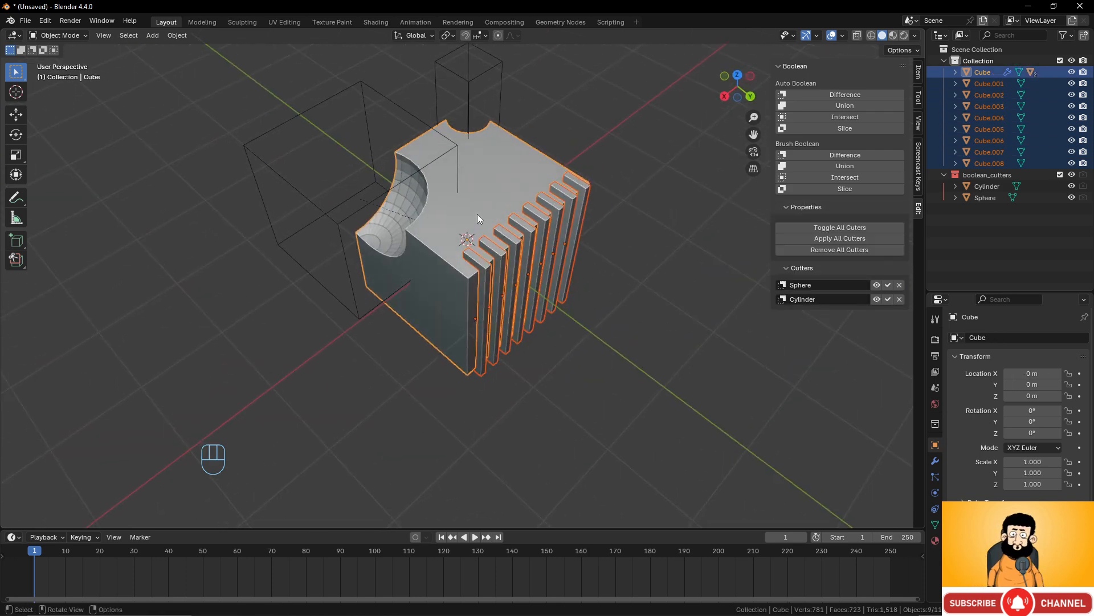
left_click(846, 155)
mouse_move(644, 252)
middle_mouse_down()
mouse_move(509, 227)
mouse_move(480, 239)
mouse_move(546, 235)
middle_mouse_up()
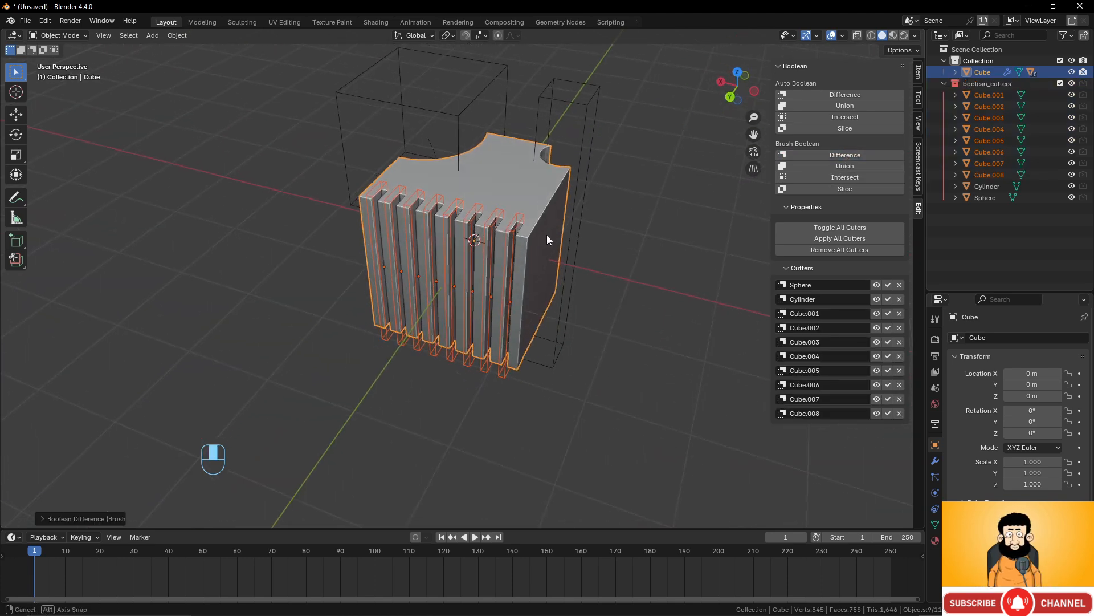
Toggle all of the cube's cutters off and back on.
left_click(841, 228)
left_click(839, 227)
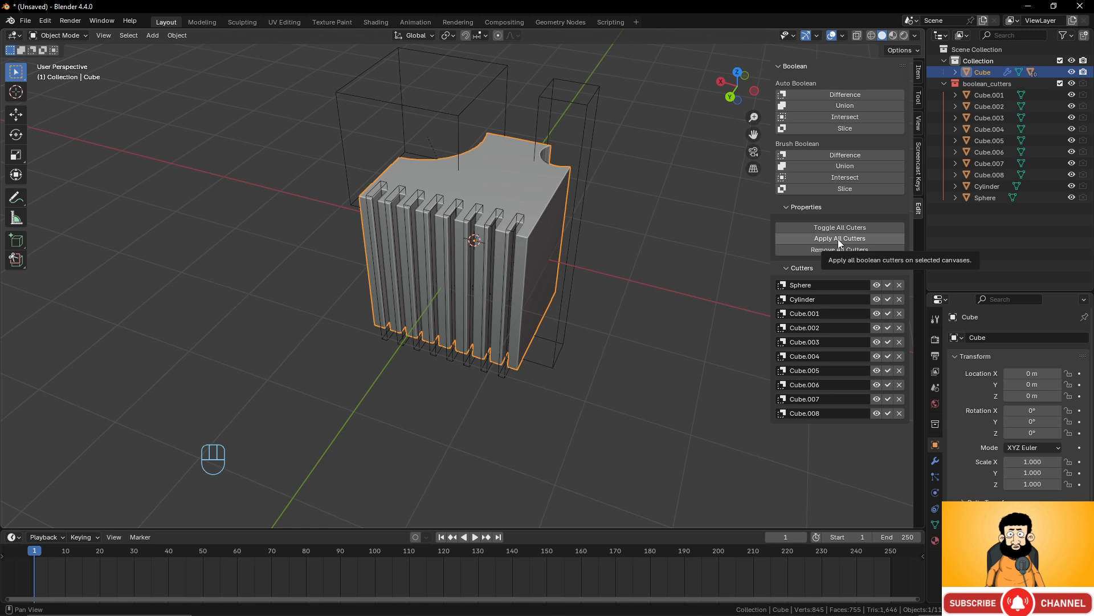
middle_click_drag(432, 252, 561, 273)
Inspect the cut cube from several sides with the viewport overlays hidden, and examine it again with the overlays restored.
left_click(831, 35)
left_click(832, 35)
left_click(832, 35)
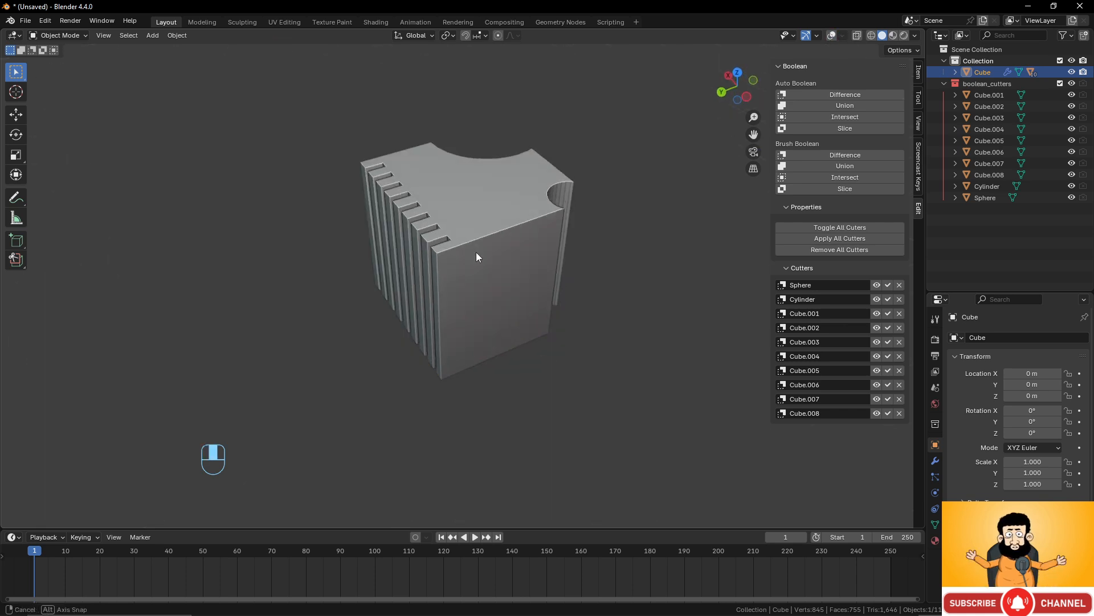
middle_click_drag(477, 252, 569, 268)
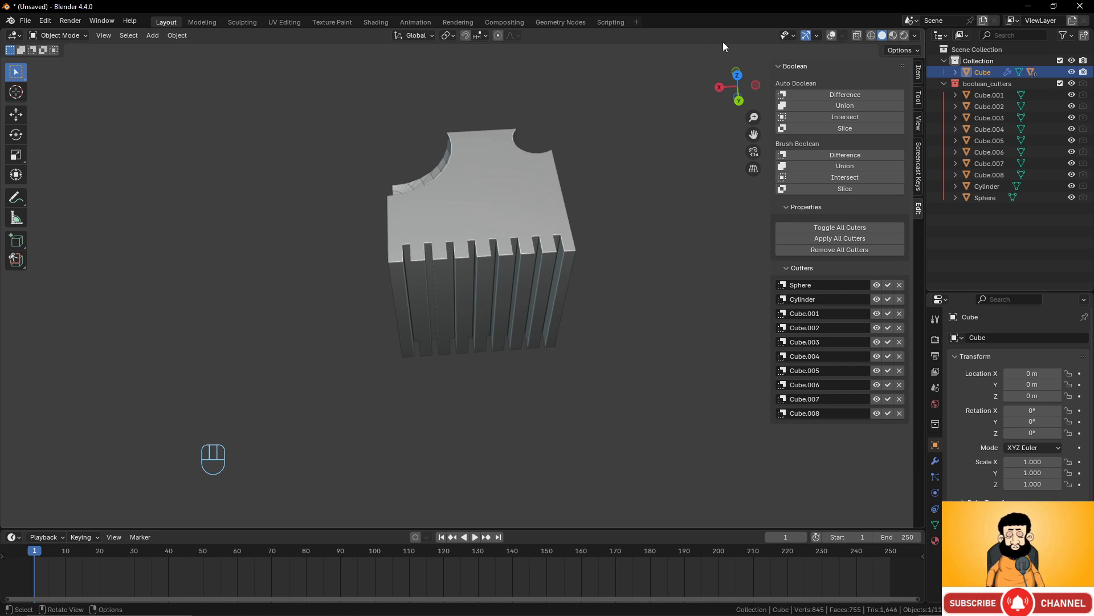
left_click(829, 36)
scroll(552, 225, "down", 6)
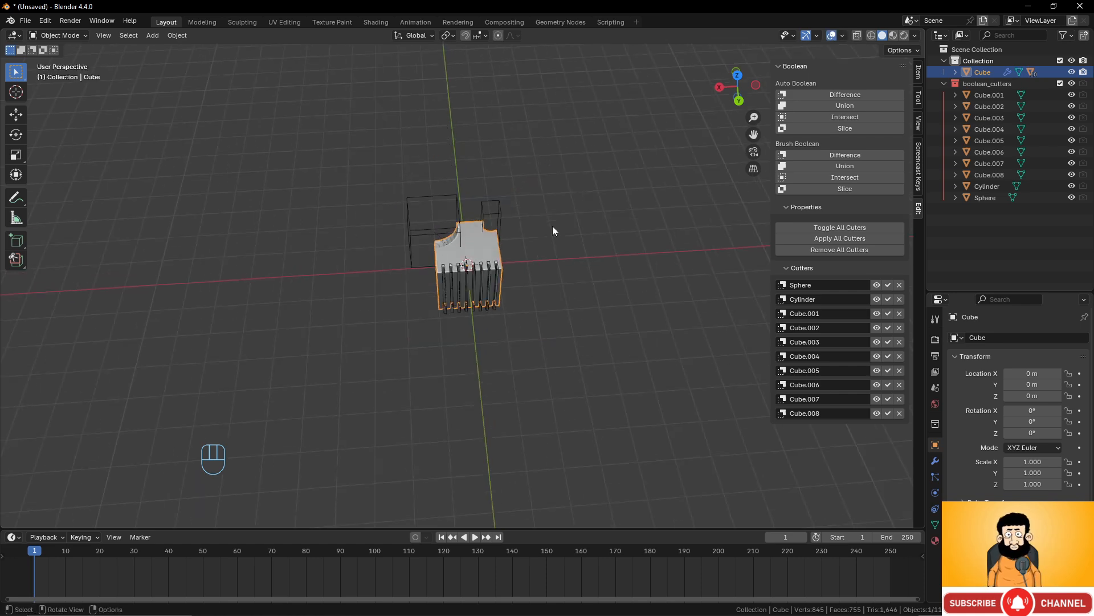
scroll(553, 225, "up", 6)
middle_click_drag(552, 226, 632, 217)
scroll(573, 207, "up", 3)
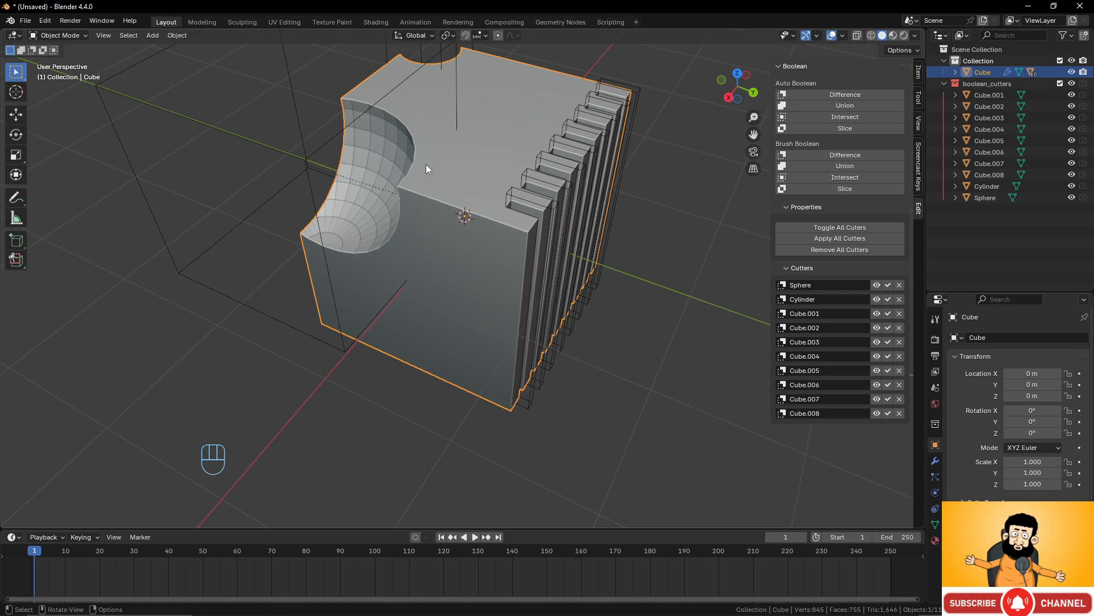
scroll(514, 183, "down", 3)
middle_click_drag(514, 184, 525, 206)
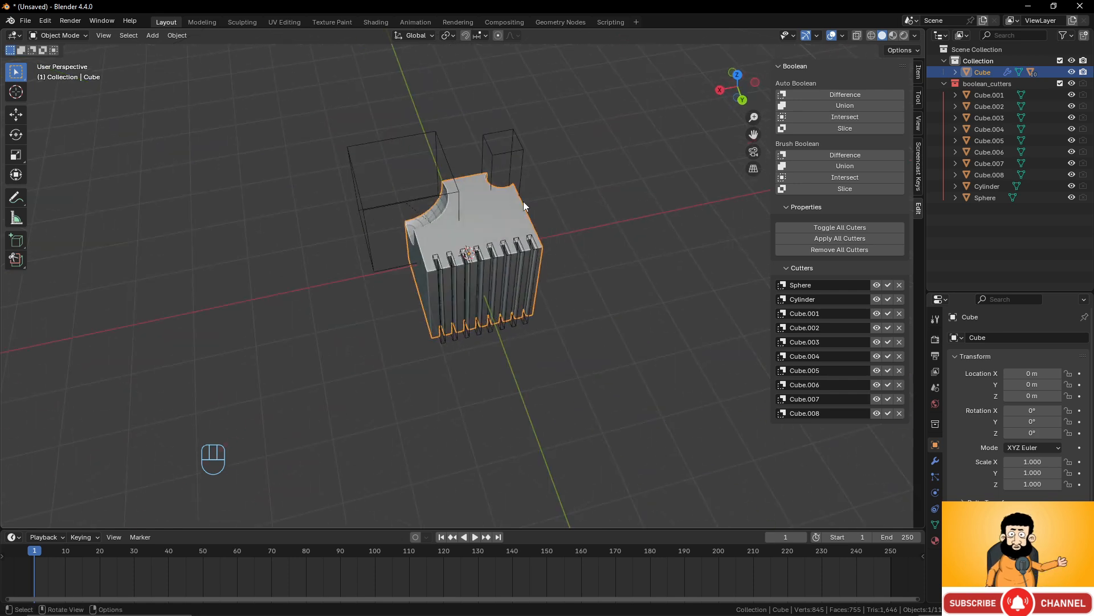
Undo the last cutter toggle and redo it.
key("ctrl+z")
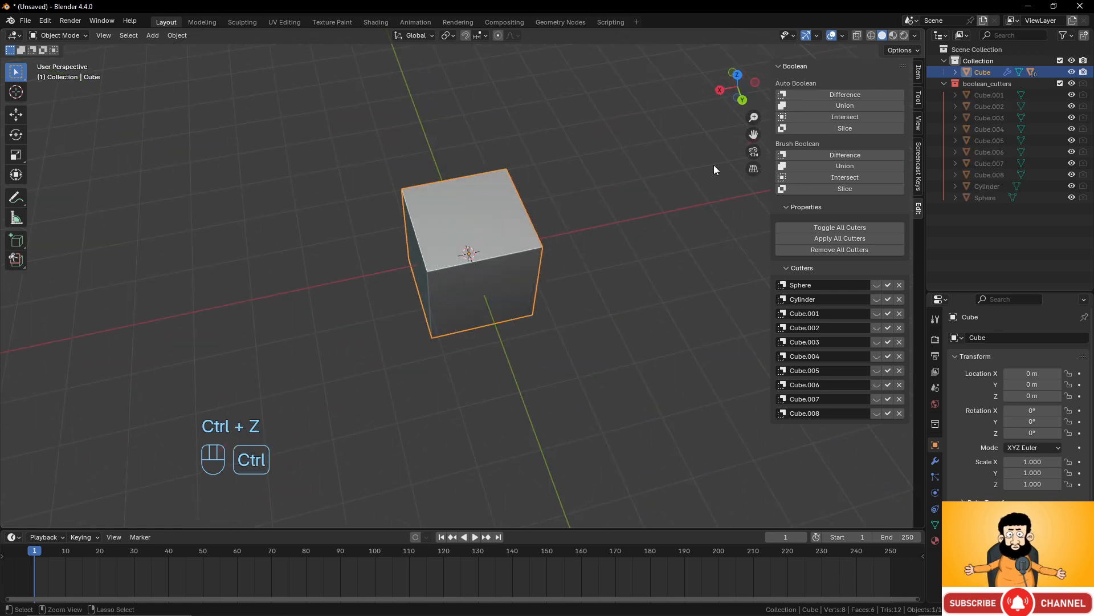
key("ctrl+shift+z")
middle_click_drag(518, 194, 525, 177)
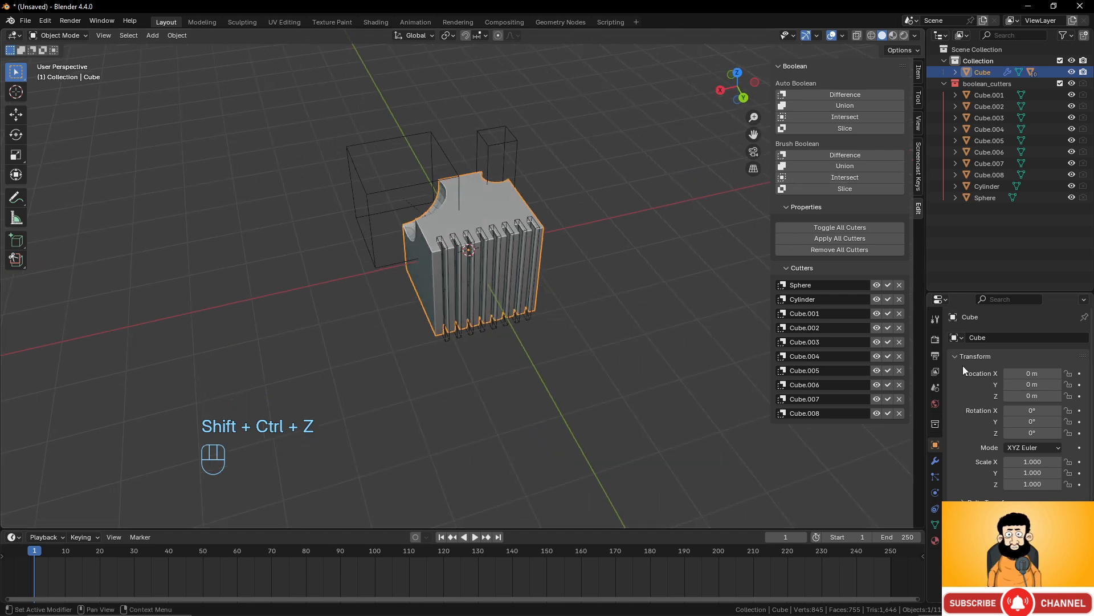
Review the Boolean modifiers stacked on the cube and apply all of its cutters permanently to the mesh.
left_click(935, 463)
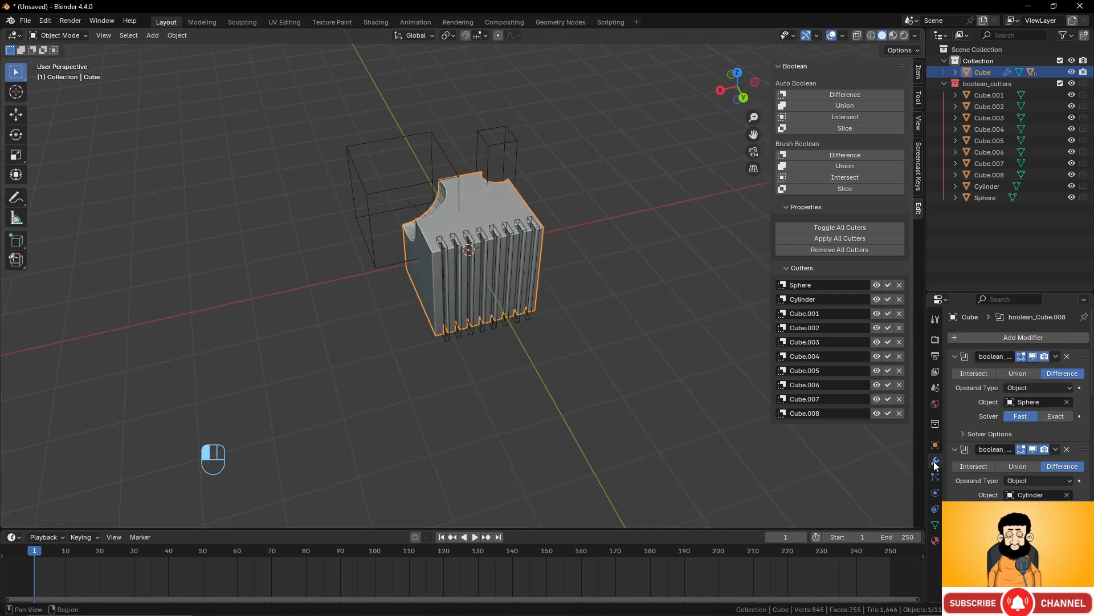
left_click(1034, 356)
left_click(1034, 357)
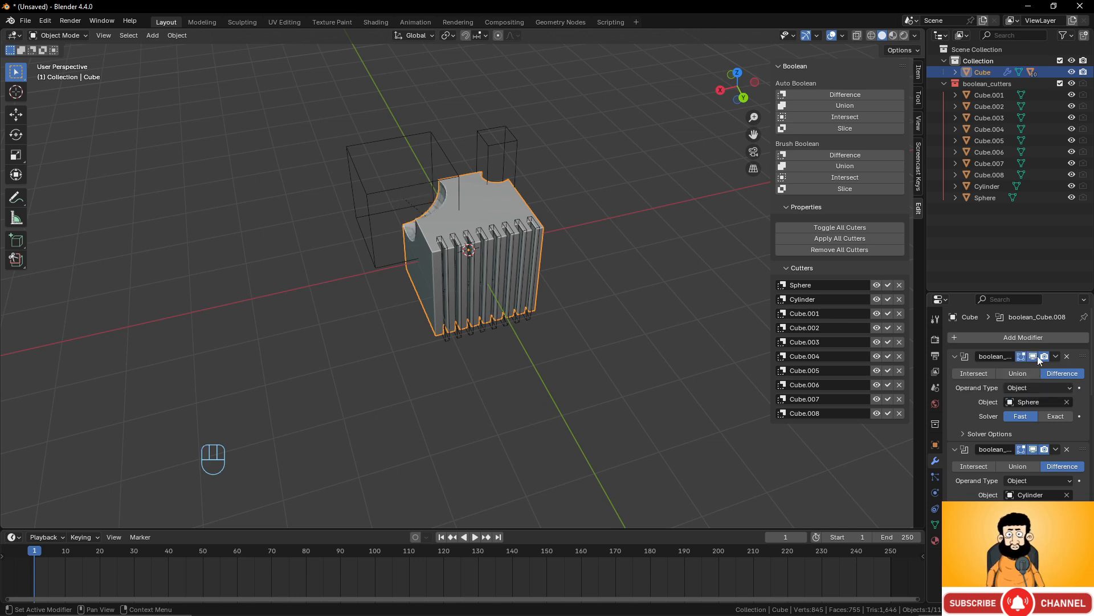
left_click(1055, 356)
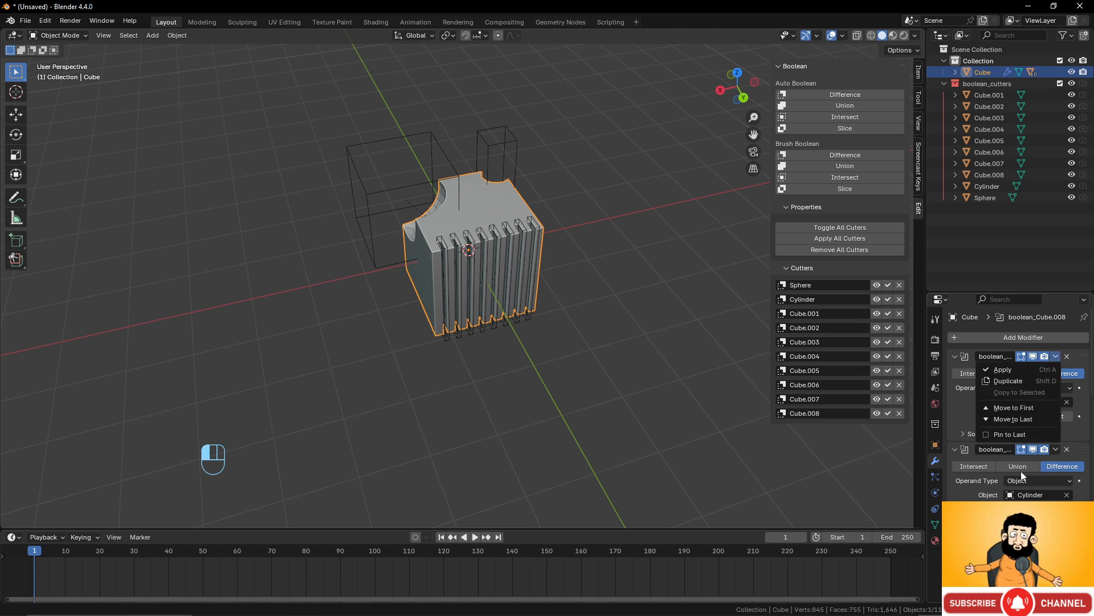
left_click(846, 237)
middle_click_drag(717, 396, 613, 352)
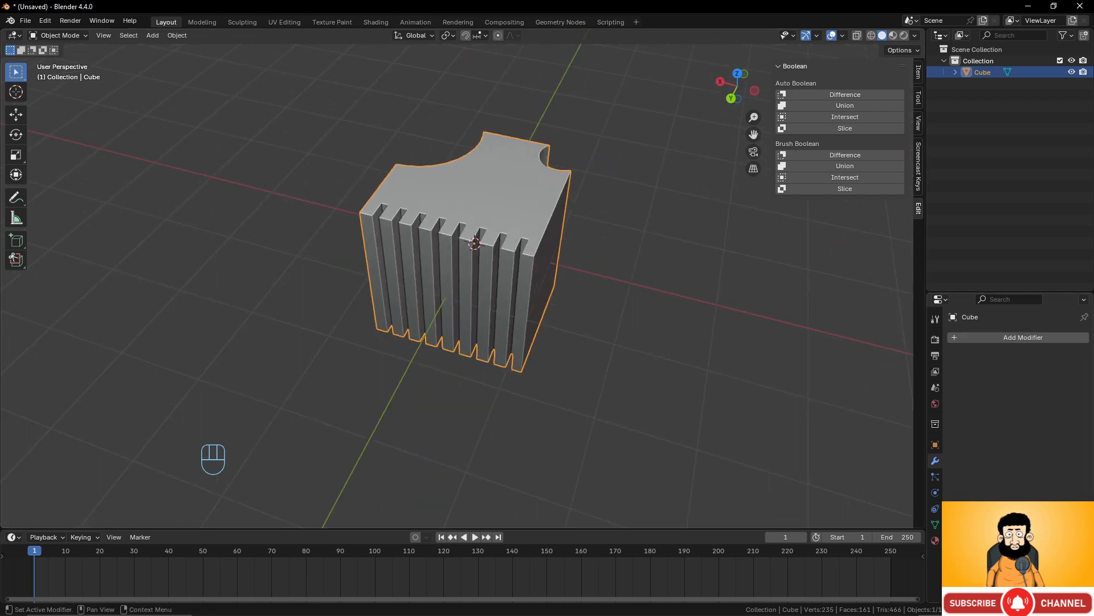
mouse_move(589, 309)
middle_mouse_down()
mouse_move(559, 305)
mouse_move(632, 200)
mouse_move(647, 145)
mouse_move(540, 301)
mouse_move(587, 319)
middle_mouse_up()
scroll(572, 316, "up", 3)
scroll(540, 301, "down", 4)
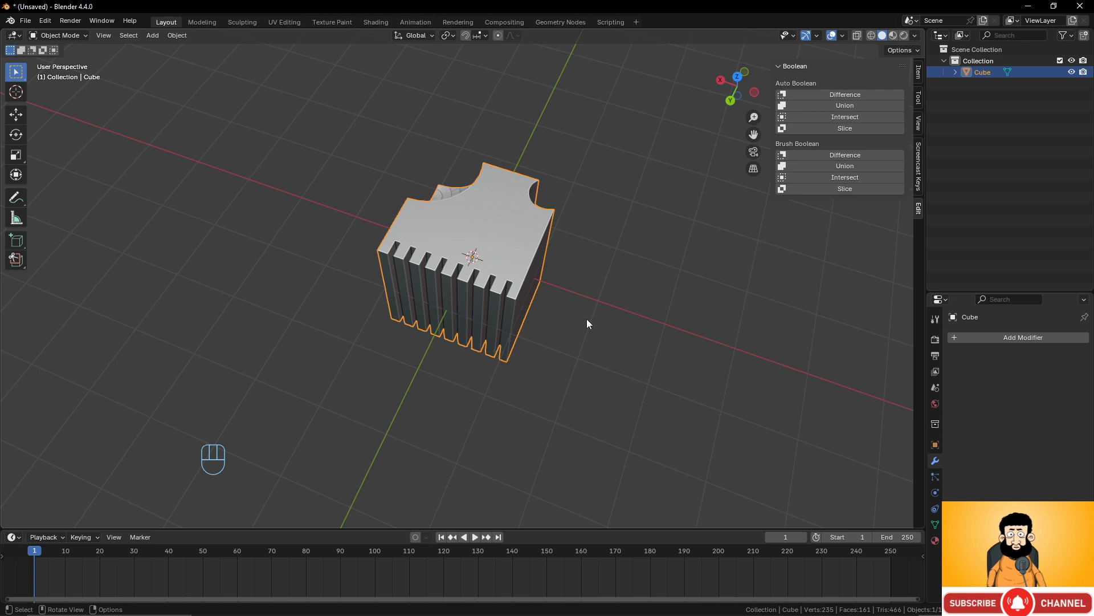
Triangulate all of the cube's faces in Edit Mode and examine the resulting topology with face selection active.
key("Tab")
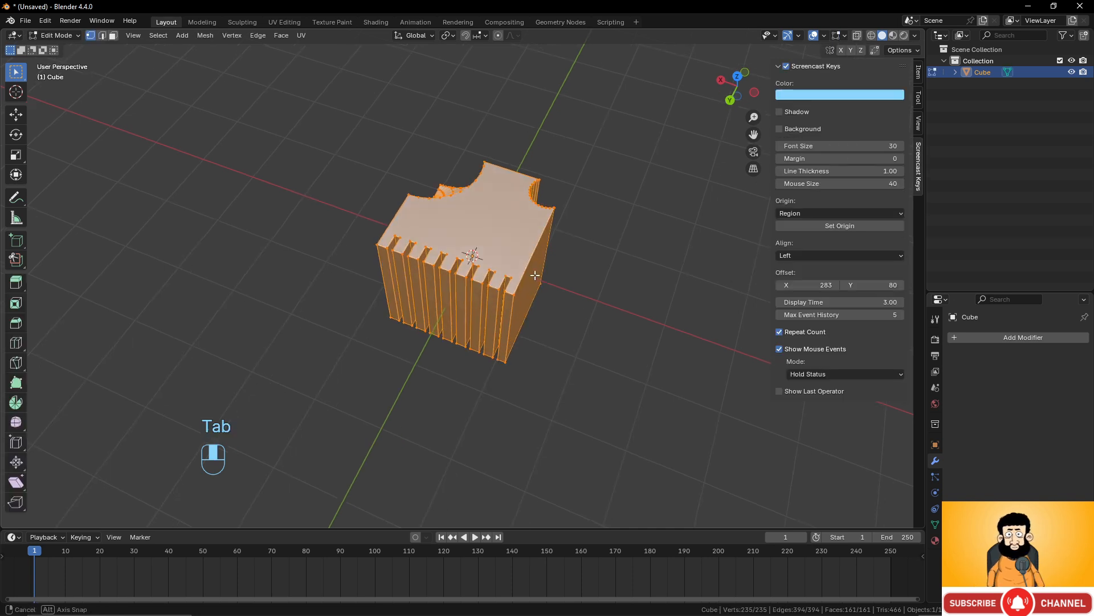
middle_click_drag(581, 315, 420, 217)
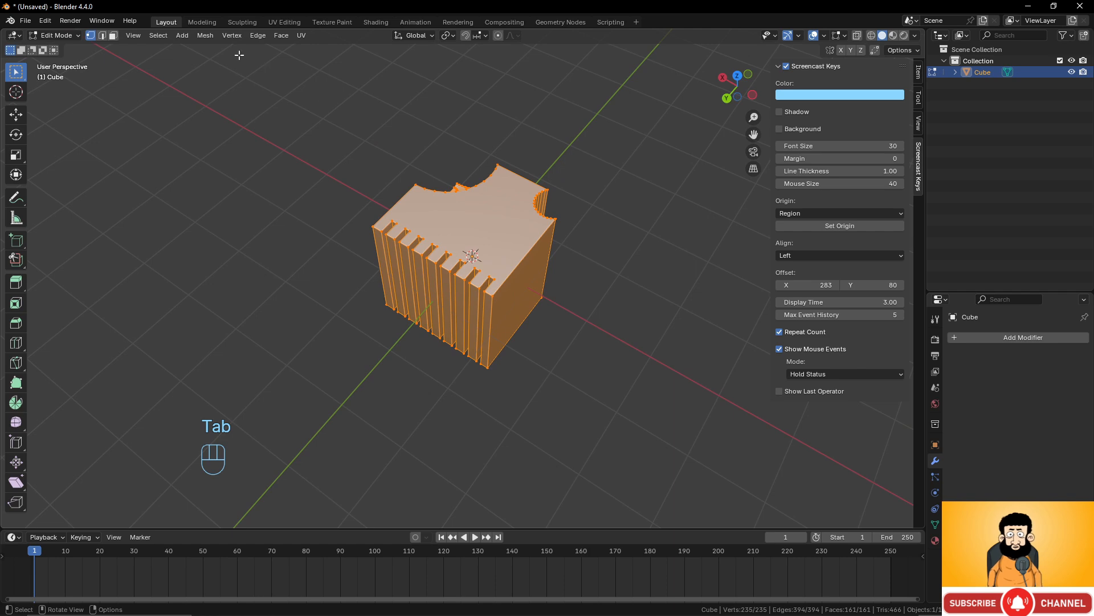
key("ctrl+f")
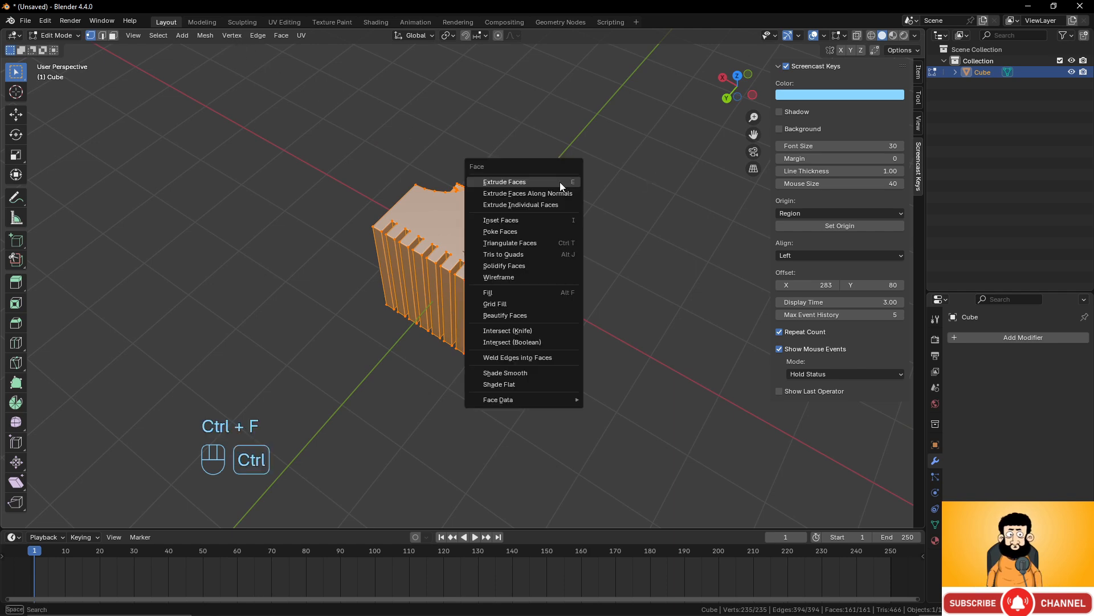
left_click(538, 242)
scroll(576, 315, "up", 4)
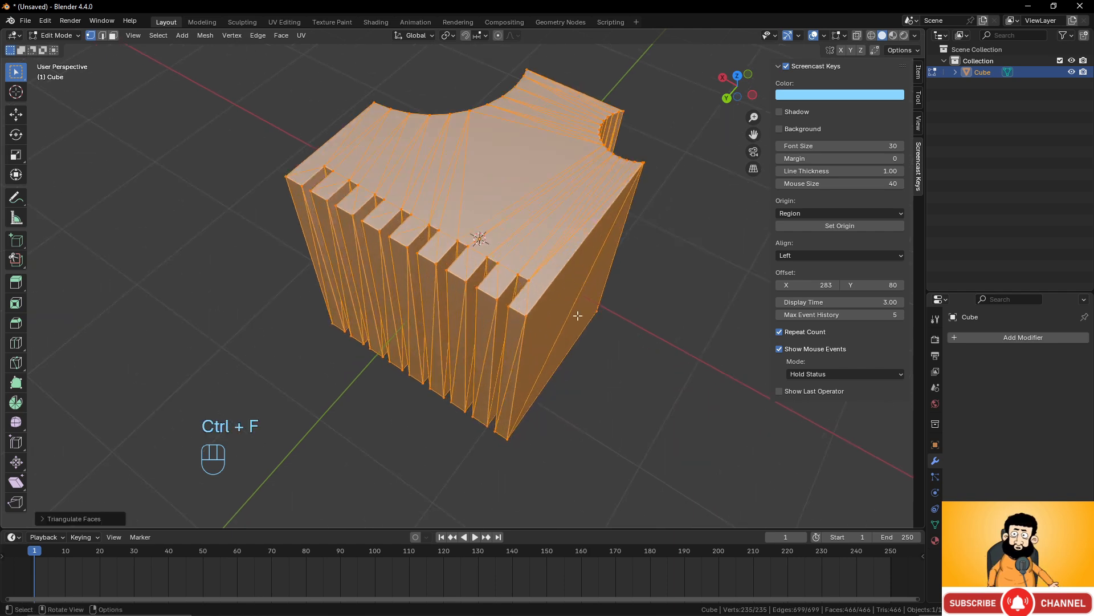
middle_click_drag(576, 315, 507, 339)
scroll(513, 318, "up", 2)
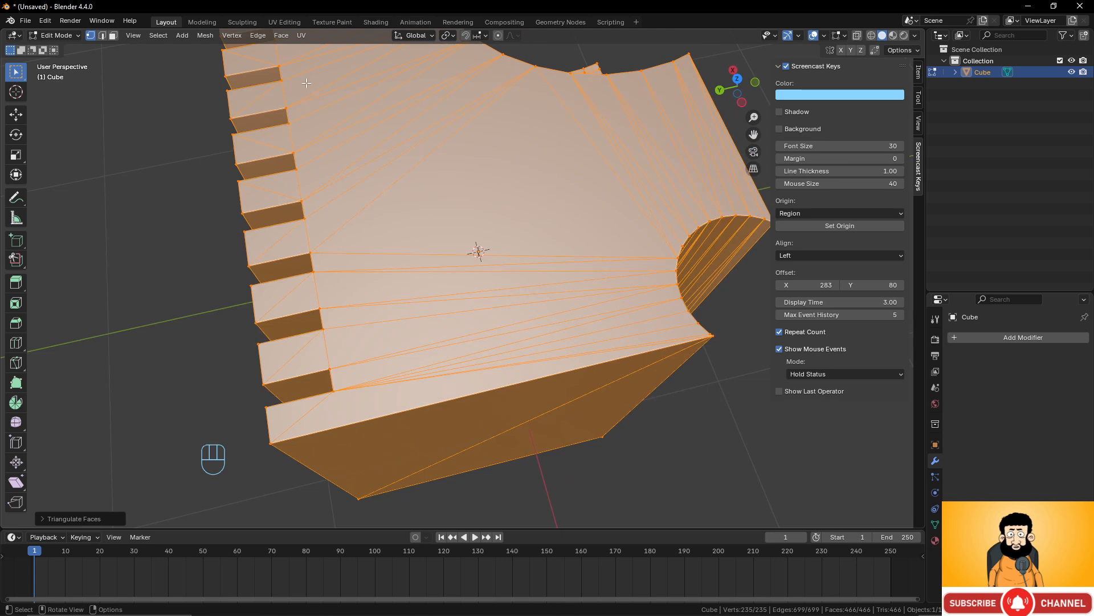
left_click(113, 35)
middle_click_drag(477, 249, 486, 137)
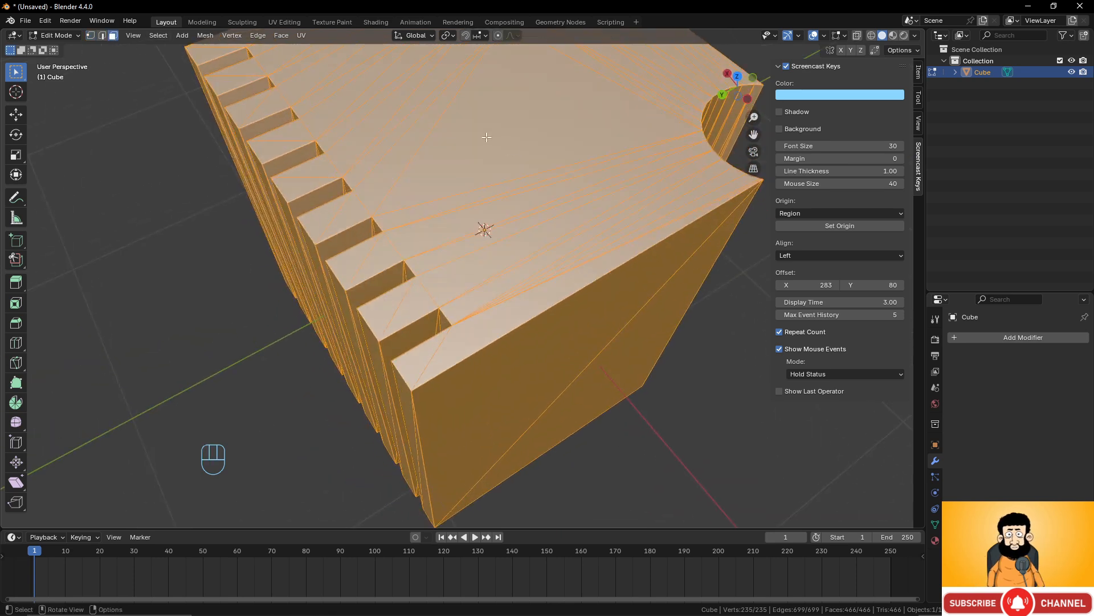
scroll(414, 186, "down", 5)
middle_click_drag(479, 251, 615, 227)
Undo the face selection change and the triangulation, and return to Object Mode.
key("ctrl+z")
key("ctrl+z")
key("Tab")
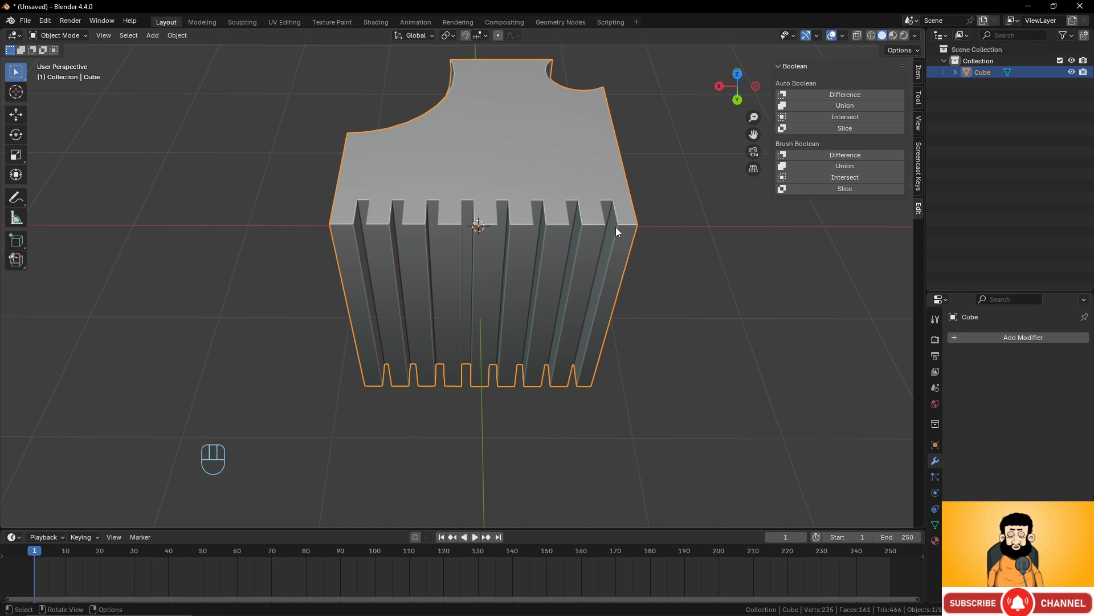
Add a Subdivision Surface modifier to the cut cube and examine how it deforms the mesh.
middle_click_drag(617, 163, 542, 164)
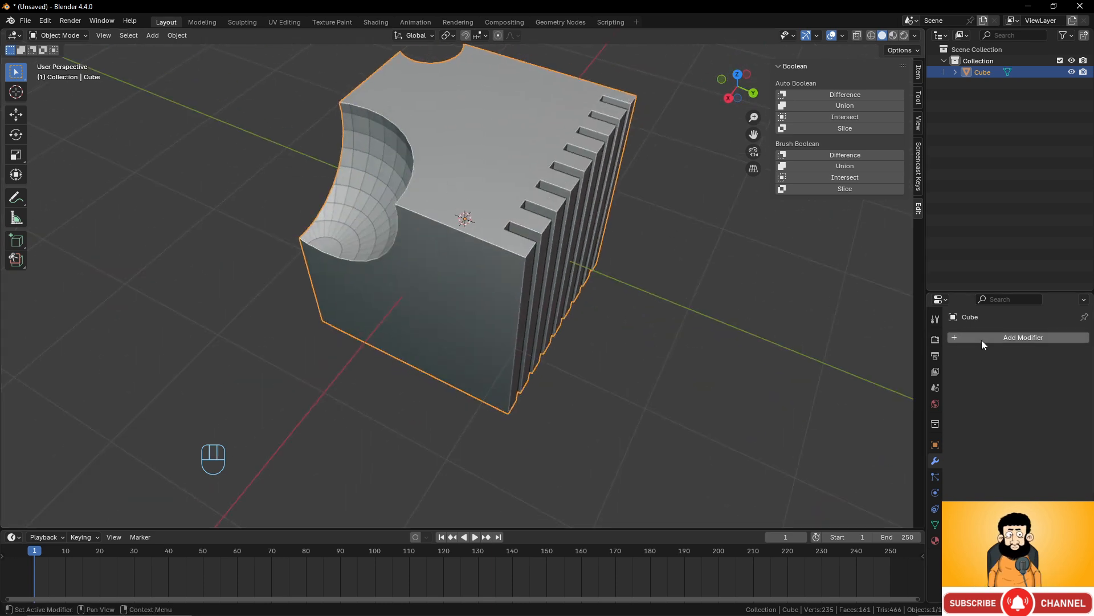
left_click(1020, 338)
mouse_move(1021, 340)
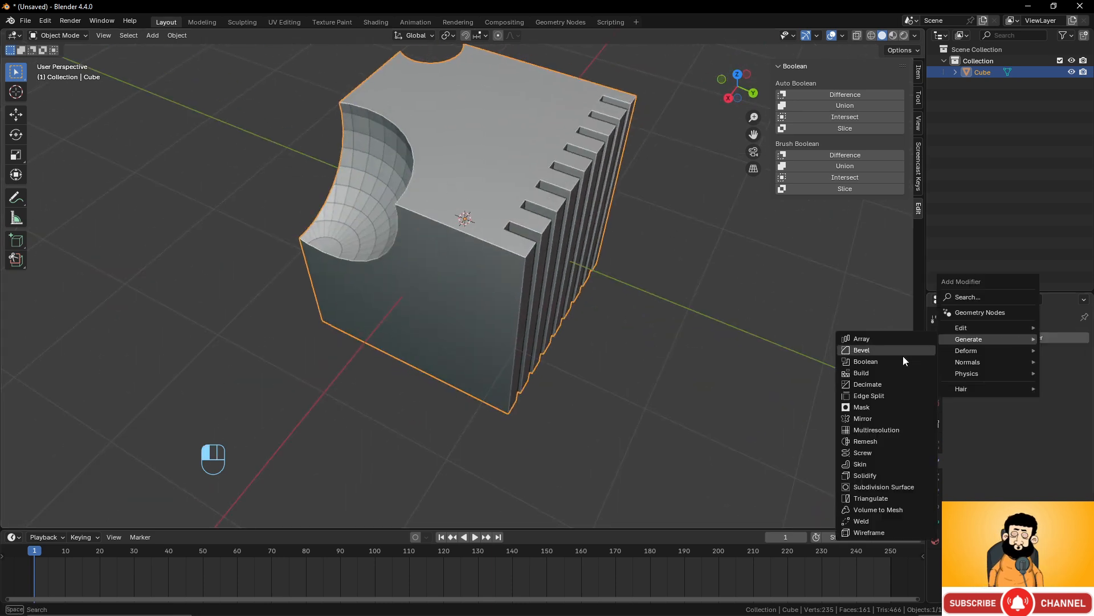
left_click(893, 488)
middle_click_drag(605, 393, 380, 165)
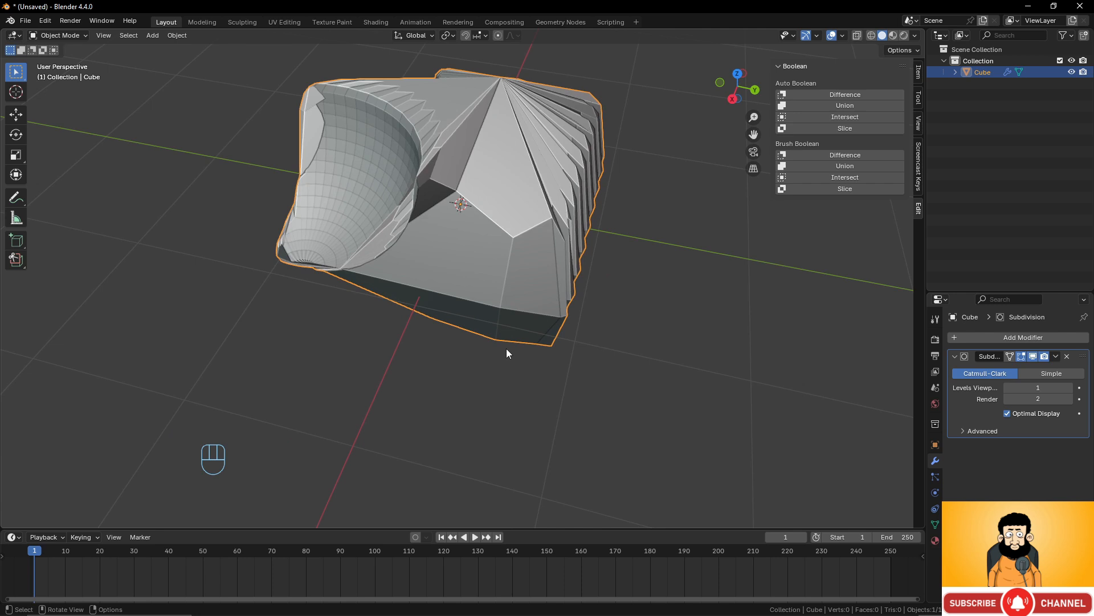
Remove the Subdivision Surface modifier from the cube and view the cube from several sides.
left_click(1067, 357)
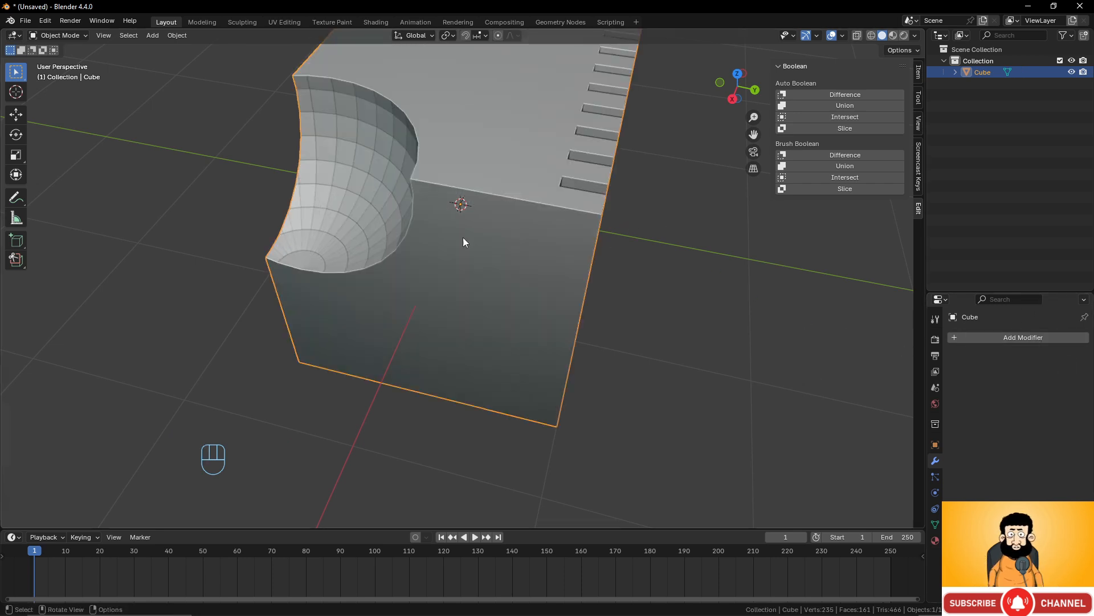
scroll(463, 237, "down", 4)
middle_click_drag(491, 284, 525, 255)
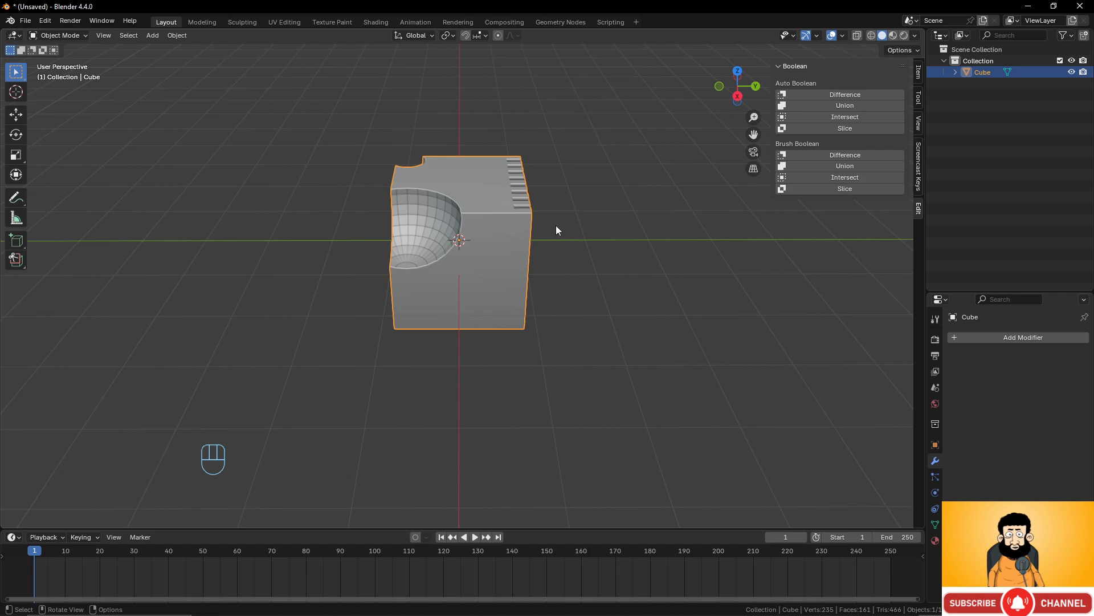
middle_click_drag(325, 262, 402, 142)
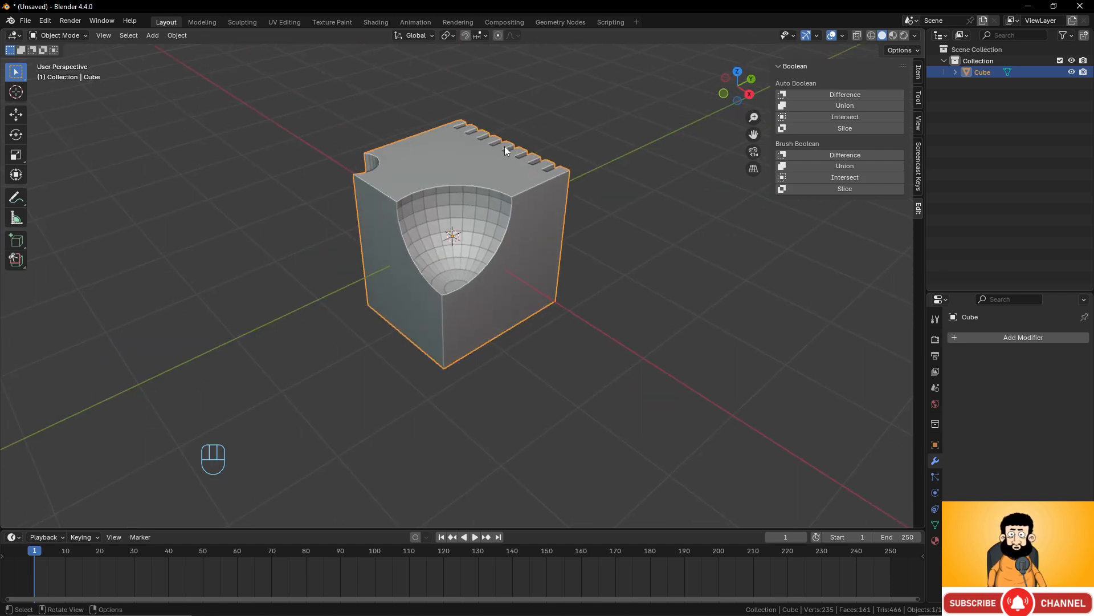
middle_click_drag(539, 215, 481, 193)
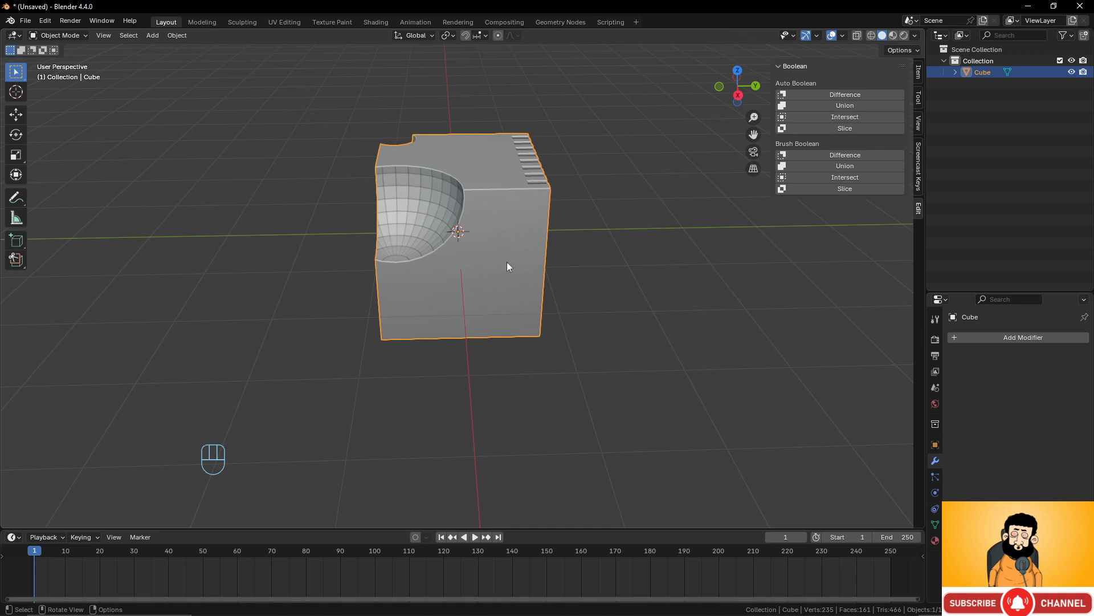
middle_click_drag(507, 266, 429, 233)
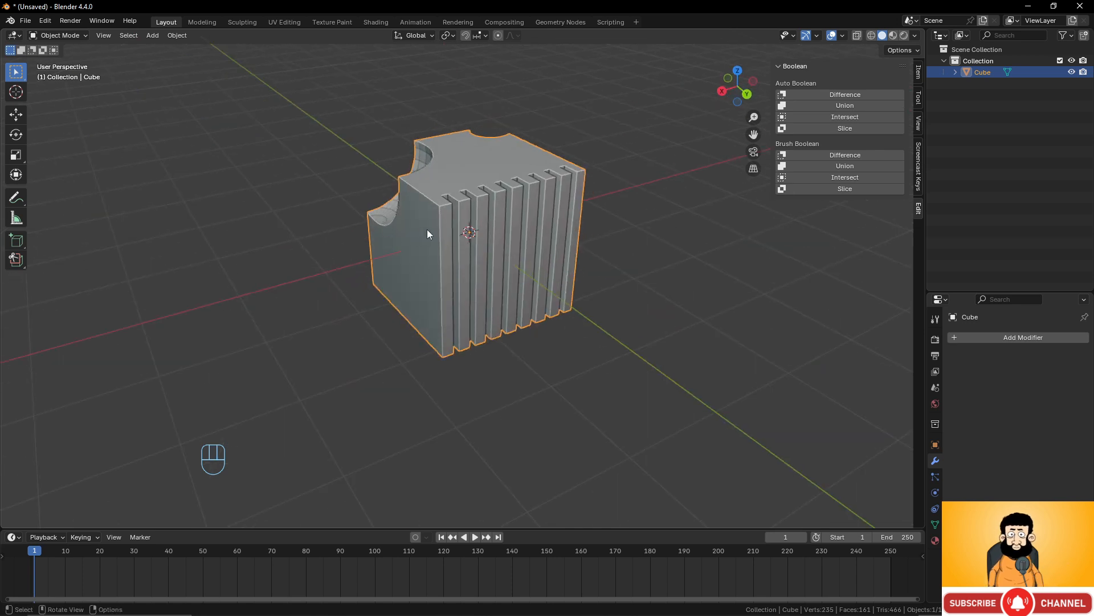
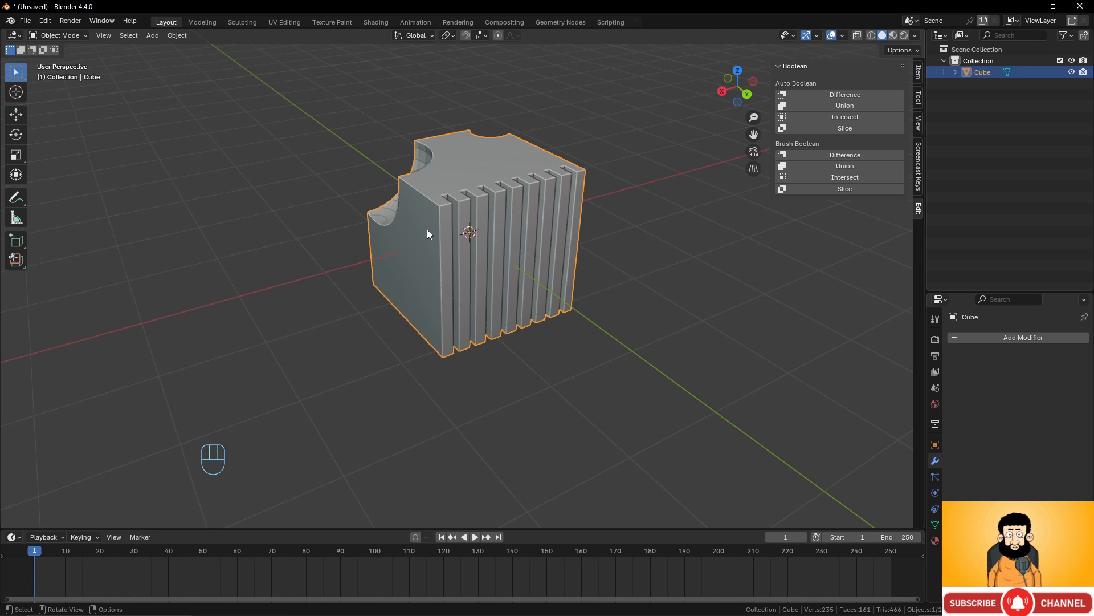
Rename both the collection and the cut cube object as mug.
double_click(976, 64)
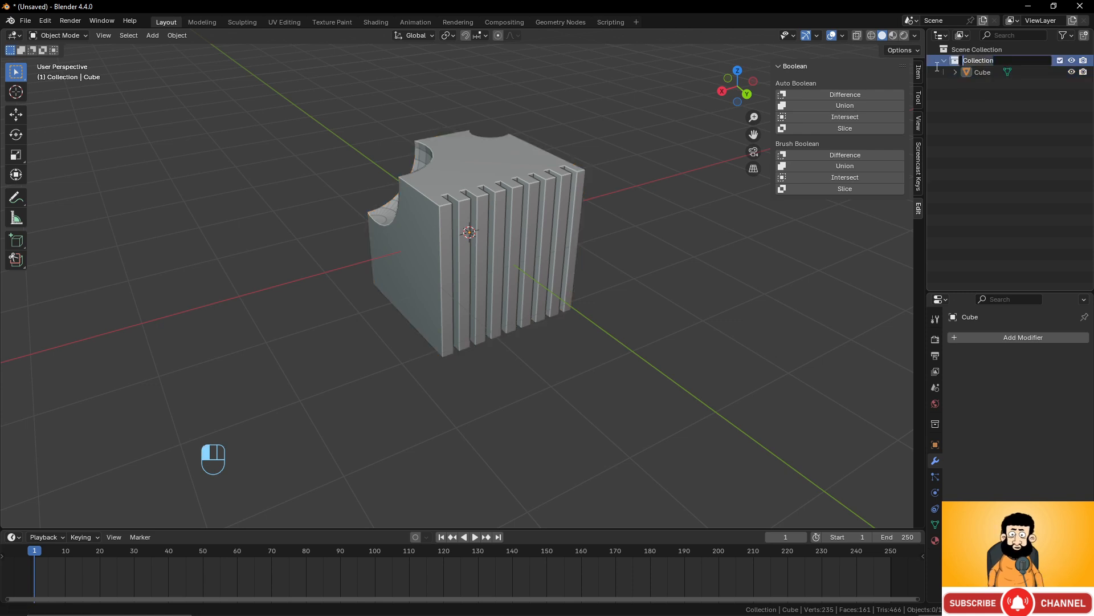
type("mug")
key("Return")
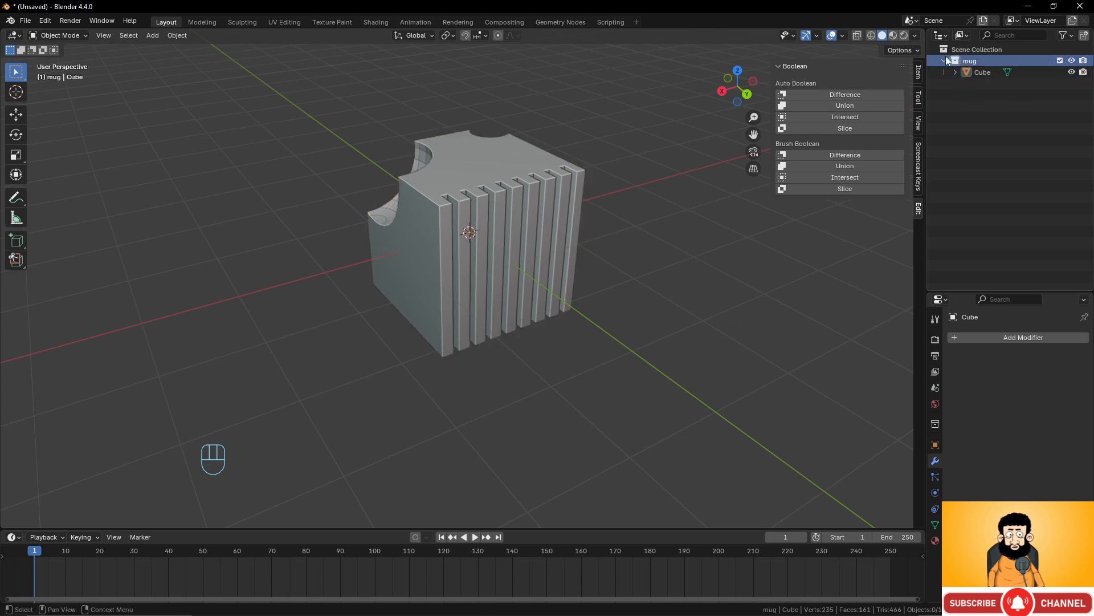
double_click(1000, 71)
type("mug")
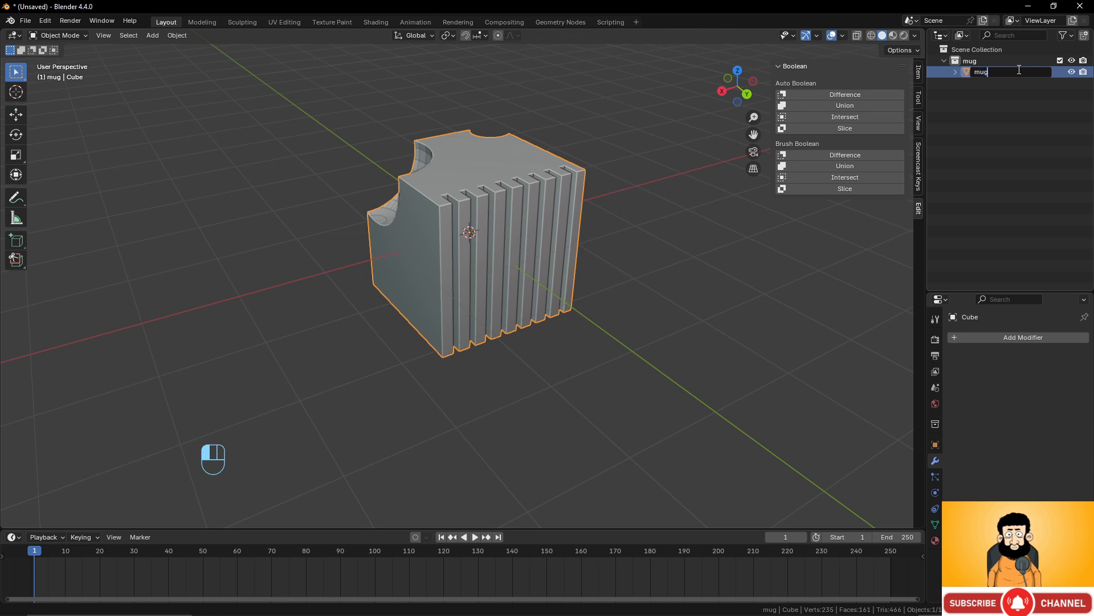
key("Return")
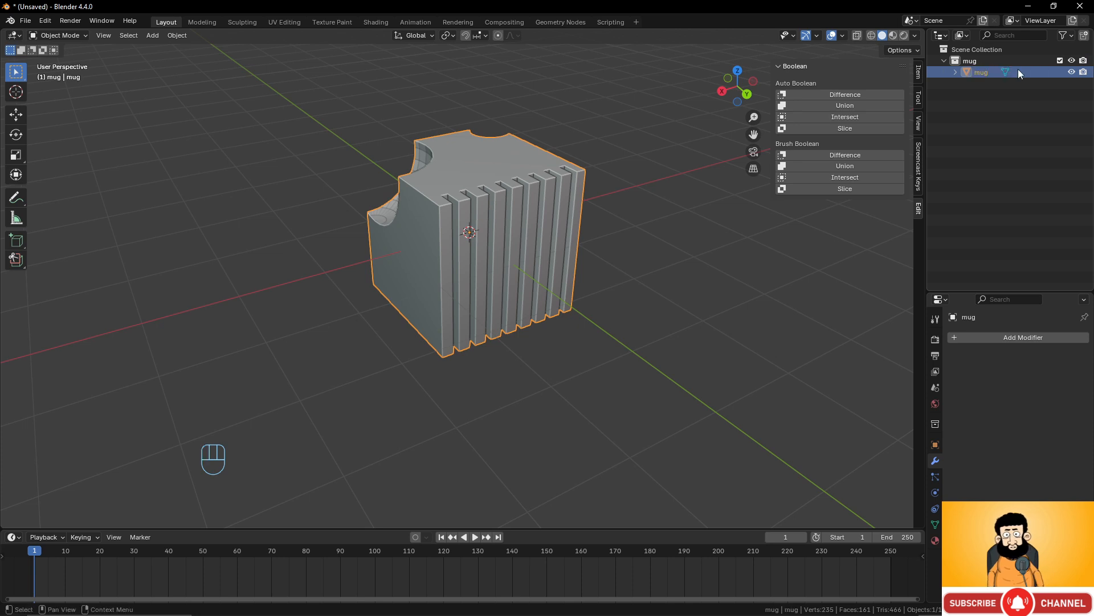
Delete the cut cube and add a cylinder mesh to the mug collection.
key("x")
left_click(473, 237)
key("shift+a")
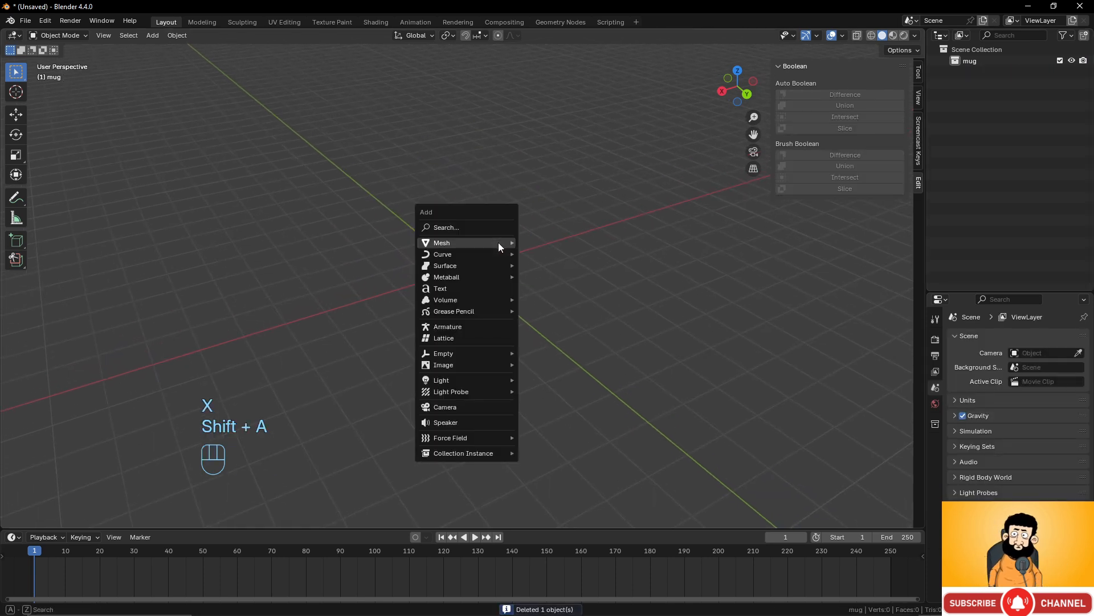
mouse_move(498, 242)
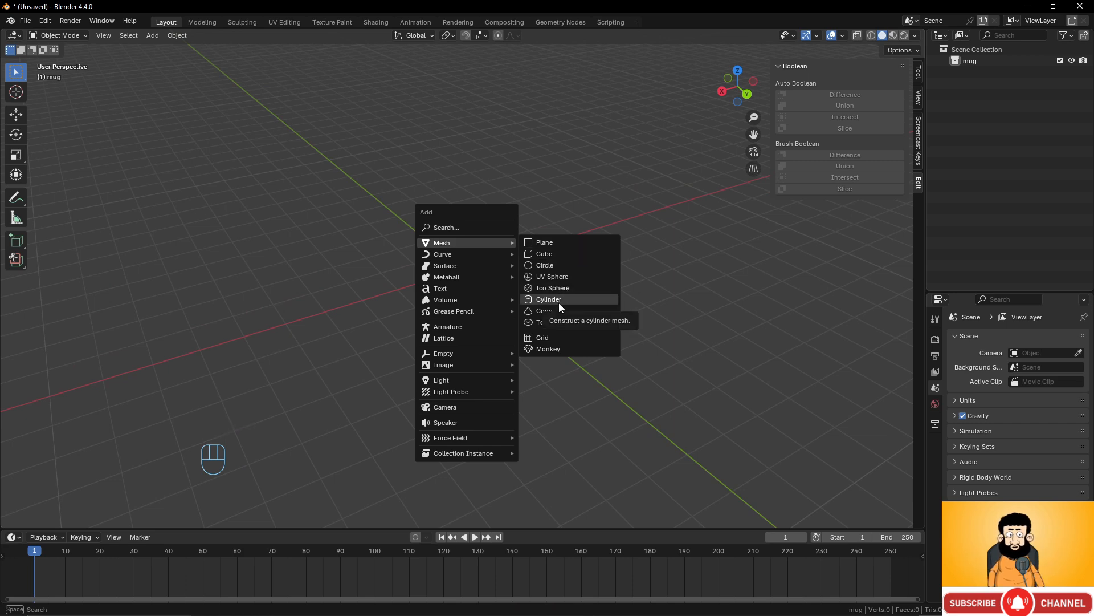
left_click(558, 302)
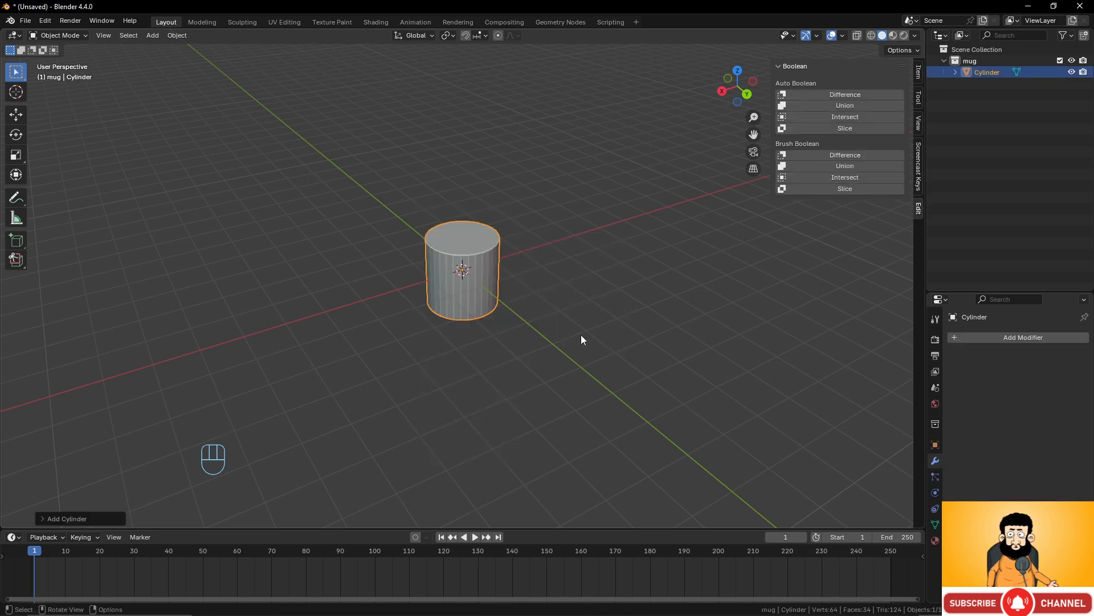
scroll(573, 340, "up", 4)
scroll(573, 339, "down", 4)
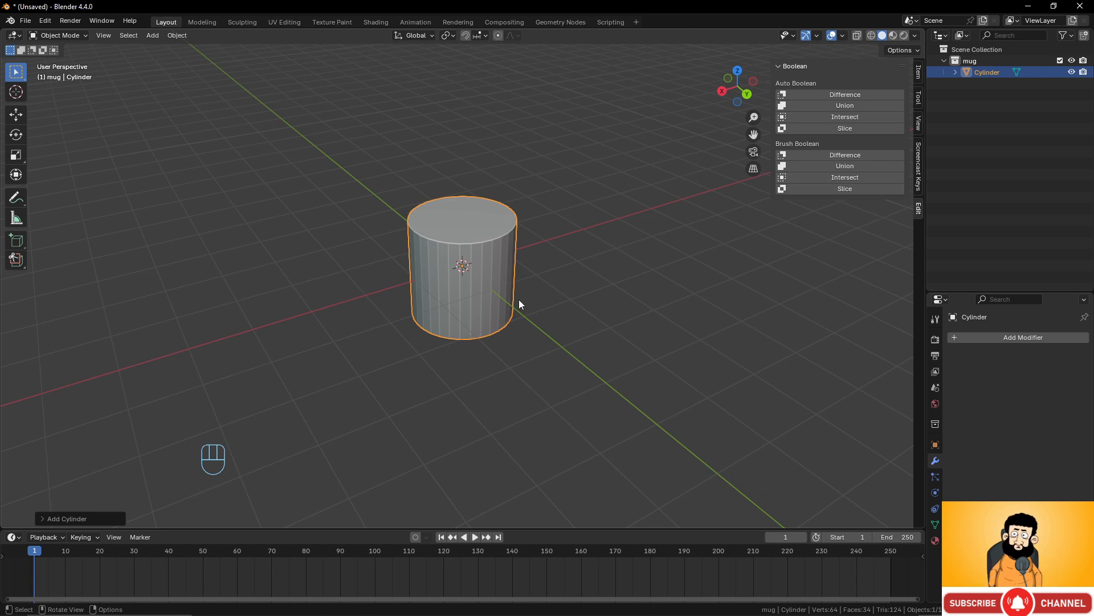
In front orthographic view, stretch the cylinder along Z by a factor of about 1.44 and display it in wireframe.
key("KP_1")
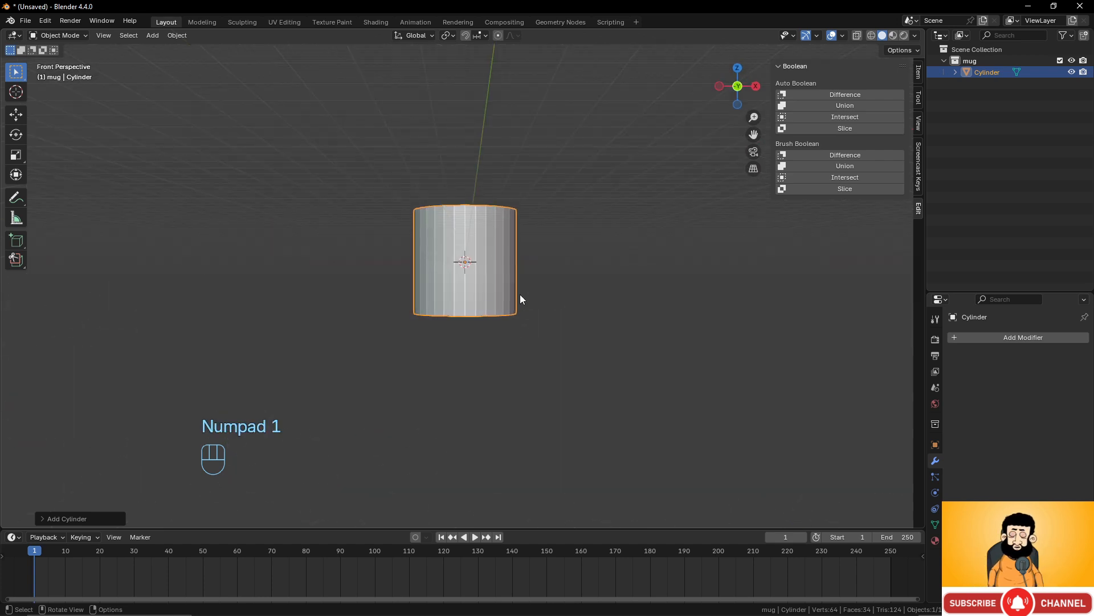
key("KP_5")
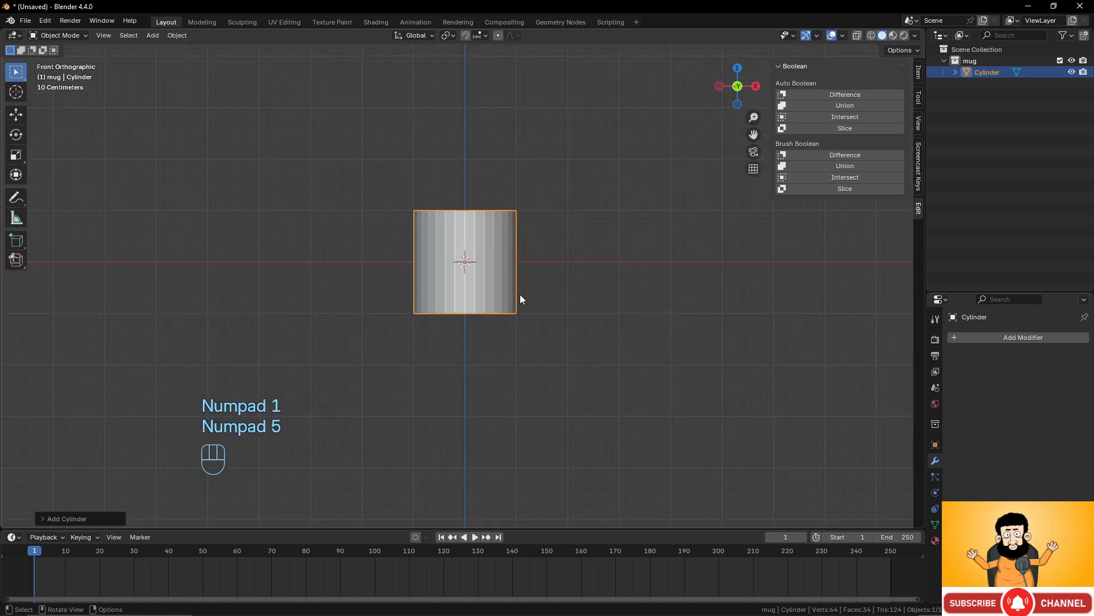
left_click(42, 518)
right_click(545, 343)
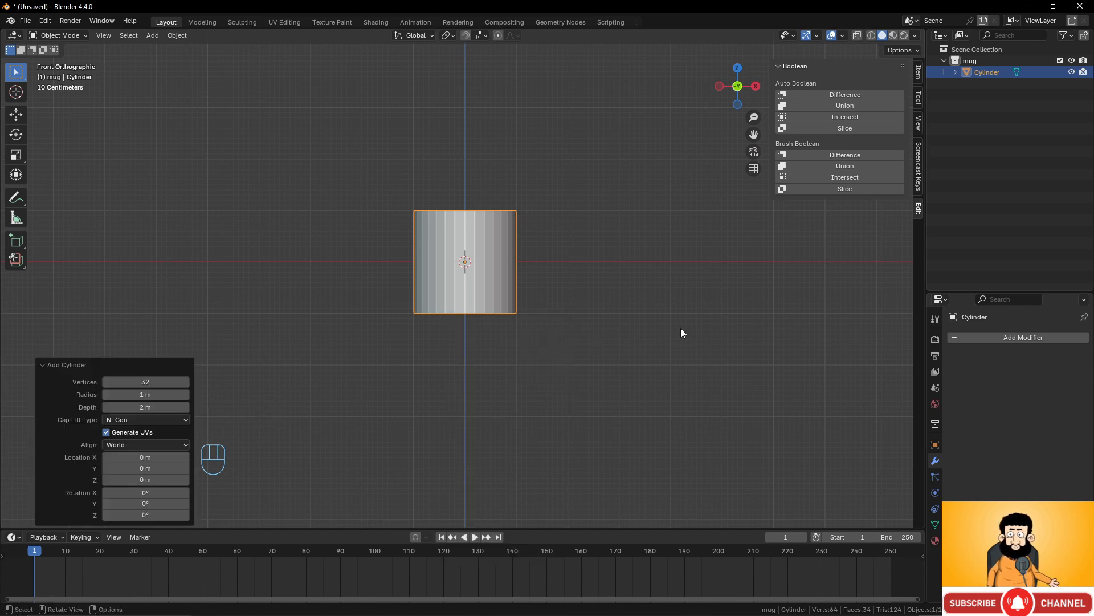
key("s")
key("z")
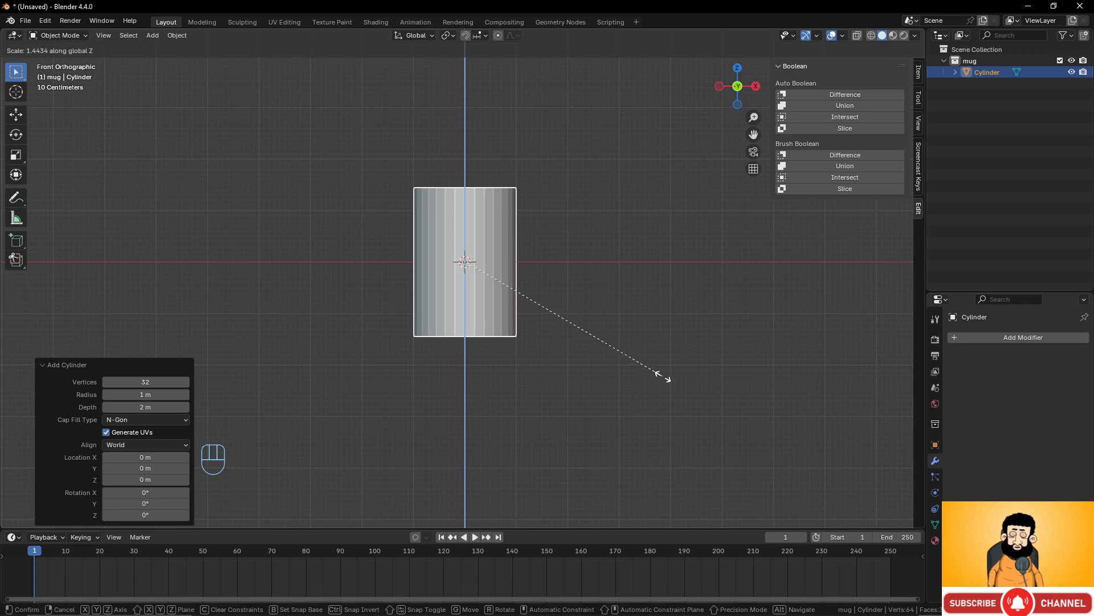
left_click(663, 377)
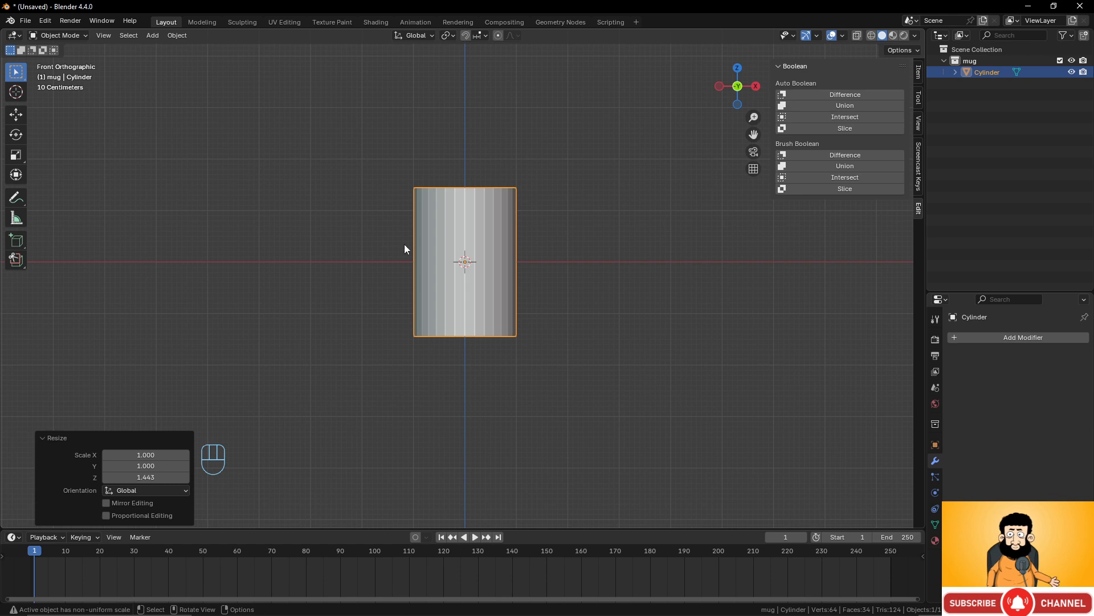
key("z")
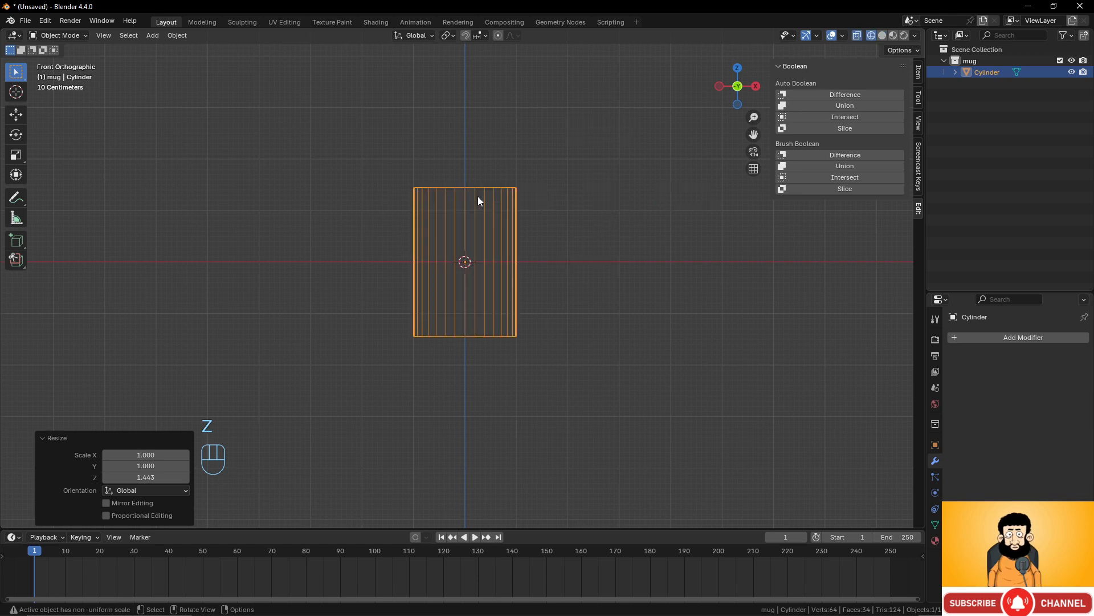
Duplicate the cylinder in place and scale the copy uniformly by a factor of about 0.82.
key("shift+d")
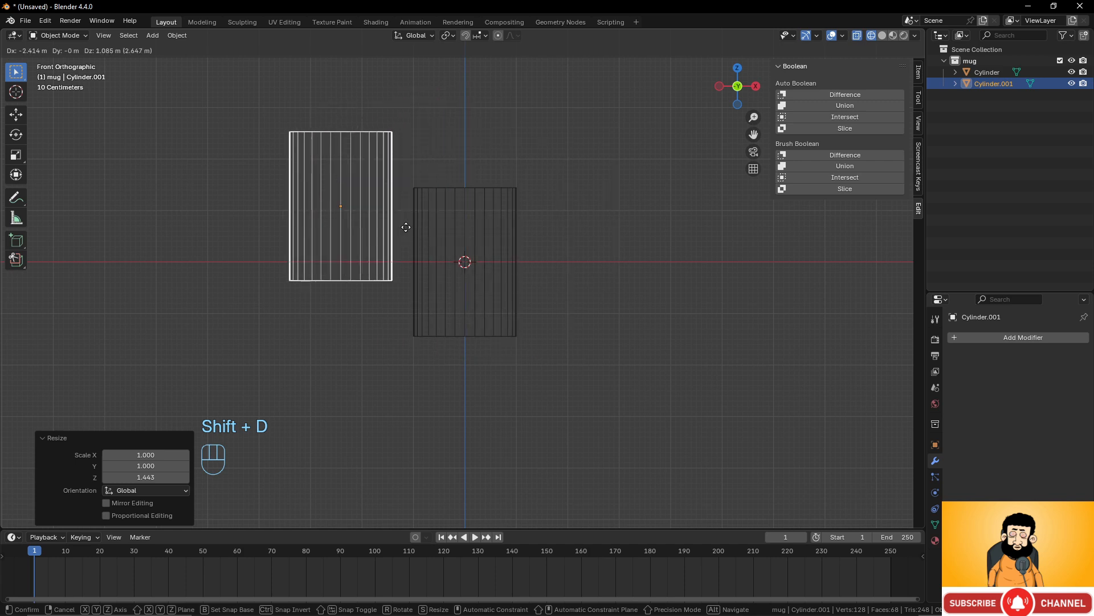
right_click(586, 170)
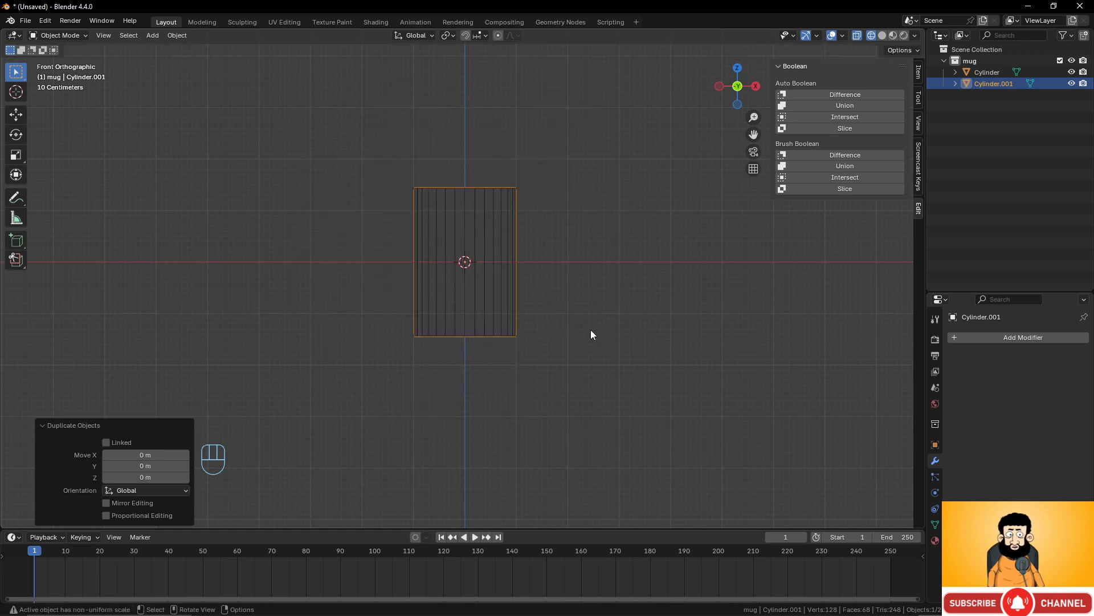
key("s")
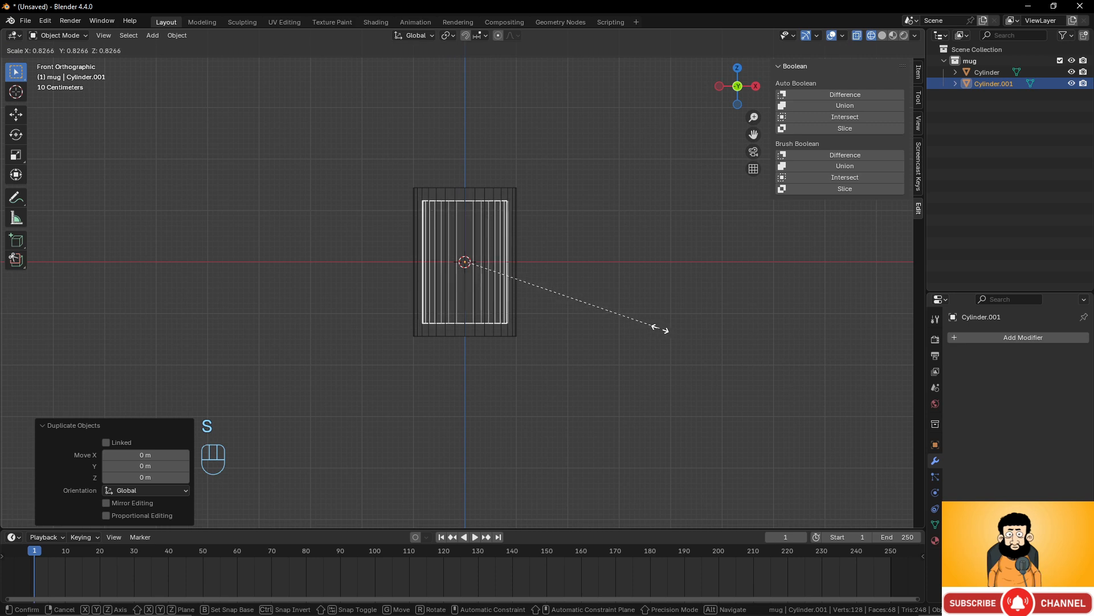
left_click(674, 332)
Stretch the inner cylinder along Z by about 1.17, raise it about 0.14 m above the outer cylinder's rim, and return to solid display.
key("s")
key("z")
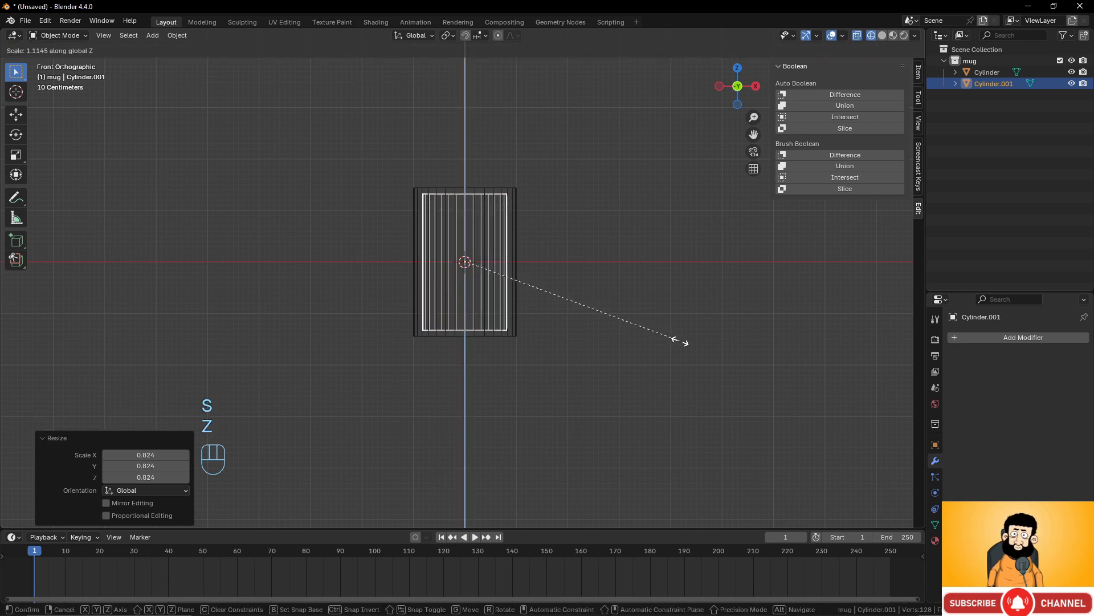
left_click(687, 346)
key("g")
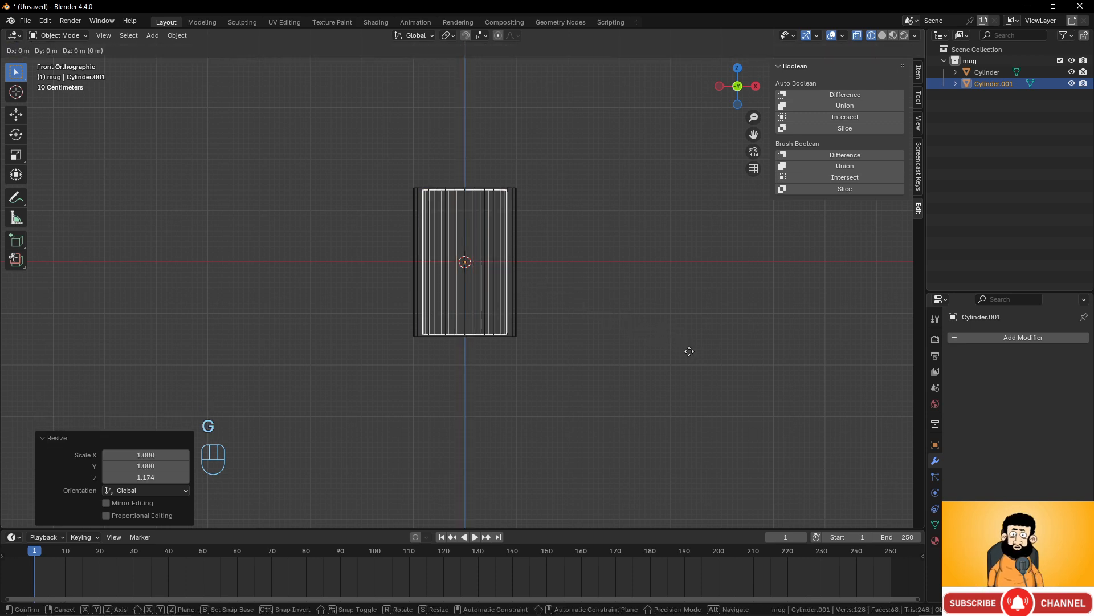
key("z")
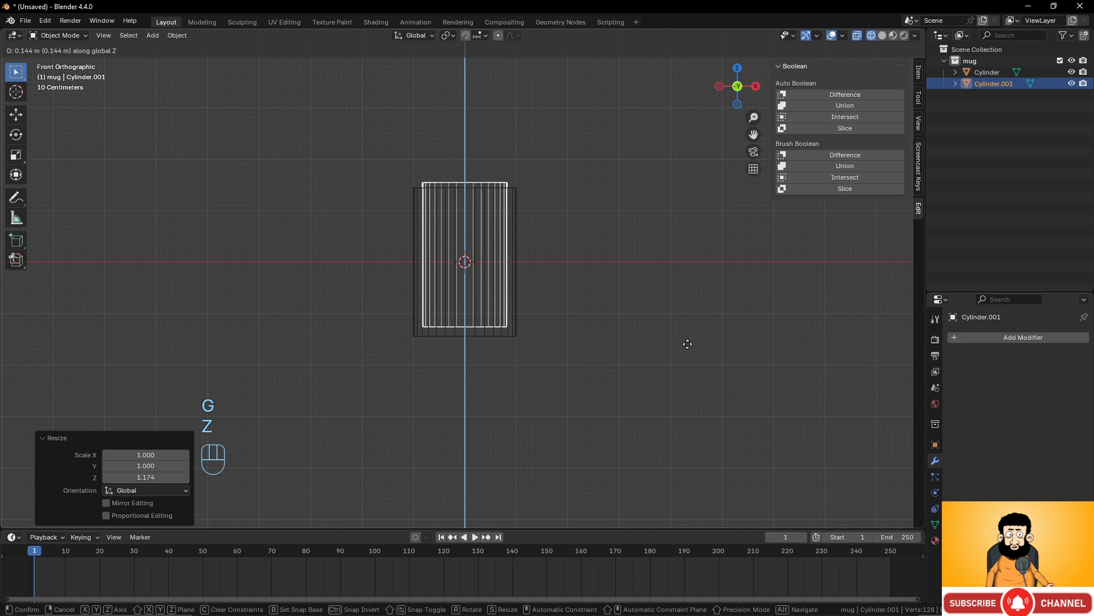
left_click(687, 344)
key("z")
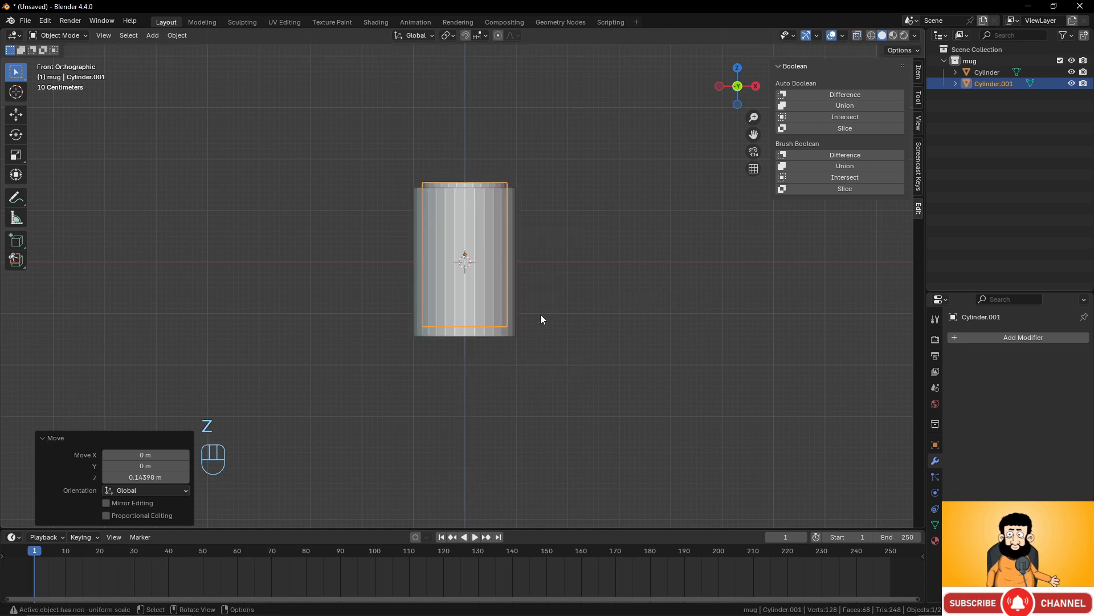
mouse_move(540, 313)
middle_mouse_down()
mouse_move(514, 360)
mouse_move(501, 359)
mouse_move(630, 342)
mouse_move(535, 242)
middle_mouse_up()
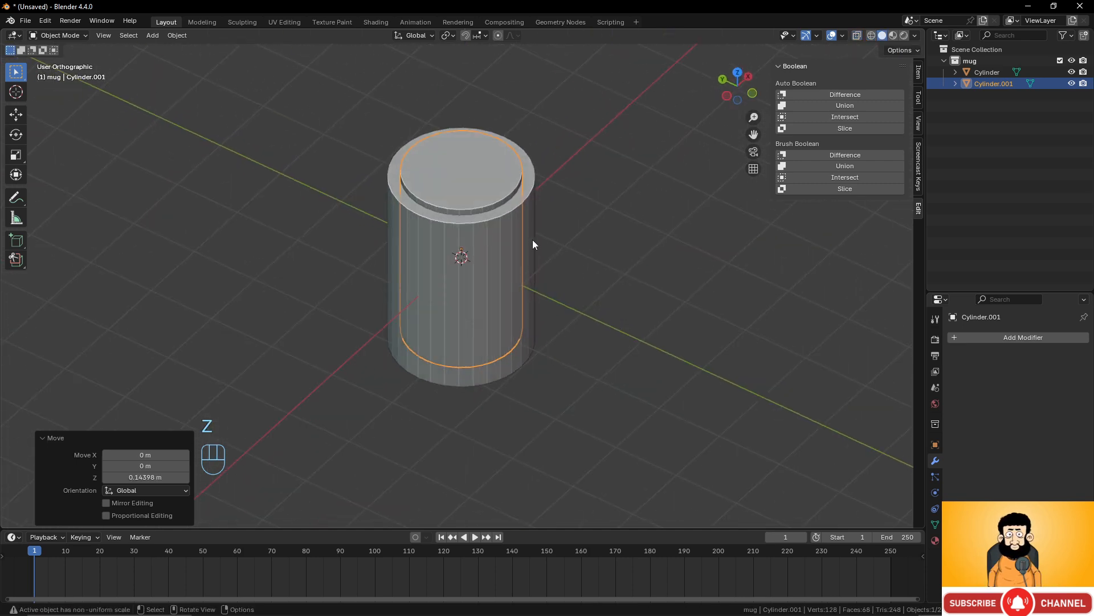
Add a torus mesh at the centre of the cylinders for the mug's handle.
left_click(511, 217)
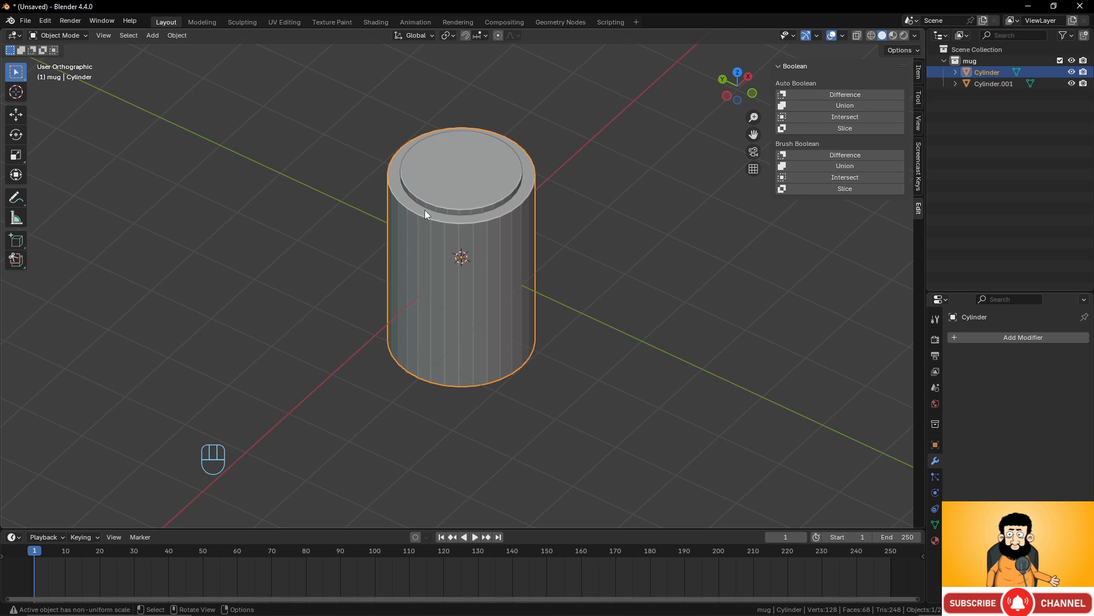
key("shift")
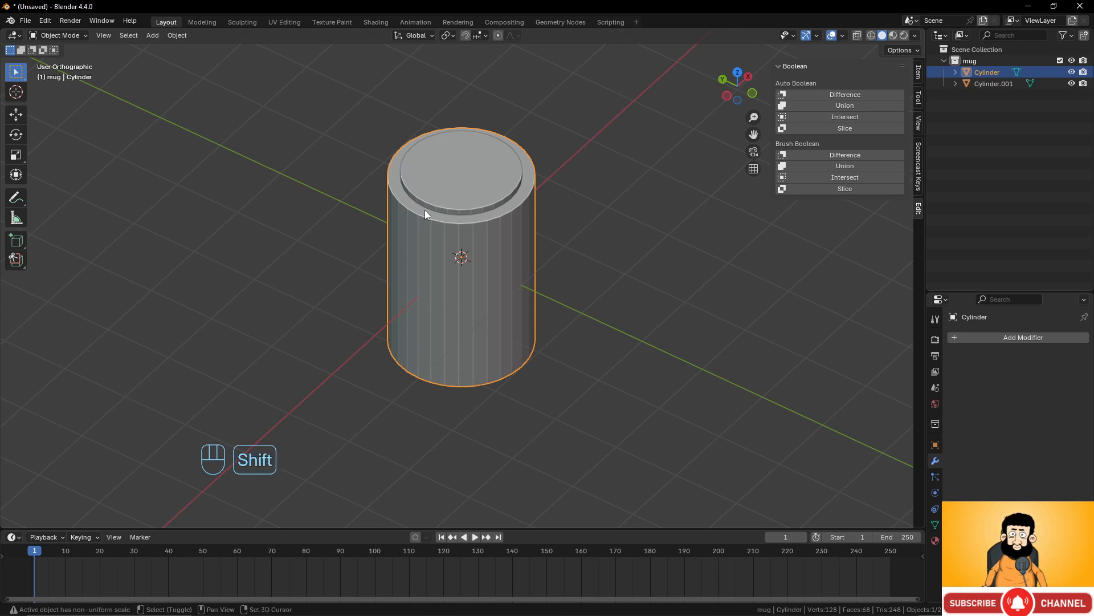
key("shift+a")
mouse_move(425, 209)
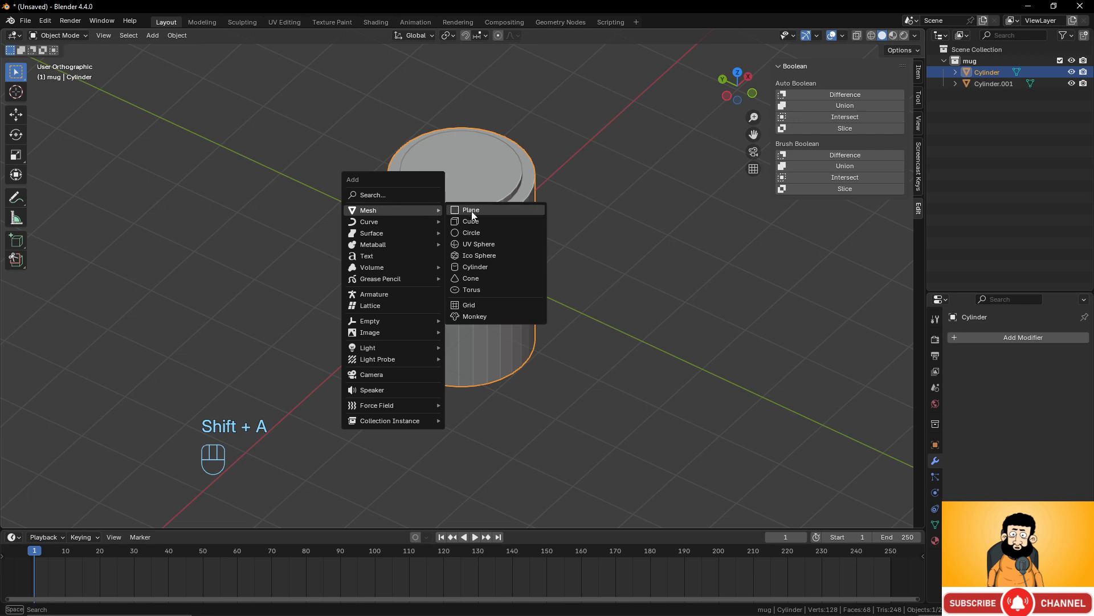
left_click(472, 289)
middle_click_drag(499, 289, 612, 259)
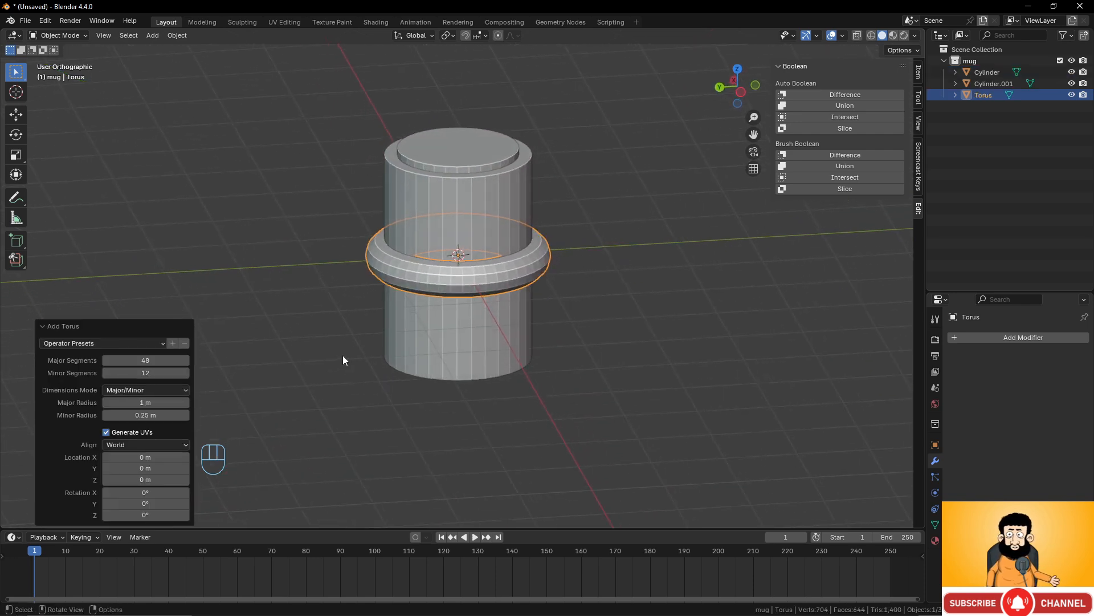
In front orthographic view, rotate the torus 90° about the X axis.
key("KP_1")
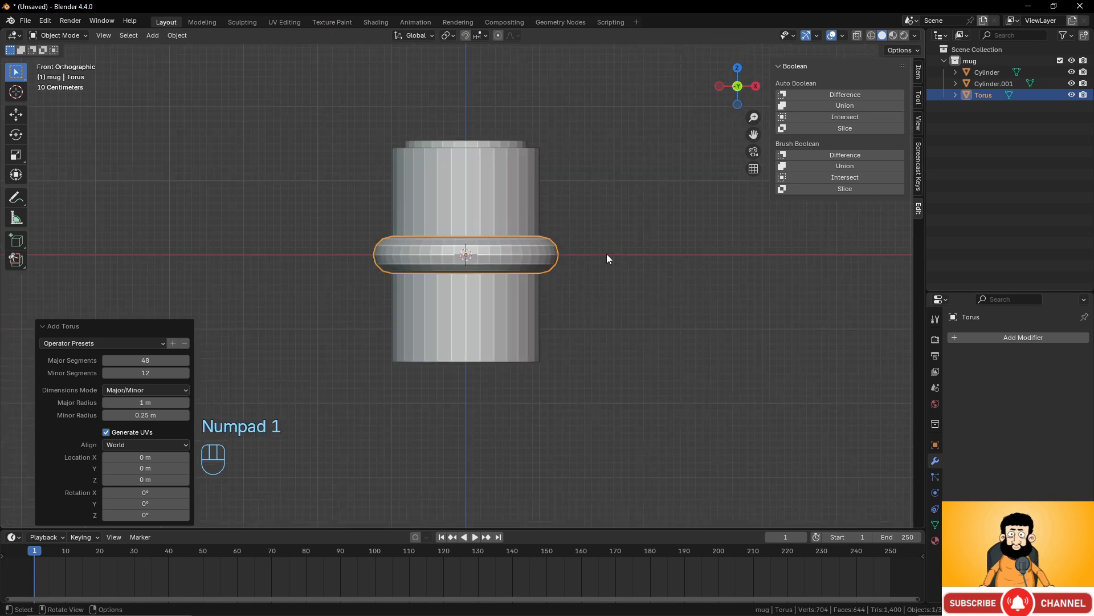
key("r")
key("KP_9")
key("KP_0")
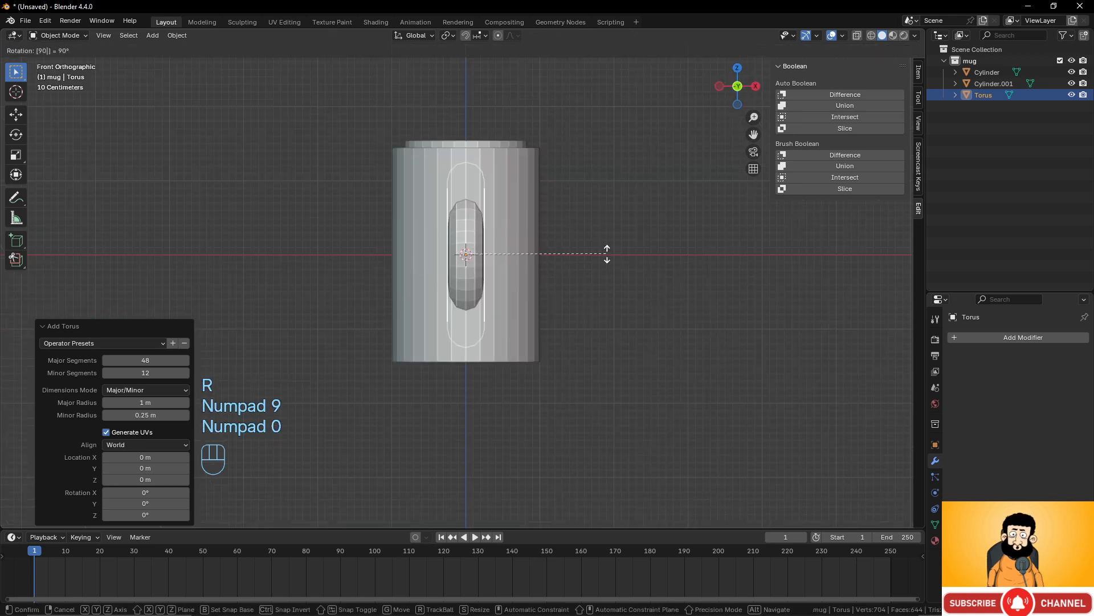
key("x")
left_click(607, 256)
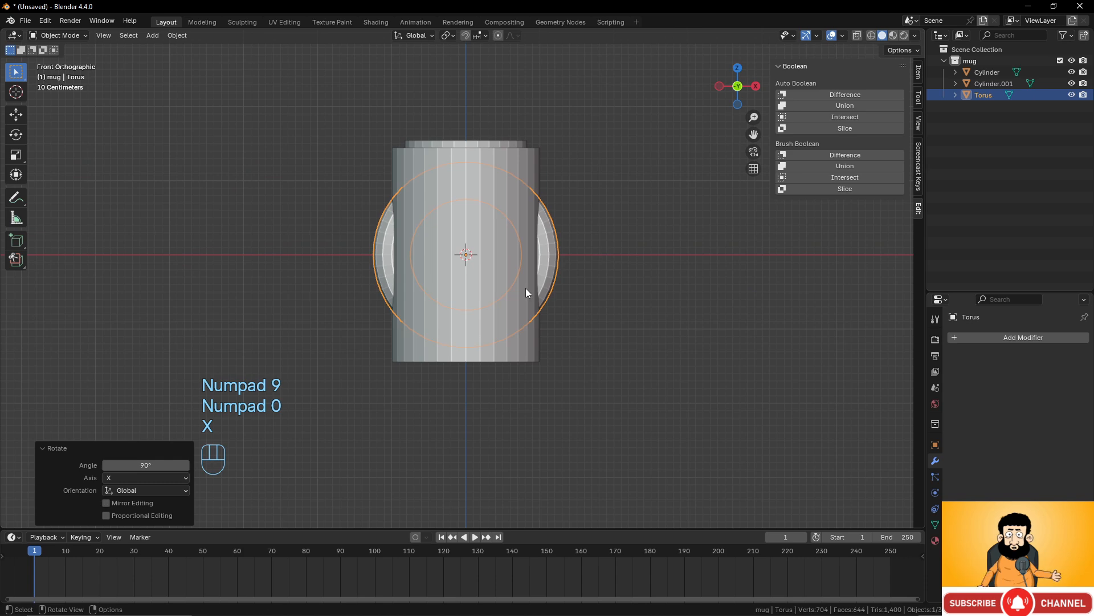
Scale the torus to about 0.69 and place it about 1.06 m along X so half of it protrudes as a handle.
key("g")
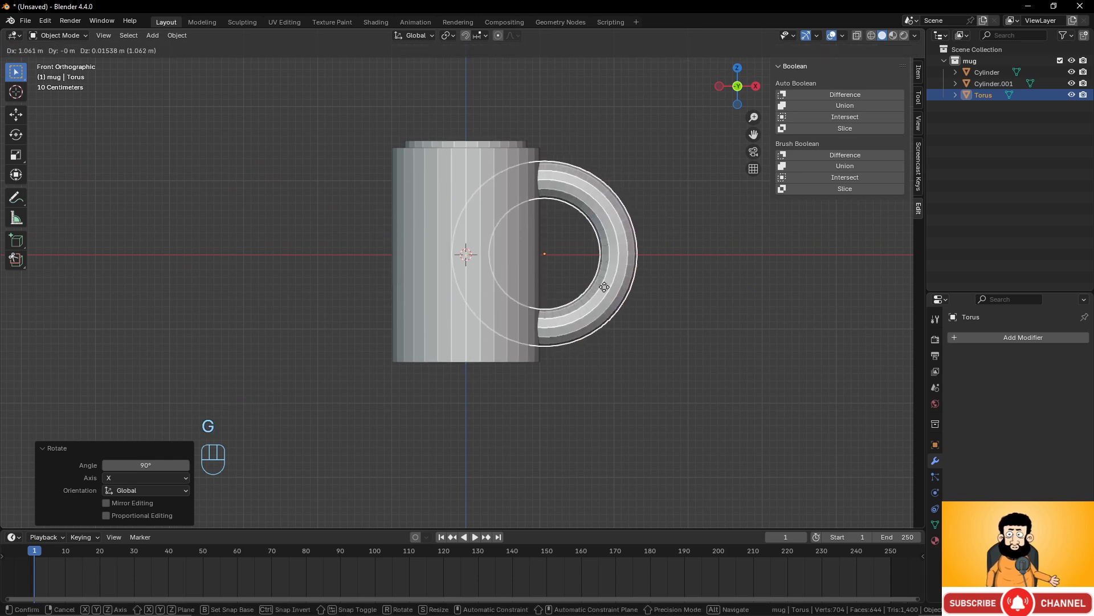
left_click(603, 286)
key("s")
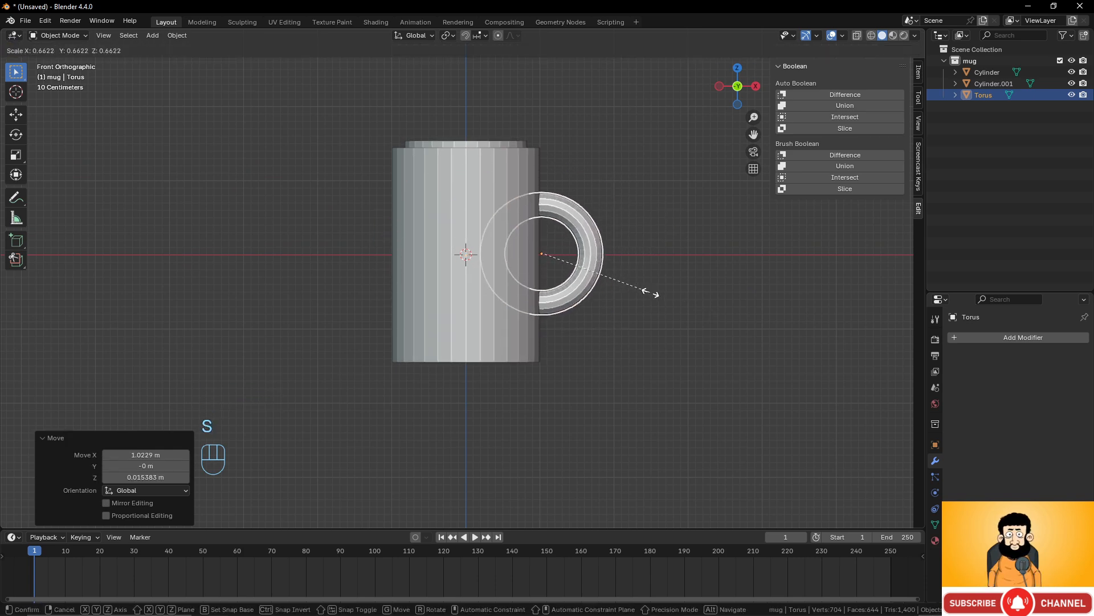
left_click(655, 294)
key("g")
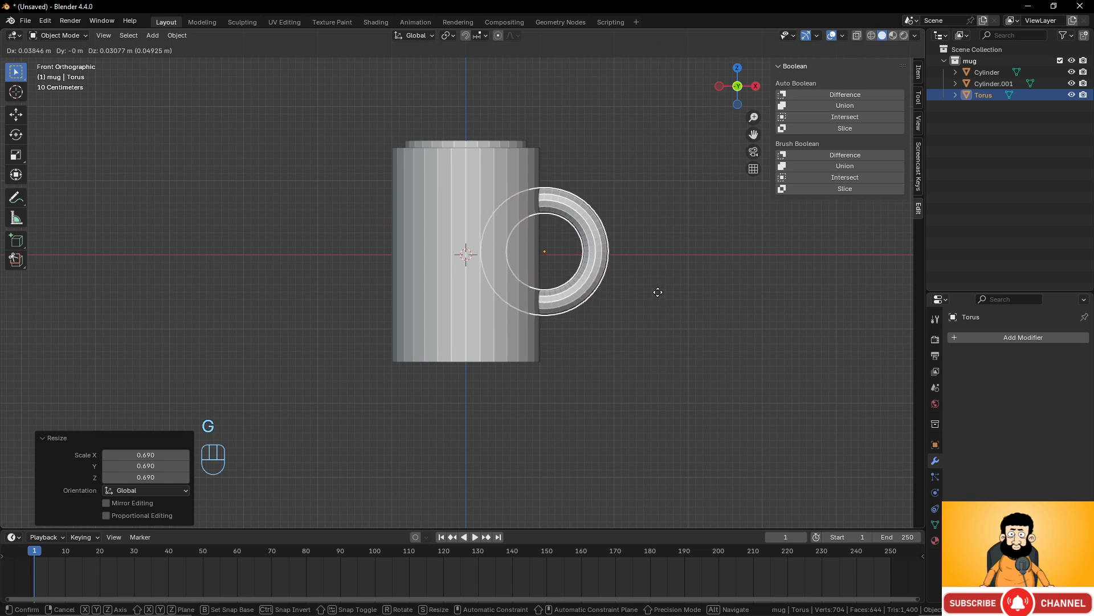
left_click(658, 291)
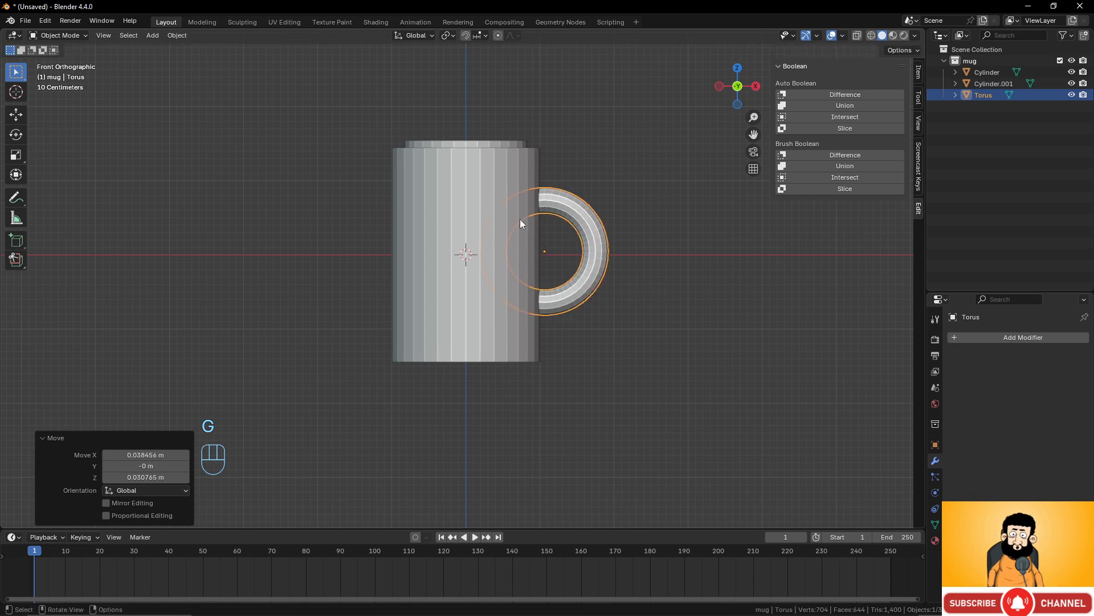
Hollow out the mug by subtracting the inner cylinder from the outer one with an Auto Boolean Difference.
mouse_move(520, 222)
middle_mouse_down()
mouse_move(507, 271)
mouse_move(521, 231)
middle_mouse_up()
left_click(456, 198)
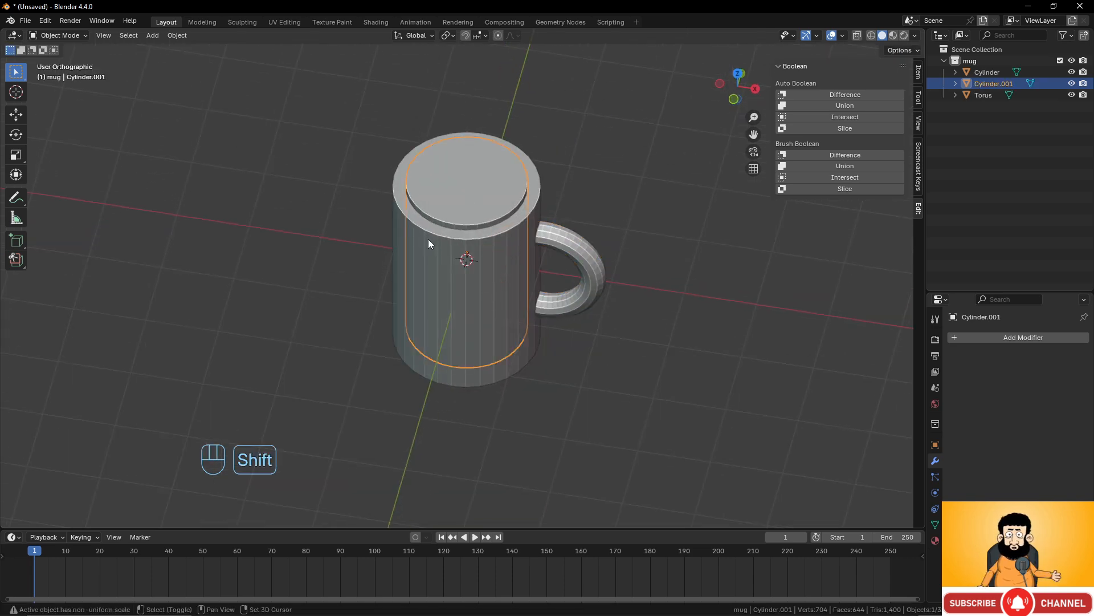
left_click(482, 240, "shift")
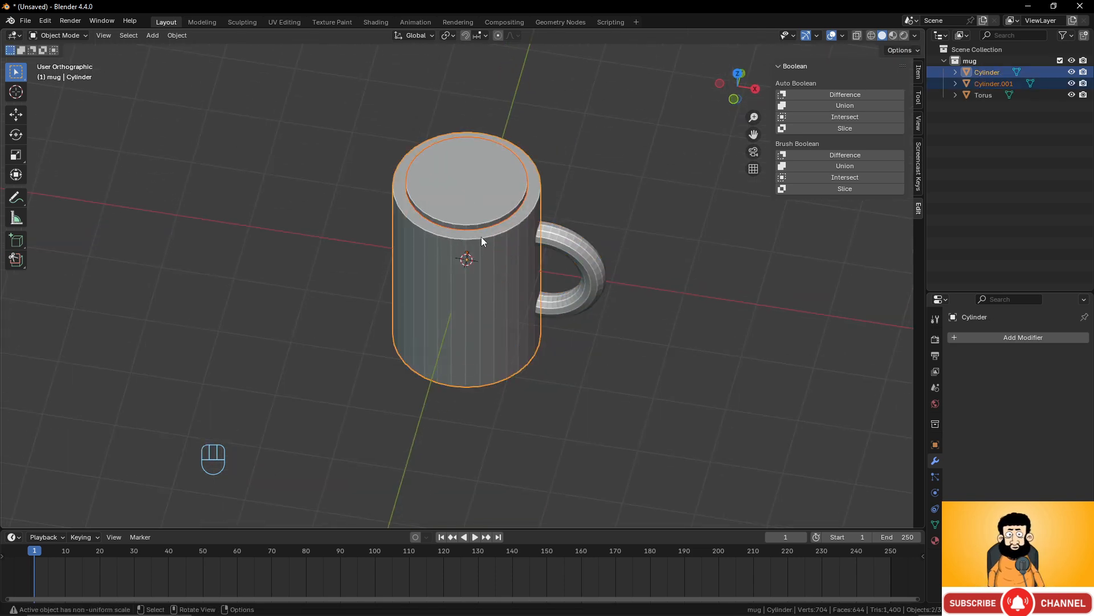
left_click(844, 95)
middle_click_drag(488, 314, 549, 320)
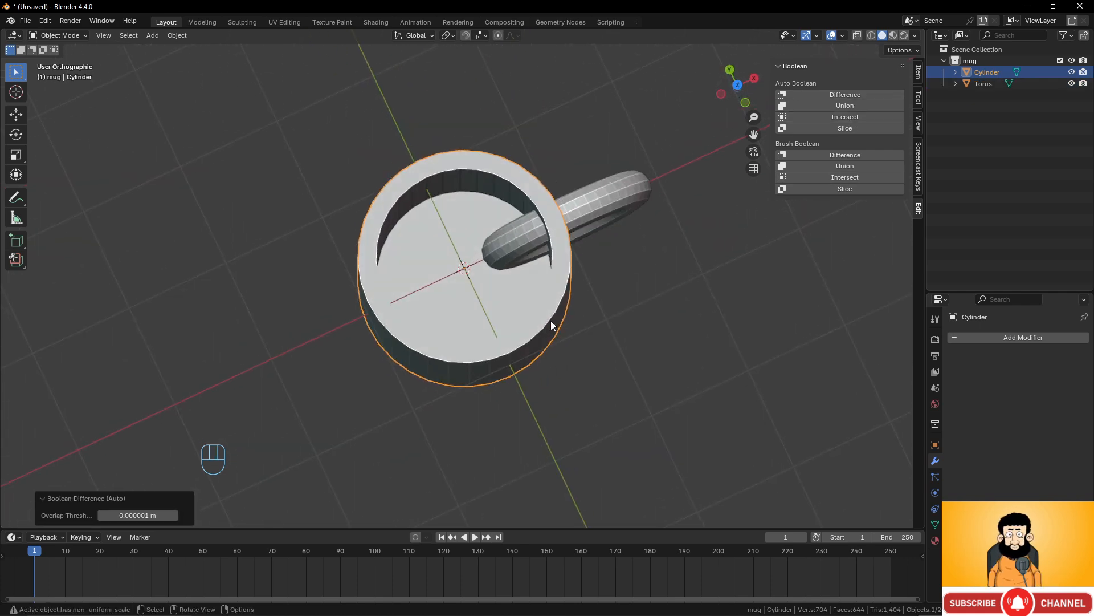
left_click(570, 219)
left_click(535, 187, "shift")
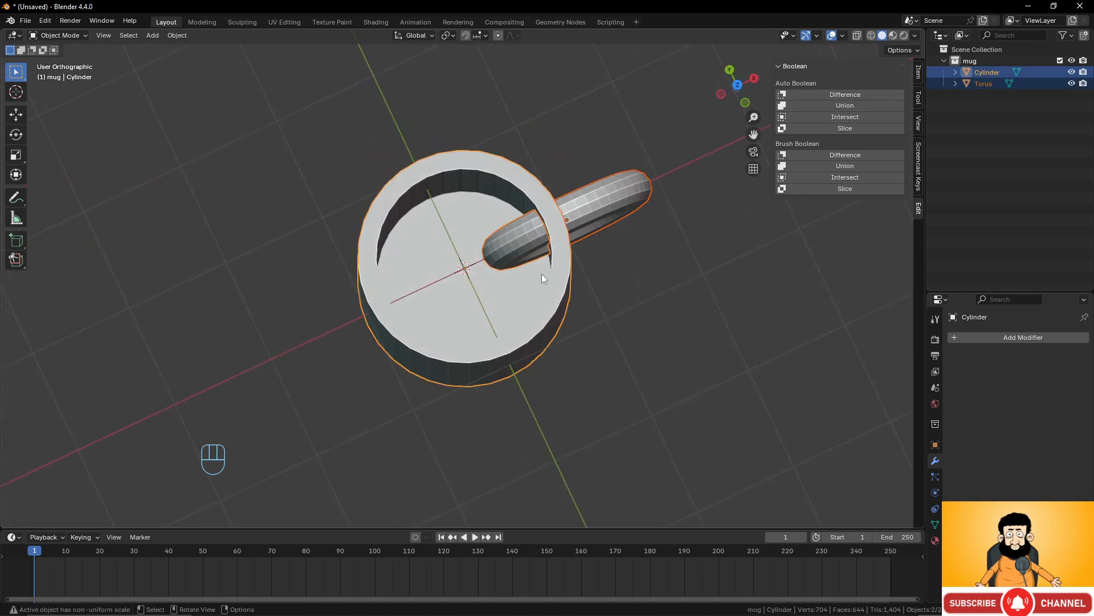
middle_click_drag(543, 273, 544, 196)
key("ctrl+z")
Add a cube mesh at the mug's centre to use as a cutter for the torus handle.
key("KP_1")
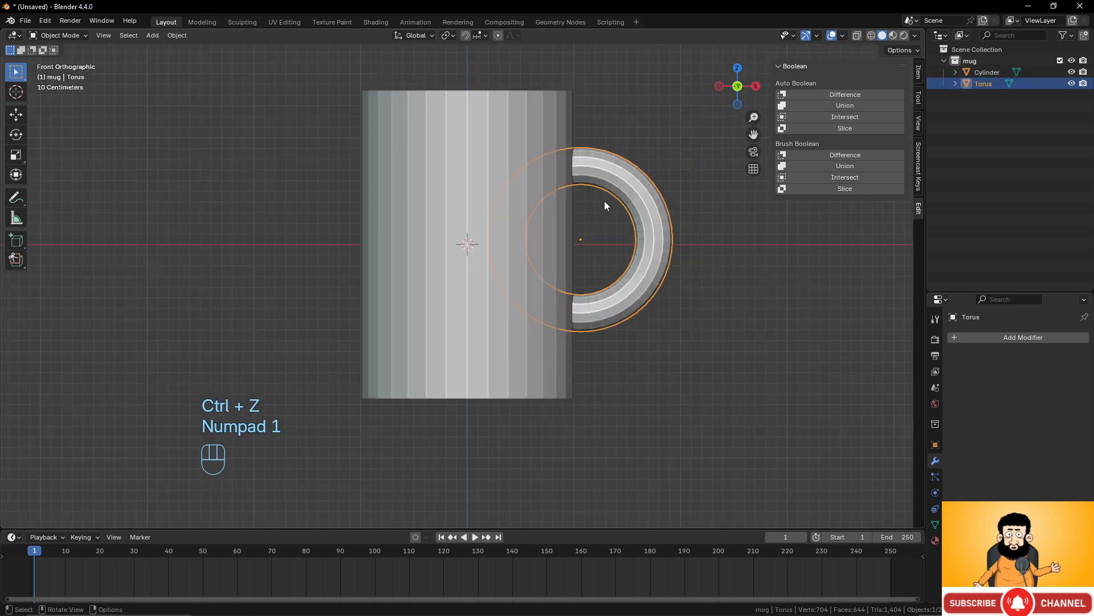
key("shift+a")
mouse_move(597, 216)
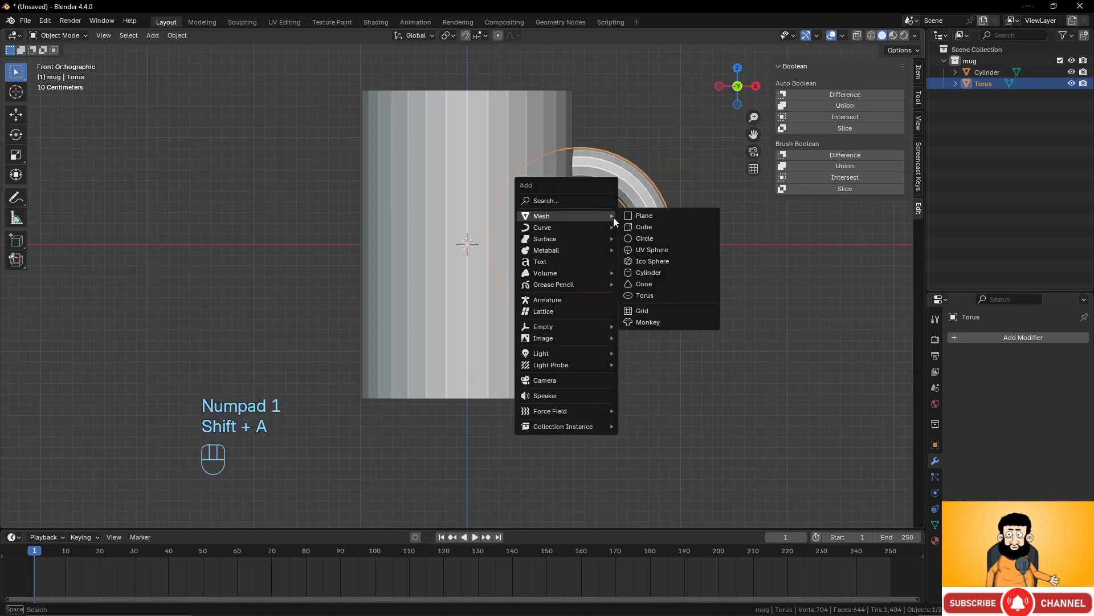
left_click(645, 227)
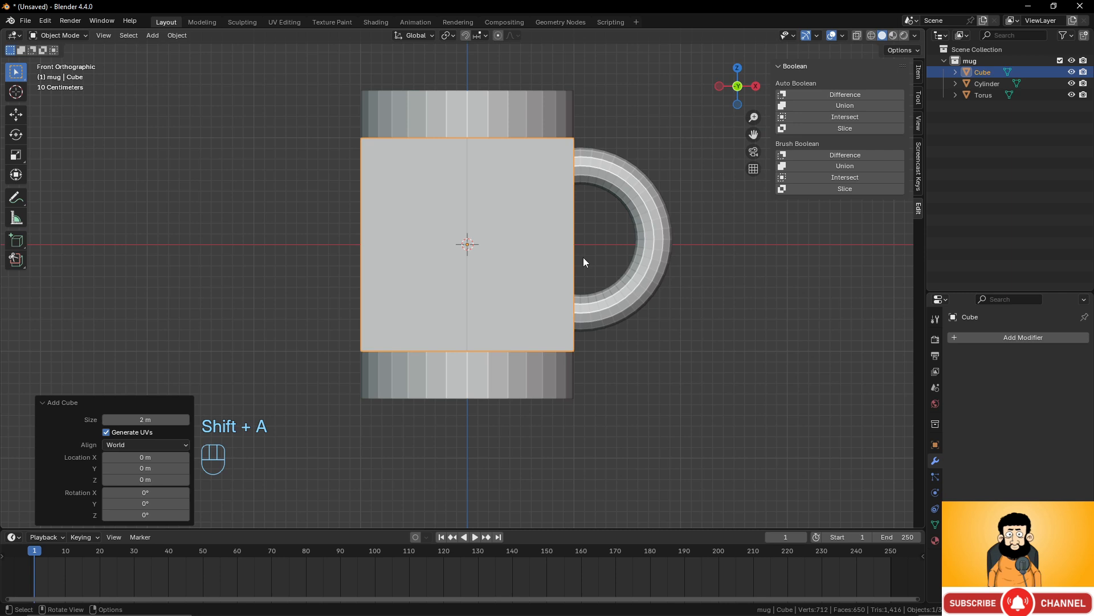
middle_click_drag(583, 258, 583, 200)
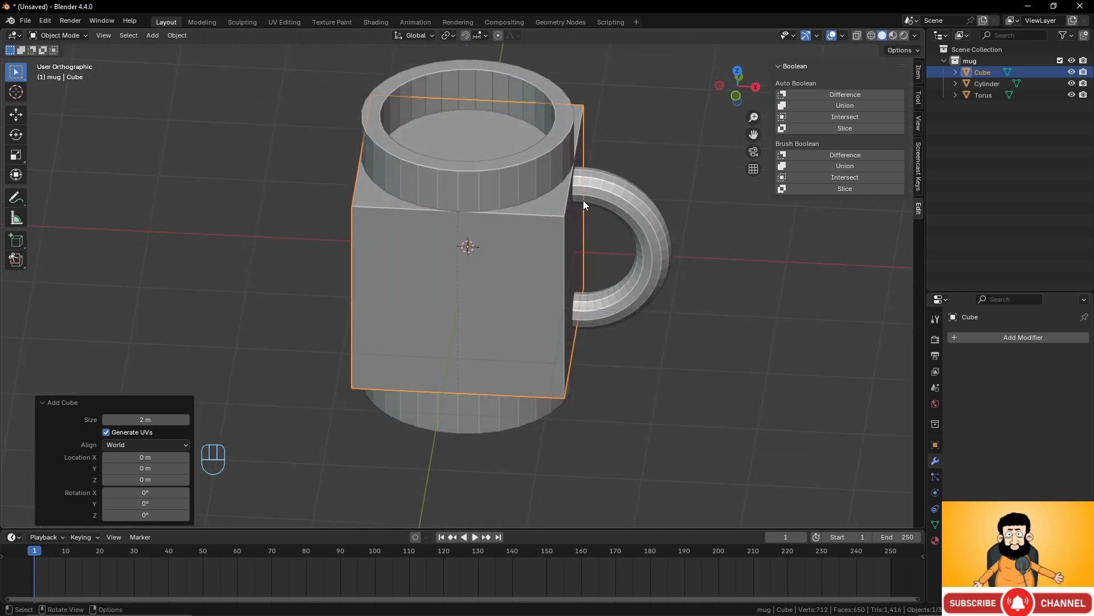
Shift the cube slightly along X and subtract it from the torus handle with an Auto Boolean Difference.
key("g")
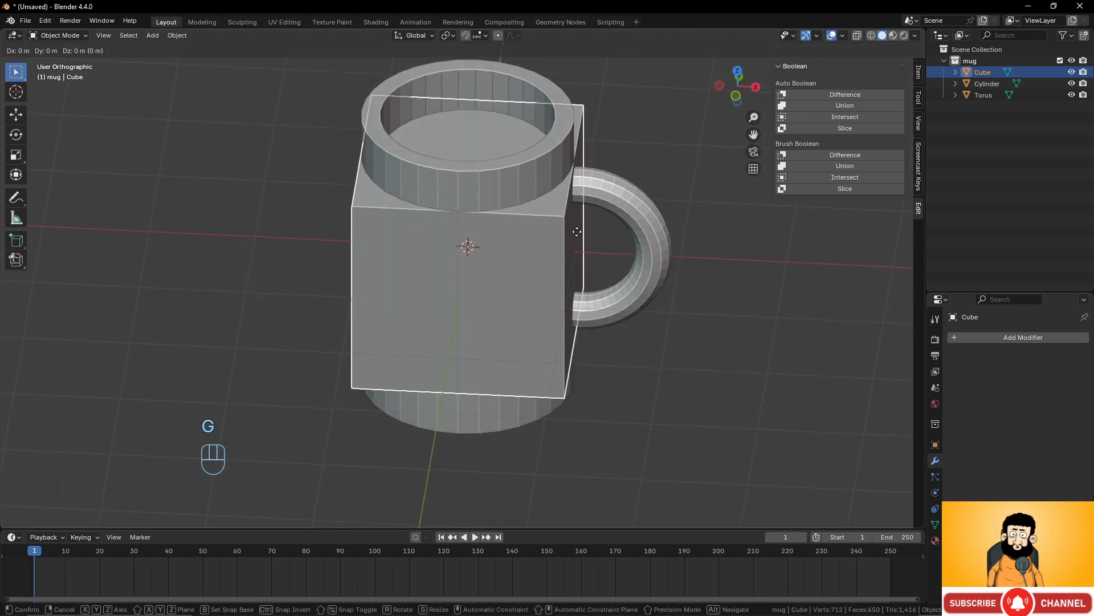
key("x")
left_click(565, 232)
mouse_move(584, 225)
middle_mouse_down()
mouse_move(584, 264)
mouse_move(561, 228)
mouse_move(592, 230)
middle_mouse_up()
left_click(624, 231, "shift")
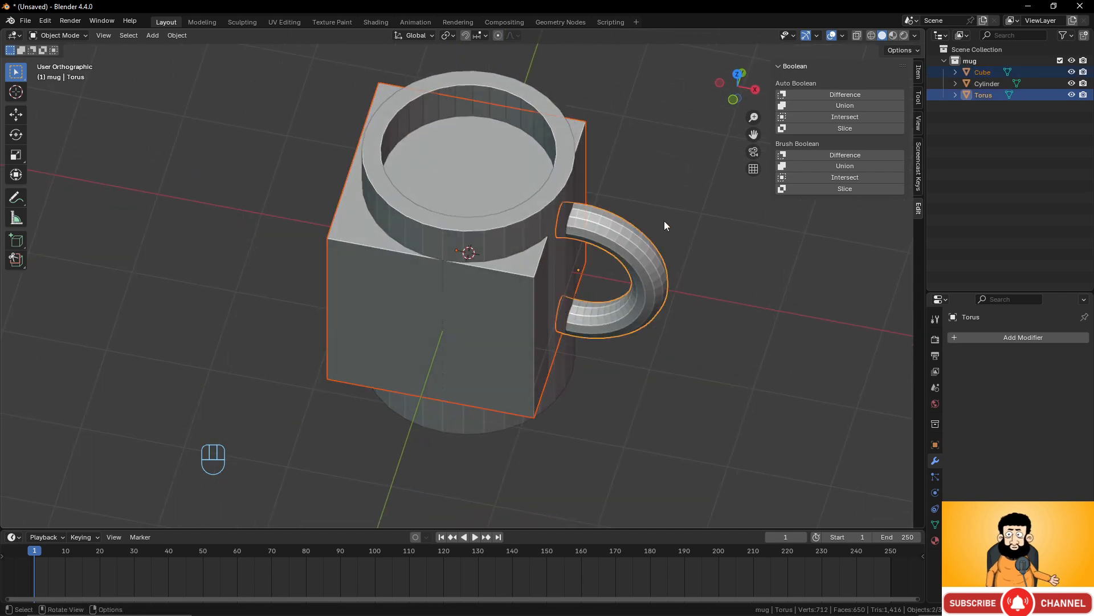
left_click(845, 94)
middle_click_drag(747, 203, 674, 231)
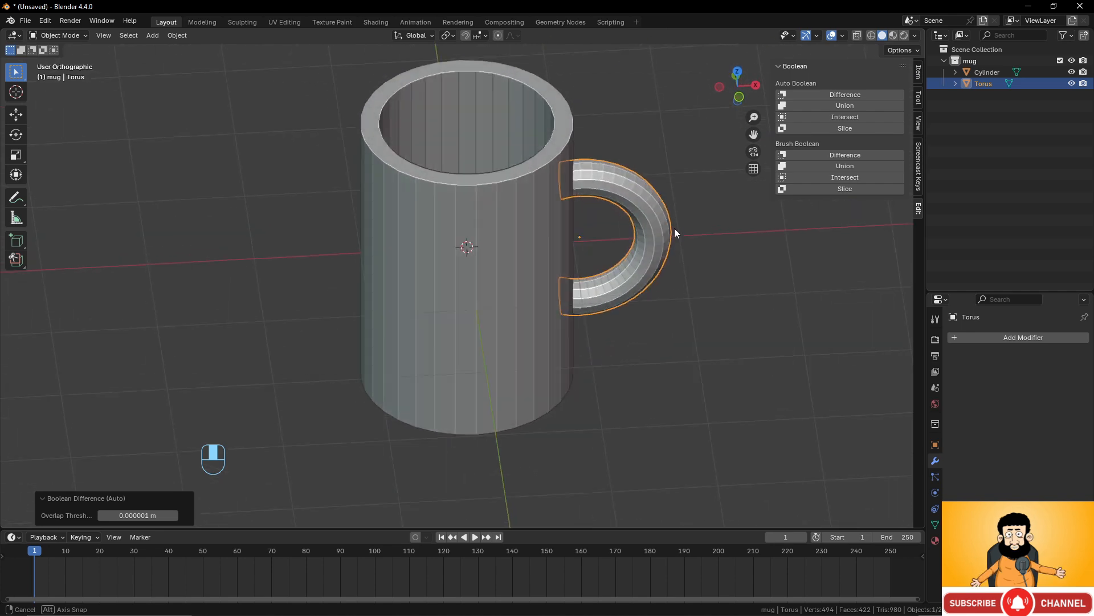
Join the torus handle and the mug cylinder into one object with an Auto Boolean Union, keeping the cylinder active.
left_click(554, 149, "shift")
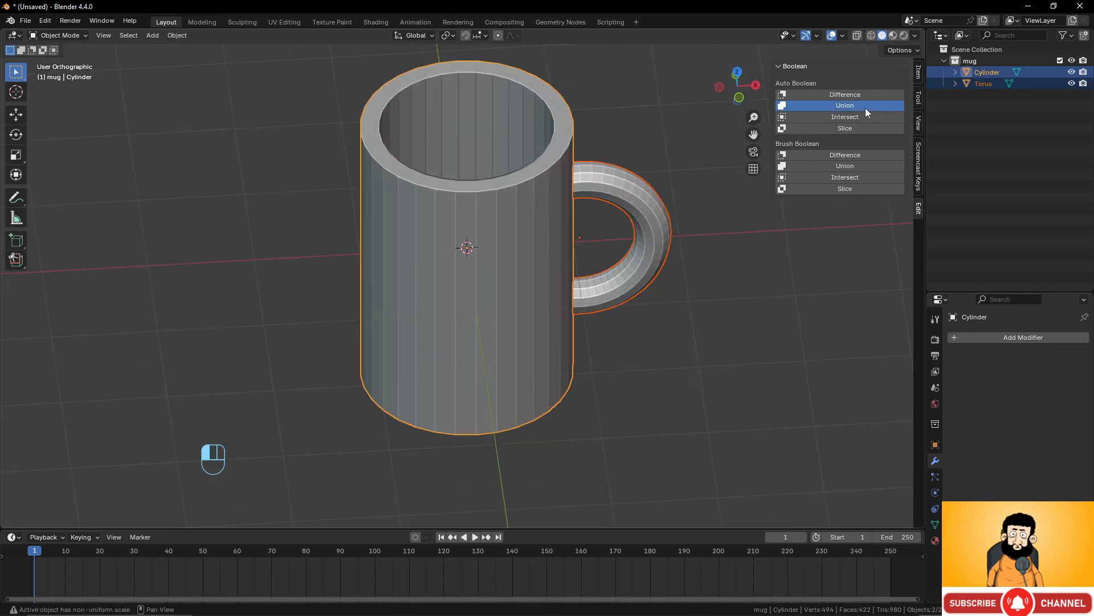
left_click(846, 105)
middle_click_drag(570, 254, 567, 200)
scroll(630, 225, "down", 3)
In front view, raise the mug about 1.44 m along Z so its base sits on the ground line.
key("KP_1")
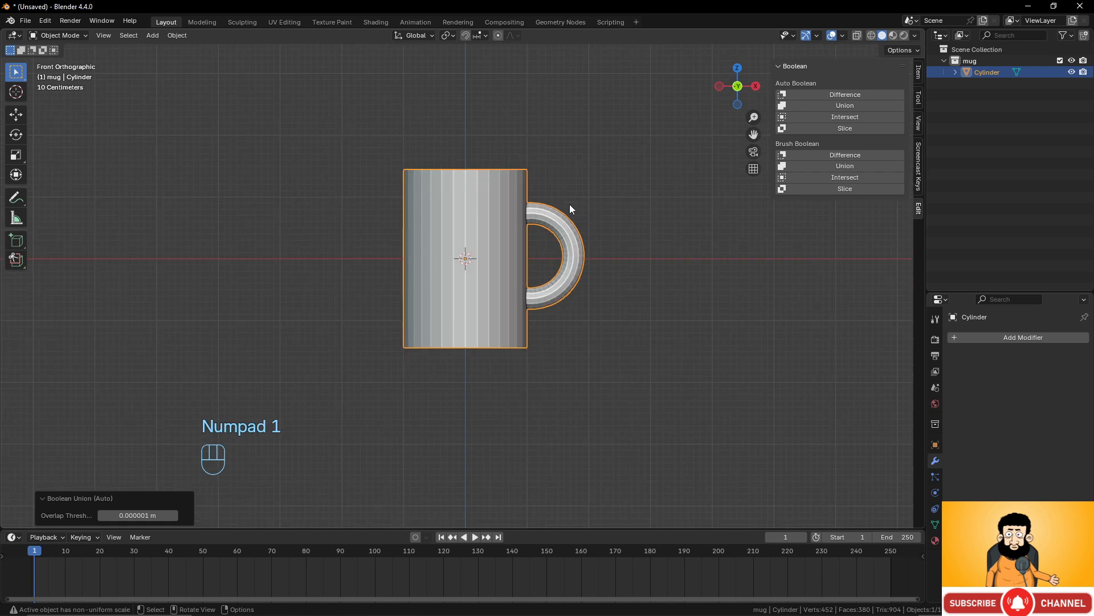
scroll(557, 290, "up", 2)
key("g")
key("z")
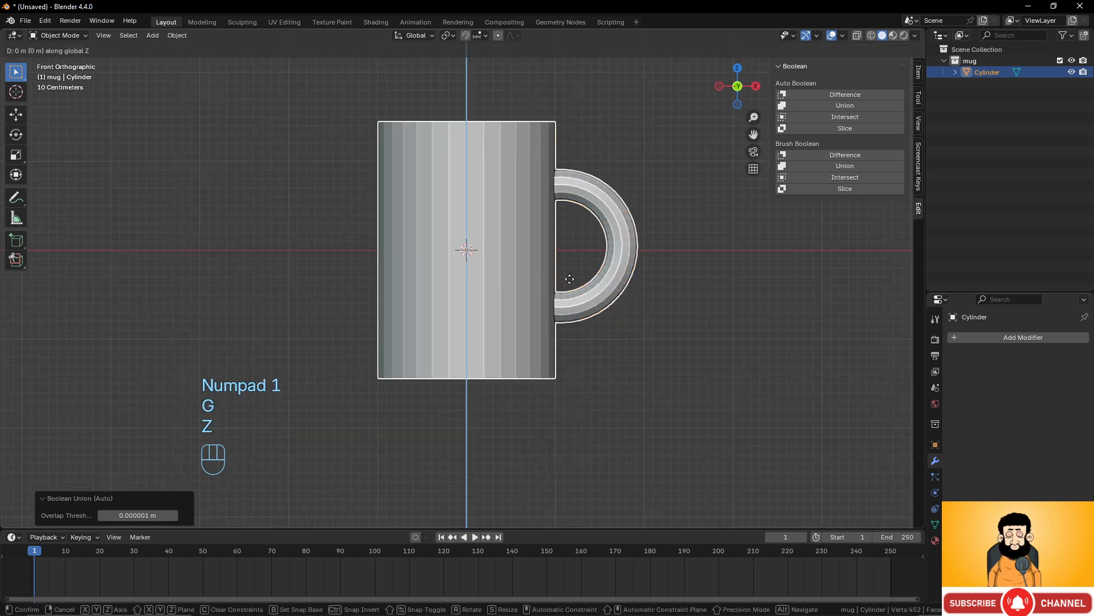
left_click(561, 150)
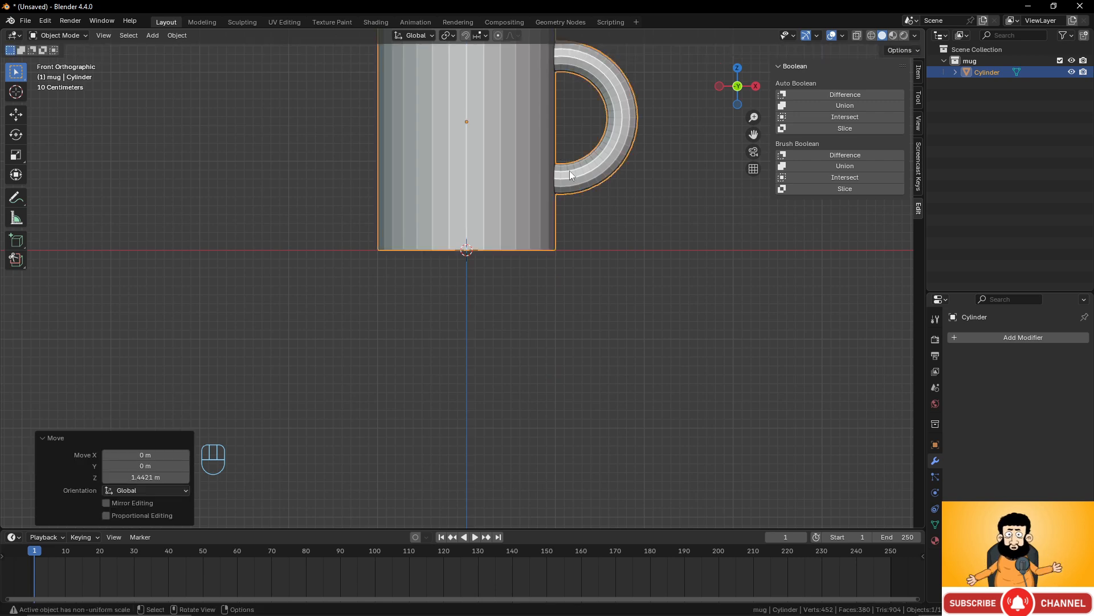
Apply the mug's location so its origin sits at the world origin beneath the base.
scroll(570, 171, "down", 3)
scroll(525, 299, "up", 2)
middle_click_drag(533, 224, 516, 289, "shift")
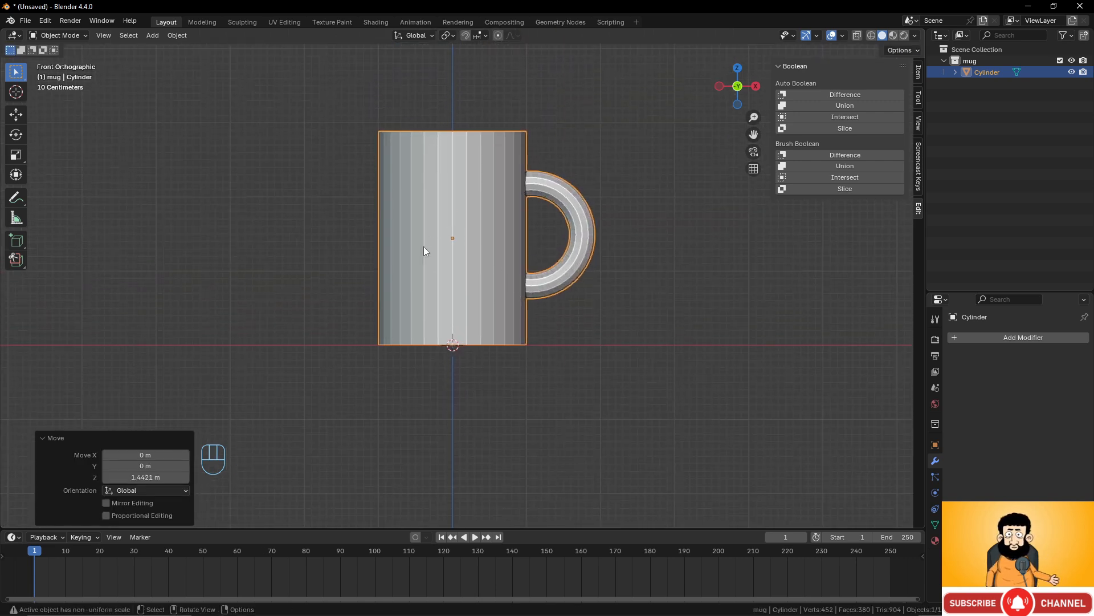
key("ctrl+a")
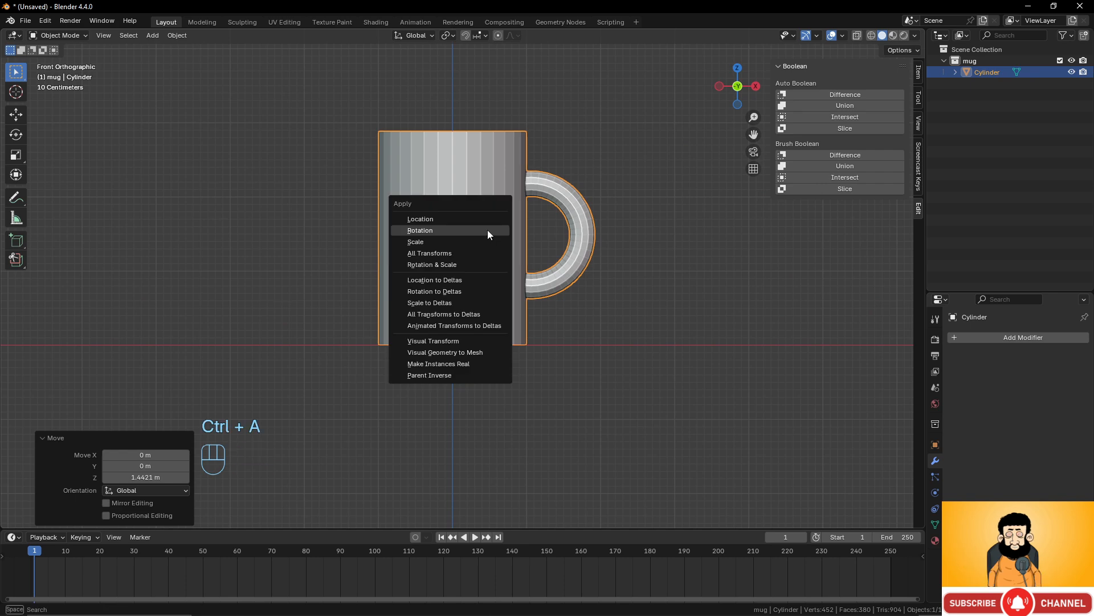
left_click(478, 219)
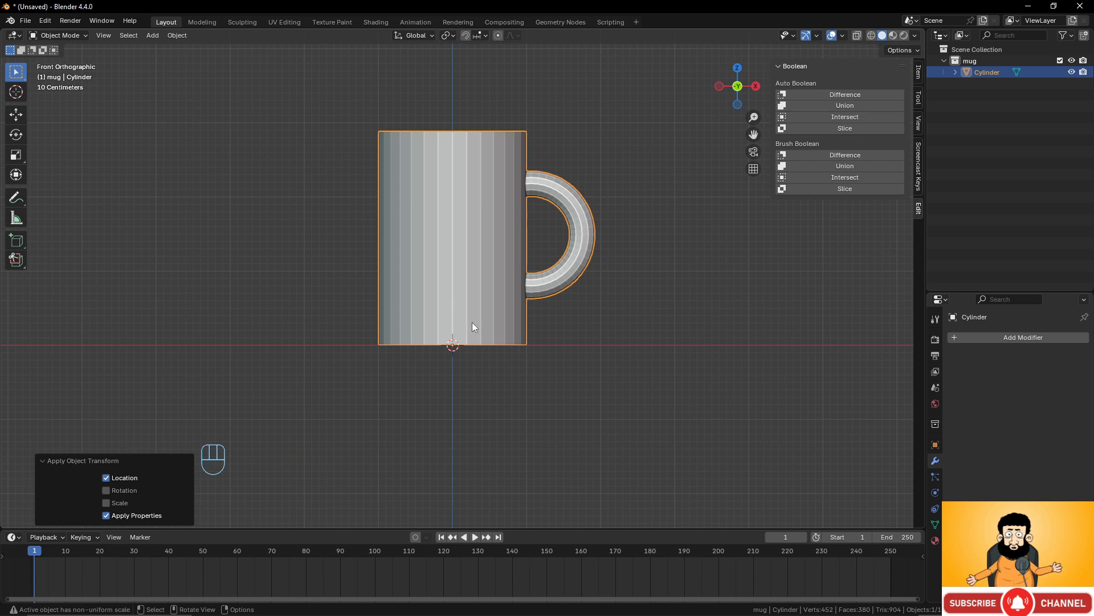
middle_click_drag(486, 272, 418, 279)
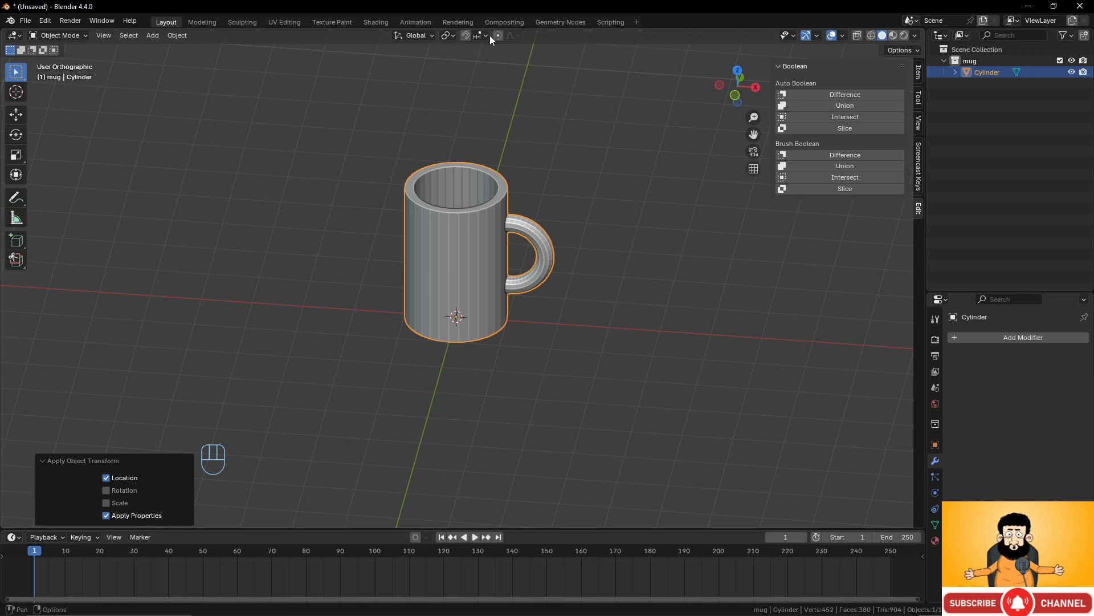
Rename the Cylinder object as Mug.
left_click(465, 35)
left_click(466, 35)
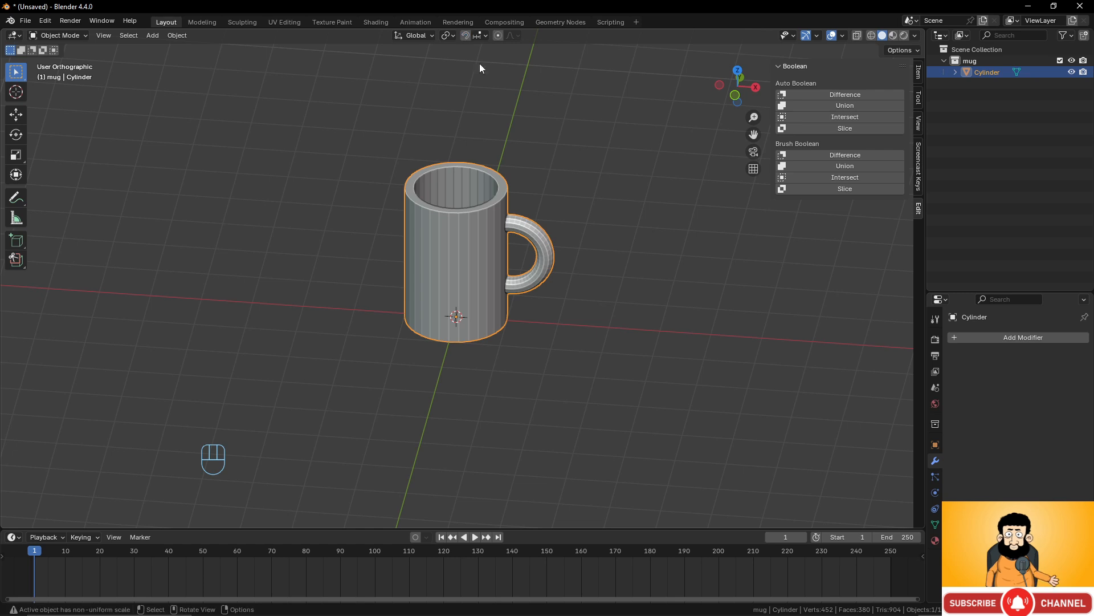
double_click(1002, 71)
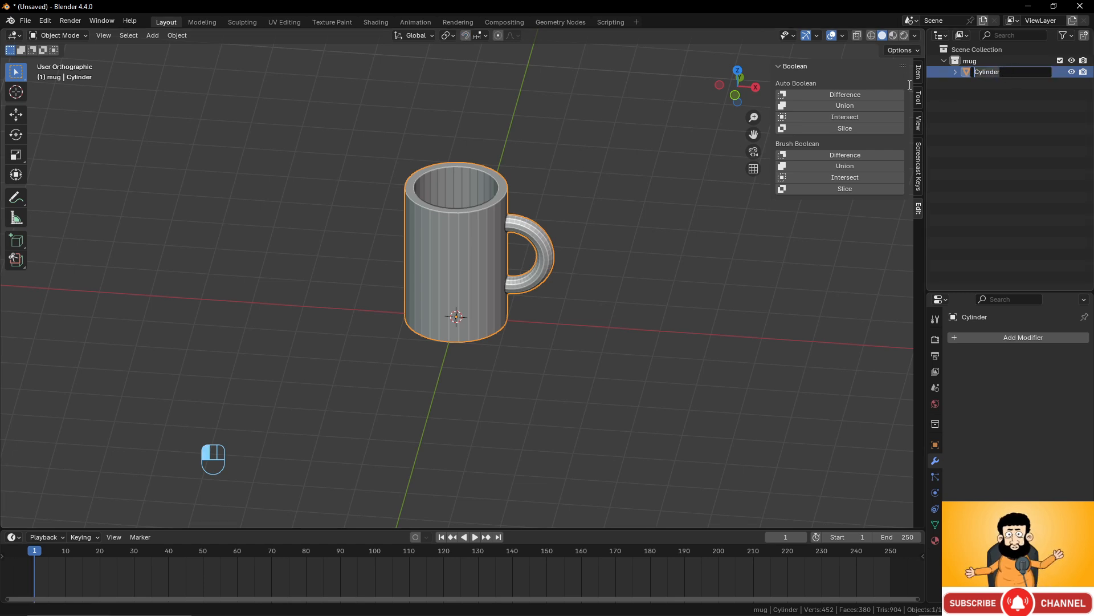
type("Mug")
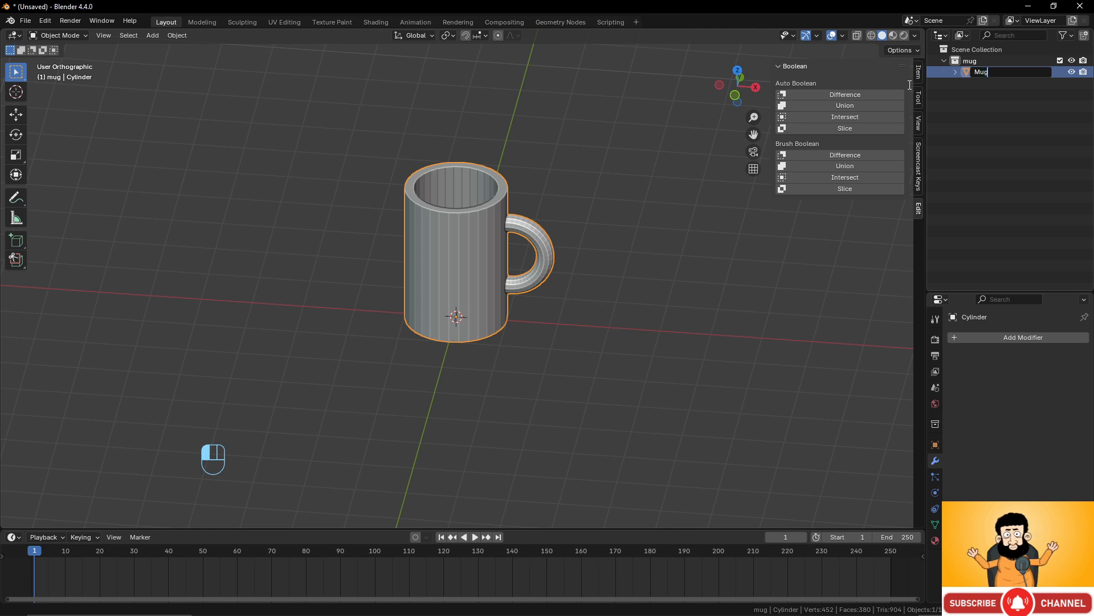
key("Return")
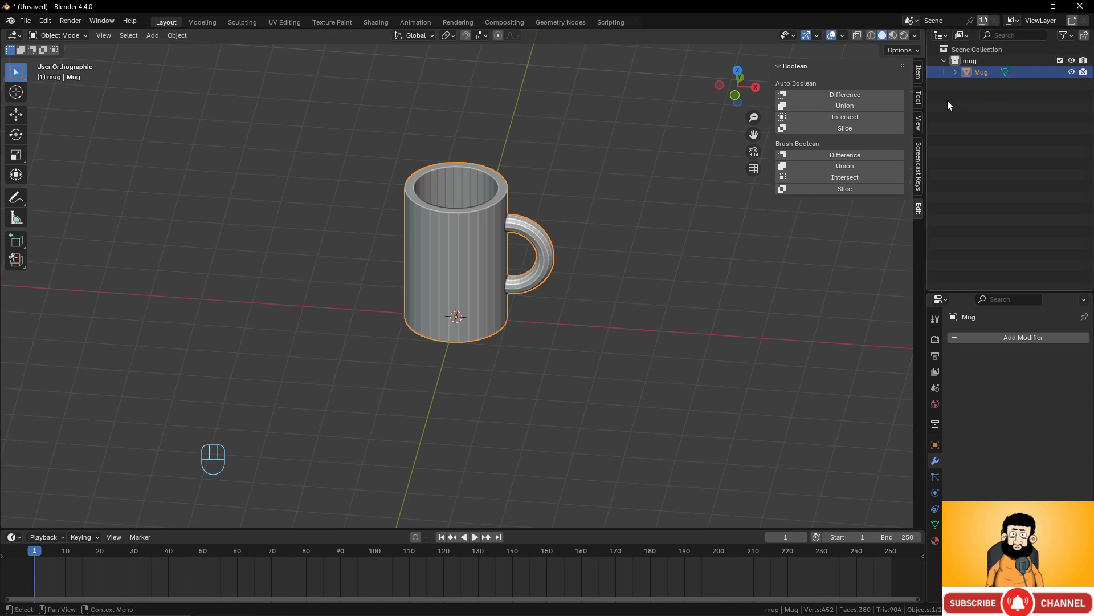
Create a new collection under the Scene Collection and name it USB Key.
left_click(970, 80)
right_click(969, 82)
left_click(968, 83)
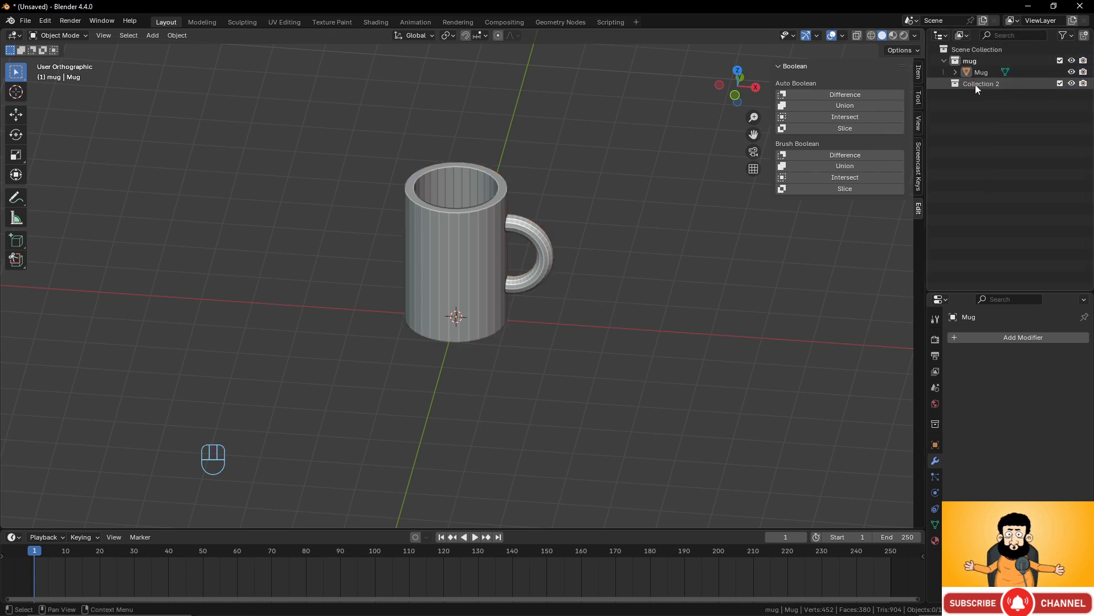
double_click(976, 84)
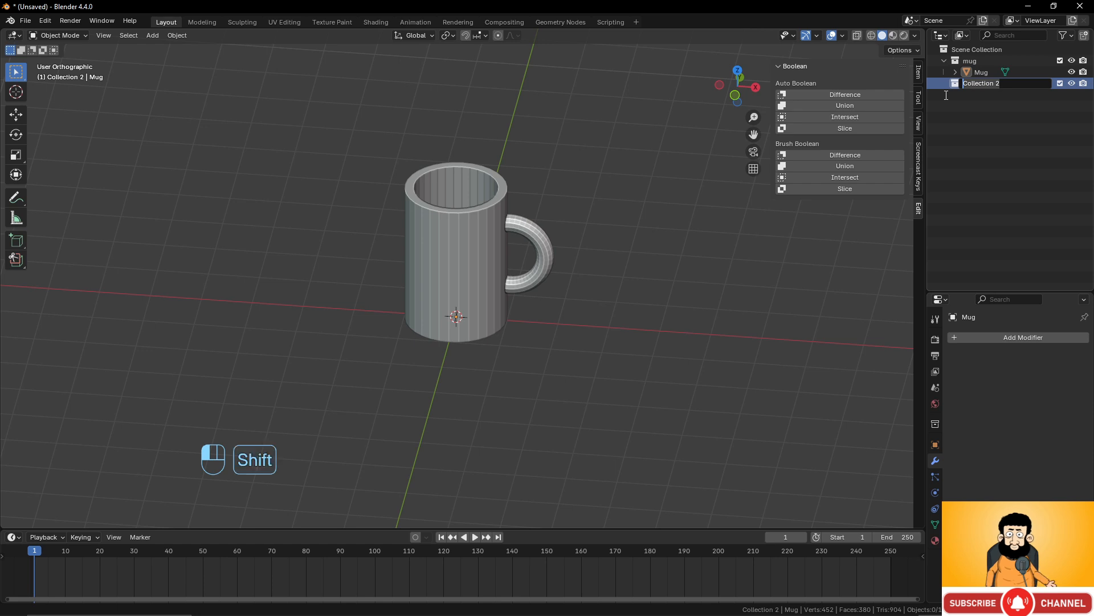
type("USB")
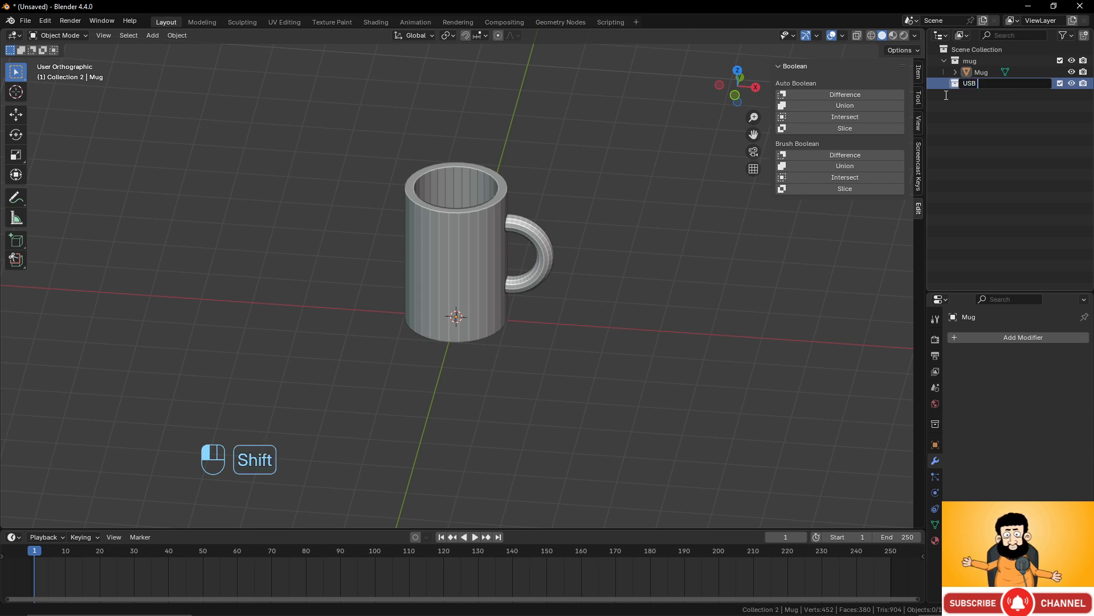
type(" Key")
key("Return")
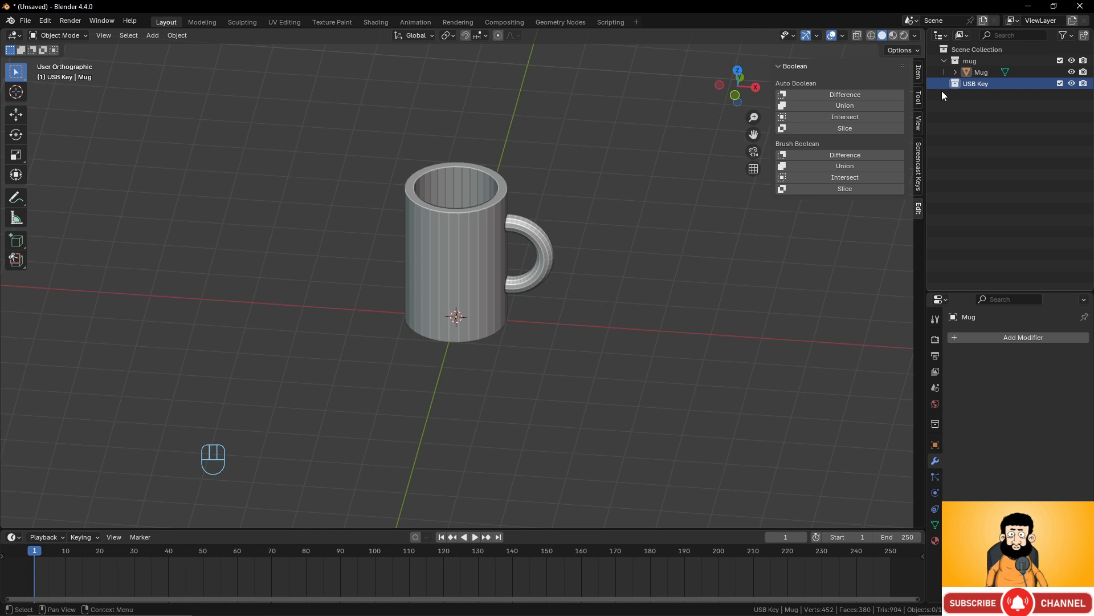
Hide the mug collection and add a 2 m cube mesh to the USB Key collection.
left_click(1072, 60)
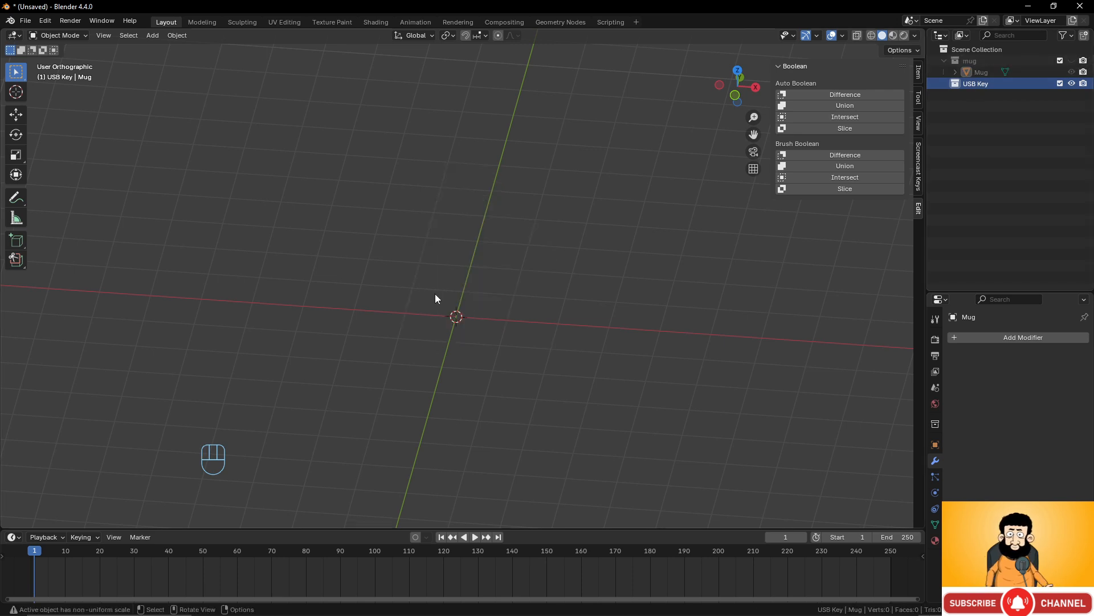
key("shift+a")
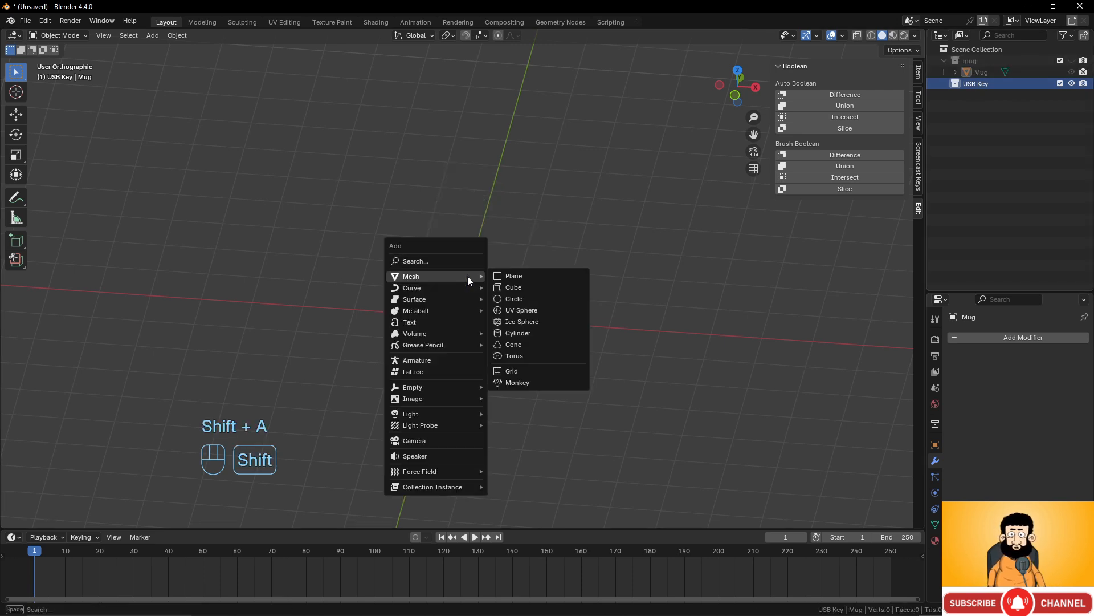
left_click(516, 292)
scroll(477, 341, "down", 4)
scroll(477, 341, "up", 4)
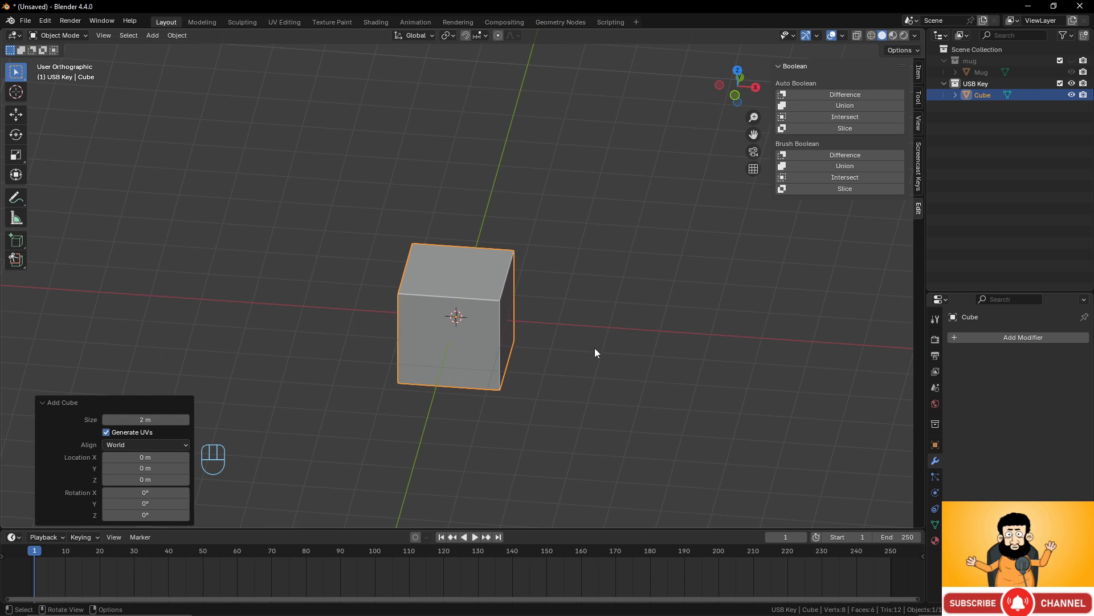
scroll(595, 349, "down", 3)
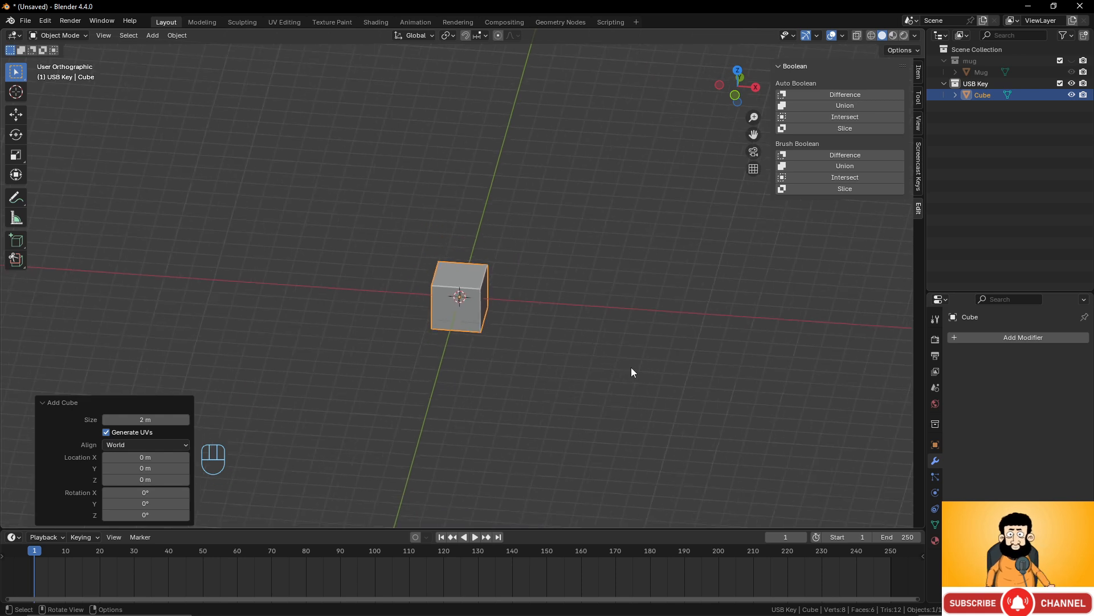
Scale the cube to about 0.218 along Y and Z while keeping its X length.
key("s")
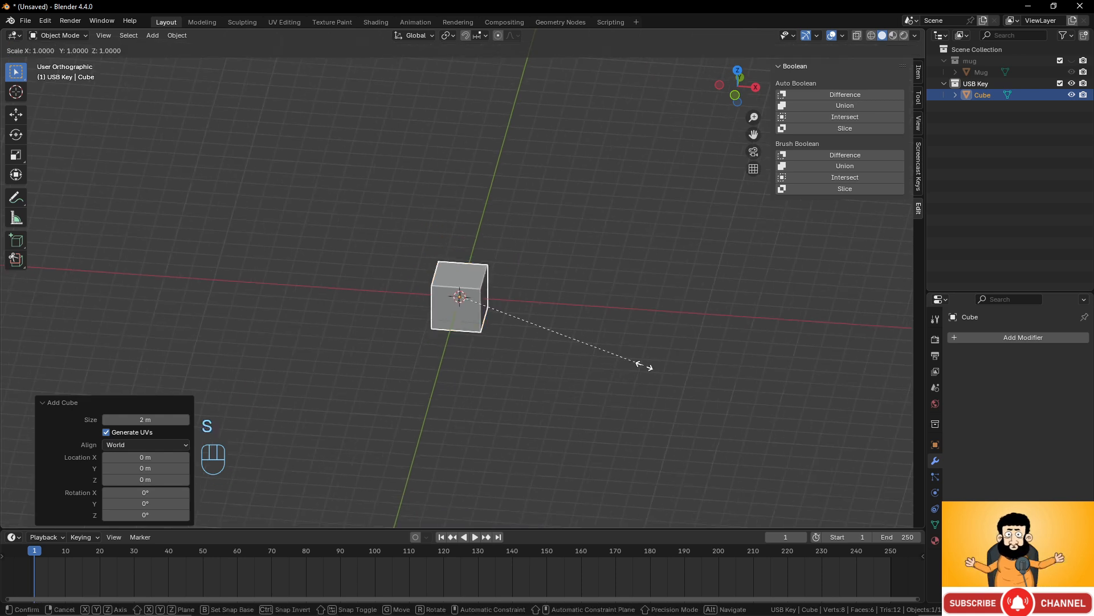
key("shift")
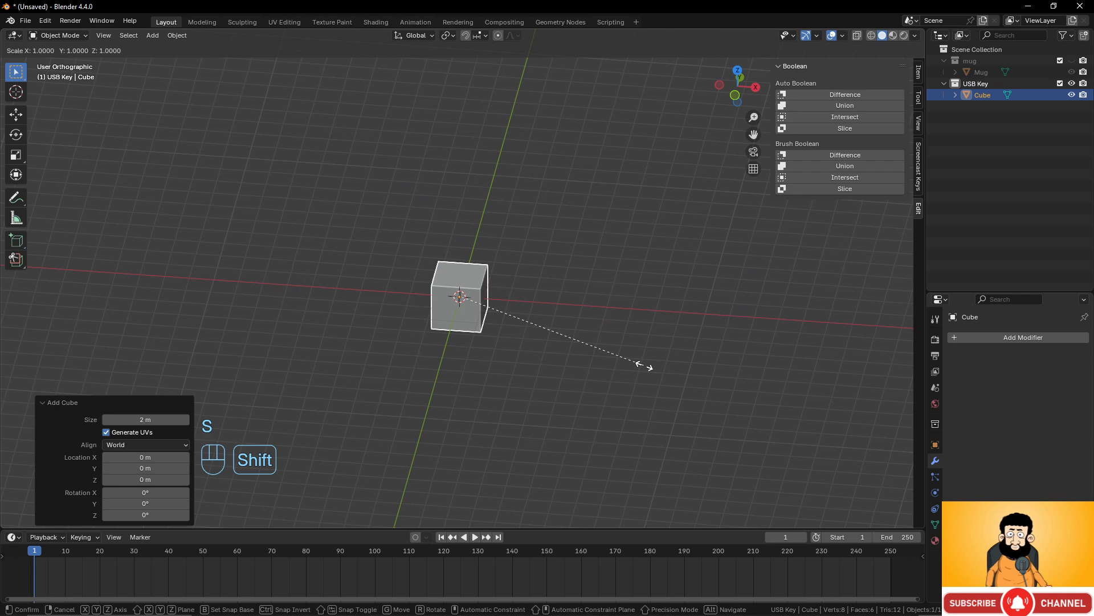
key("shift+x")
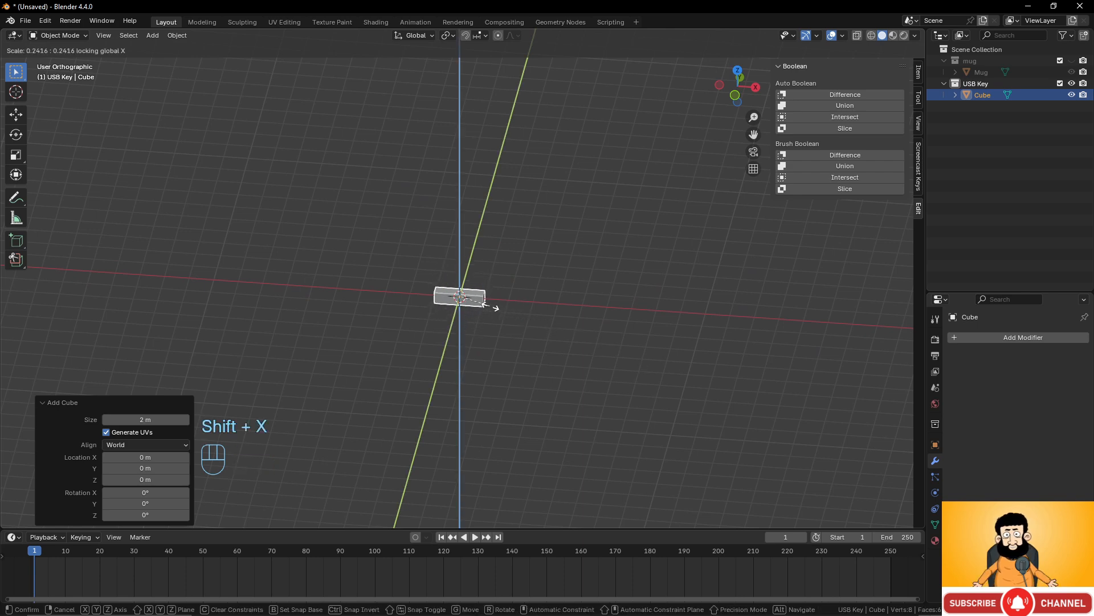
left_click(491, 307)
Flatten the bar by scaling it to about 0.334 along Z.
middle_click_drag(530, 366, 589, 395)
key("s")
key("z")
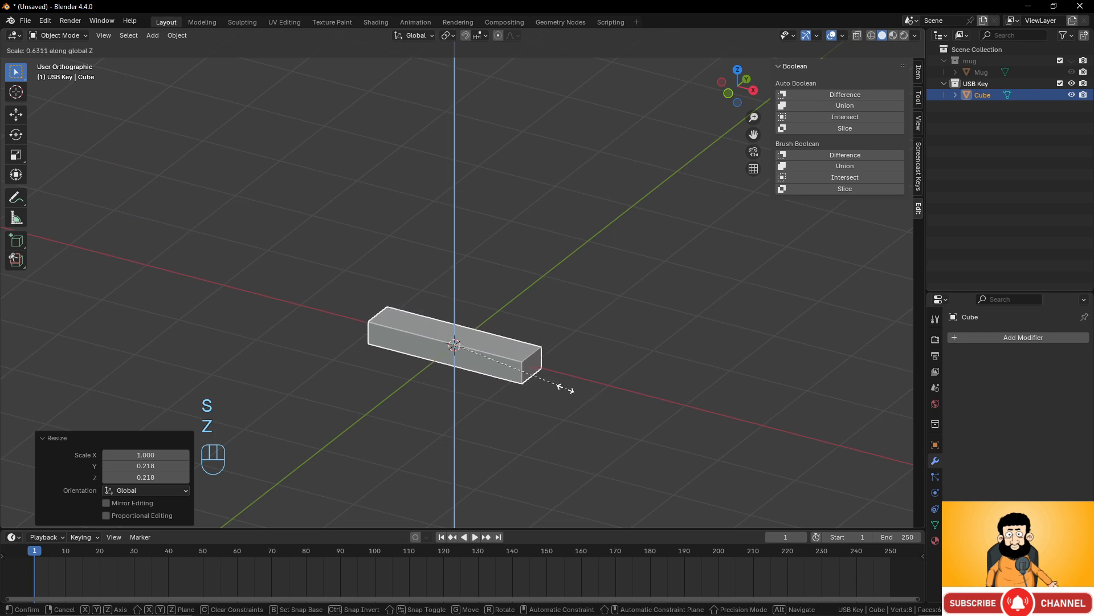
left_click(511, 373)
mouse_move(511, 373)
middle_mouse_down()
mouse_move(562, 420)
mouse_move(464, 300)
mouse_move(487, 370)
mouse_move(486, 357)
mouse_move(508, 357)
middle_mouse_up()
scroll(559, 417, "up", 2)
Duplicate the flat bar and move the copy about 0.349 m along X so it protrudes from the end.
key("shift+d")
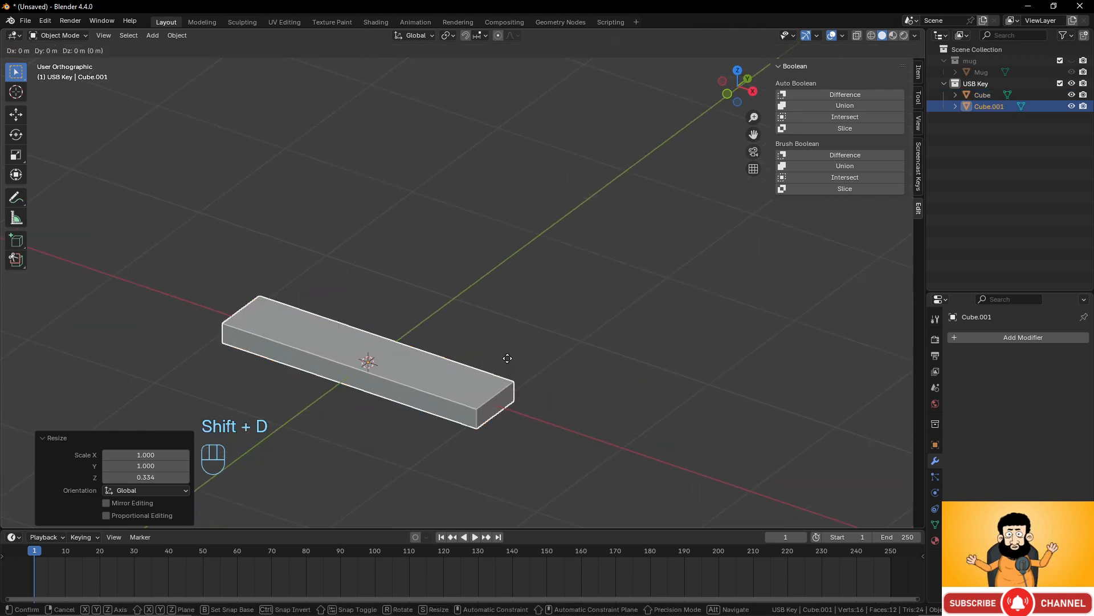
key("x")
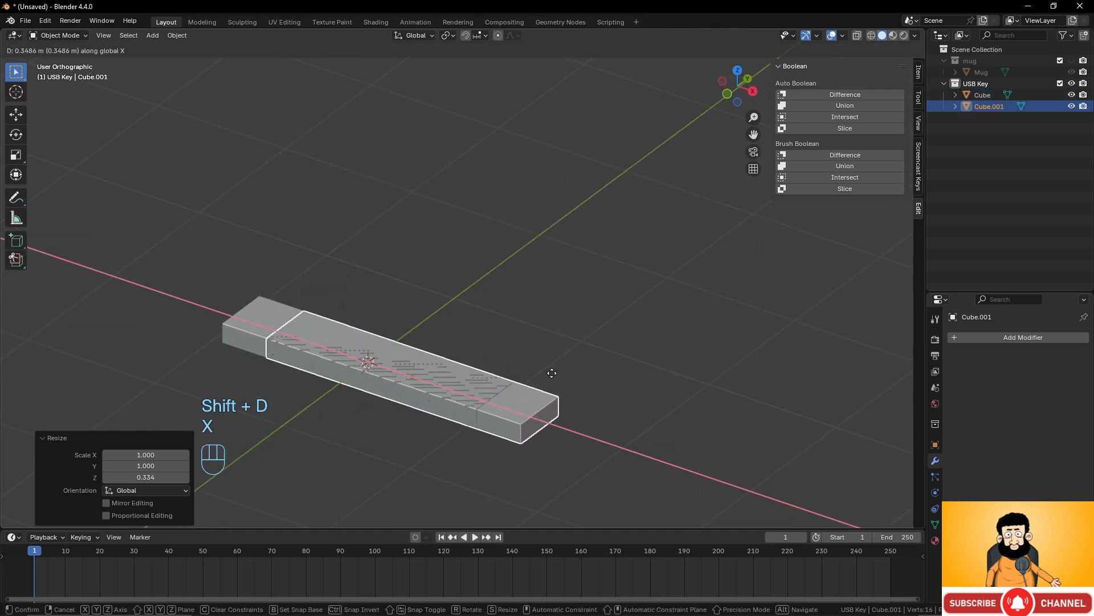
left_click(552, 373)
Scale the duplicated bar down to about 0.784 along Y and 0.777 along Z to form the USB connector.
key("s")
key("x")
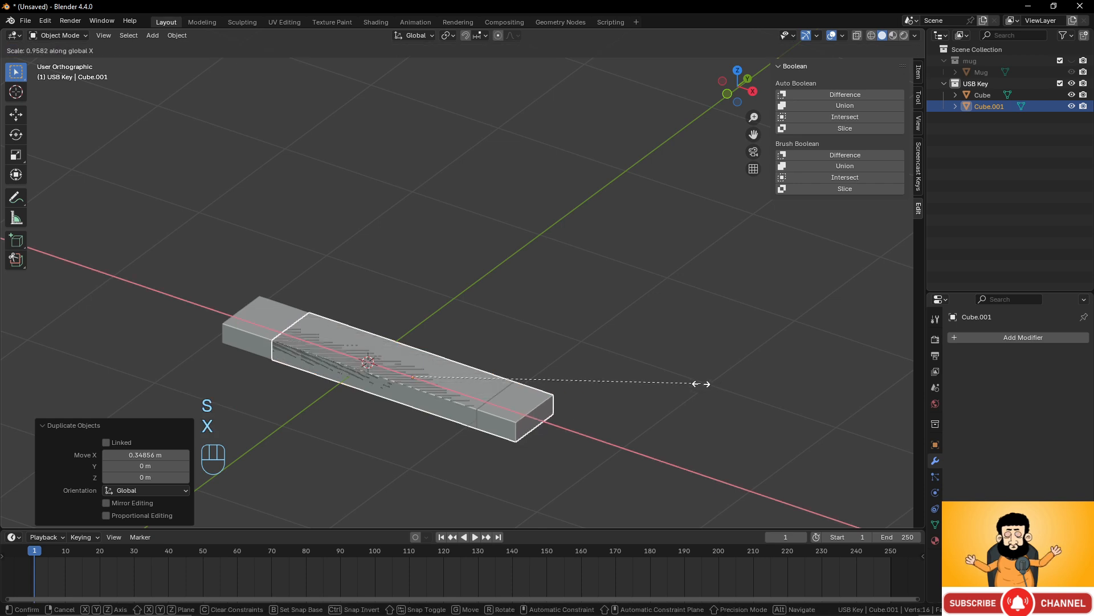
key("y")
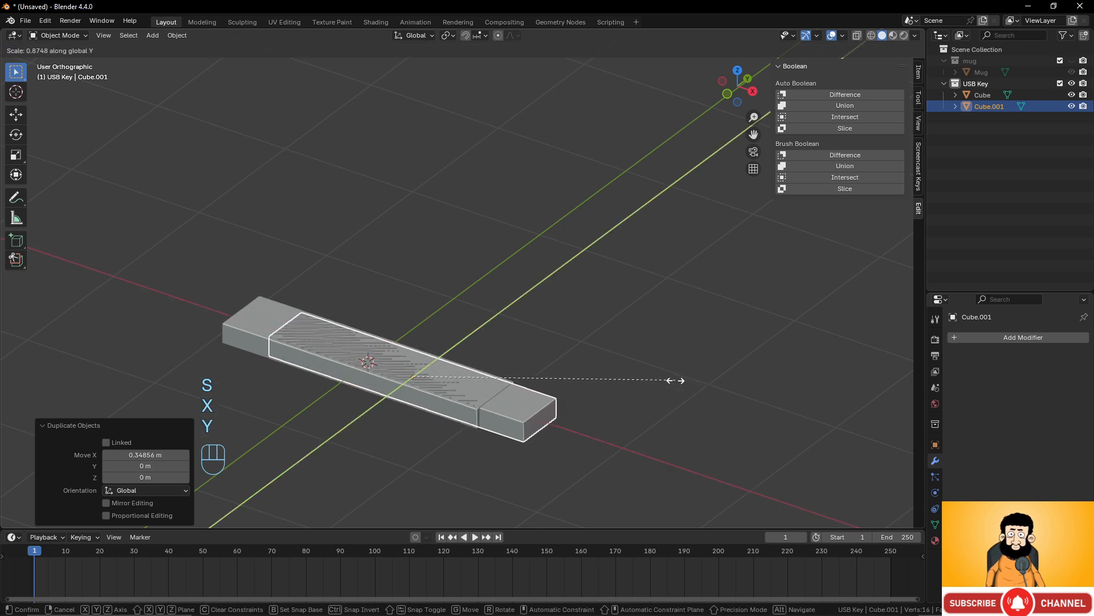
left_click(654, 378)
key("s")
key("z")
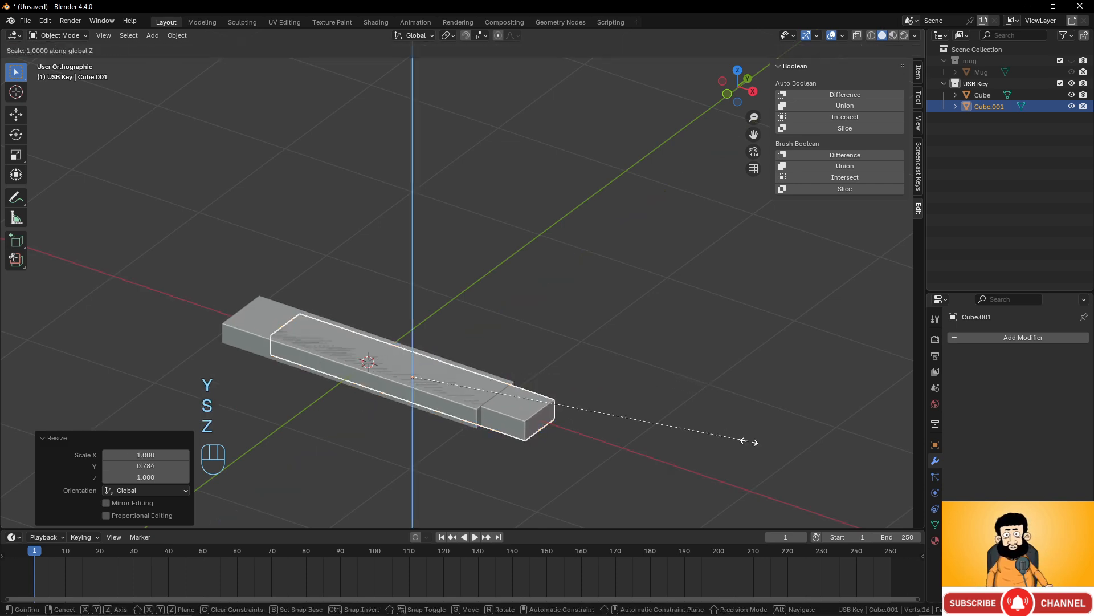
left_click(674, 418)
scroll(607, 408, "up", 5)
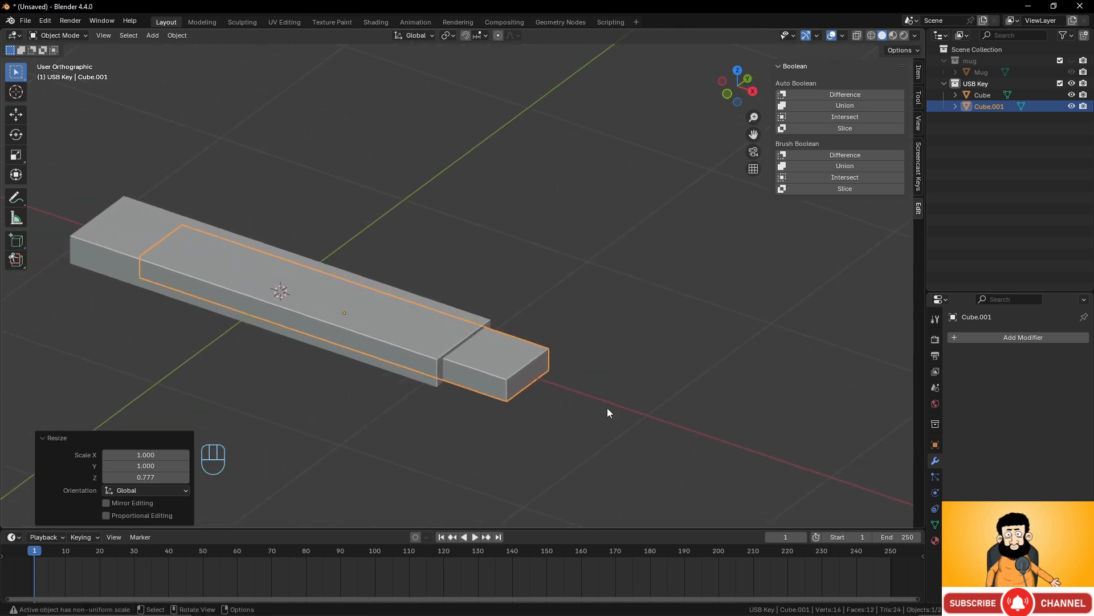
Join the connector and the main bar into one object with an Auto Boolean Union, keeping the main bar active.
middle_click_drag(628, 403, 617, 405)
scroll(615, 404, "down", 4)
left_click(447, 312, "shift")
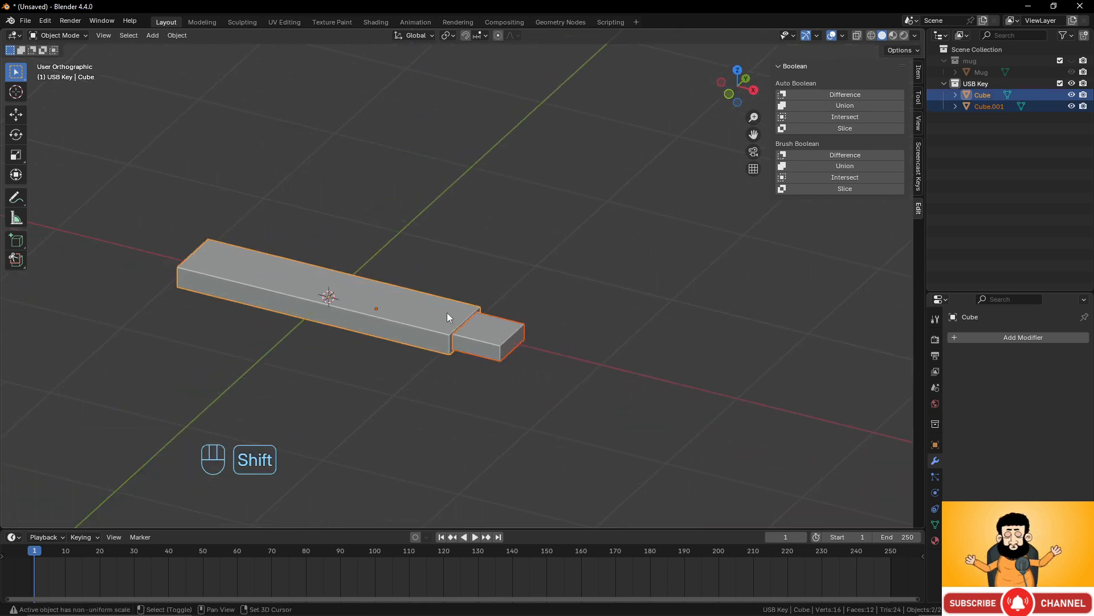
left_click(837, 105)
middle_click_drag(547, 399, 500, 425)
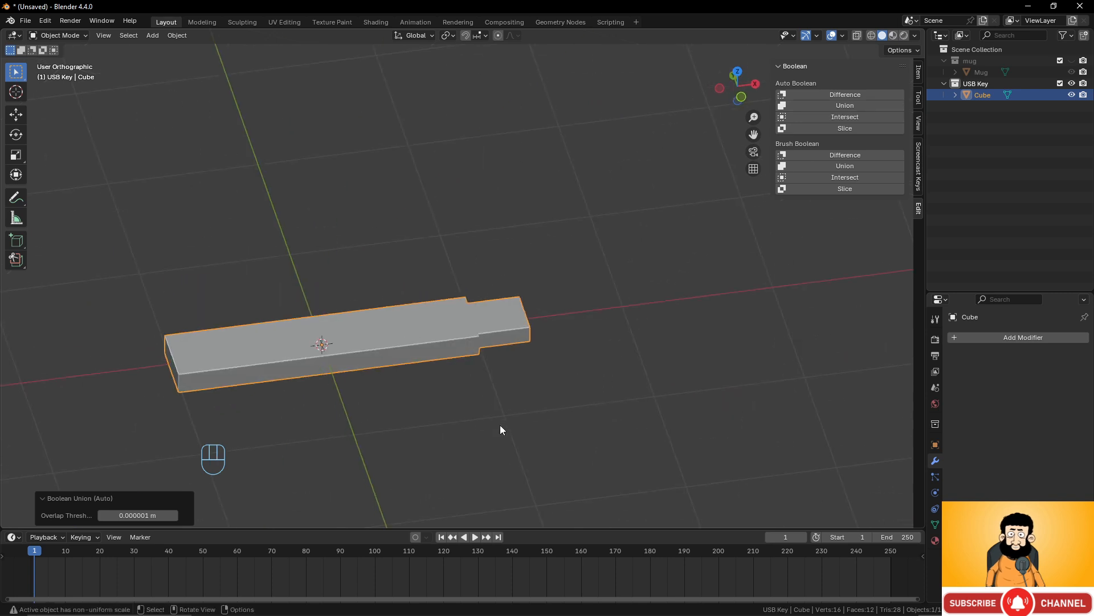
Add a cube and scale it down uniformly to 0.18.
scroll(443, 436, "up", 3)
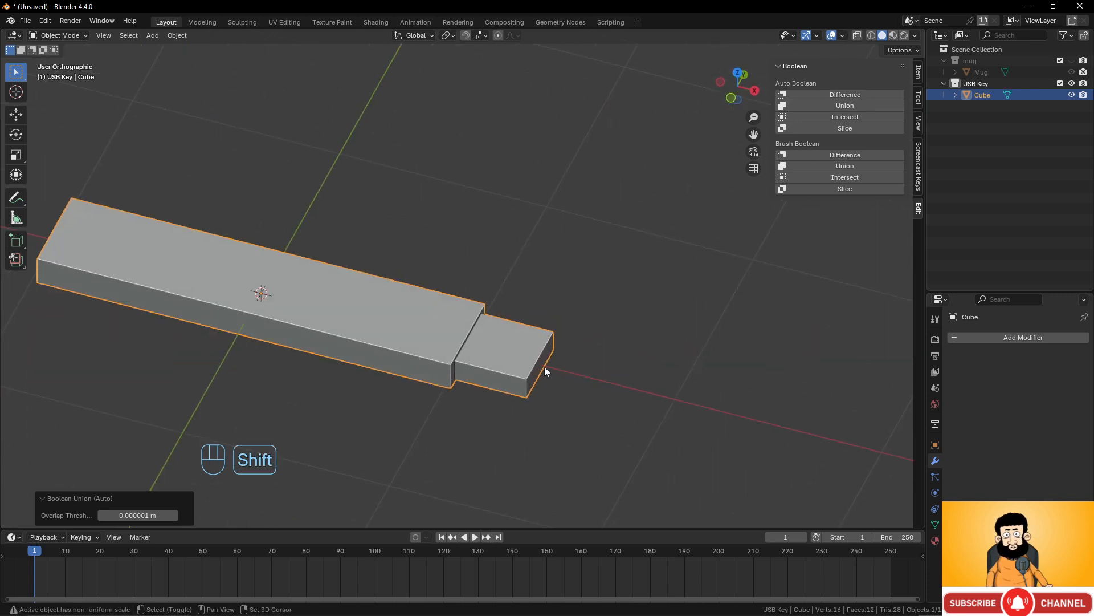
key("shift+a")
mouse_move(545, 369)
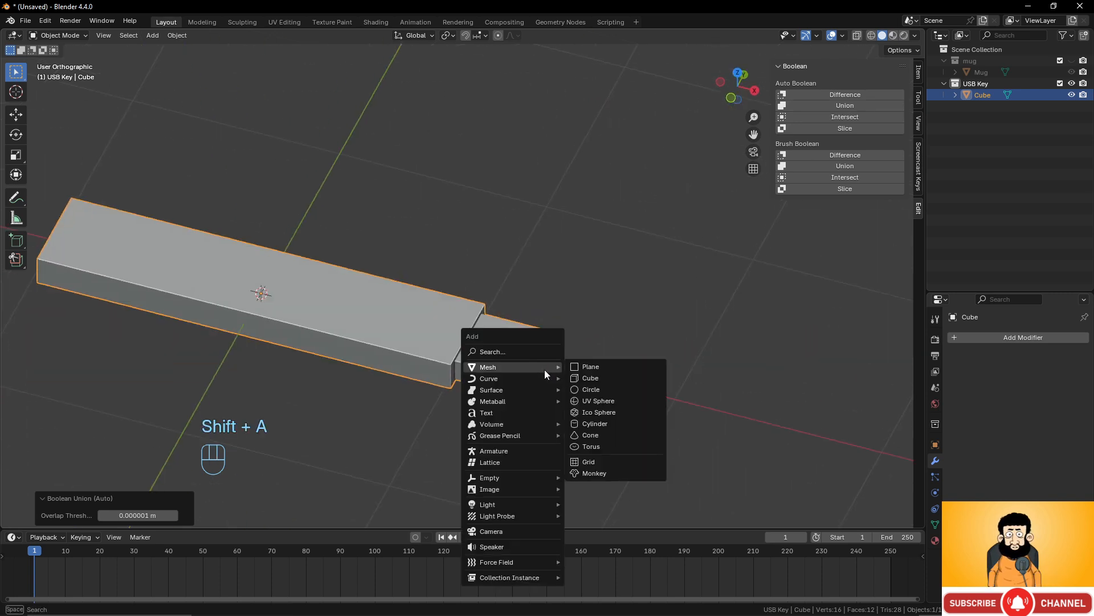
left_click(603, 378)
key("s")
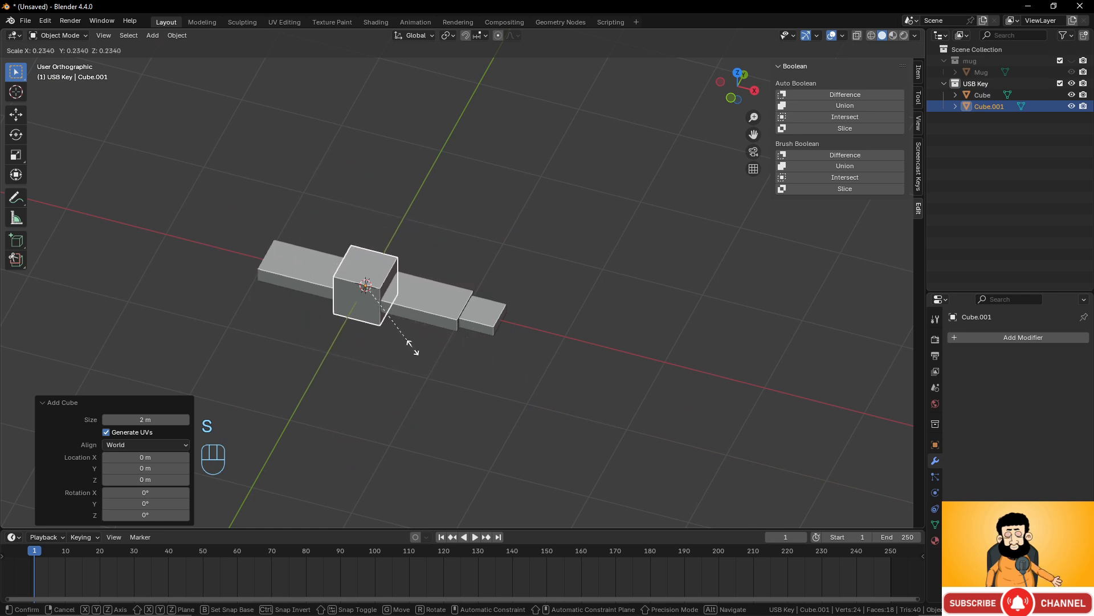
left_click(397, 341)
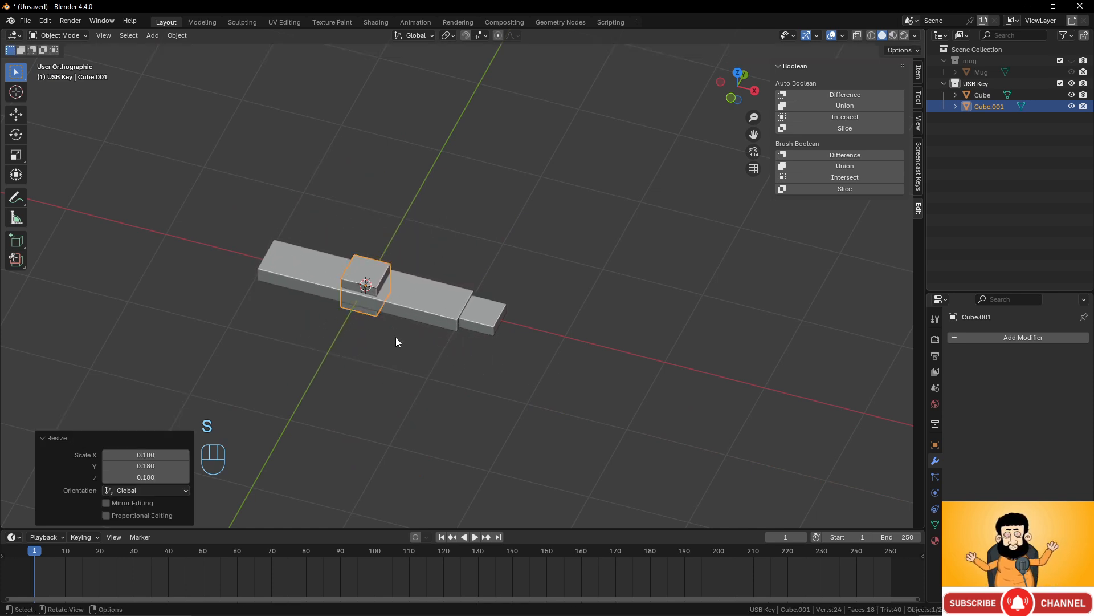
Move the small cube about 1.575 m along X past the connector's end and scale it uniformly to about 0.849.
key("g")
key("x")
left_click(556, 365)
scroll(576, 406, "up", 7)
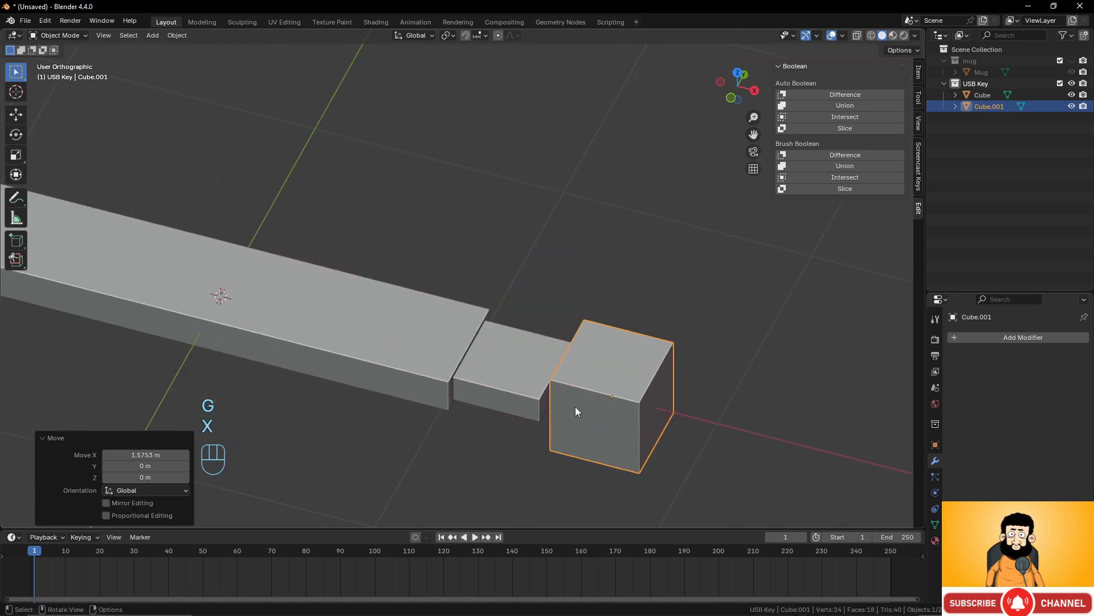
key("s")
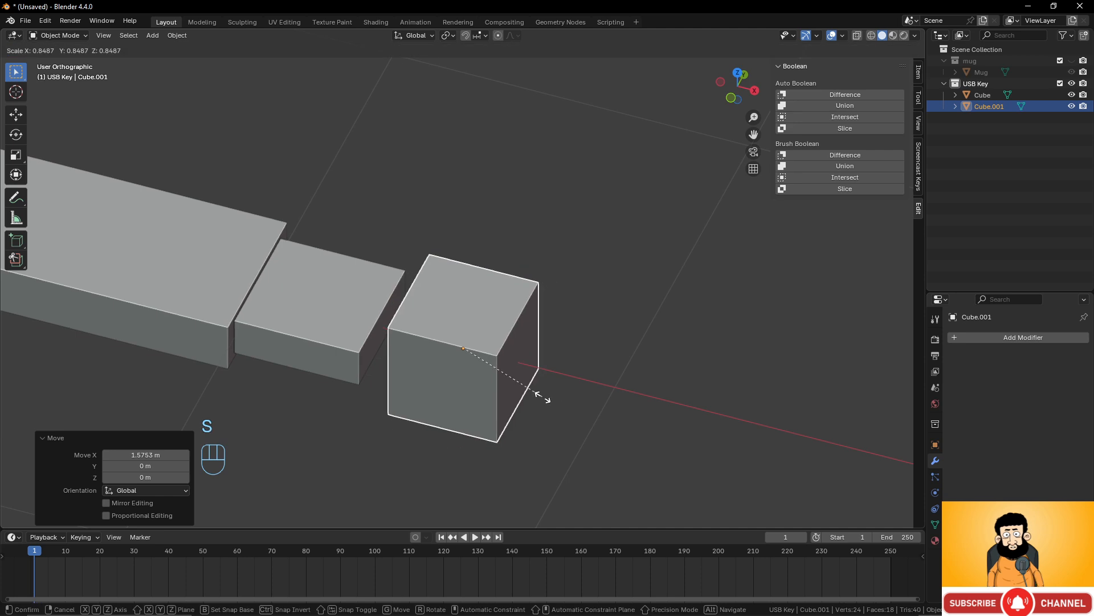
left_click(543, 397)
Flatten the small cube by scaling it to about 0.207 along Z.
key("KP_7")
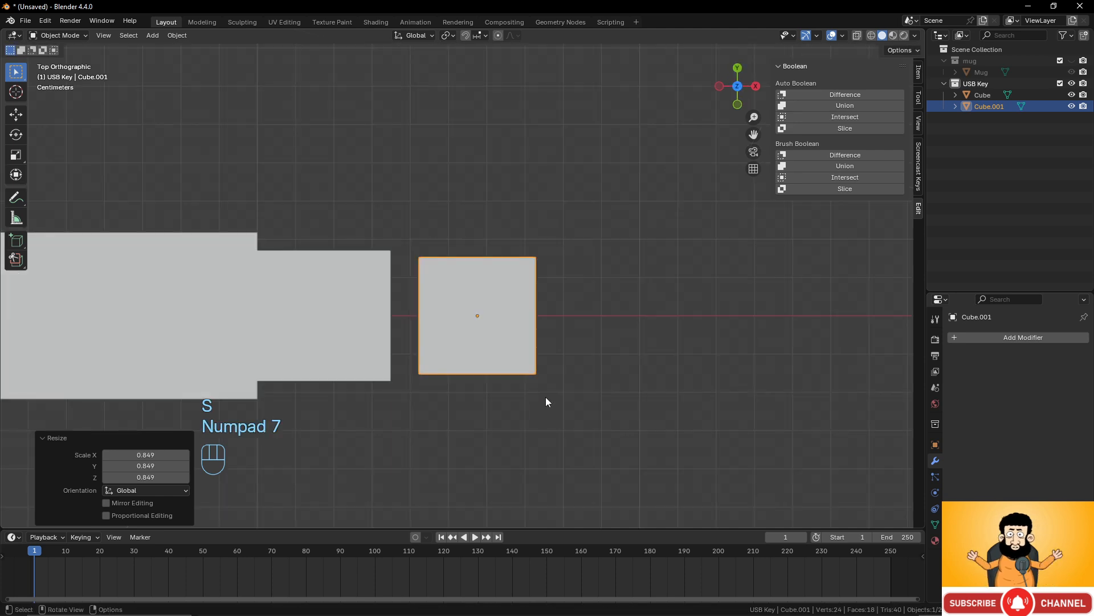
middle_click_drag(545, 413, 533, 368)
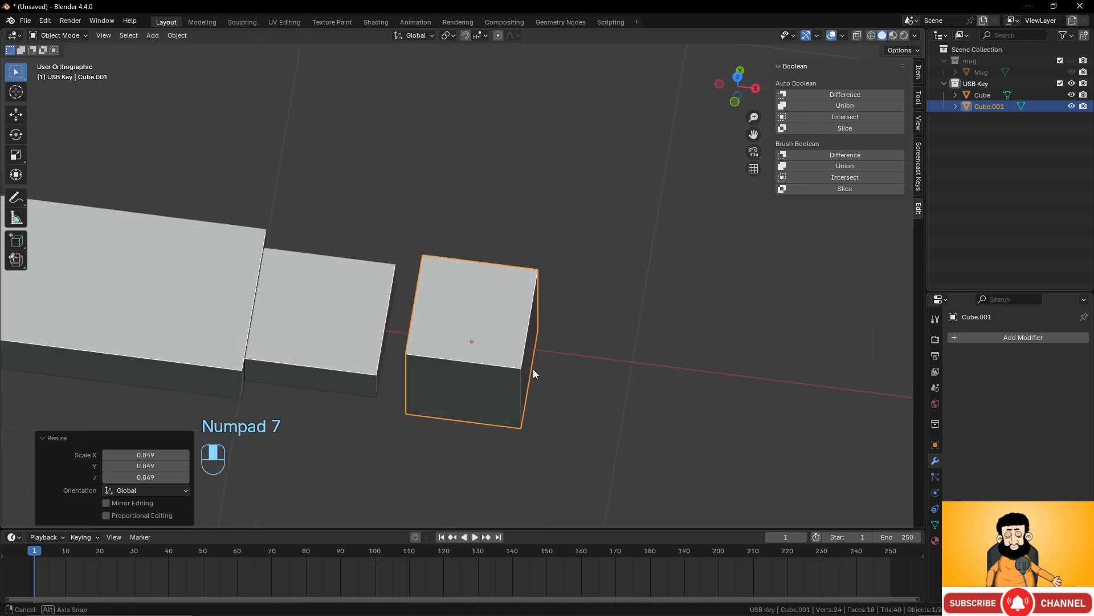
key("KP_1")
key("s")
key("z")
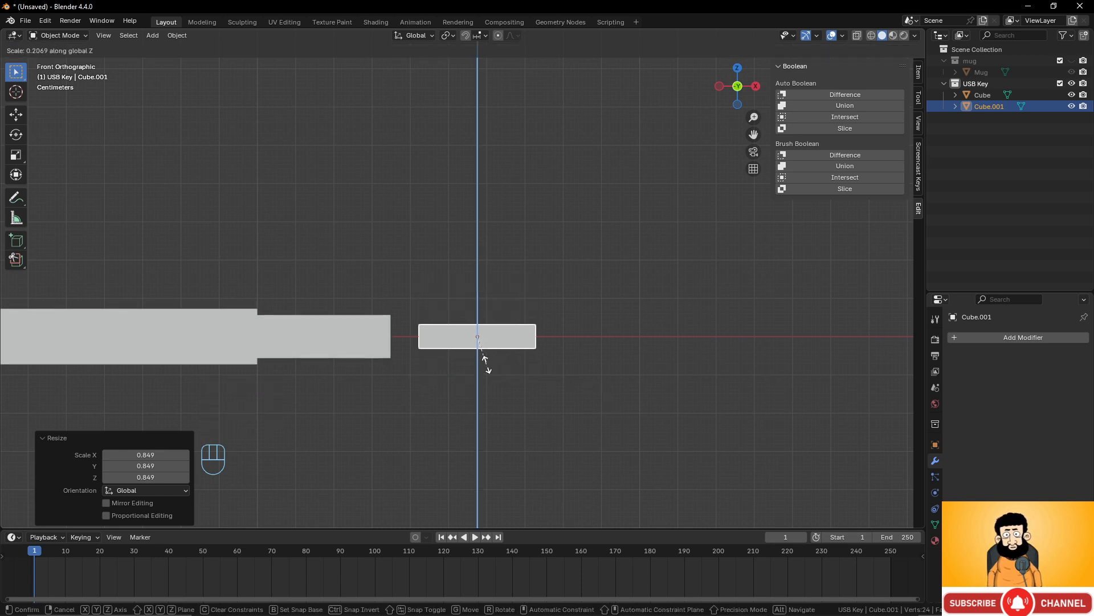
left_click(485, 358)
Move the flat block about -0.383 m along X into the connector and stretch it to about 1.232 along X.
key("g")
key("x")
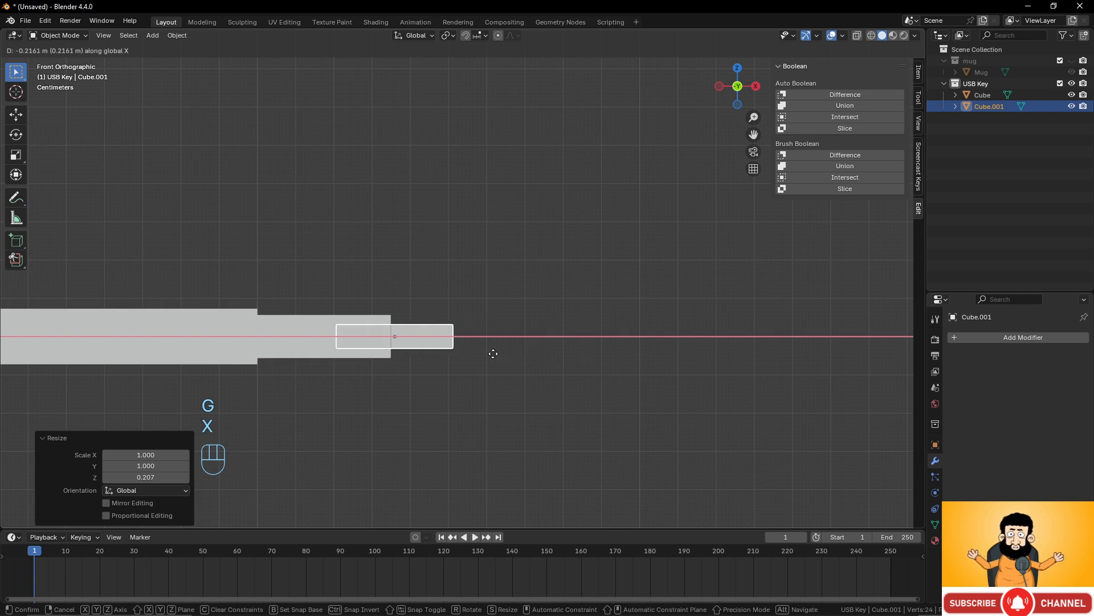
left_click(434, 350)
key("s")
key("x")
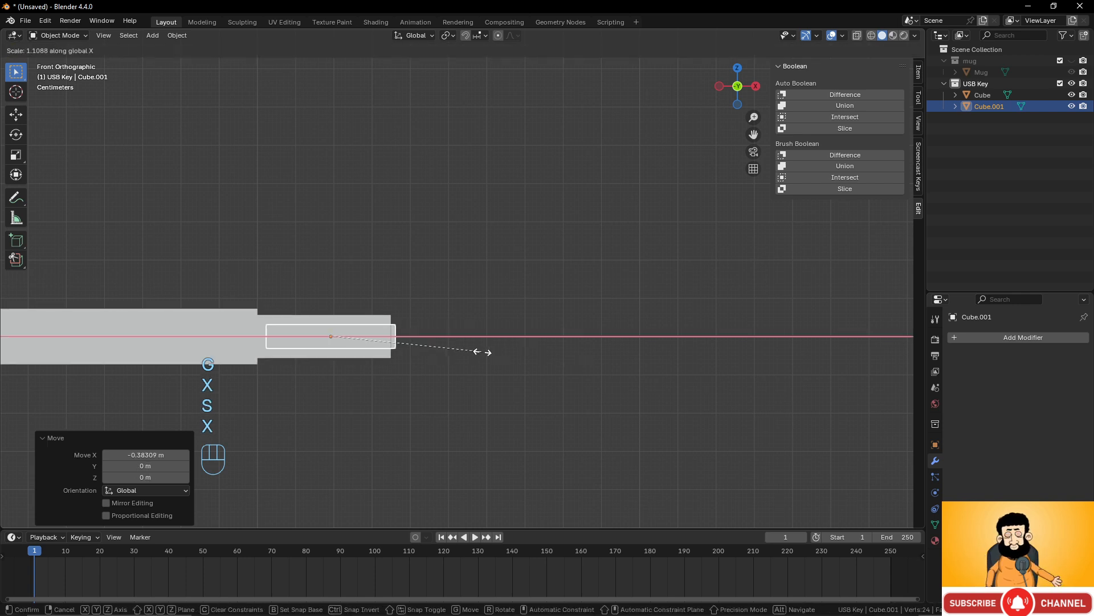
left_click(497, 354)
Thin the block inside the connector to about 0.78 along Z and raise it about 0.018 m along Z.
middle_click_drag(464, 351, 536, 390)
key("s")
key("z")
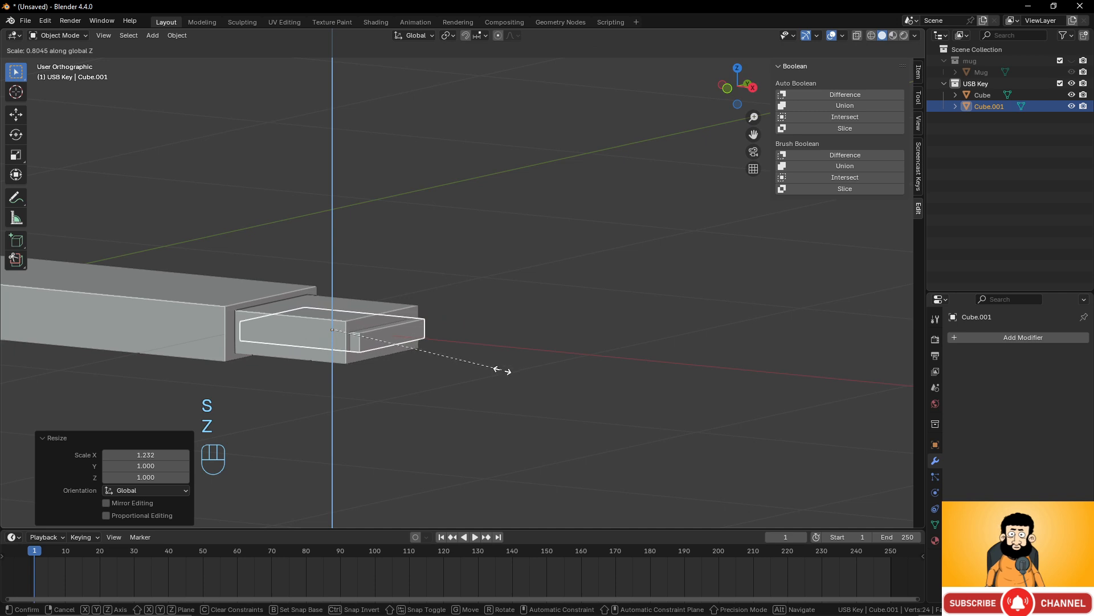
left_click(498, 374)
key("g")
key("z")
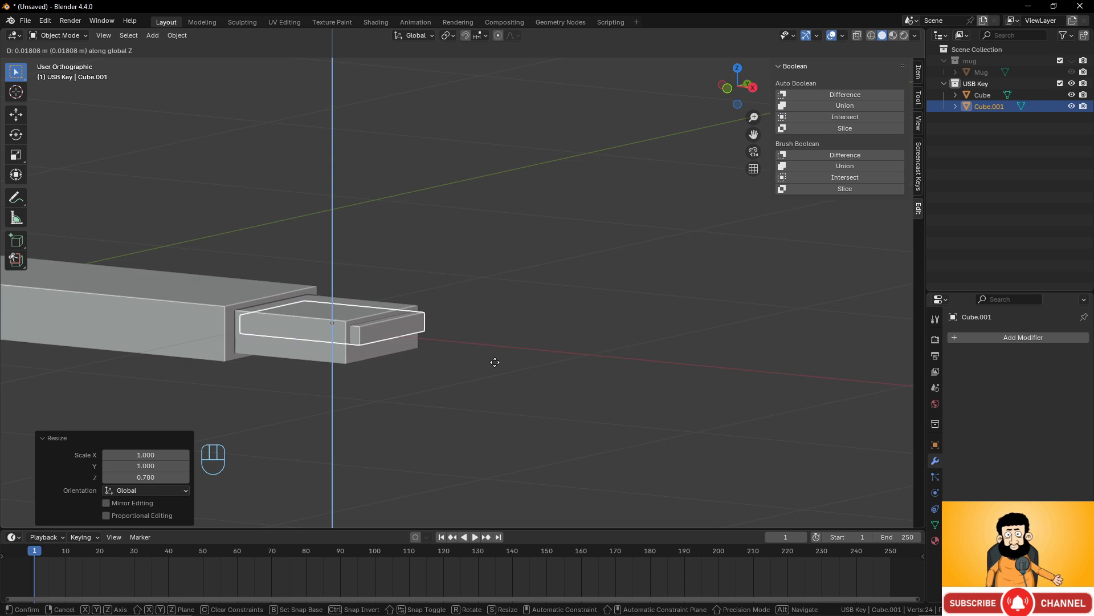
left_click(495, 363)
Hollow out the connector by subtracting the inner block from the USB body with an Auto Boolean Difference.
middle_click_drag(495, 362, 355, 301)
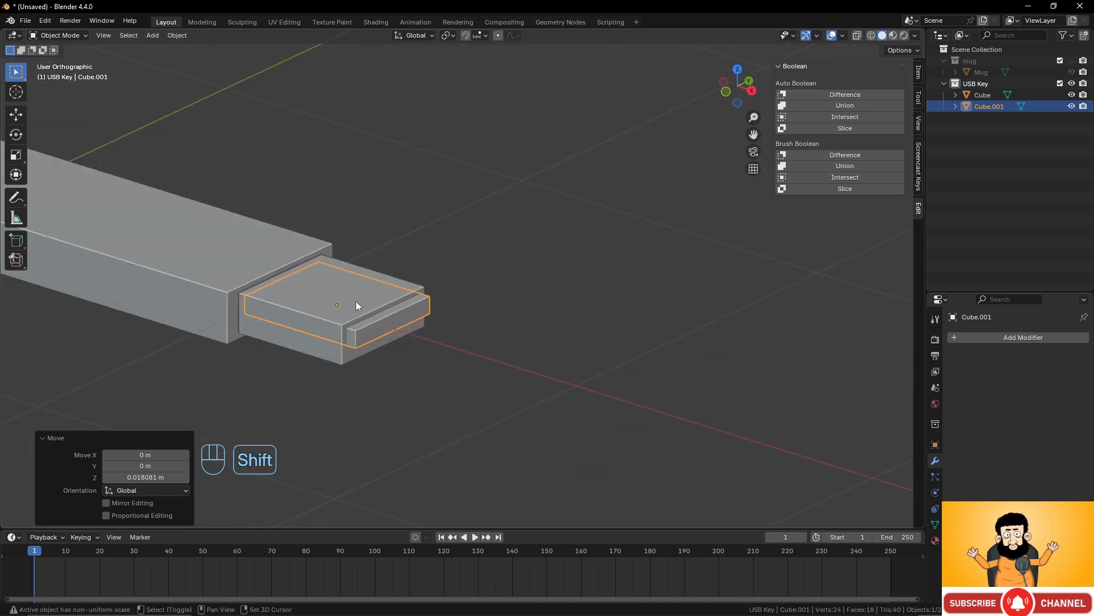
left_click(356, 305, "shift")
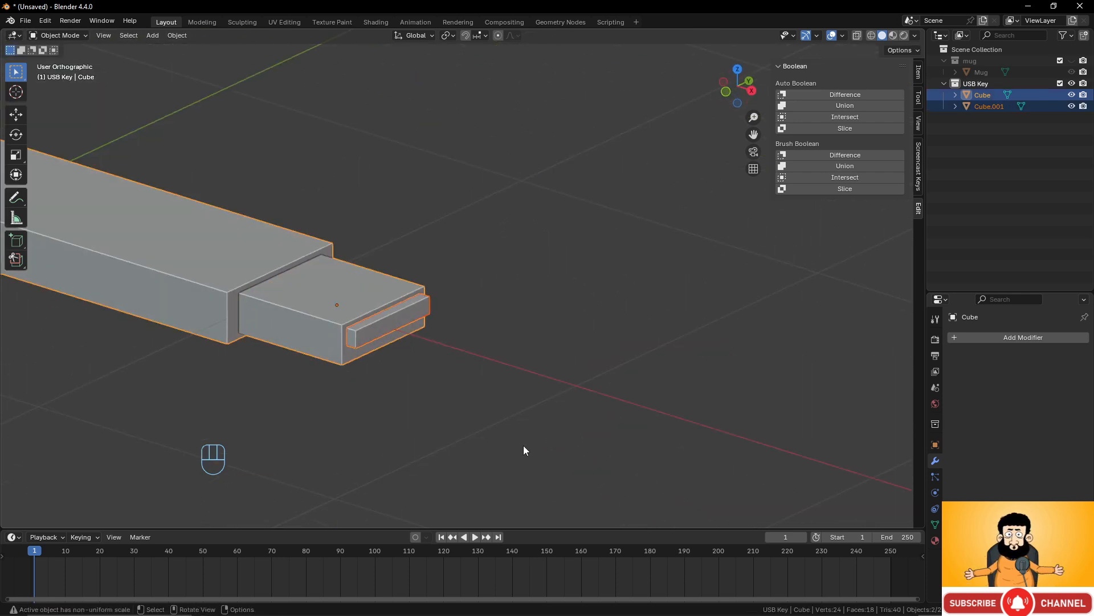
left_click(843, 95)
middle_click_drag(513, 239, 399, 274)
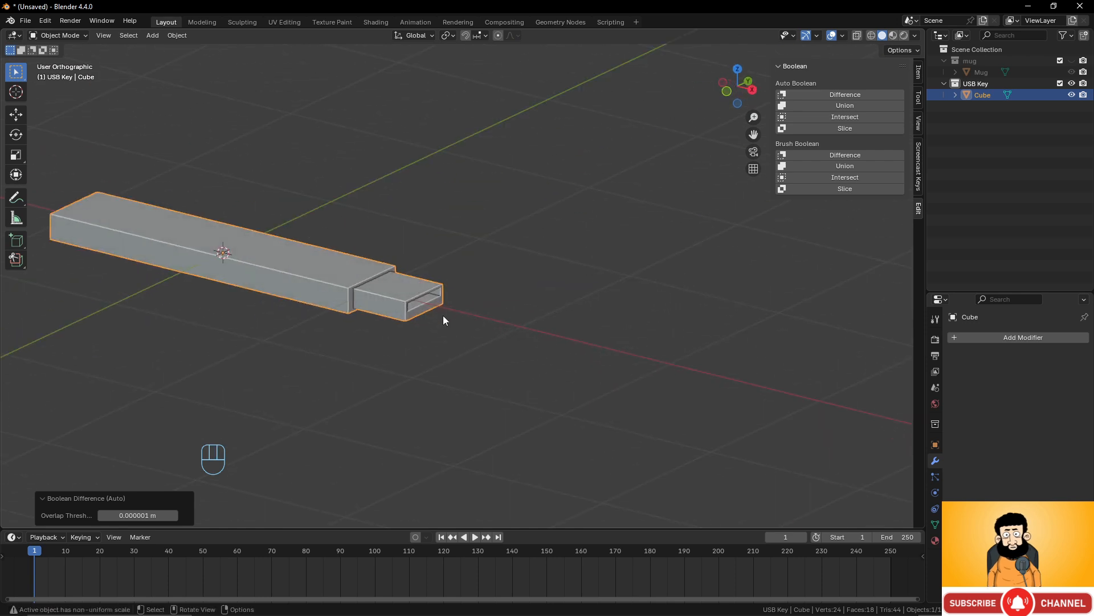
Add another cube and narrow it into a tall post by scaling X and Y to about 0.105, excluding Z.
scroll(453, 342, "up", 1)
middle_click_drag(382, 318, 471, 342, "shift")
scroll(470, 342, "up", 2)
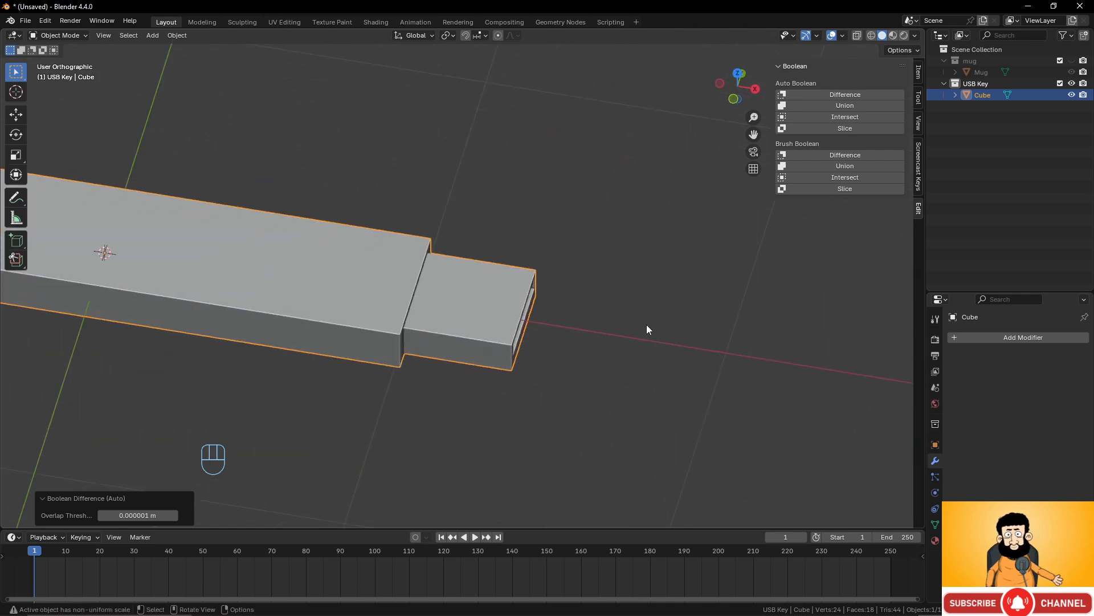
key("shift+a")
mouse_move(646, 324)
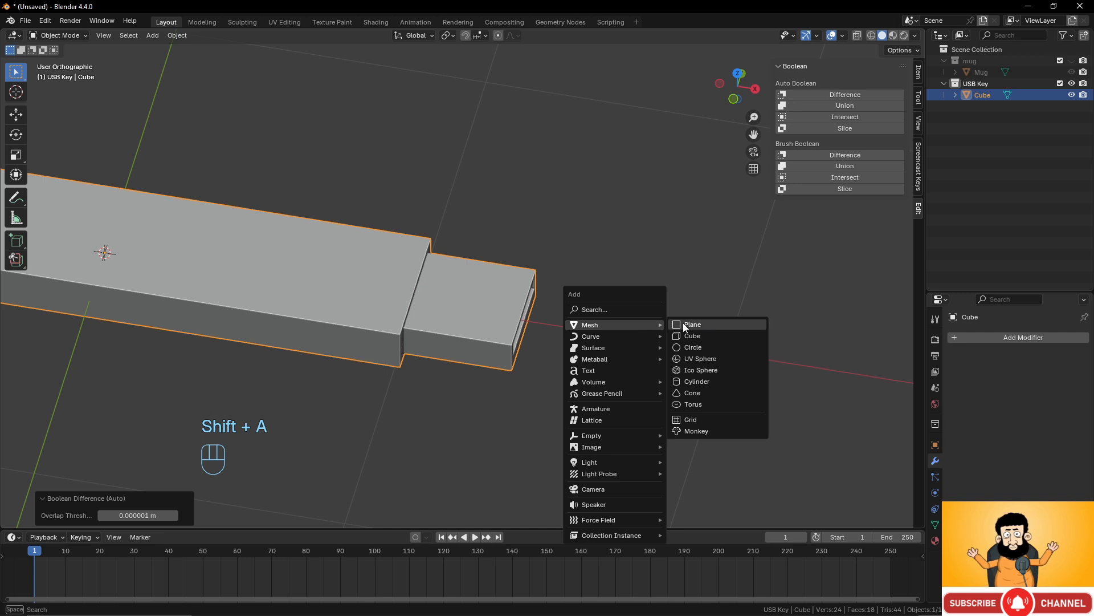
left_click(694, 336)
scroll(487, 395, "down", 5)
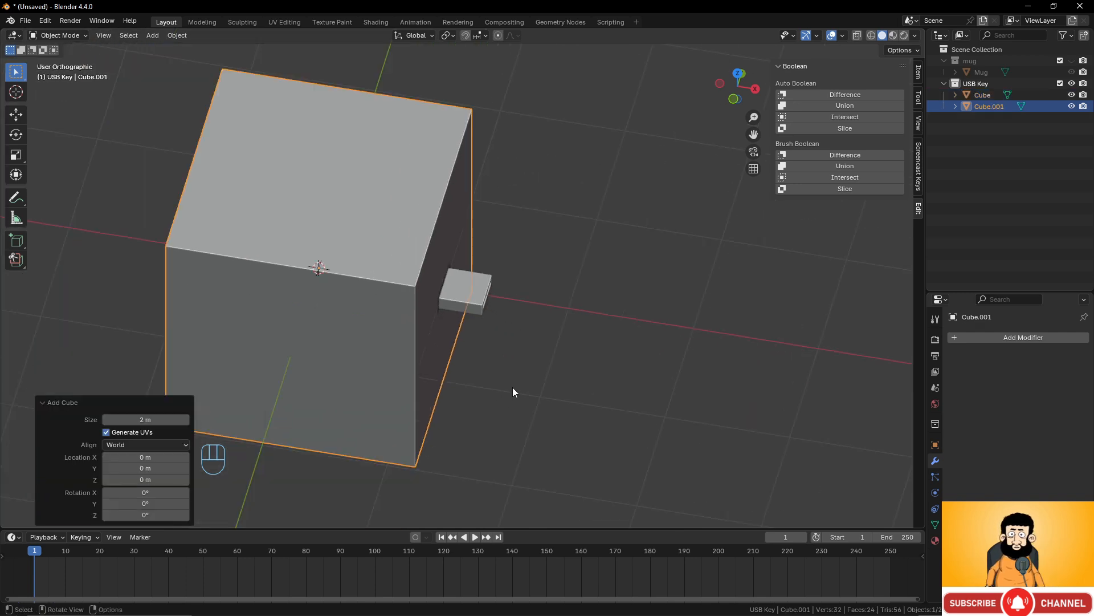
key("s")
key("shift+z")
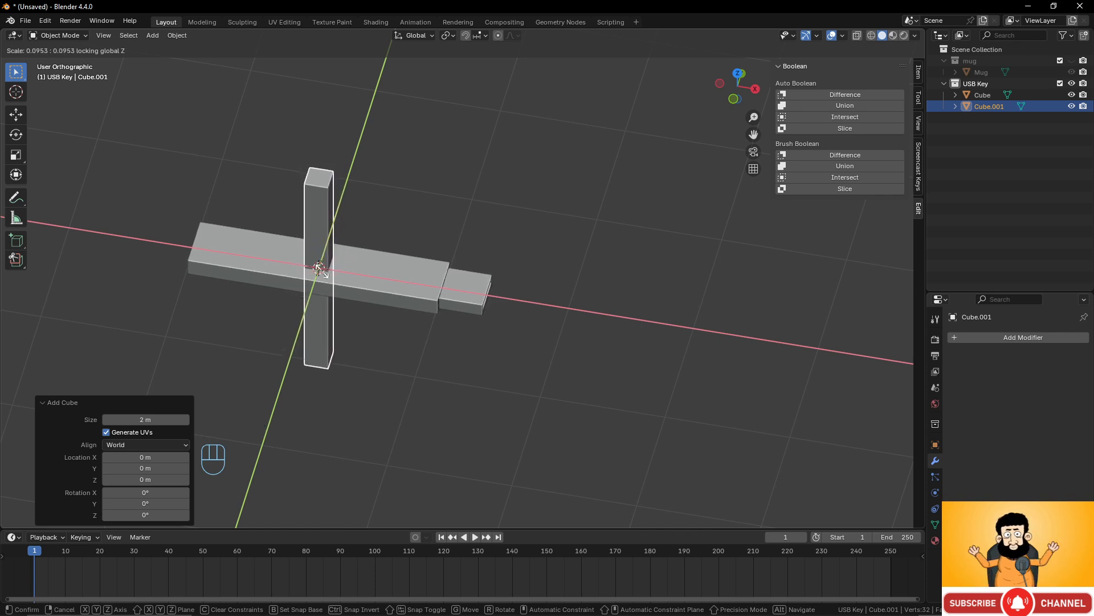
left_click(326, 277)
key("s")
key("shift+z")
right_click(410, 278)
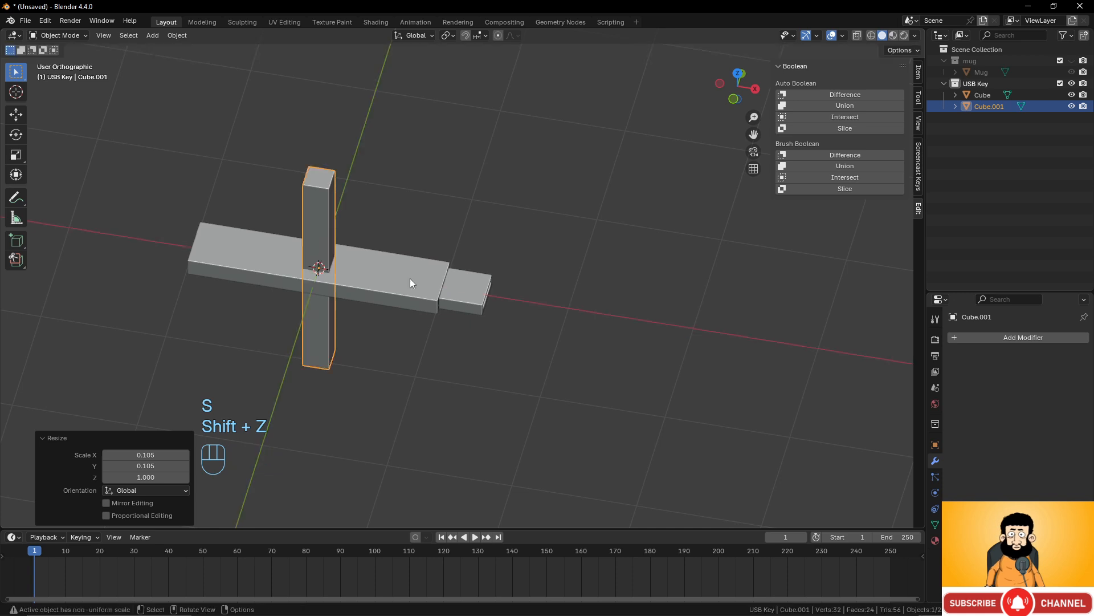
Scale the post uniformly to about 0.286 and move it about 1.181 m along X onto the connector.
key("s")
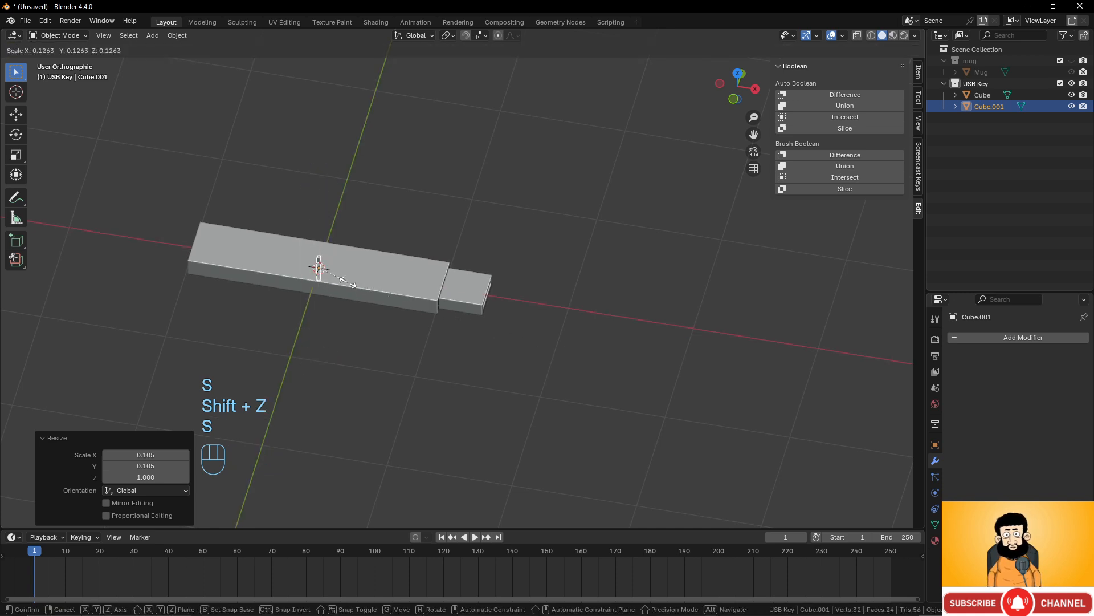
left_click(386, 296)
key("g")
key("y")
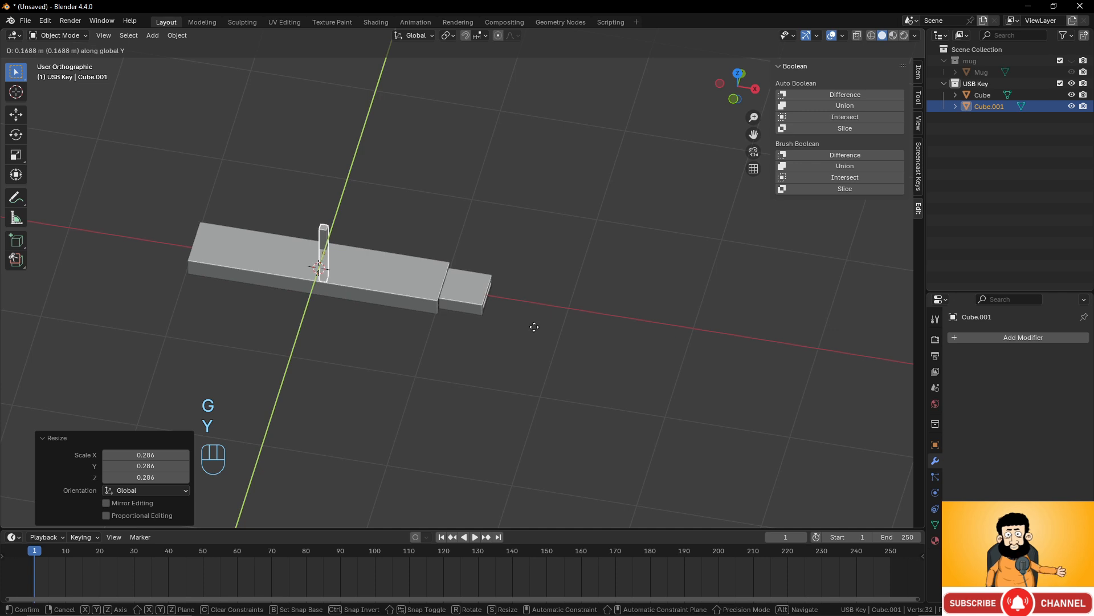
key("x")
left_click(534, 318)
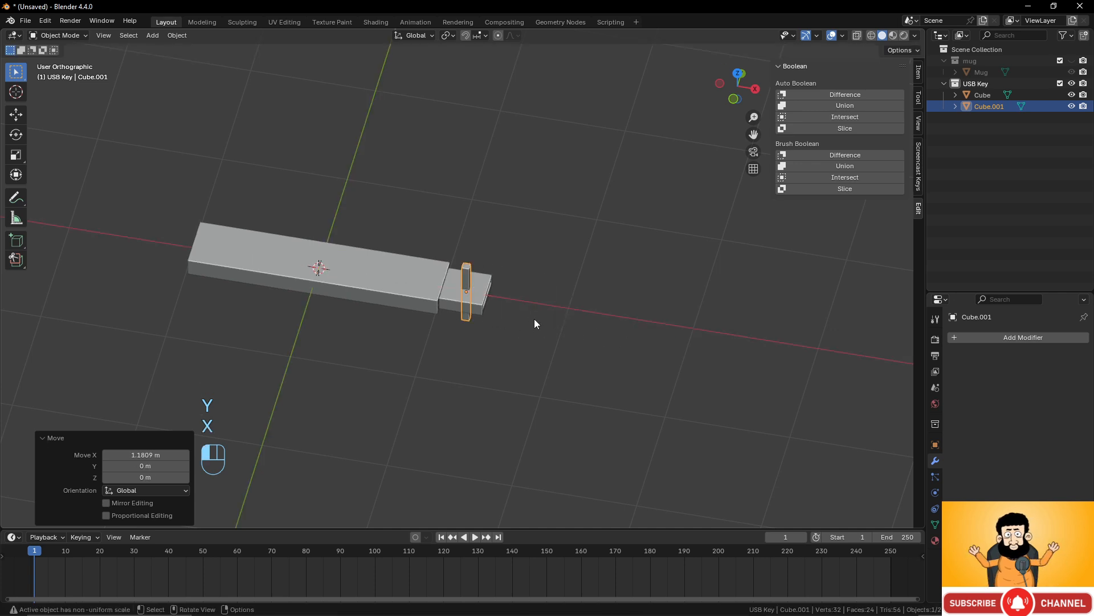
Narrow the post slightly along X and shorten it to about 0.2 along Z.
key("KP_7")
scroll(534, 322, "up", 4)
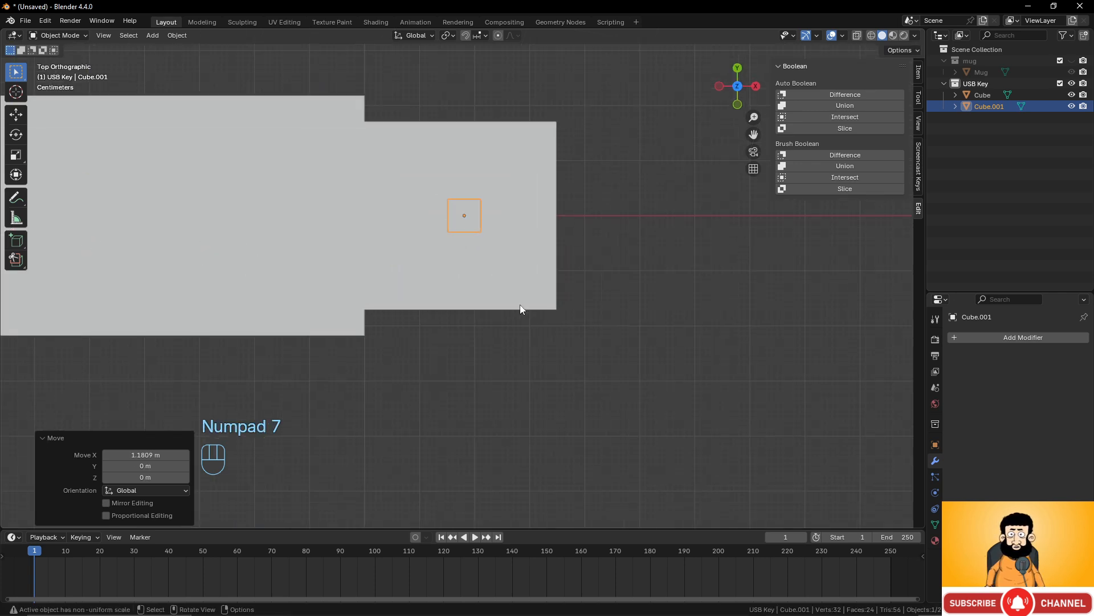
key("s")
key("x")
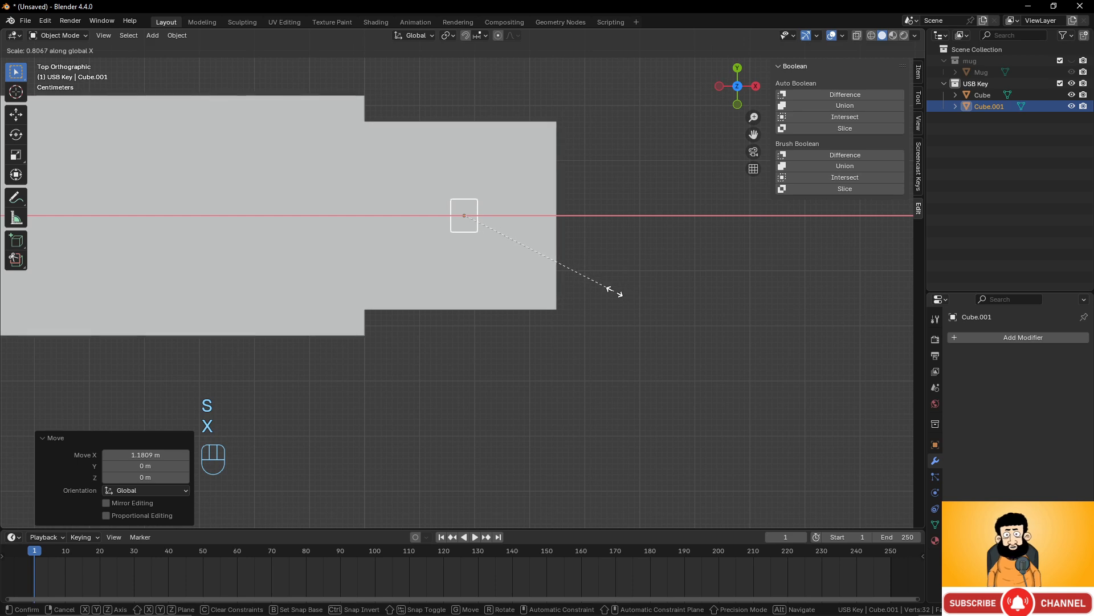
left_click(617, 307)
middle_click_drag(617, 306, 617, 376)
key("s")
key("z")
left_click(531, 359)
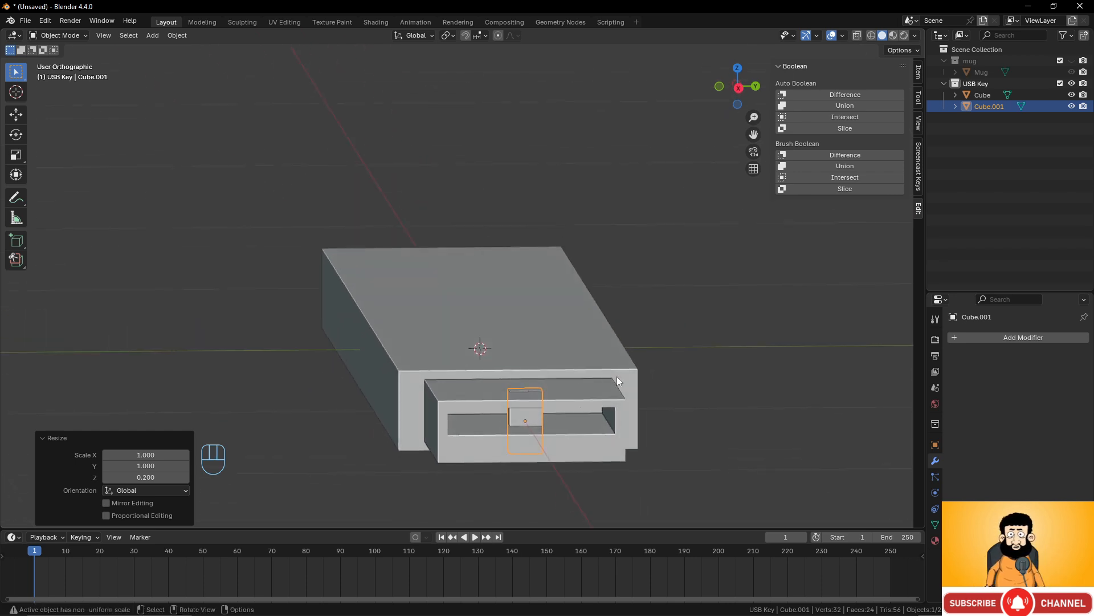
Switch to wireframe shading and move the post about 0.068 m along Y and 0.05 m along Z through the connector's upper wall.
key("KP_1")
key("KP_3")
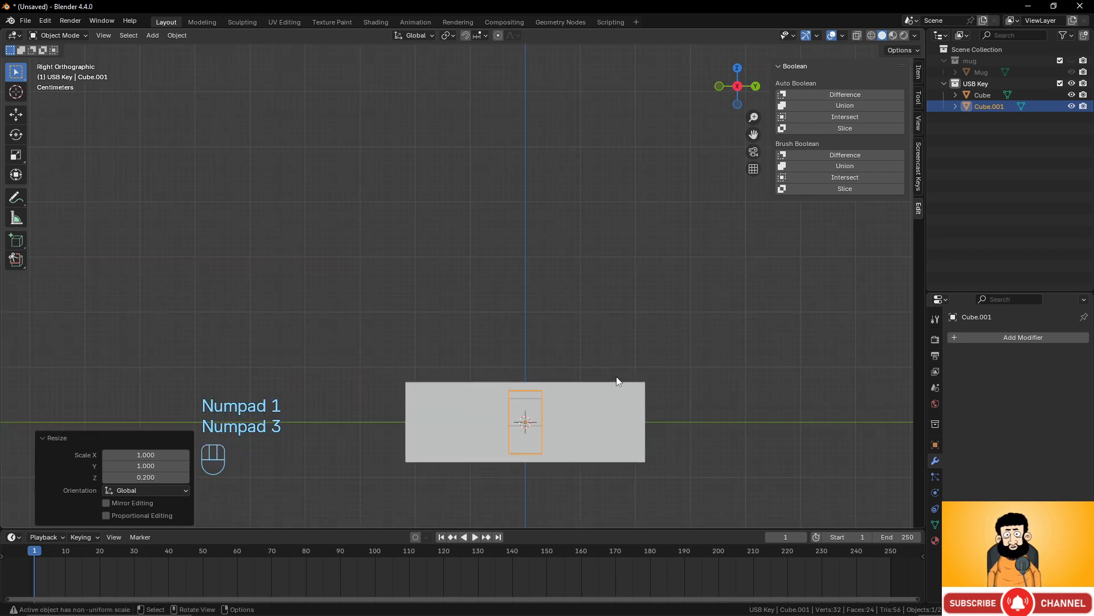
key("z")
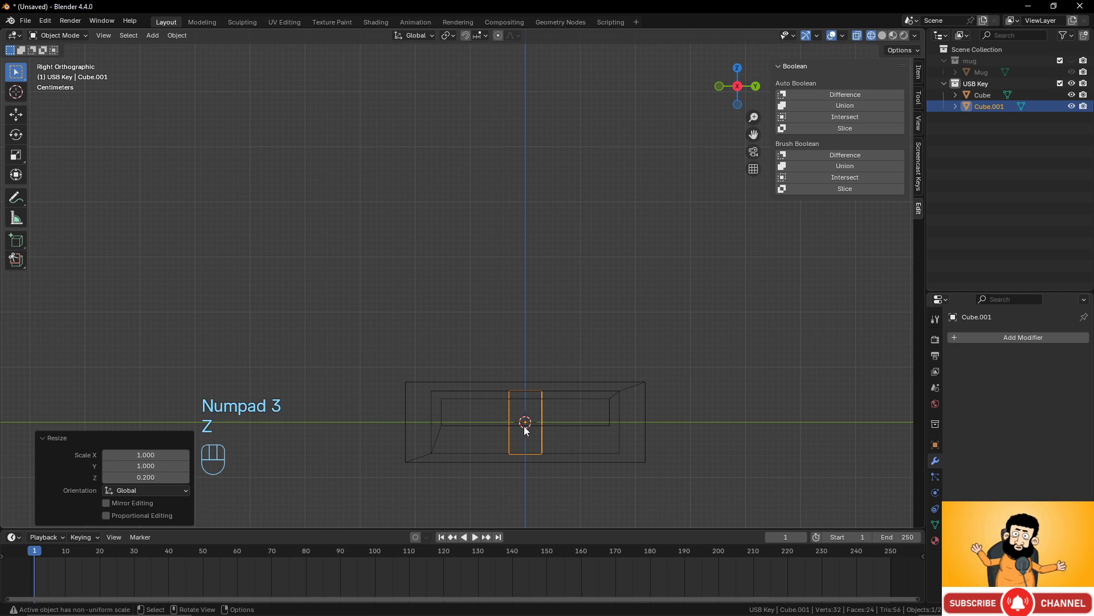
key("g")
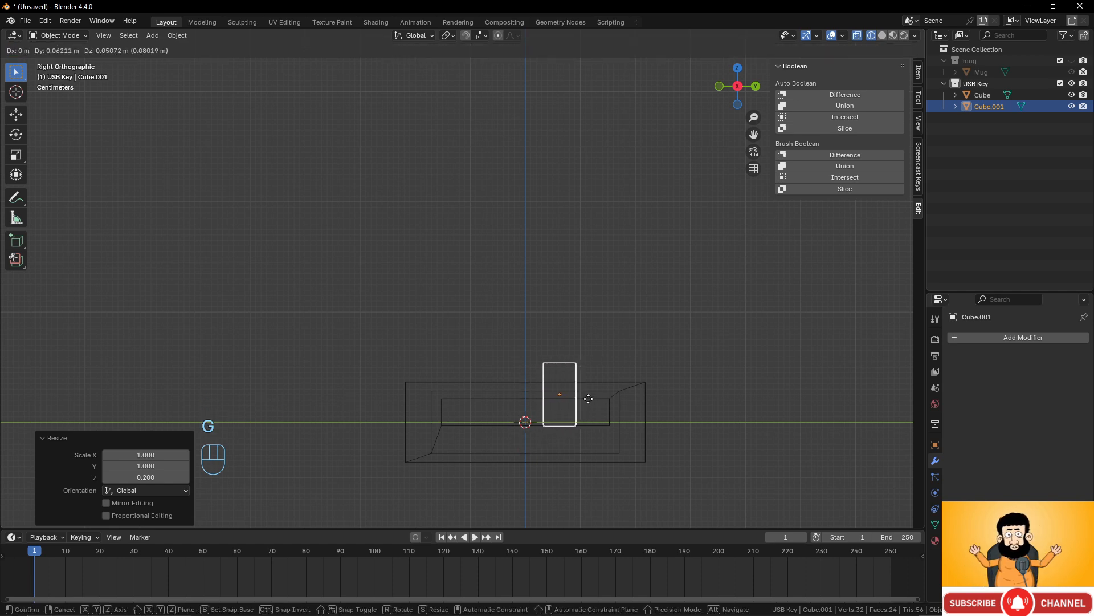
left_click(592, 399)
Move the post about 0.011 m further along Y toward the connector's side, working from the top view.
key("KP_7")
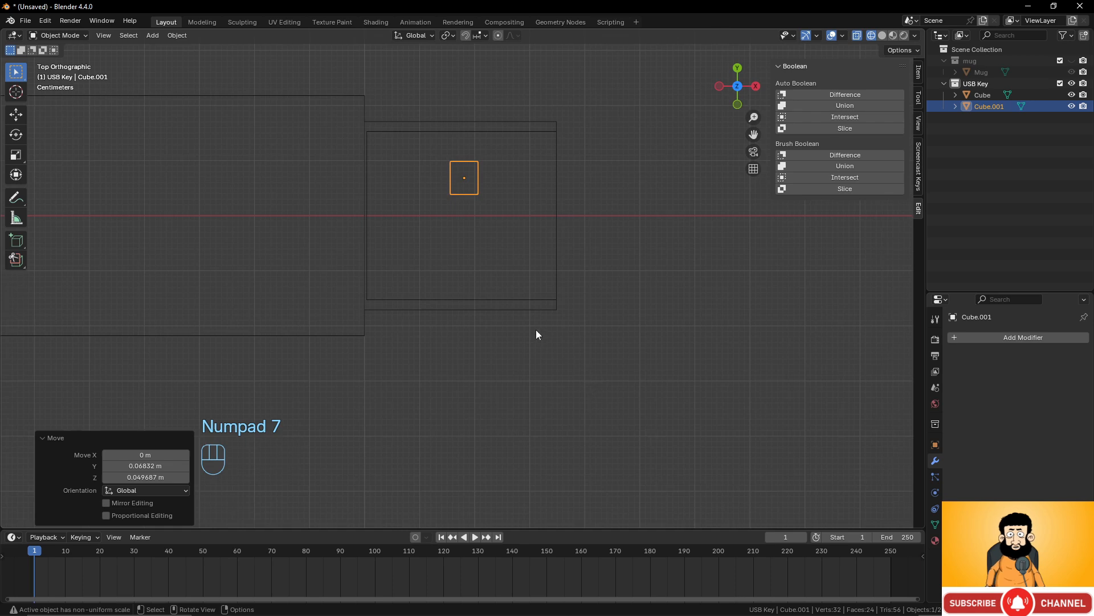
middle_click_drag(498, 288, 516, 384, "shift")
scroll(515, 384, "up", 1)
key("g")
key("y")
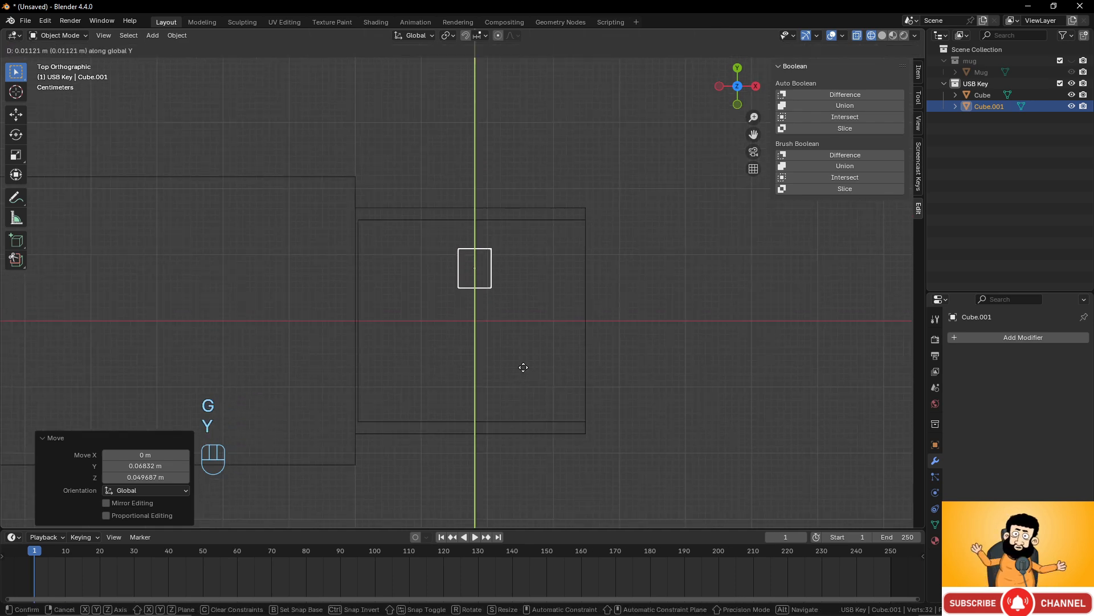
left_click(524, 367)
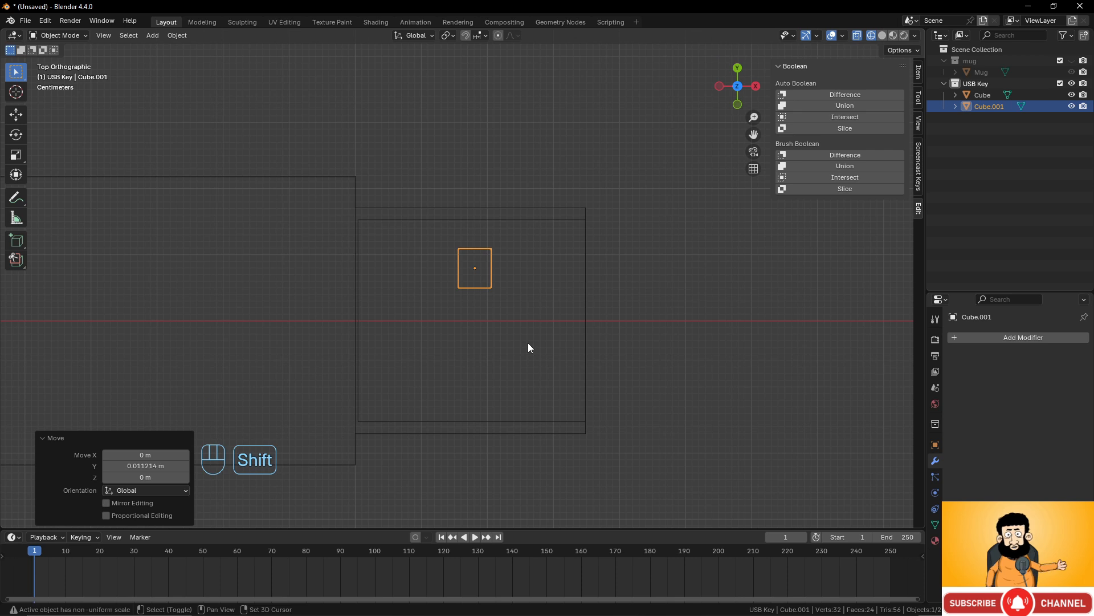
Duplicate the post and move the copy about -0.16 m along Y to the connector's opposite side.
key("shift+d")
key("y")
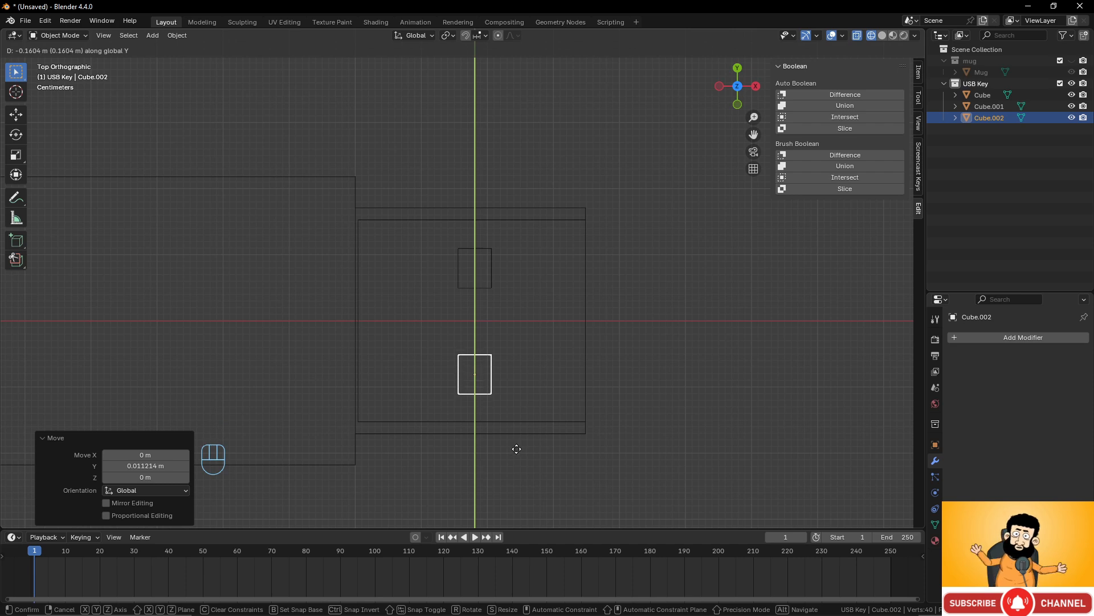
left_click(517, 448)
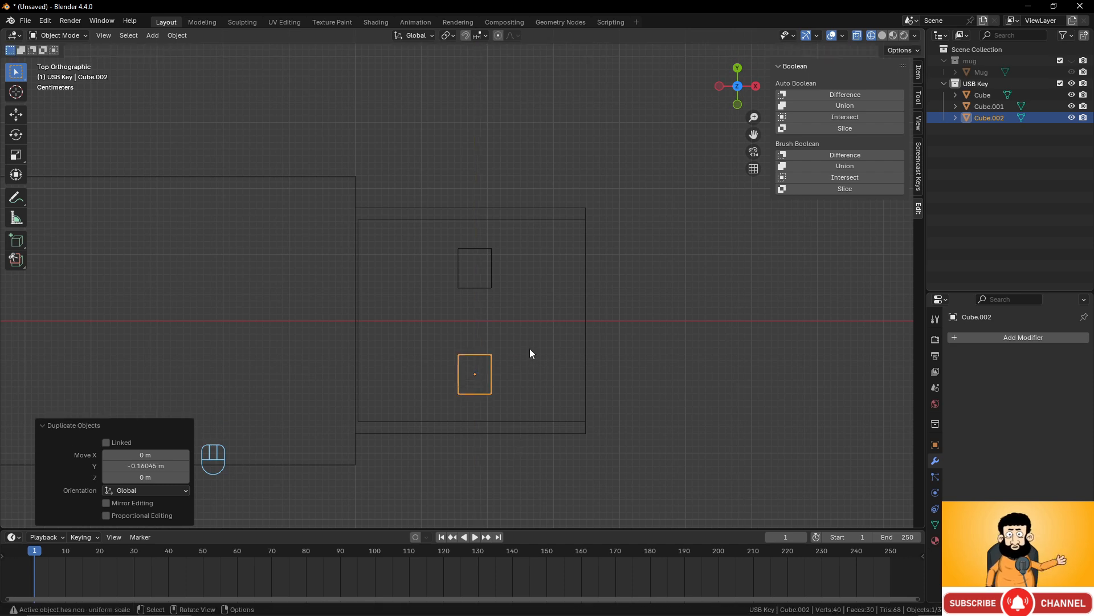
Return to solid shading and subtract both posts from the USB key body with Auto Boolean Difference.
key("z")
middle_click_drag(713, 364, 516, 408)
left_click(469, 392, "shift")
left_click(520, 437, "shift")
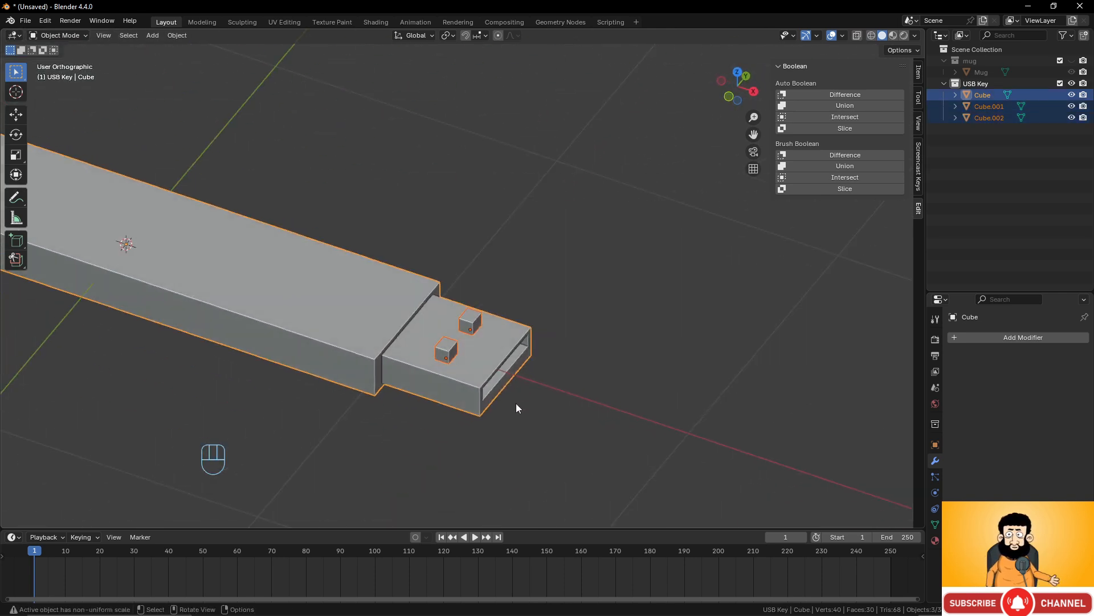
left_click(859, 95)
scroll(501, 283, "down", 5)
middle_click_drag(501, 283, 621, 288)
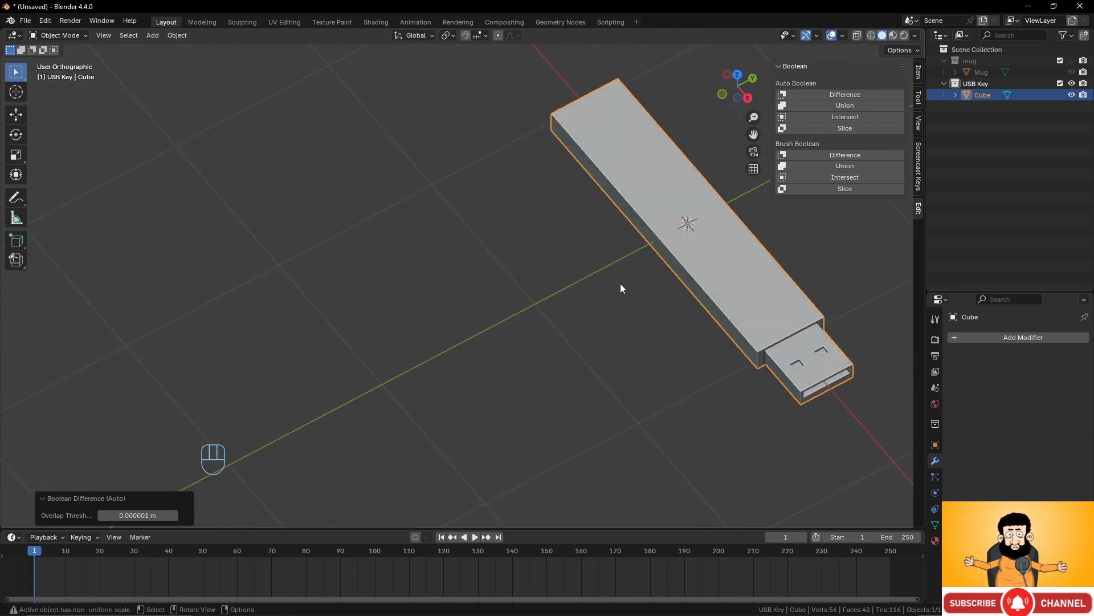
Examine the USB key's plain rear end from above and at an angle.
key("KP_7")
middle_click_drag(597, 169, 573, 241, "shift")
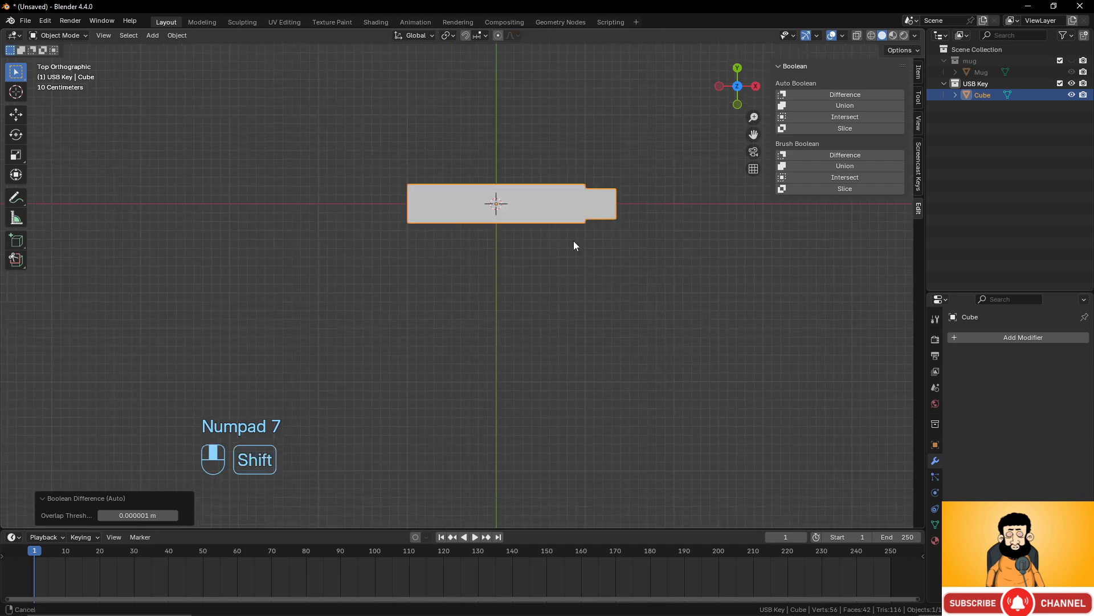
scroll(574, 241, "up", 3)
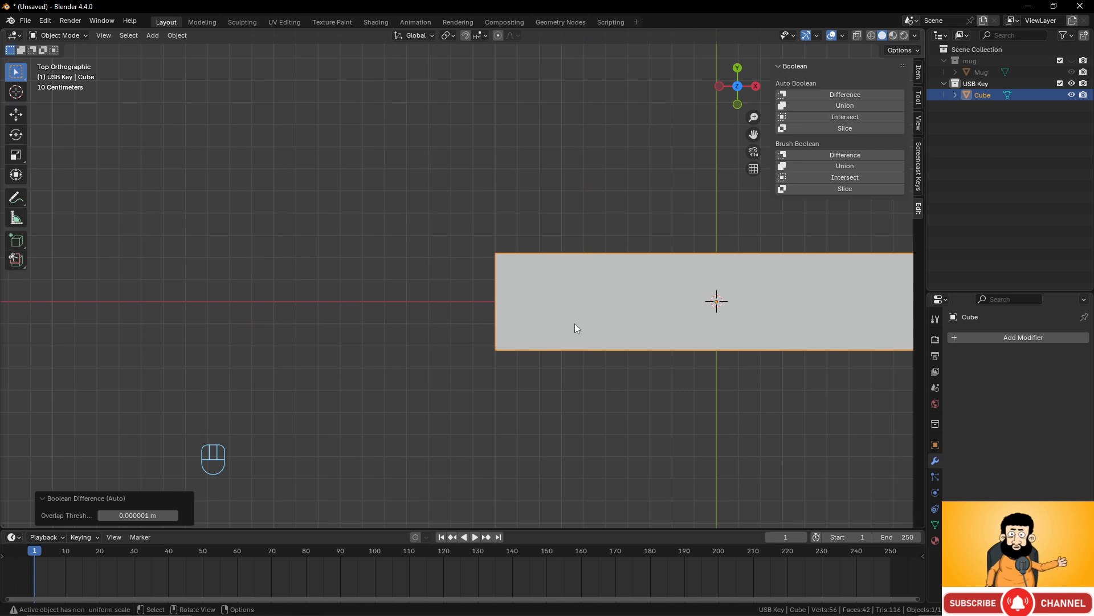
scroll(475, 295, "down", 4)
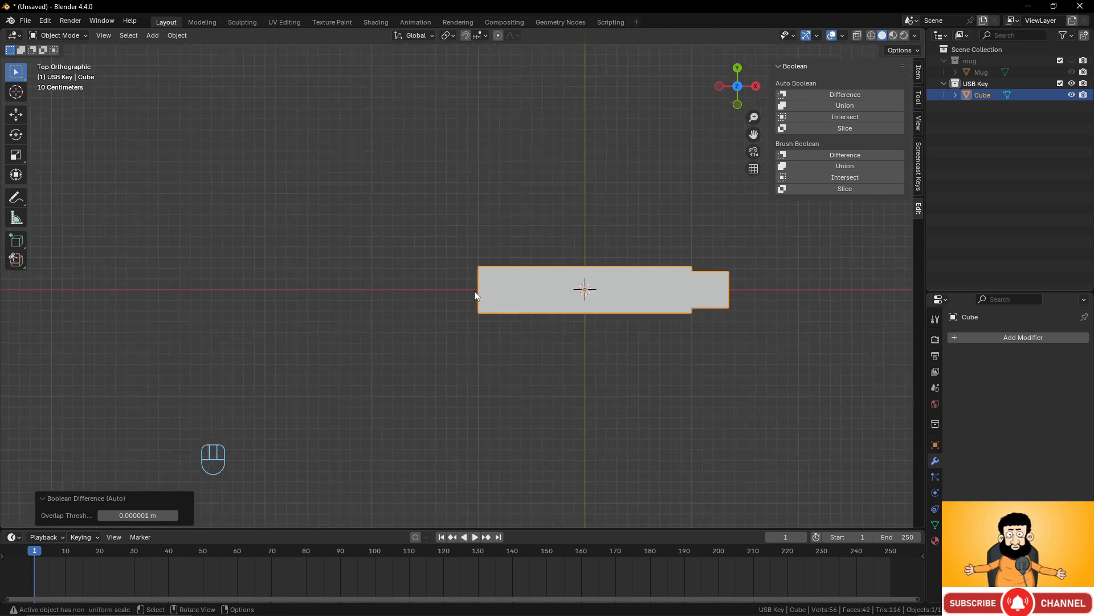
middle_click_drag(542, 357, 503, 405)
scroll(504, 406, "up", 2)
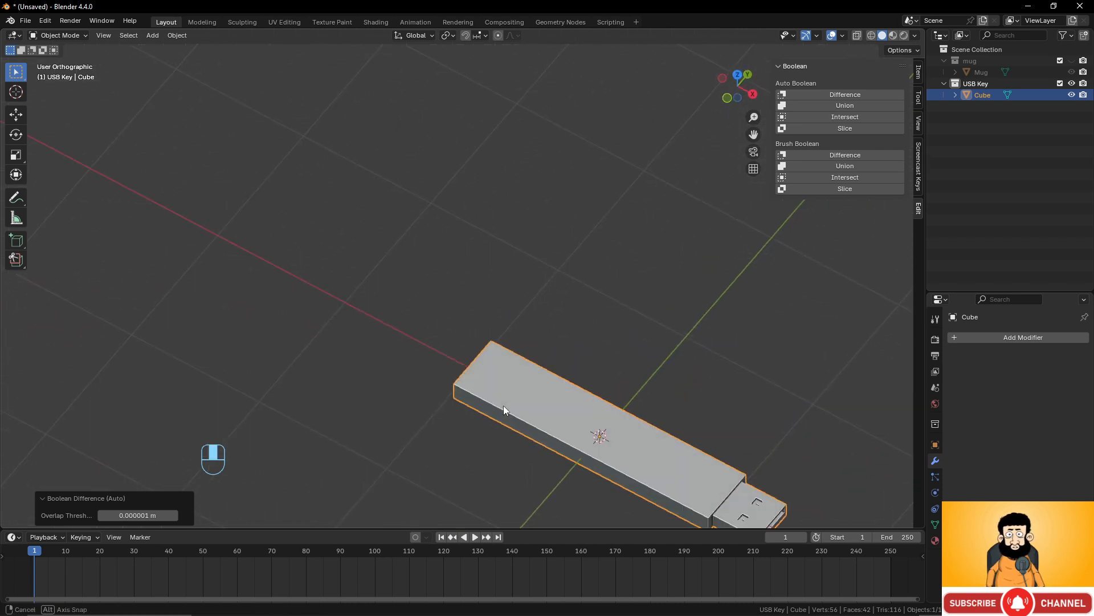
scroll(562, 355, "down", 4)
middle_click_drag(564, 353, 510, 303, "shift")
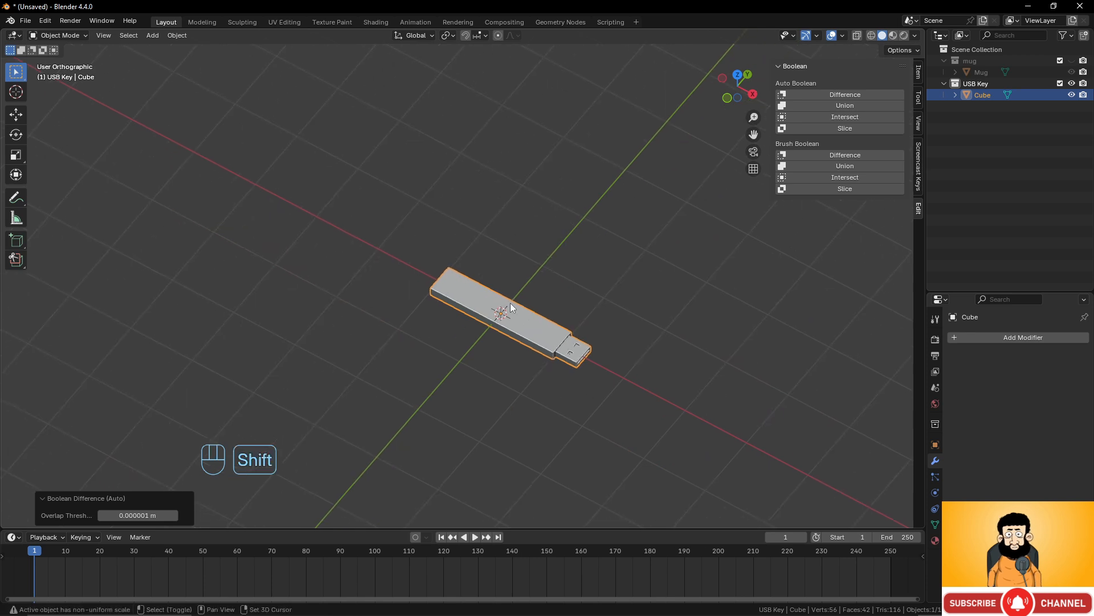
Add a cylinder in the top view and scale it uniformly to about 0.215 to match the key body's width.
key("KP_7")
scroll(542, 312, "up", 3)
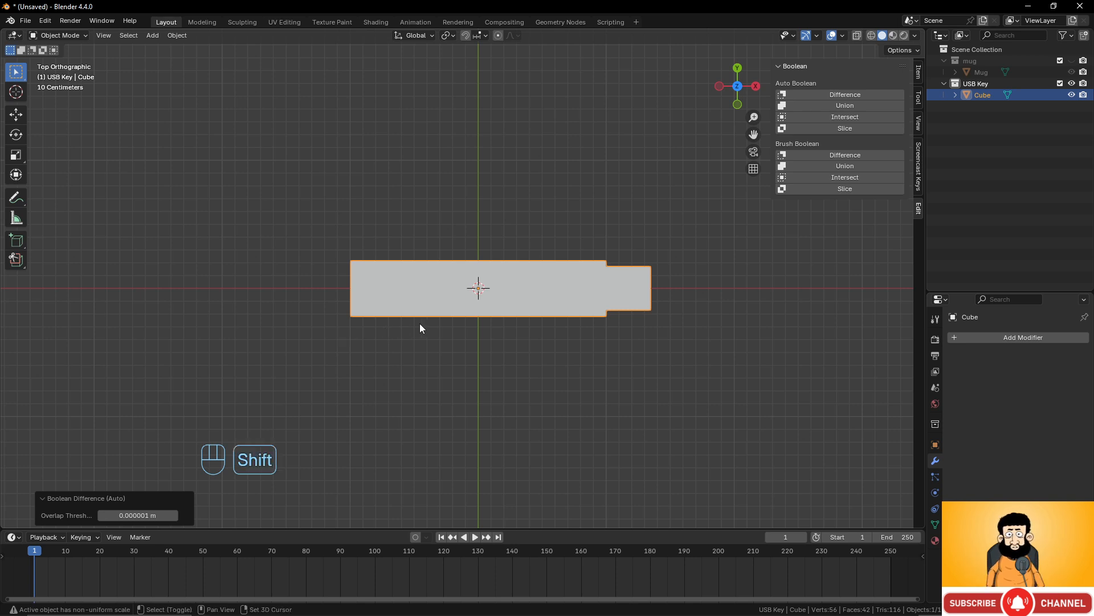
key("shift+a")
mouse_move(420, 323)
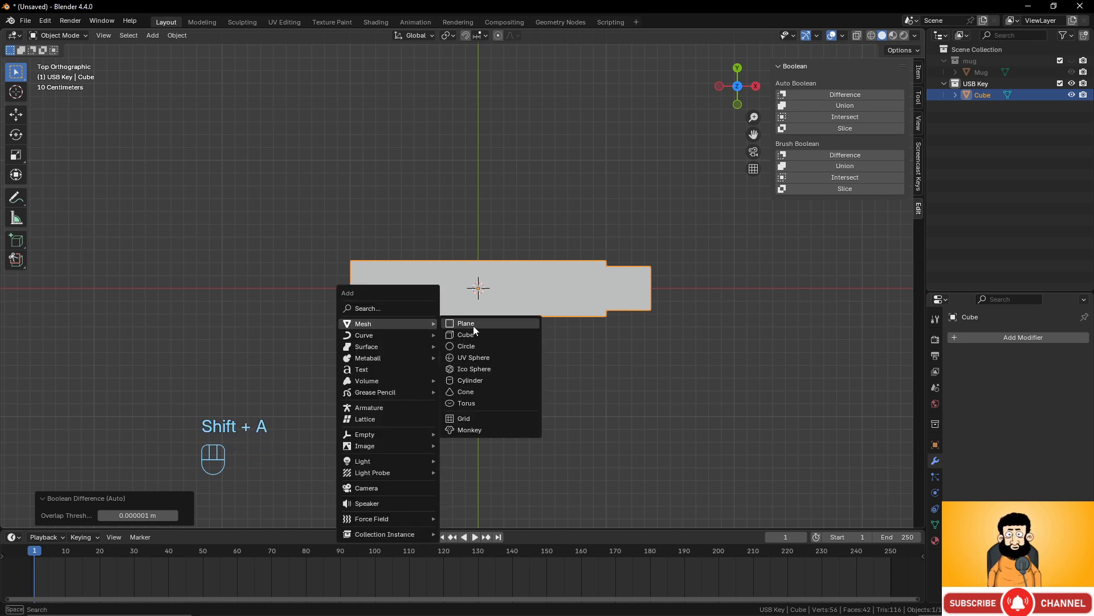
left_click(476, 381)
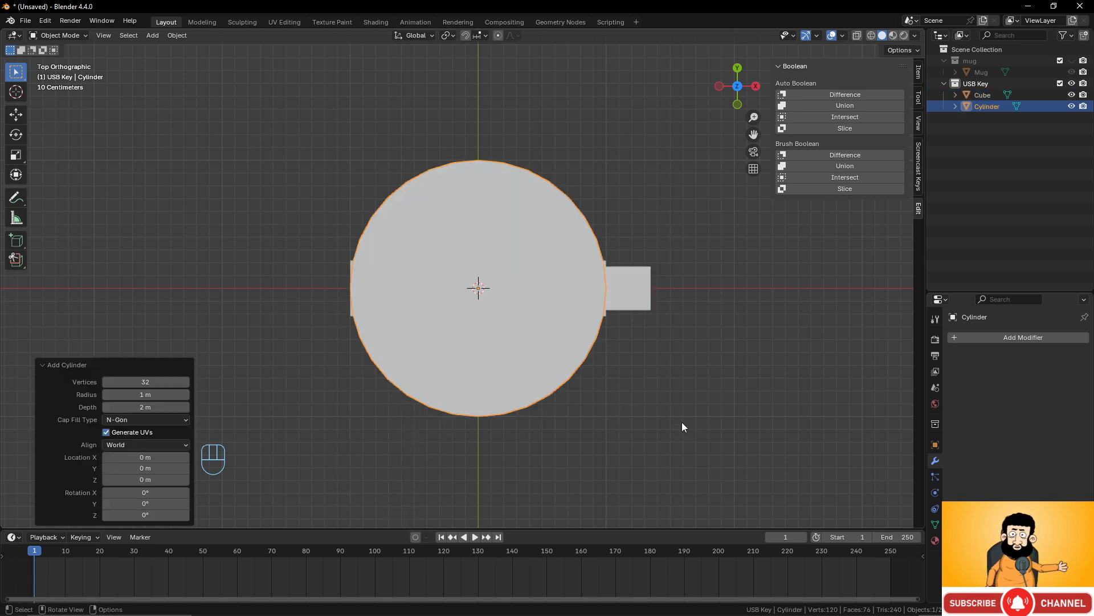
key("s")
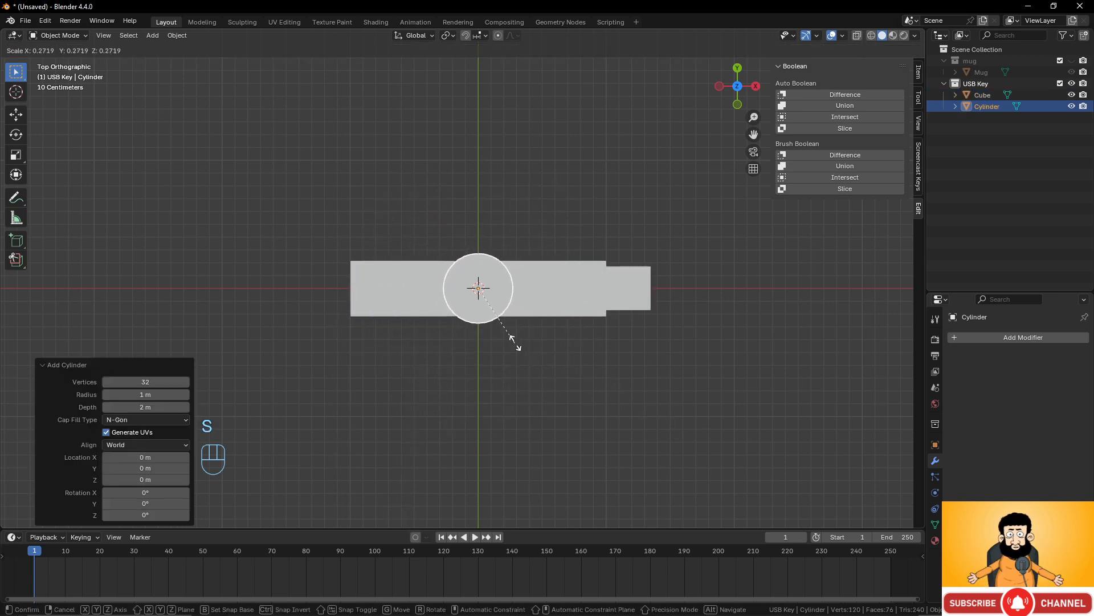
left_click(503, 333)
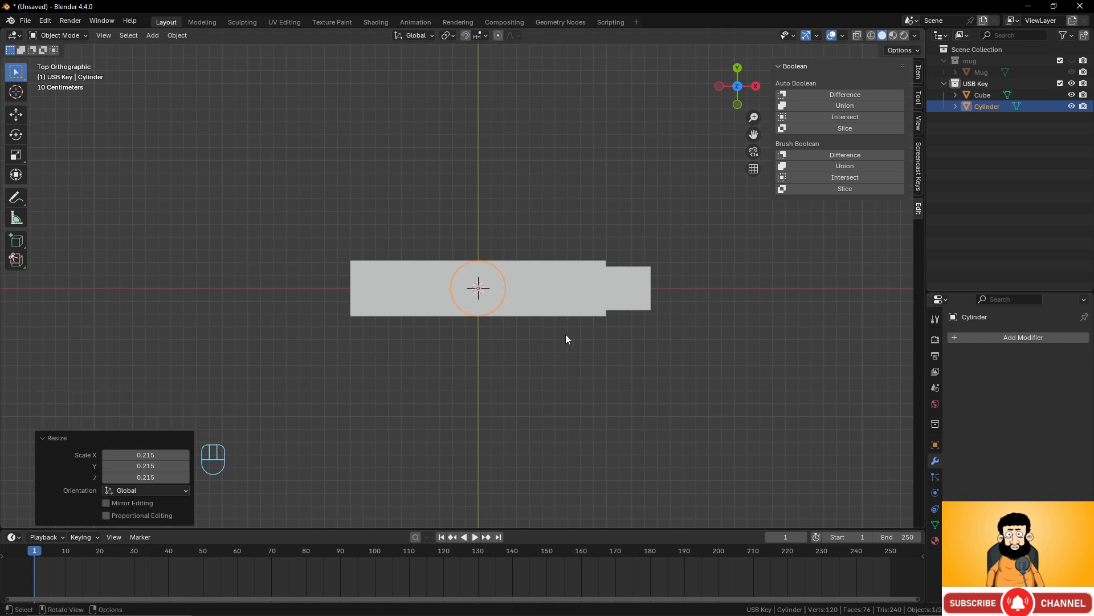
Move the cylinder about -1 m along X to centre it on the body's rear edge and scale it up by about 1.013.
key("g")
key("x")
left_click(434, 331)
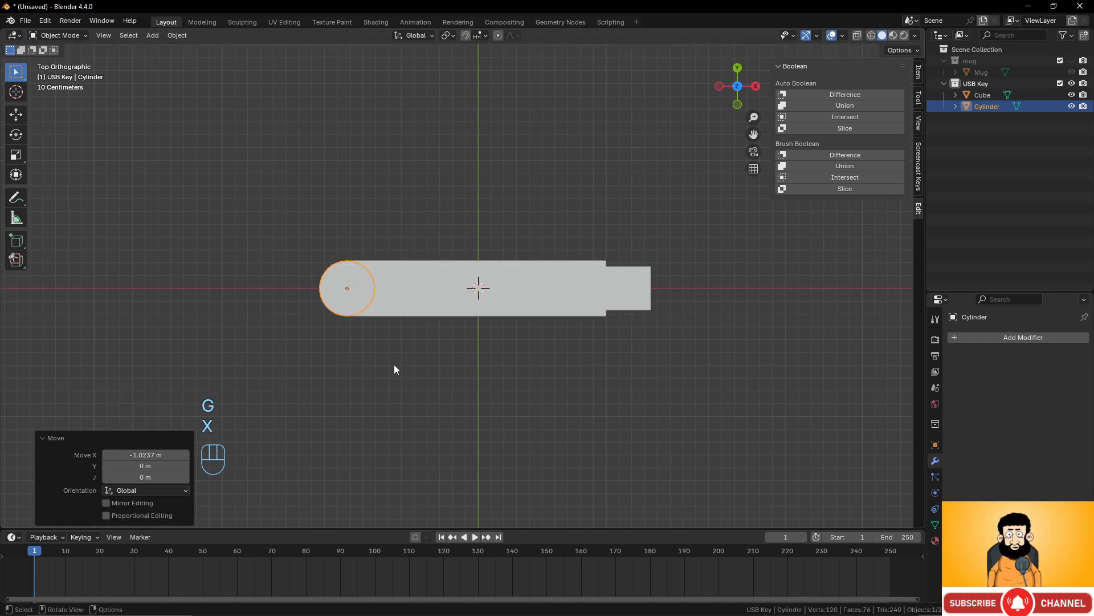
scroll(272, 342, "up", 5)
middle_click_drag(270, 341, 574, 338, "shift")
scroll(549, 332, "up", 3)
key("g")
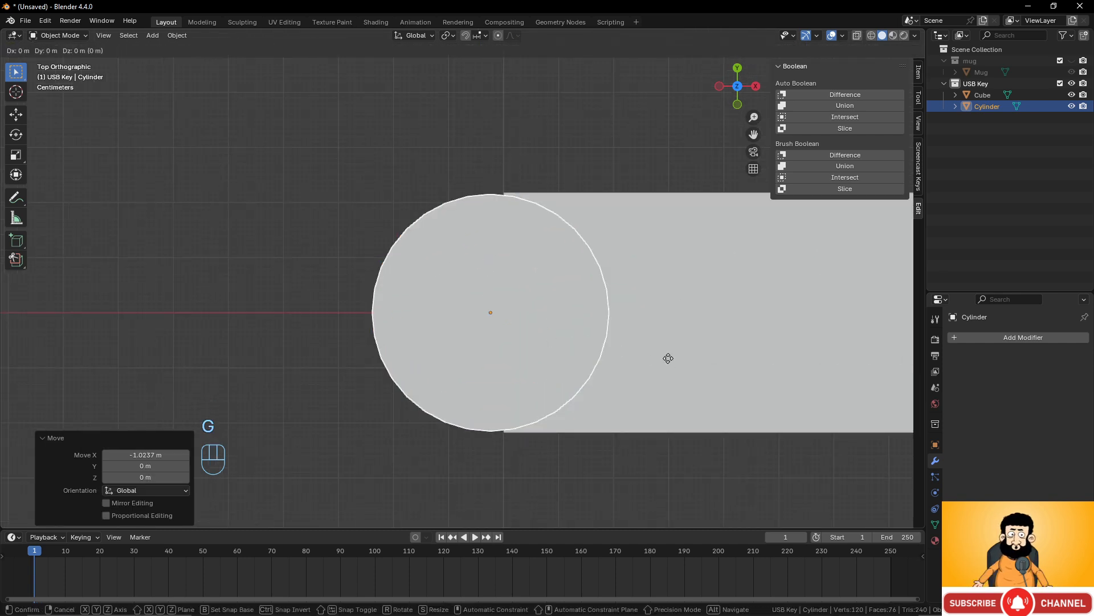
key("x")
left_click(683, 359)
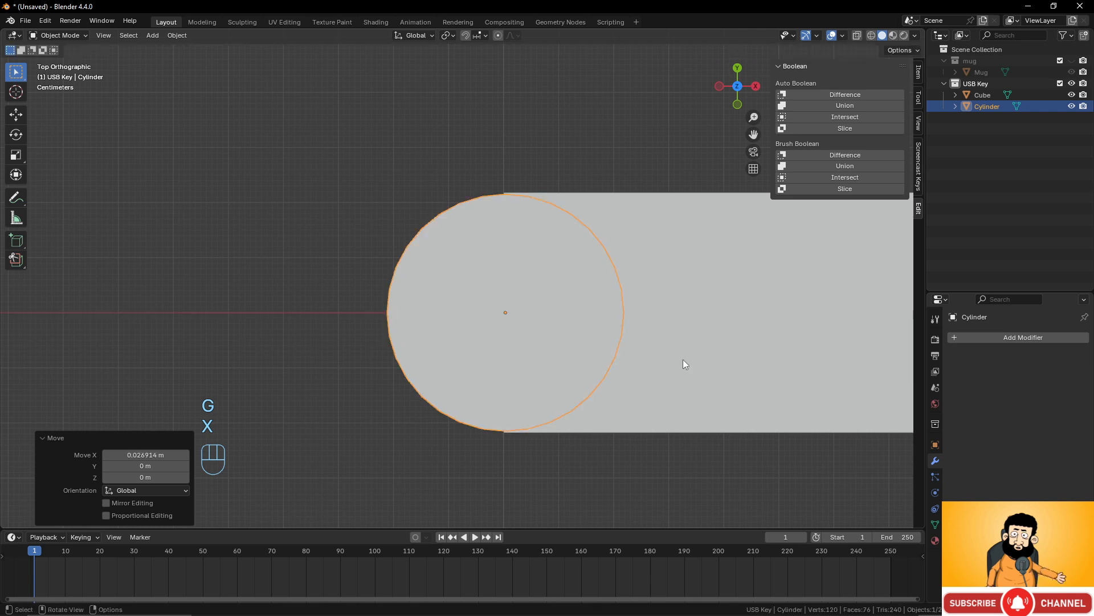
key("s")
left_click(710, 372)
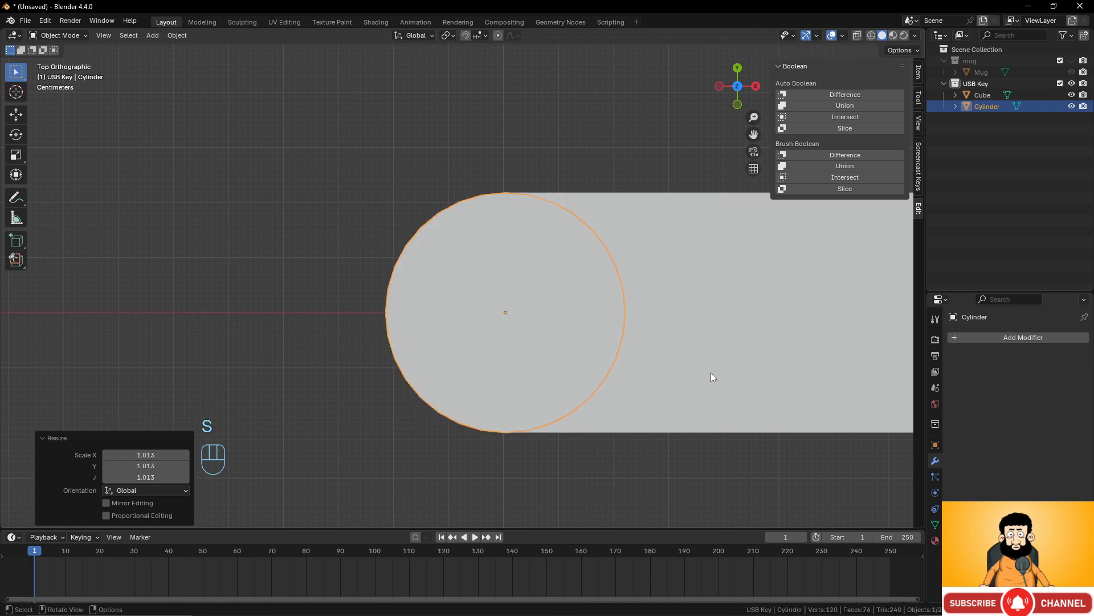
Flatten the cylinder to about 0.319 along Z, and fine-tune it by about 1.037 along Z to match the body's thickness.
key("KP_1")
key("s")
key("z")
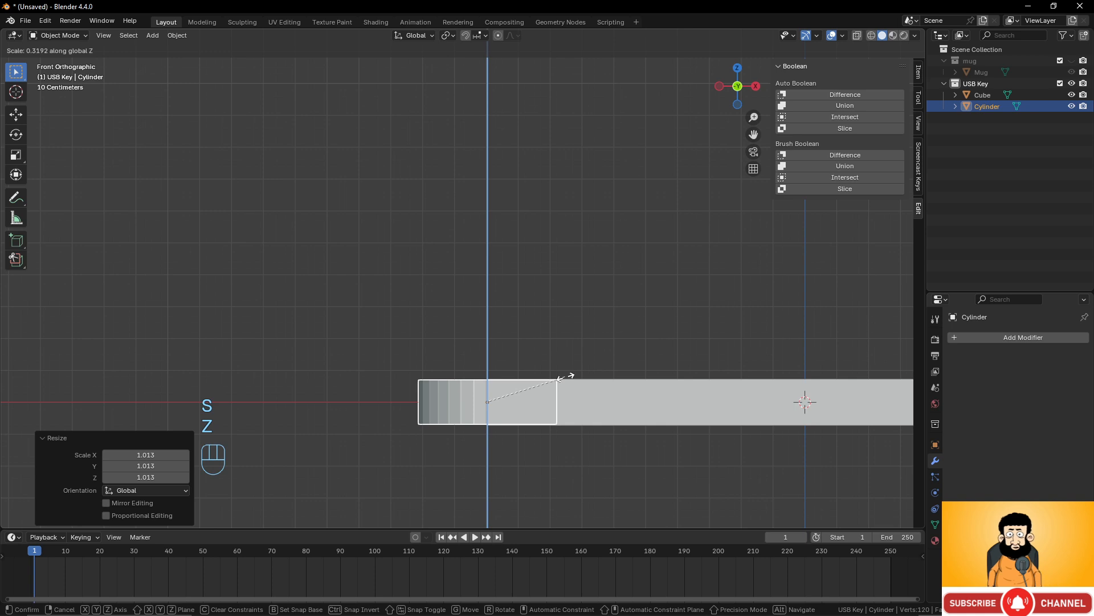
left_click(565, 377)
middle_click_drag(567, 400, 607, 309)
scroll(568, 440, "up", 5)
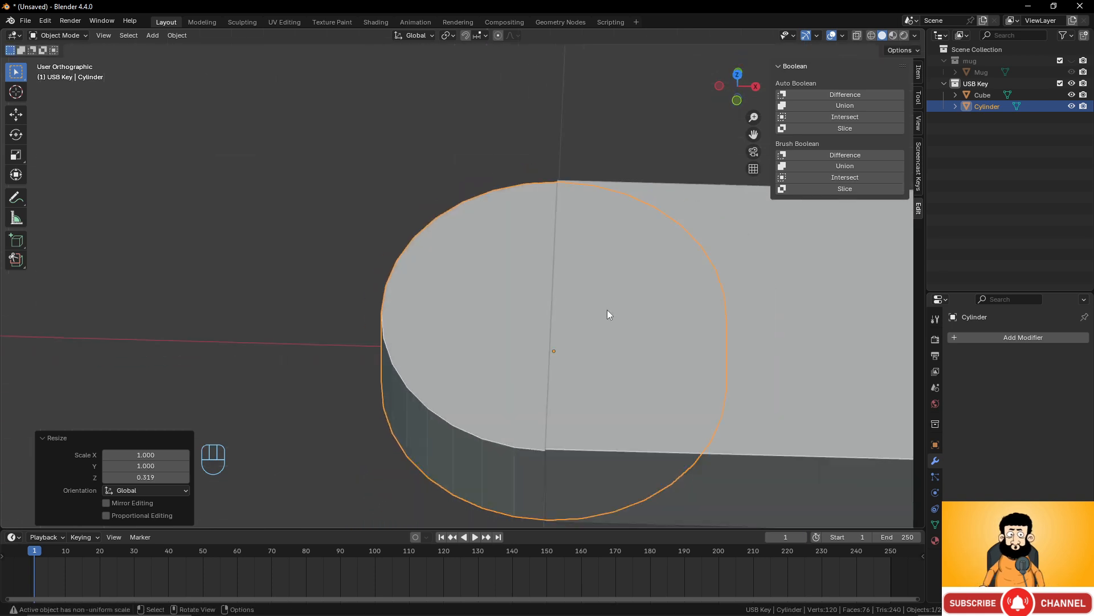
key("s")
key("z")
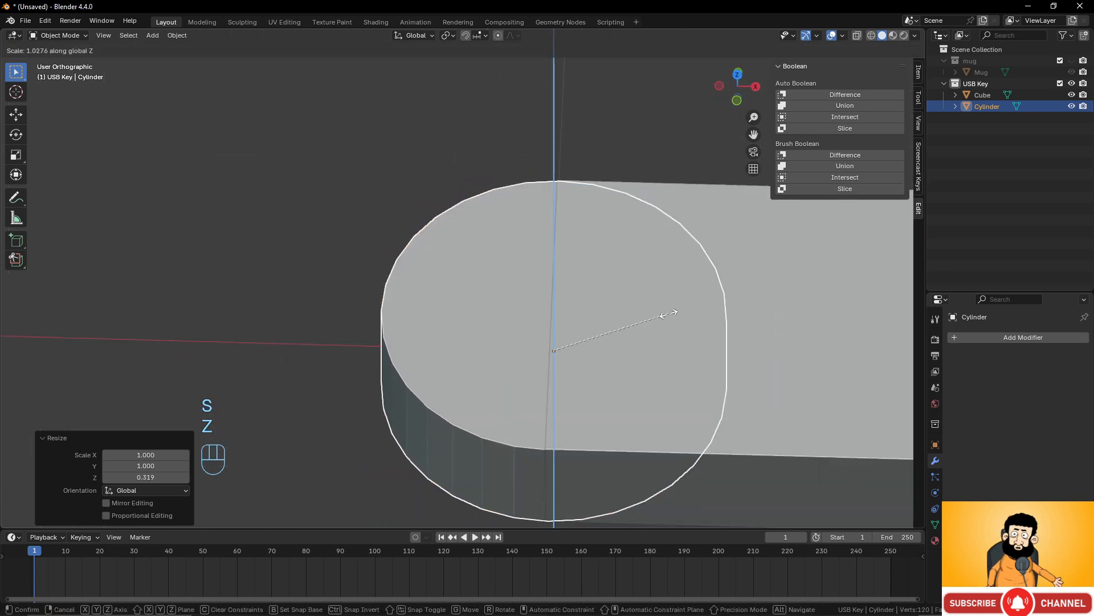
left_click(664, 312)
scroll(593, 317, "down", 3)
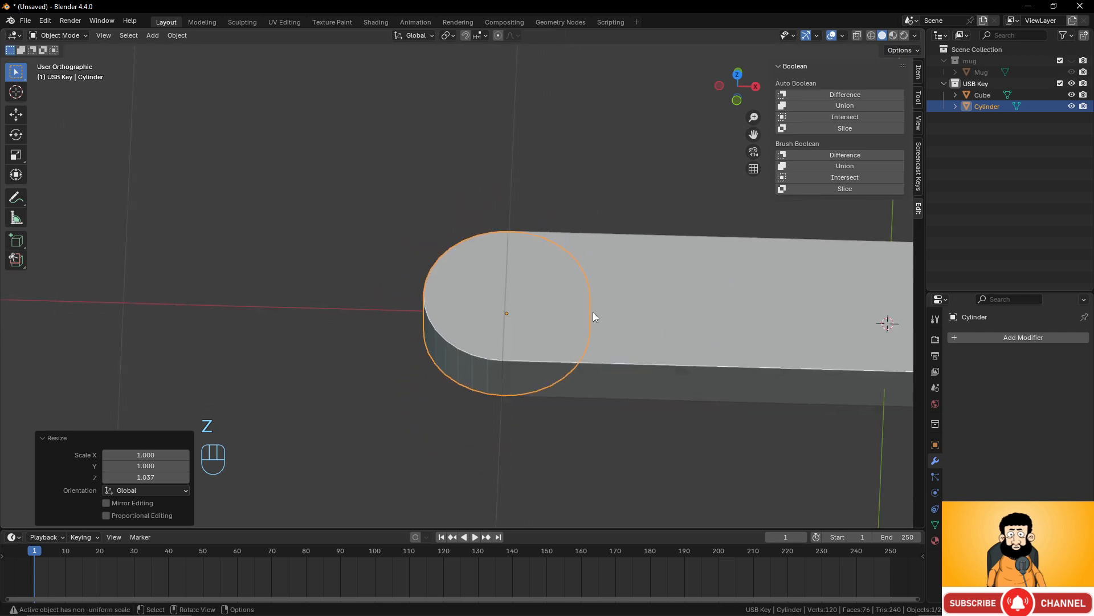
Duplicate the end cylinder in place without moving the copy.
left_click(456, 273)
scroll(456, 269, "down", 3)
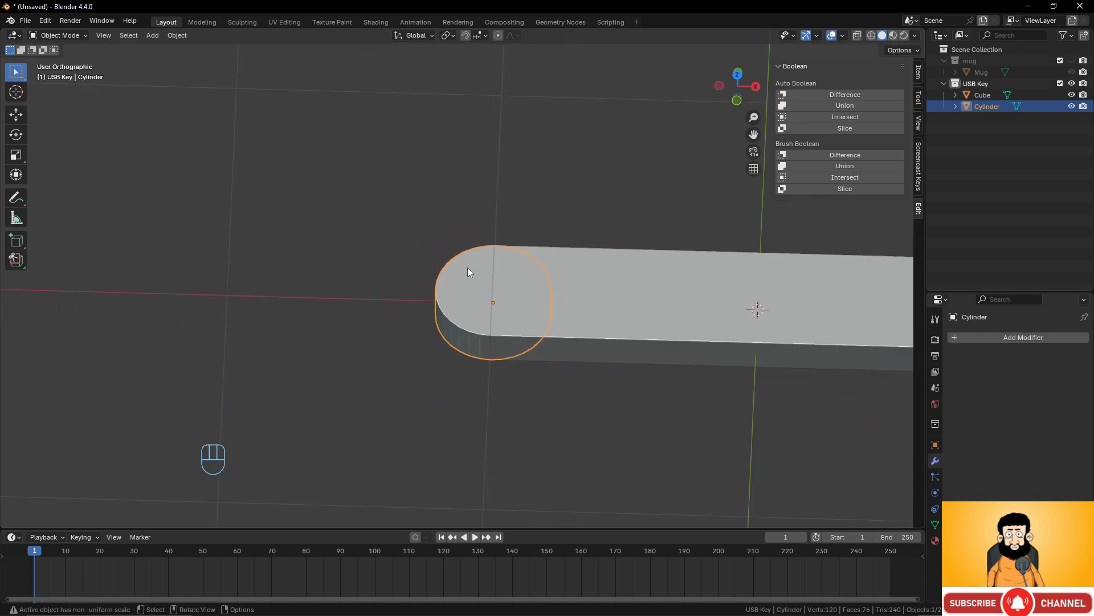
key("shift+d")
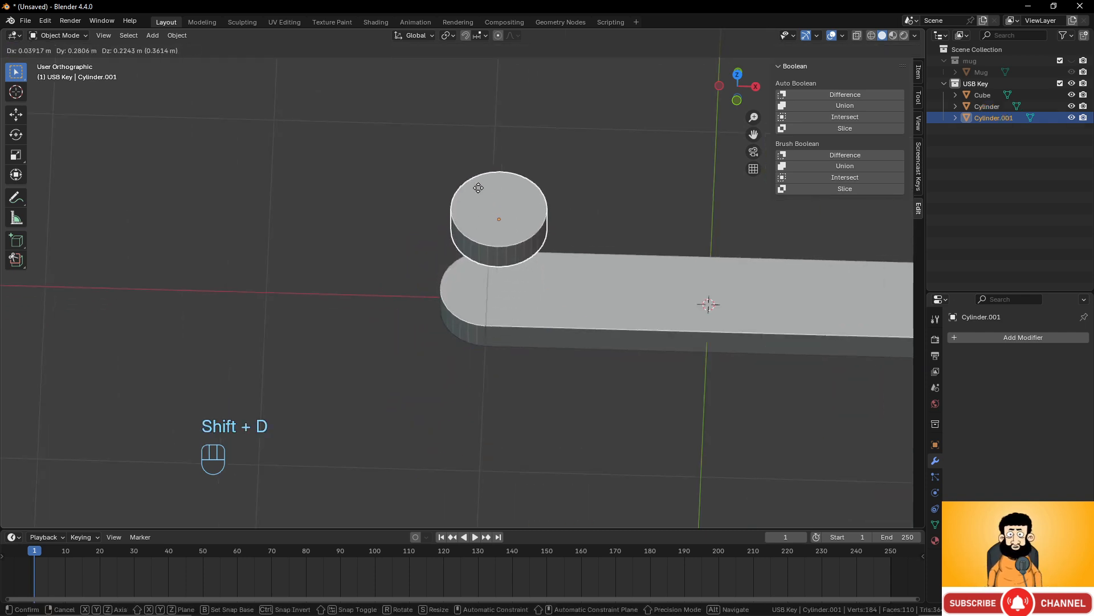
right_click(482, 310)
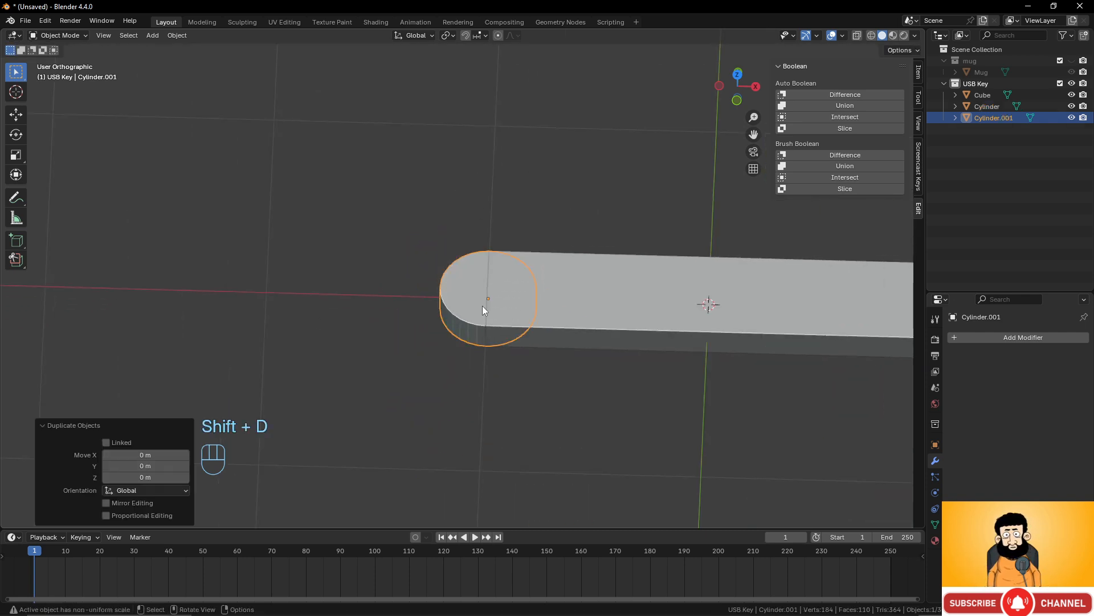
Join the original cylinder and the key body with Auto Boolean Union.
left_click(993, 106)
left_click(989, 95, "shift")
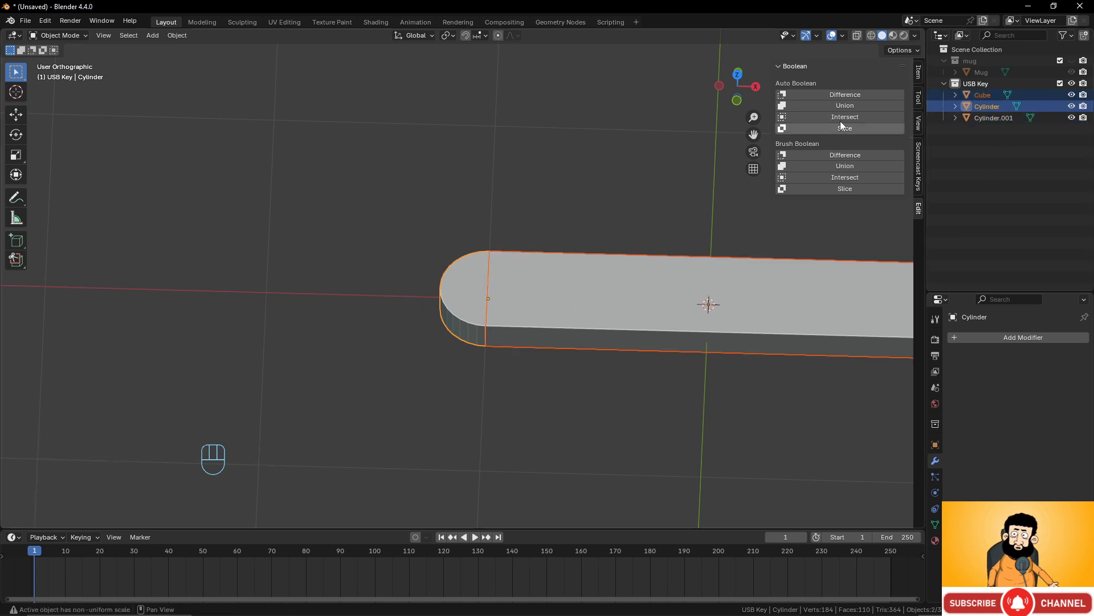
left_click(857, 104)
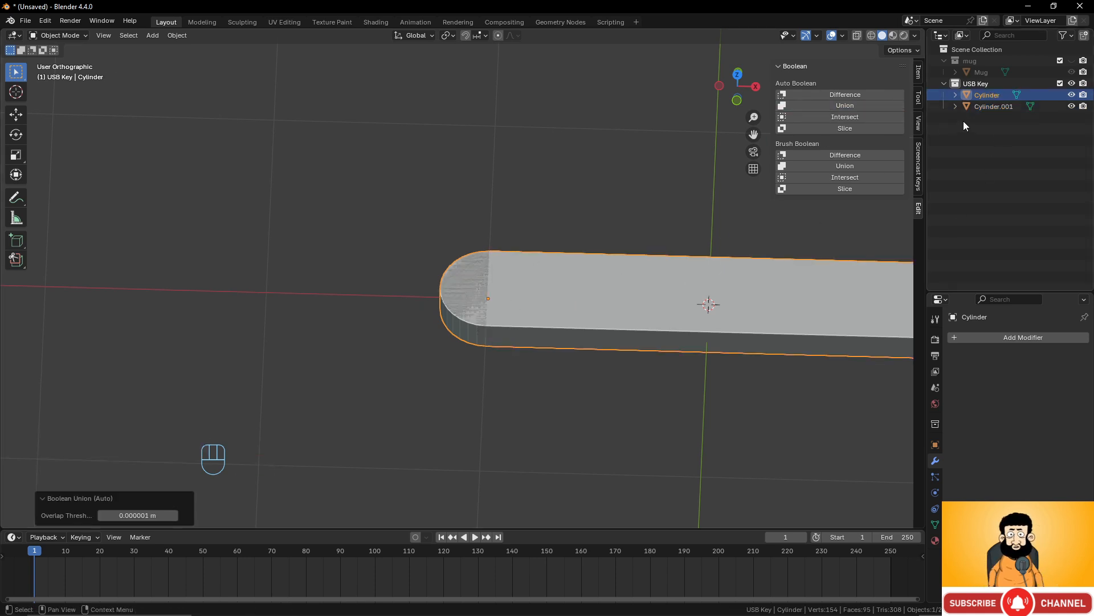
Scale the duplicate cylinder to about 0.688 and stretch it by about 5.38 along Z through the rounded end.
left_click(993, 107)
scroll(561, 347, "up", 2)
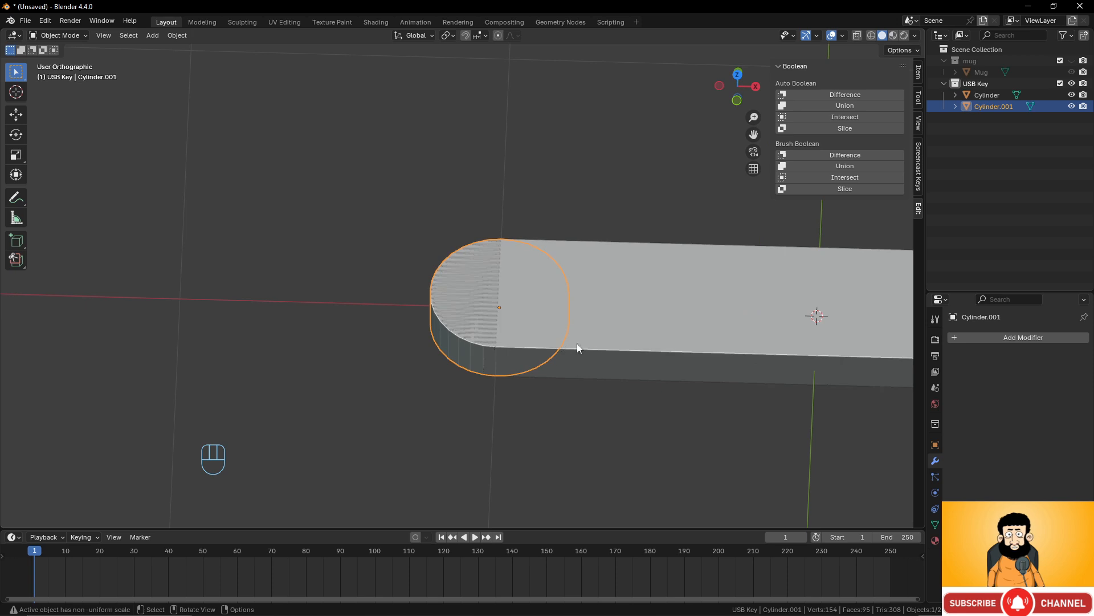
key("s")
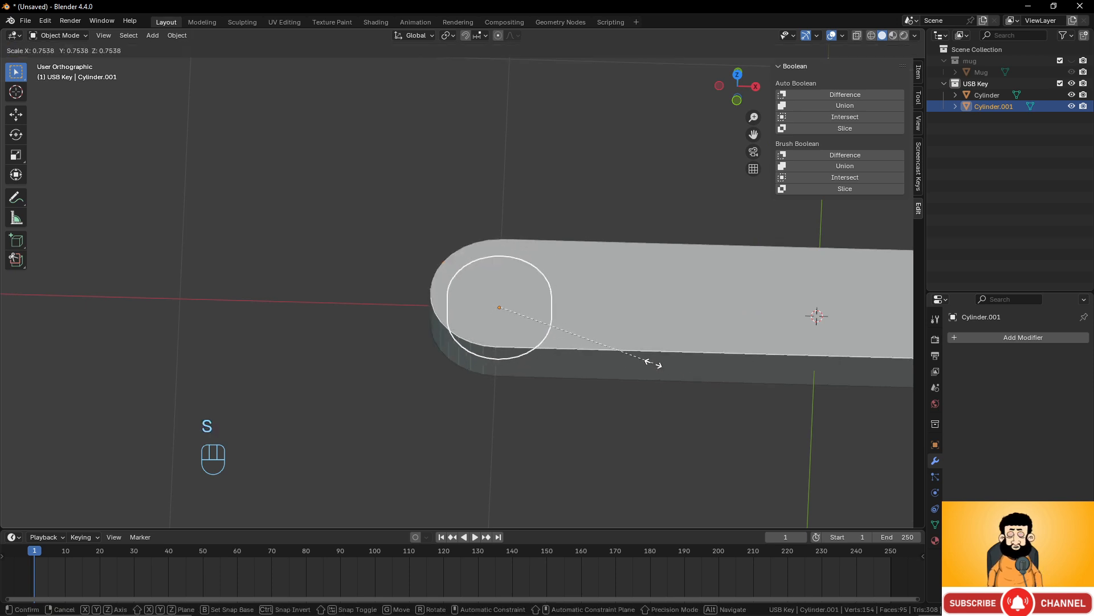
left_click(641, 362)
key("s")
key("z")
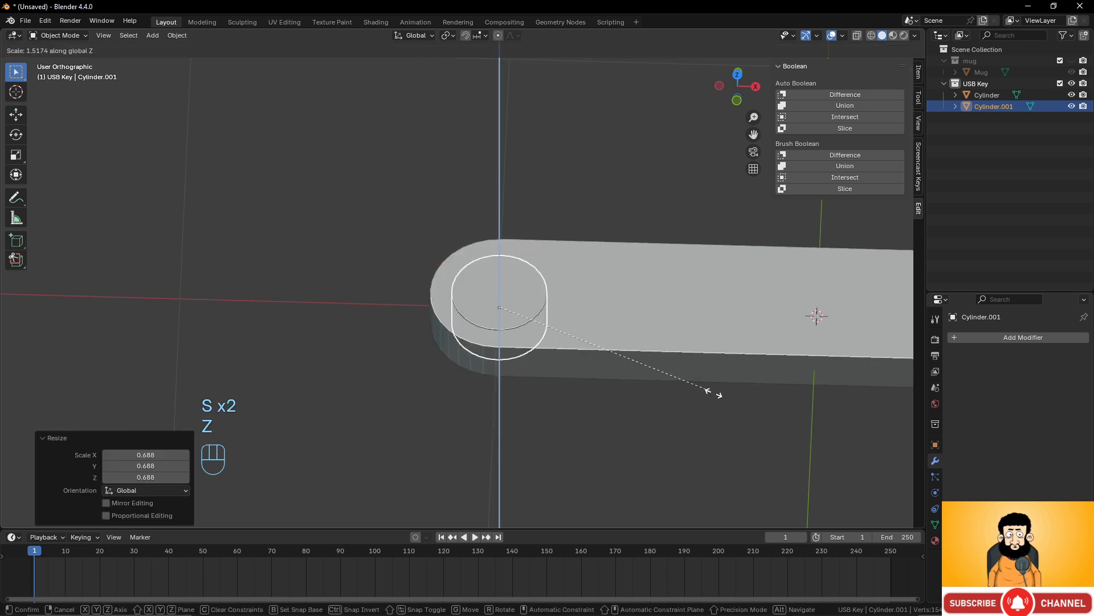
left_click(1006, 153)
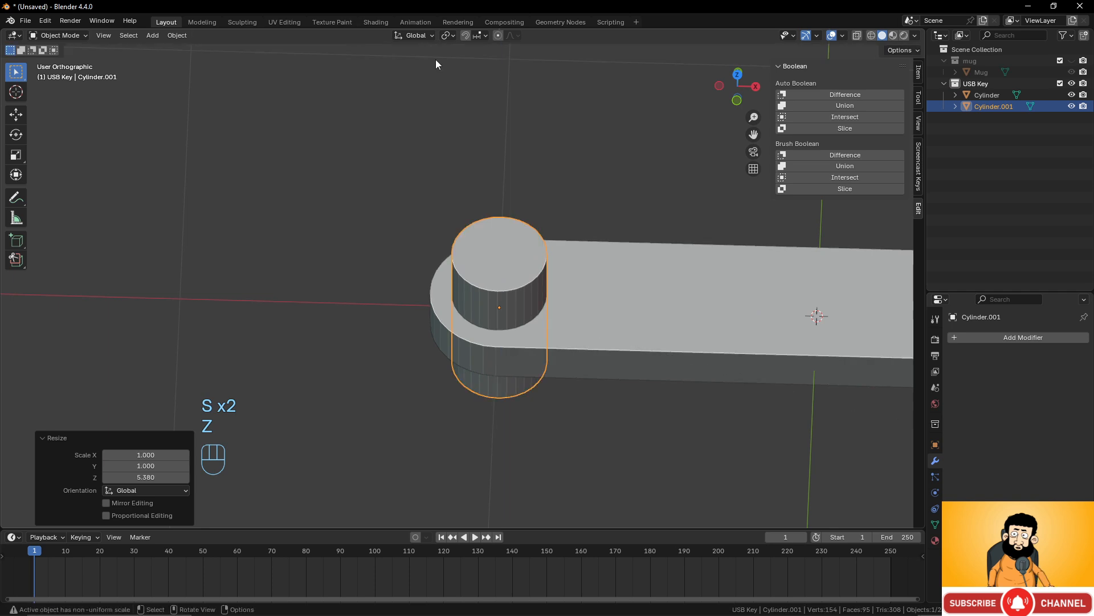
Subtract the tall cylinder from the key body with Auto Boolean Difference to cut the keyring hole.
left_click(686, 273, "shift")
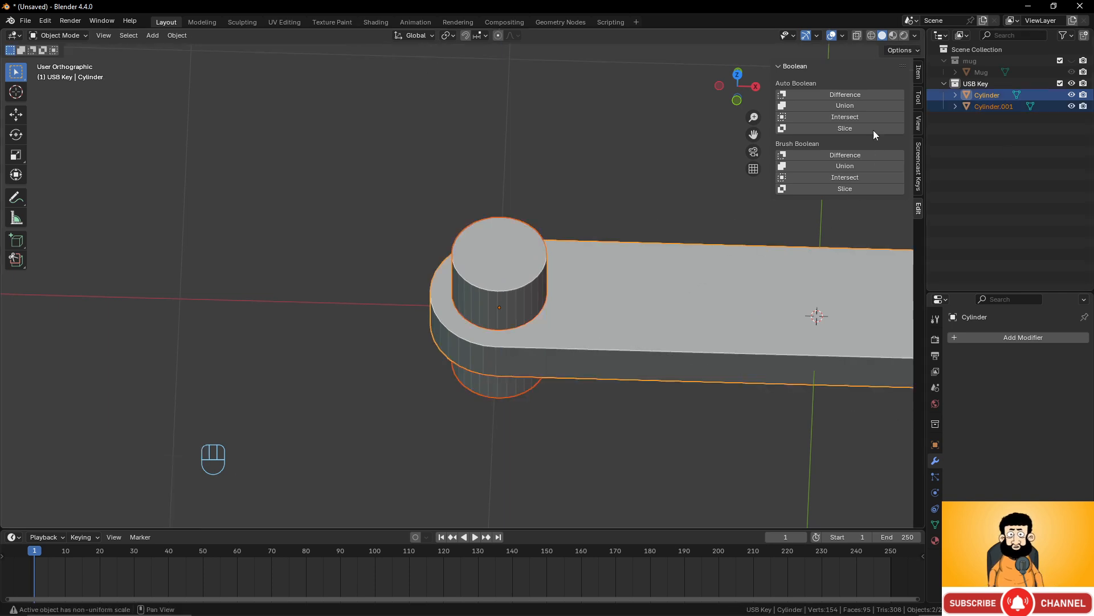
left_click(864, 94)
scroll(604, 218, "down", 5)
middle_click_drag(624, 221, 412, 282, "shift")
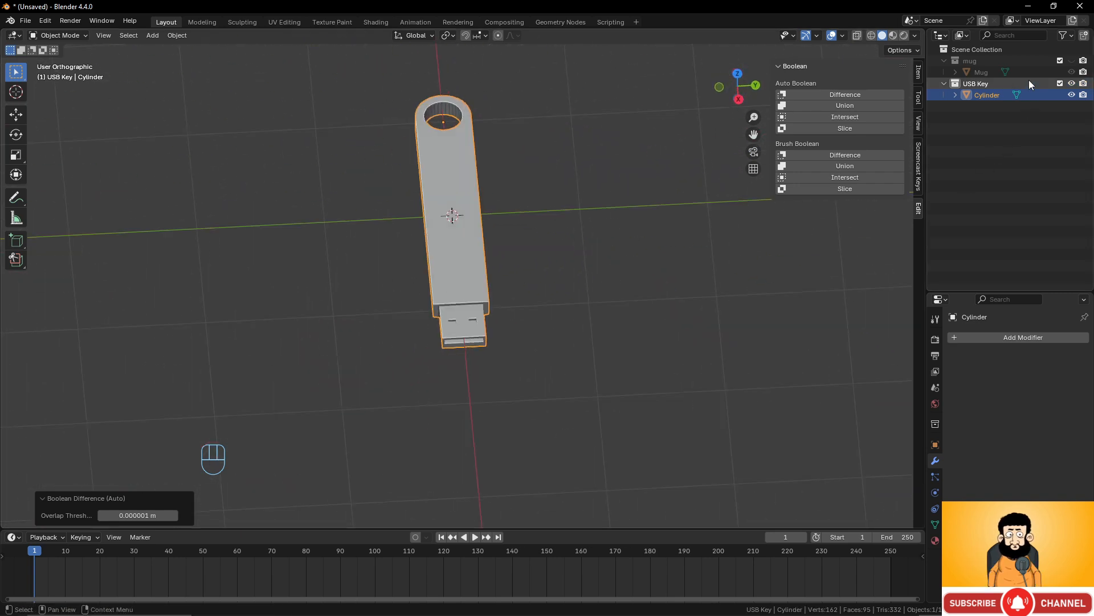
Rename the finished object as USB Key.
double_click(990, 94)
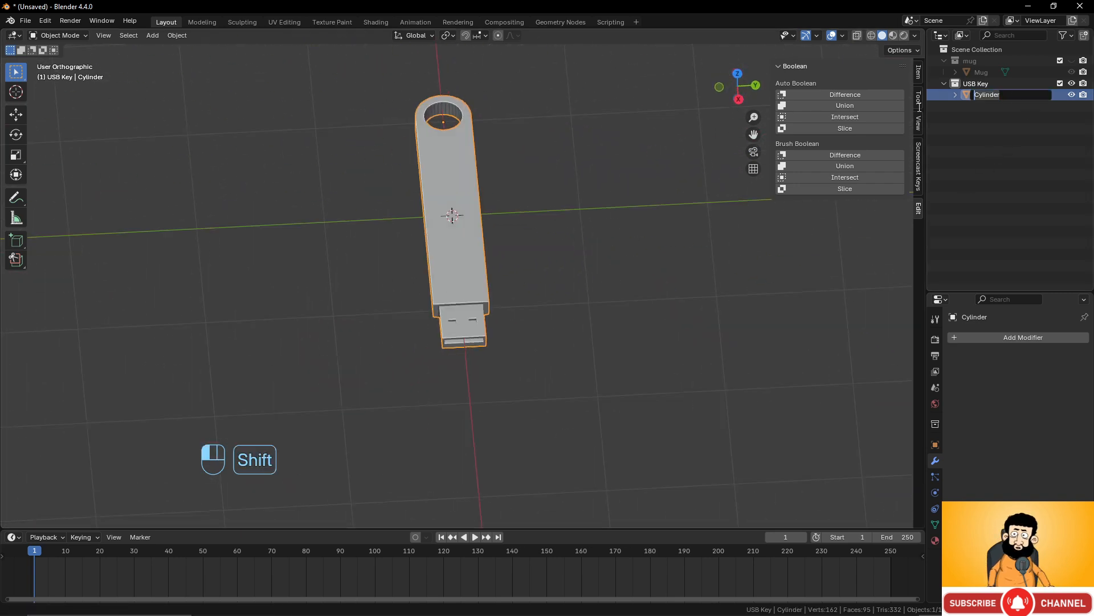
type("USB Key")
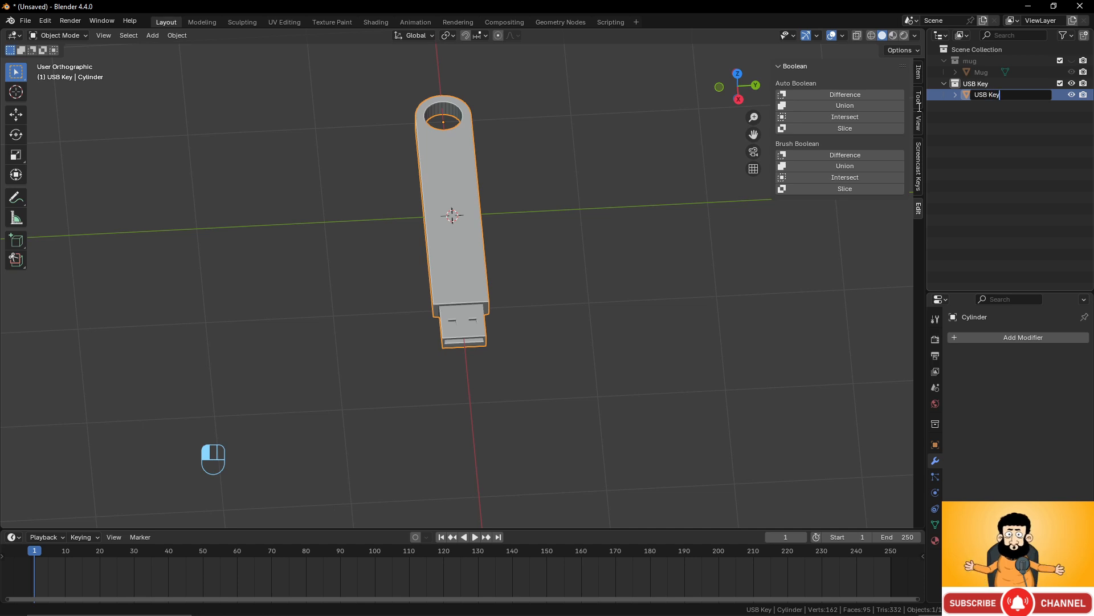
key("Return")
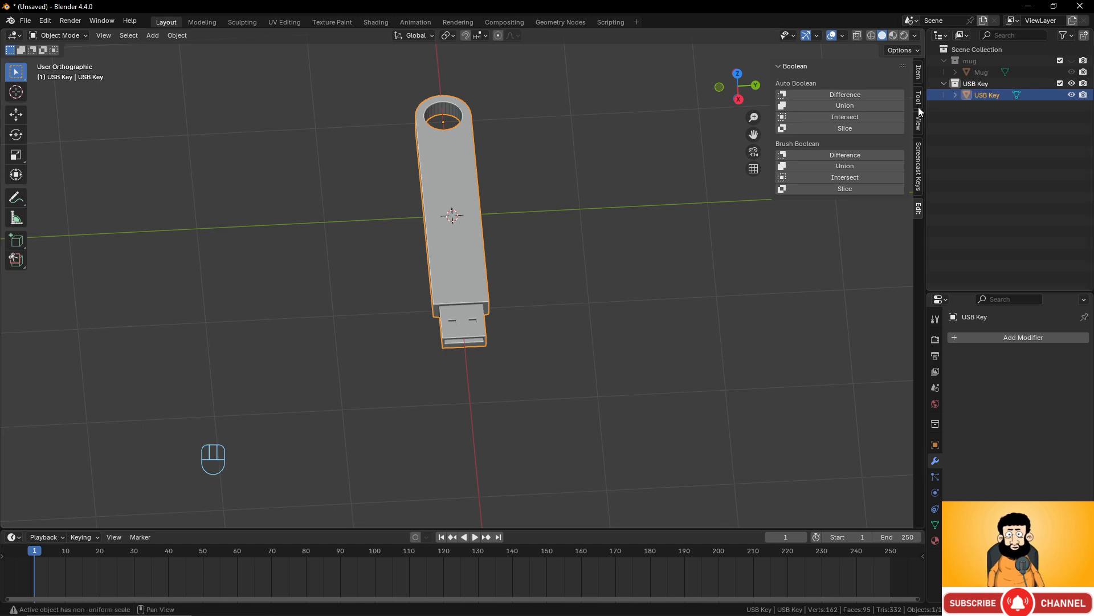
Raise the USB key about 0.074 m along Z so its underside rests on the ground plane.
scroll(463, 201, "down", 3)
middle_click_drag(463, 200, 297, 228)
key("KP_1")
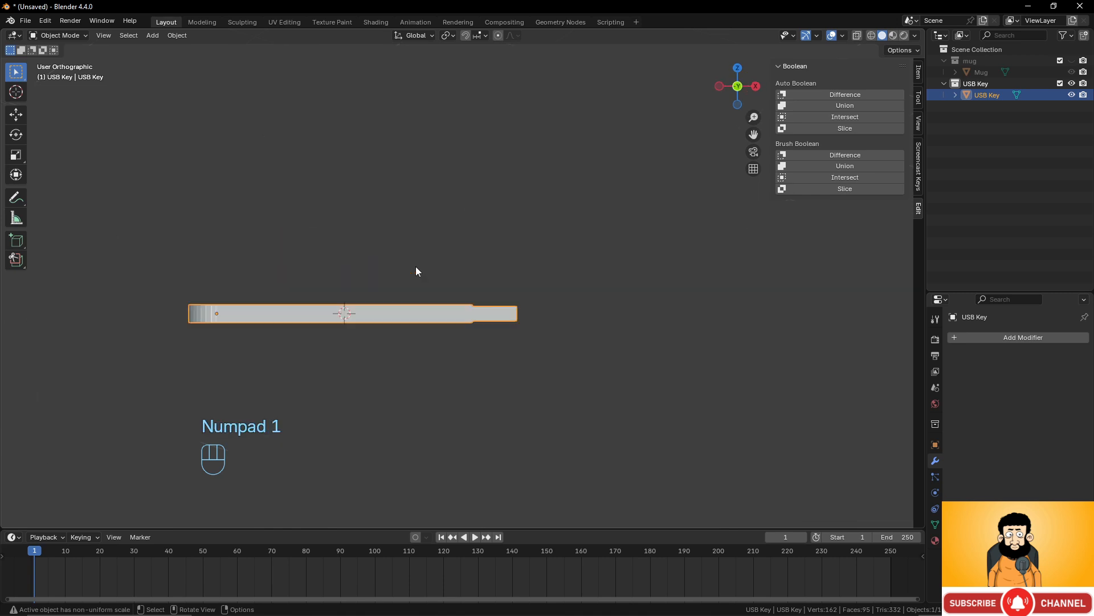
scroll(505, 299, "up", 2)
middle_click_drag(392, 310, 497, 265, "shift")
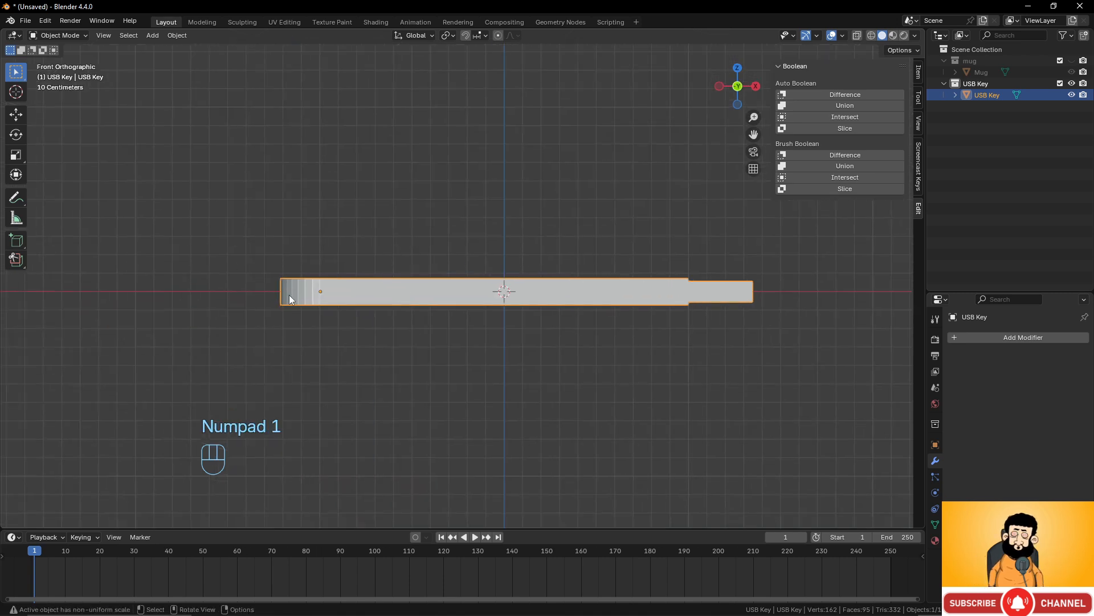
key("g")
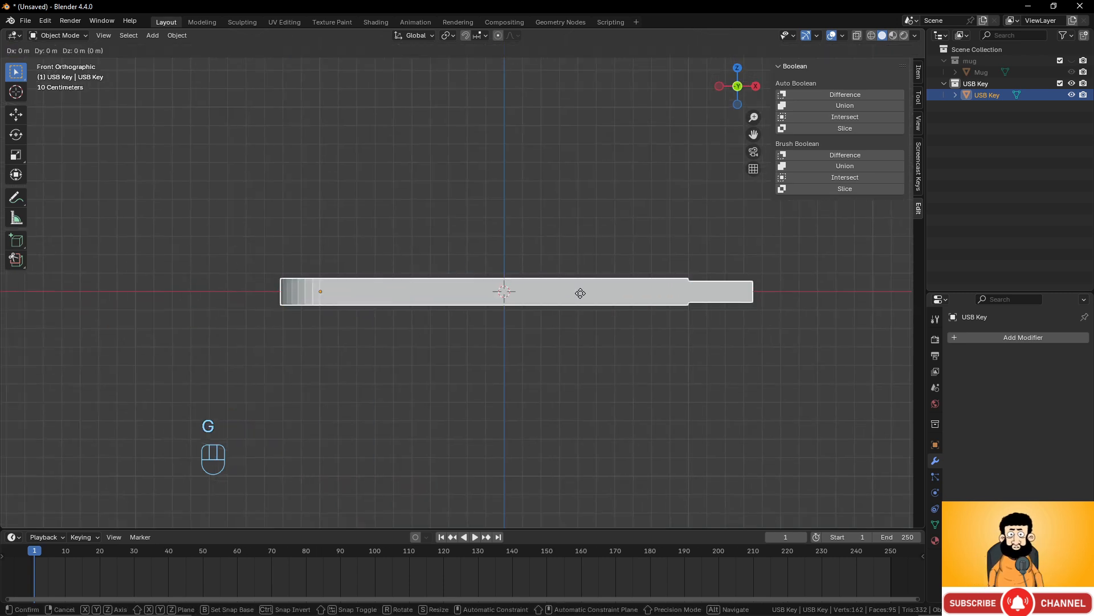
key("z")
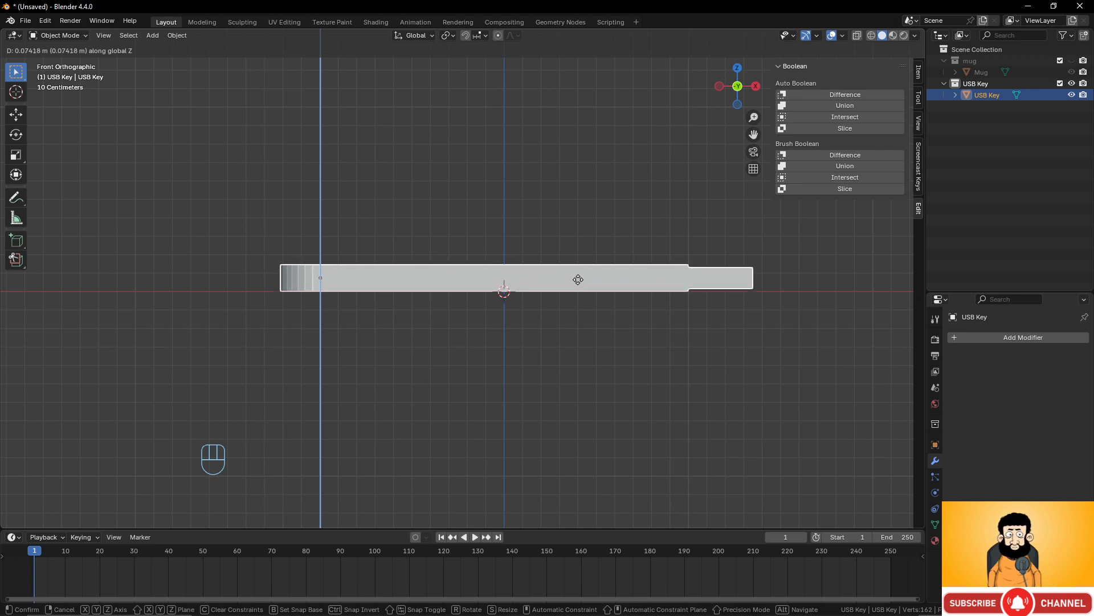
left_click(578, 280)
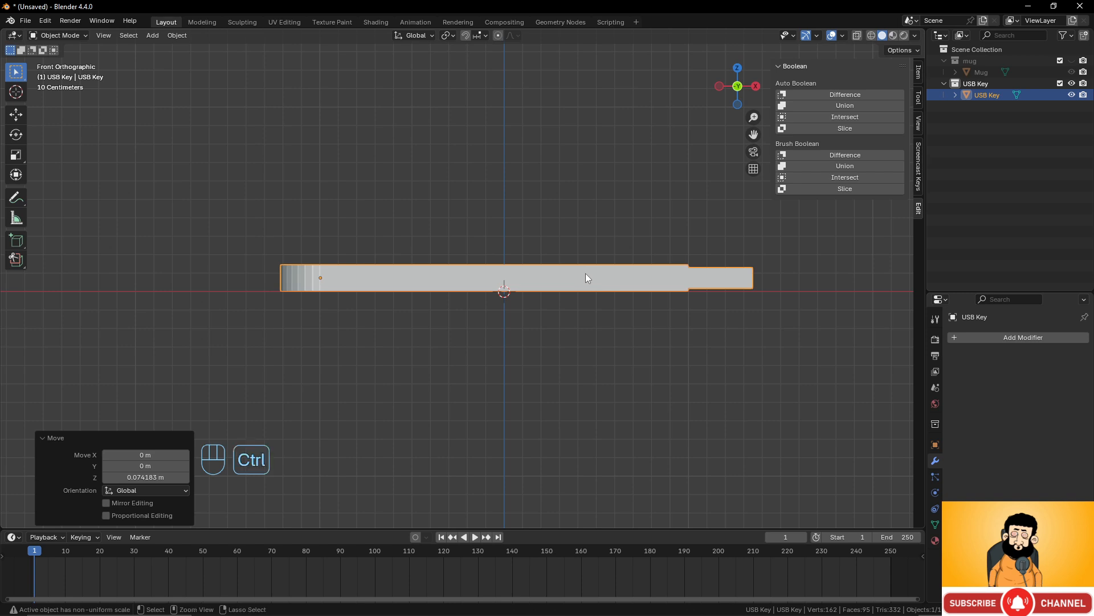
Apply the location of the USB key so its origin sits at the world centre.
key("ctrl+a")
left_click(586, 273)
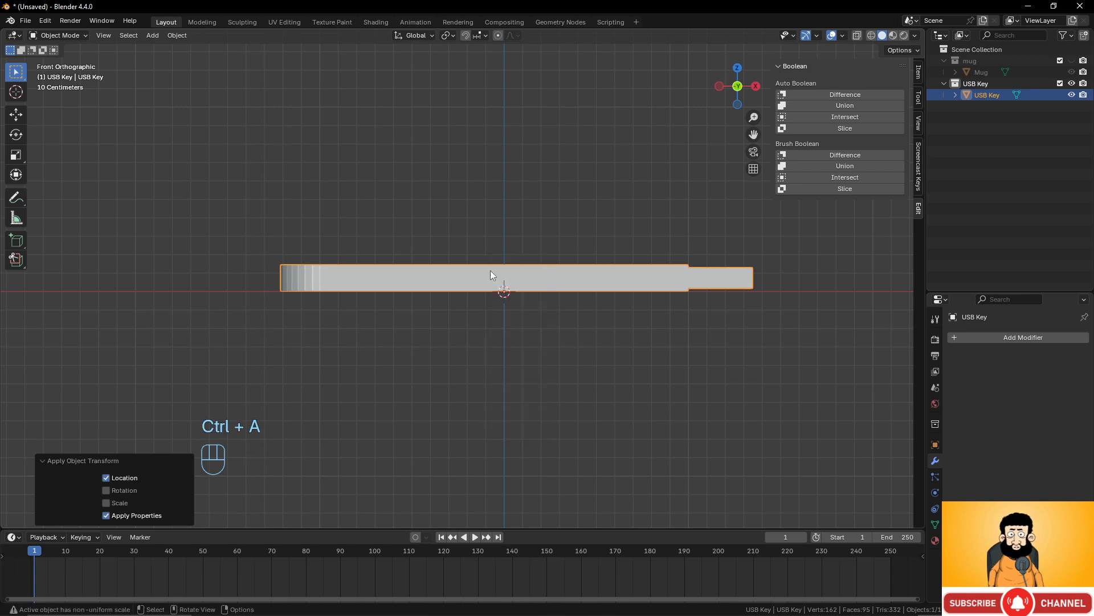
middle_click_drag(823, 271, 576, 334)
Create a new collection named desk and hide the USB Key collection.
left_click(961, 114)
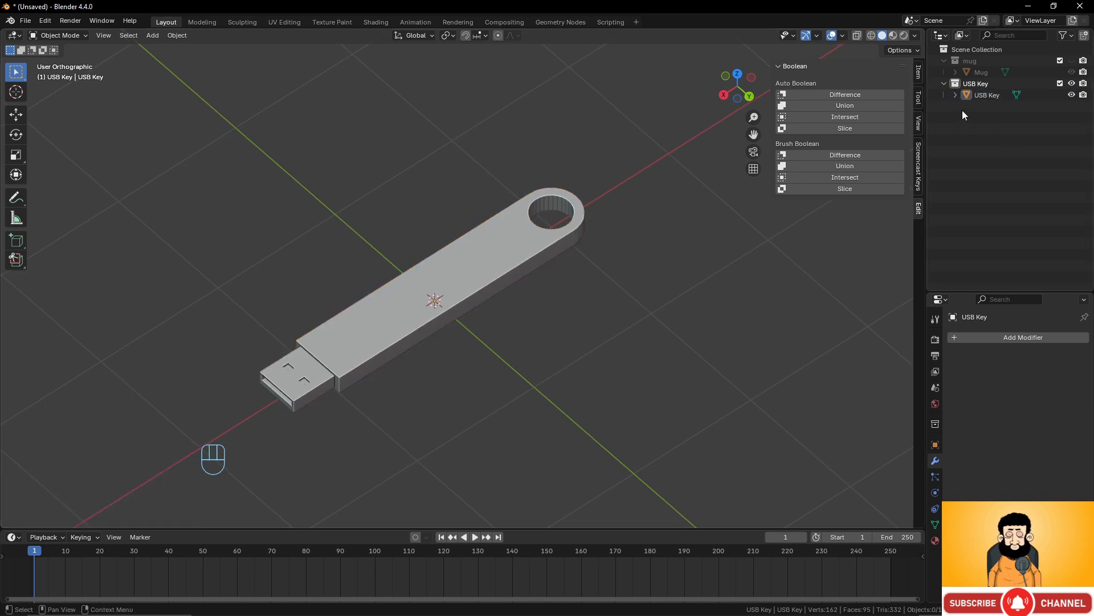
right_click(963, 110)
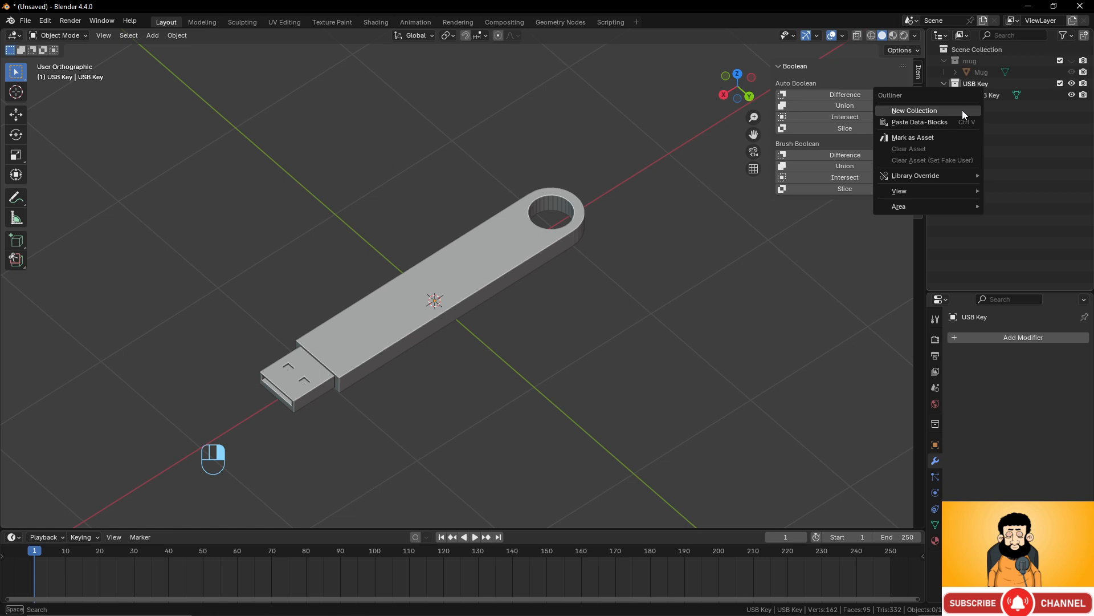
left_click(962, 110)
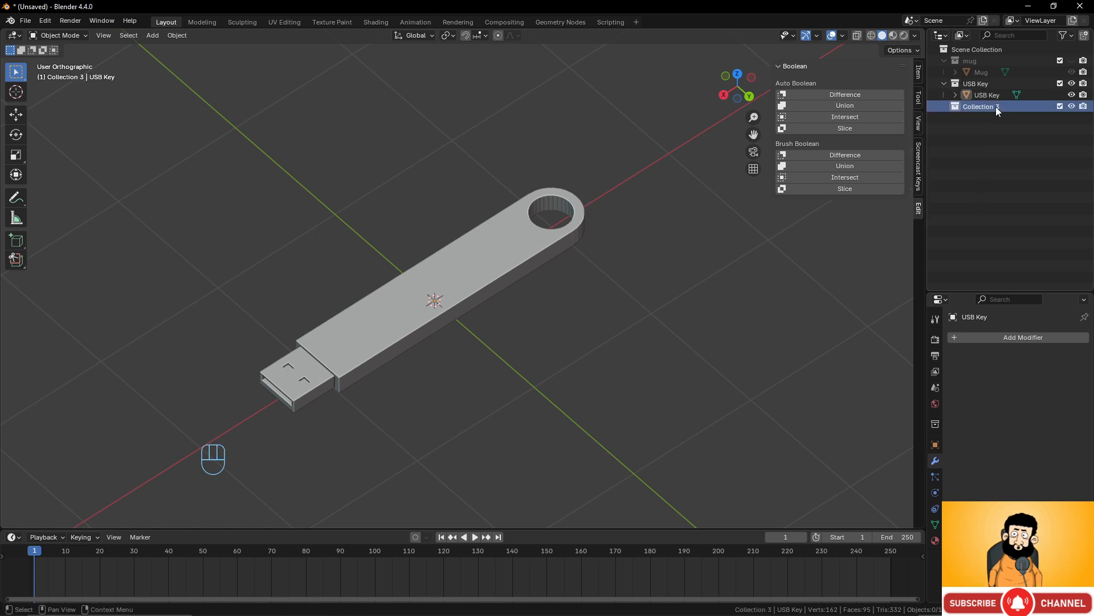
double_click(996, 107)
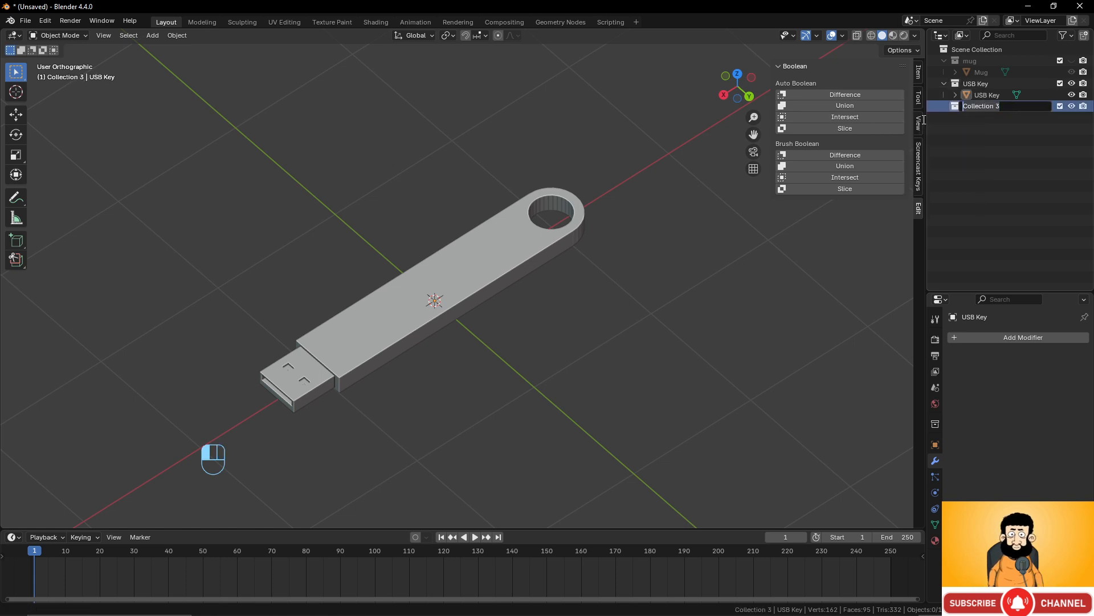
type("c")
key("Return")
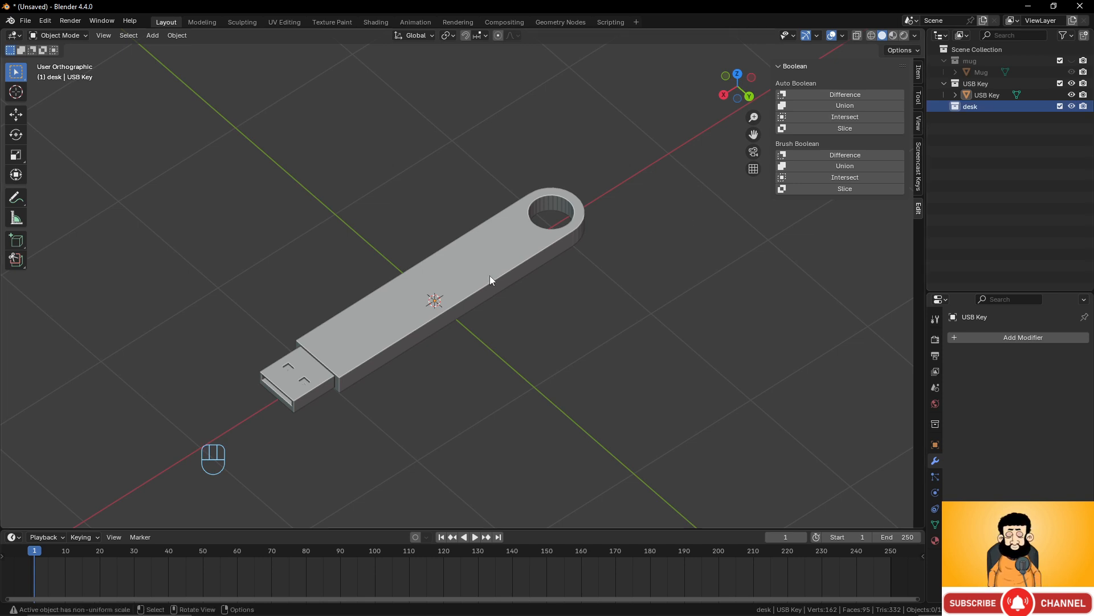
left_click(1071, 83)
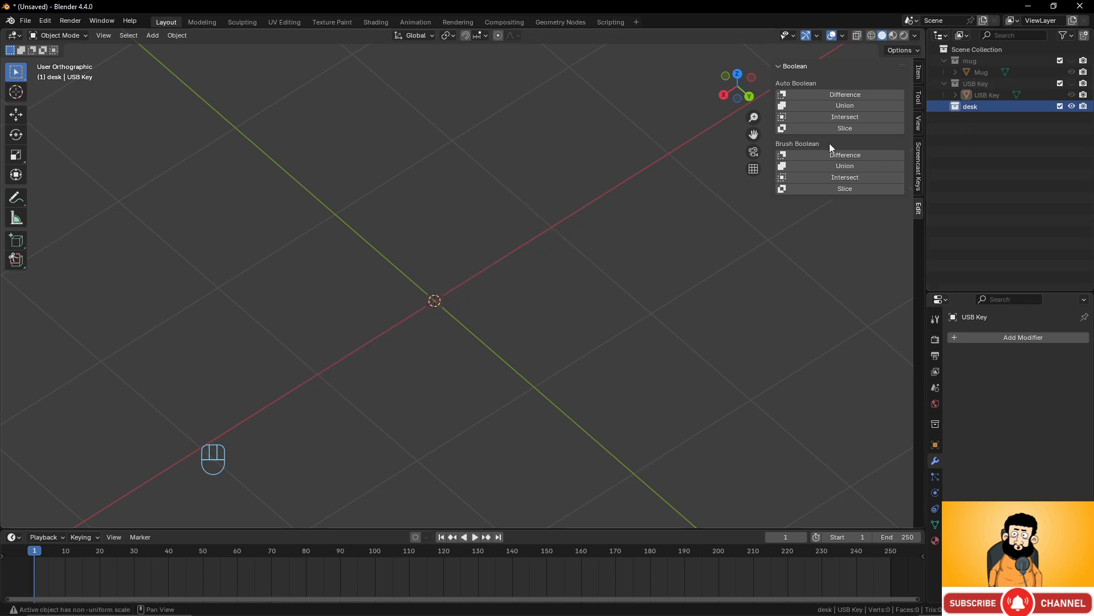
Add a 2 m cube at the world origin in the desk collection.
middle_click_drag(415, 263, 542, 308)
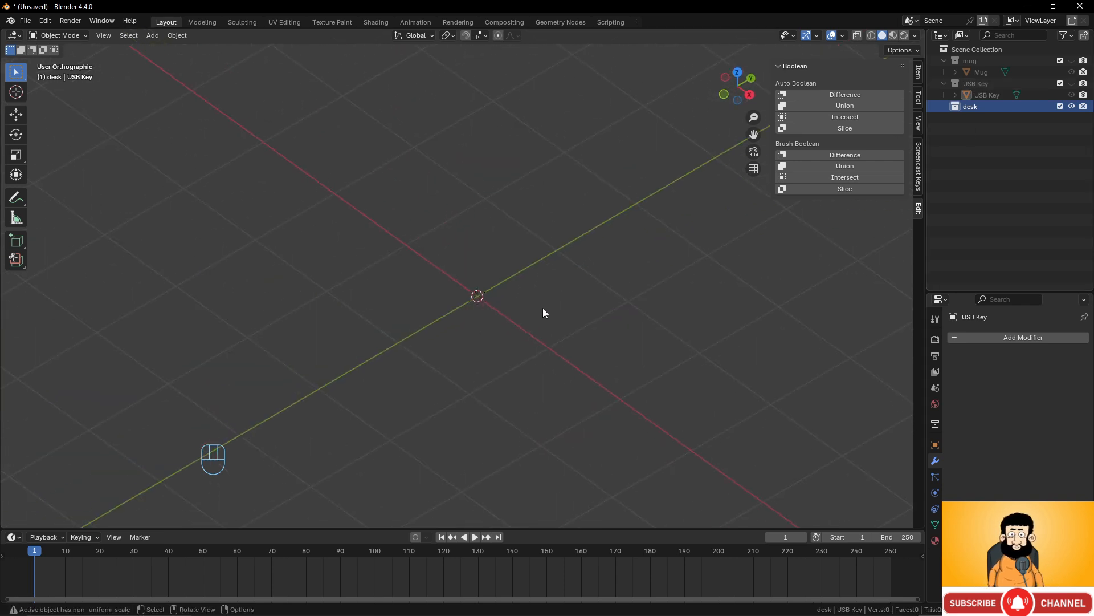
key("shift+a")
mouse_move(543, 310)
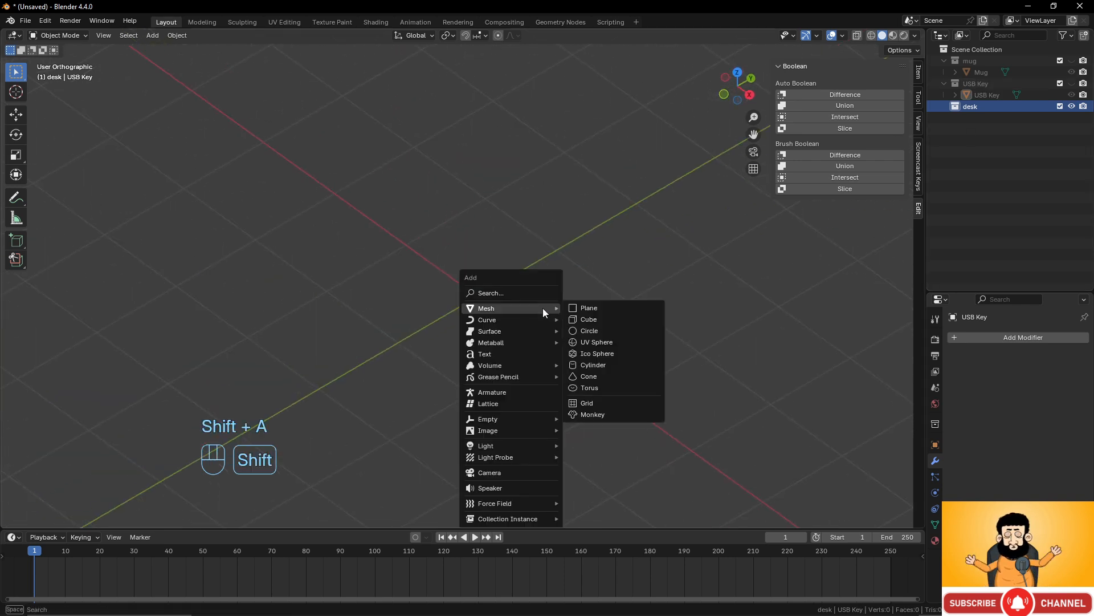
left_click(590, 318)
middle_click_drag(638, 331, 581, 324)
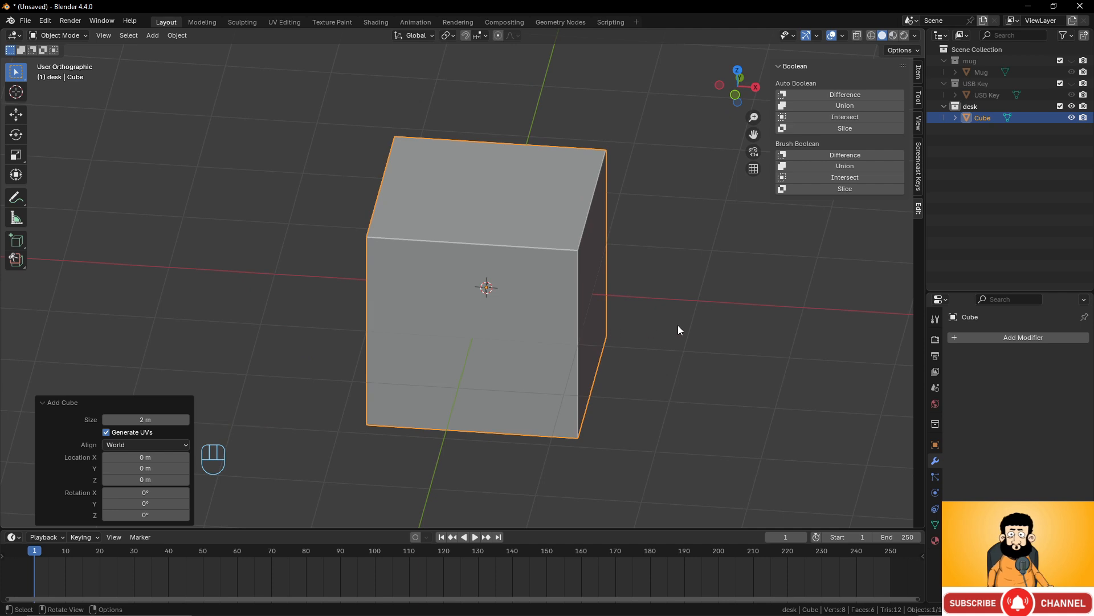
Flatten the cube into a thin desktop by scaling it along Z to about 0.061 and again to about 0.552.
key("s")
key("z")
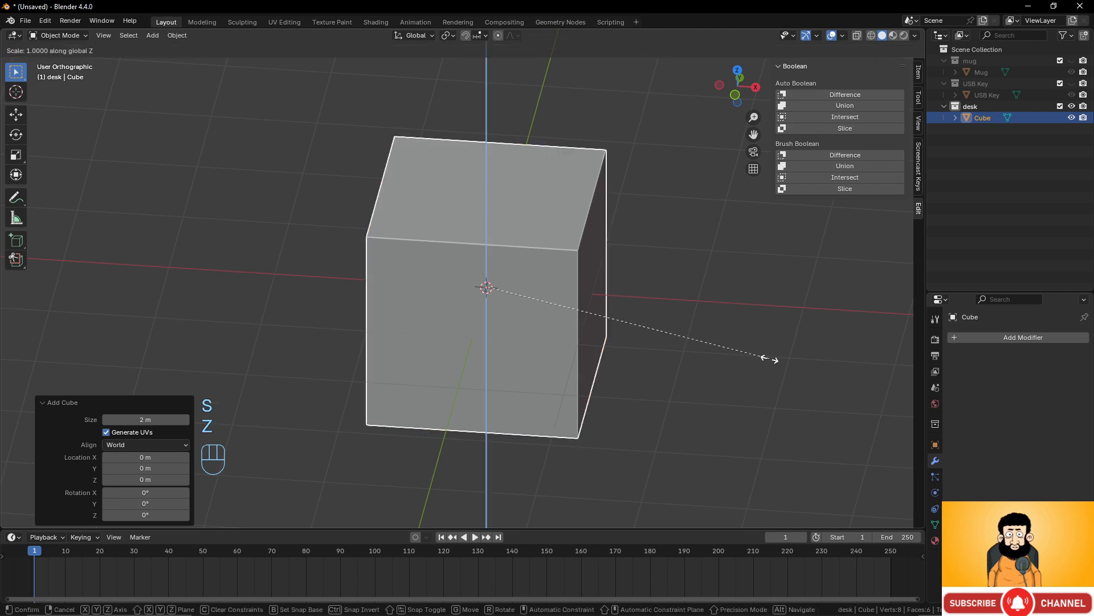
left_click(505, 289)
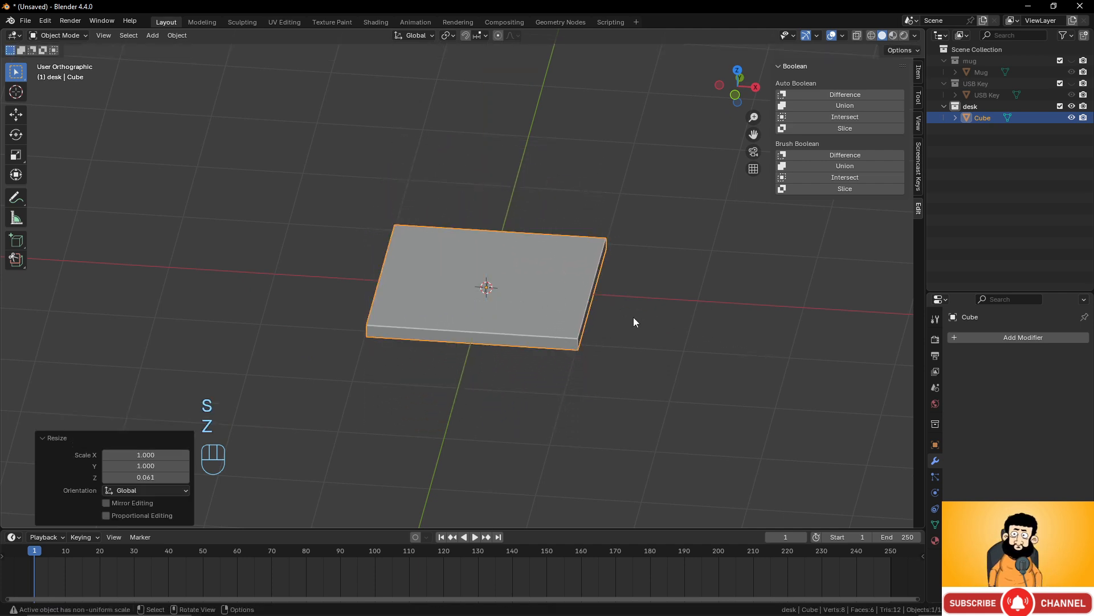
key("s")
key("z")
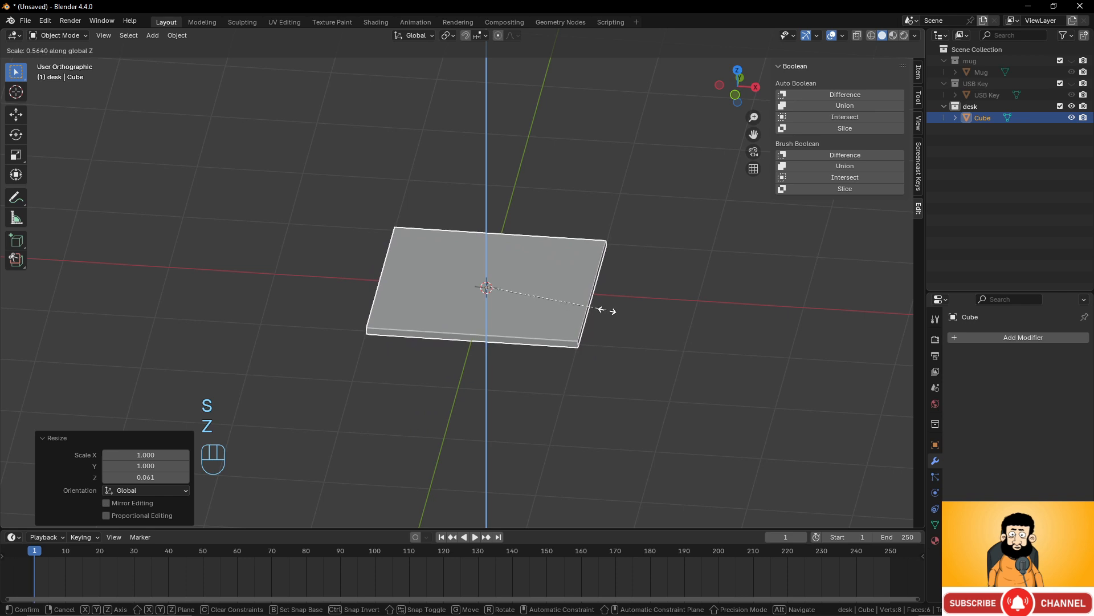
left_click(606, 315)
Lengthen the desktop along X by a factor of about 1.83, and again by about 1.06.
key("s")
key("x")
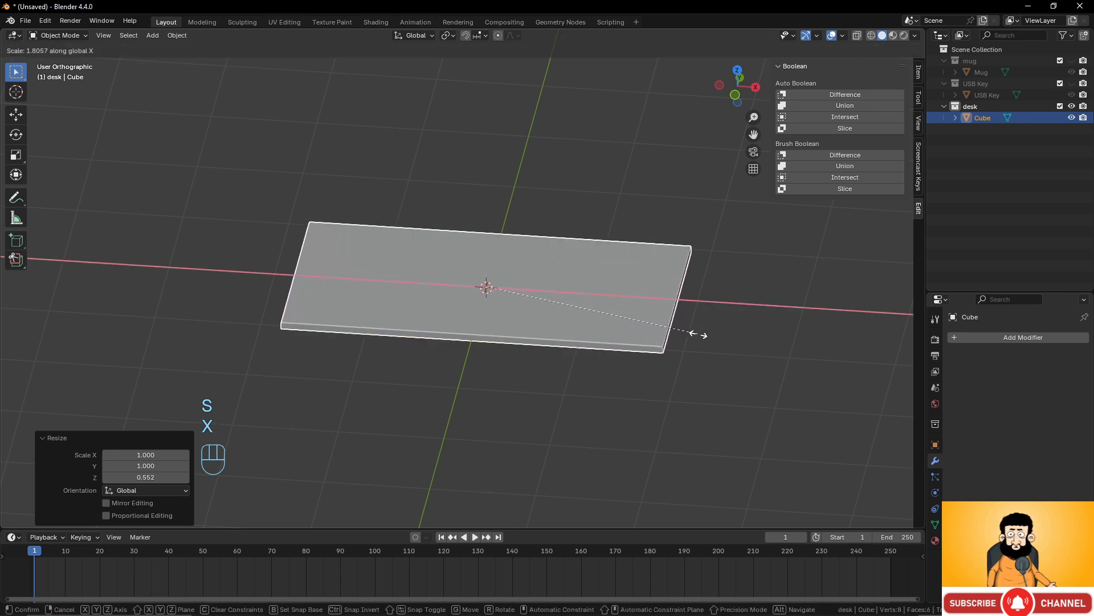
left_click(701, 337)
middle_click_drag(700, 336, 646, 318)
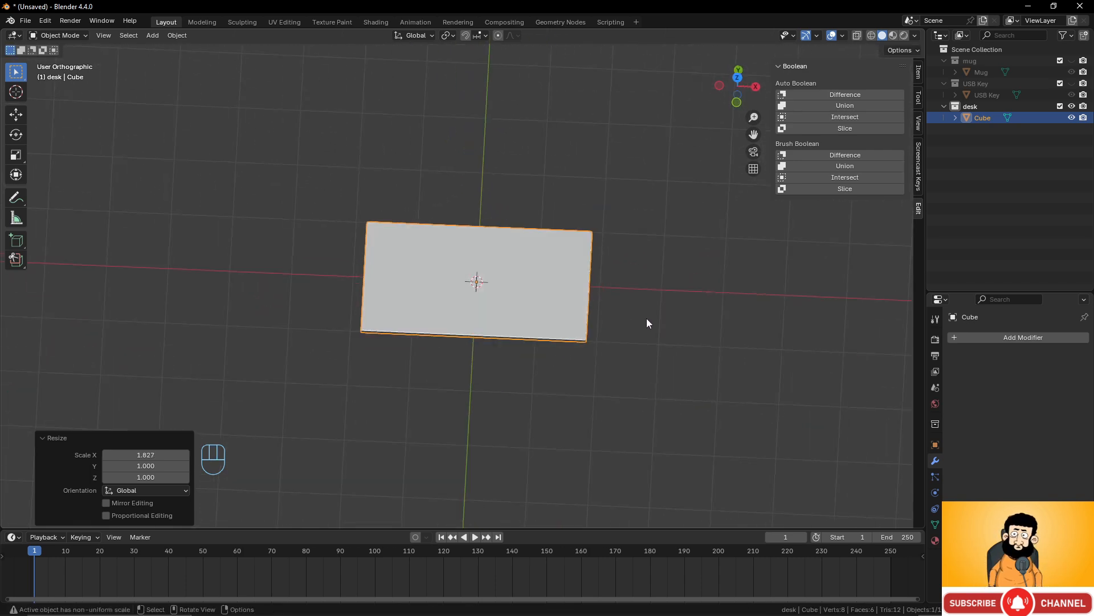
key("s")
key("x")
left_click(653, 319)
middle_click_drag(572, 284, 490, 255)
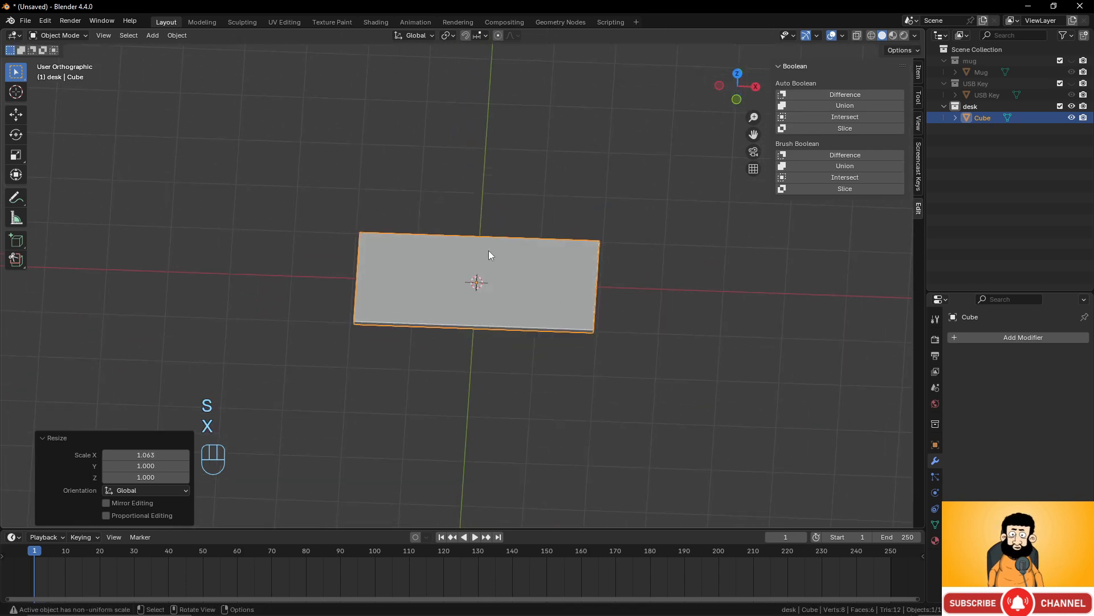
Duplicate the desktop in place and rotate the copy 90° in the front view.
middle_click_drag(553, 302, 557, 263)
key("KP_1")
scroll(565, 291, "up", 4)
scroll(569, 314, "down", 2)
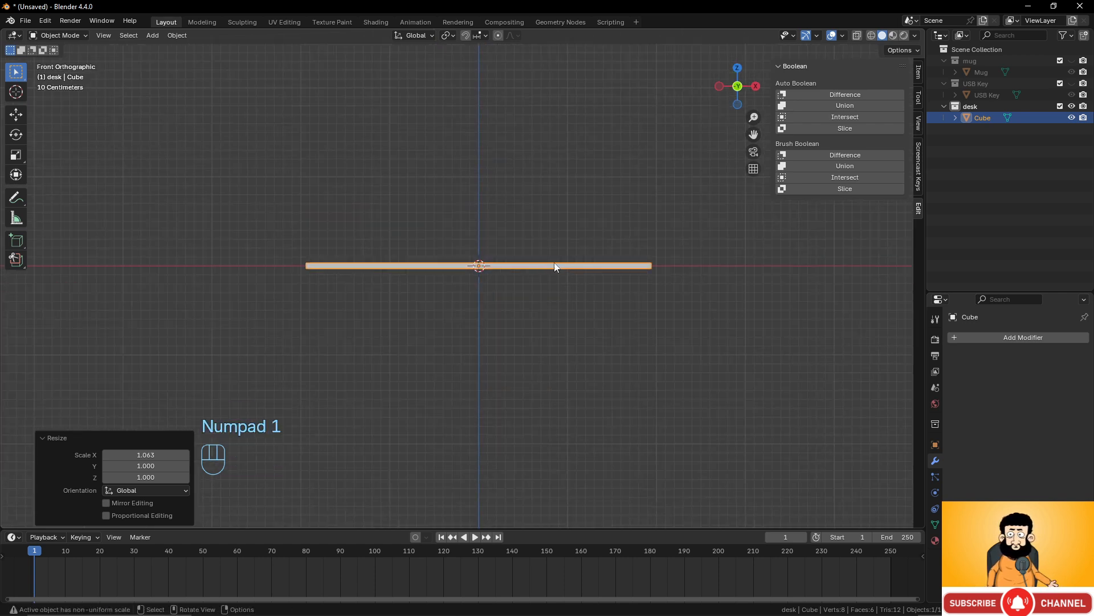
key("shift+d")
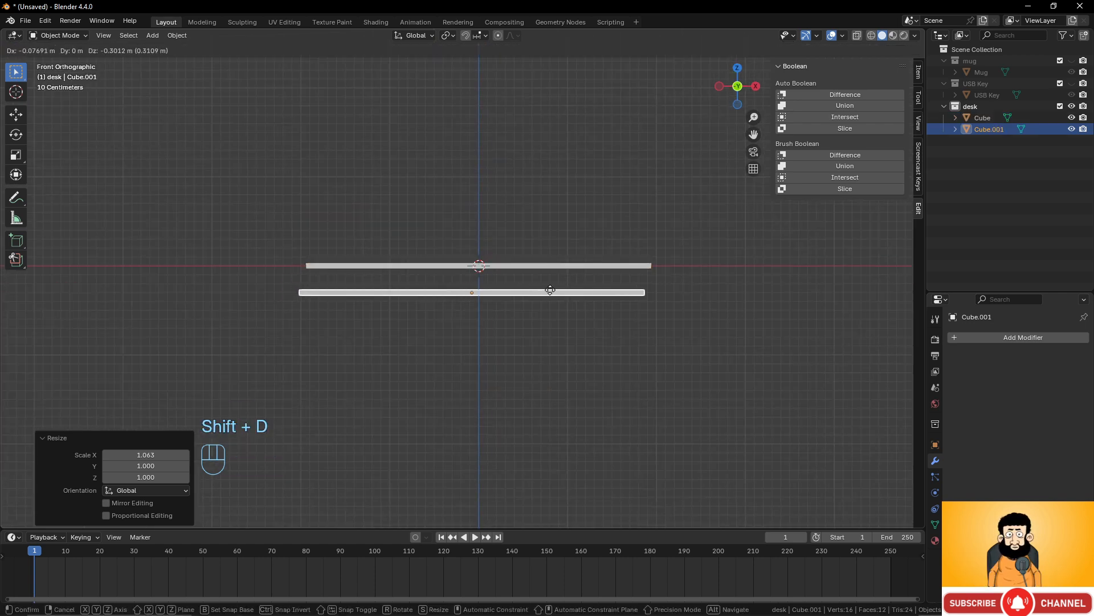
right_click(551, 289)
key("r")
key("KP_9")
key("KP_0")
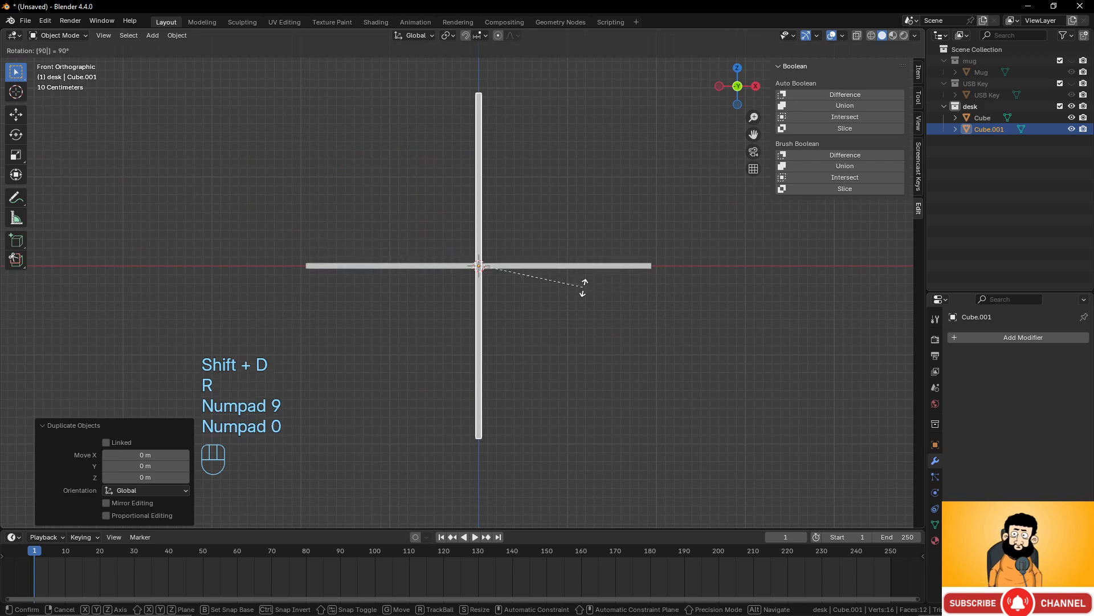
left_click(586, 291)
Scale the upright panel to about 0.433 along Z and move it about -1.84 m in X and -0.84 m in Z under the desktop's end.
key("s")
key("z")
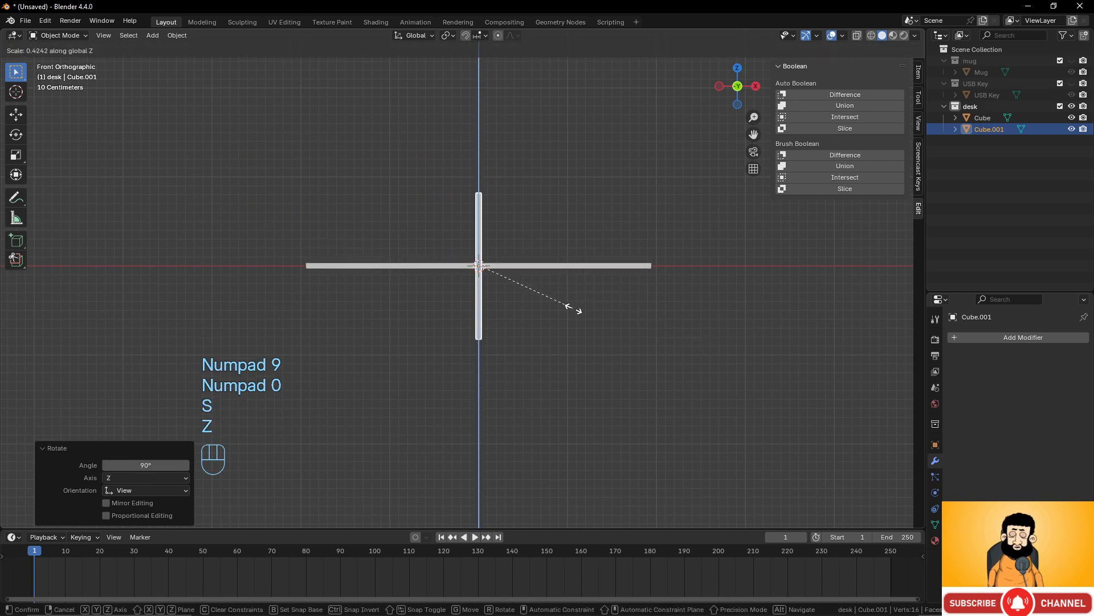
left_click(573, 308)
key("g")
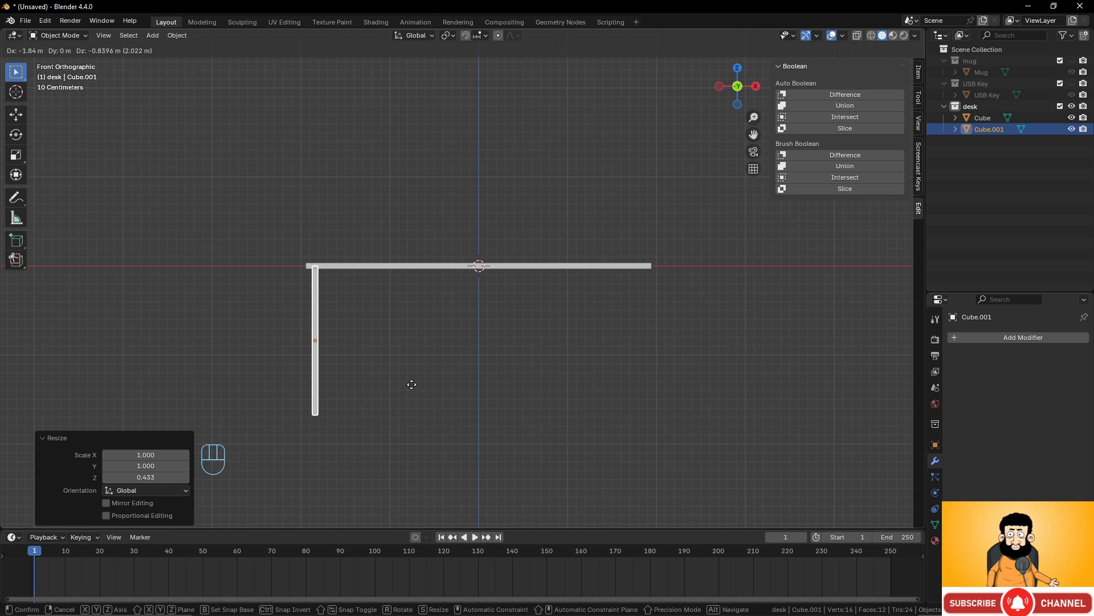
left_click(412, 385)
Narrow the side panel to about 0.816 along Y so it is inset from the desktop's edges.
middle_click_drag(463, 376, 495, 358)
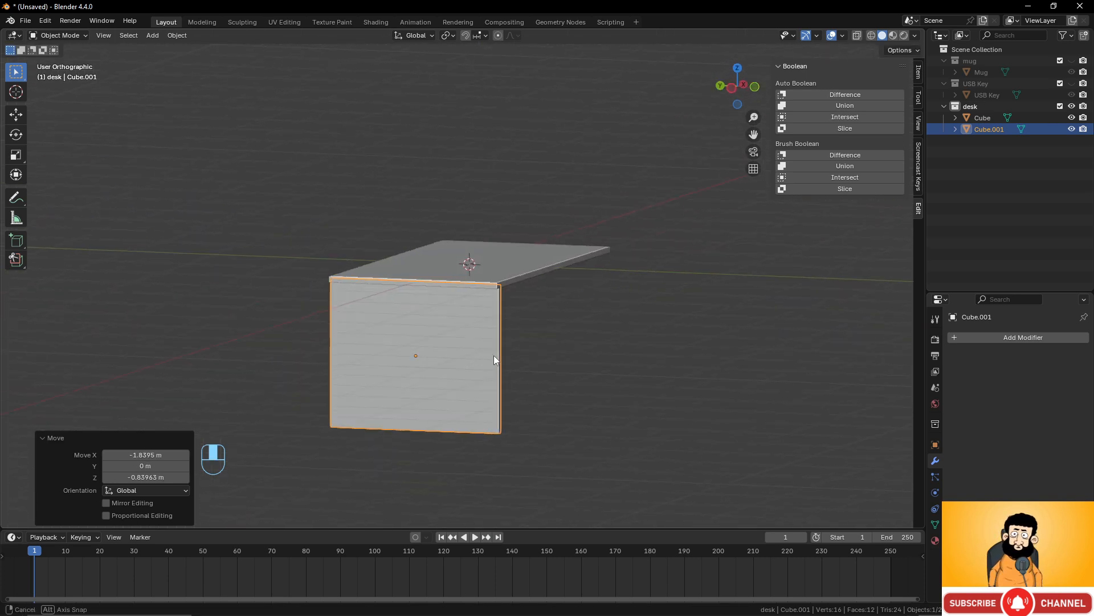
scroll(494, 361, "up", 4)
key("s")
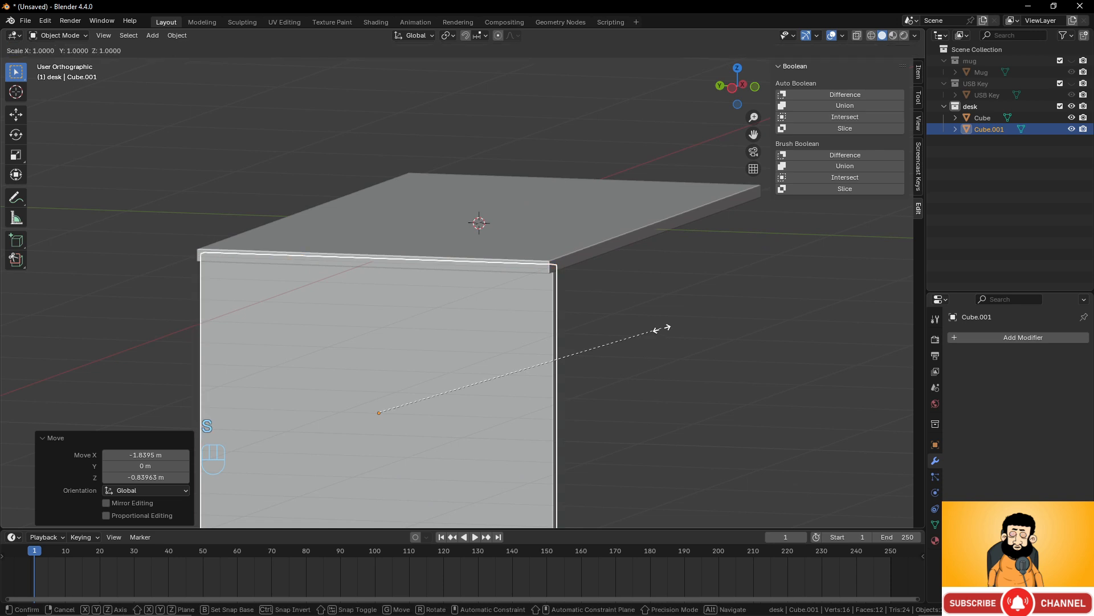
key("y")
left_click(605, 326)
scroll(563, 320, "down", 3)
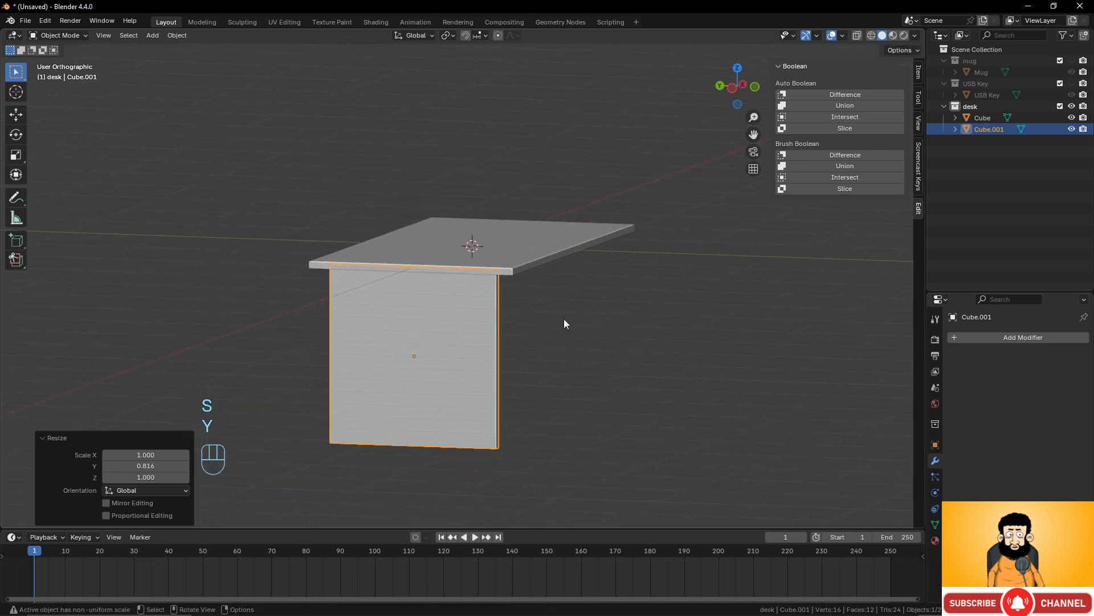
Duplicate the side panel and move the copy about 2.85 m along X under the other half of the desktop.
middle_click_drag(563, 319, 411, 294)
key("KP_1")
scroll(533, 294, "down", 1)
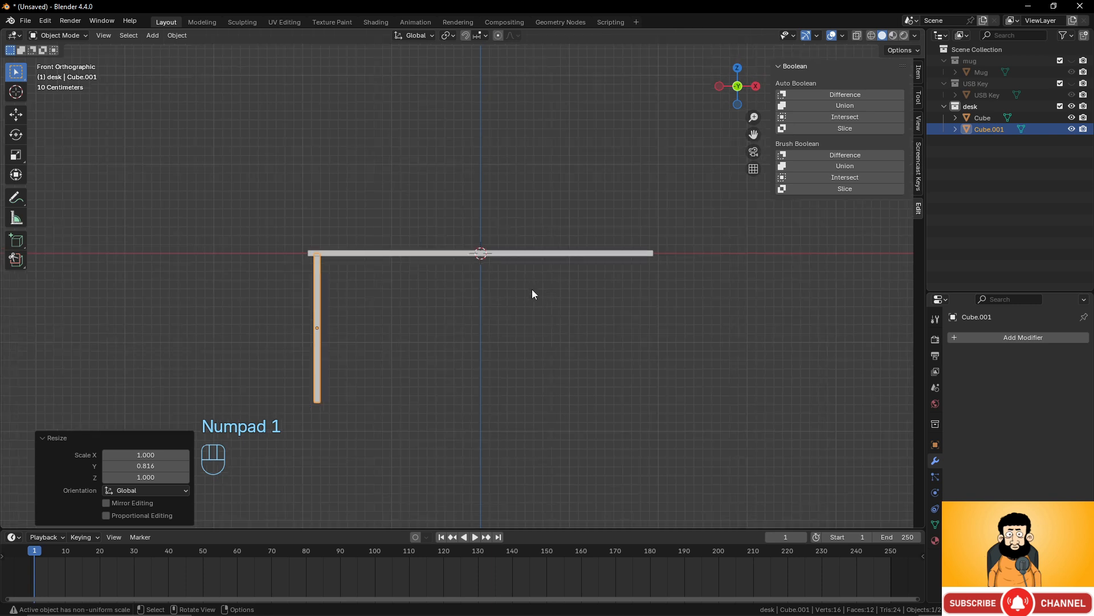
key("shift+d")
key("x")
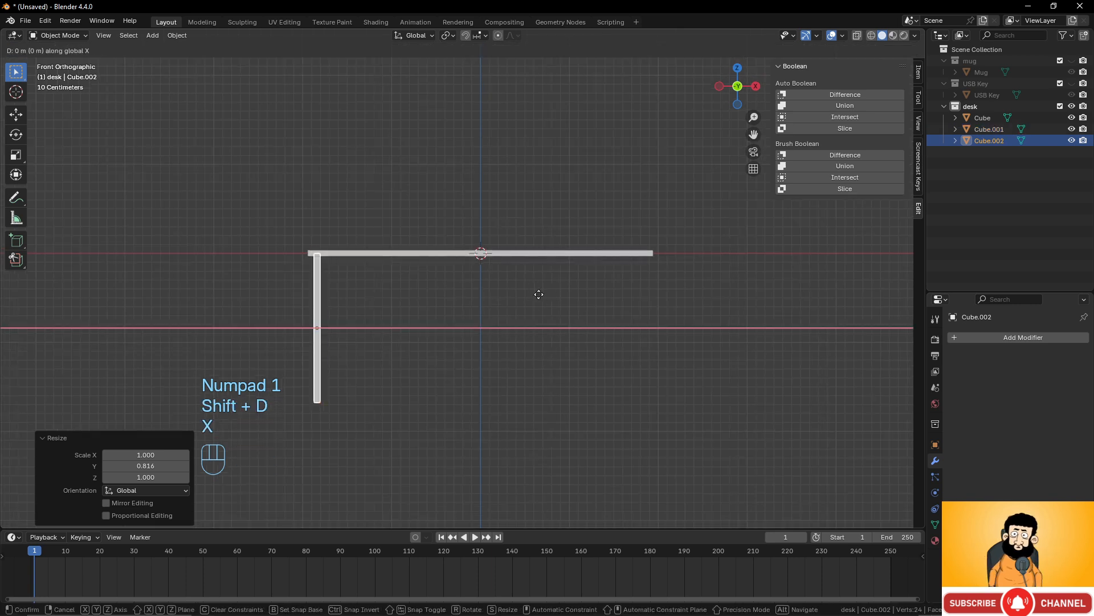
left_click(783, 304)
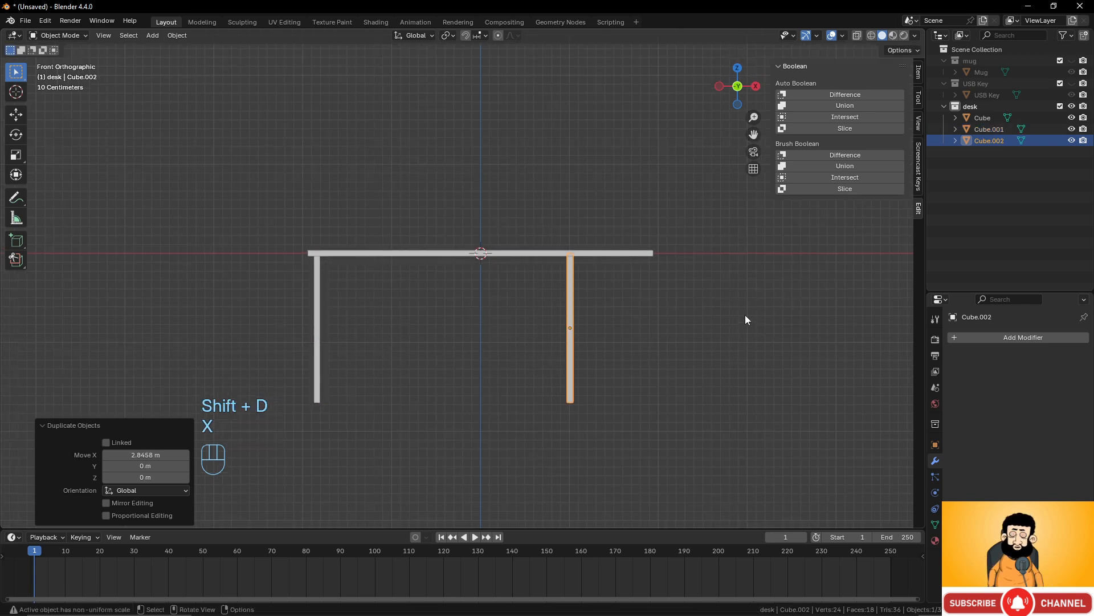
Scale the second upright panel by 3.808 along X, and widen it further along X into a cabinet block.
key("s")
key("x")
left_click(315, 344)
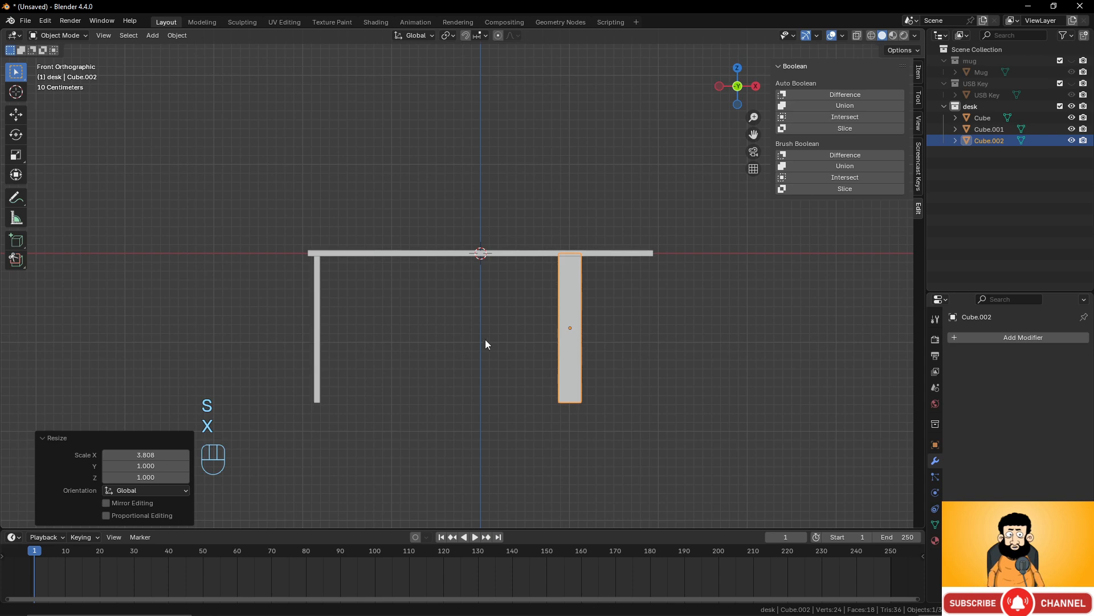
key("s")
key("x")
right_click(729, 344)
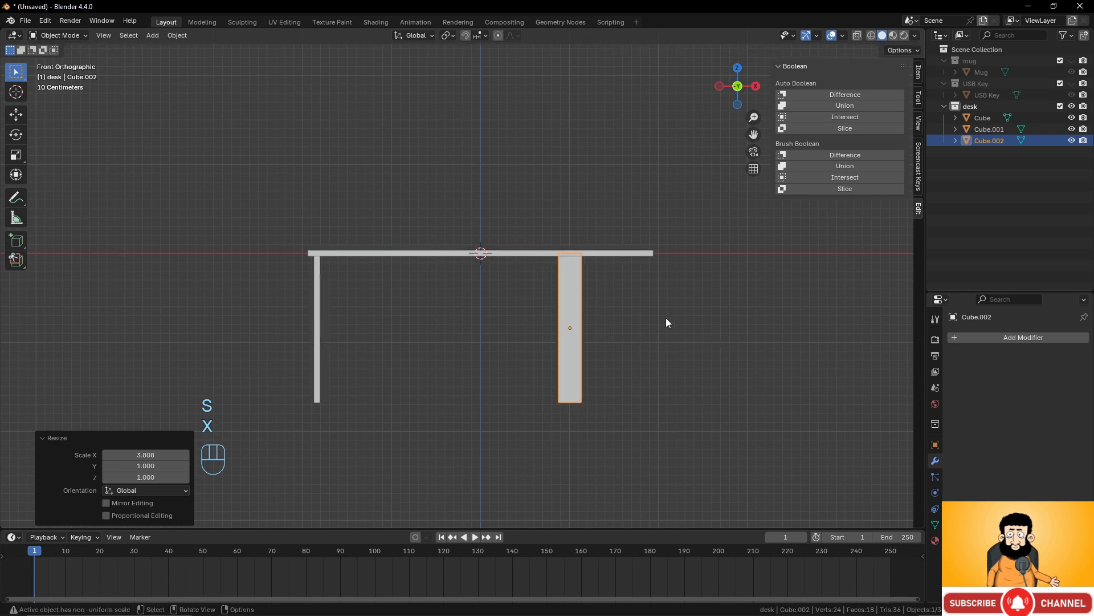
key("s")
key("x")
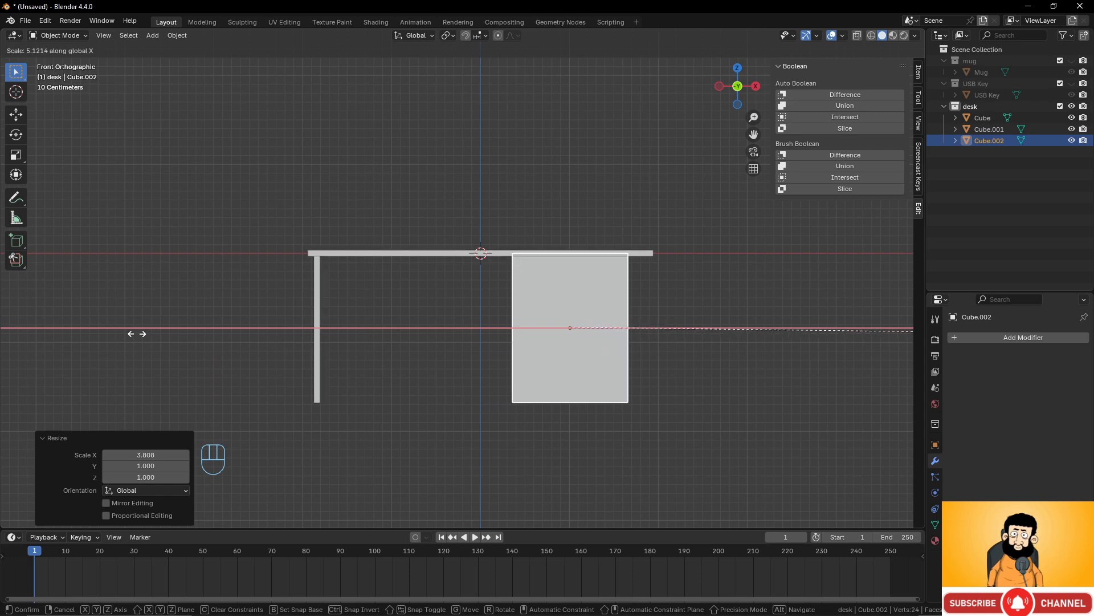
left_click(245, 346)
middle_click_drag(337, 306, 449, 276)
key("alt+a")
middle_click_drag(573, 255, 548, 251)
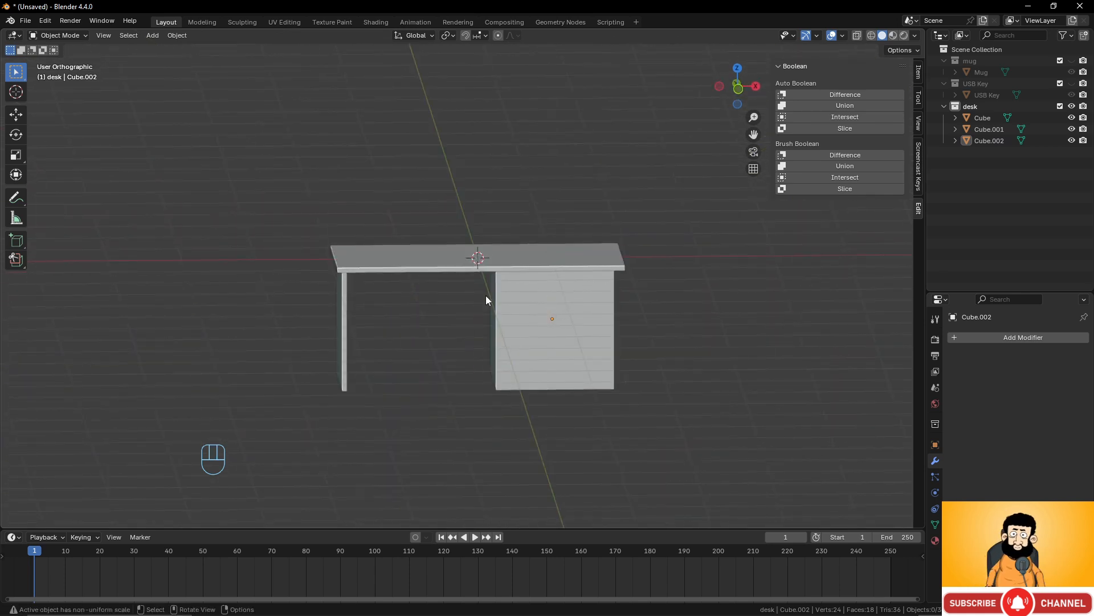
Duplicate the cabinet block in place and scale the copy uniformly to about 0.881.
middle_click_drag(597, 317, 567, 313)
scroll(622, 337, "up", 2)
left_click(647, 308)
middle_click_drag(648, 308, 649, 335)
key("shift")
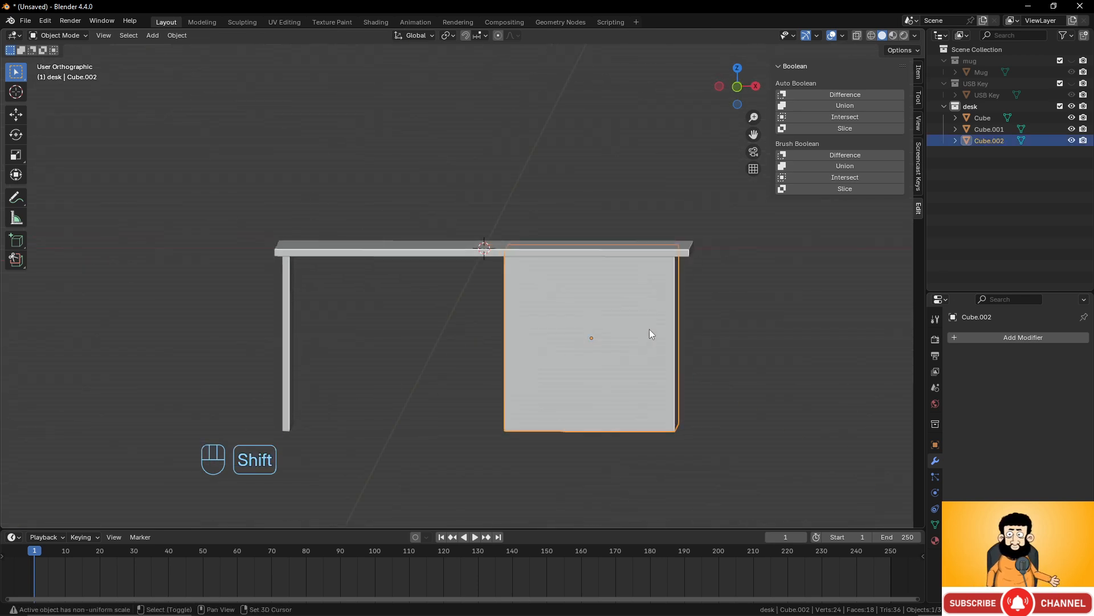
key("shift+d")
right_click(689, 333)
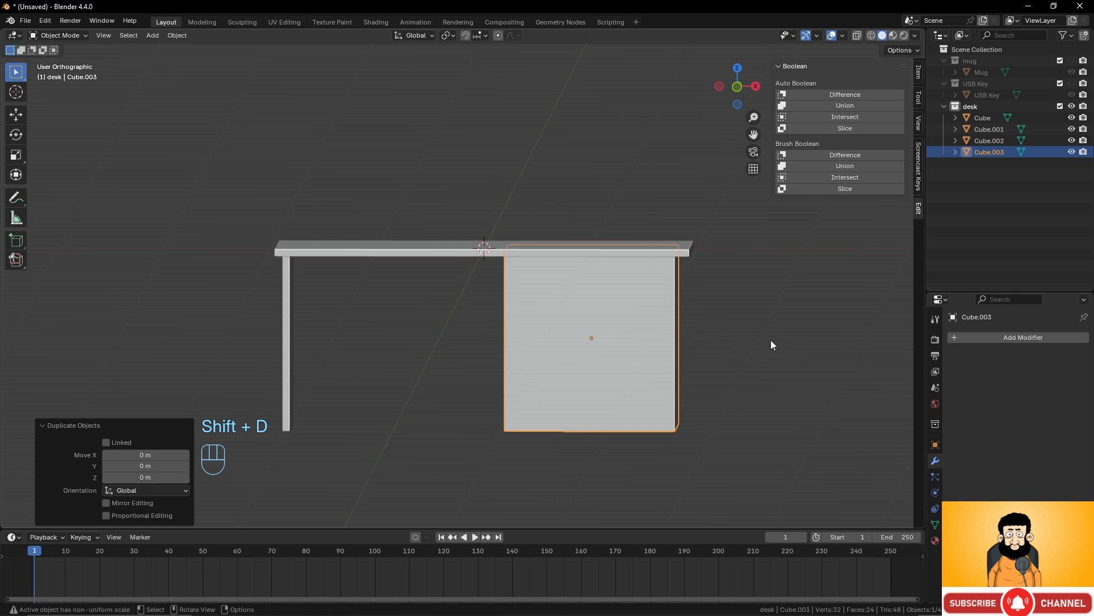
key("s")
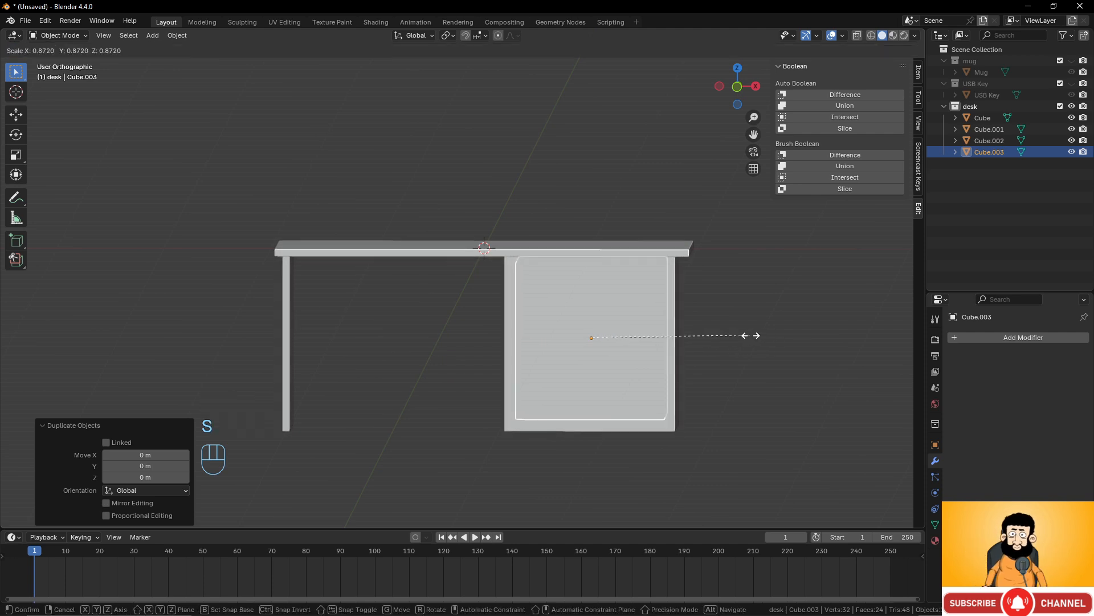
left_click(753, 337)
Scale the inner copy to about 0.320 along Z and 1.042 along X to form a drawer-shaped block.
key("KP_1")
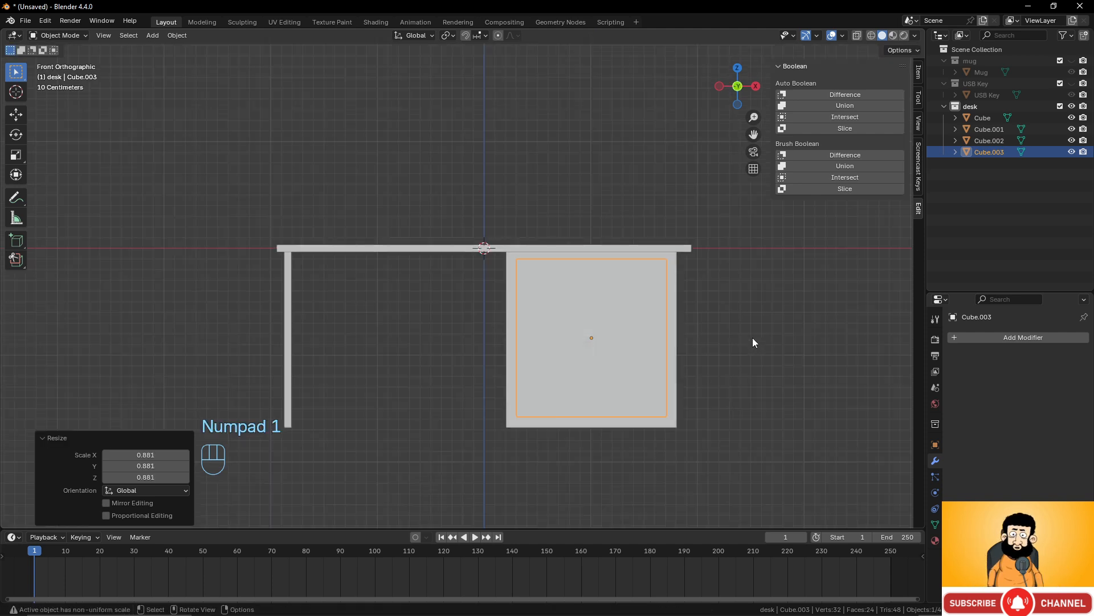
key("s")
key("z")
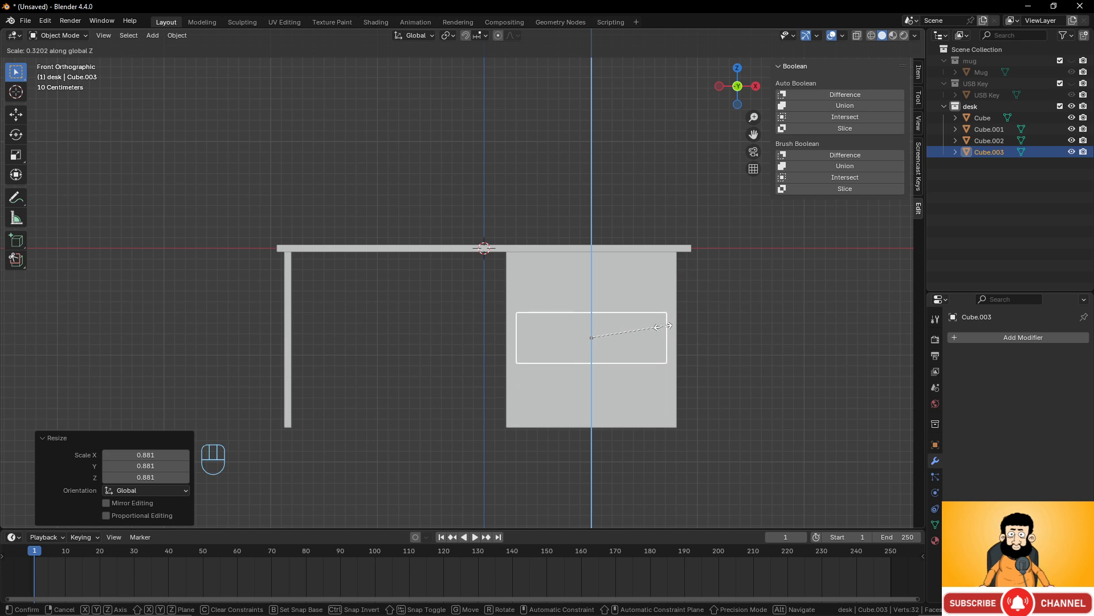
left_click(664, 326)
key("s")
key("x")
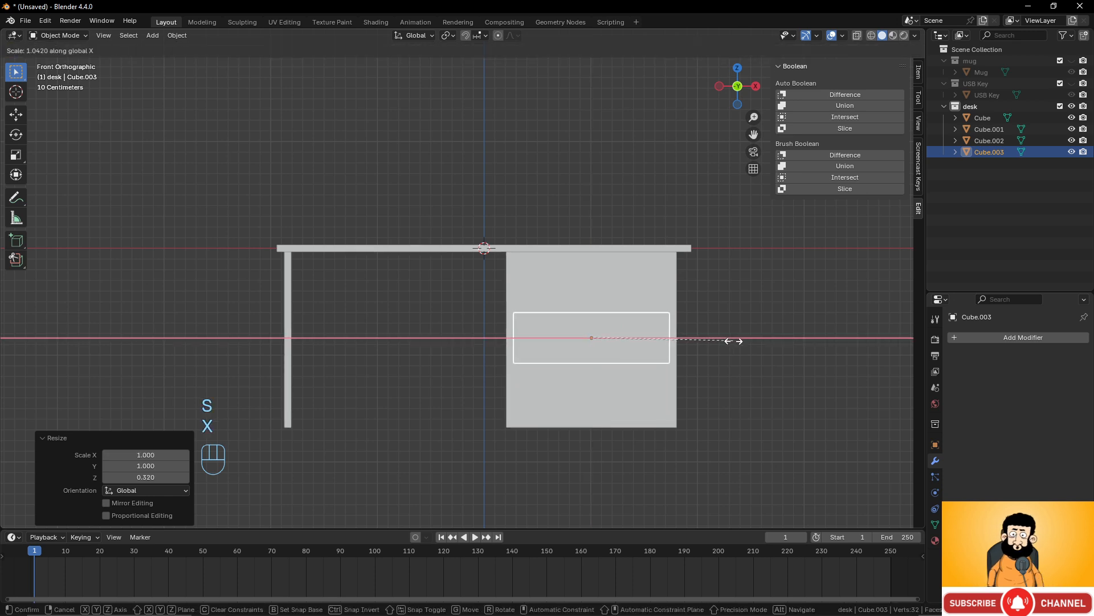
left_click(734, 341)
Scale the drawer block to about 1.219 along Y and move it about -0.133 m in Y through the cabinet's front.
middle_click_drag(734, 340, 621, 375)
key("s")
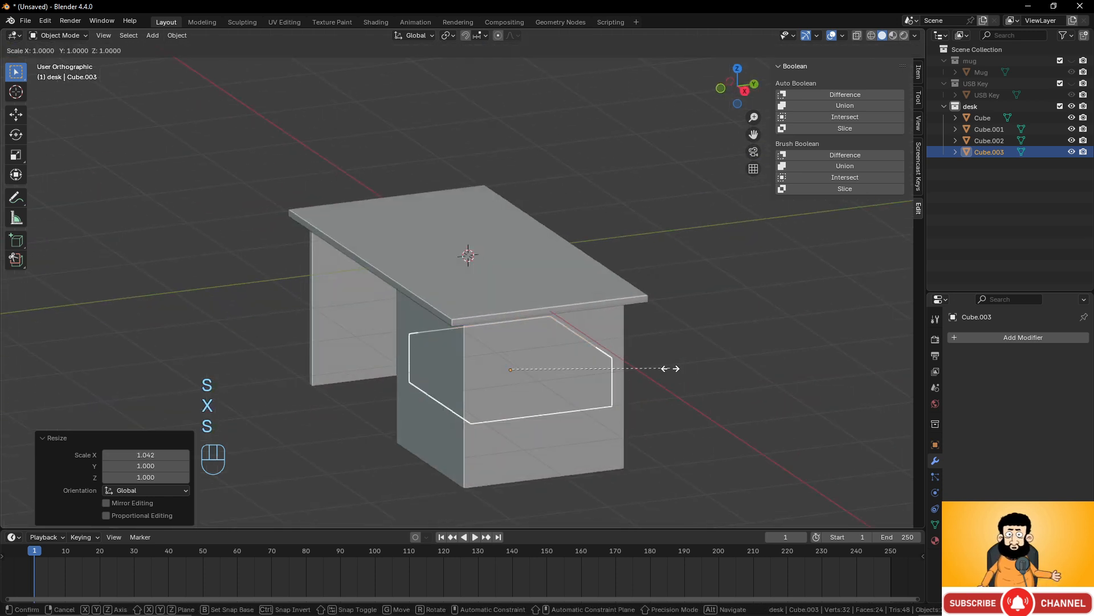
key("y")
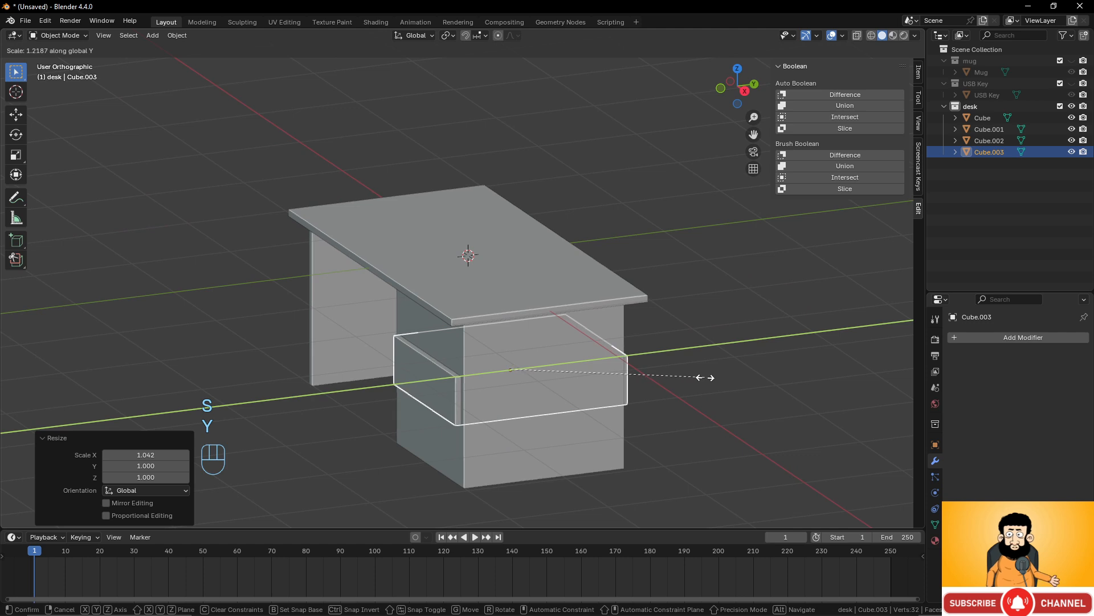
left_click(704, 379)
key("g")
key("y")
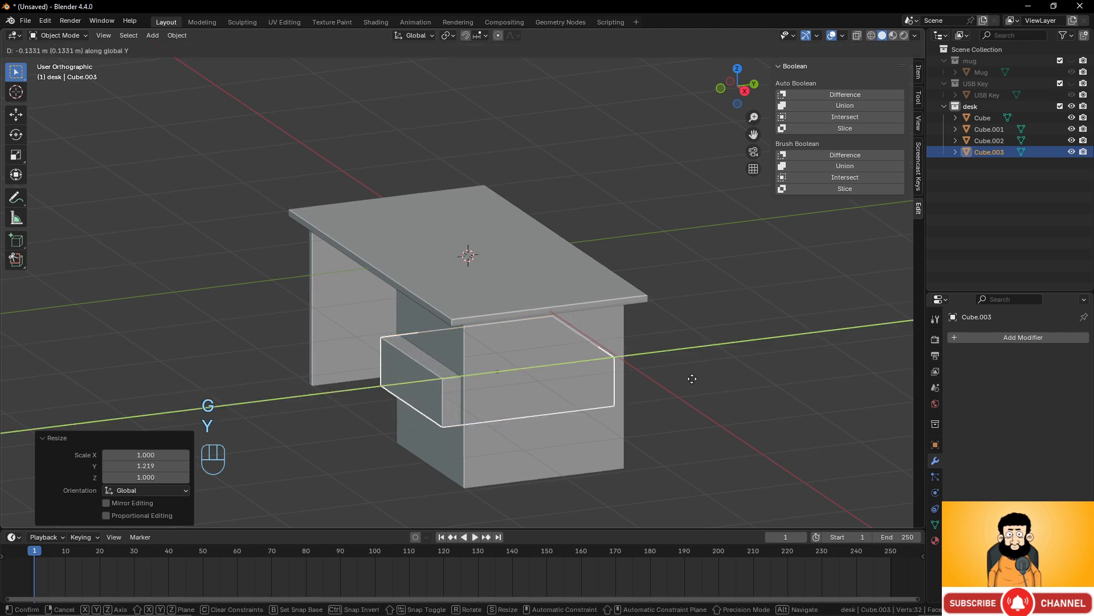
left_click(693, 383)
key("KP_3")
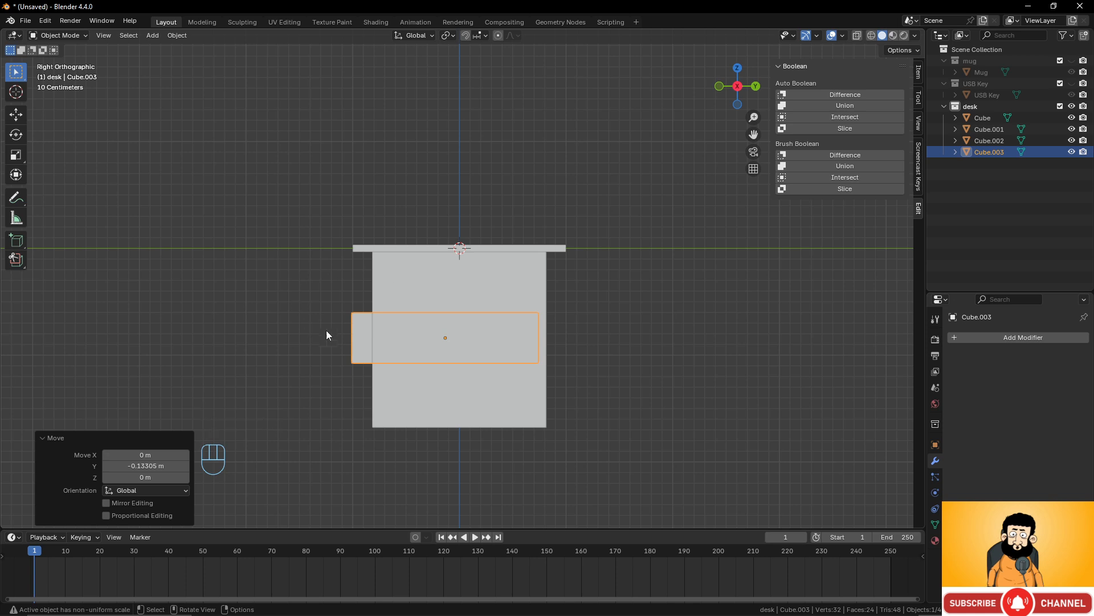
Raise the drawer block about 0.502 m along Z to just below the desktop.
middle_click_drag(552, 300, 674, 305)
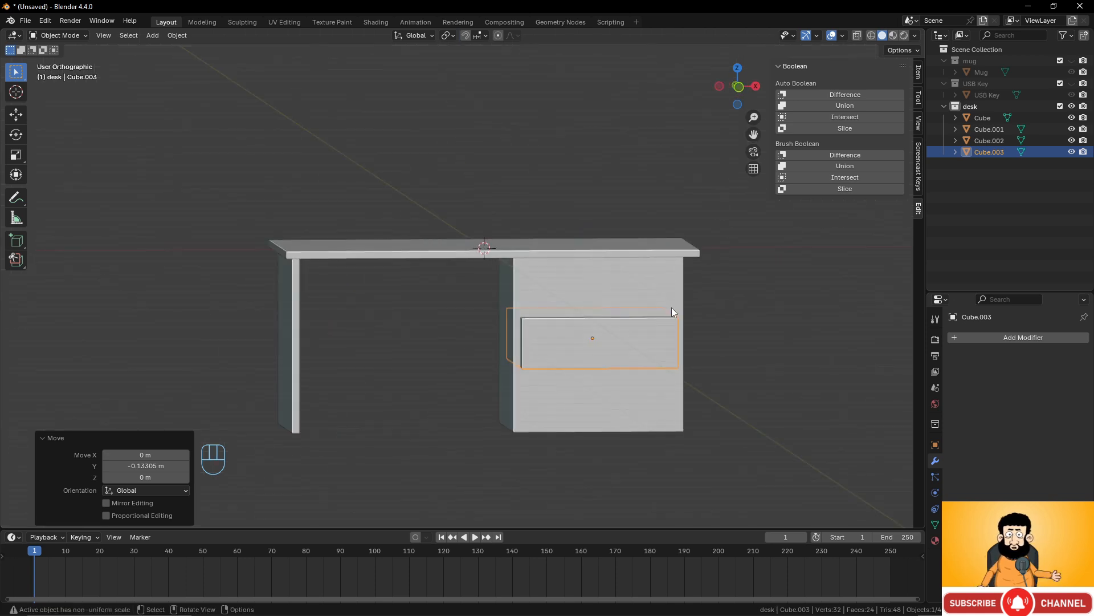
key("KP_1")
key("g")
key("z")
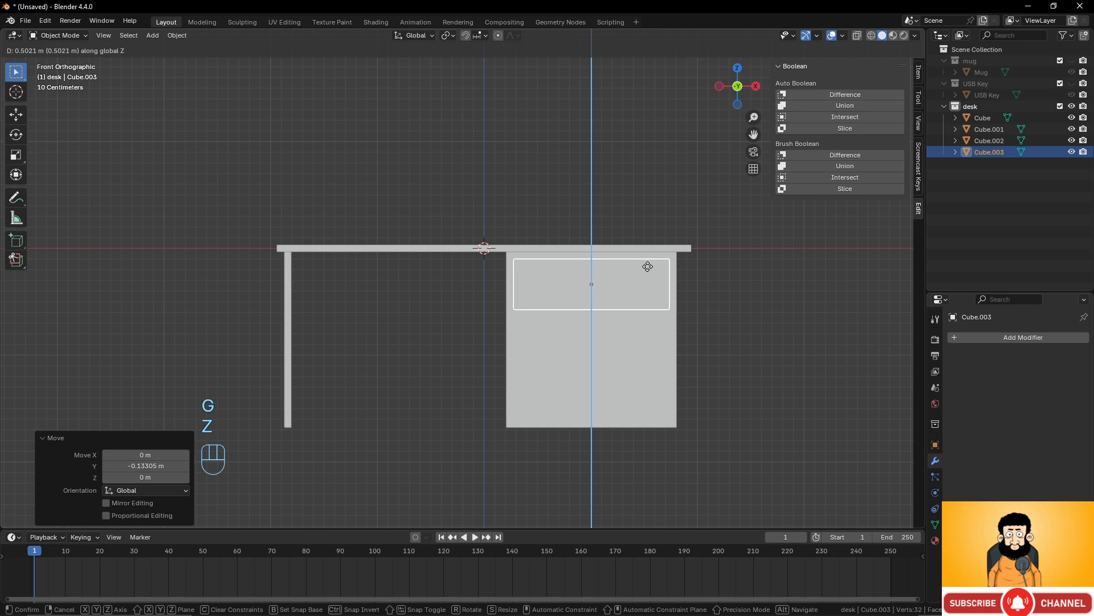
left_click(647, 267)
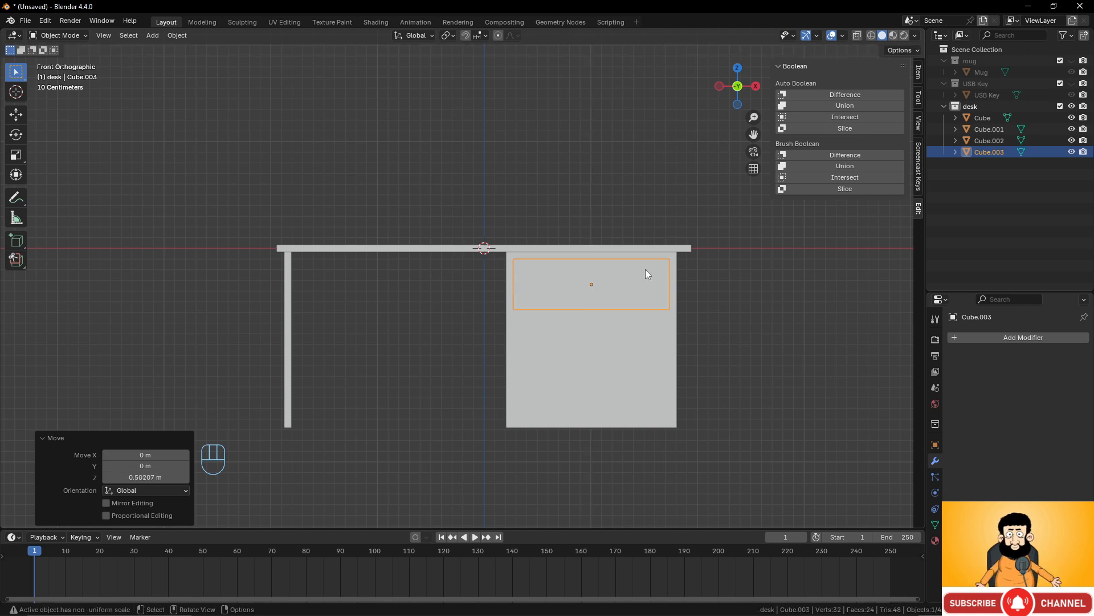
Duplicate the drawer block about -0.561 m along Z and repeat the duplication for a third block.
key("shift+d")
key("z")
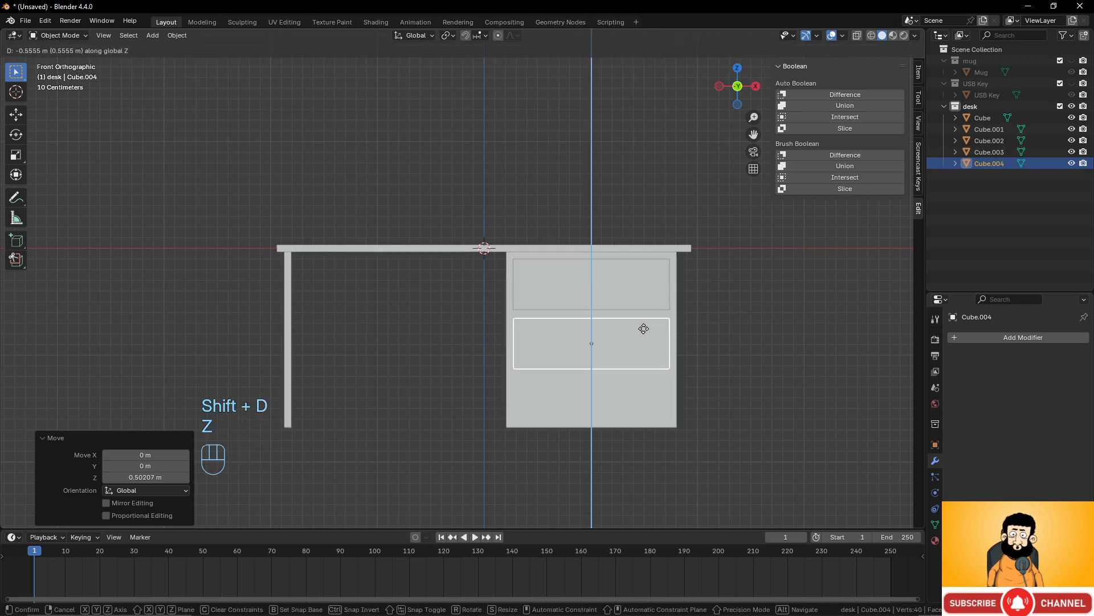
left_click(645, 329)
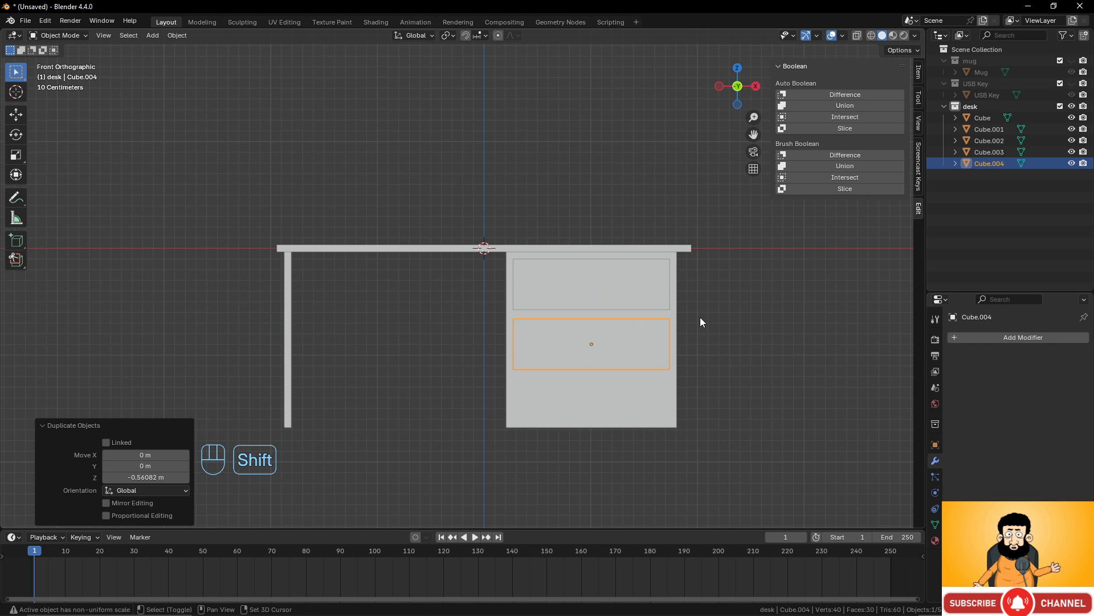
key("shift+r")
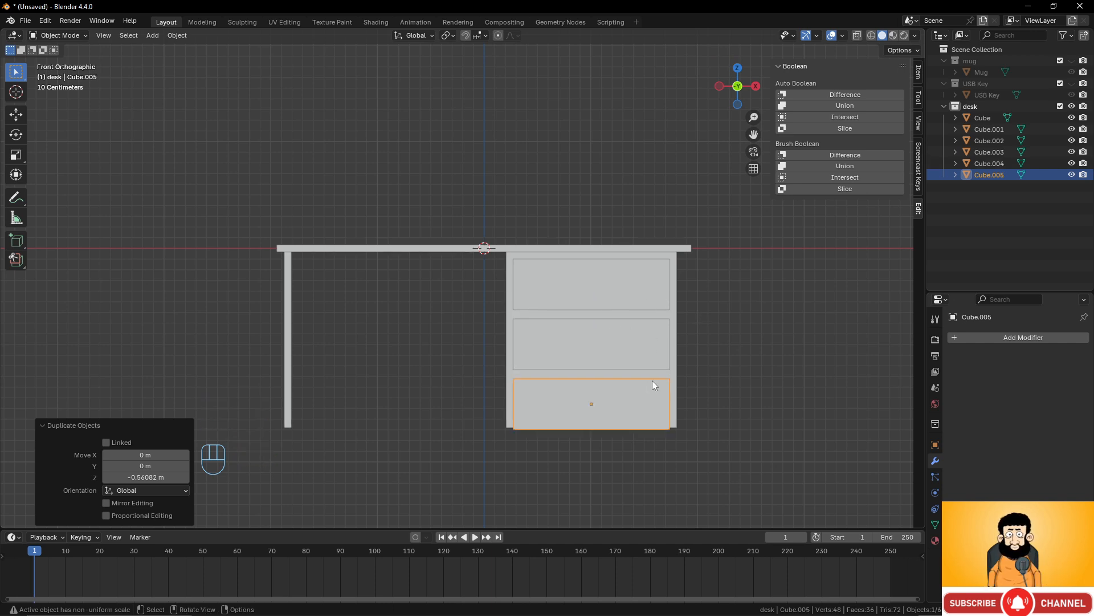
Delete the middle and lowest drawer blocks.
left_click(658, 320, "shift")
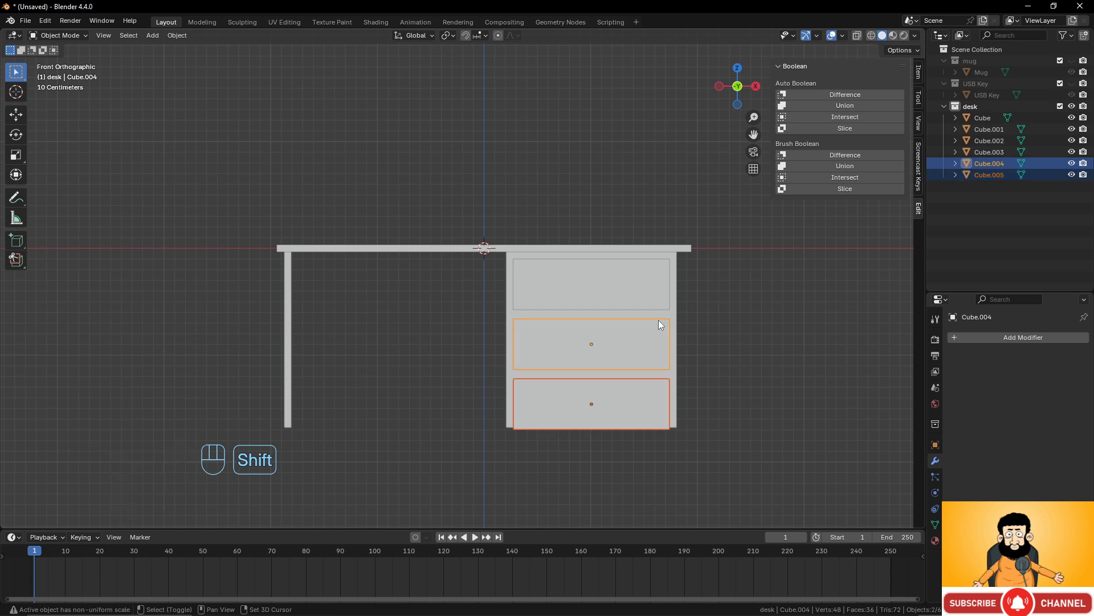
key("x")
left_click(658, 320)
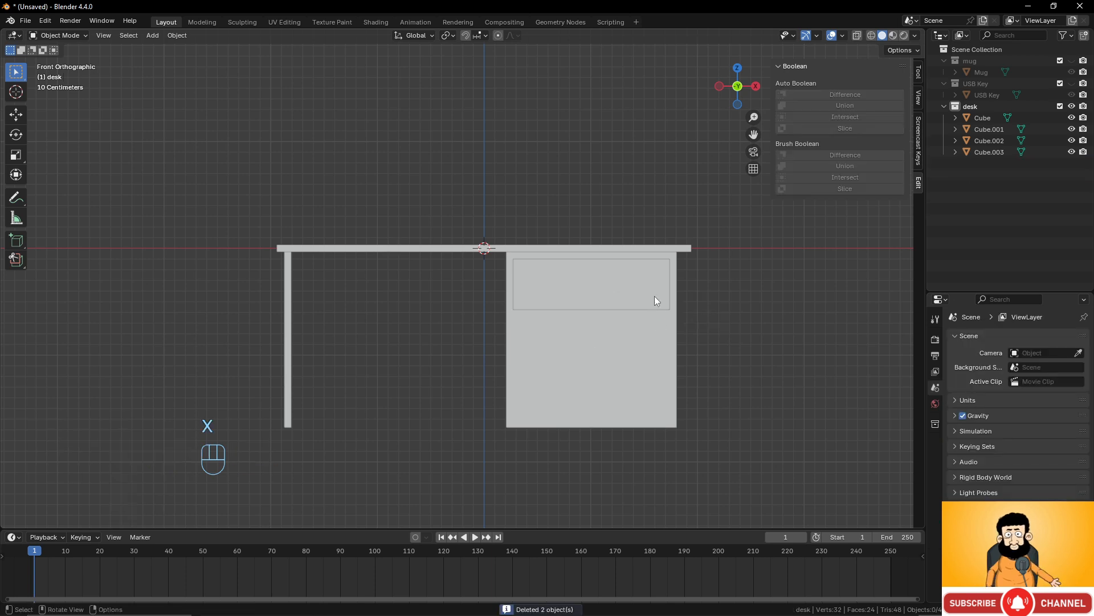
Scale the remaining drawer block to about 0.939 along Z and move it up about 0.016 m.
left_click(670, 265)
key("s")
key("z")
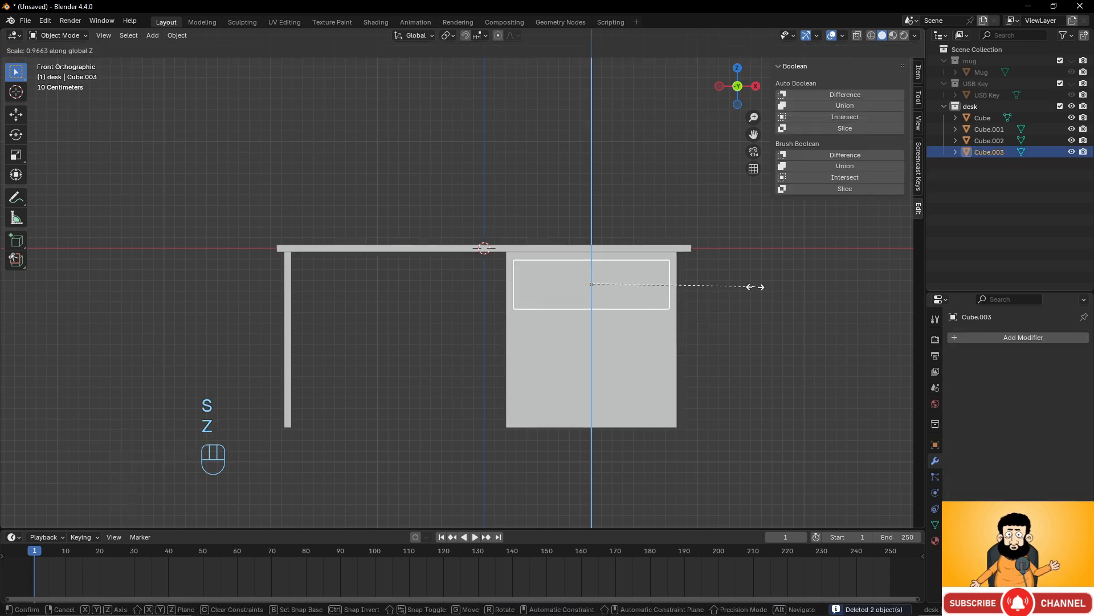
left_click(751, 286)
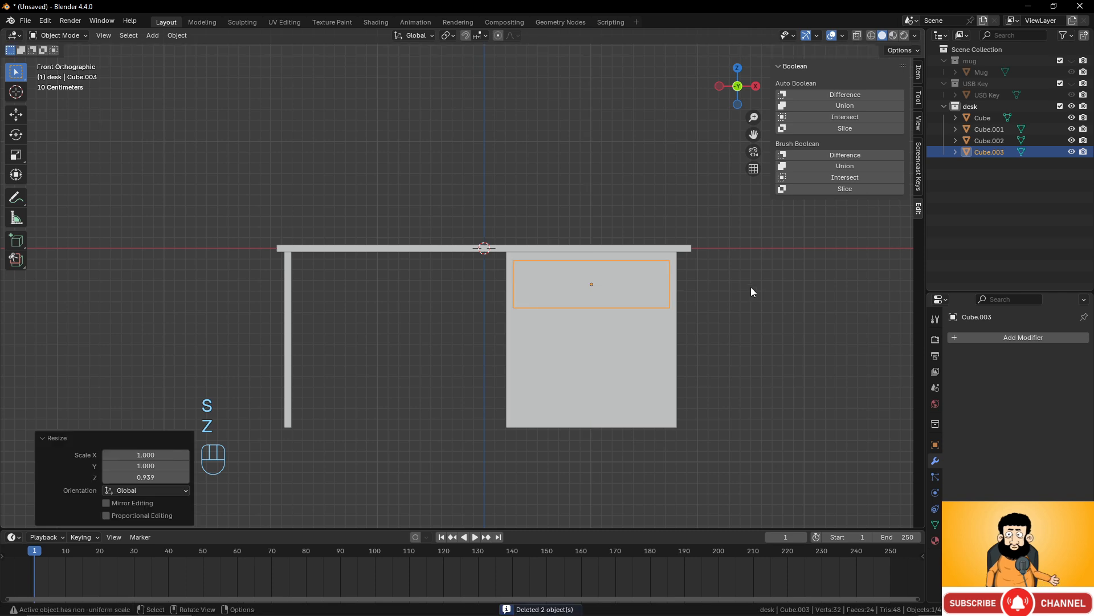
key("g")
key("z")
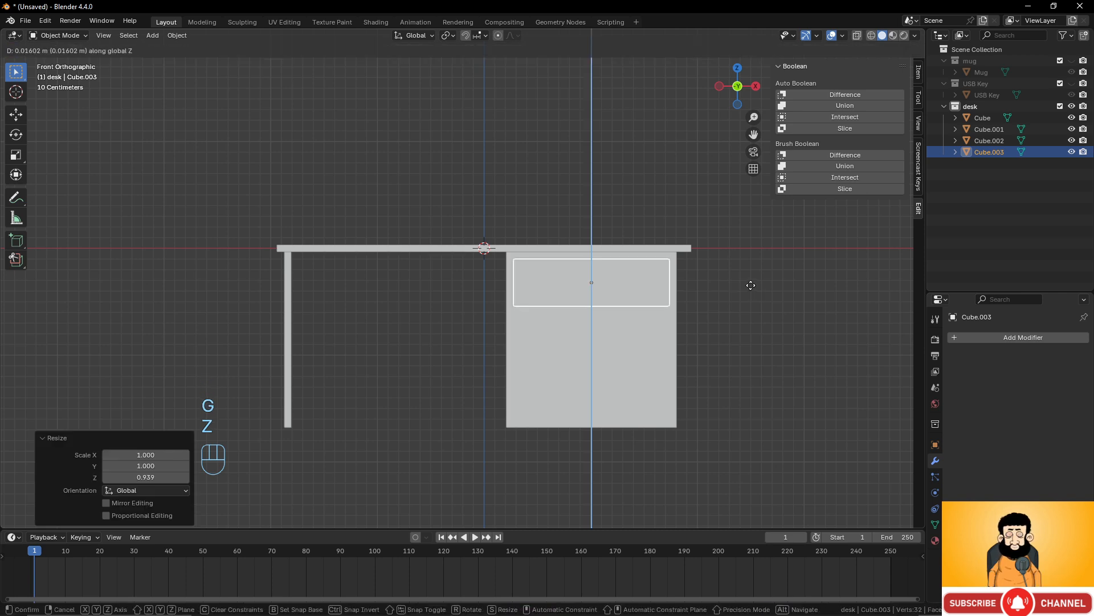
left_click(748, 286)
Duplicate the drawer block about -0.523 m along Z and repeat the duplication to get three evenly spaced blocks.
key("shift+d")
key("z")
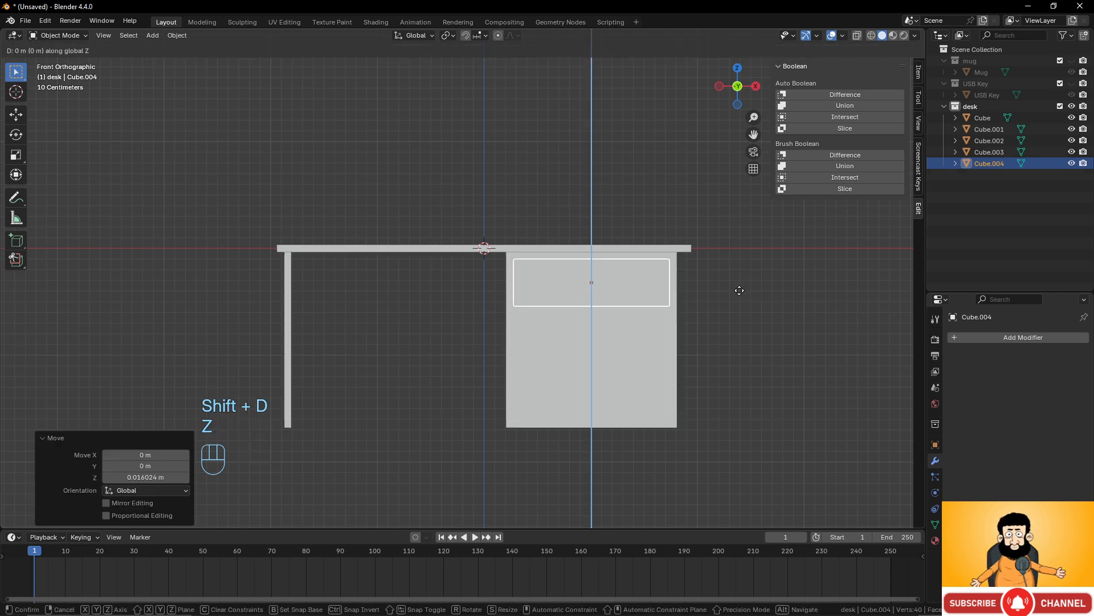
left_click(741, 346)
key("shift+r")
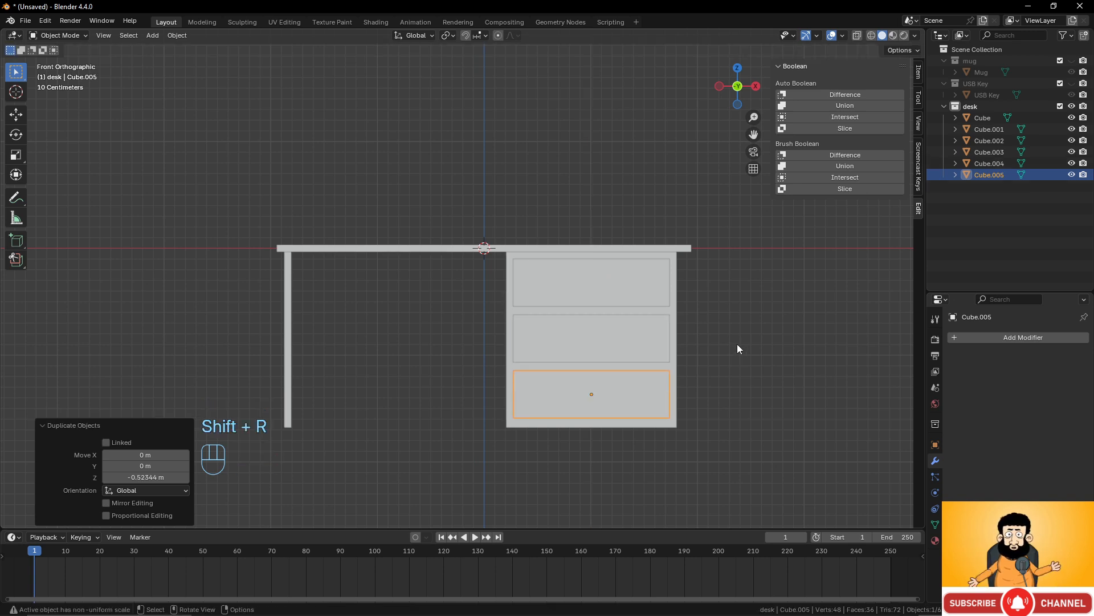
Duplicate the lowest drawer block in place and hide the copy.
middle_click_drag(737, 344, 484, 299)
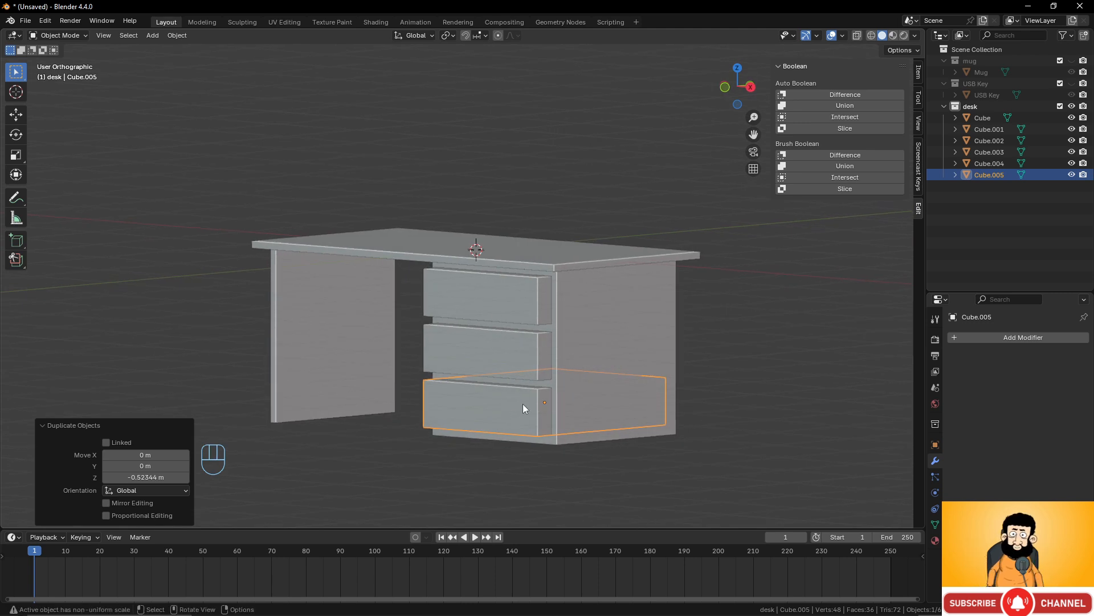
key("shift+d")
right_click(563, 379)
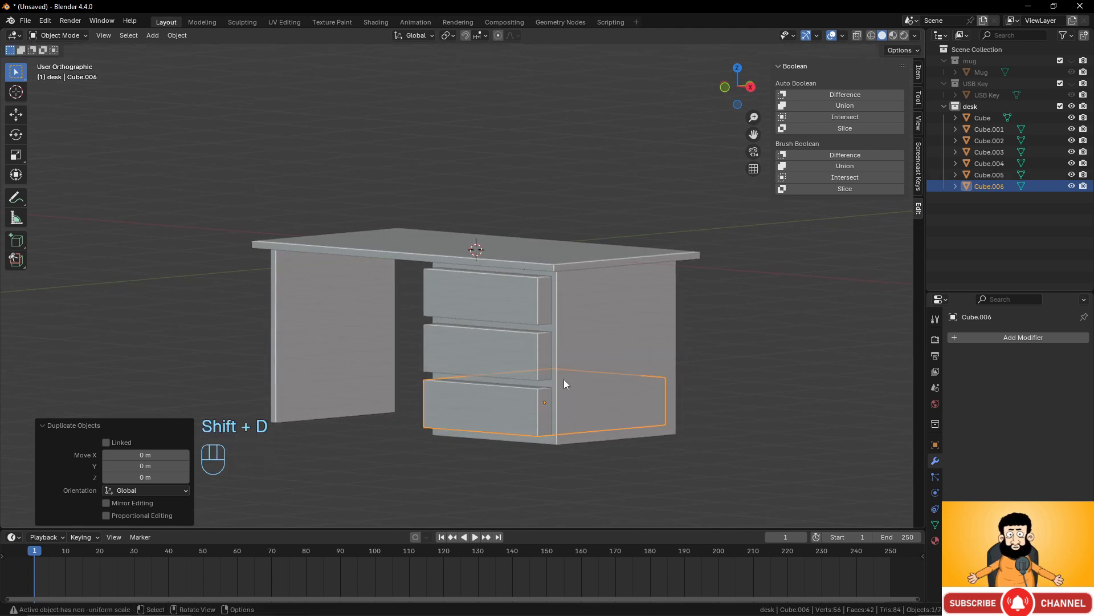
left_click(1071, 186)
left_click(501, 312)
left_click(510, 345, "shift")
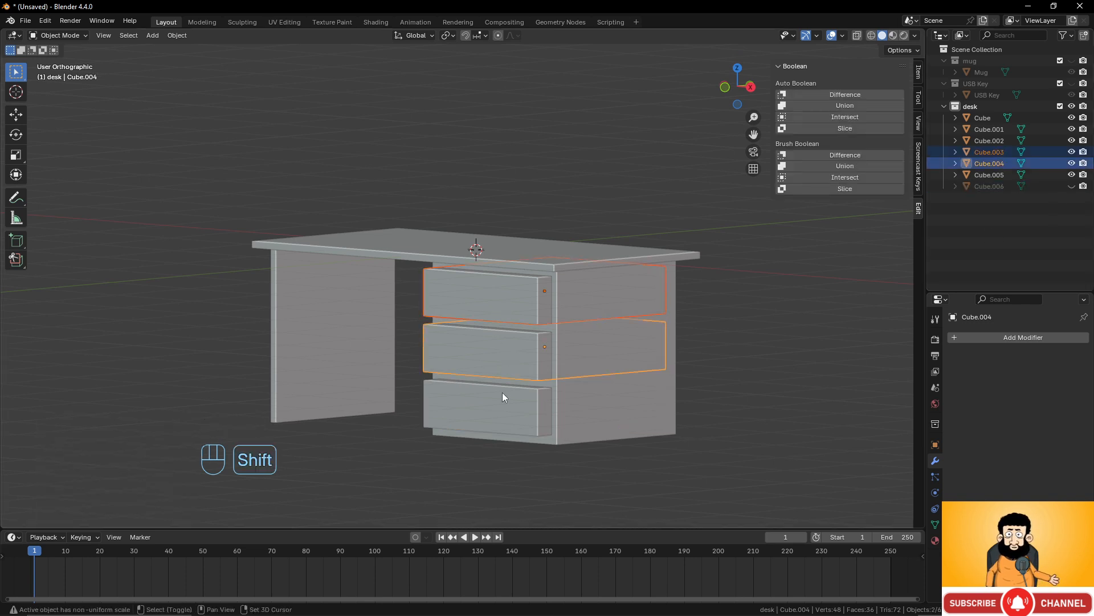
left_click(501, 393, "shift")
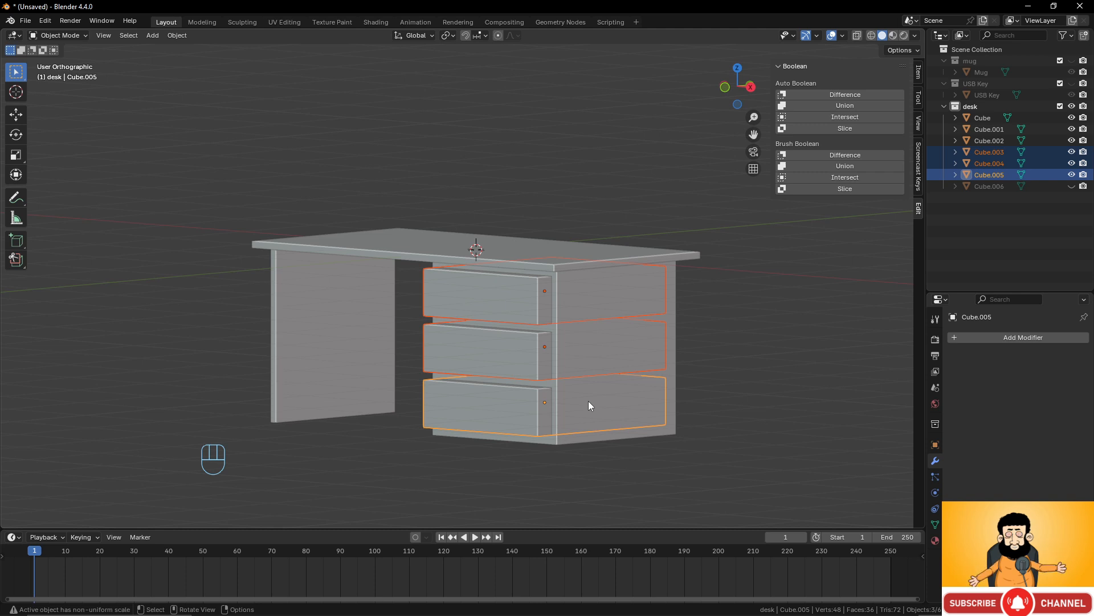
left_click(588, 401)
Cut the three drawer blocks out of the cabinet block with an Auto Boolean Difference.
left_click(495, 302)
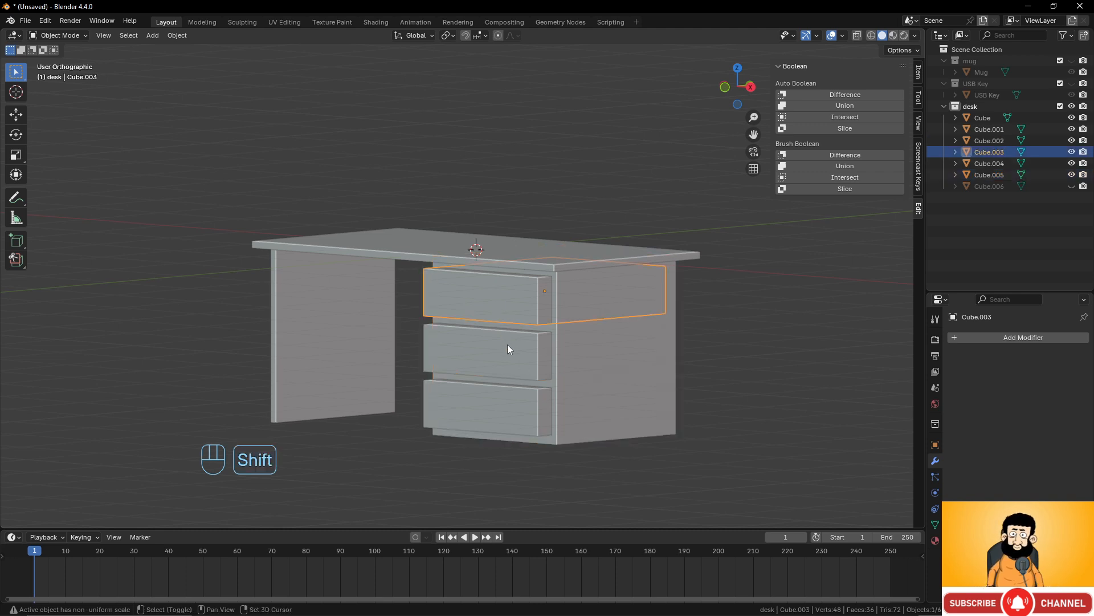
left_click(507, 344, "shift")
left_click(508, 402, "shift")
left_click(672, 317, "shift")
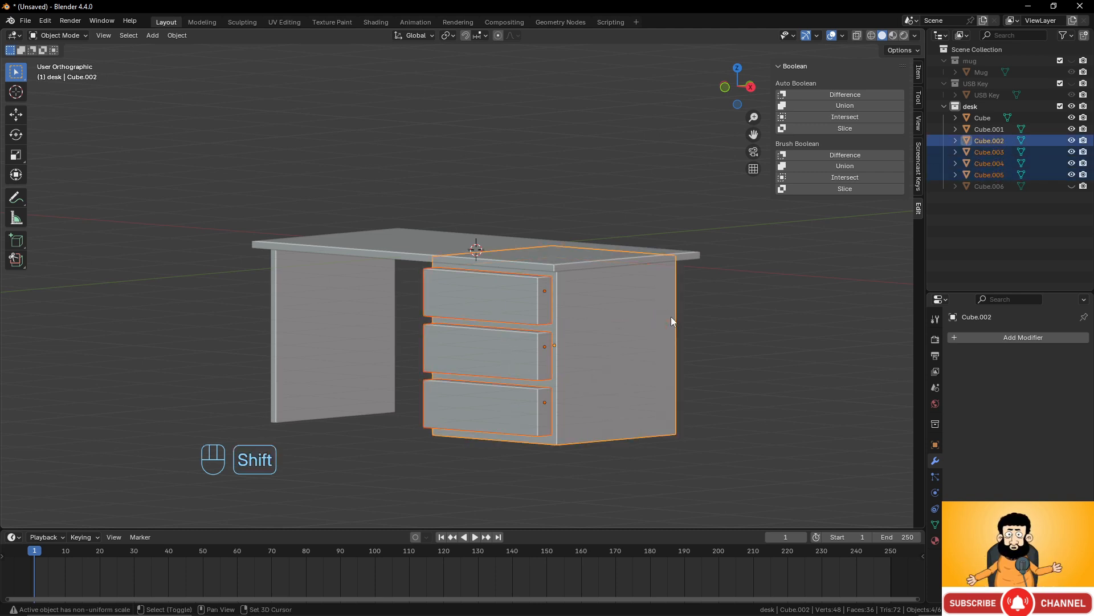
left_click(838, 96)
Merge the desktop, the side panel and the cabinet into one object with an Auto Boolean Union.
middle_click_drag(593, 274, 531, 291)
left_click(648, 247)
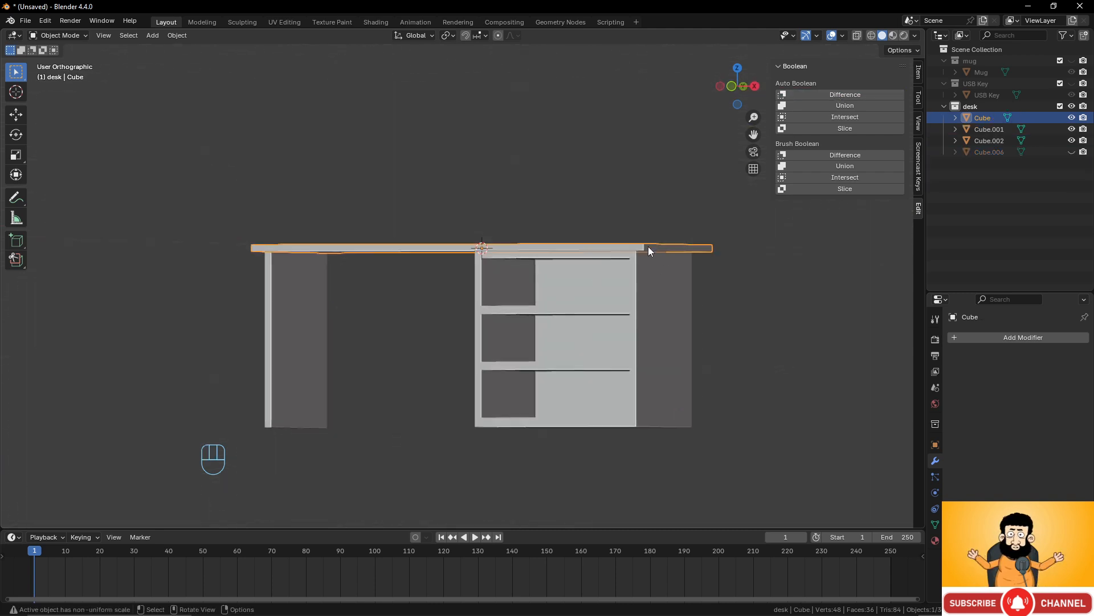
left_click(297, 264, "shift")
left_click(476, 272, "shift")
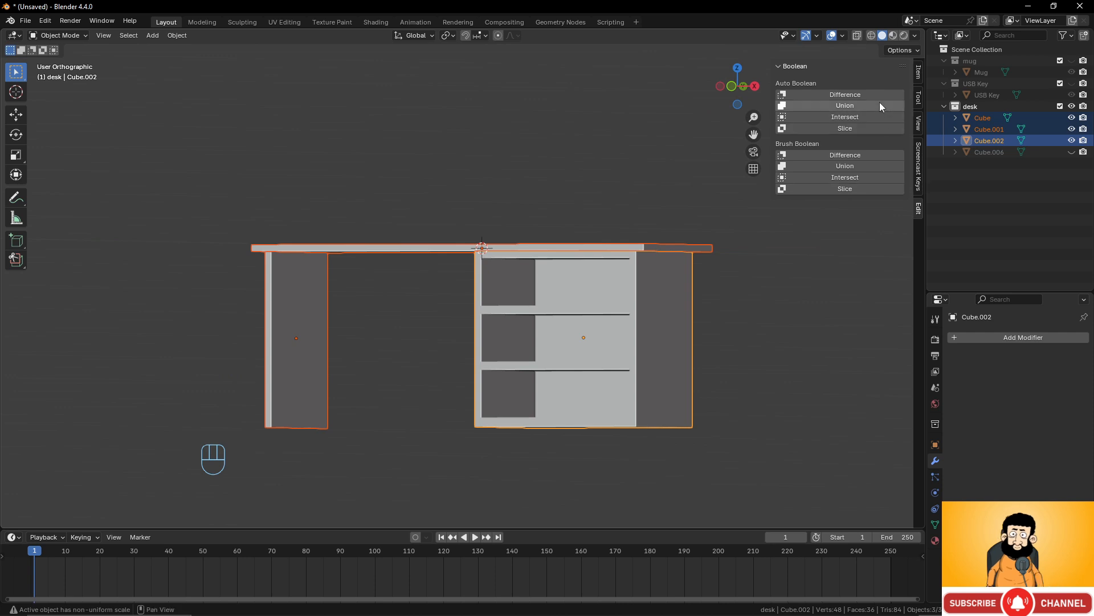
left_click(852, 107)
middle_click_drag(485, 254, 394, 260)
Unhide the spare drawer block and scale it to about 0.892 along Y.
left_click(1072, 129)
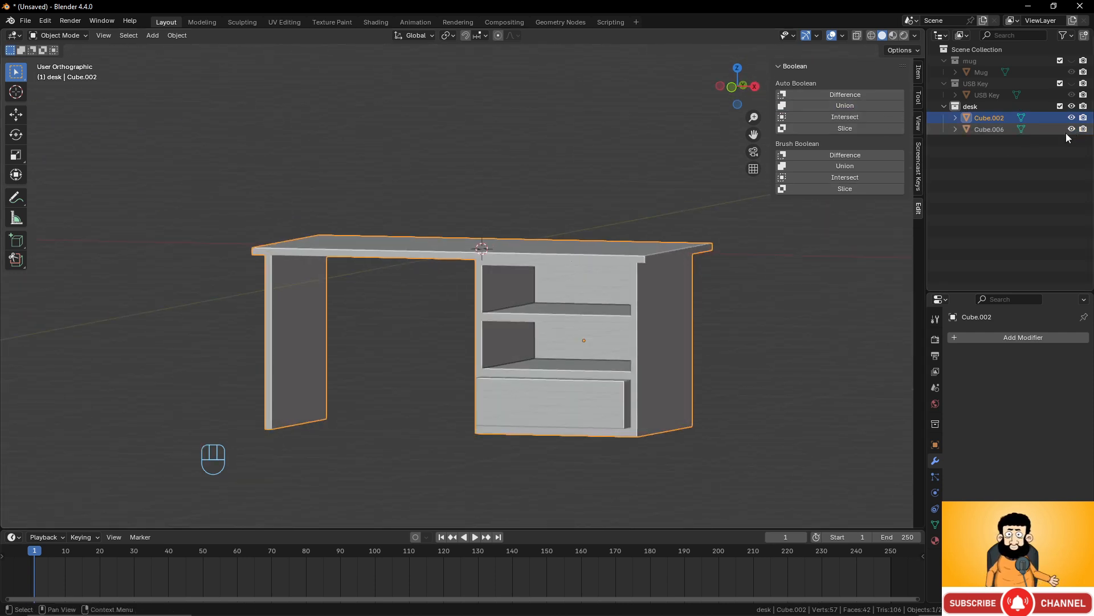
scroll(597, 356, "up", 4)
middle_click_drag(596, 355, 576, 310)
key("KP_3")
left_click(331, 365)
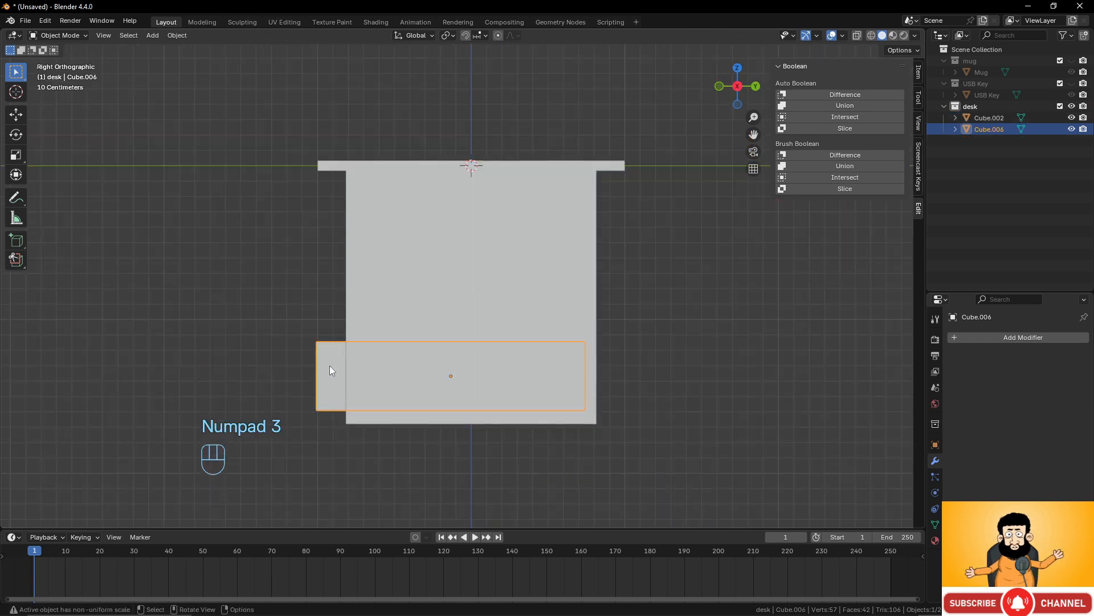
key("z")
scroll(589, 397, "up", 2)
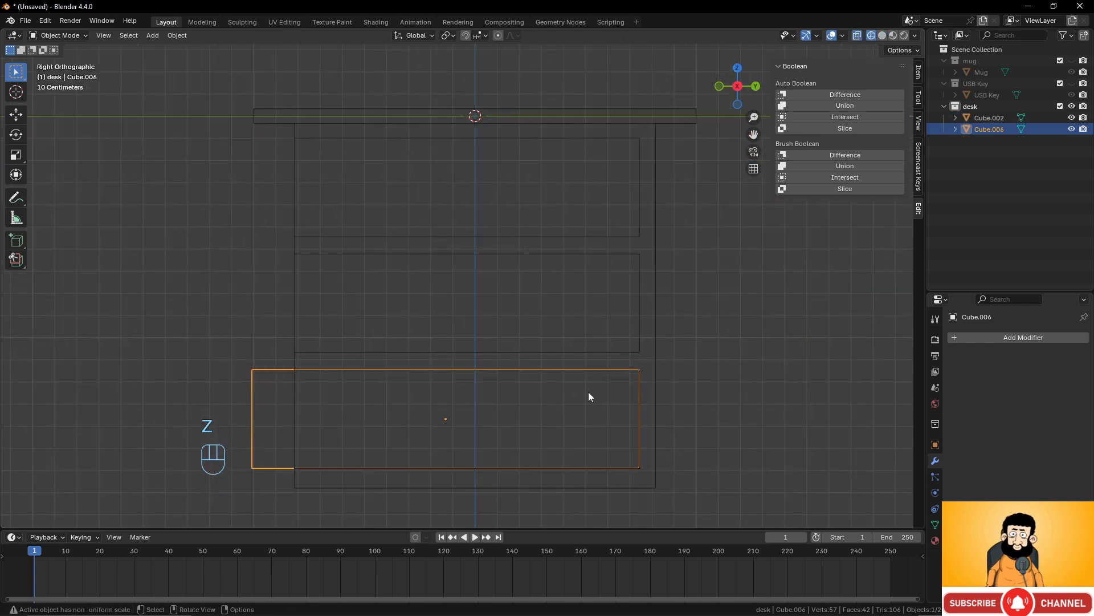
key("s")
key("y")
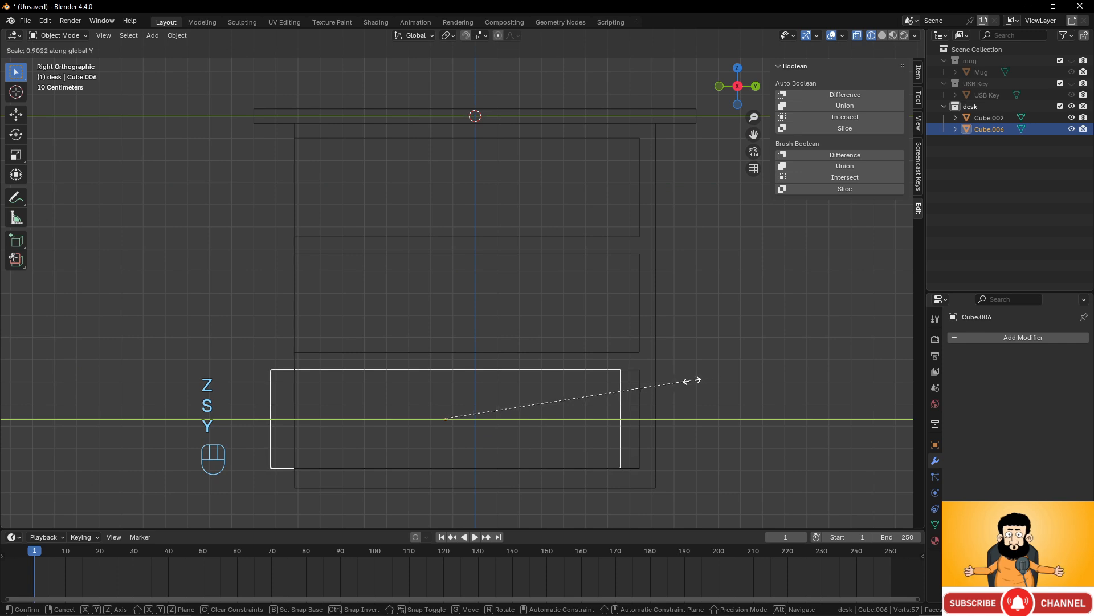
left_click(690, 380)
Move the drawer block about 0.09 m along Y so it sits inside the lowest drawer opening.
key("g")
key("y")
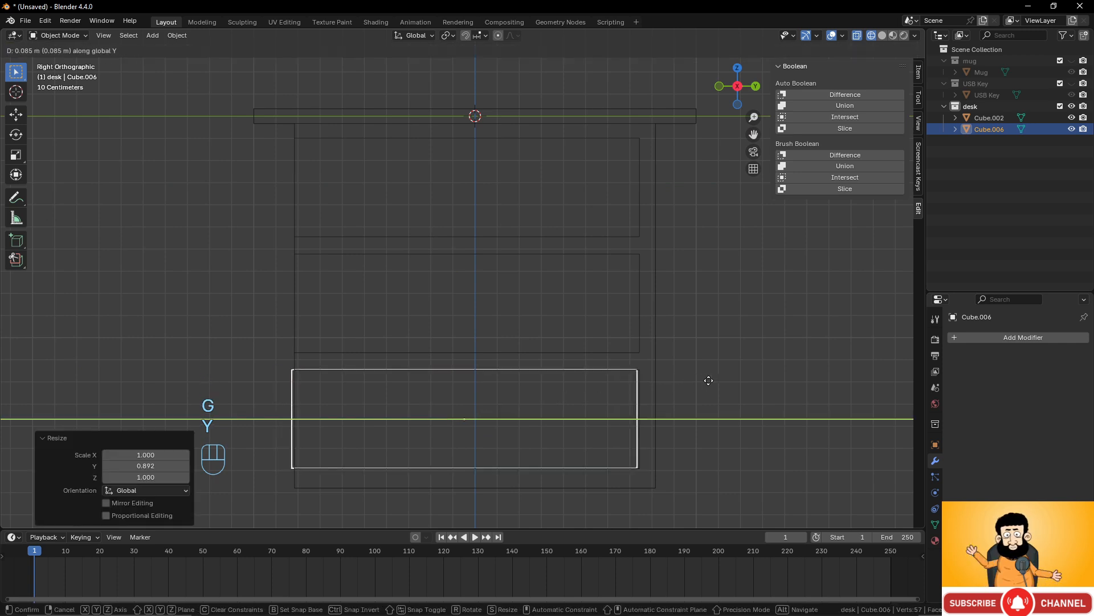
left_click(710, 380)
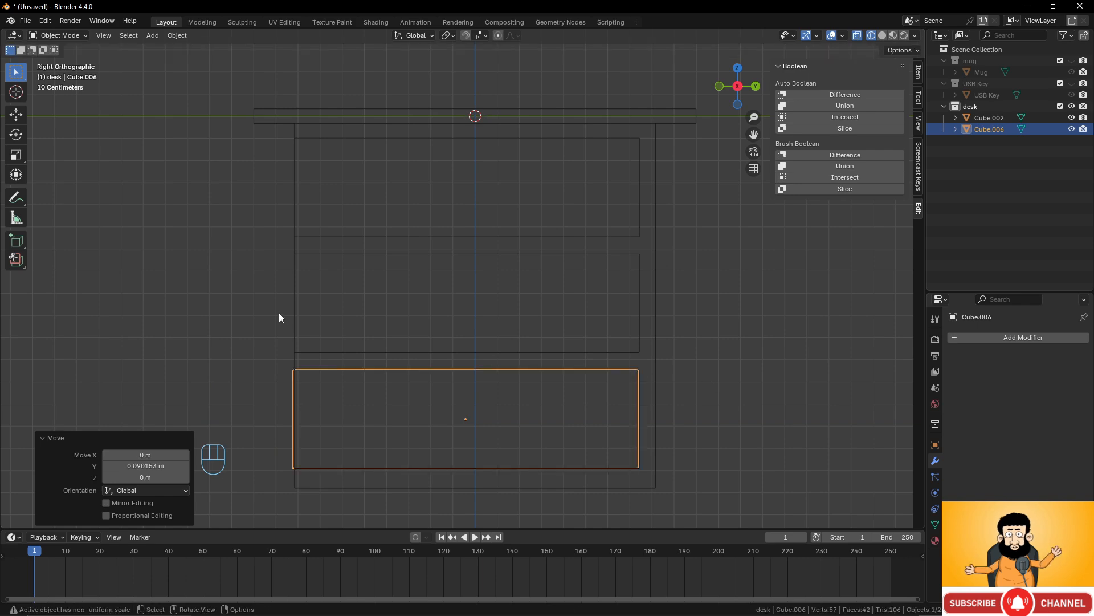
middle_click_drag(279, 313, 381, 337)
key("z")
scroll(601, 340, "down", 3)
middle_click_drag(601, 340, 457, 266)
scroll(558, 378, "up", 2)
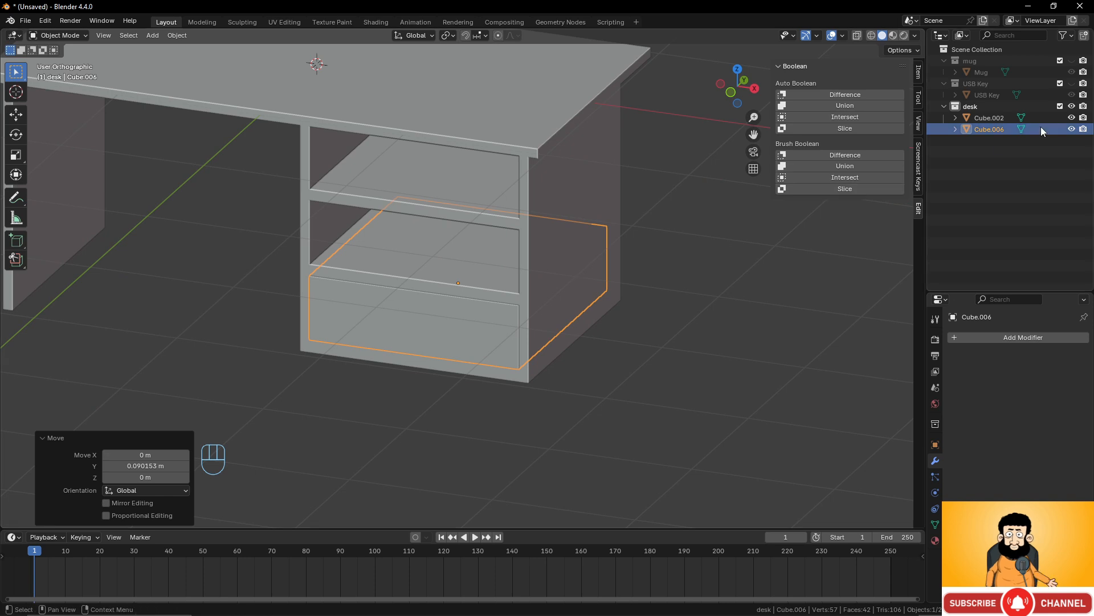
Hide the desk body and duplicate the drawer block in place.
left_click(1072, 118)
scroll(454, 284, "down", 4)
scroll(454, 283, "up", 3)
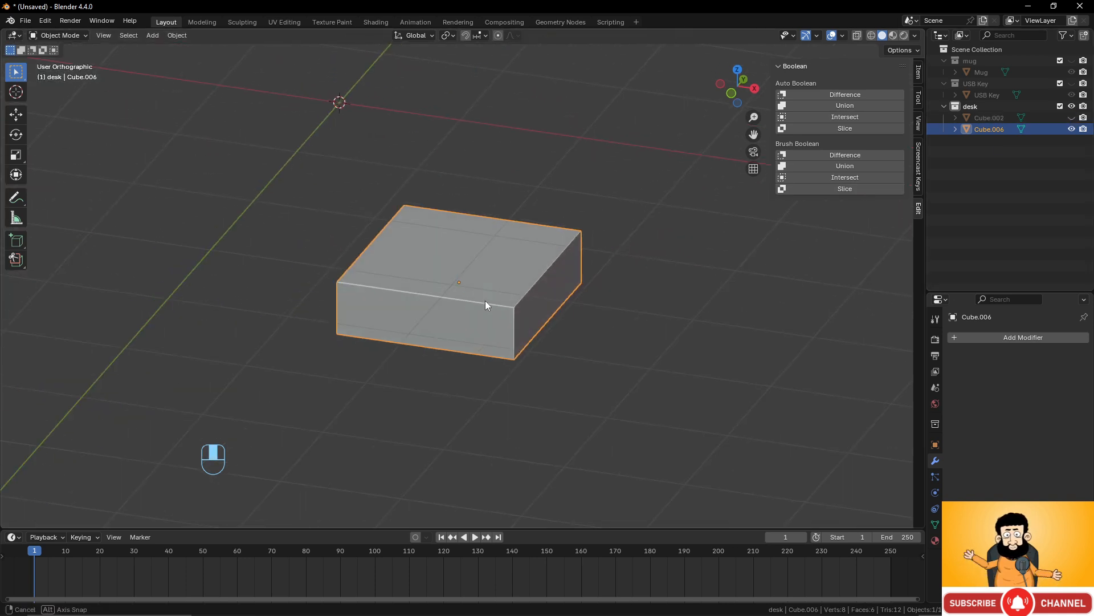
key("shift+d")
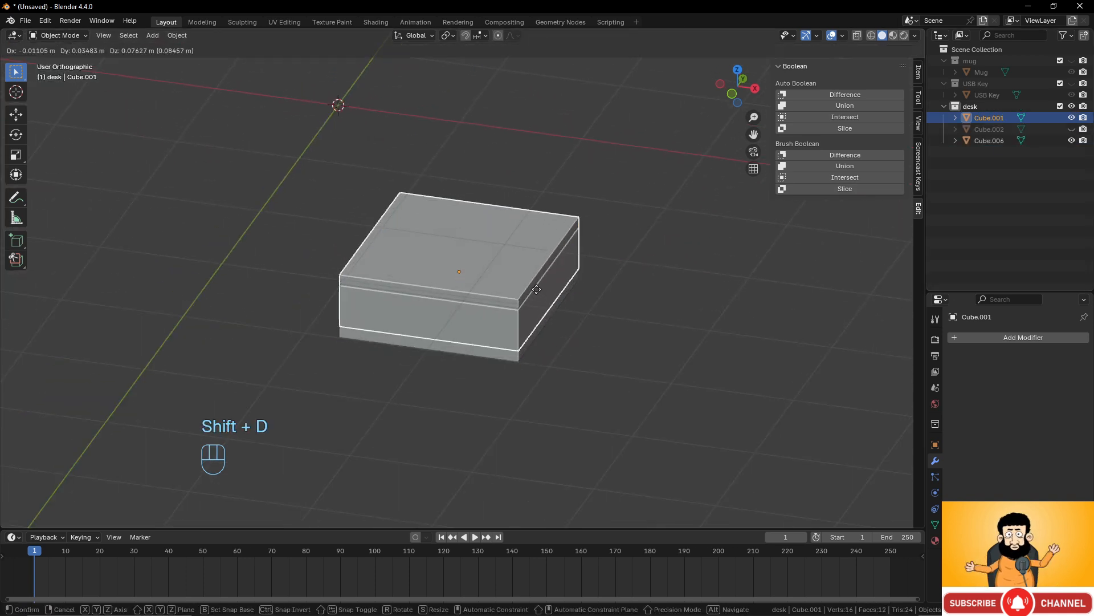
right_click(631, 306)
Scale the duplicate block to about 0.896 in X and Y only, and raise it about 0.049 m along Z.
key("s")
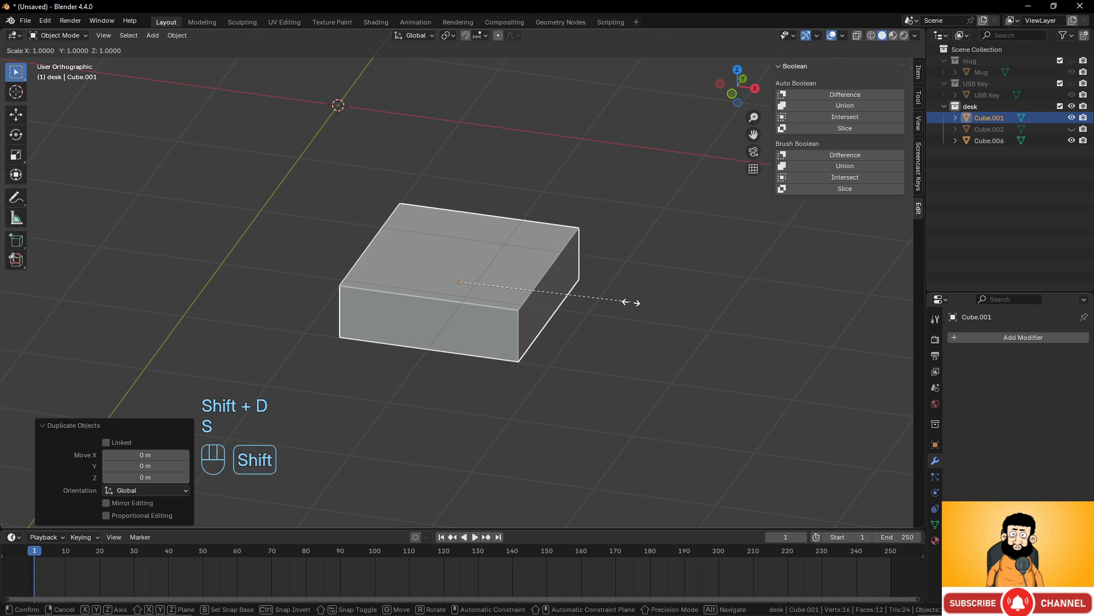
key("shift+z")
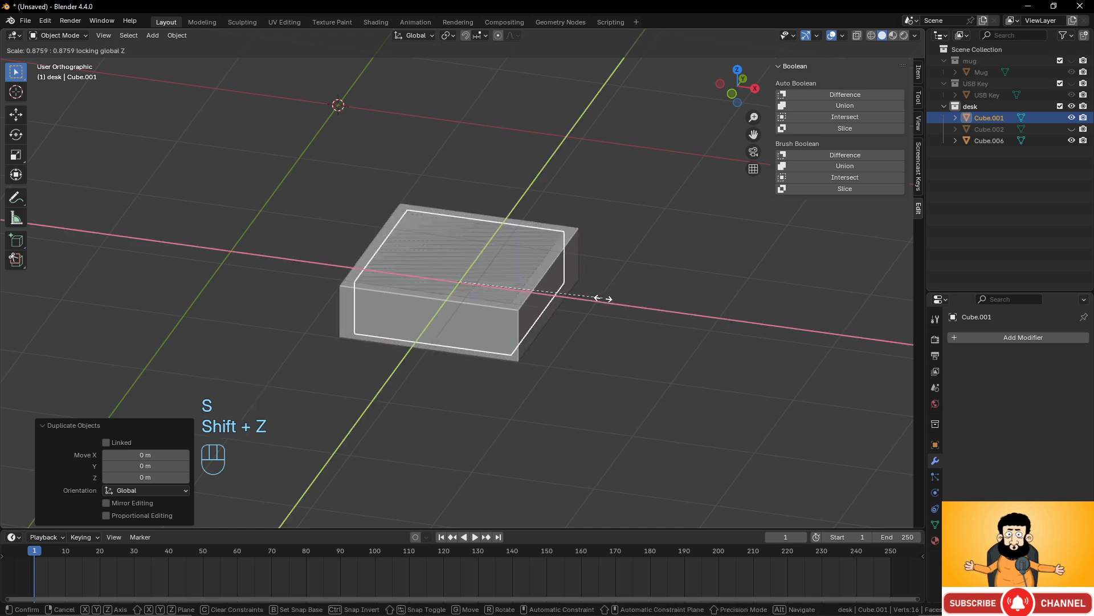
left_click(609, 301)
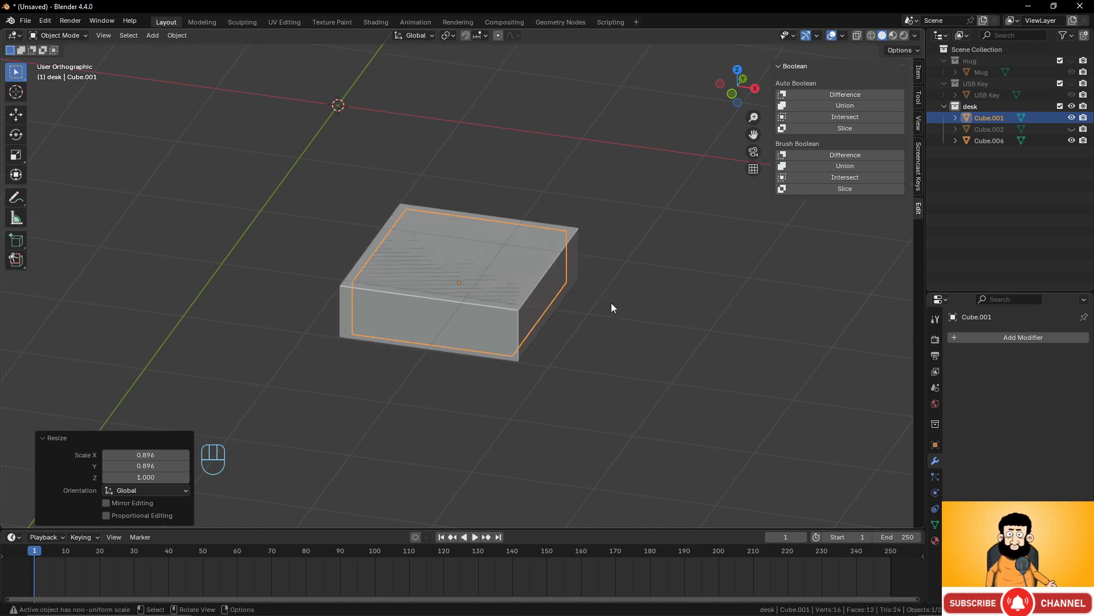
key("g")
key("z")
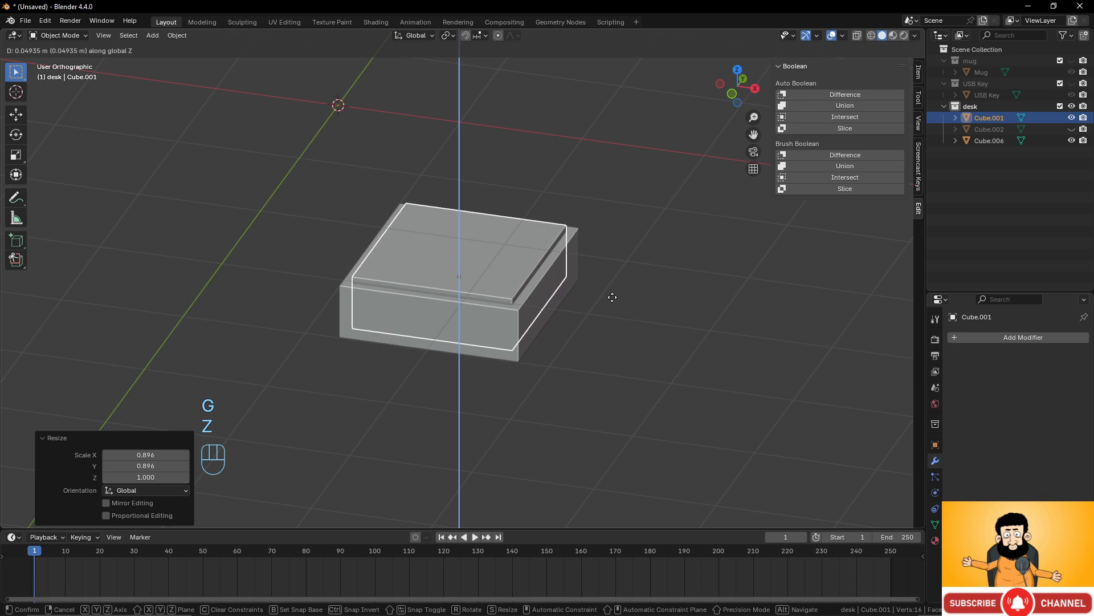
left_click(612, 297)
Hollow out the drawer by subtracting the raised duplicate from it with an Auto Boolean Difference.
middle_click_drag(613, 297, 537, 313)
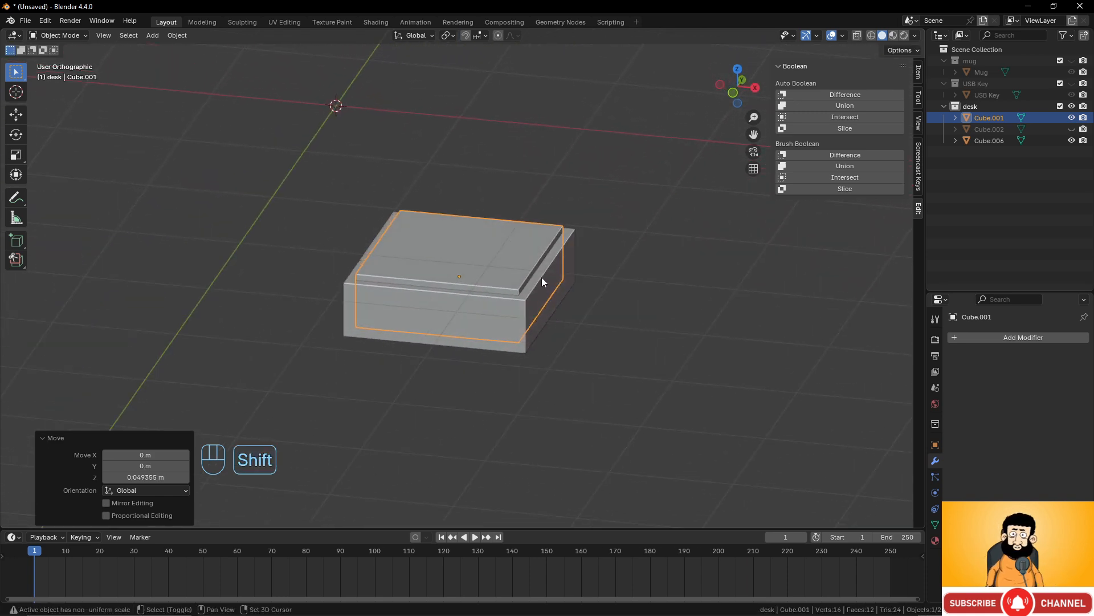
left_click(531, 306, "shift")
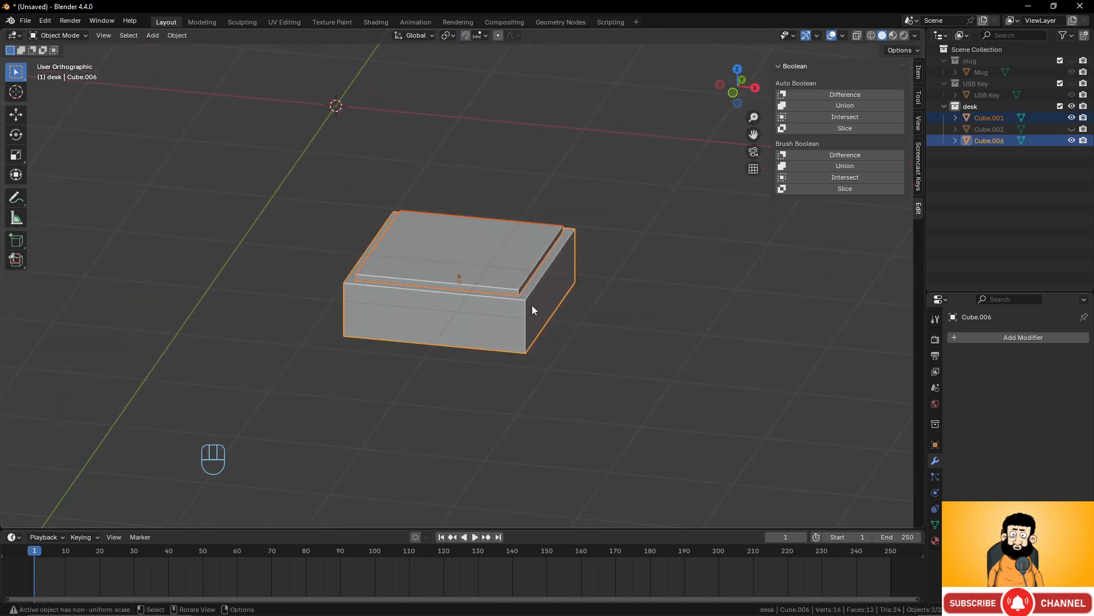
left_click(842, 97)
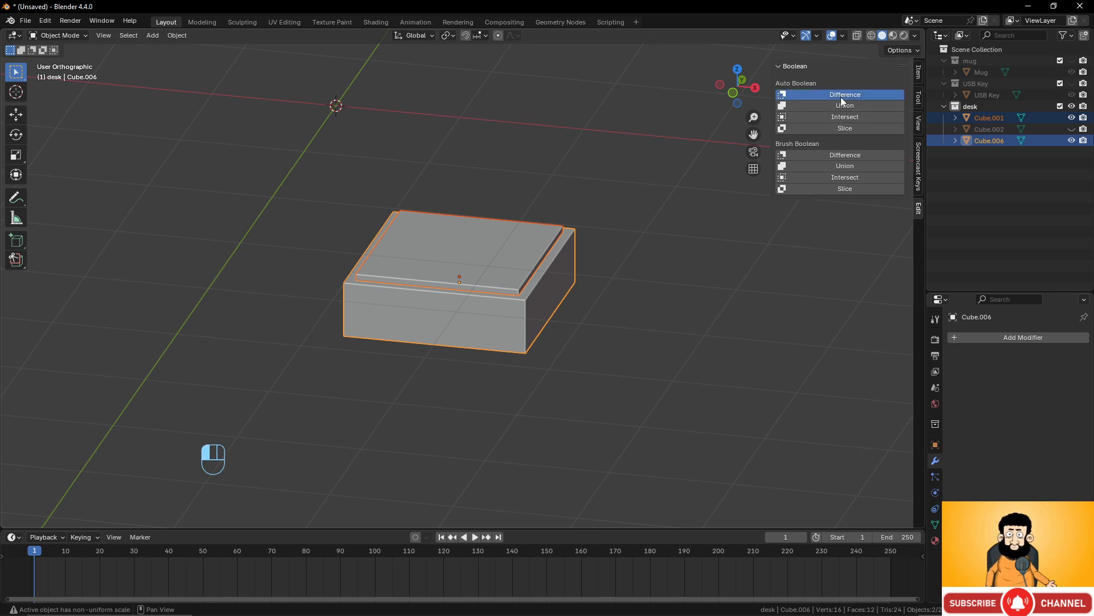
middle_click_drag(672, 267, 581, 299)
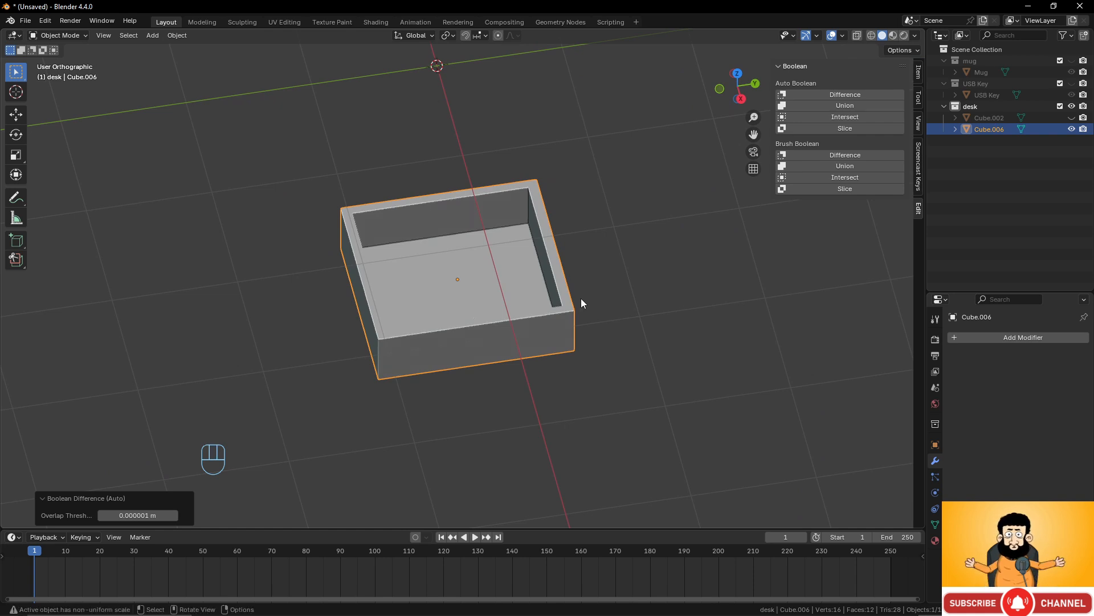
Add a torus mesh for the drawer handle.
key("shift+a")
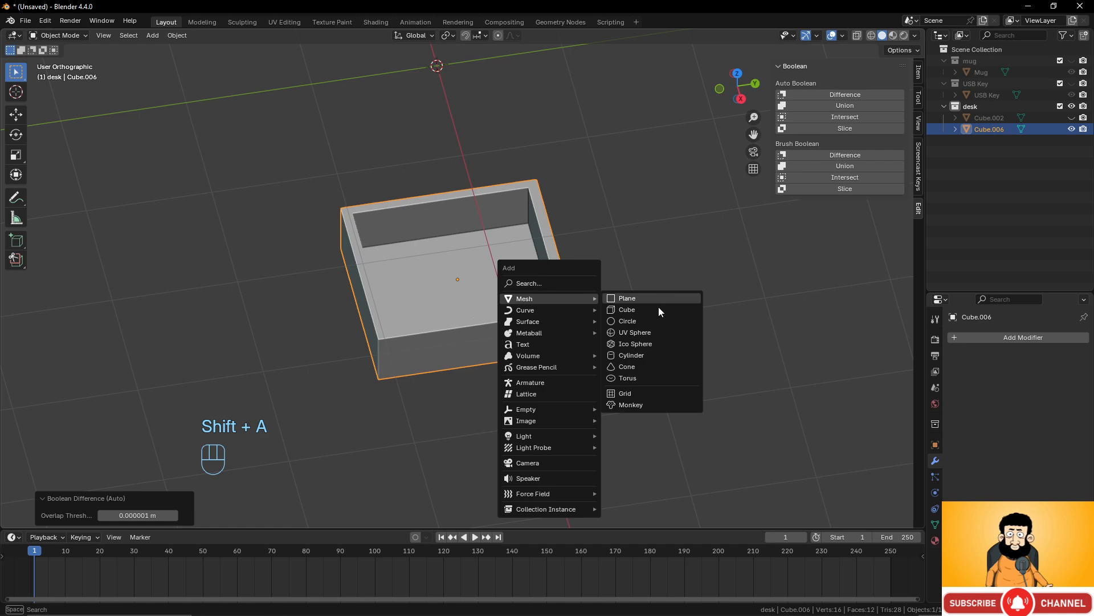
left_click(636, 378)
scroll(573, 305, "down", 4)
middle_click_drag(573, 305, 686, 275)
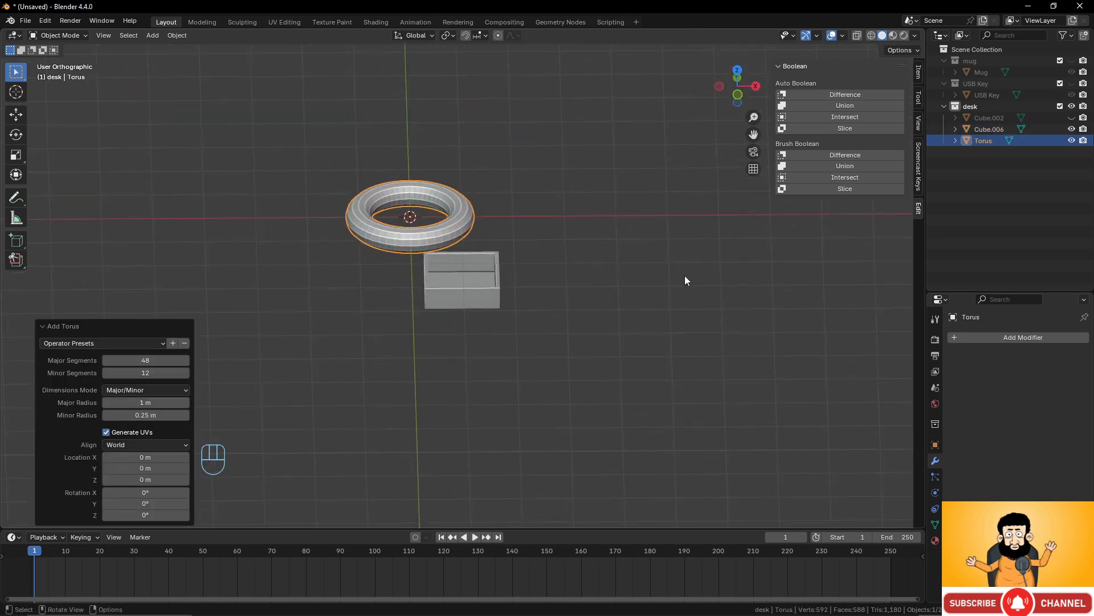
scroll(681, 283, "up", 3)
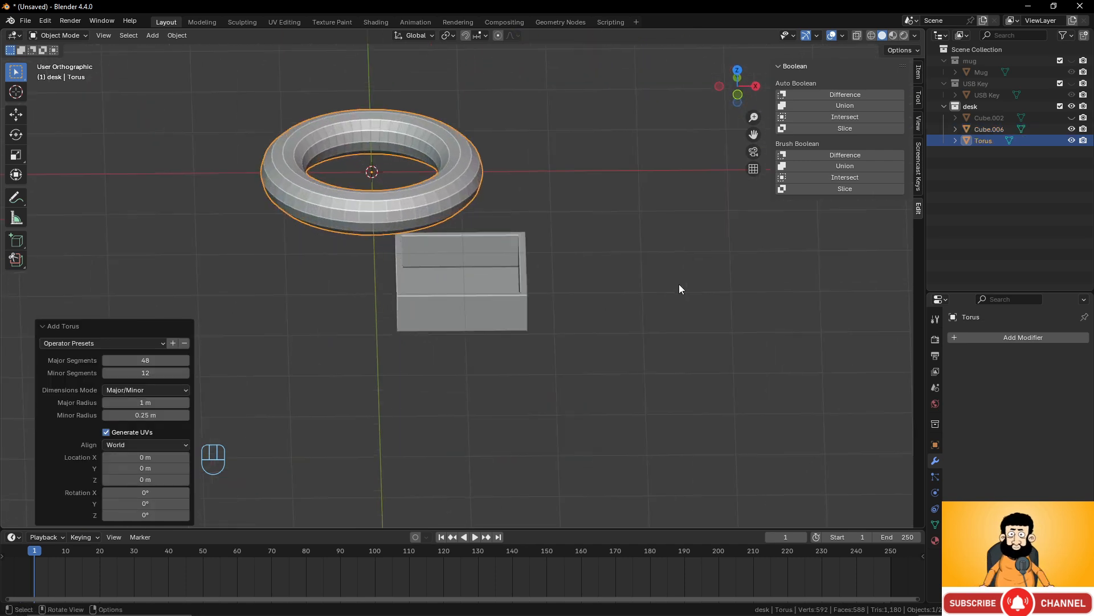
Compare the positions and location values of the drawer and the torus.
left_click(519, 313)
middle_click_drag(546, 273, 481, 274)
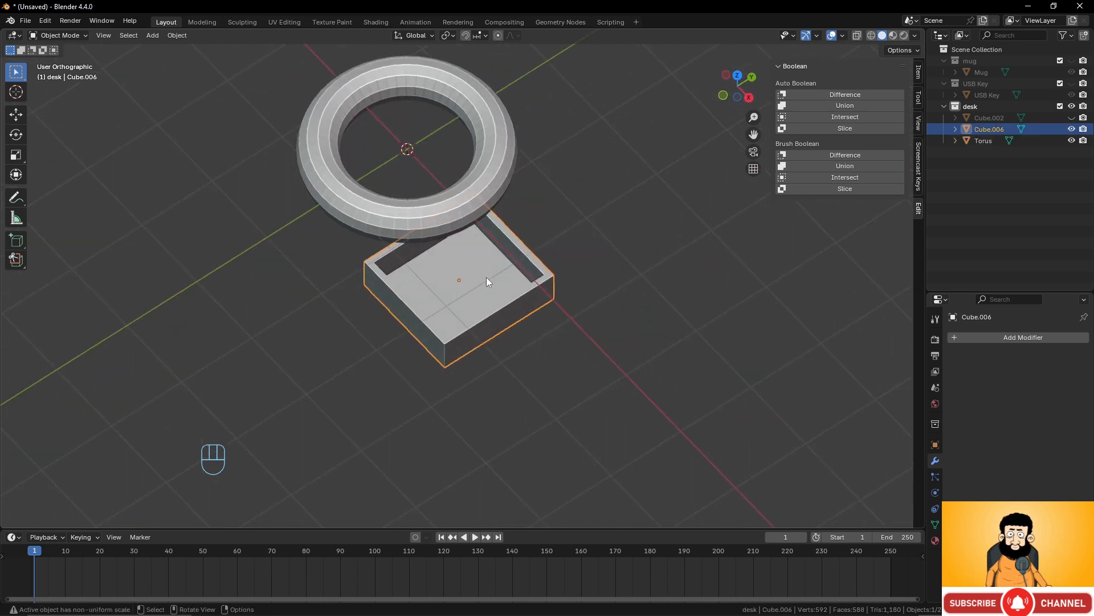
left_click(495, 172)
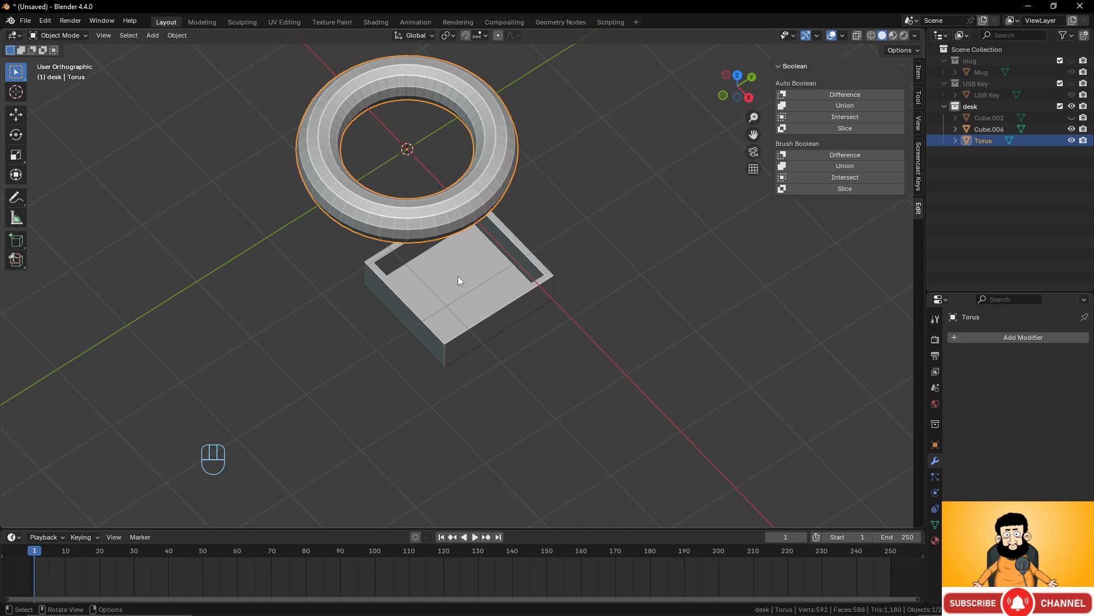
left_click(504, 309)
left_click(466, 195)
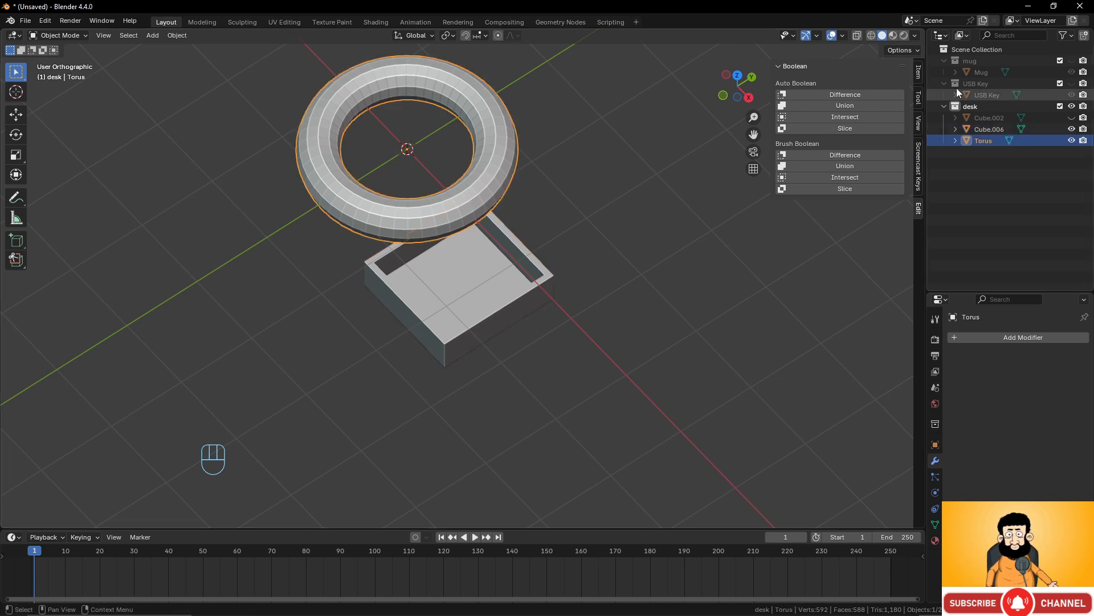
left_click(918, 71)
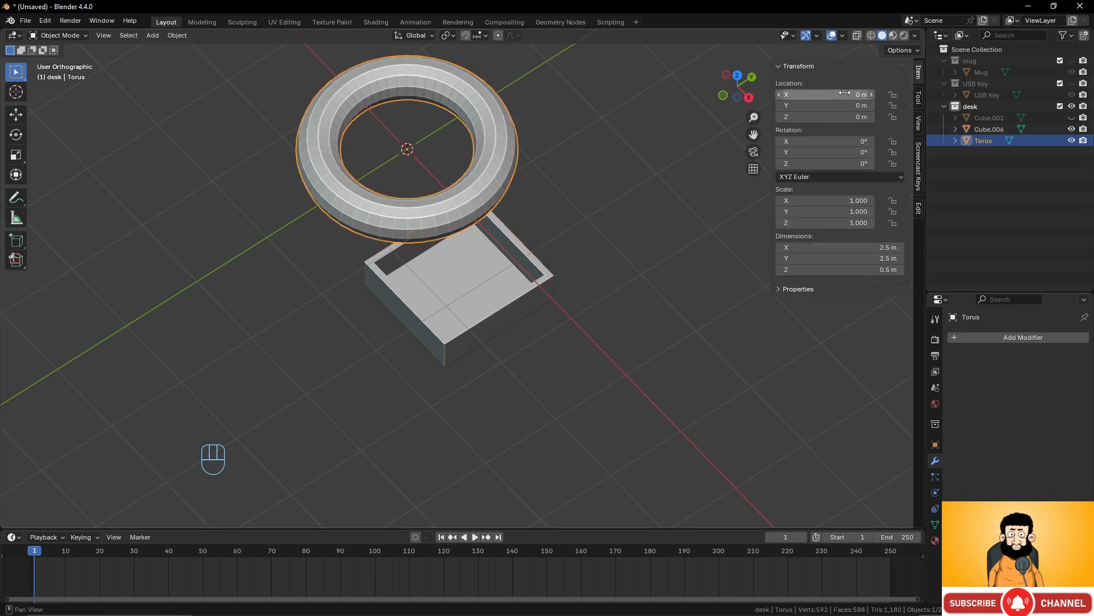
left_click(521, 290)
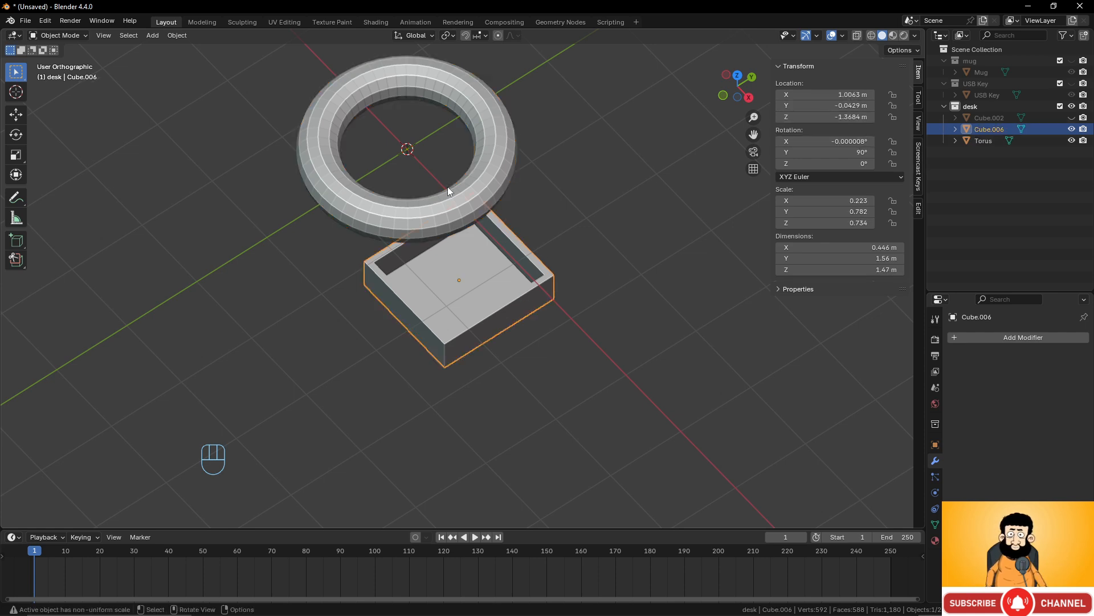
left_click(462, 202)
middle_click_drag(468, 200, 518, 194)
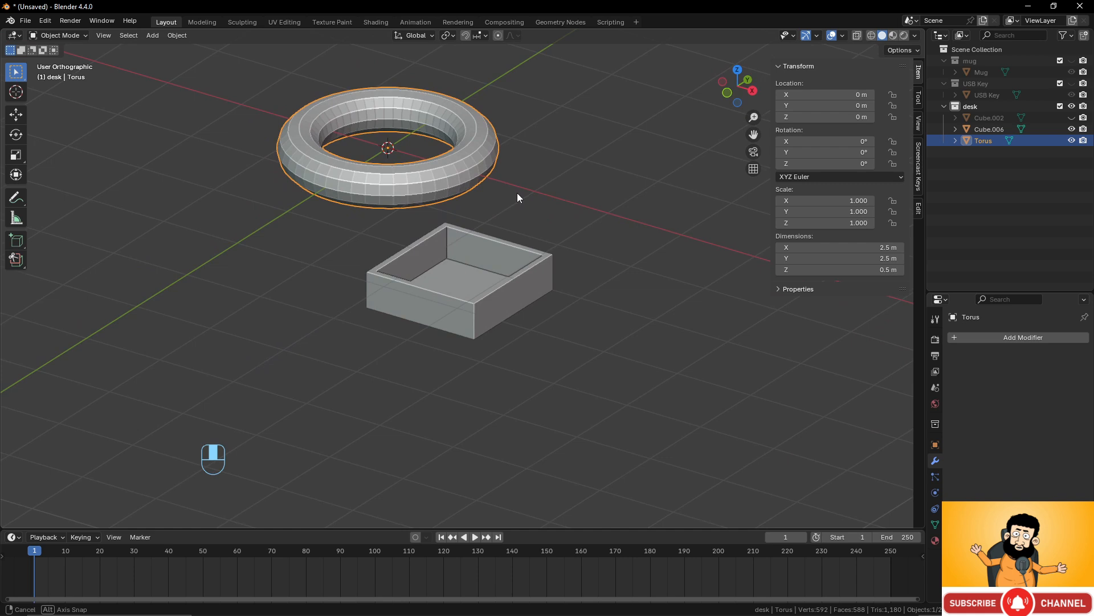
Snap the 3D cursor to the drawer and snap the torus to the cursor.
left_click(511, 281)
key("shift+s")
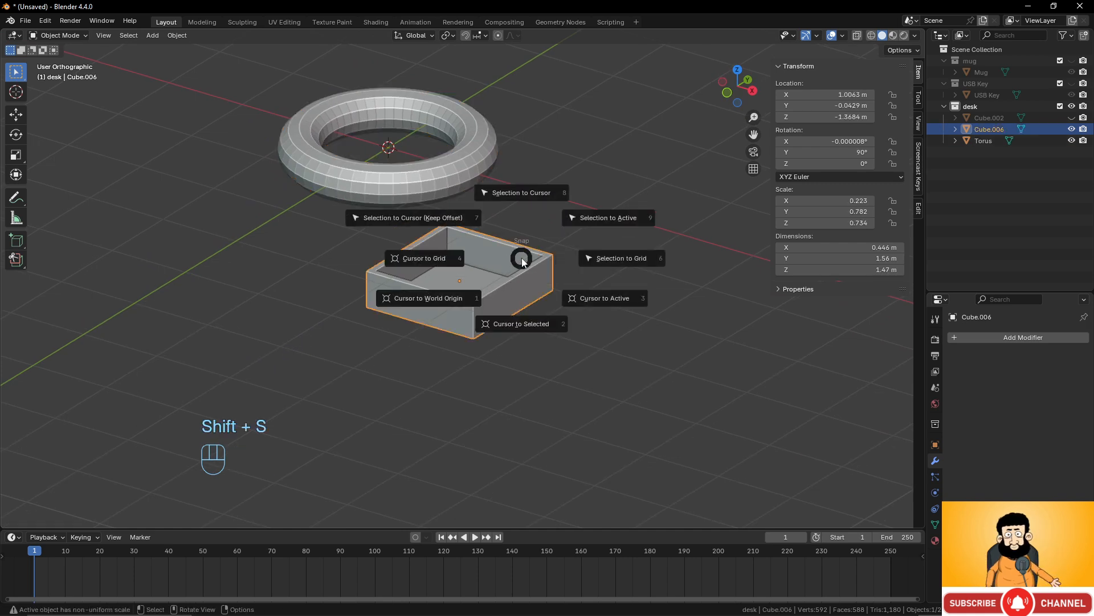
left_click(528, 323)
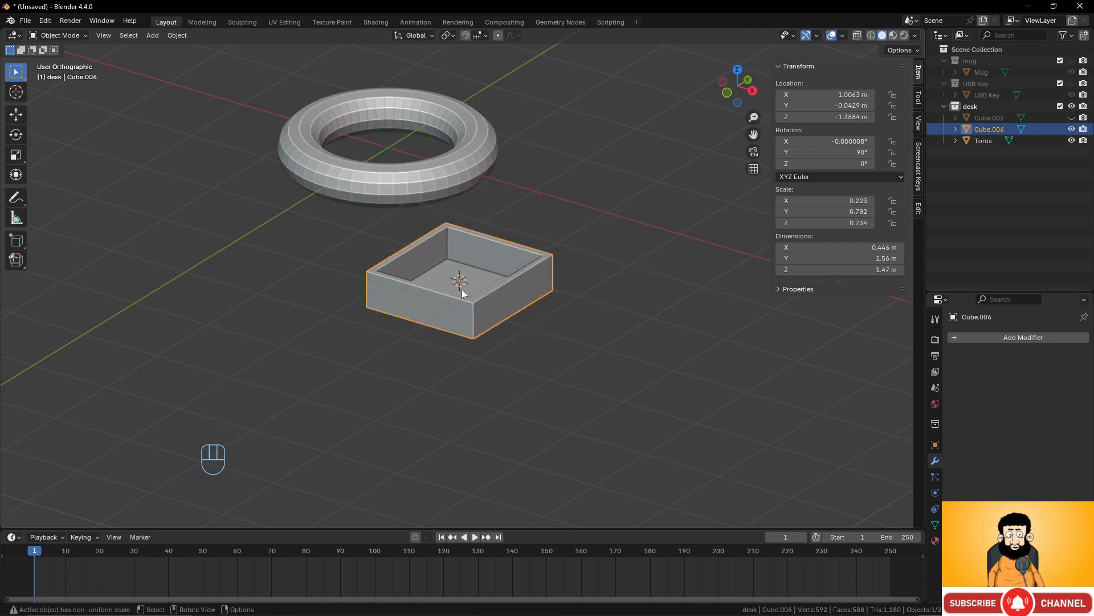
left_click(465, 165)
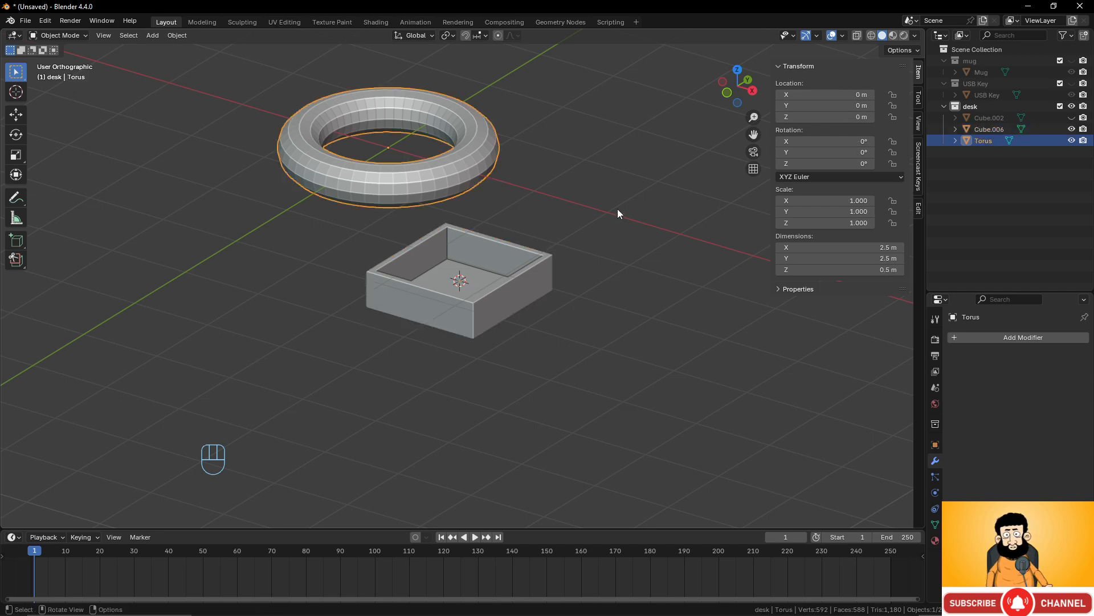
key("shift+s")
left_click(616, 142)
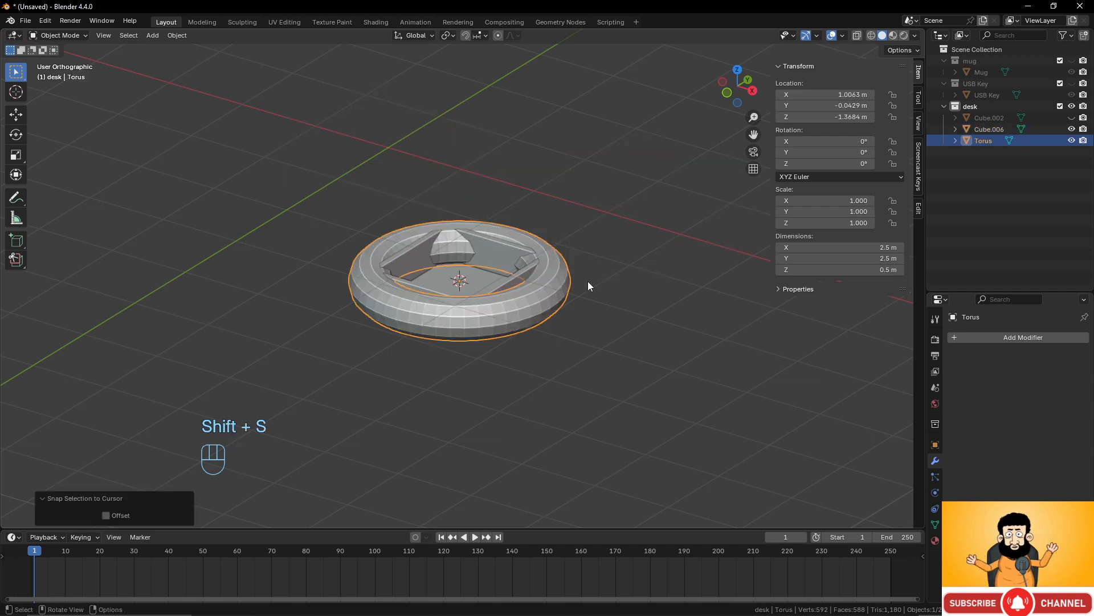
Scale the torus down to about 0.179 overall and narrow it along Y to about 0.086.
middle_click_drag(587, 281, 396, 283)
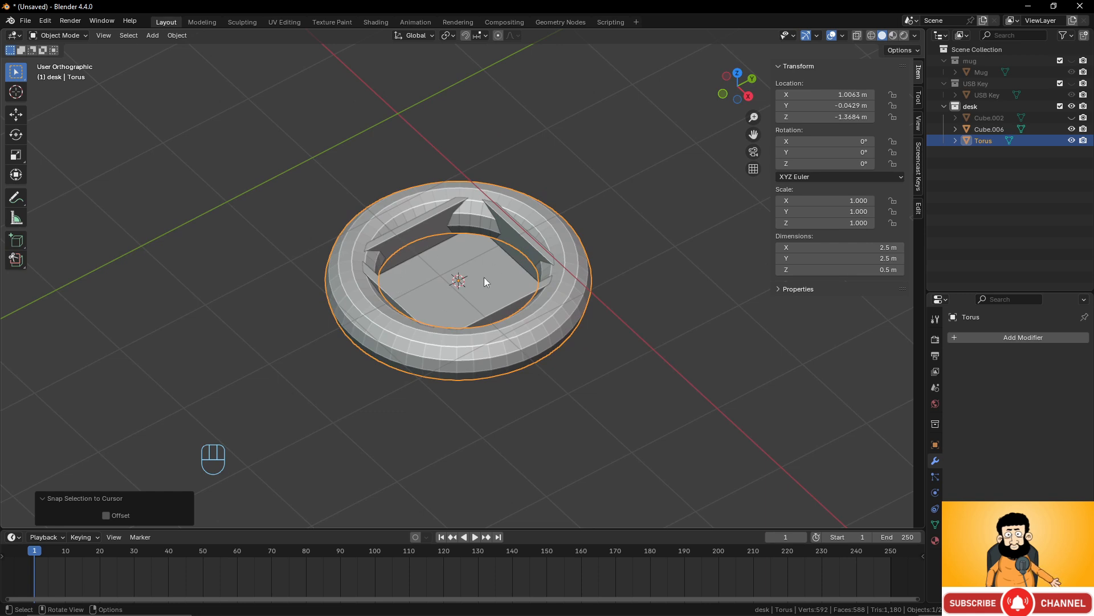
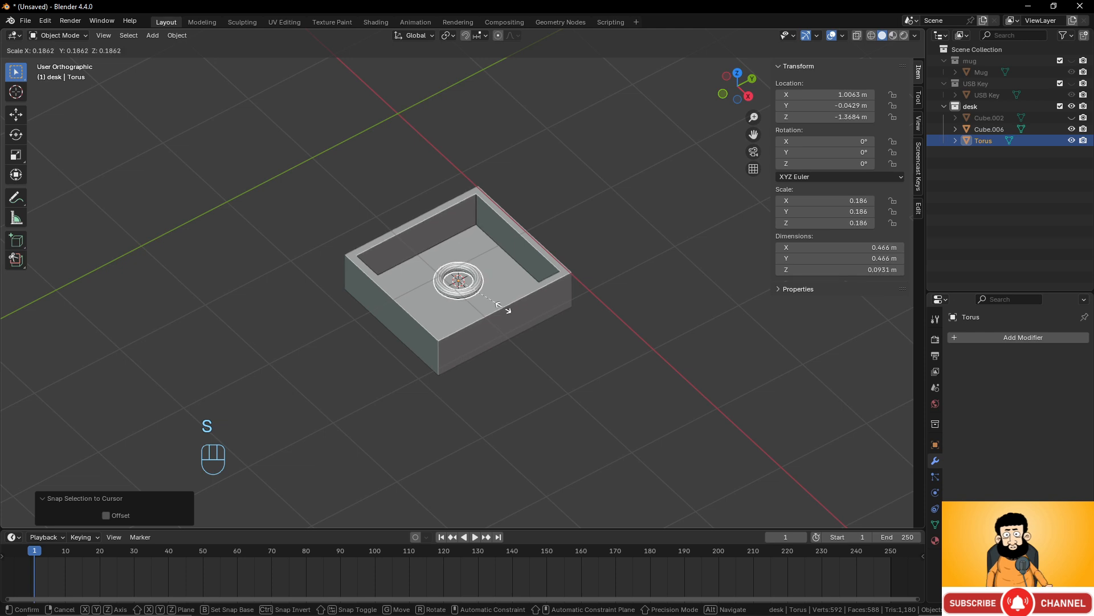
left_click(501, 306)
key("s")
key("y")
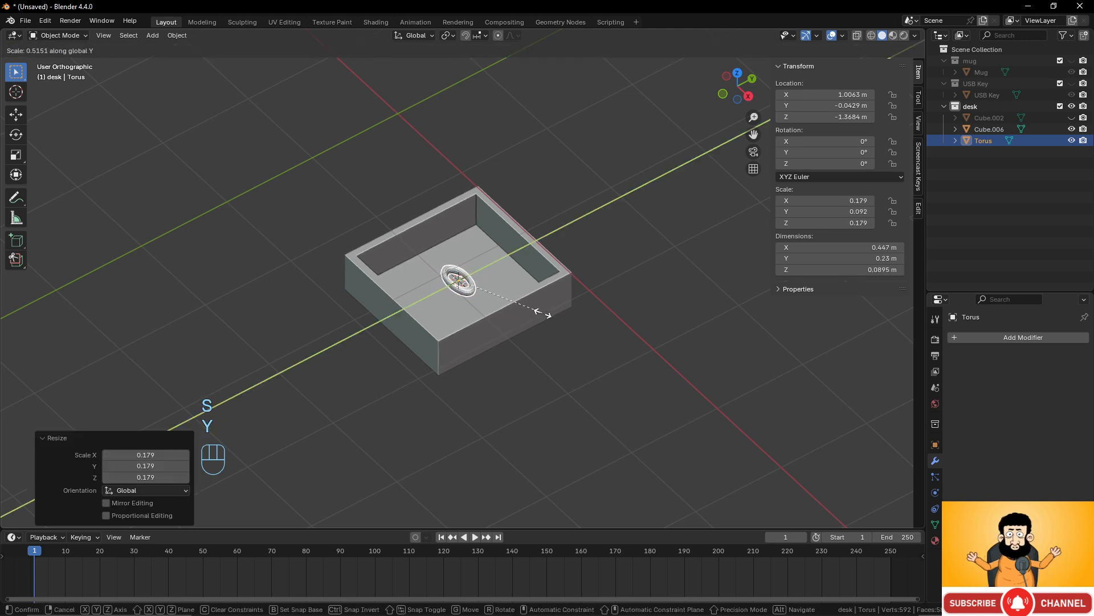
left_click(538, 309)
Move the torus about -0.803 m along Y to the drawer's front face.
key("g")
key("y")
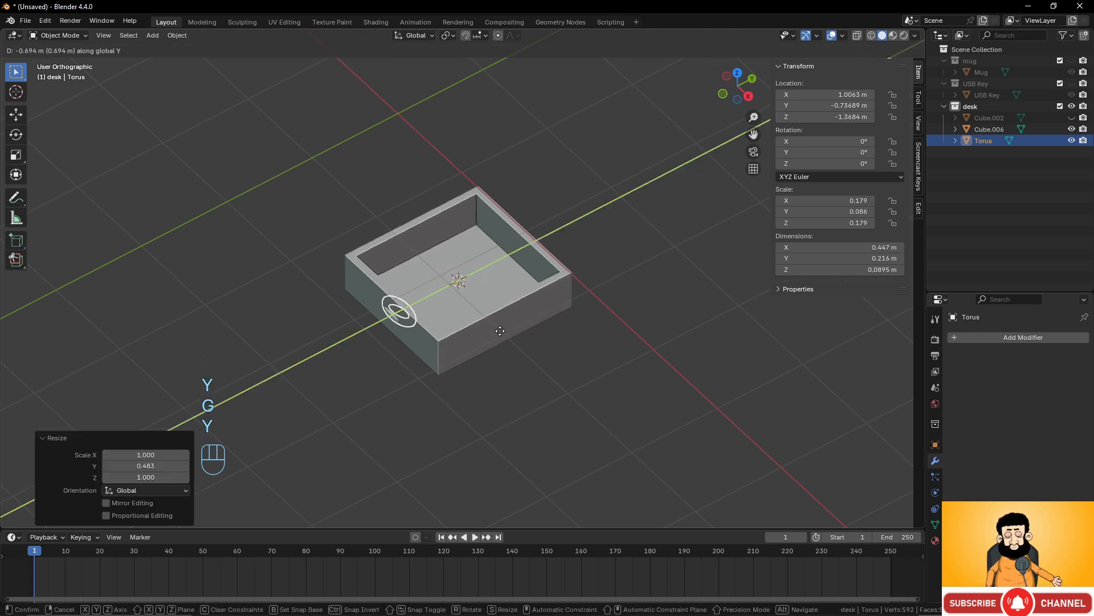
left_click(493, 338)
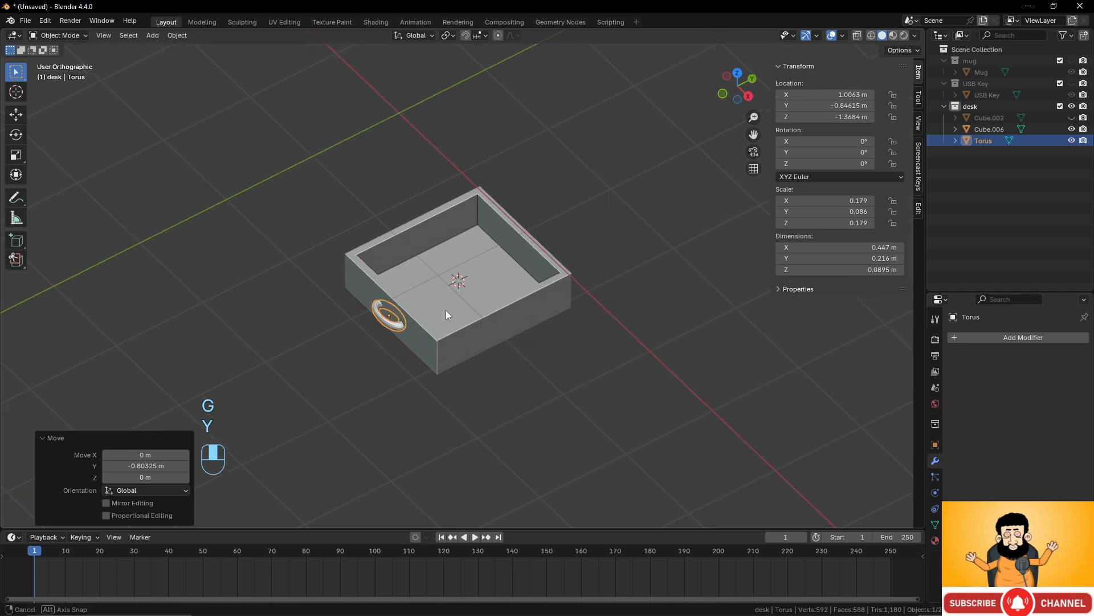
middle_click_drag(446, 310, 563, 319)
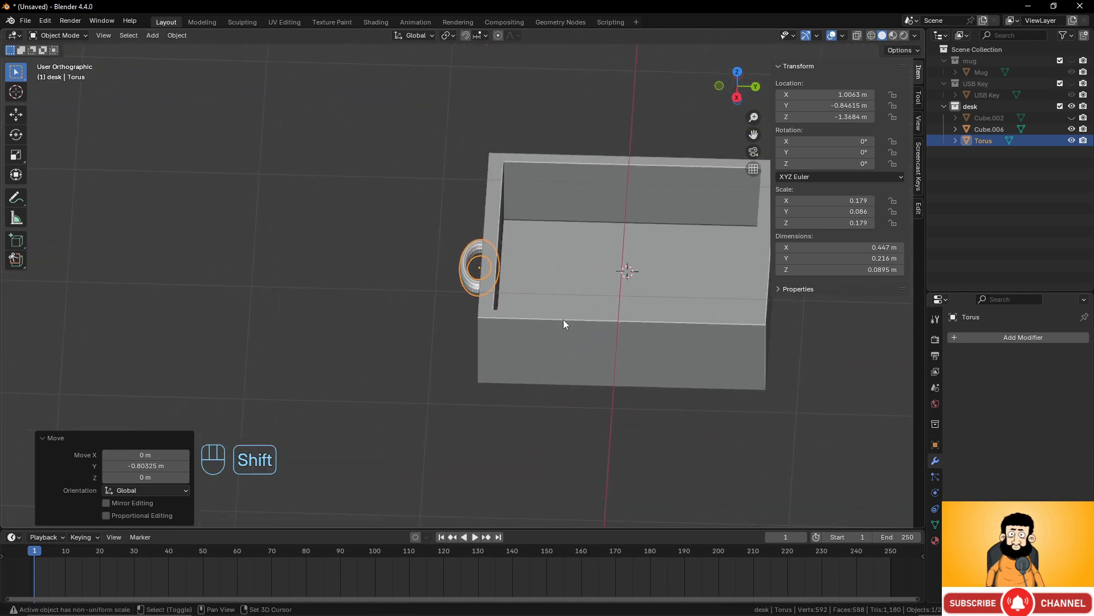
scroll(553, 323, "up", 3)
scroll(627, 303, "down", 3)
key("alt+a")
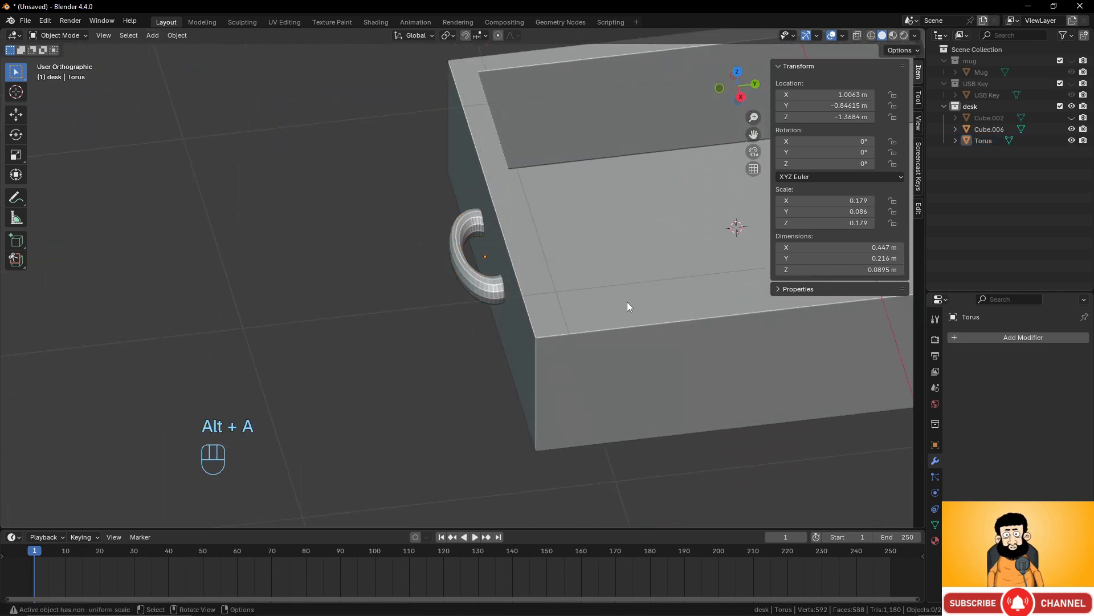
Shift the torus about 0.0125 m along Y, deeper into the drawer's front wall.
scroll(627, 302, "down", 4)
middle_click_drag(627, 302, 479, 309)
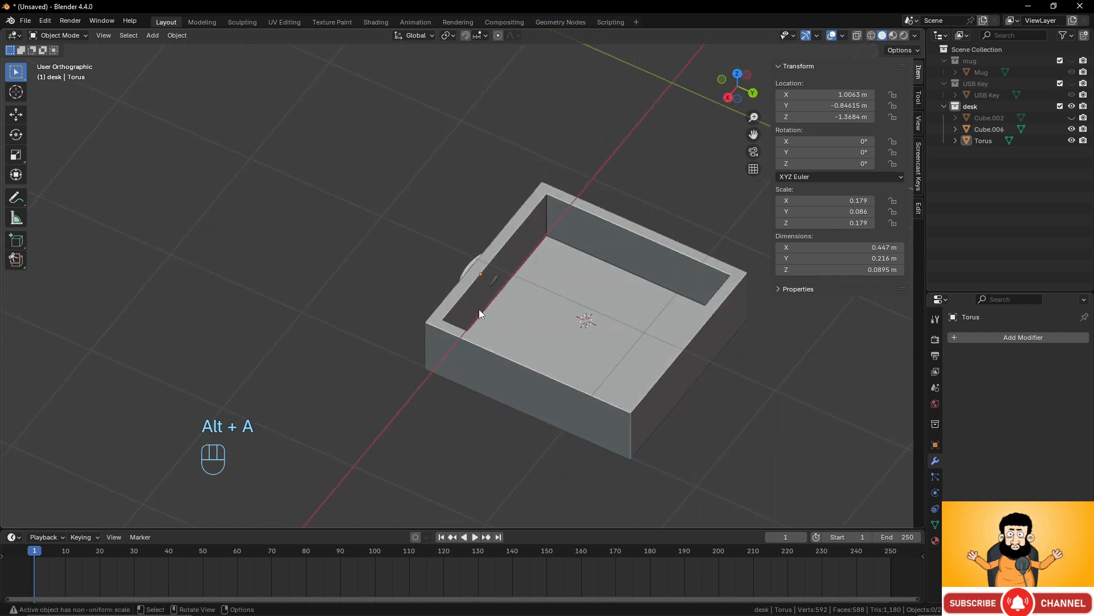
scroll(496, 308, "up", 5)
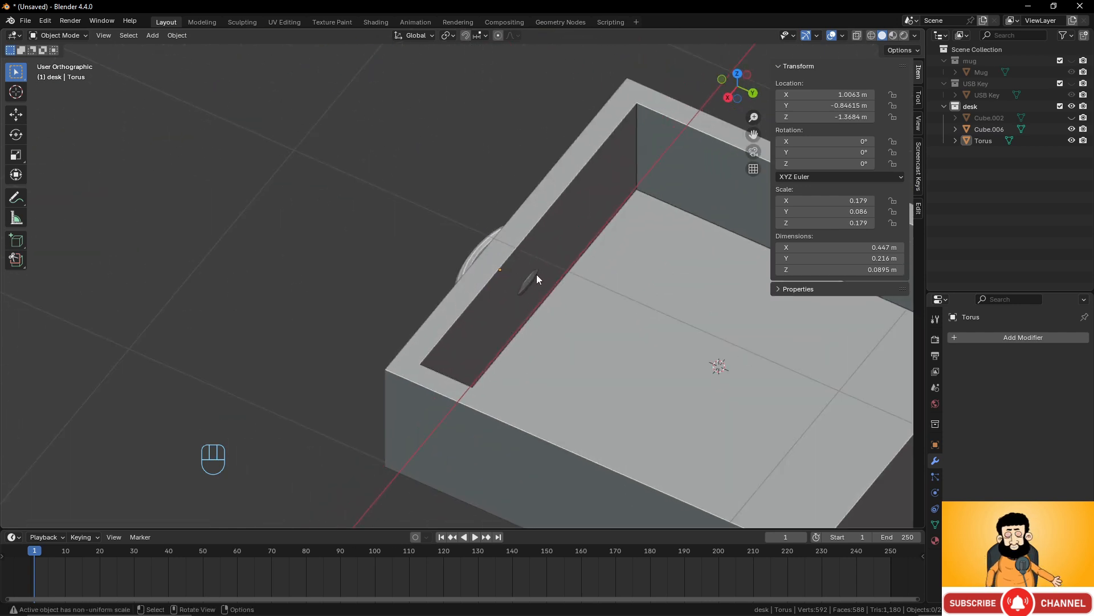
middle_click_drag(535, 274, 570, 280)
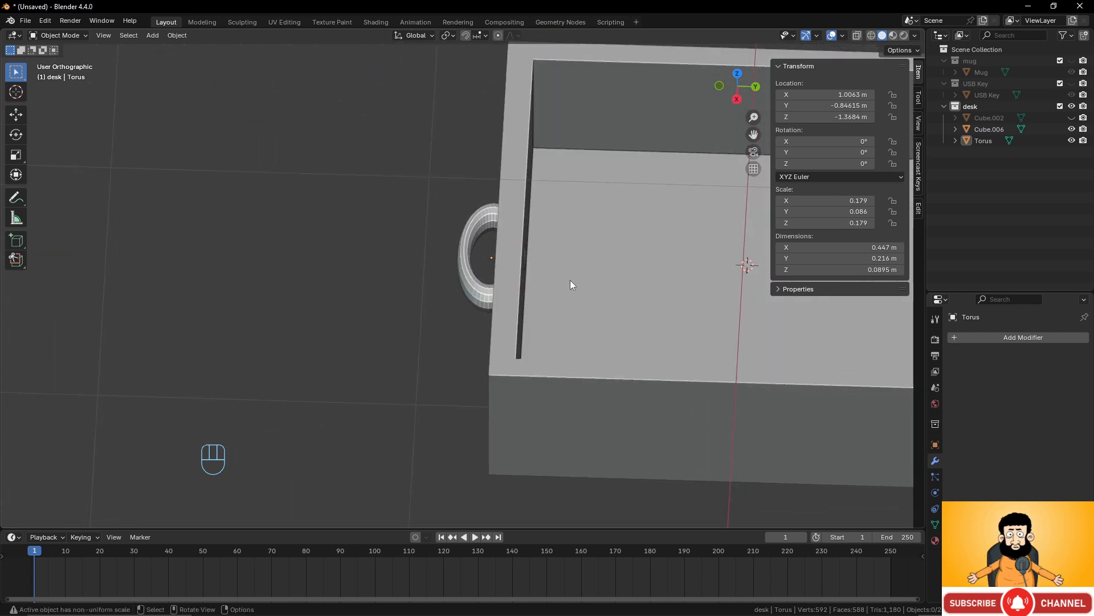
left_click(488, 297)
key("g")
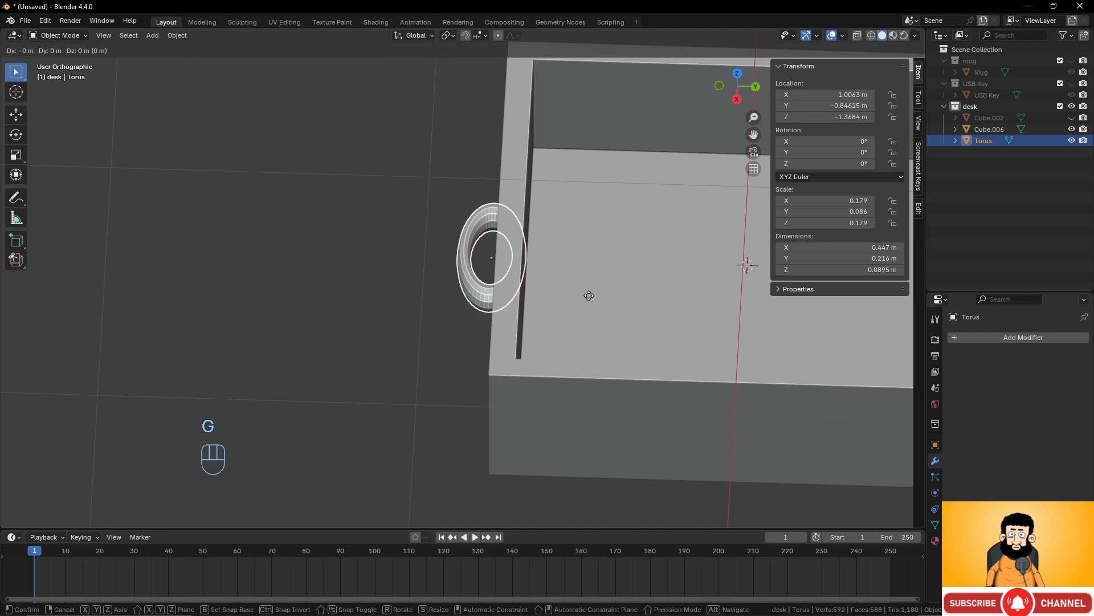
key("y")
left_click(594, 299)
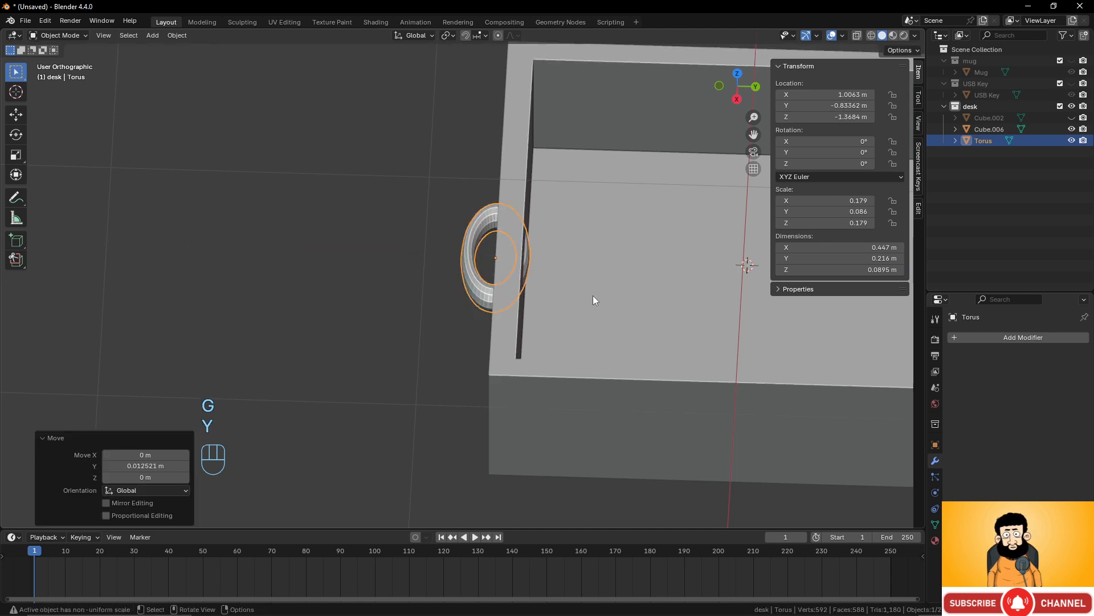
Add a cube at the 3D cursor inside the drawer and scale it to about 0.337.
middle_click_drag(593, 295, 537, 255)
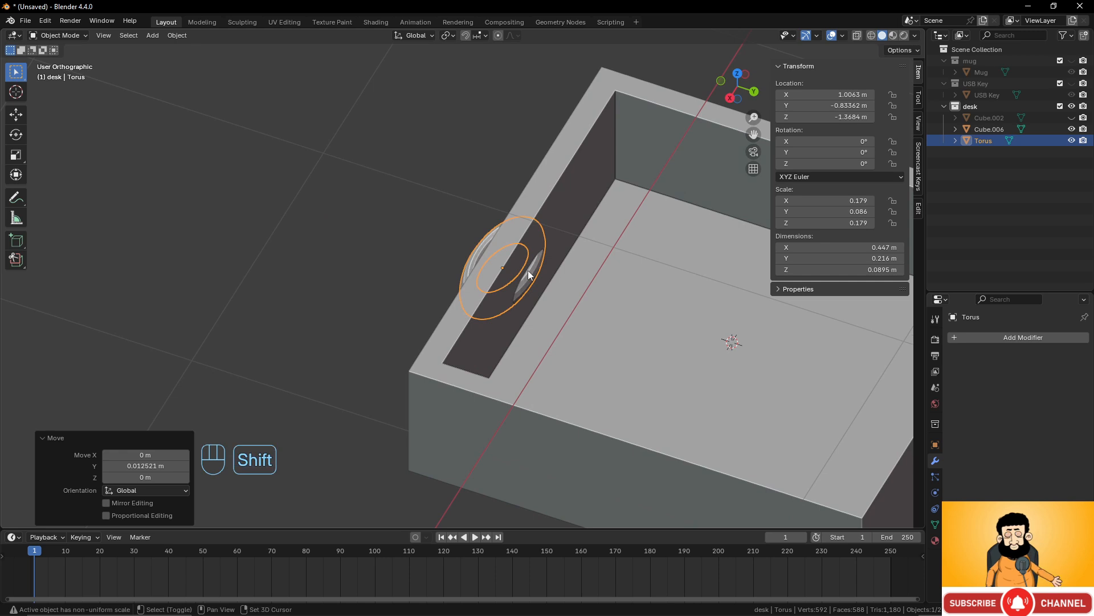
key("shift+a")
left_click(591, 282)
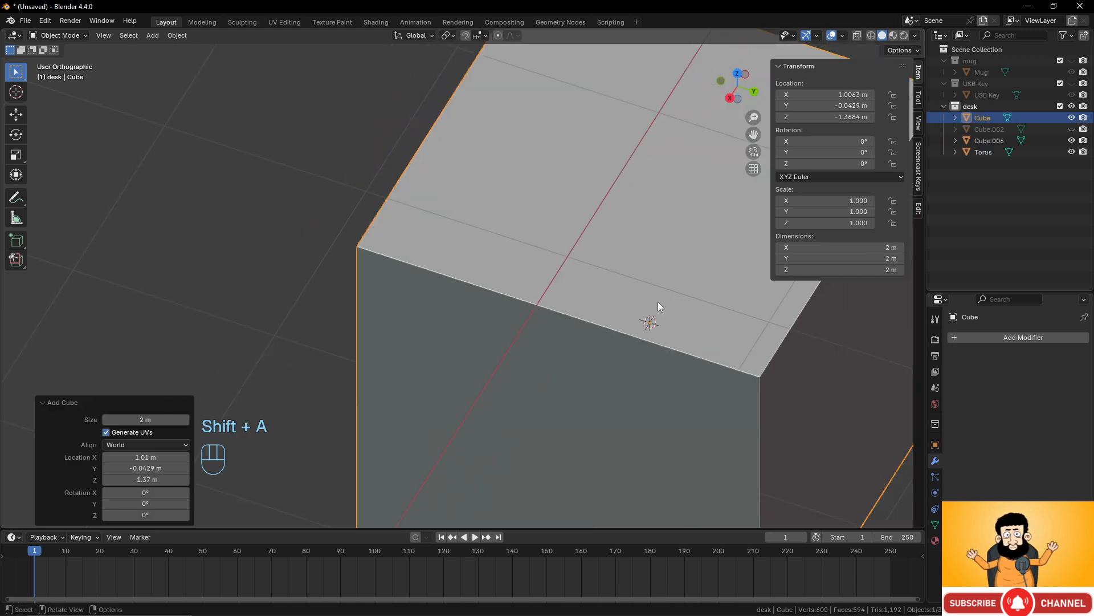
scroll(658, 302, "down", 5)
key("s")
left_click(635, 313)
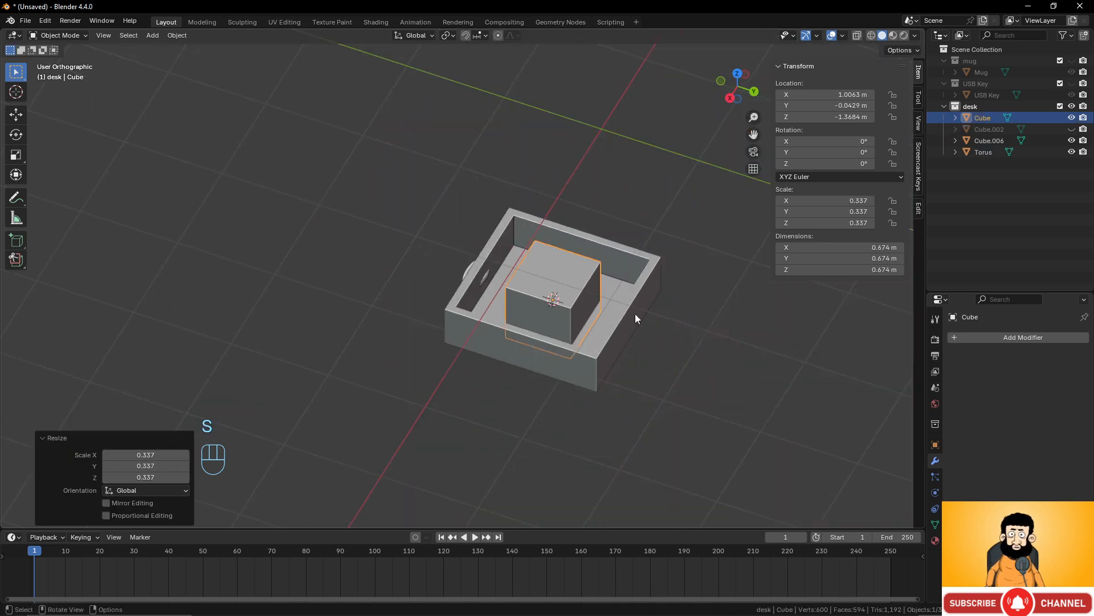
Move the cube about -0.403 m along Y so it covers the torus half inside the drawer.
key("g")
key("y")
left_click(611, 313)
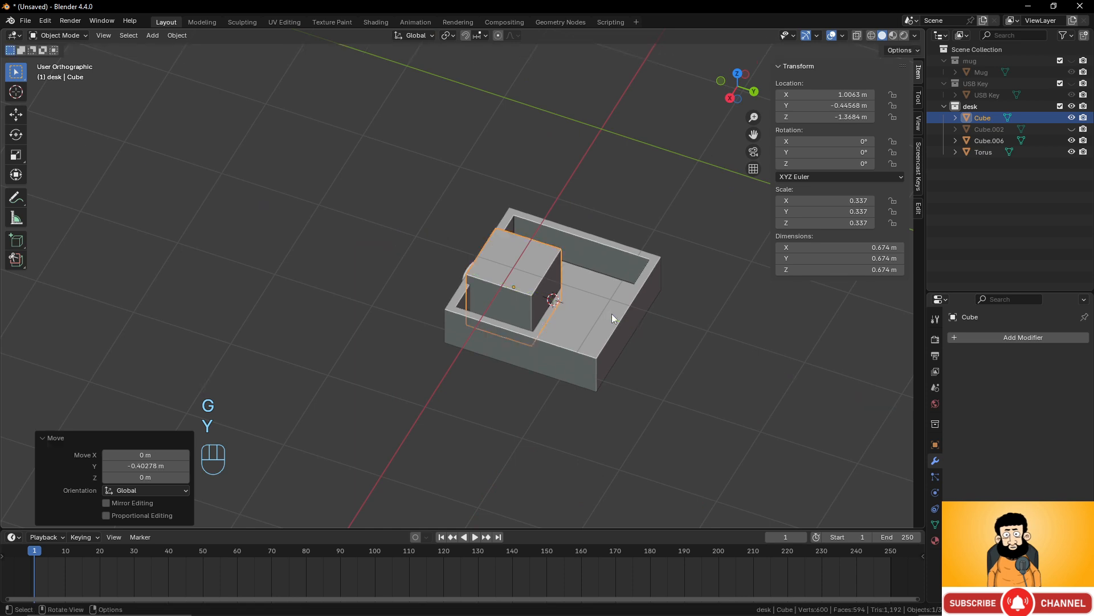
Cut away the torus's inner part by subtracting the cube from it with an Auto Boolean Difference.
middle_click_drag(611, 314, 532, 316)
scroll(531, 315, "up", 4)
left_click(474, 283)
left_click(508, 255)
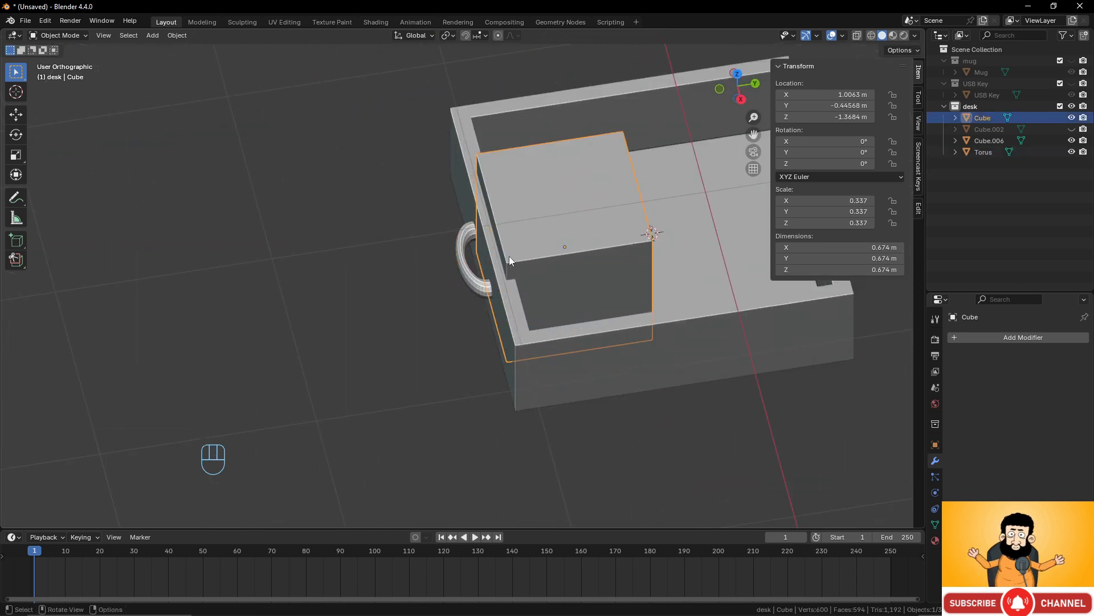
left_click(472, 284, "shift")
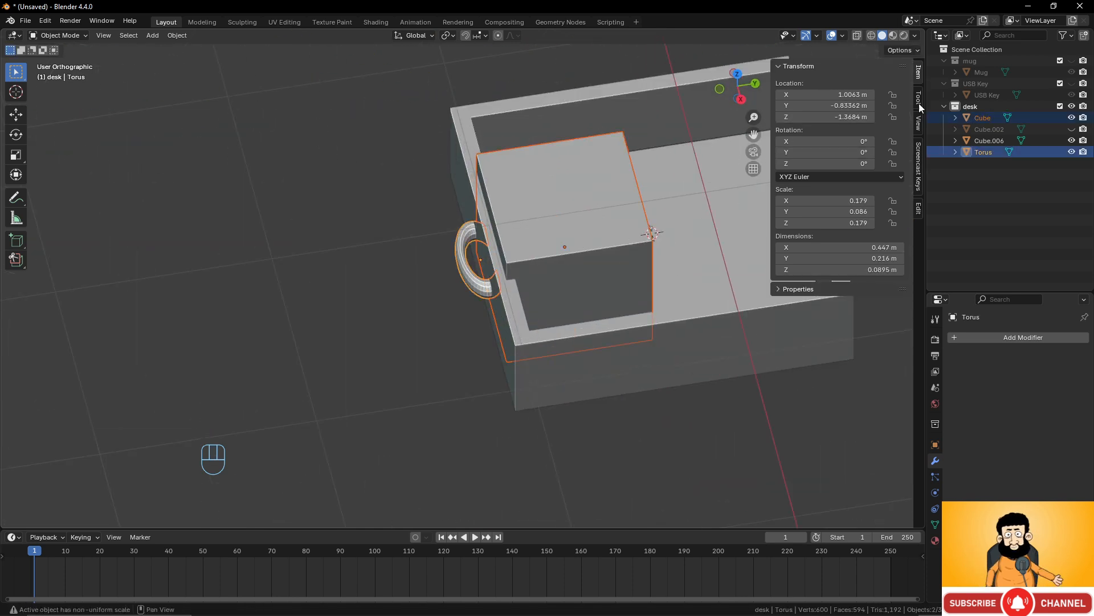
left_click(918, 209)
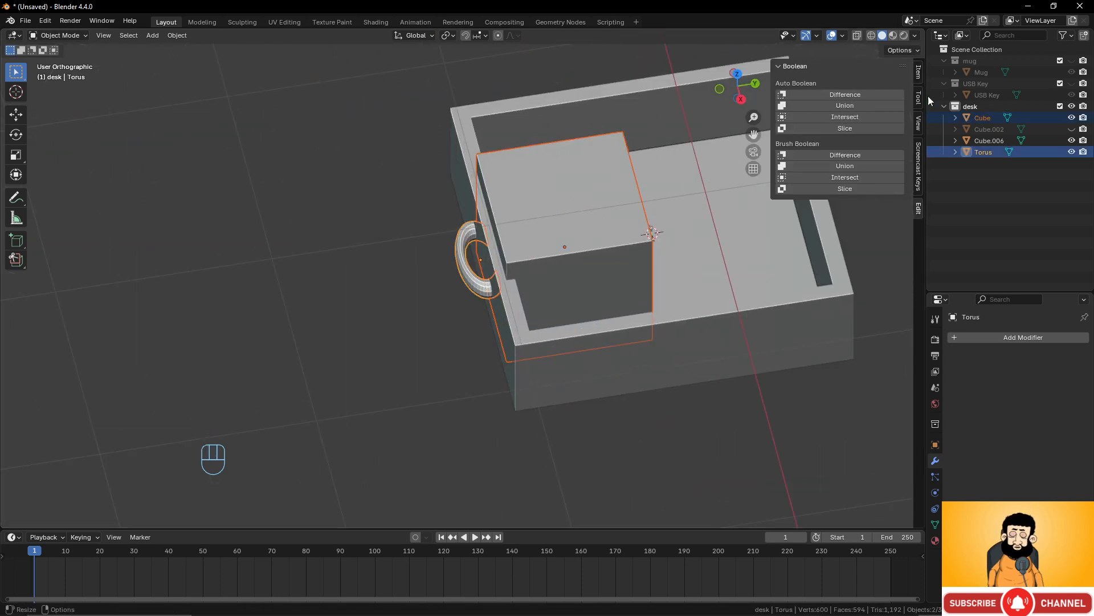
left_click(845, 95)
Merge the cut torus handle into the drawer with an Auto Boolean Union.
middle_click_drag(627, 256, 493, 261)
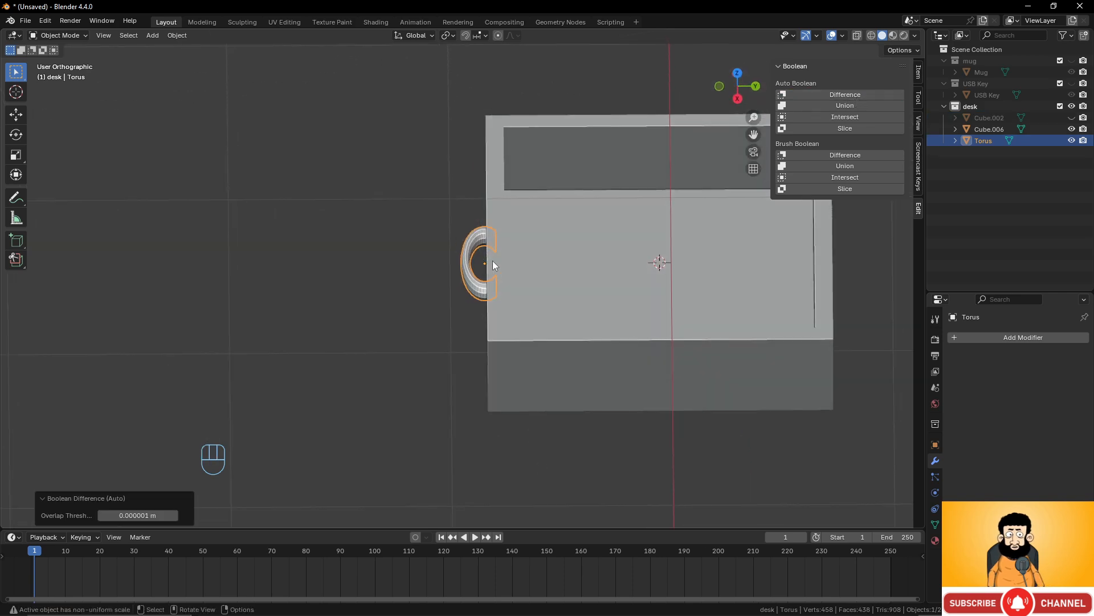
left_click(487, 206, "shift")
left_click(852, 108)
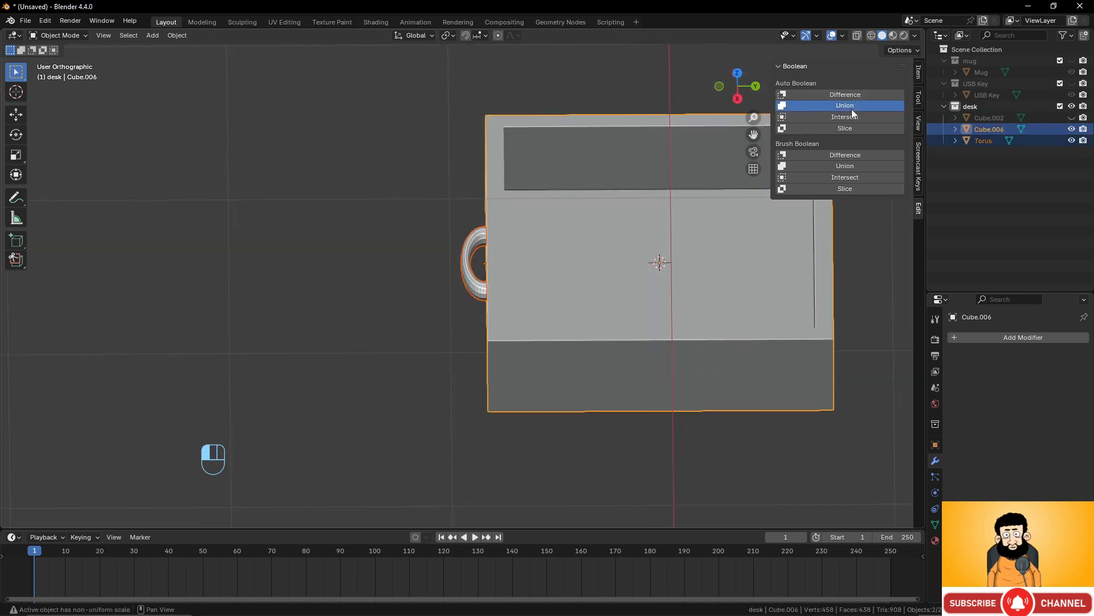
middle_click_drag(483, 276, 529, 238)
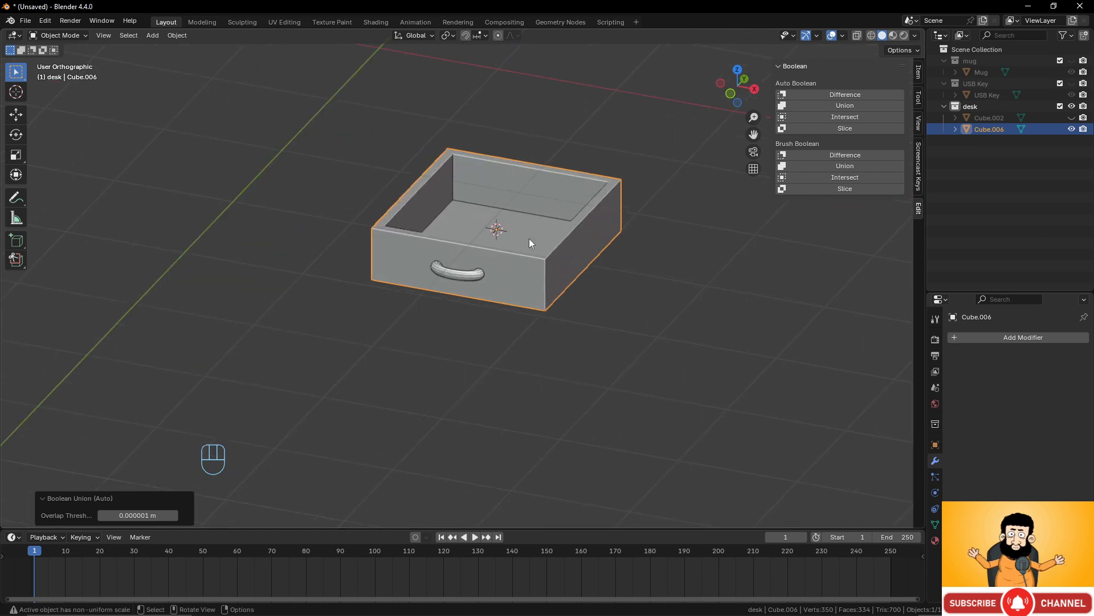
middle_click_drag(542, 292, 472, 316)
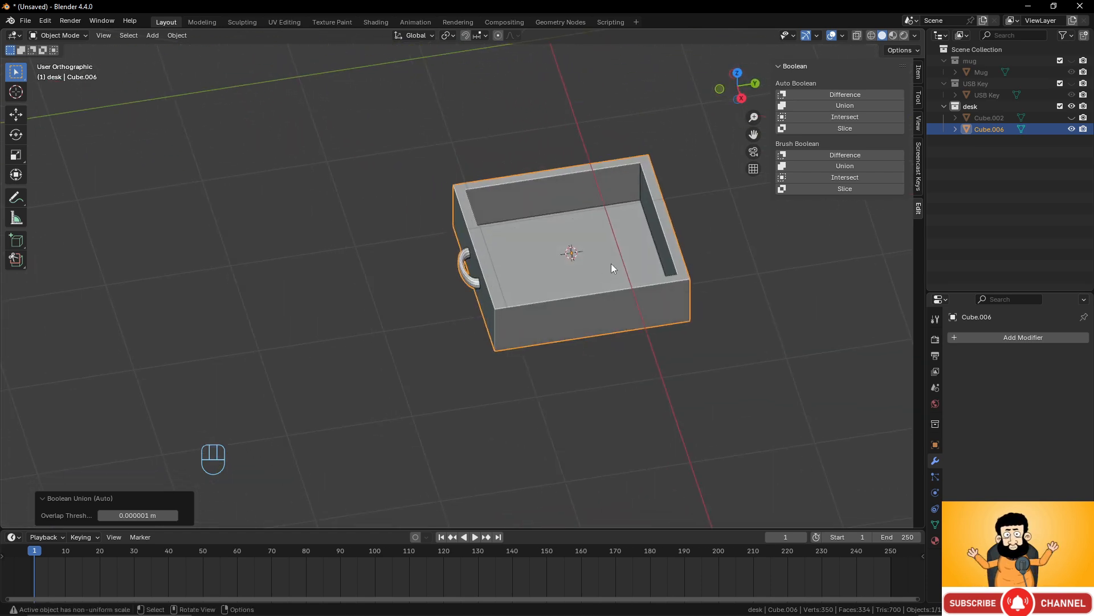
Unhide the desk body around the finished drawer.
left_click(1072, 118)
middle_click_drag(547, 273, 509, 266)
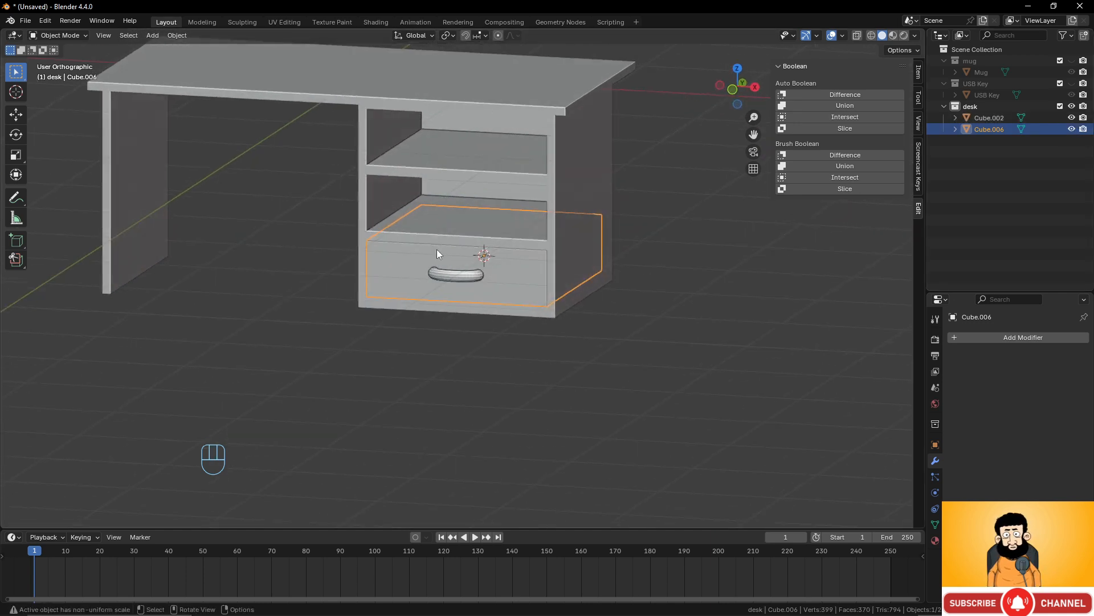
scroll(499, 302, "up", 1)
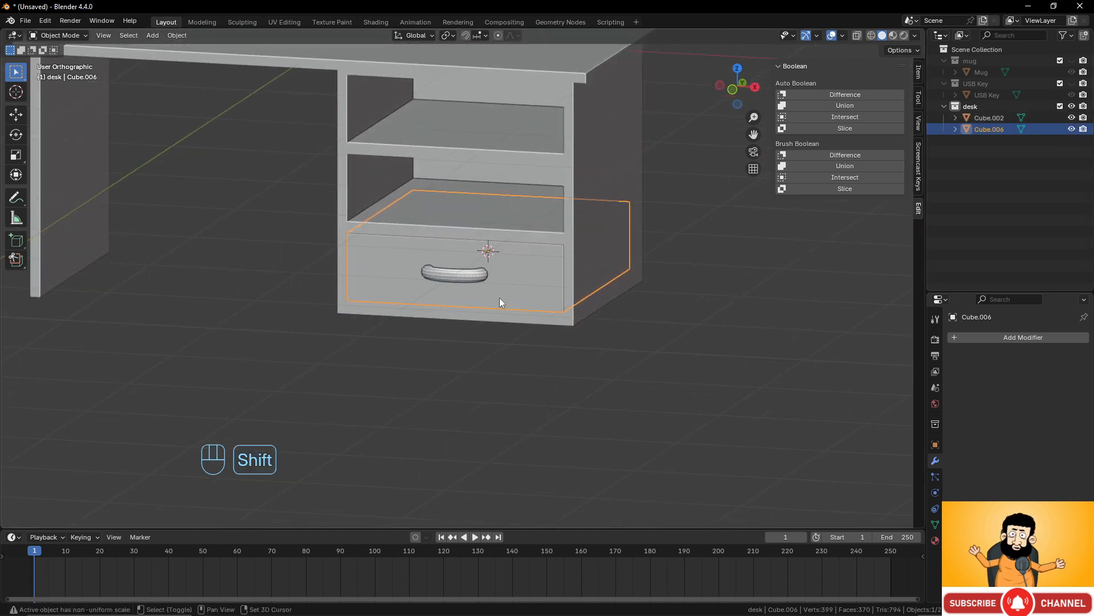
Duplicate the drawer about 0.525 m up along Z into the middle opening and repeat the duplication for the top opening.
key("shift+d")
key("z")
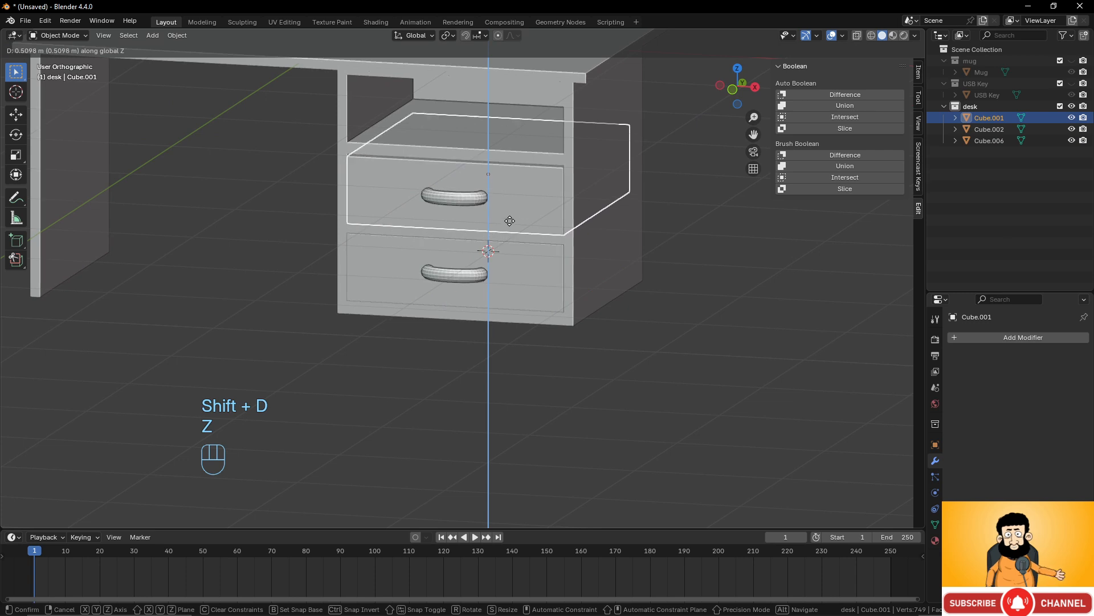
left_click(509, 219)
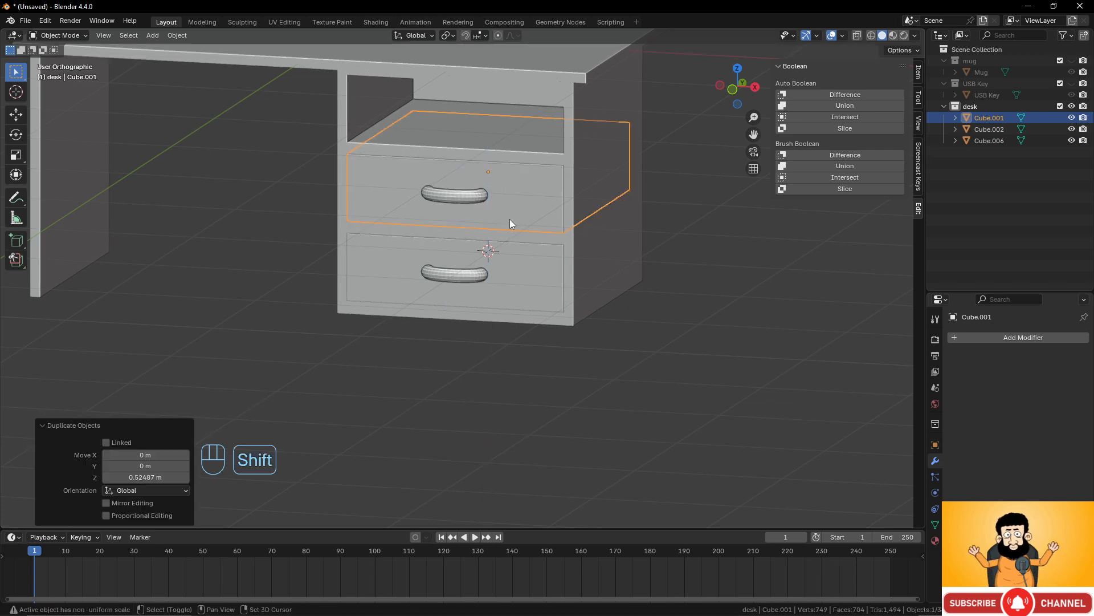
key("shift+r")
scroll(509, 220, "down", 5)
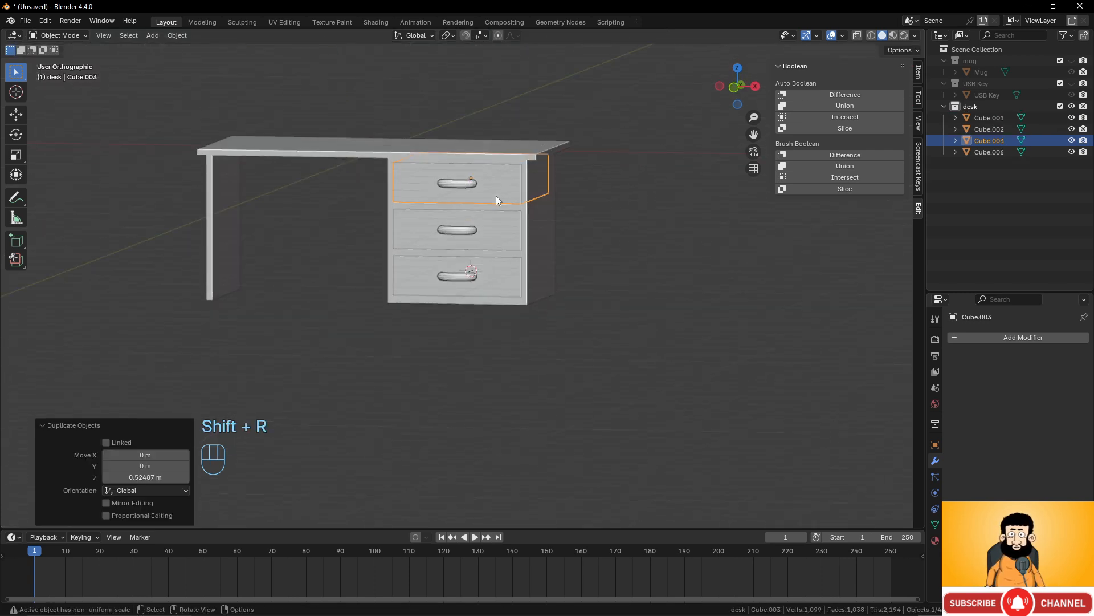
key("alt+a")
middle_click_drag(512, 204, 566, 221)
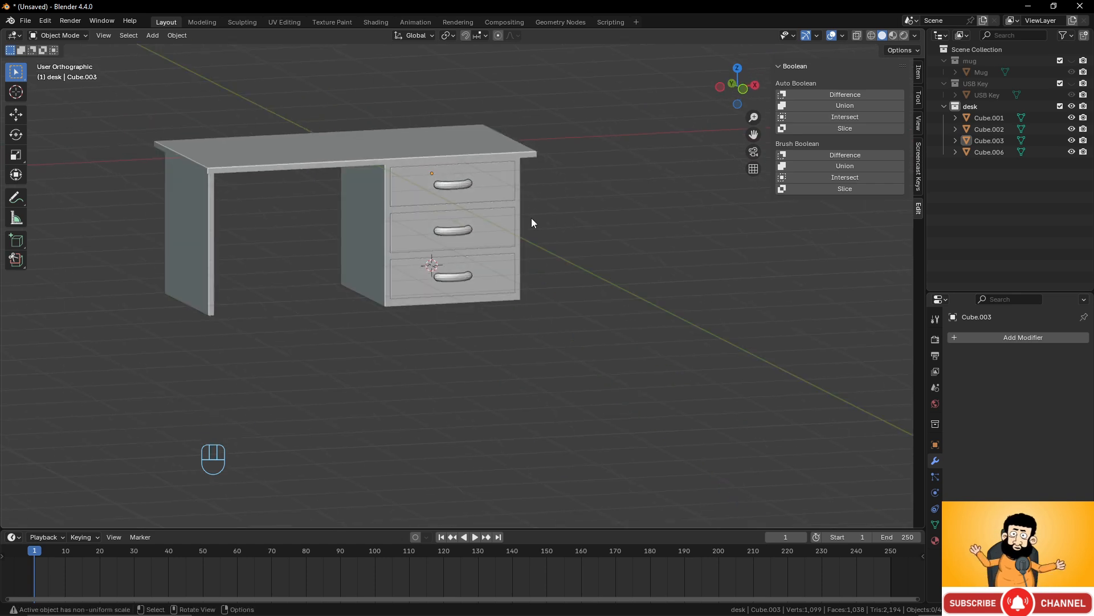
Rename the desk body object as desk.
left_click(410, 153)
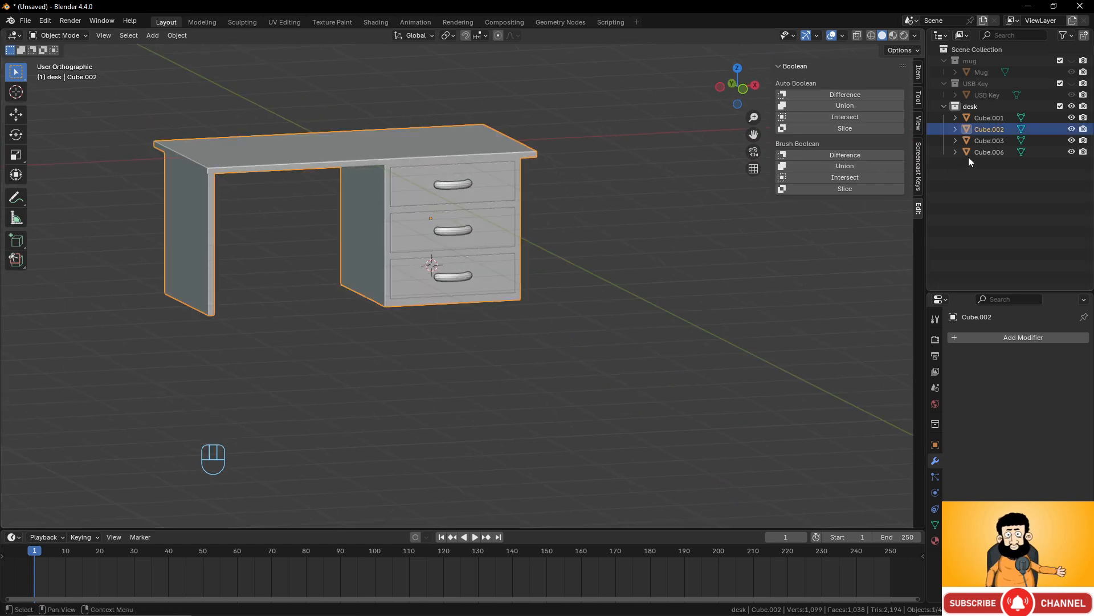
double_click(1010, 128)
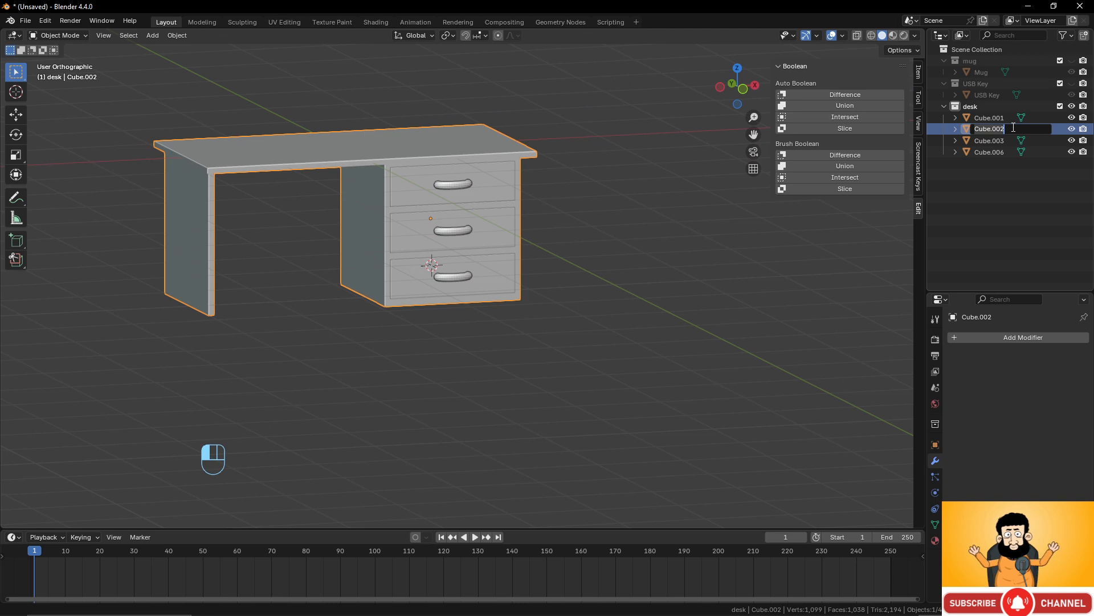
type("desk")
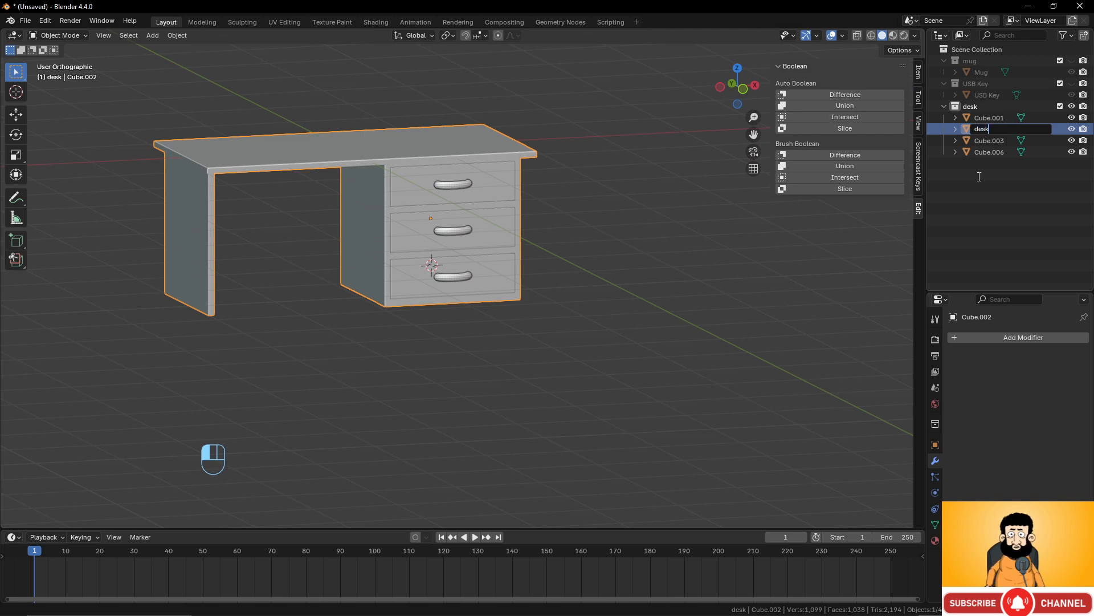
key("Return")
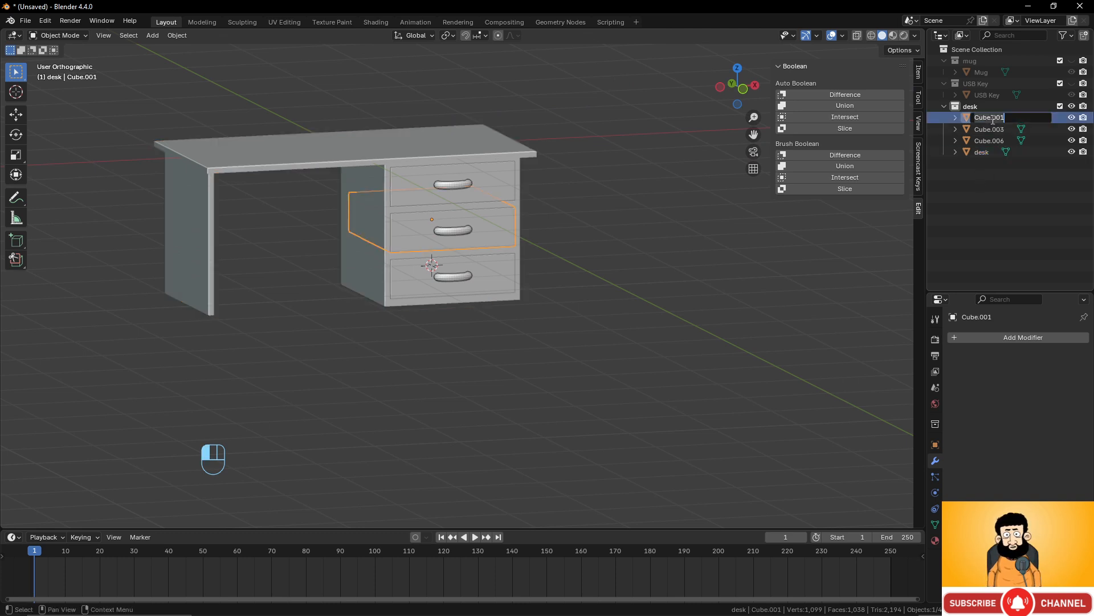
Rename the middle drawer object Cube.001 as drawer and copy that name for reuse.
double_click(992, 118)
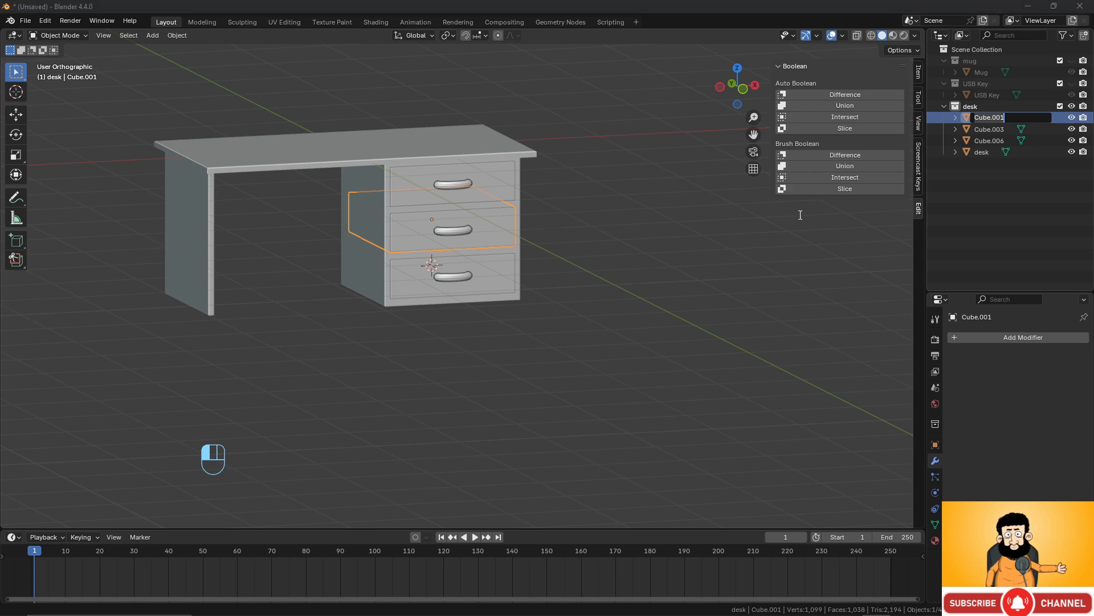
left_click_drag(1015, 121, 927, 127)
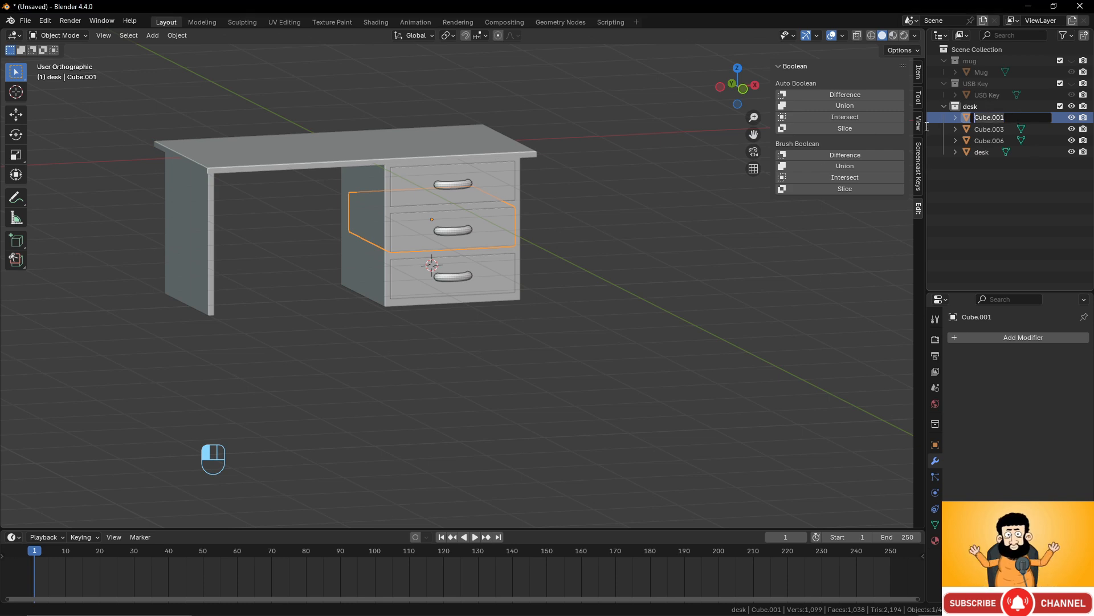
type("drawe")
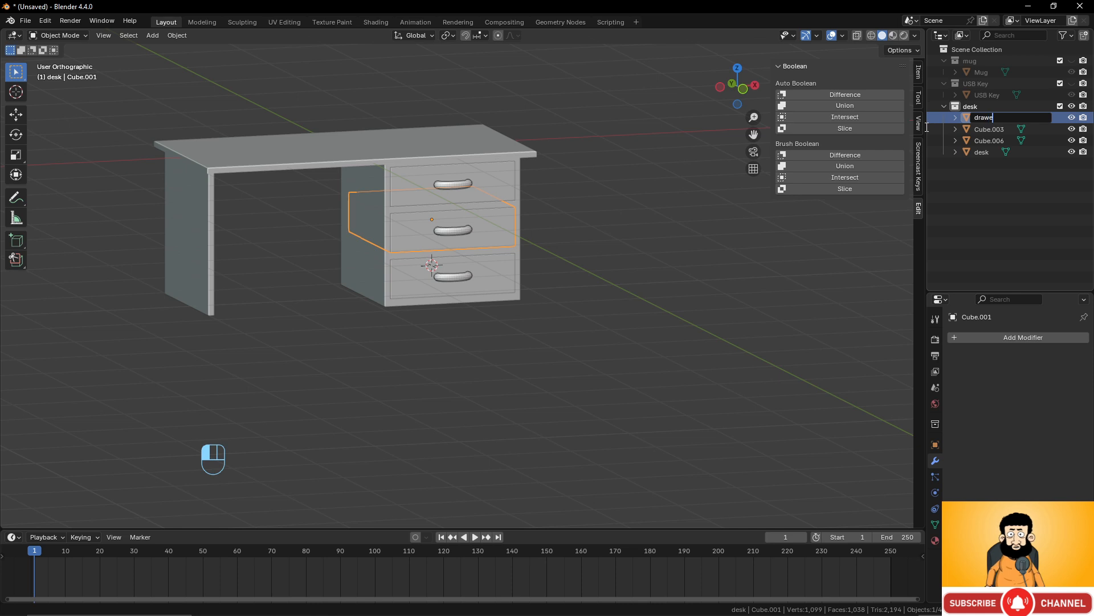
type("r")
left_click_drag(998, 117, 973, 117)
key("ctrl+c")
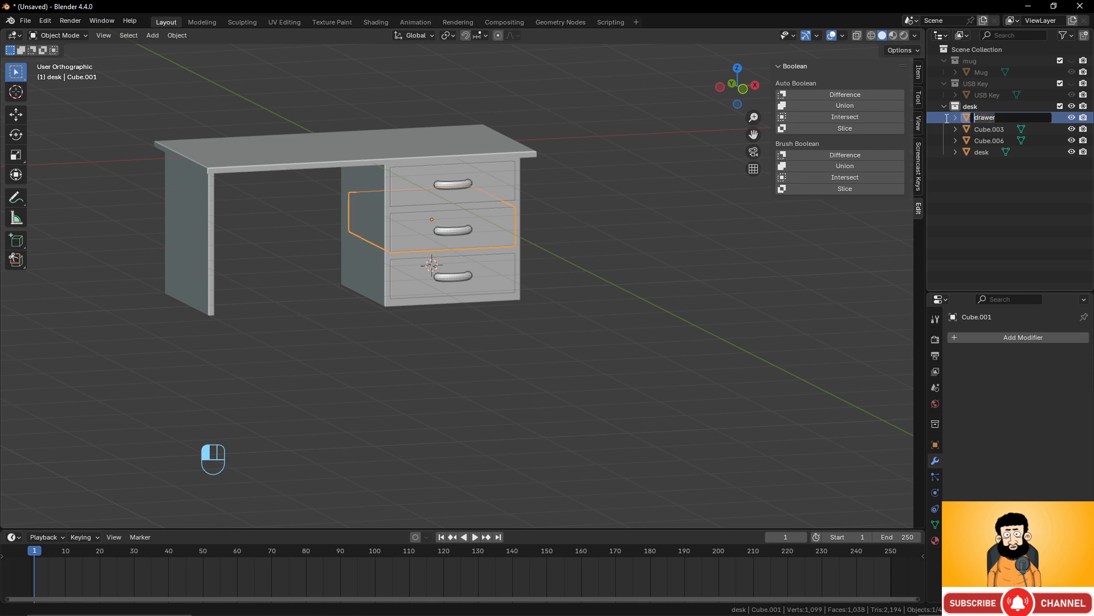
left_click(991, 127)
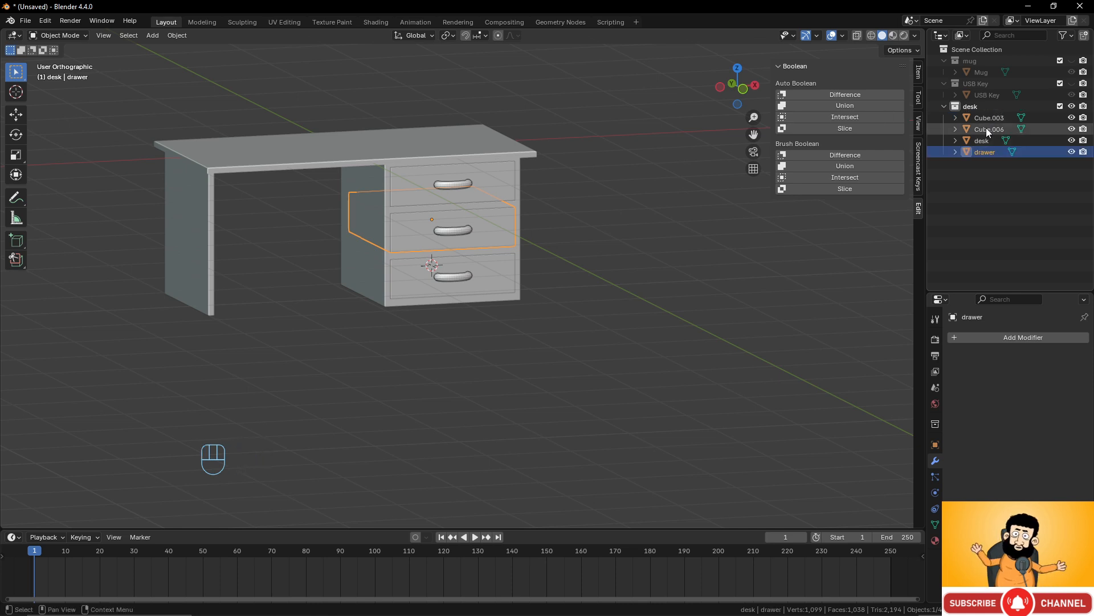
Rename Cube.006 and Cube.003 with the copied name drawer.
left_click(993, 128, "ctrl")
key("ctrl+v")
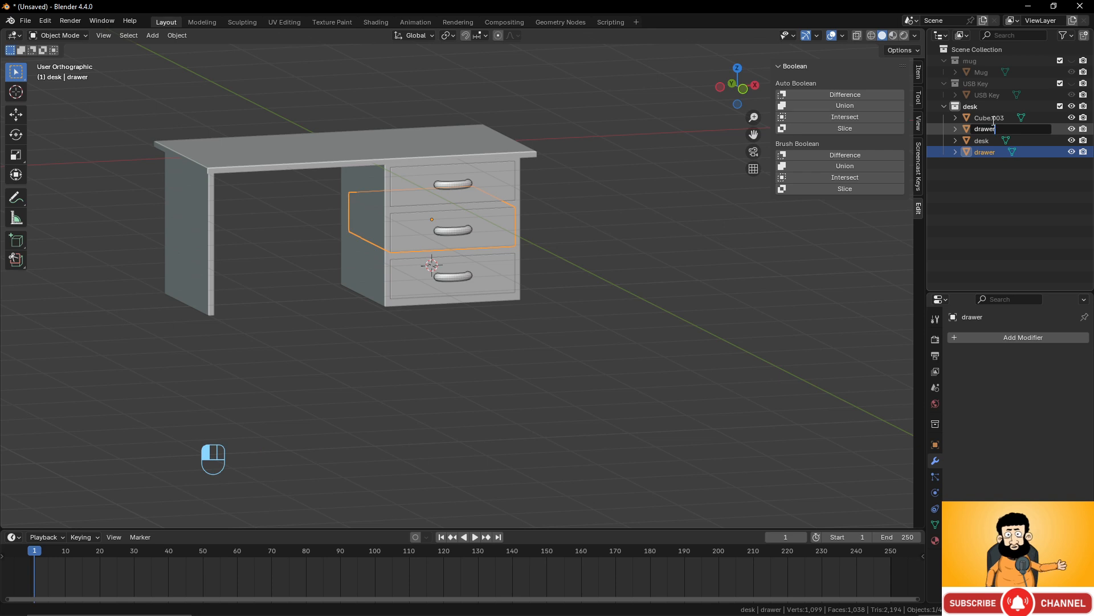
double_click(990, 118)
key("ctrl+v")
left_click(1021, 169)
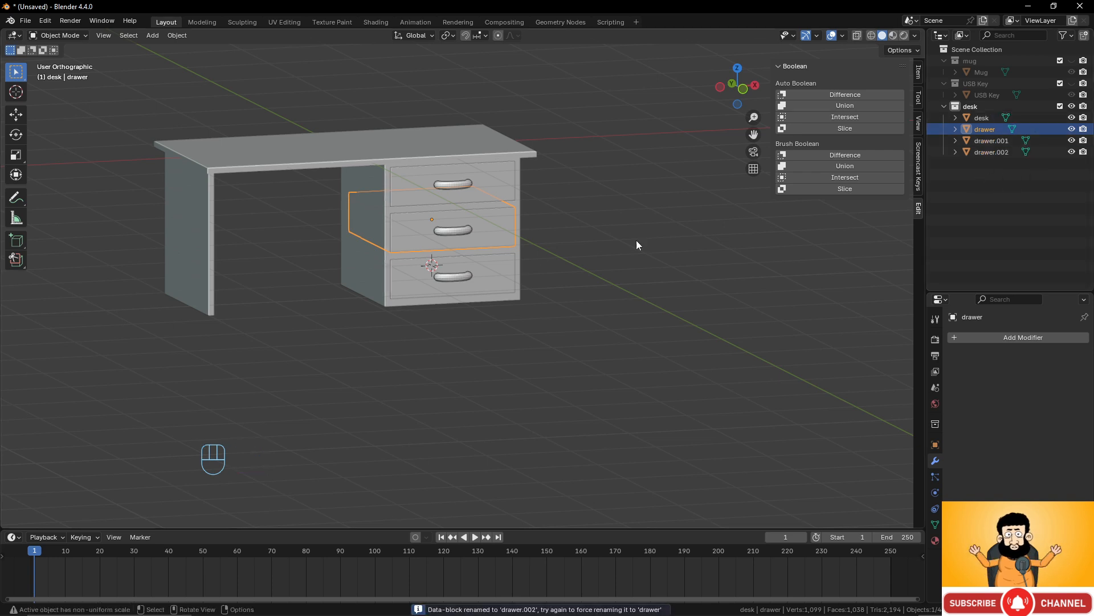
Select the desk with all three drawers and move them up about 1.68 m along Z so they stand on the ground line.
middle_click_drag(541, 260, 482, 188)
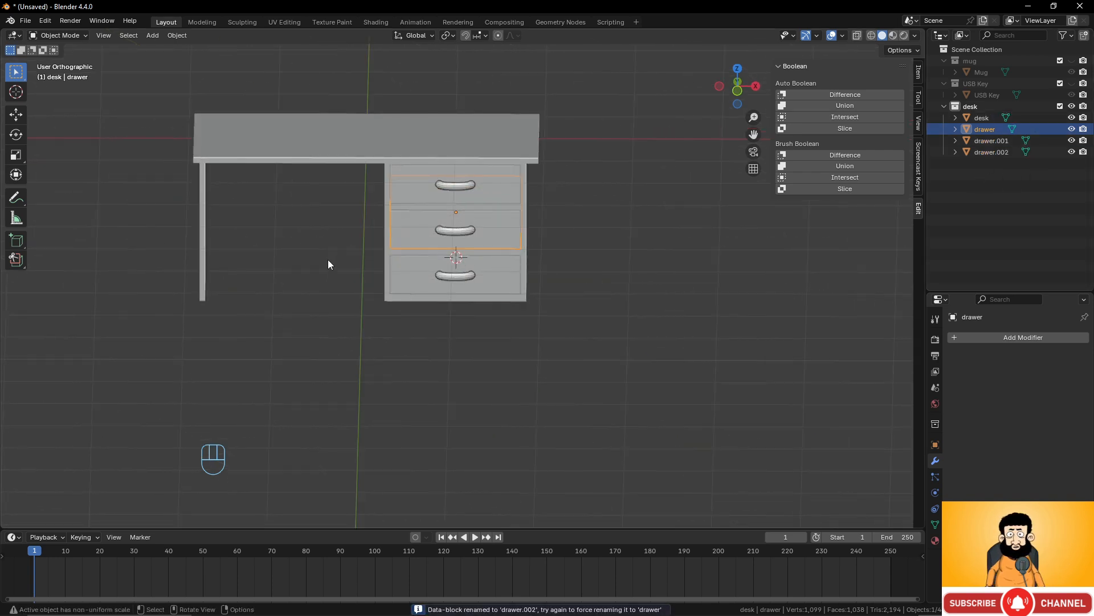
scroll(463, 242, "down", 2)
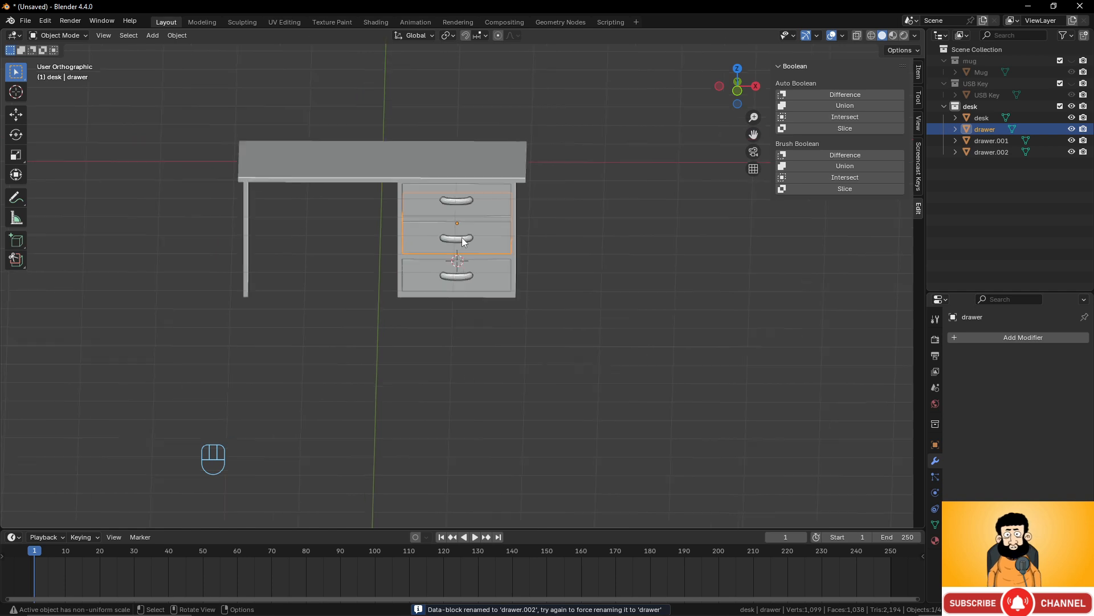
left_click_drag(224, 145, 519, 342)
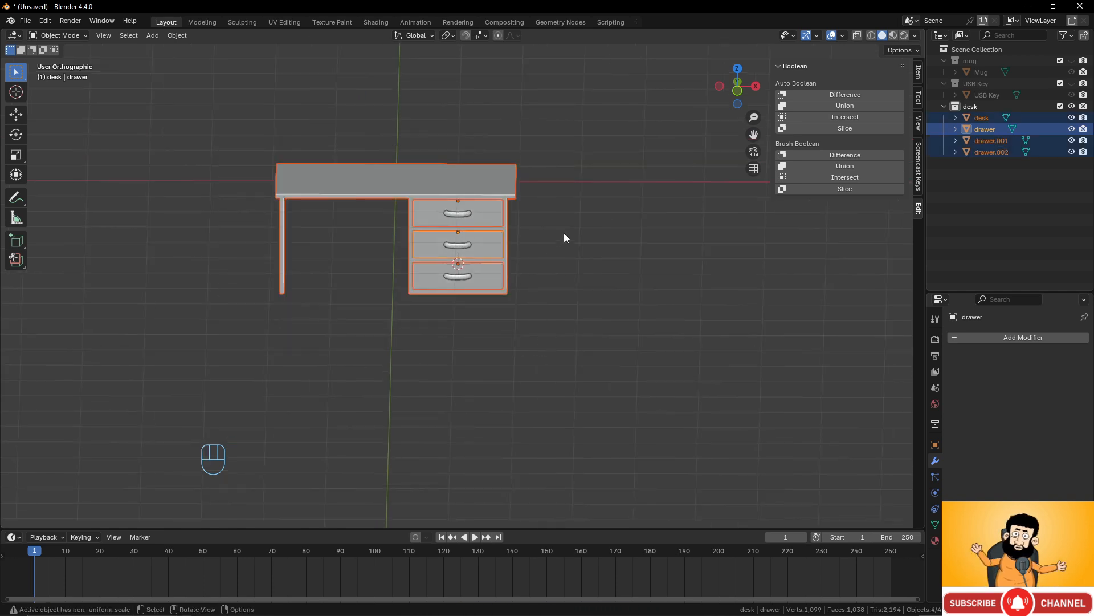
key("KP_1")
key("g")
key("z")
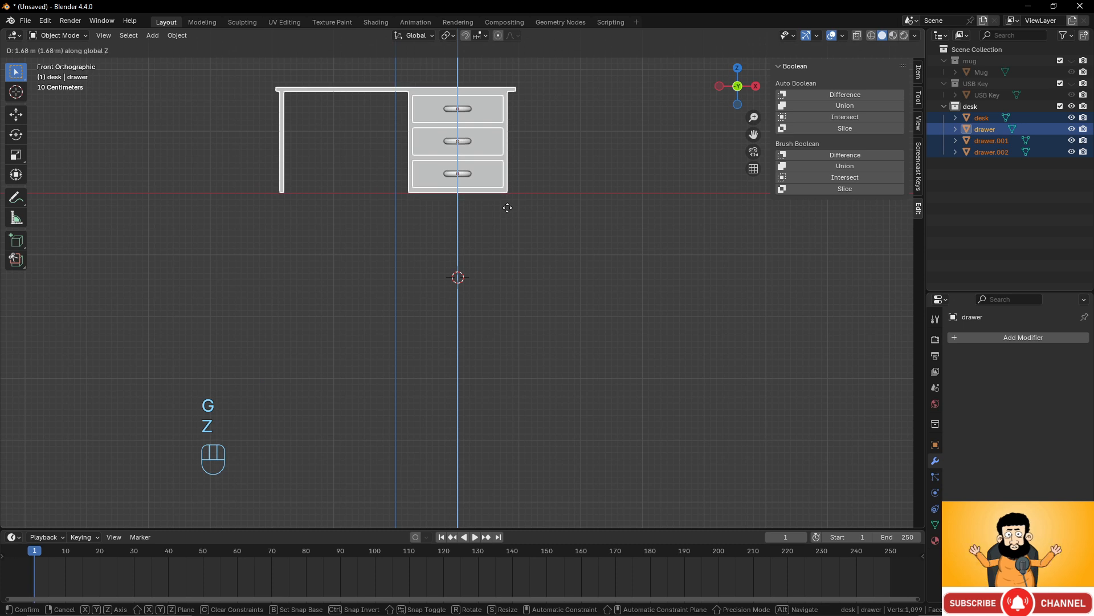
left_click(507, 208)
Move the selected desk and drawers about 0.154 m along X to centre them nearer the origin.
scroll(511, 225, "up", 3)
middle_click_drag(453, 207, 593, 294, "shift")
scroll(590, 292, "down", 2)
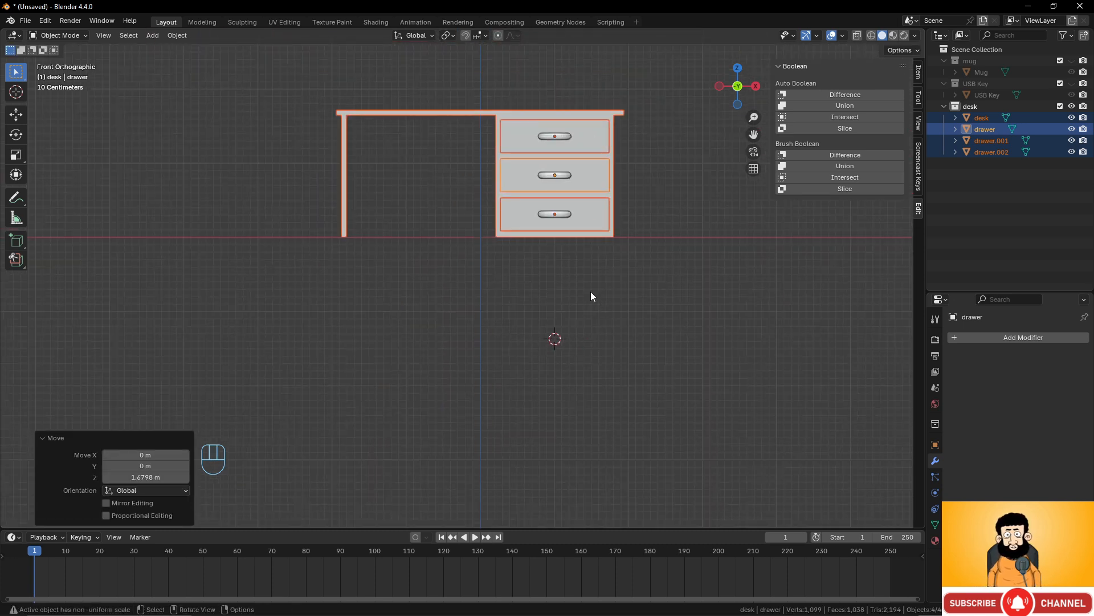
key("g")
key("x")
left_click(602, 291)
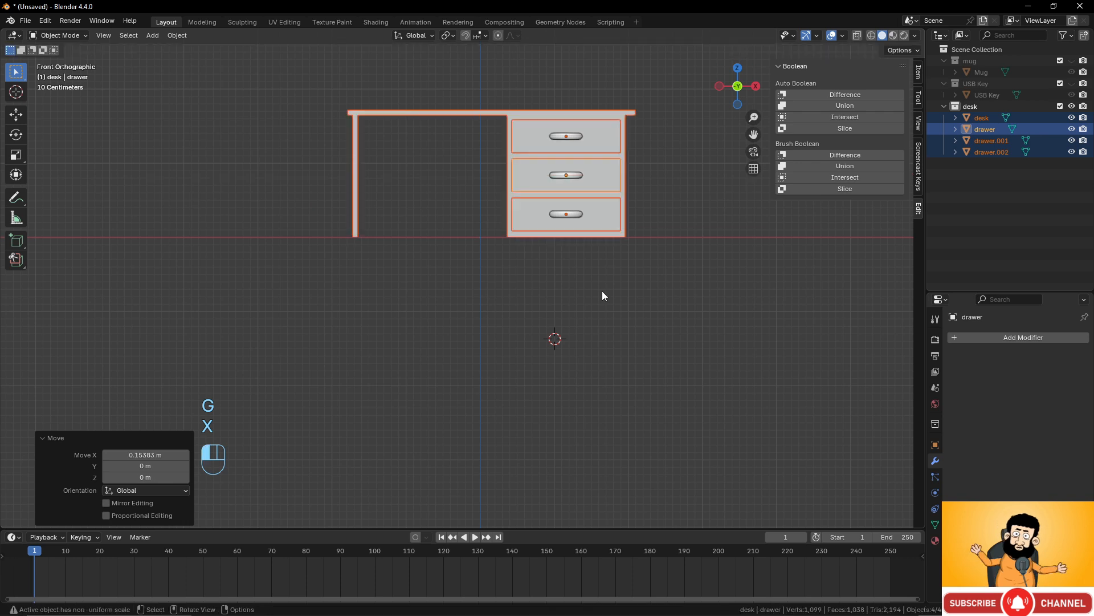
scroll(602, 292, "down", 2)
middle_click_drag(549, 210, 553, 251)
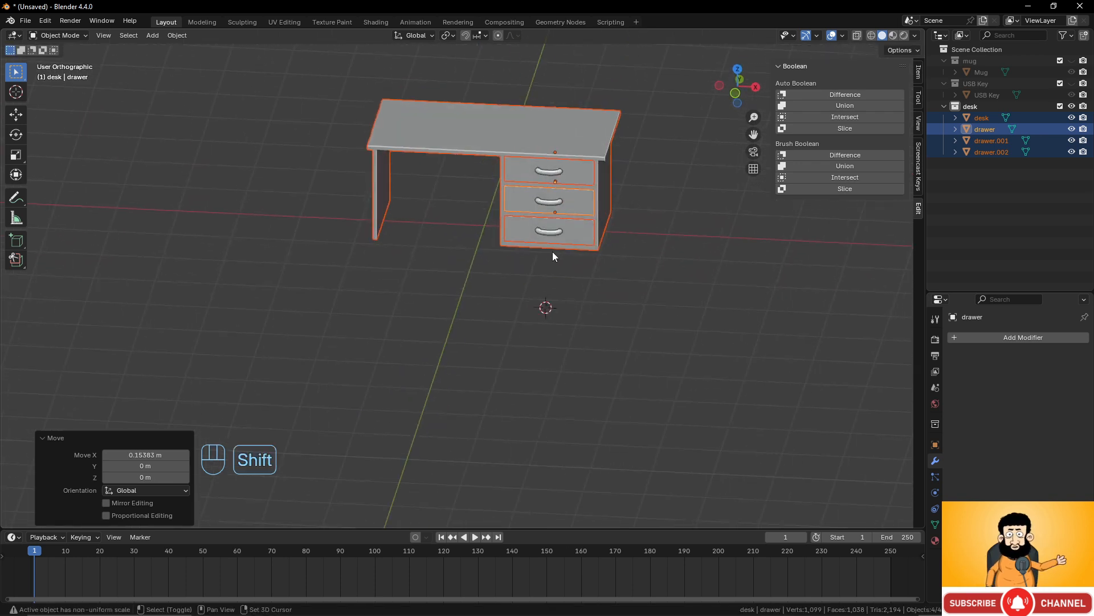
key("shift+a")
mouse_move(553, 252)
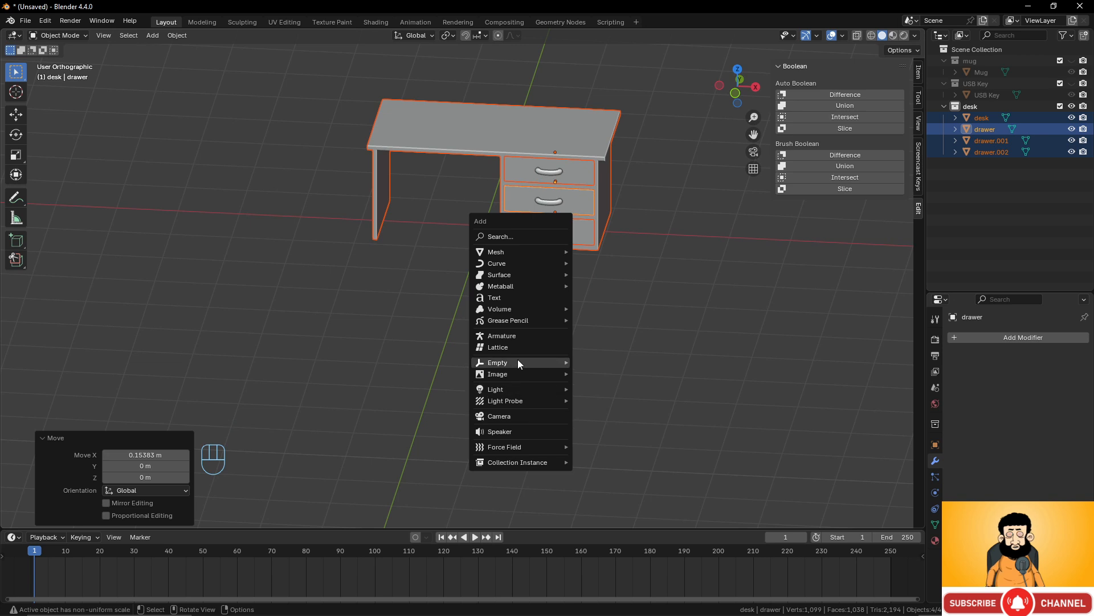
mouse_move(518, 362)
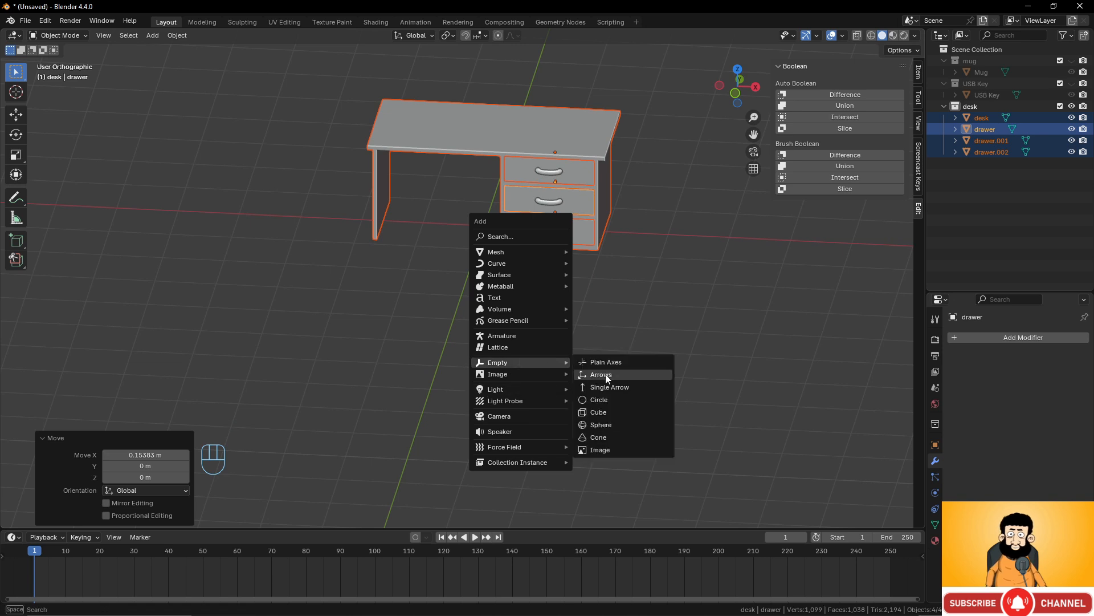
left_click(601, 425)
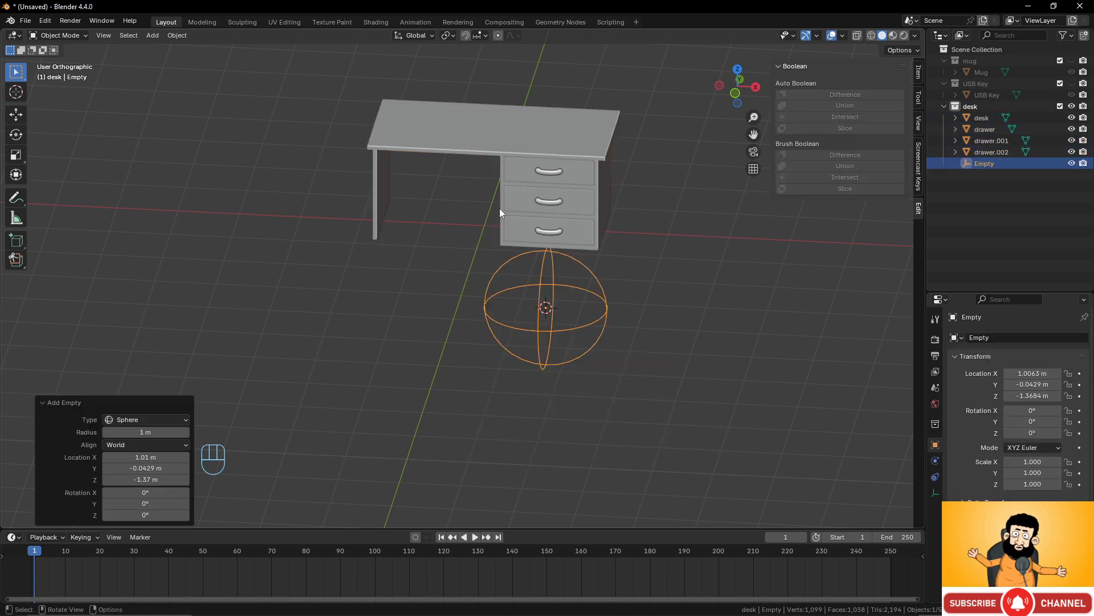
key("ctrl+z")
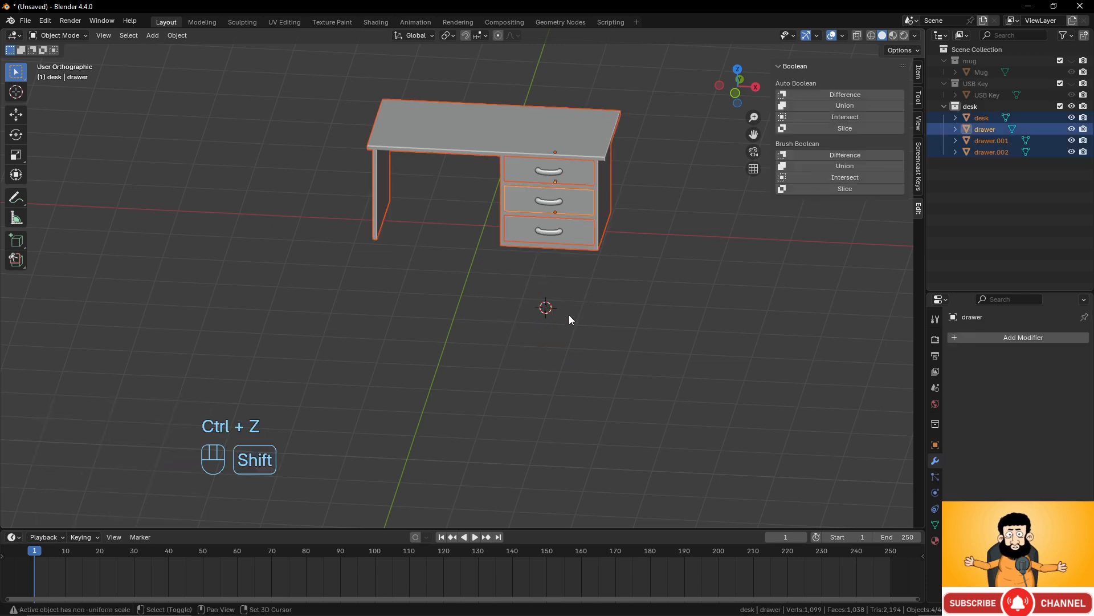
Reset the 3D cursor to the world origin and add a sphere empty there.
key("shift+c")
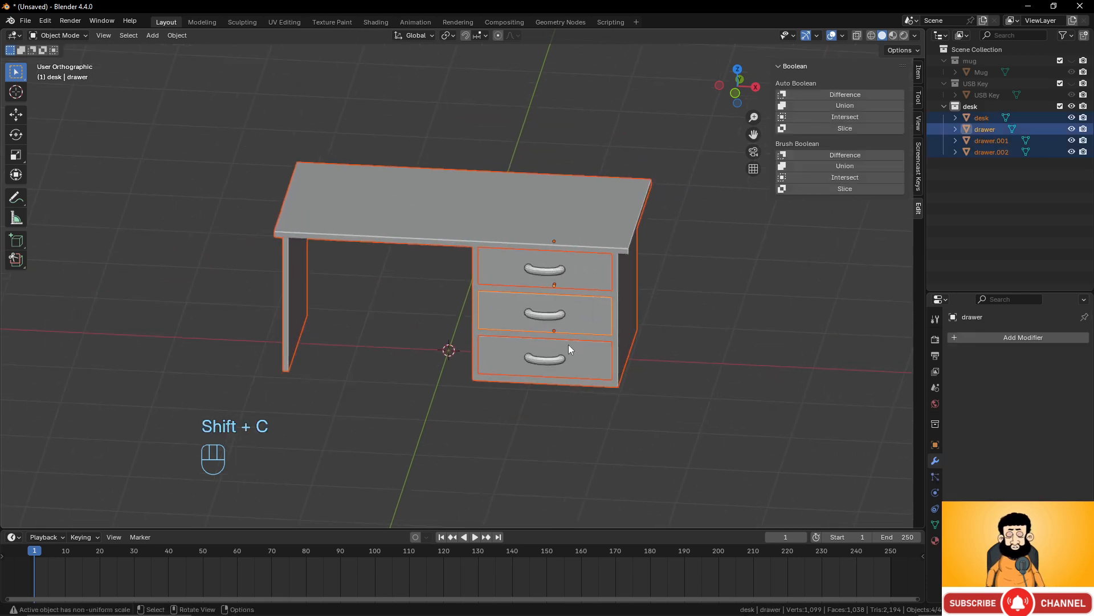
middle_click_drag(569, 344, 569, 336)
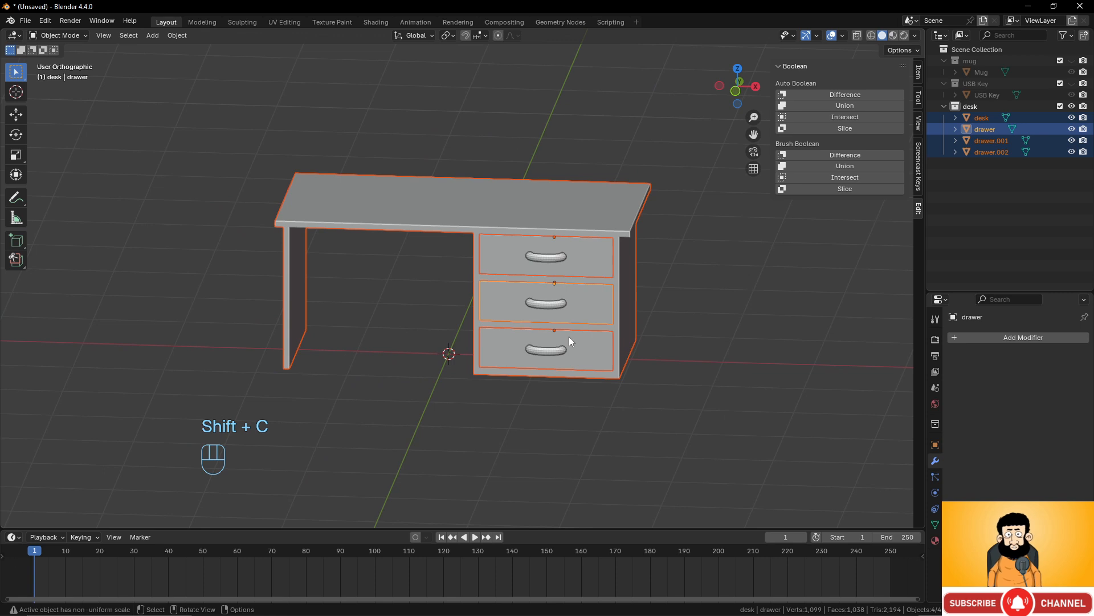
key("shift+a")
mouse_move(569, 336)
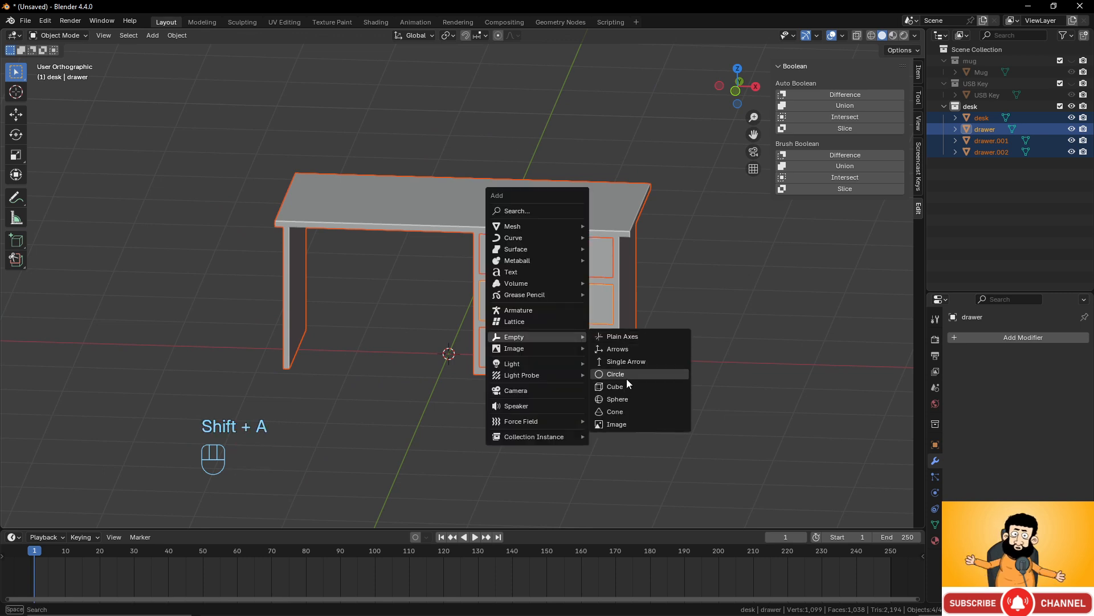
left_click(621, 399)
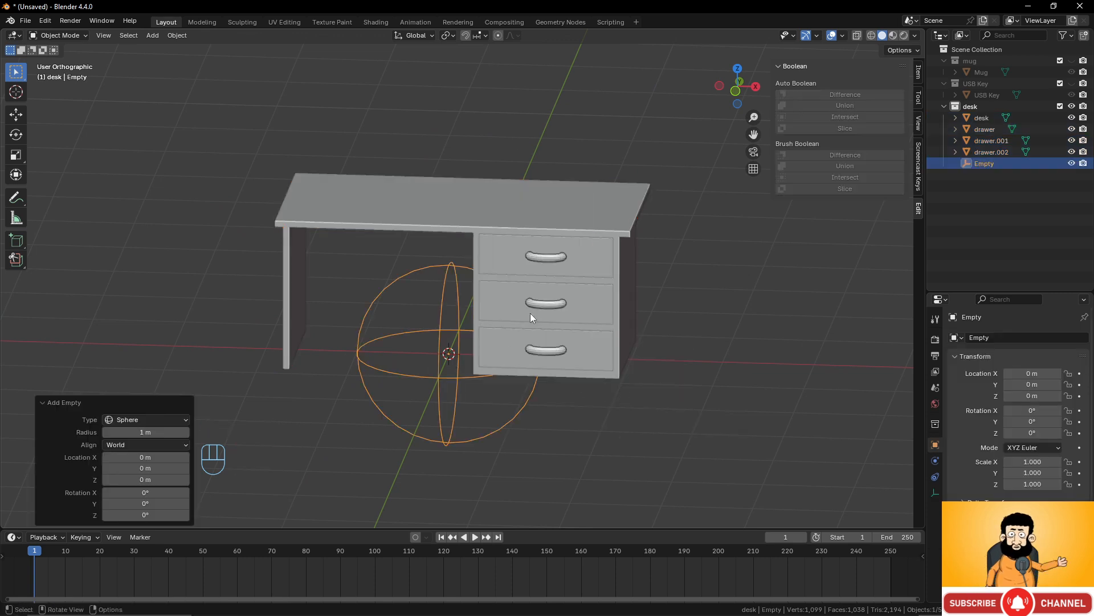
Rename the sphere empty as Desk.
double_click(997, 162)
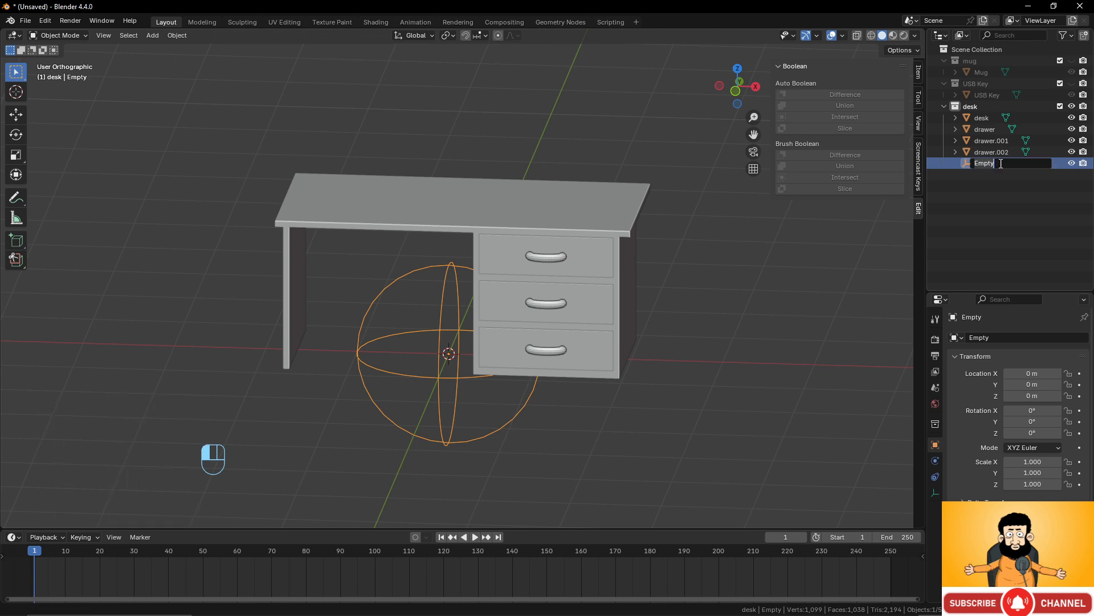
type("Desk")
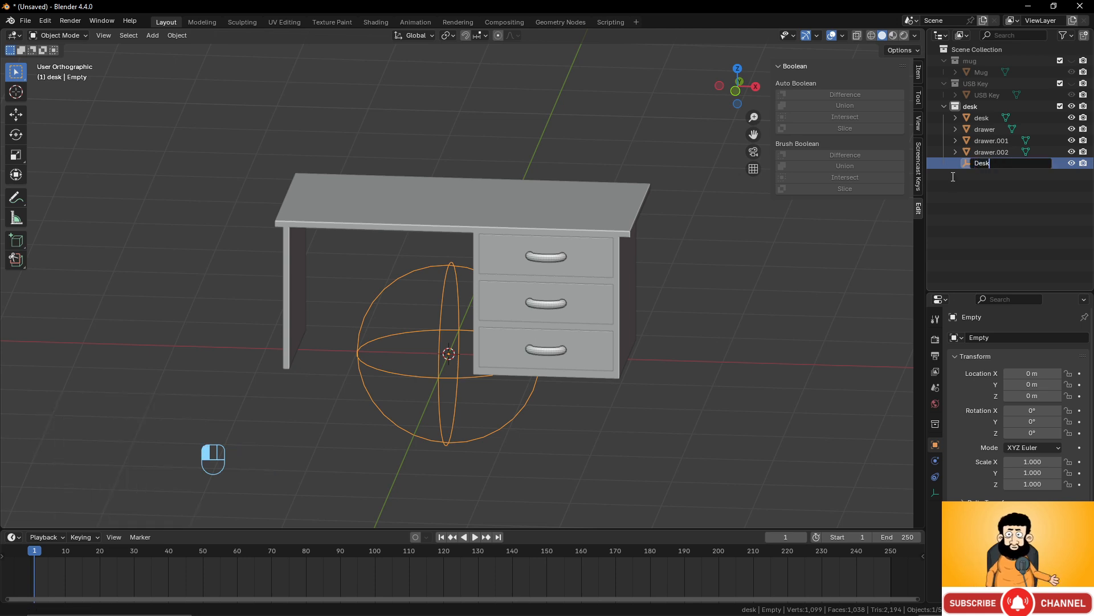
key("Return")
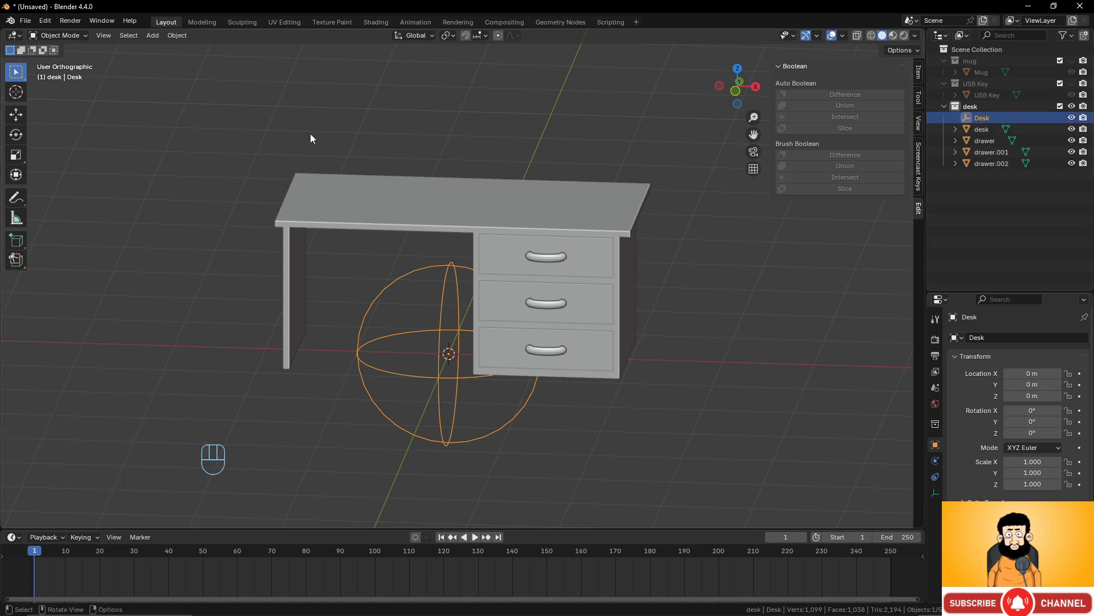
Parent the desk body and all three drawers to the Desk empty using the Object parent type.
left_click_drag(276, 117, 599, 327)
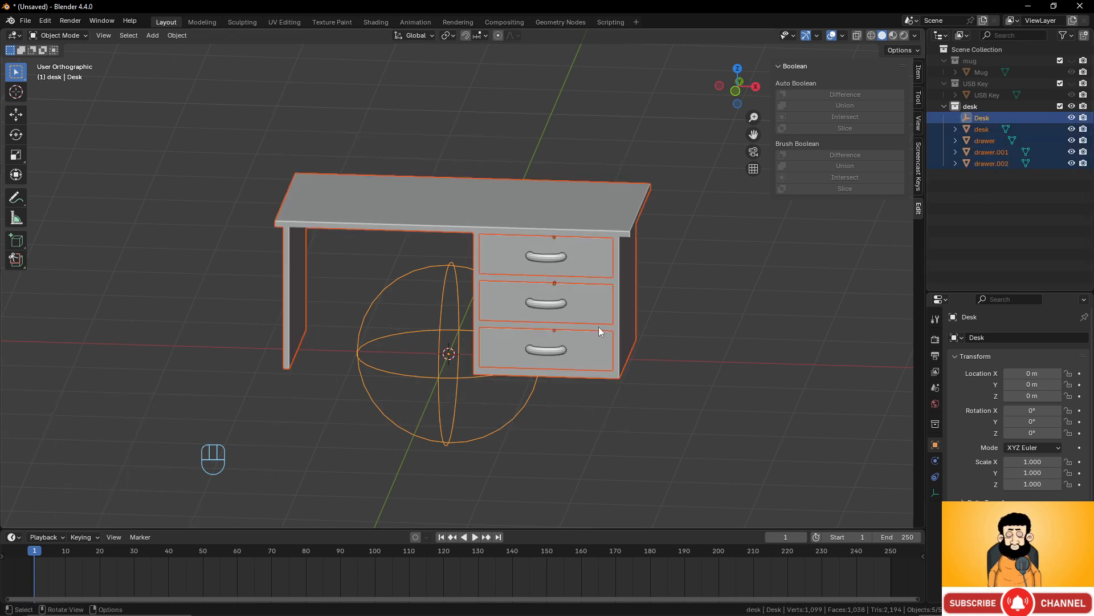
key("ctrl+p")
left_click(502, 229)
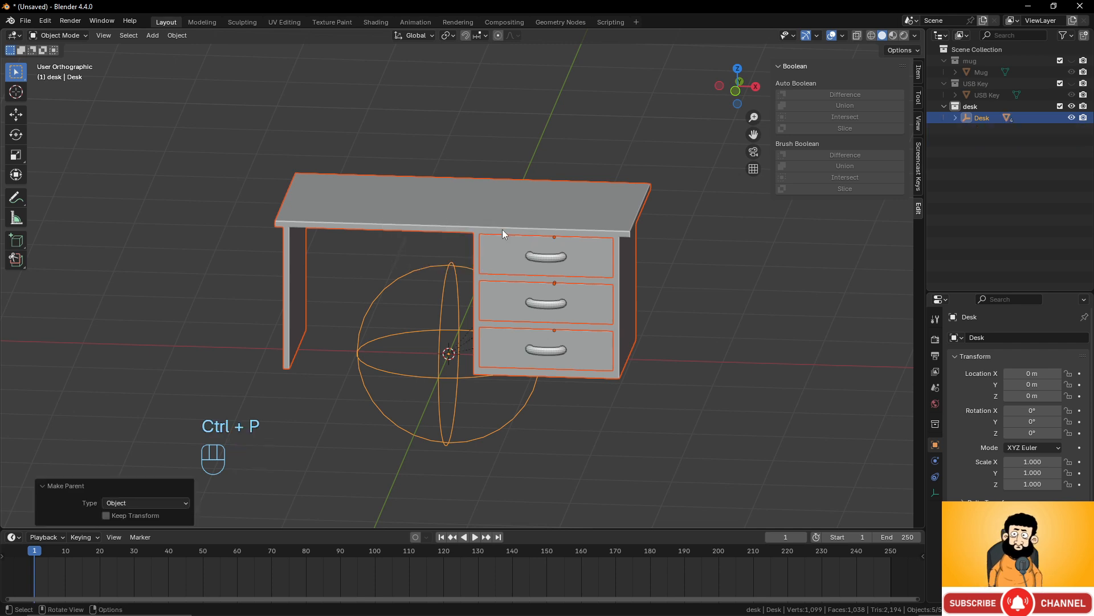
Try moving the Desk empty to test that the parented parts follow, and cancel the move.
left_click(445, 290)
scroll(445, 299, "down", 4)
key("g")
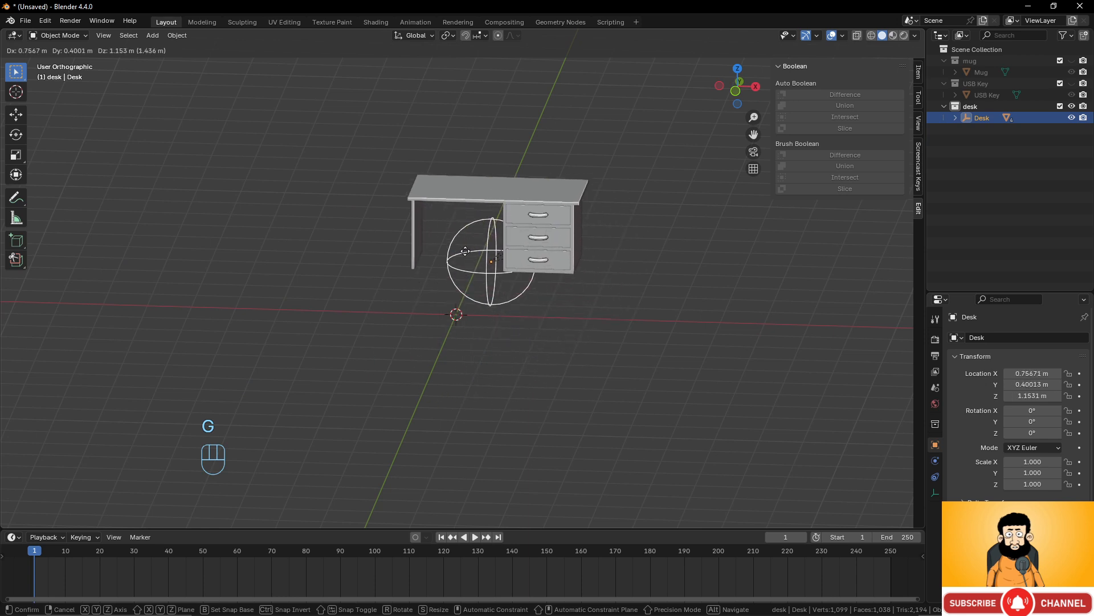
right_click(489, 291)
Try sliding the top drawer out of the desk along Y, and cancel the move.
scroll(565, 375, "up", 3)
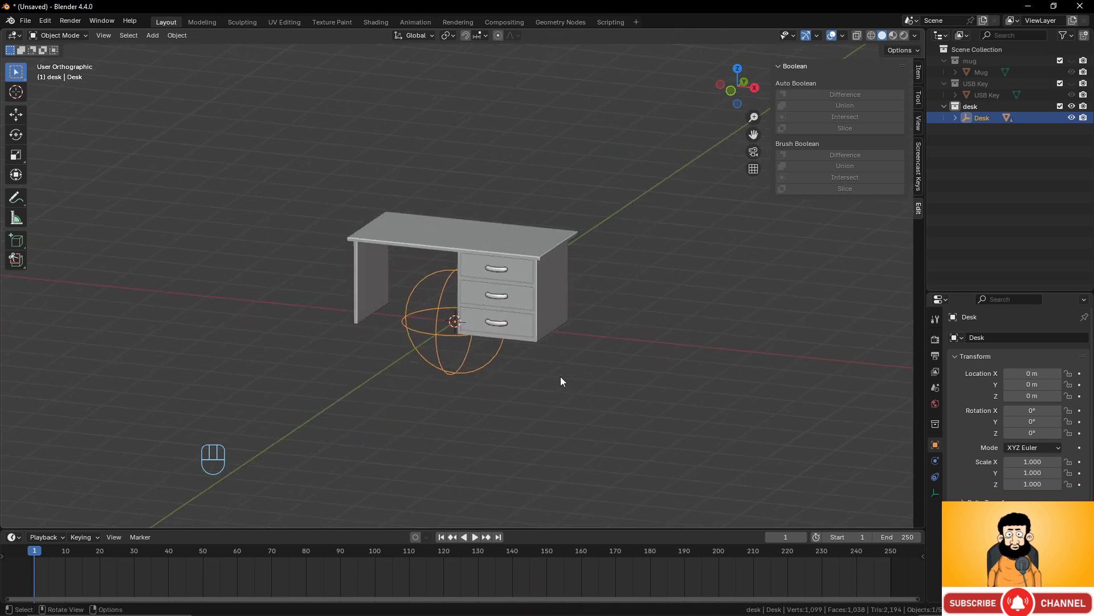
left_click(500, 266)
middle_click_drag(551, 316, 558, 336)
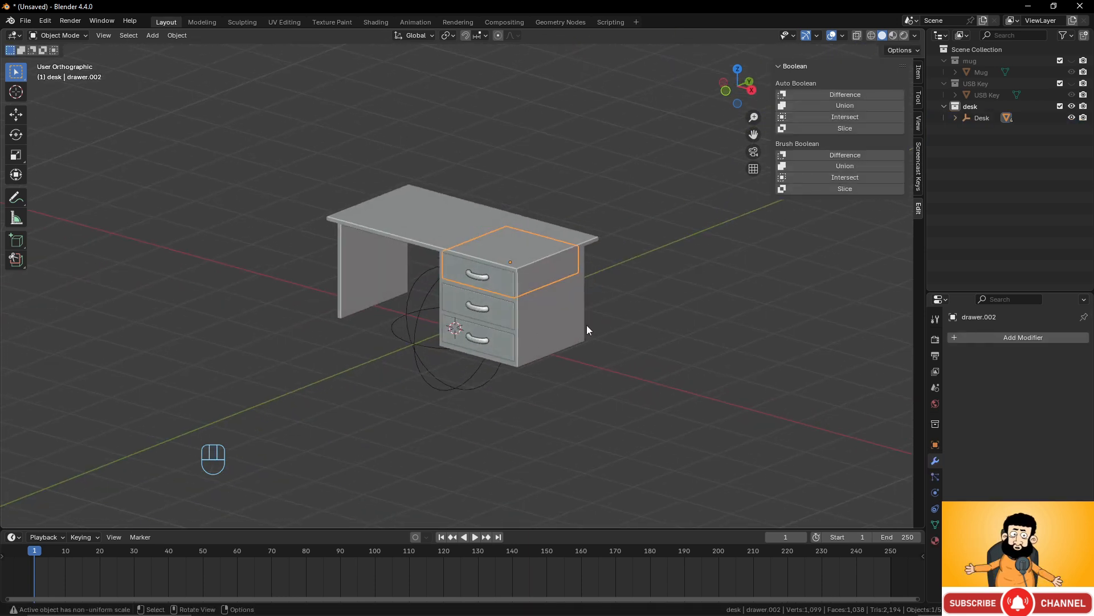
key("g")
key("y")
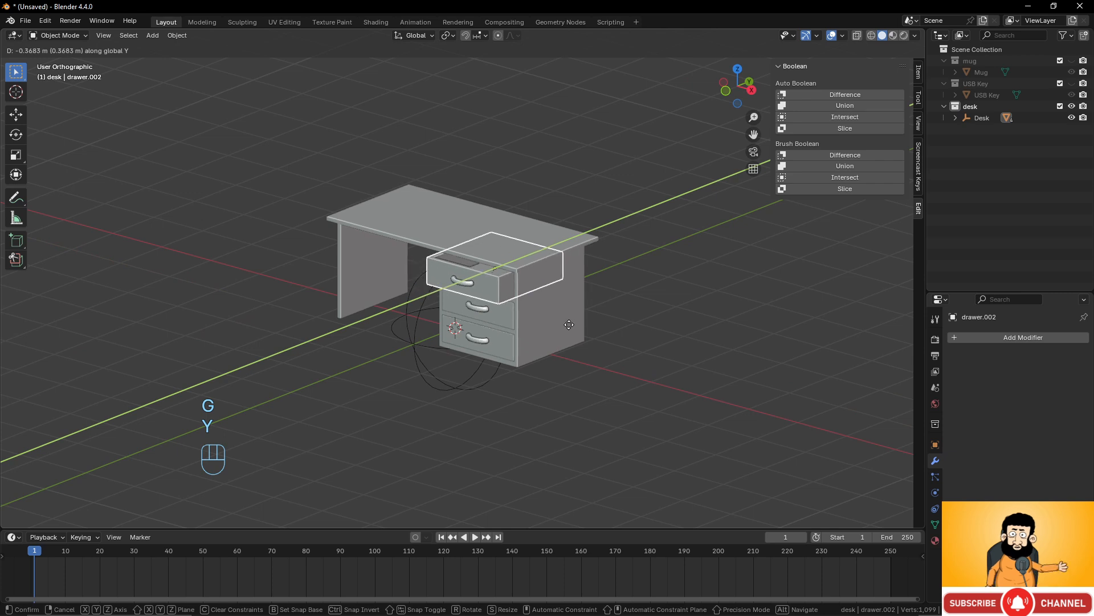
right_click(581, 340)
middle_click_drag(580, 340, 562, 279)
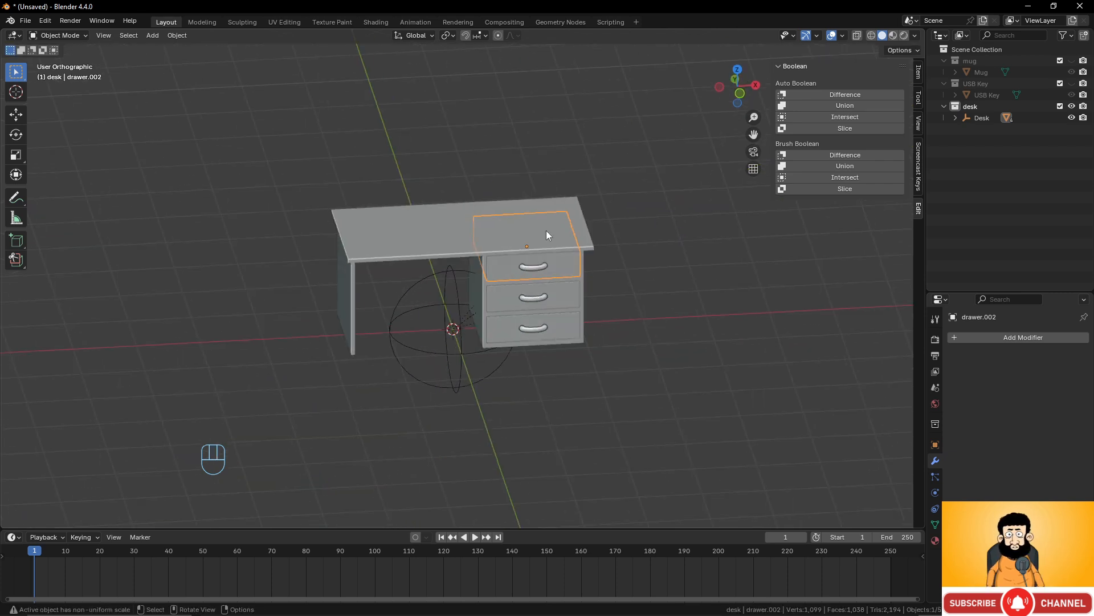
middle_click_drag(457, 220, 446, 204)
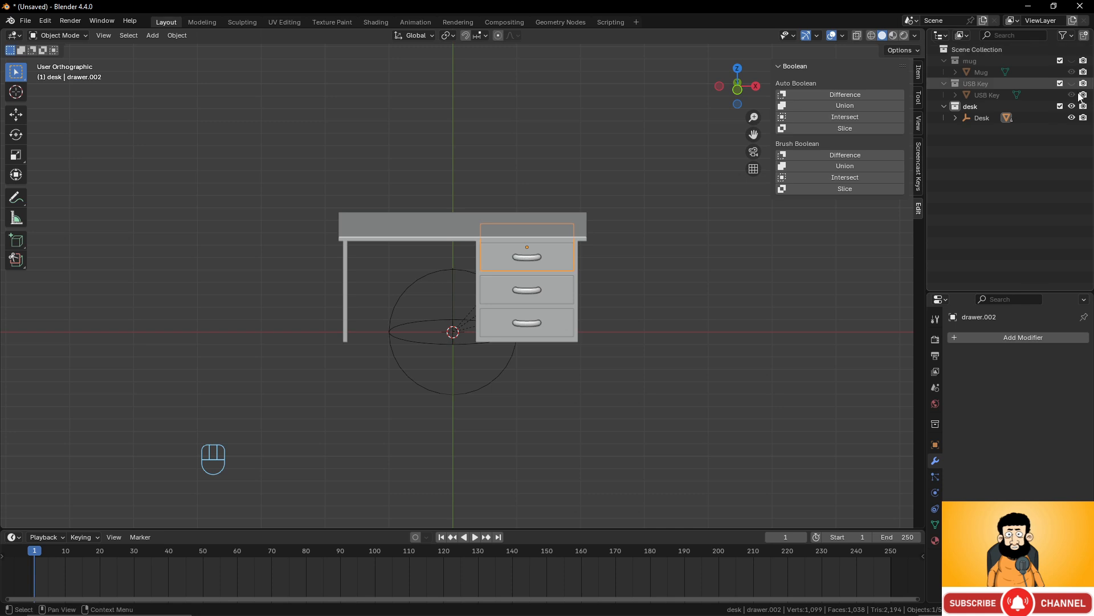
Hide the desk collection and add a 2 m cube at the world origin.
left_click(1071, 106)
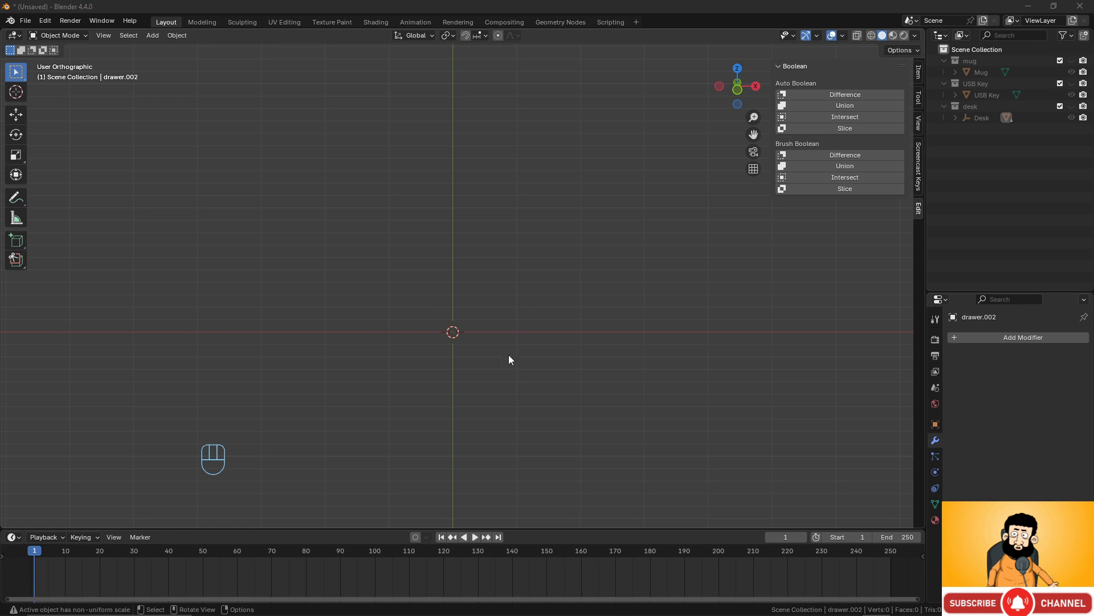
middle_click_drag(509, 354, 508, 365)
key("shift+a")
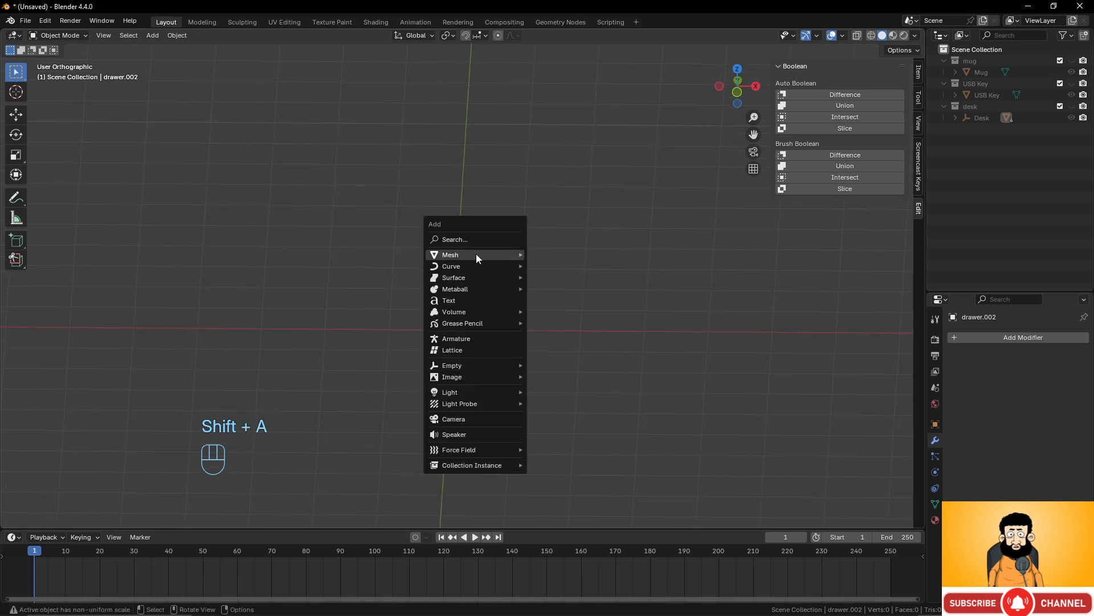
mouse_move(477, 254)
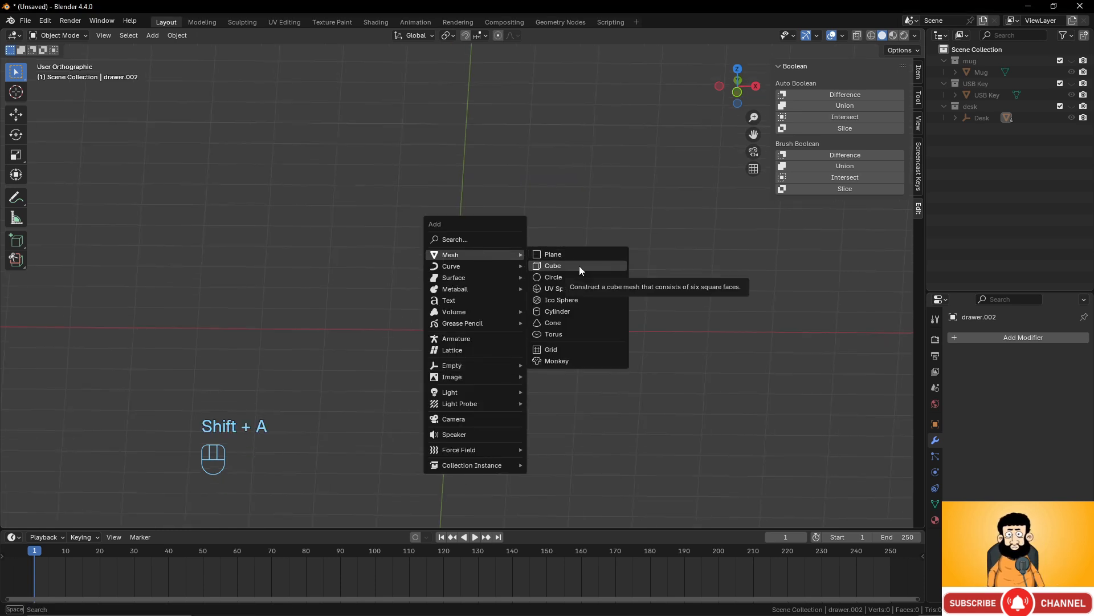
left_click(579, 265)
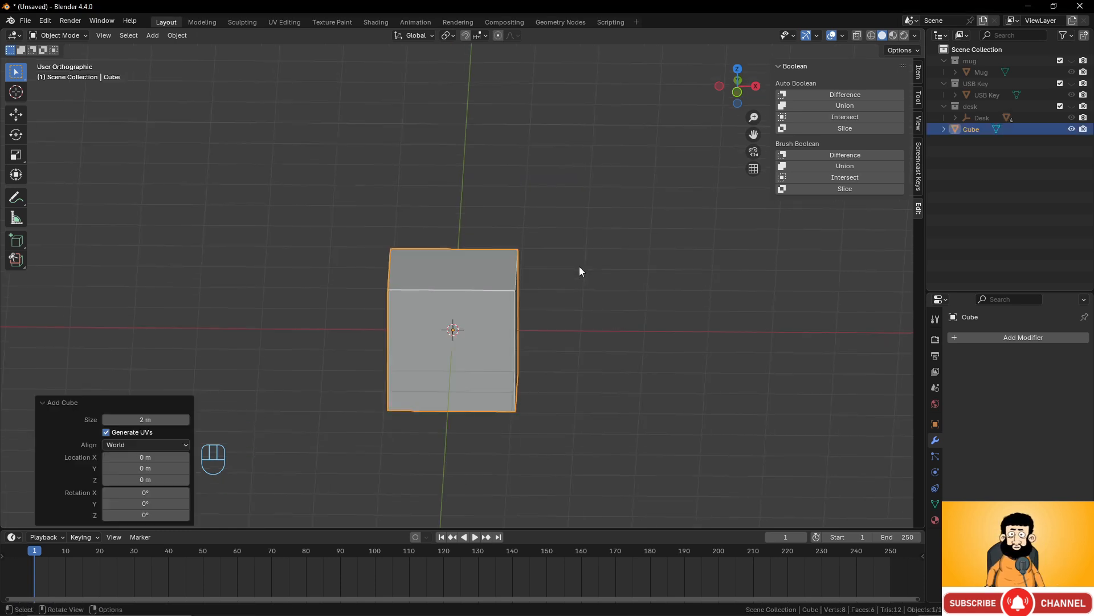
Create a new collection named Grill and put the cube inside it.
left_click(969, 145)
right_click(969, 143)
left_click(969, 143)
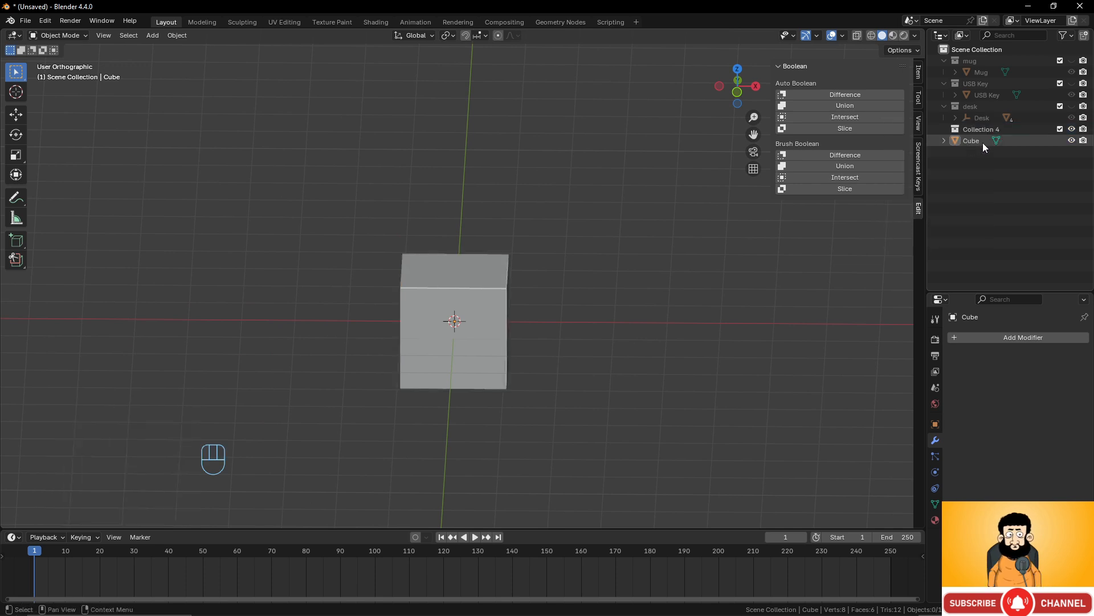
double_click(997, 129)
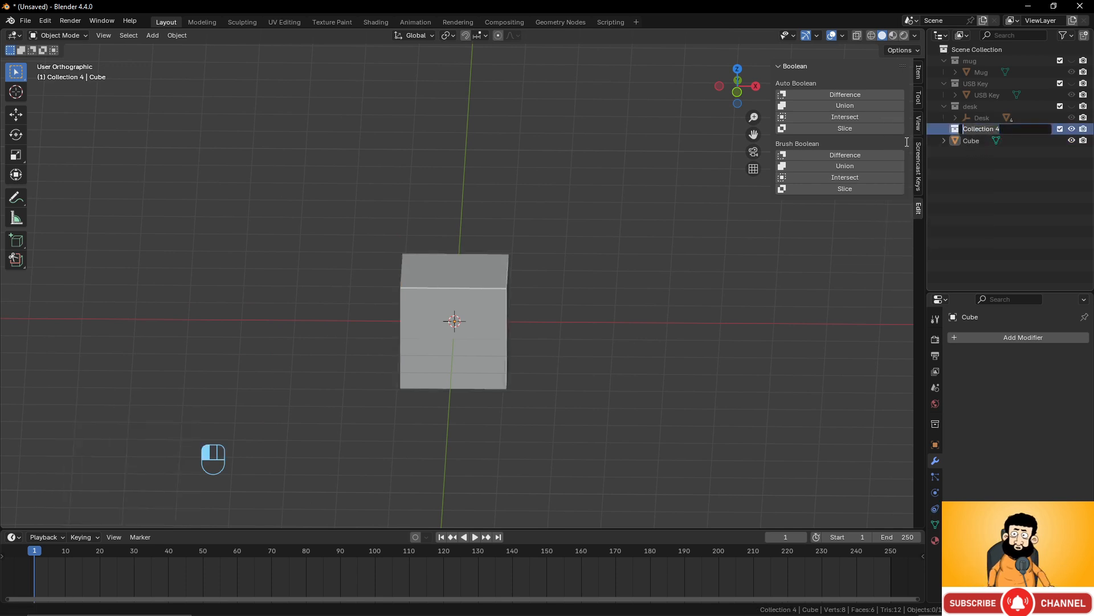
type("Grill")
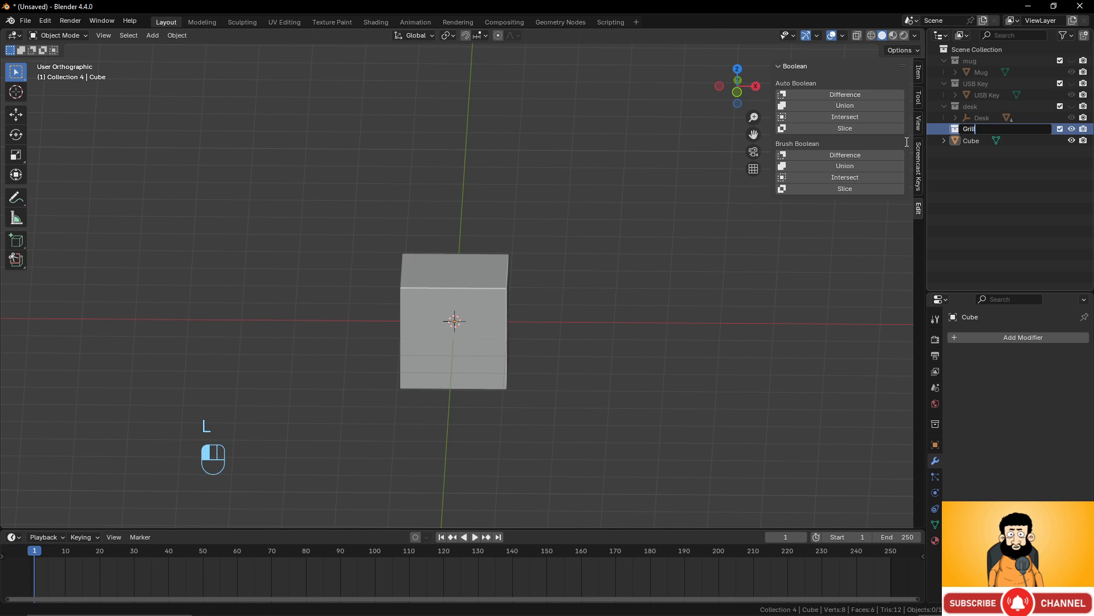
left_click(935, 158)
left_click_drag(959, 143, 969, 132)
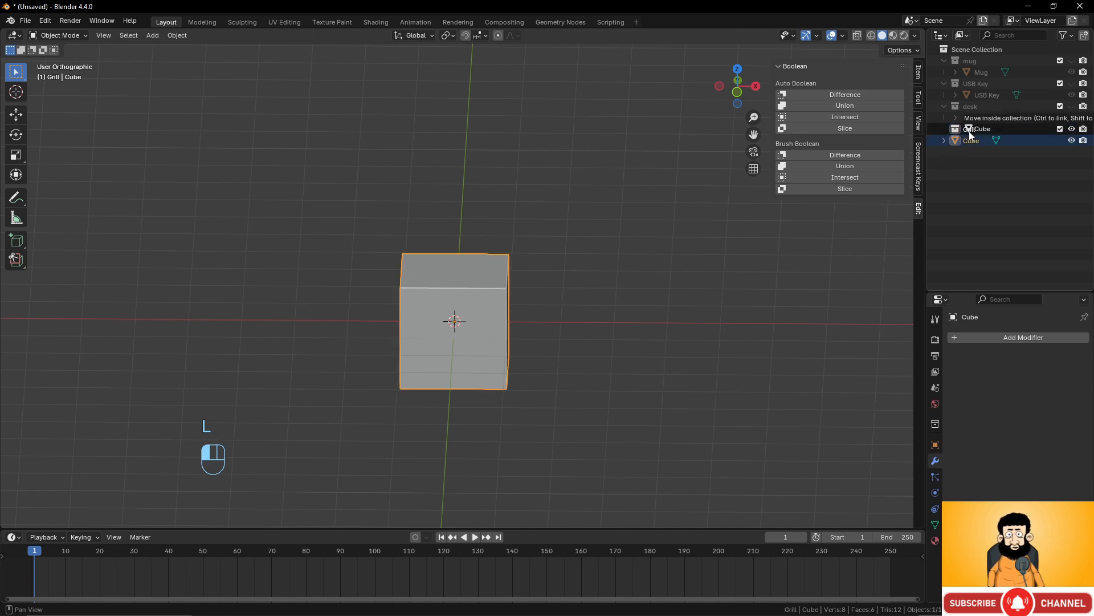
Flatten the cube into a thin plate by scaling it along Z to about 0.019, and again by about 0.547.
middle_click_drag(687, 271, 469, 295)
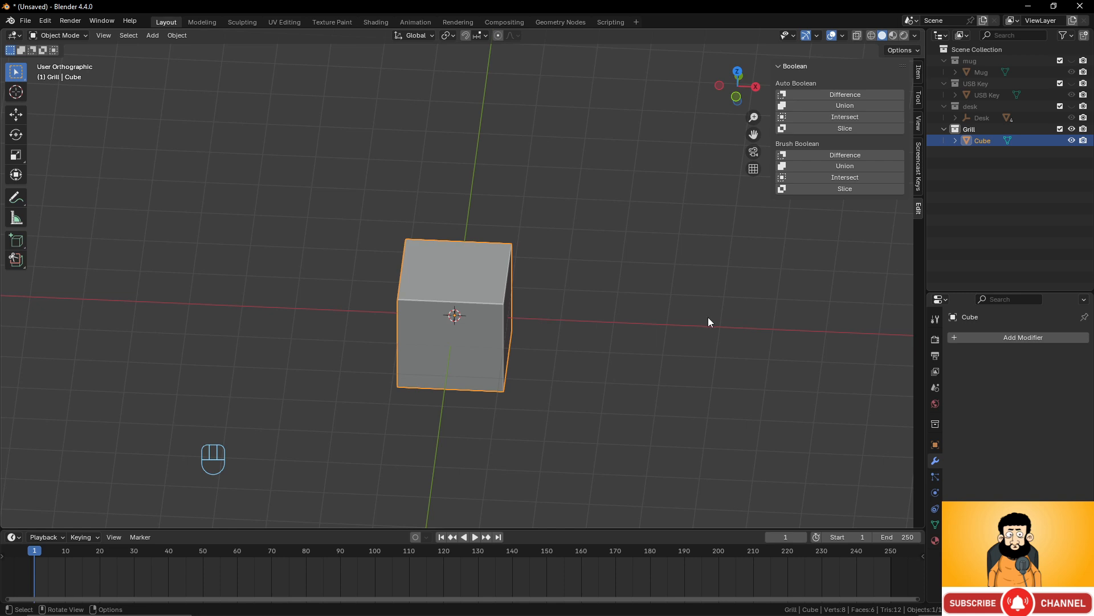
key("s")
key("z")
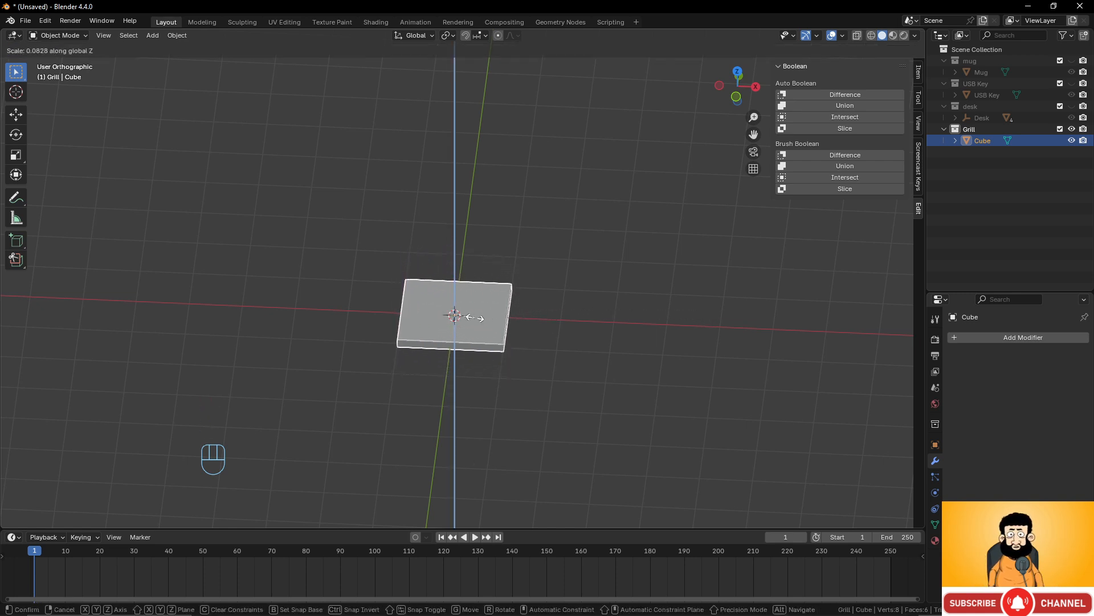
middle_click_drag(557, 387, 628, 299, "shift")
key("s")
key("z")
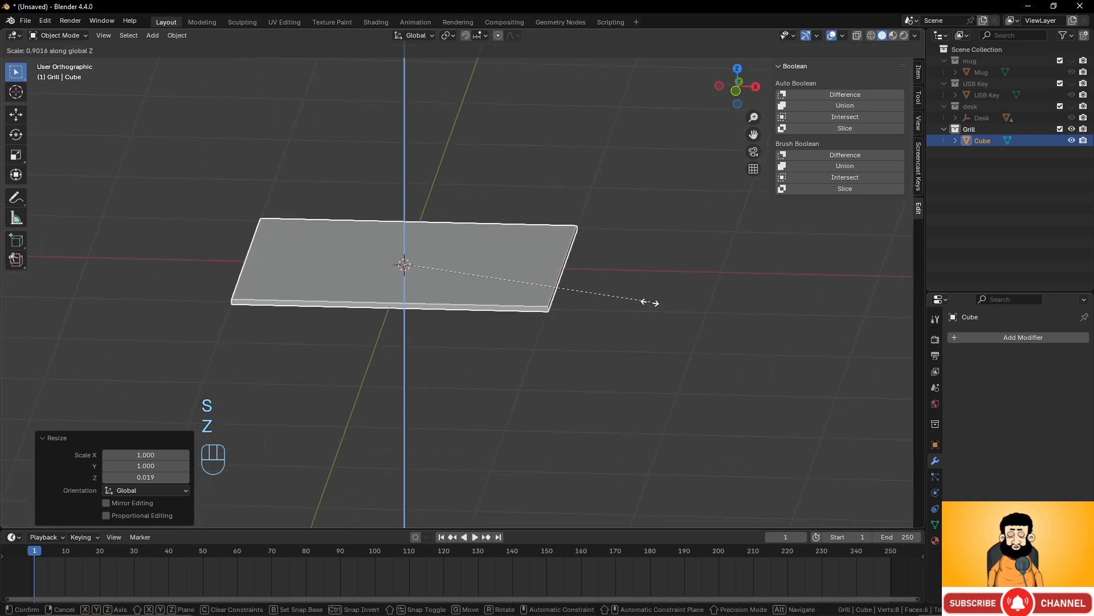
left_click(555, 294)
Scale the thin plate uniformly by a factor of 10.
middle_click_drag(493, 283, 492, 356)
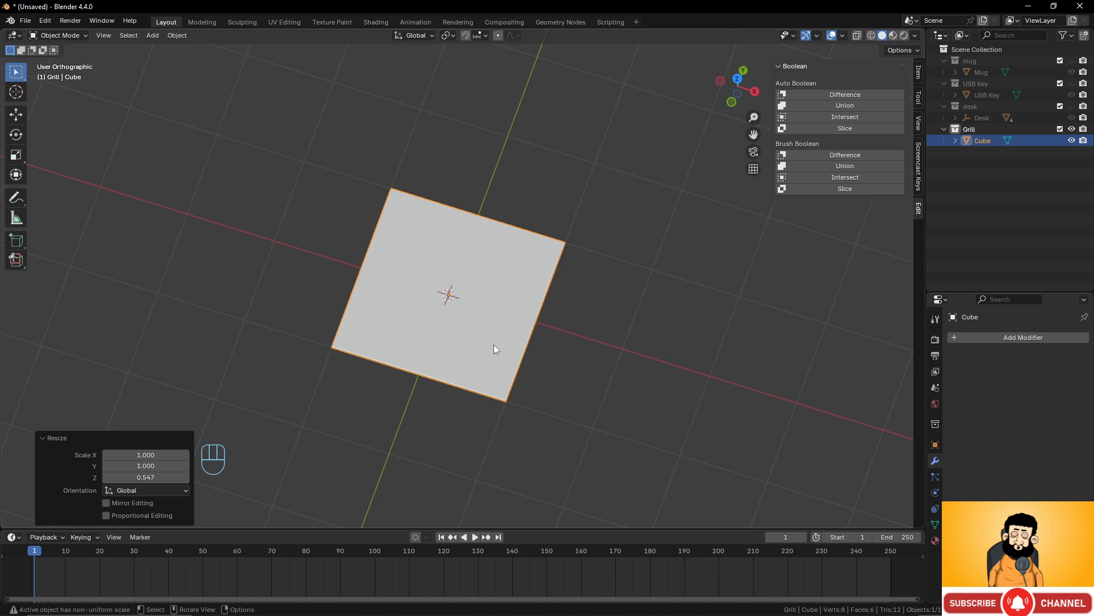
scroll(494, 344, "down", 4)
scroll(493, 340, "down", 3)
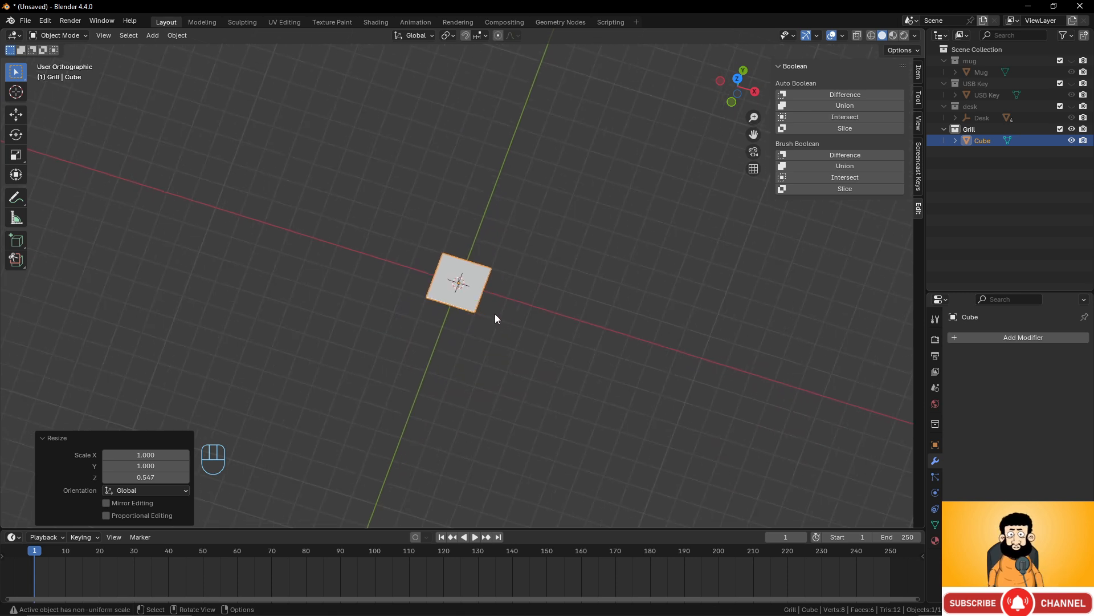
key("s")
key("KP_1")
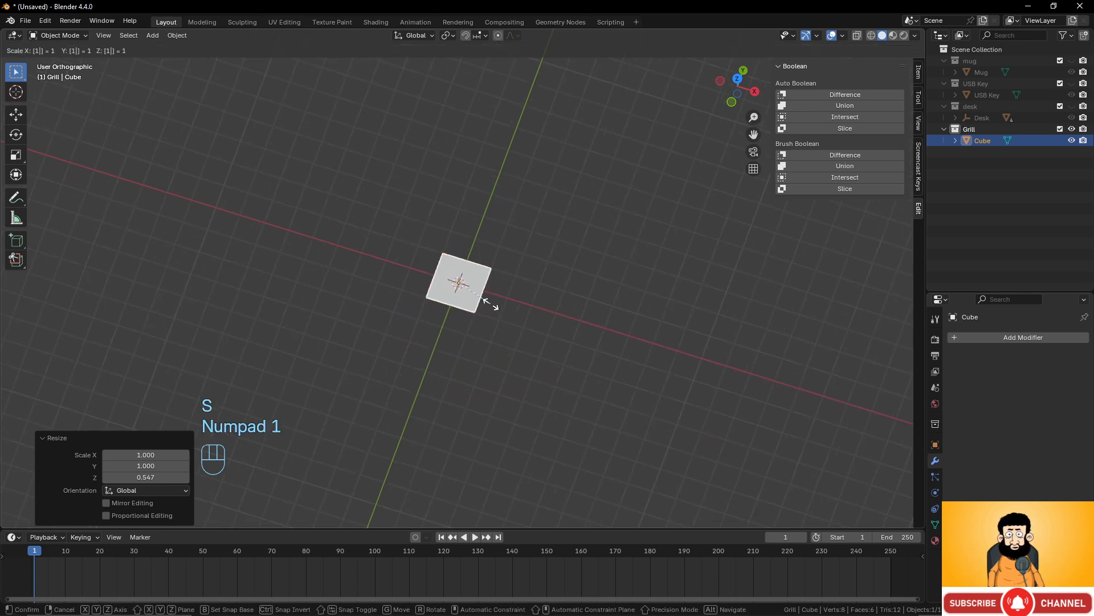
key("KP_0")
left_click(491, 304)
Add a cylinder with 1 m radius and 2 m depth at the centre of the plate.
scroll(490, 307, "down", 4)
middle_click_drag(490, 306, 520, 309)
key("shift+a")
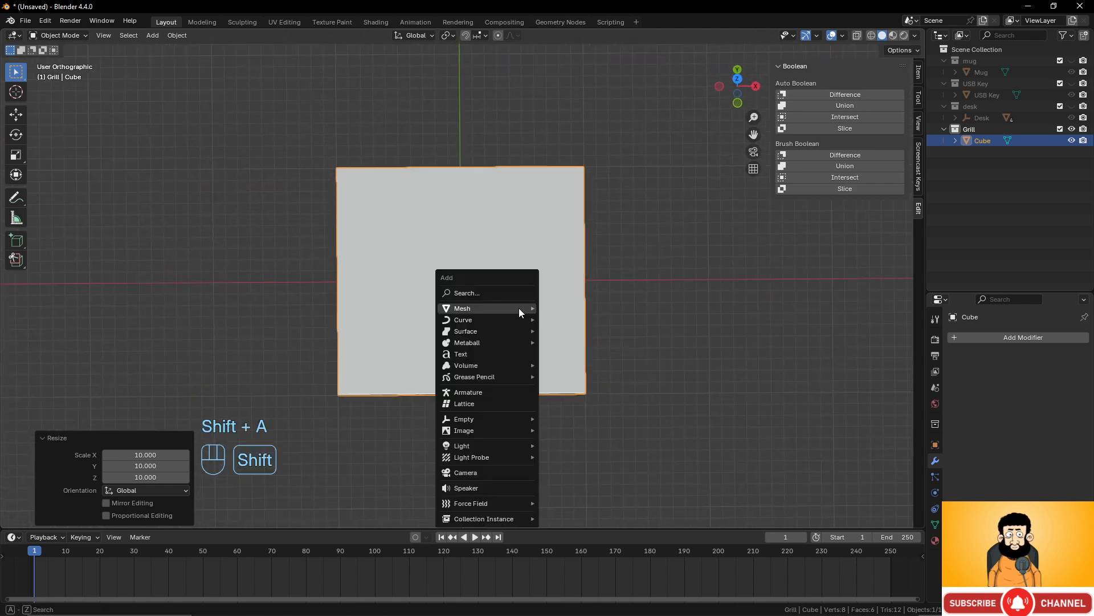
mouse_move(520, 308)
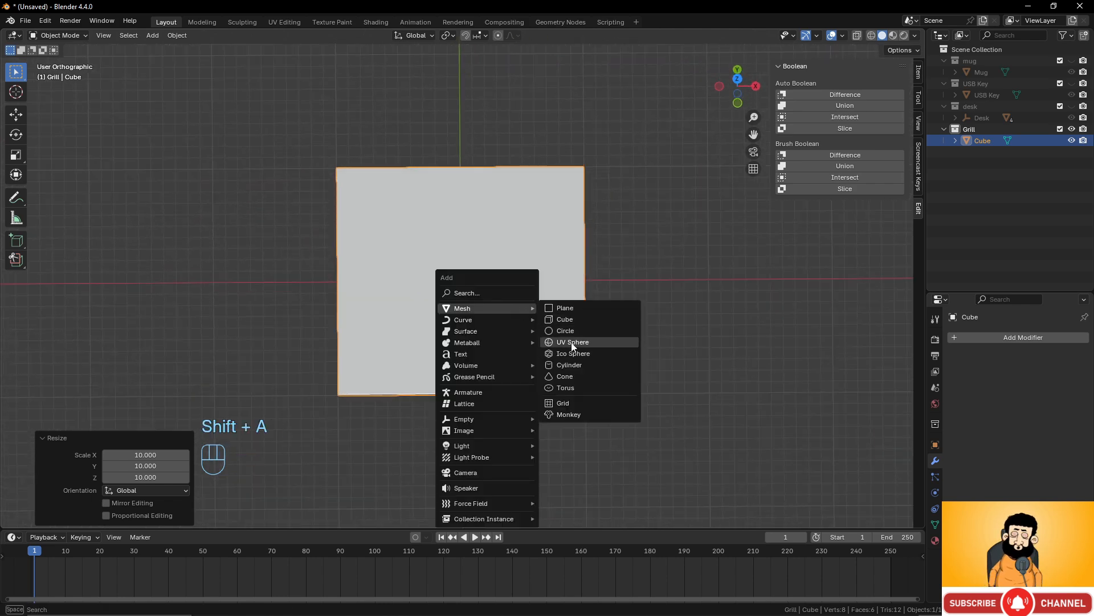
left_click(572, 365)
scroll(569, 406, "up", 2)
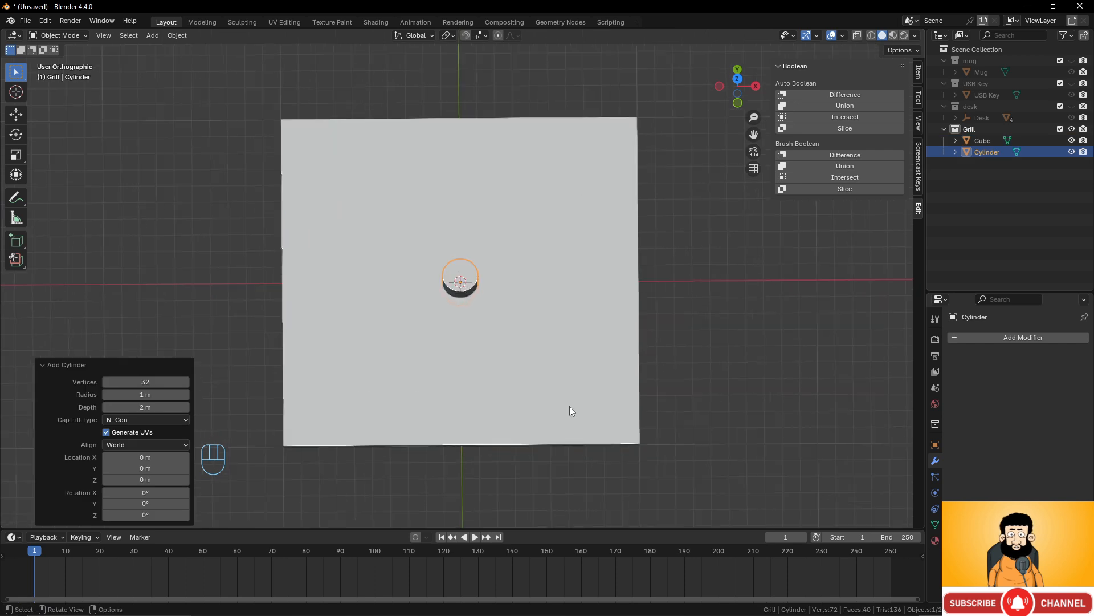
middle_click_drag(570, 406, 518, 334)
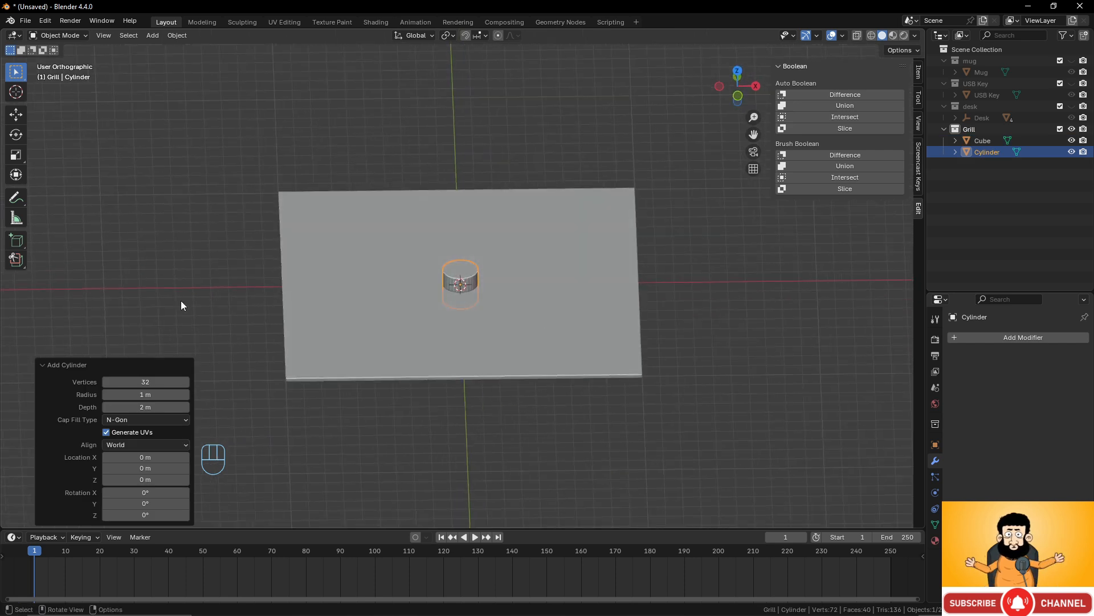
Set the new cylinder's vertex count to 16.
left_click(147, 382)
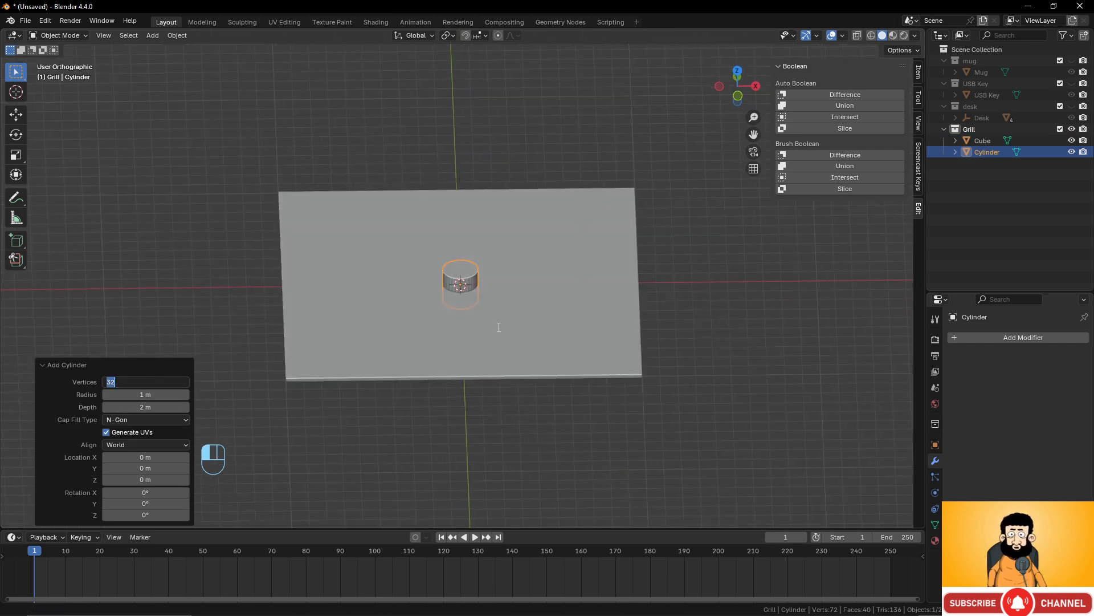
left_click(500, 326)
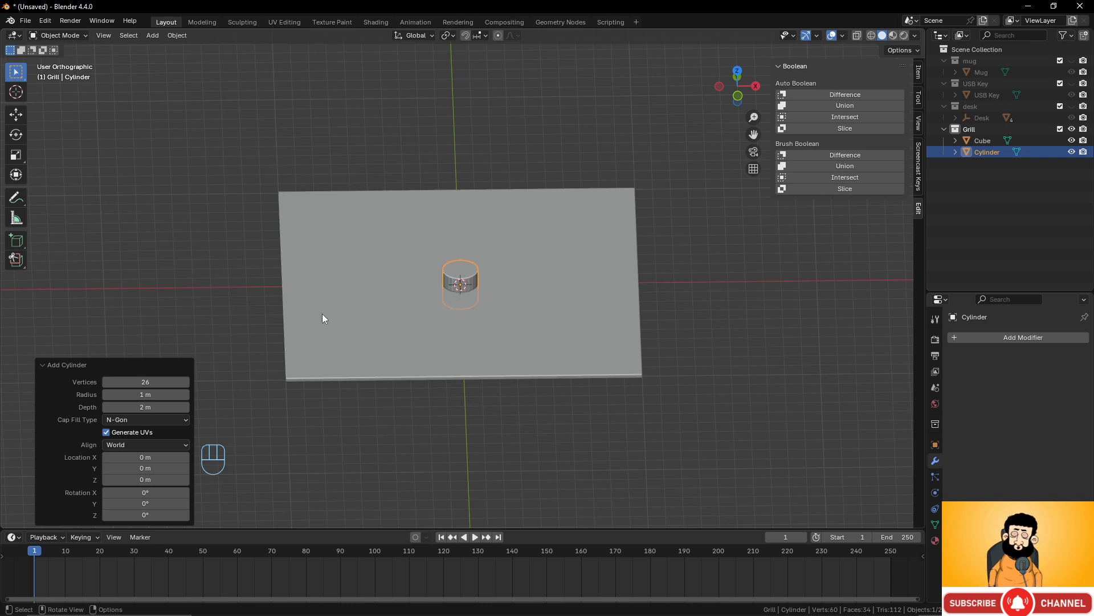
left_click(148, 382)
type("1")
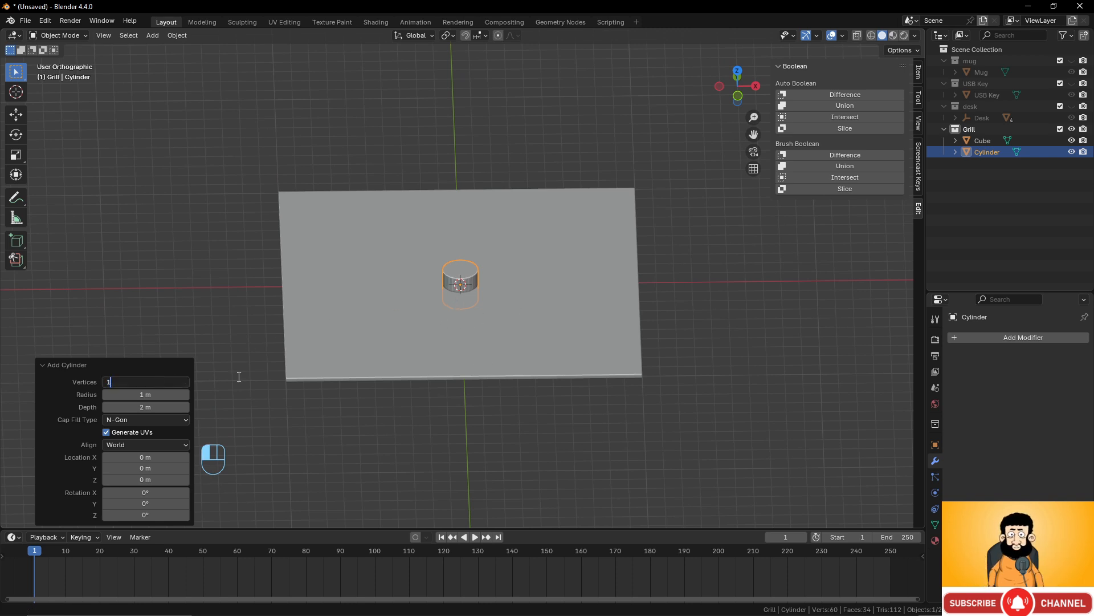
type("6")
key("Return")
In top view, move the cylinder about -8.98 m in X and 8.89 m in Y to the plate's upper-left corner.
middle_click_drag(398, 378, 477, 262)
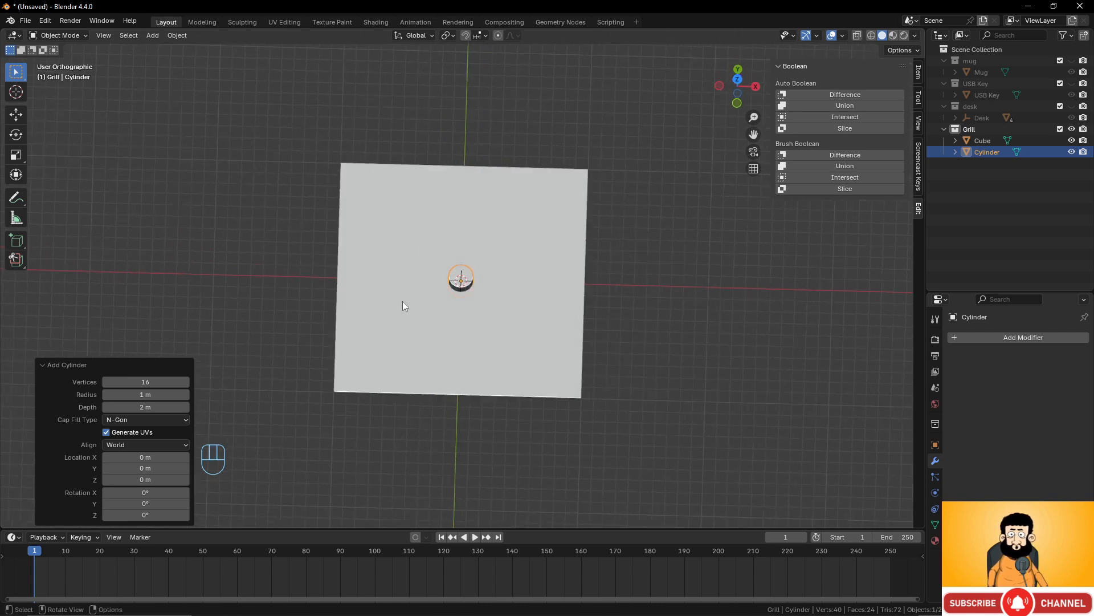
key("KP_7")
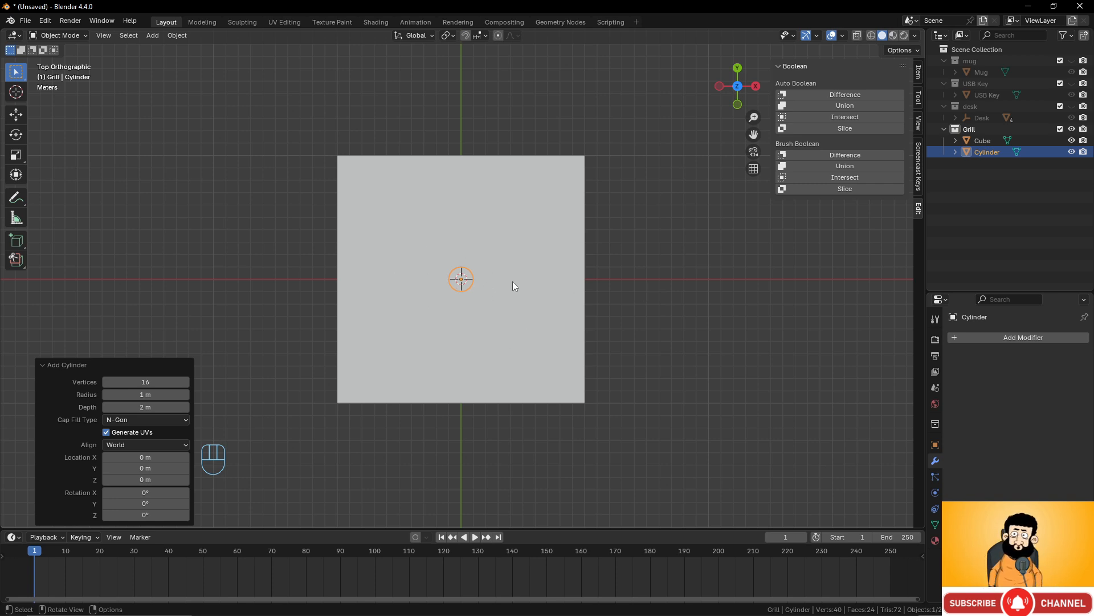
key("g")
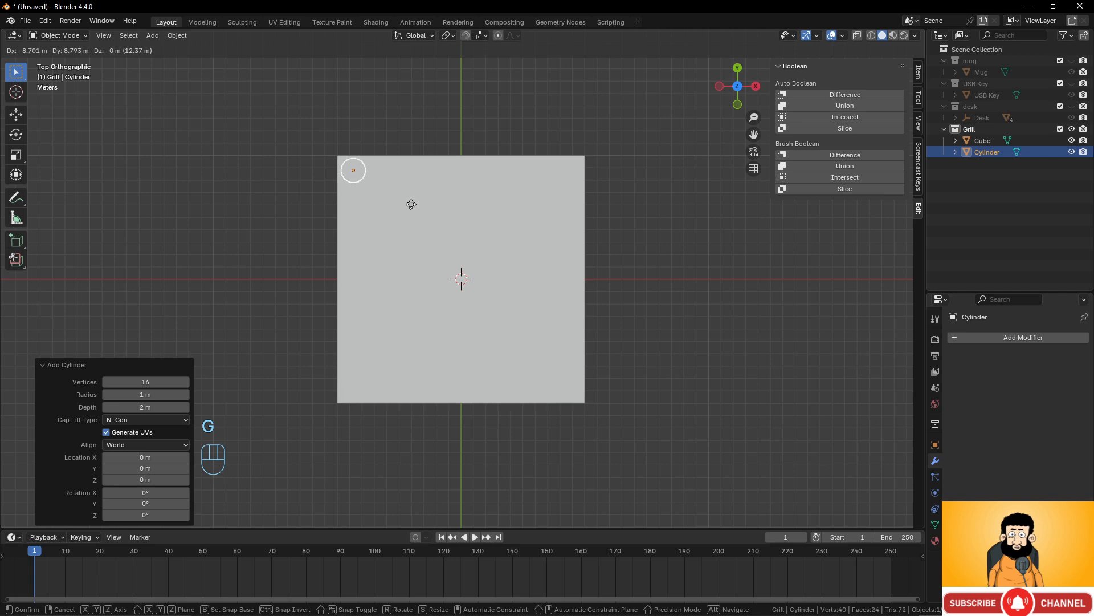
left_click(408, 203)
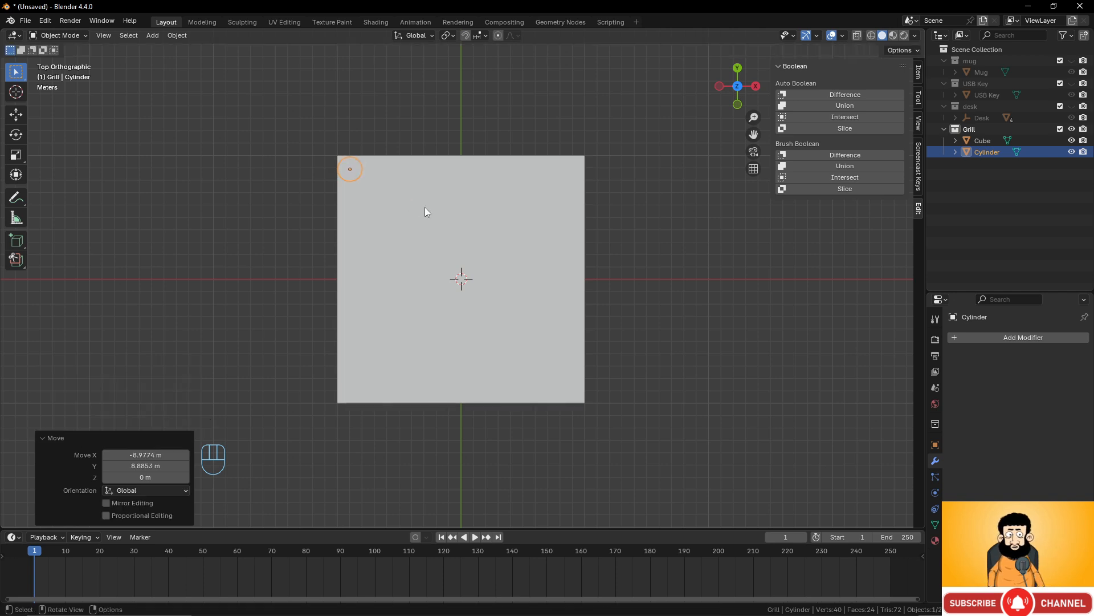
Shrink the cylinder uniformly to about 0.474 and nudge it about 0.05 m diagonally towards the plate's corner.
key("s")
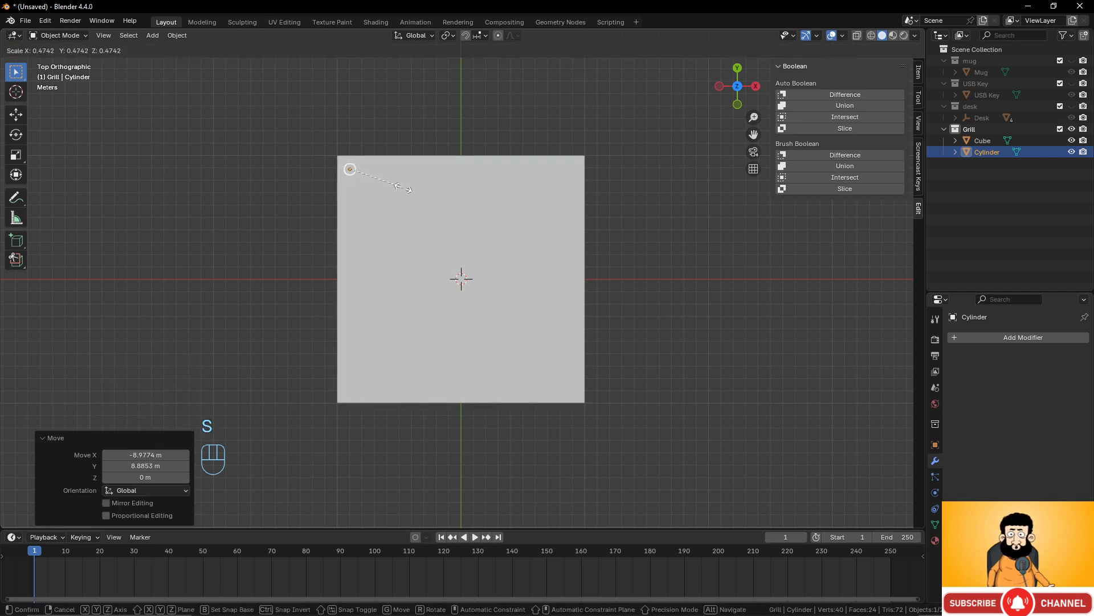
left_click(402, 189)
key("g")
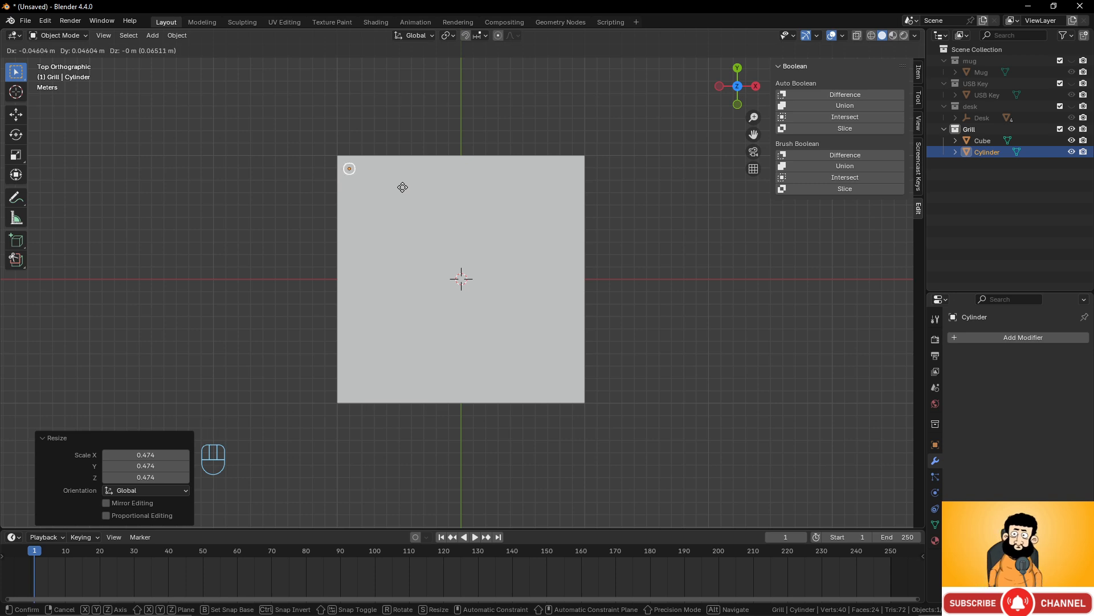
left_click(402, 187)
key("KP_7")
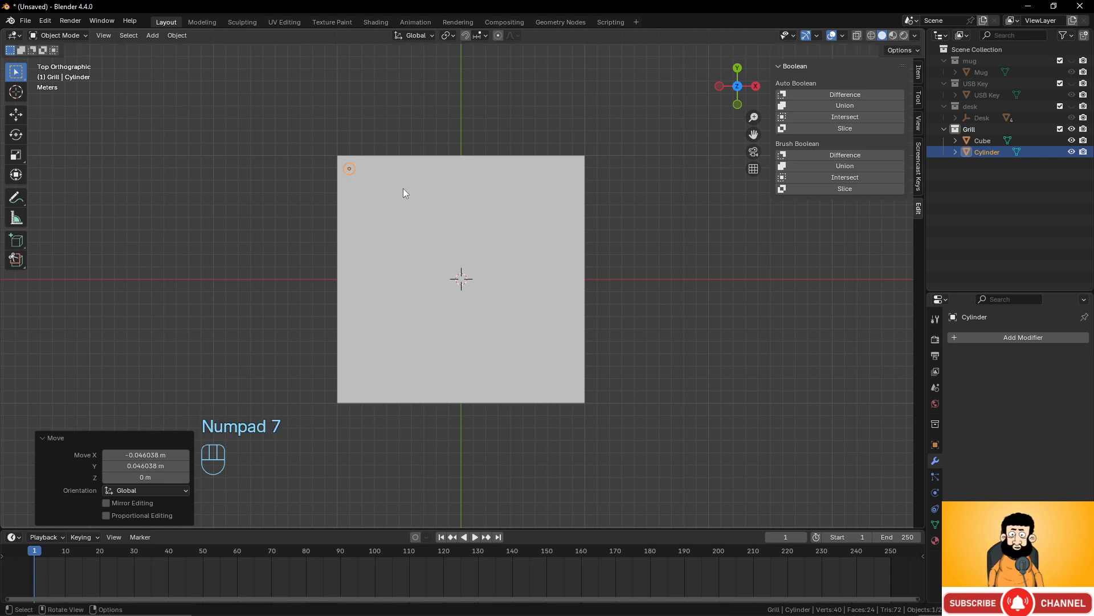
Snap the cylinder to the nearest grid point using Grid snapping, and turn snapping off again.
left_click(465, 35)
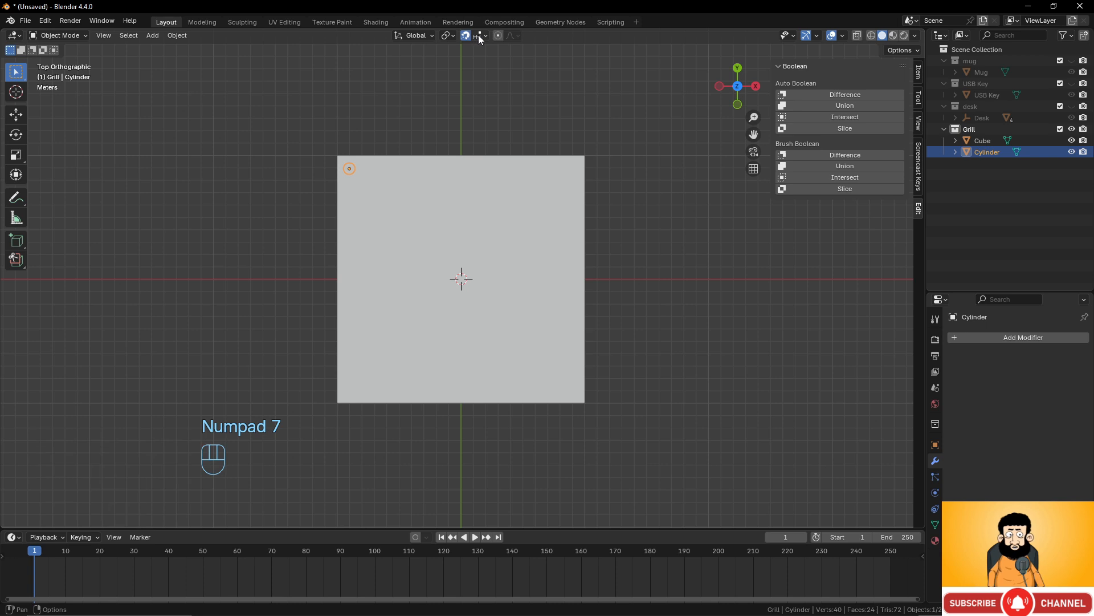
left_click(479, 36)
left_click(447, 103)
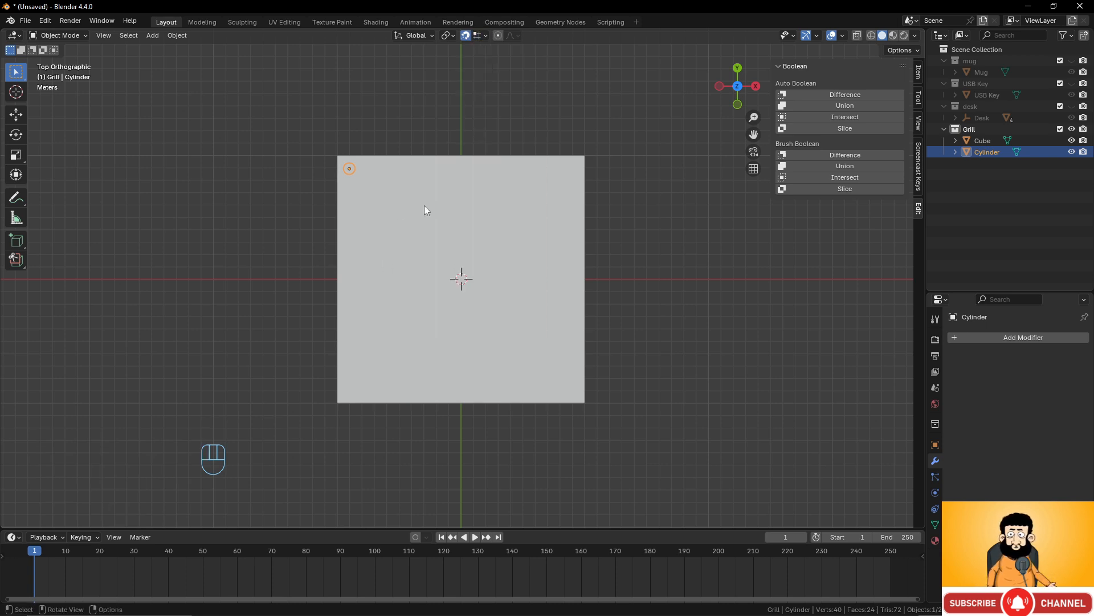
key("g")
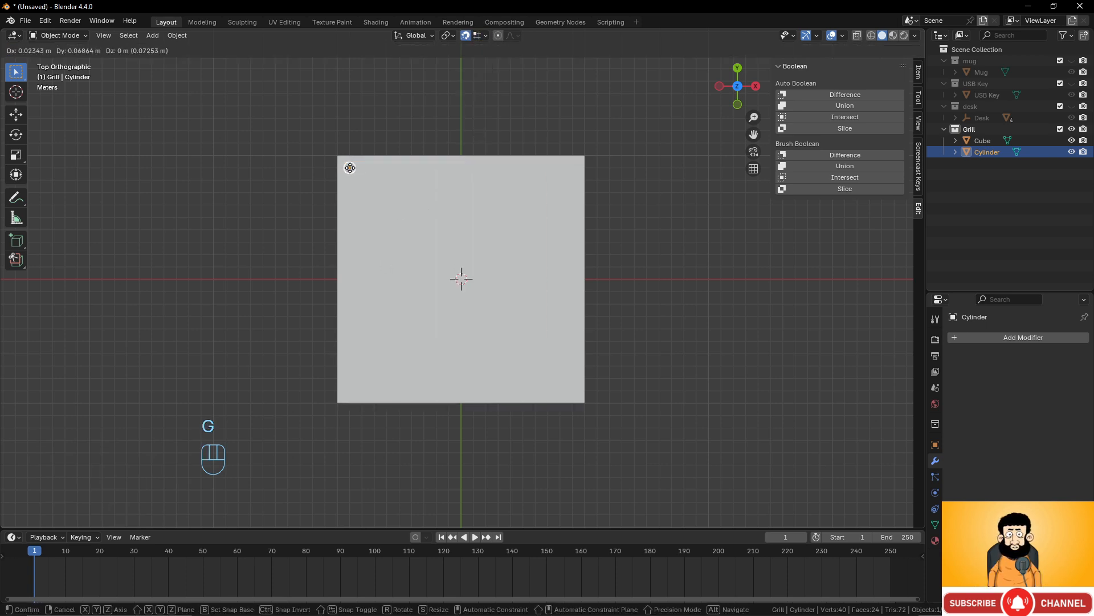
left_click(409, 183)
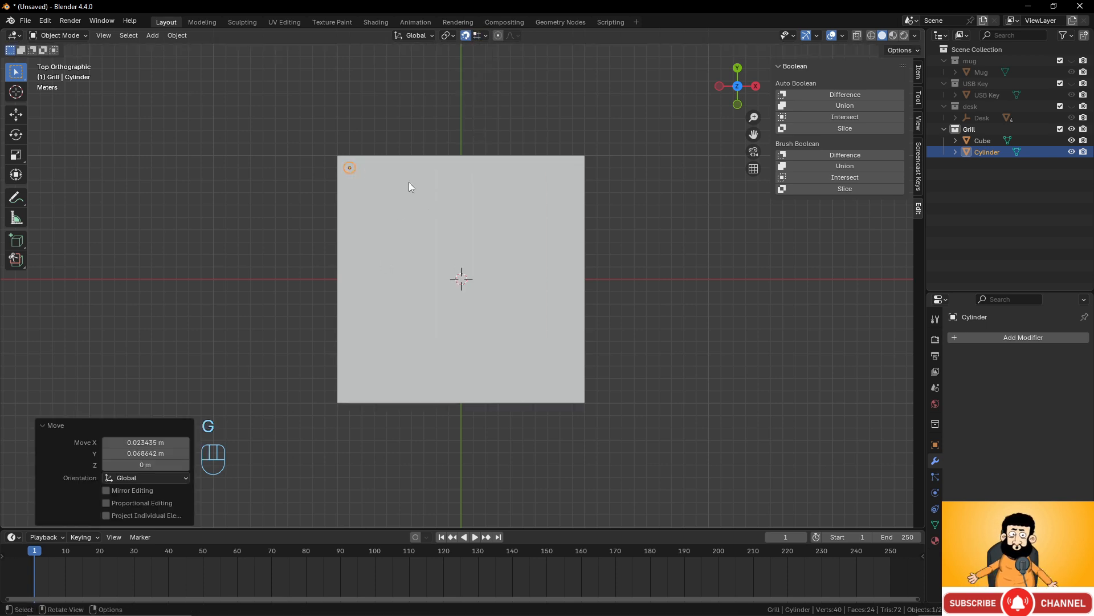
left_click(466, 35)
Add an Array modifier to the cylinder and disable its Relative Offset.
middle_click_drag(504, 254, 522, 197)
left_click(1007, 341)
mouse_move(1005, 341)
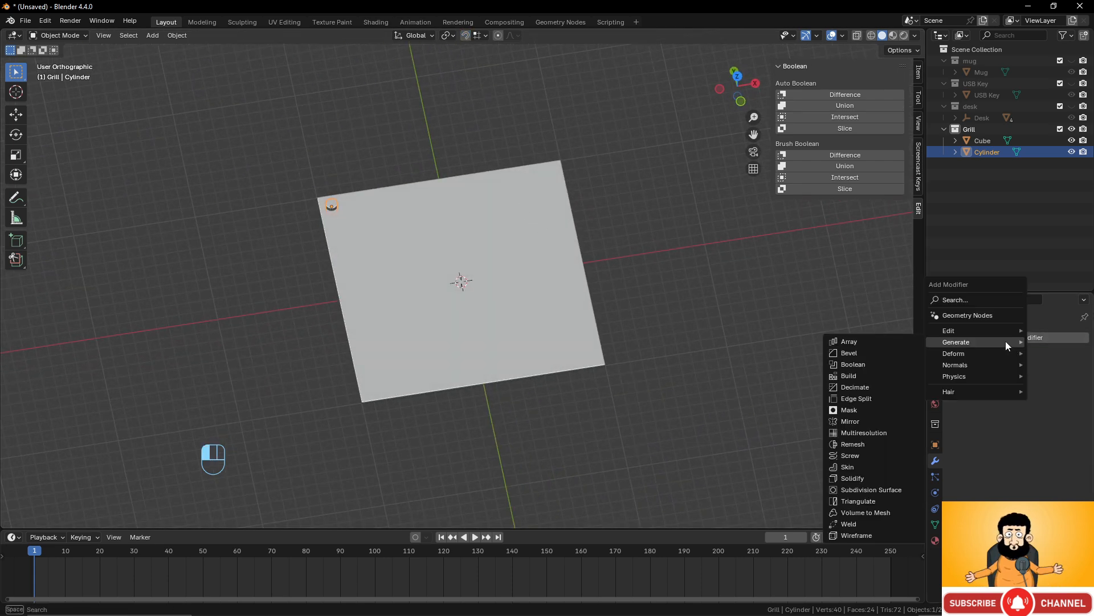
left_click(897, 341)
scroll(483, 300, "up", 3)
middle_click_drag(484, 300, 471, 311)
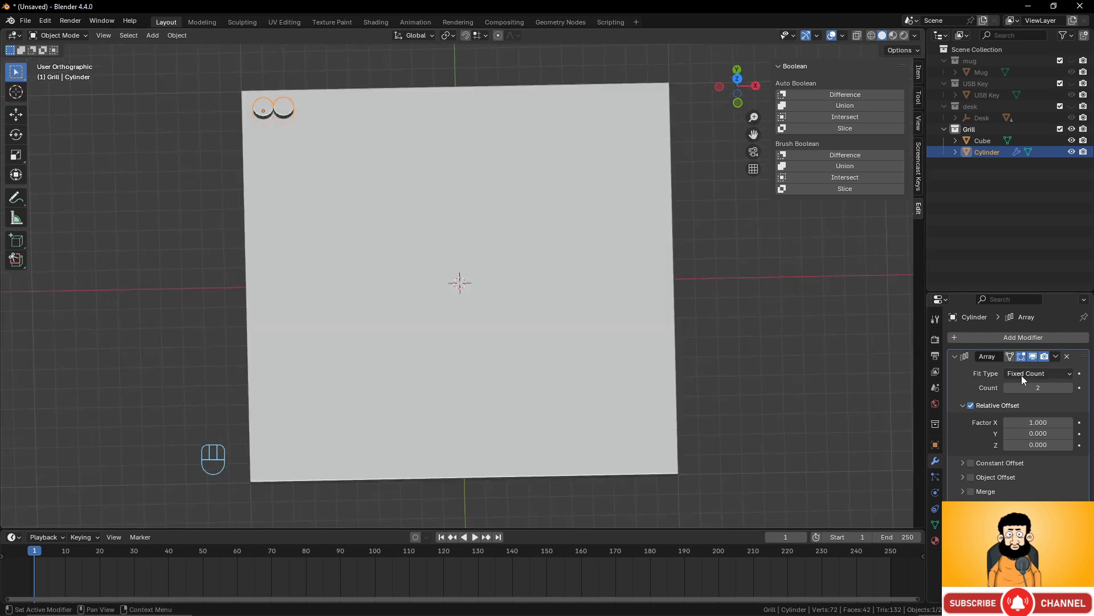
left_click(971, 406)
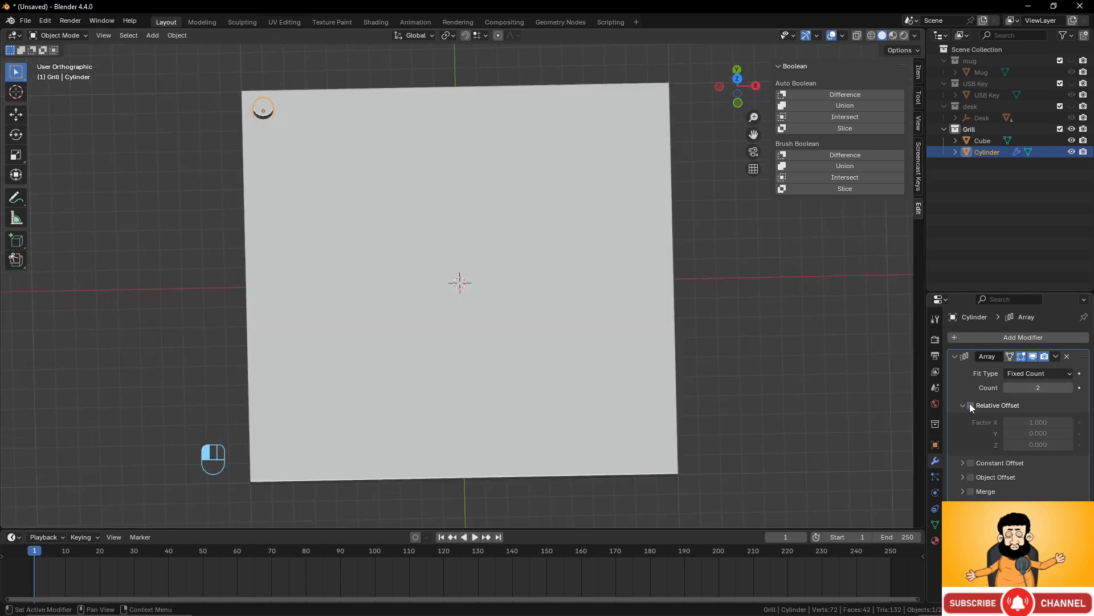
Enable the Array modifier's Constant Offset with an X distance of 2 m.
left_click(962, 463)
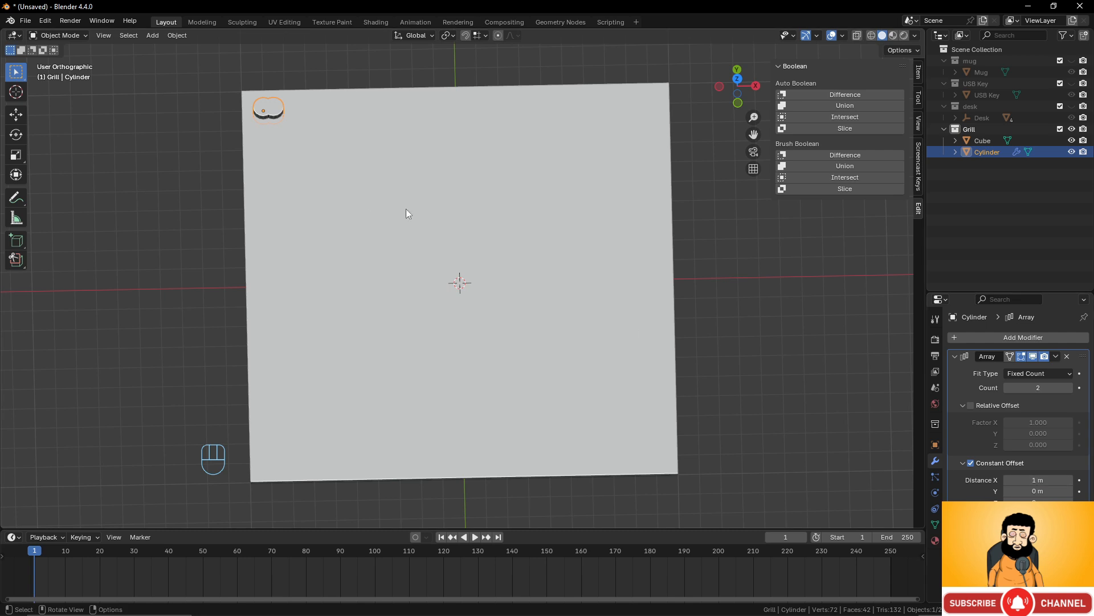
left_click(1029, 480)
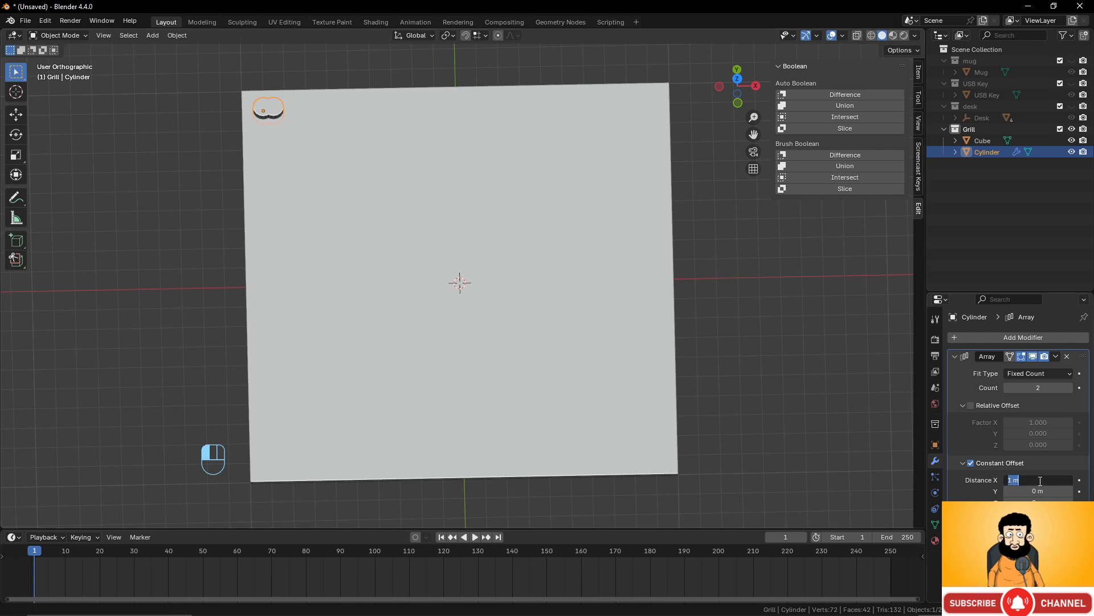
type("2")
key("Return")
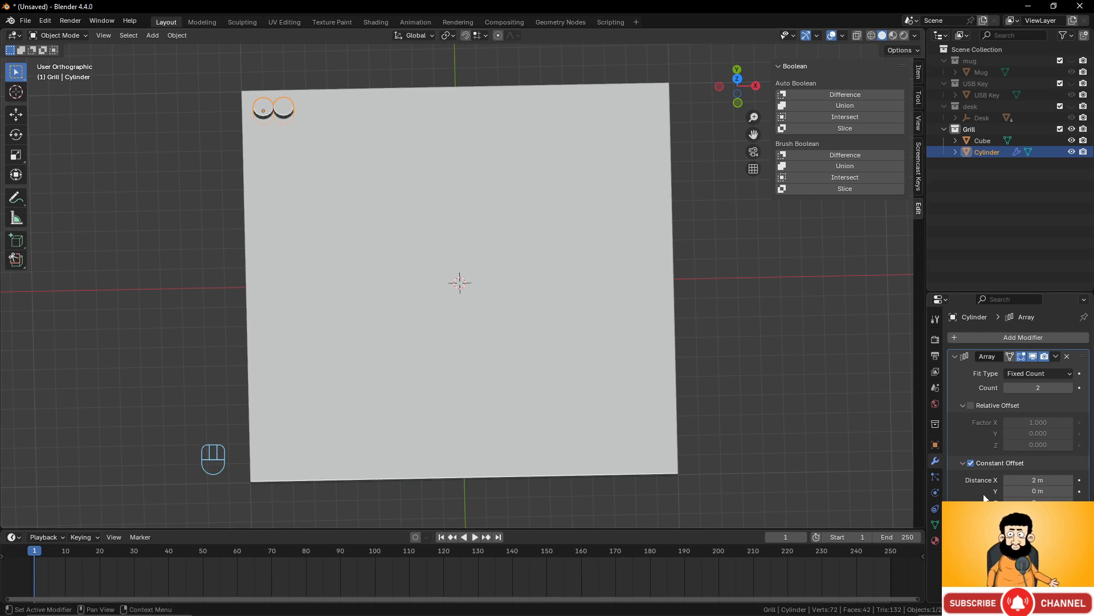
Try wider spacing for the cylinder array with constant X distances of 3 m and 4 m.
left_click(1037, 479)
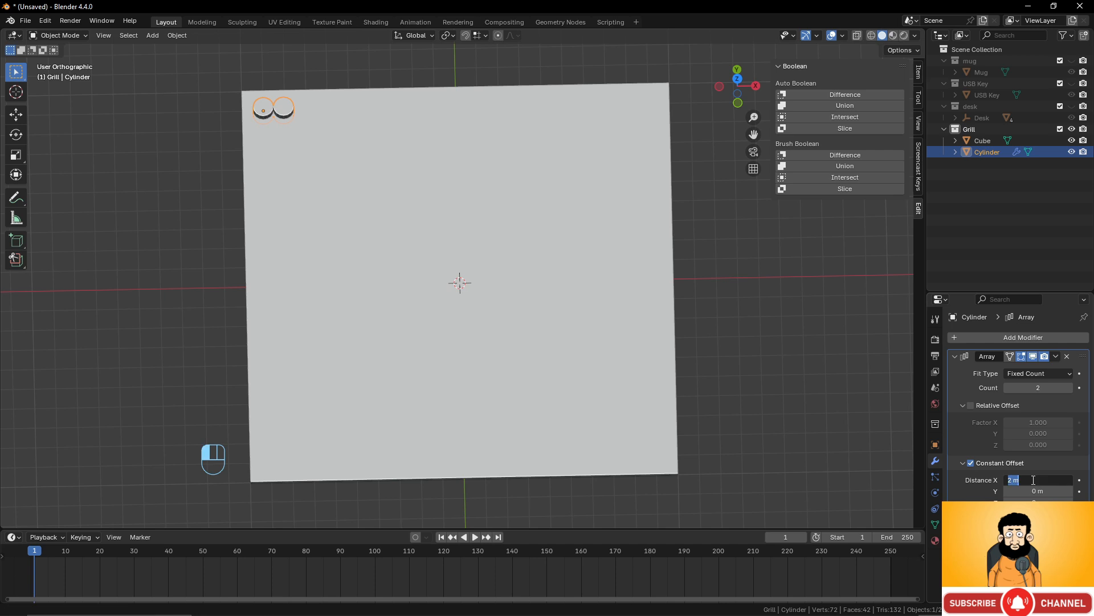
type("3")
key("Return")
middle_click_drag(441, 285, 439, 283)
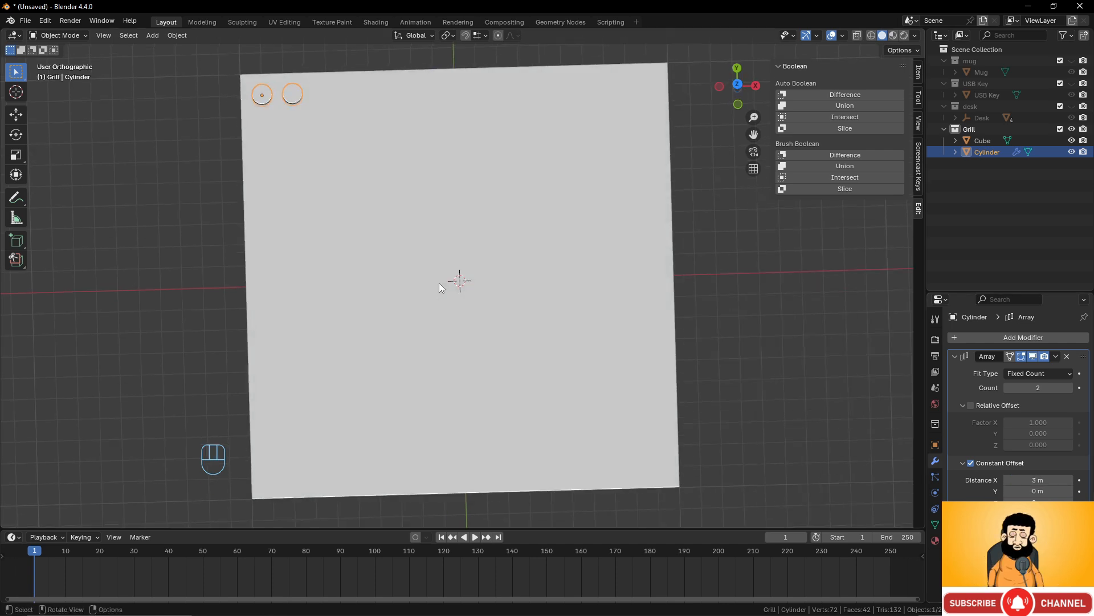
key("KP_7")
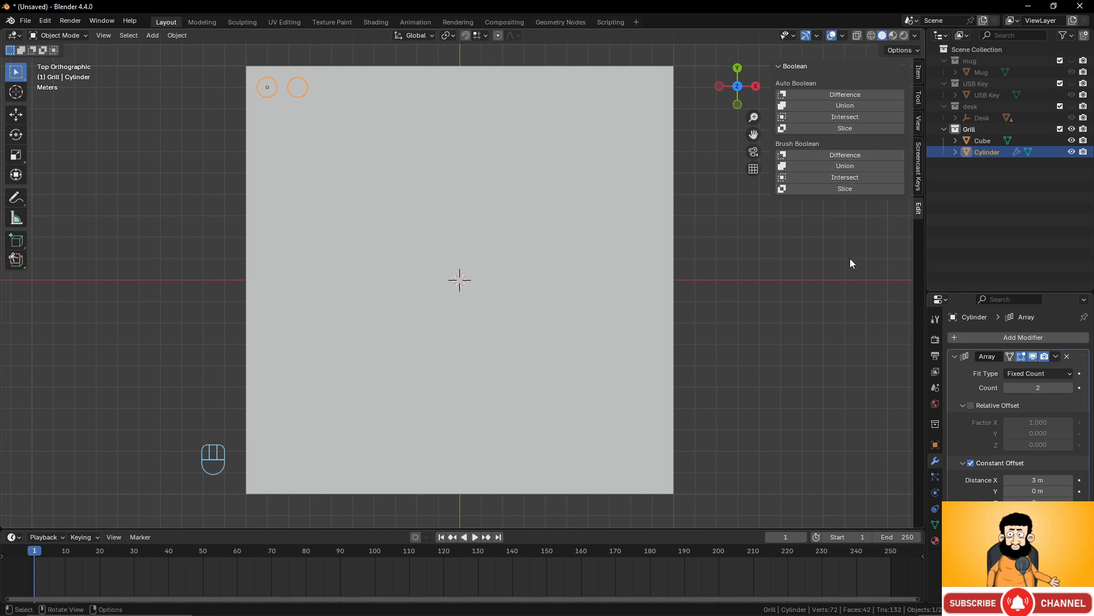
left_click(1034, 481)
type("4")
key("Return")
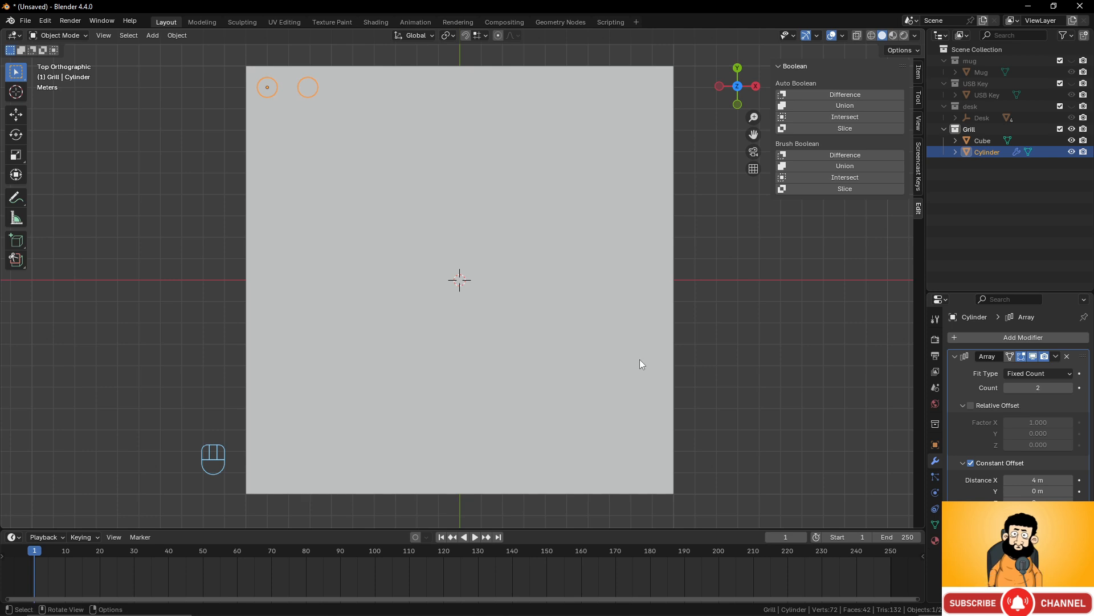
scroll(413, 237, "down", 2)
scroll(413, 237, "up", 1)
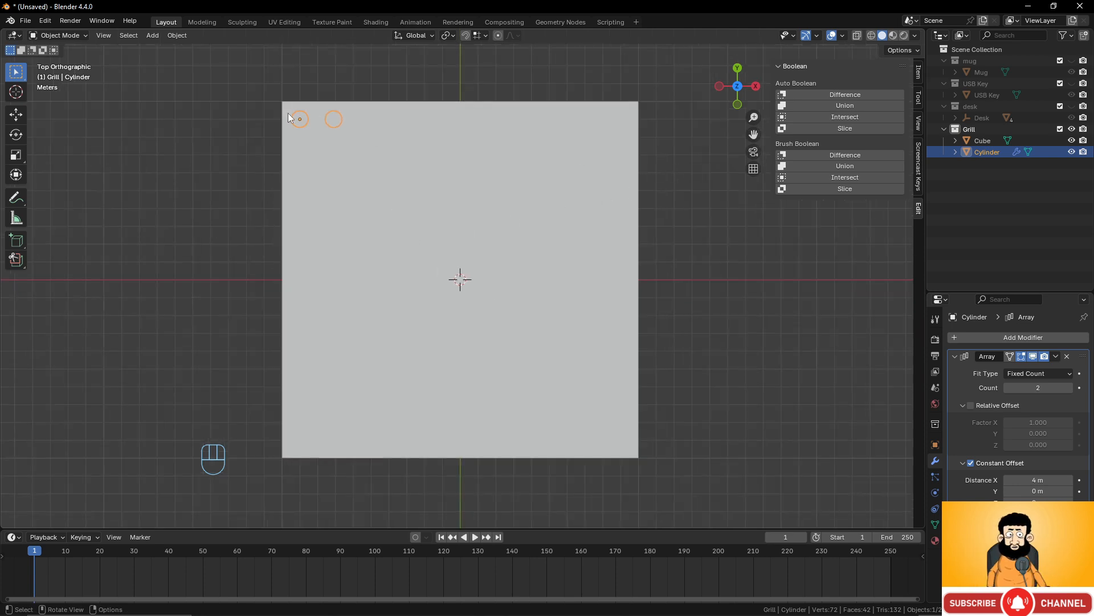
Apply the cylinder's scale and set the array's constant X distance to 2 m.
key("ctrl+a")
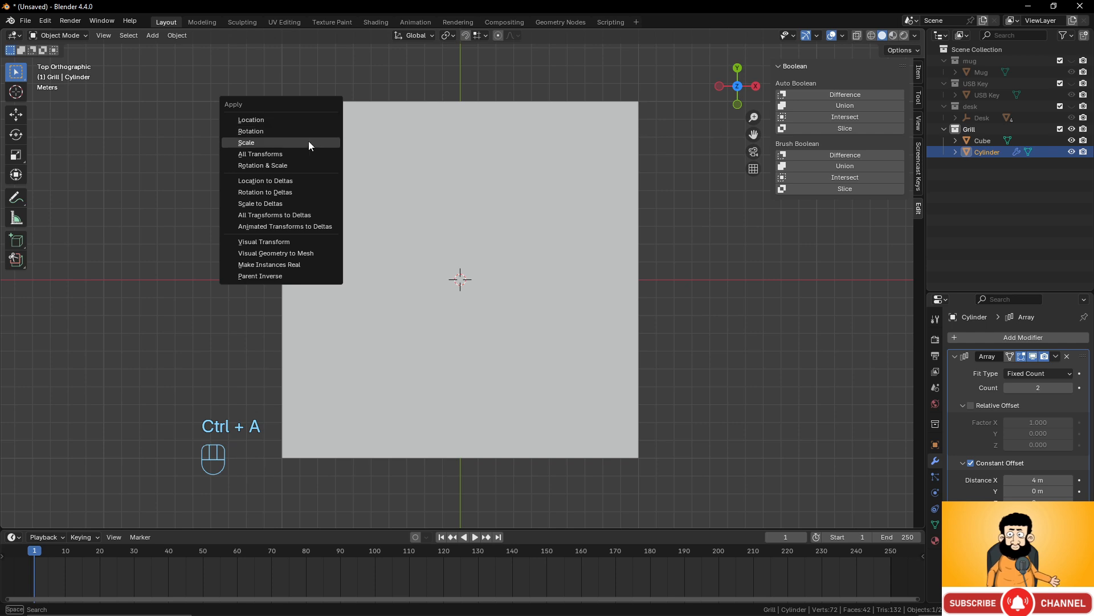
left_click(309, 141)
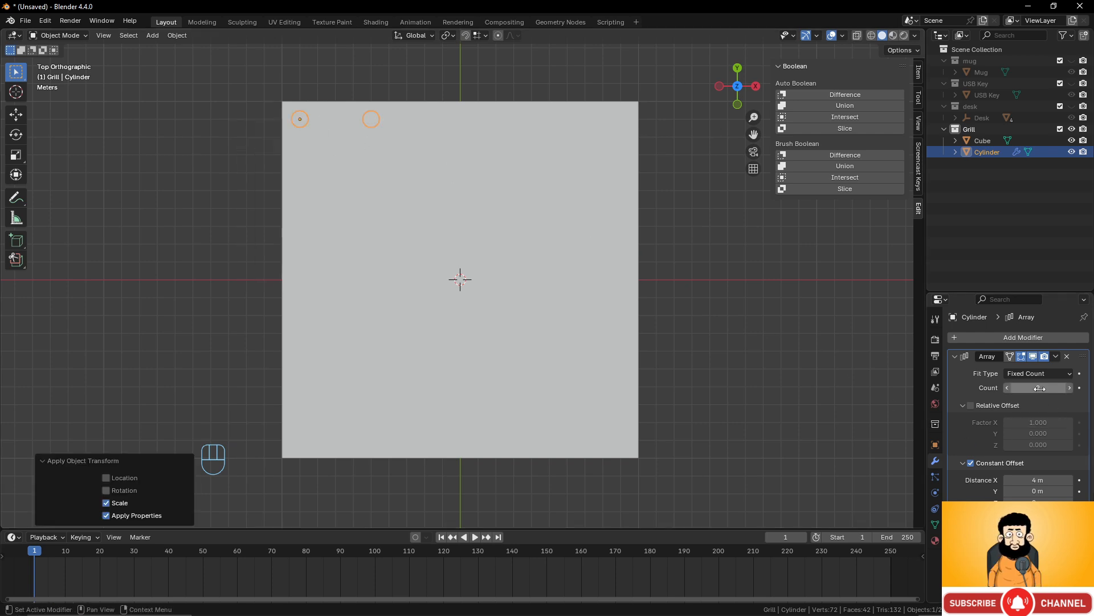
left_click(1034, 480)
type("2")
key("Return")
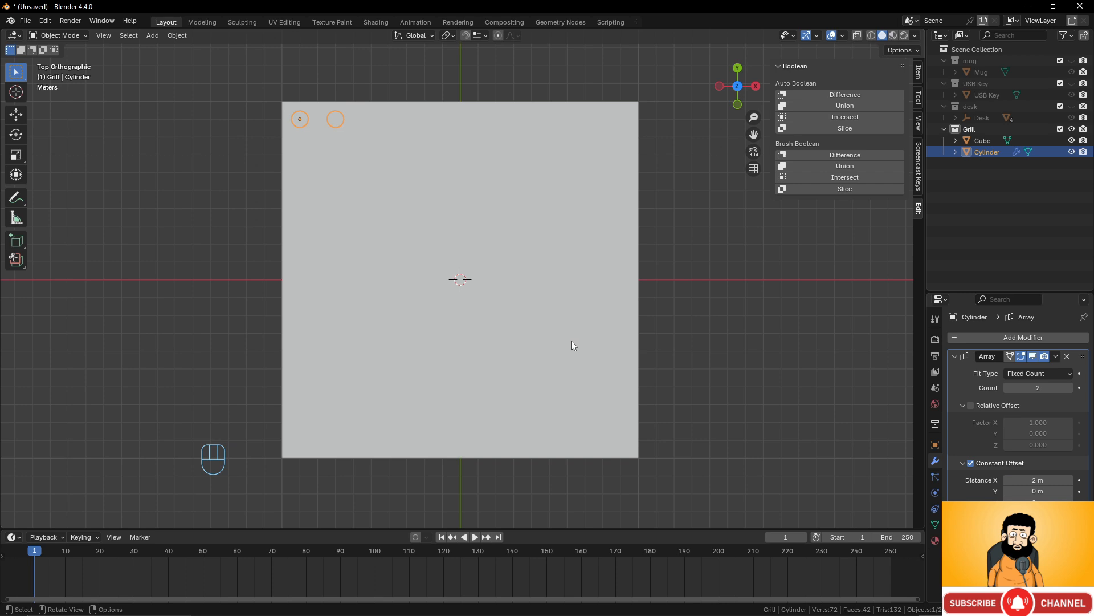
Raise the array's count to 10 so the cylinders span the plate's upper edge.
left_click(1069, 388)
left_click(1070, 387)
left_click(1069, 388)
left_click(1069, 387)
left_click(1069, 388)
left_click(1070, 387)
left_click(1069, 388)
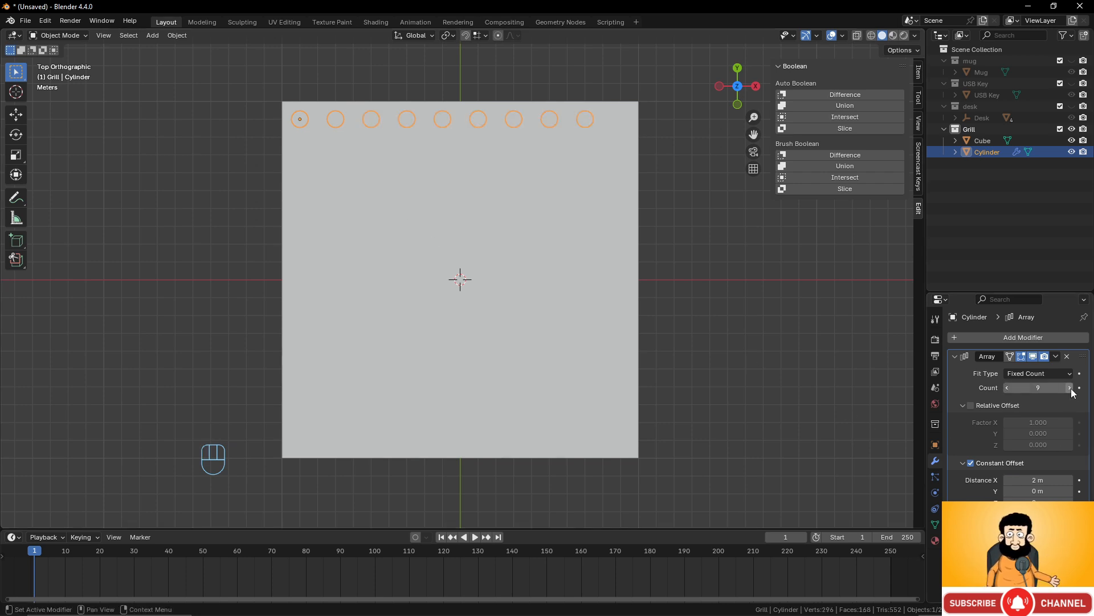
left_click(1069, 387)
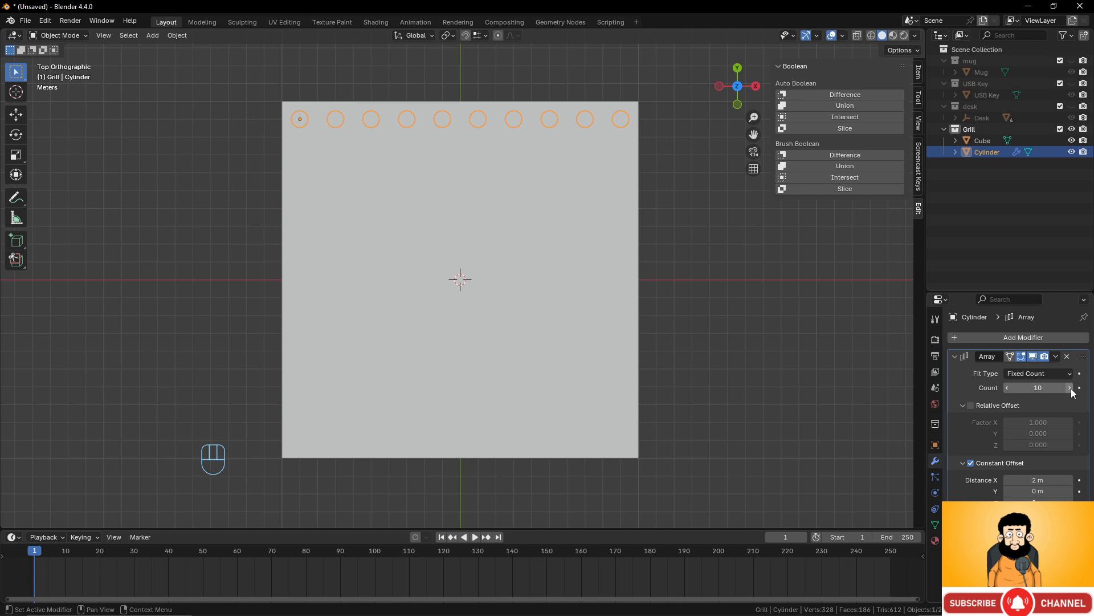
Add a second Array modifier to the cylinder, using Constant Offset instead of Relative Offset.
left_click(954, 356)
left_click(995, 342)
mouse_move(996, 341)
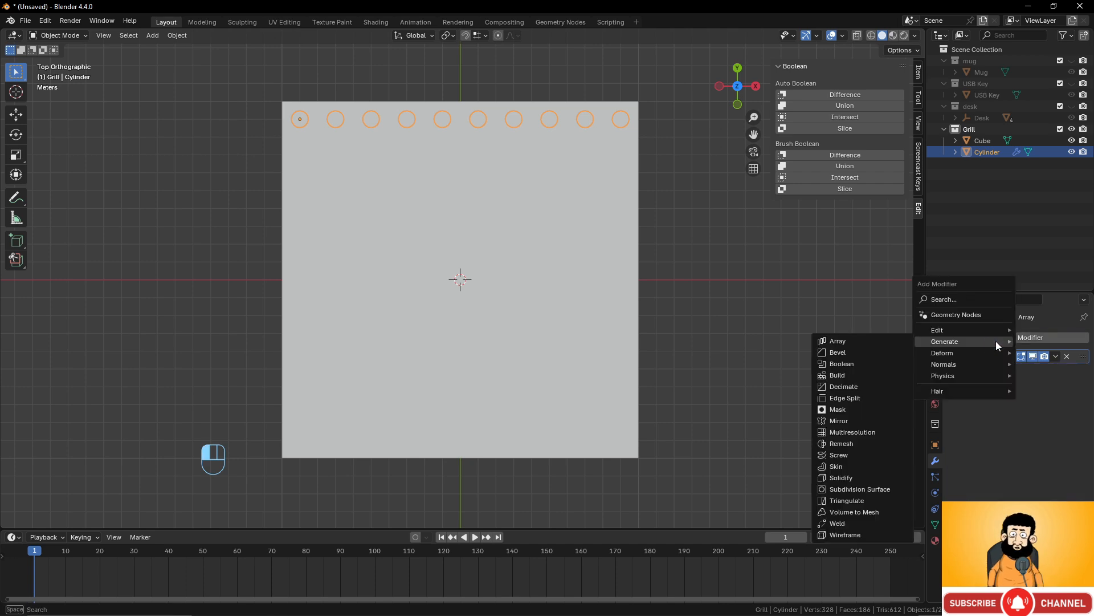
left_click(881, 340)
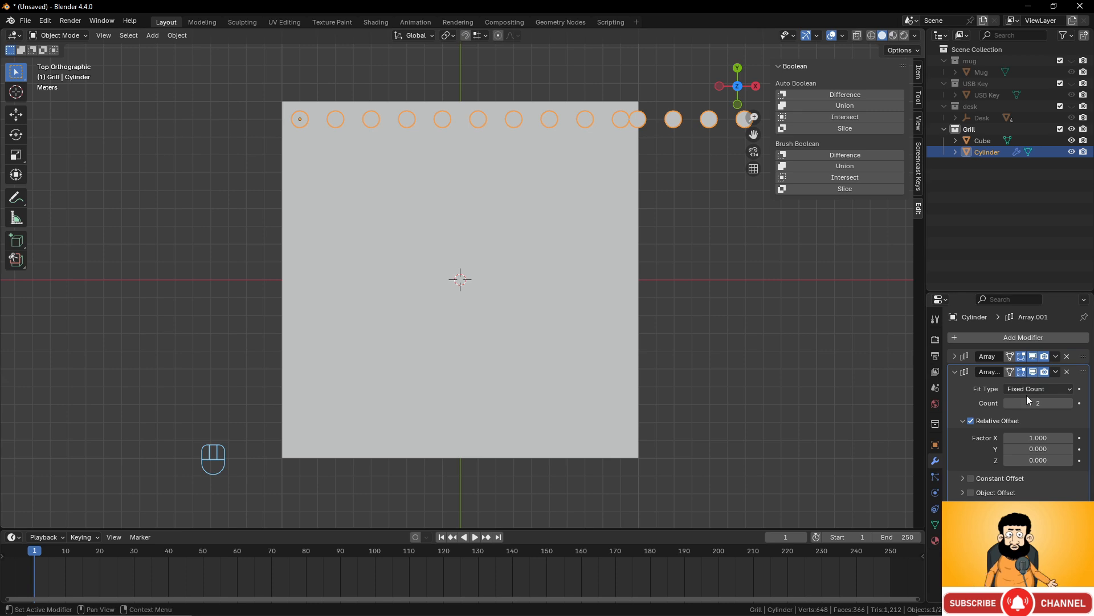
left_click(971, 421)
left_click(970, 478)
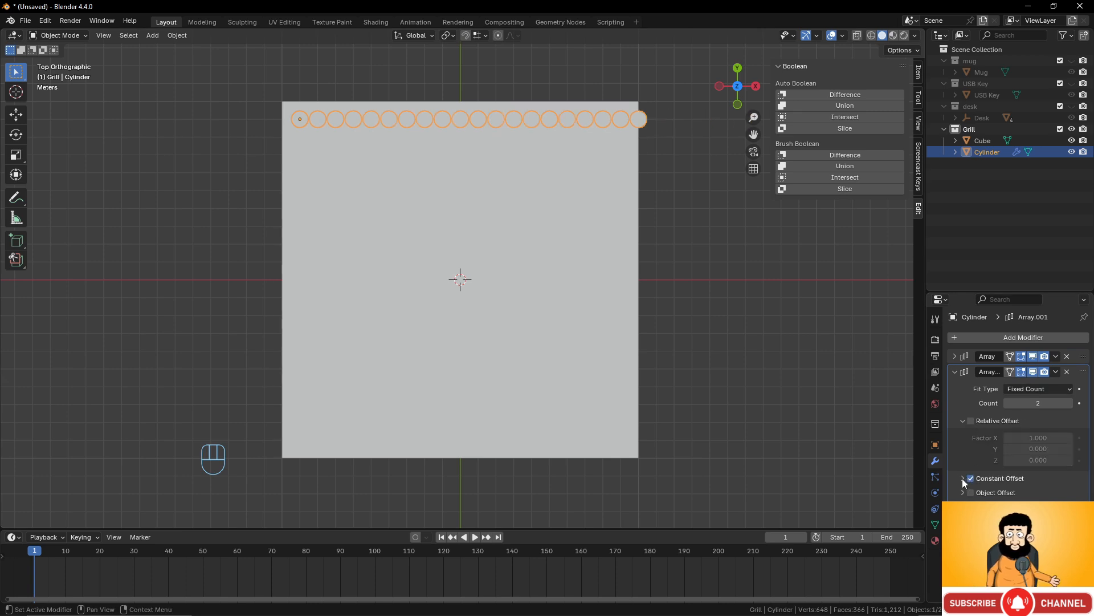
left_click(963, 478)
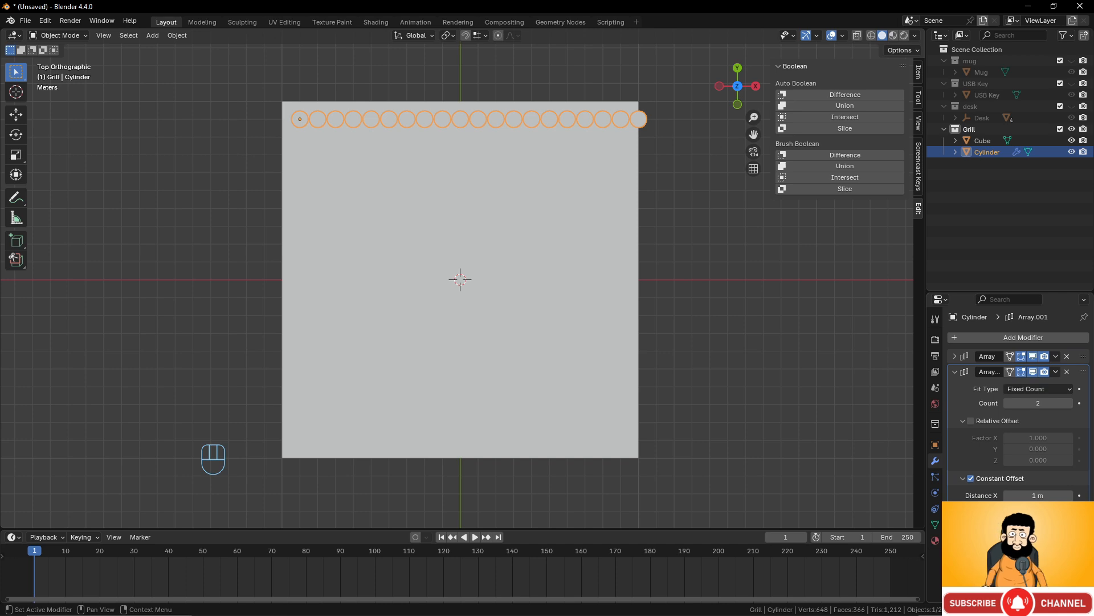
Set the second array's constant offset to 0 m in X and -2 m in Y.
left_click_drag(1047, 506, 1071, 506)
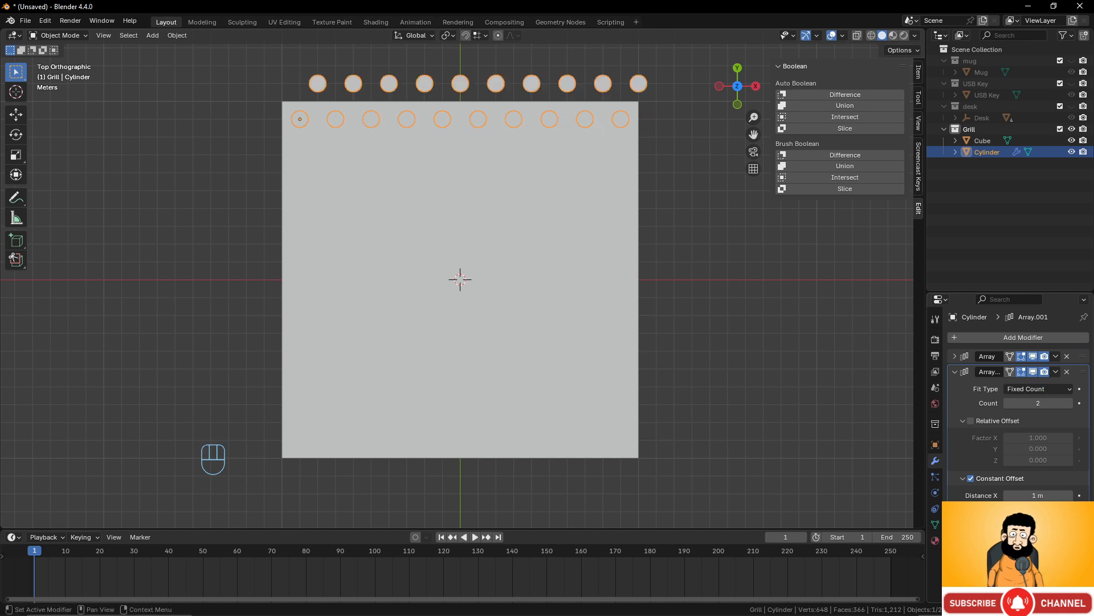
left_click(1047, 495)
type("0")
key("Return")
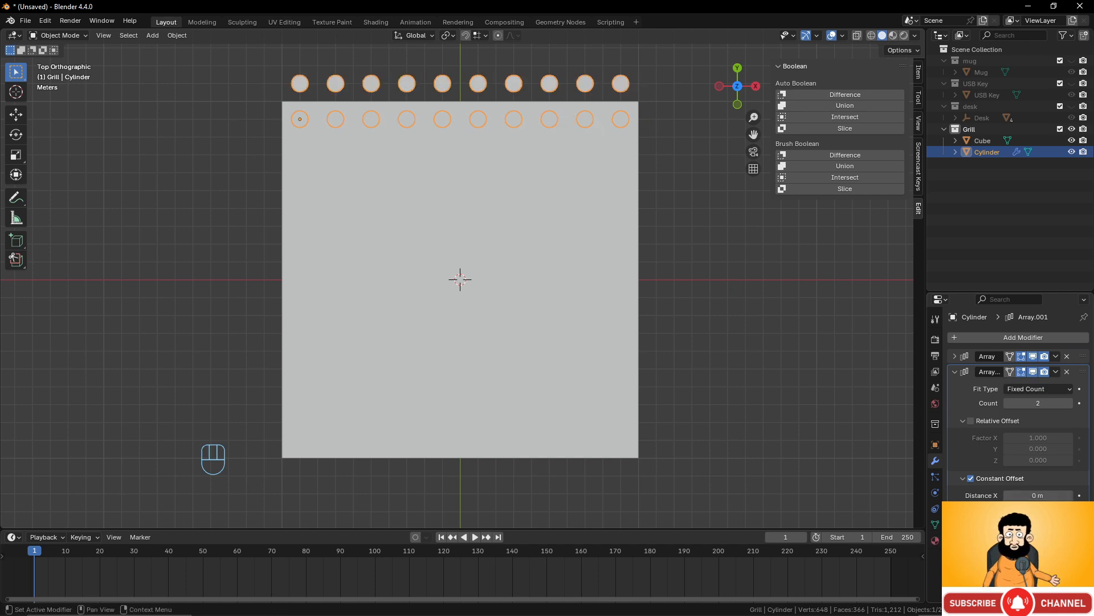
left_click(1038, 506)
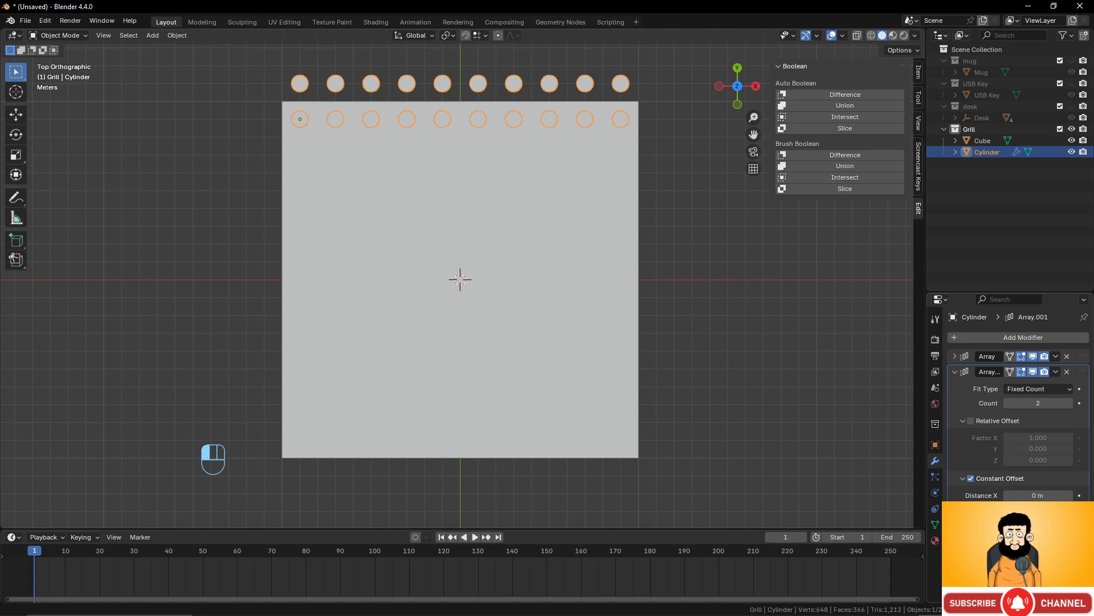
type("-1")
key("Return")
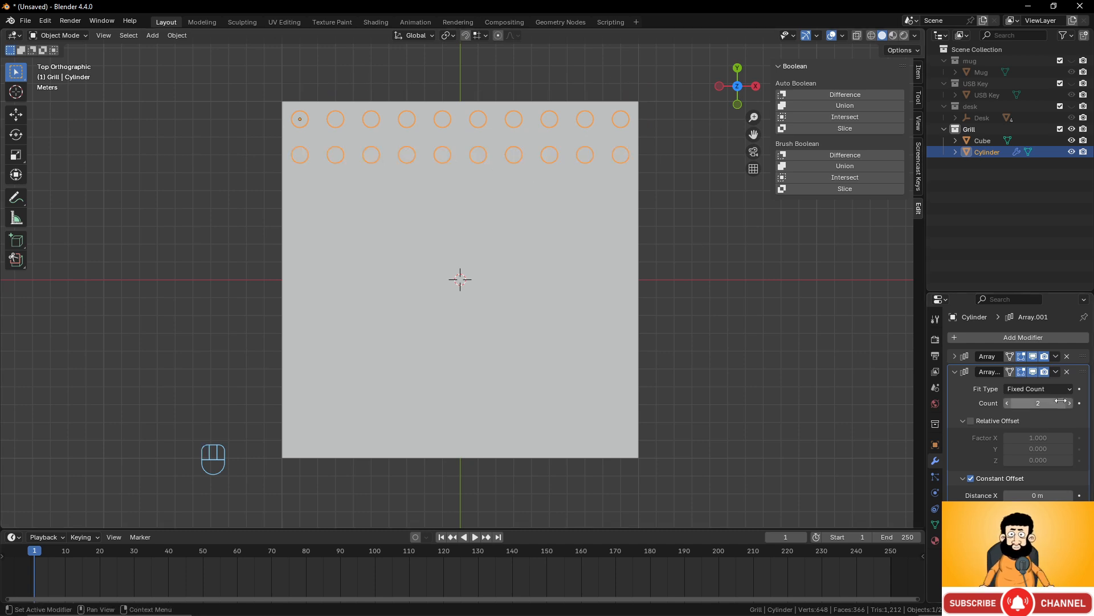
Set the second array's count to 10 to cover the plate with rows of cylinders.
left_click_drag(1069, 406, 1091, 406)
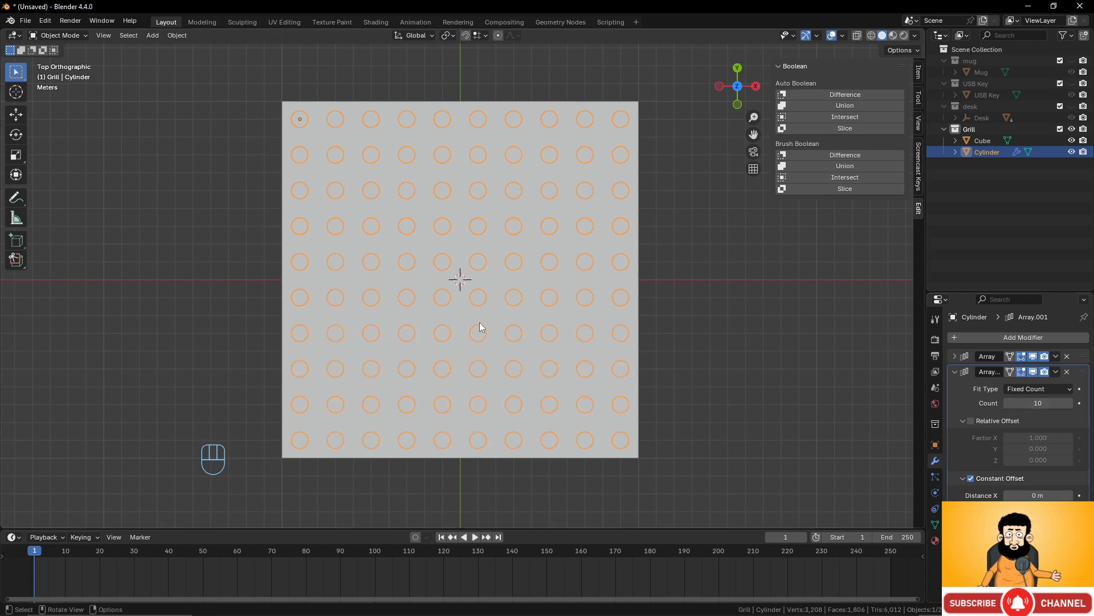
middle_click_drag(481, 324, 515, 259)
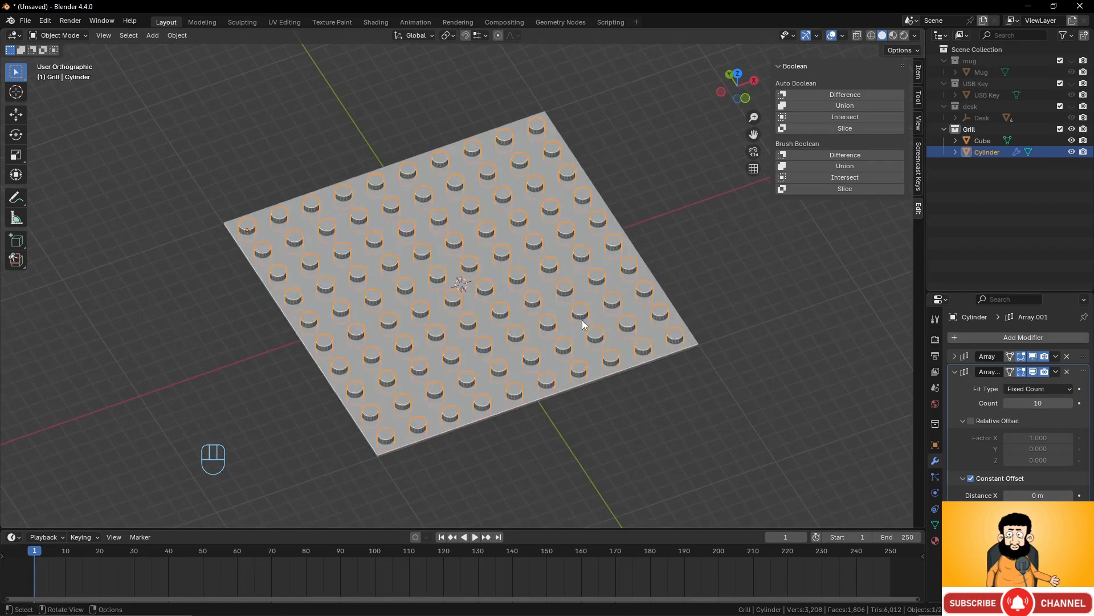
left_click(955, 372)
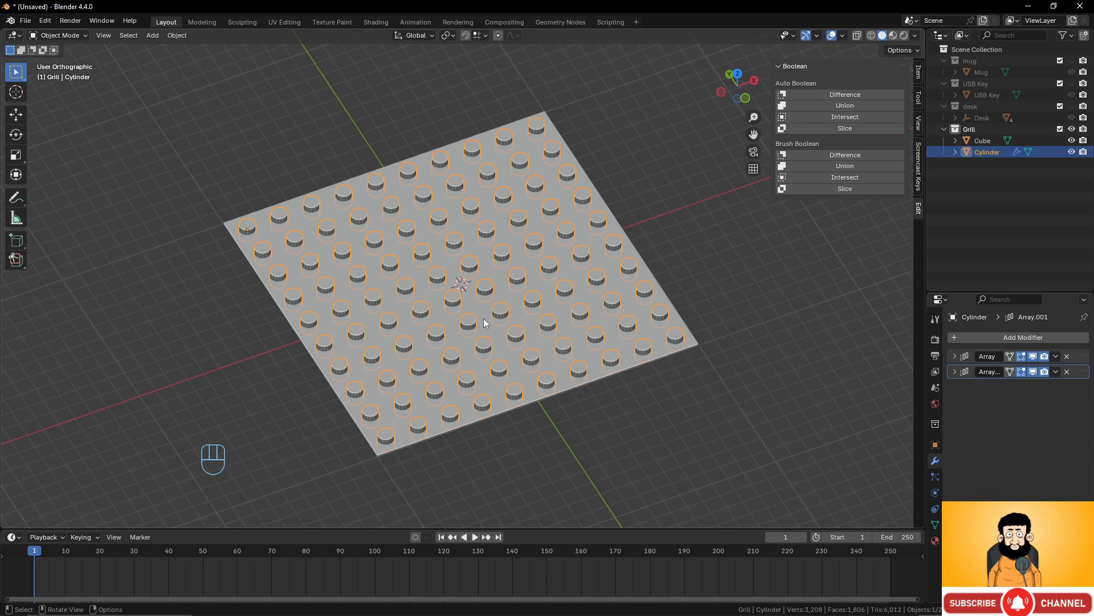
Cut the arrayed cylinders out of the plate with Auto Boolean Difference and undo the cut.
middle_click_drag(289, 246, 271, 250)
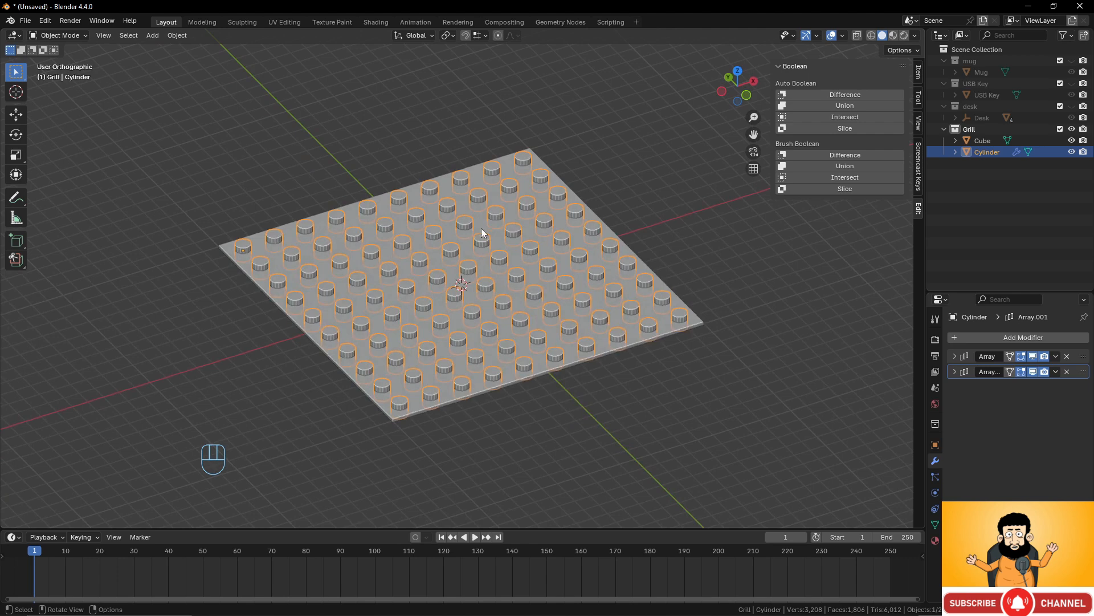
left_click(259, 246, "shift")
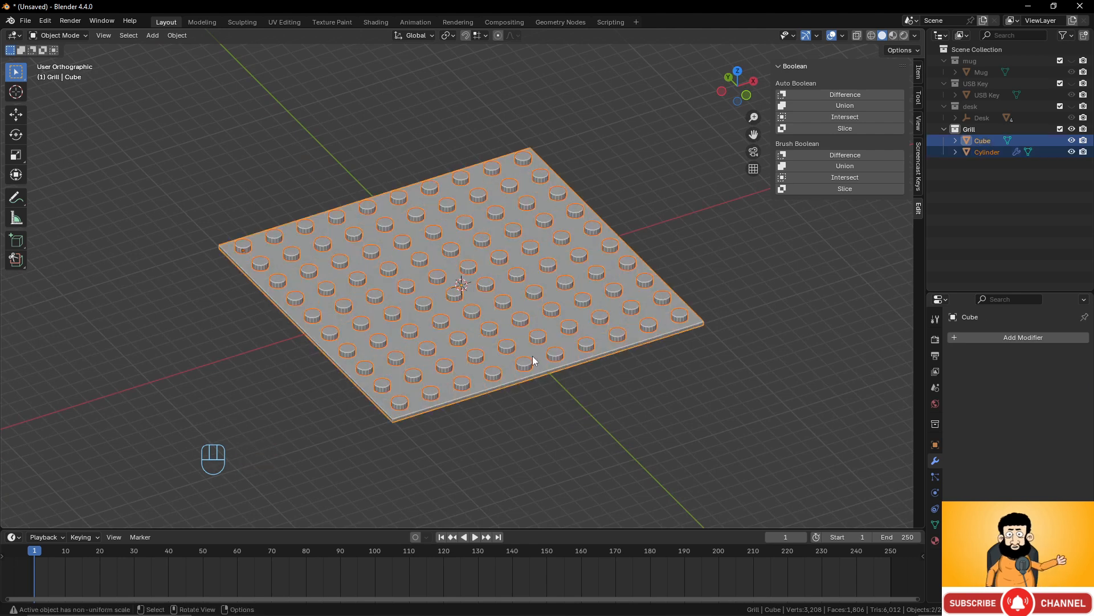
left_click(835, 97)
middle_click_drag(565, 405, 548, 350)
key("ctrl+z")
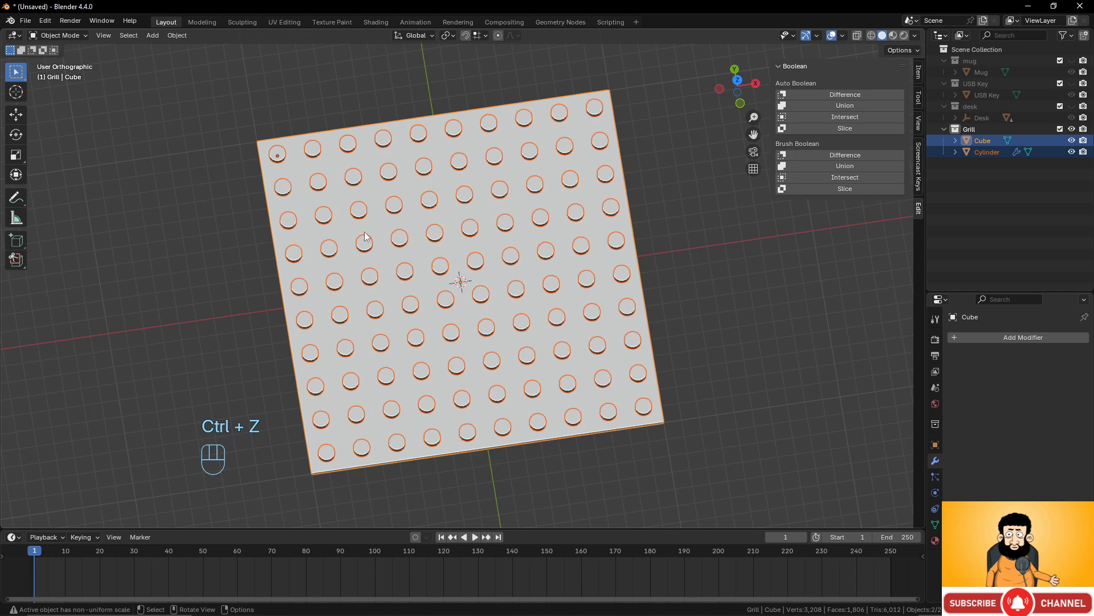
Scale the cylinder's mesh uniformly by about 1.762 in Edit Mode to enlarge all arrayed copies.
left_click(279, 157)
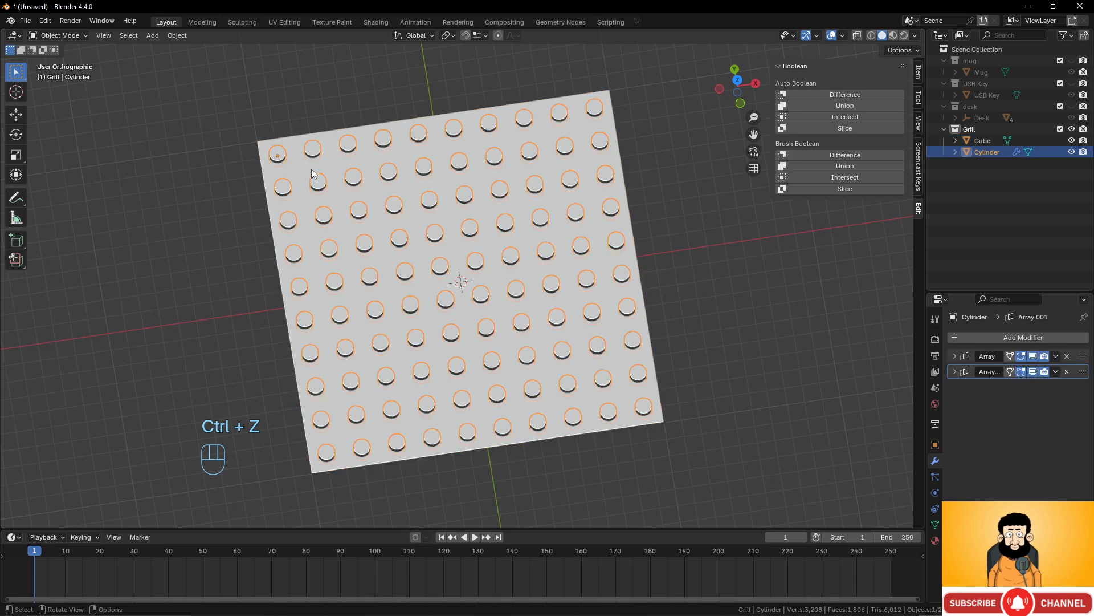
key("Tab")
key("s")
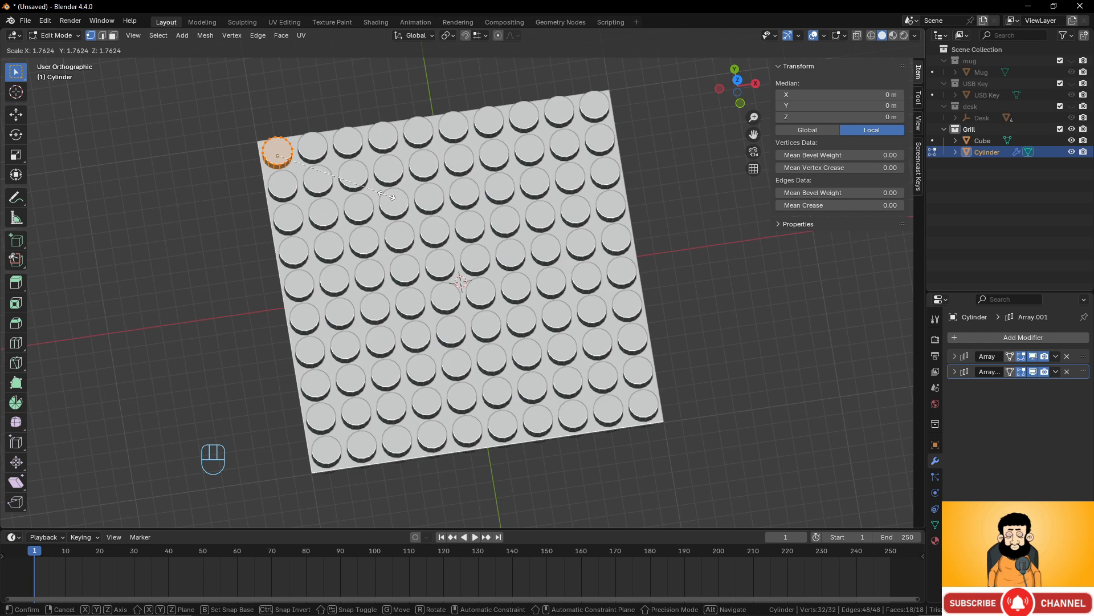
left_click(387, 196)
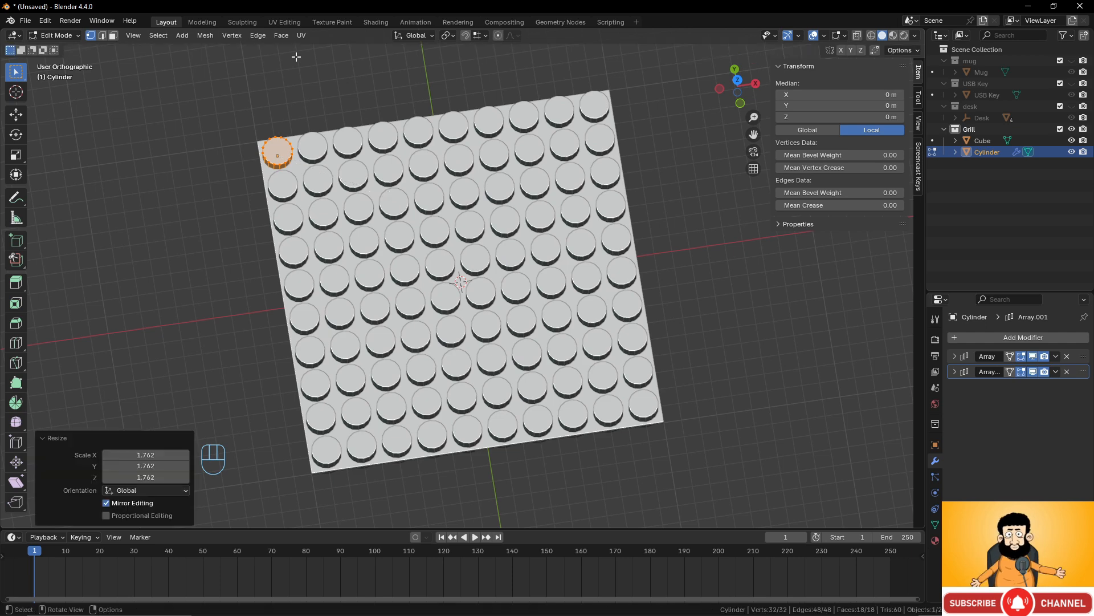
key("Tab")
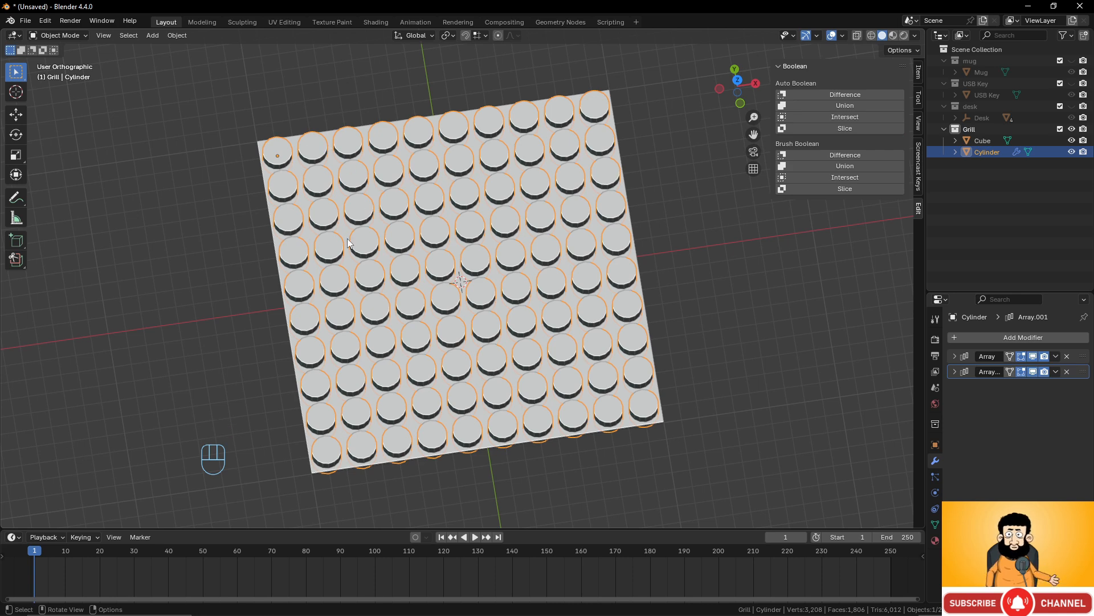
Hide the arrayed cylinder and add a 2 m cube at the plate's centre.
left_click(1072, 152)
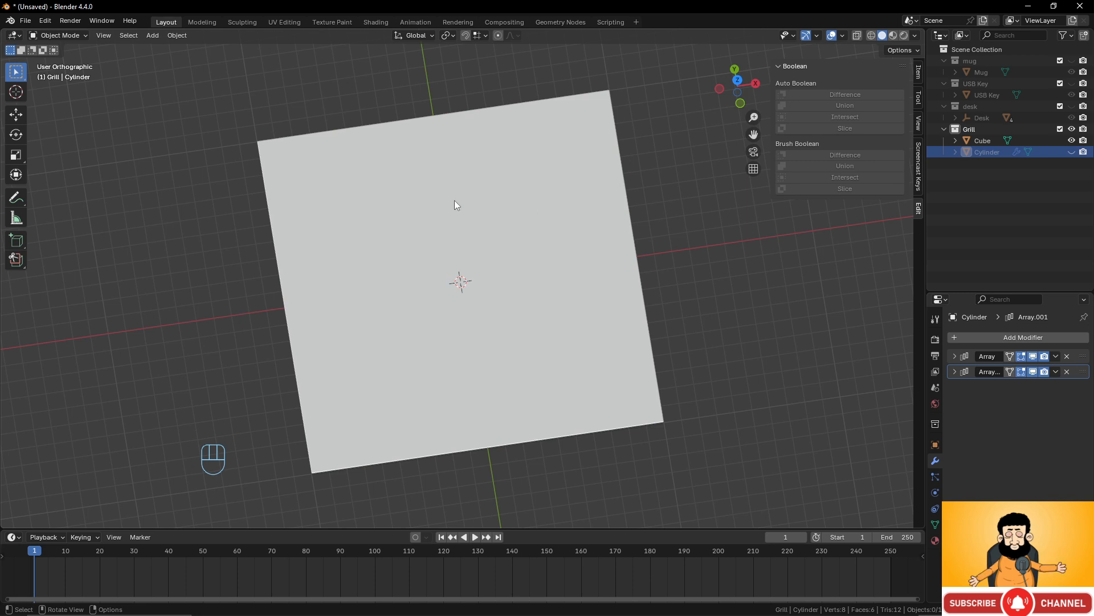
key("shift+a")
left_click(499, 213)
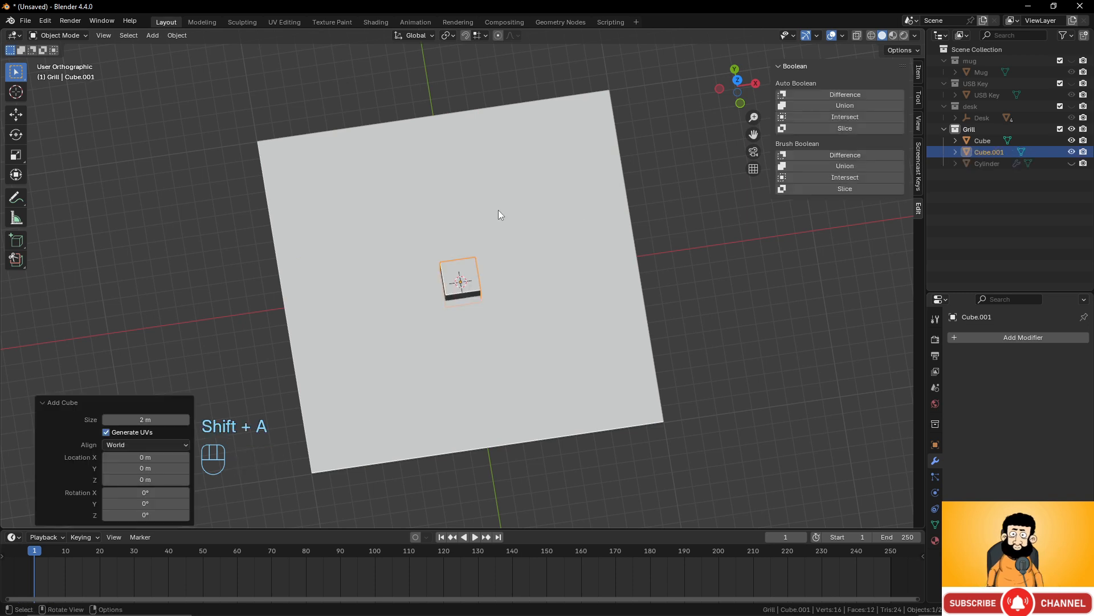
Turn on snapping and, in top view, move the small cube flush into the plate's -X, +Y corner.
key("KP_7")
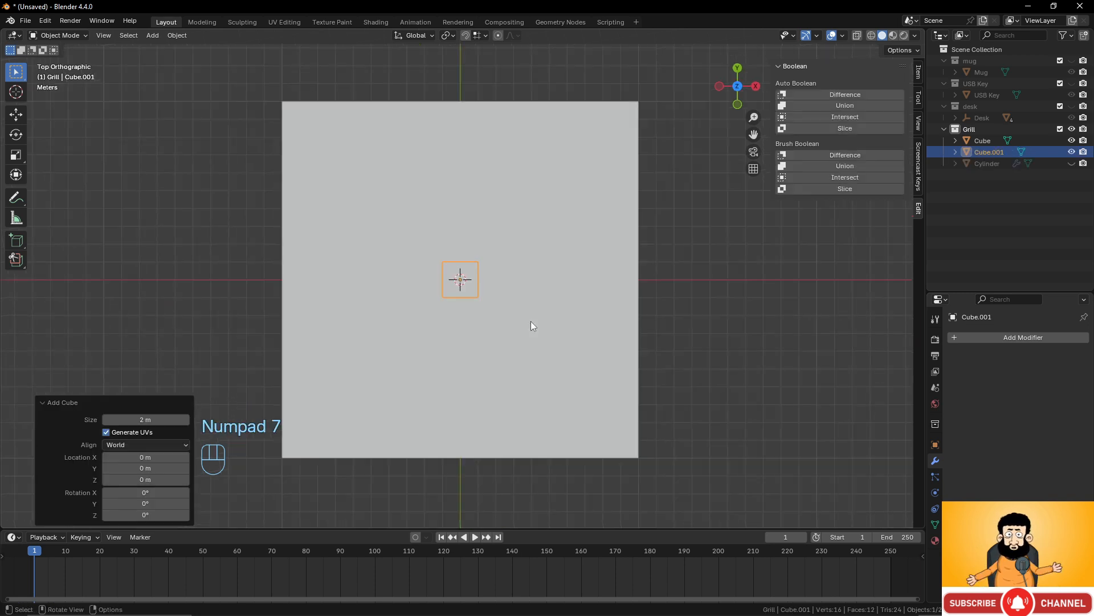
key("g")
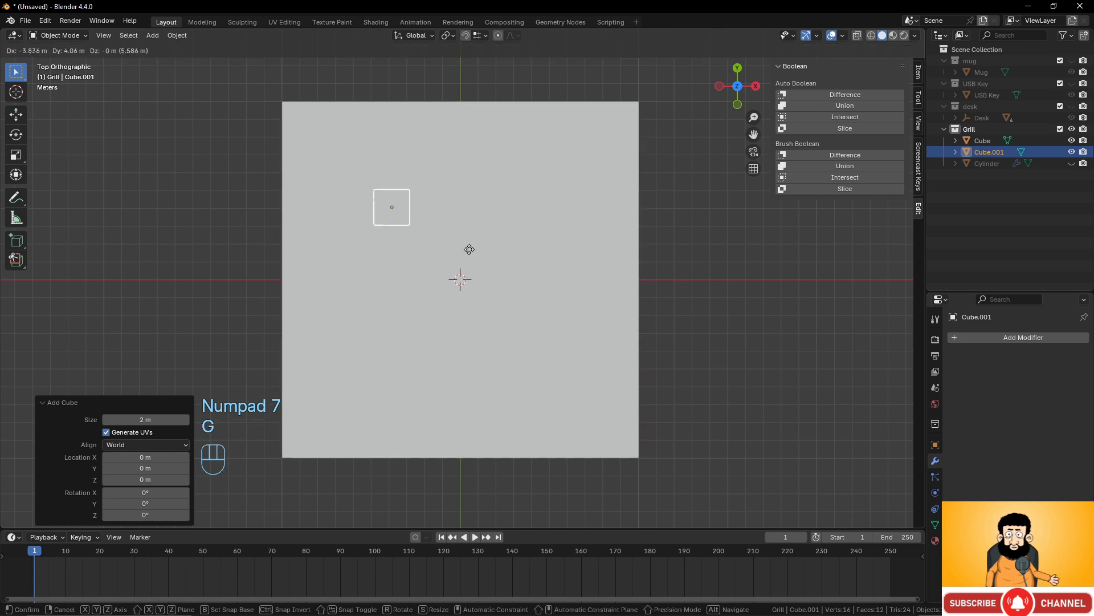
key("Escape")
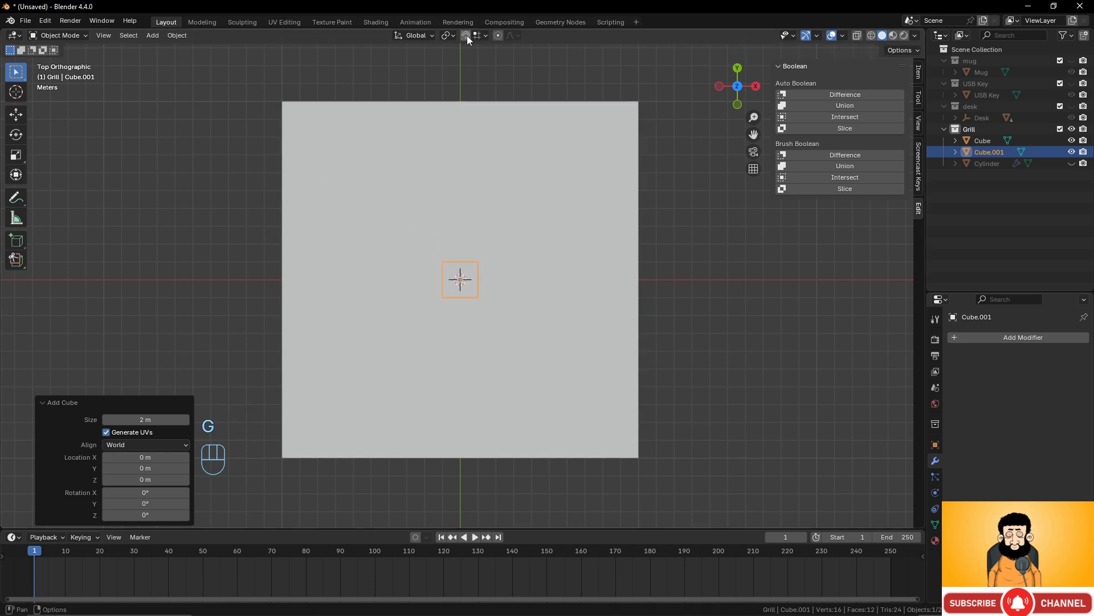
left_click(467, 35)
key("g")
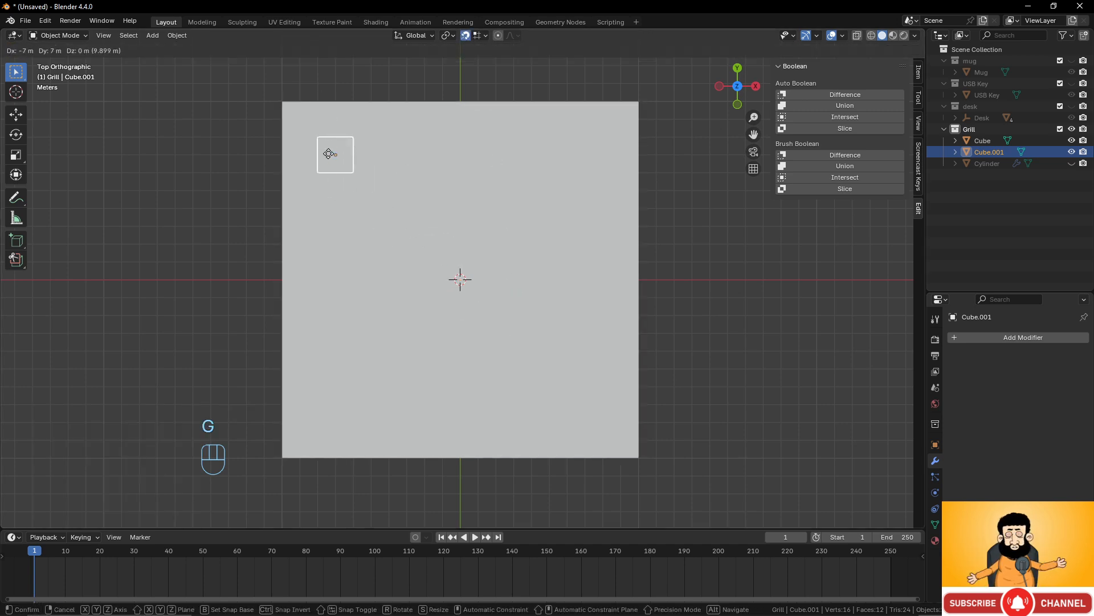
left_click(300, 118)
key("Tab")
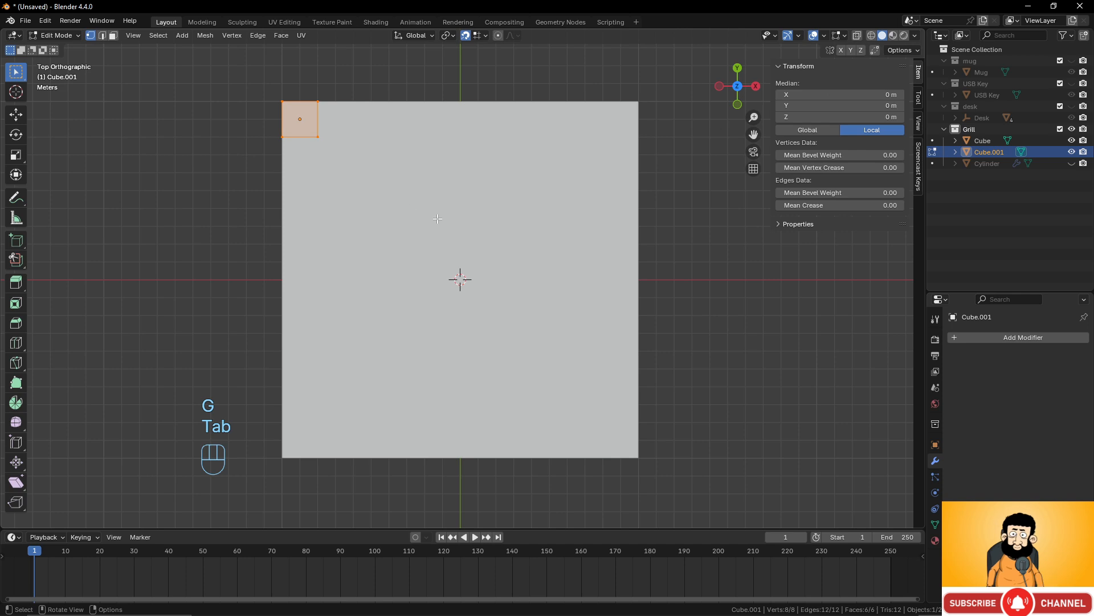
key("s")
right_click(411, 204)
key("Tab")
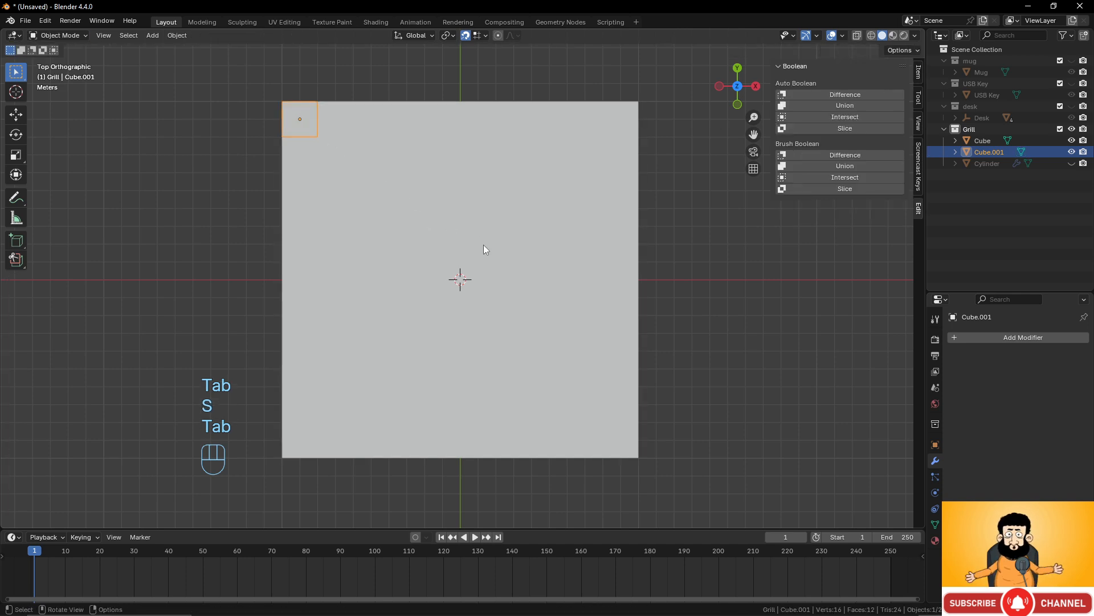
Scale the small cube uniformly to about 0.68 in Object Mode and apply its scale.
key("s")
left_click(414, 205)
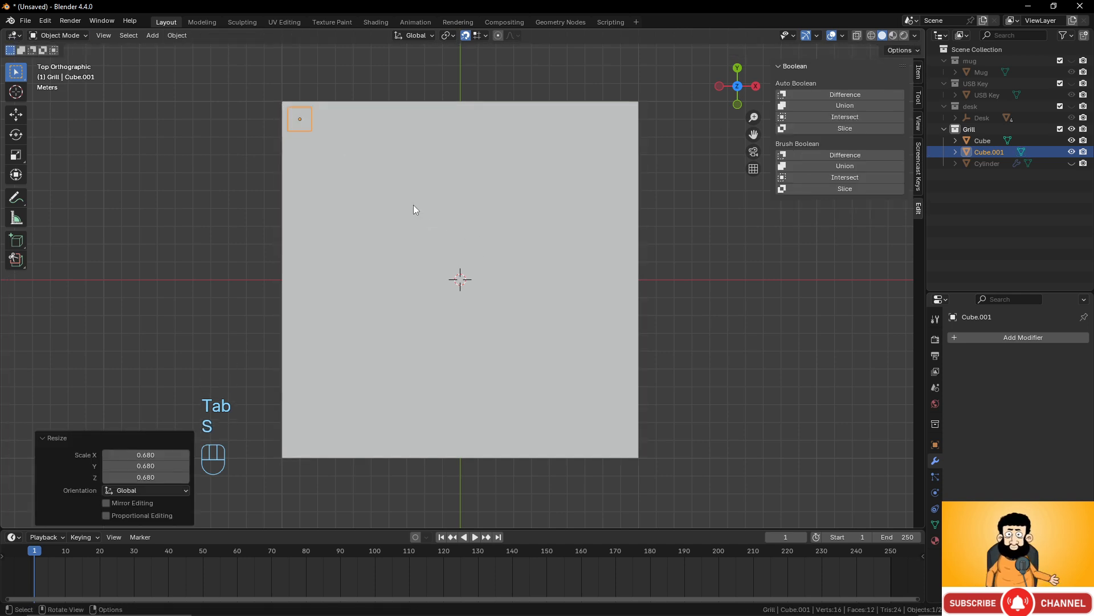
key("ctrl+a")
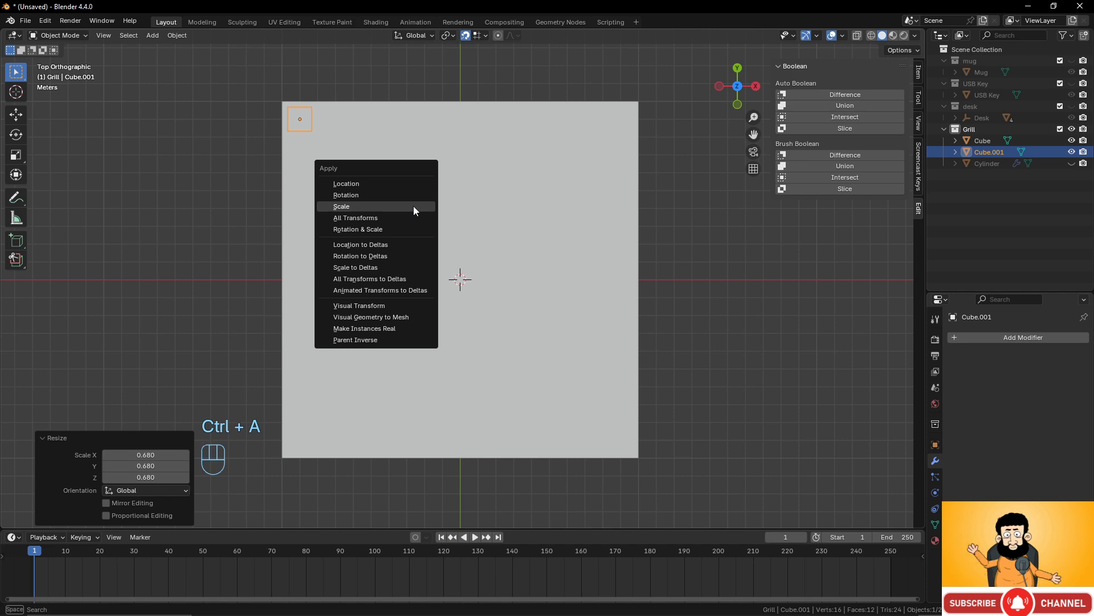
left_click(414, 206)
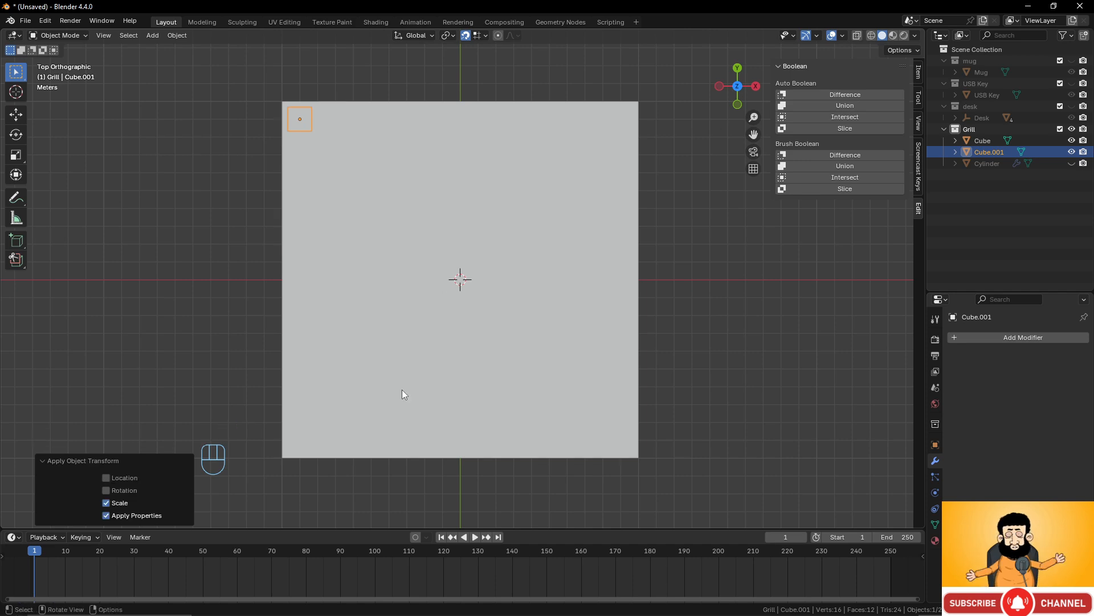
Unhide the arrayed cylinder and select it.
middle_click_drag(402, 394, 880, 233)
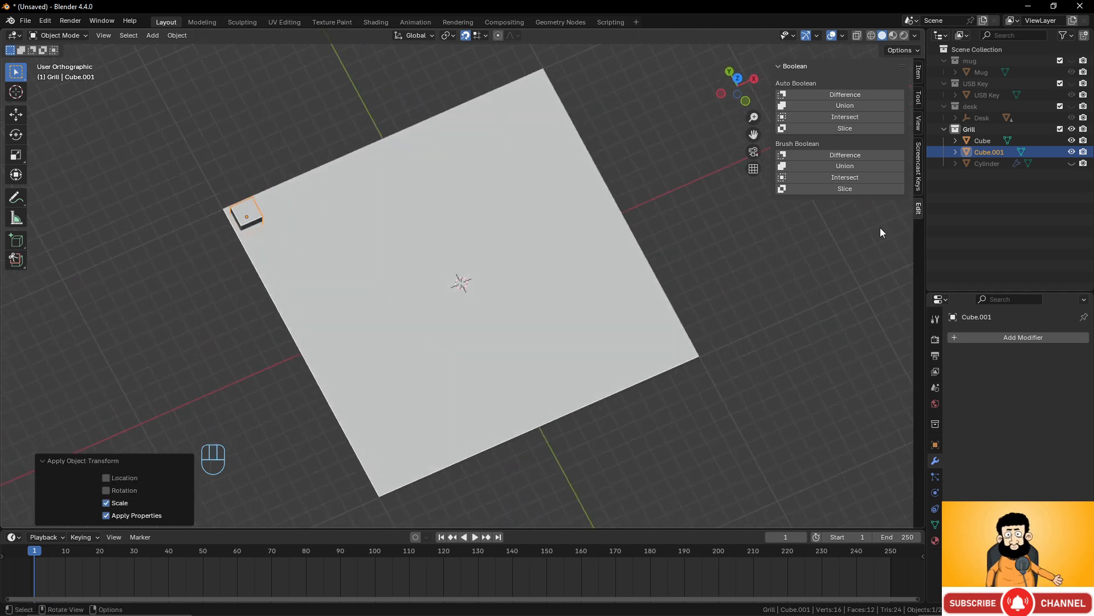
left_click(1071, 163)
left_click(987, 164)
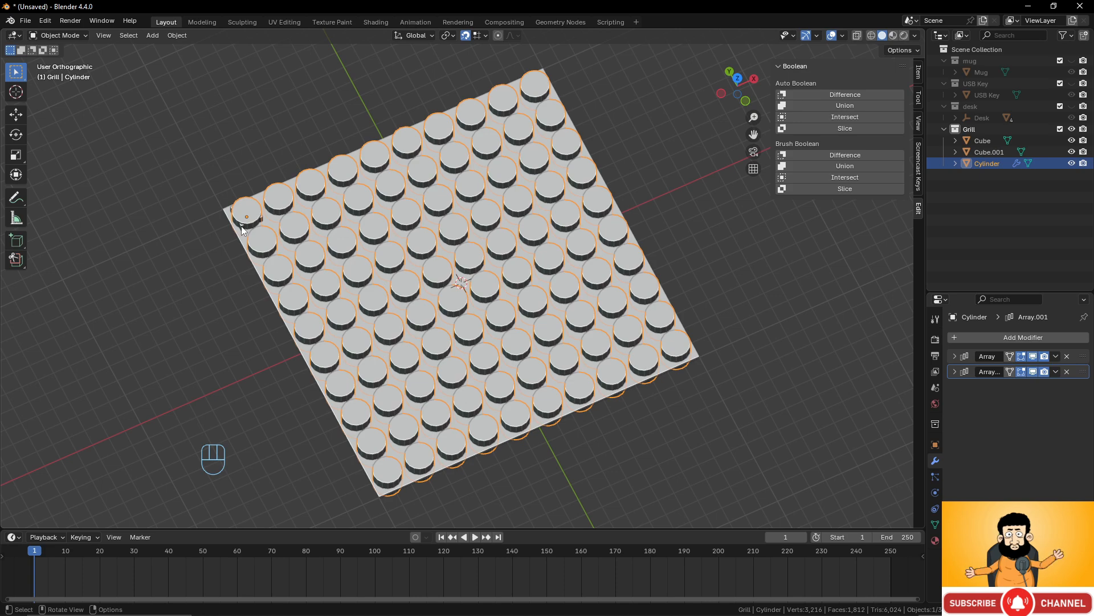
Try copying modifiers between the cylinder and the small cube with the cube as the active object, and undo it.
scroll(241, 226, "up", 3)
middle_click_drag(245, 231, 530, 232, "shift")
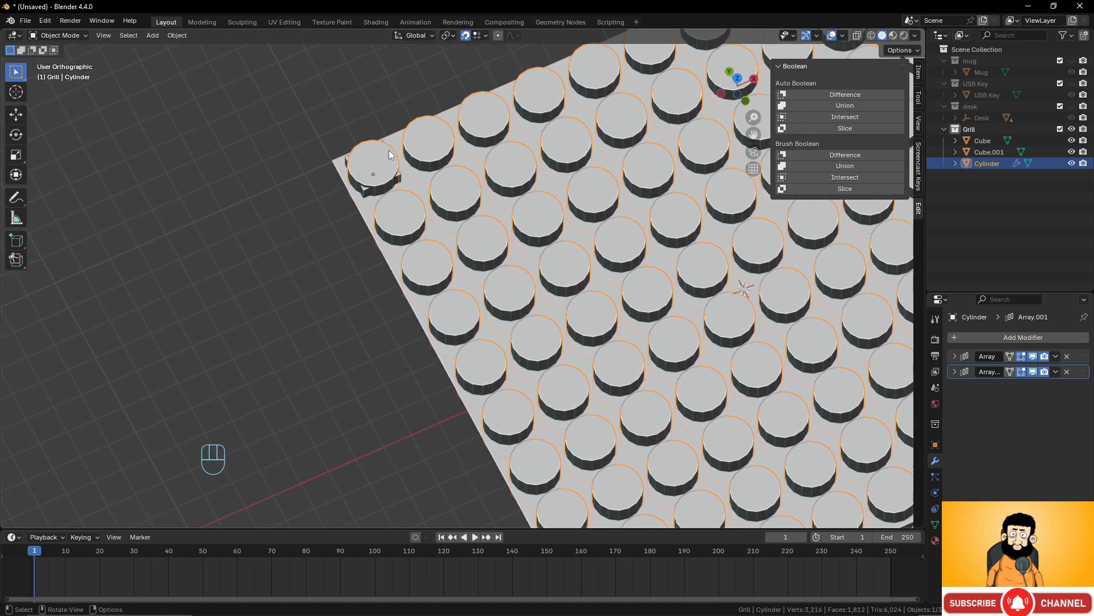
left_click(365, 192, "shift")
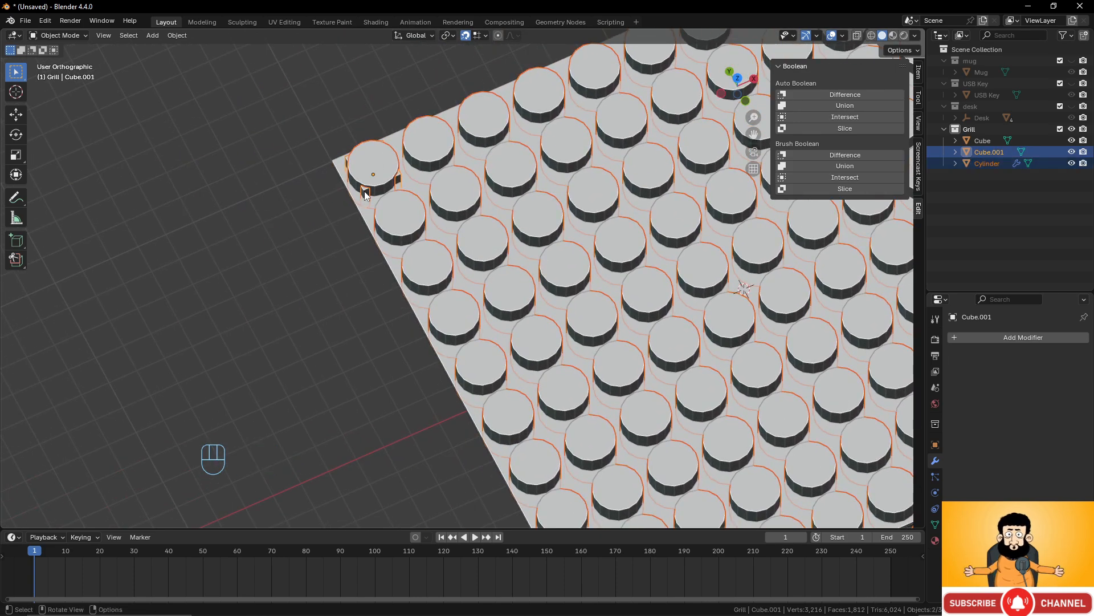
key("ctrl+l")
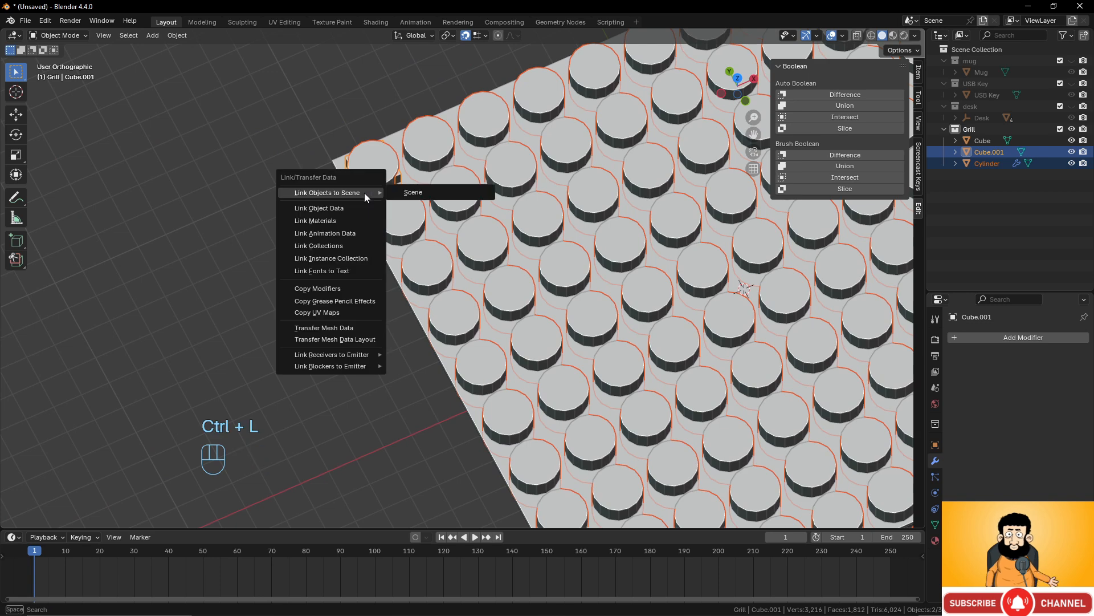
left_click(336, 288)
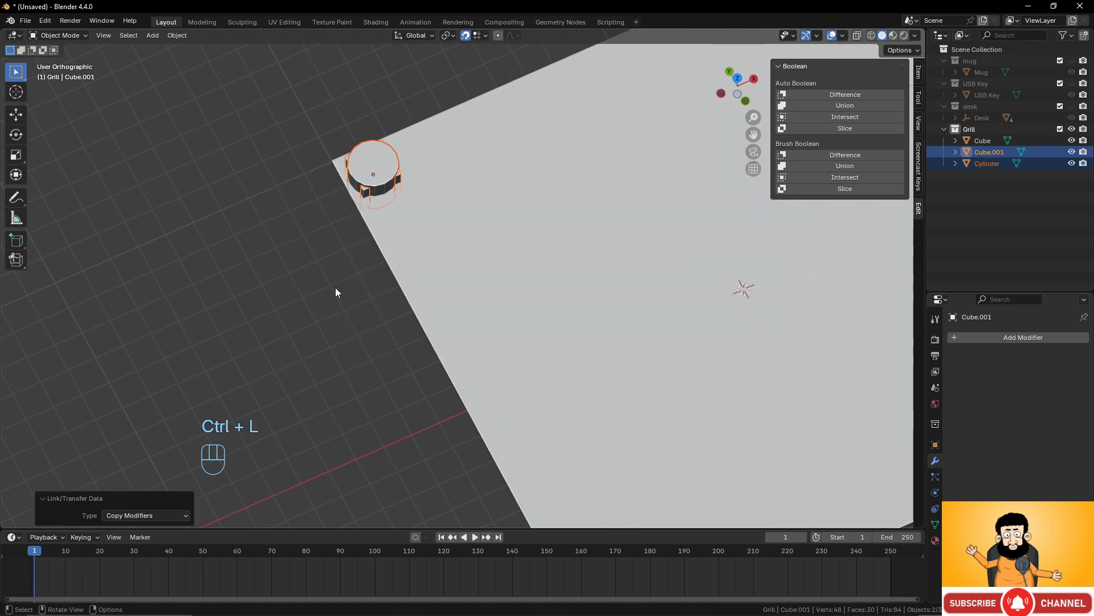
key("ctrl+z")
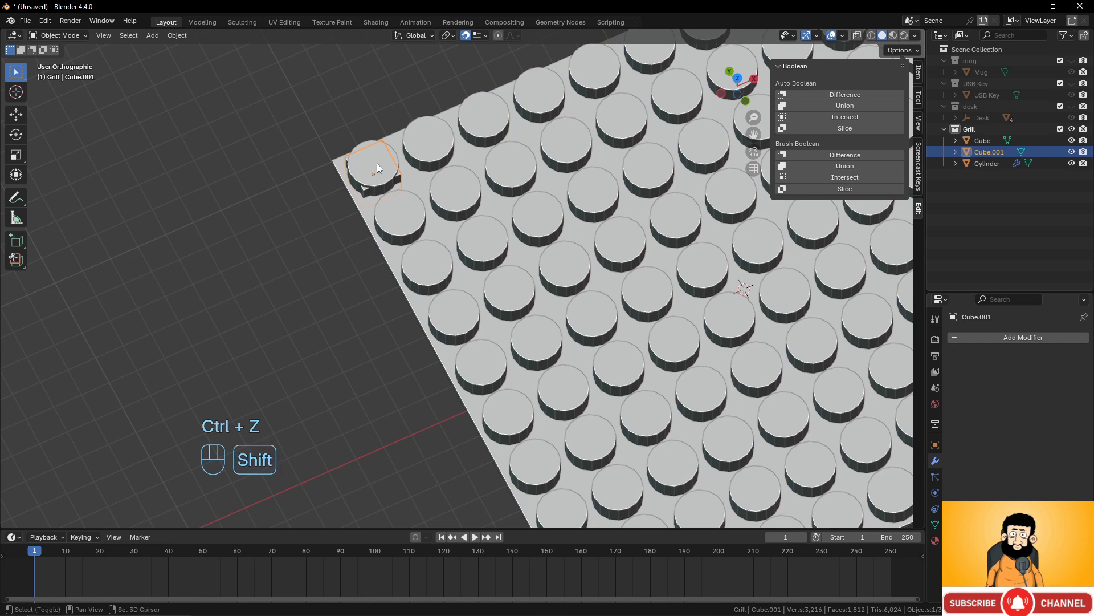
Copy the cylinder's two Array modifiers to the small cube and hide the cylinder.
left_click(377, 163, "shift")
key("ctrl+l")
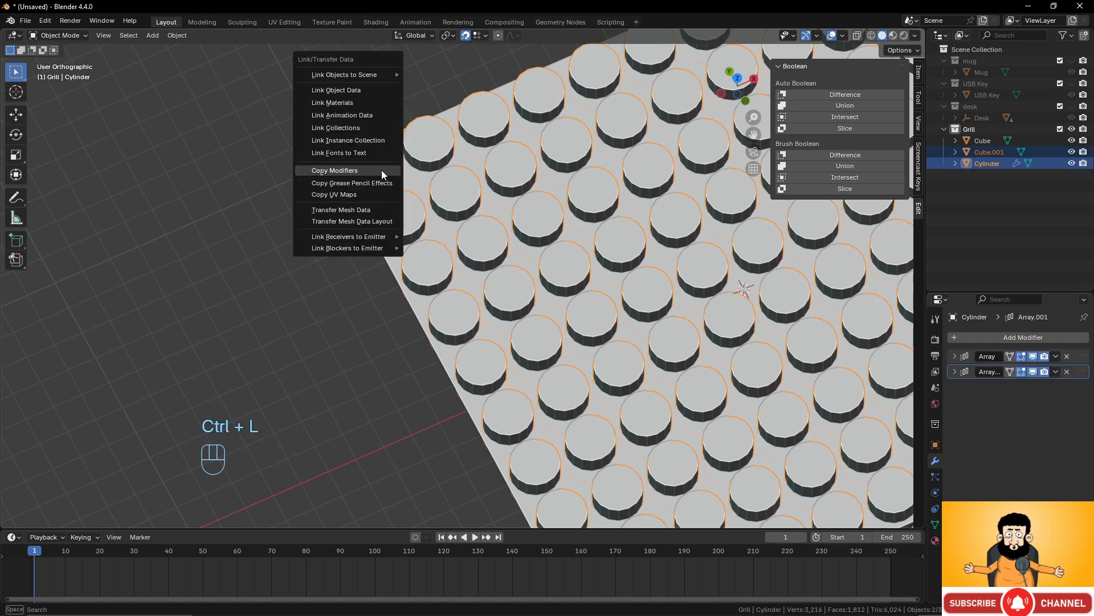
left_click(382, 170)
left_click(849, 166)
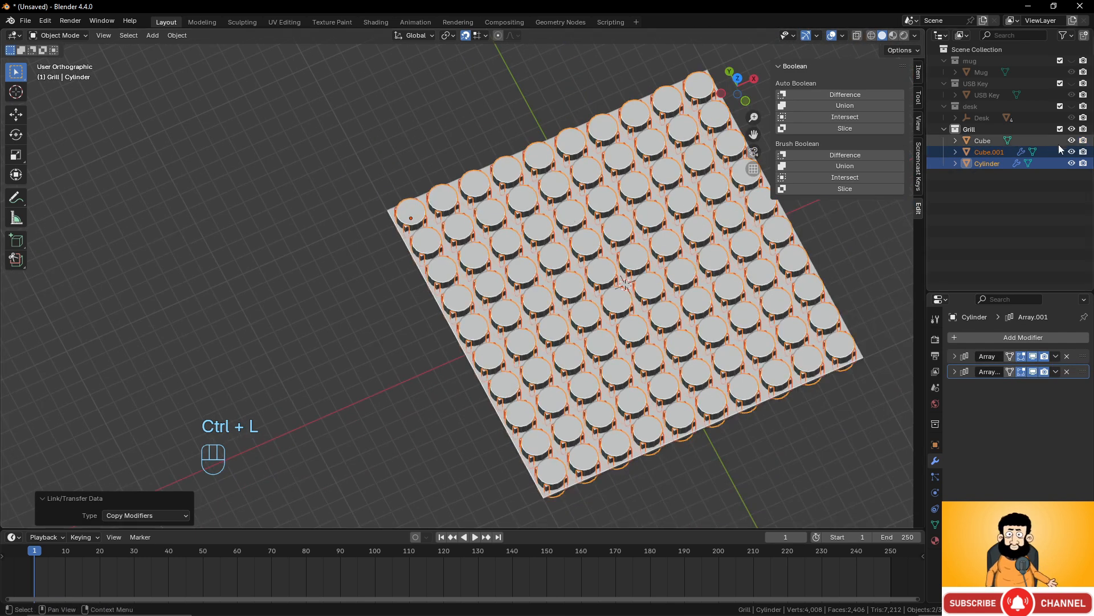
middle_click_drag(527, 318, 480, 279)
middle_click_drag(600, 334, 387, 222, "shift")
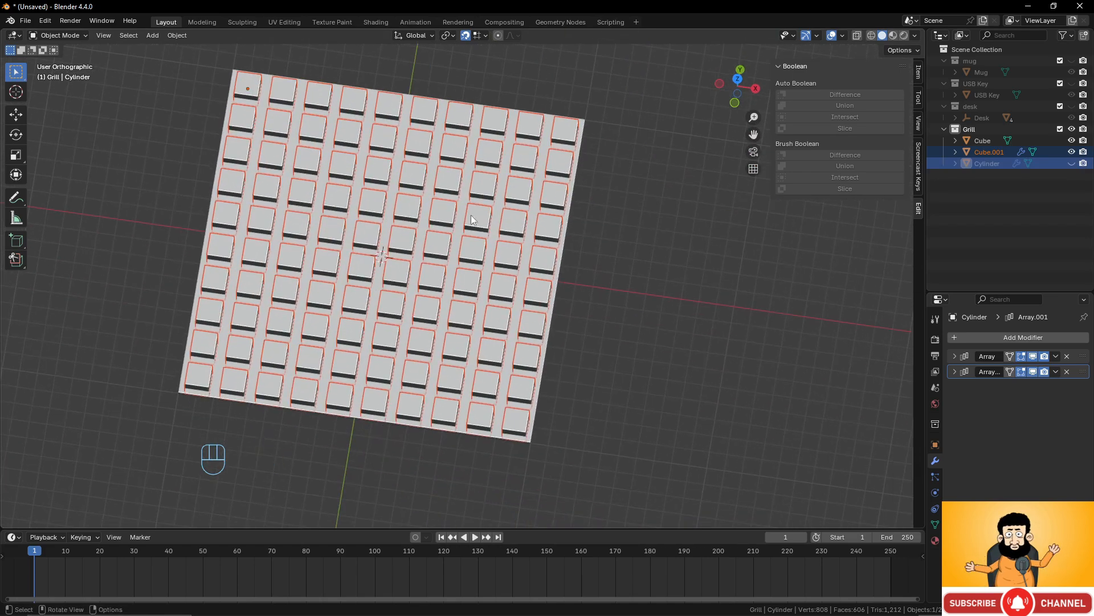
middle_click_drag(509, 219, 529, 220)
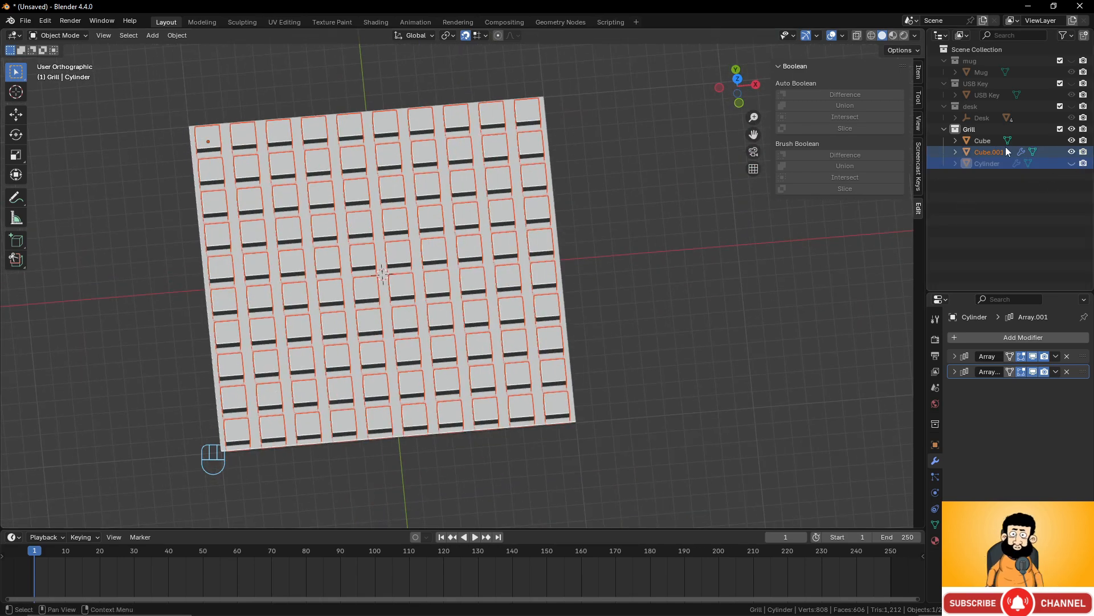
Duplicate the plate in place and hide the duplicate as a spare.
left_click(990, 145)
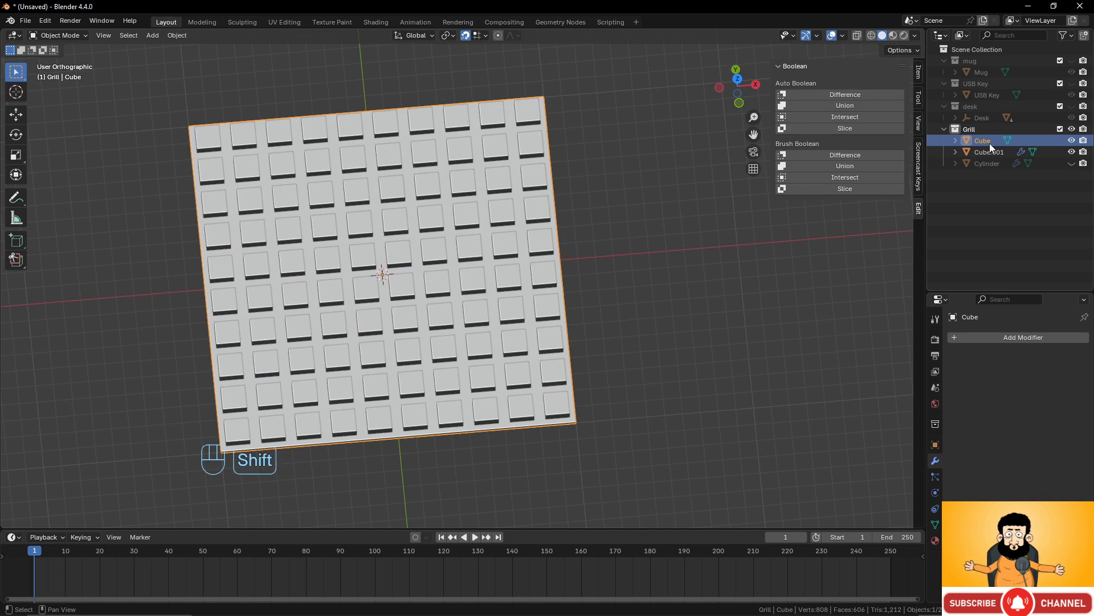
key("shift+d")
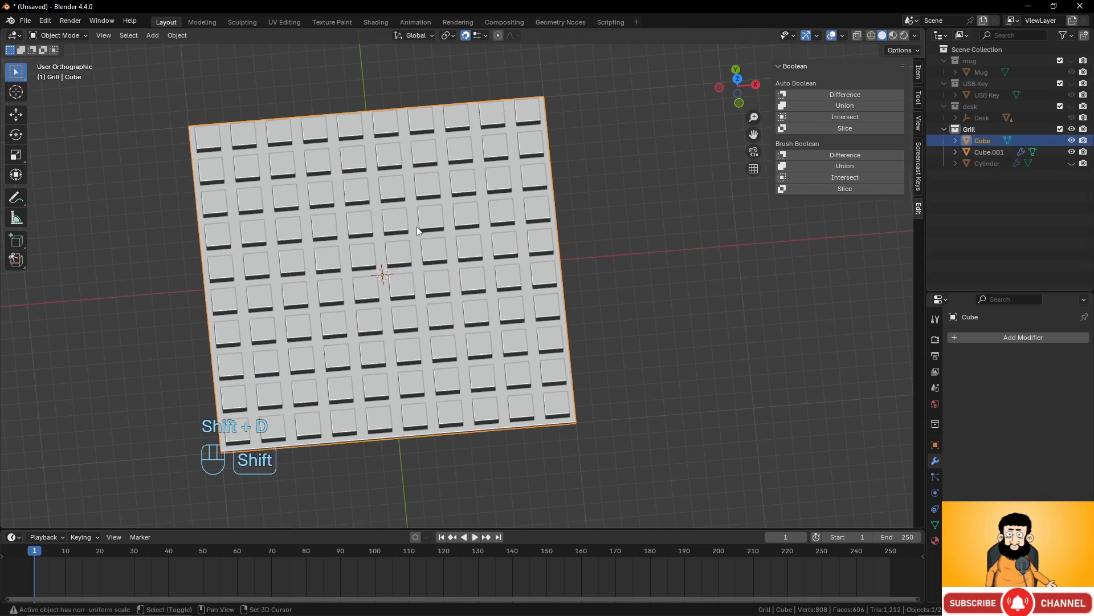
key("shift+d")
right_click(1076, 166)
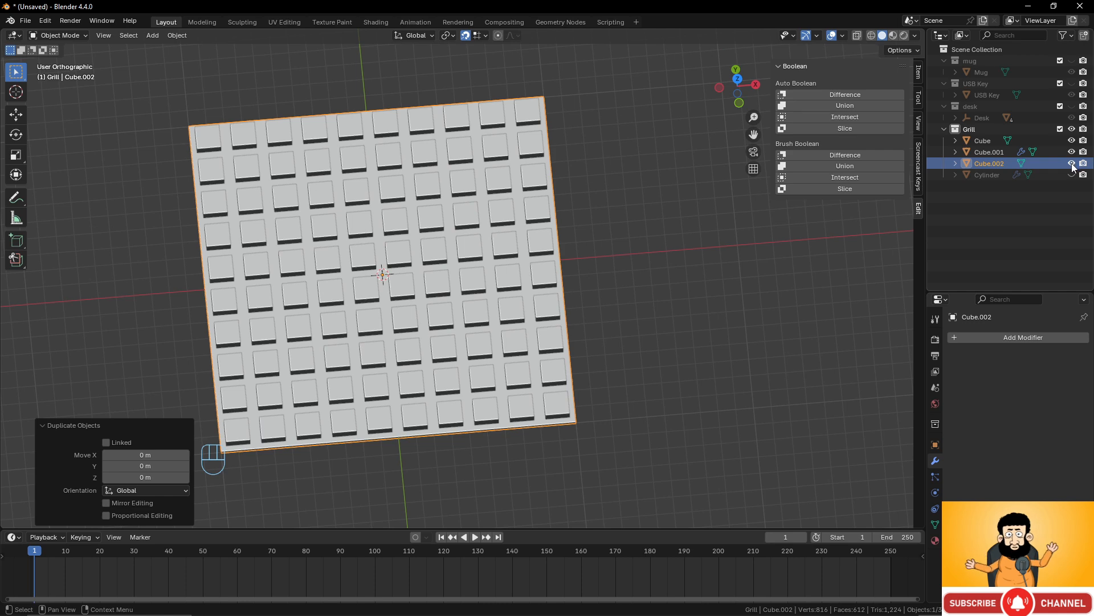
left_click(1072, 163)
Cut the arrayed cubes out of the original plate with Auto Boolean Difference.
left_click(495, 109)
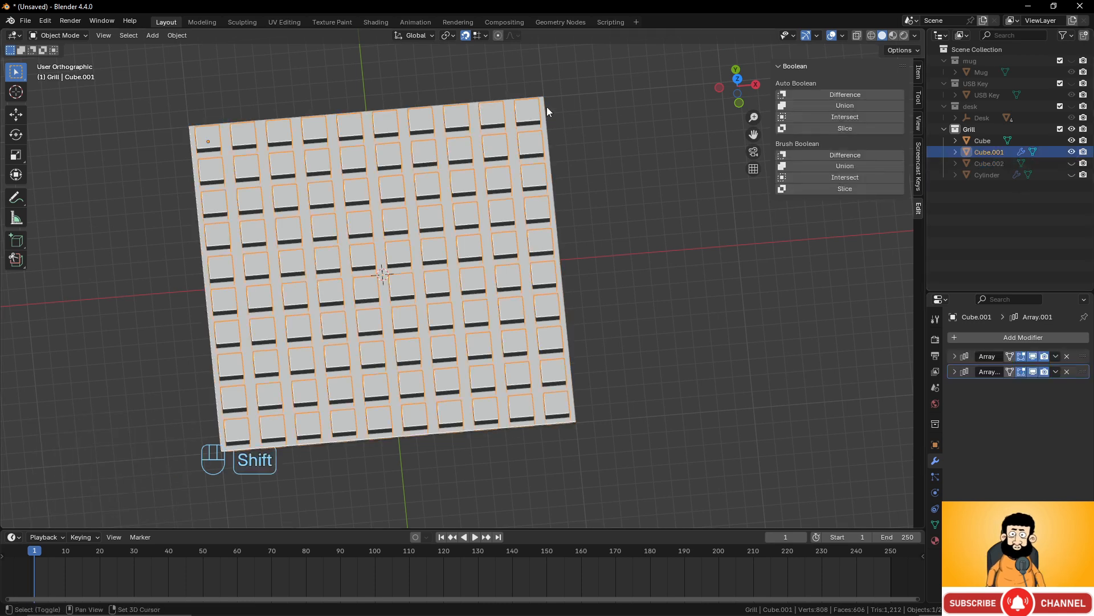
left_click(541, 103, "shift")
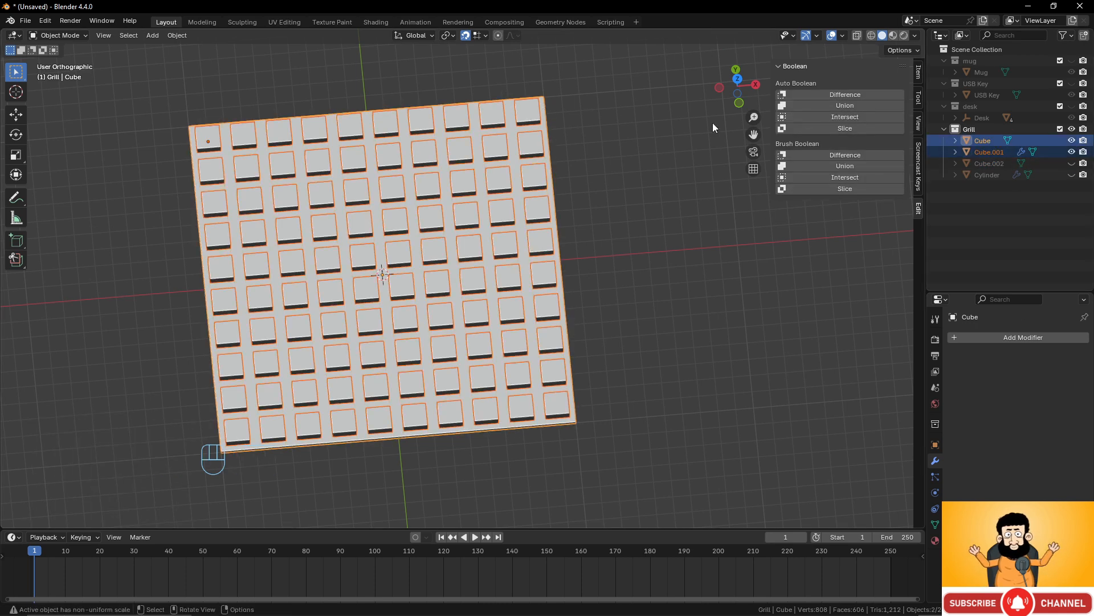
left_click(843, 95)
scroll(440, 257, "down", 3)
scroll(439, 258, "up", 2)
middle_click_drag(439, 257, 438, 269)
scroll(438, 269, "up", 1)
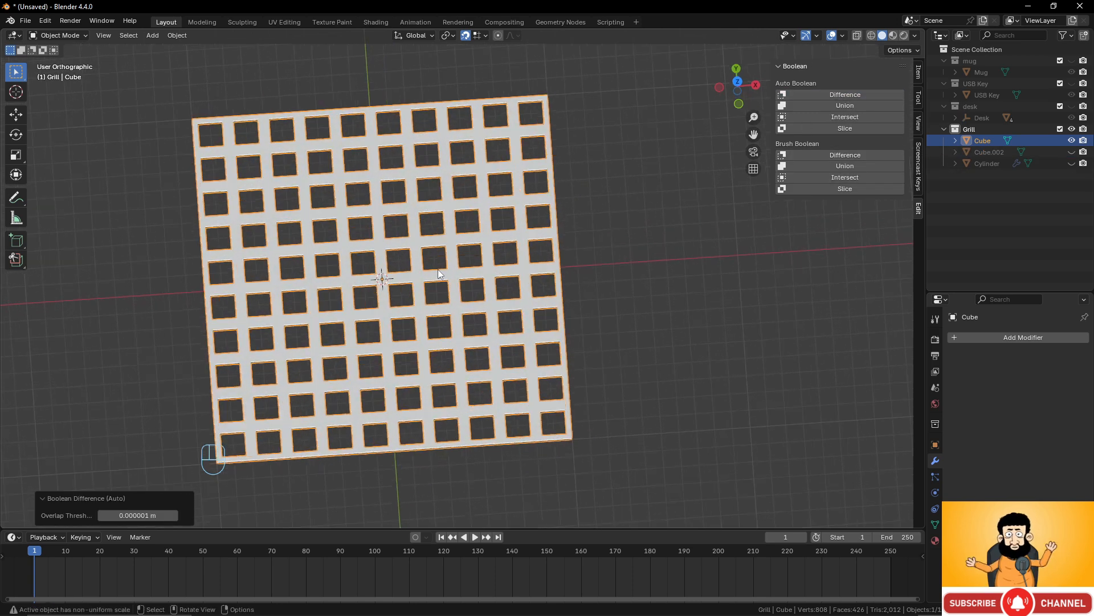
Hide the square-hole grill and unhide the duplicate plate and the arrayed cylinder.
left_click(1072, 141)
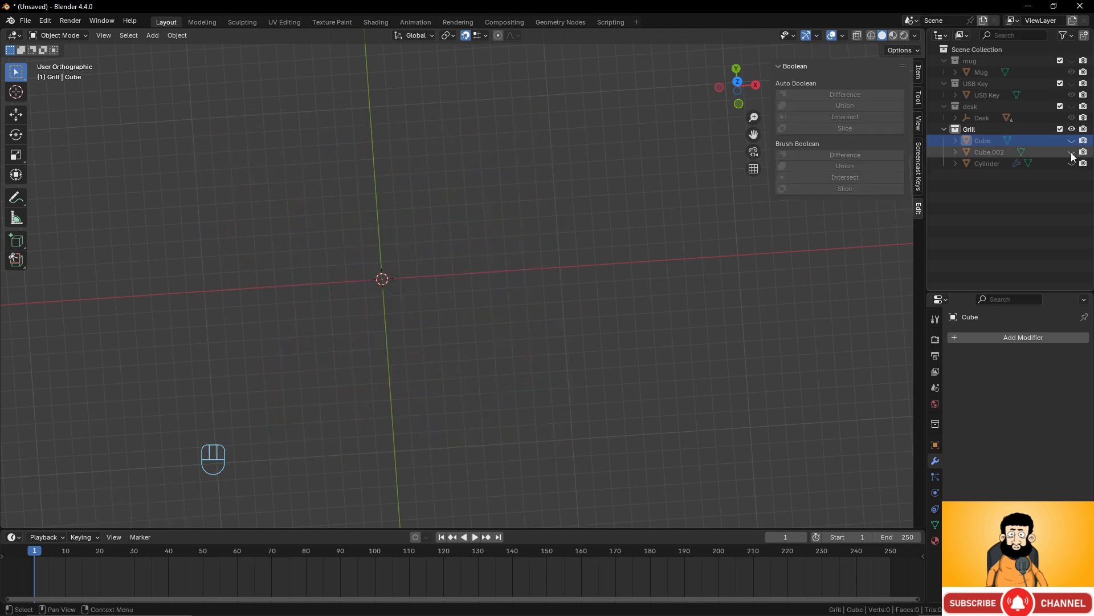
left_click(1072, 152)
left_click(1073, 165)
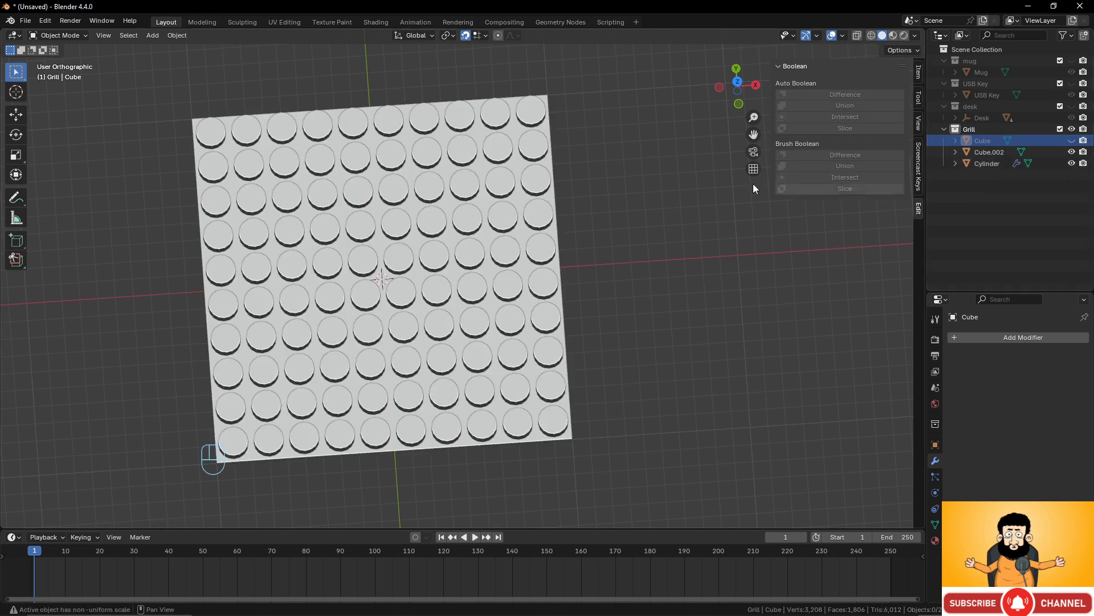
Cut the cylinder array out of the square grill plate with an auto Boolean difference.
left_click(532, 145)
left_click(549, 128, "shift")
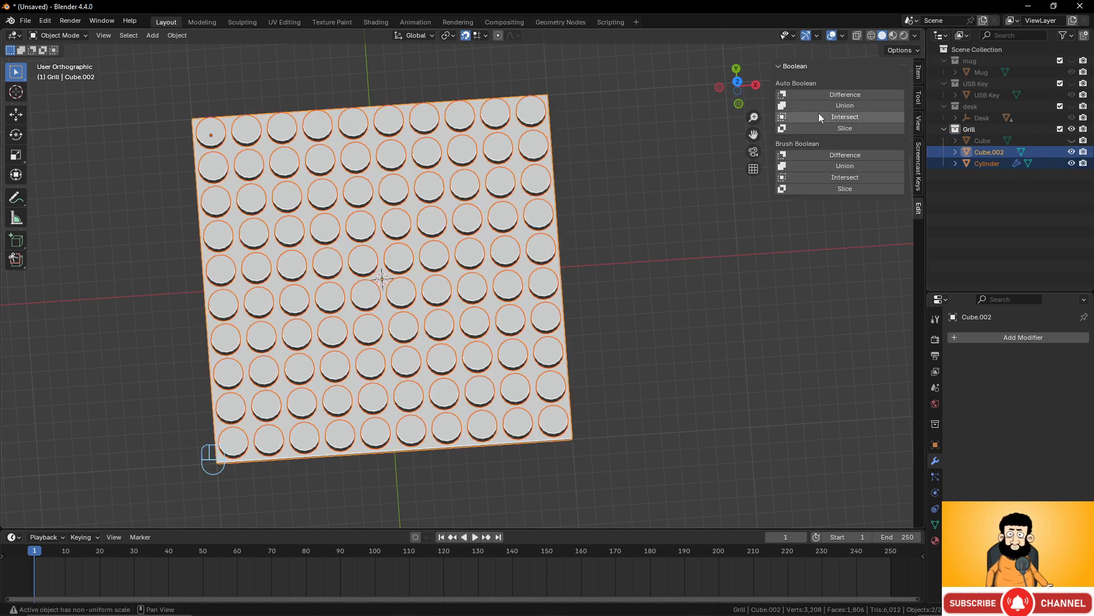
left_click(846, 95)
scroll(439, 255, "down", 2)
scroll(440, 254, "up", 3)
middle_click_drag(440, 255, 435, 223)
scroll(434, 223, "down", 2)
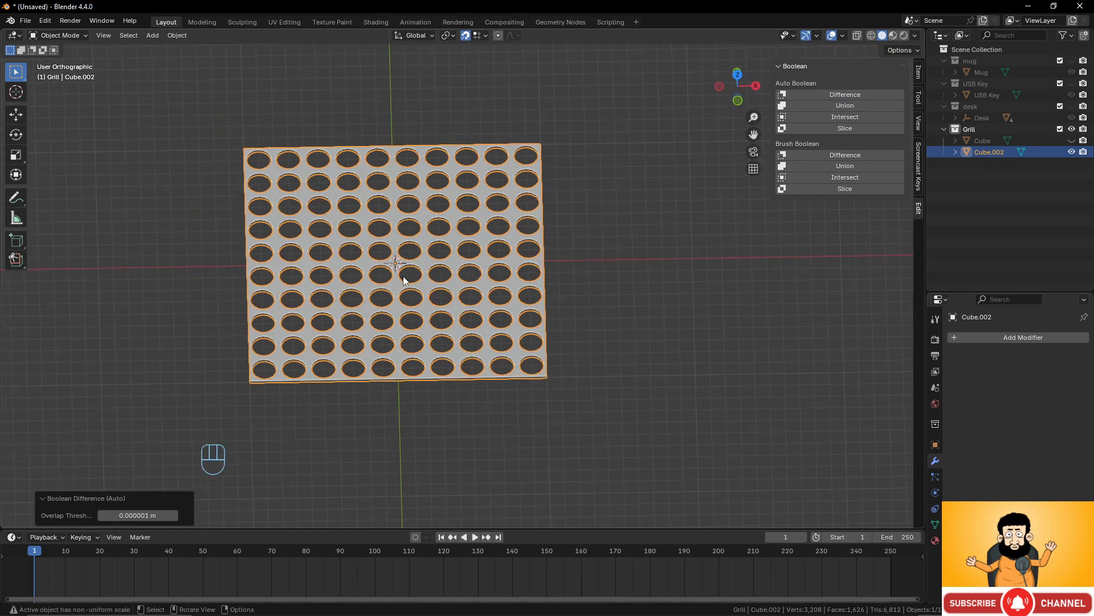
Duplicate the perforated grill plate 20 m along the X axis.
key("shift+d")
key("x")
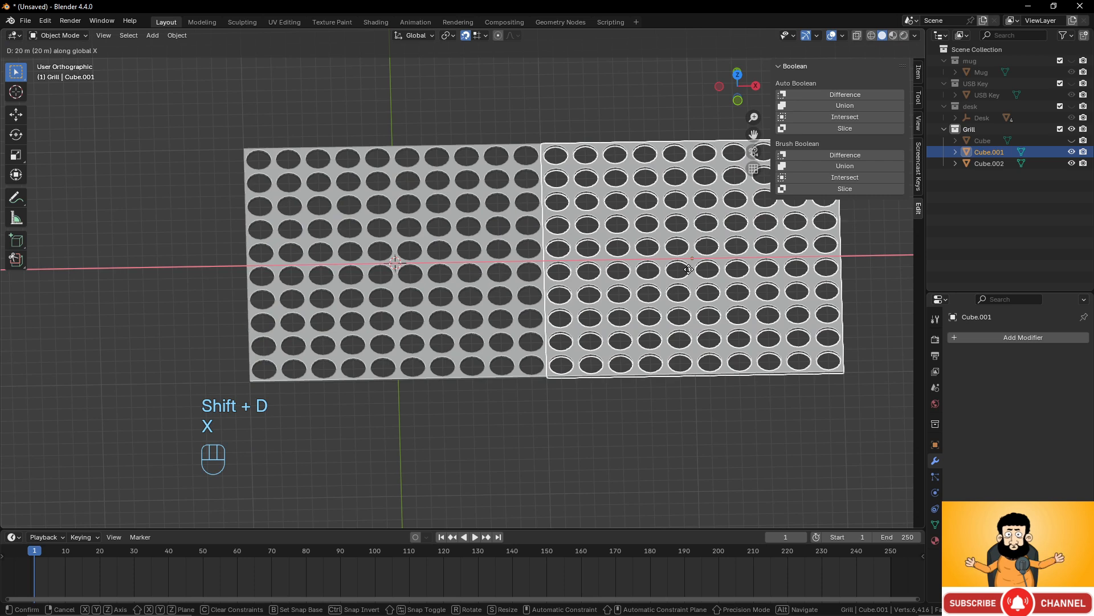
left_click(689, 269)
scroll(514, 316, "down", 4)
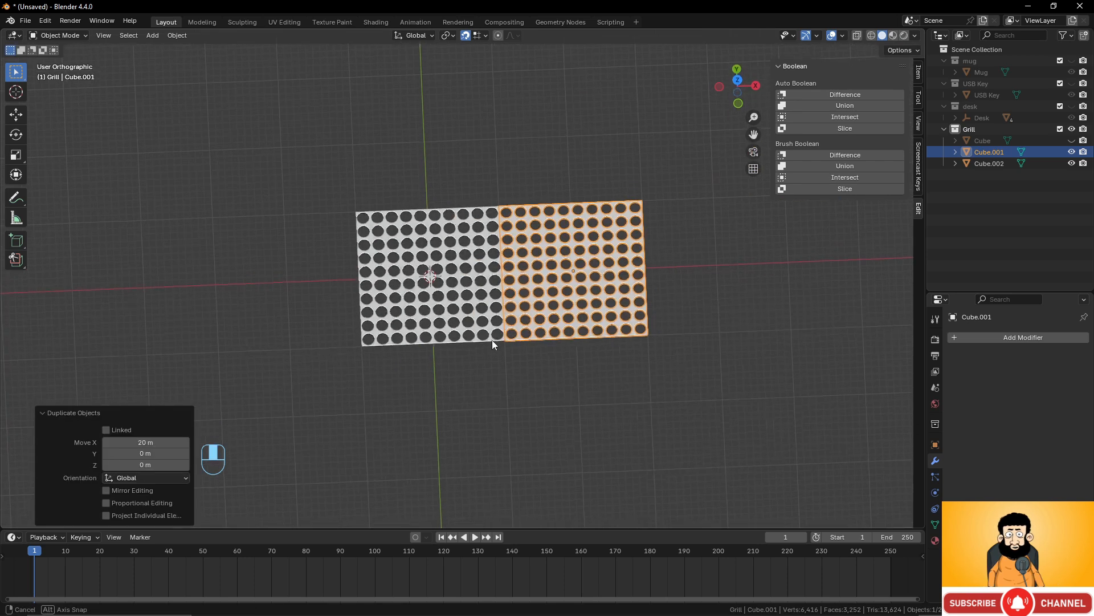
Duplicate both grill plates together by -20 m along the Y axis and clear the selection.
left_click(463, 278, "shift")
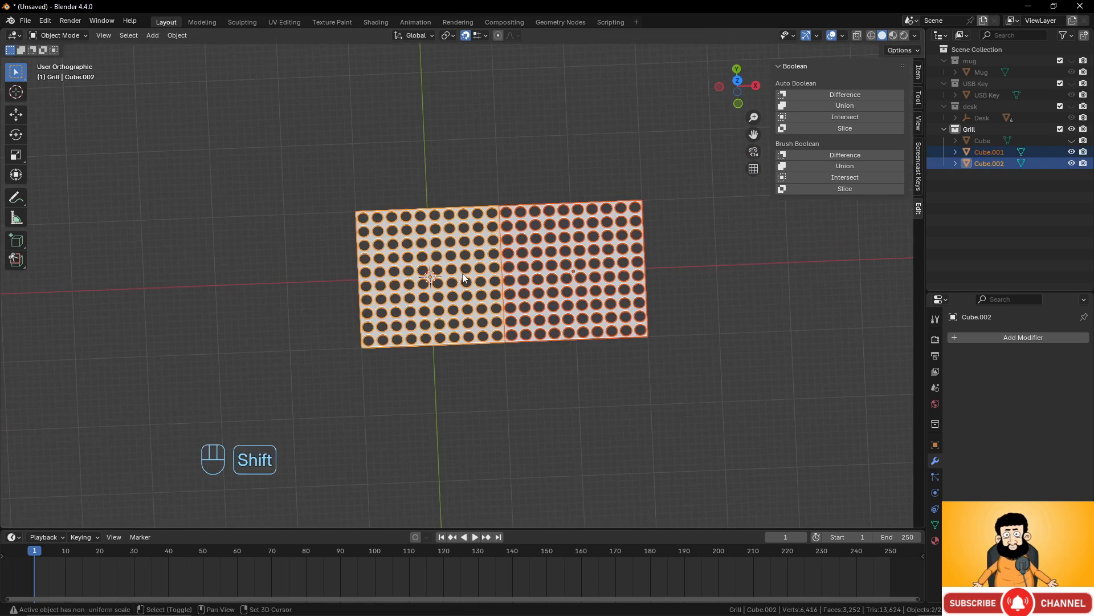
key("shift+d")
key("y")
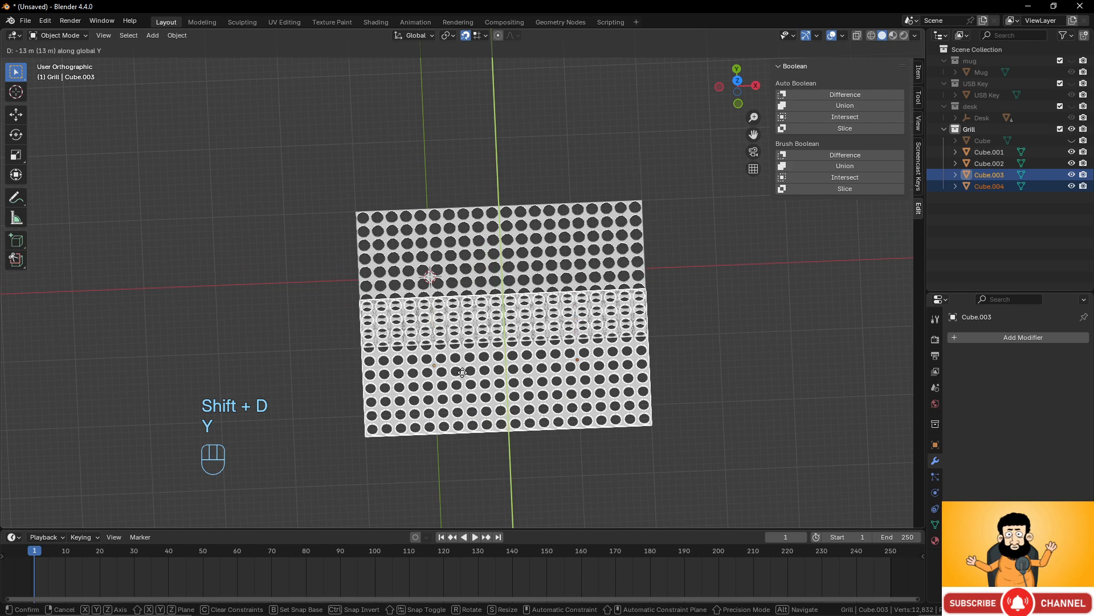
left_click(464, 413)
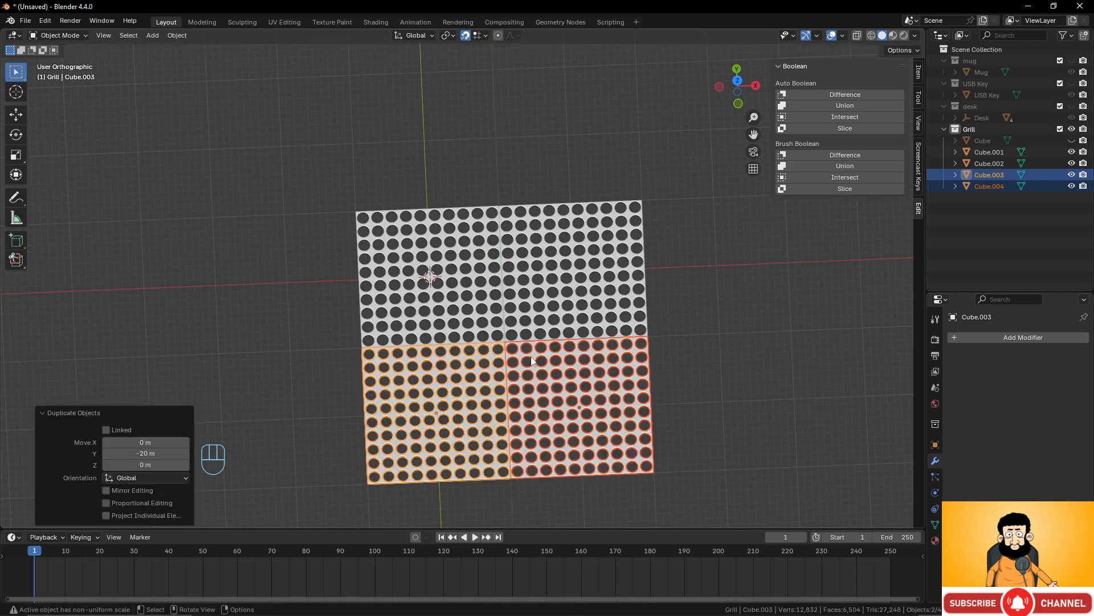
key("alt+a")
middle_click_drag(535, 334, 557, 273)
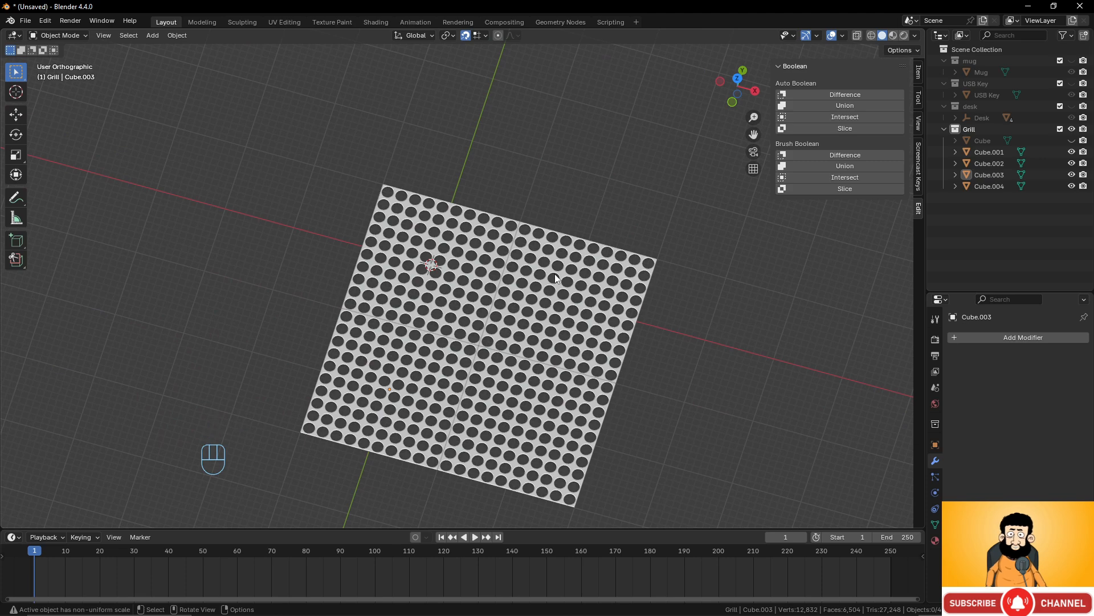
Undo the grill plate duplications to return to the single perforated plate.
key("ctrl+z")
key("ctrl+z")
key("ctrl+z")
key("ctrl+z")
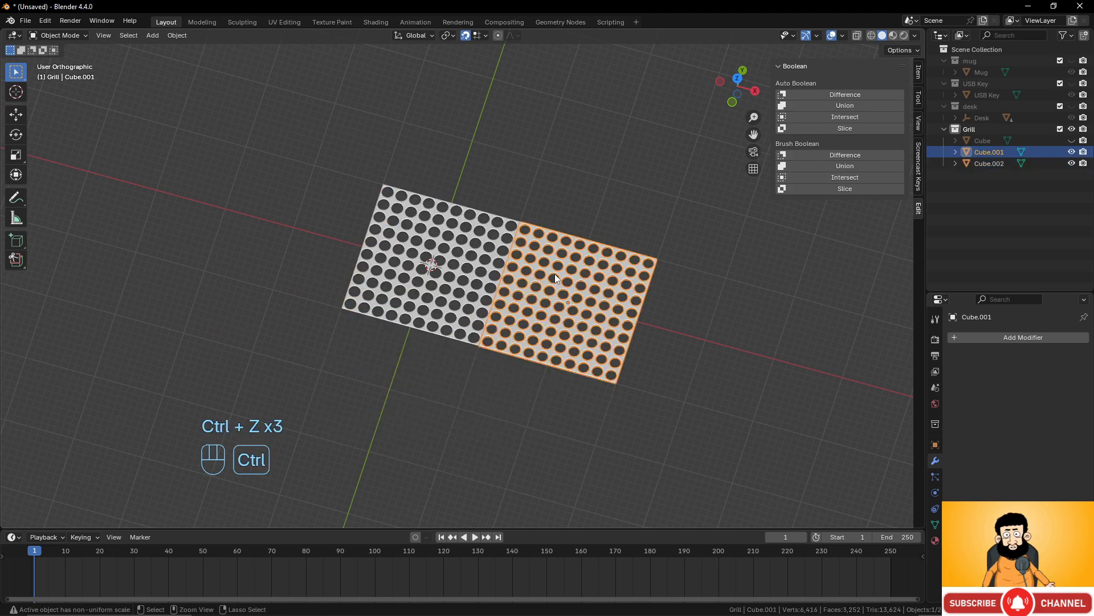
scroll(473, 272, "up", 4)
middle_click_drag(475, 269, 508, 237)
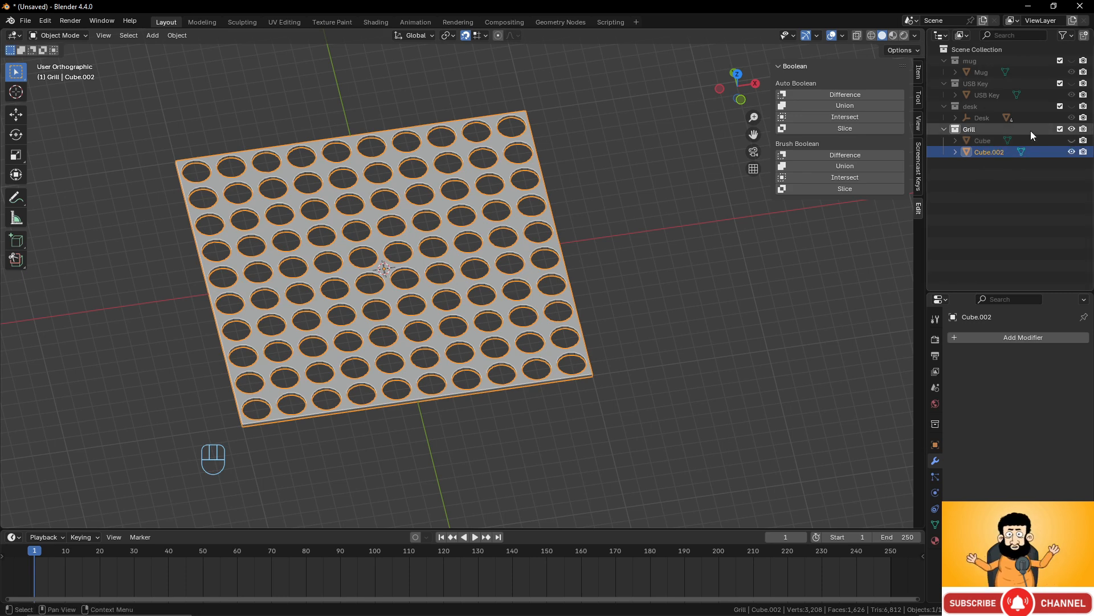
Unhide the grill's original cube, hide the Grill collection, and view the desk, USB Key and mug collections one by one.
left_click(1072, 141)
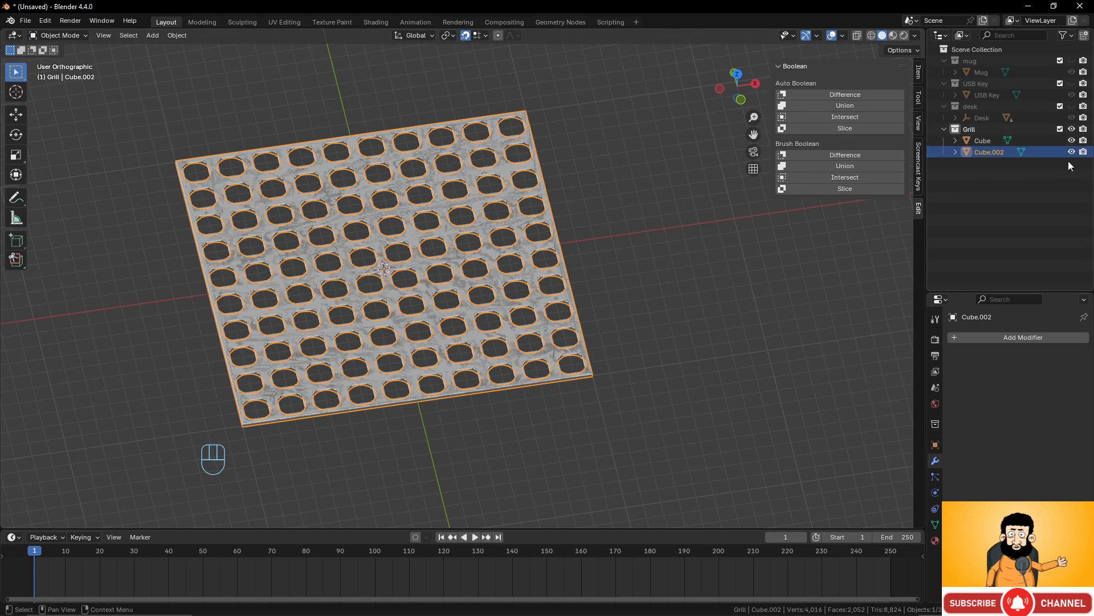
left_click(1072, 129)
left_click(1073, 107)
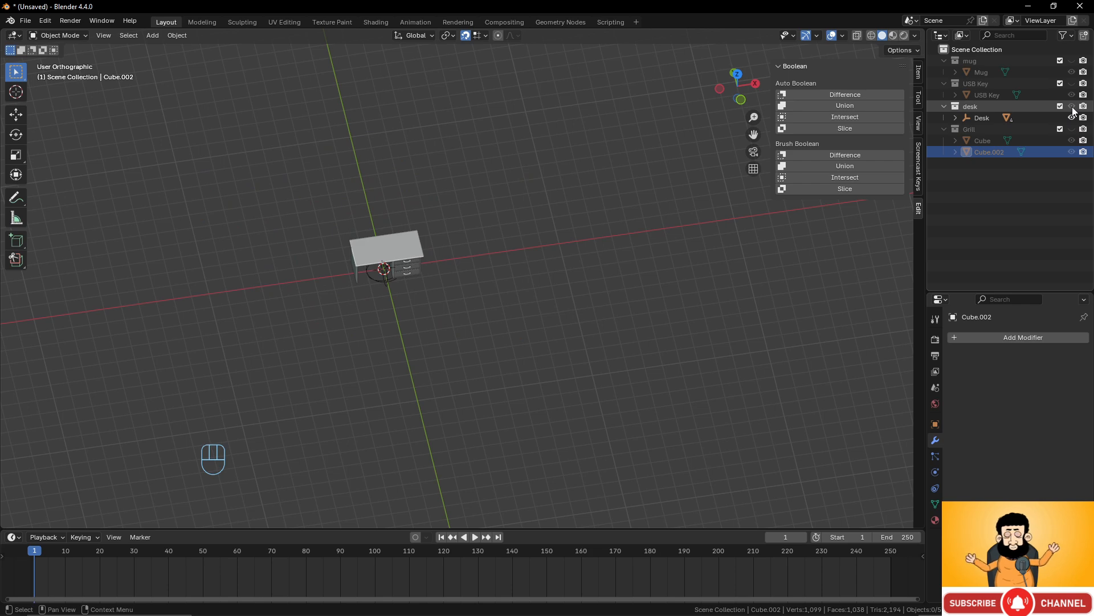
left_click(1072, 106)
left_click(1072, 84)
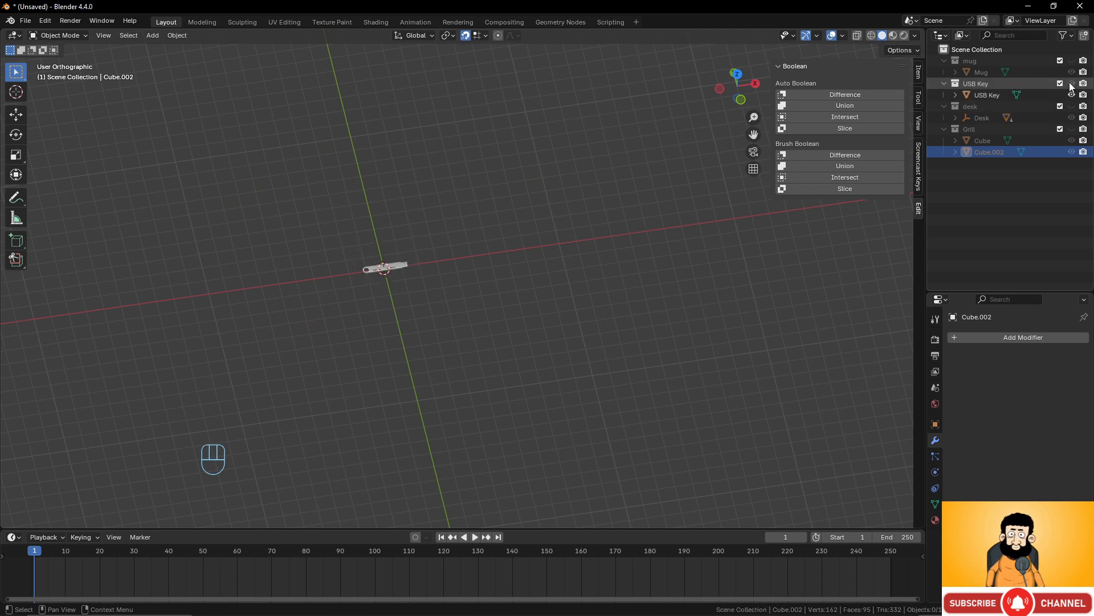
left_click(1072, 83)
left_click(1072, 61)
left_click(1072, 61)
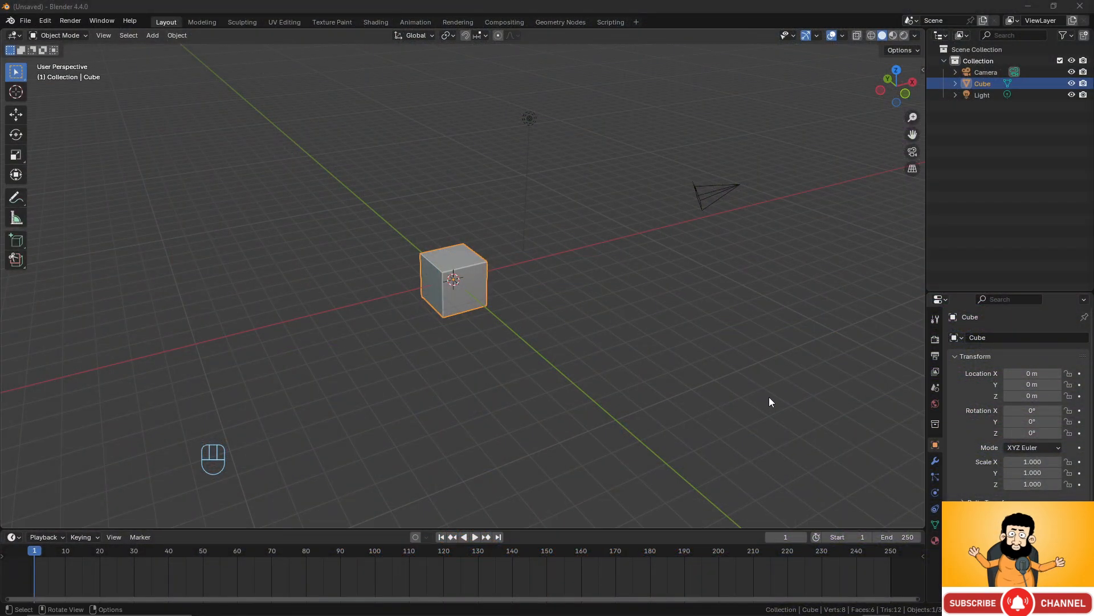
Delete the default camera, cube and light from the new scene.
left_click_drag(337, 85, 792, 367)
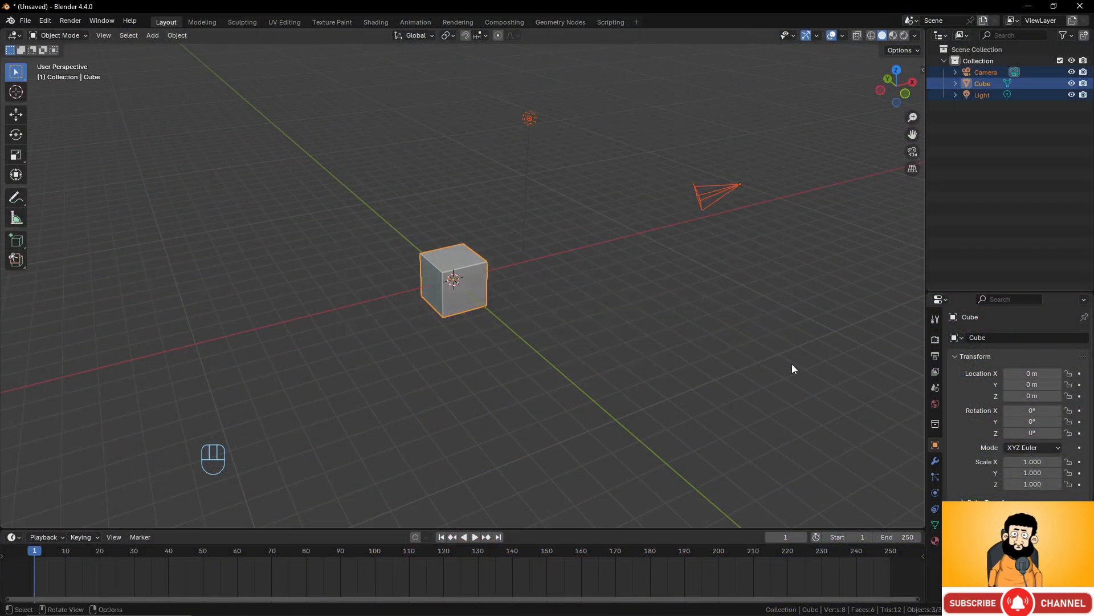
key("x")
left_click(707, 284)
Add a plane mesh at the world origin with a size of 6 m.
key("shift+a")
mouse_move(605, 268)
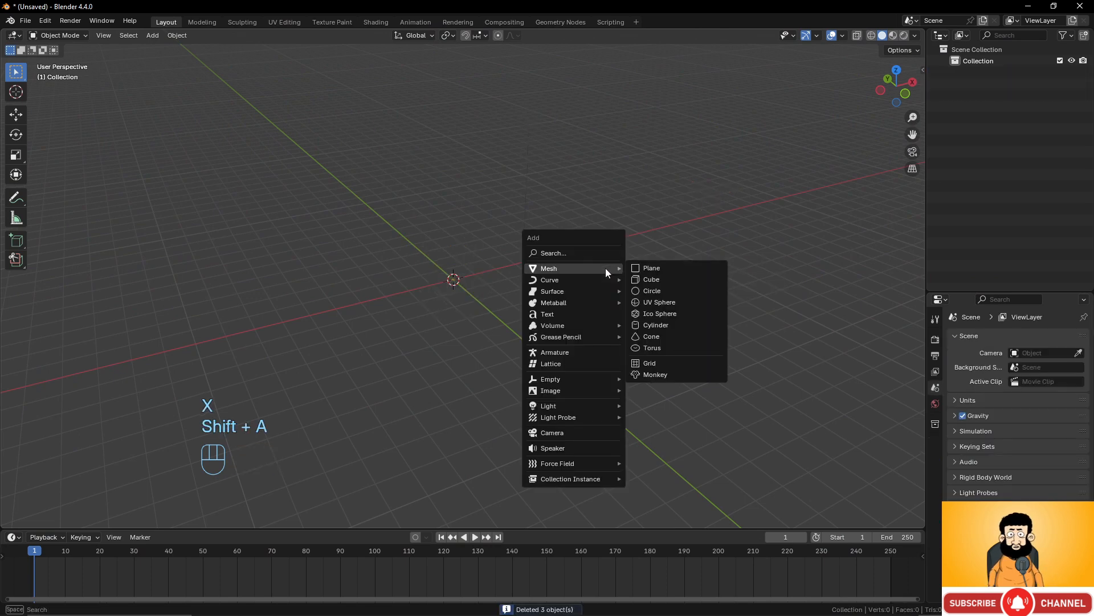
left_click(656, 269)
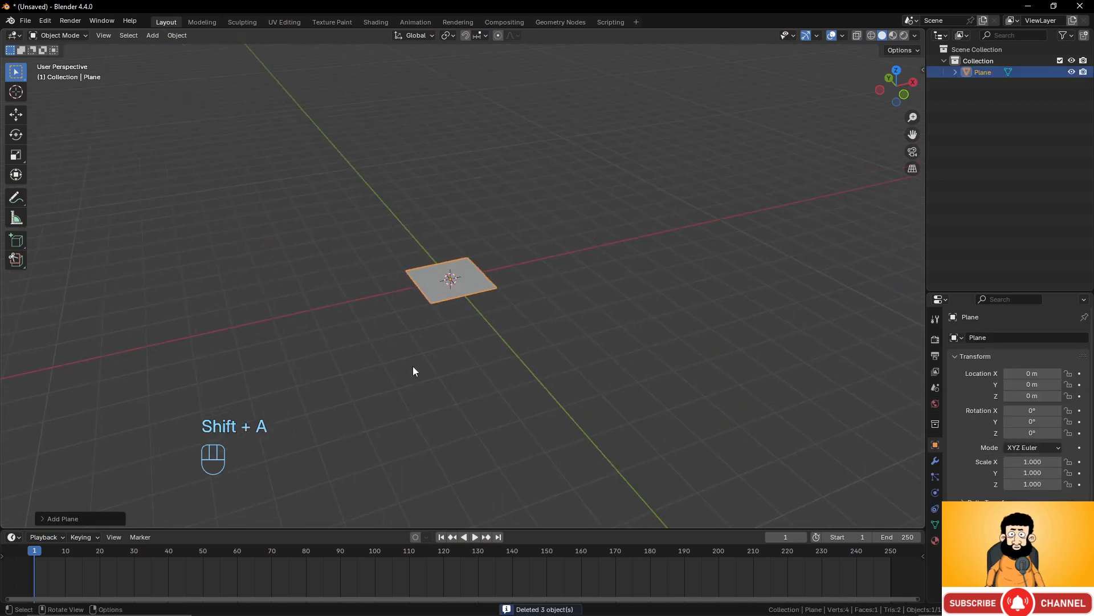
middle_click_drag(413, 371, 225, 462)
left_click(42, 518)
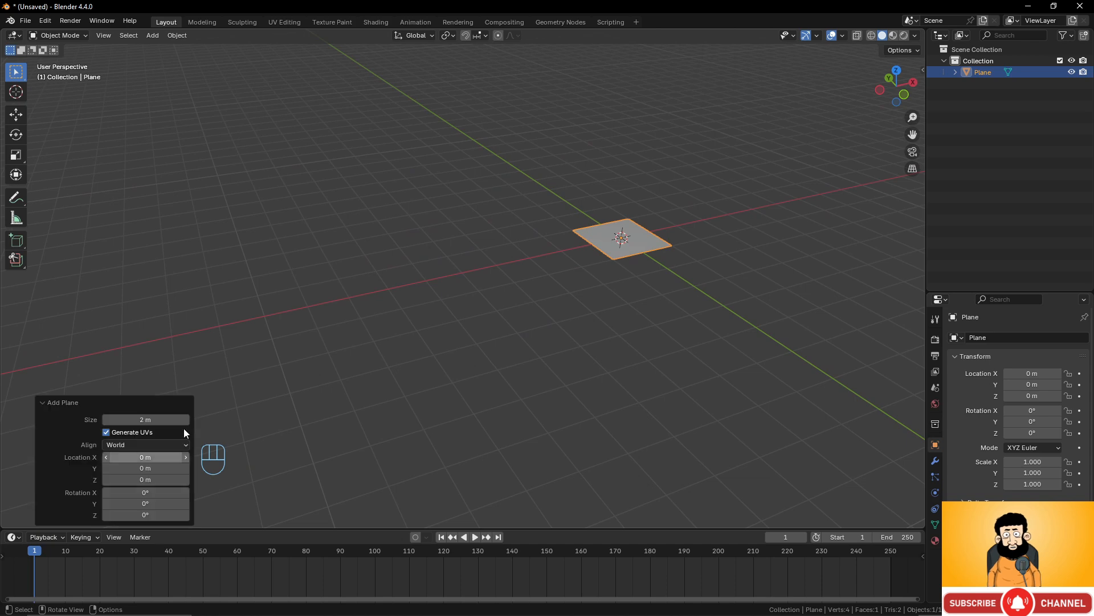
middle_click_drag(319, 382, 542, 318)
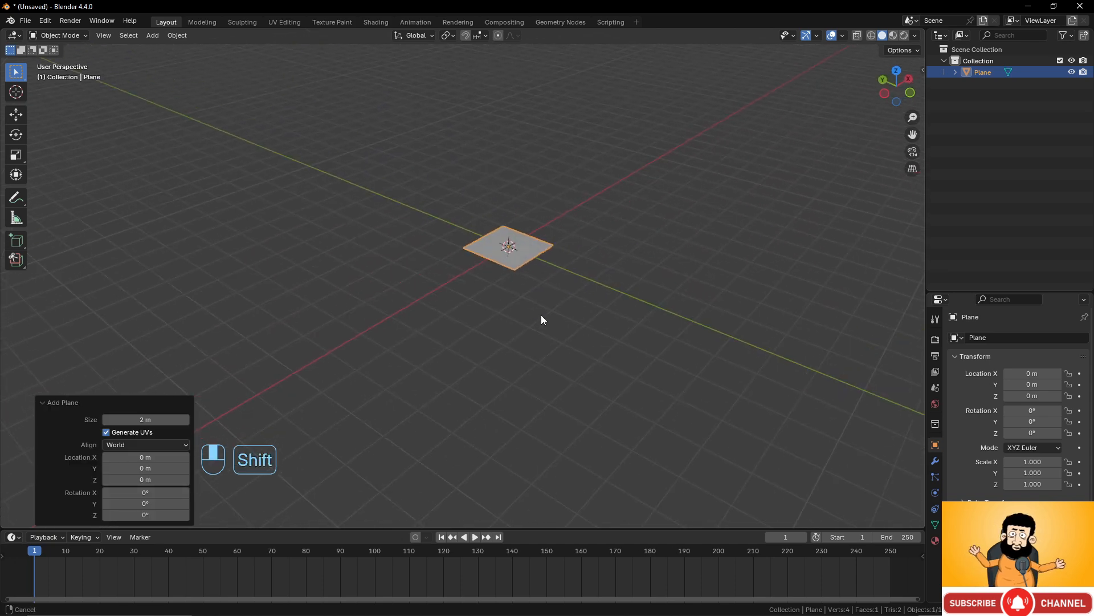
left_click(145, 420)
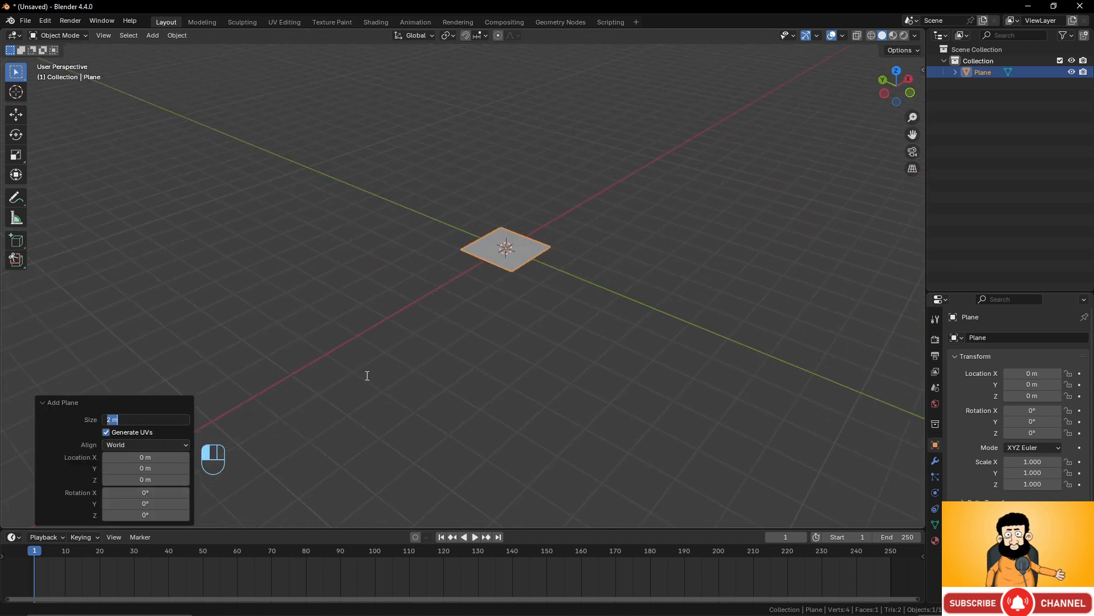
type("6")
key("Return")
scroll(604, 371, "up", 1)
middle_click_drag(636, 317, 621, 319)
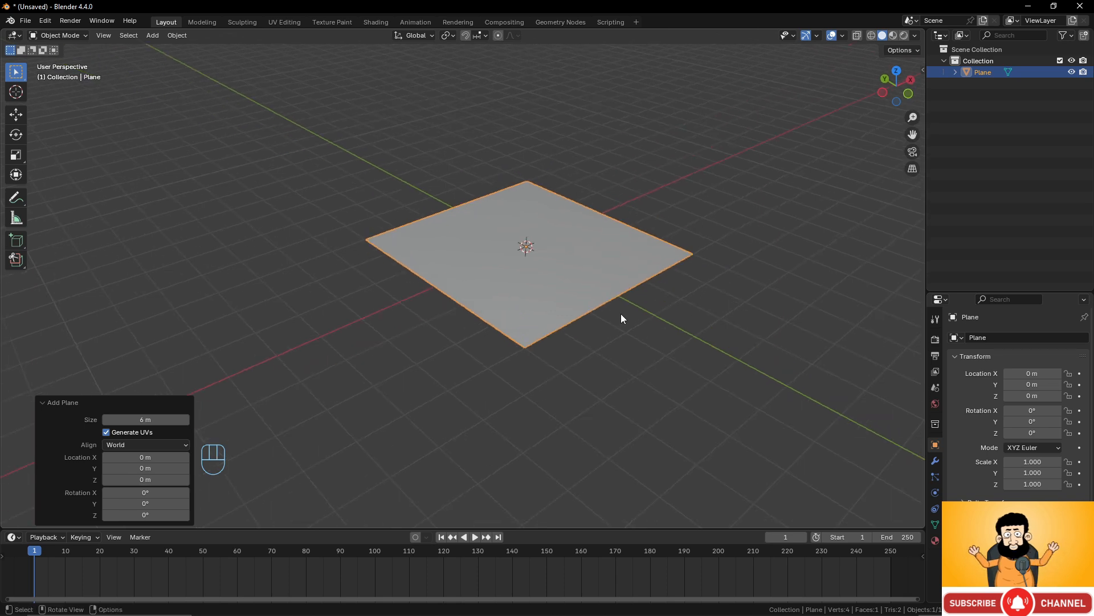
middle_click_drag(680, 295, 672, 243)
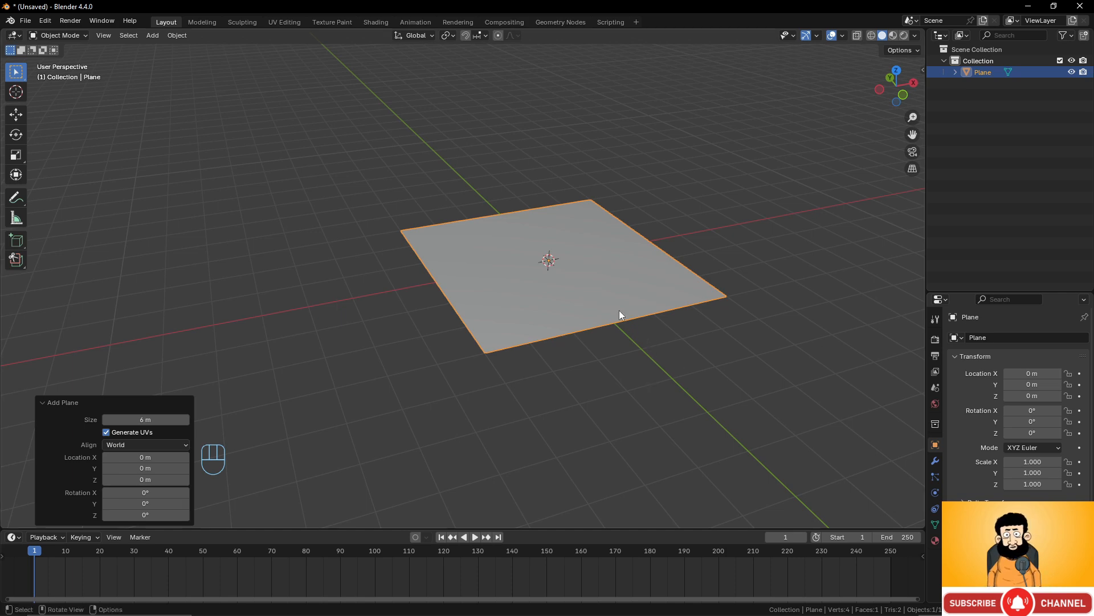
Duplicate the floor plane in place and rotate the copy 90° about the X axis.
key("shift+d")
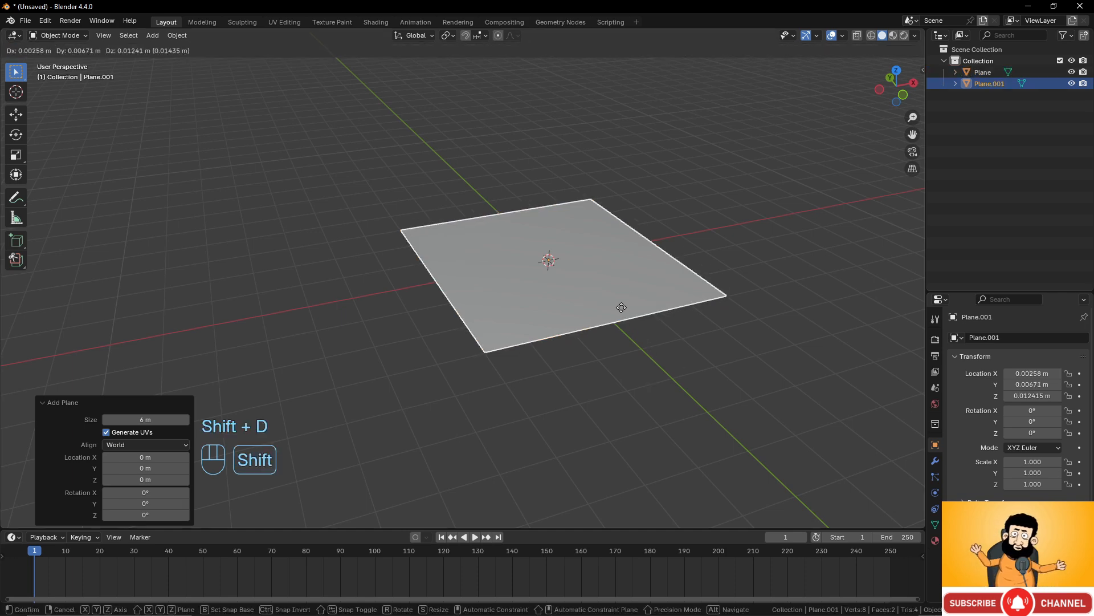
right_click(707, 321)
key("r")
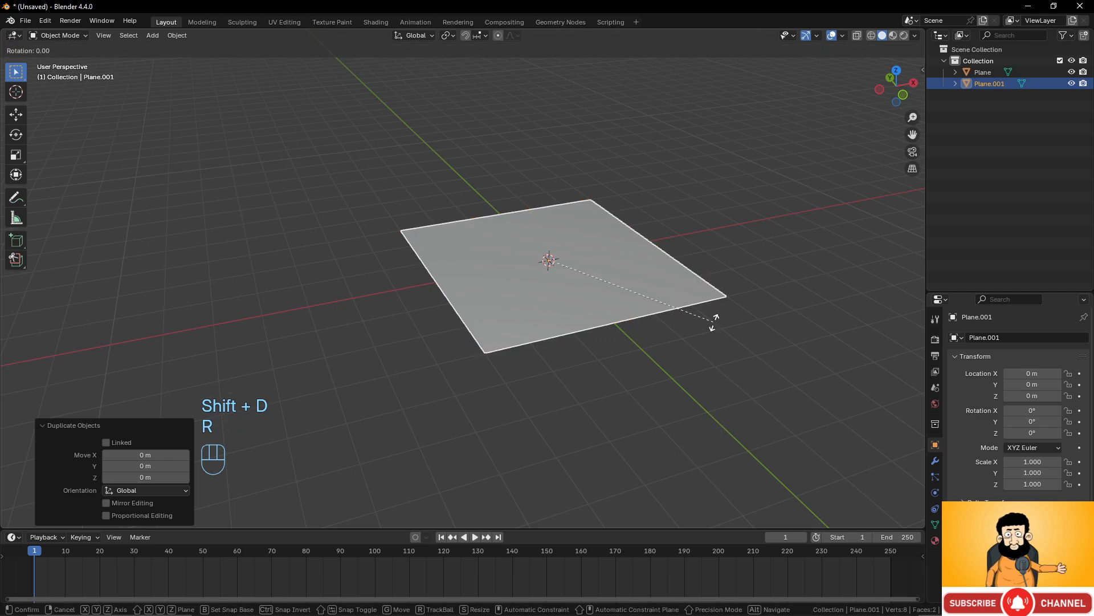
key("x")
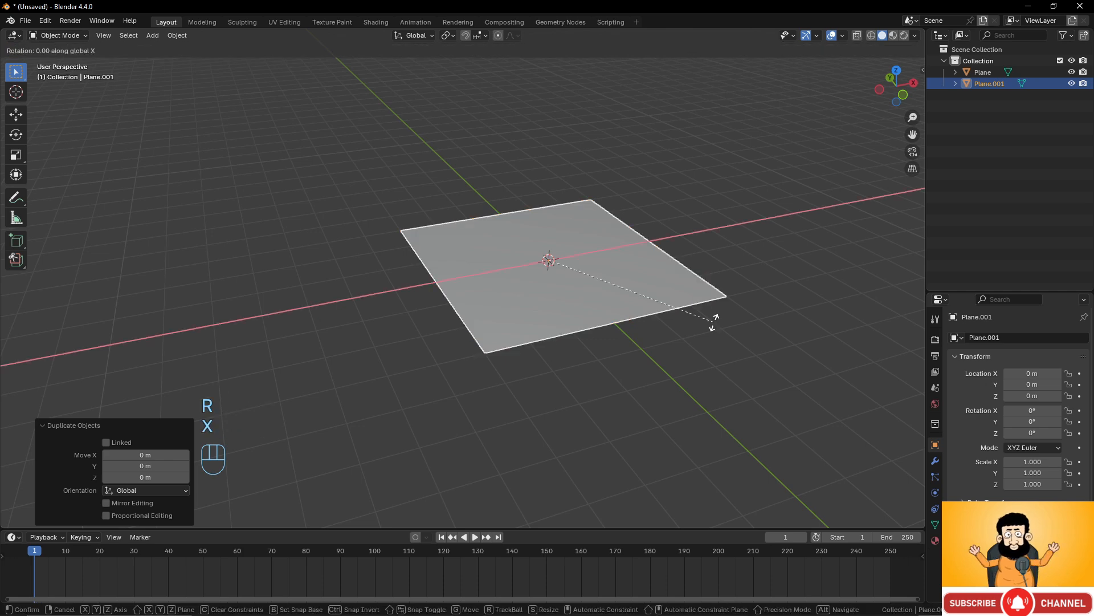
key("KP_9")
key("KP_0")
left_click(714, 323)
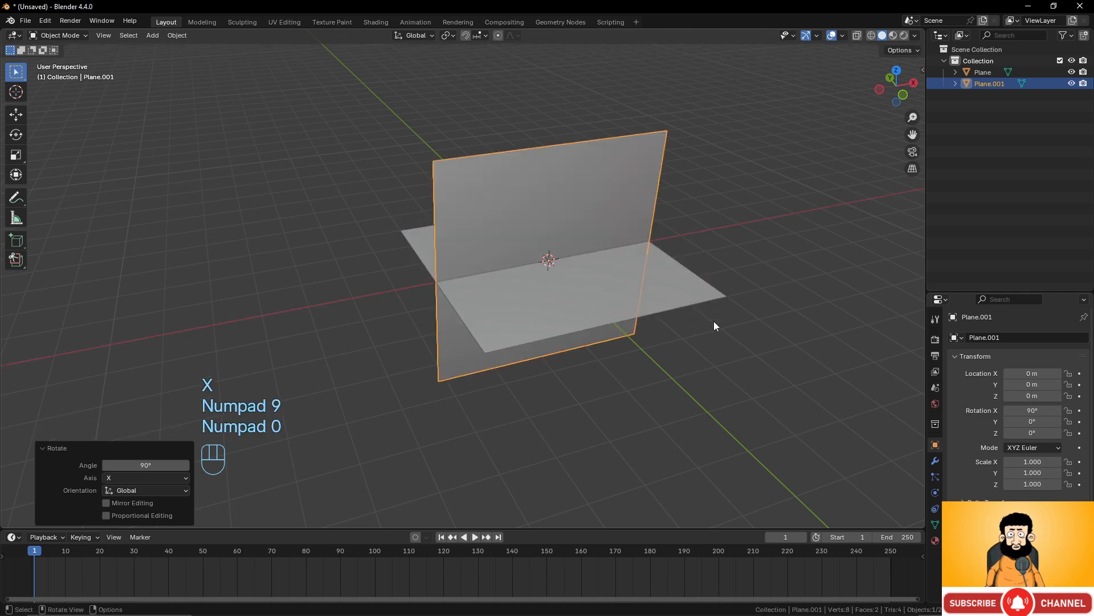
Move the upright plane 3 m along the Y axis to the floor plane's back edge.
key("g")
key("y")
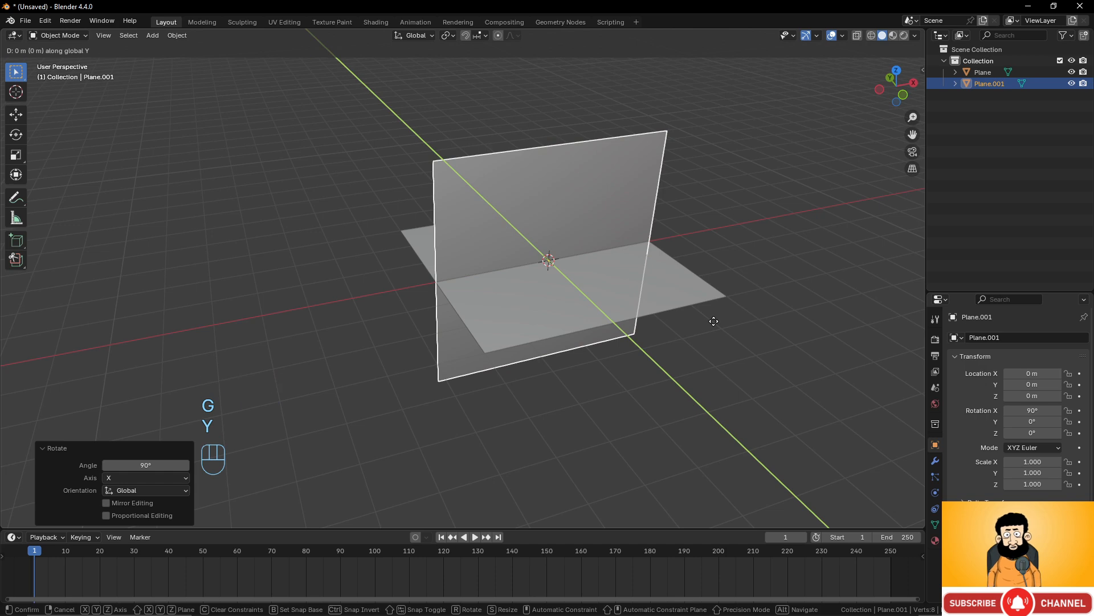
key("KP_3")
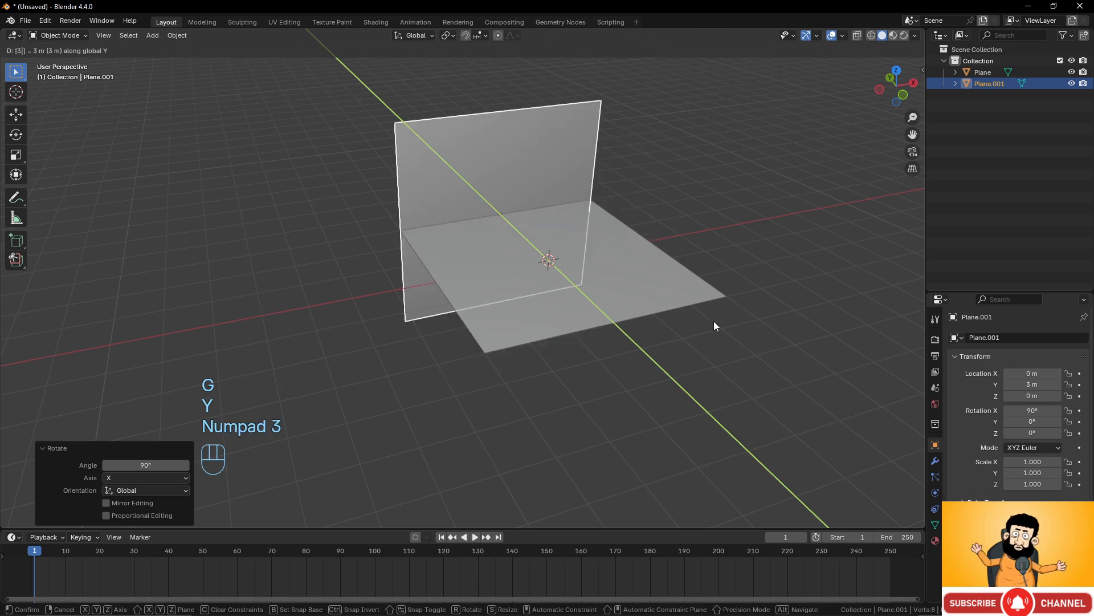
left_click(714, 326)
middle_click_drag(715, 326, 670, 279)
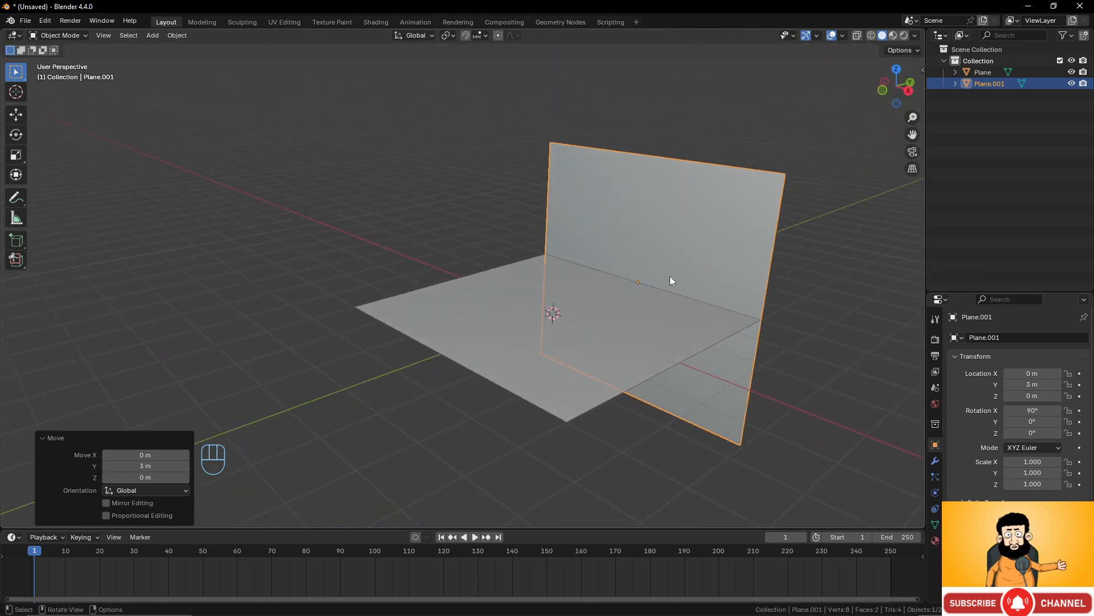
mouse_move(755, 313)
middle_mouse_down()
mouse_move(716, 315)
mouse_move(753, 292)
middle_mouse_up()
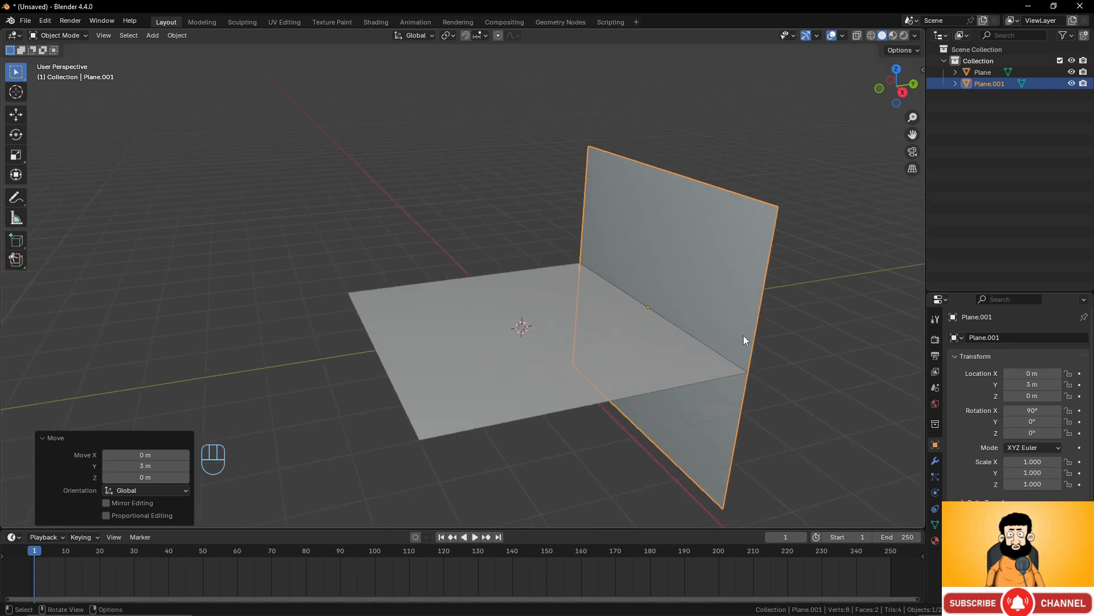
left_click(140, 466)
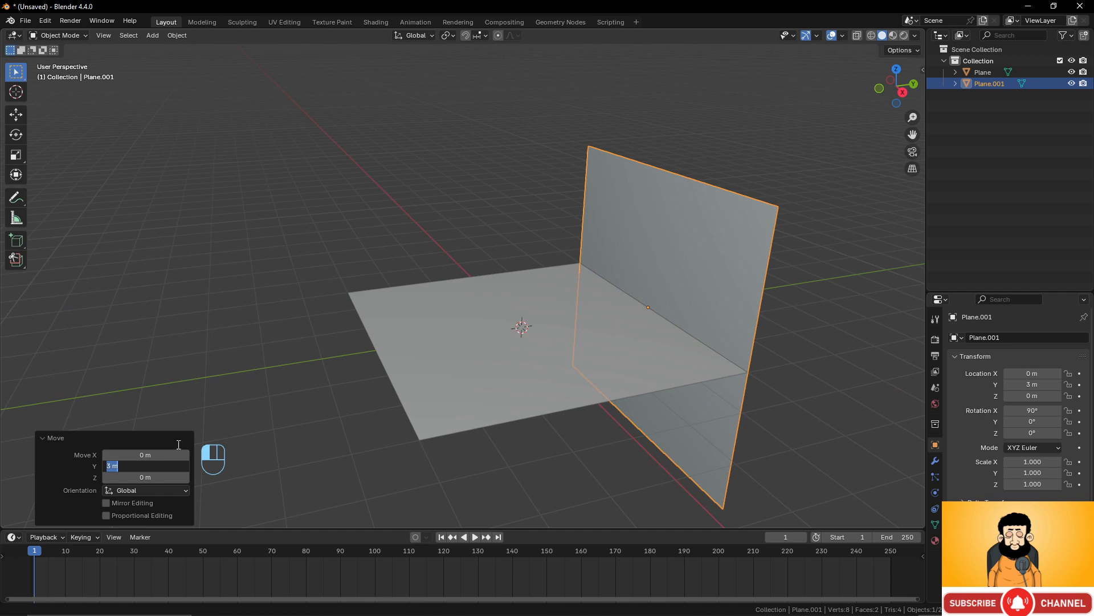
left_click(219, 368)
right_click(816, 269)
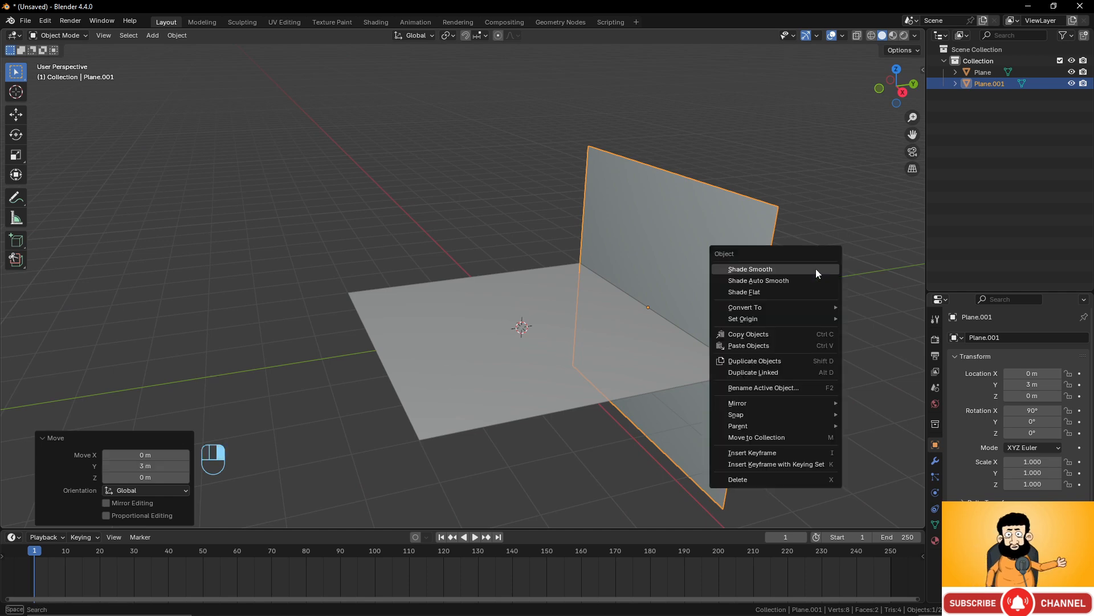
Reduce the upright plane's Y dimension to about 3.5 m.
left_click(921, 69)
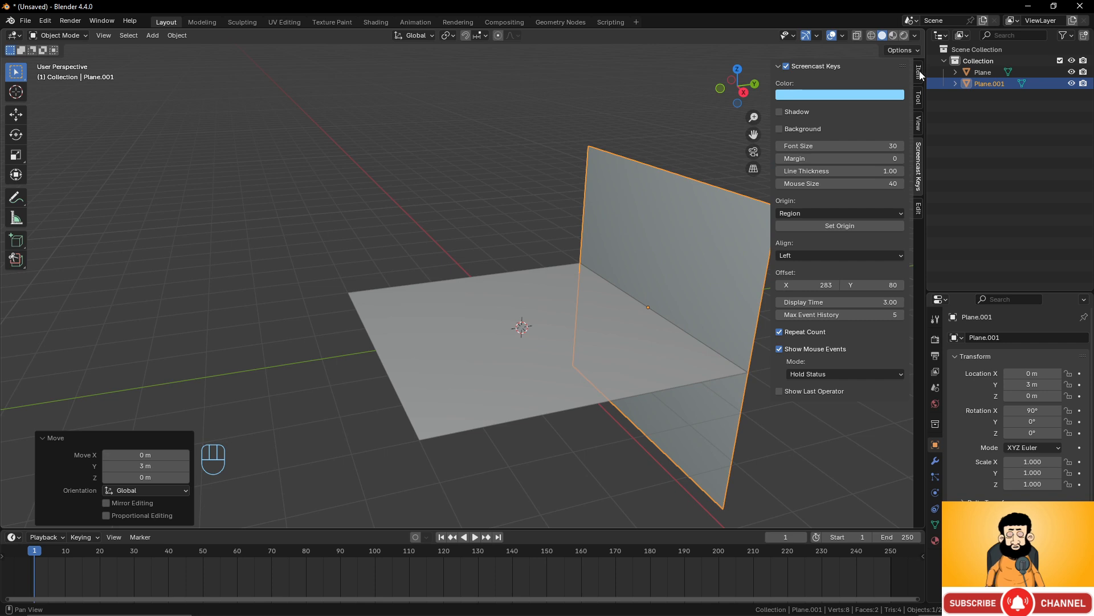
left_click(920, 73)
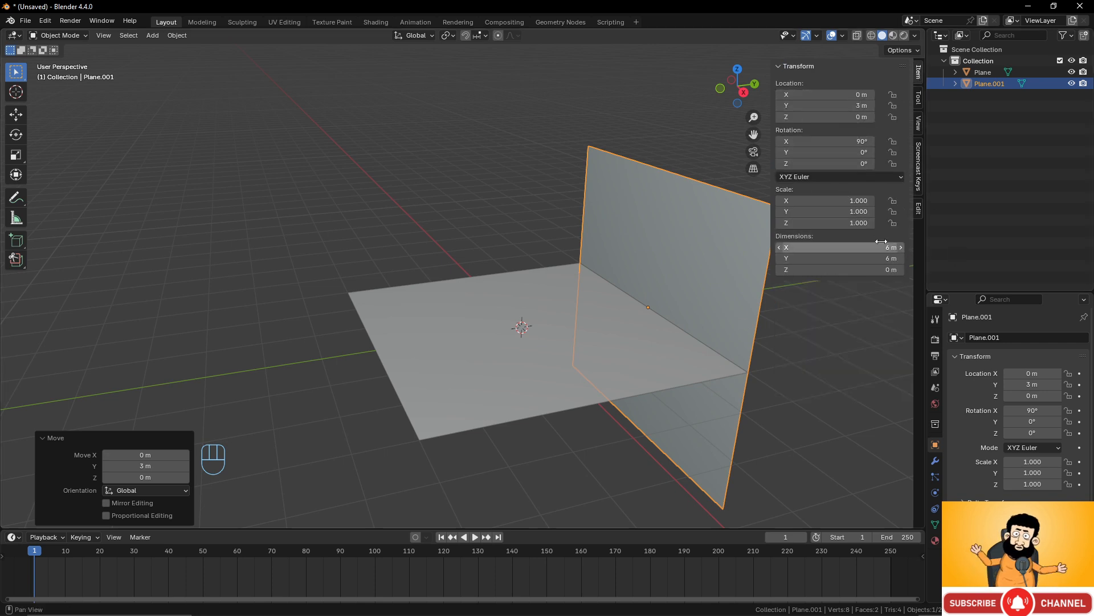
left_click_drag(883, 258, 855, 257)
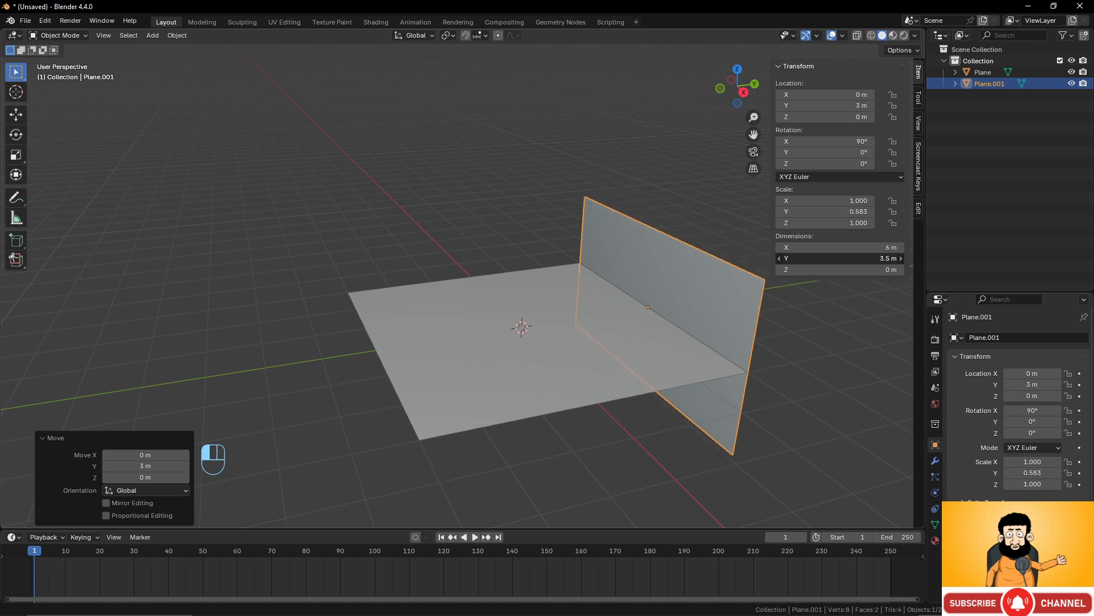
Set the upright plane's Y dimension to 2.5 m.
left_click(884, 258)
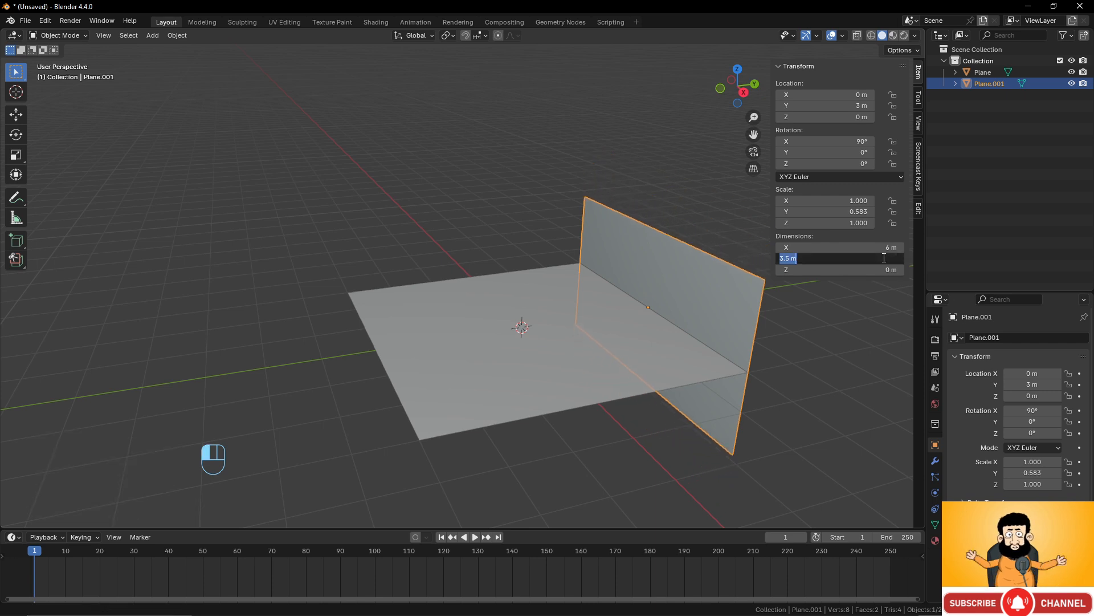
type("2.5")
key("Return")
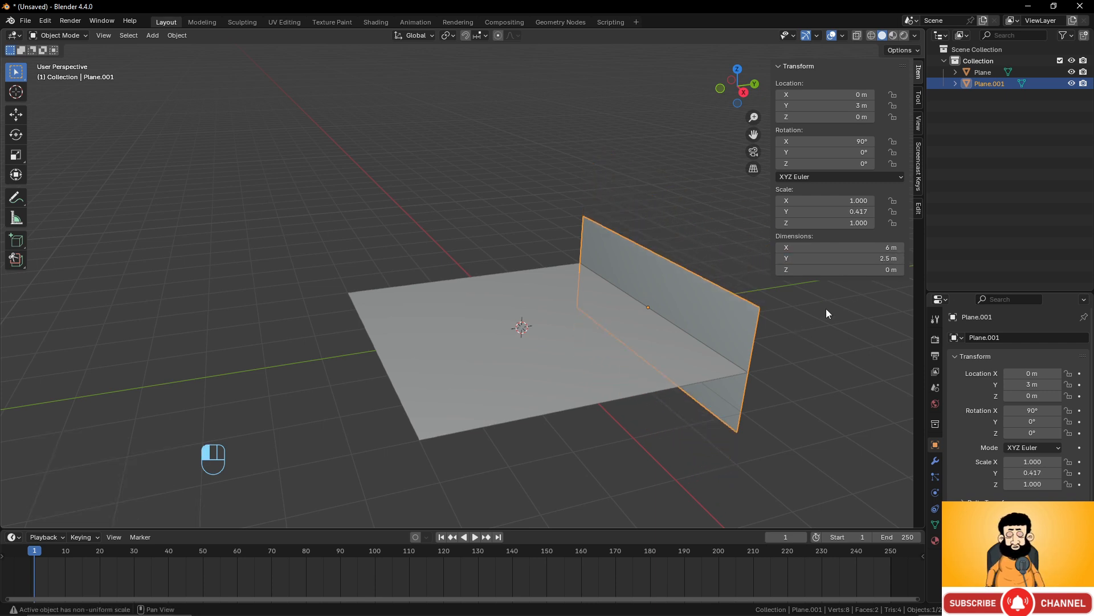
key("KP_1")
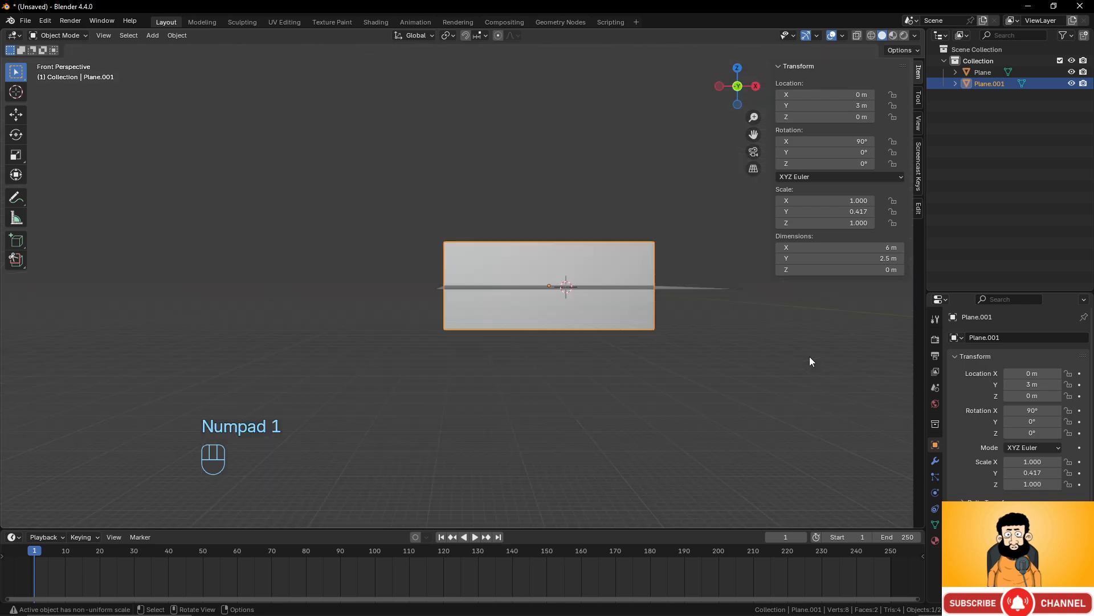
key("KP_5")
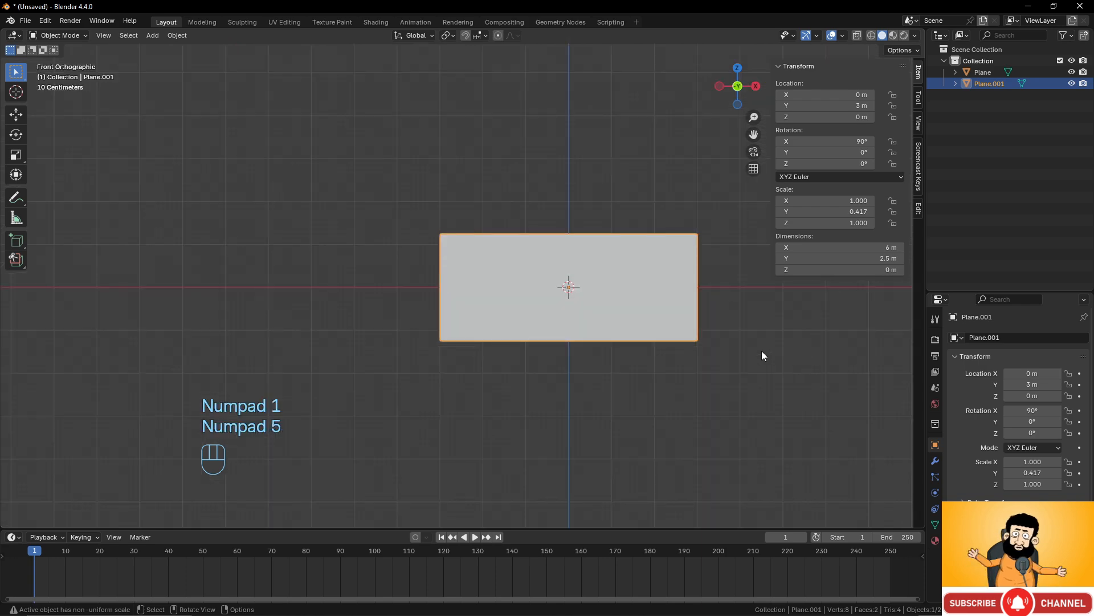
scroll(761, 350, "up", 3)
middle_click_drag(752, 326, 611, 327, "shift")
scroll(616, 328, "down", 2)
key("g")
key("z")
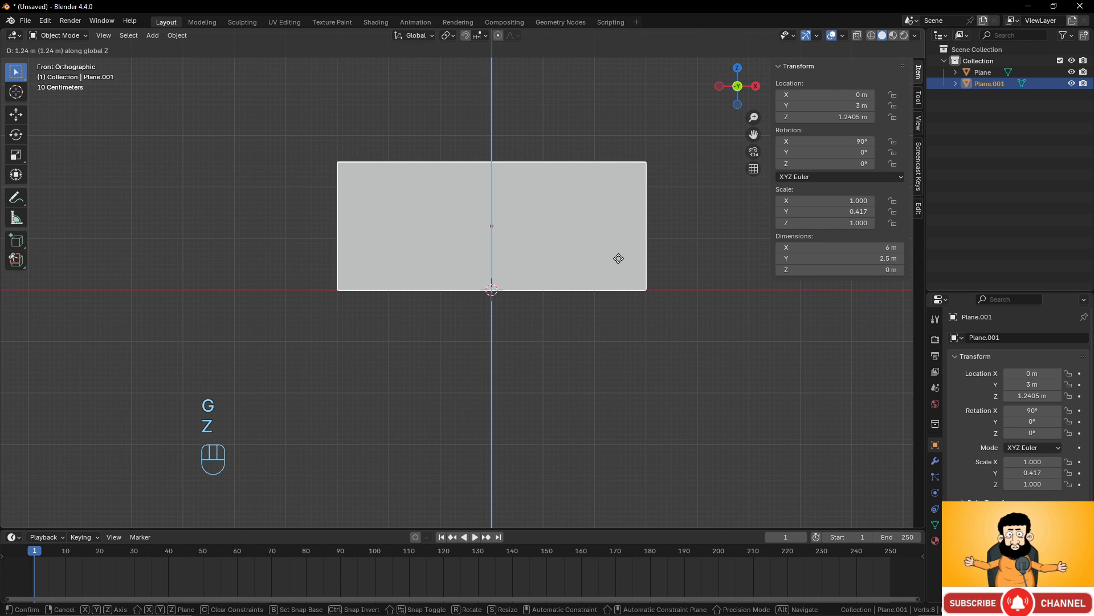
right_click(619, 258)
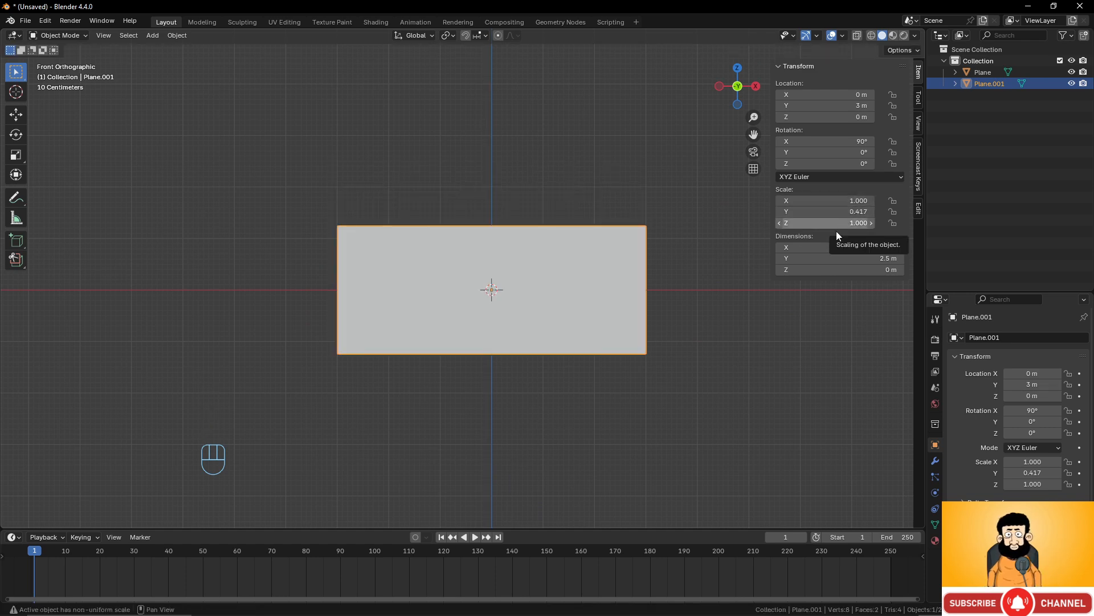
key("g")
key("z")
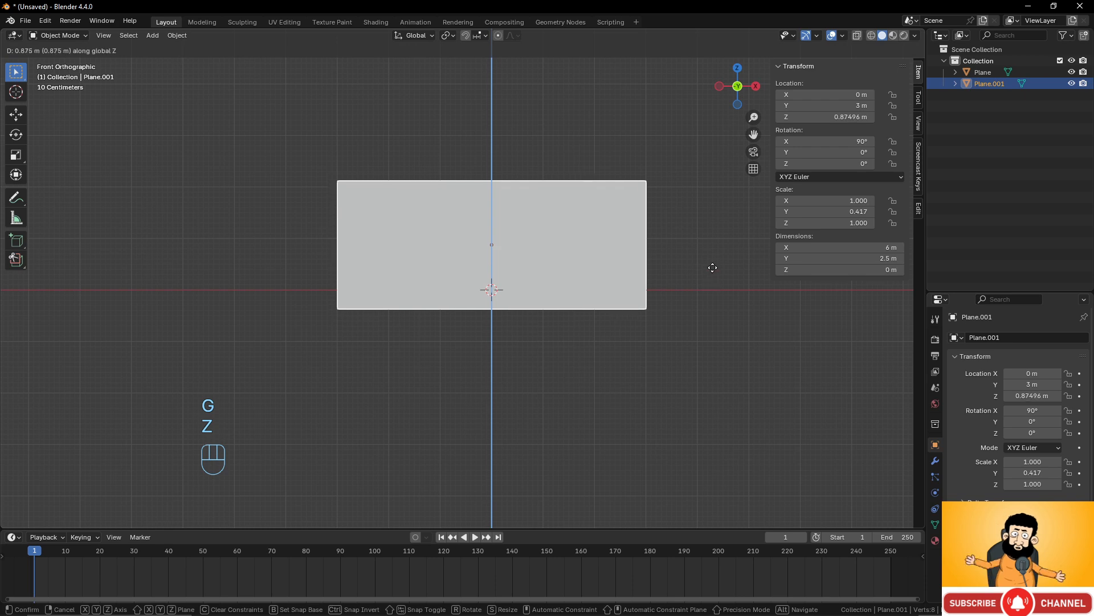
right_click(713, 255)
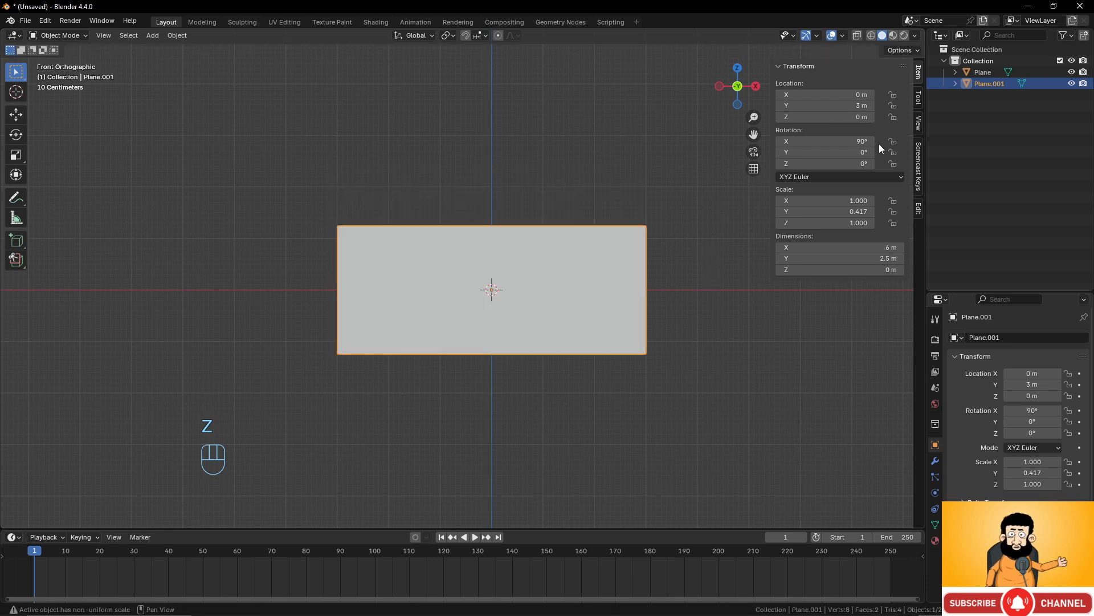
left_click(855, 117)
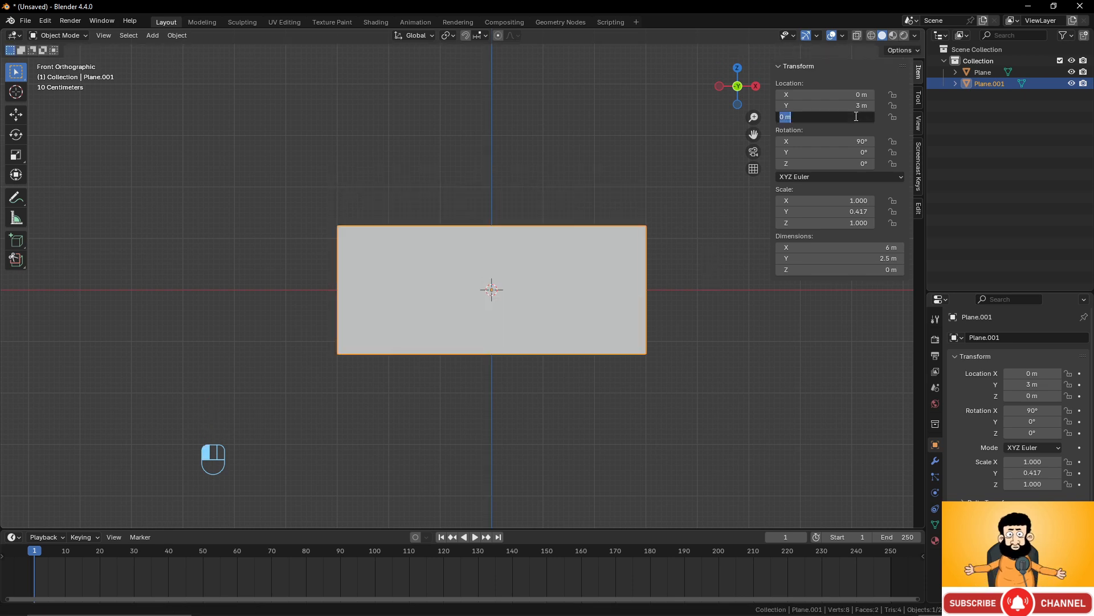
left_click(607, 246)
Raise the upright plane 1.25 m along the Z axis so its lower edge sits at floor level.
key("g")
key("z")
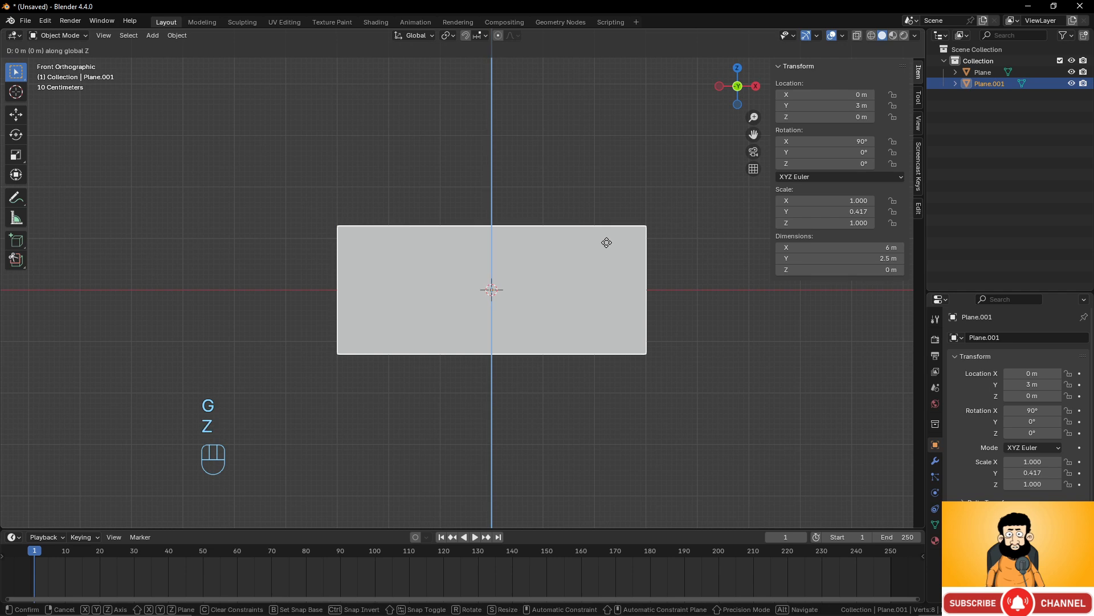
key("KP_1")
key("KP_Decimal")
key("KP_2")
key("KP_5")
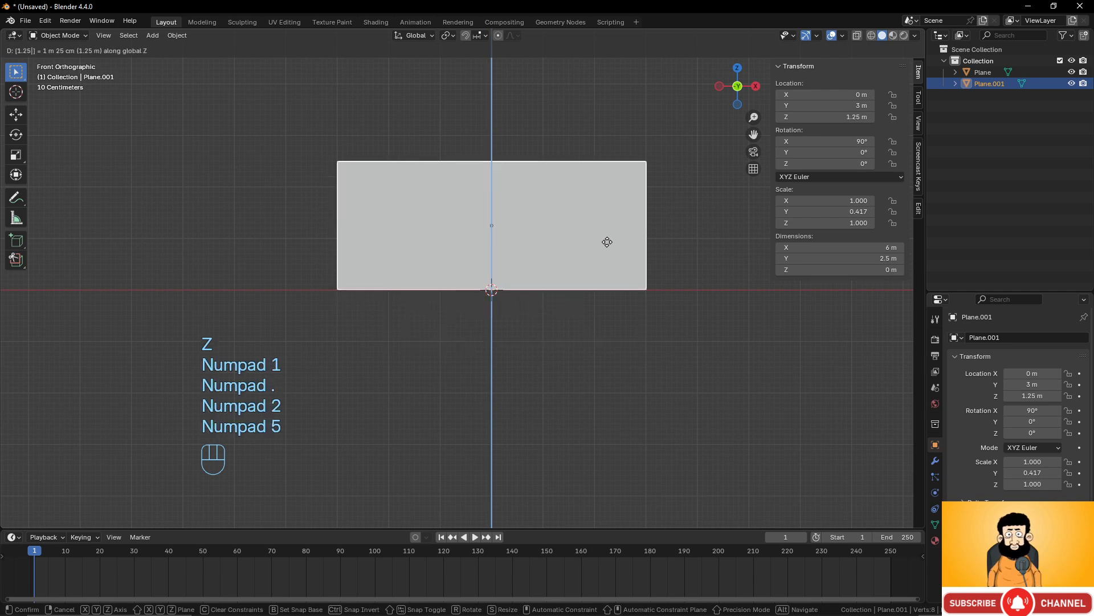
left_click(604, 246)
Duplicate the back wall and place the copy by the floor's +X edge, at about X 3.06 m.
mouse_move(602, 250)
middle_mouse_down()
mouse_move(422, 363)
mouse_move(613, 405)
mouse_move(612, 303)
mouse_move(599, 252)
middle_mouse_up()
scroll(598, 252, "up", 1)
key("KP_7")
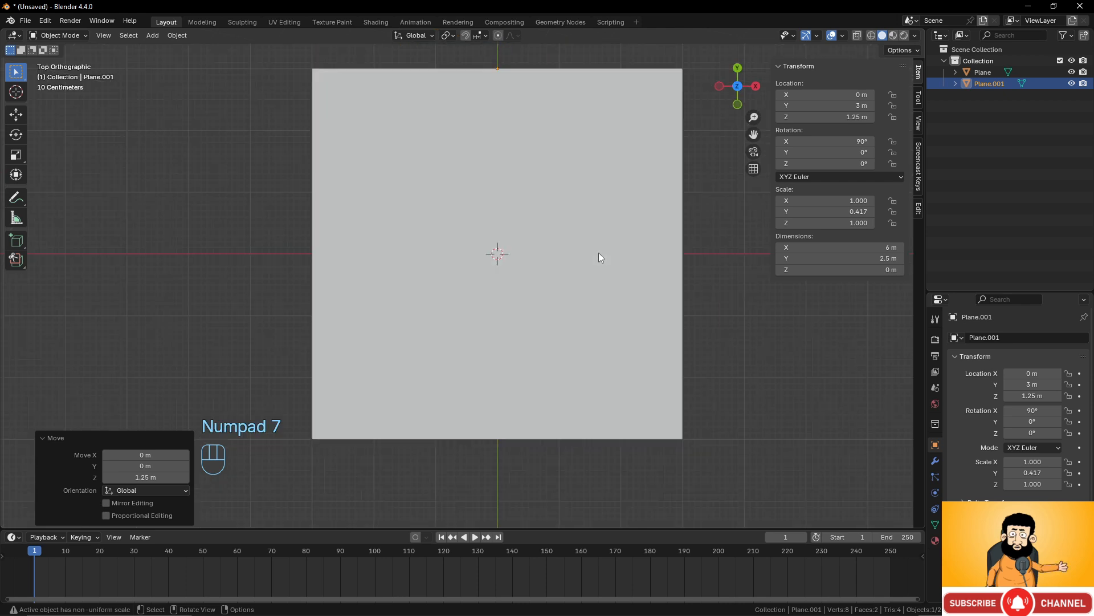
scroll(610, 251, "down", 1)
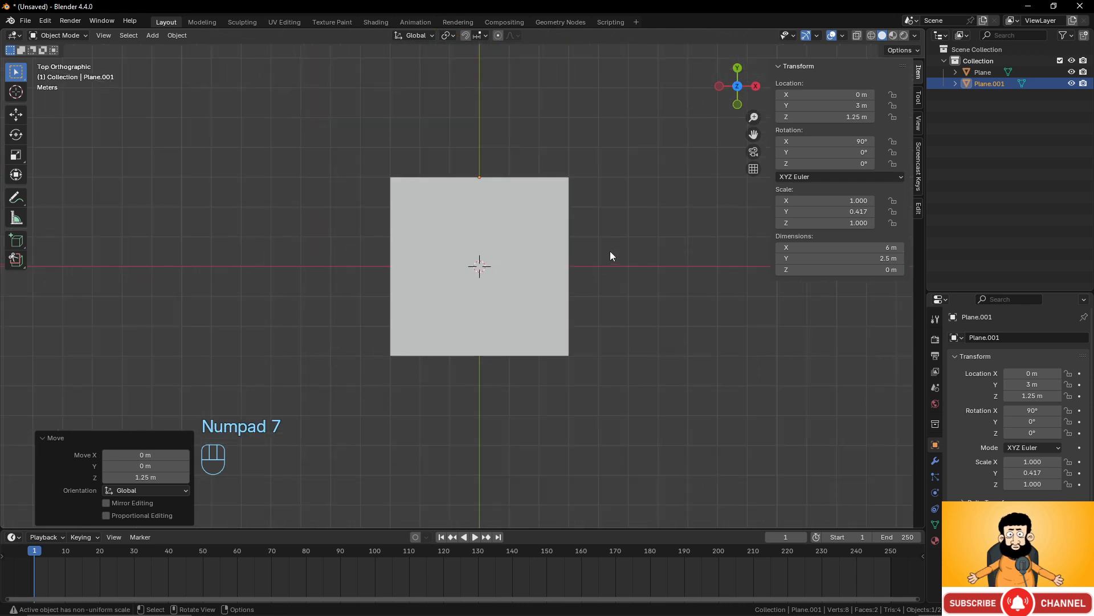
scroll(610, 251, "up", 1)
key("shift+d")
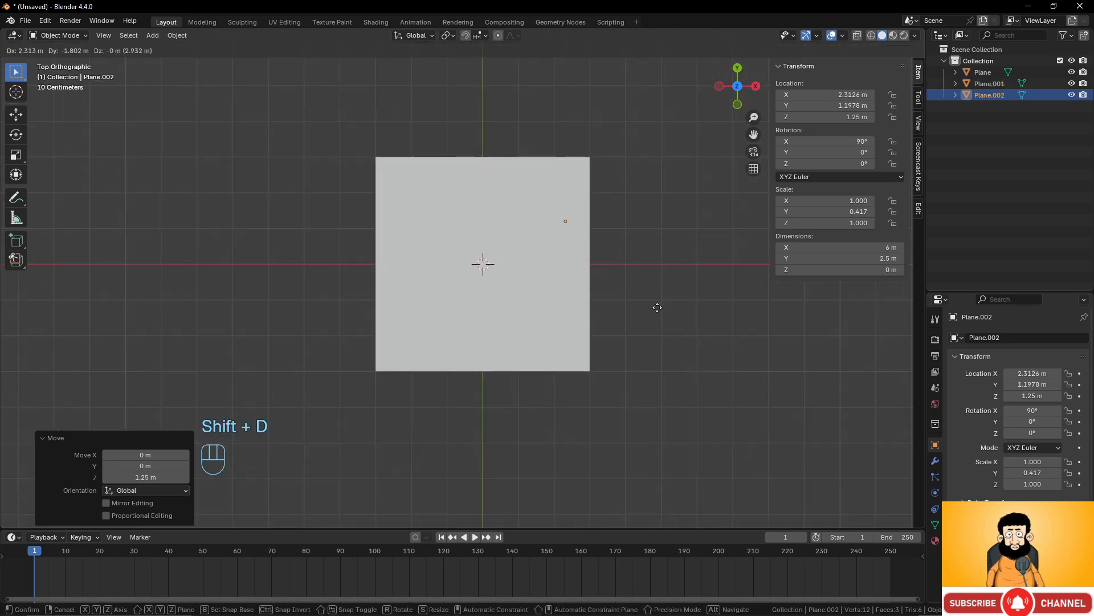
left_click(680, 346)
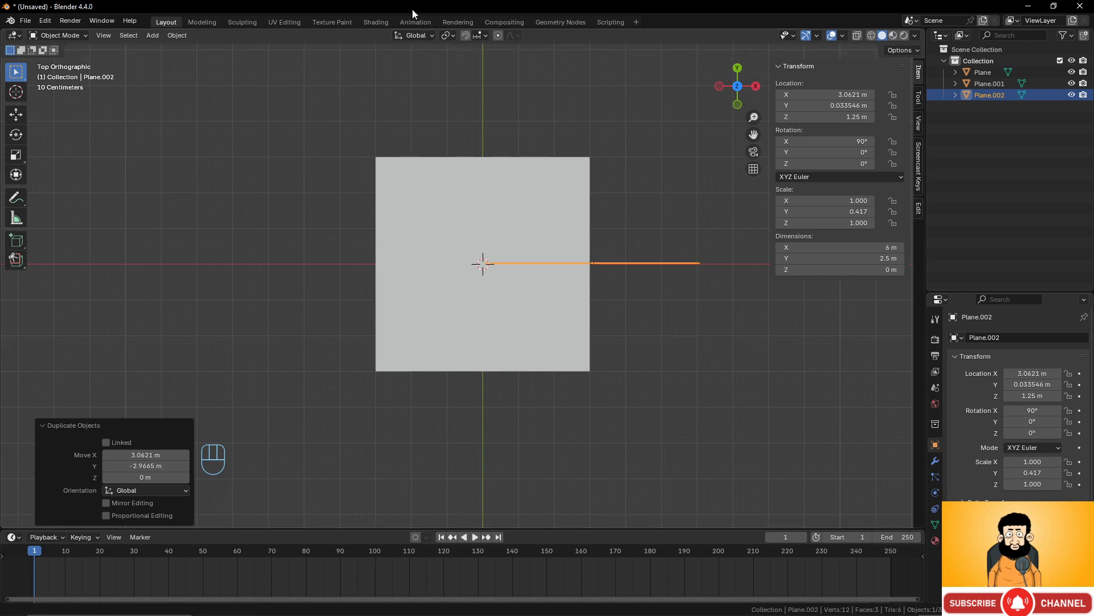
Enable snapping to the grid and move the wall copy to X 3 m, Y 0 m on the floor's edge.
left_click(465, 36)
left_click(484, 35)
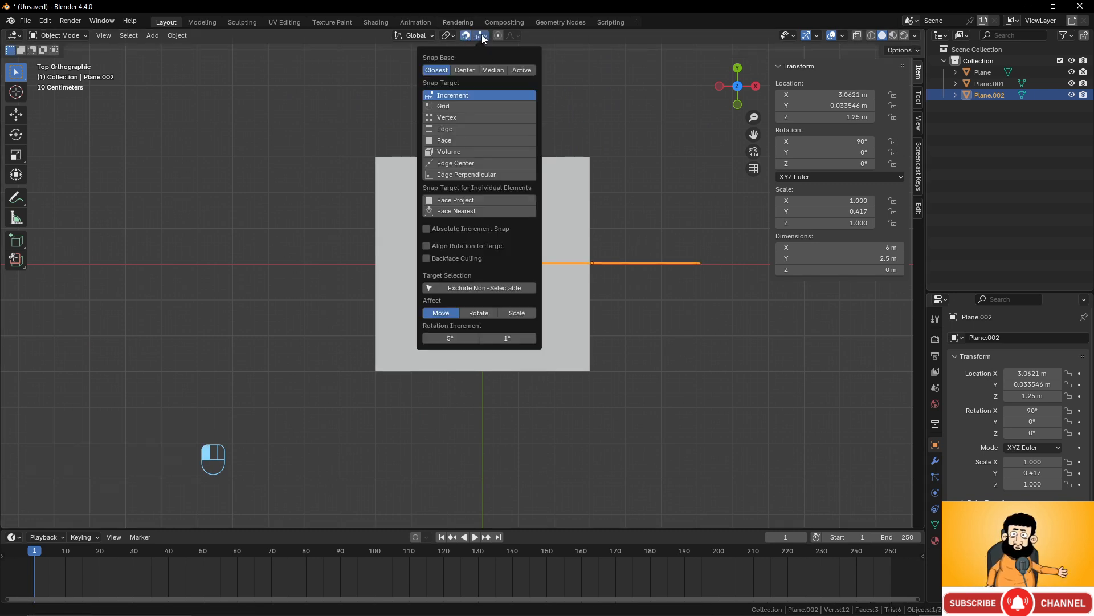
left_click(454, 105)
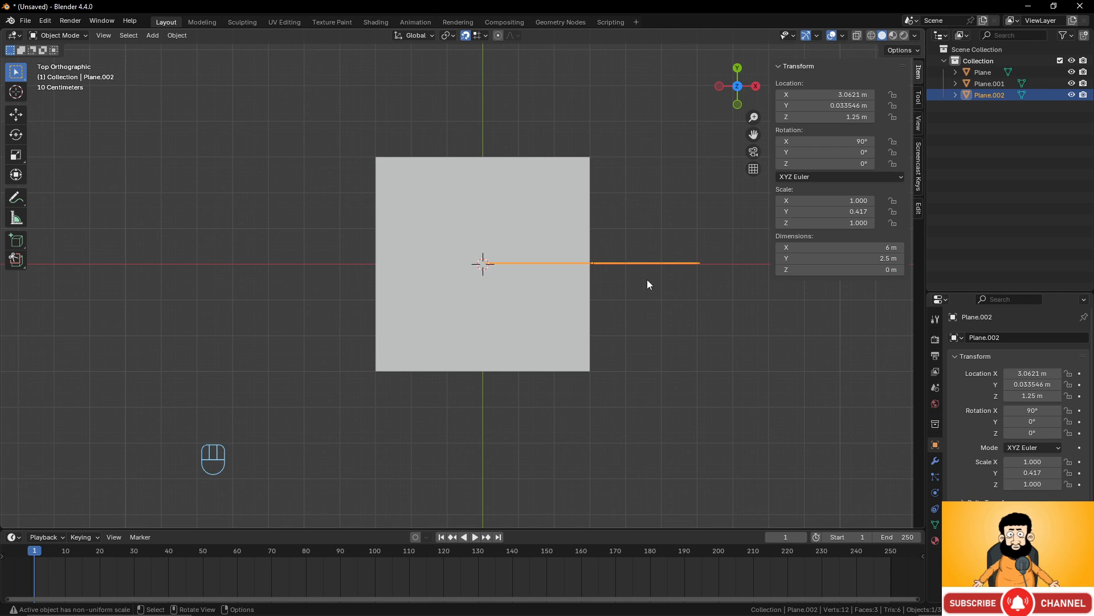
key("g")
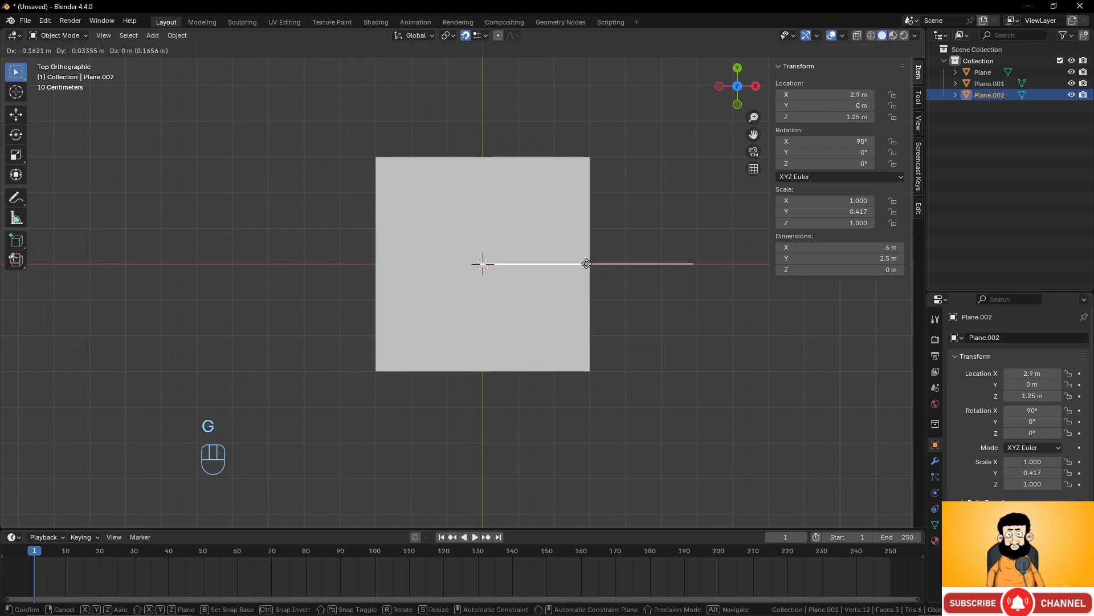
left_click(589, 263)
Rotate the wall copy 90° in the top view so it runs along the floor's side edge.
scroll(675, 283, "up", 5)
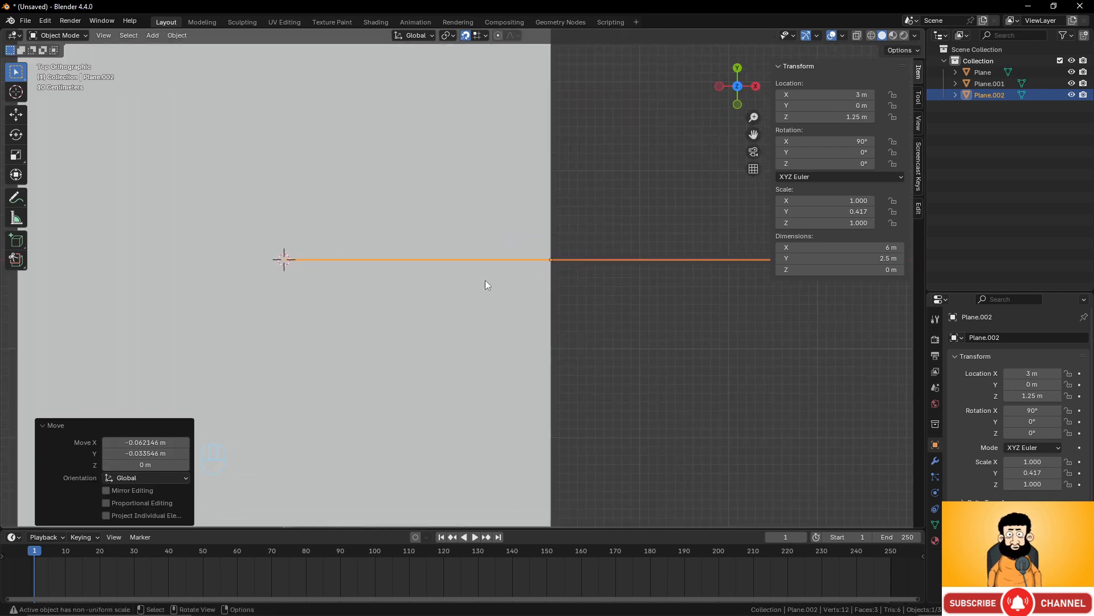
scroll(581, 273, "down", 3)
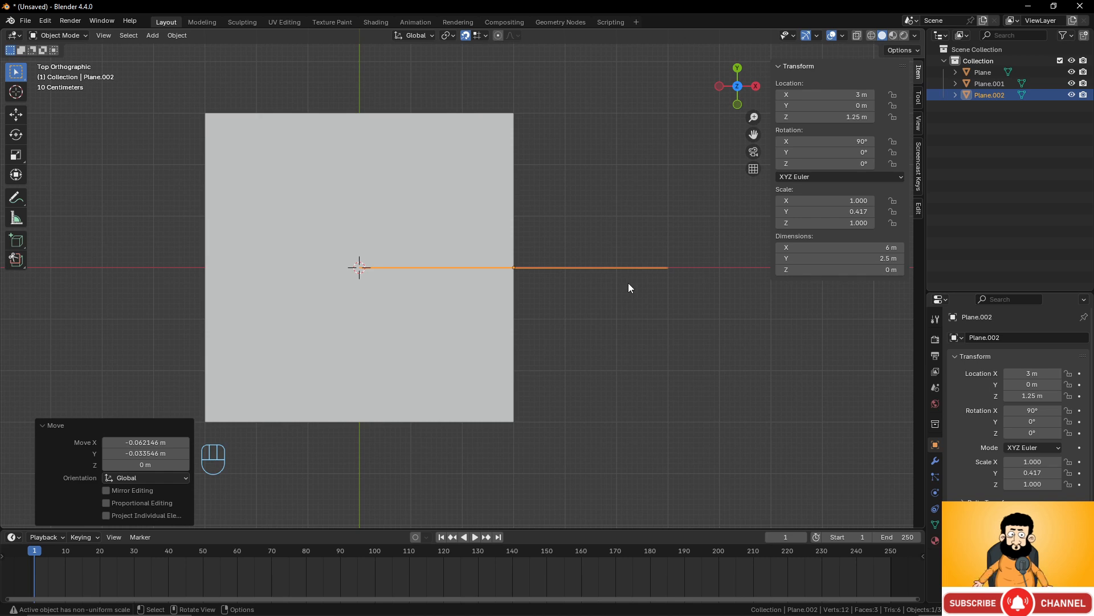
key("r")
key("KP_9")
key("KP_0")
left_click(583, 307)
middle_click_drag(583, 306, 578, 277)
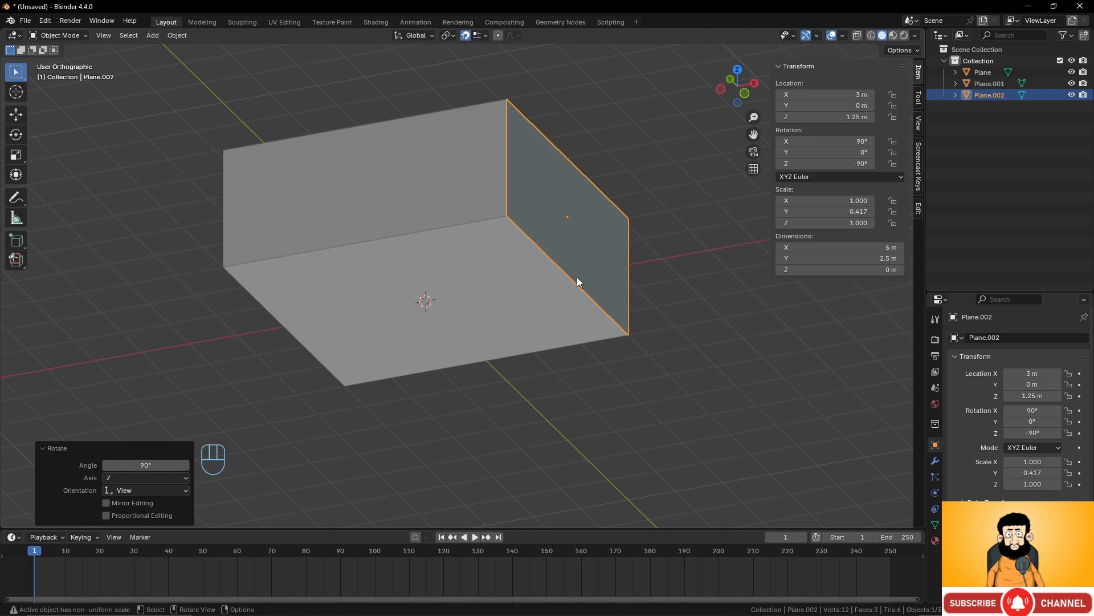
Examine how the back wall and side wall meet each other and the floor.
scroll(625, 268, "up", 3)
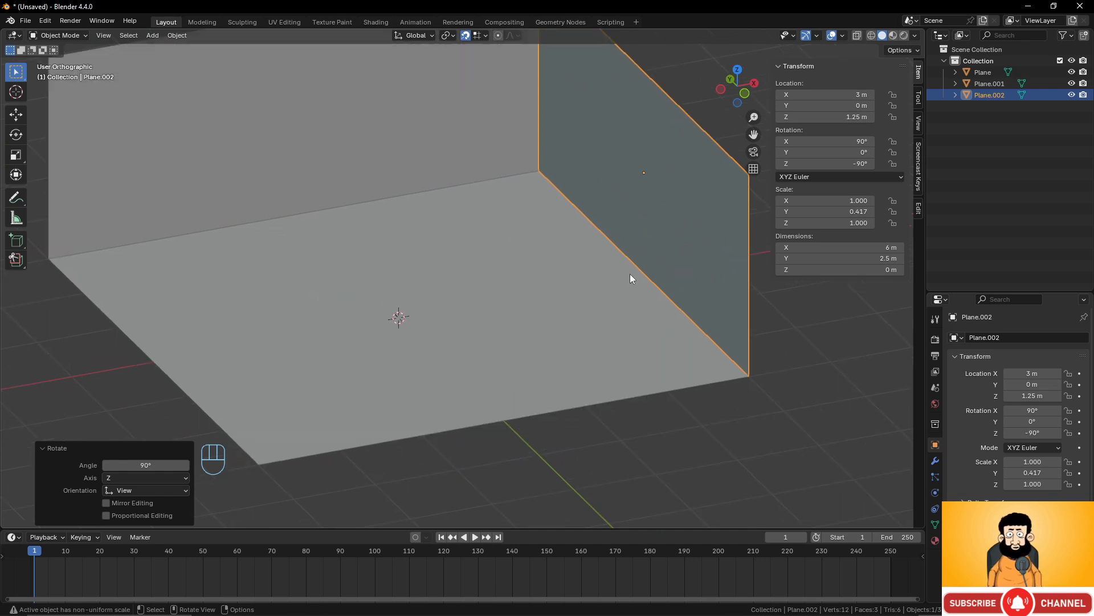
scroll(631, 274, "down", 3)
middle_click_drag(624, 259, 568, 251, "shift")
scroll(625, 304, "up", 1)
scroll(625, 303, "up", 2)
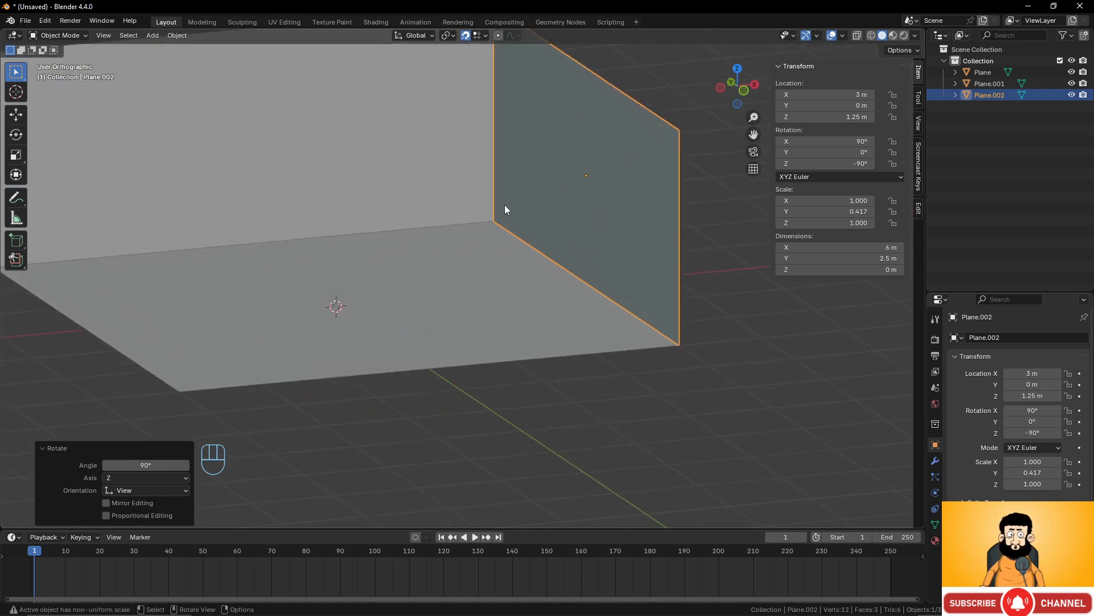
scroll(445, 247, "down", 4)
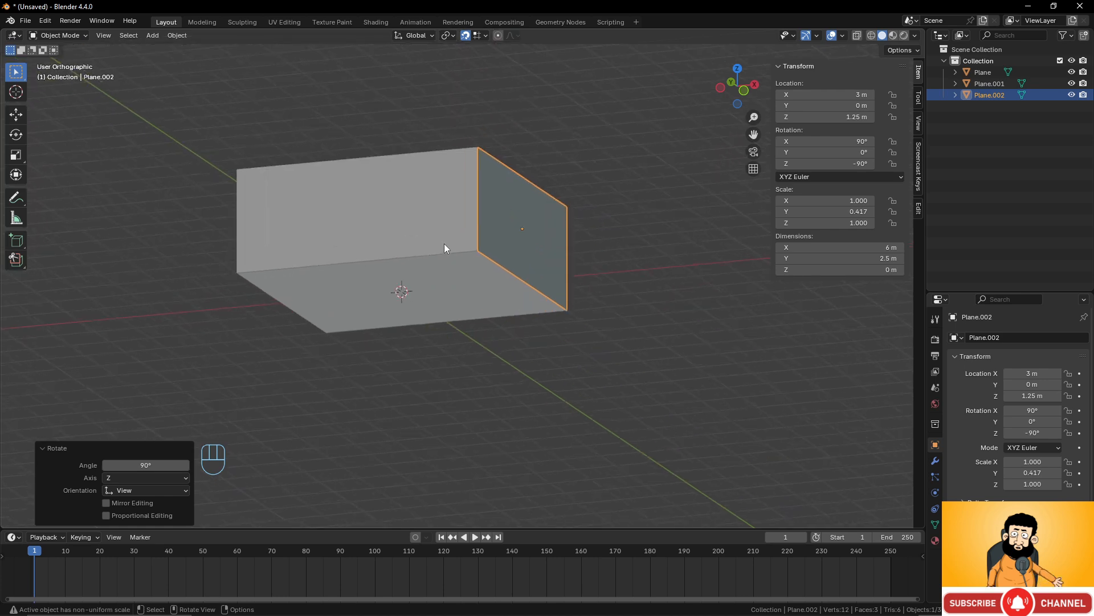
scroll(525, 286, "up", 3)
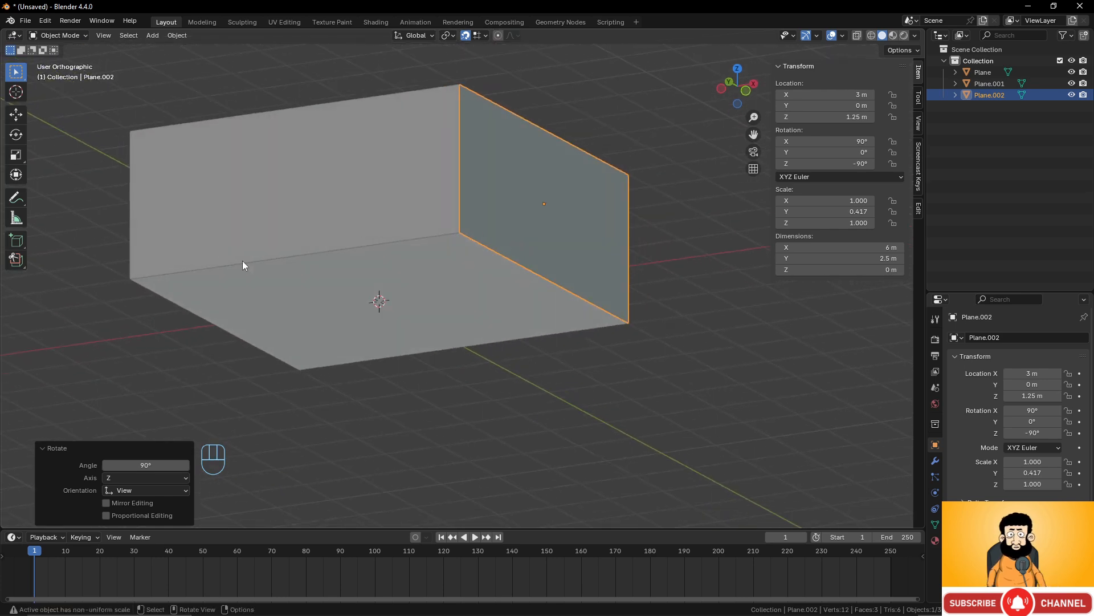
scroll(583, 240, "down", 2)
scroll(583, 242, "up", 3)
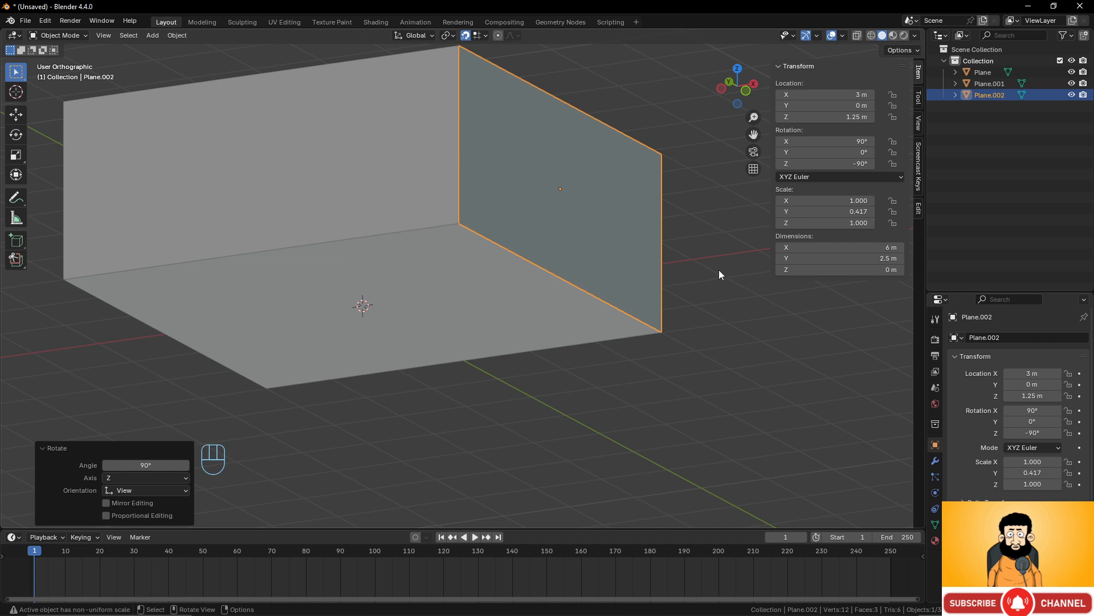
key("shift+d")
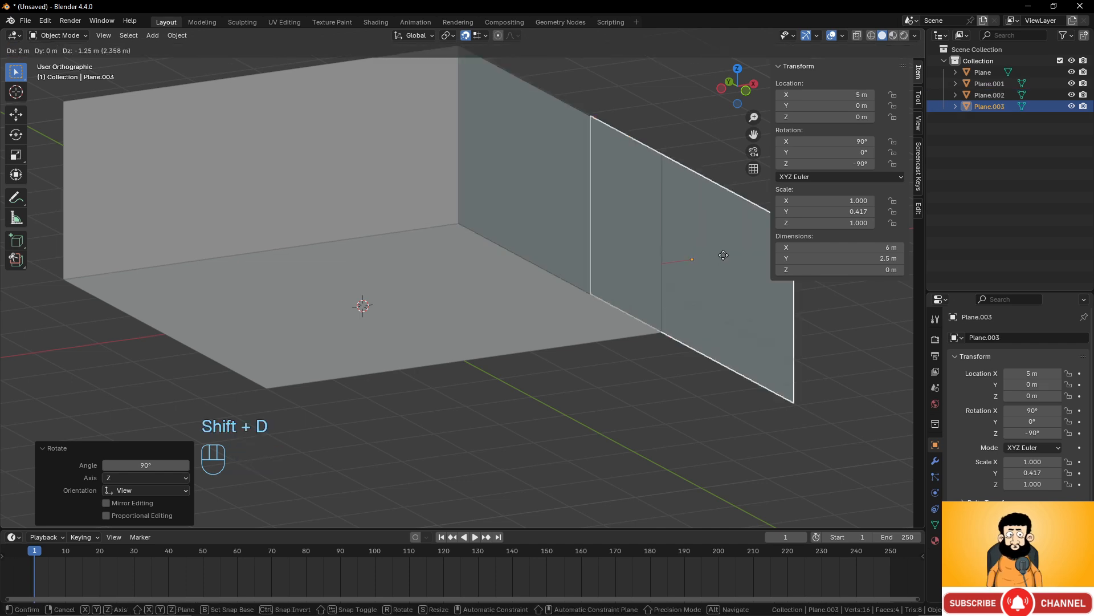
right_click(723, 254)
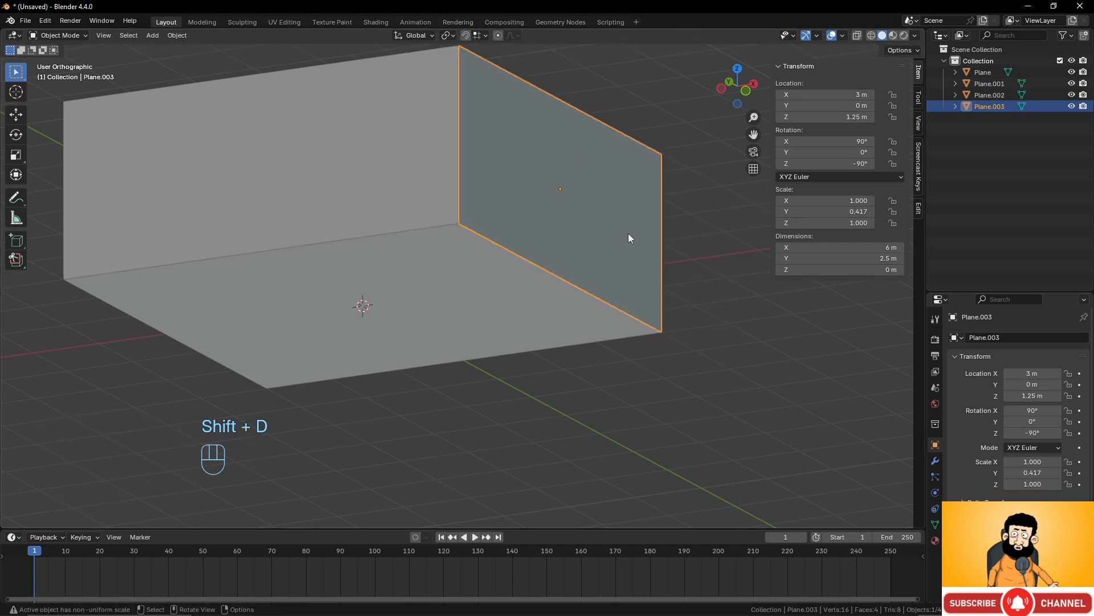
key("s")
key("z")
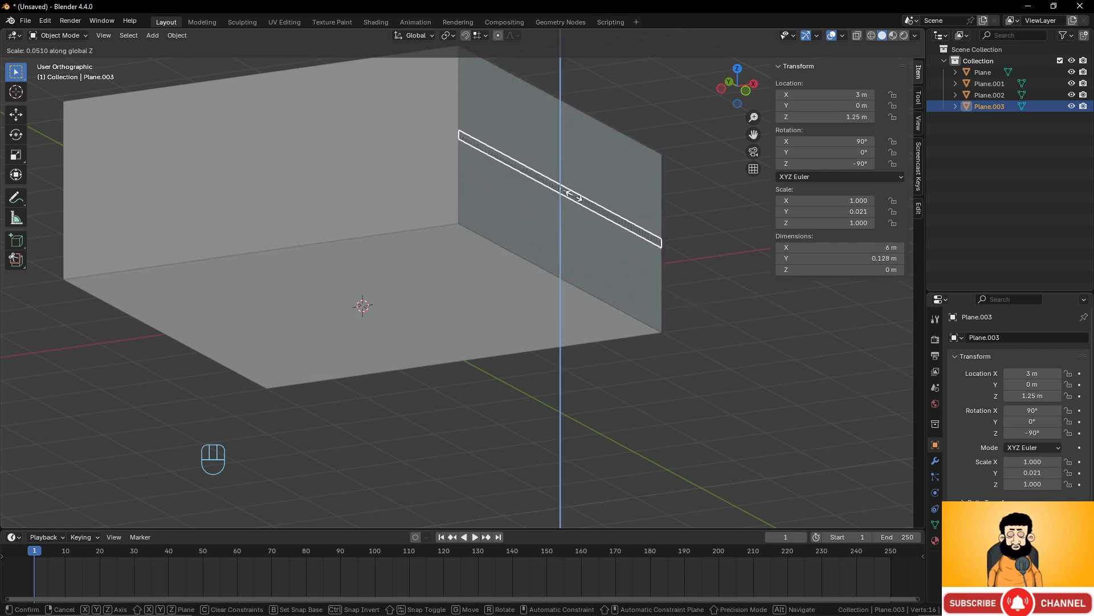
right_click(573, 196)
key("x")
left_click(573, 196)
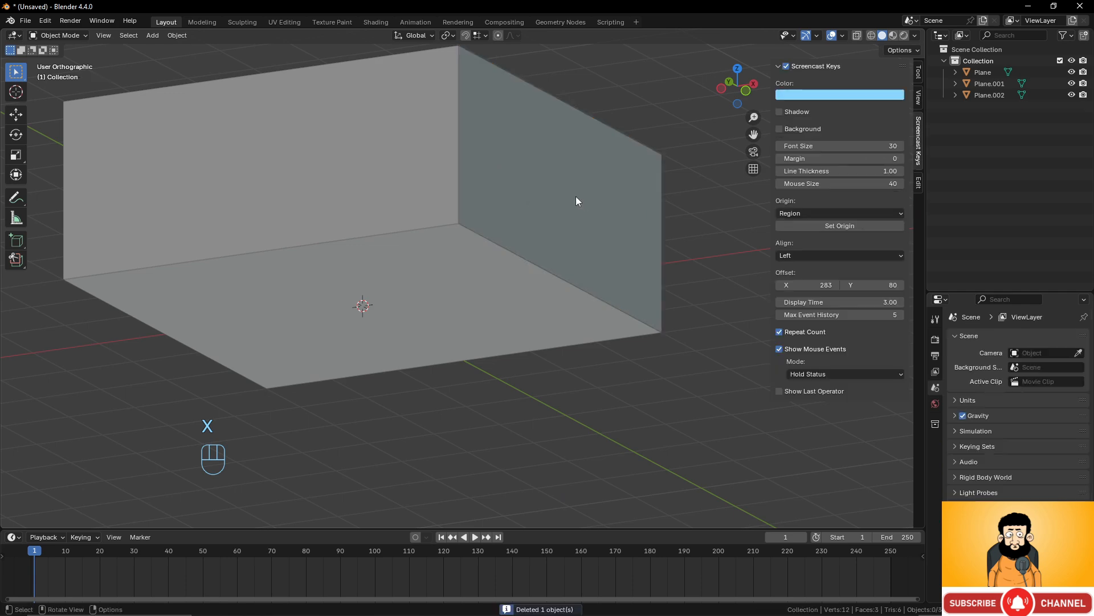
Duplicate both walls in place and scale the copies along Z by about 0.046 into thin skirting strips.
left_click(365, 143, "shift")
middle_click_drag(364, 144, 427, 204)
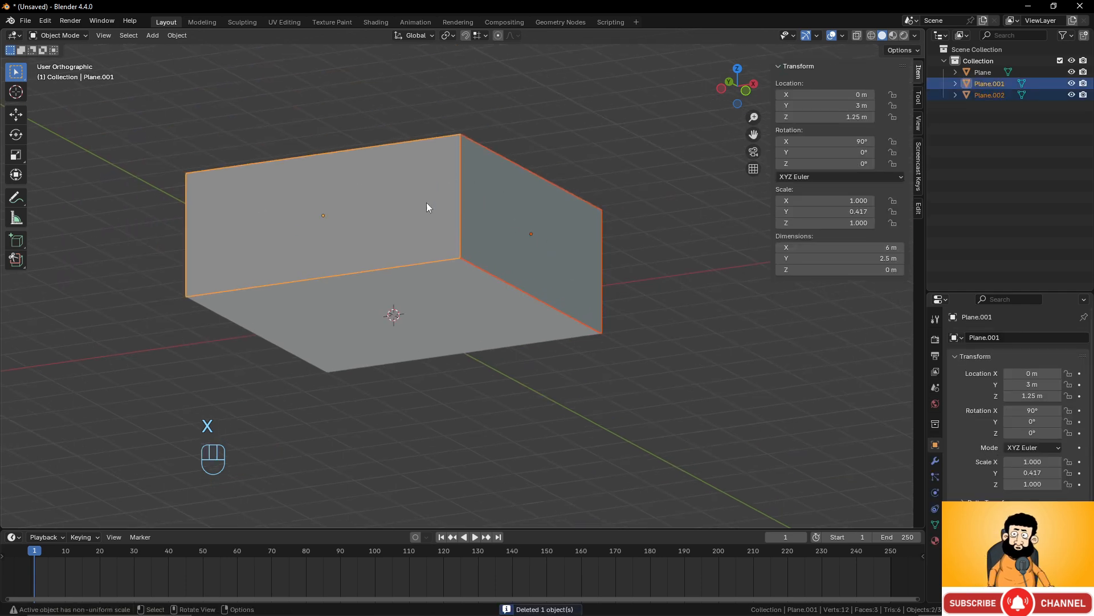
key("shift+d")
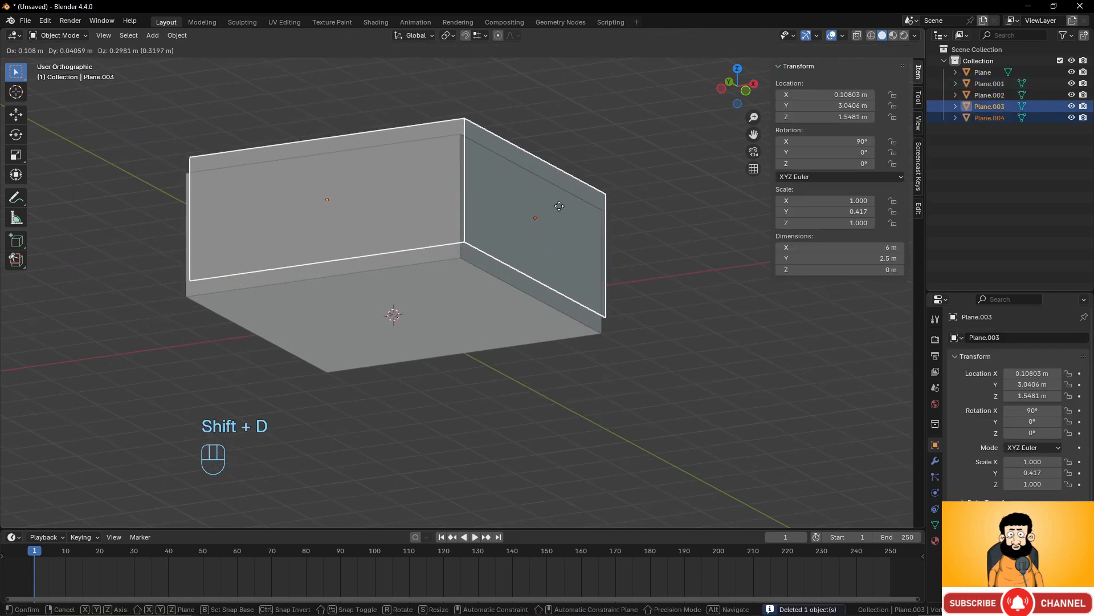
right_click(559, 206)
key("s")
key("z")
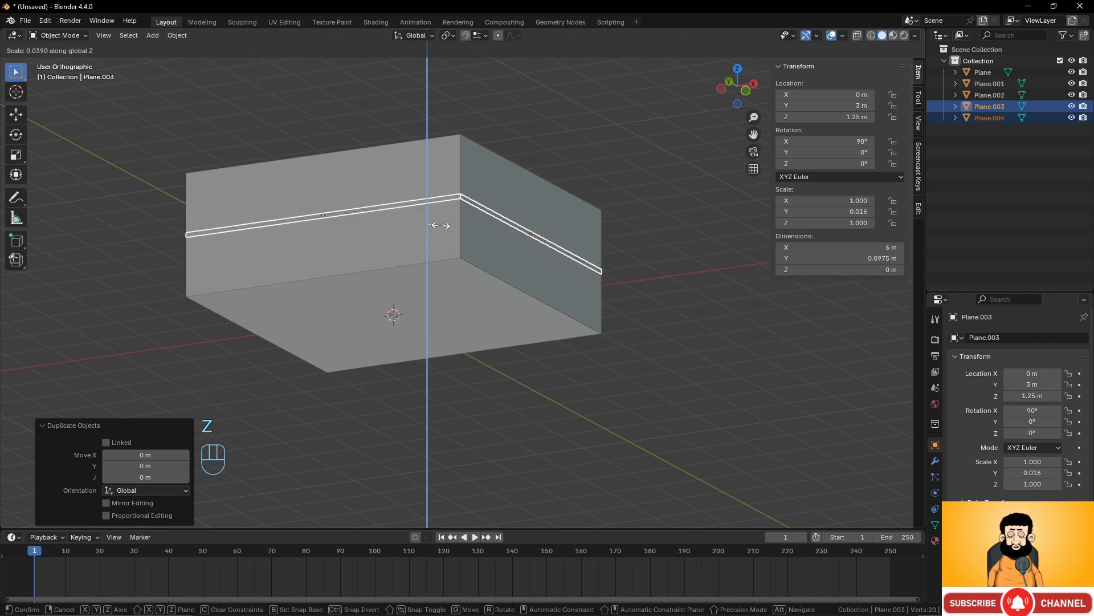
left_click(502, 245)
Move both skirting strips about 1.19 m down along Z so they sit at the base of the walls.
scroll(586, 275, "up", 2)
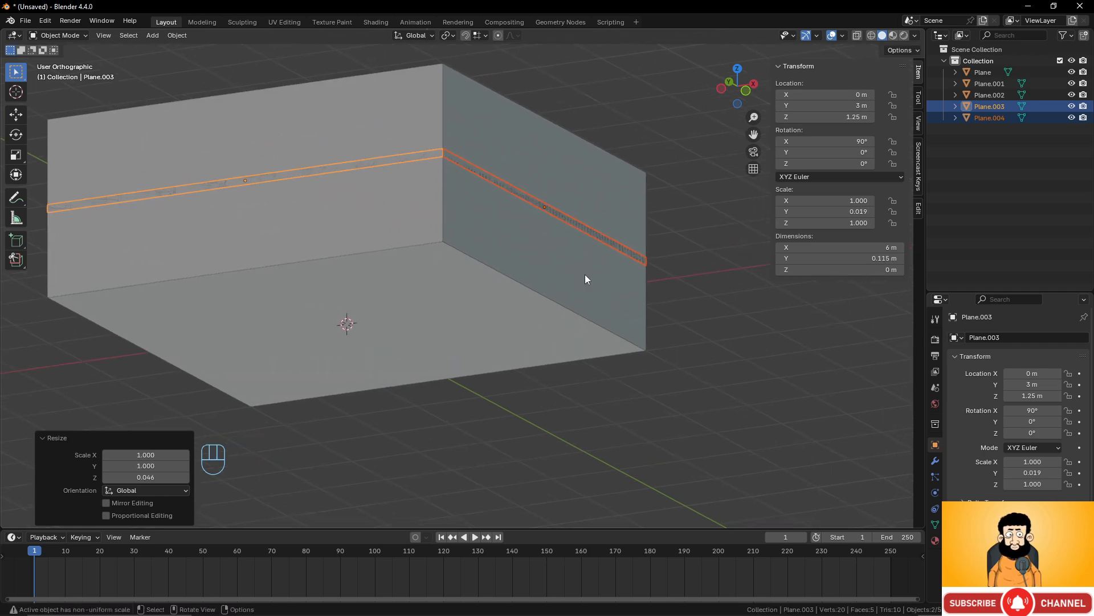
key("g")
key("z")
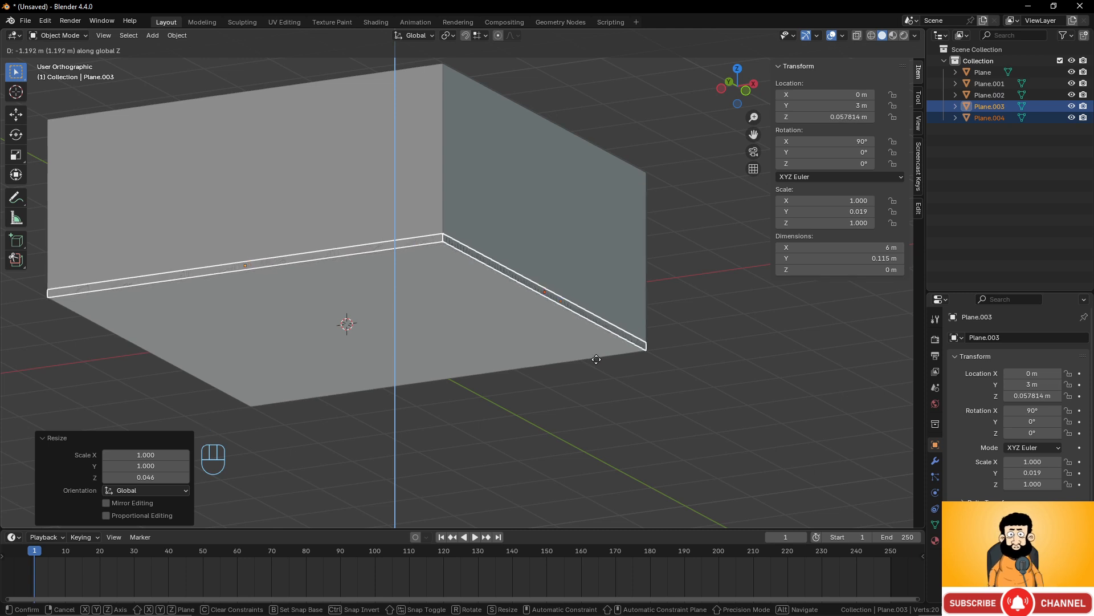
left_click(596, 360)
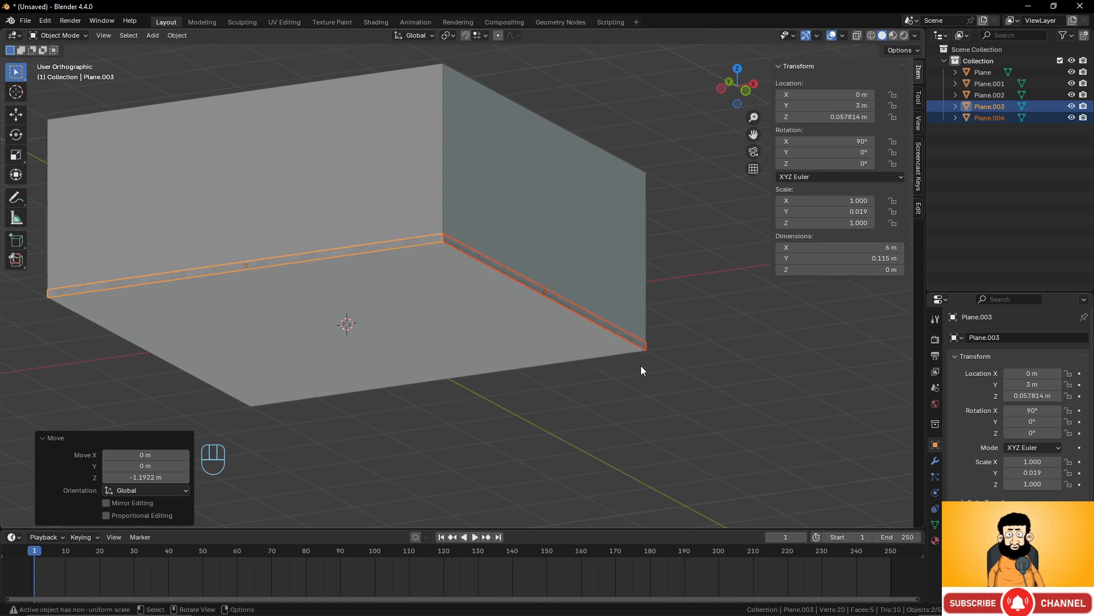
Add a Solidify modifier to the back wall's skirting strip.
scroll(640, 364, "up", 3)
middle_click_drag(653, 317, 524, 261, "shift")
middle_click_drag(761, 365, 724, 353)
scroll(652, 354, "up", 3)
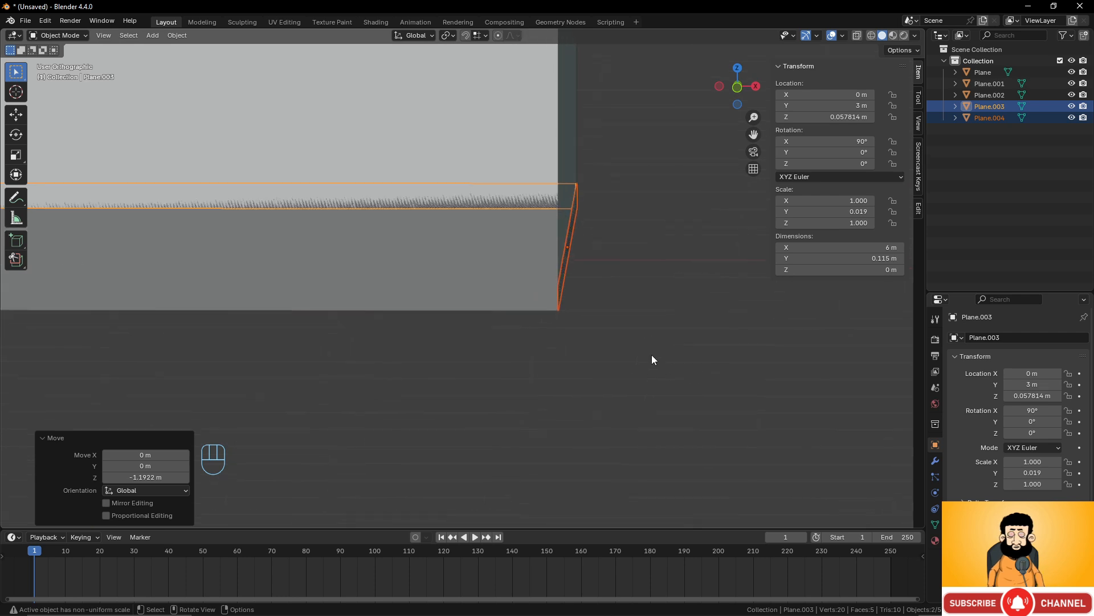
middle_click_drag(653, 359, 554, 314)
middle_click_drag(690, 280, 669, 280)
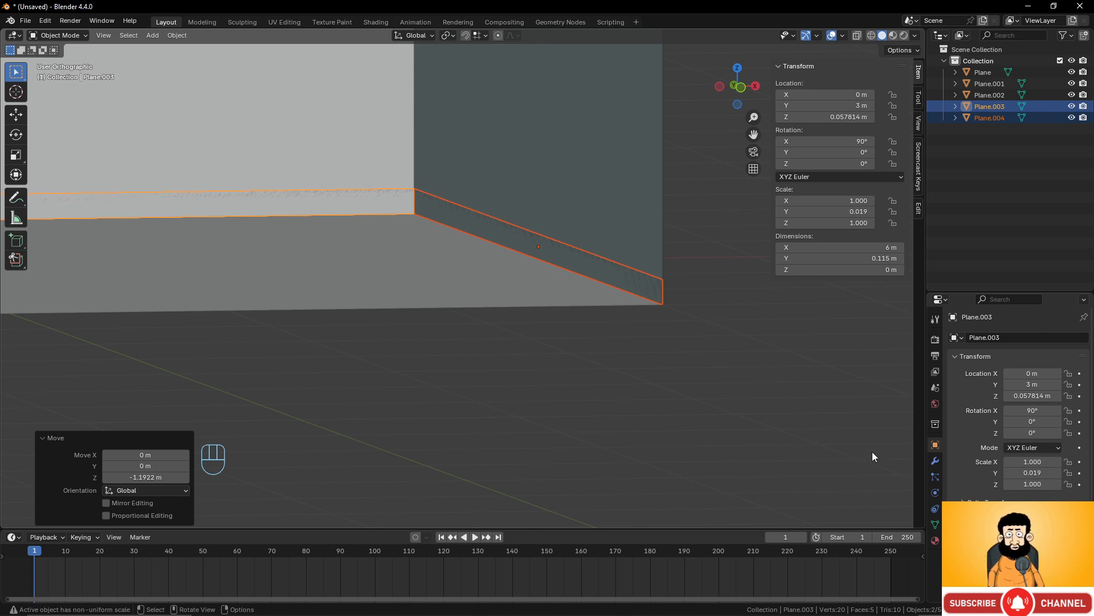
left_click(935, 460)
left_click(1006, 337)
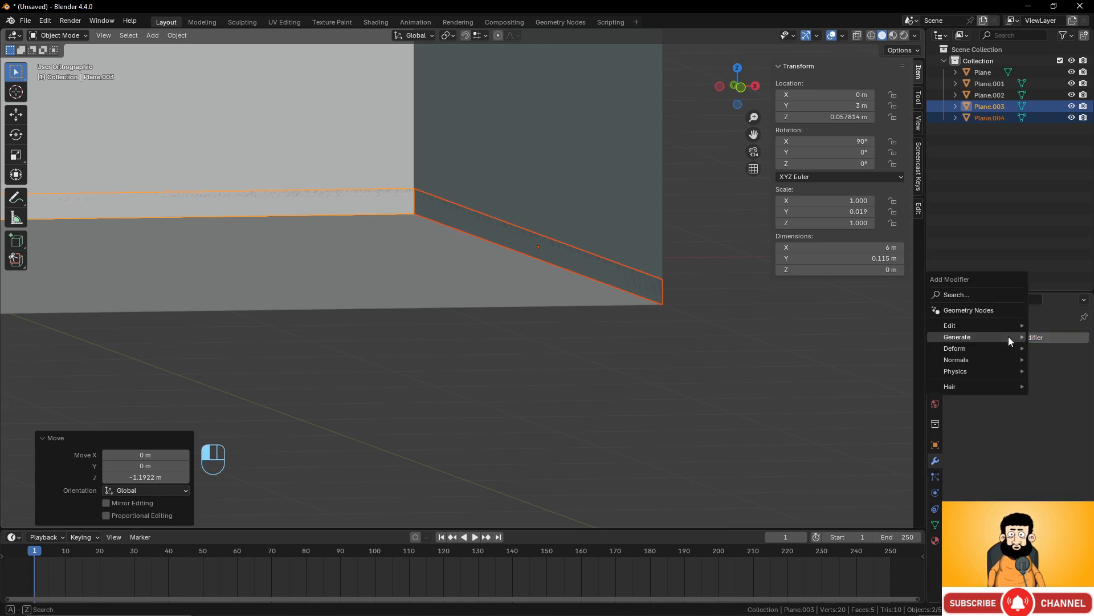
mouse_move(1008, 336)
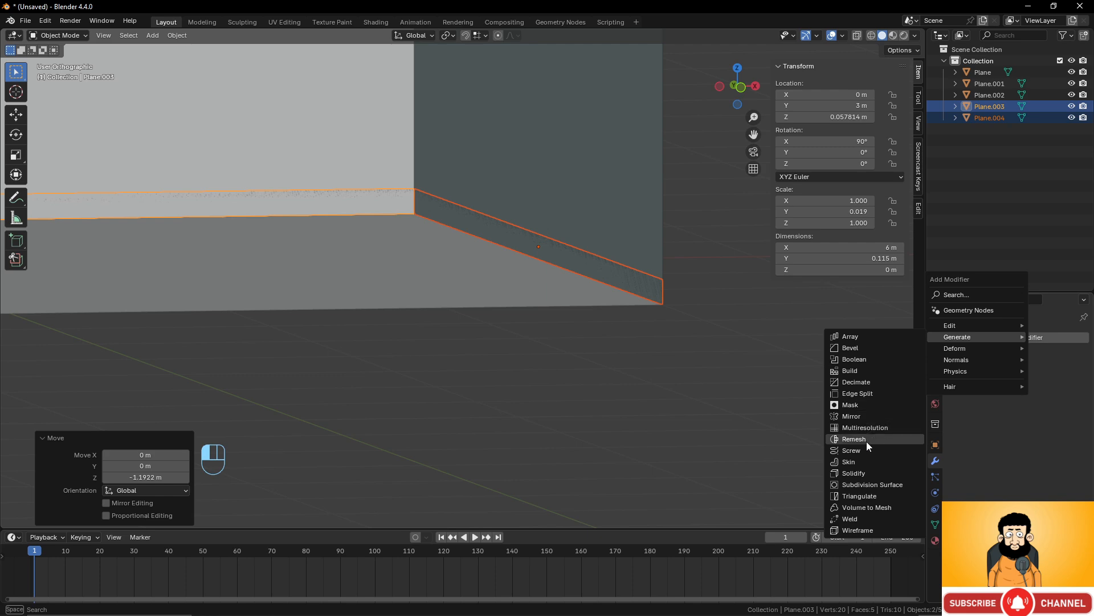
left_click(864, 470)
Set the Solidify offset of the back wall's skirting strip to 1.
middle_click_drag(781, 374, 704, 324)
scroll(702, 348, "up", 4)
scroll(705, 324, "down", 8)
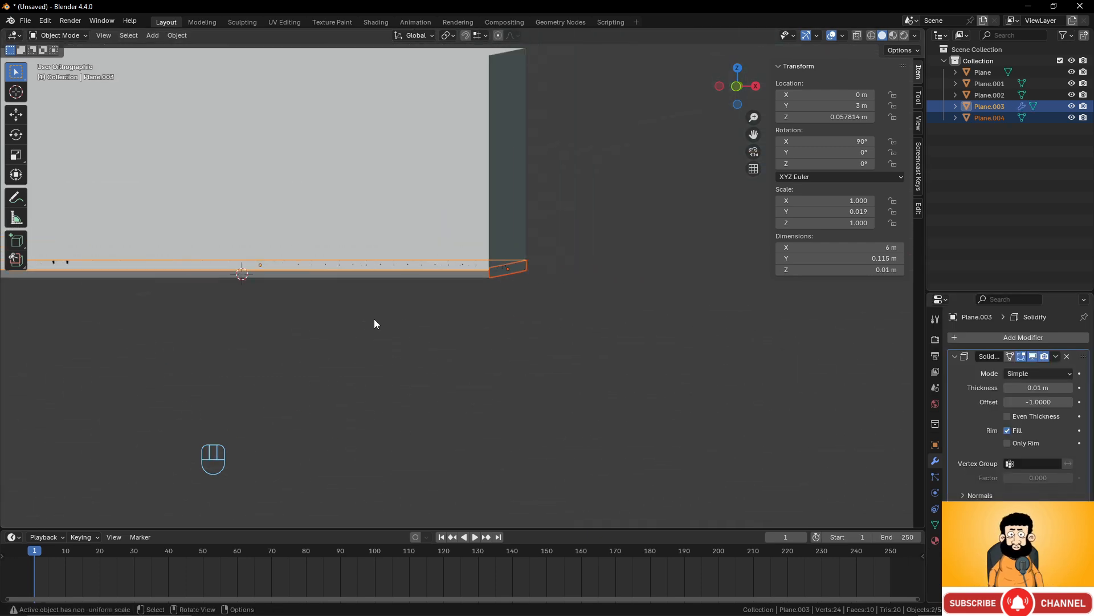
middle_click_drag(375, 324, 551, 308)
scroll(551, 309, "up", 5)
middle_click_drag(316, 386, 412, 359, "shift")
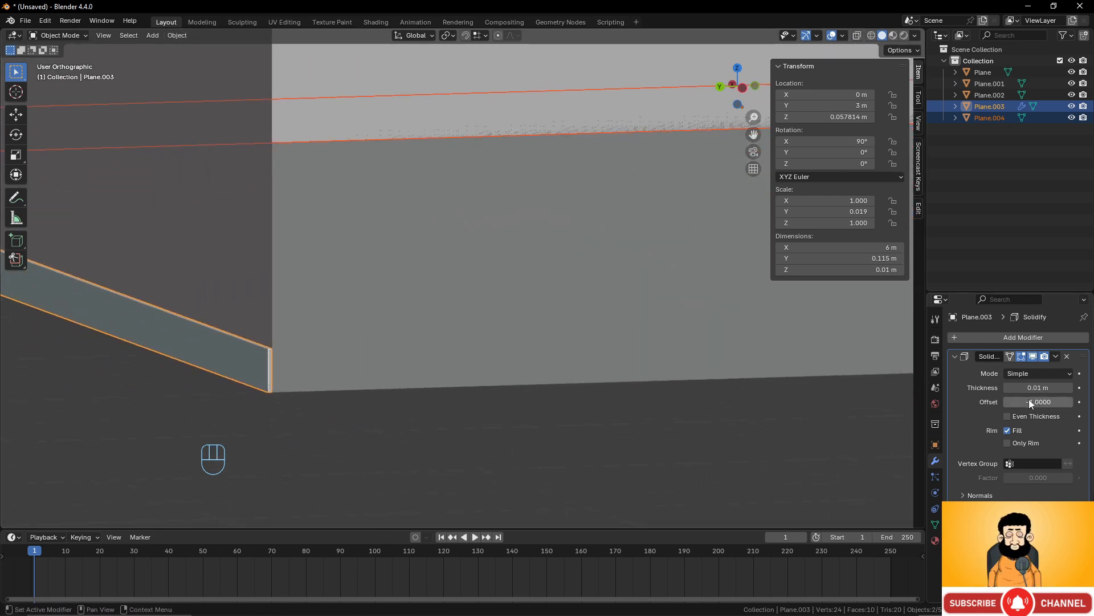
left_click_drag(1061, 401, 1083, 402)
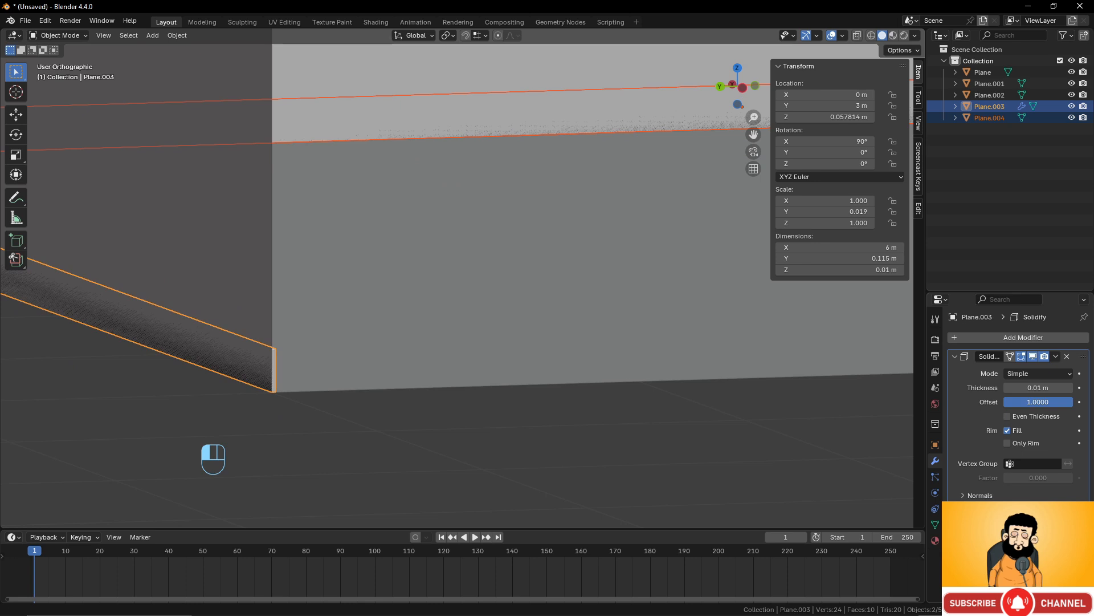
scroll(676, 364, "down", 3)
middle_click_drag(676, 364, 561, 370)
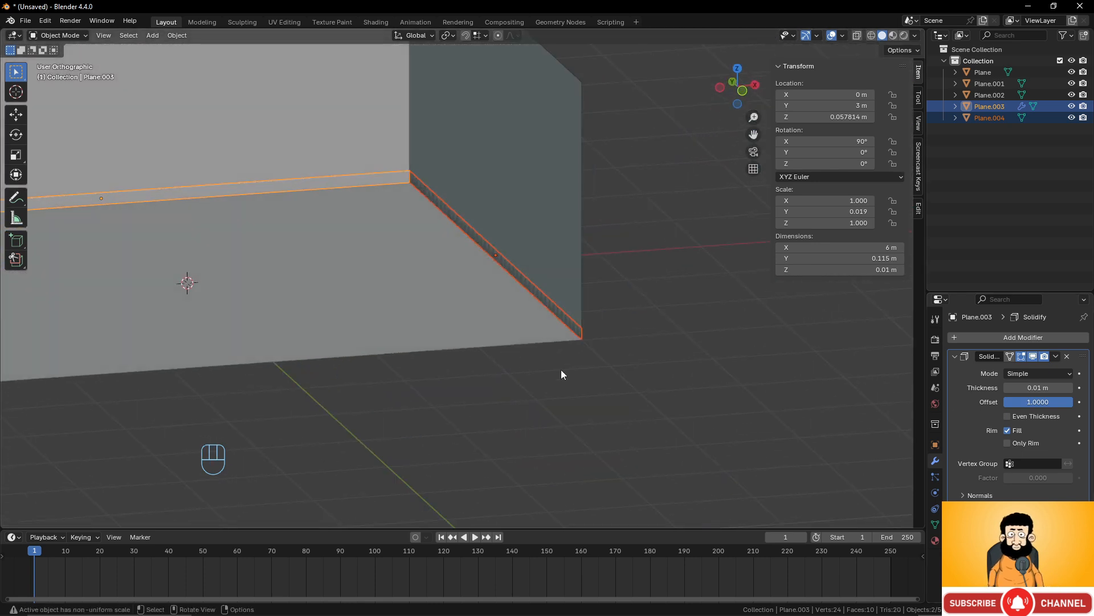
Add a Solidify modifier to the side wall's skirting strip and set its offset to 1.
scroll(561, 370, "up", 3)
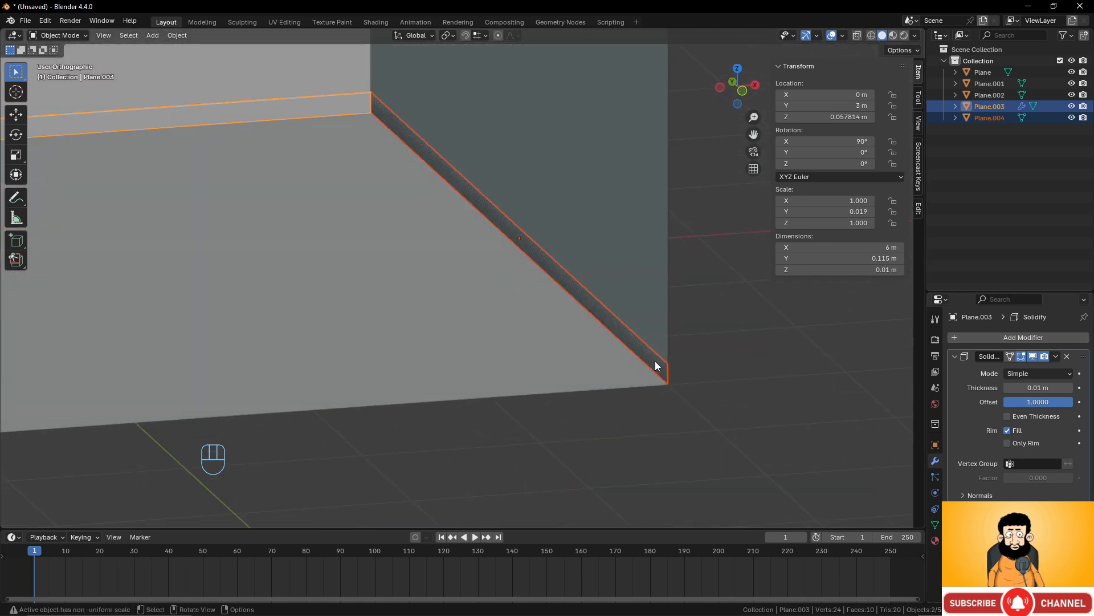
middle_click_drag(655, 365, 642, 356)
left_click(628, 360)
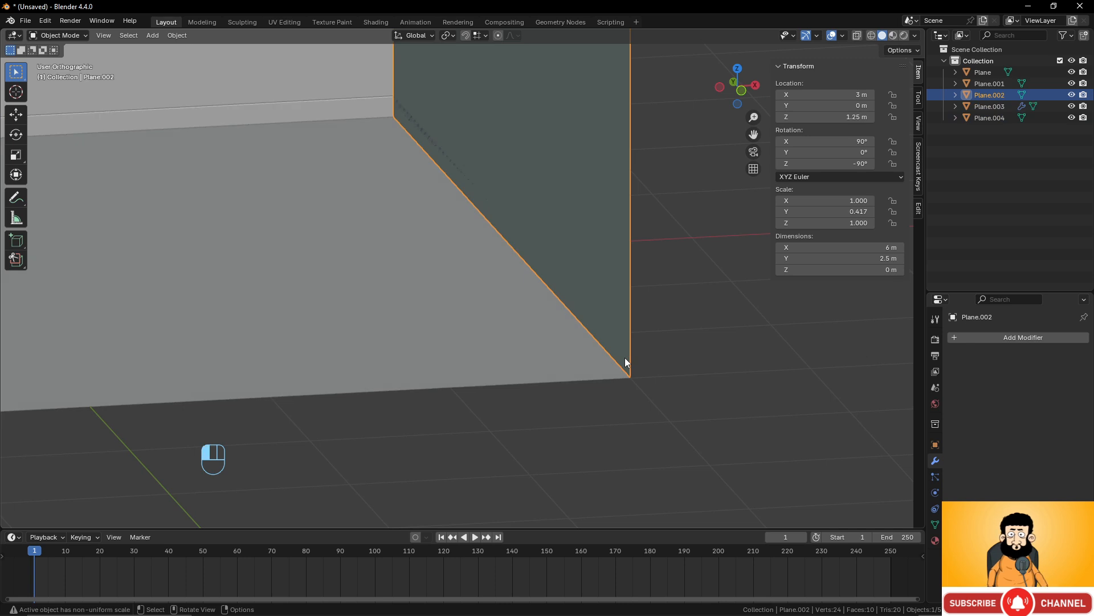
left_click(625, 358)
left_click(1003, 337)
mouse_move(1003, 336)
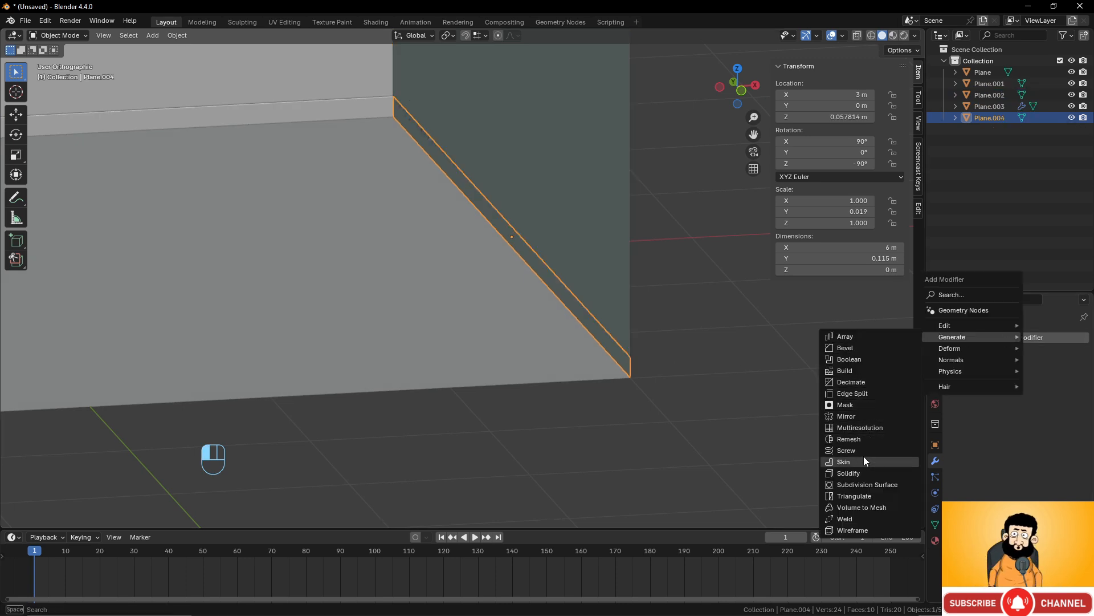
left_click(861, 473)
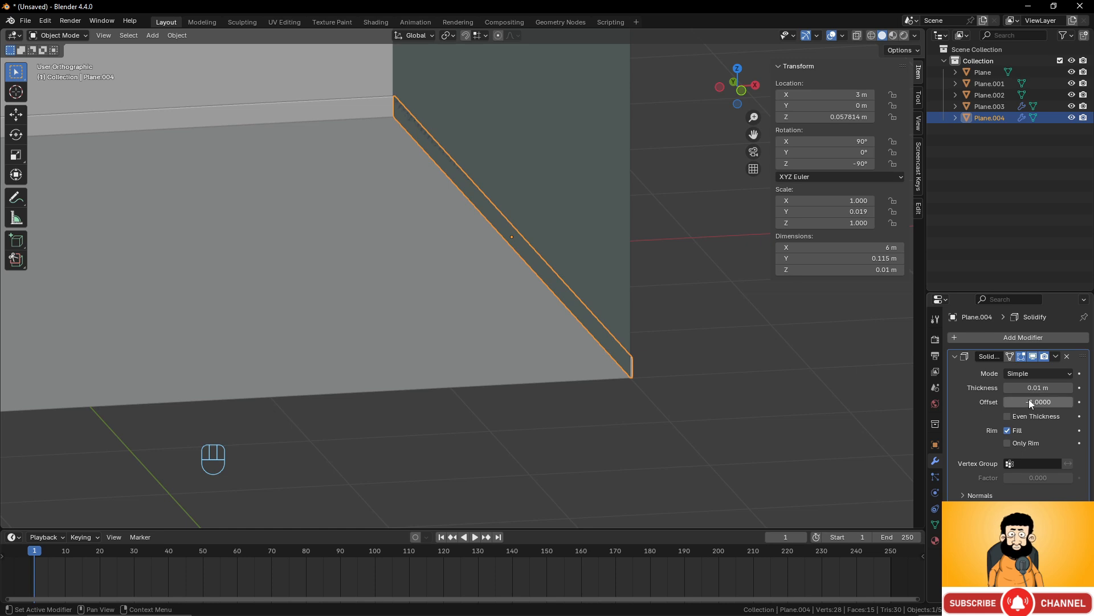
left_click_drag(1028, 399, 1072, 401)
scroll(491, 283, "down", 4)
middle_click_drag(489, 282, 500, 281)
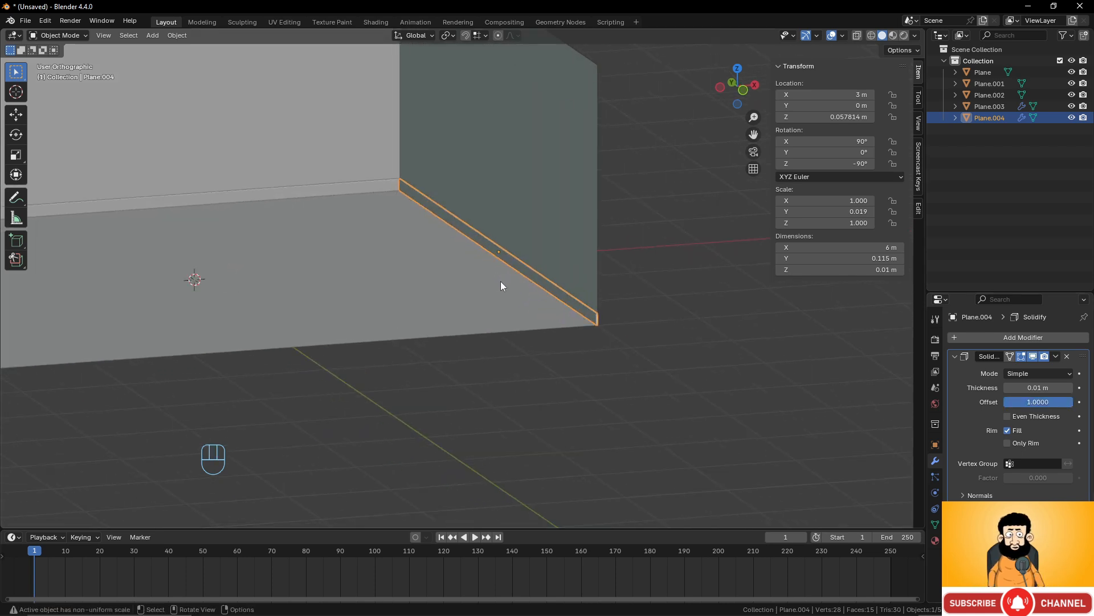
Deselect everything and add a cube mesh at the centre of the floor.
scroll(501, 282, "down", 2)
key("alt+a")
middle_click_drag(439, 265, 463, 266)
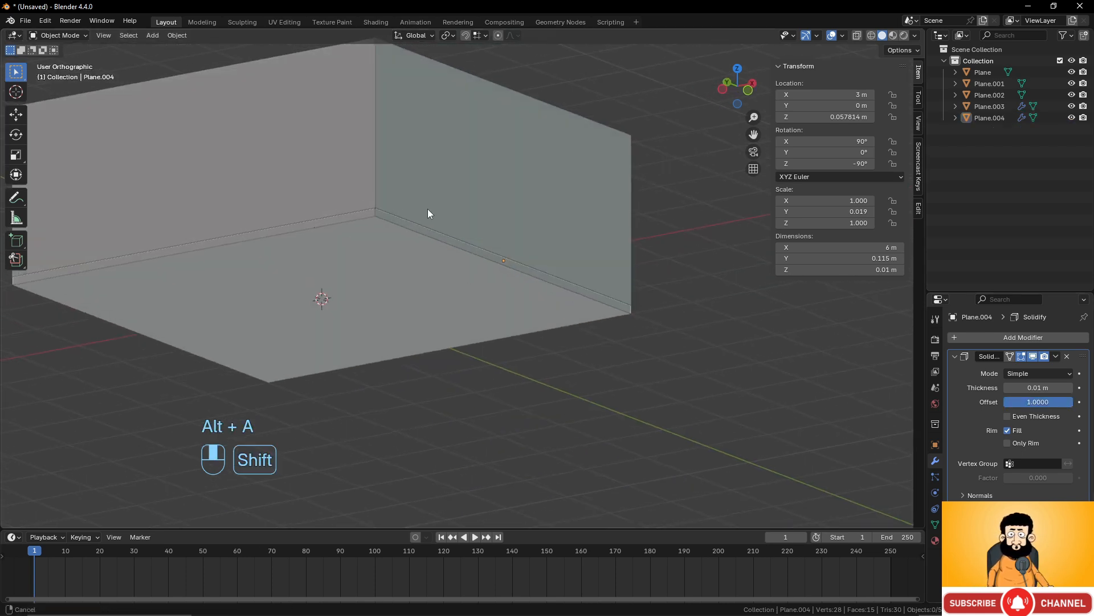
middle_click_drag(429, 211, 501, 218, "shift")
key("shift+a")
mouse_move(508, 215)
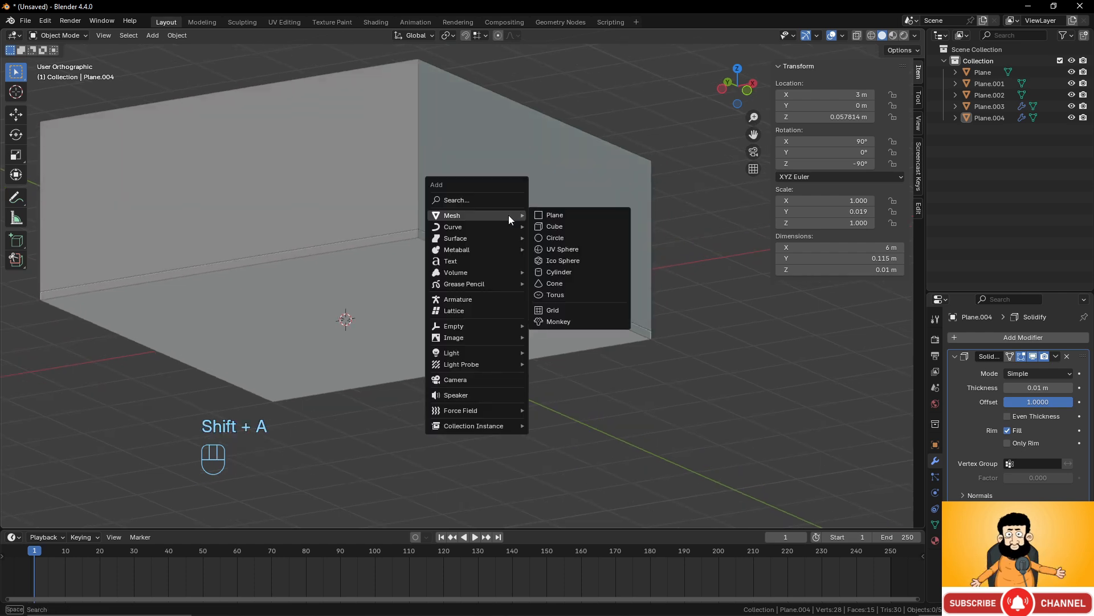
left_click(556, 226)
middle_click_drag(553, 254, 497, 275)
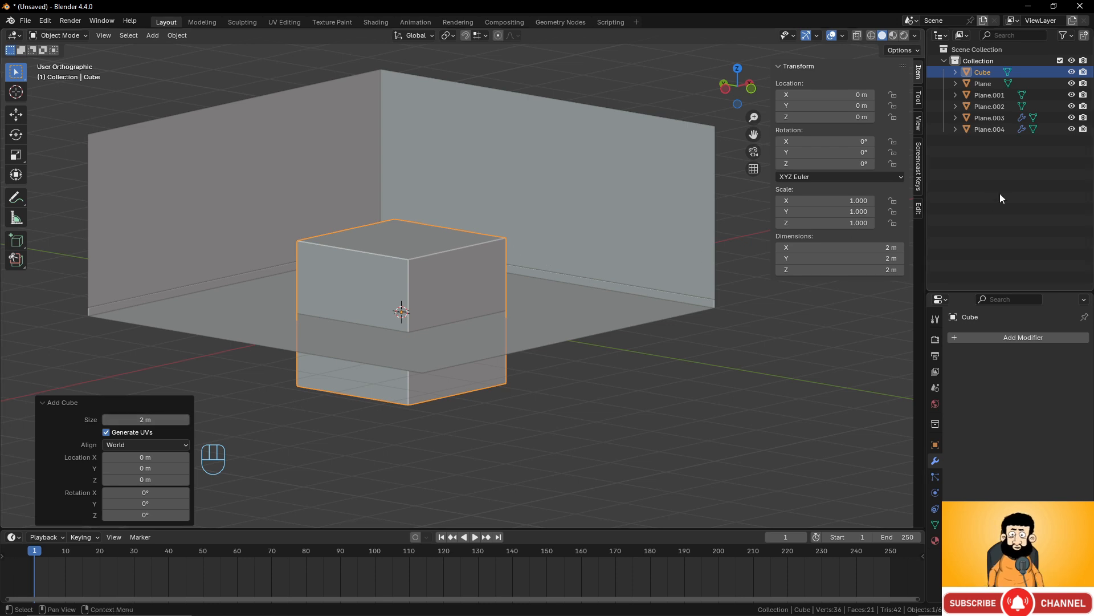
Set the new cube's size to 80 m.
left_click(146, 421)
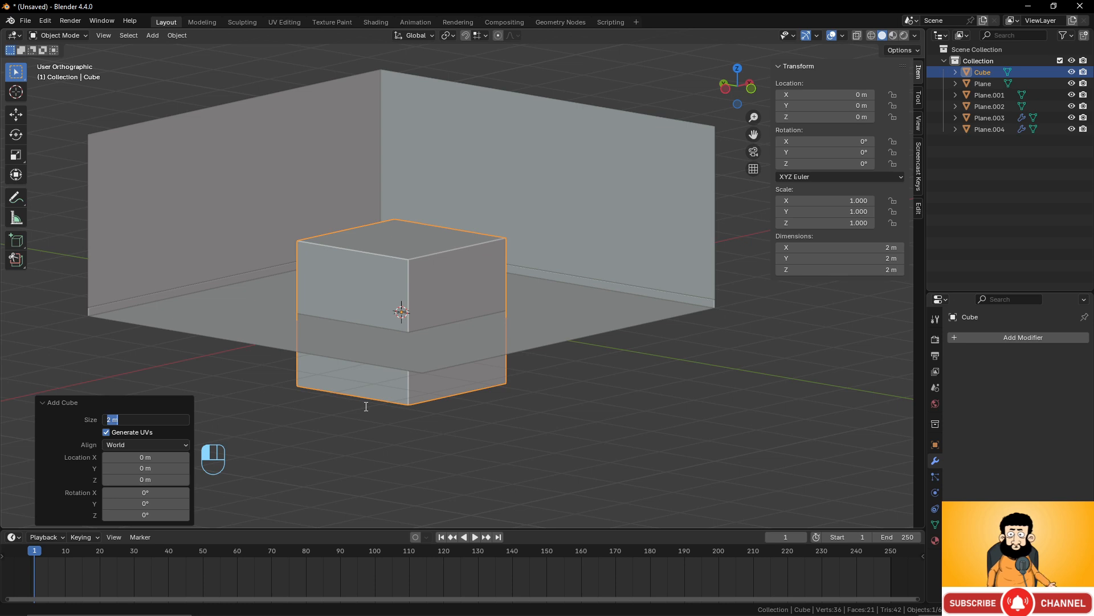
type("8")
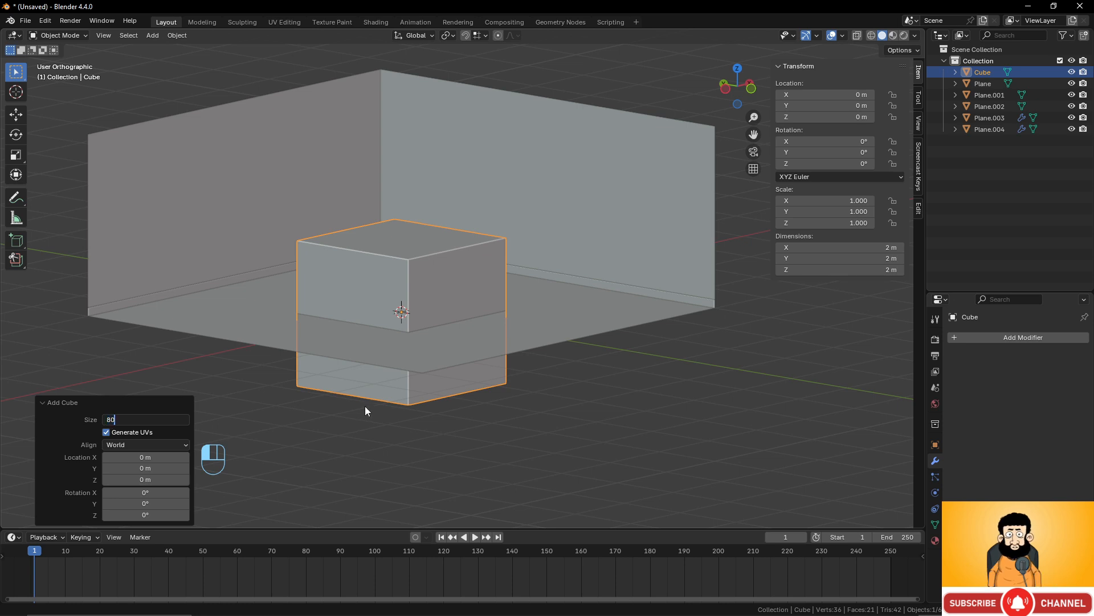
type("0")
key("Return")
Set the new cube's size to 0.8 m.
left_click(143, 421)
type("0")
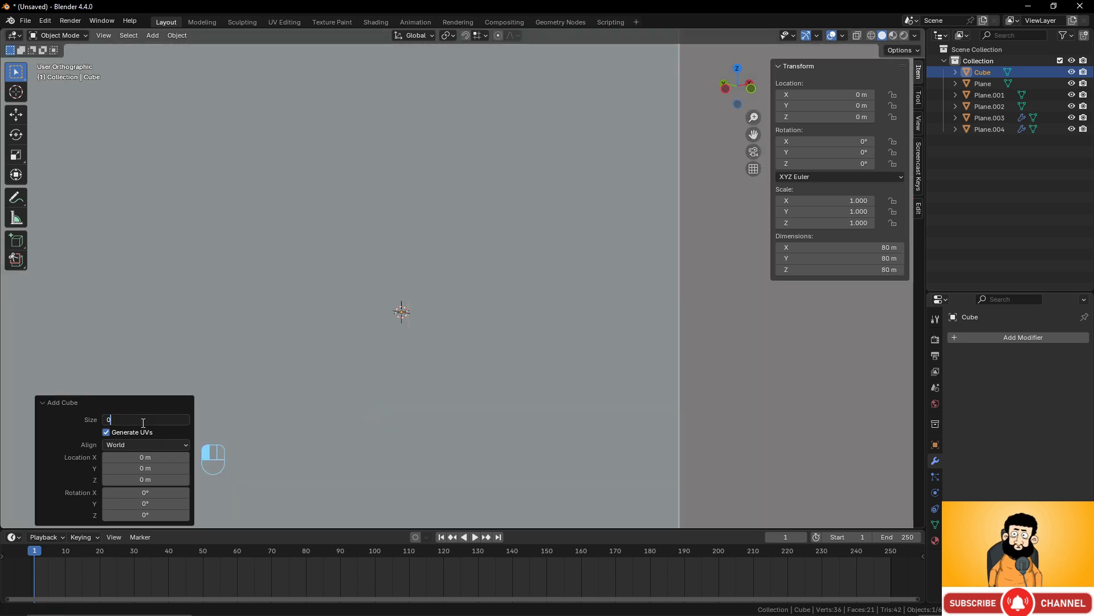
type(".8")
key("Return")
scroll(473, 350, "down", 3)
scroll(474, 350, "up", 1)
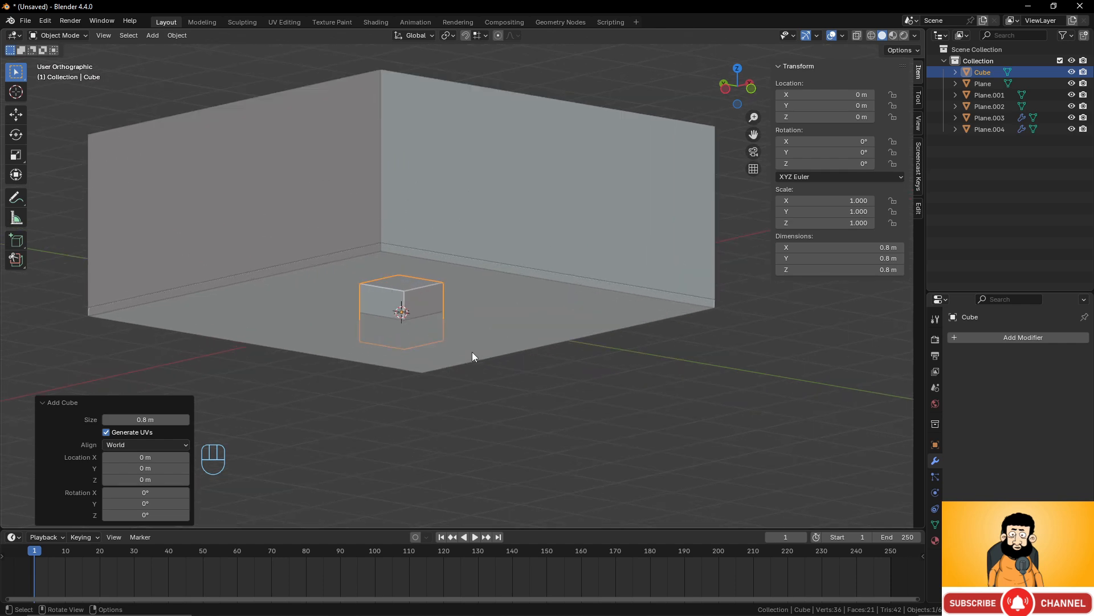
left_click(146, 420)
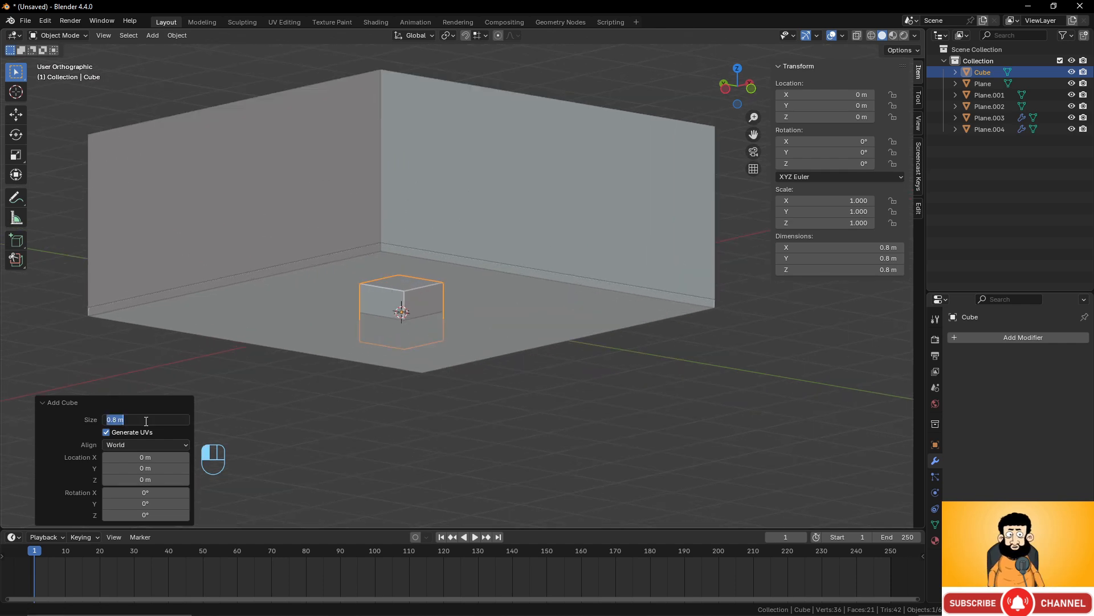
type("1")
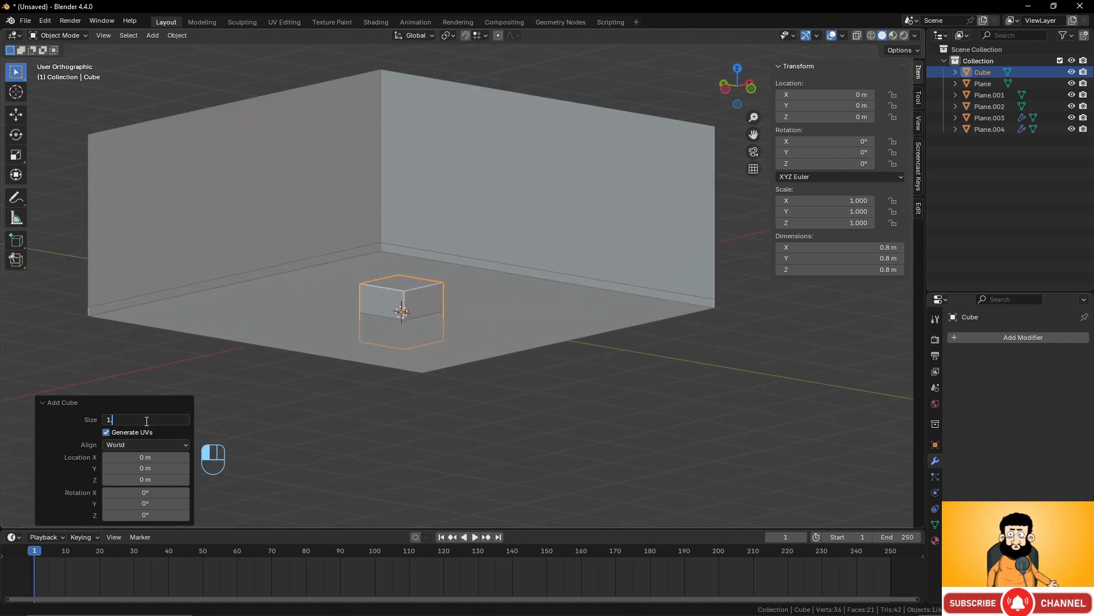
key("Escape")
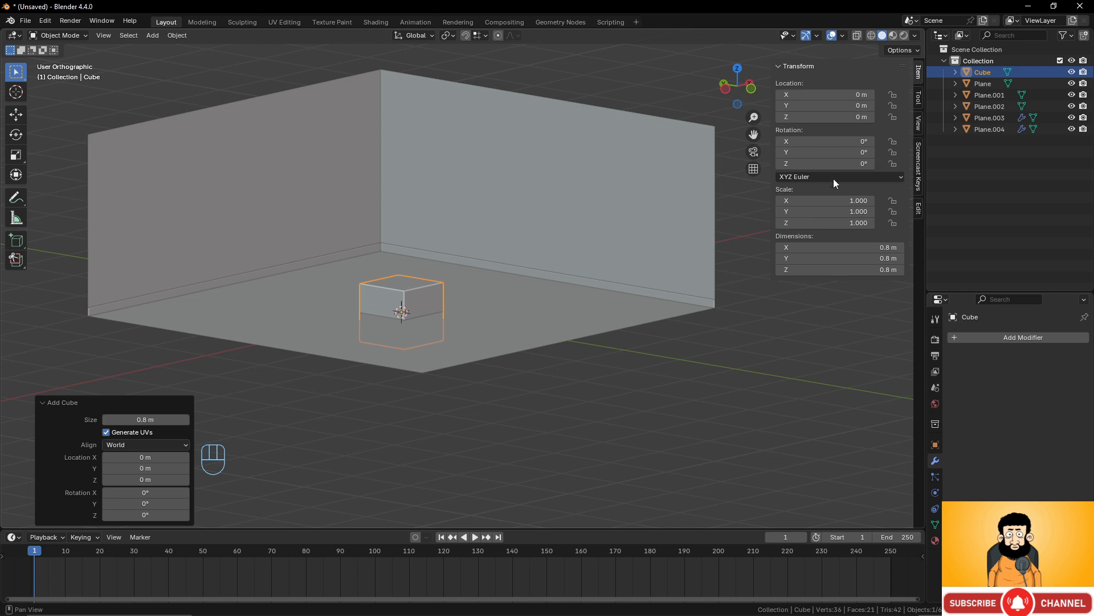
Set the cube's Z dimension to 1.2 m.
left_click(874, 270)
type("1")
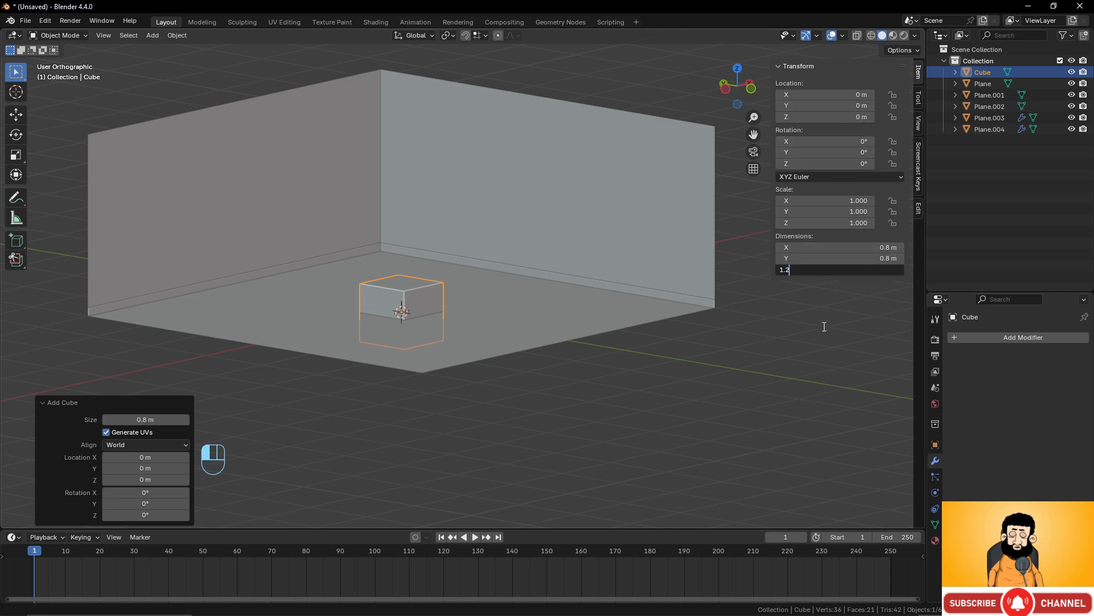
type(".2")
key("Return")
Show the top view in wireframe and move the block across the side wall, to about X 2.99 m, Y 1.44 m.
key("KP_1")
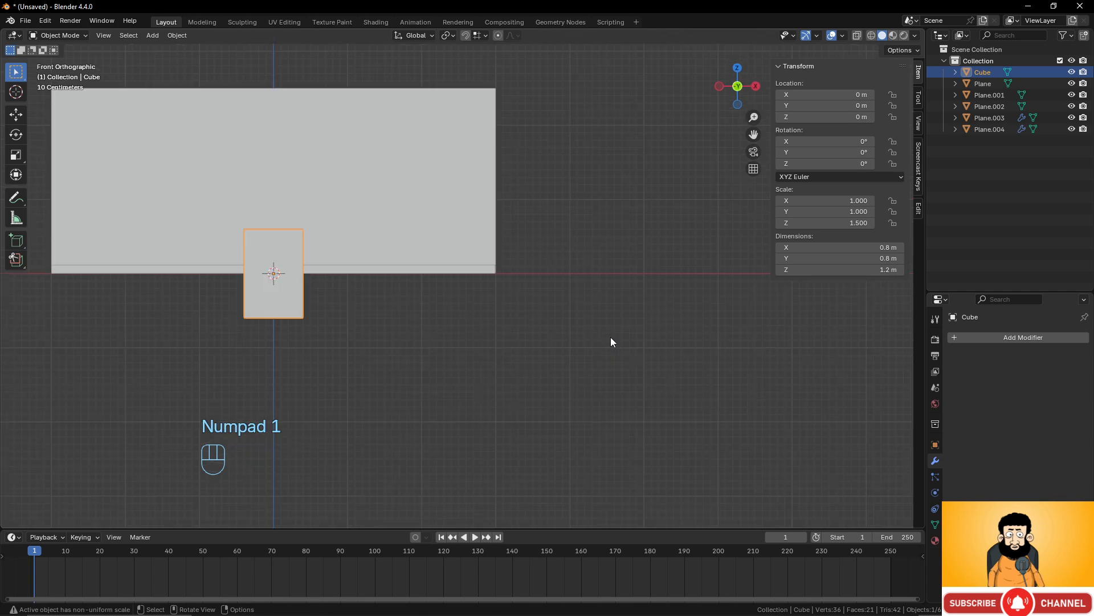
middle_click_drag(568, 337, 559, 297)
scroll(551, 372, "down", 2)
key("KP_7")
key("KP_7")
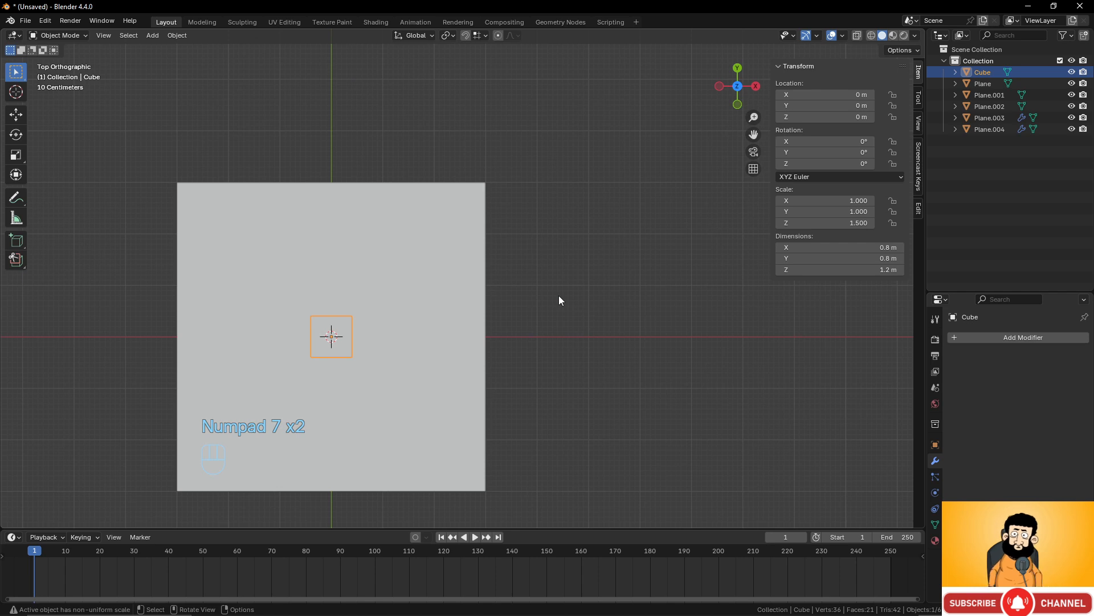
key("z")
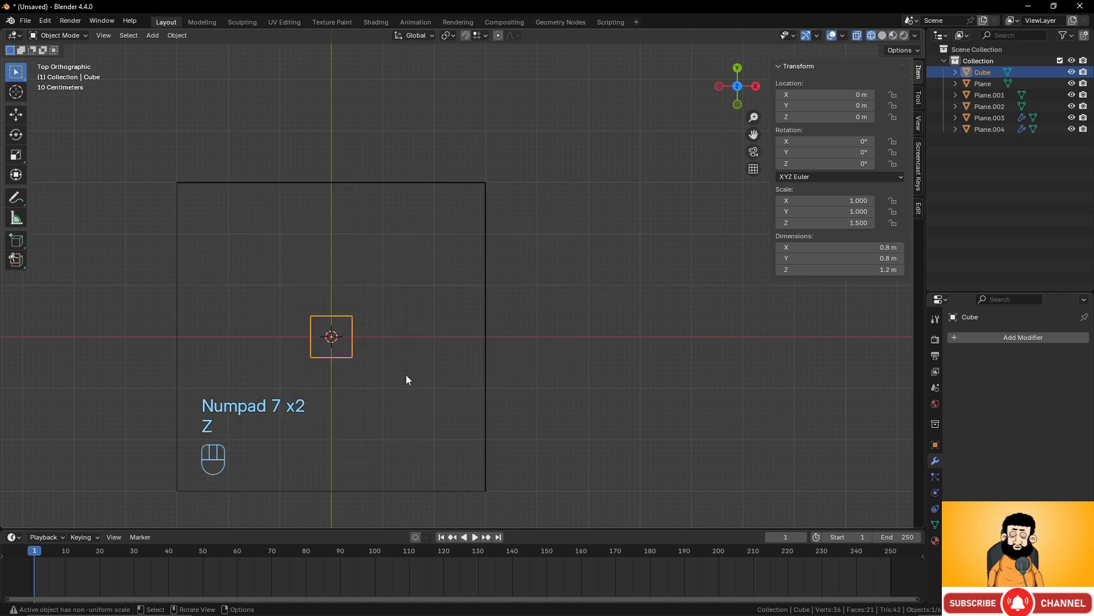
key("g")
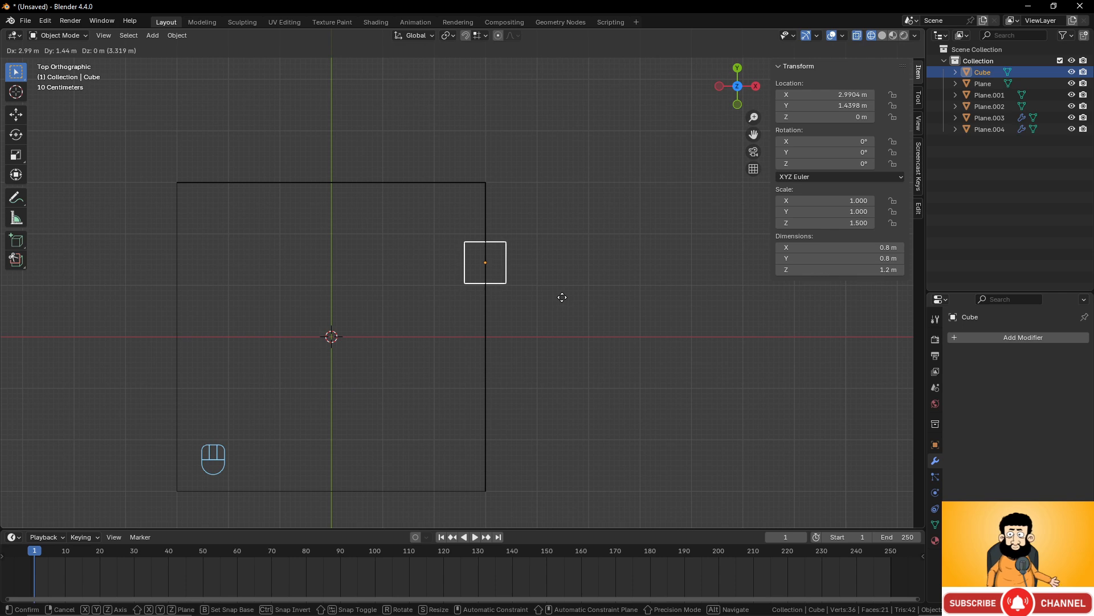
left_click(562, 298)
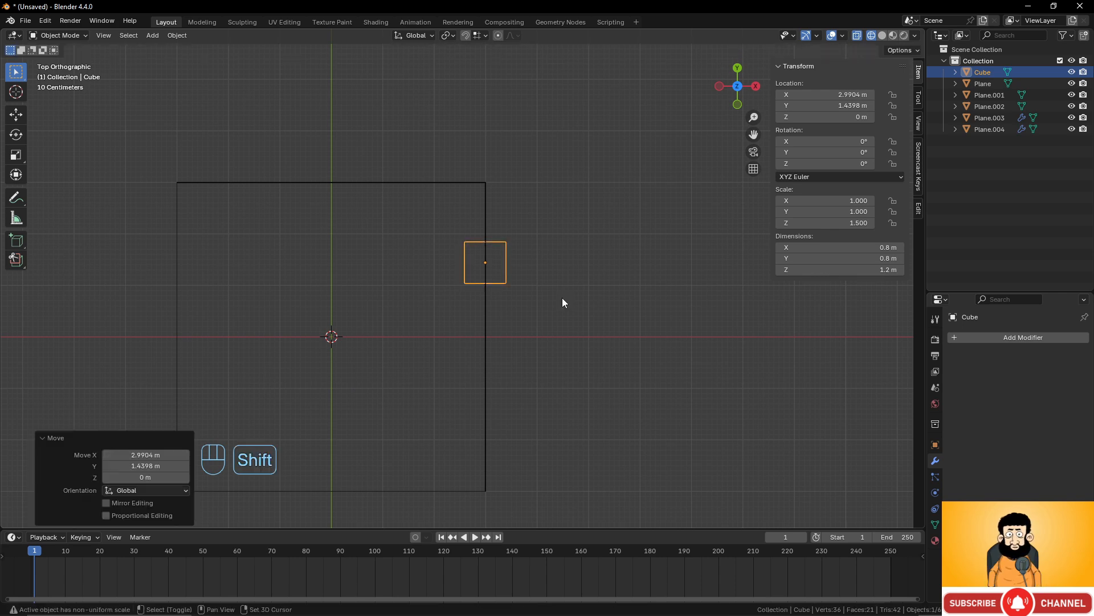
Duplicate the block and place the copy about 2.72 m away in negative Y along the side wall.
key("shift+d")
key("z")
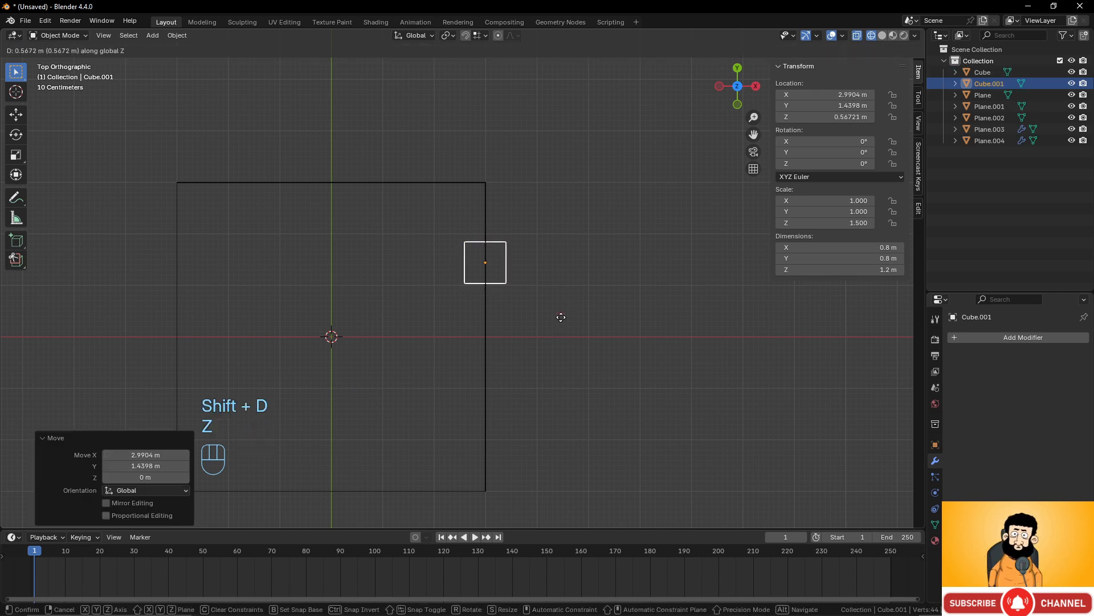
key("y")
left_click(573, 437)
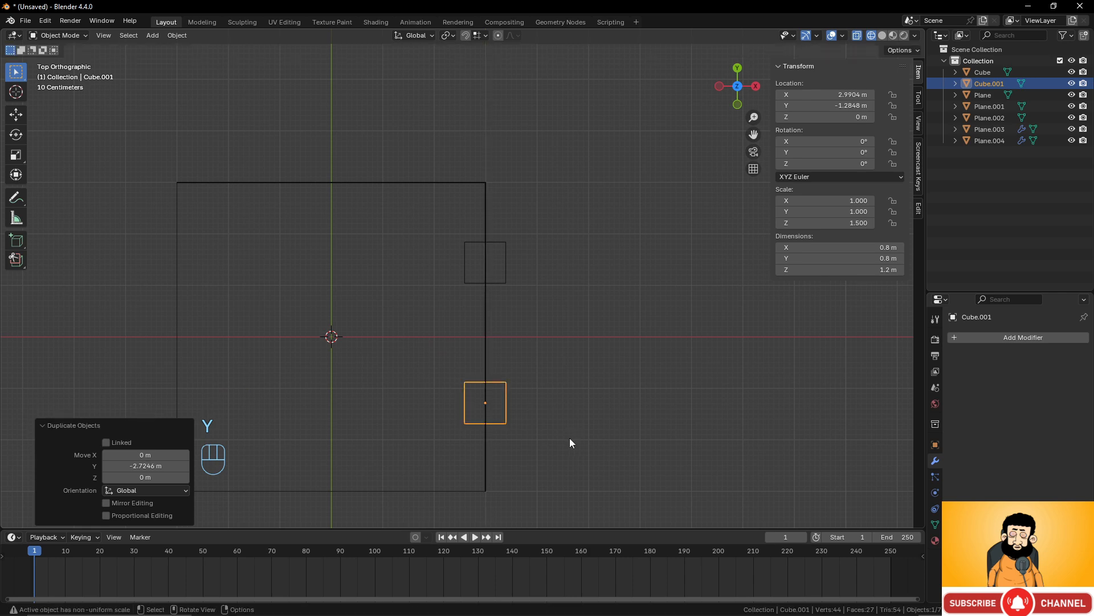
Return to solid shading and raise both blocks together along Z by about 1.23 m.
middle_click_drag(569, 437, 590, 276)
key("z")
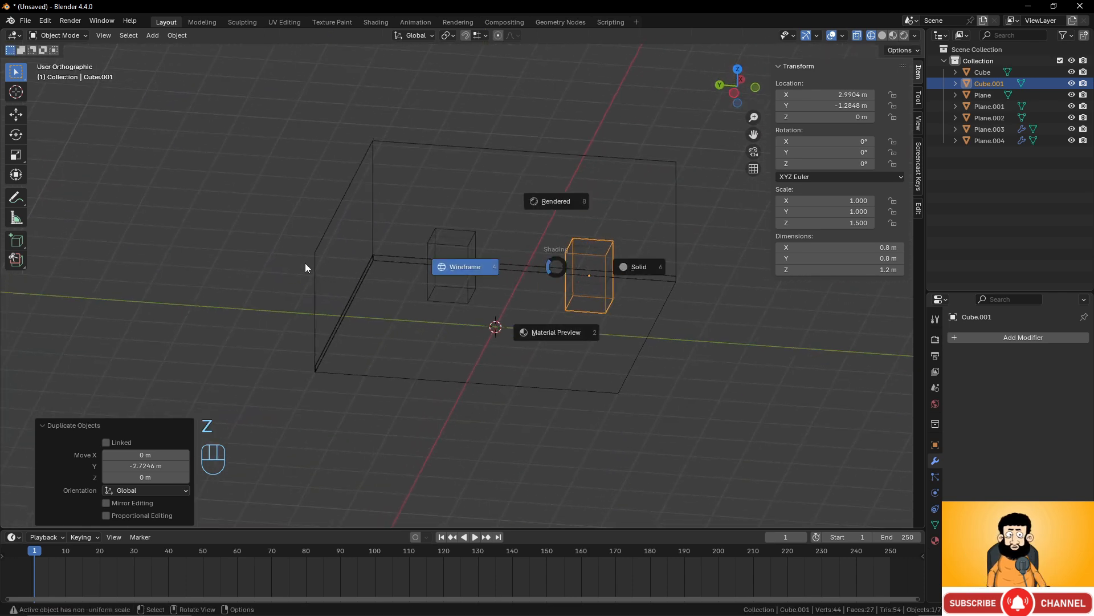
left_click(306, 262)
key("z")
left_click(684, 320)
middle_click_drag(707, 326, 597, 313)
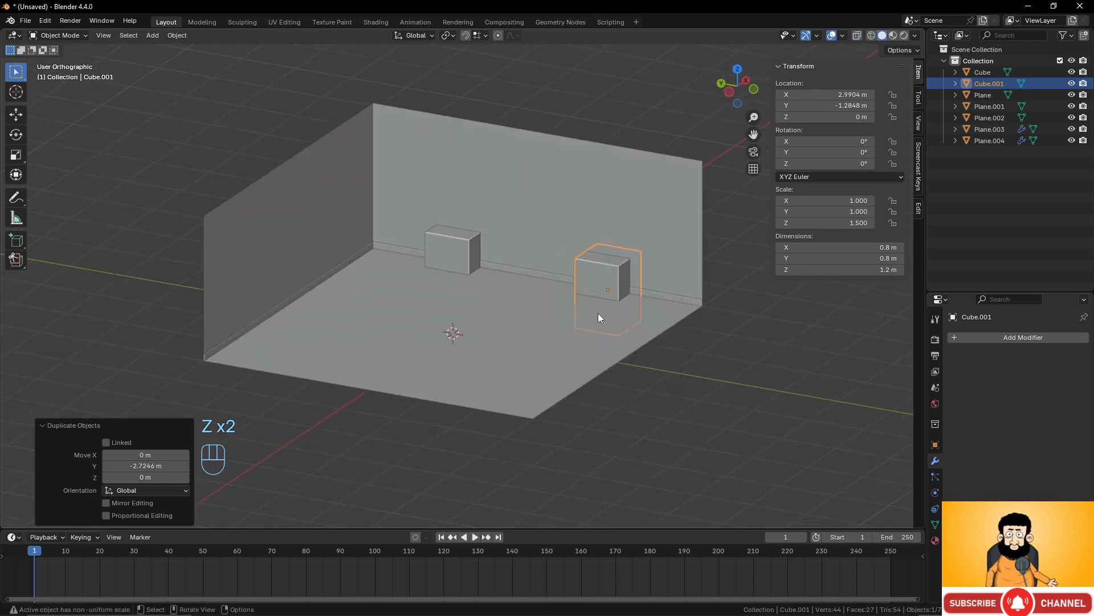
left_click(462, 238, "shift")
key("g")
key("z")
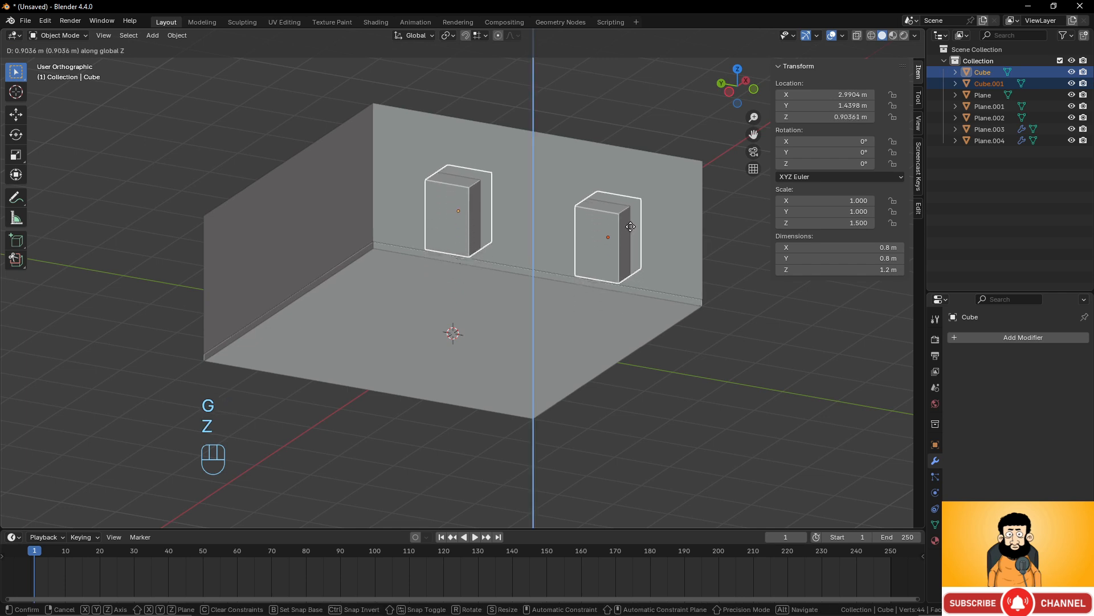
left_click(628, 209)
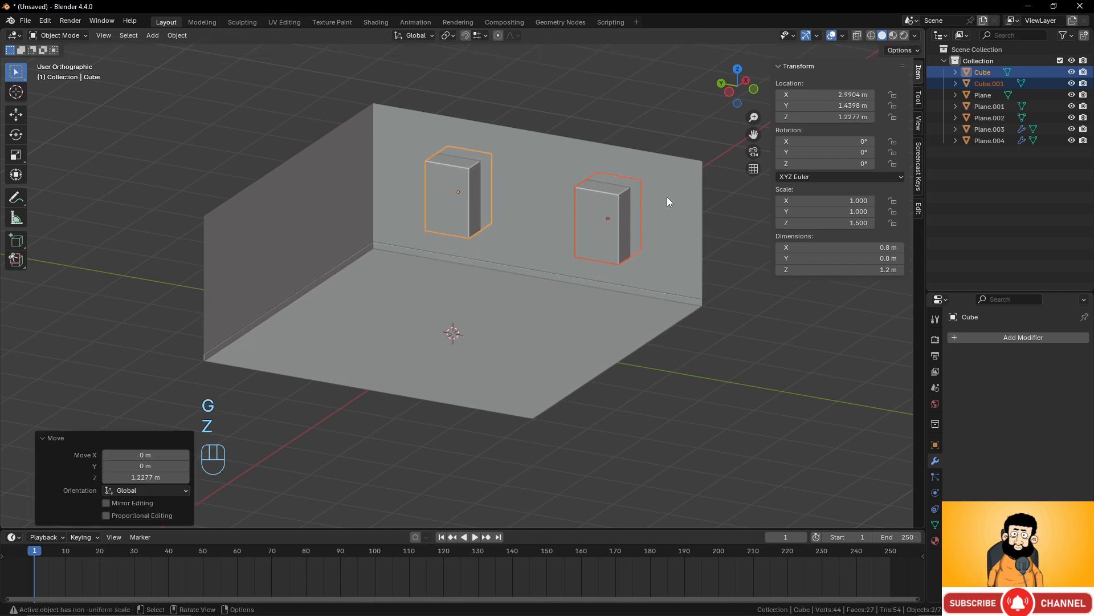
Try cutting the two blocks out of the side wall with an Auto Boolean Difference.
left_click(682, 180, "shift")
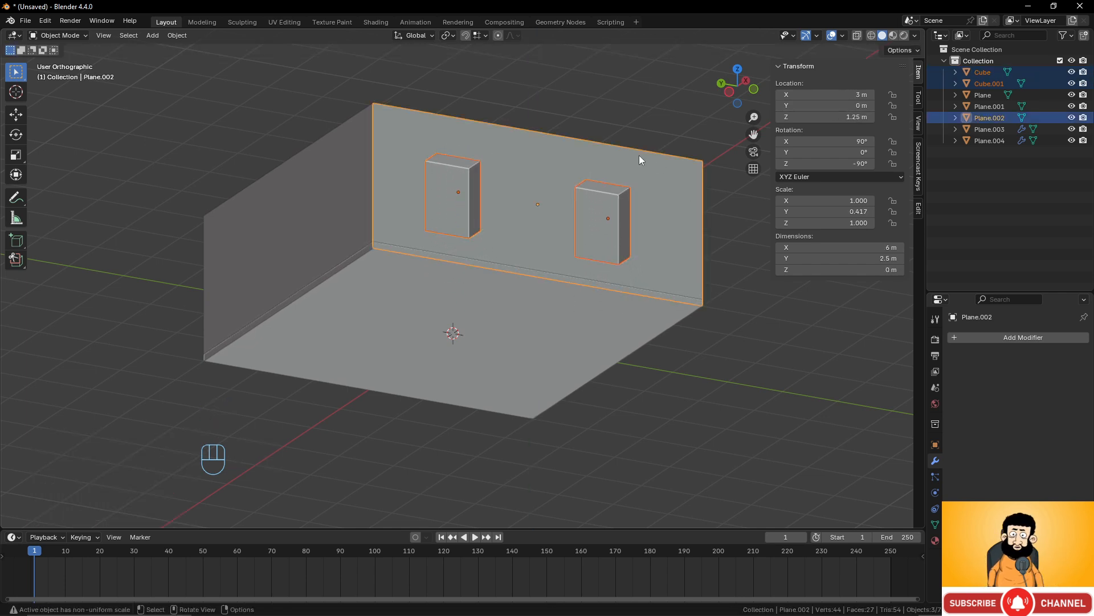
left_click(918, 208)
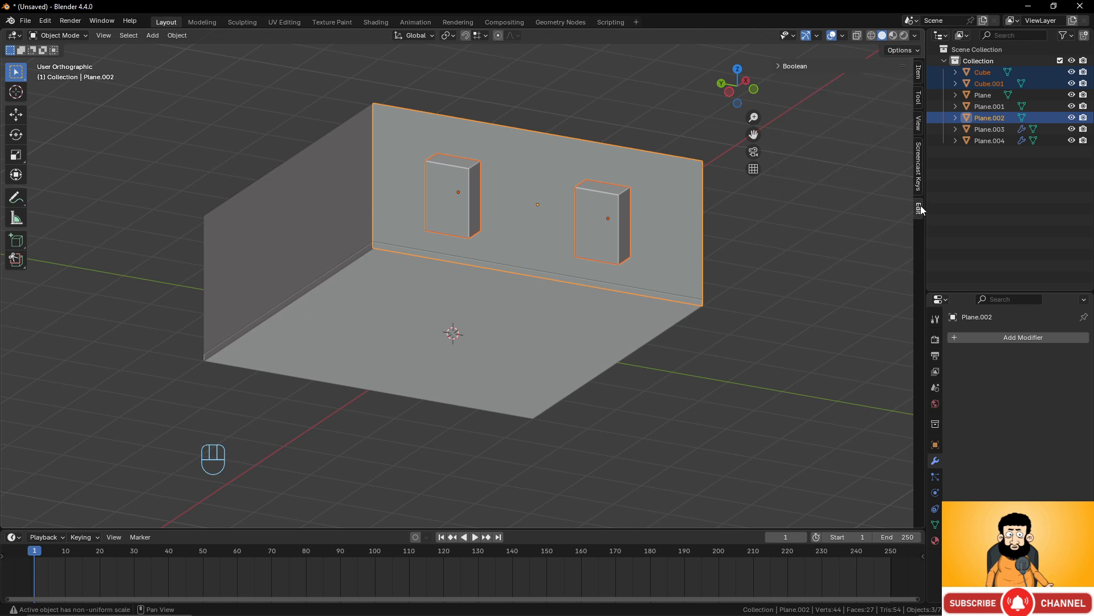
left_click(779, 66)
left_click(850, 95)
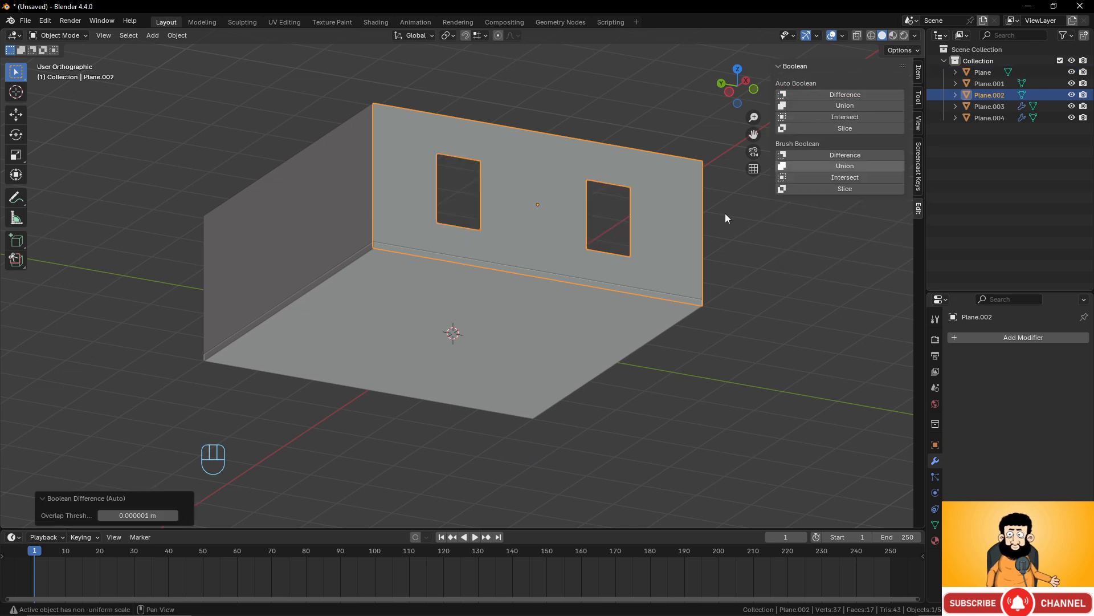
key("ctrl+z")
mouse_move(601, 229)
middle_mouse_down()
mouse_move(566, 227)
mouse_move(581, 219)
middle_mouse_up()
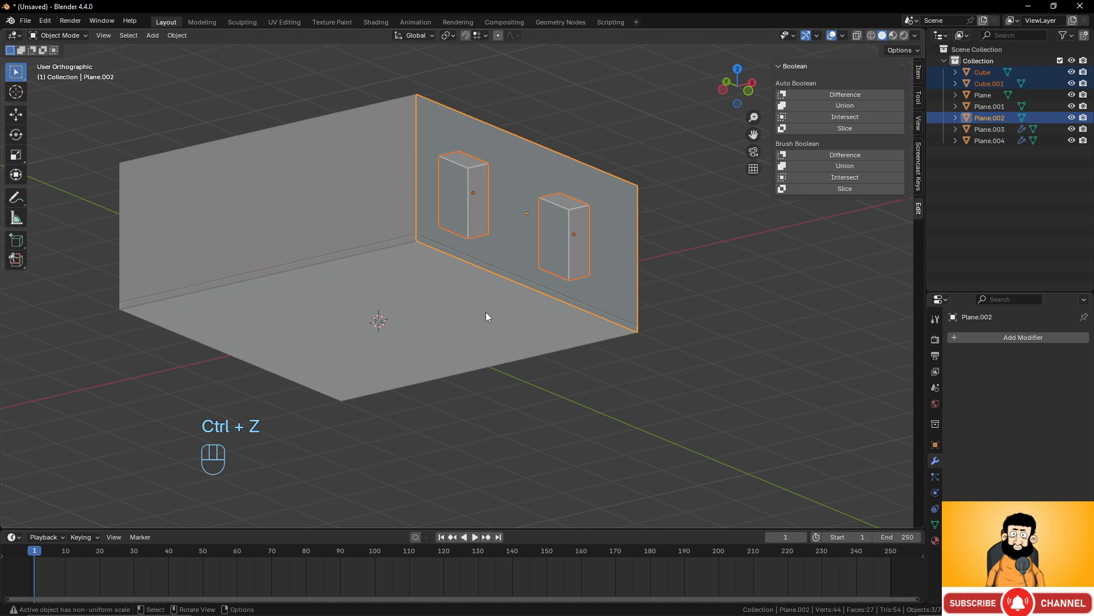
Try a Brush Boolean Difference with both blocks on the side wall, undo it, and cut the window openings with an Auto Boolean Difference.
left_click(462, 176)
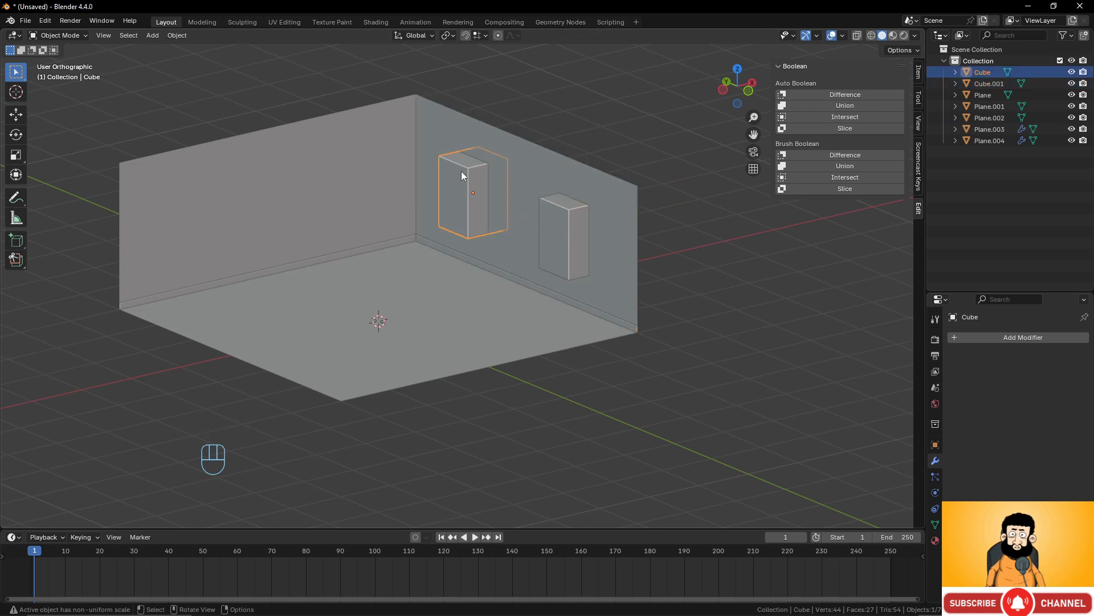
left_click(552, 211, "shift")
left_click(536, 172, "shift")
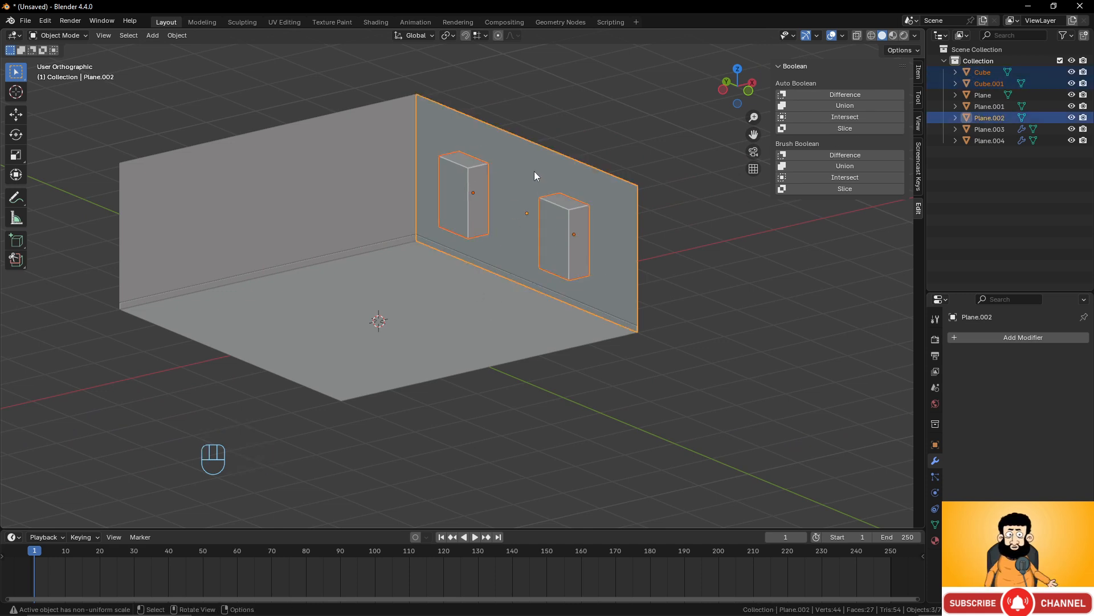
key("ctrl+KP_Subtract")
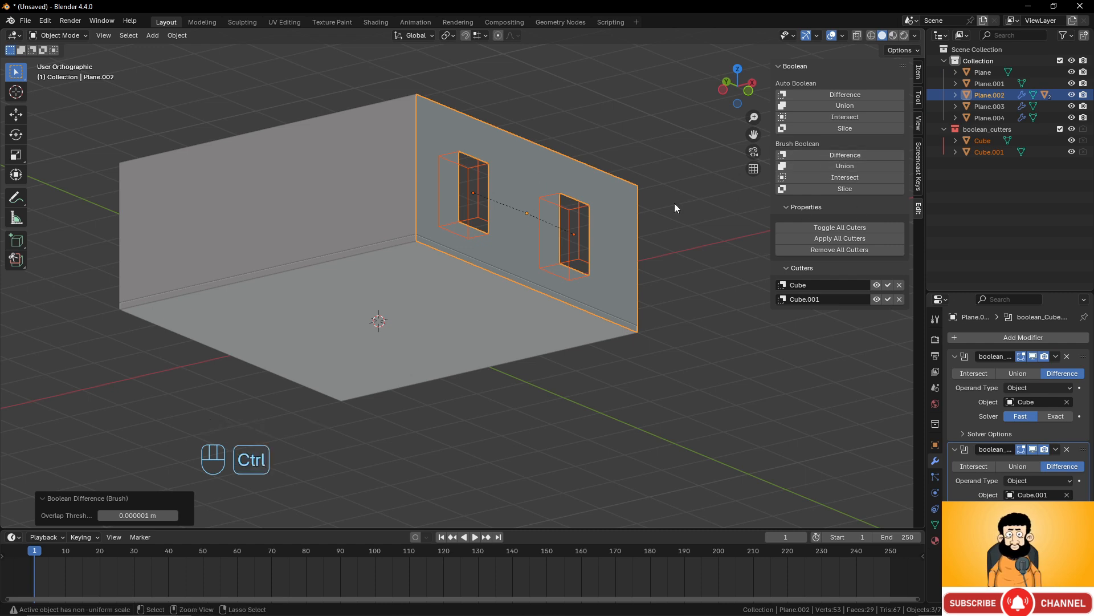
key("ctrl+z")
key("shift+ctrl+KP_Subtract")
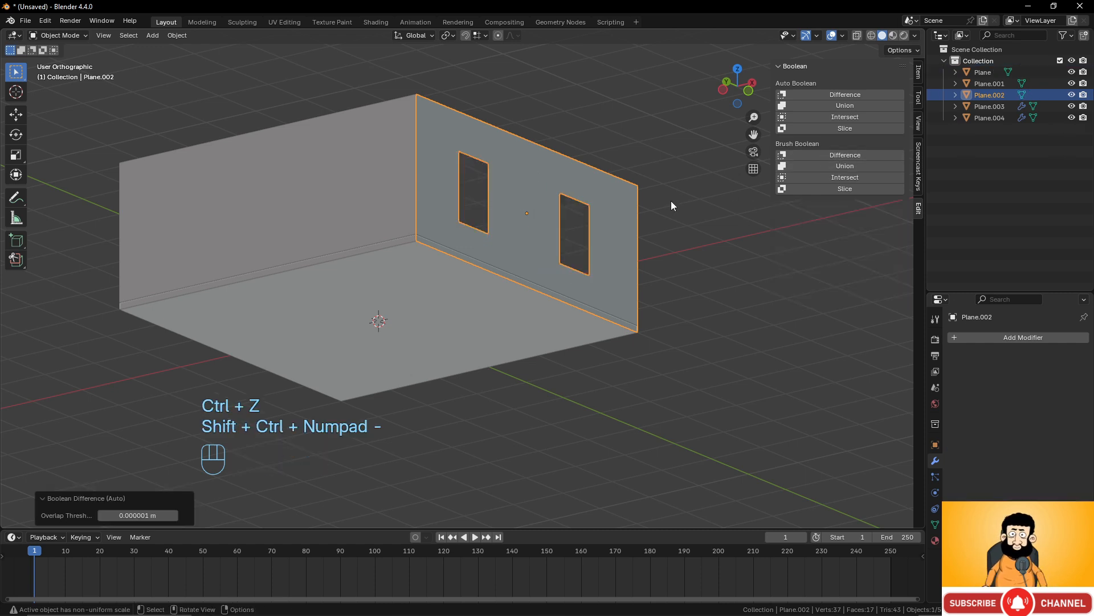
mouse_move(596, 235)
middle_mouse_down()
mouse_move(665, 222)
mouse_move(579, 244)
middle_mouse_up()
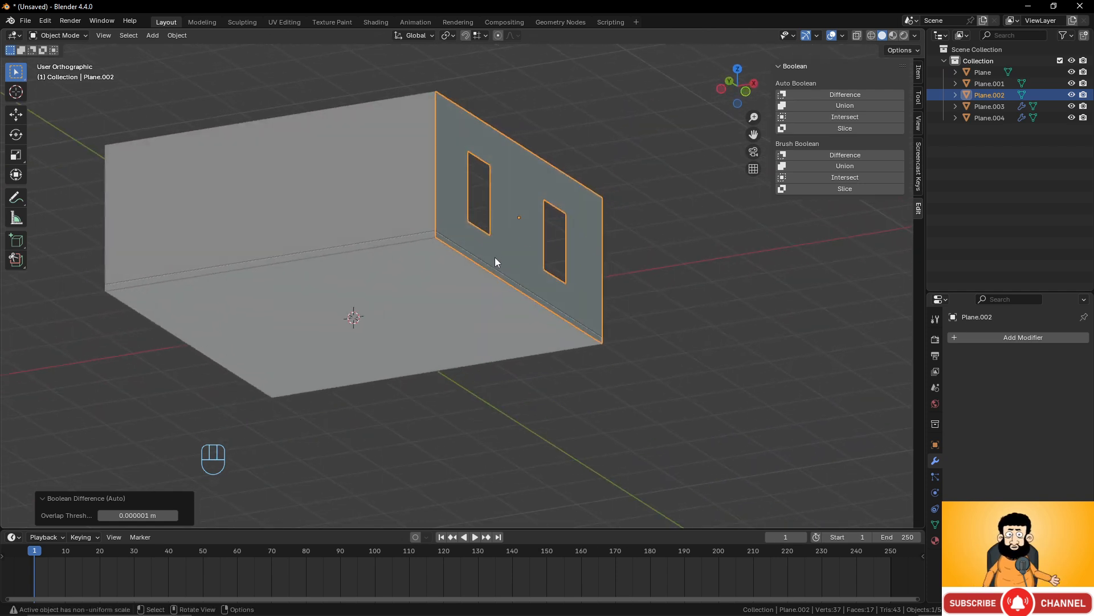
middle_click_drag(495, 261, 476, 247)
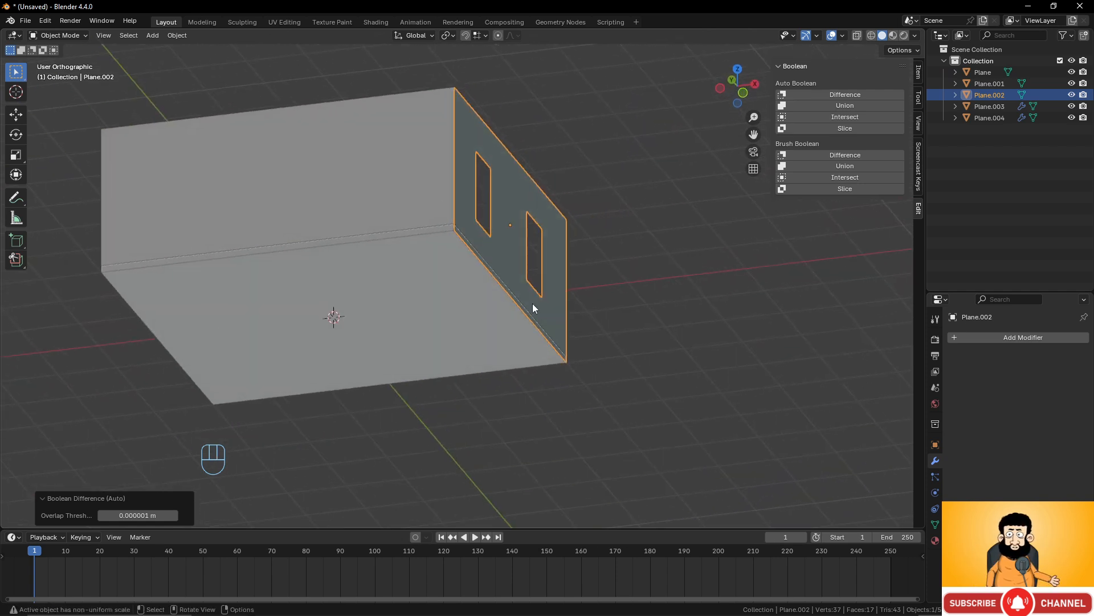
Rename the collection holding the room objects as Room.
double_click(996, 61)
left_click_drag(1023, 59, 937, 68)
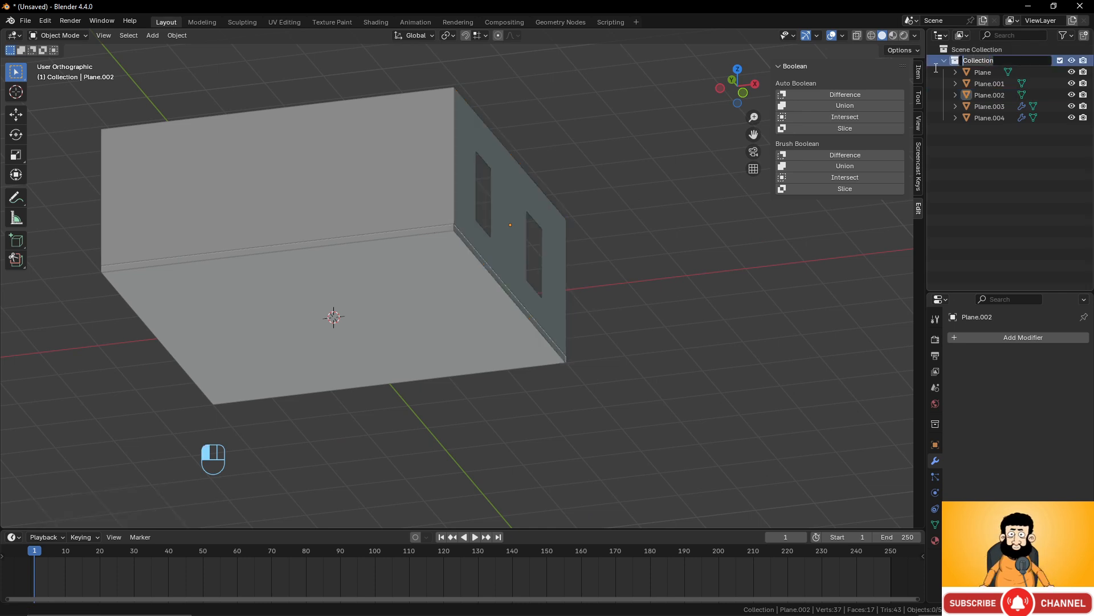
type("Room")
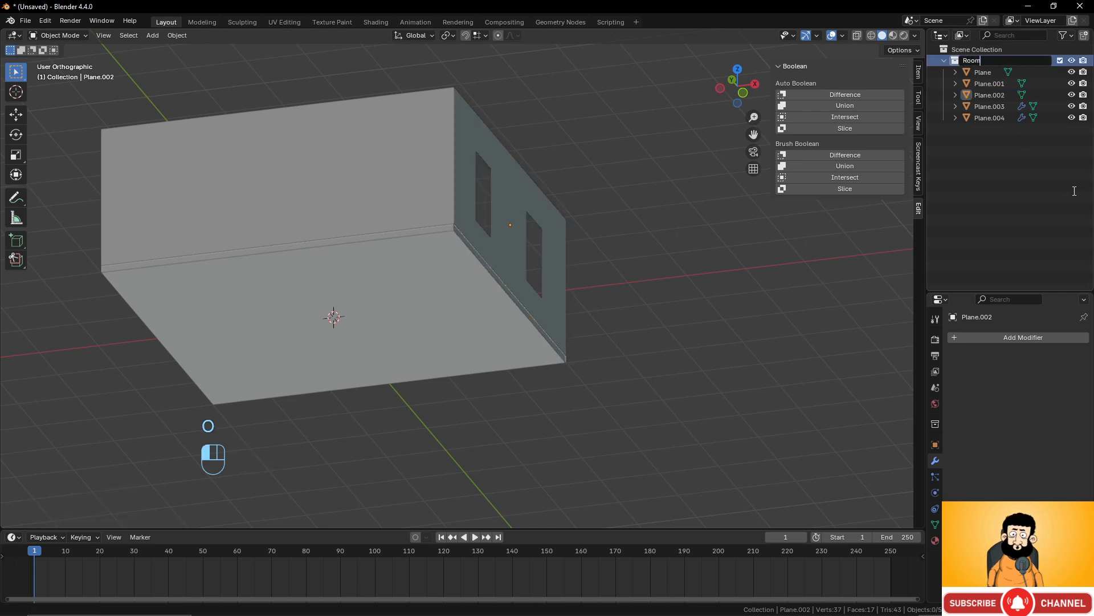
left_click(1074, 191)
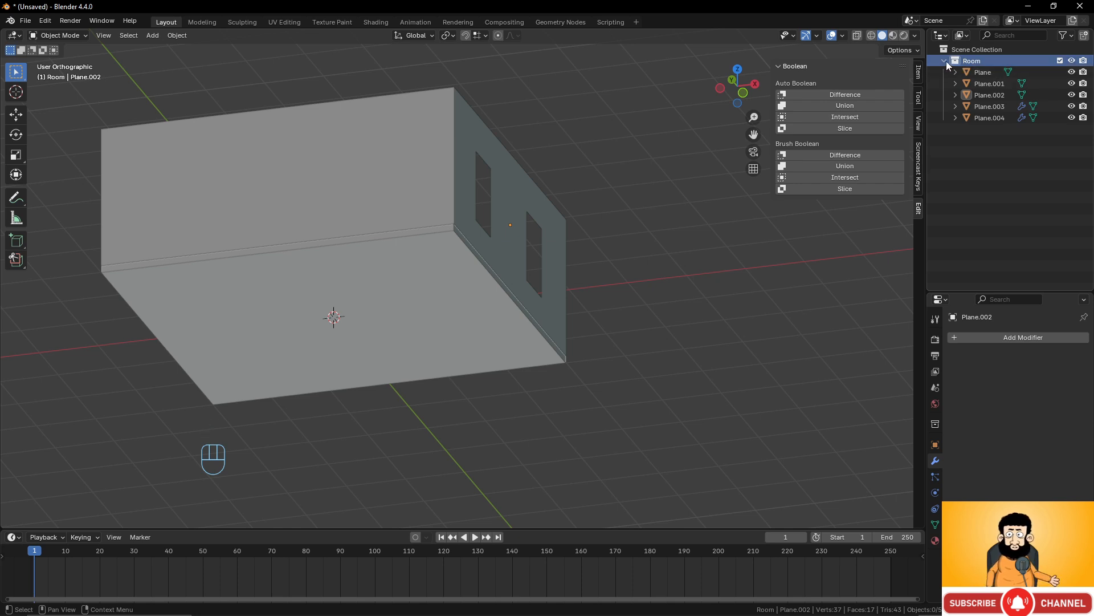
Rename the floor plane as Floor.
left_click(439, 315)
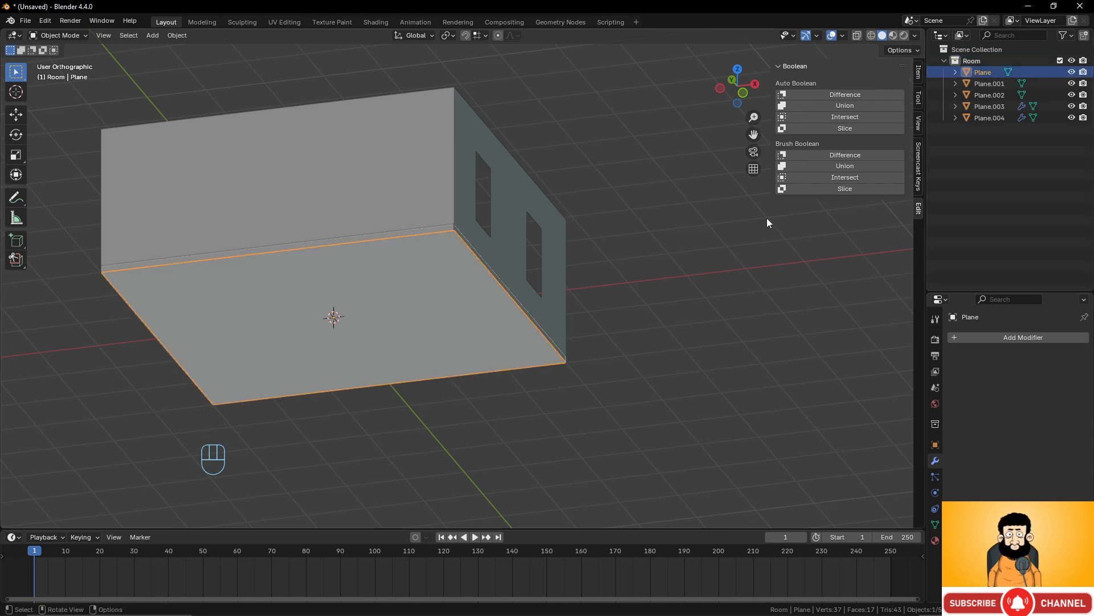
double_click(985, 72)
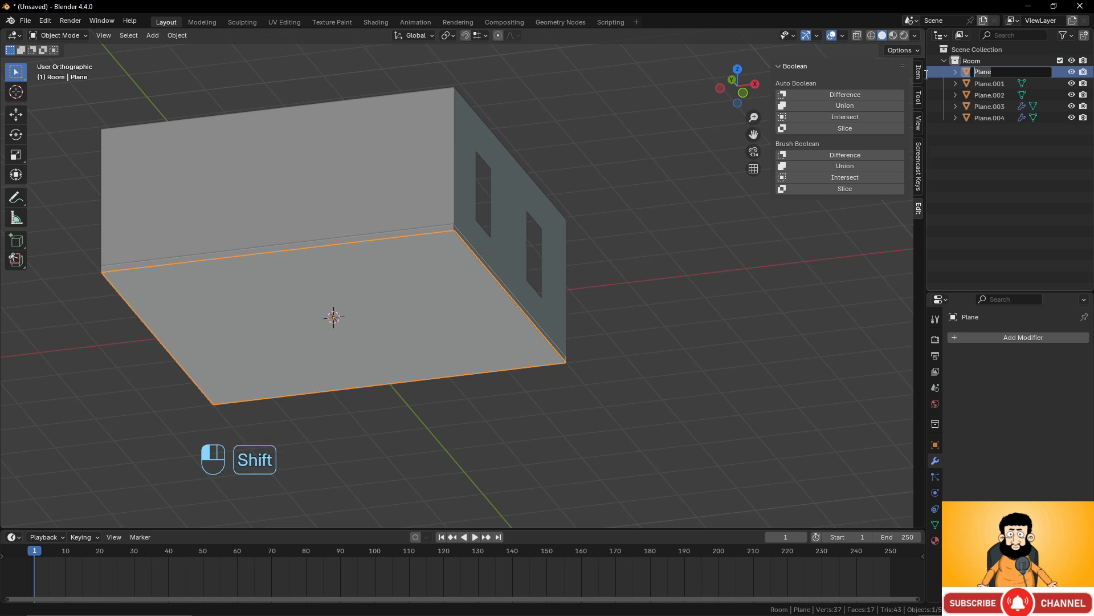
type("Floor")
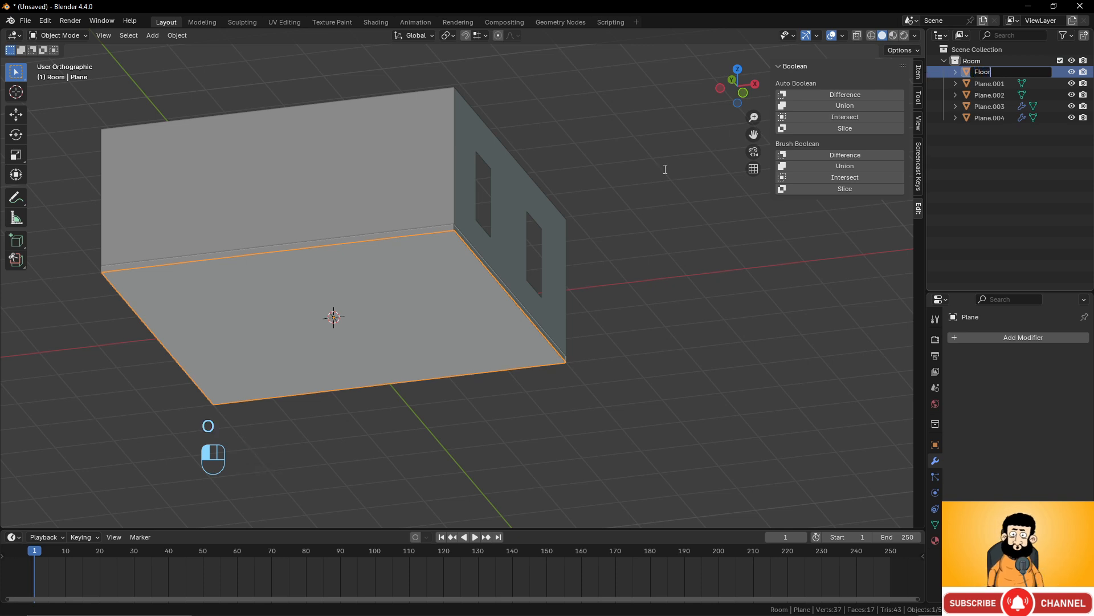
key("Return")
Rename the wall without openings as wall.
left_click(433, 169)
double_click(996, 84)
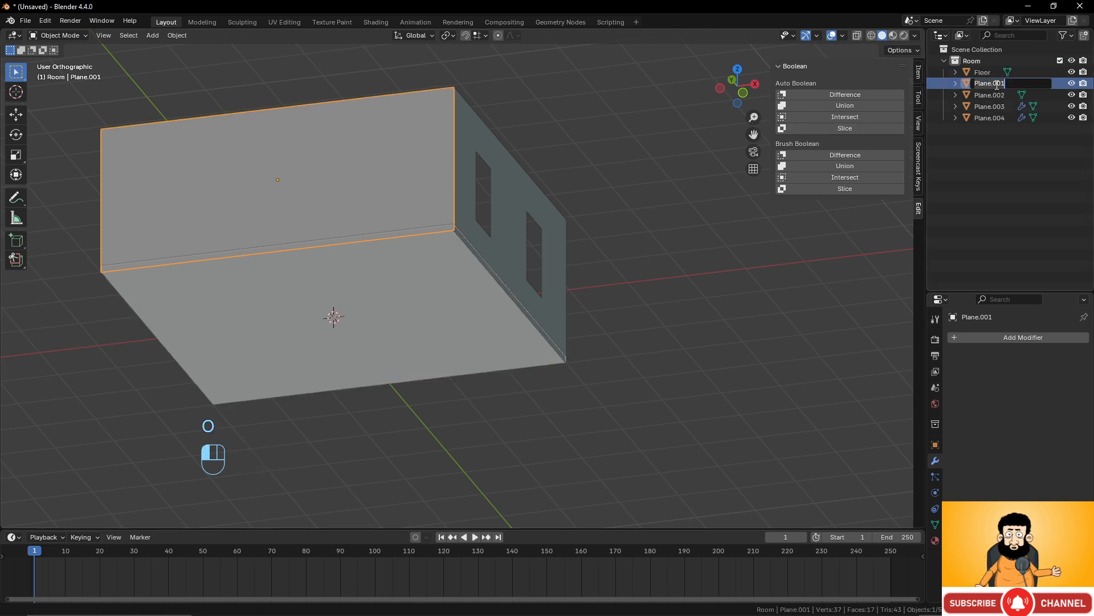
type("wall")
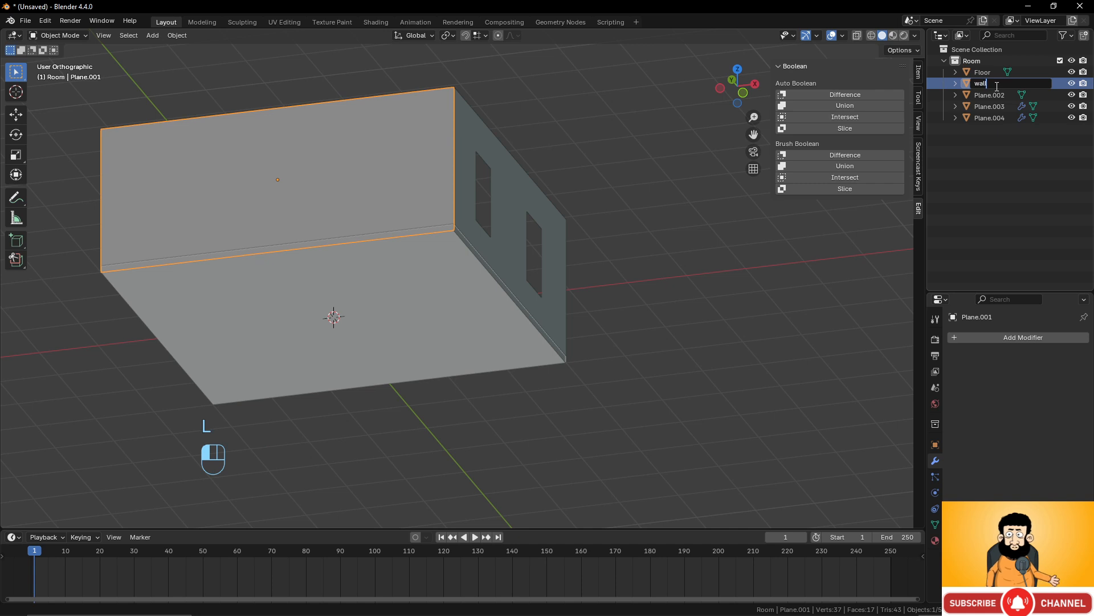
key("Return")
Rename the skirting along the wall without openings as frame.
left_click(992, 95)
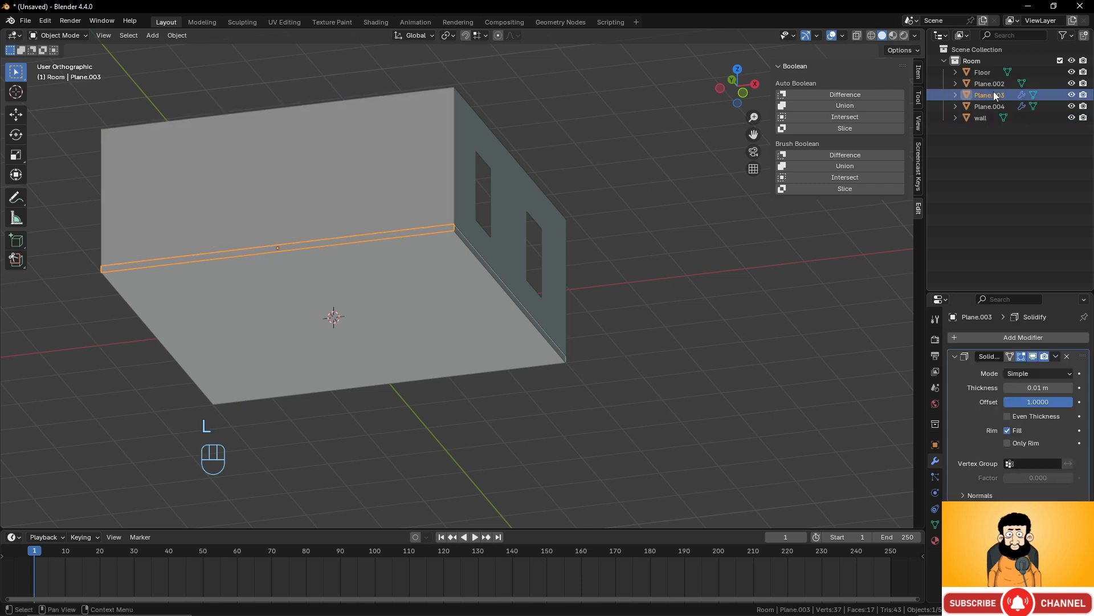
double_click(997, 95)
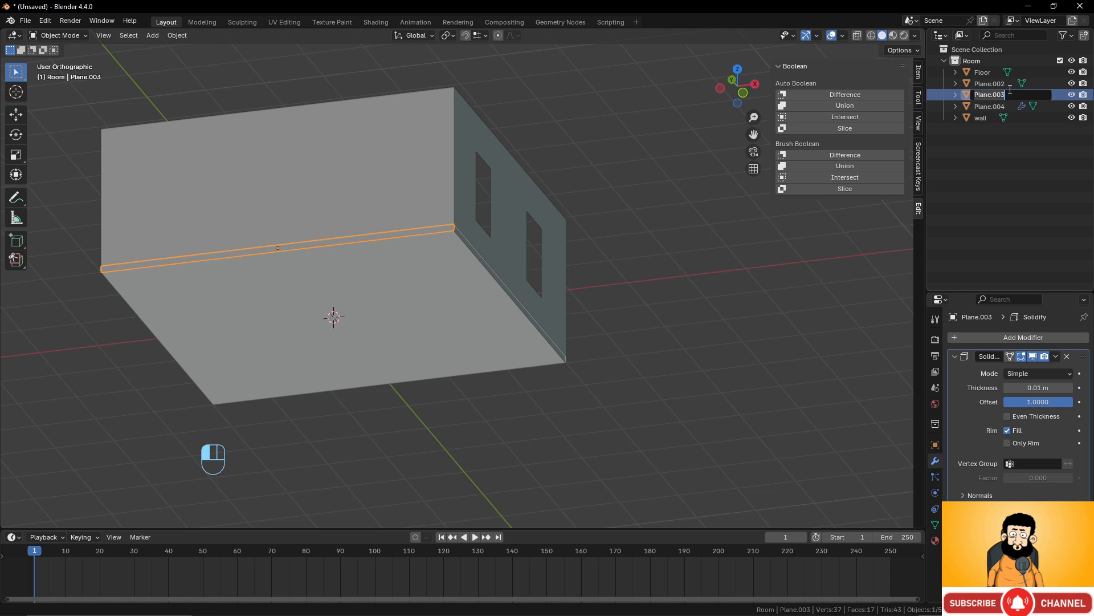
type("frame")
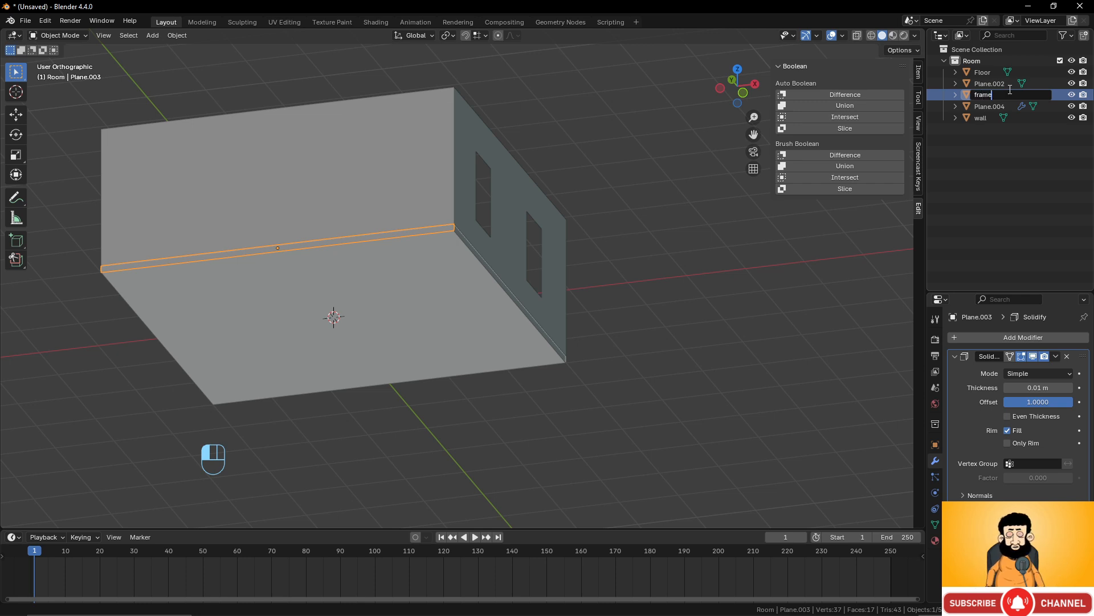
key("Return")
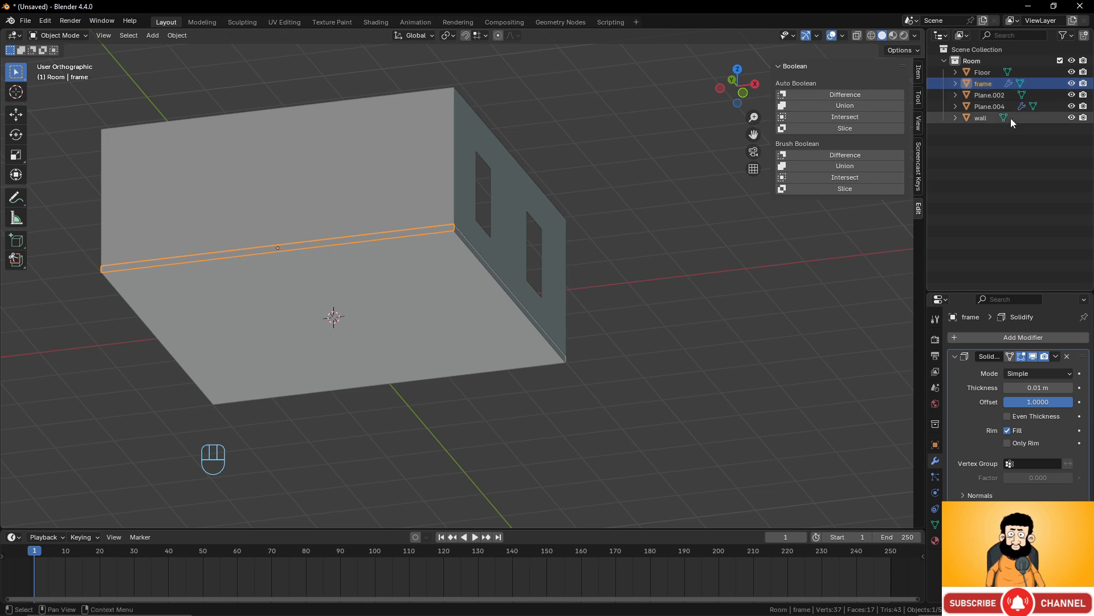
Rename the side wall with the window openings as wall2.
left_click(989, 95)
double_click(989, 94)
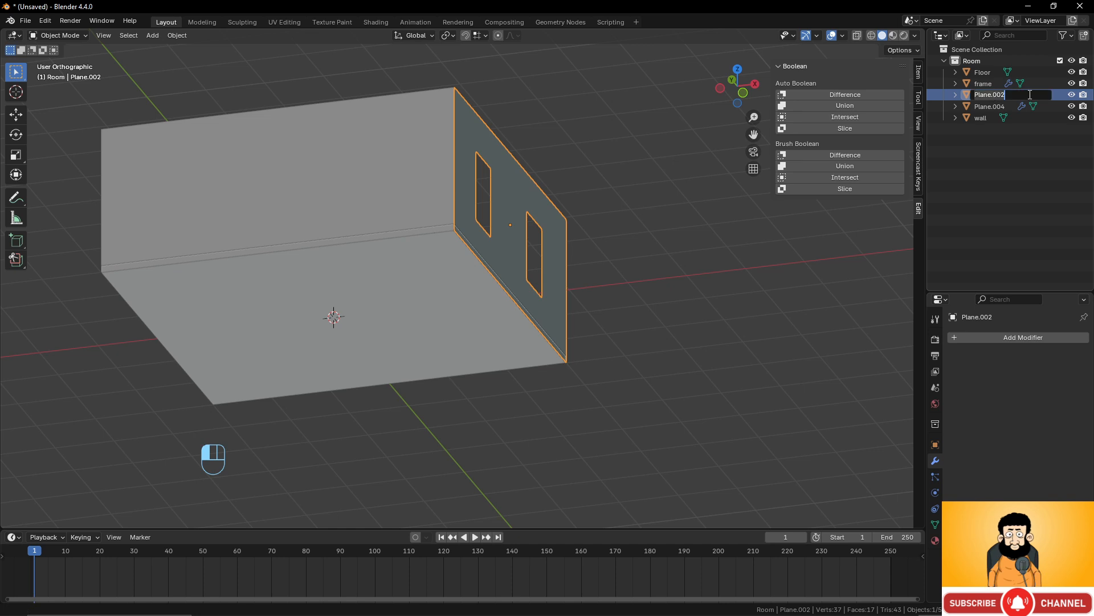
type("wall2")
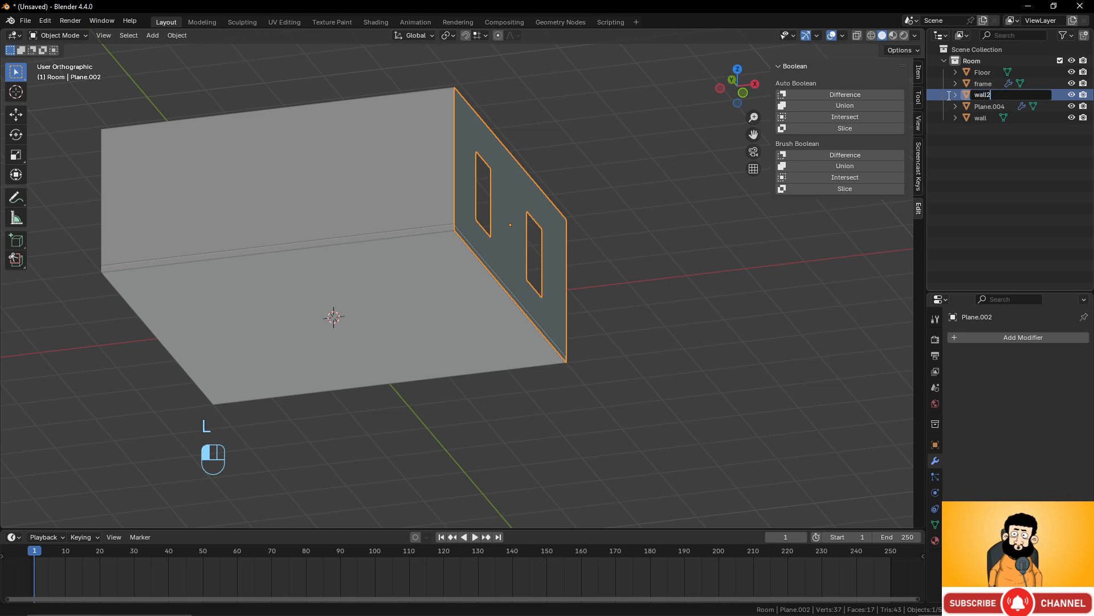
key("Return")
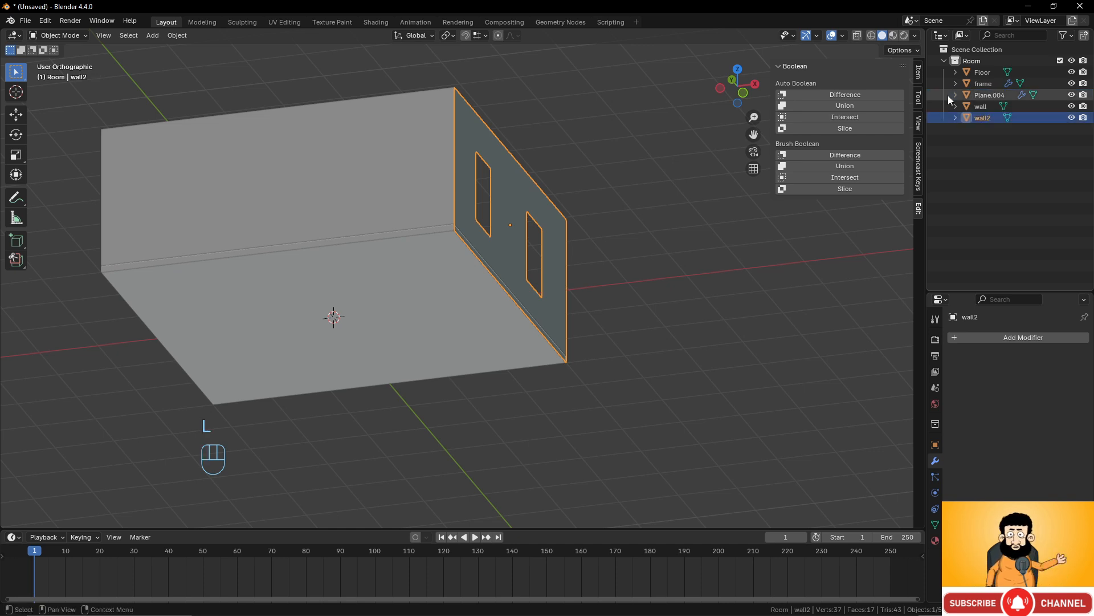
Rename the skirting along the windowed side wall as frame.
left_click(986, 96)
double_click(992, 95)
type("fr")
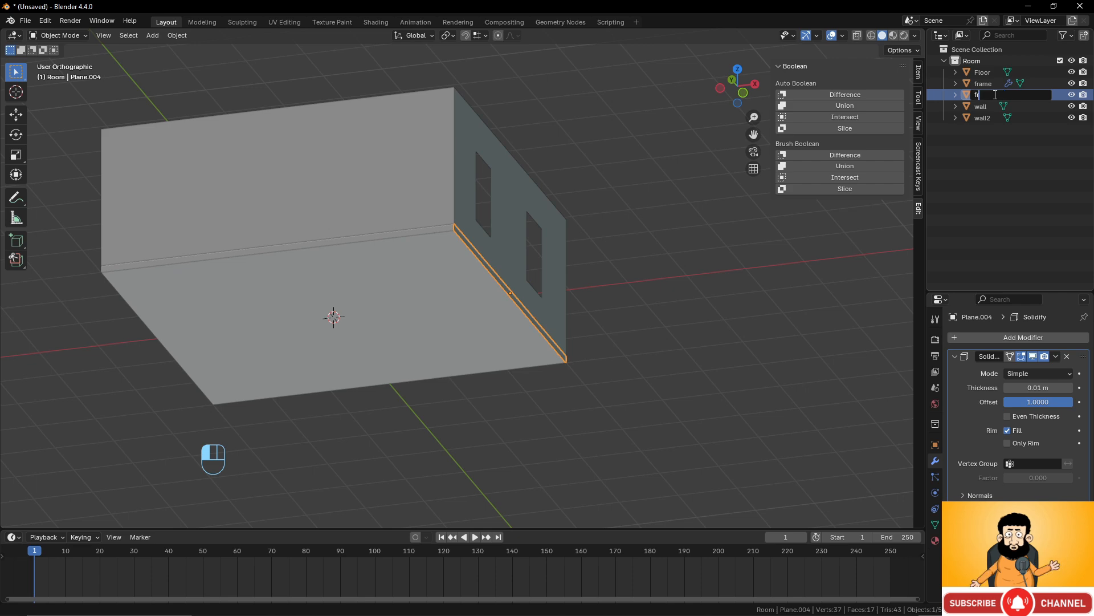
type("ame")
key("Return")
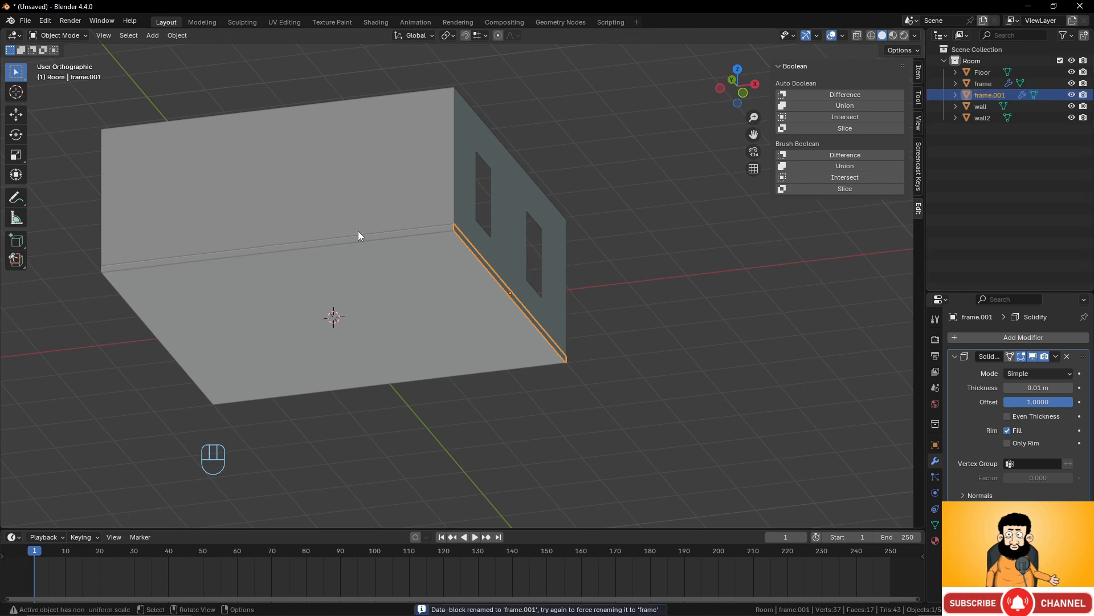
Start appending from 2-3 Modeling with Primitives.blend in the Source files folder and open its Collection contents.
middle_click_drag(358, 231, 431, 241)
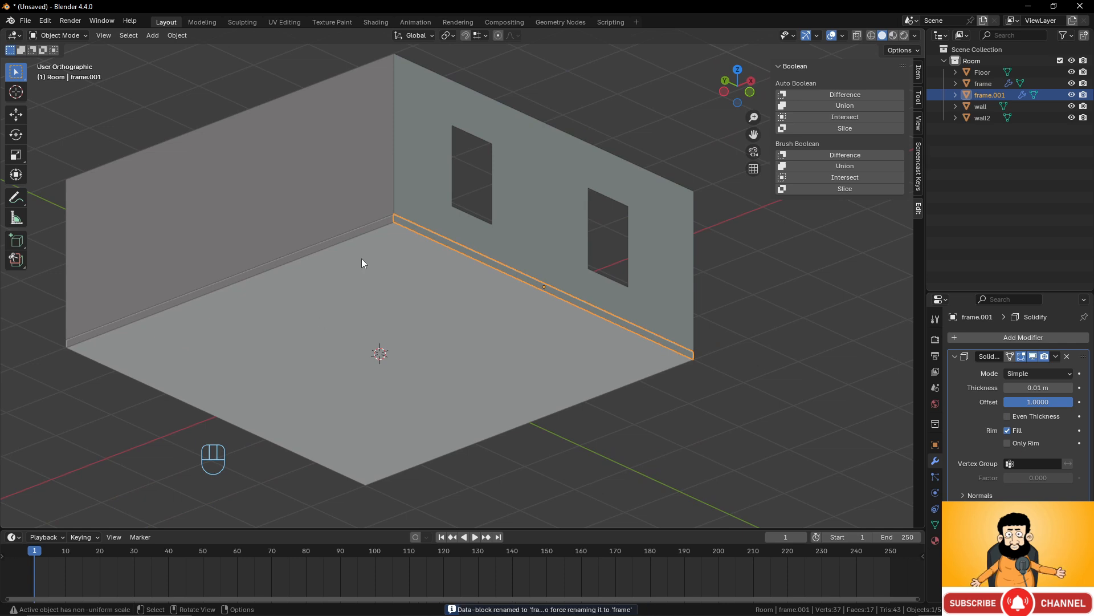
middle_click_drag(486, 294, 436, 281)
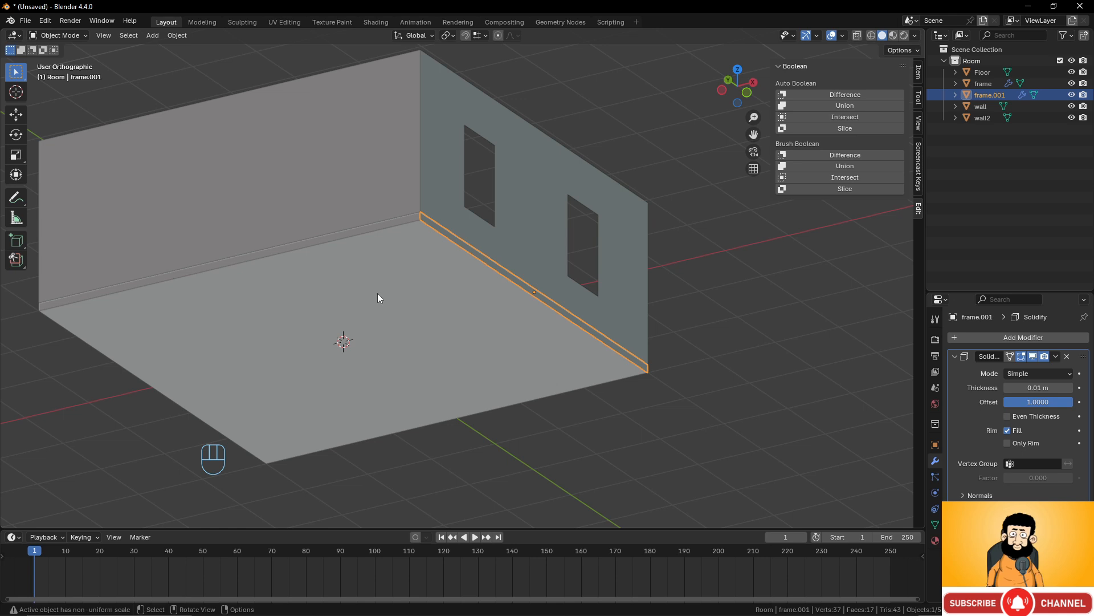
left_click(26, 21)
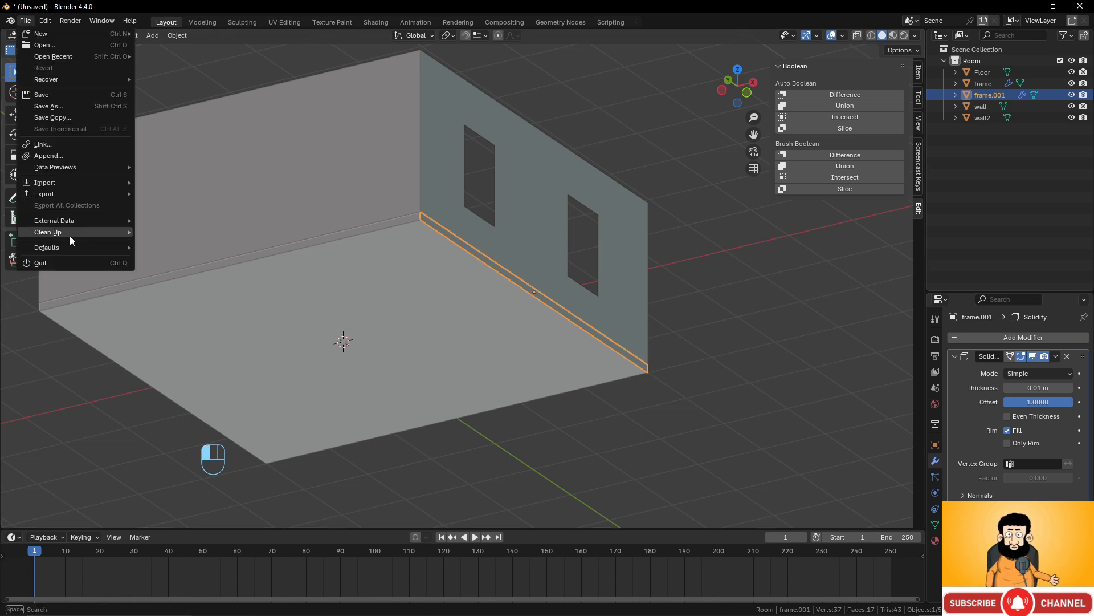
left_click(60, 156)
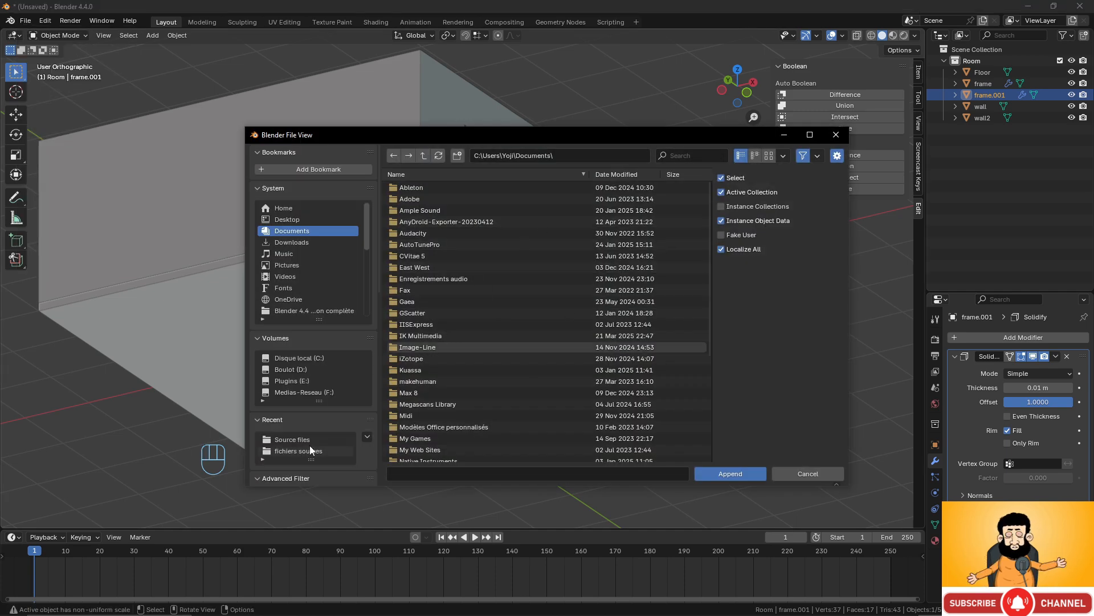
left_click(290, 439)
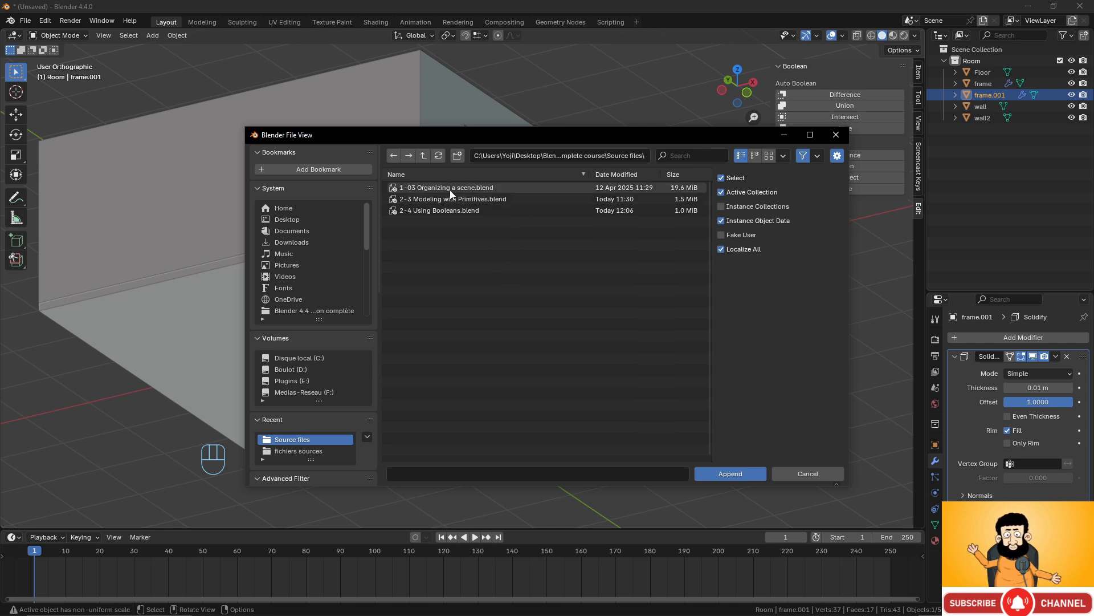
mouse_move(451, 192)
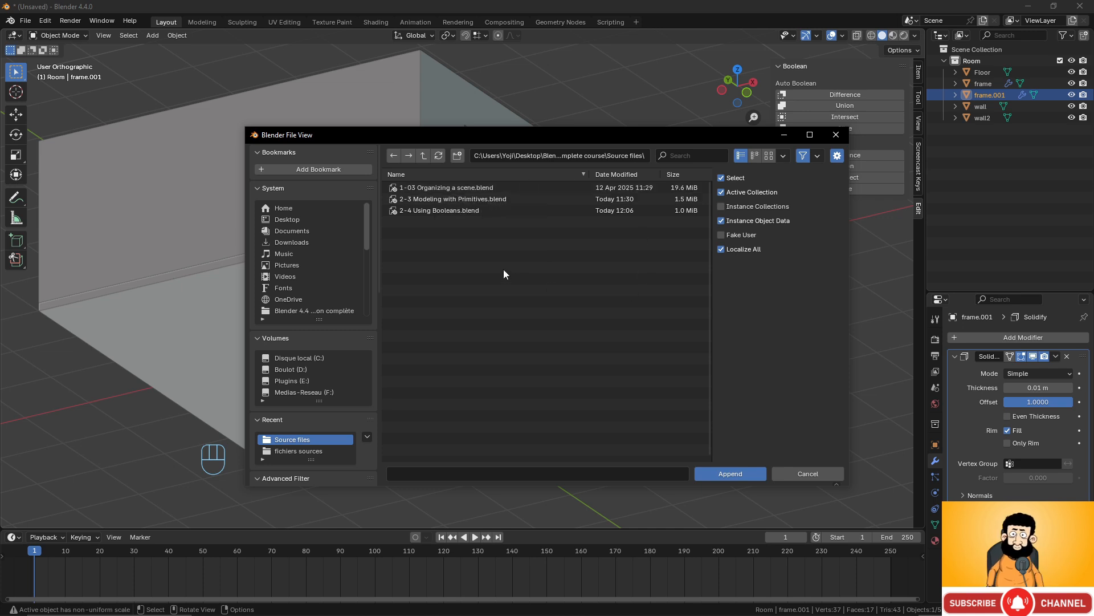
double_click(451, 198)
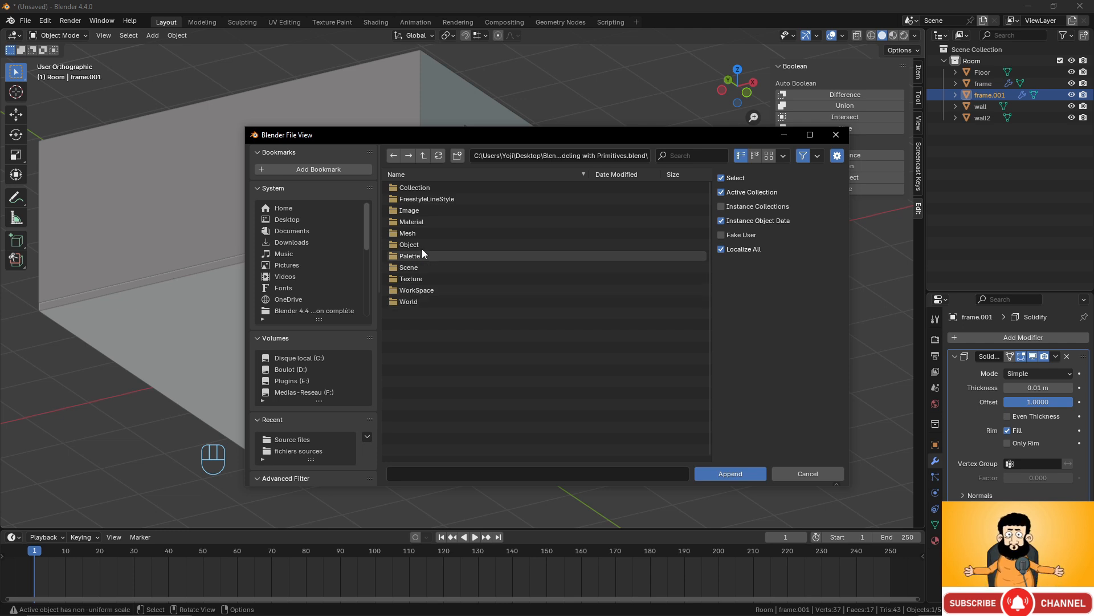
double_click(411, 187)
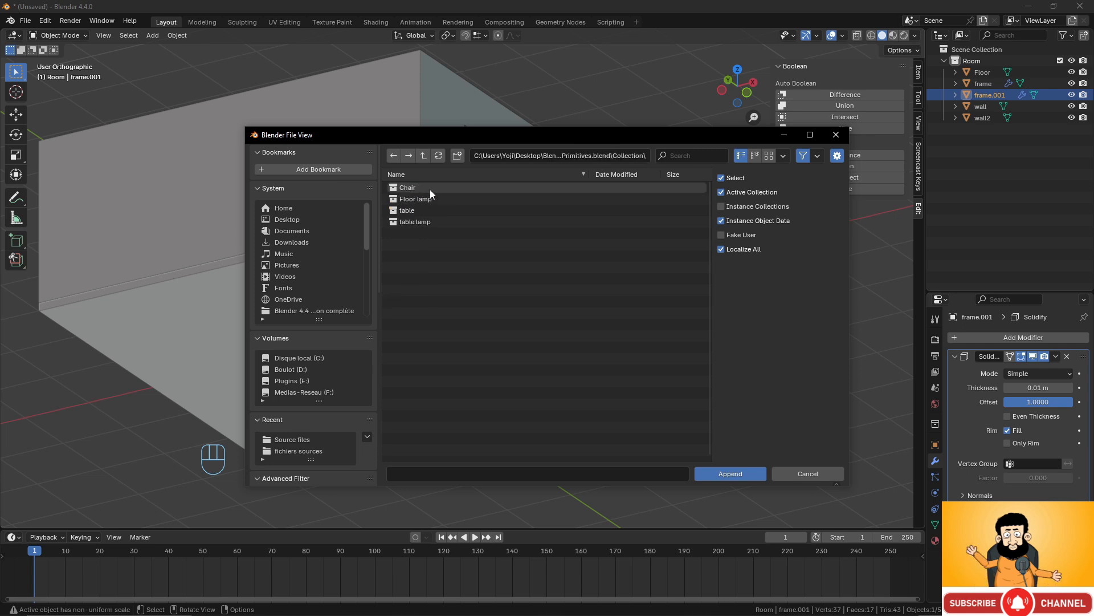
Append the Chair, Floor lamp, table and table lamp collections together into the scene.
left_click(415, 188)
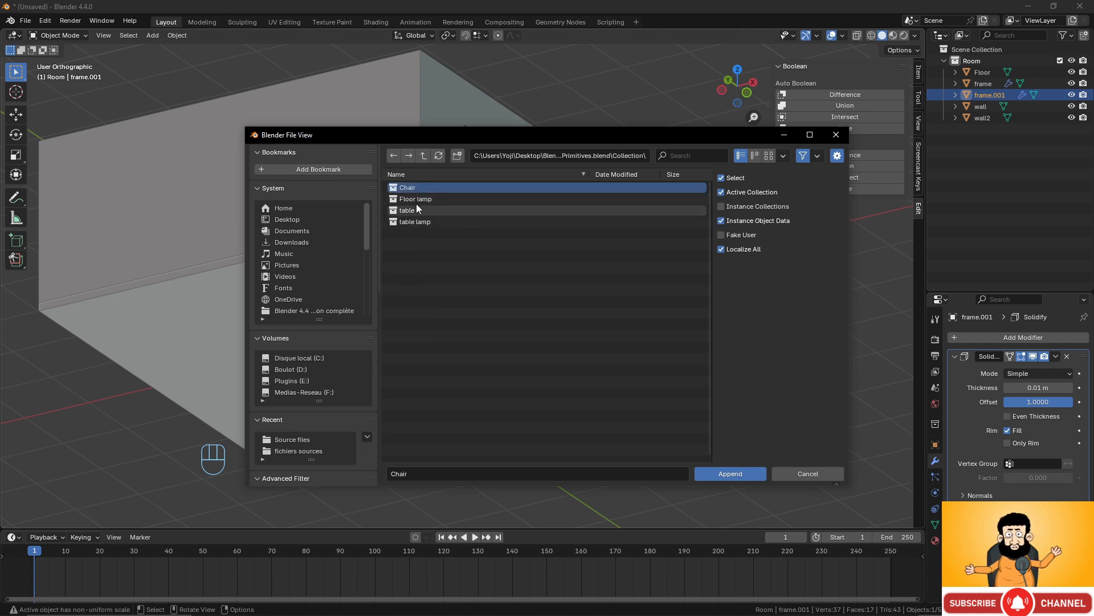
left_click(416, 200)
left_click(413, 211)
left_click(420, 222)
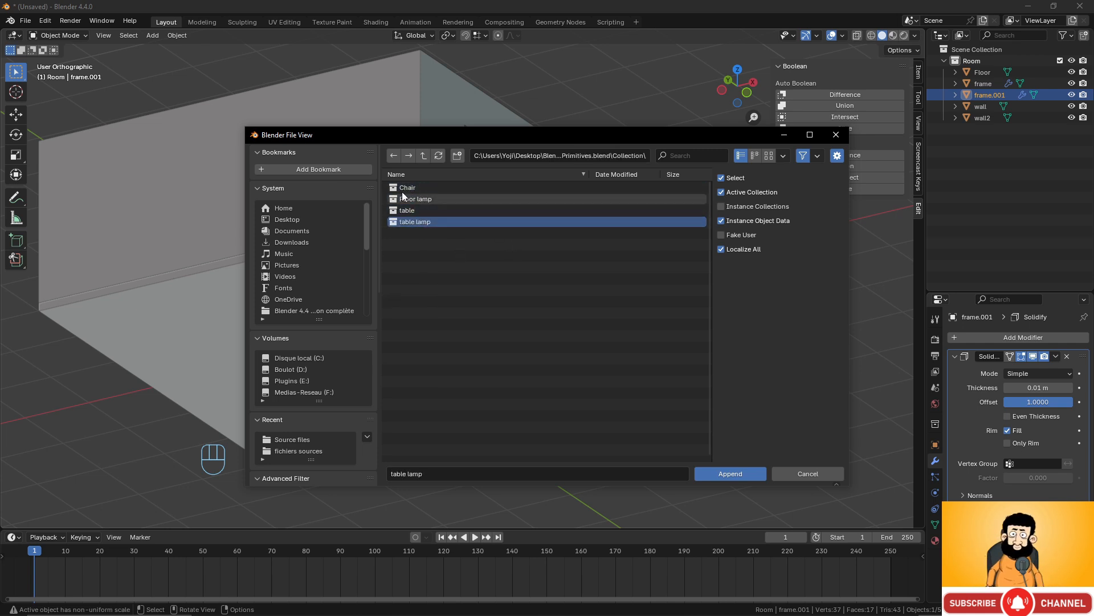
left_click(405, 189)
left_click(419, 201, "shift")
left_click(419, 212, "shift")
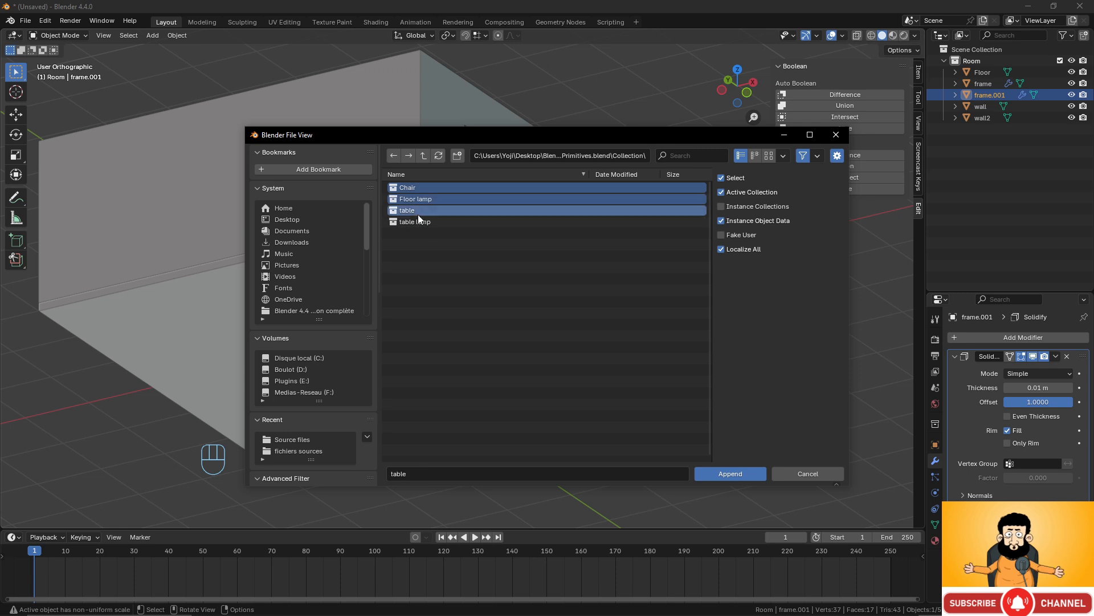
left_click(419, 222, "shift")
left_click(729, 473)
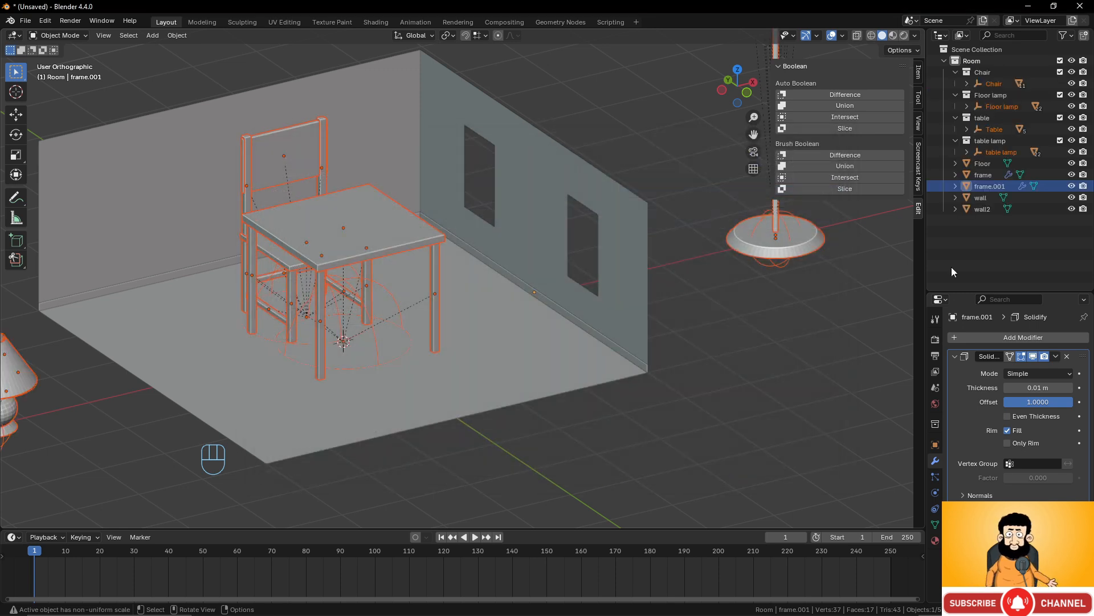
Move the Chair, Floor lamp, table and table lamp collections out of Room to the Scene Collection level.
left_click(985, 74)
left_click(990, 140, "shift")
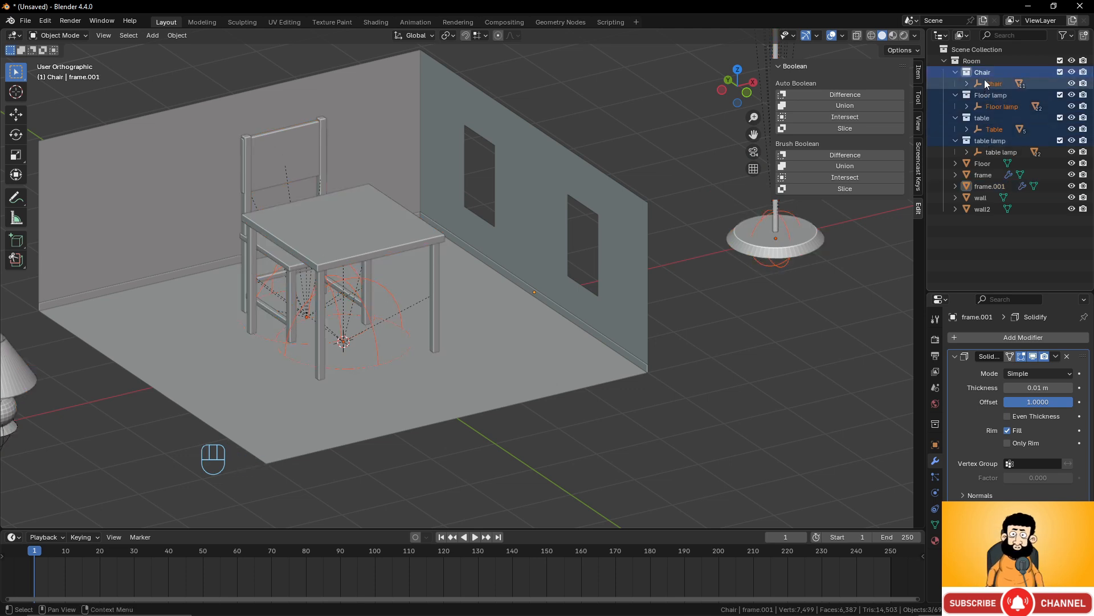
left_click_drag(983, 73, 979, 227)
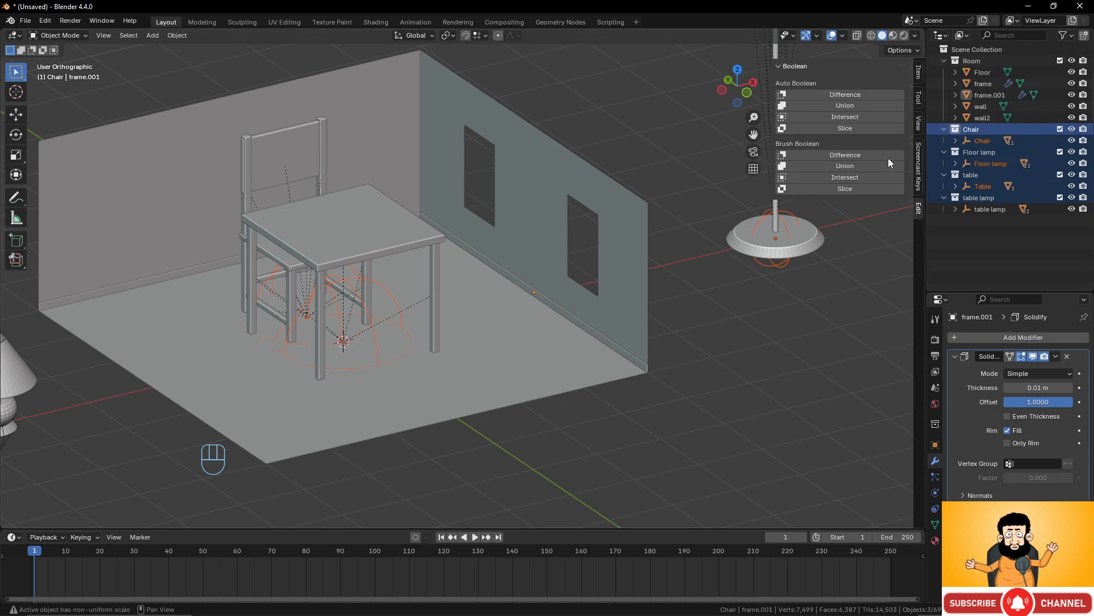
Scale the table uniformly by its parent empty to about 0.546 in front view.
scroll(405, 241, "down", 4)
scroll(436, 287, "up", 2)
mouse_move(432, 275)
middle_mouse_down()
mouse_move(470, 259)
mouse_move(446, 265)
middle_mouse_up()
left_click(435, 260)
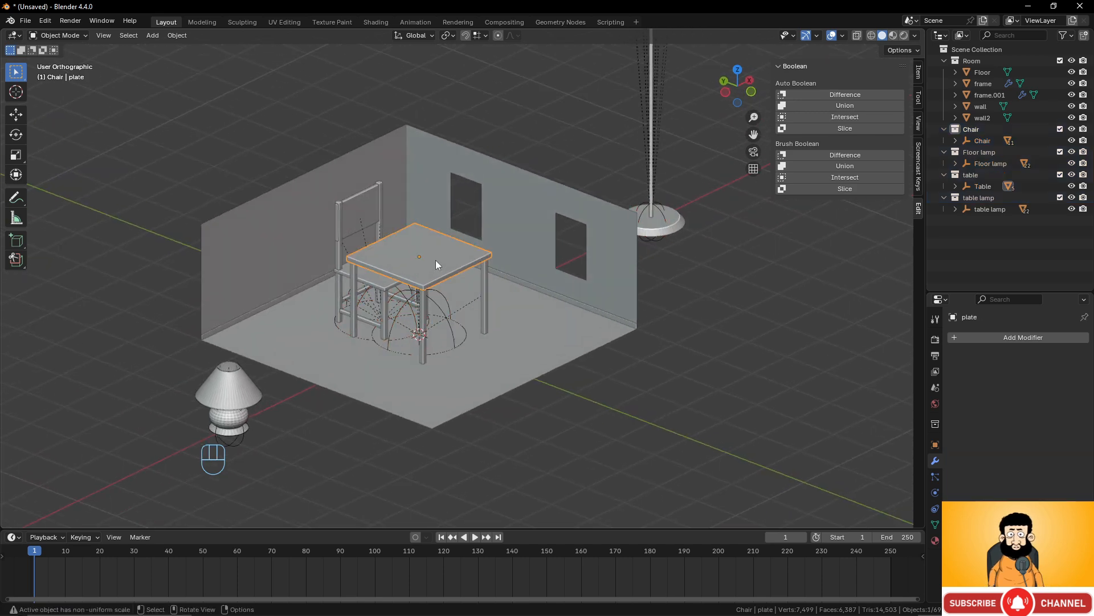
left_click(443, 312)
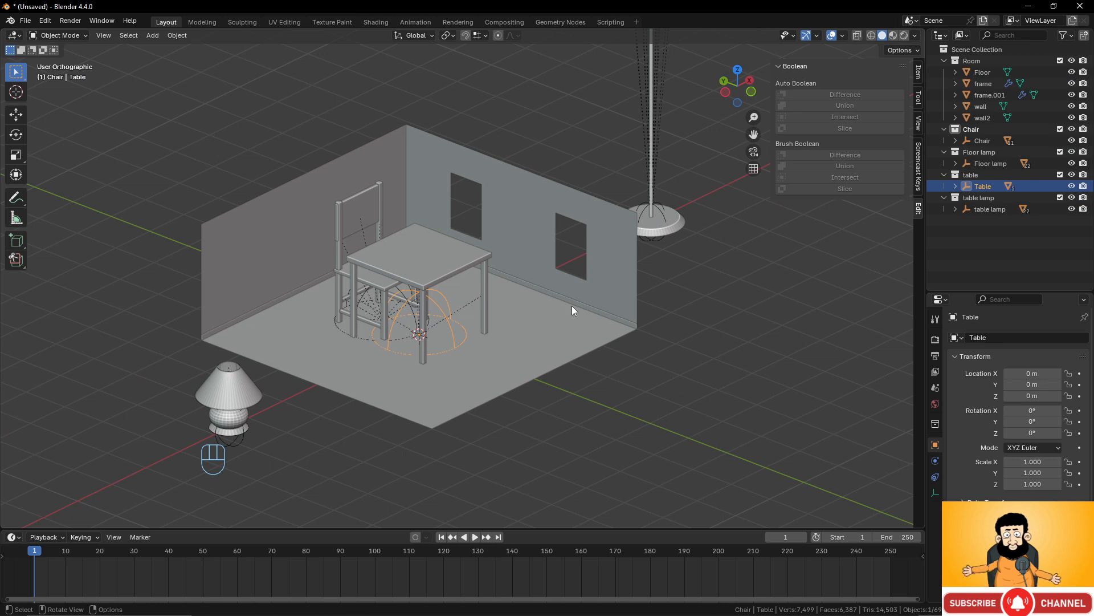
key("s")
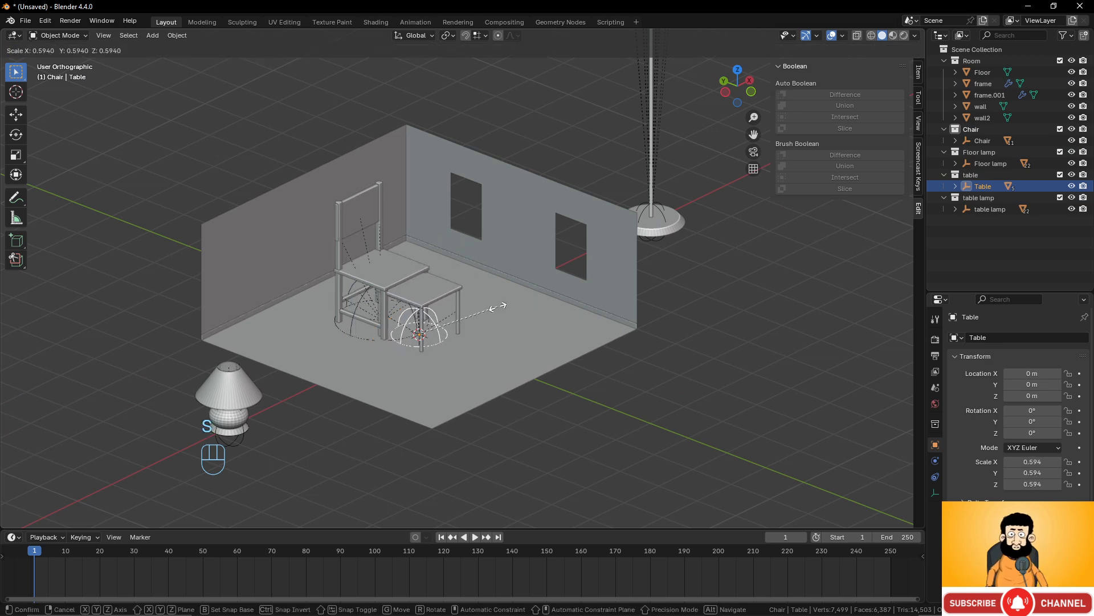
right_click(497, 306)
key("KP_1")
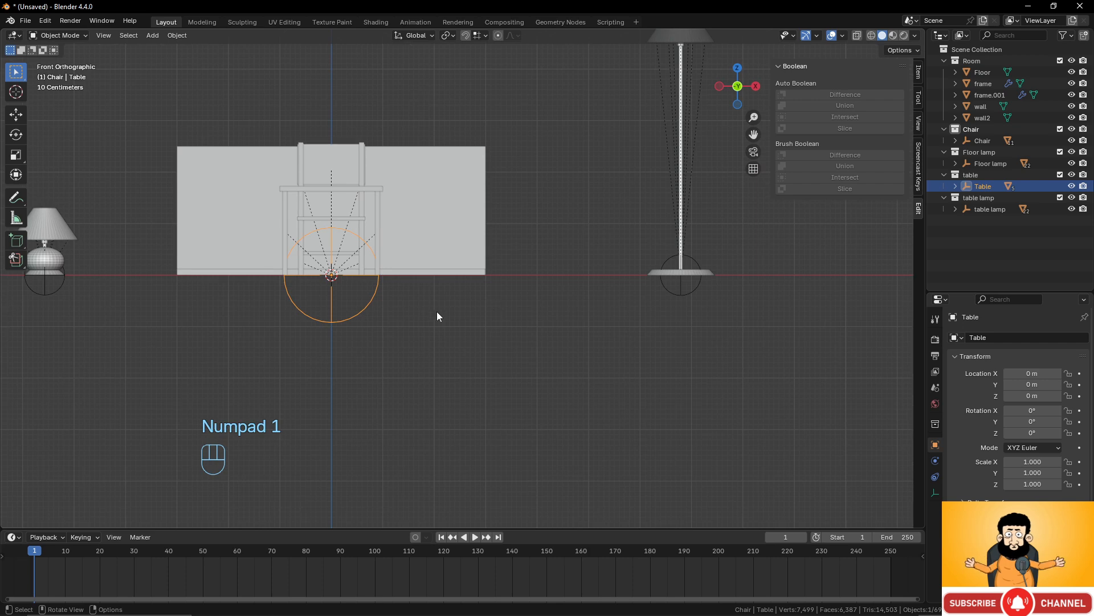
scroll(437, 311, "up", 3)
middle_click_drag(428, 313, 497, 333, "shift")
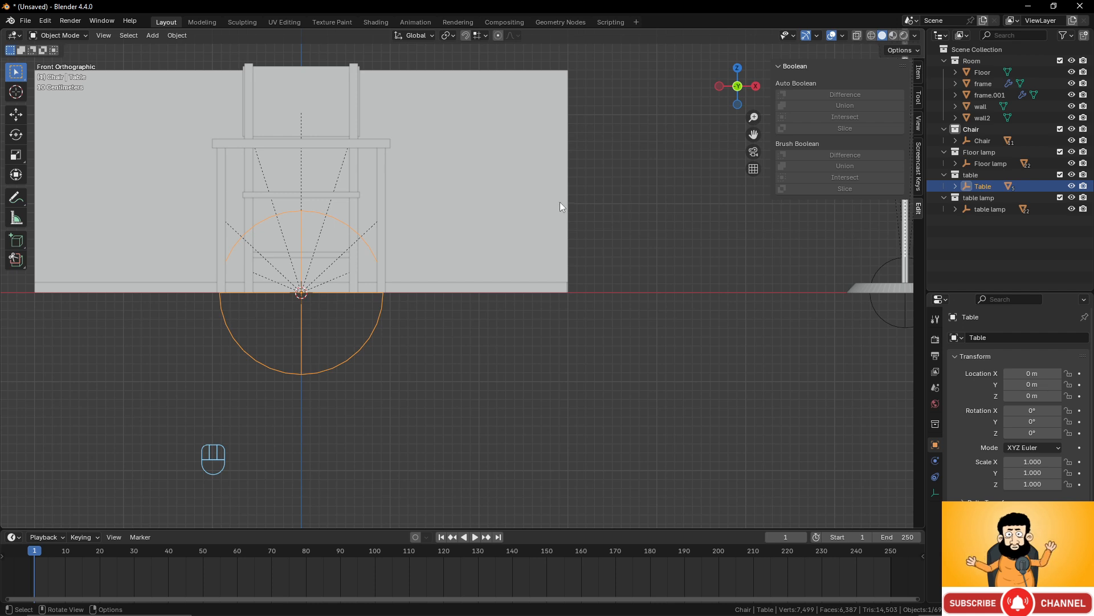
key("s")
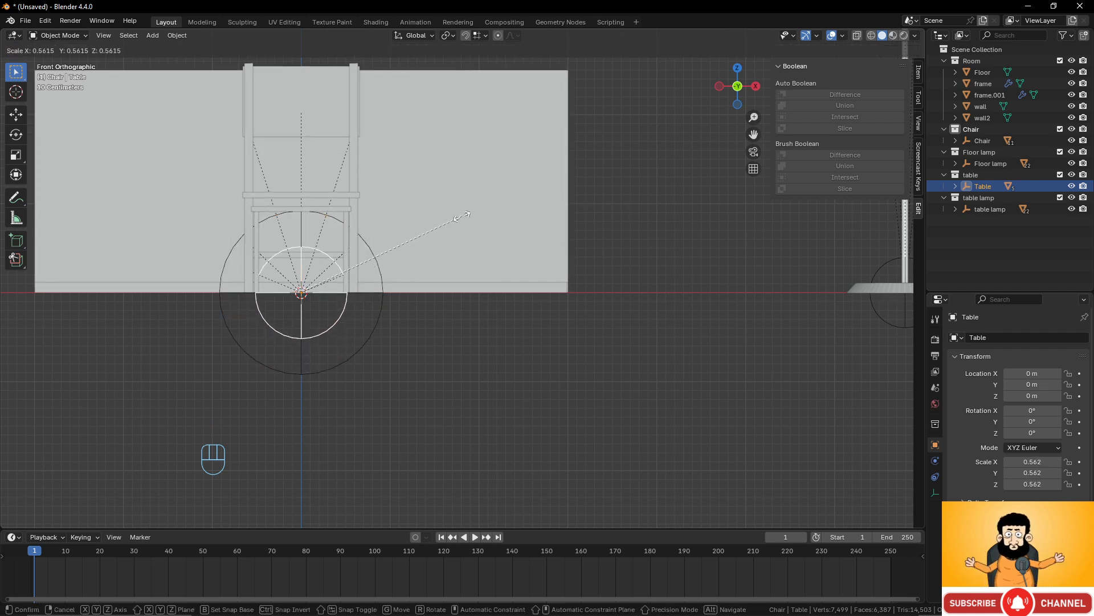
left_click(459, 217)
Inspect the scaled table beside the chair in wireframe and restore solid shading.
key("z")
scroll(256, 244, "up", 3)
middle_click_drag(327, 251, 489, 283, "shift")
mouse_move(429, 225)
middle_mouse_down()
mouse_move(433, 266)
mouse_move(415, 255)
middle_mouse_up()
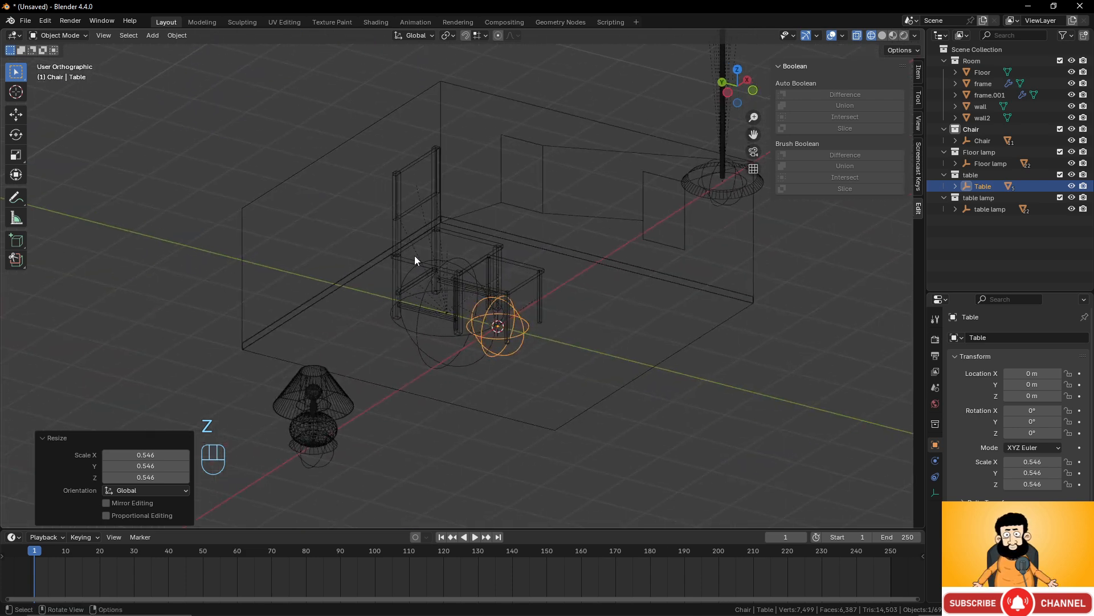
key("z")
left_click(692, 259)
middle_click_drag(692, 260, 433, 288)
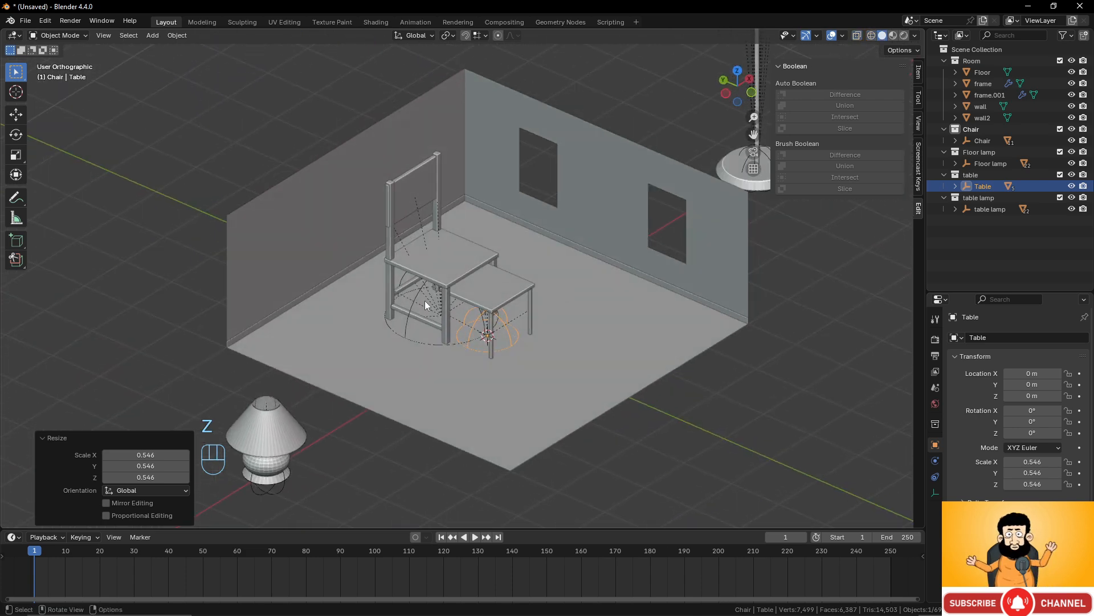
Scale the chair uniformly by its parent empty to about 0.534 to suit the smaller table.
left_click(418, 294)
key("s")
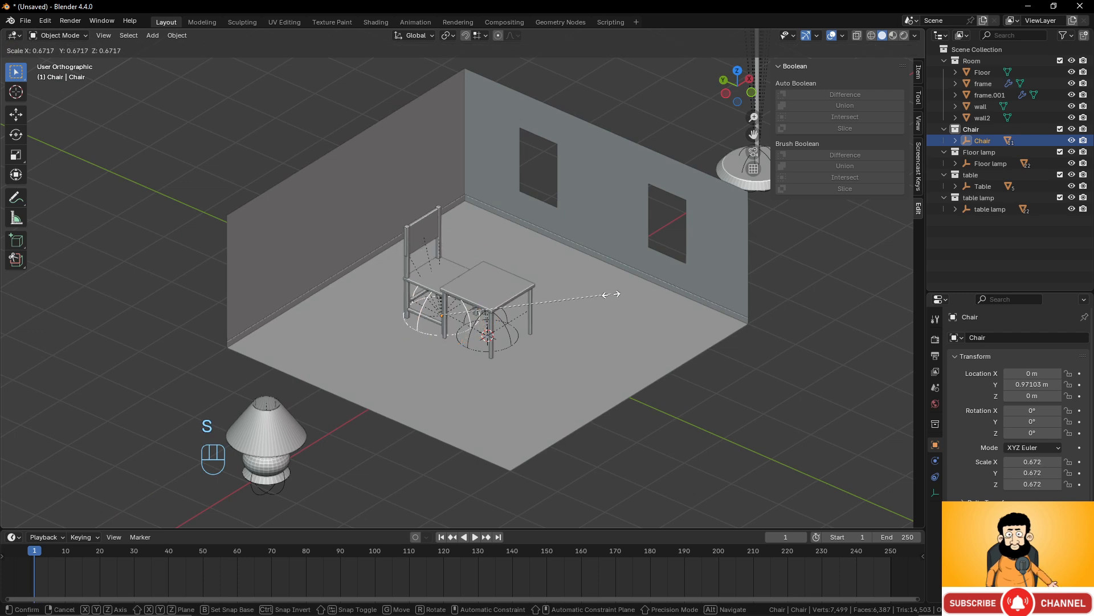
left_click(576, 298)
middle_click_drag(546, 336, 563, 346)
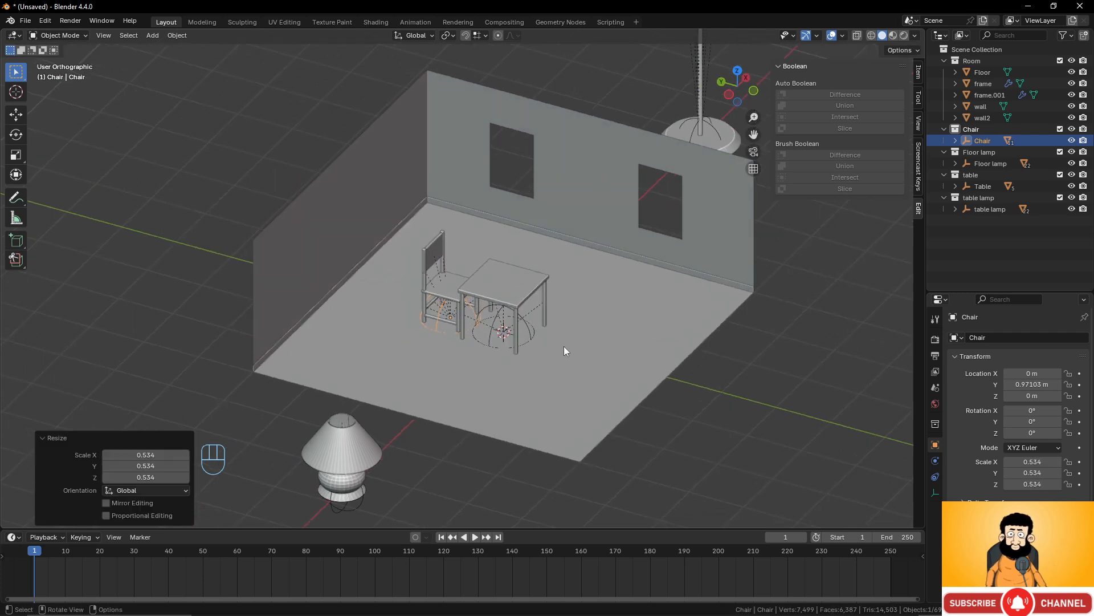
Move the chair and table together about -0.3 m along Y and about 1.8 m along X towards the windowed wall.
scroll(563, 347, "up", 1)
left_click(539, 333, "shift")
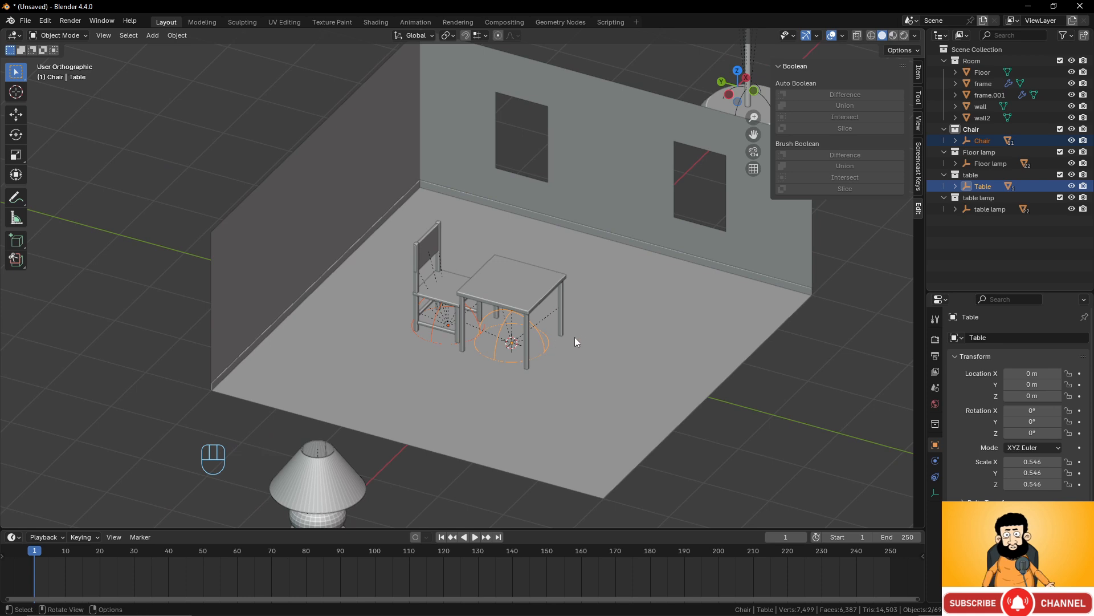
key("g")
key("y")
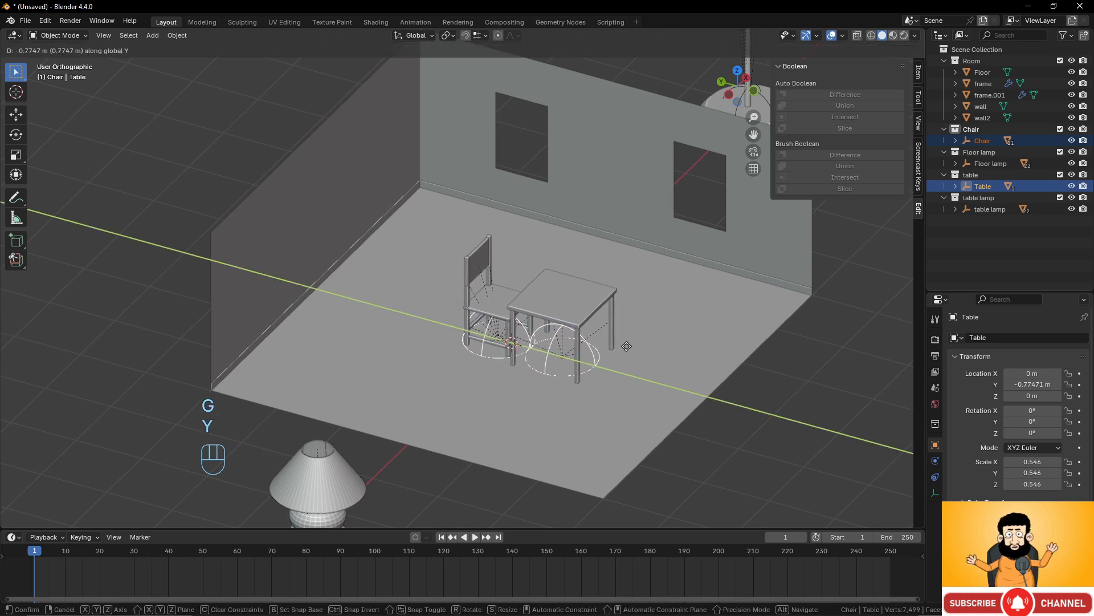
left_click(596, 335)
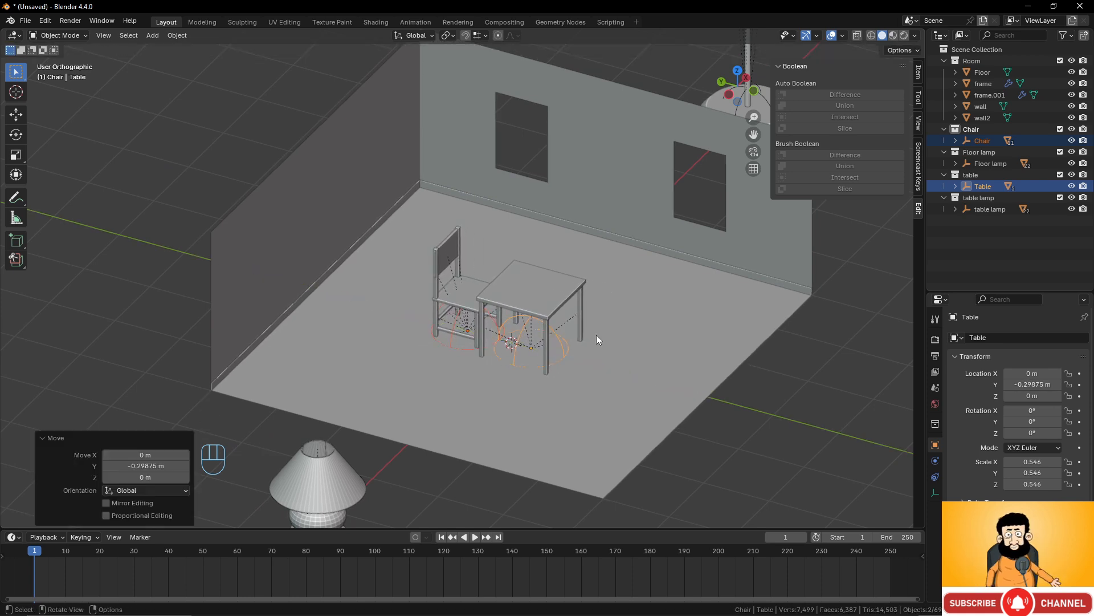
key("g")
key("y")
key("x")
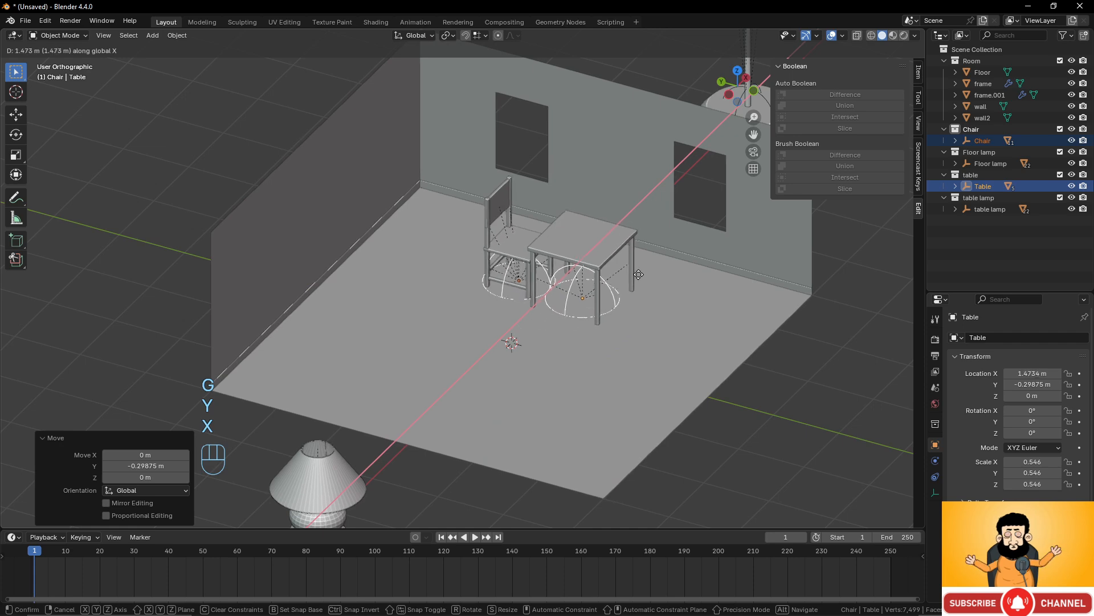
left_click(647, 262)
middle_click_drag(647, 261, 590, 309)
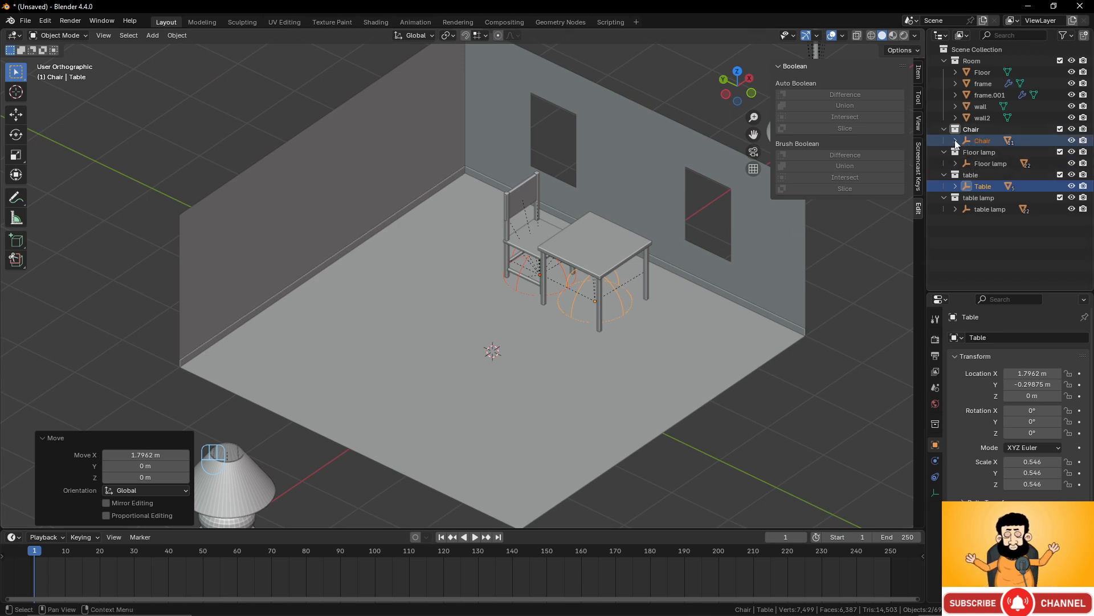
Duplicate the chair with its whole hierarchy and move the copy about -1.89 m along Y to the table's opposite side.
left_click(956, 141)
left_click(978, 141)
right_click(979, 142)
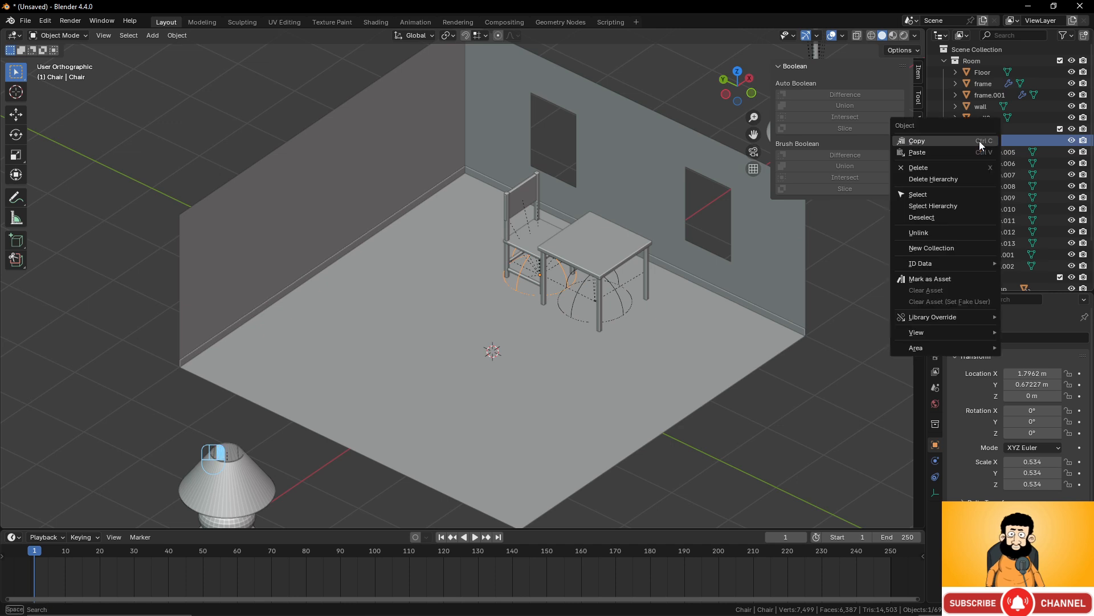
key("Escape")
left_click(956, 141)
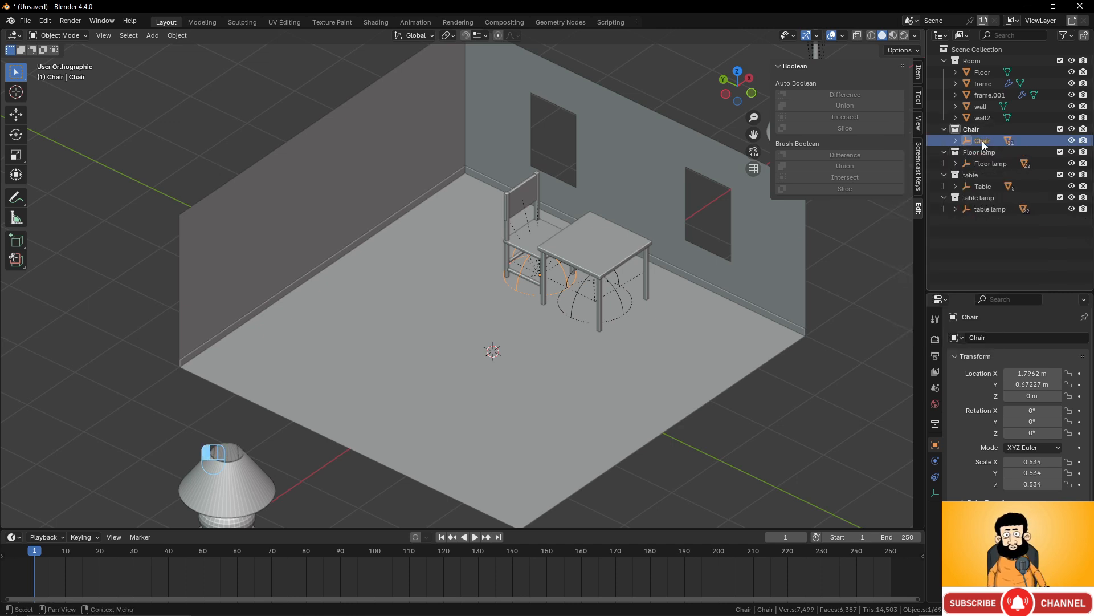
right_click(982, 141)
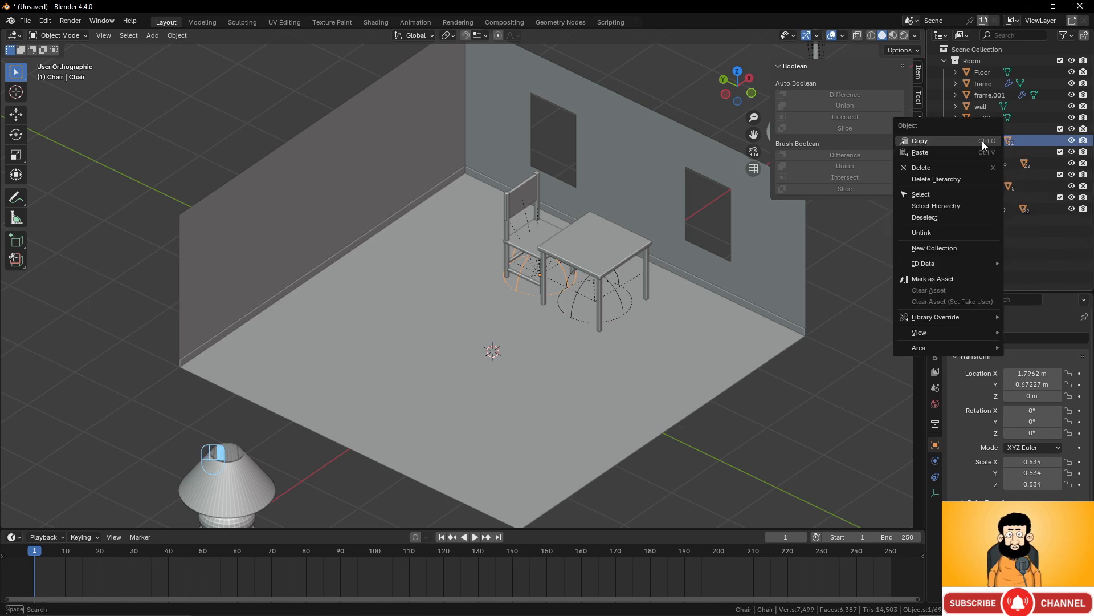
left_click(936, 206)
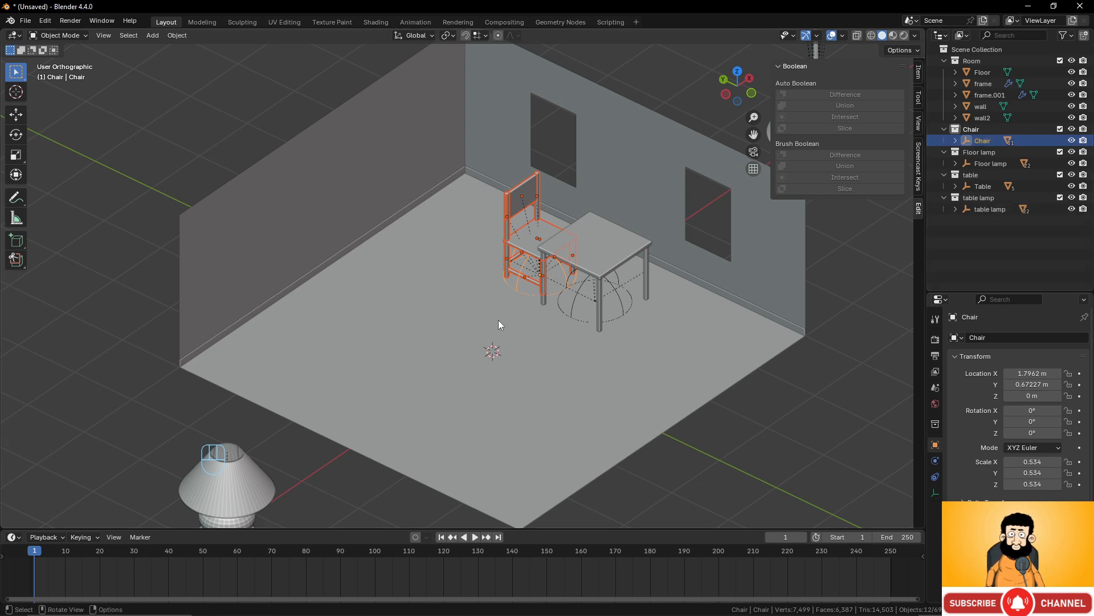
key("shift+d")
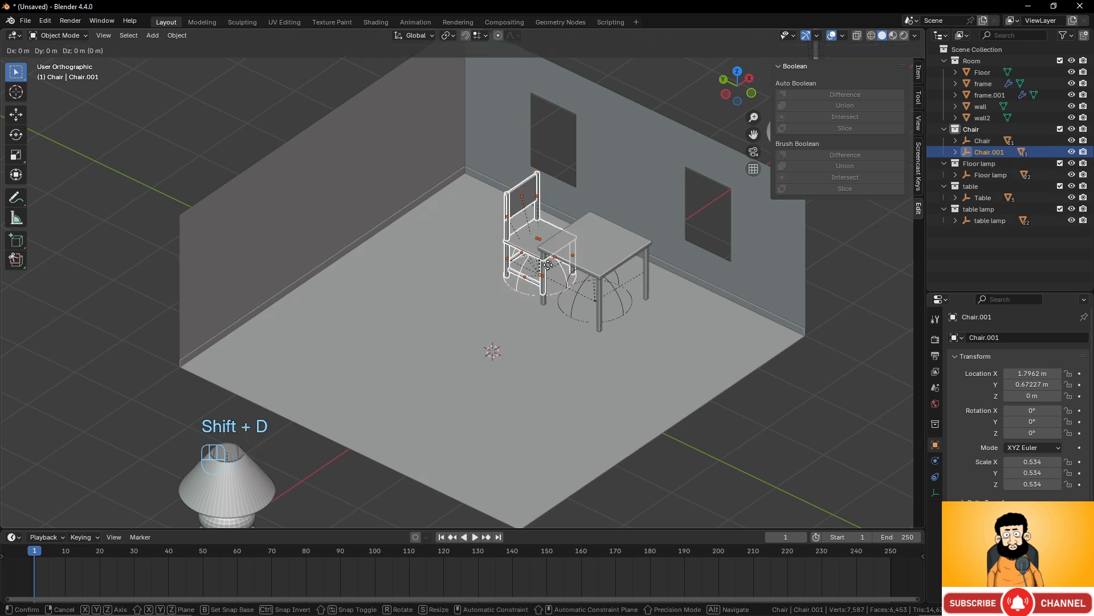
key("x")
key("y")
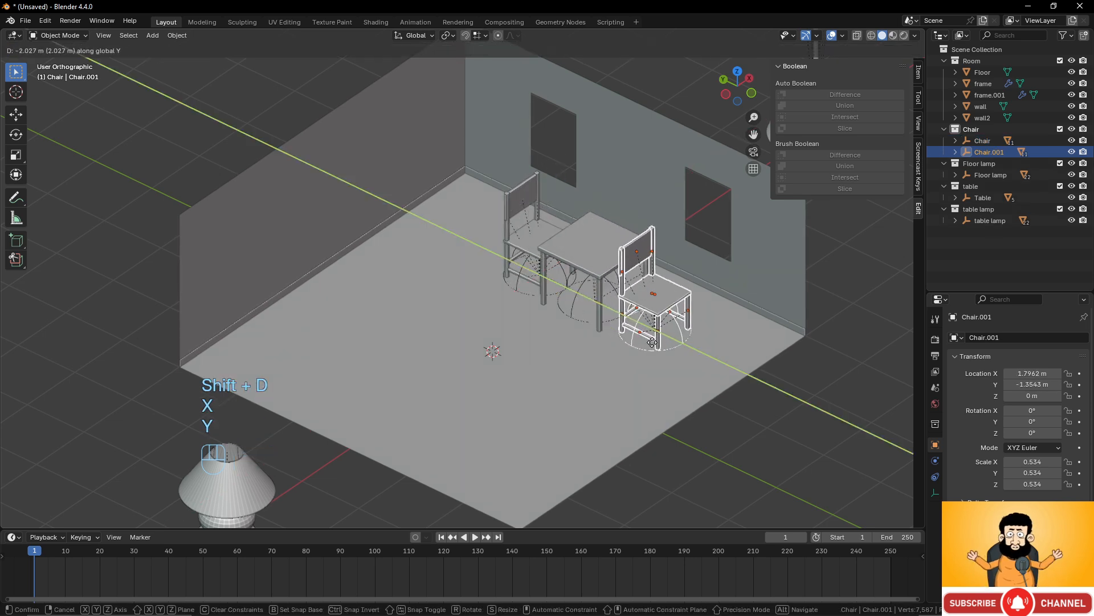
left_click(643, 336)
Rotate the duplicated chair 180° about Z in two 90° turns so it faces the table.
key("r")
key("z")
key("KP_9")
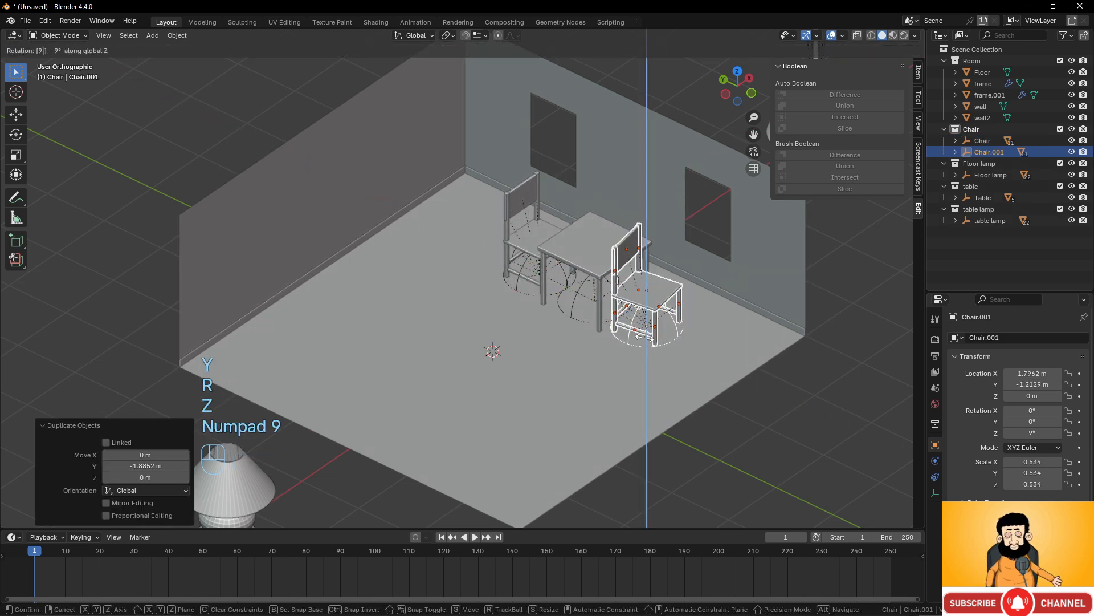
key("KP_0")
left_click(647, 340)
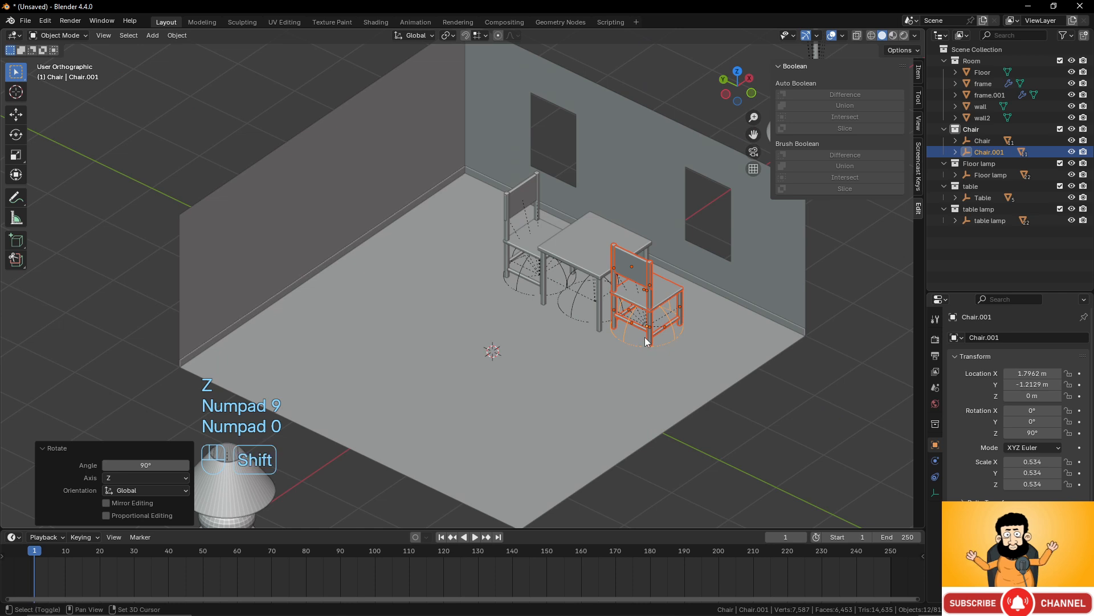
key("shift+r")
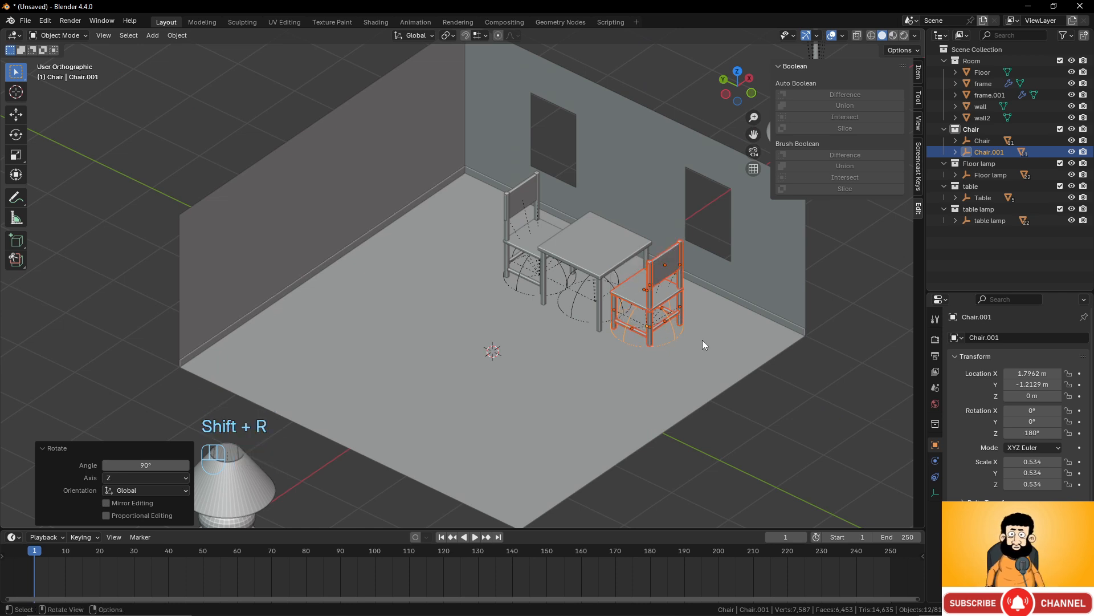
Move the duplicated chair about 0.15 m along Y, closer to the table.
key("g")
key("y")
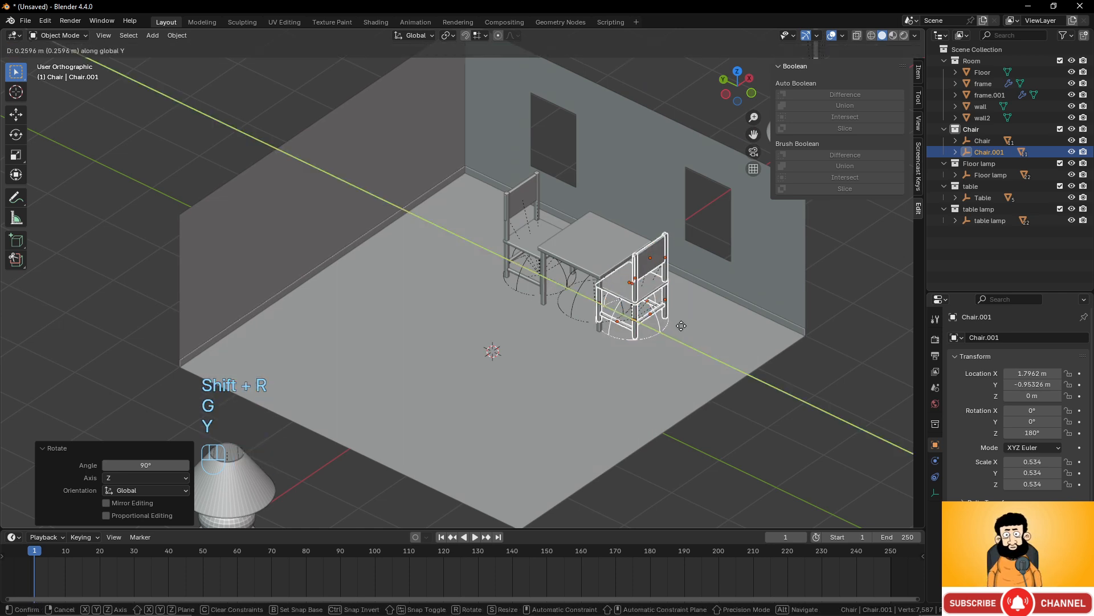
left_click(681, 334)
middle_click_drag(682, 334, 518, 329)
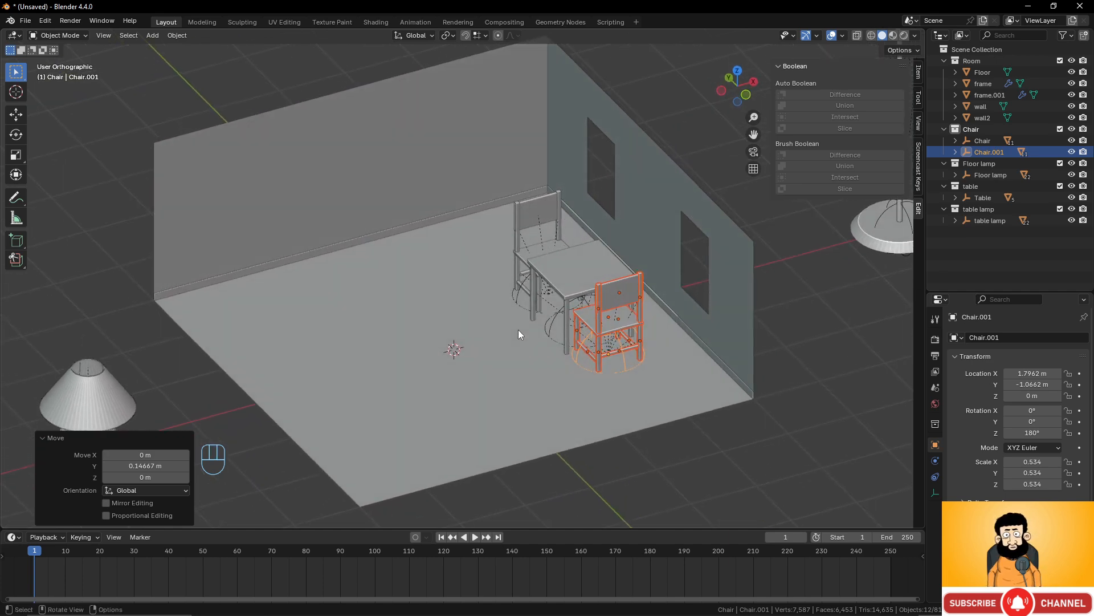
Select the table lamp's parent empty and enable snapping with Face Project as the only snap target.
middle_click_drag(465, 234, 481, 225)
key("shift+a")
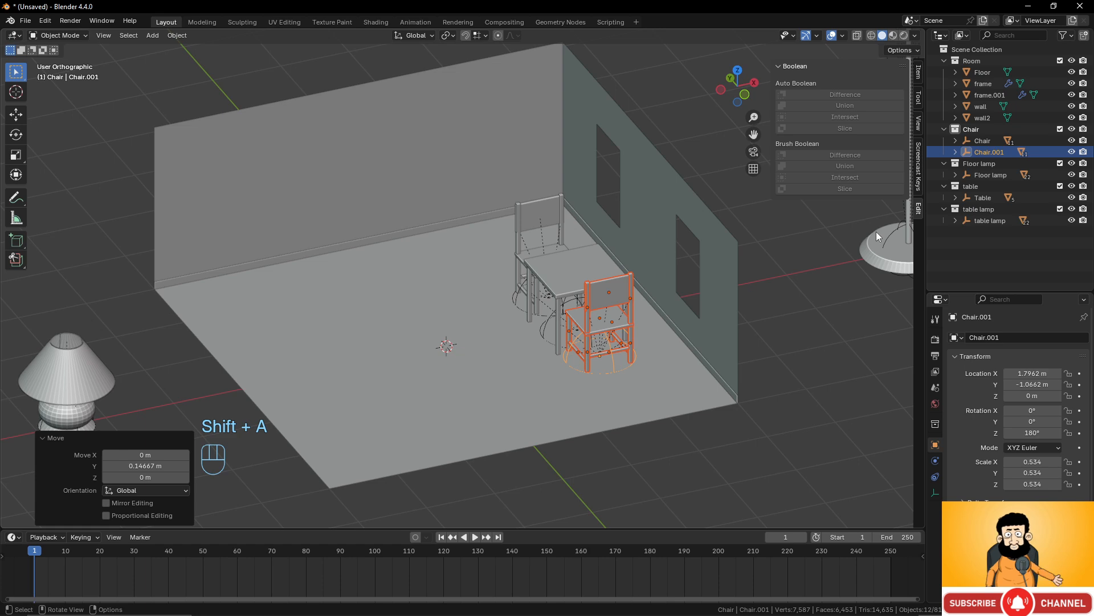
scroll(439, 288, "down", 2)
middle_click_drag(443, 293, 447, 286)
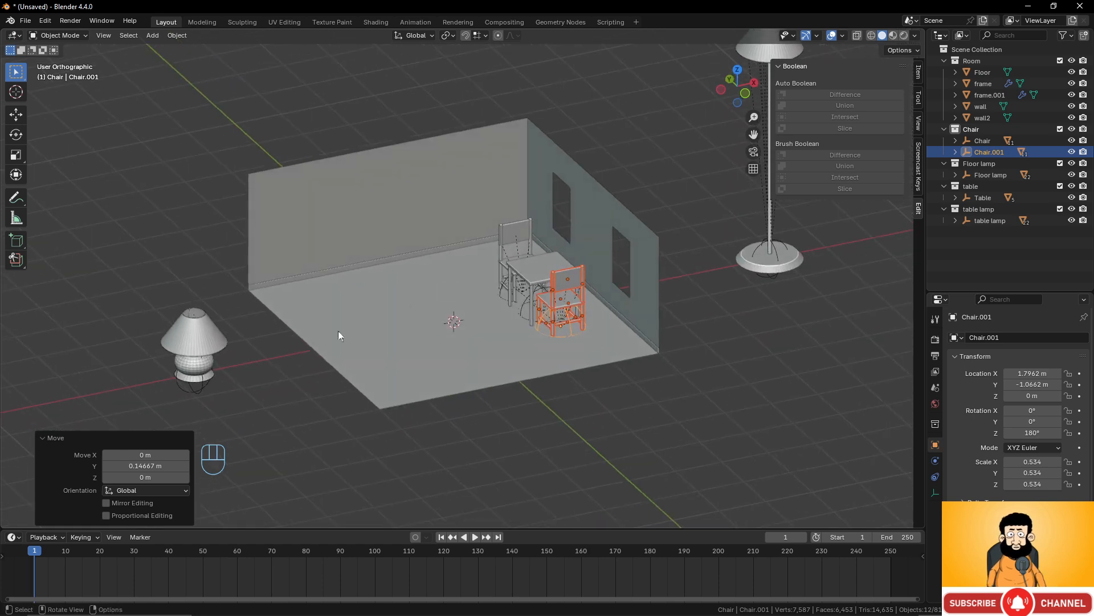
left_click(198, 388)
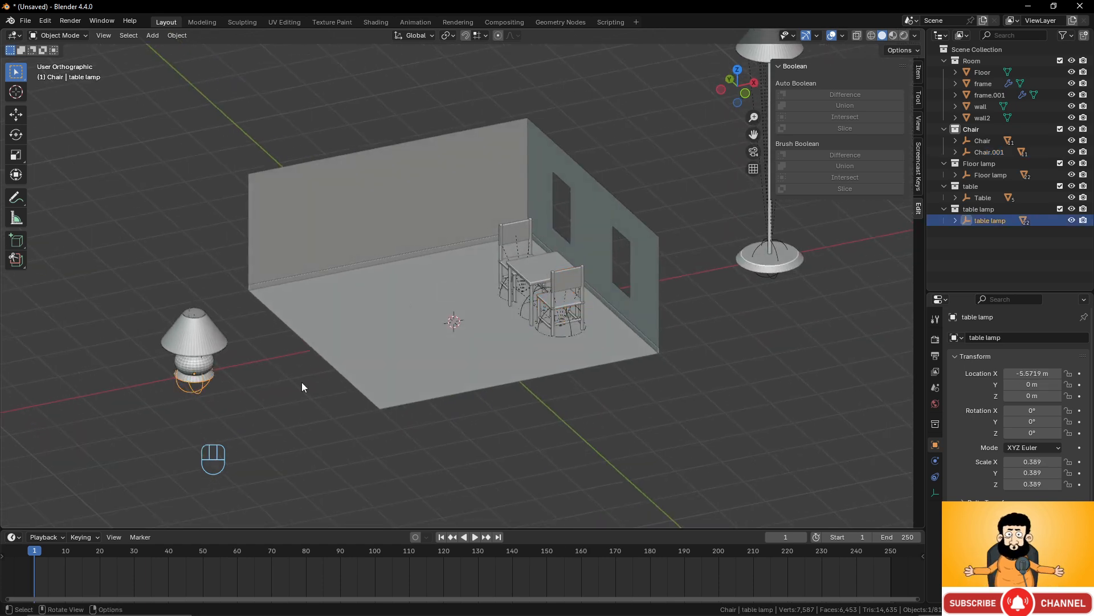
left_click(465, 35)
left_click(479, 36)
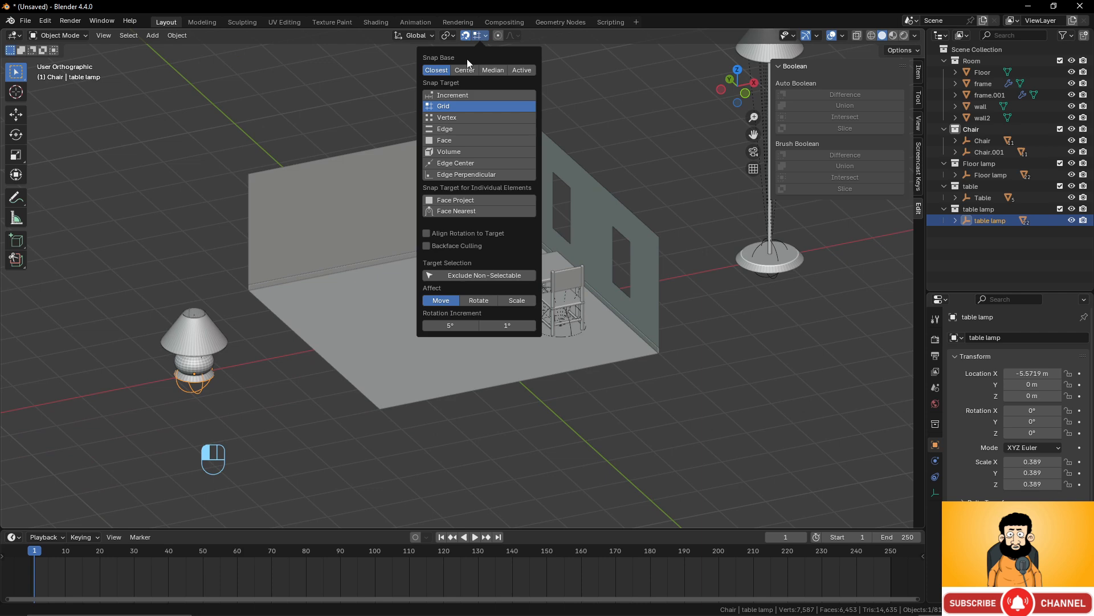
left_click(443, 200)
Place the table lamp on the tabletop and scale it down uniformly to about 0.138.
middle_click_drag(342, 317, 313, 387)
key("g")
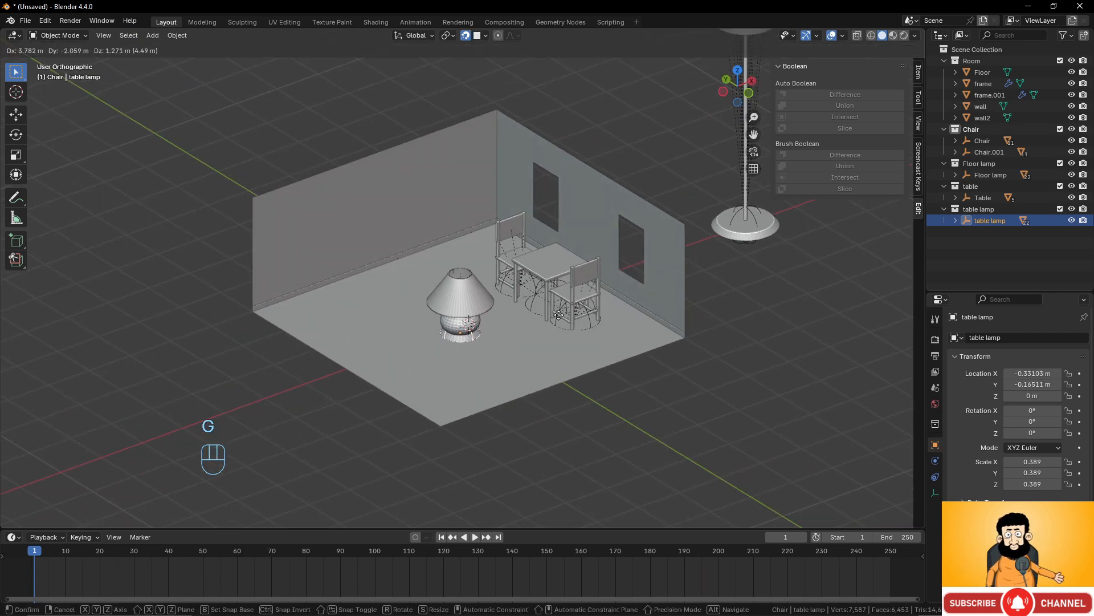
left_click(639, 254)
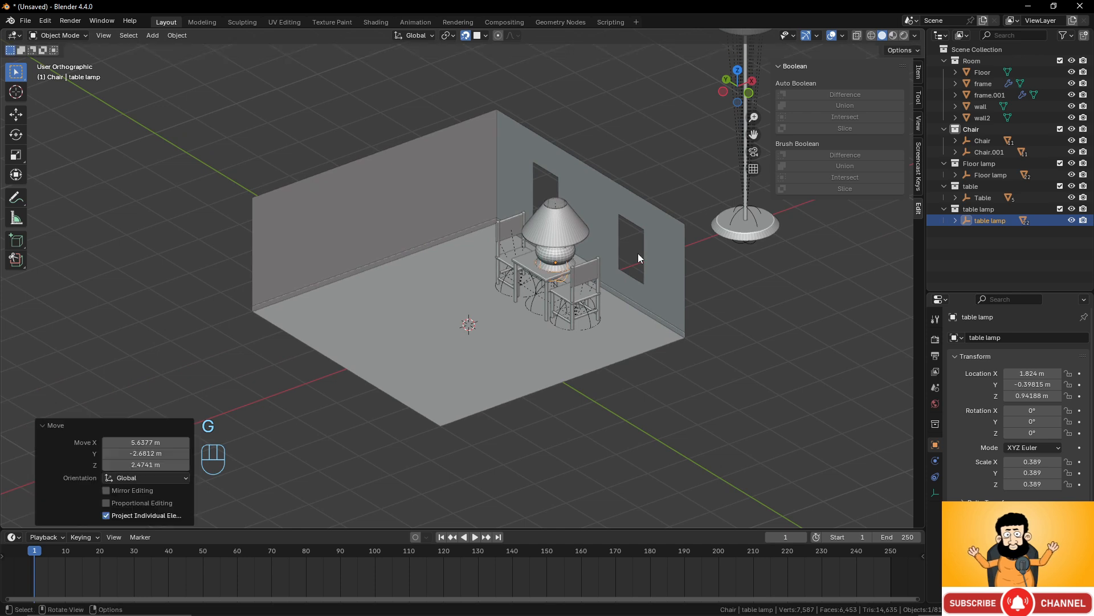
key("s")
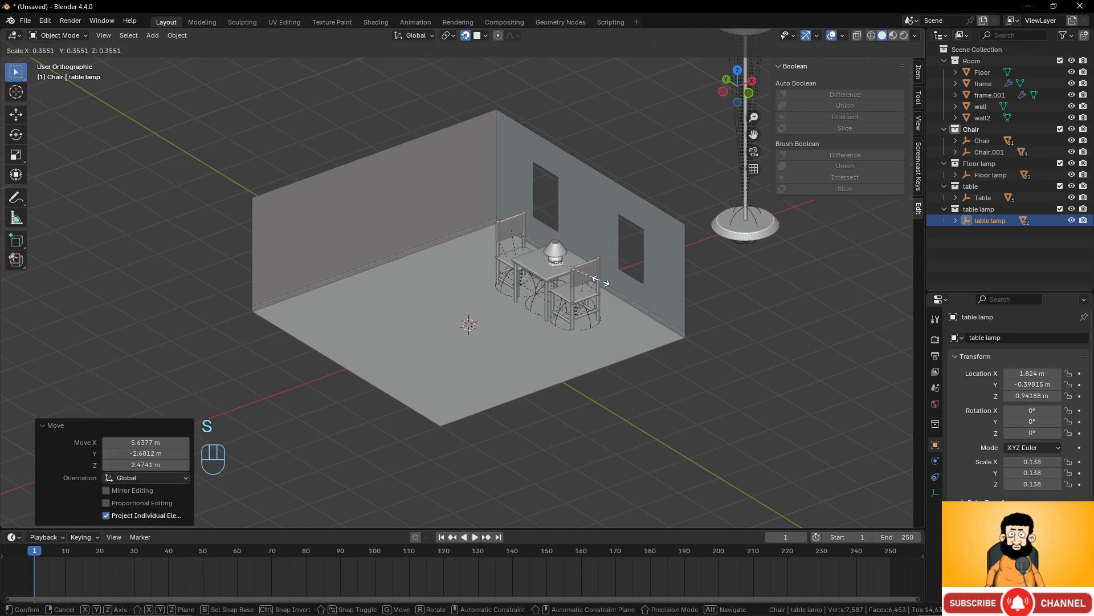
left_click(601, 285)
Shift the table lamp across the tabletop towards the windowed wall, to about X 2.09 m and Y -0.31 m.
scroll(601, 280, "up", 3)
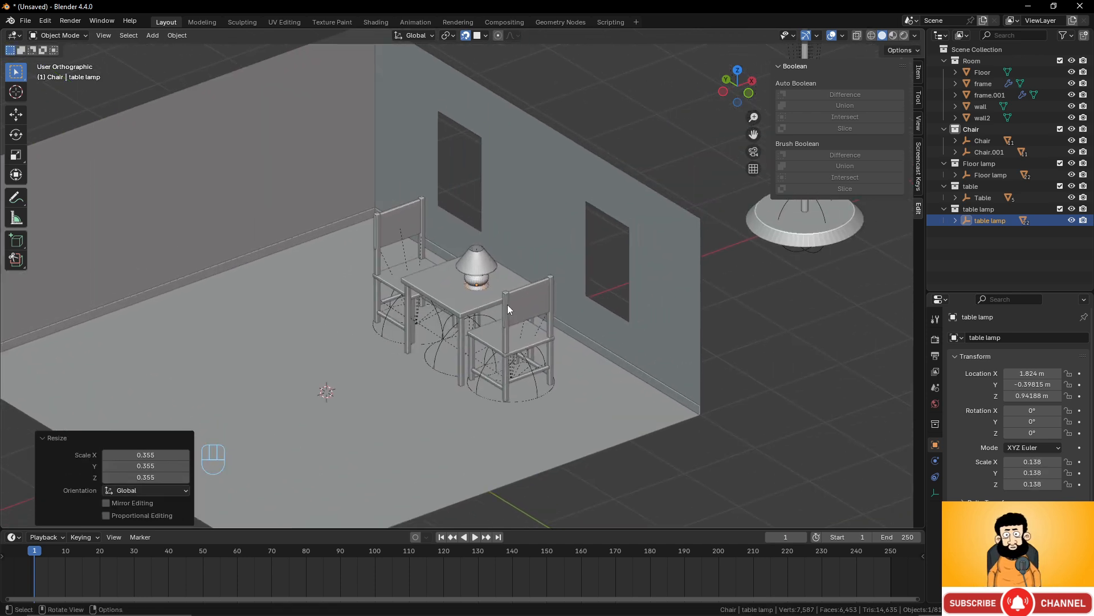
key("g")
key("y")
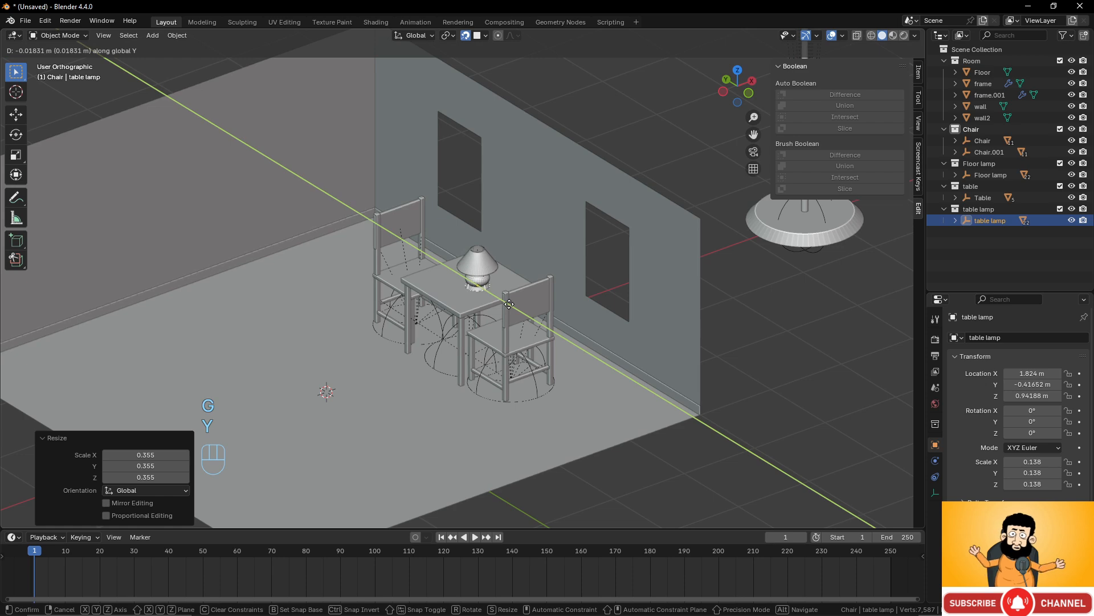
right_click(506, 302)
middle_click_drag(454, 328, 501, 340)
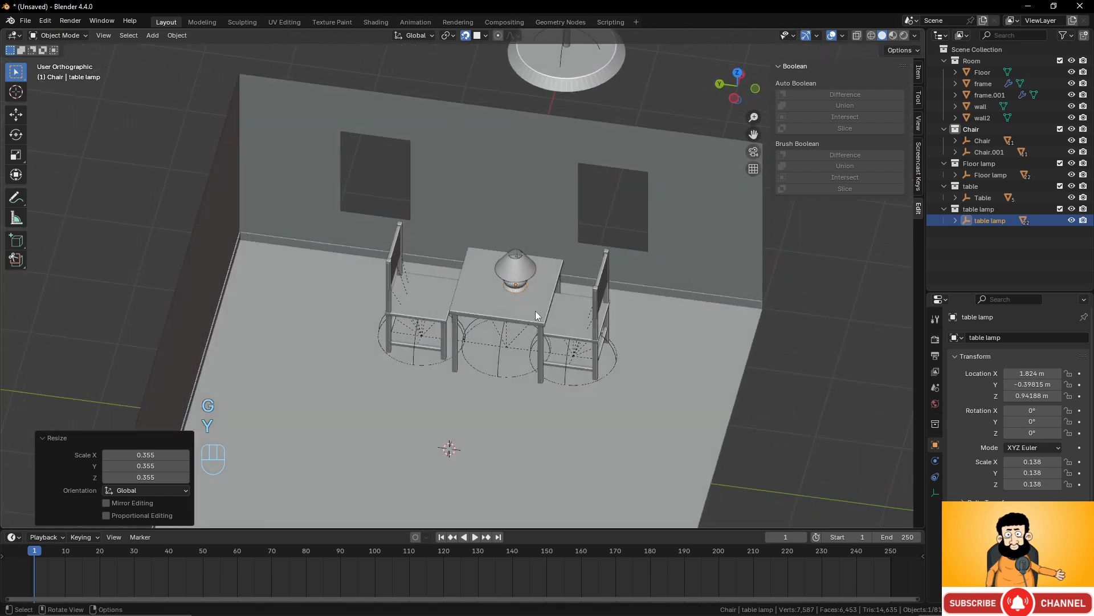
key("g")
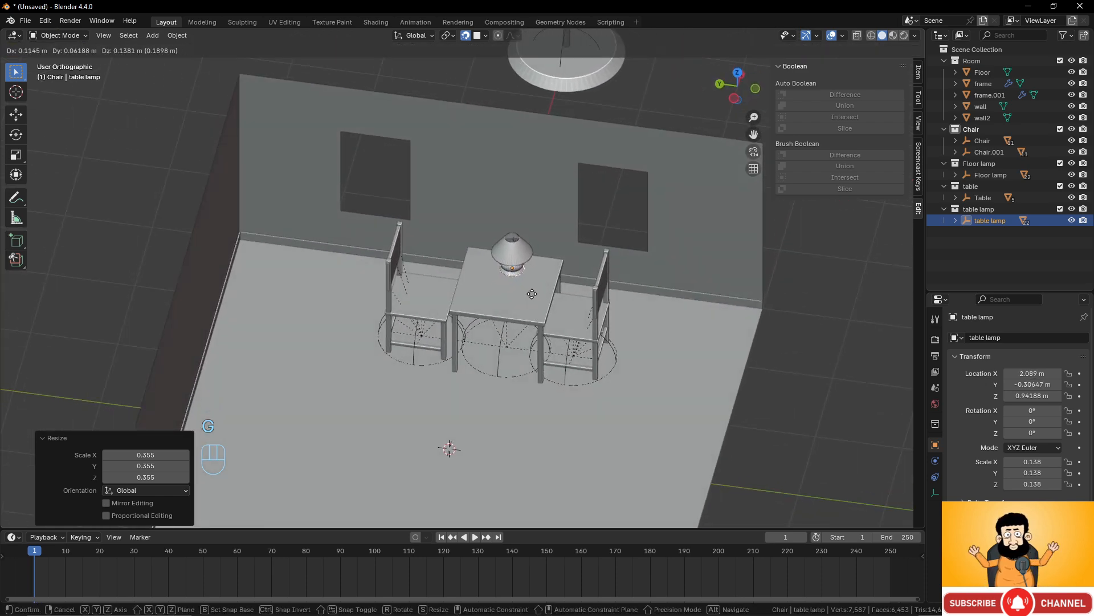
left_click(532, 293)
Move the floor lamp by its parent empty onto the floor near the room's corner, at about X 2.12 m and Y 2.13 m.
scroll(532, 301, "down", 5)
middle_click_drag(521, 316, 583, 251)
left_click(546, 233)
key("g")
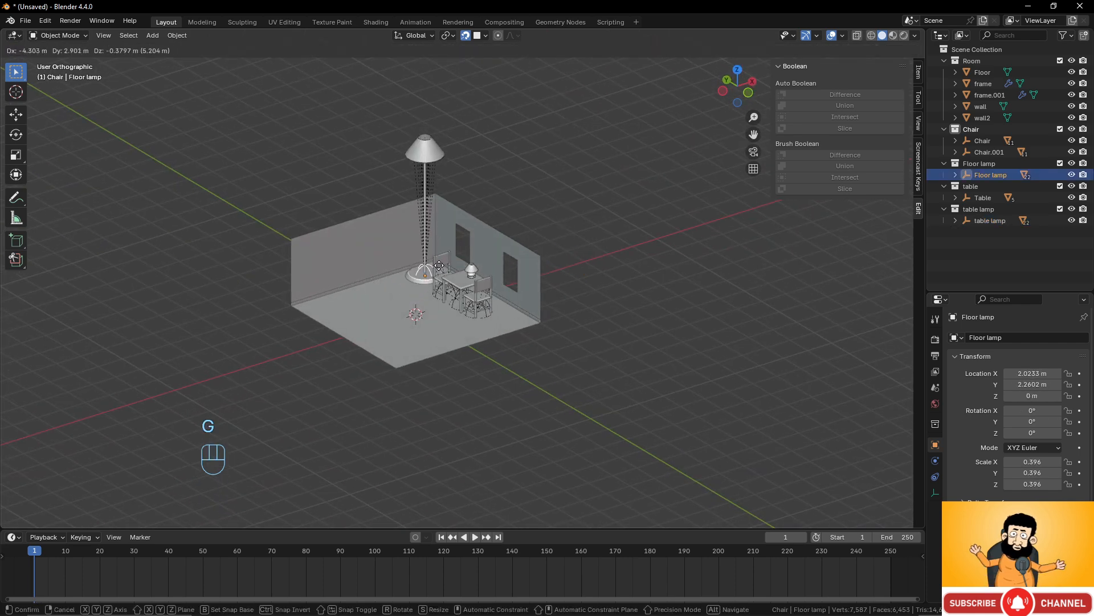
left_click(444, 267)
Scale the floor lamp down uniformly to about 0.163 so it fits below the wall height.
key("s")
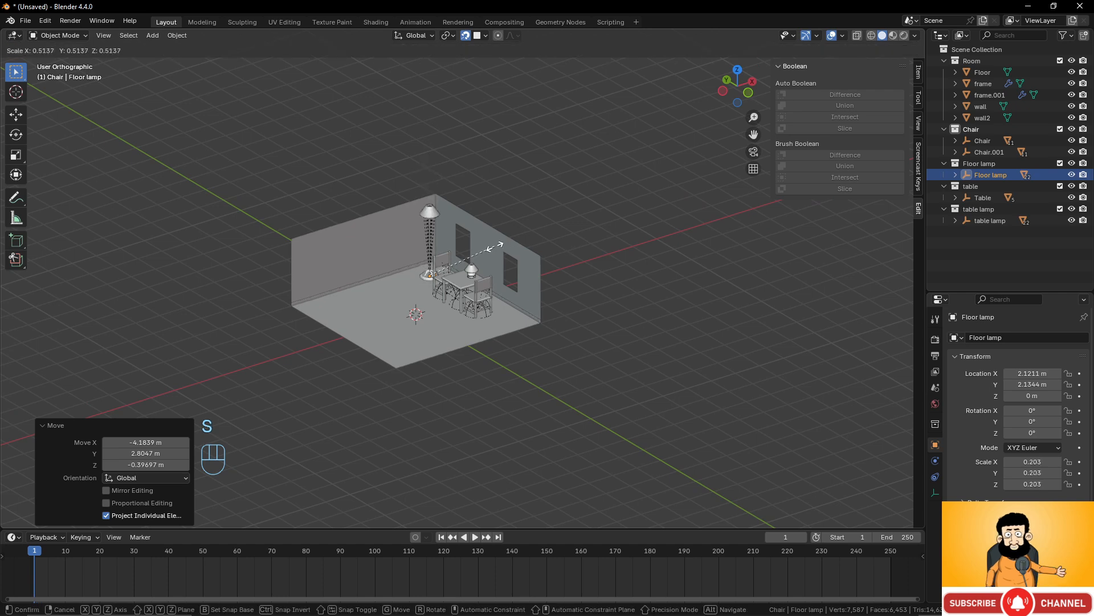
left_click(481, 250)
scroll(486, 267, "up", 7)
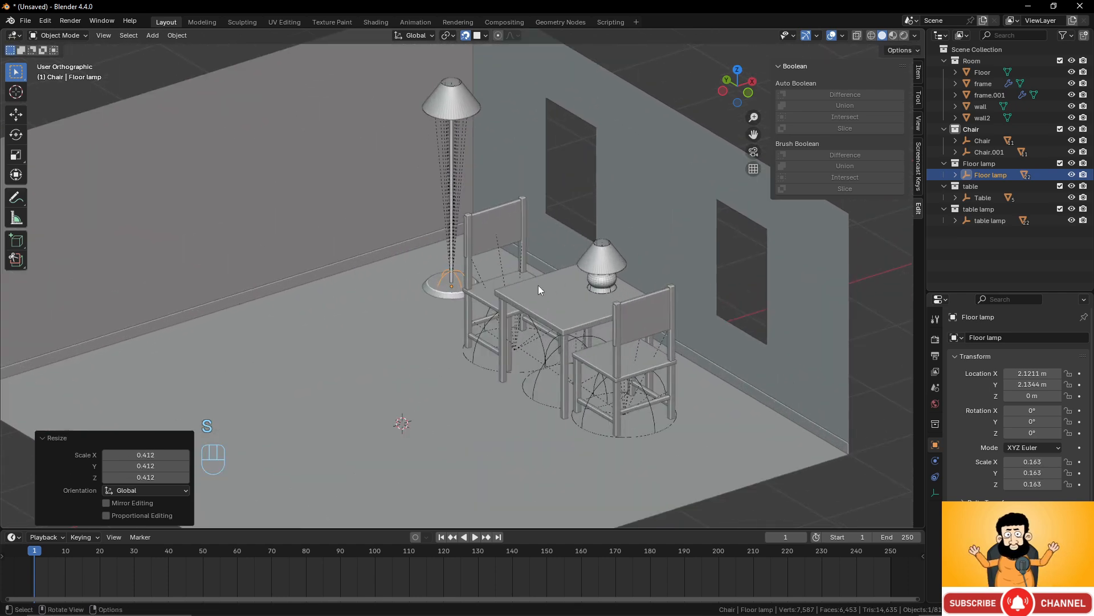
middle_click_drag(538, 285, 475, 284, "shift")
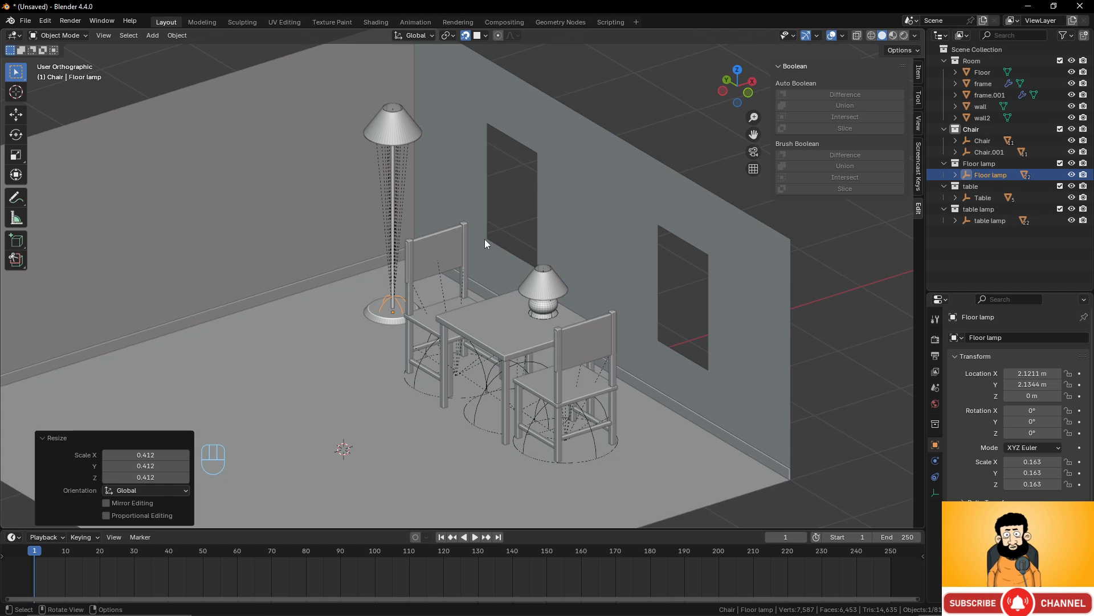
Turn off the relationship lines in the viewport overlays and inspect the furnished room.
left_click(843, 35)
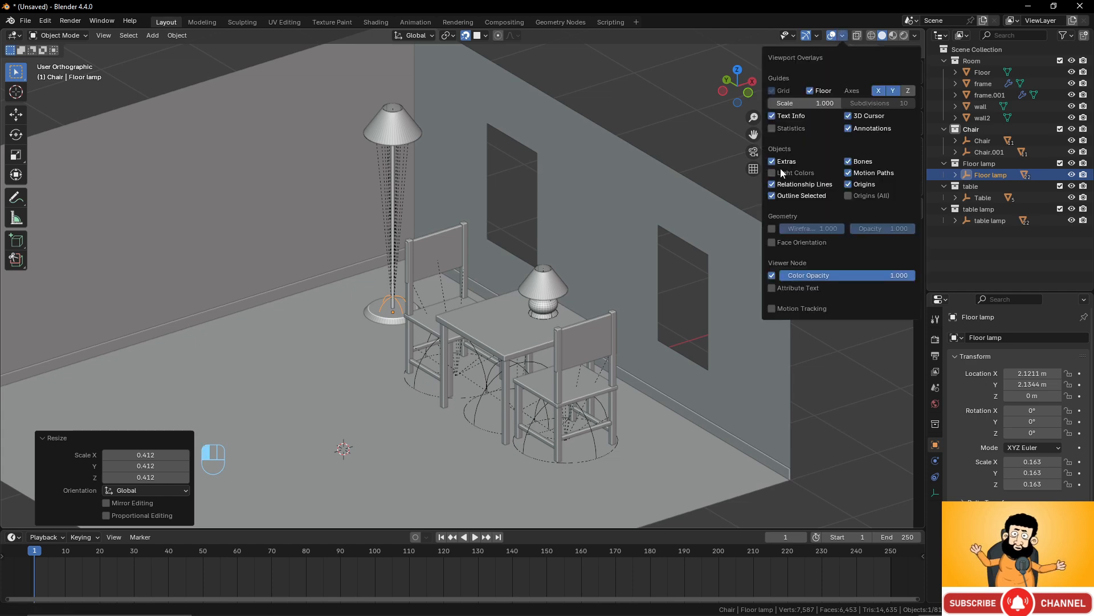
left_click(772, 184)
scroll(437, 295, "down", 5)
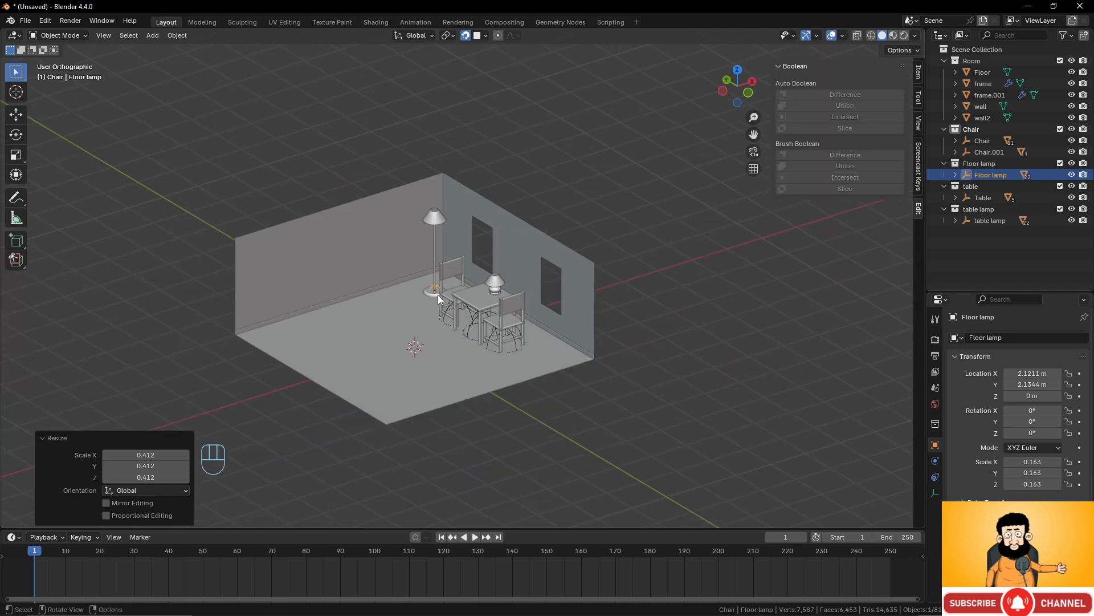
scroll(484, 251, "up", 3)
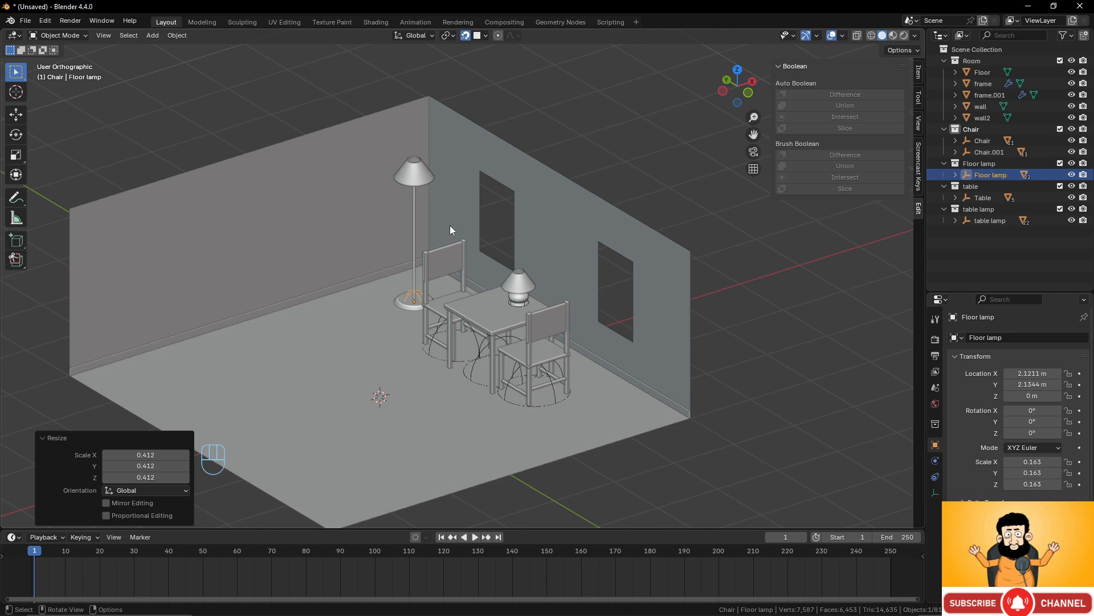
scroll(465, 245, "down", 4)
scroll(479, 262, "up", 4)
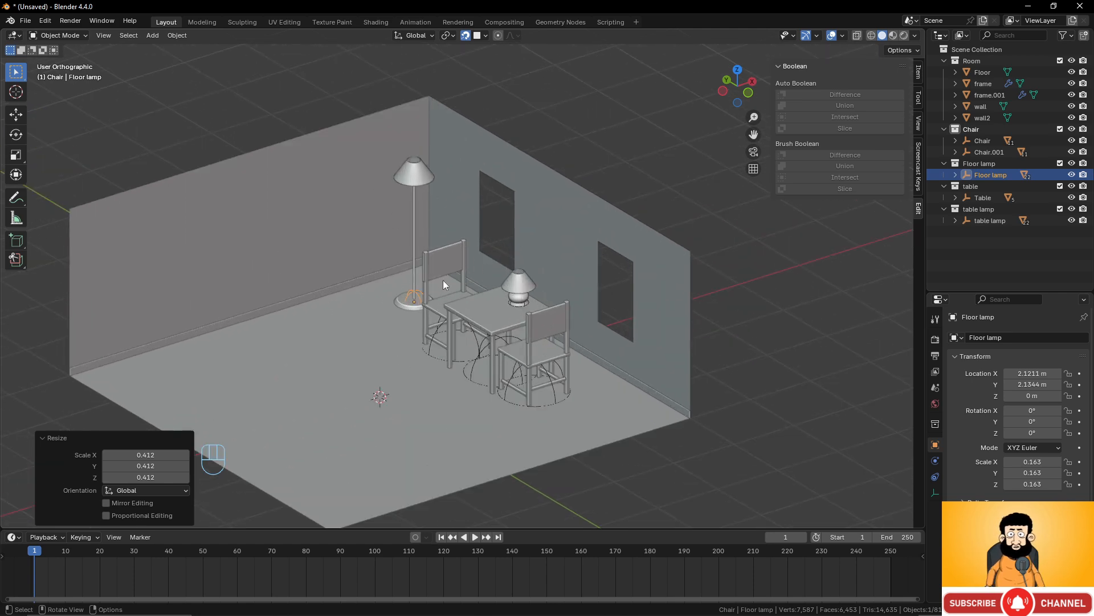
mouse_move(474, 208)
middle_mouse_down()
mouse_move(484, 193)
mouse_move(535, 206)
mouse_move(481, 200)
middle_mouse_up()
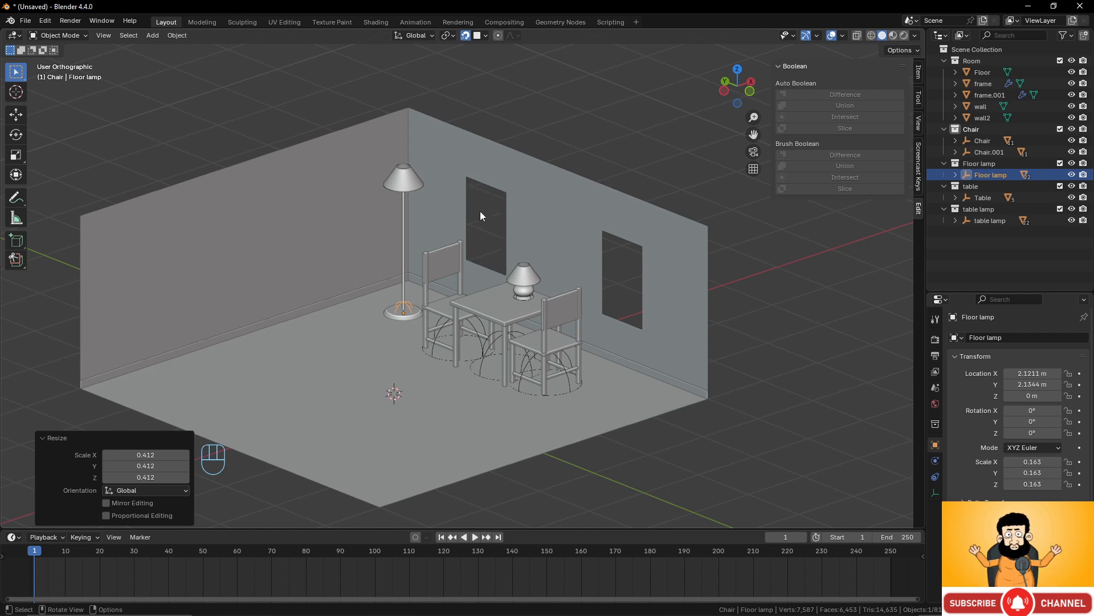
middle_click_drag(473, 264, 532, 303)
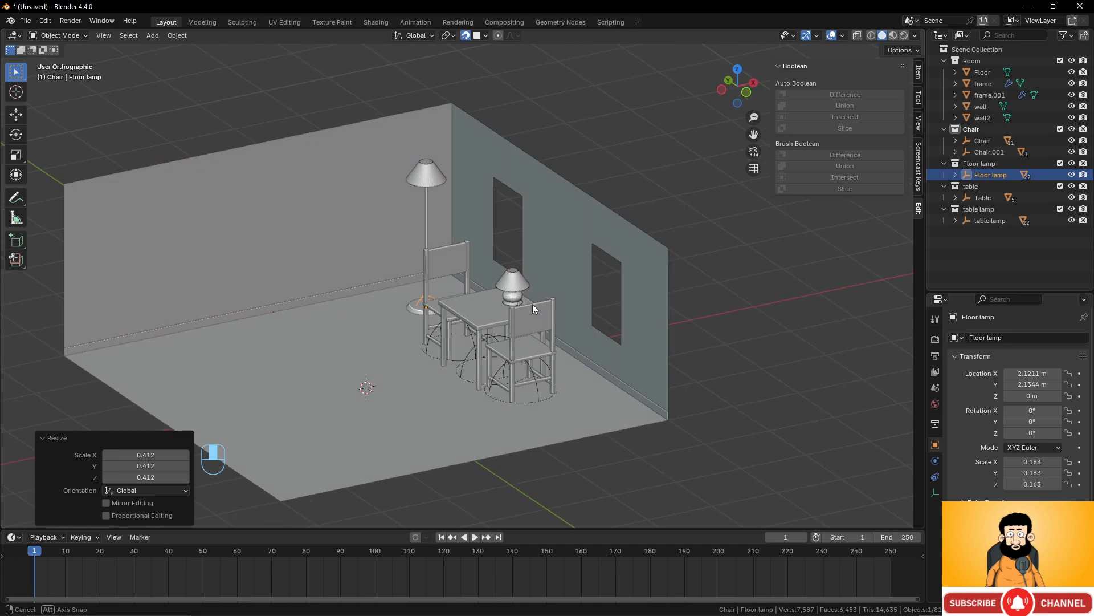
middle_click_drag(274, 242, 537, 265)
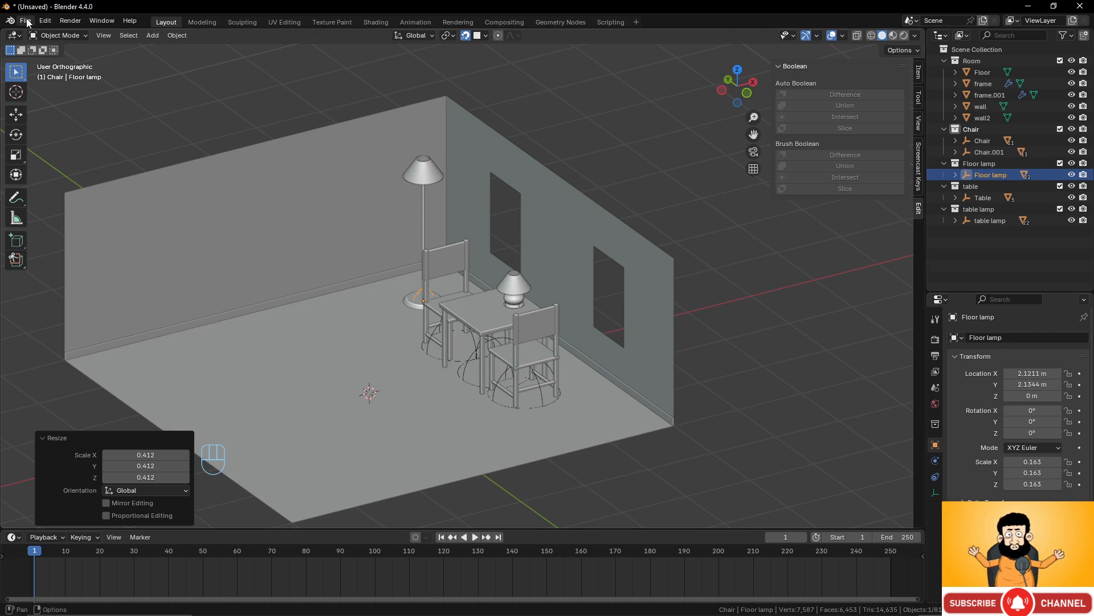
Make the Scene Collection active and collapse the Room, Chair, Floor lamp, table and table lamp collections in the outliner.
left_click(976, 49)
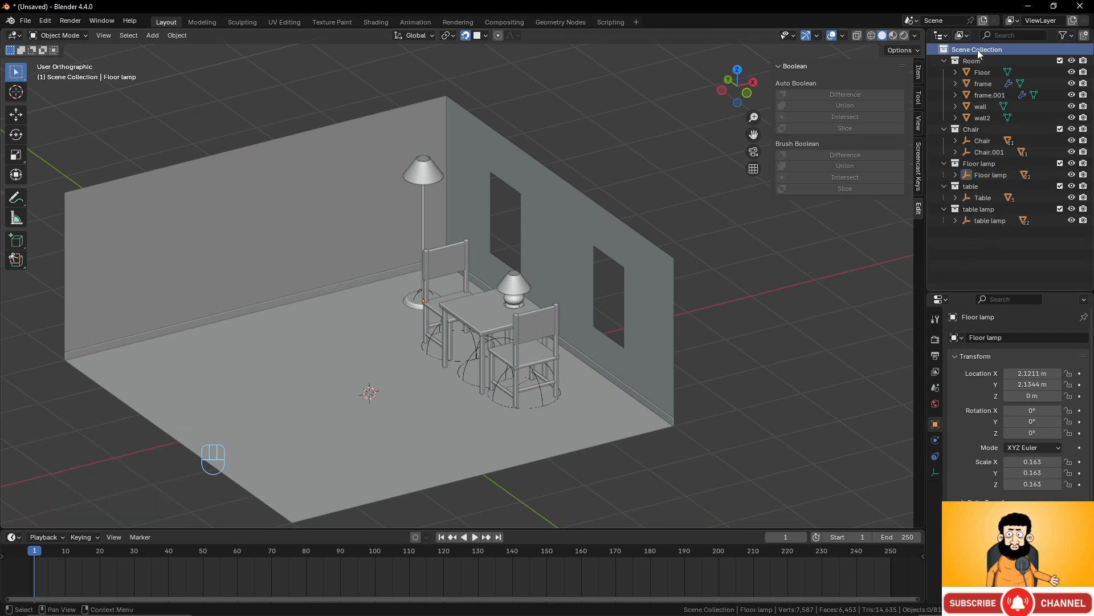
left_click(945, 60)
left_click(945, 71)
left_click(944, 83)
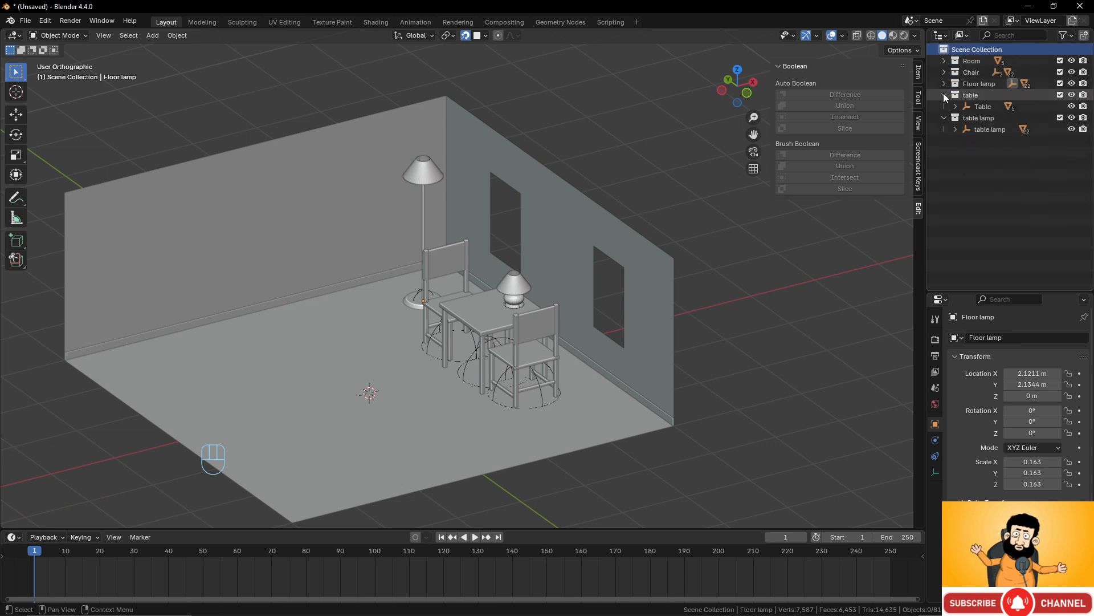
left_click(943, 95)
left_click(943, 106)
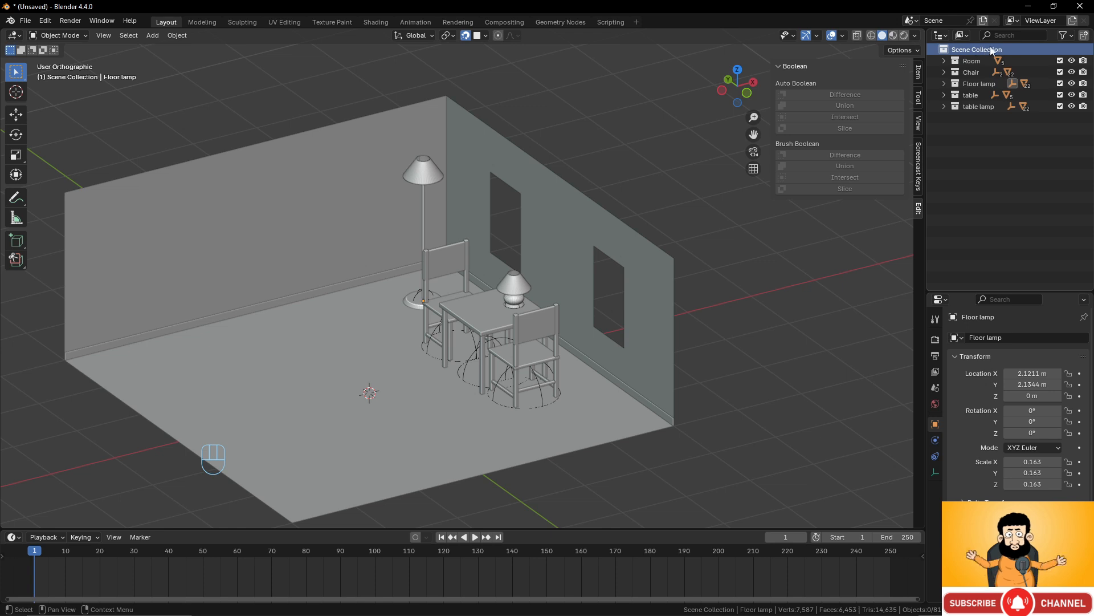
Append the desk, Grill, mug and USB Key collections from the file 2-4 Using Booleans.blend.
left_click(25, 21)
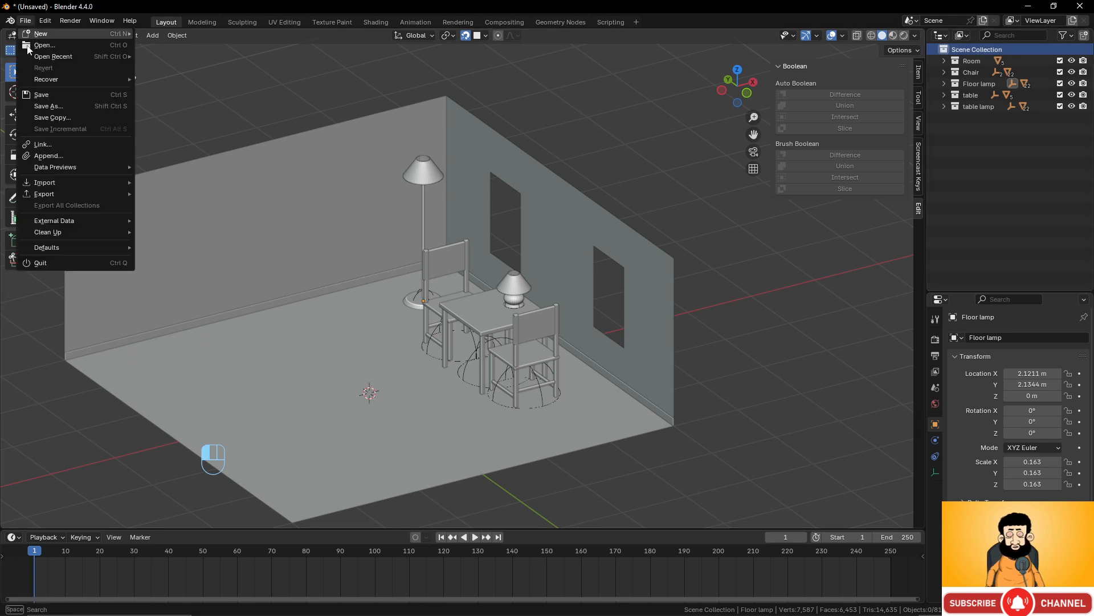
left_click(52, 156)
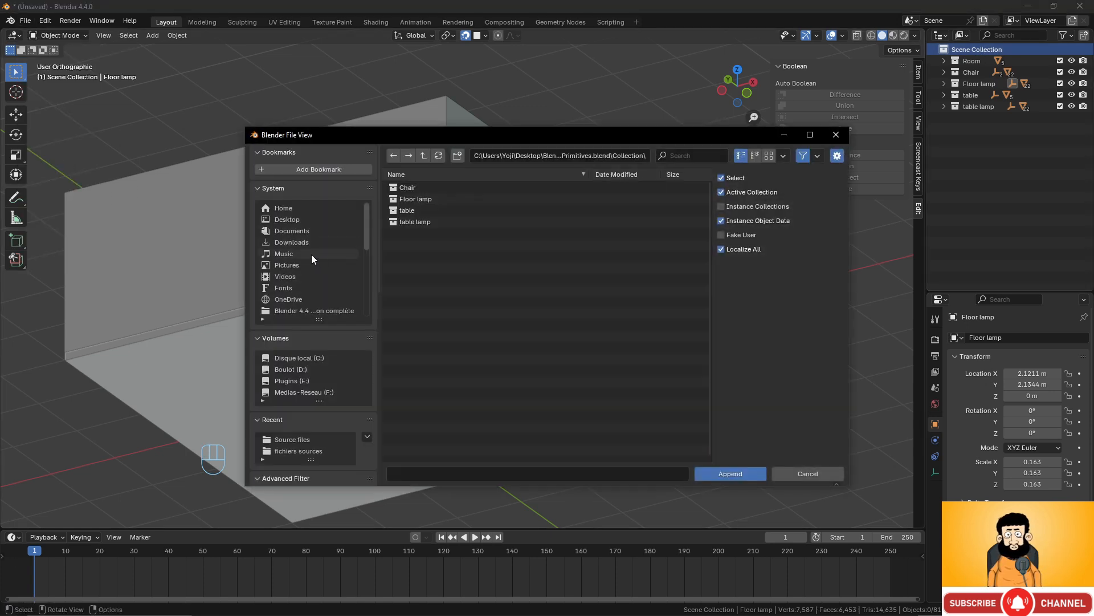
left_click(424, 155)
left_click(424, 155)
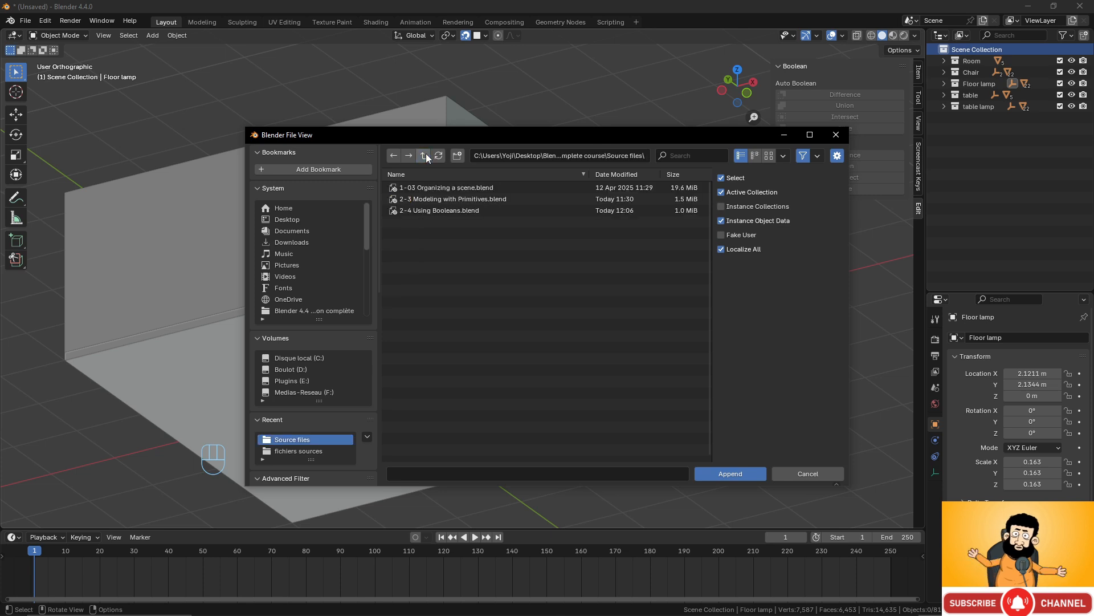
double_click(435, 210)
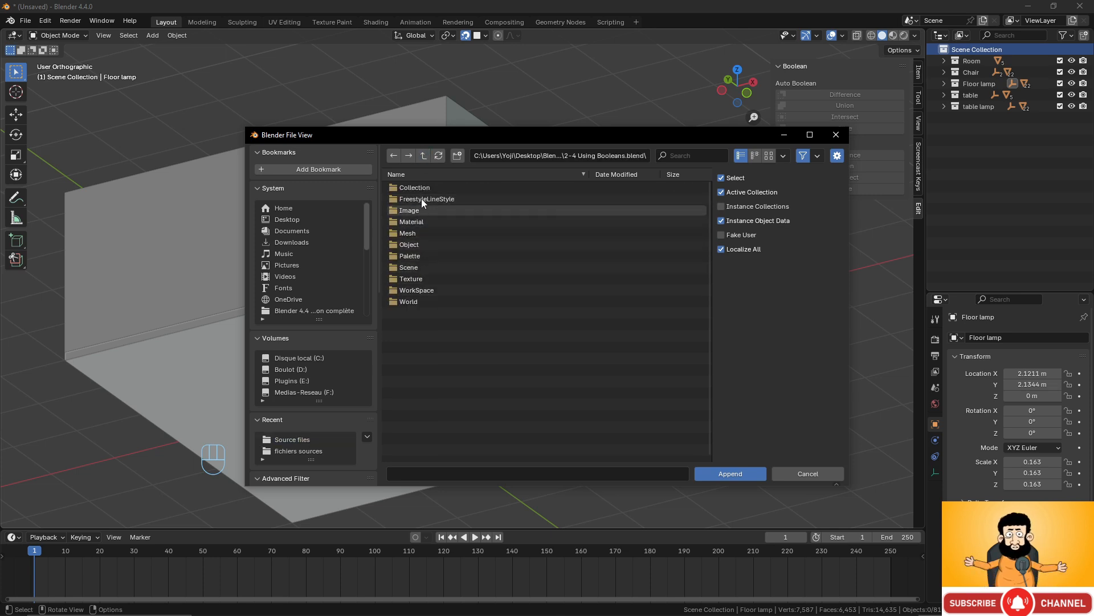
double_click(421, 184)
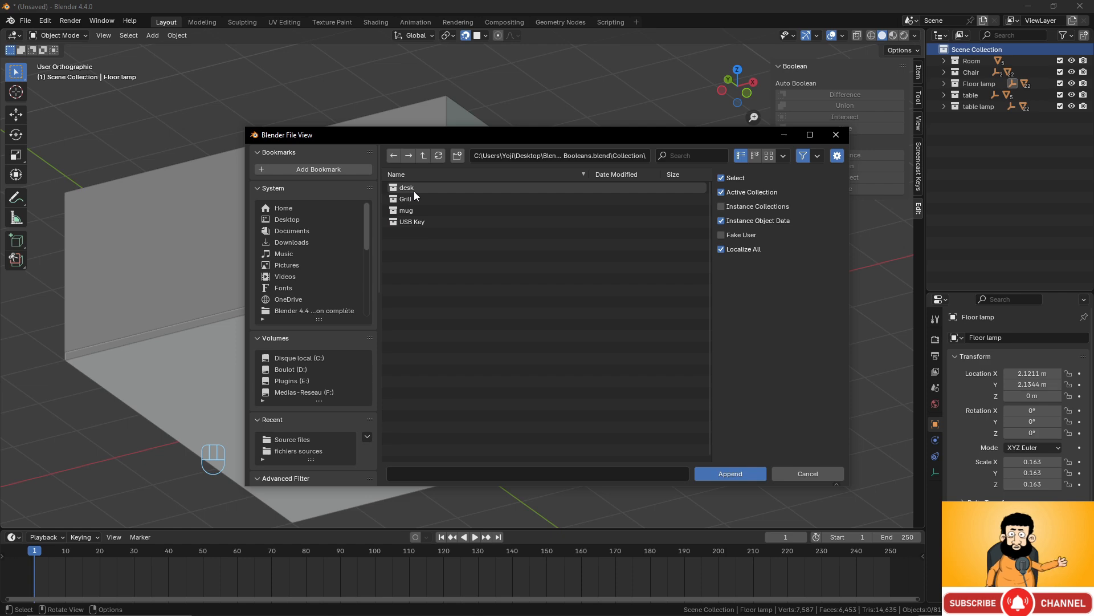
left_click_drag(413, 190, 415, 223)
left_click(728, 473)
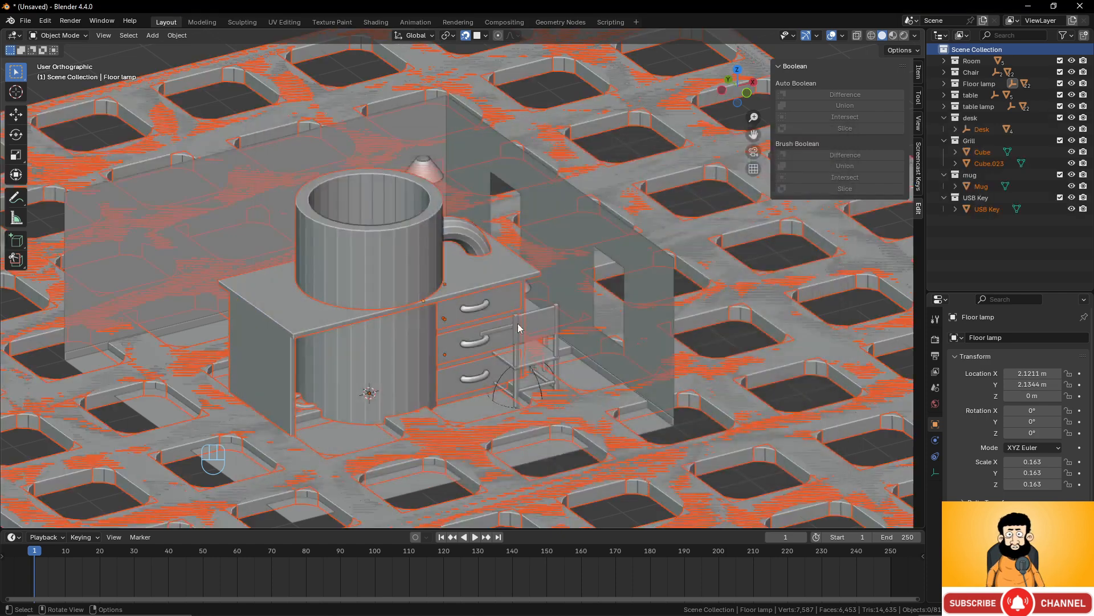
Hide the Grill, mug and USB Key collections in the viewport, leaving only the desk from the appended set.
scroll(518, 323, "down", 10)
scroll(518, 323, "up", 3)
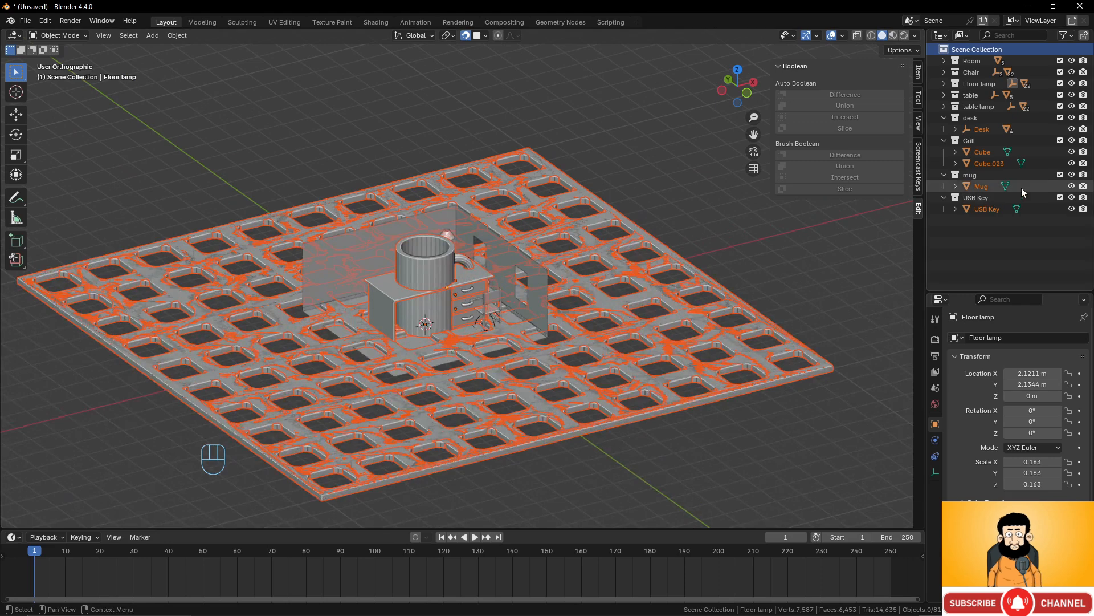
left_click(1071, 140)
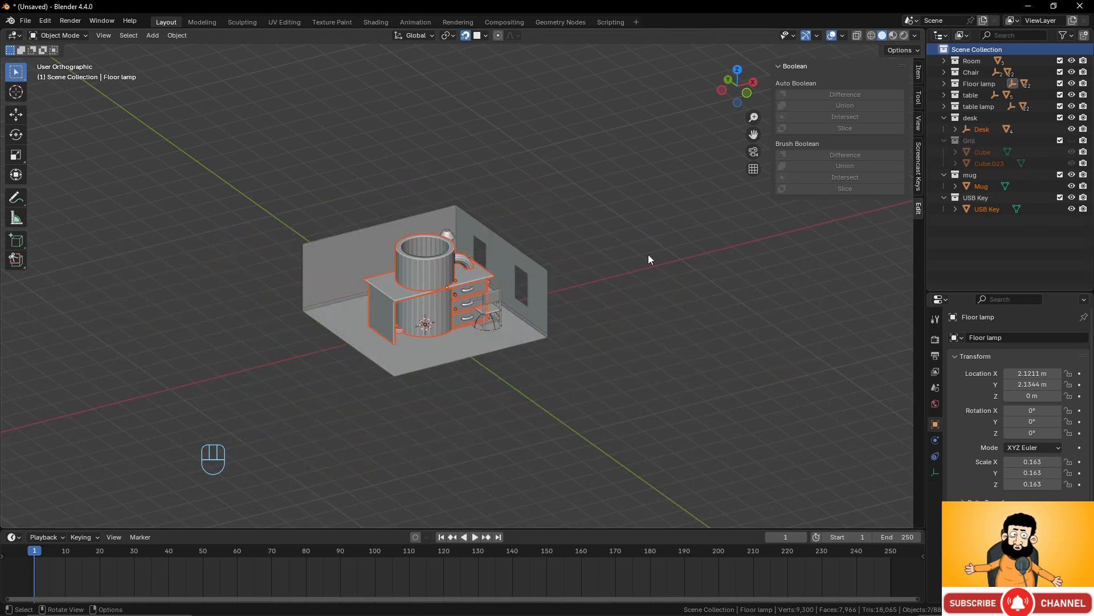
scroll(484, 289, "up", 5)
middle_click_drag(483, 288, 513, 276)
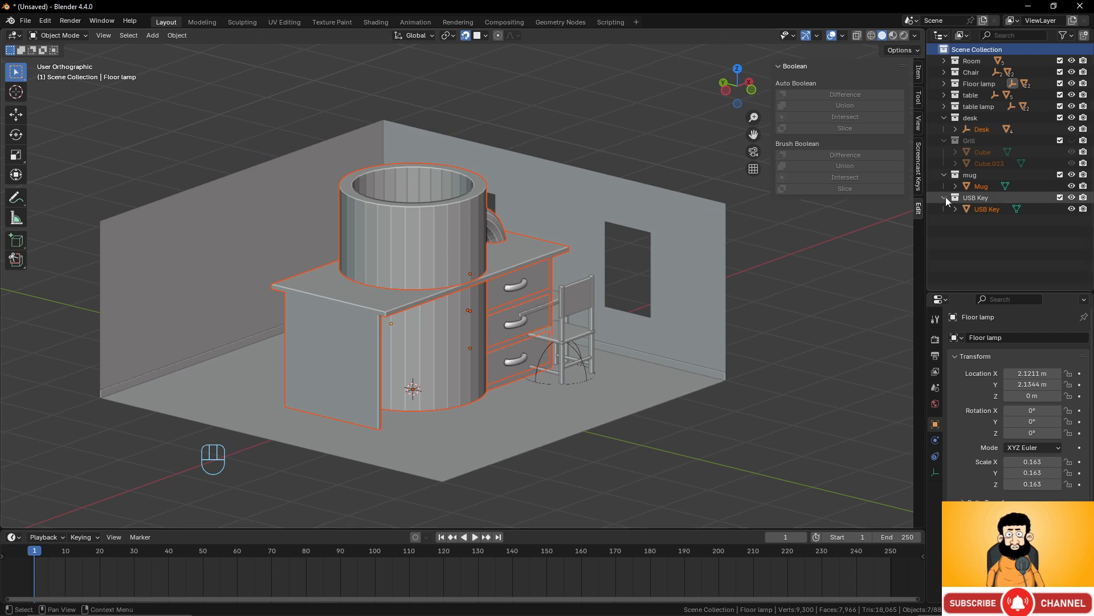
left_click(1072, 175)
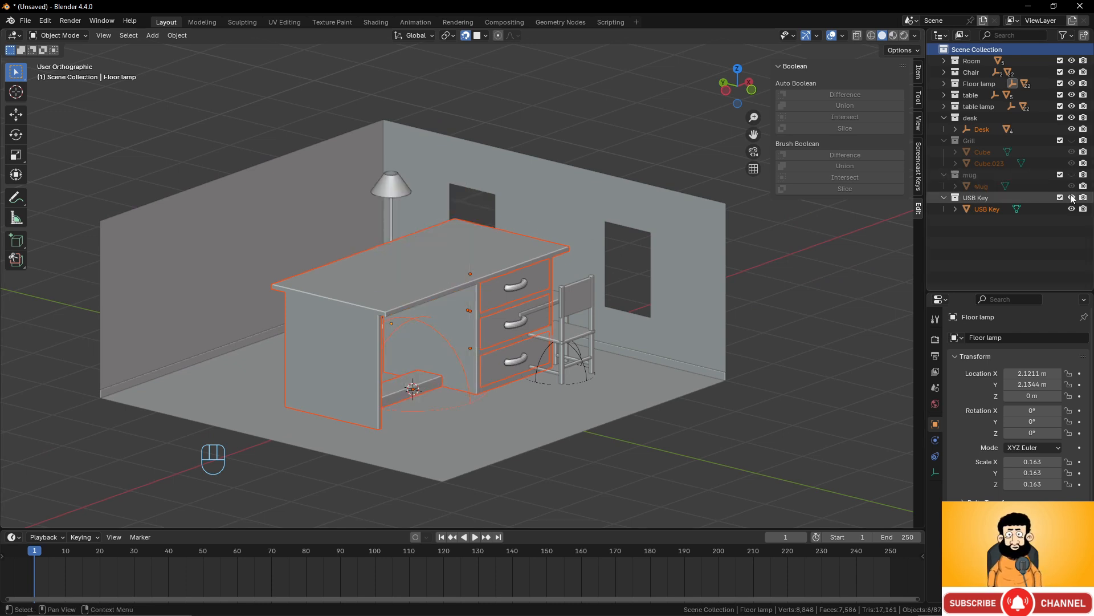
left_click(1072, 198)
Scale the desk down uniformly by its parent empty to about 0.563 to suit the room.
middle_click_drag(319, 245, 365, 302)
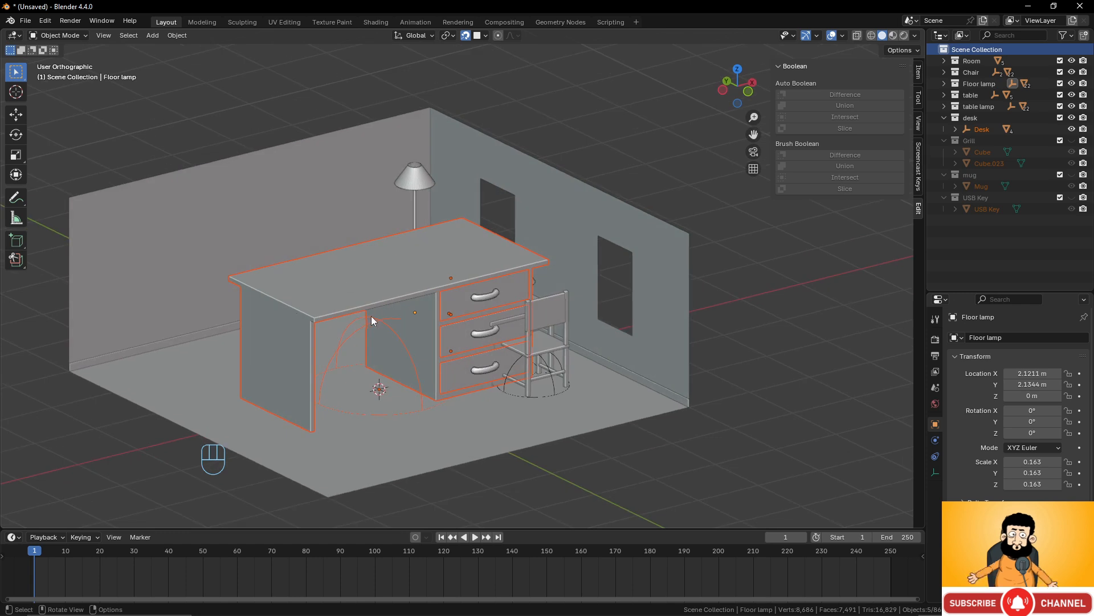
left_click(376, 323)
key("s")
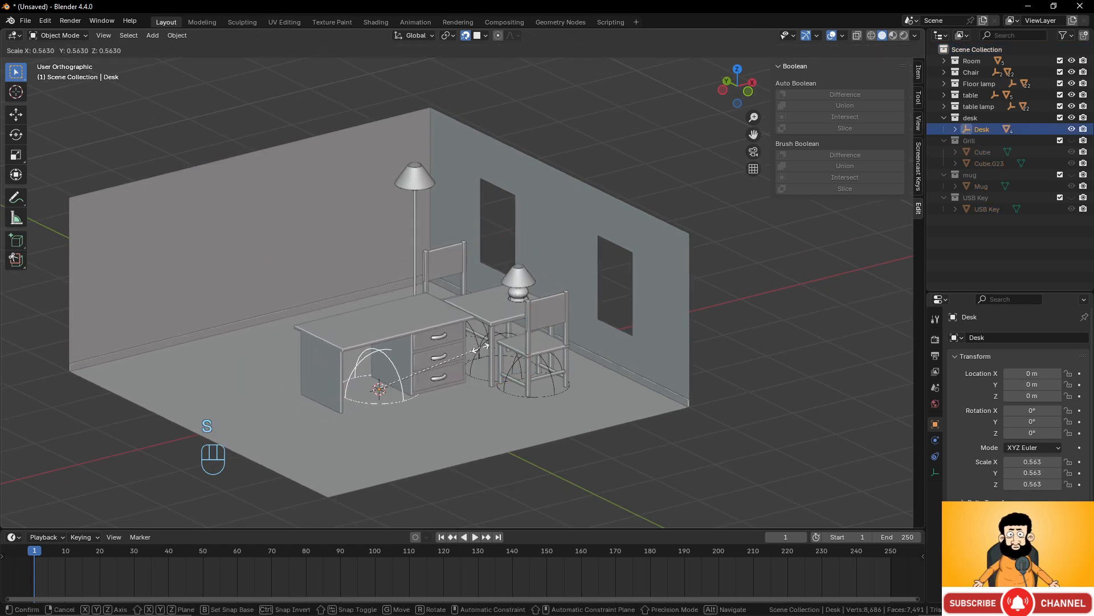
left_click(481, 348)
Move the desk about 2.41 m along the Y axis towards the windowless wall.
middle_click_drag(481, 348, 407, 286)
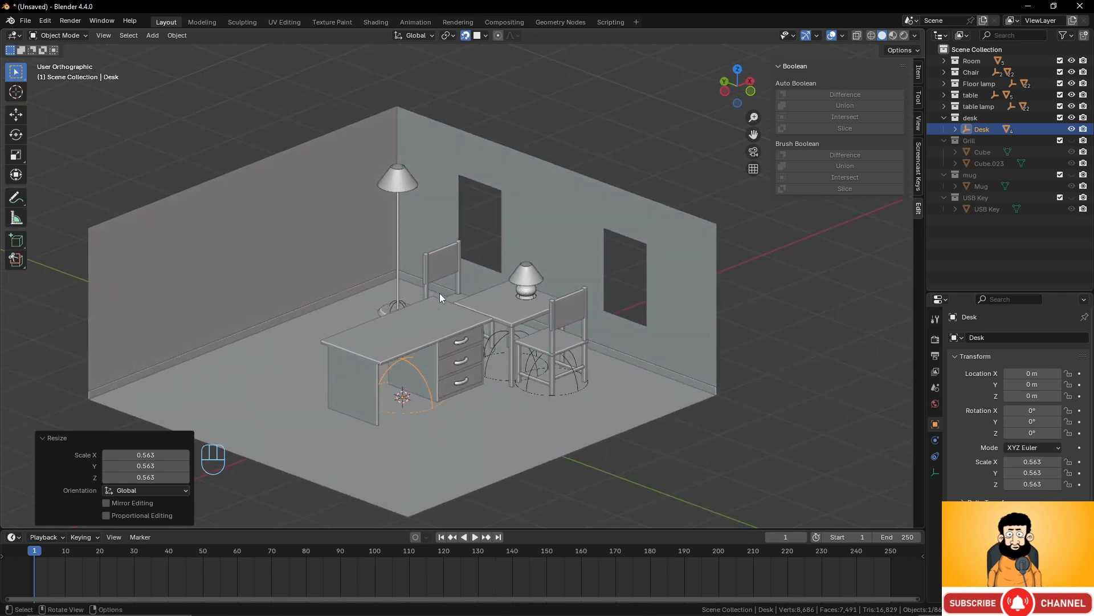
key("g")
key("y")
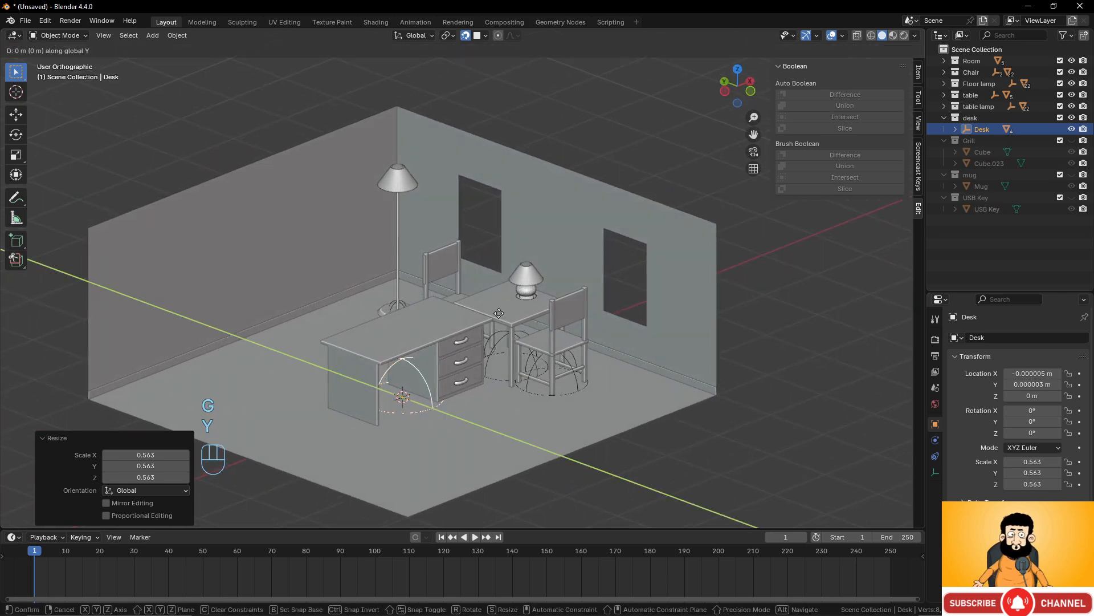
left_click(371, 270)
Duplicate the first chair with its whole hierarchy and place the copy at the desk, about X -0.33 m and Y 1.89 m.
middle_click_drag(371, 271, 434, 334)
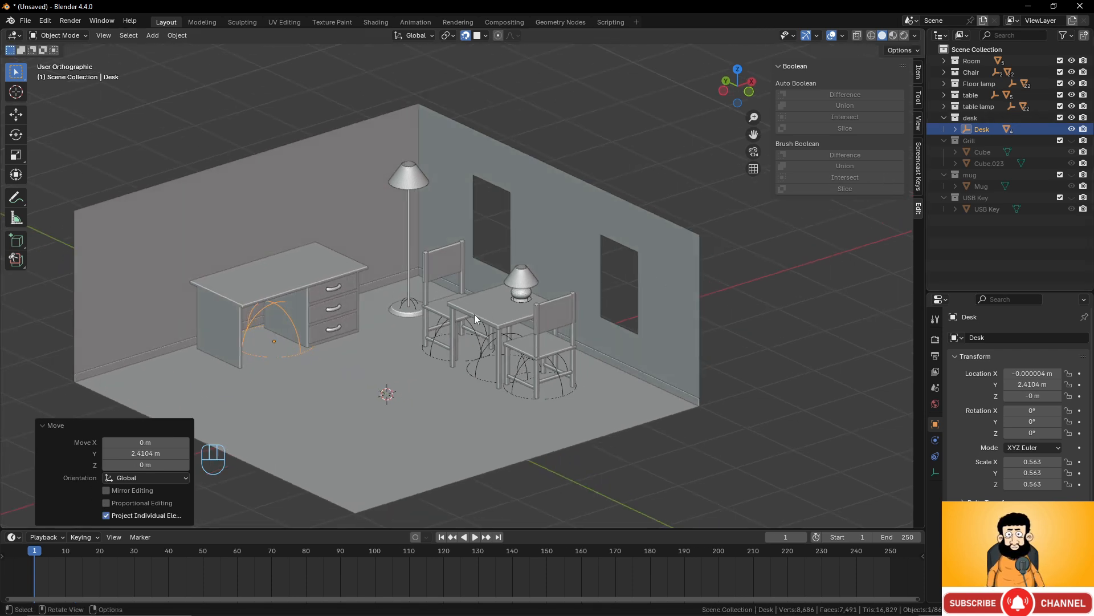
left_click(440, 334)
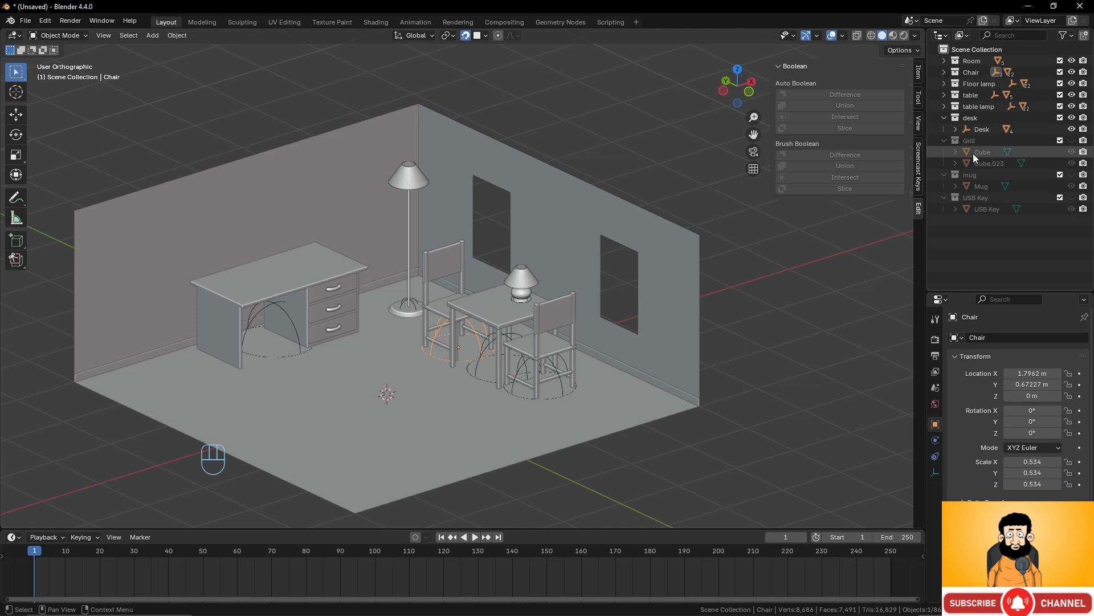
left_click(944, 72)
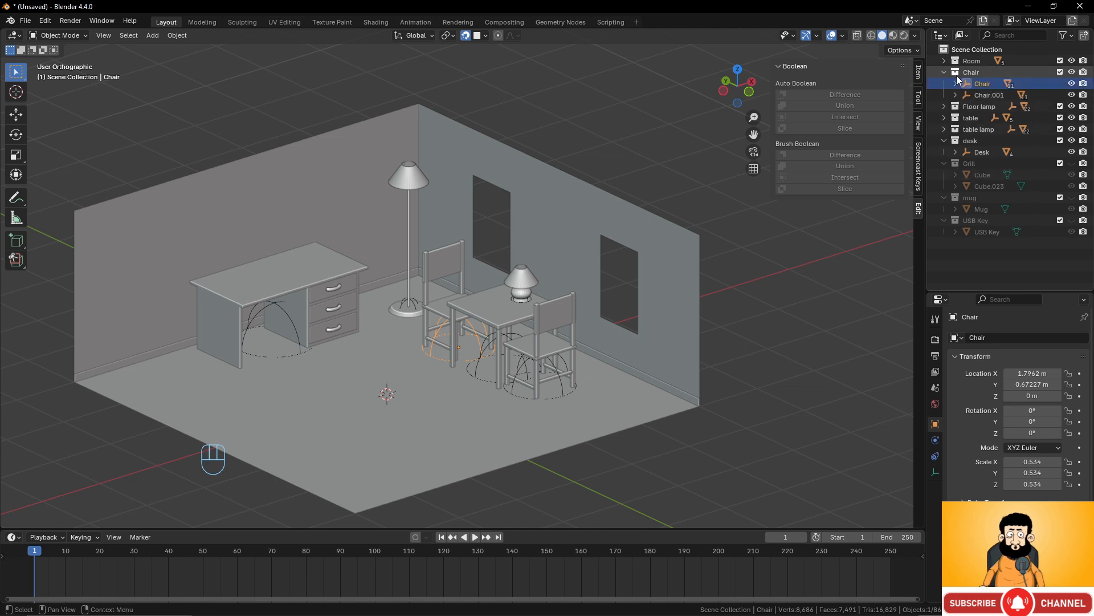
right_click(982, 84)
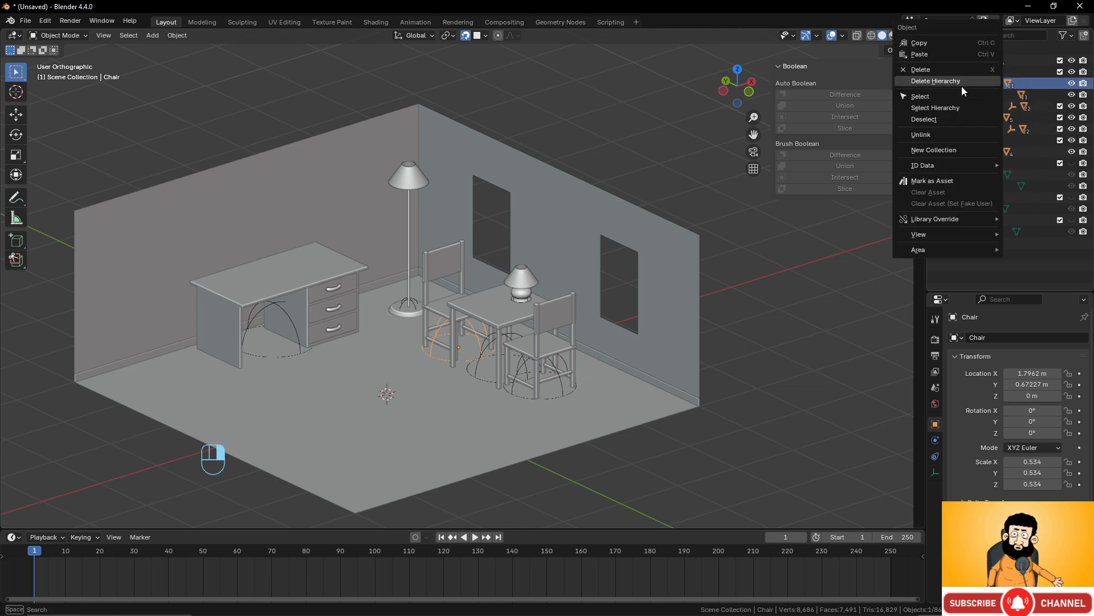
left_click(959, 108)
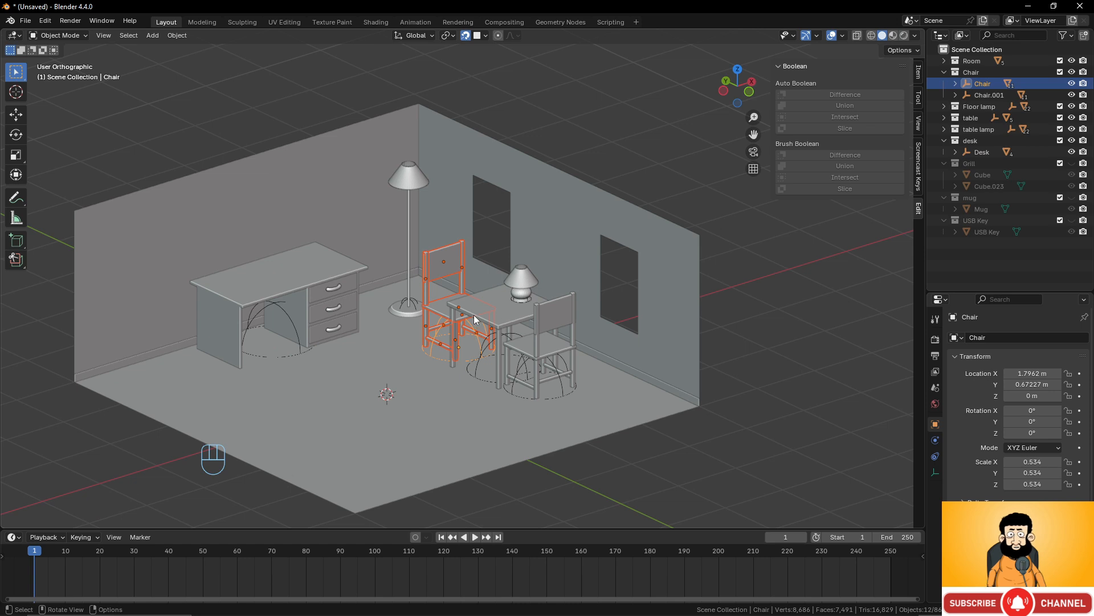
key("shift+d")
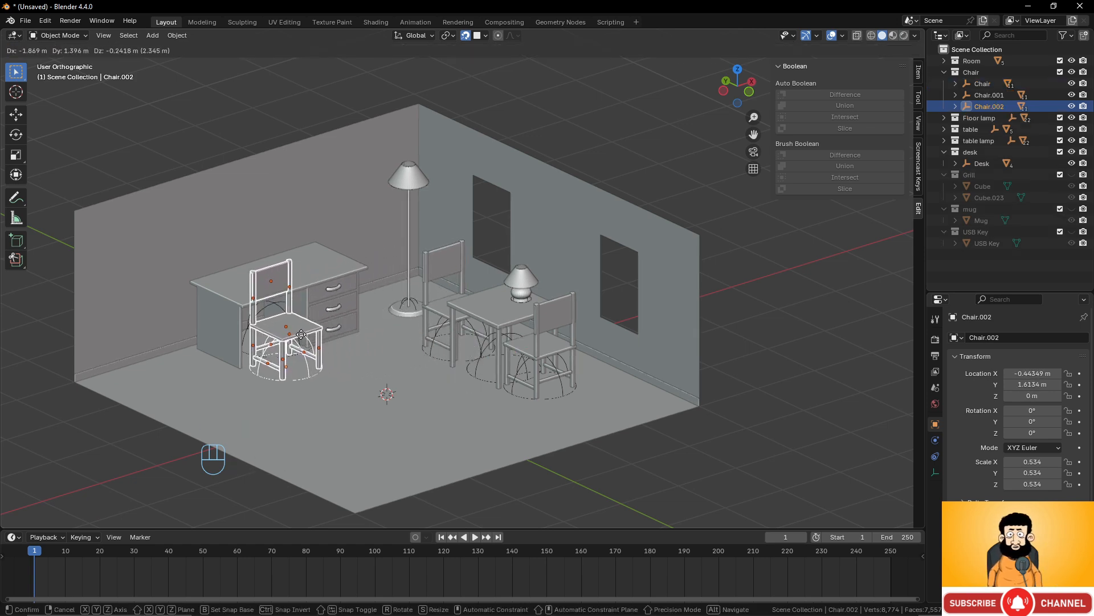
left_click(296, 326)
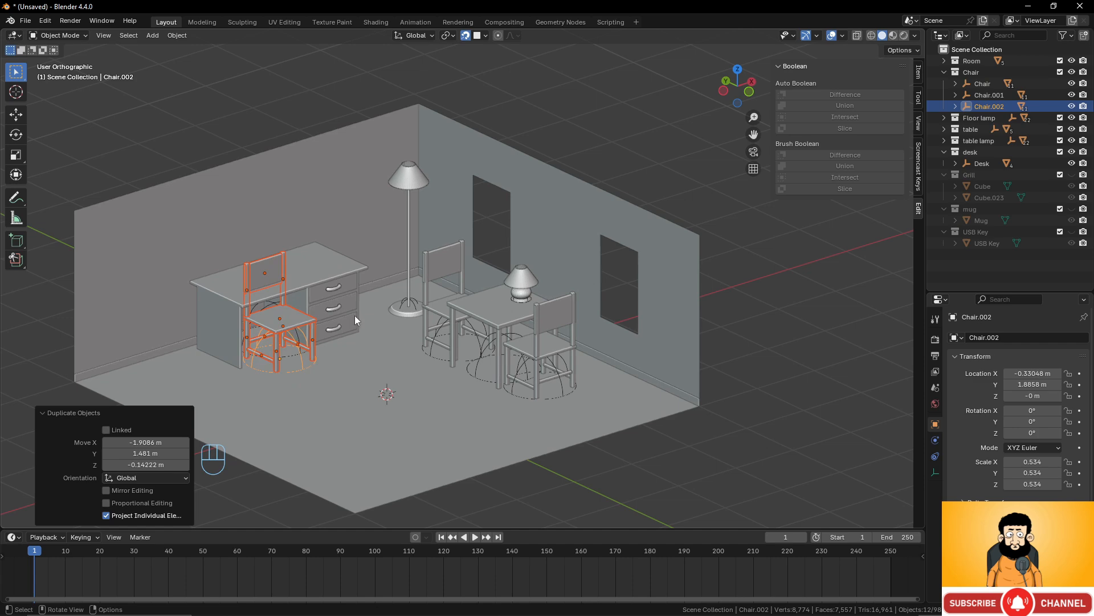
Rotate the duplicated chair 180° around the Z axis so it faces the desk.
key("r")
key("z")
key("KP_1")
key("KP_8")
key("KP_0")
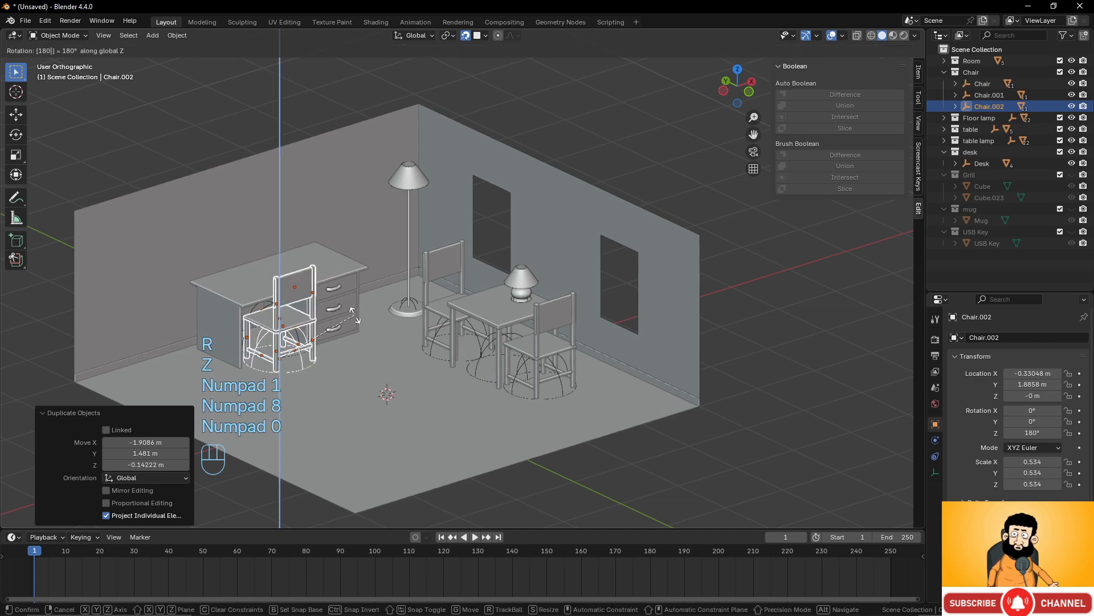
left_click(323, 327)
Rotate the table chair nearest the floor lamp about -14.9° around Z and shift it to about X 1.97 m, Y 0.75 m.
mouse_move(323, 328)
middle_mouse_down()
mouse_move(254, 330)
mouse_move(354, 334)
mouse_move(309, 339)
mouse_move(288, 325)
mouse_move(307, 329)
middle_mouse_up()
middle_click_drag(337, 322, 419, 348, "shift")
scroll(419, 348, "up", 2)
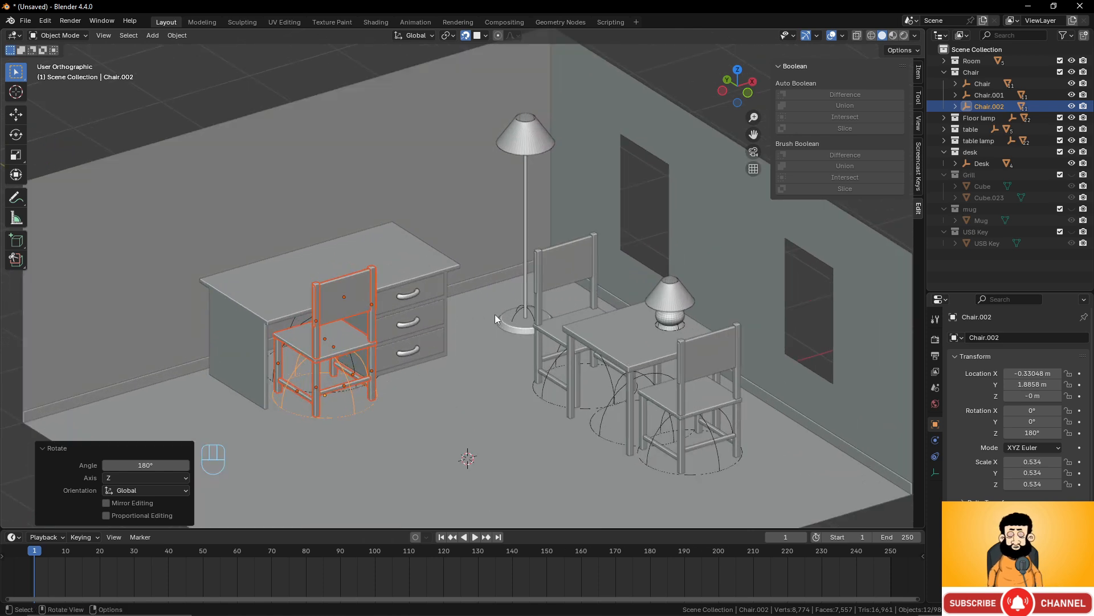
left_click(557, 358)
key("r")
key("z")
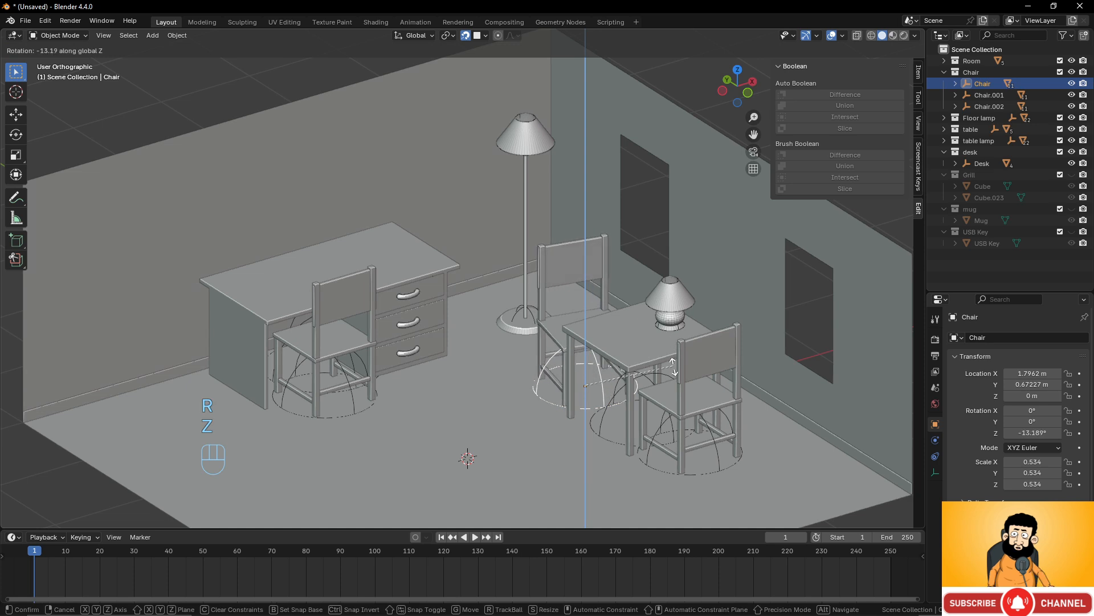
left_click(673, 368)
key("g")
key("y")
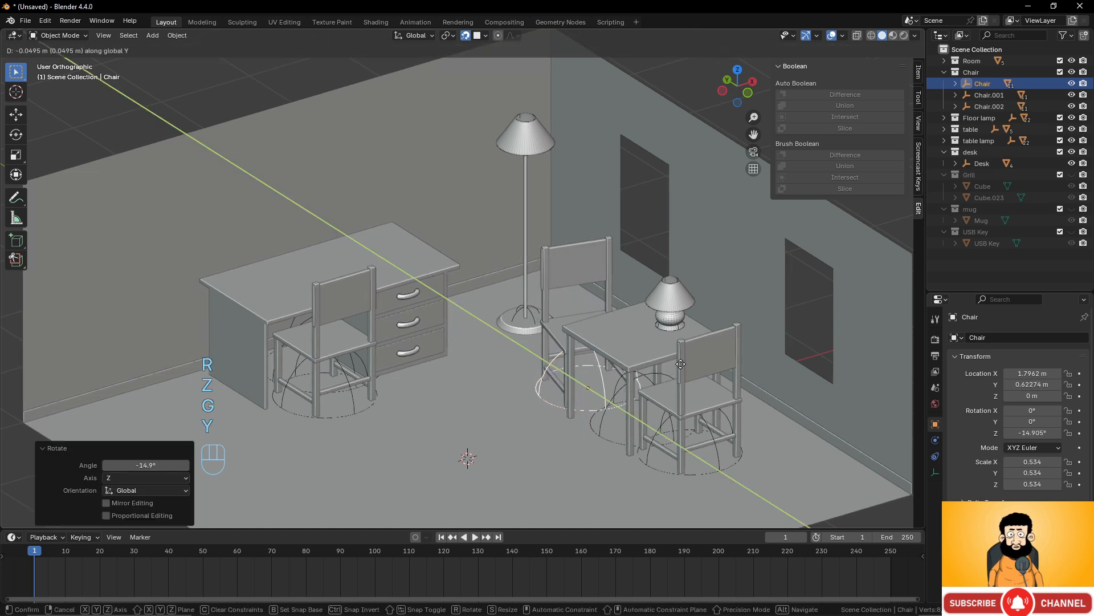
key("g")
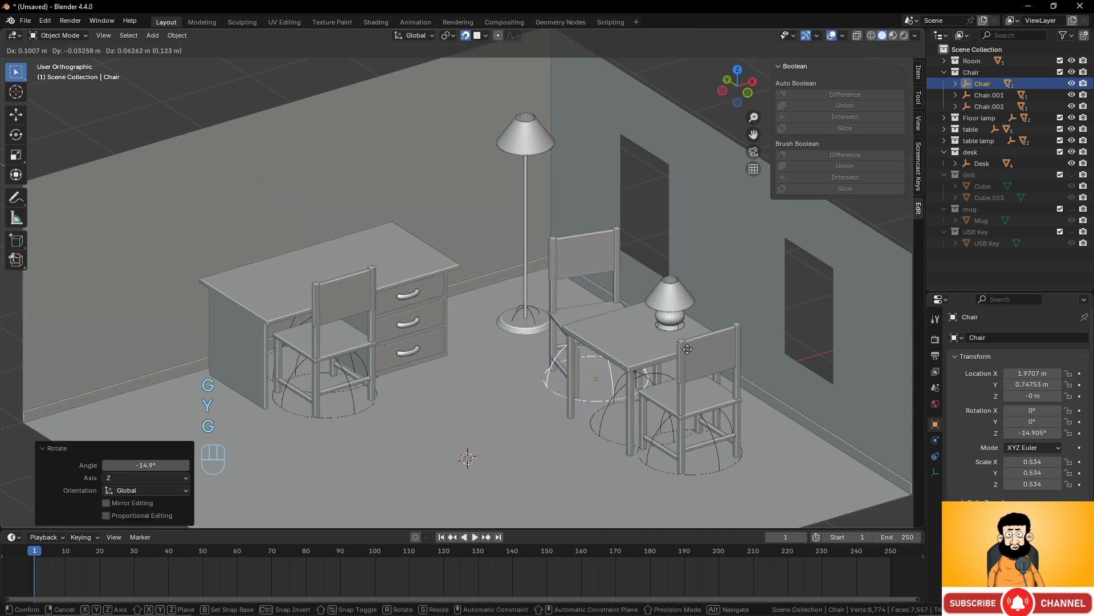
left_click(688, 348)
Rotate the chair on the table's other side, away from the floor lamp, about 14.5° around the Z axis.
left_click(707, 429)
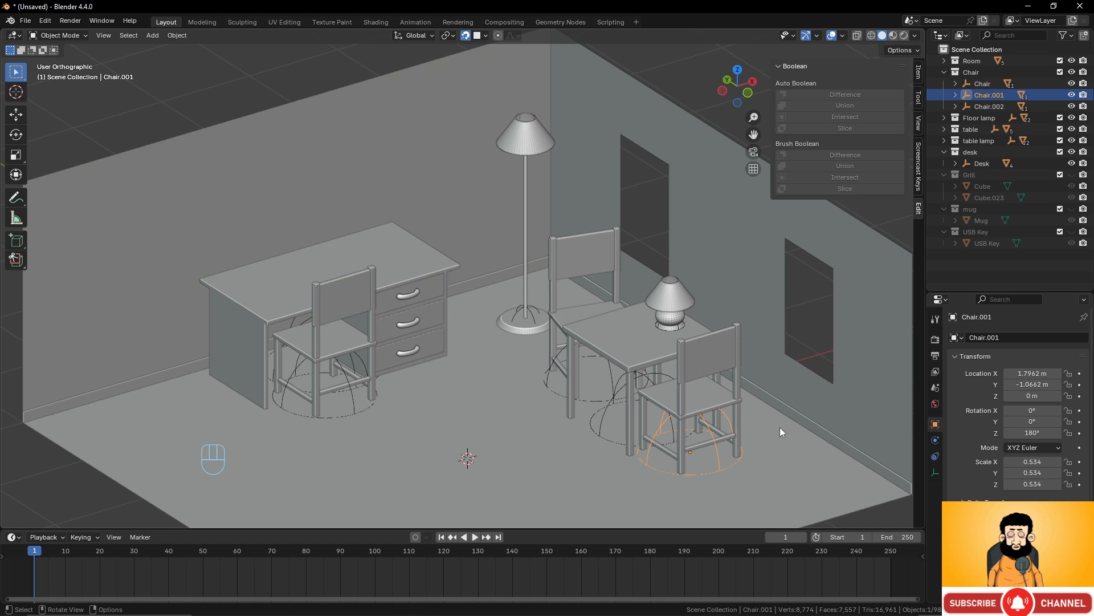
key("r")
key("z")
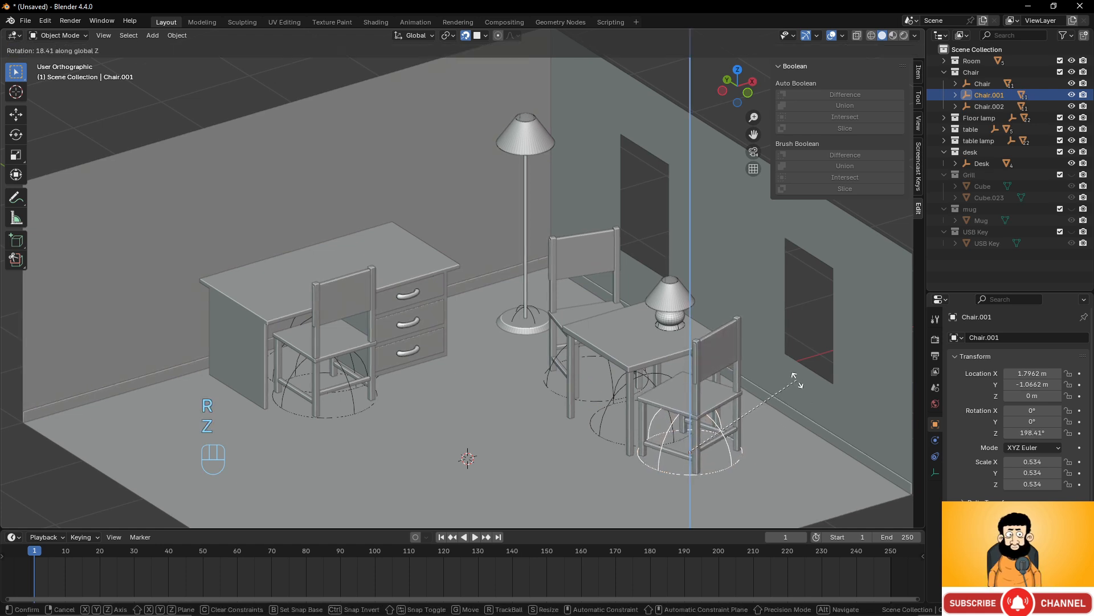
left_click(795, 393)
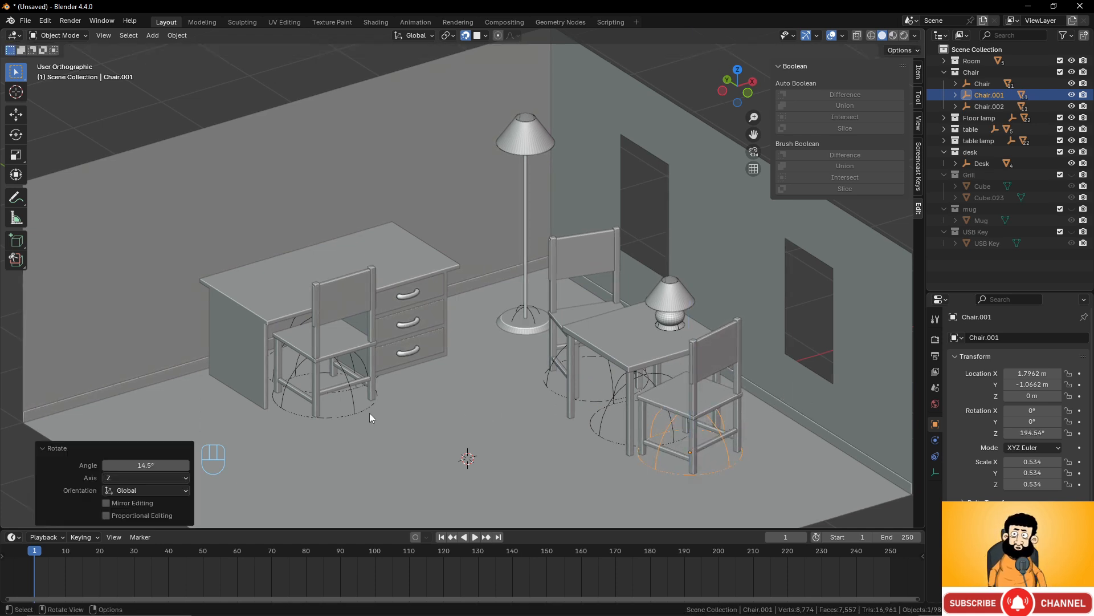
left_click(342, 368)
key("r")
key("z")
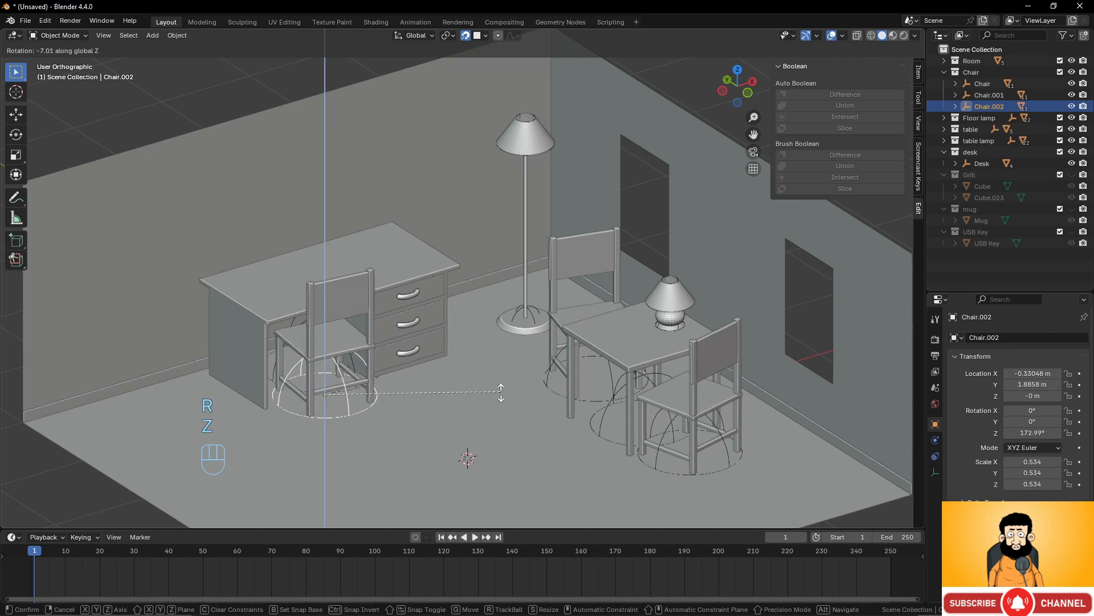
right_click(504, 391)
Undo the recent rotations and the move of the two chairs at the table.
key("ctrl+z")
key("ctrl+z")
key("ctrl+z")
key("ctrl+z")
key("ctrl+z")
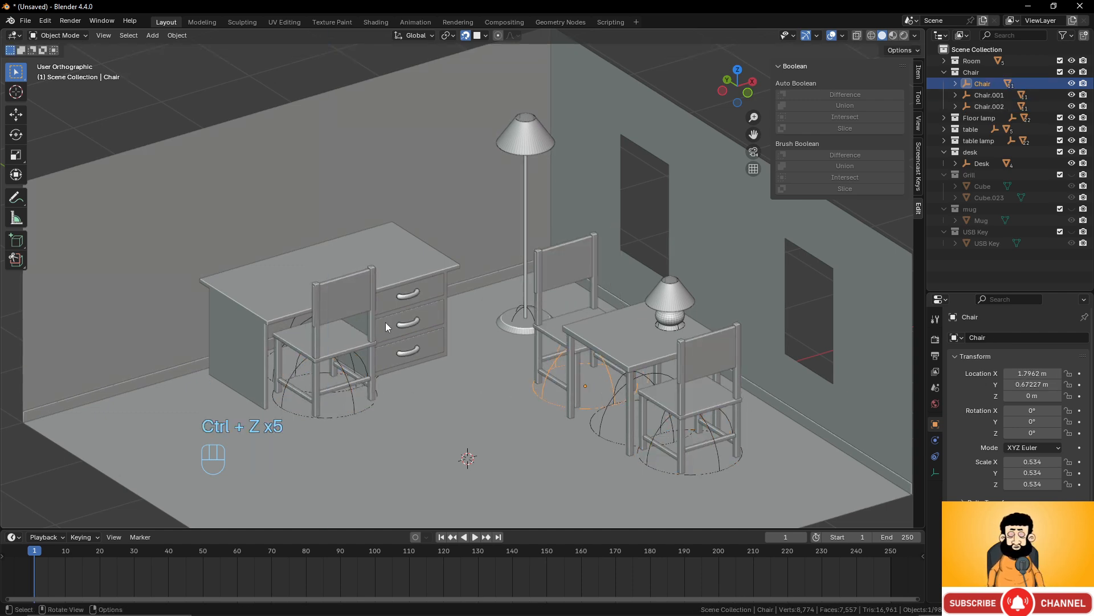
scroll(399, 329, "down", 1)
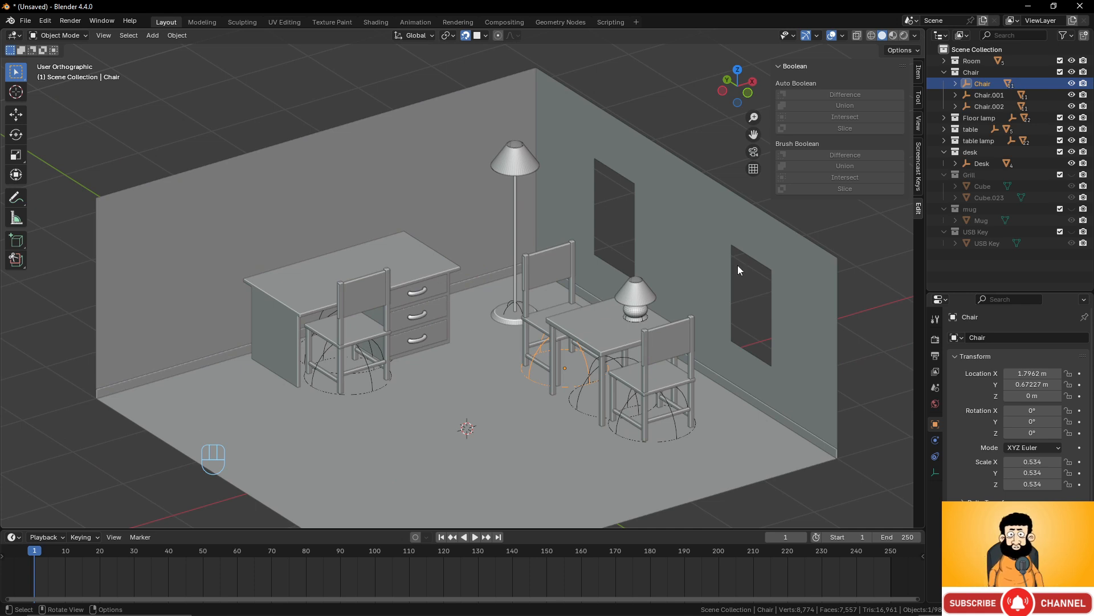
Show the mug collection and scale the mug down by a factor of about 0.074.
left_click(1071, 209)
left_click(986, 220)
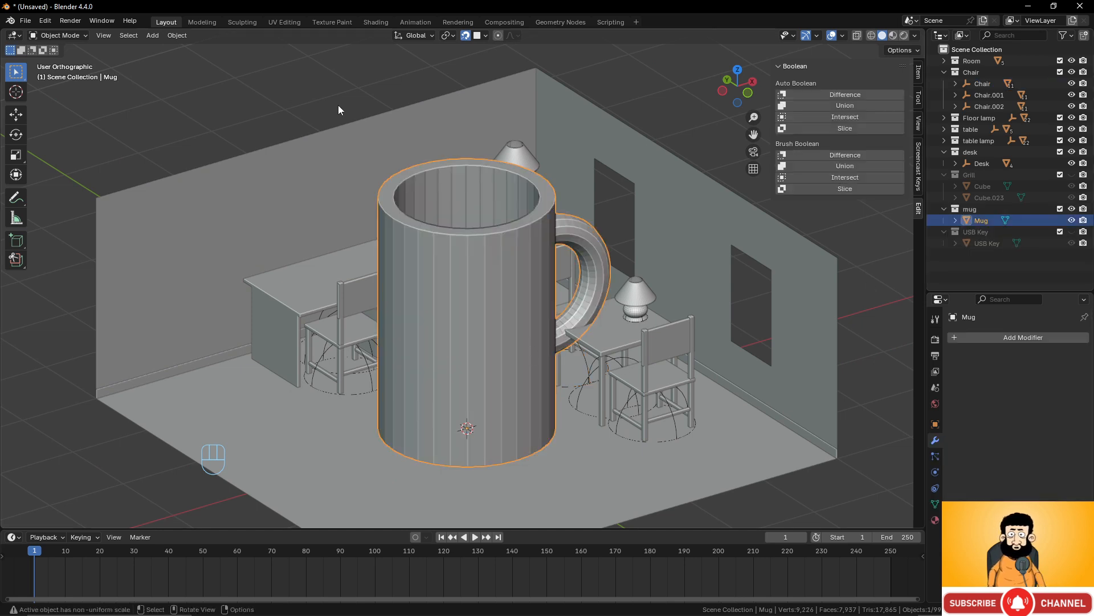
key("s")
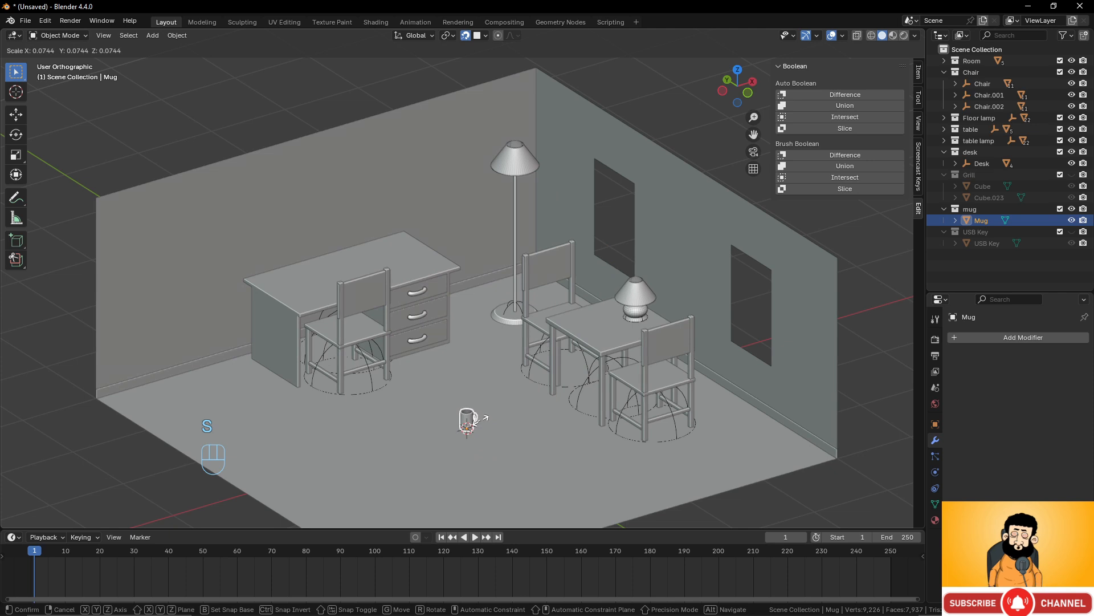
left_click(482, 420)
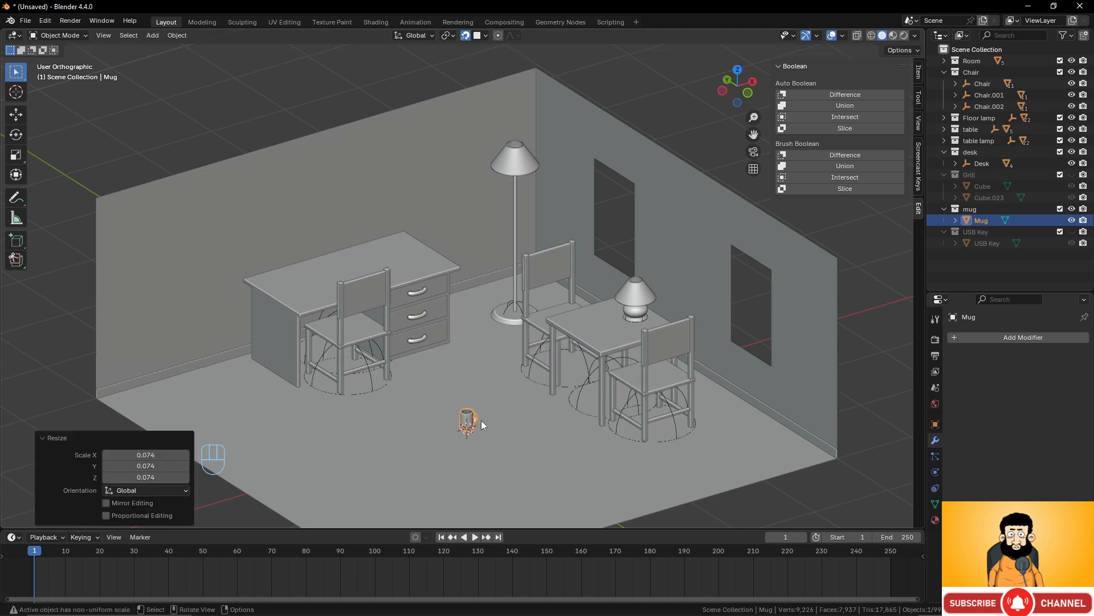
Place the mug on the table beside the table lamp and rotate it about 21.8° around the Z axis.
key("g")
left_click(603, 310)
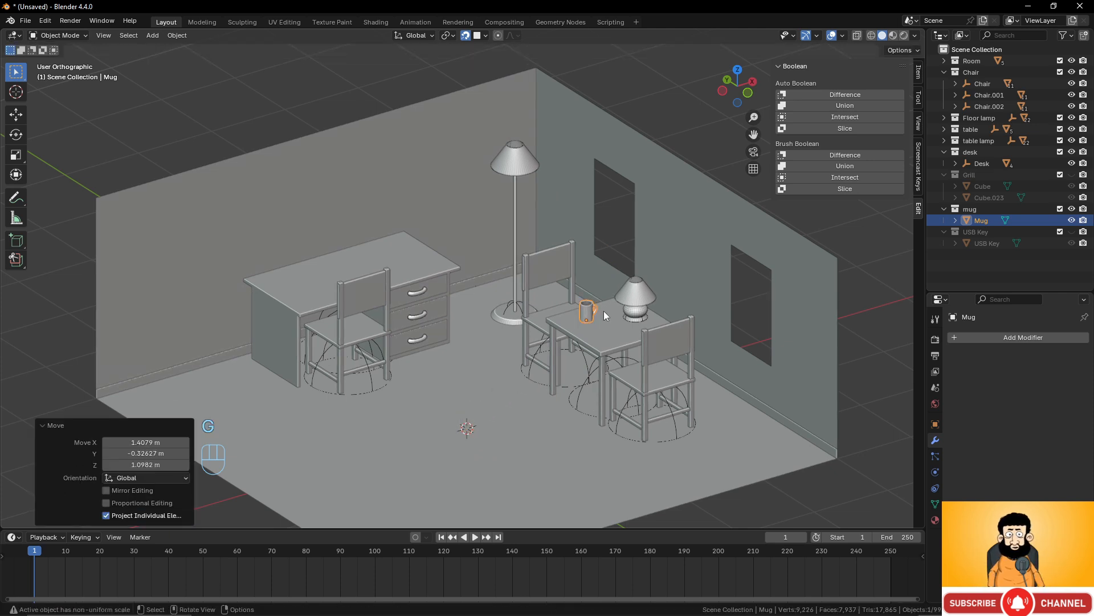
key("r")
key("z")
left_click(617, 303)
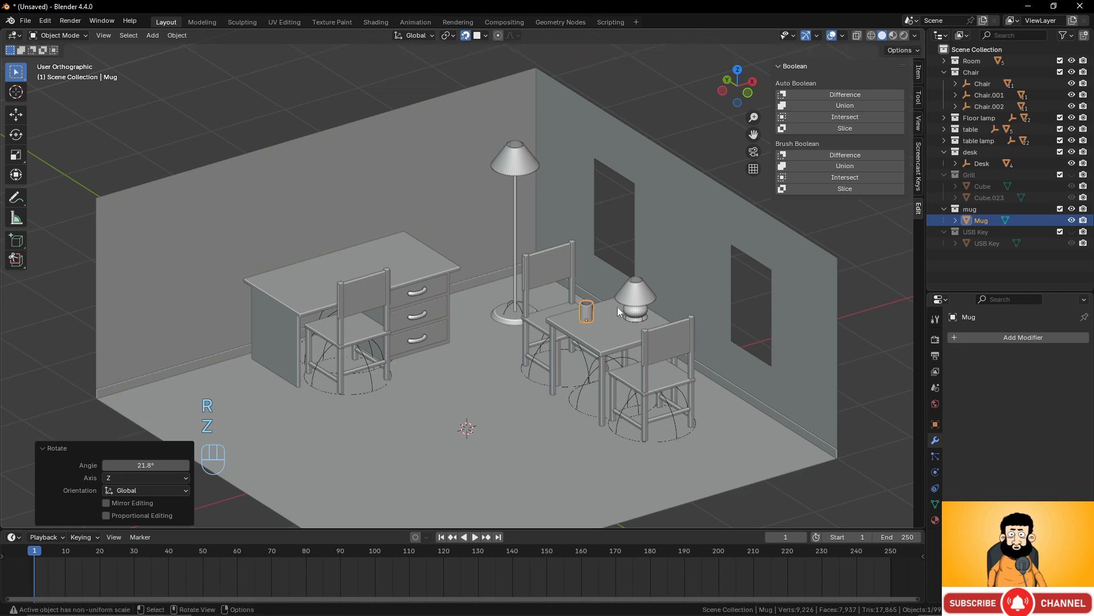
Duplicate the mug to another spot on the tabletop and rotate the copy about -69.4° around the Z axis.
key("shift+d")
left_click(641, 338)
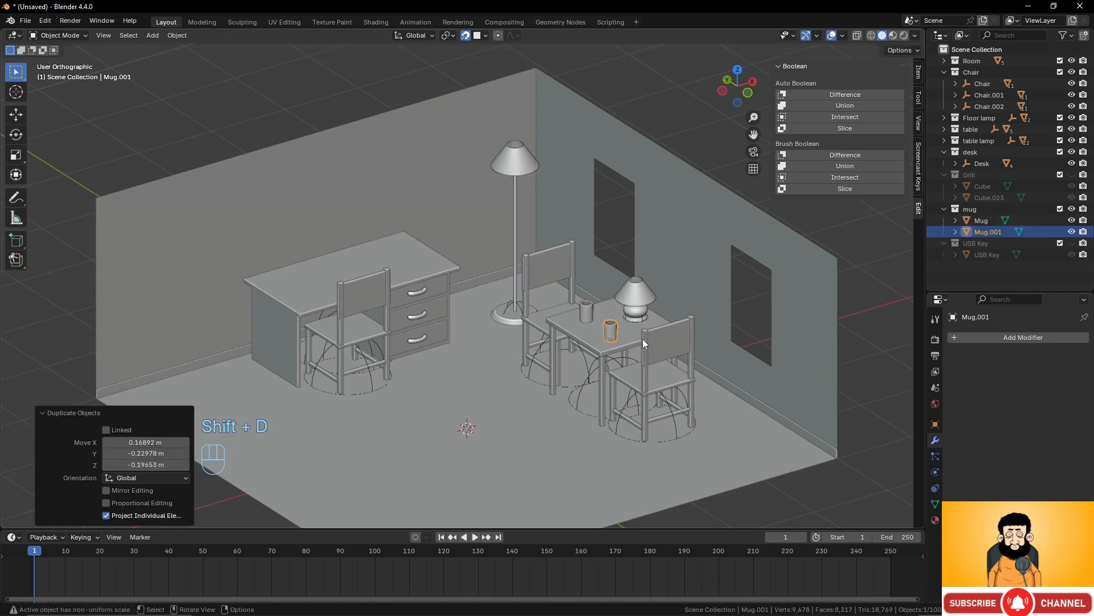
key("r")
key("z")
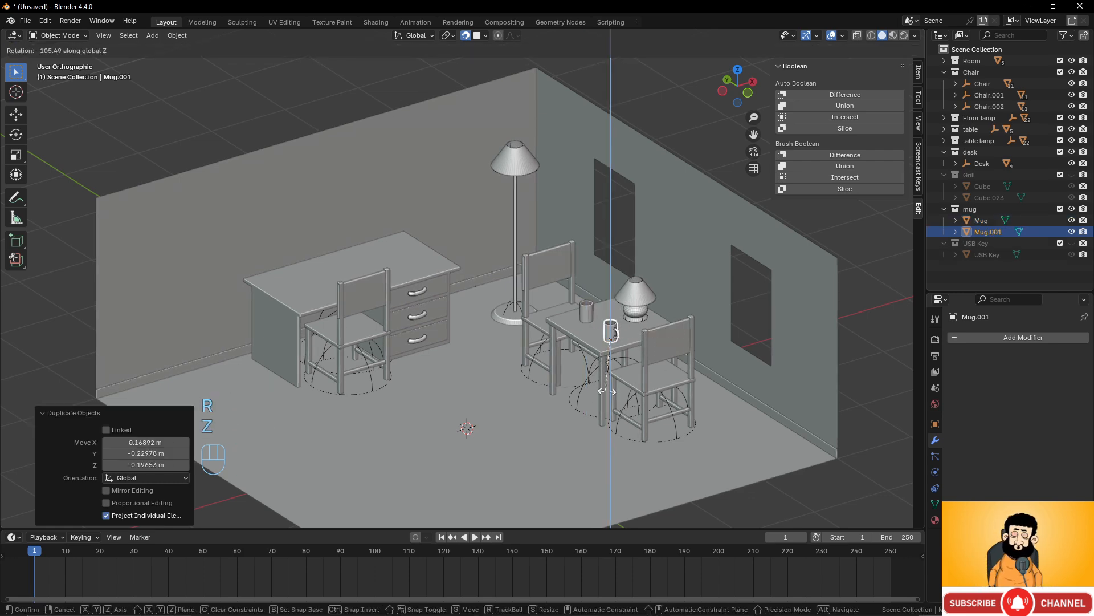
left_click(632, 381)
middle_click_drag(632, 381, 633, 347)
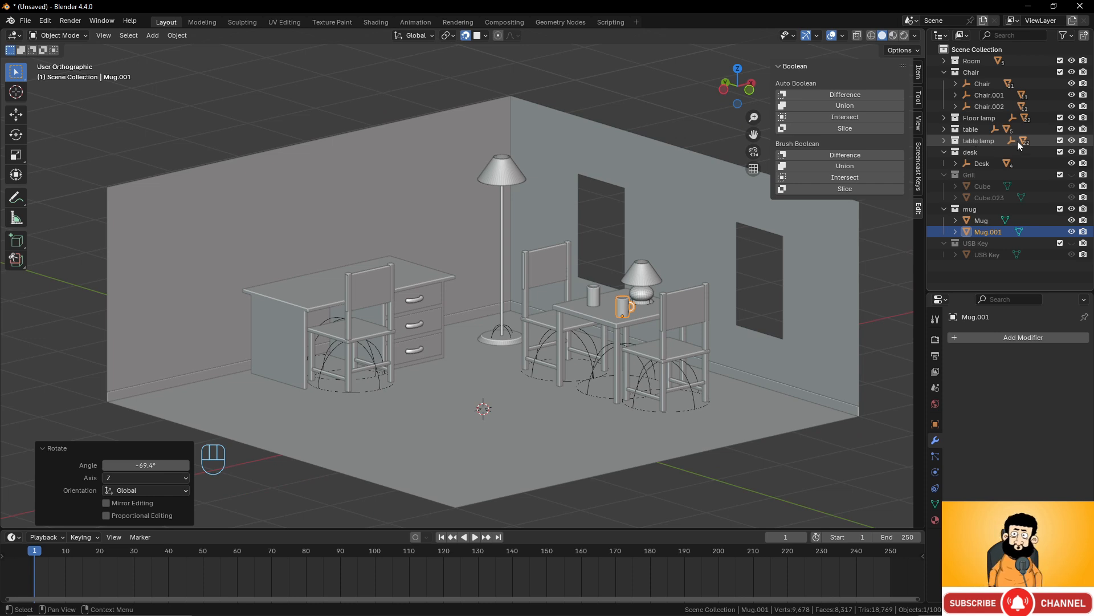
Hide the mug collection and show the USB Key collection.
left_click(1072, 209)
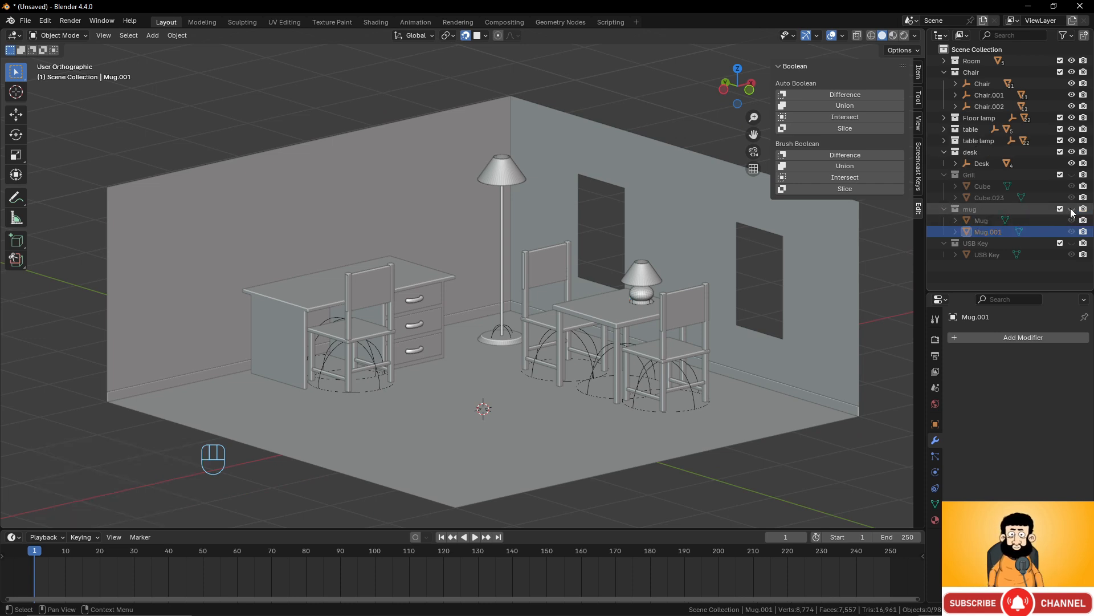
left_click(1072, 243)
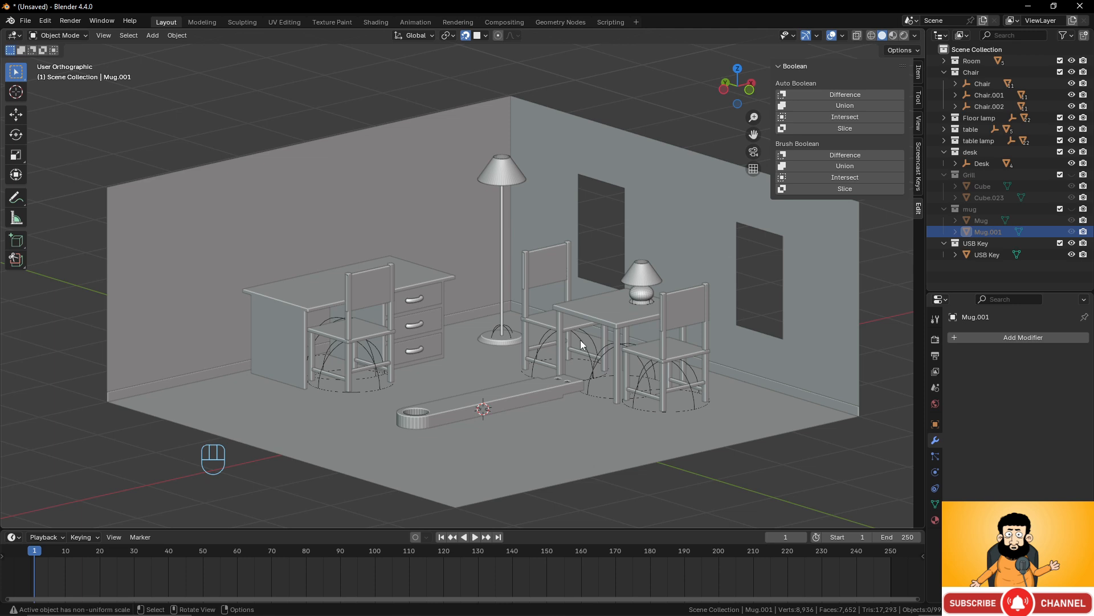
Duplicate the USB key onto the desktop and scale the copy down by a factor of about 0.086.
left_click(454, 410)
key("shift+d")
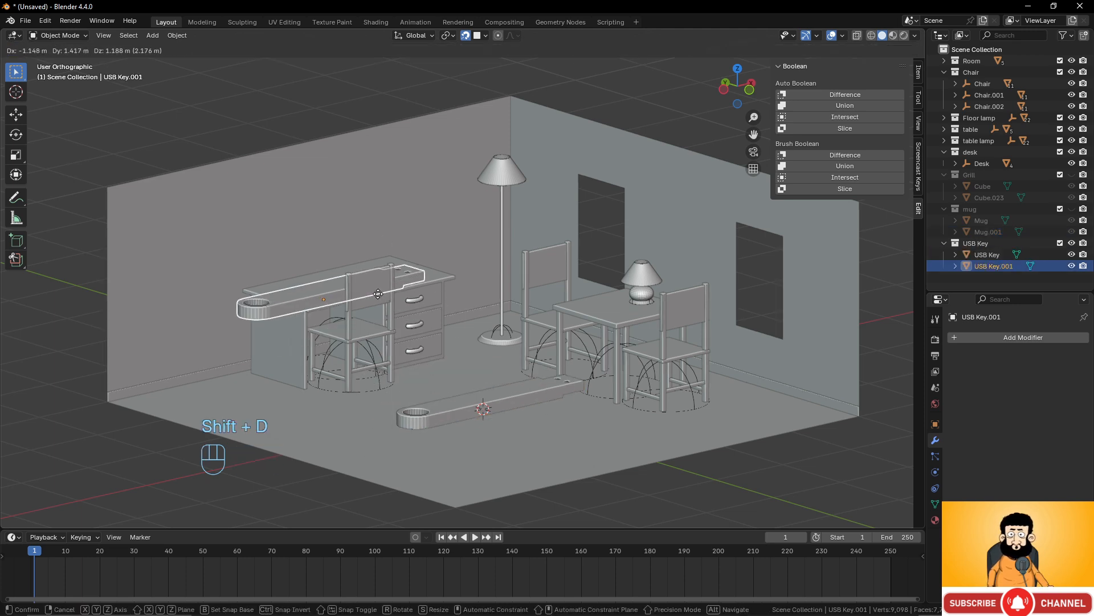
left_click(370, 279)
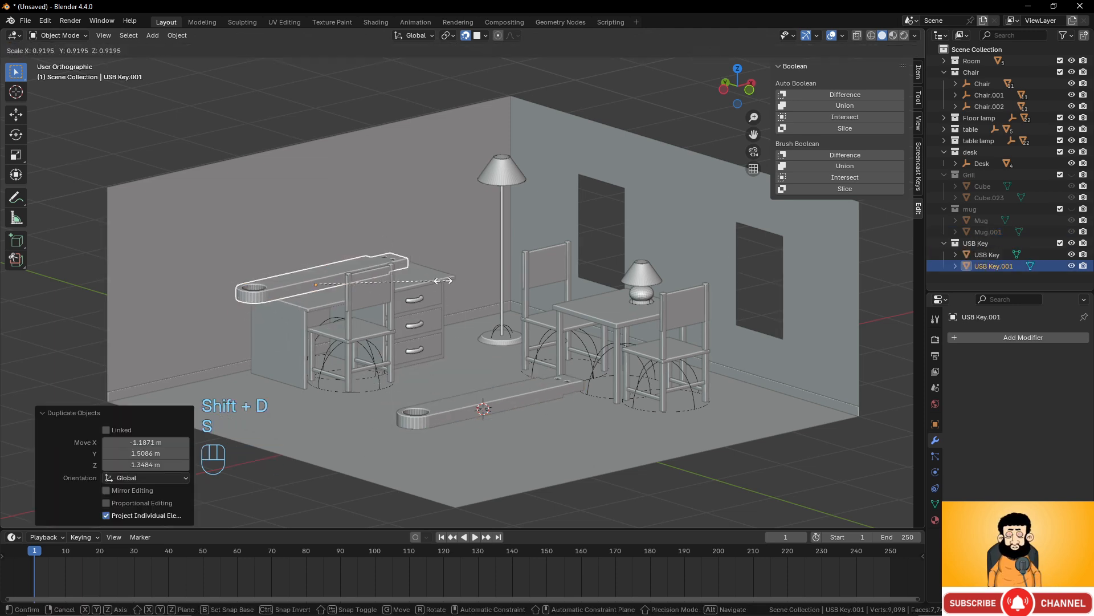
key("s")
left_click(328, 286)
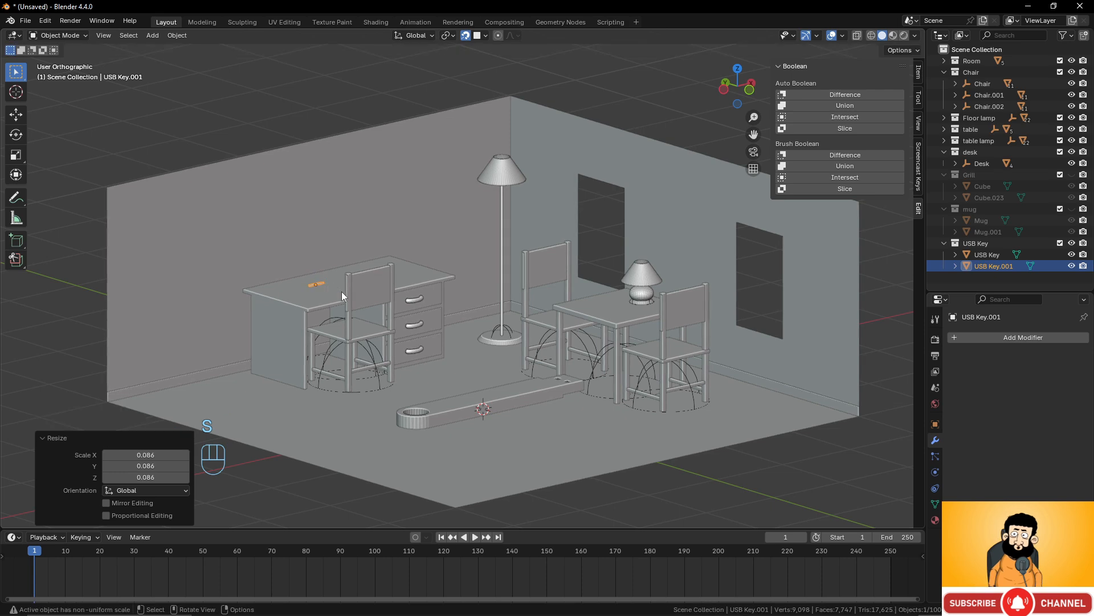
Rotate the small USB key about -52.1° around the Z axis and move it towards the end of the desktop away from the drawers.
scroll(395, 350, "up", 4)
middle_click_drag(395, 350, 404, 378, "shift")
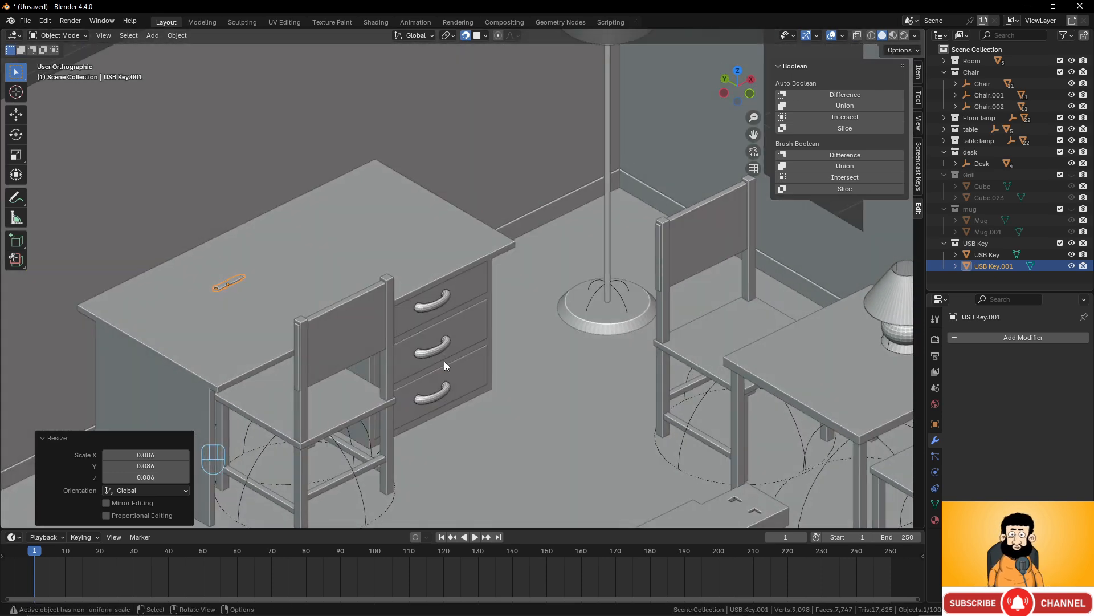
key("r")
key("z")
left_click(261, 386)
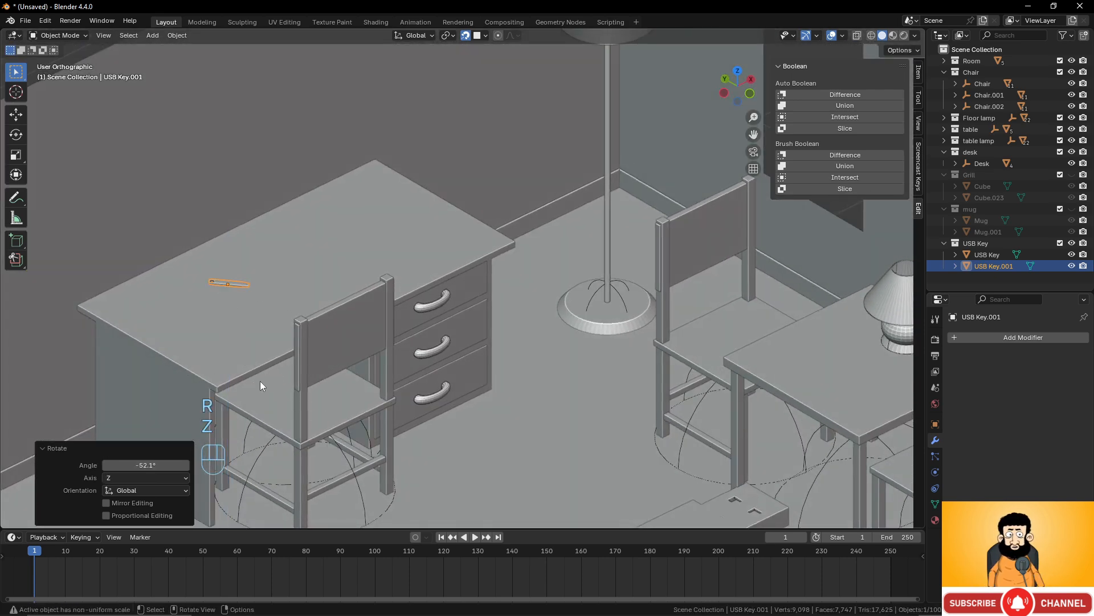
key("g")
left_click(320, 362)
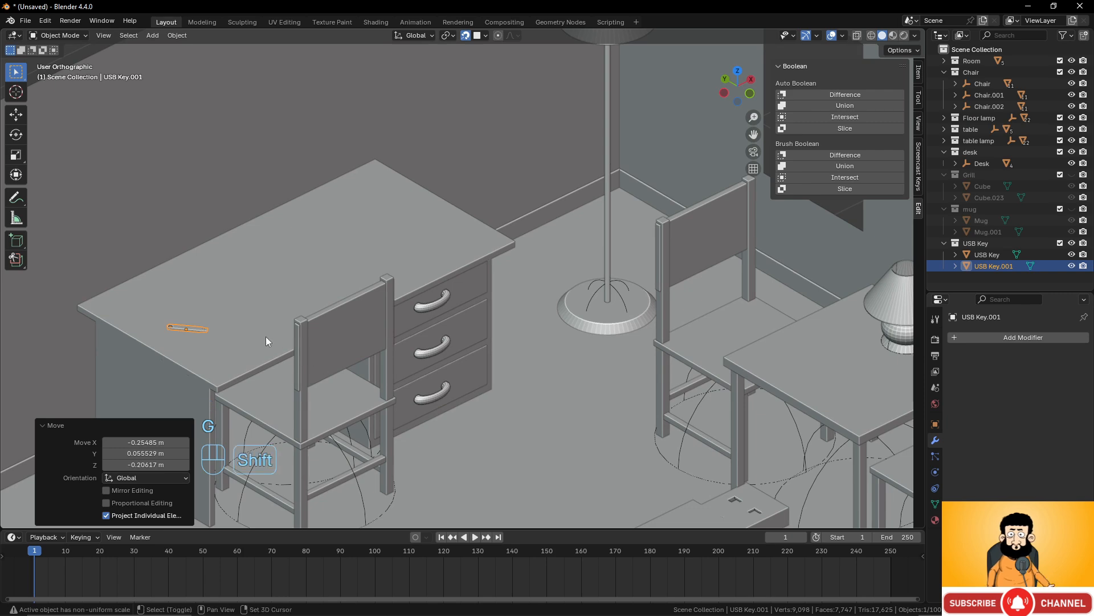
Duplicate the small USB key to a spot nearer the middle of the desktop and turn the copy around the Z axis.
key("shift+d")
left_click(361, 290)
key("e")
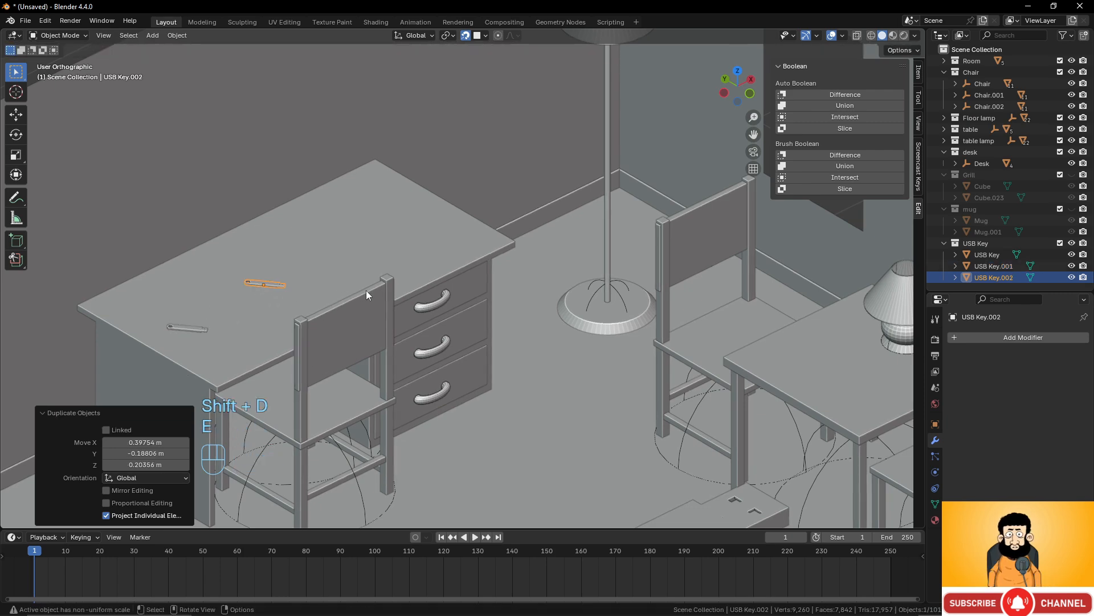
key("r")
key("z")
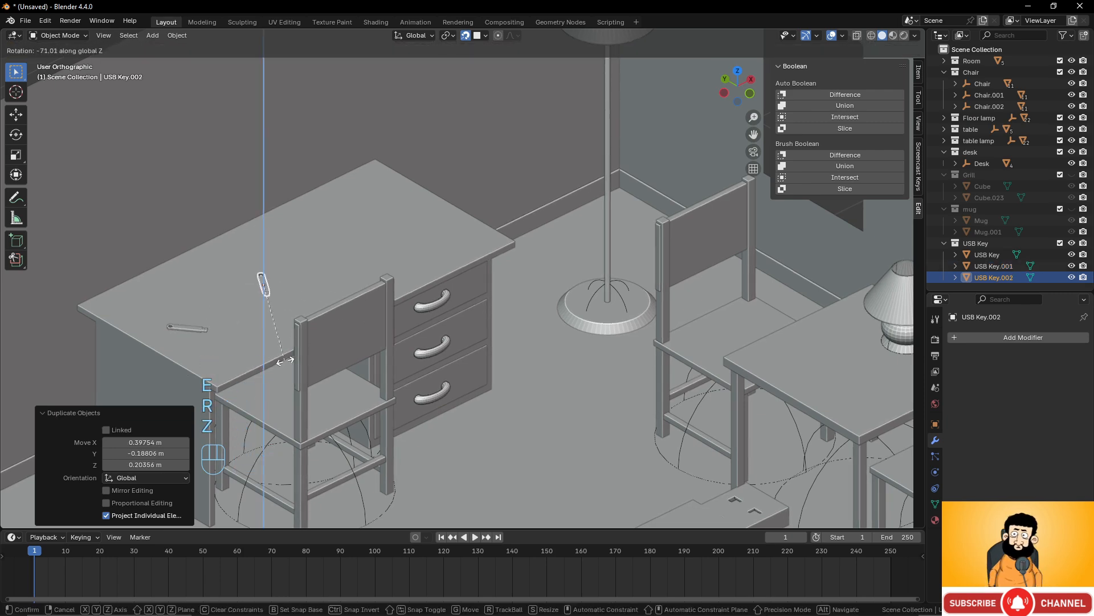
left_click(320, 289)
scroll(347, 279, "down", 8)
key("alt+a")
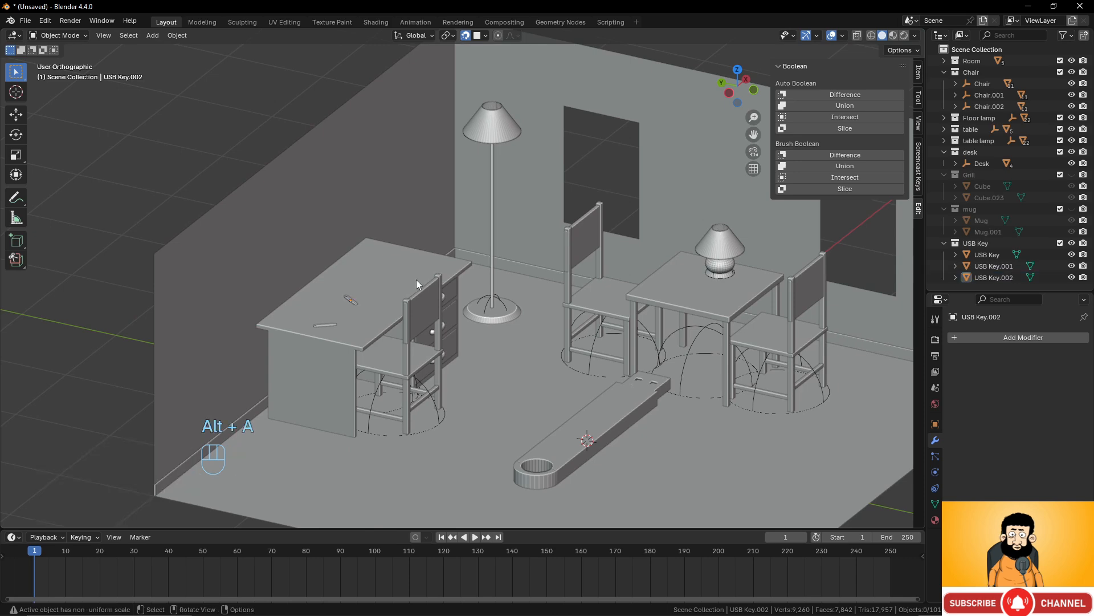
middle_click_drag(416, 280, 374, 328)
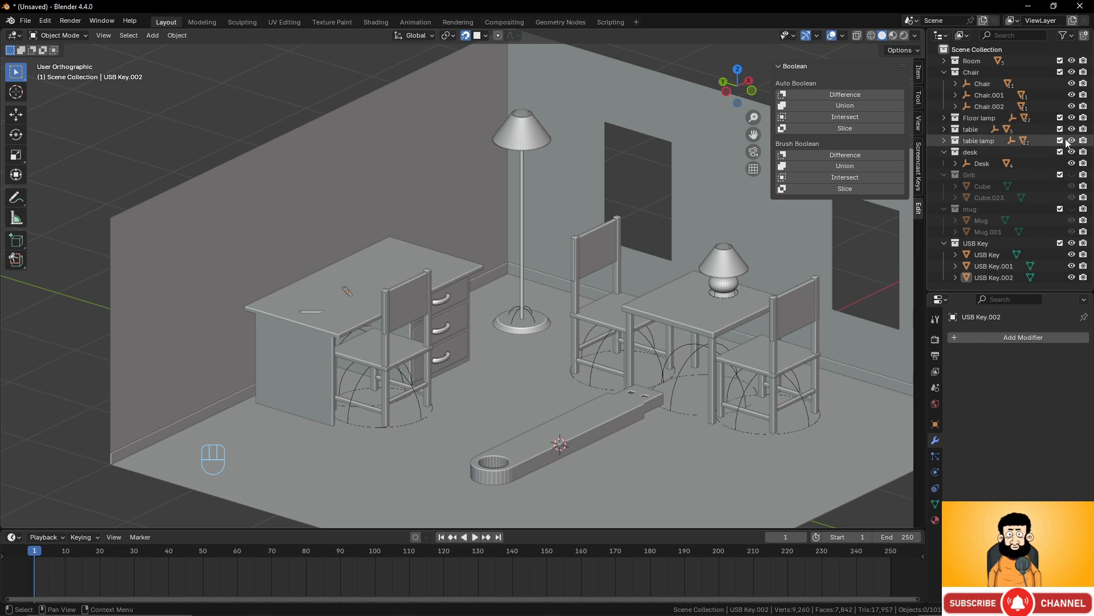
Select the table lamp's whole hierarchy and duplicate it onto the desktop near the back wall.
left_click(944, 141)
left_click(955, 152)
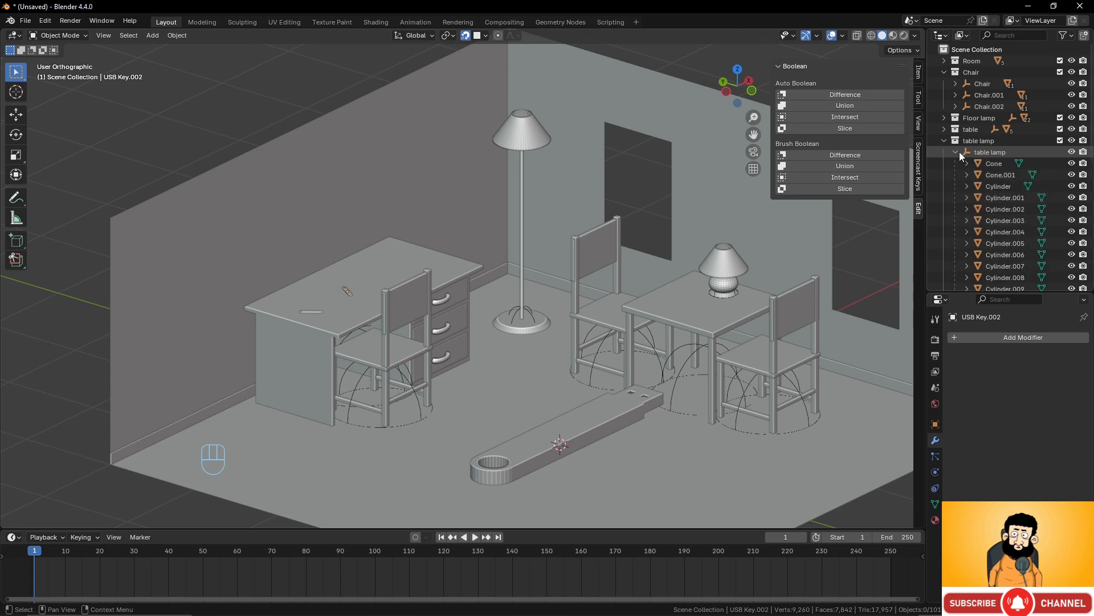
left_click(986, 151)
right_click(970, 152)
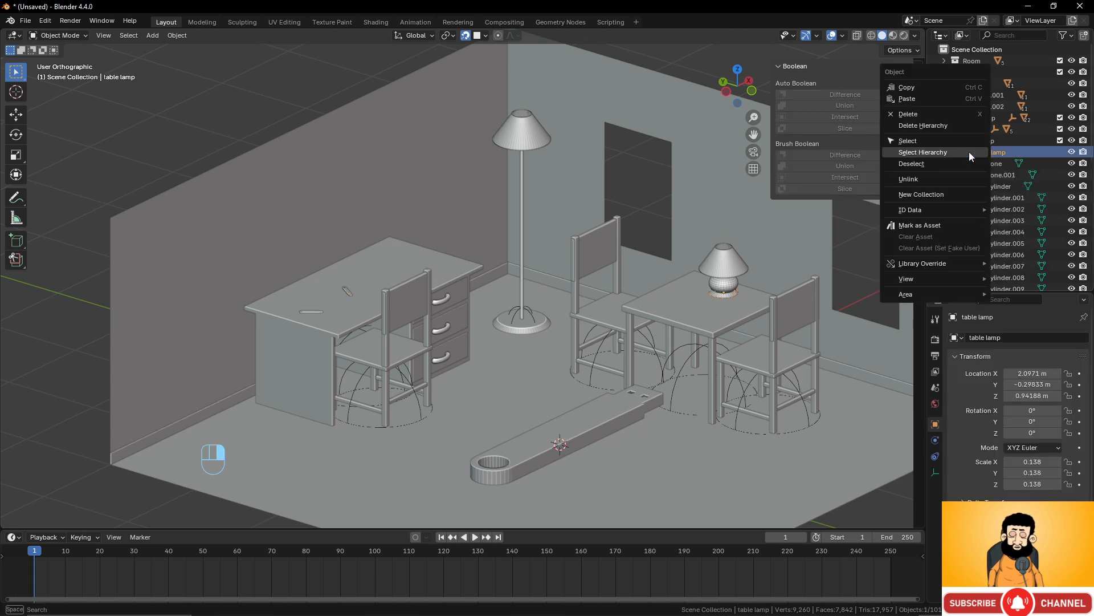
left_click(969, 151)
key("shift+d")
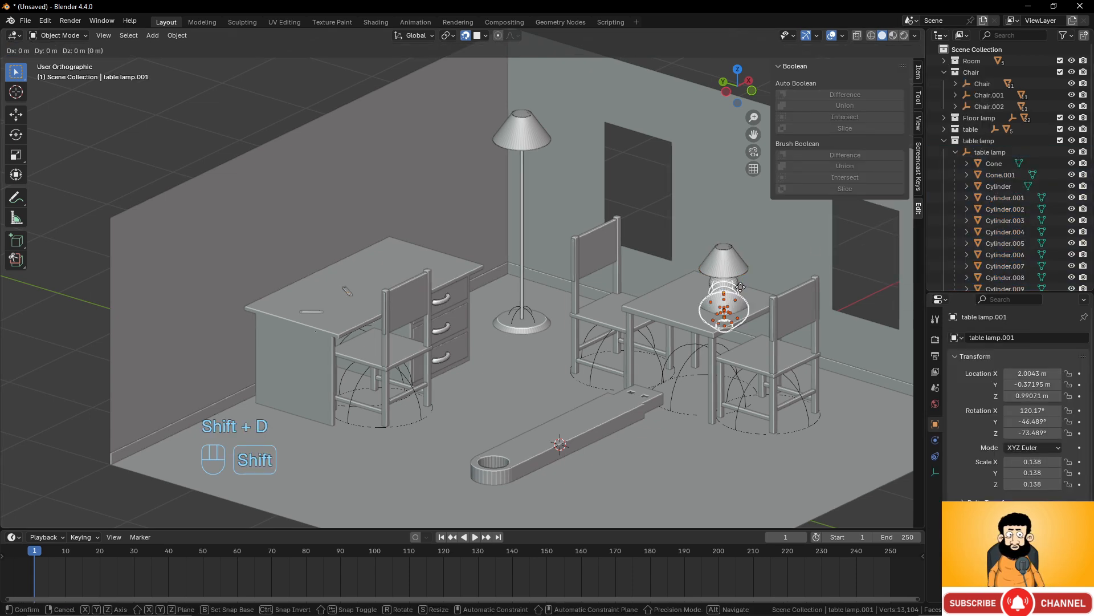
left_click(410, 256)
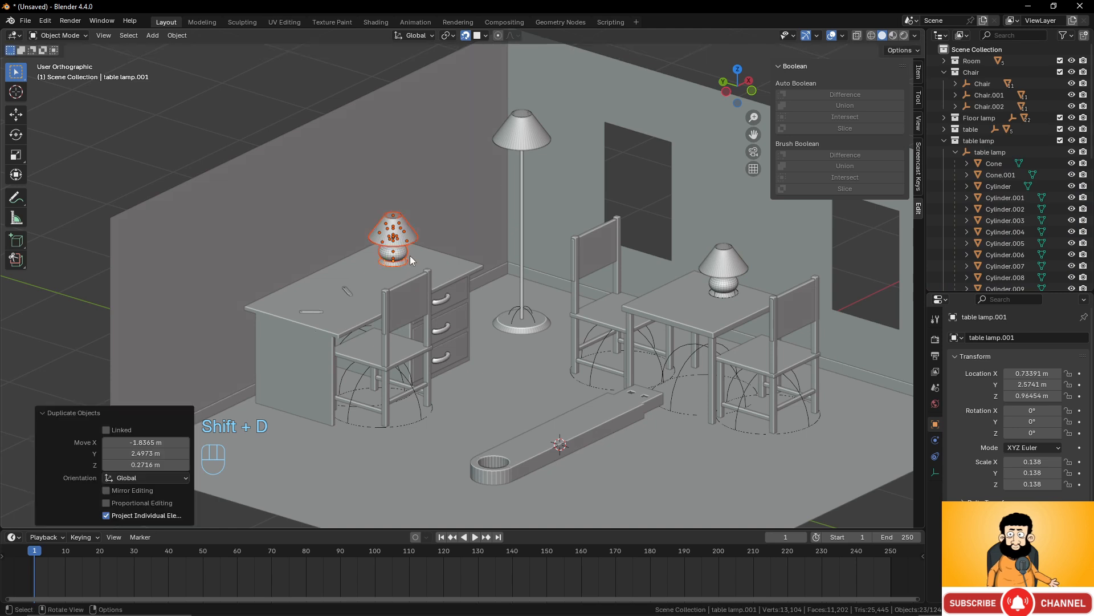
Scale the desk lamp by about 0.755 overall and stretch it by about 1.409 along the Z axis.
left_click(405, 262)
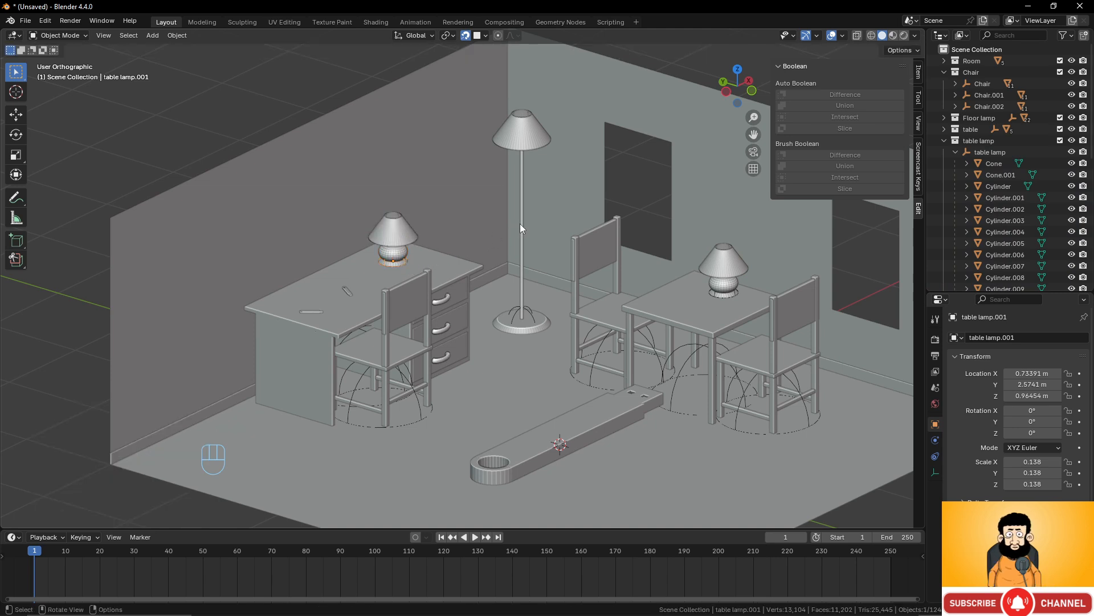
key("s")
left_click(483, 237)
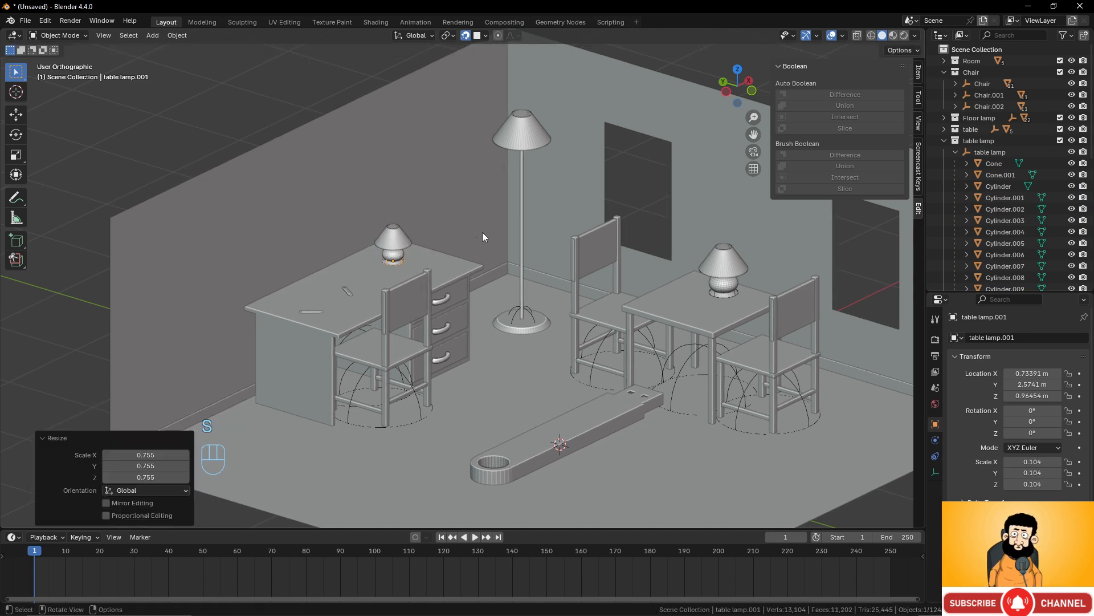
key("s")
key("z")
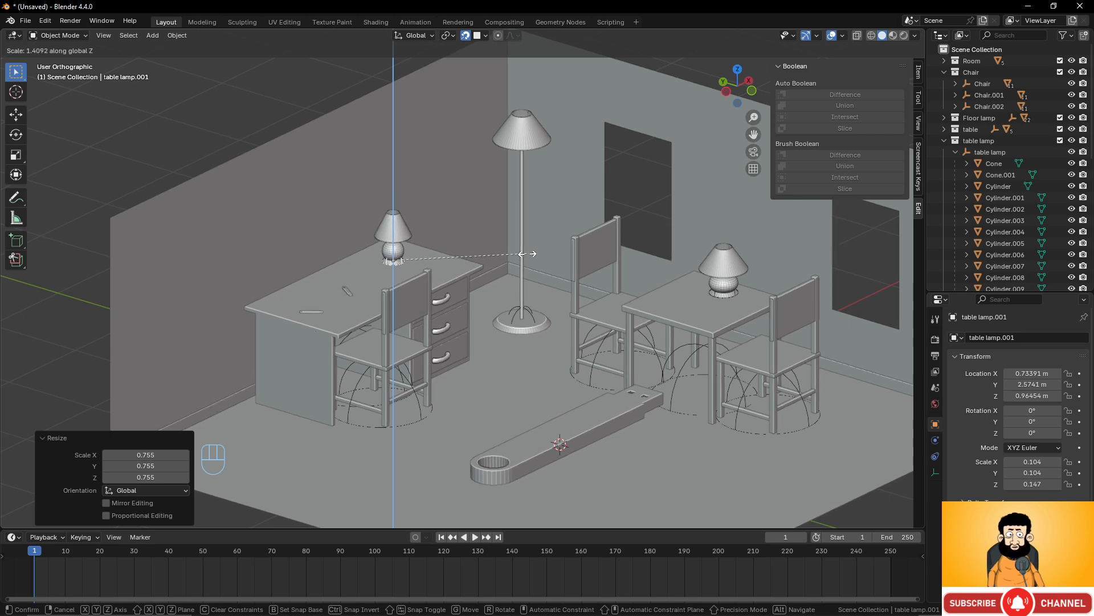
left_click(522, 254)
Move the desk lamp across the desktop to about X 0.91 m, Y 2.67 m and deselect everything.
key("g")
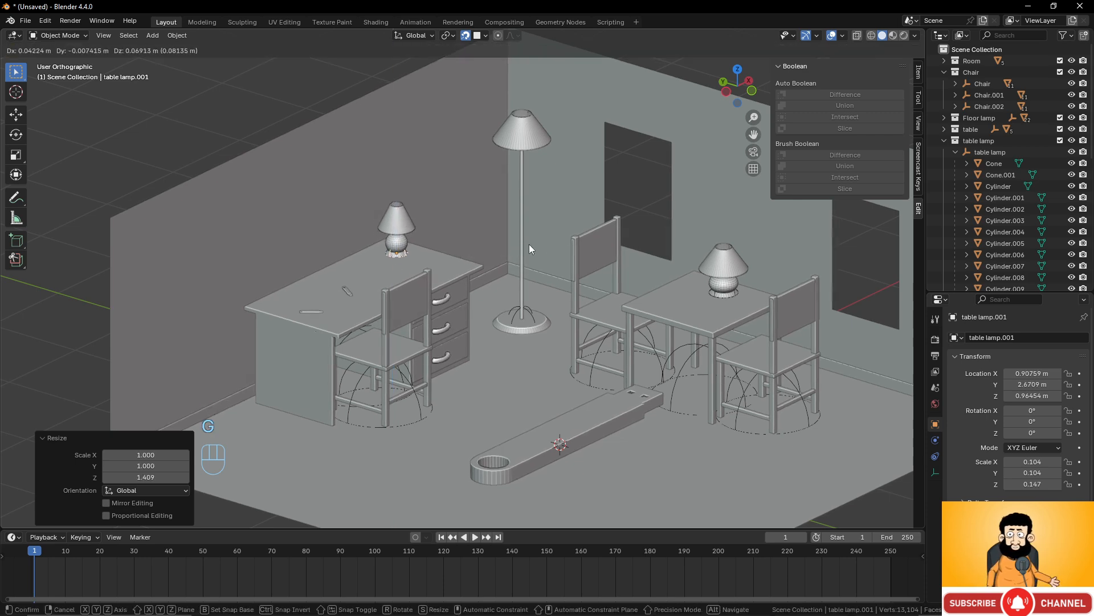
left_click(529, 244)
key("alt+a")
scroll(531, 243, "down", 4)
middle_click_drag(531, 243, 502, 296)
scroll(542, 345, "up", 3)
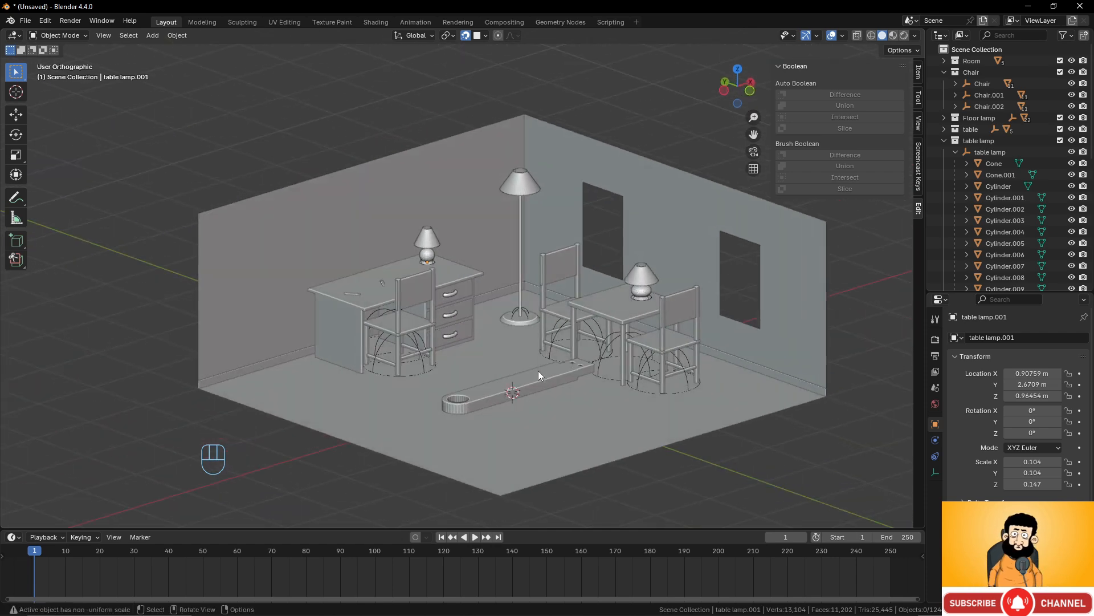
Delete the oversized original USB key lying on the floor.
left_click(538, 372)
key("x")
left_click(555, 373)
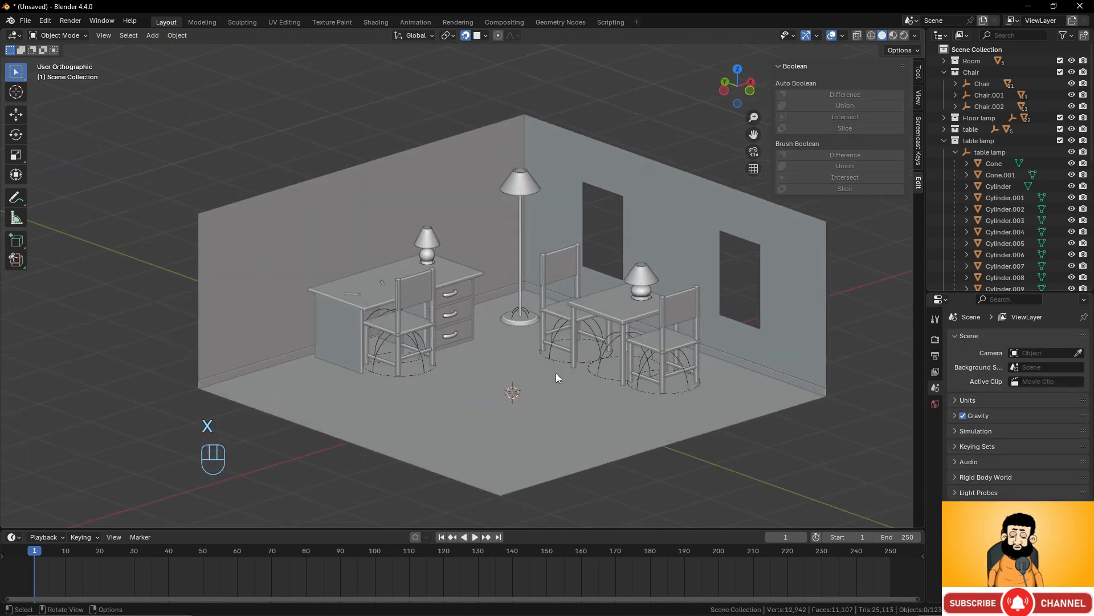
scroll(632, 345, "up", 2)
middle_click_drag(376, 282, 526, 297)
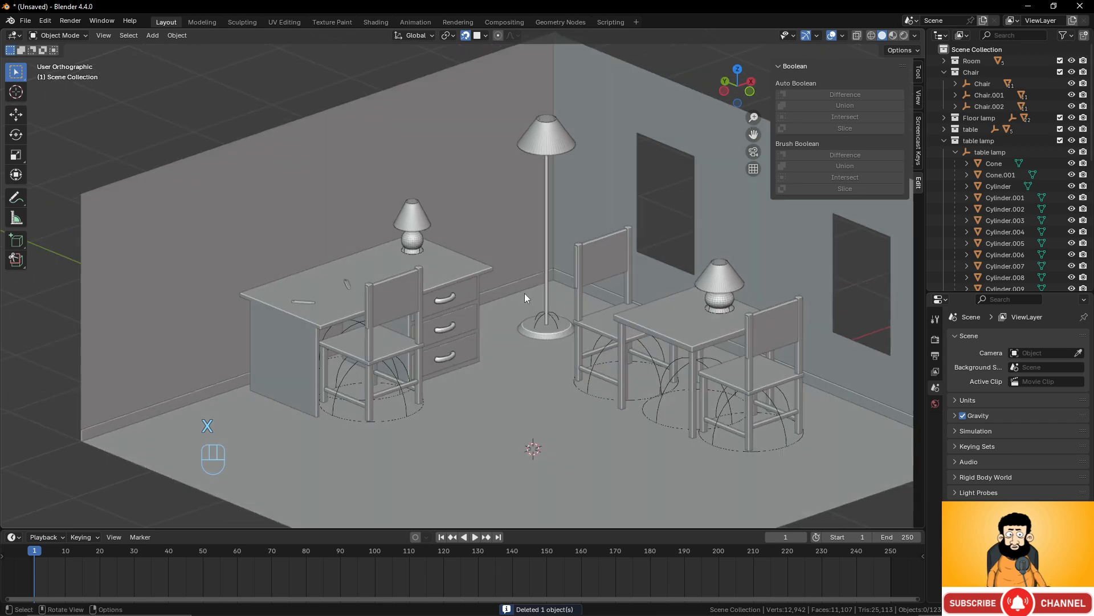
middle_click_drag(428, 358, 446, 342)
scroll(457, 345, "down", 3)
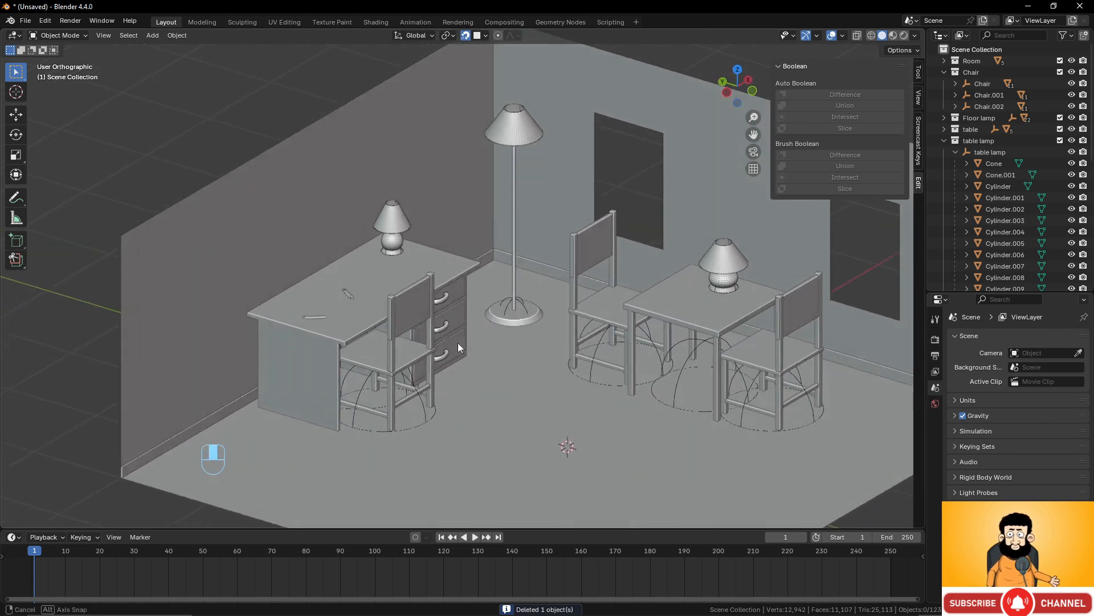
scroll(489, 326, "up", 2)
middle_click_drag(566, 326, 543, 313)
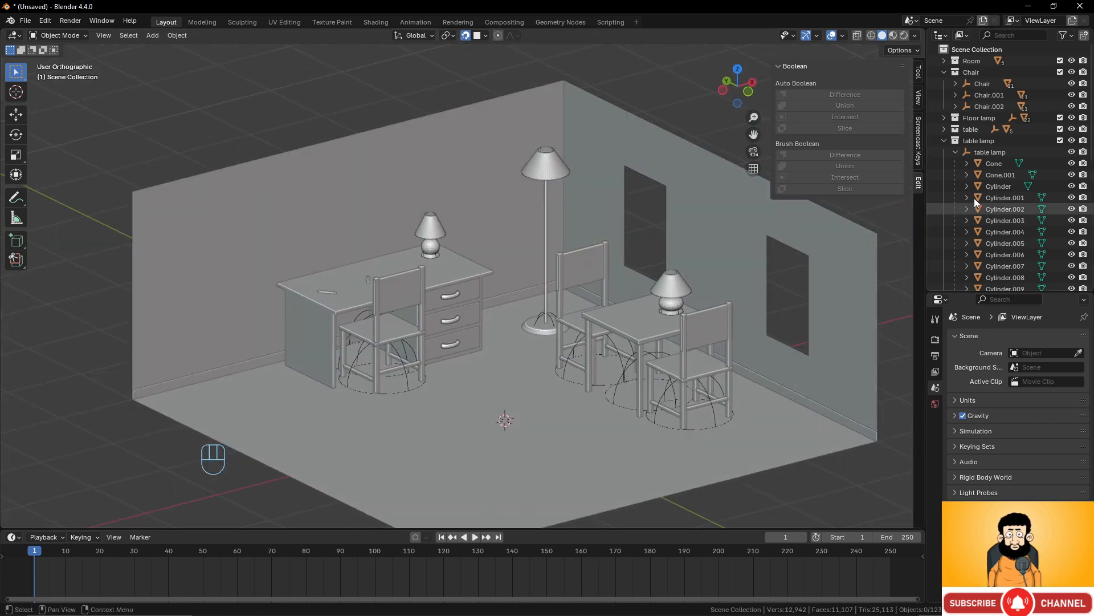
Collapse the table lamp collection in the scene hierarchy.
scroll(1003, 173, "down", 4)
scroll(1012, 185, "up", 4)
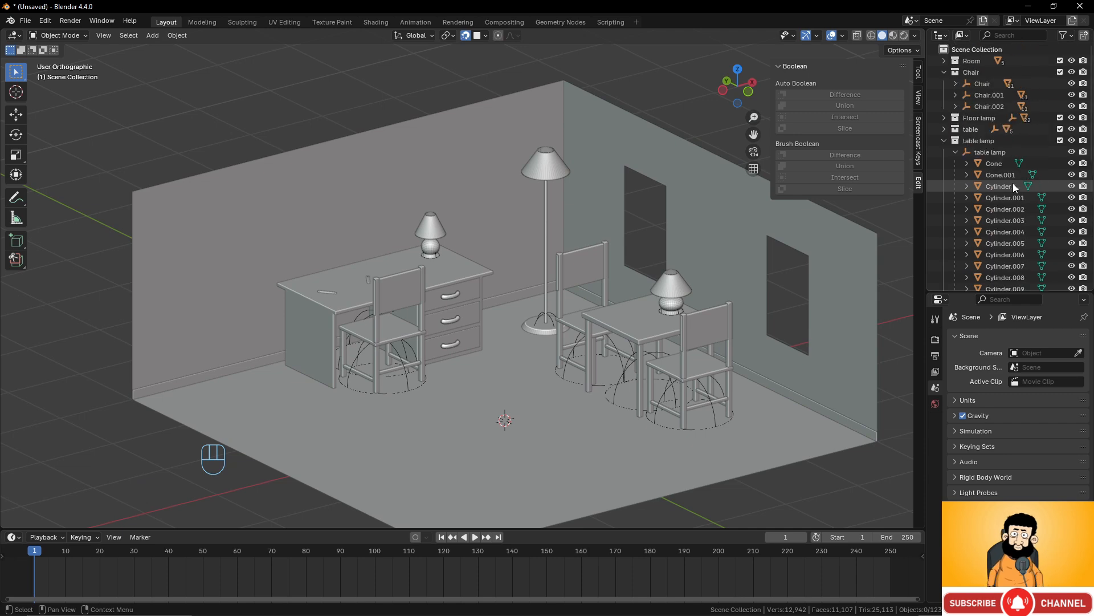
left_click(944, 141)
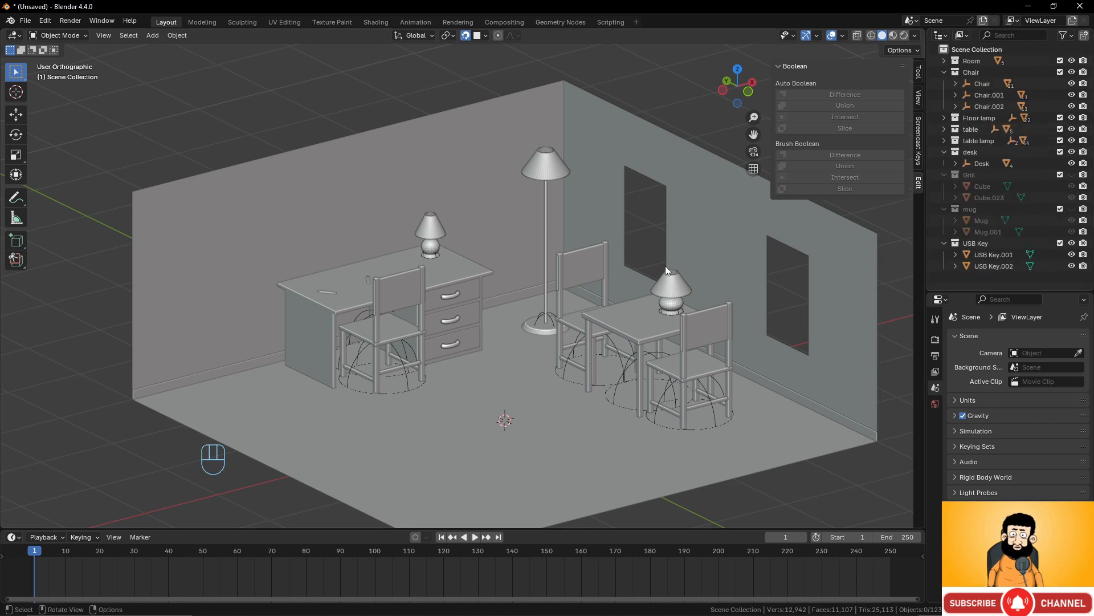
Add a 0.8 m cube at the world origin and scale it by about 0.558.
scroll(364, 211, "down", 2)
scroll(332, 243, "up", 2)
left_click(331, 242)
scroll(445, 273, "down", 3)
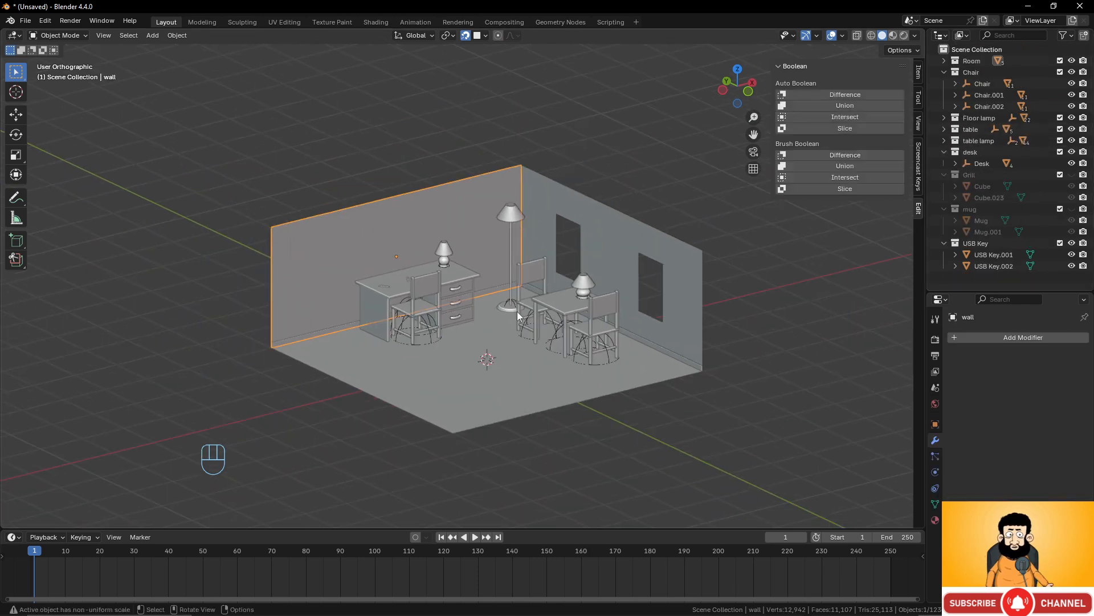
scroll(455, 377, "up", 1)
key("shift+a")
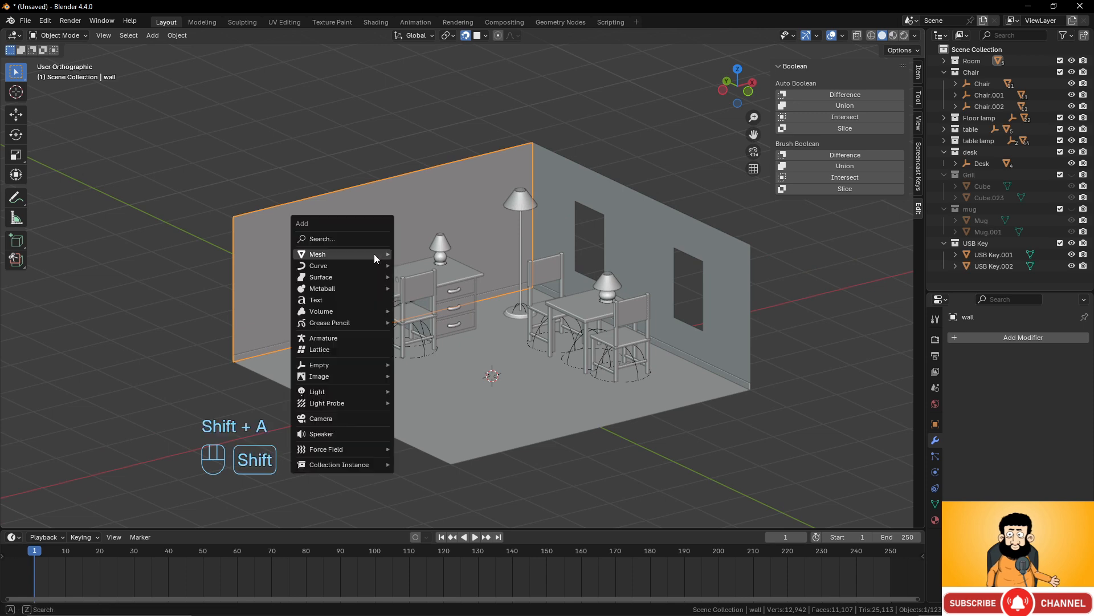
mouse_move(374, 254)
left_click(433, 266)
middle_click_drag(466, 322, 447, 320)
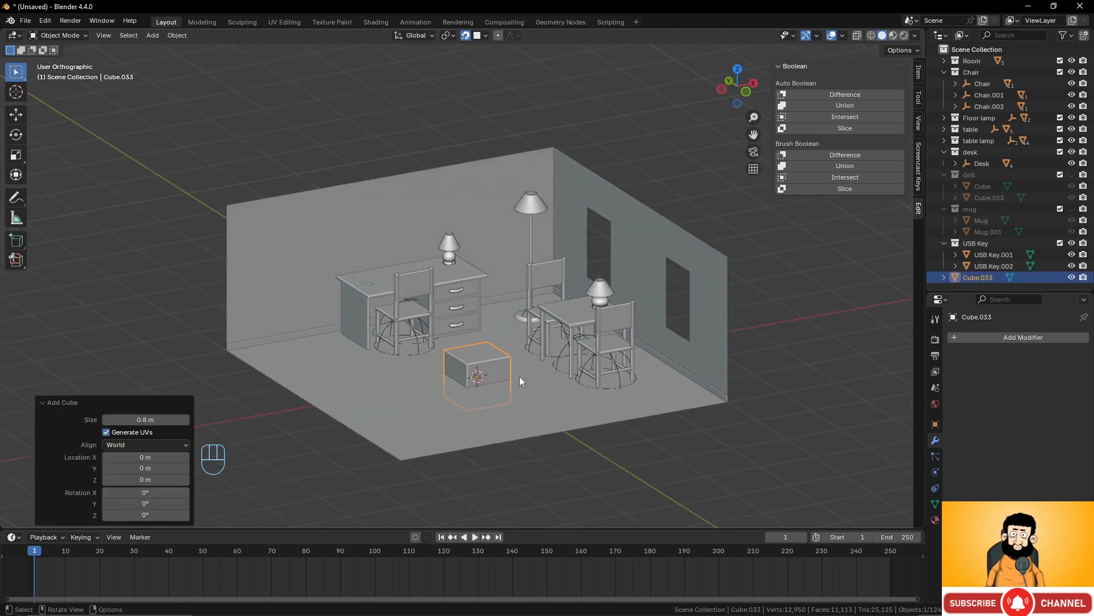
key("s")
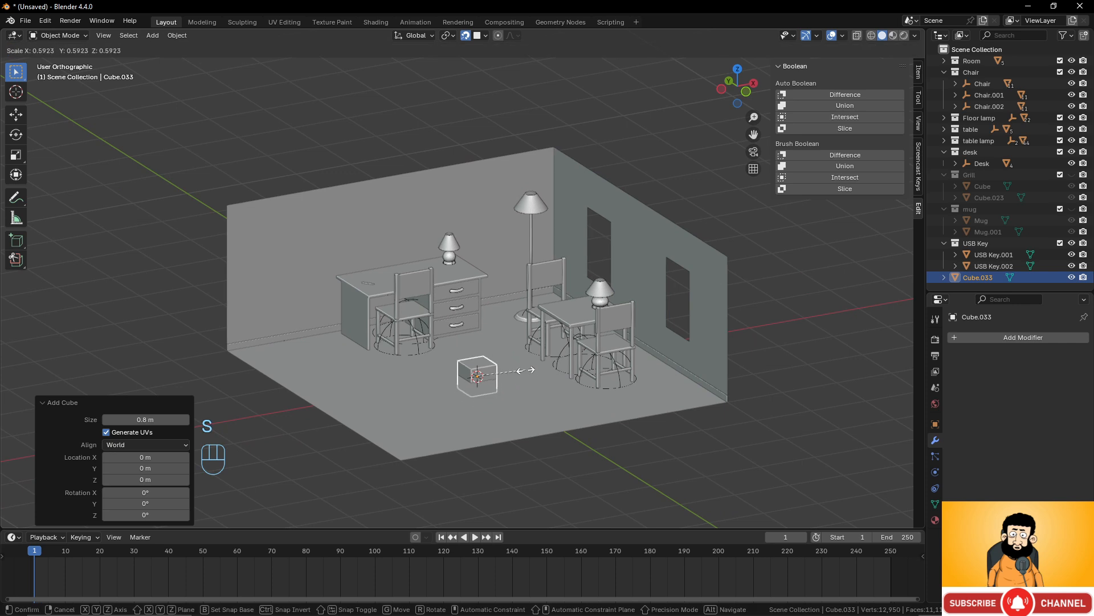
left_click(529, 370)
Move the cube by about X 0.68, Y 0.81, Z 2.90 m onto the upper wall behind the desk and scale it by about 0.629.
key("g")
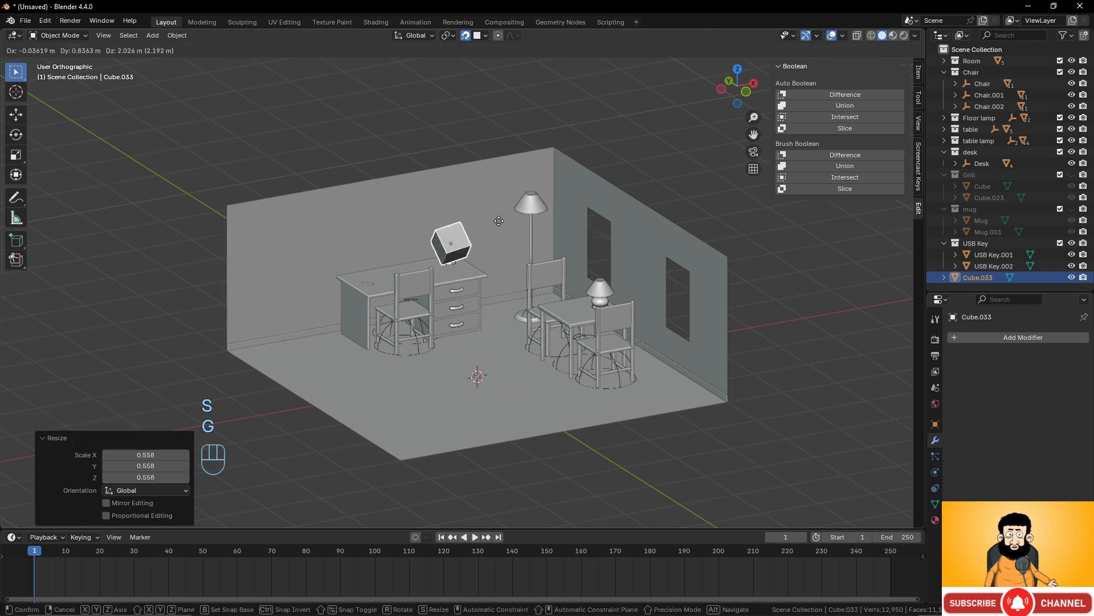
left_click(554, 174)
key("s")
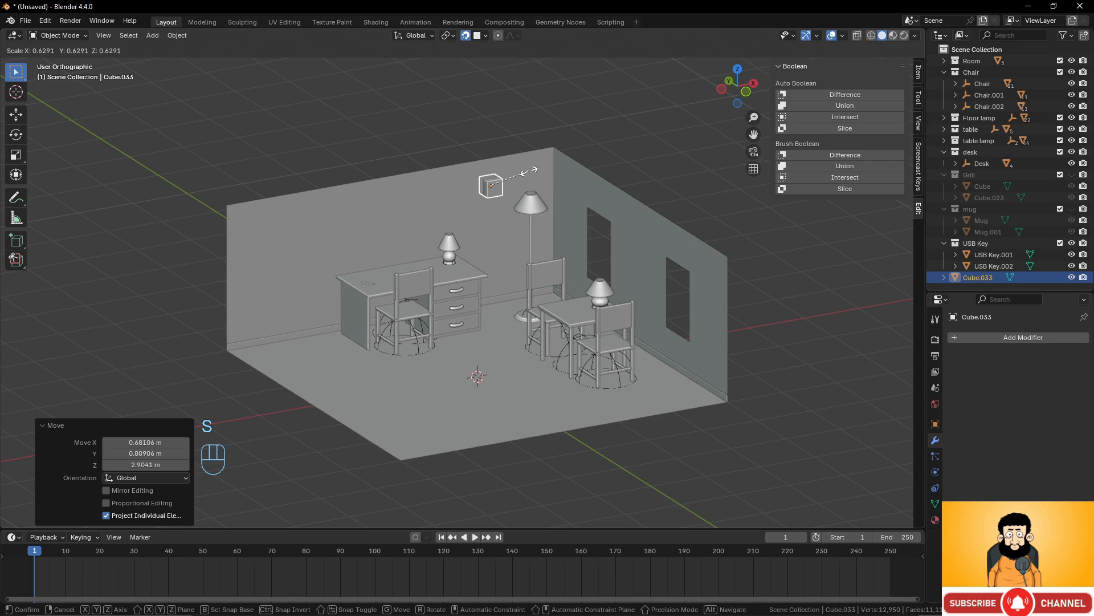
left_click(530, 170)
scroll(446, 335, "up", 5)
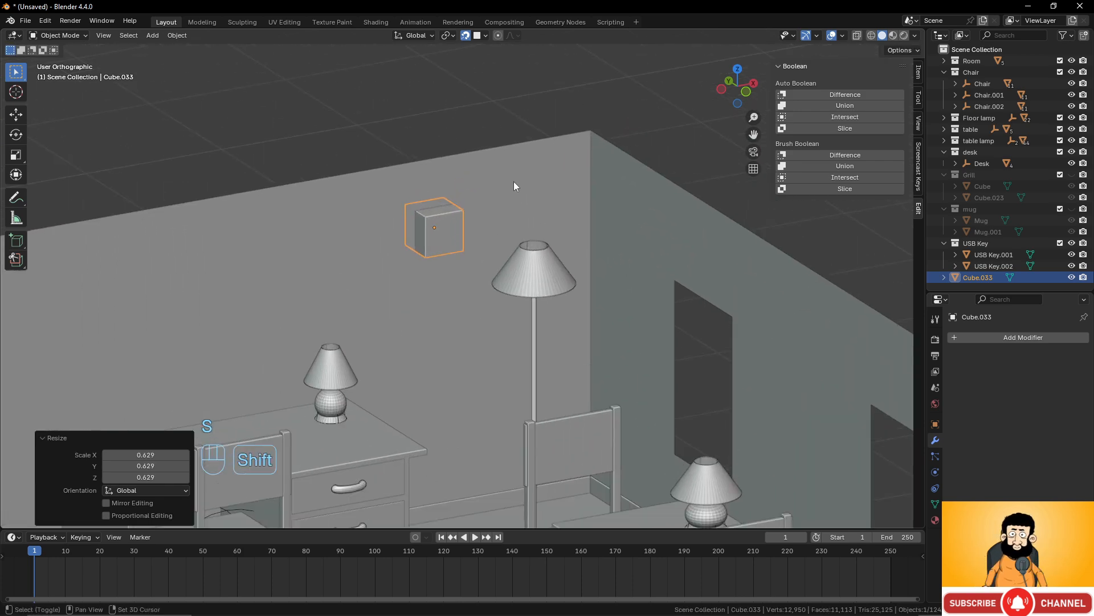
left_click(514, 182, "shift")
scroll(501, 267, "down", 2)
left_click(457, 253)
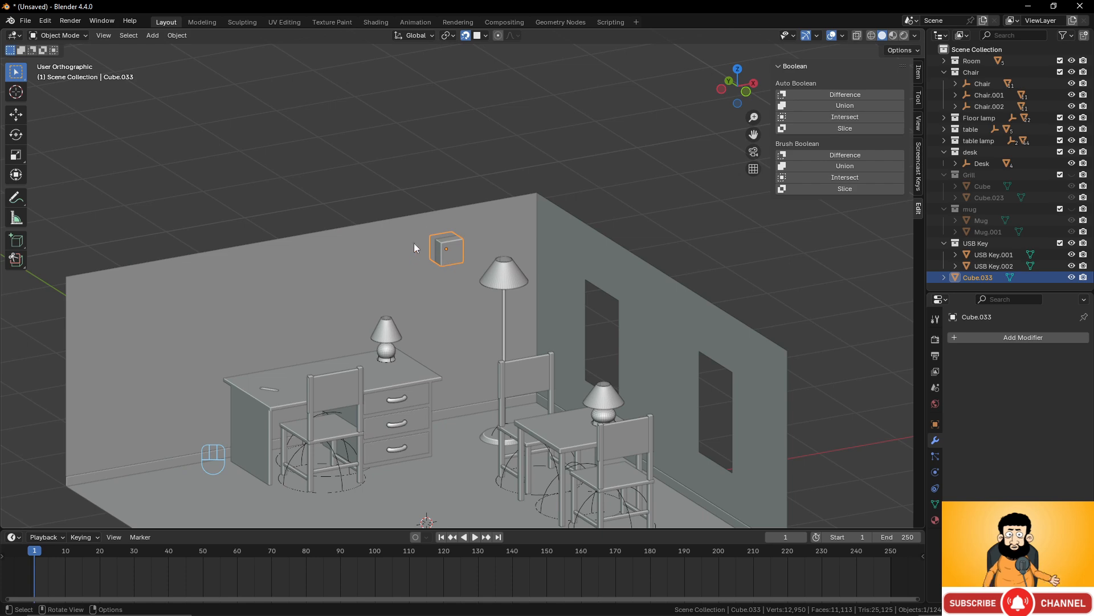
Snap the 3D cursor to the cube on the upper wall.
middle_click_drag(469, 249, 483, 278)
key("shift")
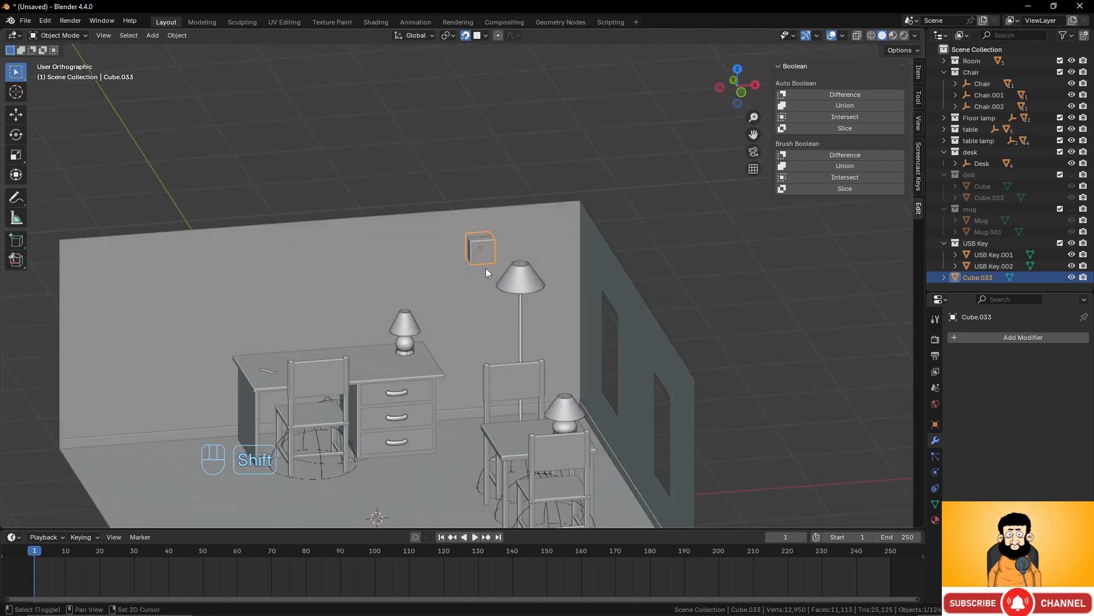
key("shift+s")
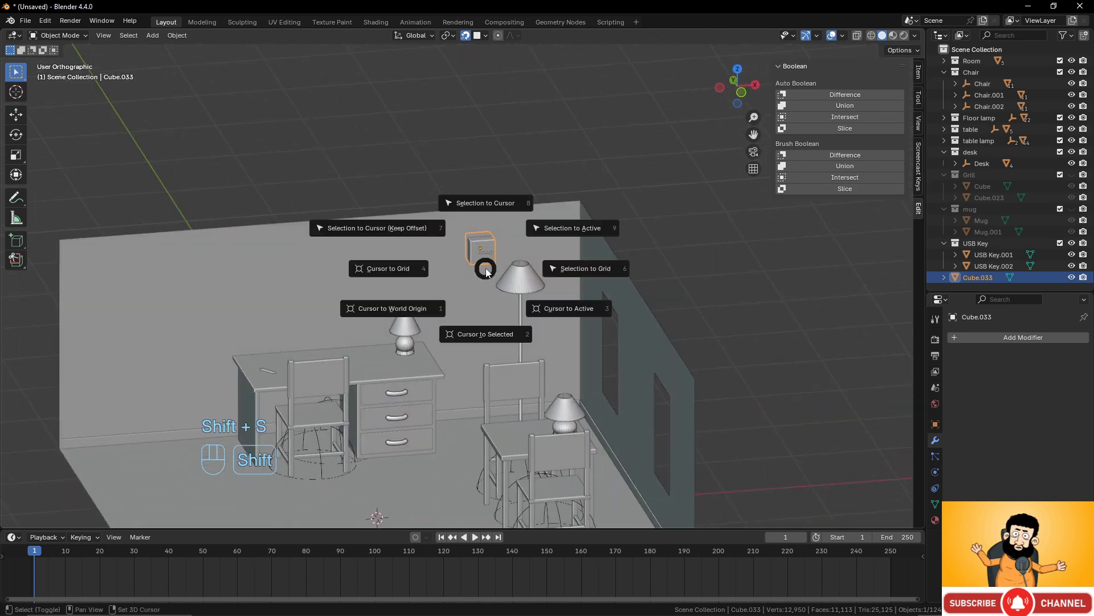
left_click(491, 334)
middle_click_drag(507, 248, 548, 234)
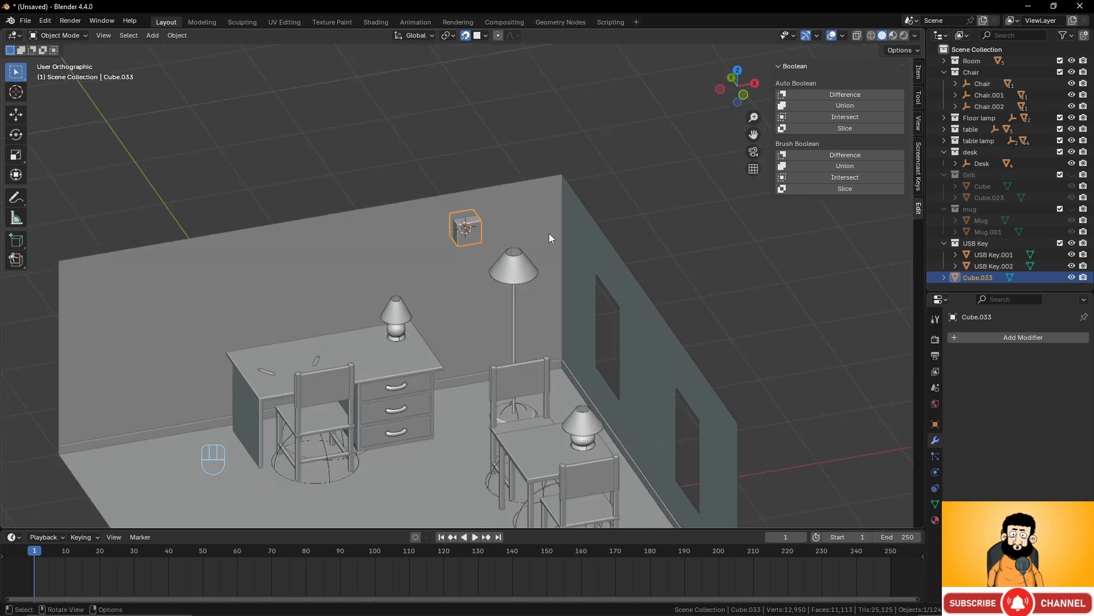
Cut a vent opening in the wall behind the desk with an automatic Boolean Difference using the cube.
left_click(535, 222, "shift")
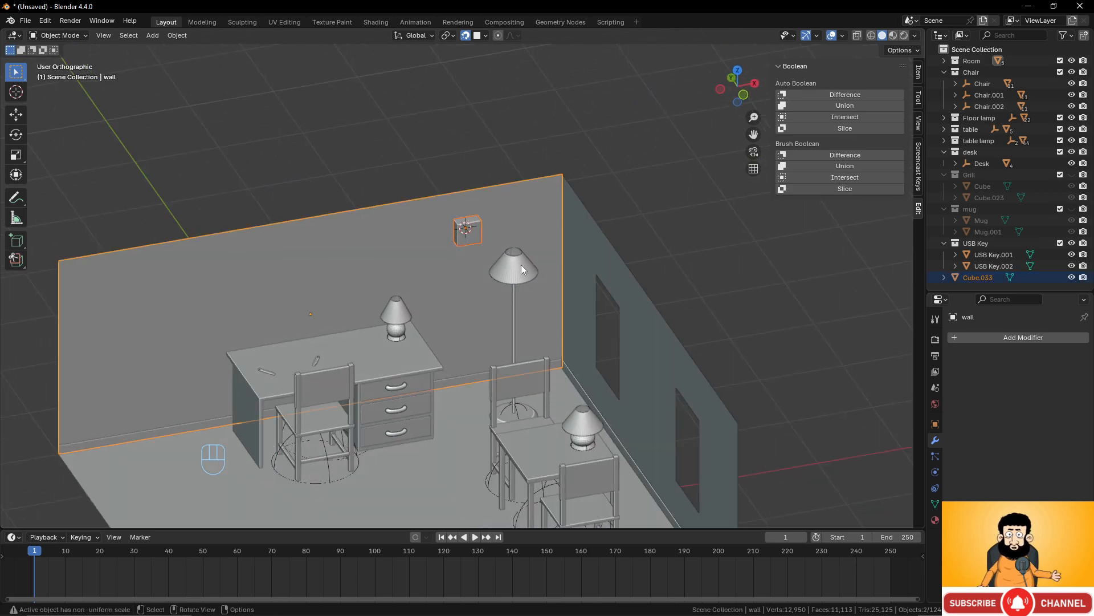
key("ctrl+shift+KP_Subtract")
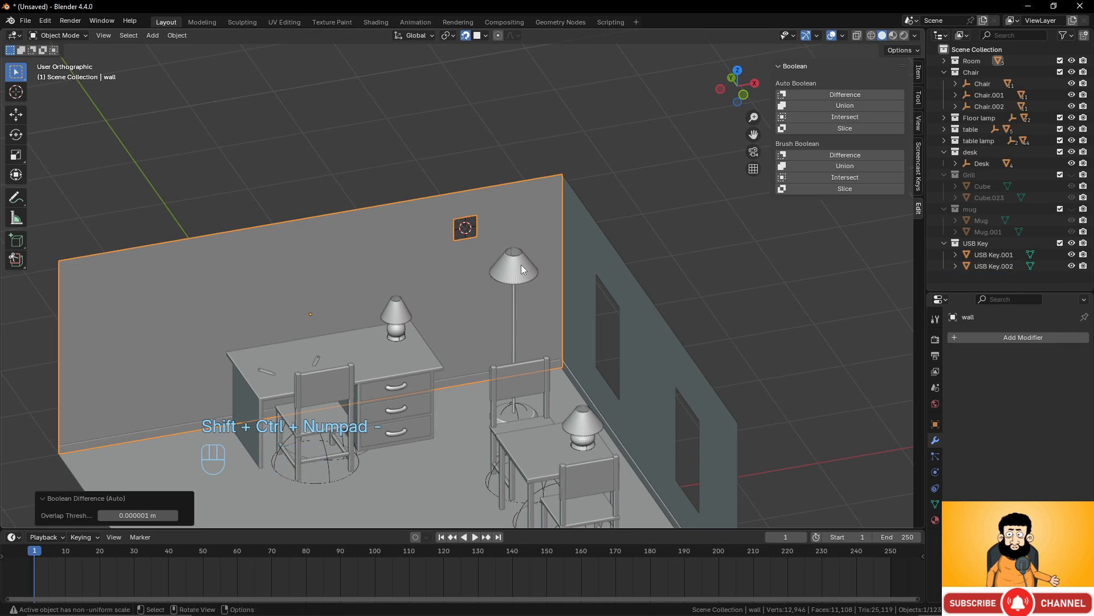
mouse_move(521, 264)
middle_mouse_down()
mouse_move(512, 276)
mouse_move(516, 247)
middle_mouse_up()
scroll(513, 276, "down", 3)
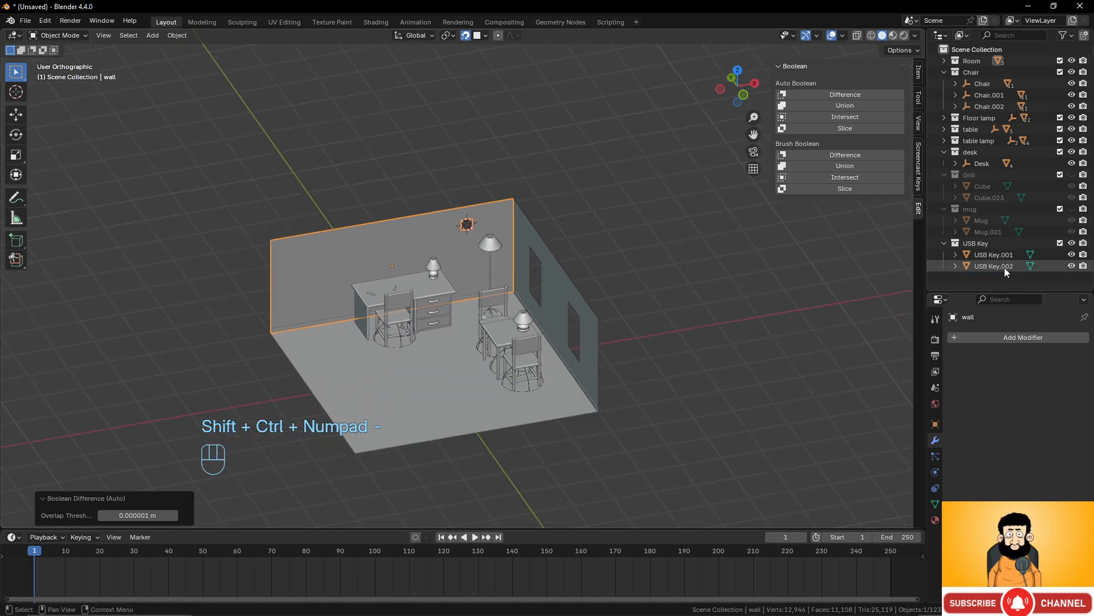
Turn the Grill and mug collections back on in the scene.
left_click(1072, 176)
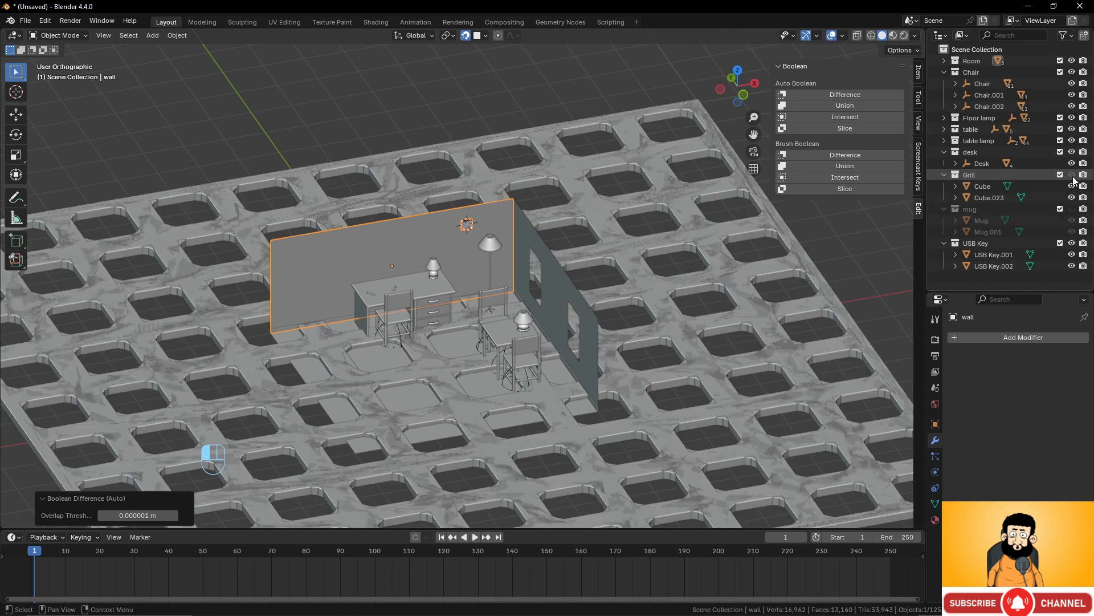
left_click(1071, 208)
scroll(641, 335, "down", 4)
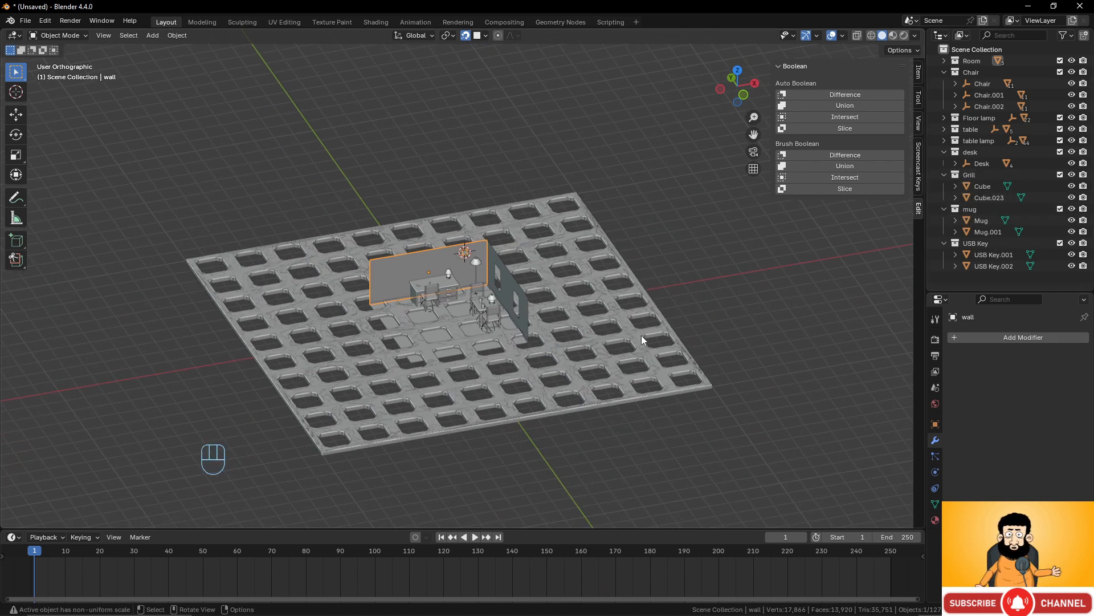
scroll(640, 341, "up", 3)
middle_click_drag(633, 306, 525, 272, "shift")
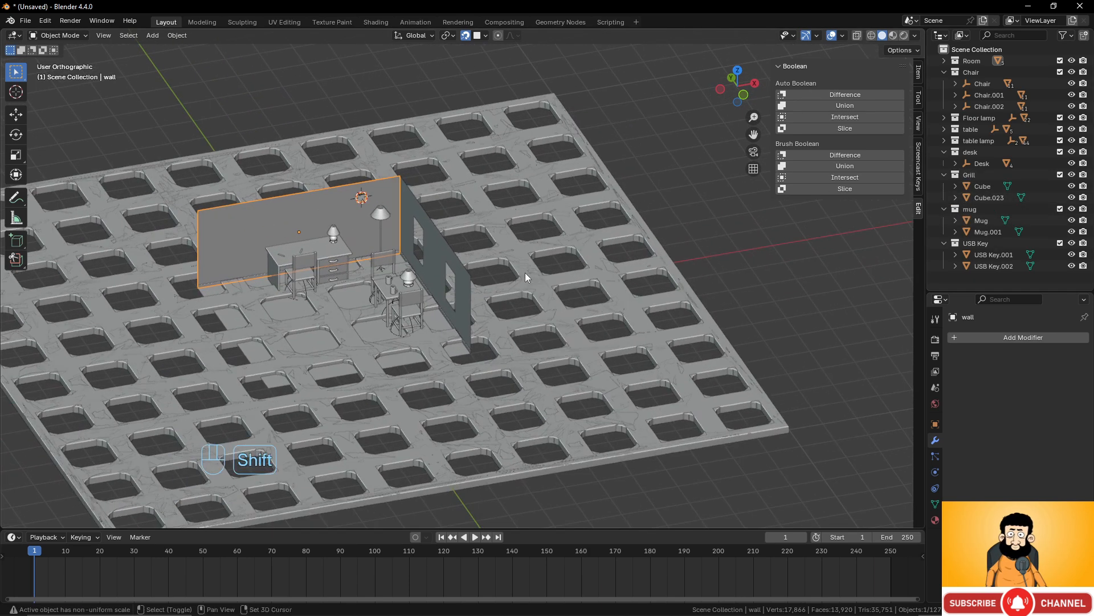
Hide the Cube.023 detail mesh and scale the main grill panel by about 0.067.
left_click(601, 273)
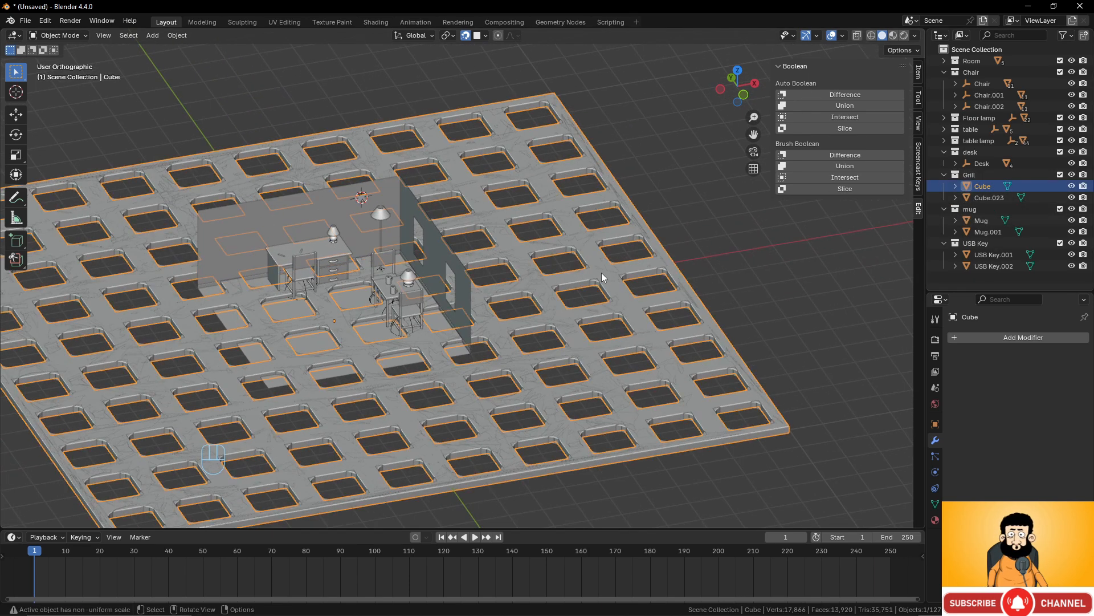
left_click(1072, 197)
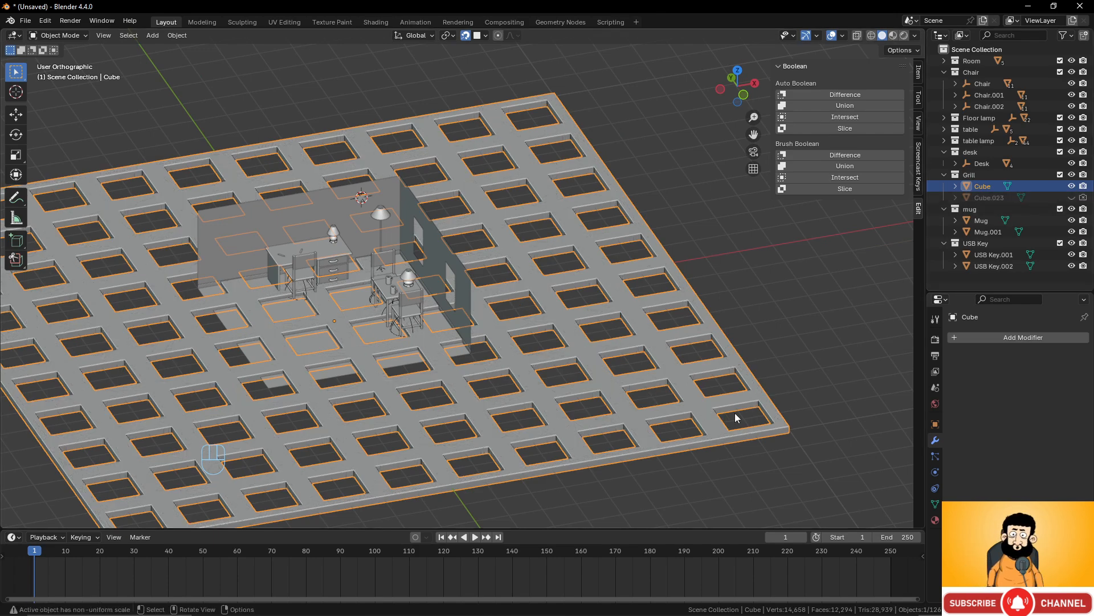
key("s")
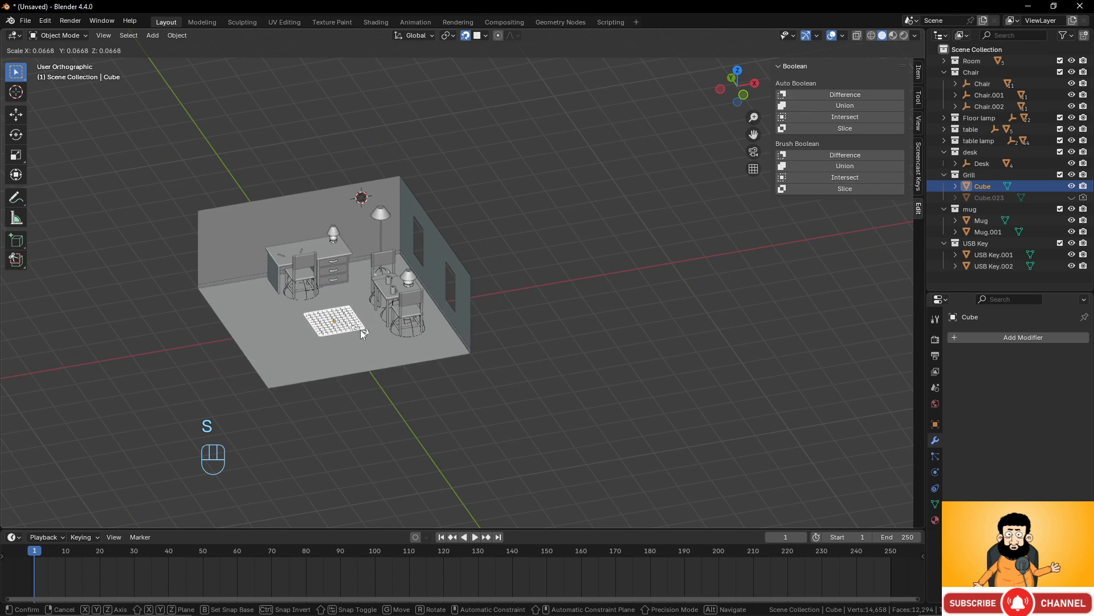
left_click(361, 330)
Snap the grill panel to the 3D cursor and rotate it 90° about the X axis.
key("shift+s")
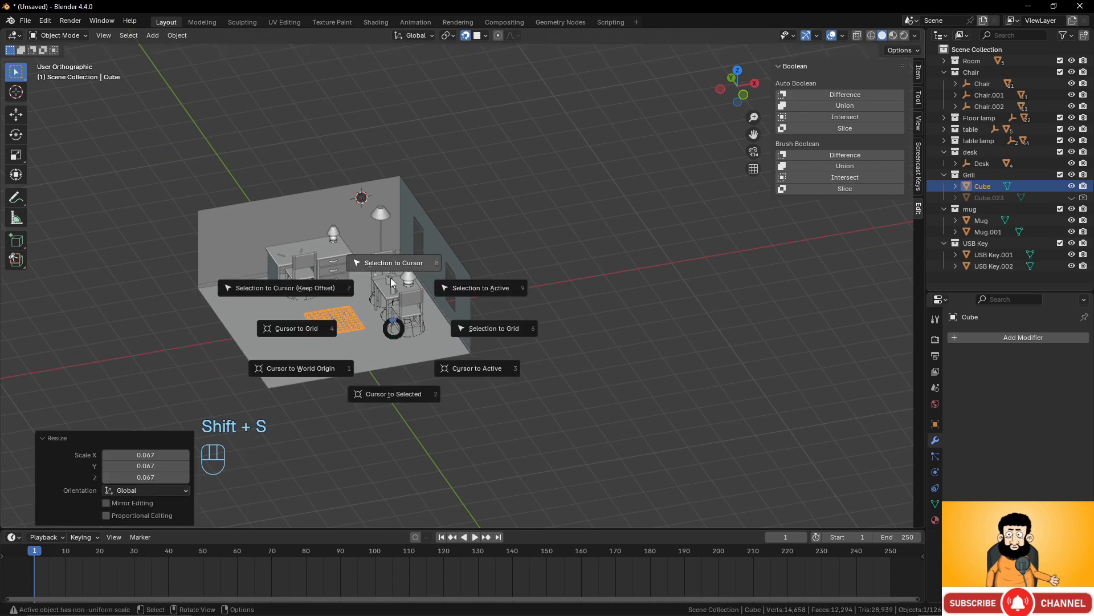
left_click(391, 282)
scroll(403, 320, "up", 6)
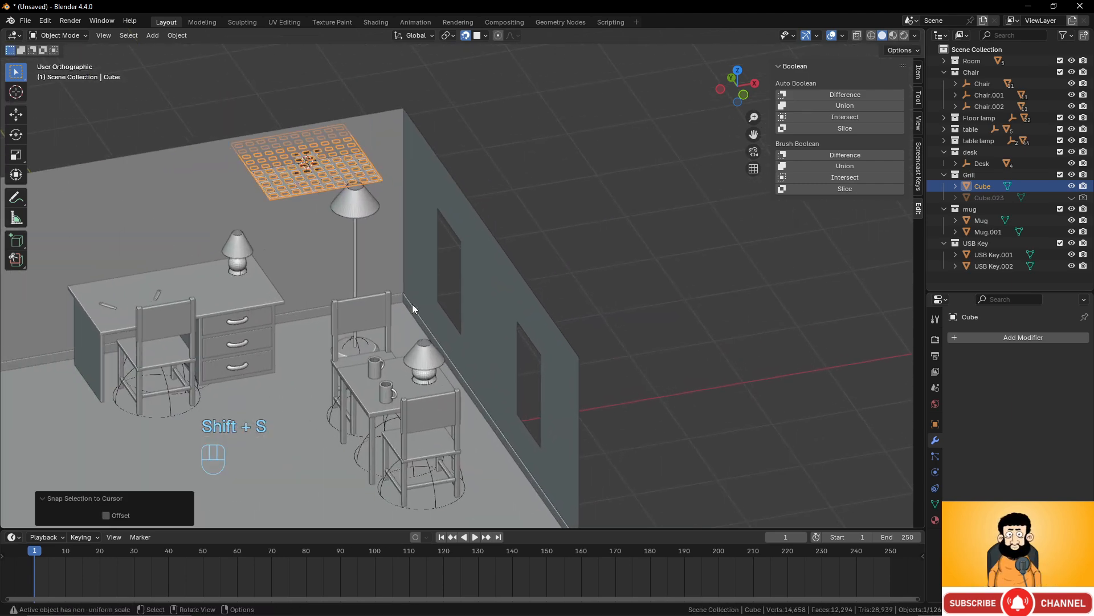
key("r")
key("x")
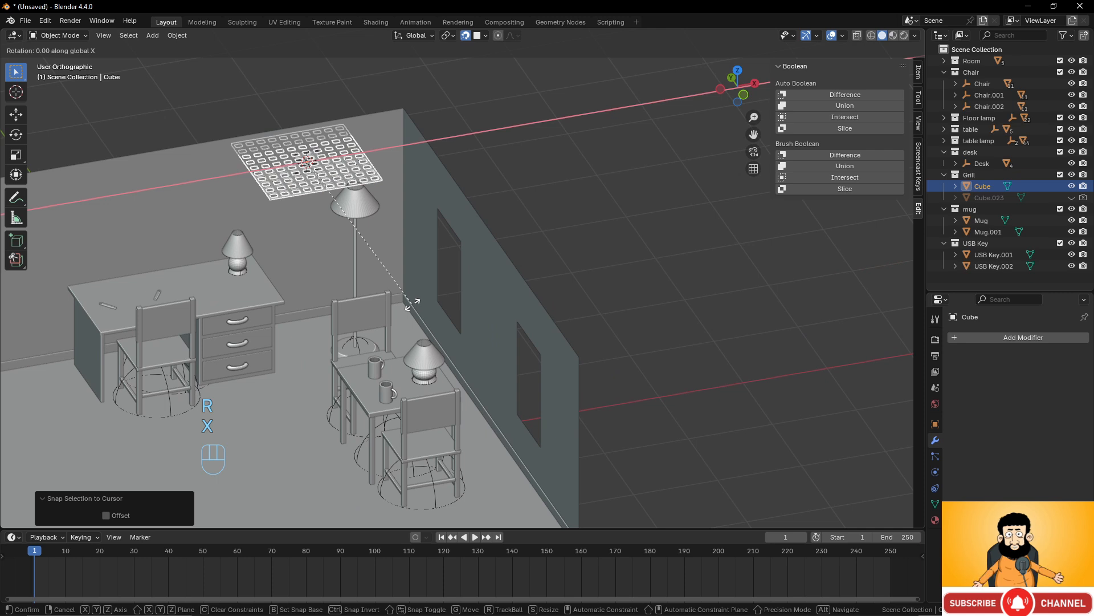
key("KP_9")
key("KP_0")
left_click(414, 305)
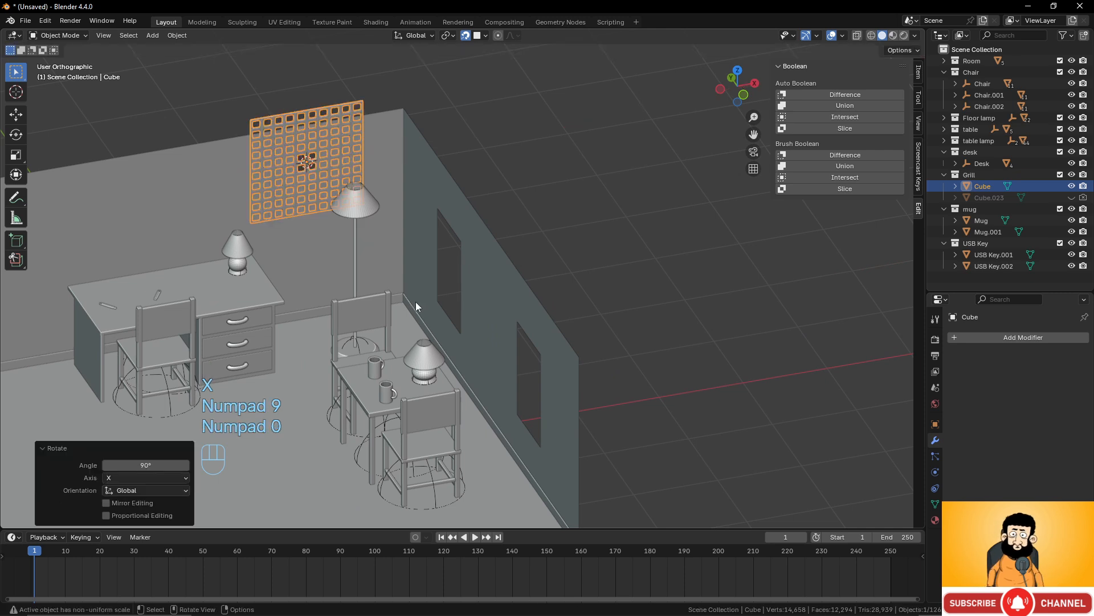
Scale the grill by about 0.215 to fit the vent opening and deselect everything.
key("s")
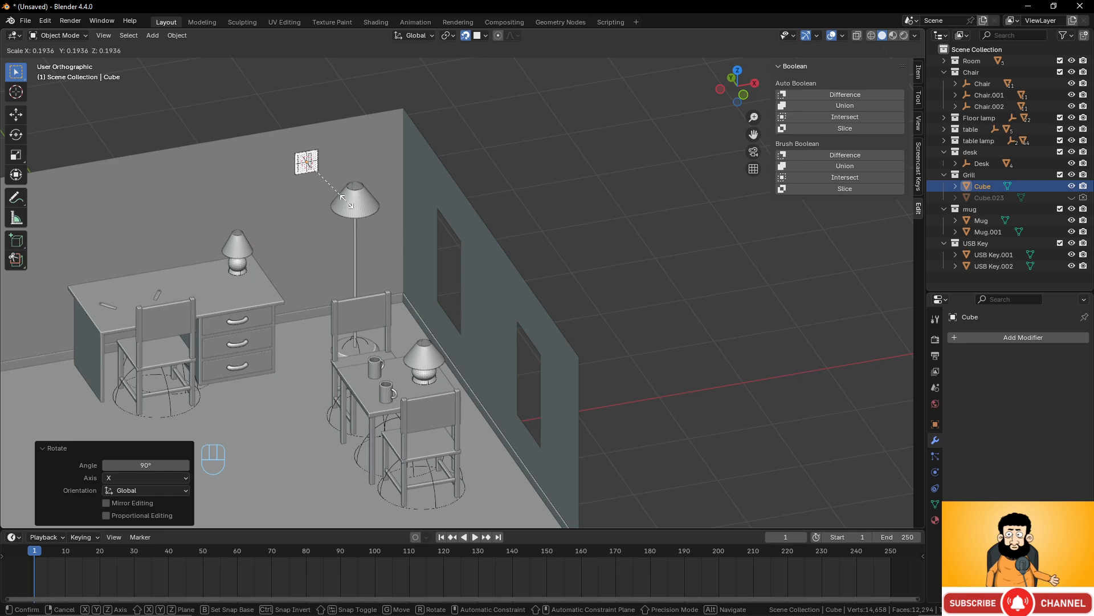
left_click(349, 230)
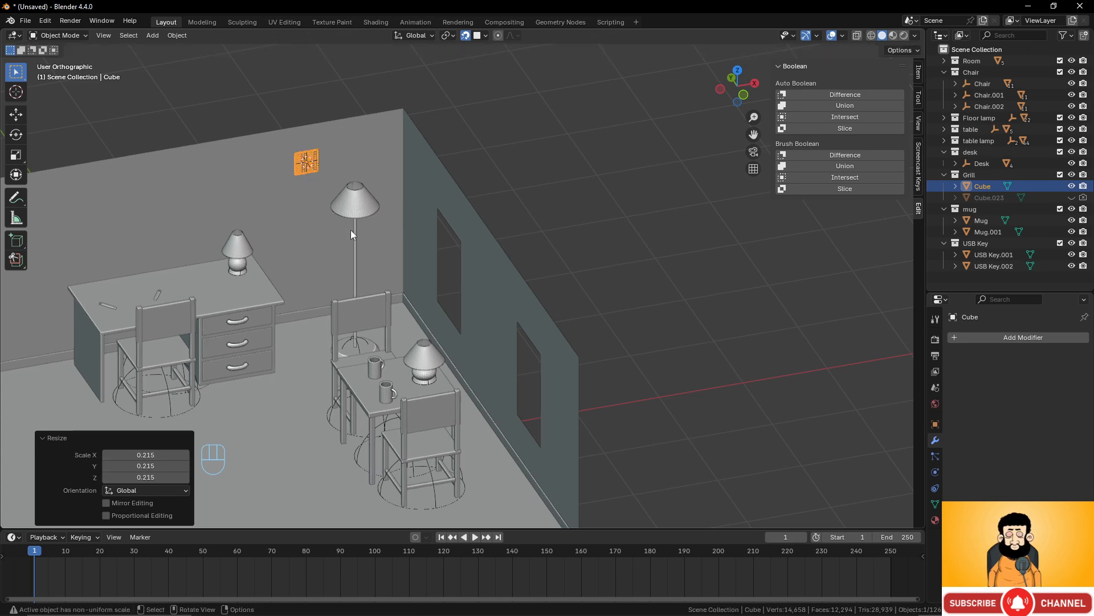
scroll(349, 231, "up", 3)
middle_click_drag(349, 231, 405, 414, "shift")
scroll(405, 414, "up", 5)
middle_click_drag(196, 358, 621, 334, "shift")
scroll(452, 334, "up", 3)
middle_click_drag(383, 306, 442, 305, "shift")
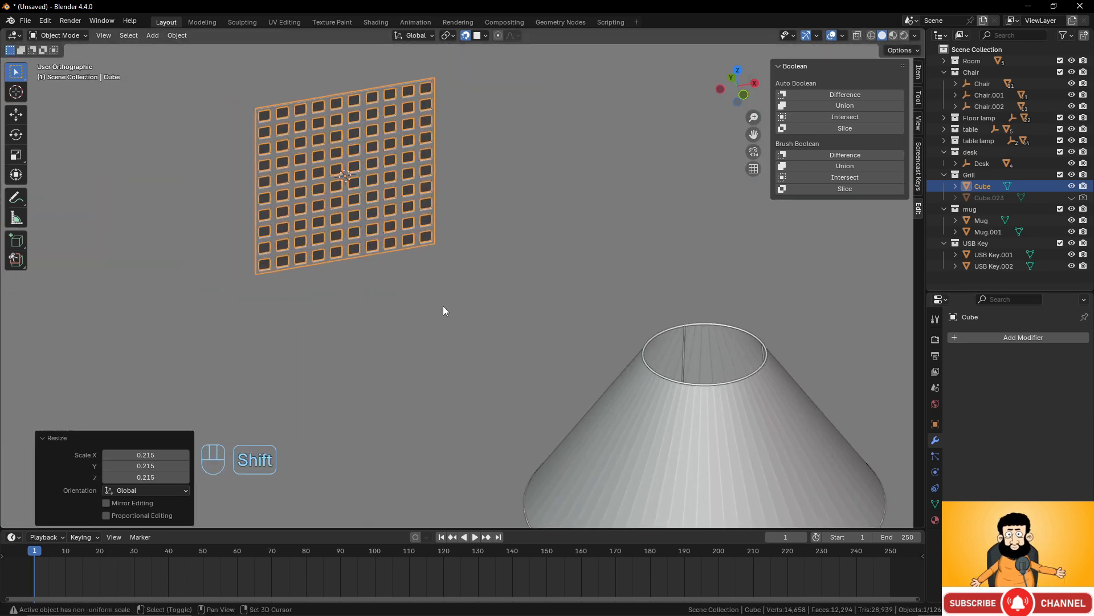
key("alt+a")
scroll(426, 300, "down", 10)
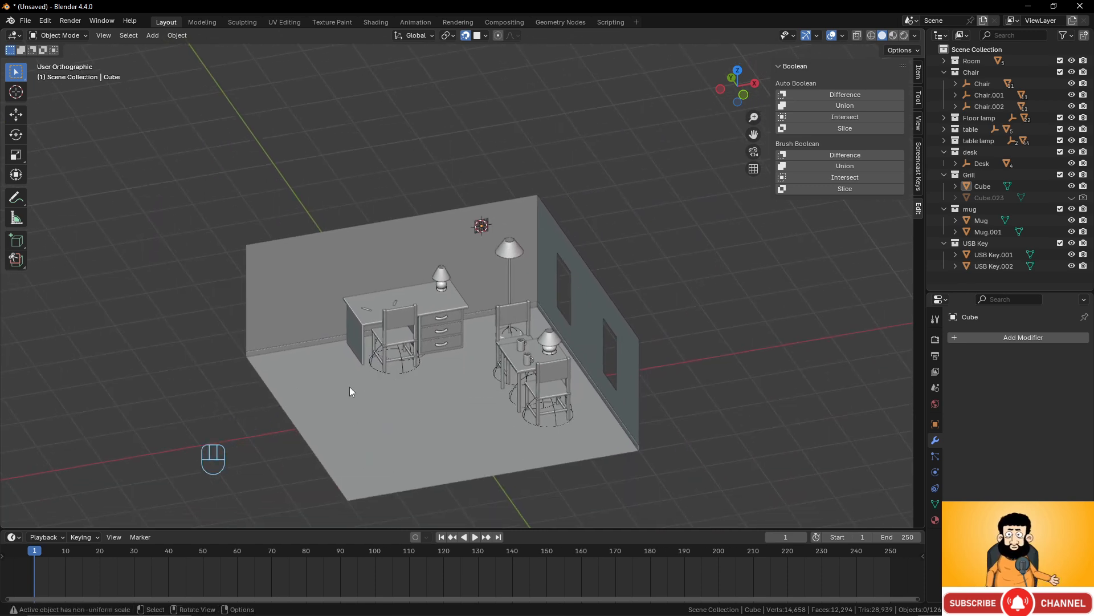
middle_click_drag(469, 337, 494, 370)
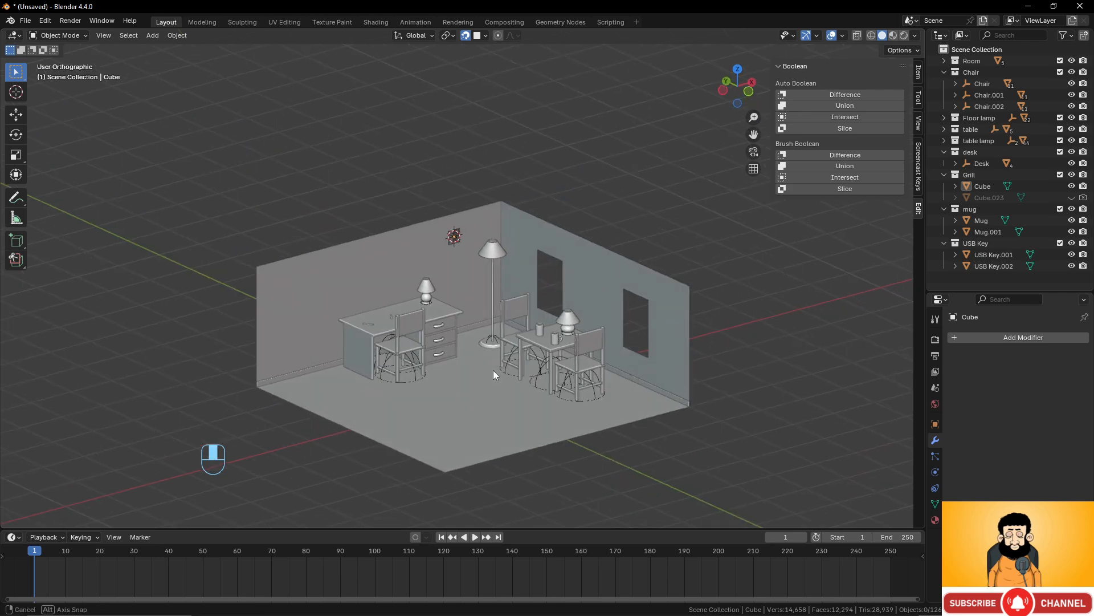
scroll(487, 400, "up", 2)
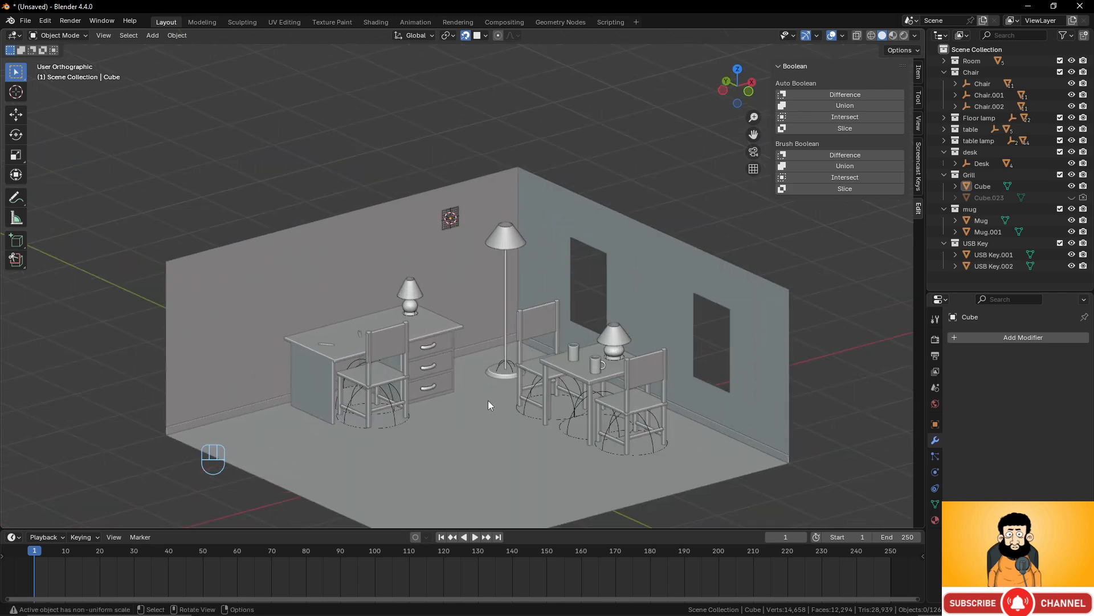
Create a new collection in the scene and name it frames.
right_click(965, 278)
left_click(965, 278)
double_click(986, 278)
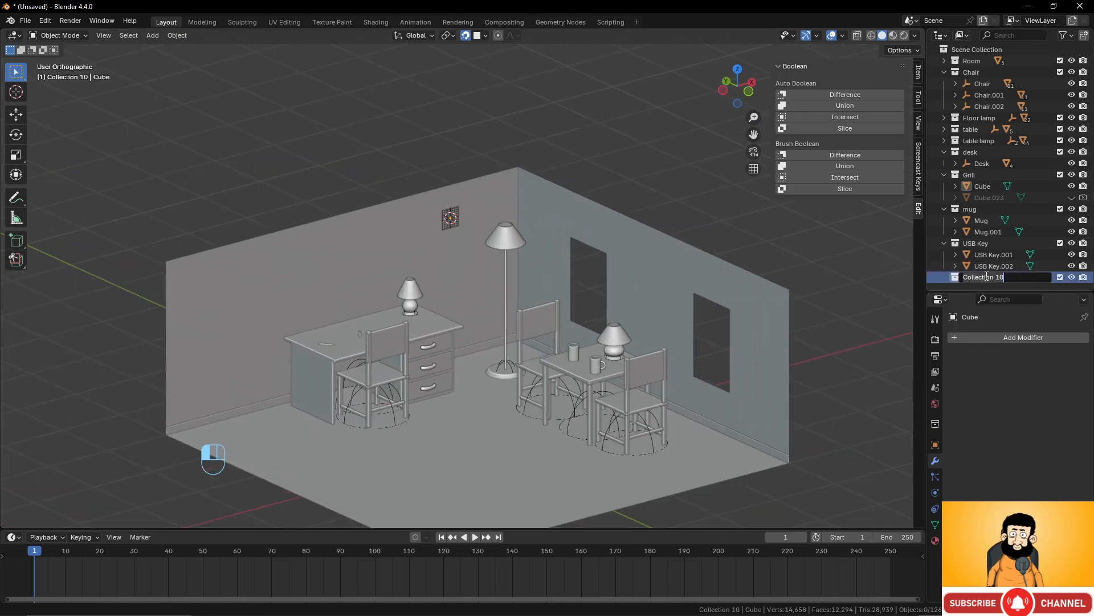
type("frames")
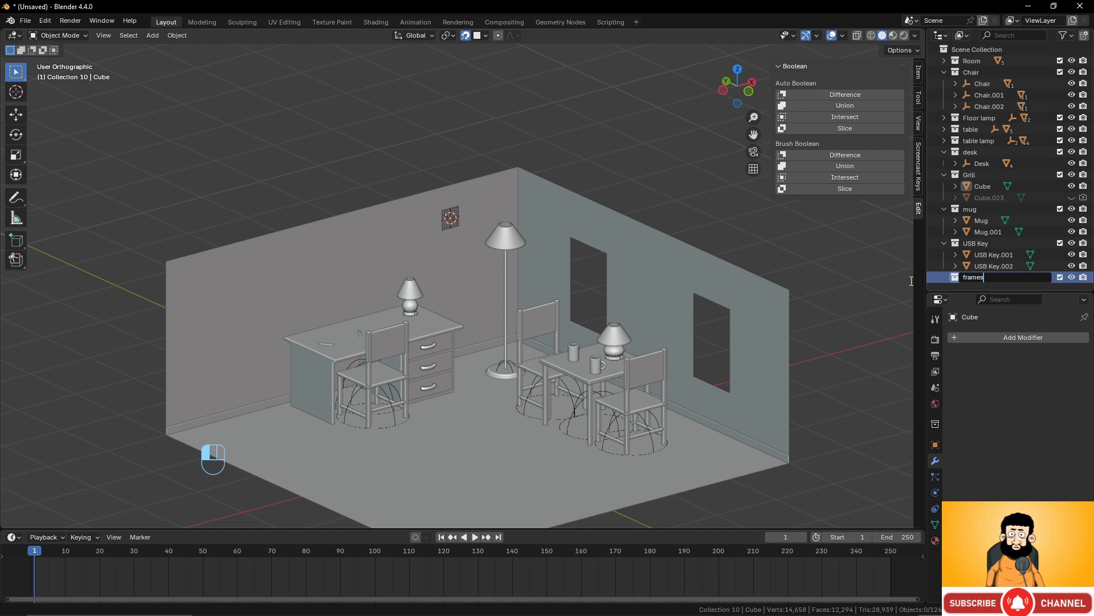
key("Return")
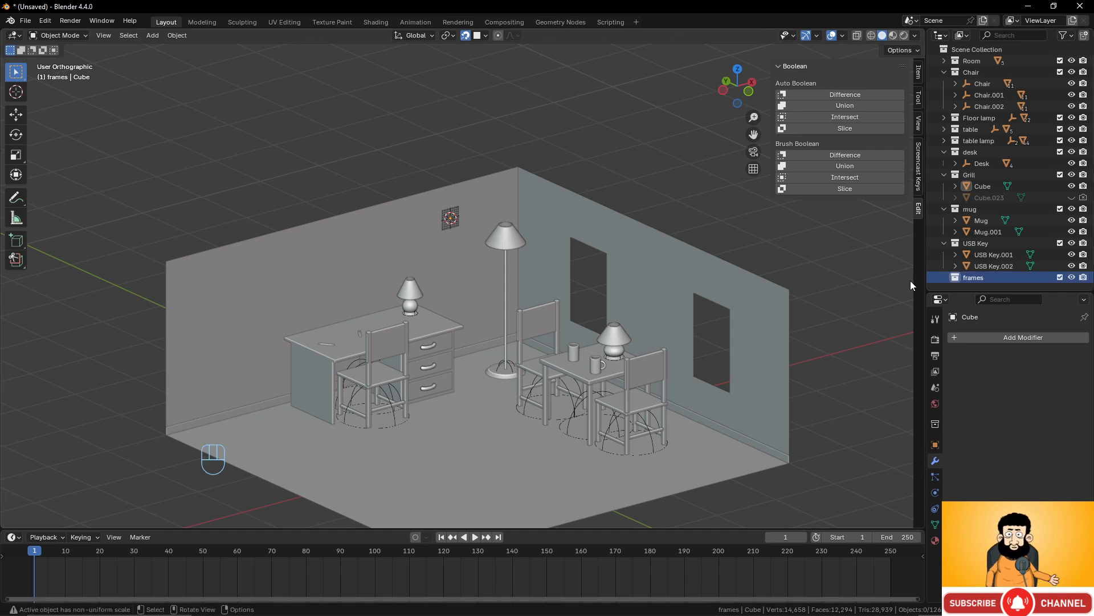
Isolate the frames collection so that all other collections are hidden.
scroll(535, 361, "down", 4)
middle_click_drag(536, 362, 539, 383)
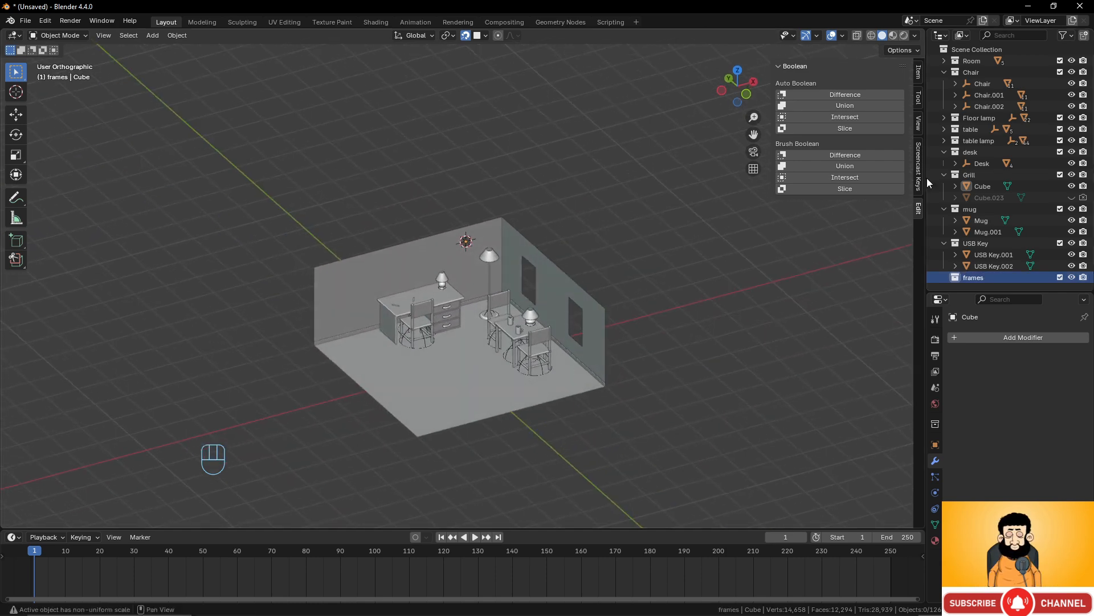
left_click(1072, 278, "ctrl")
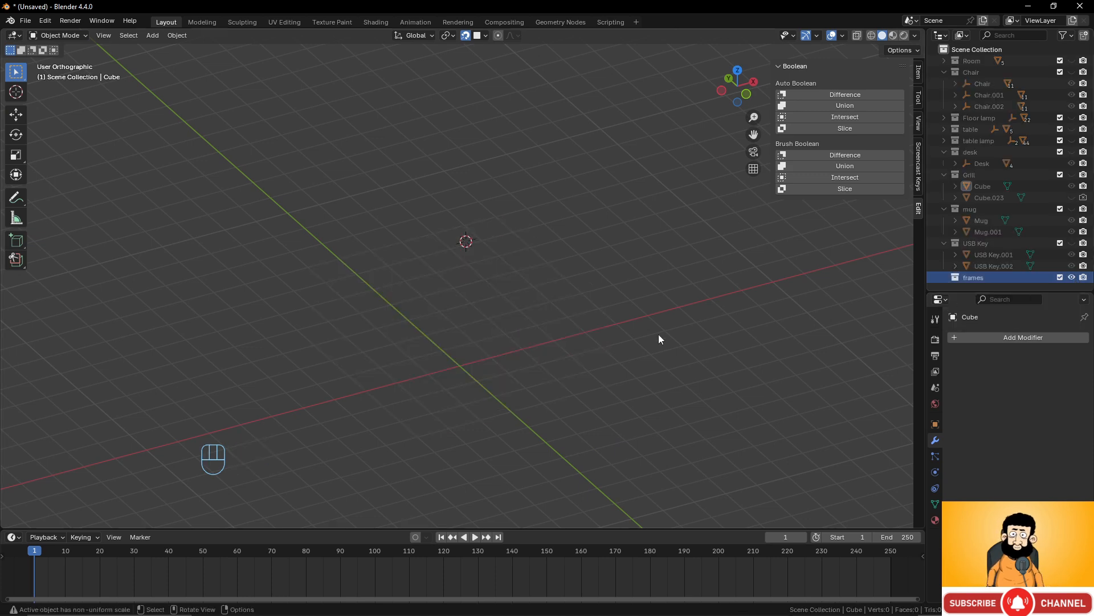
Reset the 3D cursor to the world origin and add a cube mesh there.
key("shift+c")
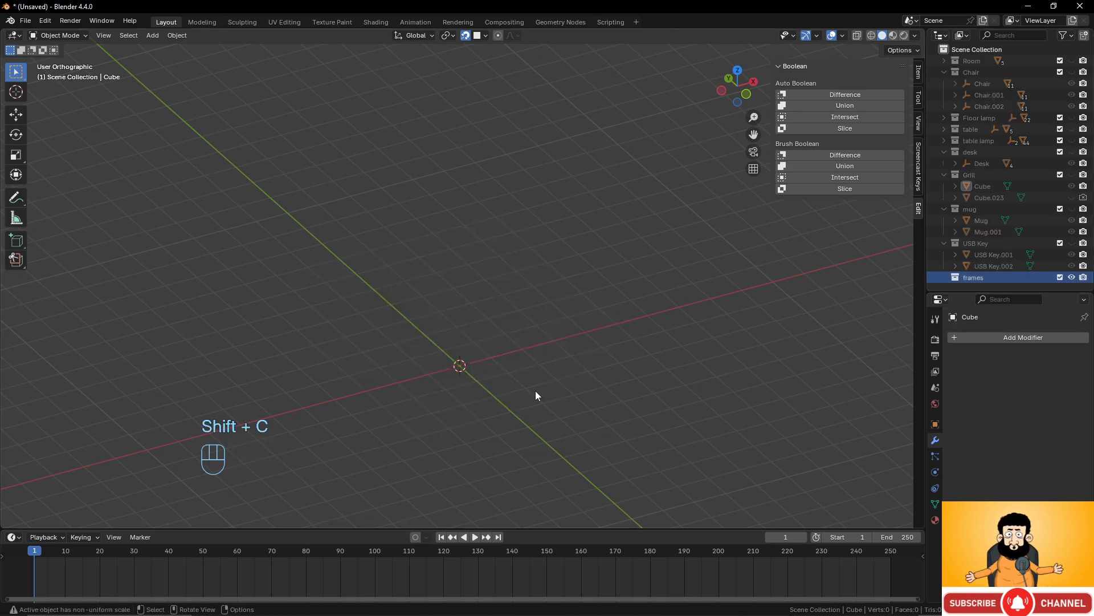
middle_click_drag(535, 391, 464, 324)
key("shift+a")
mouse_move(465, 320)
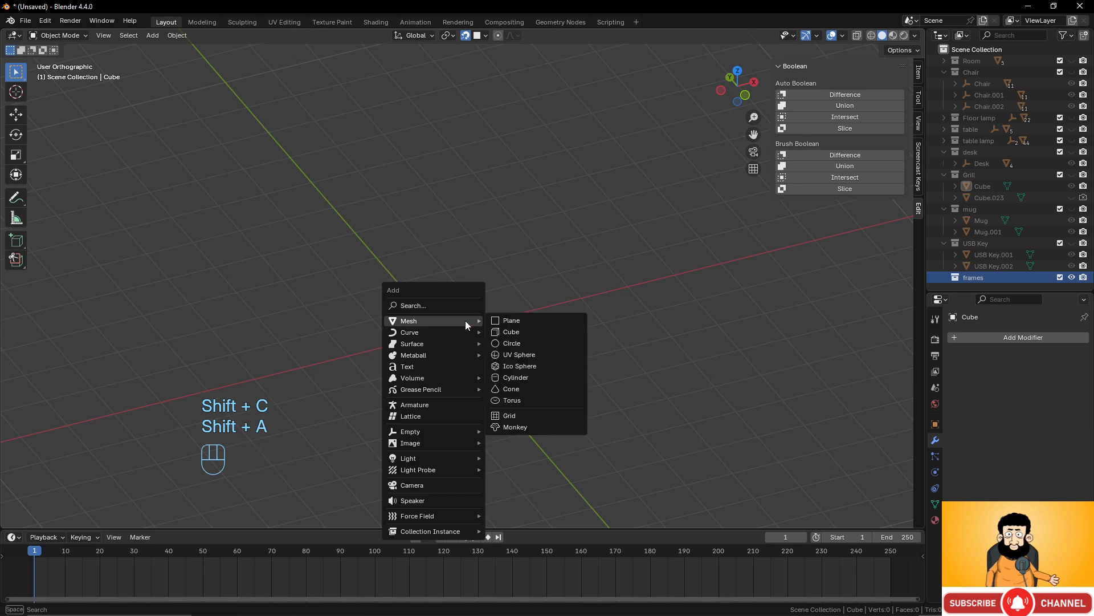
left_click(519, 331)
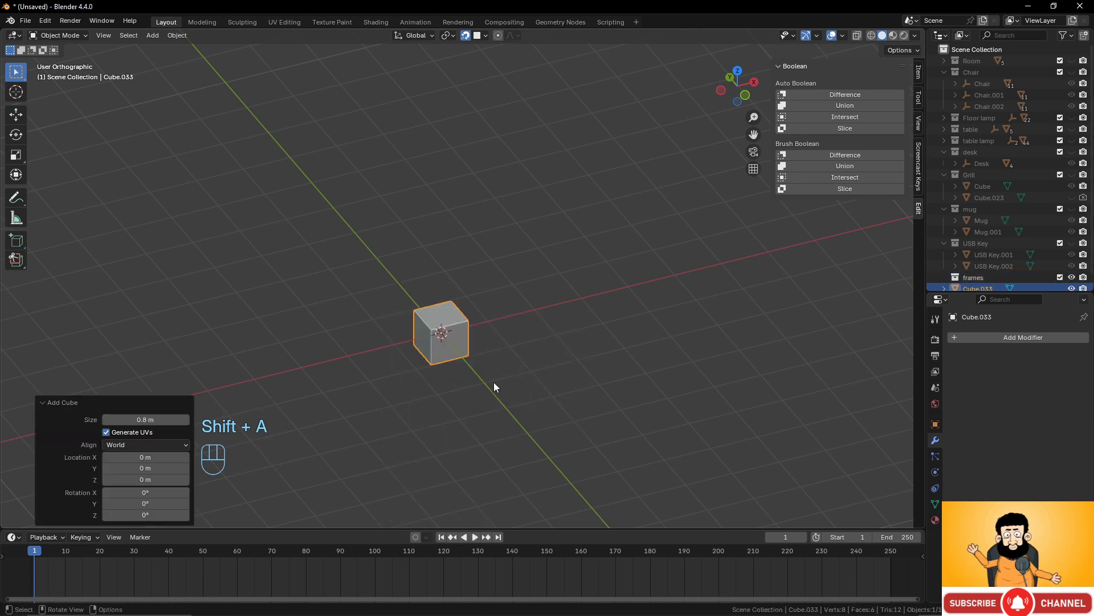
Flatten the cube into a thin square slab by scaling it to about 0.052 along Z.
scroll(494, 382, "up", 4)
middle_click_drag(492, 350, 490, 311, "shift")
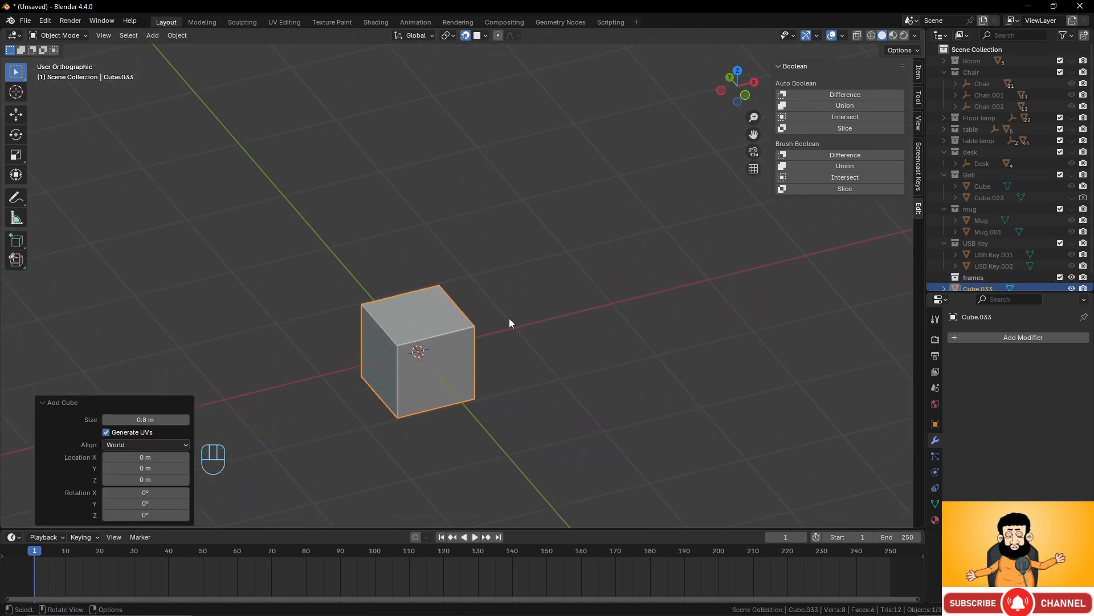
key("s")
key("z")
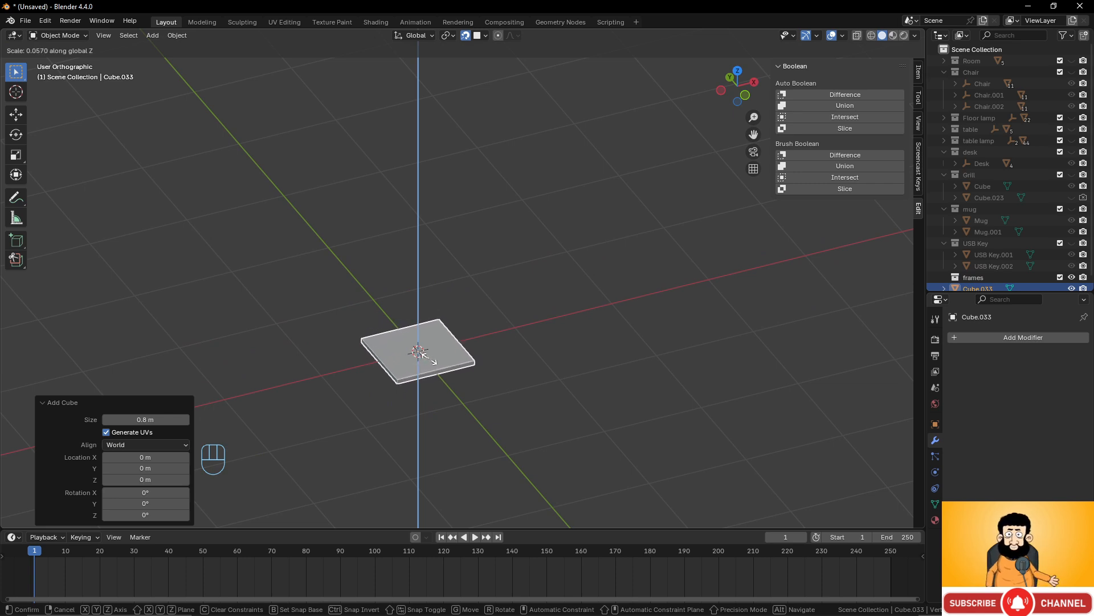
left_click(423, 355)
Duplicate the slab about 0.022 m upward along Z and scale the copy uniformly to about 0.885.
middle_click_drag(423, 354, 561, 292)
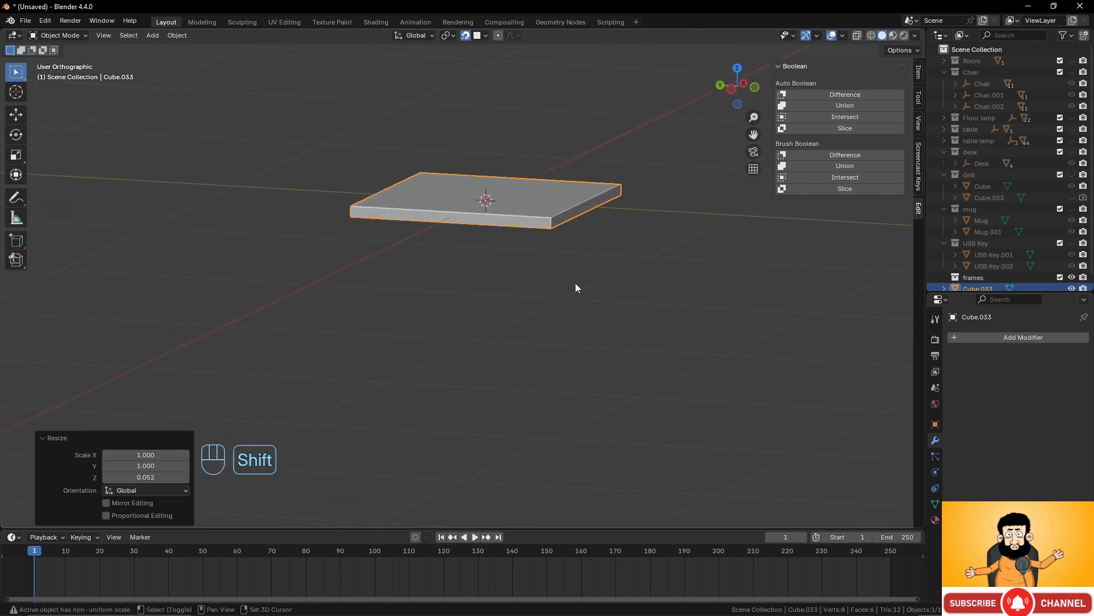
key("shift+d")
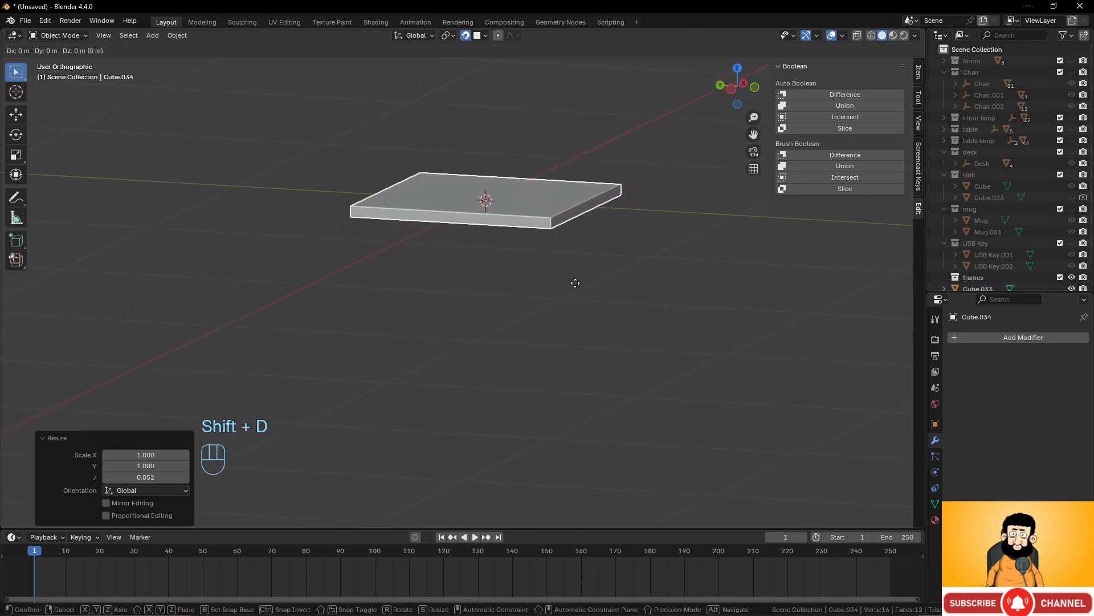
key("z")
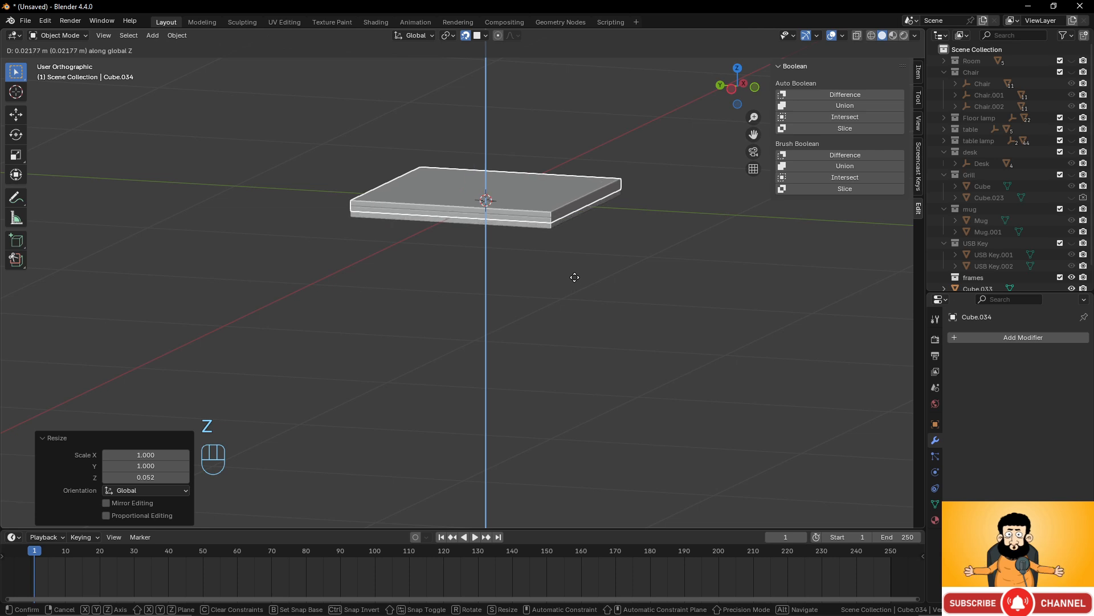
left_click(650, 276)
key("s")
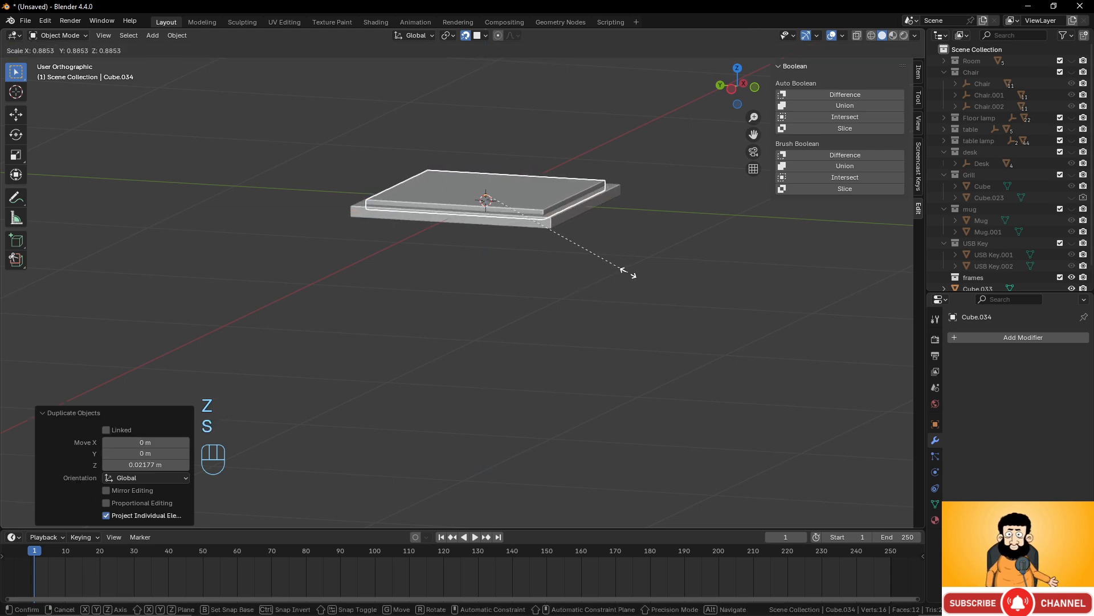
left_click(628, 272)
Subtract the smaller slab from the larger one with an Auto Boolean Difference to recess the frame.
middle_click_drag(628, 273, 557, 279)
left_click(618, 189, "shift")
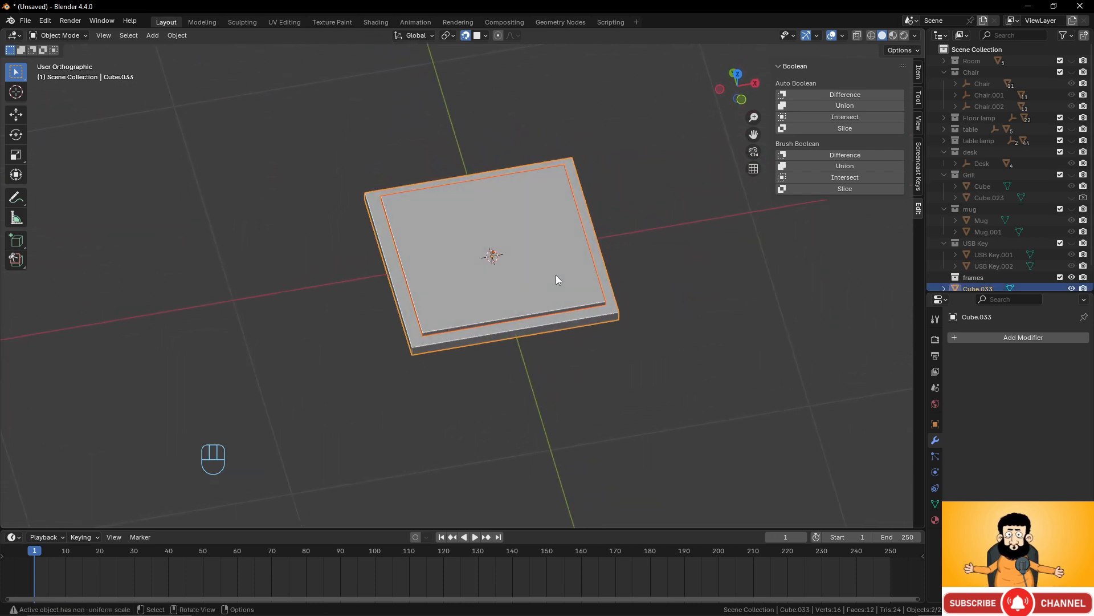
left_click(845, 94)
Thin the recessed frame by scaling it to about 0.568 along Z.
middle_click_drag(679, 211, 672, 128)
key("s")
key("z")
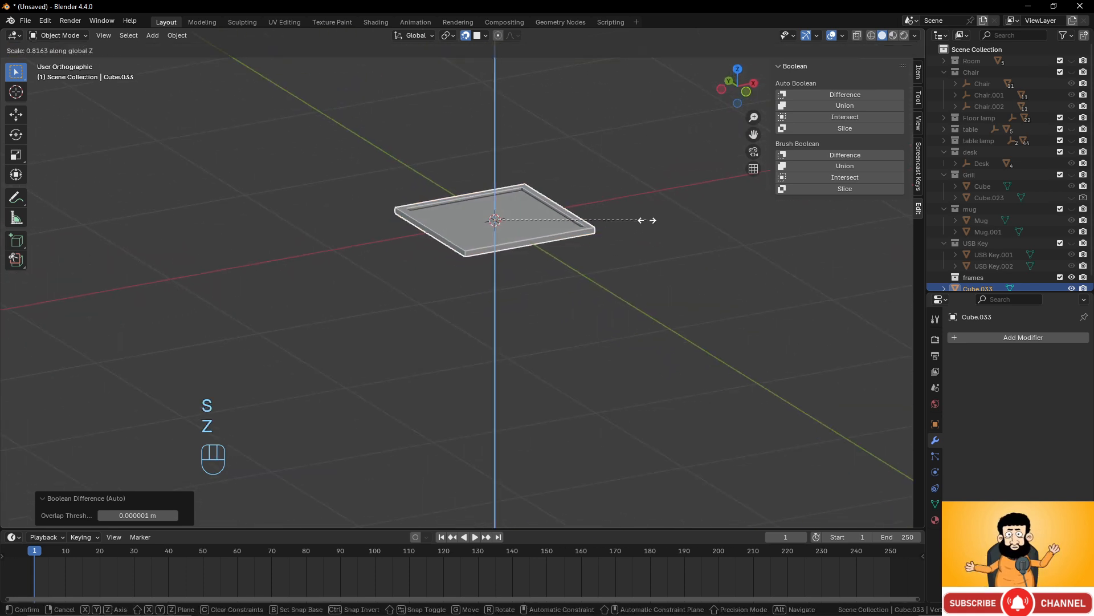
left_click(605, 221)
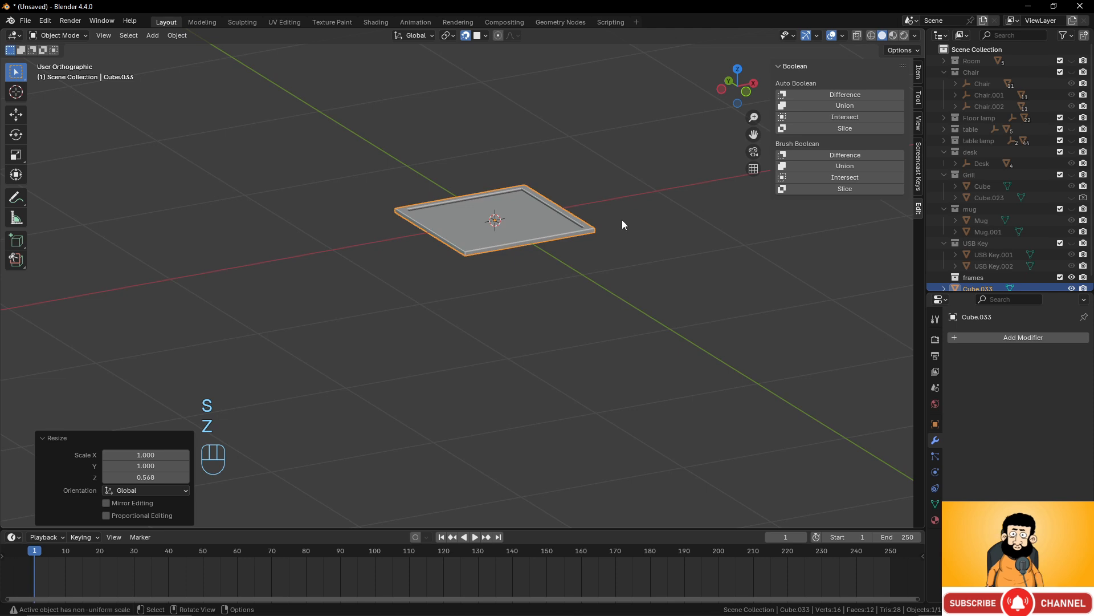
In front view, raise the frame about 0.012 m along Z so its underside sits at the origin.
key("KP_1")
scroll(622, 220, "up", 6)
middle_click_drag(517, 222, 516, 385, "shift")
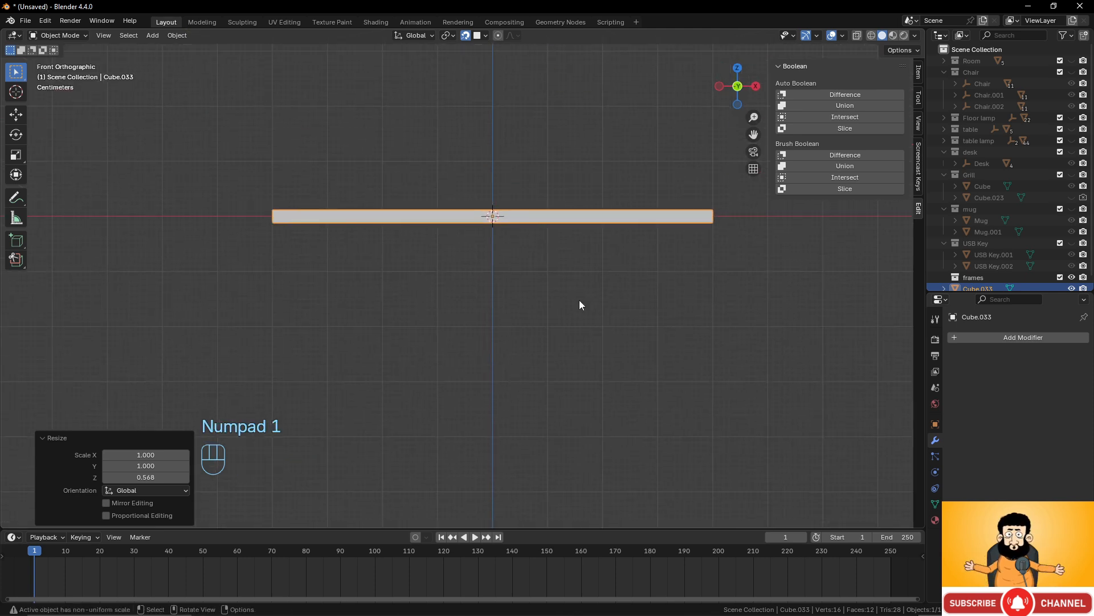
key("g")
key("z")
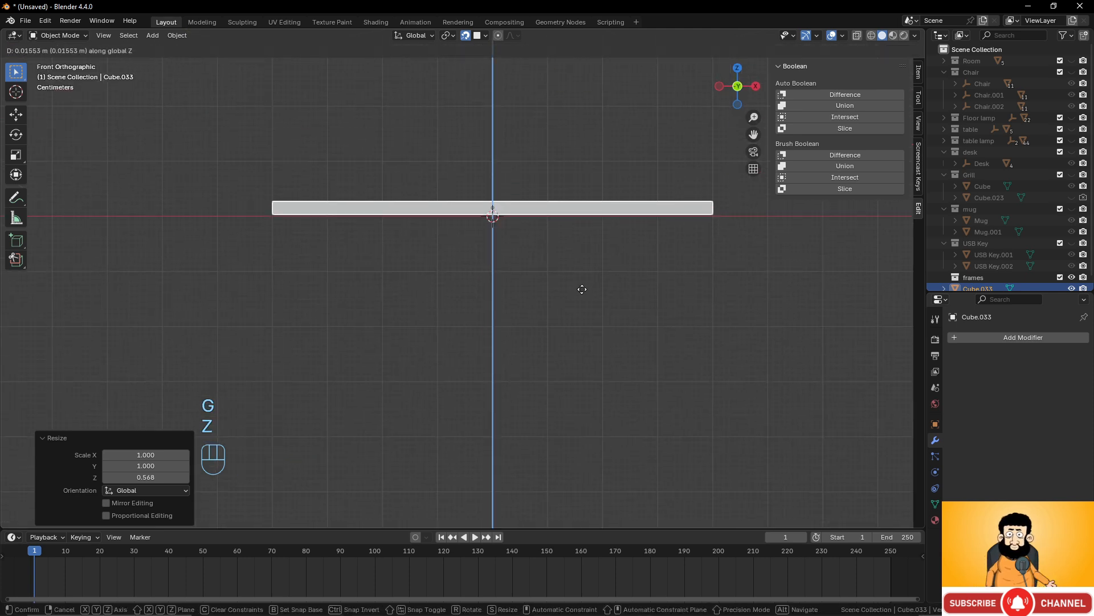
left_click(582, 290)
Apply all transforms to the frame.
mouse_move(582, 290)
middle_mouse_down()
mouse_move(548, 285)
mouse_move(566, 285)
middle_mouse_up()
key("ctrl+a")
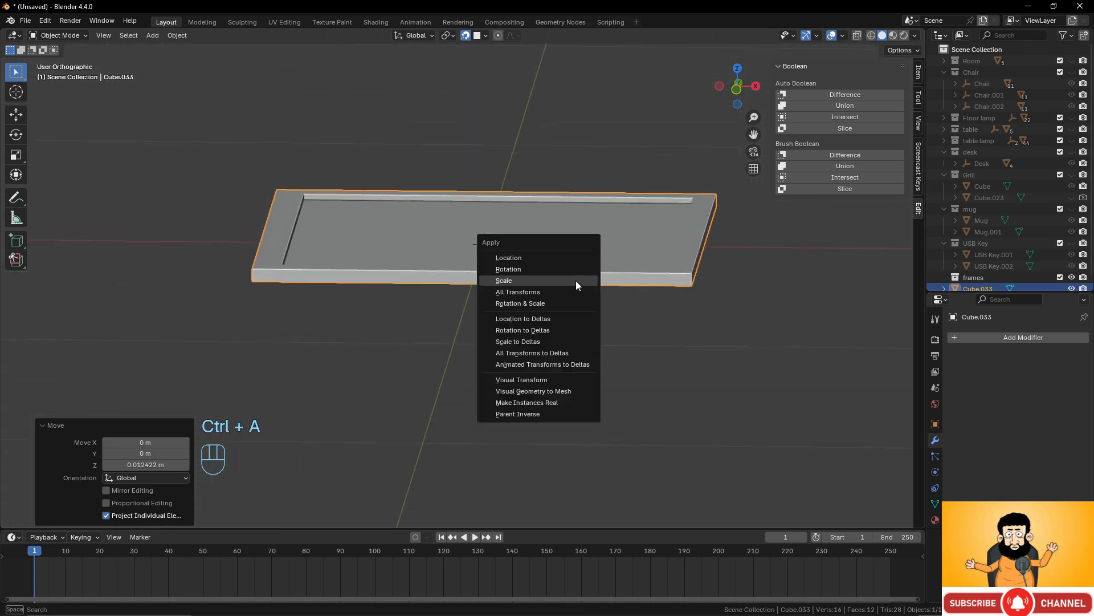
left_click(572, 291)
End the isolation of the frames collection so all the other collections are shown again.
middle_click_drag(499, 265, 508, 316)
scroll(507, 315, "down", 5)
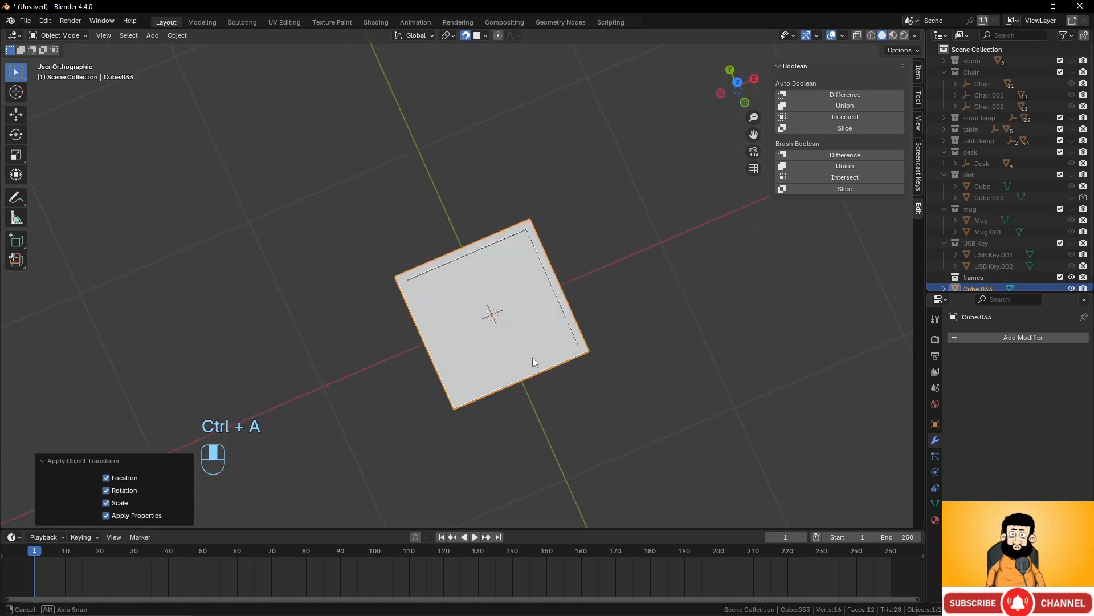
middle_click_drag(532, 358, 535, 304)
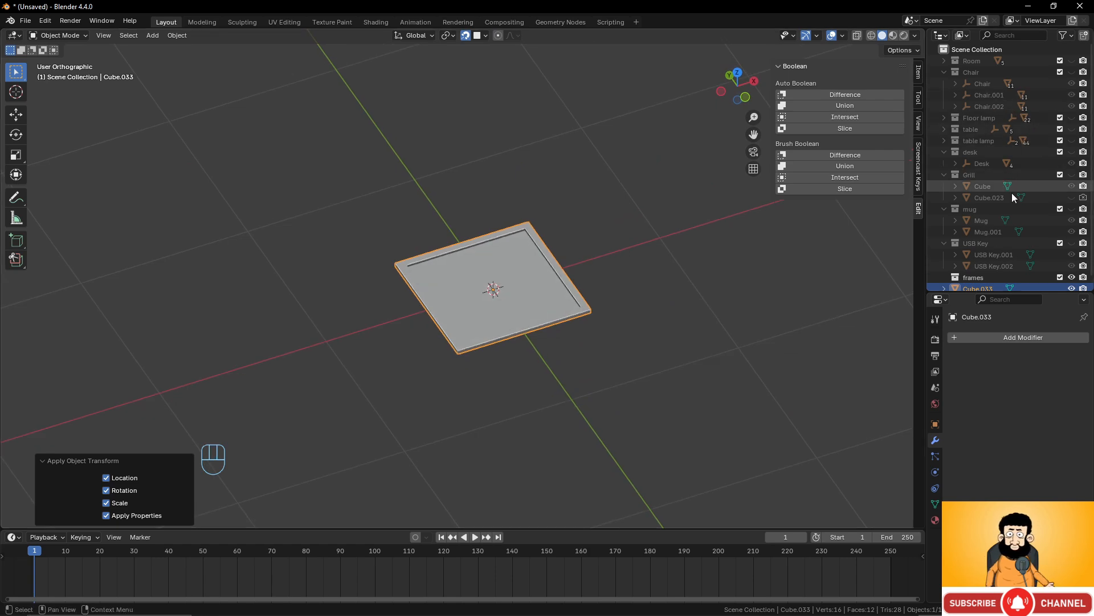
left_click(1072, 278, "ctrl")
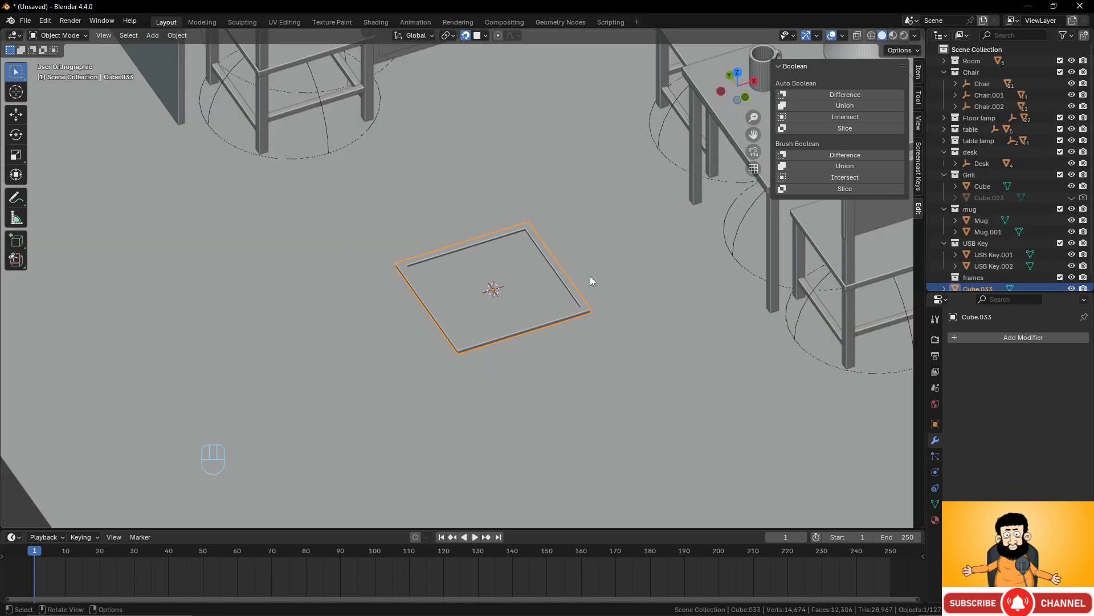
Snap the frame onto the wall behind the desk and scale it uniformly to about 0.728.
scroll(501, 238, "down", 6)
middle_click_drag(501, 237, 512, 211)
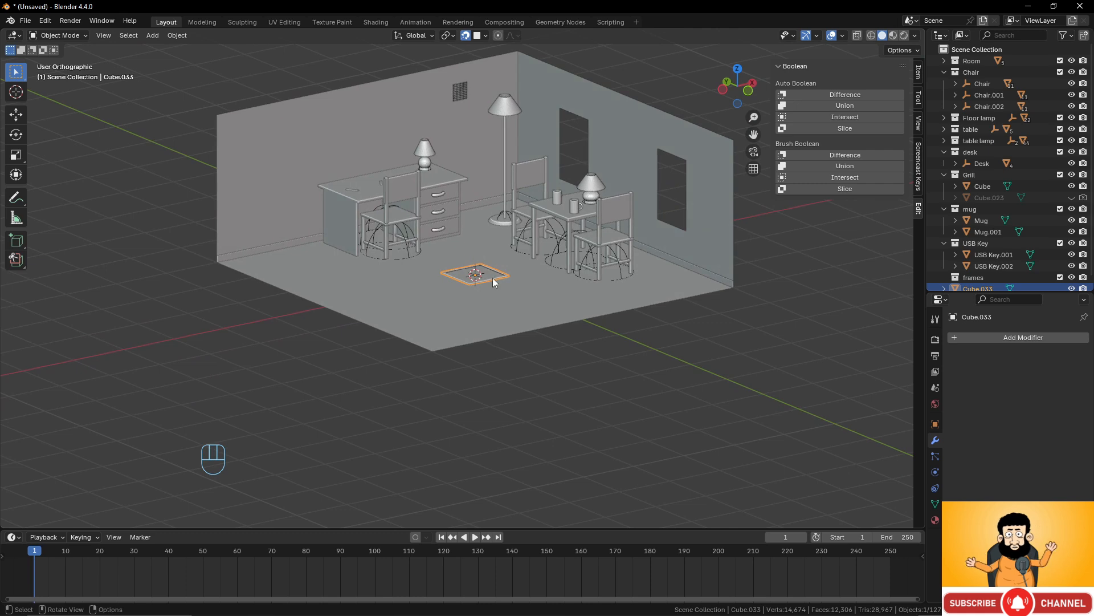
key("g")
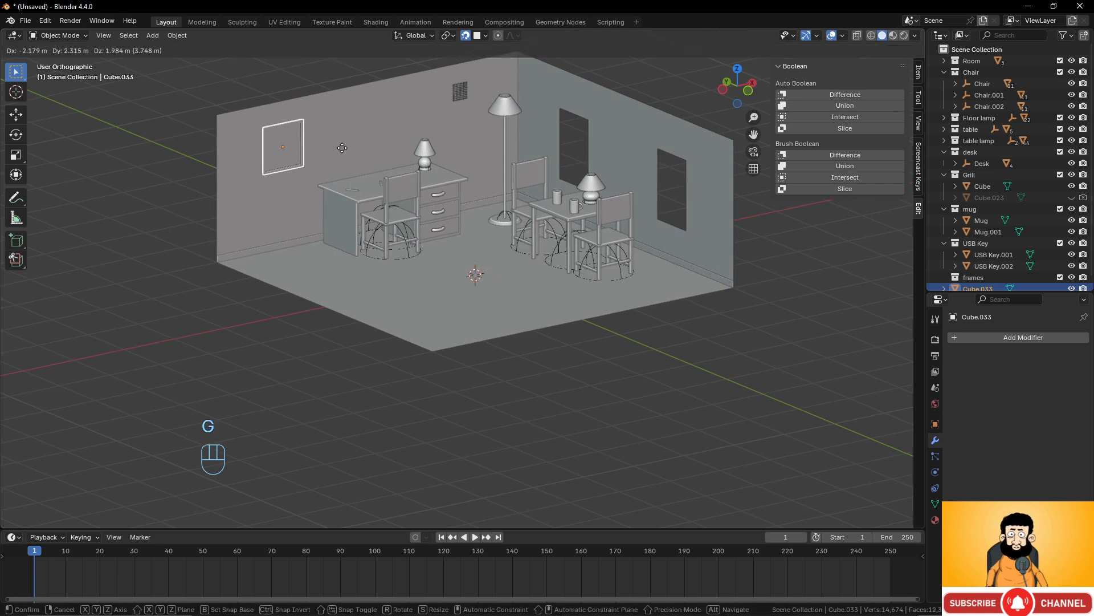
left_click(342, 147)
key("s")
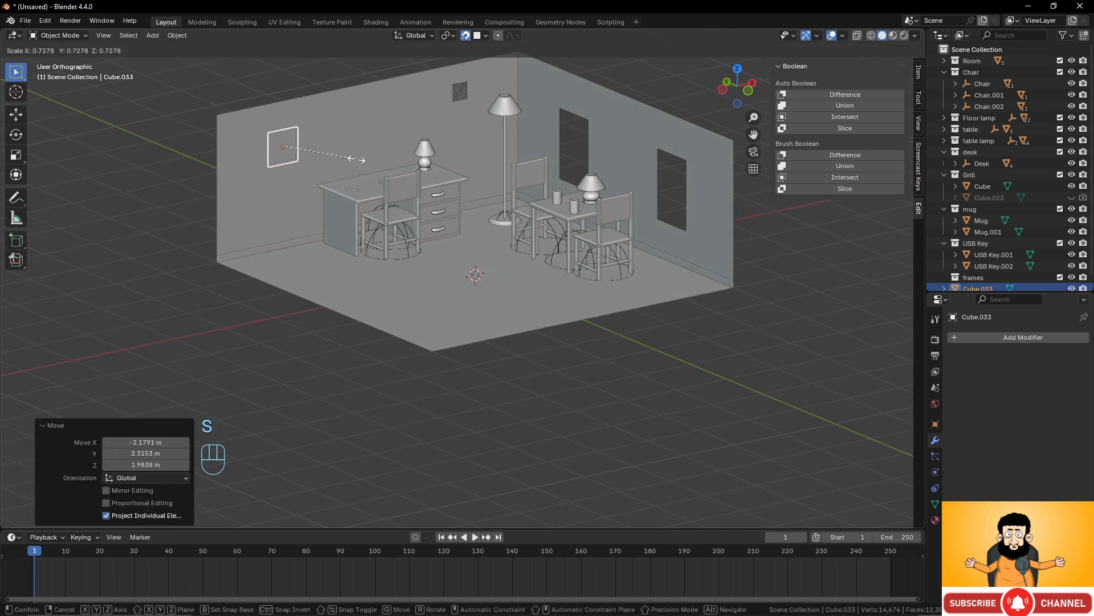
left_click(357, 159)
Duplicate the frame along the same wall above the desk and scale the copy to about 0.665.
key("shift+d")
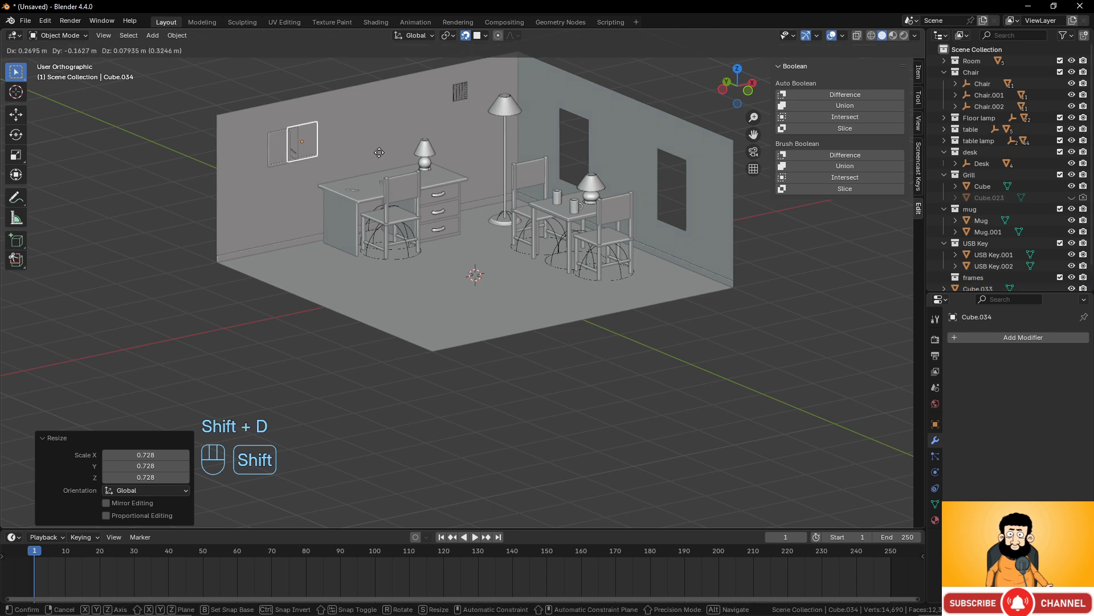
left_click(425, 145)
key("s")
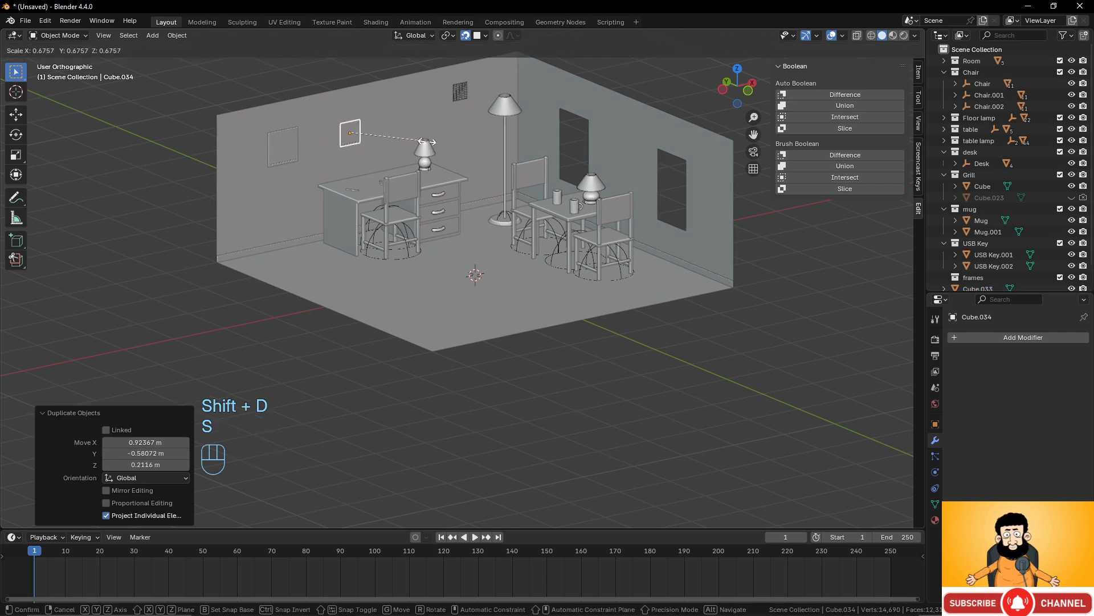
left_click(426, 145)
Stretch the smaller frame to about 2.121 along Z to make it tall and narrow.
key("s")
key("z")
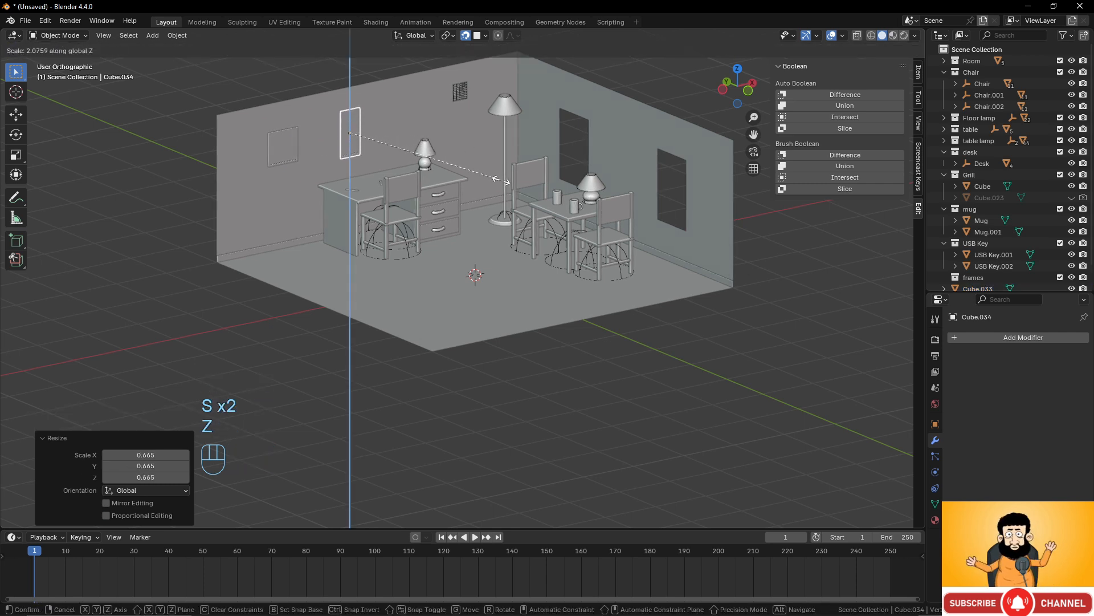
left_click(504, 182)
Duplicate the tall frame onto the wall above the desk lamp and clear the copy's scale.
key("shift+d")
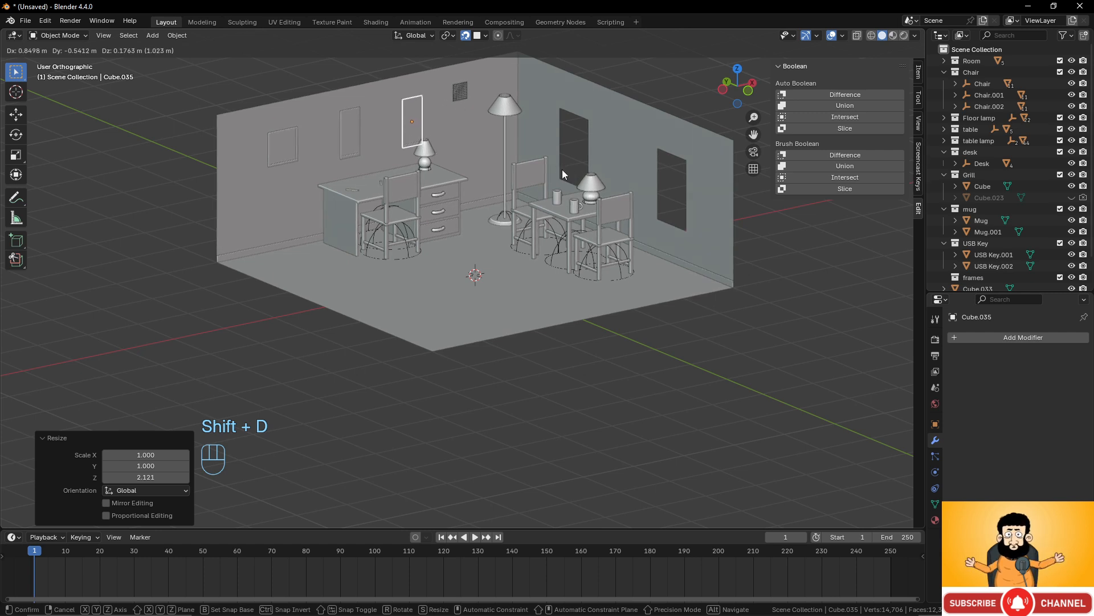
left_click(562, 169)
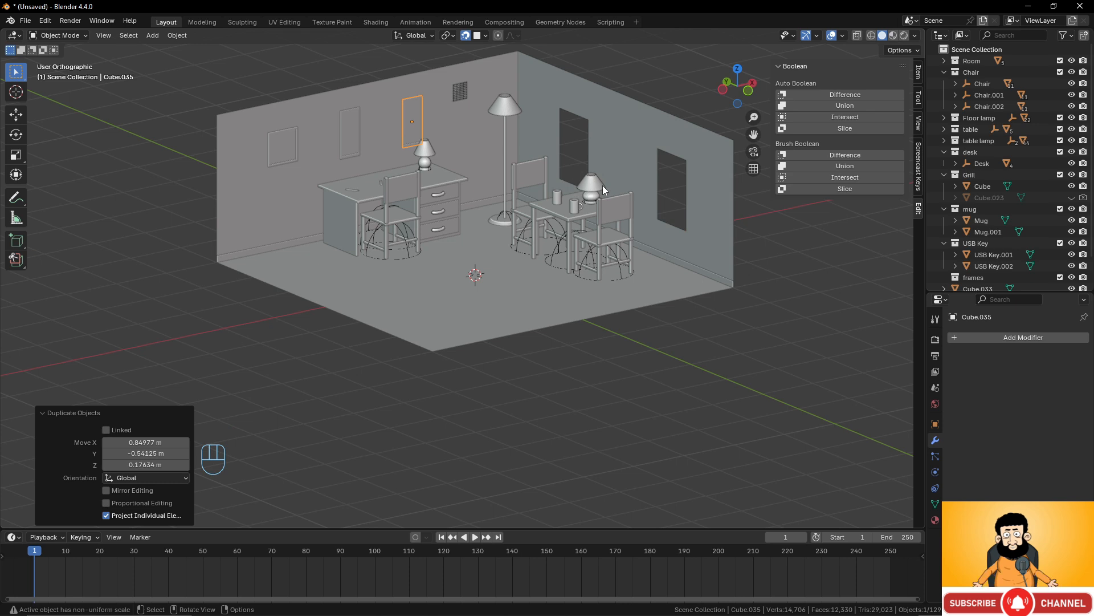
key("alt+s")
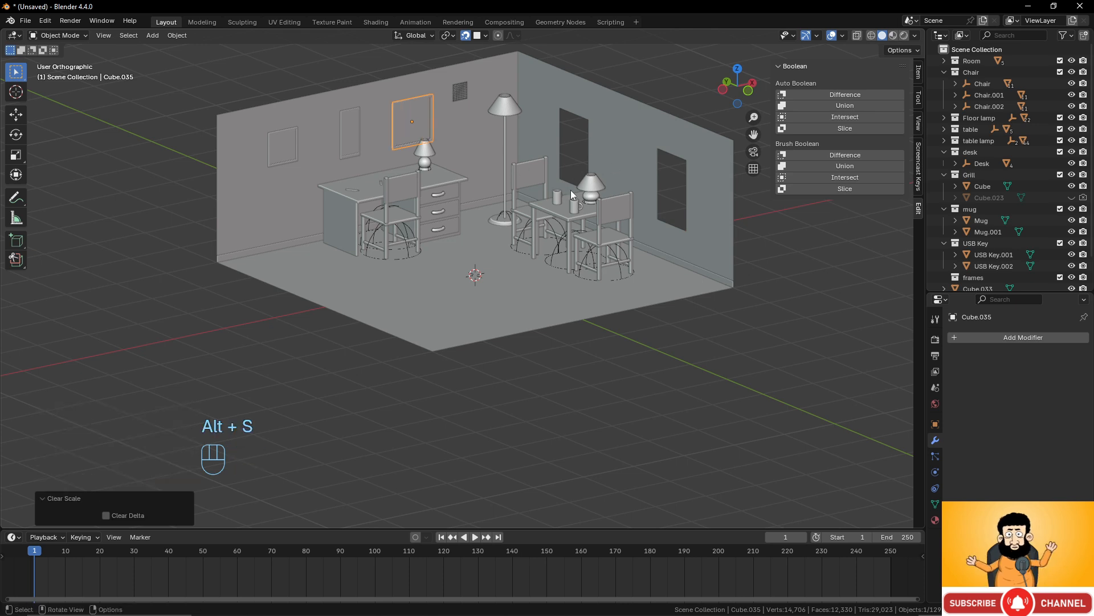
Scale the new frame to about 0.451 along Z and move it between the two windows on the adjoining wall.
key("s")
key("z")
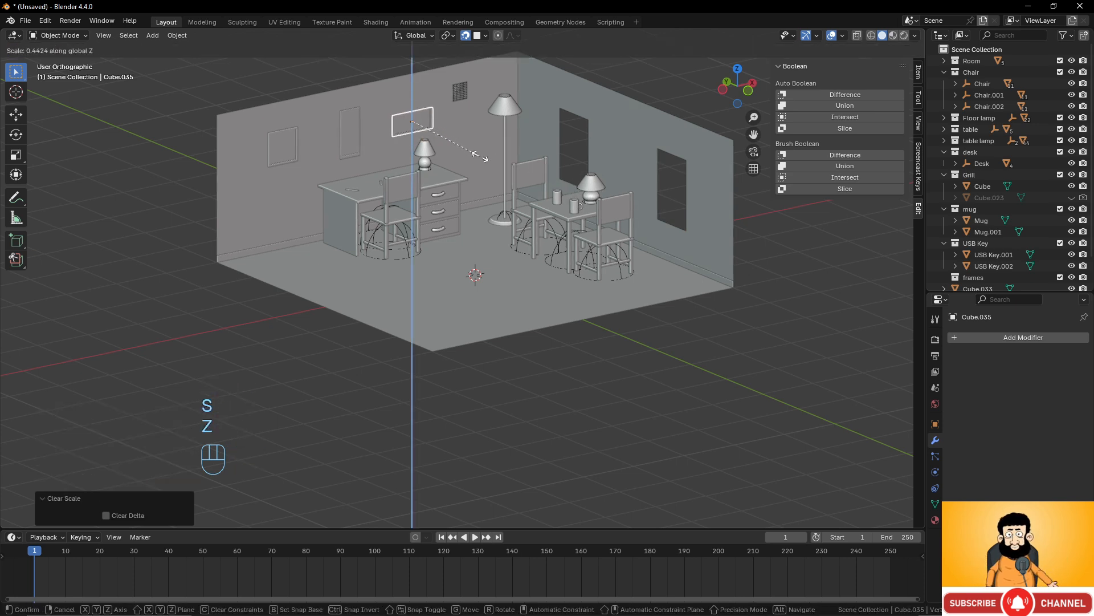
left_click(482, 156)
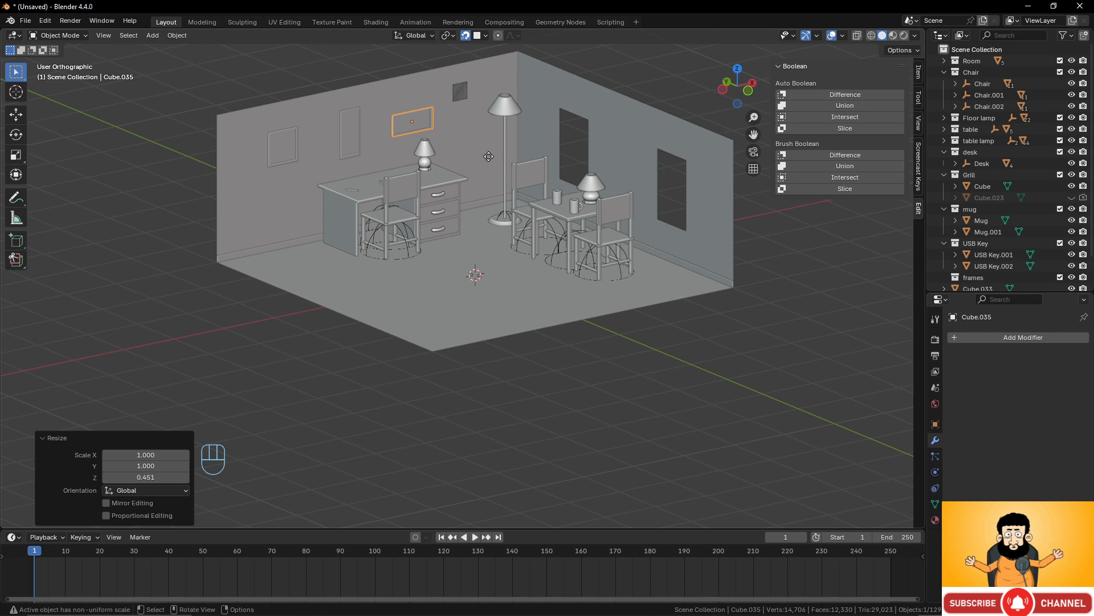
key("g")
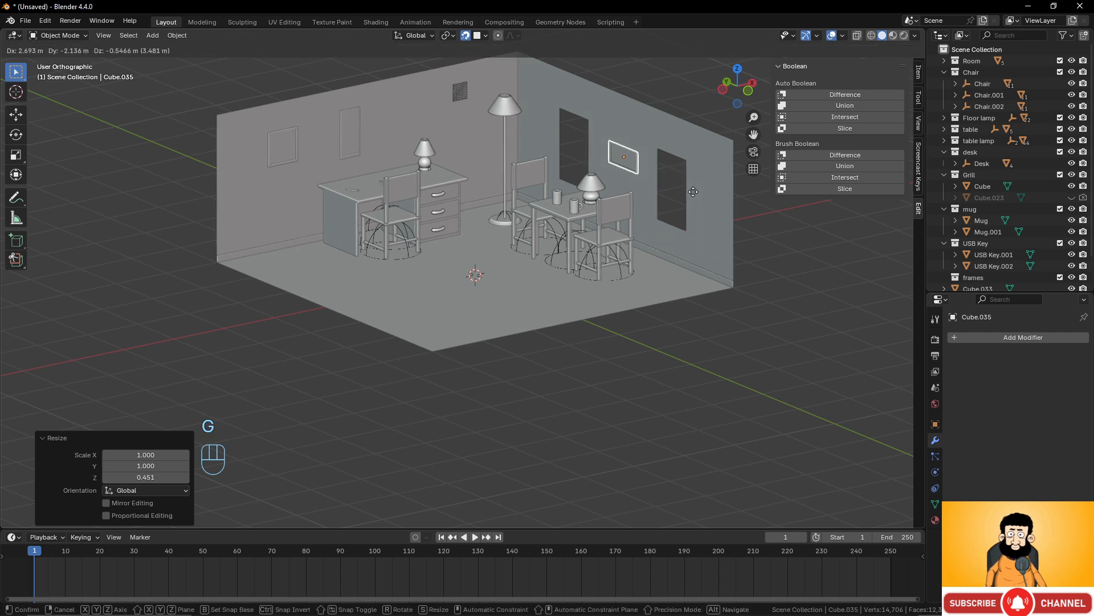
left_click(693, 193)
Shift the tall frame and then the square frame along the desk wall toward the vent, raising both slightly.
left_click(353, 135)
key("g")
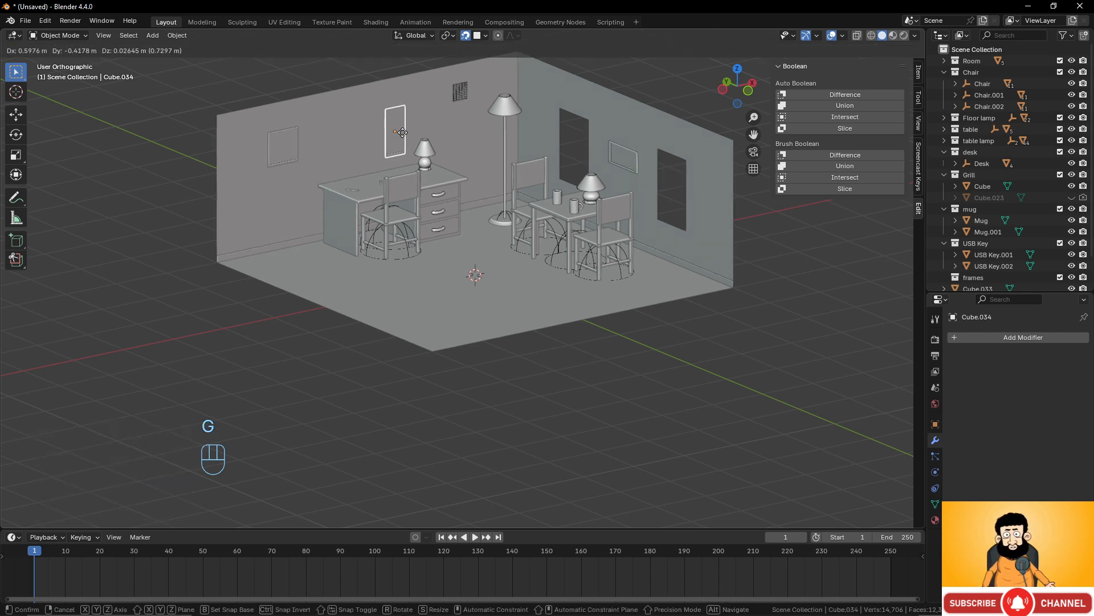
left_click(407, 121)
left_click(288, 148)
key("g")
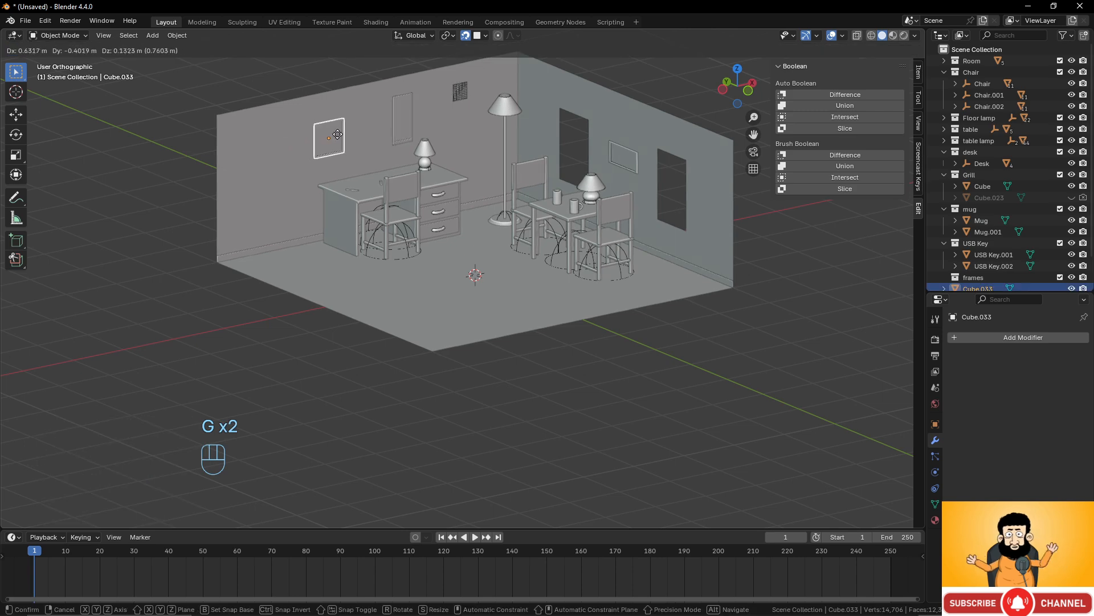
left_click(333, 139)
Add a cylinder mesh at the centre of the room.
scroll(510, 246, "down", 3)
scroll(511, 247, "up", 3)
mouse_move(511, 247)
middle_mouse_down()
mouse_move(575, 228)
mouse_move(501, 244)
middle_mouse_up()
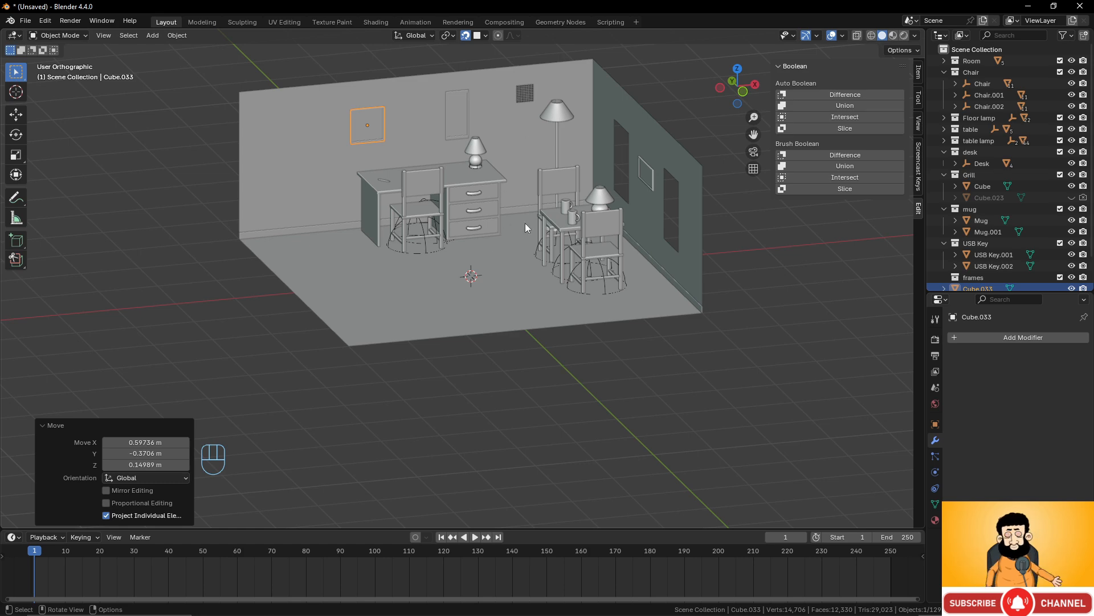
middle_click_drag(480, 244, 423, 287)
scroll(507, 246, "up", 2)
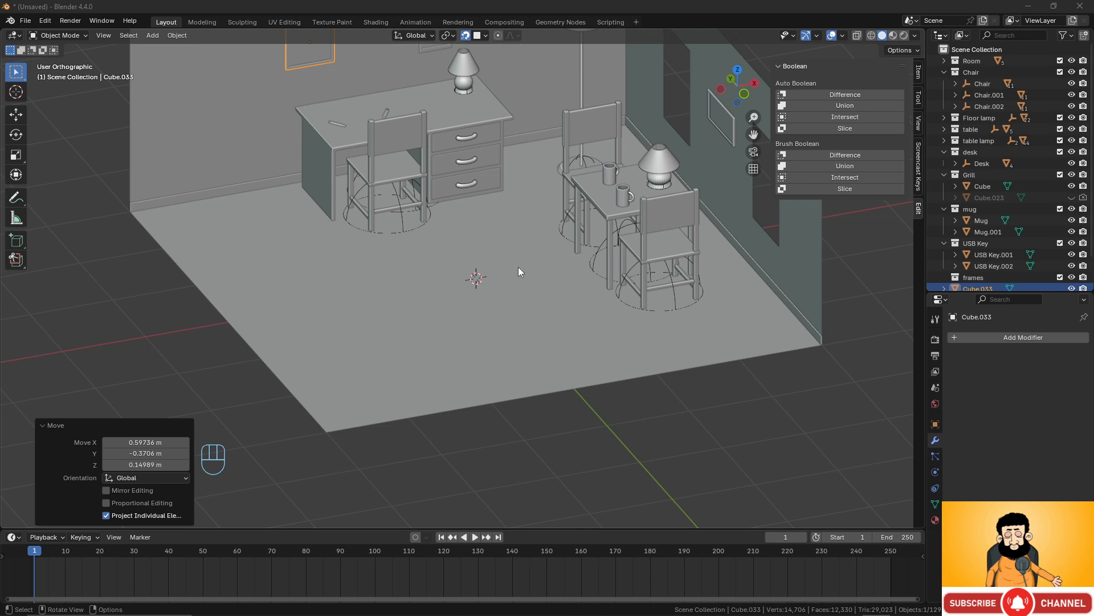
middle_click_drag(518, 266, 433, 217)
key("shift+a")
mouse_move(440, 223)
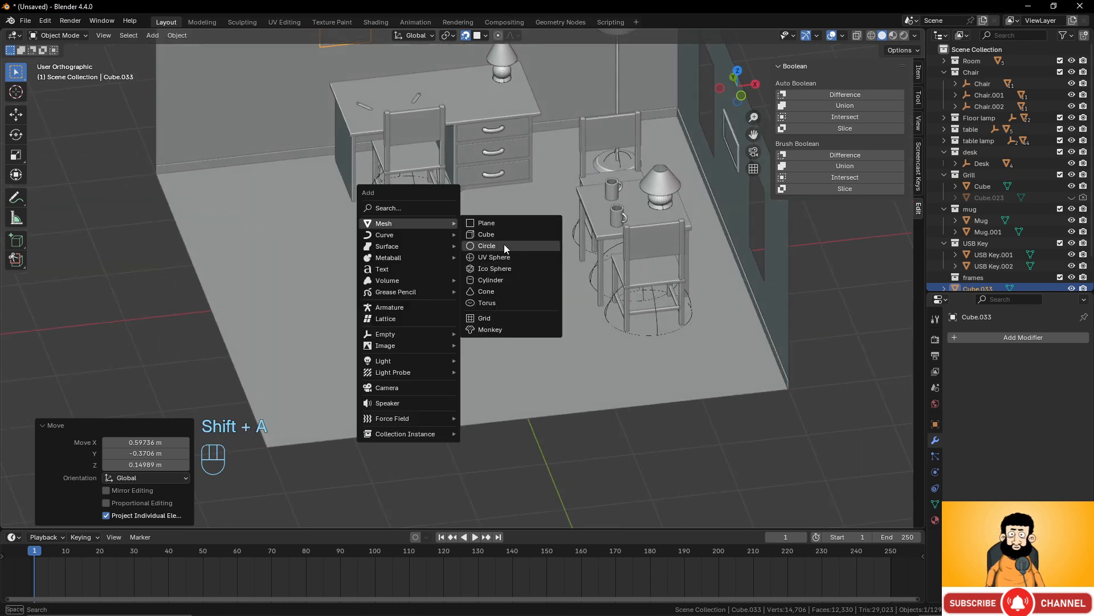
left_click(495, 280)
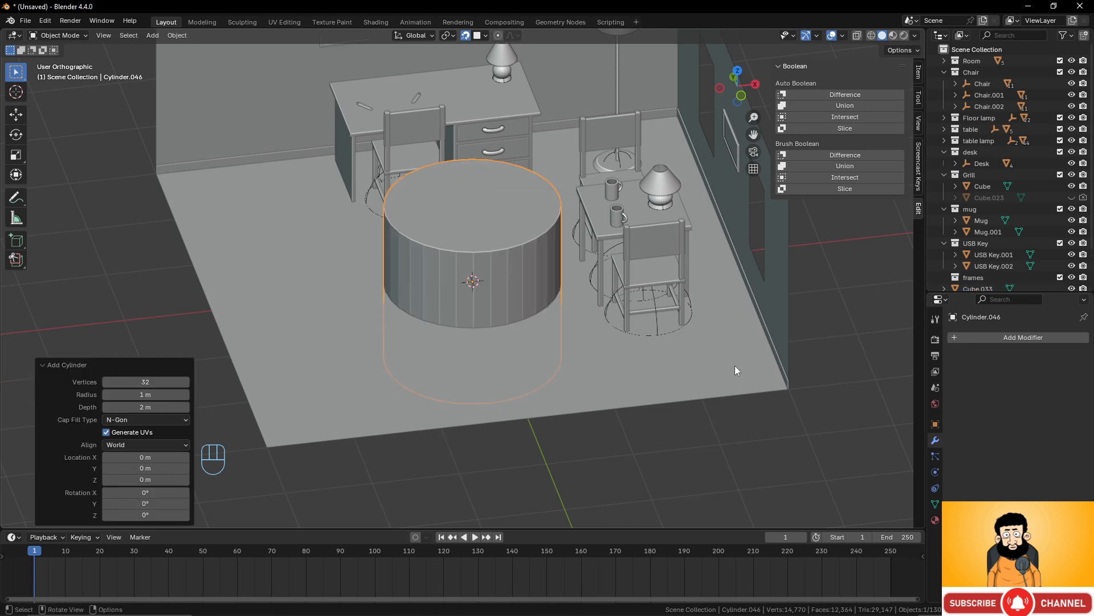
Set the new cylinder to 64 vertices and a depth of 0.01 m to form a thin round rug.
middle_click_drag(735, 370, 524, 330)
left_click(145, 382)
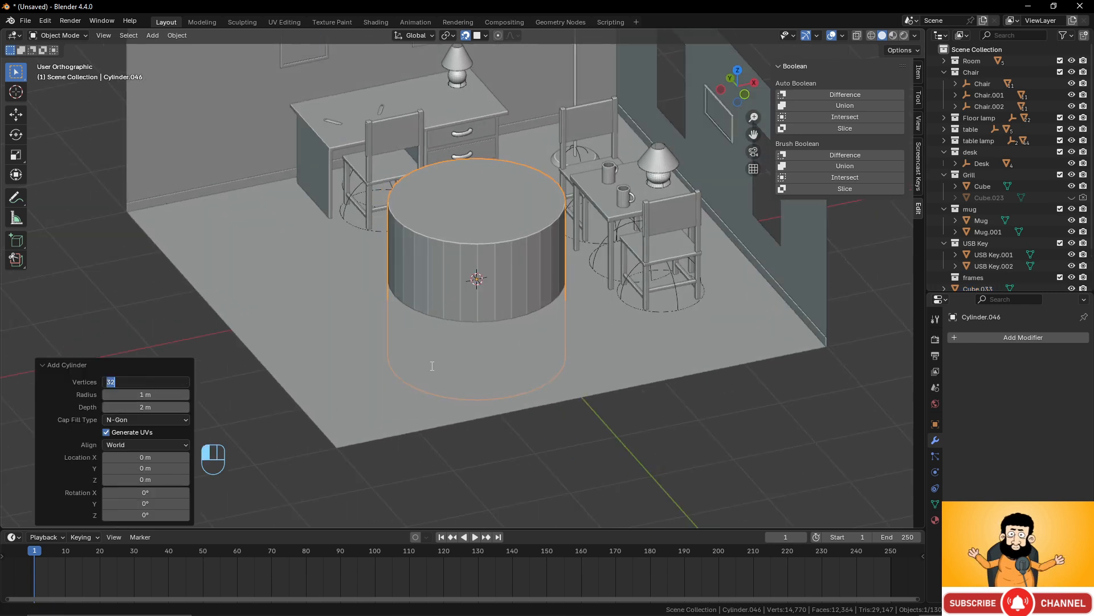
type("64")
key("Return")
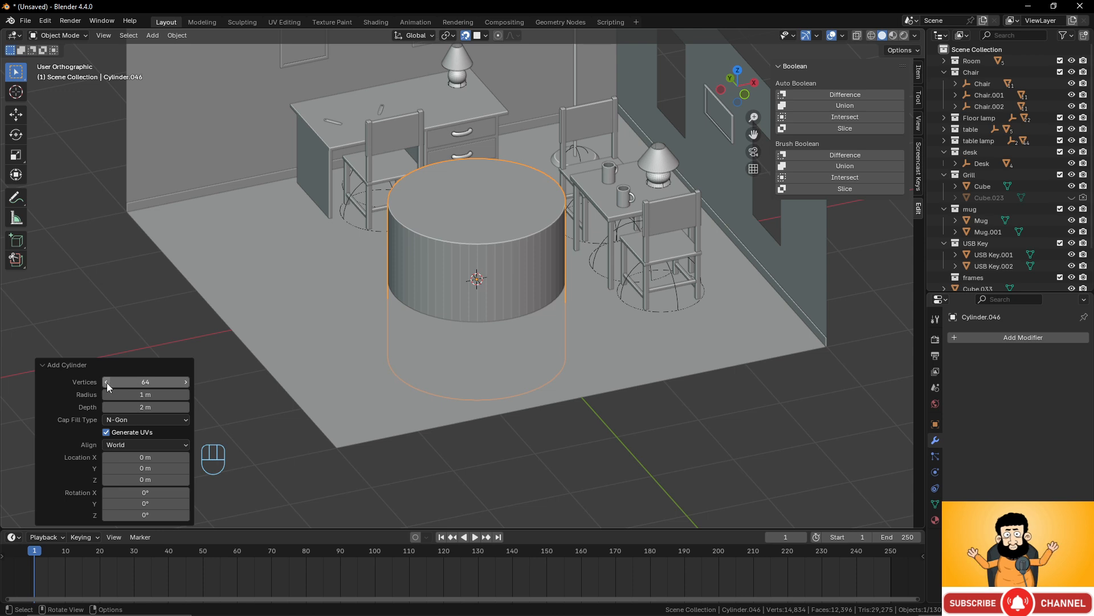
left_click(149, 406)
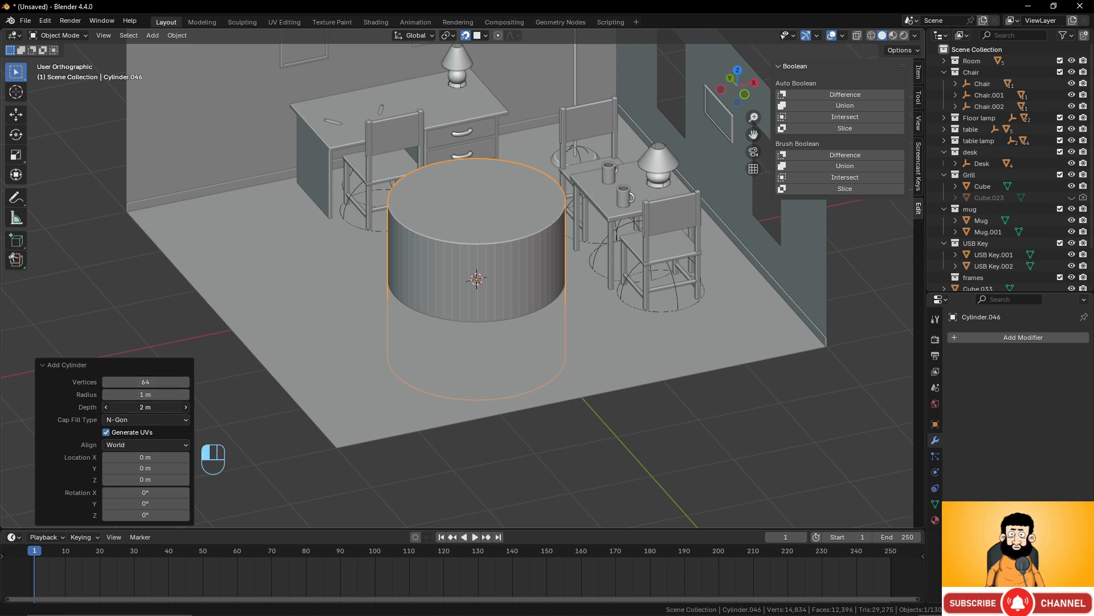
type("0.01")
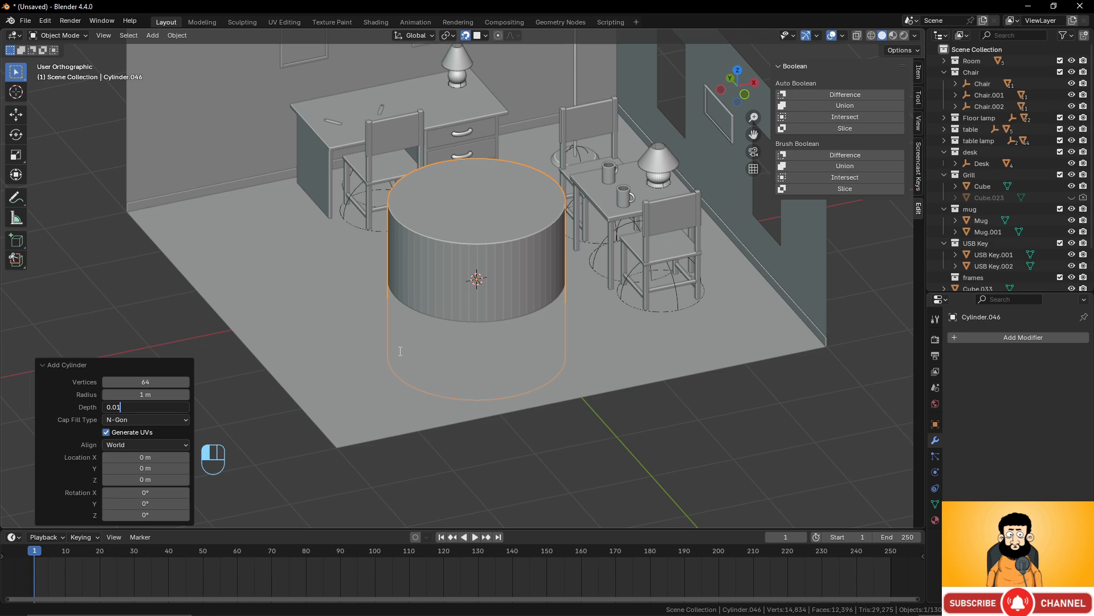
key("Return")
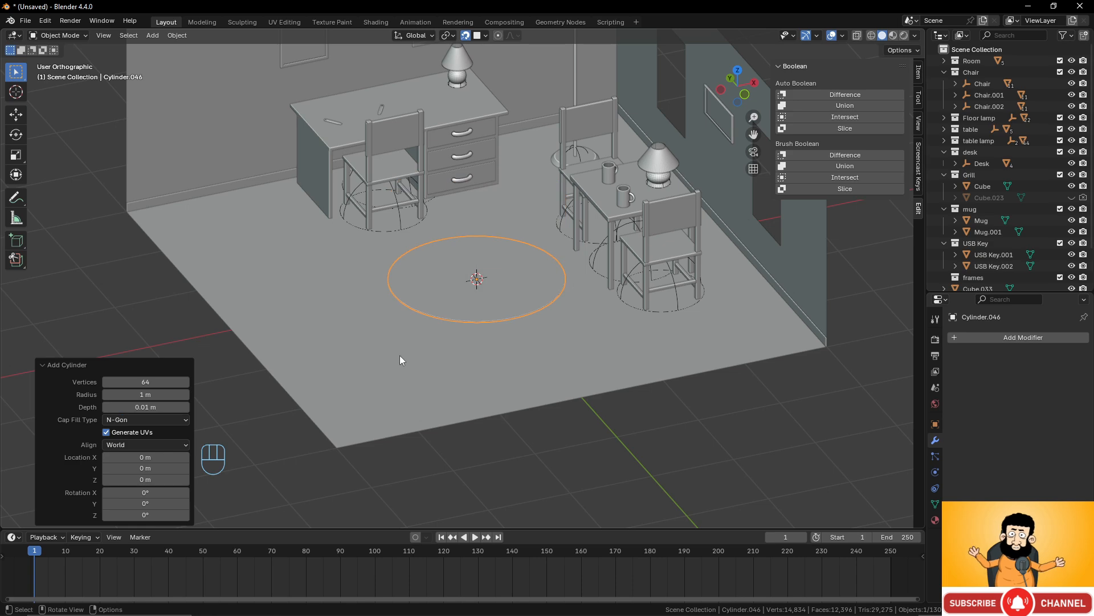
Examine the disc's outer edge against the floor line in a close front view.
scroll(399, 354, "up", 4)
middle_click_drag(461, 370, 474, 306)
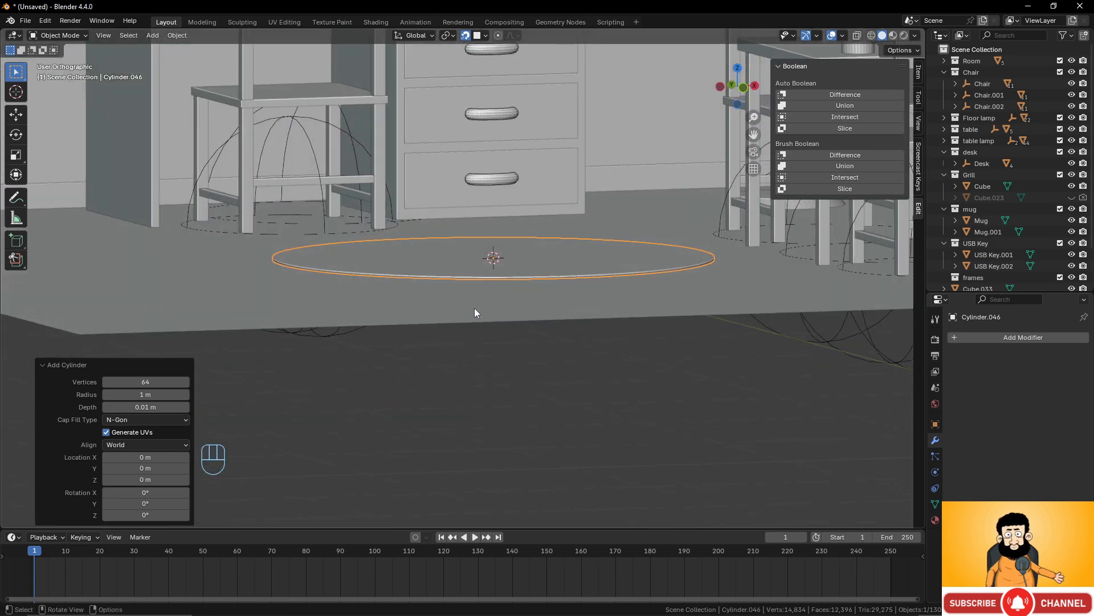
key("KP_1")
scroll(485, 323, "up", 3)
scroll(485, 323, "up", 1)
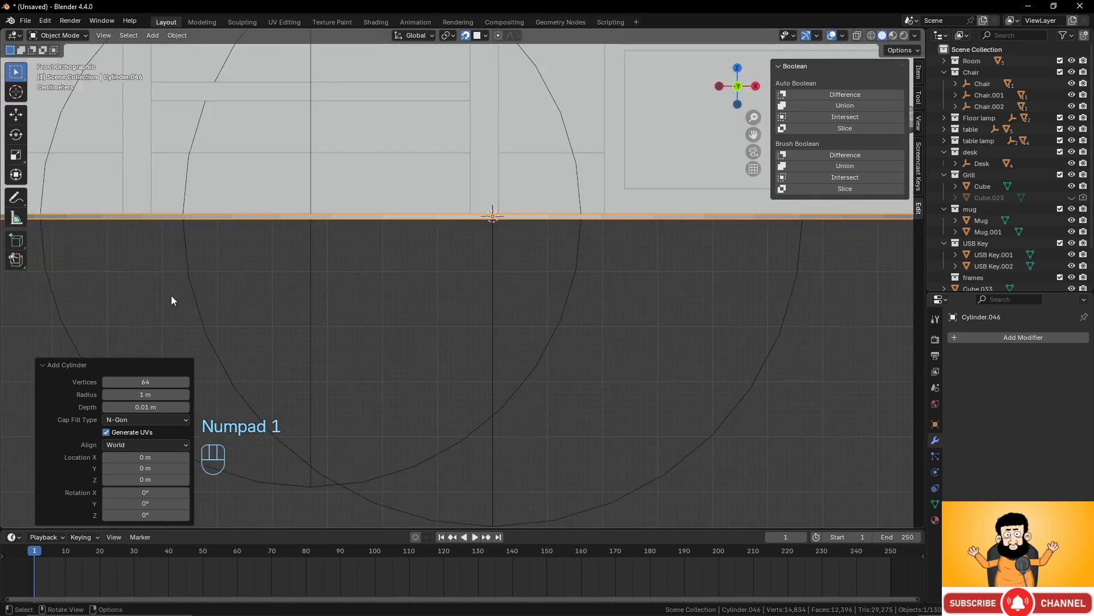
middle_click_drag(34, 294, 505, 320, "shift")
scroll(488, 317, "up", 5)
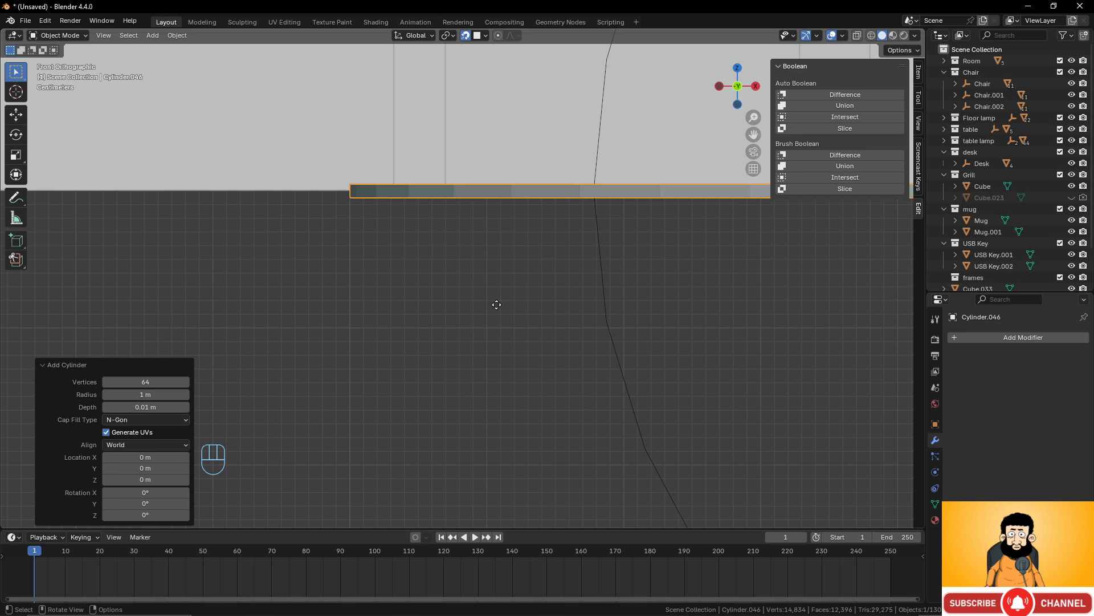
key("g")
key("z")
right_click(497, 303)
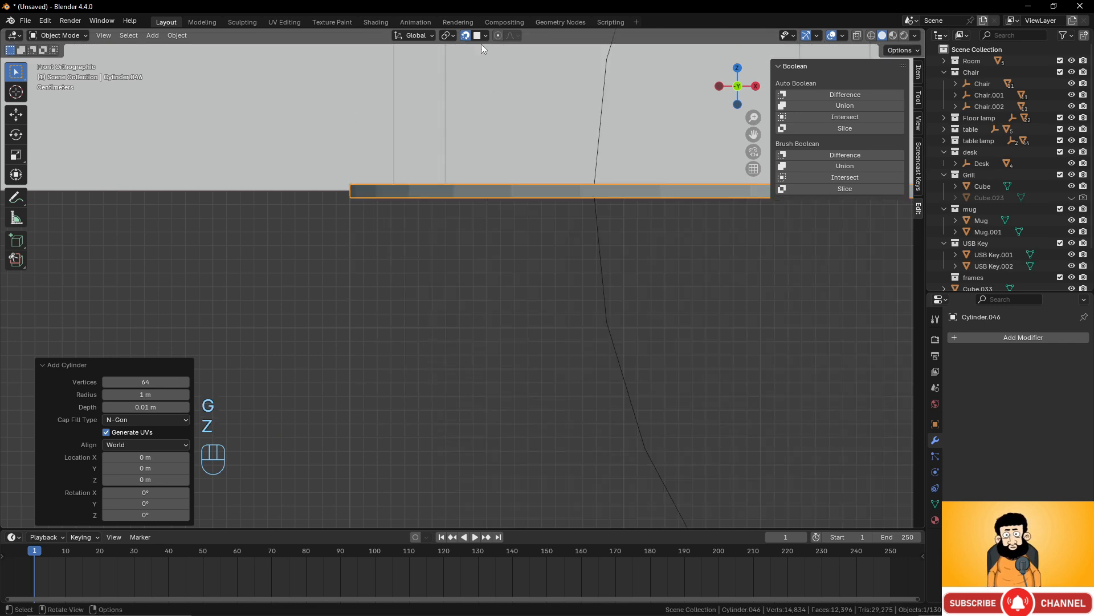
Turn off snapping and raise the disc about 0.004 m along Z so that it rests on the floor.
left_click(466, 35)
key("g")
key("z")
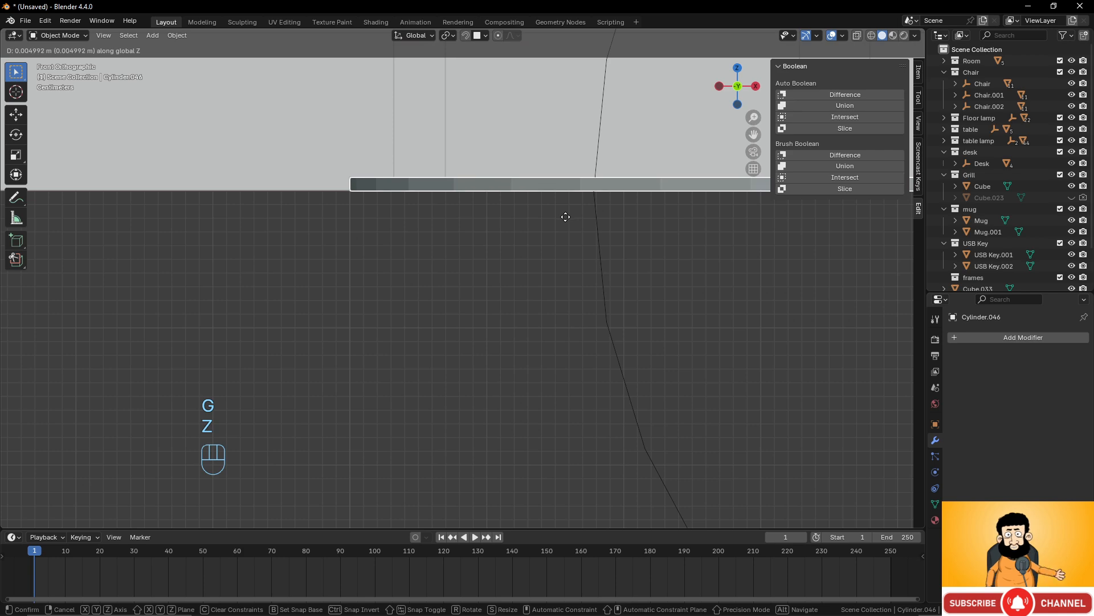
left_click(566, 216)
scroll(566, 216, "down", 8)
scroll(601, 235, "down", 3)
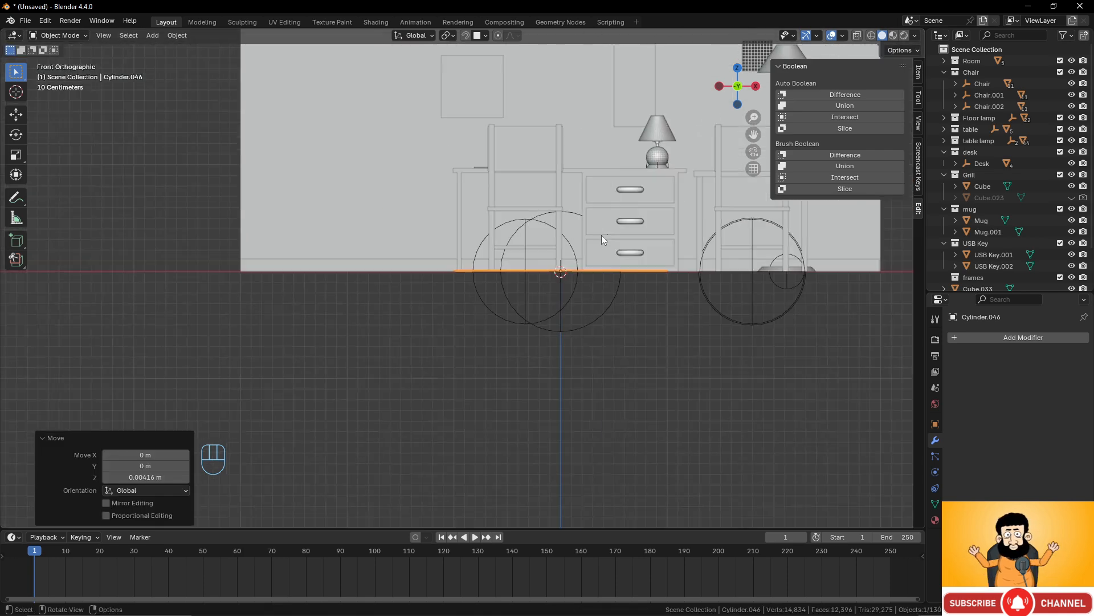
Apply the disc's location so that its origin sits at floor level.
middle_click_drag(601, 235, 519, 345)
scroll(542, 322, "up", 3)
key("alt+a")
scroll(542, 320, "down", 4)
scroll(519, 346, "up", 3)
left_click(543, 361)
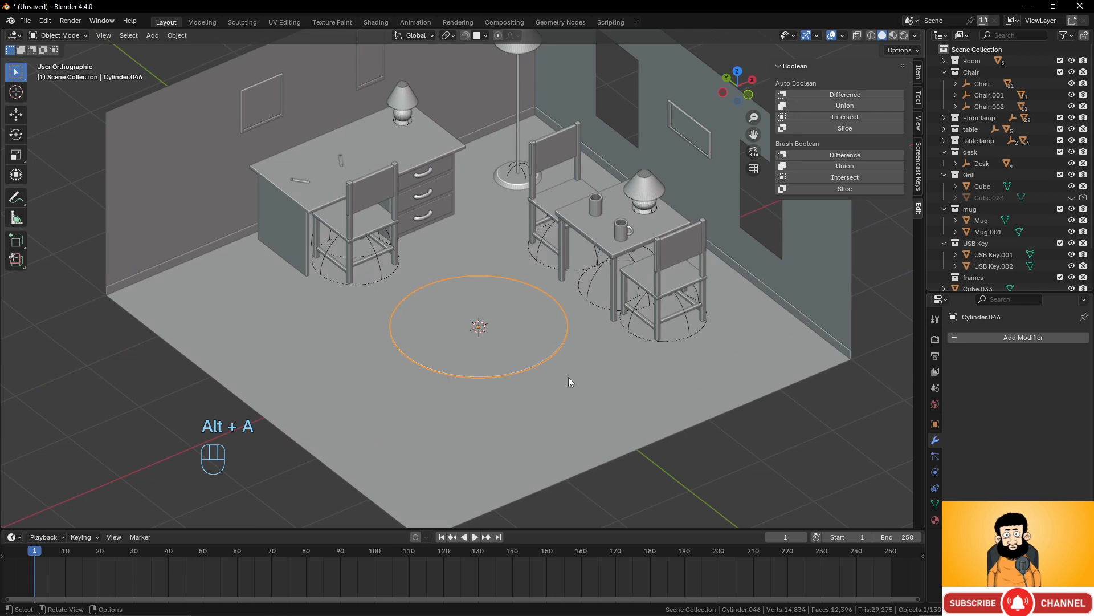
middle_click_drag(569, 377, 506, 364)
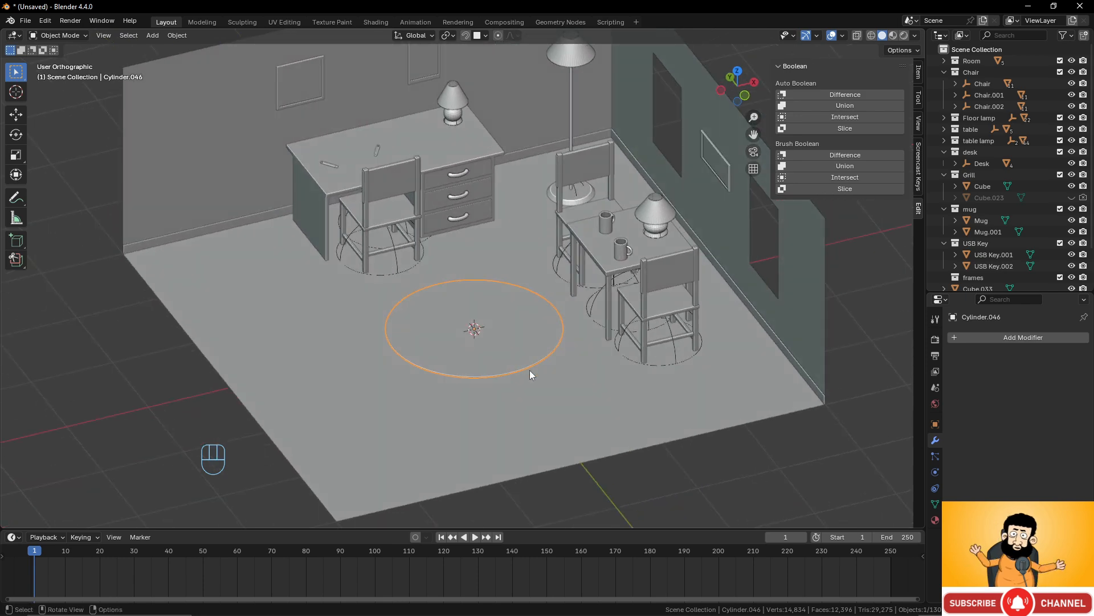
key("KP_1")
key("ctrl+a")
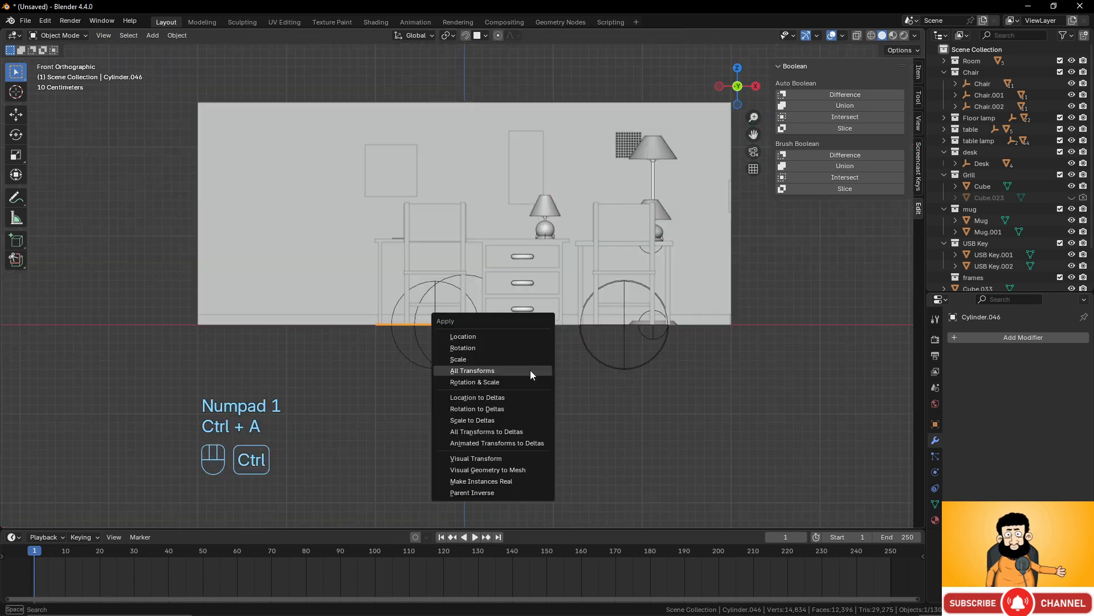
left_click(504, 337)
middle_click_drag(504, 339, 572, 397)
scroll(504, 352, "up", 3)
scroll(572, 396, "down", 3)
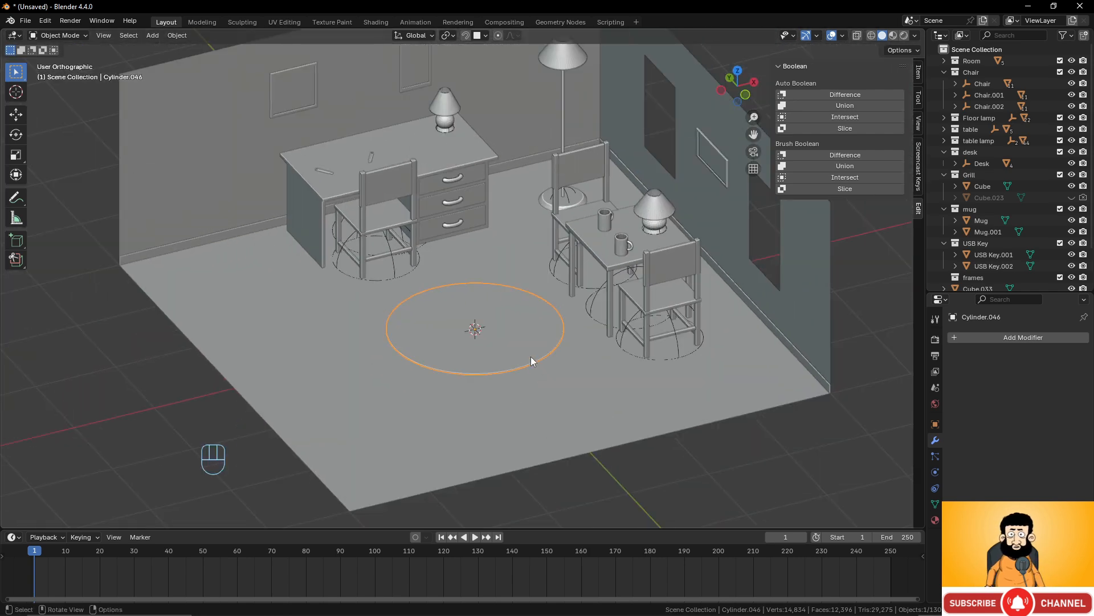
Enable snapping again, scale the disc up by about 1.219 and reposition it on the open floor in front of the desk chair.
left_click(465, 36)
key("g")
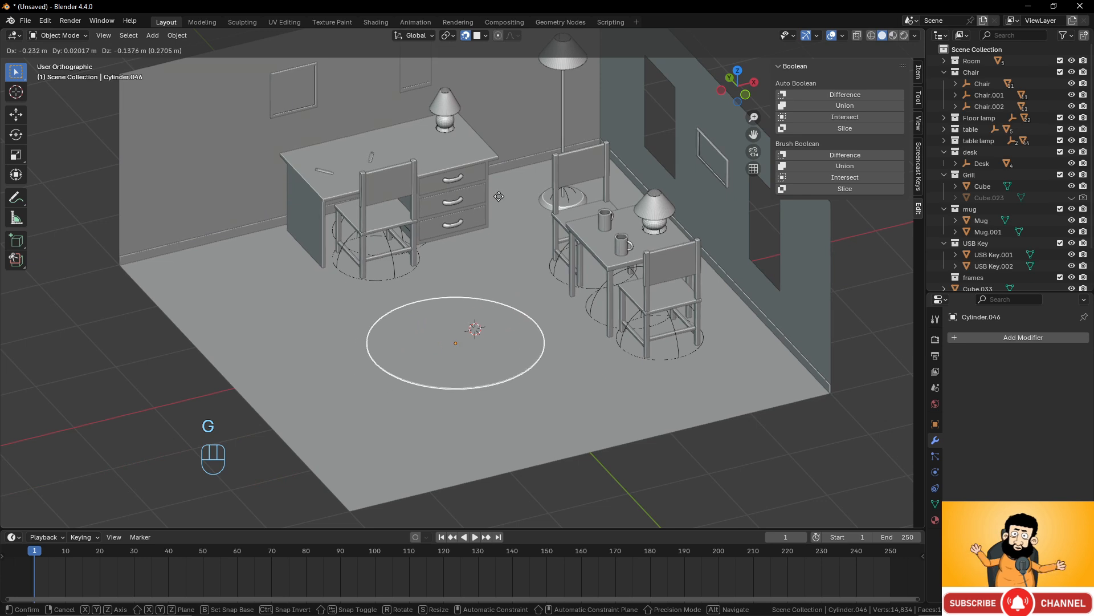
left_click(481, 224)
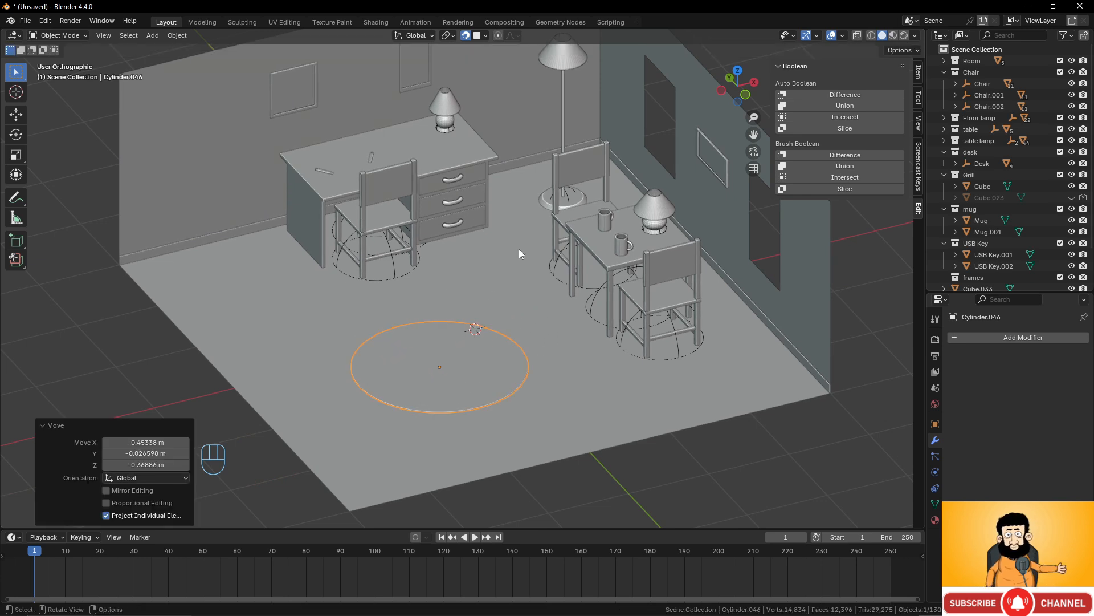
key("s")
left_click(579, 268)
key("g")
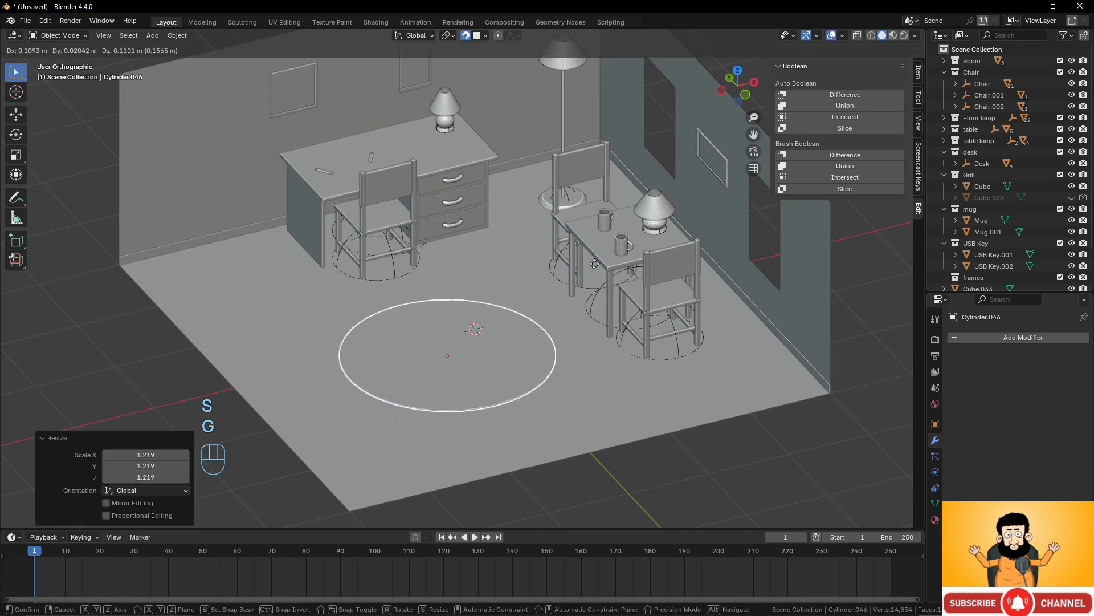
left_click(596, 263)
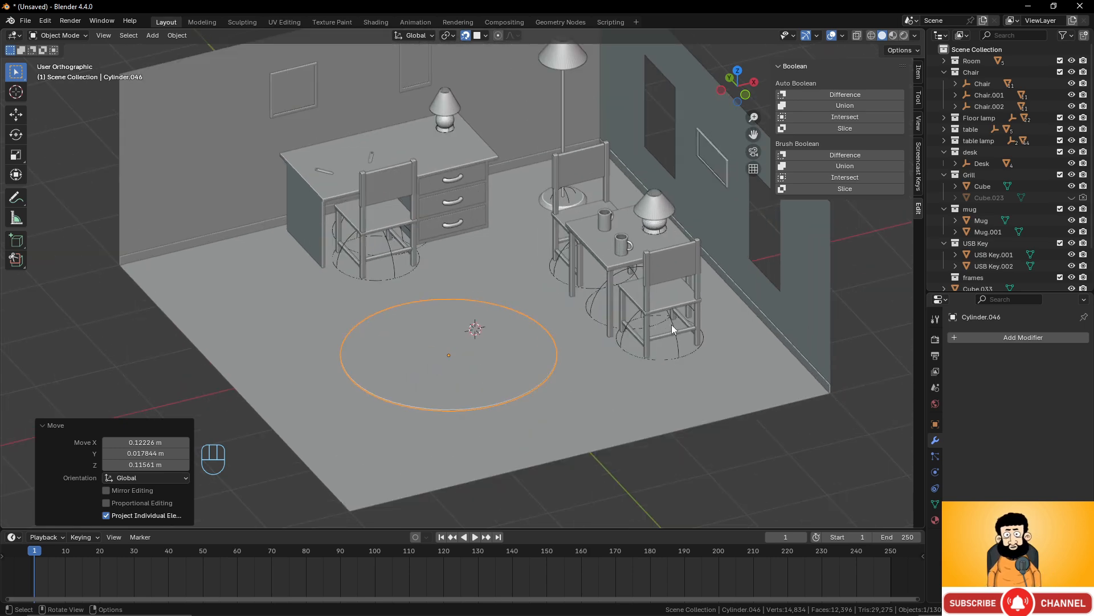
Duplicate the front chair at the small table with all its parts and place the copy on the table's open side.
left_click(671, 326)
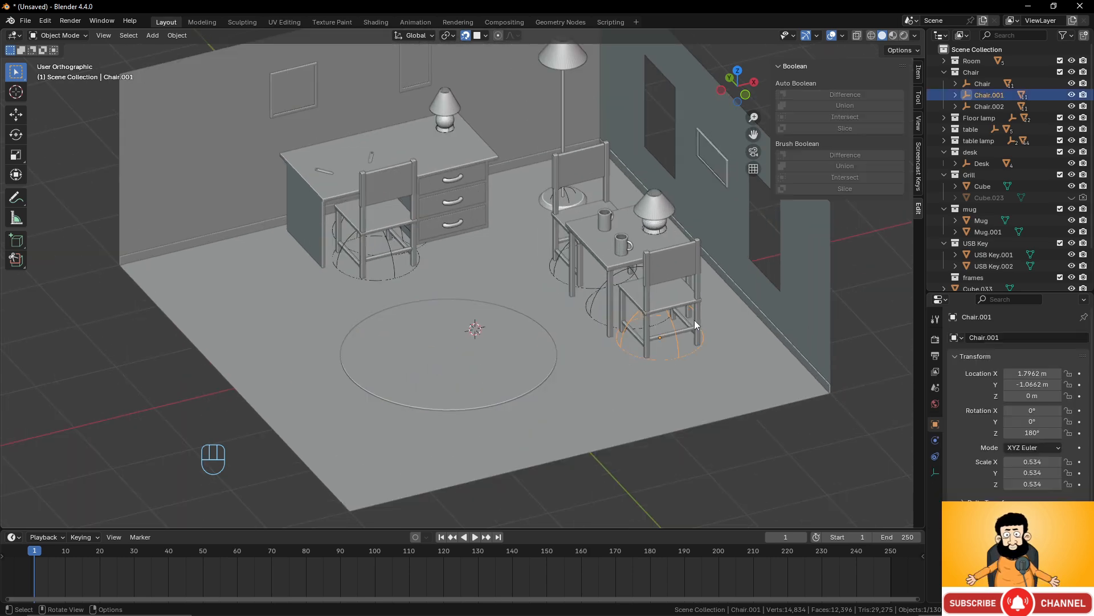
right_click(968, 95)
left_click(935, 108)
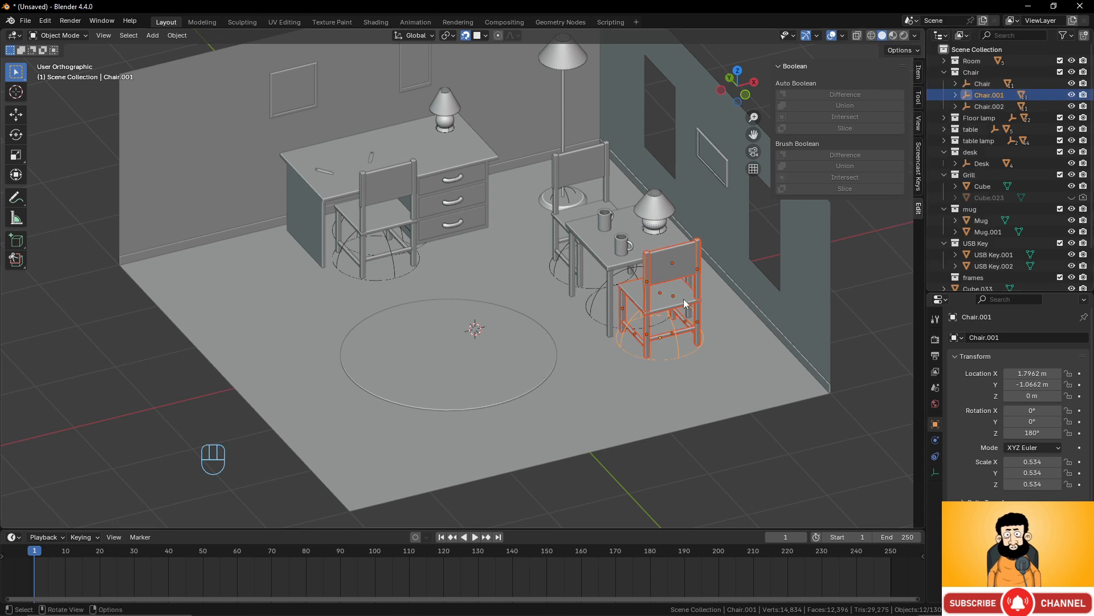
key("shift+d")
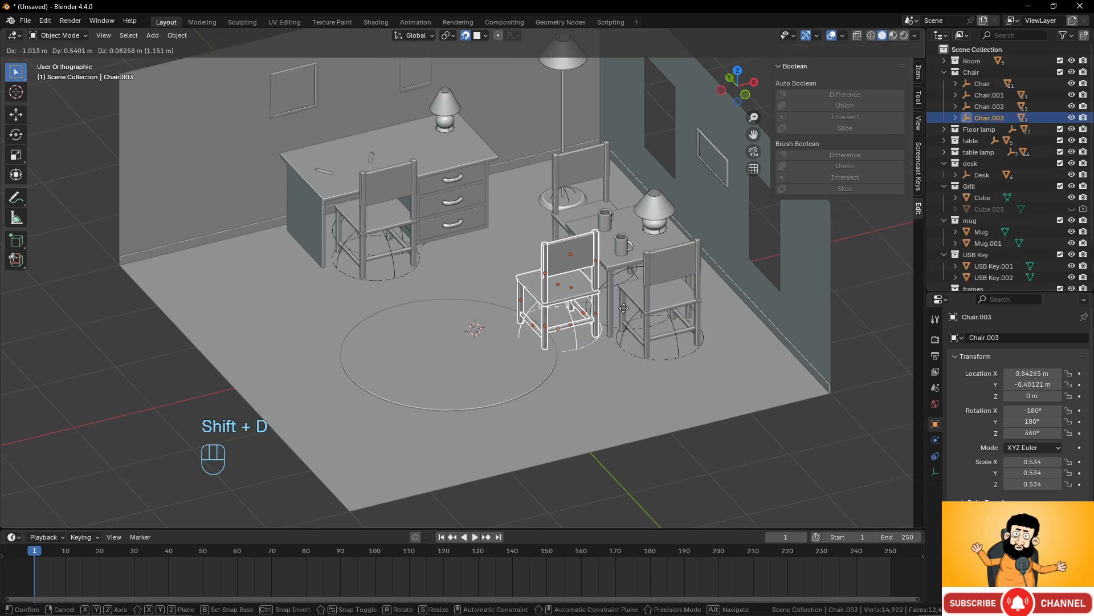
left_click(614, 303)
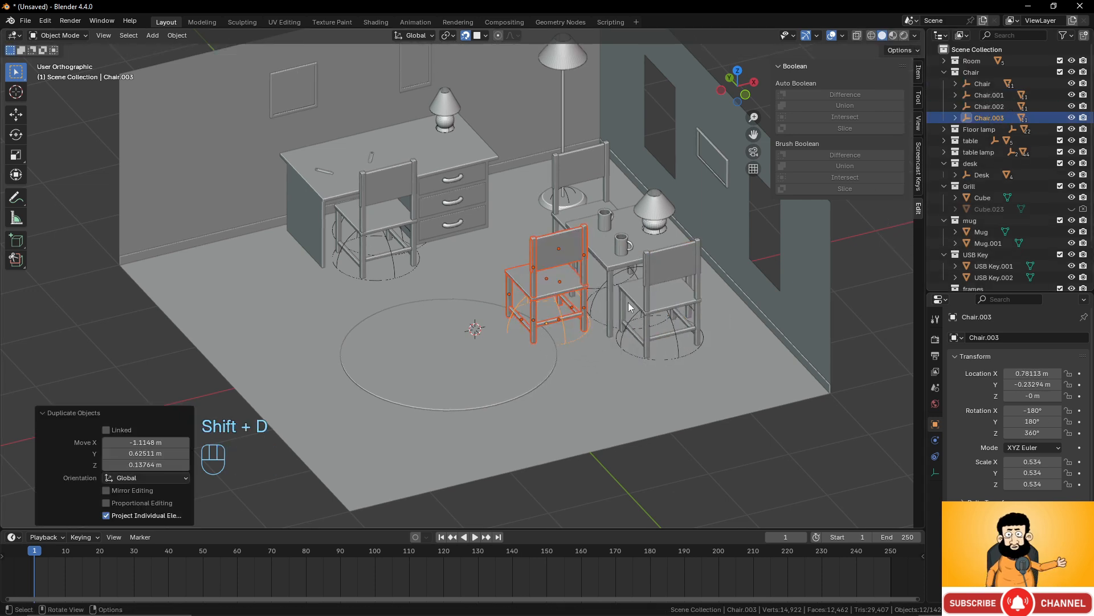
Rotate the duplicated chair by -90° around the Z axis so that it faces the table.
key("r")
key("z")
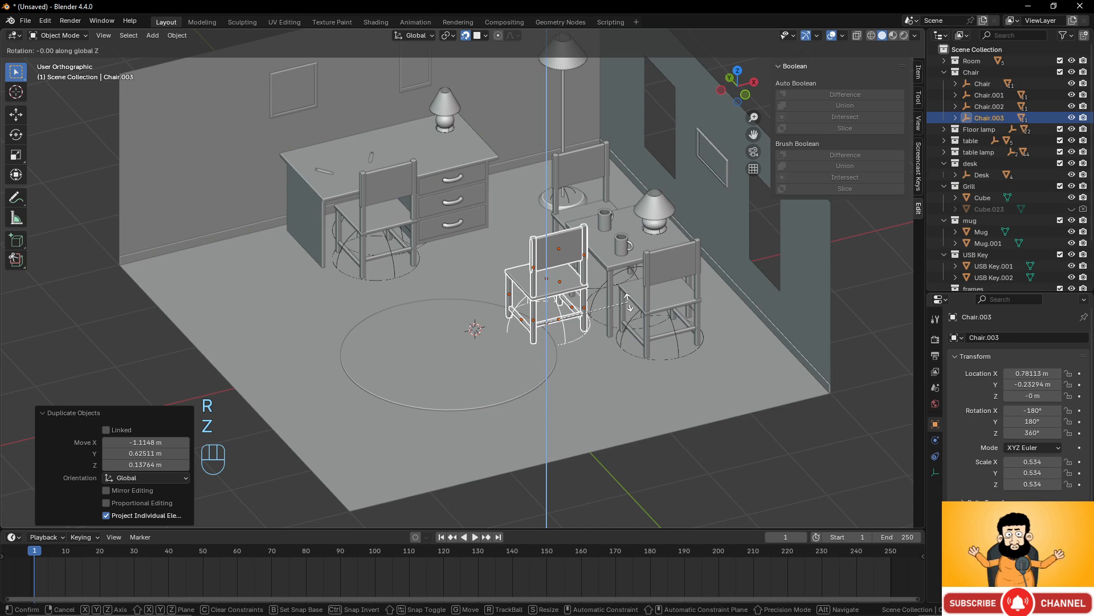
key("KP_9")
key("KP_0")
key("KP_Subtract")
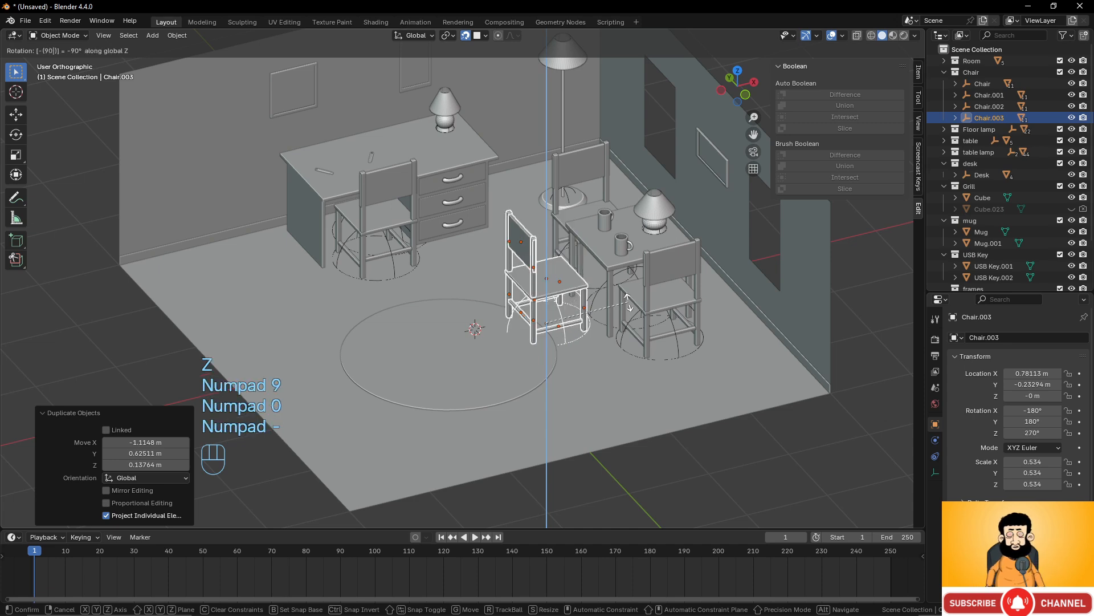
left_click(628, 303)
Shift the duplicated chair about 0.087 m along X and -0.096 m along Y to sit closer to the table.
middle_click_drag(577, 322, 637, 344)
scroll(594, 324, "up", 2)
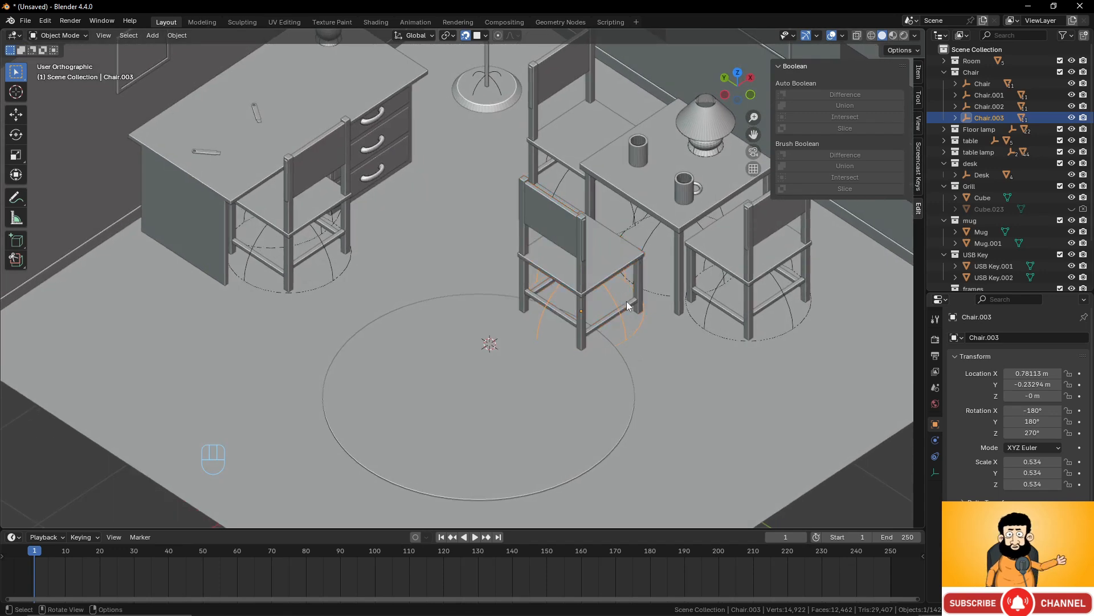
key("g")
left_click(642, 302)
scroll(642, 302, "down", 5)
middle_click_drag(525, 289, 494, 265)
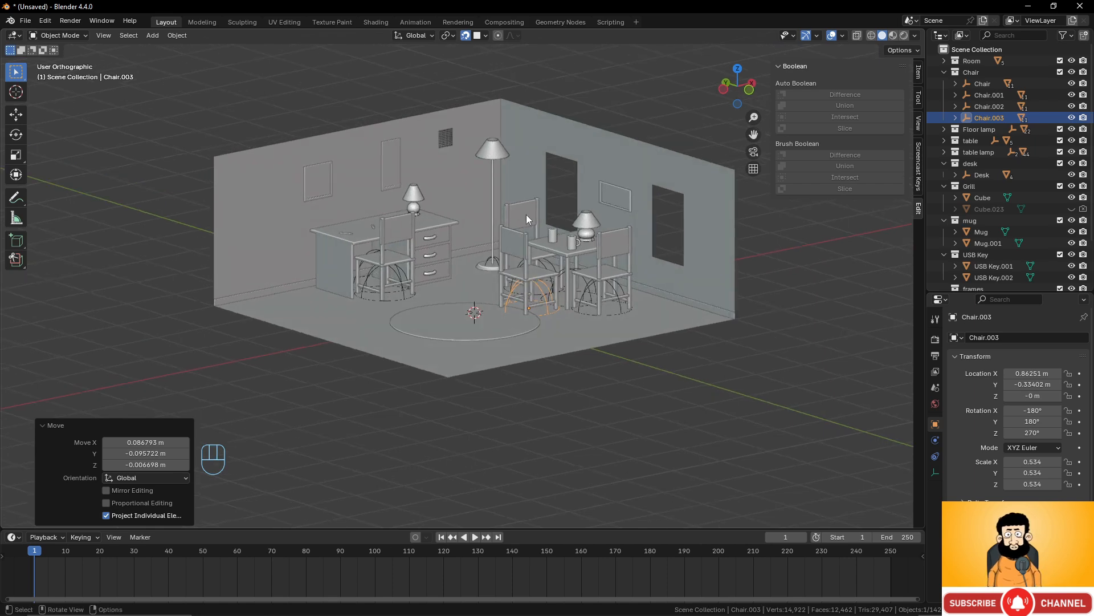
middle_click_drag(526, 215, 499, 216)
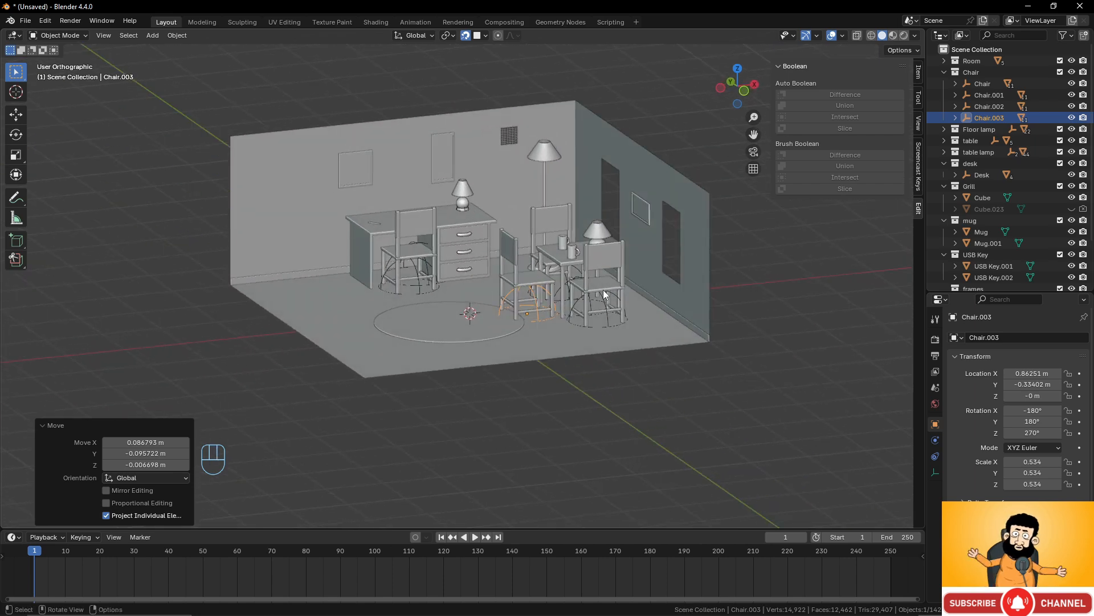